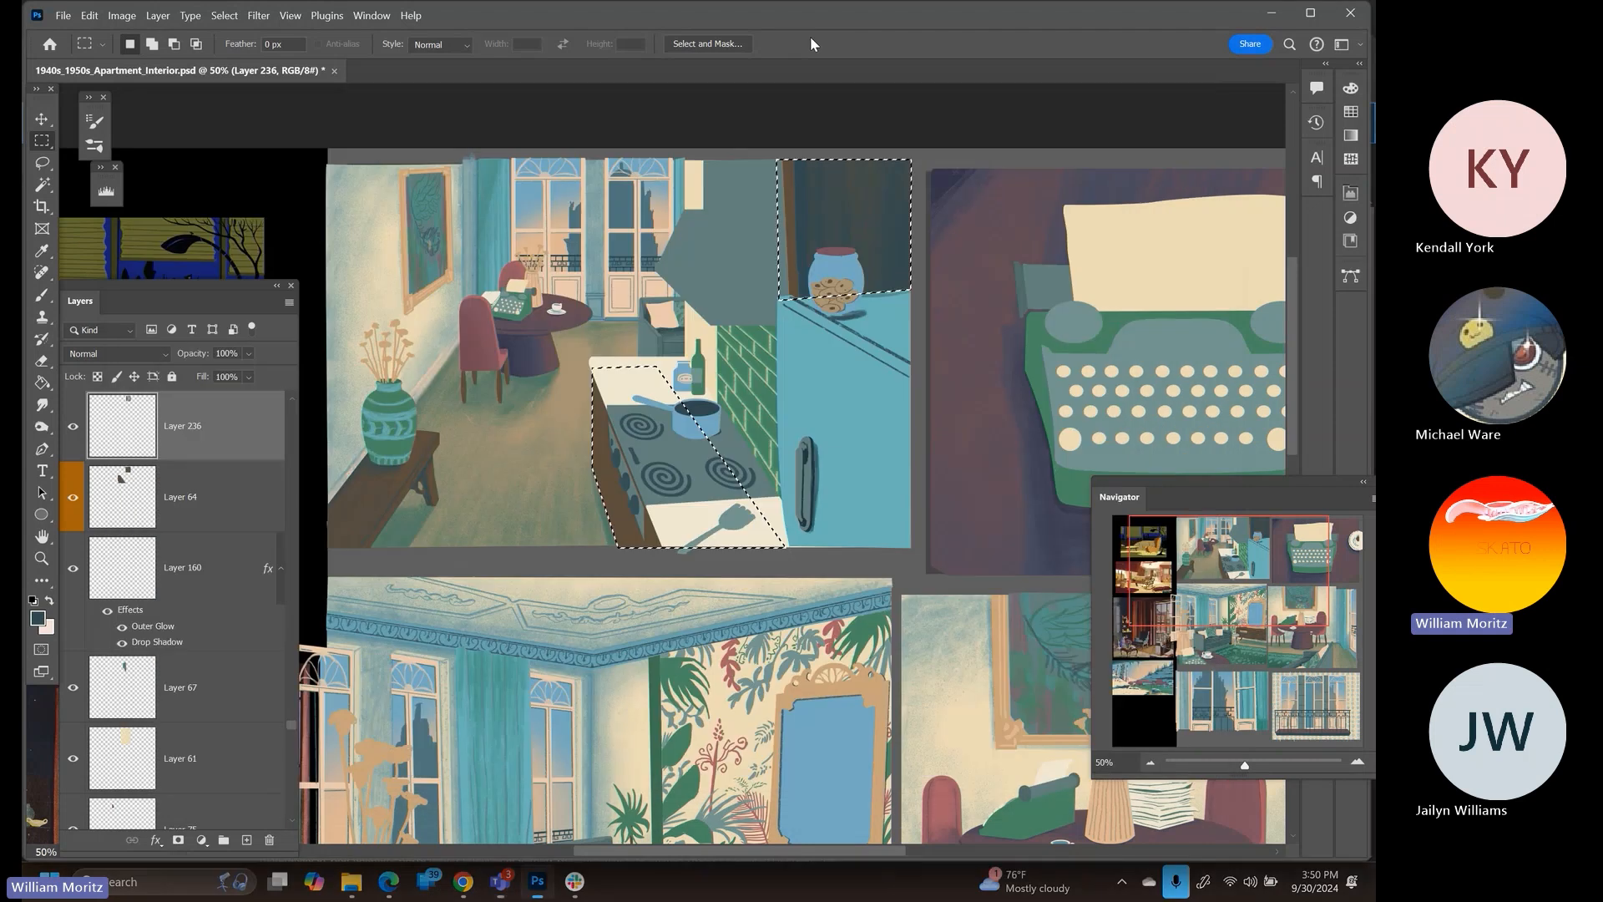
Survey the apartment interior panels, from the kitchen and typewriter scenes down to the window and balcony scenes
left_click_drag(1225, 573, 1268, 586)
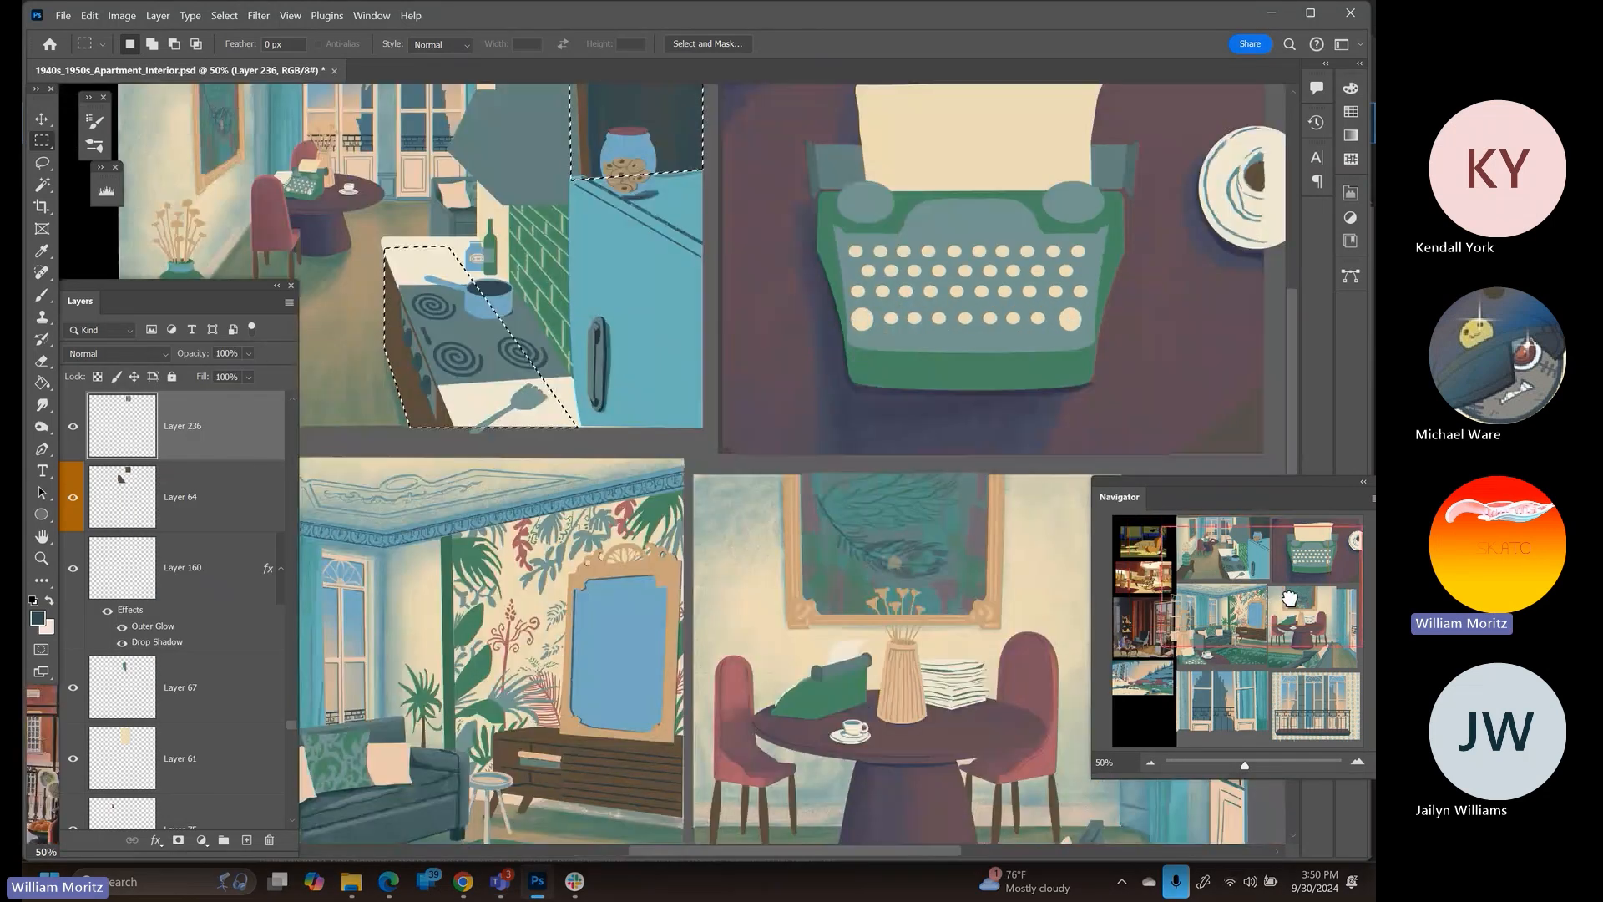
left_click(1243, 765)
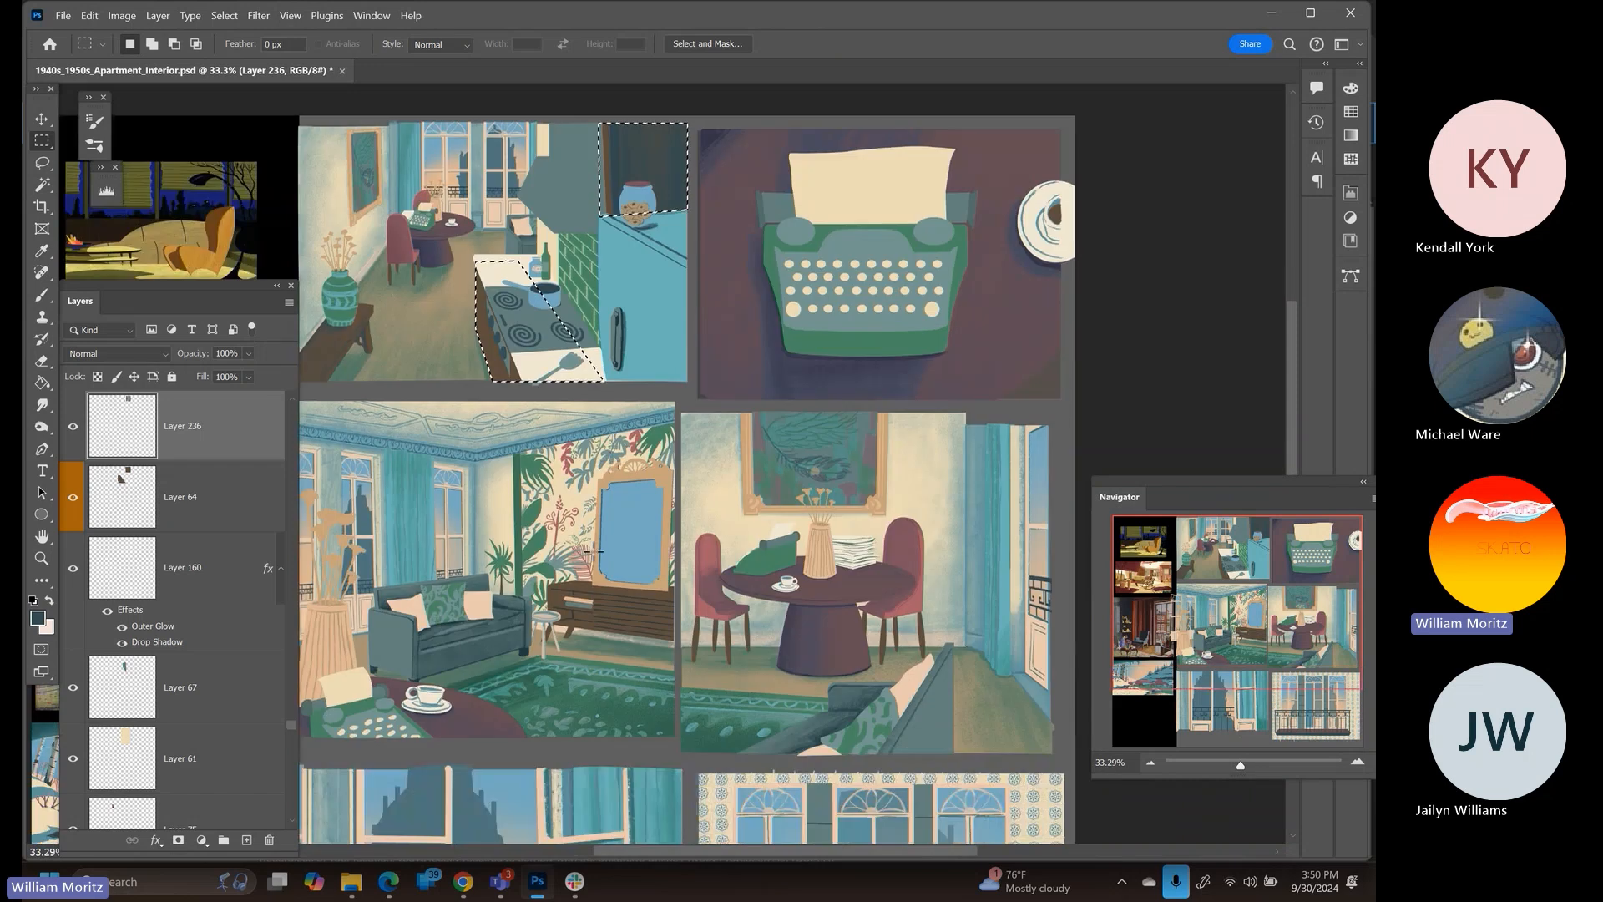
scroll(594, 551, "down", 3)
scroll(556, 509, "up", 1)
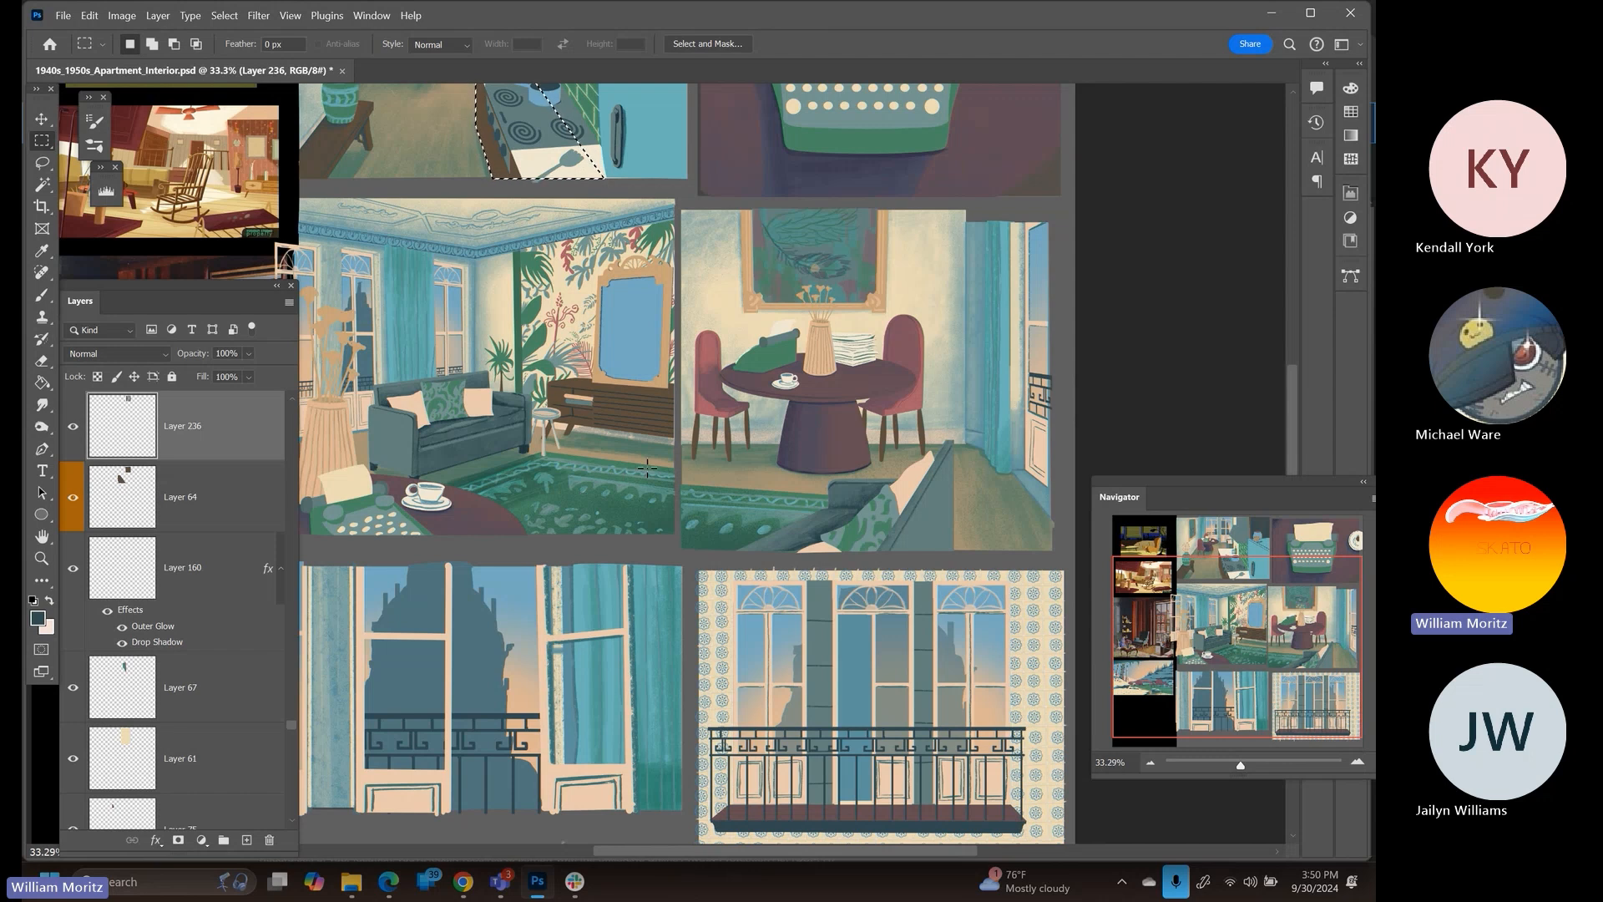
scroll(534, 540, "down", 1)
scroll(528, 562, "up", 1)
scroll(537, 557, "up", 4)
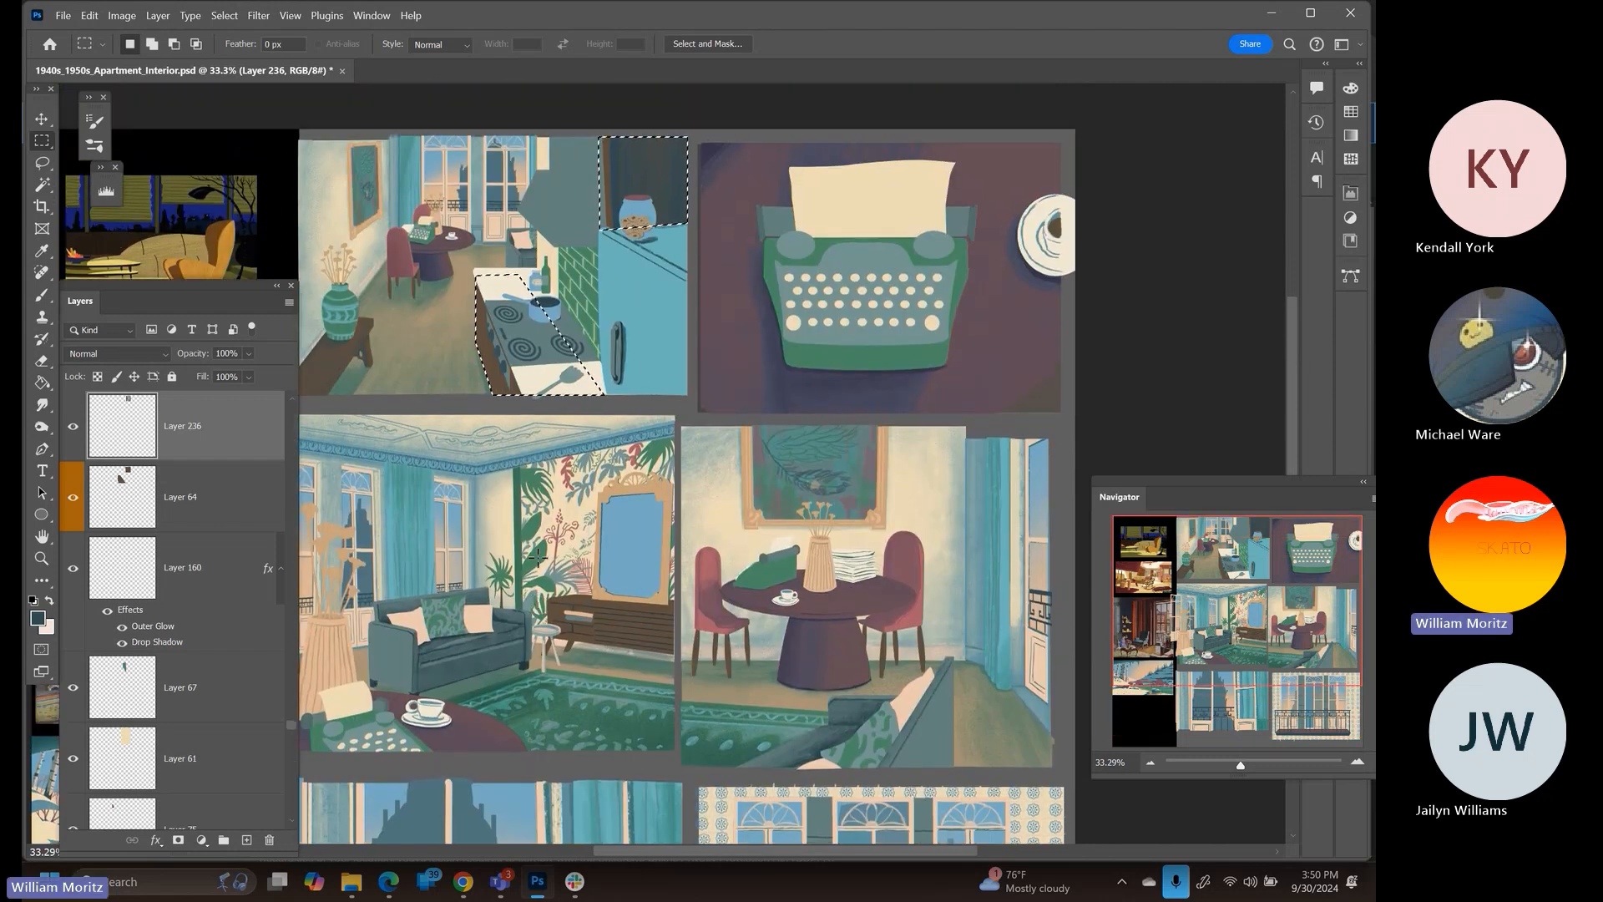
scroll(538, 557, "down", 4)
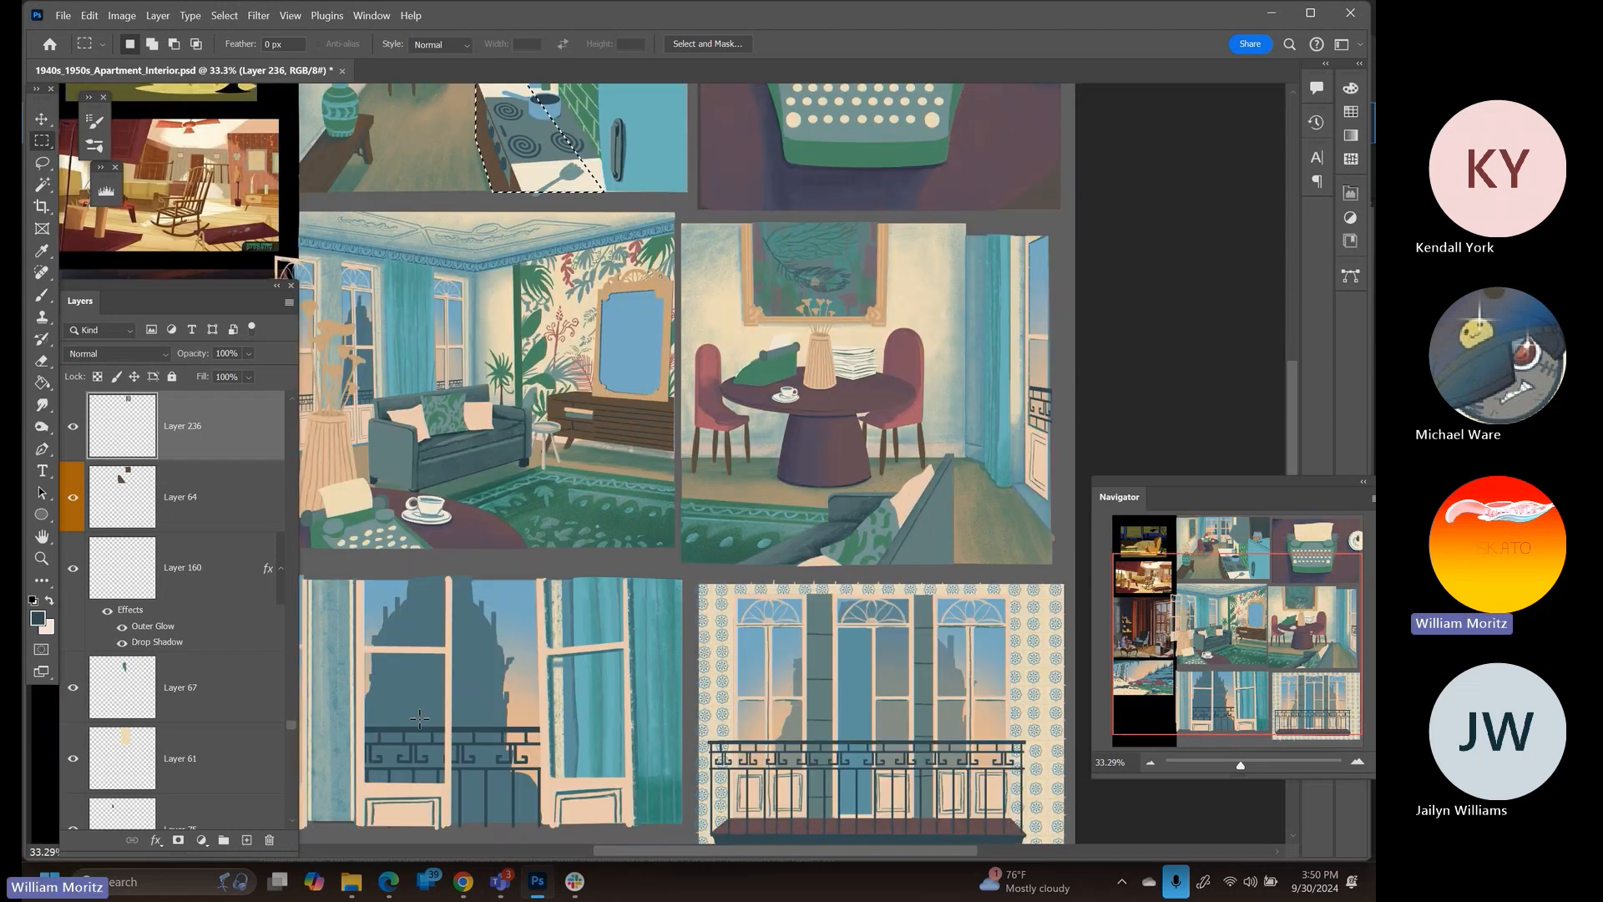
scroll(493, 610, "up", 4)
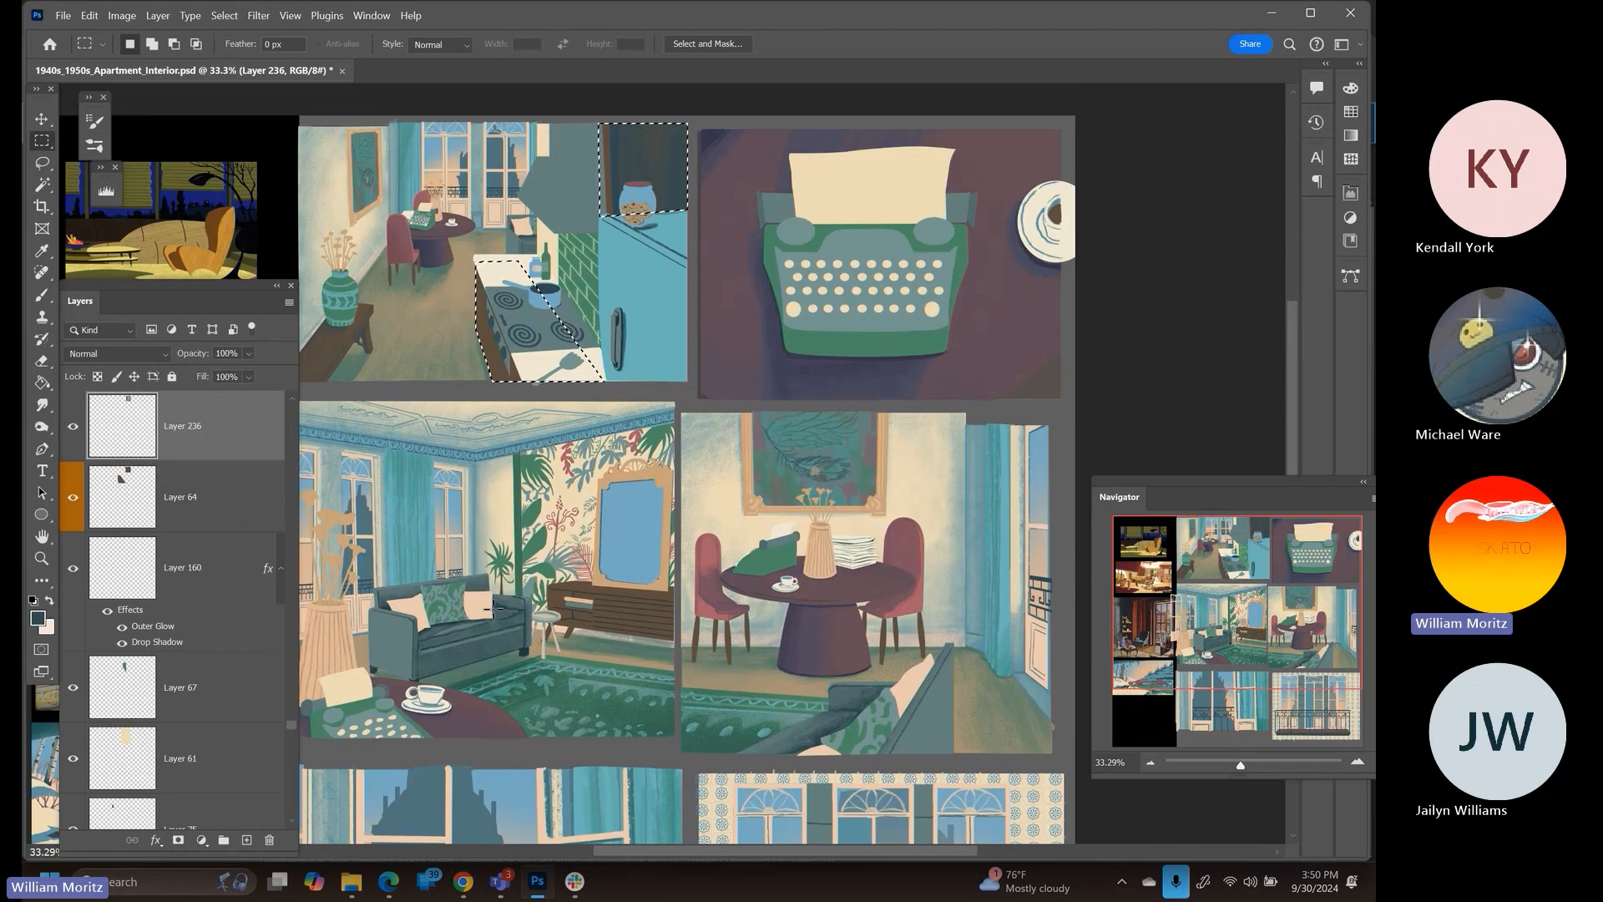
scroll(473, 506, "up", 2)
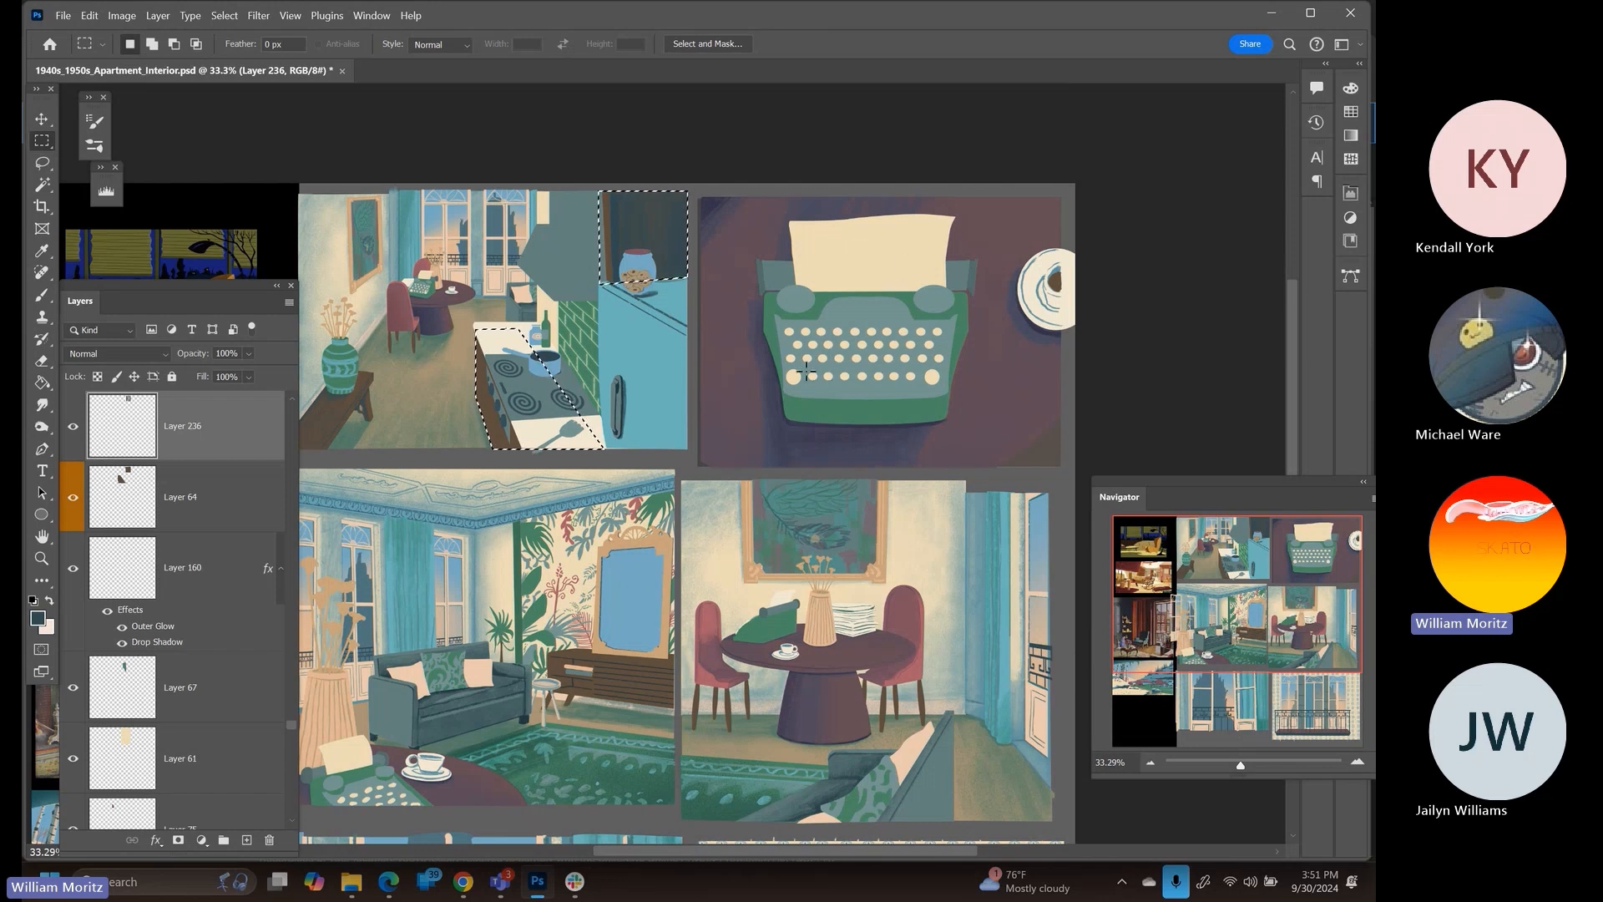
scroll(805, 371, "down", 3)
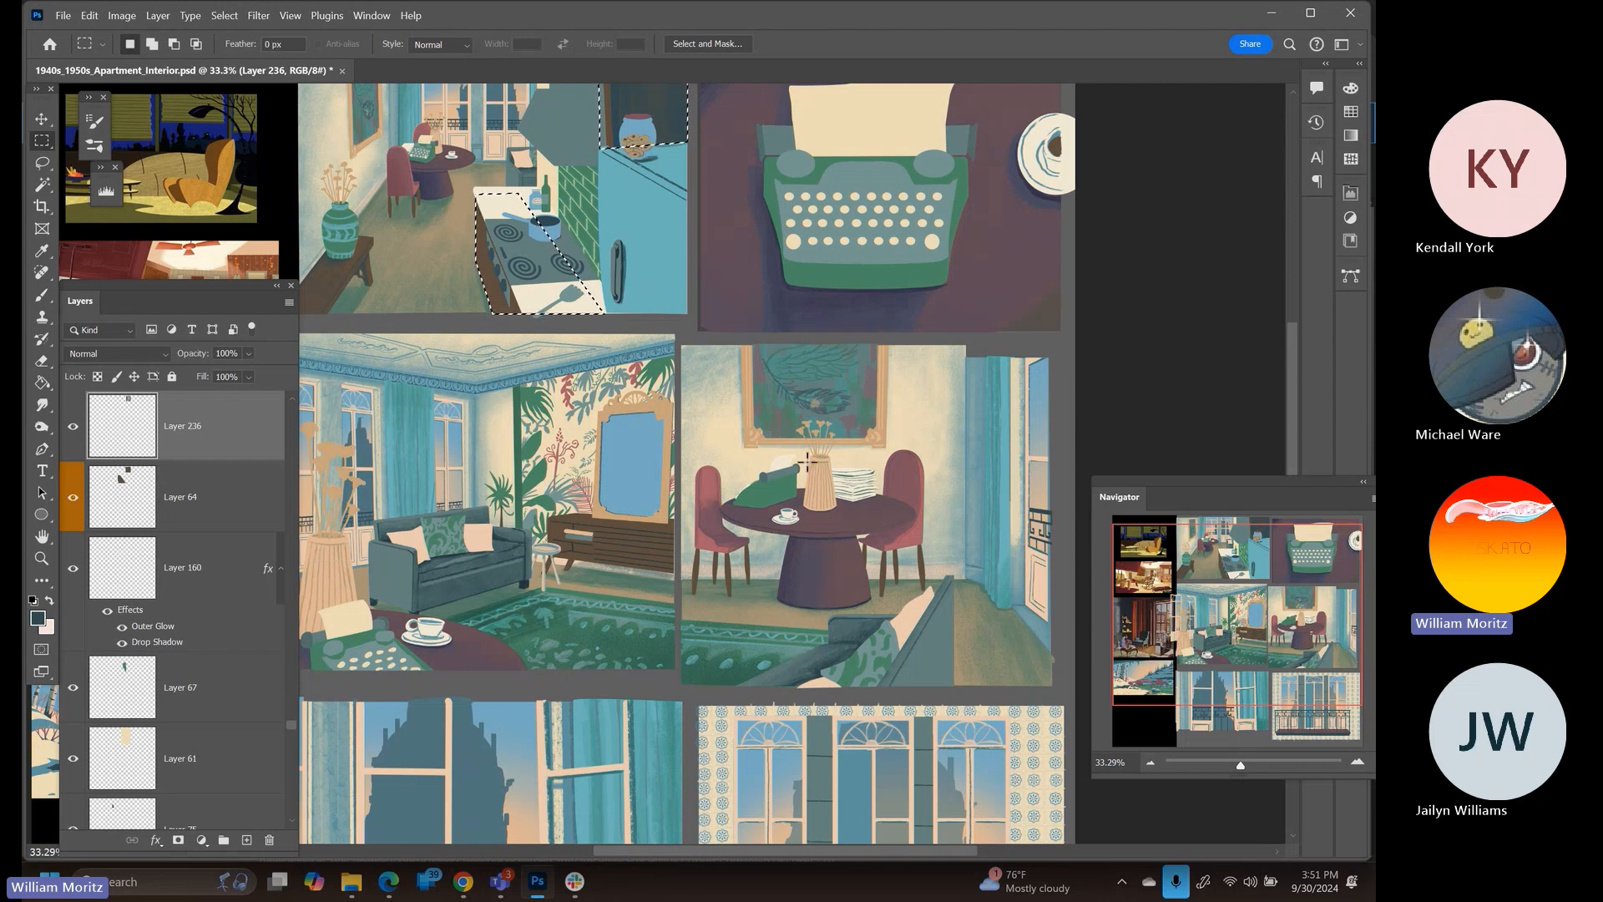
scroll(808, 475, "down", 1)
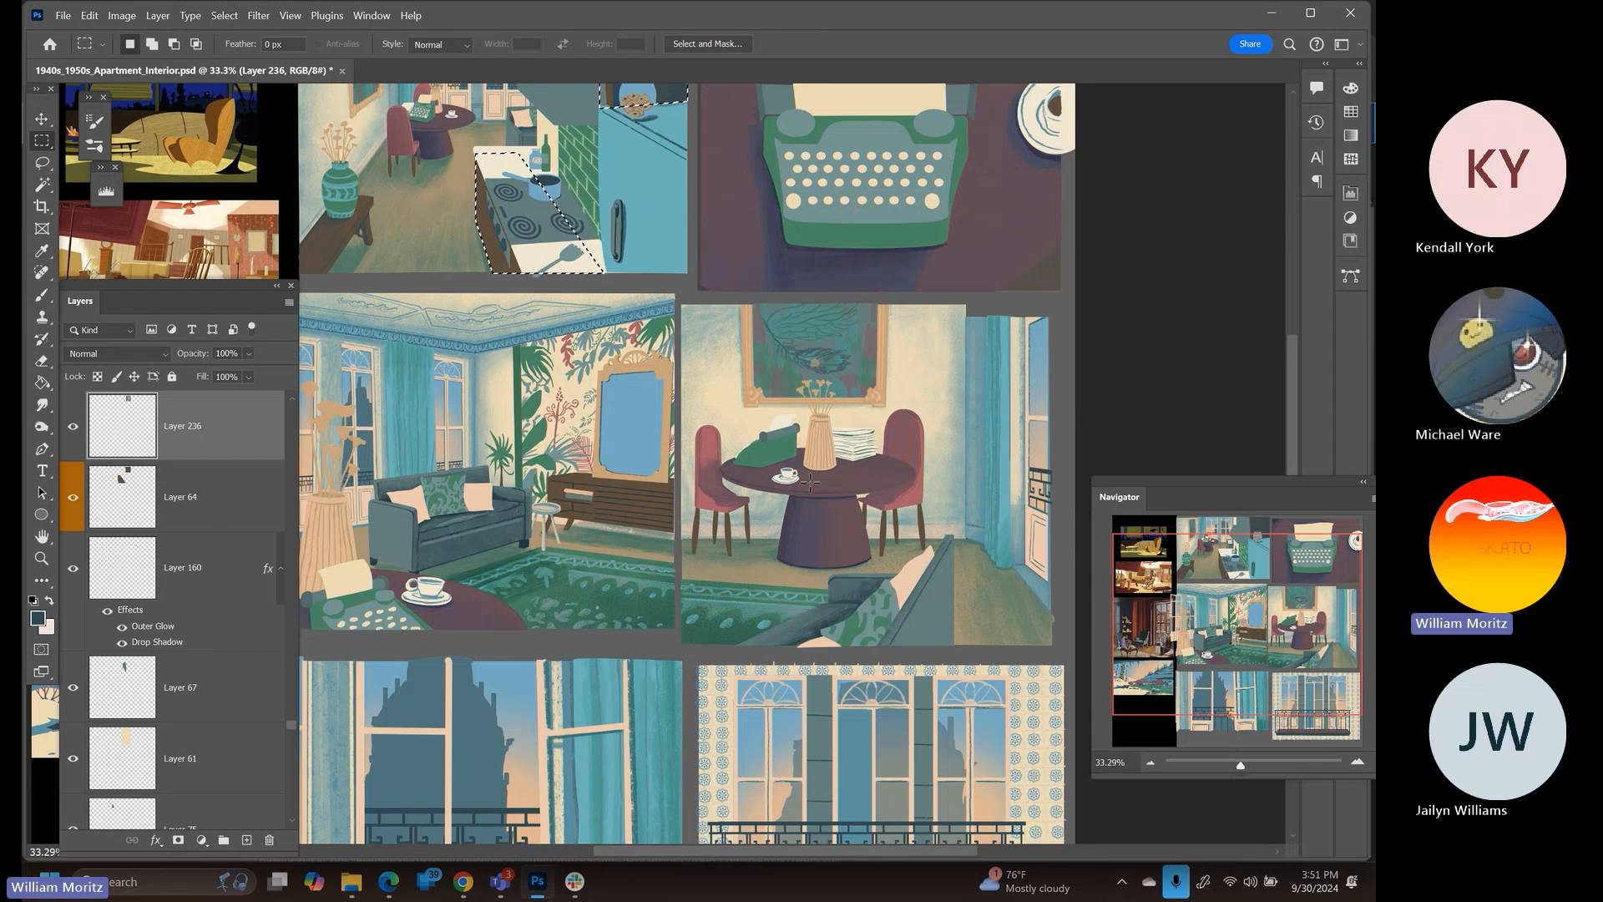
scroll(808, 482, "down", 2)
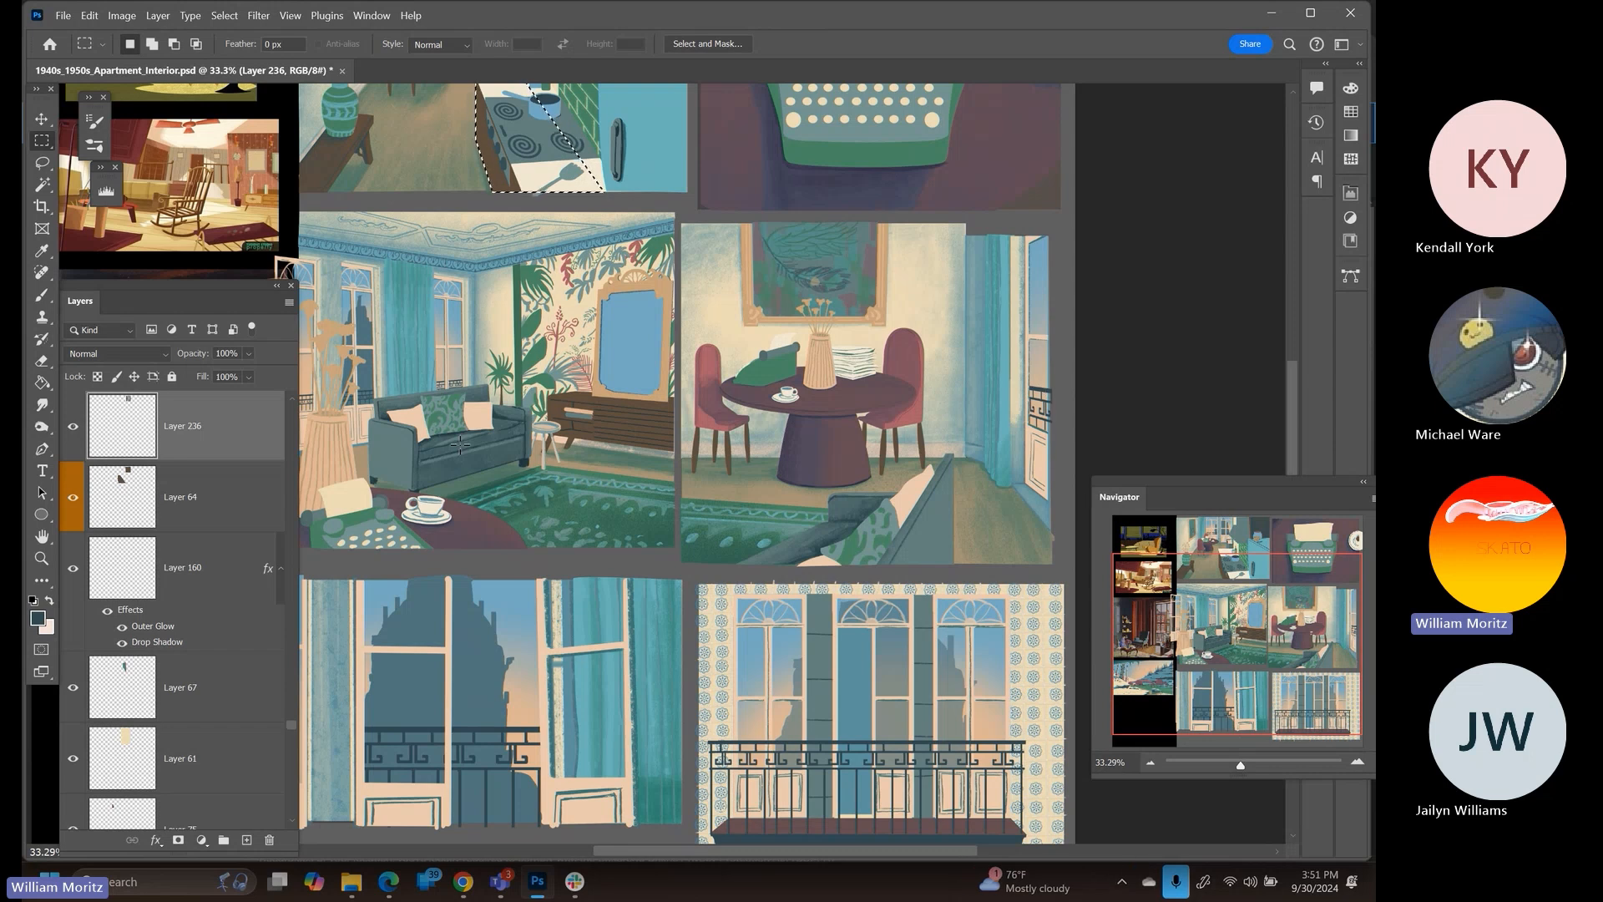
scroll(501, 462, "up", 2)
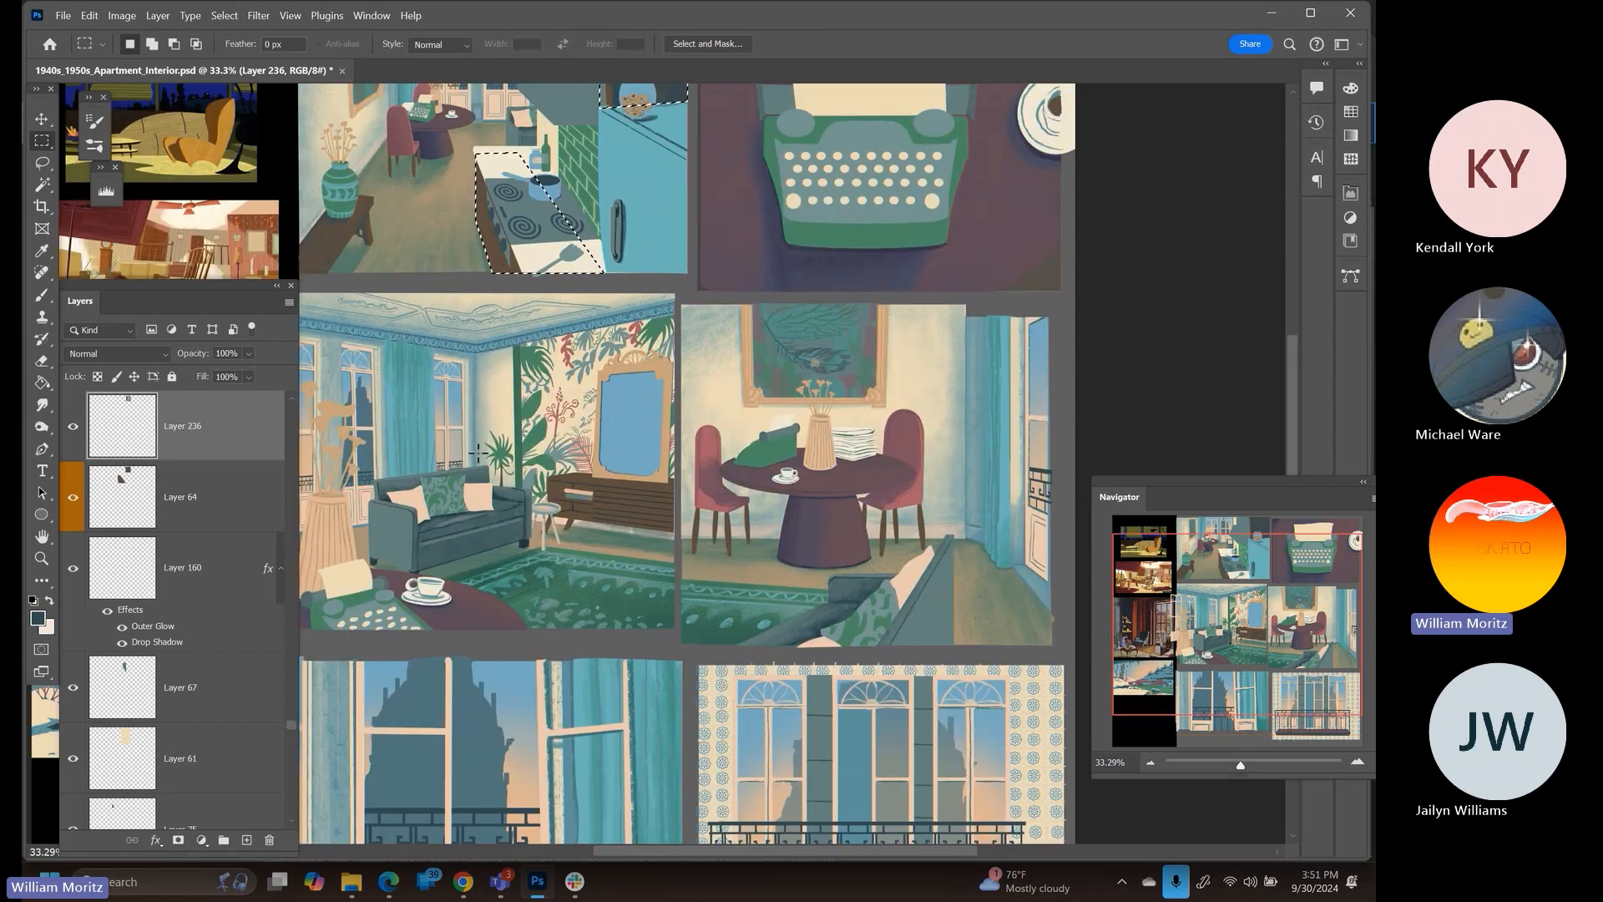
Examine the living room's ceiling and windows, then the kitchen panel's dining area, up close and within the full layout
key("z")
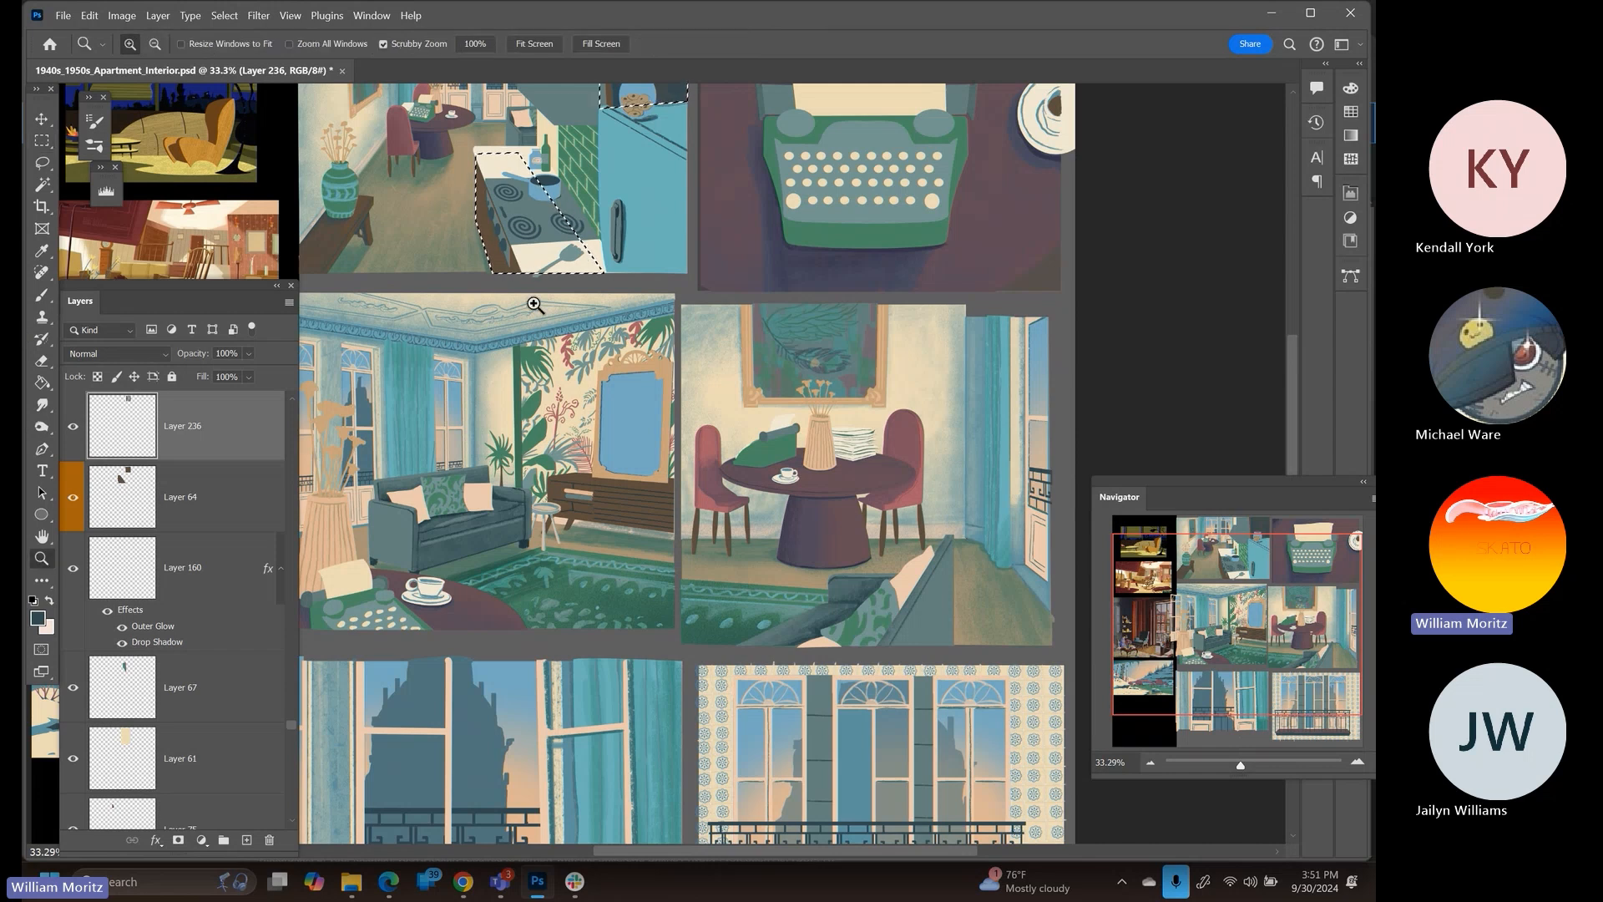
left_click(493, 319)
left_click_drag(467, 341, 743, 379)
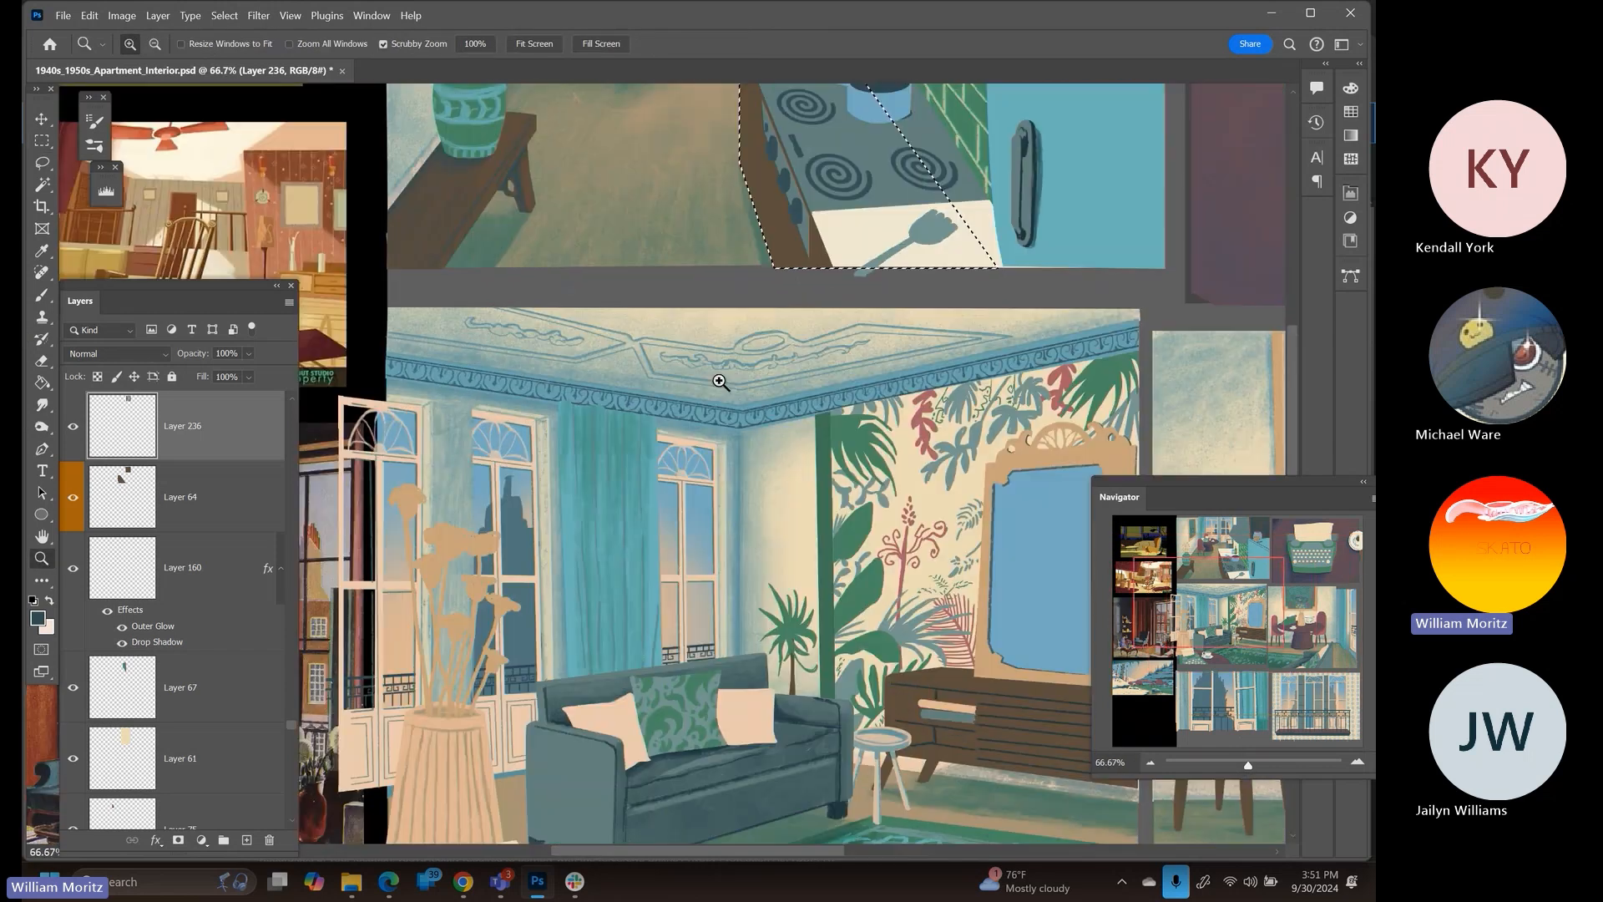
left_click(824, 401, "alt")
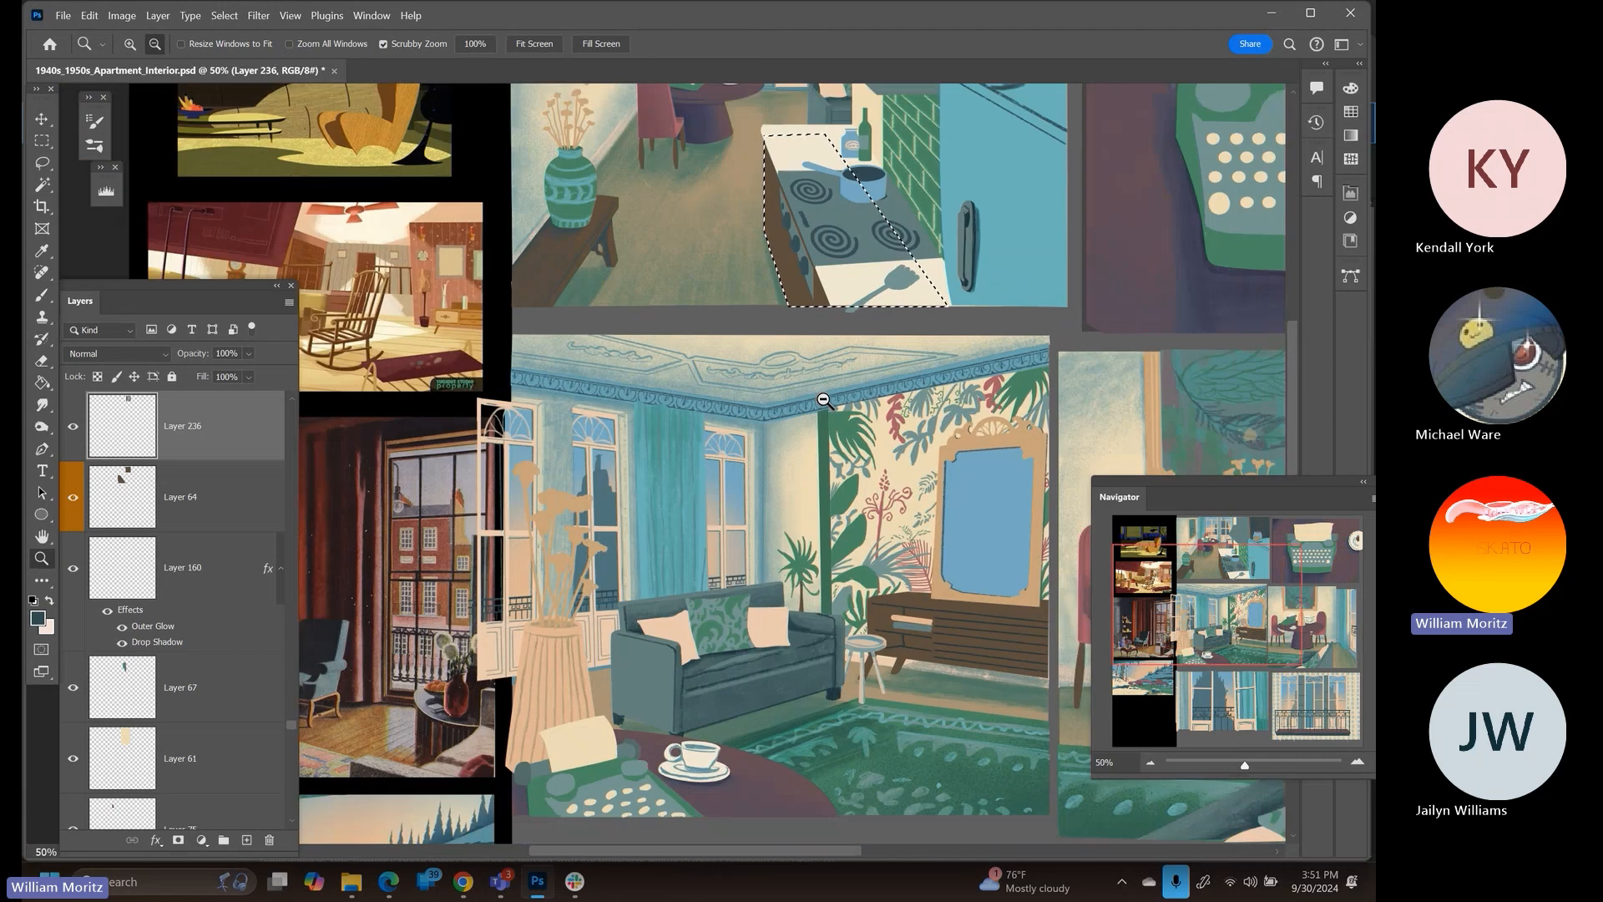
left_click(824, 401, "alt")
left_click_drag(856, 536, 597, 290)
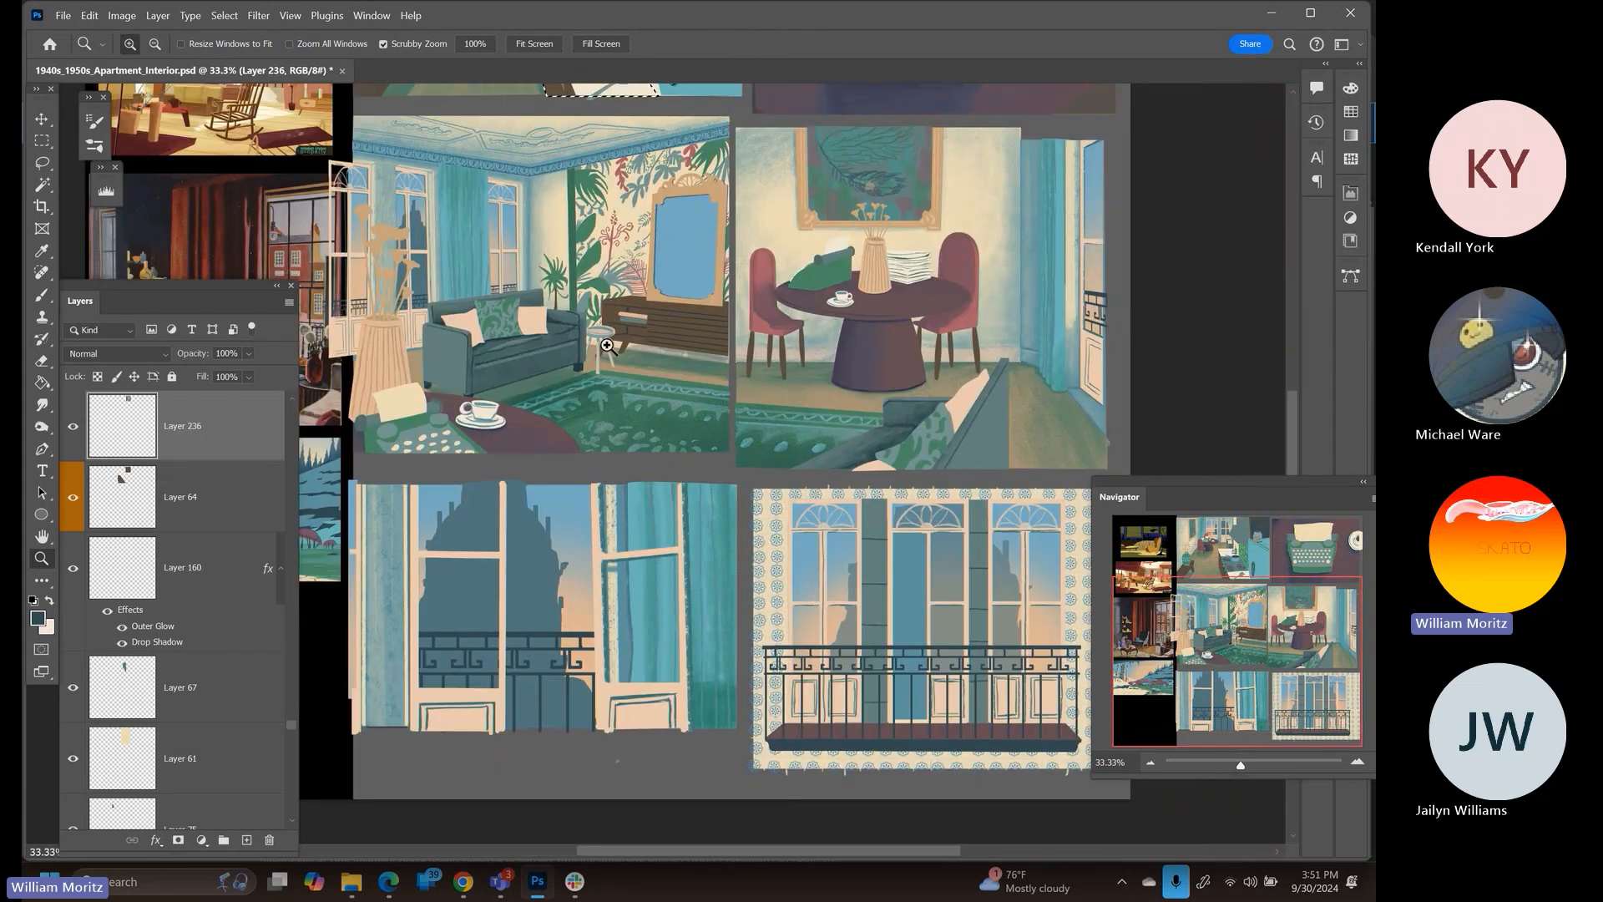
scroll(593, 426, "up", 5)
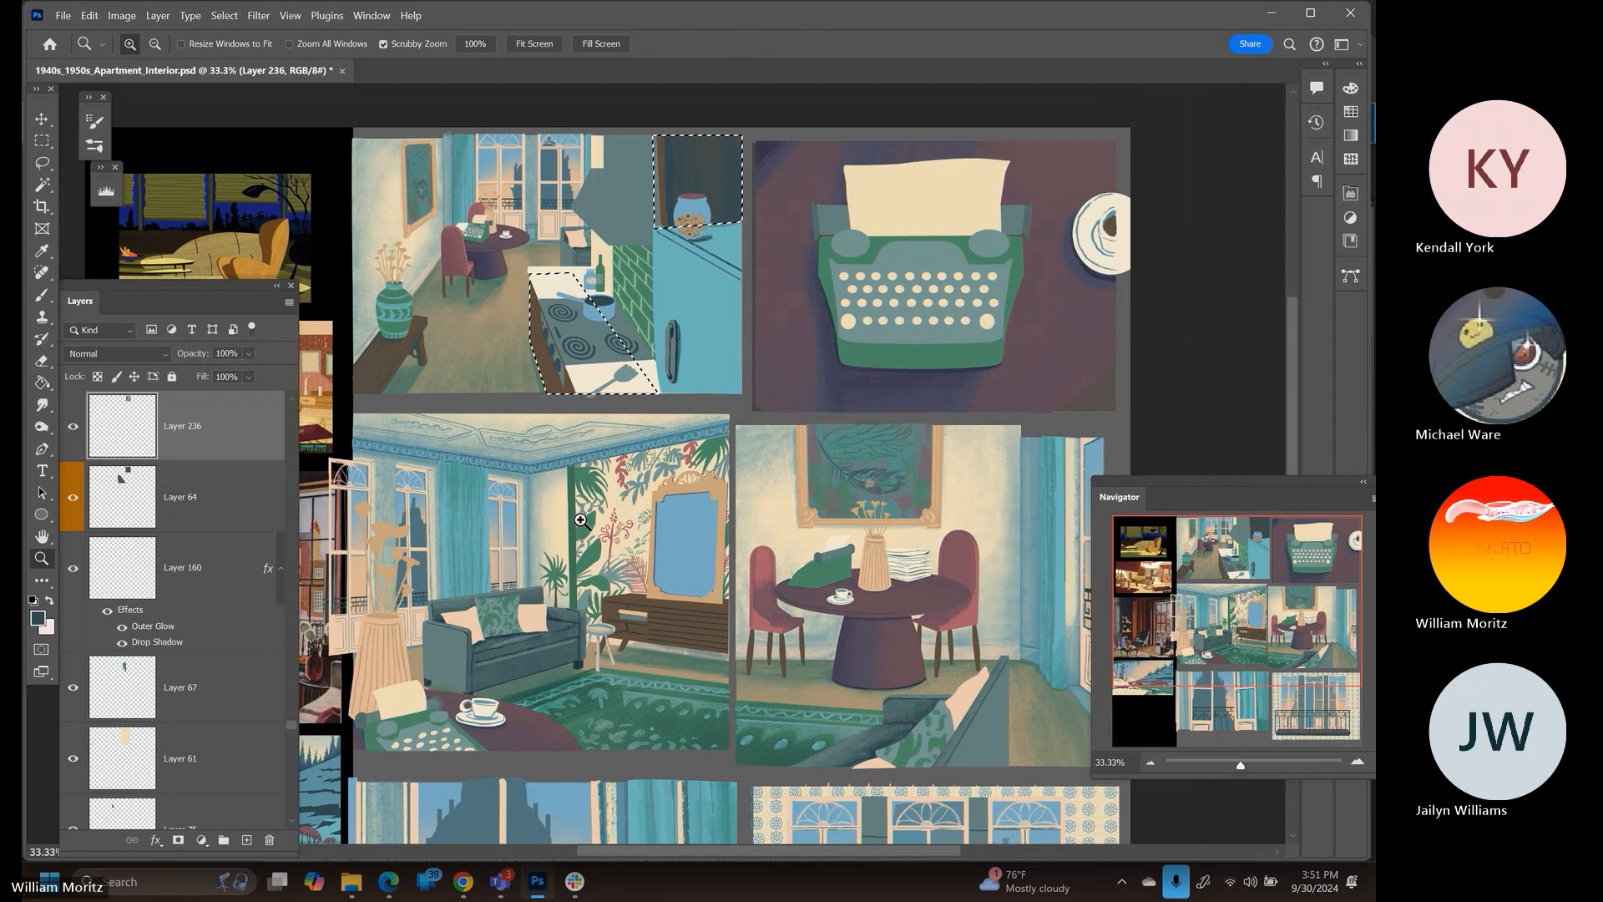
left_click(416, 252)
left_click(412, 248)
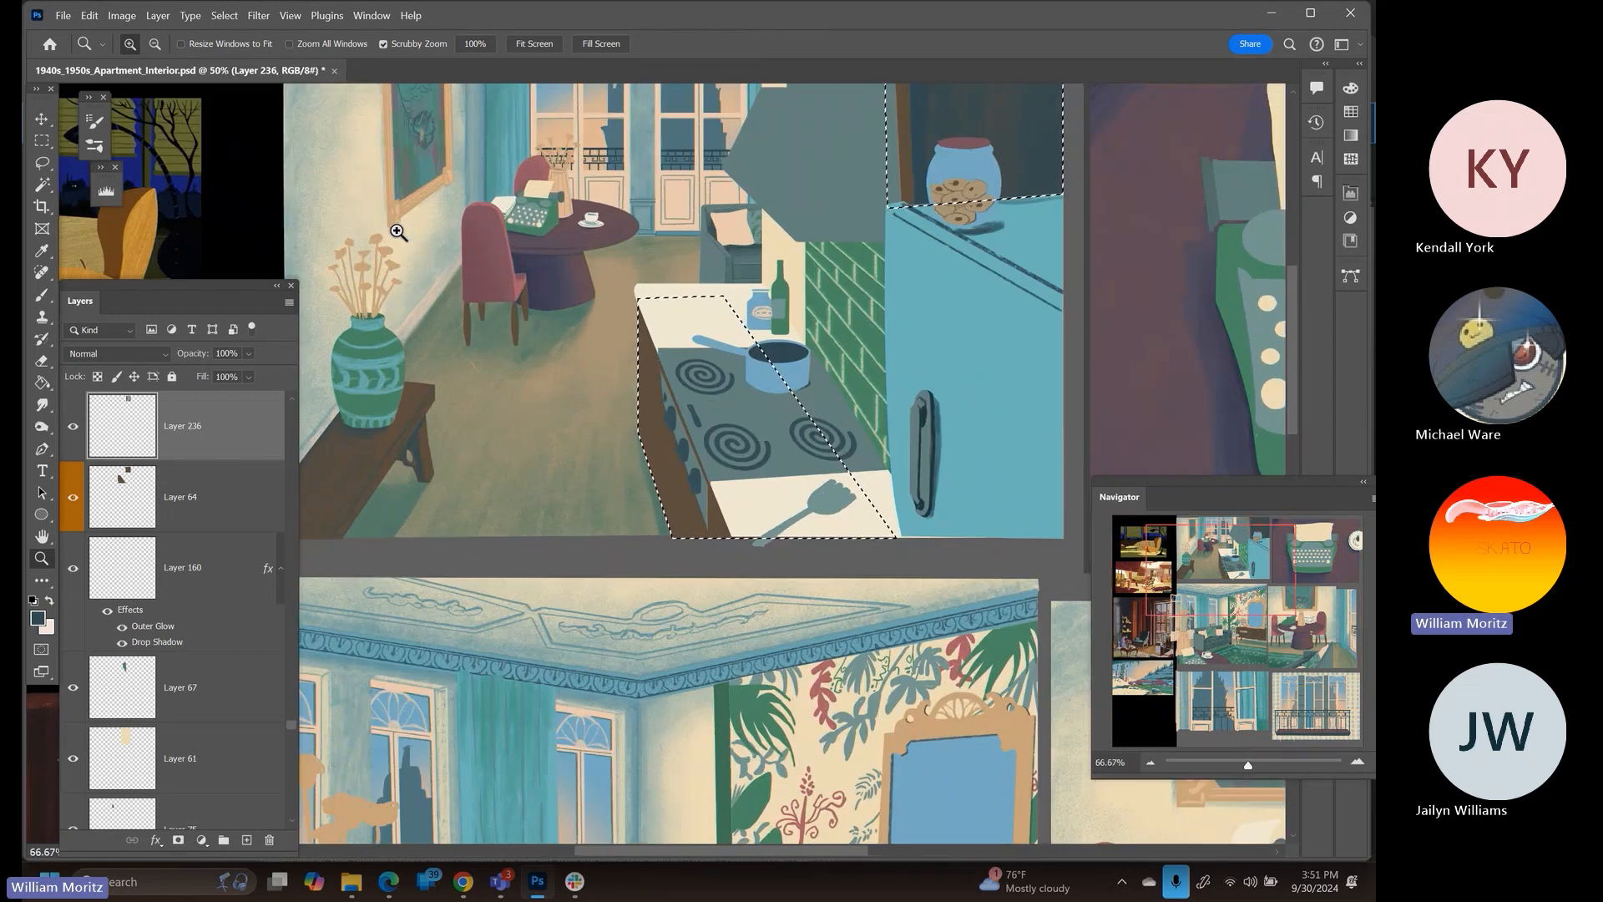
left_click(399, 233)
left_click_drag(426, 301, 451, 424)
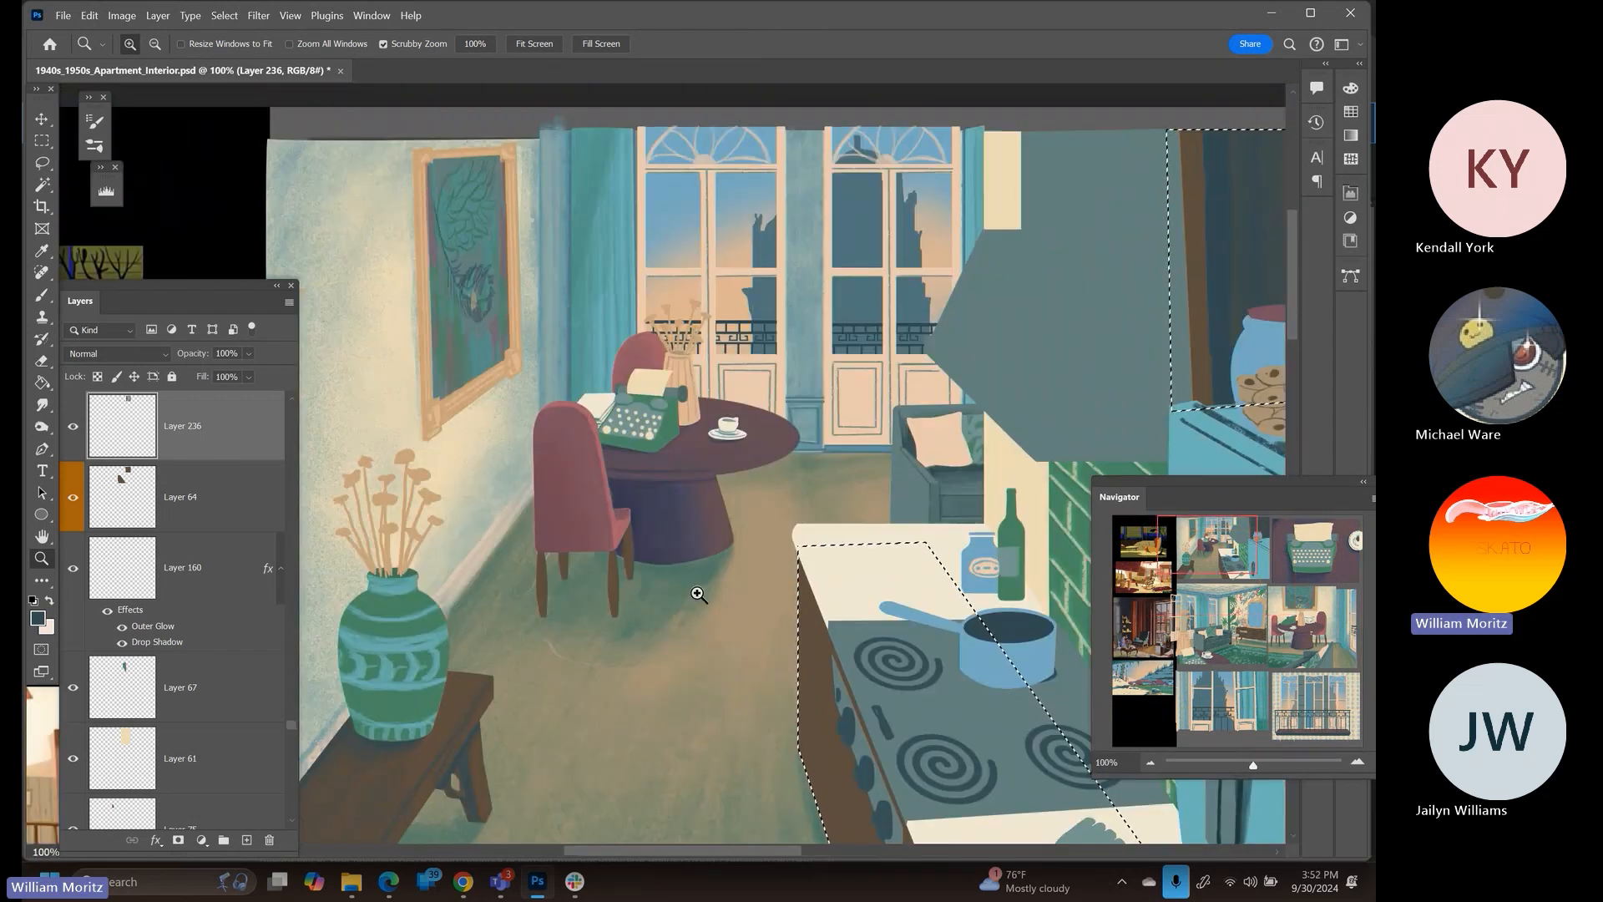
left_click(751, 615, "alt")
left_click(751, 616, "alt")
left_click(751, 617, "alt")
left_click_drag(729, 715, 665, 429)
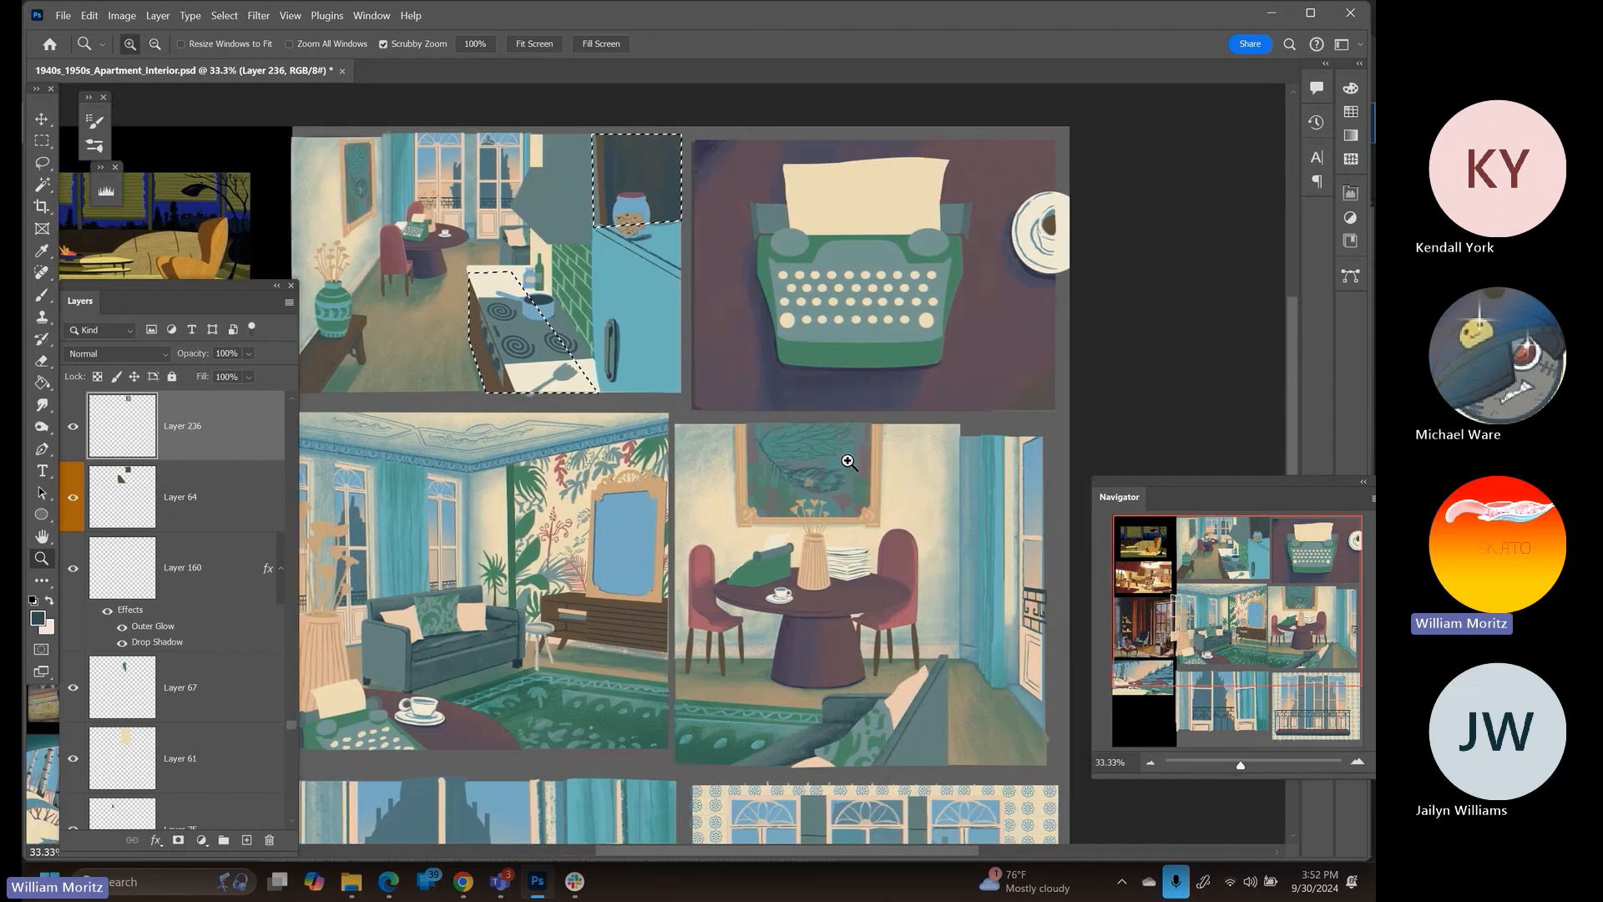
Examine the dining table scene up close and compare it with the neighbouring living room, balcony, typewriter and kitchen panels
left_click(666, 428)
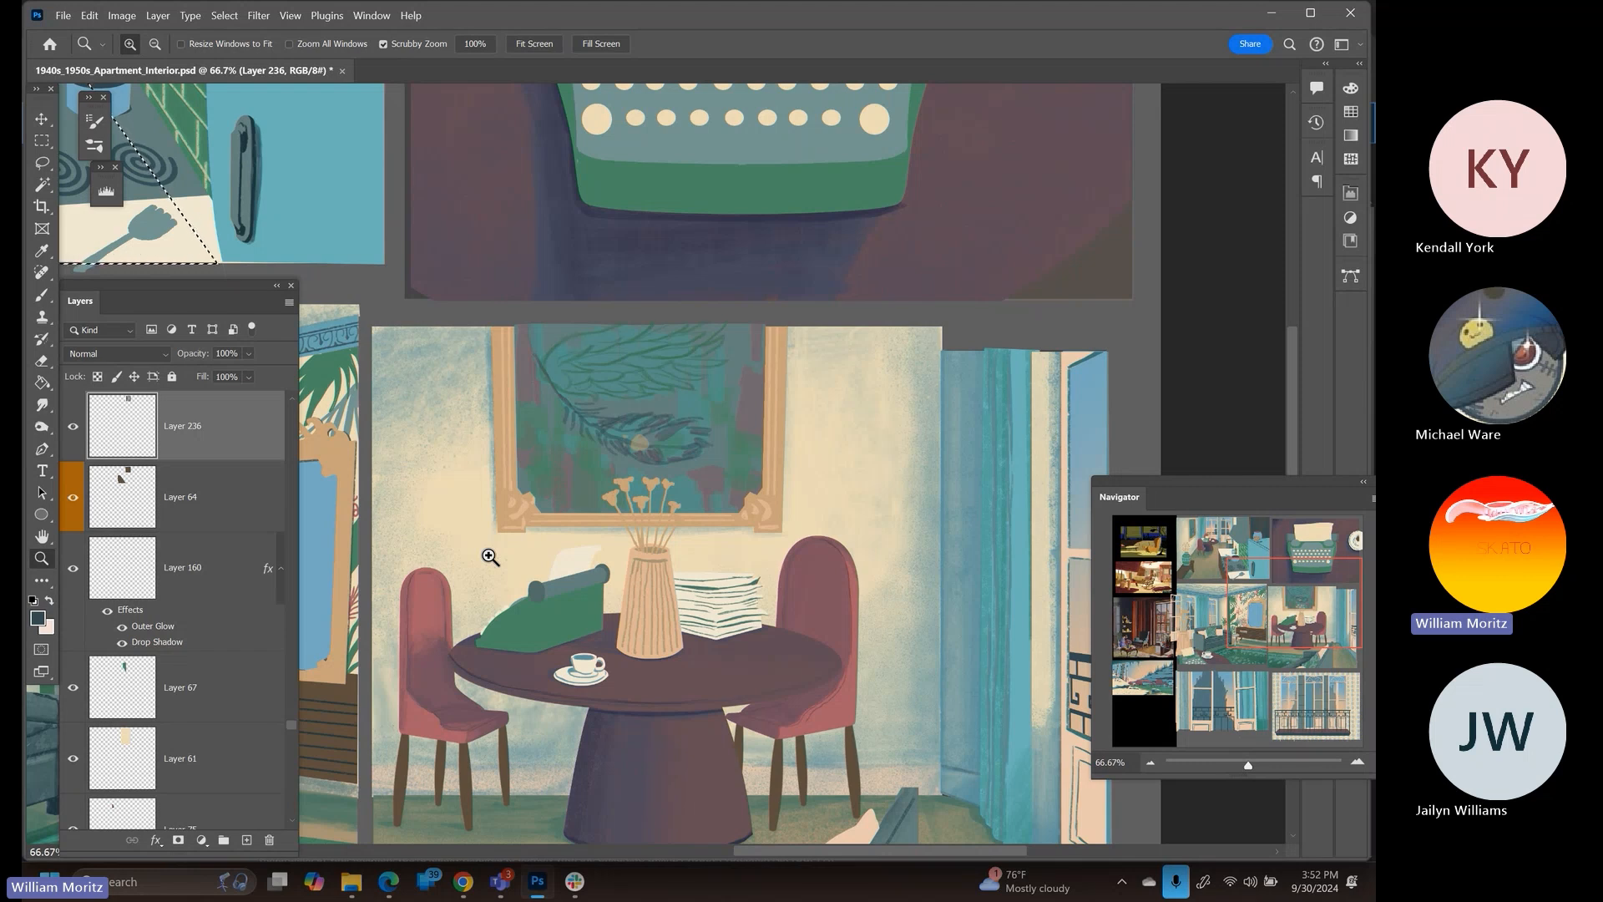
scroll(599, 526, "down", 2)
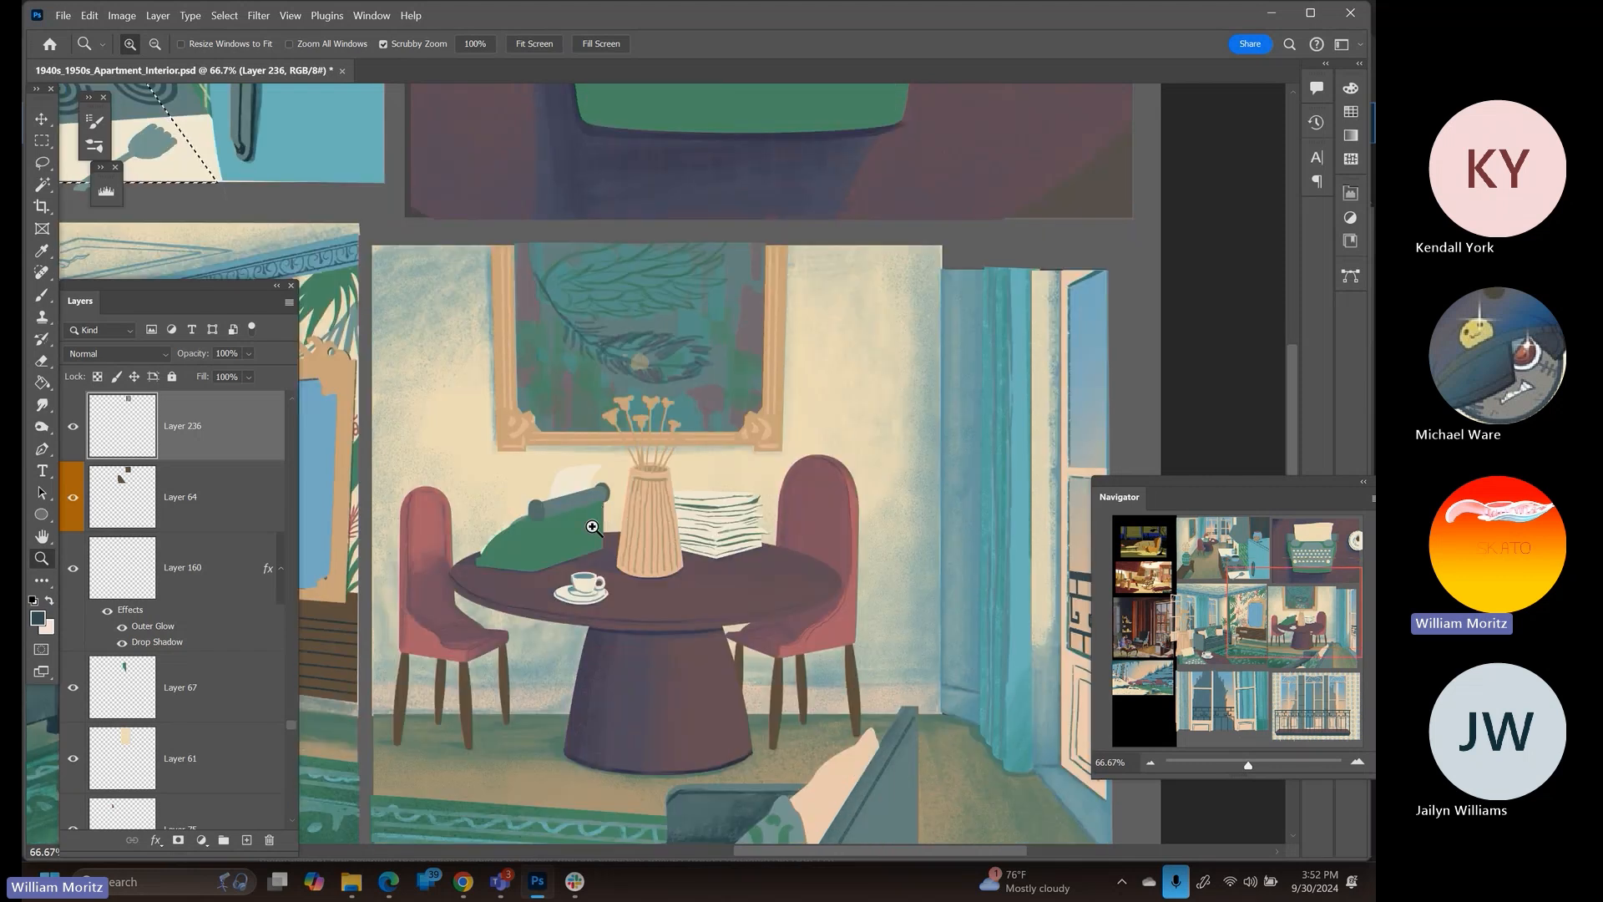
left_click(591, 528, "alt")
left_click(562, 544, "alt")
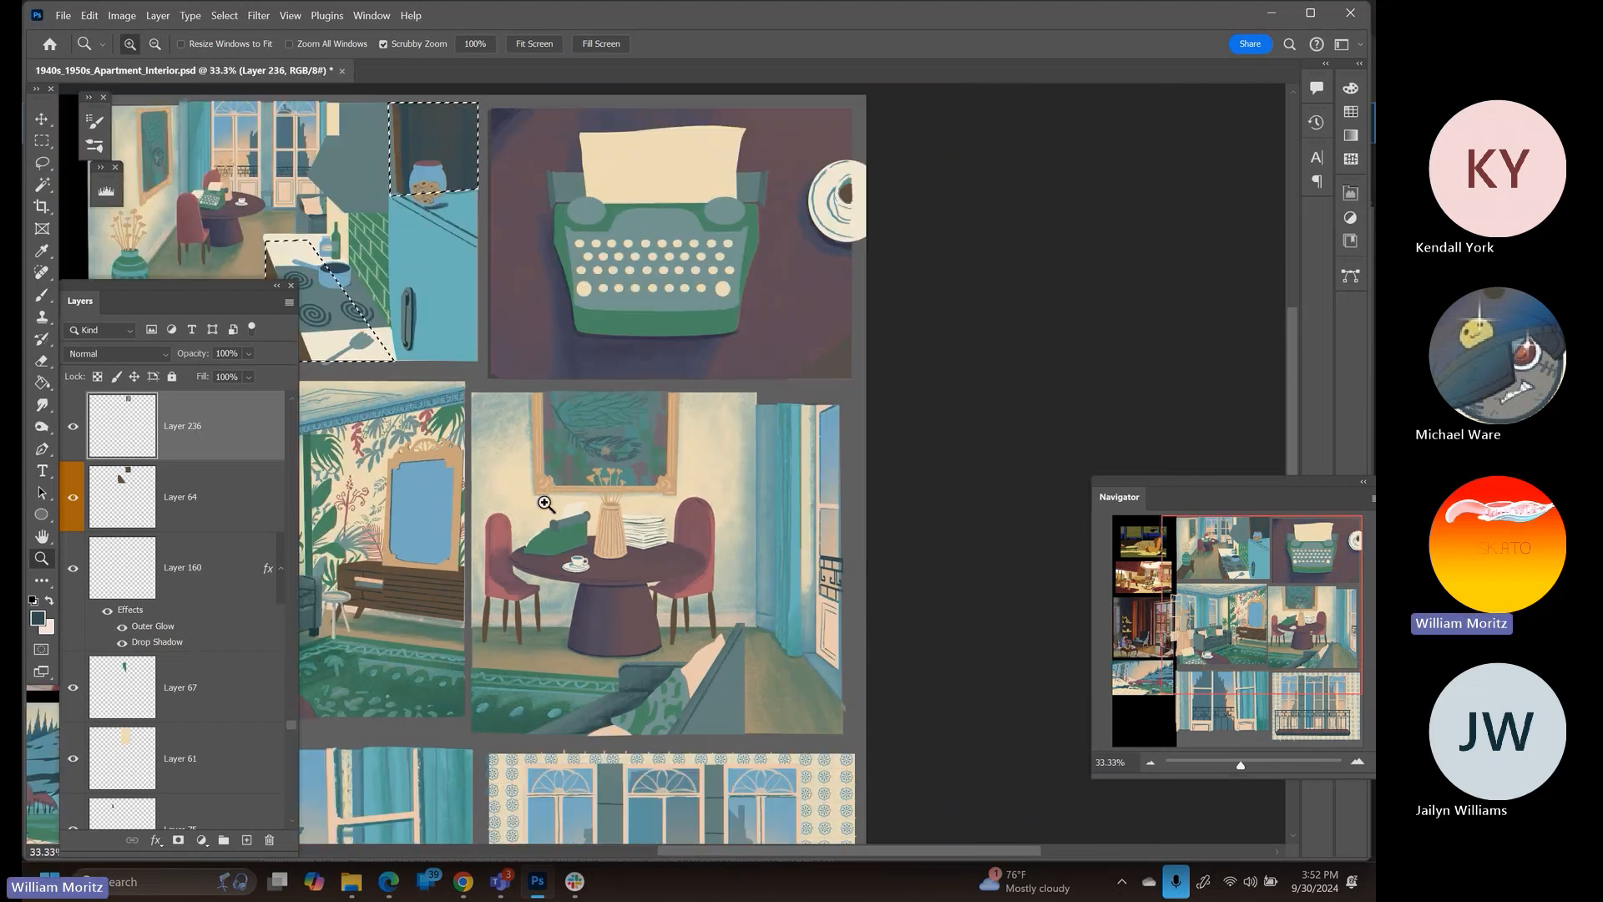
left_click_drag(531, 441, 650, 442)
left_click(707, 446)
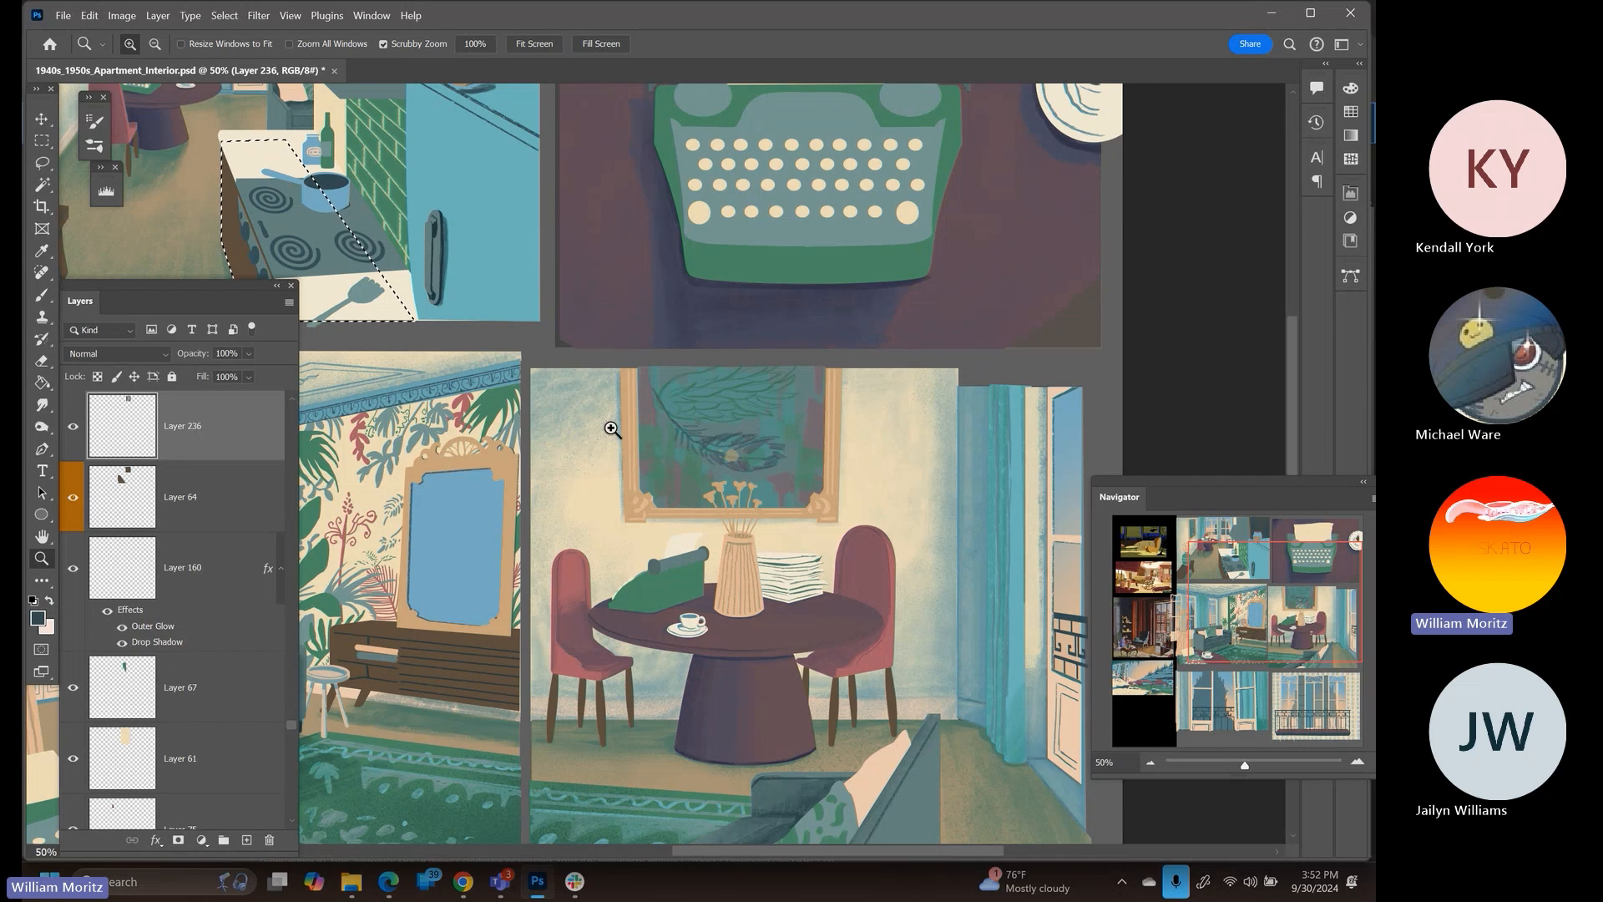
left_click_drag(652, 488, 939, 666)
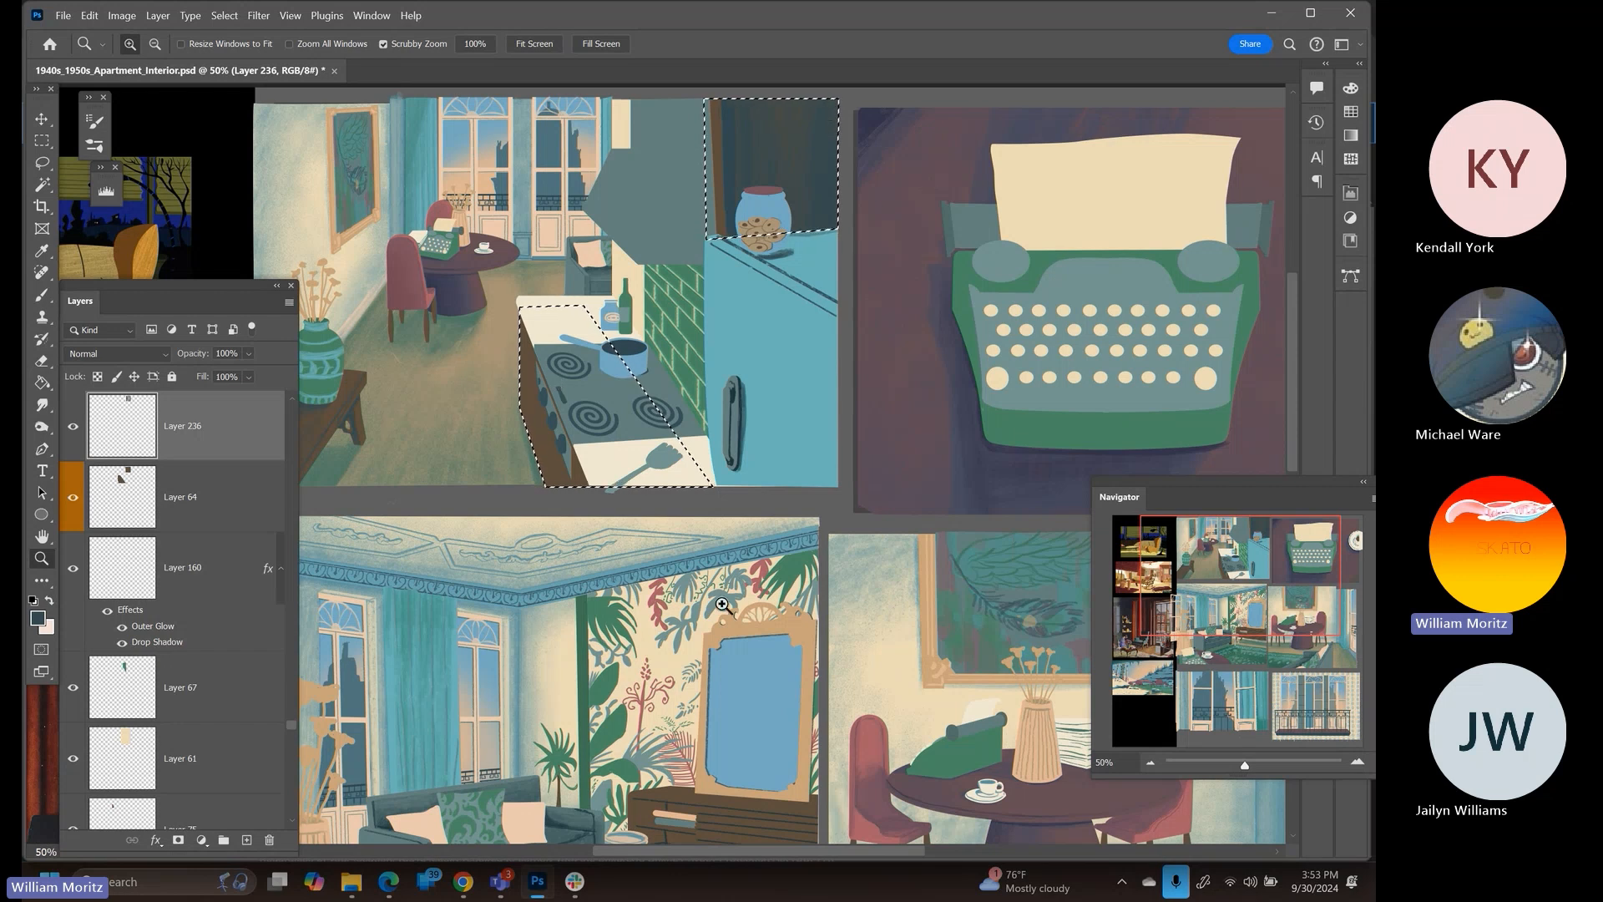
left_click_drag(722, 604, 789, 250)
left_click_drag(797, 376, 548, 460)
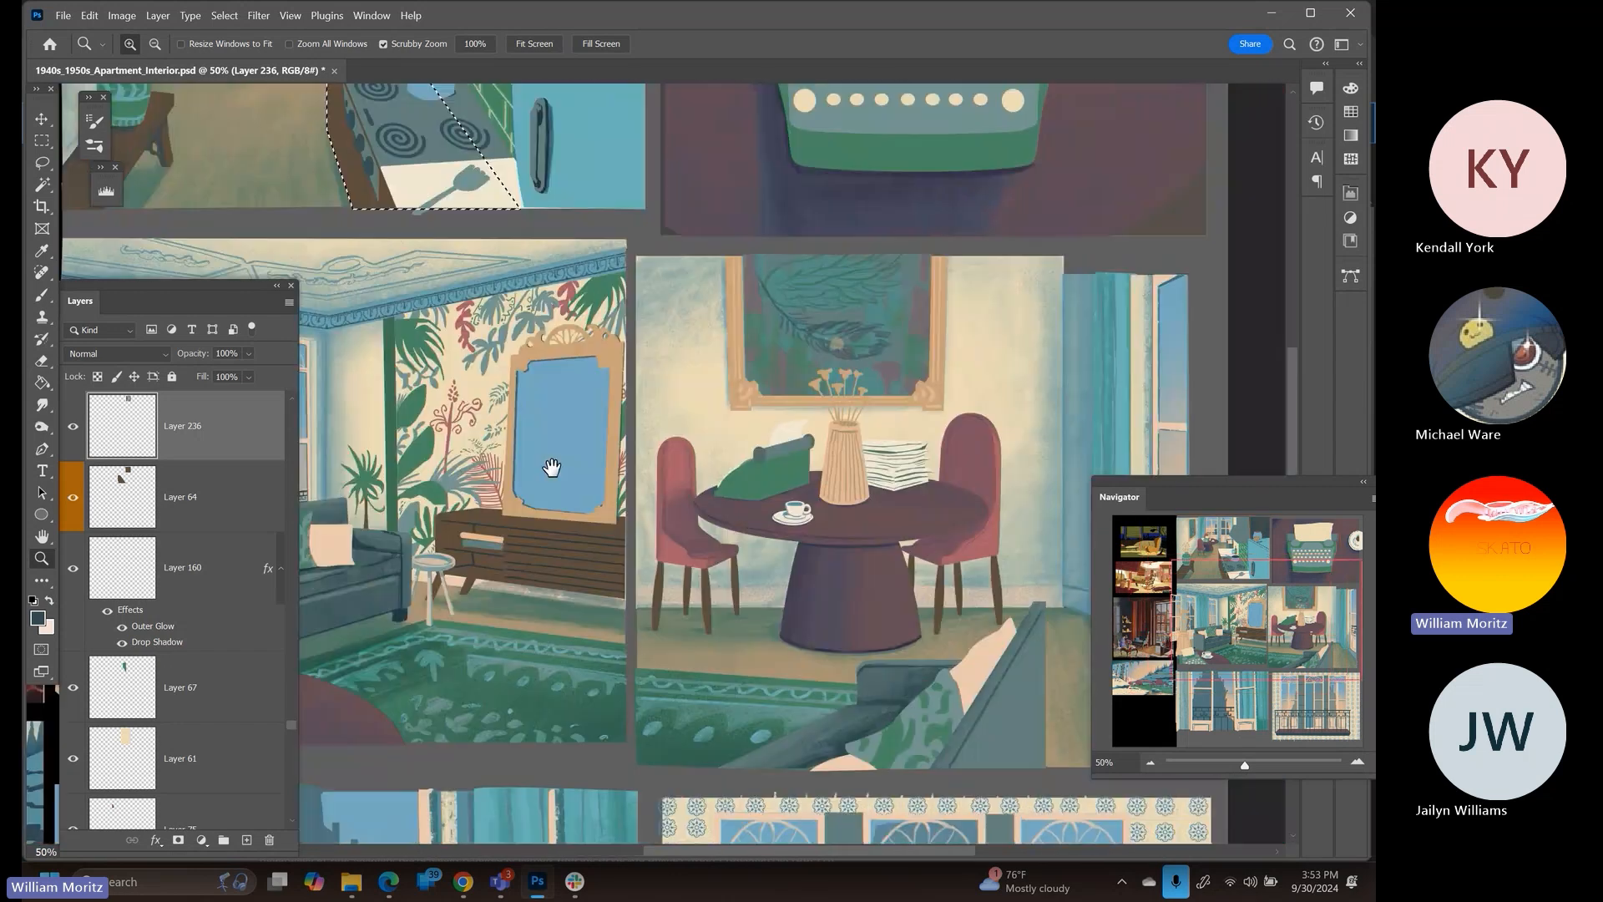
left_click_drag(835, 381, 744, 373)
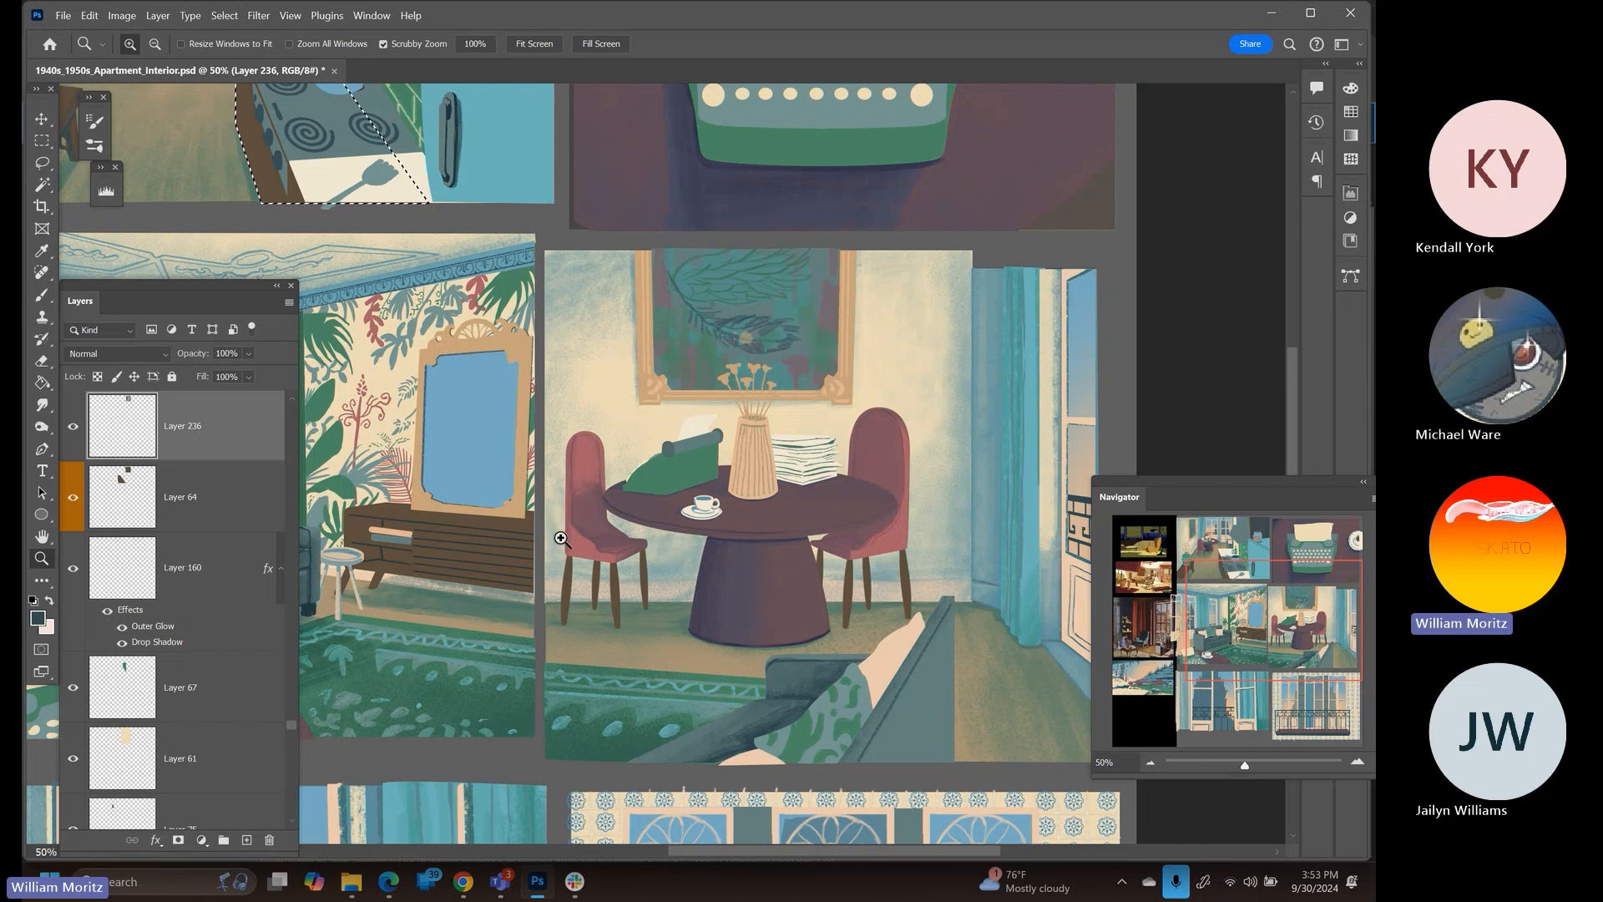
left_click_drag(683, 654, 835, 257)
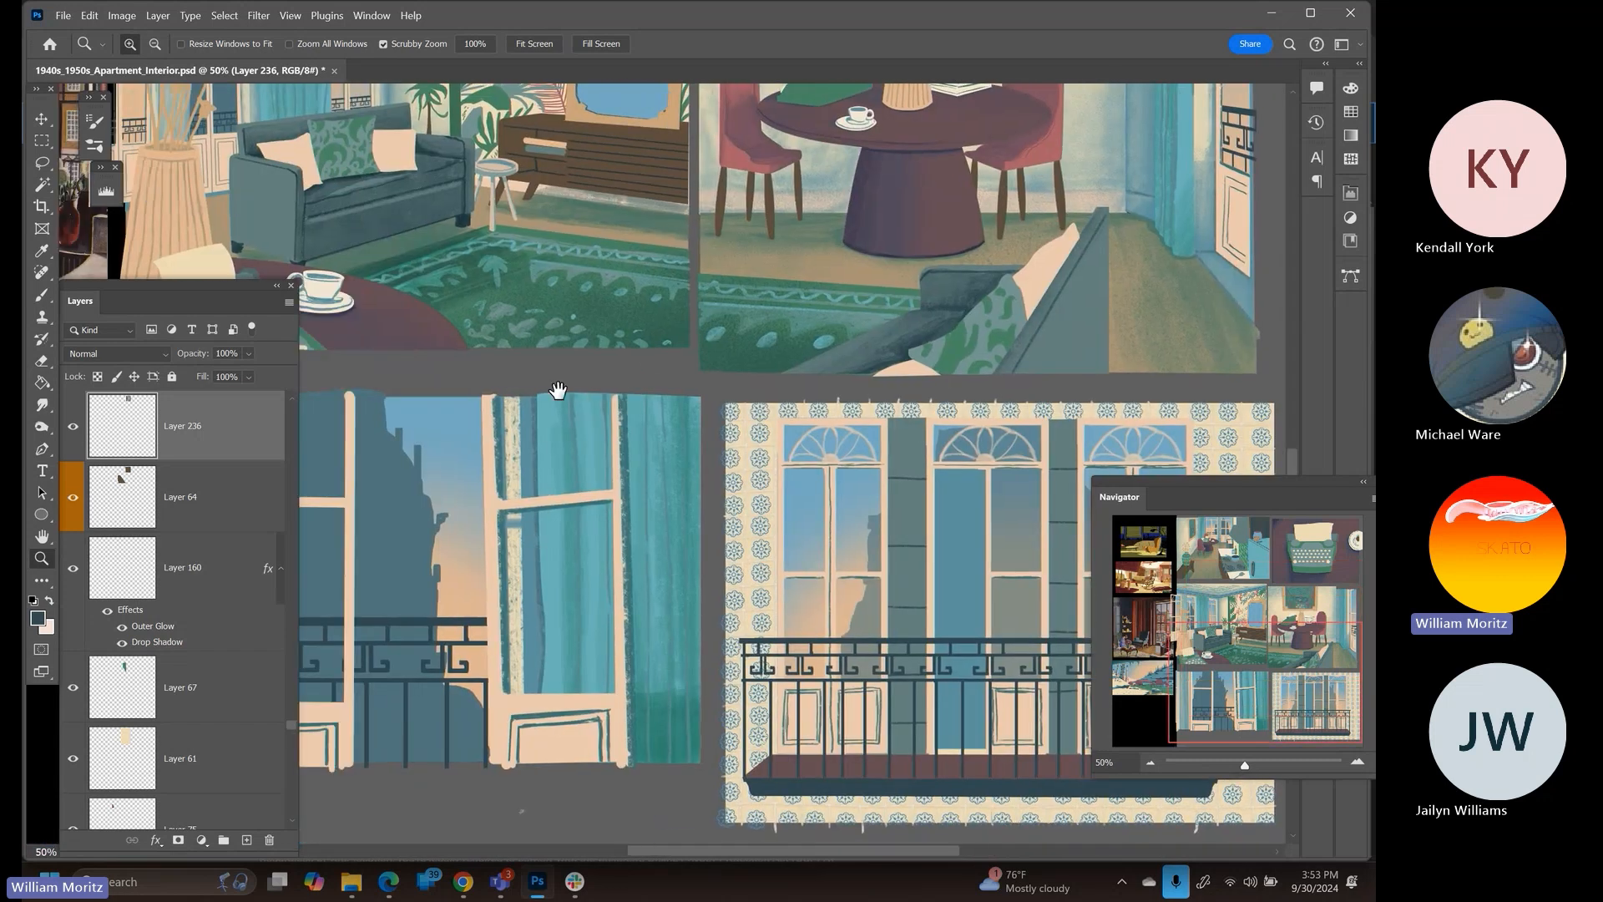
left_click_drag(555, 389, 558, 669)
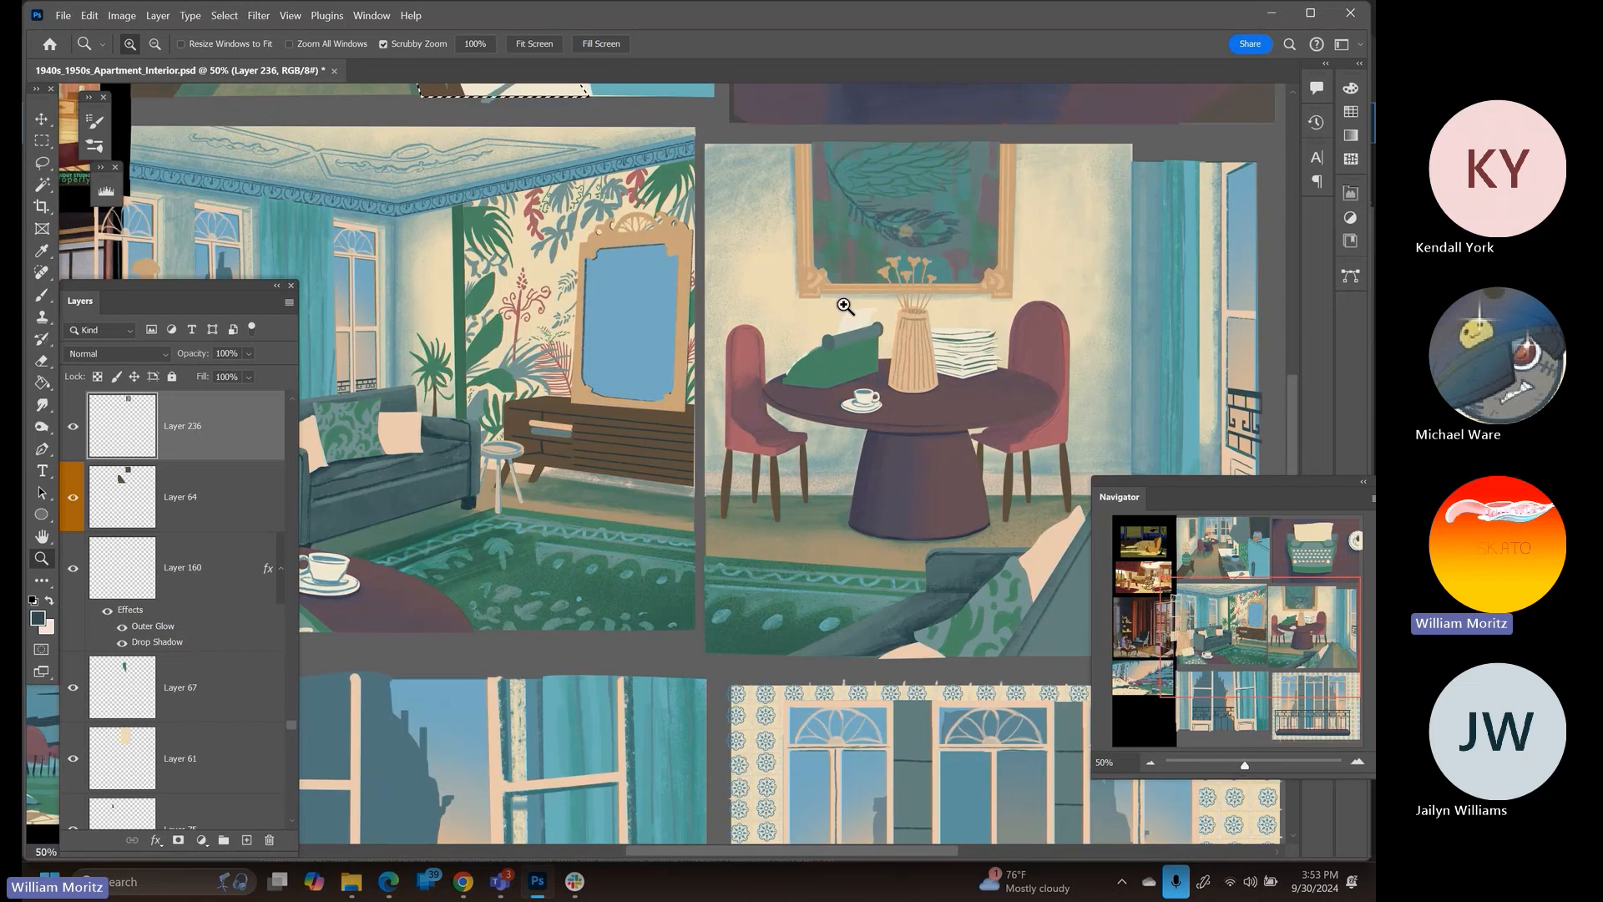
mouse_move(807, 462)
left_mouse_down()
mouse_move(601, 392)
mouse_move(627, 472)
left_mouse_up()
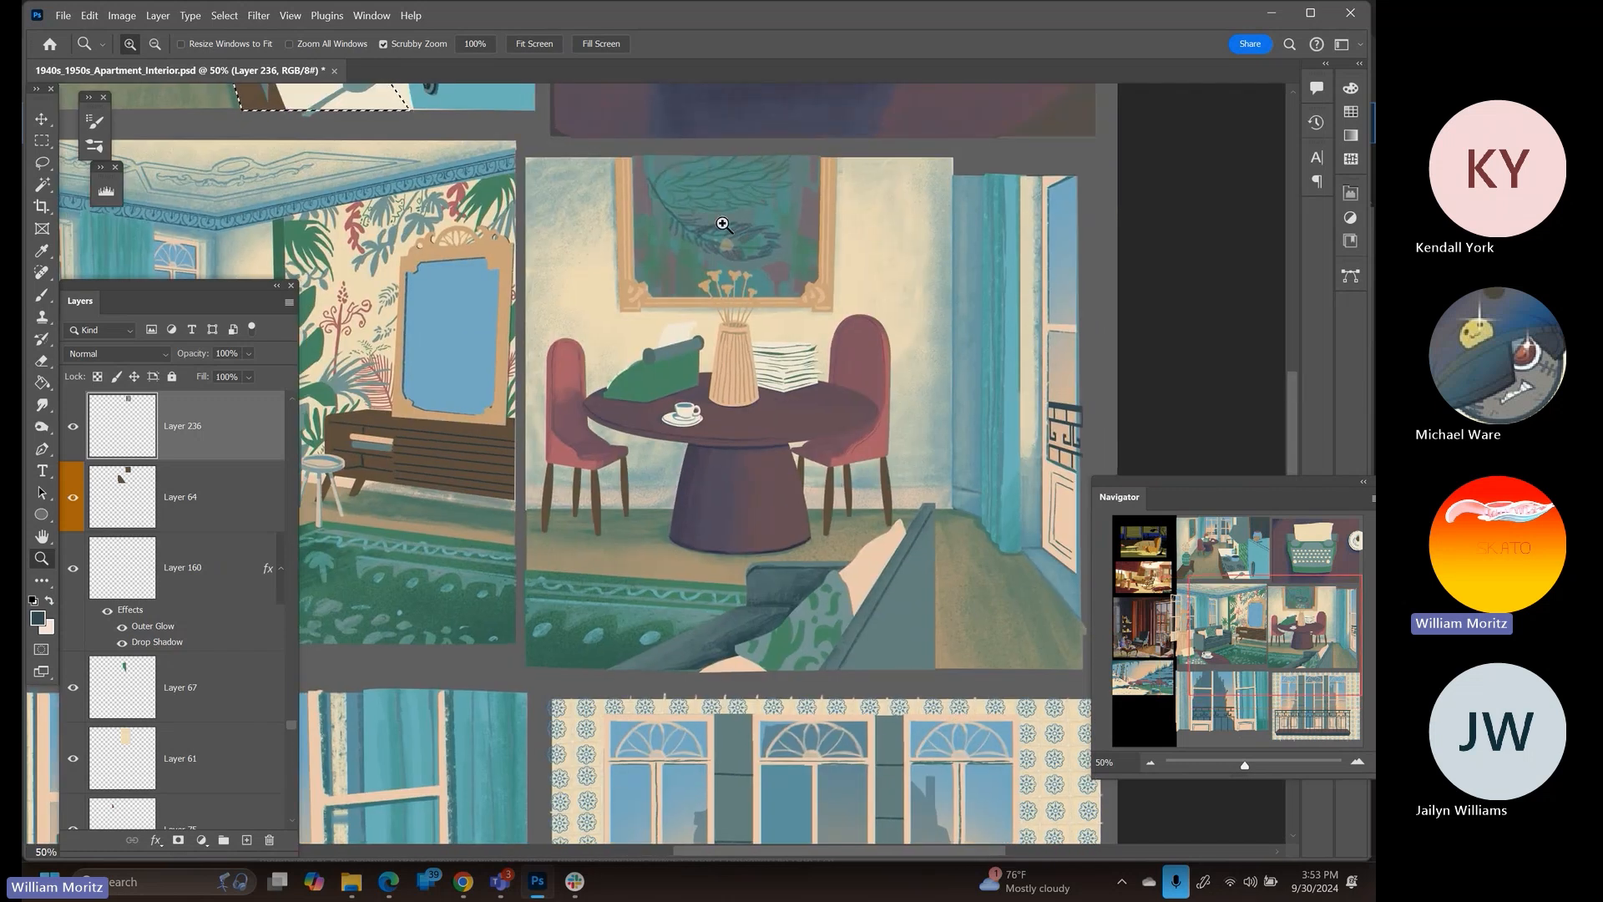
left_click_drag(524, 275, 780, 339)
left_click_drag(570, 175, 669, 509)
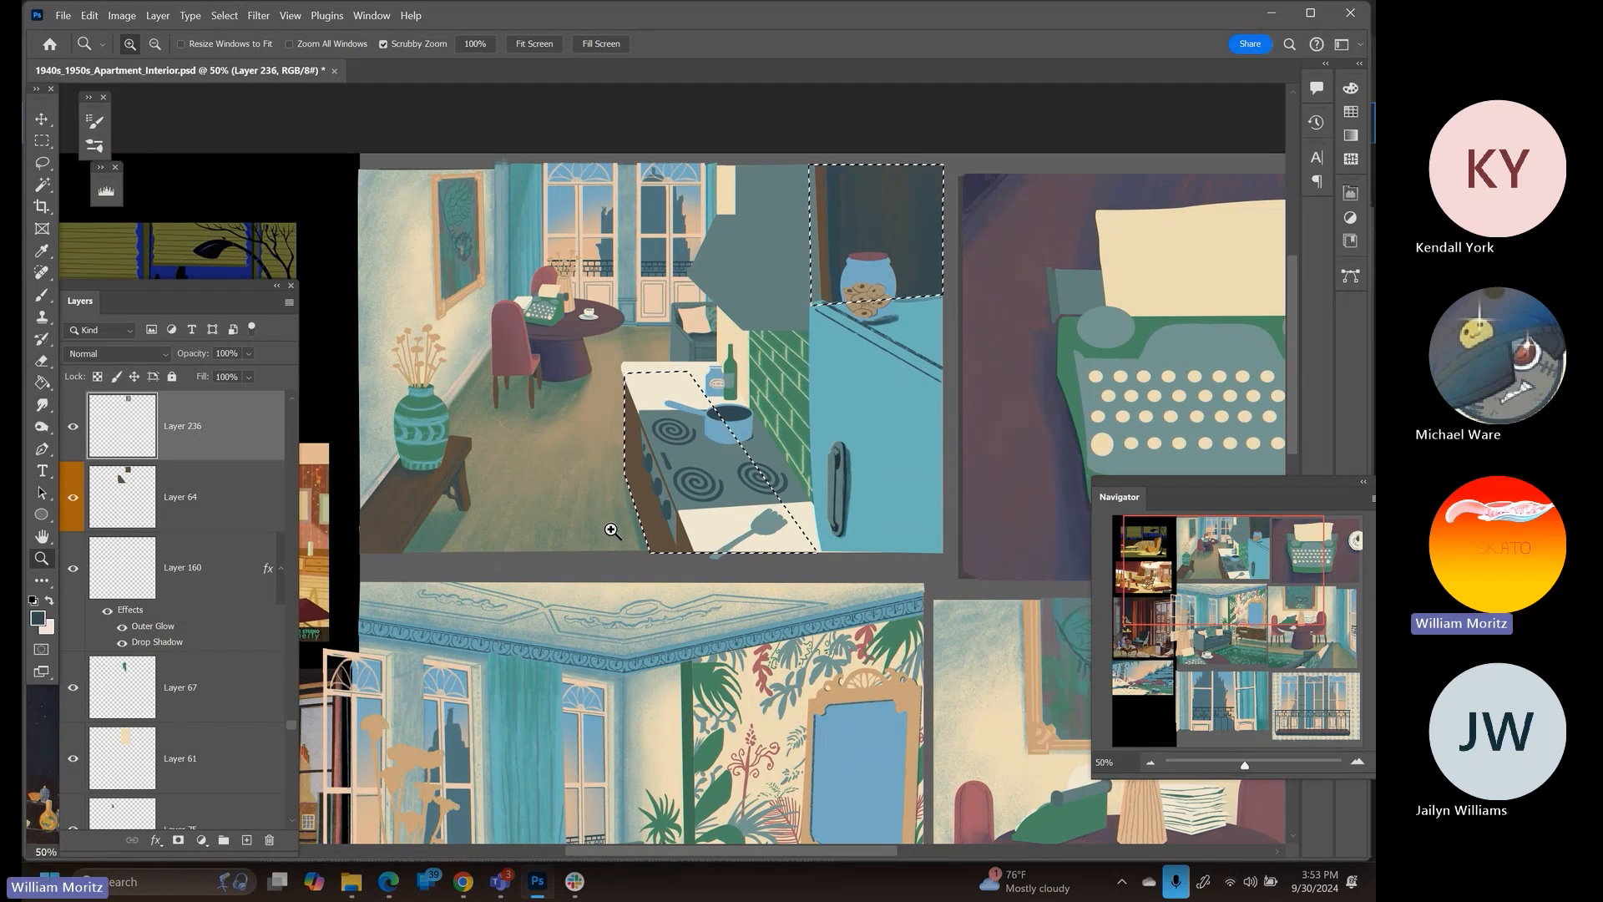
Set up the Brush tool with a 30 px tip for close-up work on the kitchen stove
key("b")
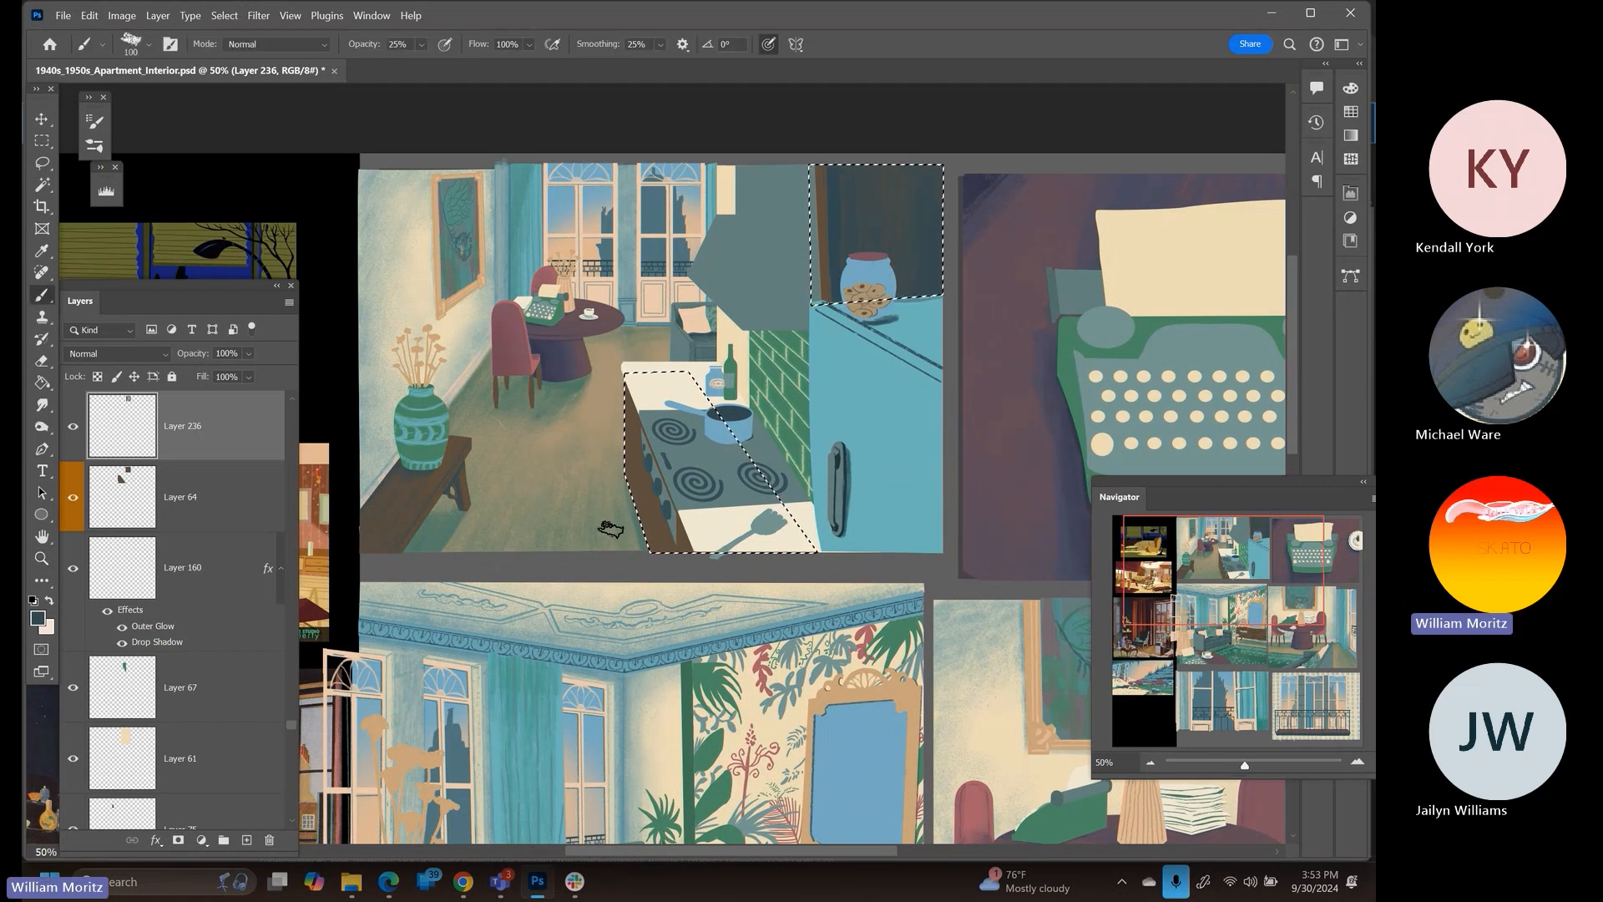
key("bracketleft")
key("bracketleft")
key("bracketleft")
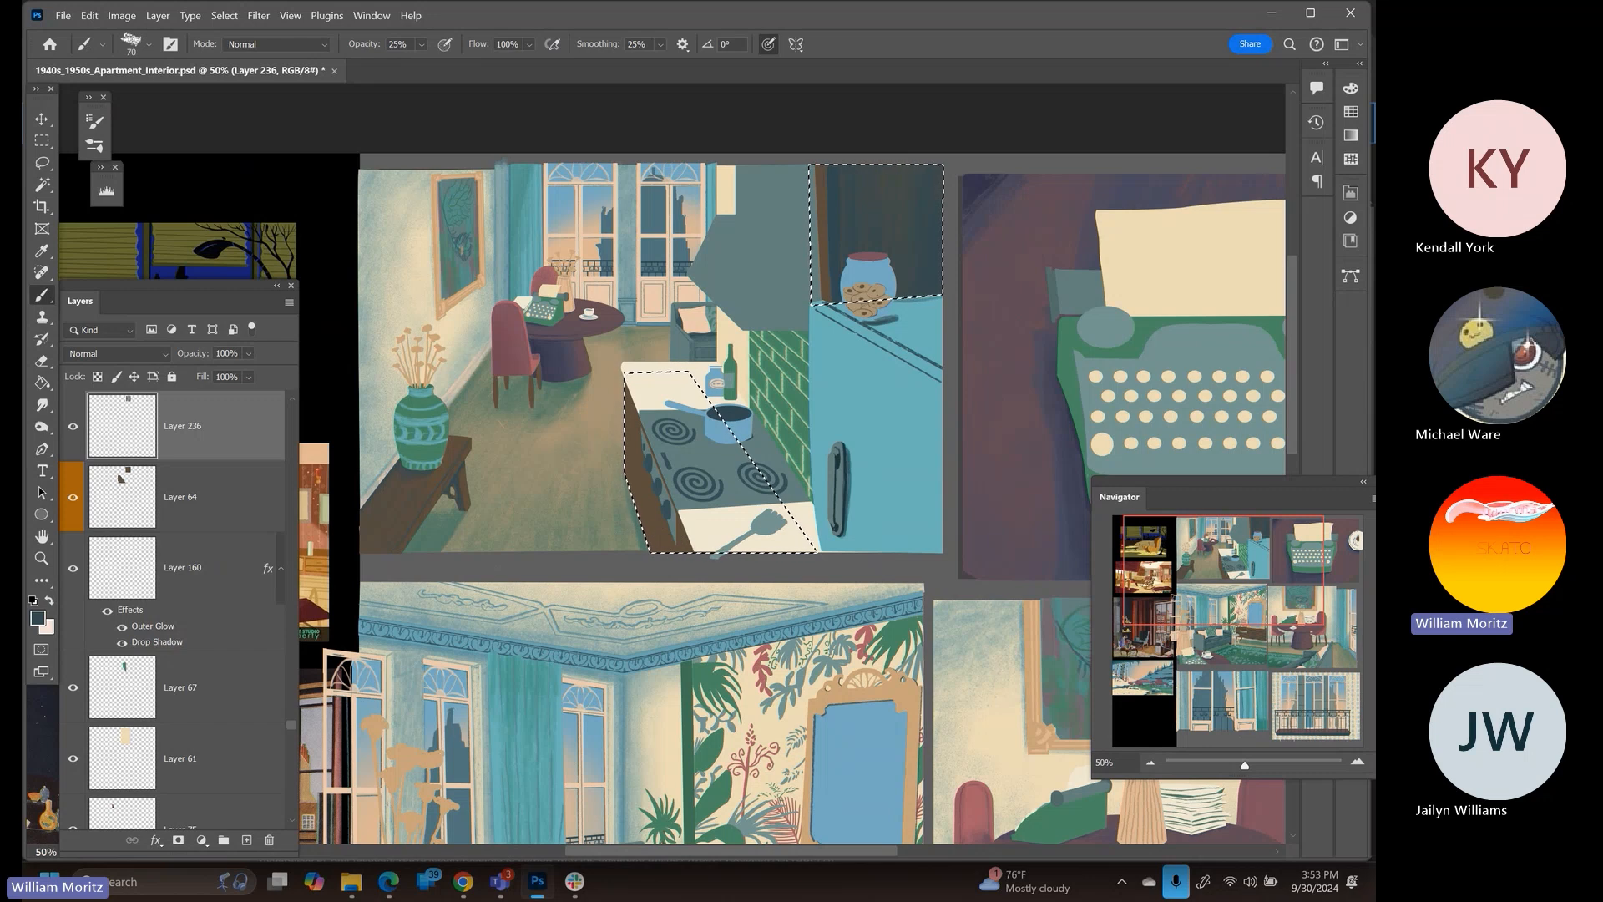
key("z")
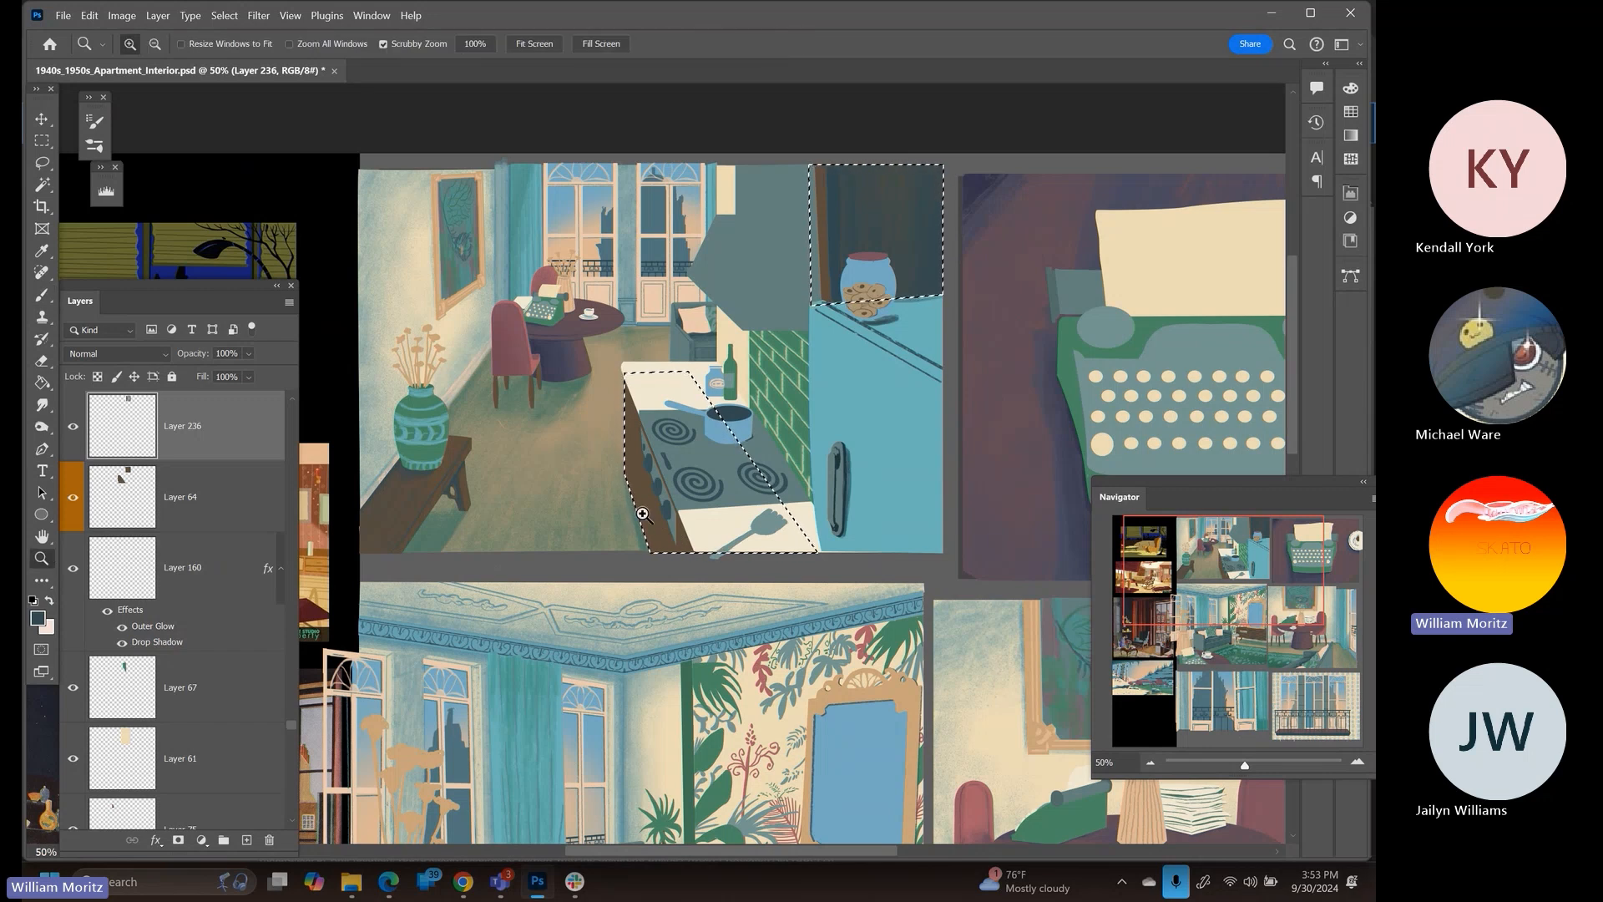
left_click(695, 496)
key("b")
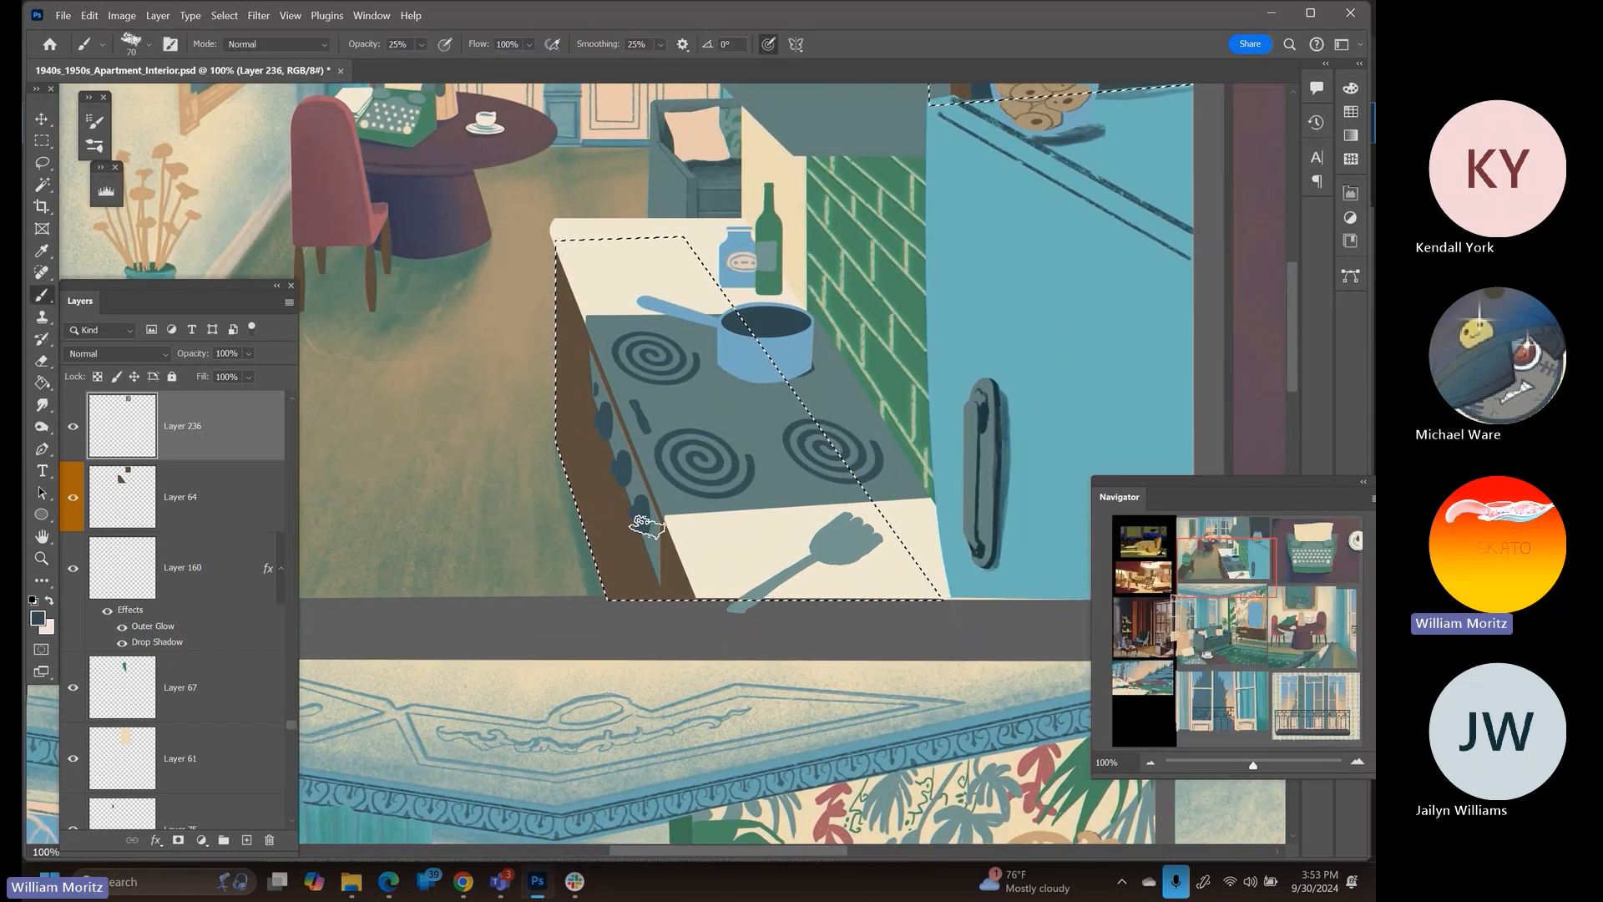
key("bracketleft")
key("bracketleft")
key("bracketleft")
key("bracketleft")
key("bracketleft")
key("bracketright")
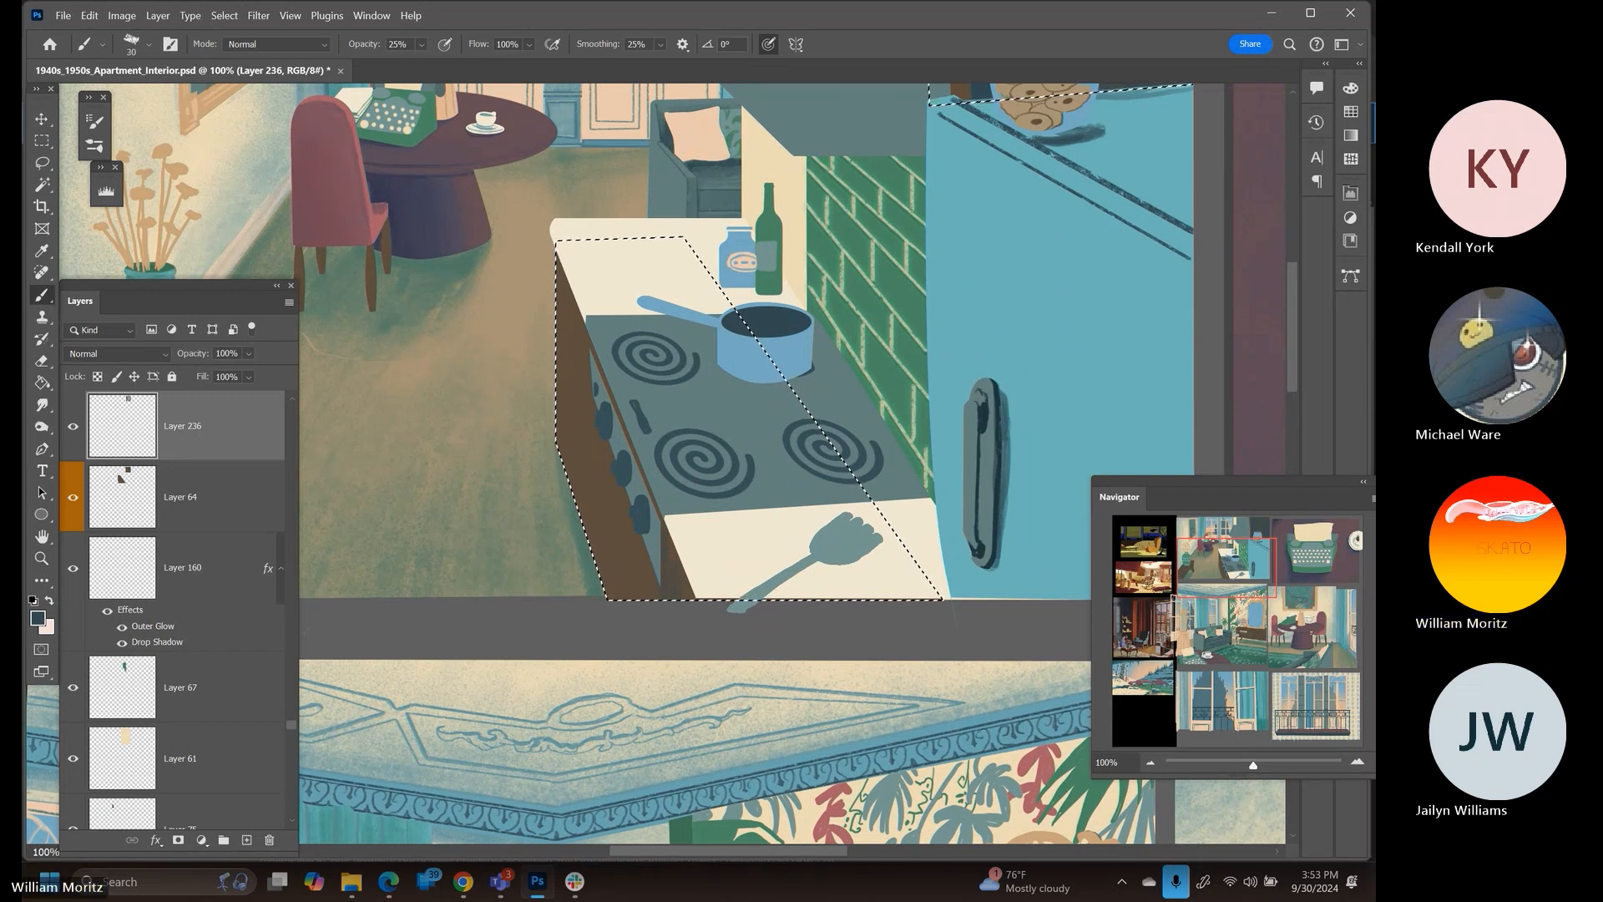
Shade the brown side of the stove counter with dark slate blue at 25% opacity, varying the brush between 7 and 40 px
key("bracketleft")
key("bracketleft")
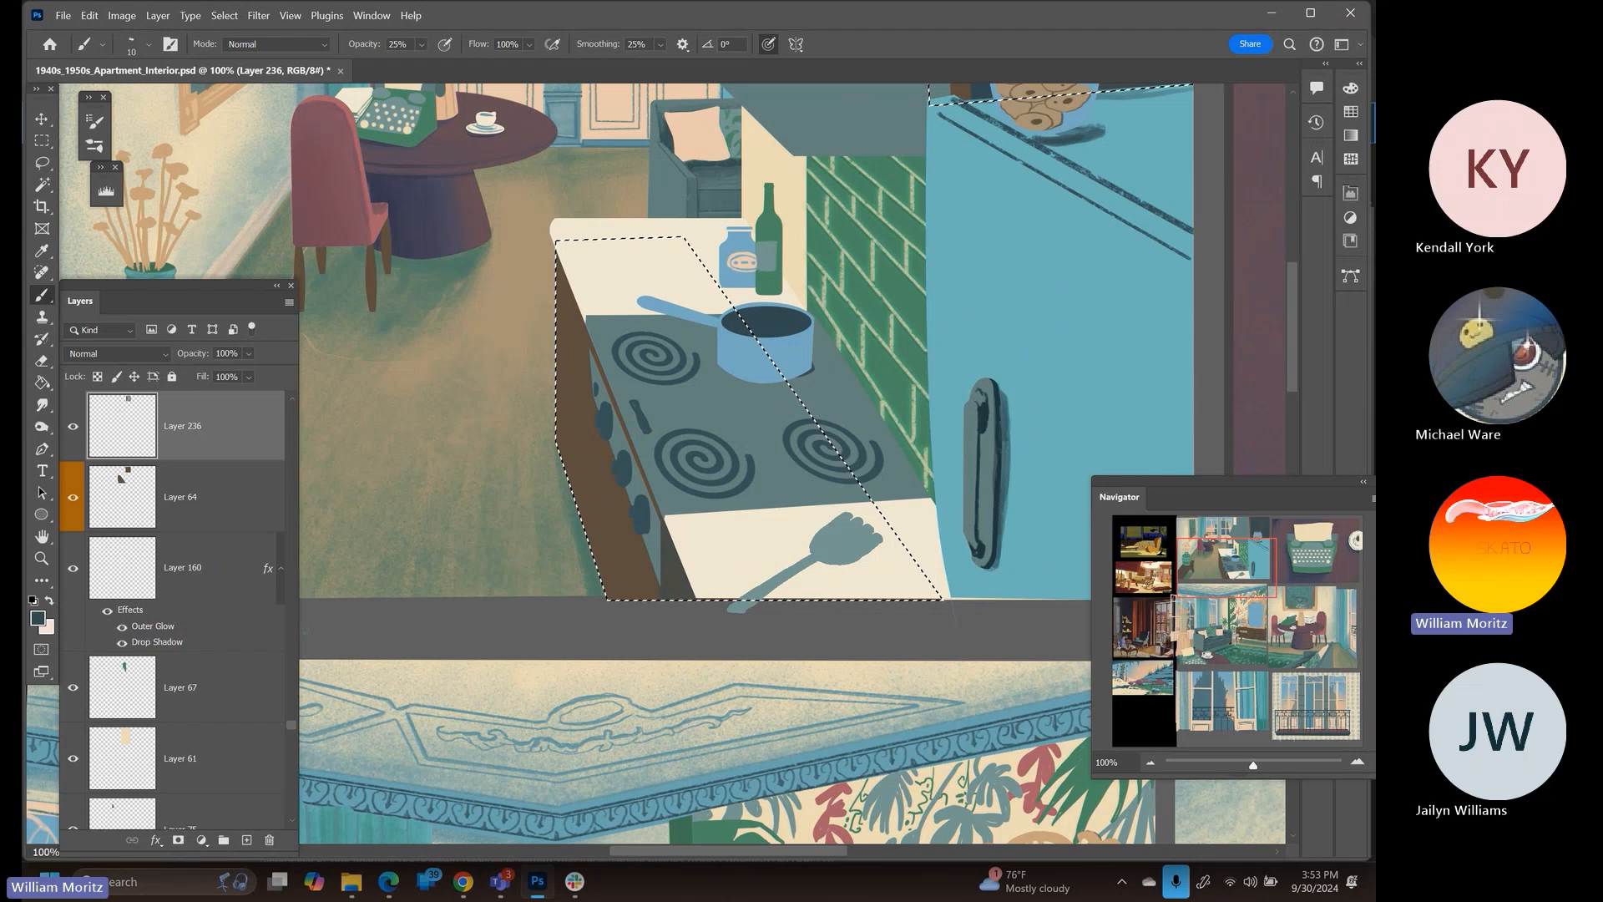
key("bracketleft")
key("bracketleft")
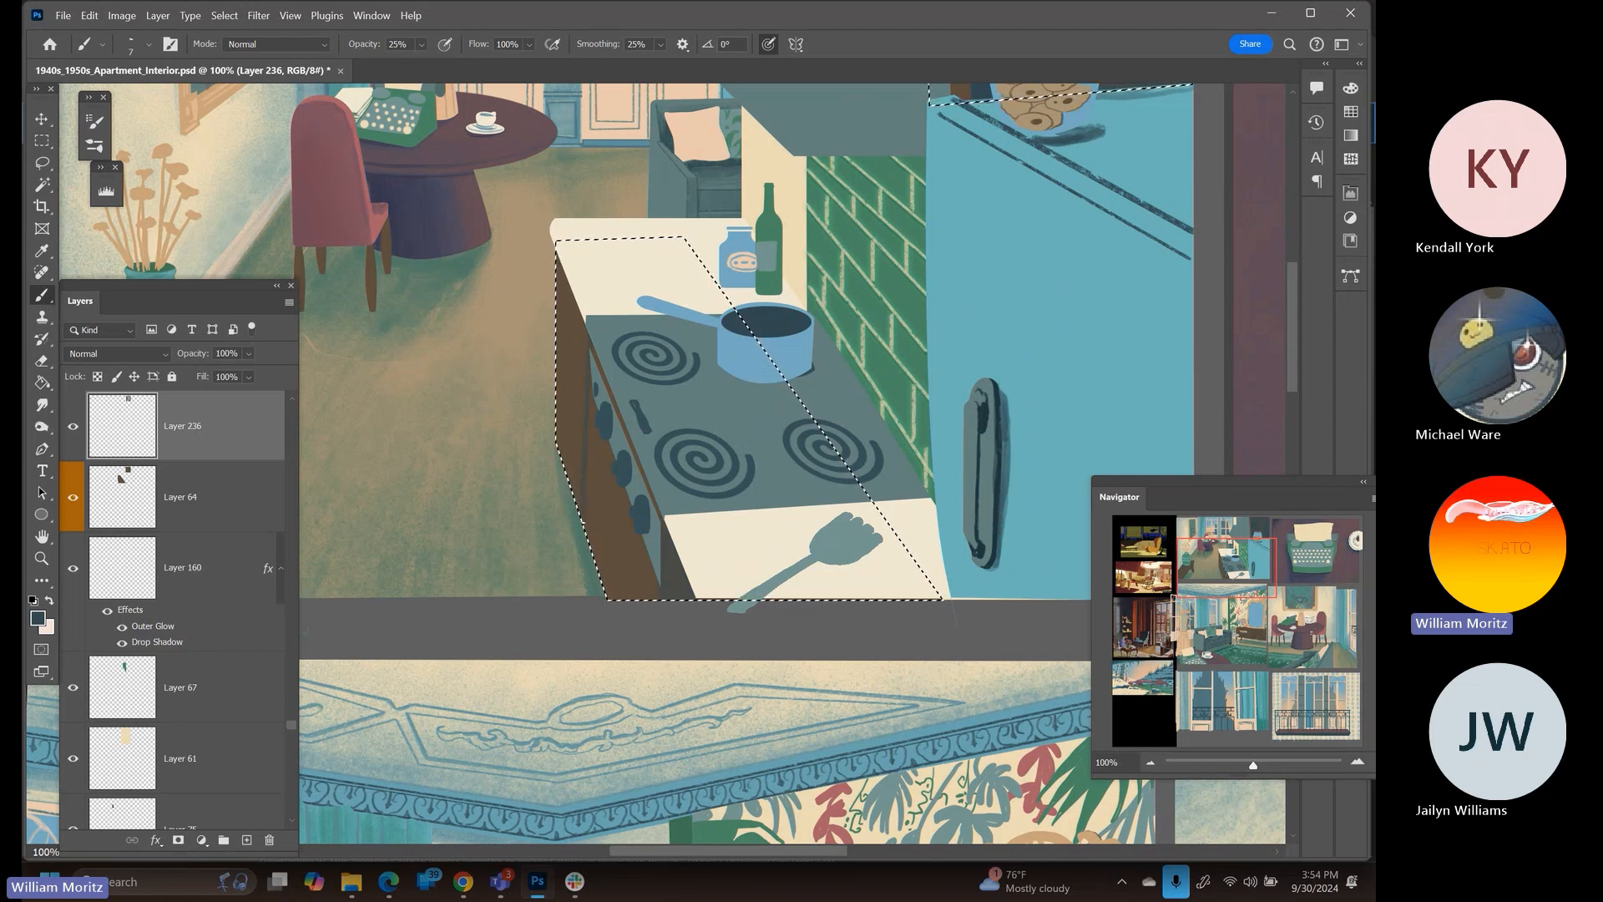
key("bracketright")
key("bracketright")
key("bracketright")
key("bracketright")
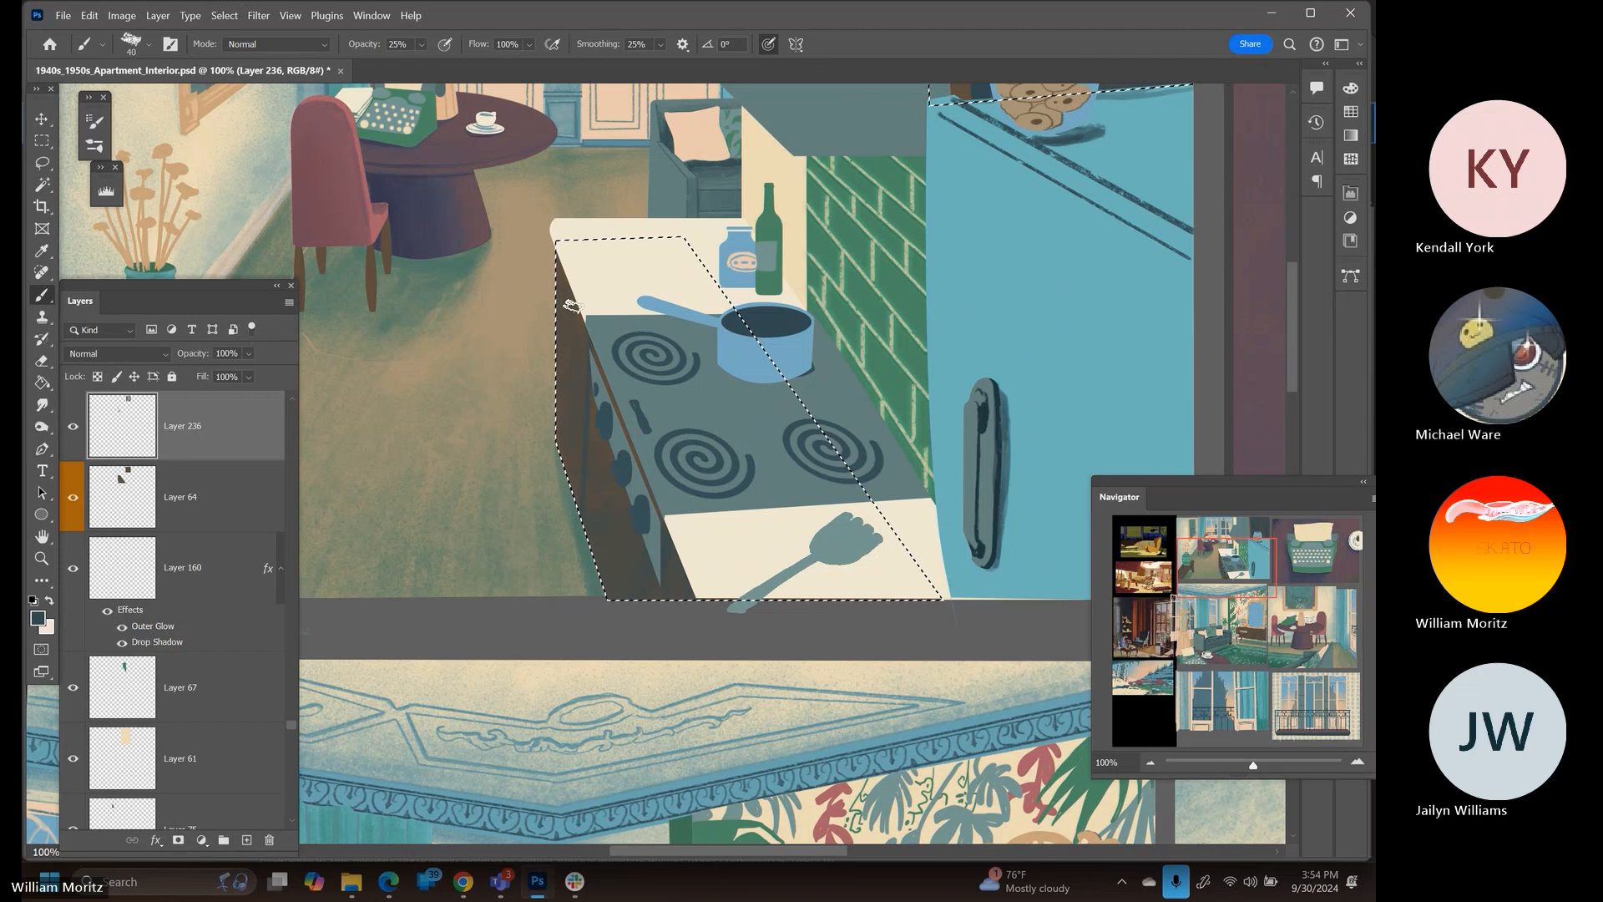
key("bracketleft")
key("bracketleft")
key("bracketleft")
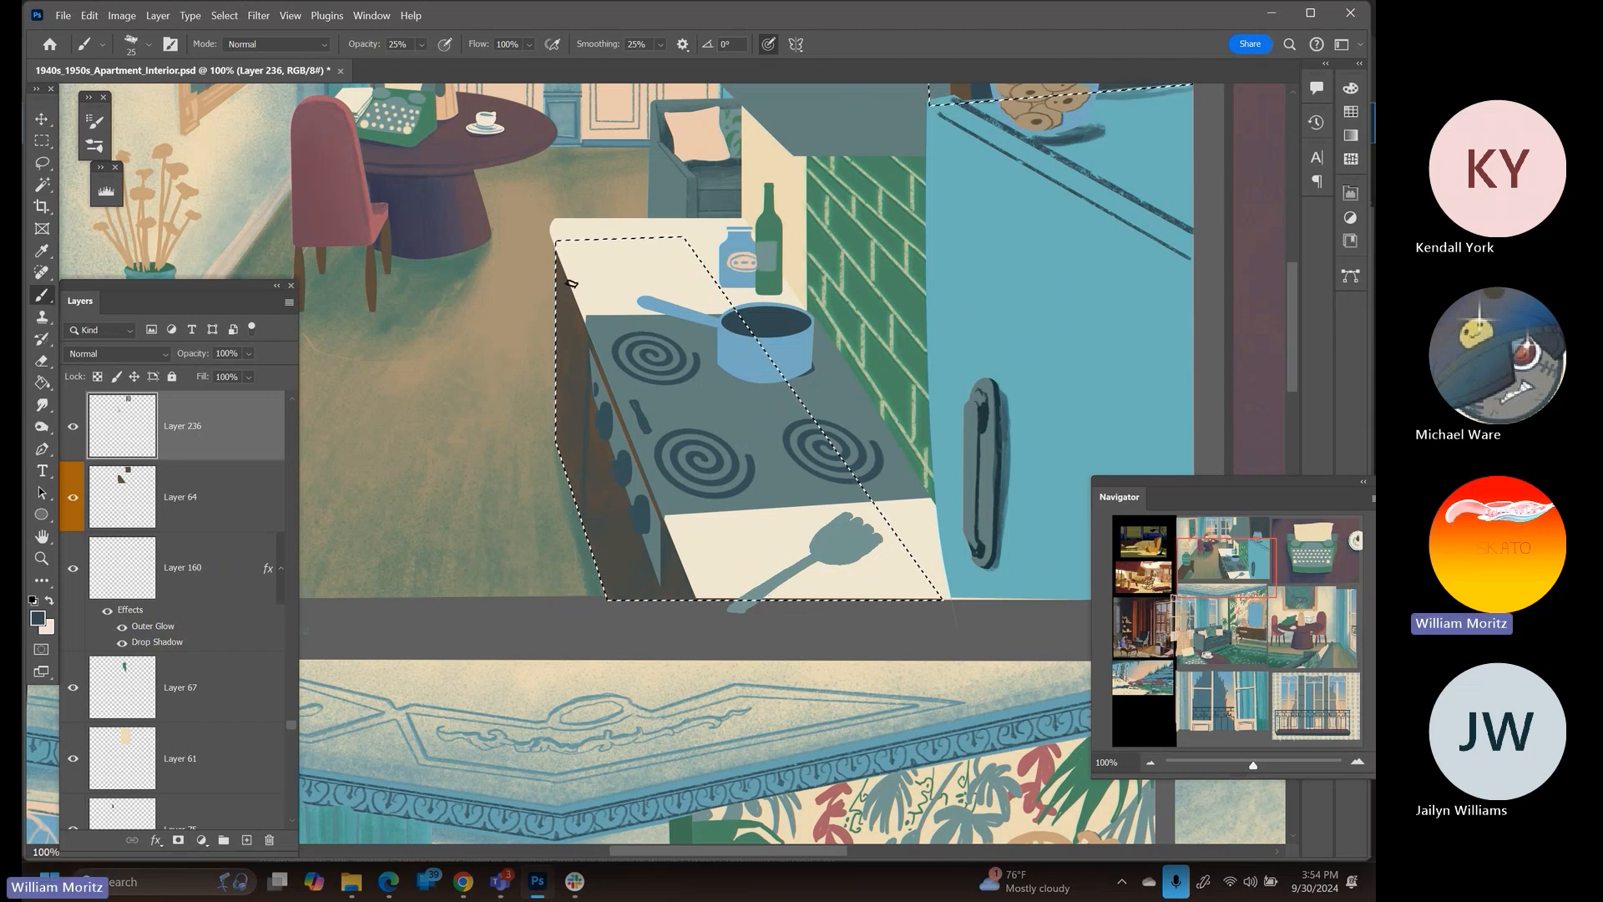
key("bracketleft")
Sample the stovetop's grey-teal, reload Layer 64's outline as the selection and add a new layer above Layer 160
key("i")
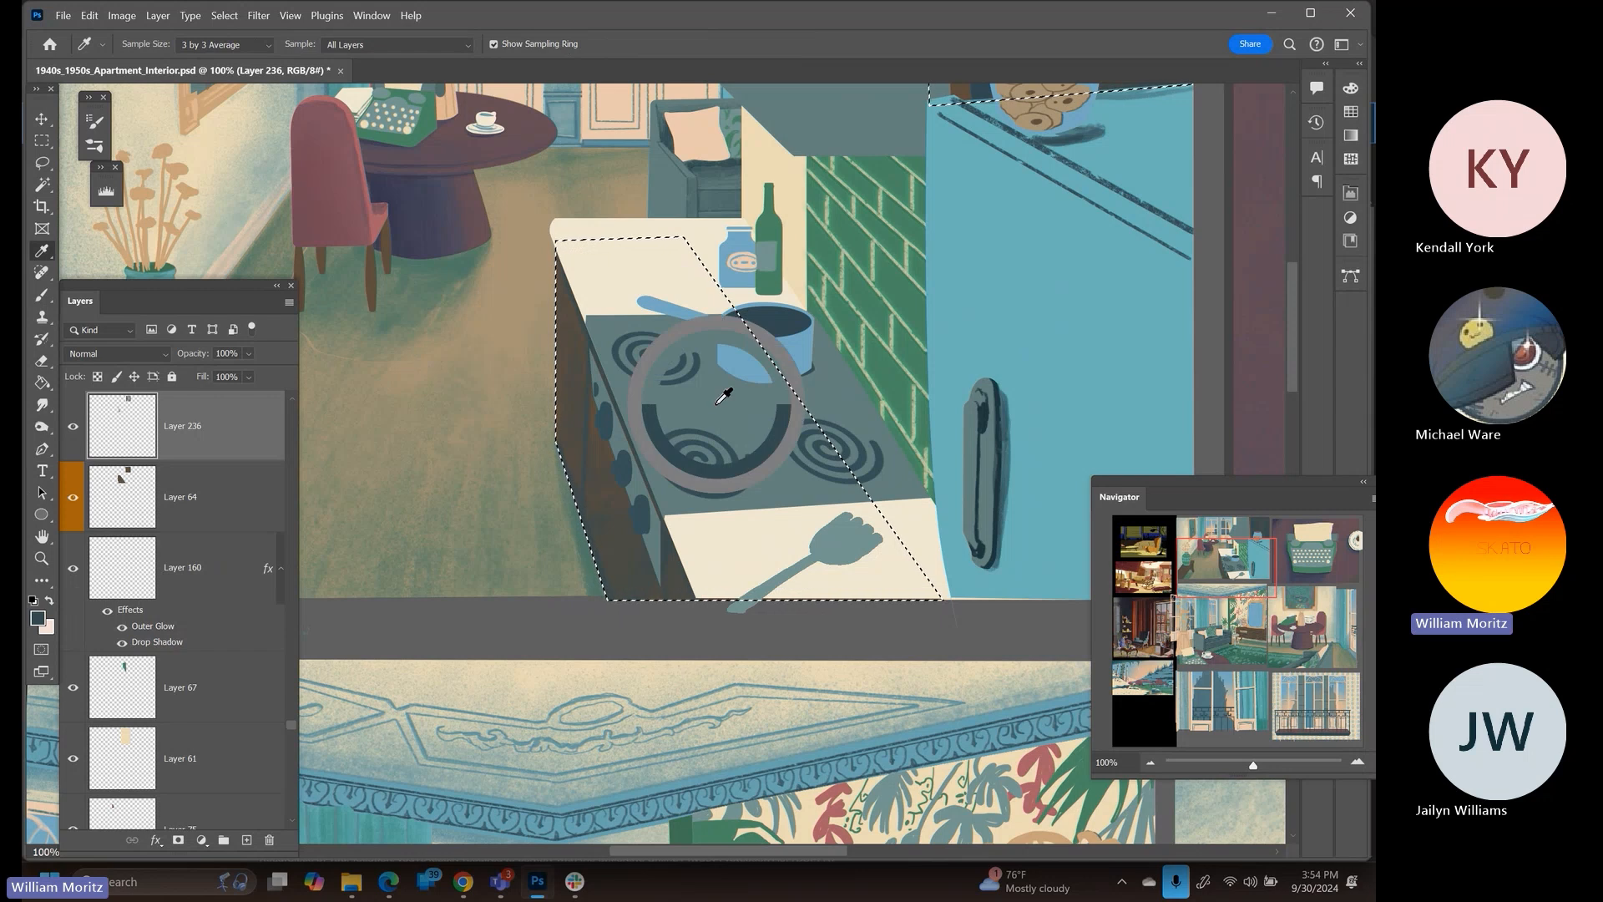
left_click(42, 162)
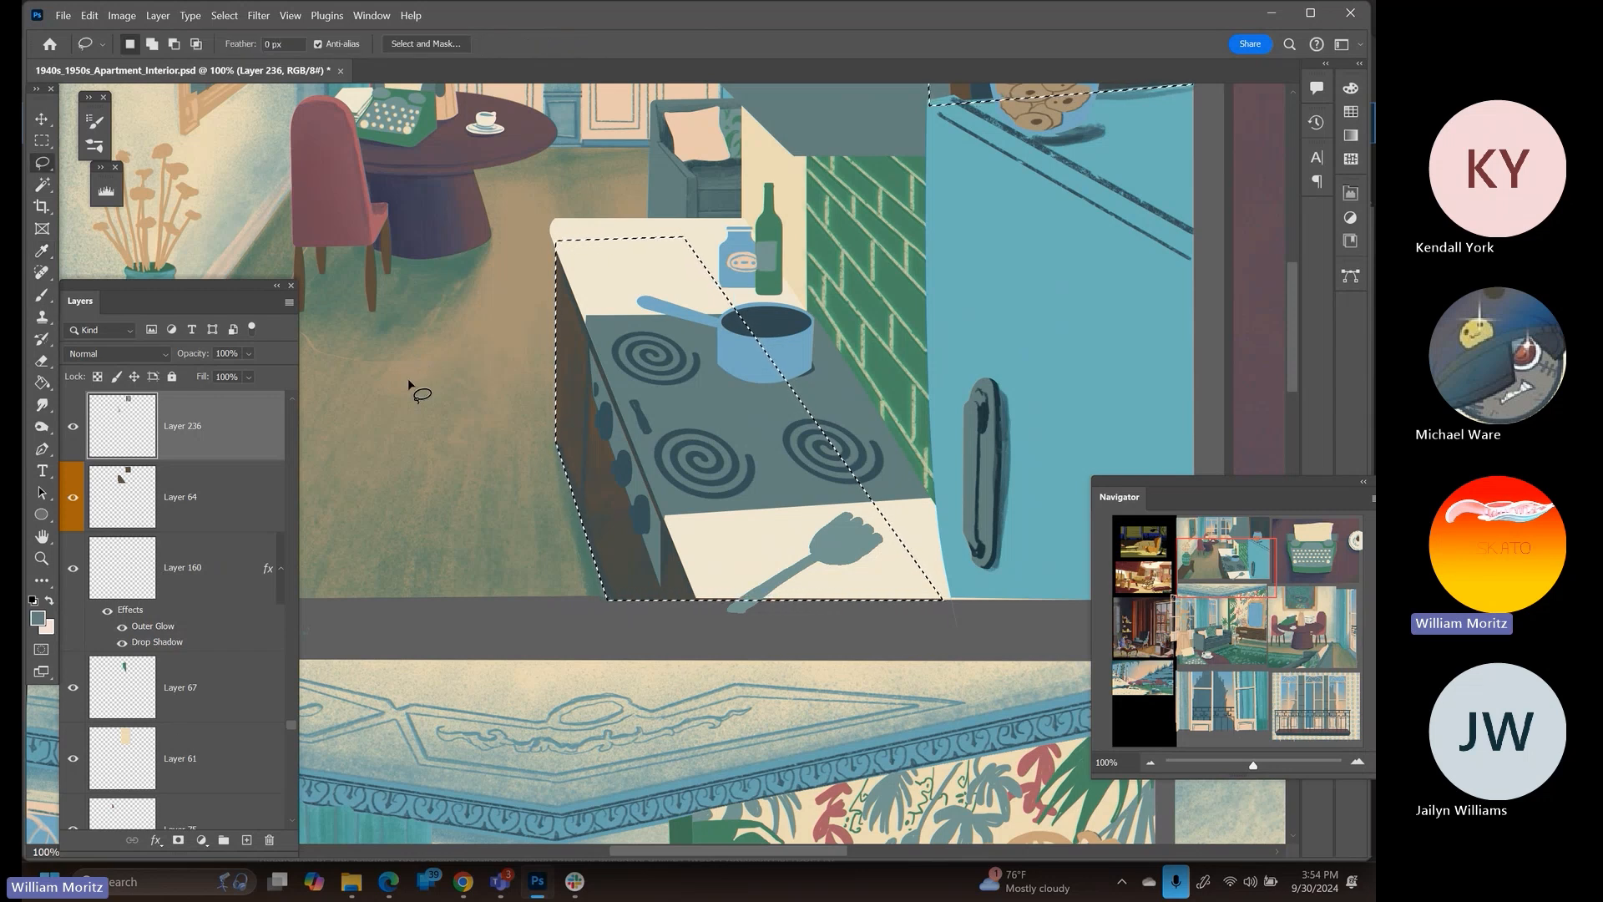
left_click(412, 382)
left_click(240, 530)
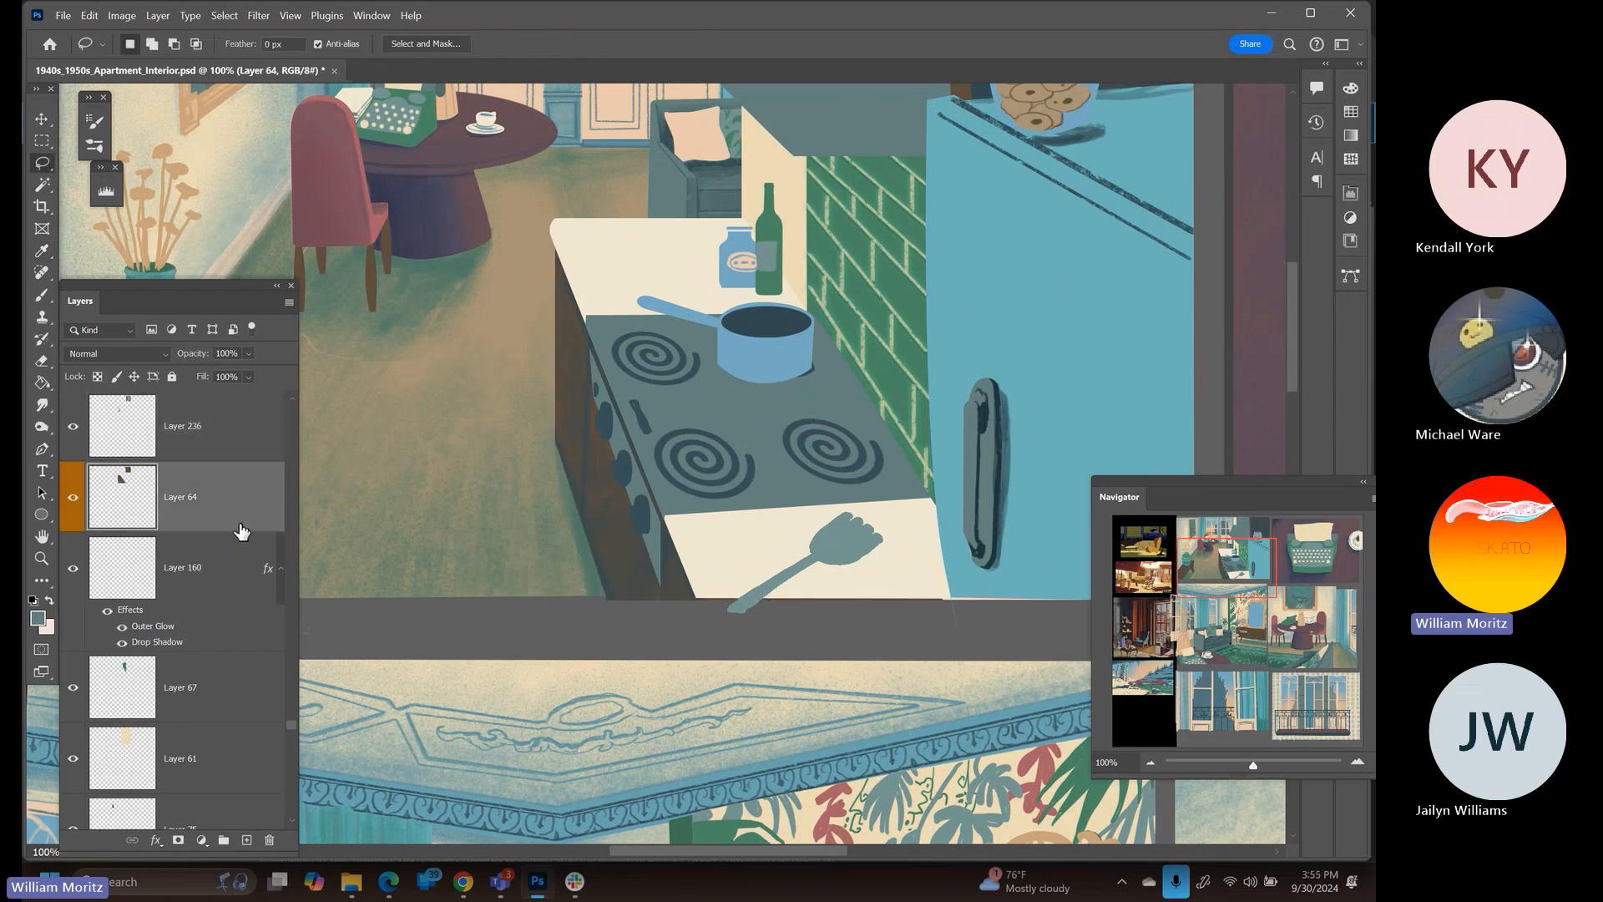
left_click(142, 501, "ctrl")
left_click(236, 574)
left_click(244, 840)
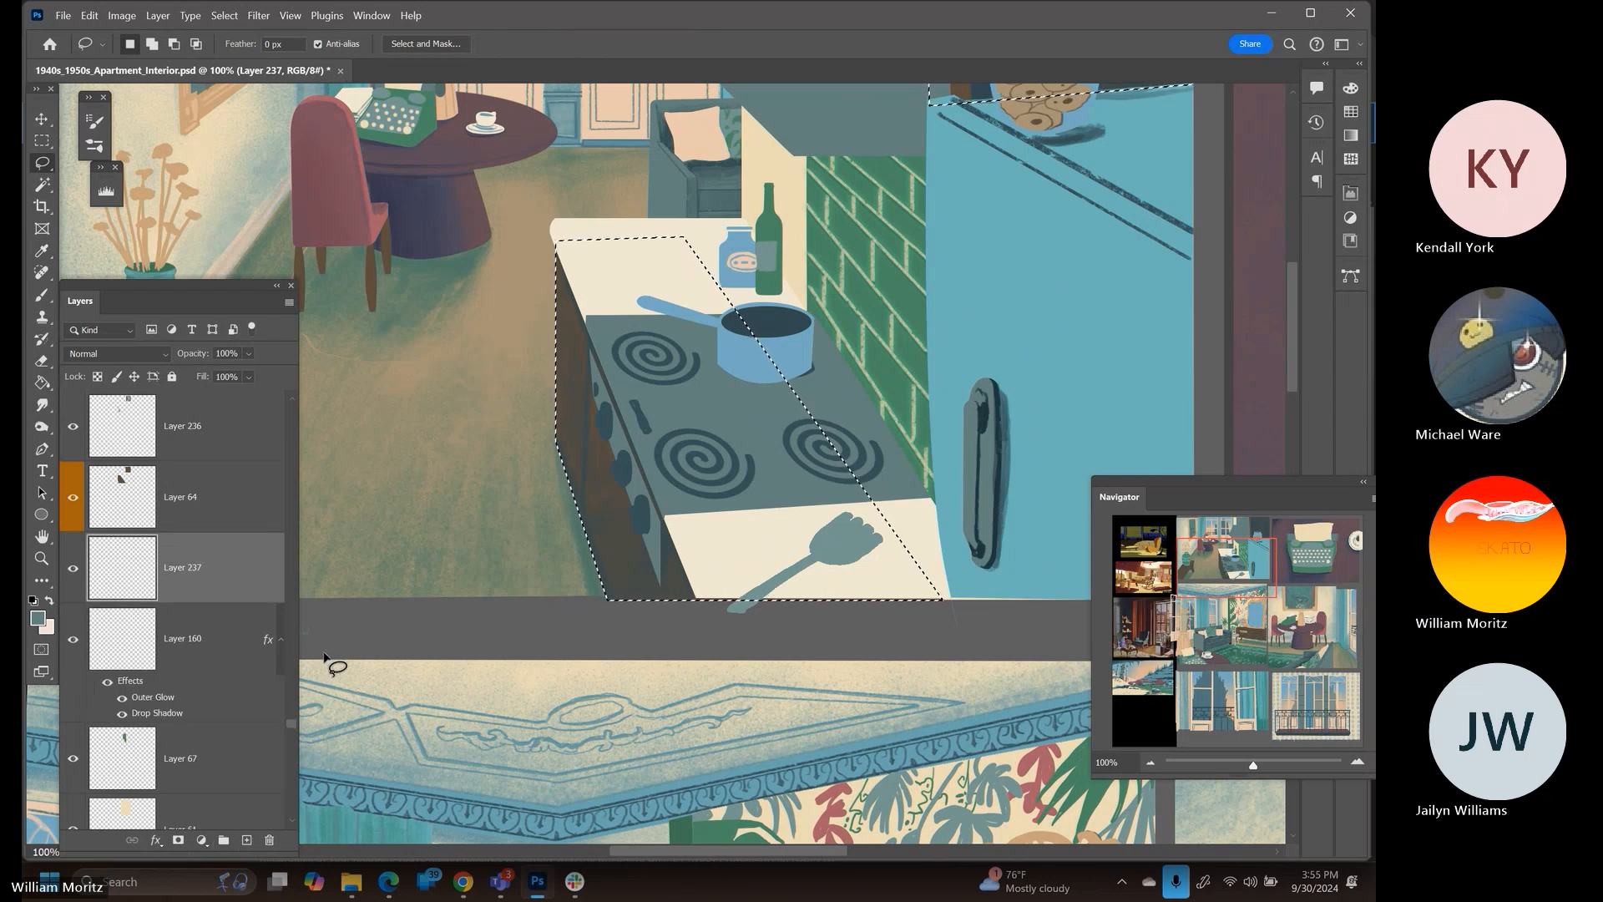
Paint the stove's front panel grey-teal with a 10 px brush at 100% opacity, moving the new layer above Layer 64
key("b")
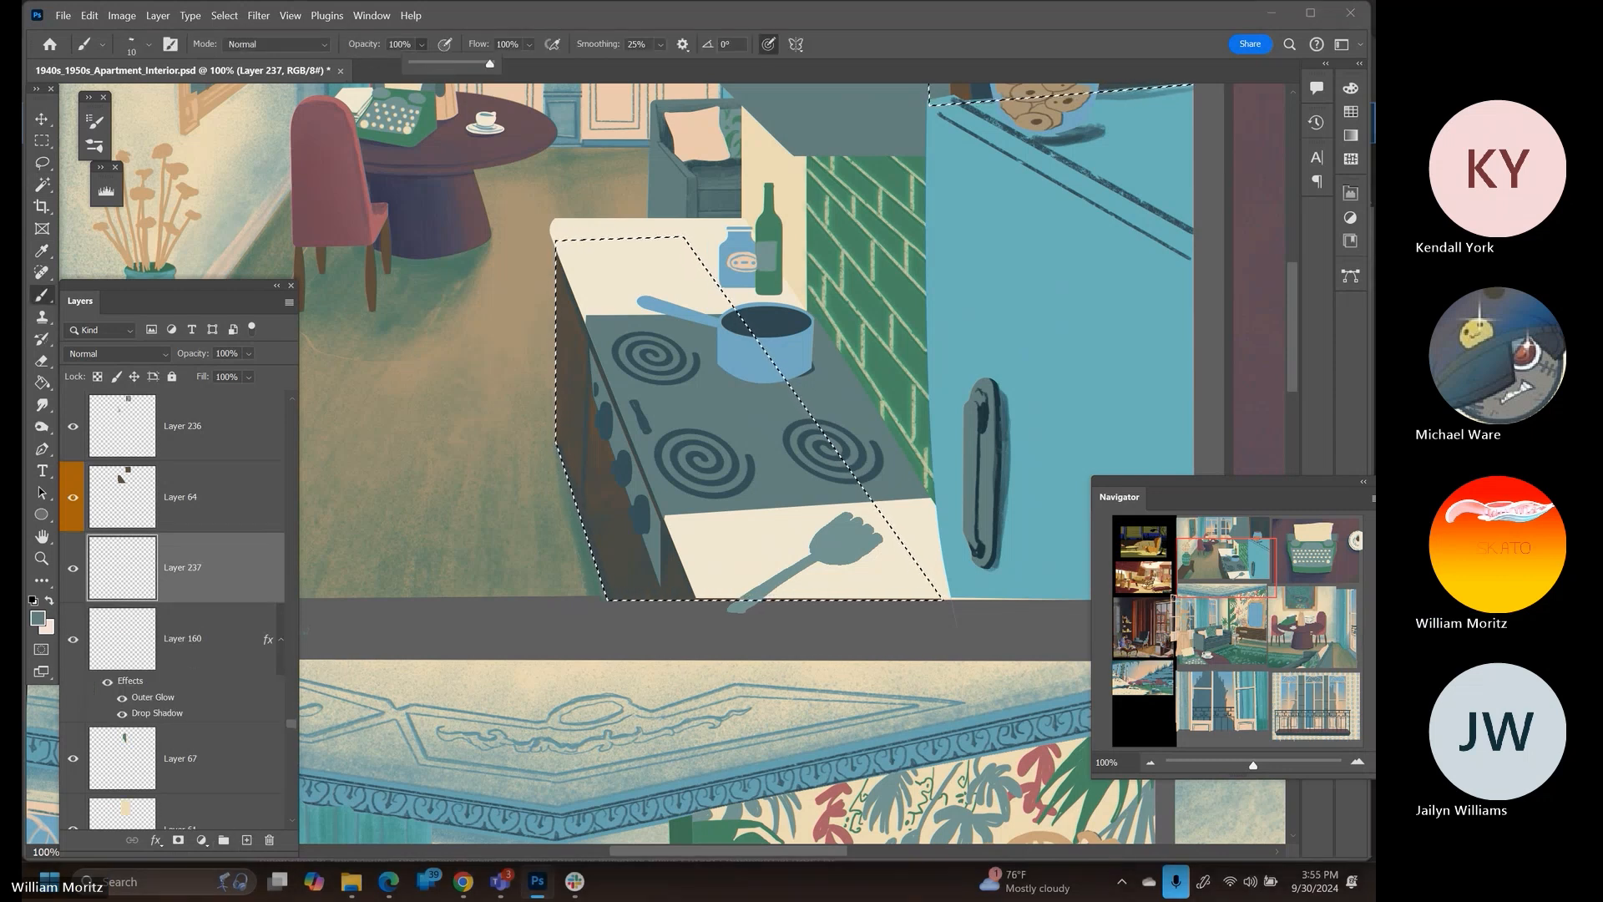
left_click_drag(660, 527, 659, 583)
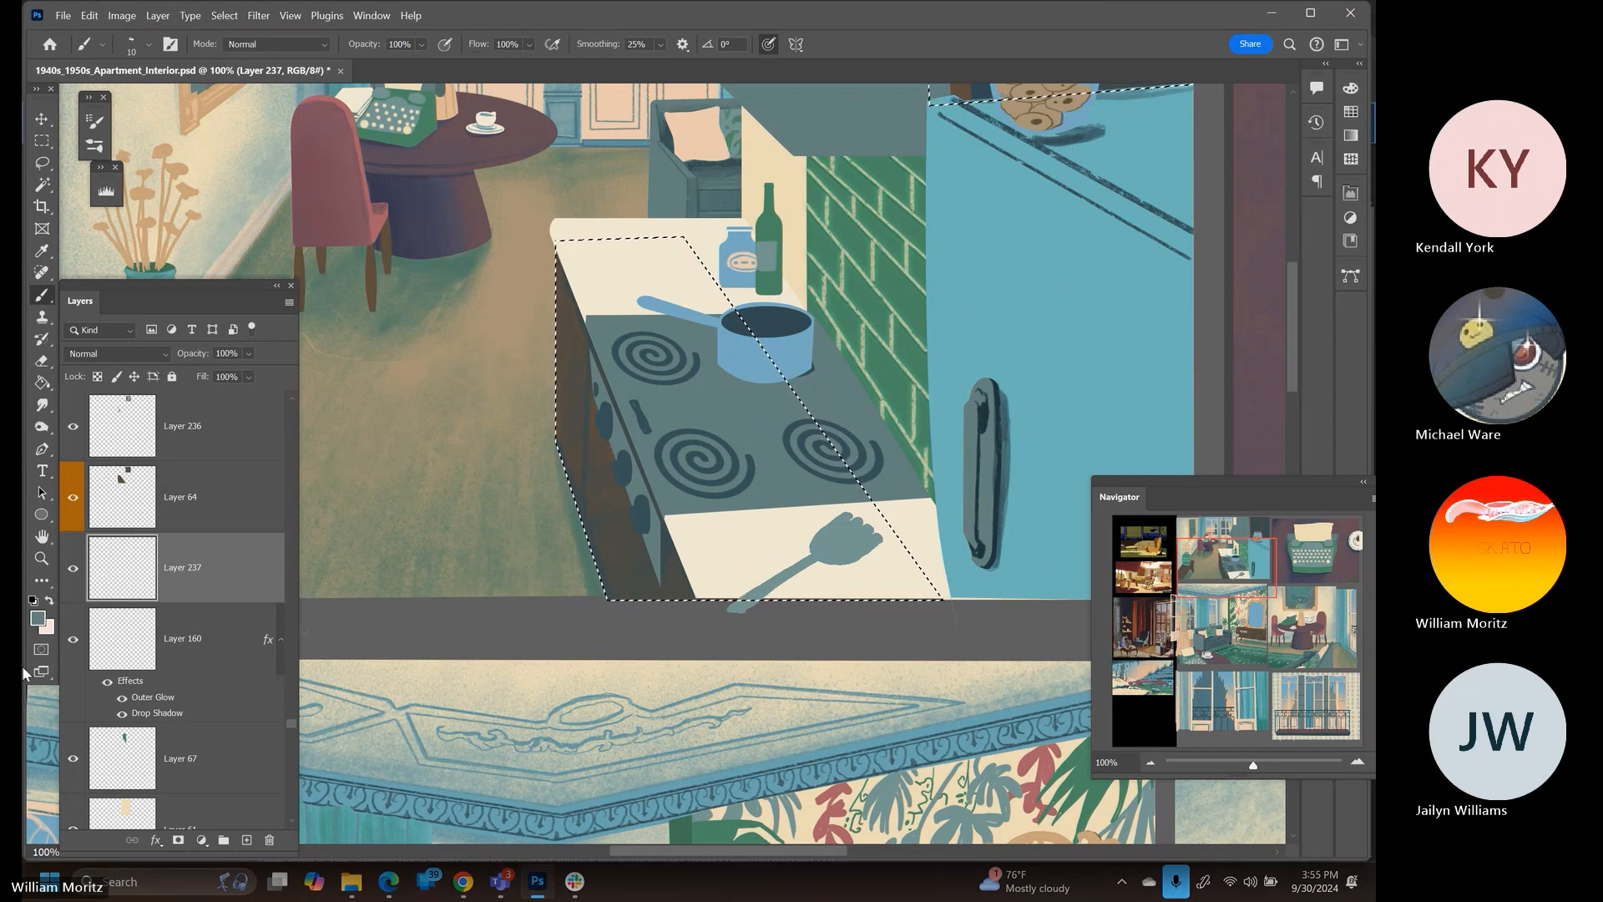
left_click_drag(255, 571, 260, 476)
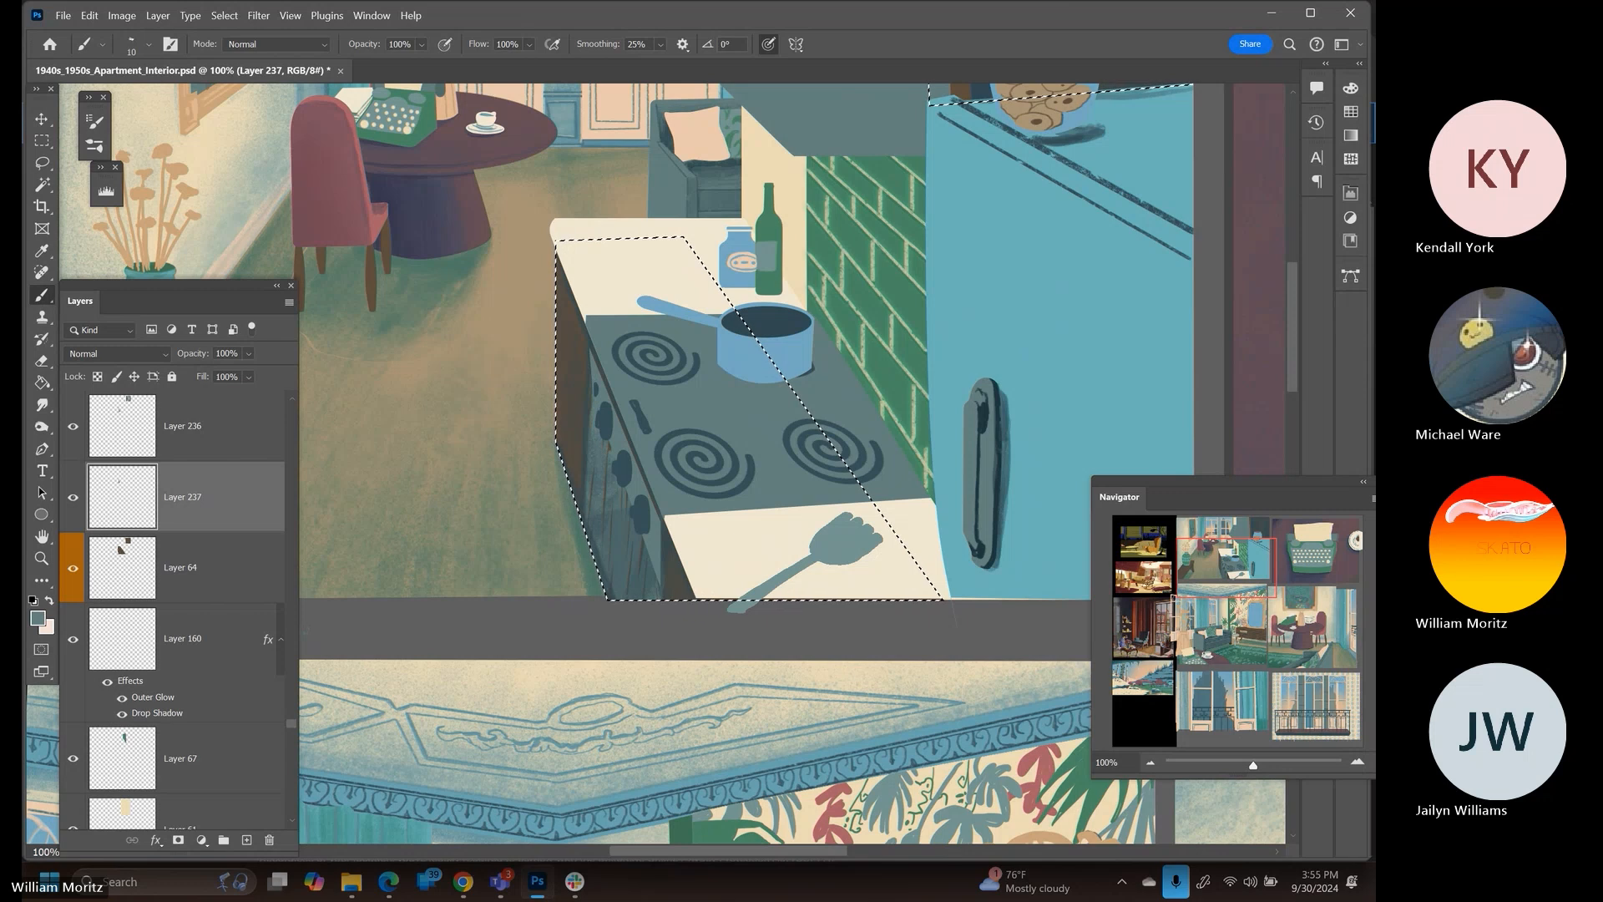
key("e")
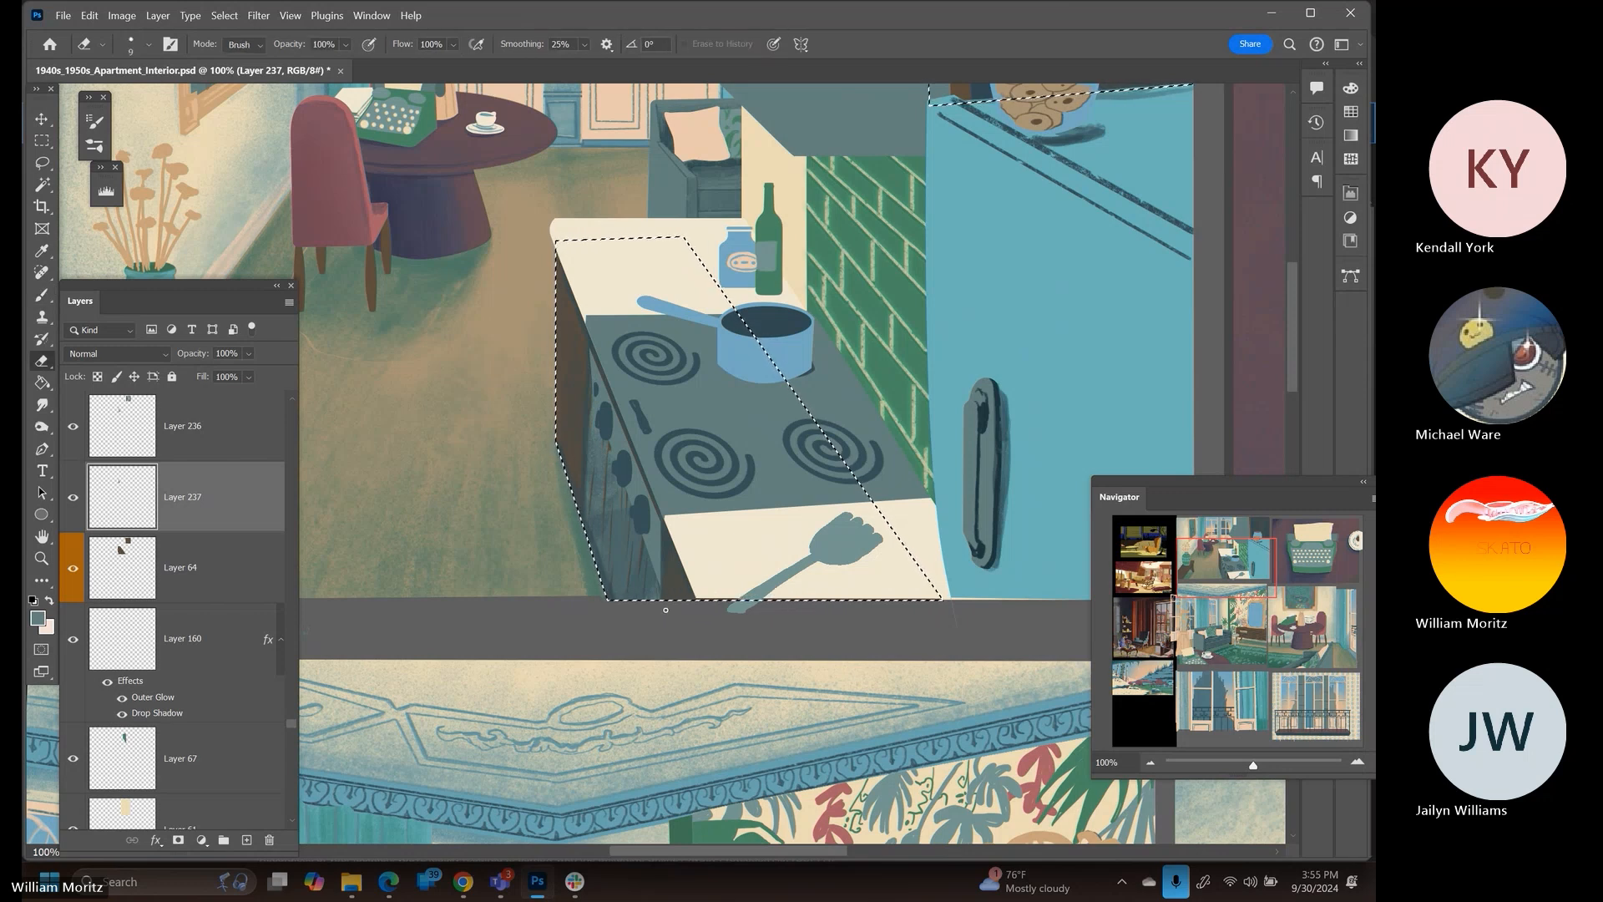
Sample the dark slate blue of the stove knobs and outline the oven door on the stove front
key("b")
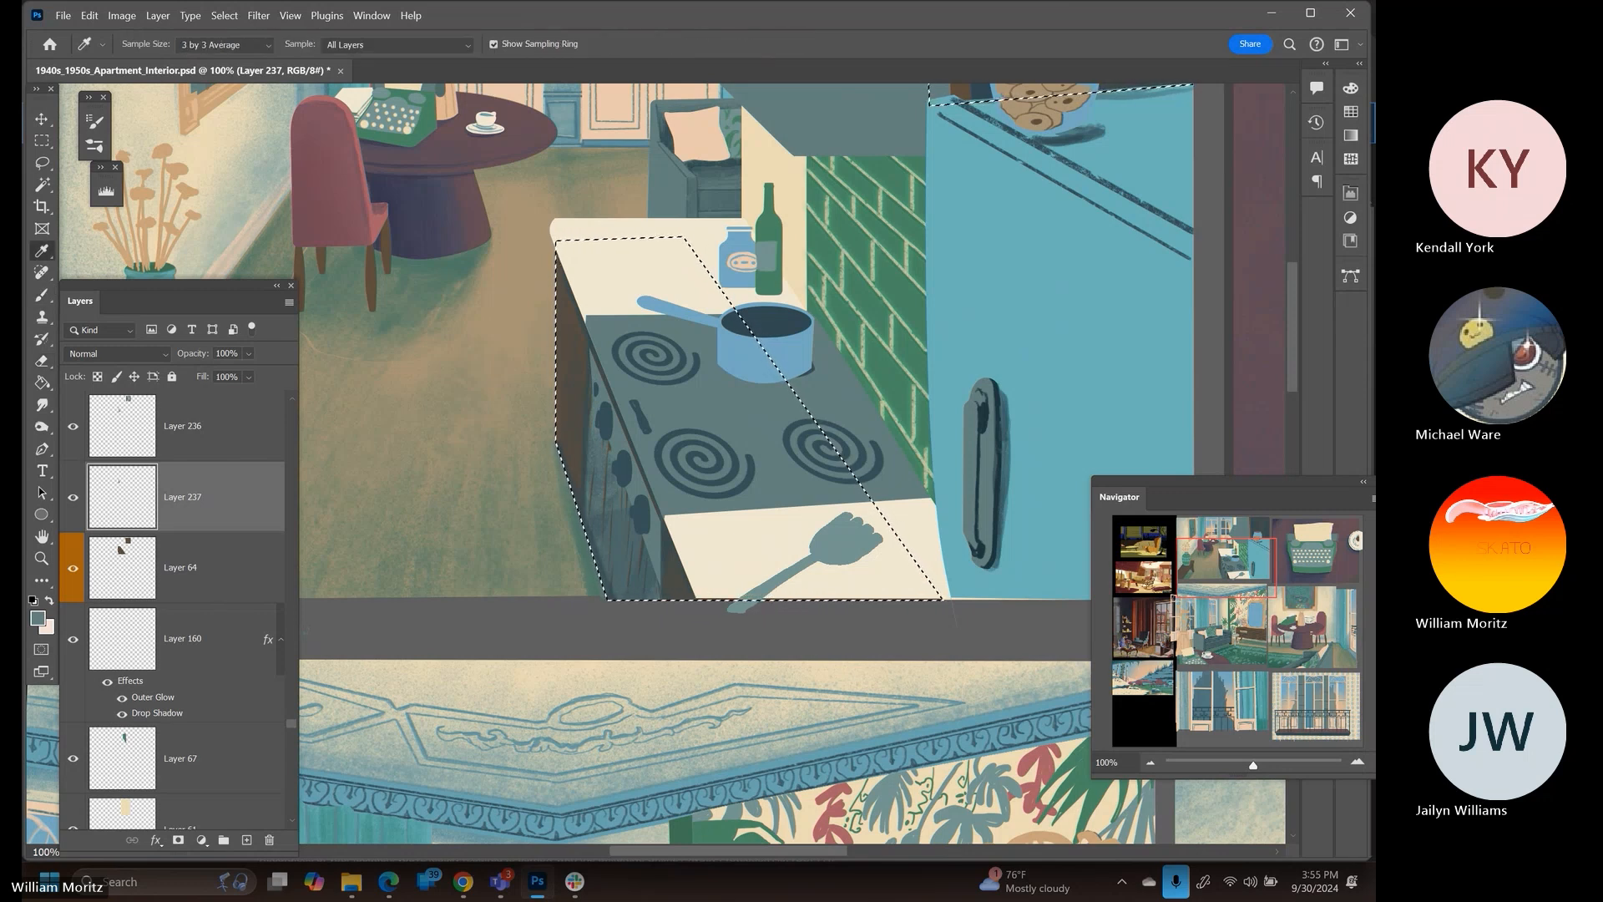
key("alt")
left_click(622, 469, "alt")
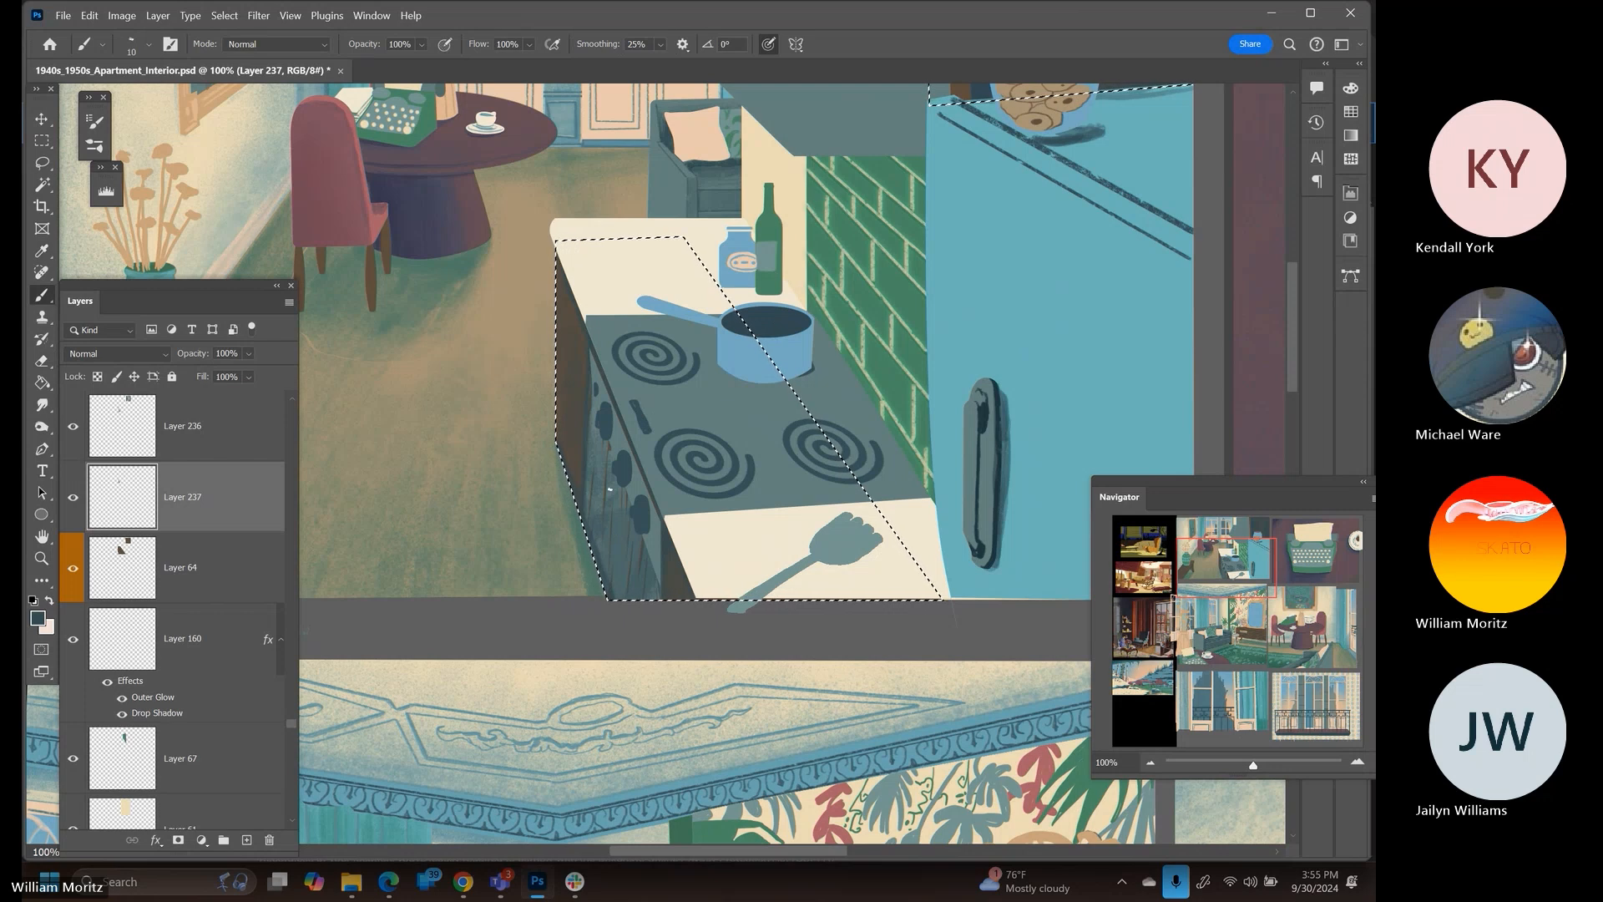
left_click_drag(610, 491, 626, 528)
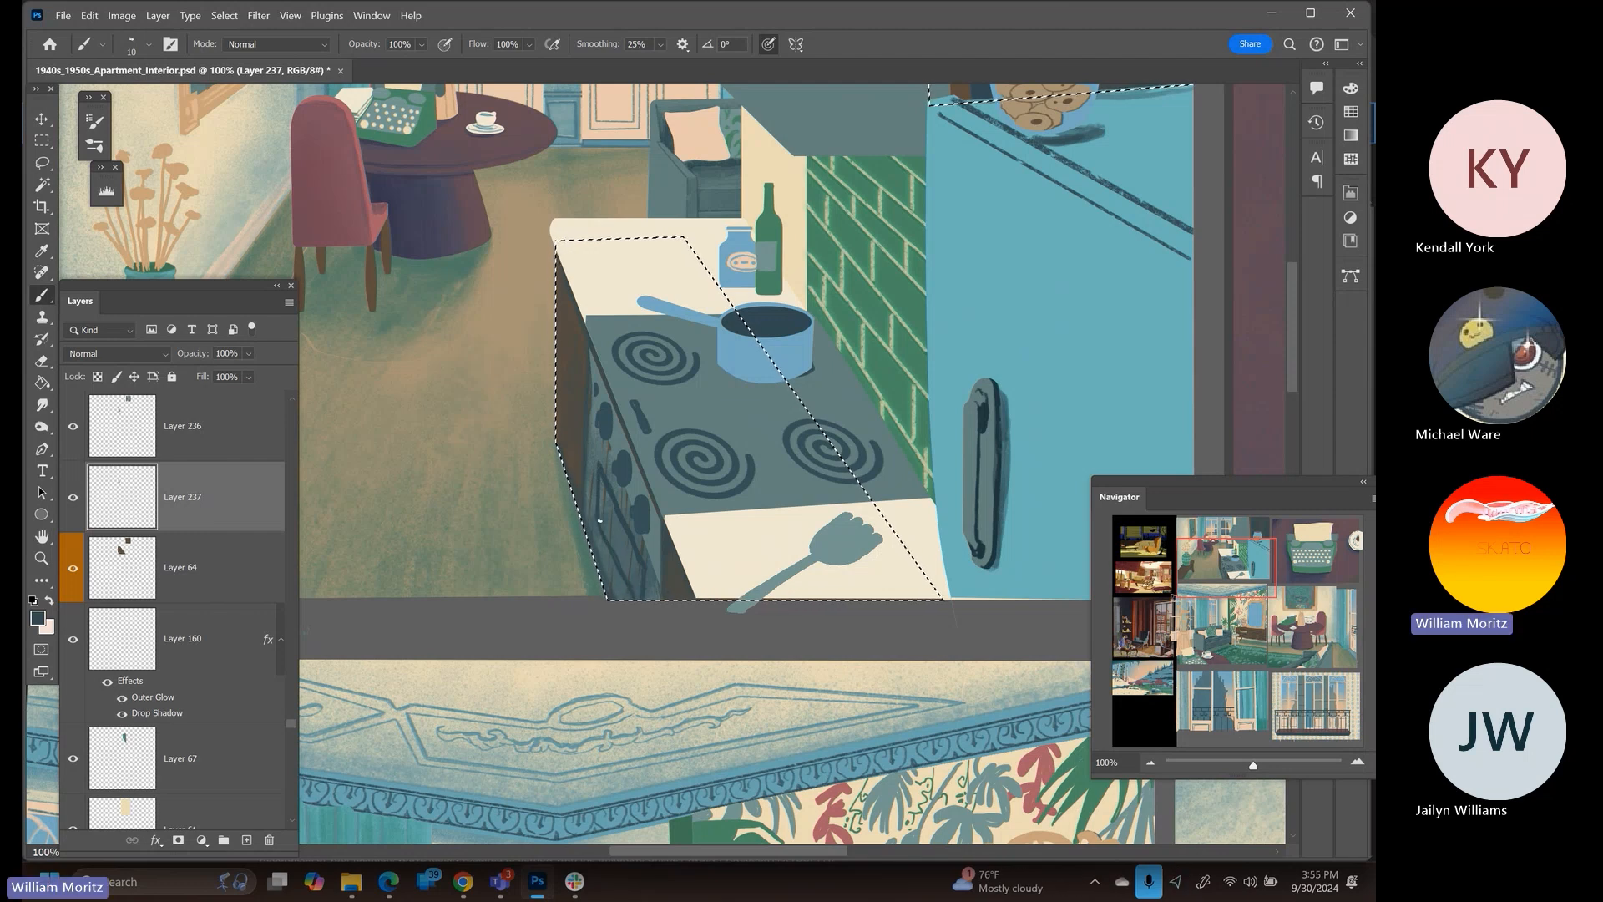
Fill in the oven door's window in dark slate blue with a 25 px brush, finishing the details at 10 px
key("bracketright")
key("bracketright")
key("bracketright")
left_click_drag(602, 506, 624, 565)
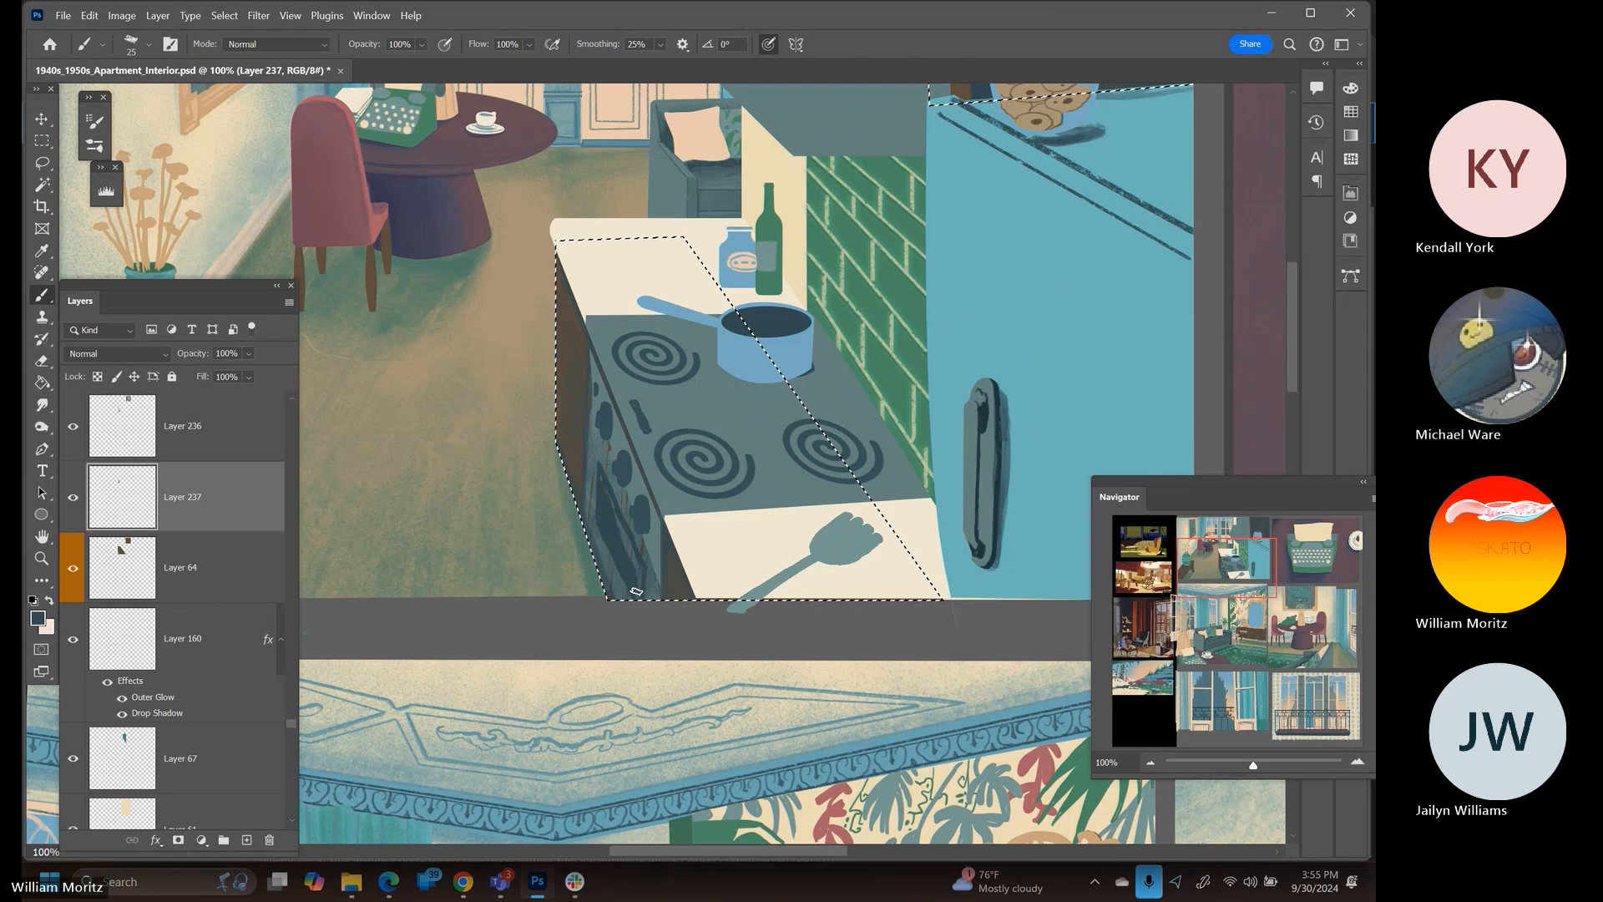
key("bracketleft")
key("bracketleft")
key("bracketleft")
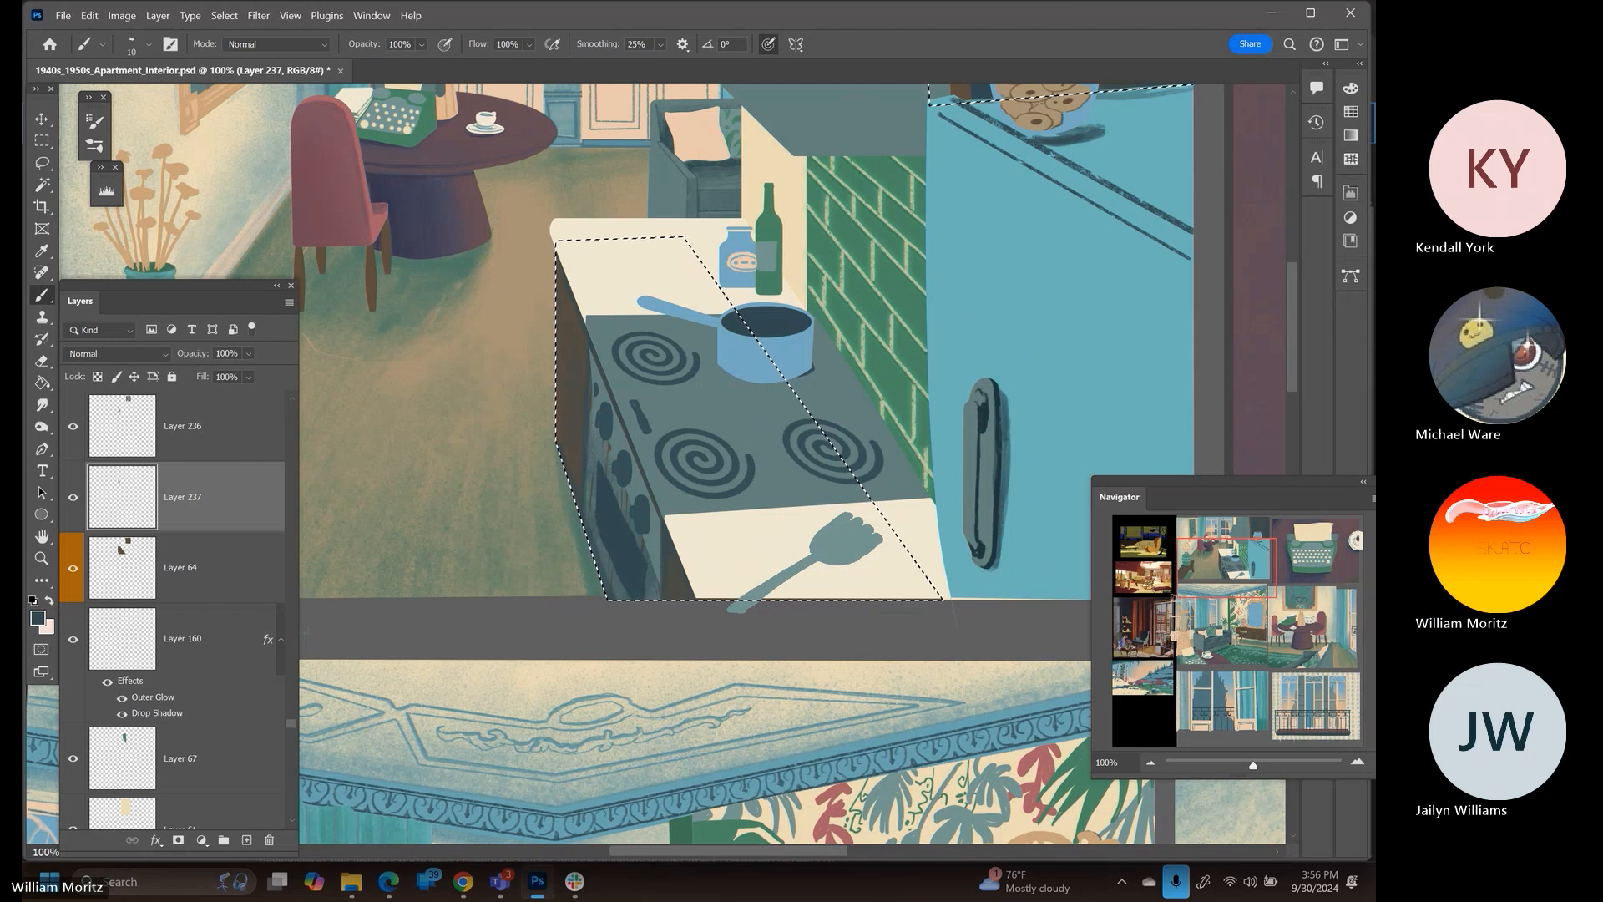
Clear the counter selection and compare the whole kitchen panel with the reference images and the other apartment paintings
left_click(41, 558)
left_click(643, 436, "alt")
left_click(623, 422, "alt")
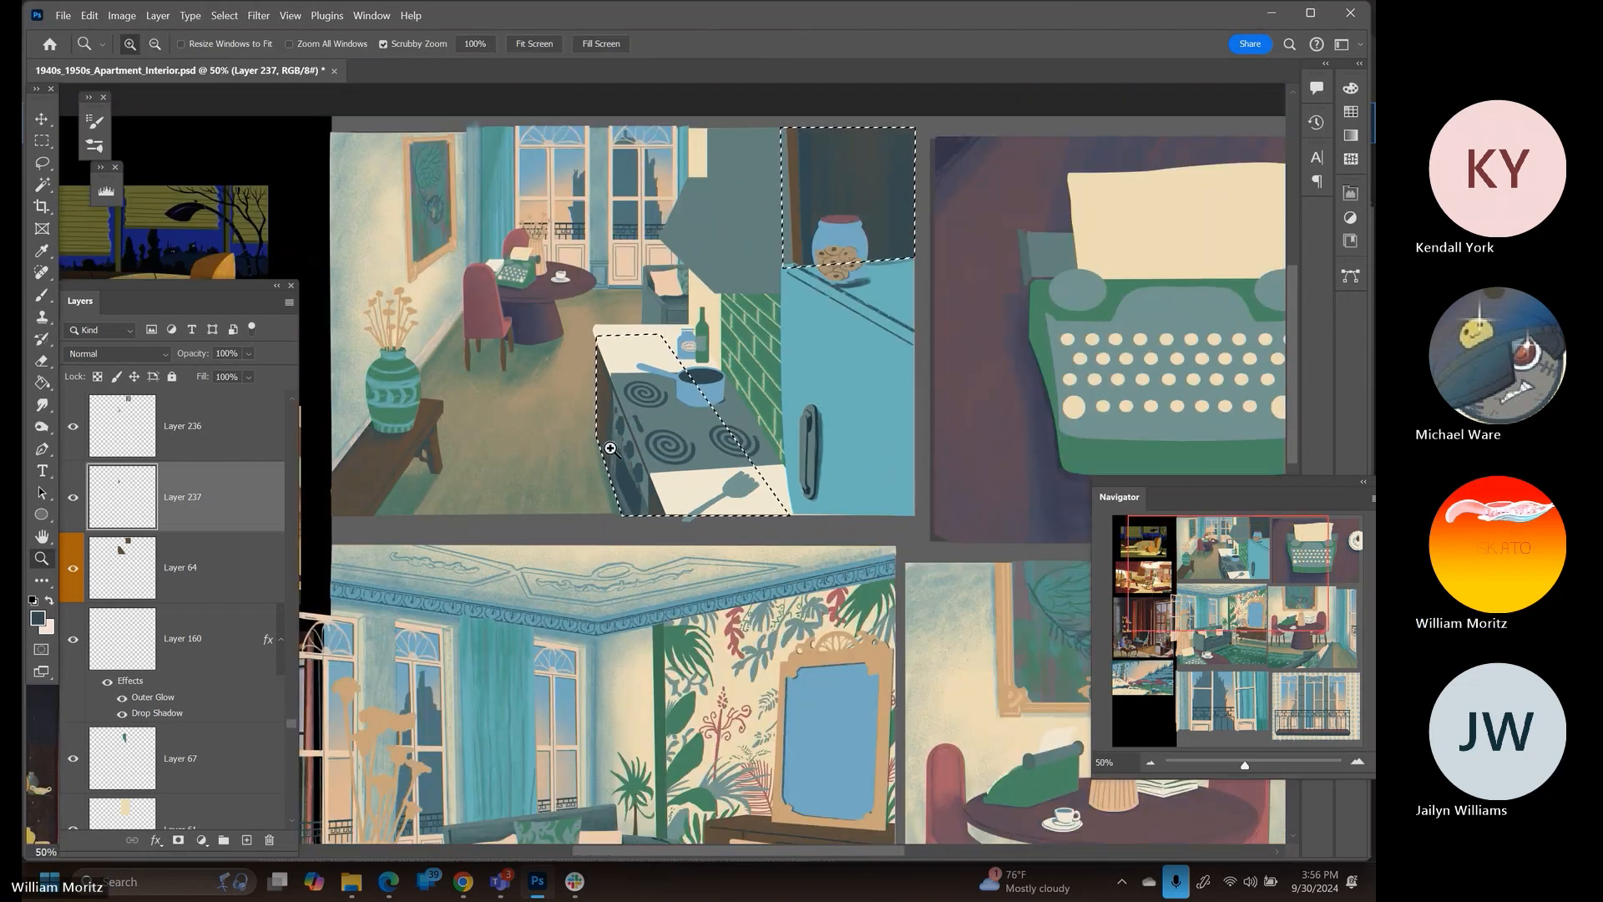
left_click(43, 162)
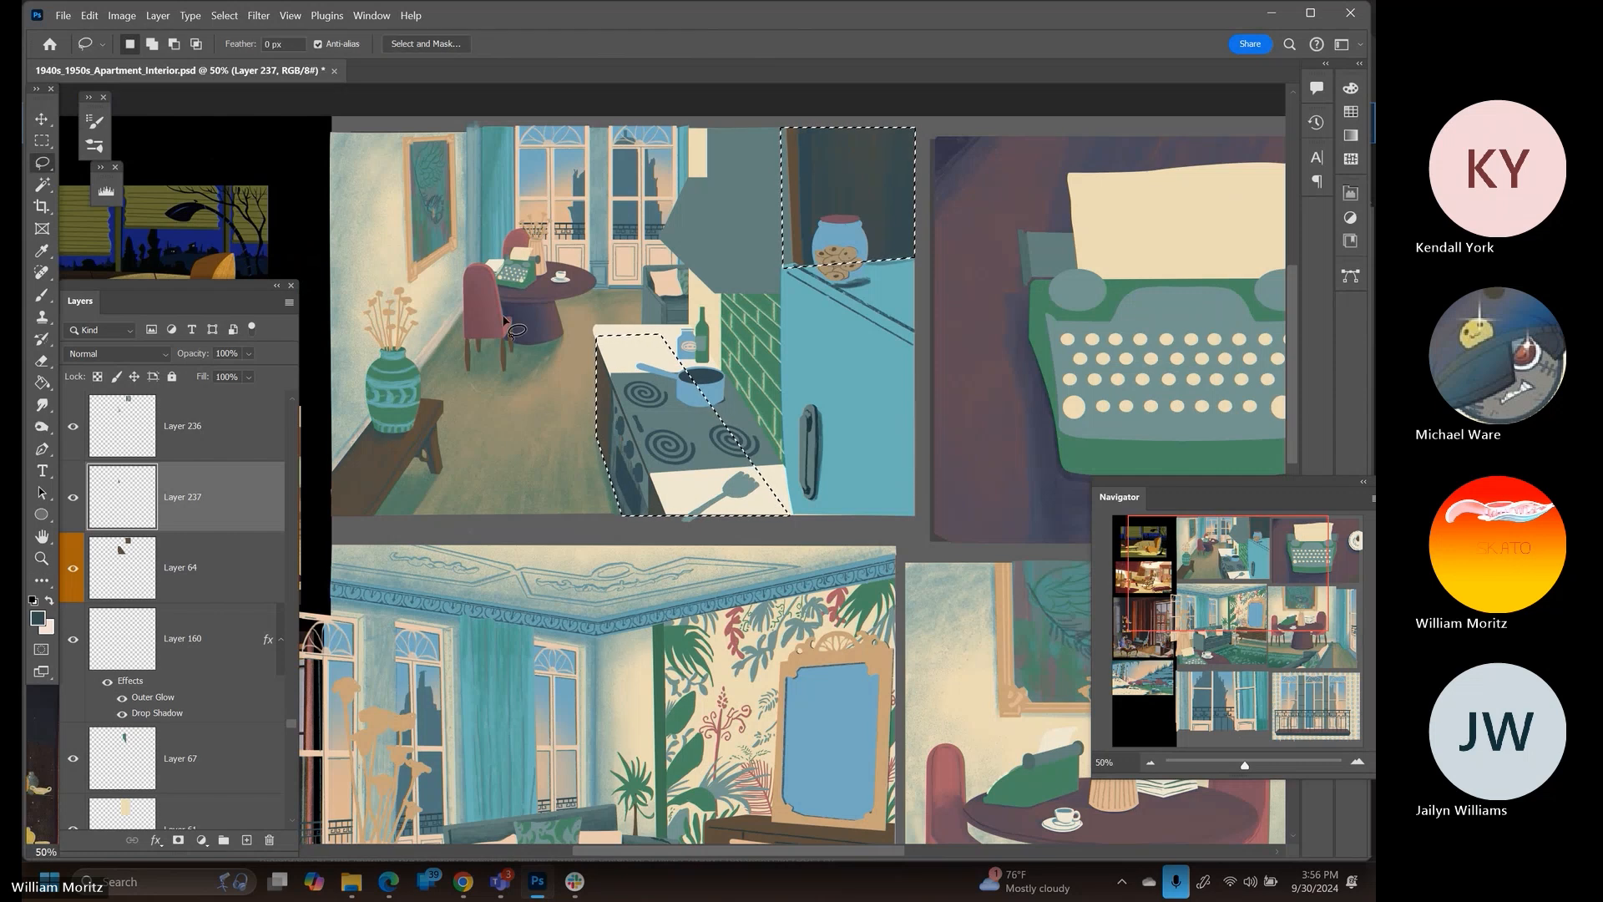
left_click(529, 358)
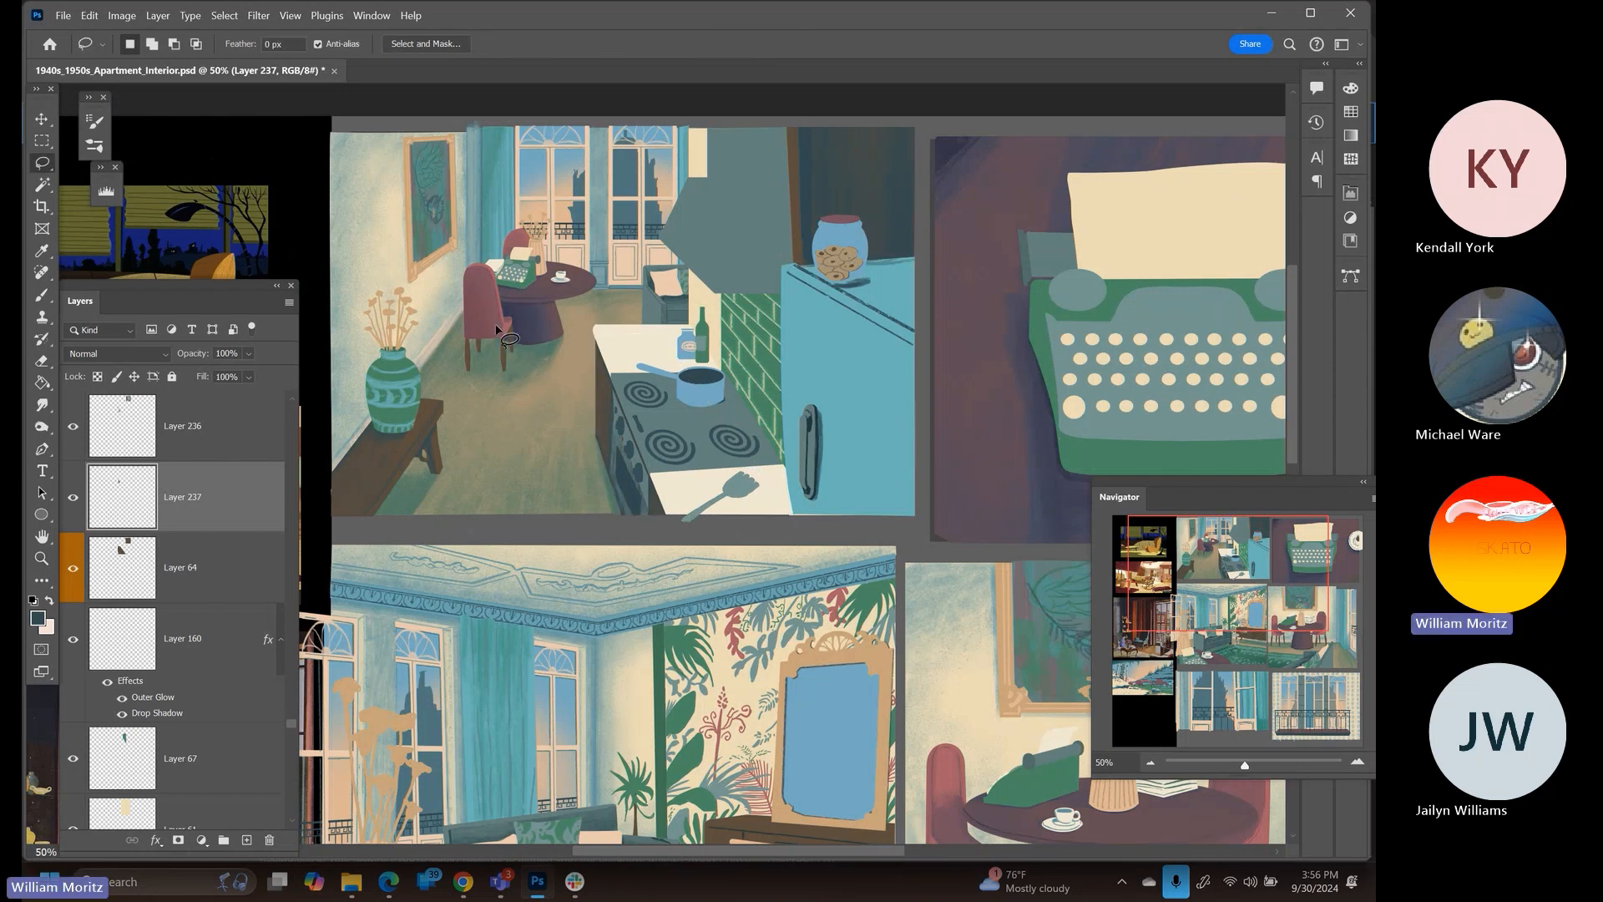
scroll(529, 357, "up", 2)
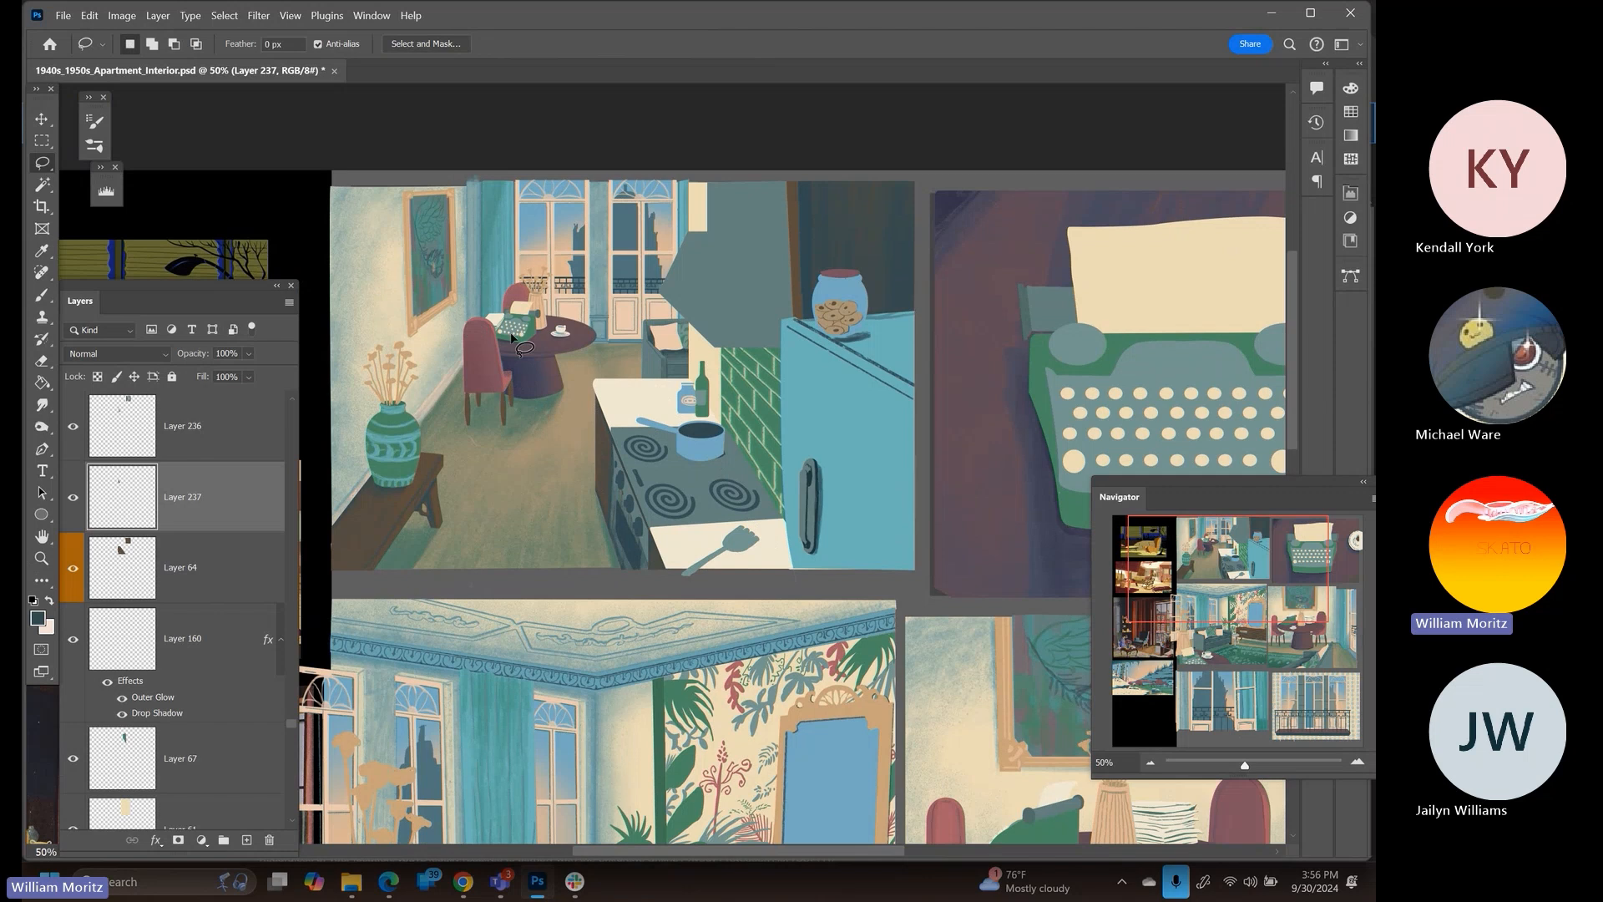
key("i")
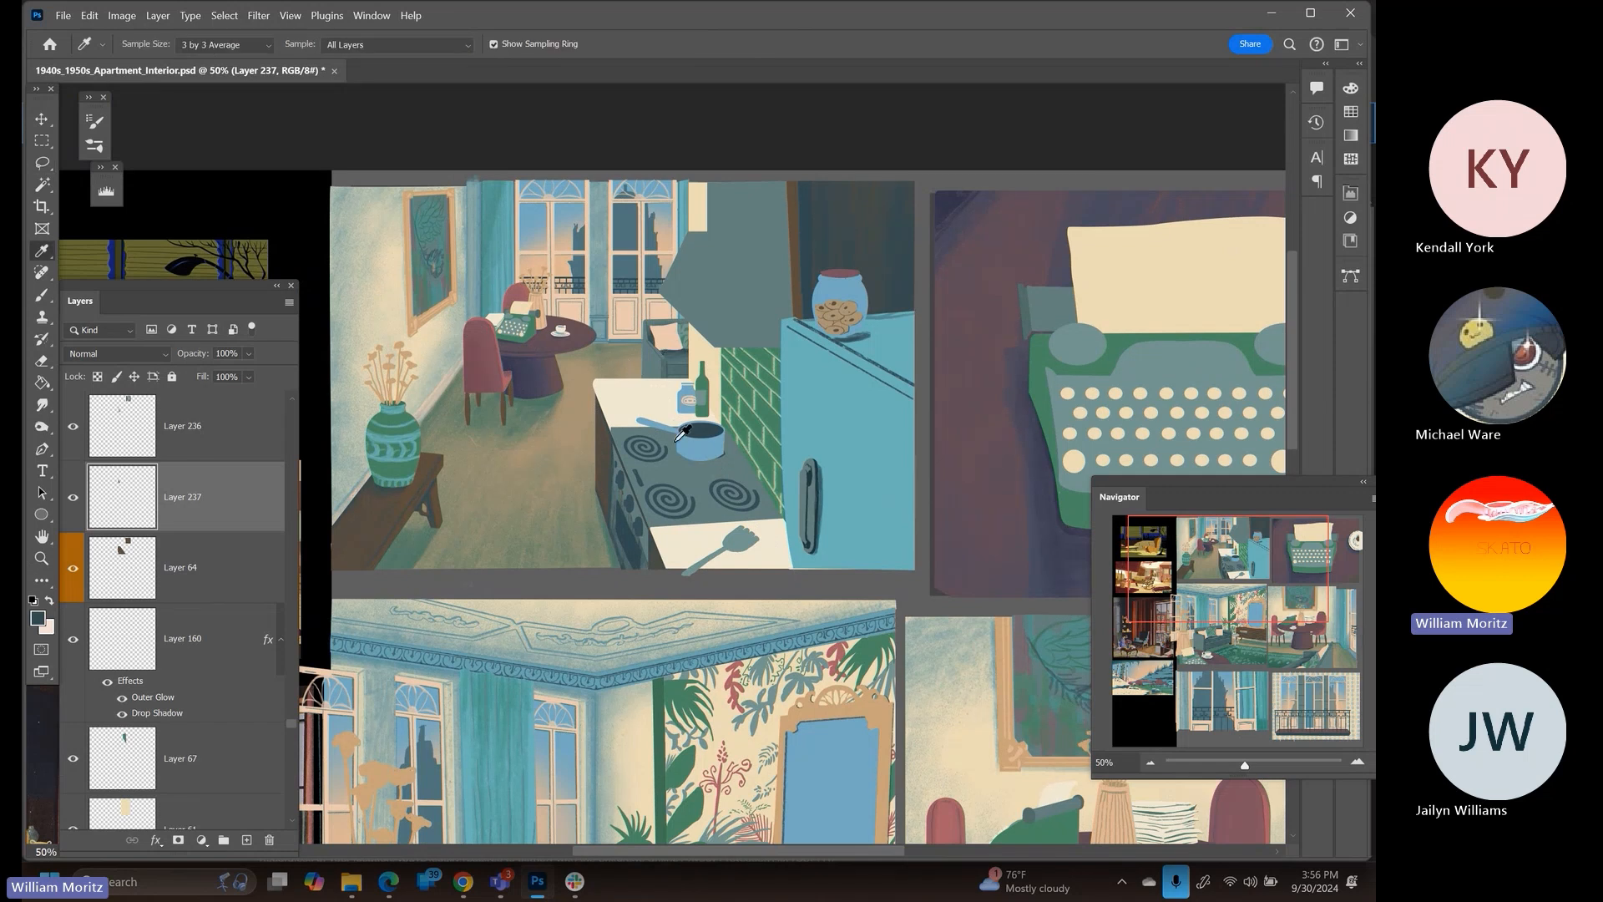
left_click_drag(451, 609, 992, 86)
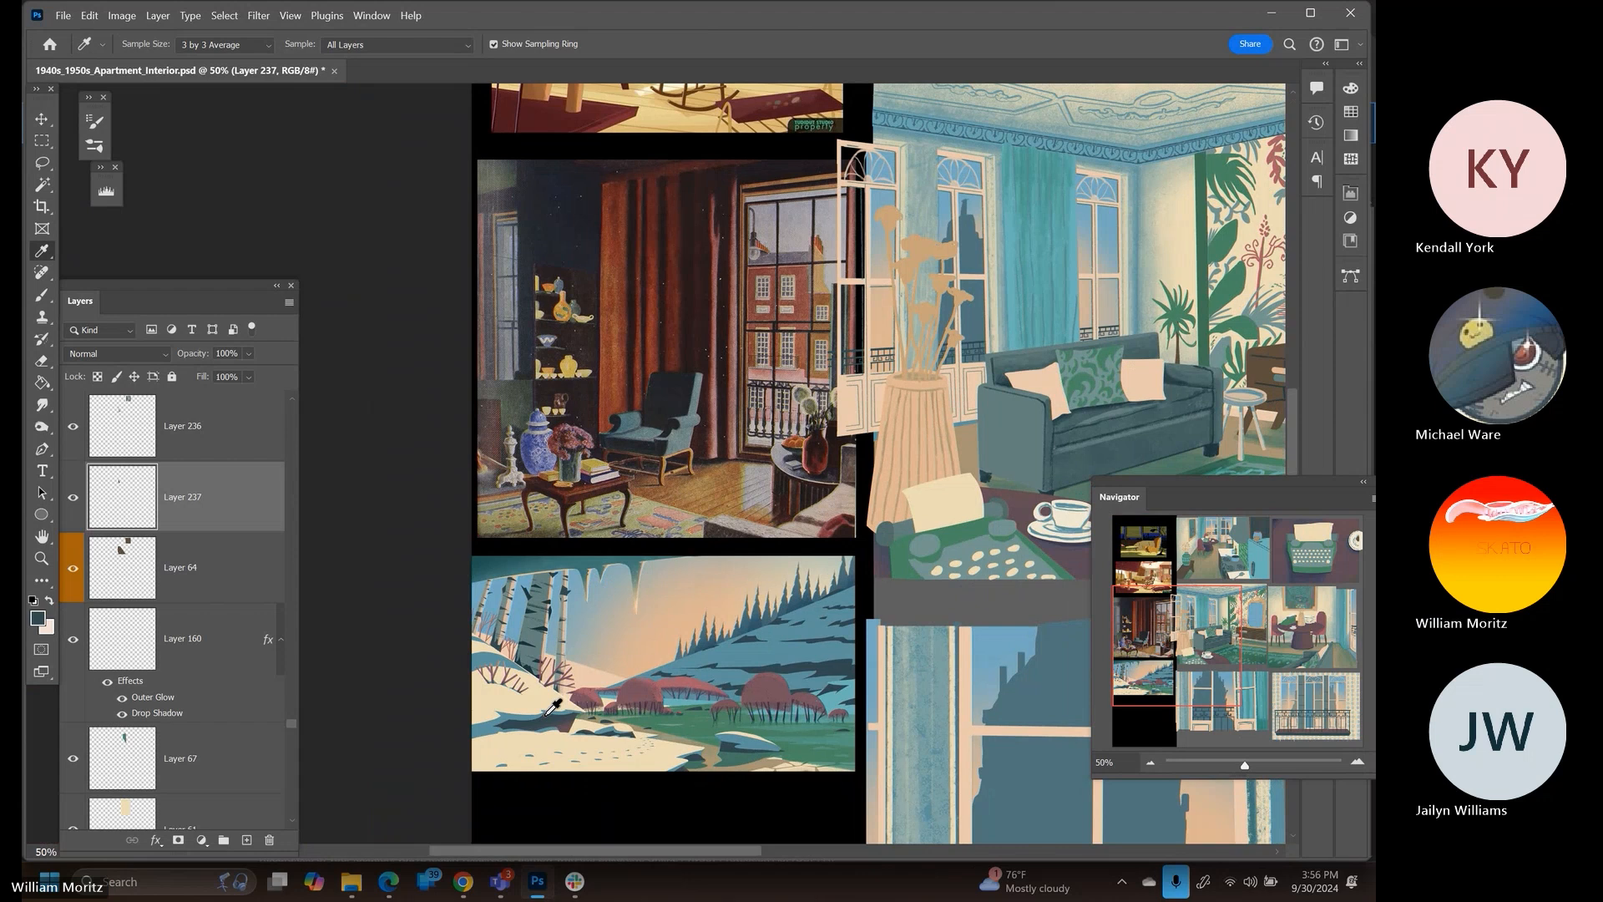
left_click_drag(860, 288, 507, 630)
left_click_drag(843, 262, 688, 468)
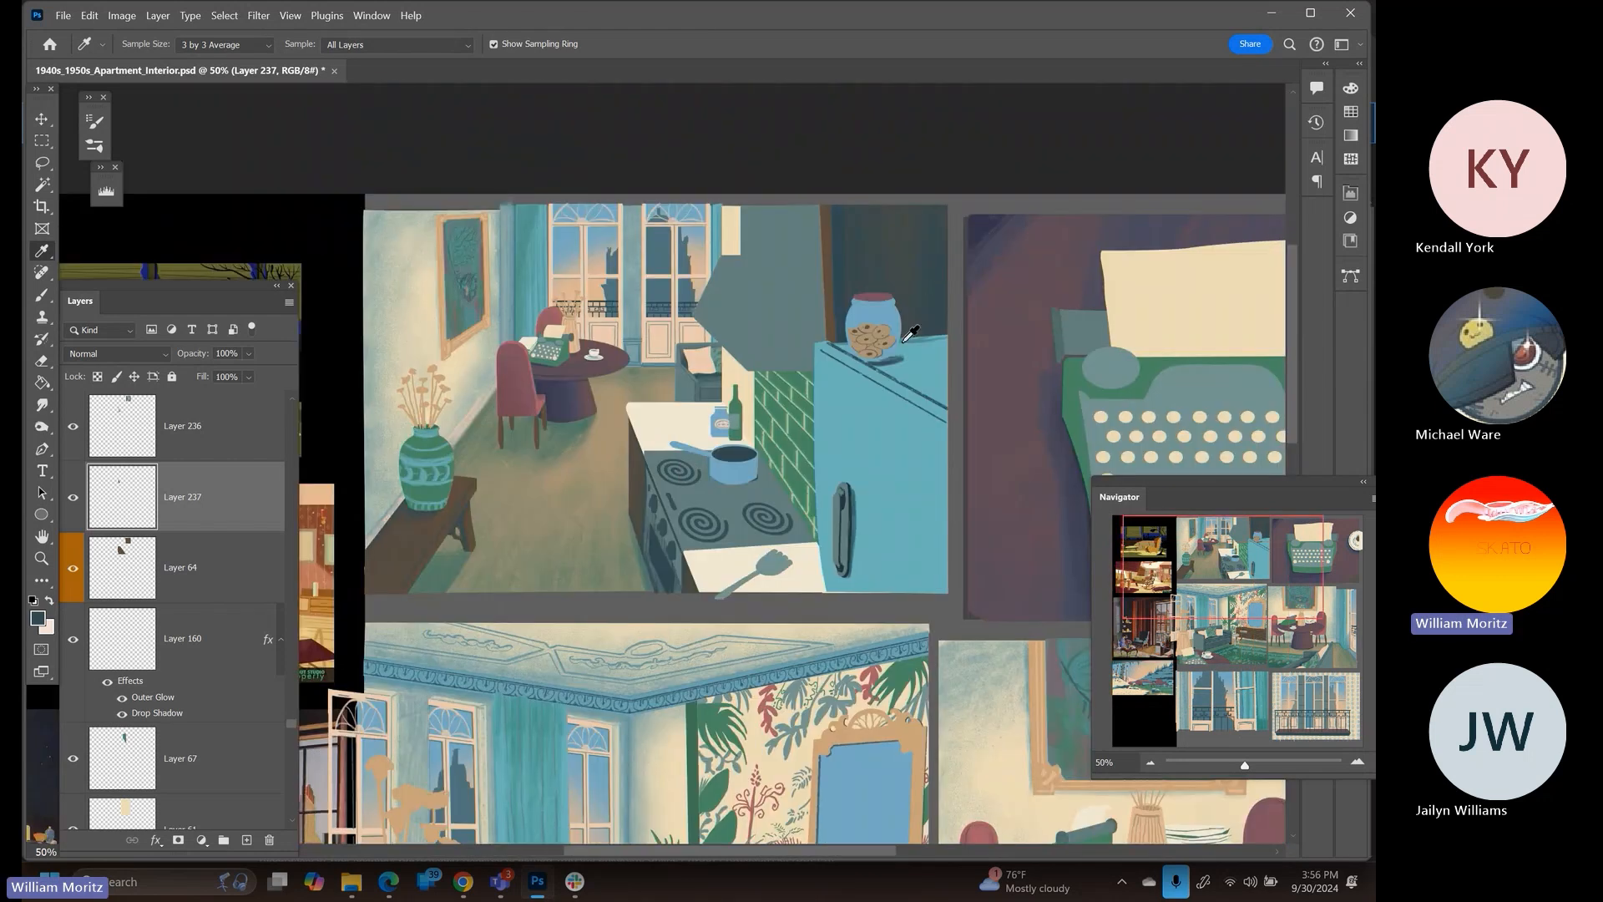
Pick the dining chair's leg layer, Layer 76, and load its outline as a selection for close-up painting
key("v")
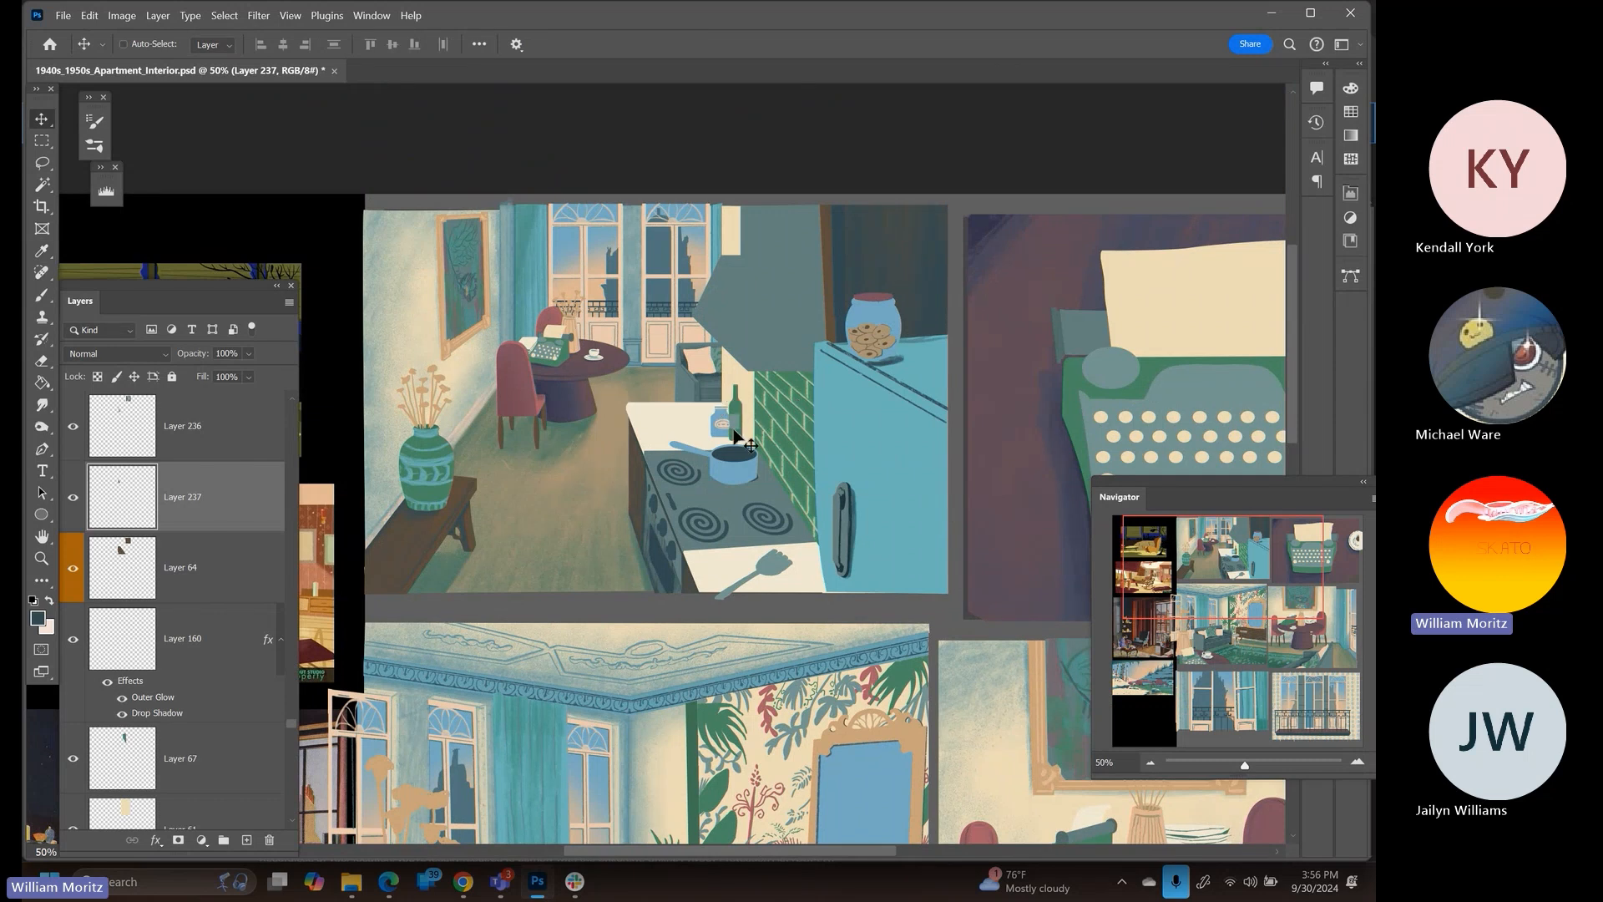
right_click(536, 428)
left_click(575, 438)
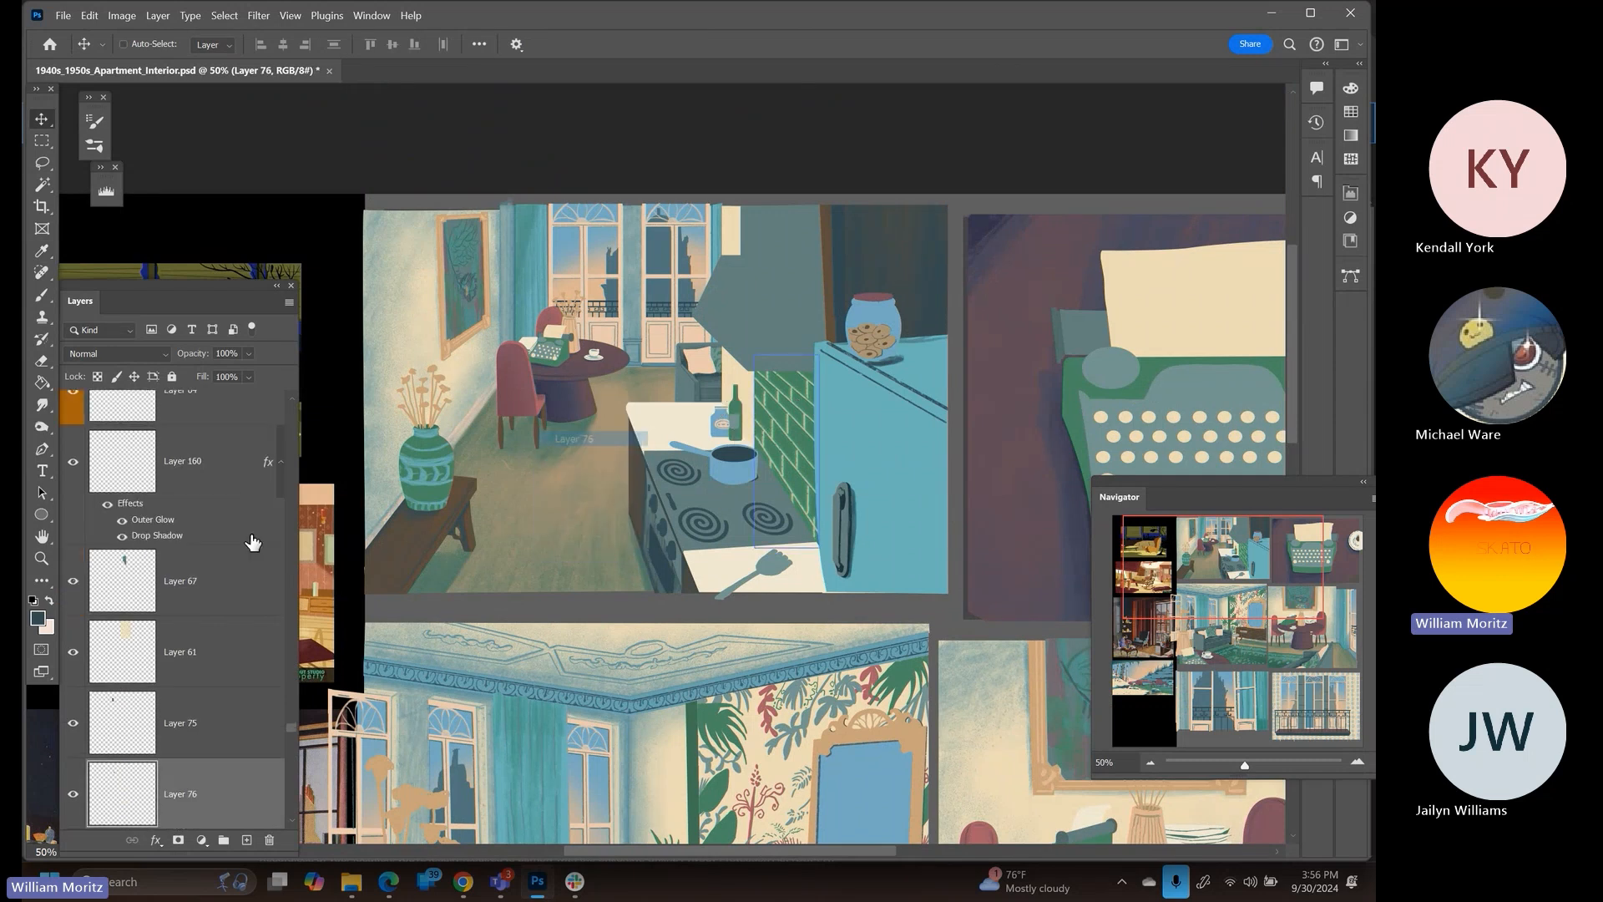
left_click(126, 807, "ctrl")
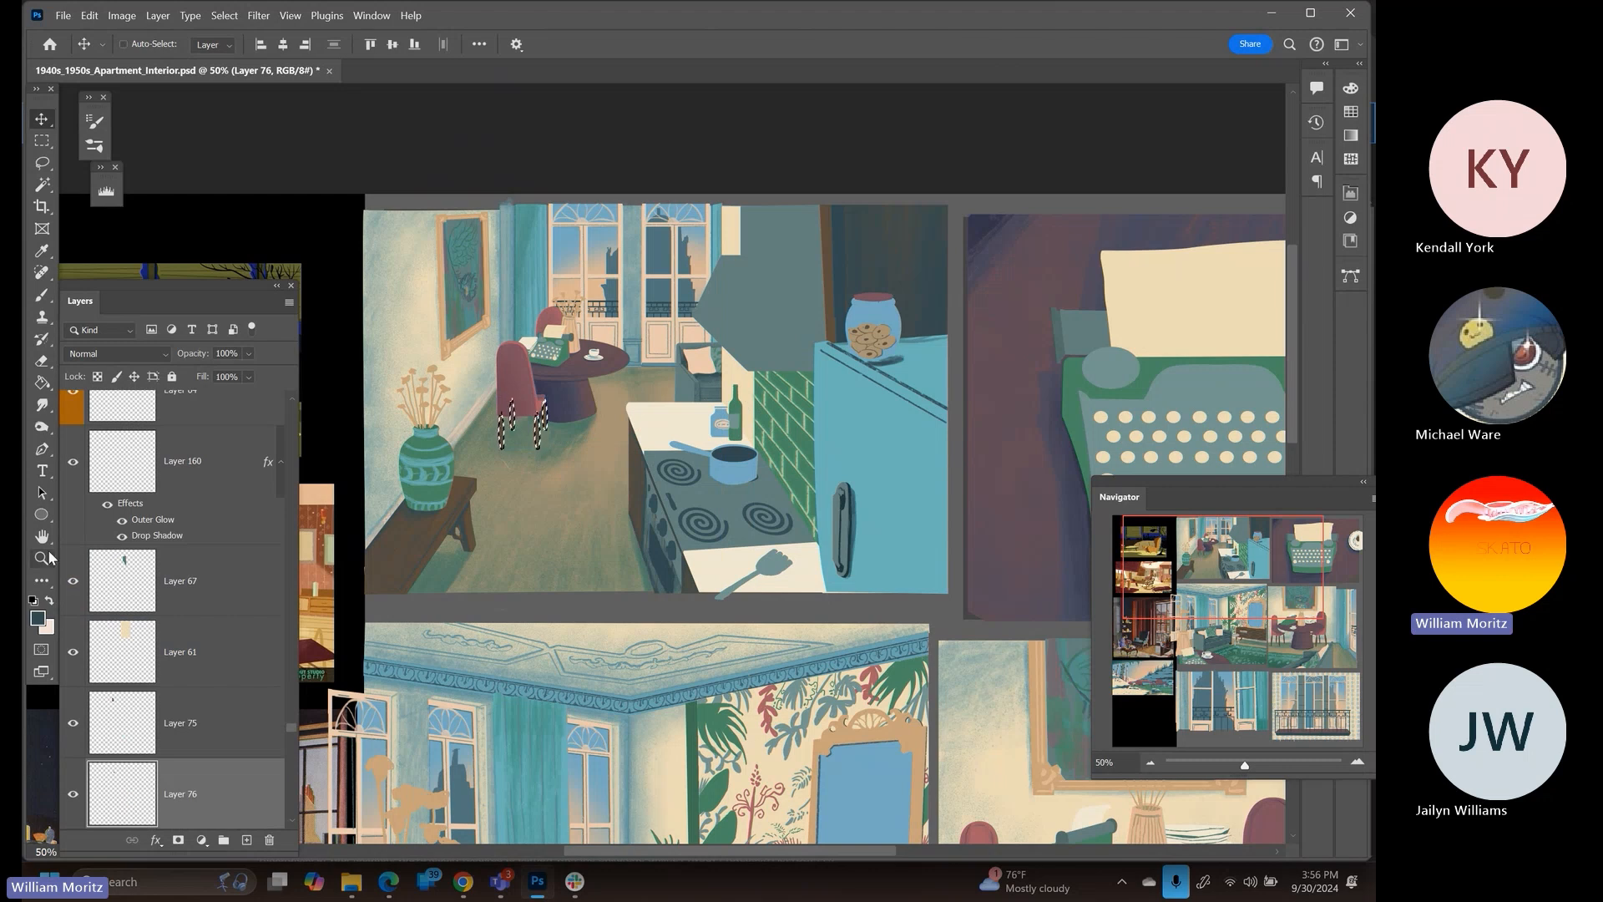
key("z")
left_click(464, 462)
left_click(464, 462)
left_click(464, 462)
left_click_drag(705, 350, 612, 436)
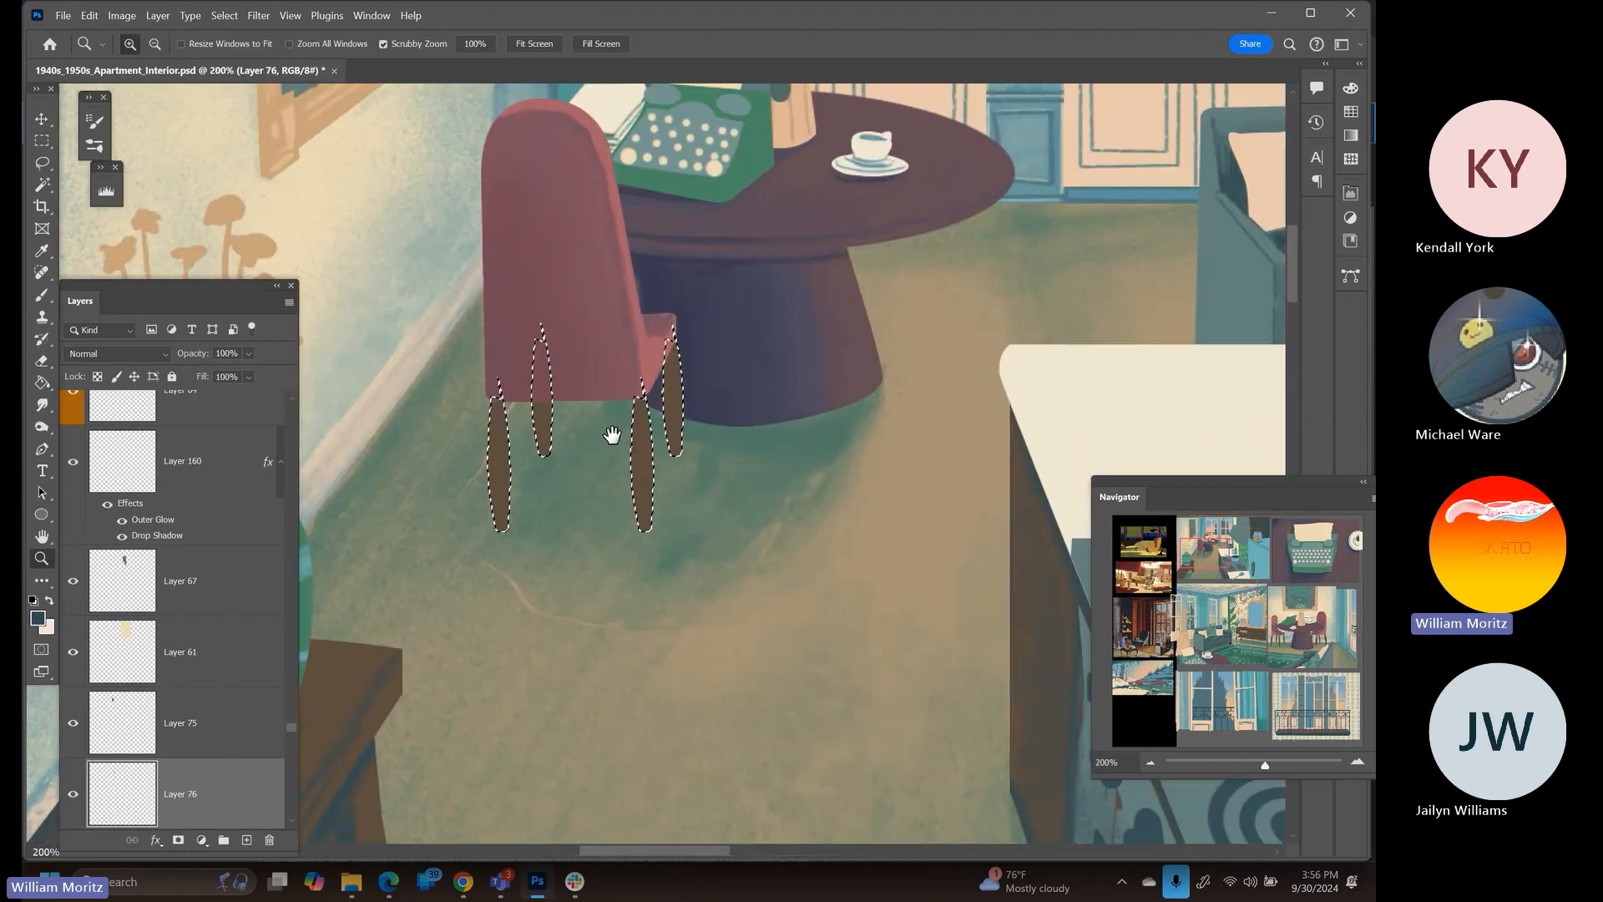
Shade the four dining chair legs in dark slate blue at 100% opacity, varying the brush between 10 and 30 px
key("b")
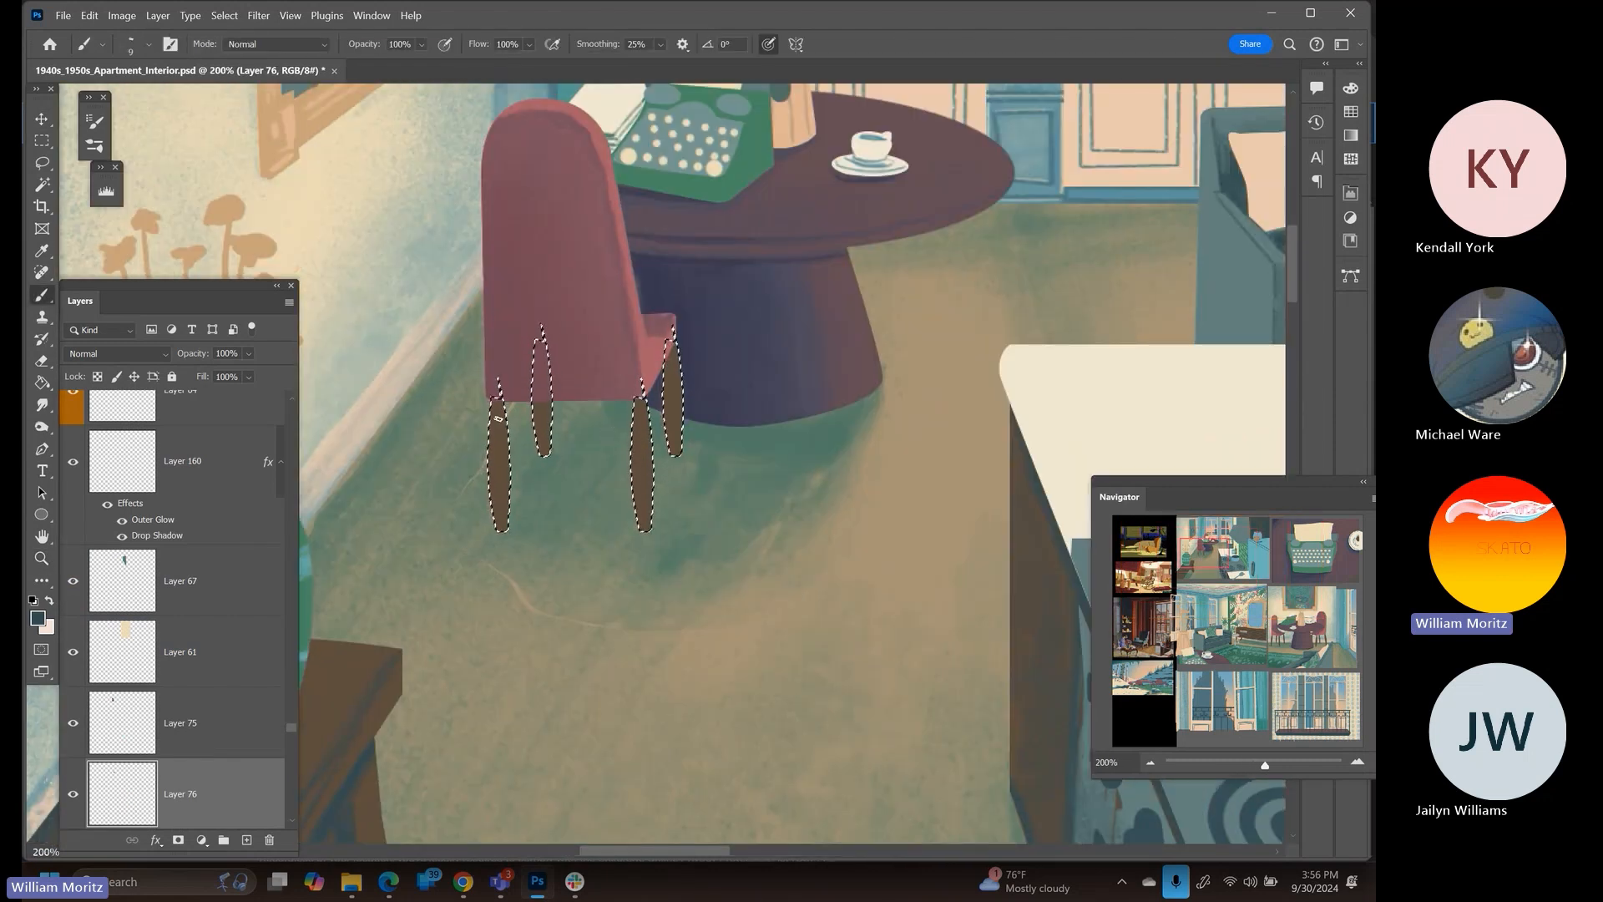
mouse_move(496, 447)
left_mouse_down()
mouse_move(499, 482)
mouse_move(494, 455)
left_mouse_up()
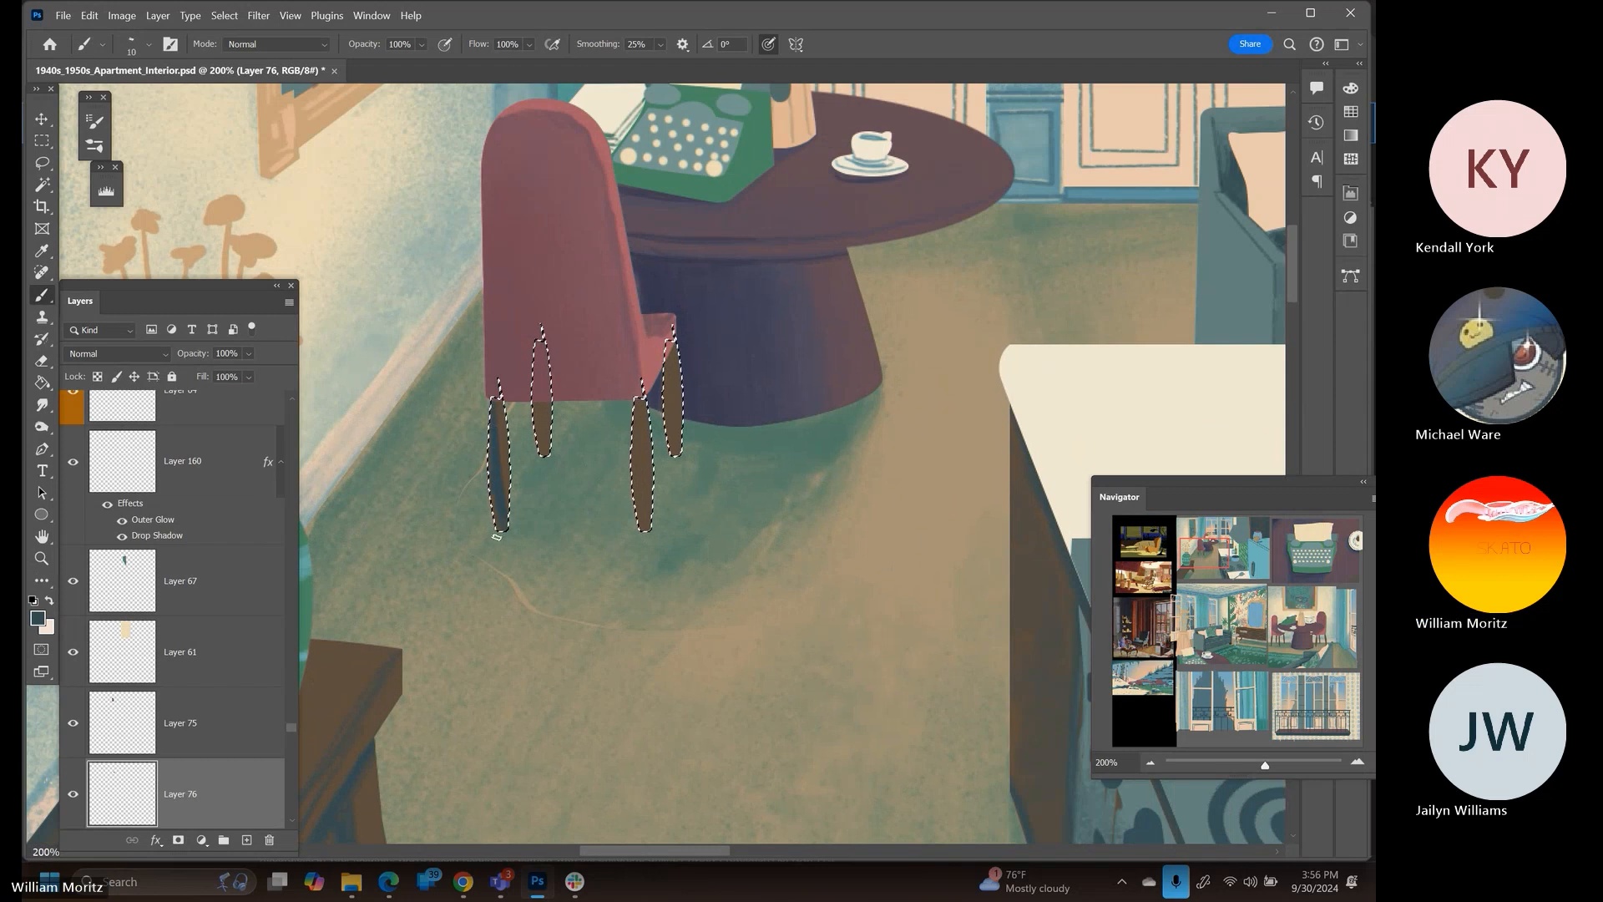
left_click_drag(497, 384, 504, 488)
key("bracketright")
key("bracketright")
key("bracketright")
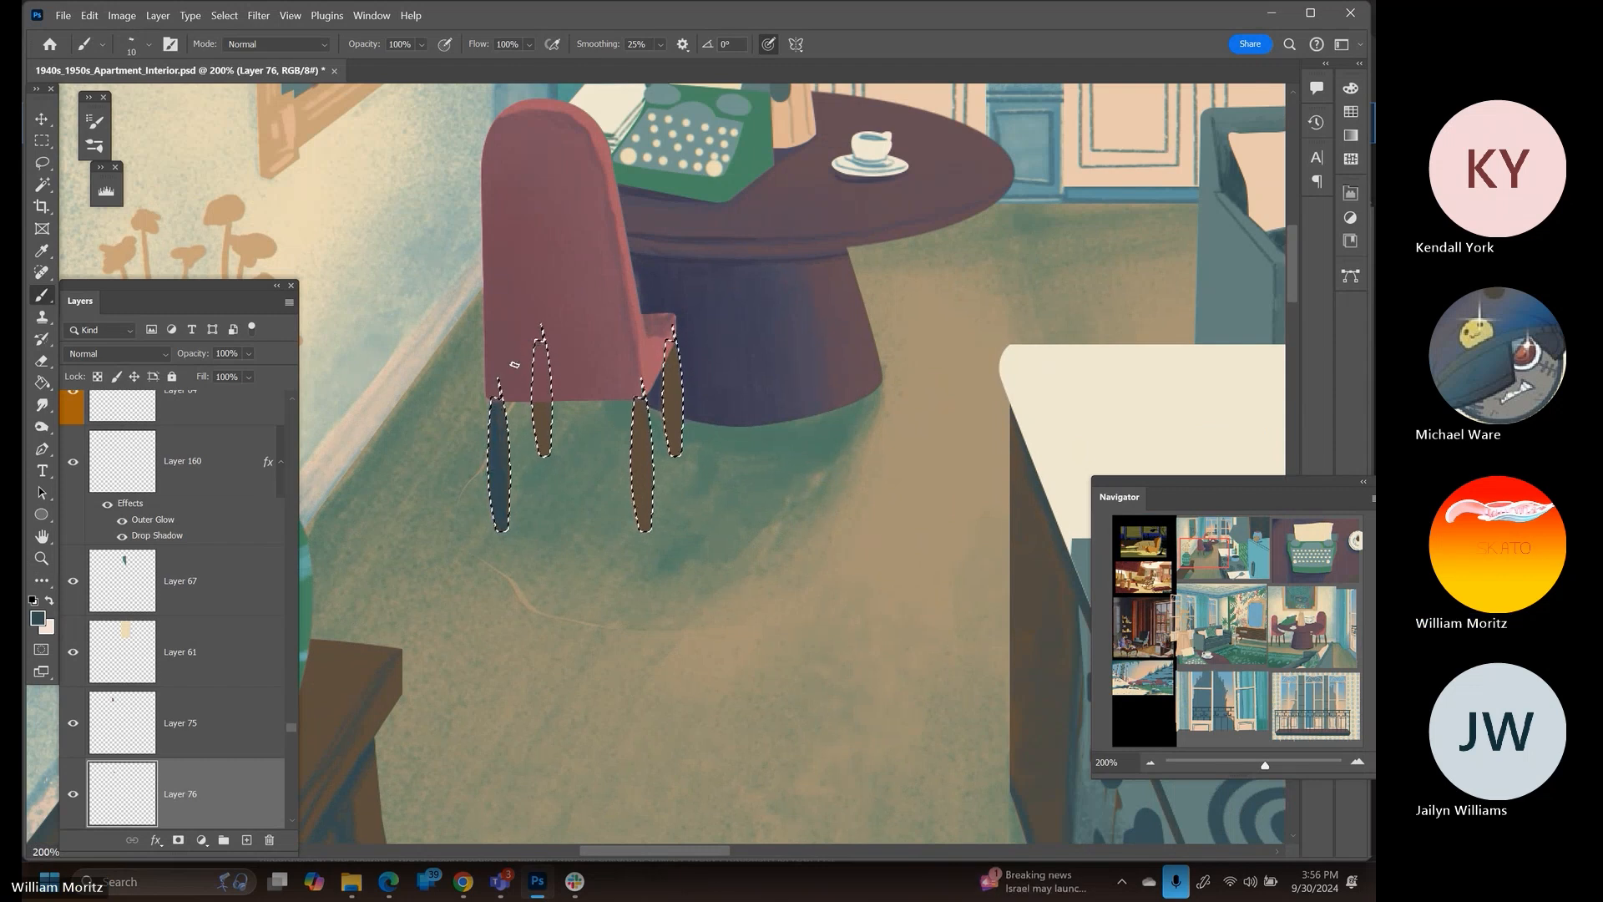
mouse_move(535, 382)
left_mouse_down()
mouse_move(541, 455)
mouse_move(539, 342)
left_mouse_up()
key("bracketright")
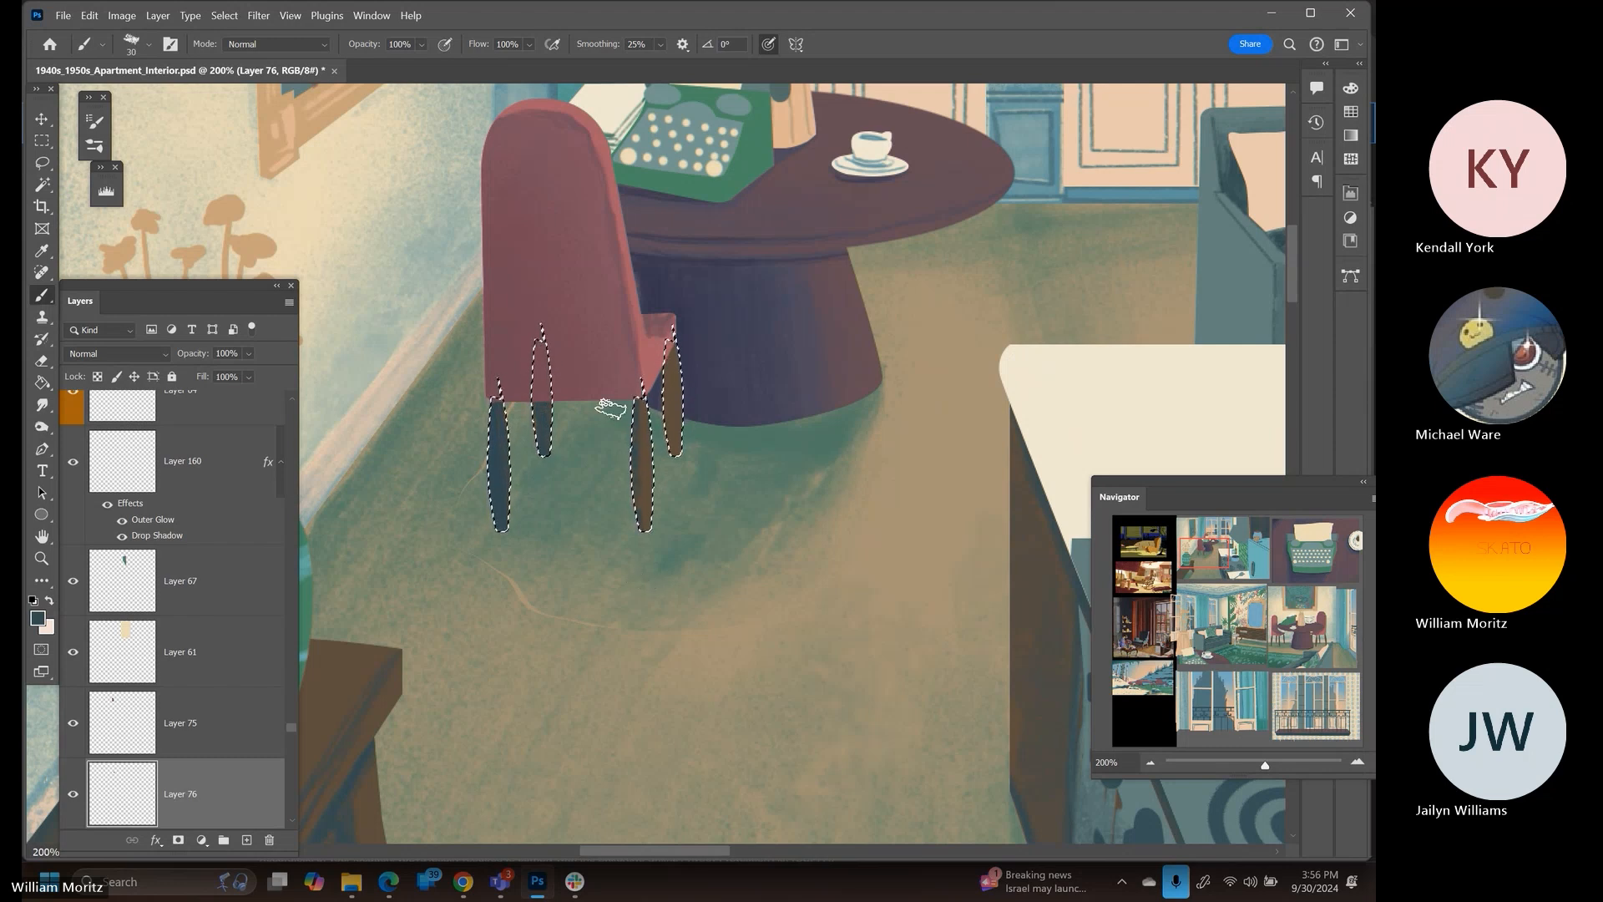
key("bracketleft")
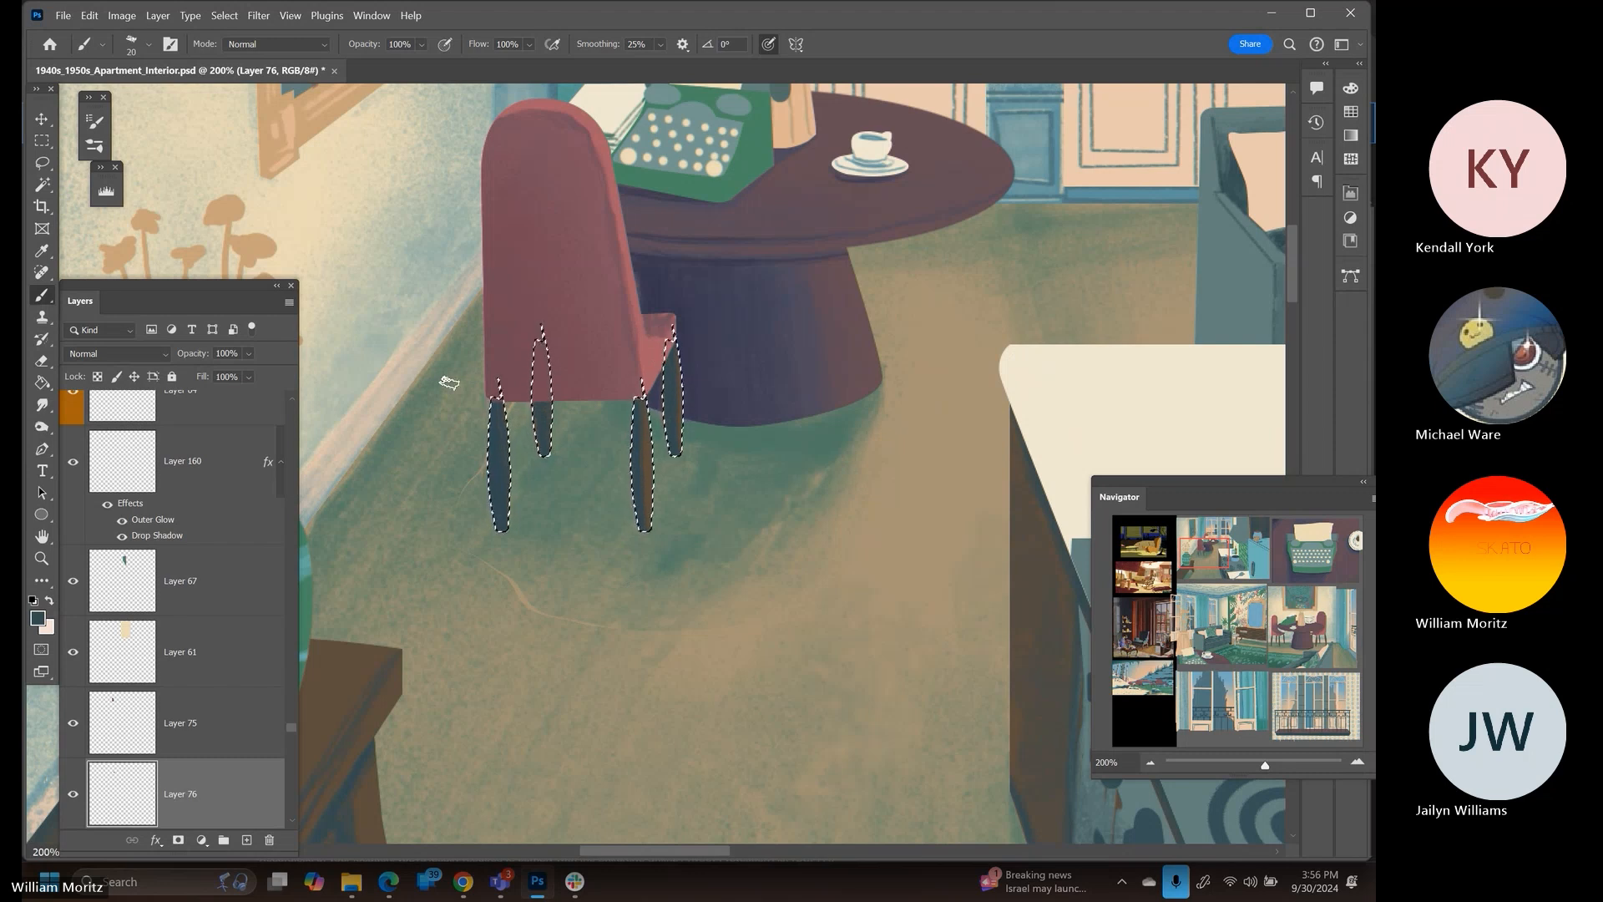
Clear the chair-leg selection and check the chair within the whole kitchen panel
key("z")
left_click(648, 329, "alt")
left_click(649, 330, "alt")
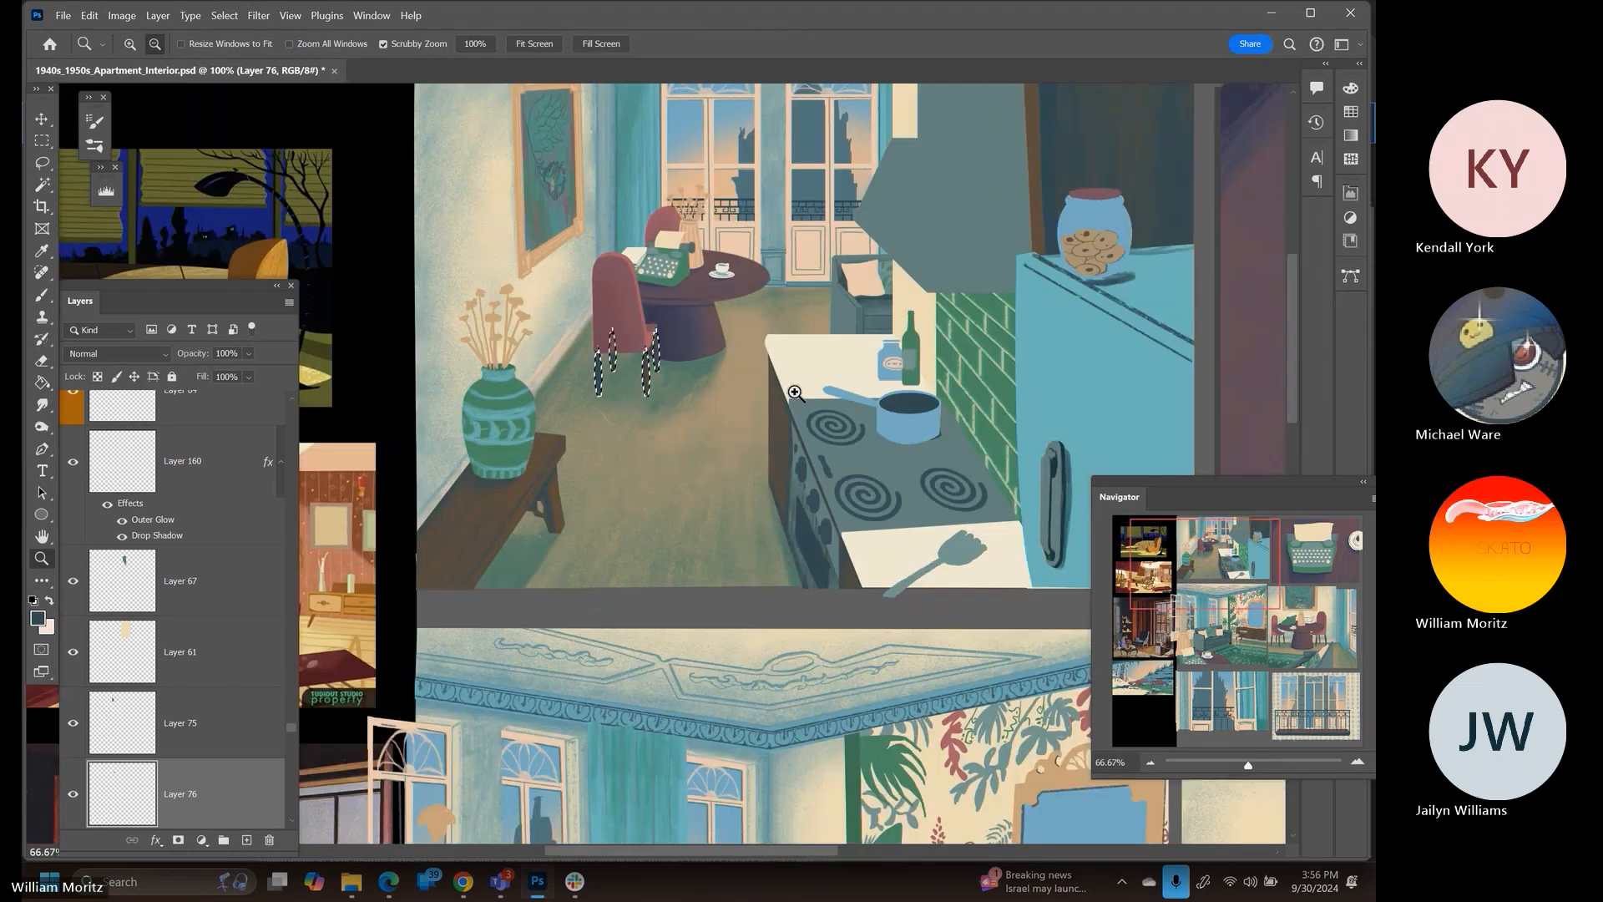
key("l")
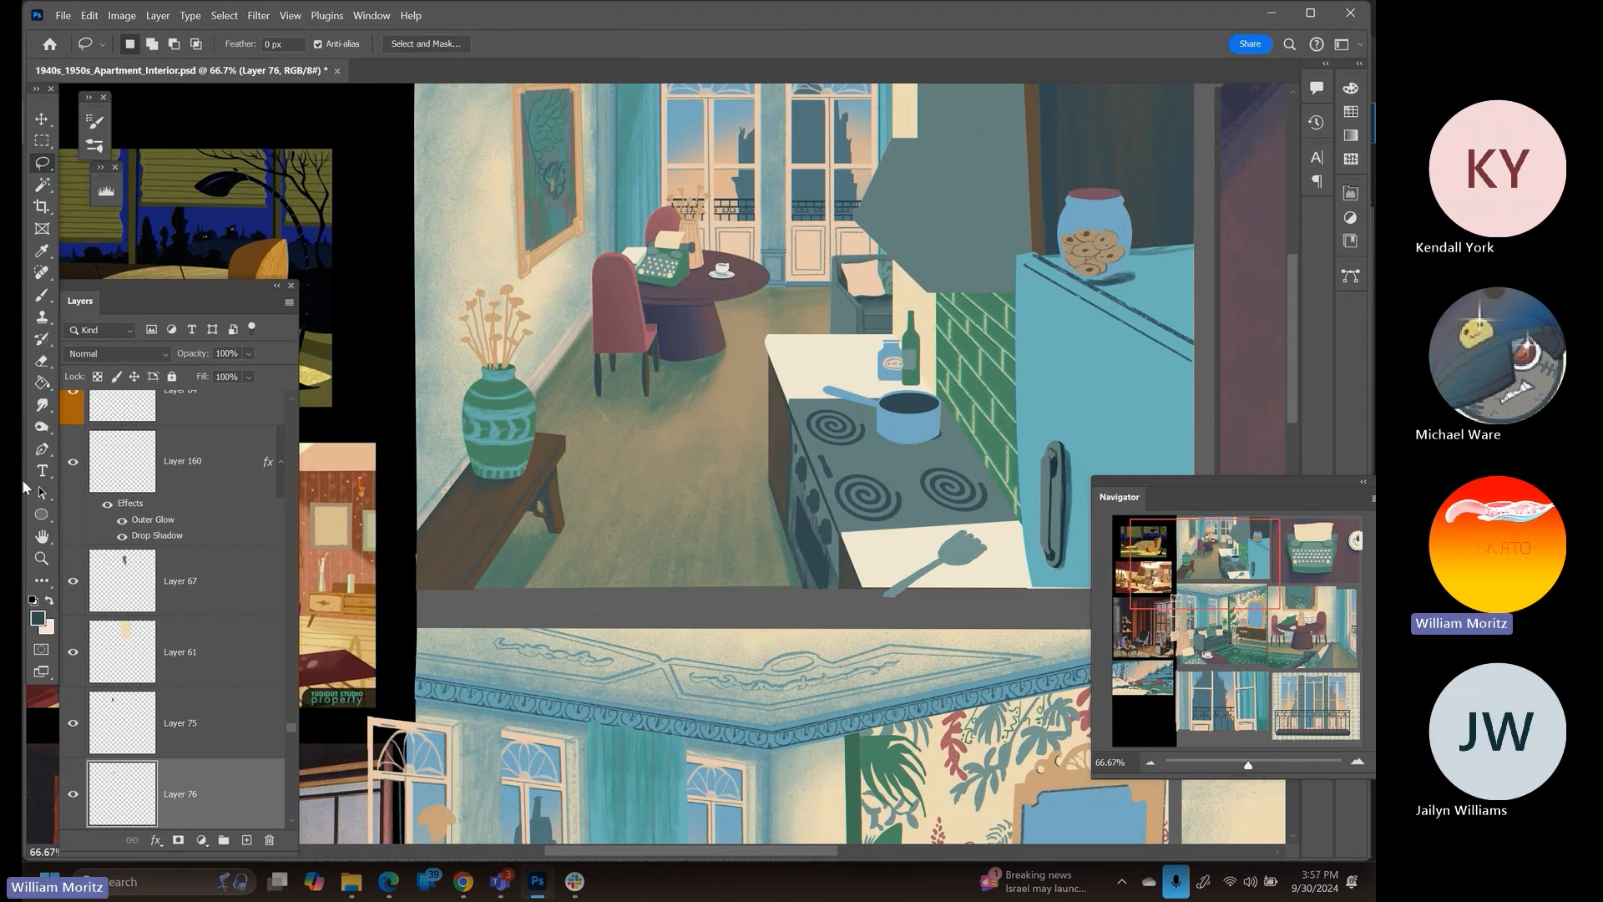
key("z")
left_click(816, 426, "alt")
left_click_drag(817, 427, 615, 405)
key("v")
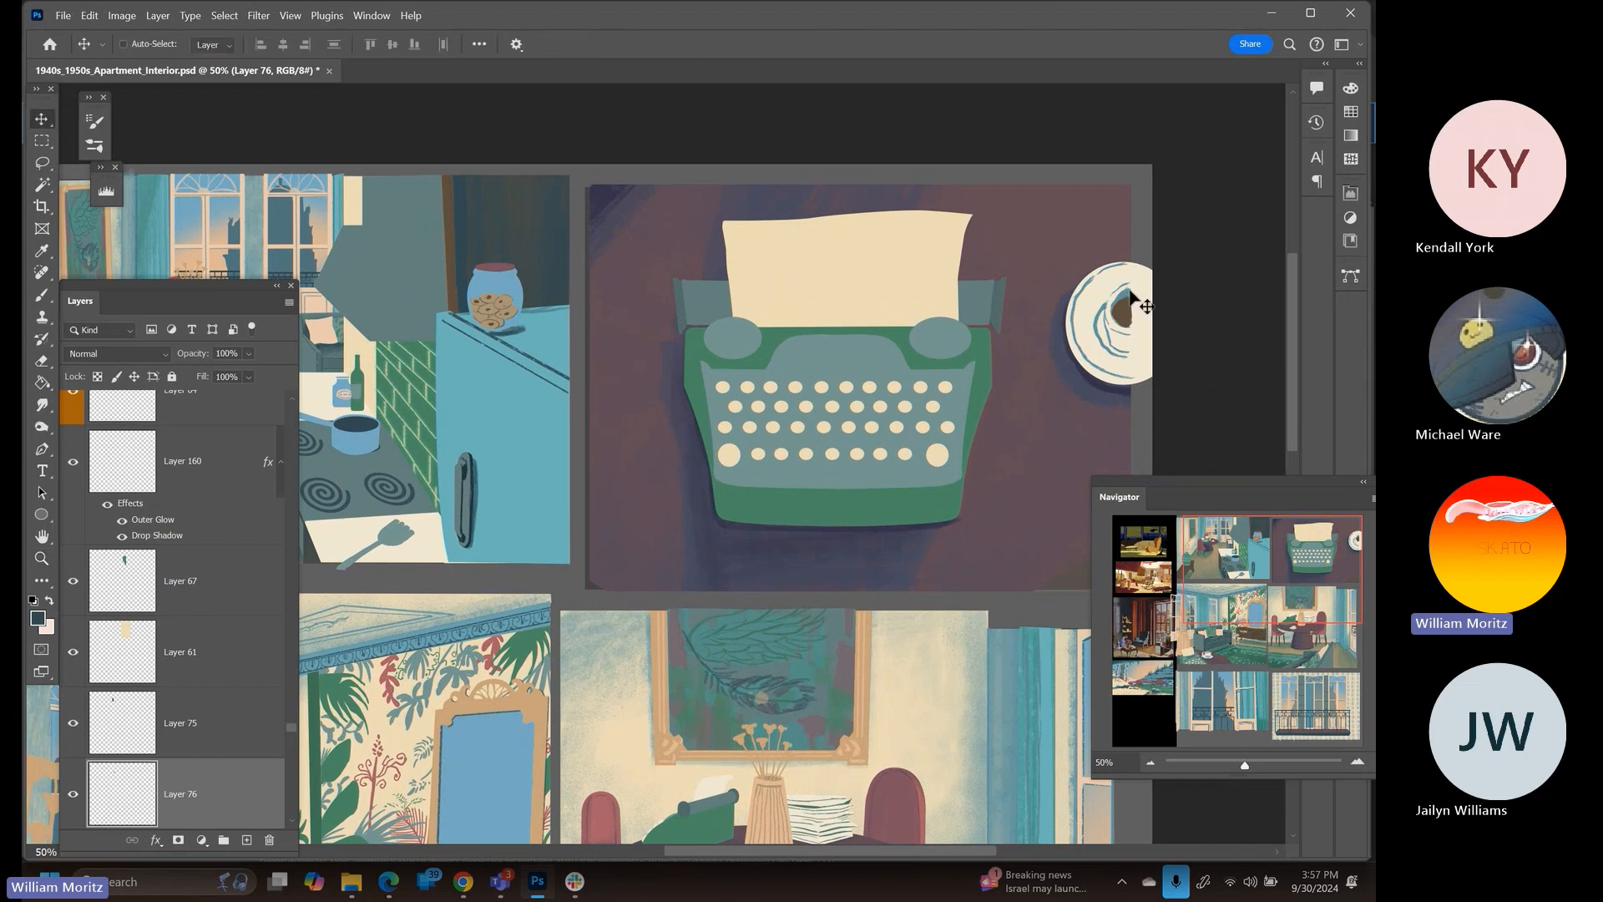
right_click(1123, 321)
left_click(1137, 315)
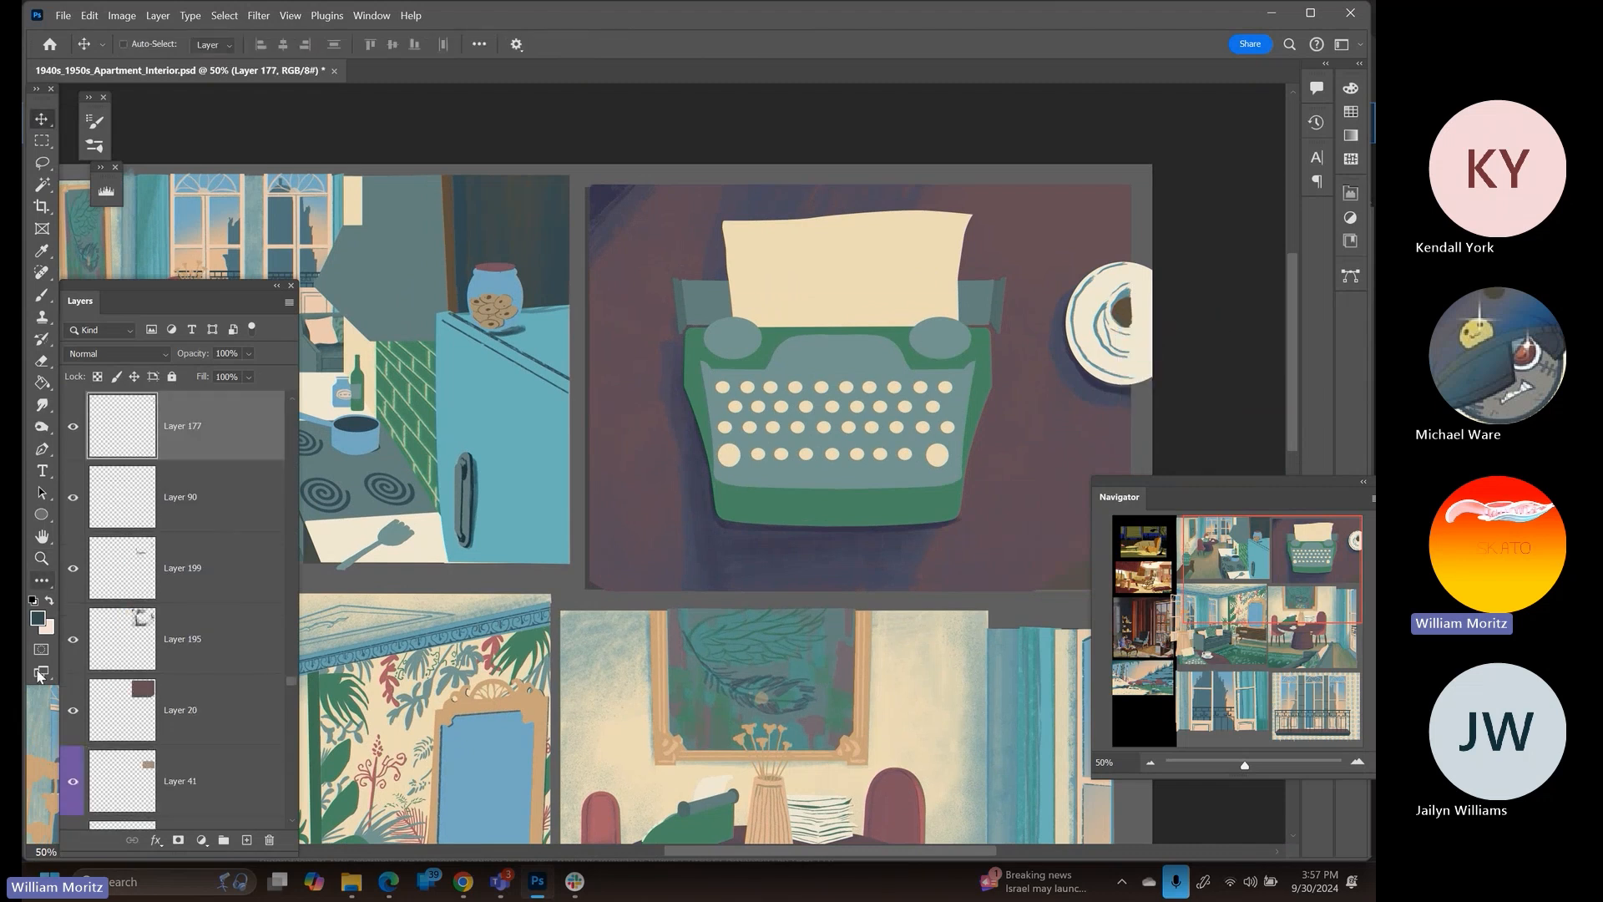
left_click(143, 439, "ctrl")
key("b")
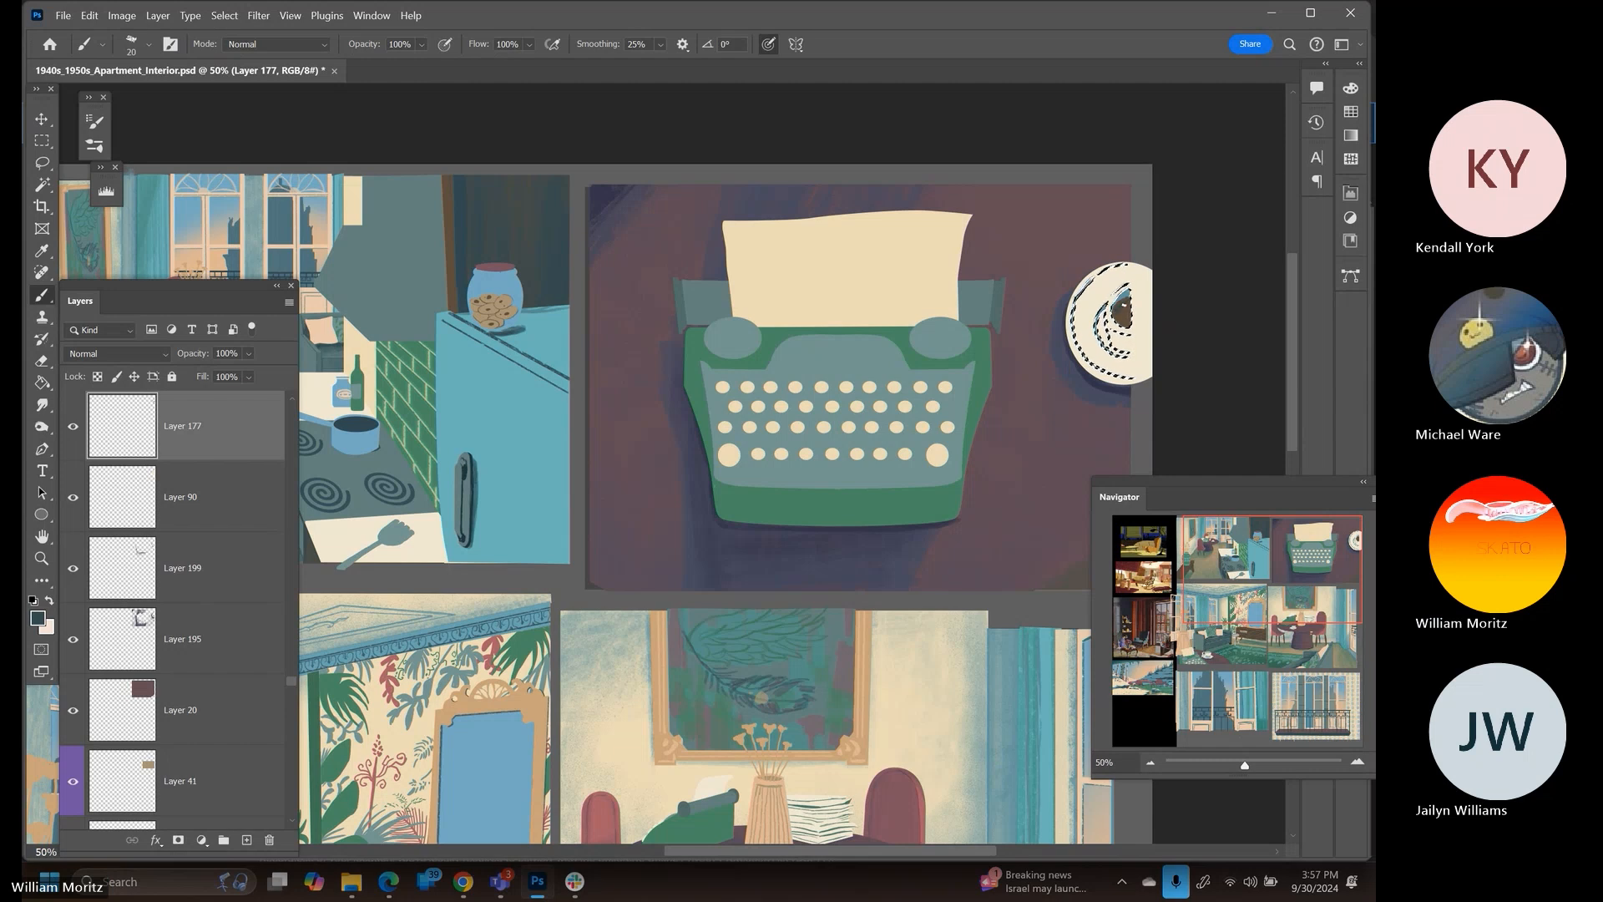
key("bracketleft")
left_click(43, 163)
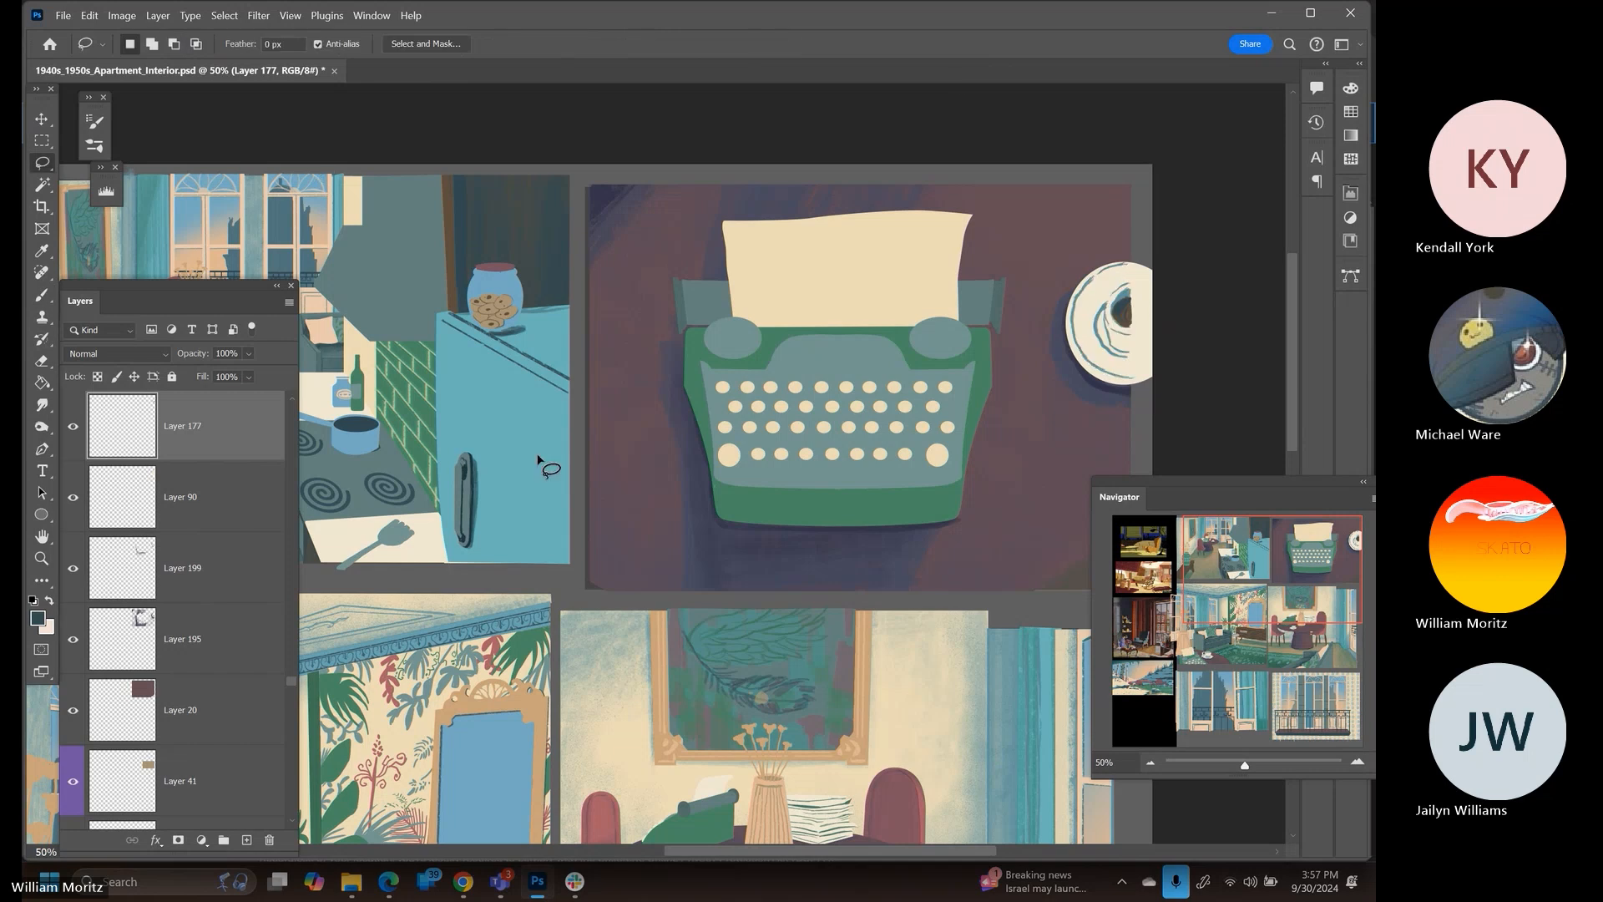
Pick the sideboard's layer, Layer 58, in the living-room panel, load its outline as a selection and add a new layer above it
mouse_move(599, 785)
left_mouse_down()
mouse_move(733, 468)
mouse_move(659, 361)
left_mouse_up()
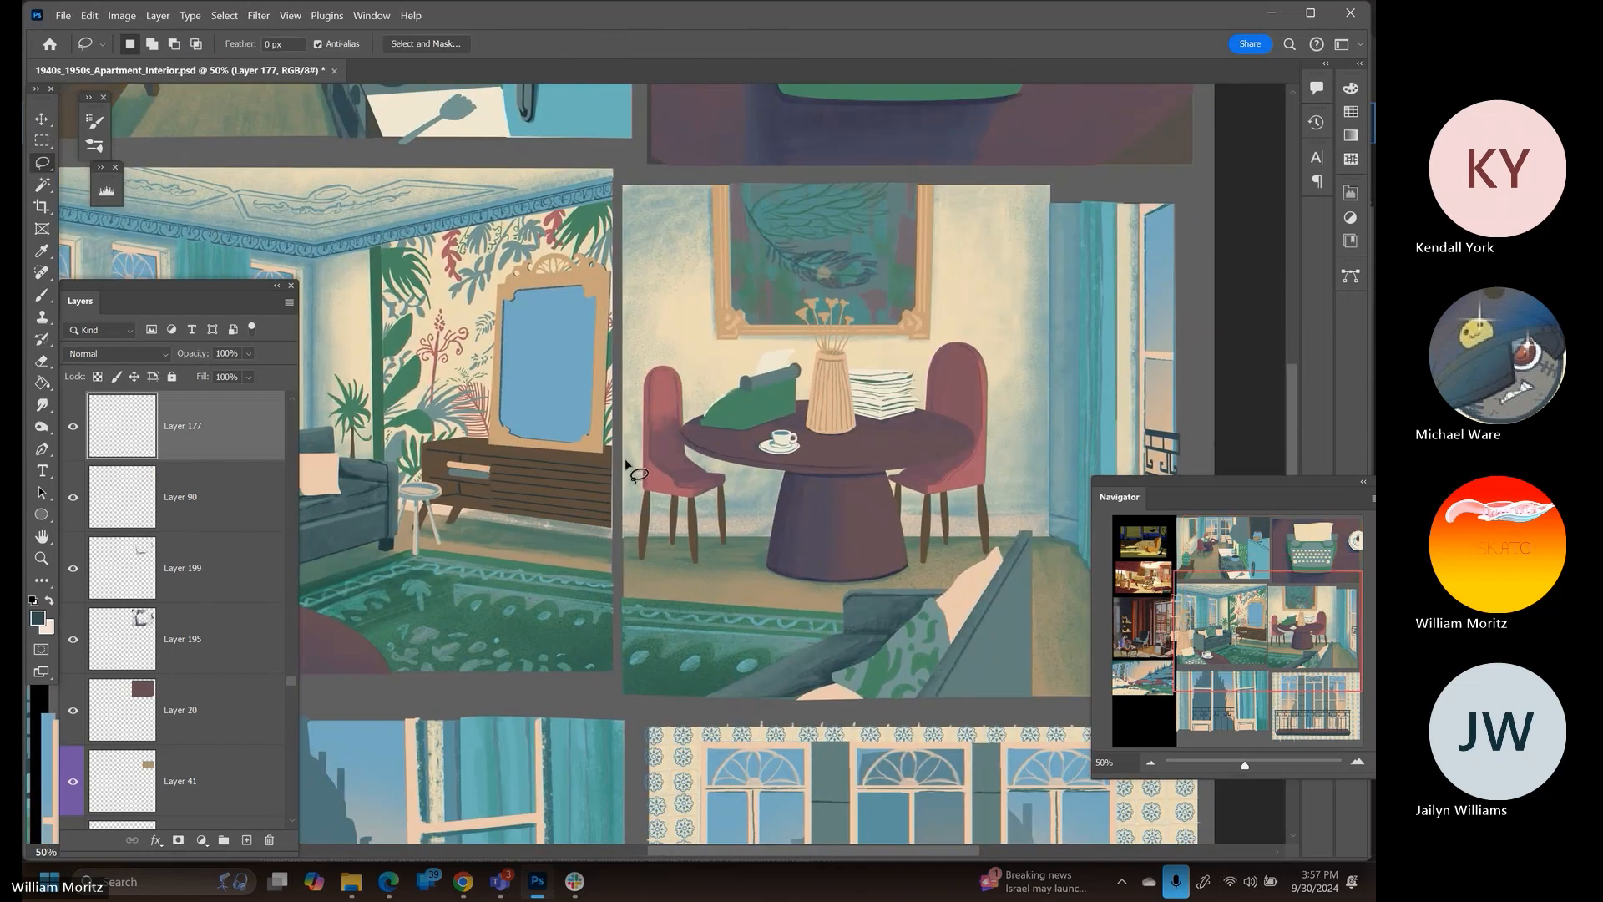
key("v")
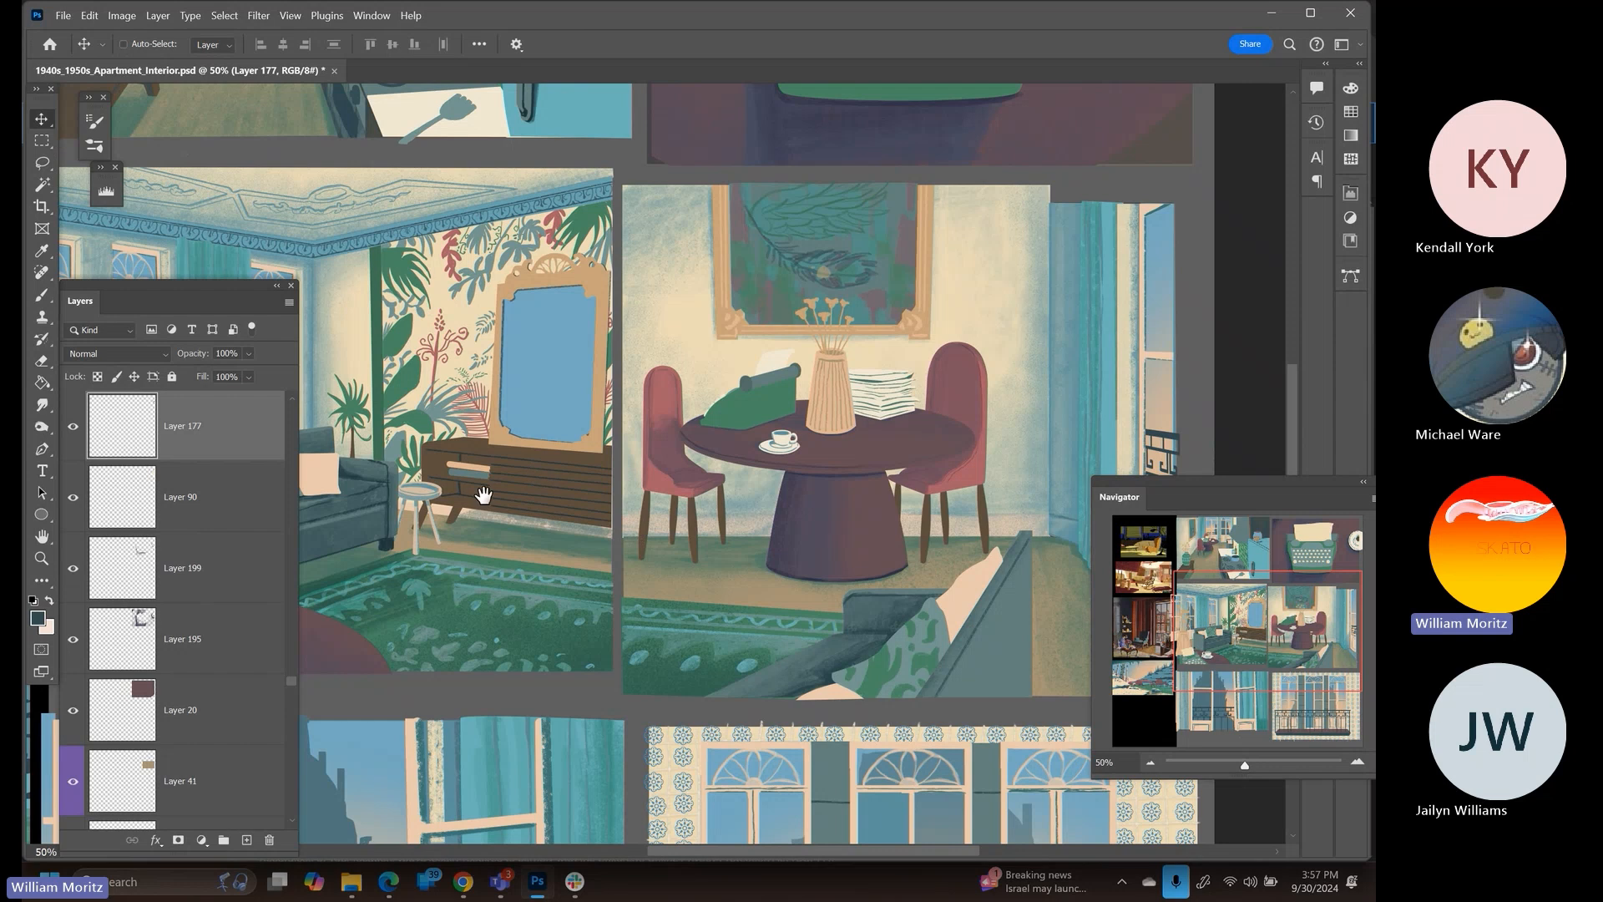
left_click_drag(459, 484, 704, 492)
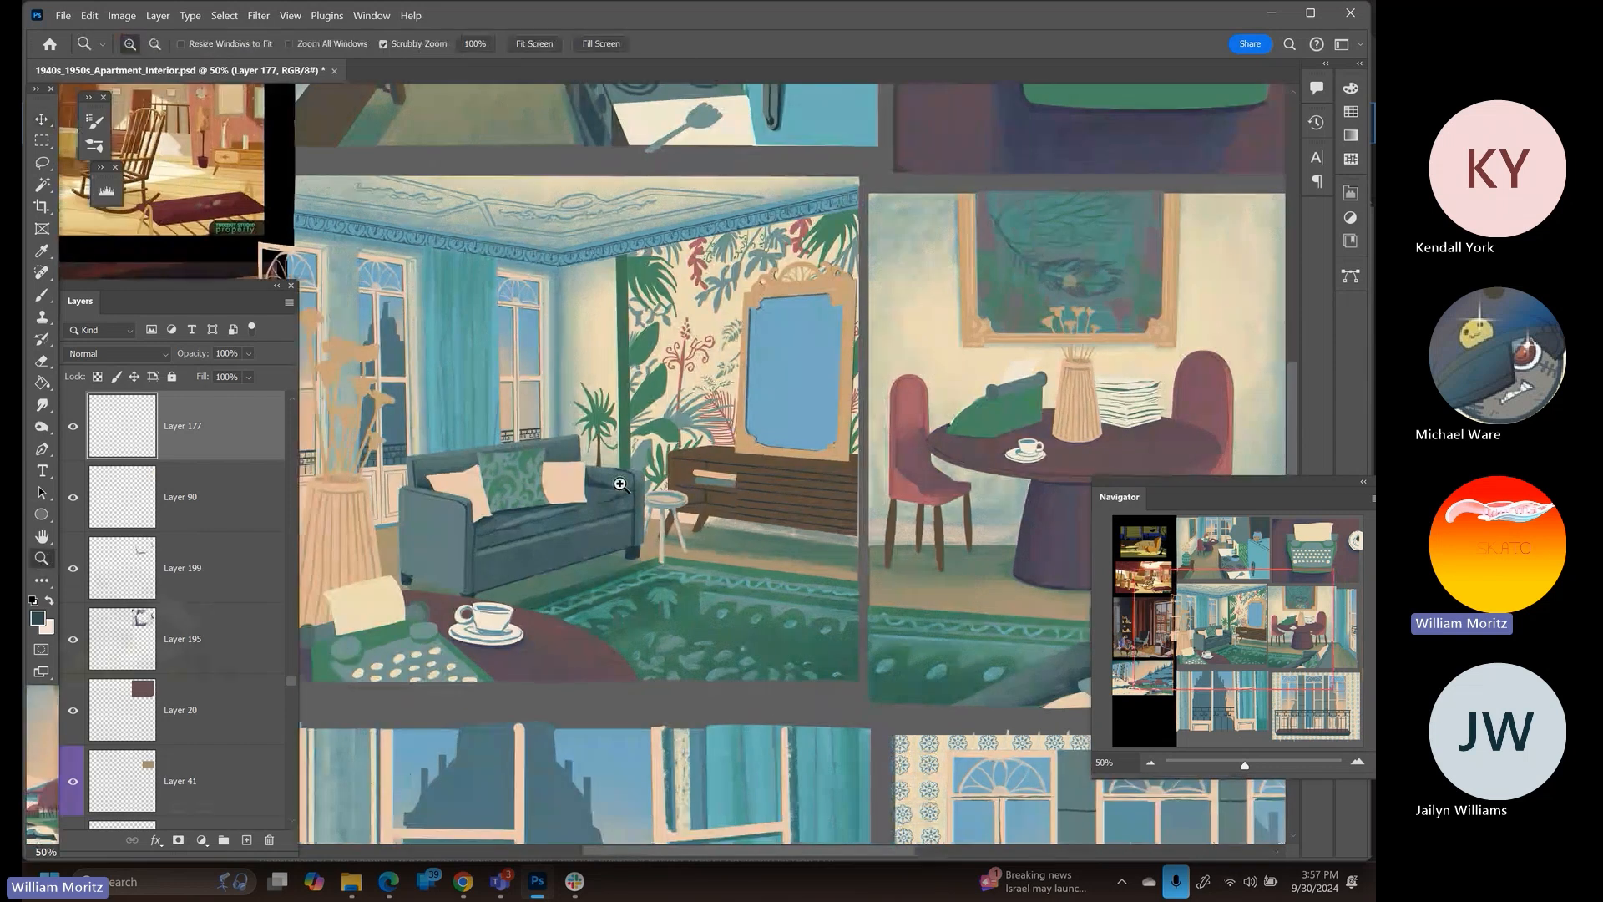
right_click(675, 468)
left_click(703, 478)
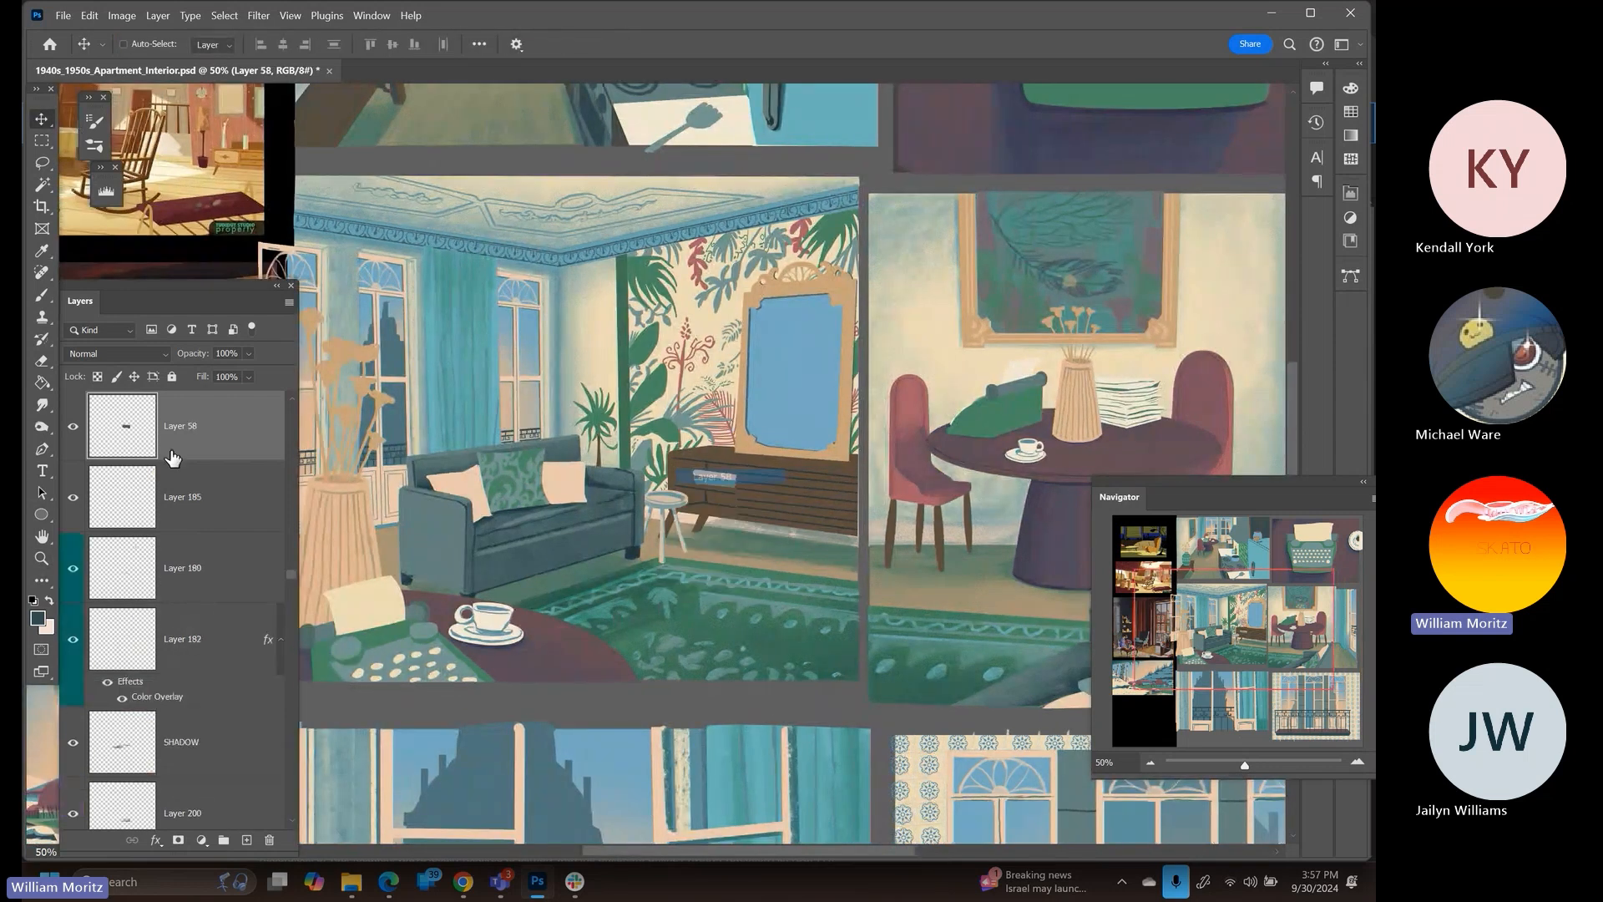
left_click(148, 444, "ctrl")
left_click(247, 839)
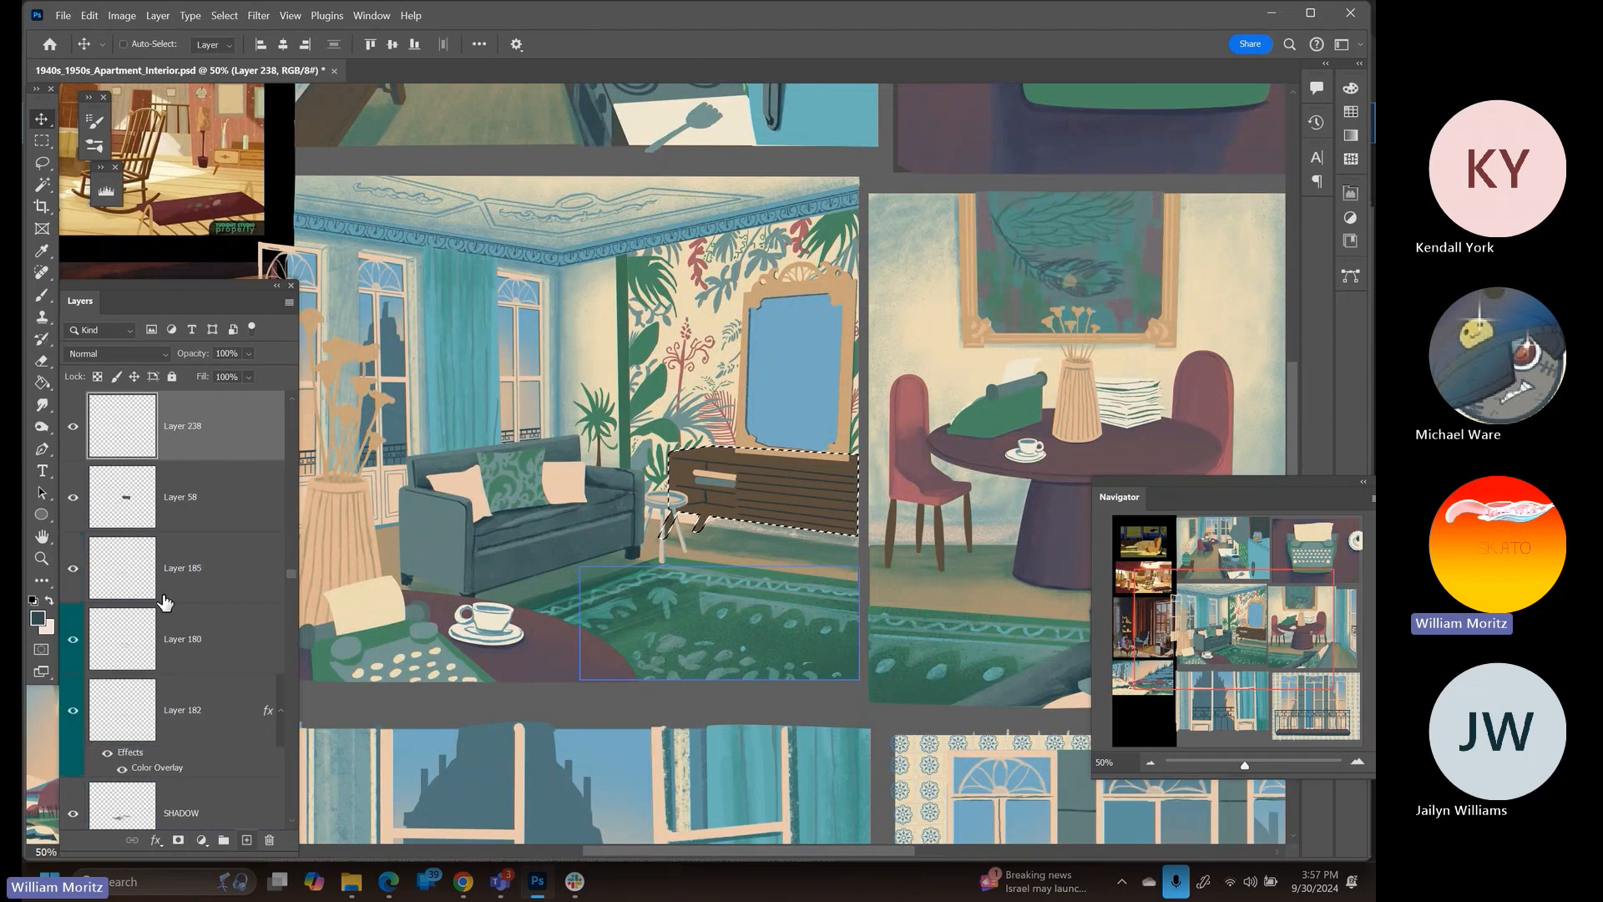
key("z")
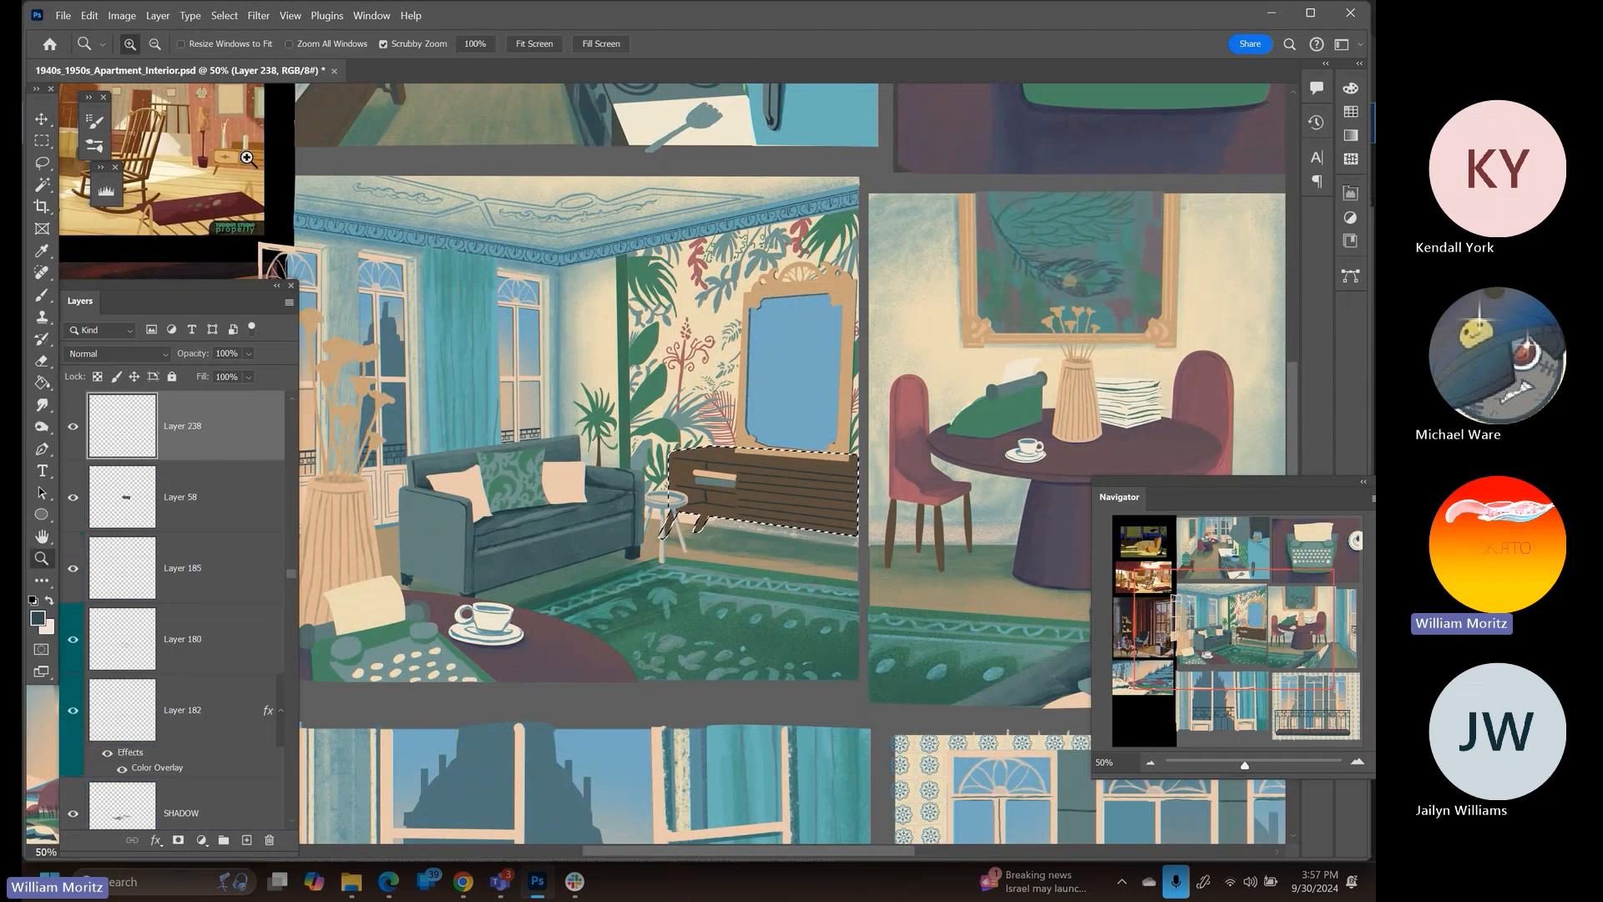
left_click(758, 486)
key("v")
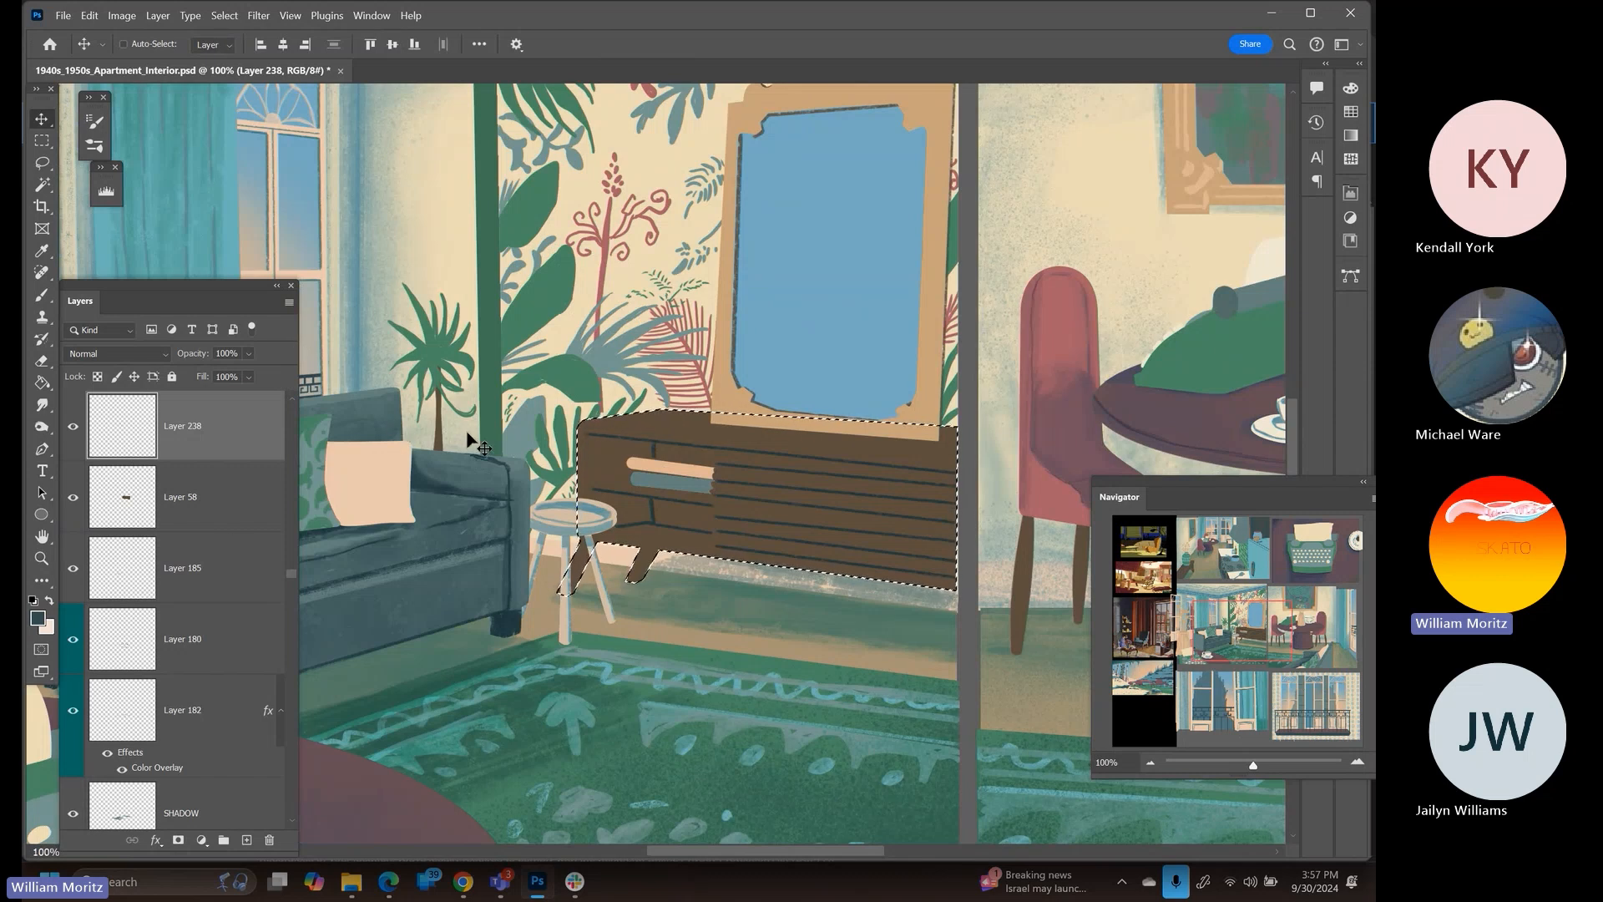
Shade the sideboard's open shelf compartments in dark slate blue at 29% brush opacity and clean up the edges with the Eraser
key("b")
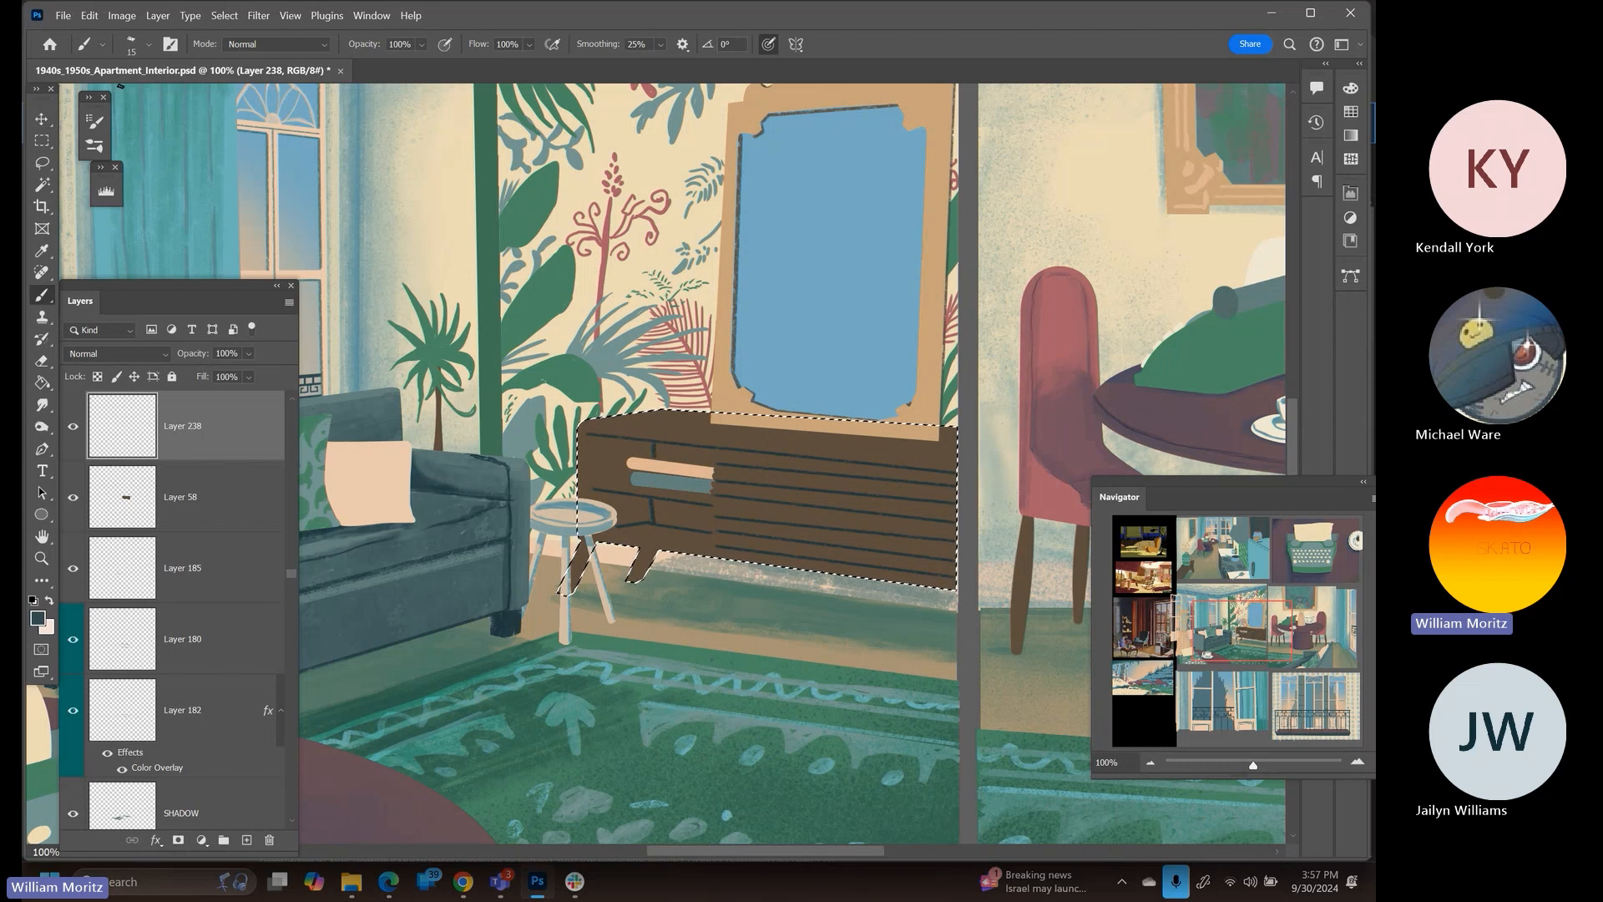
left_click(423, 45)
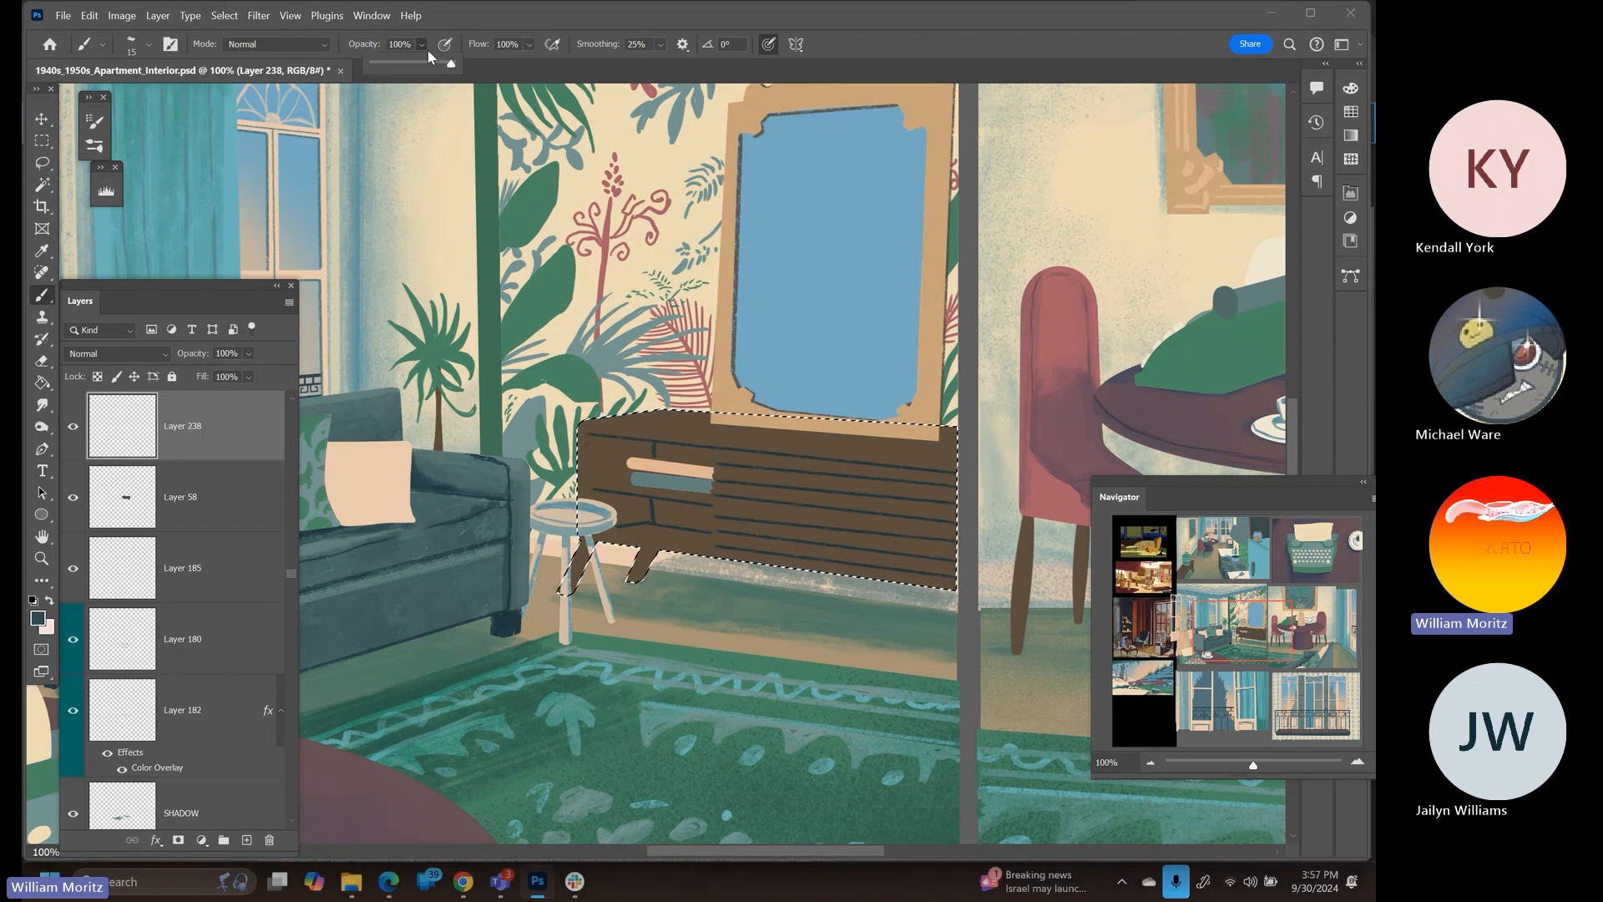
left_click_drag(452, 65, 396, 65)
left_click(469, 35)
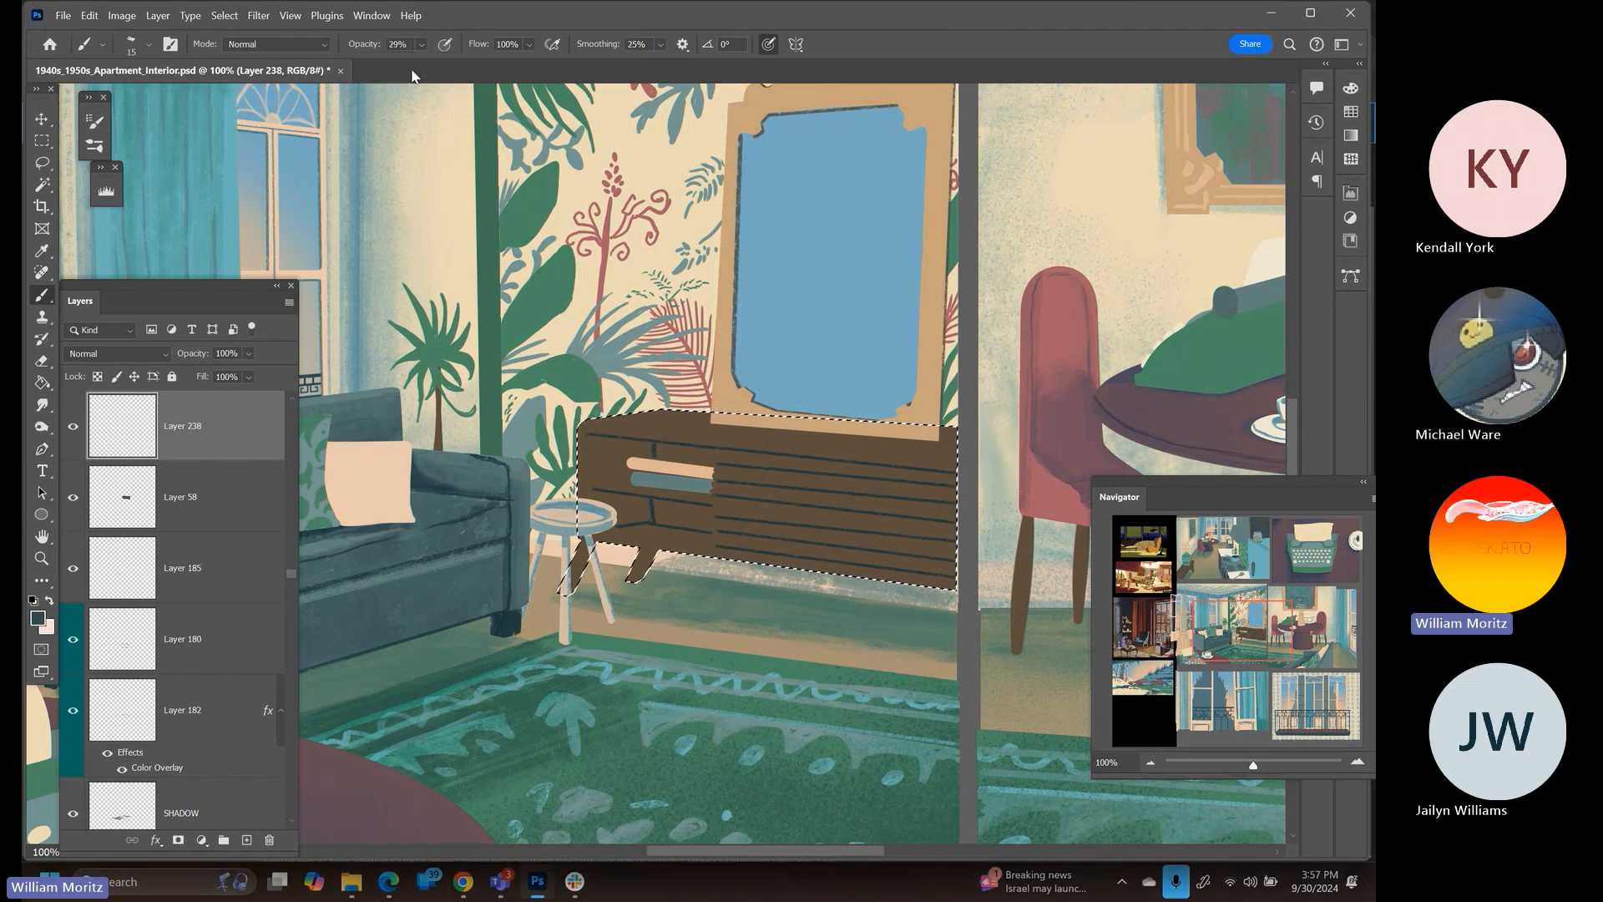
key("bracketright")
key("bracketright")
key("e")
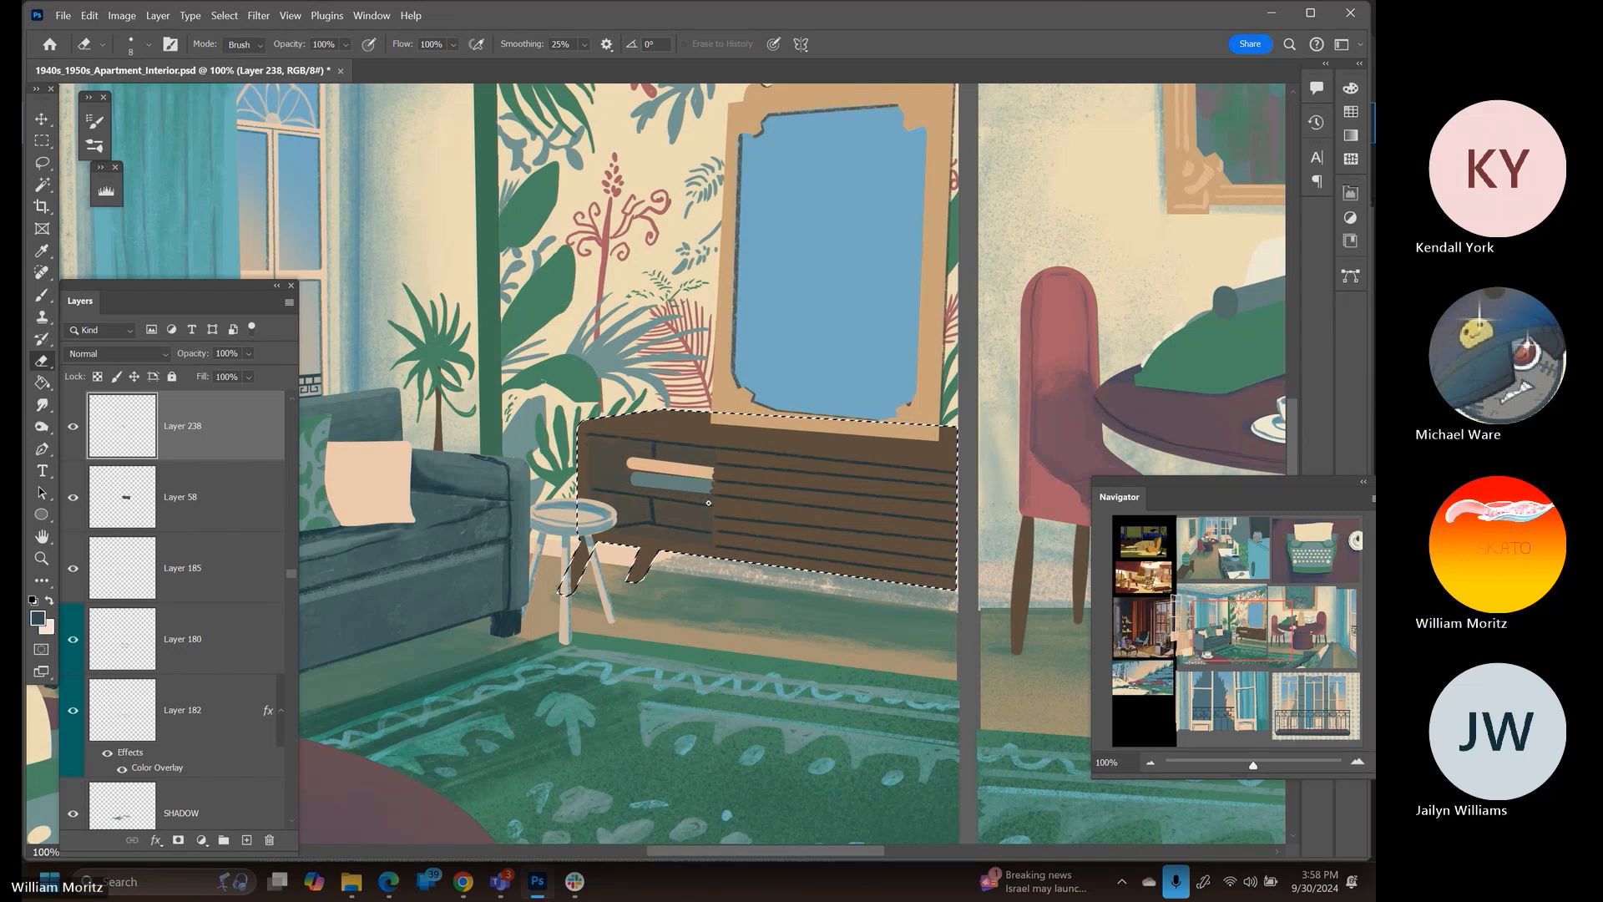
key("bracketleft")
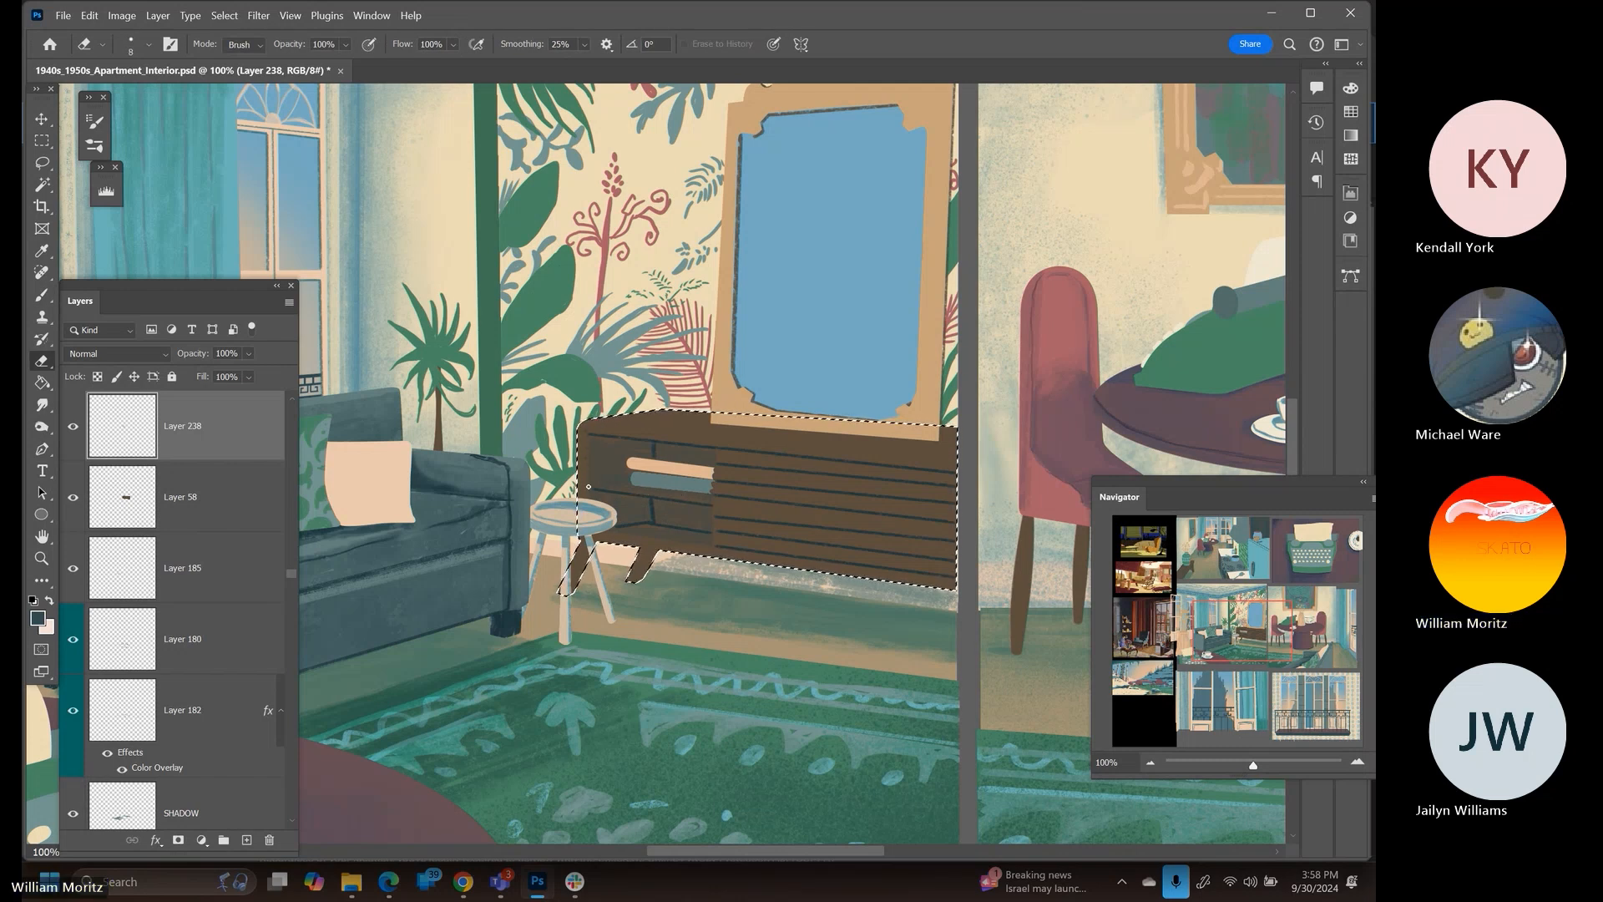
key("b")
key("bracketright")
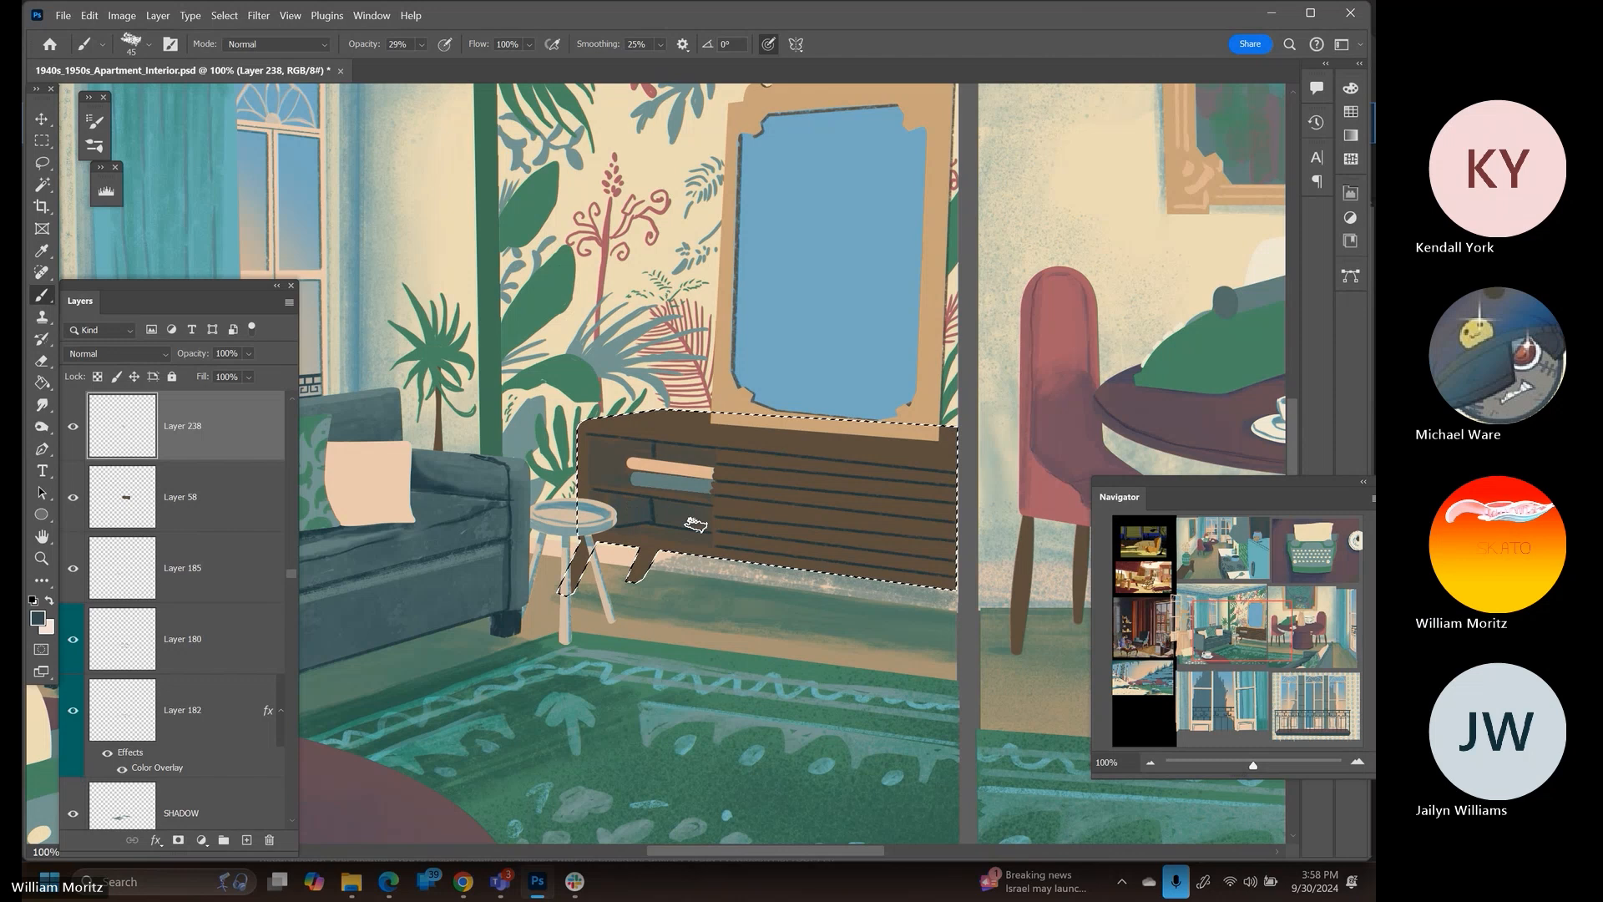
Build up soft shading over the sideboard's side and slatted front at 29% opacity, varying the brush between 10 and 30 px
key("bracketleft")
key("bracketleft")
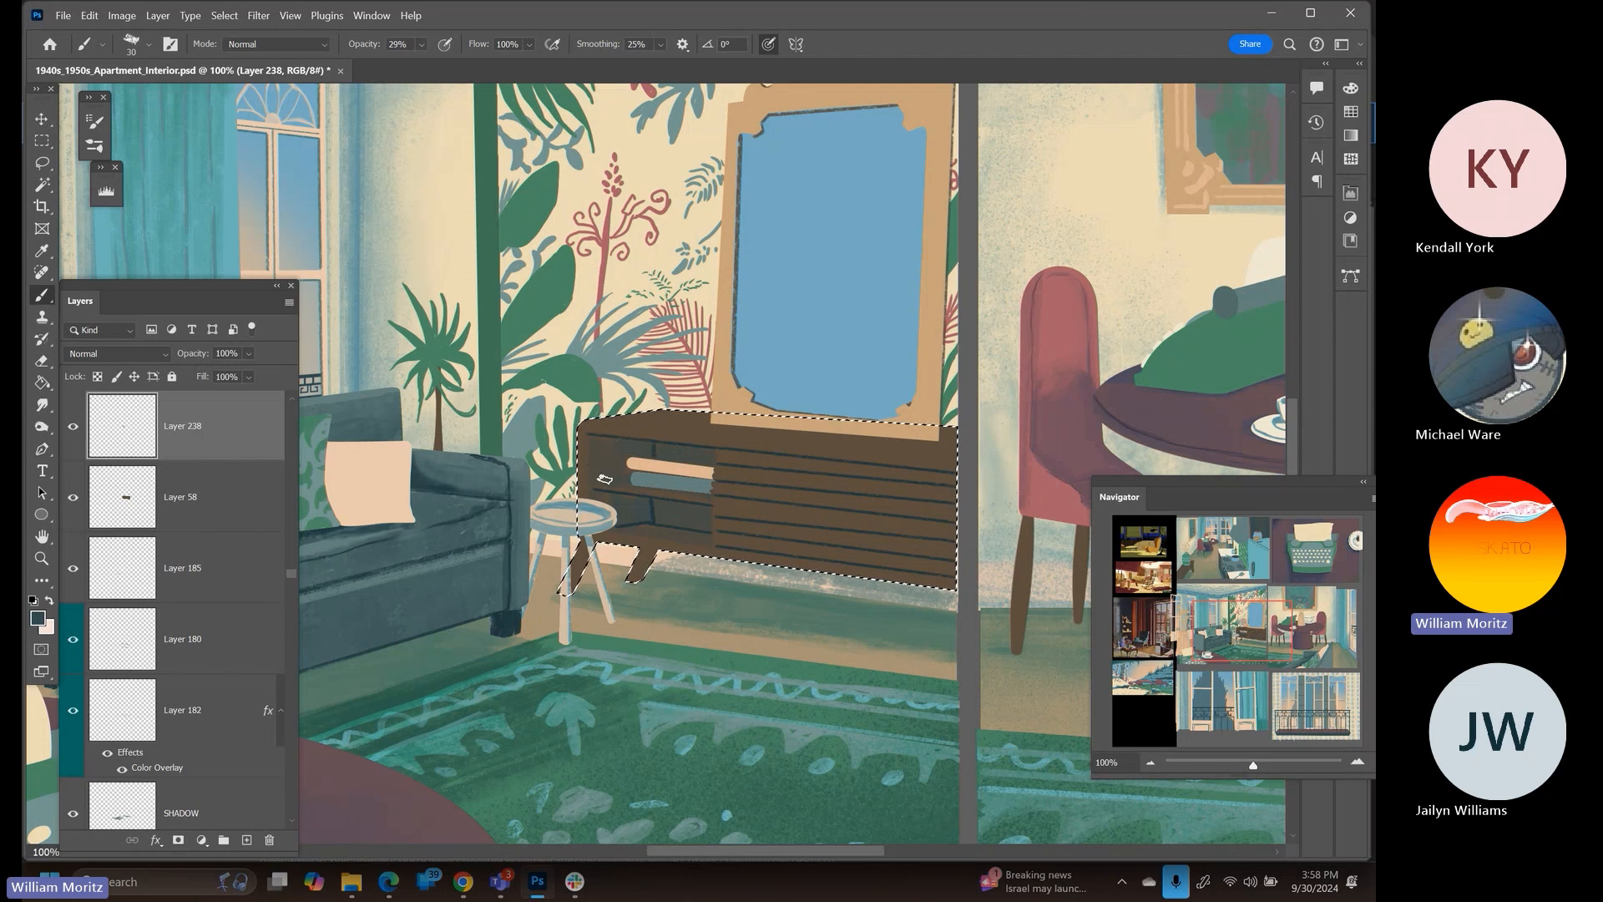
key("bracketleft")
key("bracketleft")
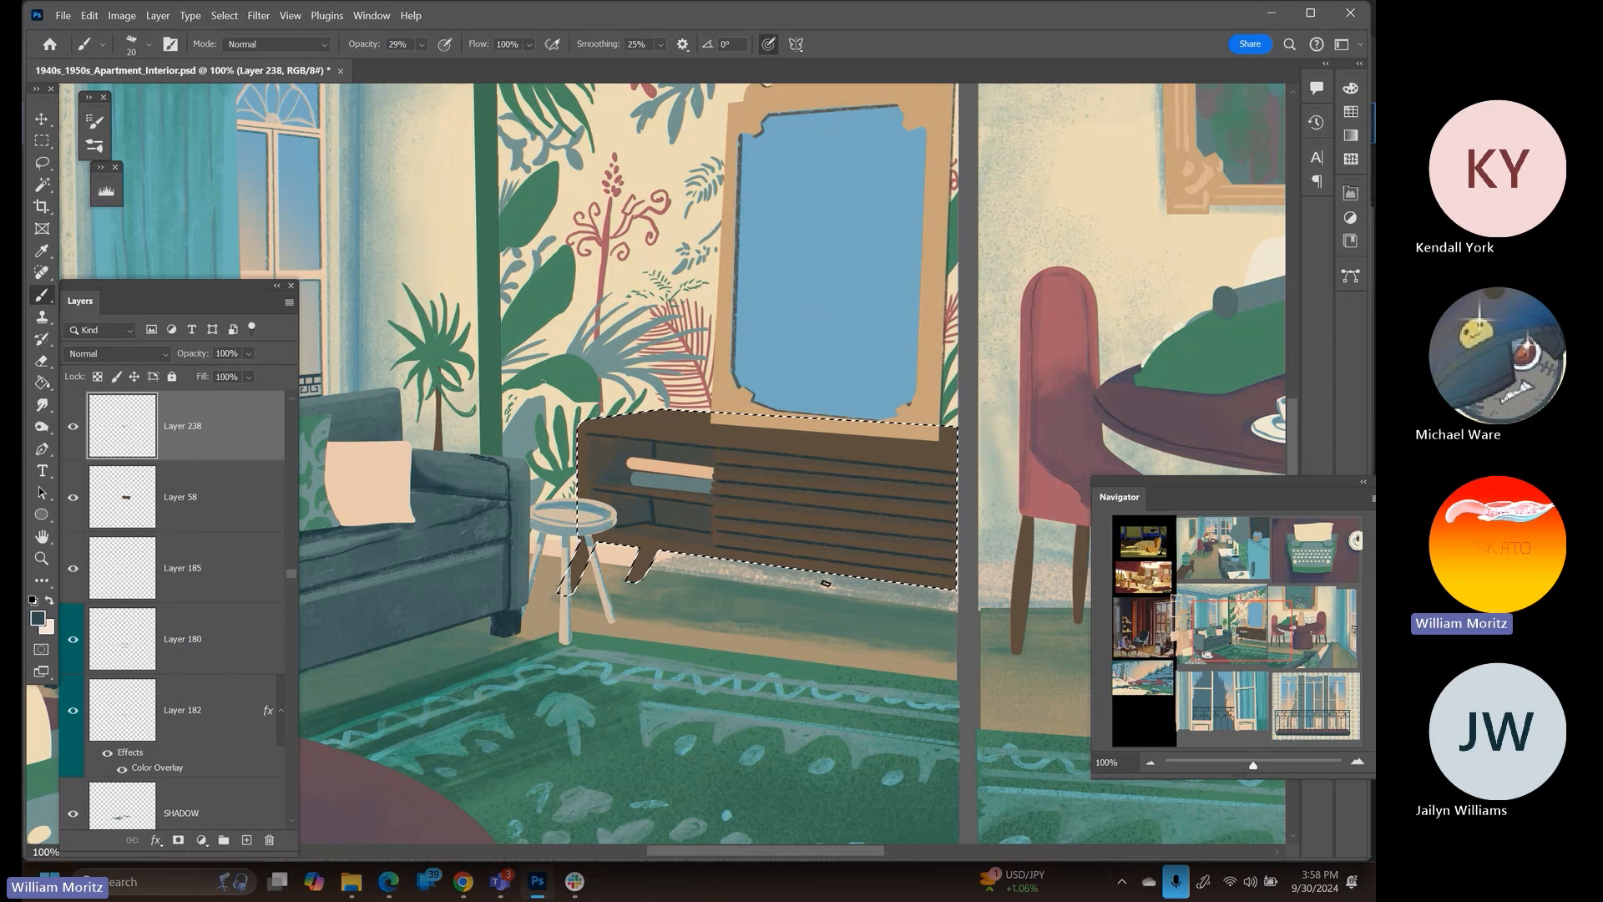
key("bracketright")
key("bracketright")
key("bracketright")
key("bracketleft")
key("bracketleft")
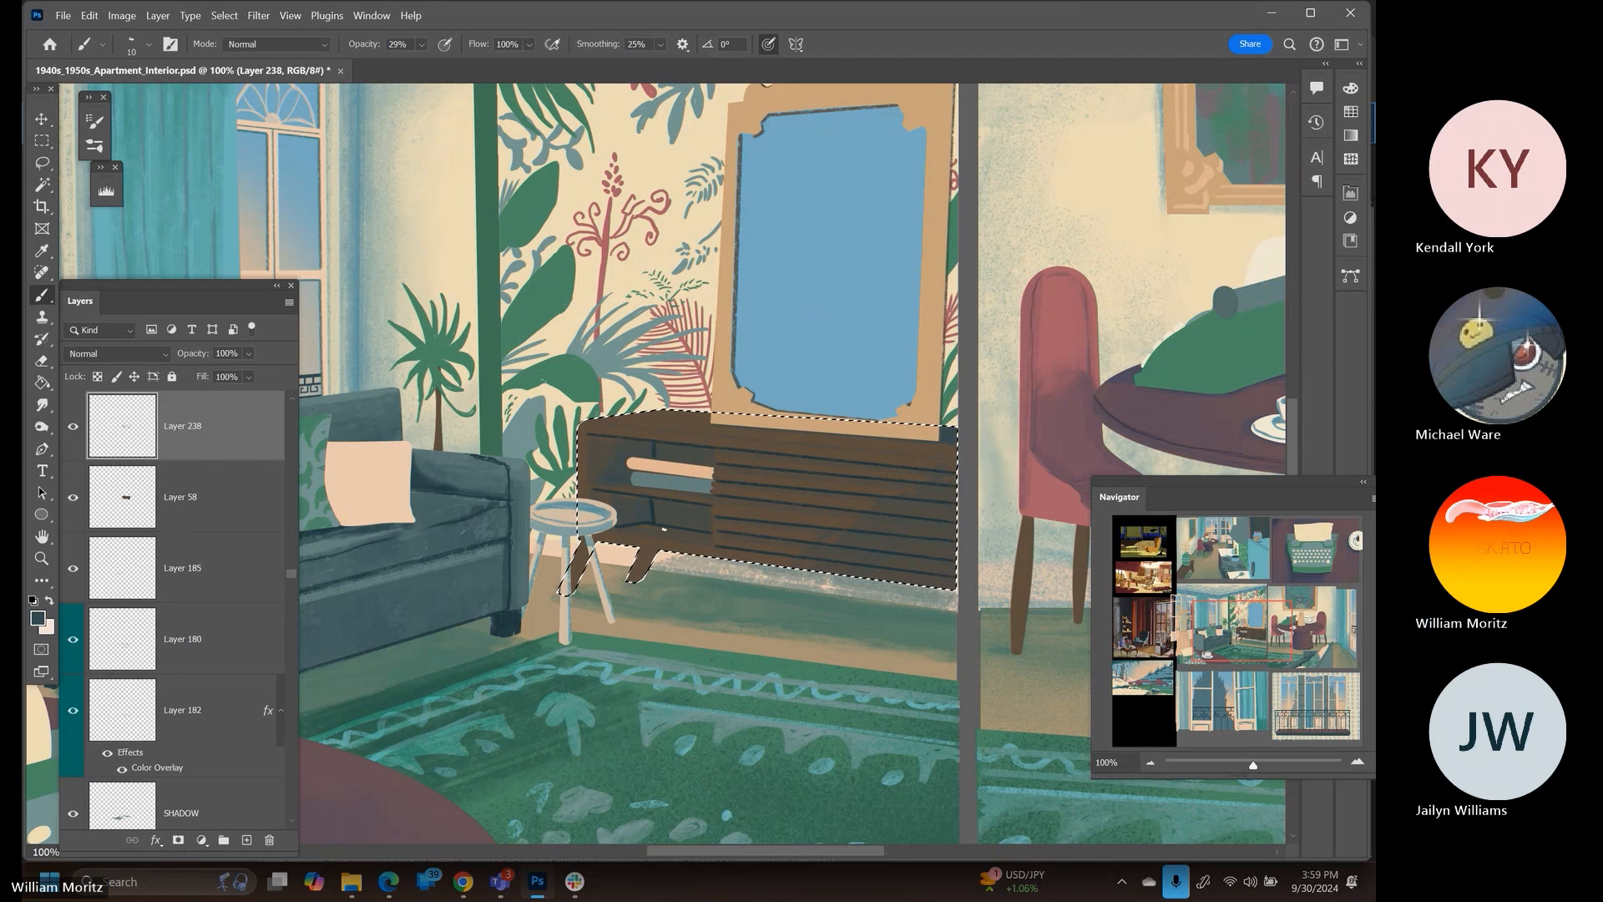
Raise the brush opacity to 62% and darken the sideboard's legs and shelf interior with a 15 to 25 px brush
left_click(421, 44)
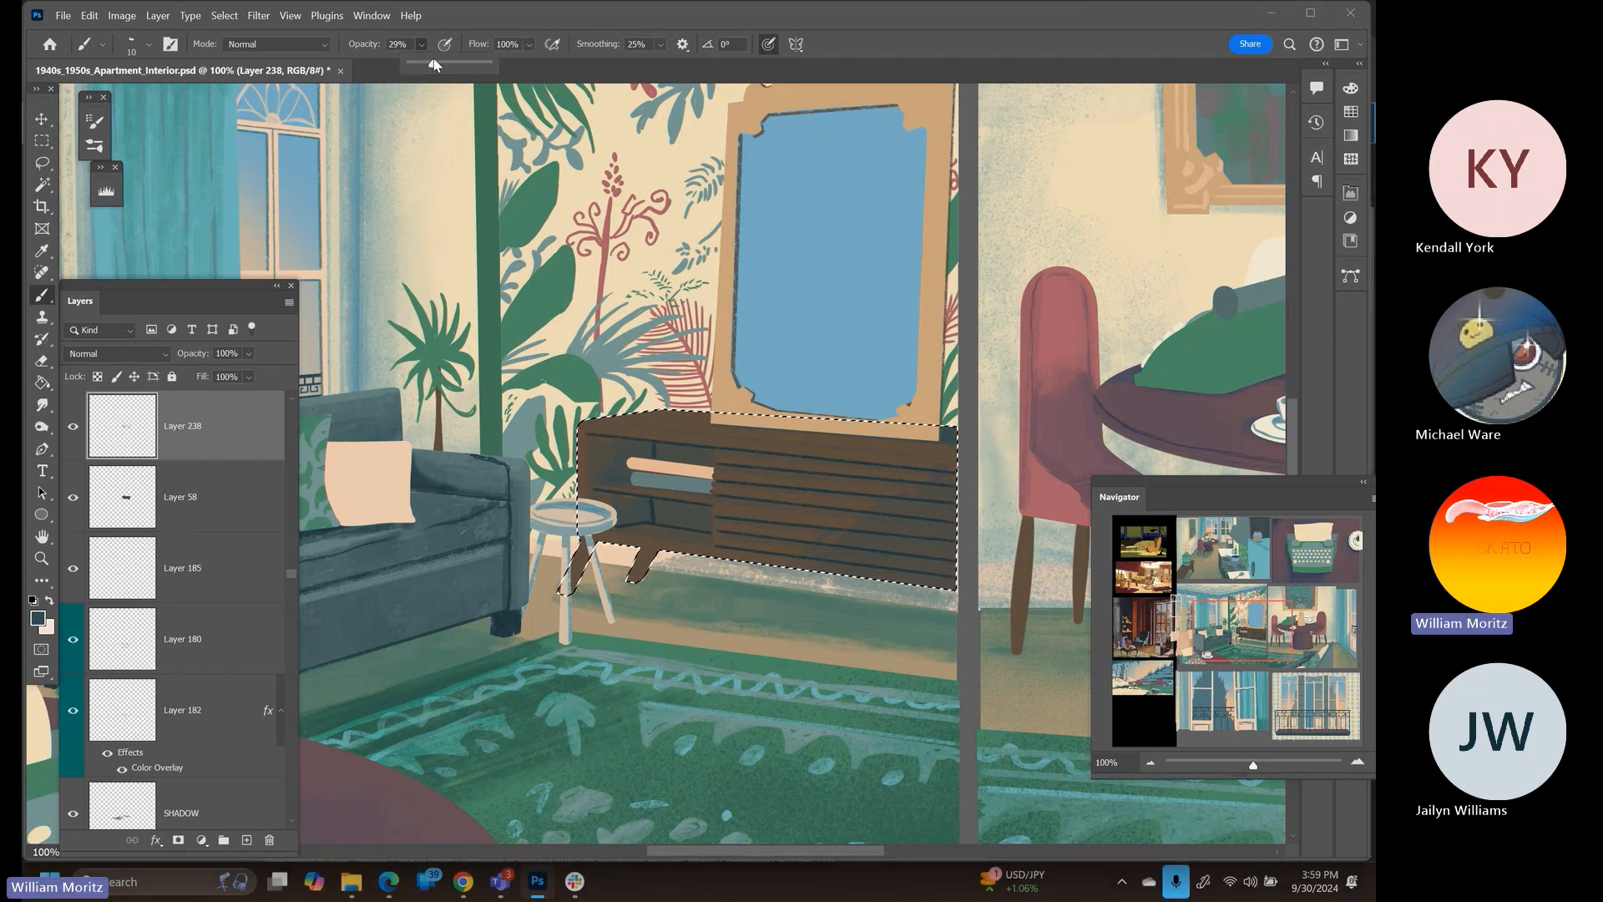
left_click_drag(433, 64, 460, 64)
left_click(468, 22)
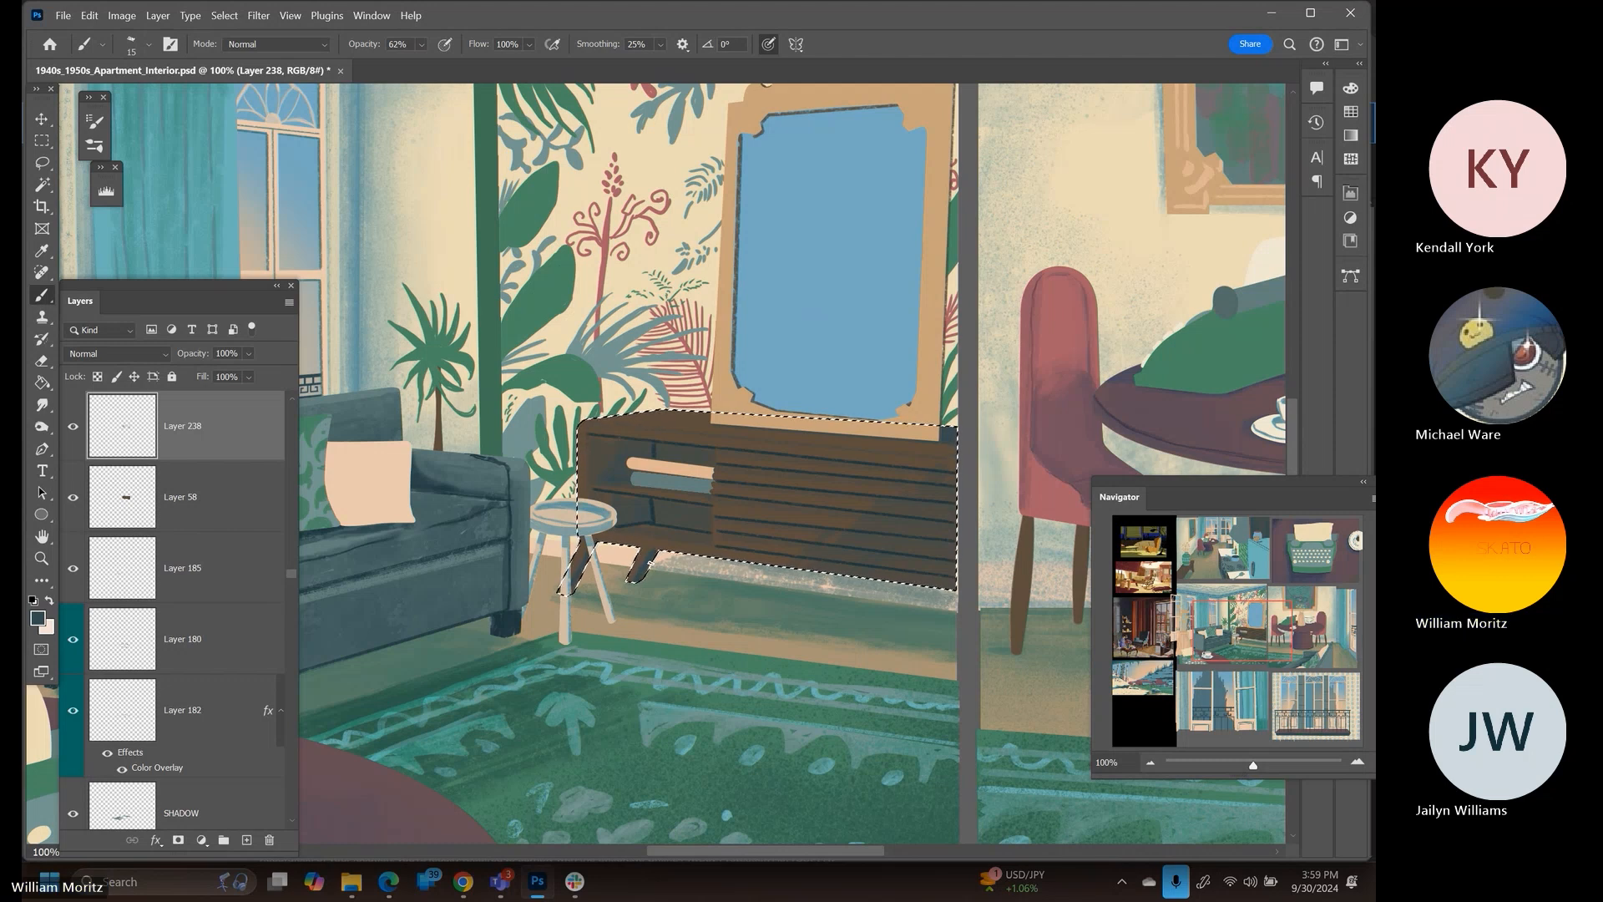
key("bracketright")
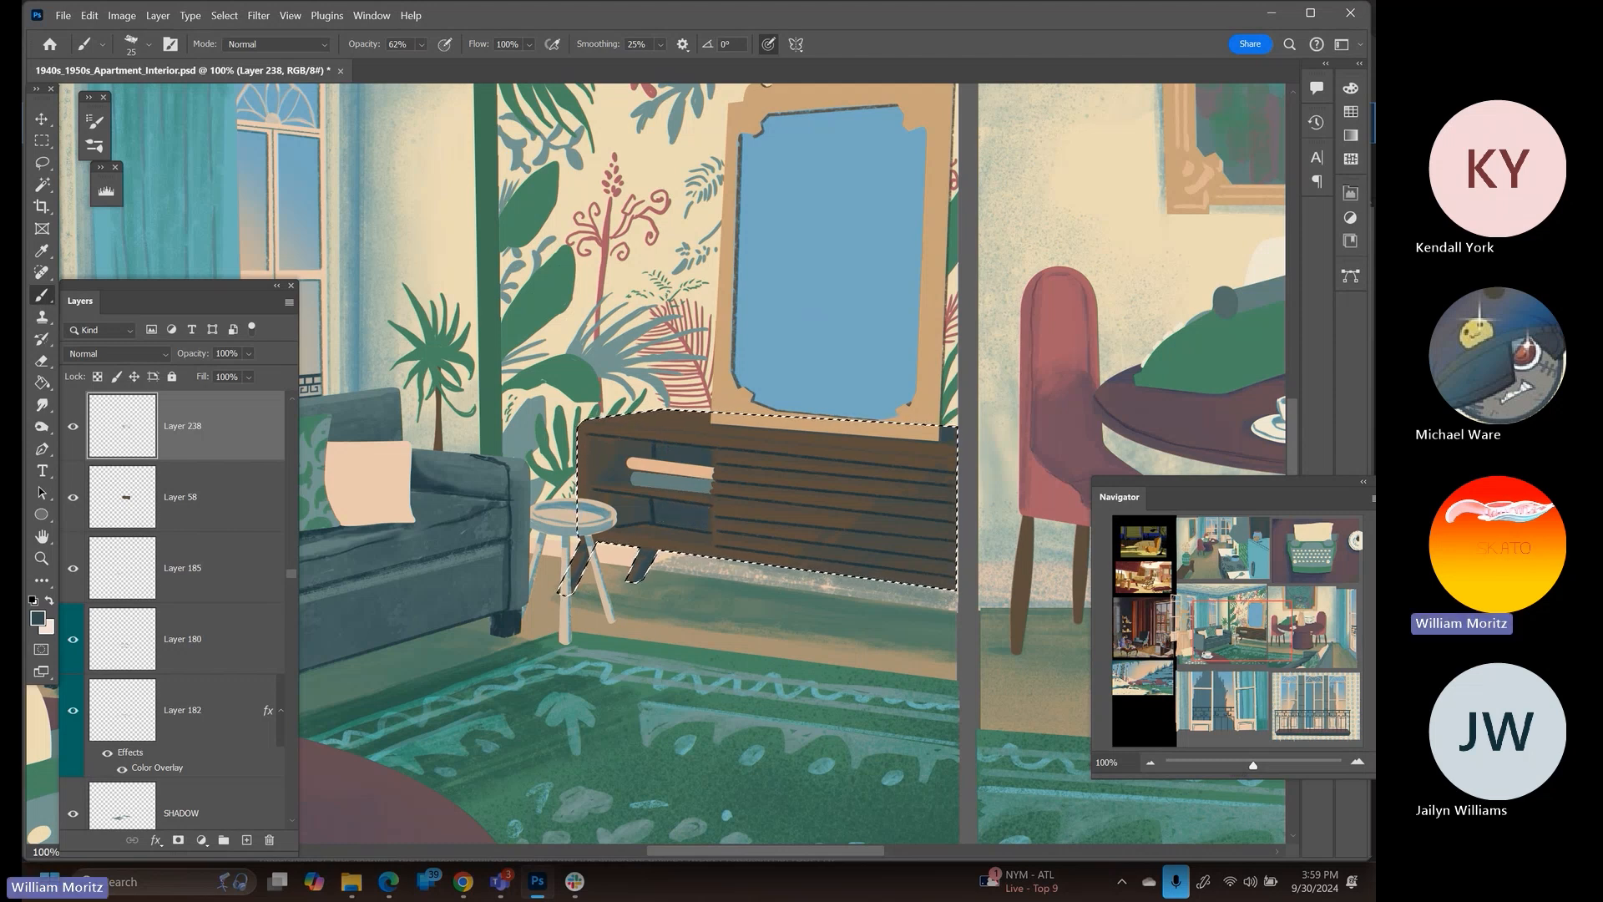
key("bracketleft")
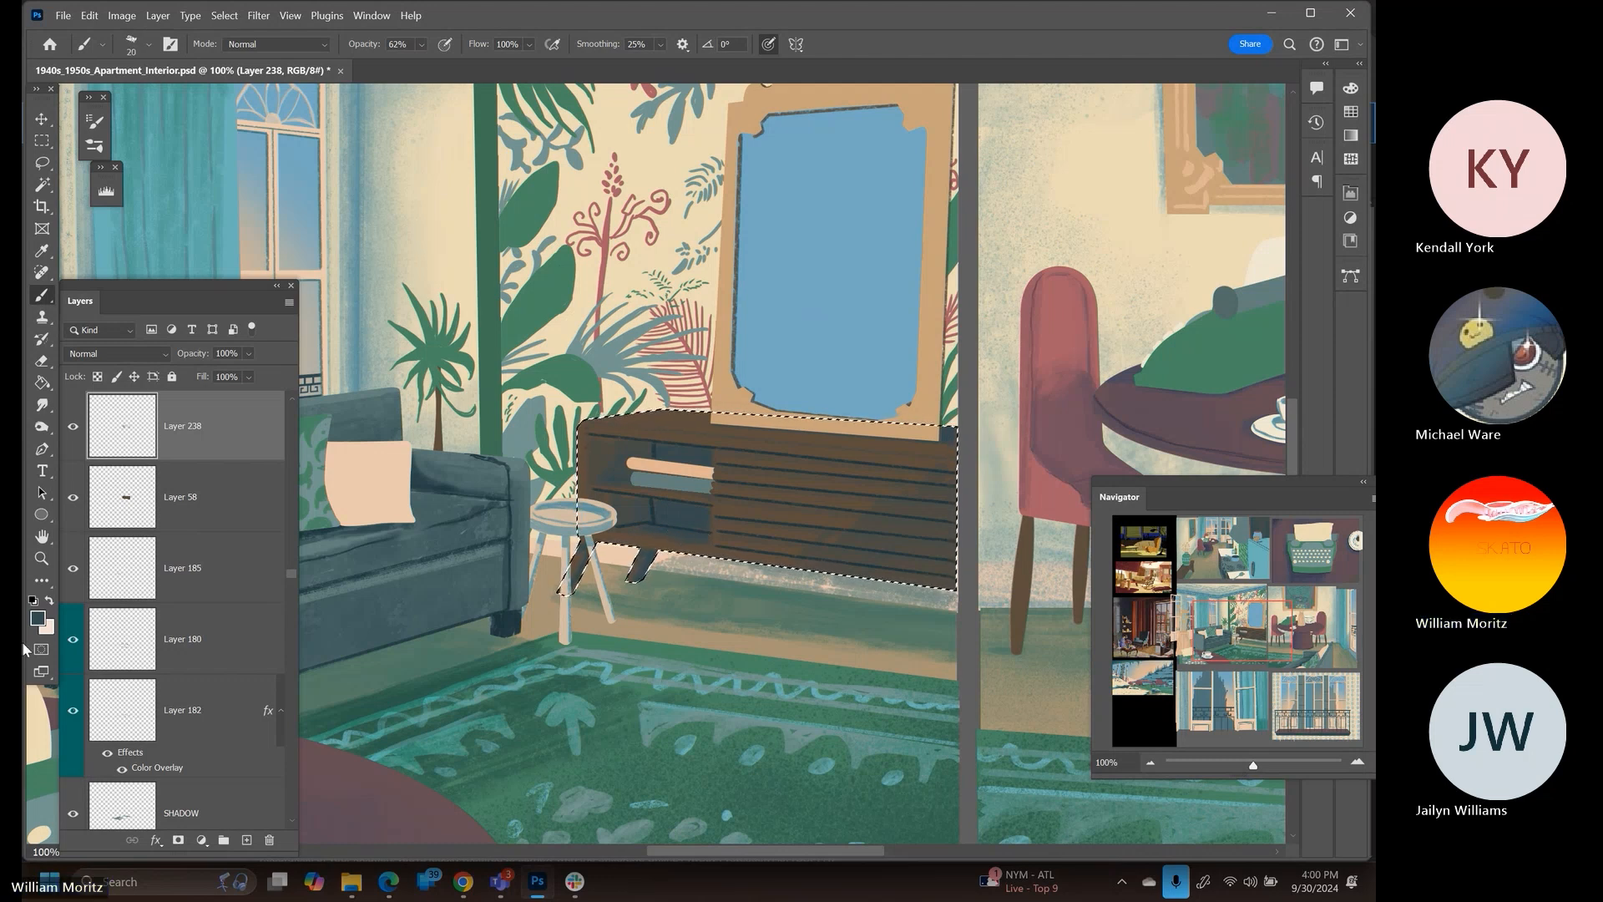
Clear the sideboard selection, check the living-room painting among the other panels and save the document
left_click(41, 558)
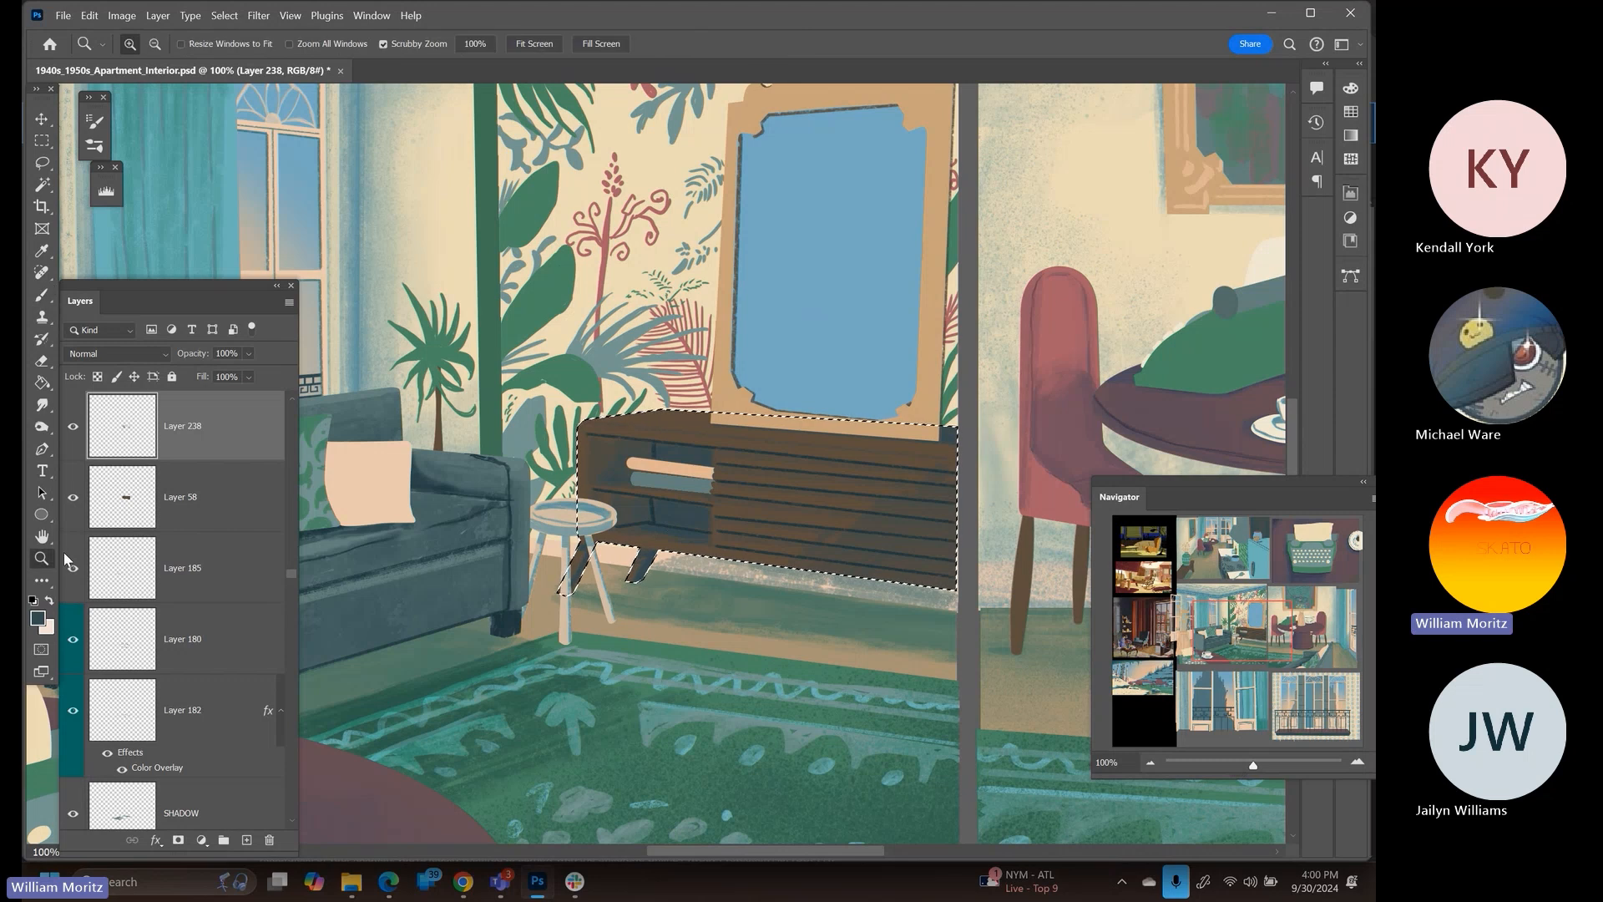
left_click(803, 459, "alt")
left_click(803, 458, "alt")
left_click(804, 459, "alt")
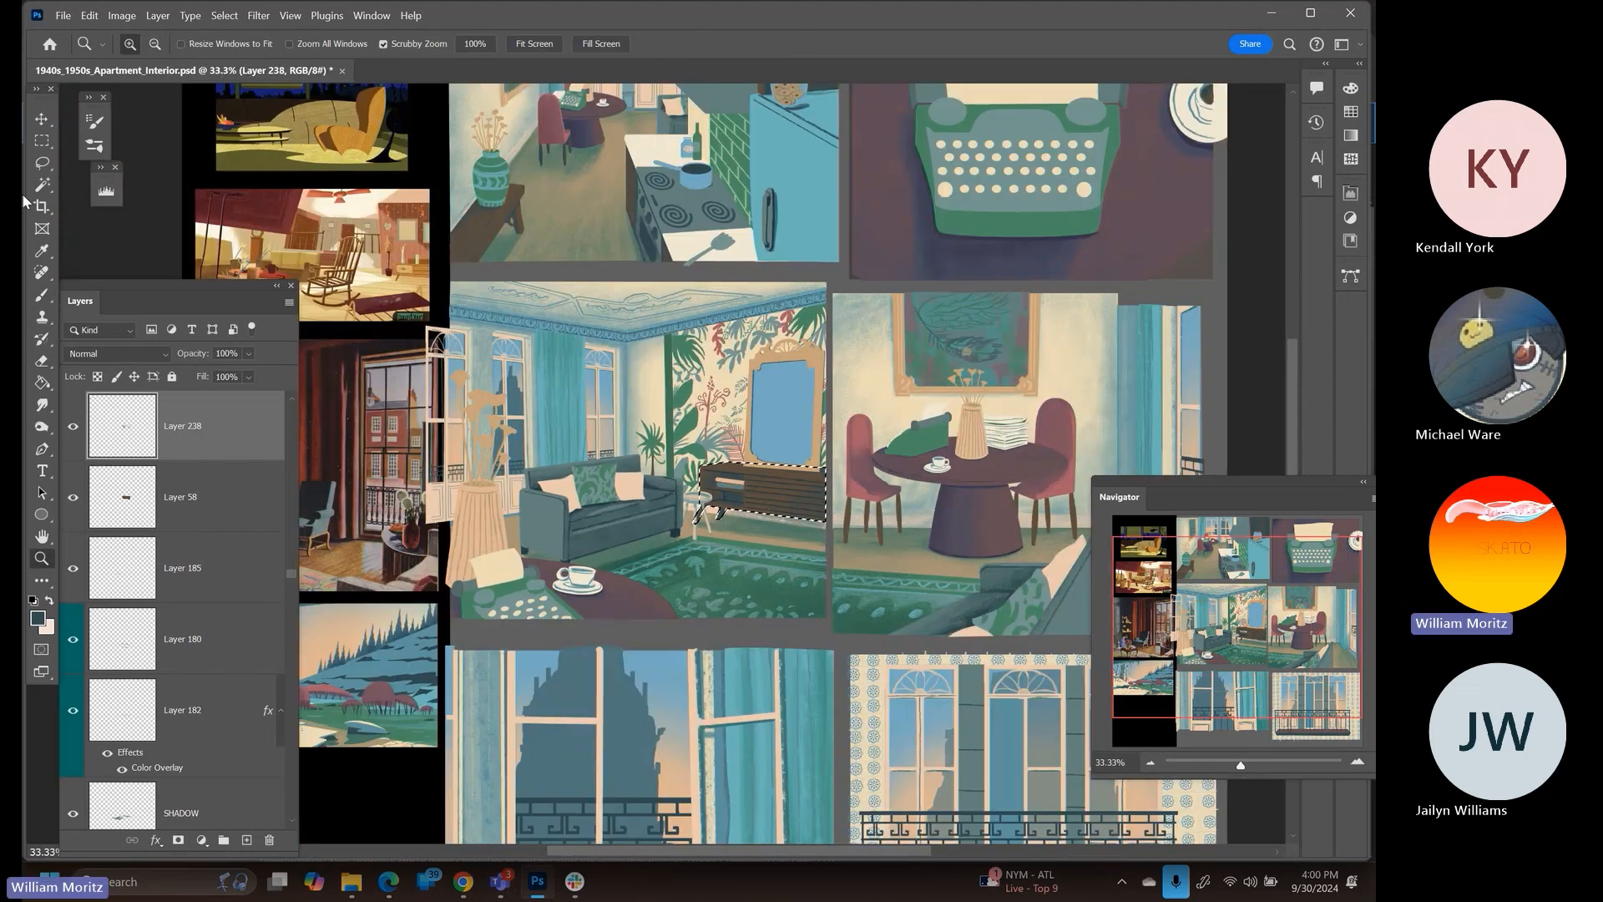
left_click(42, 163)
key("ctrl+d")
left_click_drag(727, 369, 688, 322)
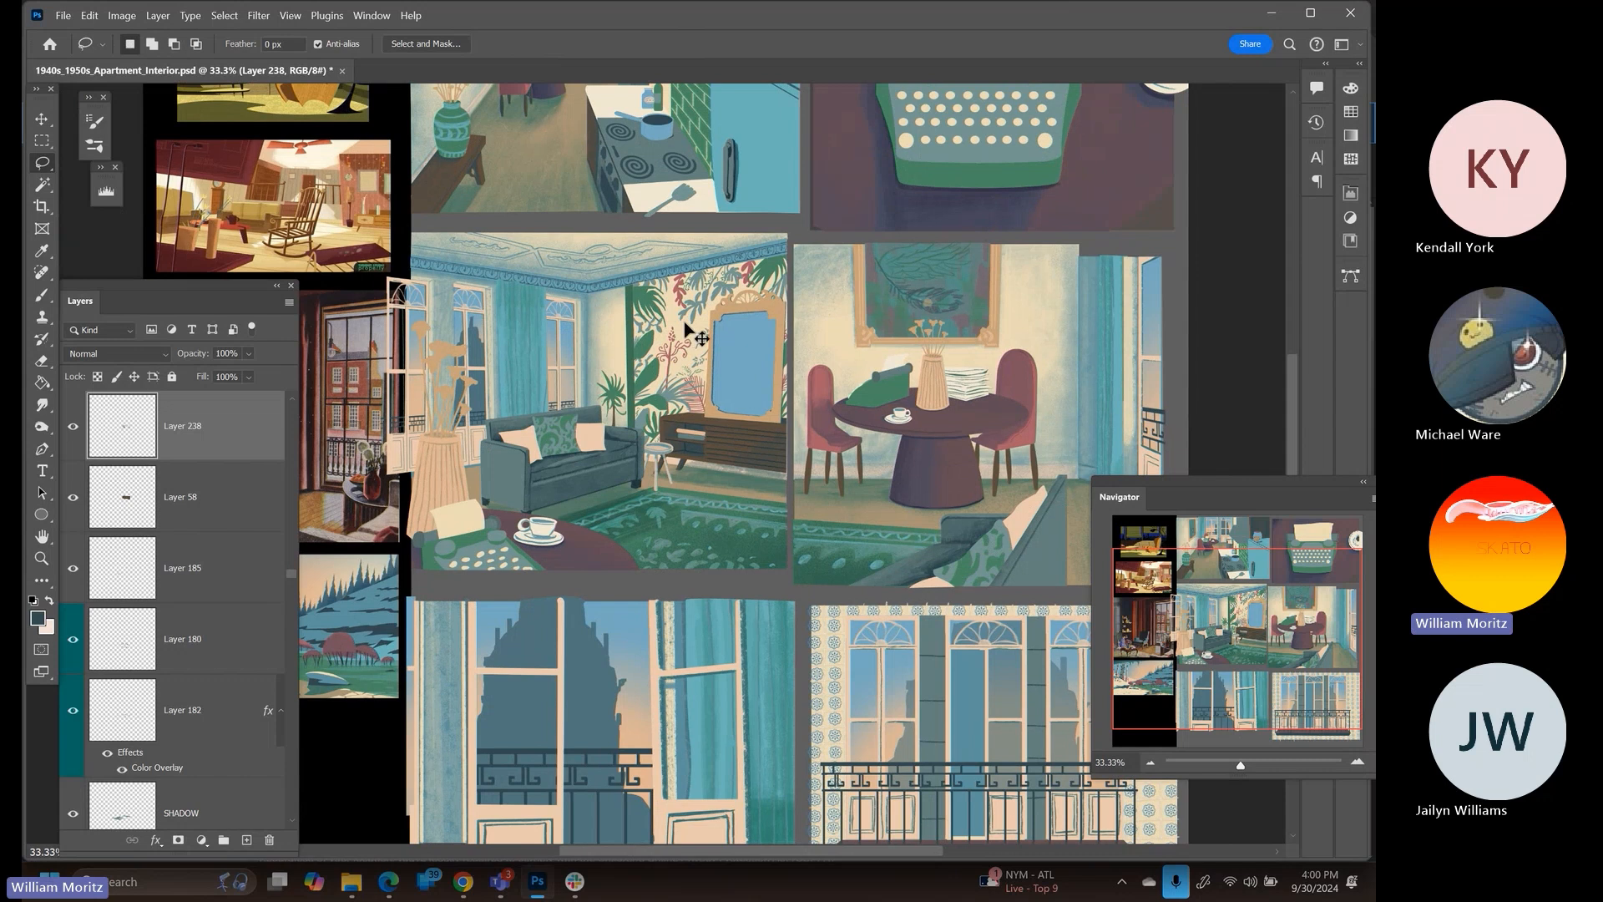
key("ctrl+s")
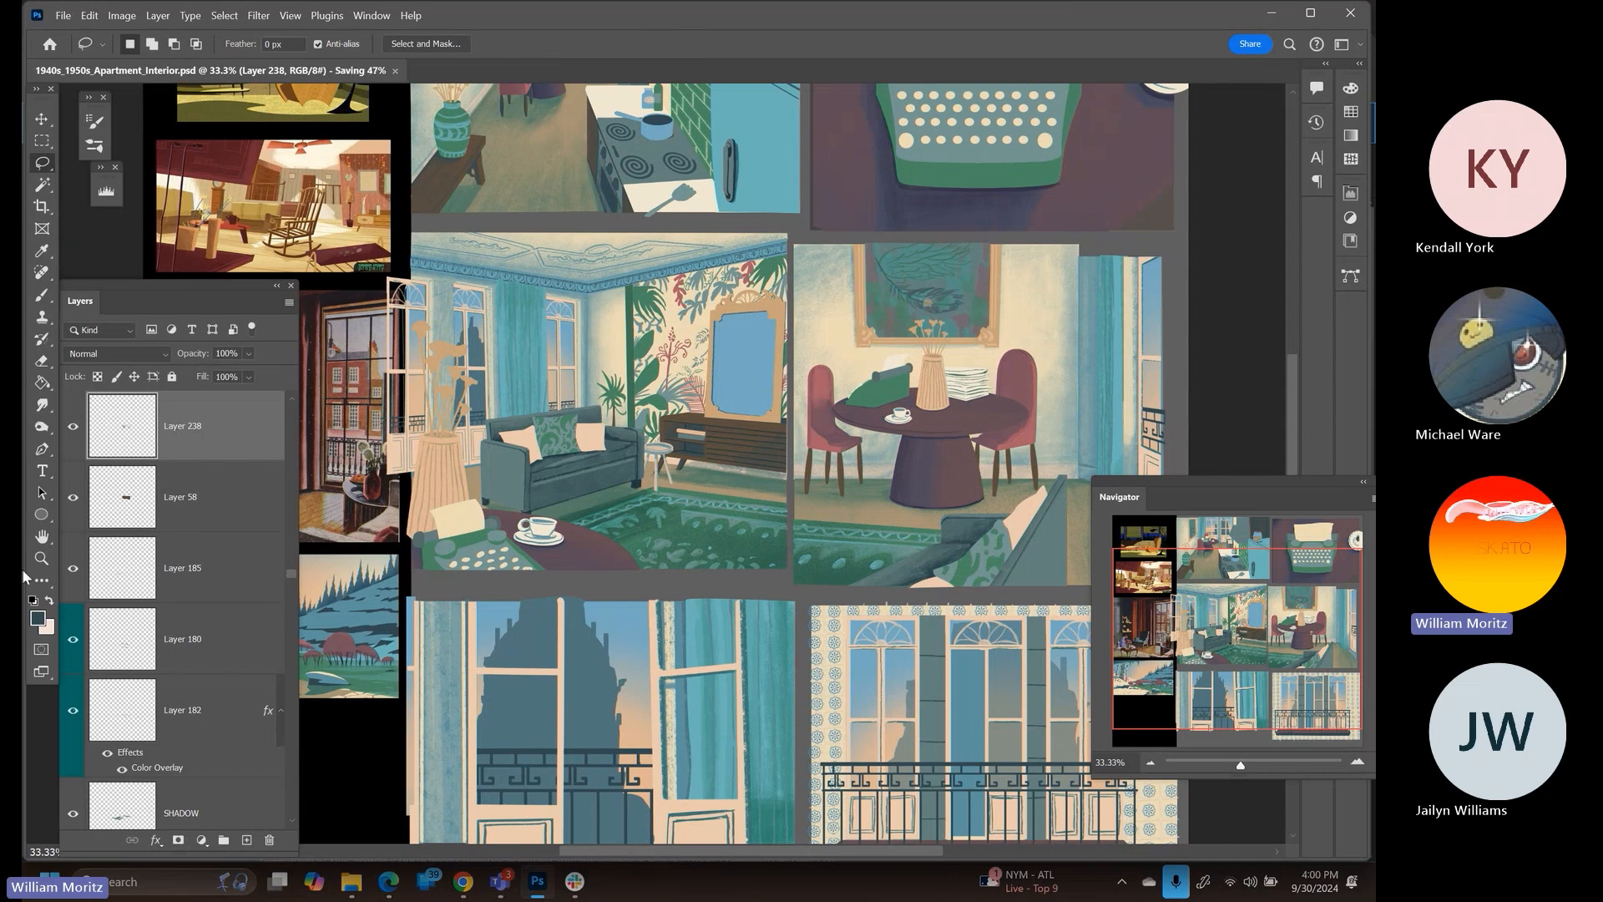
Pick the chair-leg layer, Layer 78, in the dining panel, load its outline as a selection and add a new layer above it
left_click(41, 559)
left_click_drag(930, 496, 845, 505)
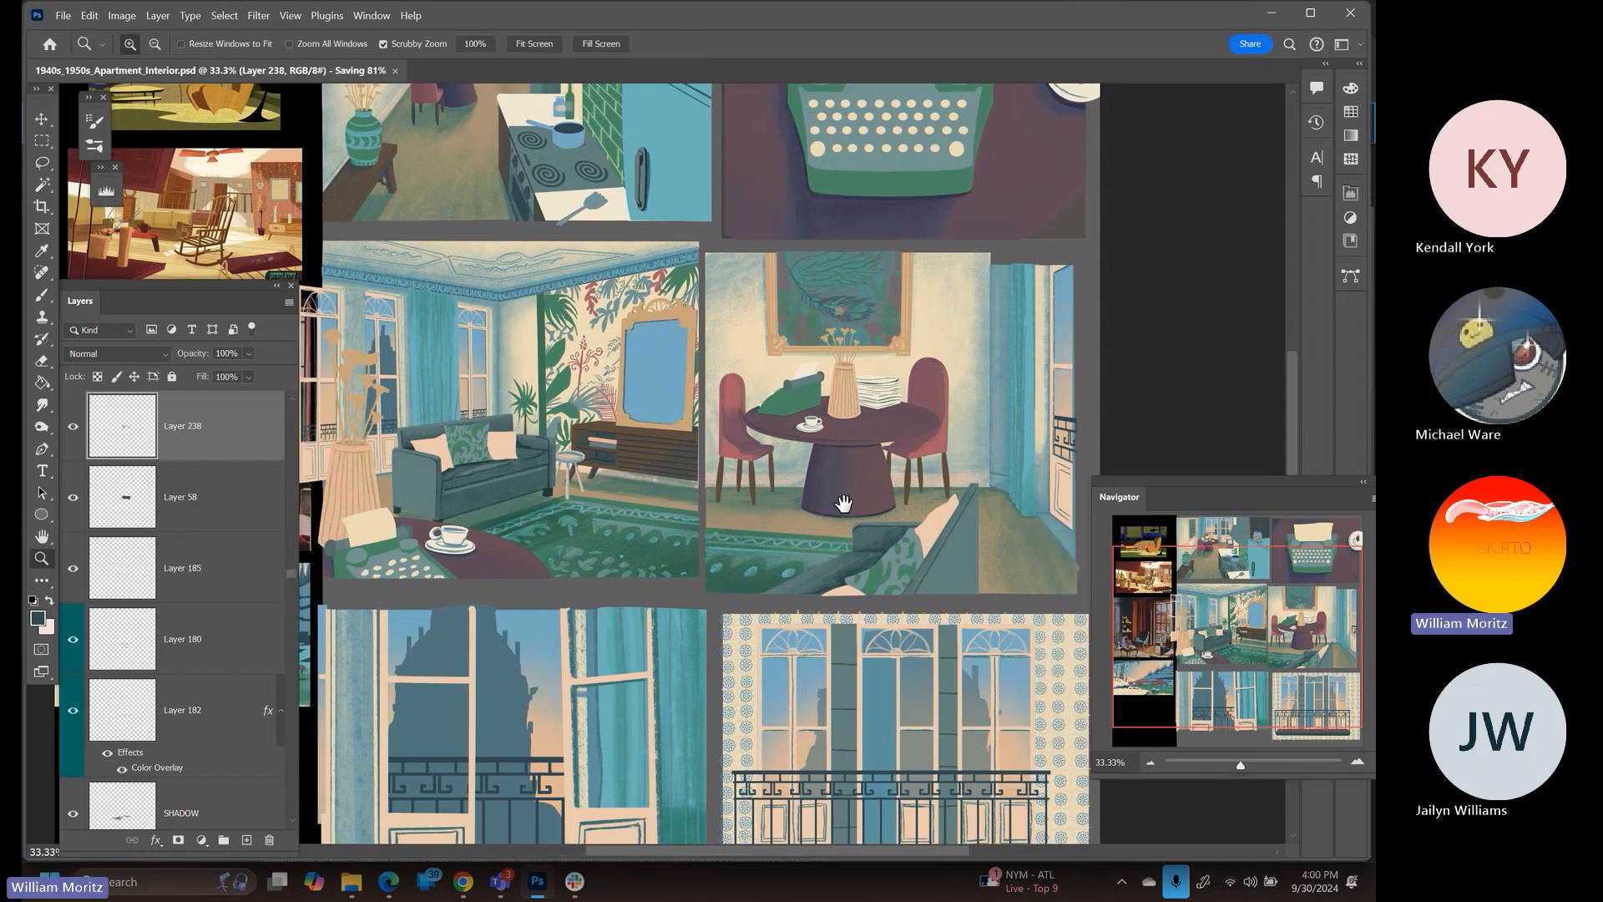
left_click(775, 461)
left_click(775, 460)
left_click(775, 461)
key("v")
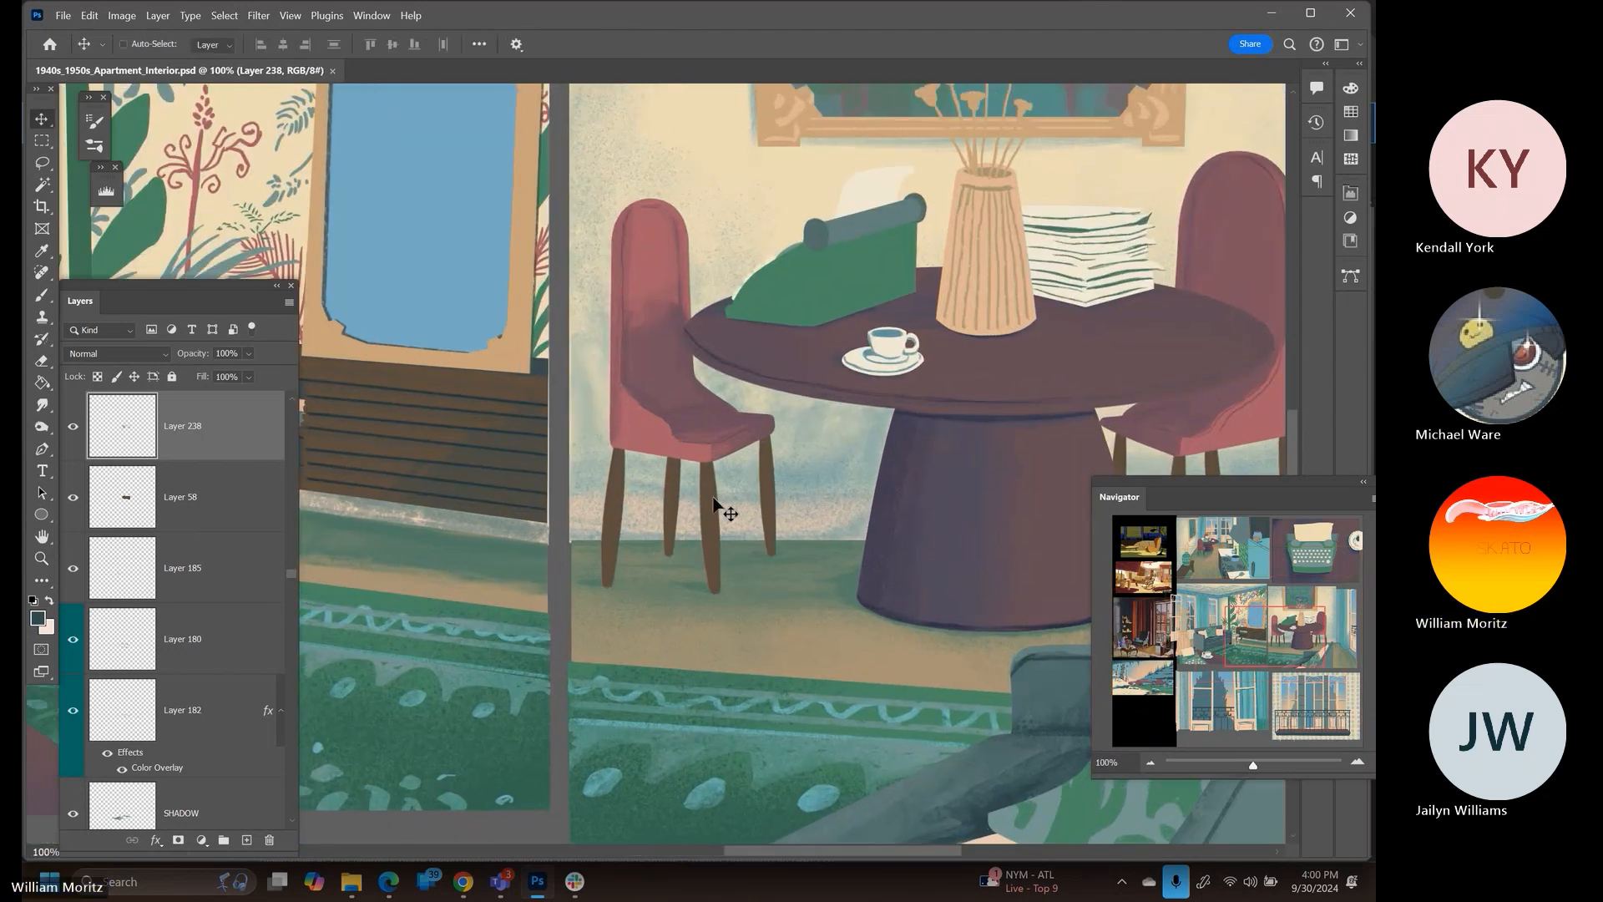
right_click(716, 505)
left_click(735, 511)
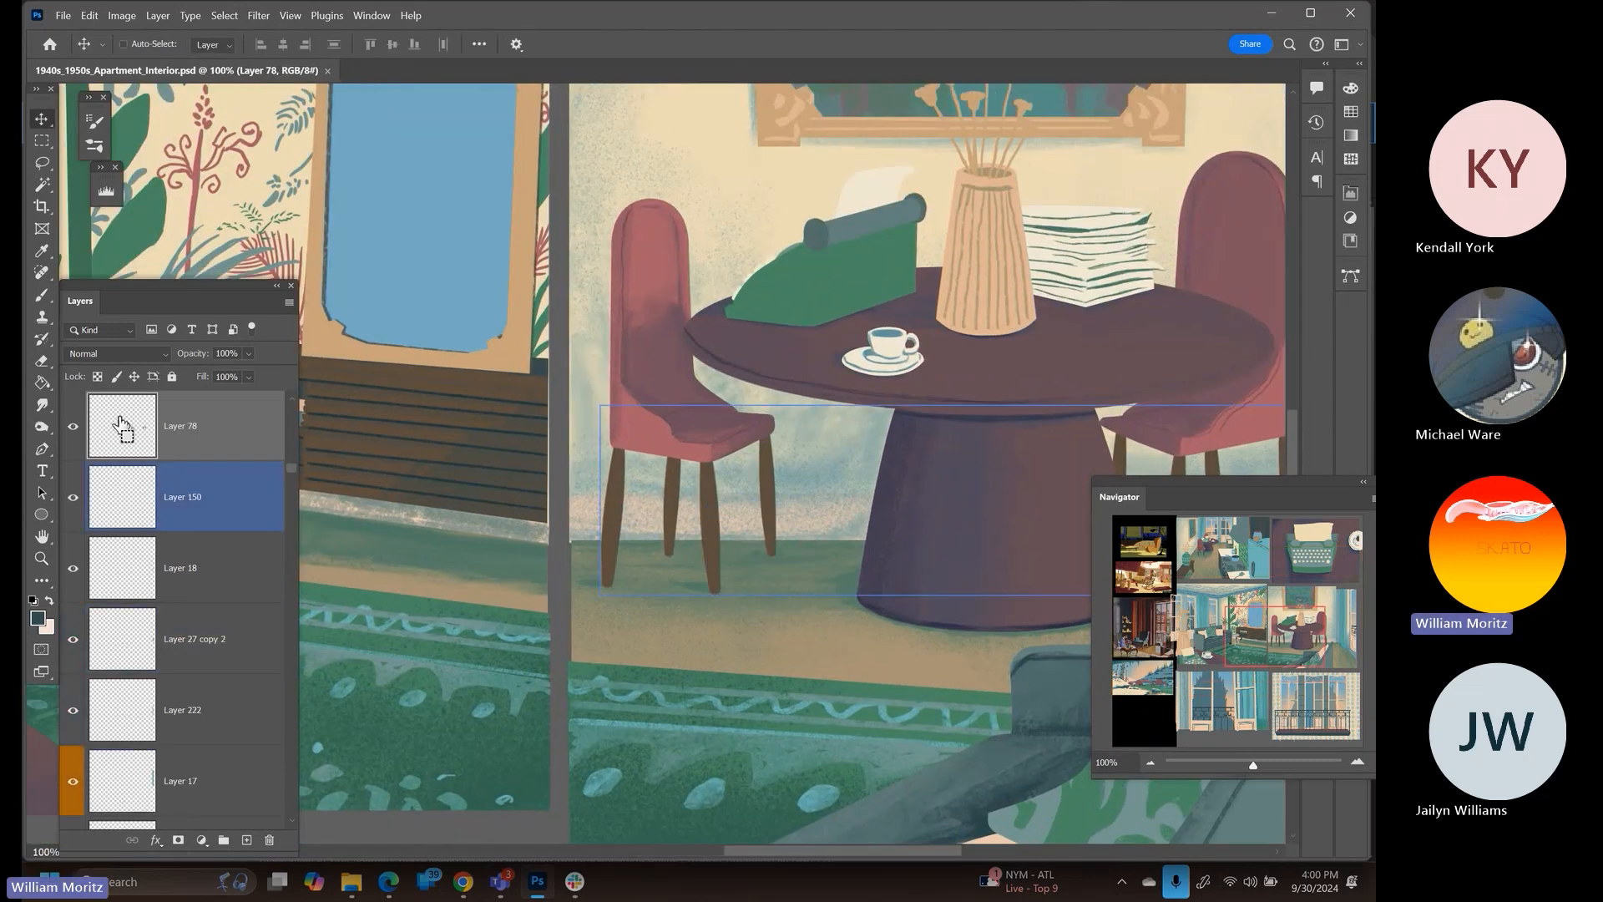
left_click(117, 426, "ctrl")
left_click(246, 839)
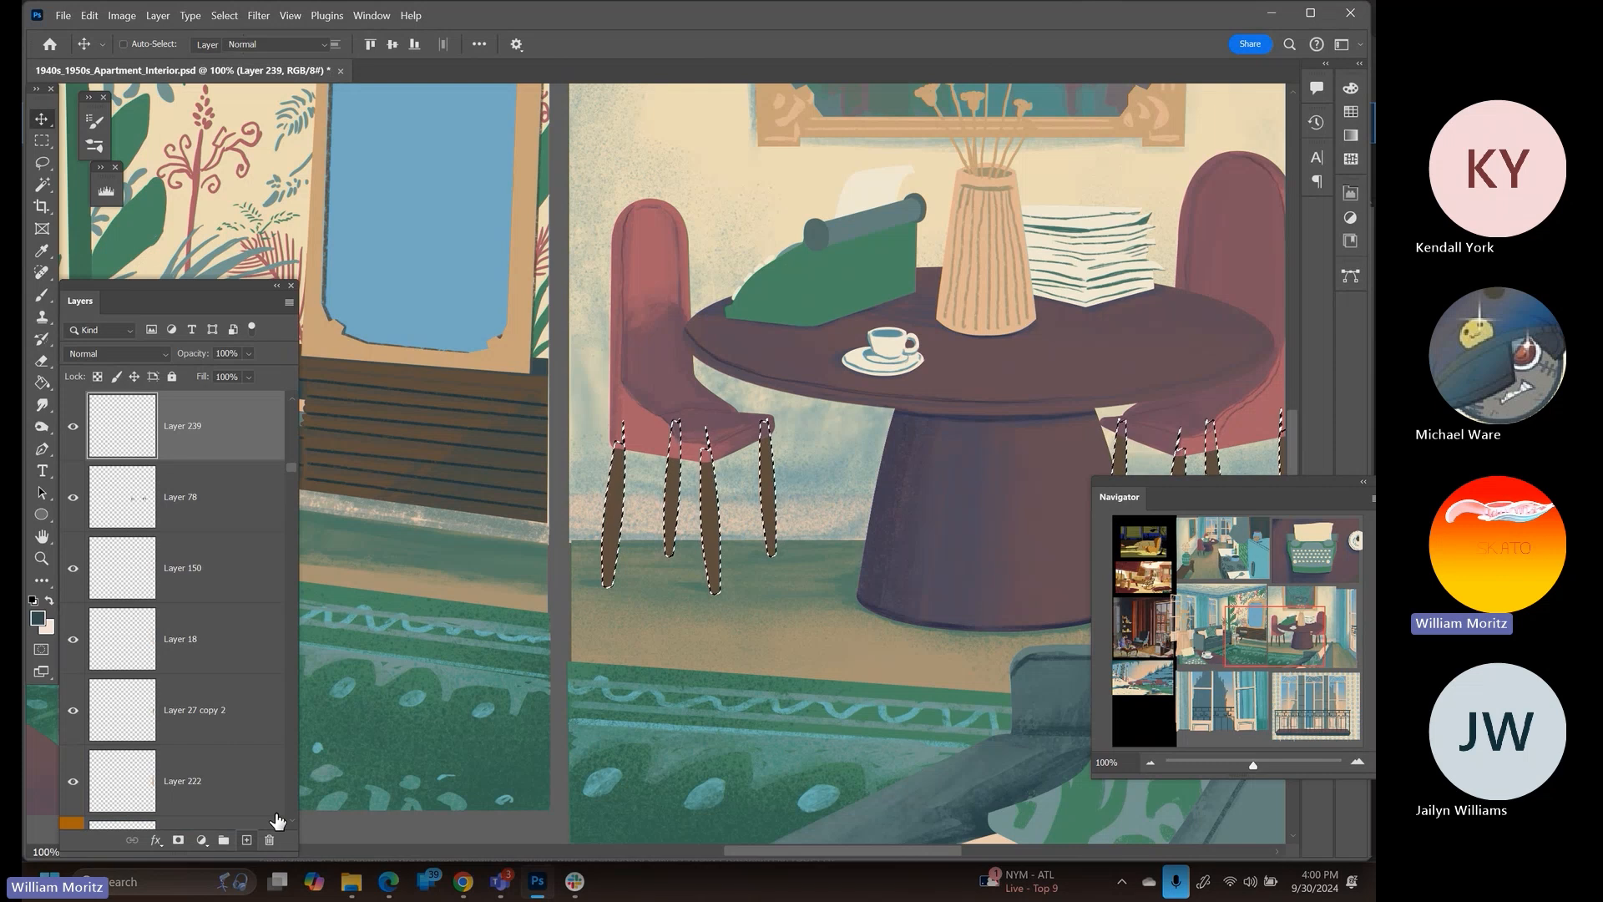
Paint dark blue-grey shading over the dining chairs' legs at 62% opacity with a 25 to 35 px brush
key("b")
key("bracketright")
key("bracketright")
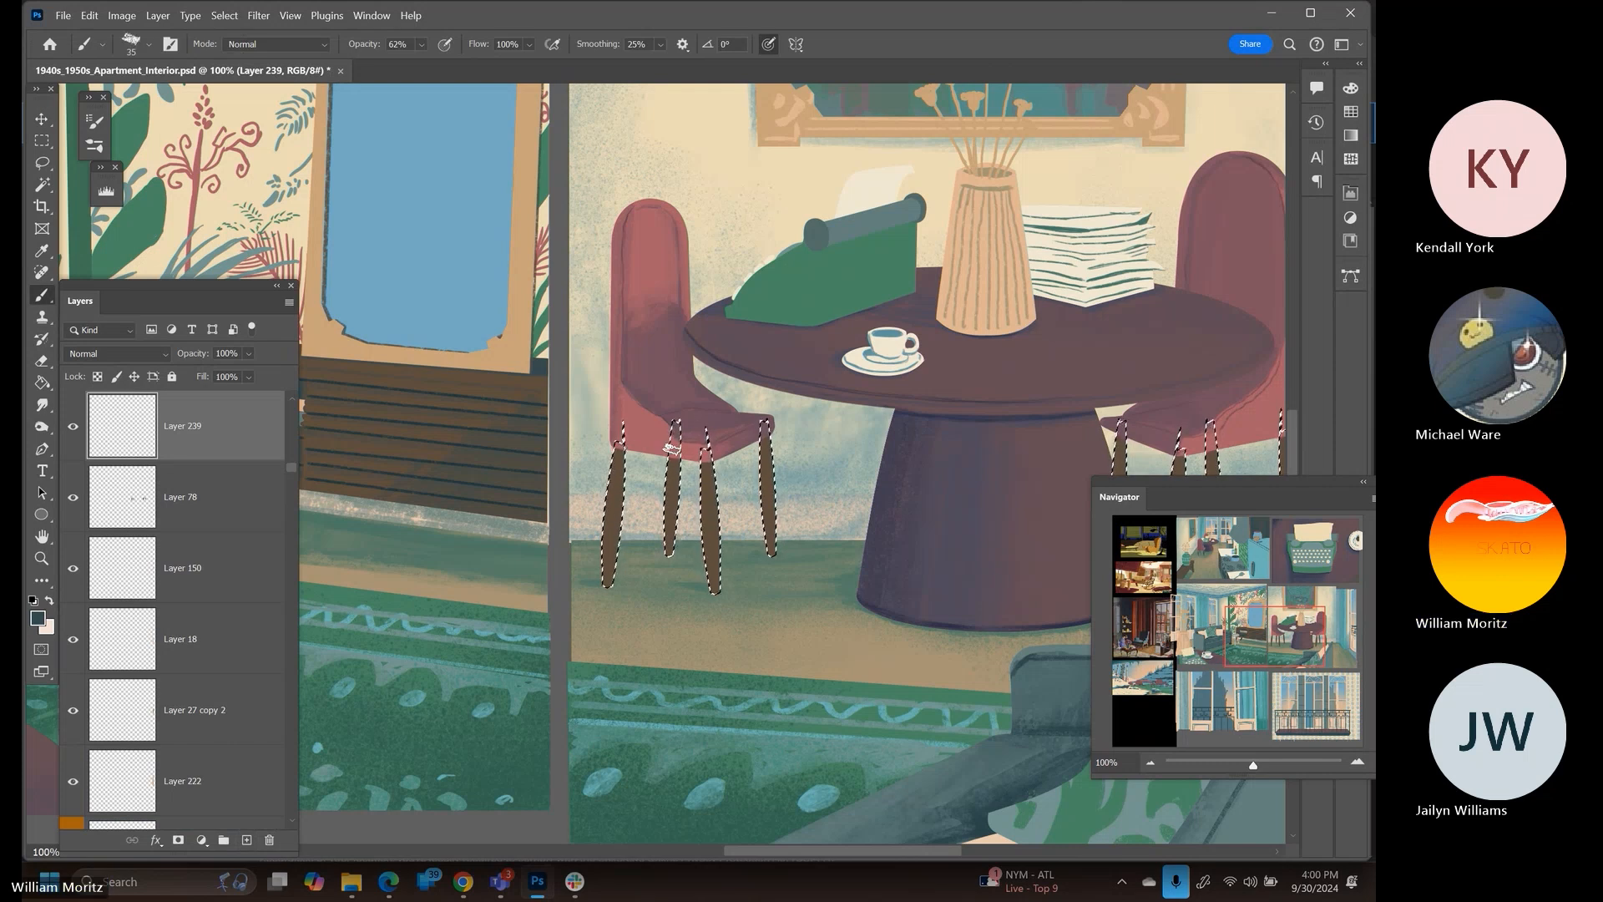
left_click_drag(671, 449, 663, 558)
left_click_drag(672, 493, 670, 546)
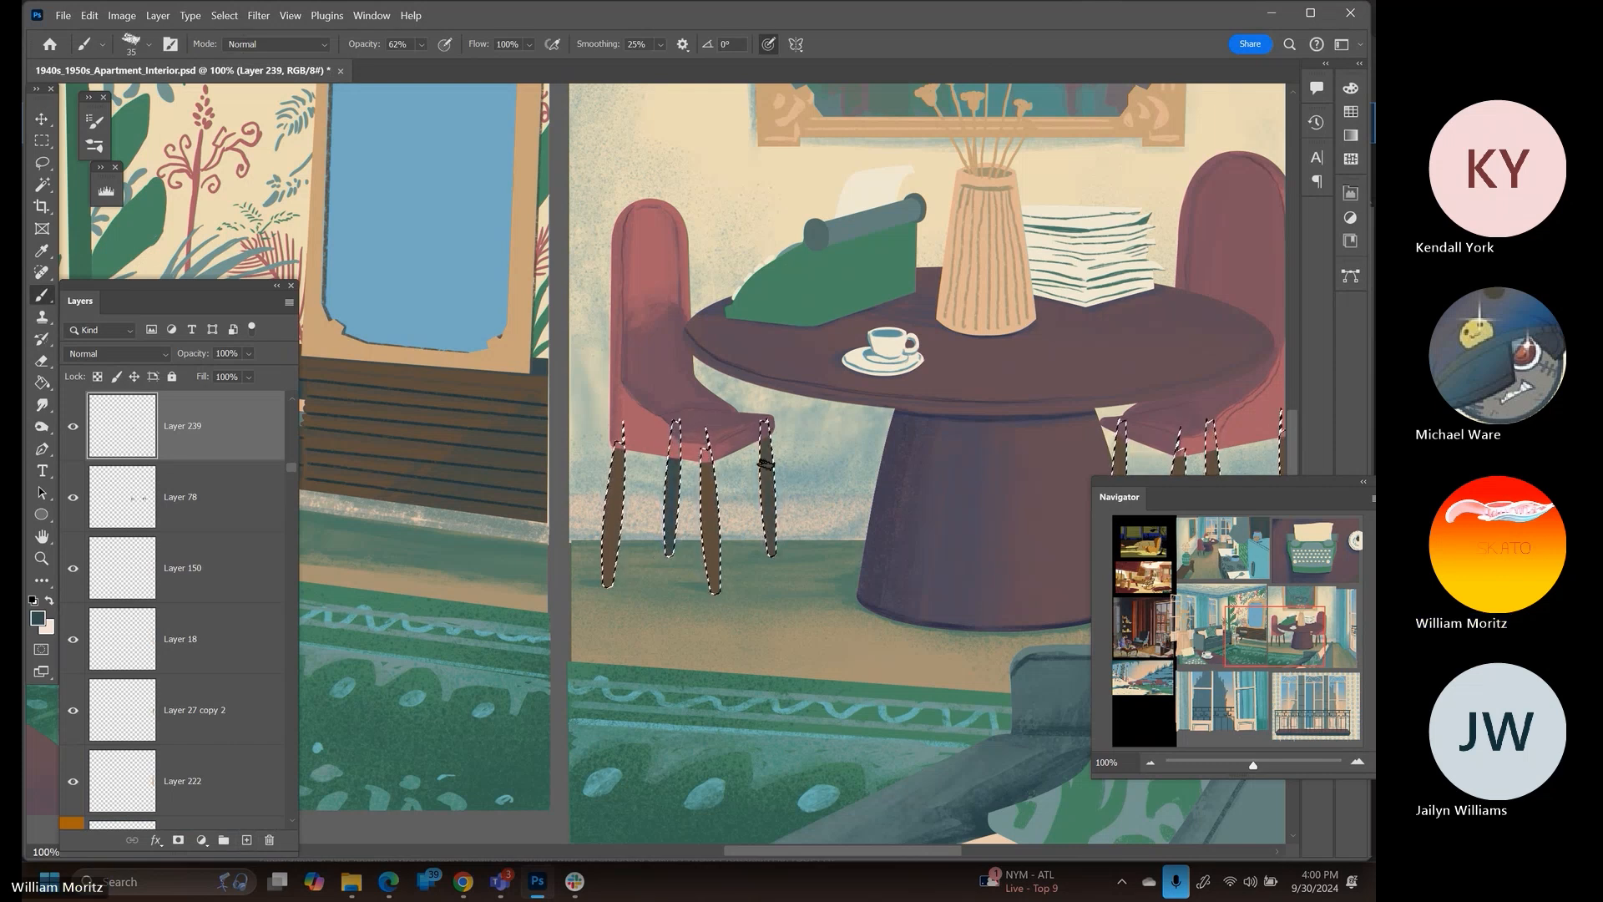
left_click_drag(766, 455, 770, 547)
key("bracketleft")
key("bracketleft")
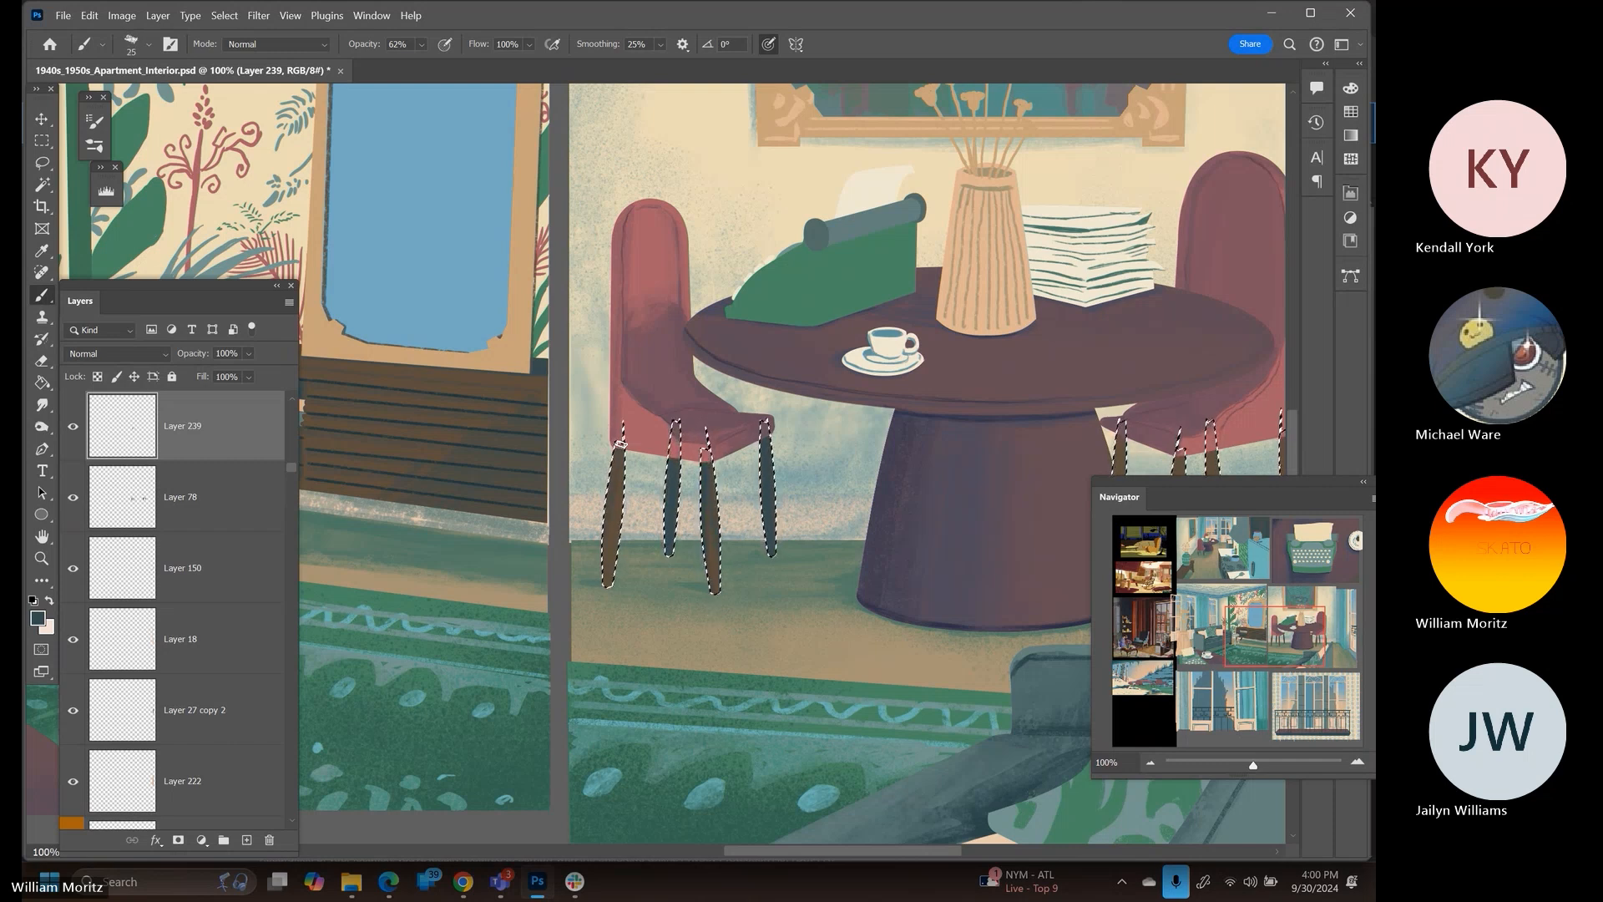
left_click_drag(620, 446, 609, 568)
left_click_drag(1060, 349, 660, 349)
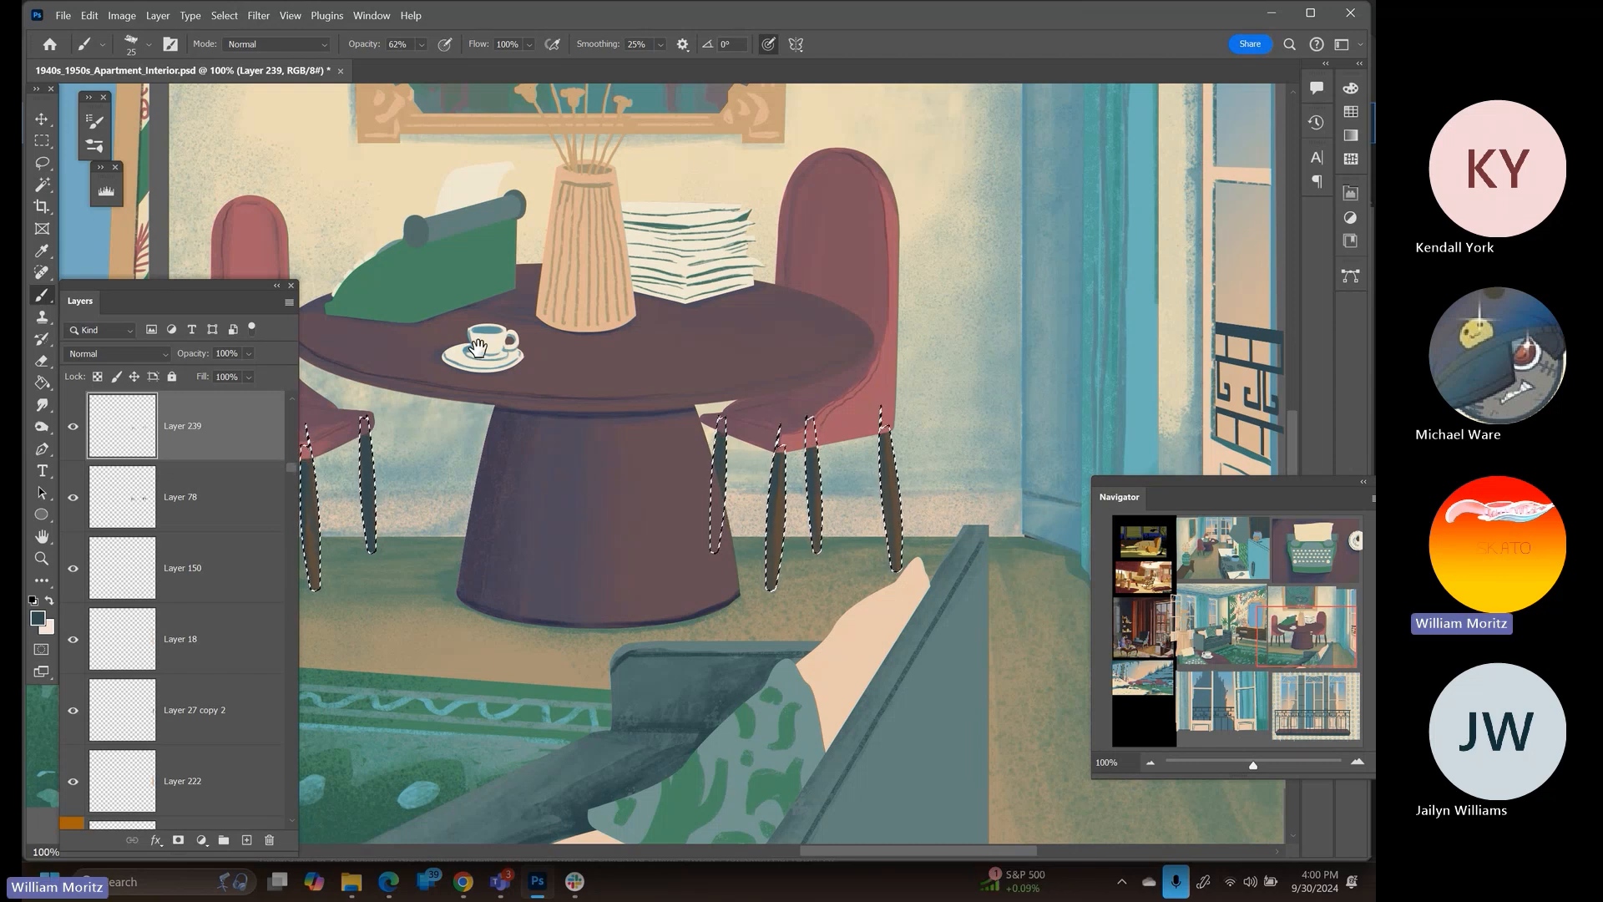
left_click_drag(468, 418, 846, 421)
Clear the chair-leg selection, review the dining room among the other panels and save the document
key("ctrl+d")
left_click(42, 163)
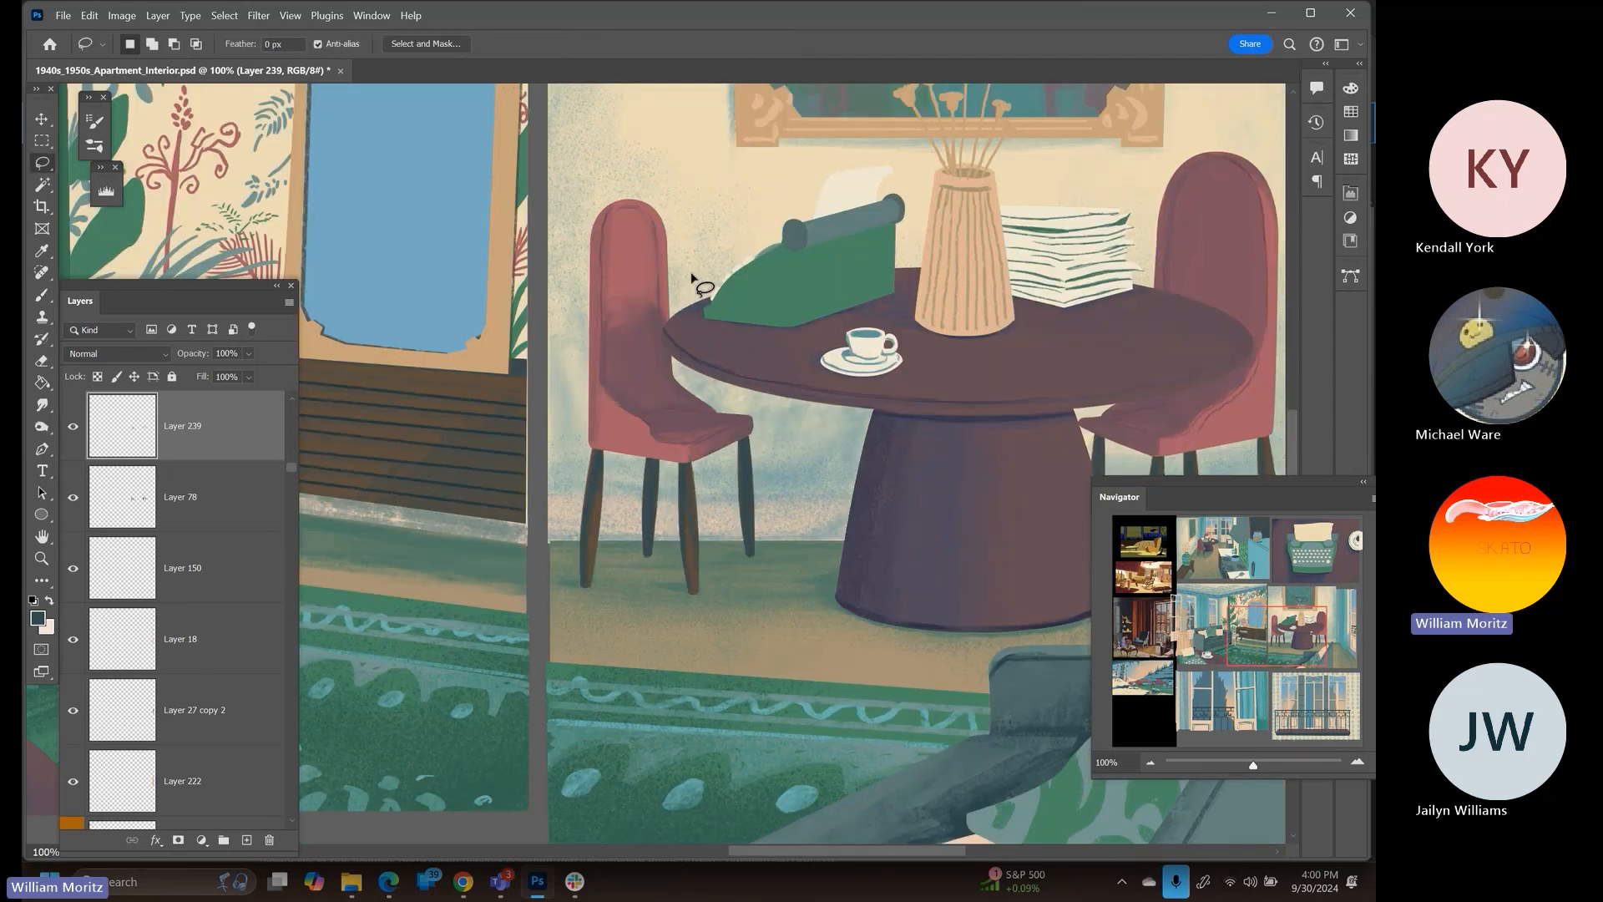
left_click(41, 558)
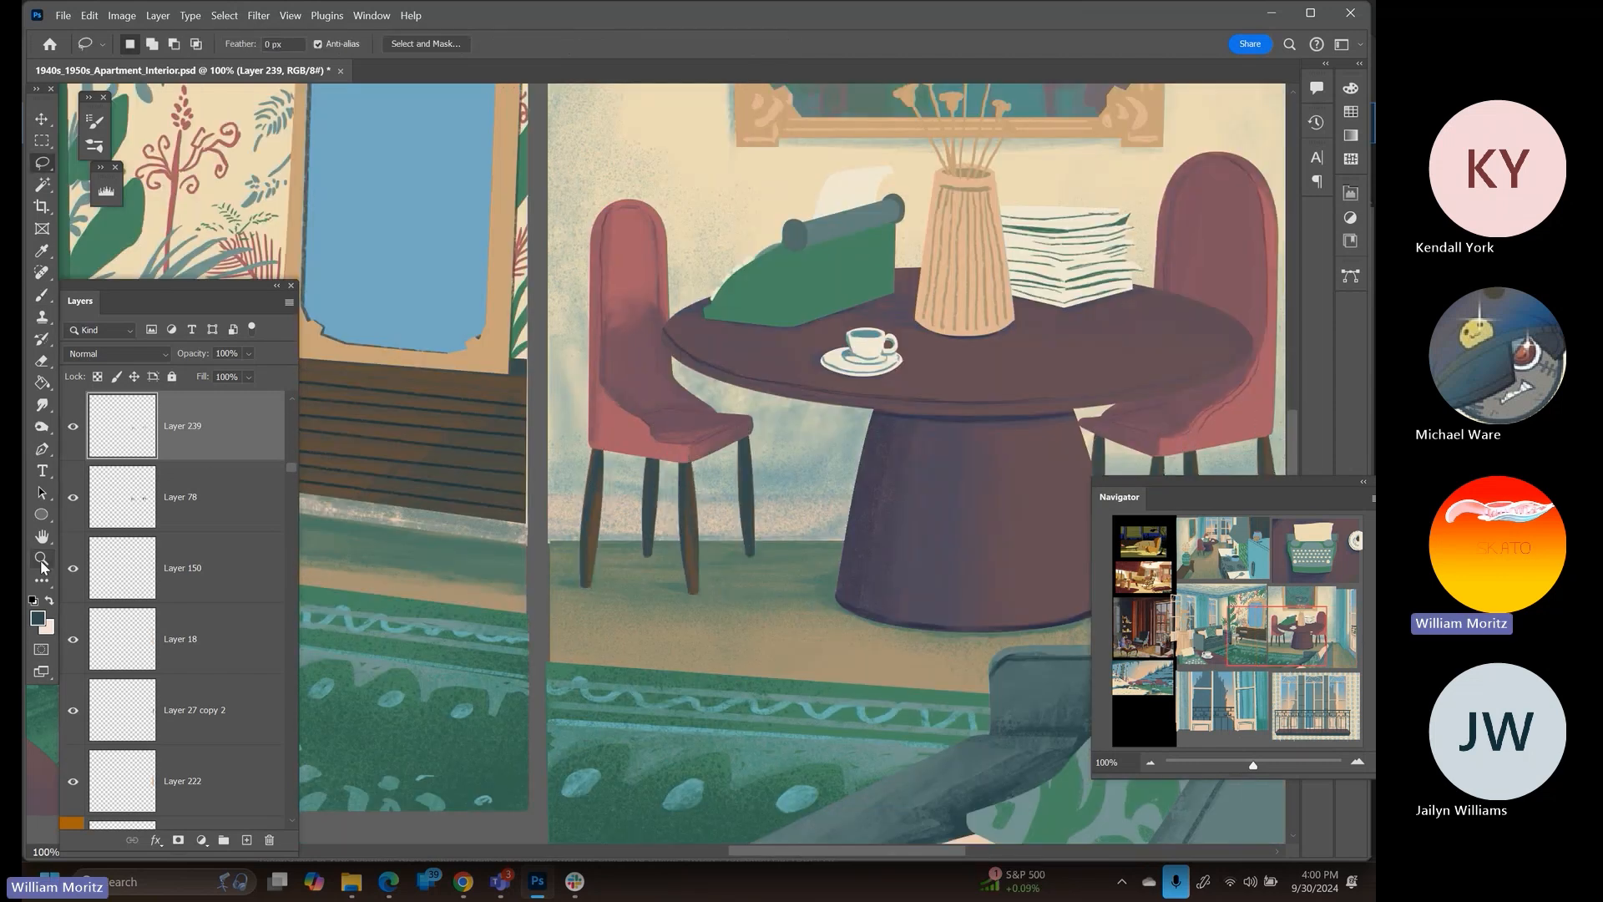
left_click(810, 514, "alt")
left_click(810, 514, "alt")
left_click(810, 513, "alt")
left_click_drag(740, 574, 705, 422)
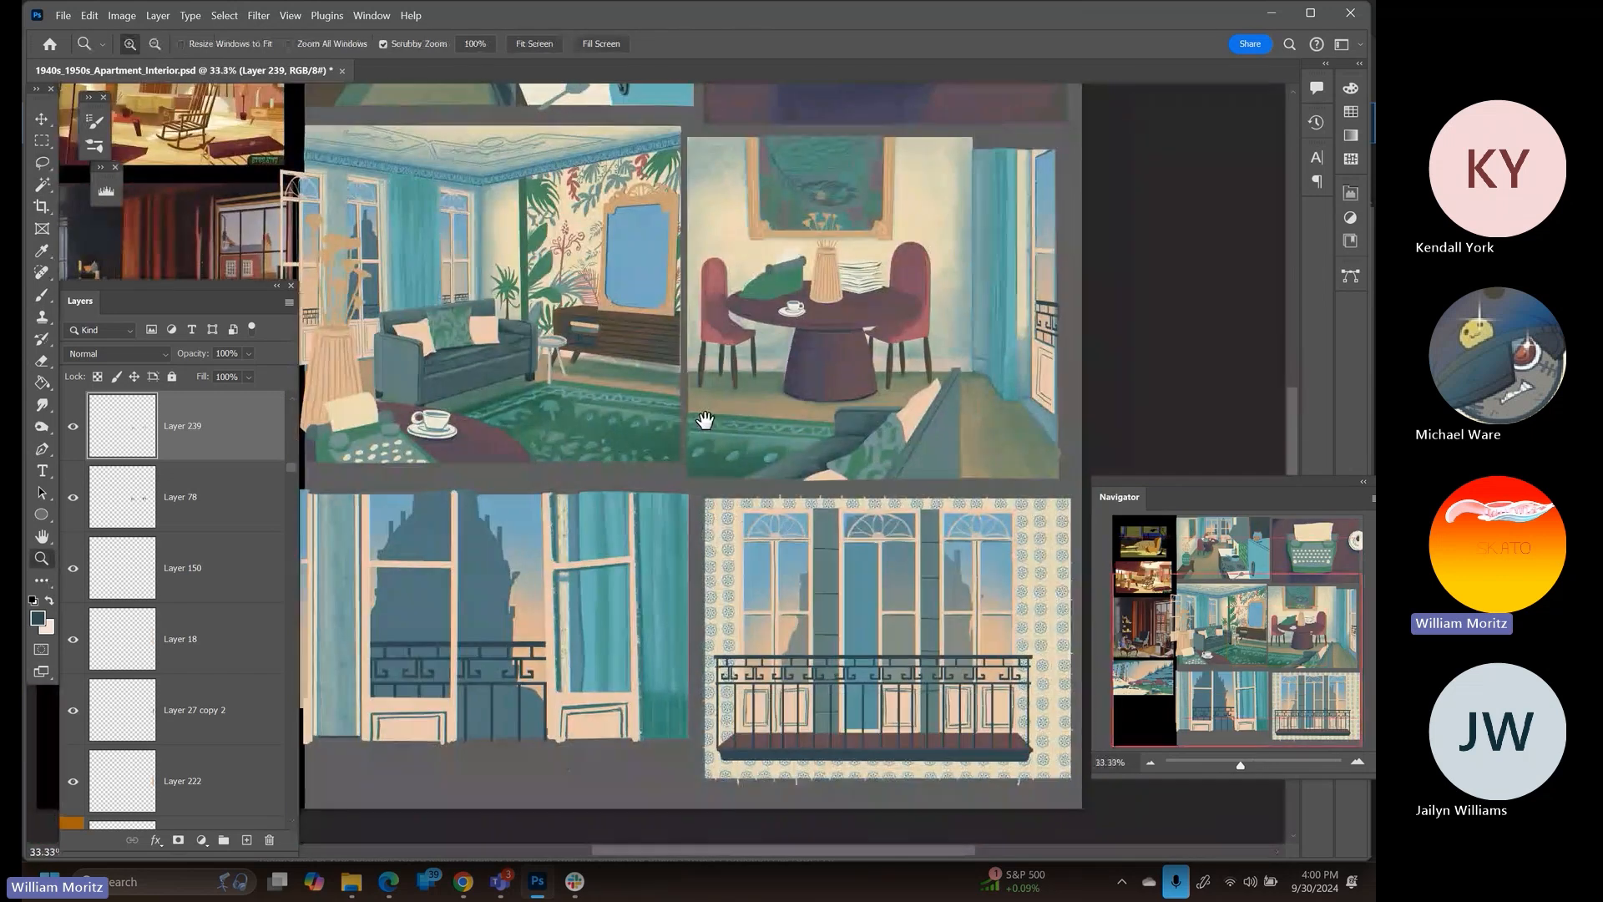
key("ctrl+s")
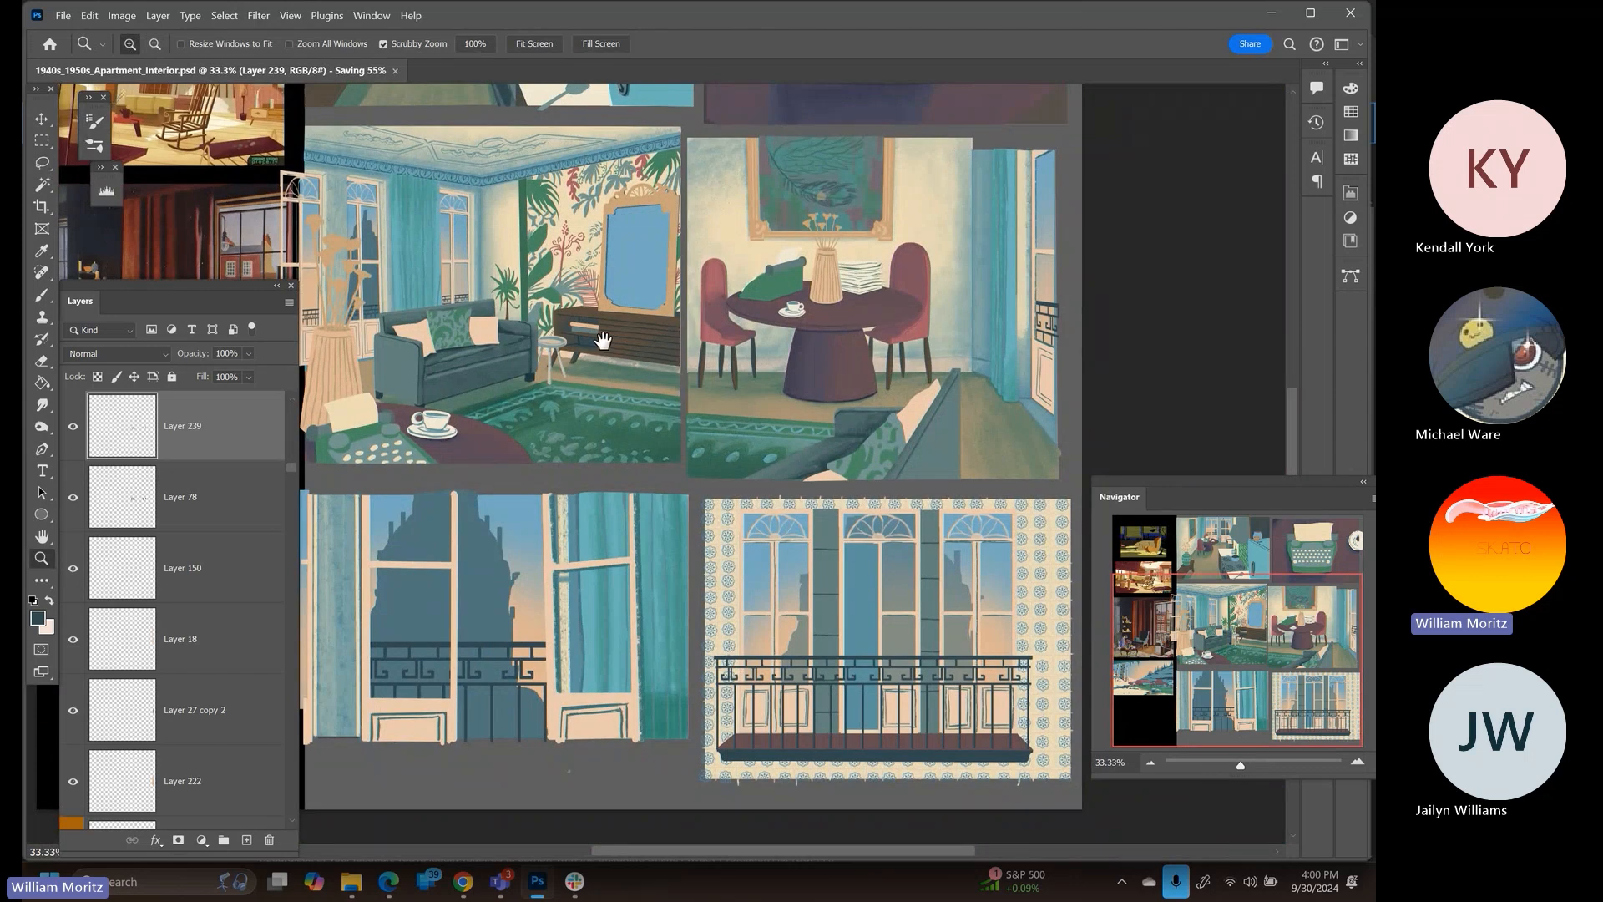
mouse_move(591, 323)
left_mouse_down()
mouse_move(658, 607)
mouse_move(640, 660)
mouse_move(590, 293)
left_mouse_up()
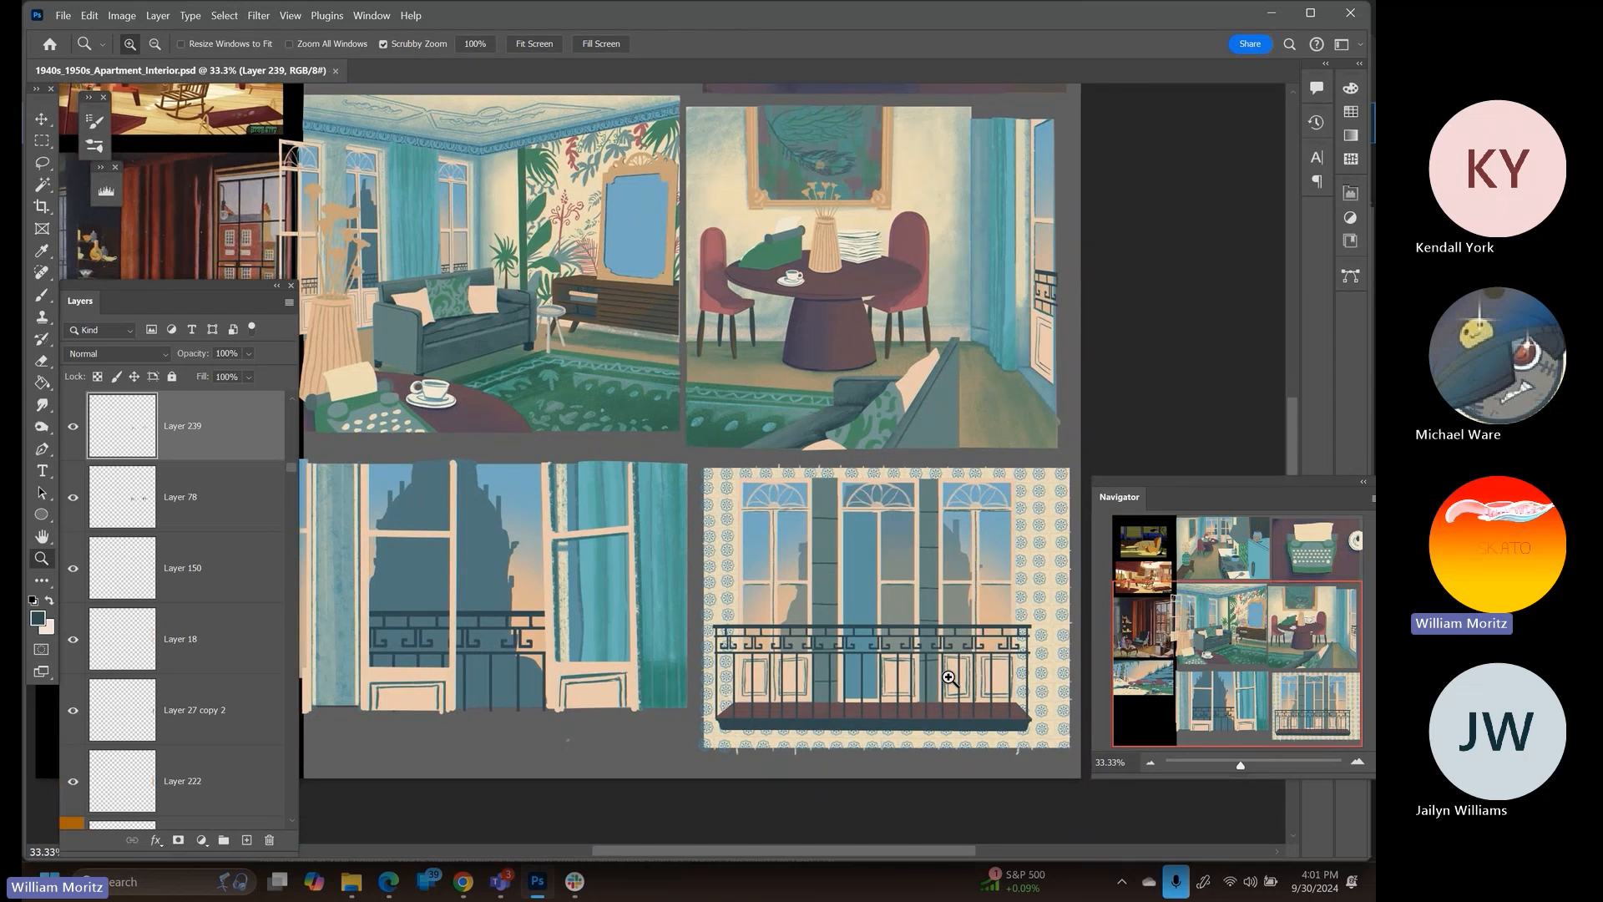
left_click_drag(563, 351, 621, 655)
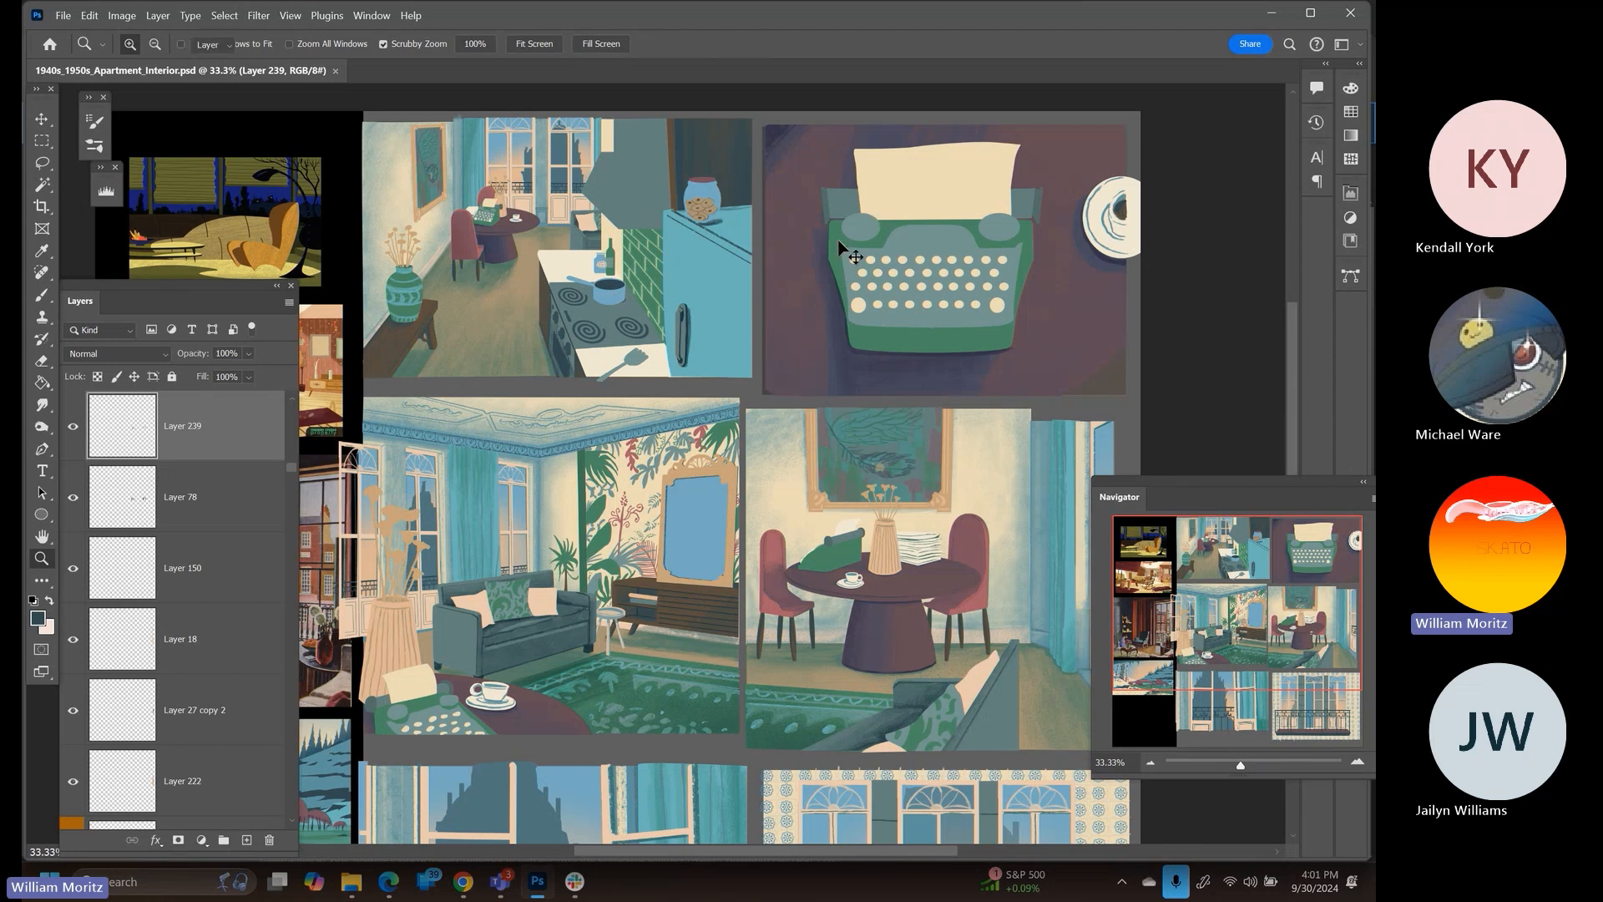
Pick the kitchen range hood's layer, Layer 65, load its outline as a selection and add a new layer above it
key("v")
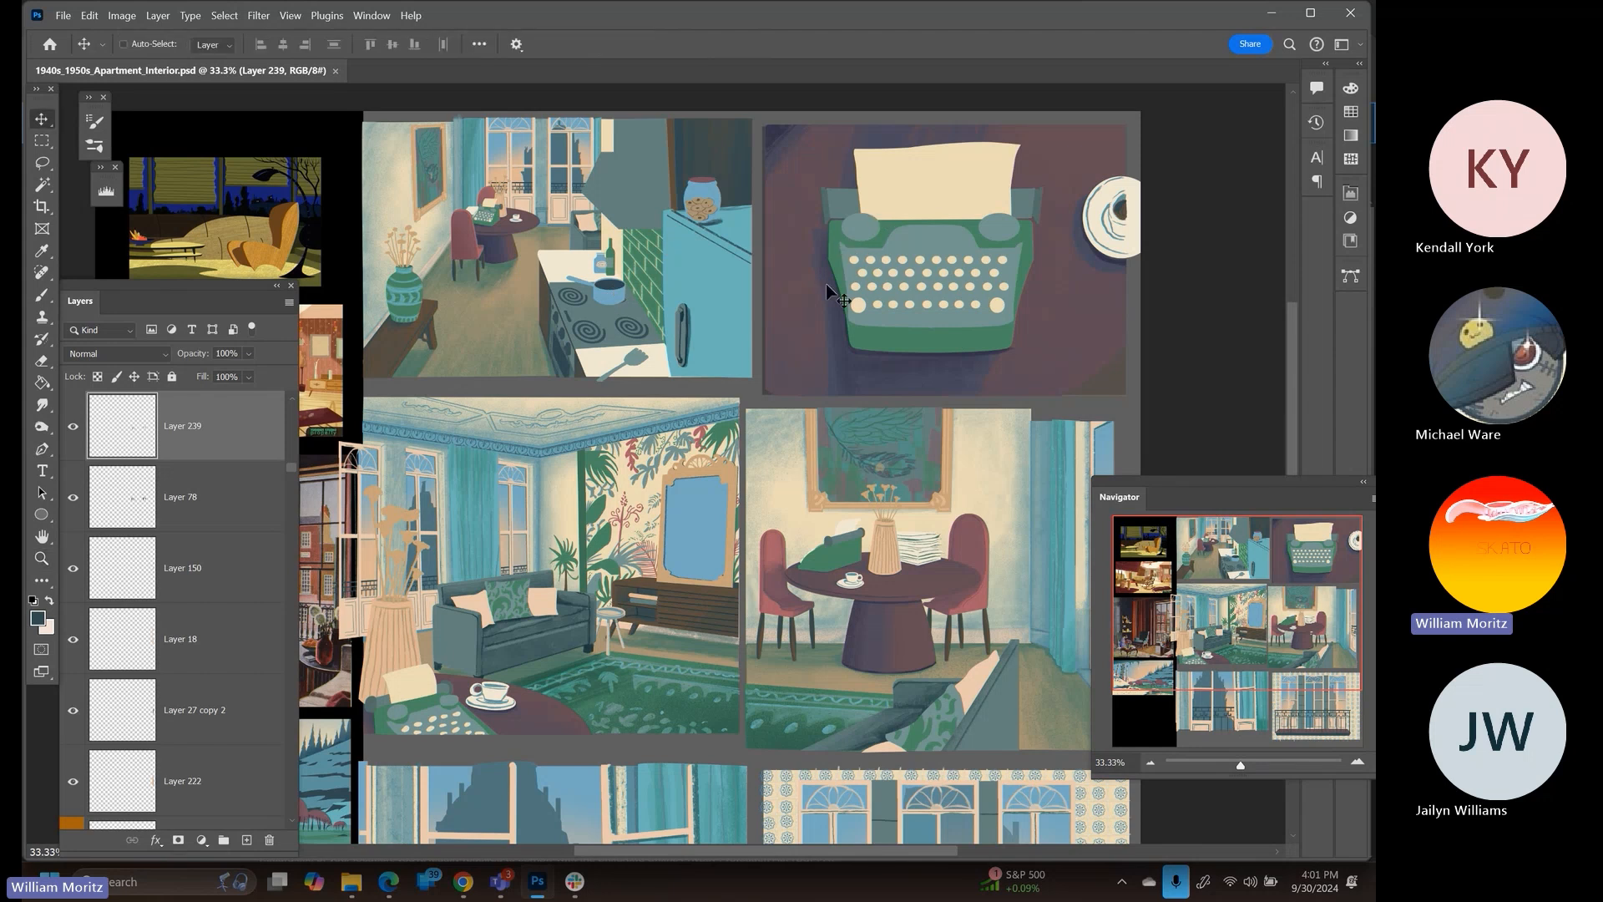
right_click(629, 201)
left_click(660, 204)
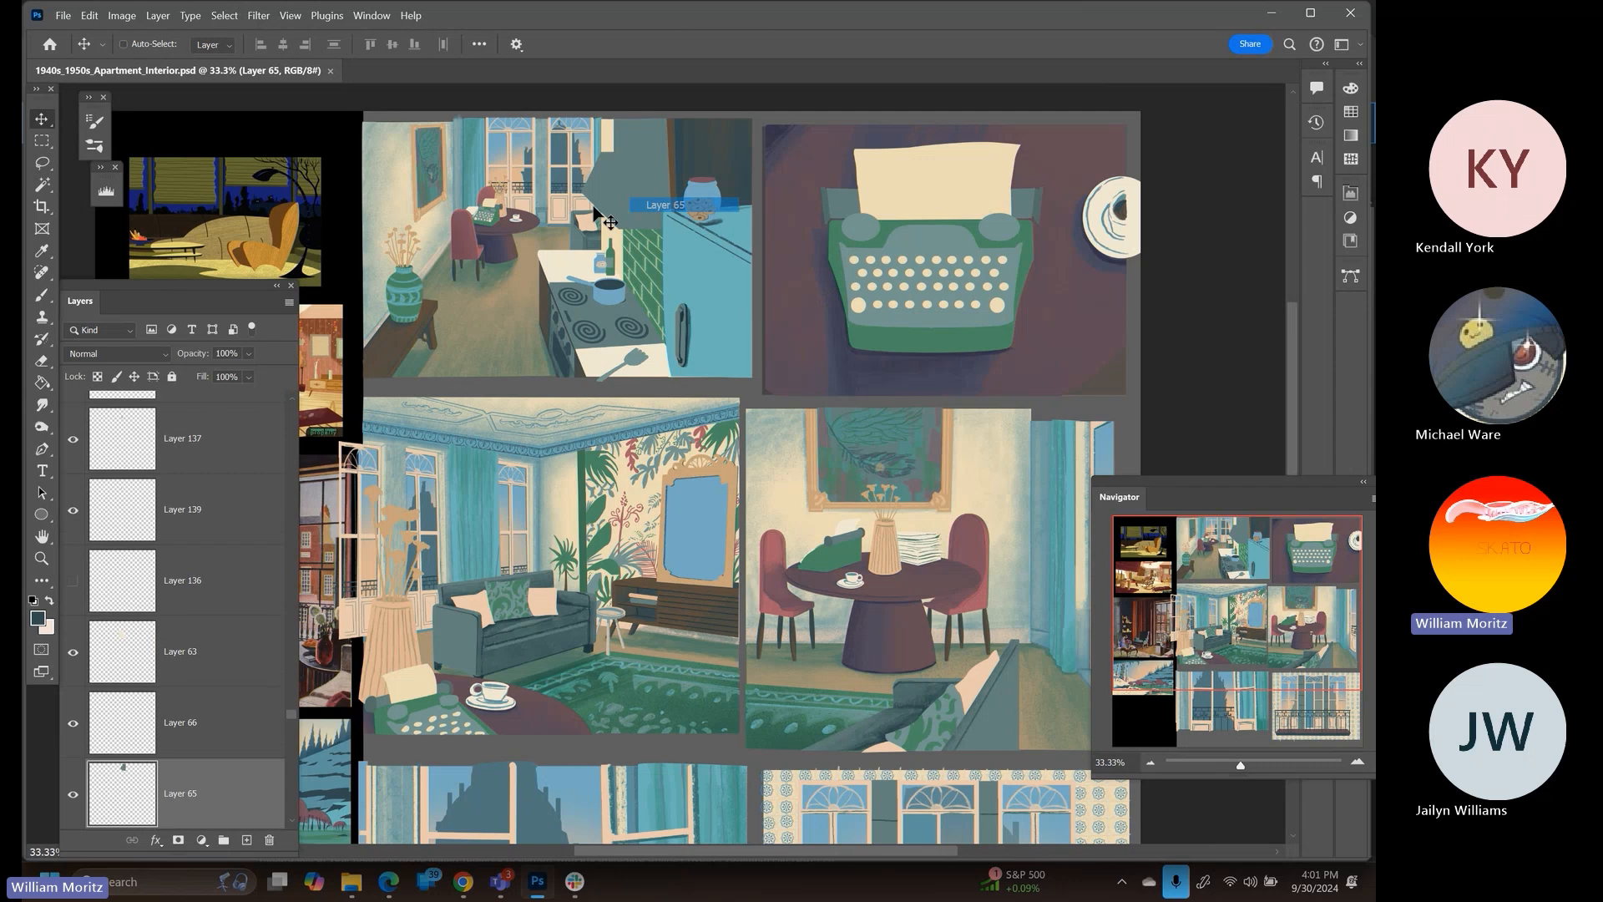
left_click(121, 804, "ctrl")
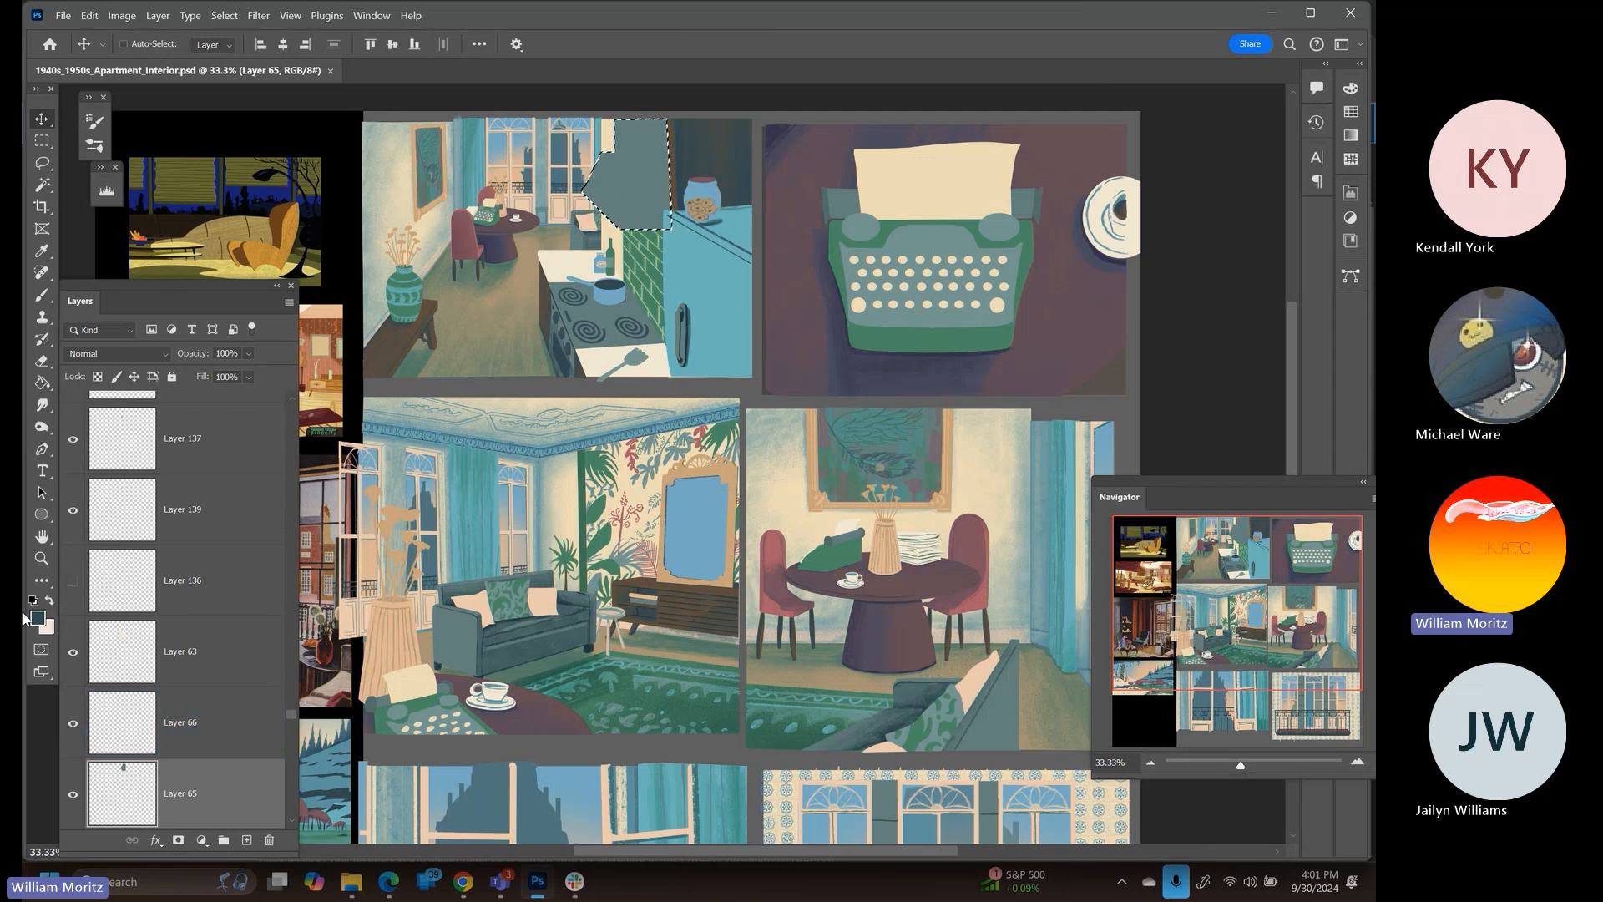
left_click(247, 840)
Examine the winter forest reference painting up close, particularly the shading and dark marks on the birch trunks
left_click(41, 562)
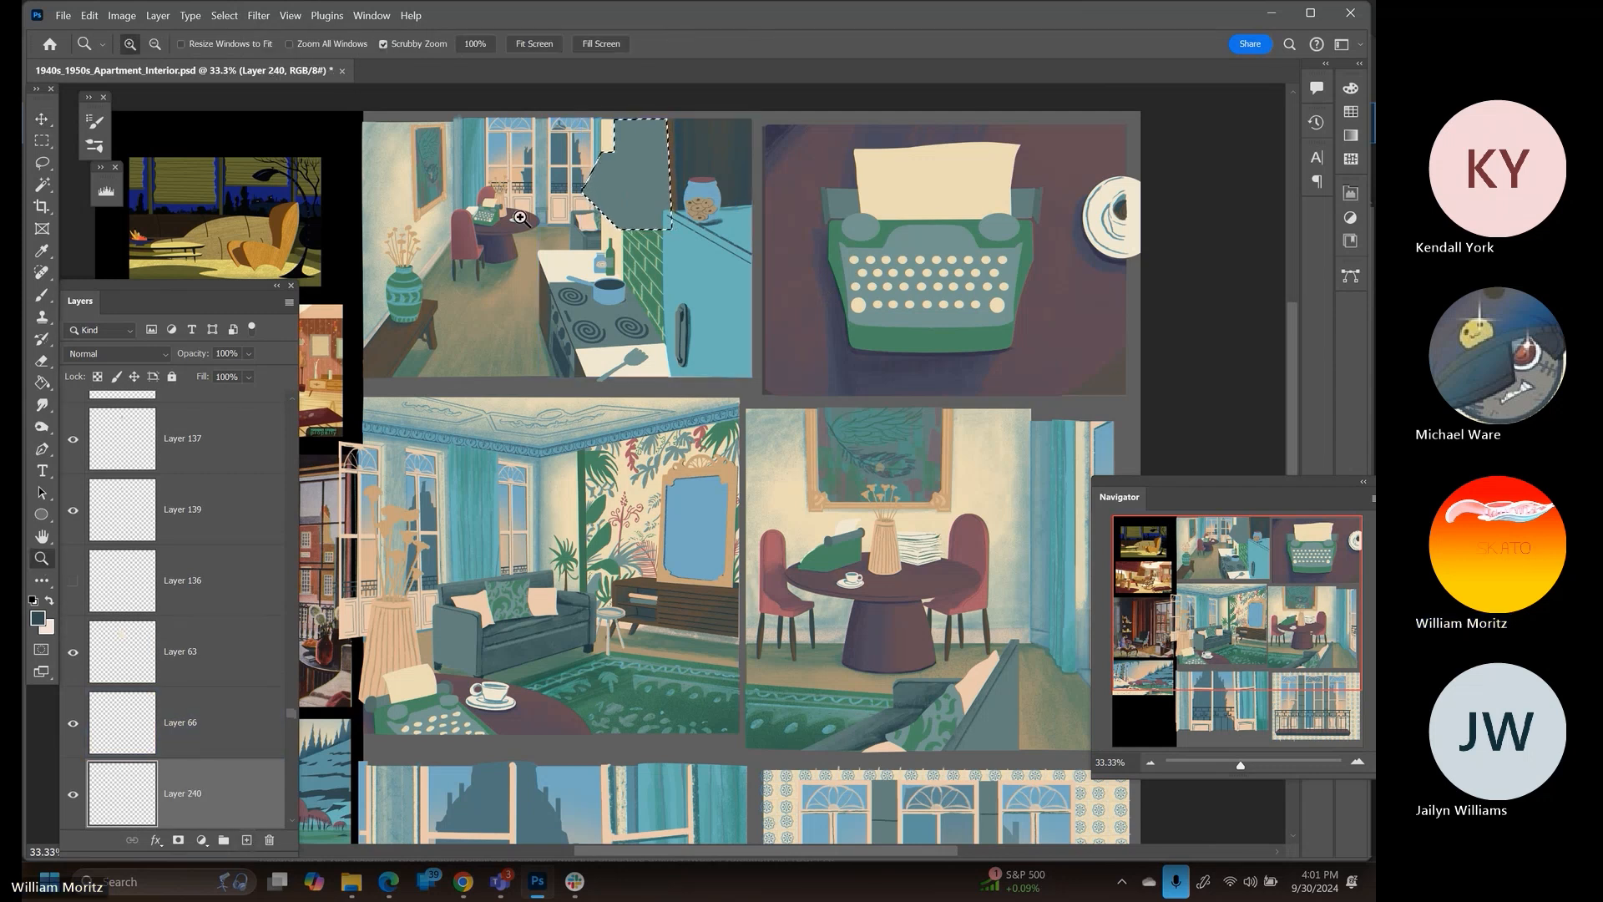
left_click(531, 230)
left_click_drag(450, 417, 724, 143)
left_click_drag(533, 539, 650, 376)
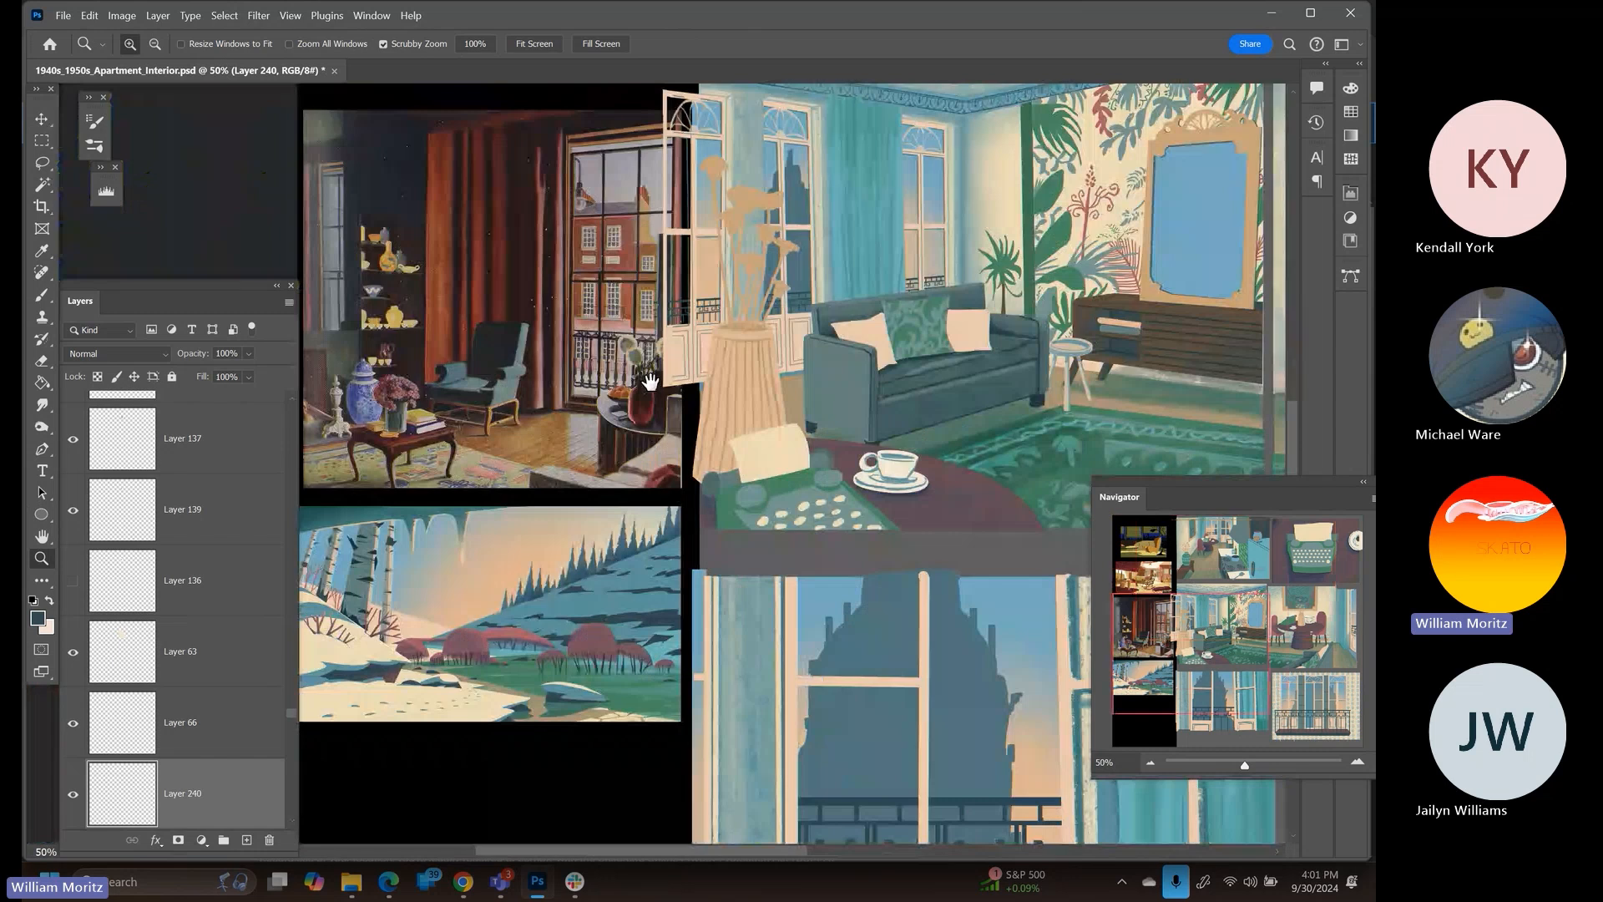
key("i")
left_click_drag(864, 250, 903, 257)
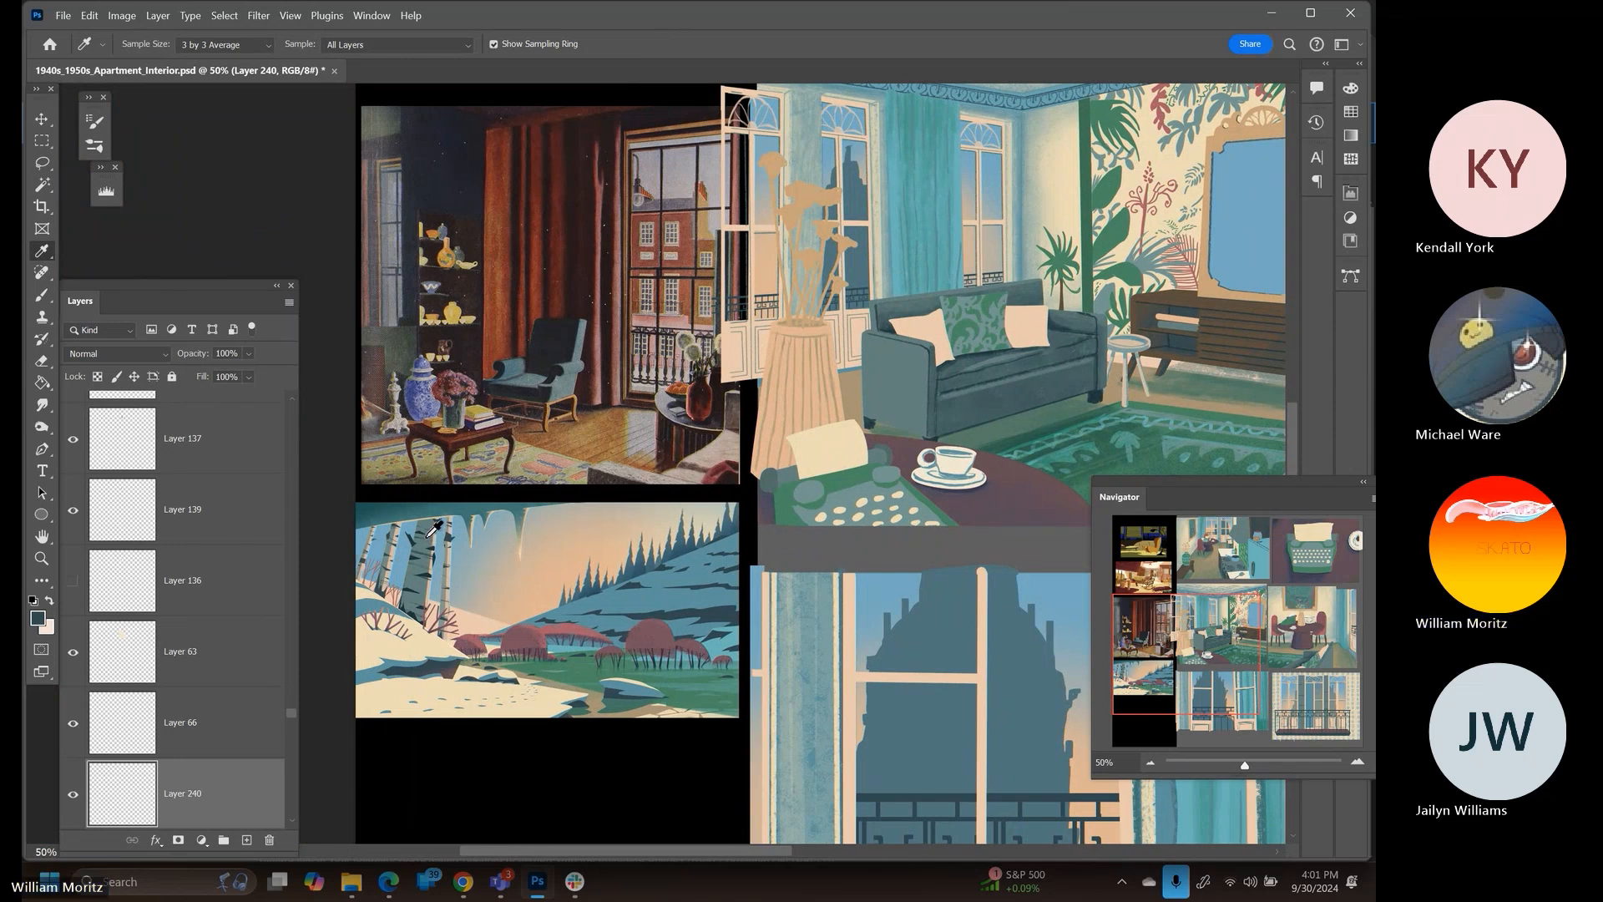
left_click(41, 558)
left_click_drag(386, 580, 530, 578)
key("i")
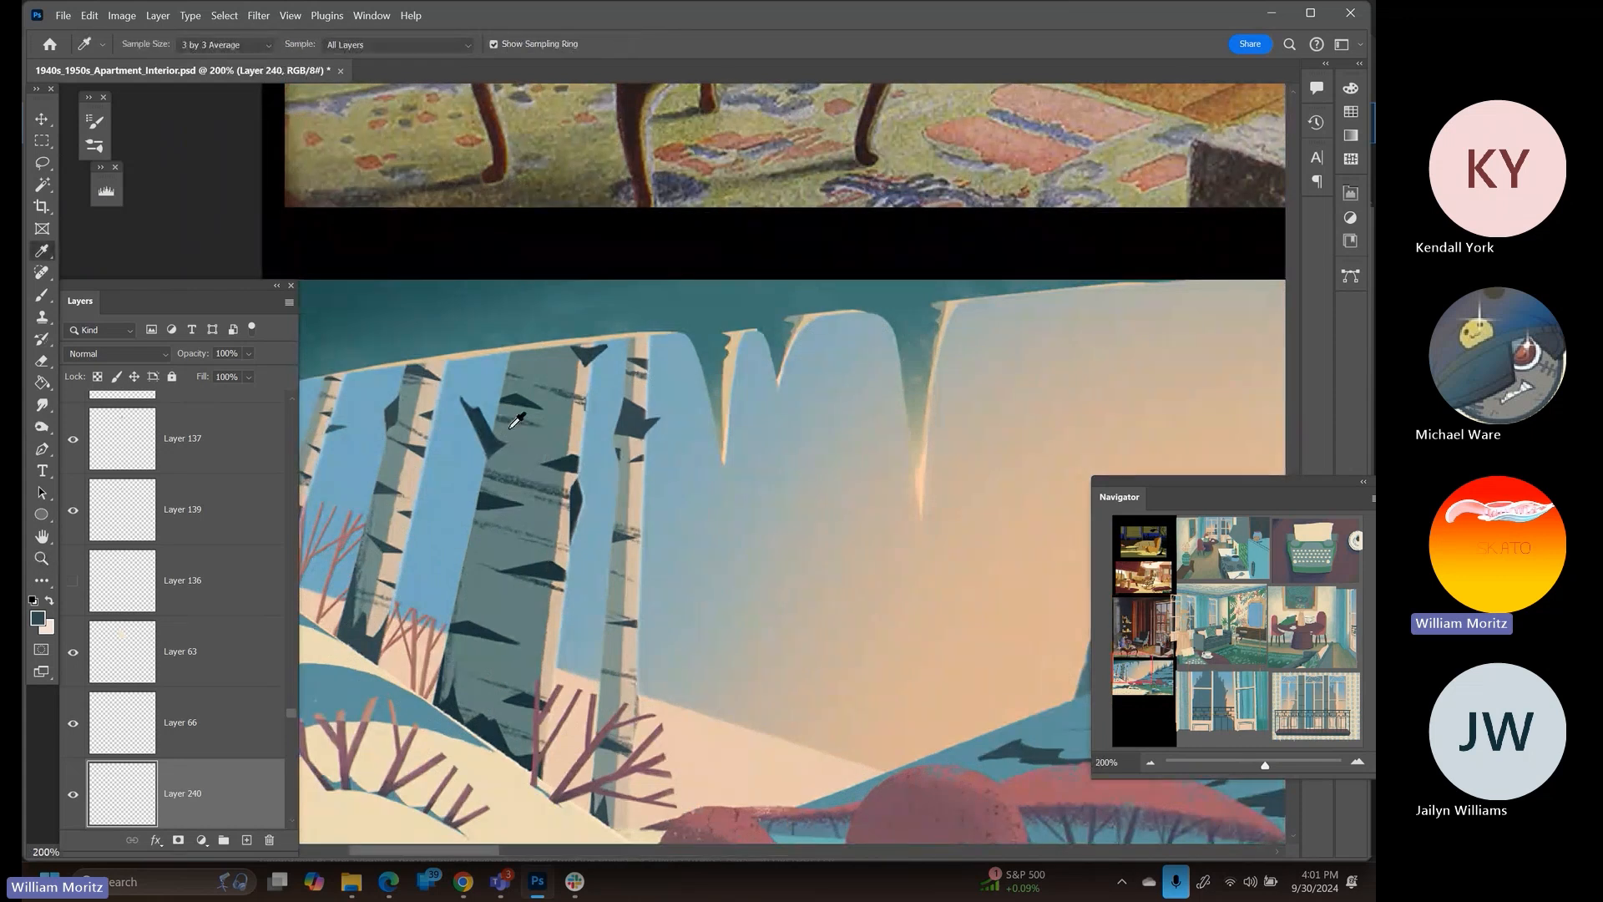
left_click(42, 559)
left_click_drag(733, 531, 743, 496)
left_click(768, 467, "alt")
left_click(767, 464, "alt")
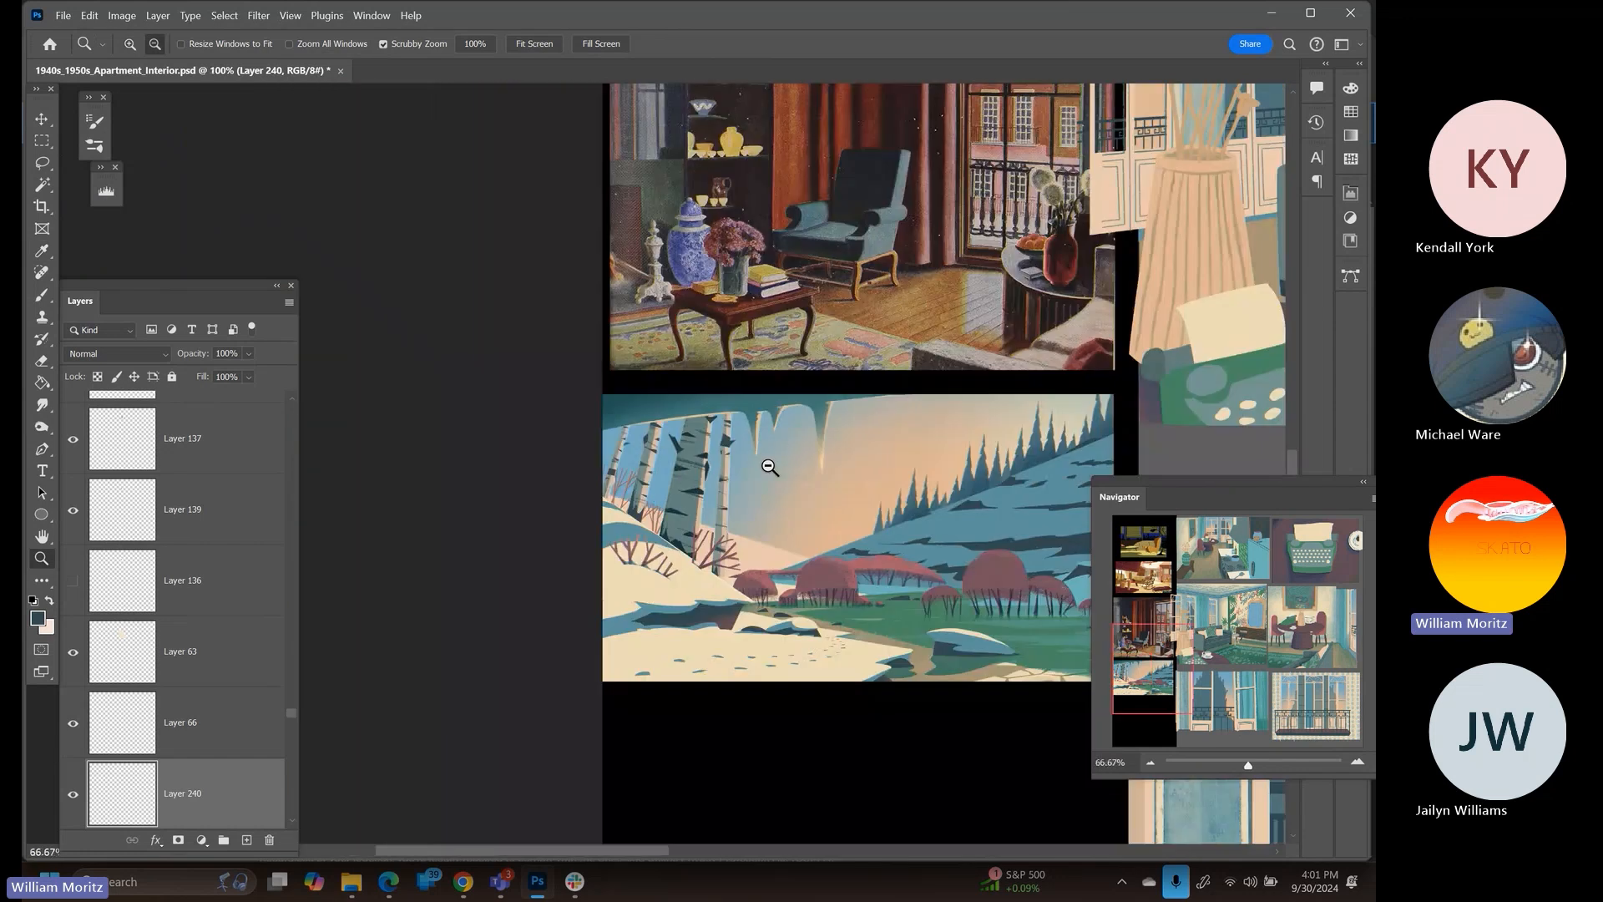
left_click(764, 459, "alt")
Draw thin structural lines along the range hood's chimney and canopy edges with a 9 px brush at 26% opacity
left_click_drag(887, 307, 398, 695)
left_click_drag(859, 266, 582, 591)
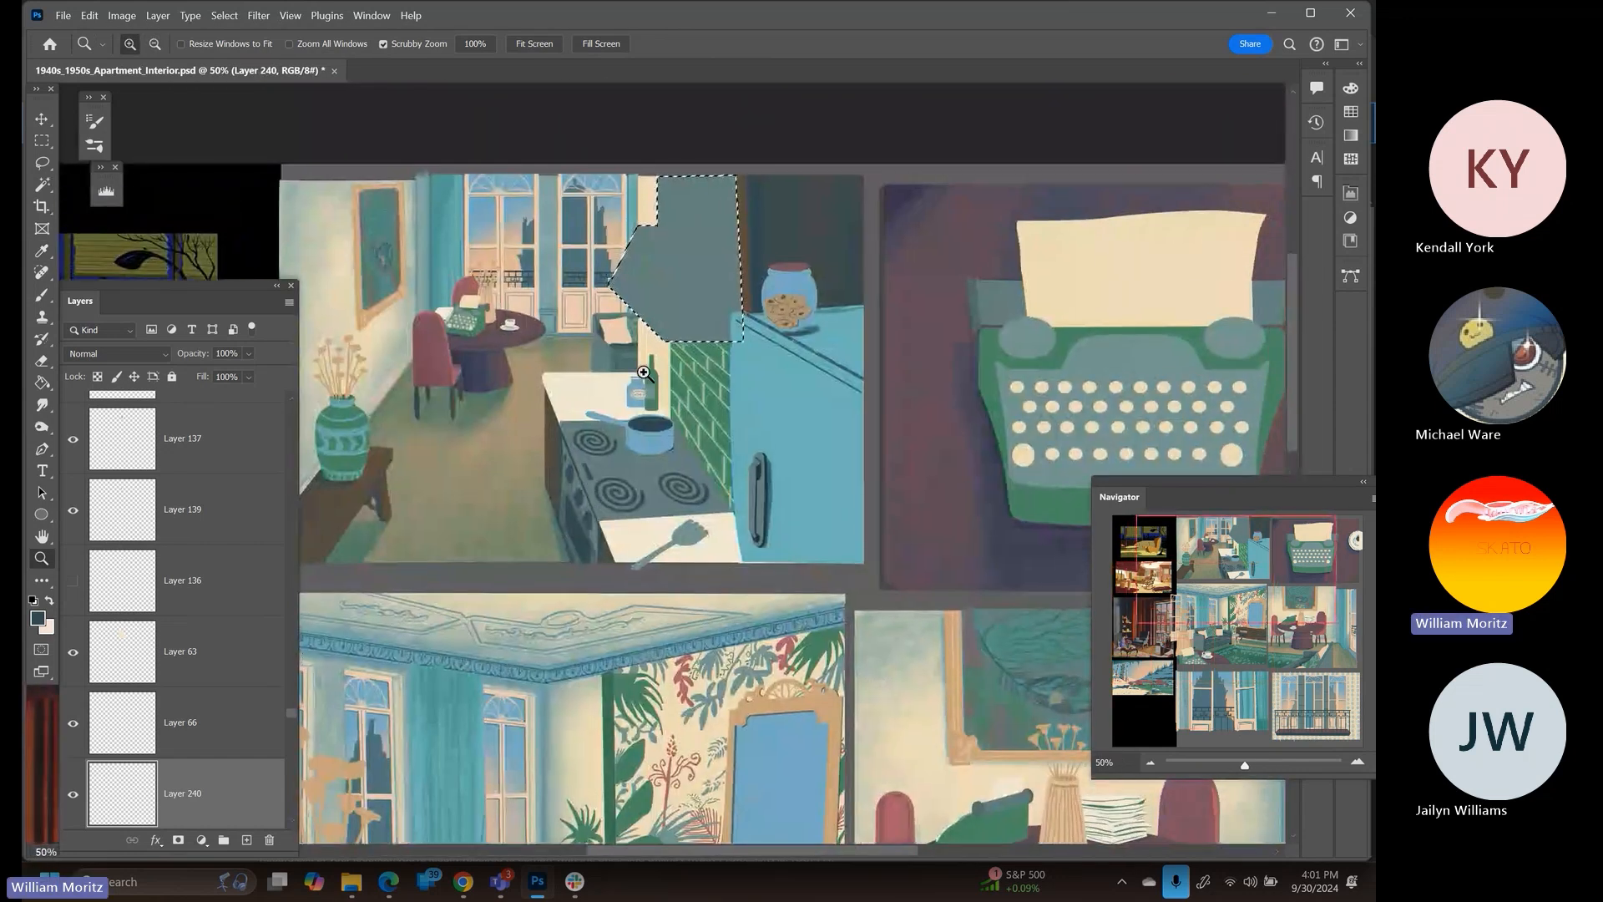
left_click(683, 264)
left_click(684, 261)
key("b")
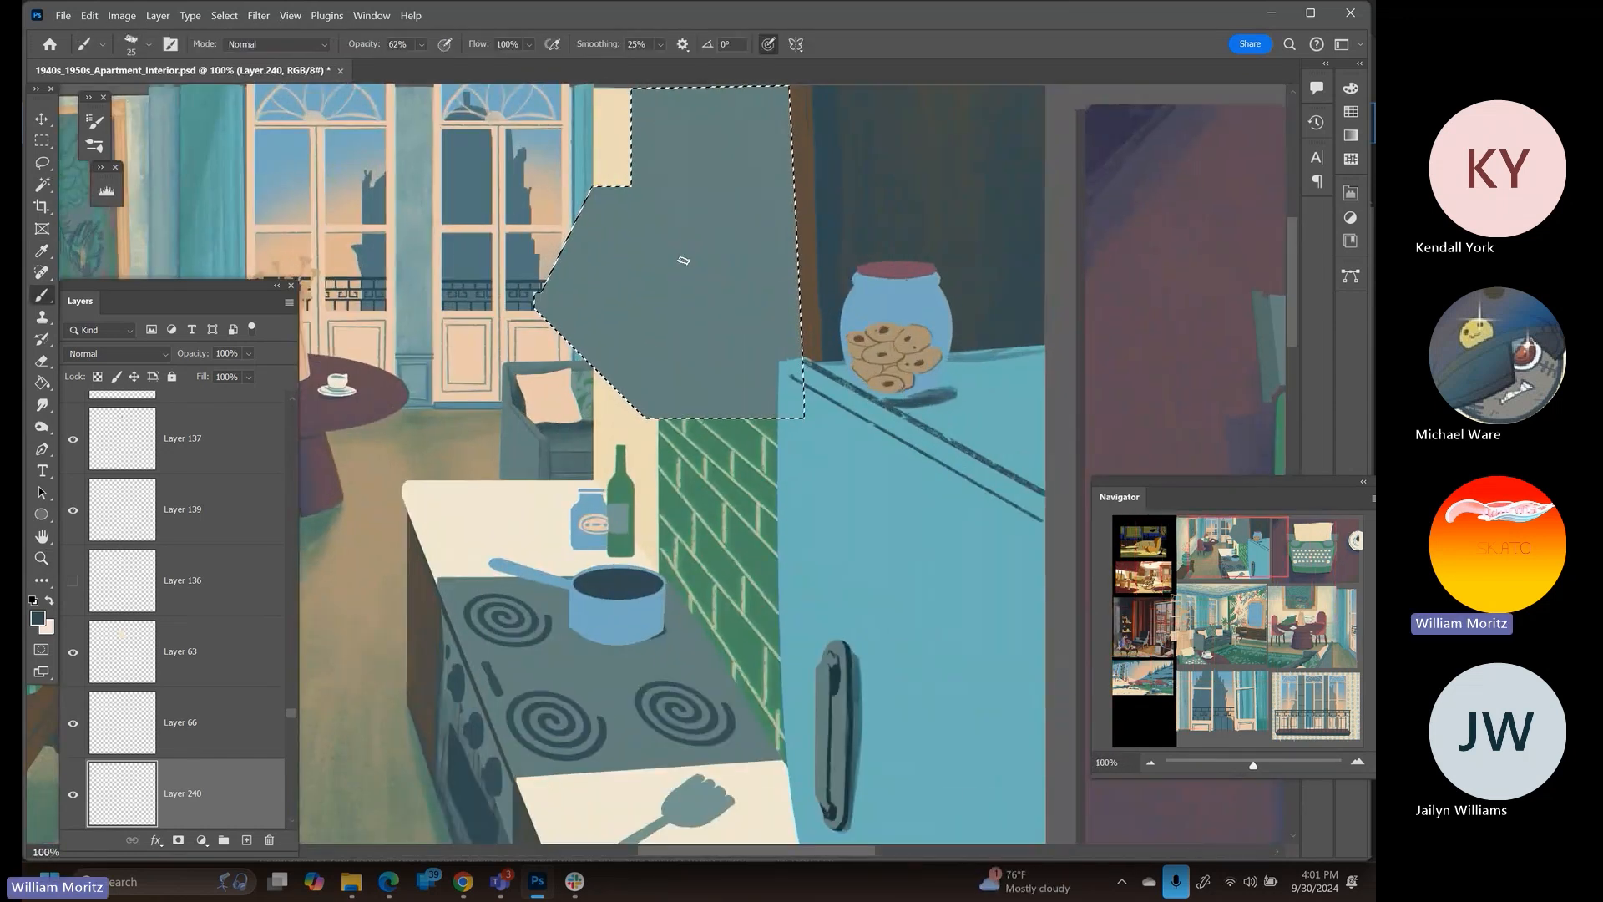
key("bracketleft")
key("bracketleft")
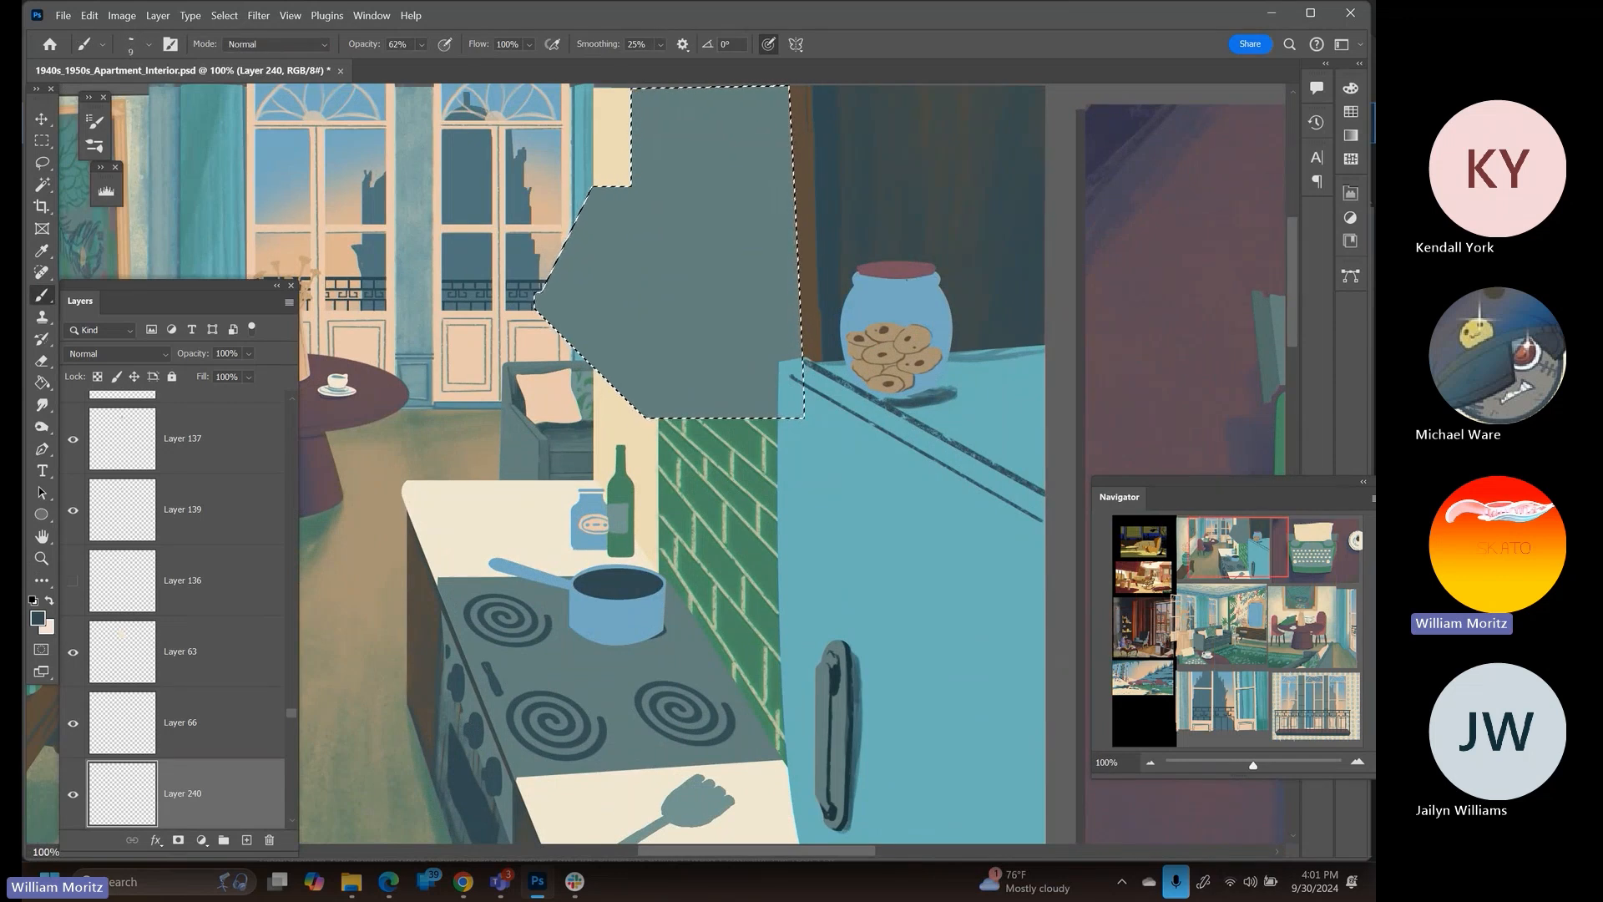
left_click(422, 44)
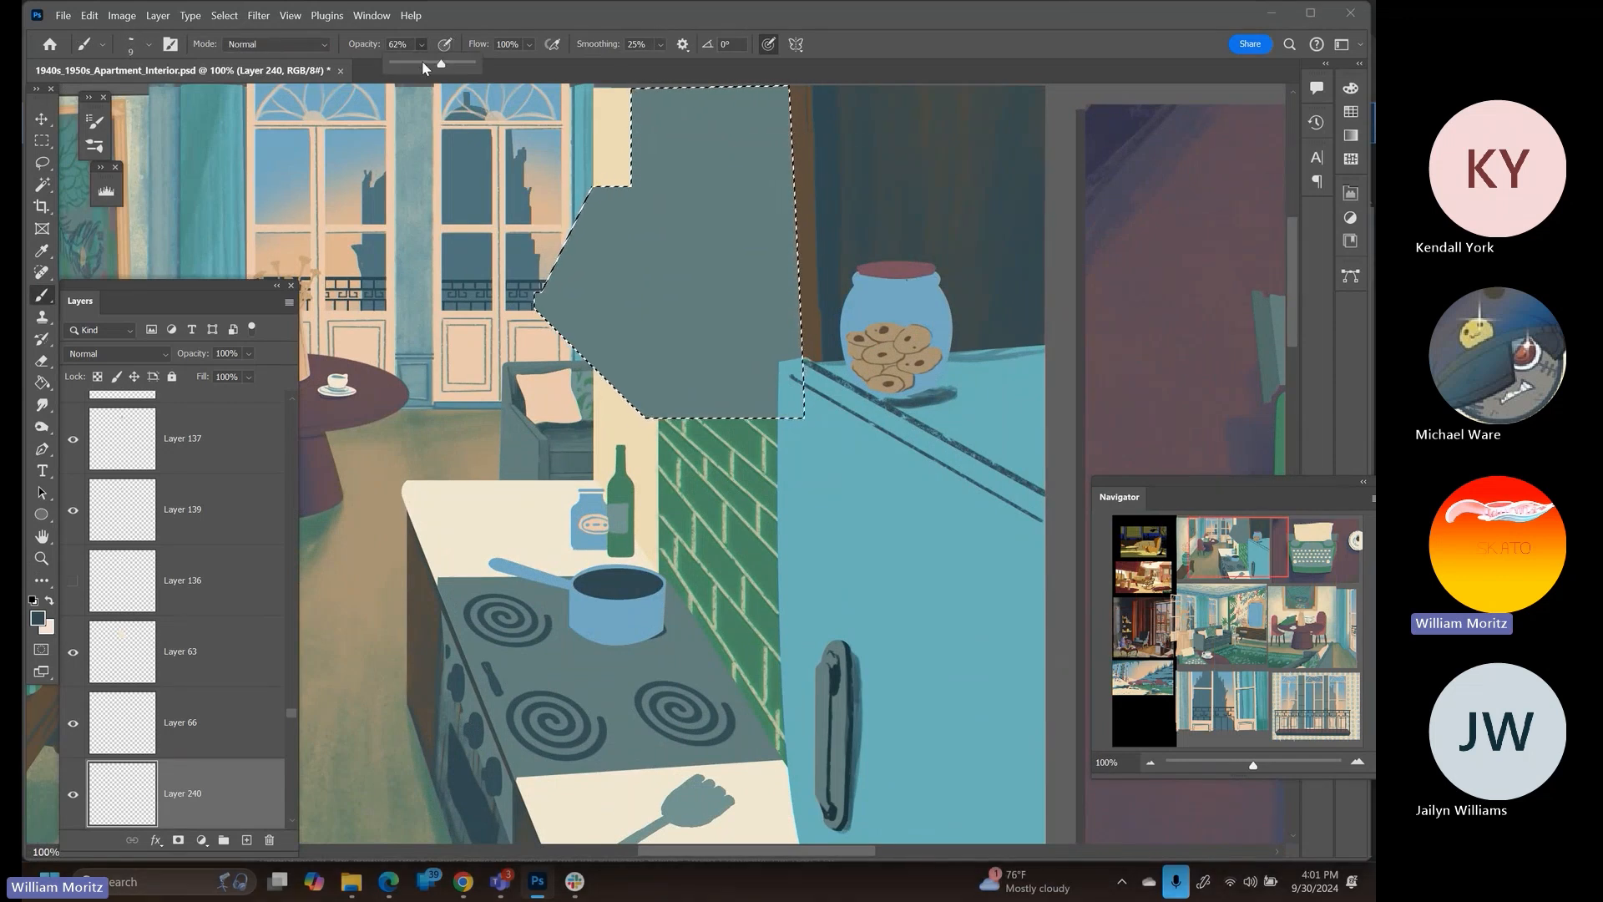
left_click_drag(443, 63, 413, 63)
left_click(568, 38)
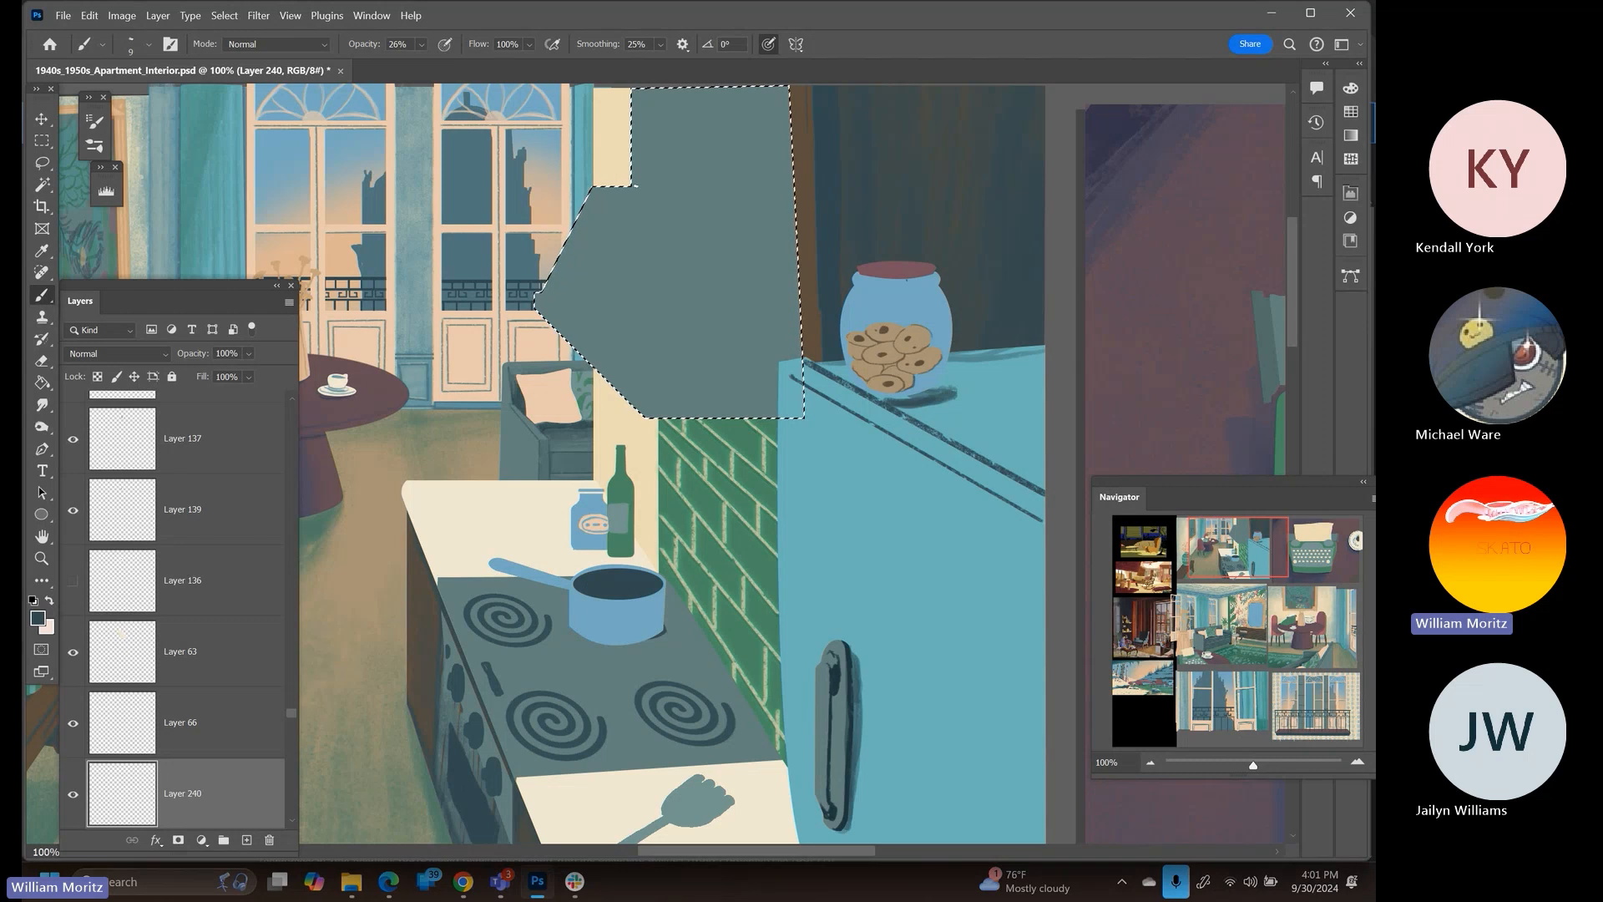
mouse_move(632, 188)
left_mouse_down()
mouse_move(721, 226)
mouse_move(722, 88)
left_mouse_up()
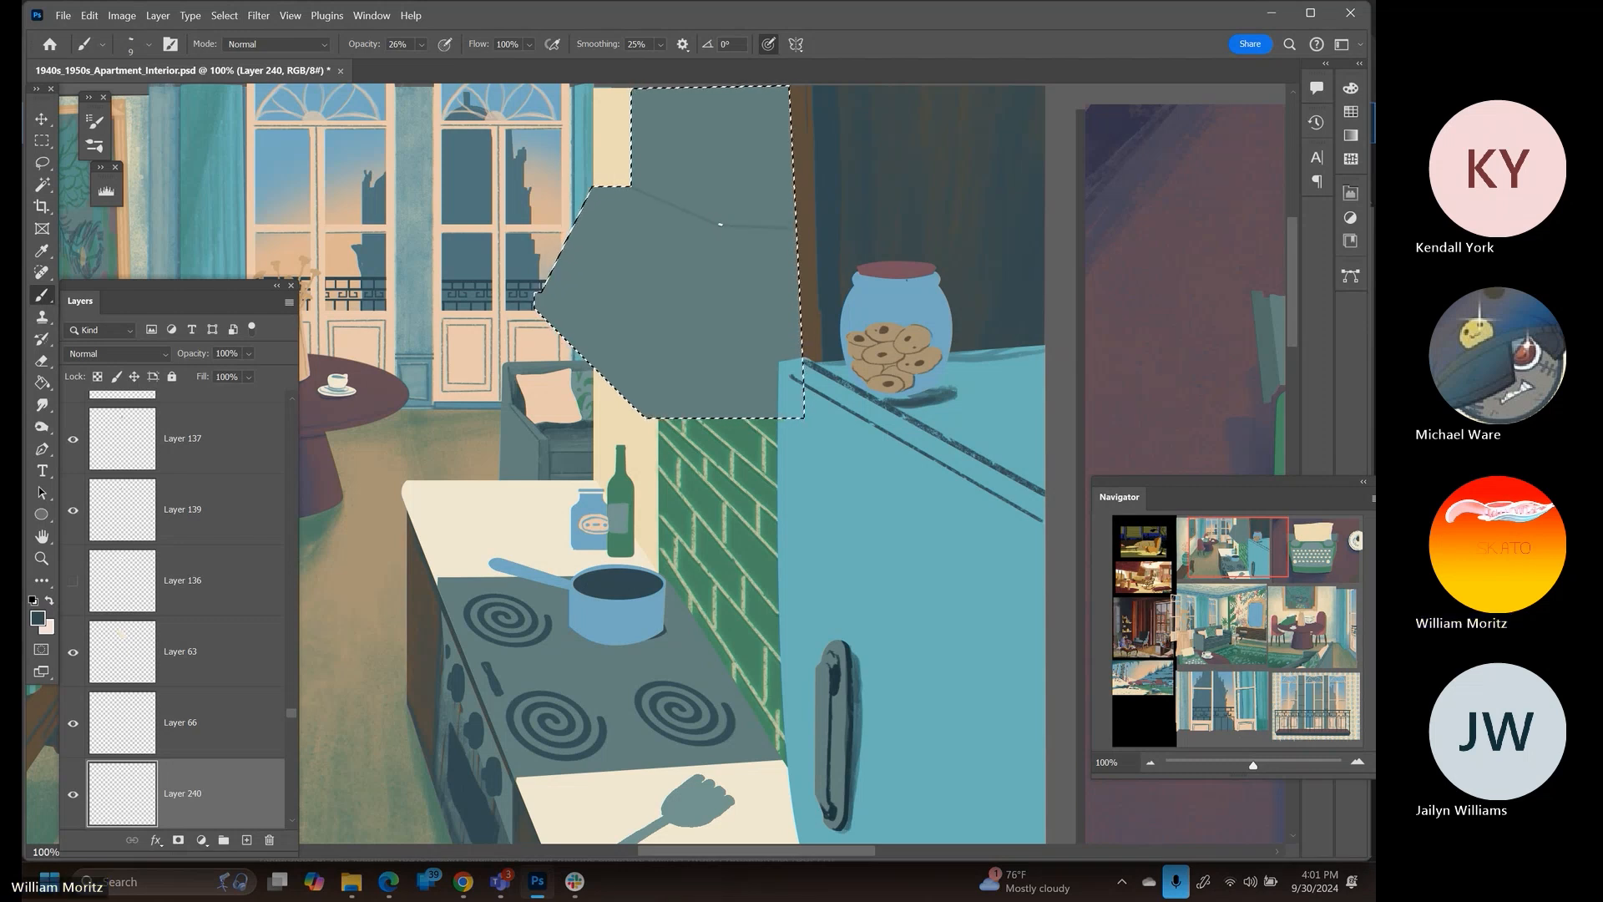
scroll(709, 92, "up", 5)
scroll(671, 469, "down", 1)
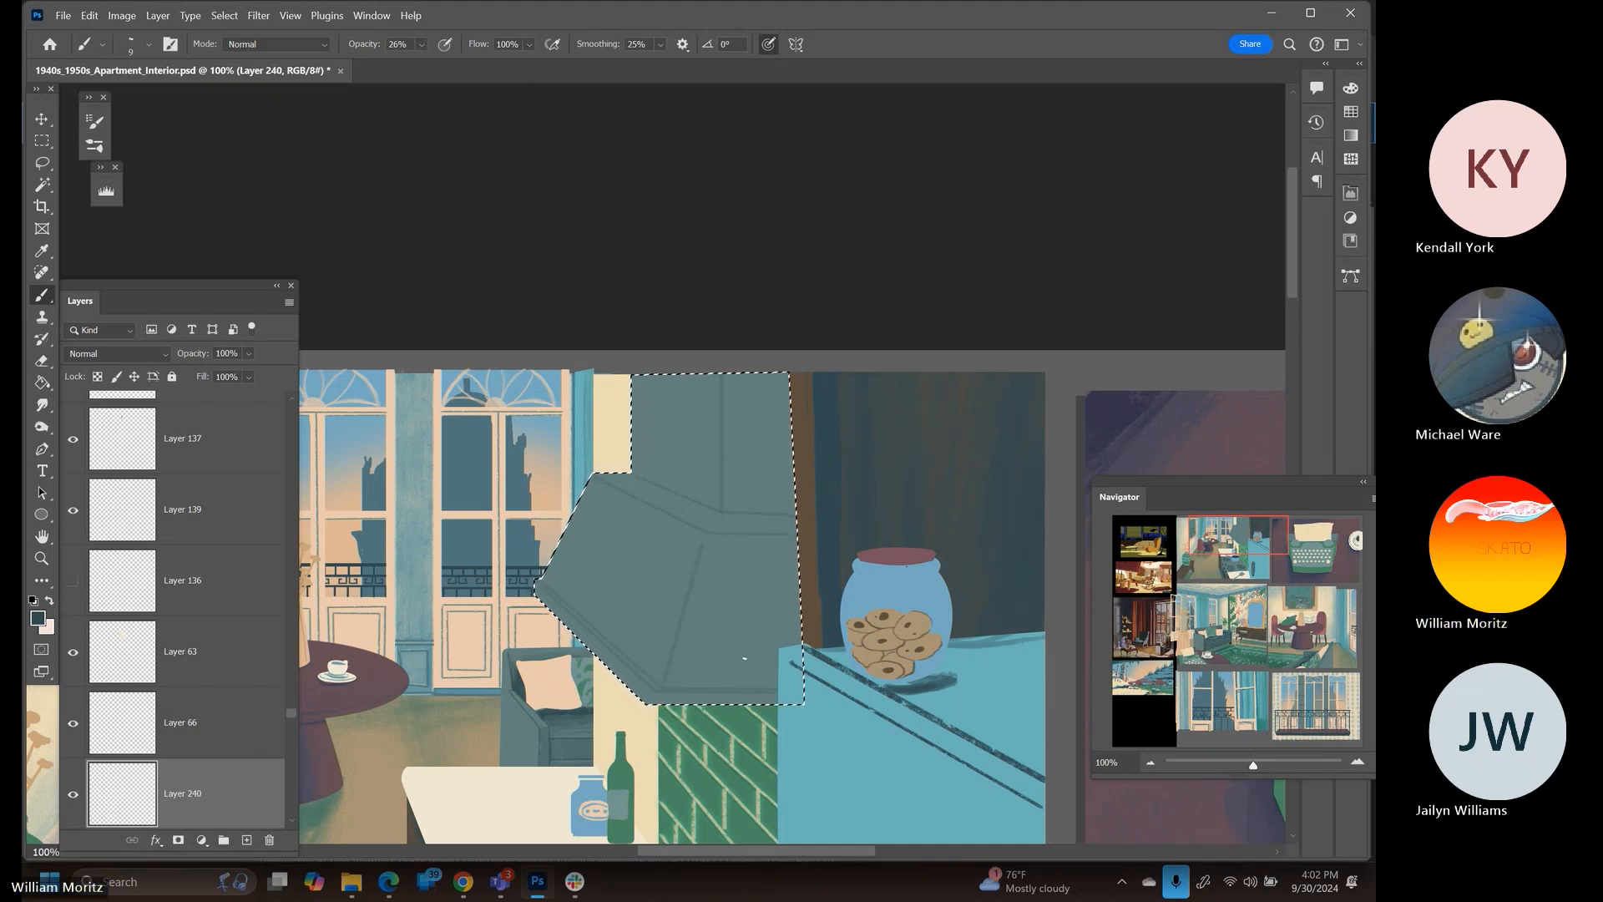
Shade the range hood's side face on the chimney and canopy with a 50 px brush at 26% opacity
key("bracketright")
key("bracketright")
key("bracketright")
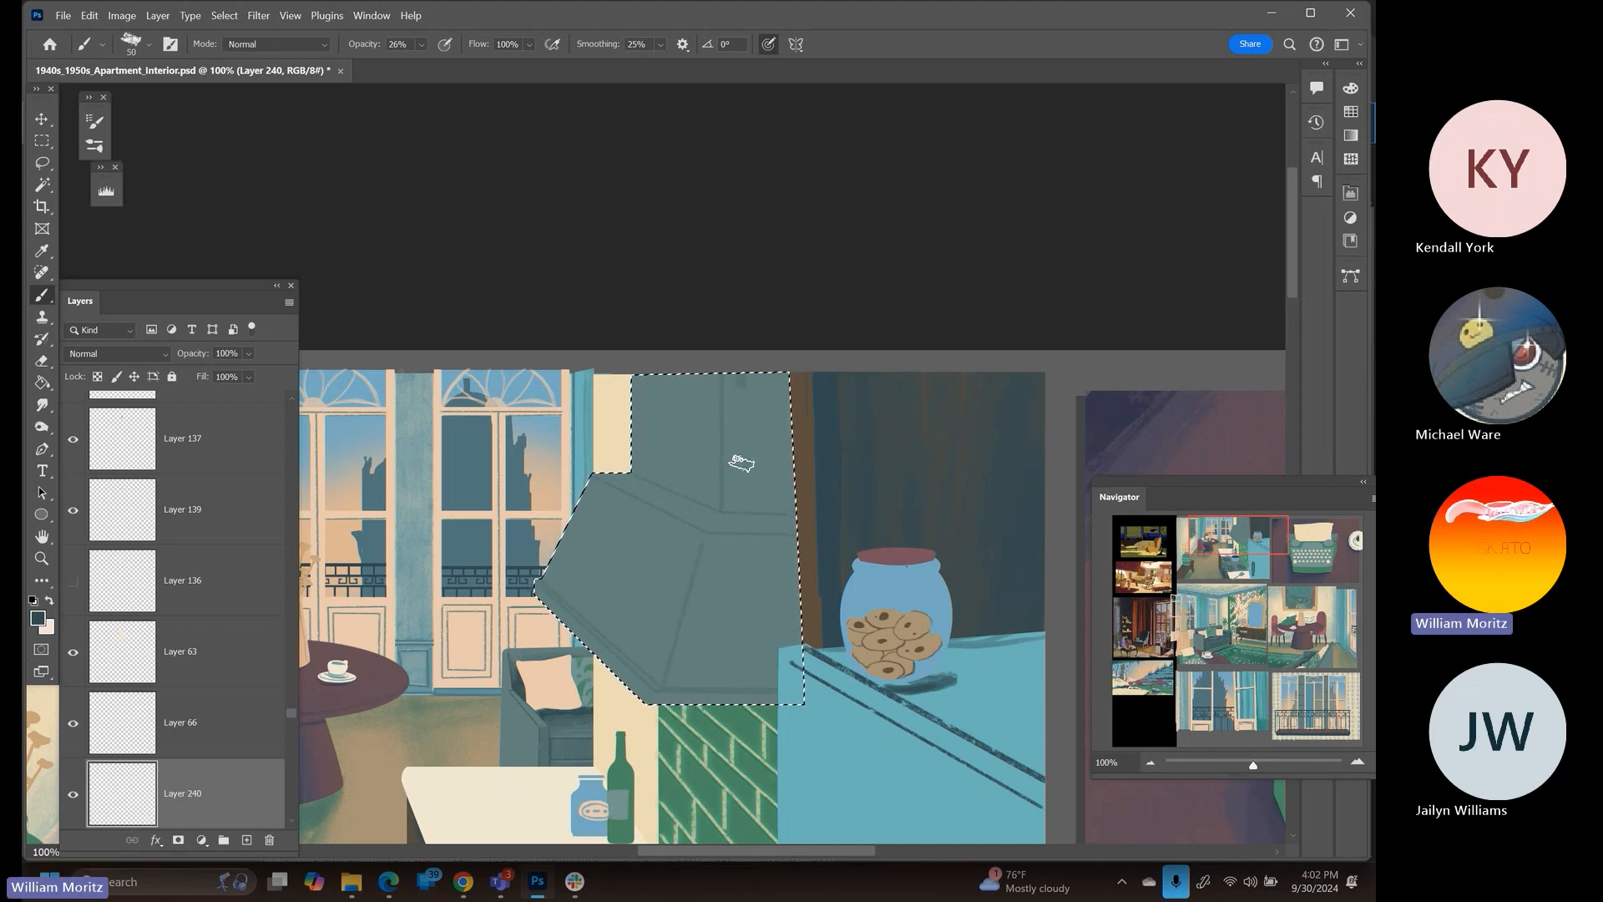
mouse_move(751, 546)
left_mouse_down()
mouse_move(792, 550)
mouse_move(740, 560)
mouse_move(743, 531)
mouse_move(711, 546)
mouse_move(700, 635)
mouse_move(692, 601)
mouse_move(658, 698)
mouse_move(779, 687)
mouse_move(705, 621)
mouse_move(757, 609)
mouse_move(770, 628)
mouse_move(724, 690)
left_mouse_up()
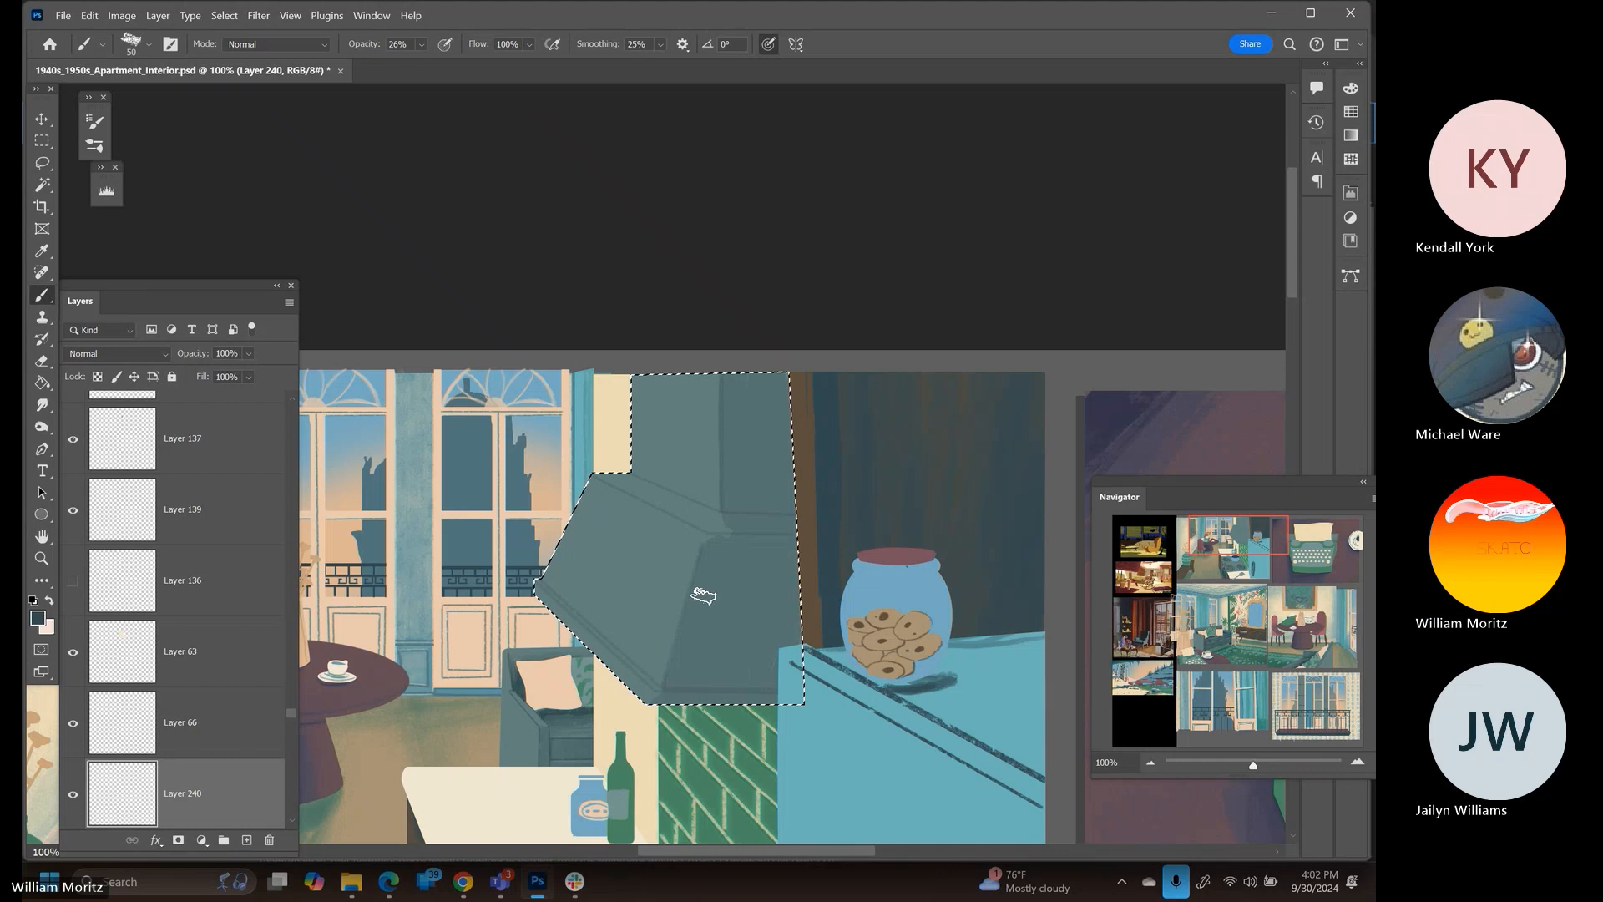
Darken the joint and corner edges where the hood's chimney meets the canopy, varying the brush between 25 and 40 px
key("bracketleft")
key("bracketleft")
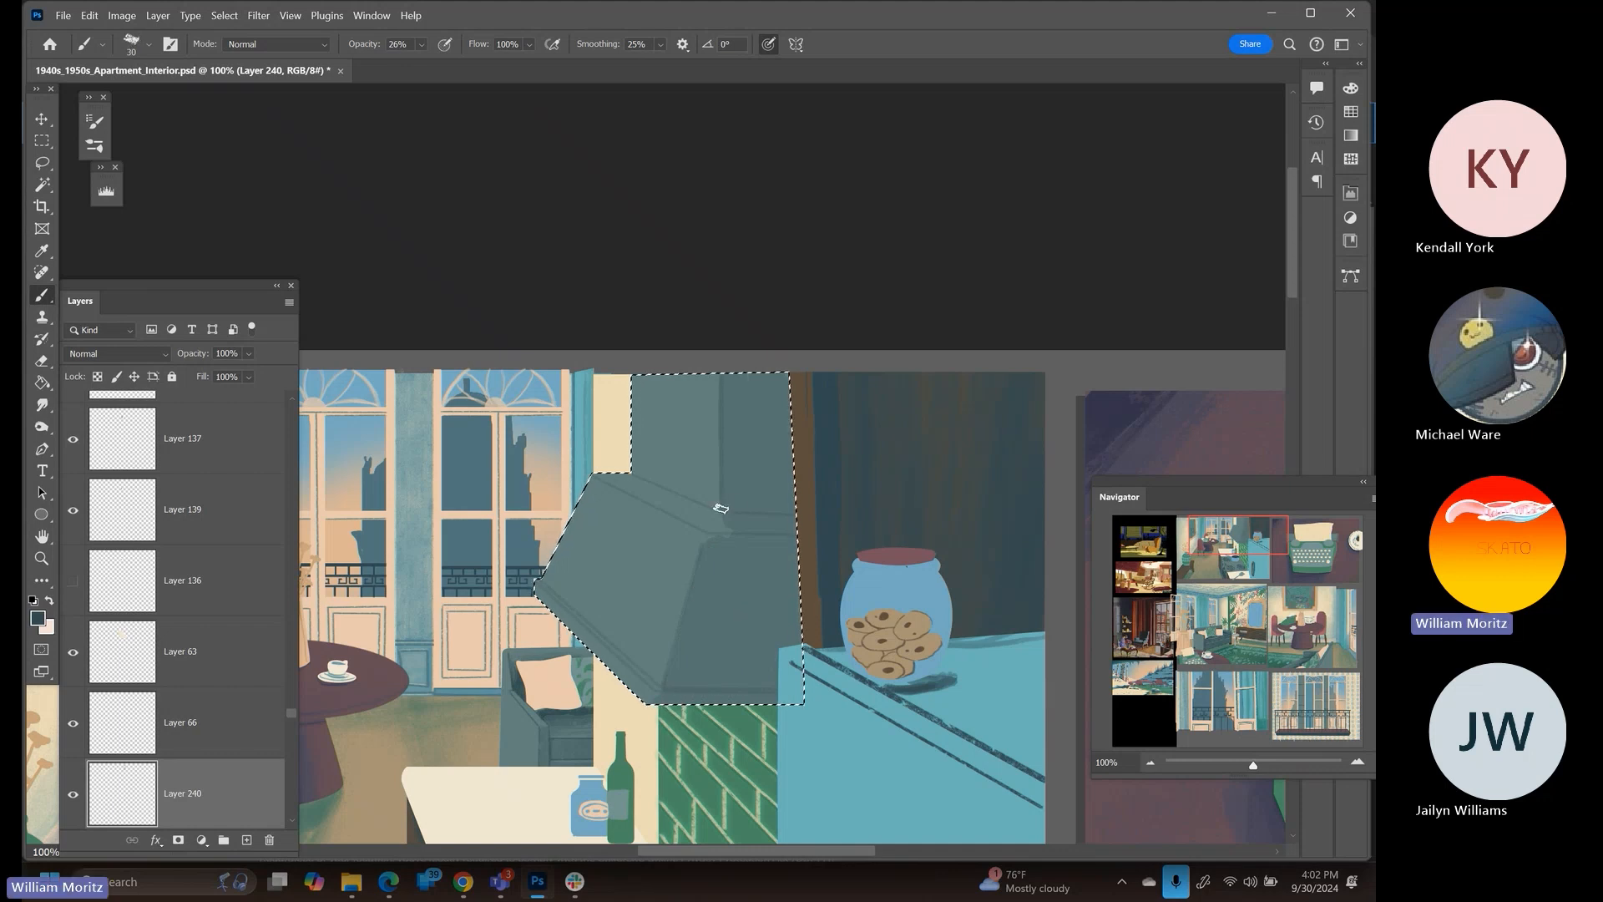
key("bracketleft")
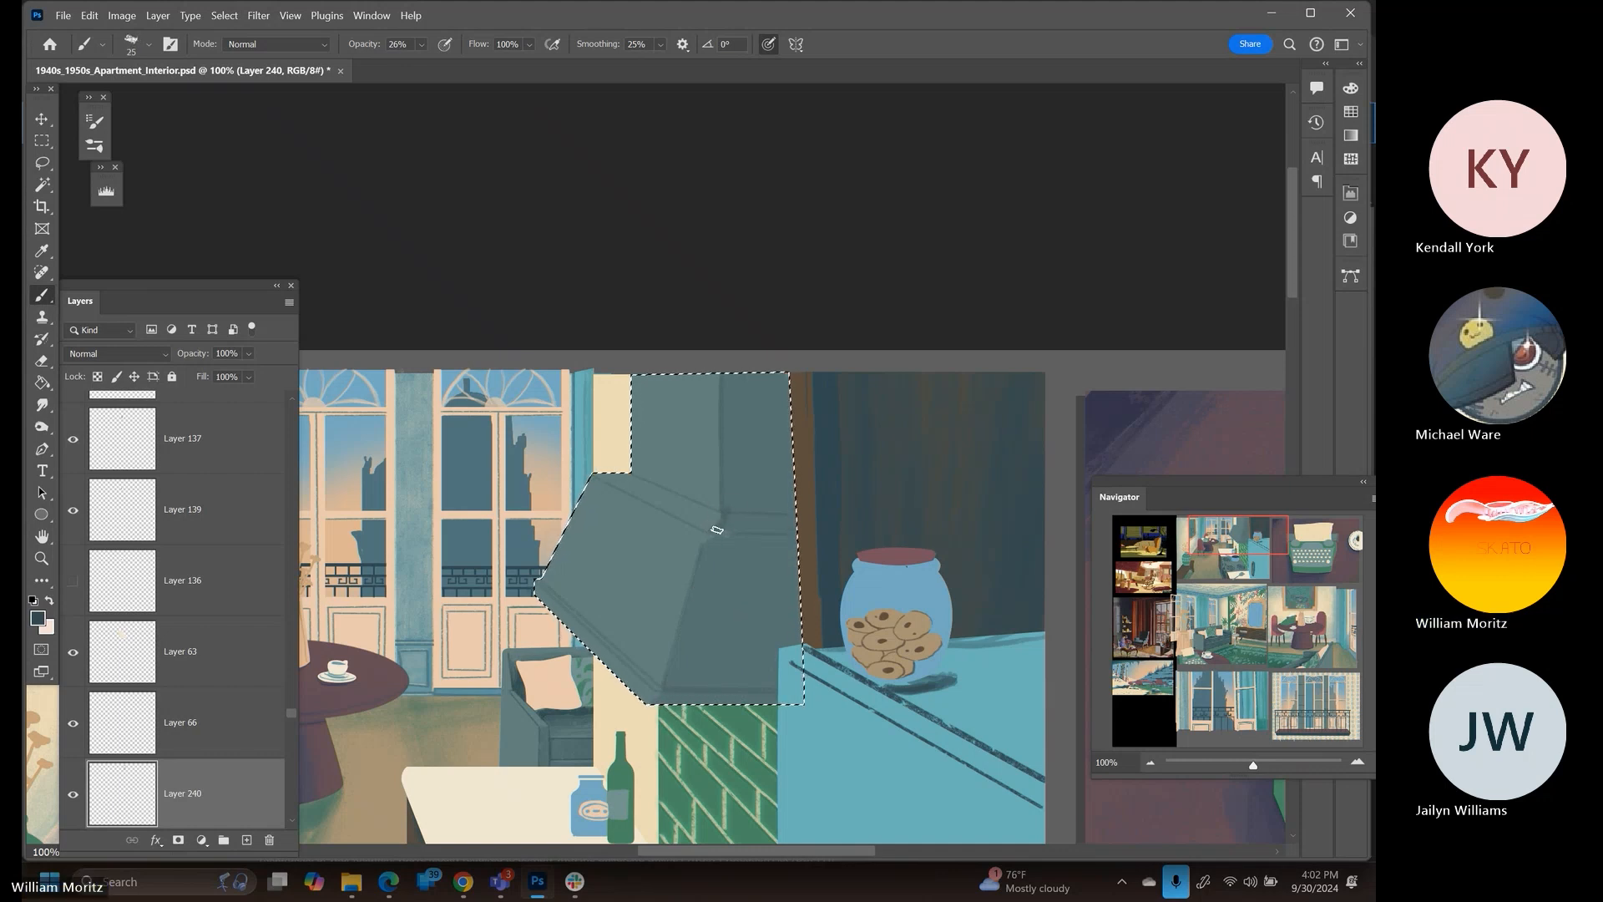
left_click_drag(716, 529, 709, 540)
key("bracketright")
key("bracketright")
key("bracketright")
key("bracketright")
key("bracketright")
key("bracketright")
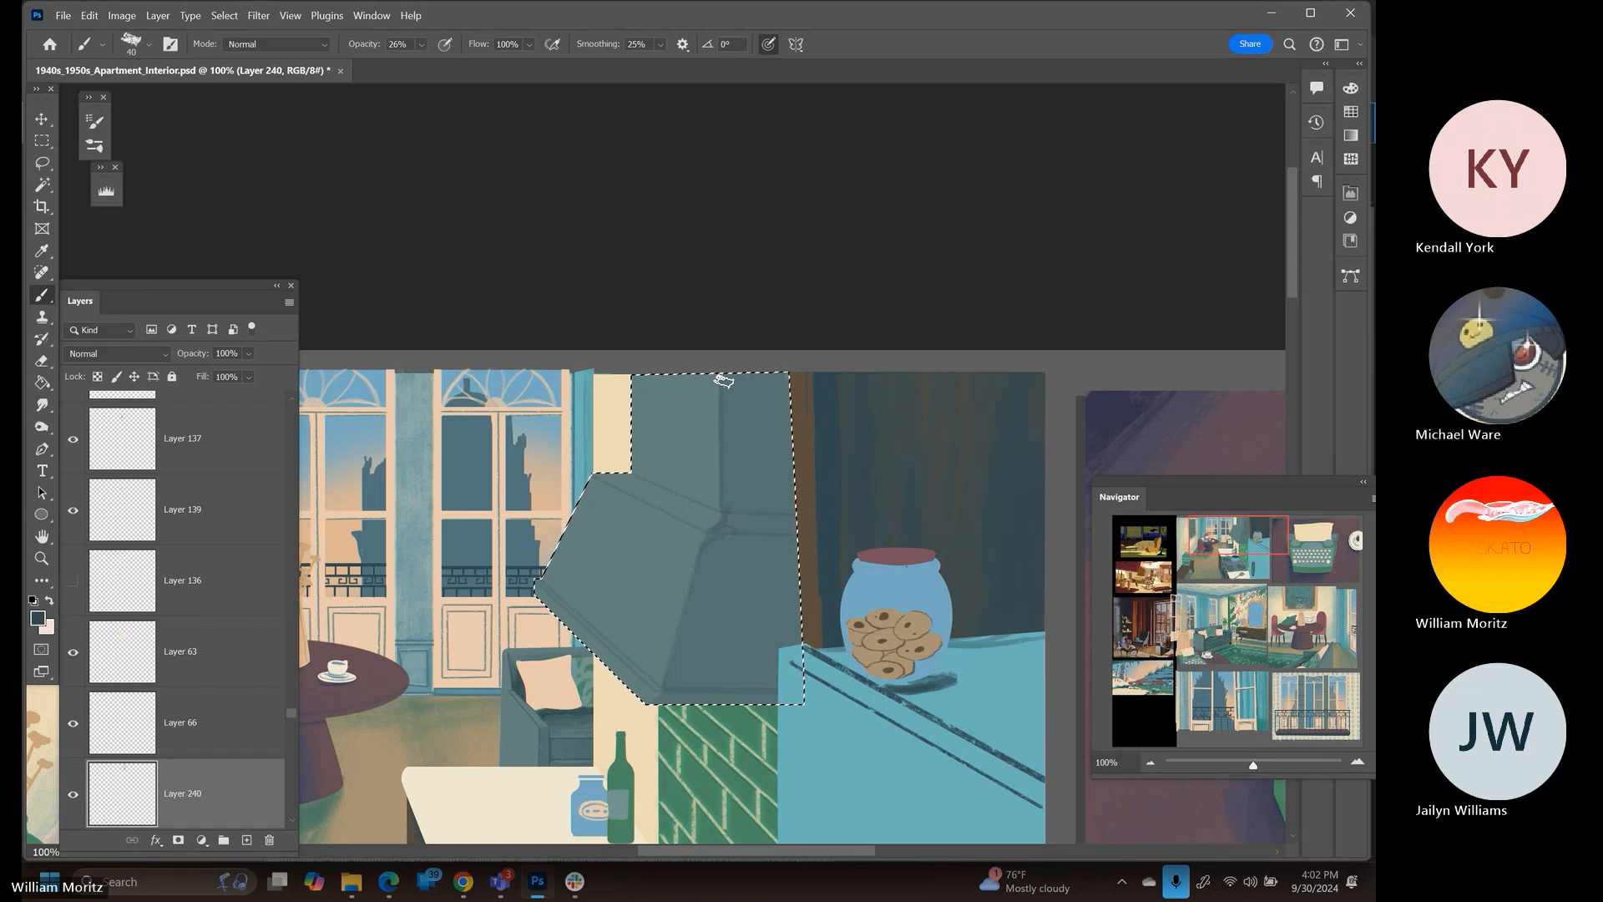
key("bracketleft")
key("bracketleft")
key("bracketleft")
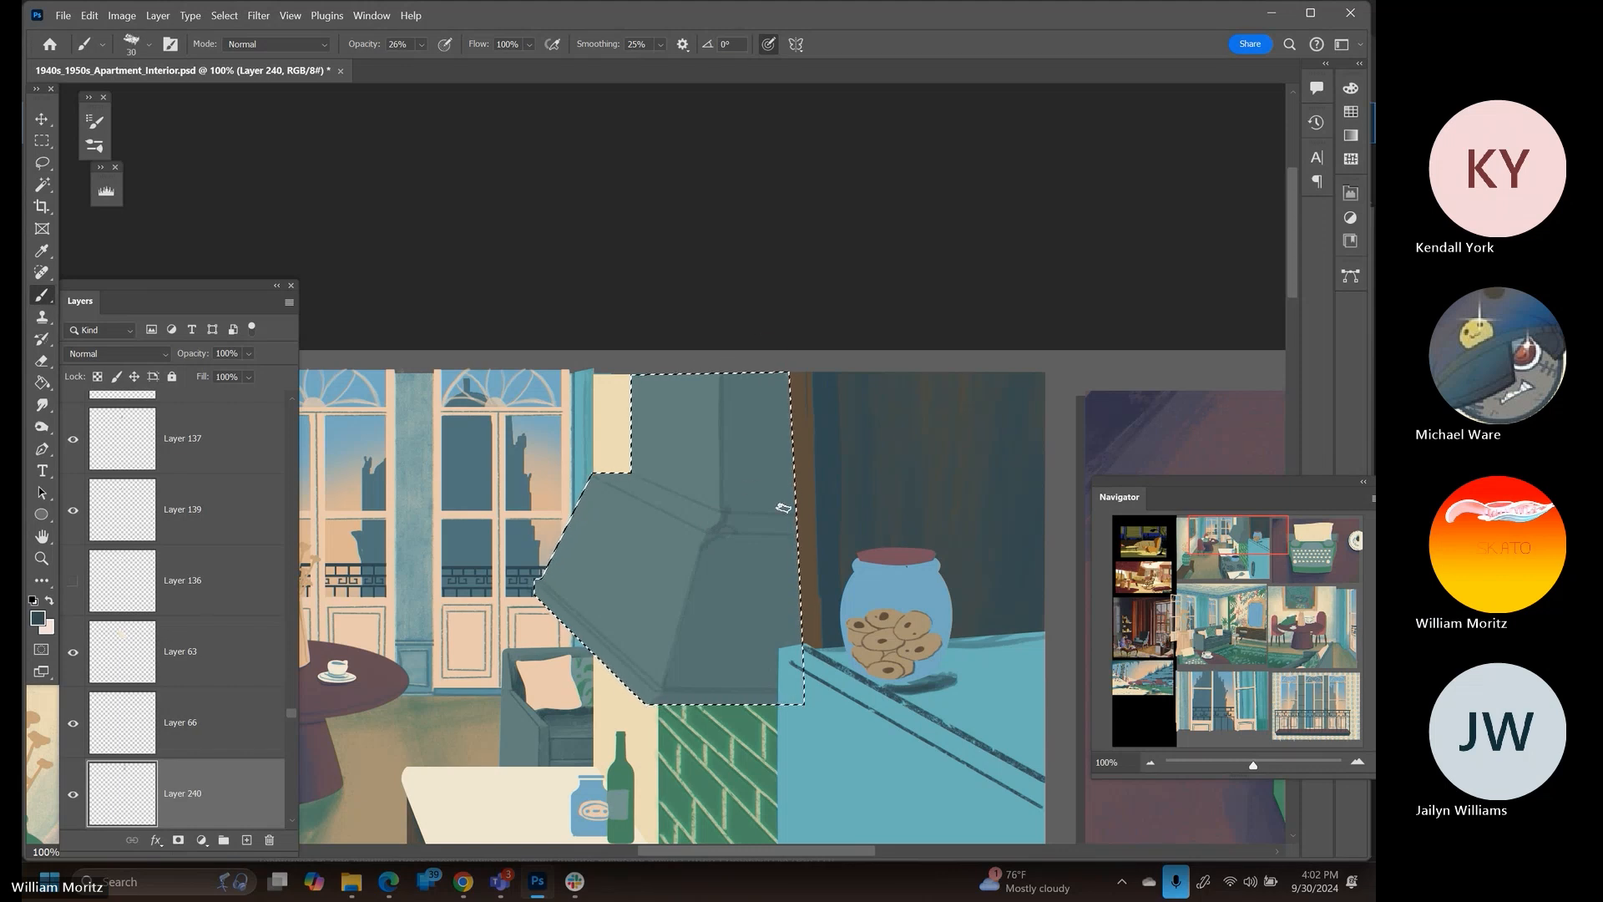
Build up streaky shading over the hood's side face, rim and chimney edge with a 20 to 35 px brush
key("bracketright")
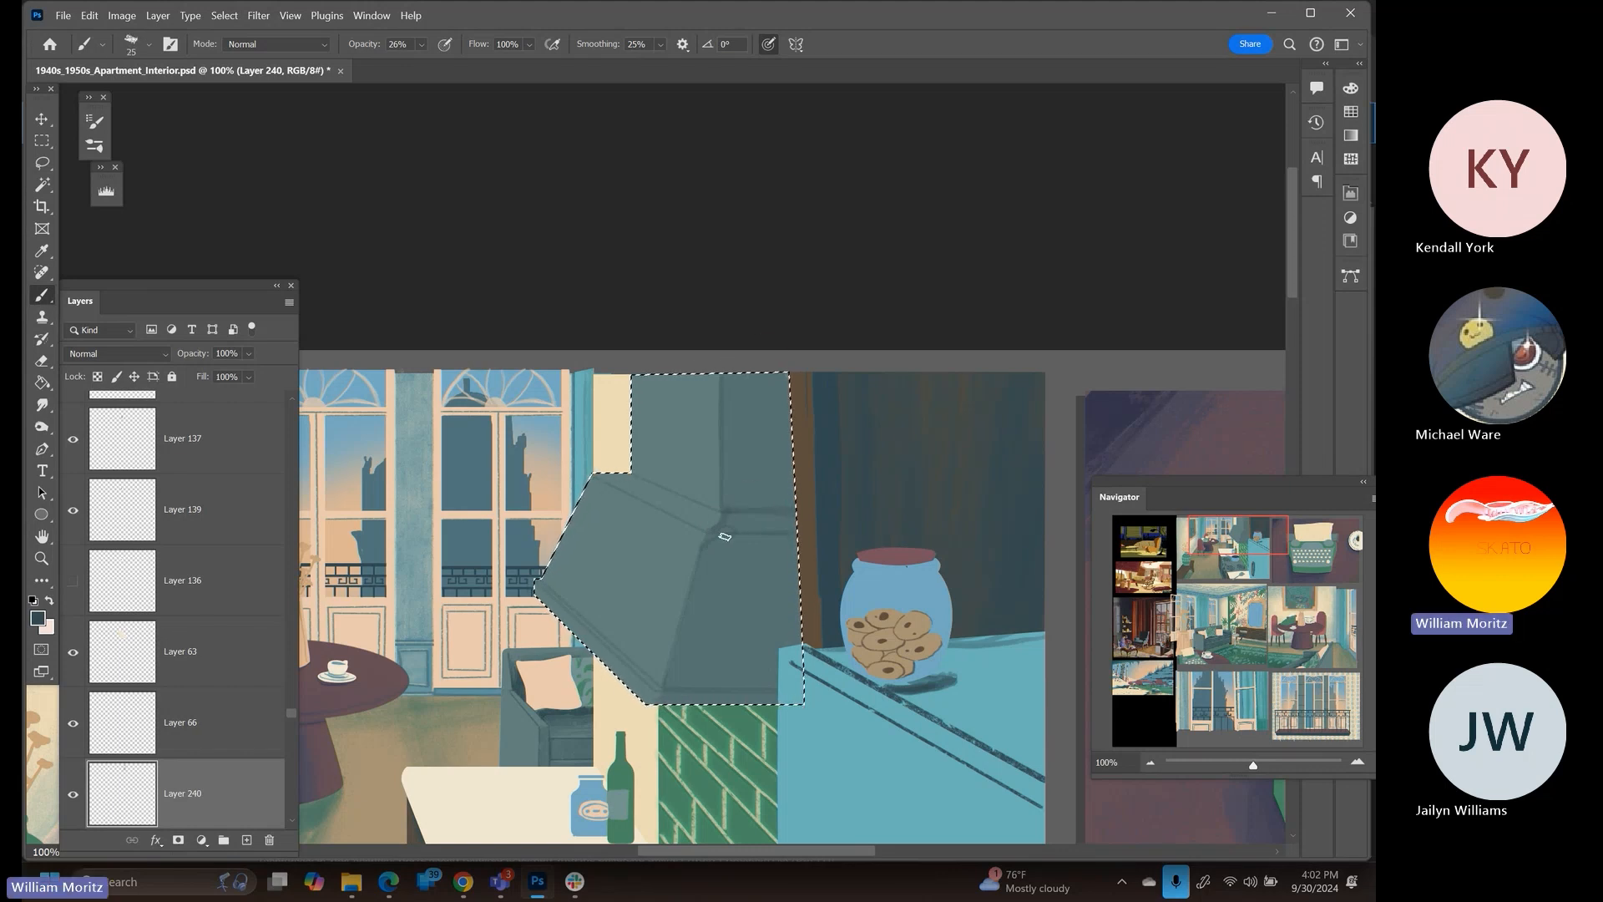
key("bracketright")
key("bracketright")
key("bracketright")
key("bracketleft")
key("bracketleft")
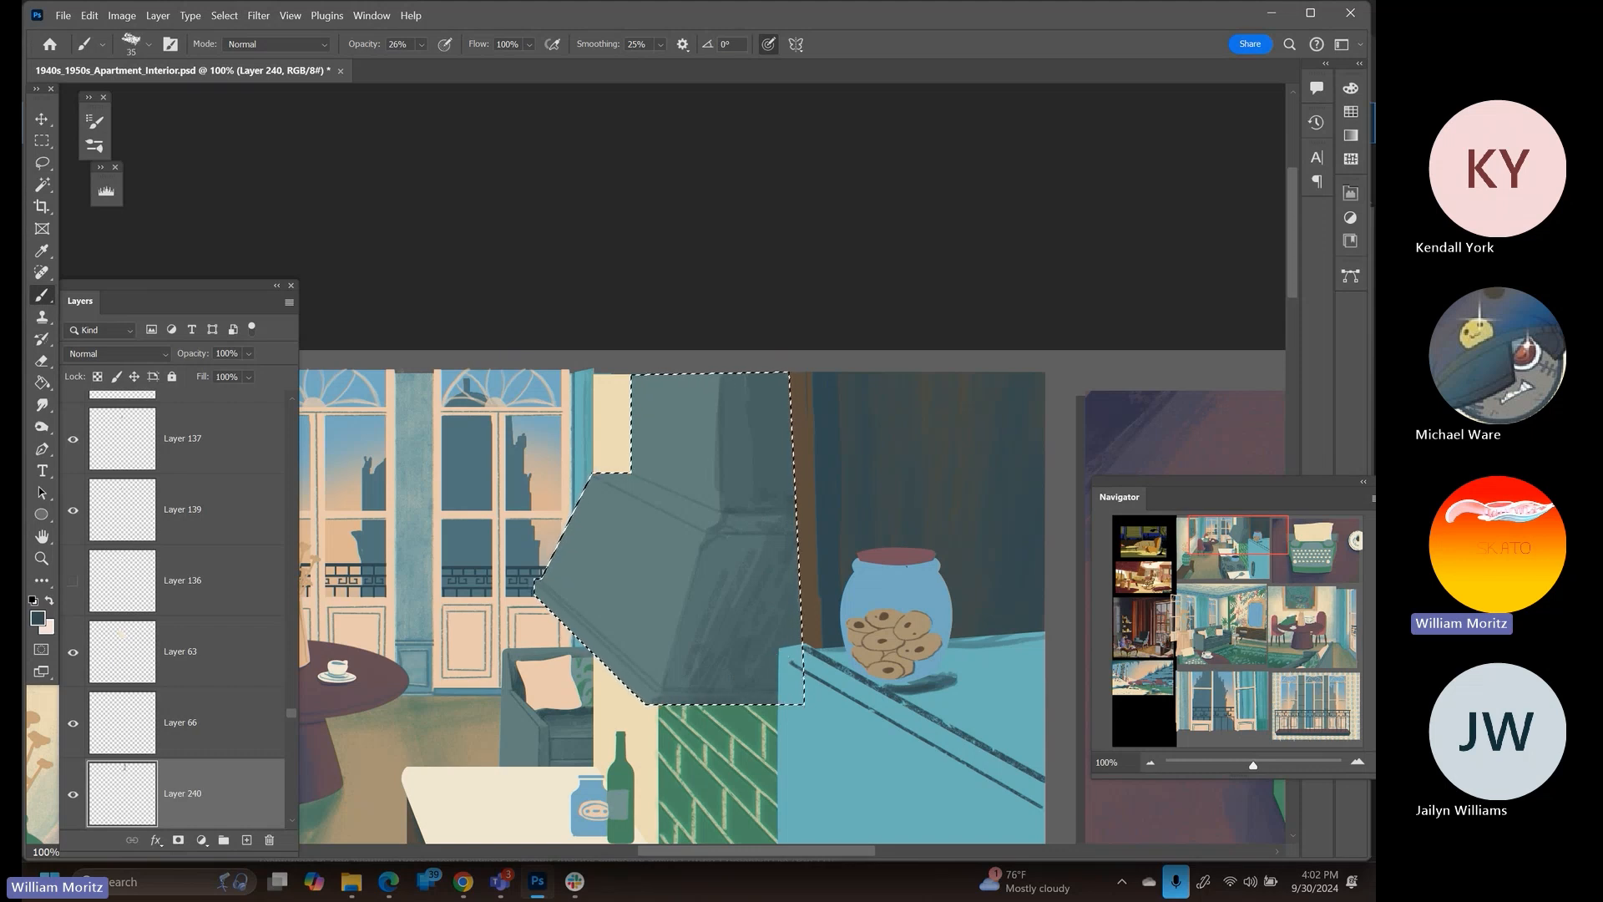
key("bracketleft")
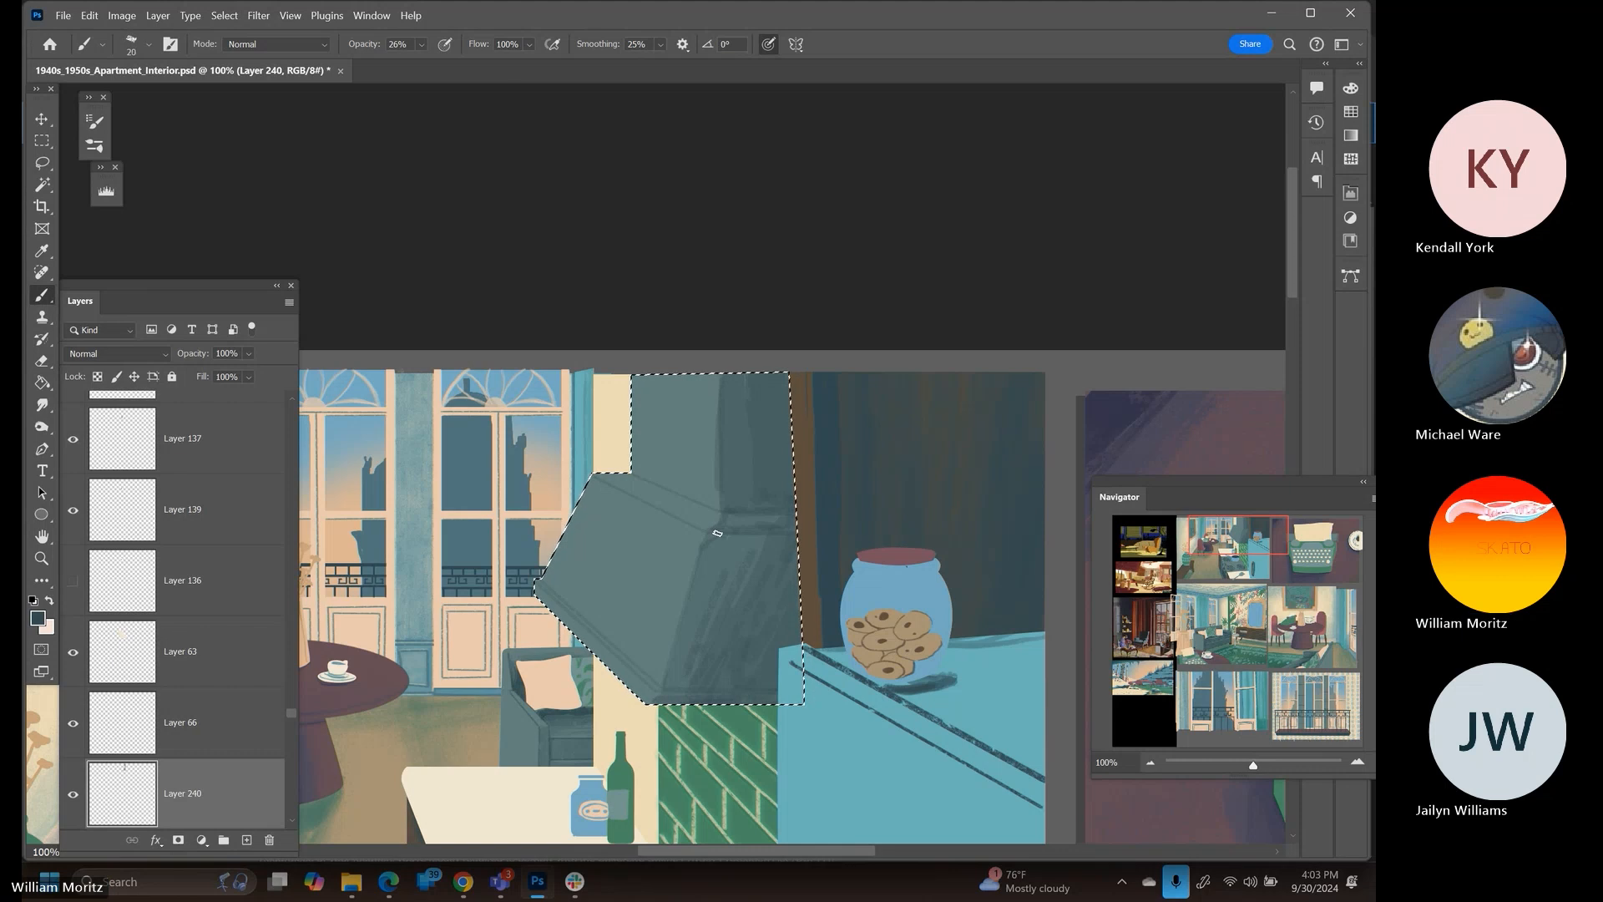
key("bracketleft")
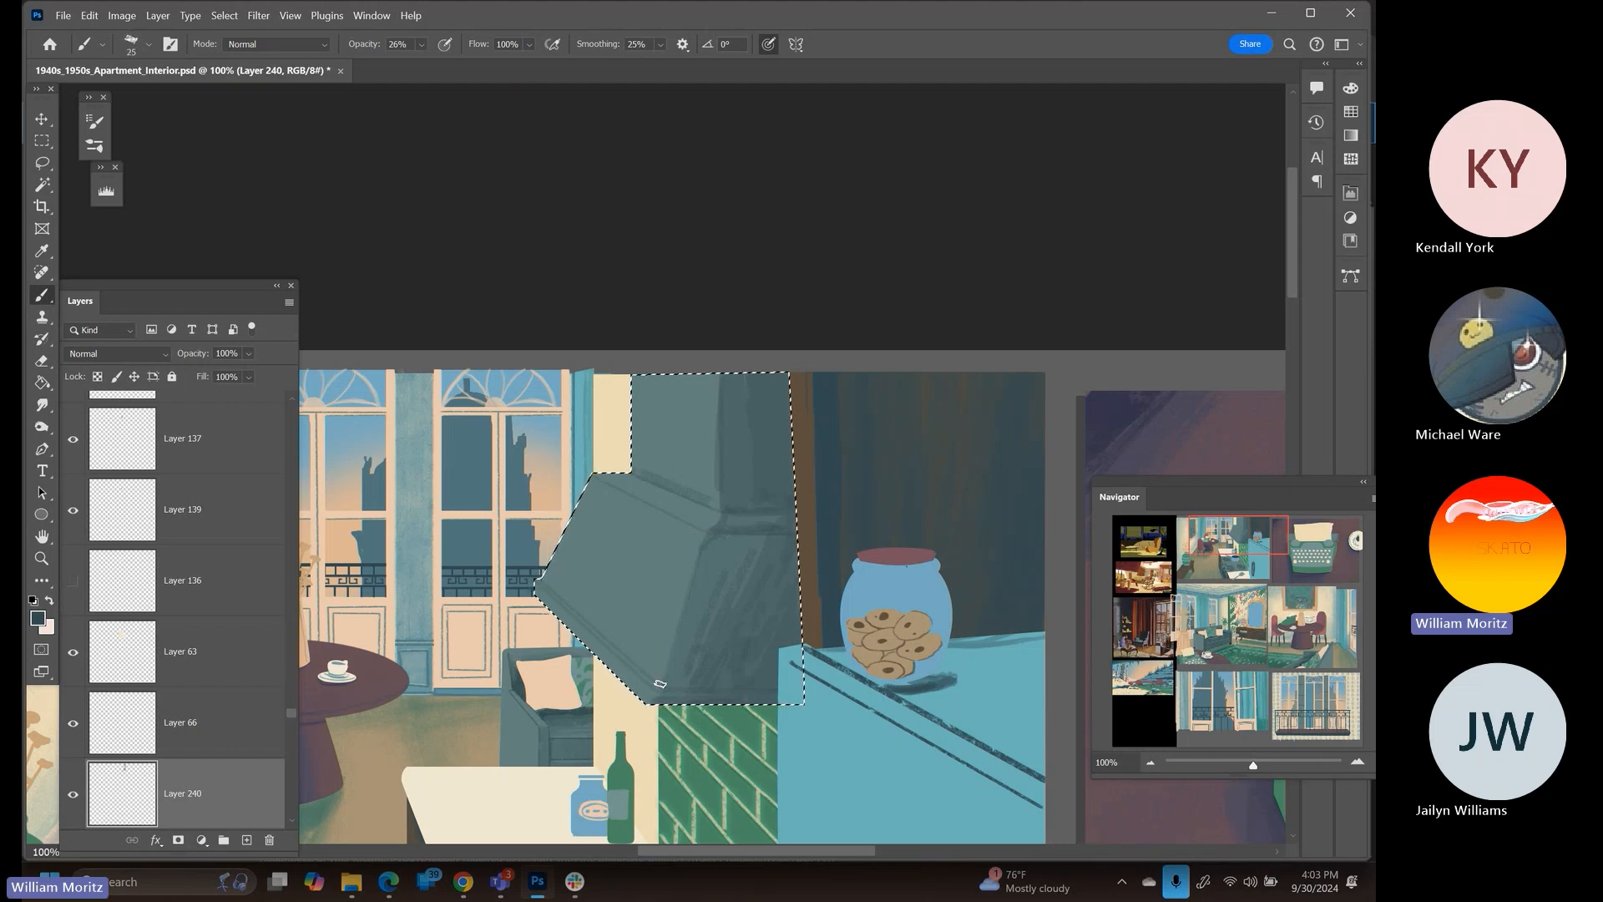
Switch to an MB texture brush and blend the range hood's front shading at 60 px and 26% opacity
key("bracketleft")
scroll(547, 496, "down", 1)
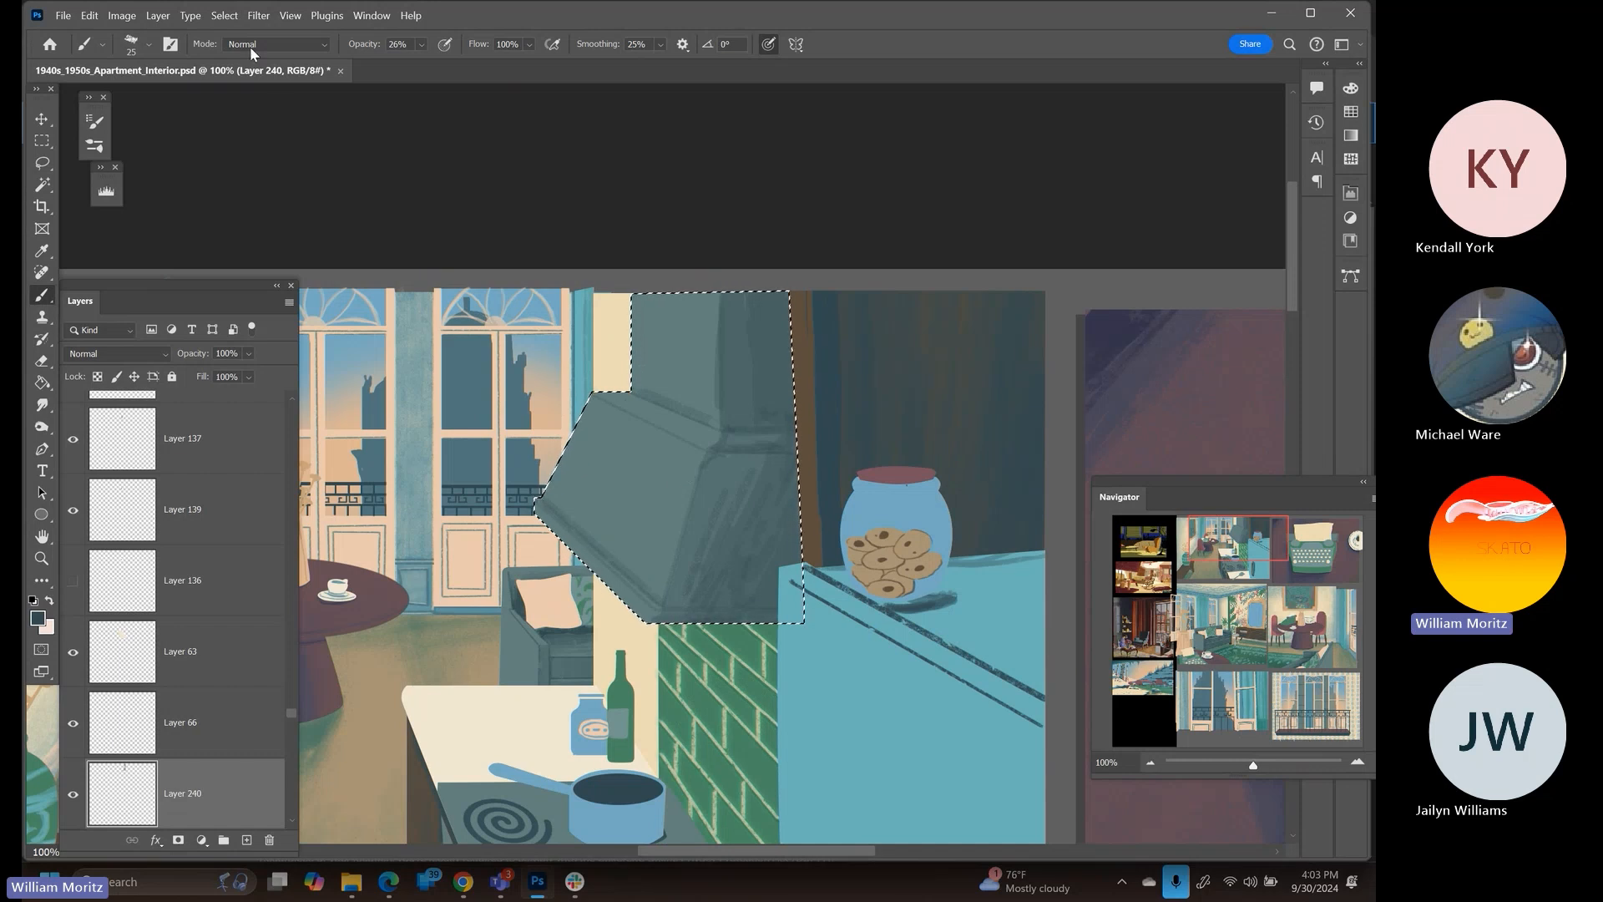
left_click(148, 45)
scroll(174, 484, "down", 2)
scroll(173, 485, "down", 2)
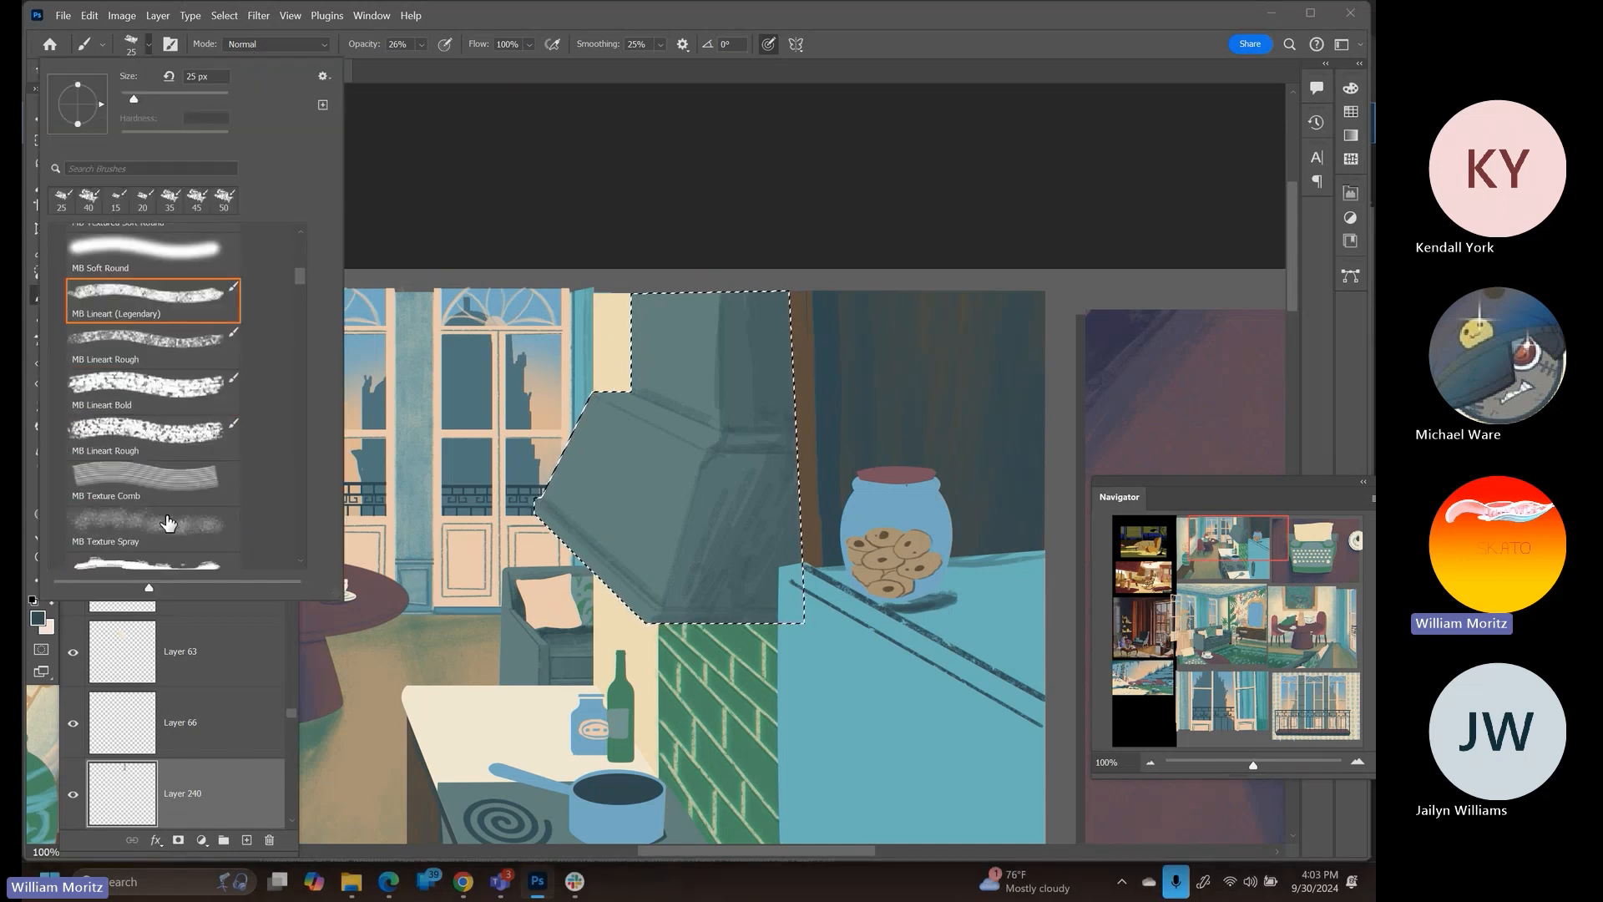
left_click(177, 501)
left_click(675, 528)
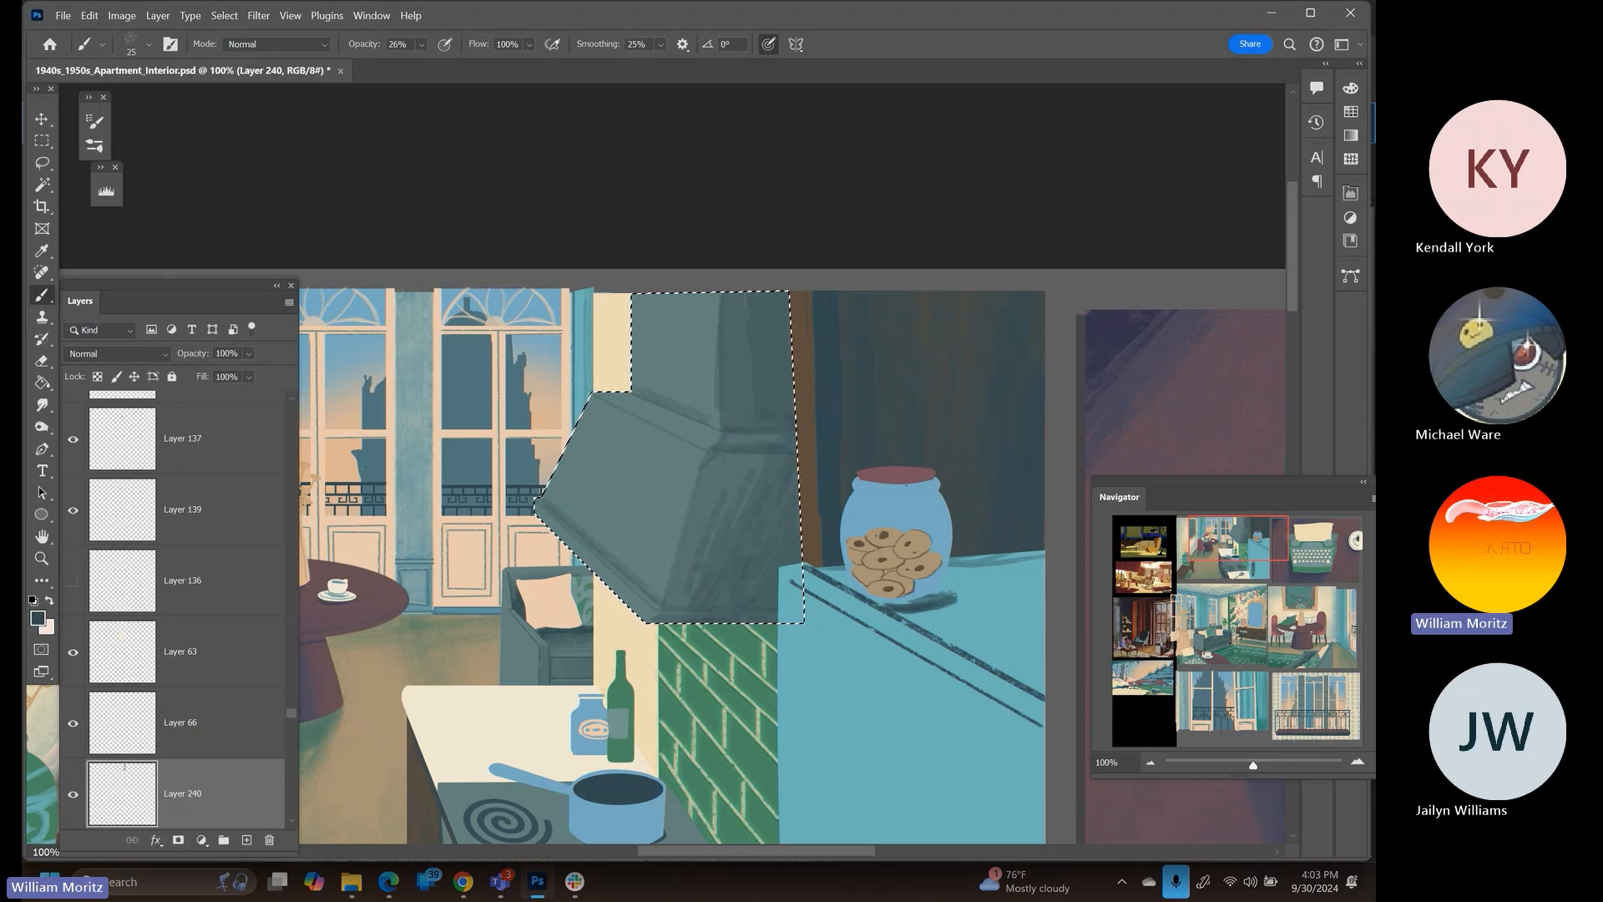
key("bracketright")
key("bracketright")
key("bracketright")
key("bracketright")
key("bracketright")
key("bracketright")
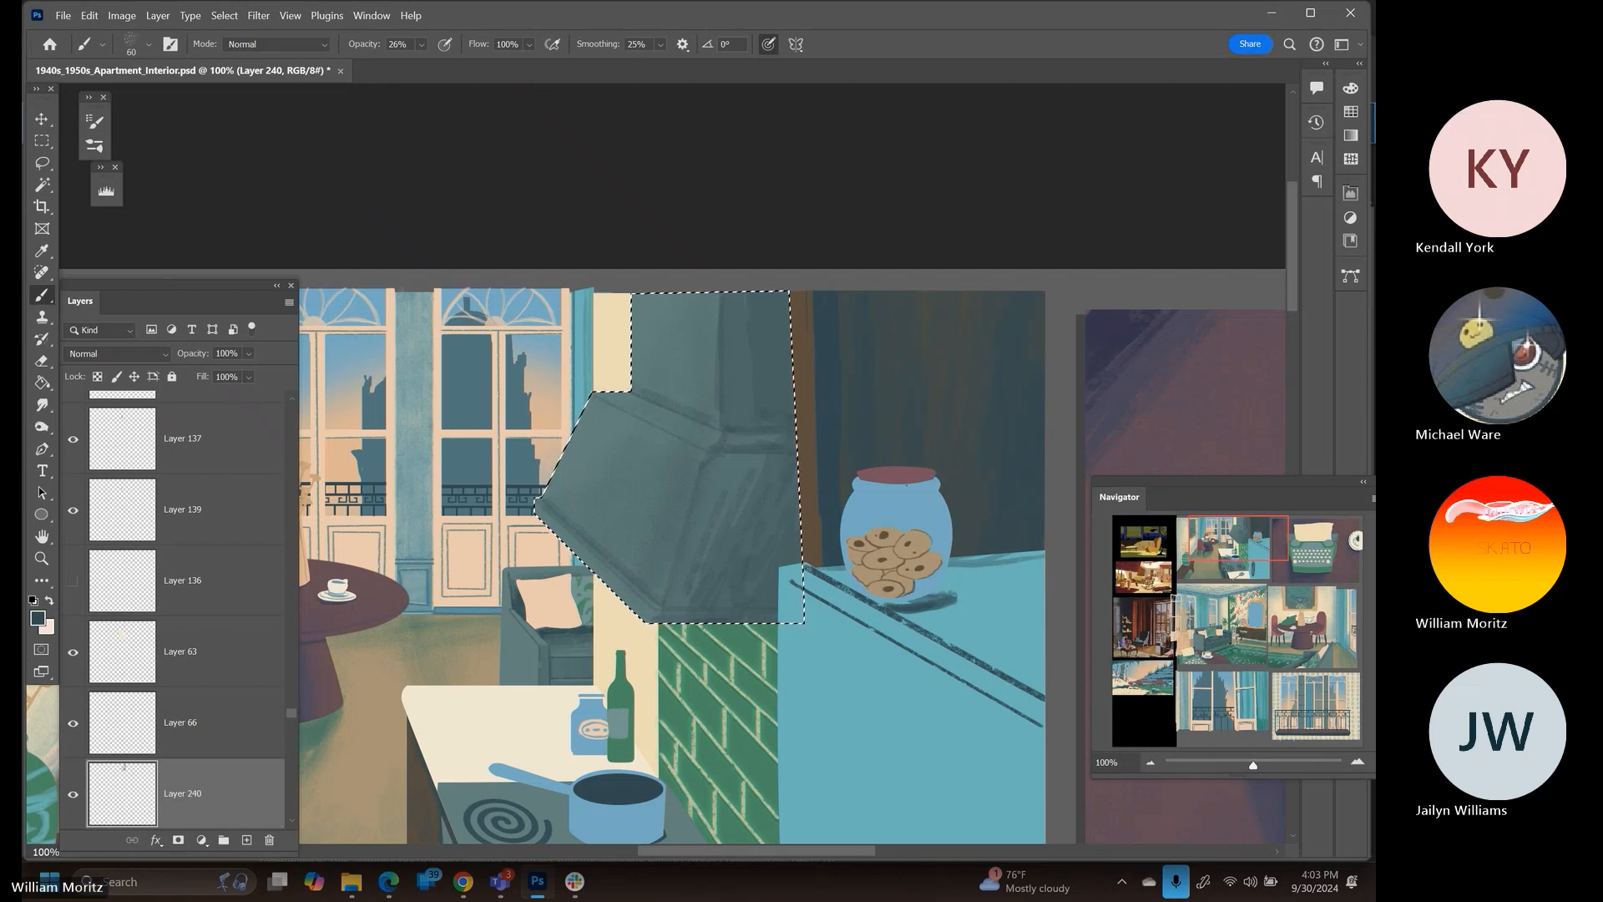
Reduce the brush to 30 px and refine the shading along the range hood's chimney and canopy edges
key("bracketleft")
key("bracketleft")
key("bracketleft")
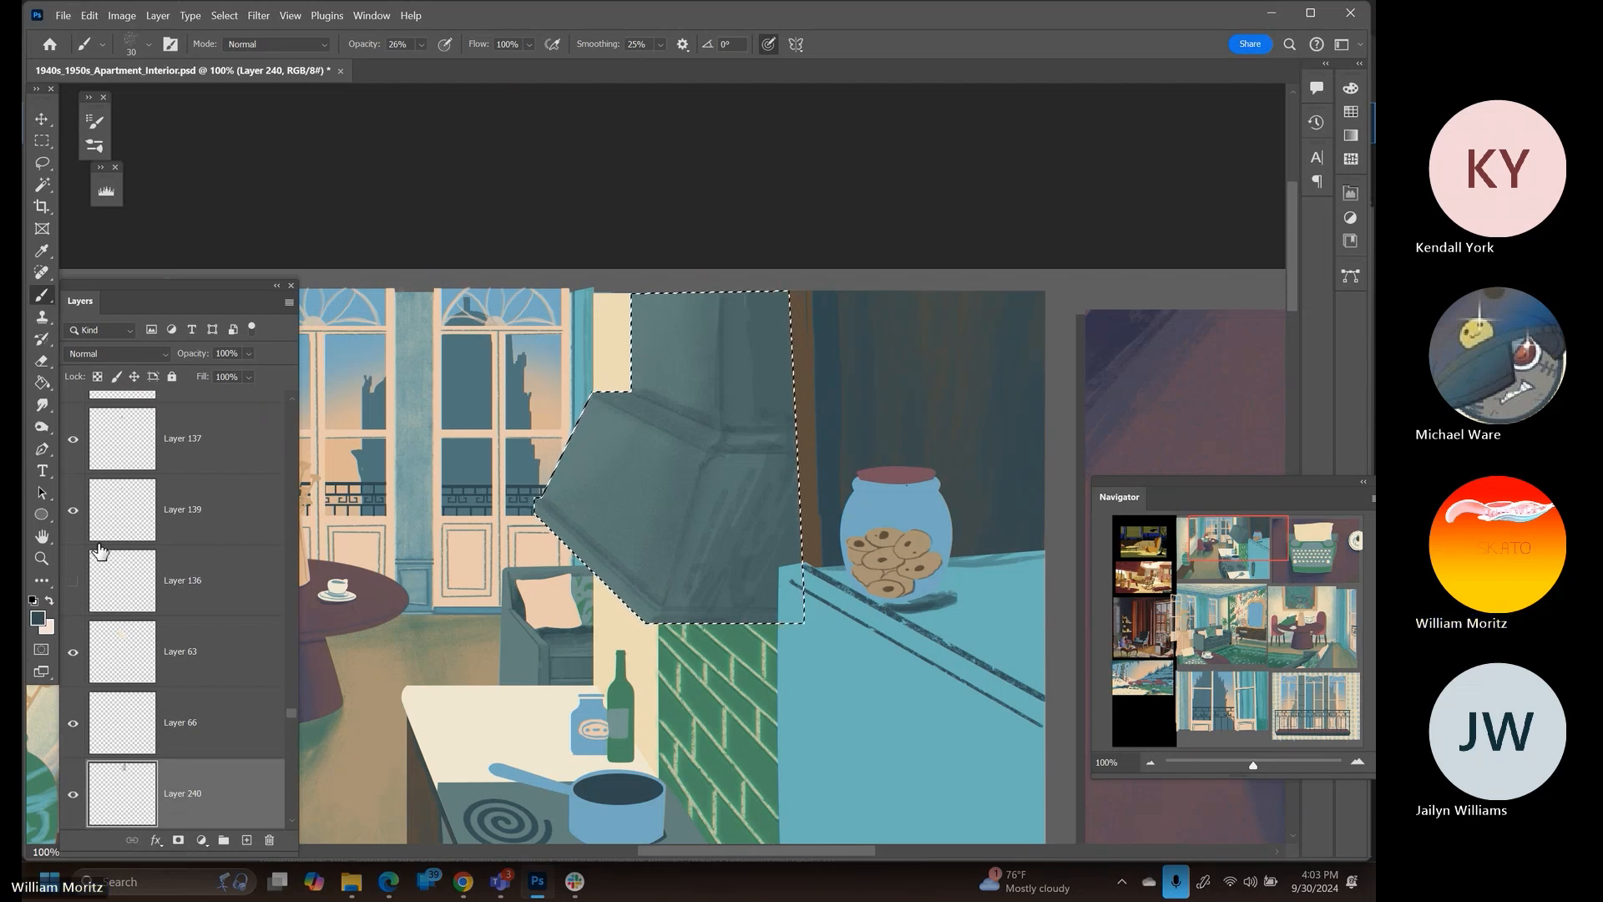
Examine the range hood's shading against the rest of the kitchen panel at different magnifications
left_click(42, 559)
left_click(570, 547, "alt")
left_click(568, 554, "alt")
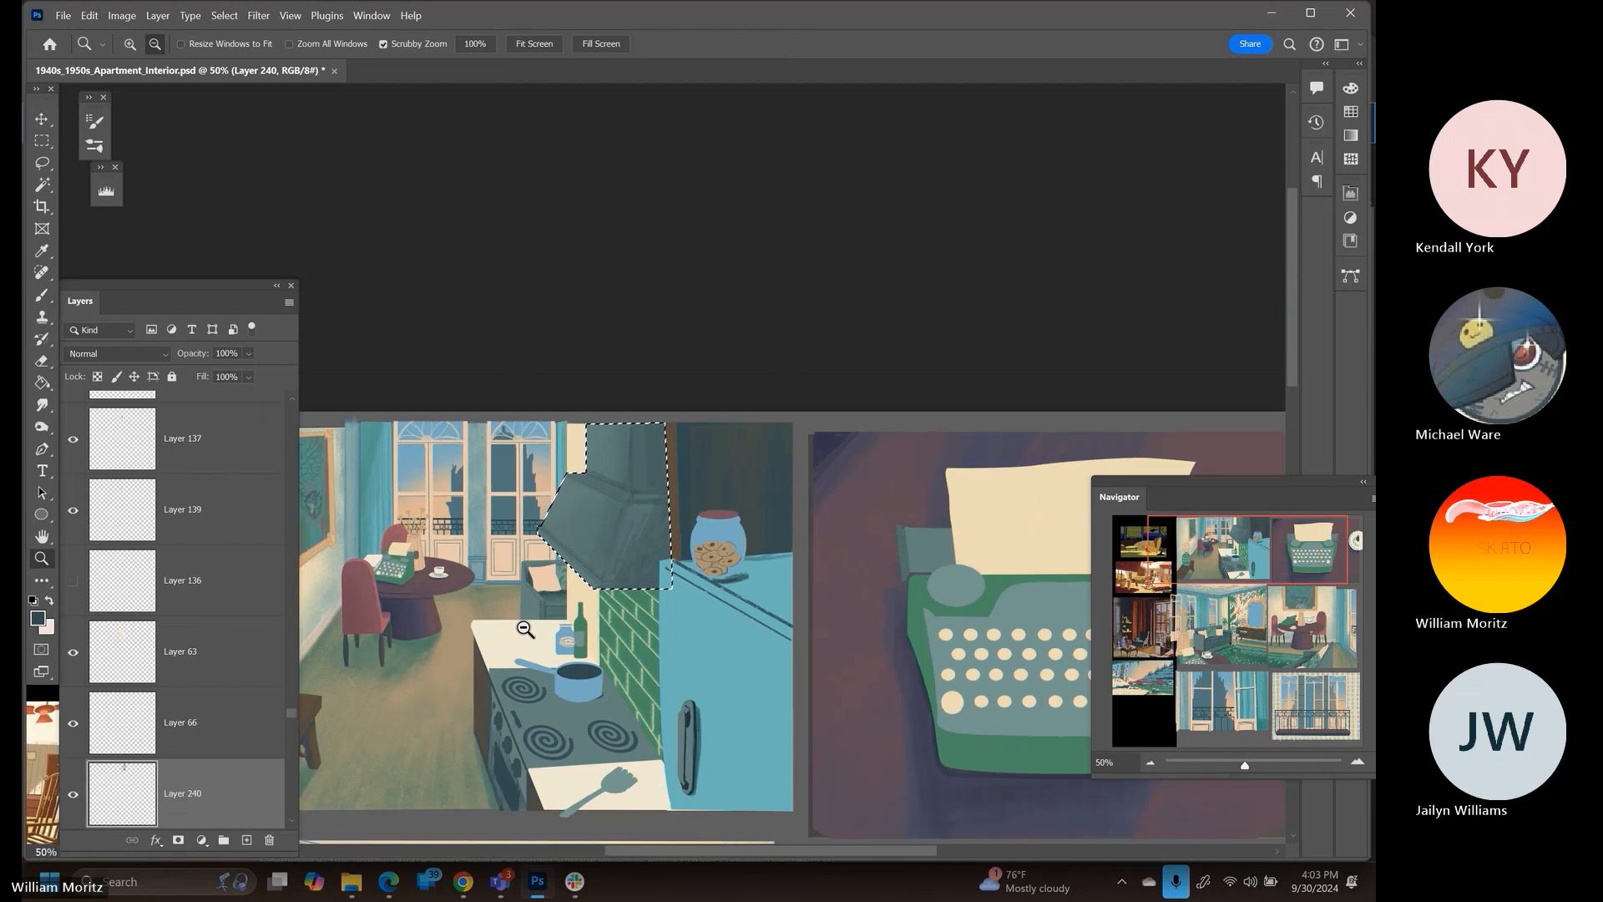
left_click(525, 628, "alt")
left_click_drag(500, 644, 653, 600)
left_click(710, 542)
left_click(751, 544)
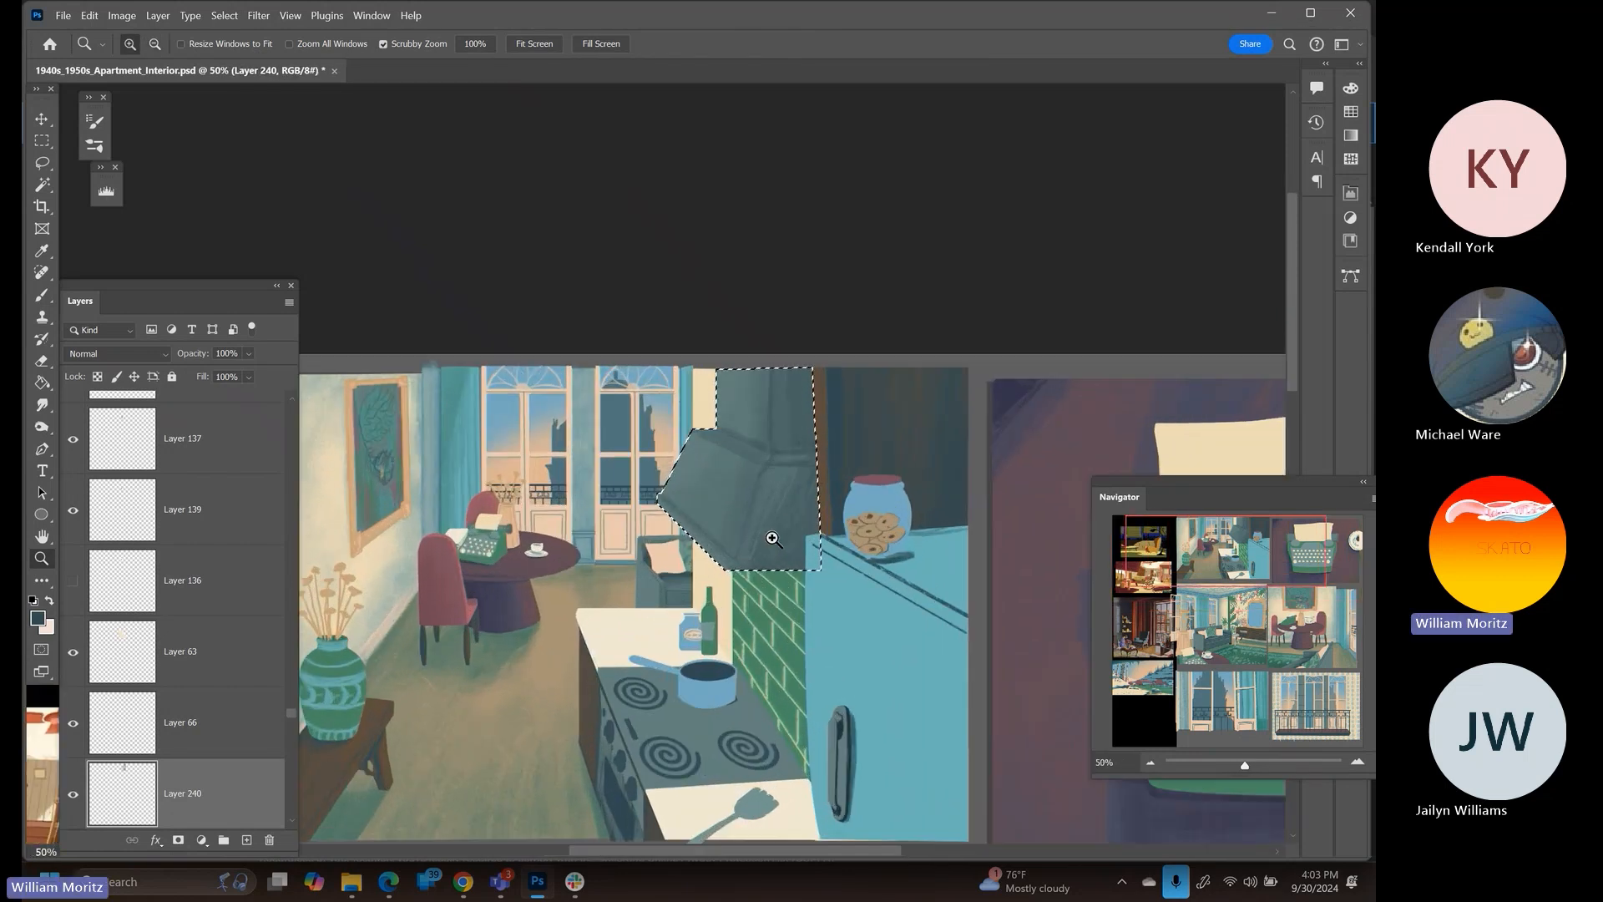
left_click(783, 493)
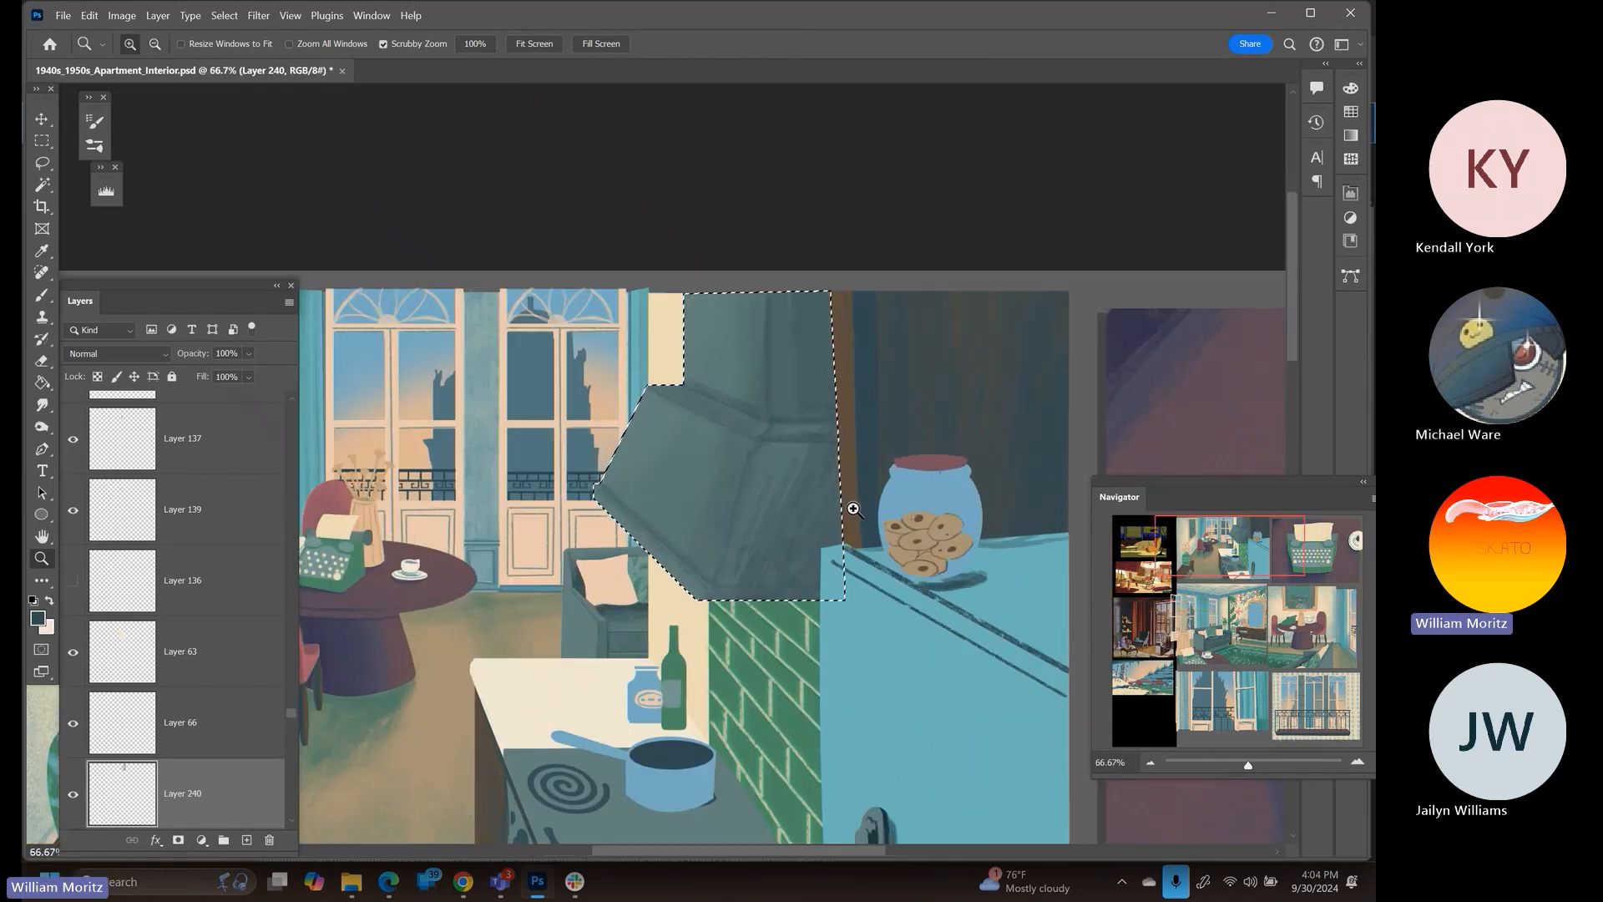
key("b")
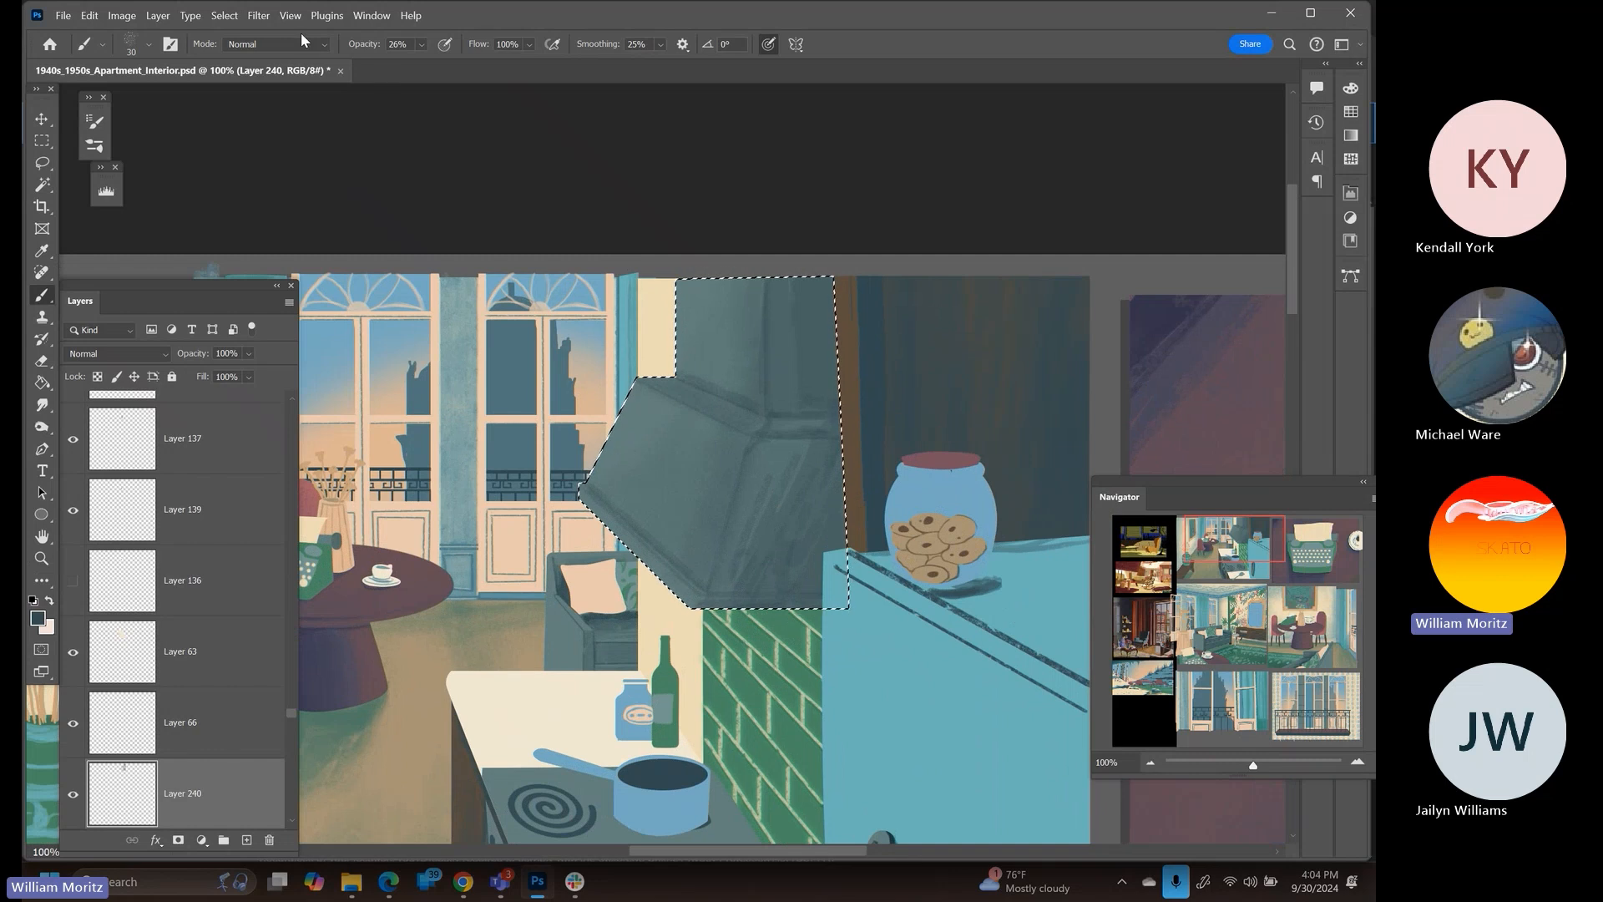
Lighten the heavy streaks on the hood's side face with the brush in Clear mode at 55% opacity
left_click(327, 46)
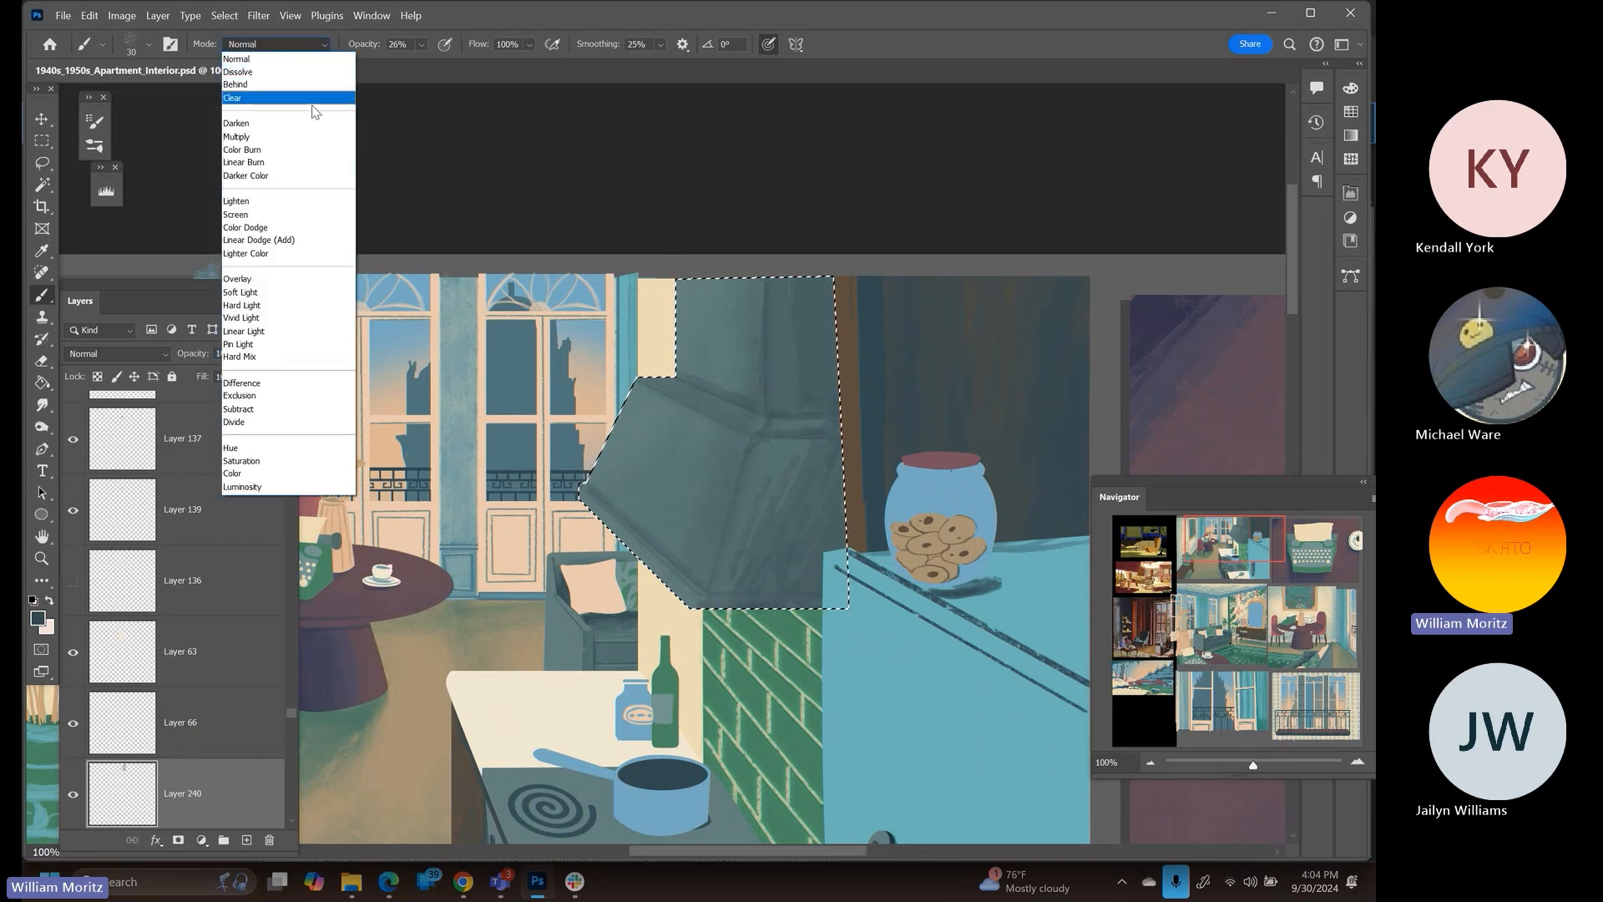
left_click(591, 208)
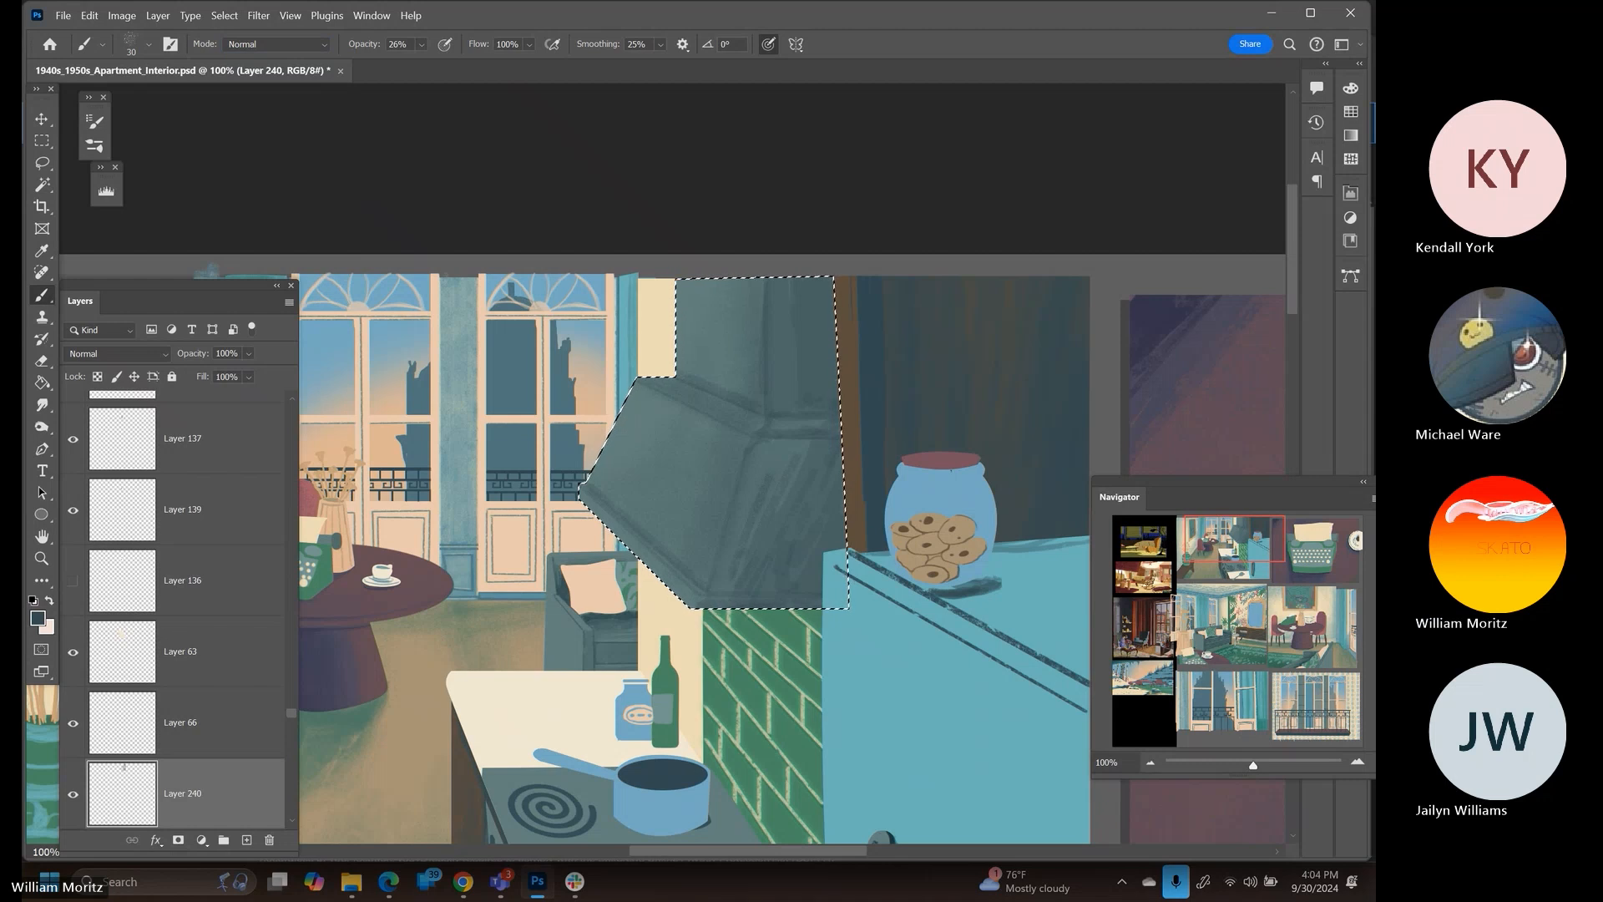
left_click(275, 44)
left_click(251, 101)
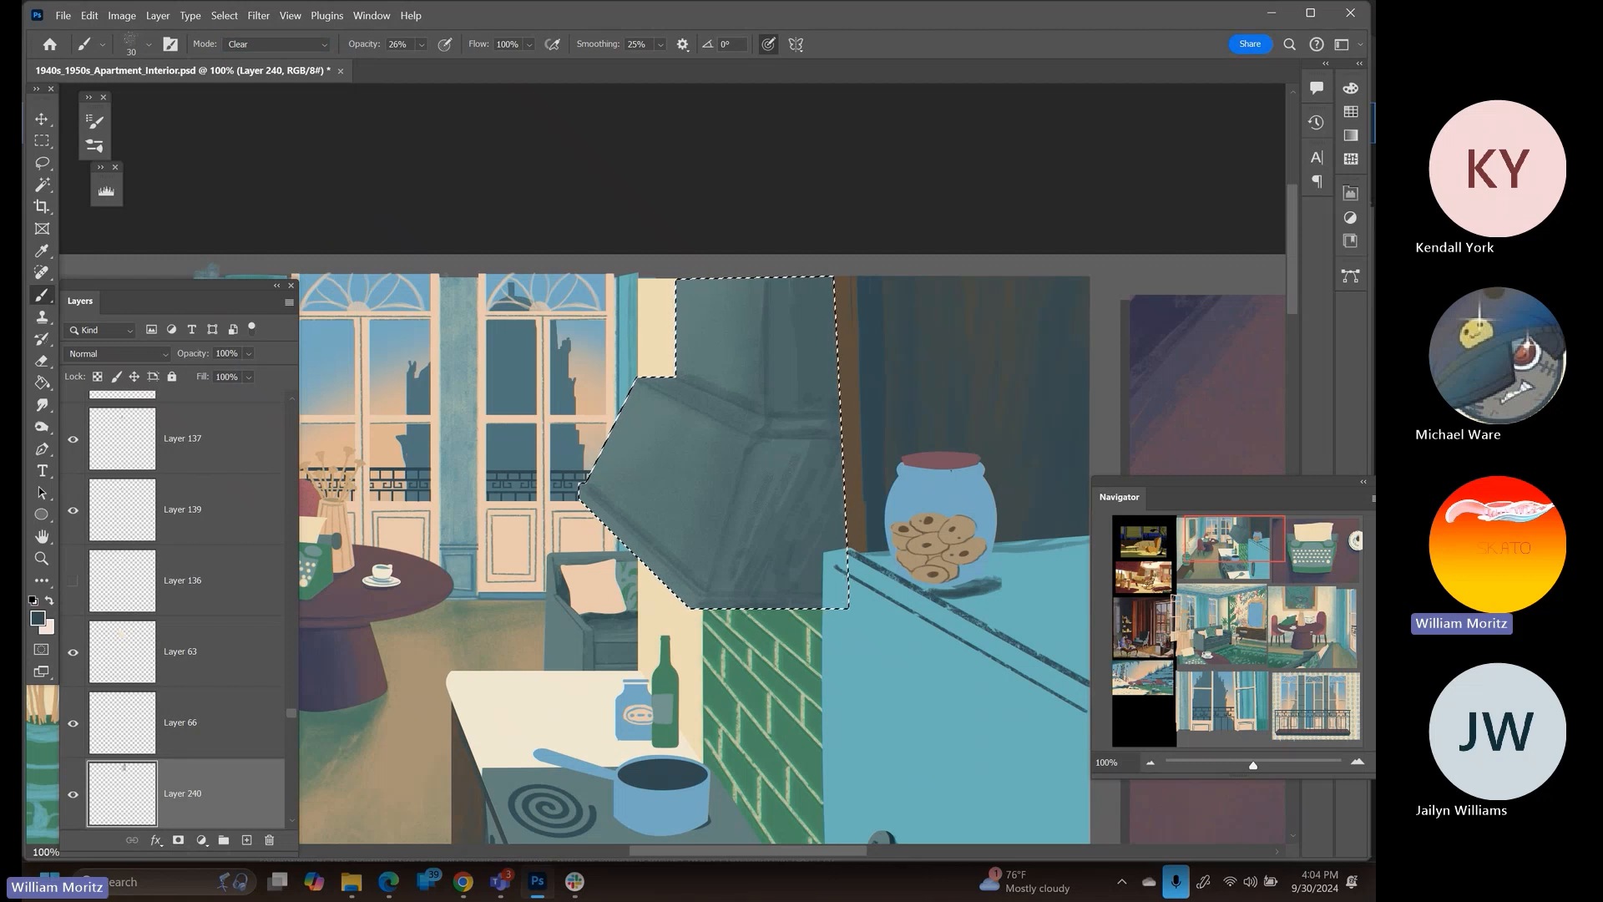
left_click(421, 45)
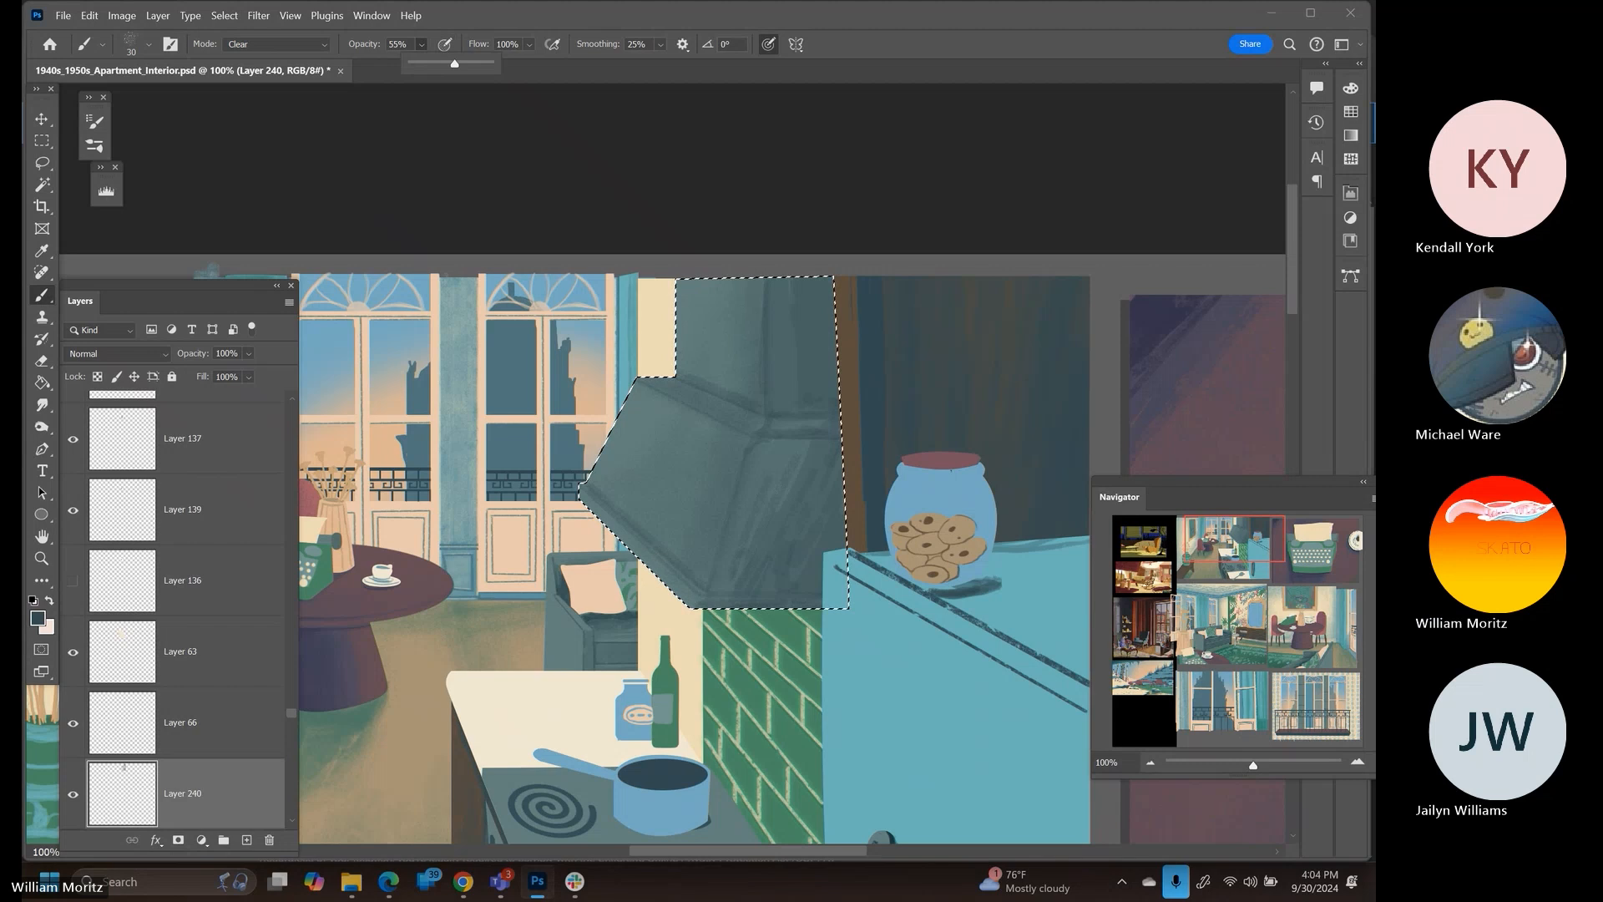
left_click(455, 62)
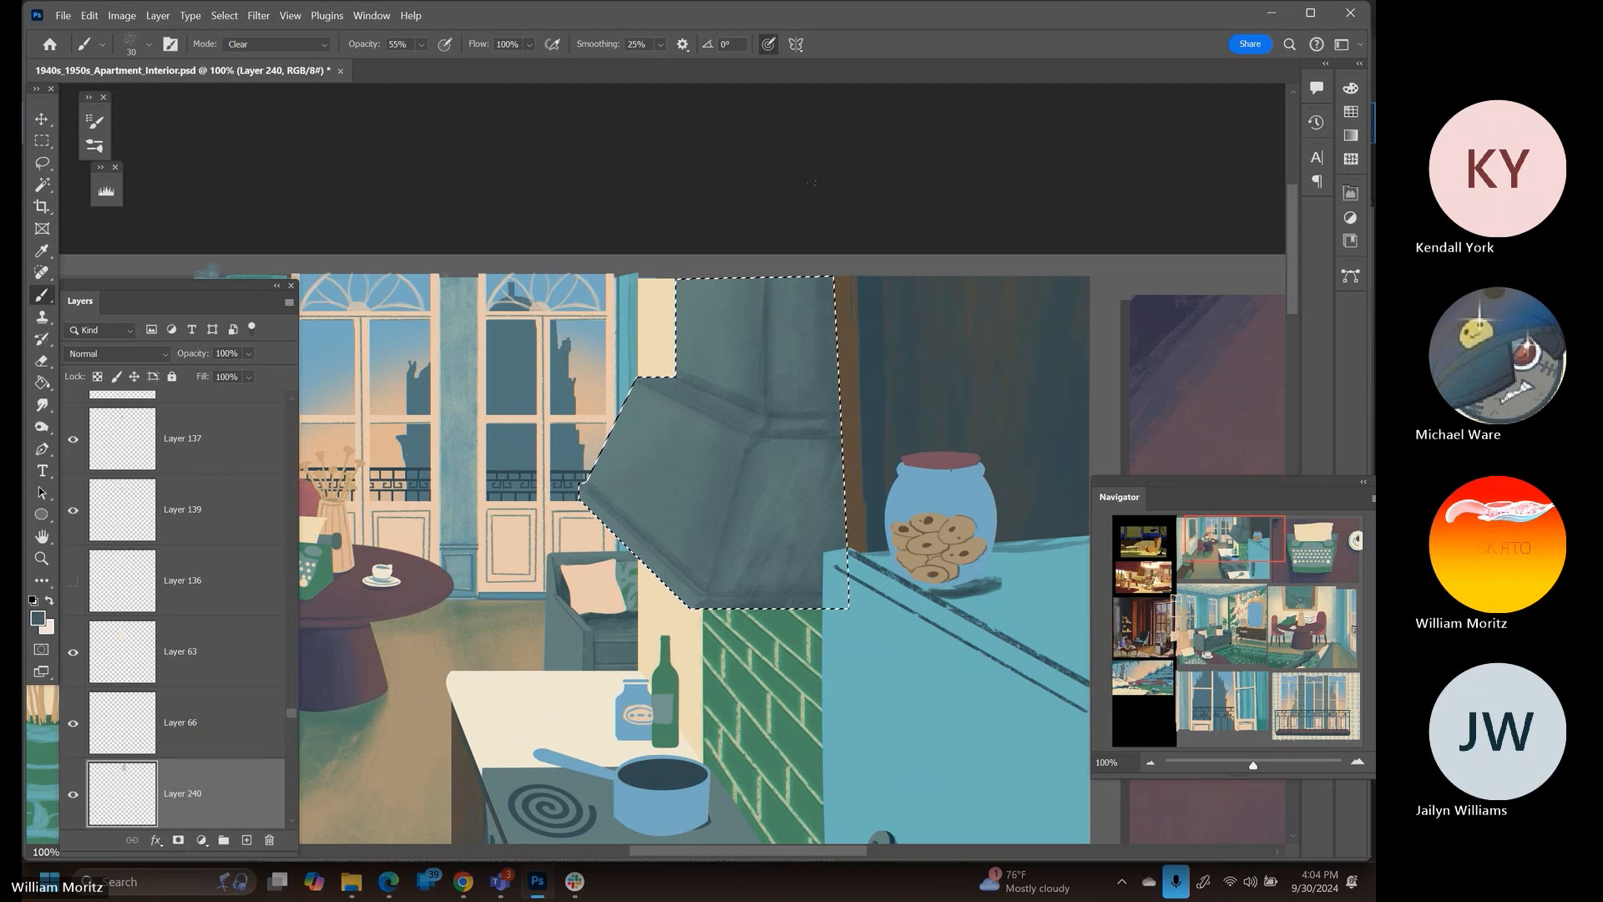
Return the brush to Normal mode and repaint subtle shading on the hood's side face at 30 px
left_click(147, 45)
left_click(147, 45)
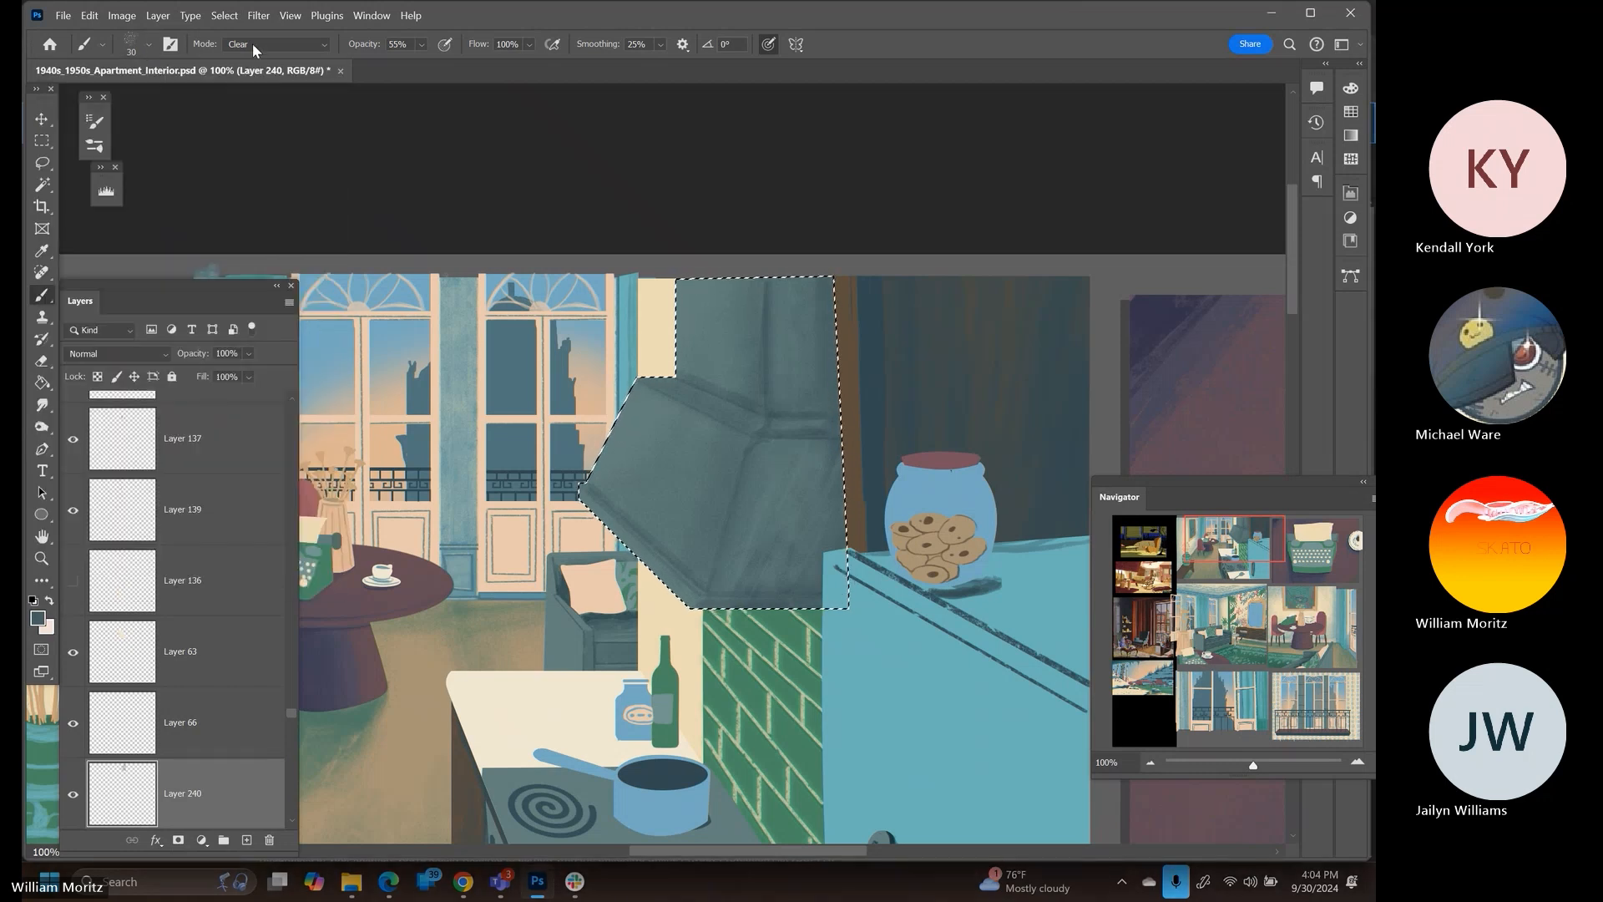
left_click(252, 43)
left_click(243, 52)
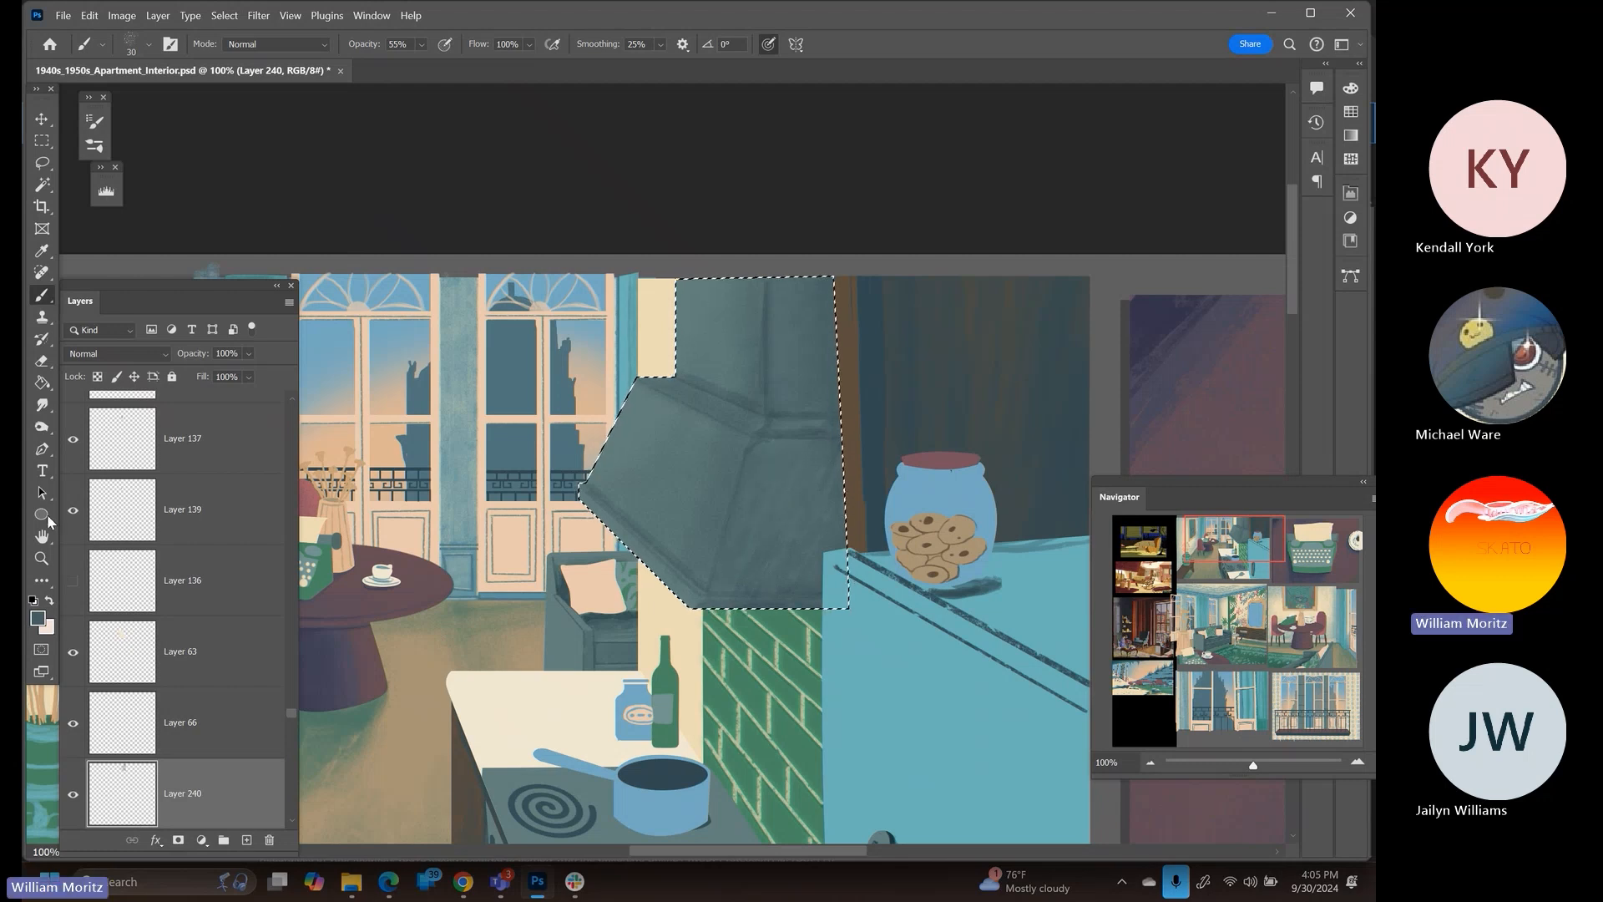
Add a new layer and darken the hood's chimney and side face with a 90 px brush at 55% opacity
key("z")
left_click_drag(616, 596, 541, 638)
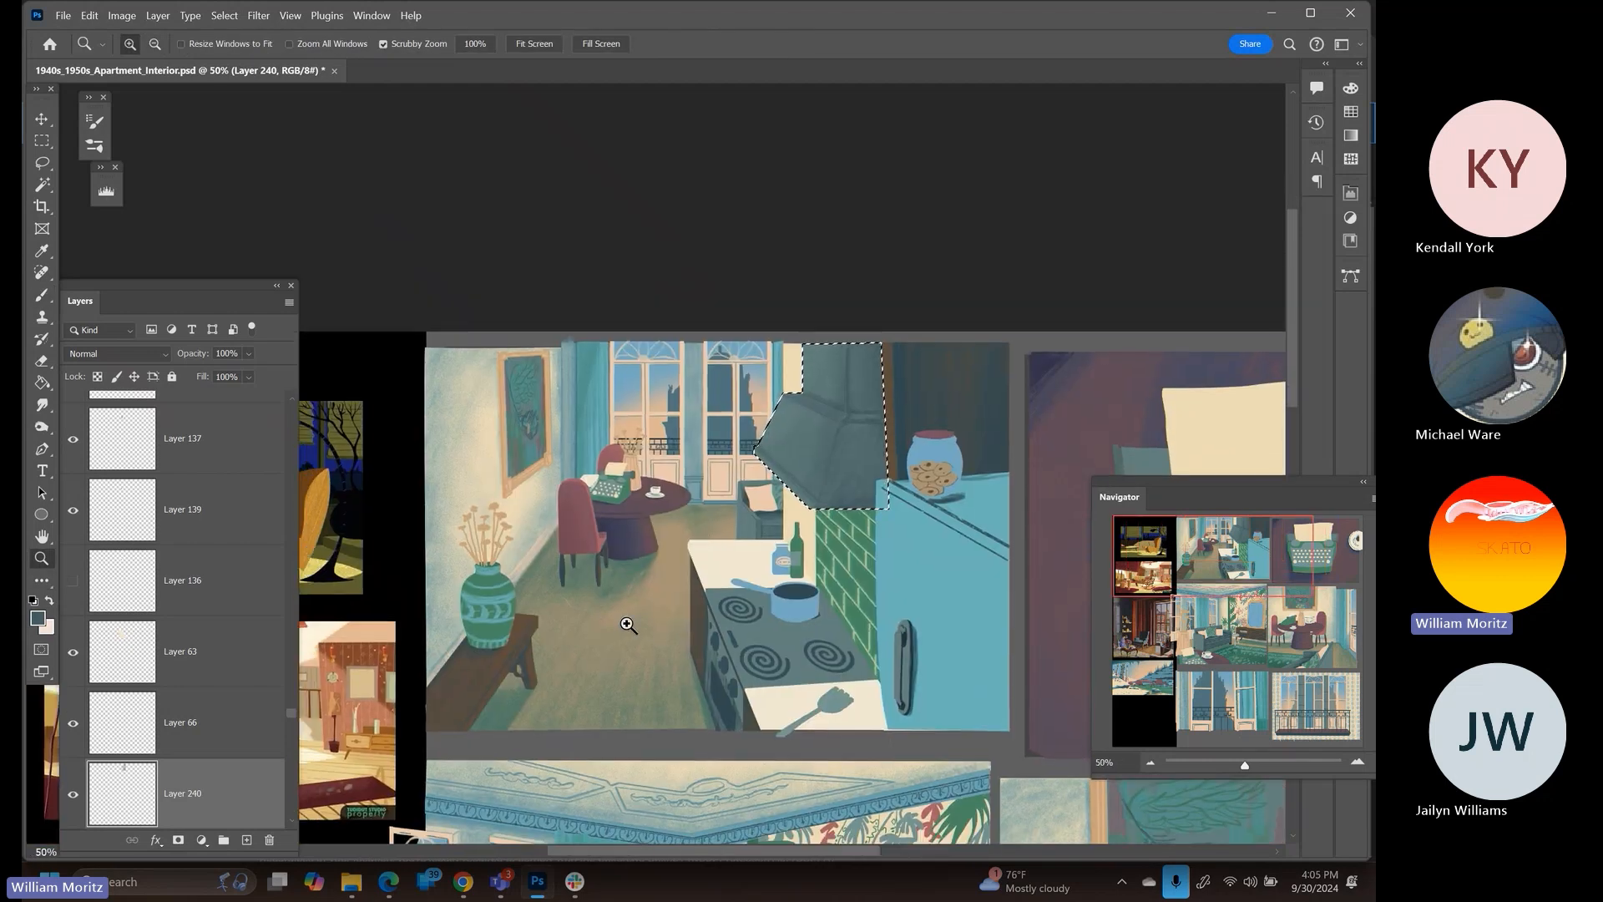
key("i")
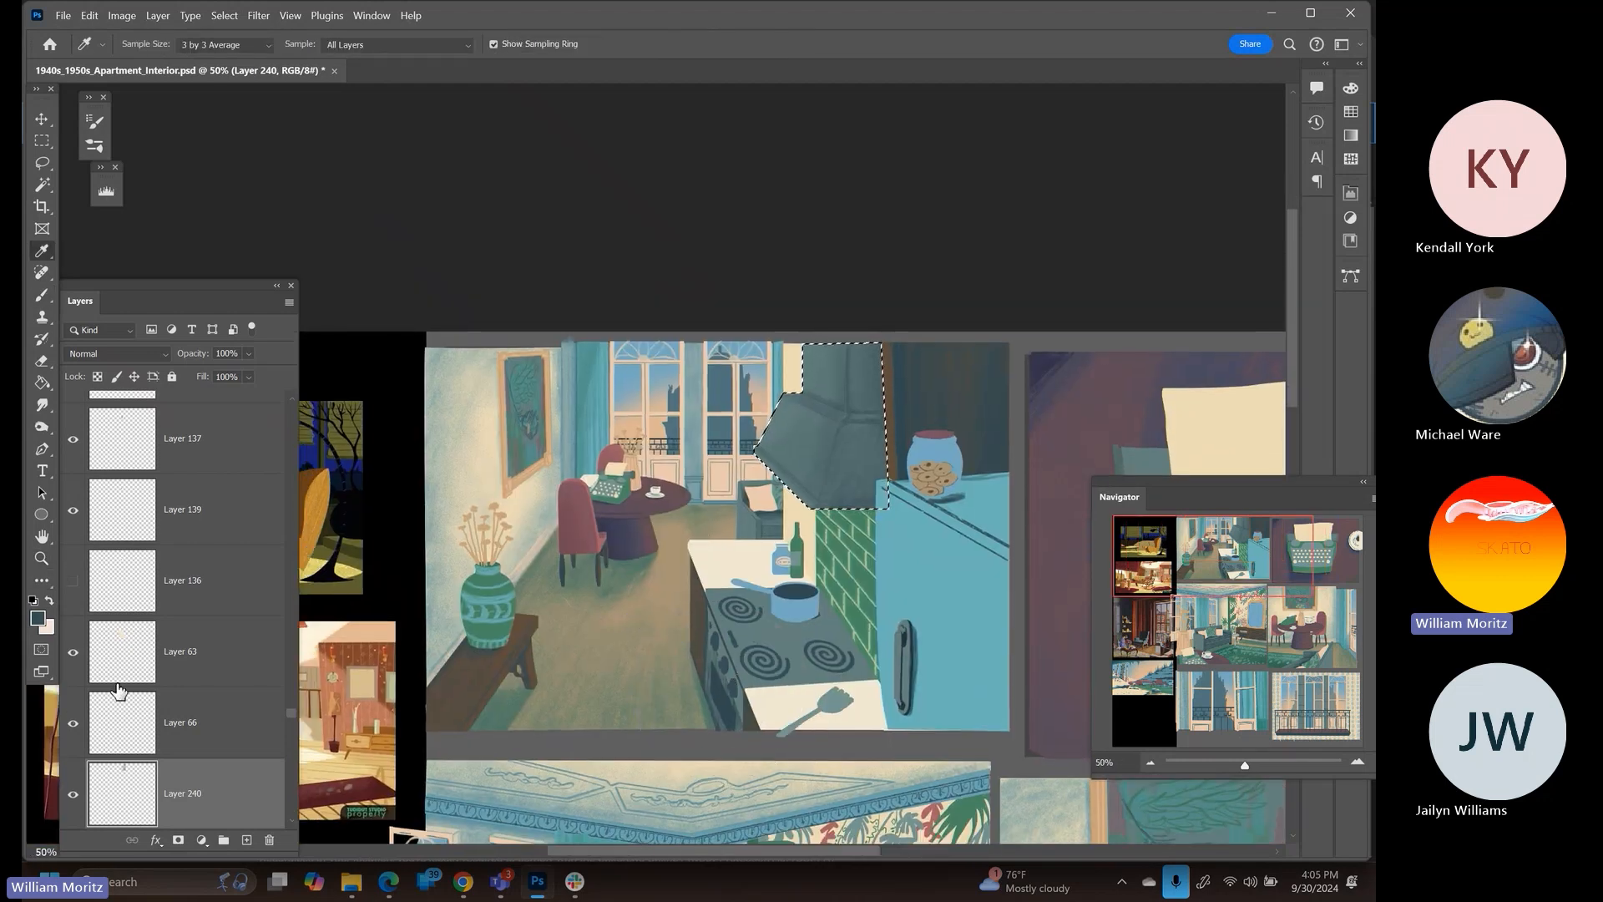
left_click(246, 839)
key("b")
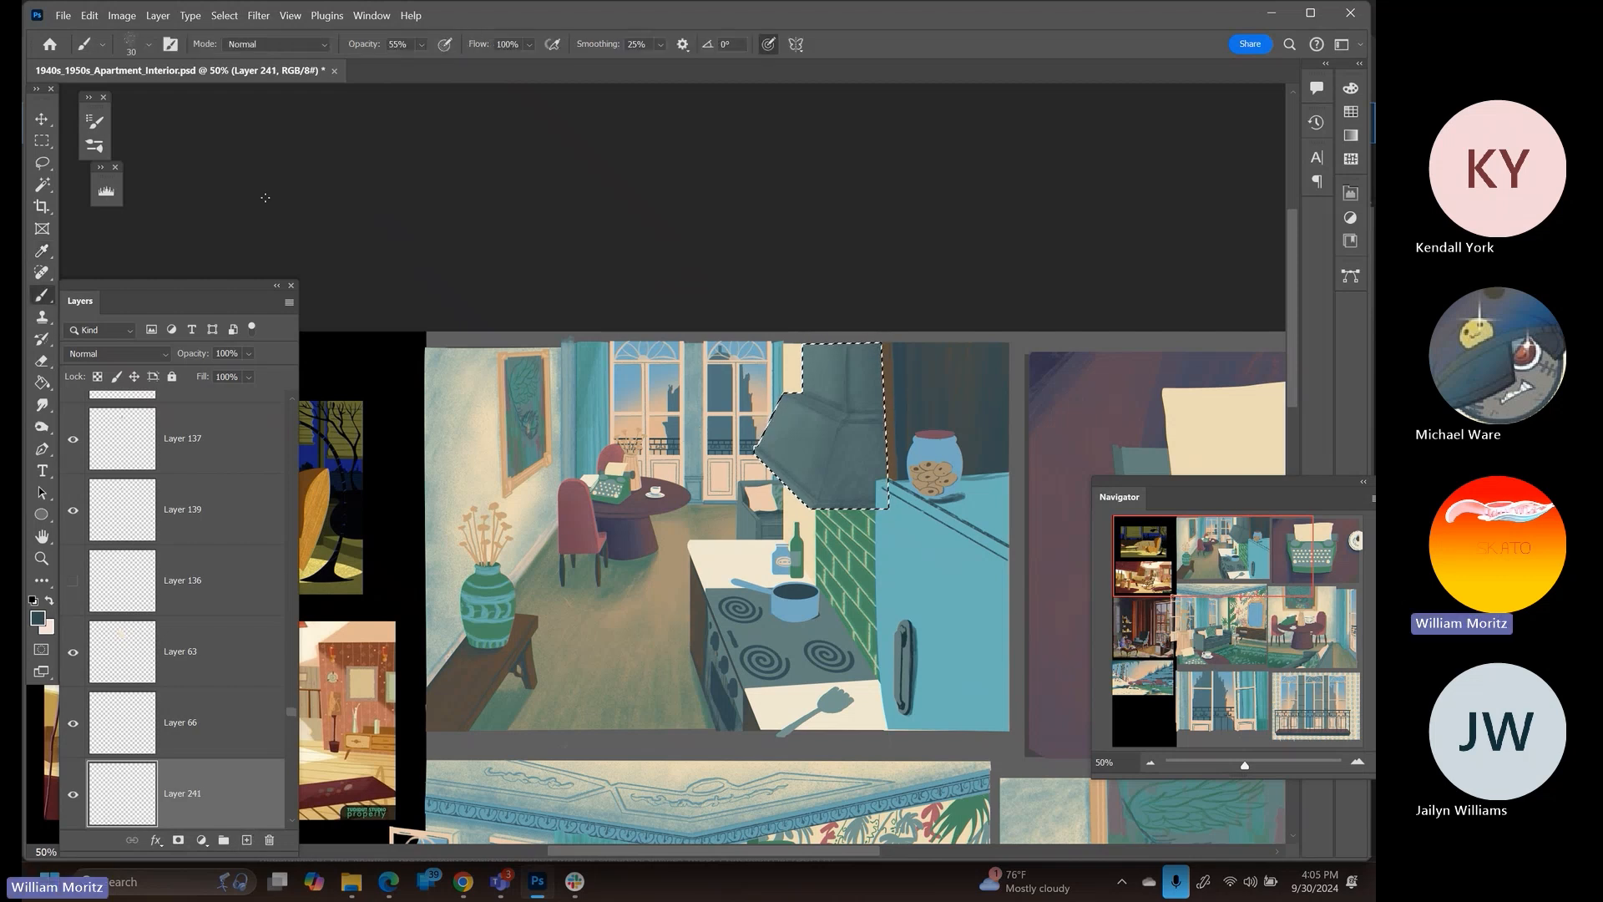
key("]")
key("]")
key("]")
key("]")
key("]")
key("]")
key("]")
key("]")
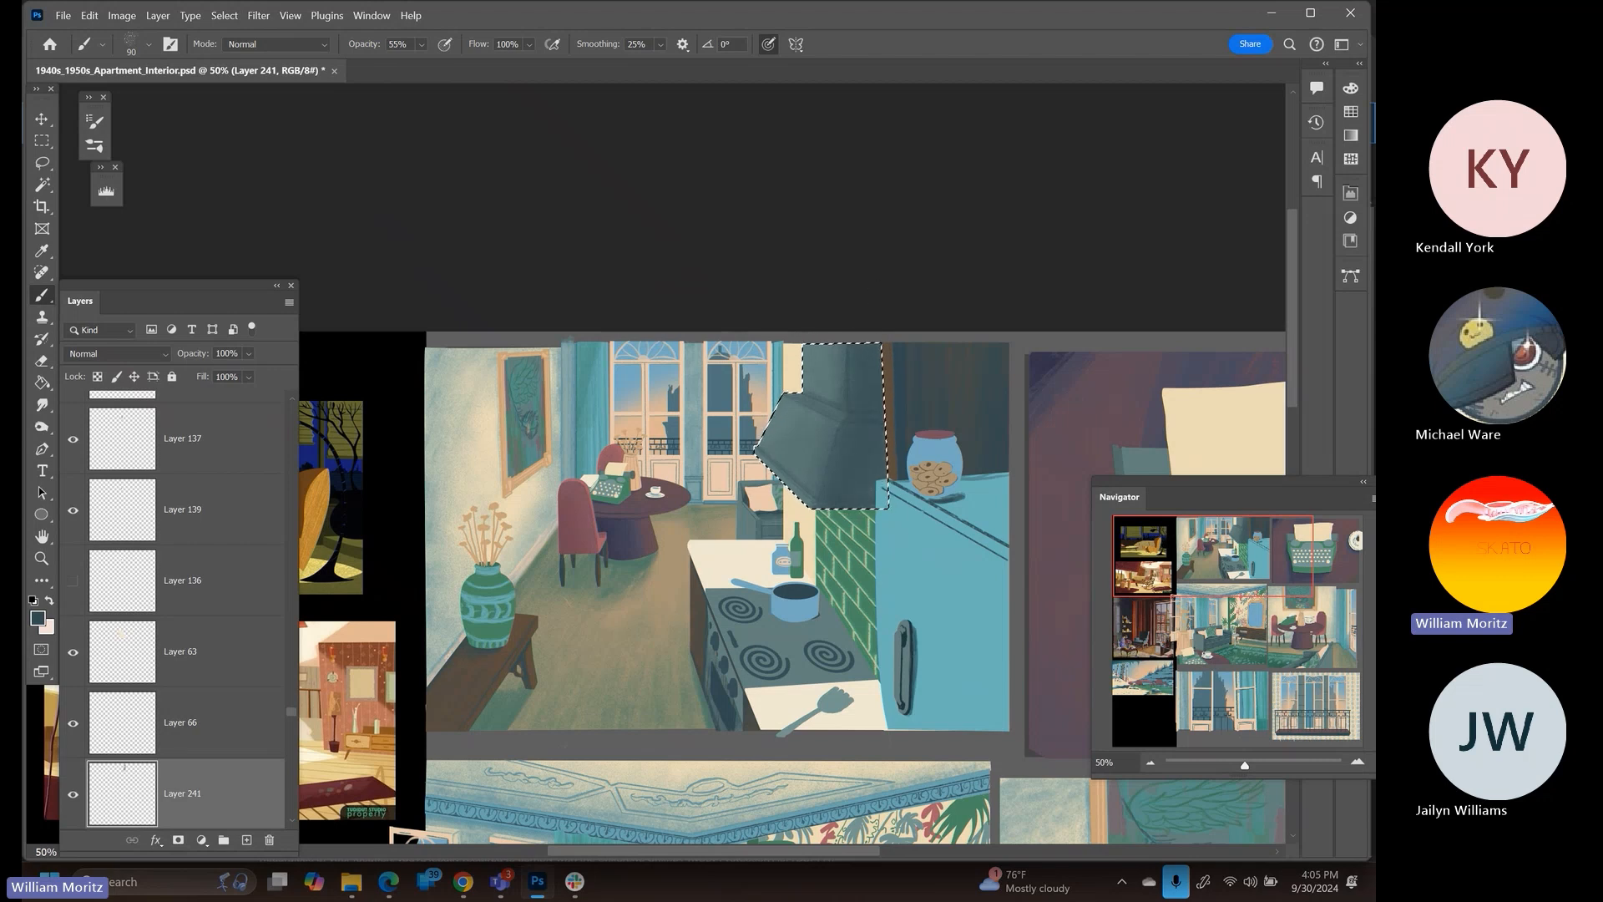
Clear the selection around the range hood
left_click(42, 558)
left_click(704, 529, "alt")
left_click(703, 530, "alt")
left_click_drag(675, 564, 612, 455)
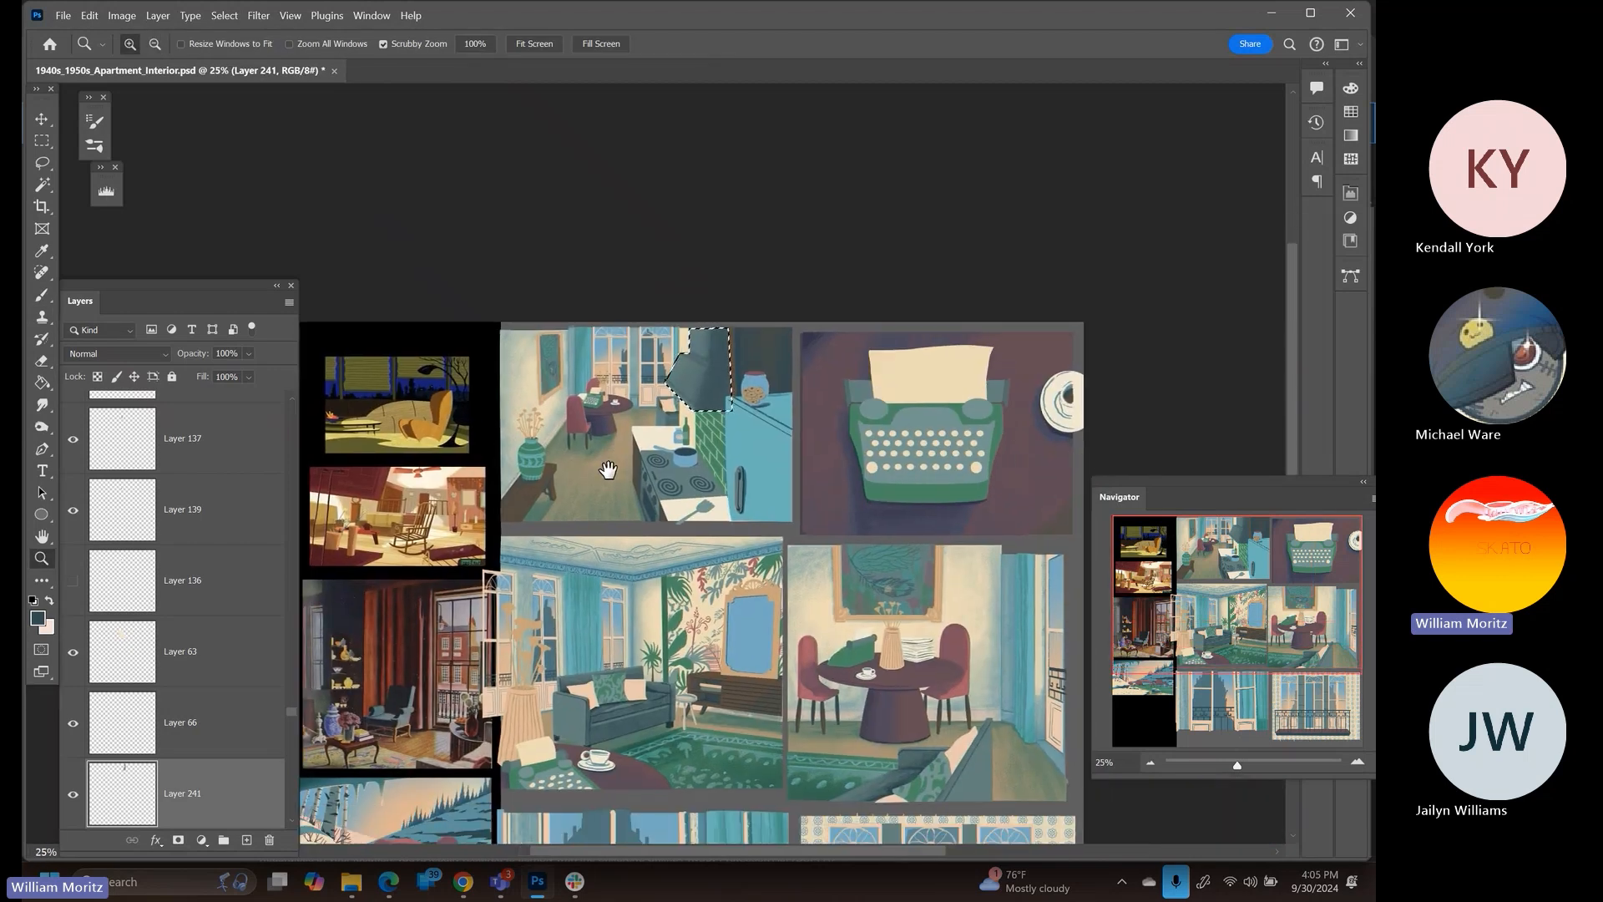
left_click(42, 162)
left_click(471, 266)
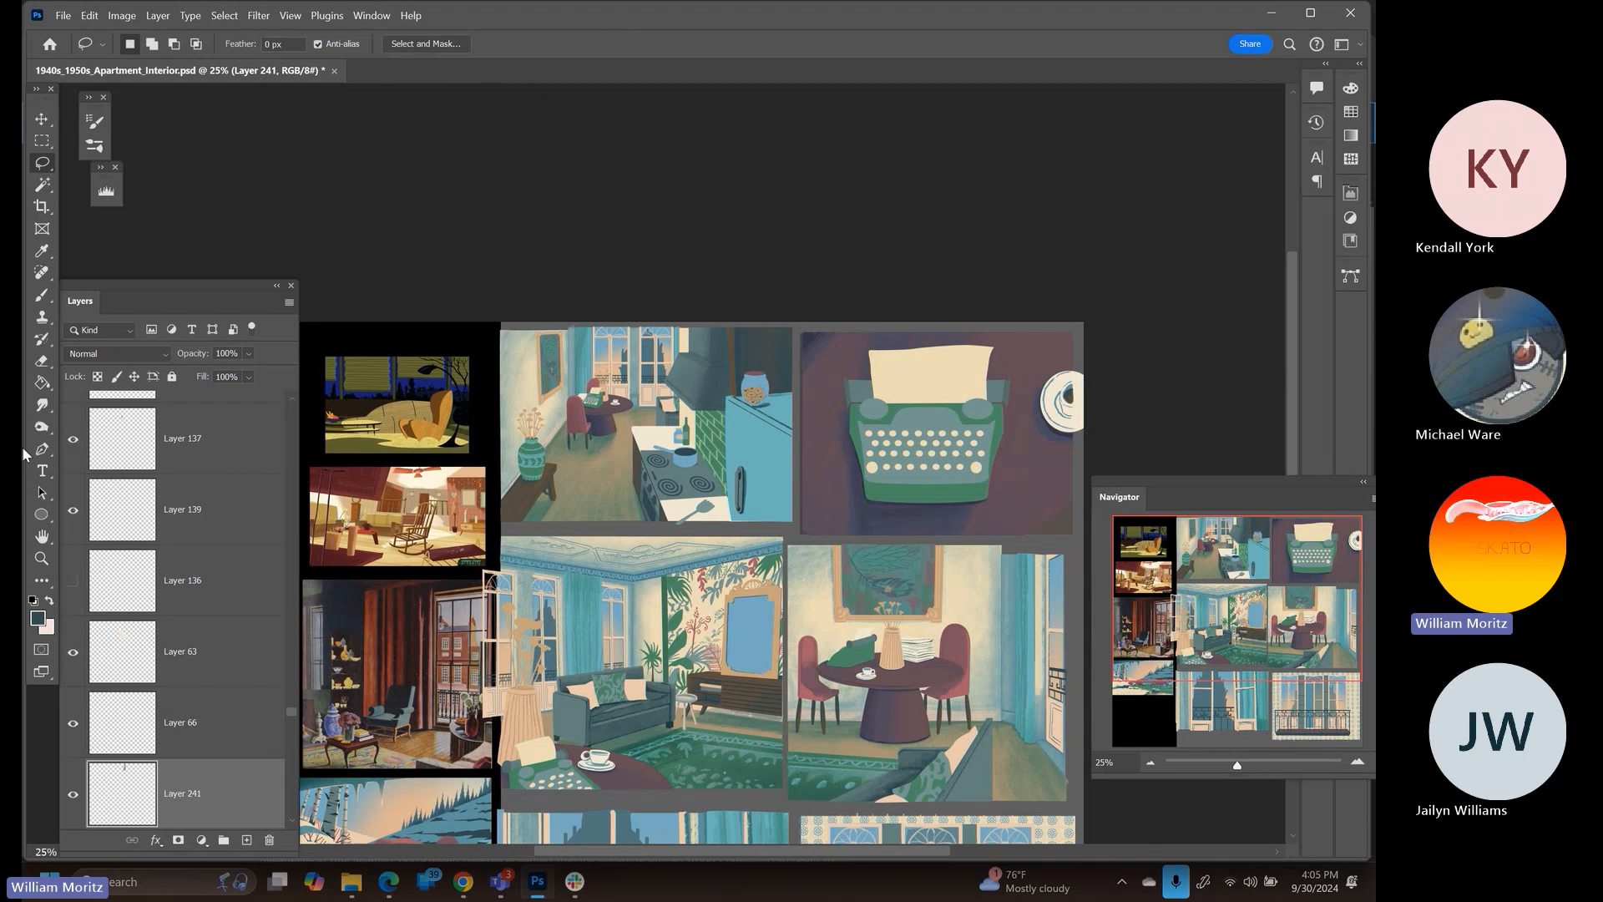
Load the stove's outline from Layer 117 as a selection and add a new layer above it
left_click(42, 559)
left_click(668, 406)
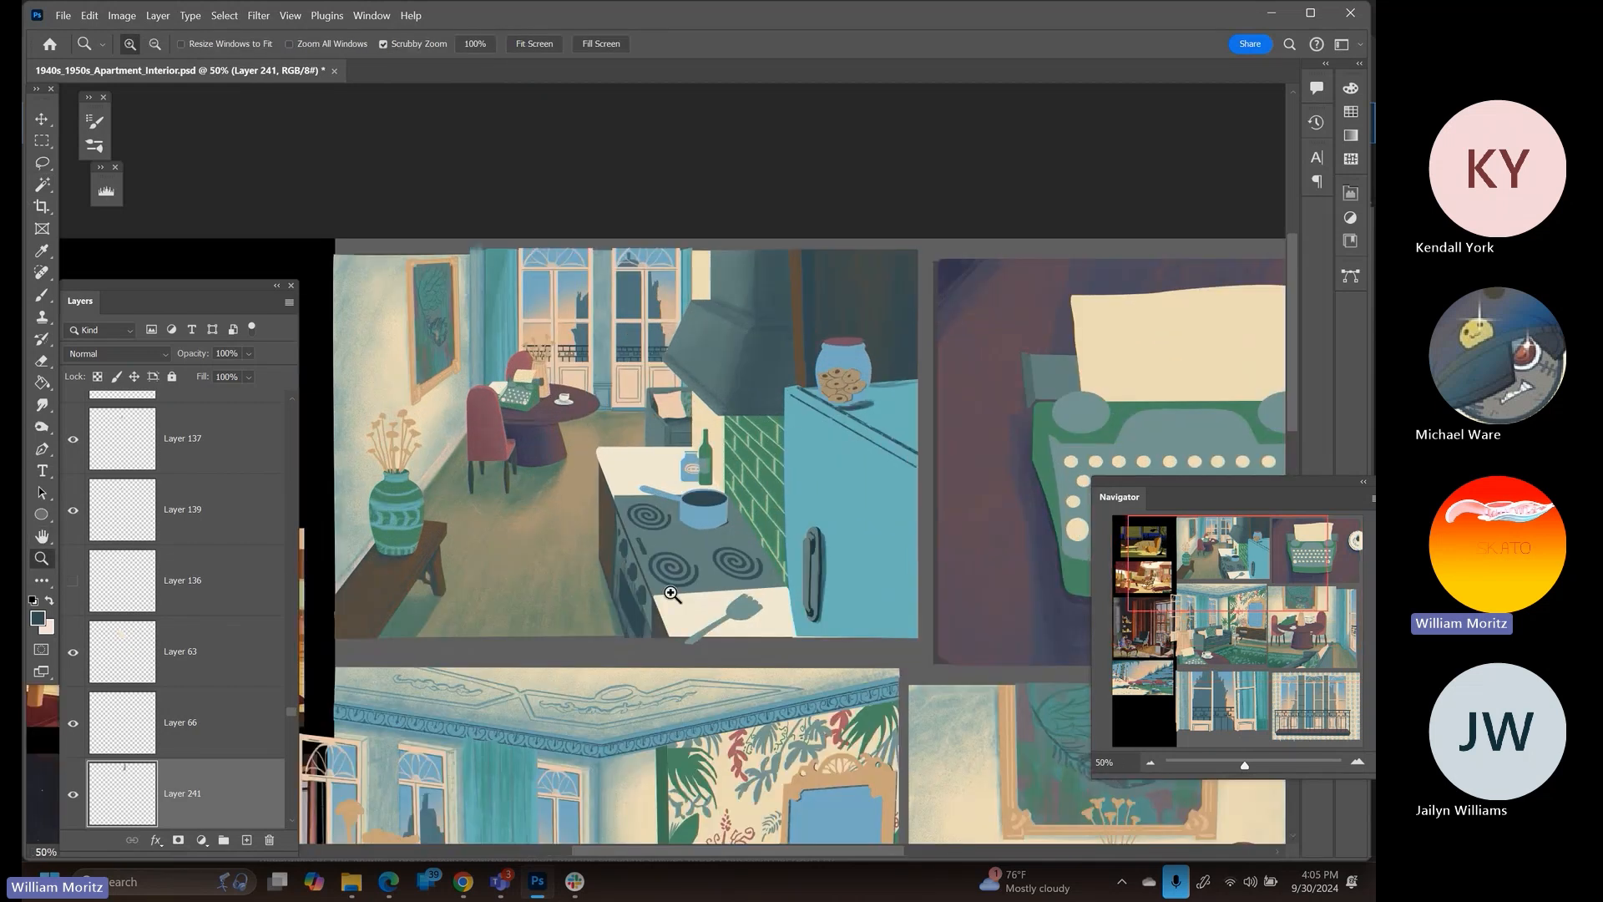
key("v")
right_click(698, 542)
left_click(715, 559)
right_click(700, 546)
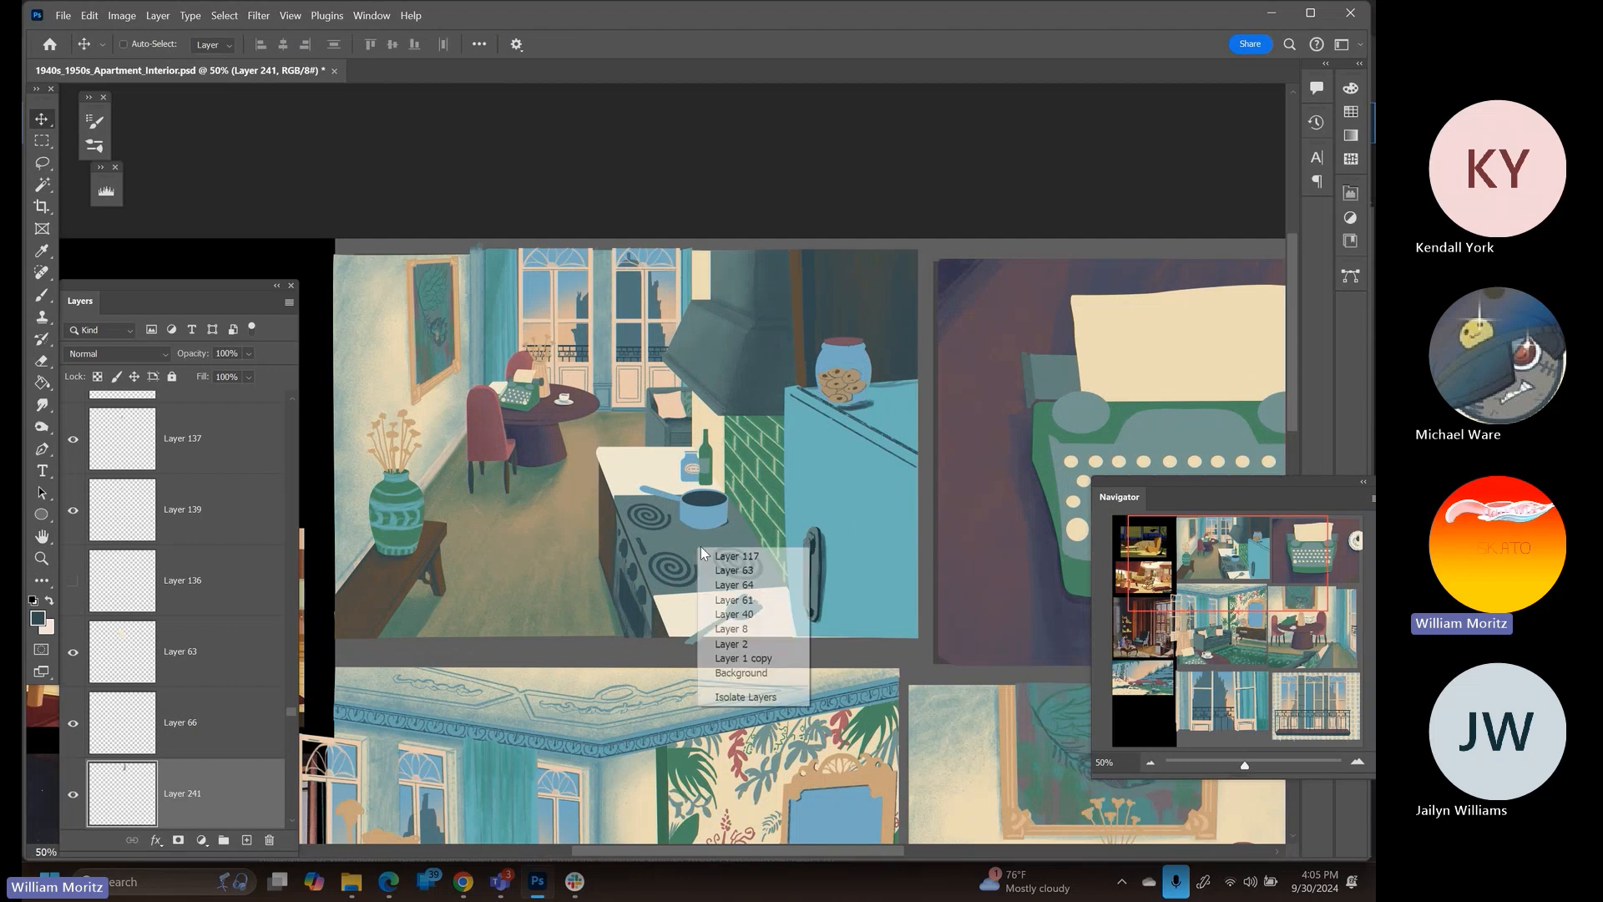
left_click(708, 554)
left_click(133, 430, "ctrl")
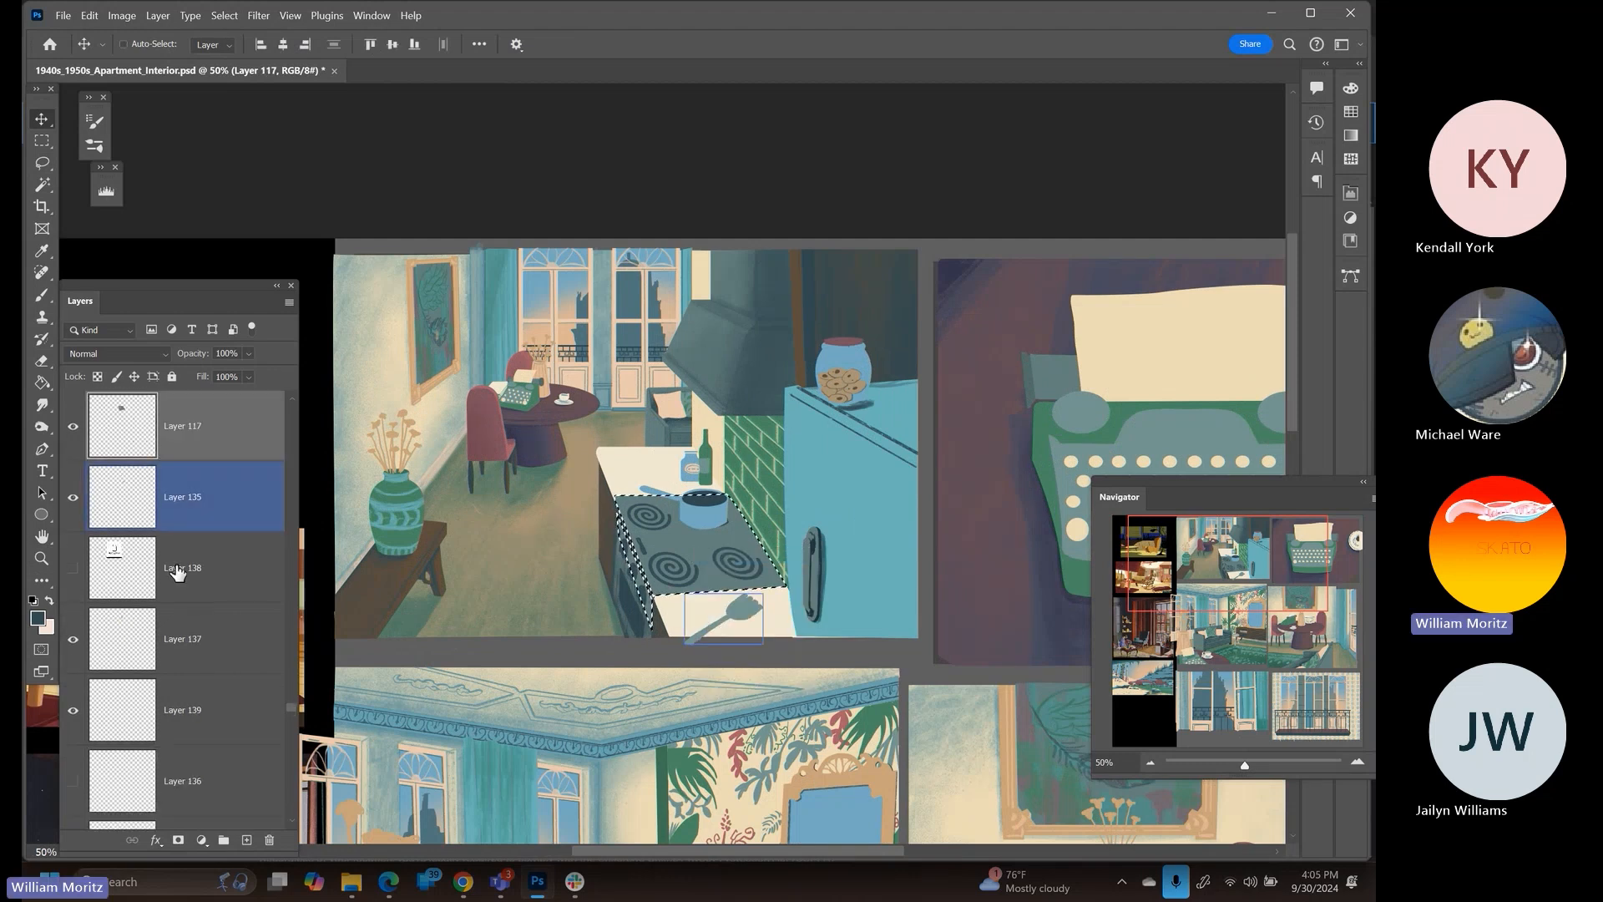
left_click(247, 840)
Shade the stove within its selection using a 60 to 100 px brush at 55% opacity, and clear the selection
key("b")
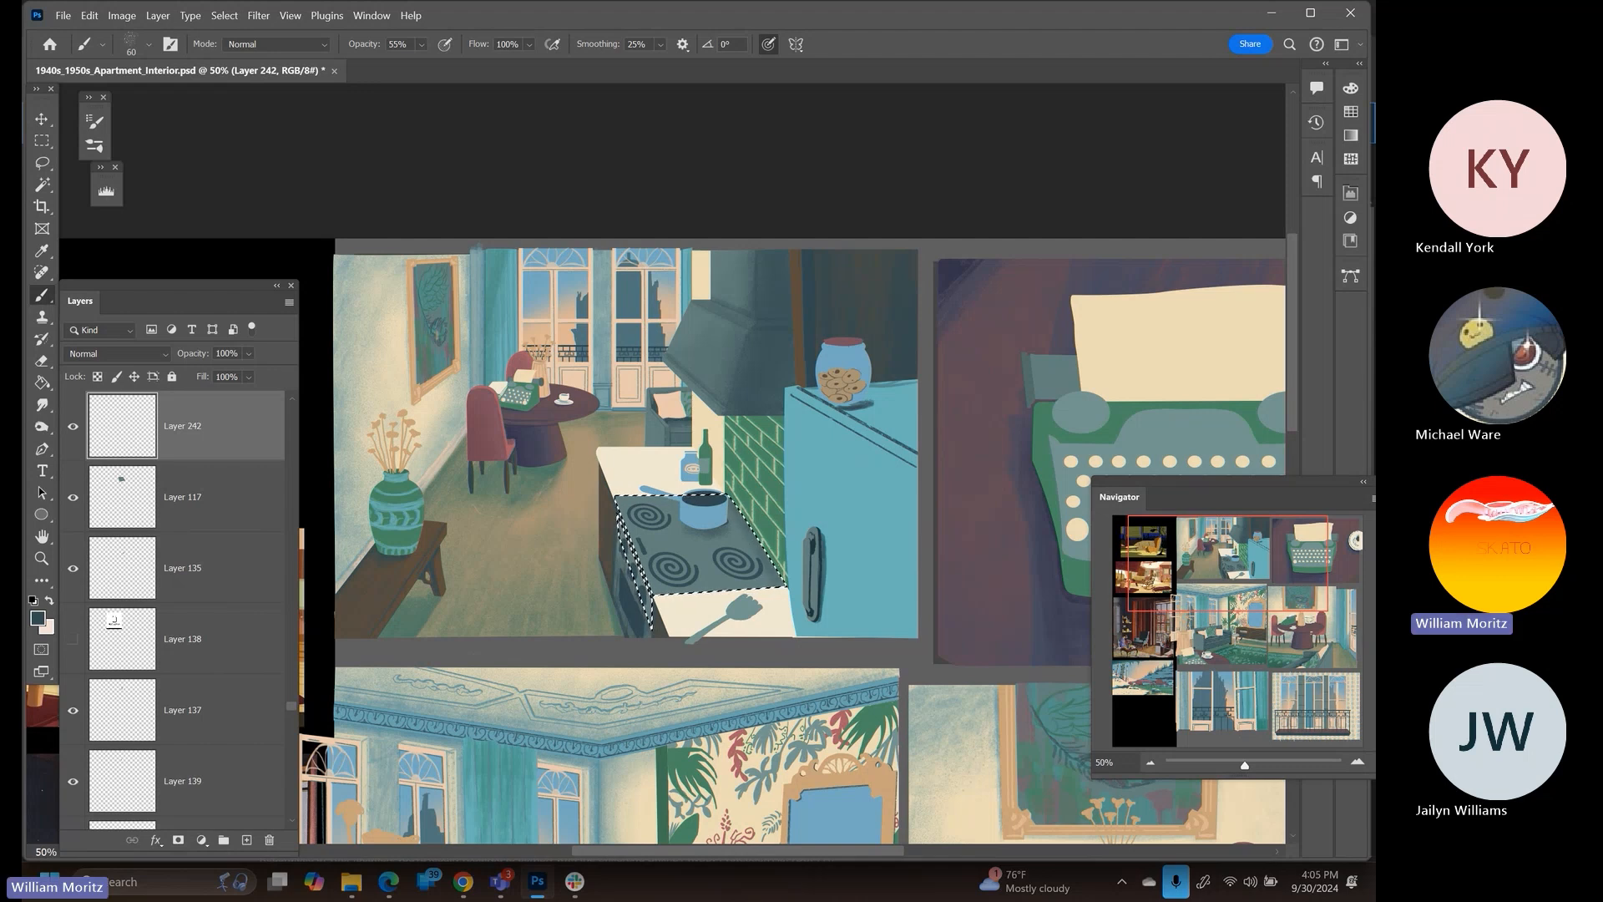
key("bracketright")
key("bracketright")
key("bracketright")
key("bracketright")
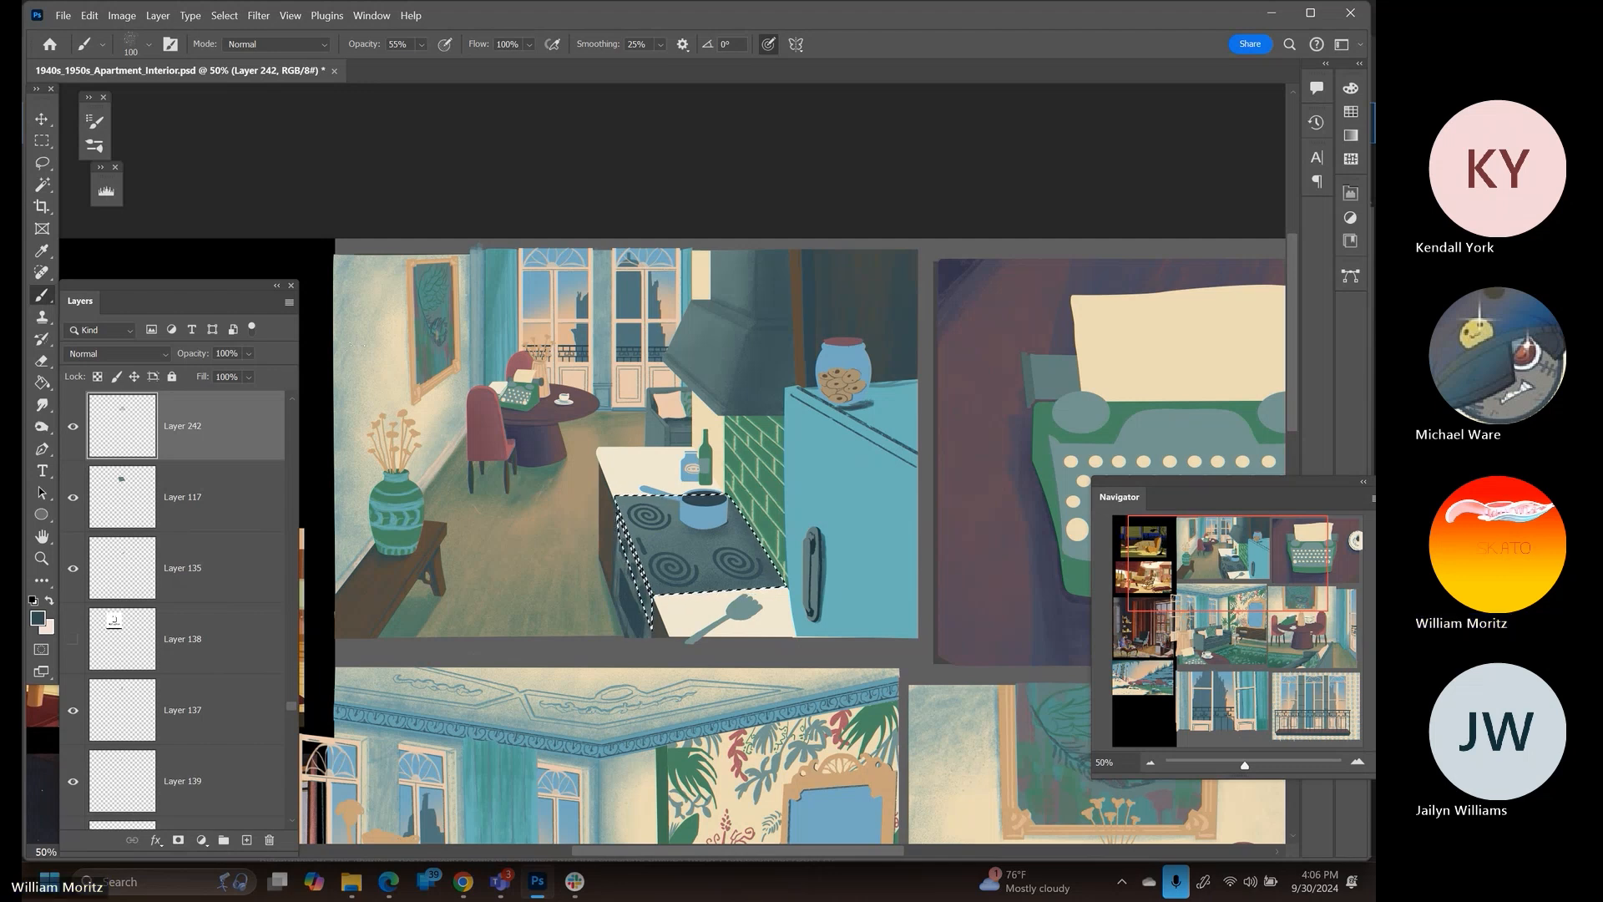
left_click(42, 162)
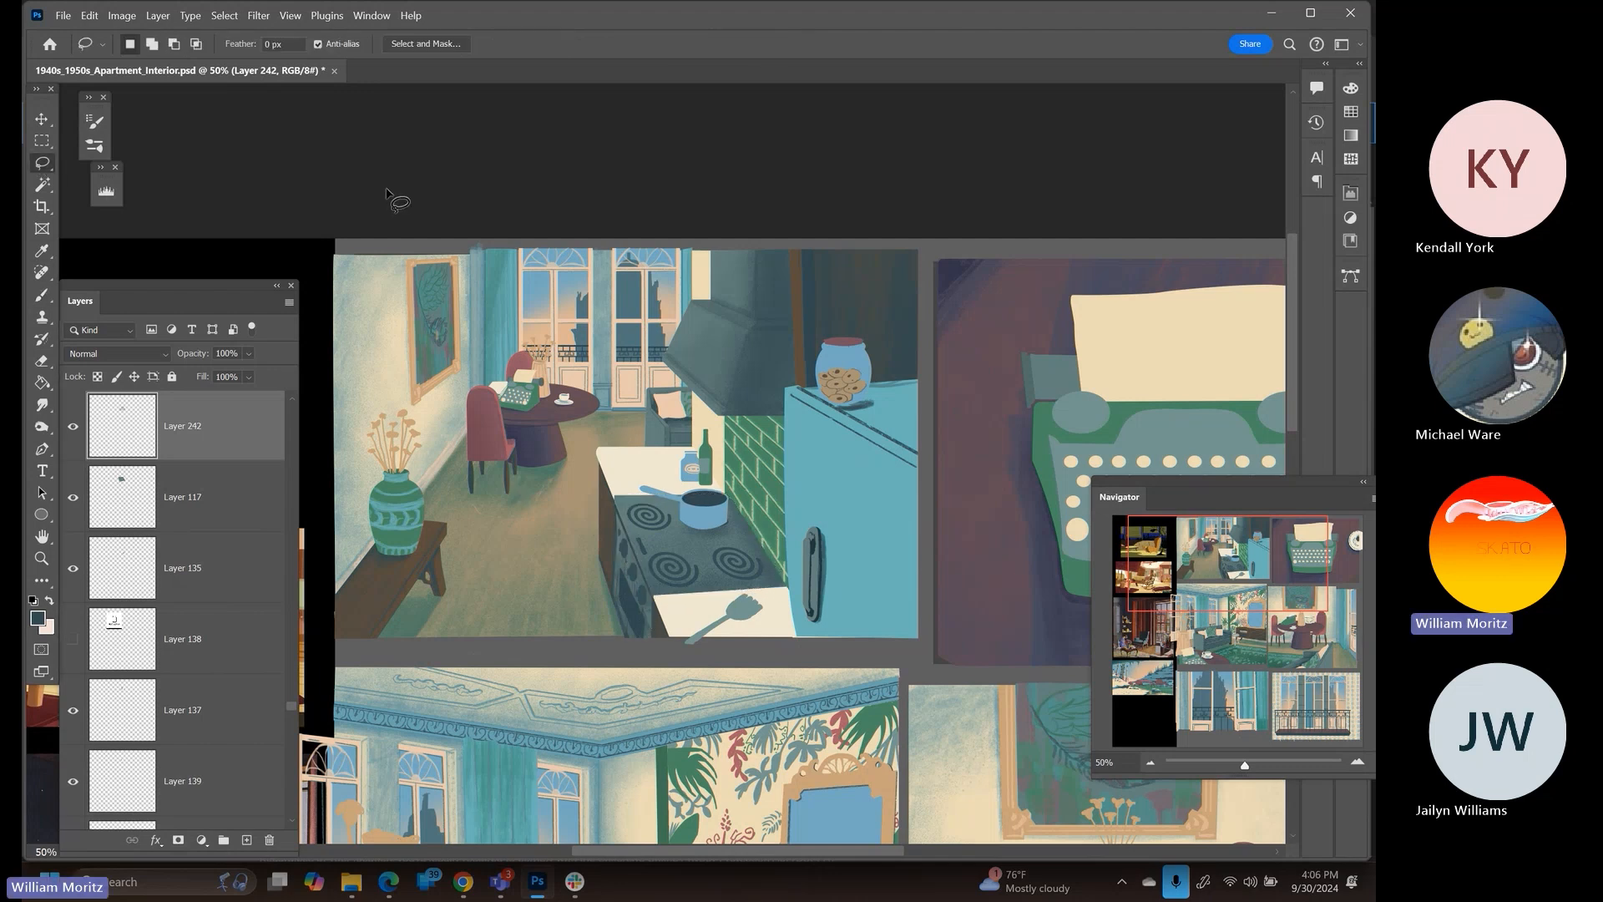
left_click(522, 442)
Select the refrigerator's layer, Layer 68, in the kitchen panel
scroll(522, 442, "down", 3)
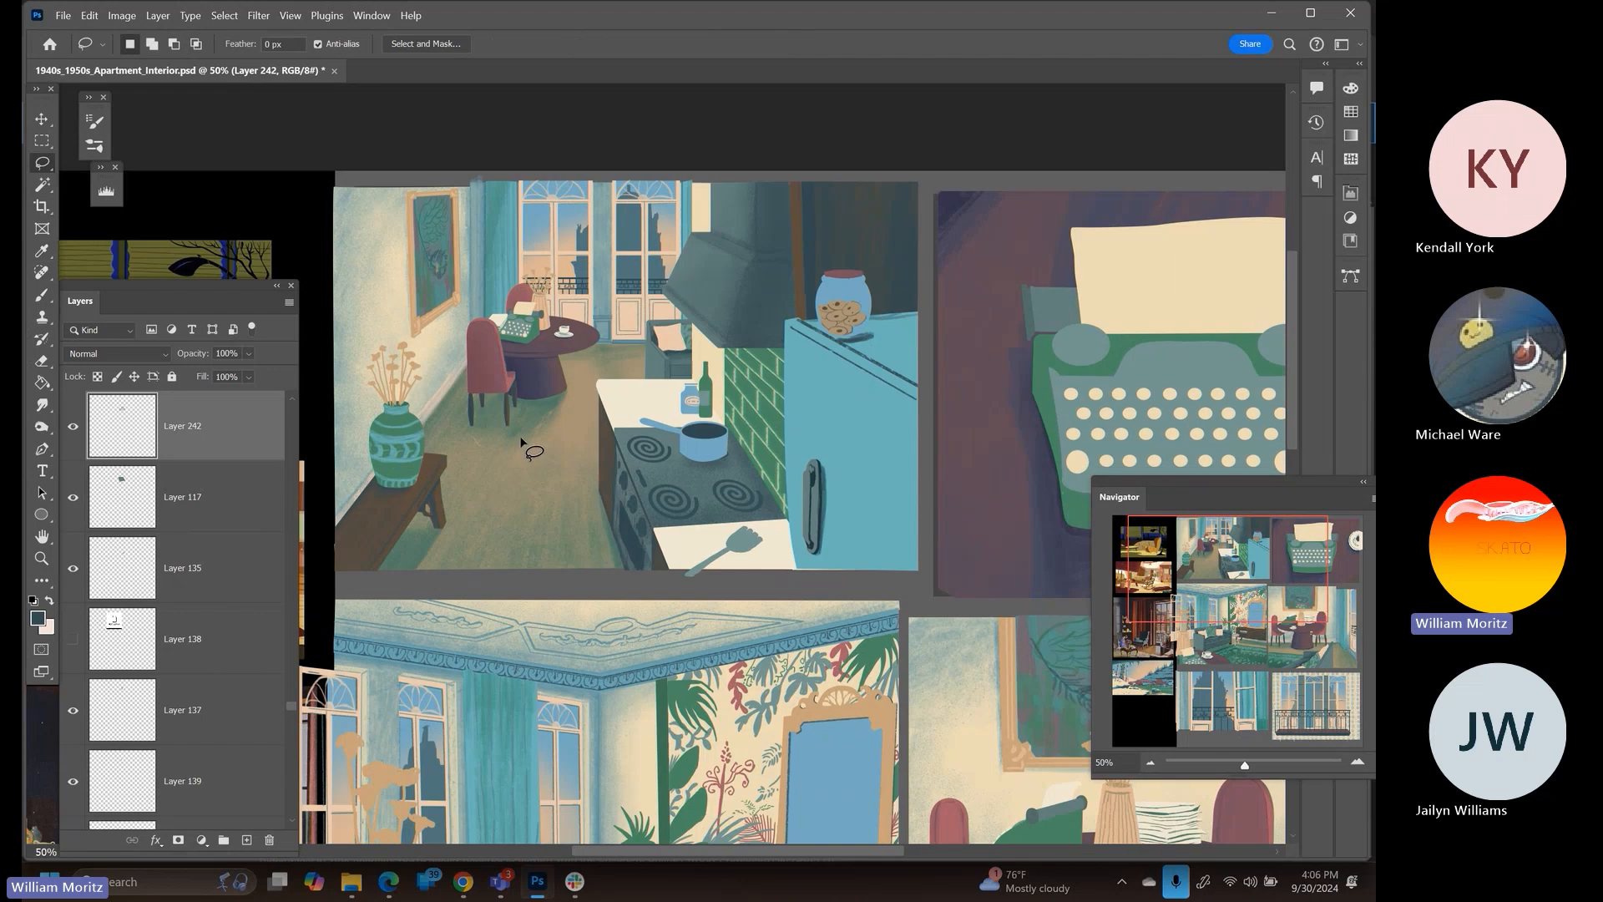
key("v")
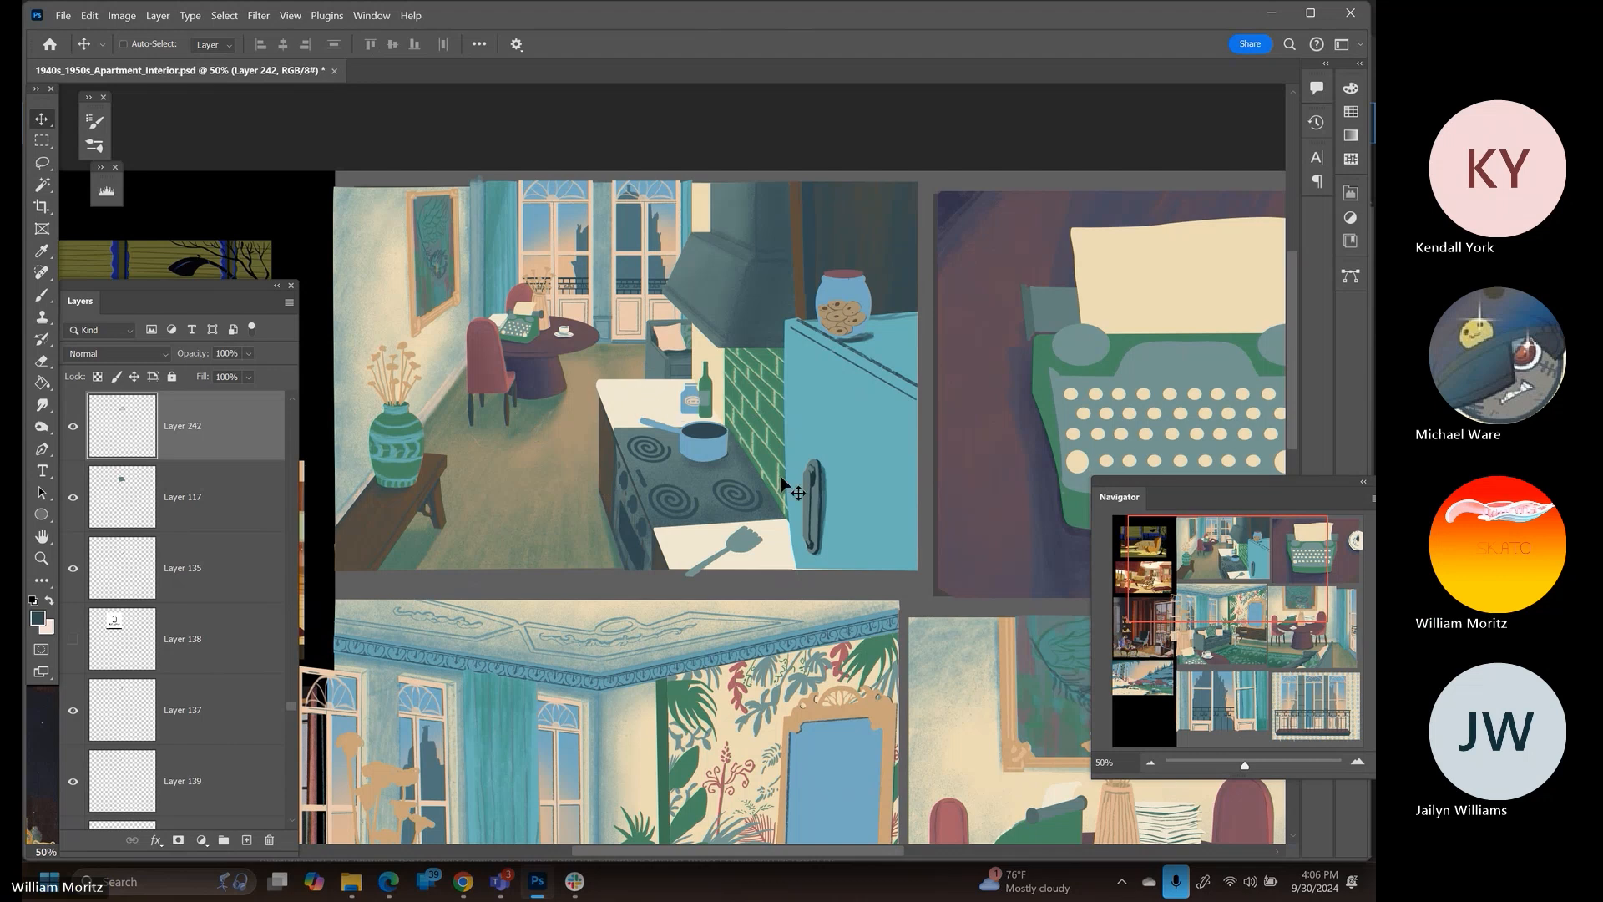
left_click(43, 560)
left_click(758, 584, "alt")
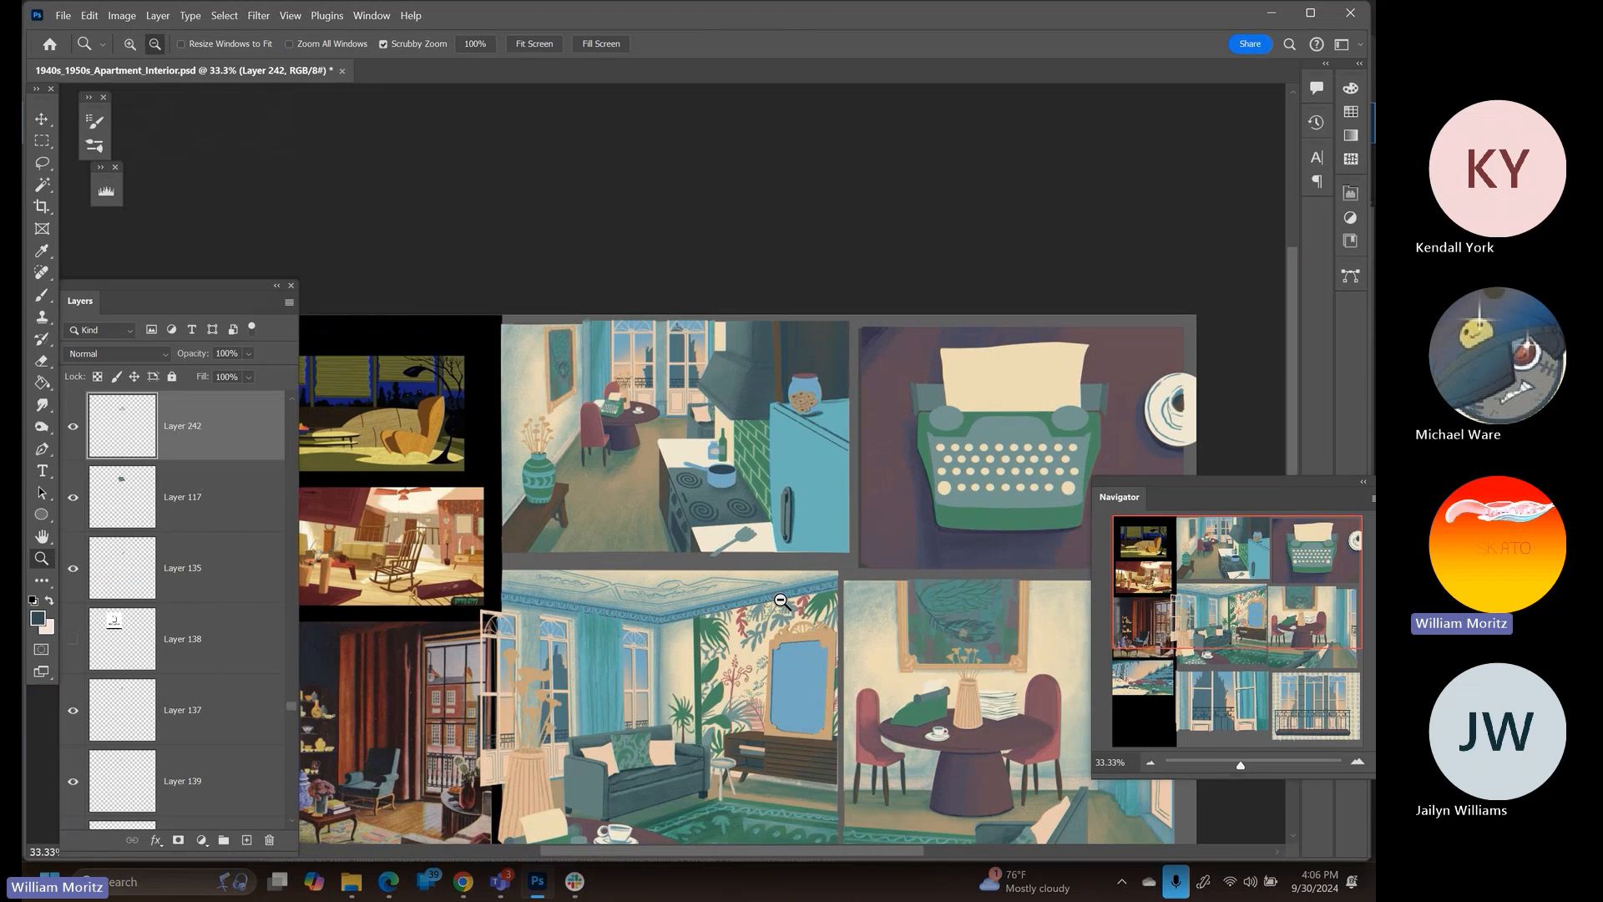
left_click(782, 601, "alt")
left_click_drag(692, 474, 714, 543)
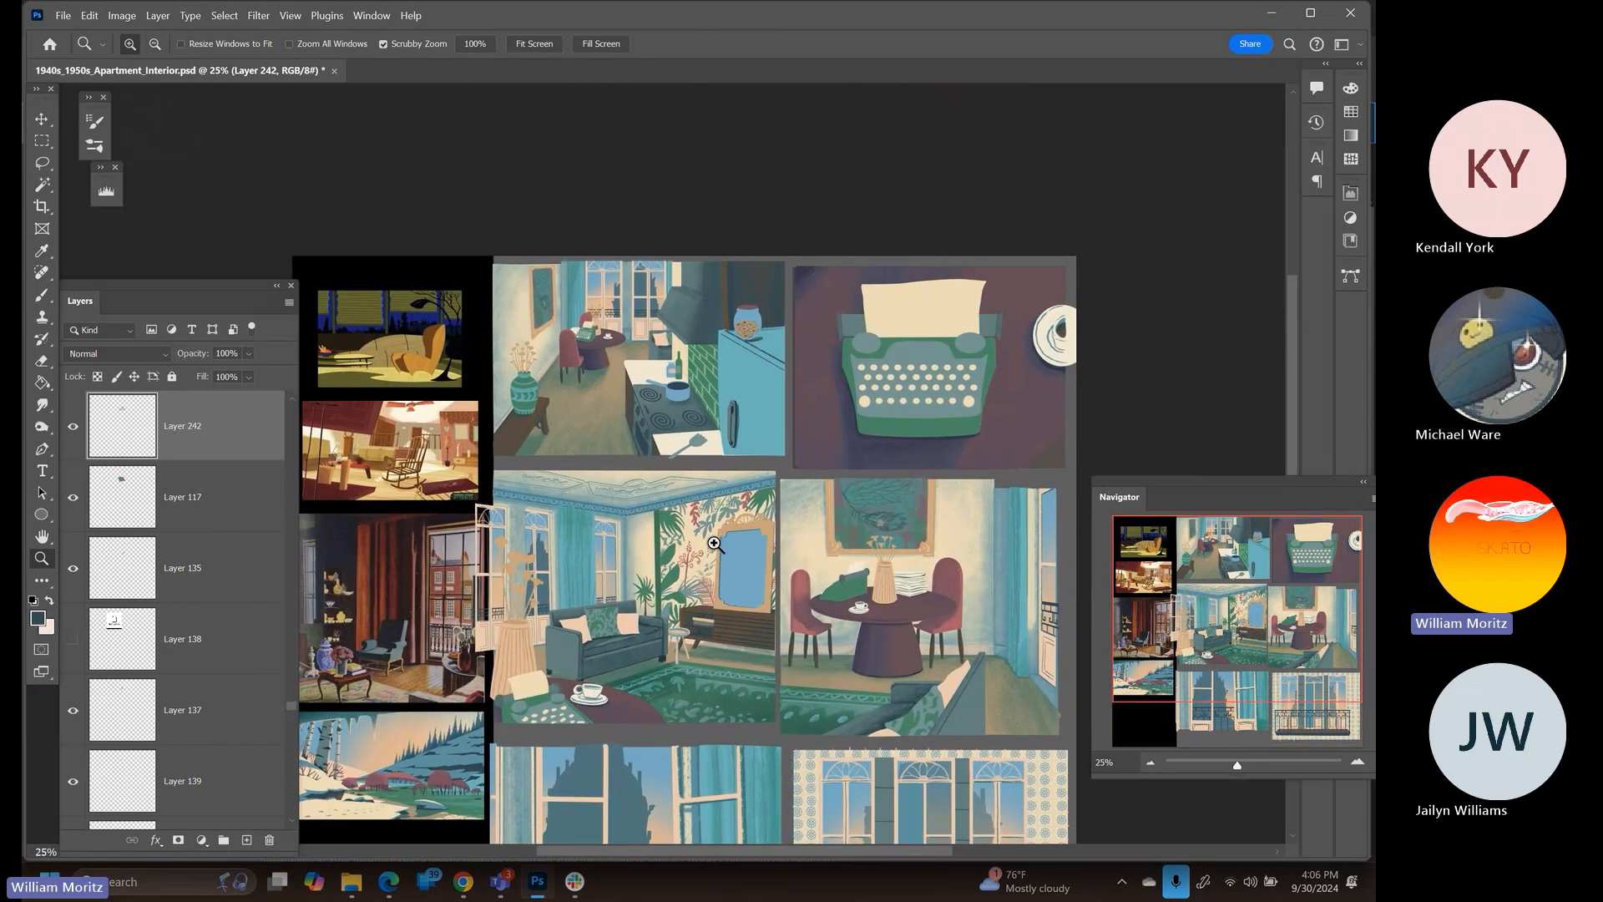
key("v")
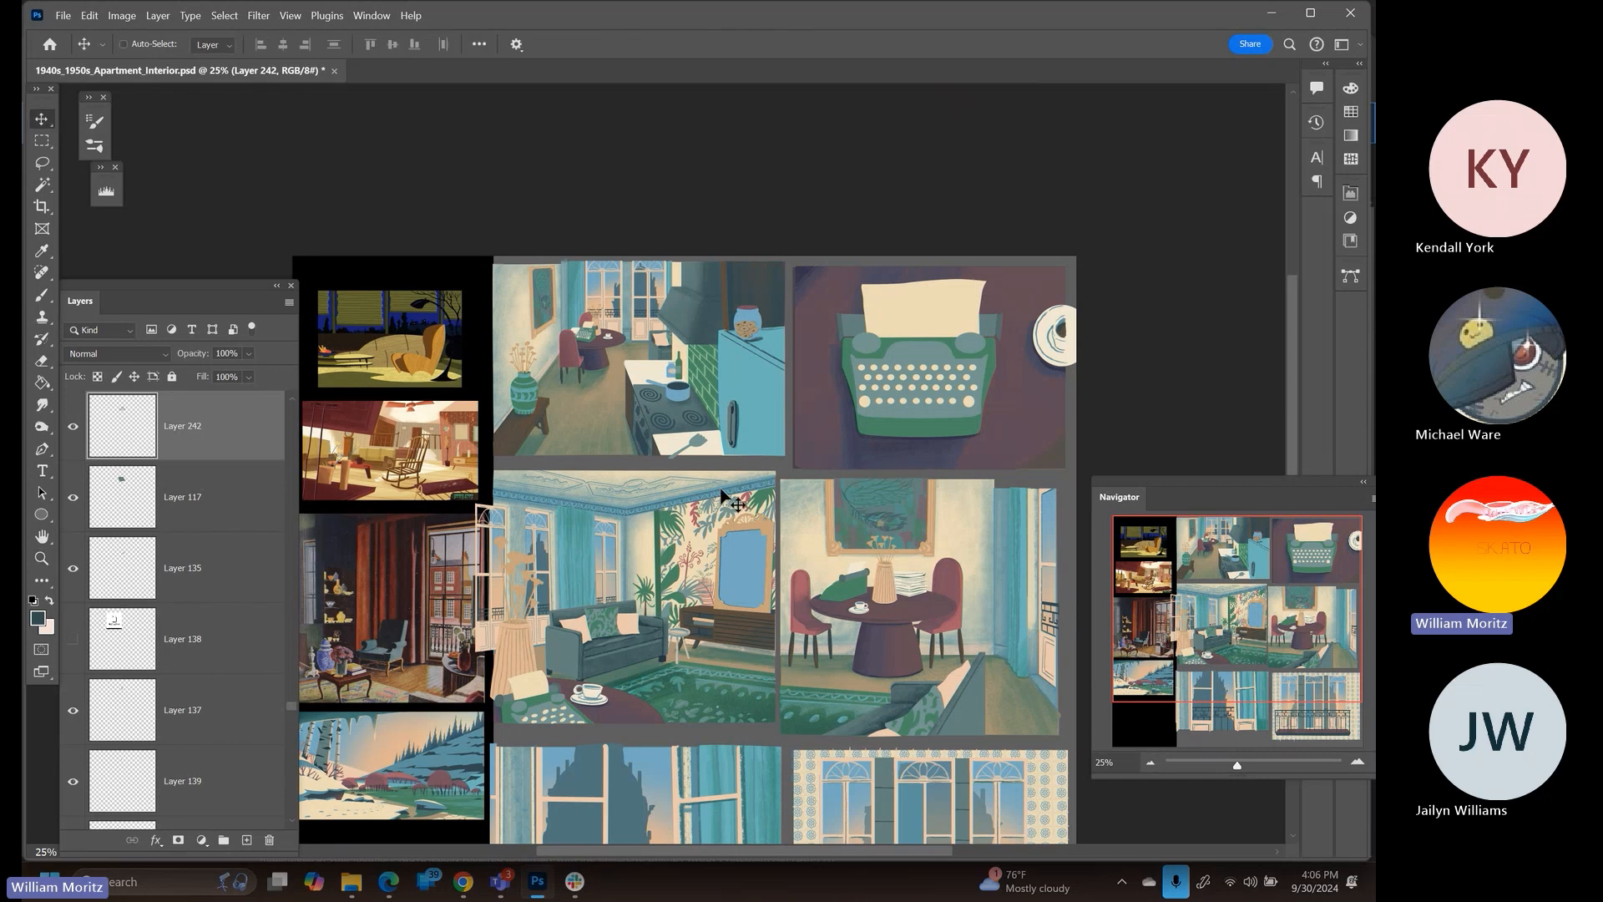
right_click(745, 369)
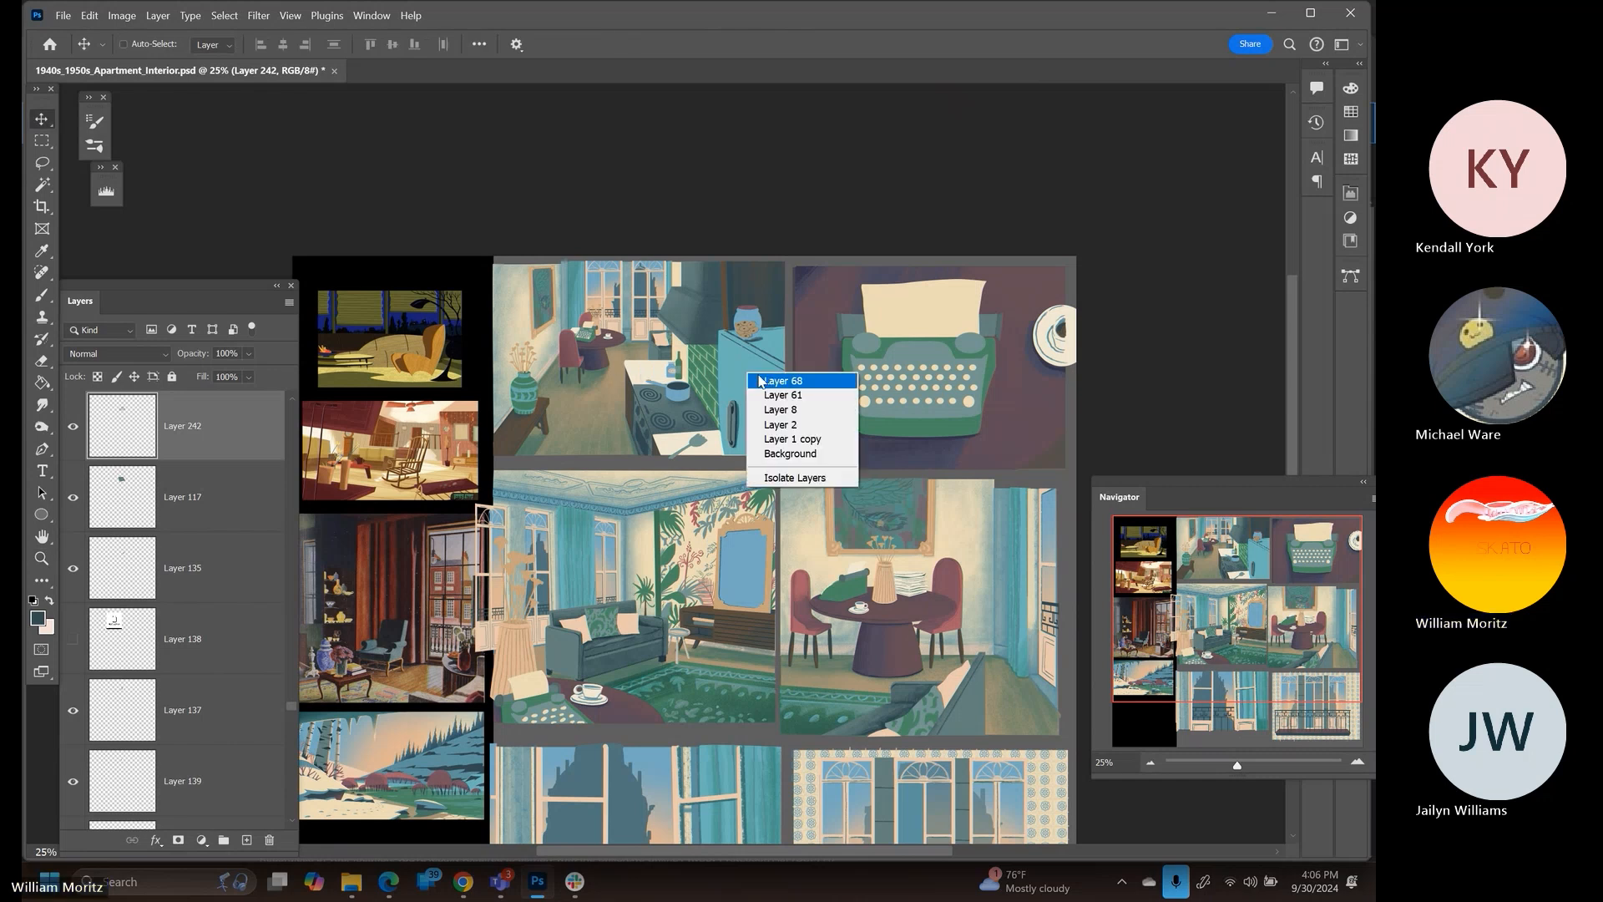
left_click(797, 377)
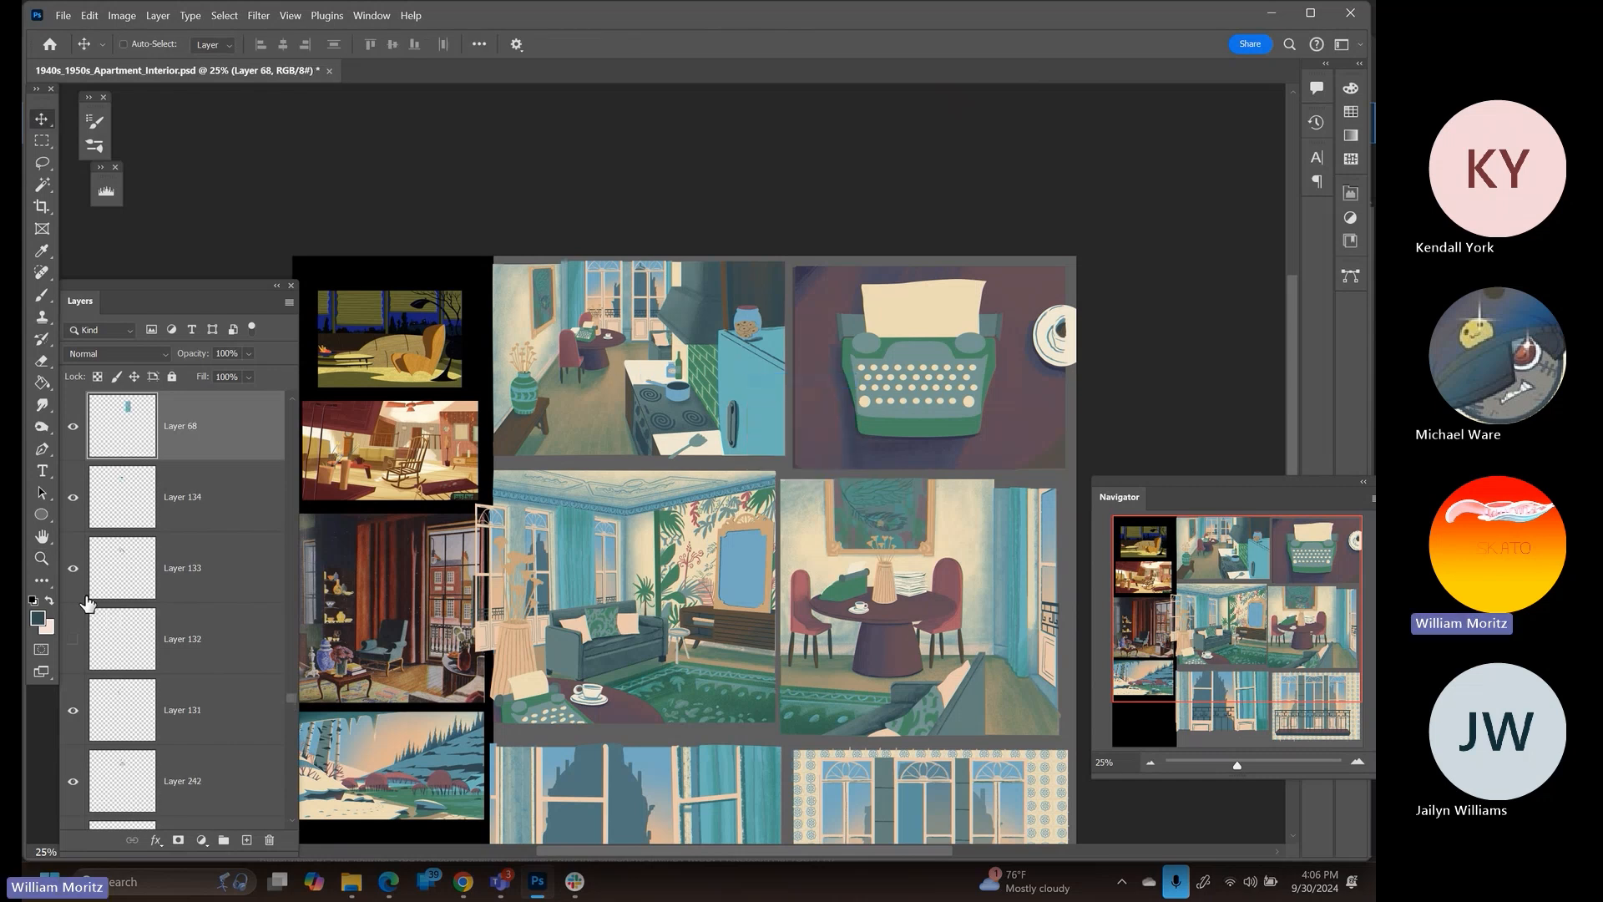
Load the refrigerator's outline from Layer 68 as a selection and add a new layer above it
left_click(41, 558)
left_click_drag(532, 650, 613, 595)
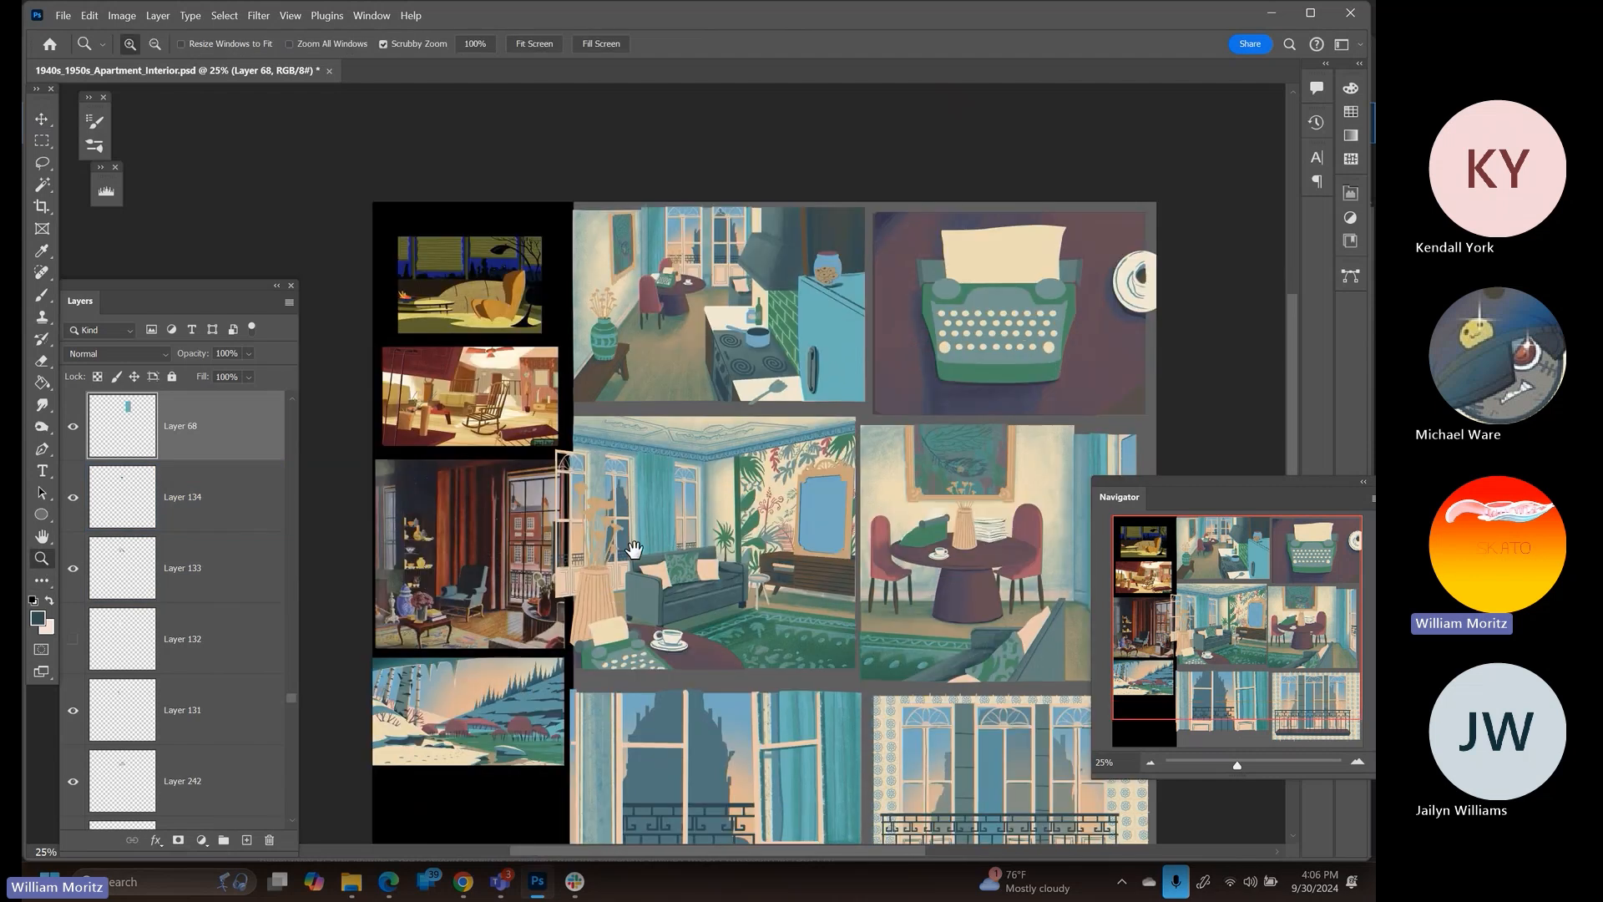
key("i")
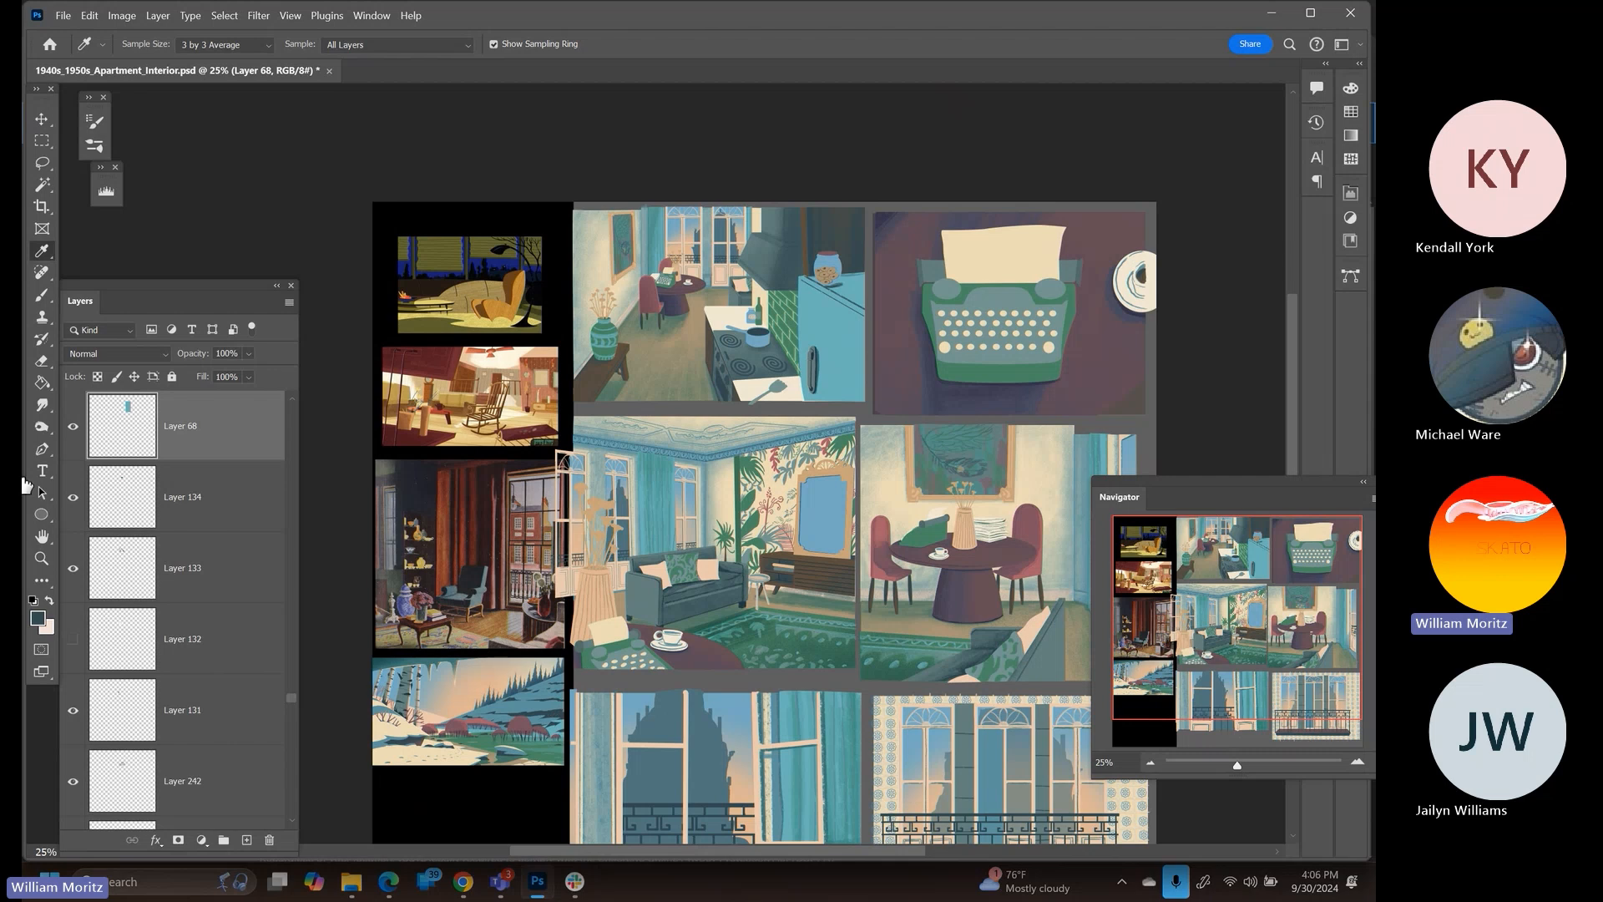
left_click(40, 557)
left_click(872, 321)
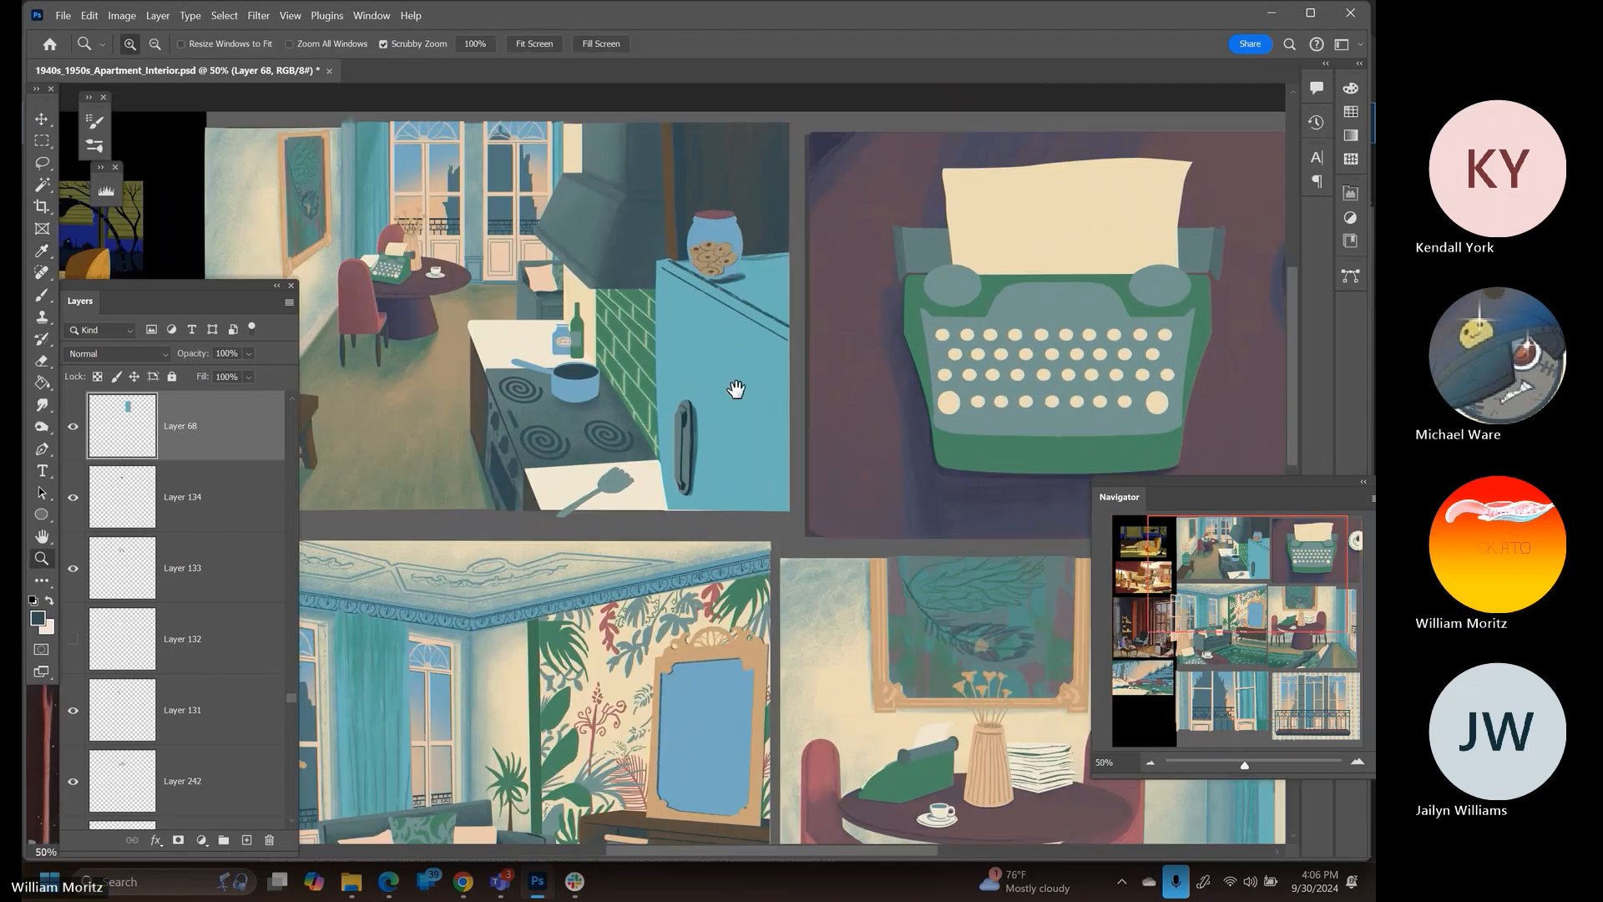
key("v")
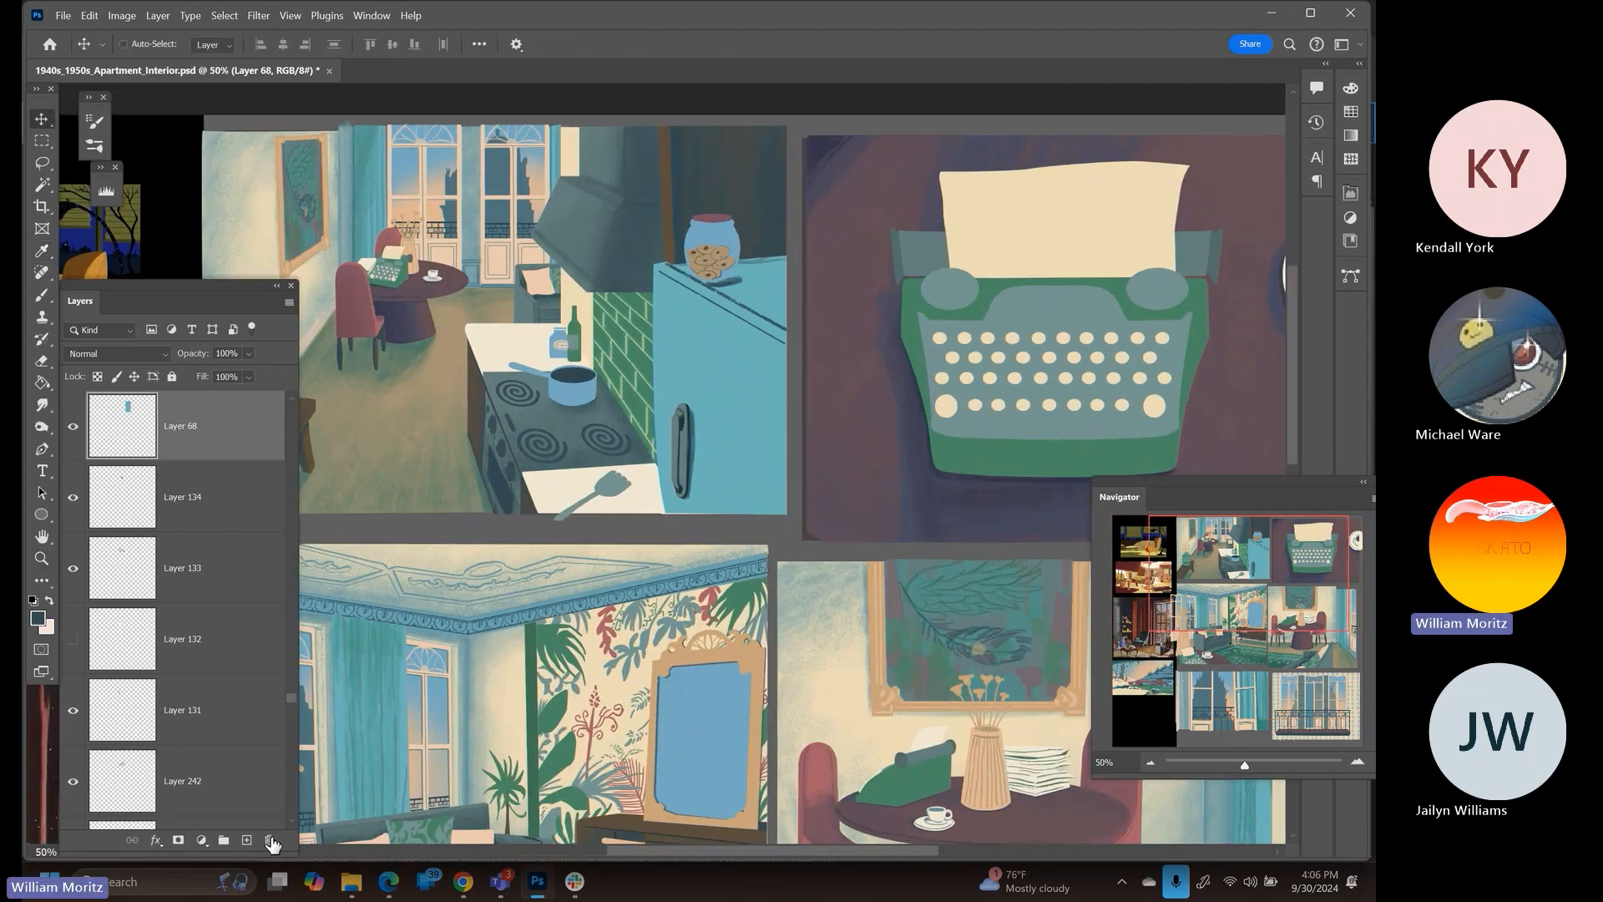
left_click(138, 427, "ctrl")
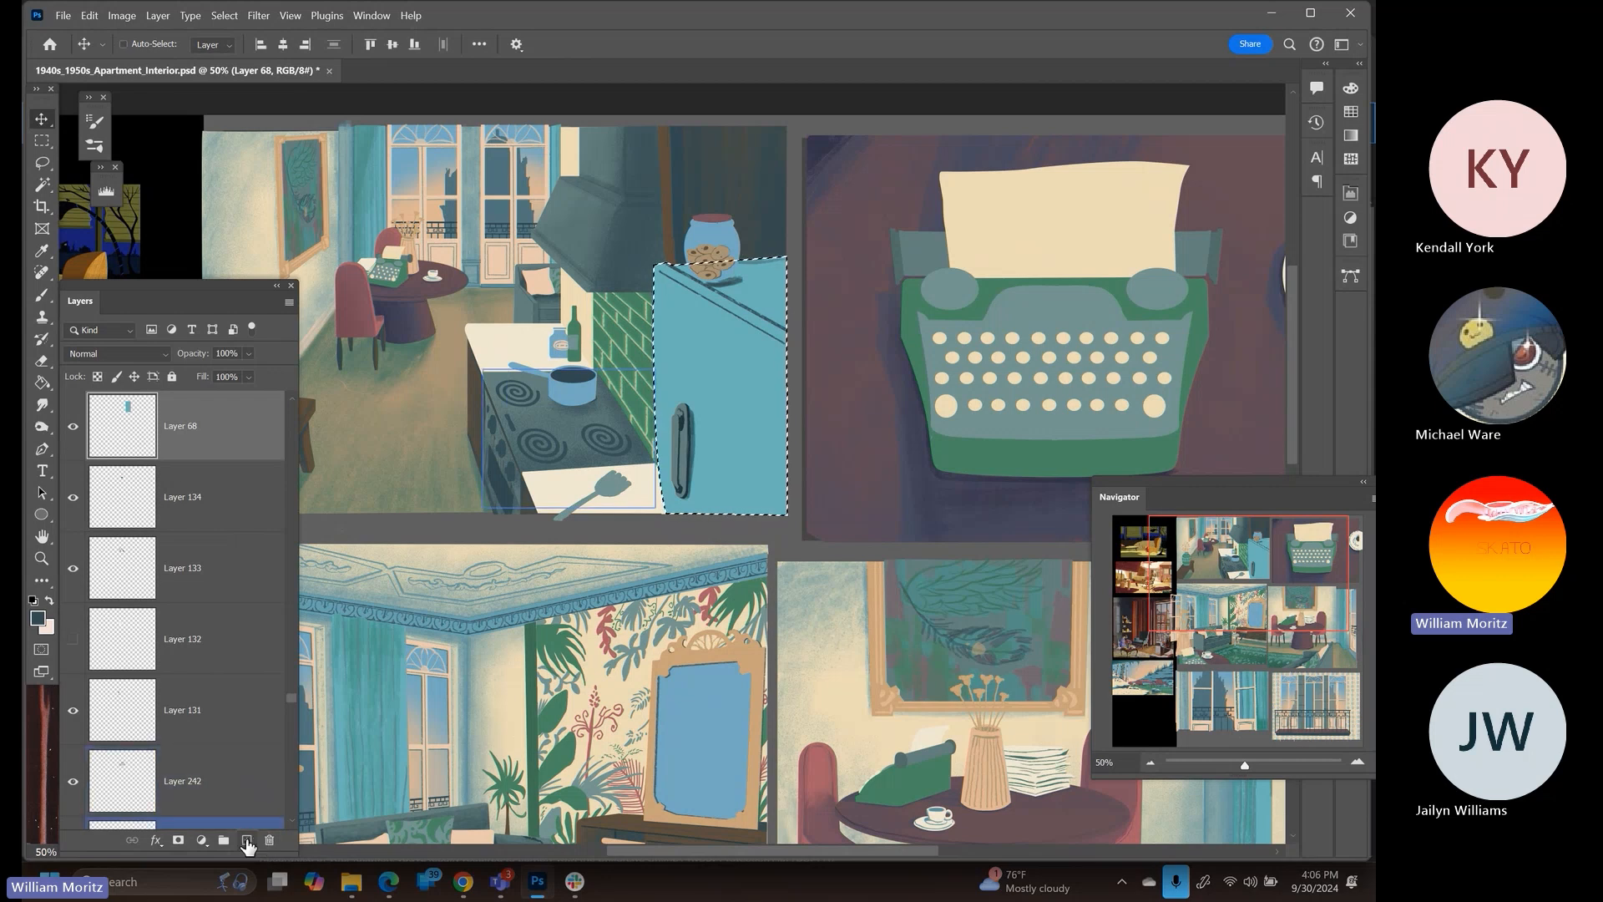
left_click(247, 839)
Switch to the MB Lineart (Legendary) brush and enlarge it to 60 px
key("b")
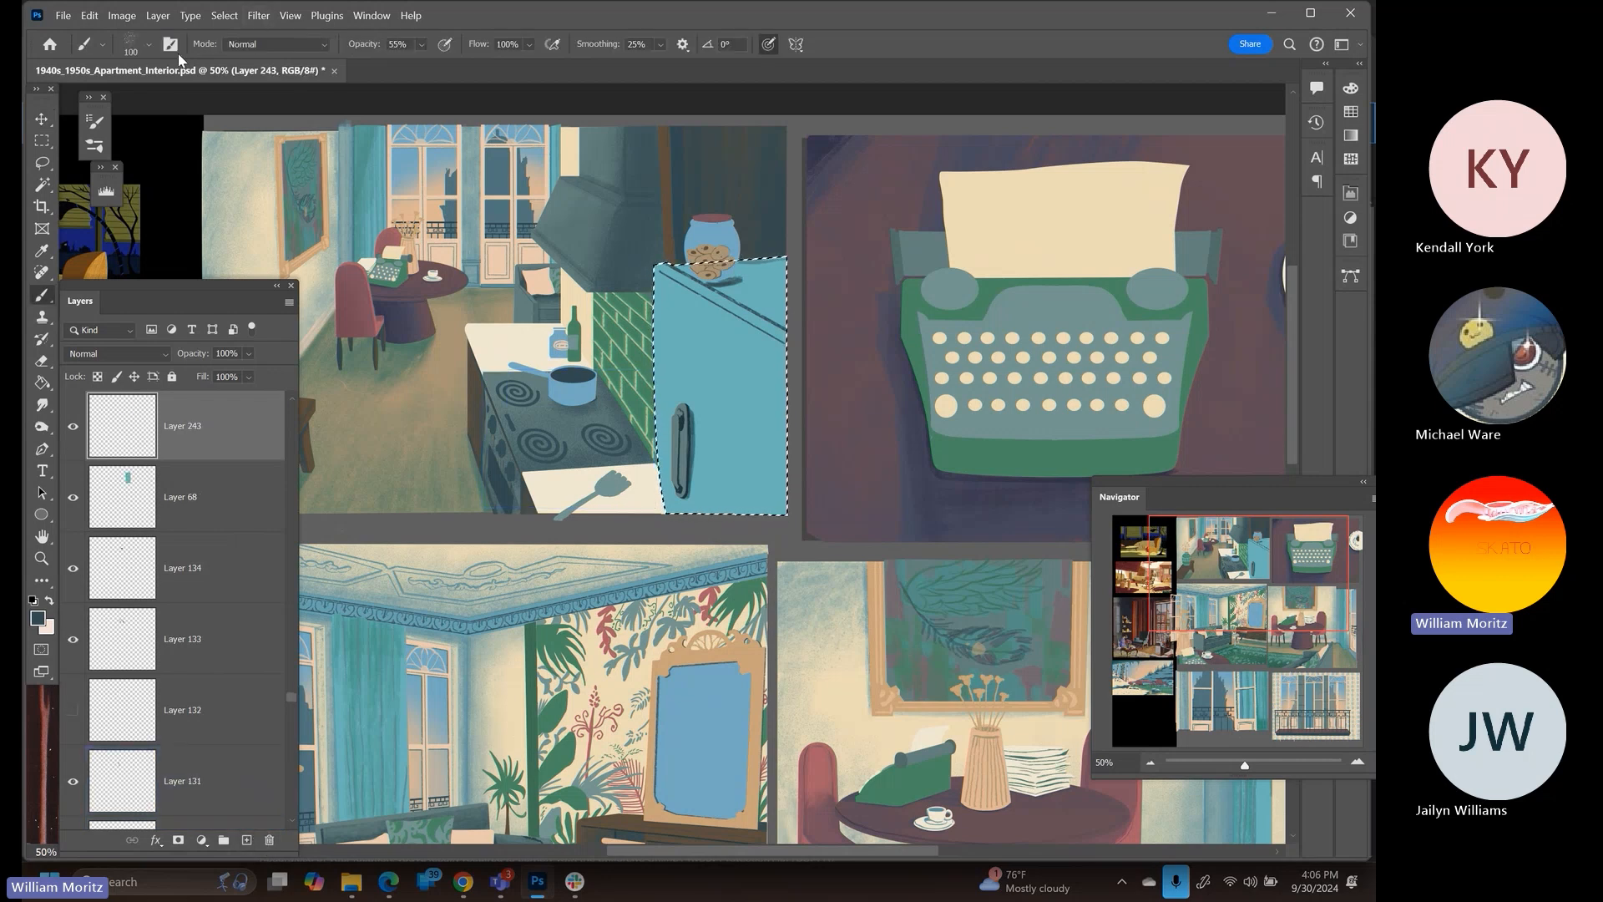
left_click(149, 44)
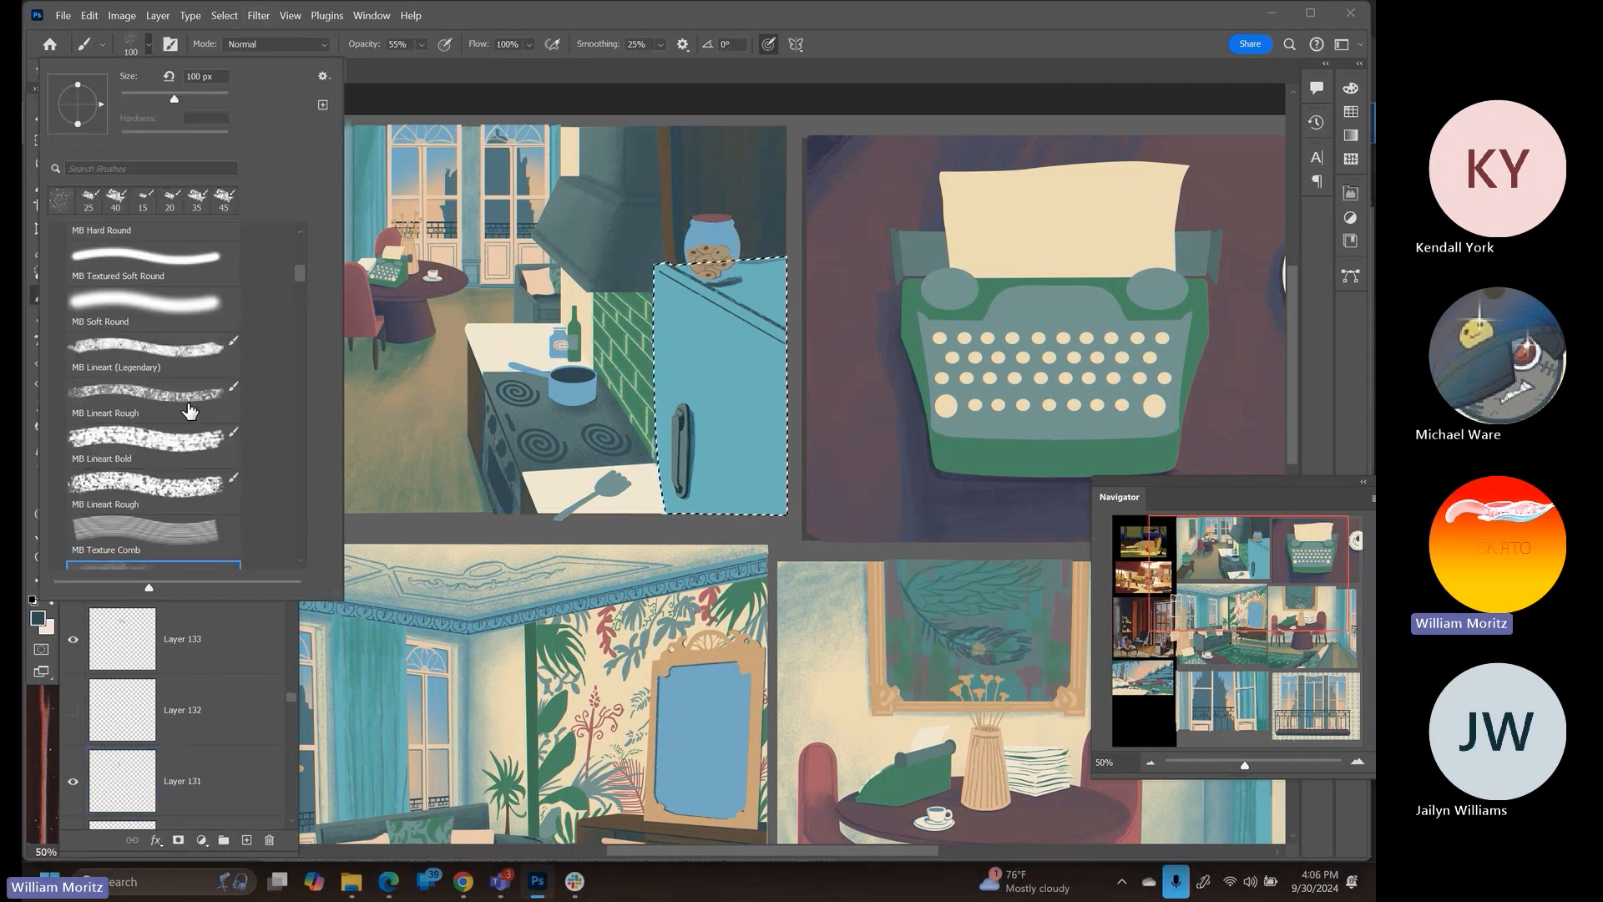
left_click(190, 359)
left_click(900, 25)
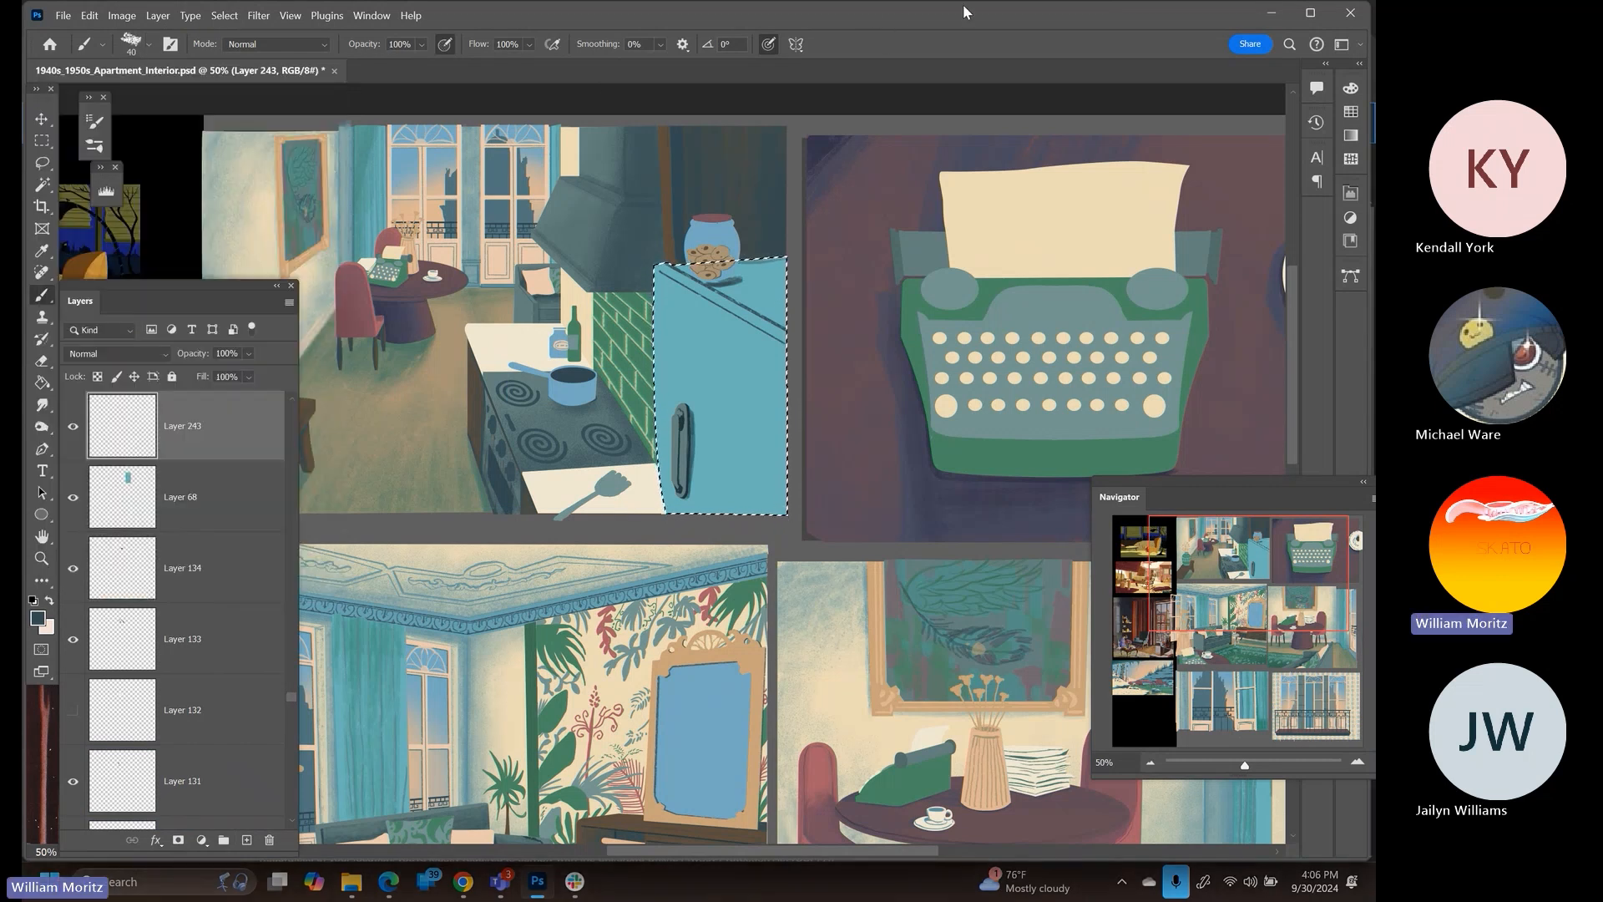
key("bracketright")
key("bracketright")
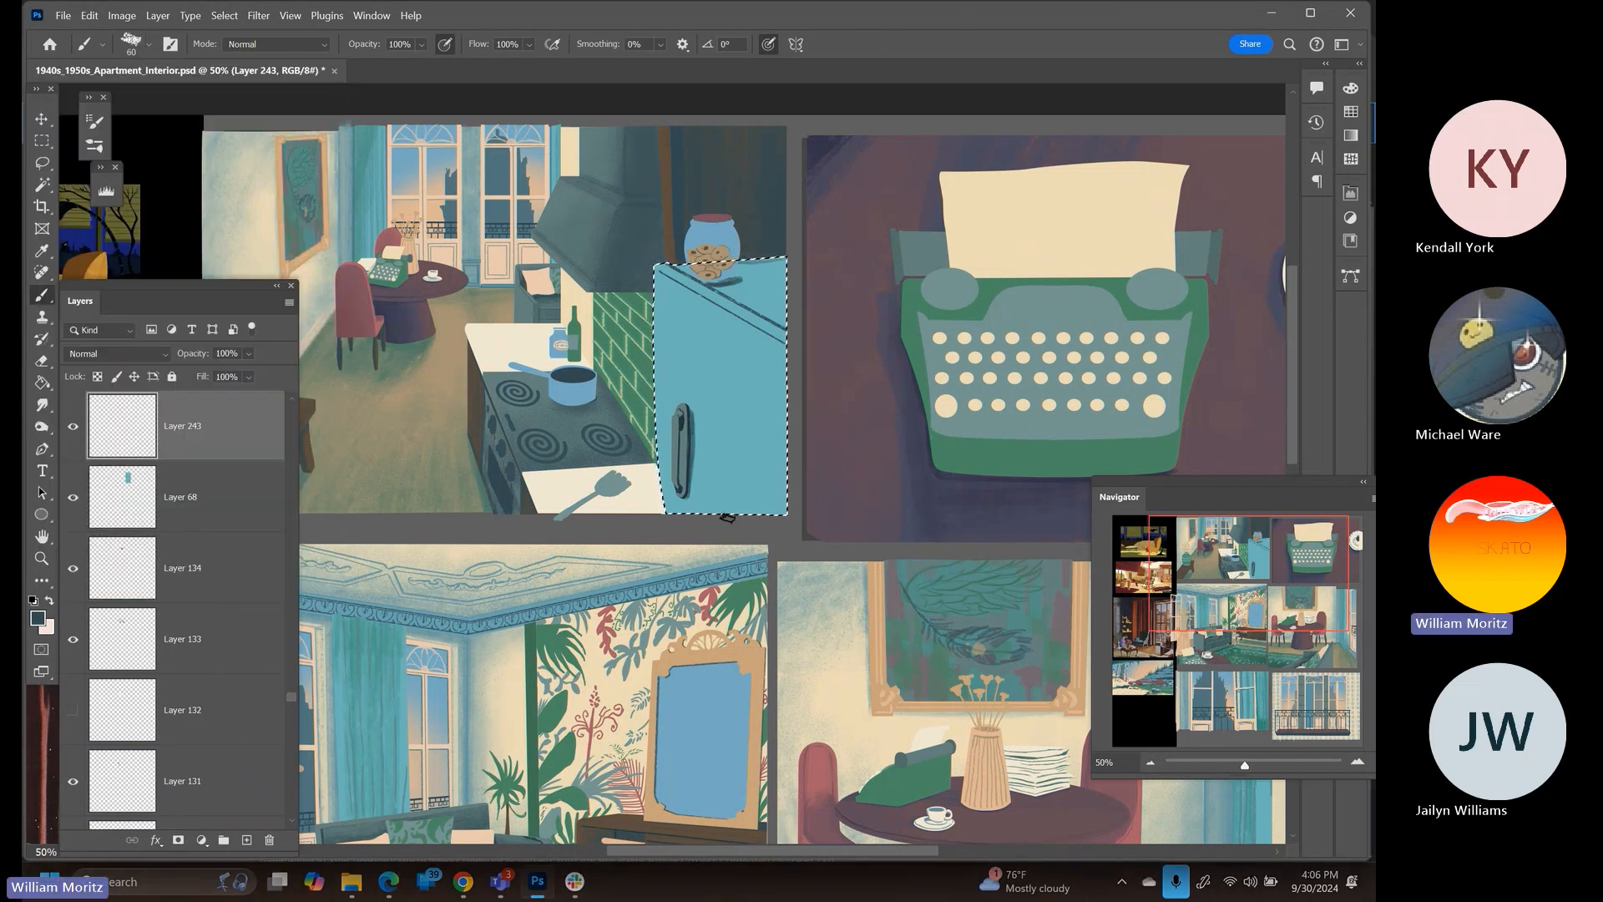
left_click_drag(562, 593, 1100, 85)
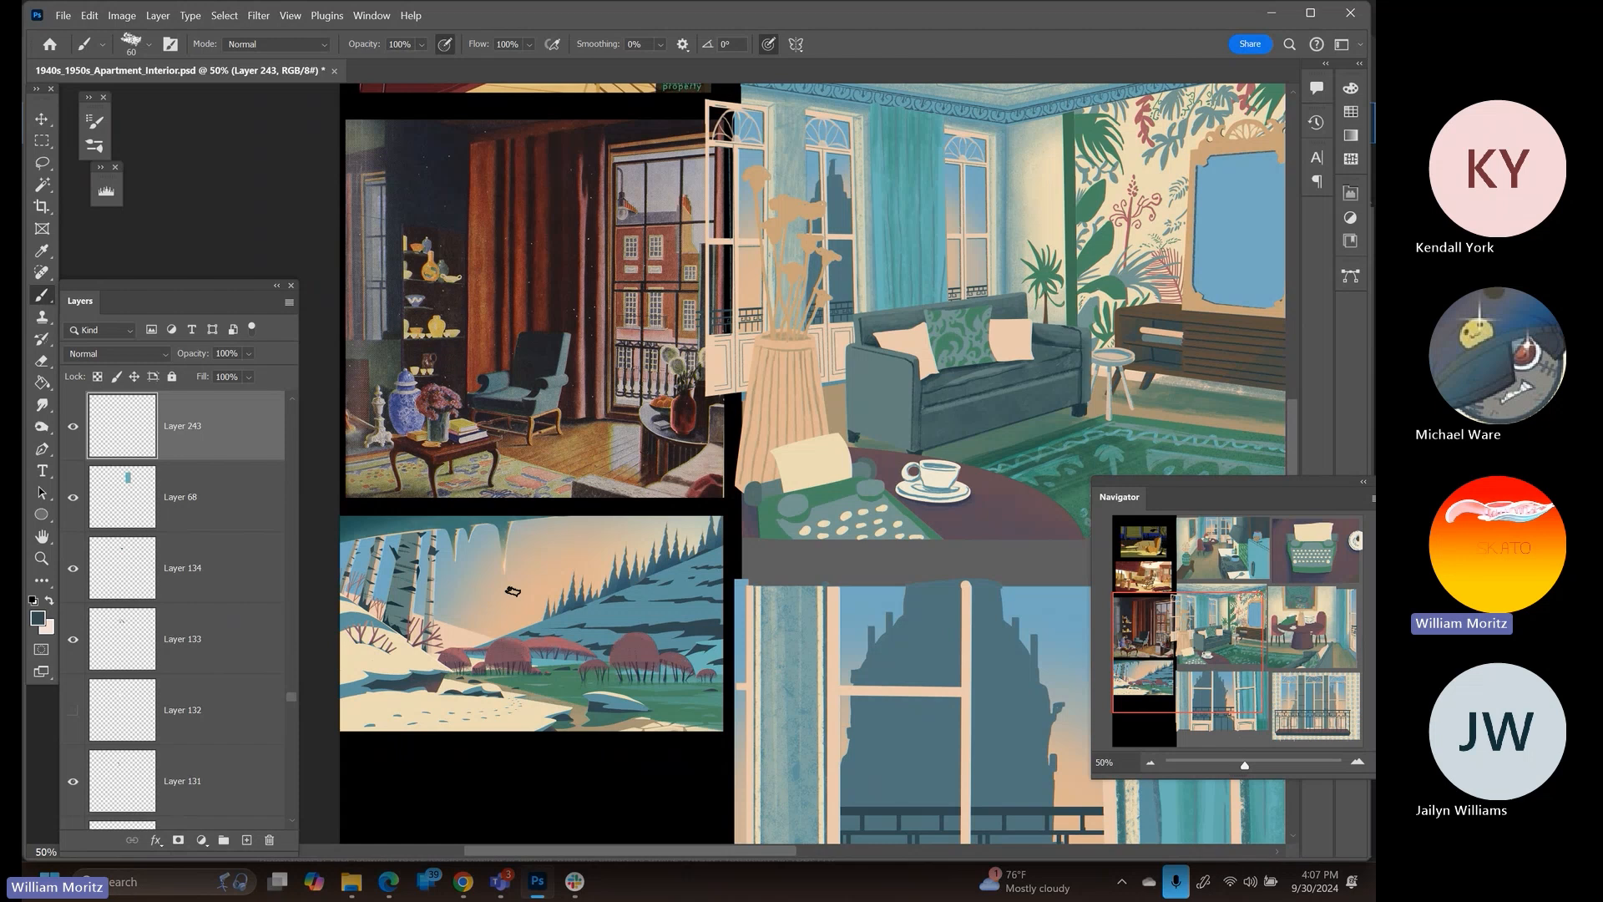
left_click_drag(1010, 104, 676, 612)
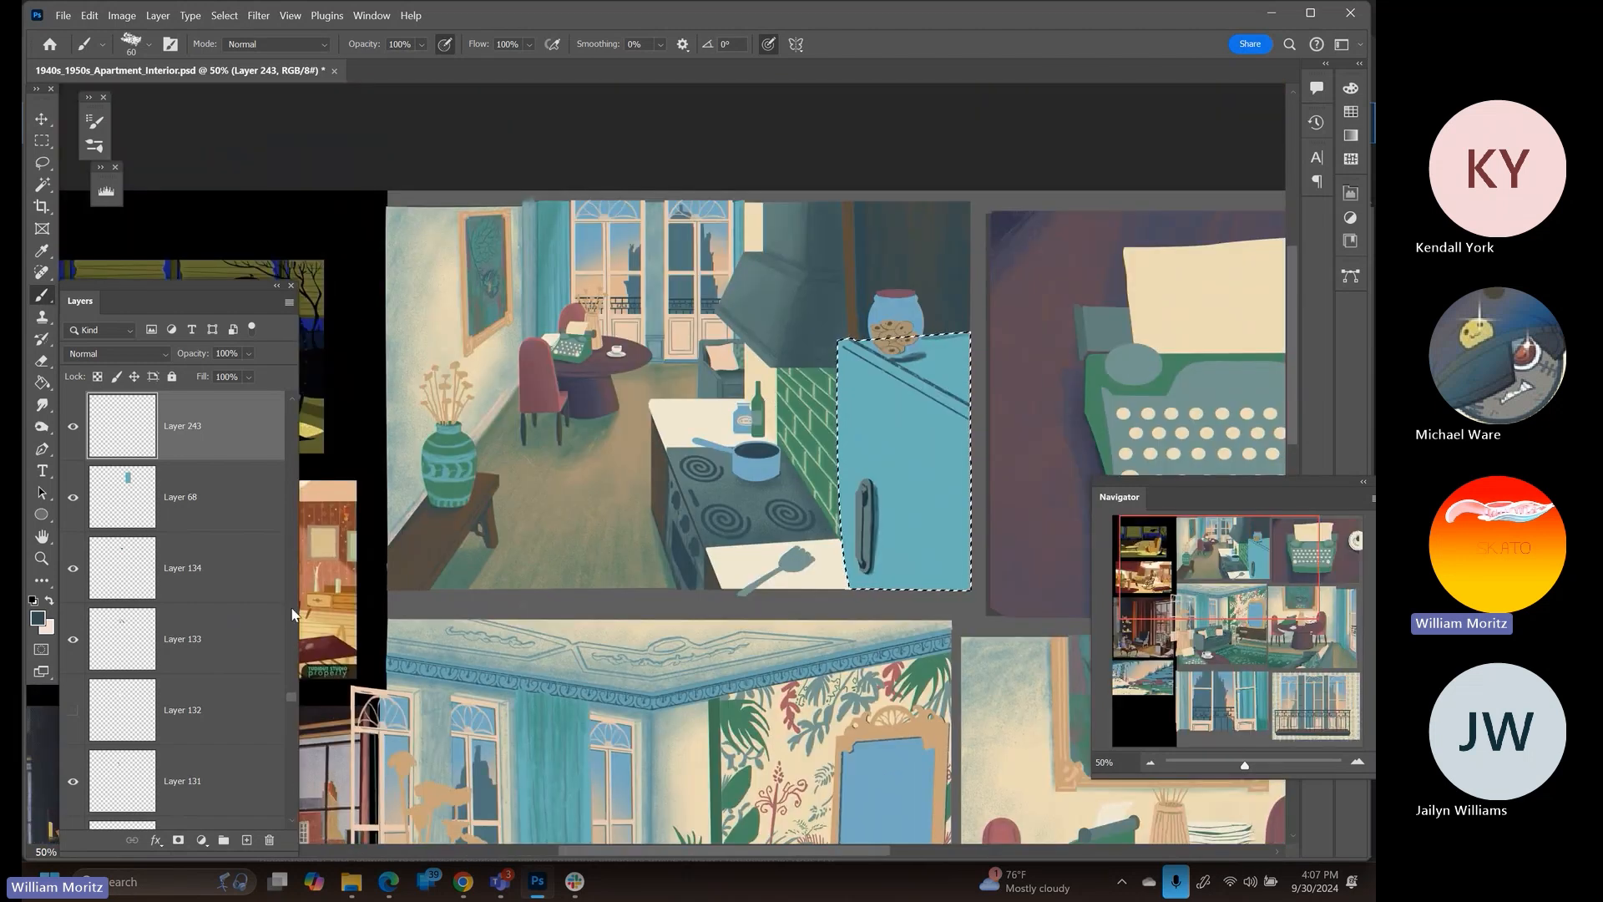
Shade the top of the refrigerator with an 80 px brush at 46% opacity and 25% smoothing
left_click(421, 44)
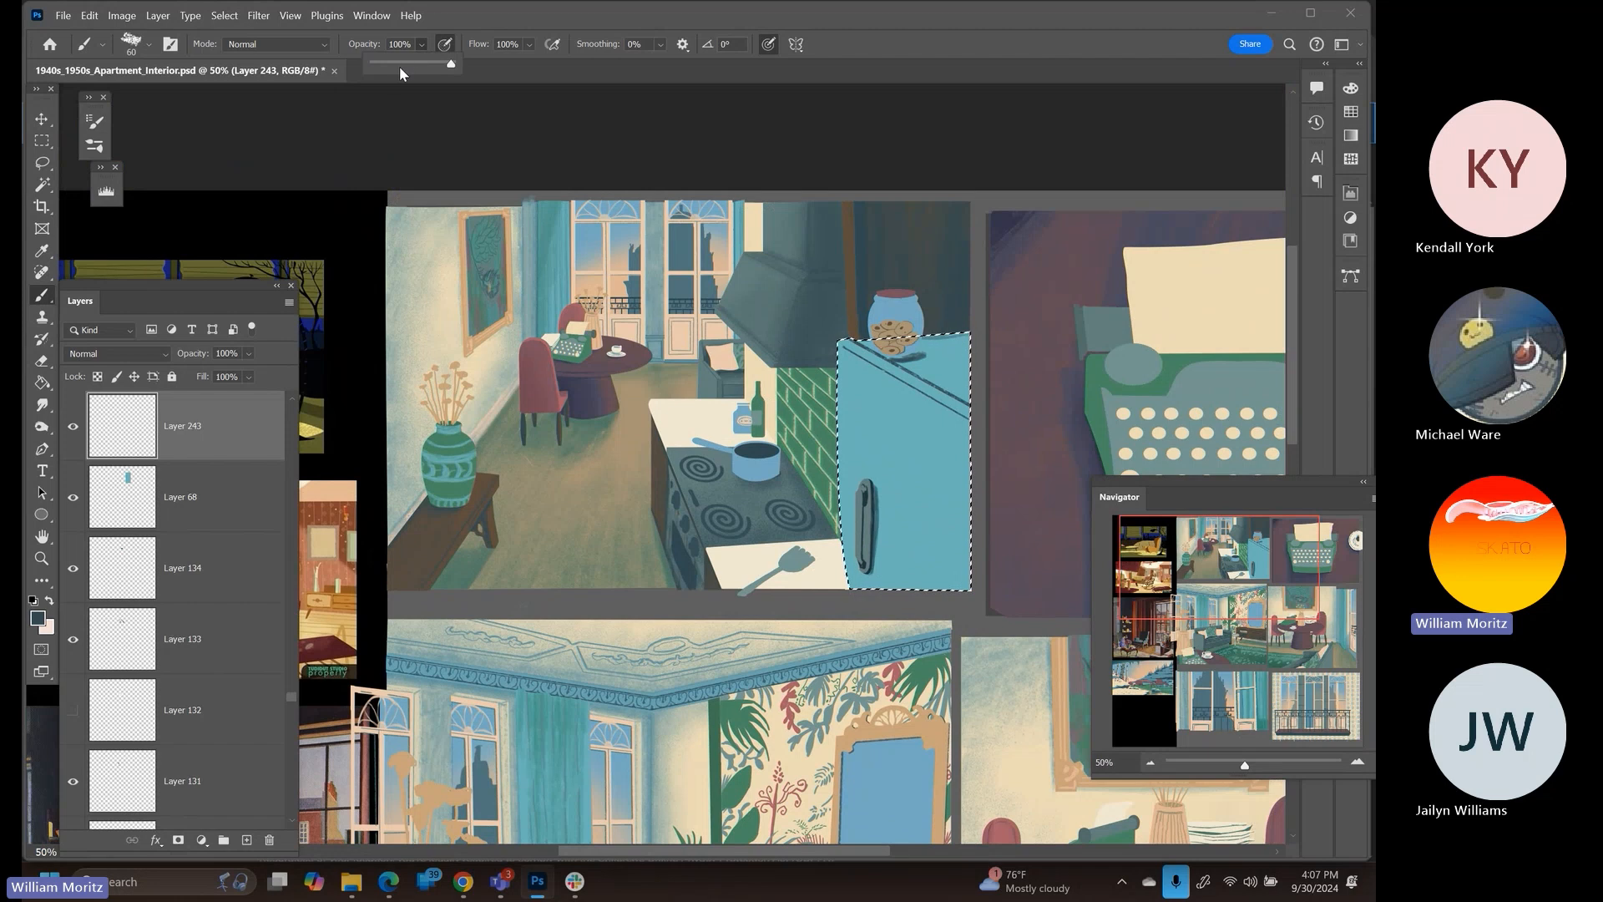
left_click_drag(399, 65, 407, 65)
left_click(590, 50)
type("25")
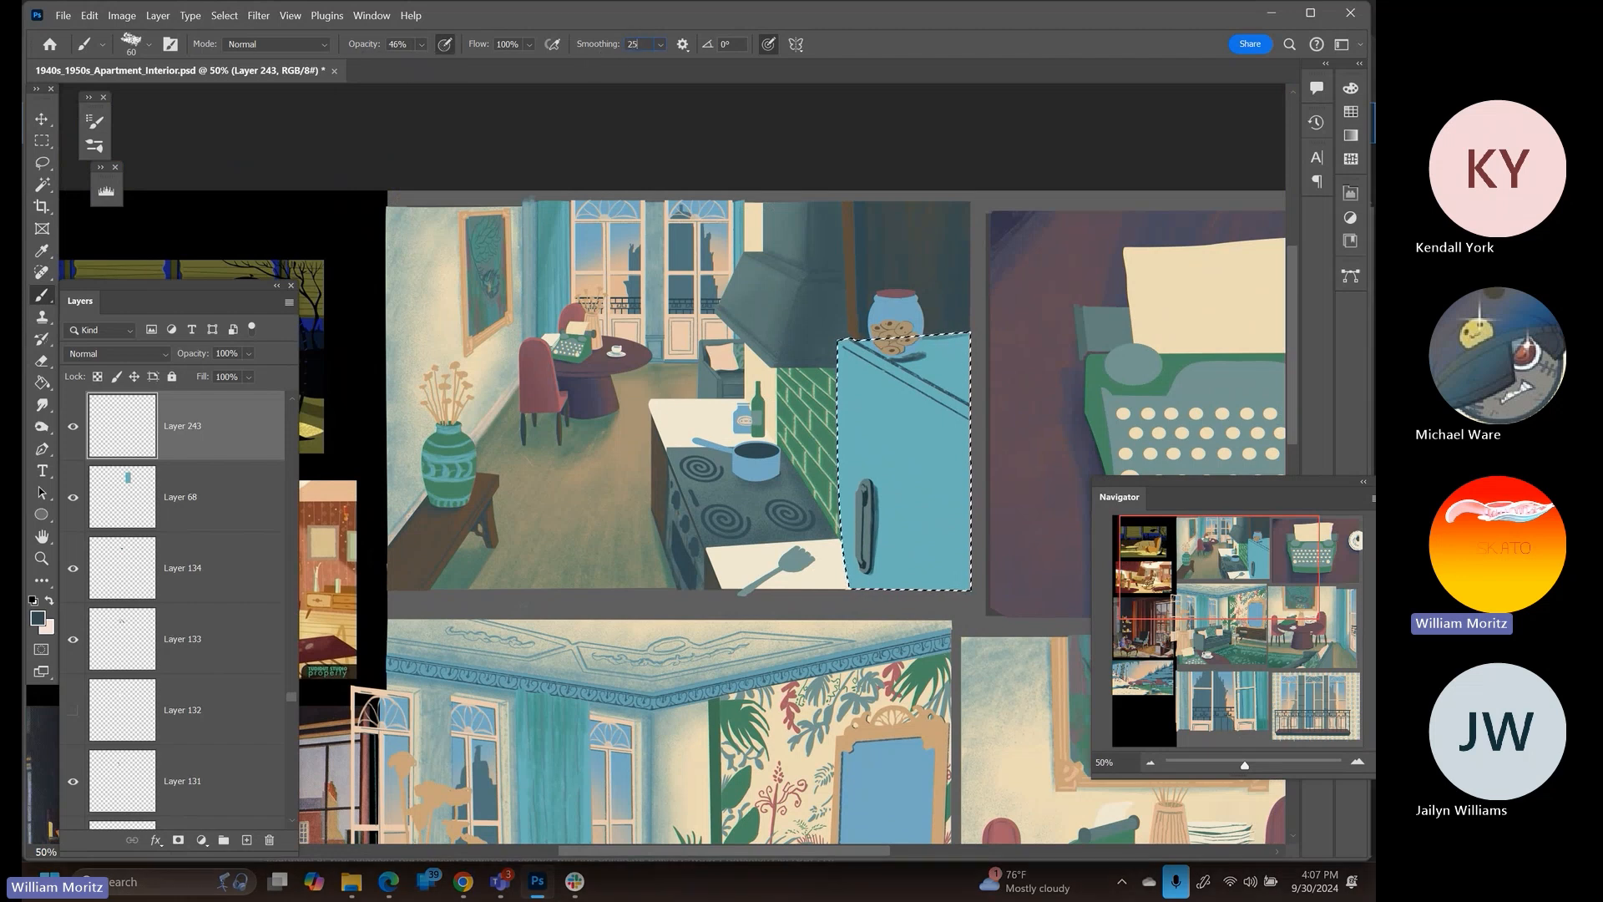
key("Return")
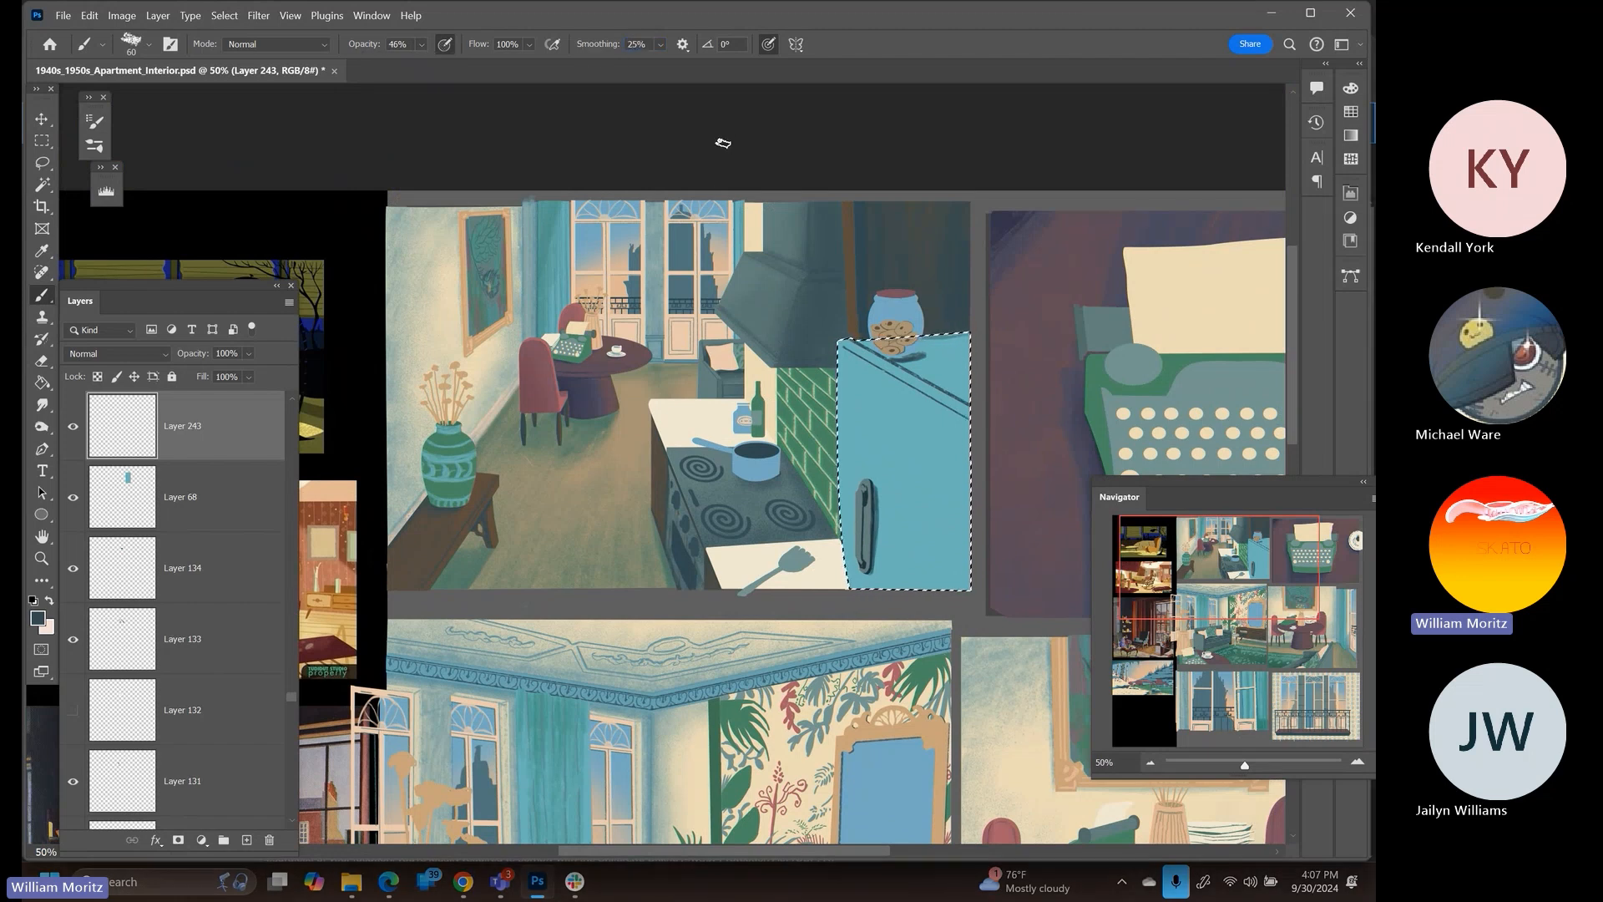
key("bracketright")
key("bracketright")
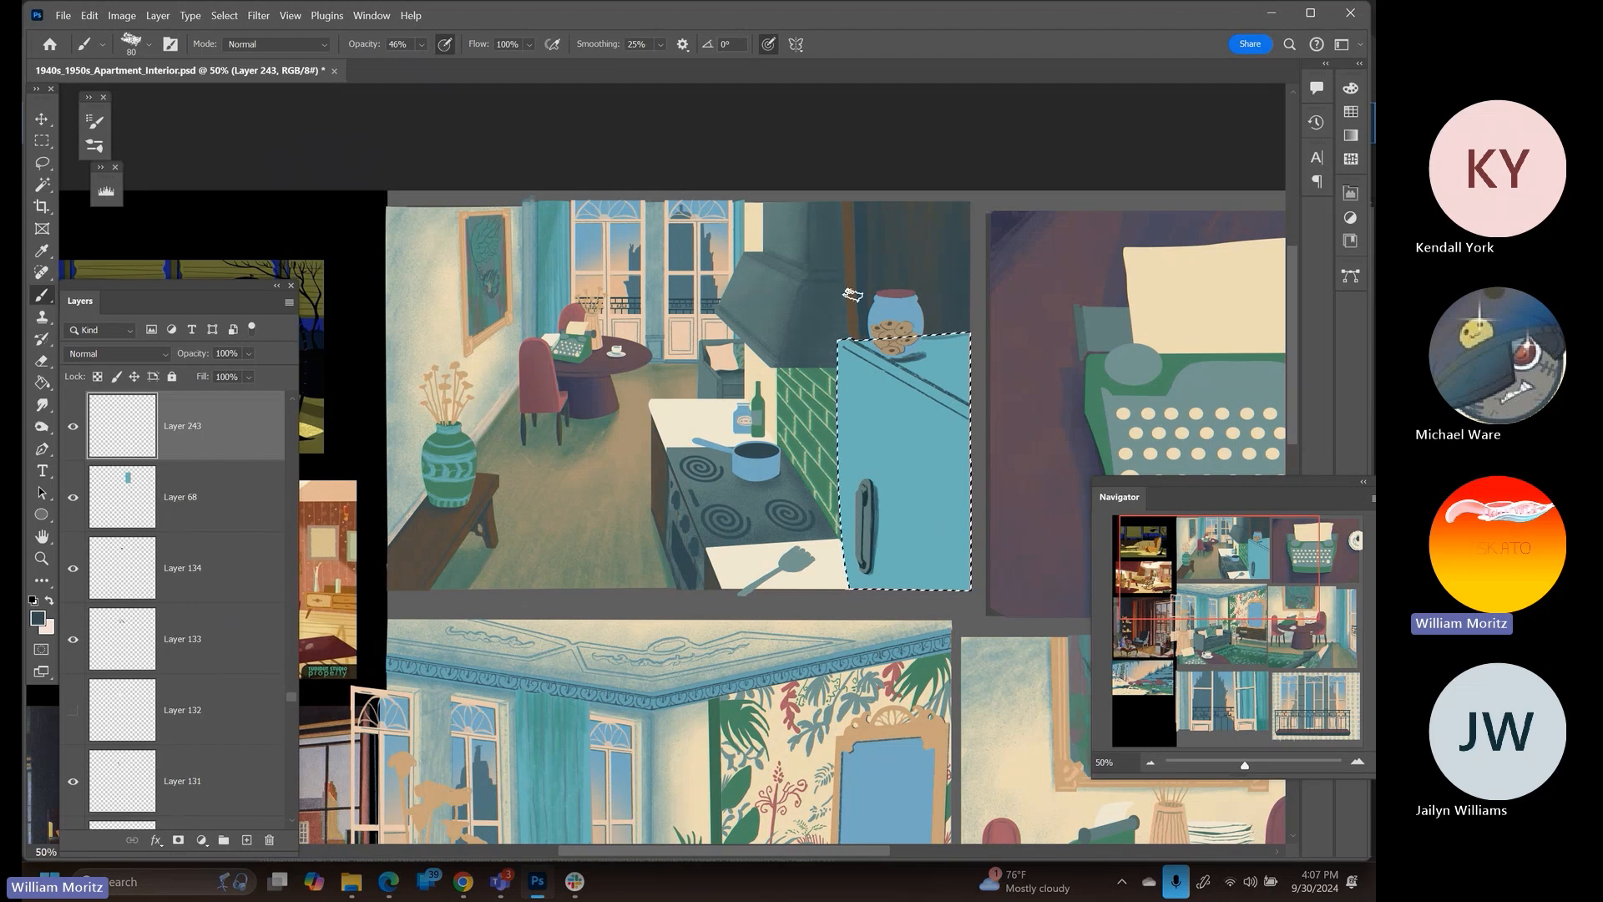
left_click_drag(869, 340, 974, 403)
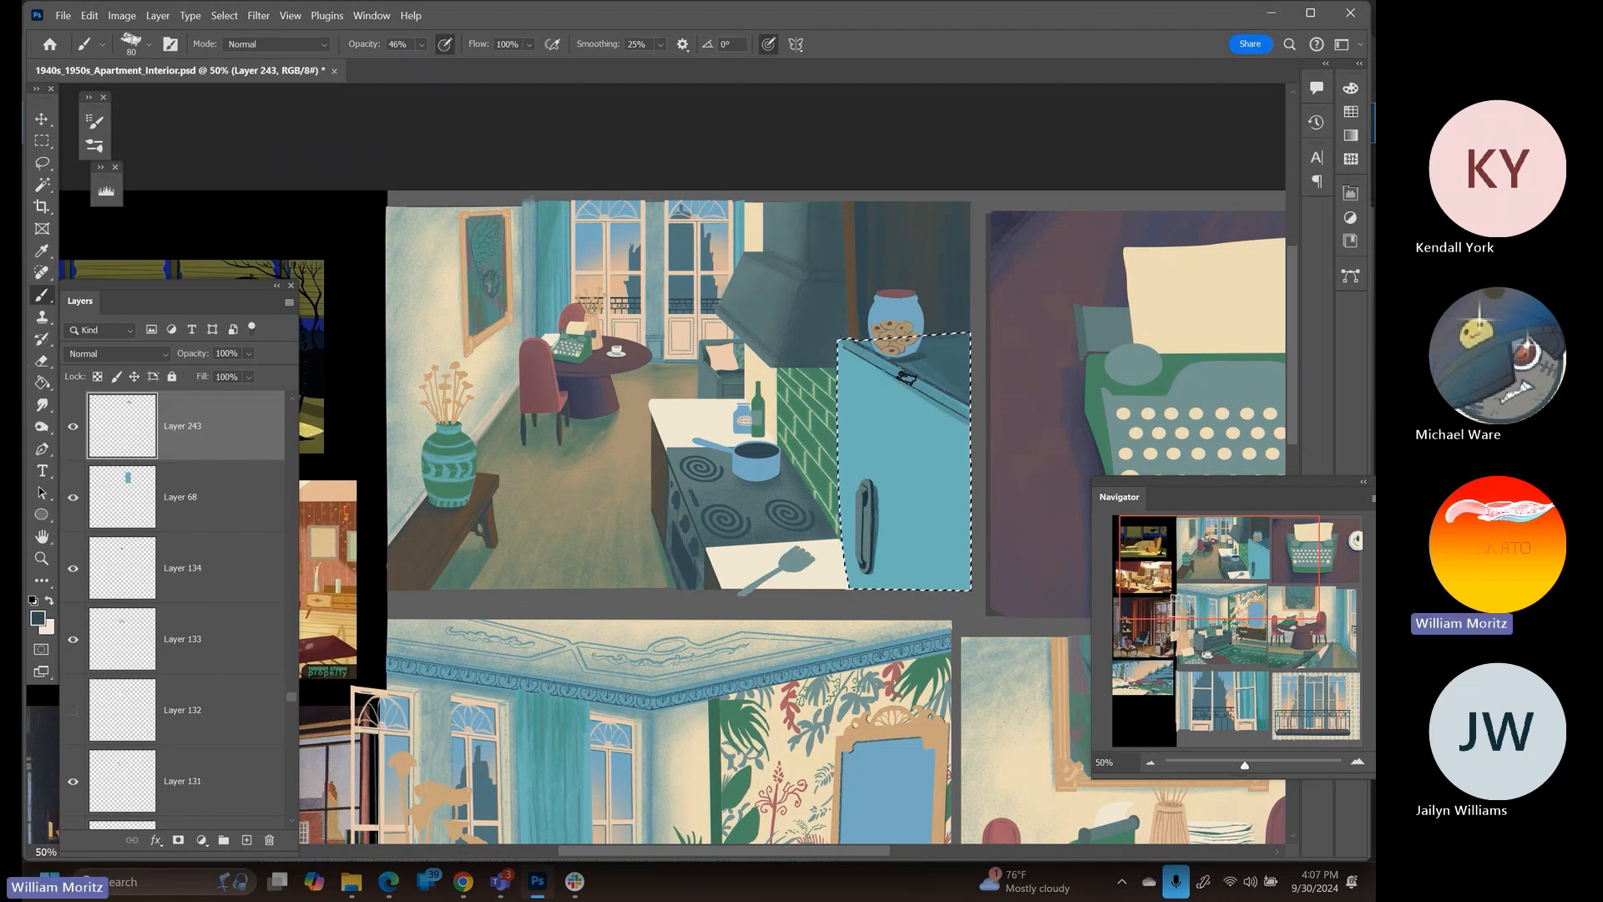
Shade the refrigerator's door with broad strokes of a 150 to 175 px brush, lowering the opacity to 30%
key("bracketright")
key("bracketright")
key("bracketright")
key("bracketright")
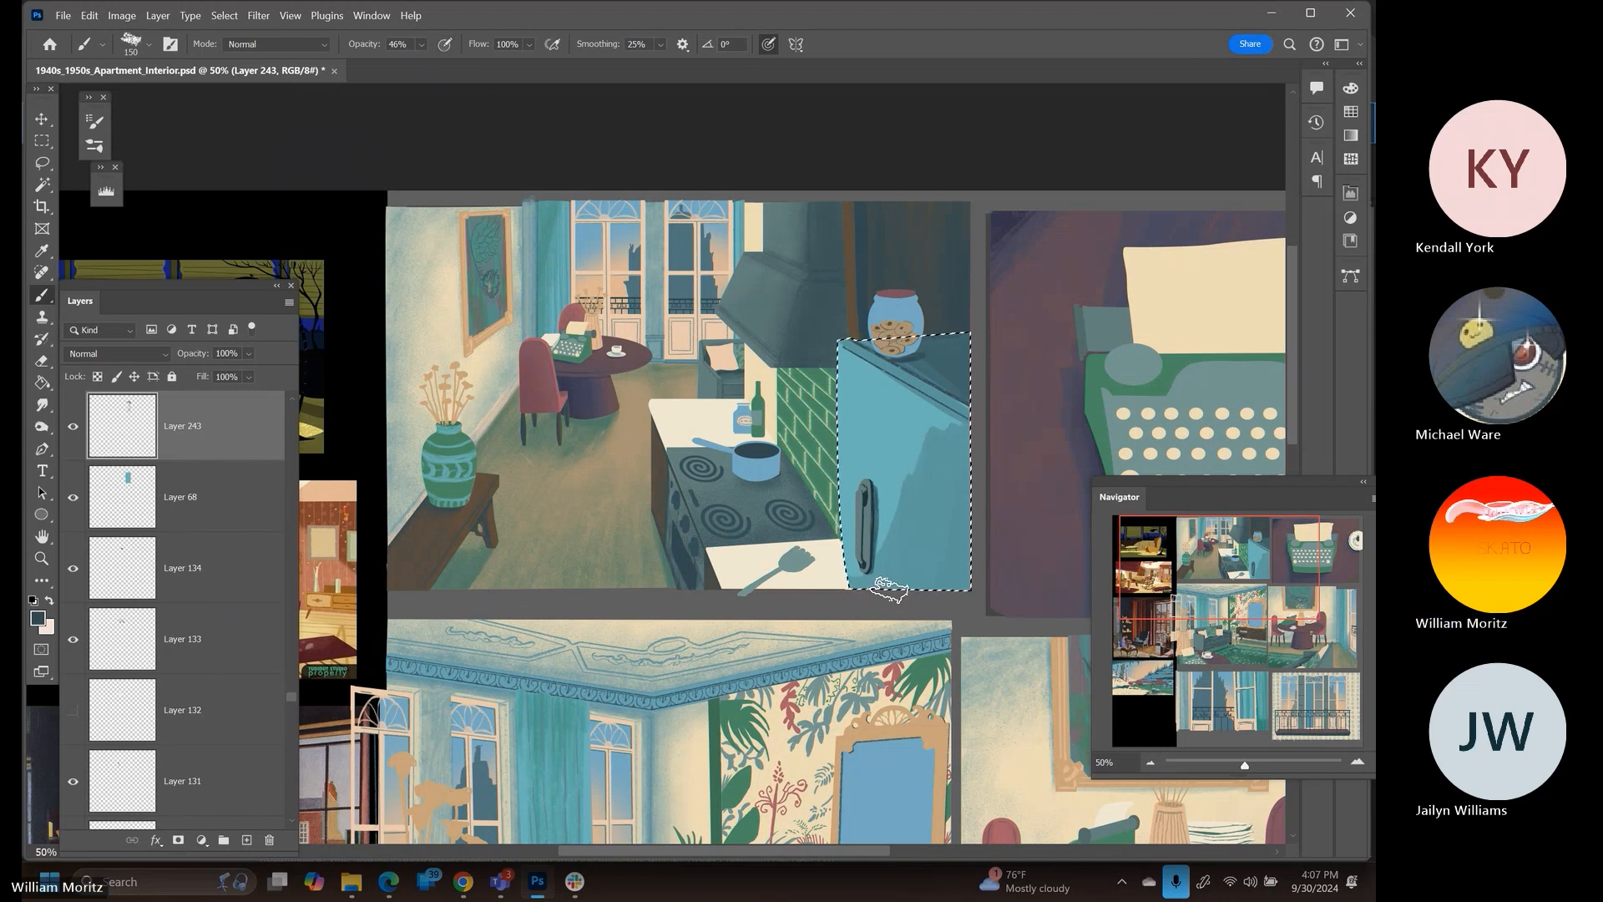
key("3")
key("bracketleft")
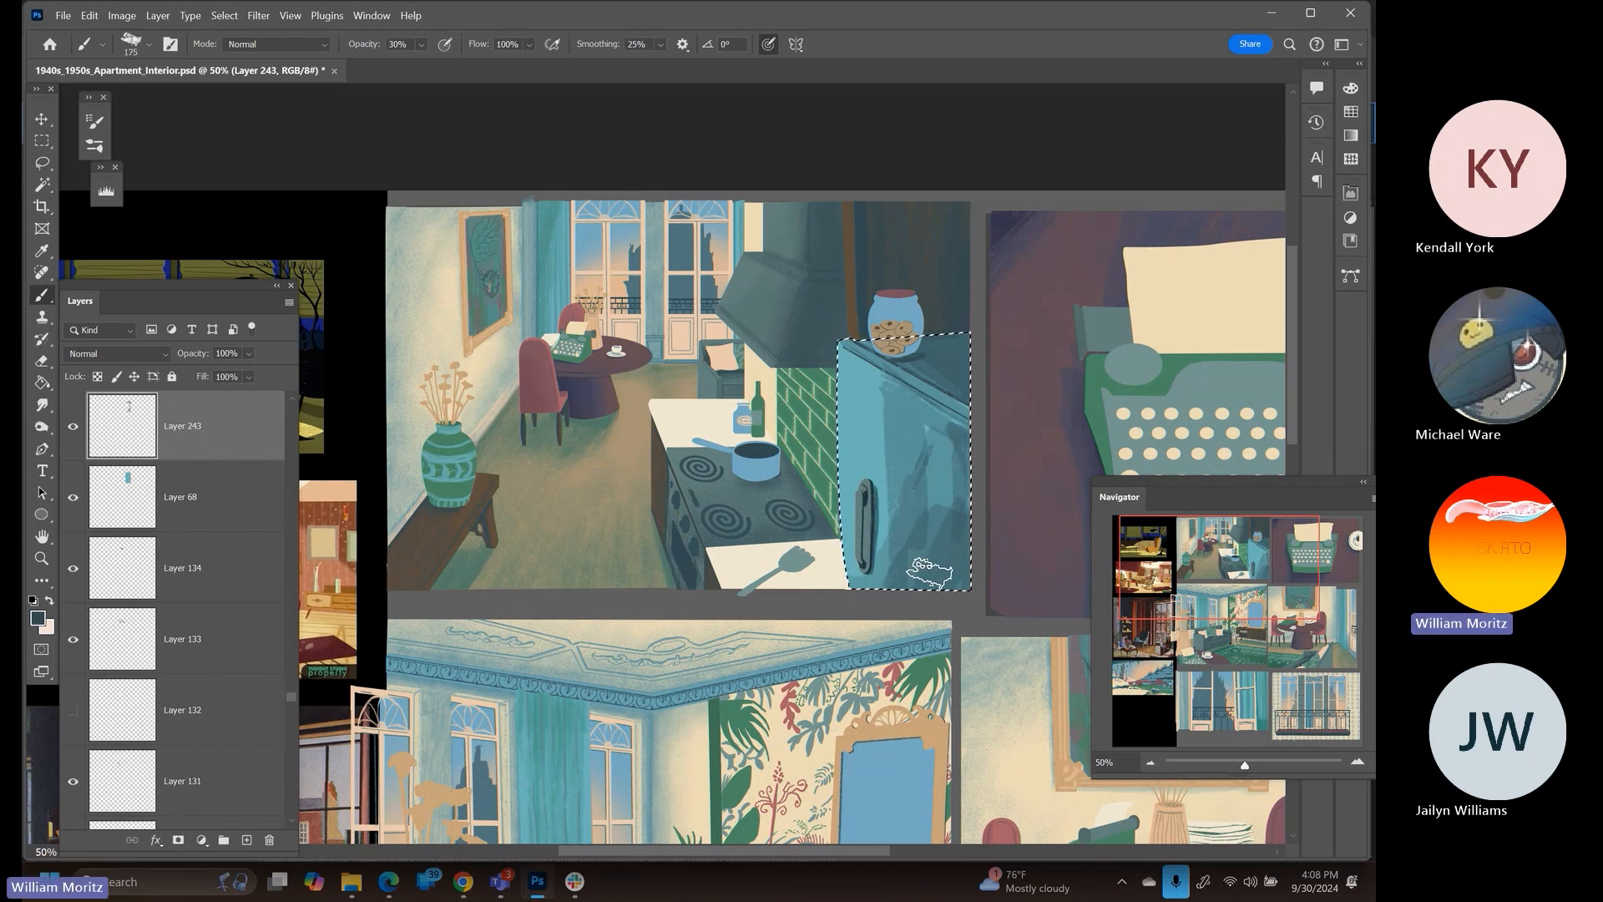
Soften the refrigerator door's shading with a 60 px brush in Clear mode at 30% opacity
key("bracketleft")
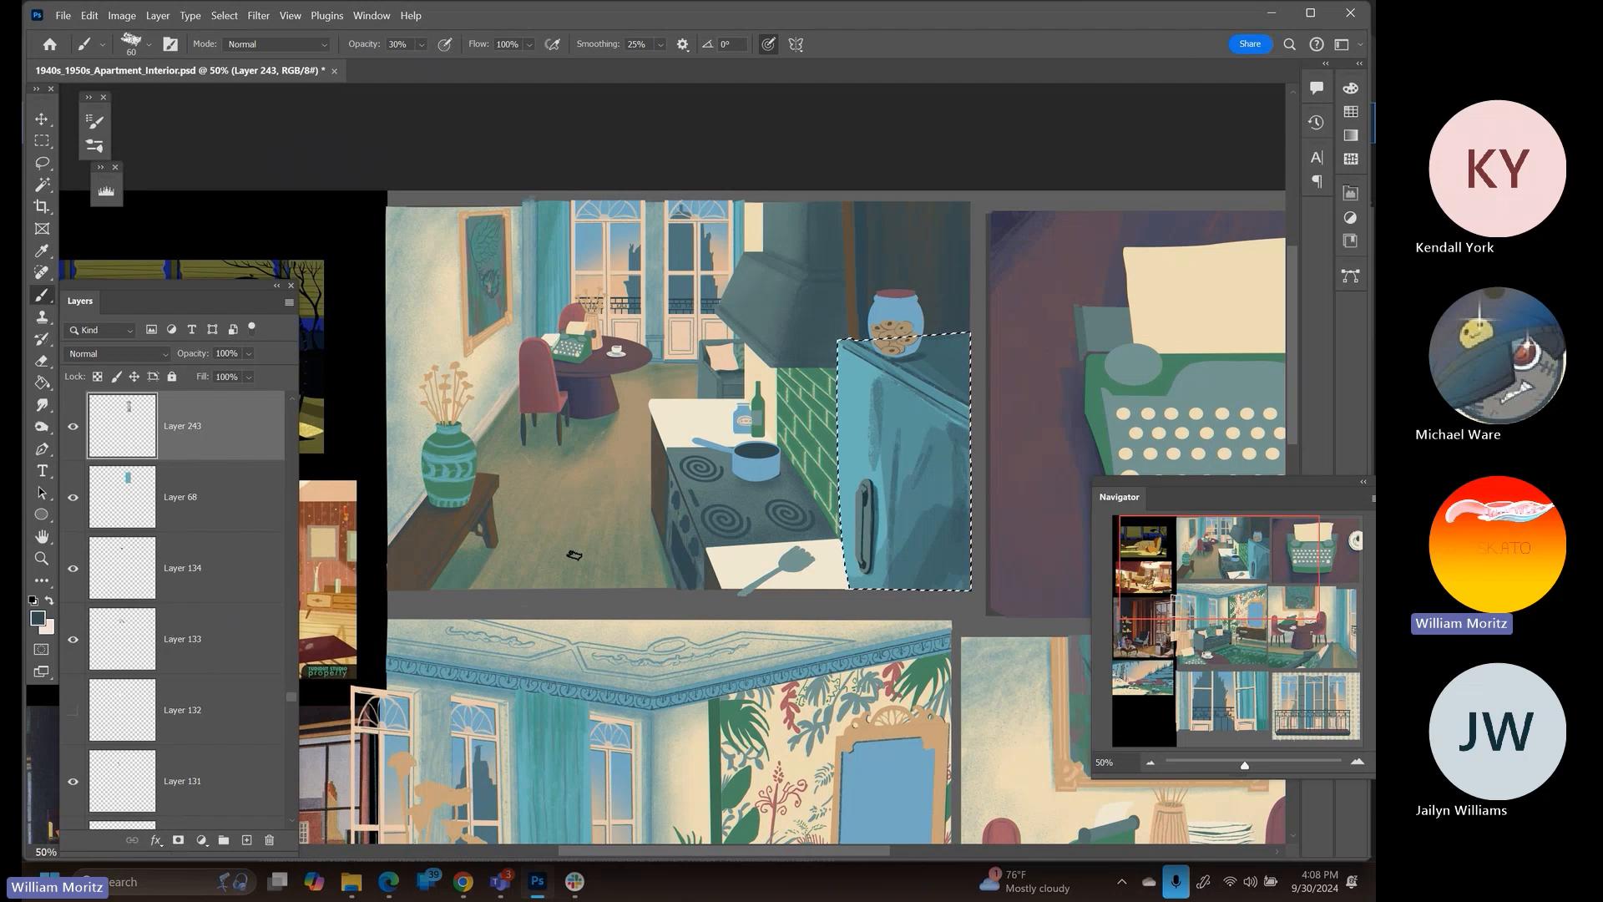
left_click(306, 47)
left_click(289, 98)
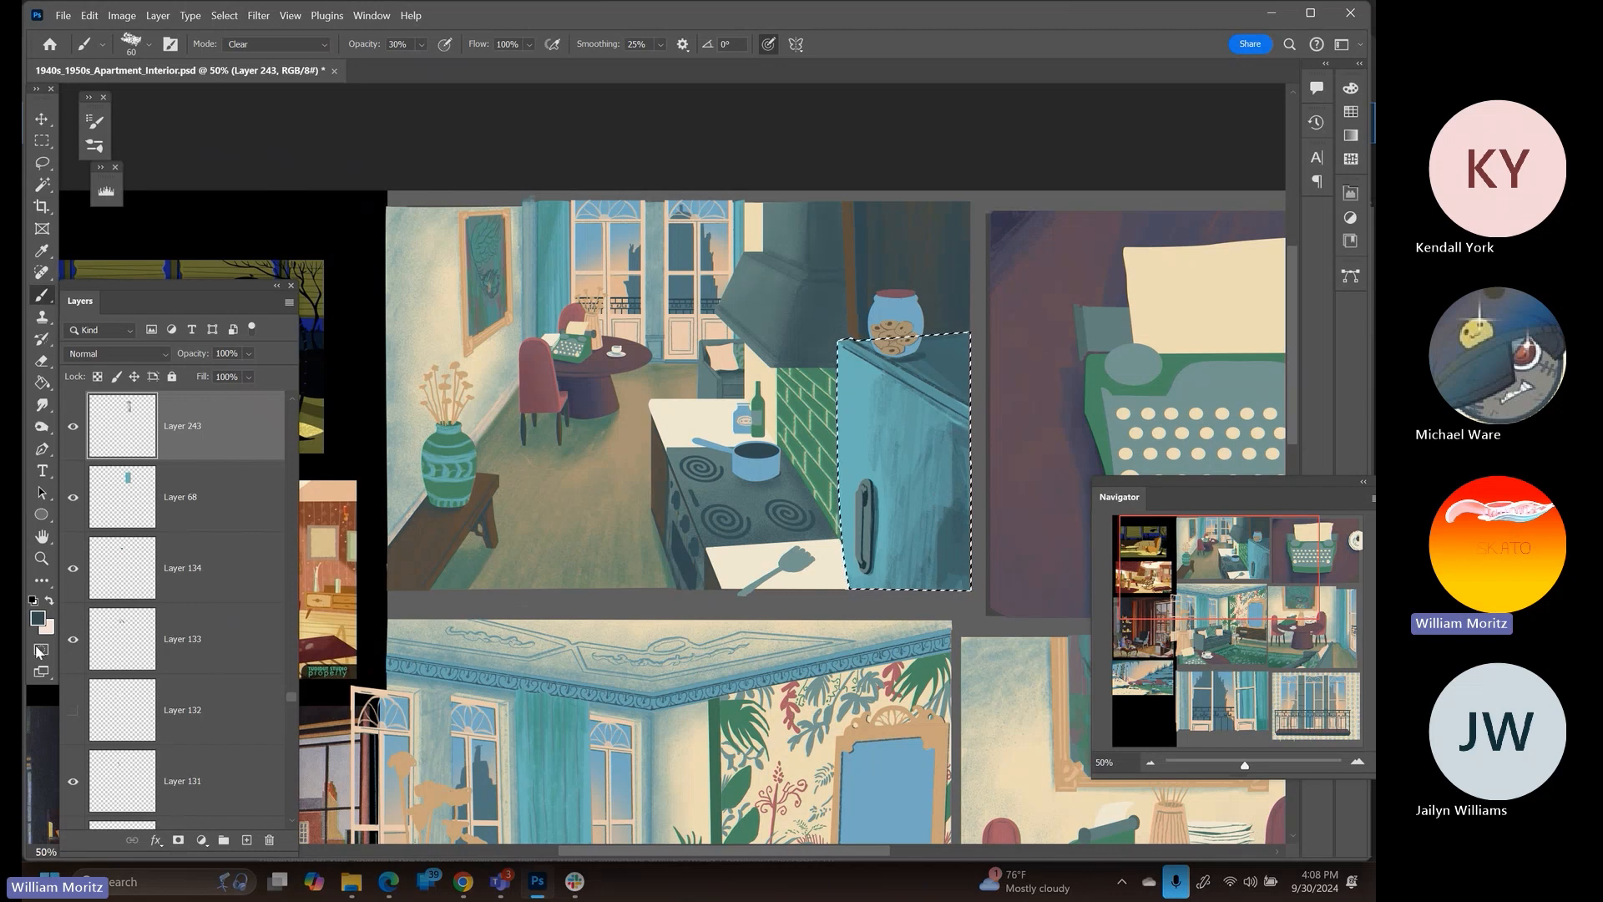
left_click(41, 558)
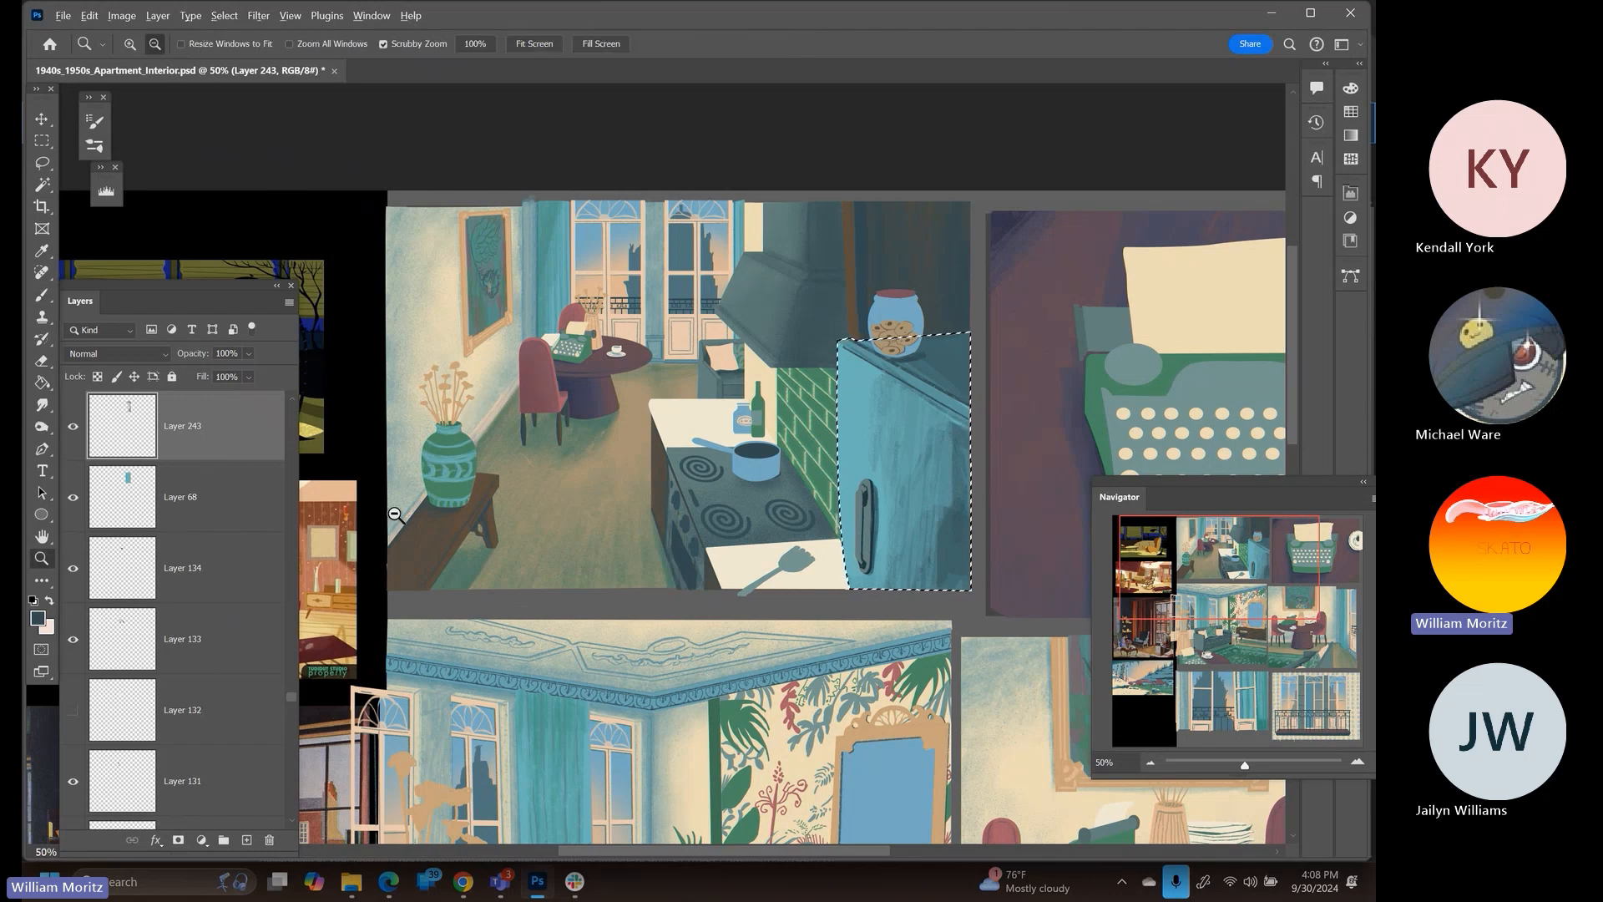
left_click(740, 429, "alt")
left_click(820, 505, "alt")
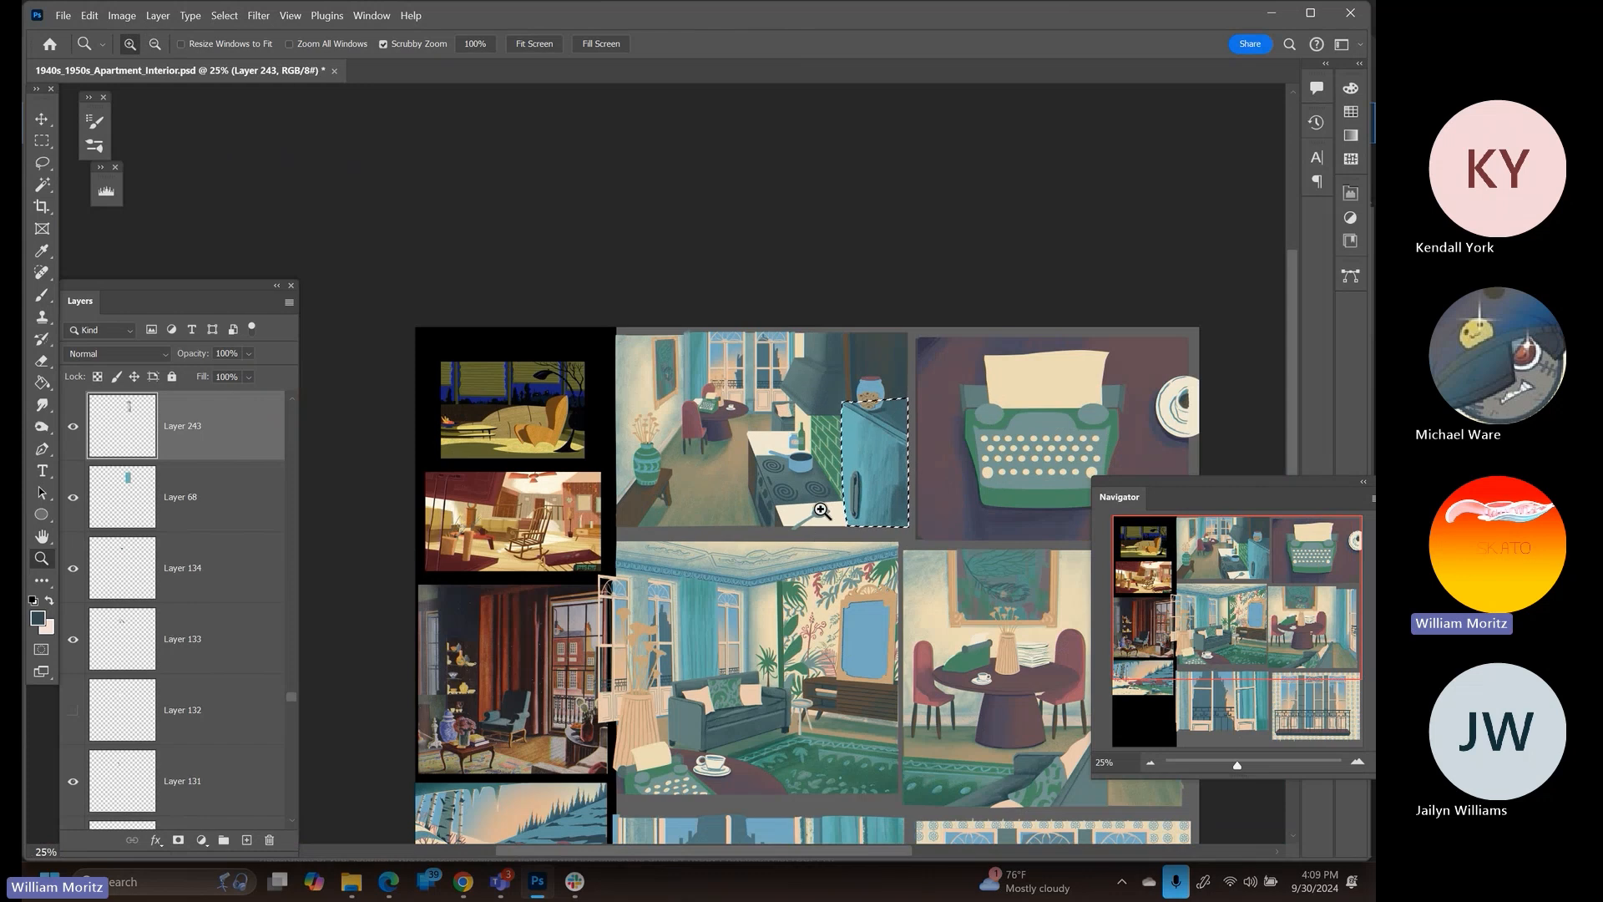
Switch to the MB Texture Spray brush and set its size to 150 px
key("b")
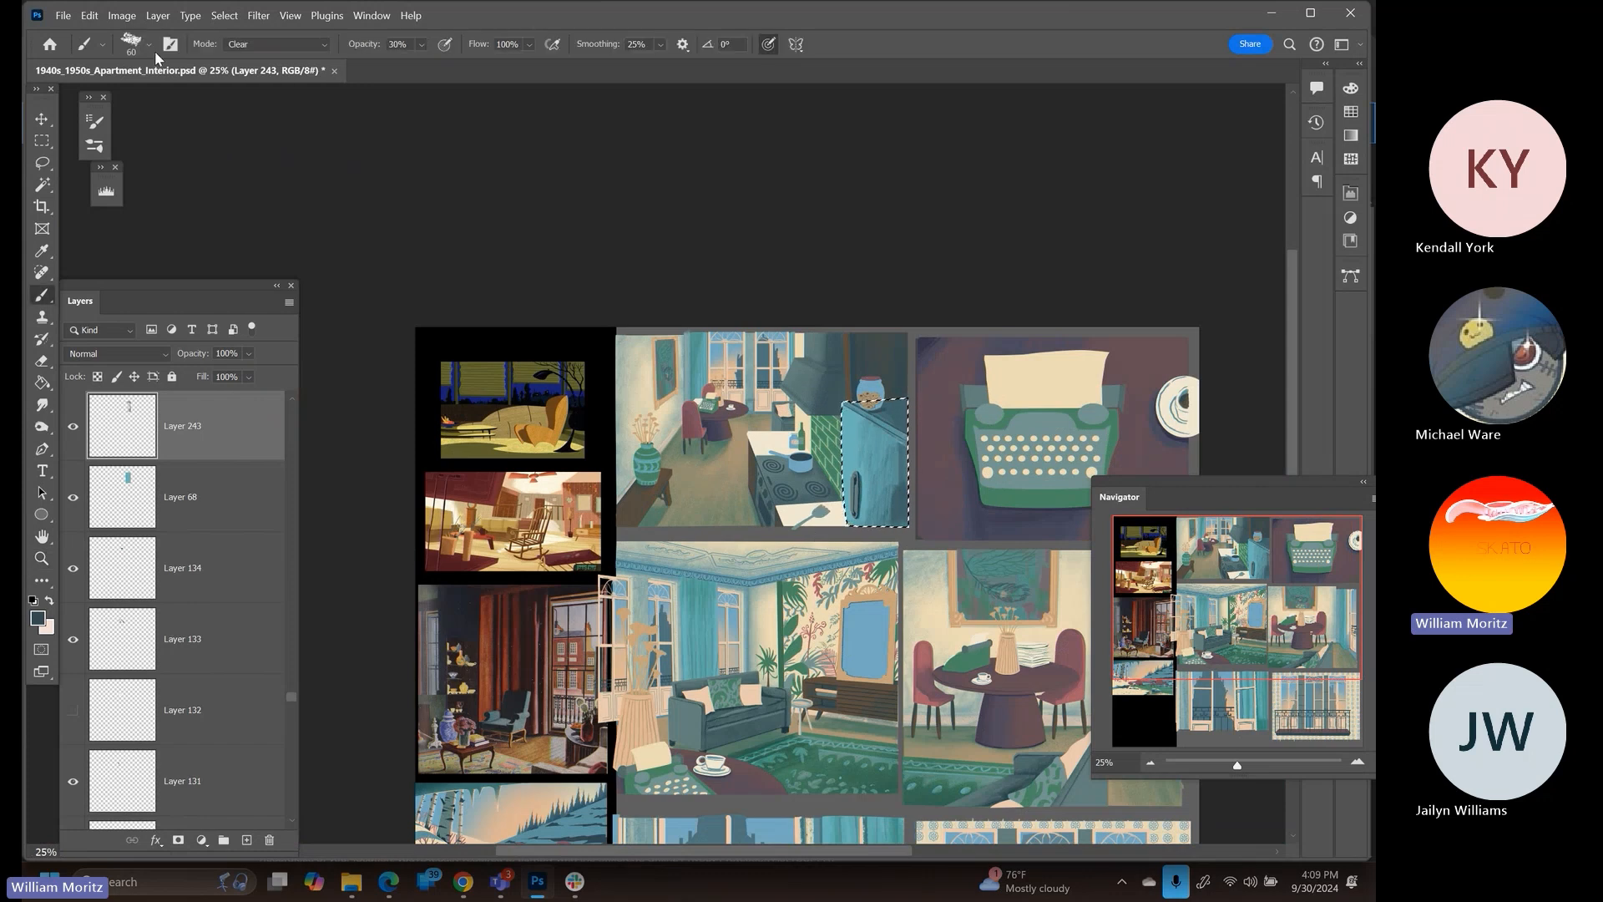
left_click(149, 44)
scroll(150, 392, "down", 4)
left_click(152, 434)
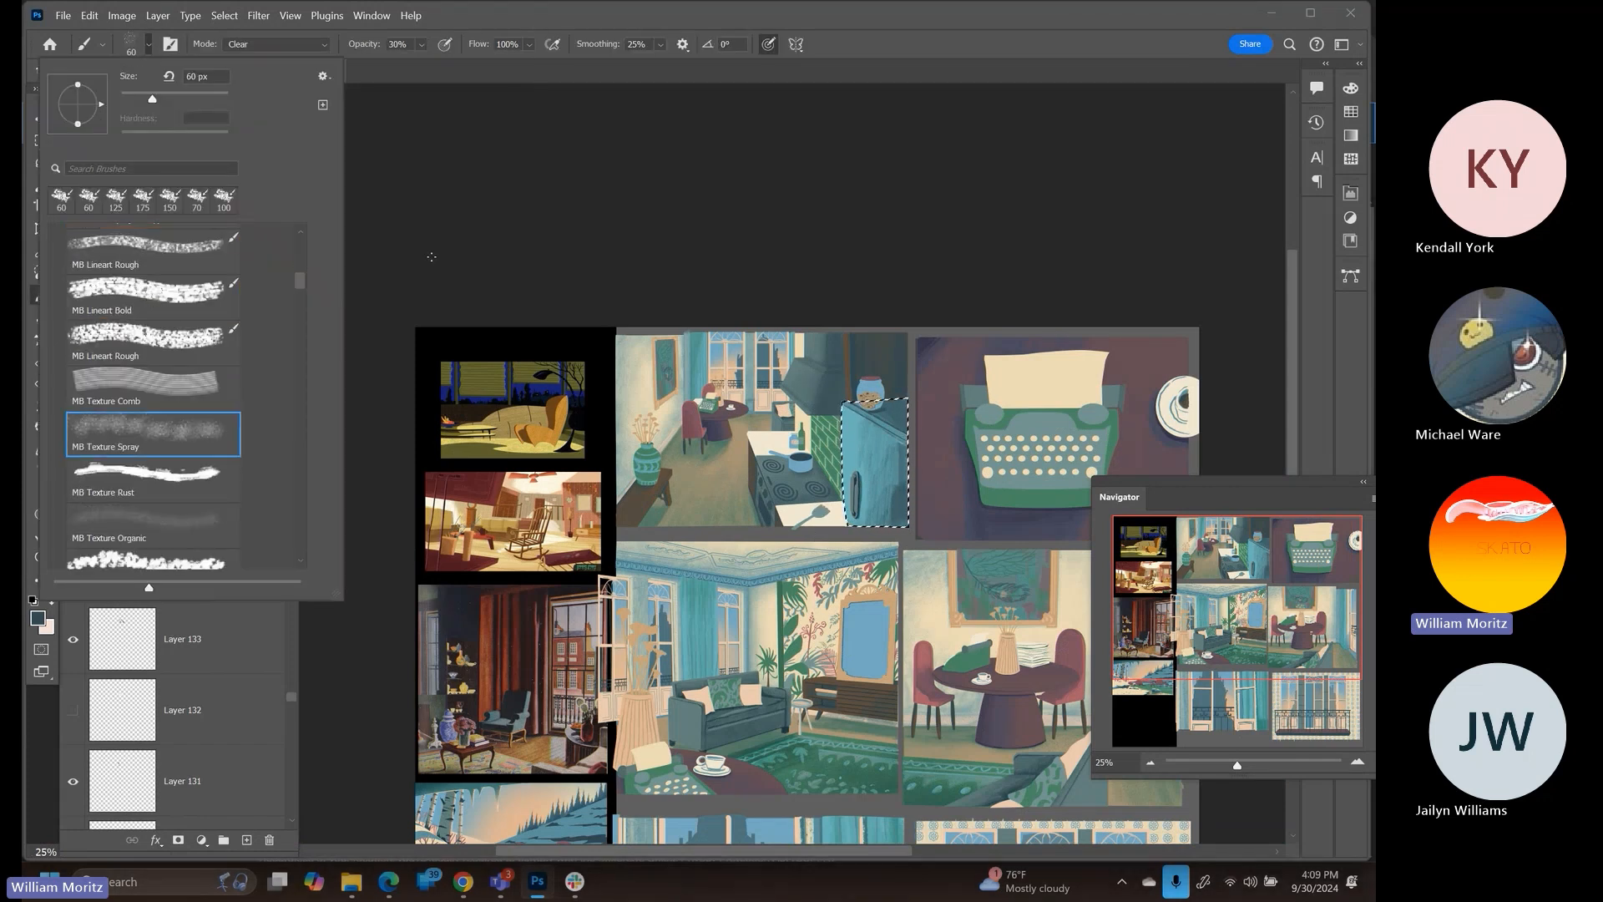
left_click(432, 257)
key("bracketright")
key("bracketright")
key("bracketright")
key("bracketright")
key("bracketright")
key("bracketright")
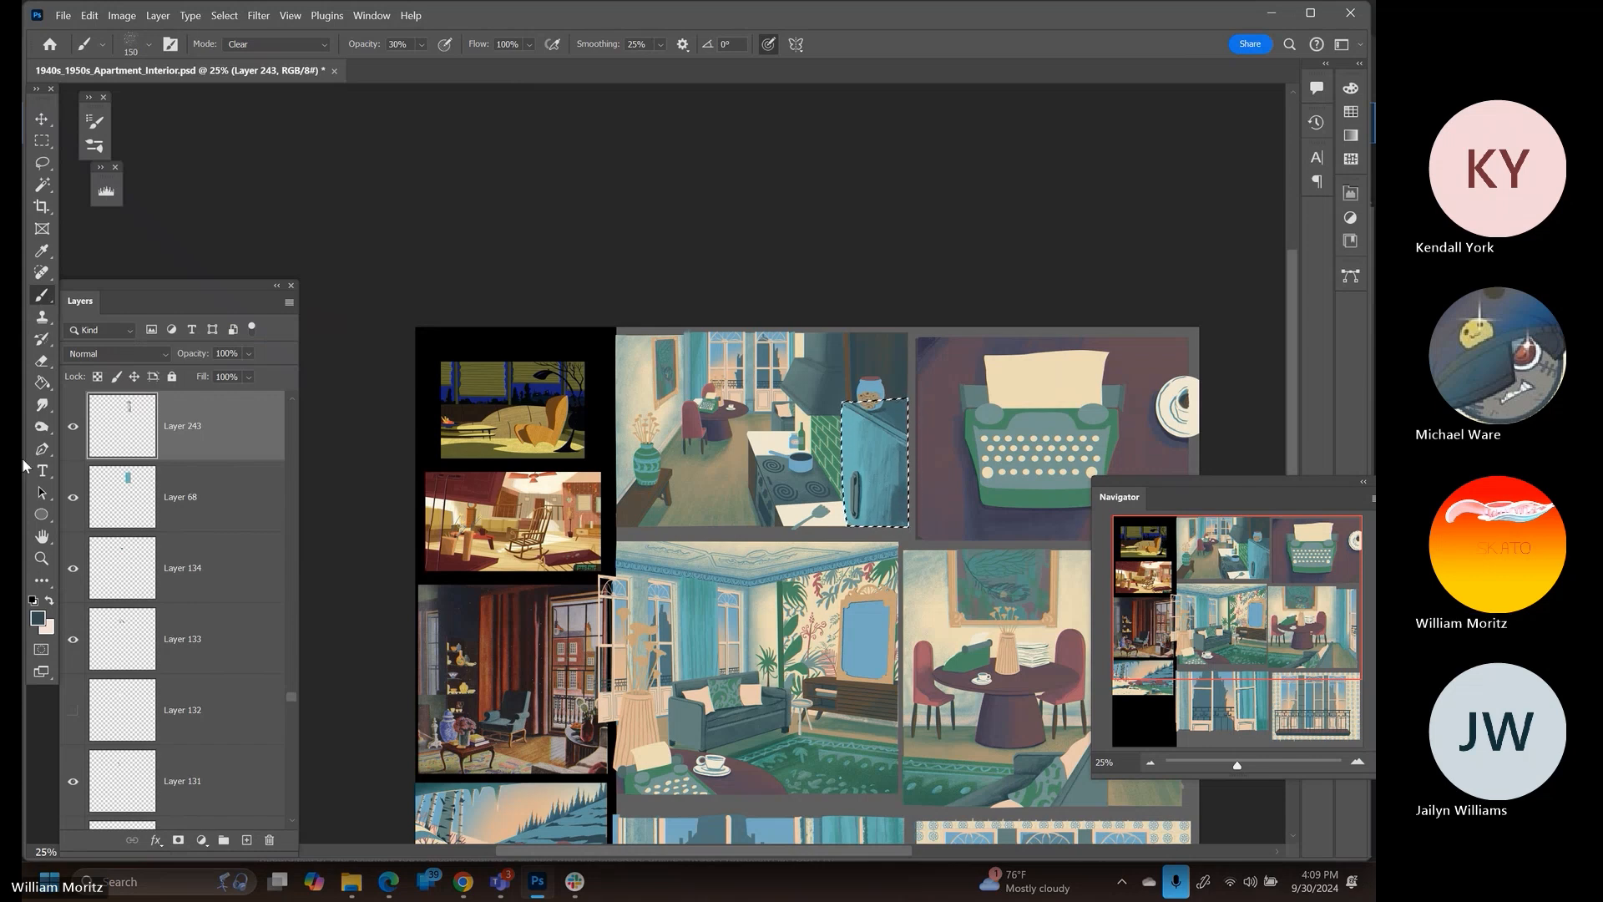
Add textured shading to the refrigerator in Normal mode at 30% opacity with a 150 to 90 px brush, and clear the selection
left_click(42, 558)
left_click(944, 452)
left_click(945, 451)
key("b")
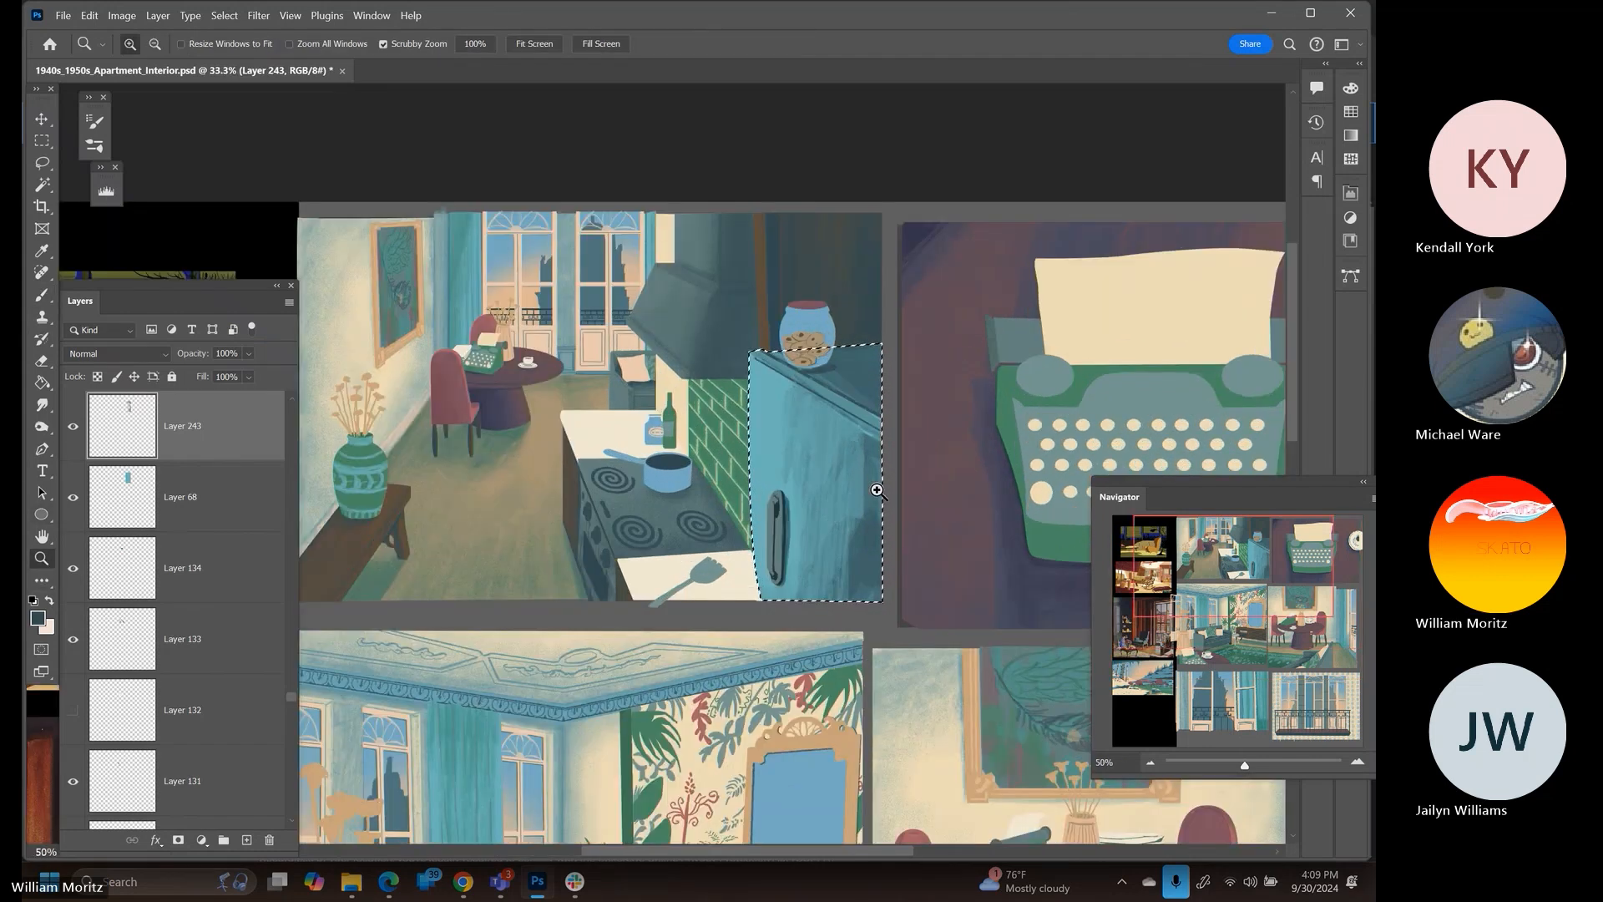
left_click(262, 45)
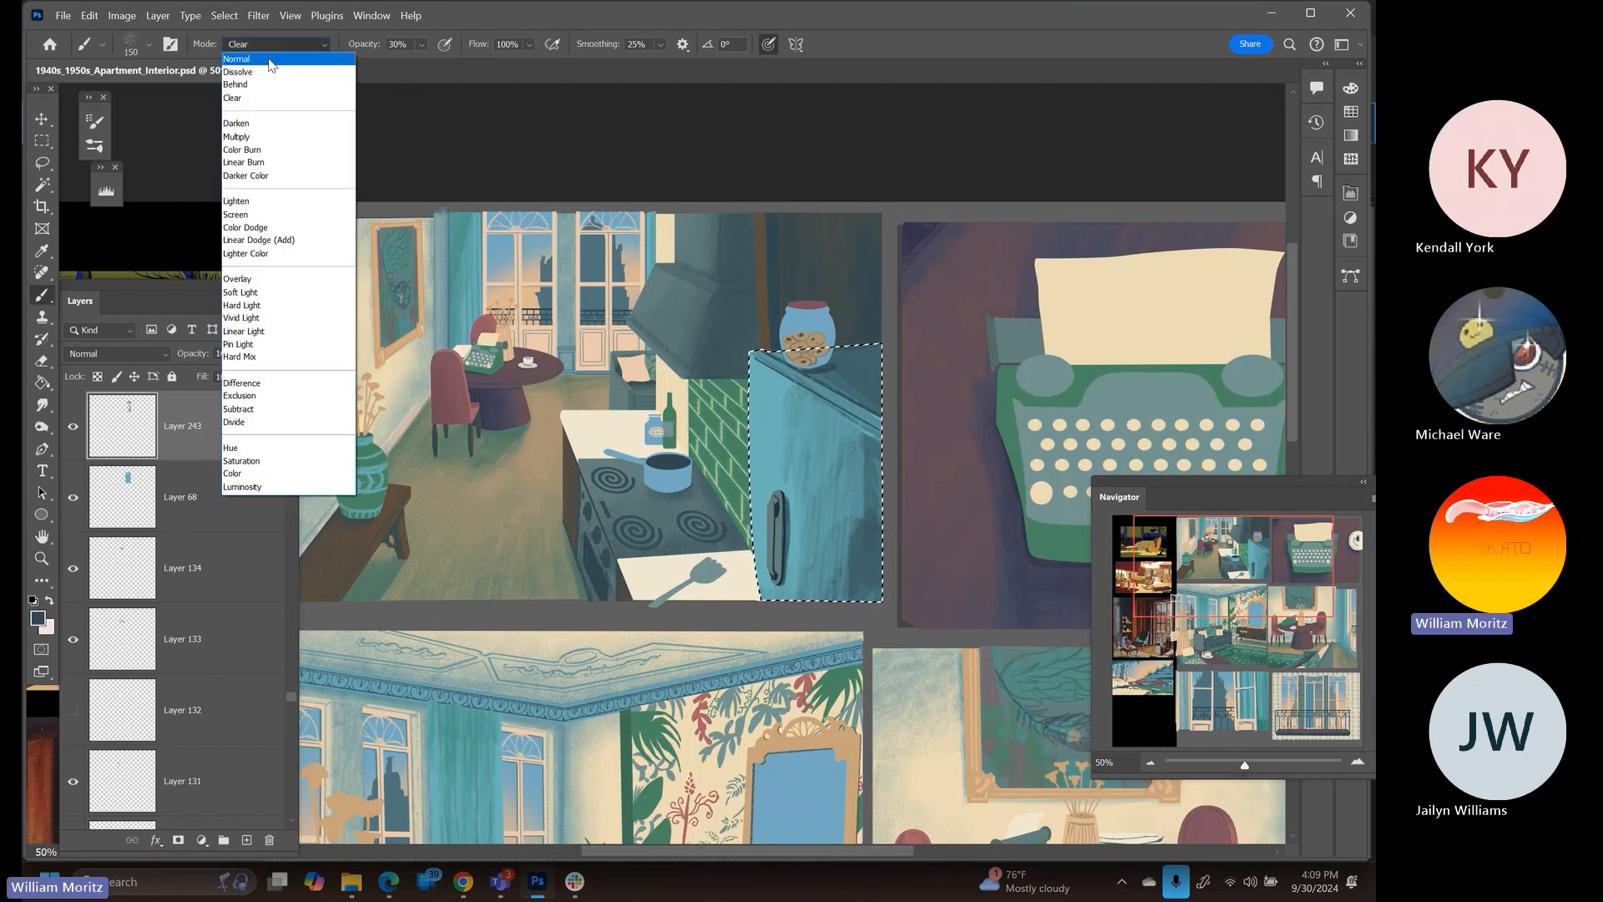
left_click(251, 52)
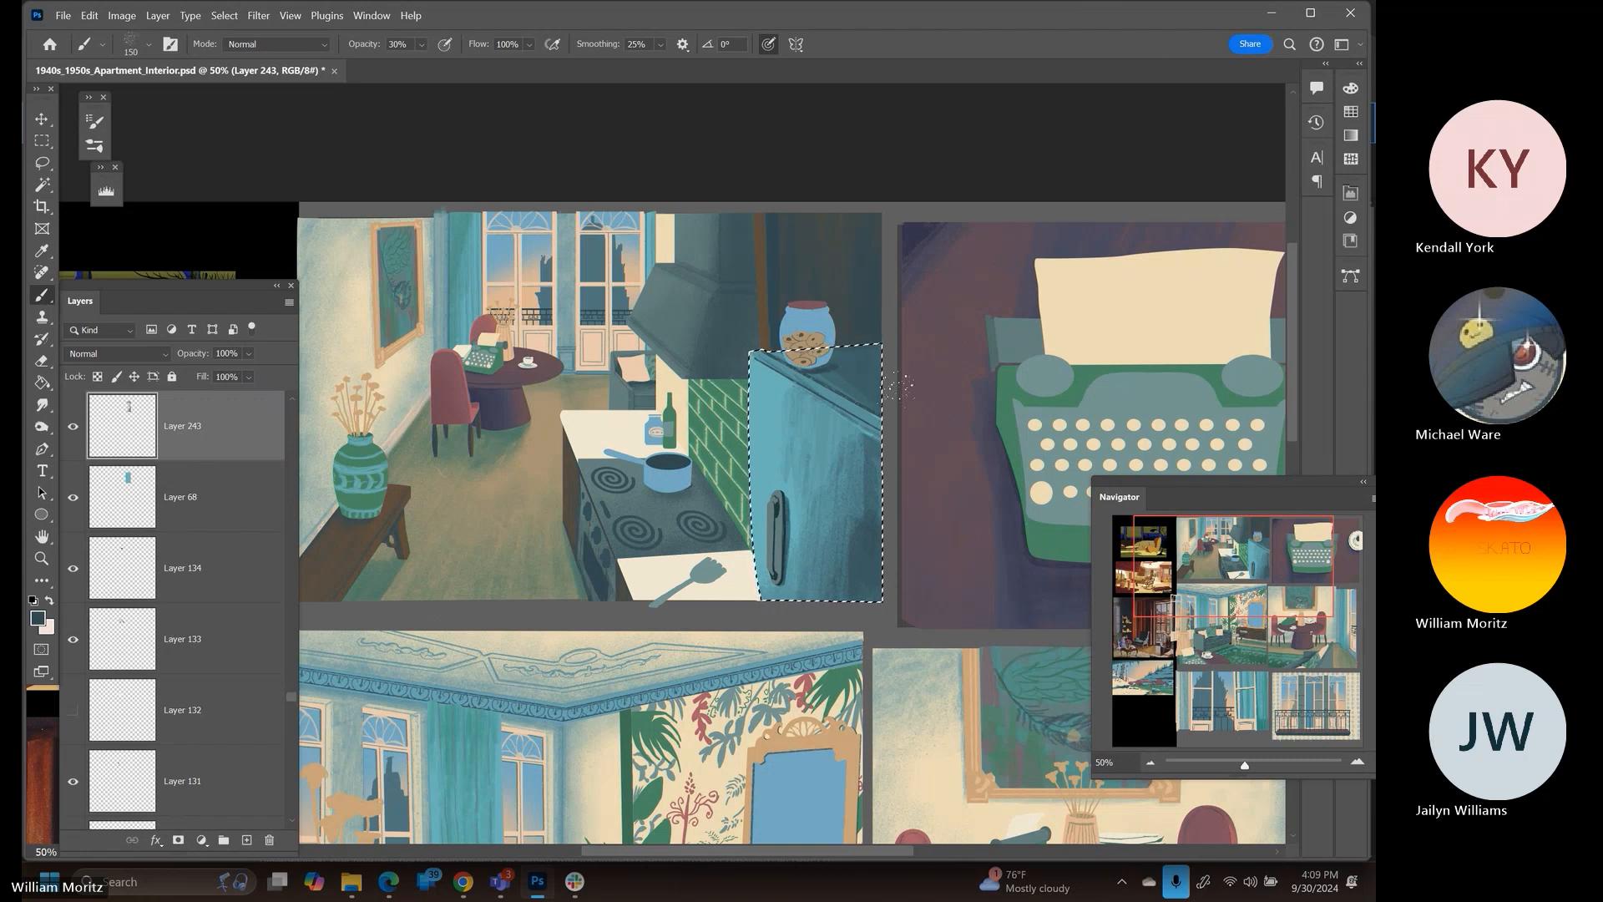
key("bracketleft")
key("bracketleft")
key("bracketleft")
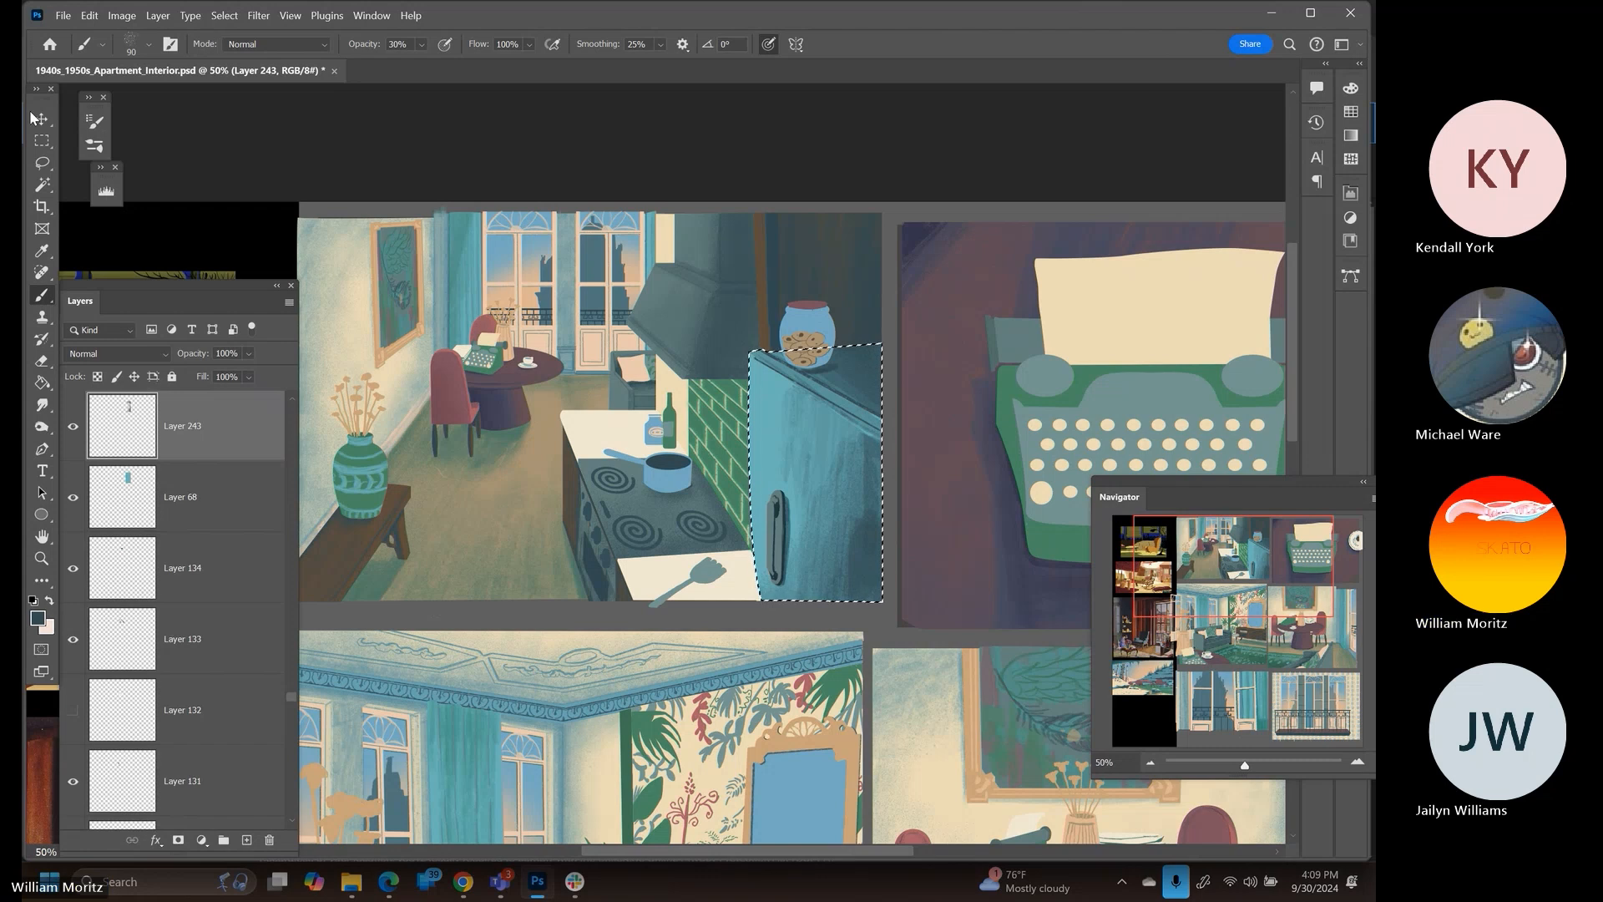
key("l")
key("ctrl+d")
Select the cookie jar's layer, Layer 121, and toggle the visibility of Layers 121 and 179 to identify their contents
key("v")
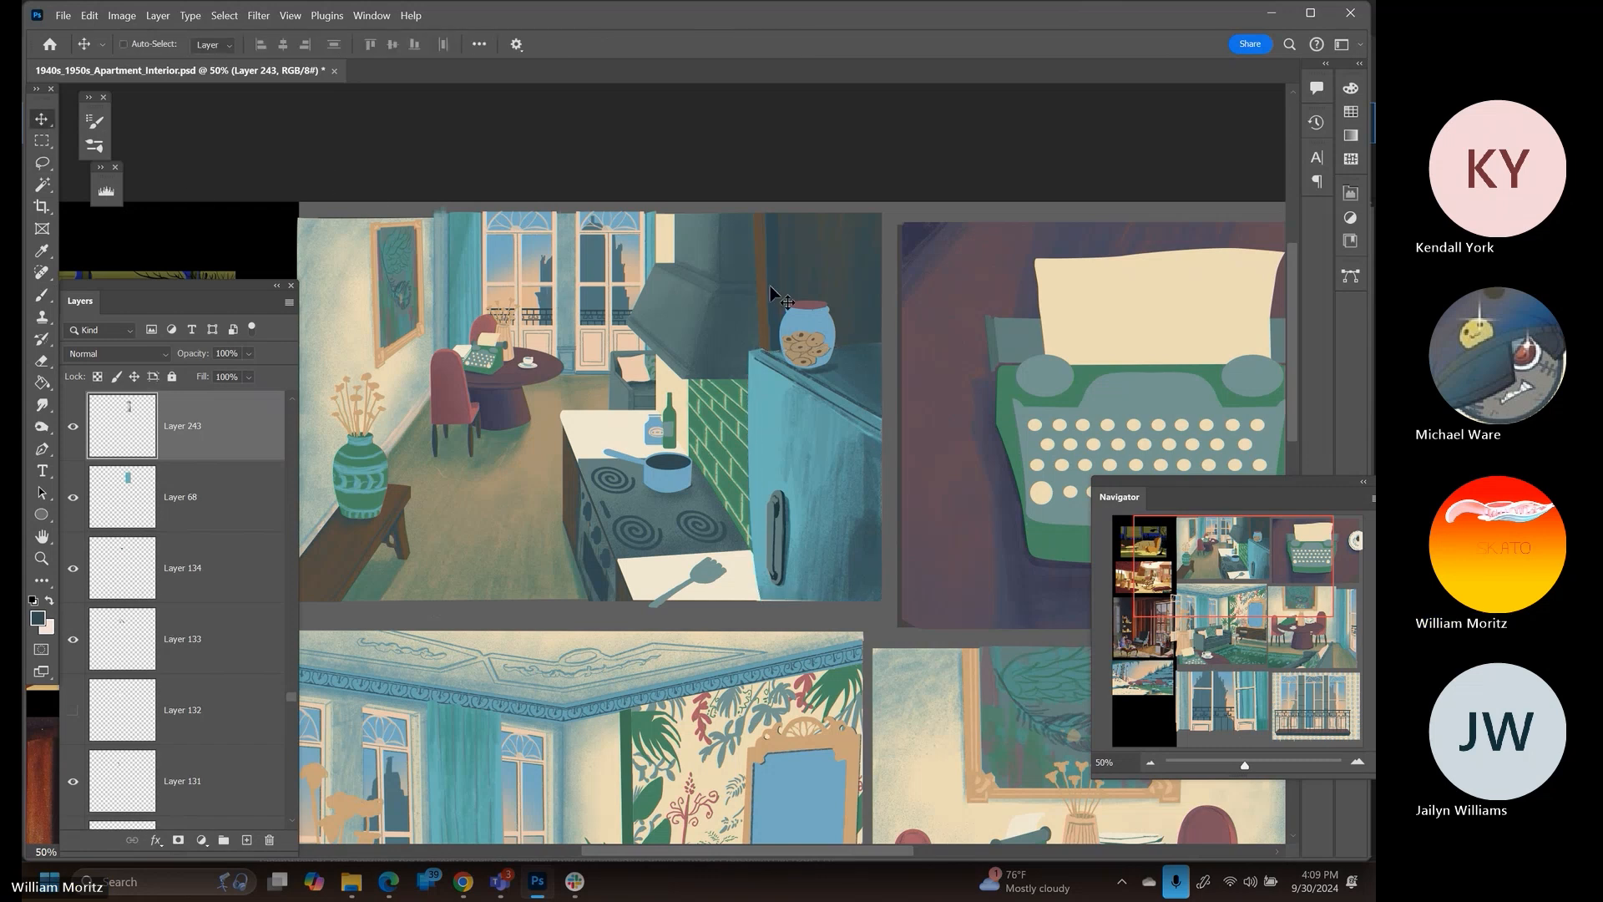
right_click(800, 328)
left_click(834, 326)
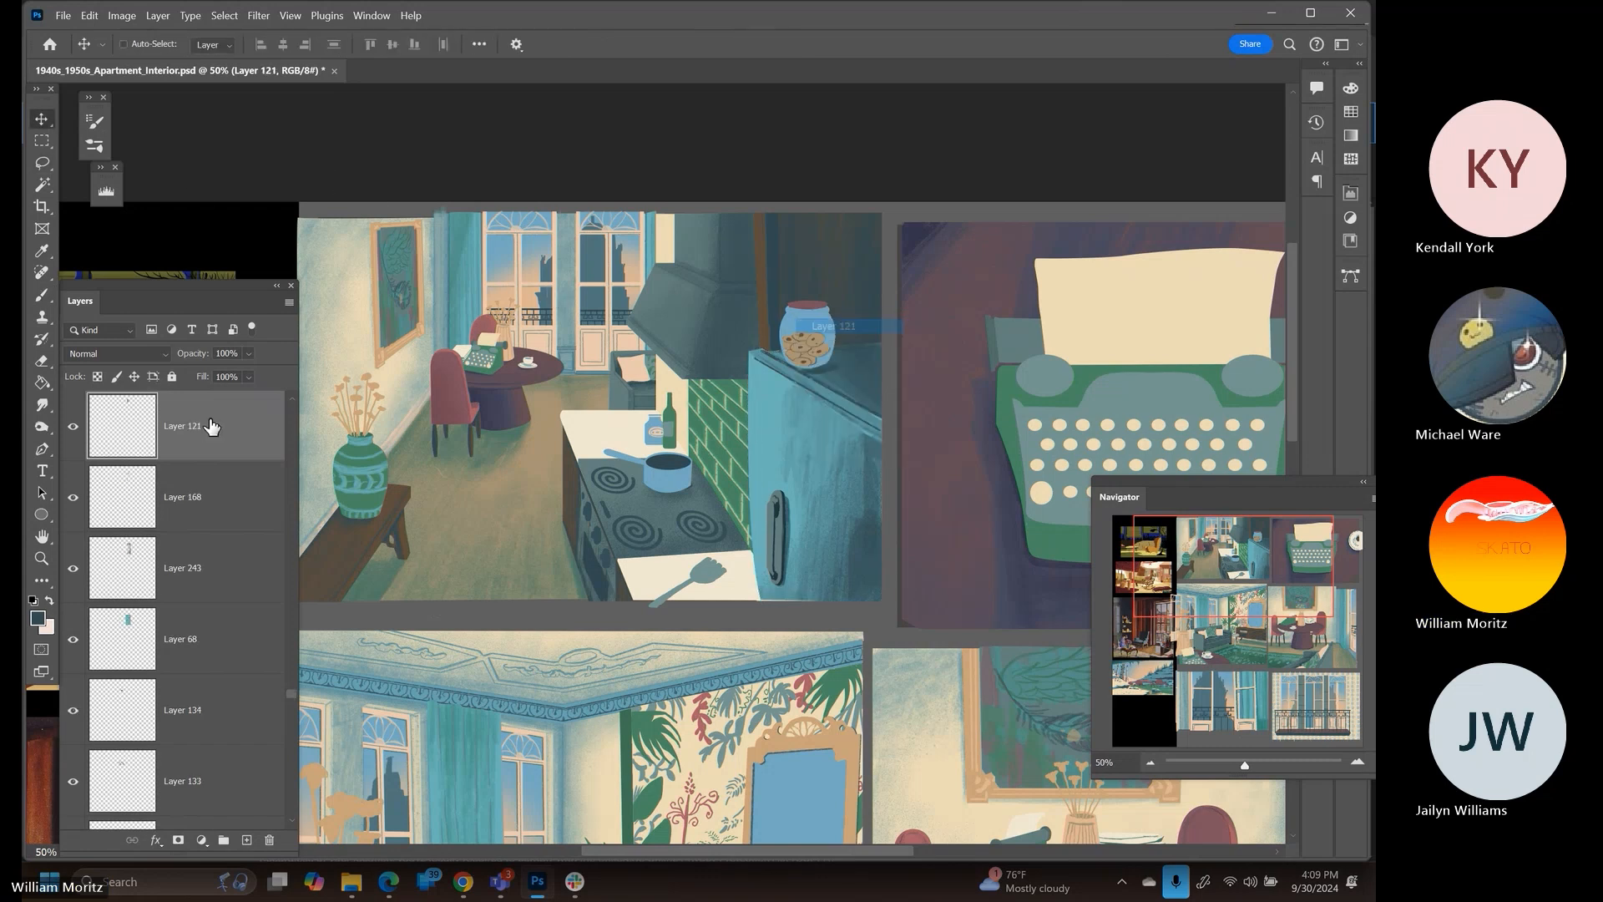
left_click(75, 427)
left_click(75, 427)
key("ctrl+shift+alt+n")
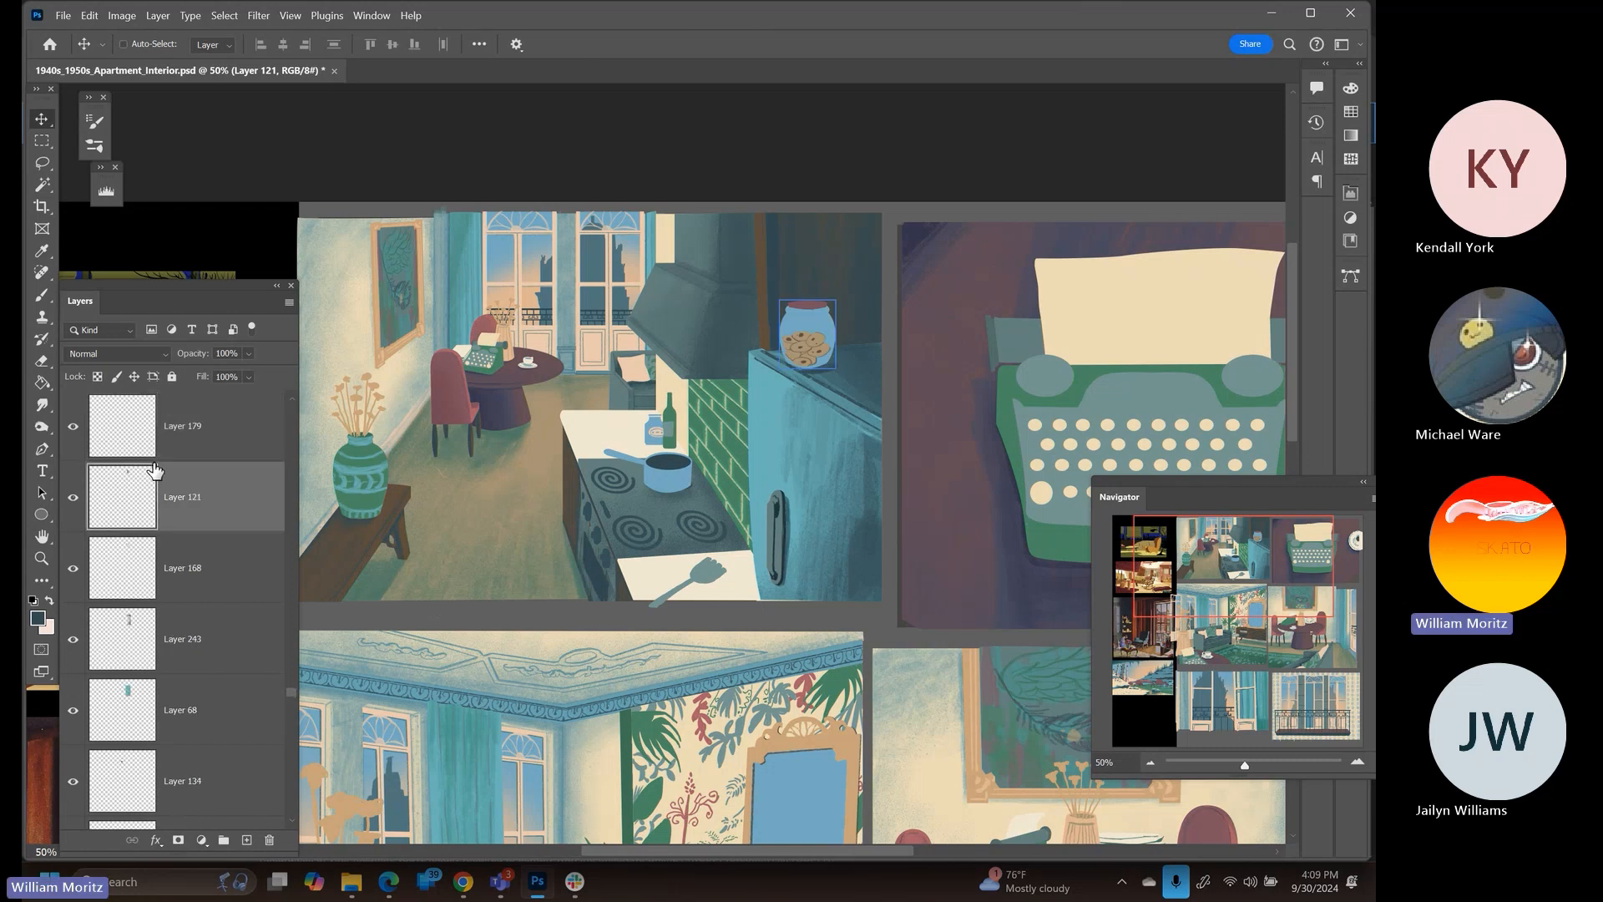
left_click(72, 437)
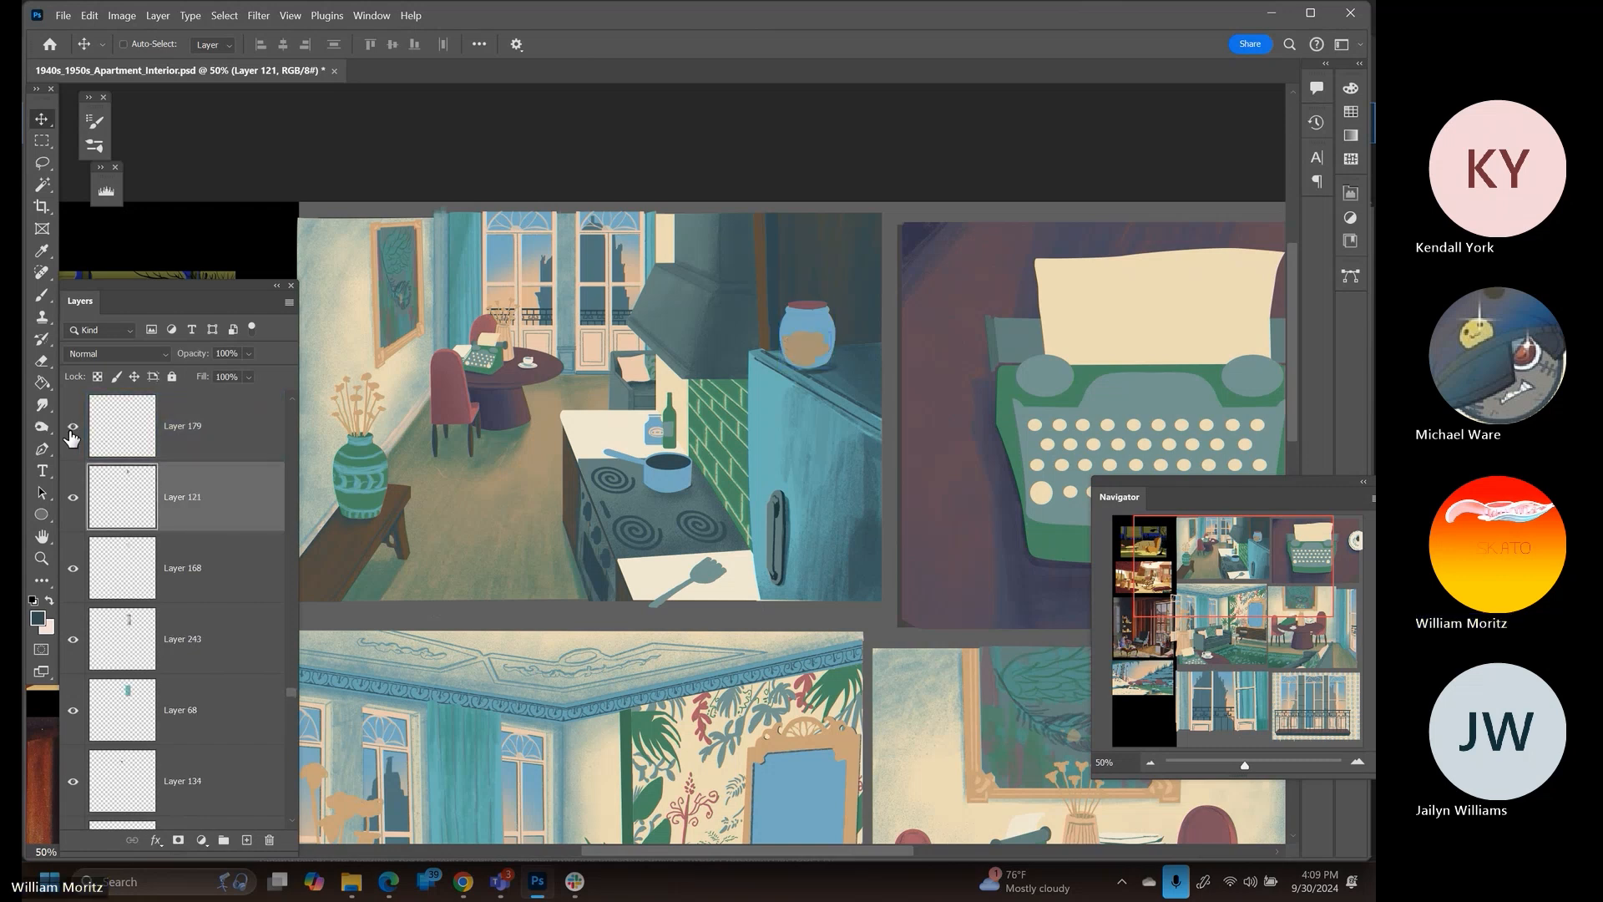
Select the cookie jar's two layers, Layer 179 and Layer 121, and colour-label them yellow
left_click(226, 425, "shift")
left_click(210, 499)
left_click(240, 445)
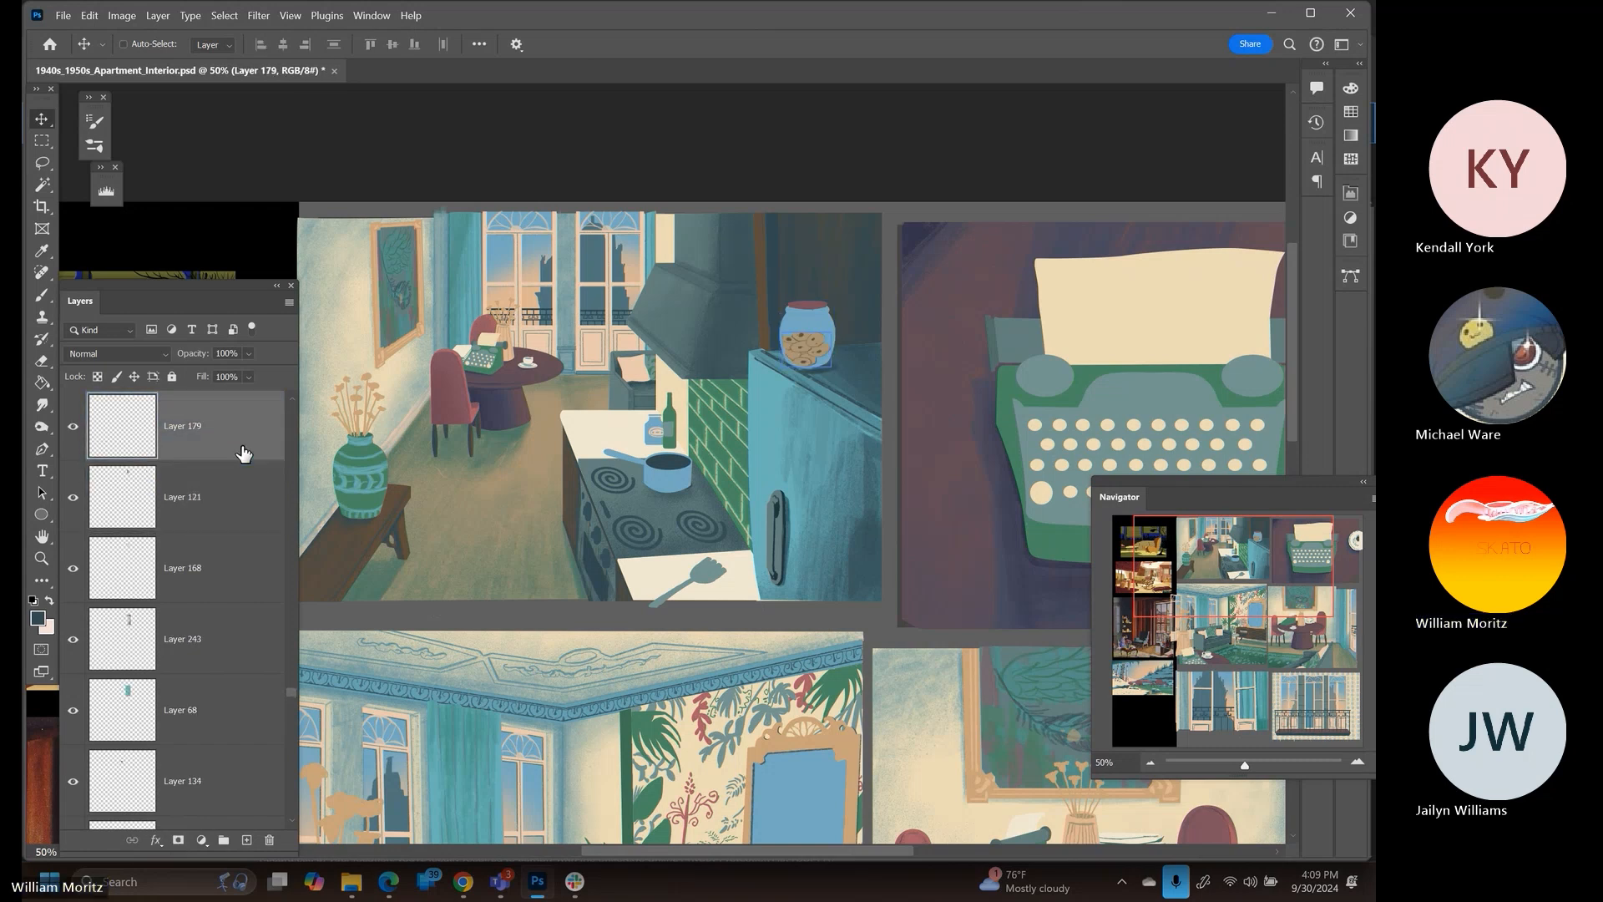
left_click(252, 491, "shift")
right_click(65, 498)
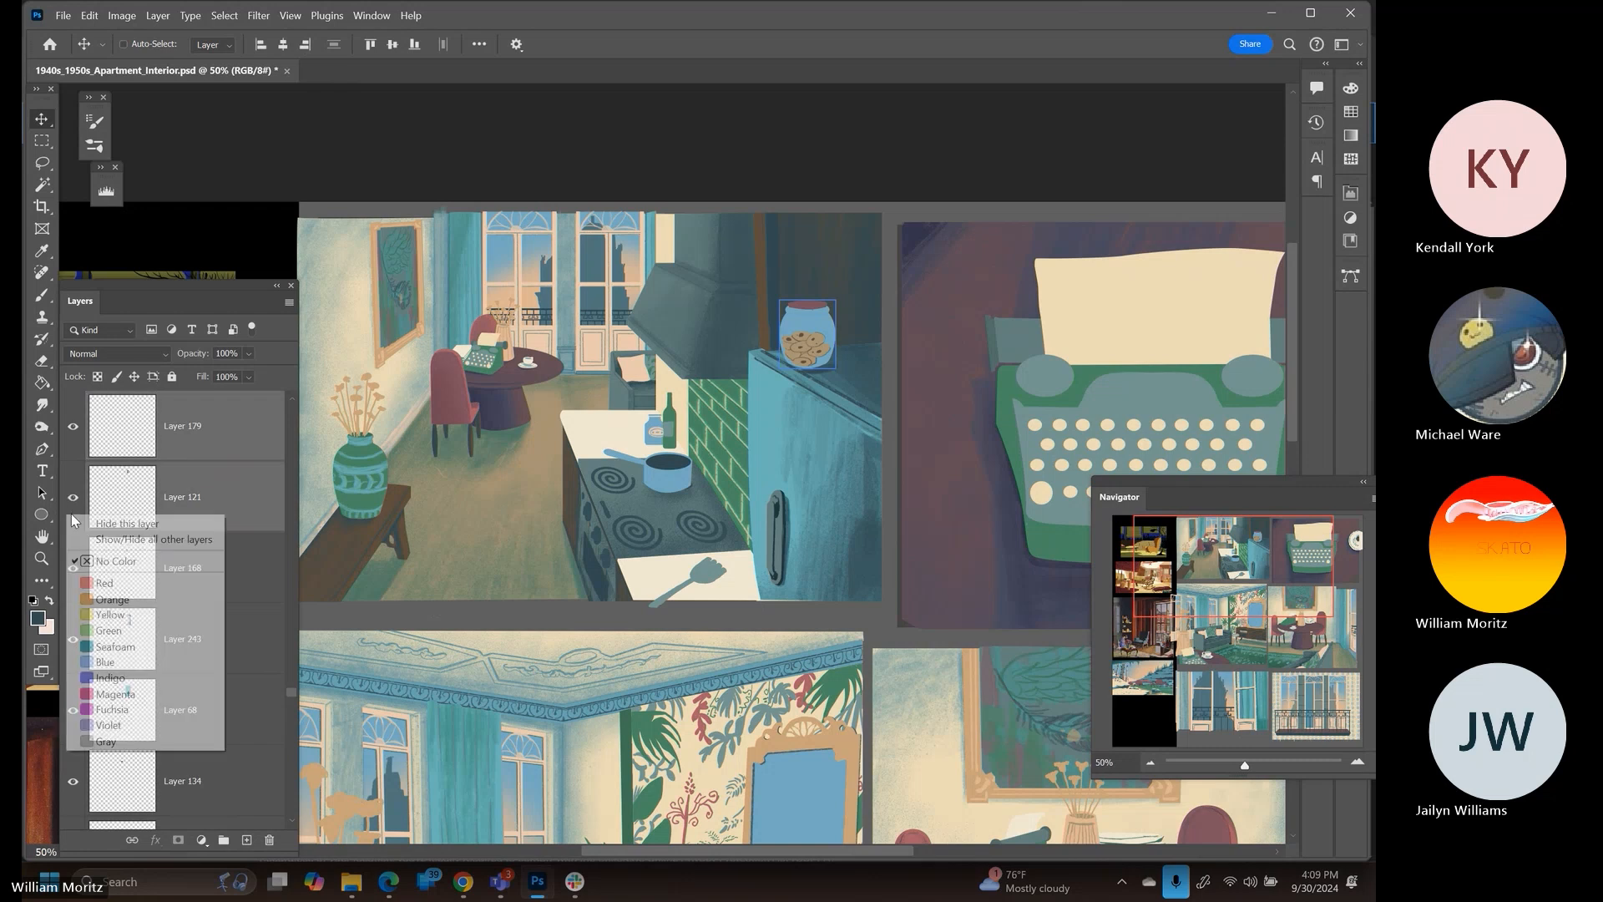
left_click(167, 614)
Enlarge the cookie jar together with its cookies, and nudge it down to sit on top of the refrigerator
key("ctrl+t")
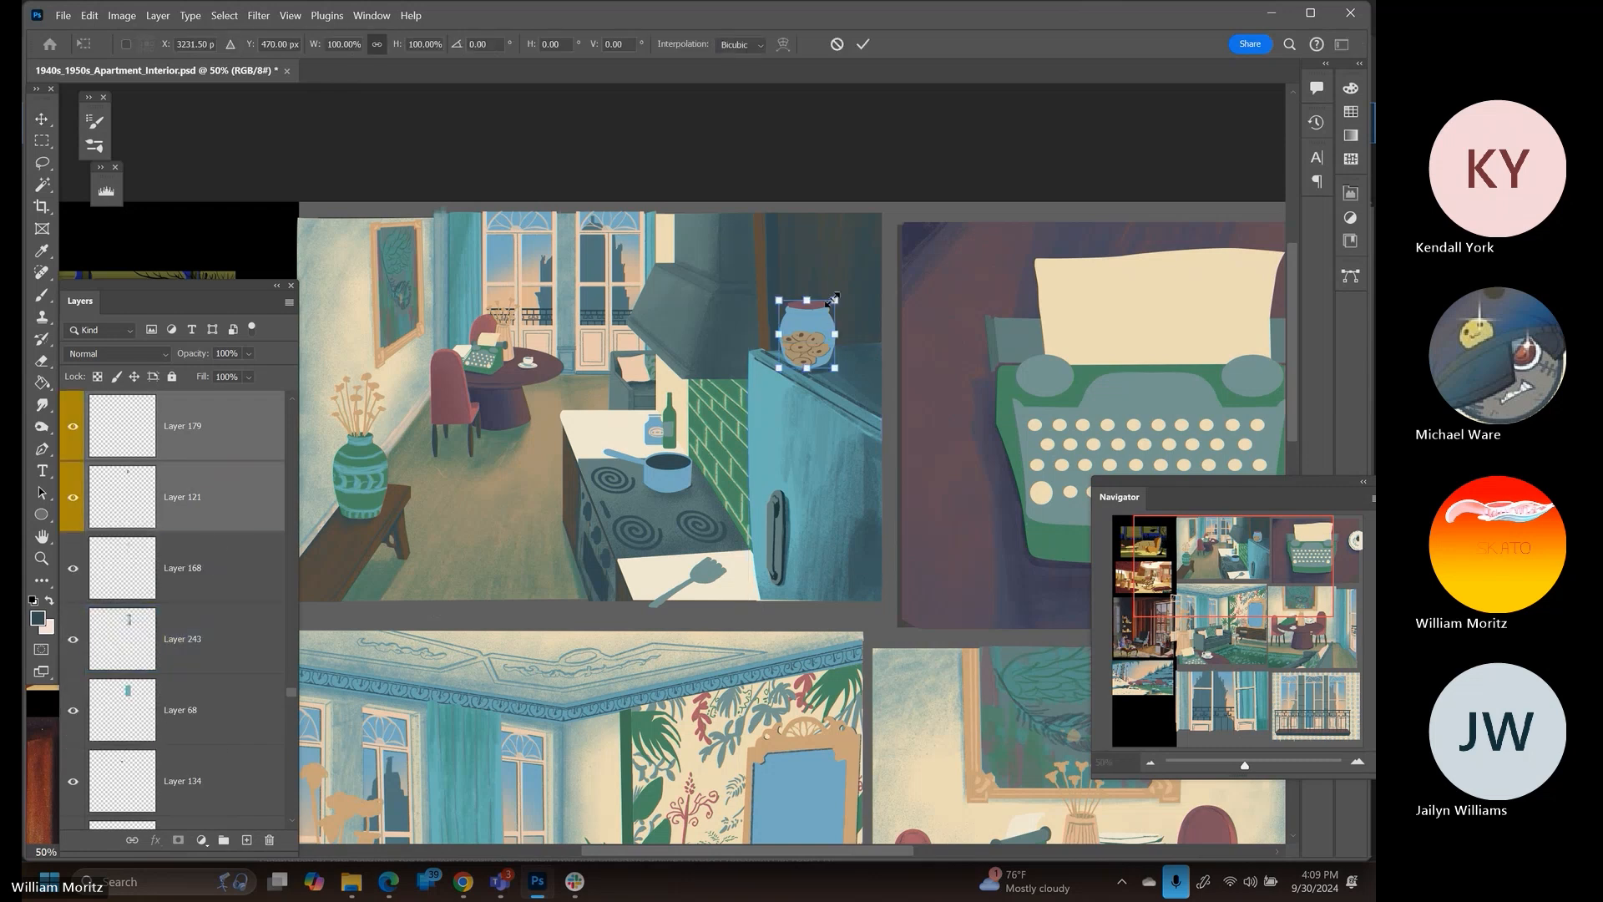
left_click_drag(835, 300, 868, 262)
key("Return")
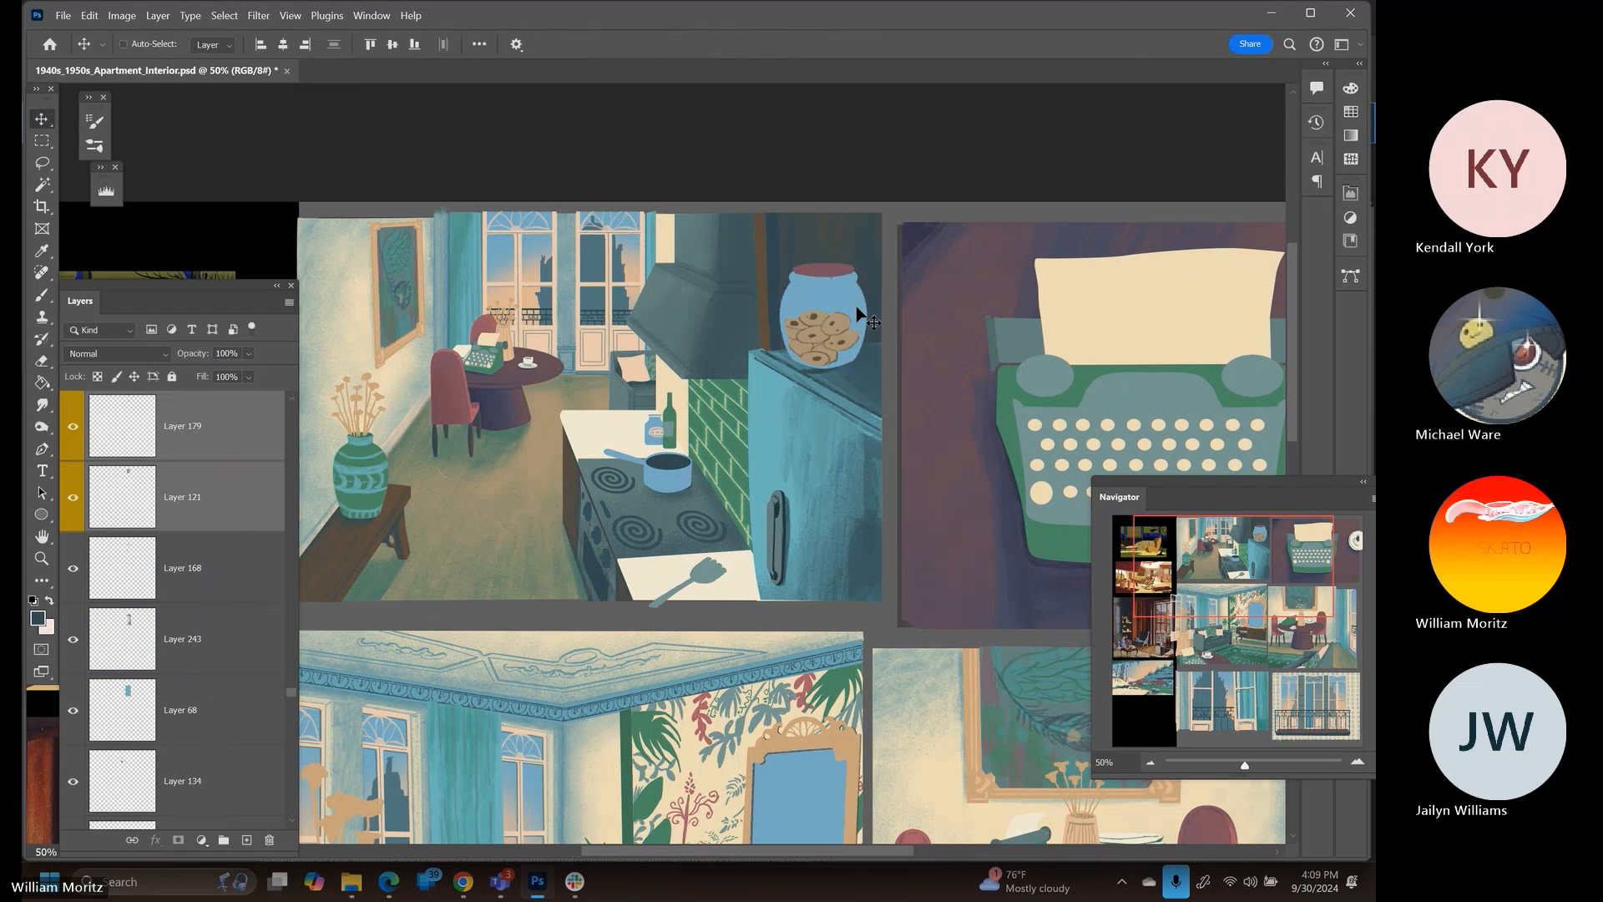
key("shift+Down")
key("shift+Down")
key("Up")
key("Up")
key("Up")
key("Up")
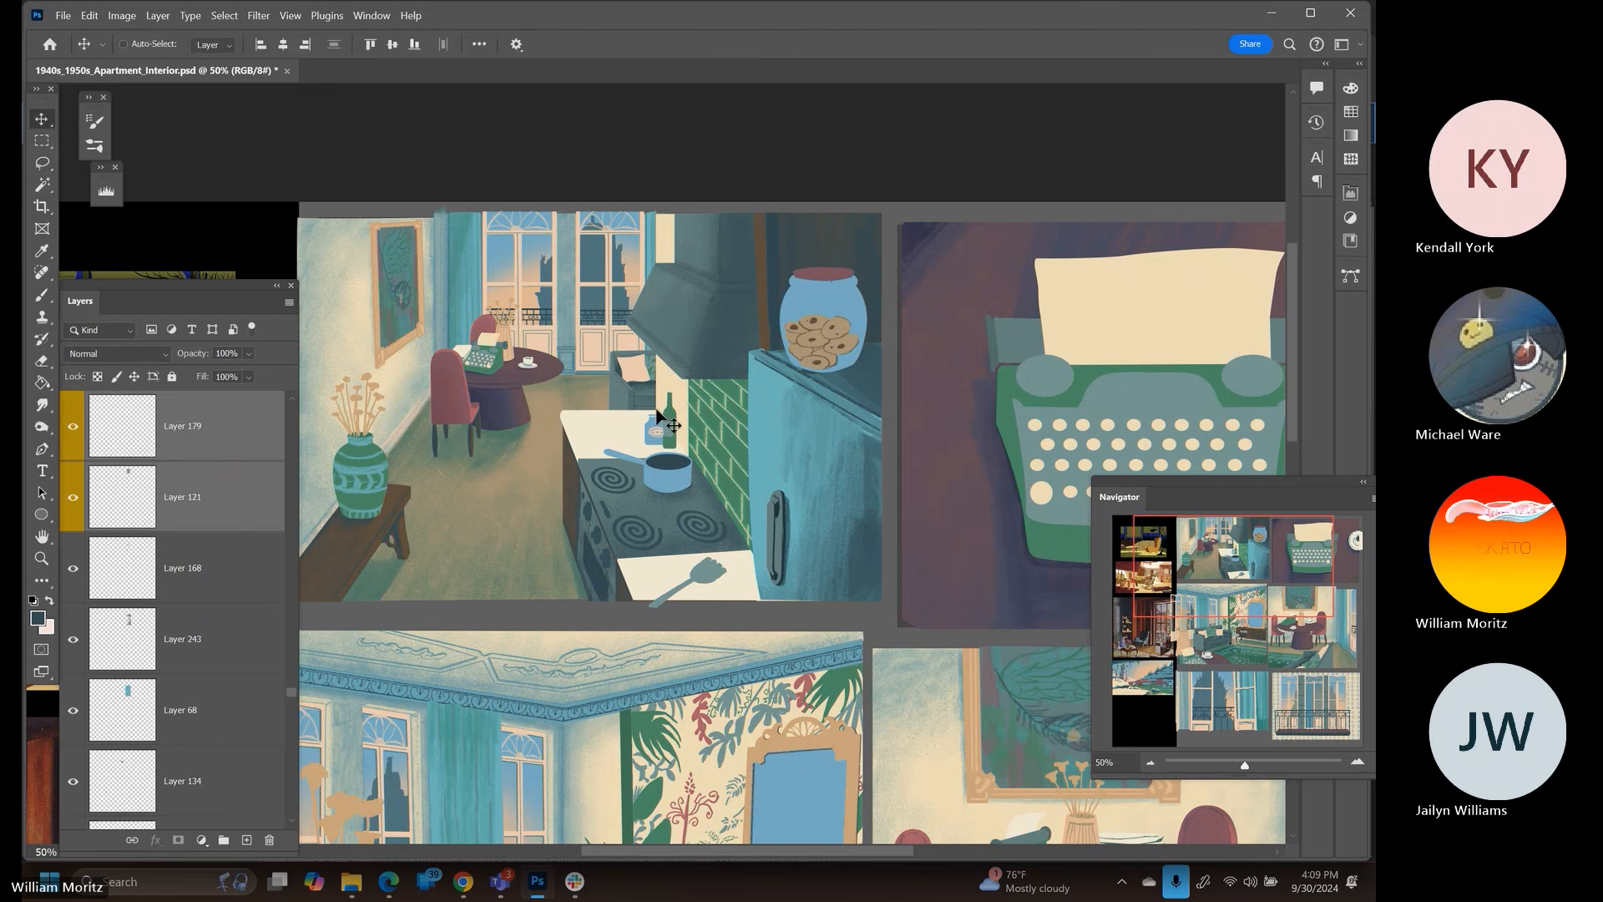
Select the refrigerator's shading layer, Layer 243, and switch to the MB Lineart Bold brush
right_click(865, 373)
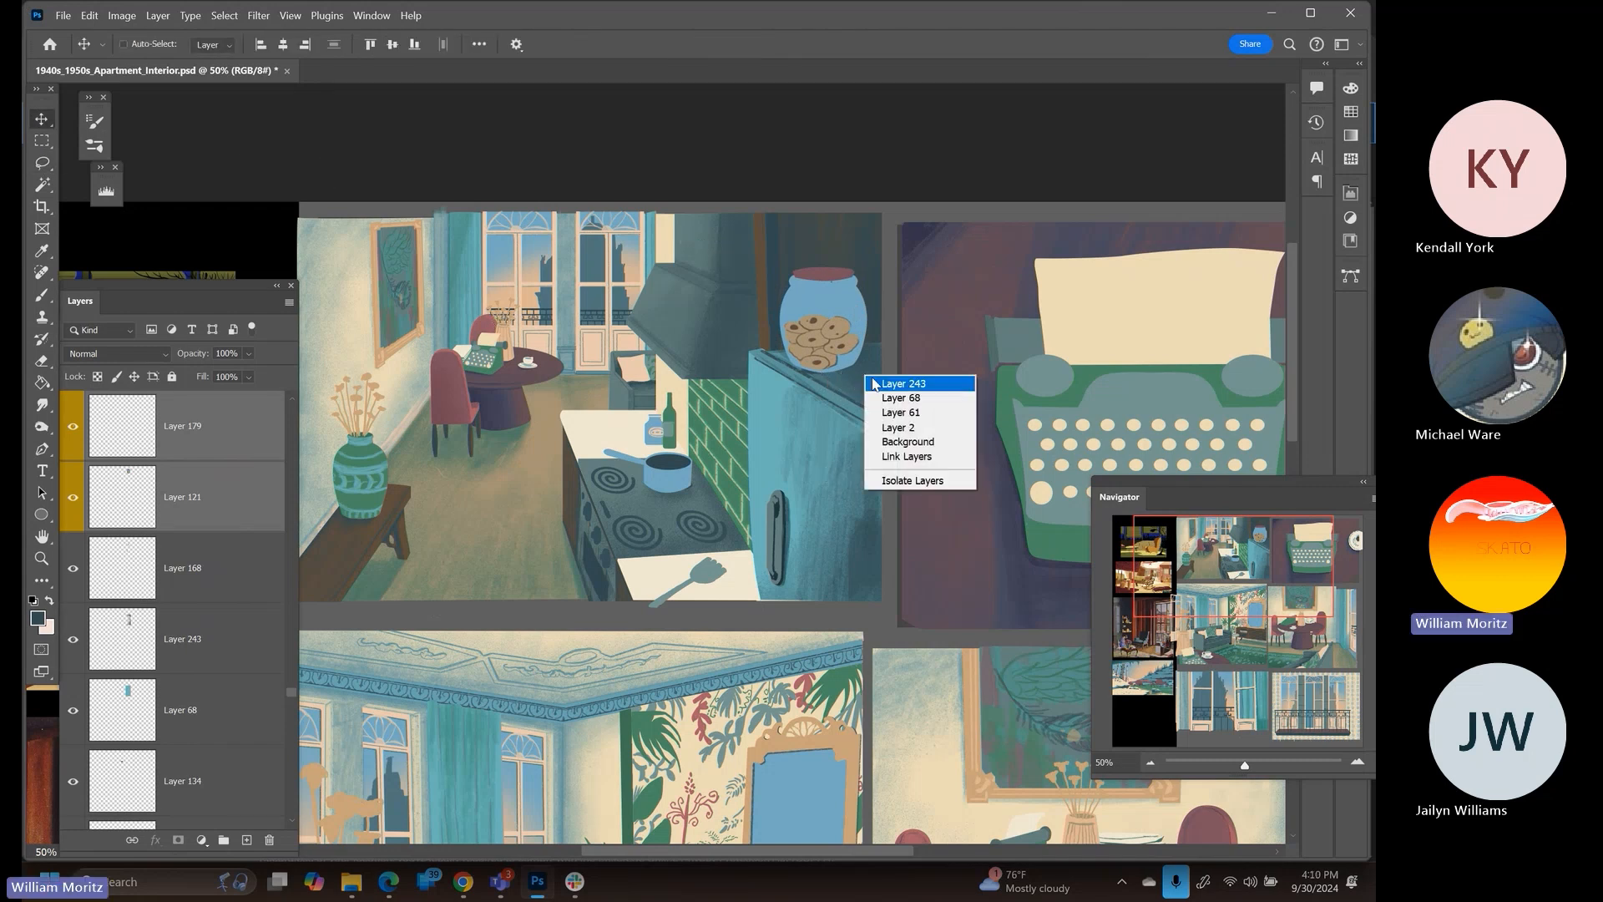
left_click(885, 380)
key("i")
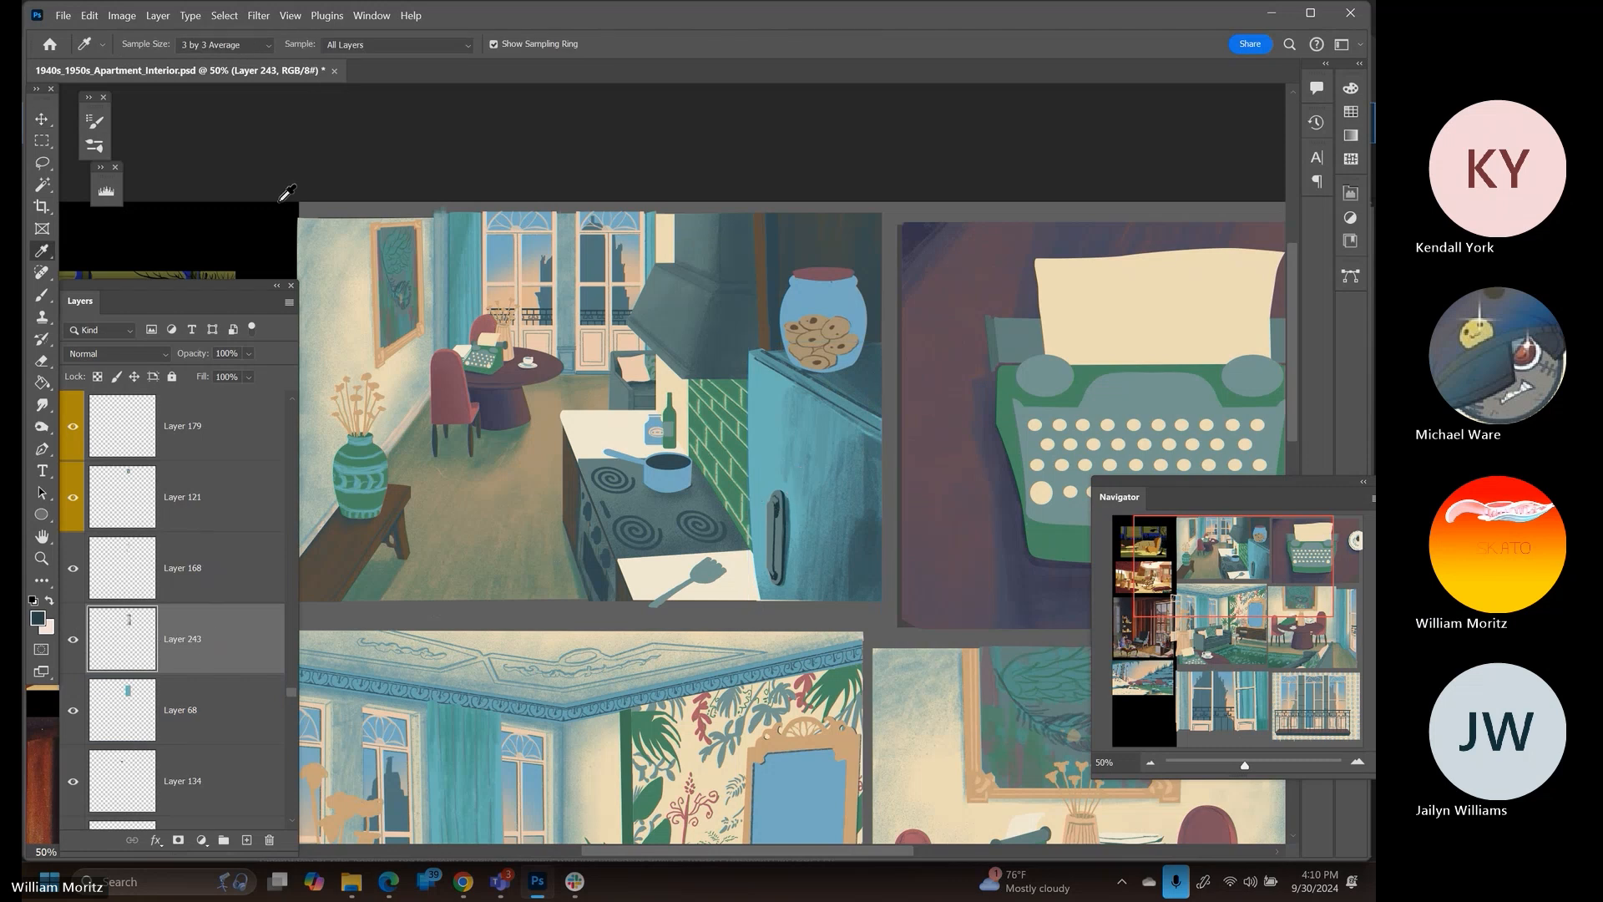
key("b")
left_click(149, 45)
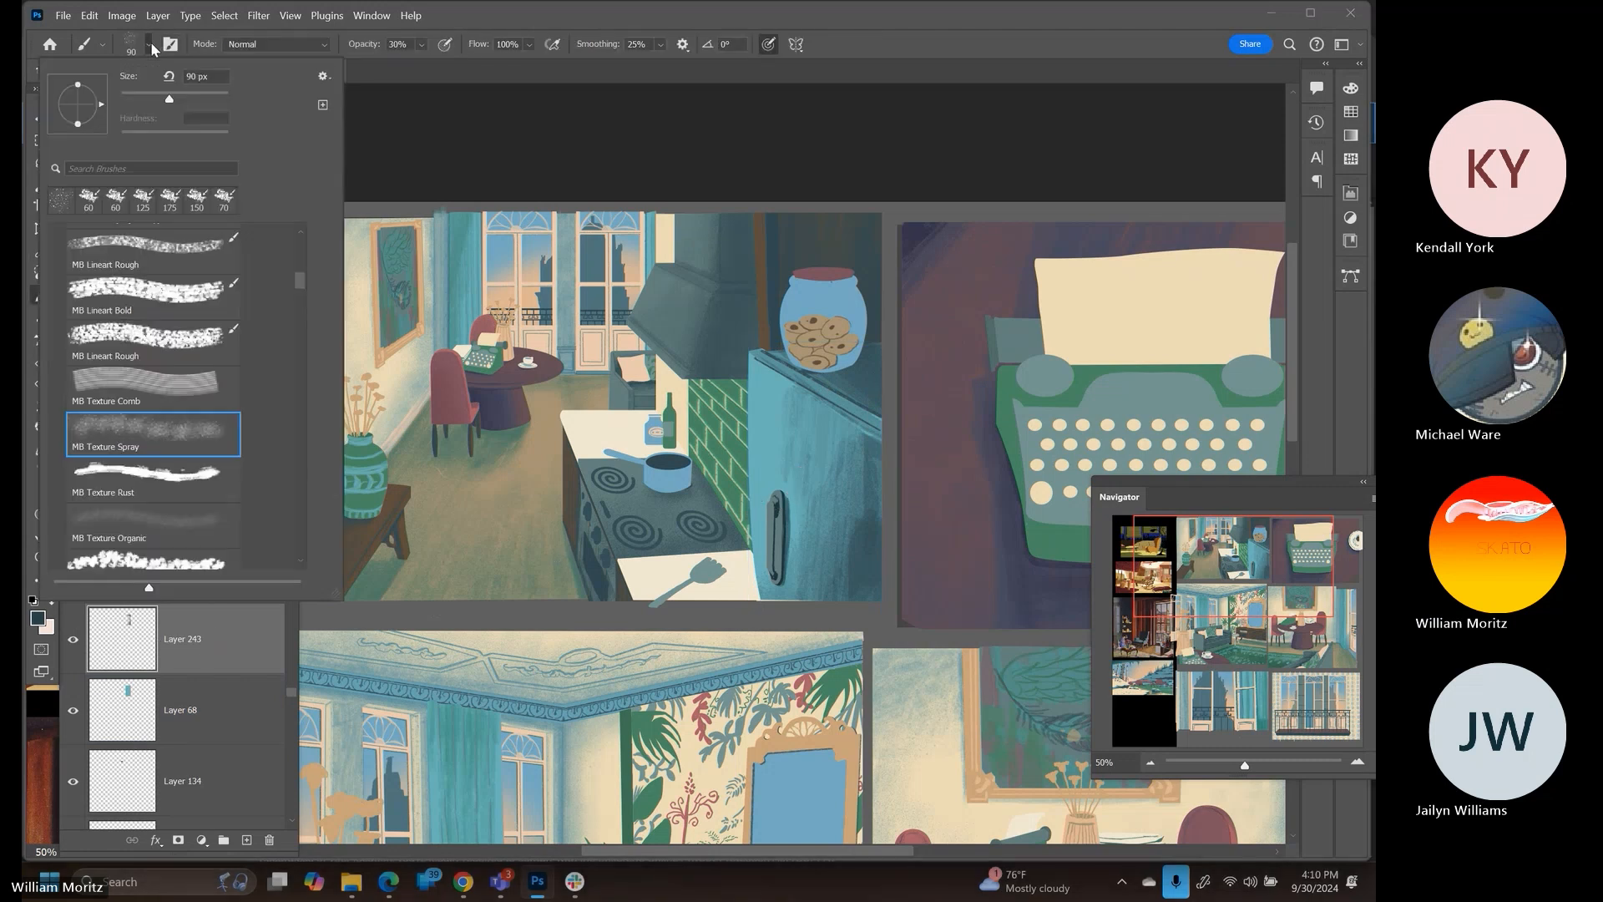
left_click(167, 288)
left_click(394, 179)
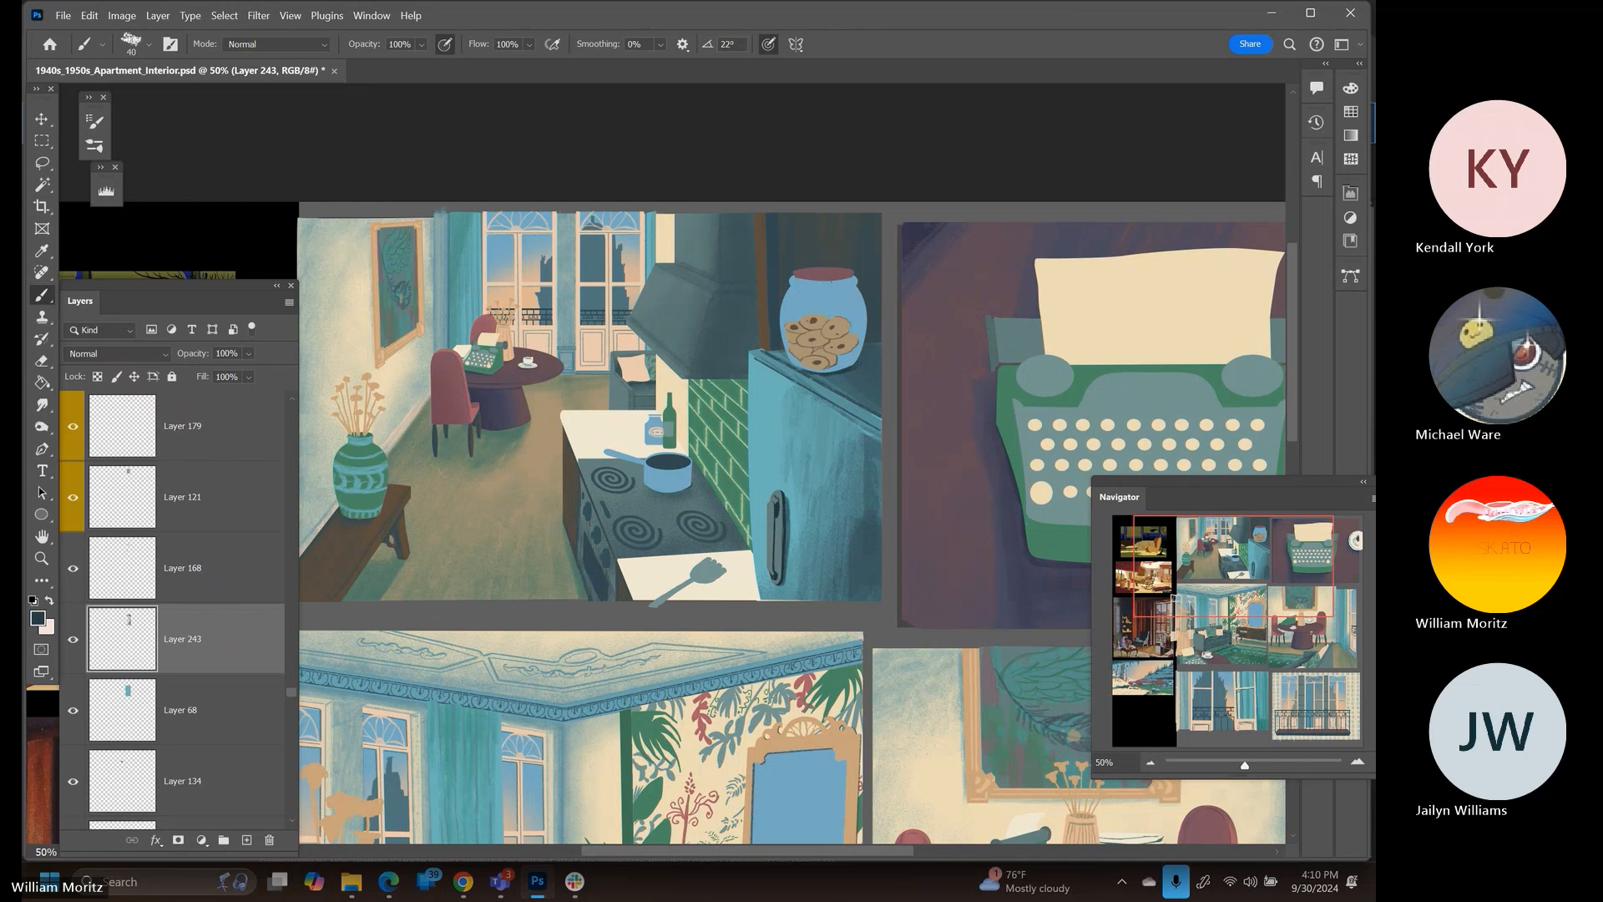
Save the document and select the green vase's base layer, Layer 110, in the kitchen panel
left_click(41, 557)
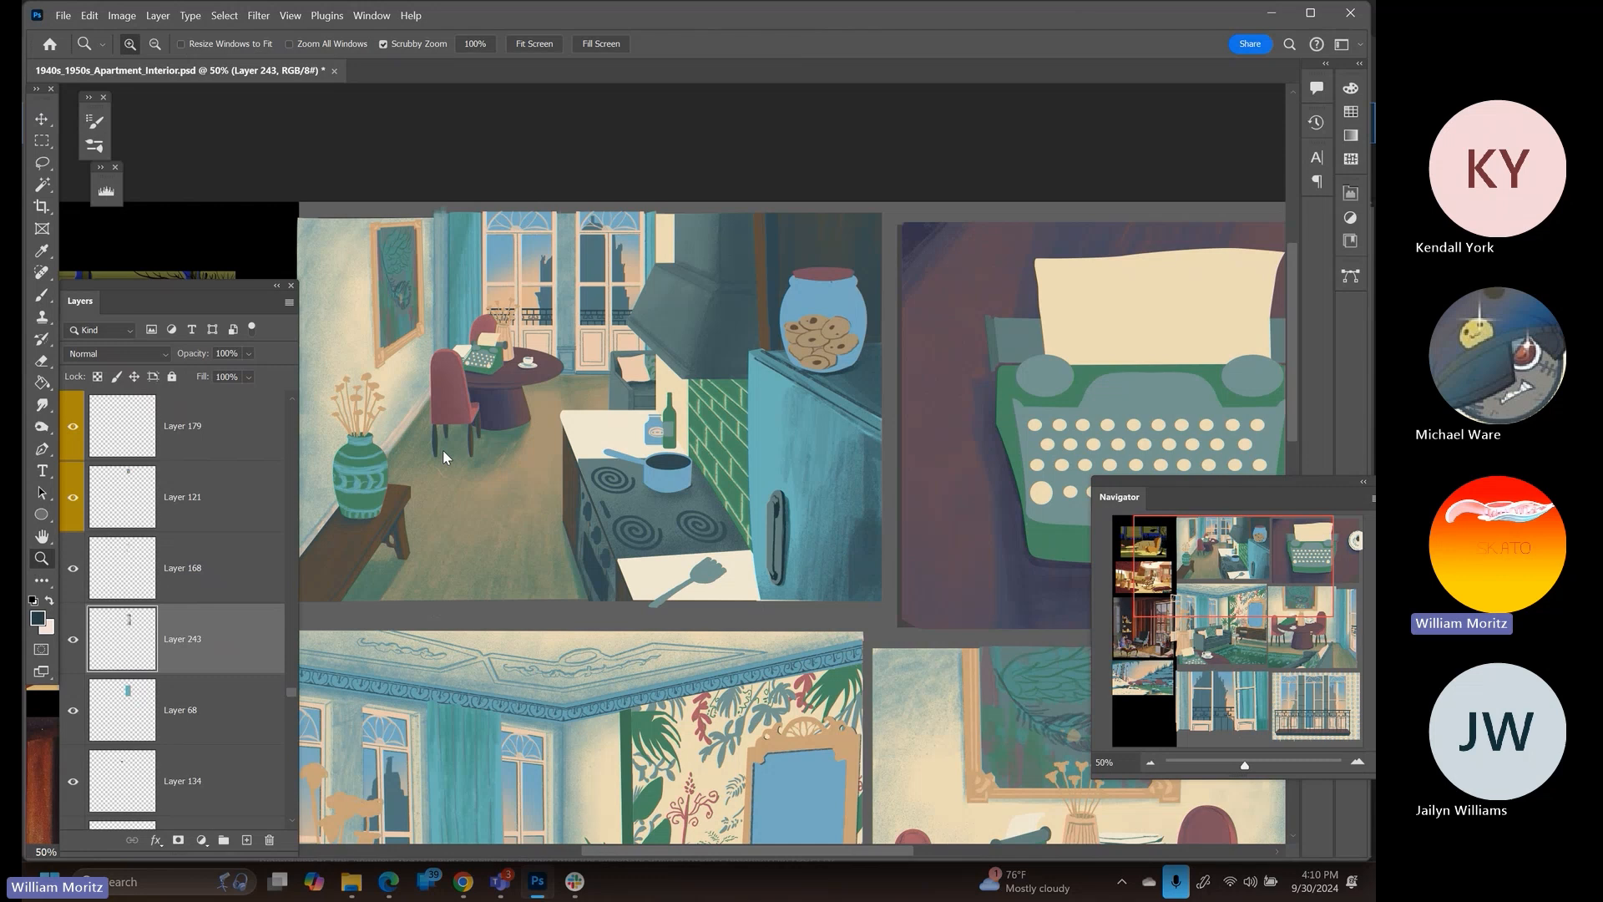
left_click(442, 449, "alt")
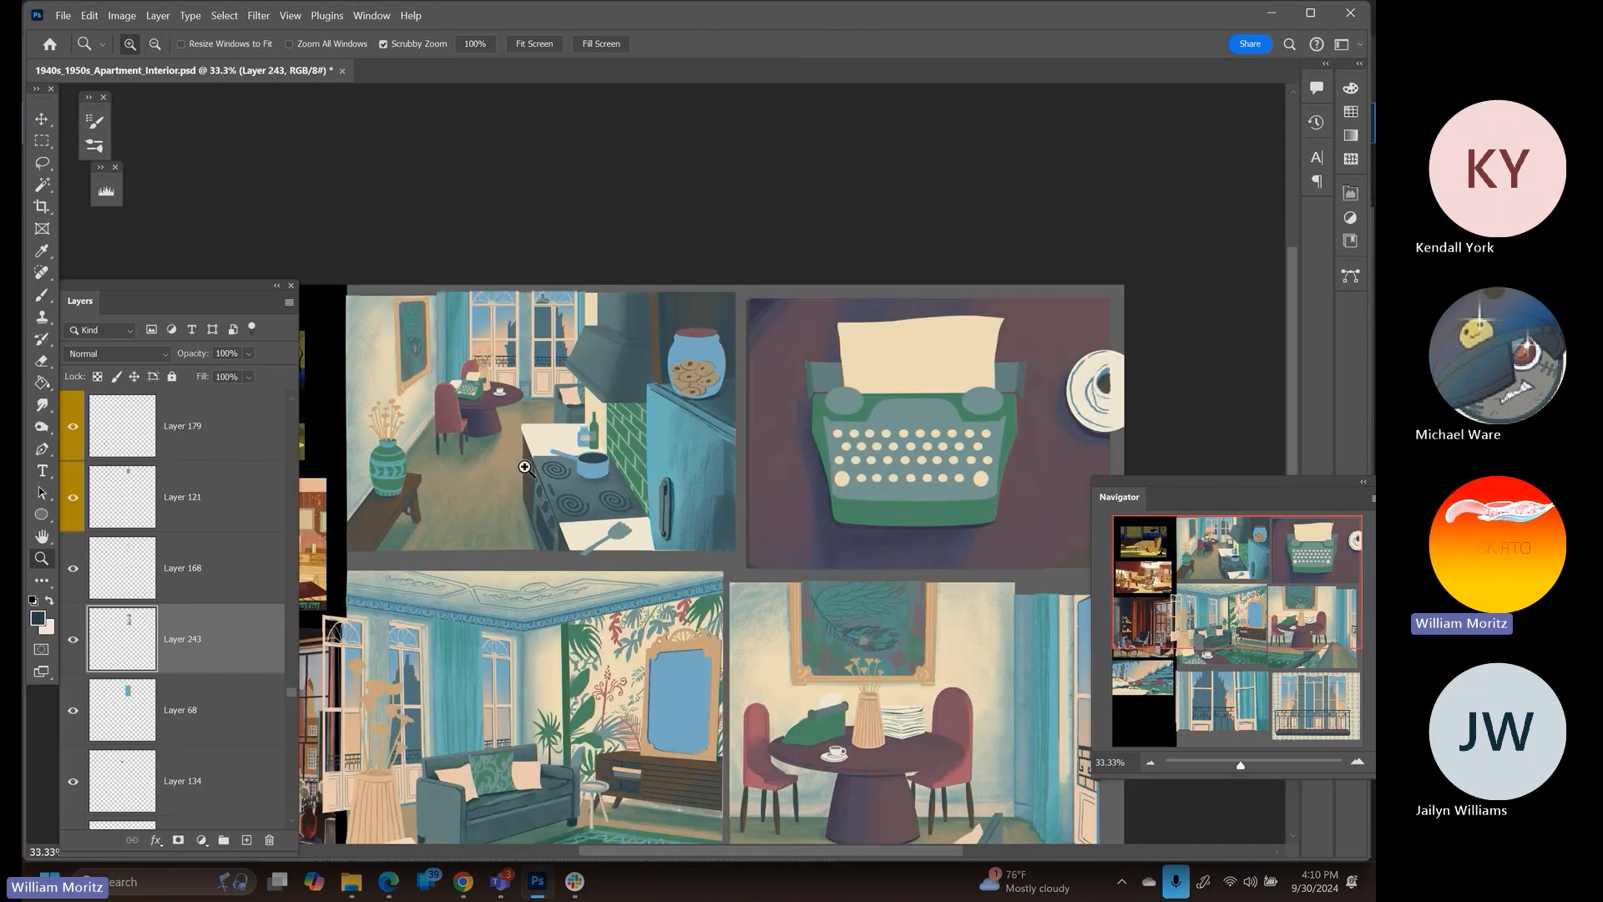
left_click_drag(595, 574, 607, 539)
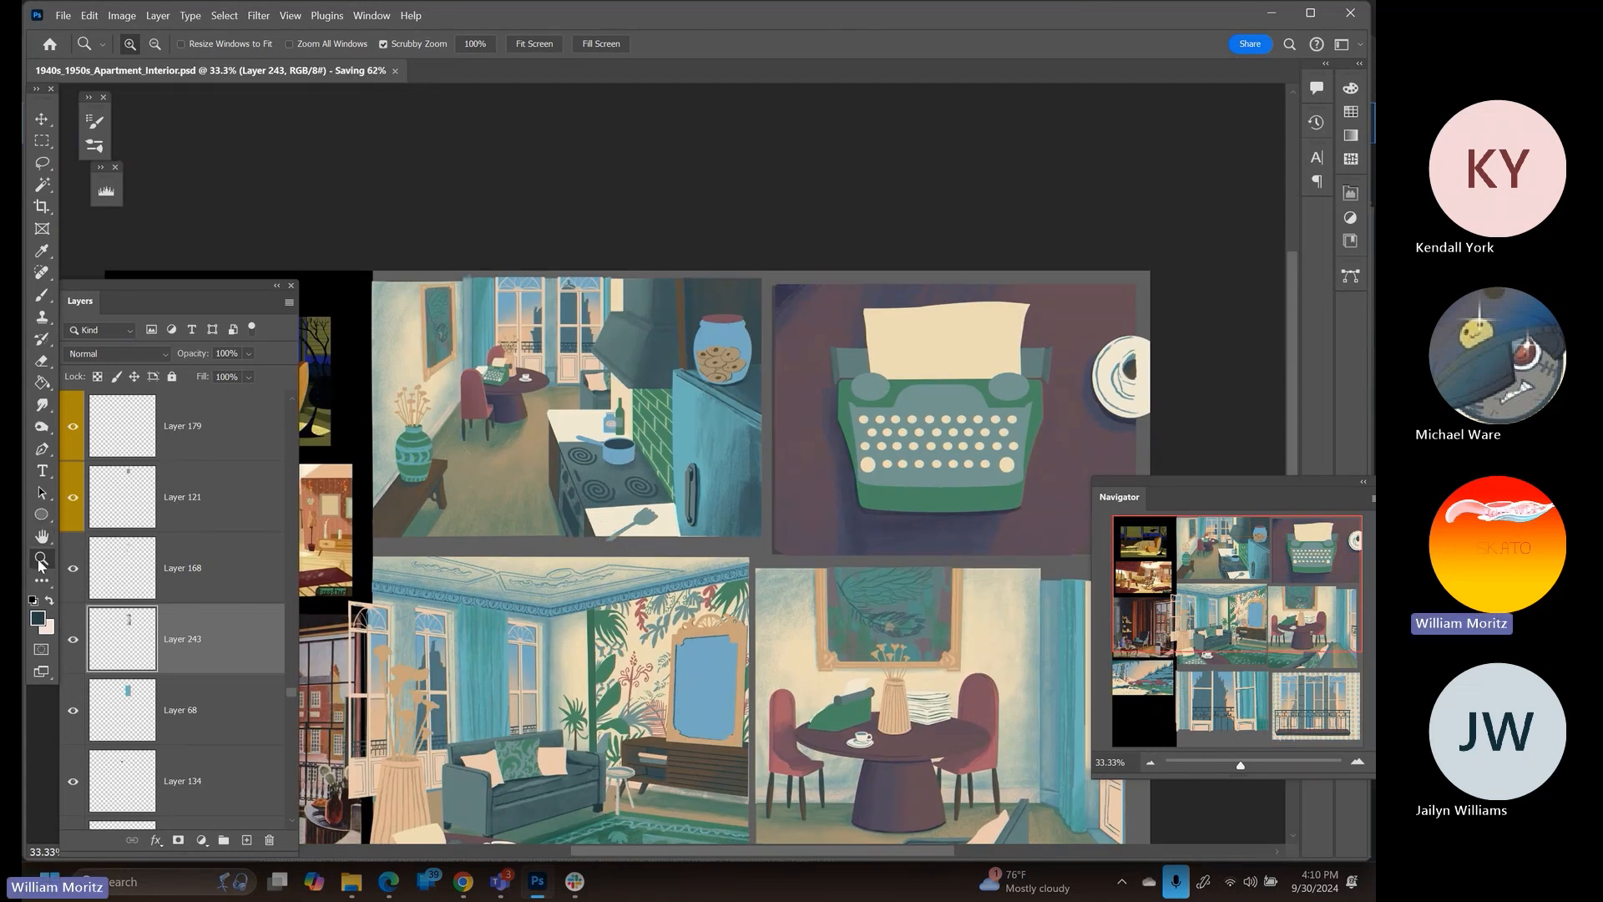
left_click(409, 458)
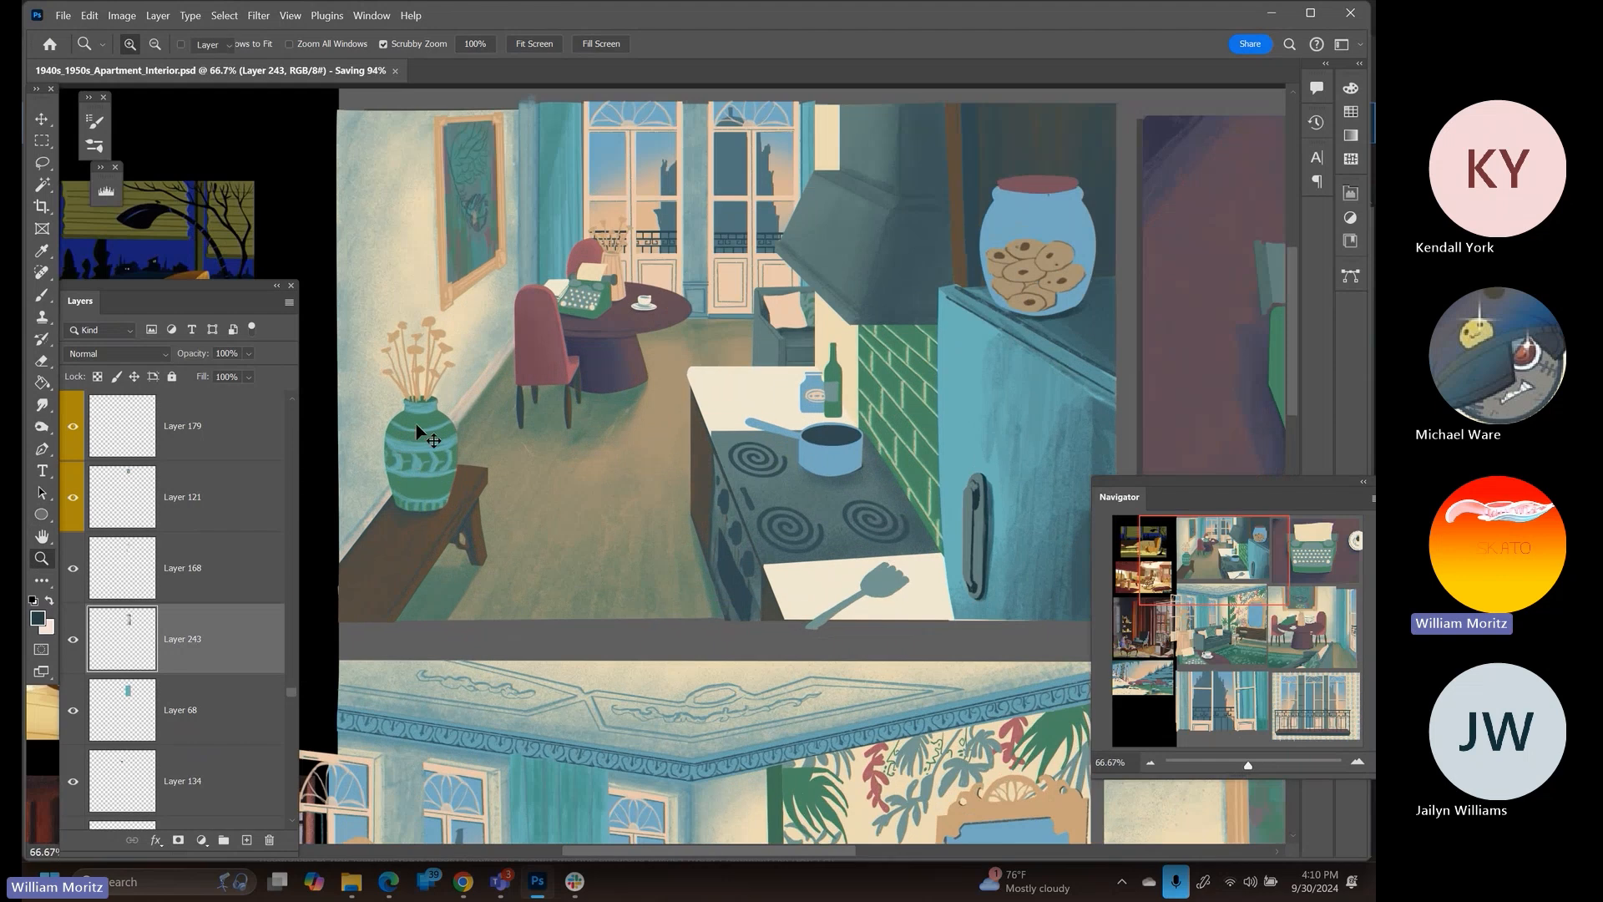
key("v")
right_click(429, 422)
left_click(439, 433)
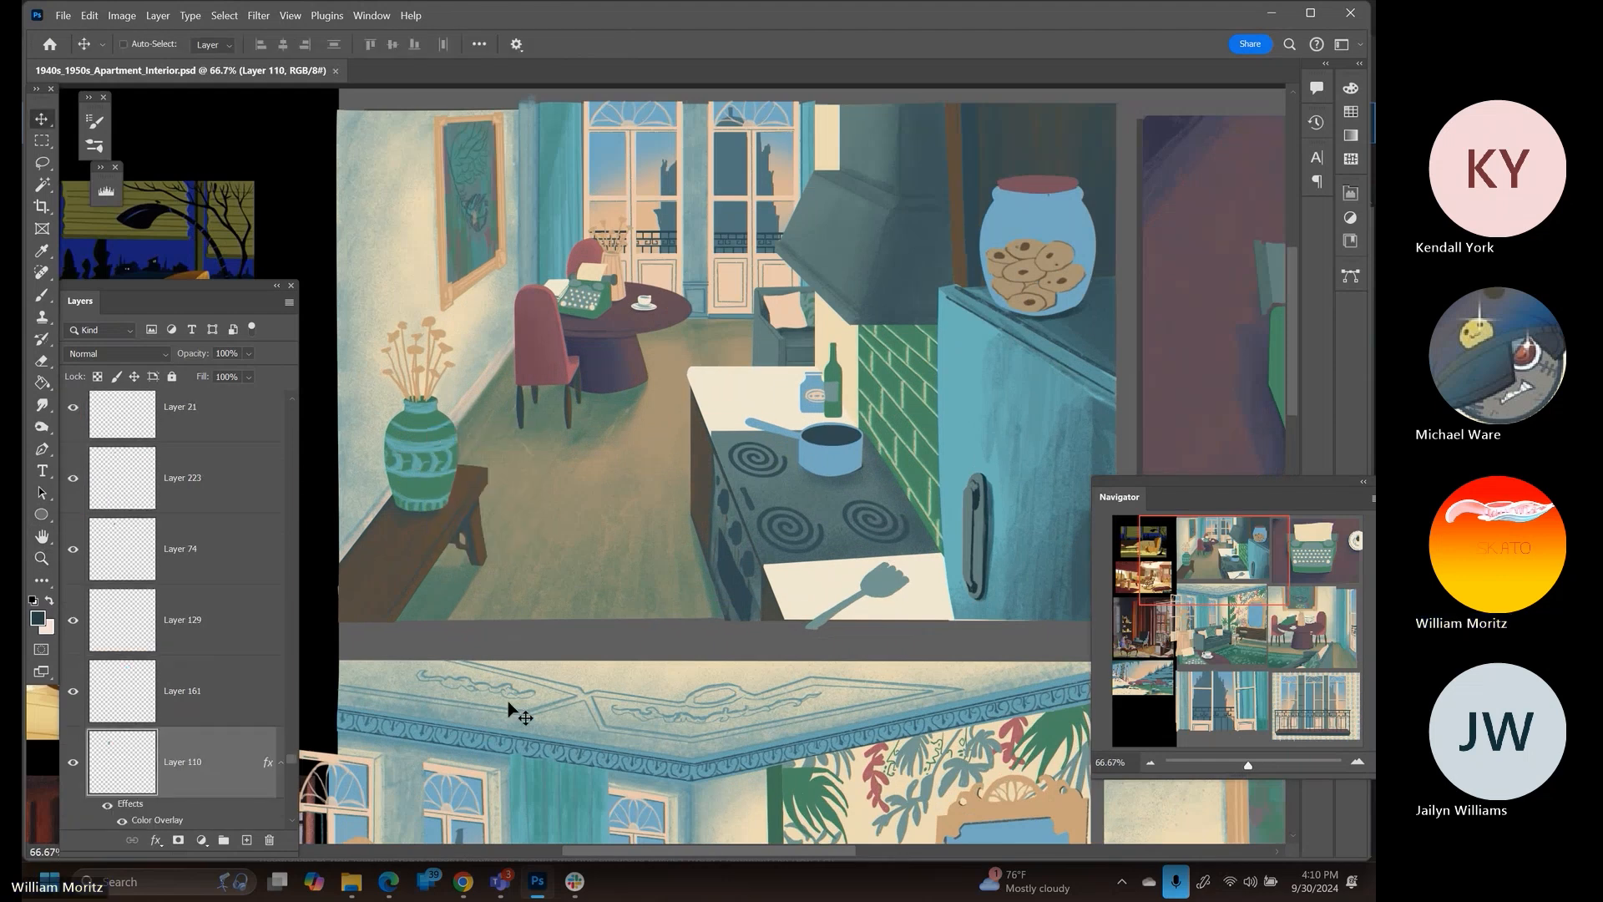
Sample a dark blue shadow colour from the rock in the winter landscape reference image
left_click_drag(510, 708, 683, 187)
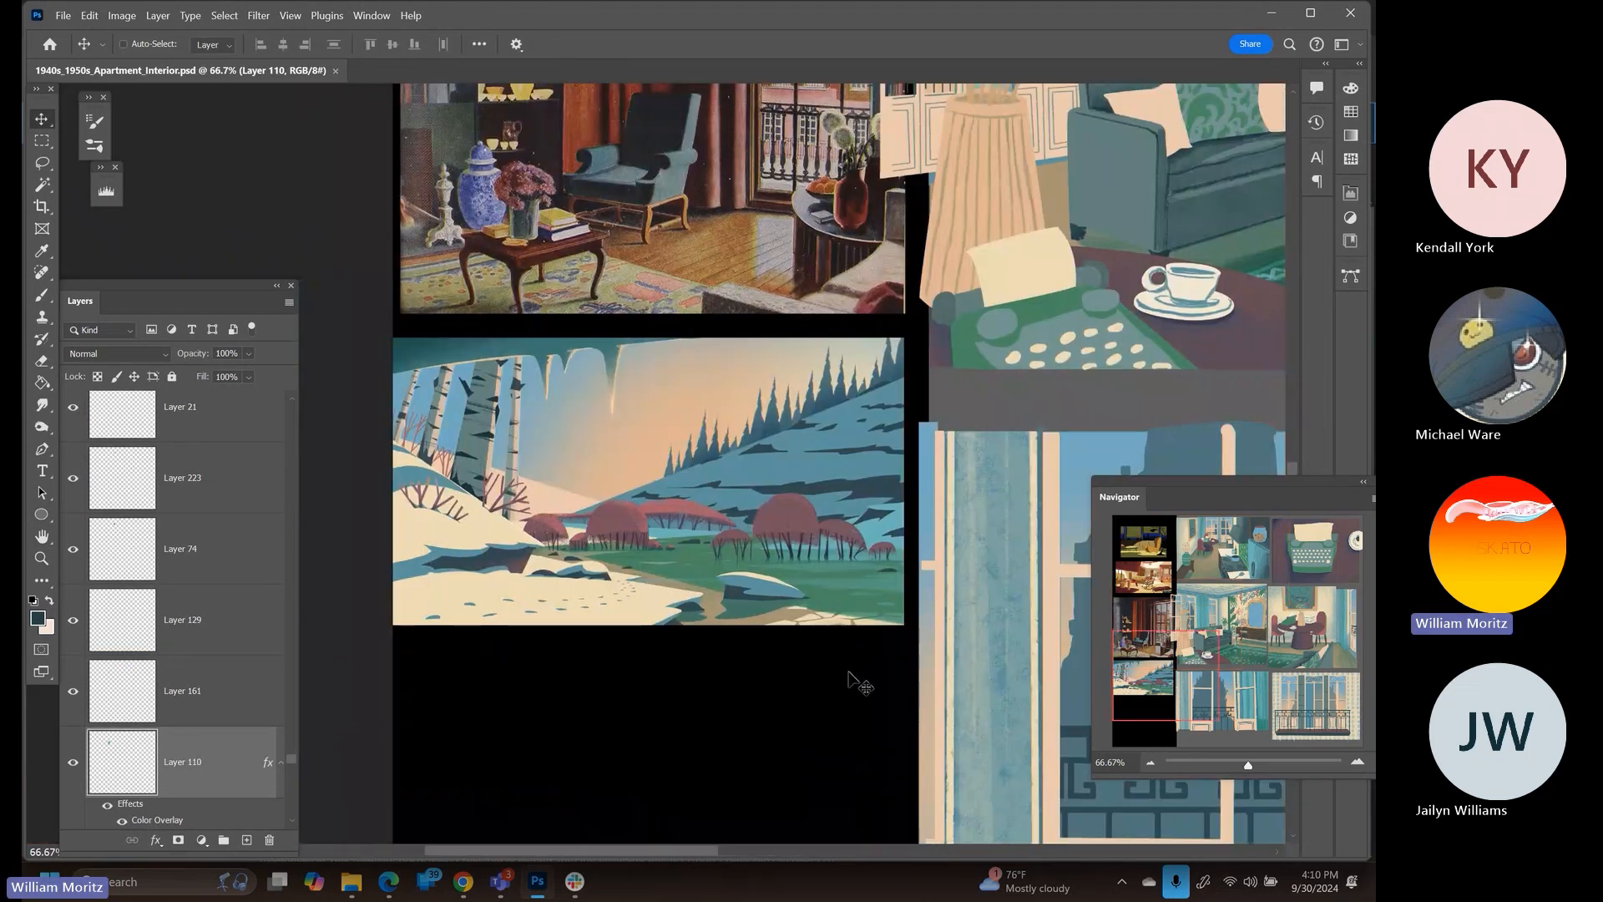
key("i")
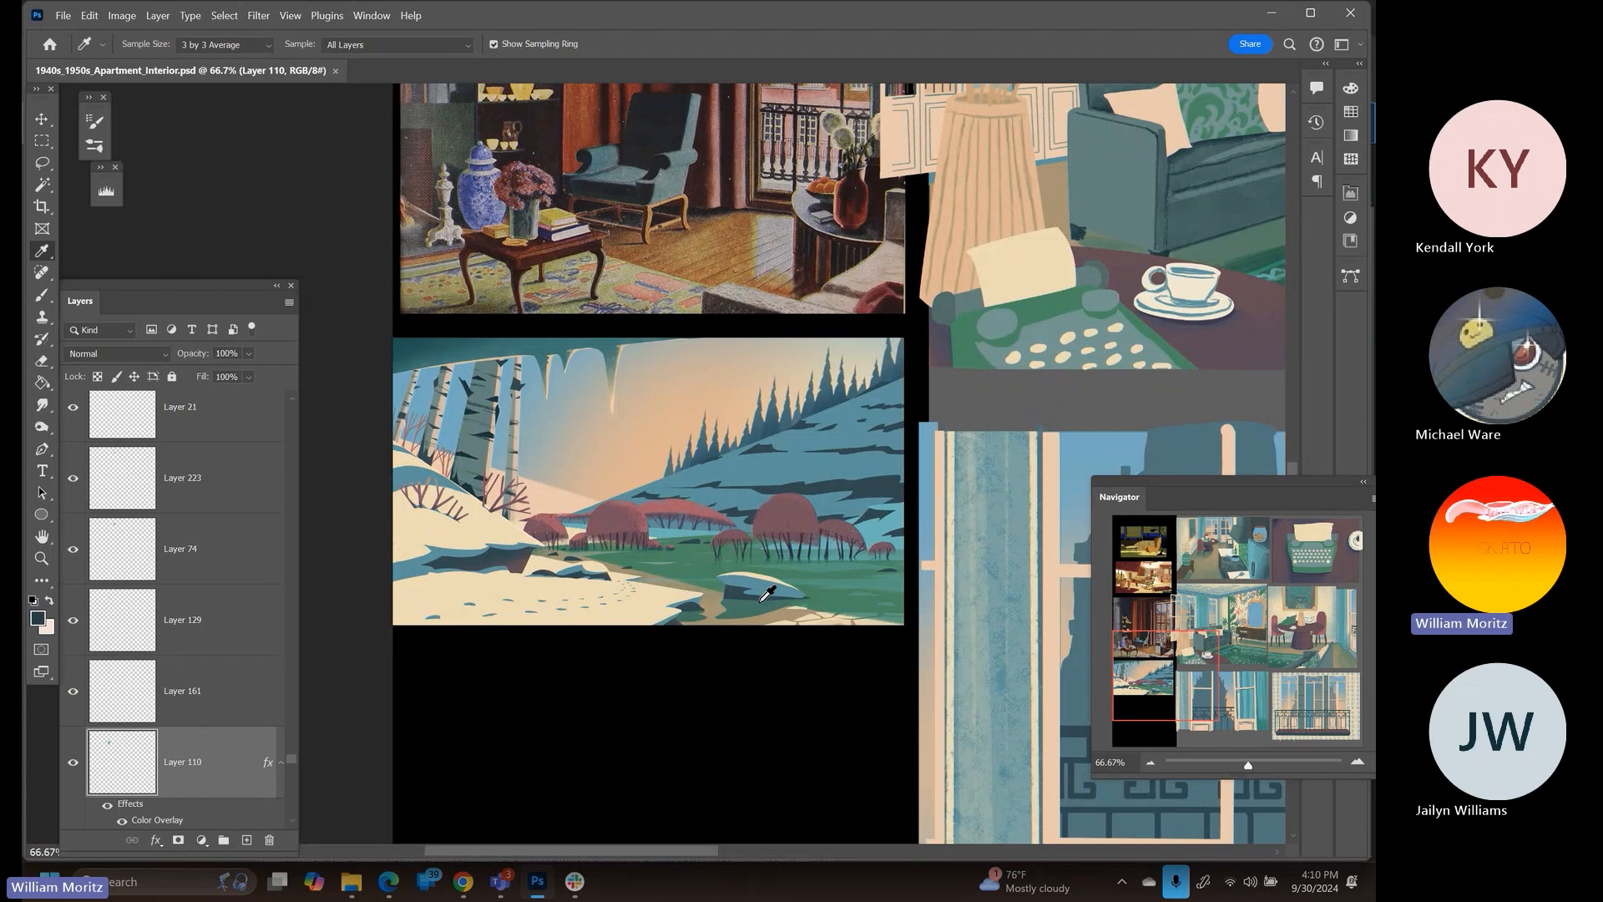
left_click(759, 601)
left_click(729, 589)
mouse_move(975, 309)
left_mouse_down()
mouse_move(812, 537)
mouse_move(704, 760)
left_mouse_up()
left_click_drag(826, 242, 716, 630)
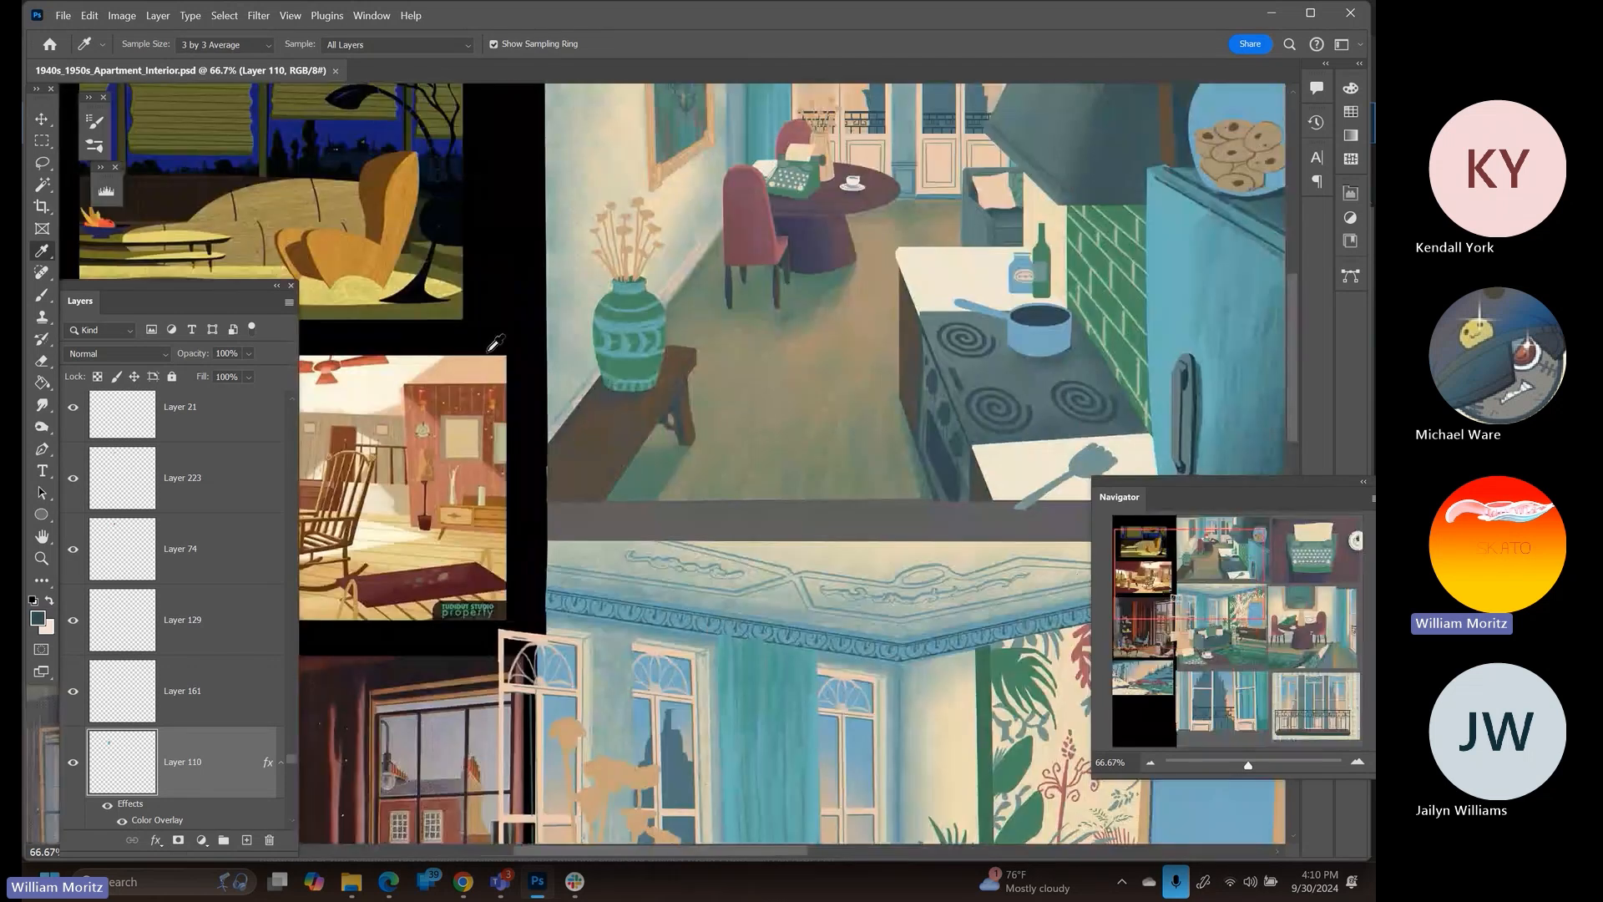
Load the vase's outline from Layer 110 as a selection and add a new layer above its pattern layer, Layer 161
key("v")
right_click(643, 316)
left_click(668, 341)
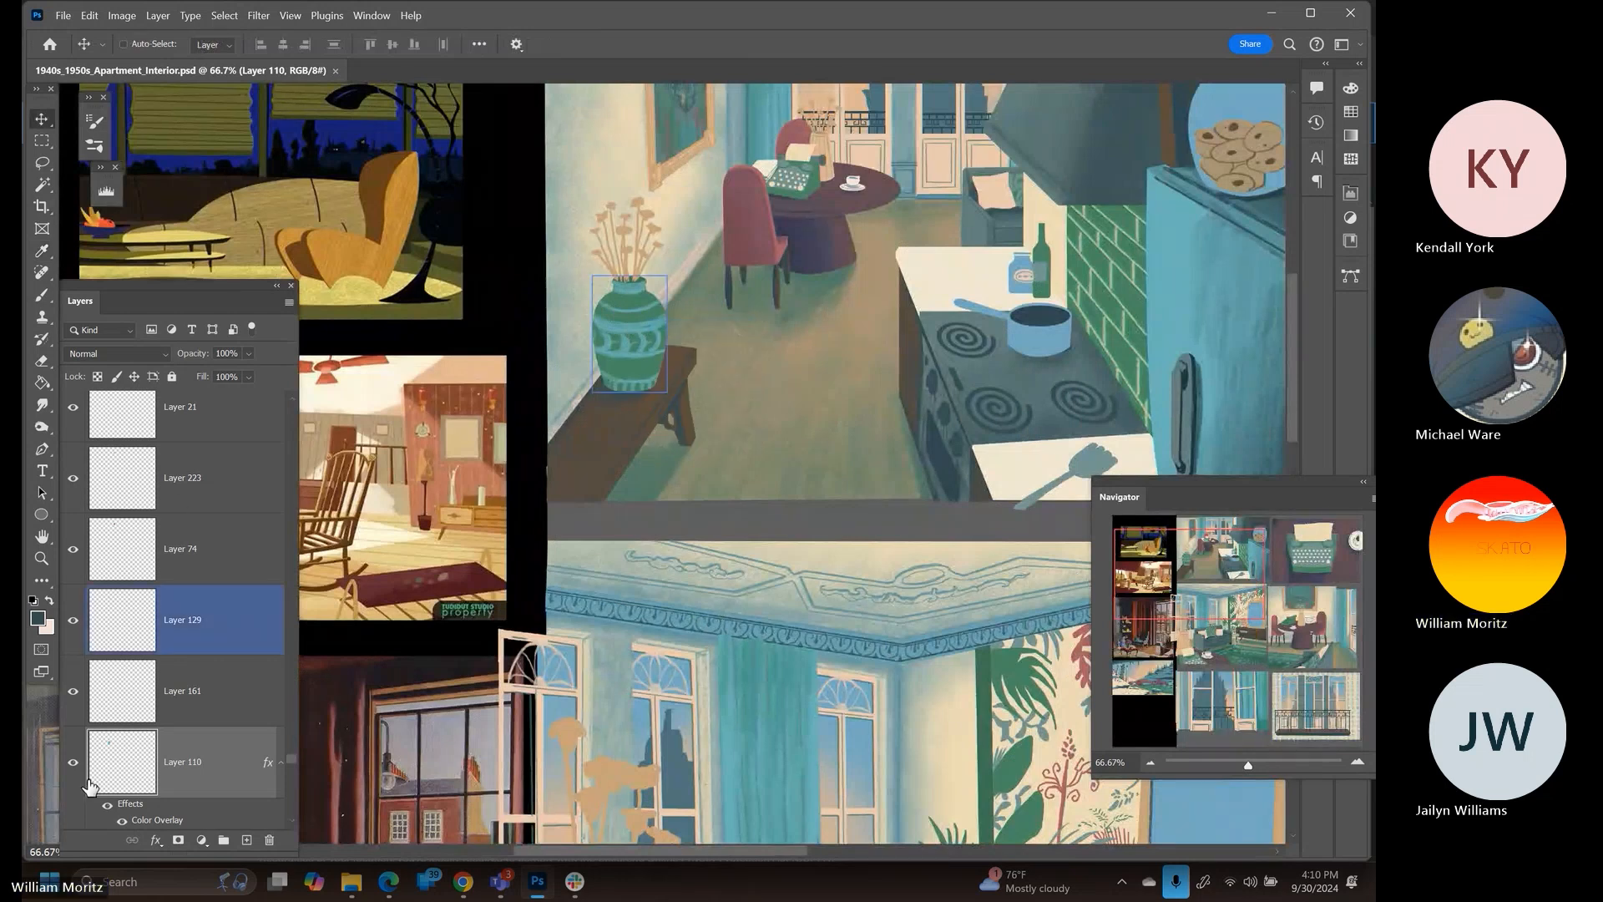
left_click(131, 761, "ctrl")
left_click(76, 694)
left_click(75, 693)
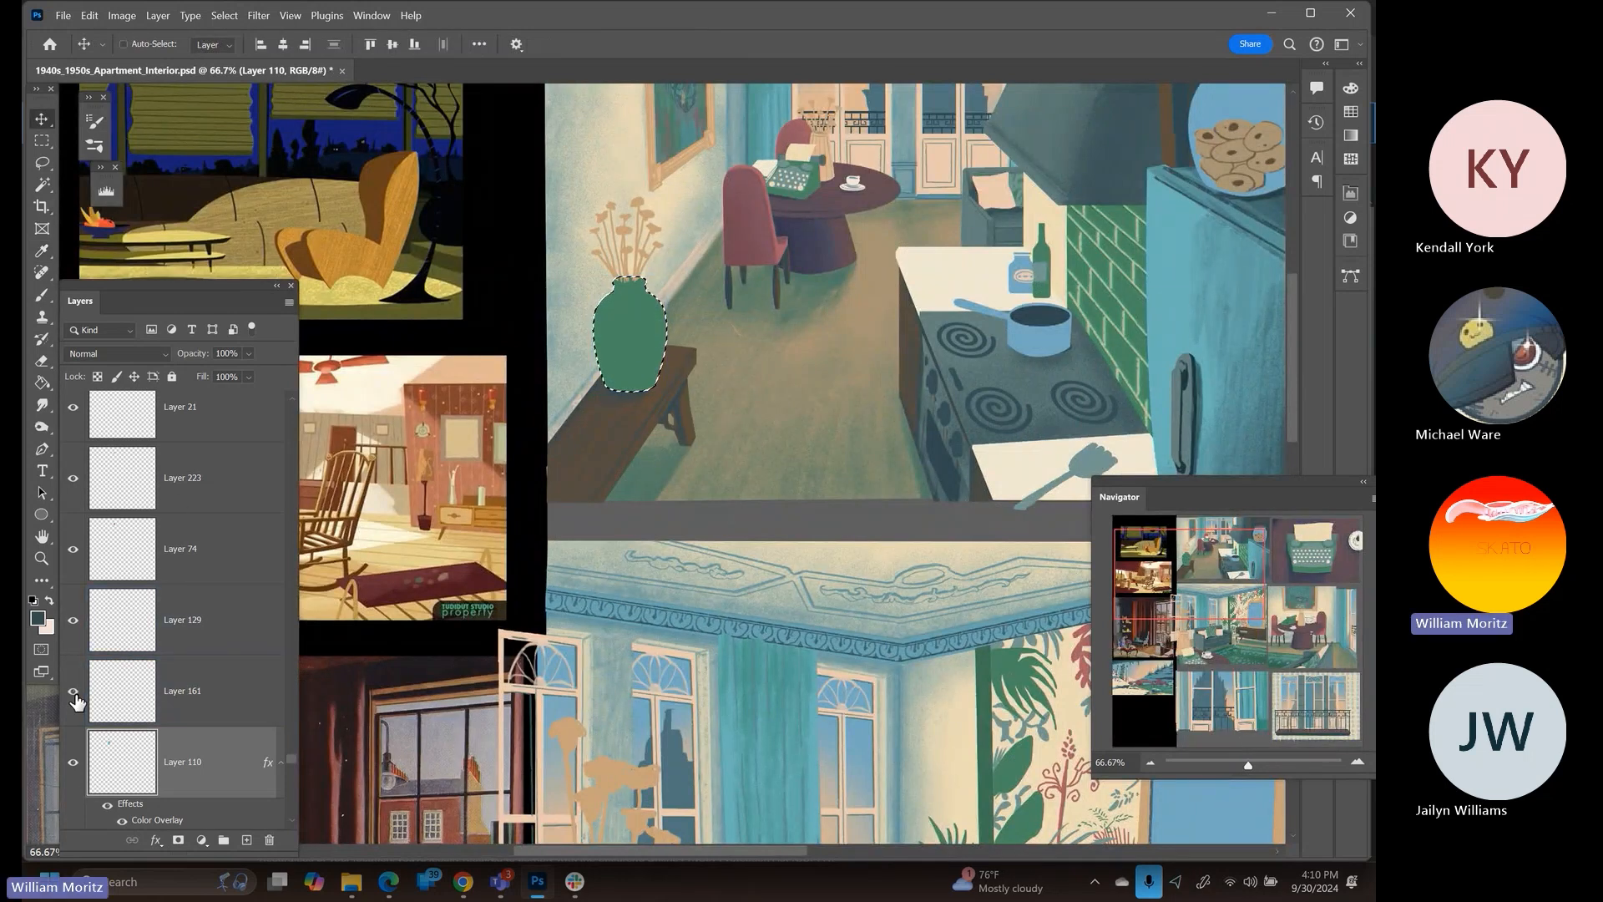
left_click(75, 694)
left_click(128, 709)
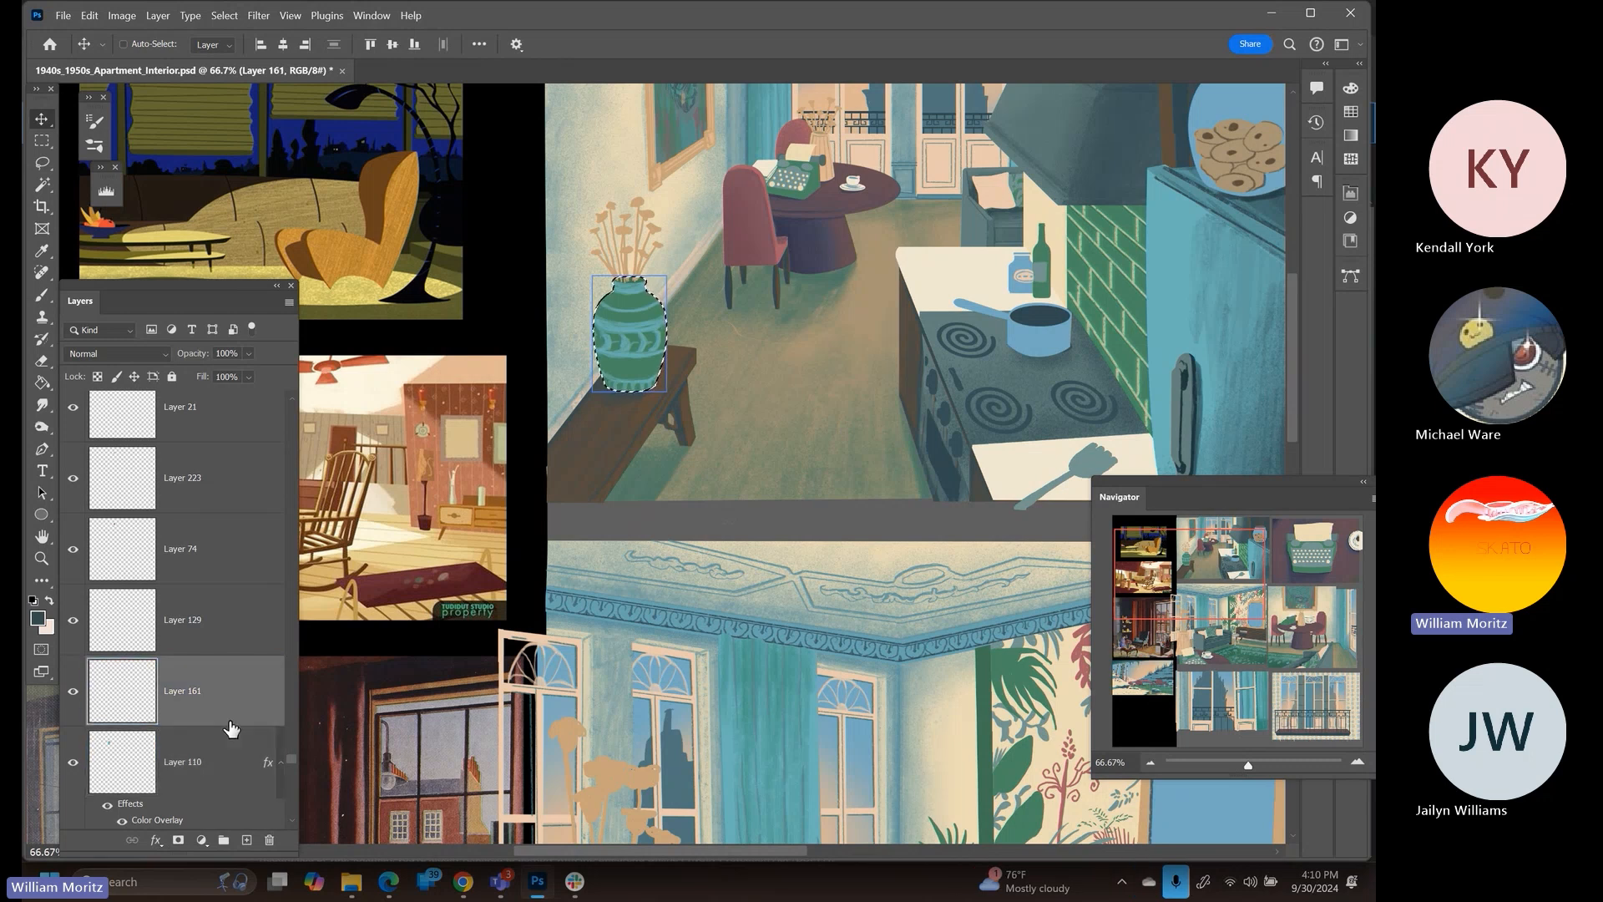
left_click(246, 840)
Paint dark shading over the vase with a 45 px brush in Normal mode at 100% opacity, and clear the selection
key("b")
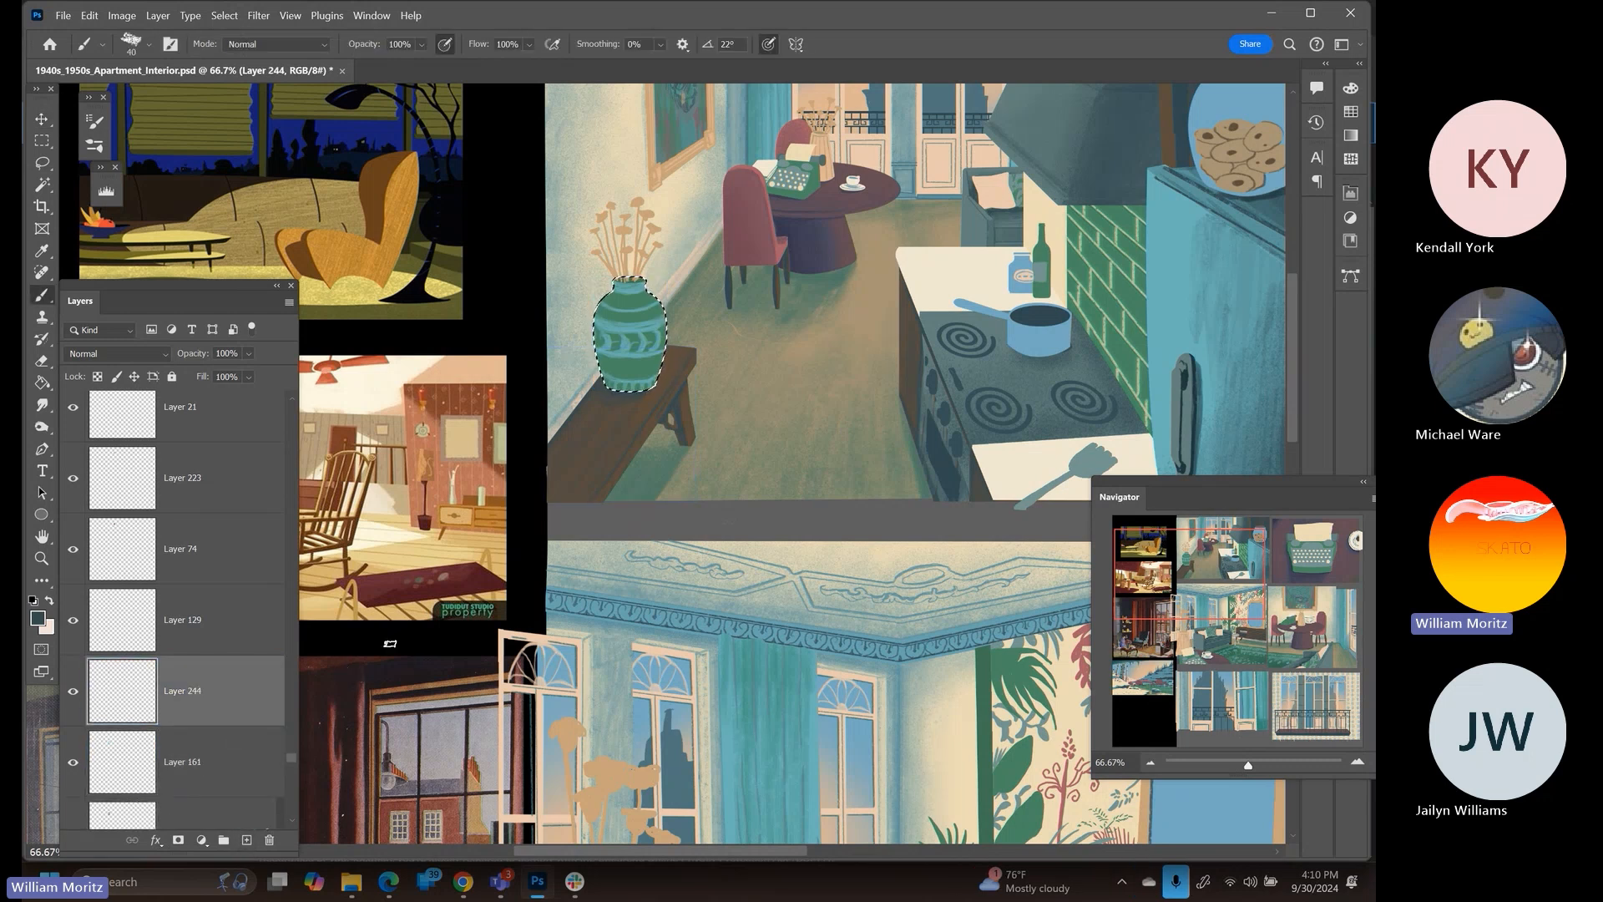
key("bracketright")
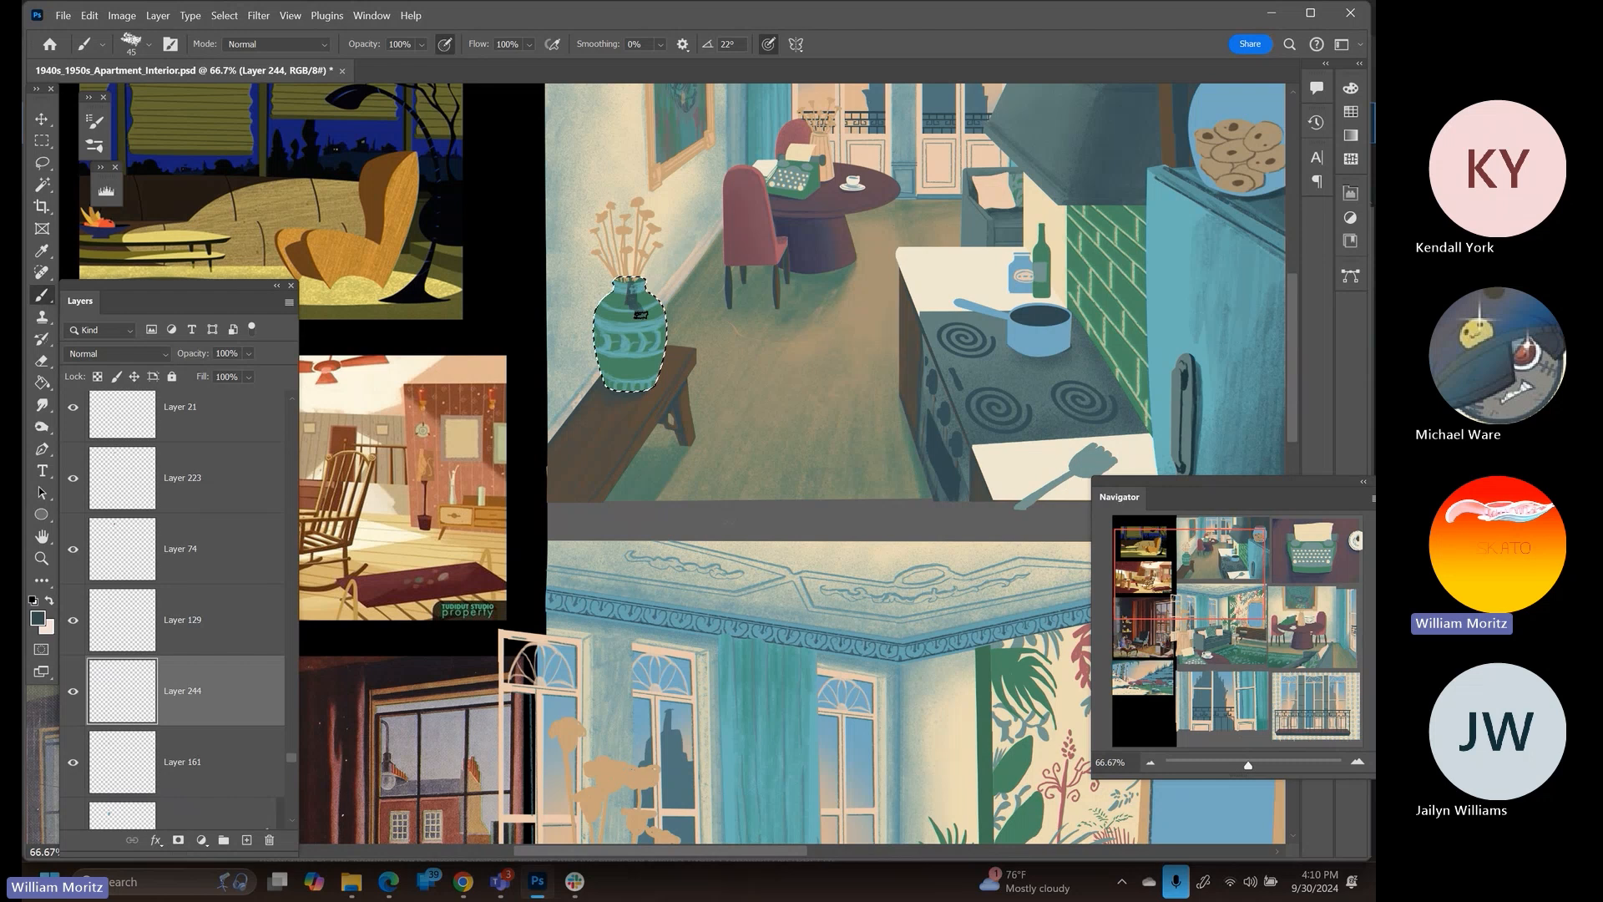
mouse_move(640, 315)
left_mouse_down()
mouse_move(643, 385)
mouse_move(637, 303)
mouse_move(620, 389)
left_mouse_up()
mouse_move(631, 307)
left_mouse_down()
mouse_move(615, 394)
mouse_move(607, 335)
mouse_move(603, 374)
left_mouse_up()
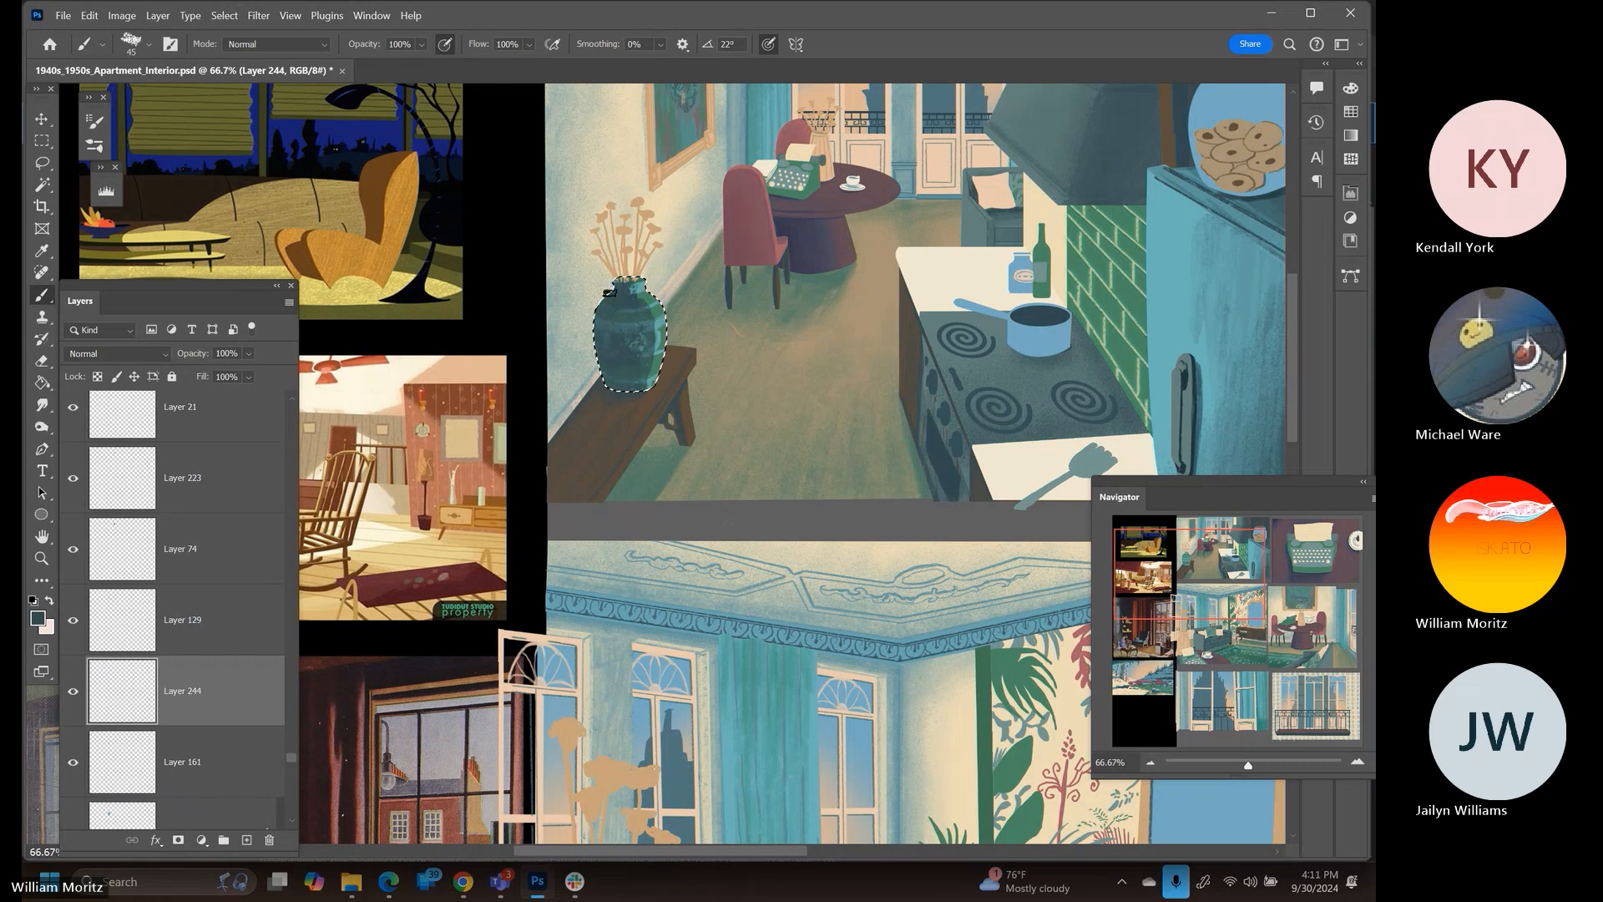
mouse_move(610, 293)
left_mouse_down()
mouse_move(643, 287)
mouse_move(621, 304)
left_mouse_up()
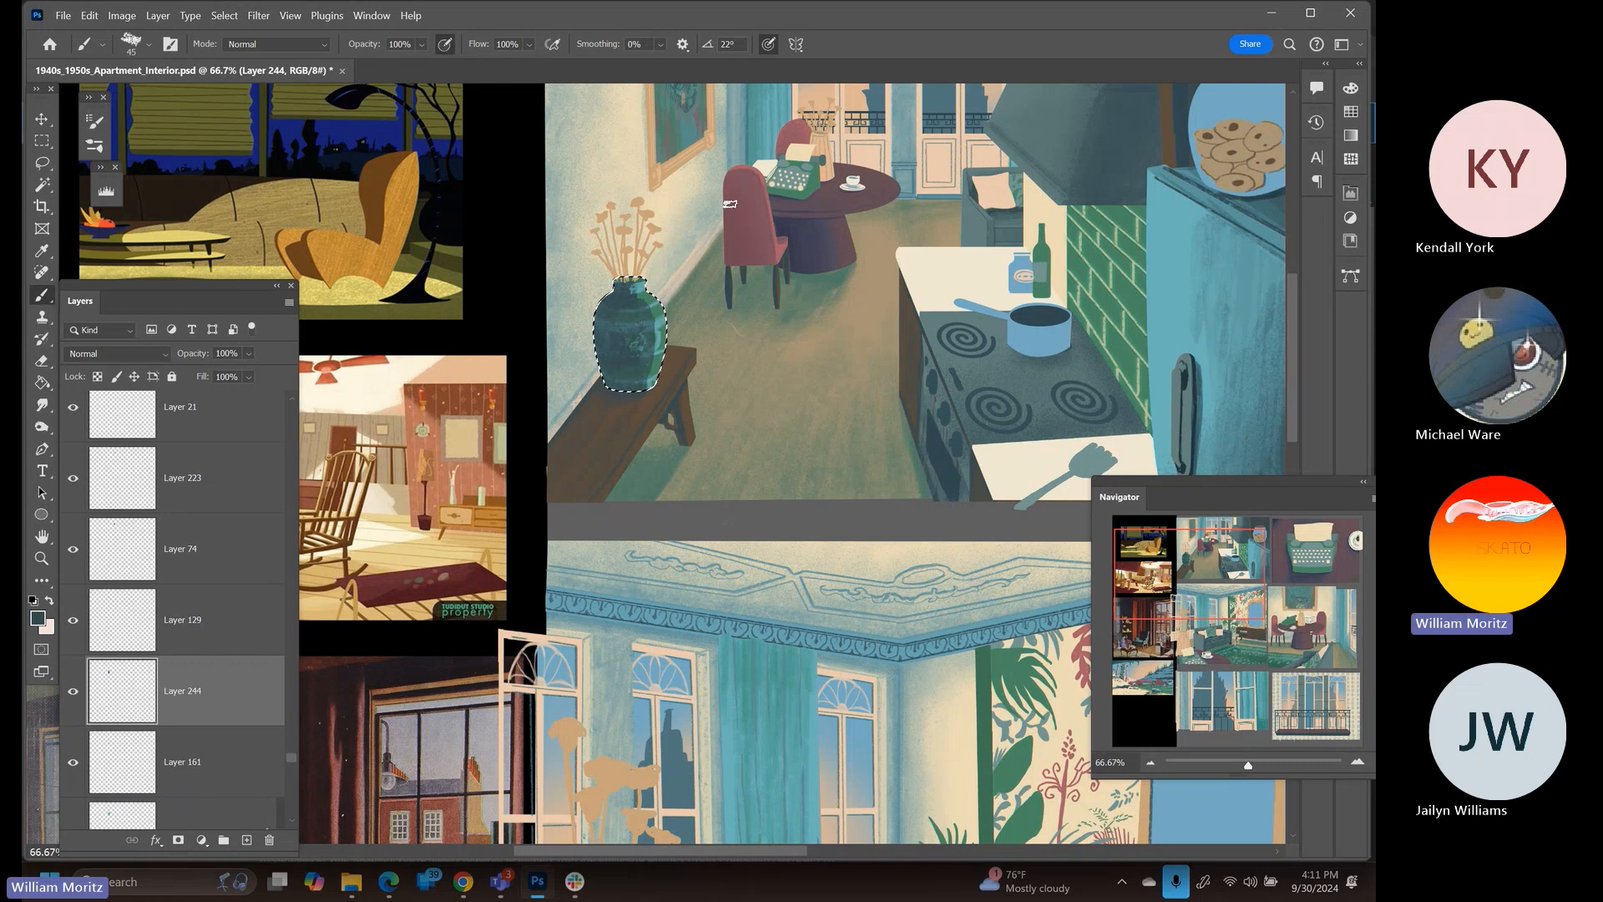
scroll(730, 204, "up", 2)
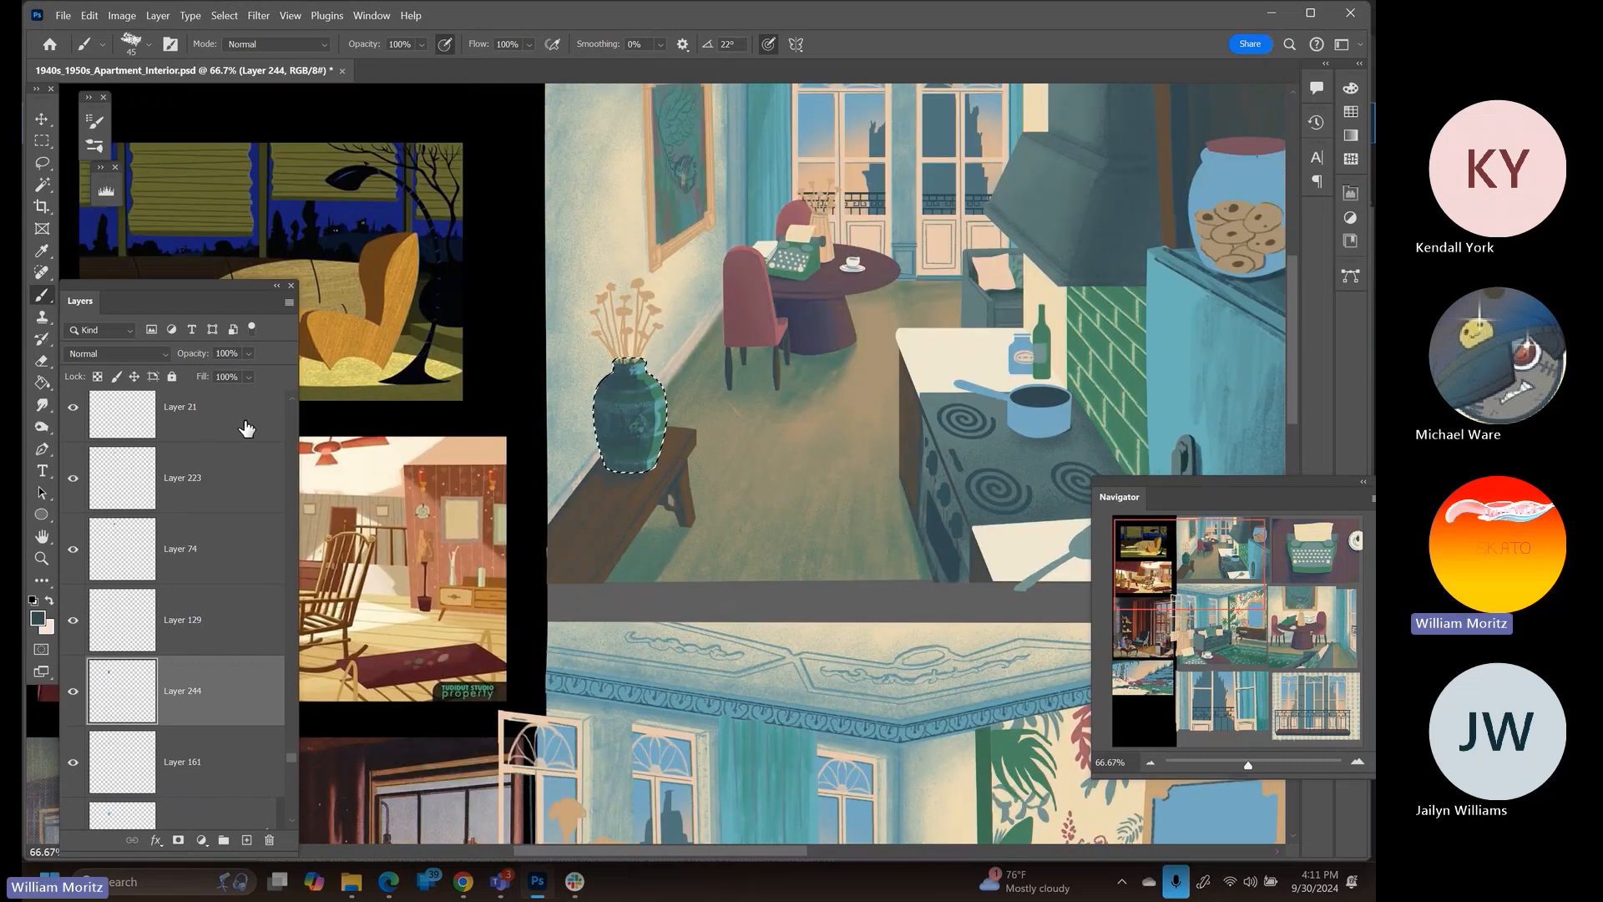
left_click(41, 161)
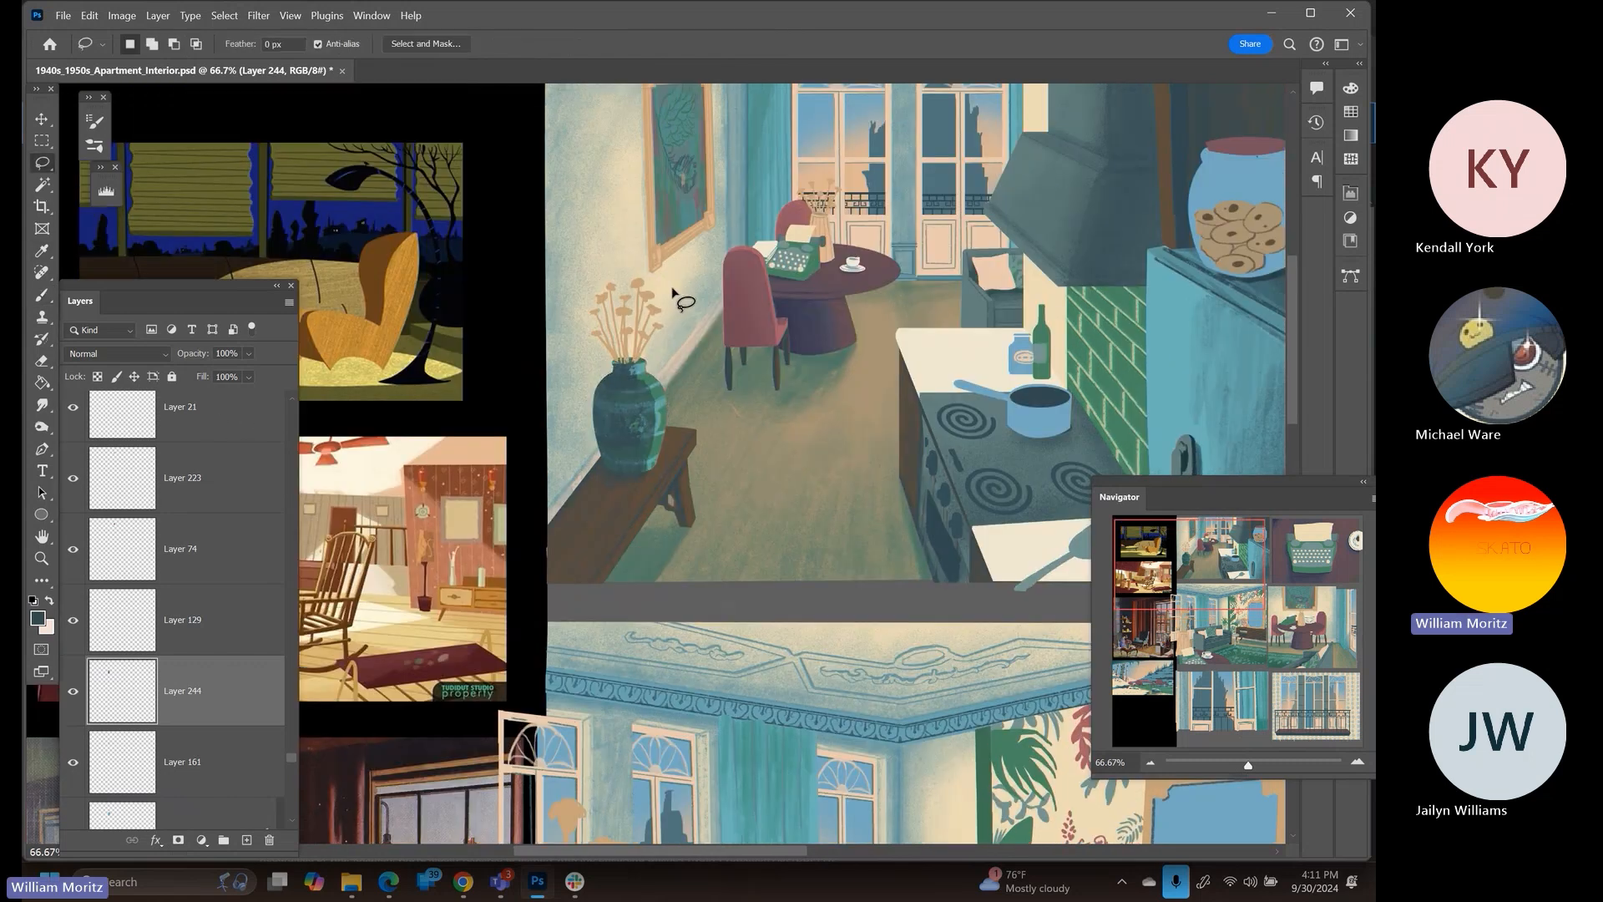
Try several blend modes on the vase's shading layer and set it to Overlay
left_click(139, 355)
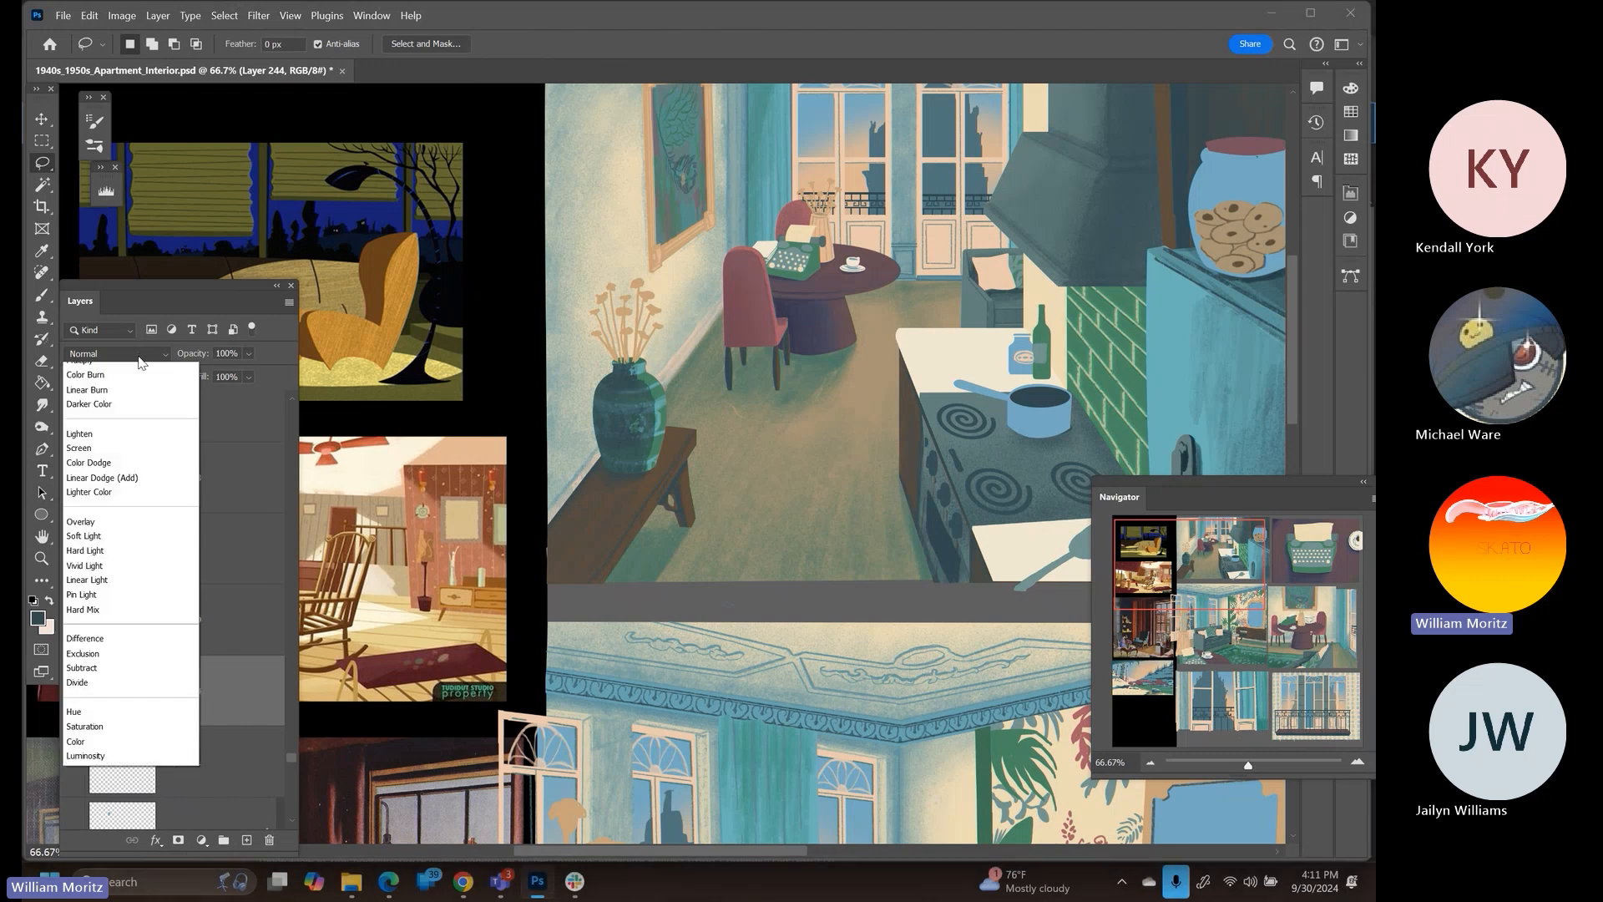
left_click(140, 357)
scroll(144, 354, "down", 2)
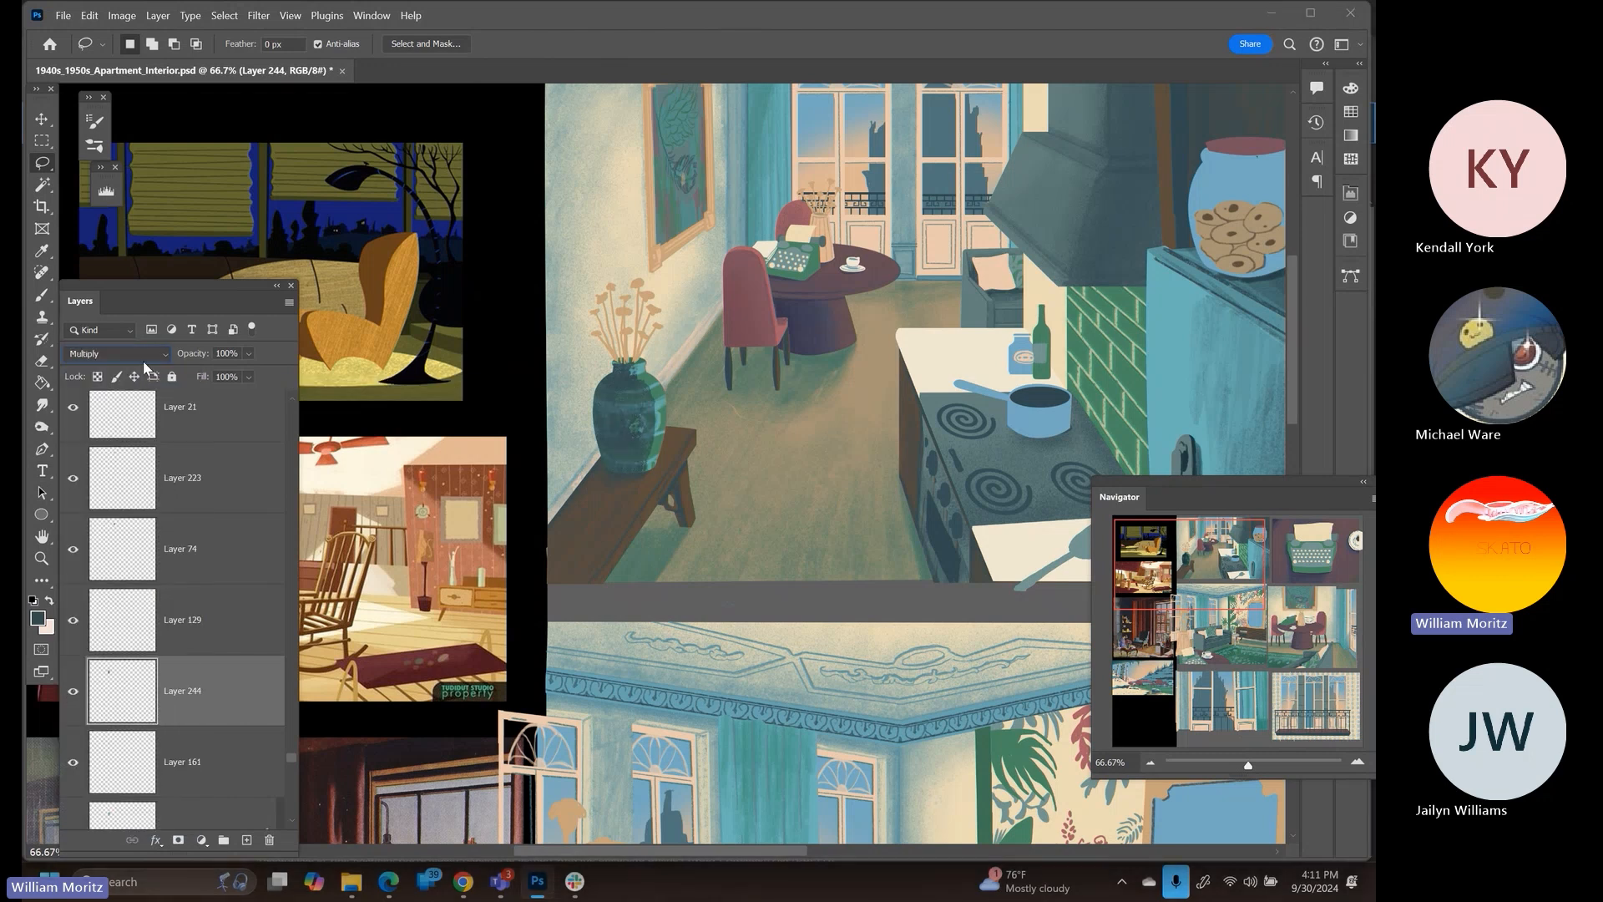
scroll(144, 365, "down", 4)
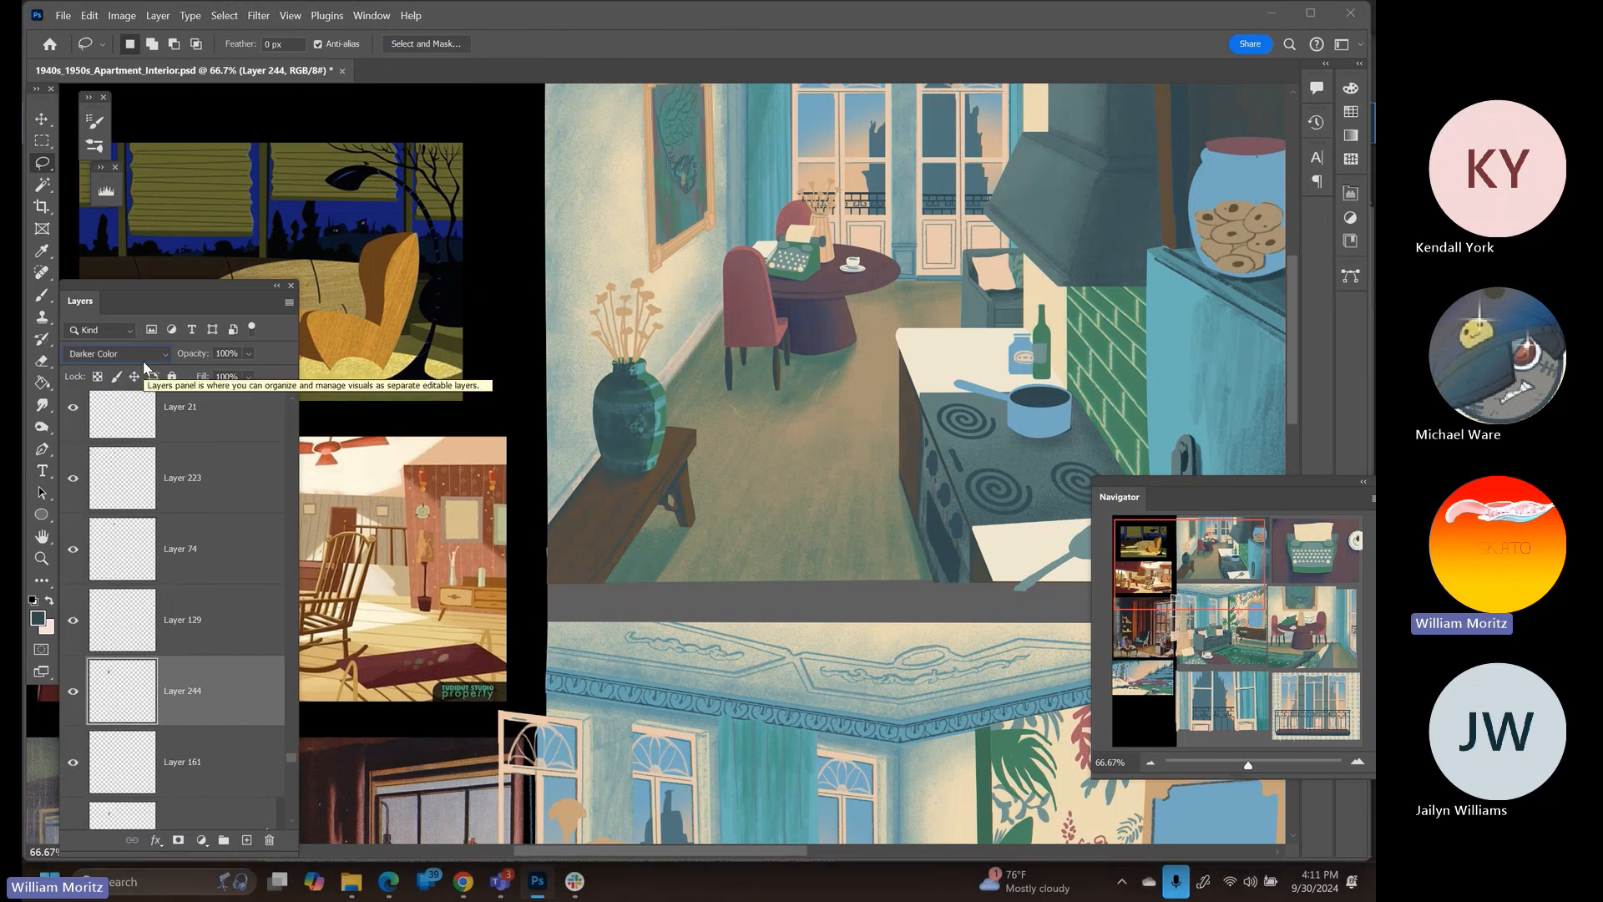
scroll(144, 365, "down", 2)
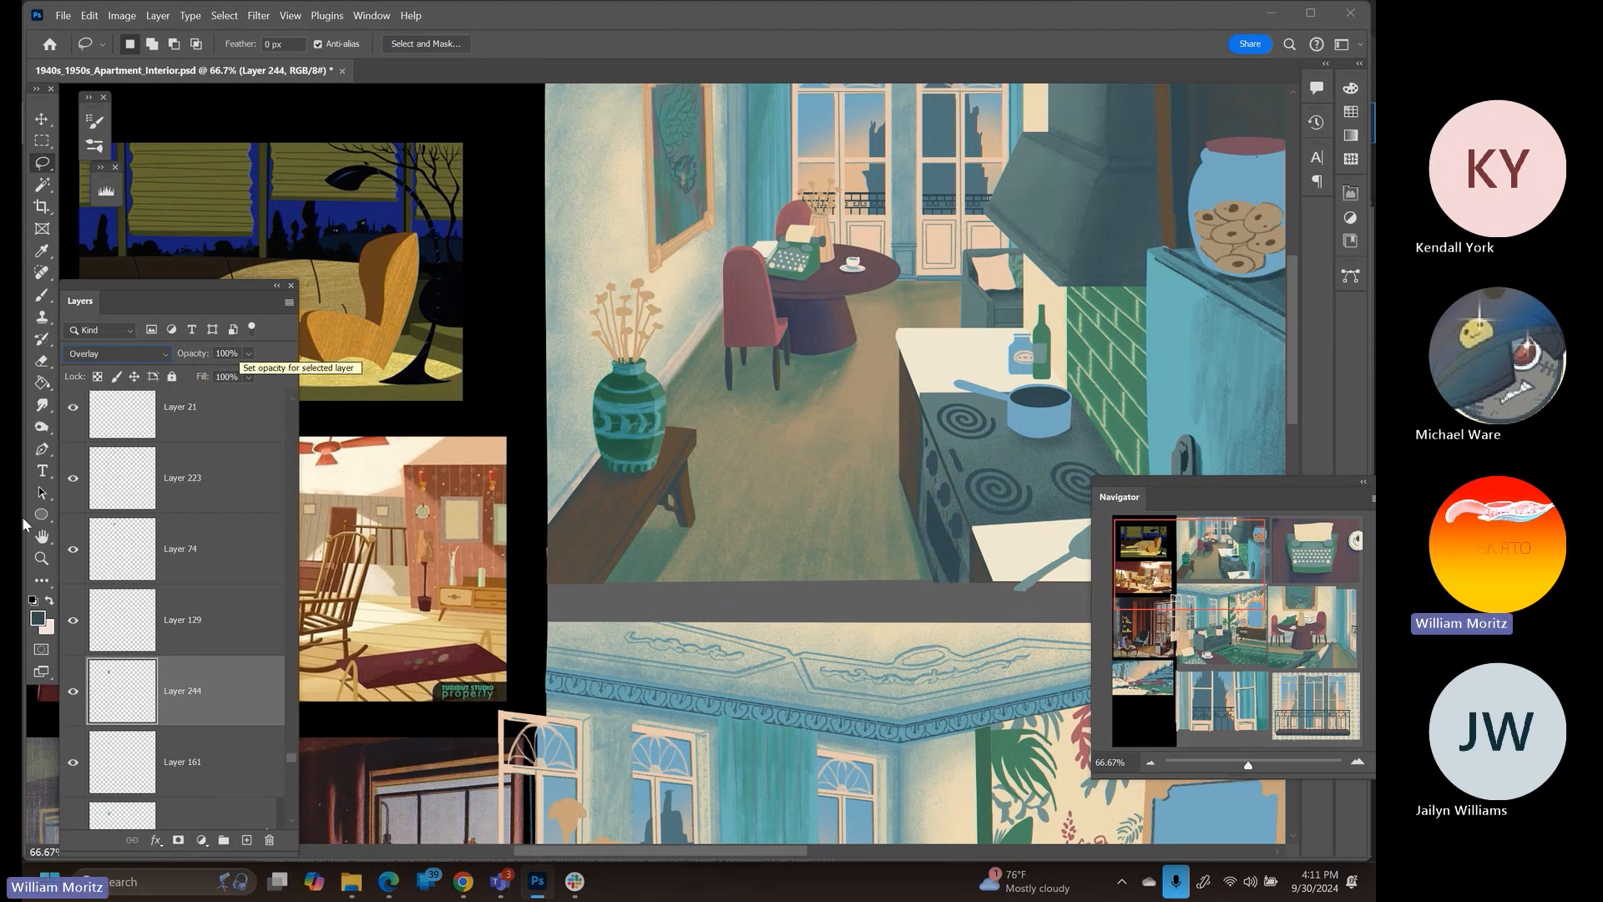
Examine the shaded vase in the kitchen panel alongside the other apartment panels
key("z")
left_click(741, 461, "alt")
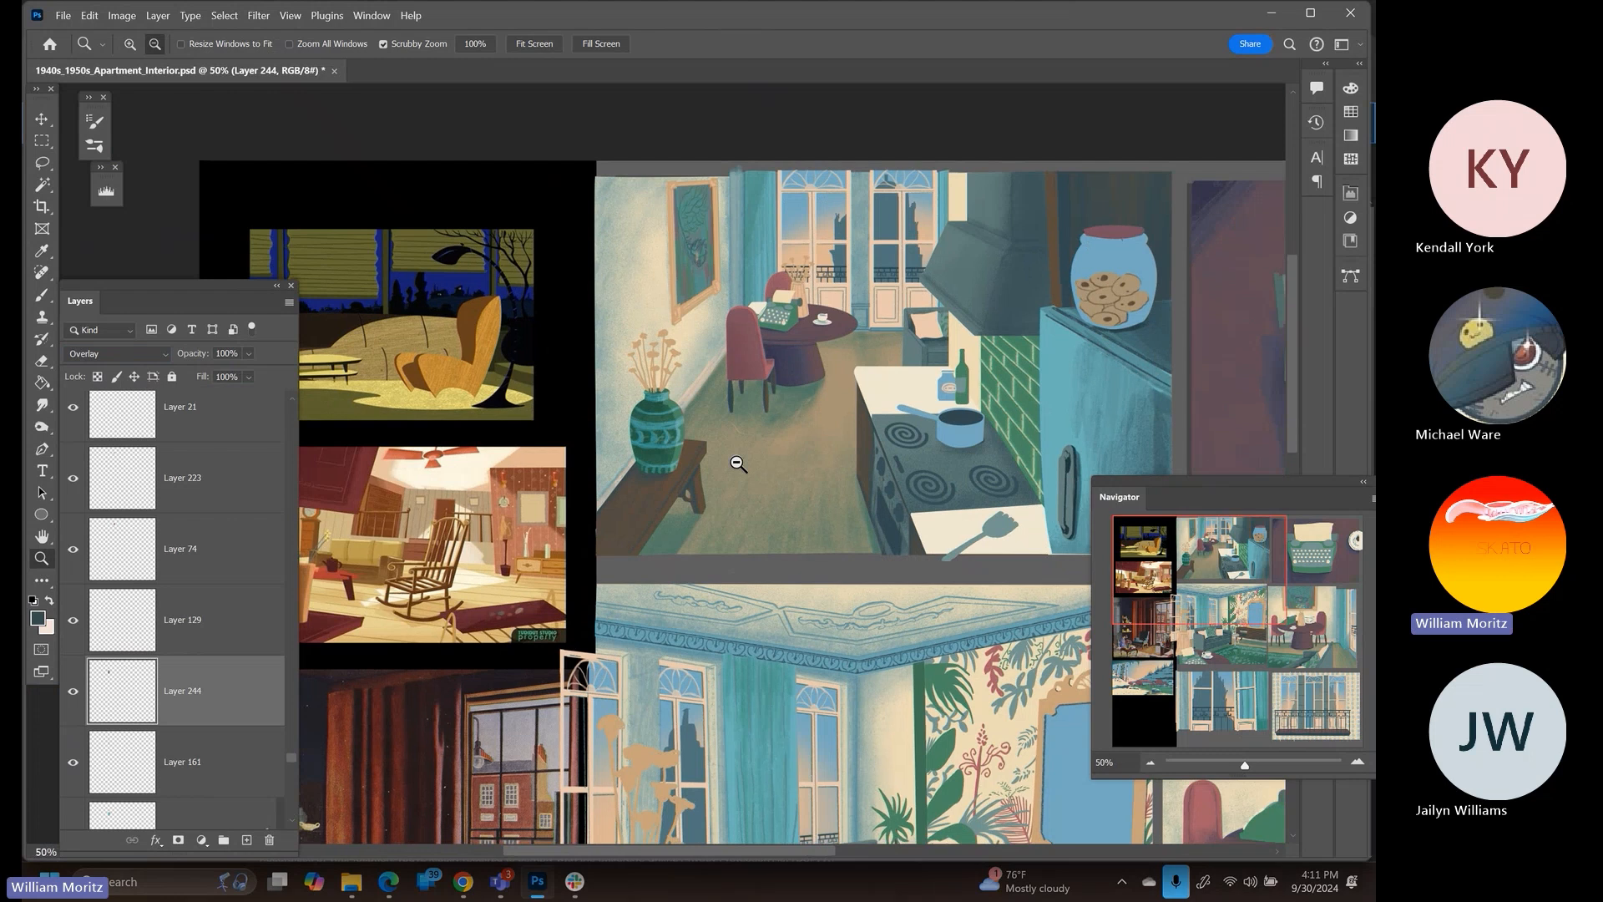
left_click(740, 462, "alt")
left_click_drag(819, 454, 650, 427)
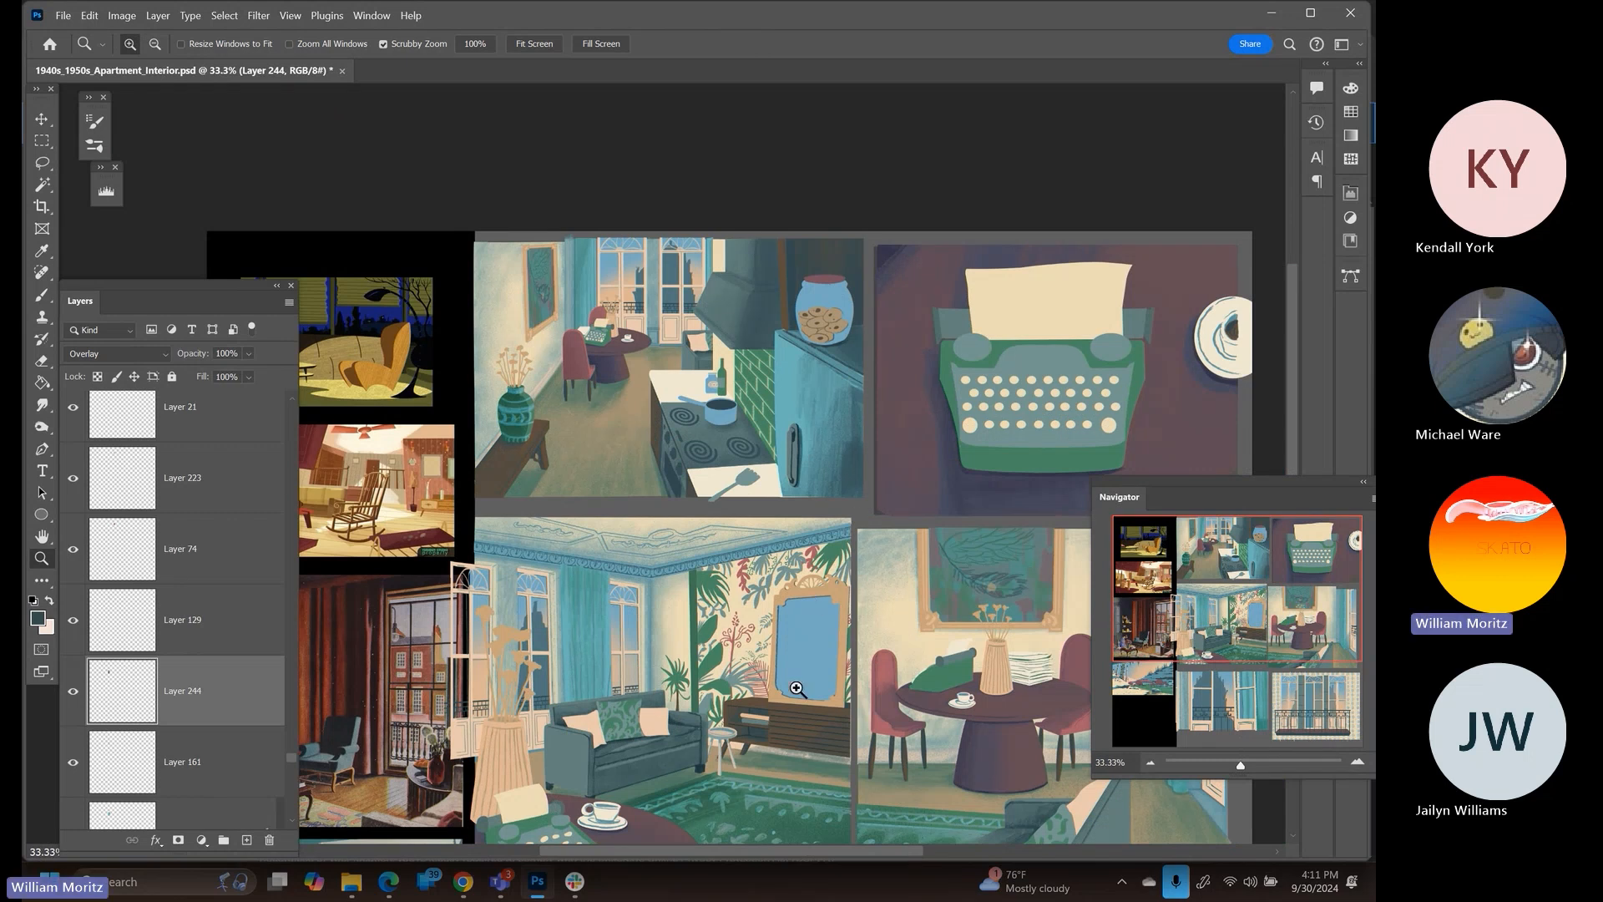
left_click_drag(797, 684, 668, 481)
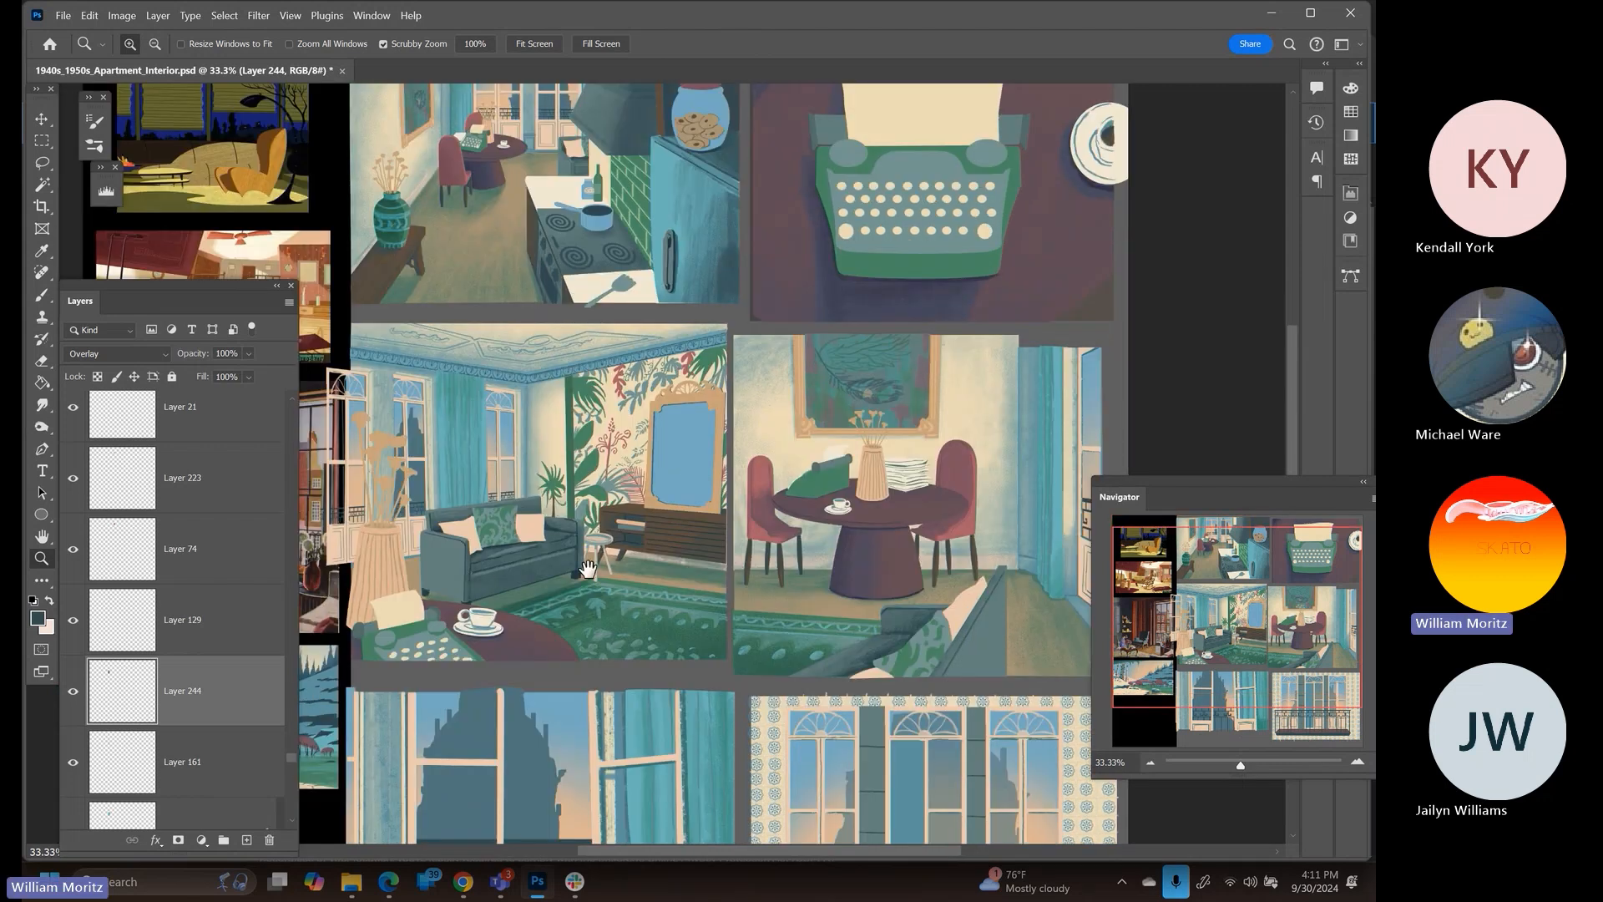
left_click_drag(586, 574, 620, 399)
scroll(621, 399, "up", 5)
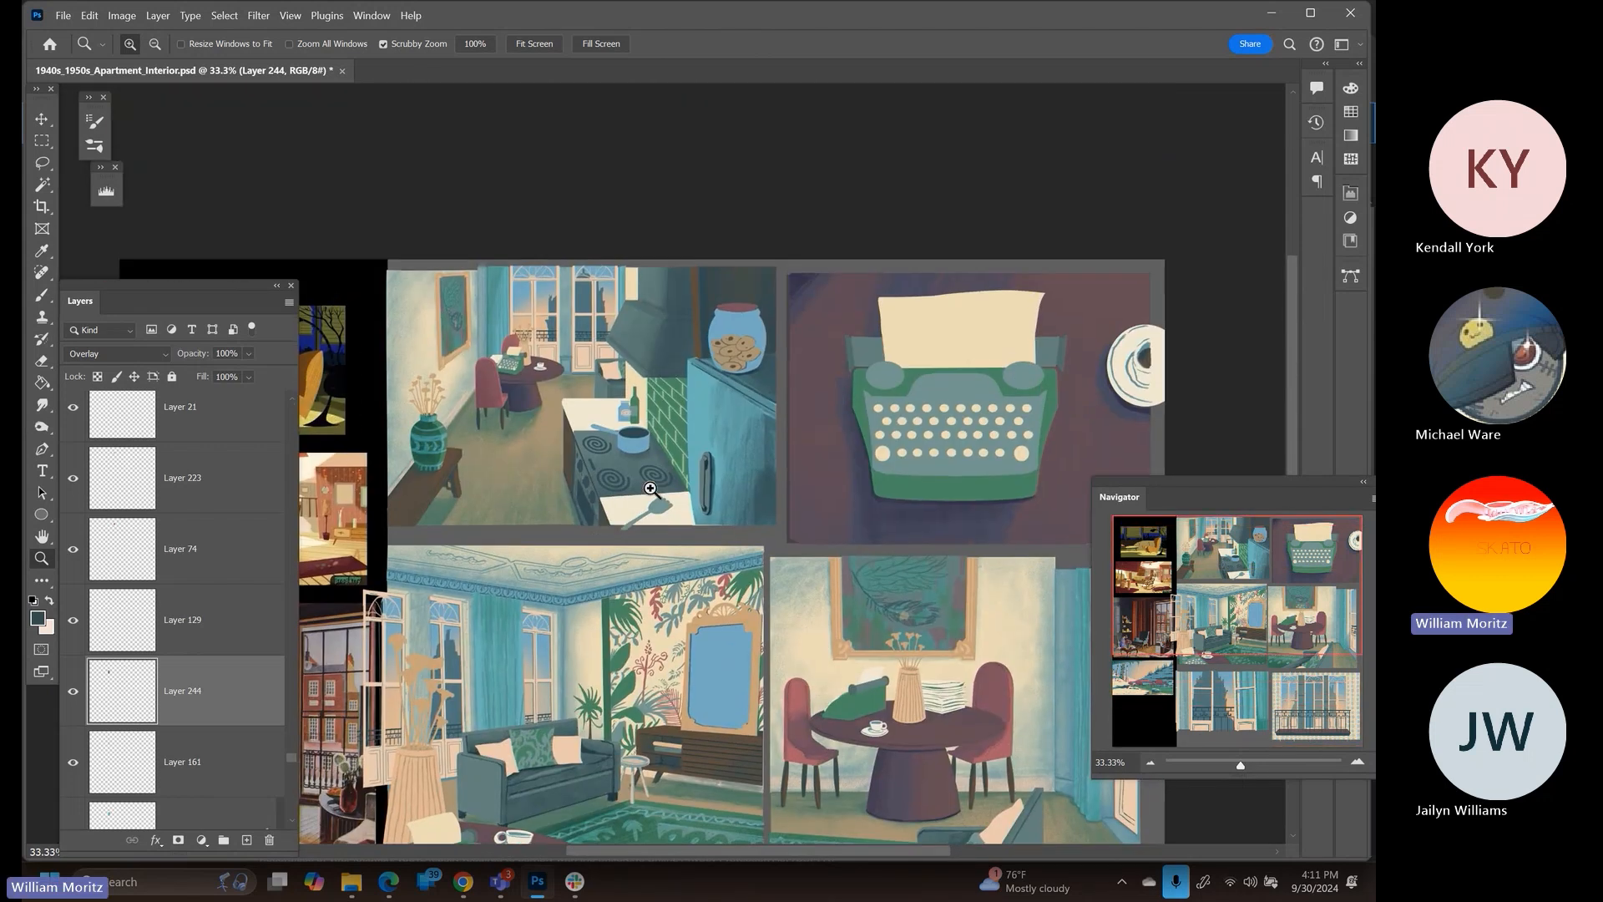
key("v")
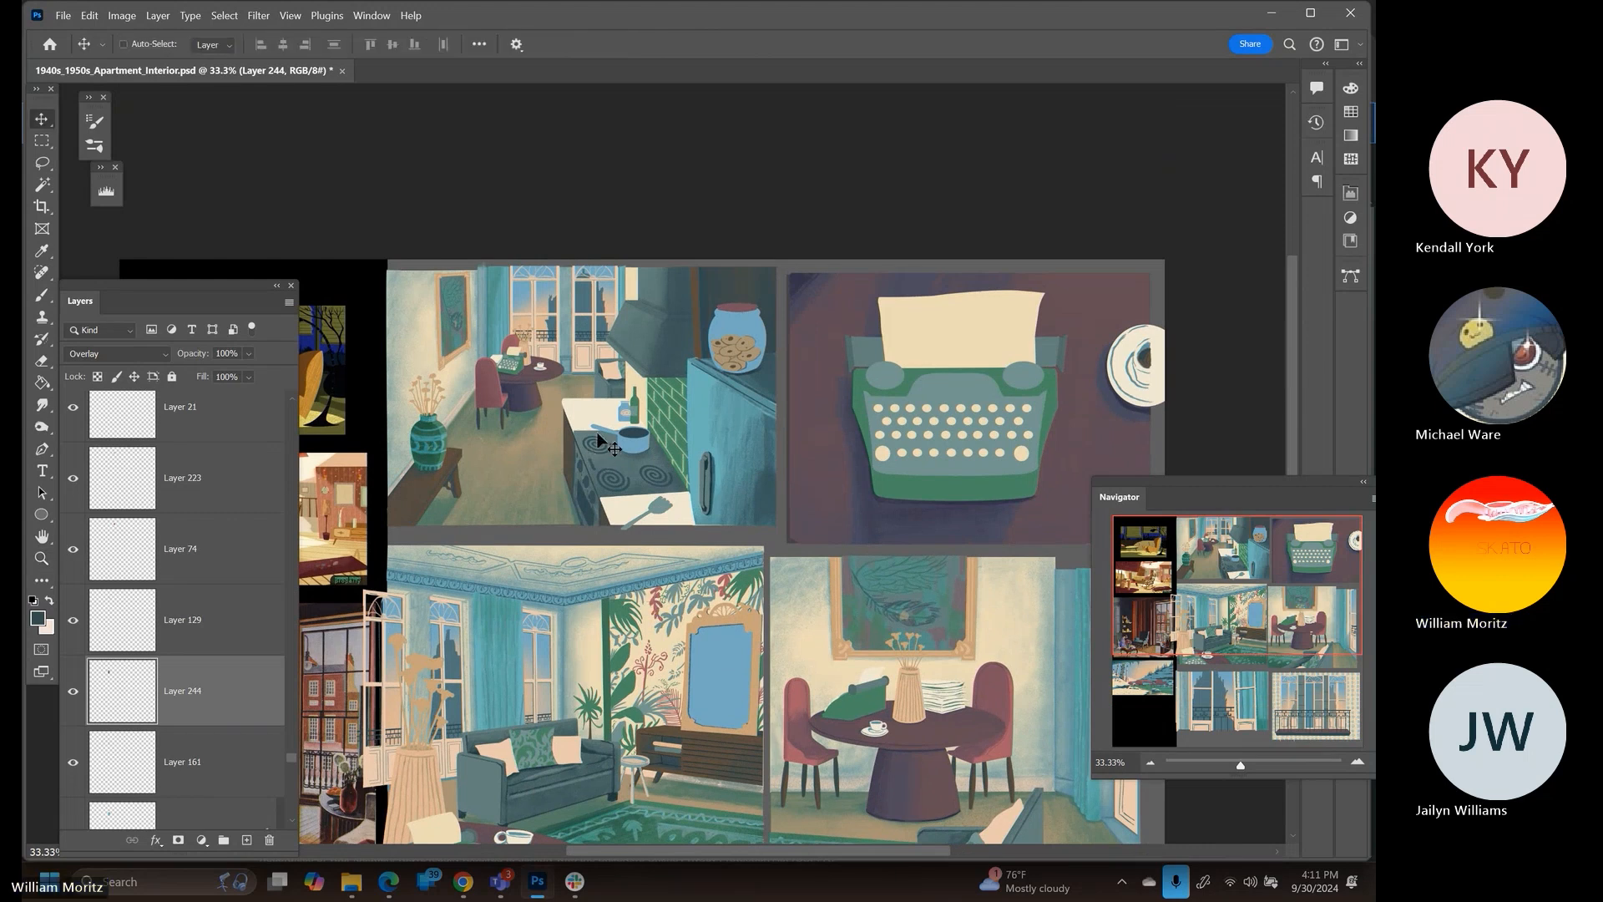
Load the saucepan's outline from Layer 134 as a selection in the kitchen panel
left_click(631, 446, "ctrl")
left_click(124, 428, "ctrl")
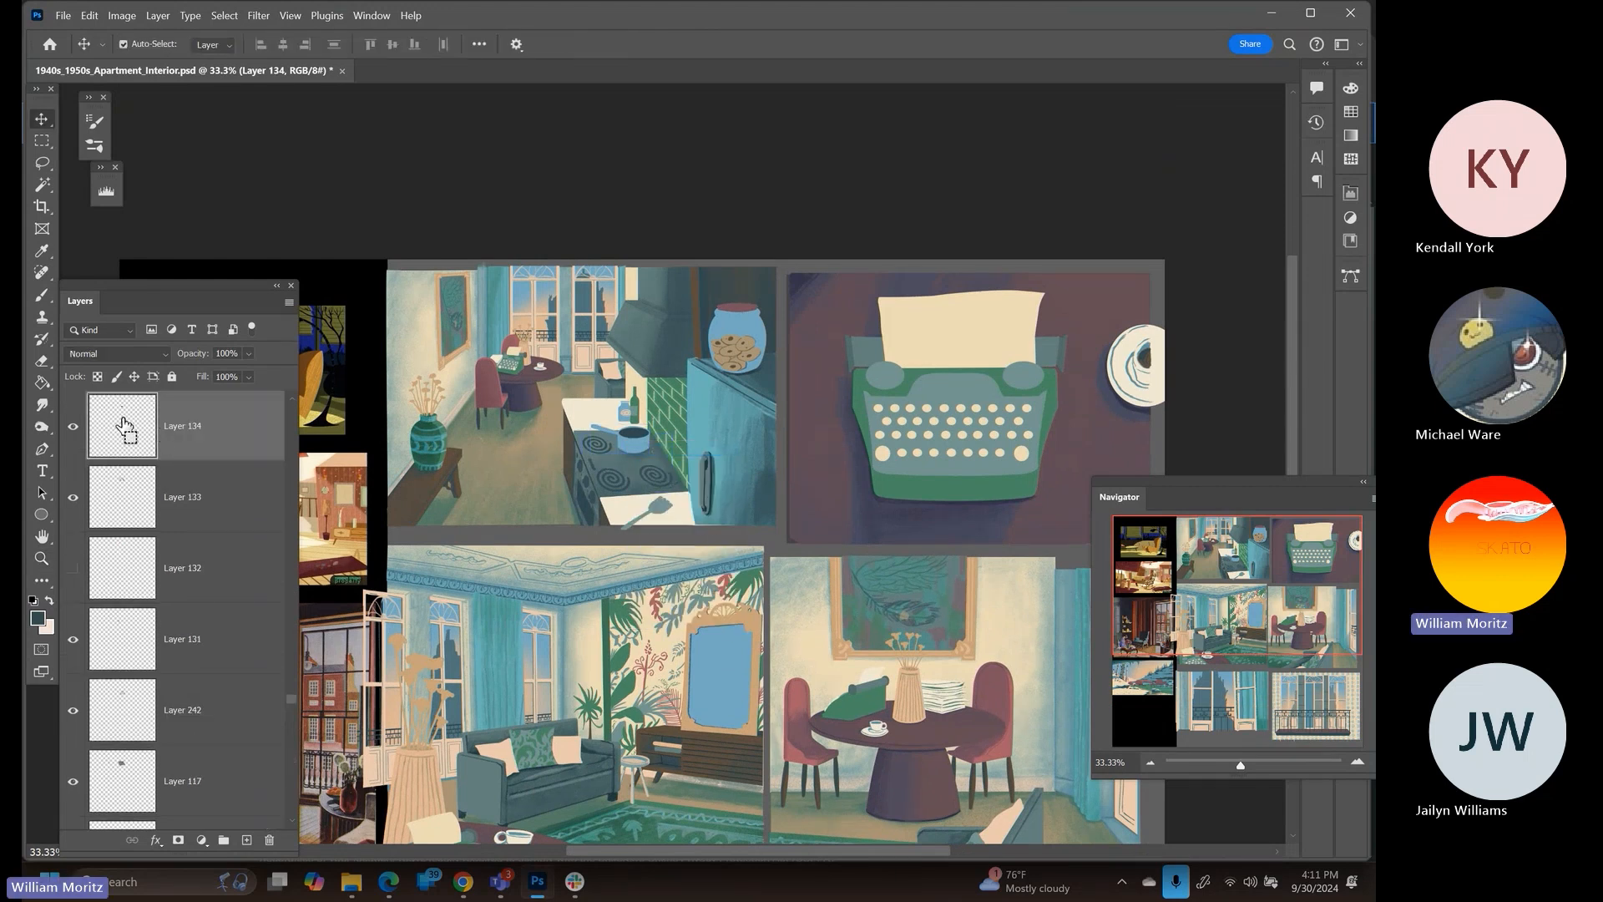
left_click(40, 558)
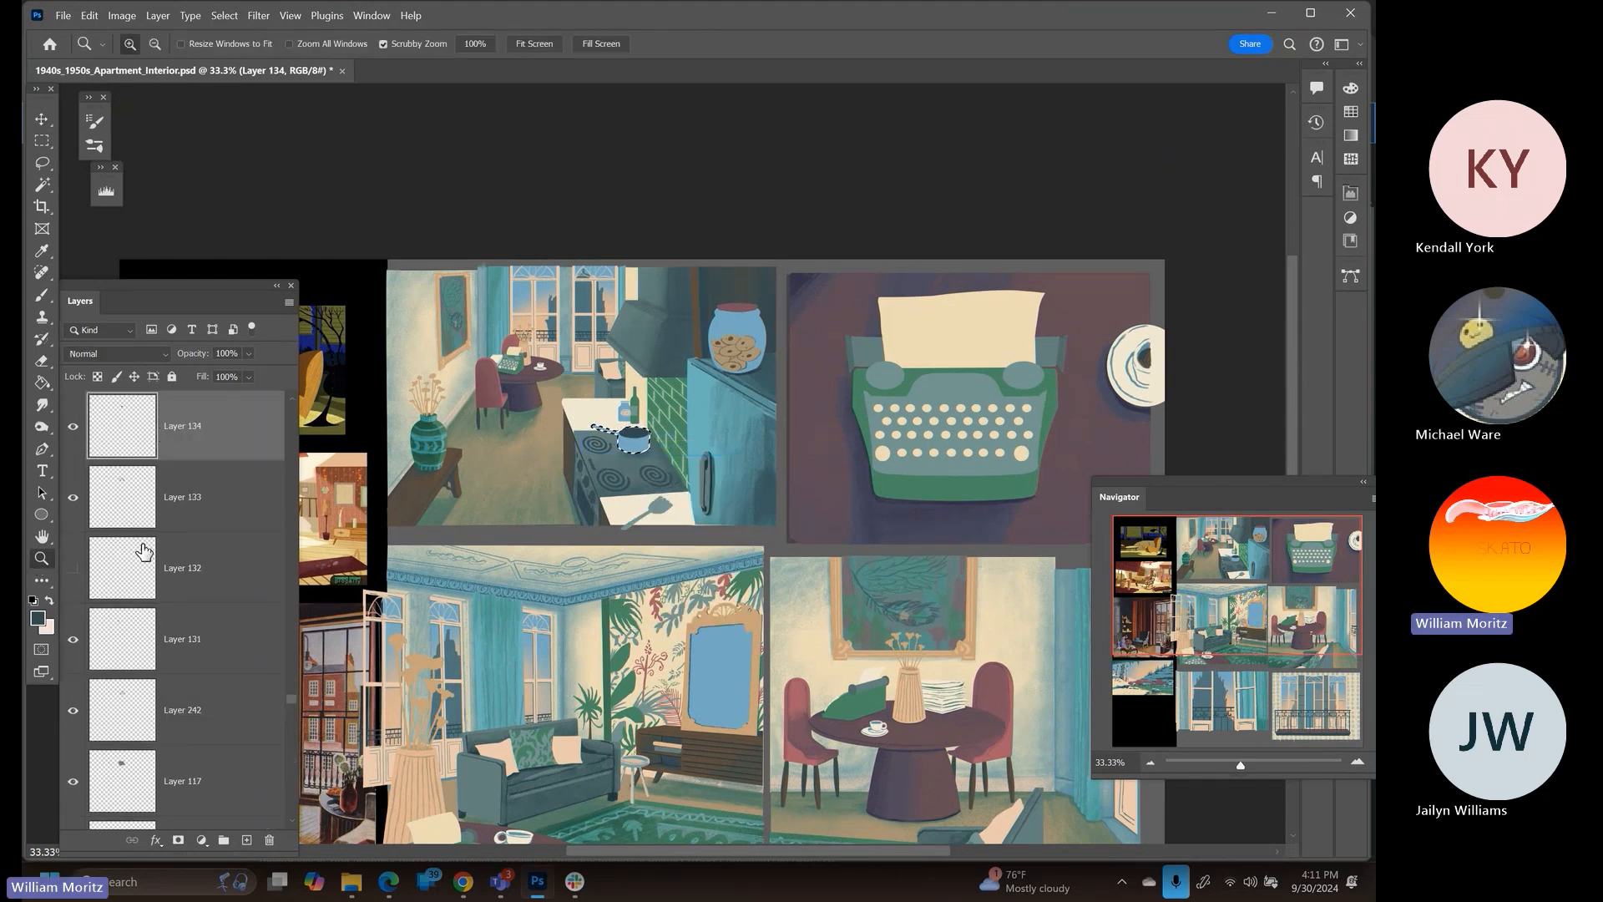
left_click(645, 463)
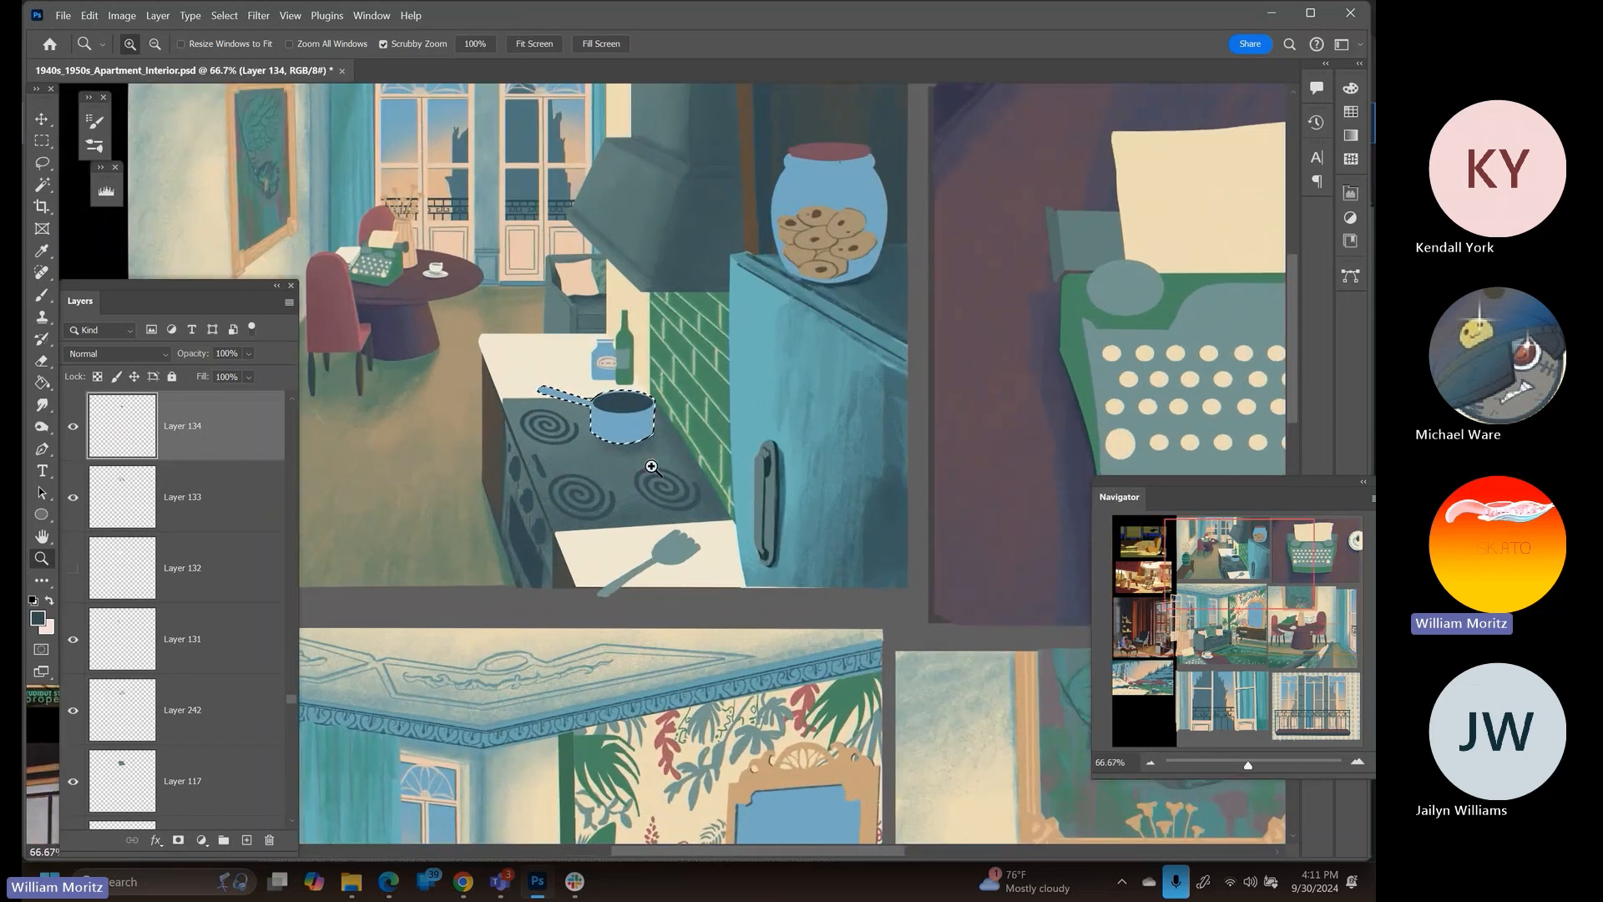
Sample a dark blue from the hillside in the snowy landscape reference and paint shading over the saucepan's body on a new layer above Layer 134
key("i")
left_click_drag(663, 424, 938, 229)
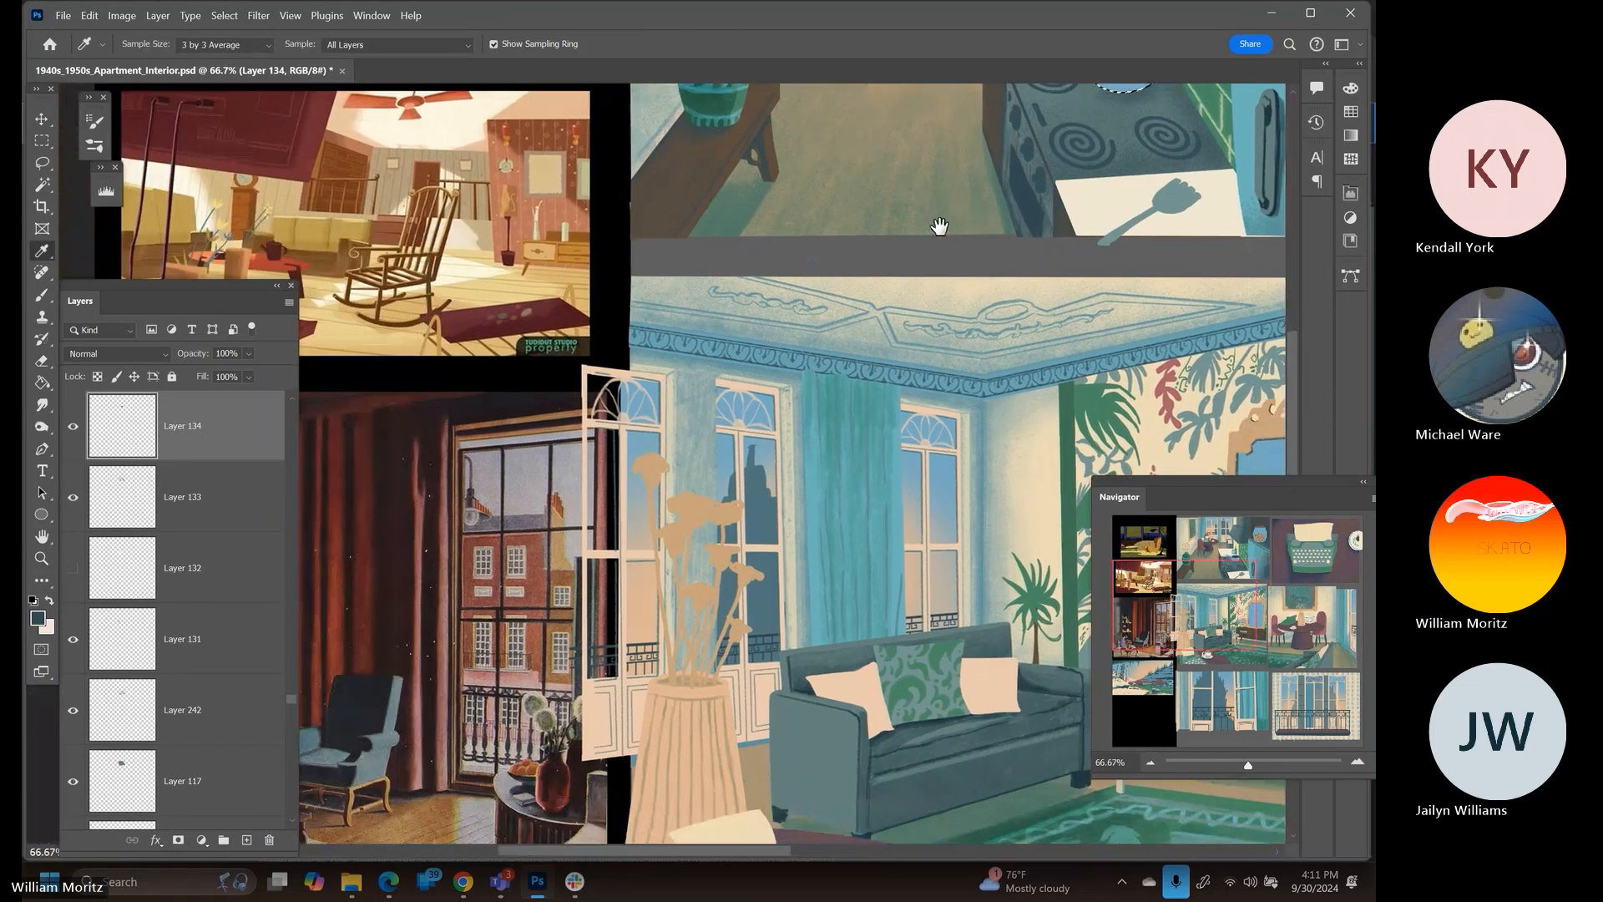
left_click_drag(601, 582, 922, 211)
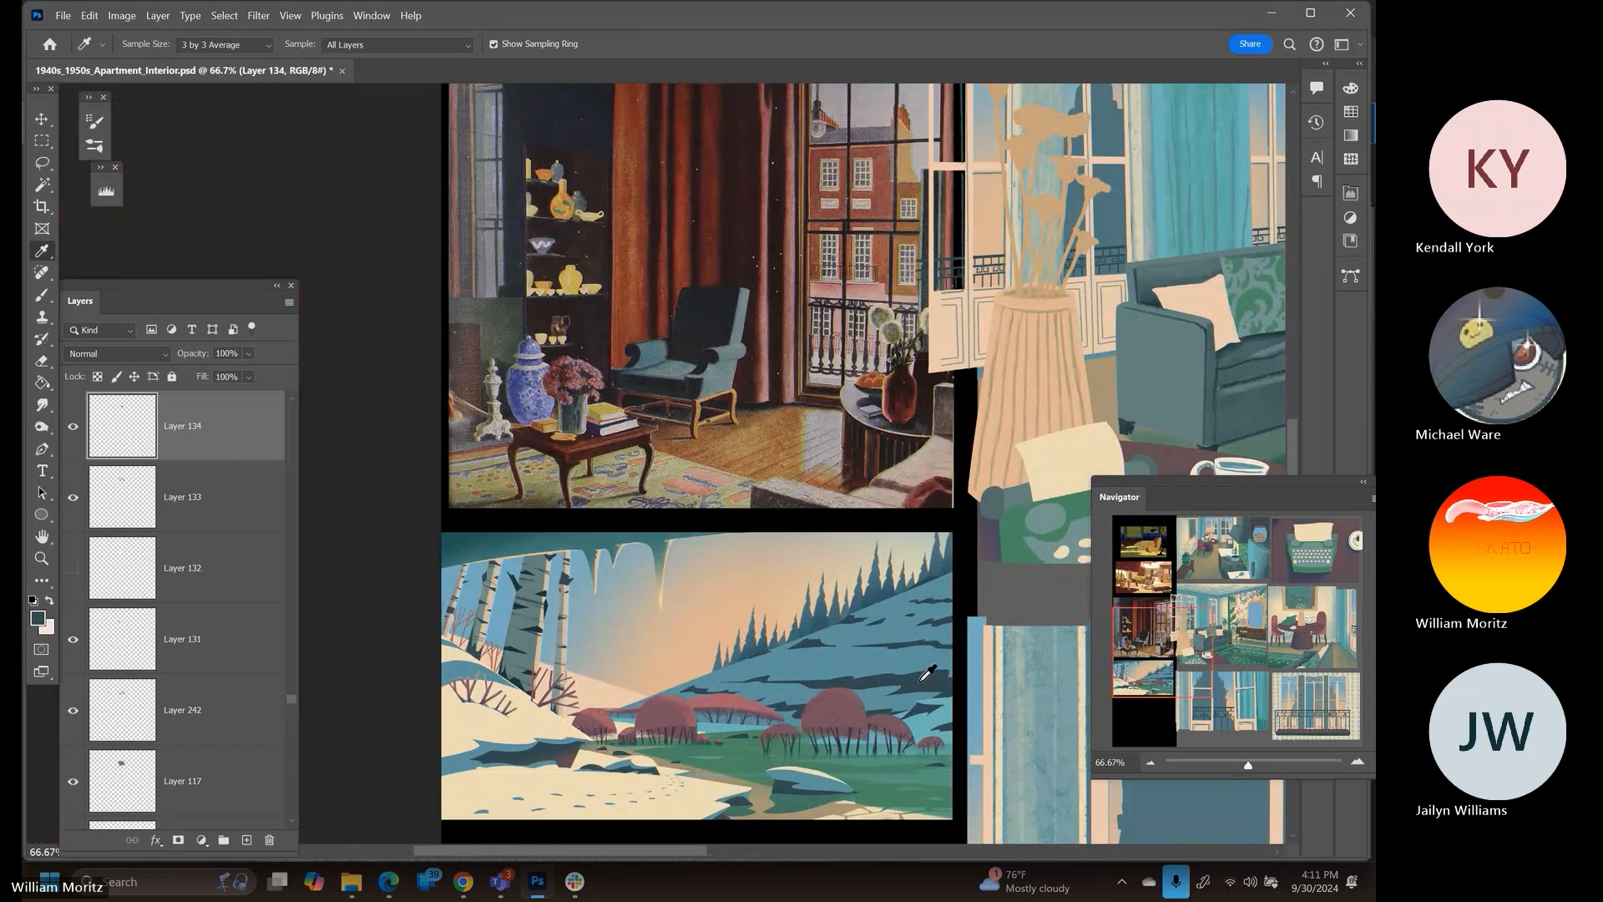
left_click(922, 678)
left_click_drag(930, 443, 596, 789)
left_click_drag(972, 292, 664, 630)
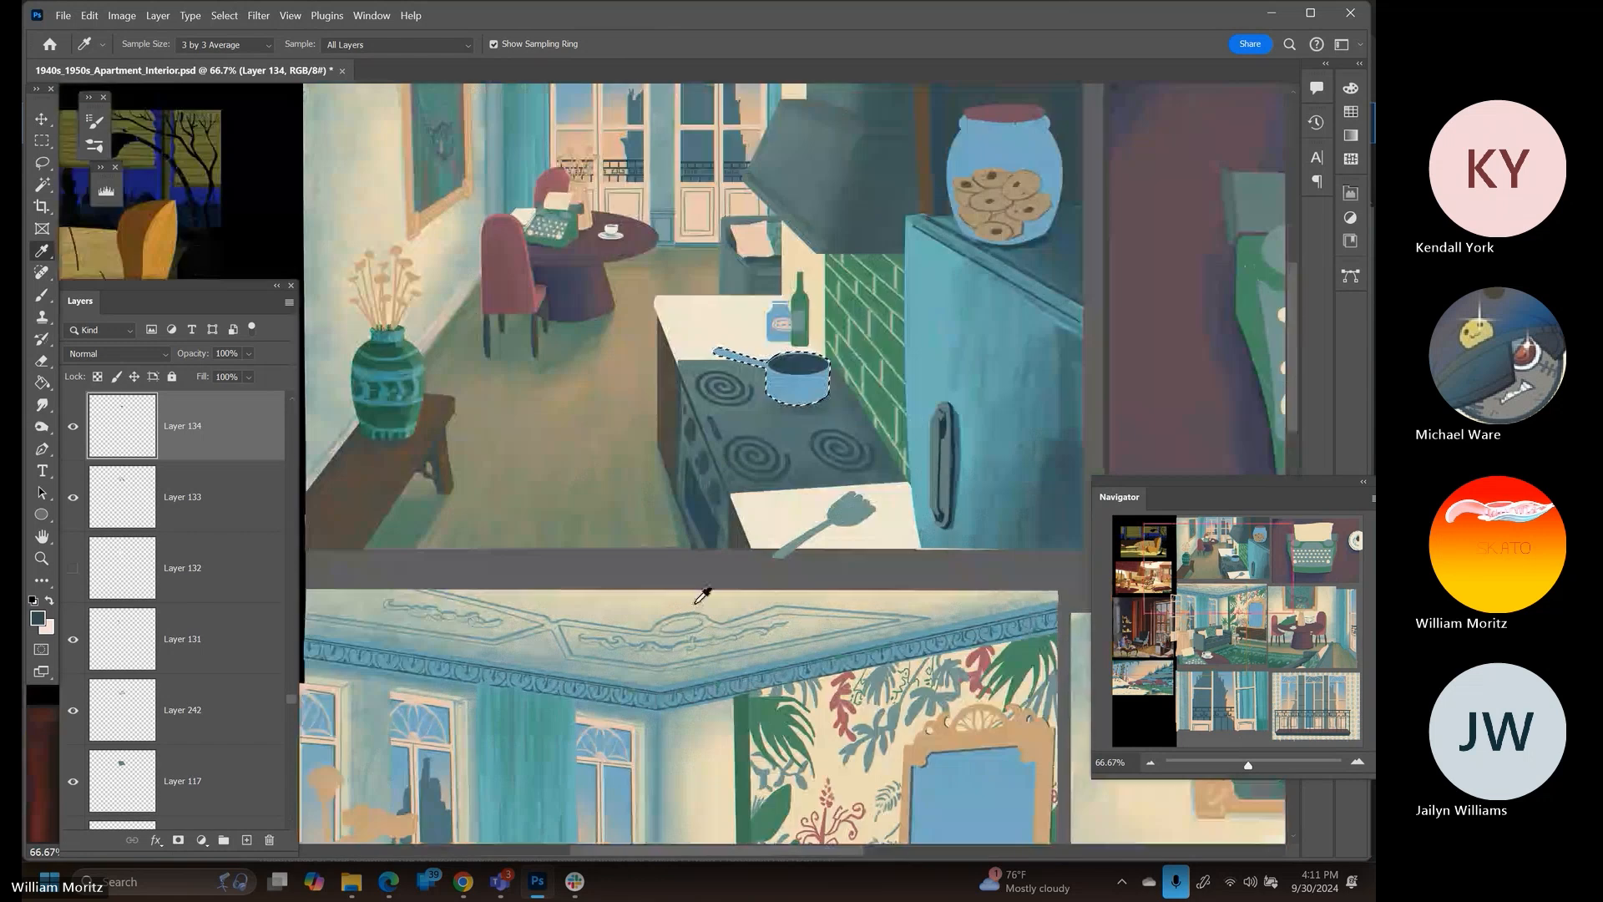
key("b")
left_click(247, 840)
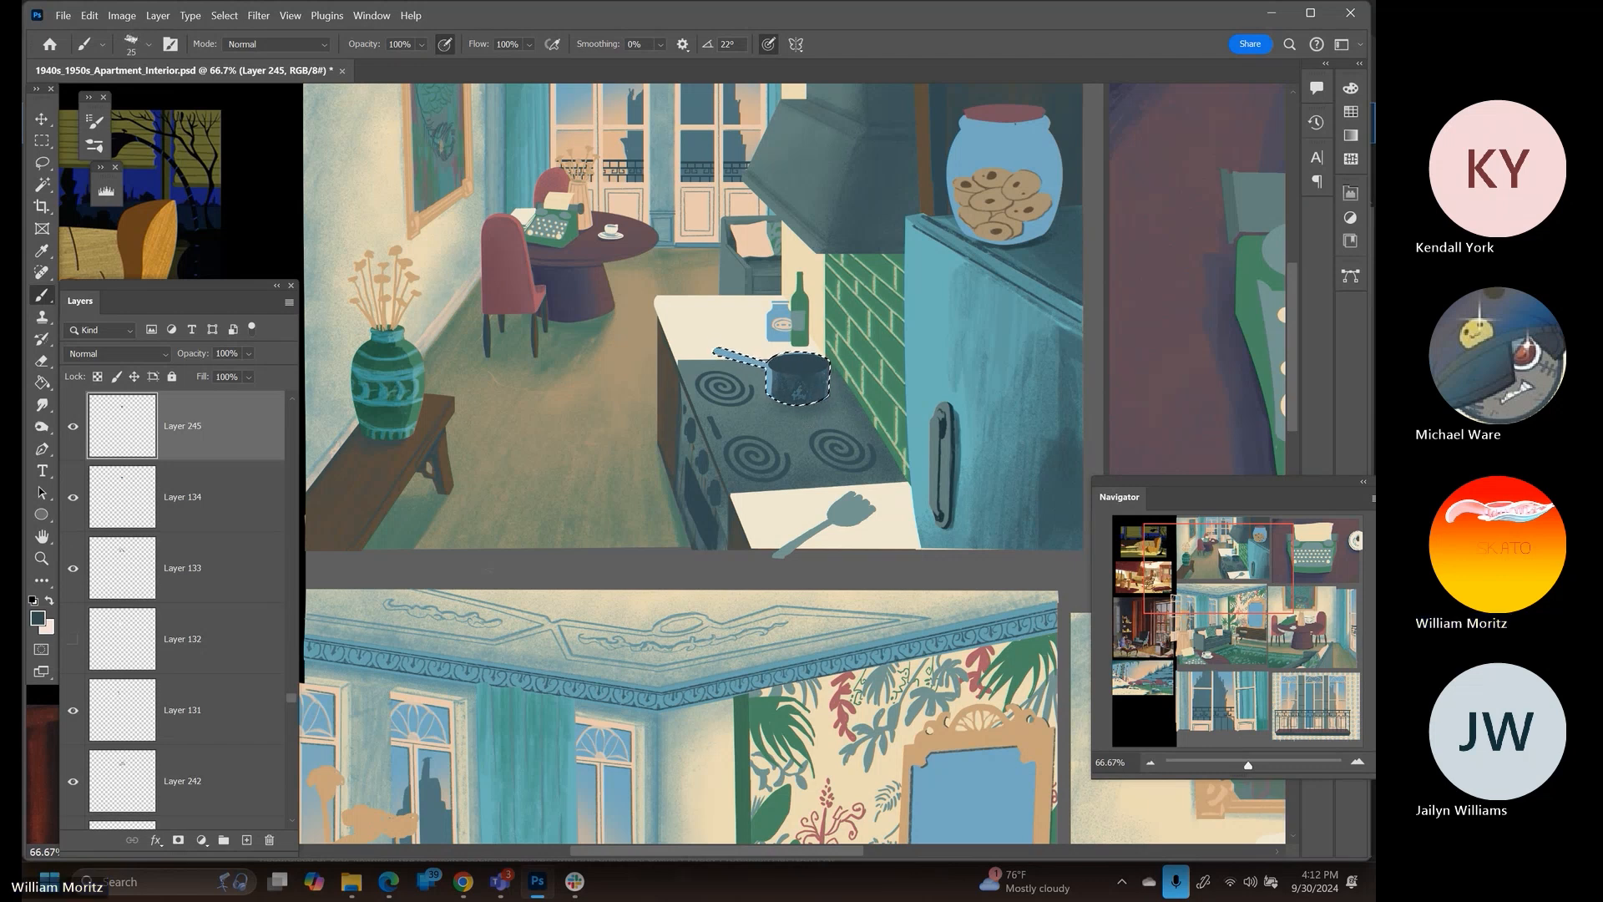
Shade the saucepan's handle with an 8 px brush and erase a thin line of shading along the pan's rim
key("z")
left_click(735, 363)
left_click(735, 363)
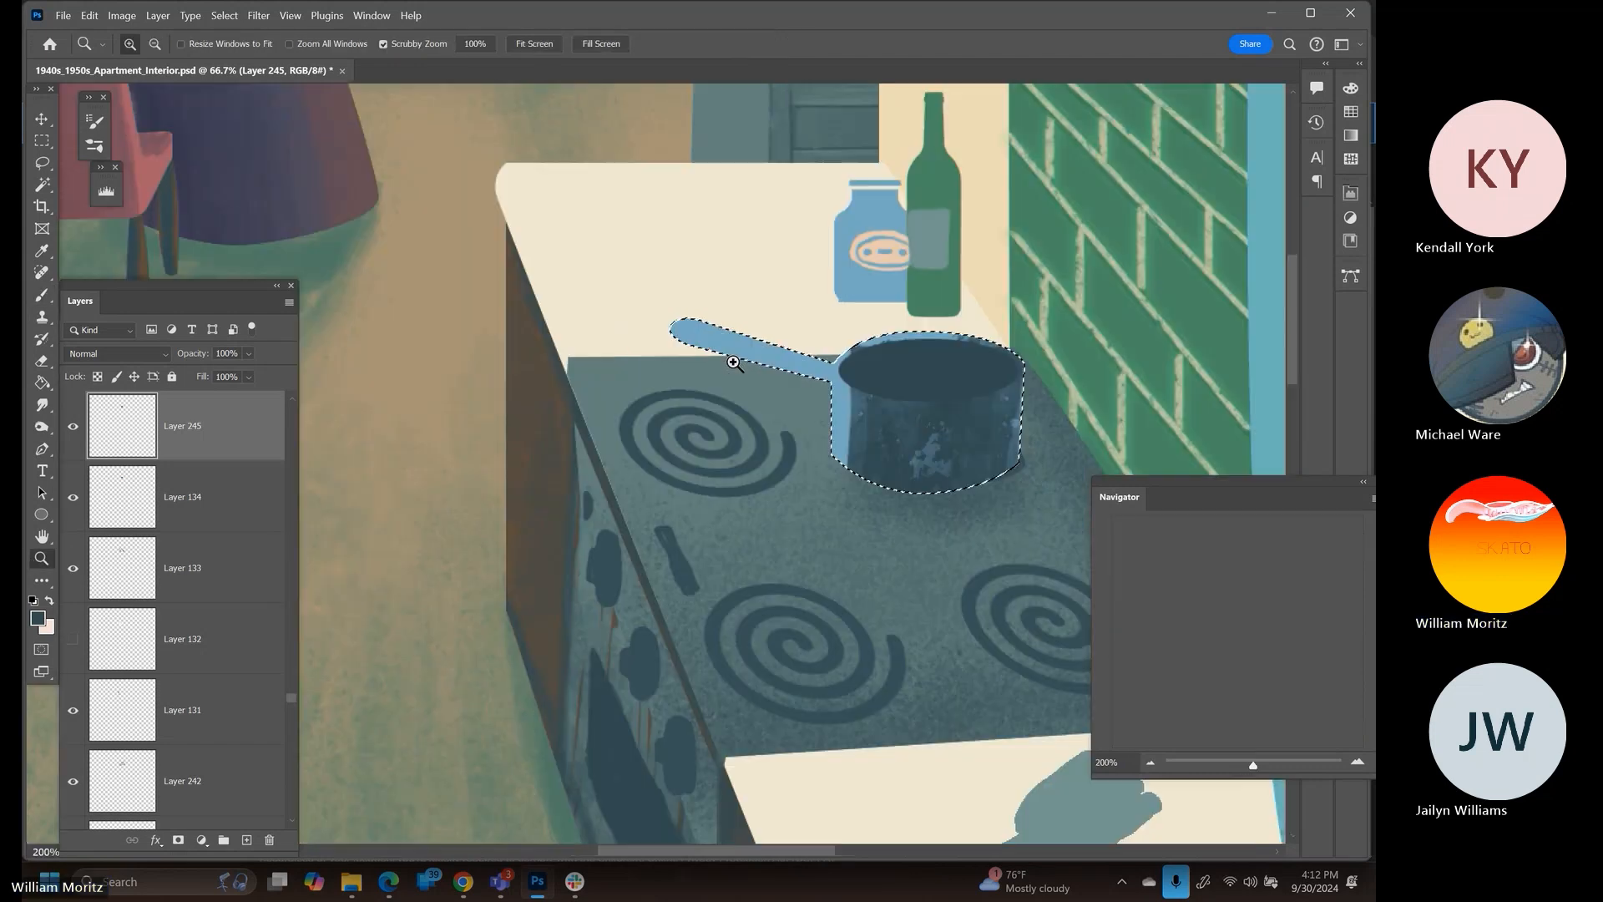
left_click(735, 363)
key("b")
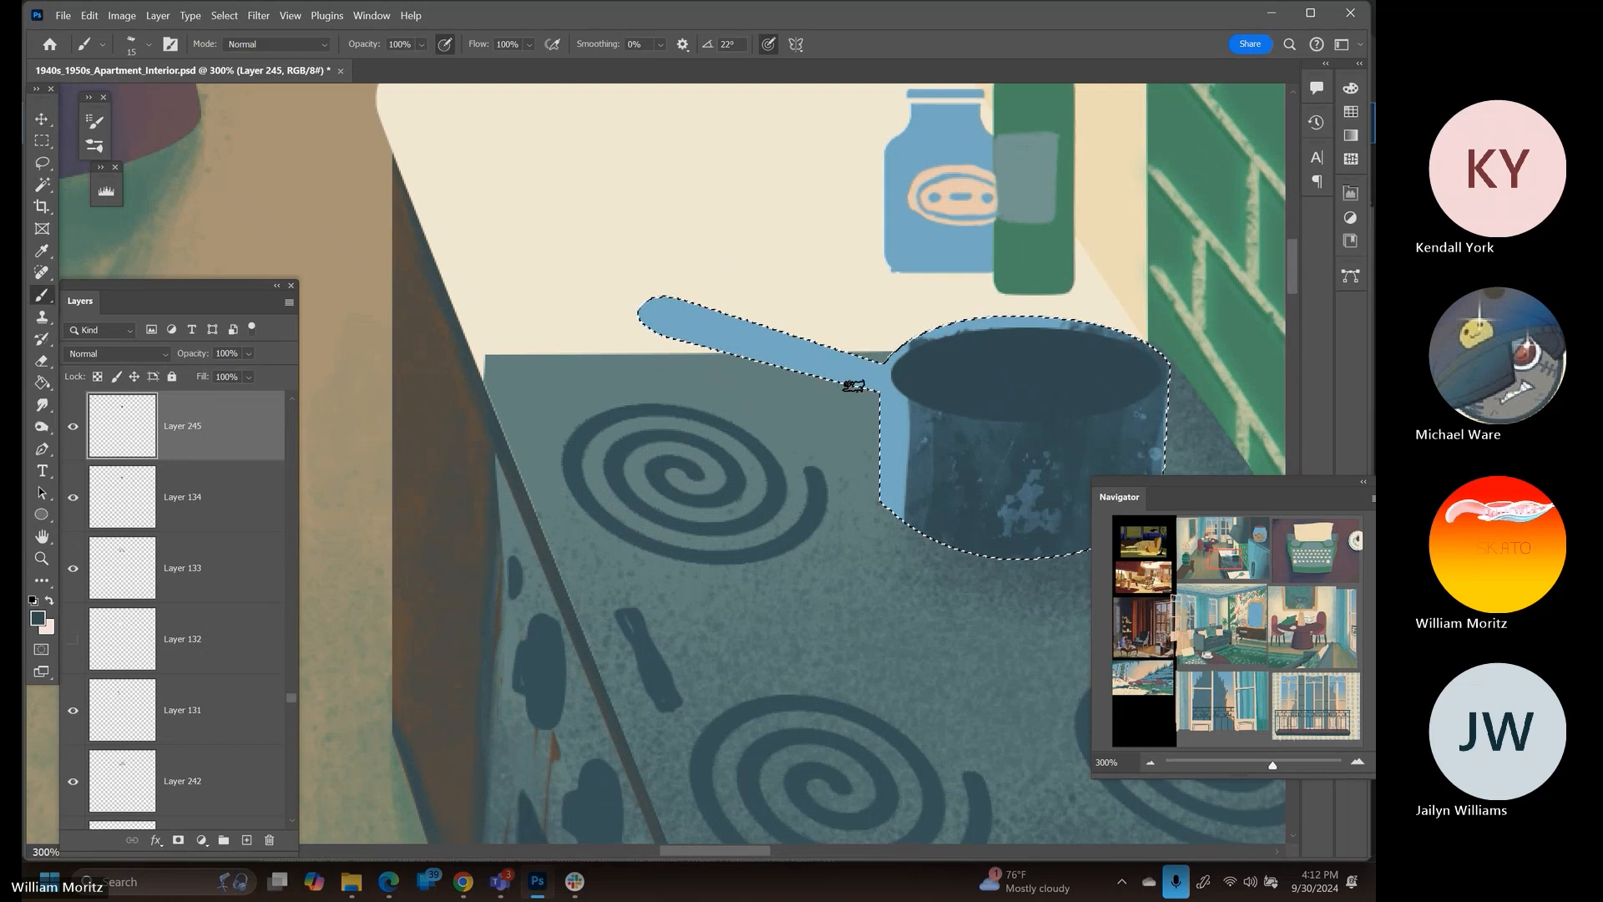
key("bracketleft")
key("bracketleft")
key("bracketleft")
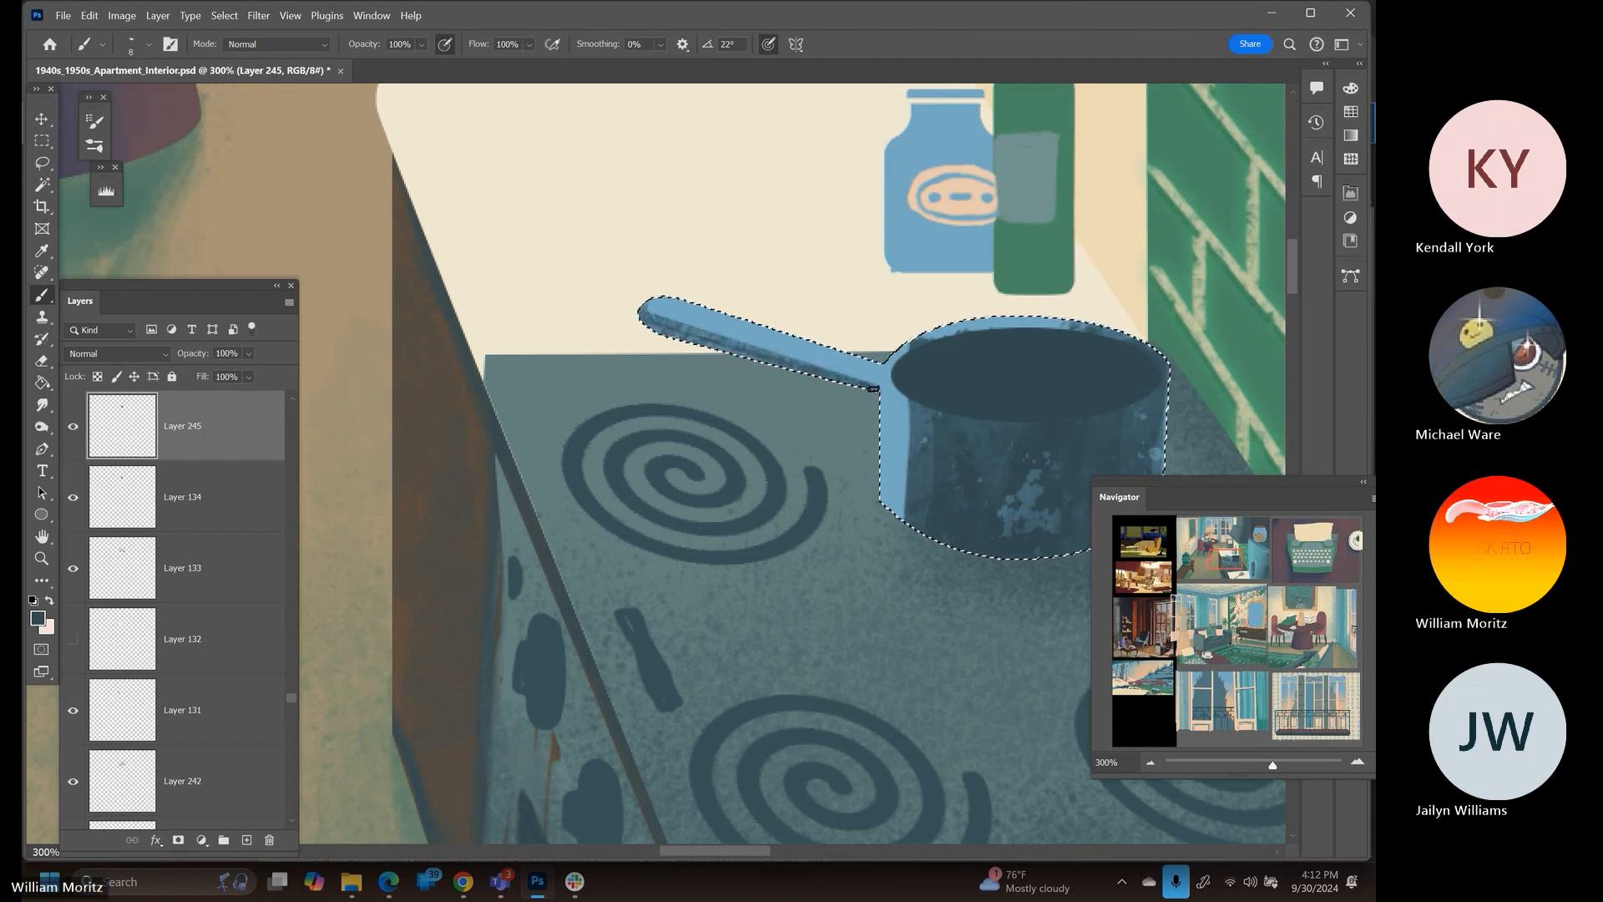
key("e")
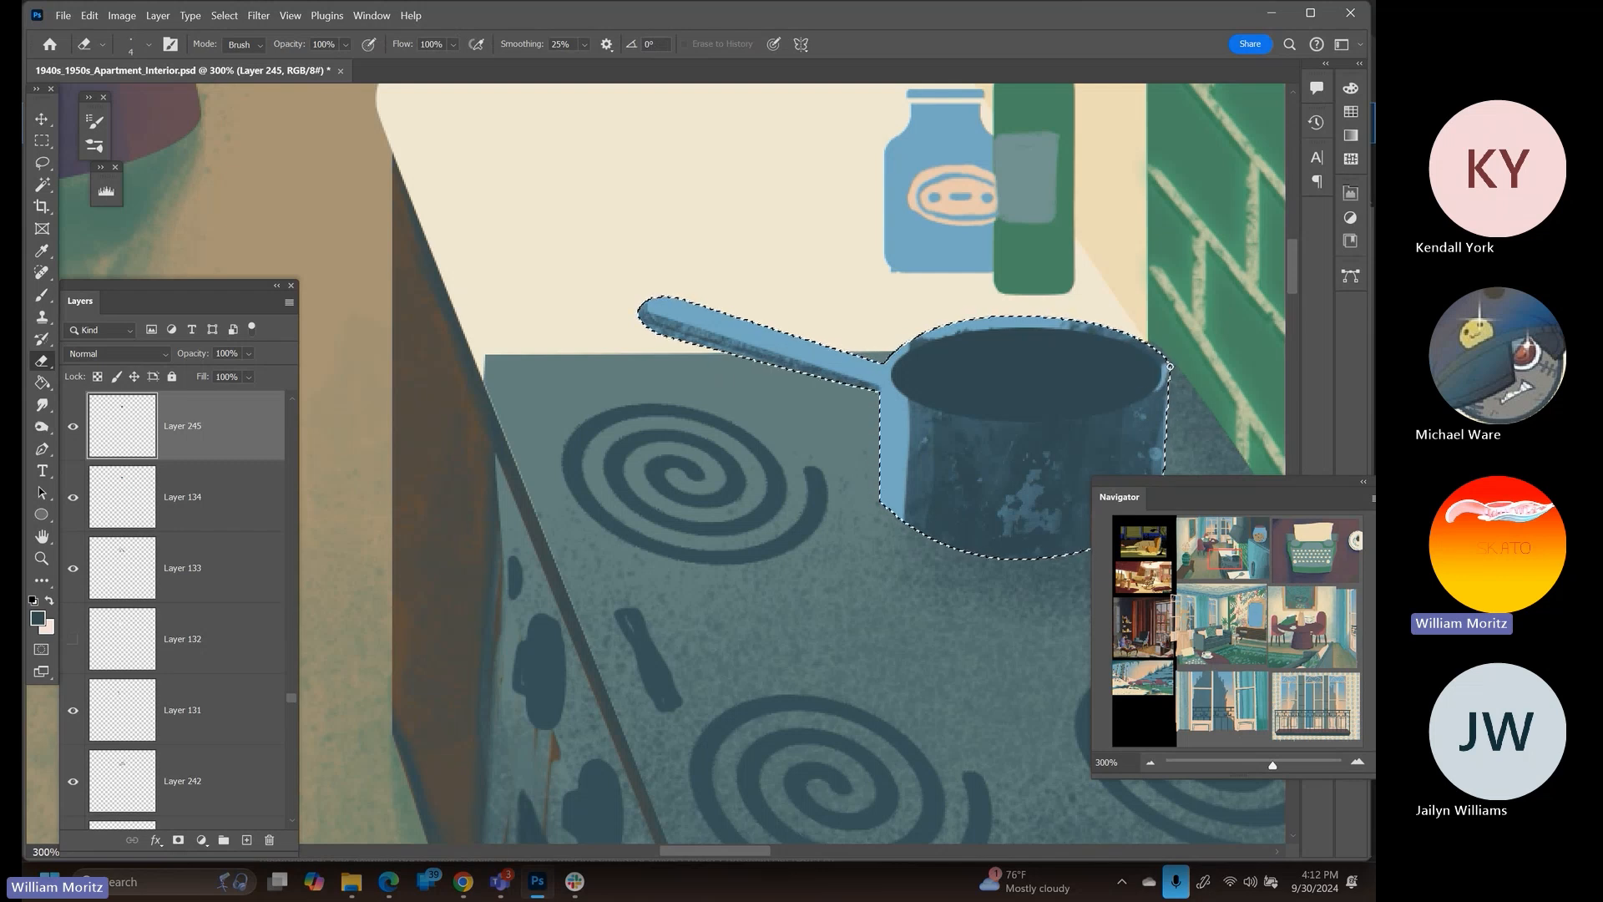
mouse_move(1148, 395)
left_mouse_down()
mouse_move(1030, 420)
mouse_move(1074, 420)
mouse_move(983, 416)
mouse_move(1029, 423)
mouse_move(927, 410)
left_mouse_up()
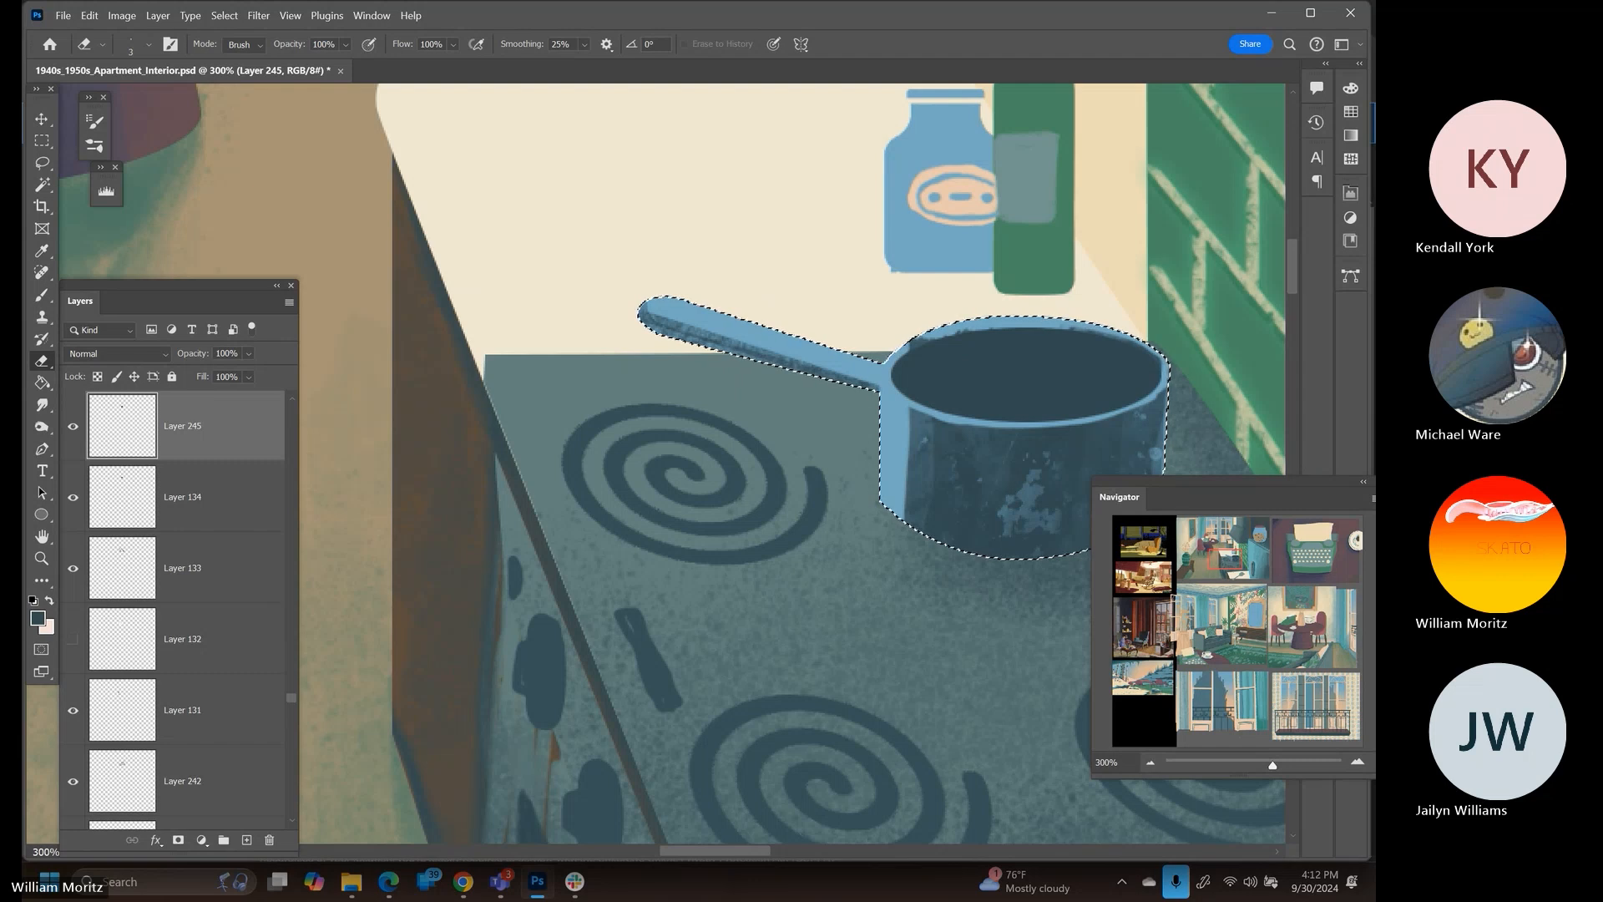
Set the saucepan shading layer's opacity to 68% and clear the selection
left_click(42, 559)
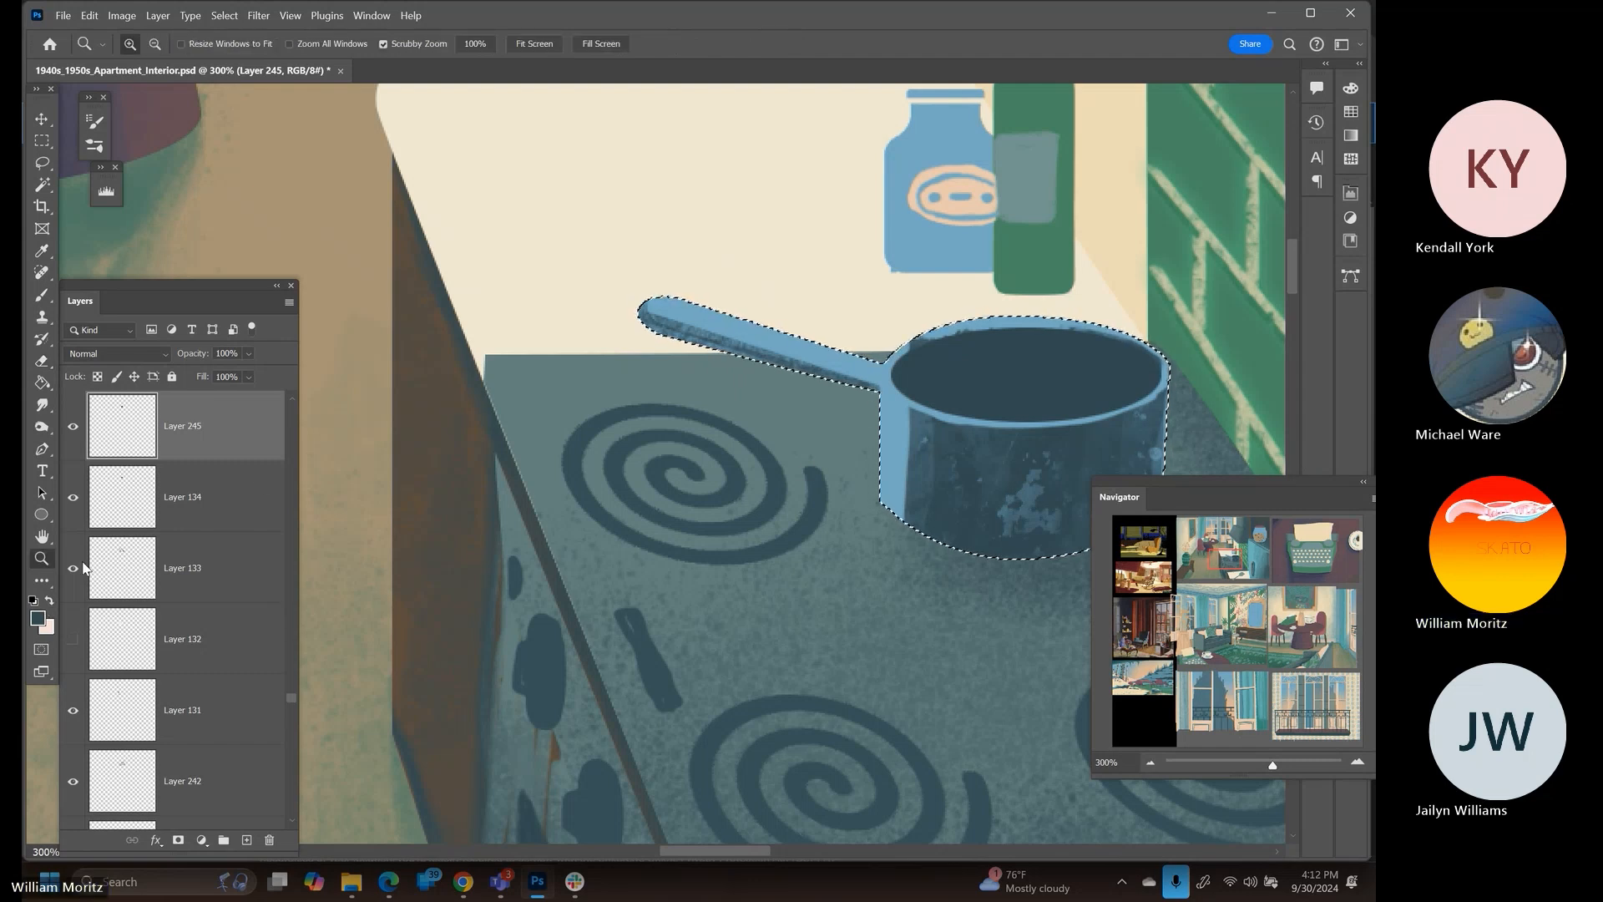
left_click(808, 472)
left_click(808, 473)
left_click(808, 472)
left_click(808, 472)
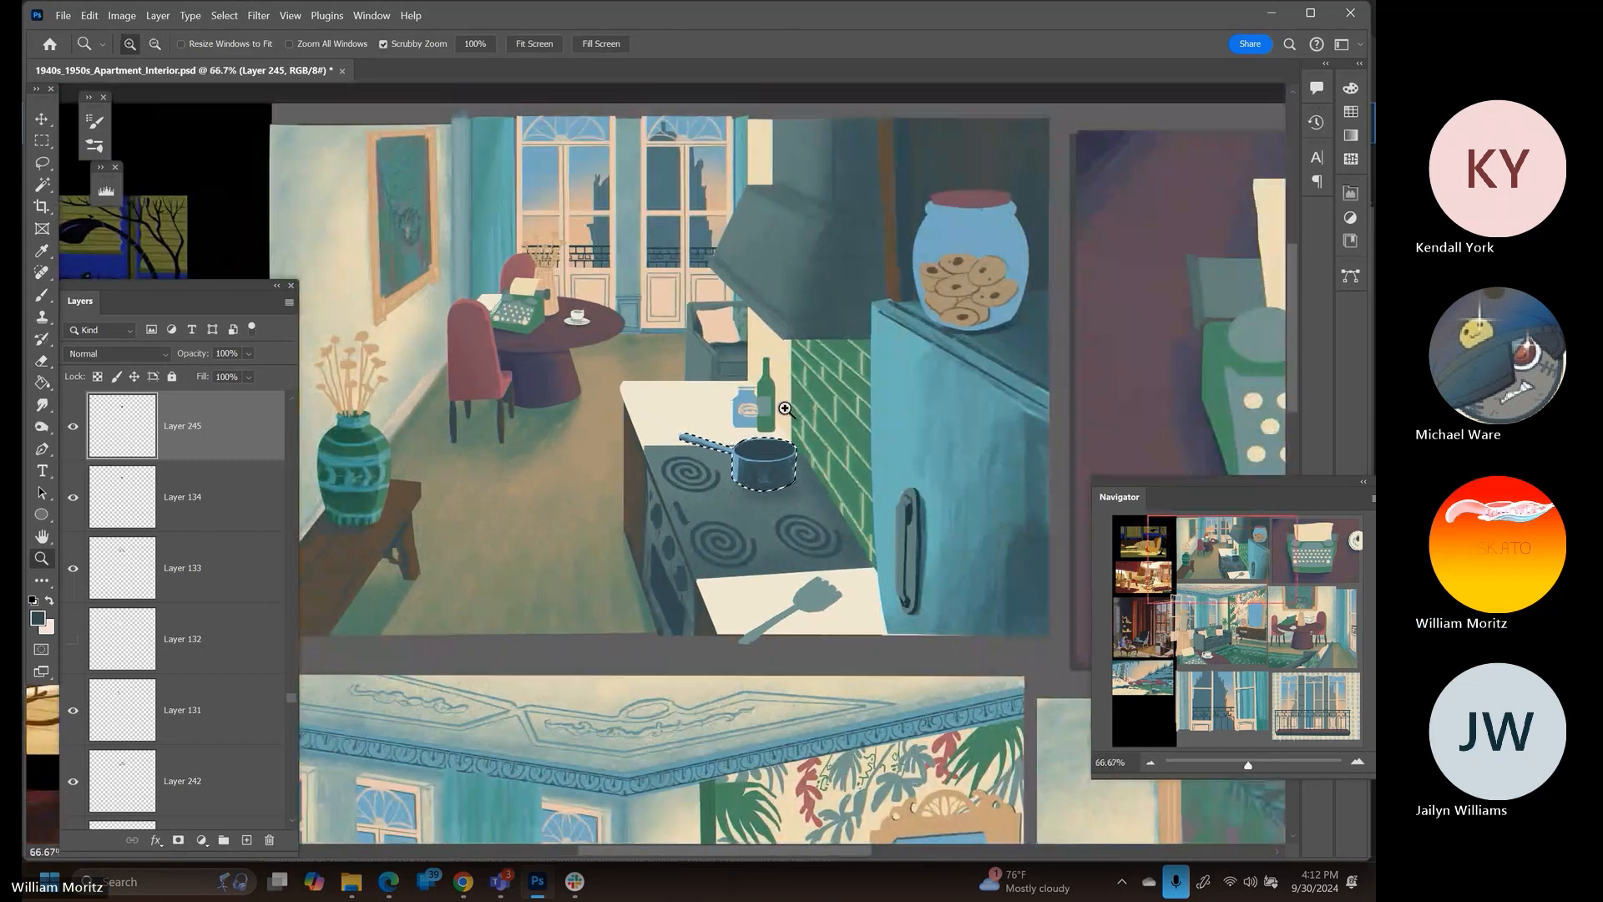
left_click(248, 353)
left_click(252, 373)
left_click_drag(254, 377, 255, 376)
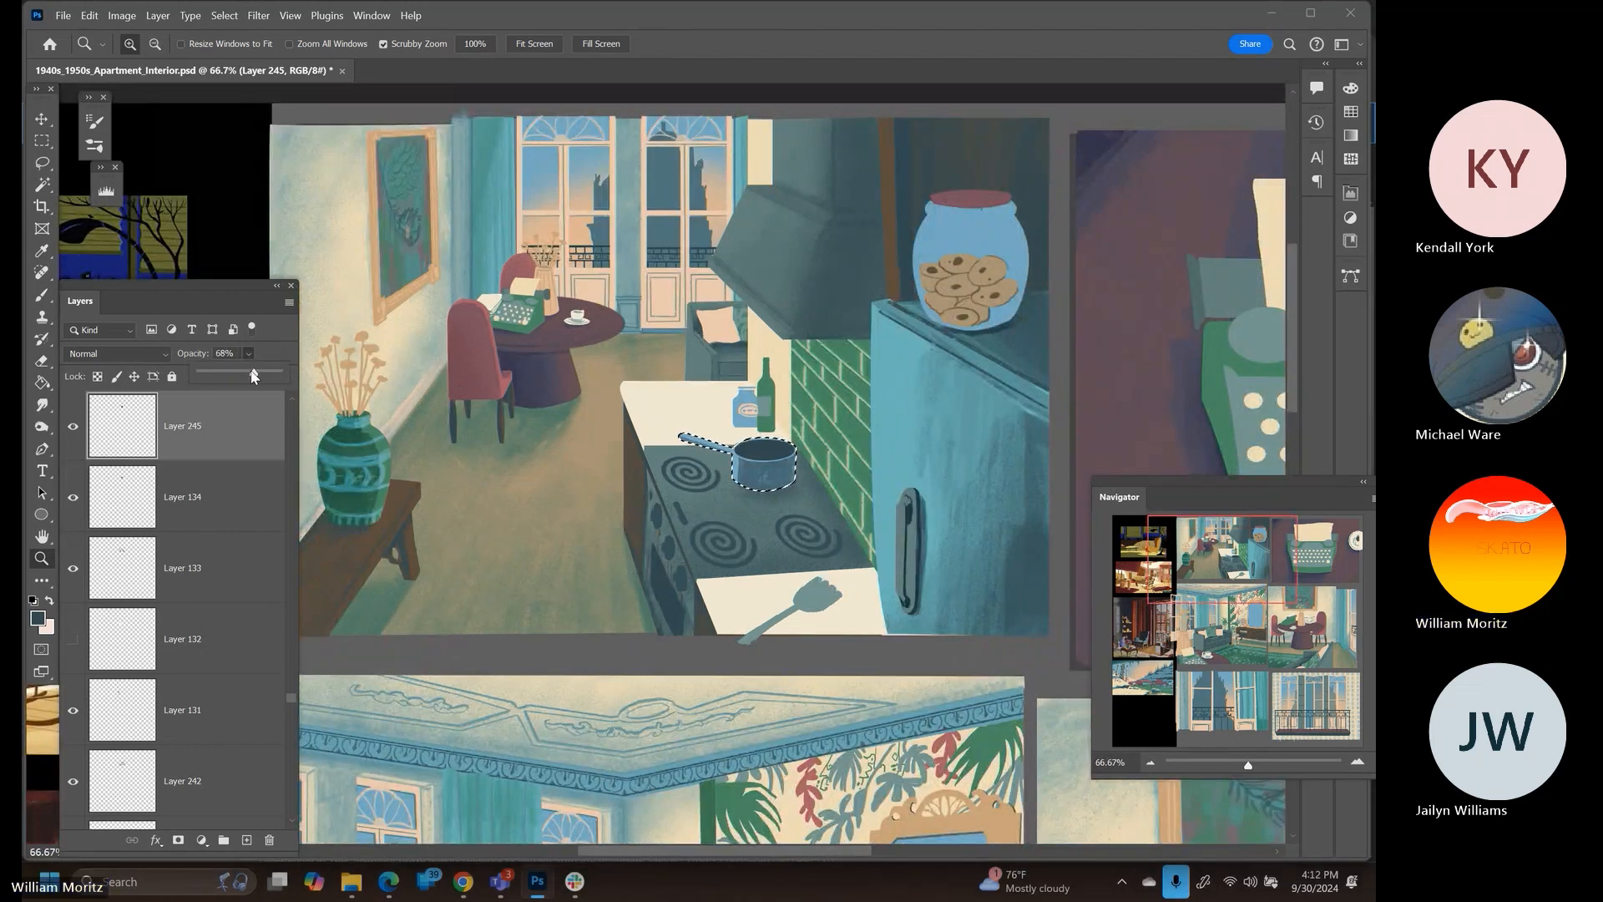
left_click(42, 183)
left_click(254, 177)
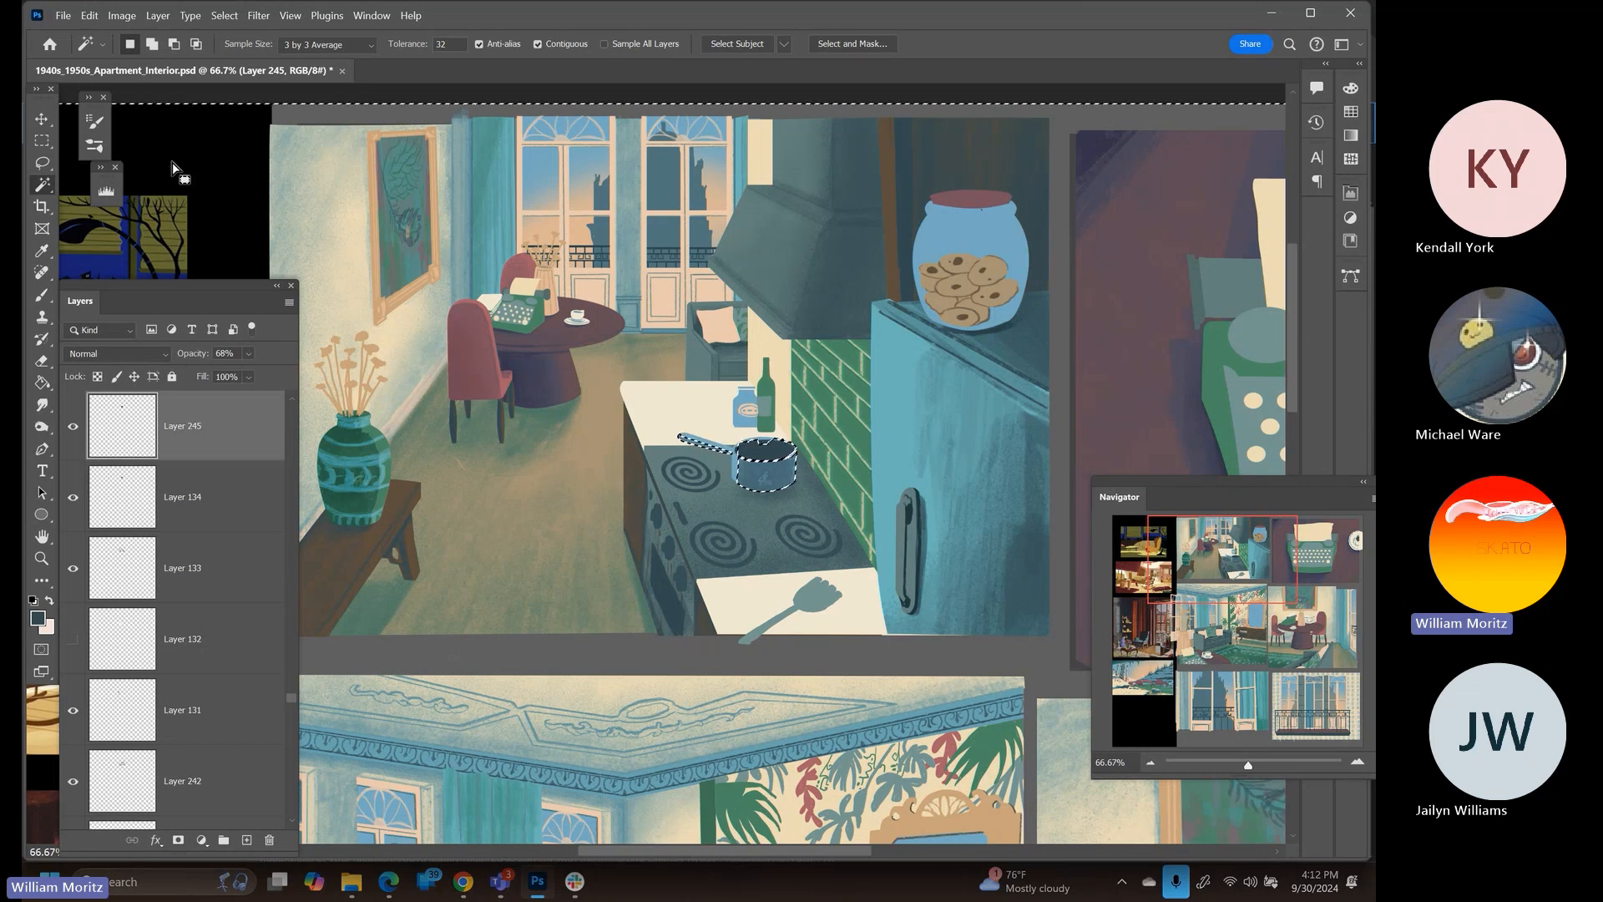
left_click(42, 140)
left_click(241, 195)
Load the cookie jar's outline from Layer 121 as a selection and add a new layer above Layer 179
left_click(41, 558)
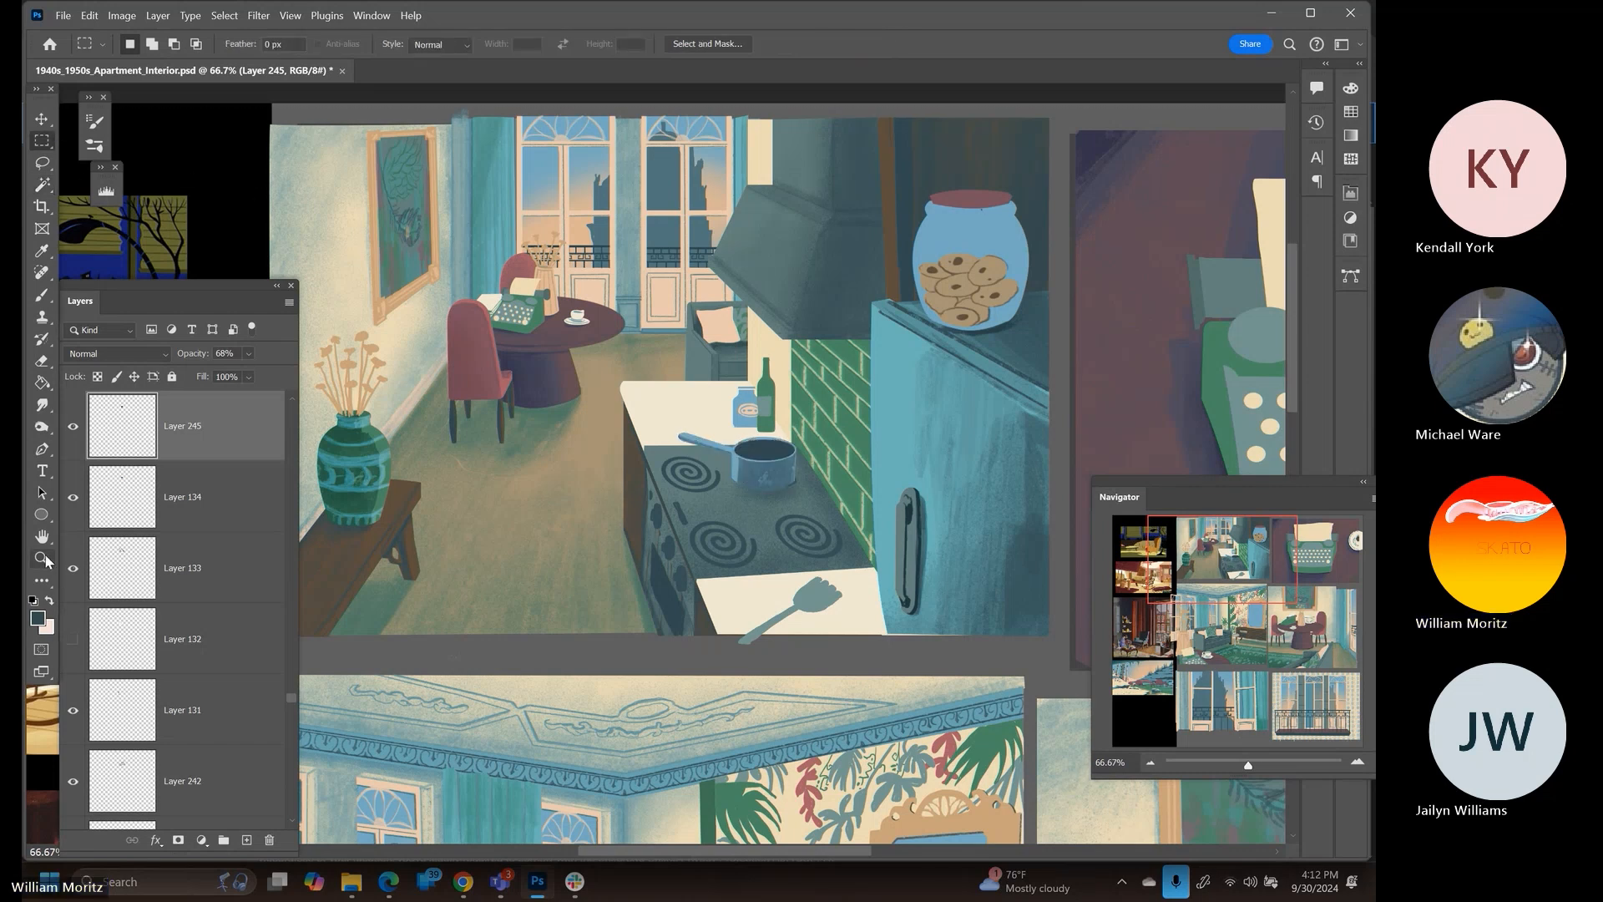
key("ctrl+minus")
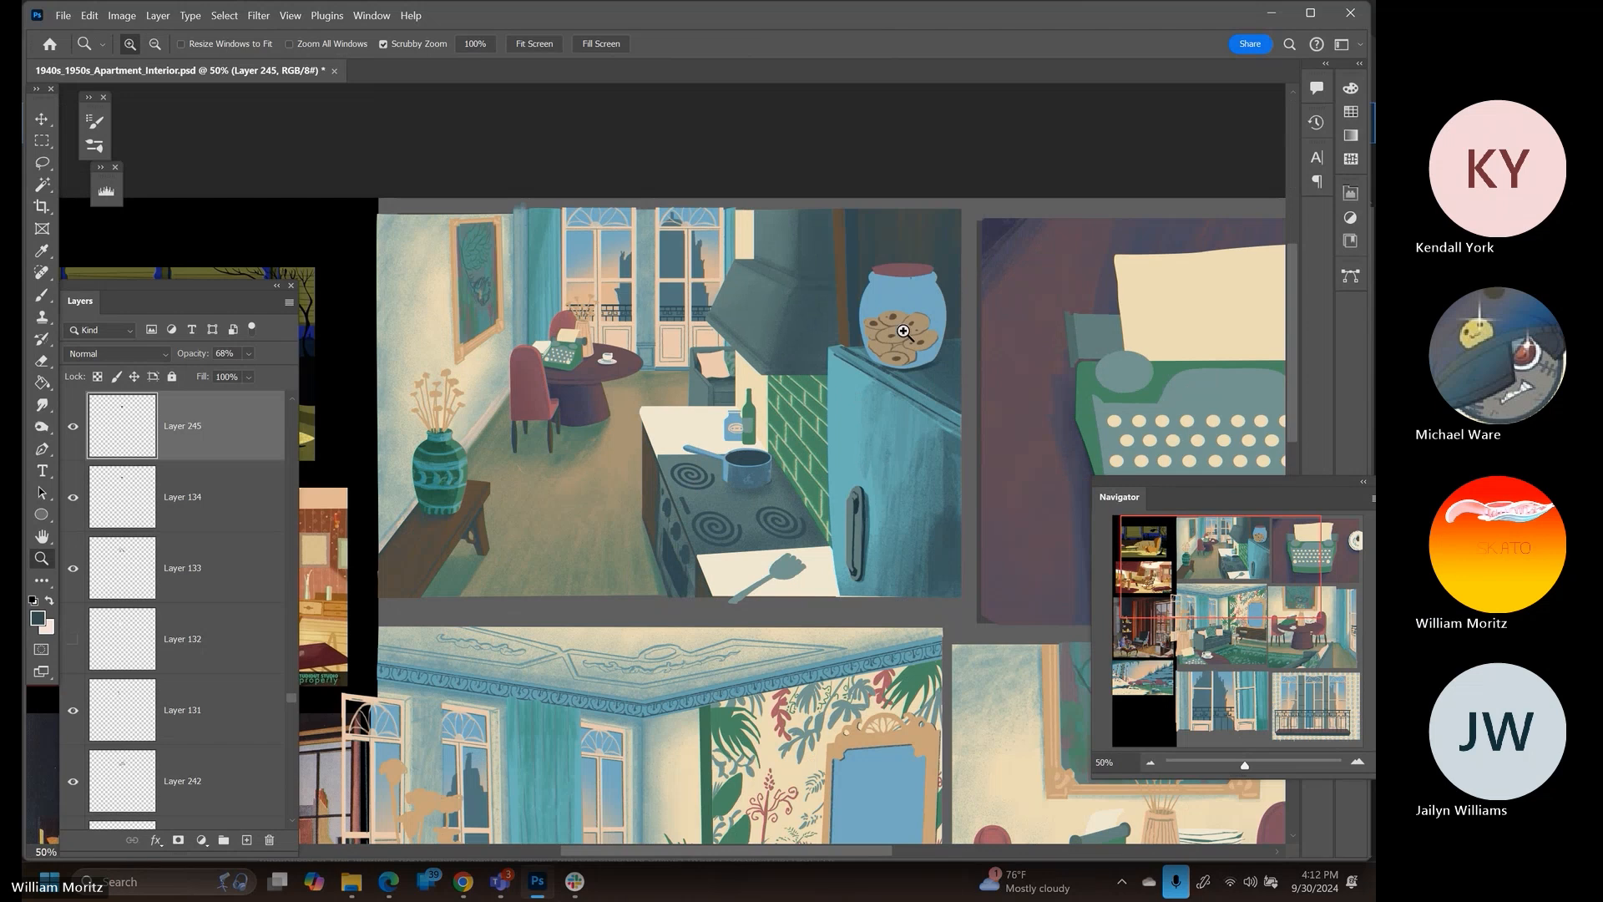
key("v")
right_click(915, 305)
left_click(937, 311)
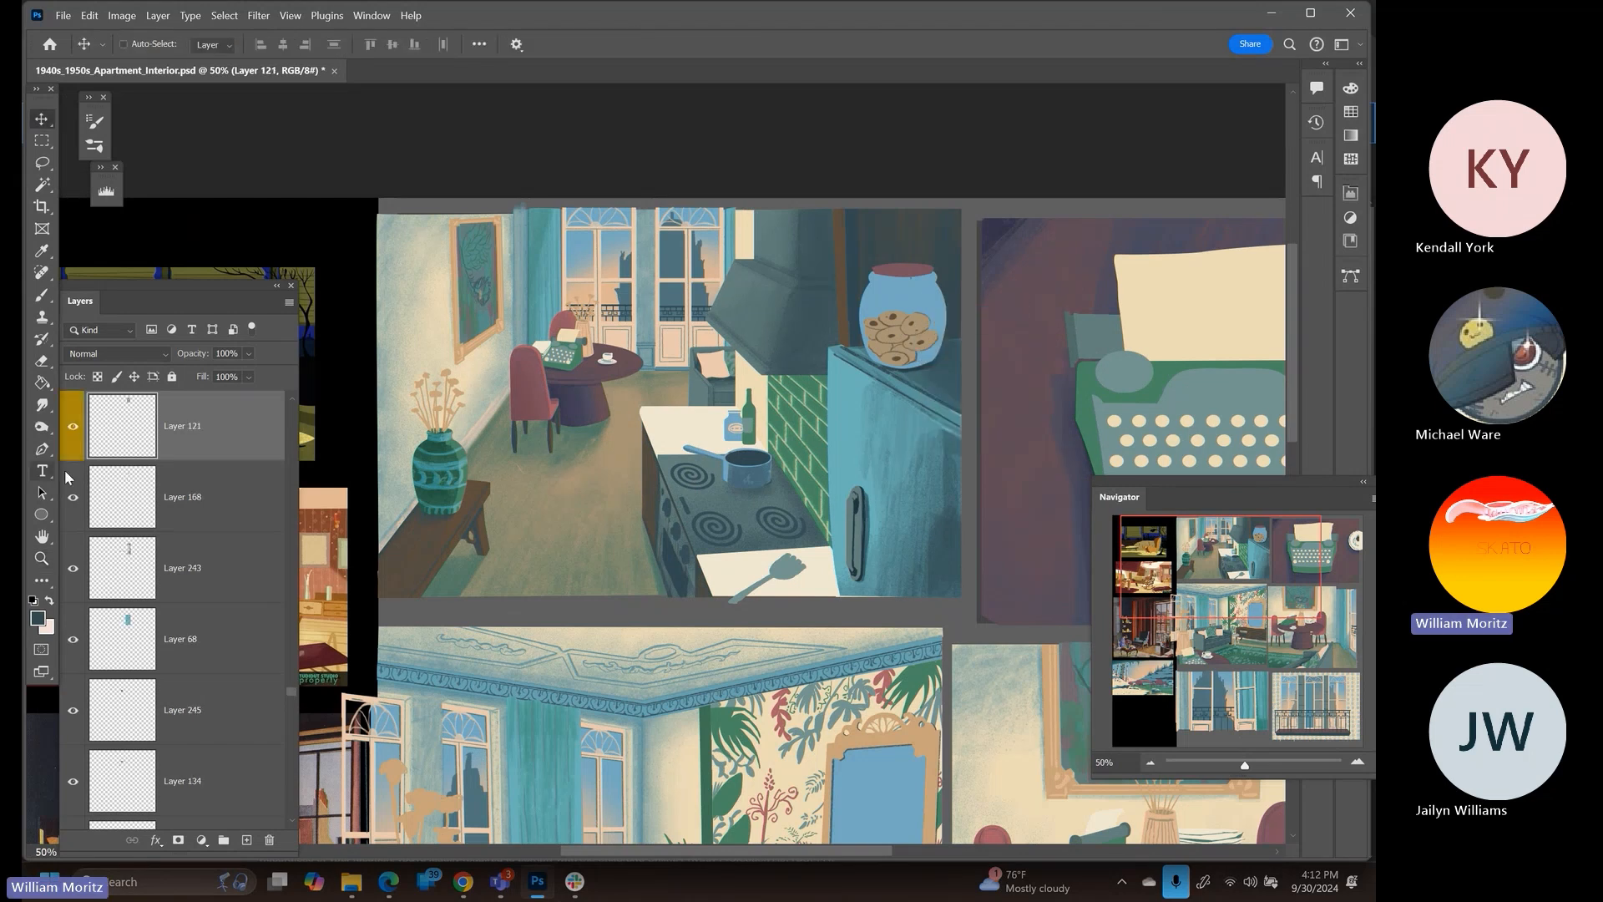
left_click(75, 435)
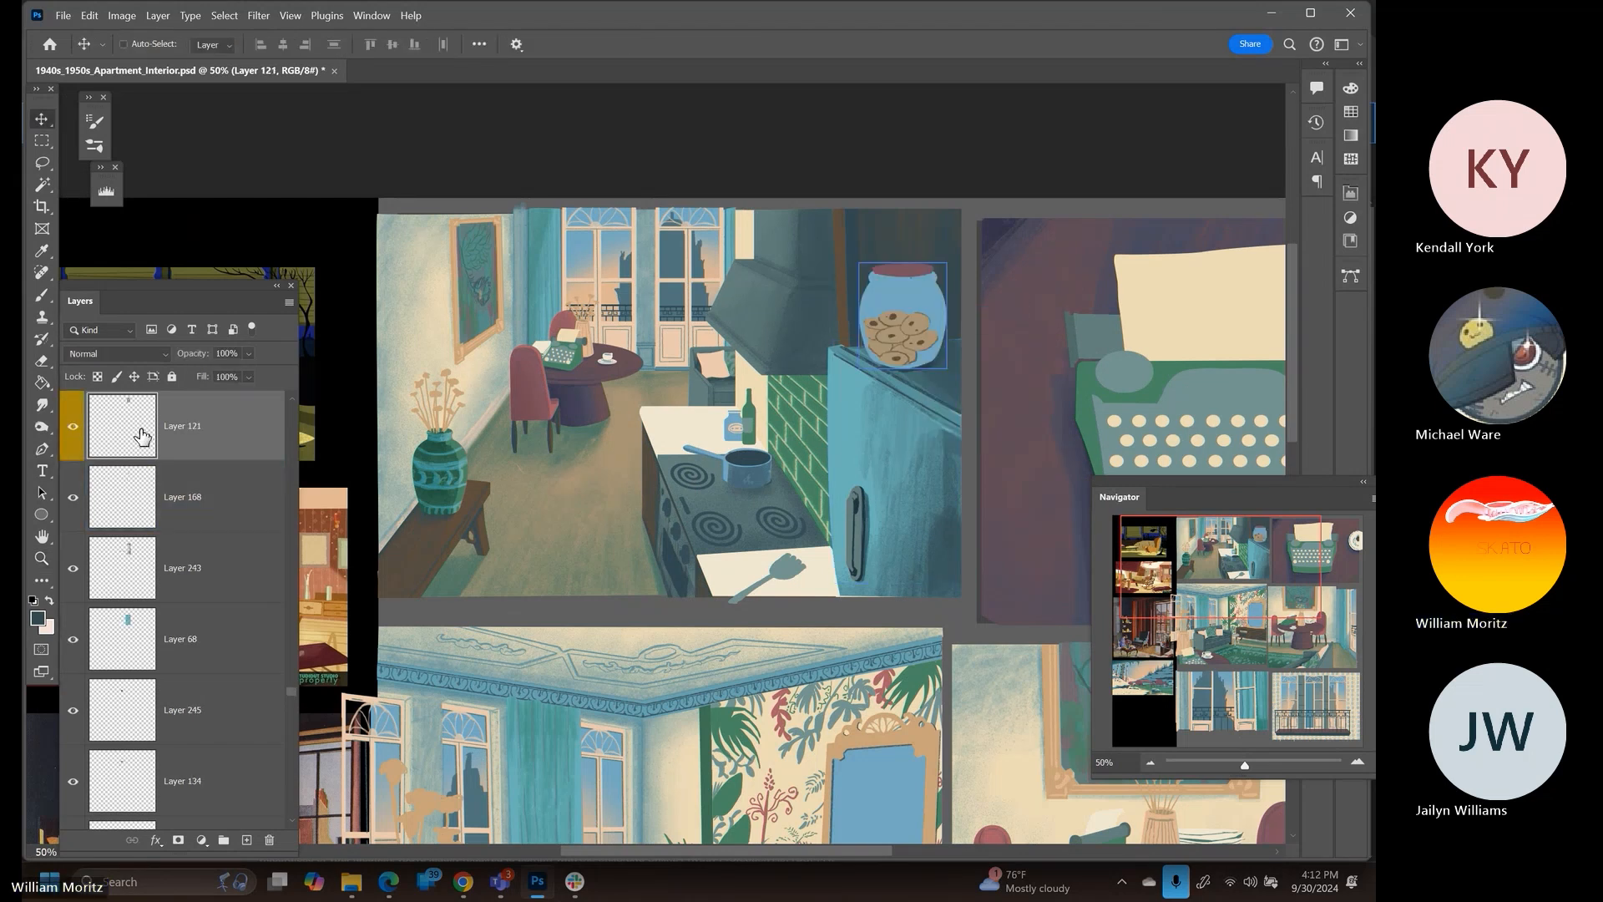
scroll(140, 436, "up", 1)
left_click(132, 514, "ctrl")
scroll(167, 501, "up", 1)
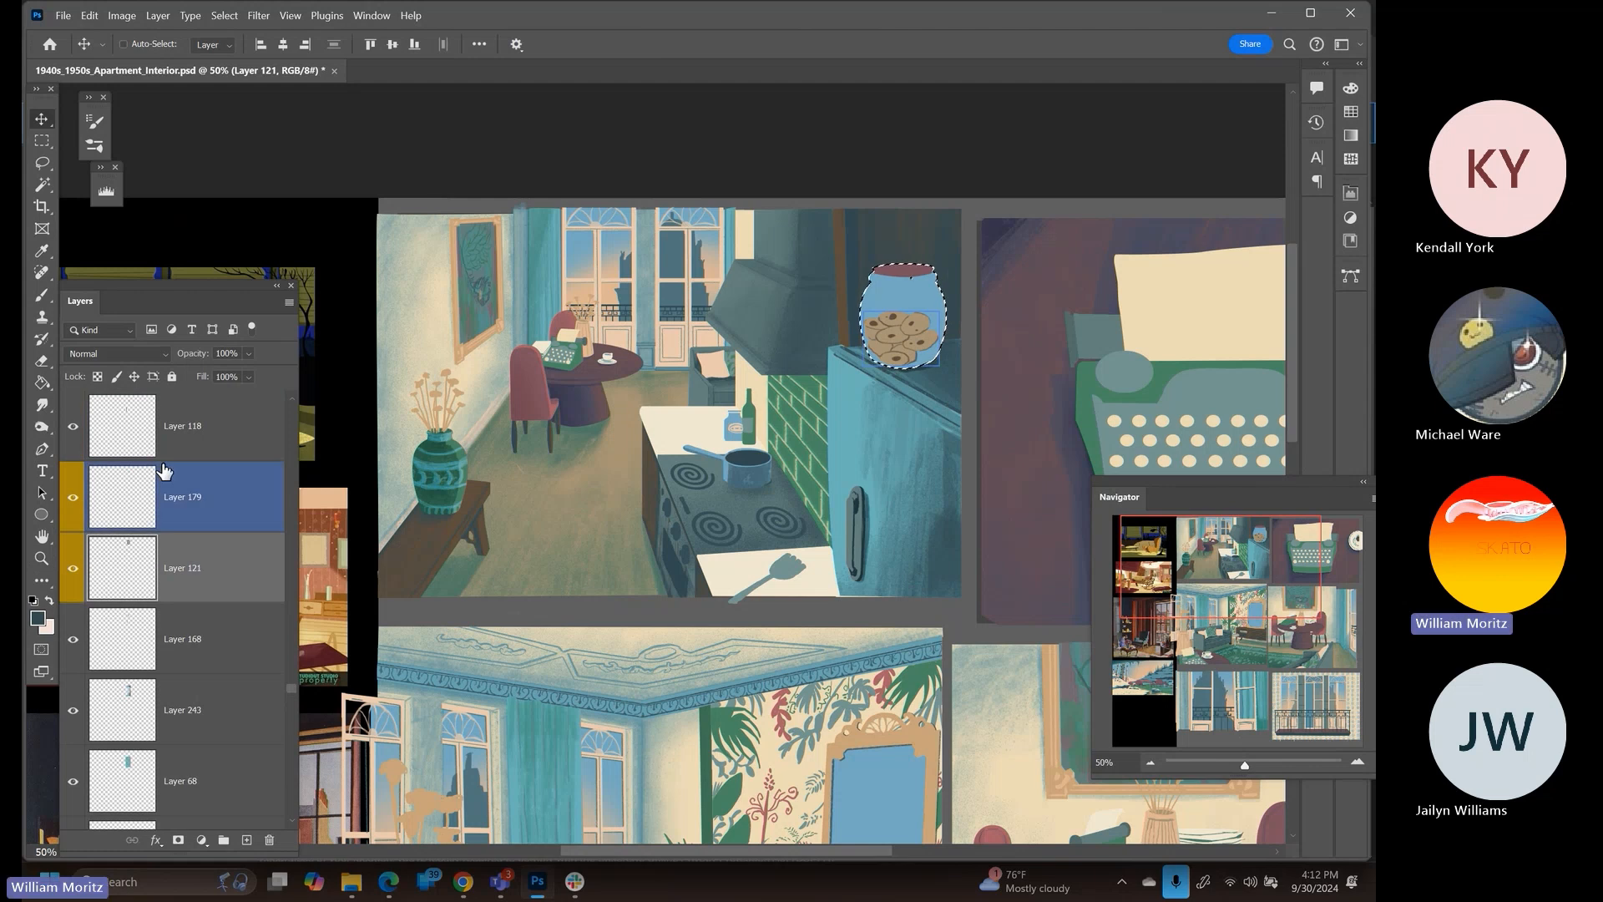
left_click(196, 442)
left_click(203, 478)
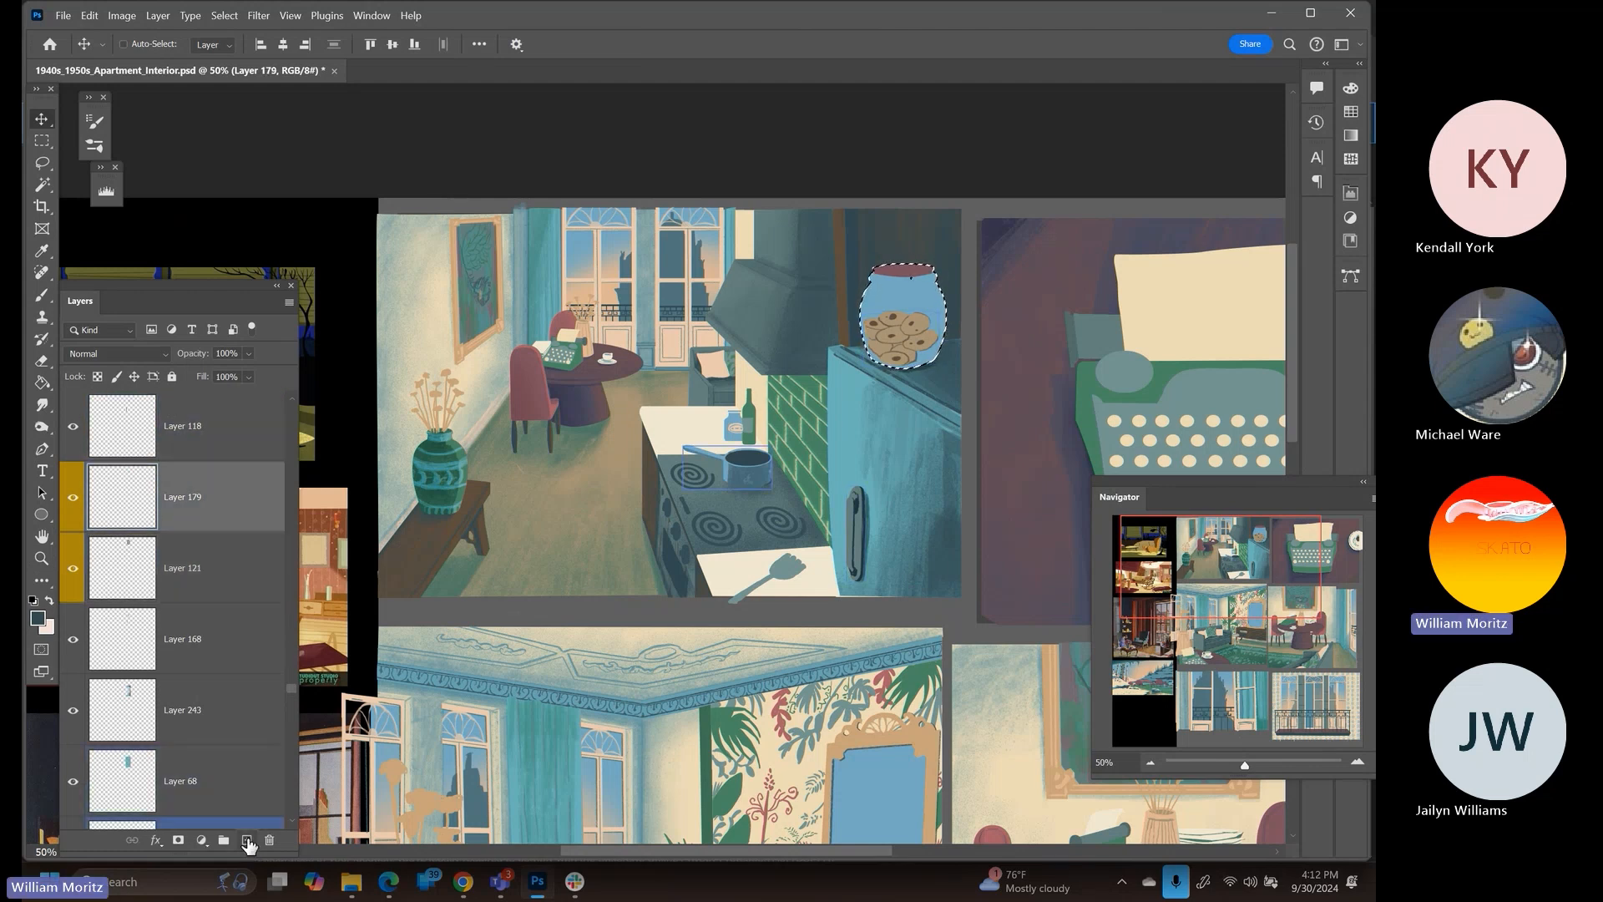
left_click(246, 839)
Paint dark shading over the cookie jar with a 40 px brush in Normal mode at 100% opacity, and clear the selection
key("b")
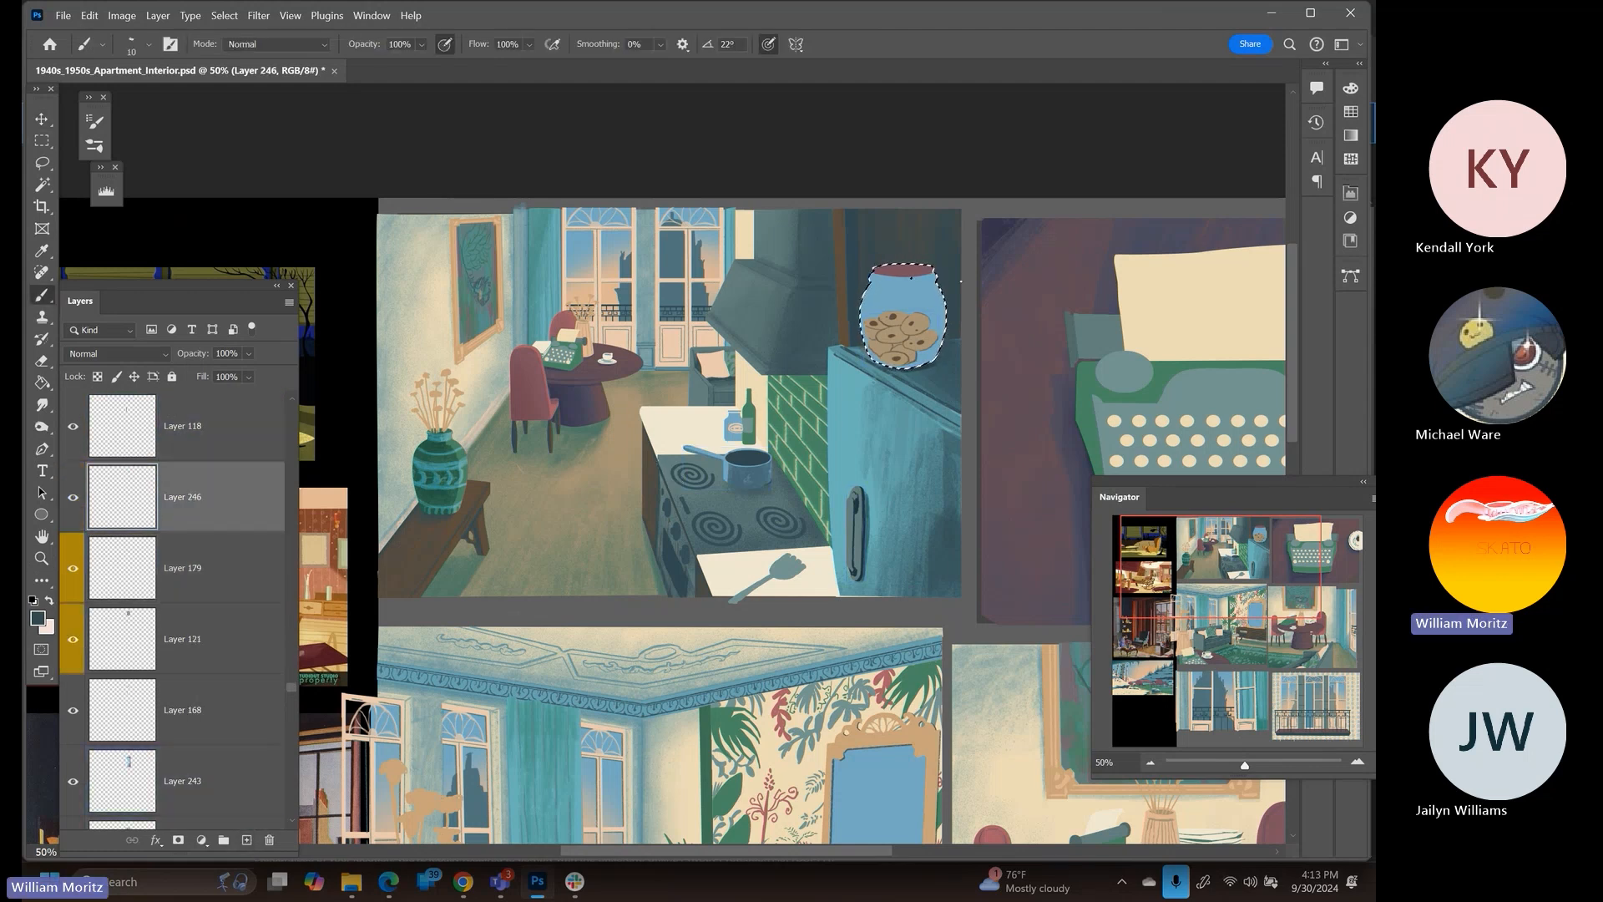
key("bracketright")
key("bracketright")
key("bracketright")
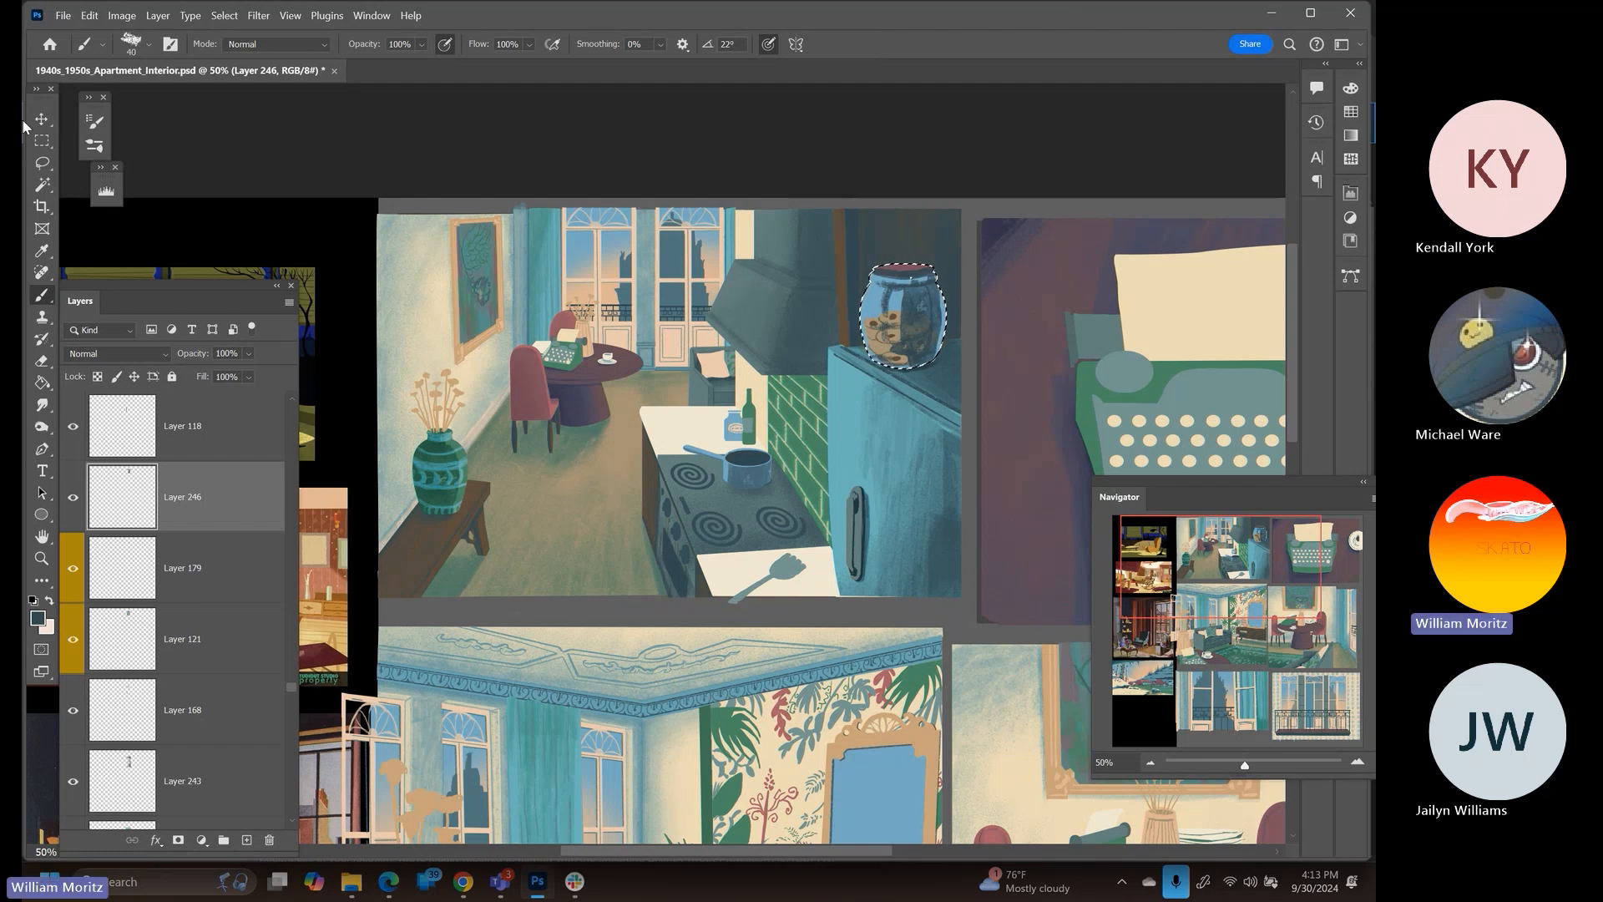
key("l")
key("ctrl+d")
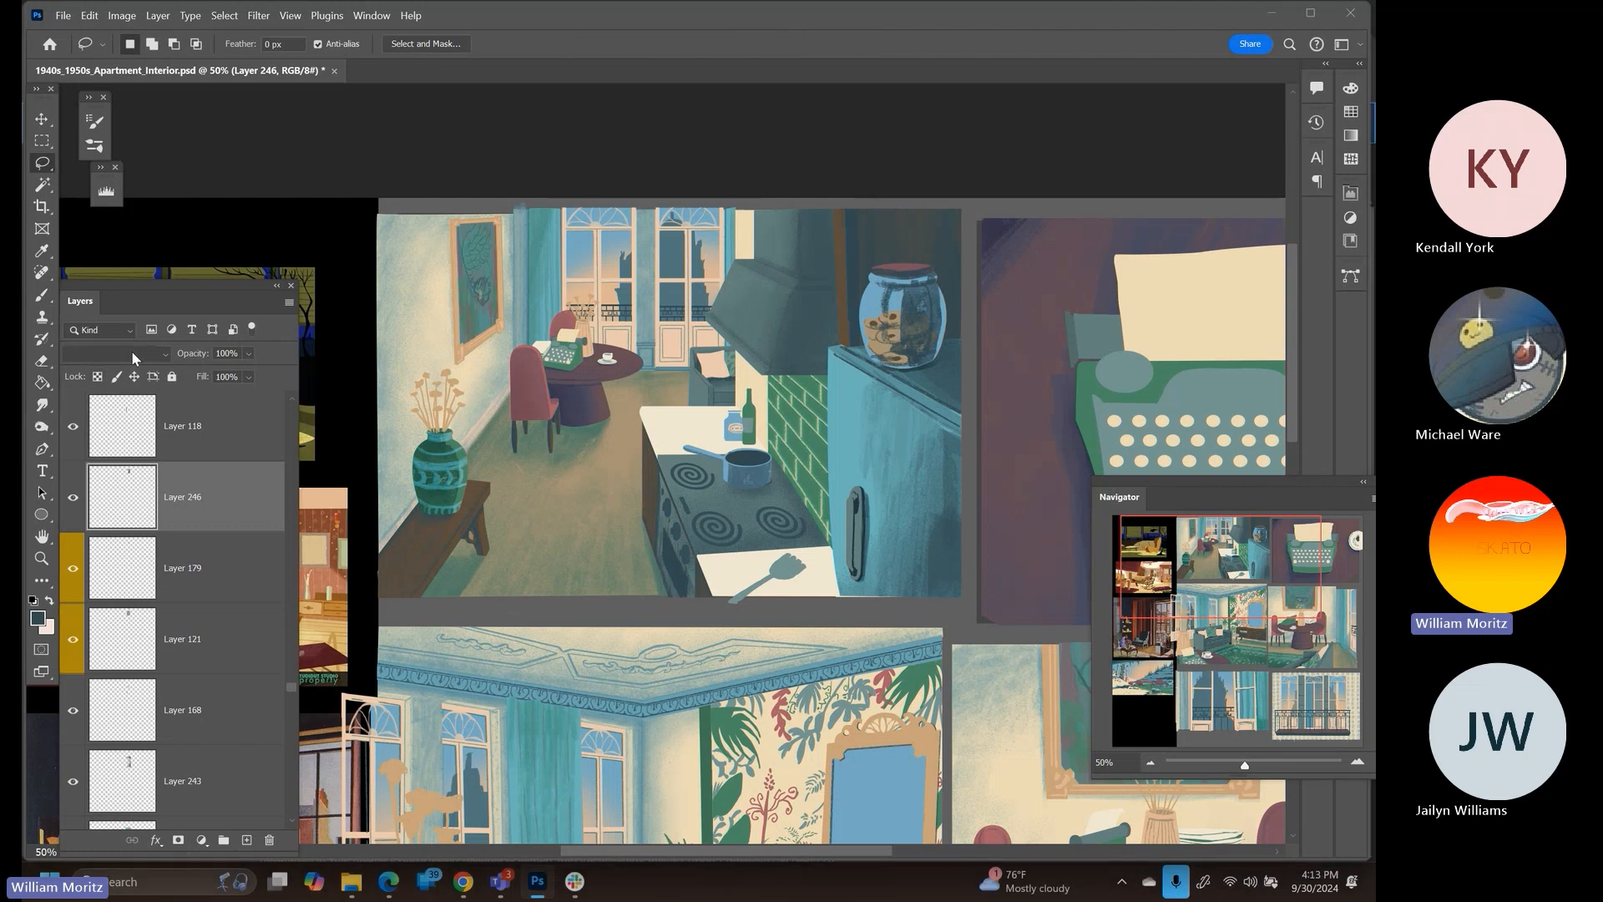
Try several blend modes on the cookie jar's new shading layer and set it to Overlay
left_click(136, 355)
left_click(144, 370)
key("Down")
key("Down")
key("Down")
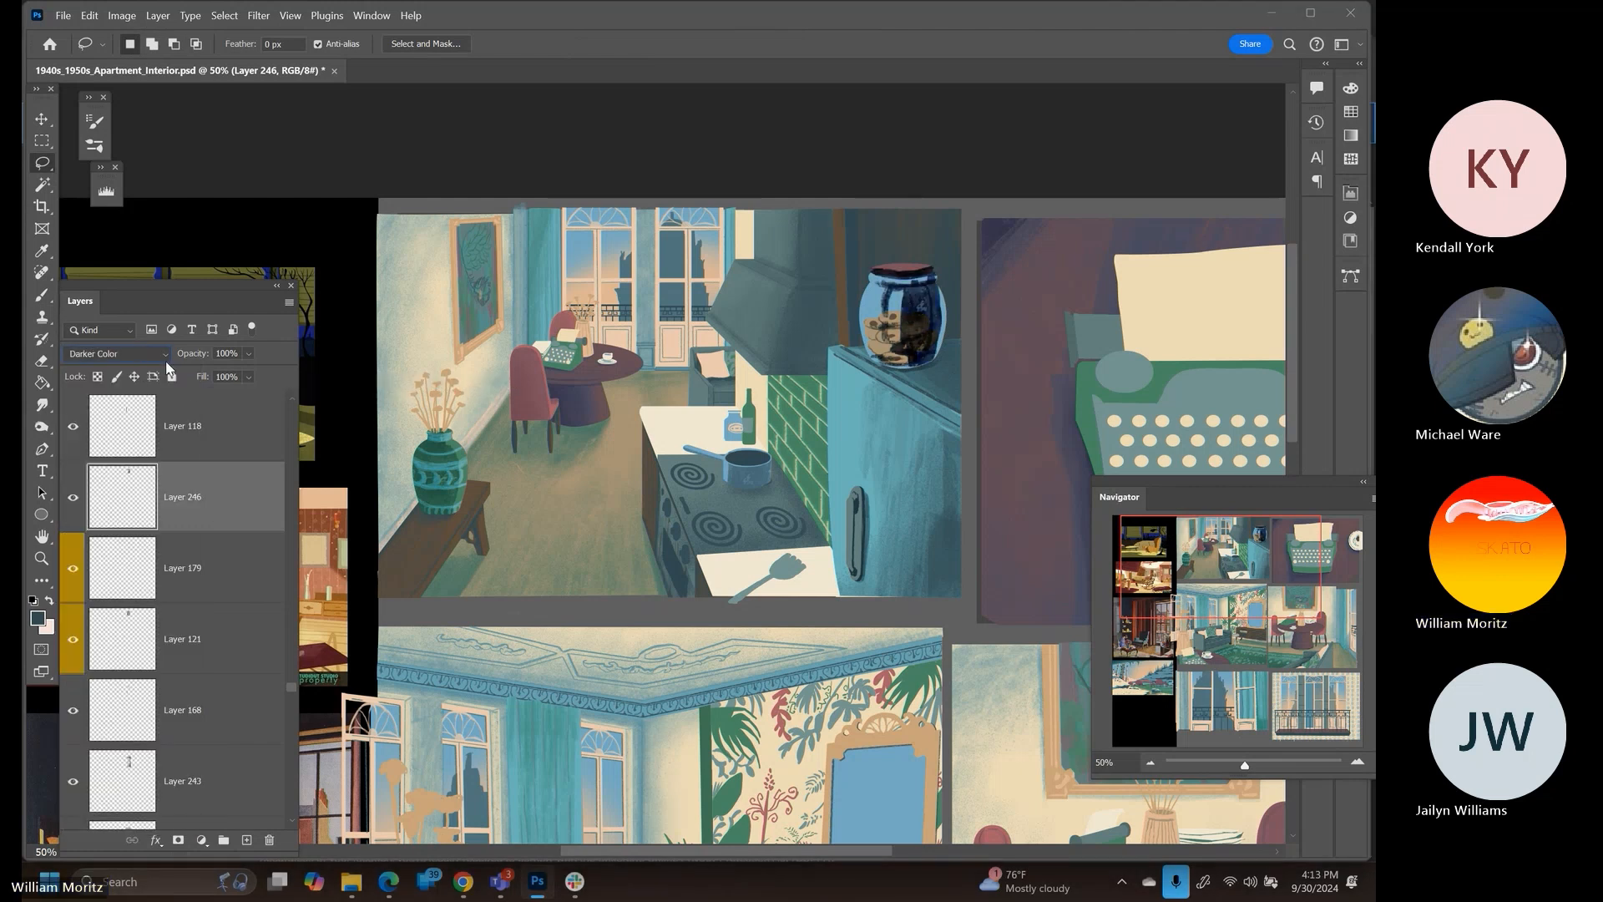
key("Down")
key("Down")
key("Down")
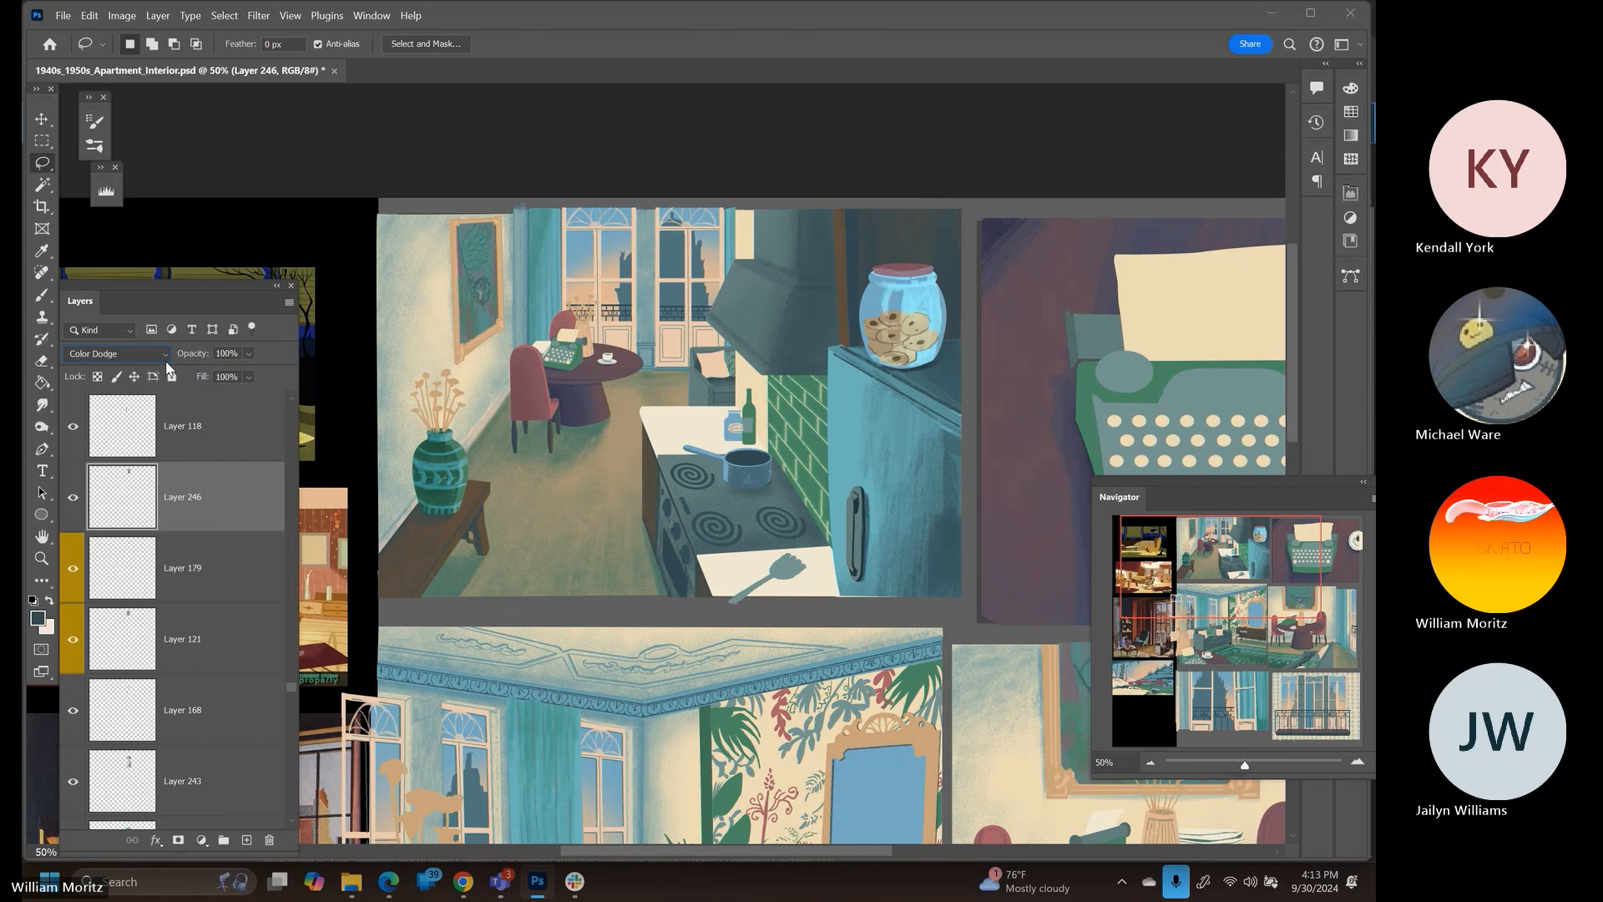
key("Down")
key("Down")
key("Down")
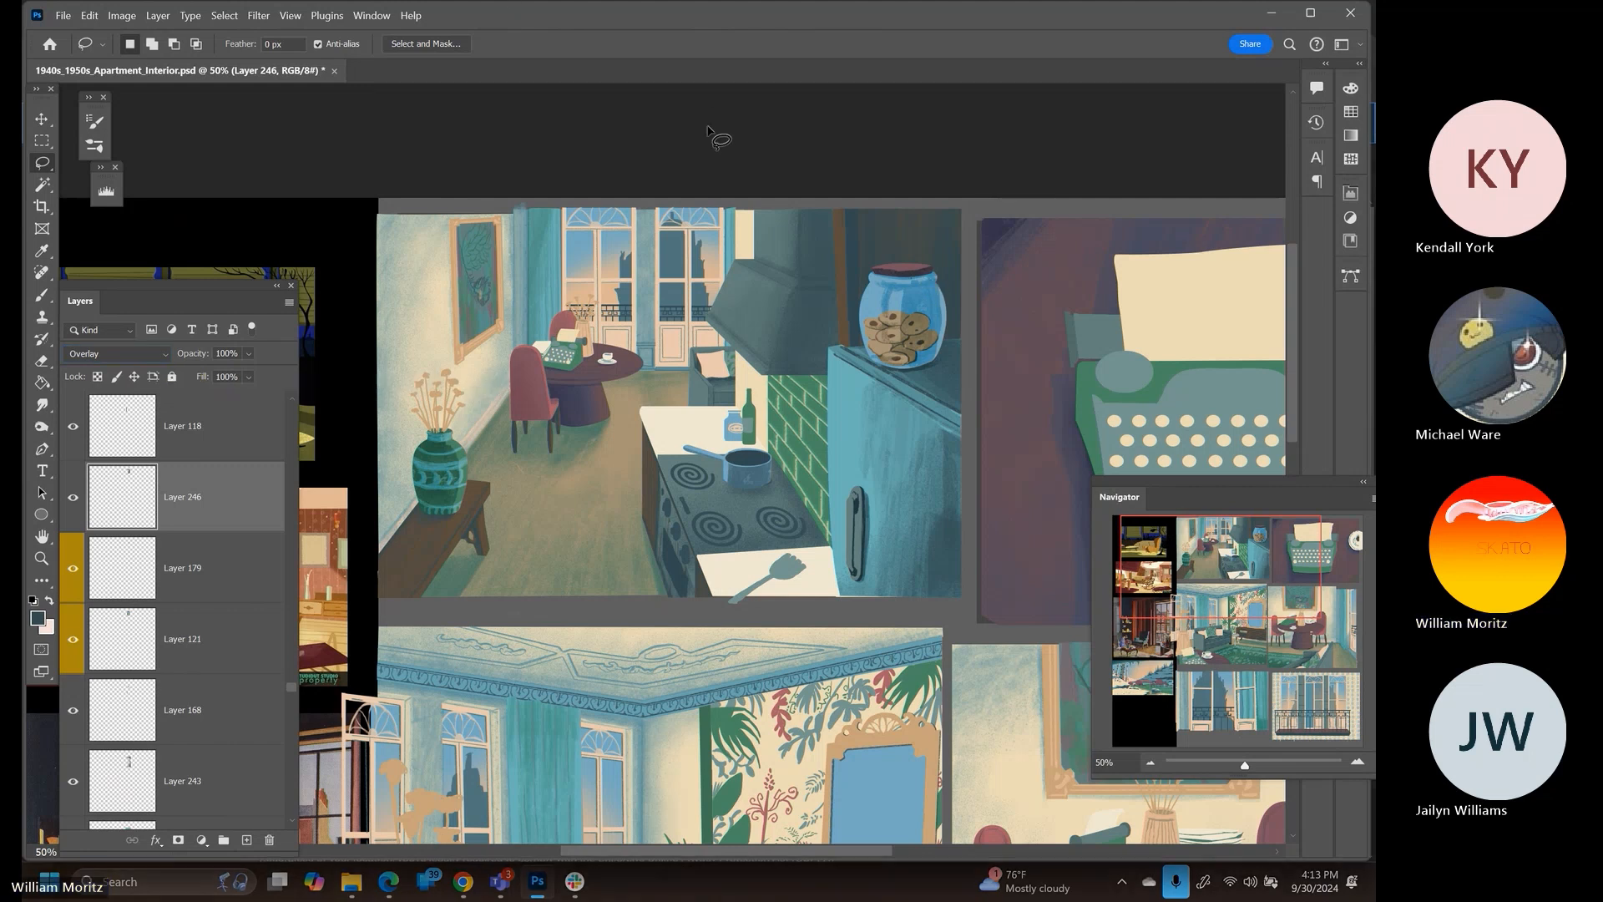
Check the shaded kitchen panel next to the other apartment panels and save the document
key("b")
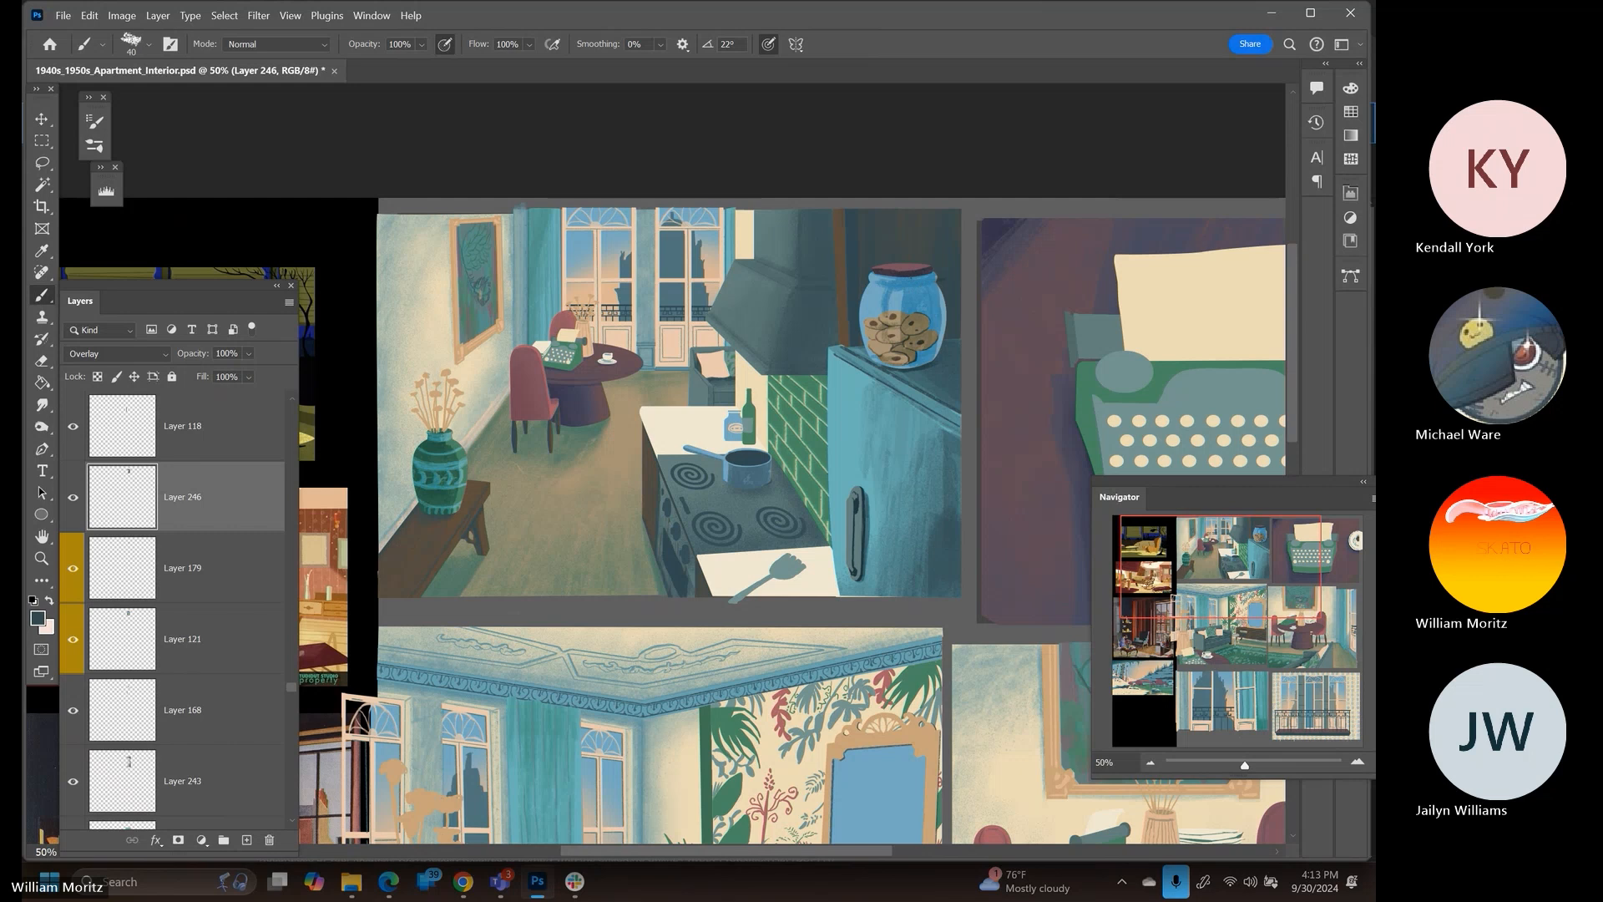
key("e")
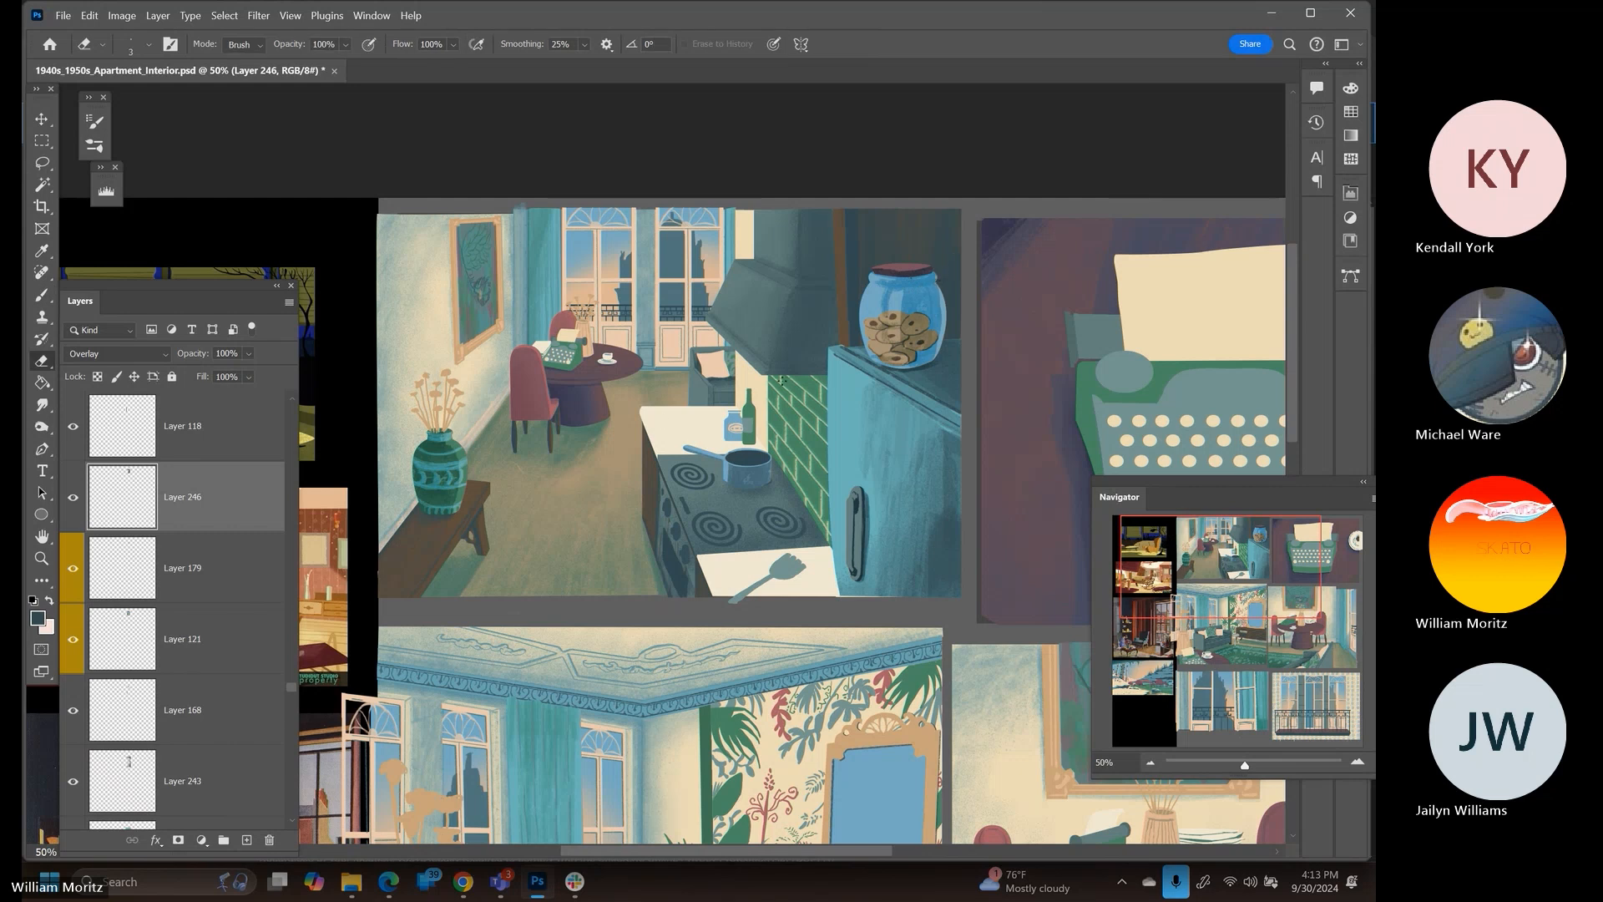
left_click(41, 558)
left_click(568, 501, "alt")
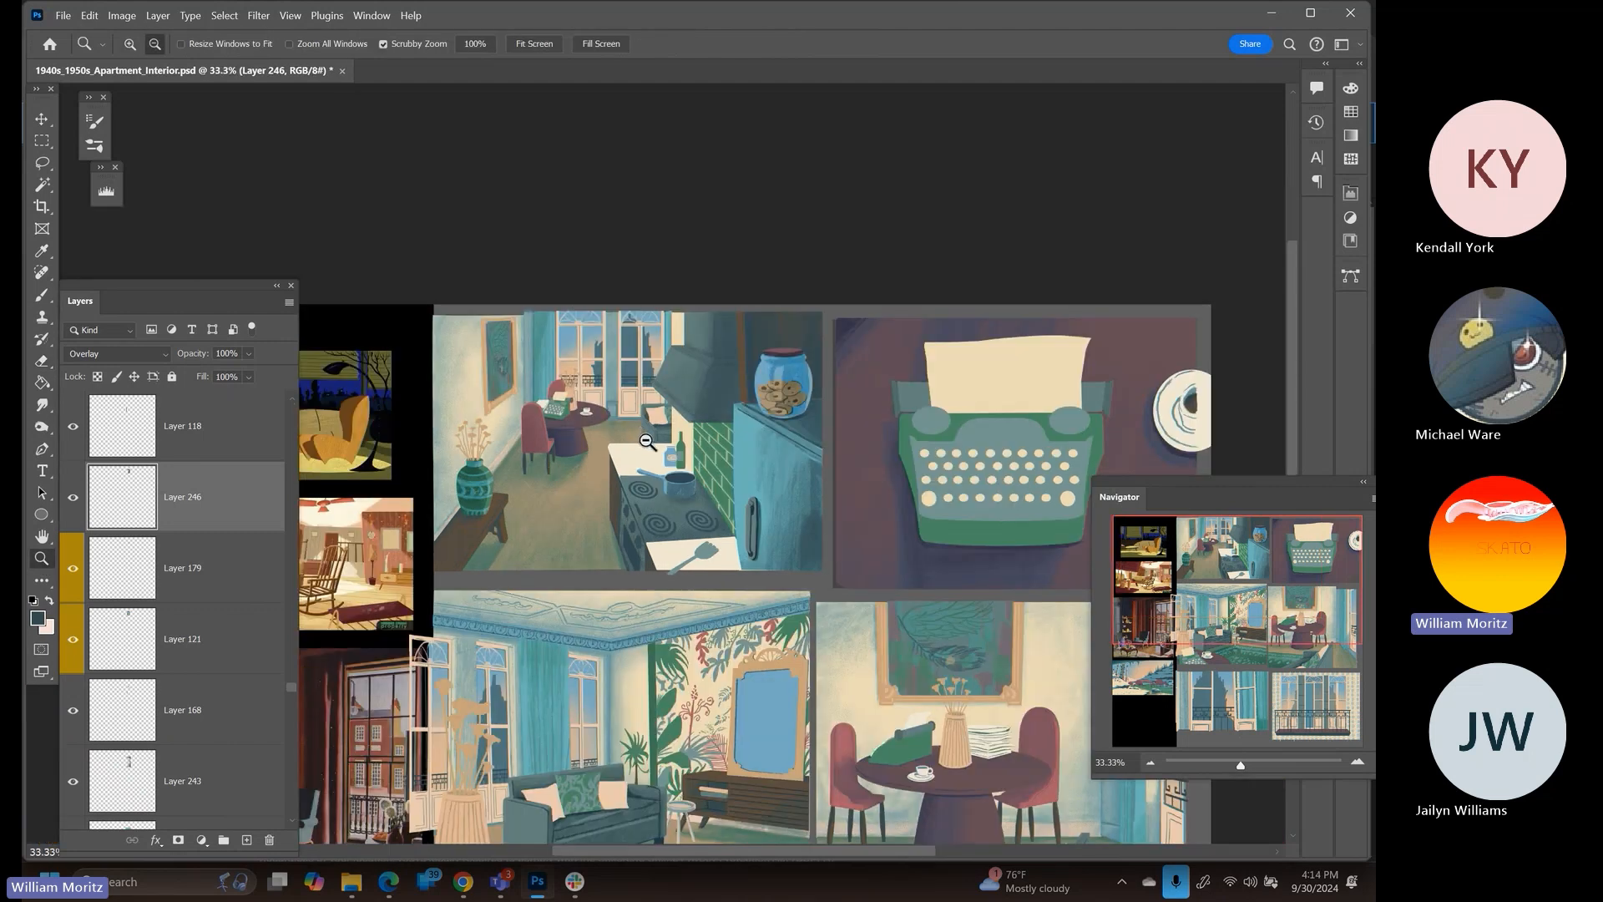
left_click_drag(648, 443, 530, 367)
key("ctrl+s")
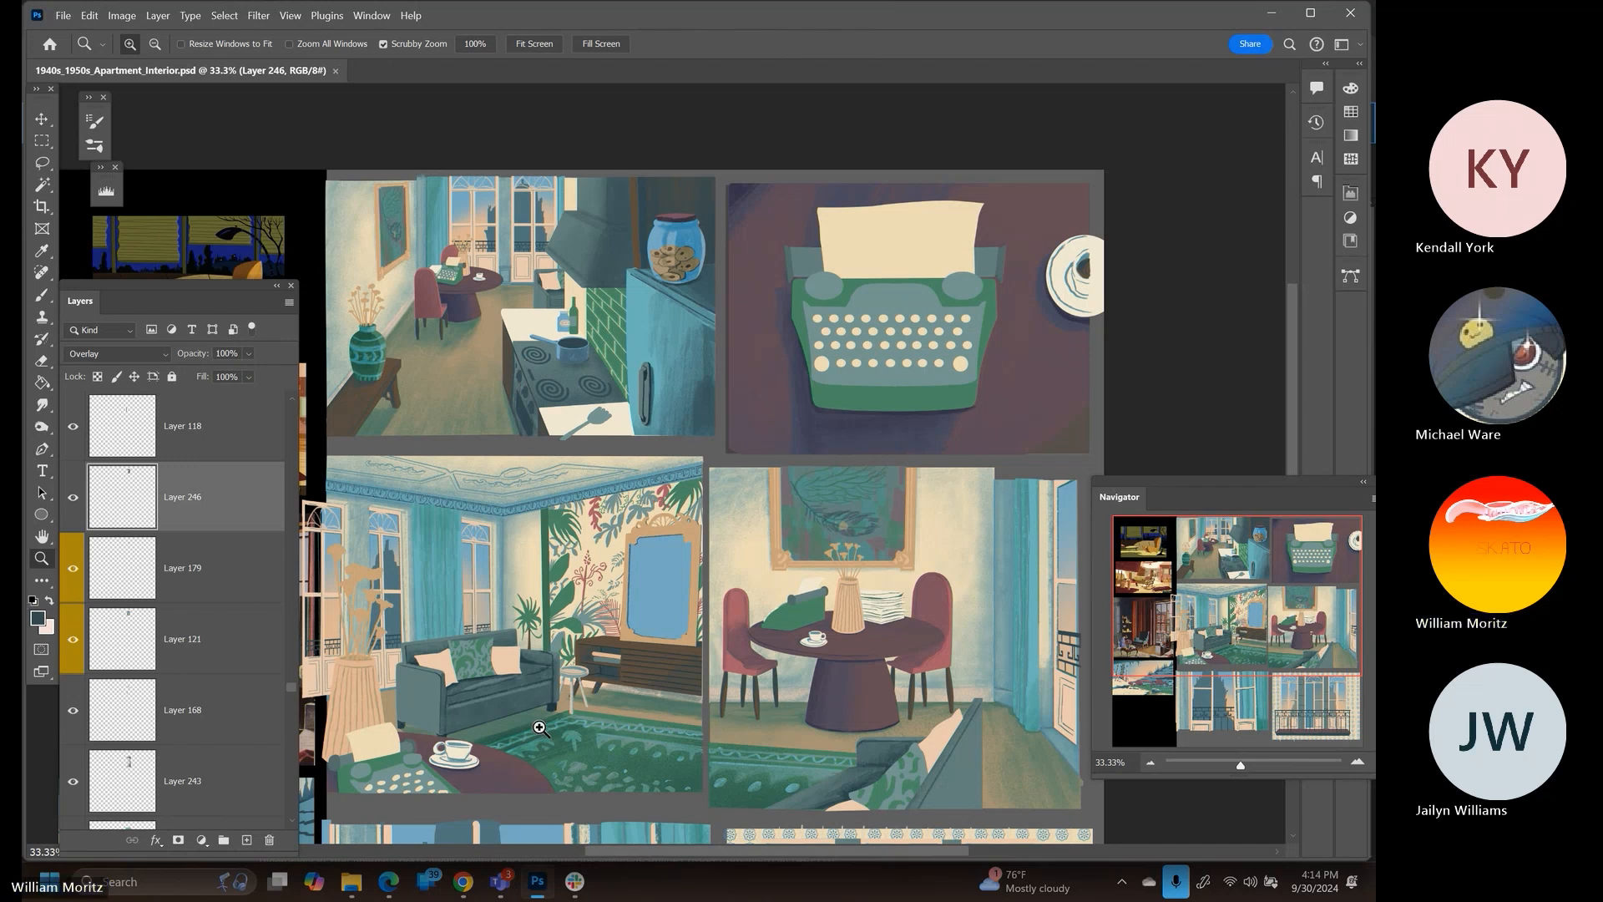
Select the tall vase's layer, Layer 91, in the living room panel and set its opacity to 87%
left_click(530, 675)
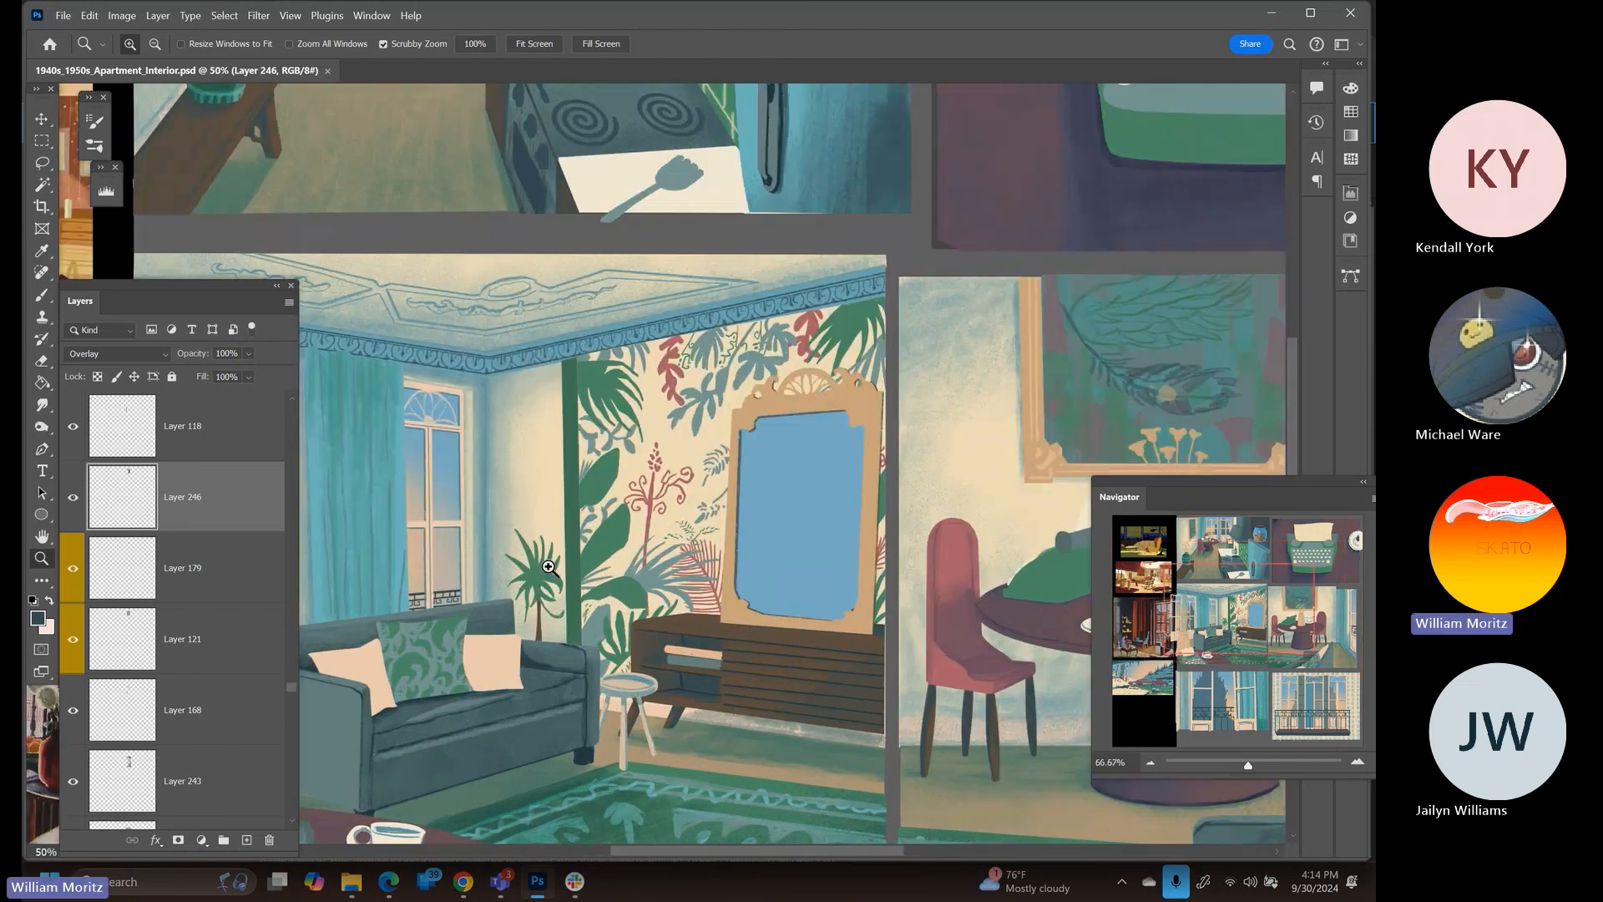
left_click(549, 568)
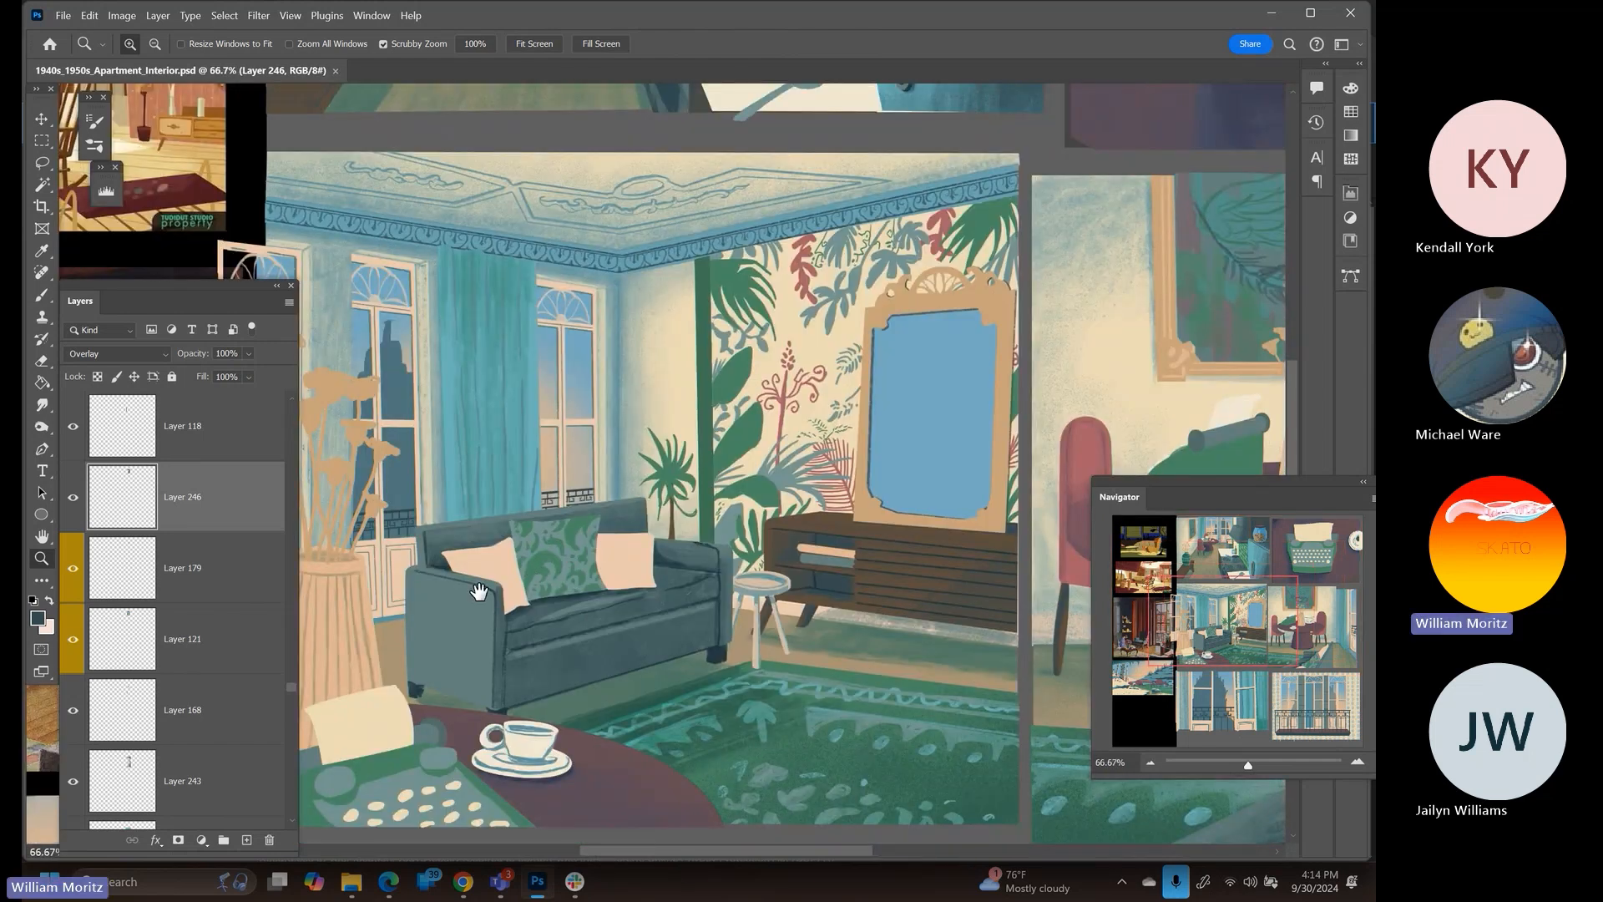
left_click_drag(531, 571, 689, 538)
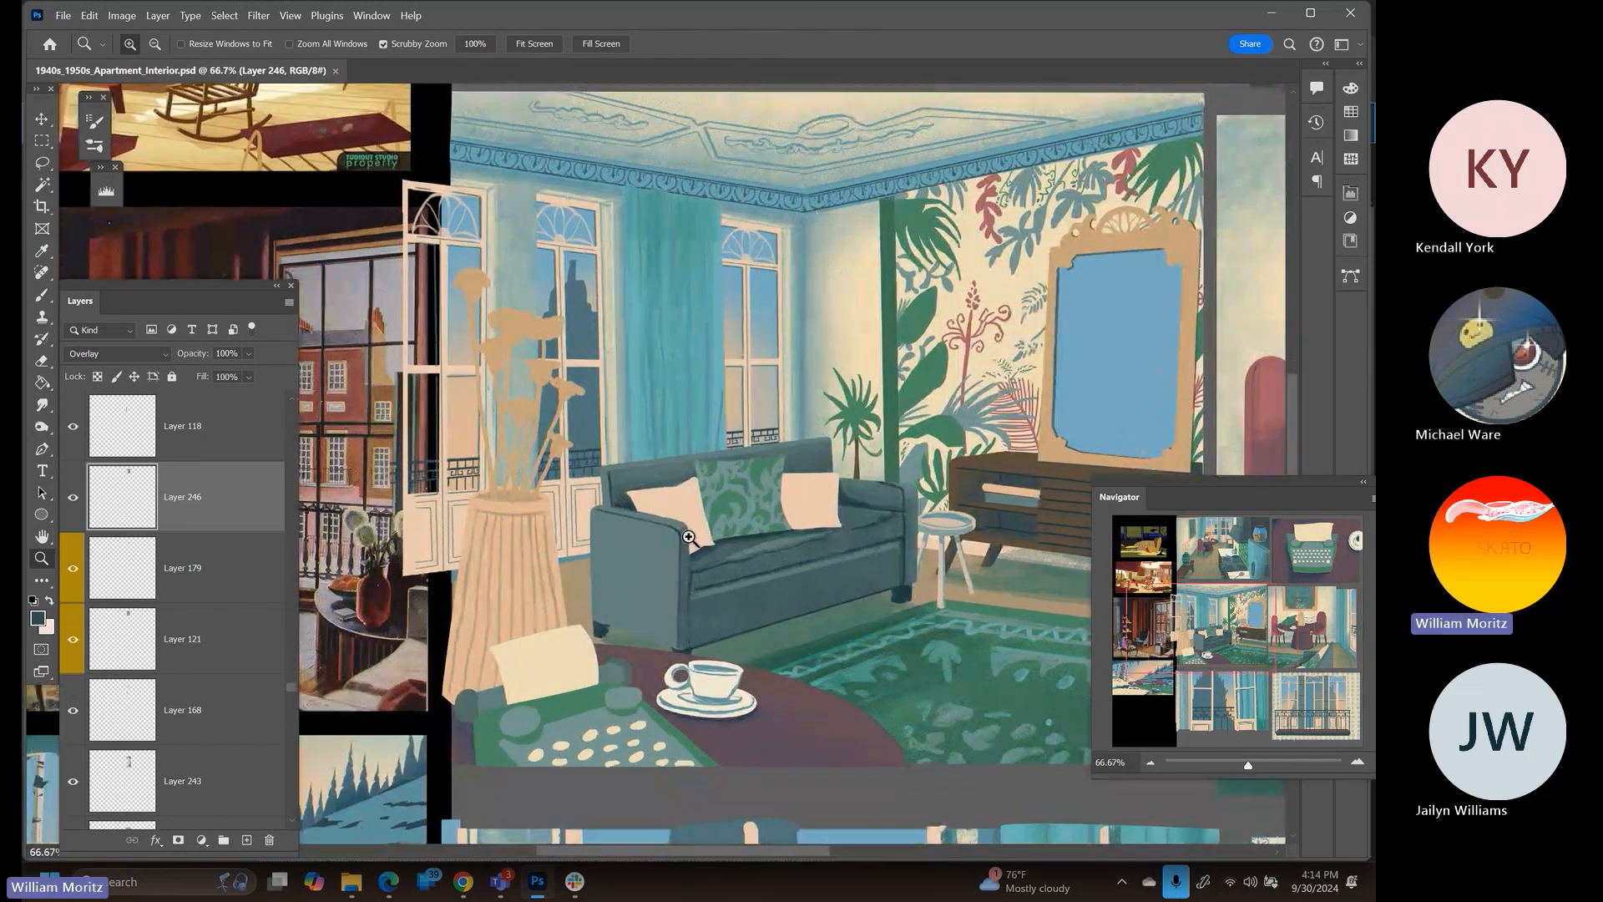
key("v")
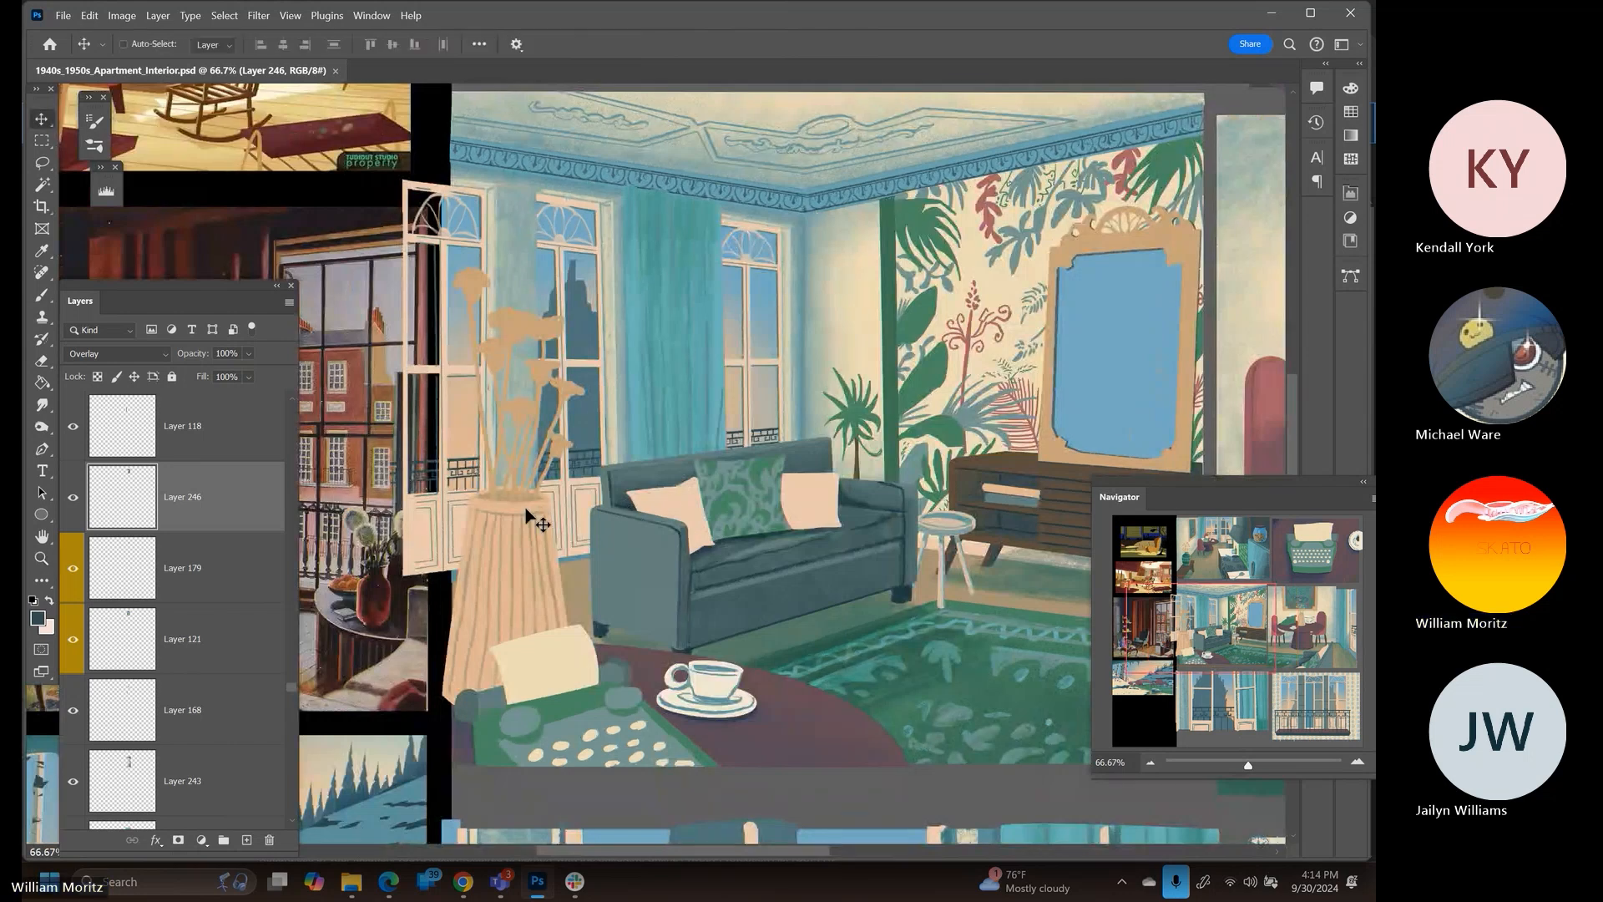
right_click(527, 514)
left_click(560, 519)
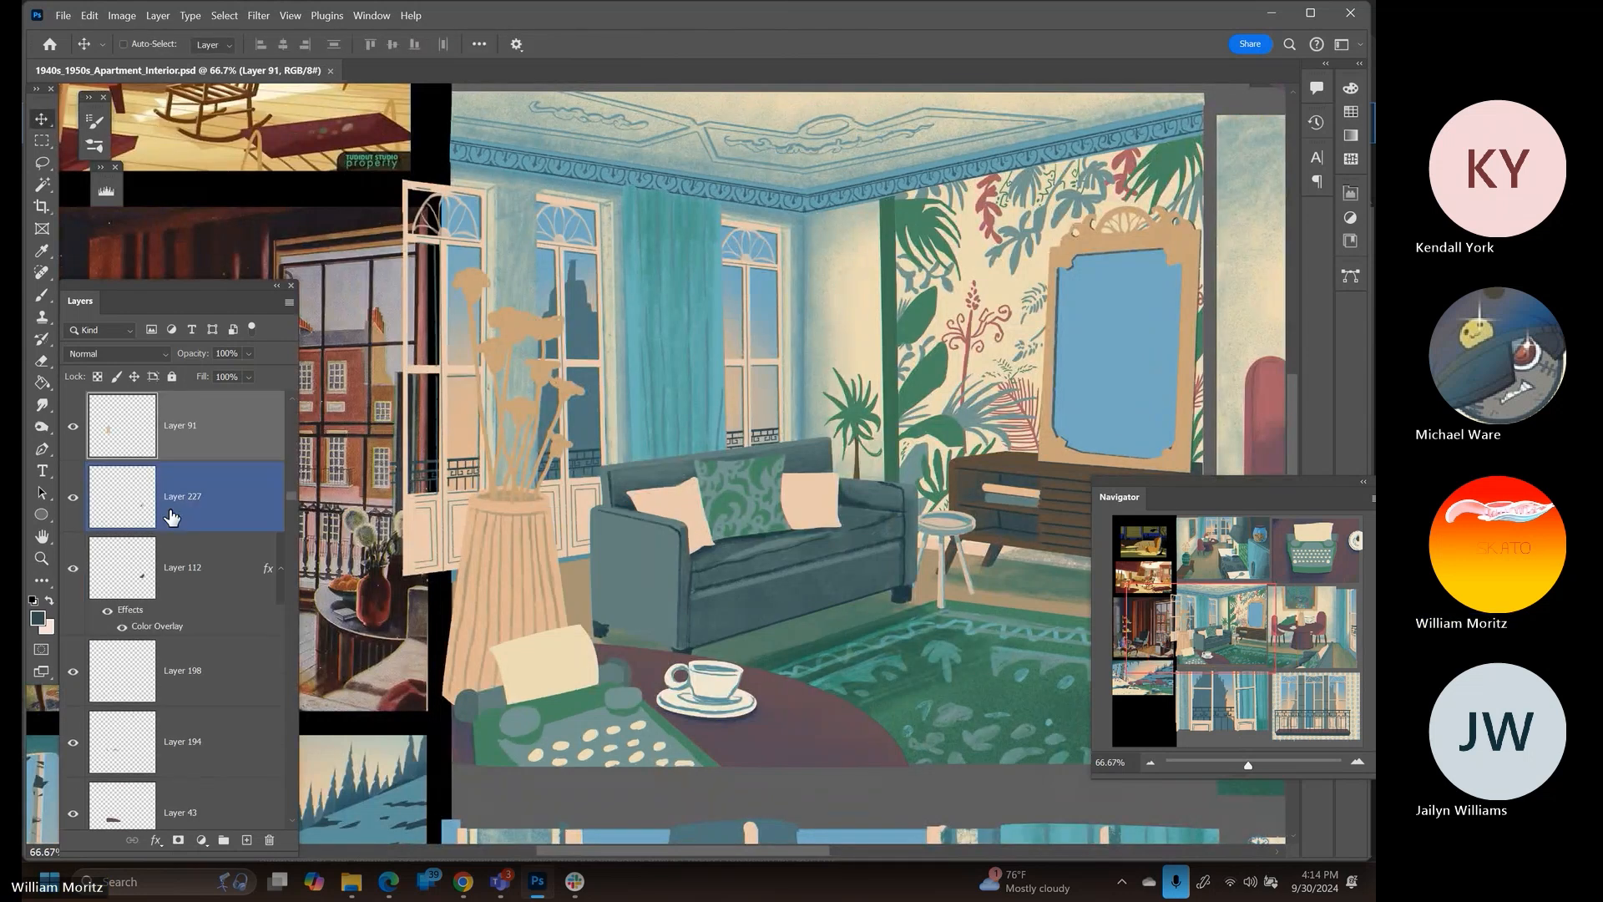
left_click(264, 374)
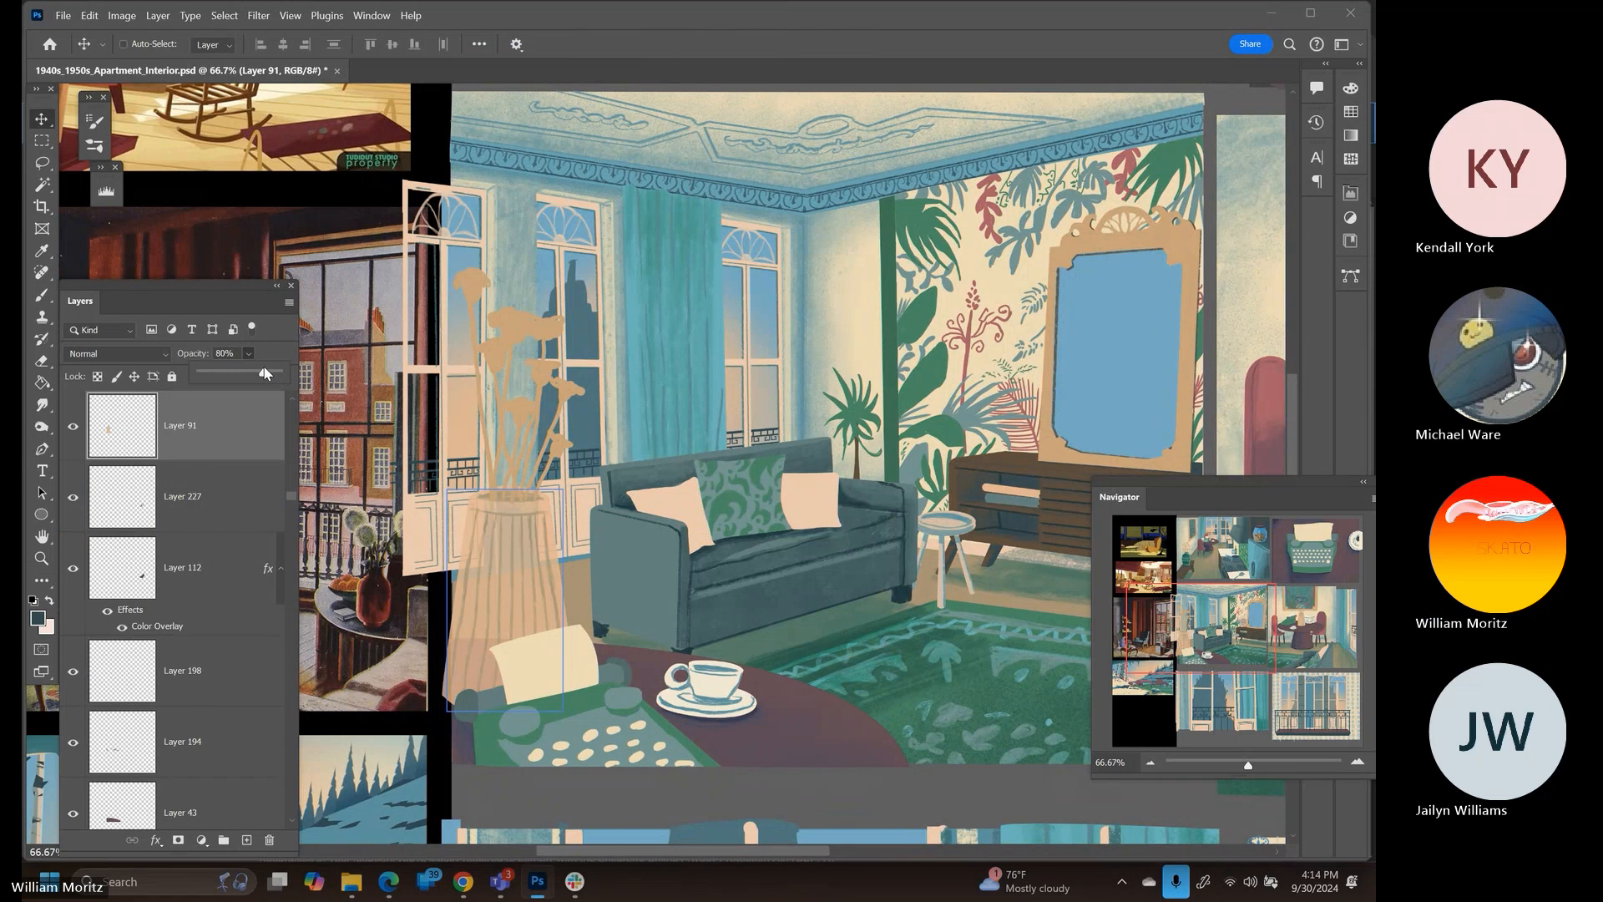
left_click_drag(267, 369, 269, 371)
Load the tall vase's outline from Layer 91 as a selection and sample a peach colour from the winter landscape reference
left_click(141, 427, "ctrl")
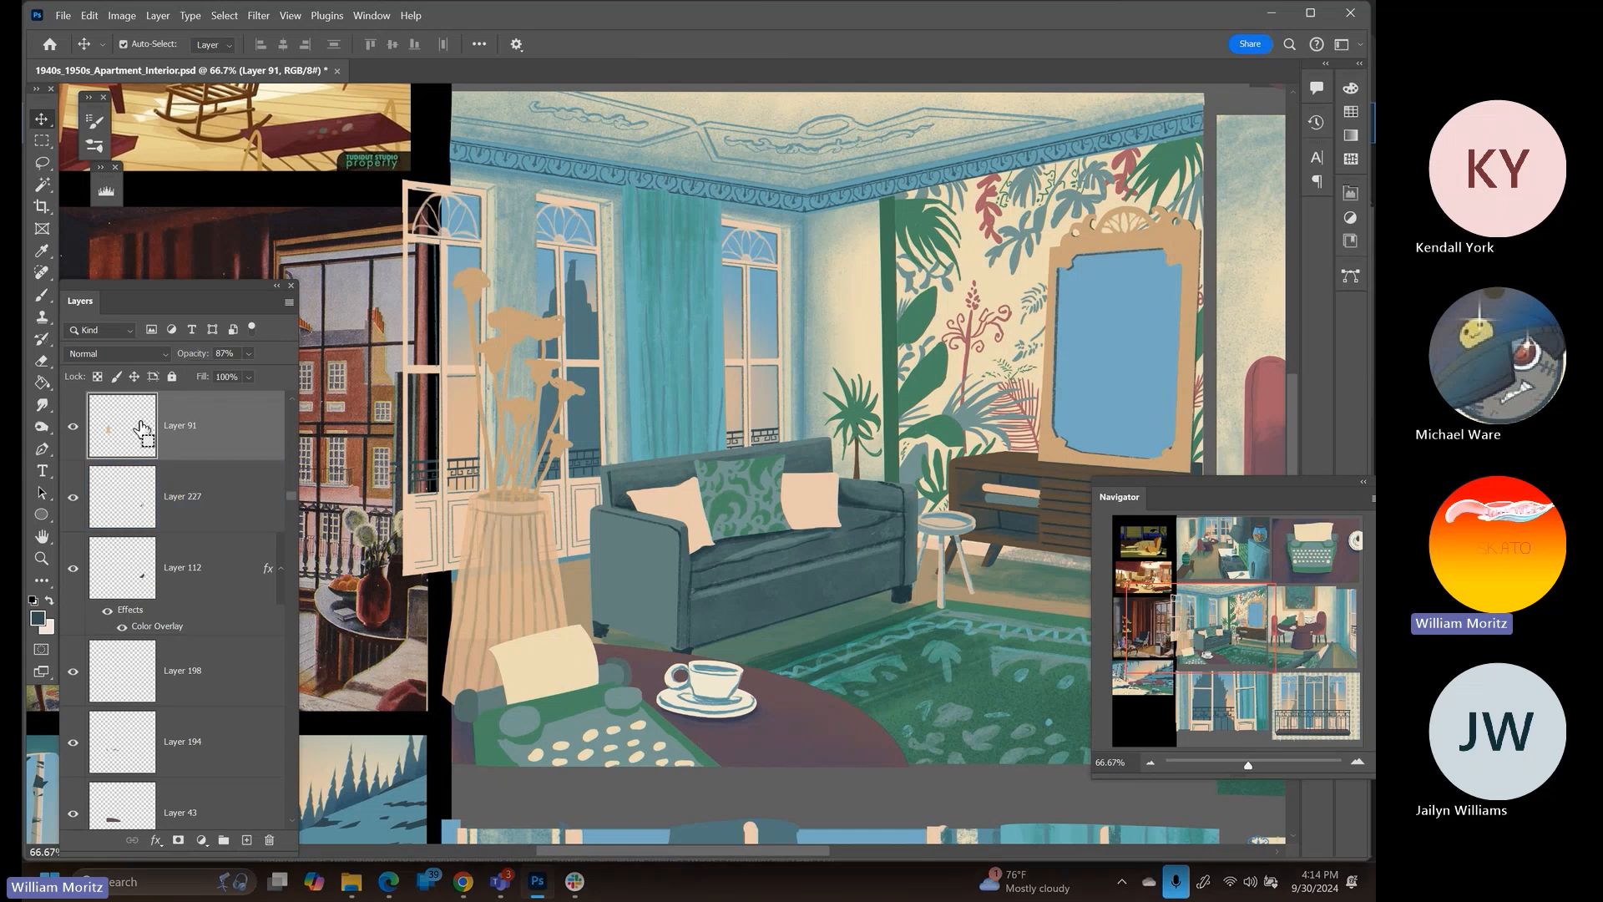
left_click(141, 427, "ctrl")
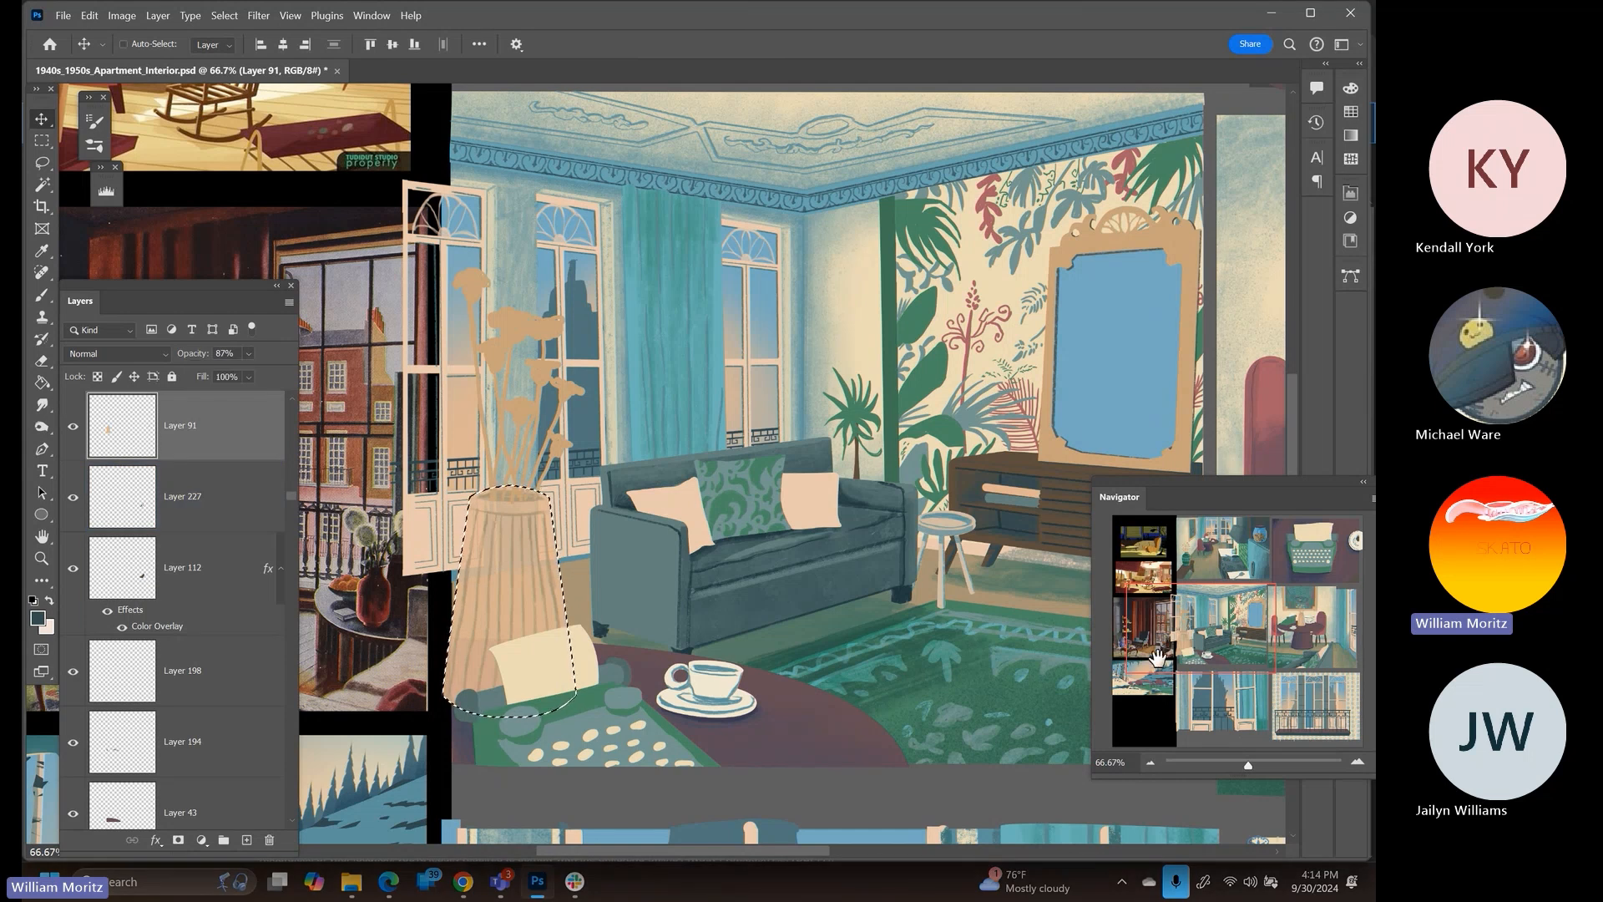
left_click_drag(1157, 658, 1145, 683)
left_click_drag(479, 552, 533, 536)
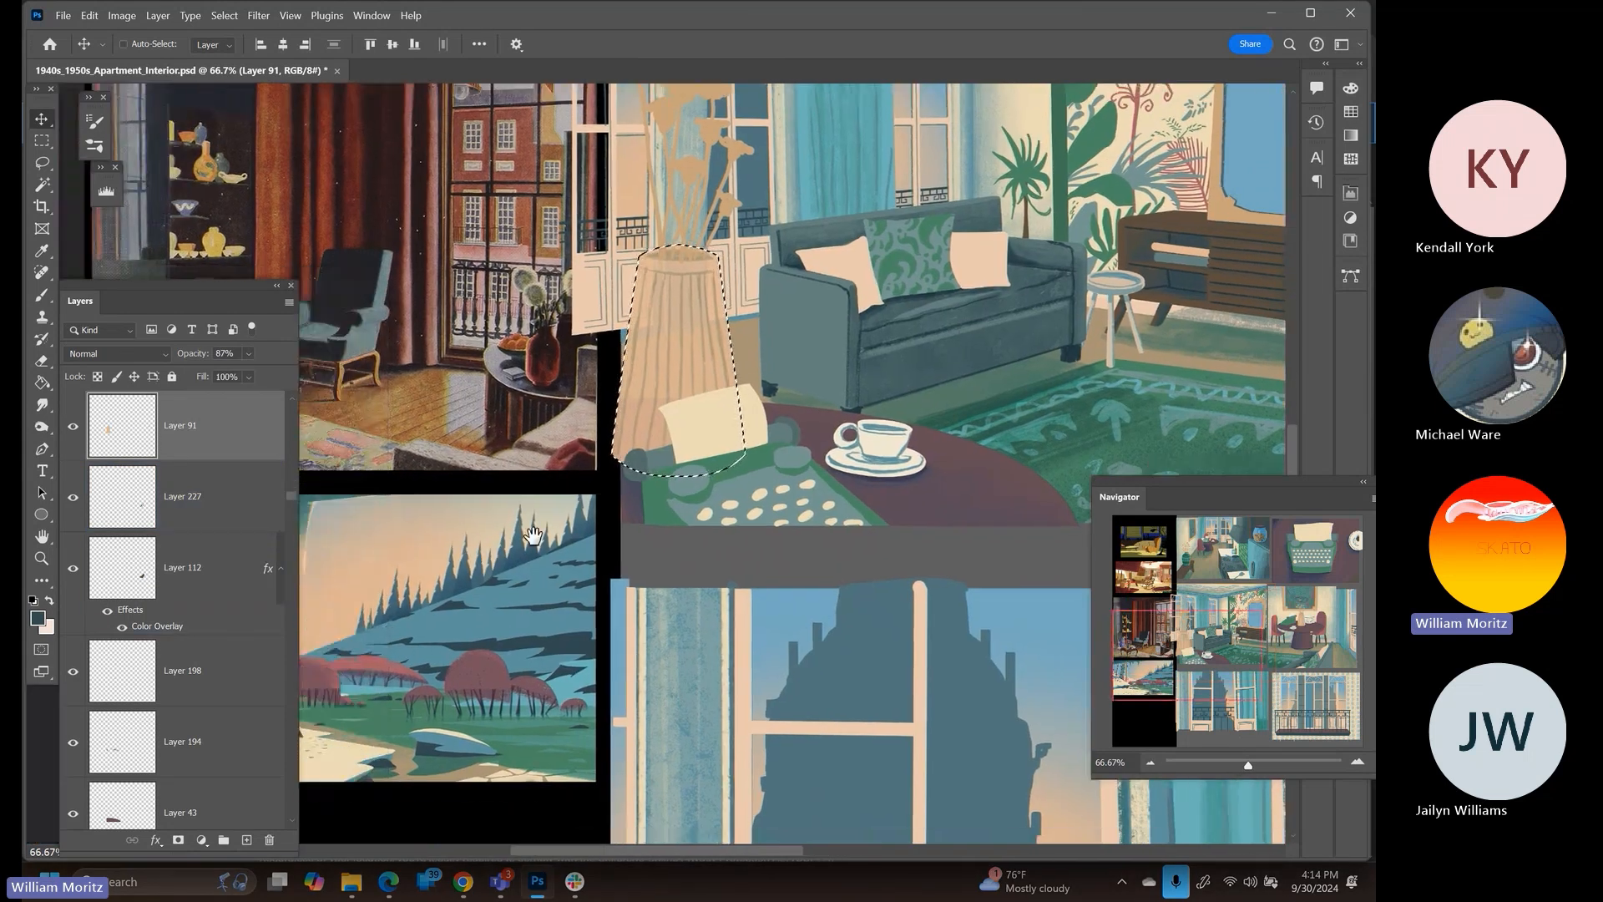
key("i")
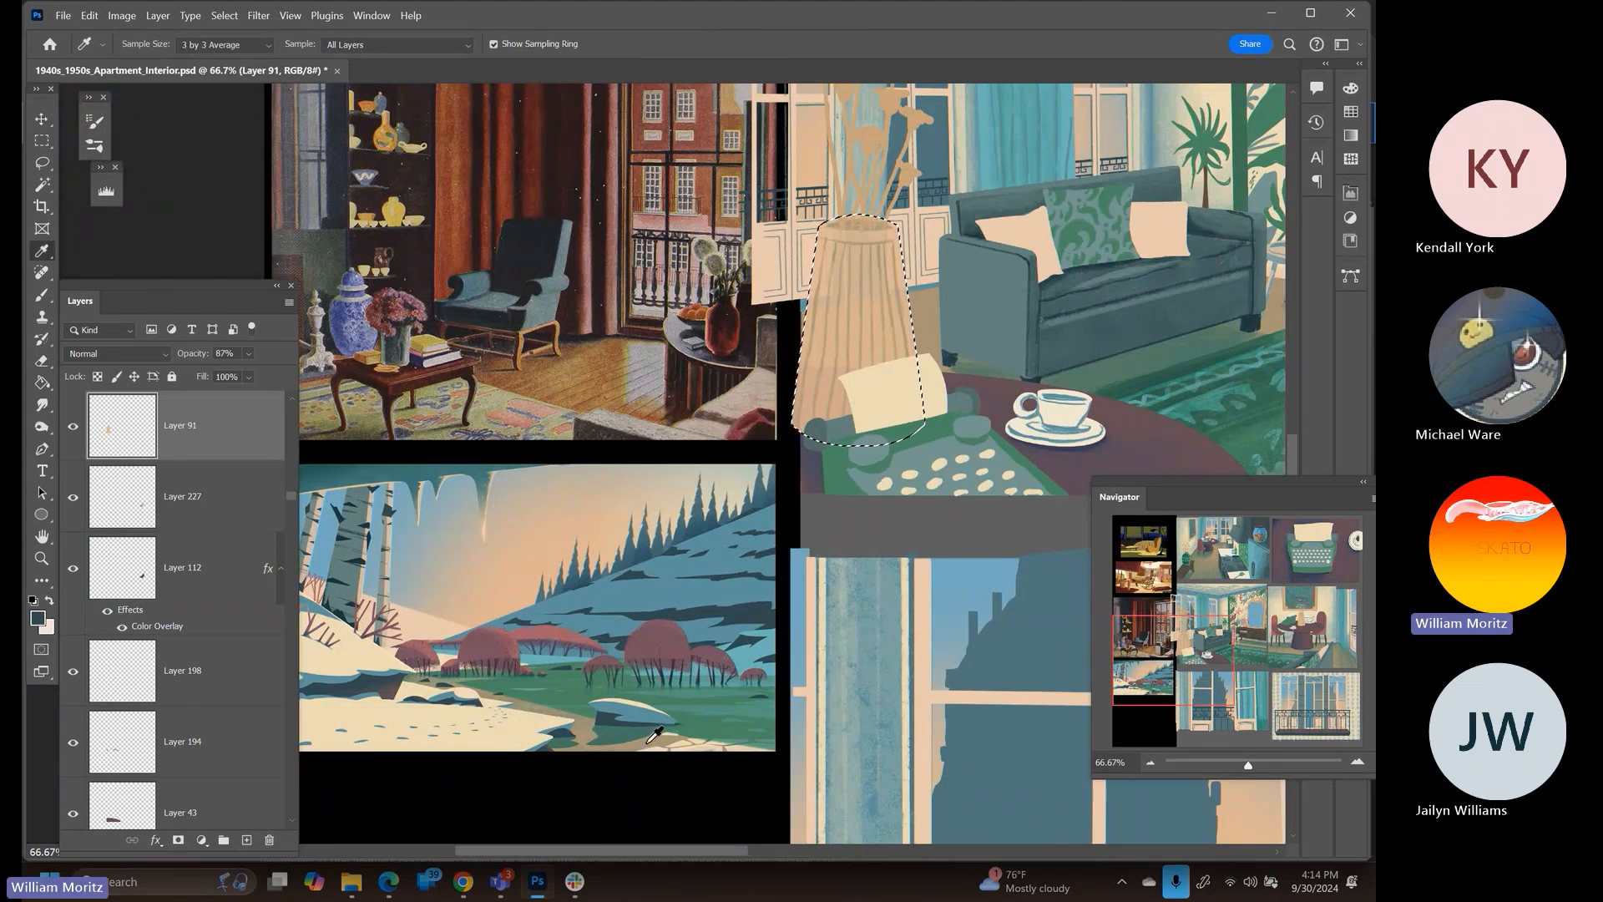
left_click(363, 584)
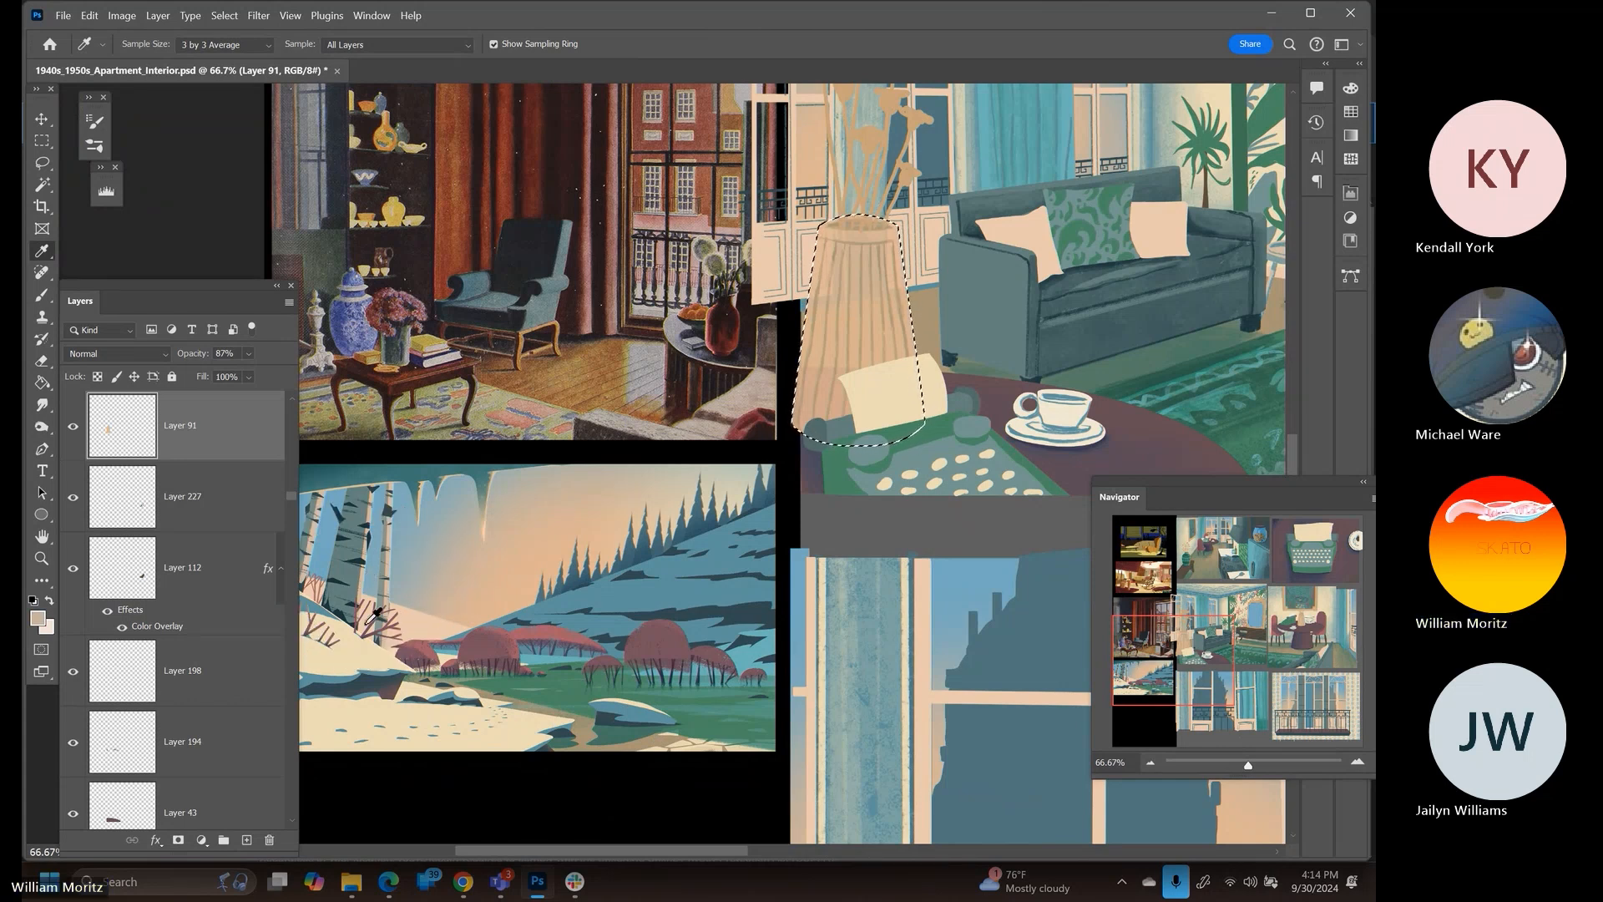
left_click(422, 628)
Add a new layer above Layer 91, brush peach highlights along the tall vase's ribs, and clear the selection
key("b")
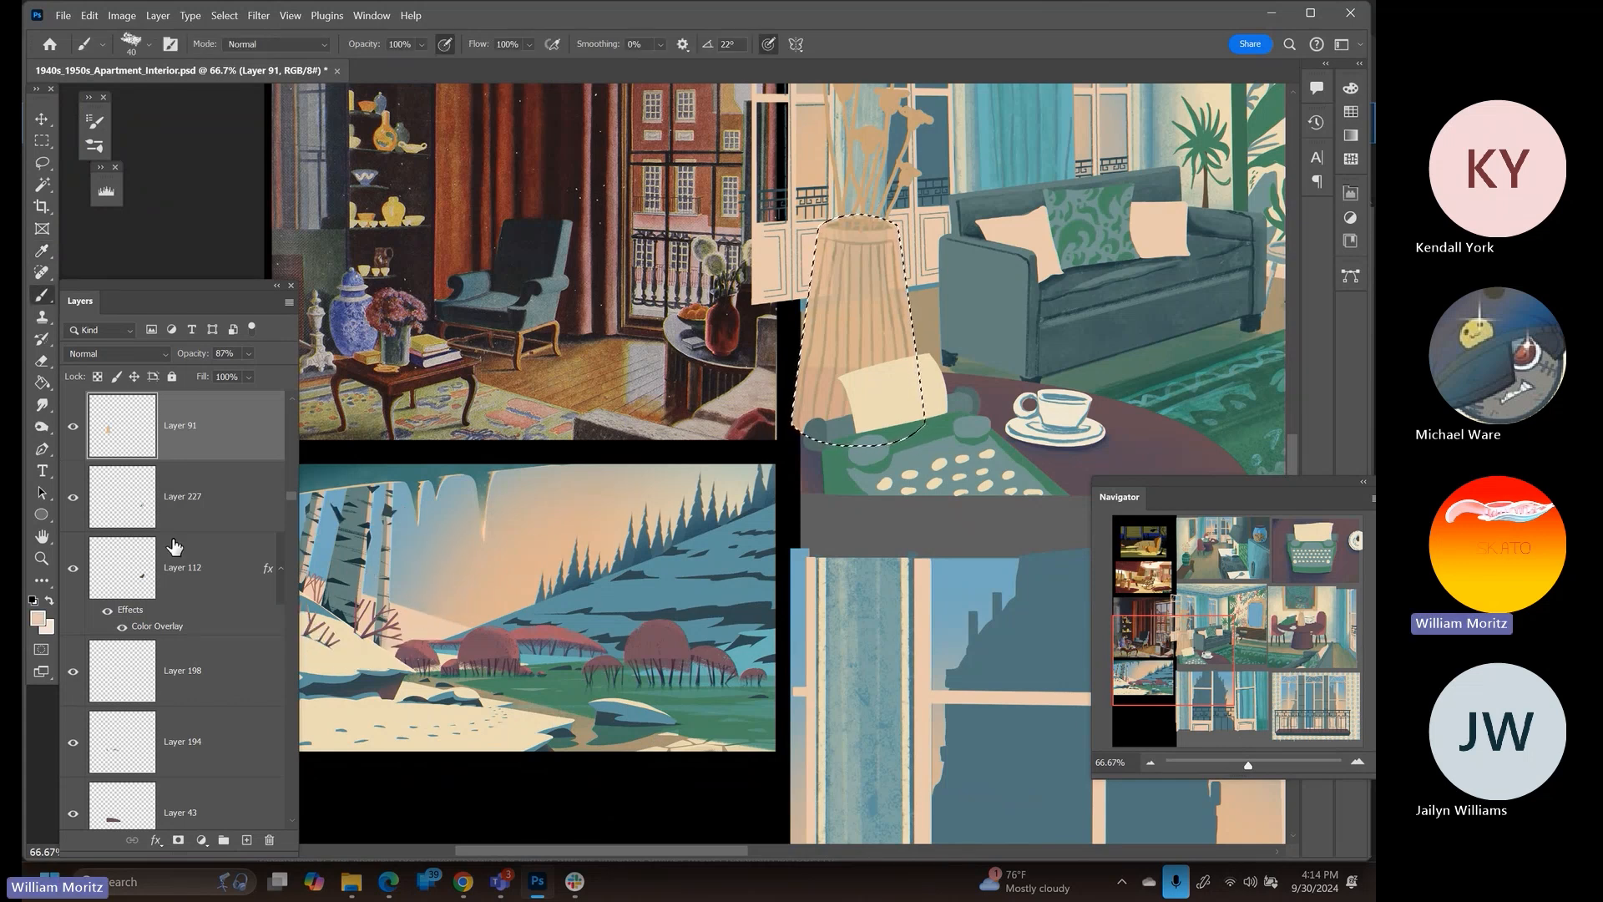
left_click(246, 839)
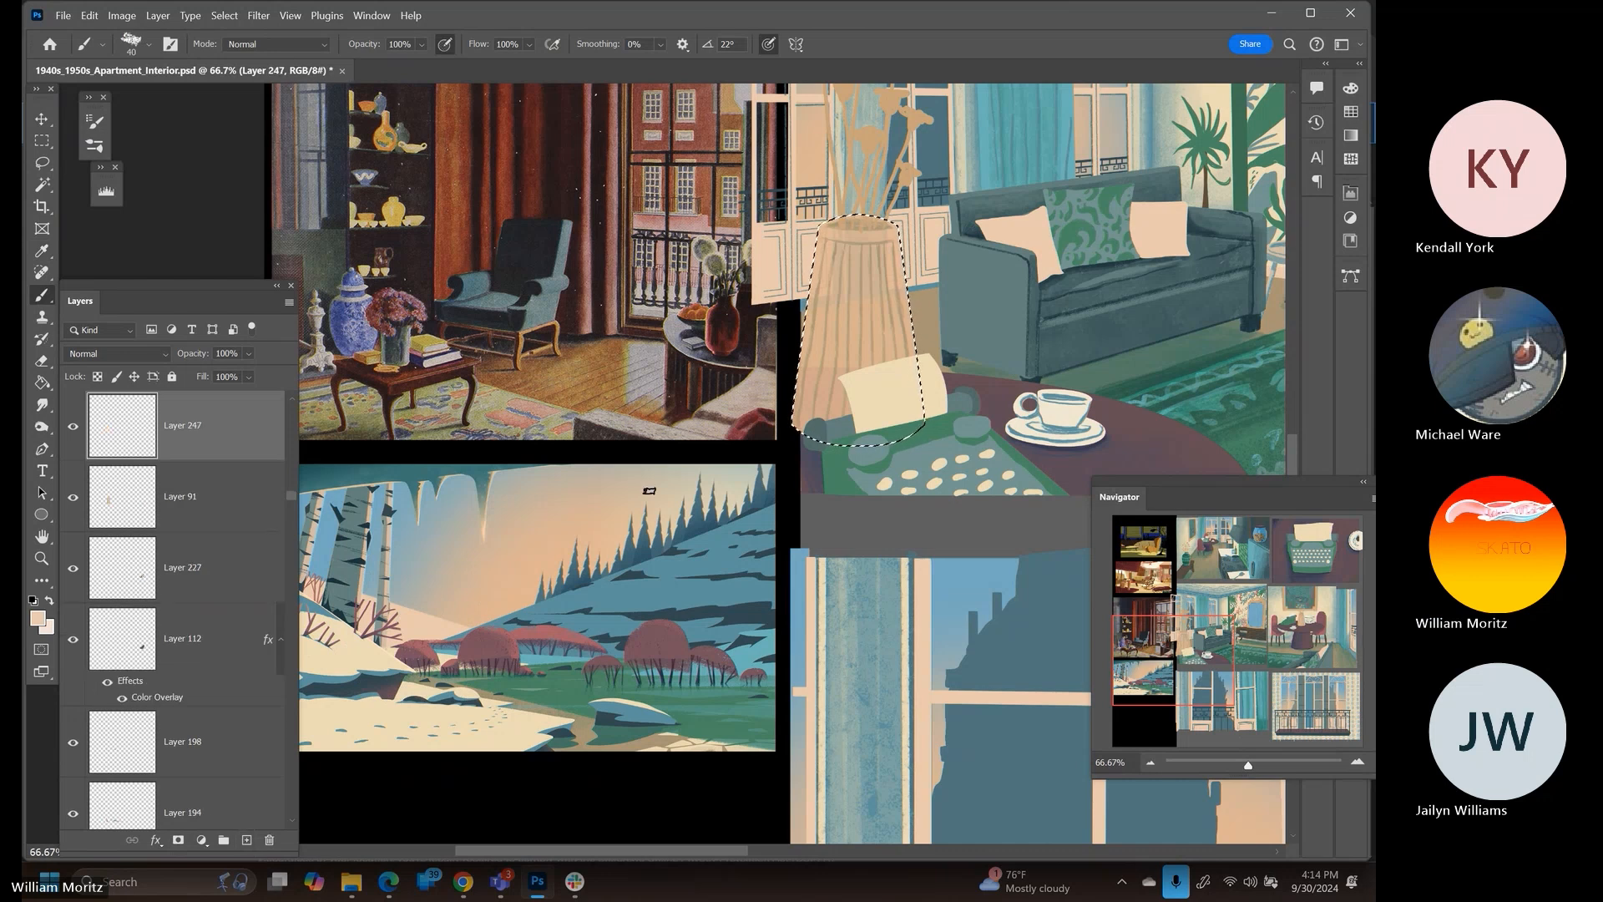
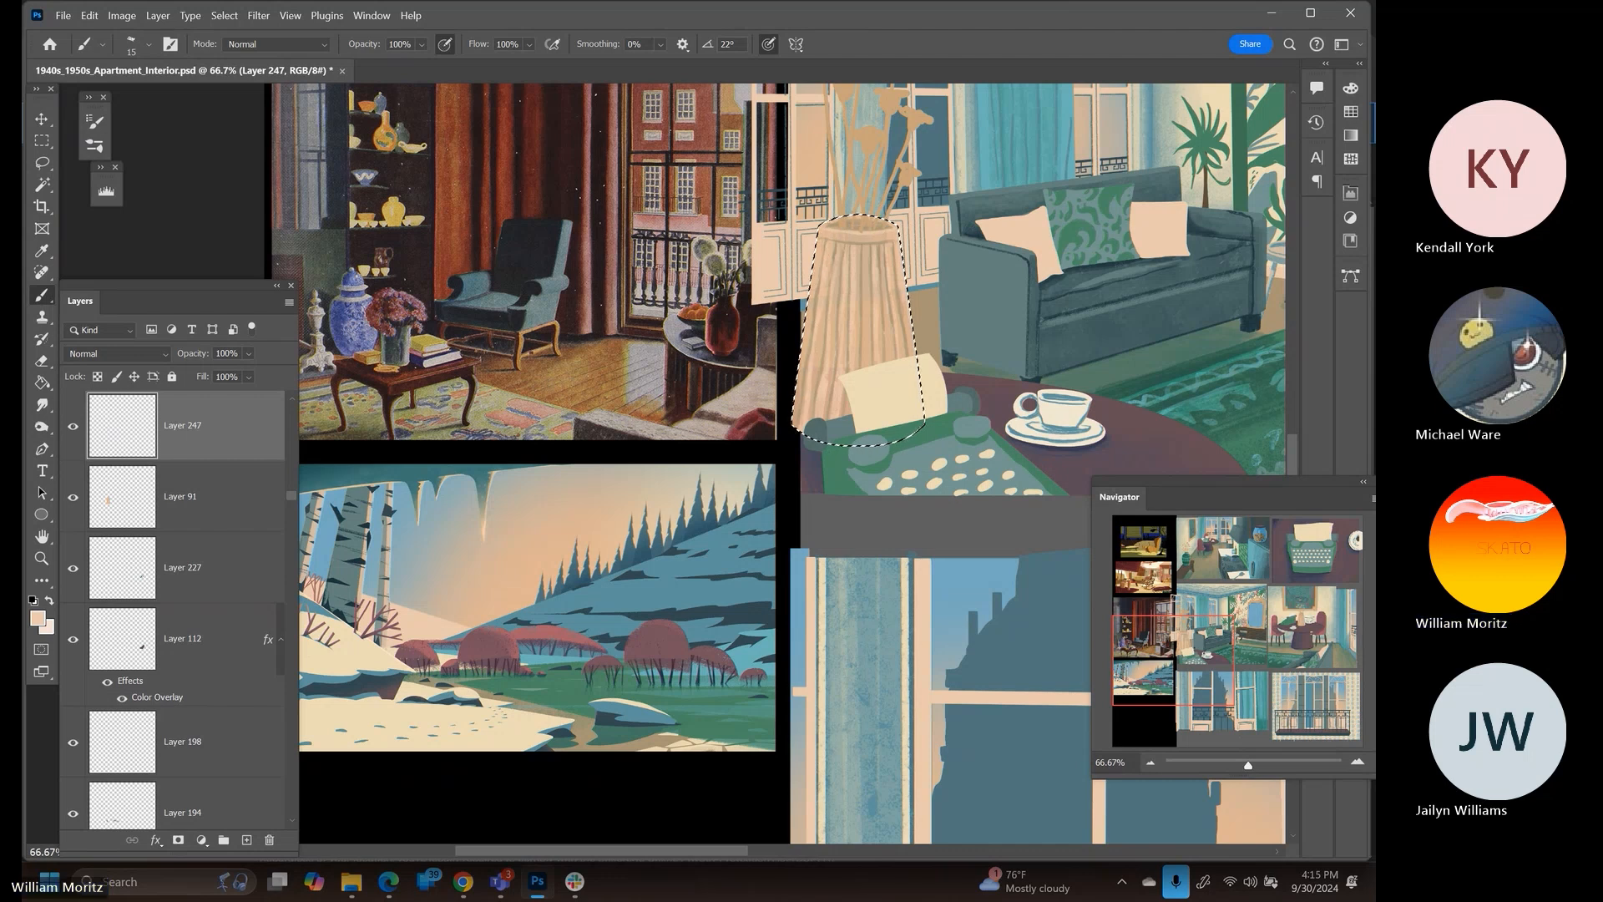
left_click(50, 137)
left_click(580, 217)
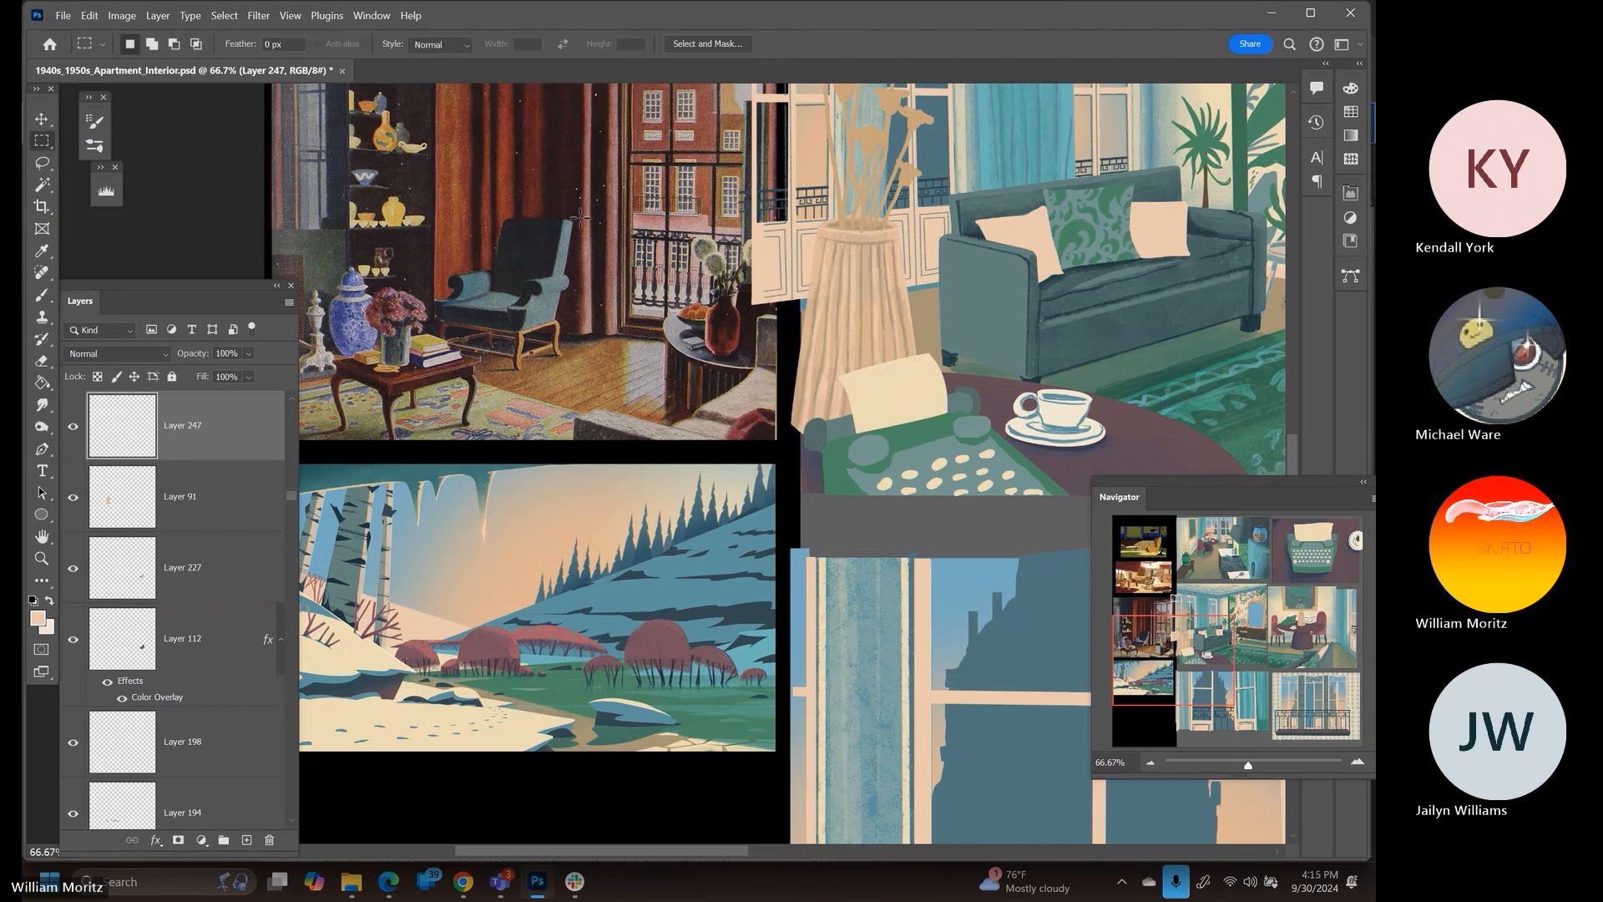
Try Hue/Saturation on the tall vase's highlight layer with hue -2, saturation +40 and lightness -27
left_click_drag(966, 294, 688, 414)
key("v")
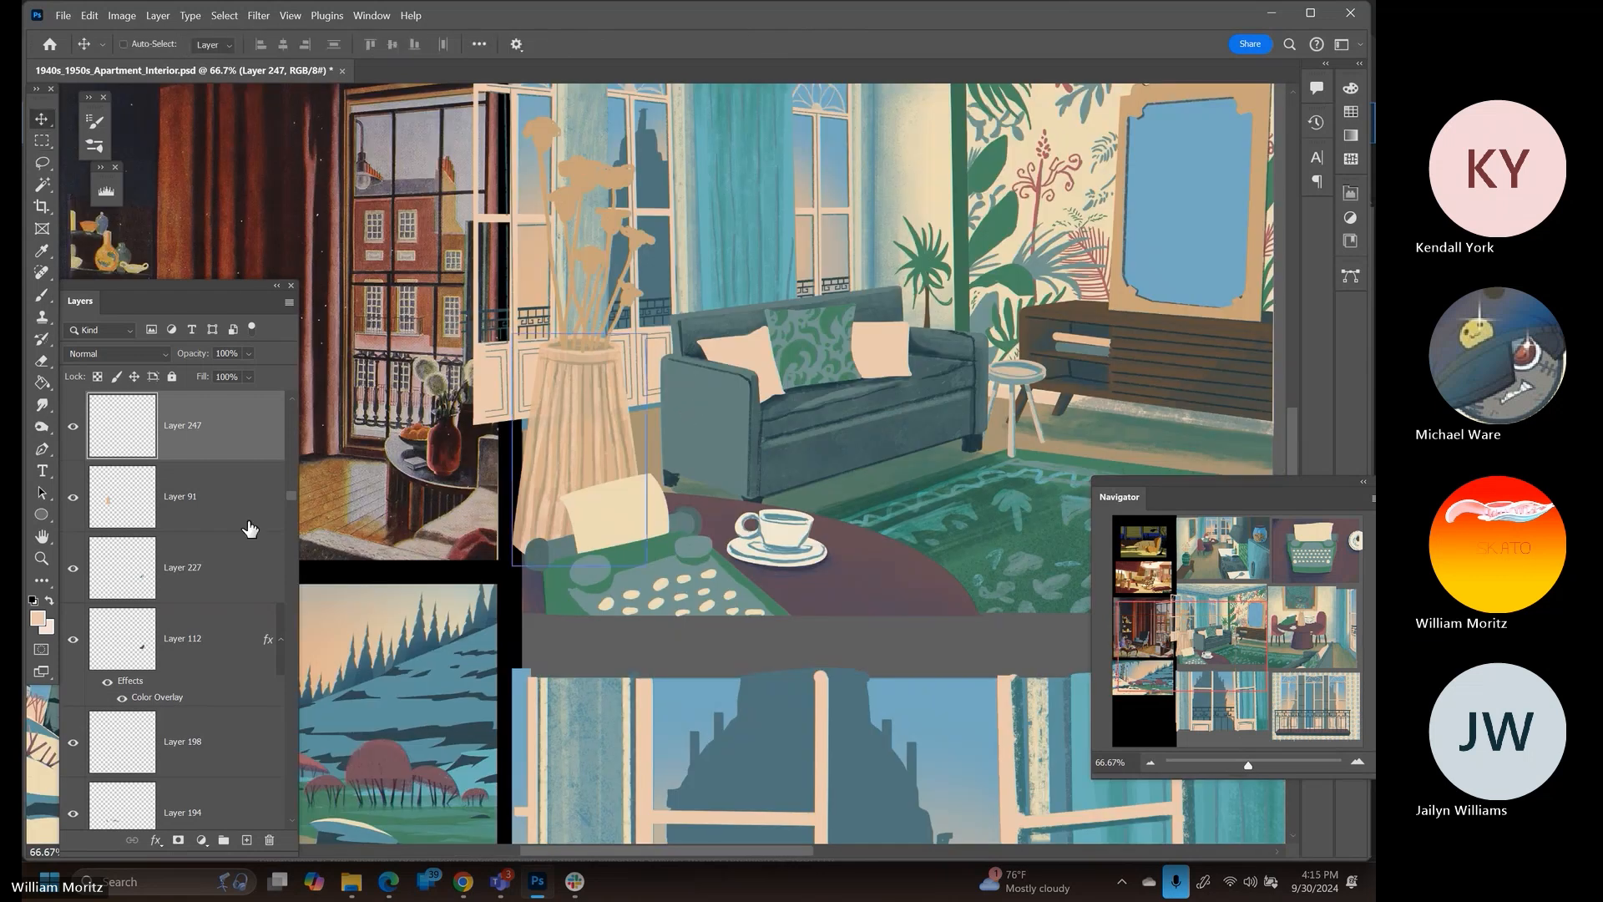
left_click(122, 15)
mouse_move(163, 62)
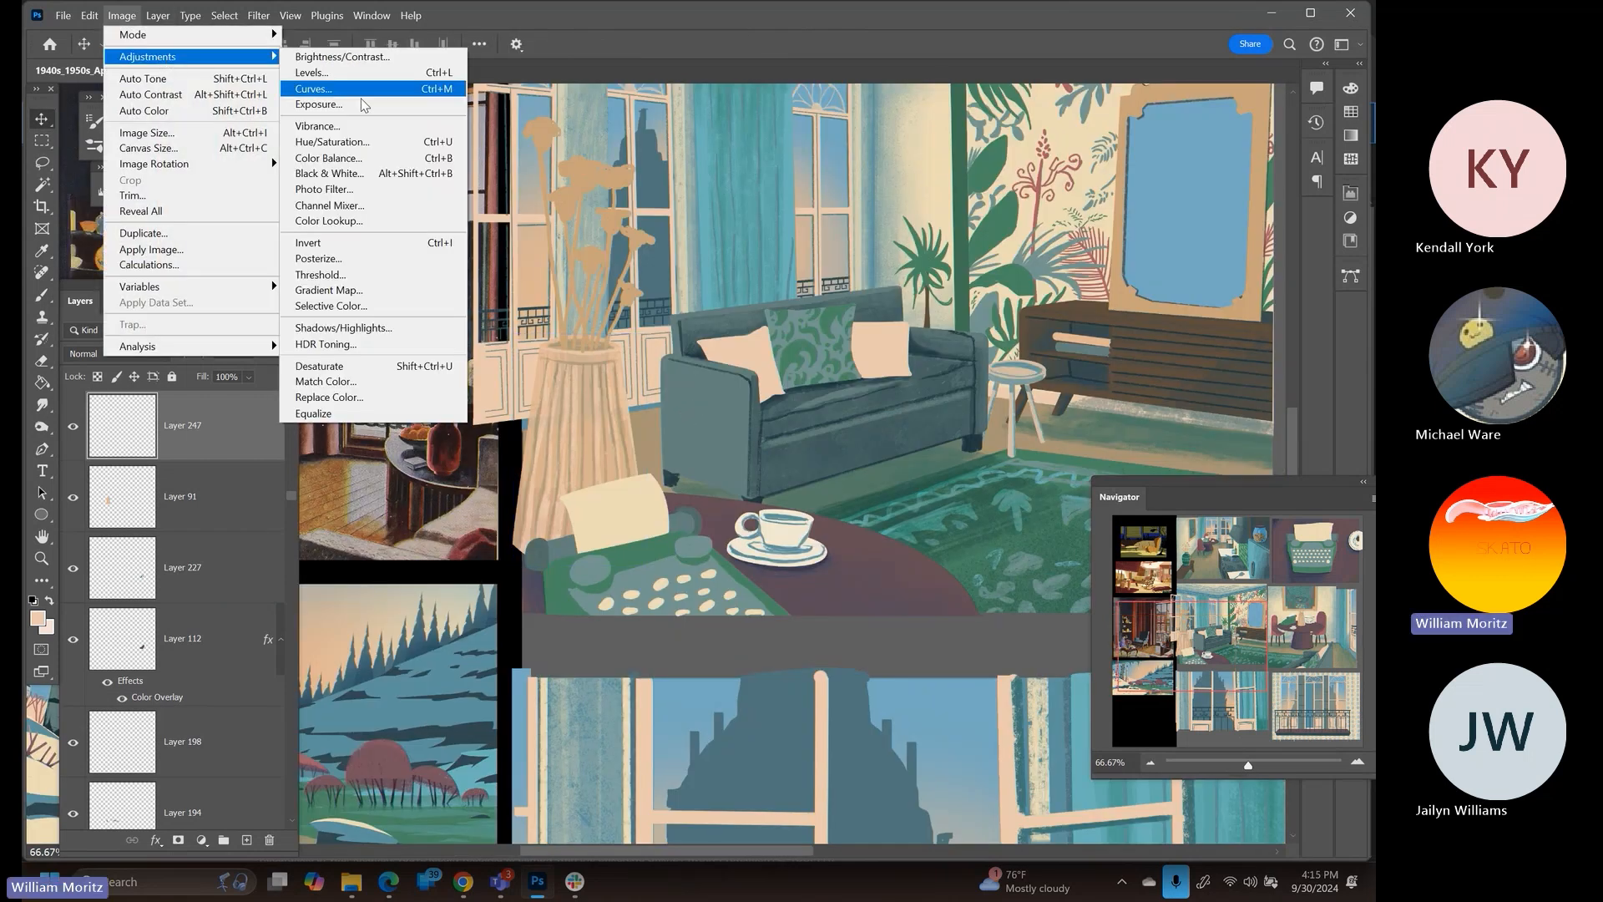
left_click(409, 142)
mouse_move(1002, 469)
left_mouse_down()
mouse_move(973, 470)
mouse_move(1094, 466)
mouse_move(986, 465)
left_mouse_up()
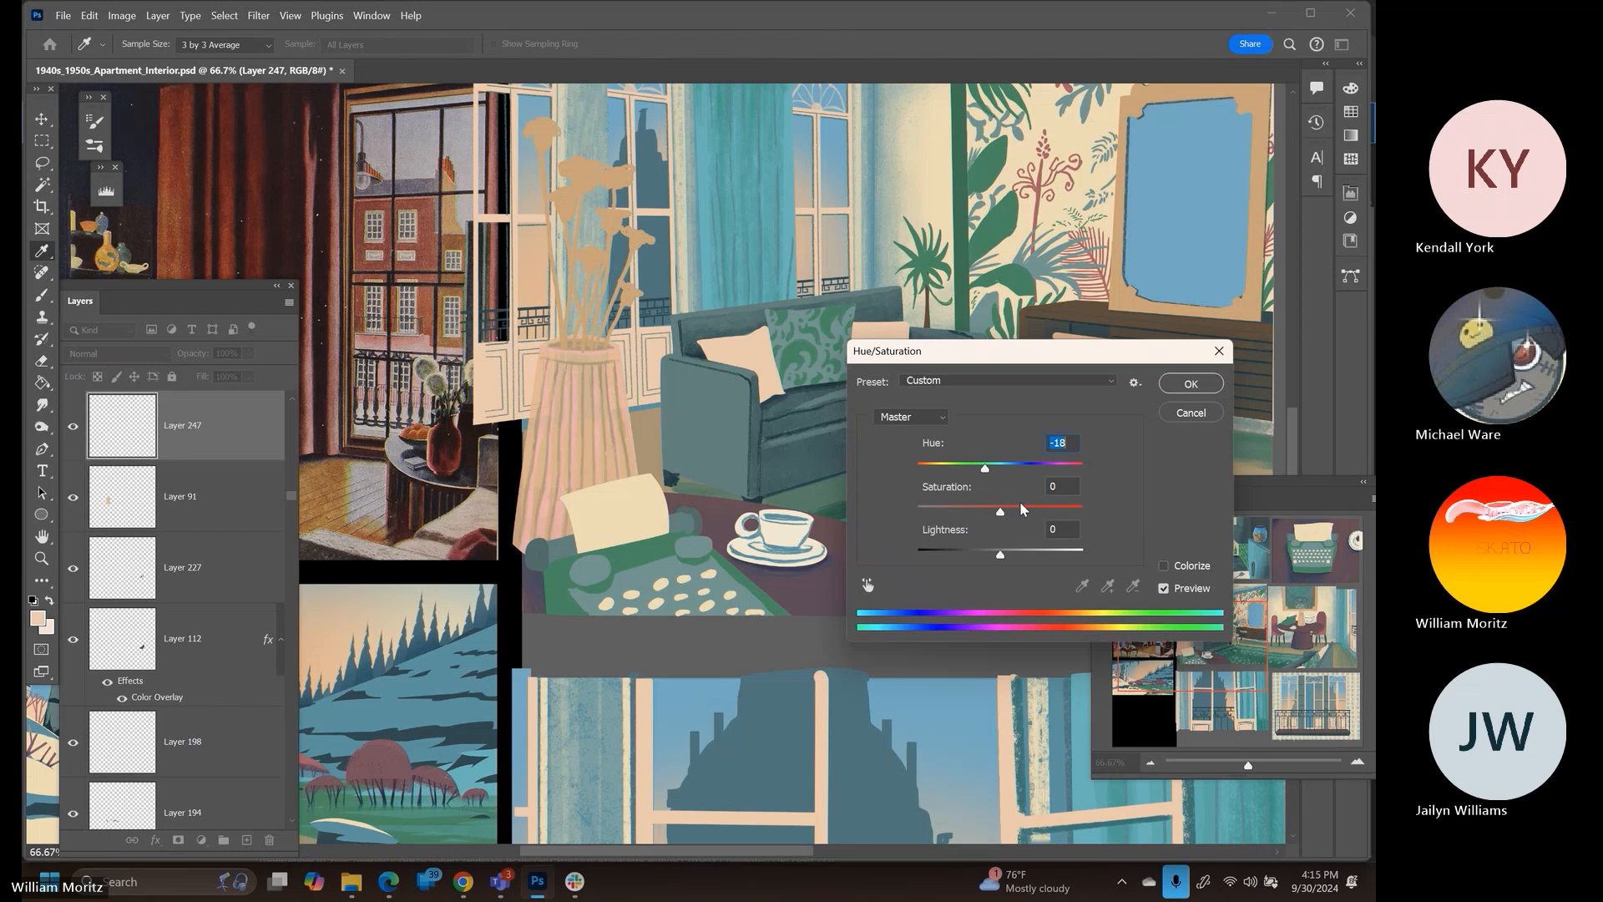
left_click_drag(1061, 508, 979, 548)
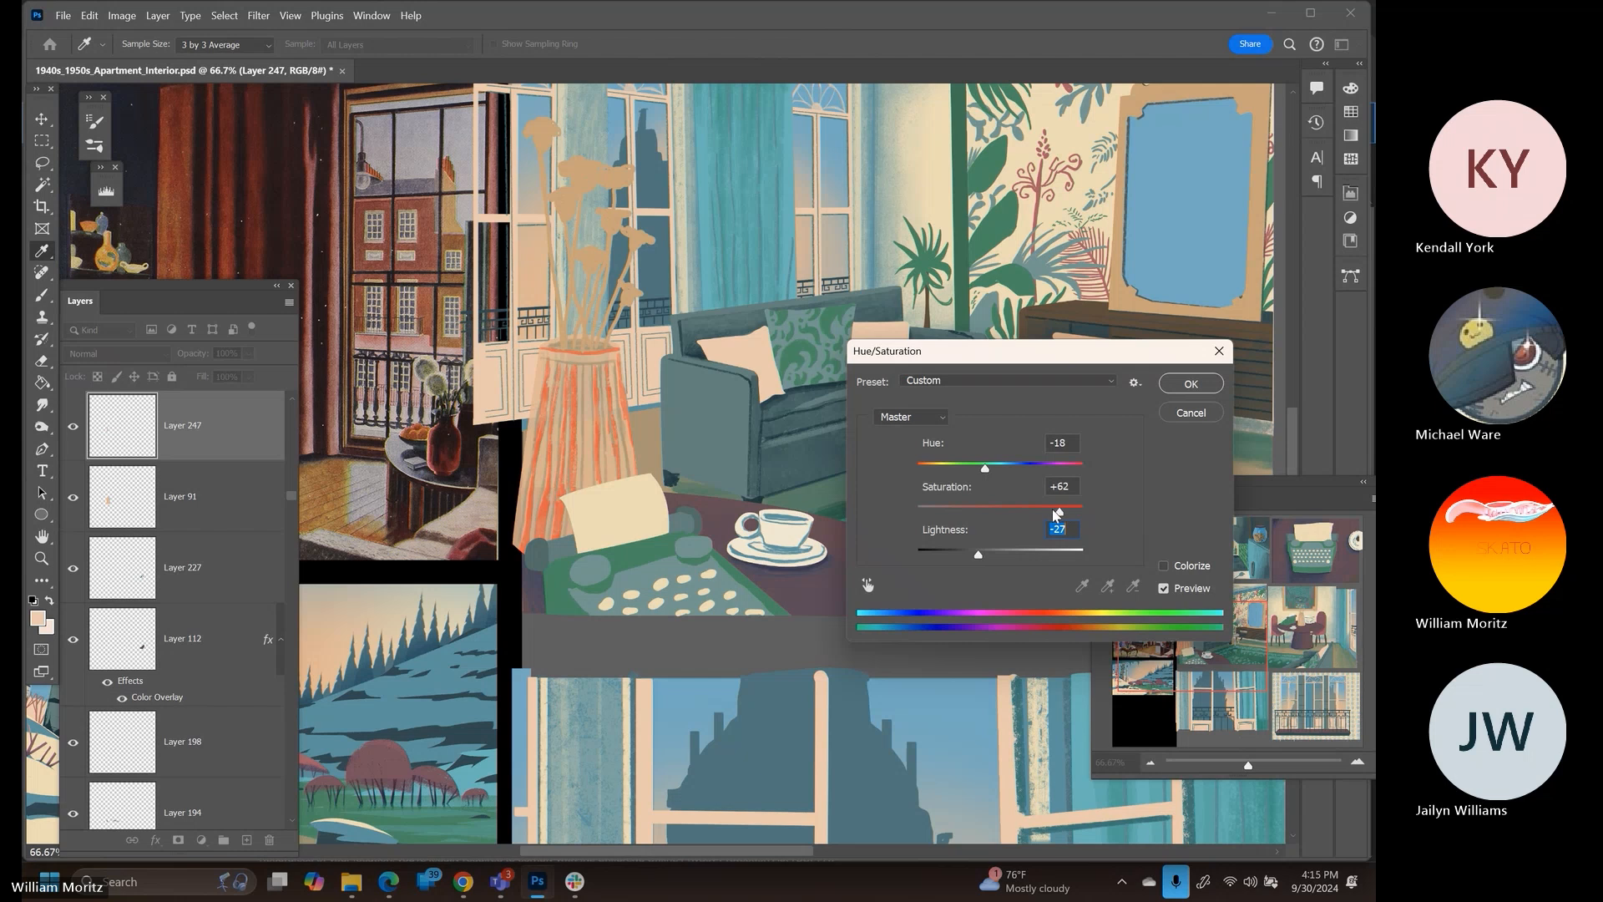
left_click_drag(1057, 512, 999, 471)
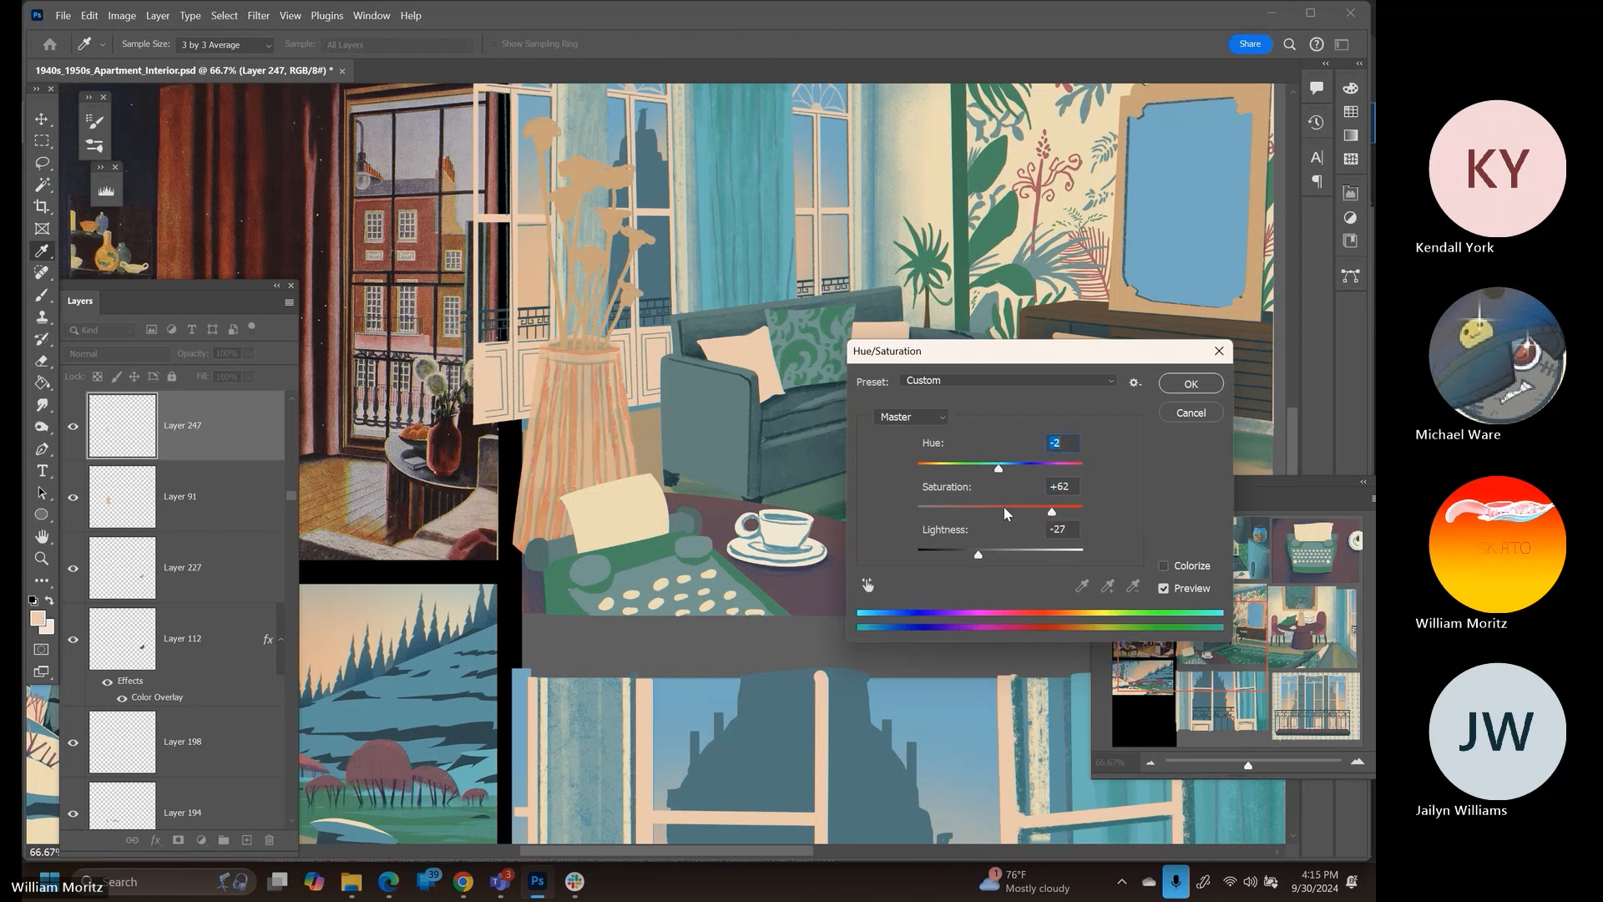
left_click_drag(1051, 517, 1037, 517)
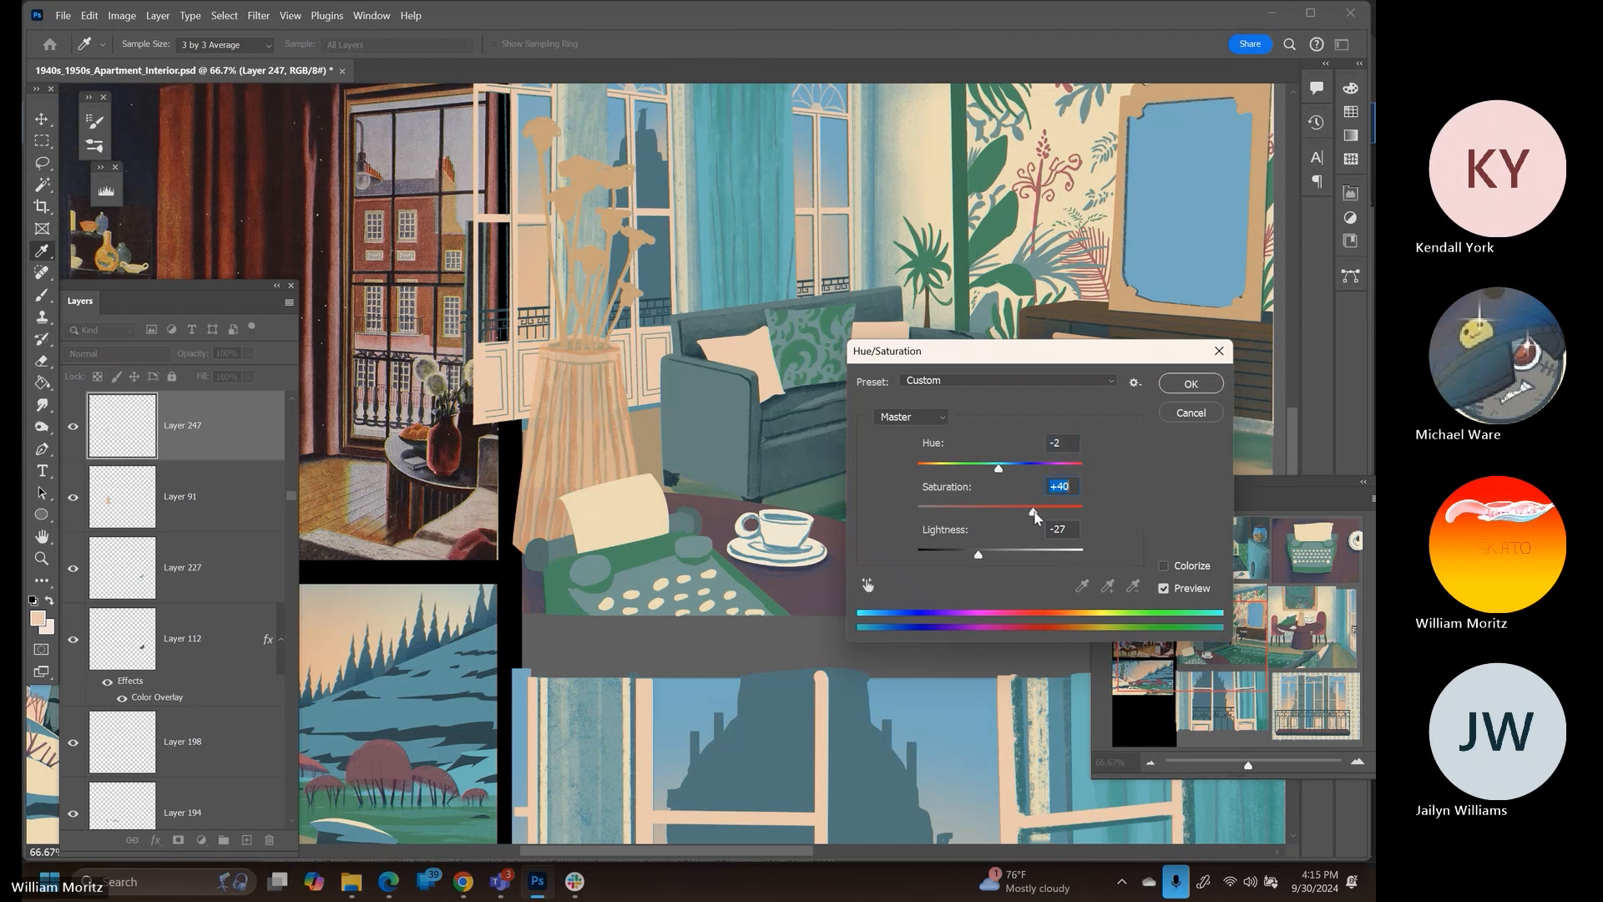
left_click(1188, 417)
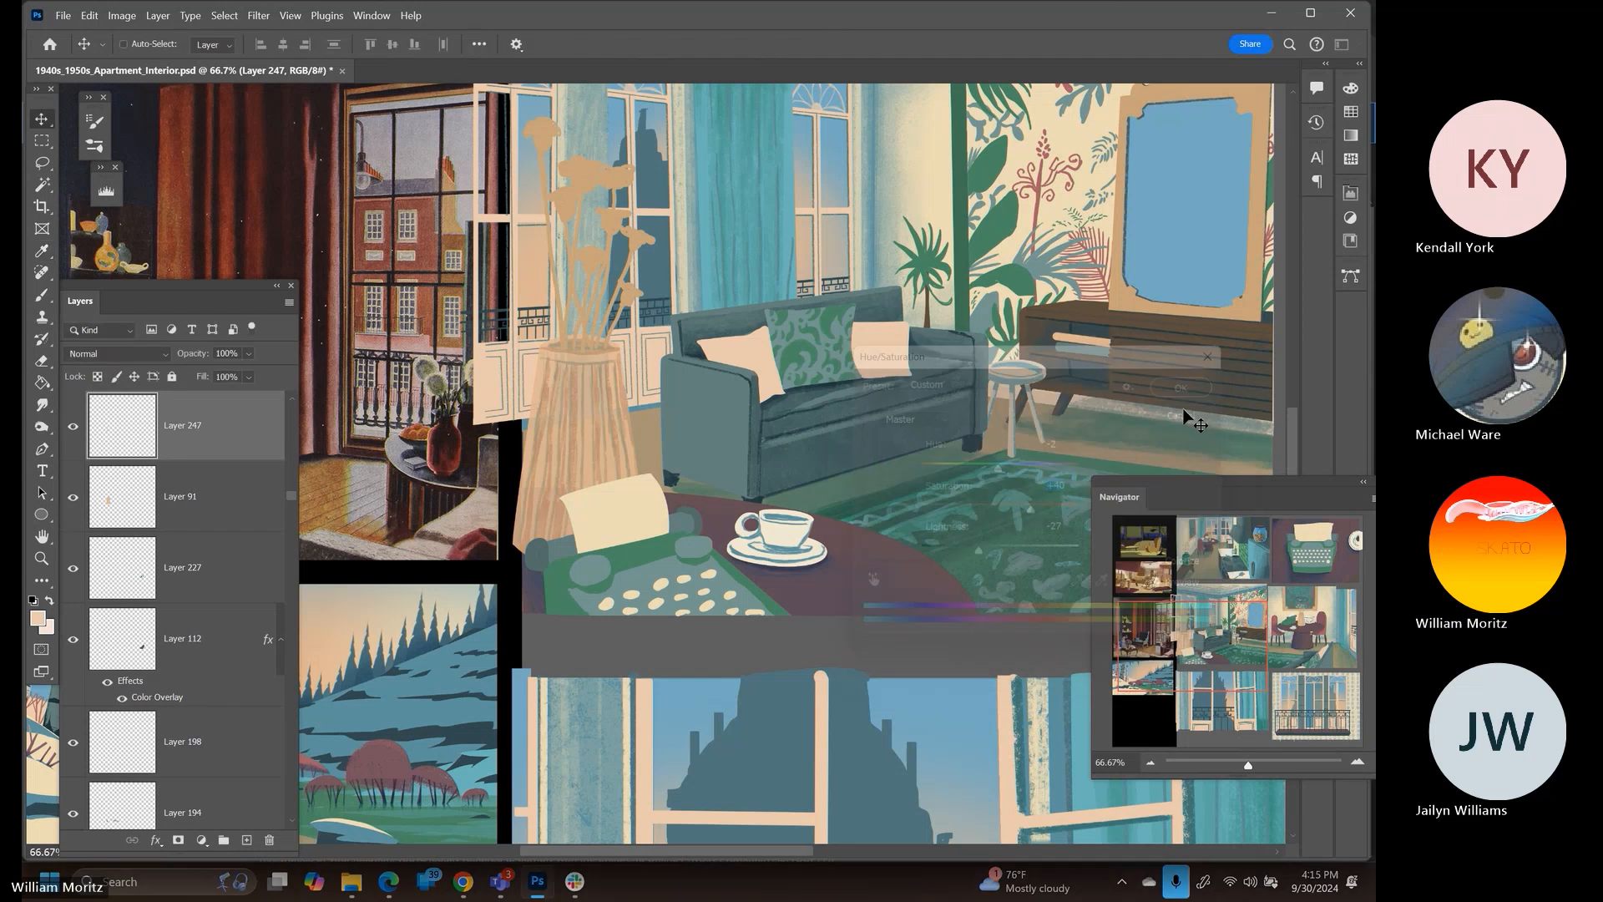
Select the table vase's layer, Layer 101, in the dining panel and set its opacity to 90%
left_click(41, 558)
left_click(779, 446, "alt")
left_click(850, 385, "alt")
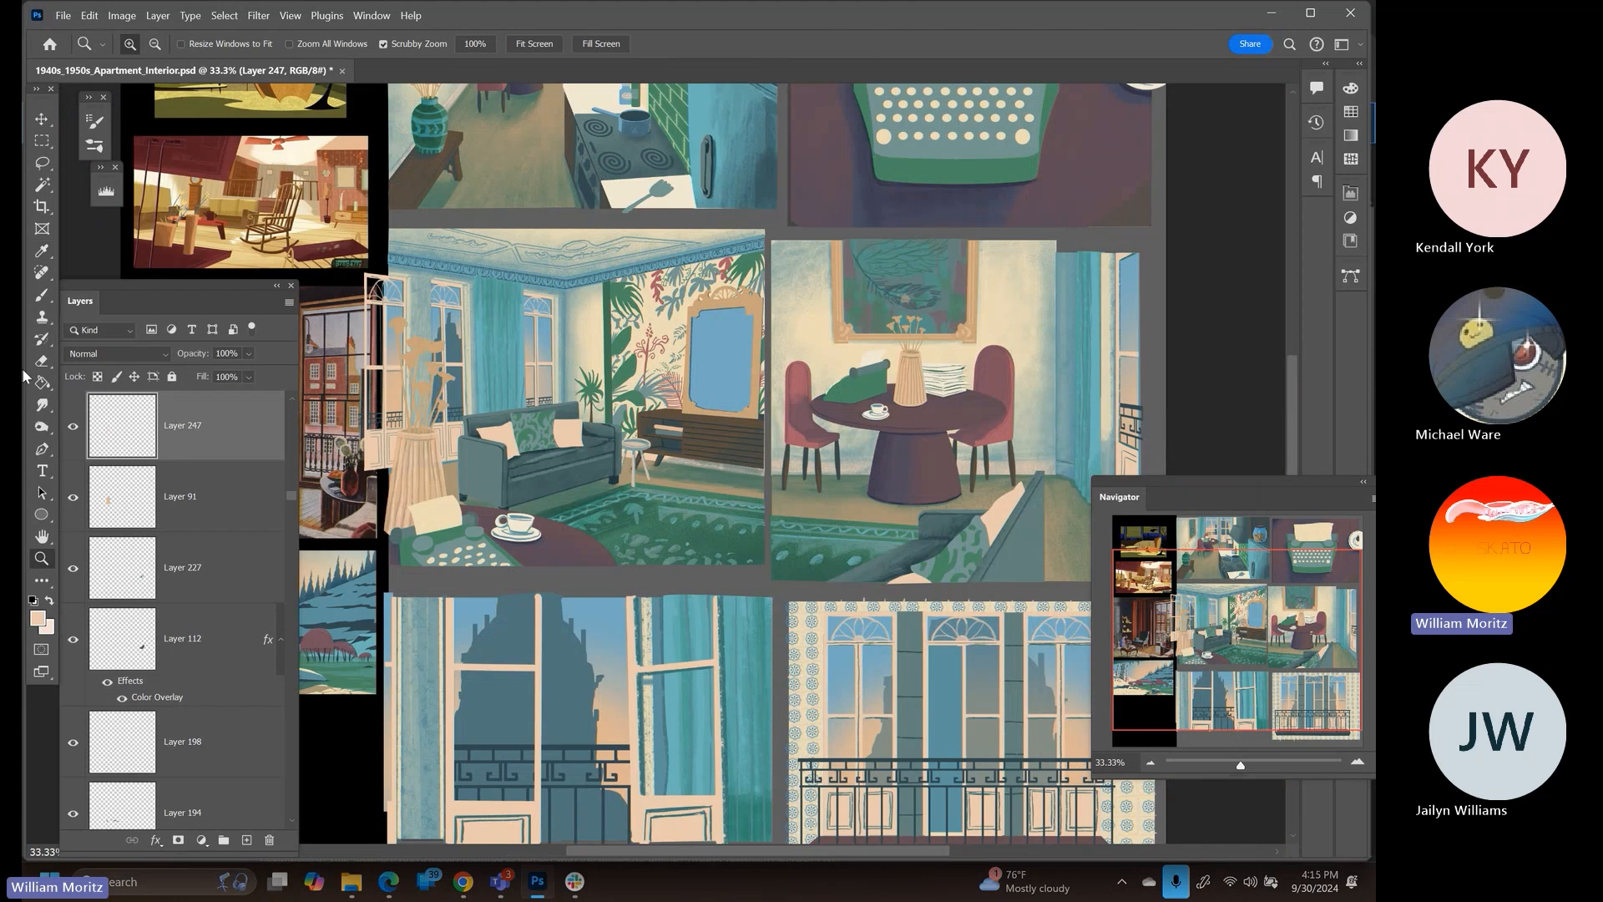
scroll(481, 253, "up", 2)
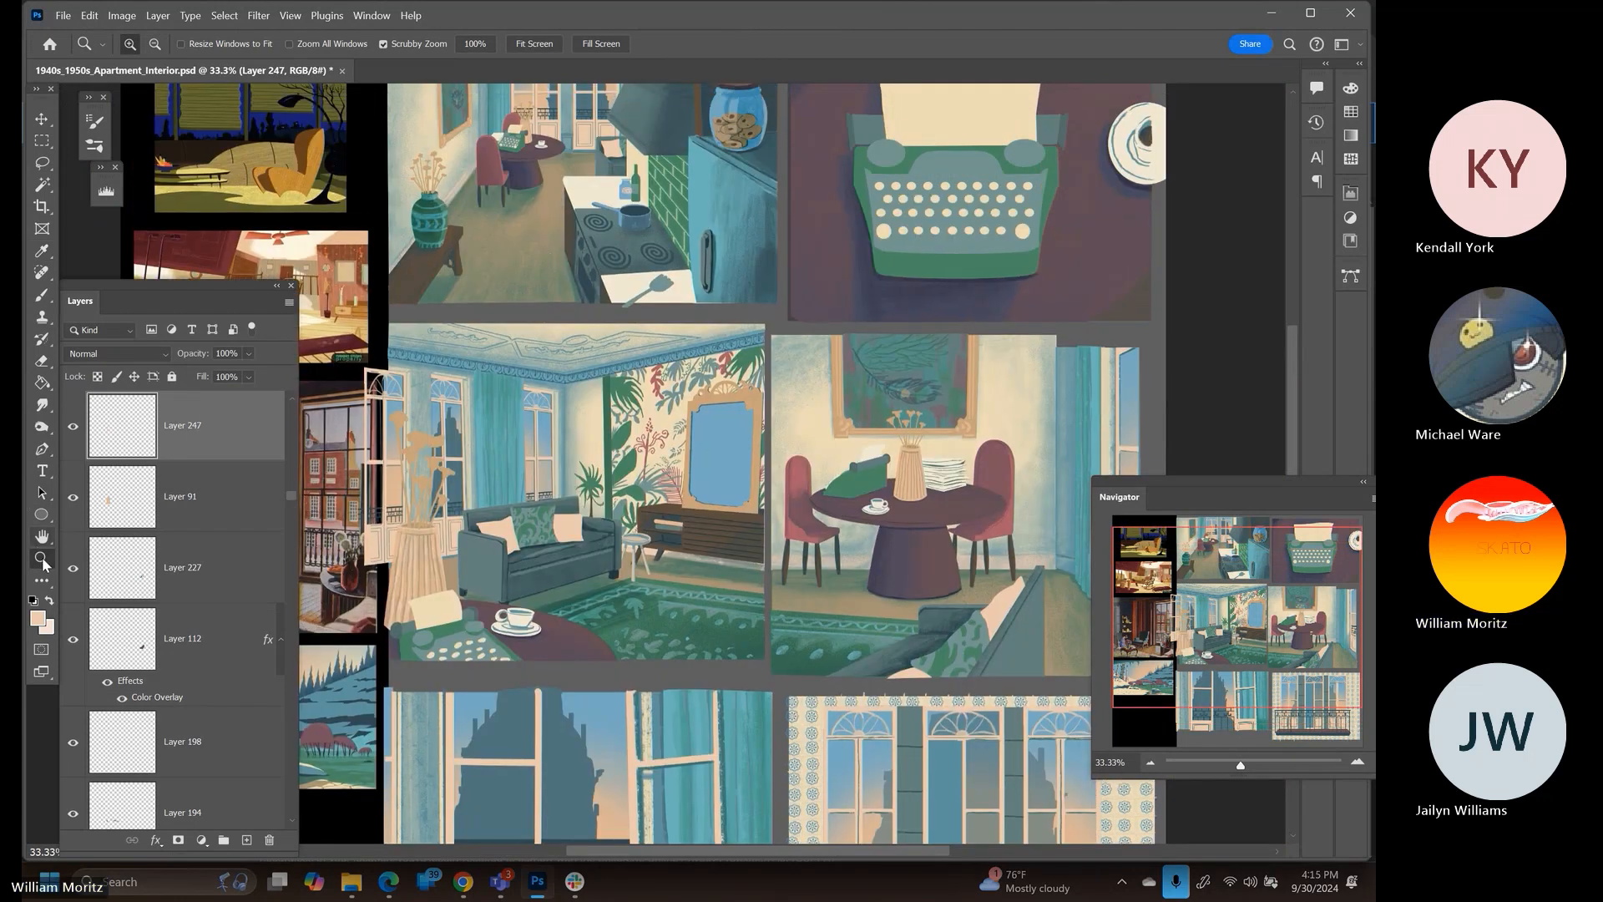
left_click(920, 474)
left_click(919, 474)
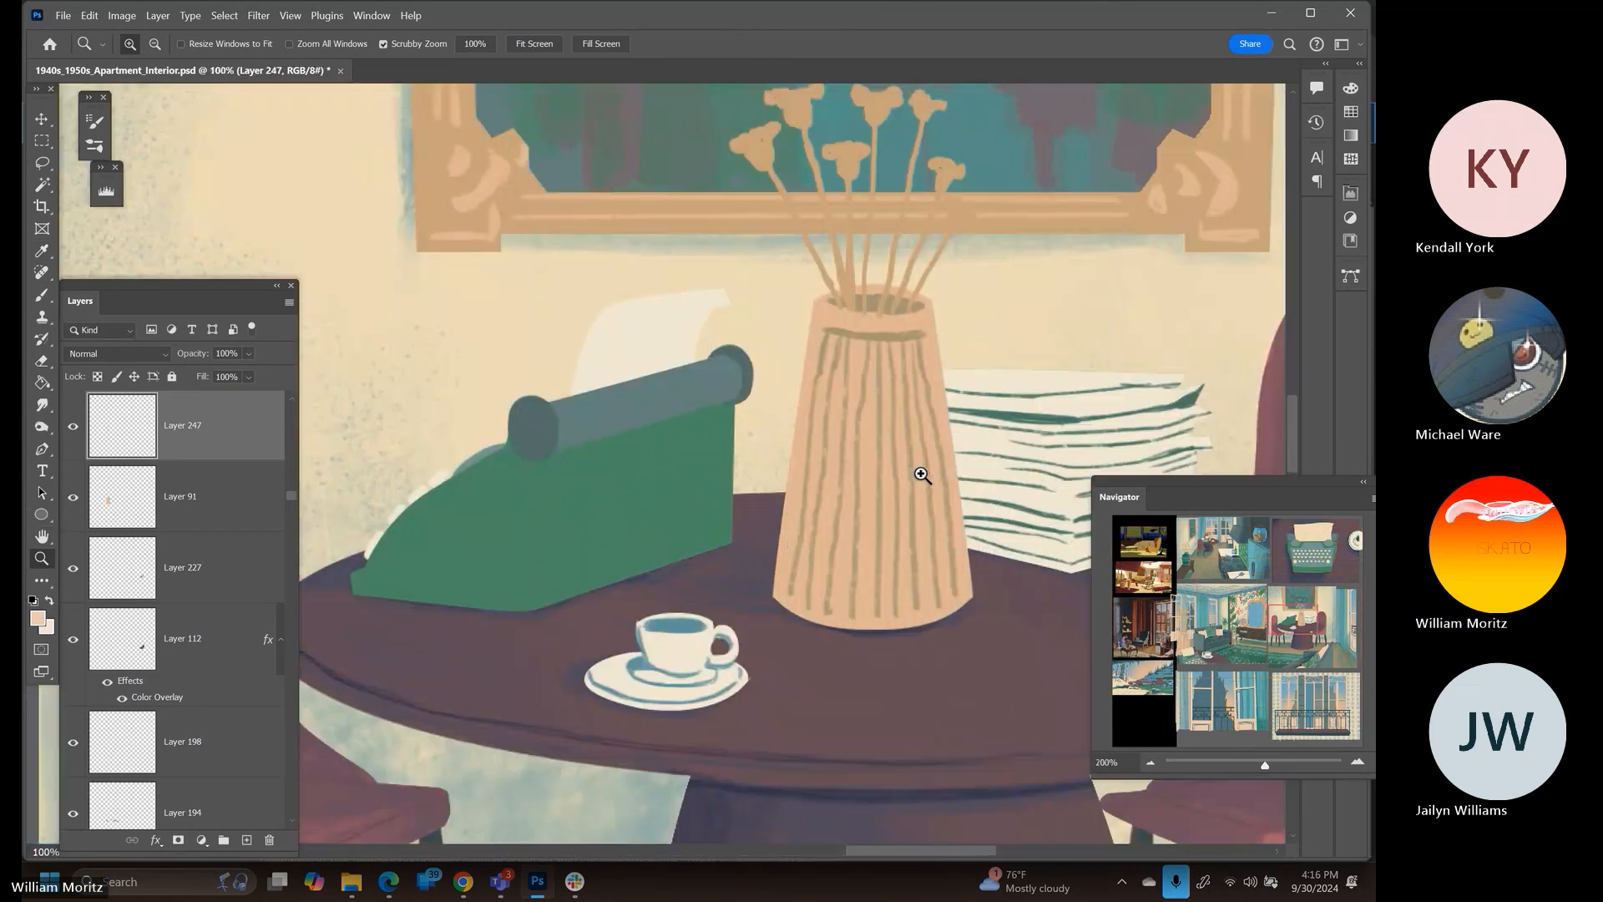
key("v")
right_click(872, 400)
left_click(892, 408)
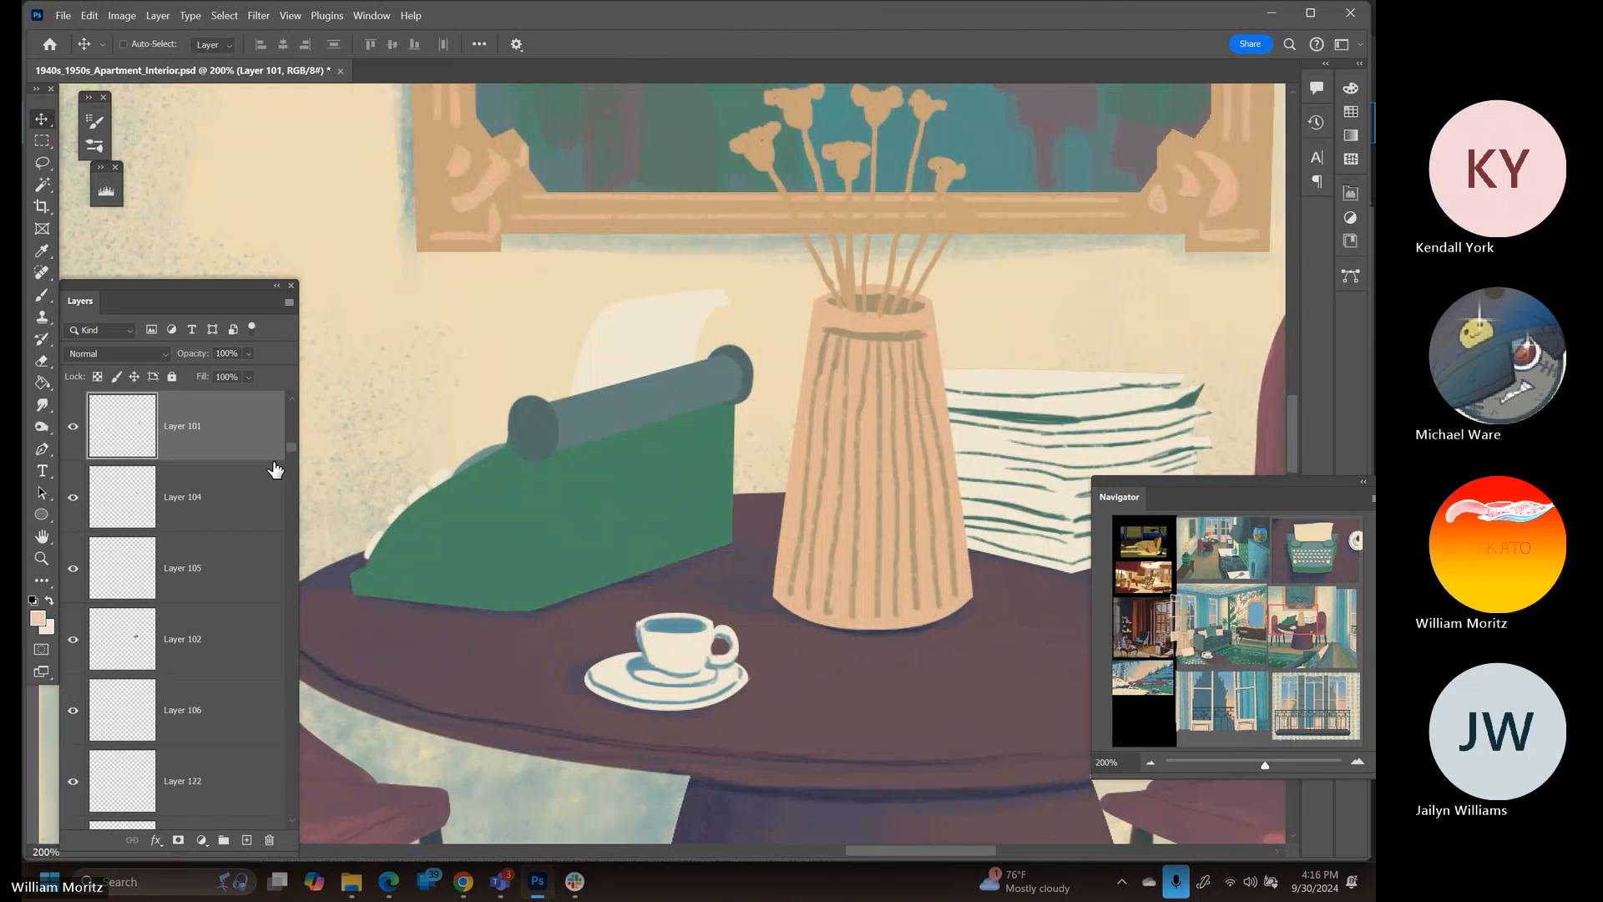
left_click(249, 377)
left_click_drag(267, 370, 272, 374)
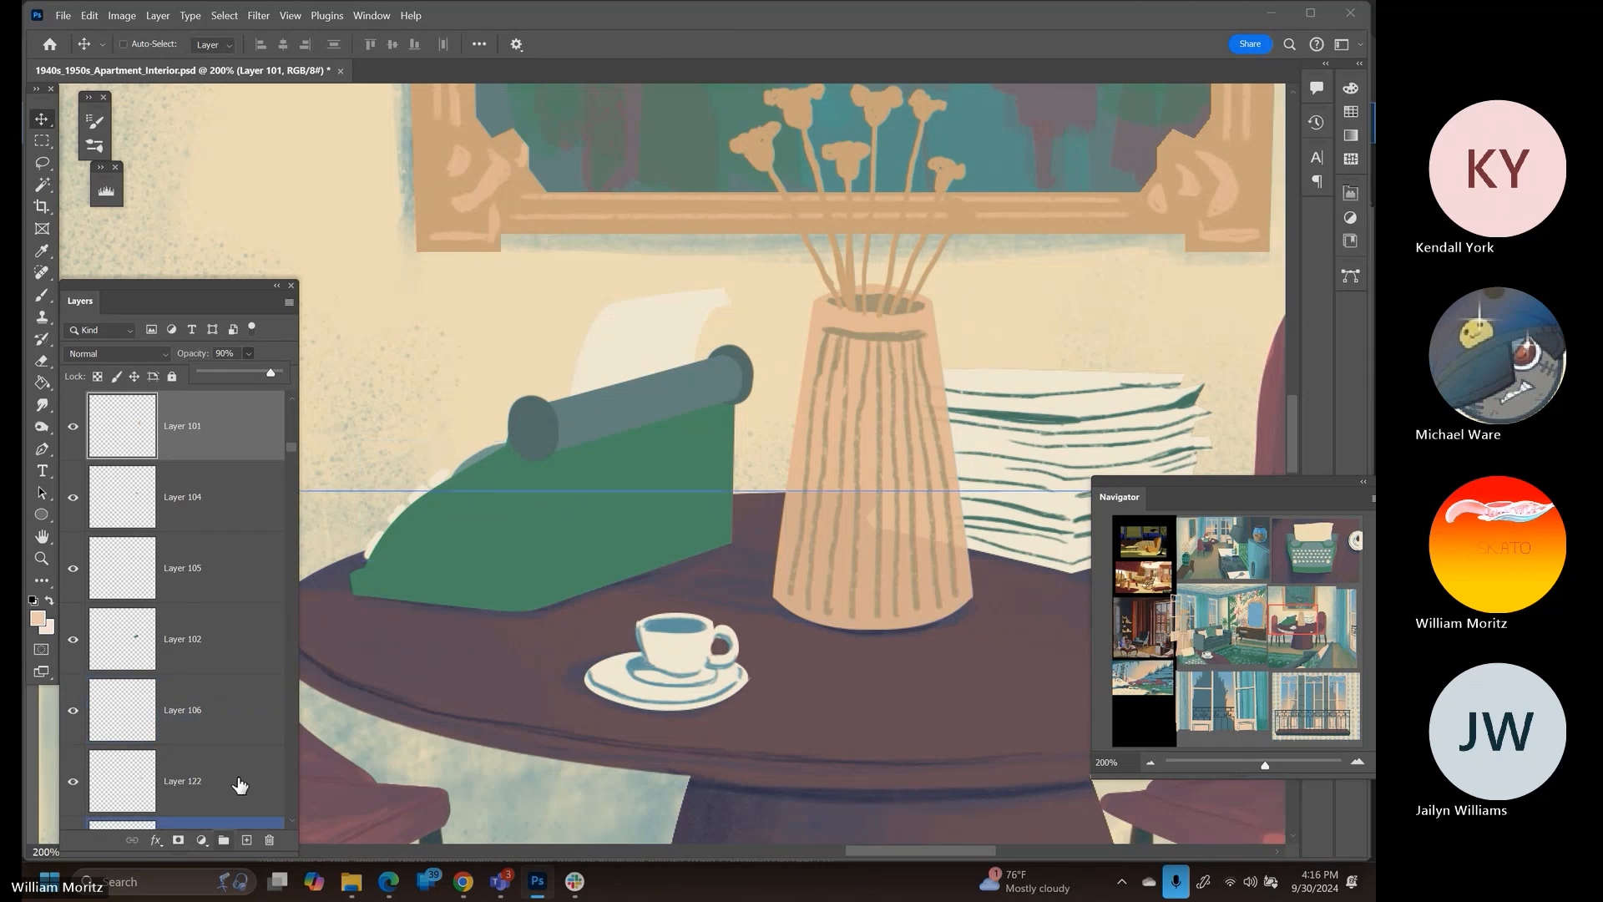
Load the table vase's outline from Layer 101 as a selection and add a new layer above it for brushwork
left_click(140, 446, "ctrl")
left_click(246, 839)
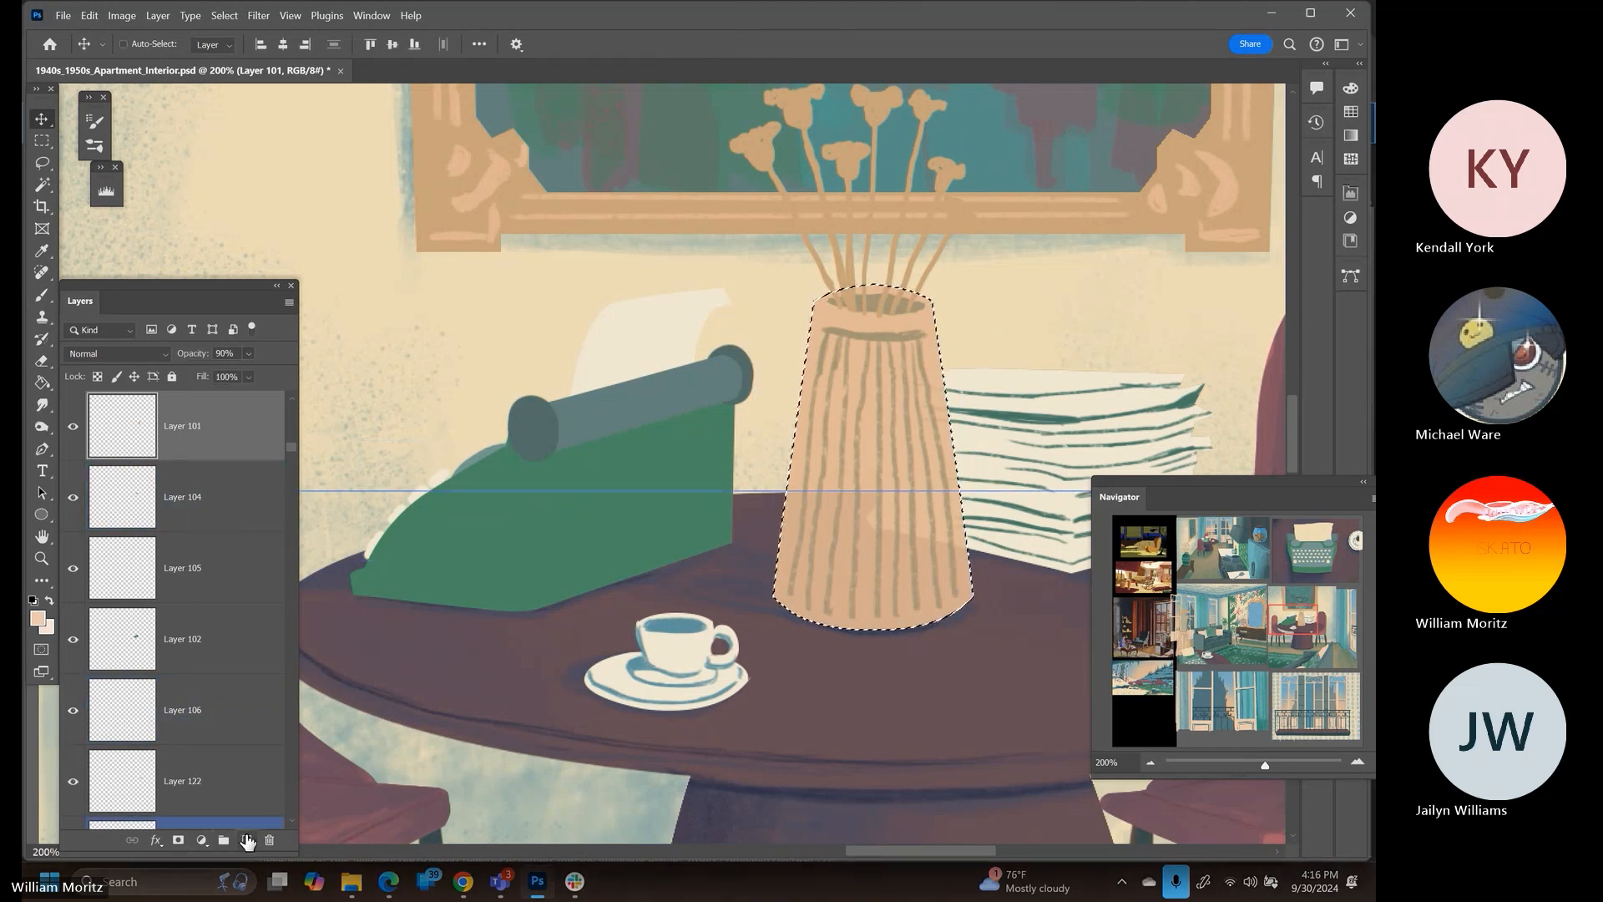
key("b")
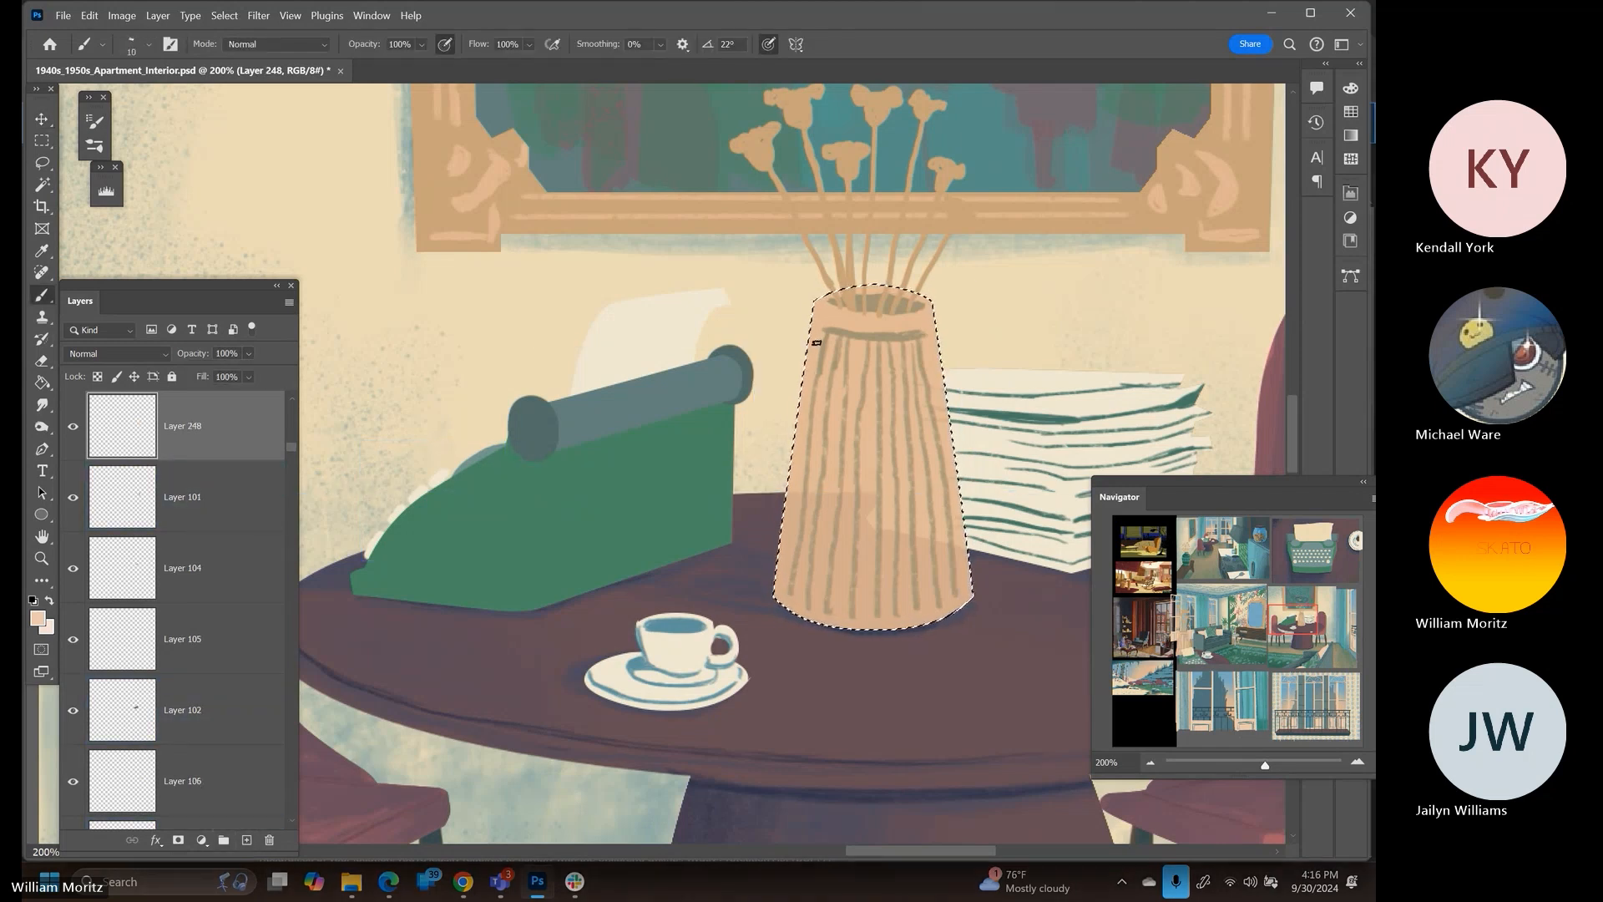
Paint peach highlights between the table vase's ribs and on its rim with a smaller brush, and clear the selection
key("bracketleft")
key("bracketleft")
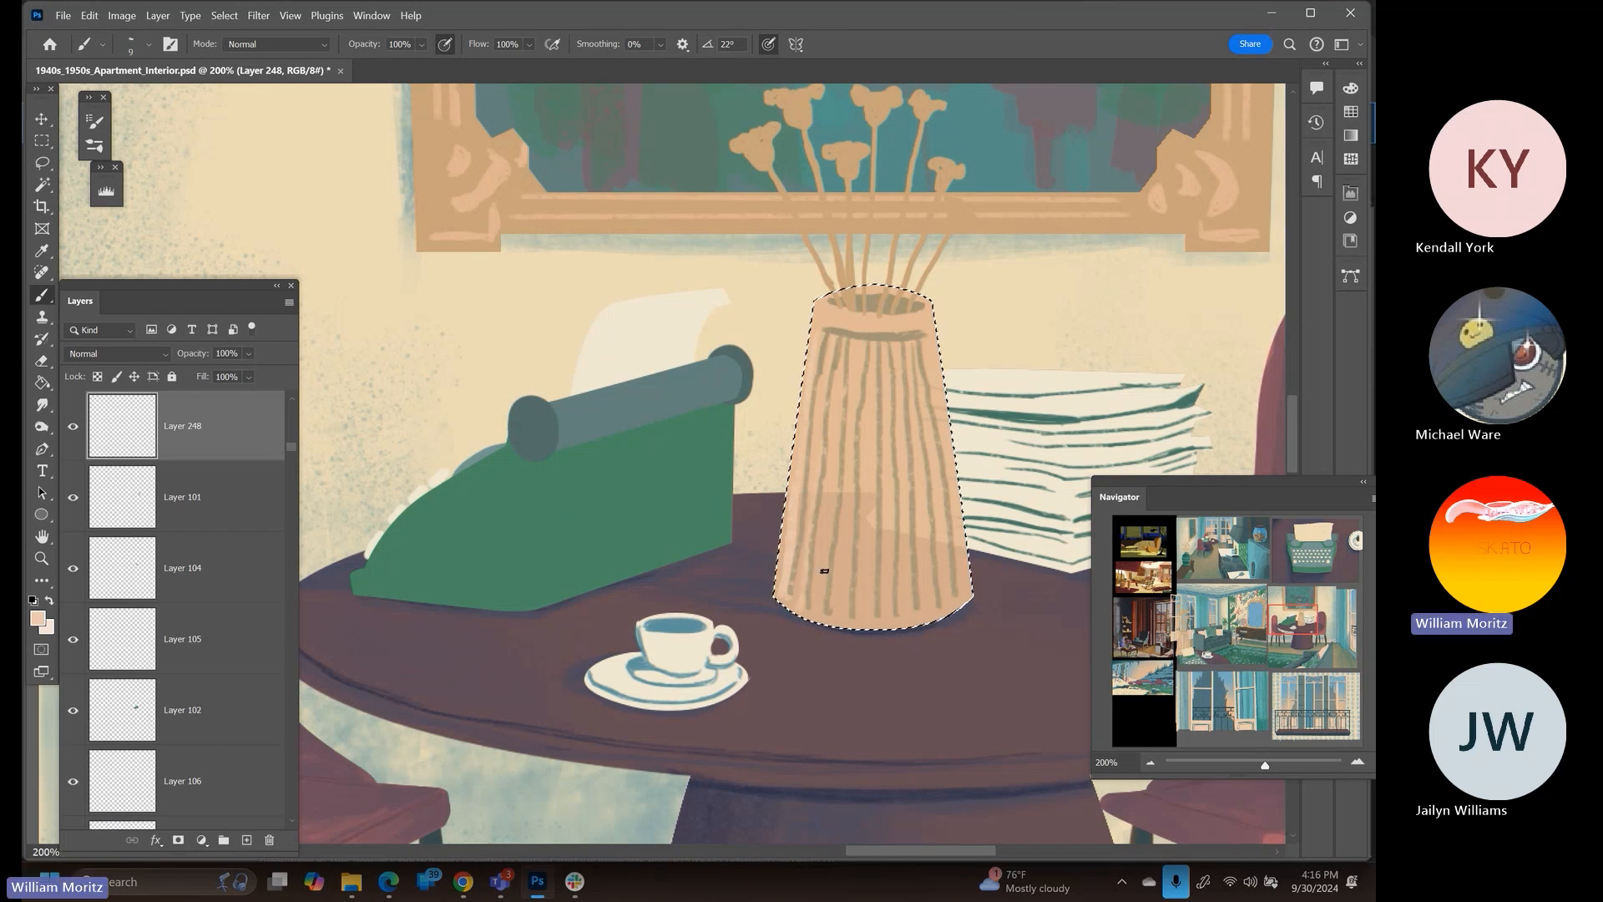
mouse_move(844, 398)
left_mouse_down()
mouse_move(820, 593)
mouse_move(854, 567)
mouse_move(843, 617)
mouse_move(864, 369)
left_mouse_up()
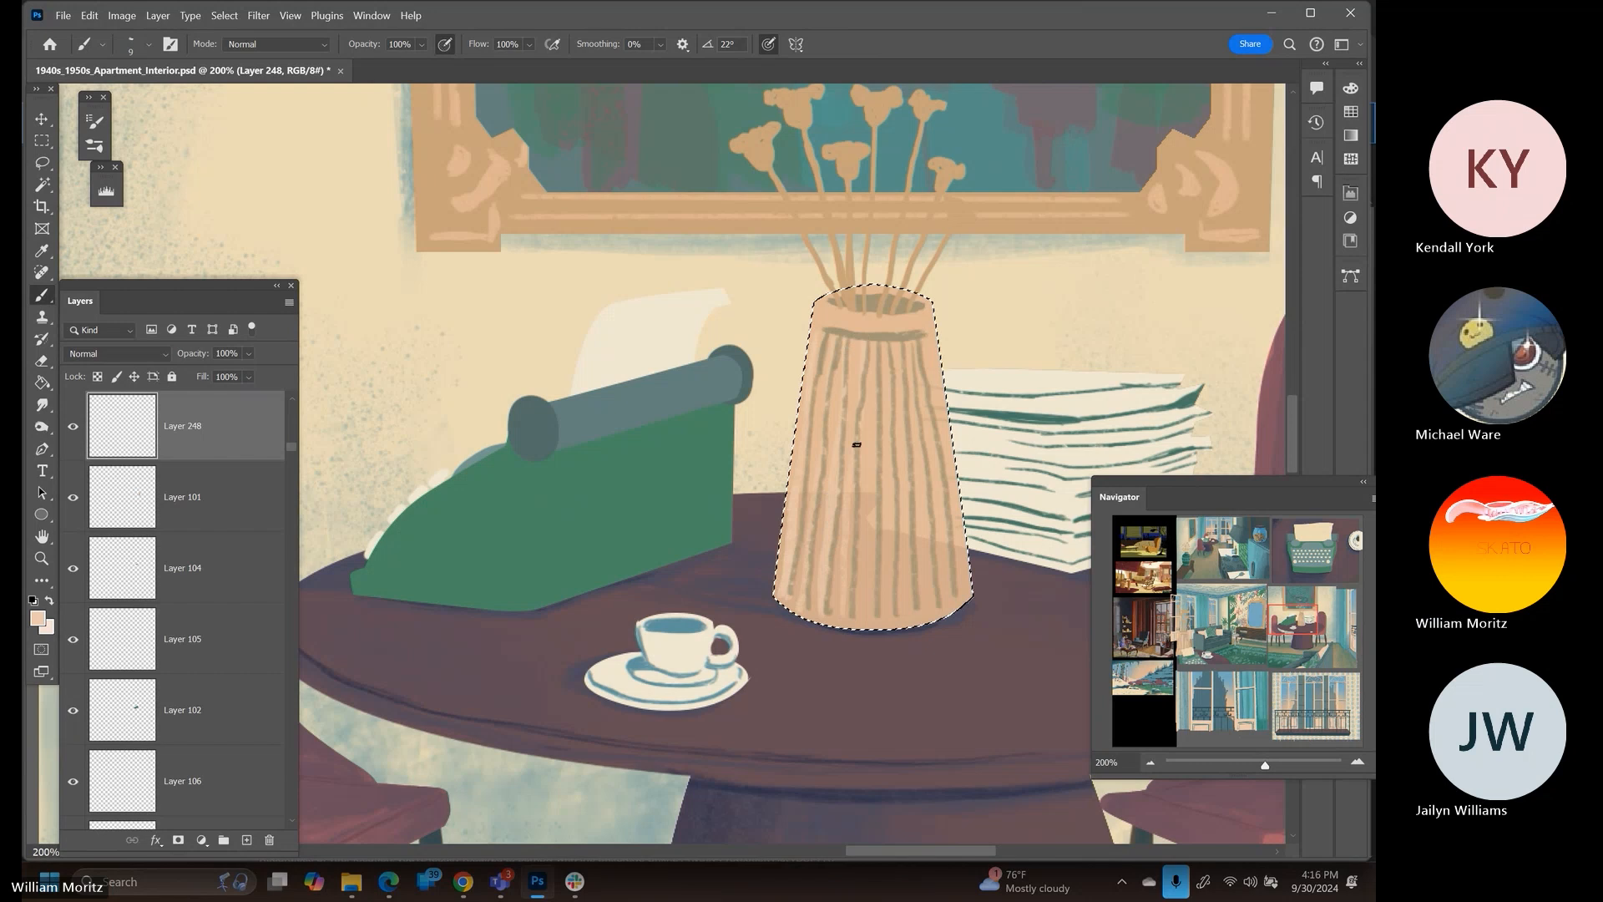
left_click_drag(856, 445, 845, 574)
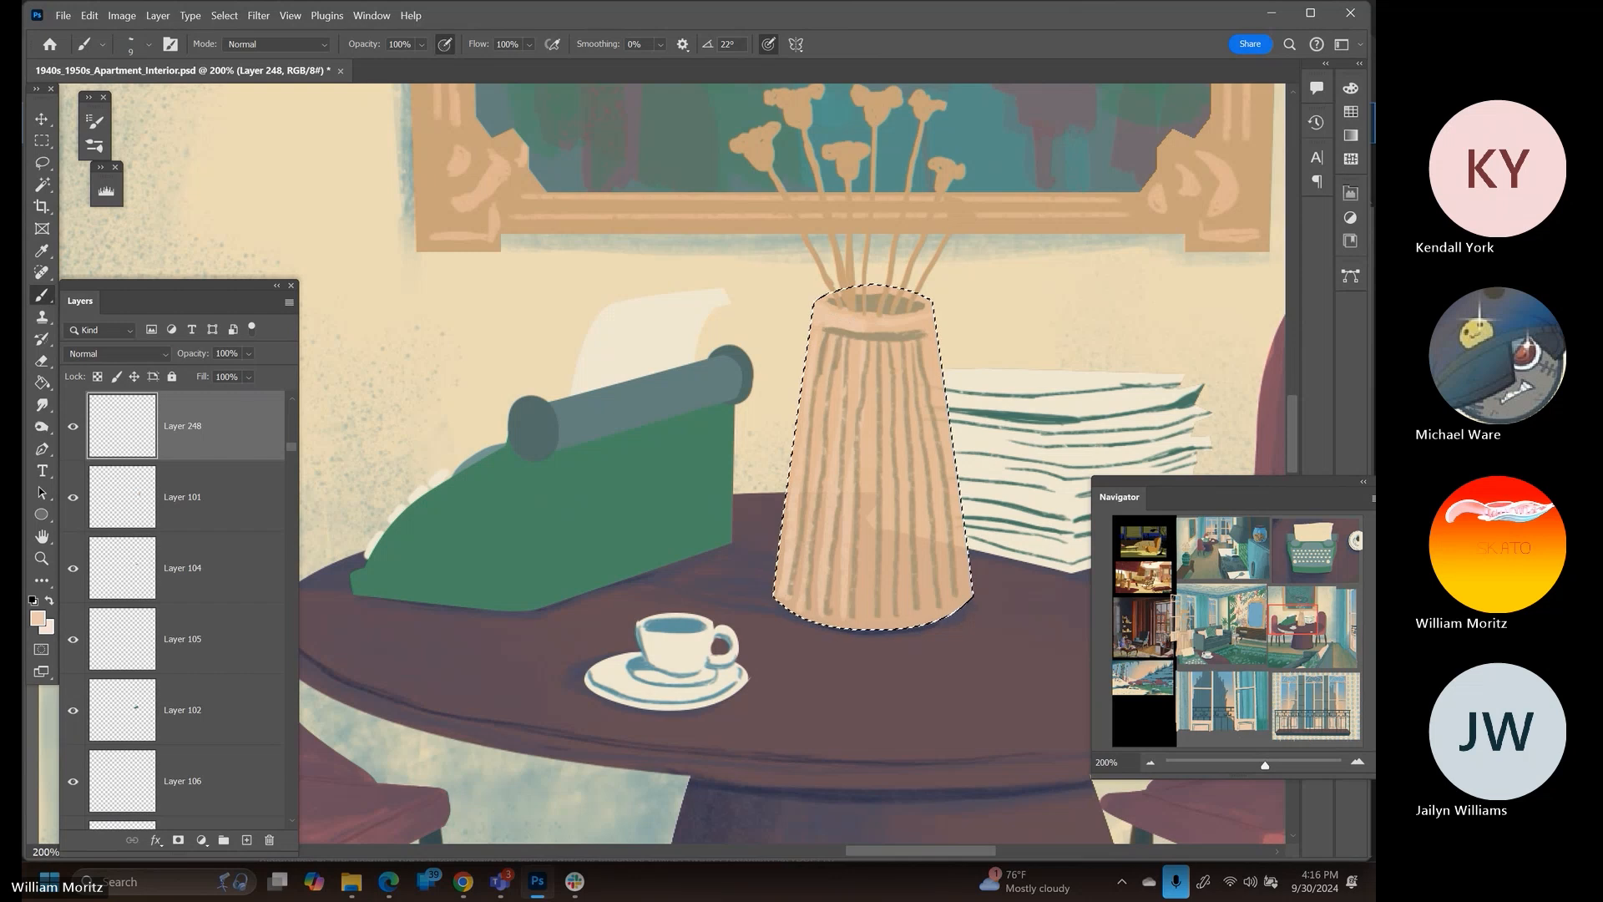
left_click(42, 147)
left_click(46, 161)
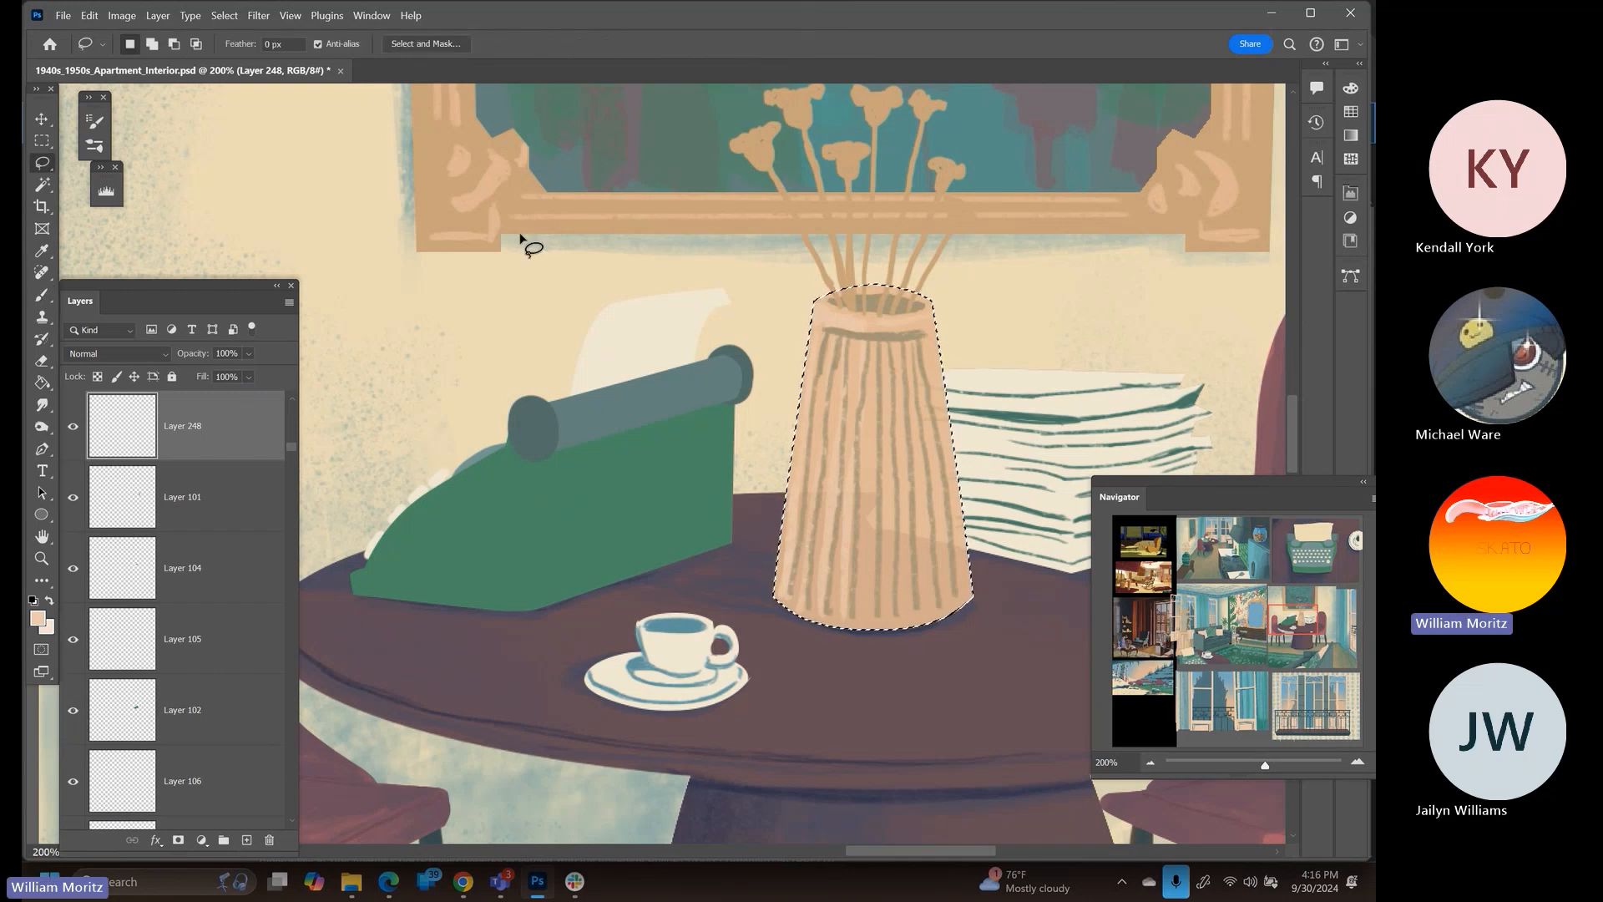
left_click(559, 271)
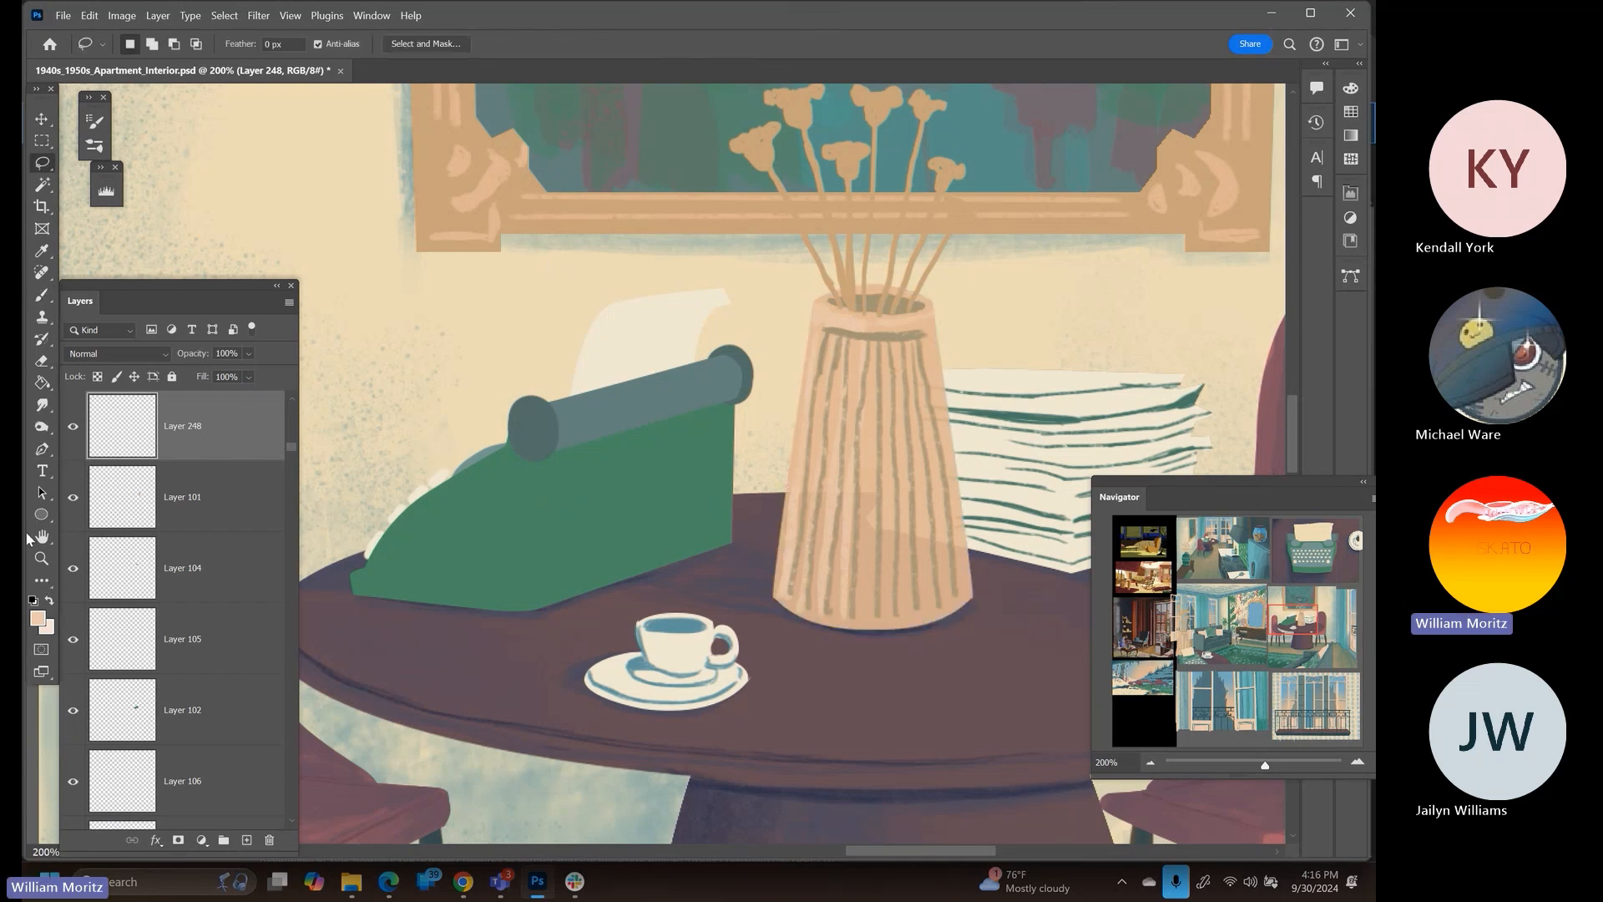
Check the highlighted table vase against the rest of the dining panel
left_click(41, 558)
left_click(565, 503, "alt")
left_click(565, 501, "alt")
left_click(564, 500, "alt")
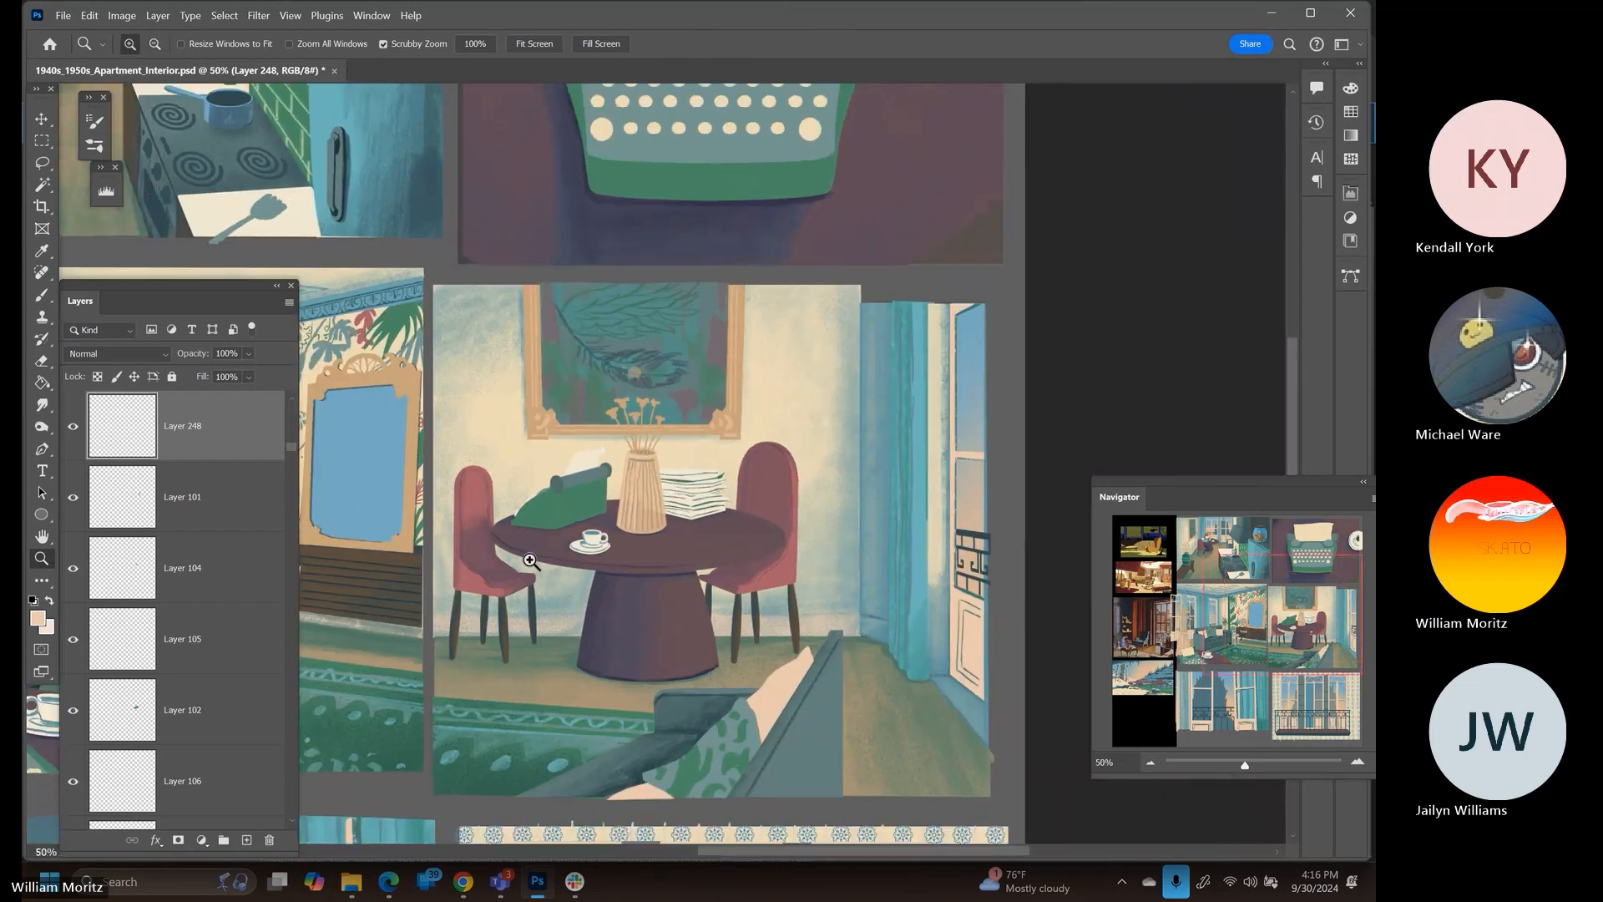
Load the outline of the table vase in the kitchen panel, Layer 92, as a selection and add a new layer above it
left_click_drag(531, 561, 794, 413)
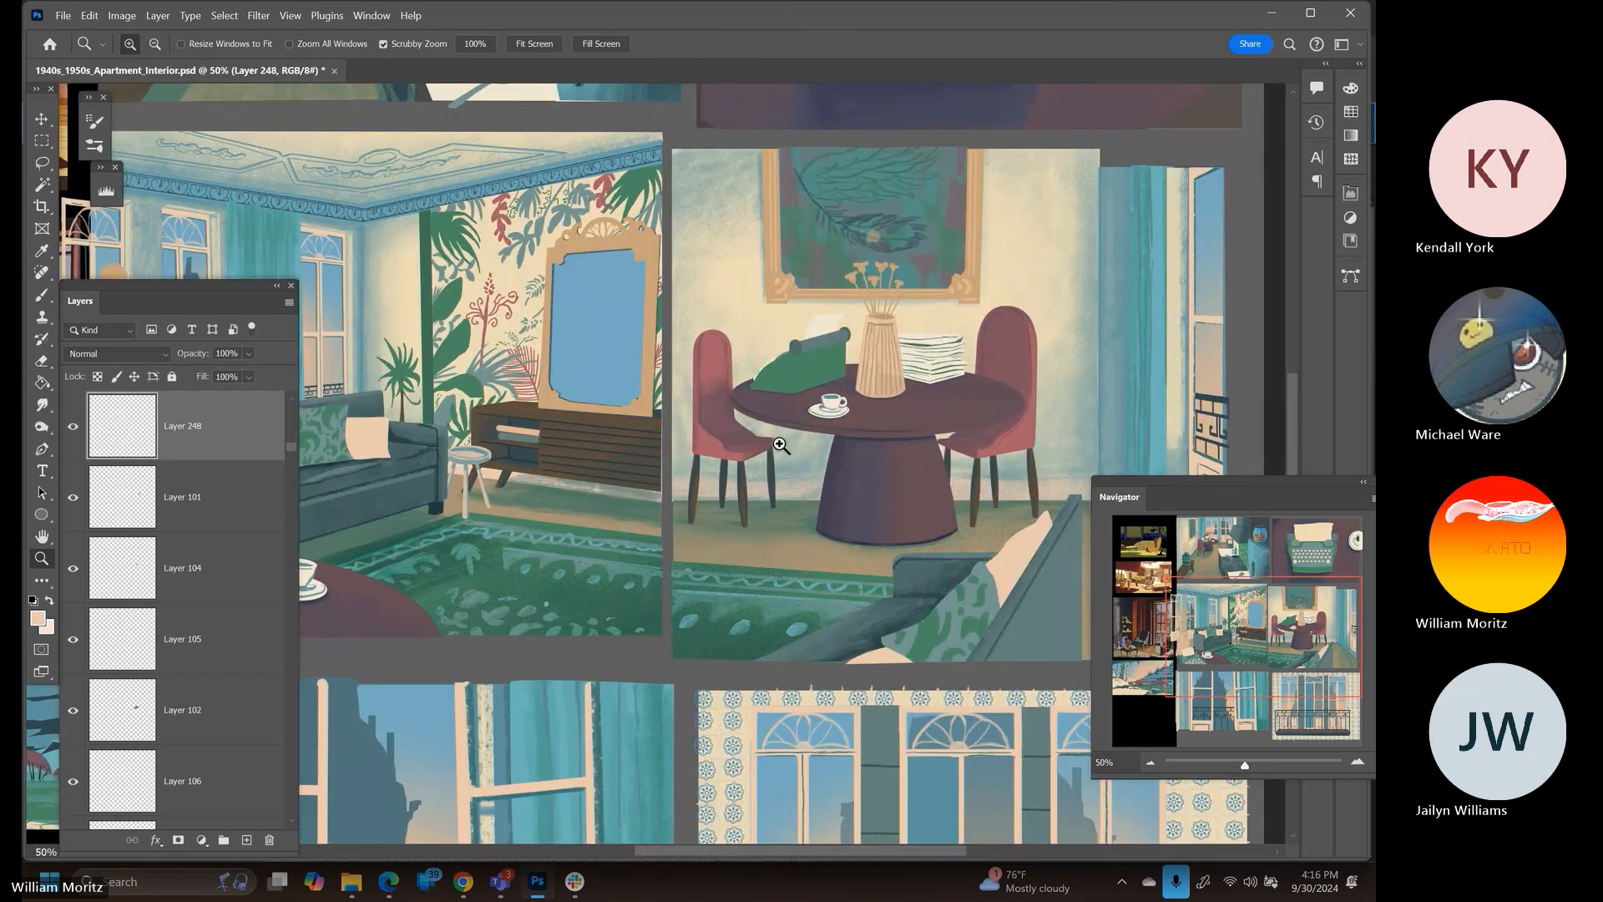
left_click_drag(576, 221, 656, 659)
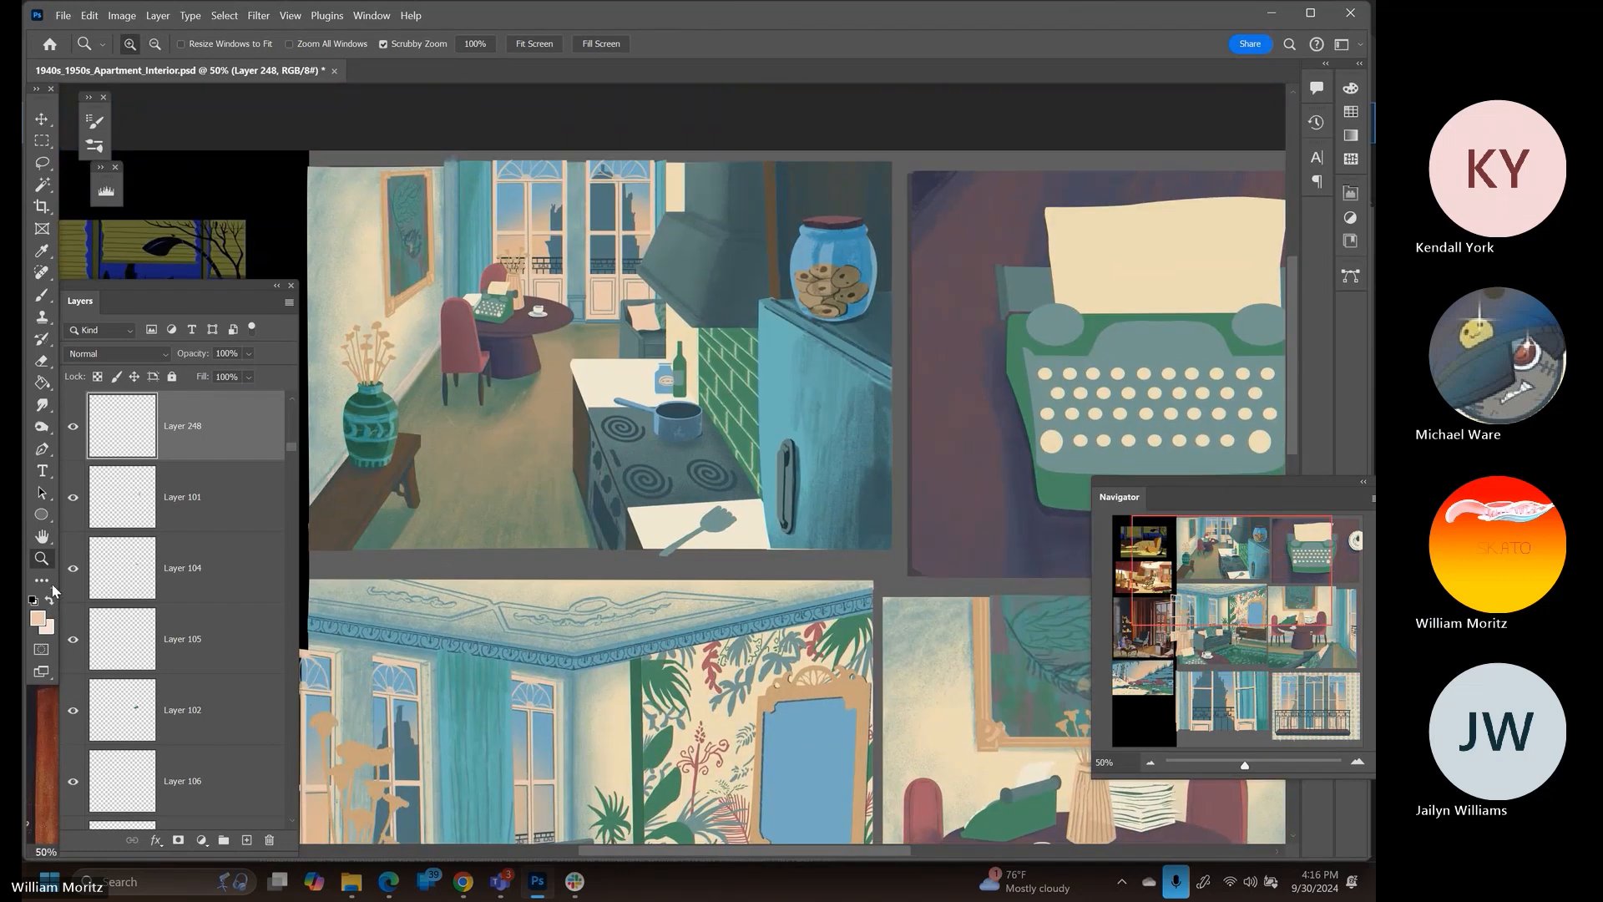
left_click(499, 276)
left_click(525, 340)
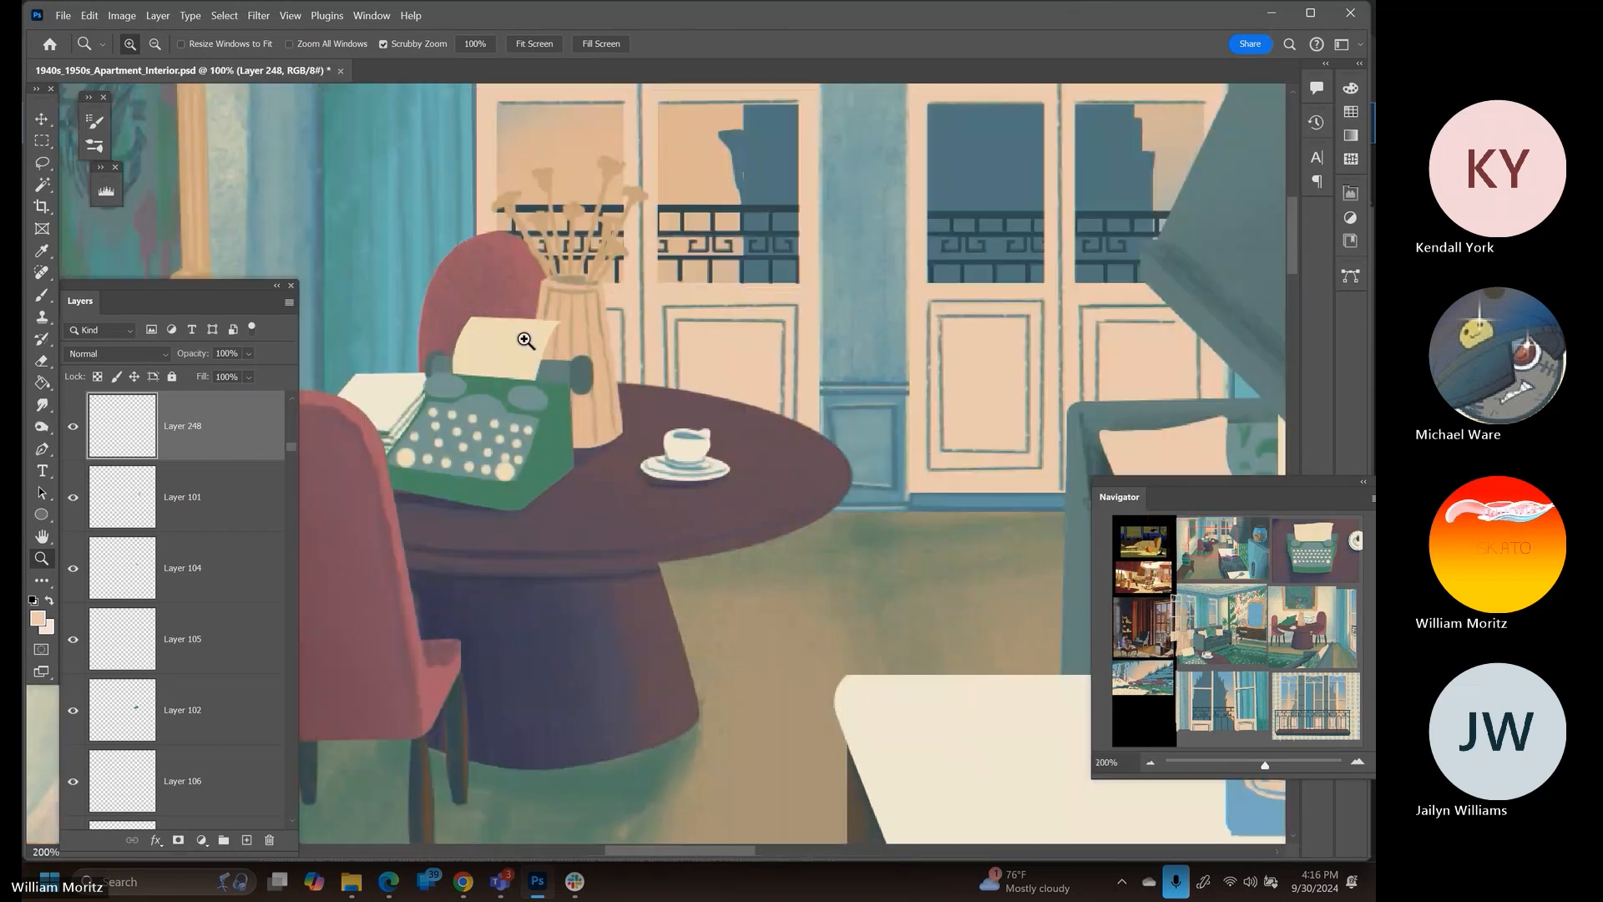
left_click(525, 339)
key("v")
left_click(609, 371, "ctrl")
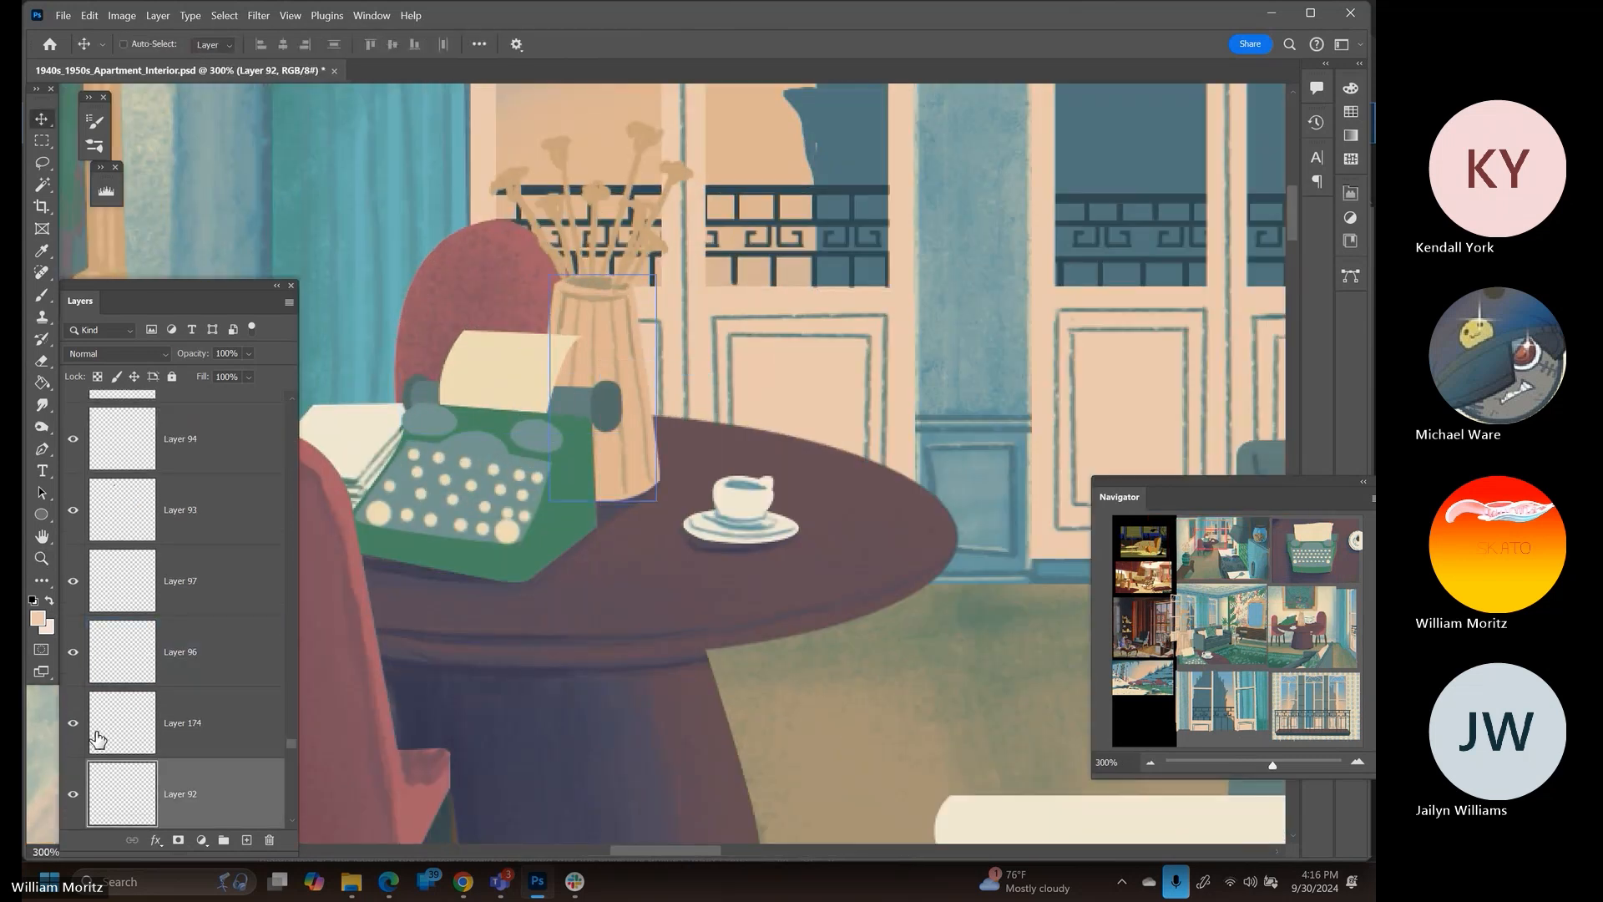
left_click(121, 794, "ctrl")
key("ctrl+shift+alt+n")
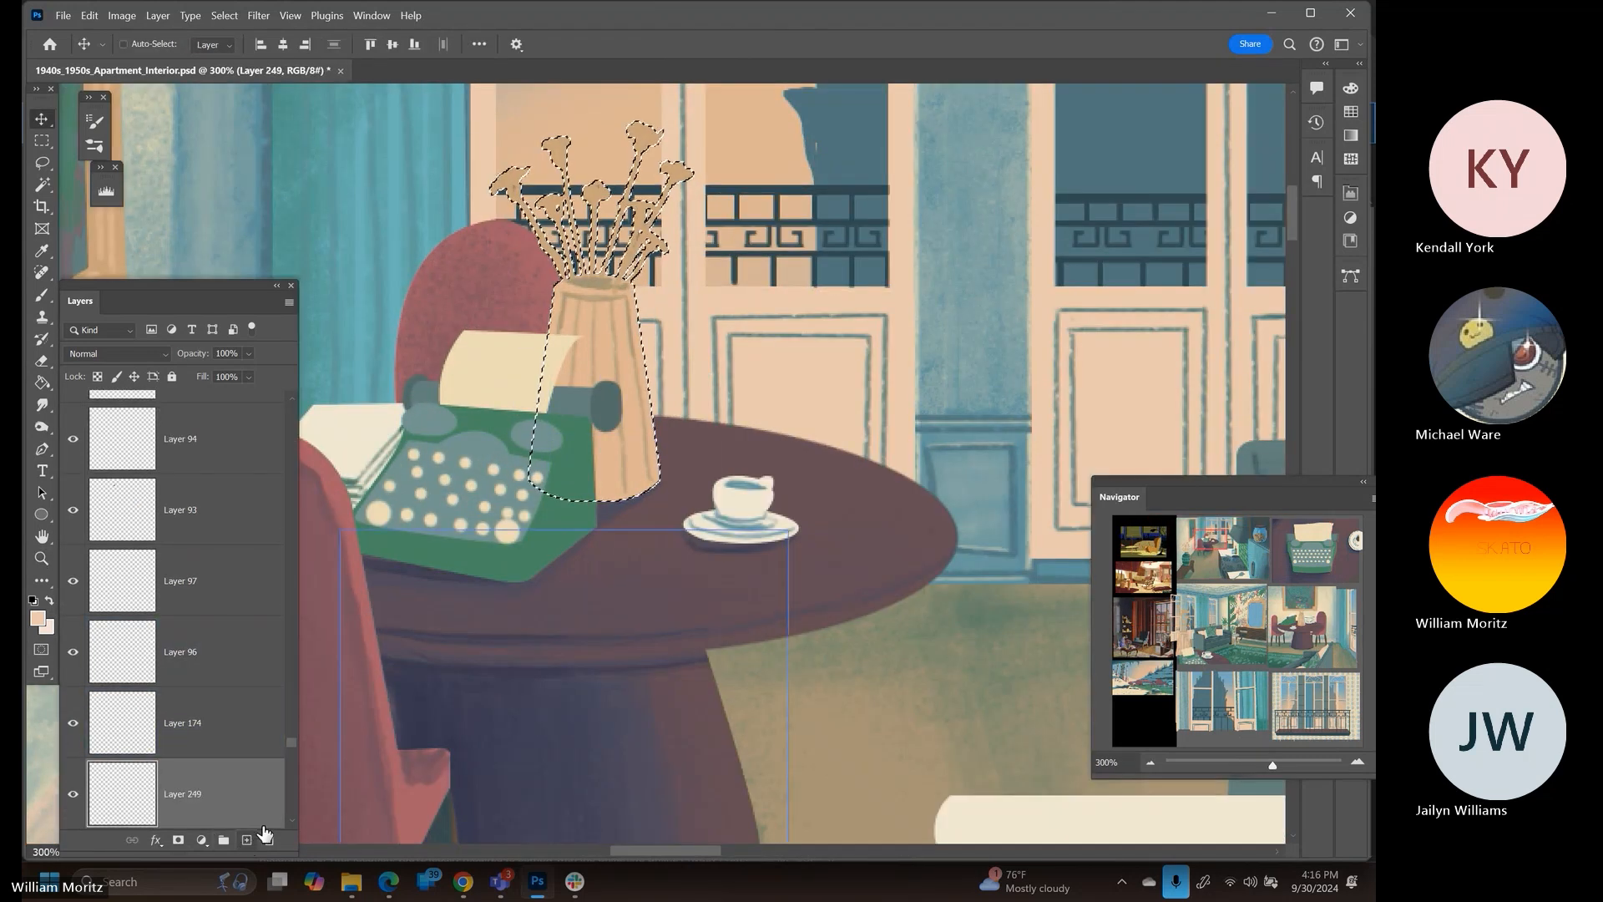
Paint peach highlights between the ribs of the kitchen panel's table vase with a smaller brush
key("b")
key("bracketleft")
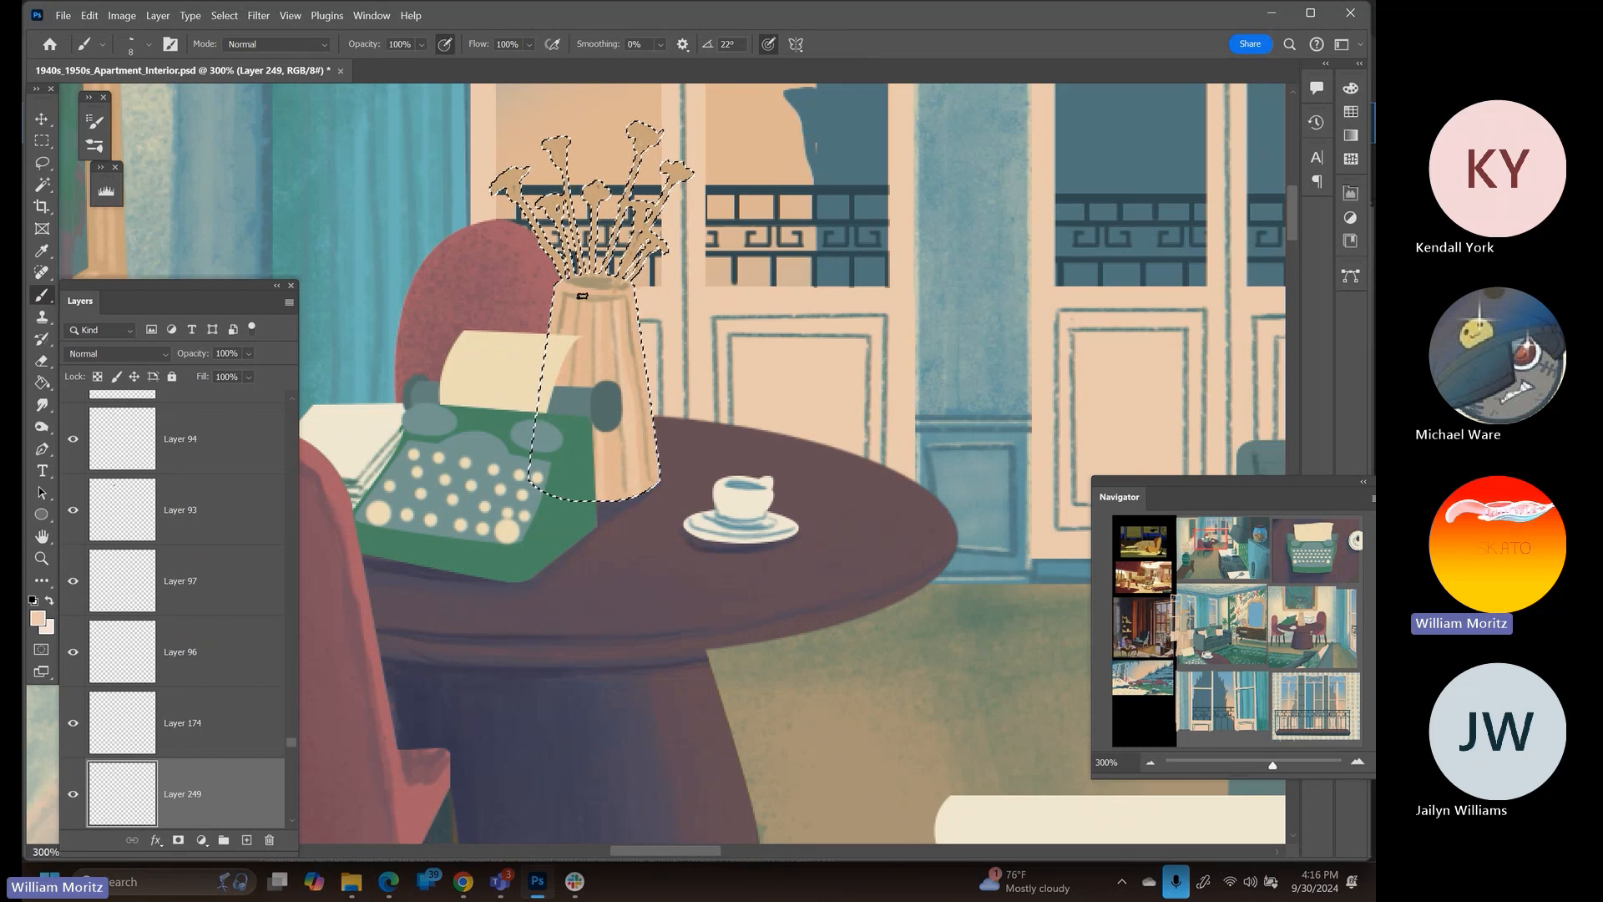
key("v")
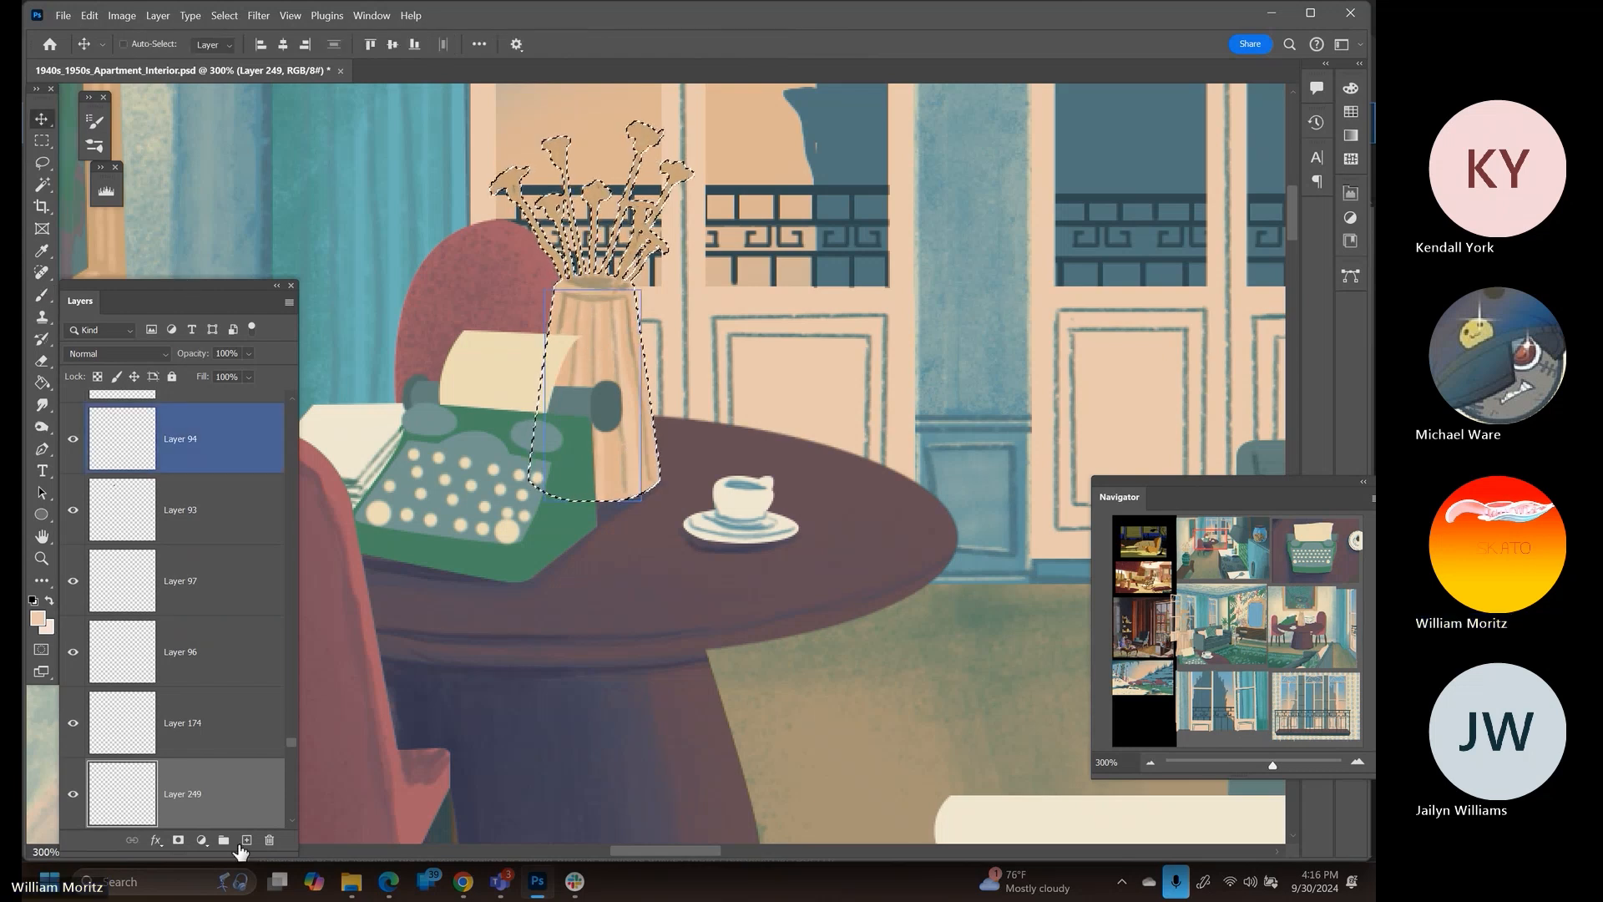
Set the opacity of the table vase's Layer 92 to 86% and clear the selection
scroll(227, 801, "down", 1)
left_click(222, 795)
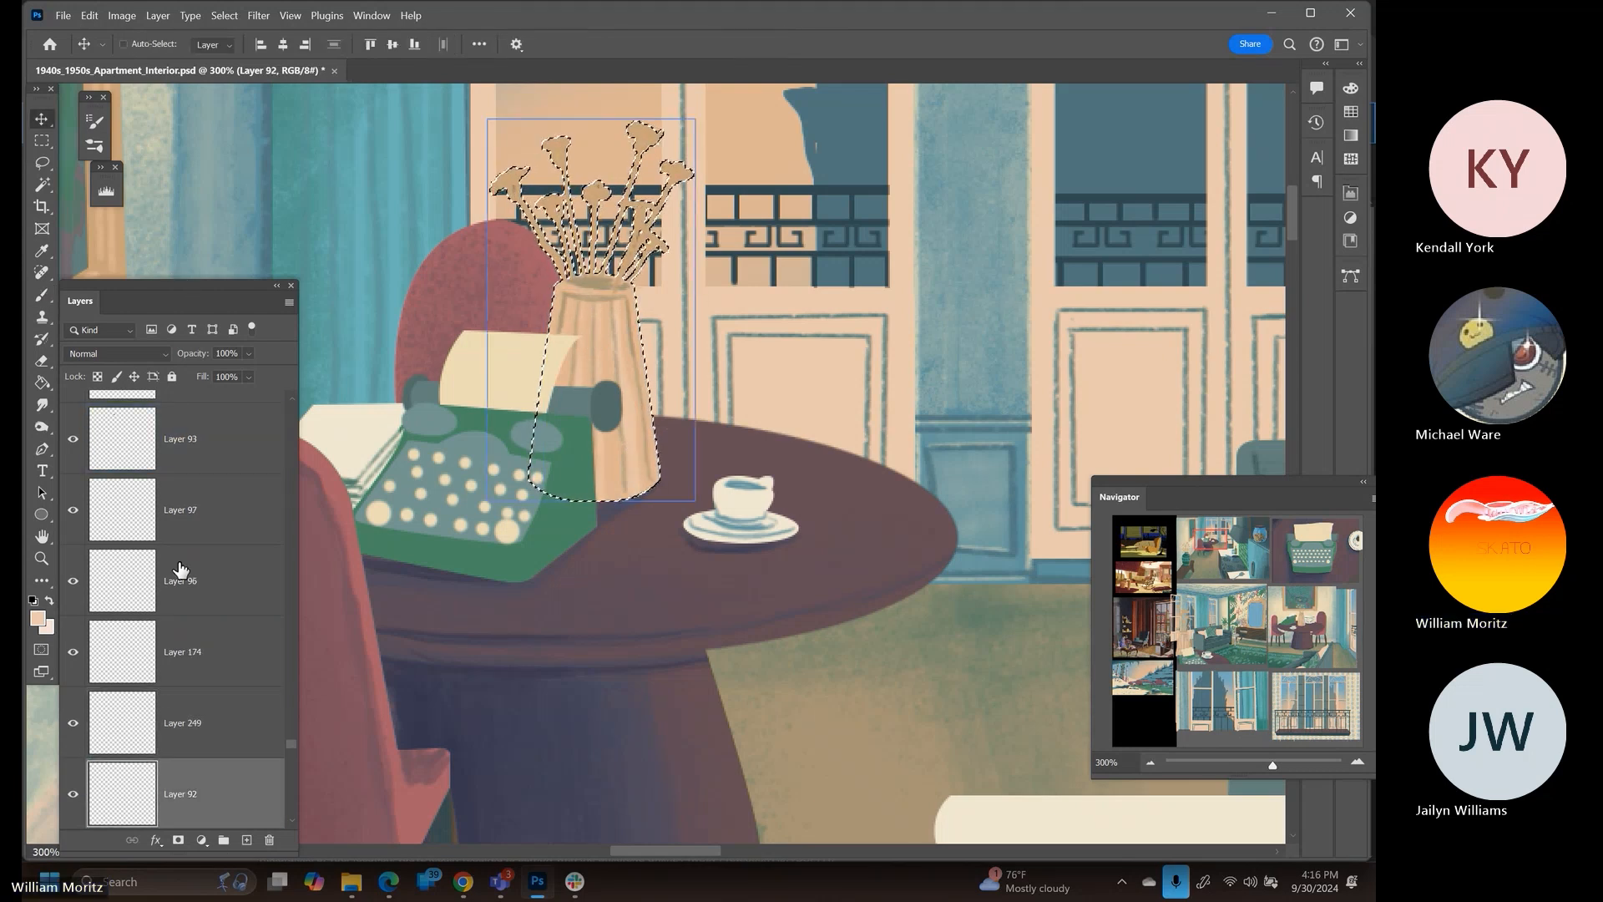
left_click(248, 354)
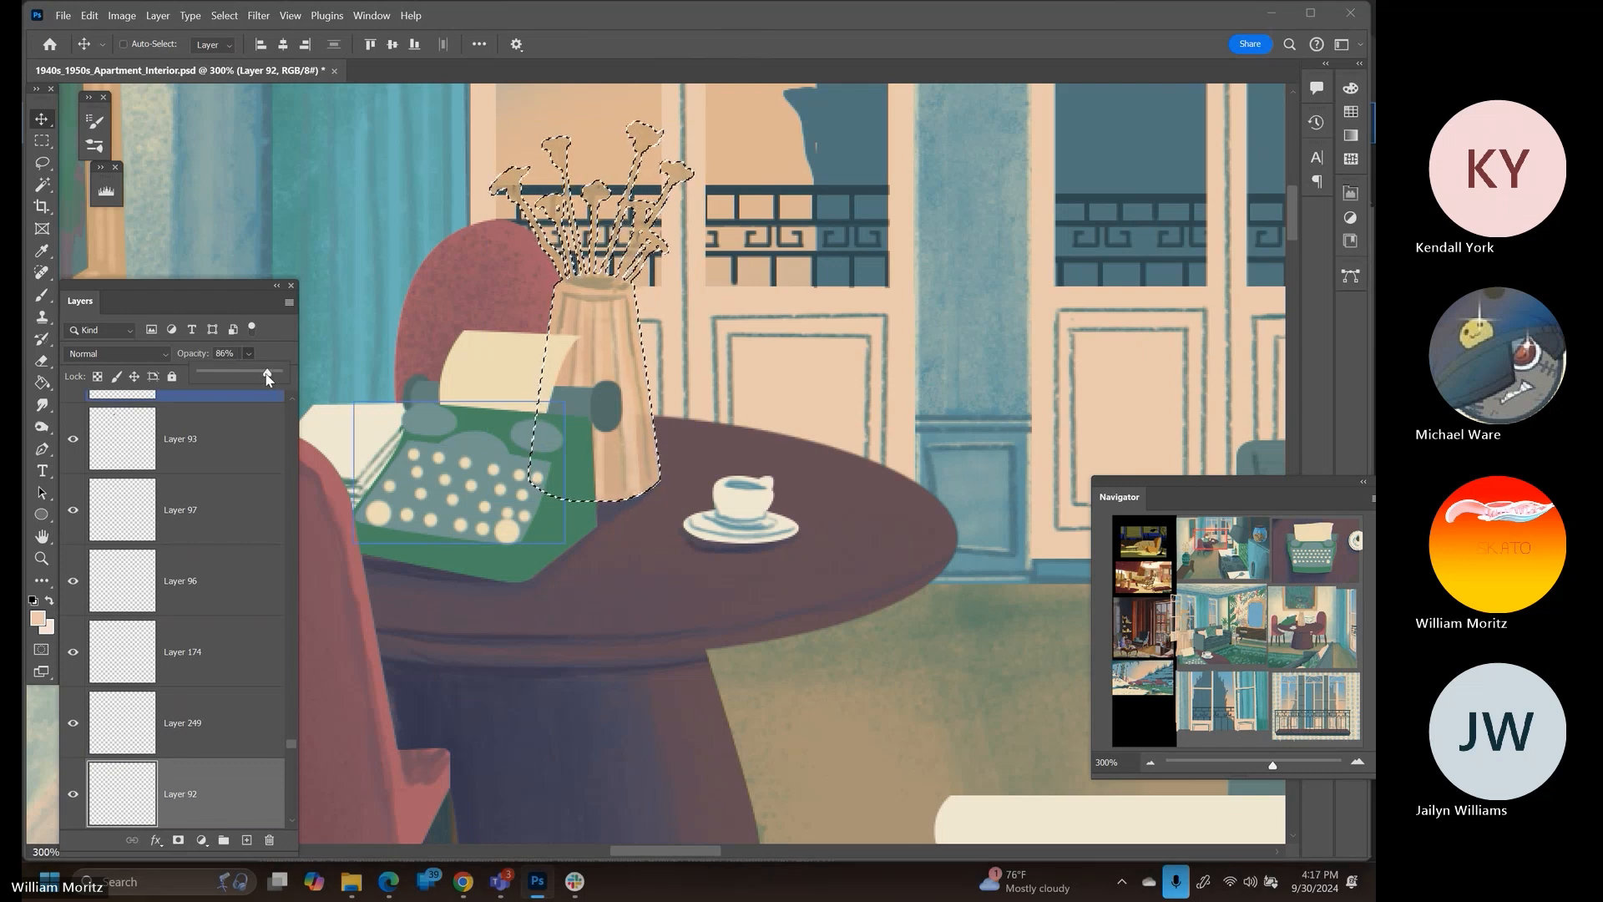
left_click(41, 163)
left_click(199, 191)
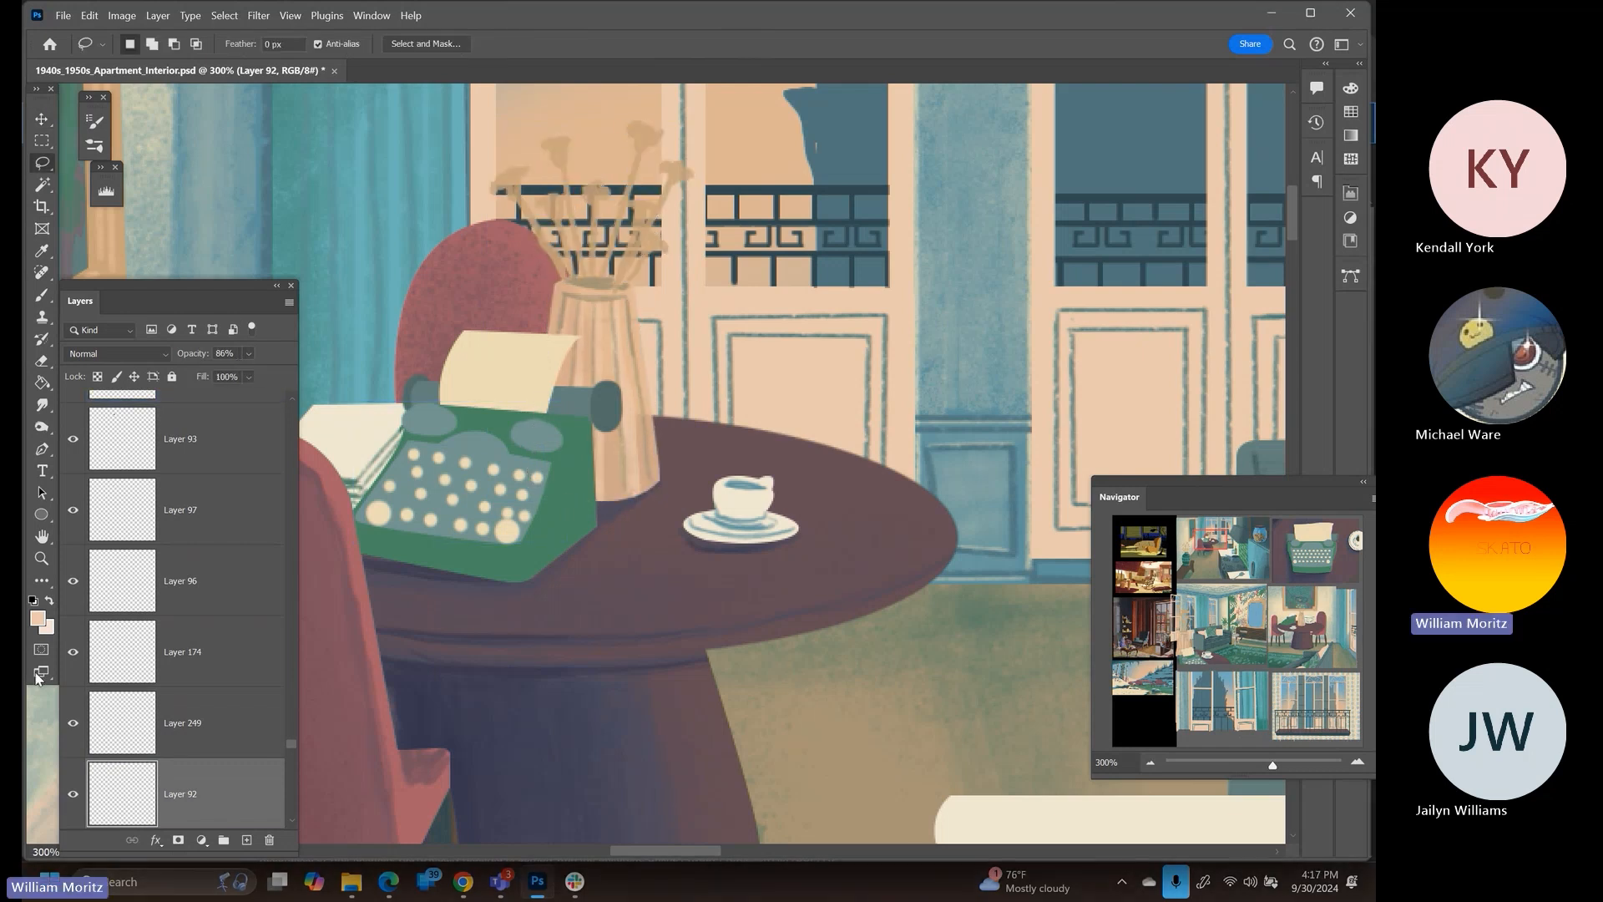
Check the finished table vase against the surrounding panels and save the document
left_click(41, 559)
left_click(788, 494, "alt")
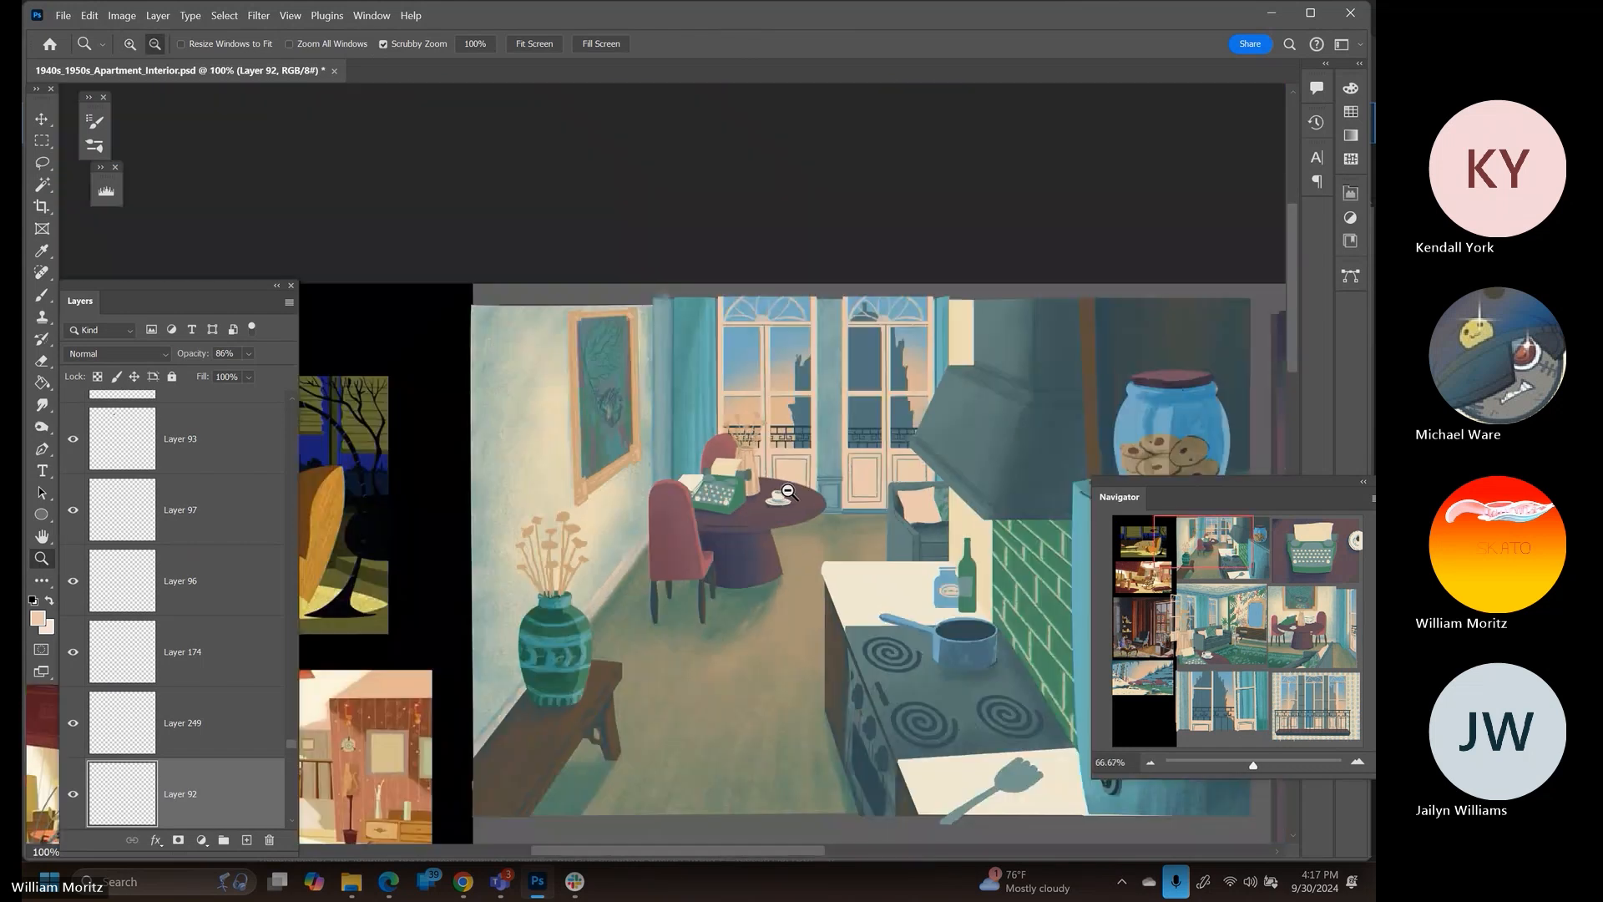
left_click(788, 494, "alt")
left_click(823, 710, "alt")
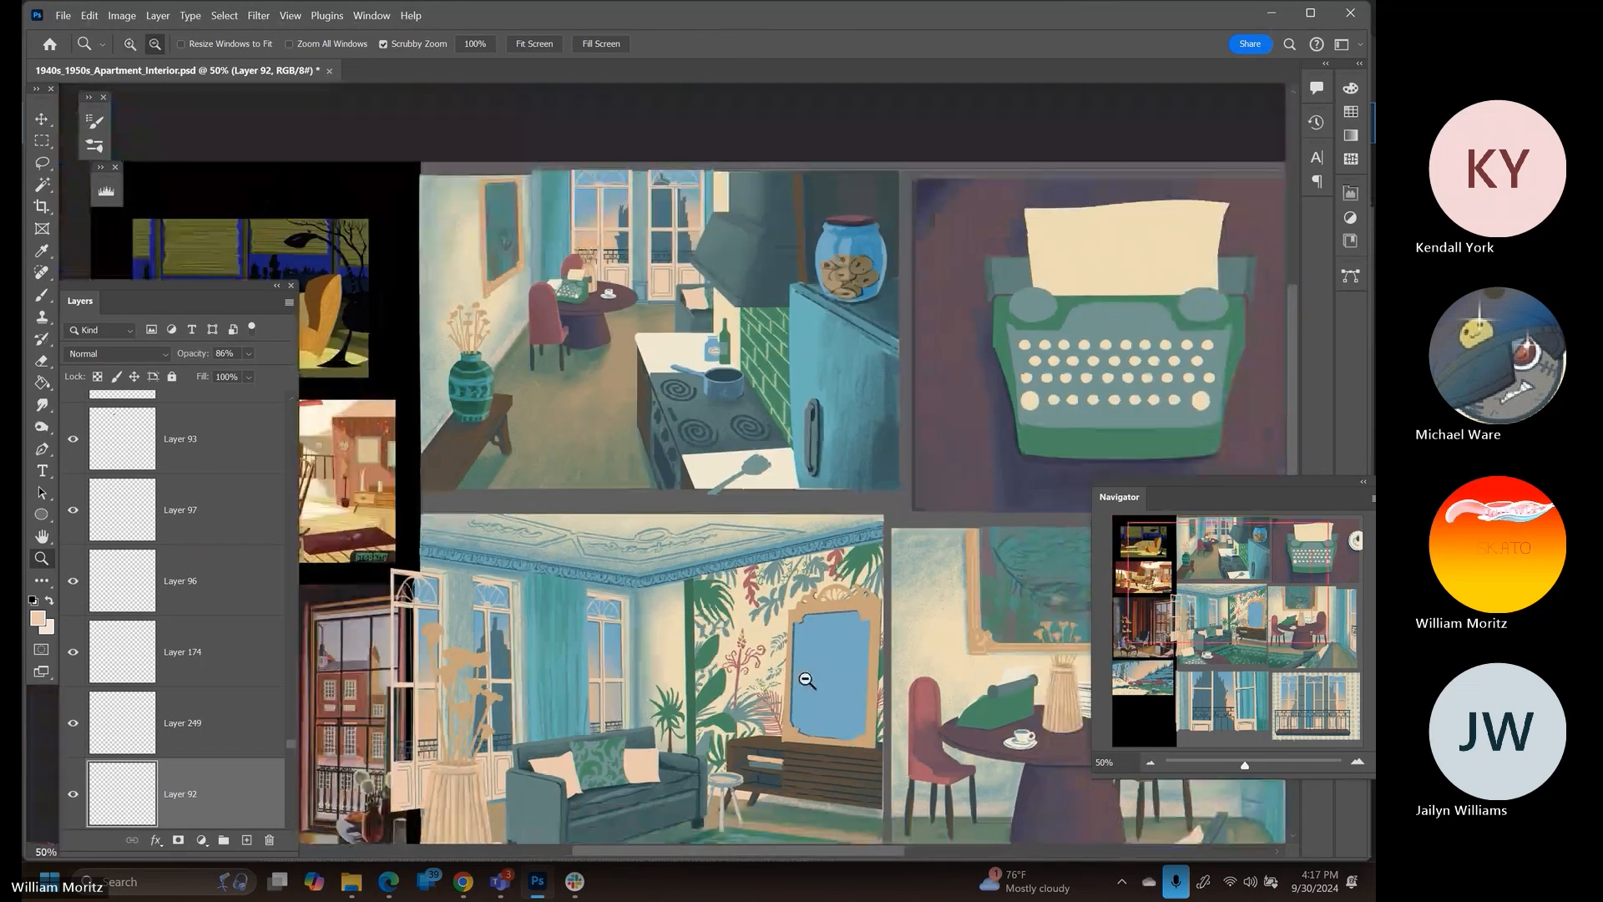
mouse_move(781, 672)
left_mouse_down()
mouse_move(612, 390)
mouse_move(625, 242)
left_mouse_up()
key("ctrl+s")
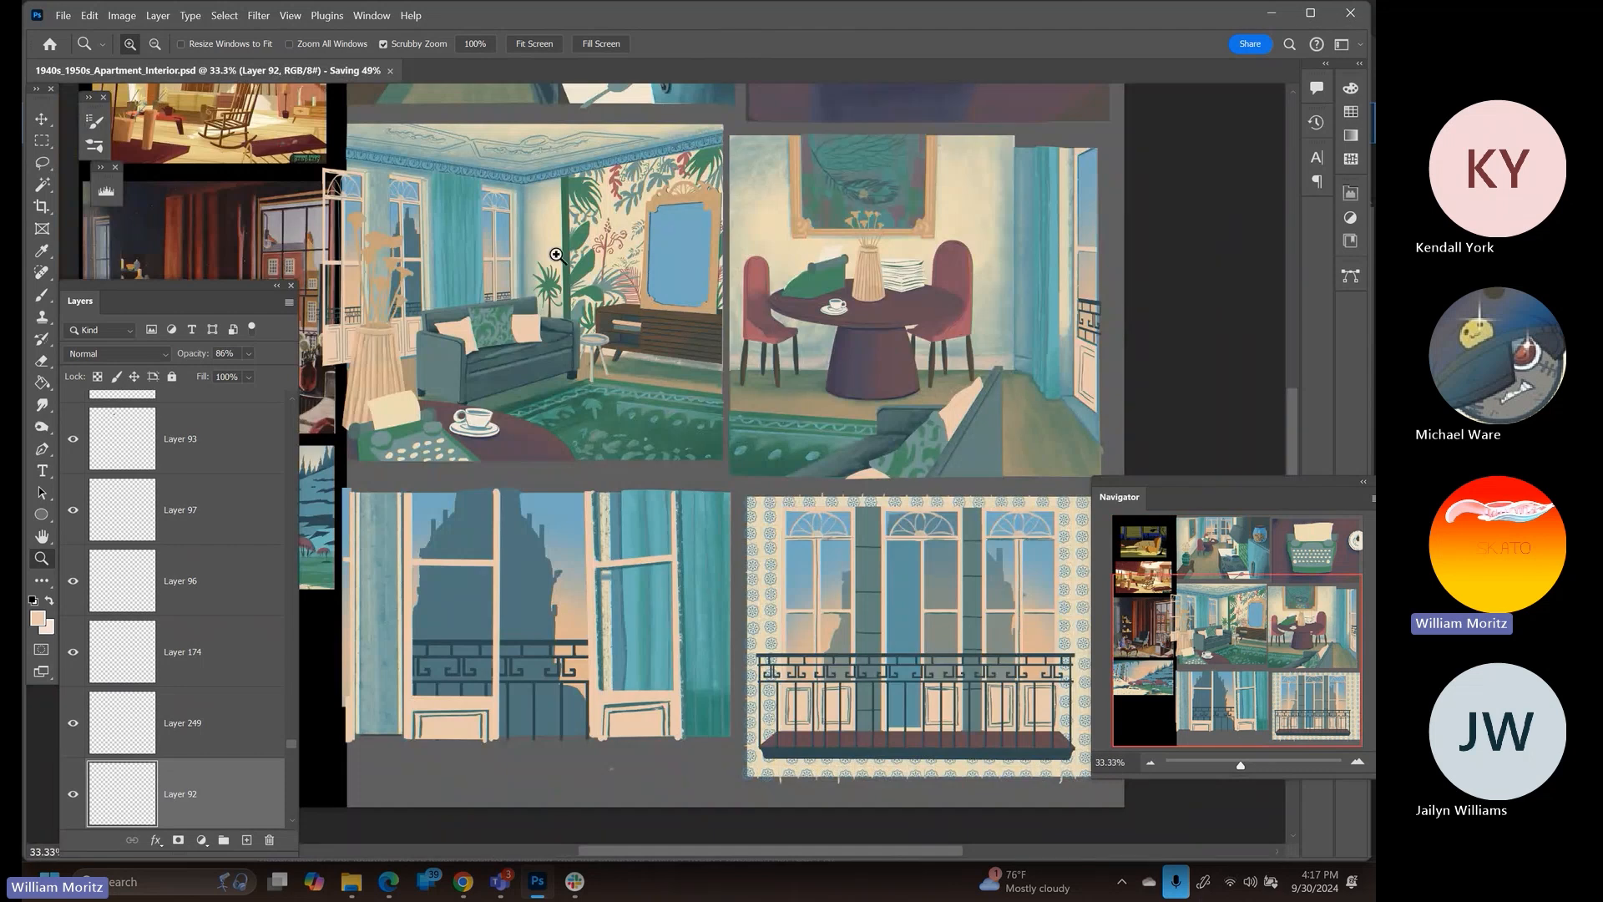
Sample a muted blue from the hillside in the snowy landscape reference as the painting colour
scroll(627, 334, "up", 2)
scroll(627, 334, "up", 4)
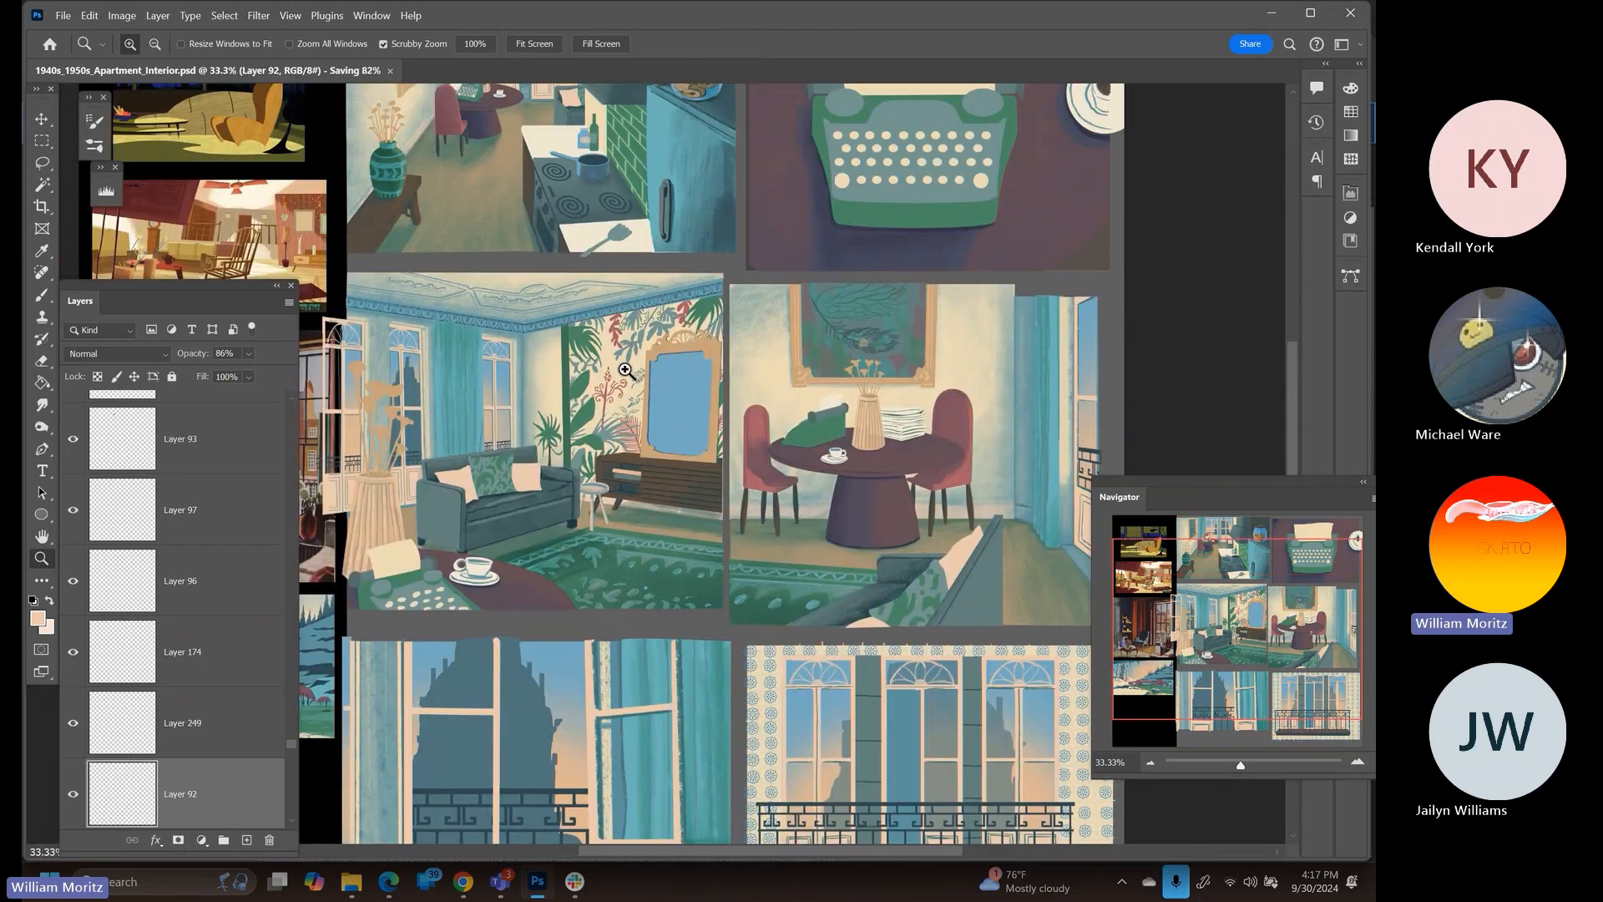
scroll(609, 433, "up", 2)
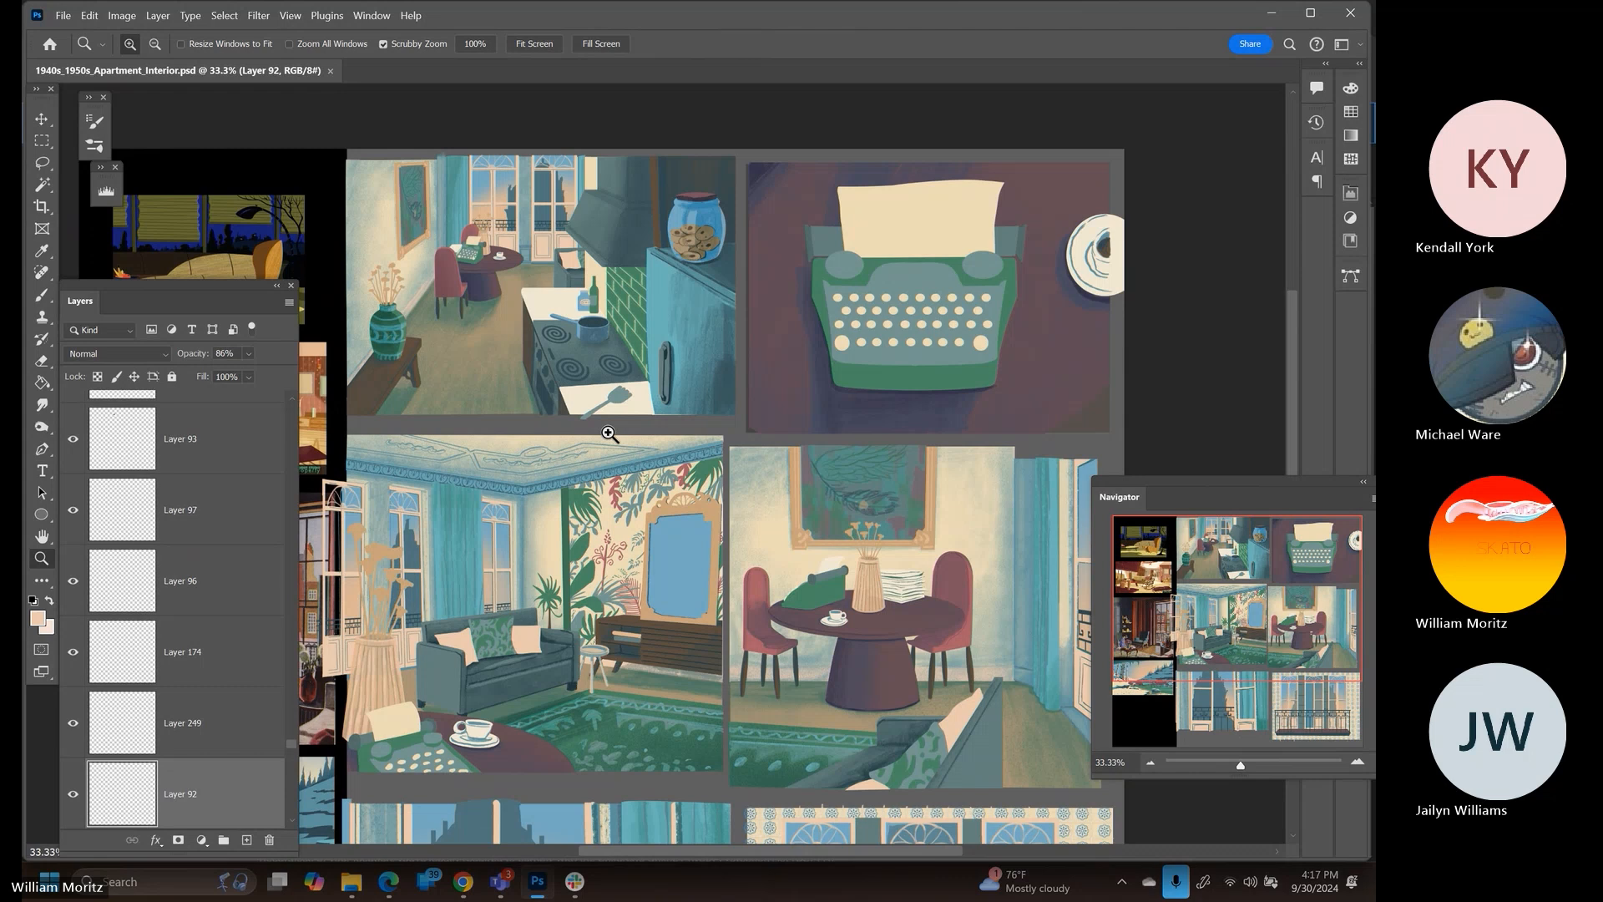
scroll(610, 433, "up", 2)
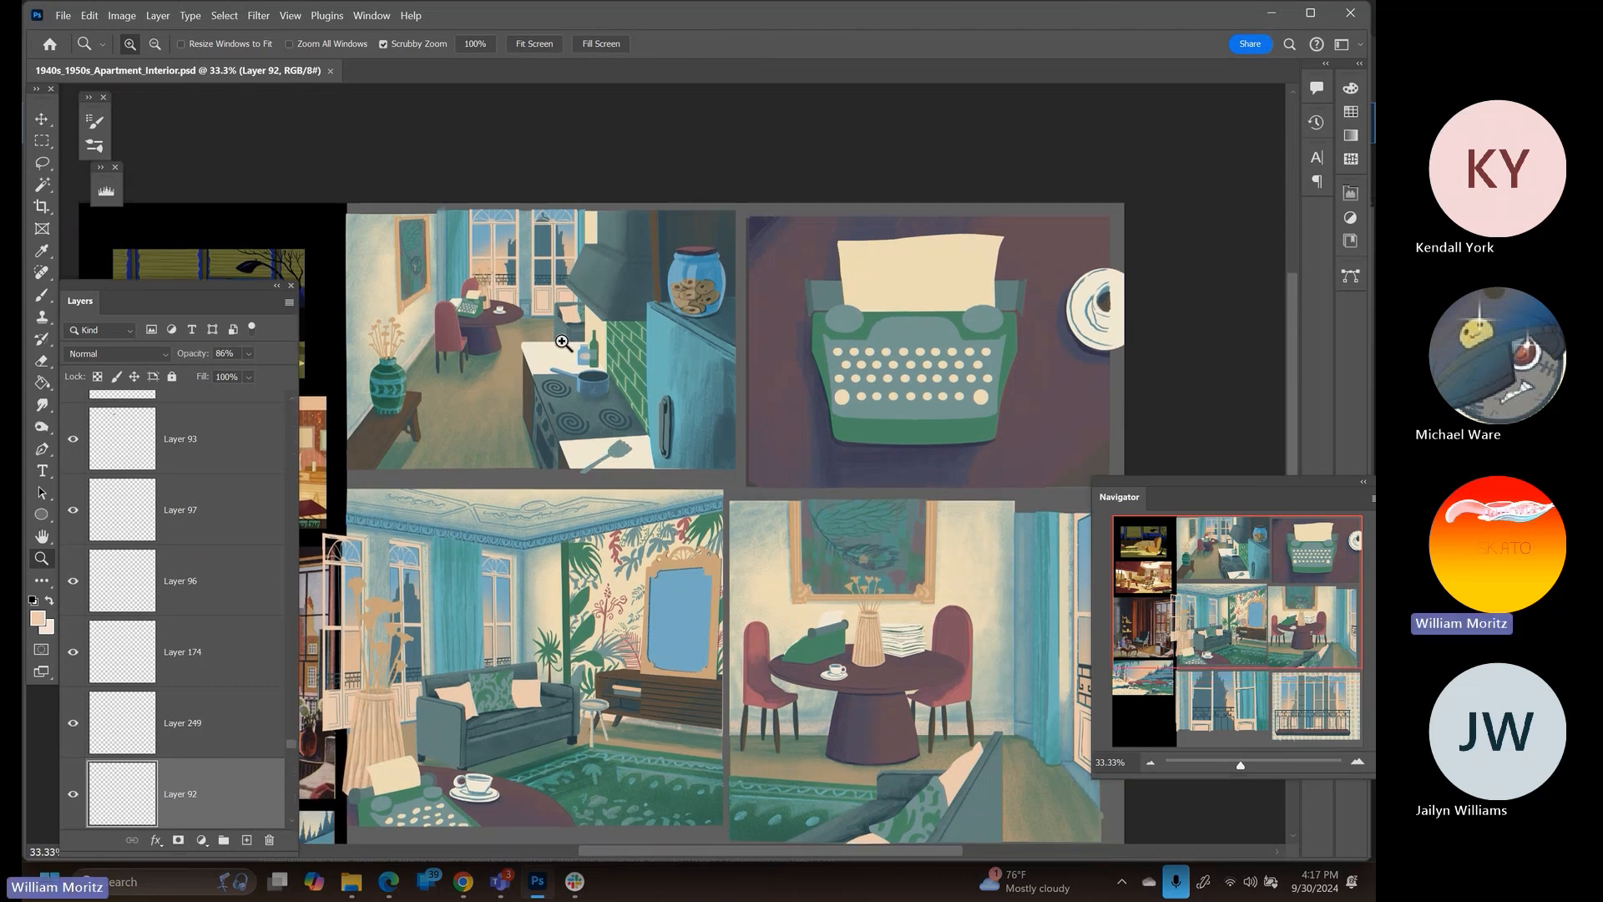
scroll(478, 651, "down", 2)
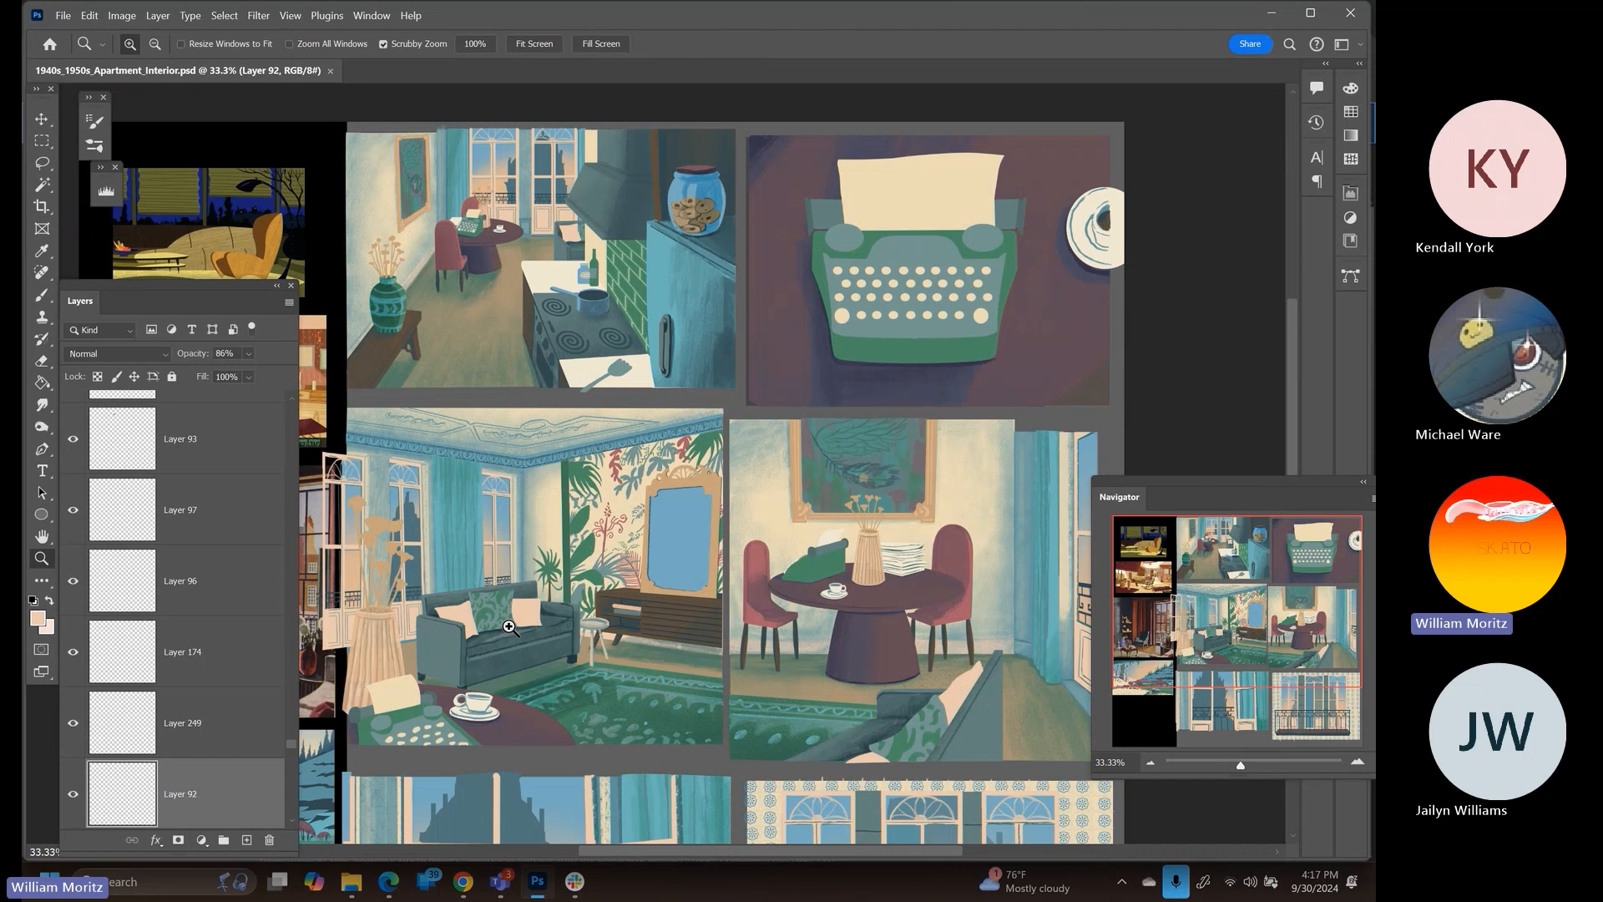
left_click(511, 626)
left_click_drag(537, 574, 749, 411)
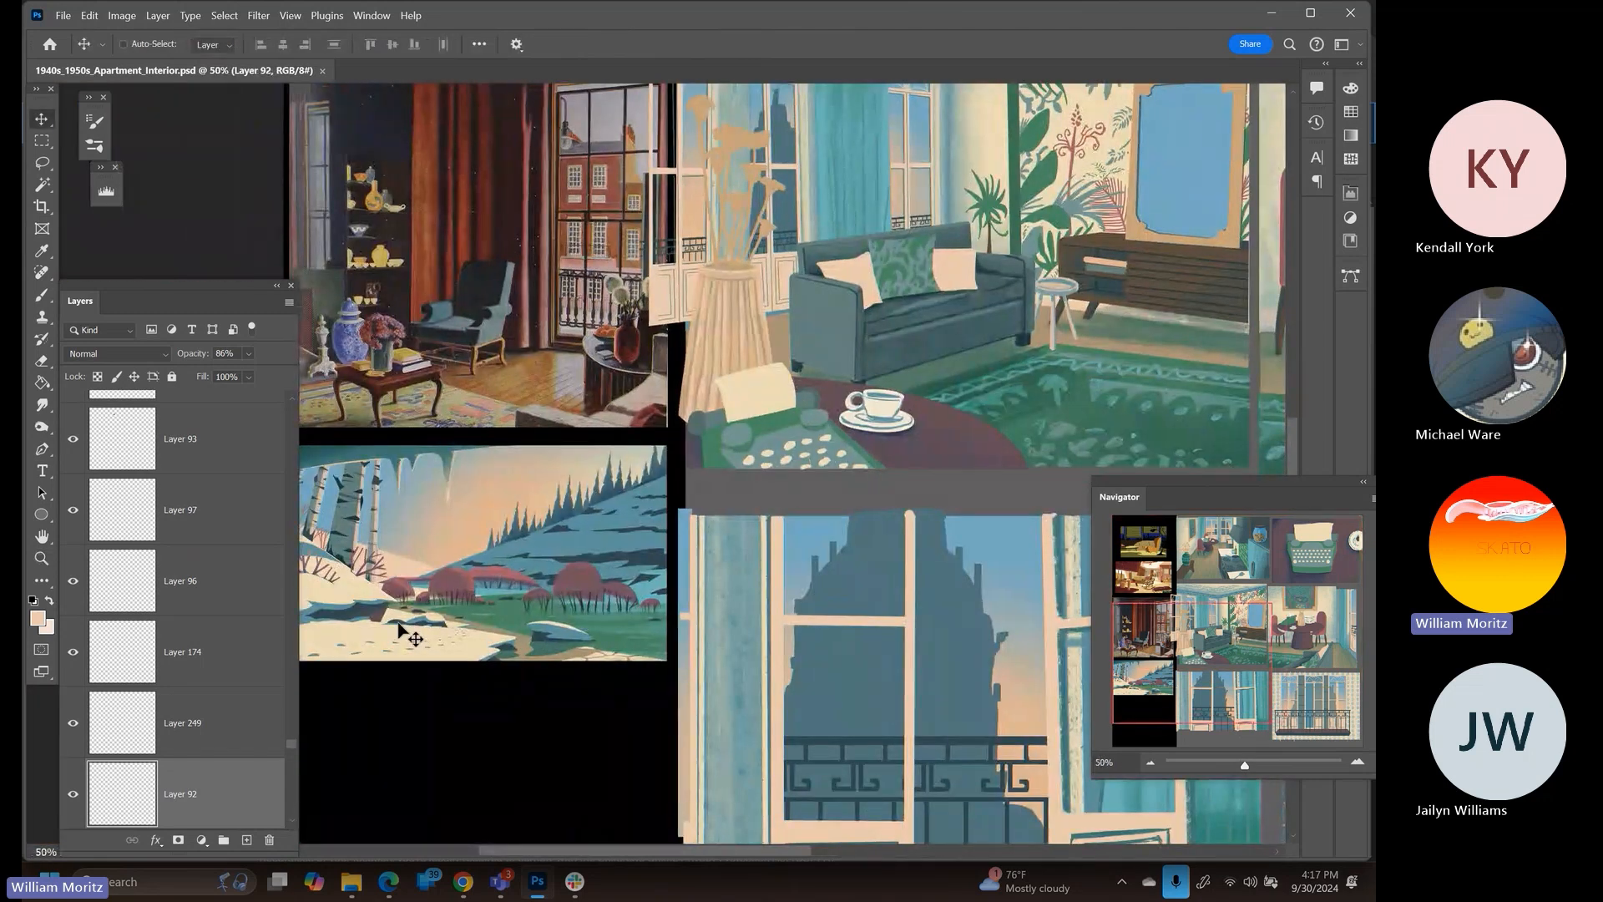
key("i")
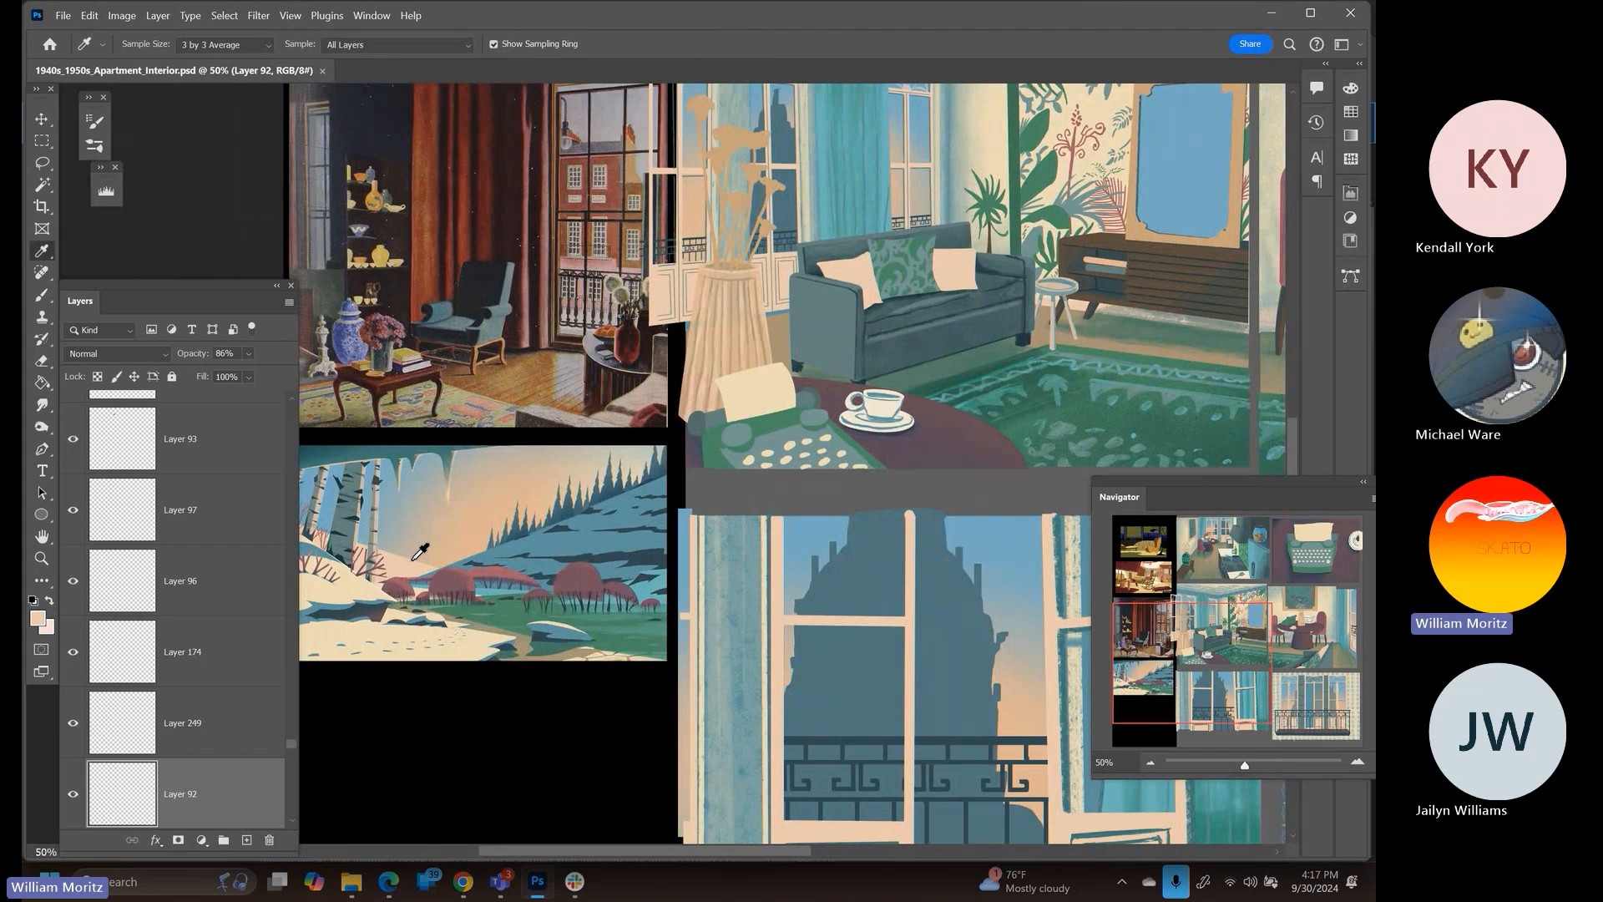
left_click_drag(455, 537, 562, 522)
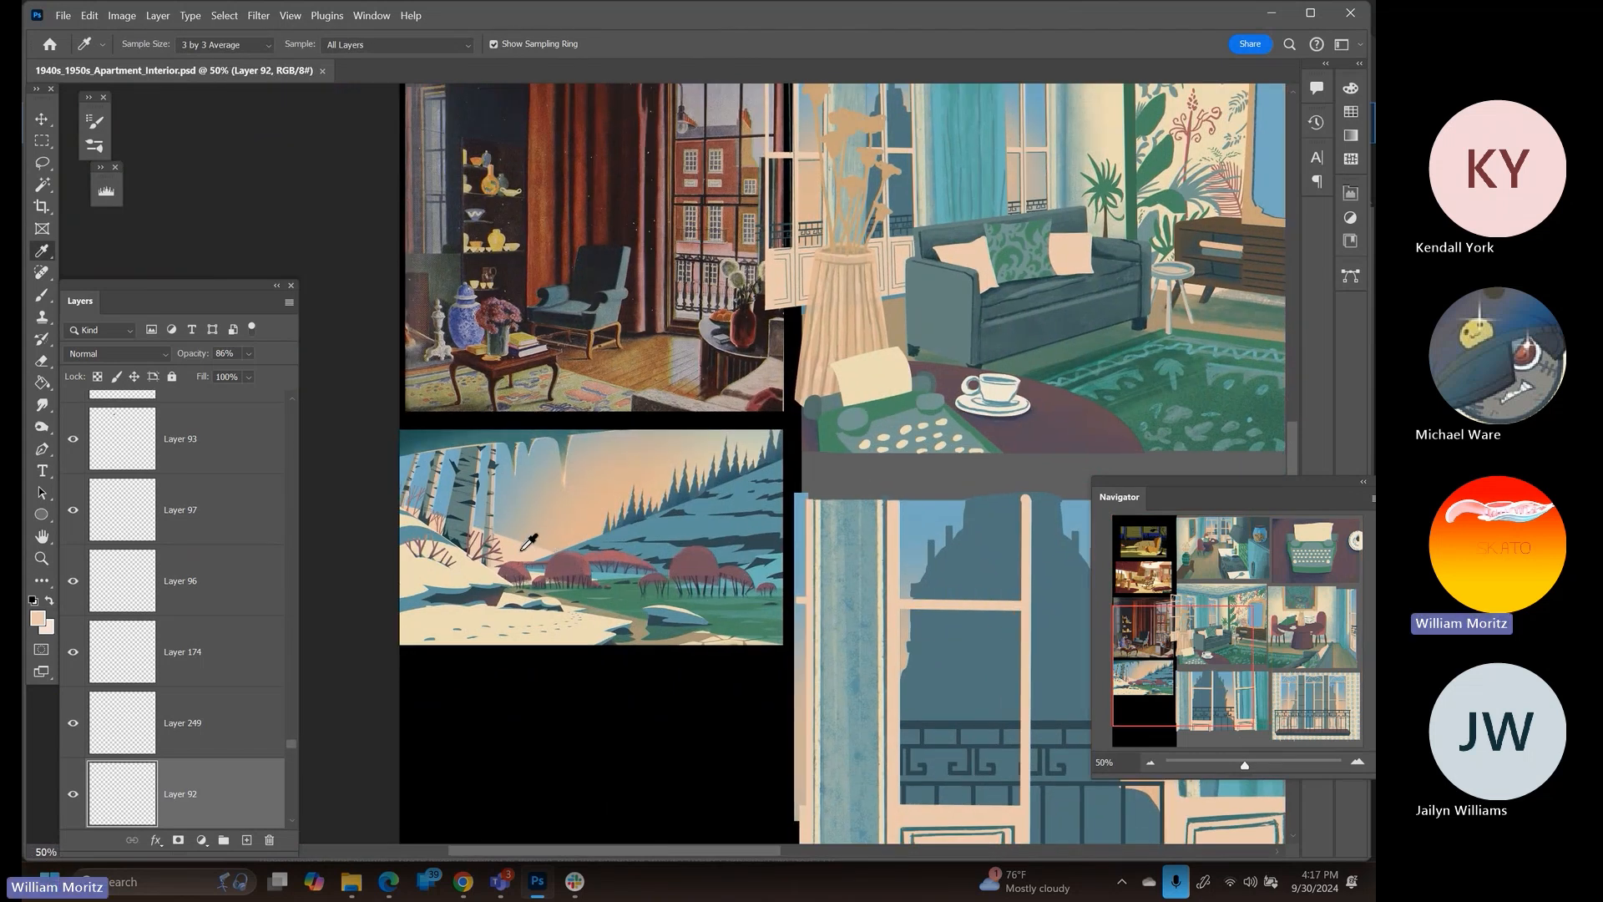
left_click(601, 538)
Load the outline of the living room sofa's two plain pillows, Layer 113, as a selection and add a new layer above it
key("v")
left_click(974, 254, "ctrl")
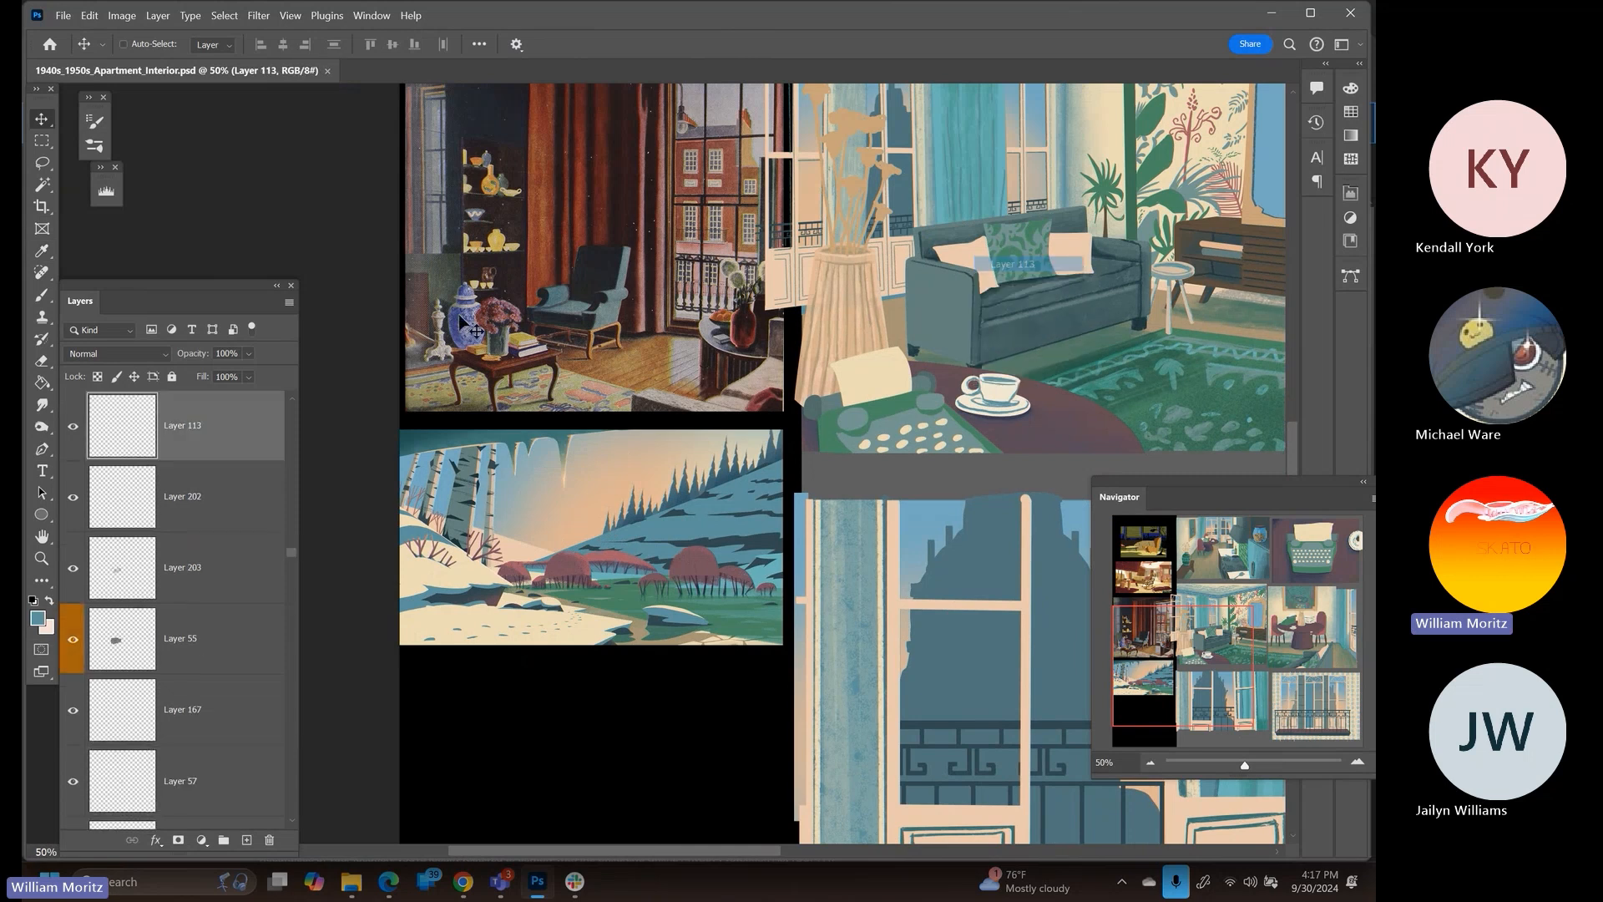
left_click(122, 427, "ctrl")
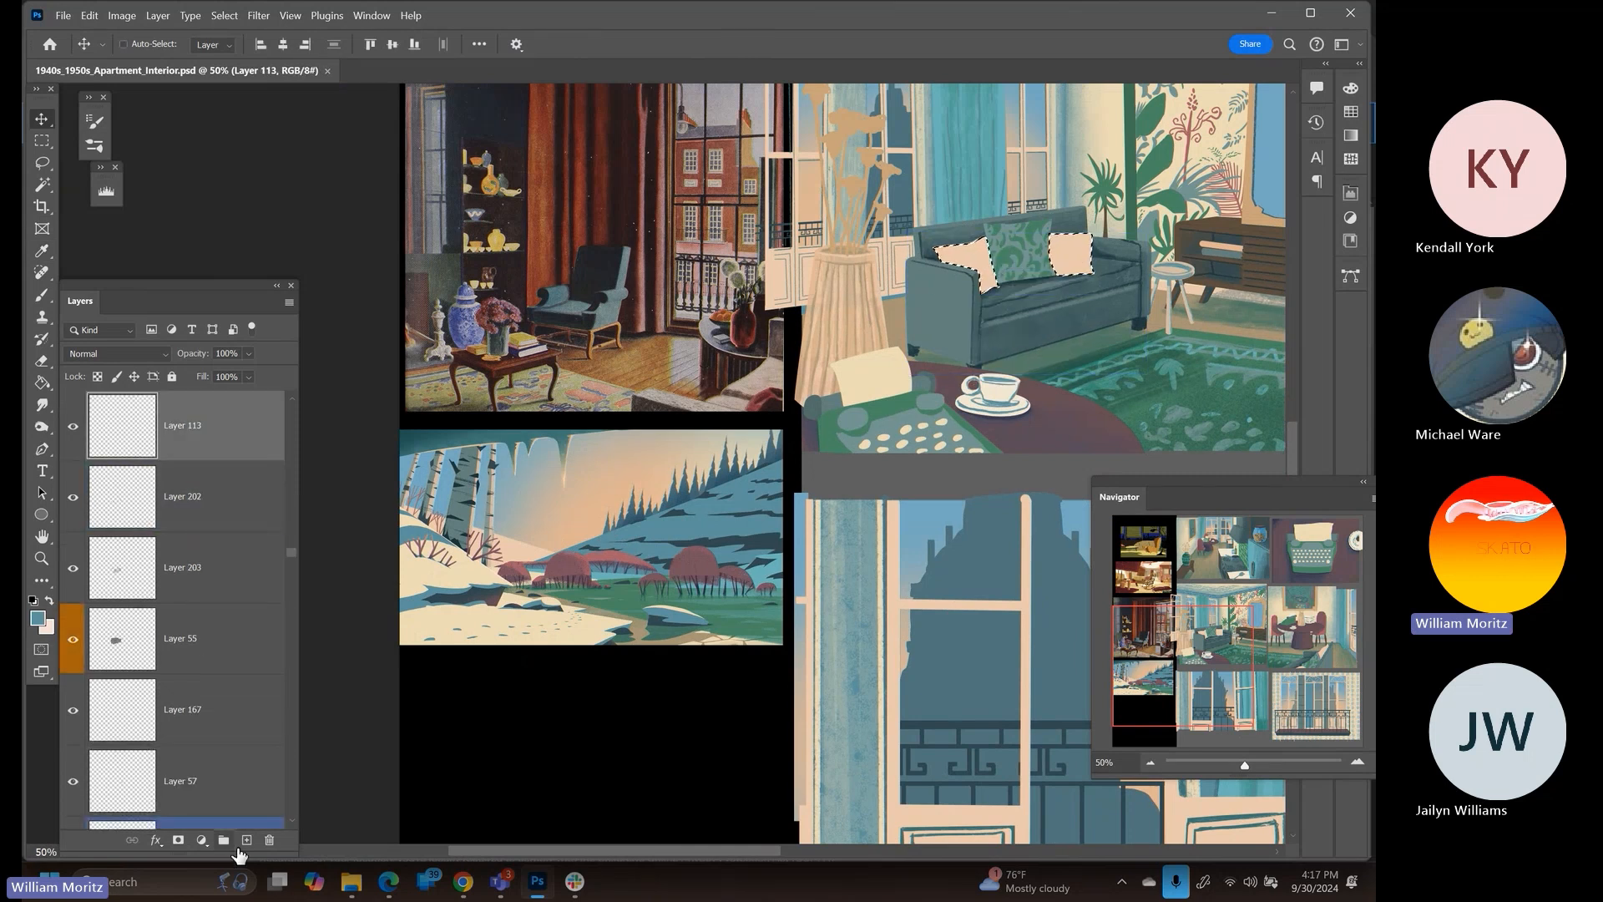
left_click(247, 839)
Paint blue shading over the two plain sofa pillows with the brush enlarged to size 35
key("b")
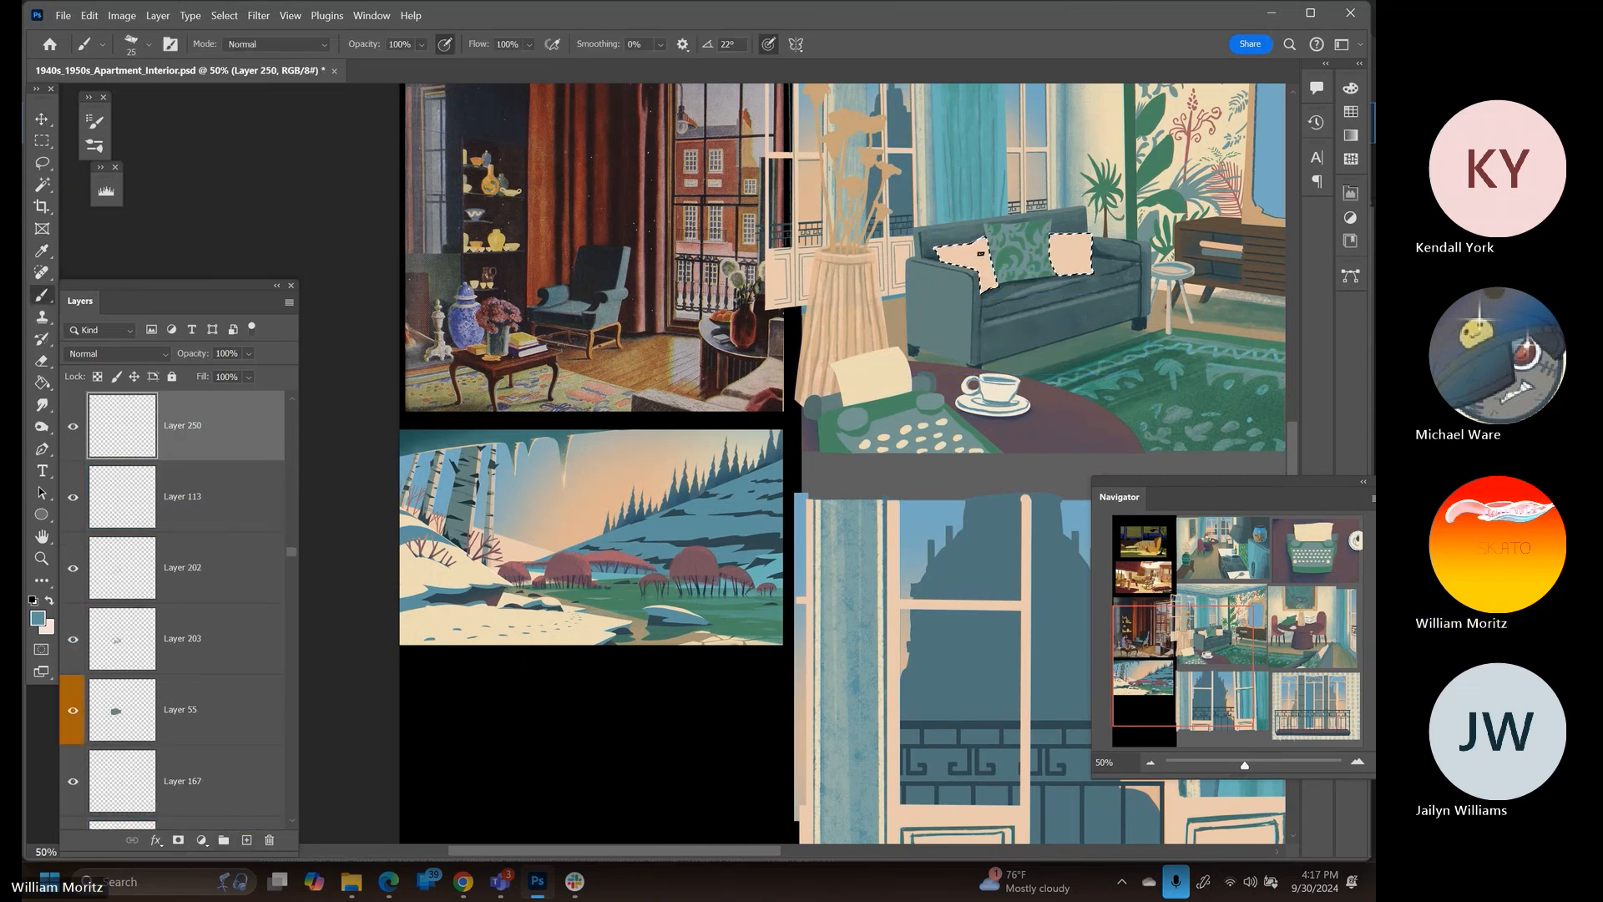
key("bracketright")
key("bracketright")
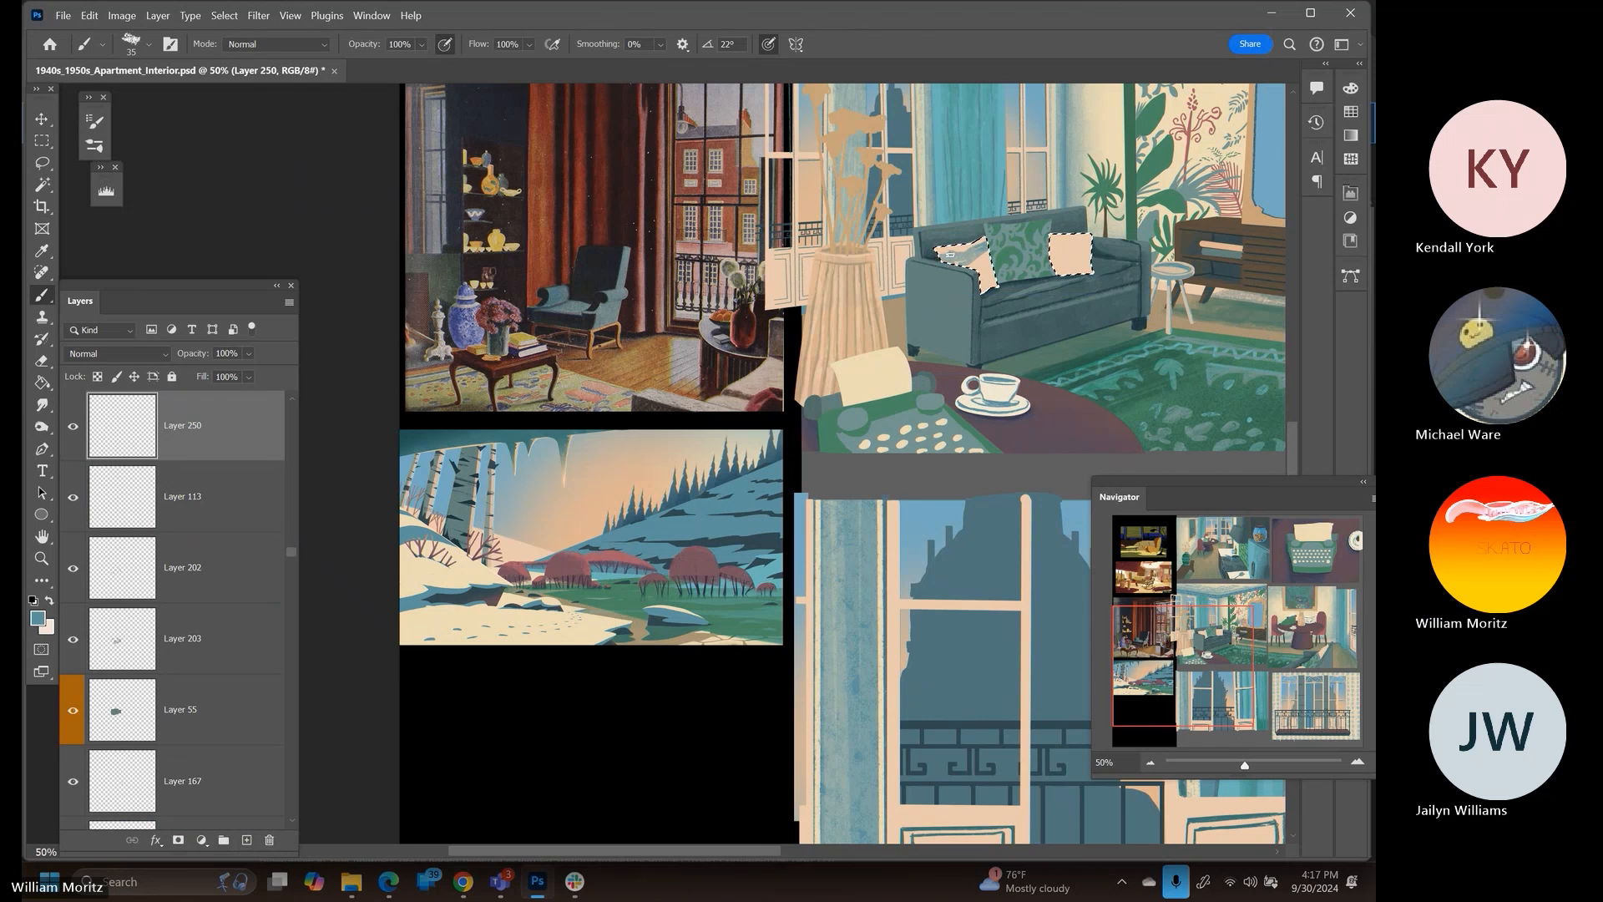
mouse_move(962, 273)
left_mouse_down()
mouse_move(982, 267)
mouse_move(987, 296)
left_mouse_up()
mouse_move(1052, 237)
left_mouse_down()
mouse_move(1086, 234)
mouse_move(1086, 265)
mouse_move(1086, 237)
mouse_move(1051, 280)
mouse_move(1053, 221)
mouse_move(1059, 270)
left_mouse_up()
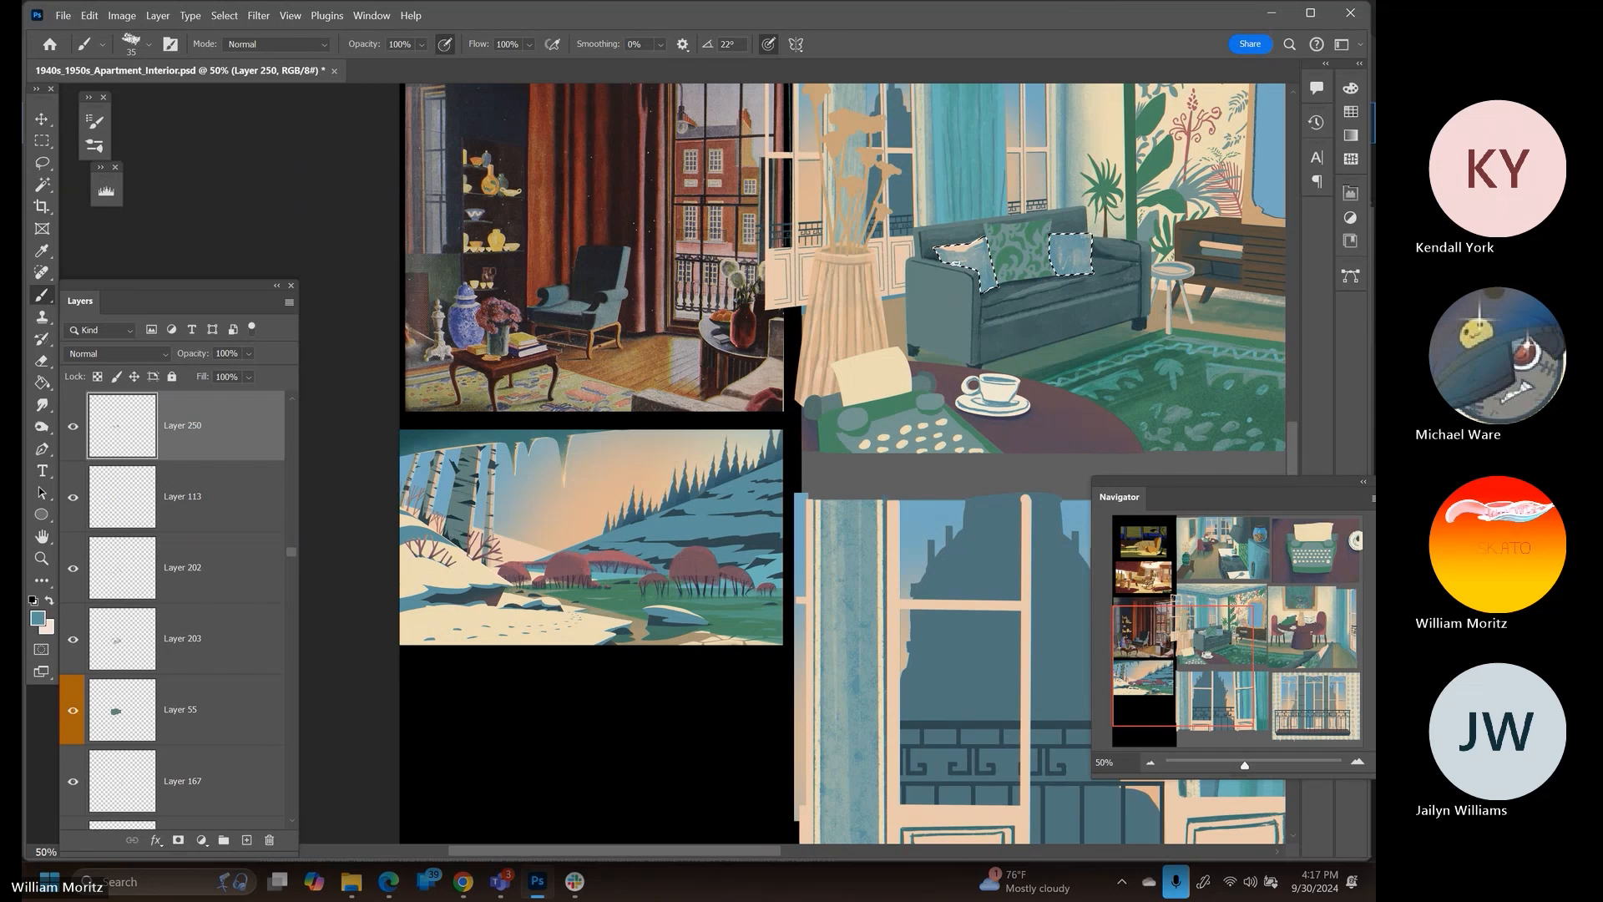
Soften the blue shading on both pillows with the brush in Clear mode at 38% opacity, and clear the selection
left_click_drag(1013, 314, 853, 389)
key("z")
left_click(871, 322)
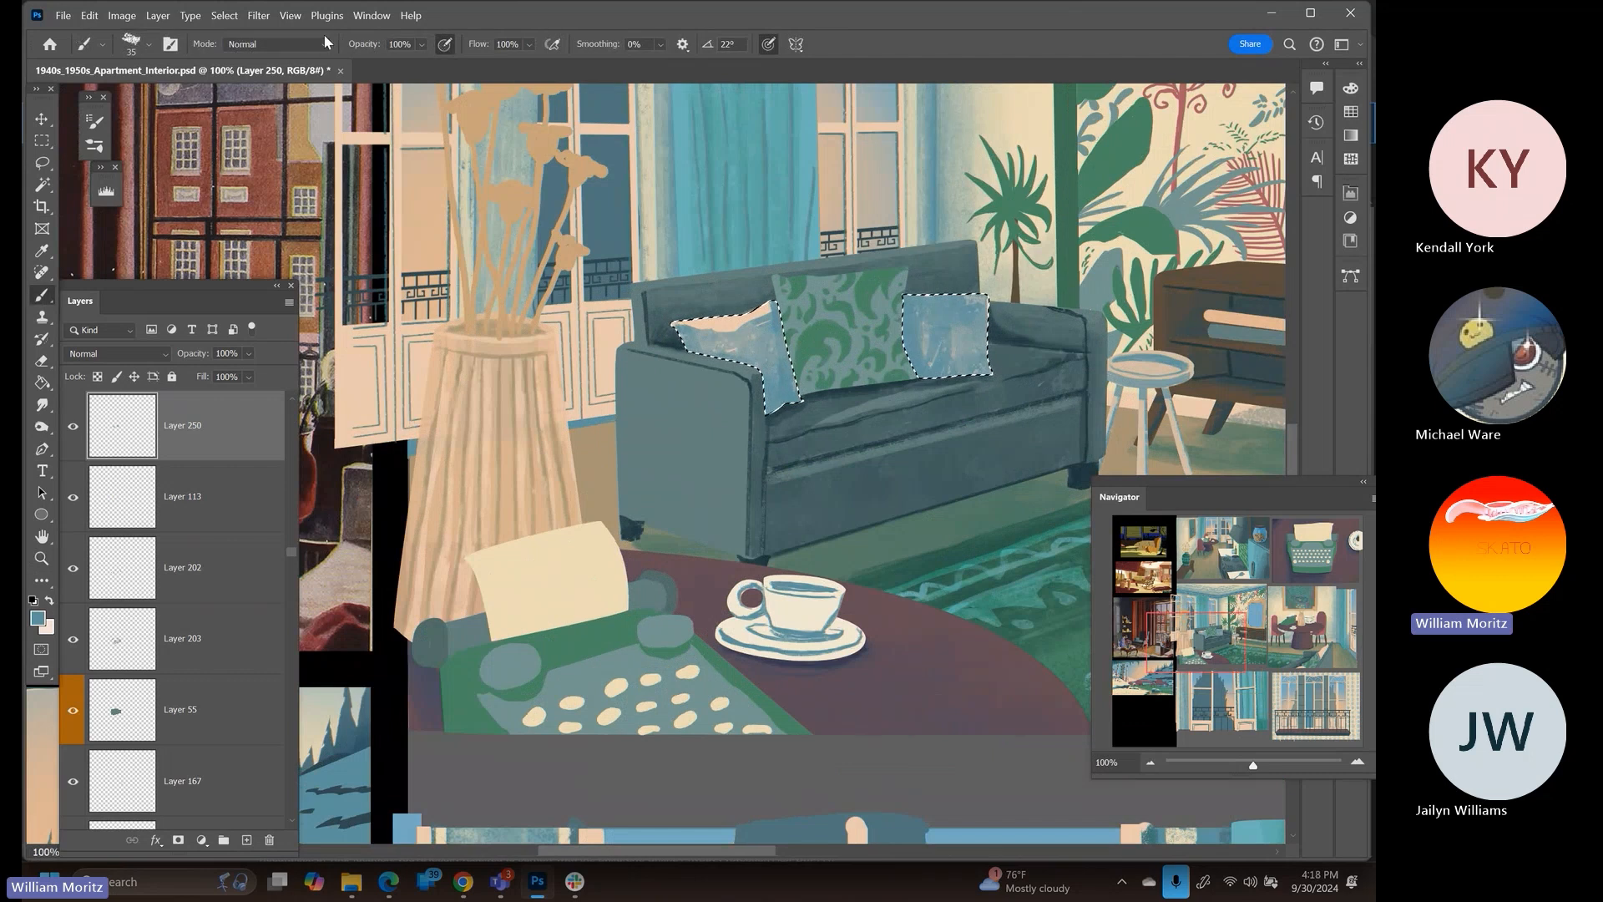
left_click(294, 45)
left_click(303, 98)
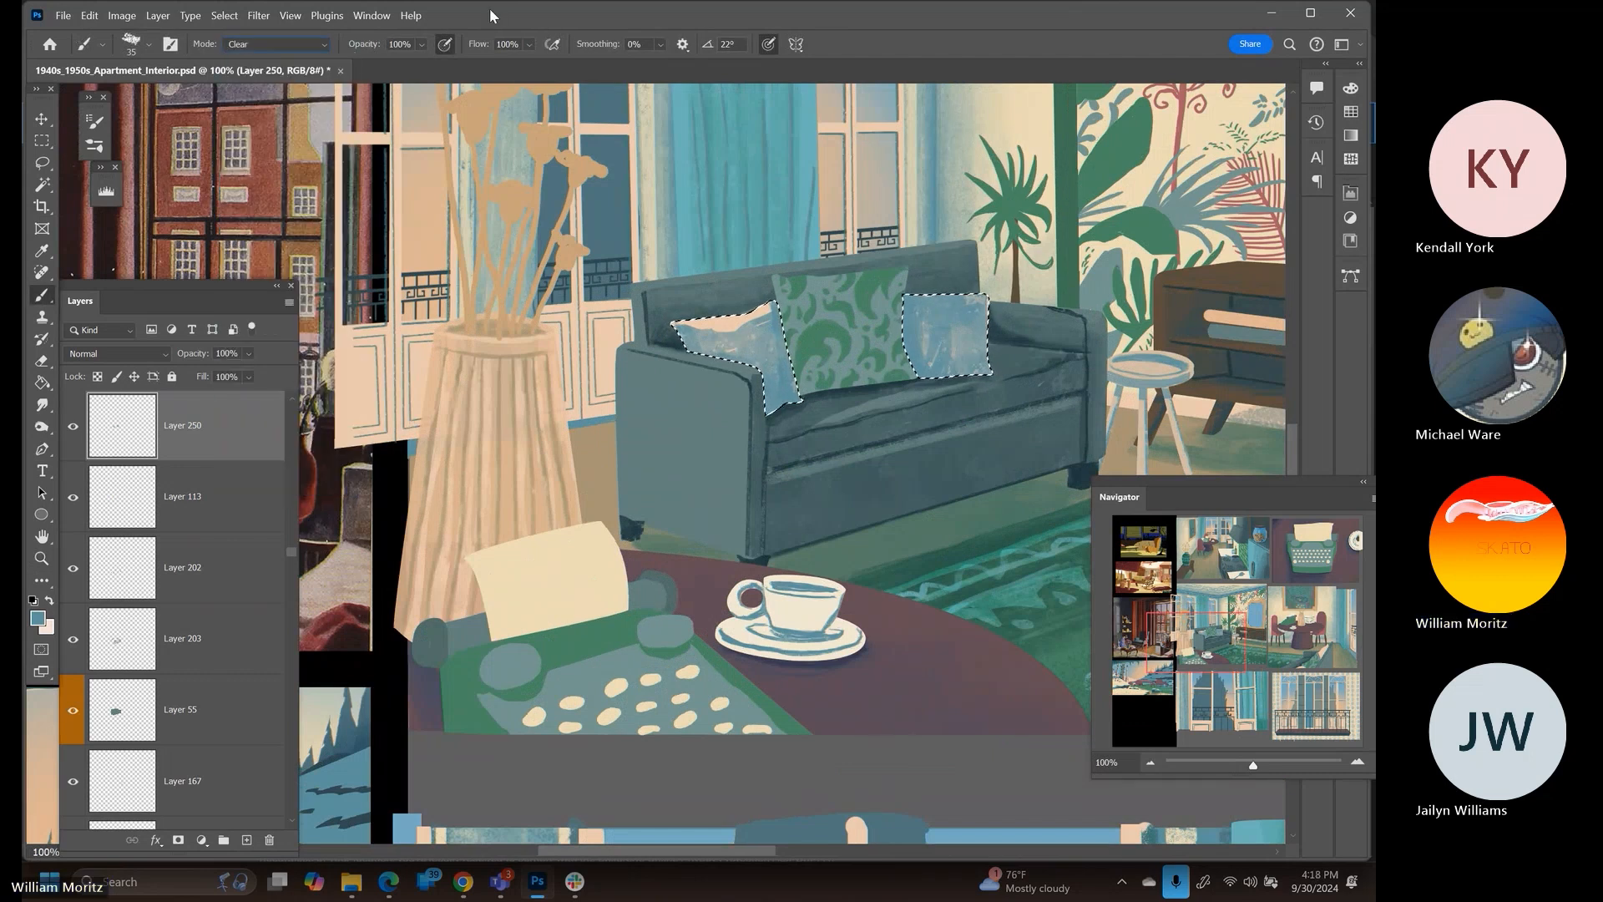
left_click(423, 45)
left_click(403, 64)
left_click(476, 12)
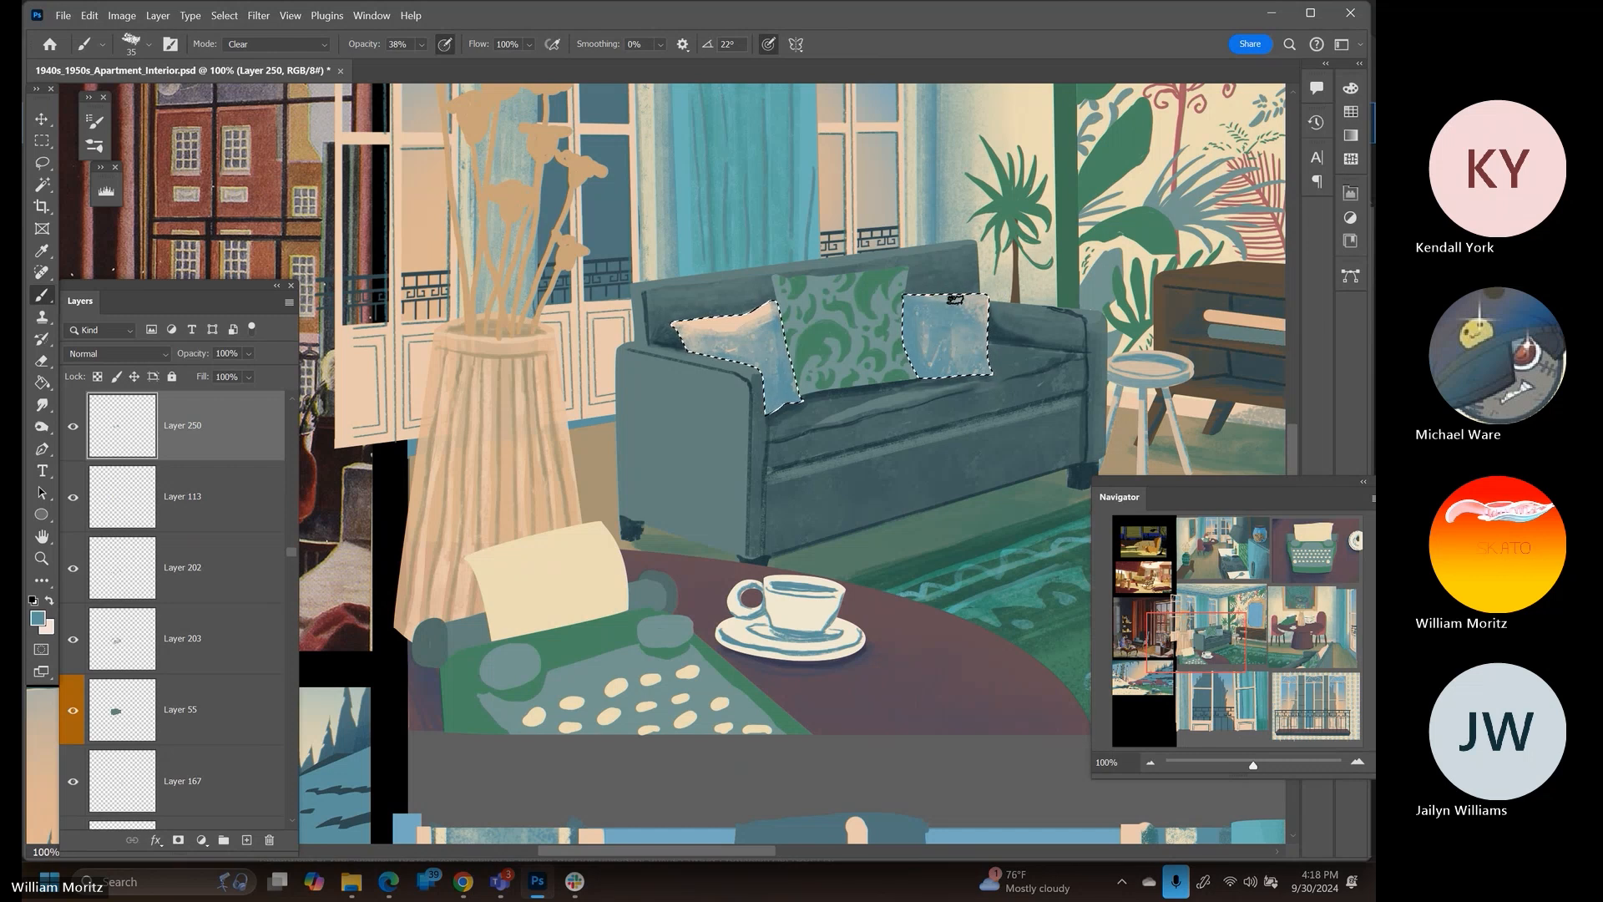
left_click(42, 163)
key("ctrl+d")
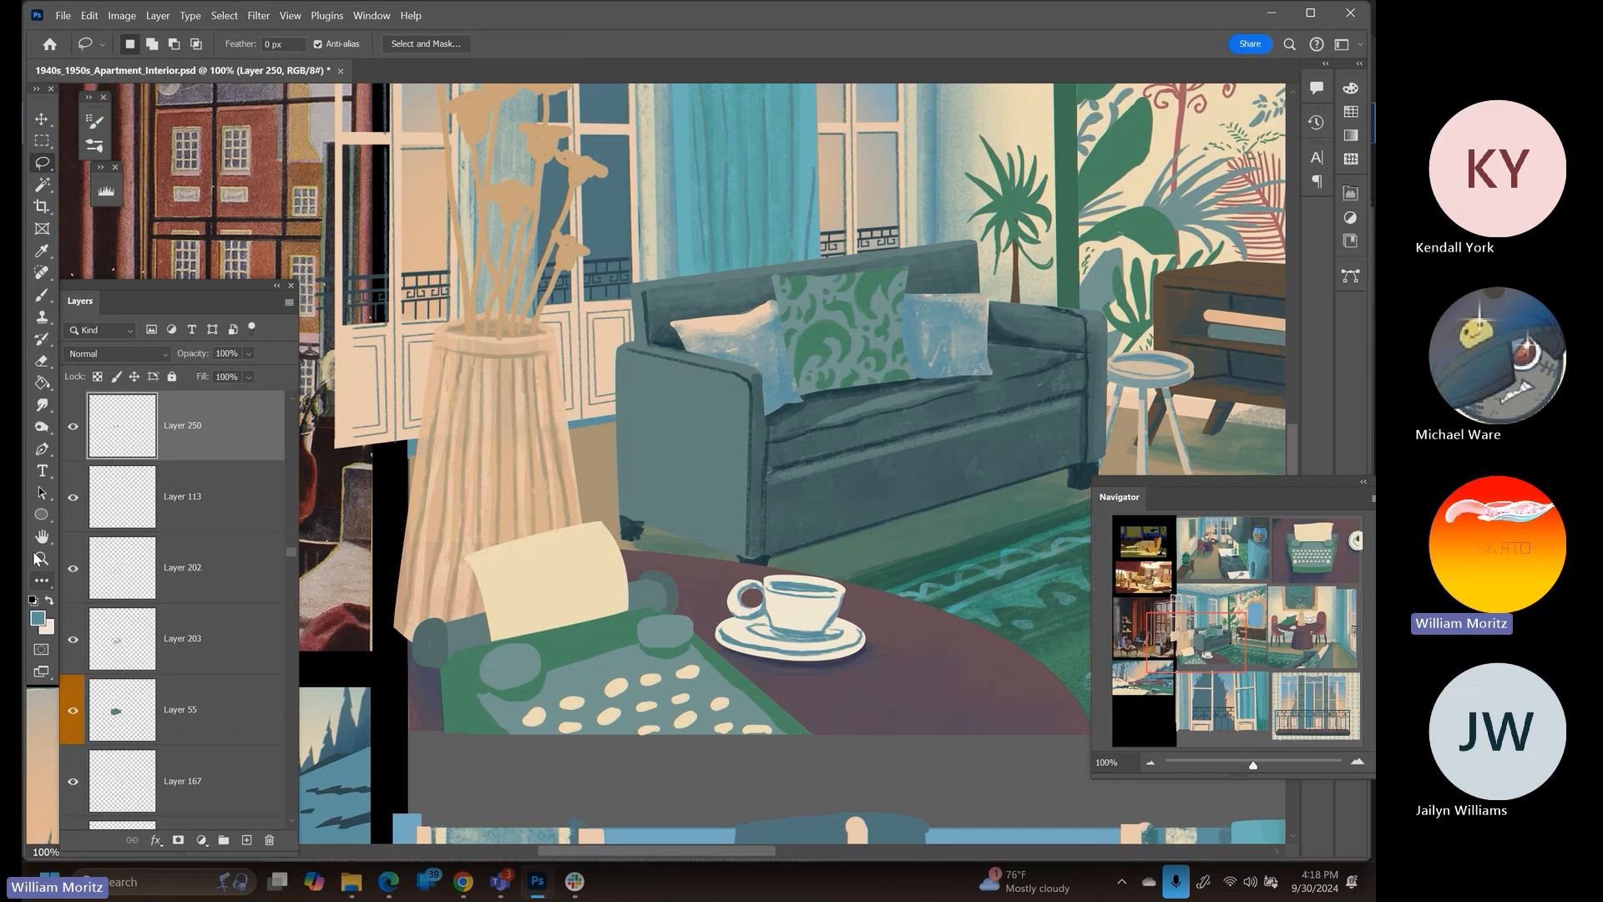
Touch up the shading along the sofa pillows' lower edges with the Burn tool at a reduced brush size
left_click(42, 558)
left_click(694, 434, "alt")
left_click(694, 434, "alt")
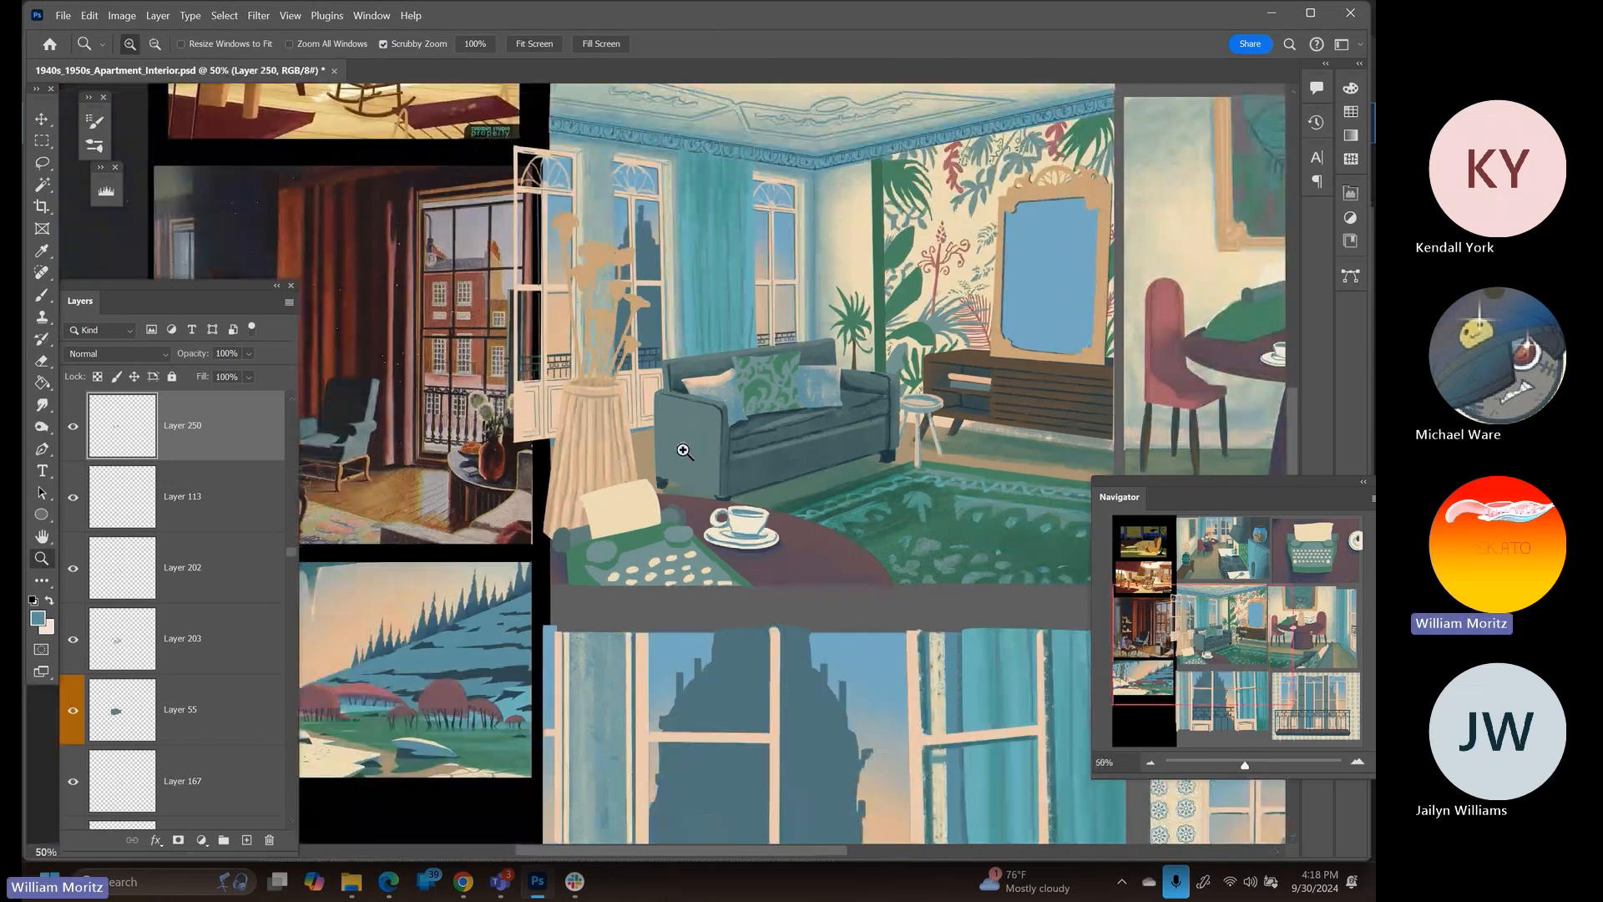
left_click(41, 427)
key("bracketleft")
key("bracketleft")
key("bracketleft")
key("bracketleft")
key("bracketleft")
key("bracketleft")
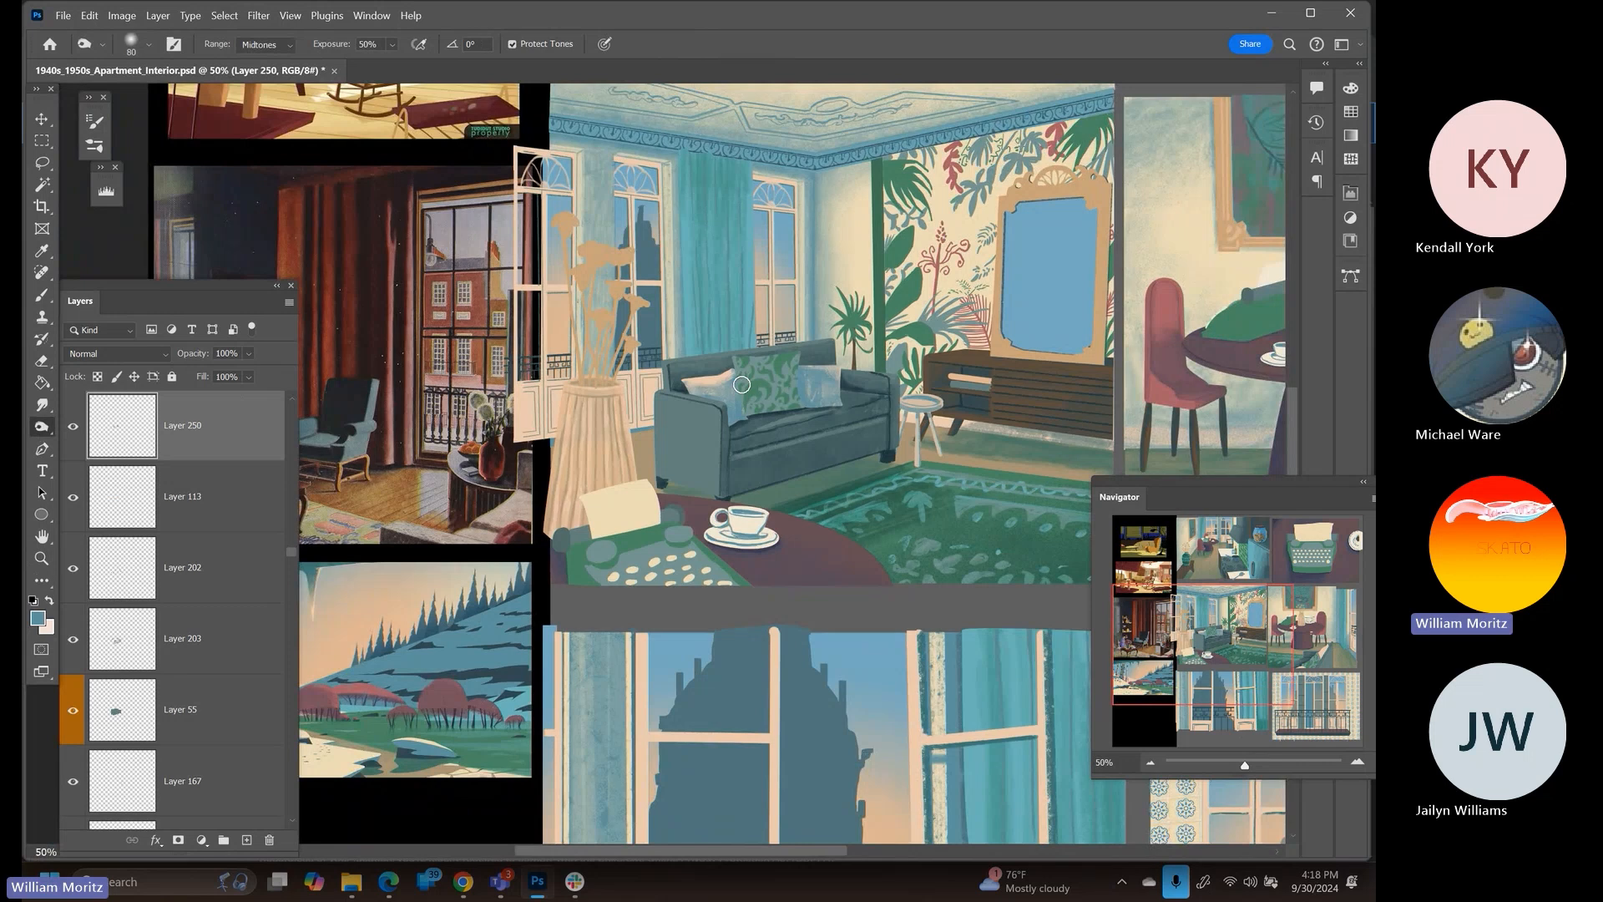
key("bracketleft")
key("bracketleft")
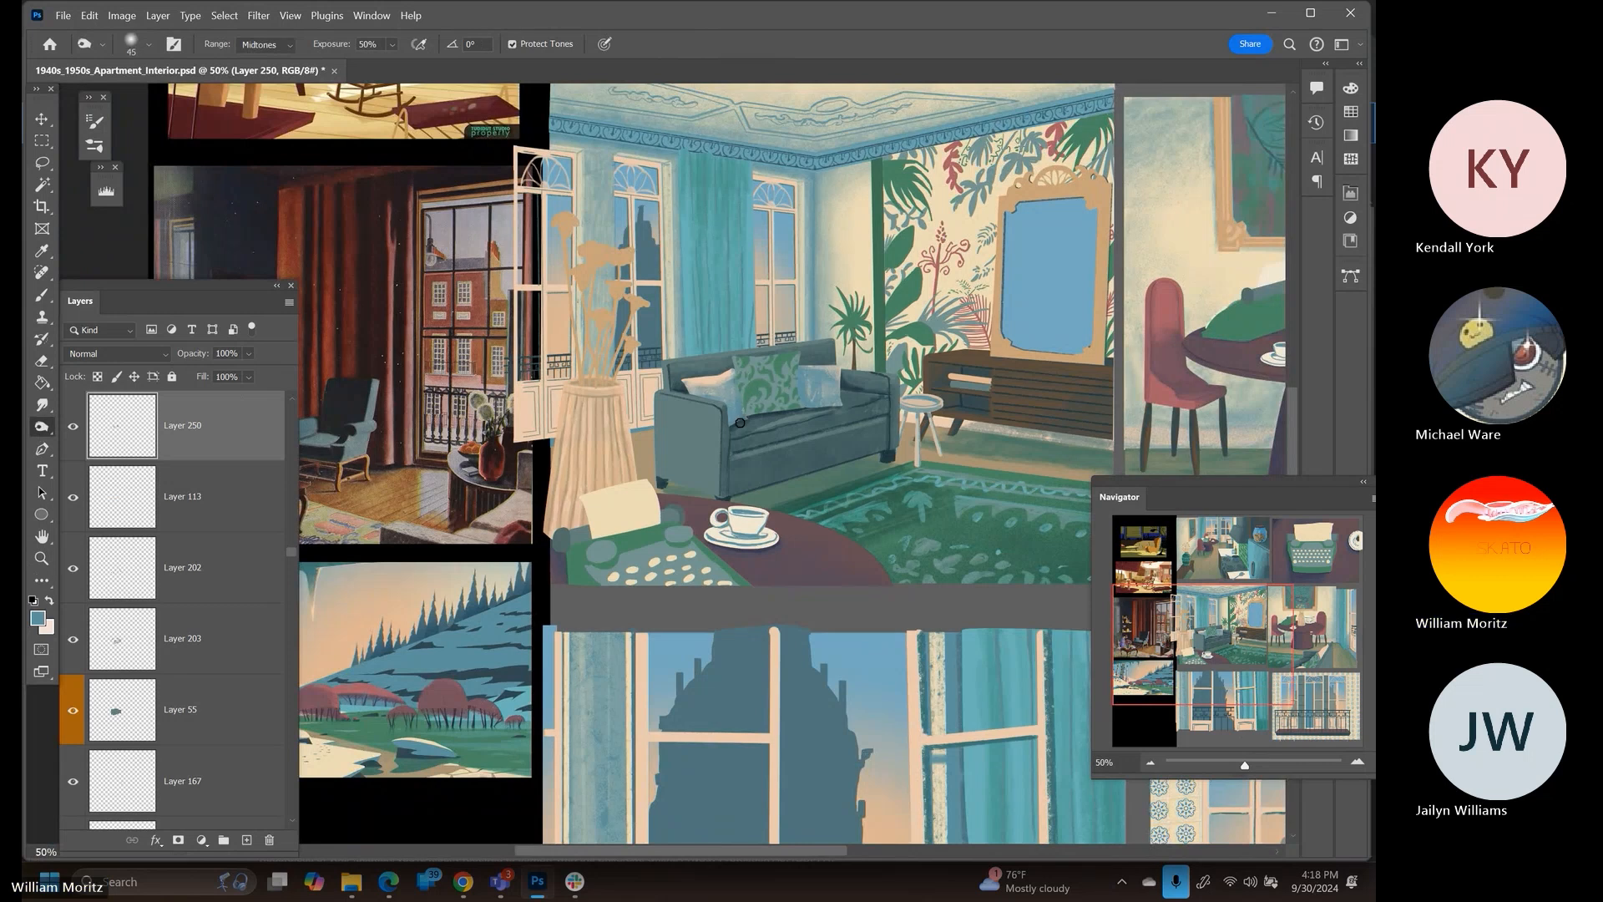
key("bracketleft")
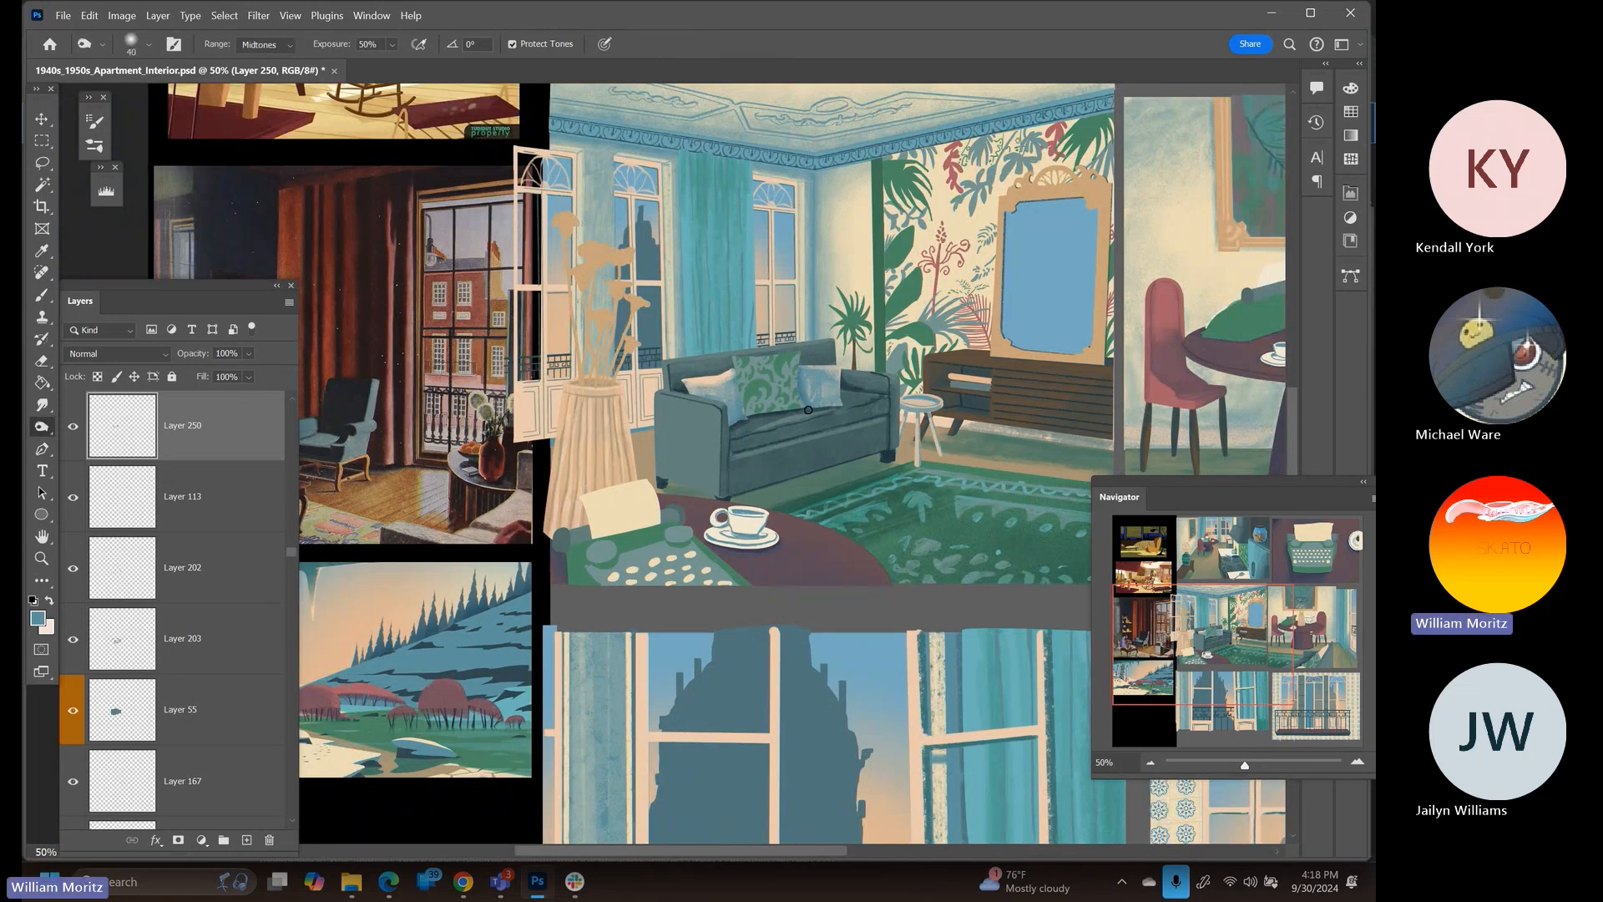
key("bracketright")
Set the blend mode of the pillow shading layer, Layer 250, to Multiply
left_click(122, 357)
left_click(143, 378)
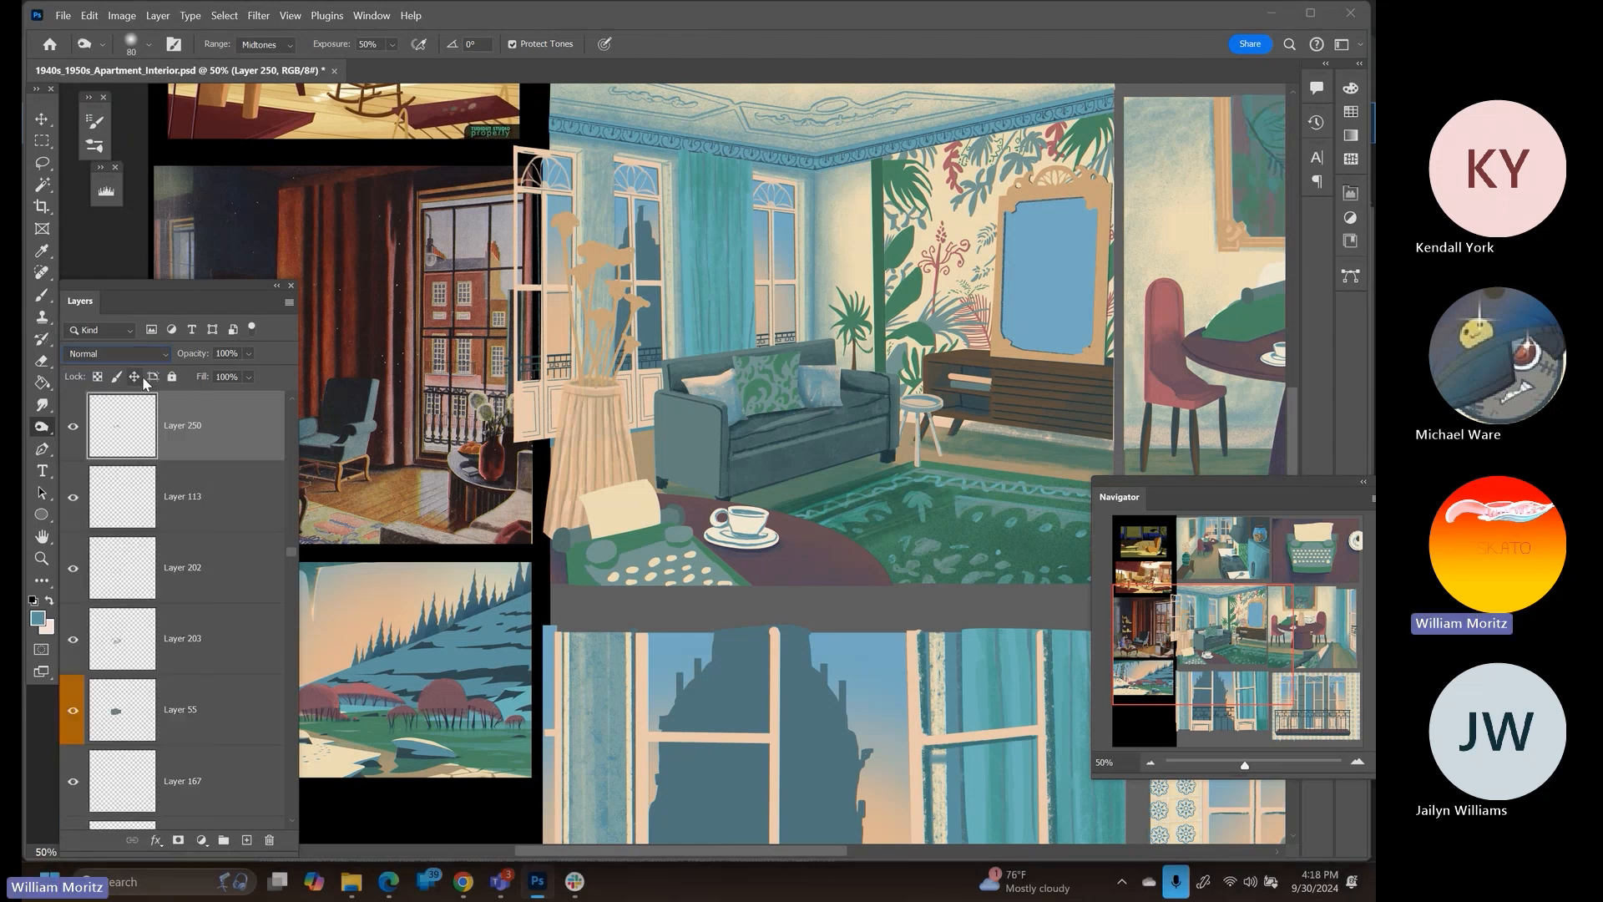
key("Down")
key("Down")
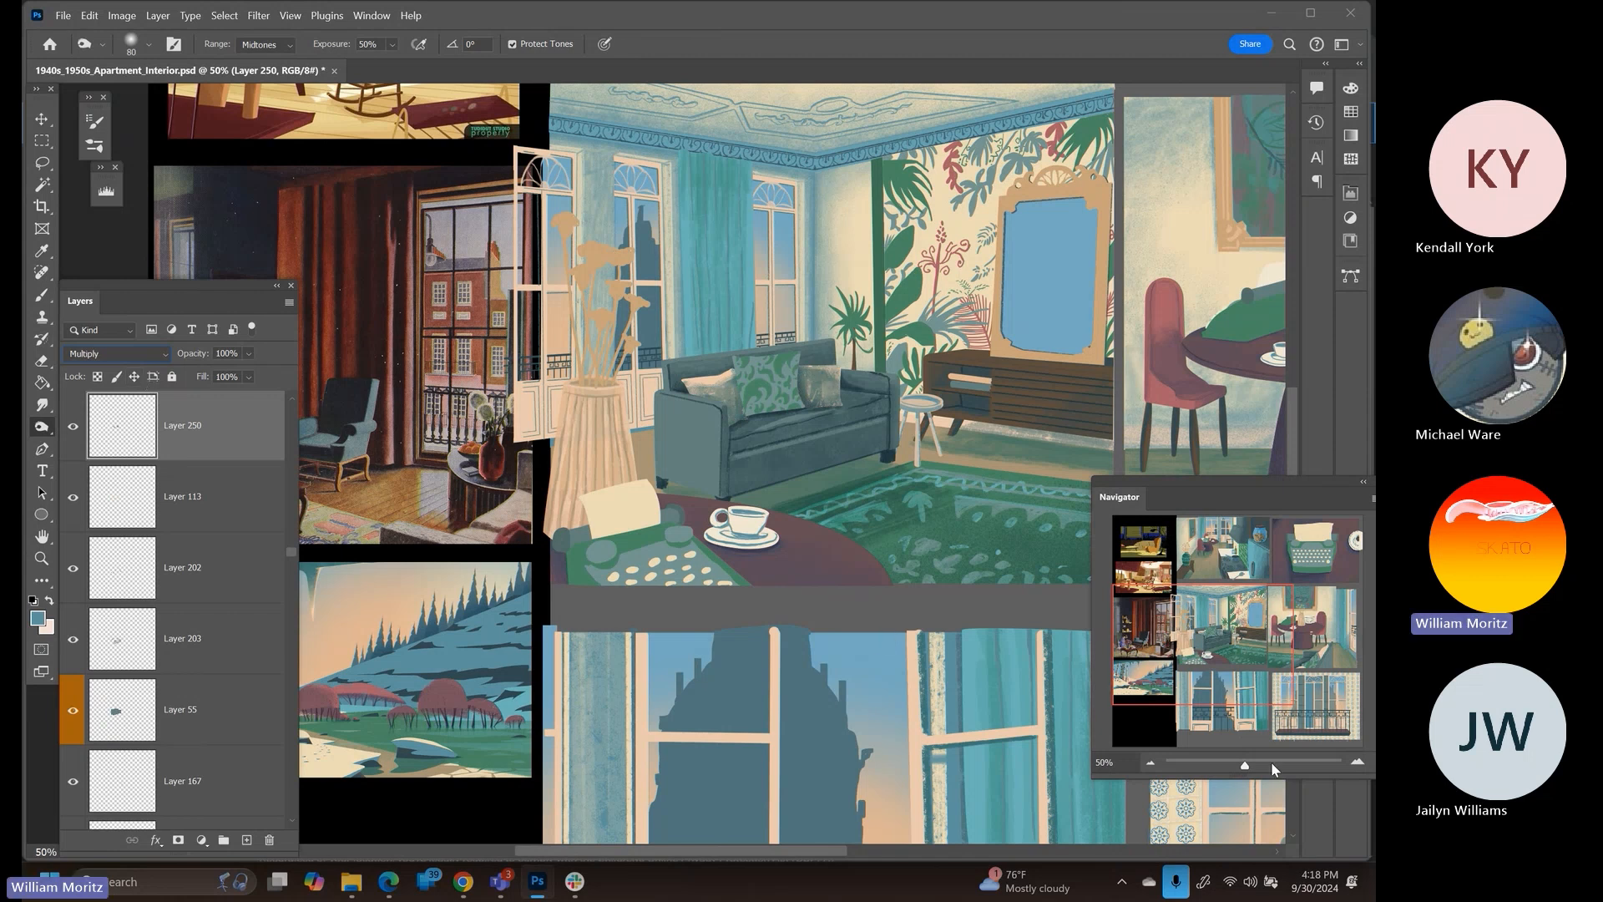
Try successive blend modes on the sofa pillow shading layer, Layer 250, and settle on Exclusion
left_click_drag(1244, 764, 1238, 765)
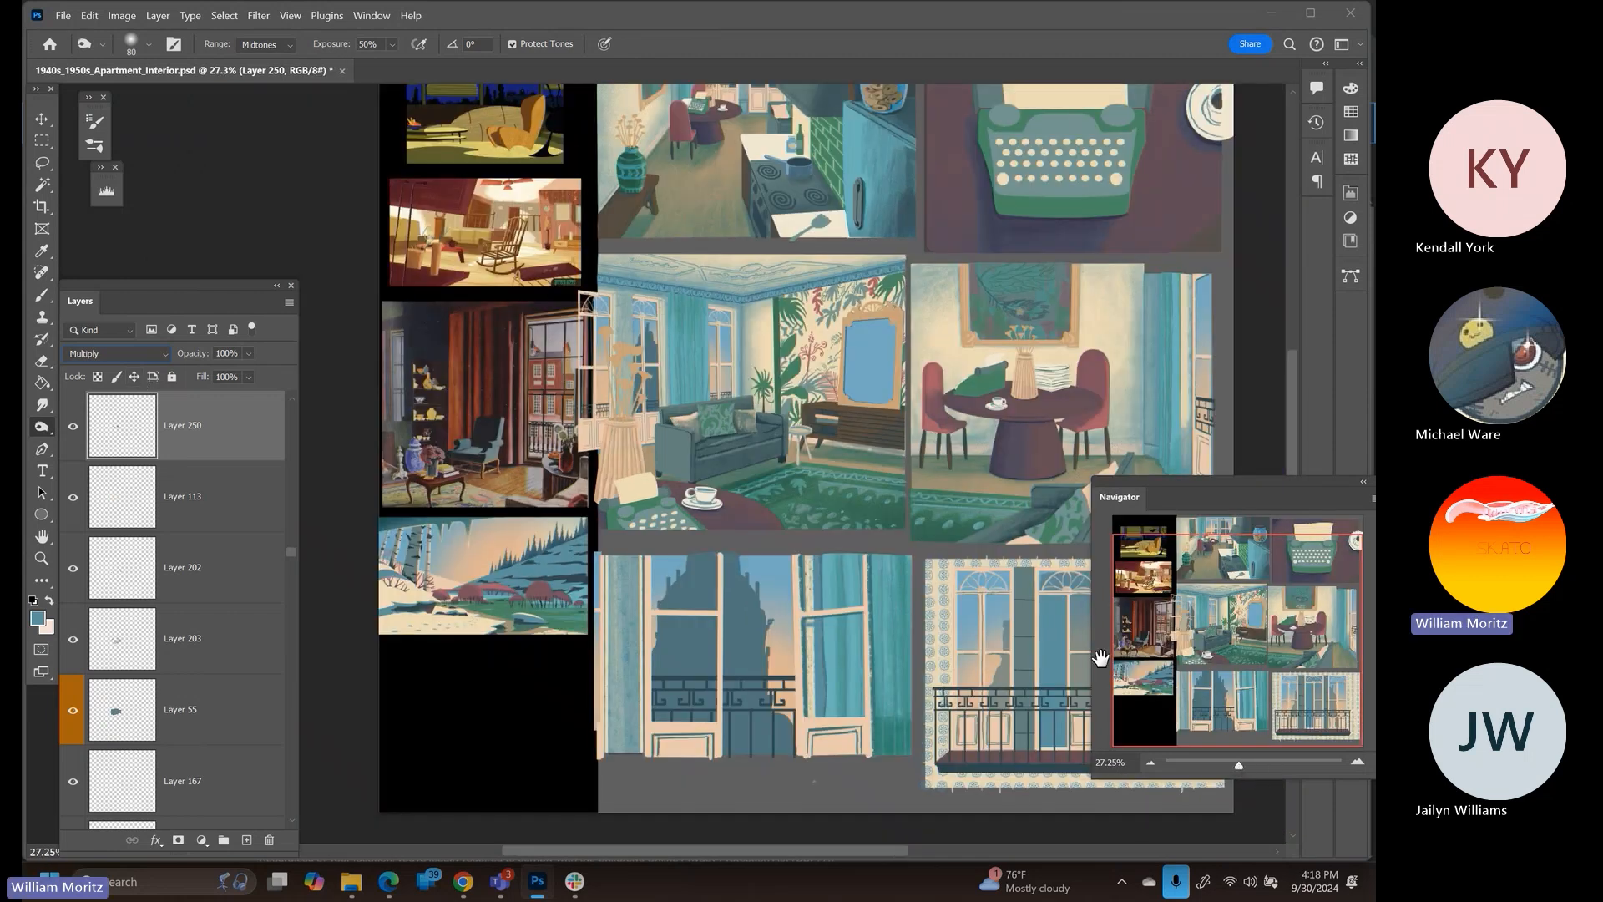
left_click(115, 355)
left_click(152, 355)
key("Down")
key("Down")
key("Up")
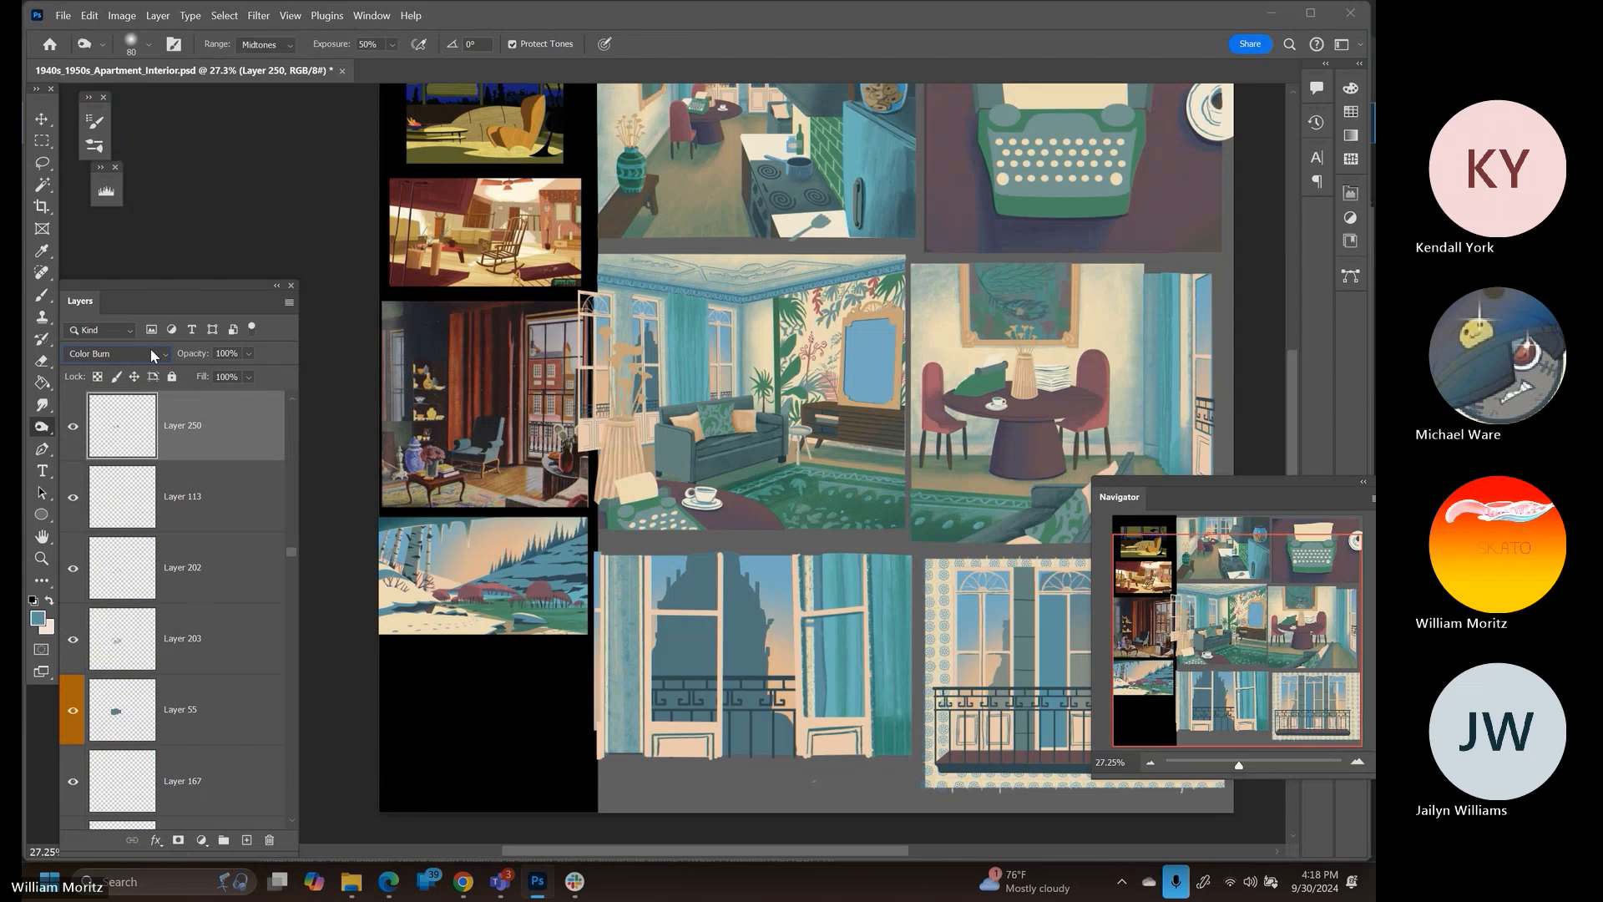
key("Down")
key("Down")
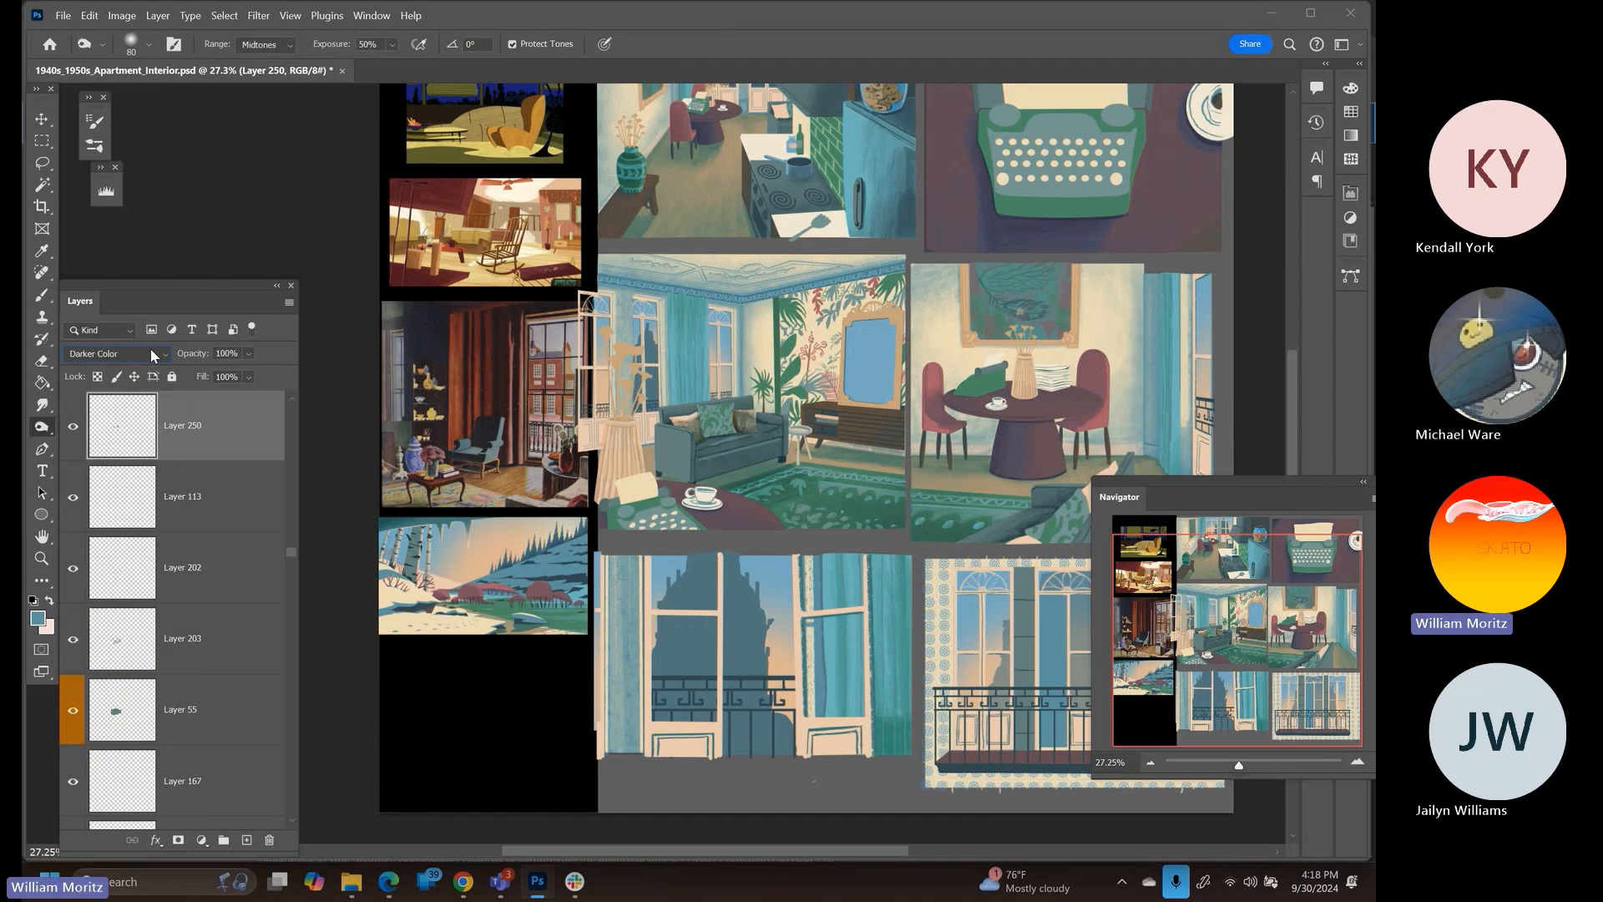
key("Down")
key("Up")
key("Down")
key("Down")
key("Down")
key("Down")
key("Down")
key("Down")
key("Down")
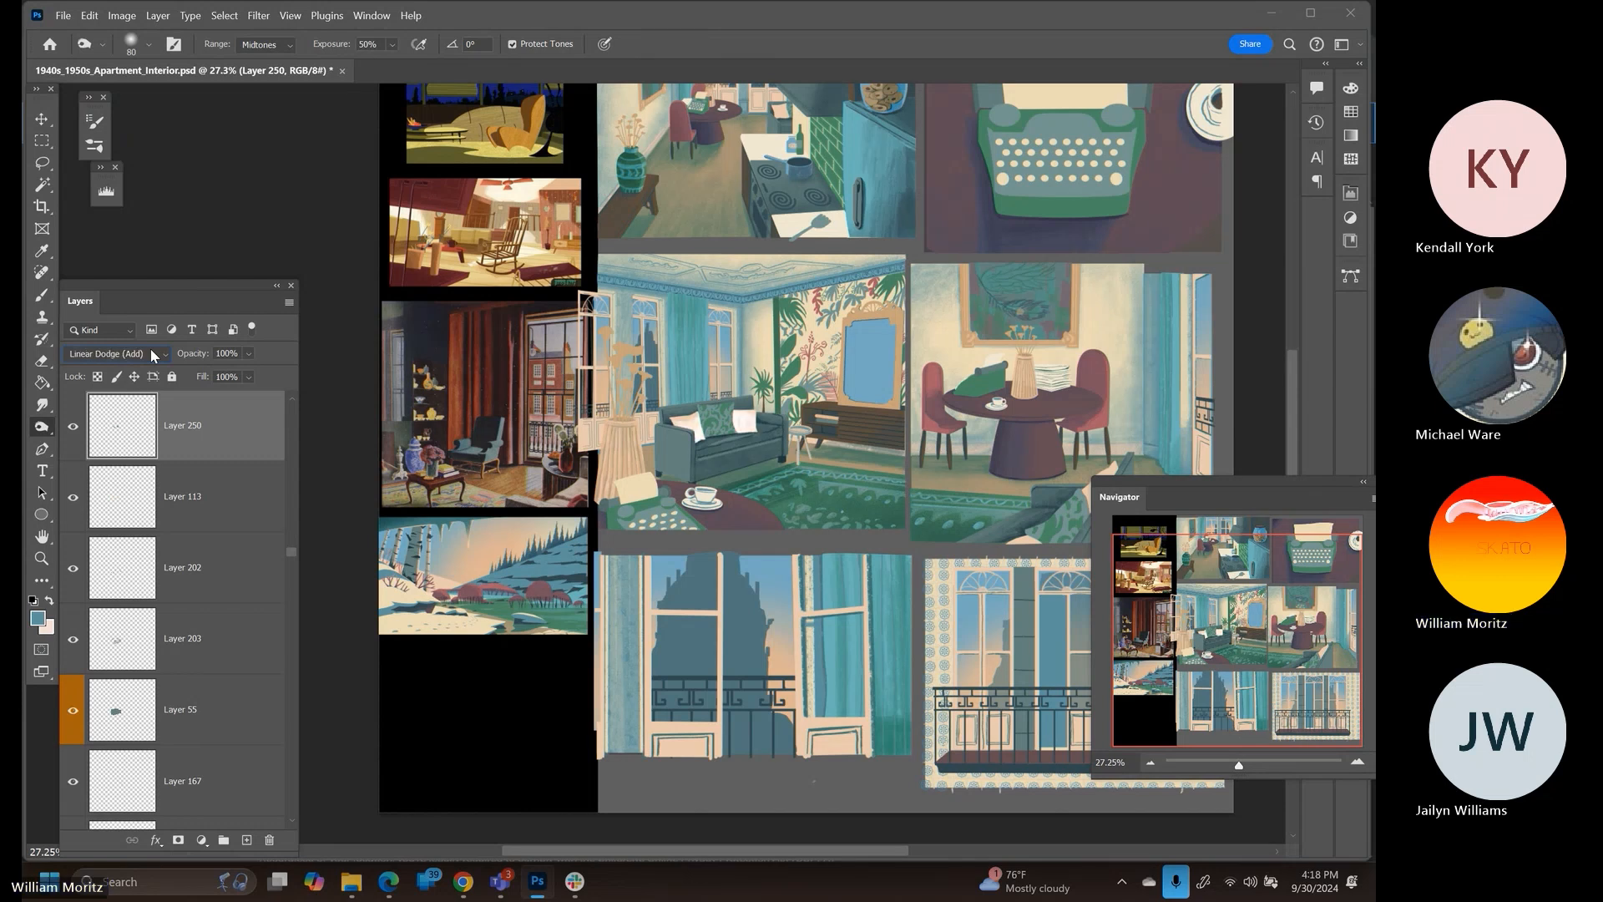
key("Down")
key("Down")
key("Down")
key("Down")
key("Down")
key("Down")
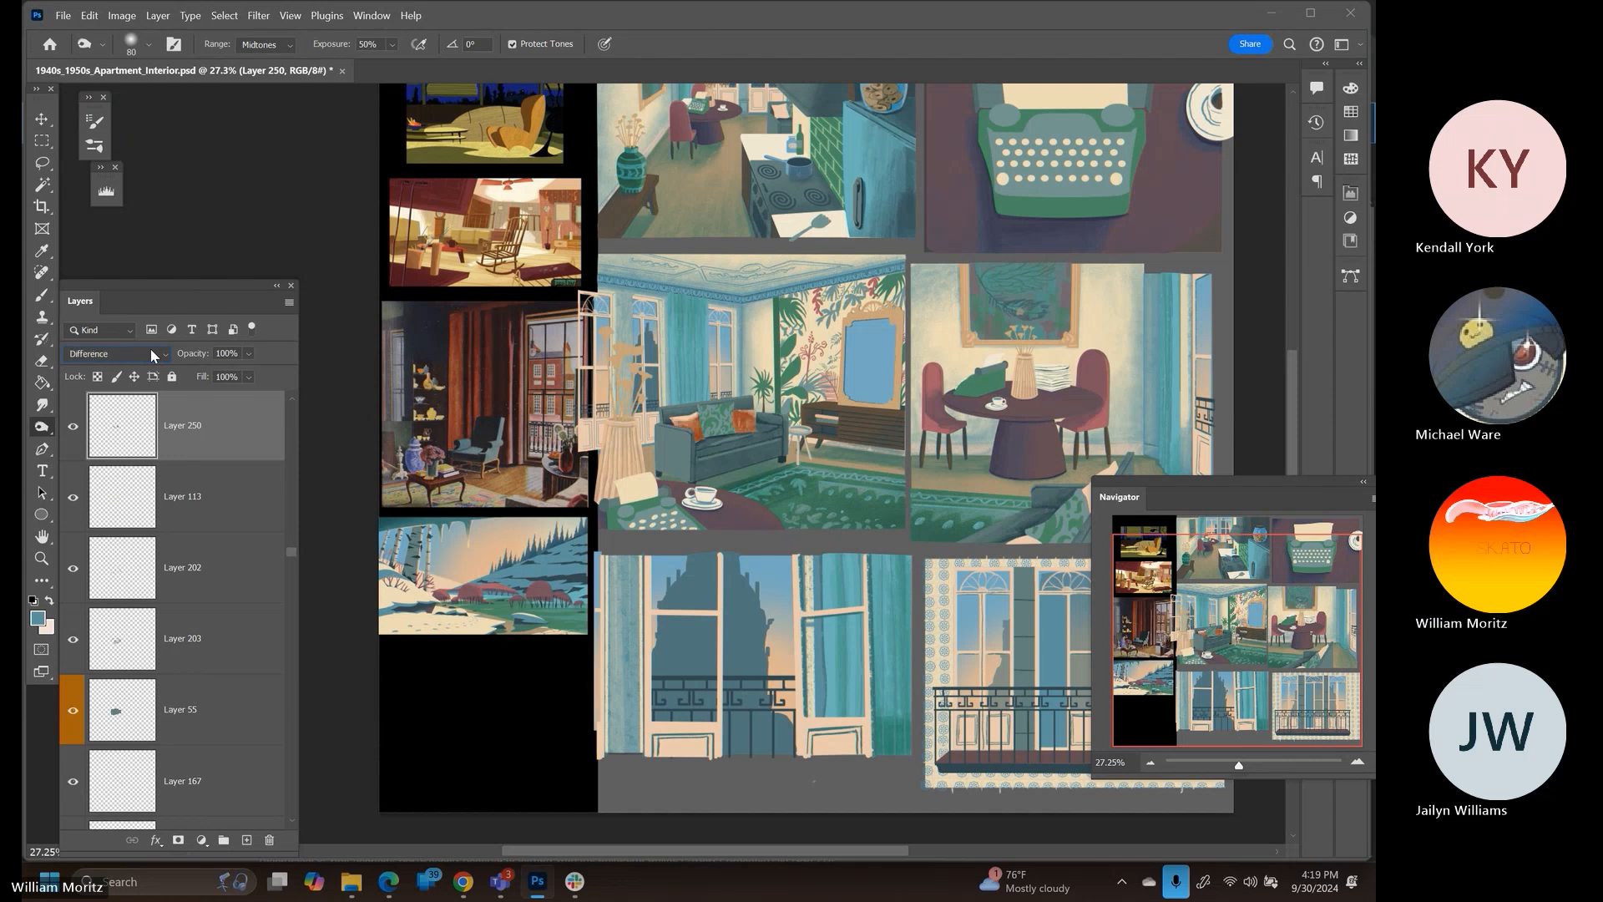
key("Down")
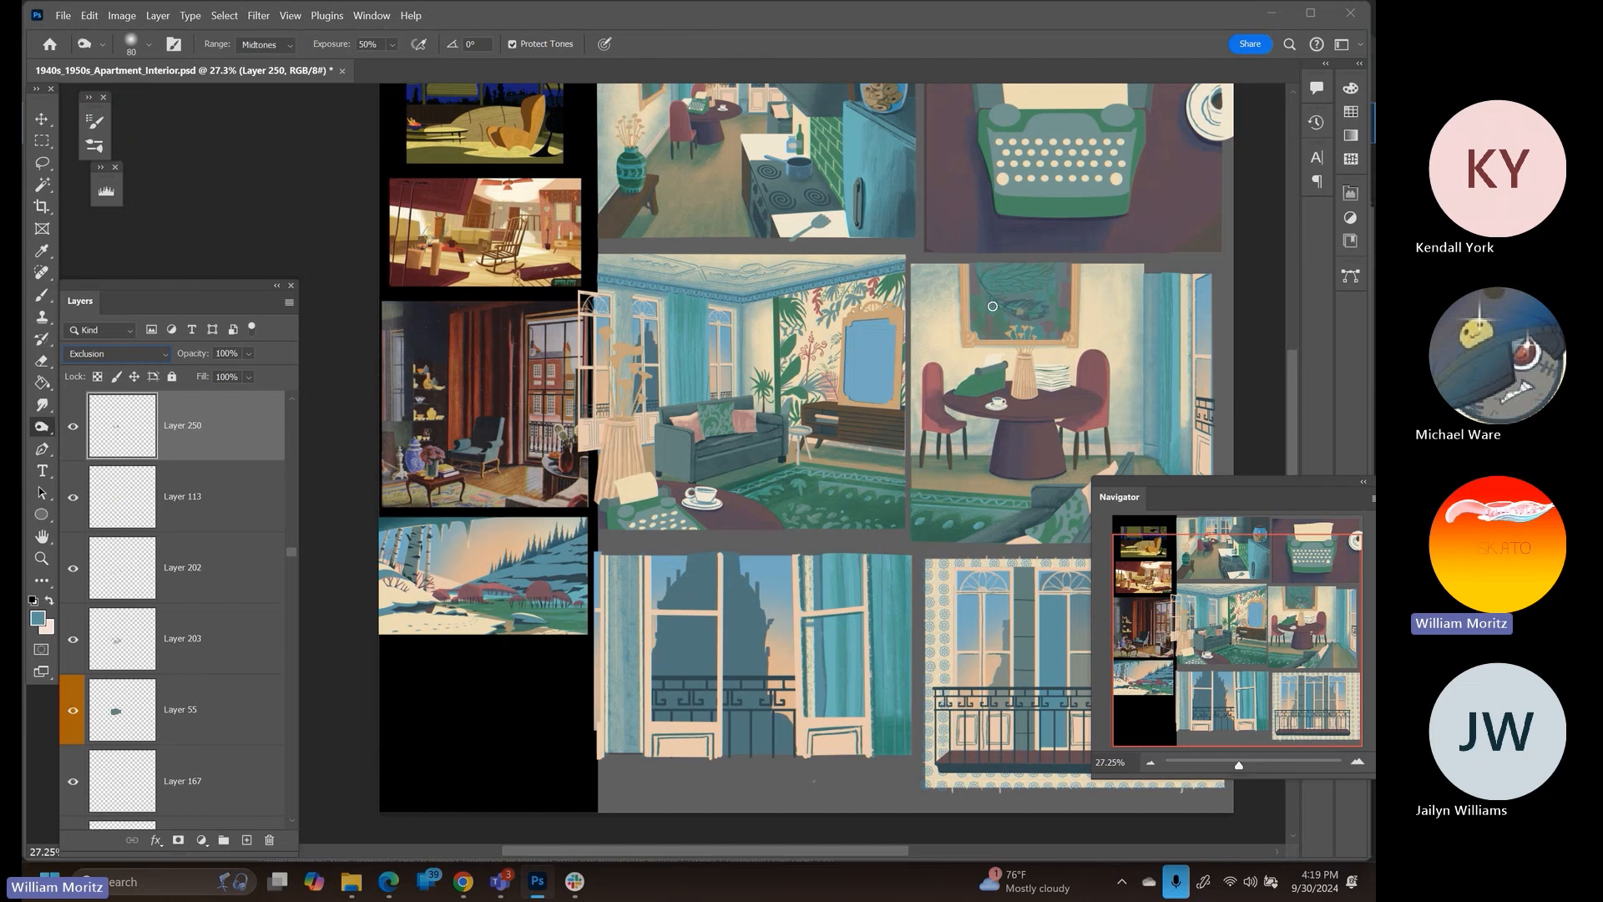
Activate the layer of the plain pillows in the dining-table panel, Layer 114, and load their outlines as a selection
left_click_drag(979, 376, 825, 346)
left_click(41, 119)
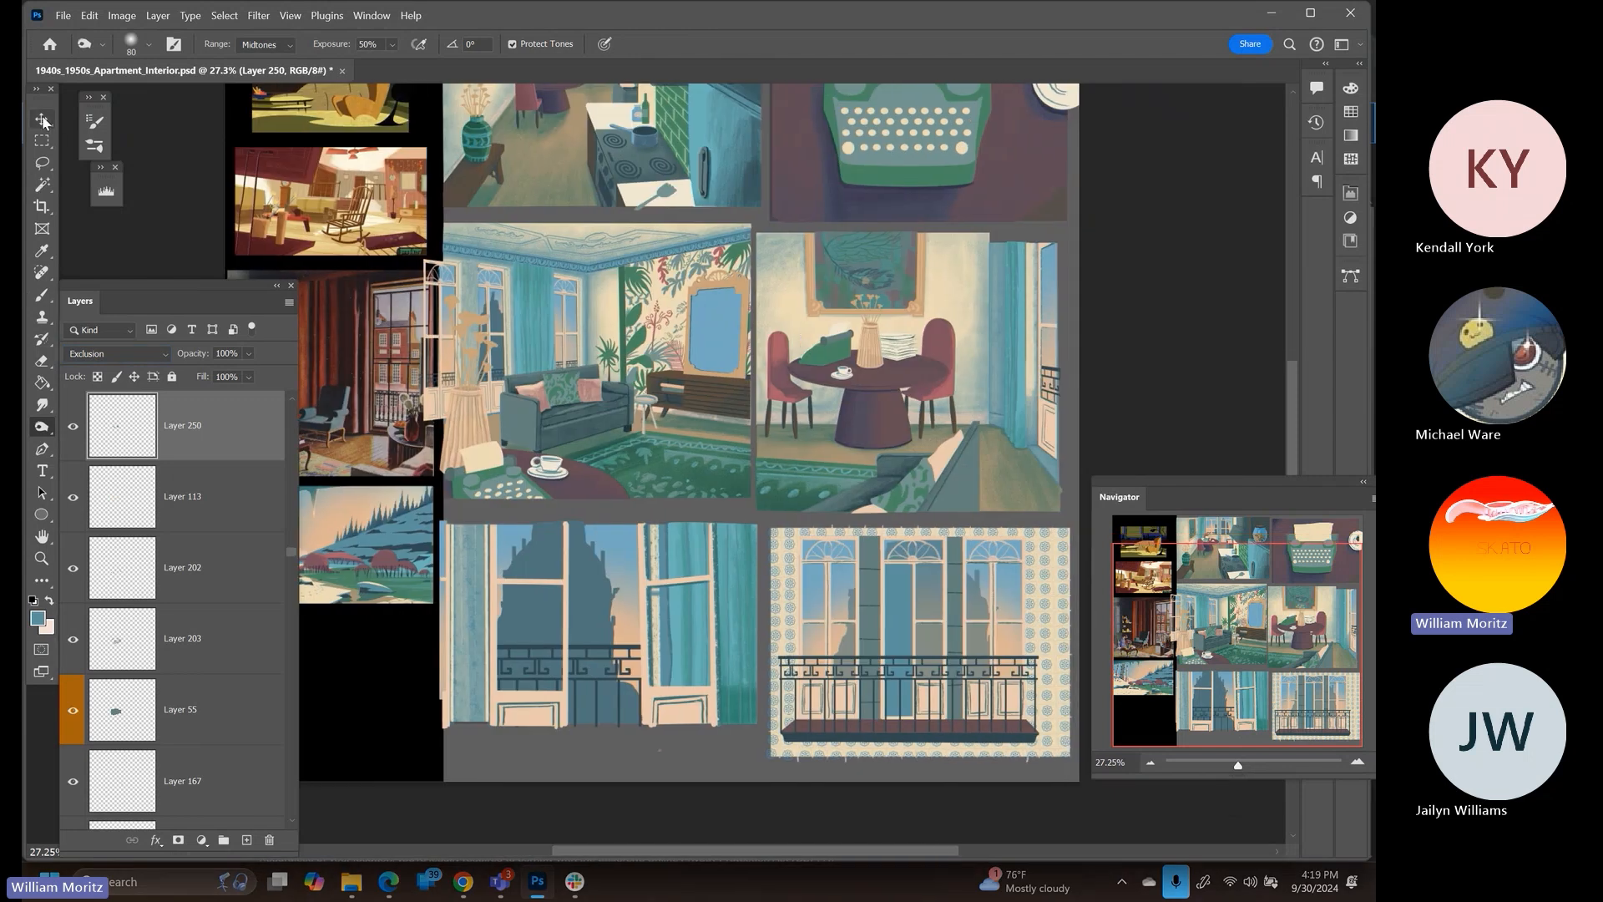
right_click(960, 466)
left_click(969, 465)
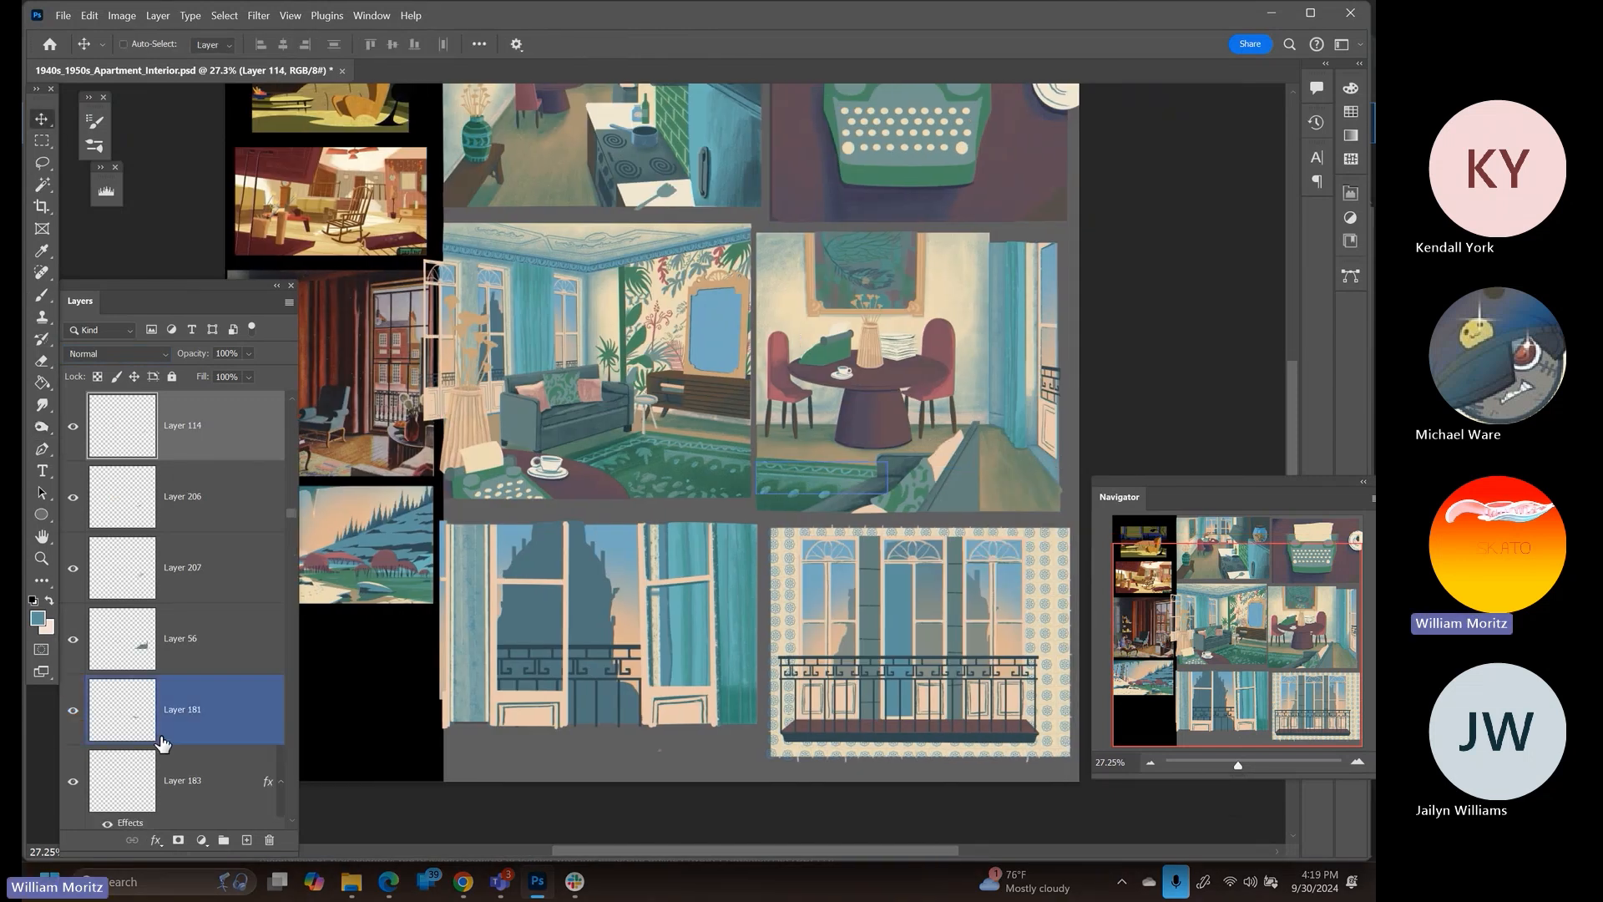
left_click(41, 558)
left_click(952, 479)
left_click(951, 479)
key("b")
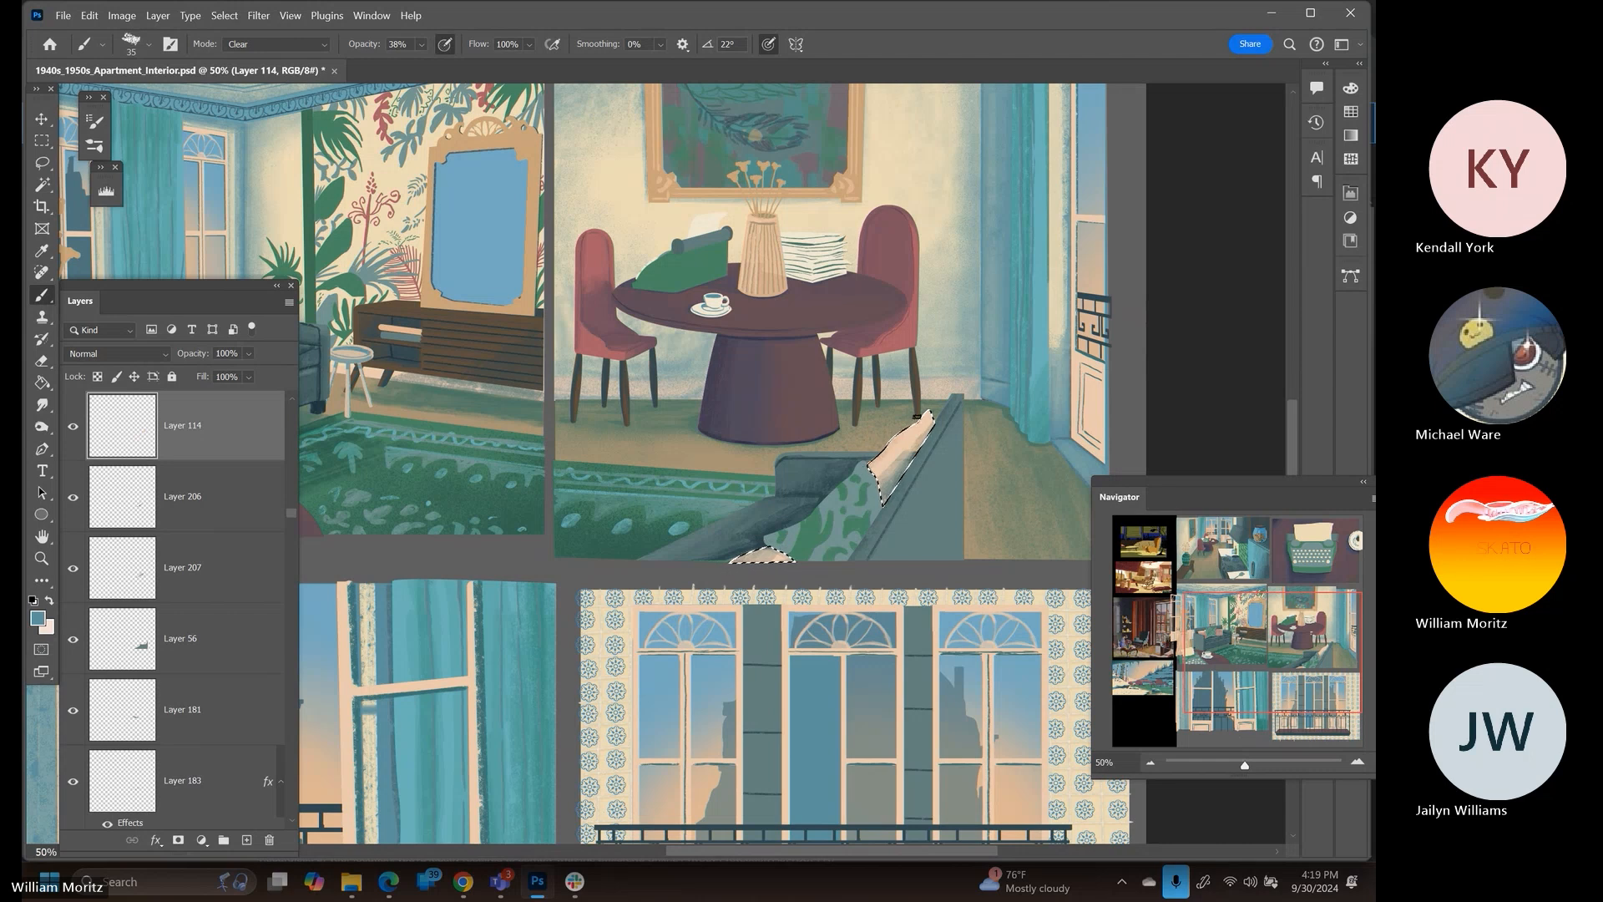
Try the Exclusion blend mode on the pillows' base layer, Layer 114, and undo the changes
left_click(117, 353)
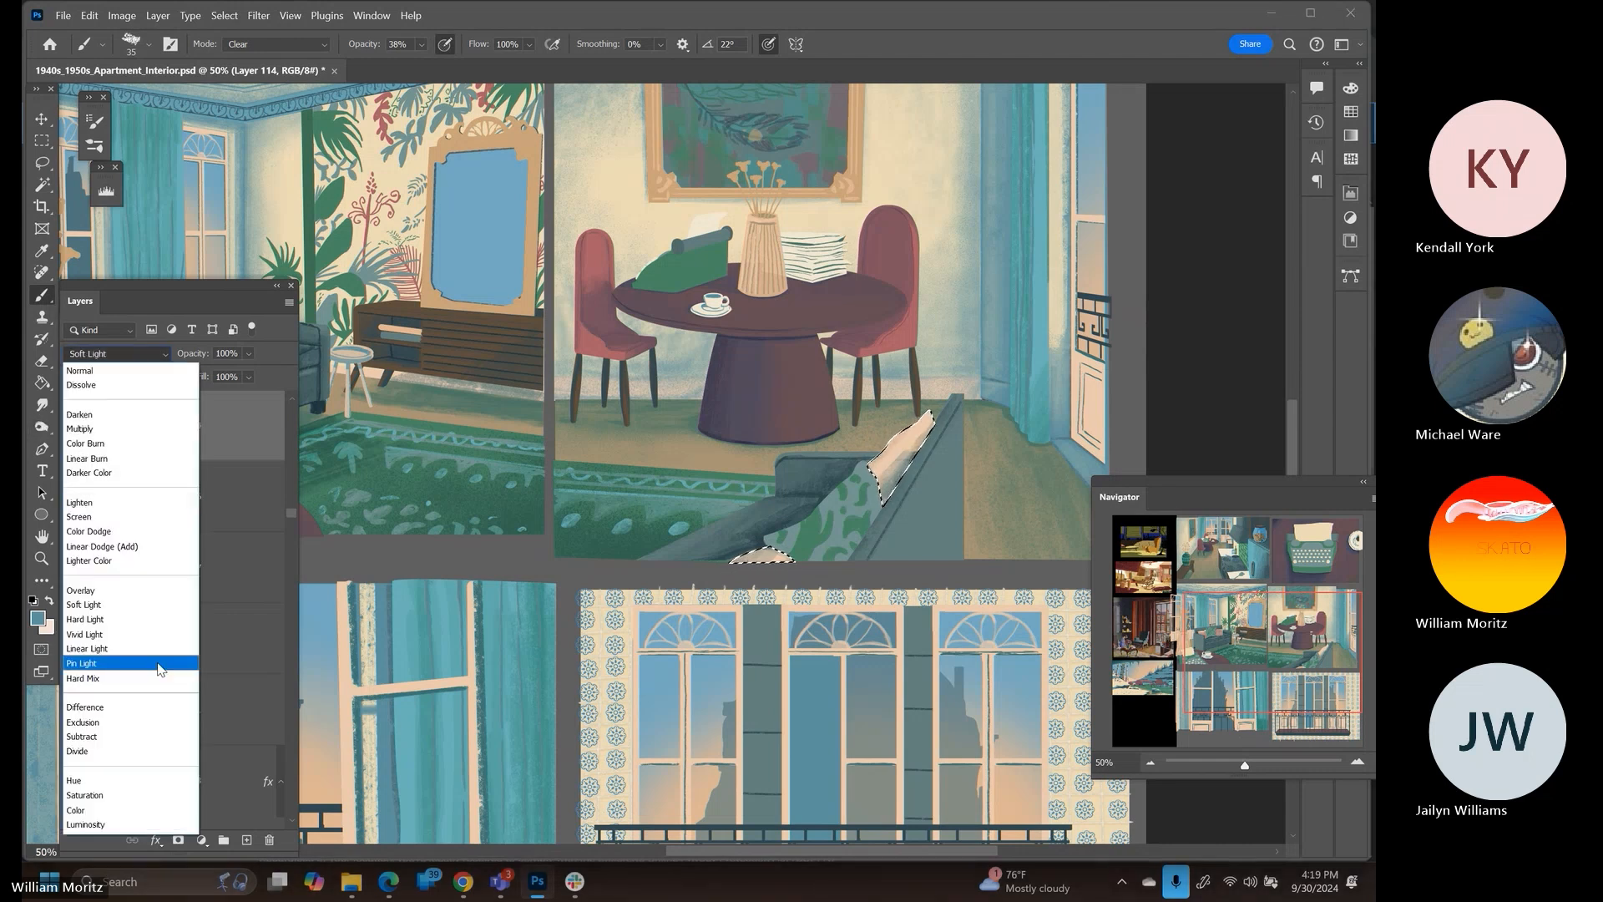
left_click(170, 722)
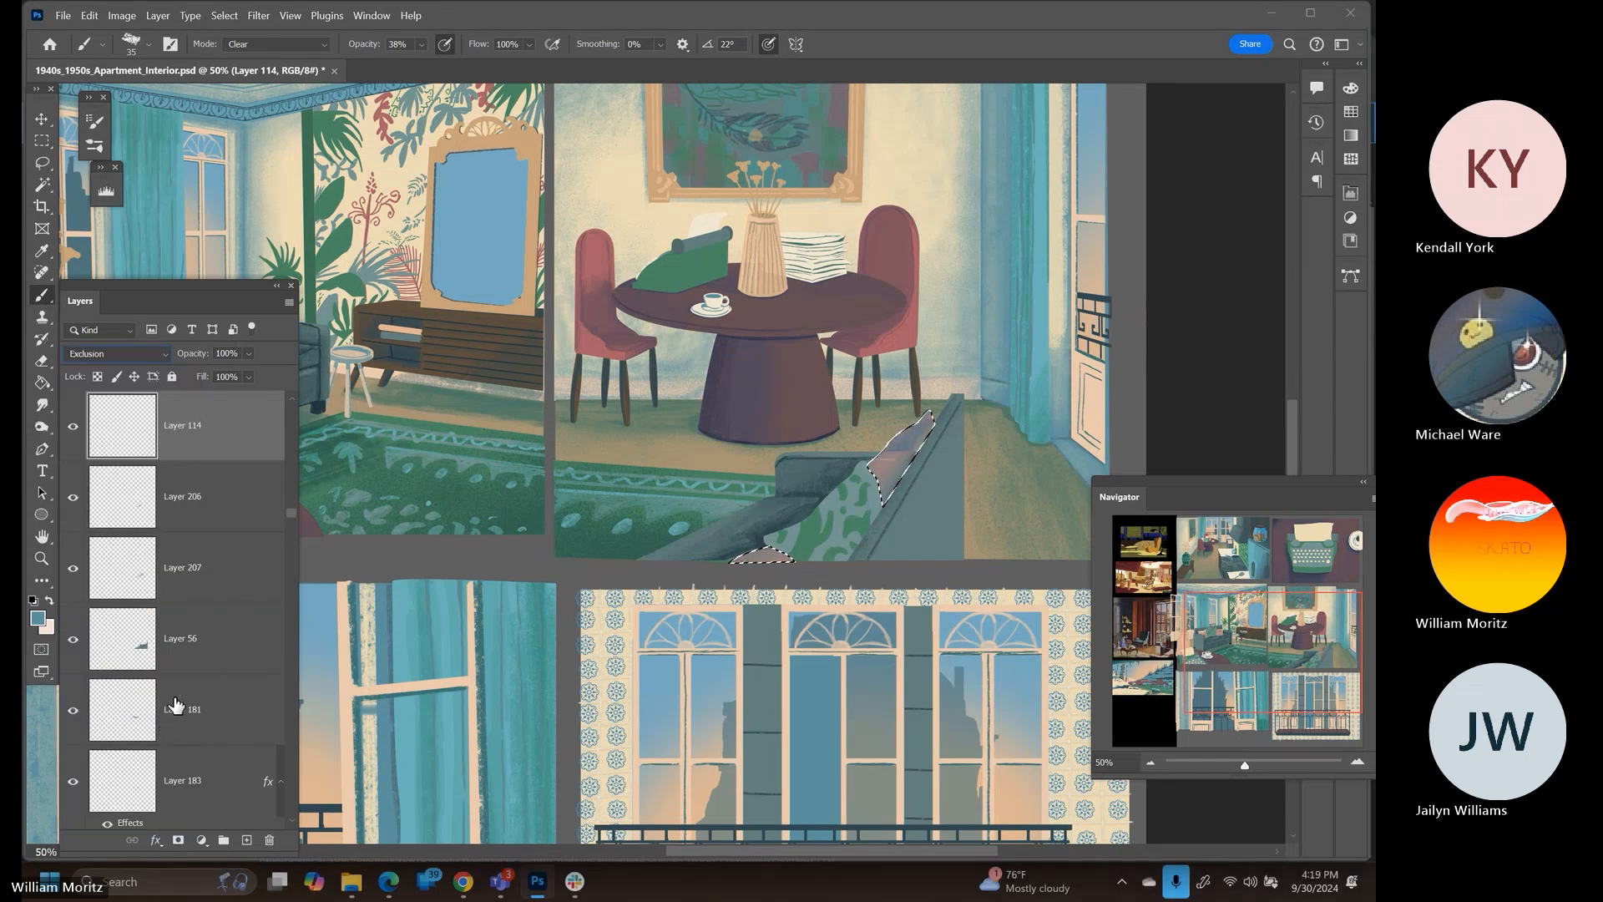
left_click(73, 428)
key("ctrl+z")
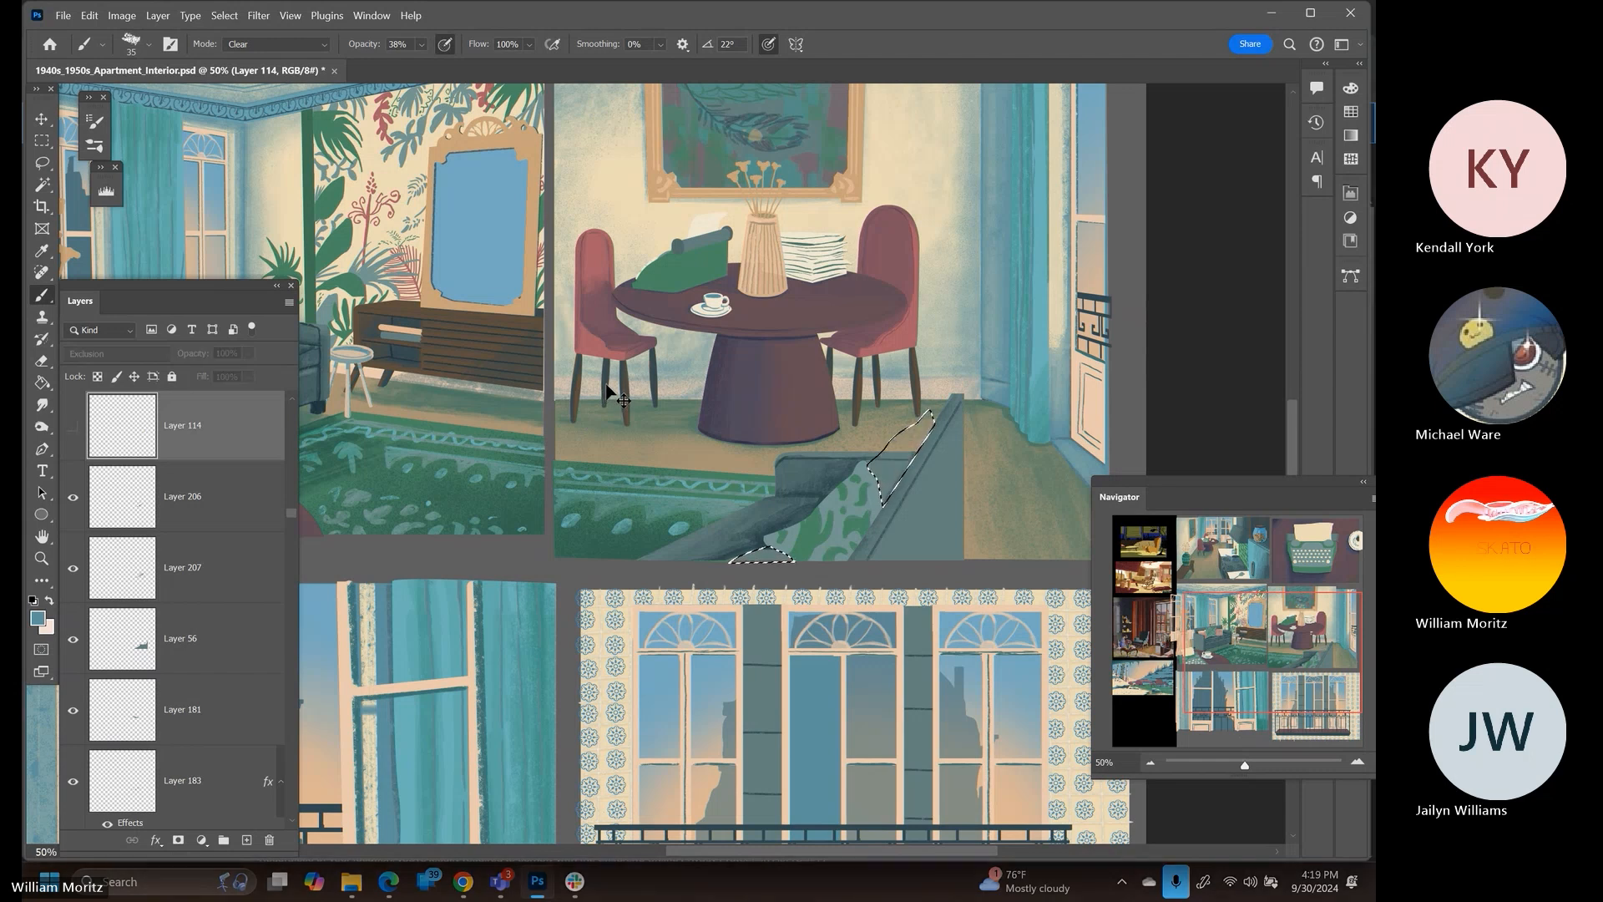
left_click(43, 164)
left_click(463, 247)
key("ctrl+z")
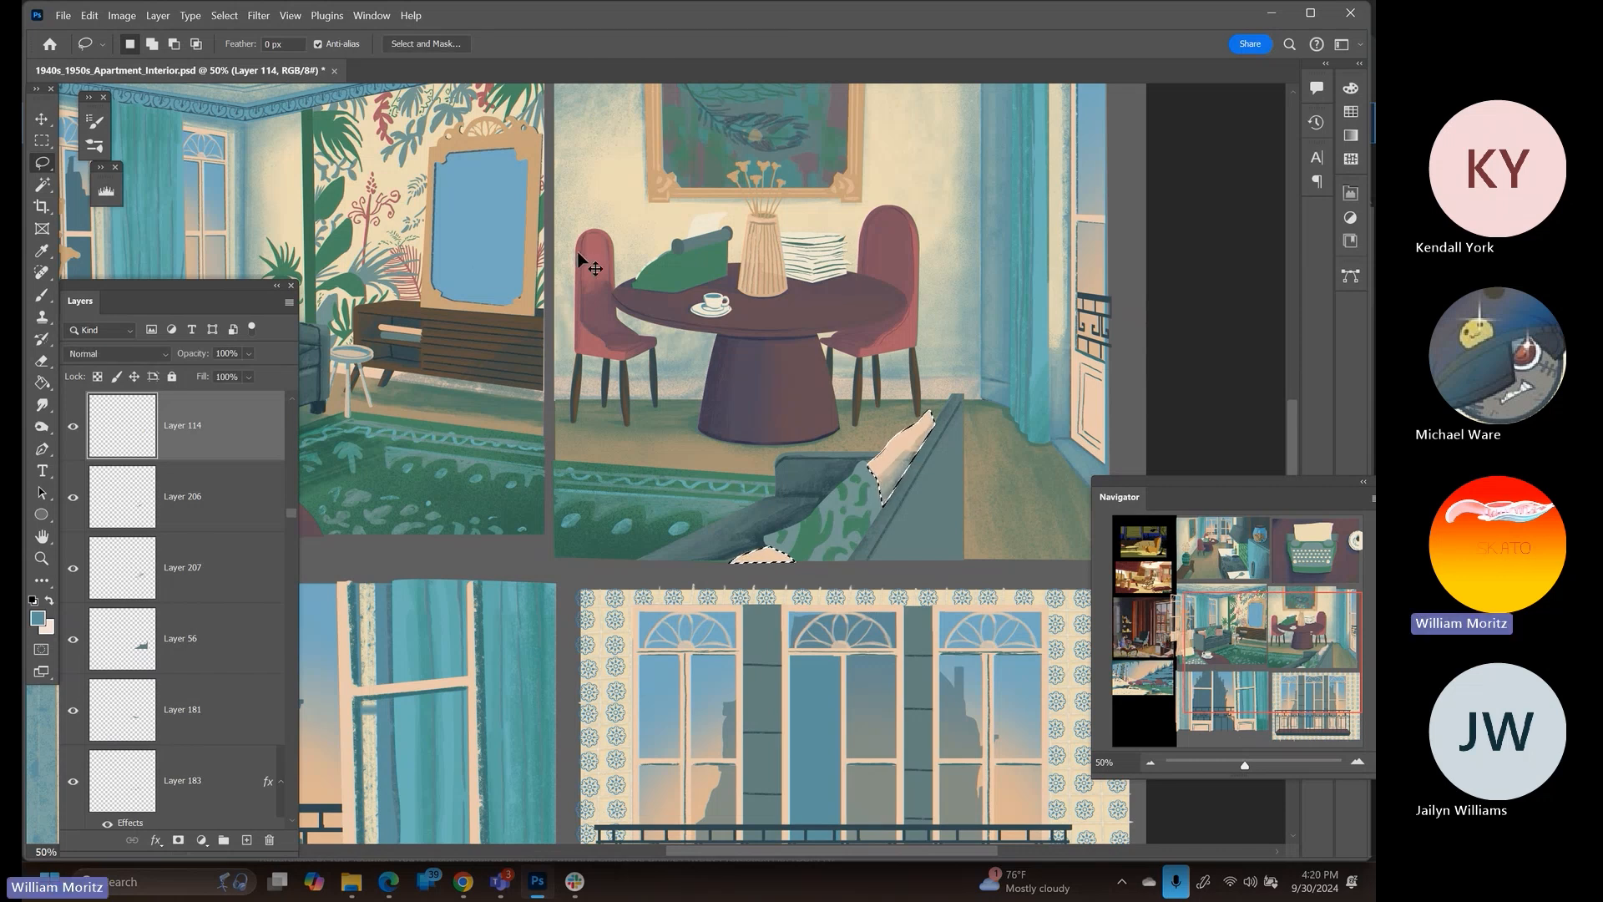
key("ctrl+z")
key("ctrl+z")
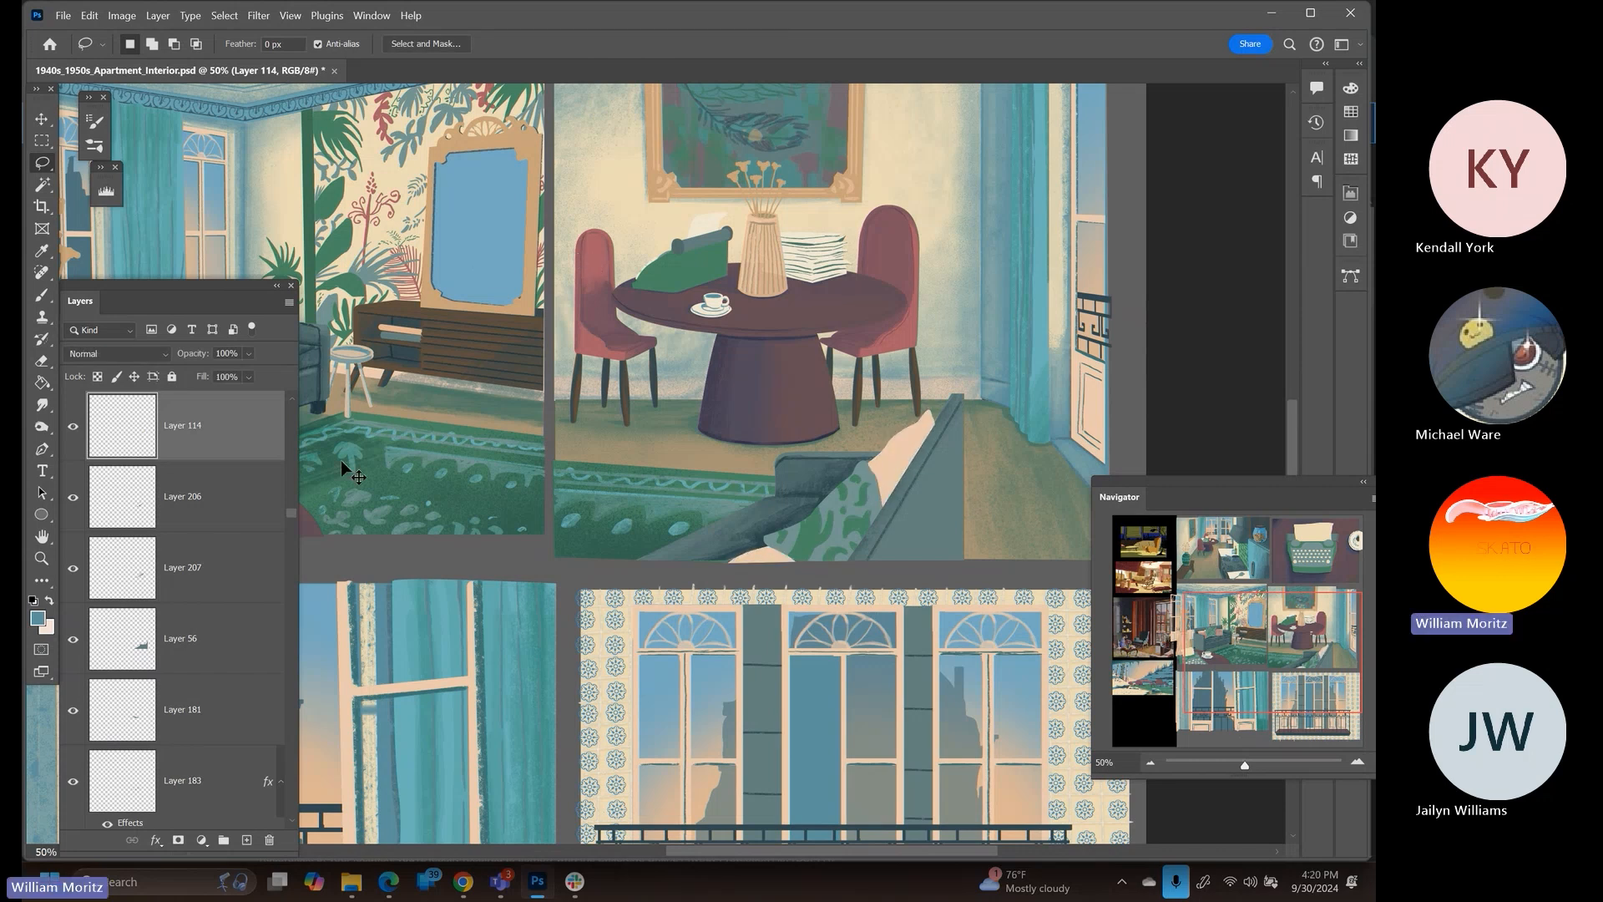
Paint blue shading over the dining-table panel's pillow on a new layer in Normal brush mode, and set that layer to Exclusion blending
left_click(246, 839)
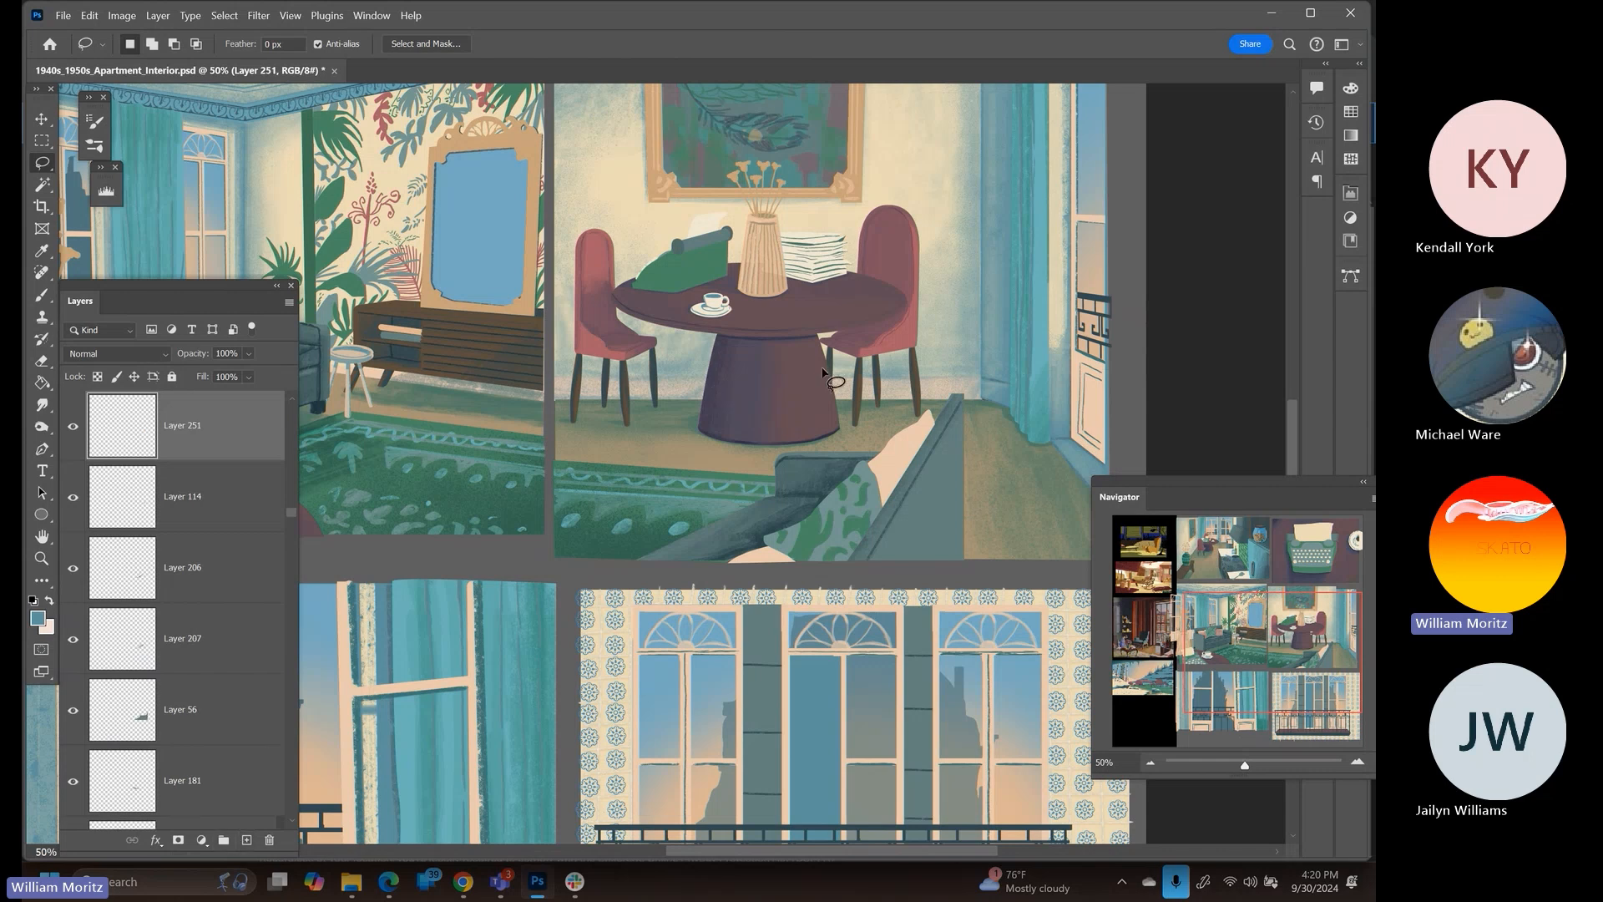
key("b")
left_click(276, 46)
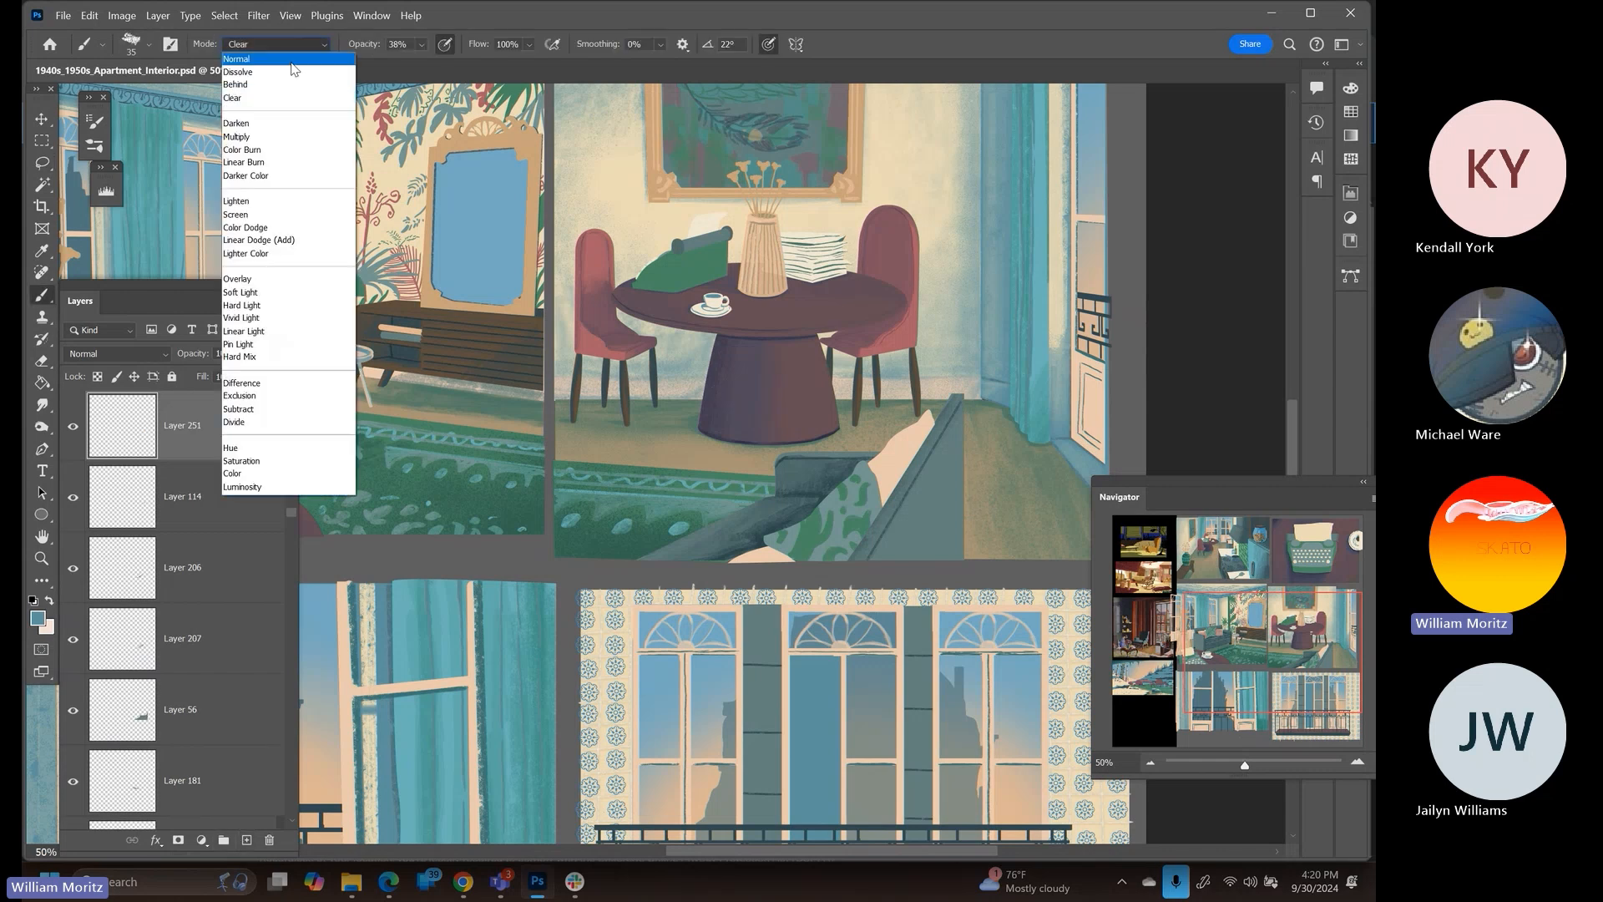
left_click(267, 47)
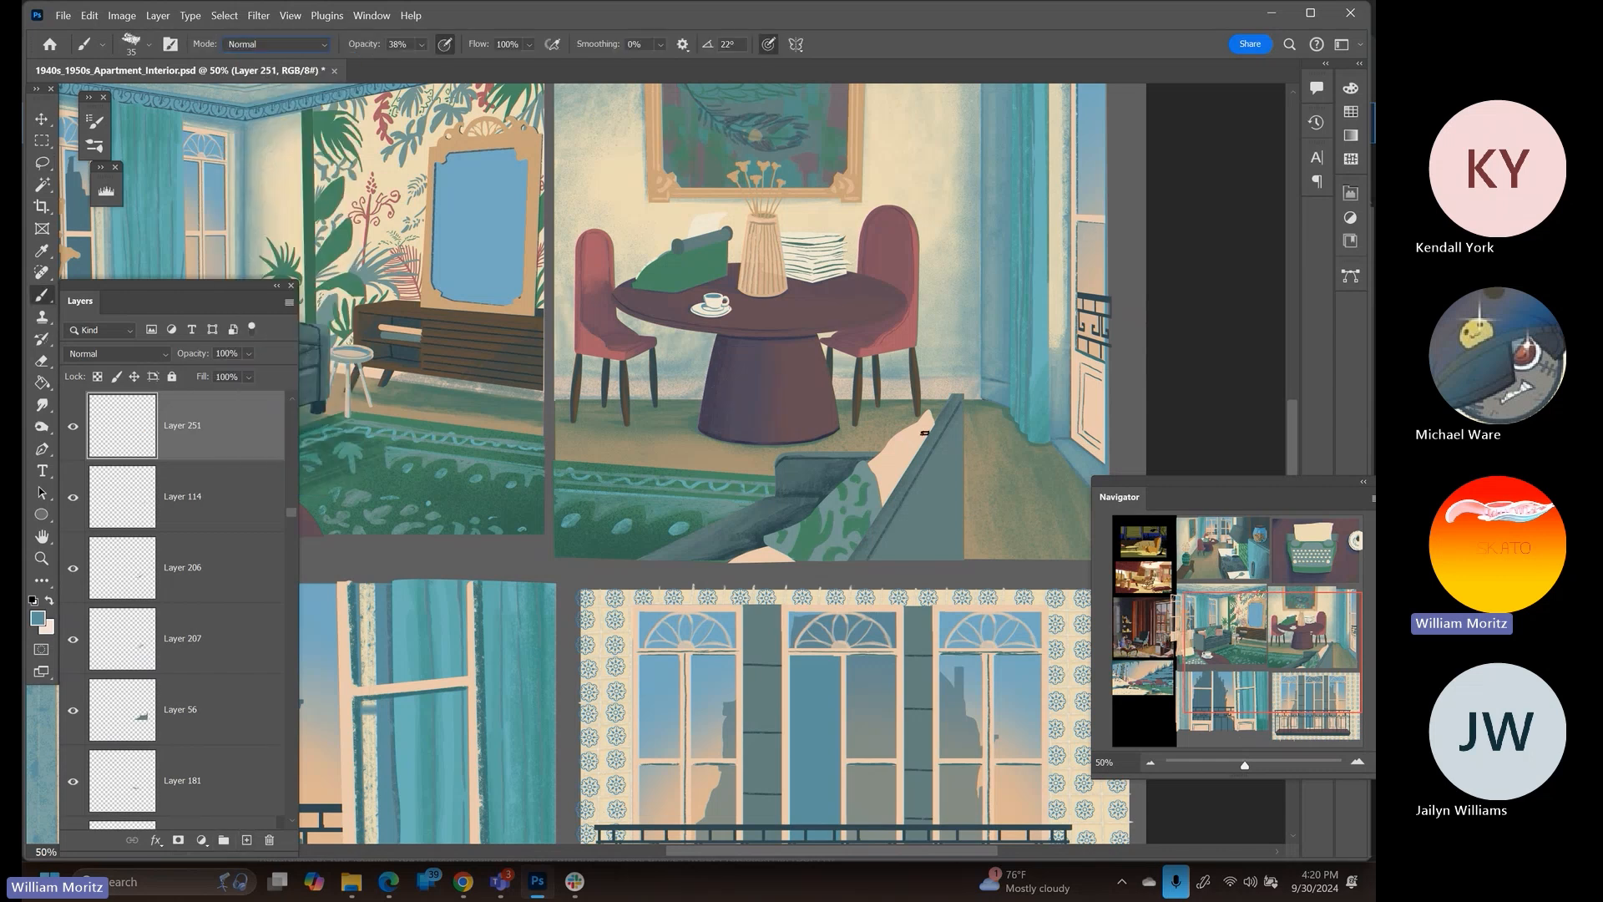
mouse_move(887, 496)
left_mouse_down()
mouse_move(932, 422)
mouse_move(892, 464)
left_mouse_up()
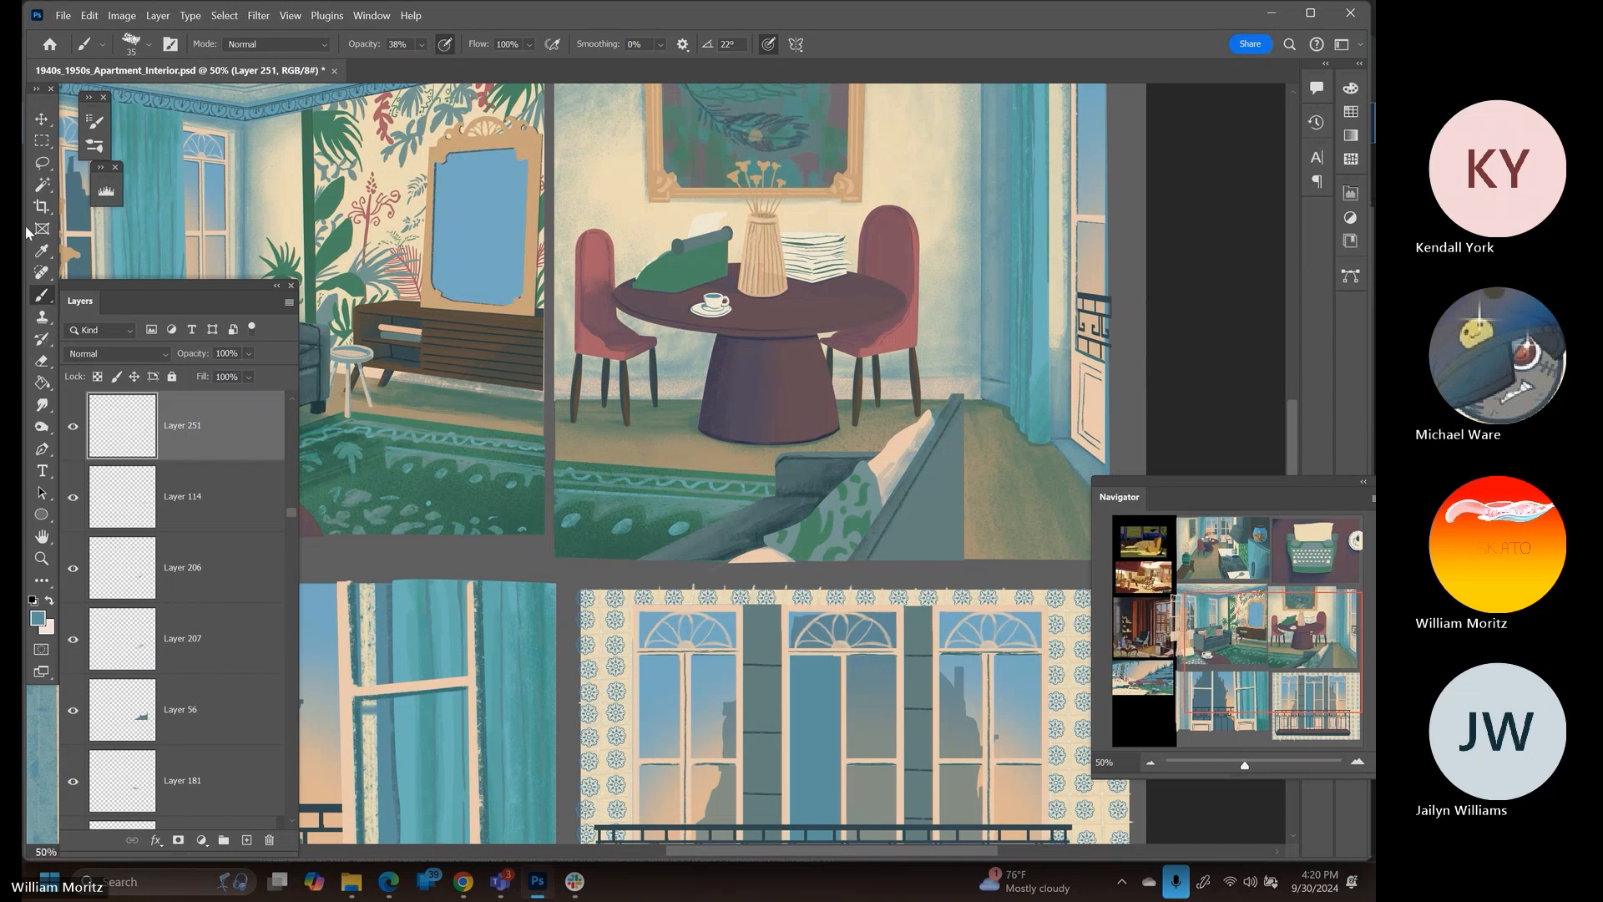
left_click(117, 353)
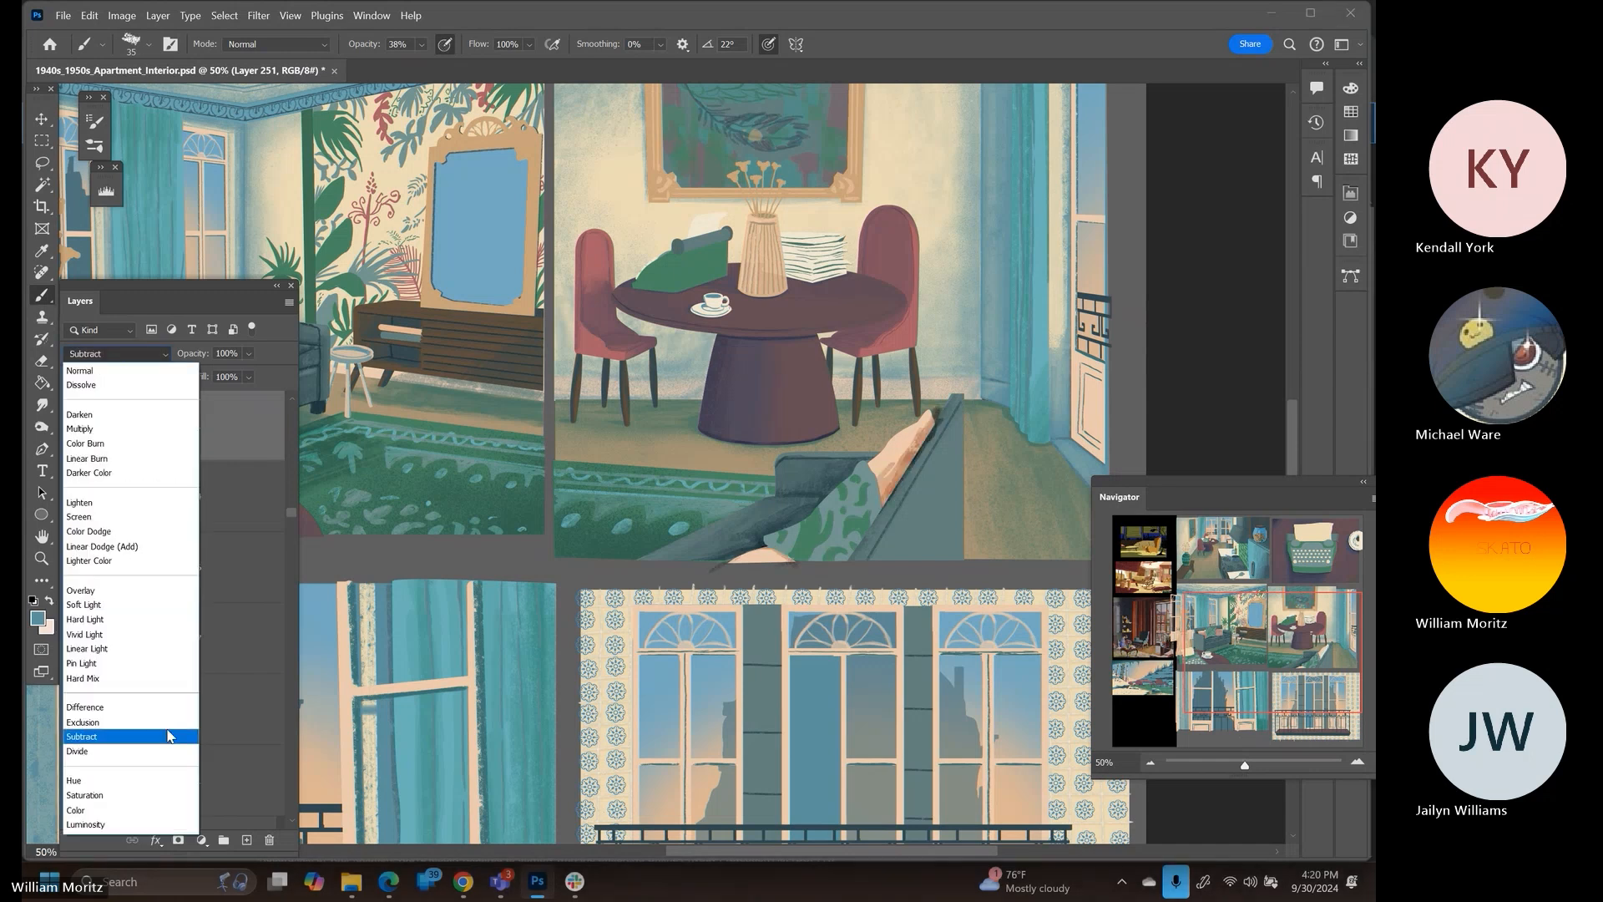
left_click(169, 730)
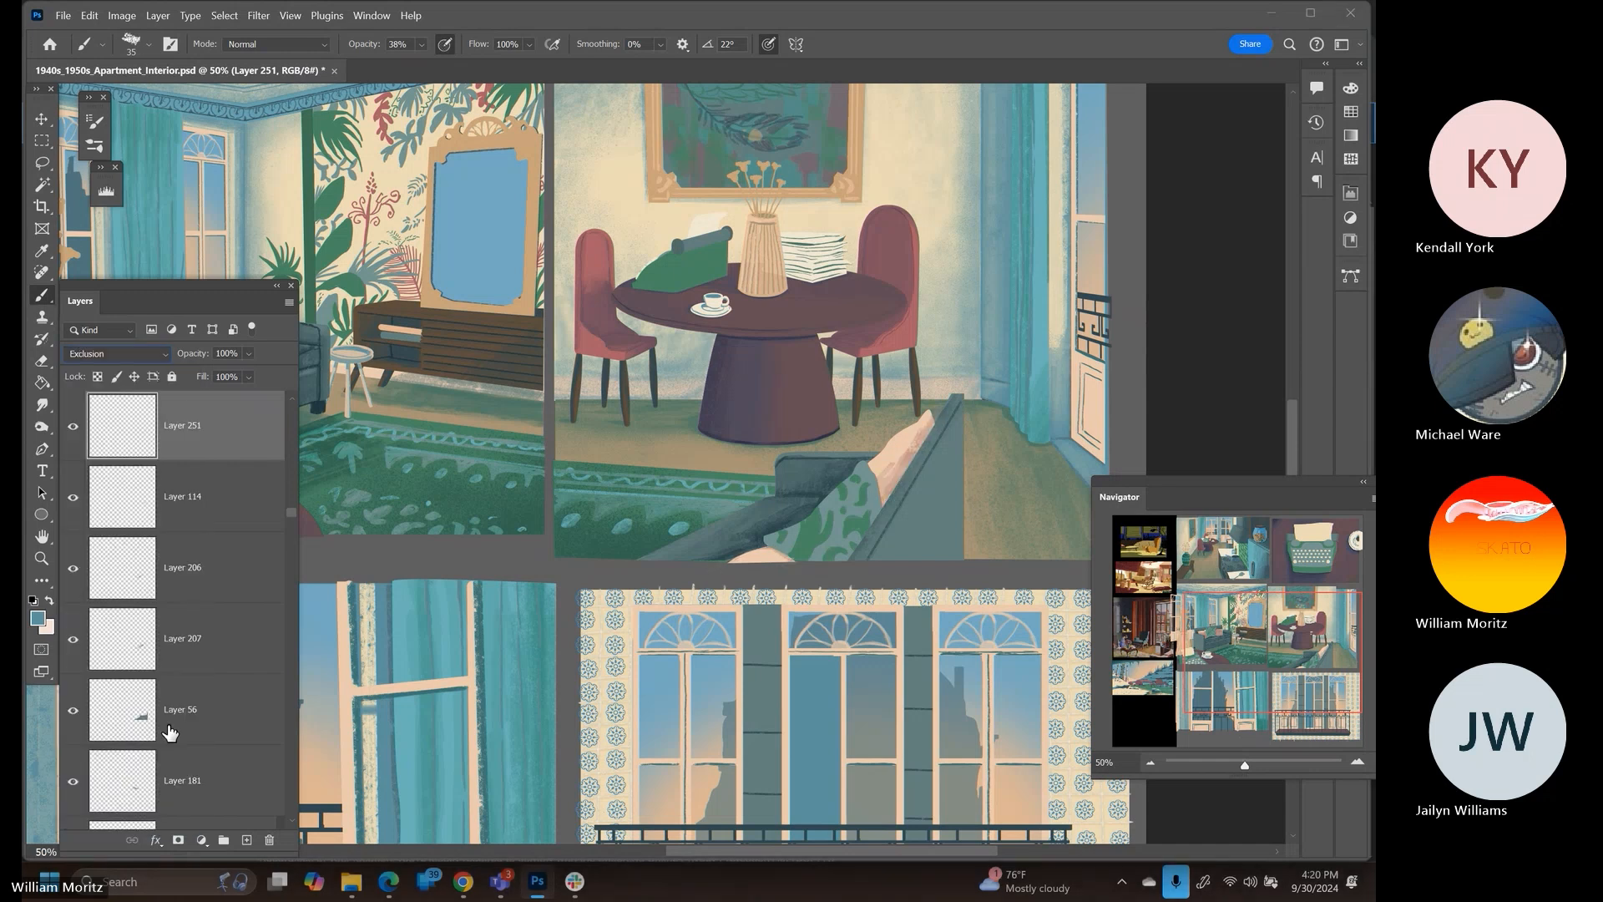
Activate the layer of the small pillow in the kitchen panel, Layer 116, and load its outline as a selection
left_click(45, 557)
left_click(735, 451, "alt")
left_click(735, 451, "alt")
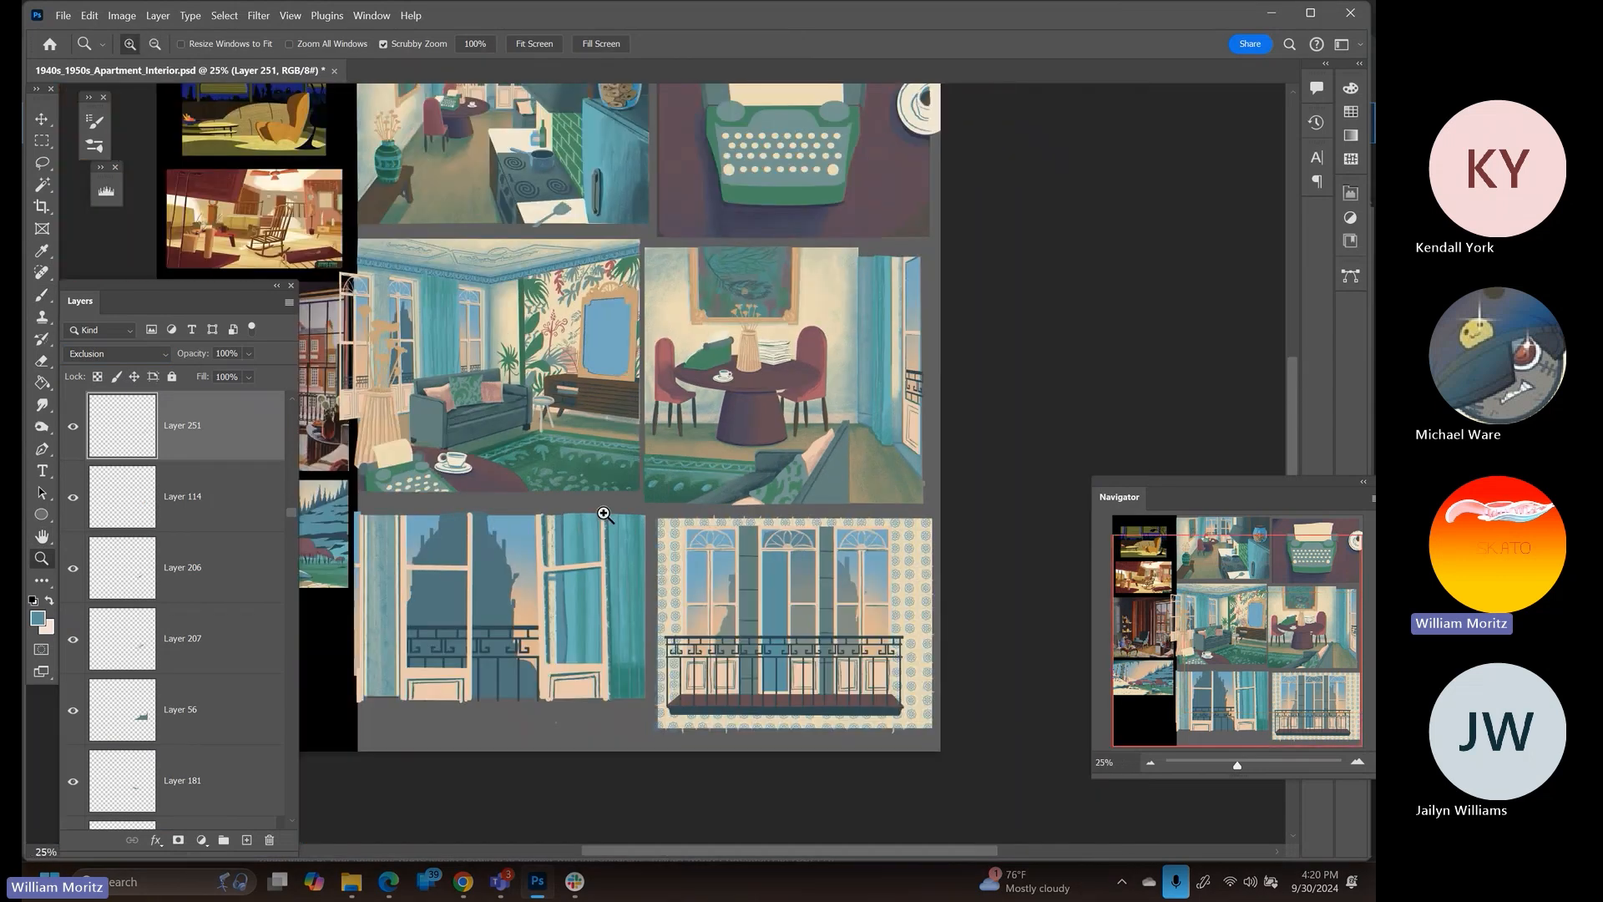
left_click_drag(577, 523, 677, 642)
left_click(633, 249)
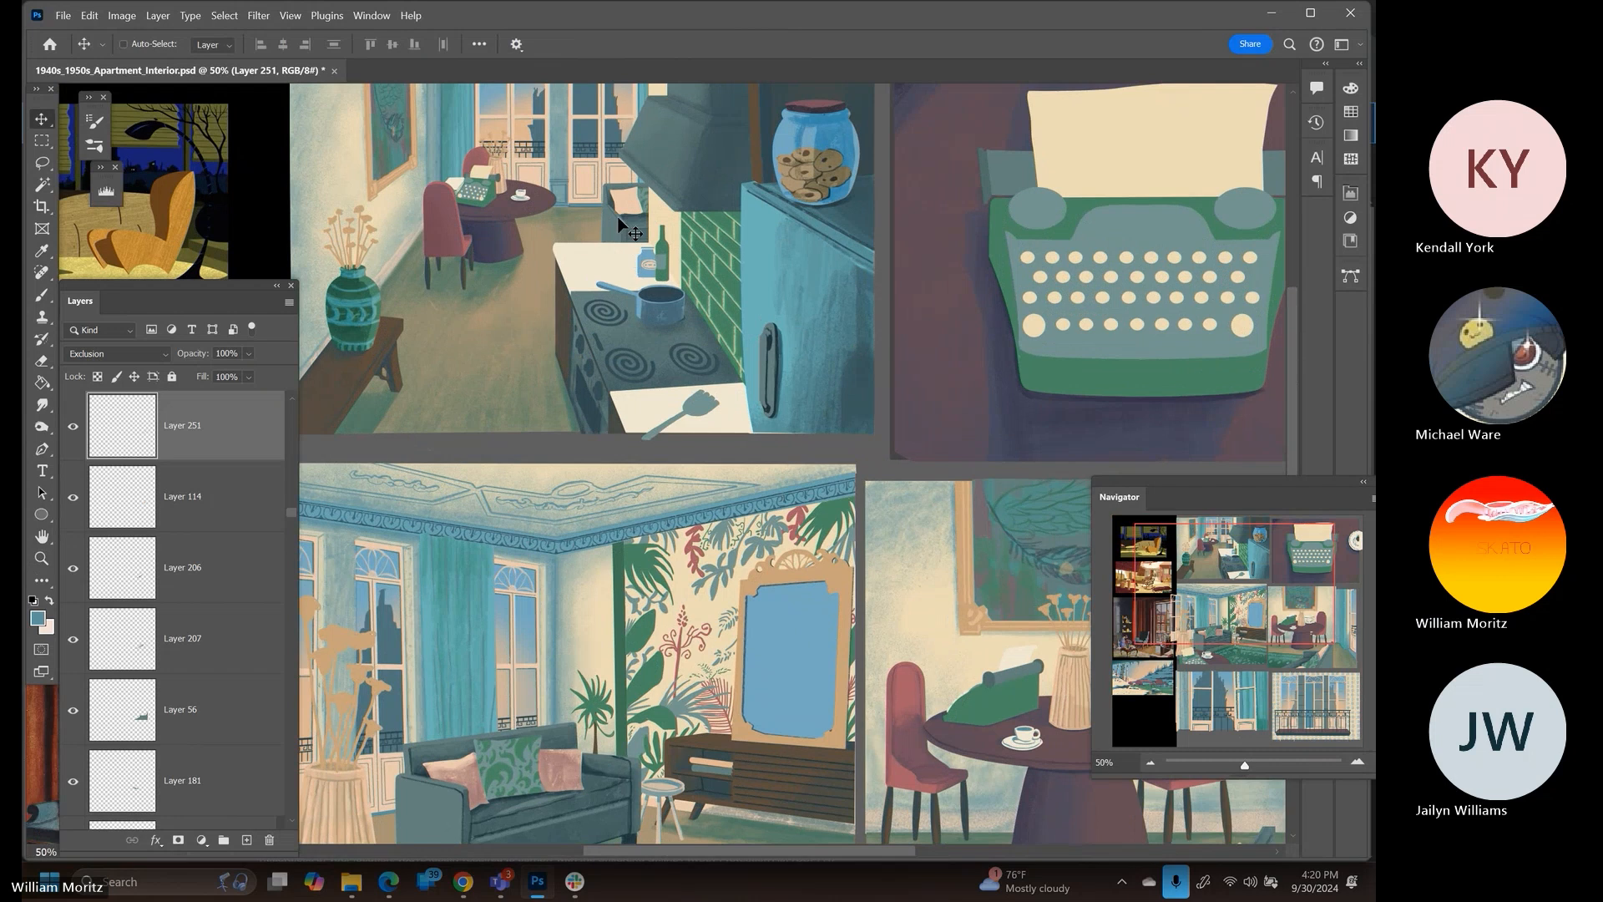
right_click(619, 205)
left_click(643, 216)
left_click(117, 426, "ctrl")
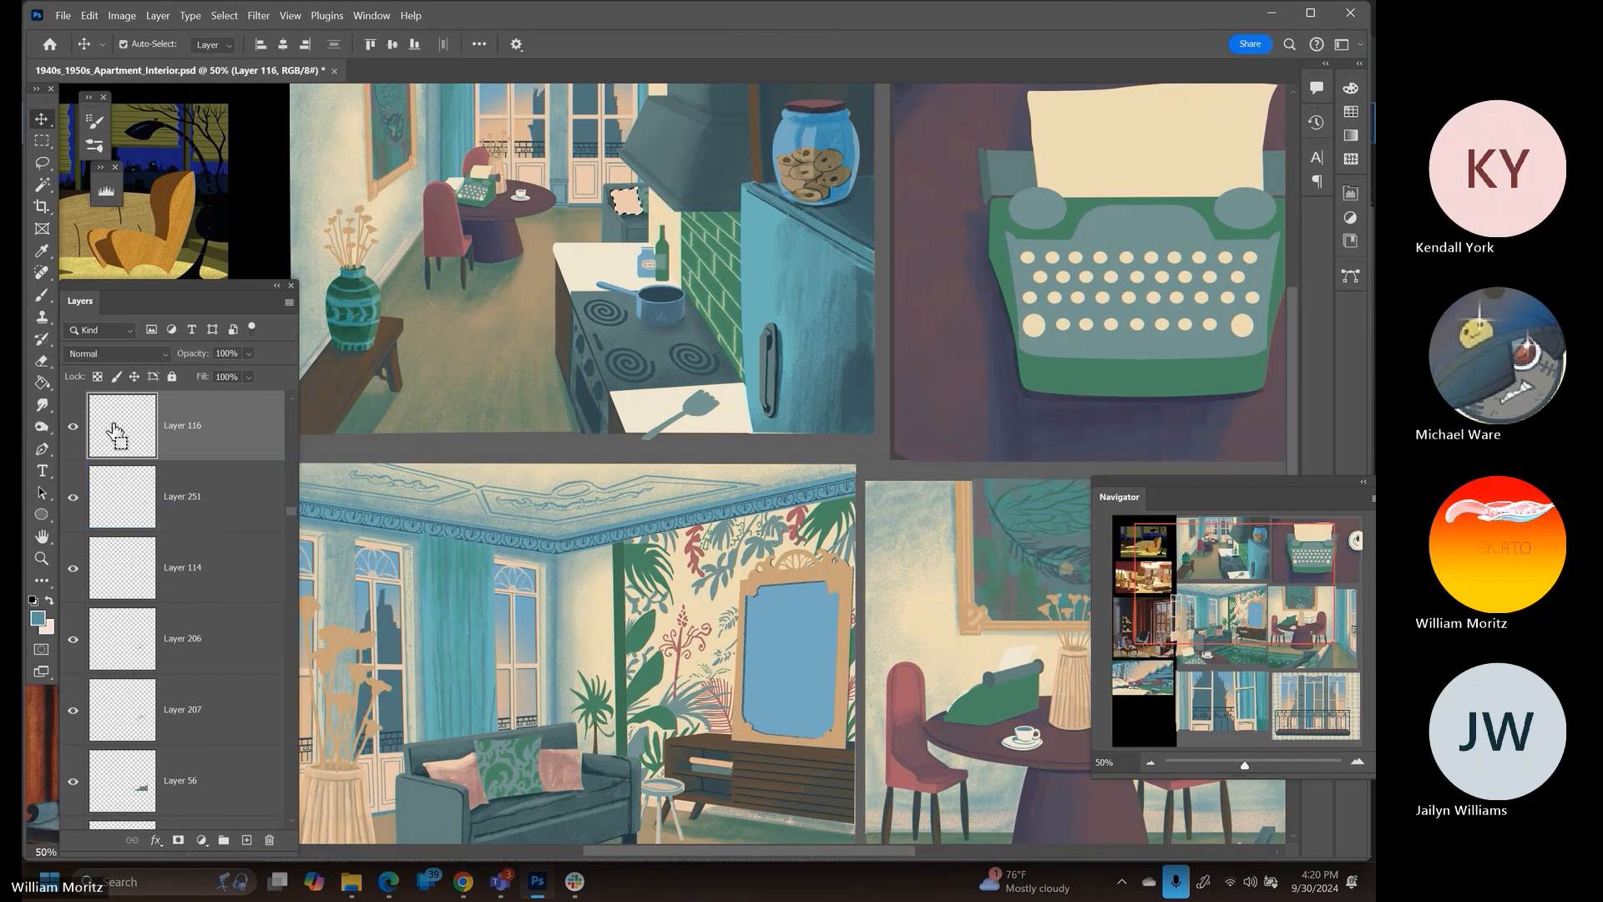
Paint blue shading over the kitchen panel's pillow on a new layer with the size 80 brush, and set that layer to Exclusion blending
left_click(247, 839)
key("b")
mouse_move(614, 196)
left_mouse_down()
mouse_move(643, 188)
mouse_move(615, 215)
mouse_move(647, 191)
mouse_move(601, 203)
left_mouse_up()
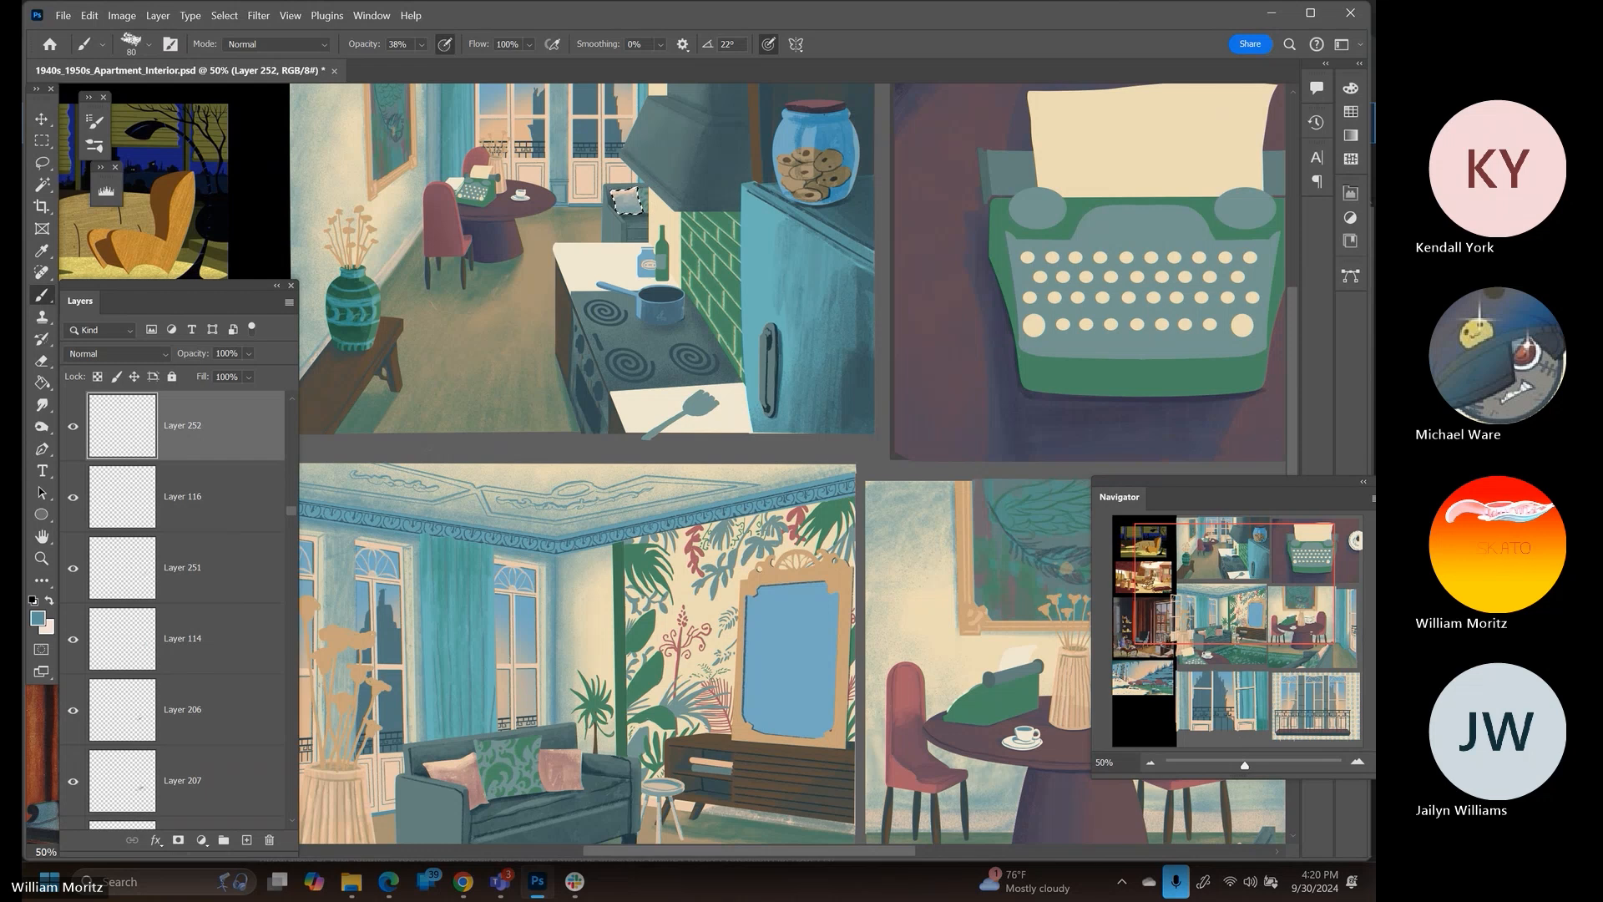
left_click(287, 43)
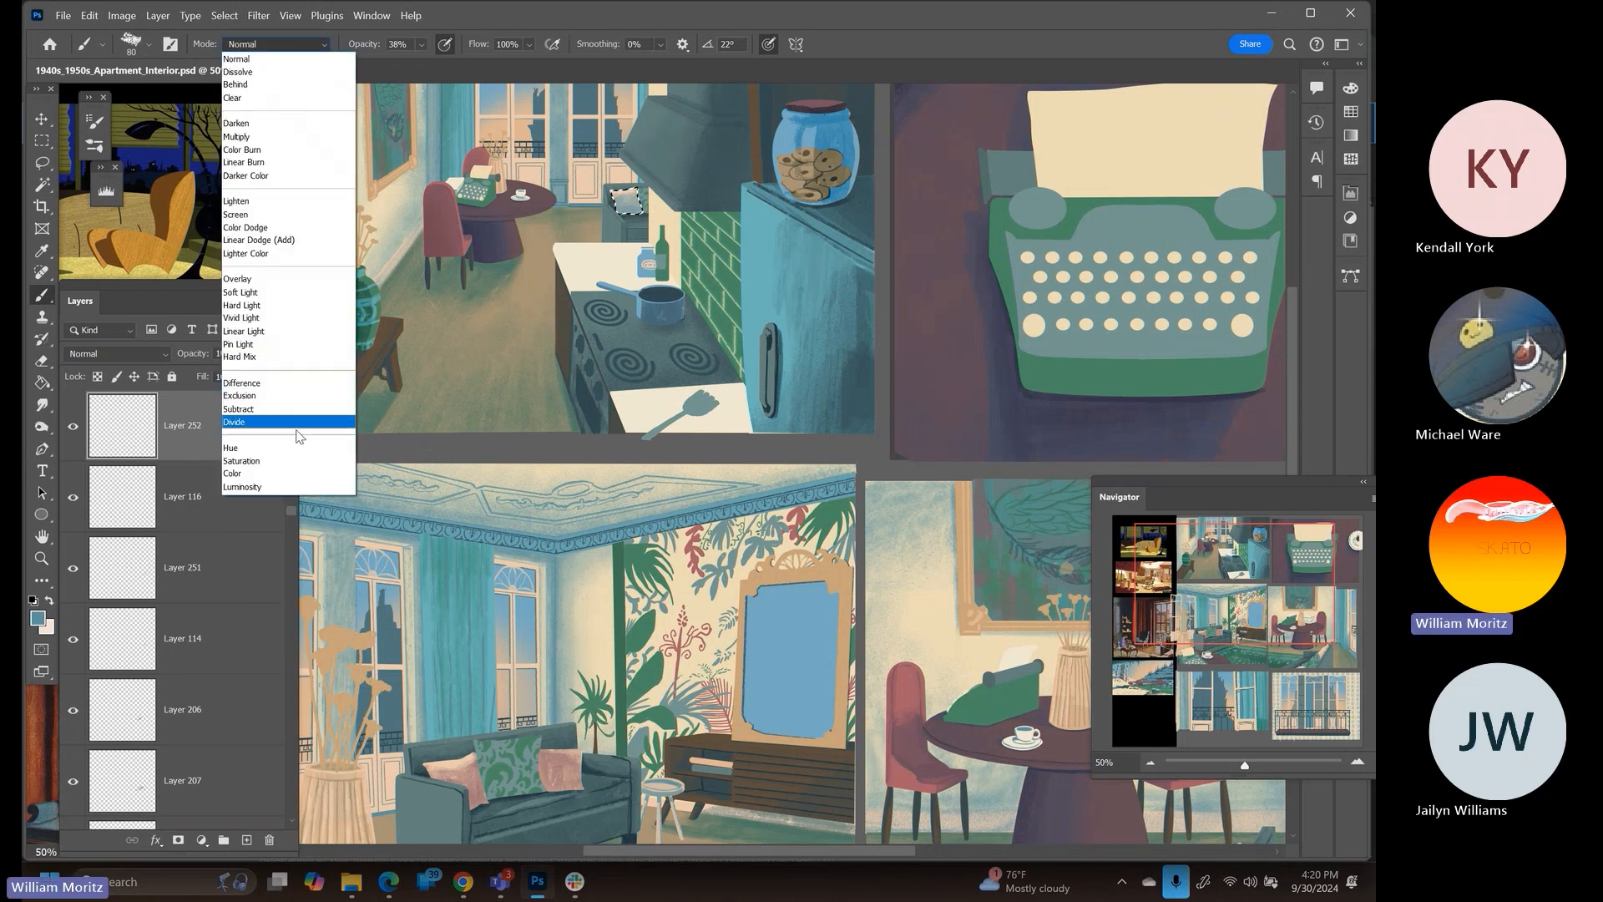
key("Escape")
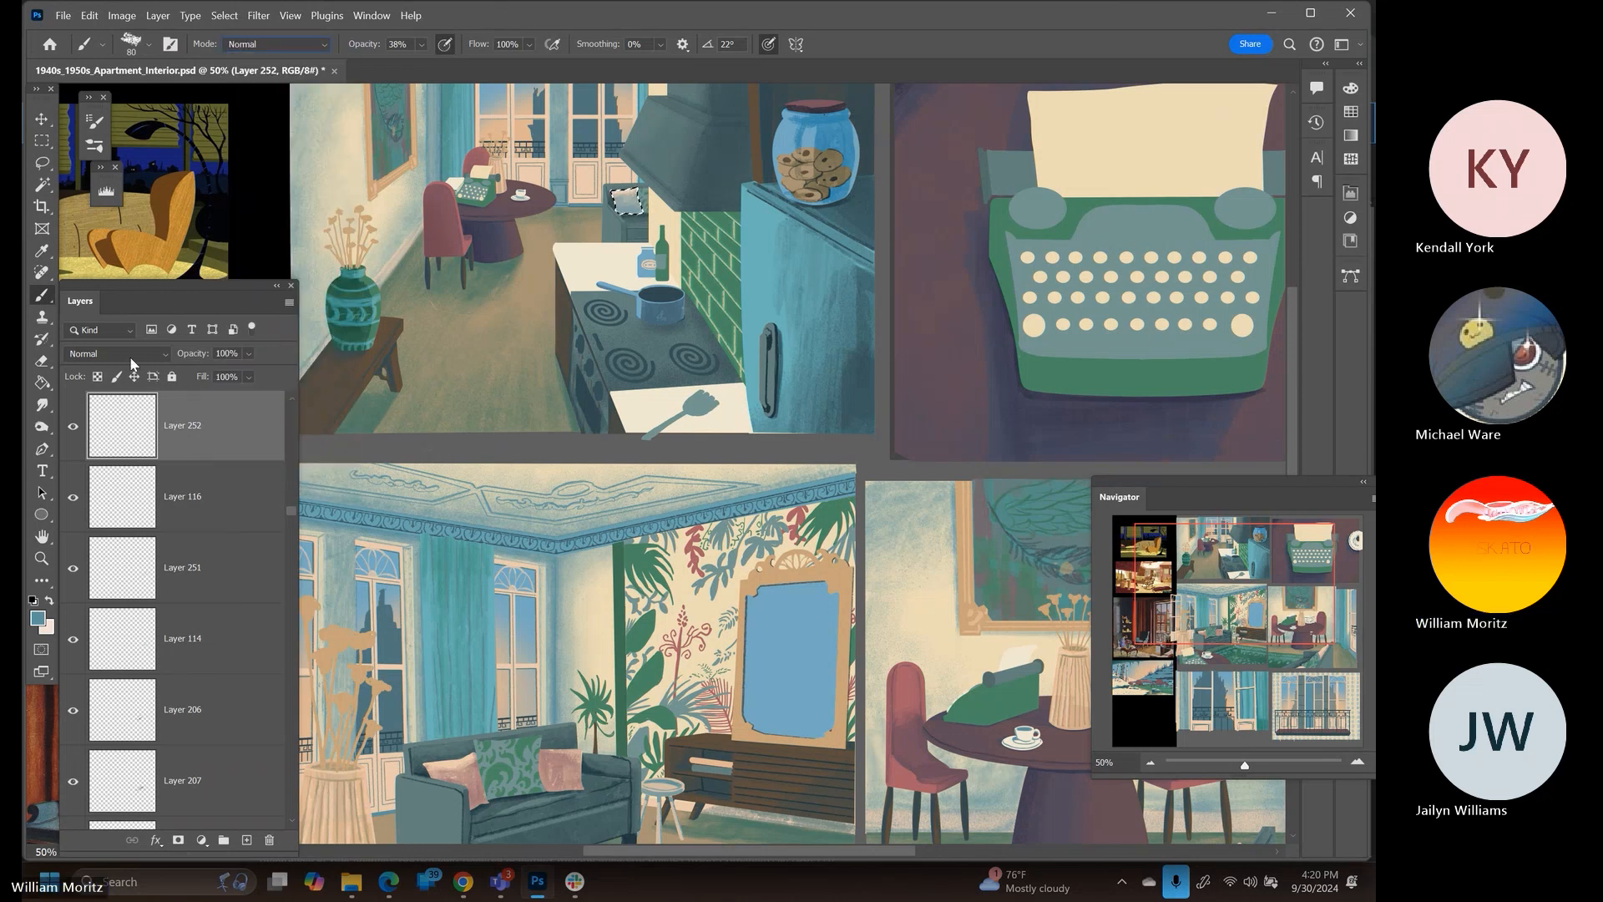
left_click(149, 354)
left_click(177, 722)
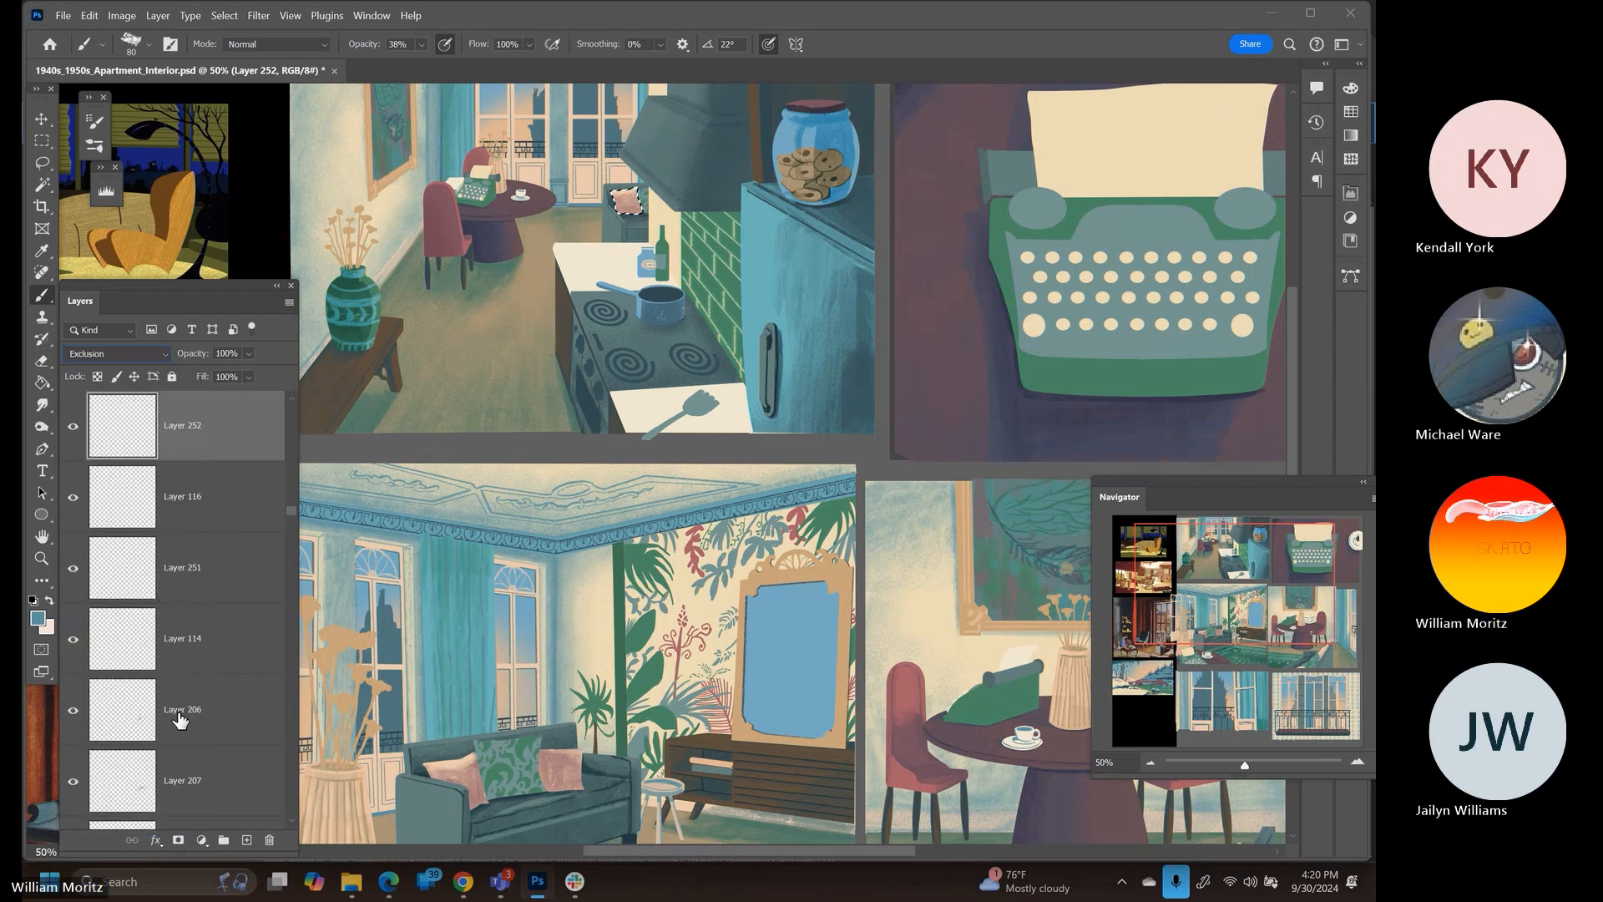
Clear the pillow selection and save the document
left_click(41, 140)
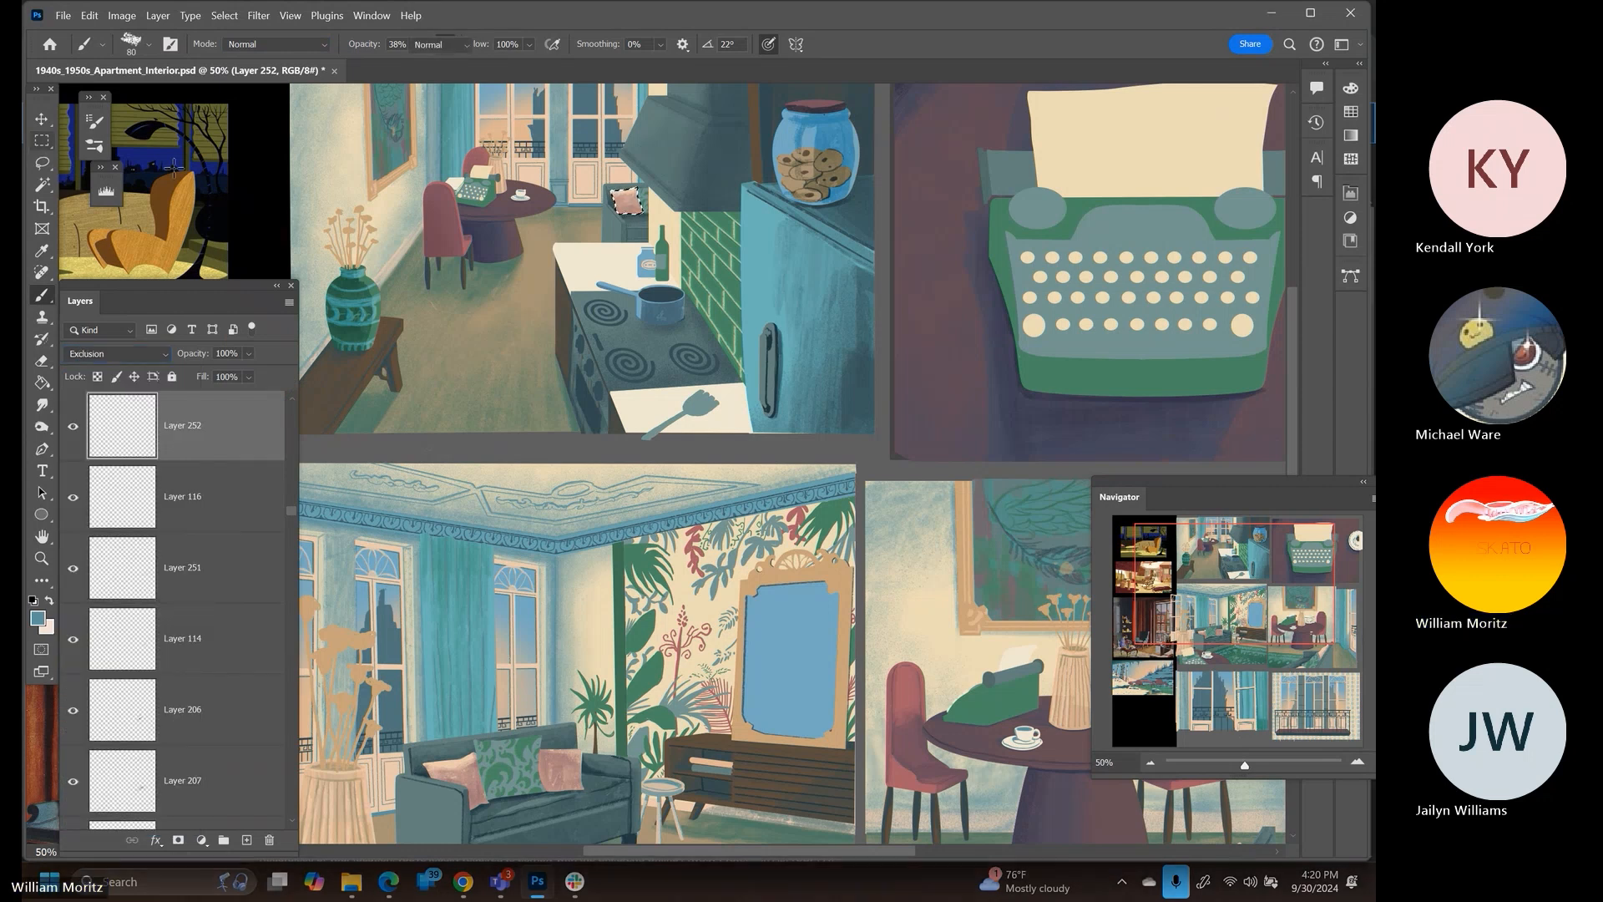
left_click(42, 563)
left_click(653, 480, "alt")
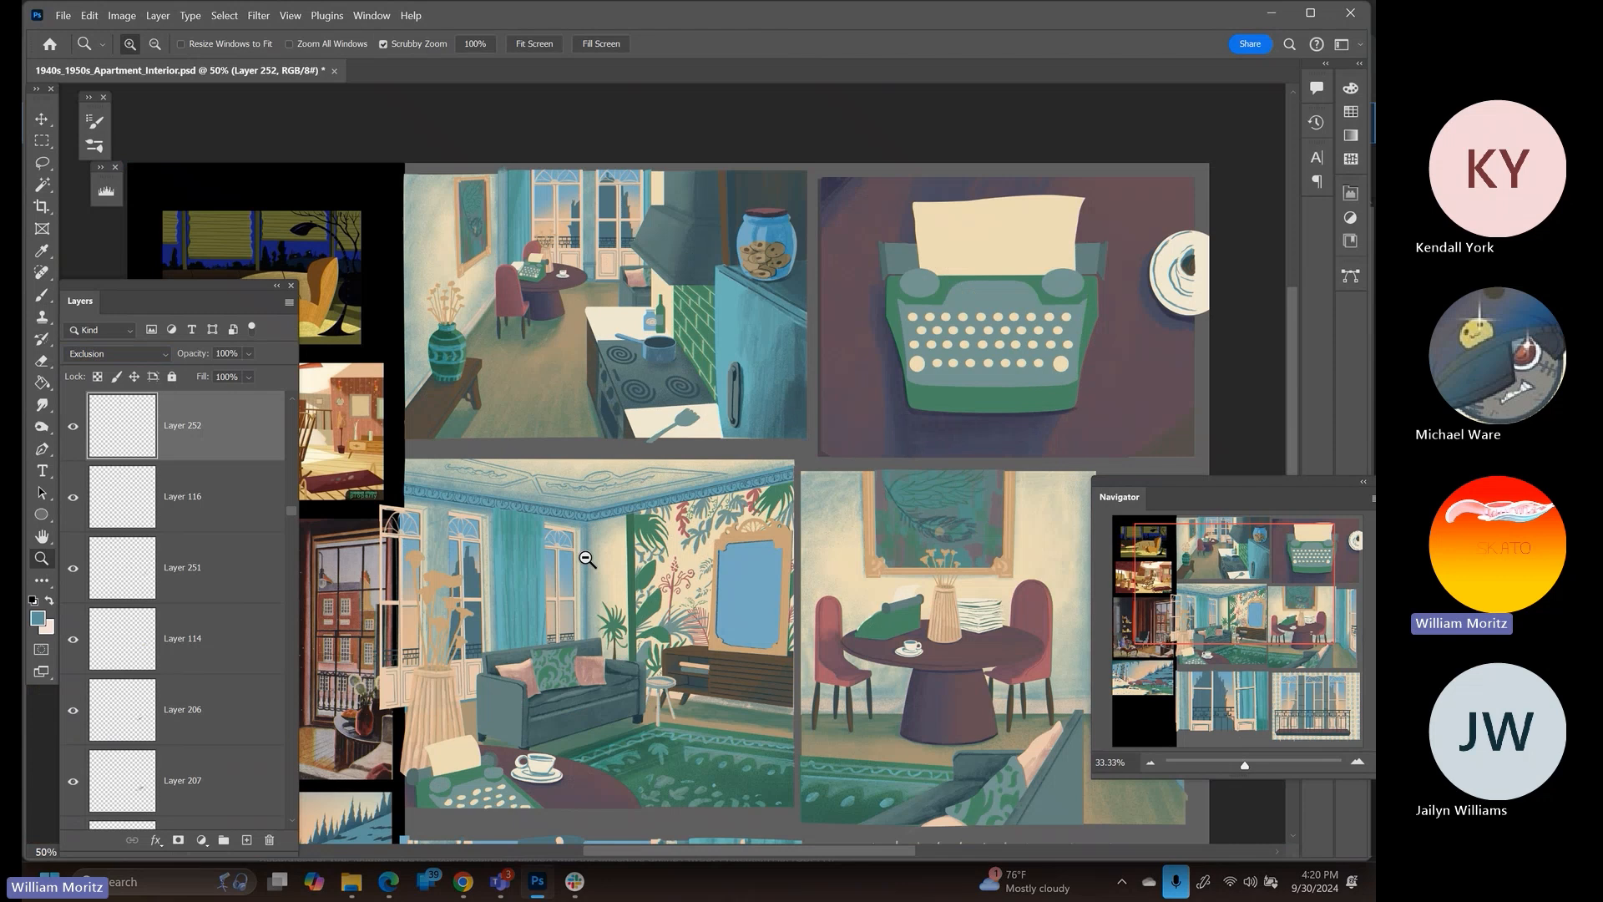
left_click(589, 551, "alt")
left_click_drag(651, 622, 616, 415)
key("ctrl+s")
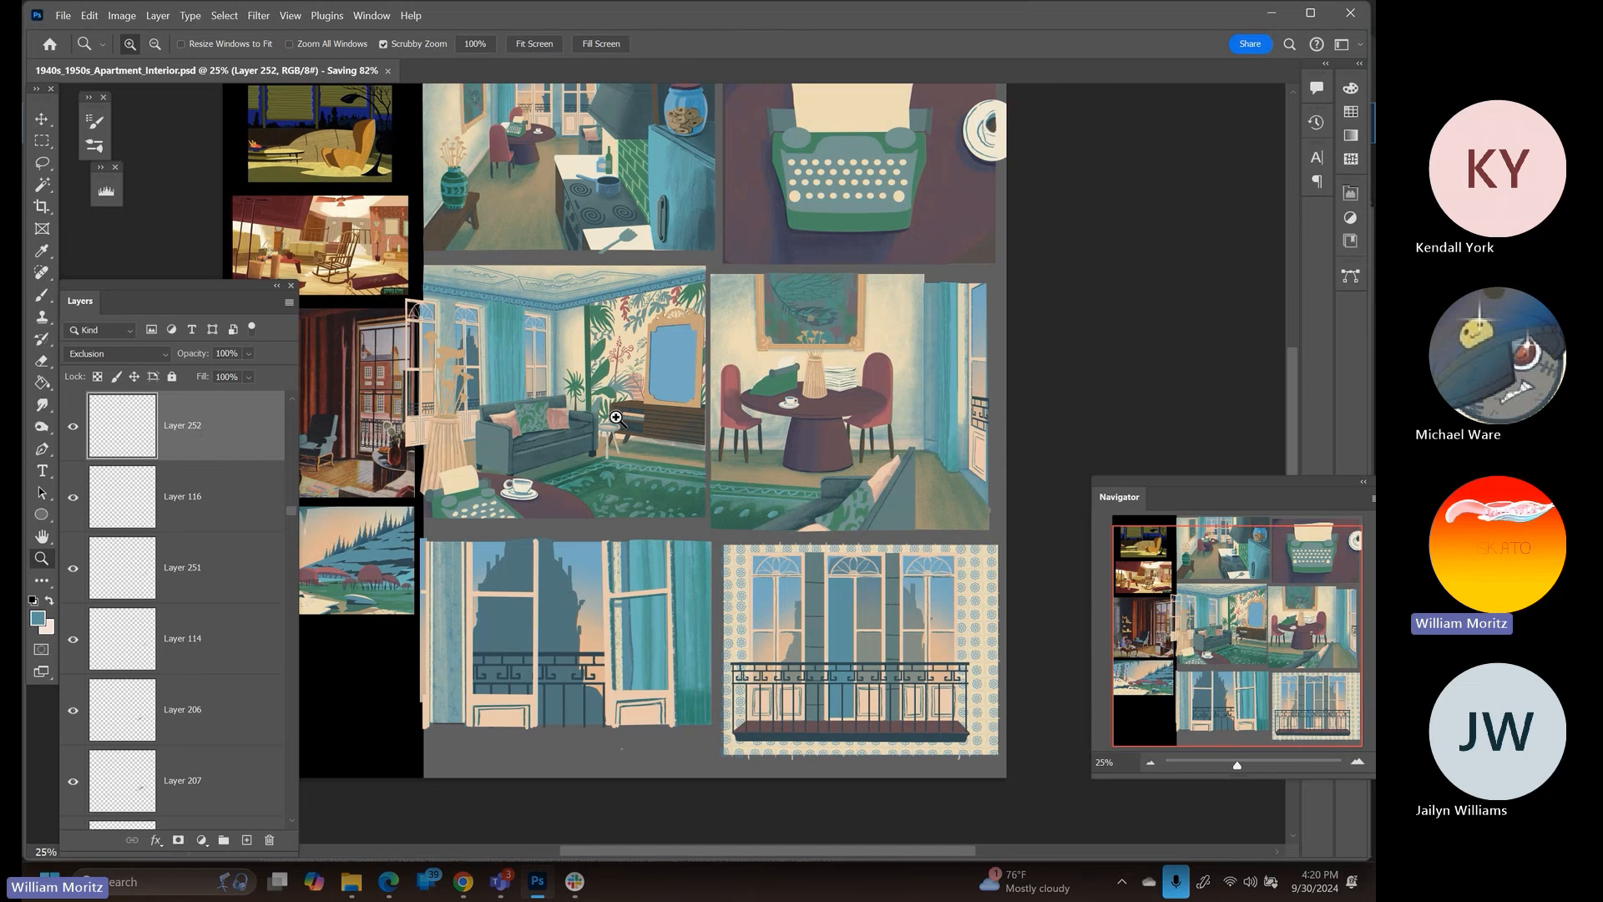
Activate the kitchen countertop's layer, Layer 63, and load its outline as a selection
scroll(601, 412, "up", 2)
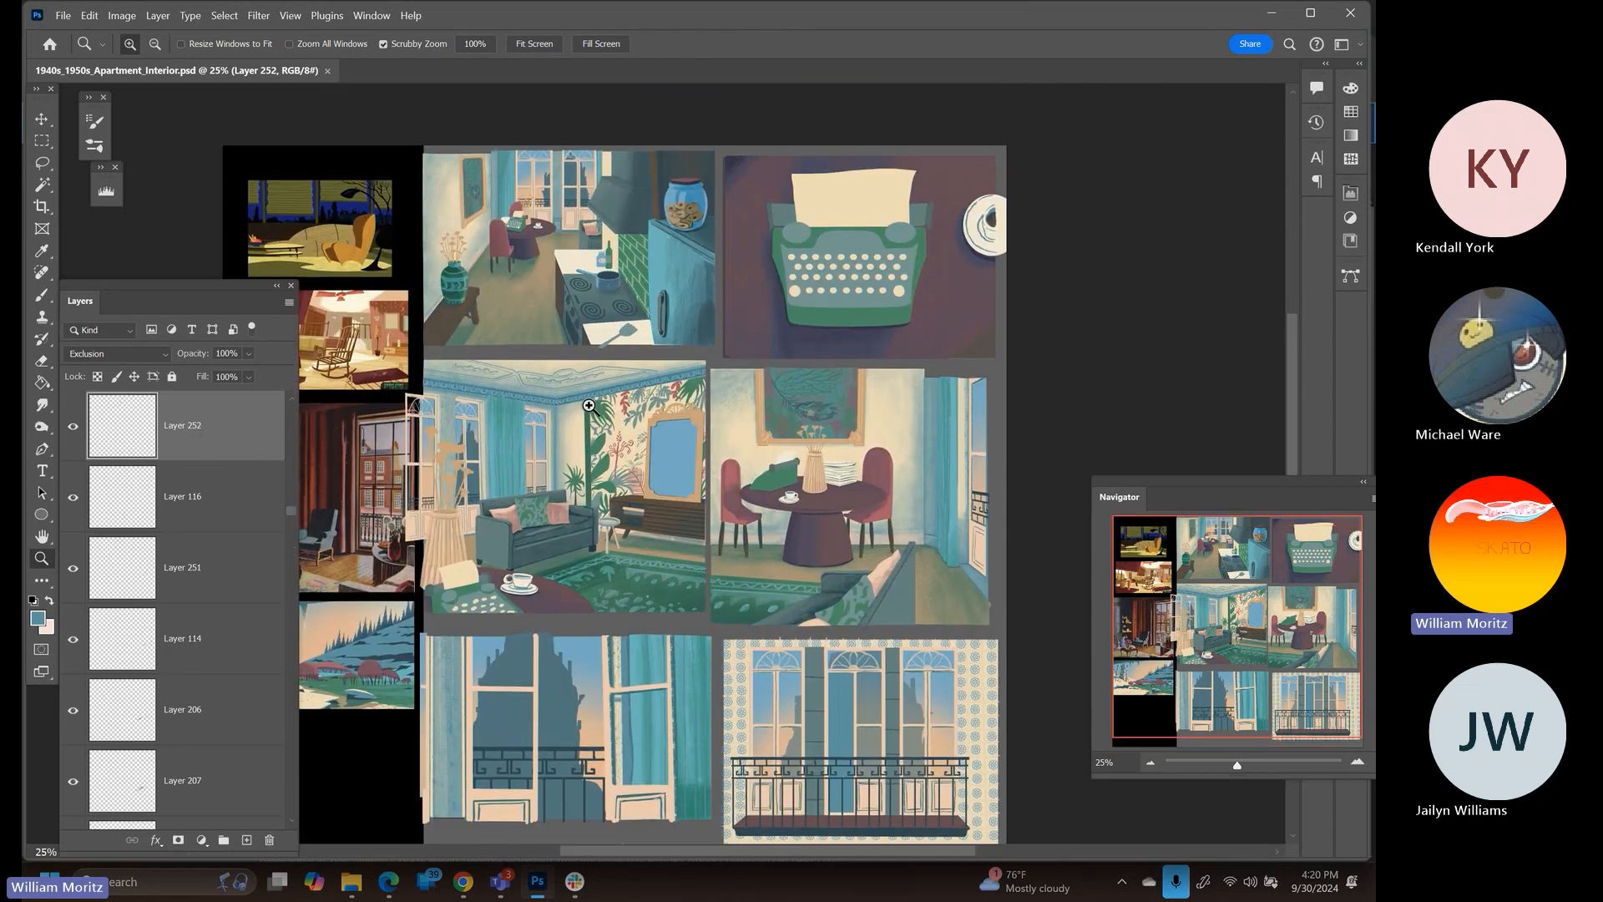
key("v")
right_click(571, 253)
left_click(561, 262)
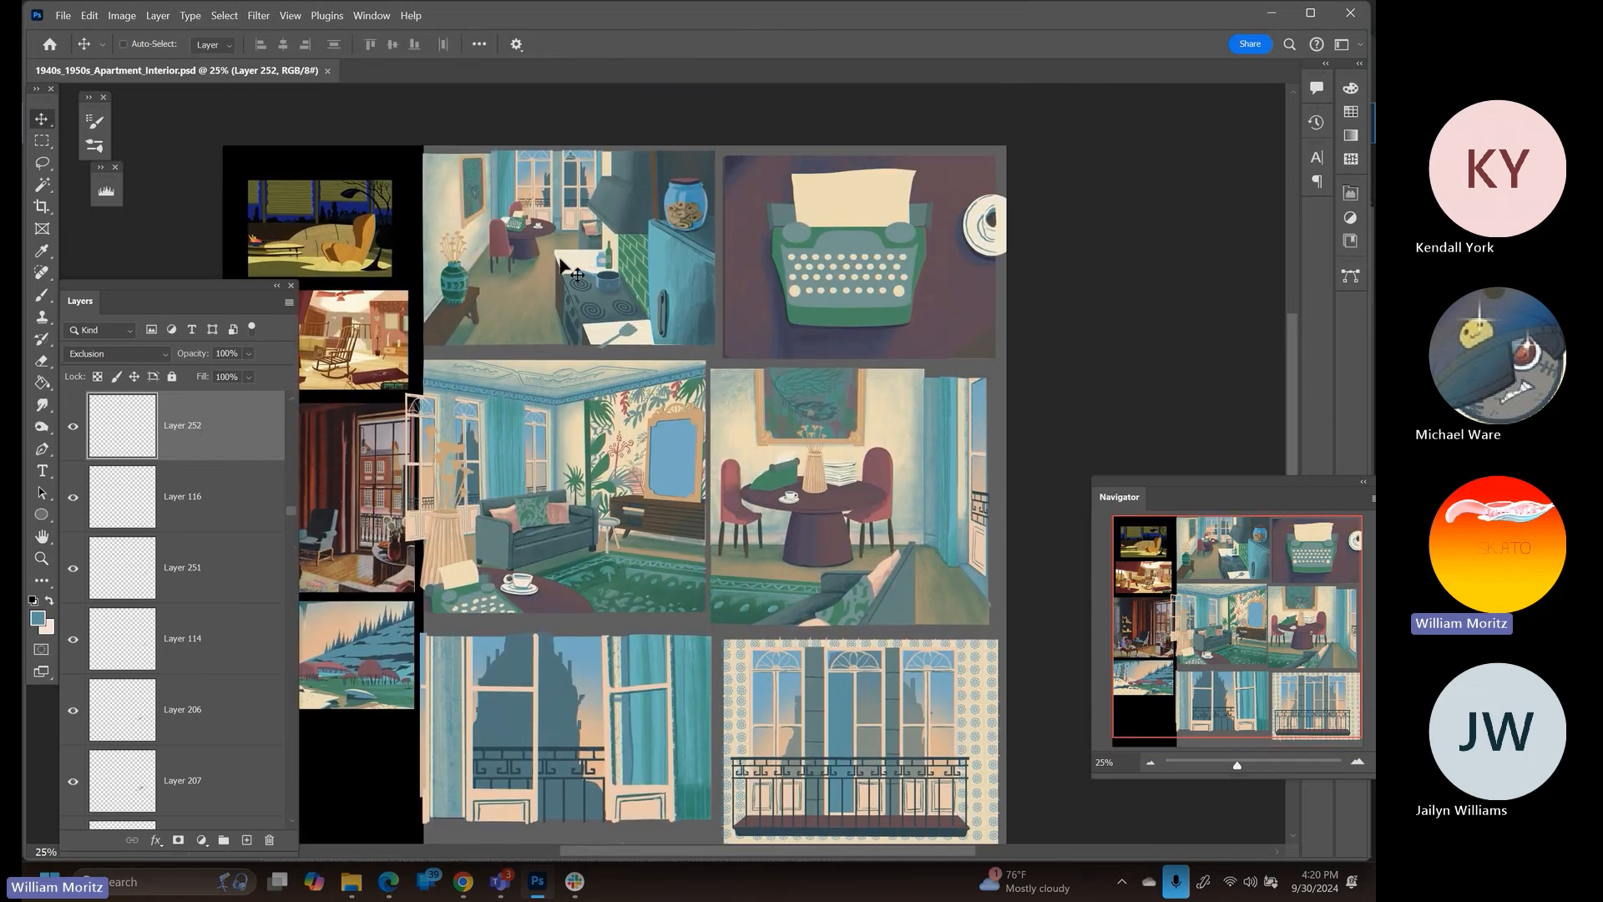
right_click(560, 260)
left_click(584, 269)
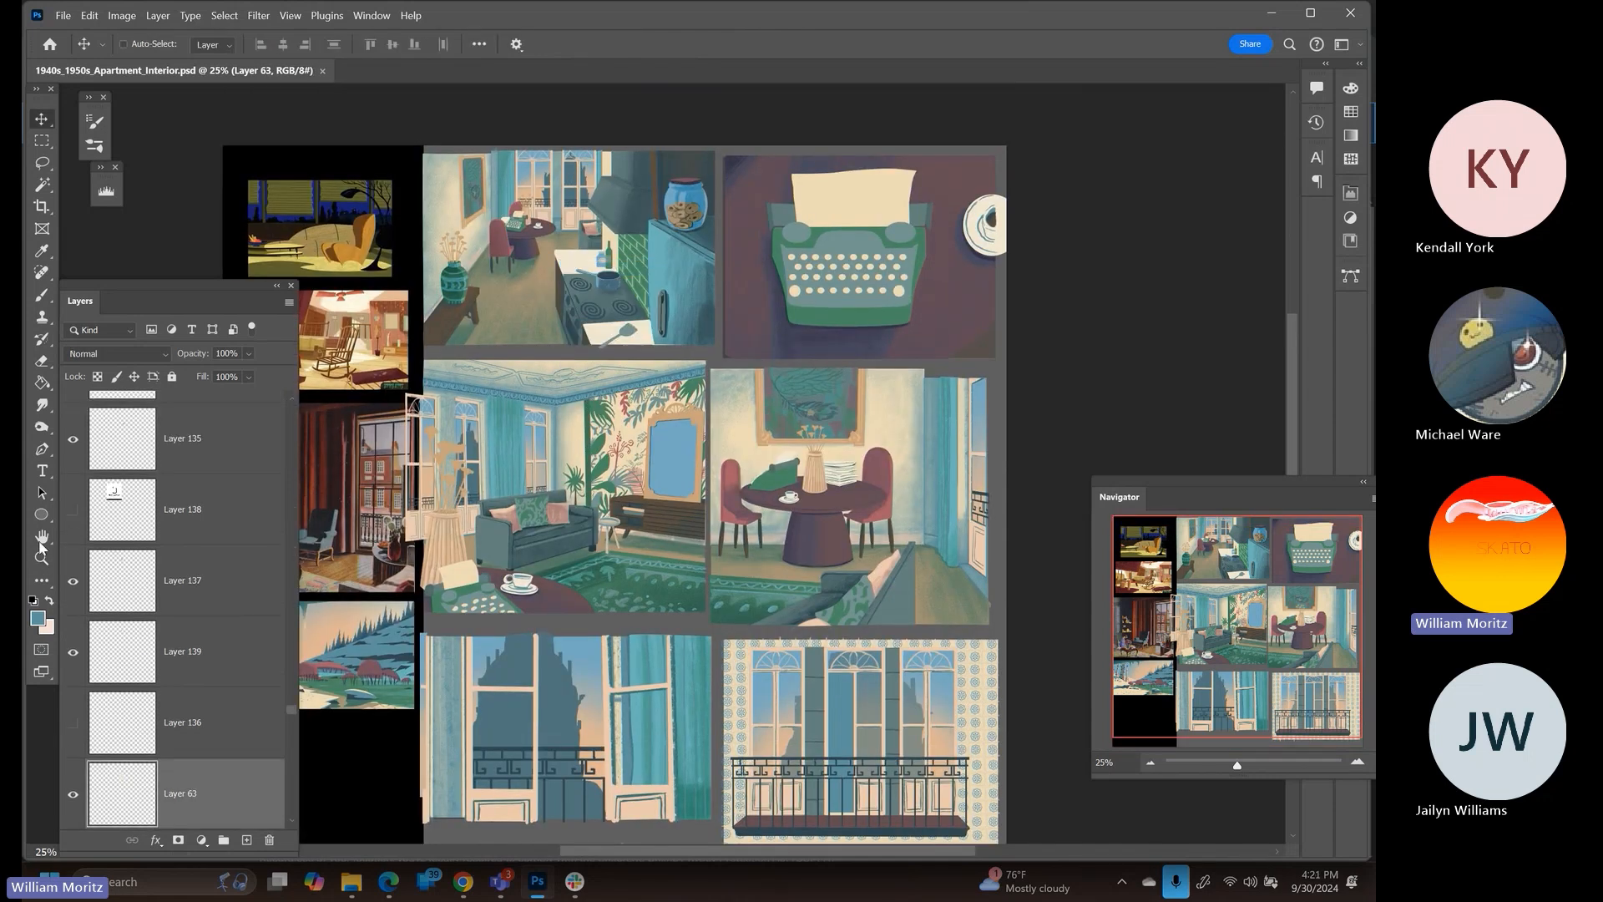
left_click(115, 797, "ctrl")
key("z")
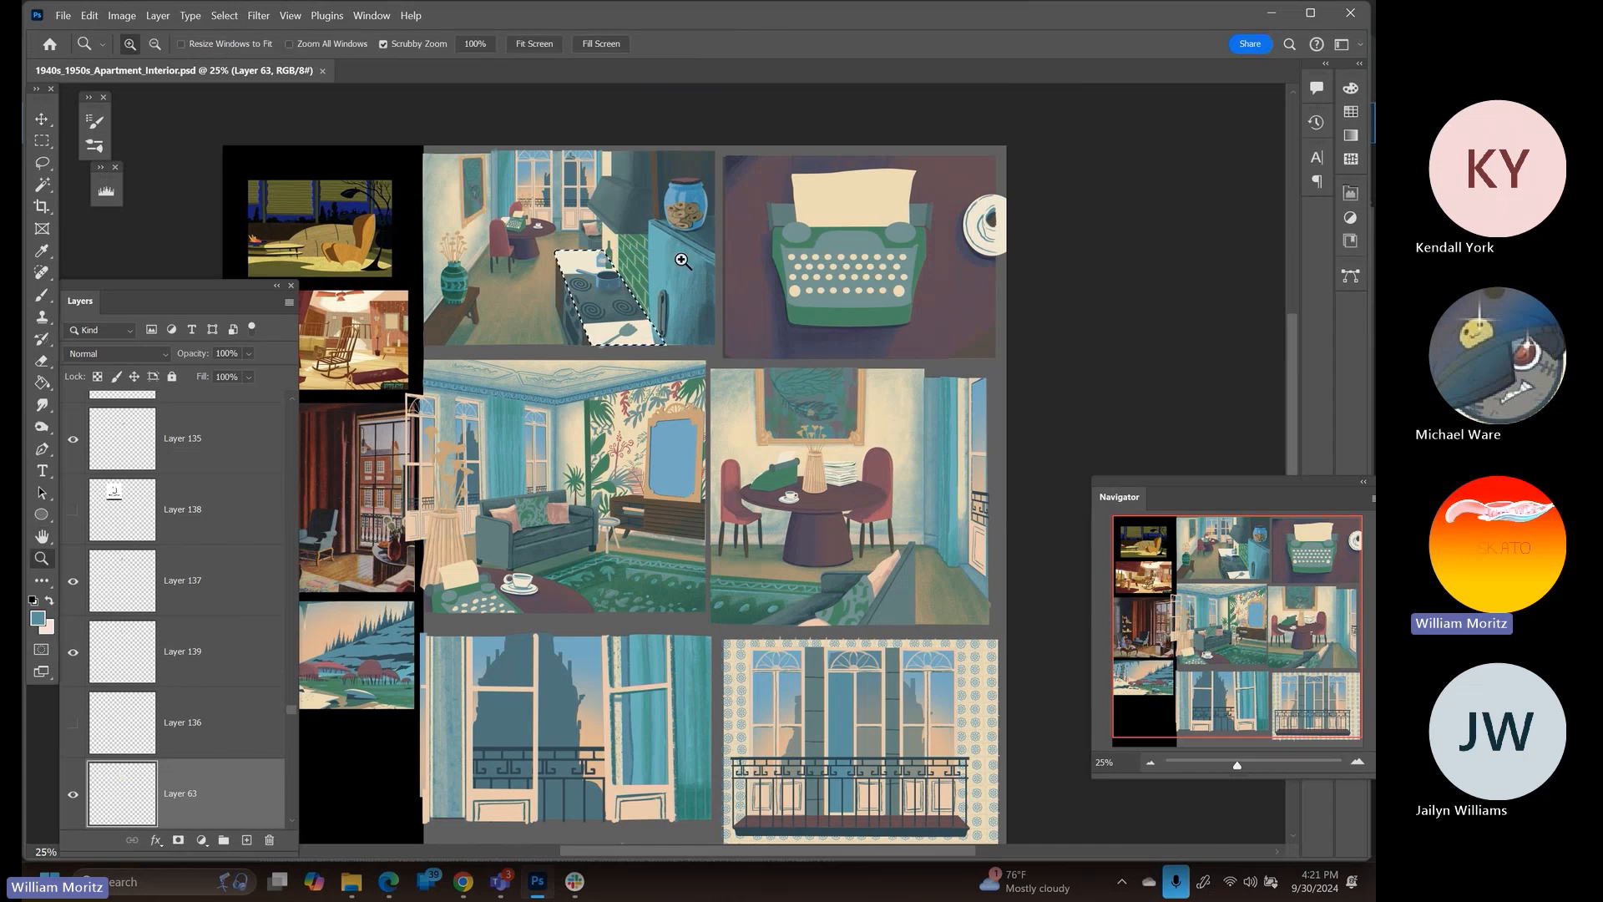
left_click(683, 262)
left_click(507, 293)
left_click(506, 294)
left_click_drag(507, 293, 568, 358)
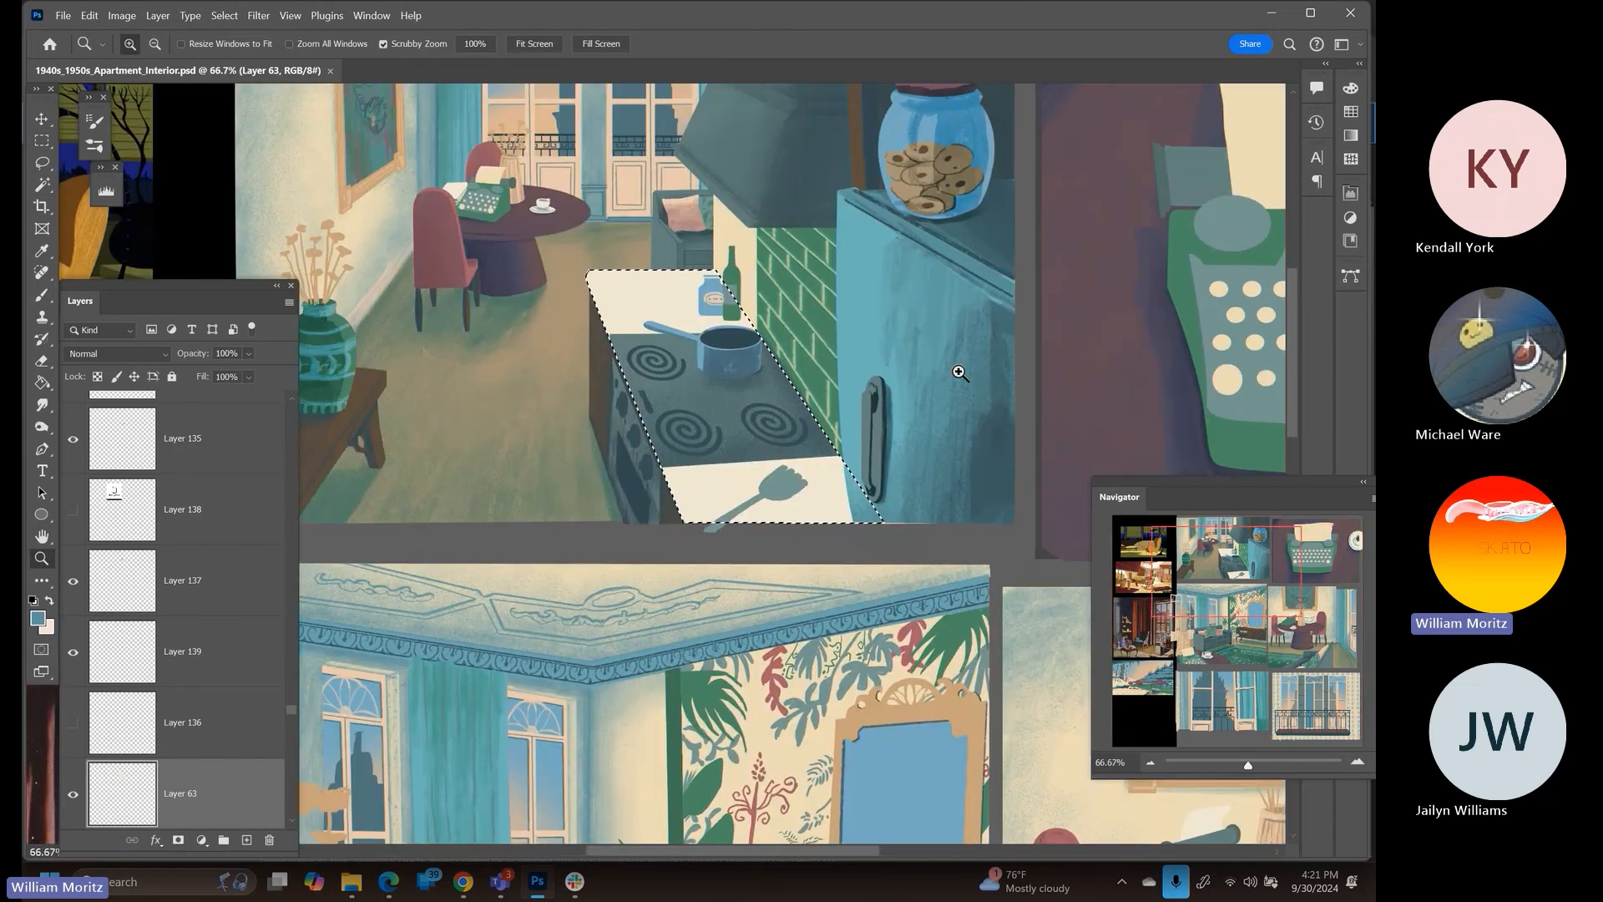
Sample a light blue from the painting and add a new layer above the kitchen countertop's layer for brush shading
key("i")
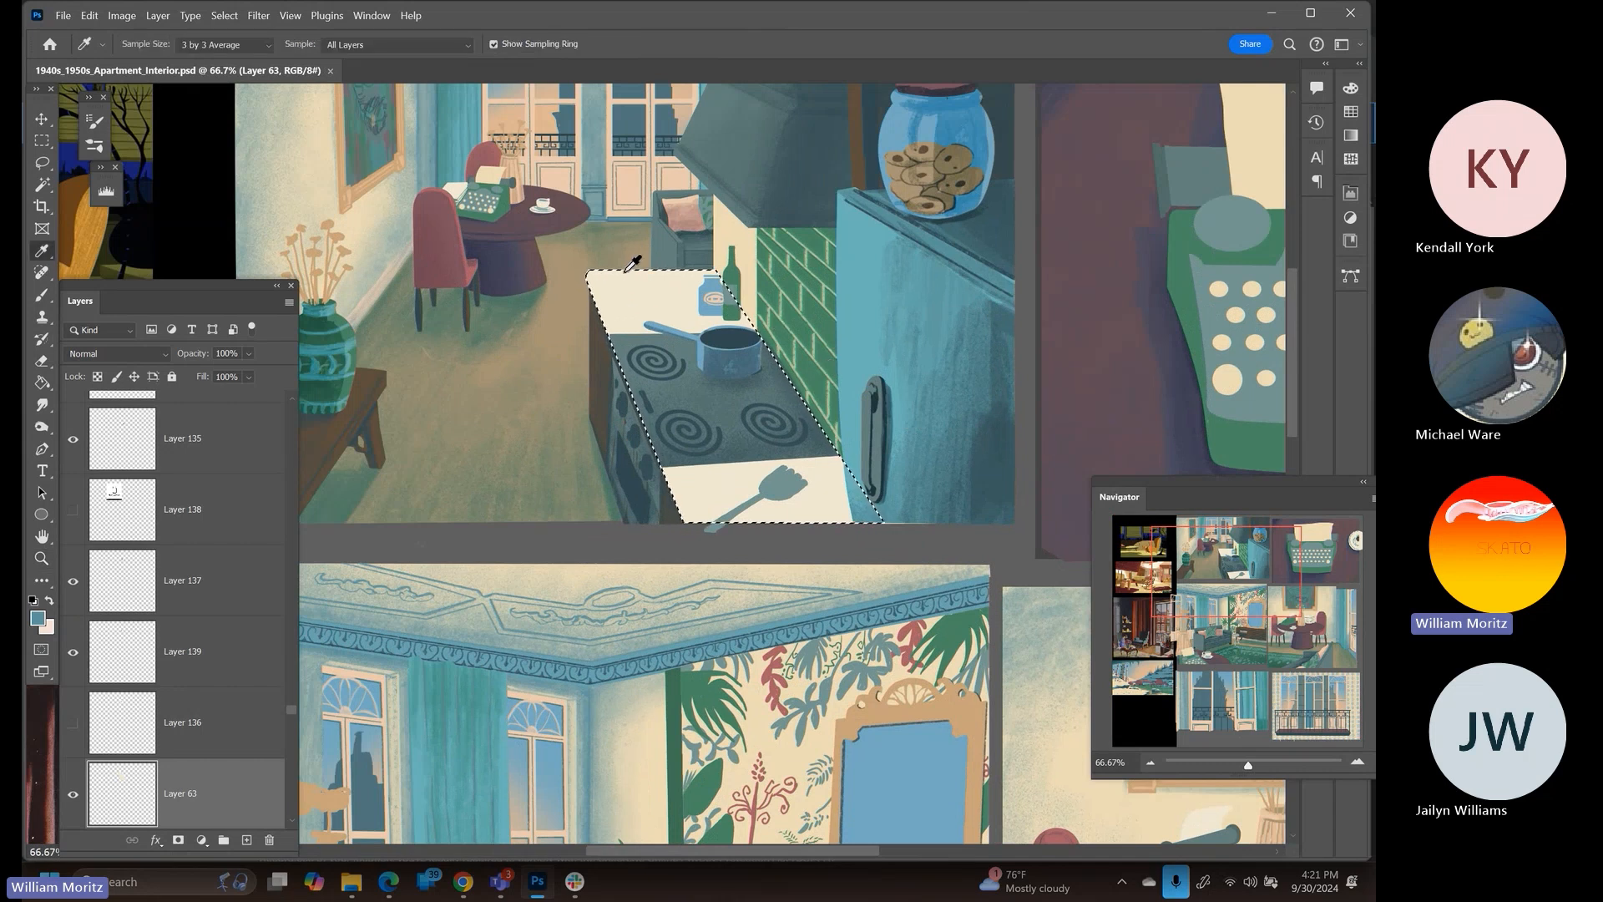
left_click_drag(578, 384, 637, 384)
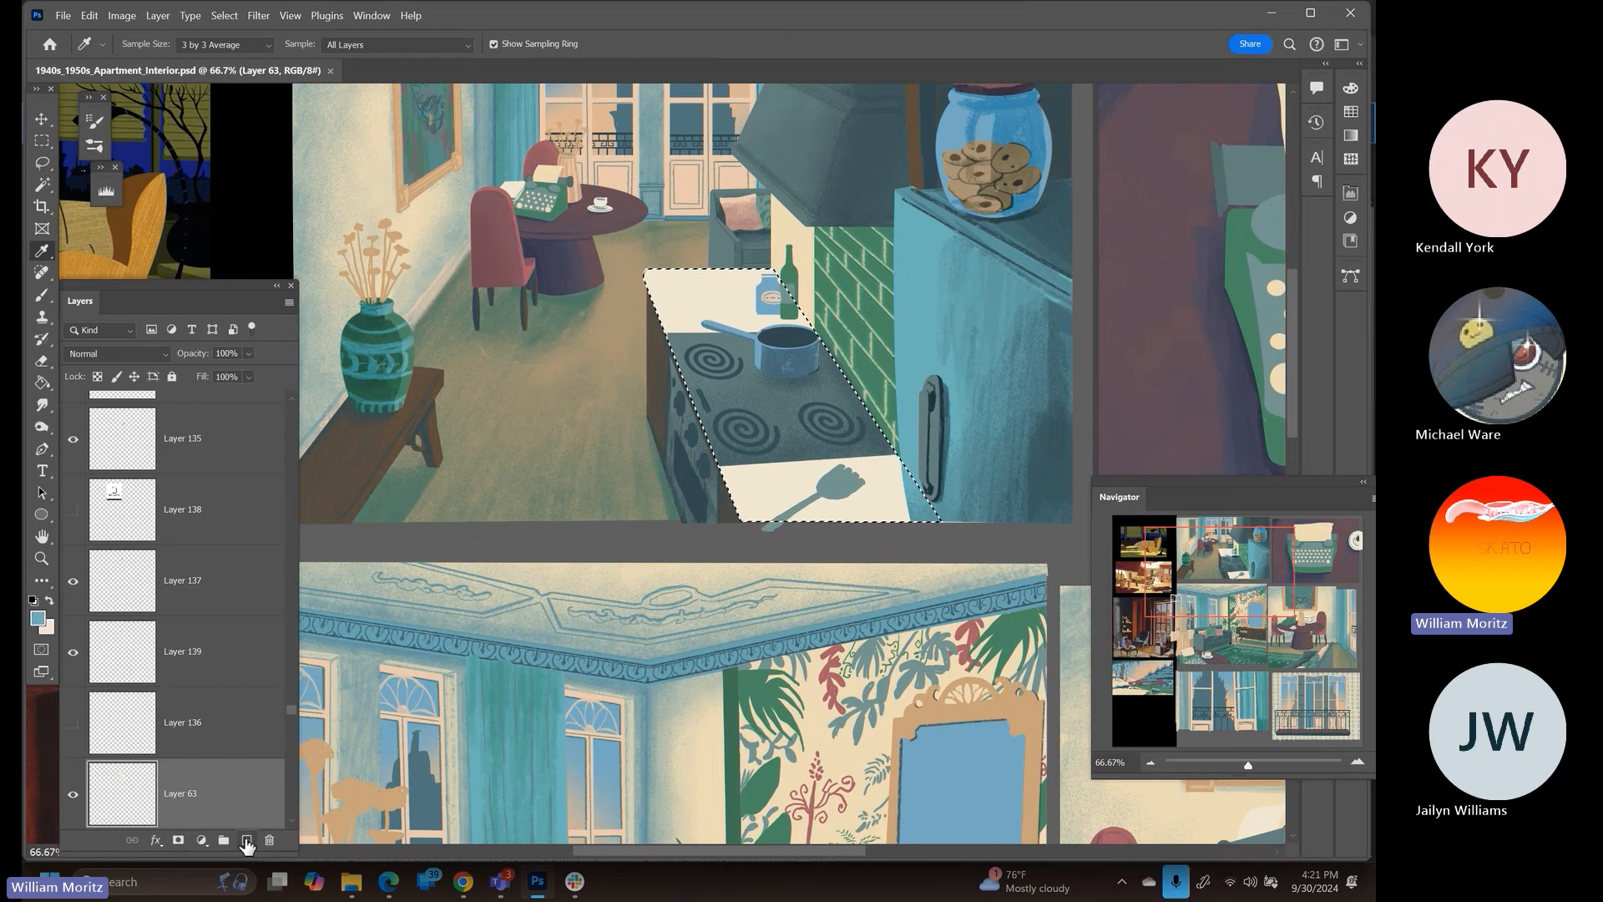
left_click(247, 842)
key("b")
mouse_move(688, 228)
left_mouse_down()
mouse_move(651, 554)
mouse_move(411, 158)
mouse_move(541, 50)
mouse_move(679, 87)
mouse_move(711, 242)
left_mouse_up()
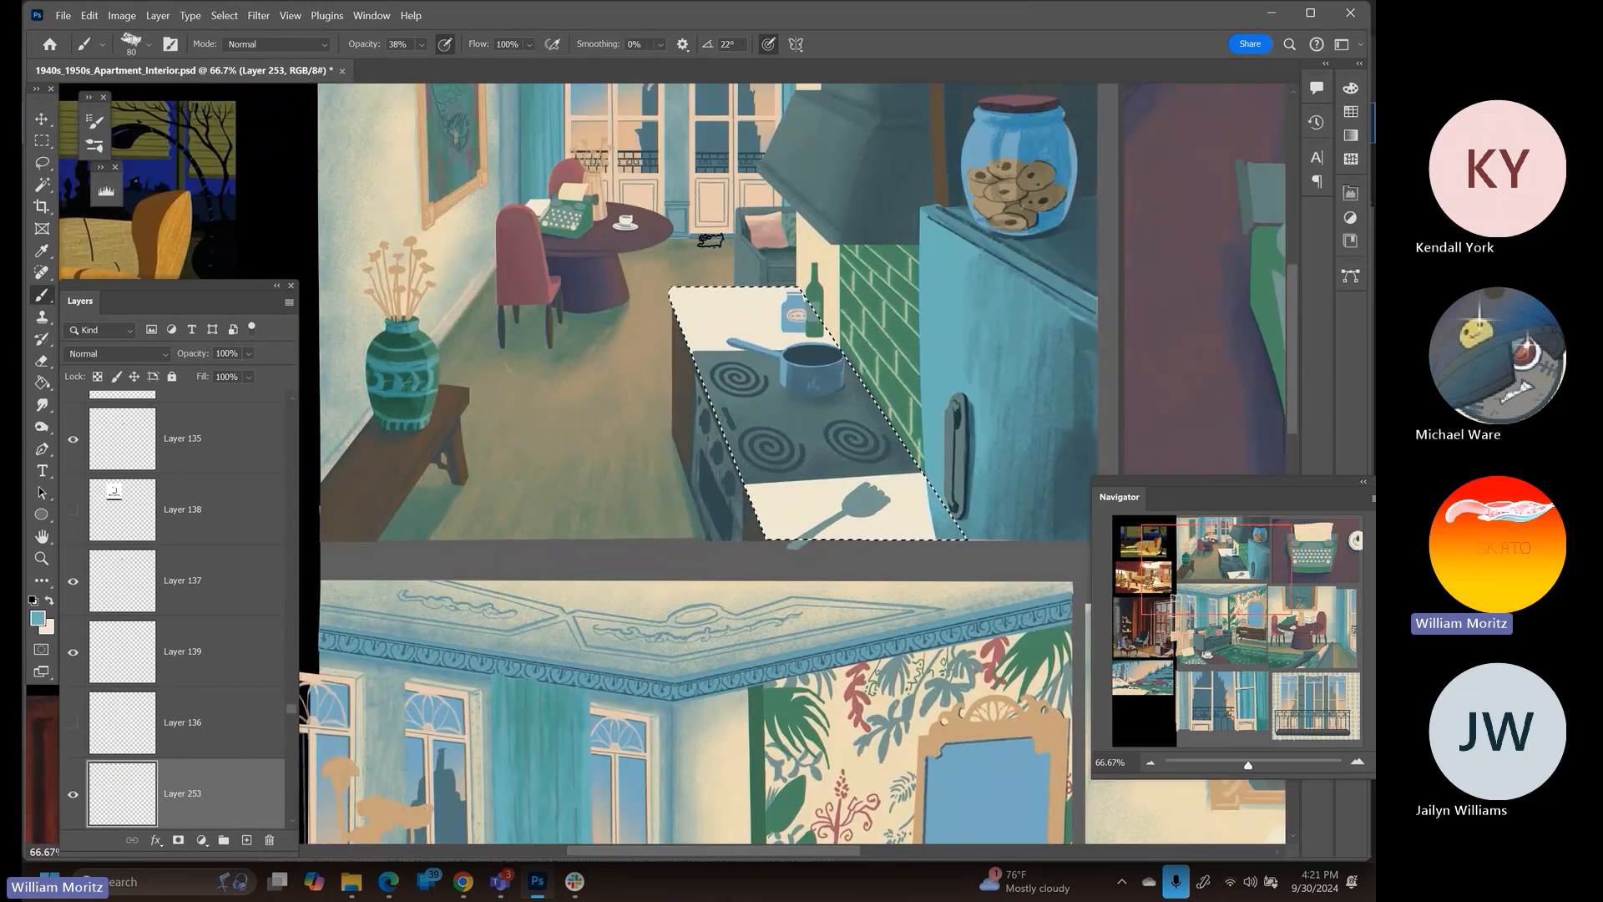
Paint light blue shading at 38% opacity over the countertop's near end around the spatula, varying the brush size between 25 and 60
key("bracketright")
key("bracketright")
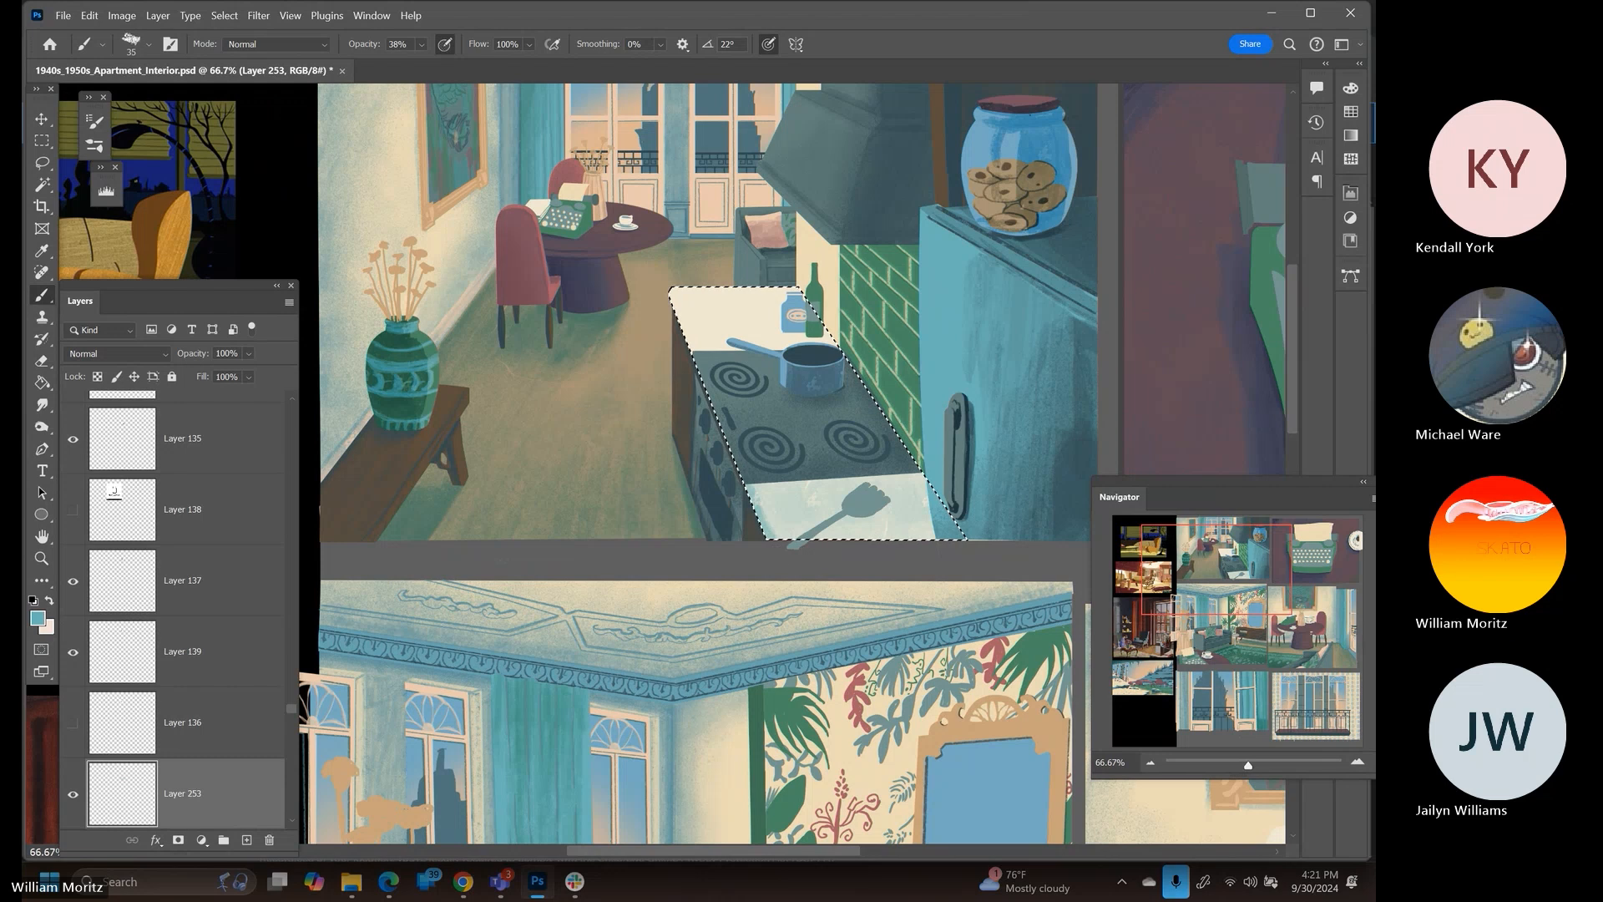
key("bracketright")
key("bracketright")
key("bracketright")
key("bracketright")
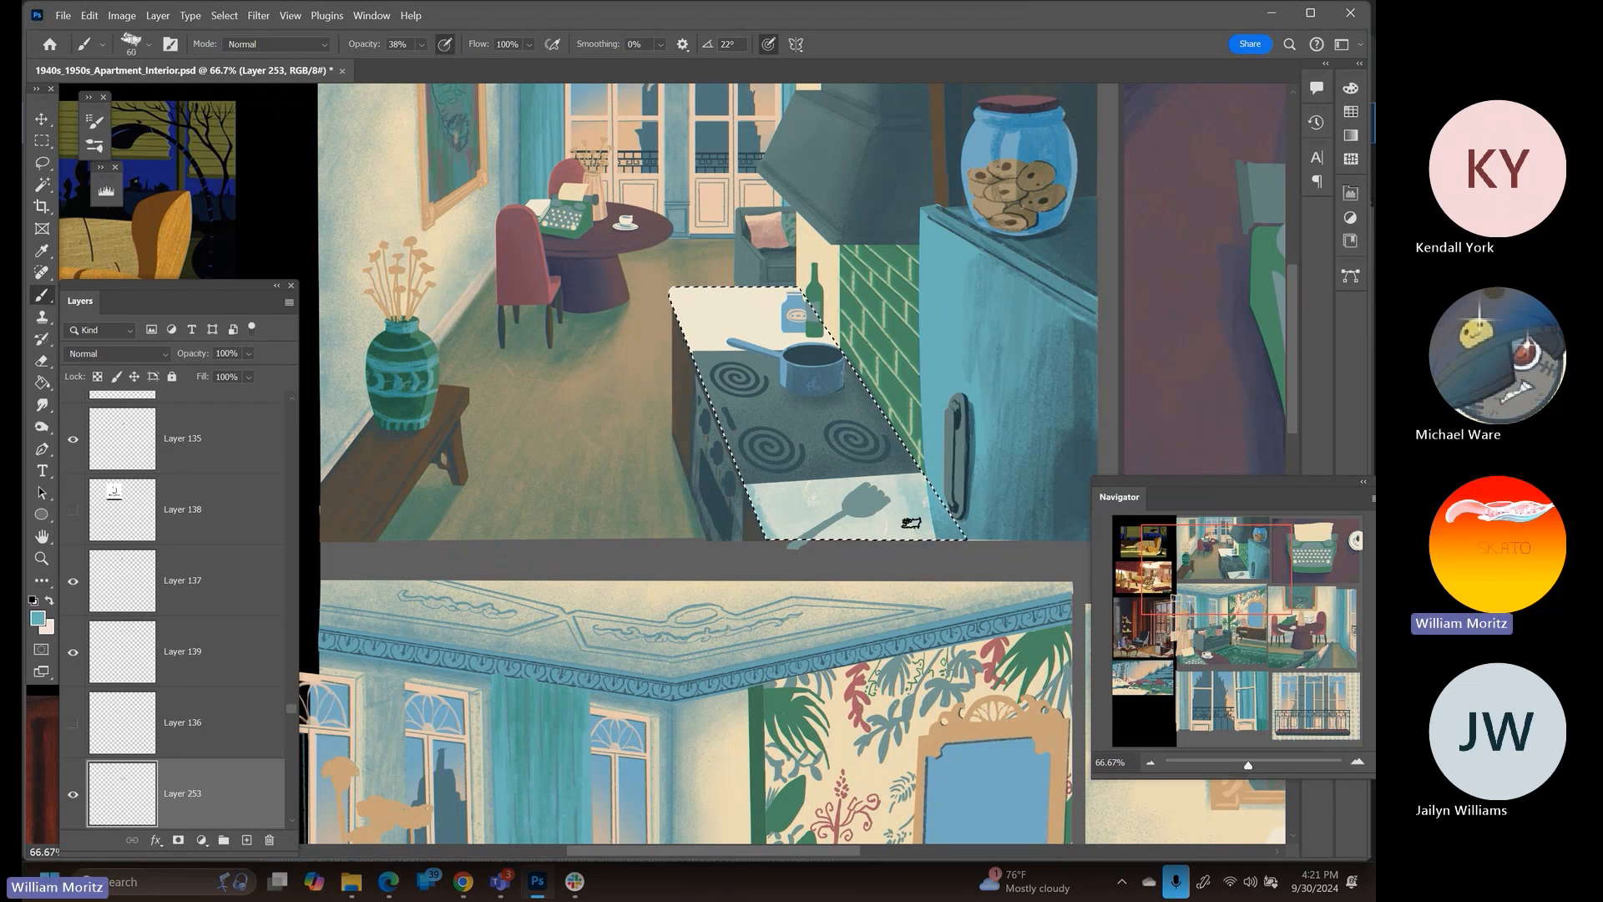
key("bracketleft")
key("bracketleft")
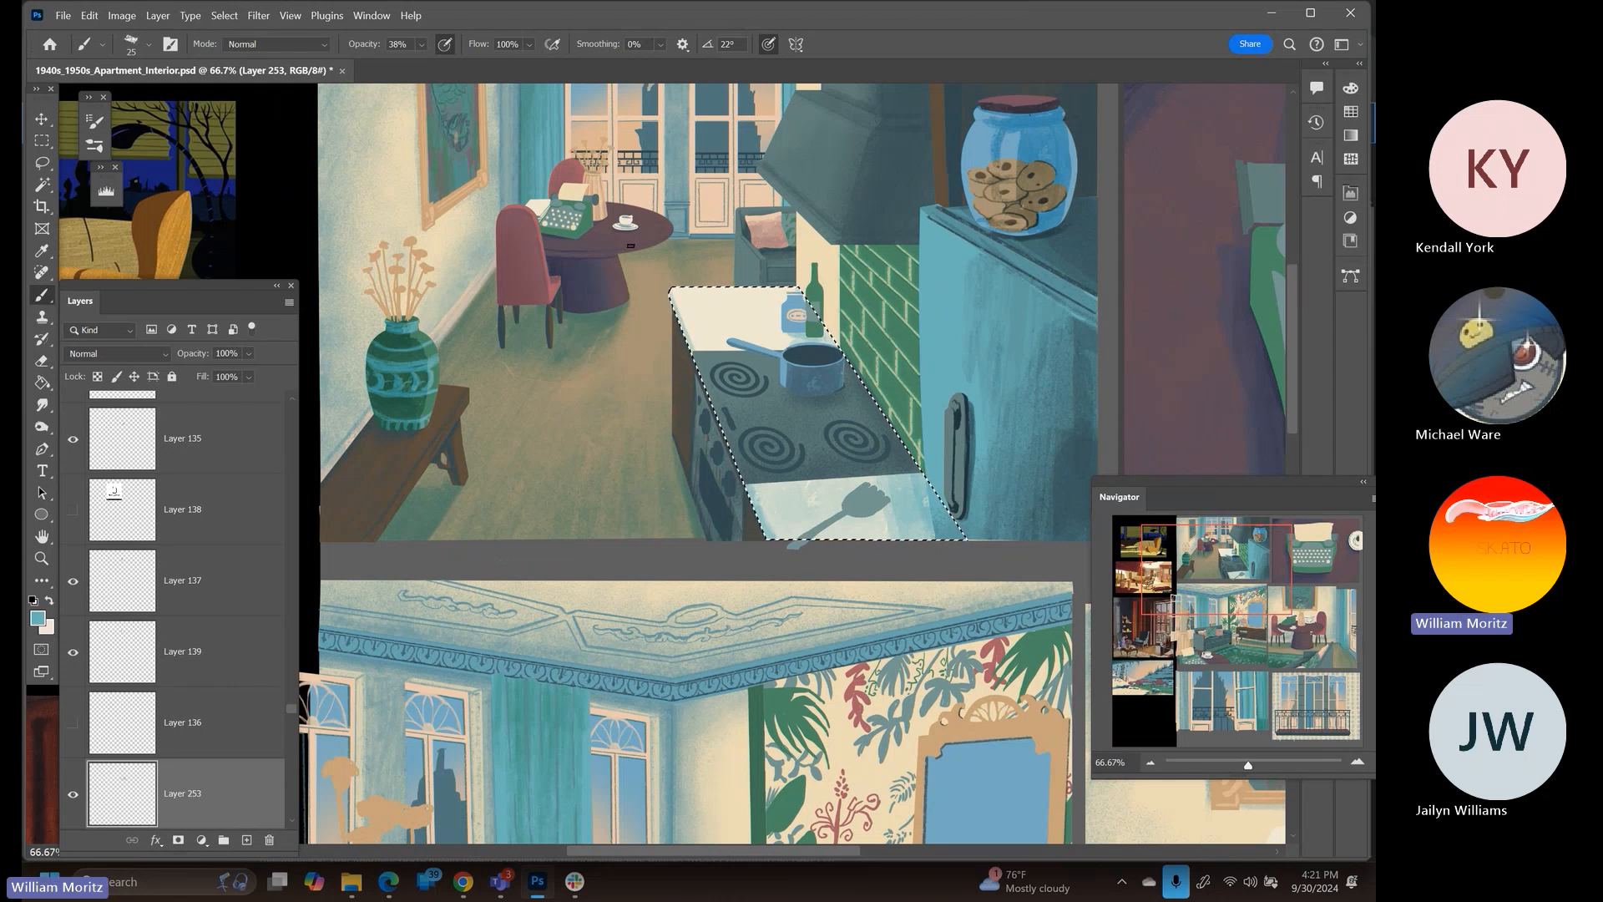
Open the brush preset list
left_click(149, 44)
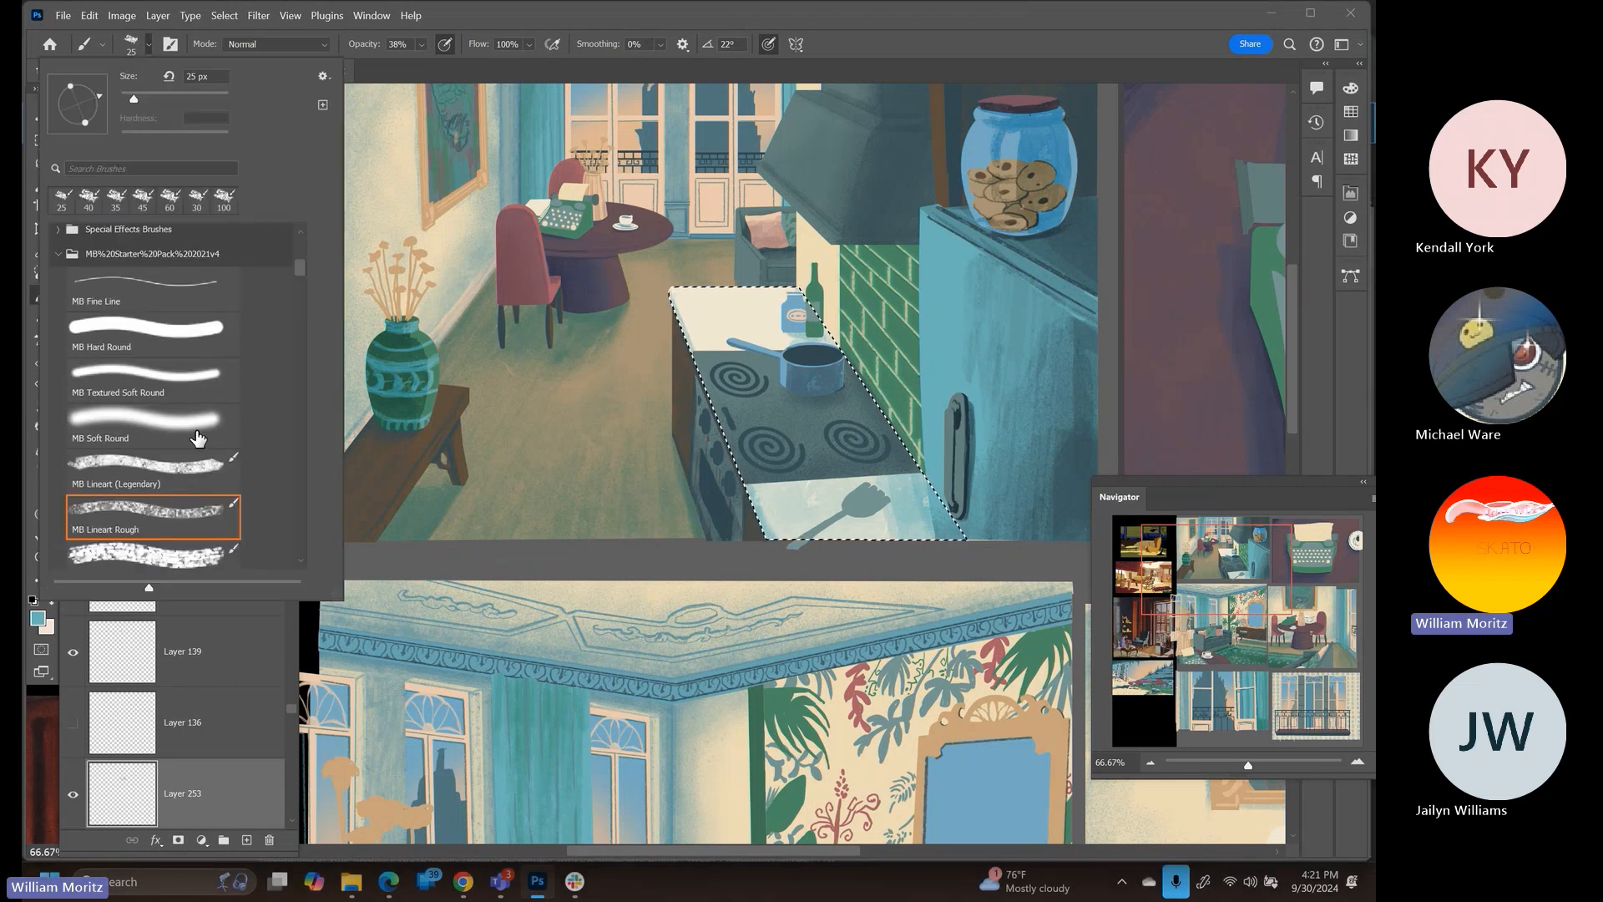
Switch to the MB Texture Spray brush and enlarge it to 60 px for the selected countertop
scroll(167, 517, "down", 5)
scroll(167, 519, "down", 2)
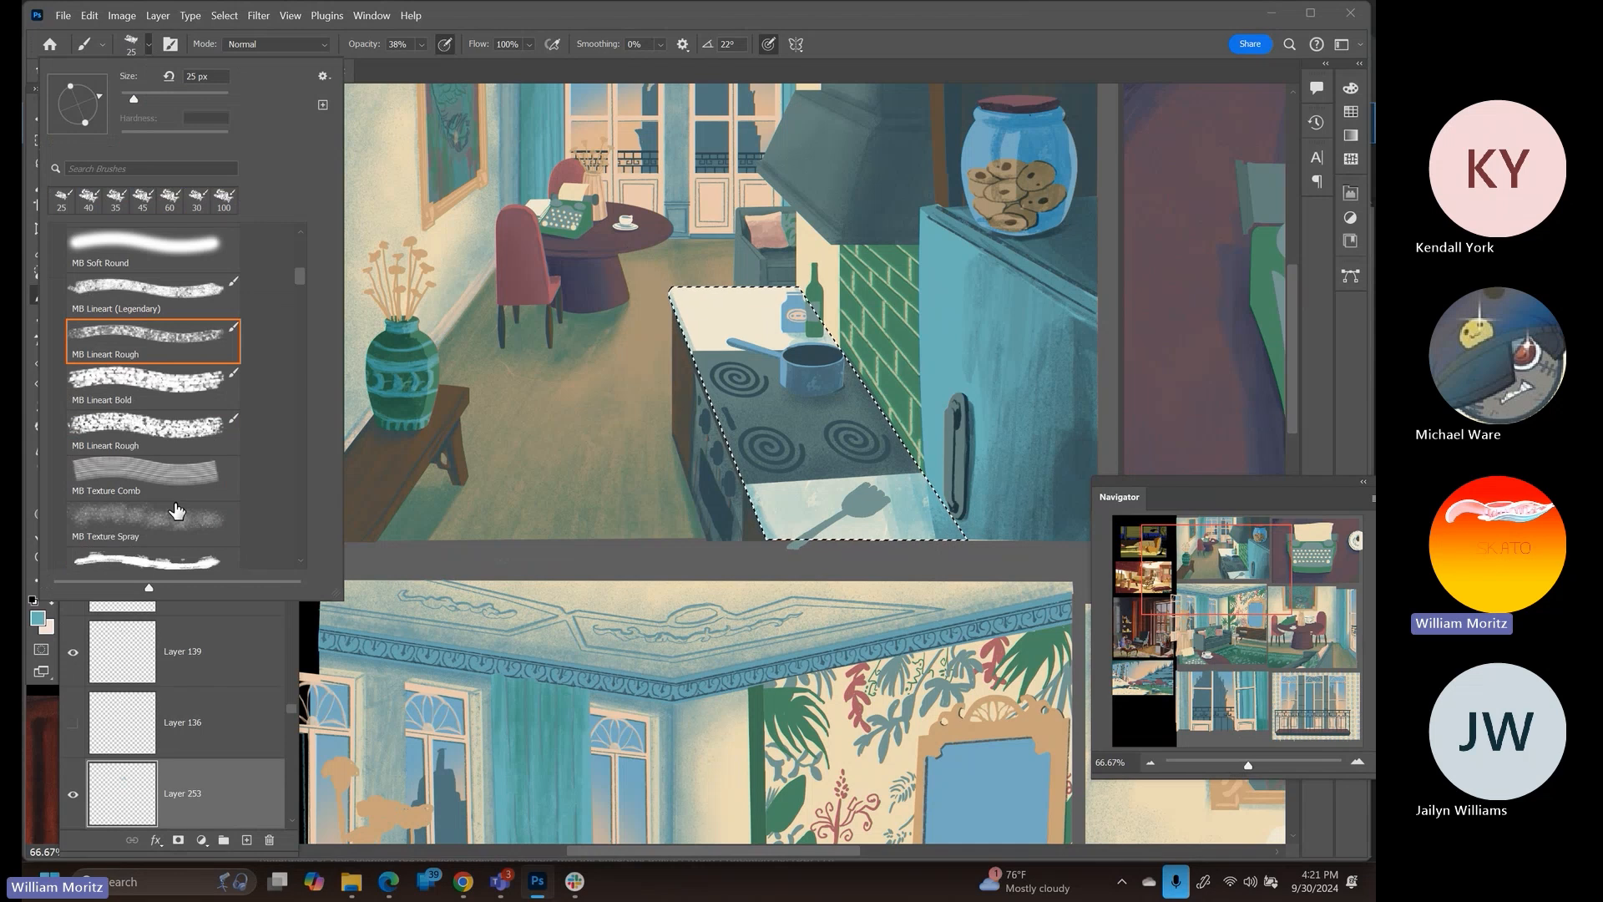
left_click(171, 522)
left_click(638, 395)
key("]")
key("]")
key("]")
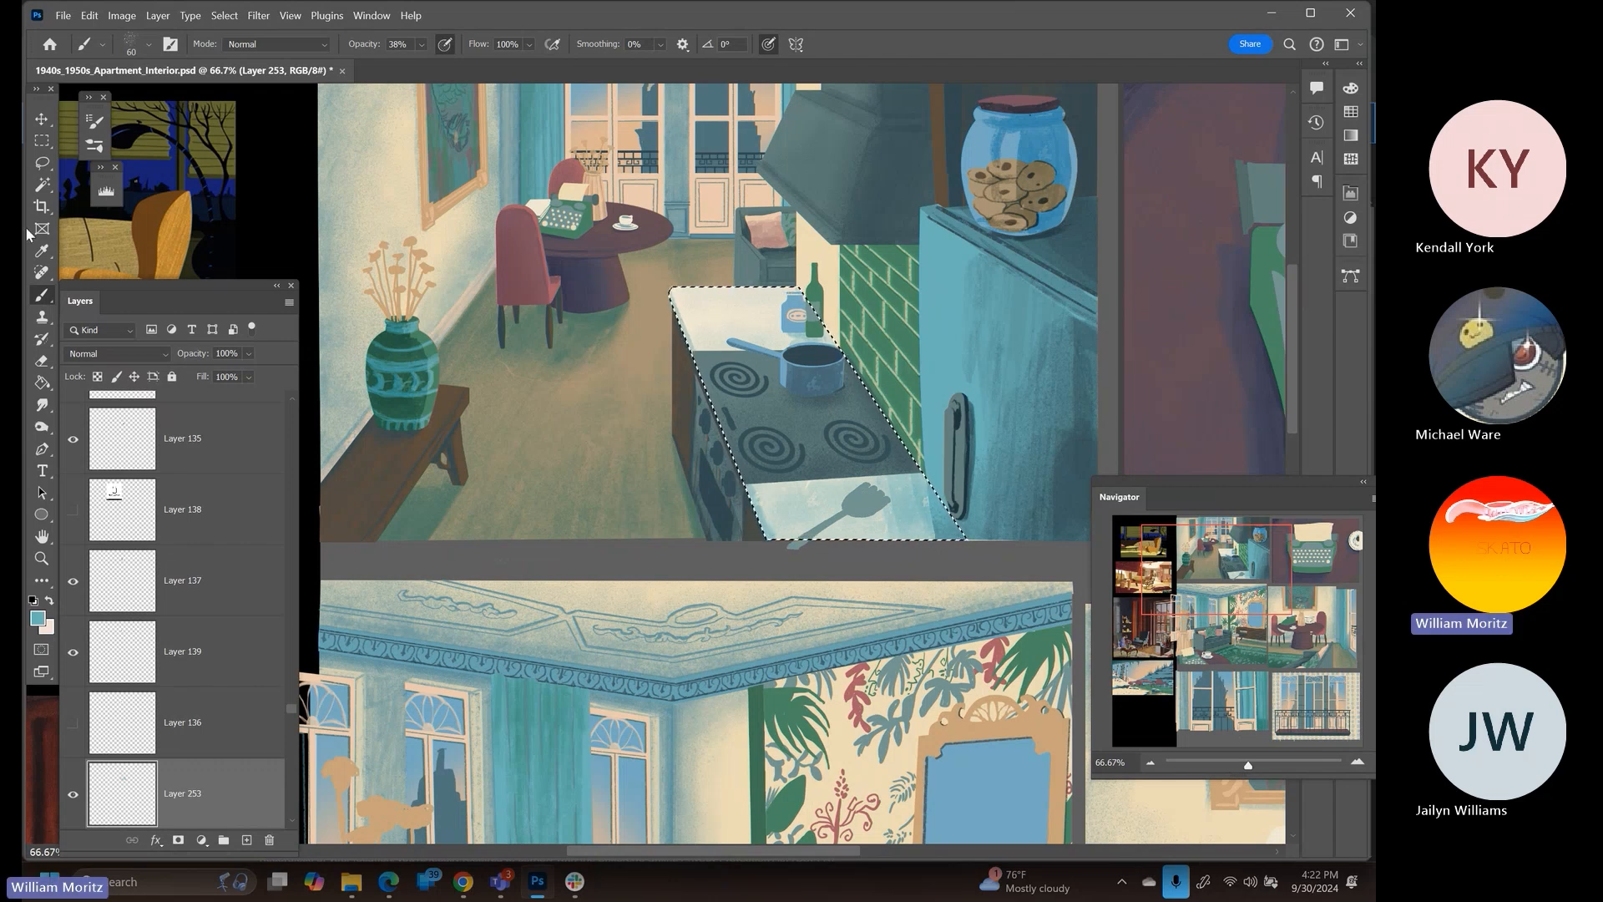
Deselect the stove countertop area
left_click(42, 162)
left_click(349, 456)
key("z")
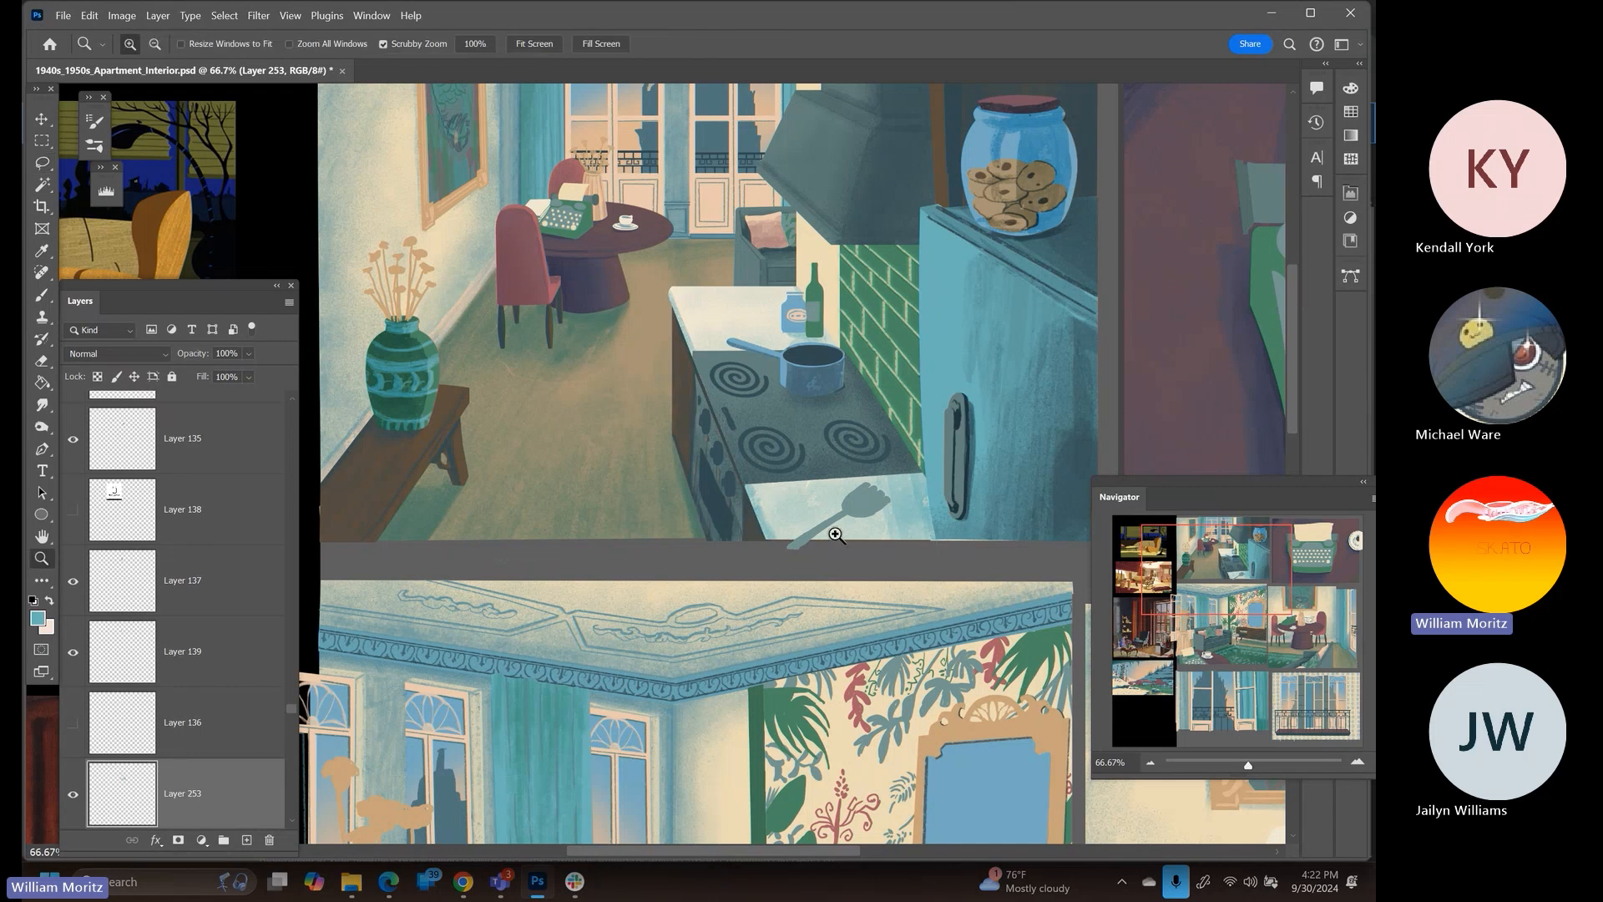
left_click(841, 482, "alt")
left_click(840, 483, "alt")
left_click_drag(841, 483, 701, 461)
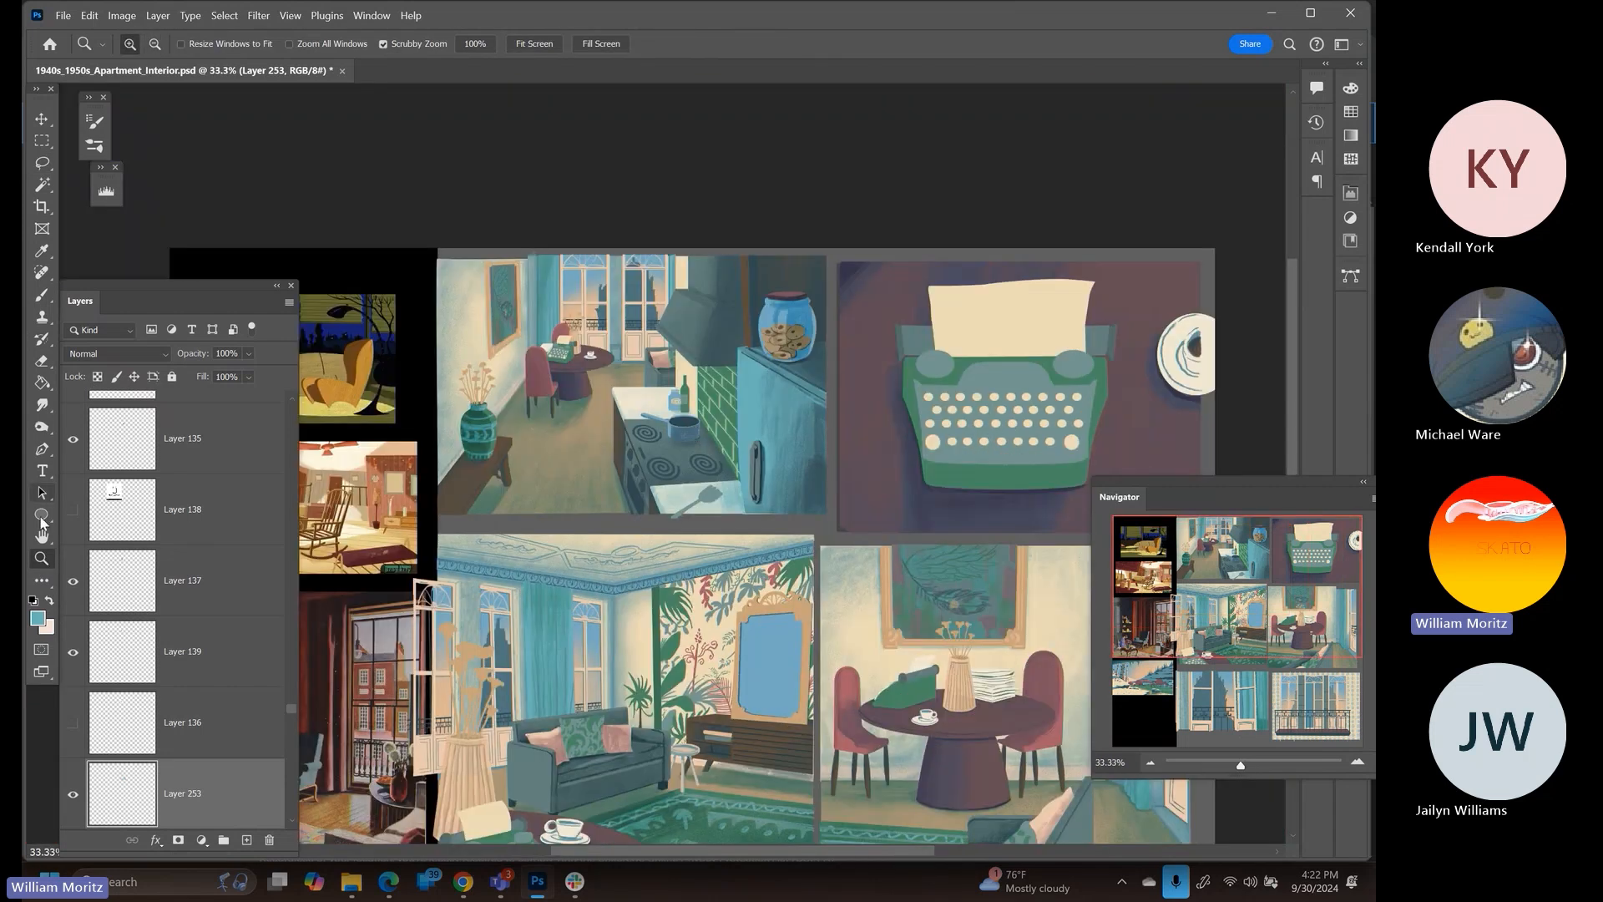
Compare the countertop shading by hiding and showing Layer 253, and save the document
left_click(74, 800)
left_click(73, 800)
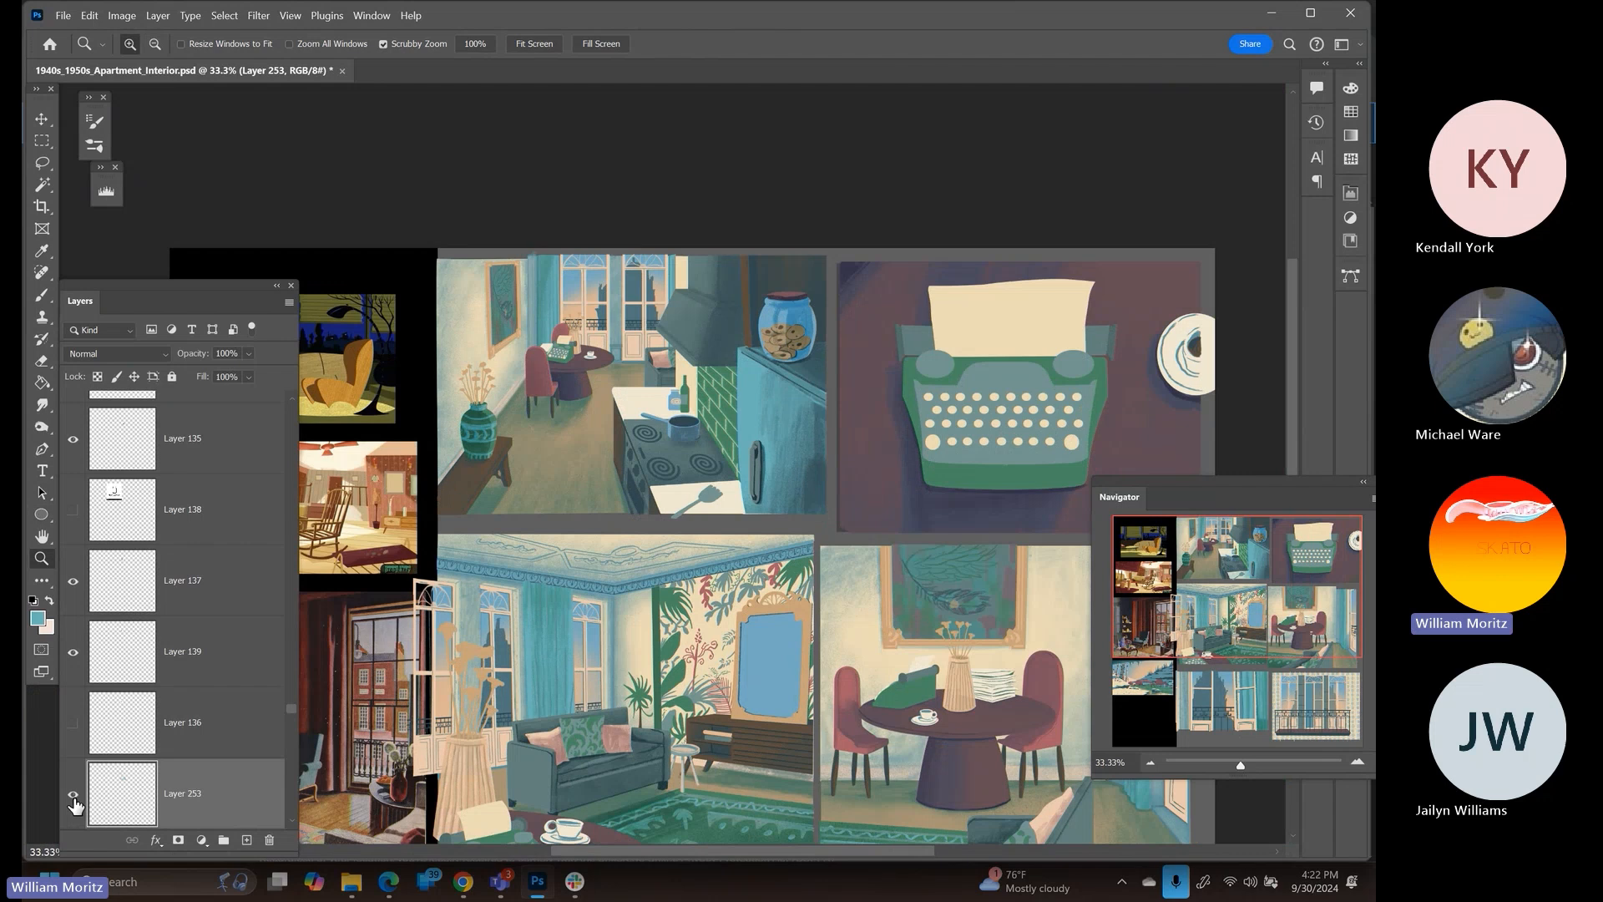
left_click_drag(752, 543, 673, 432)
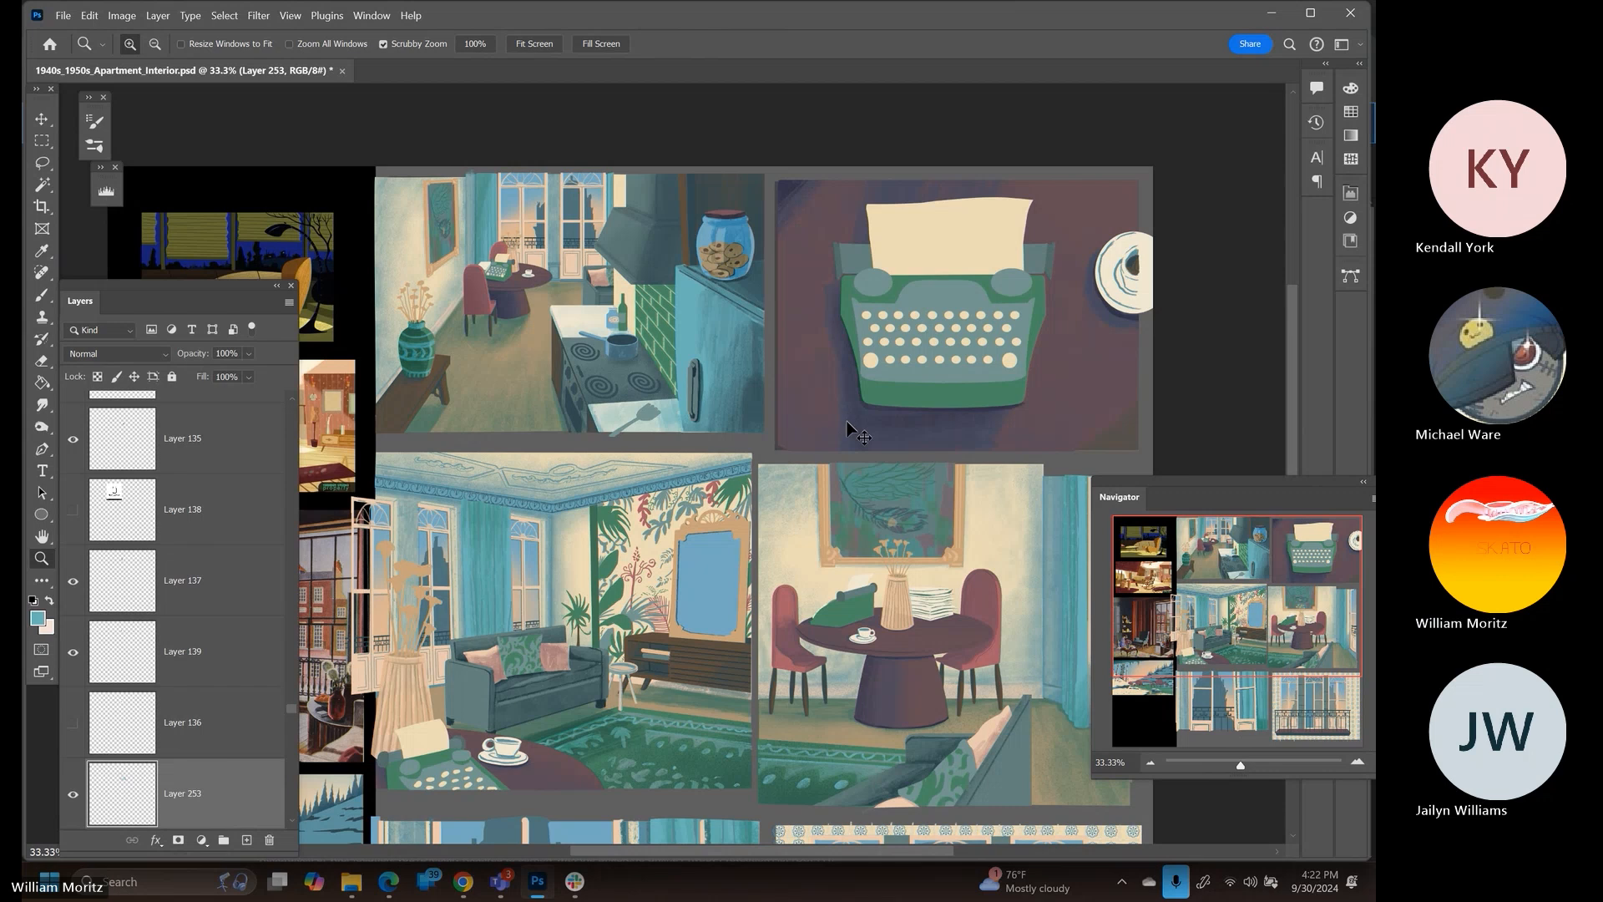
key("ctrl+s")
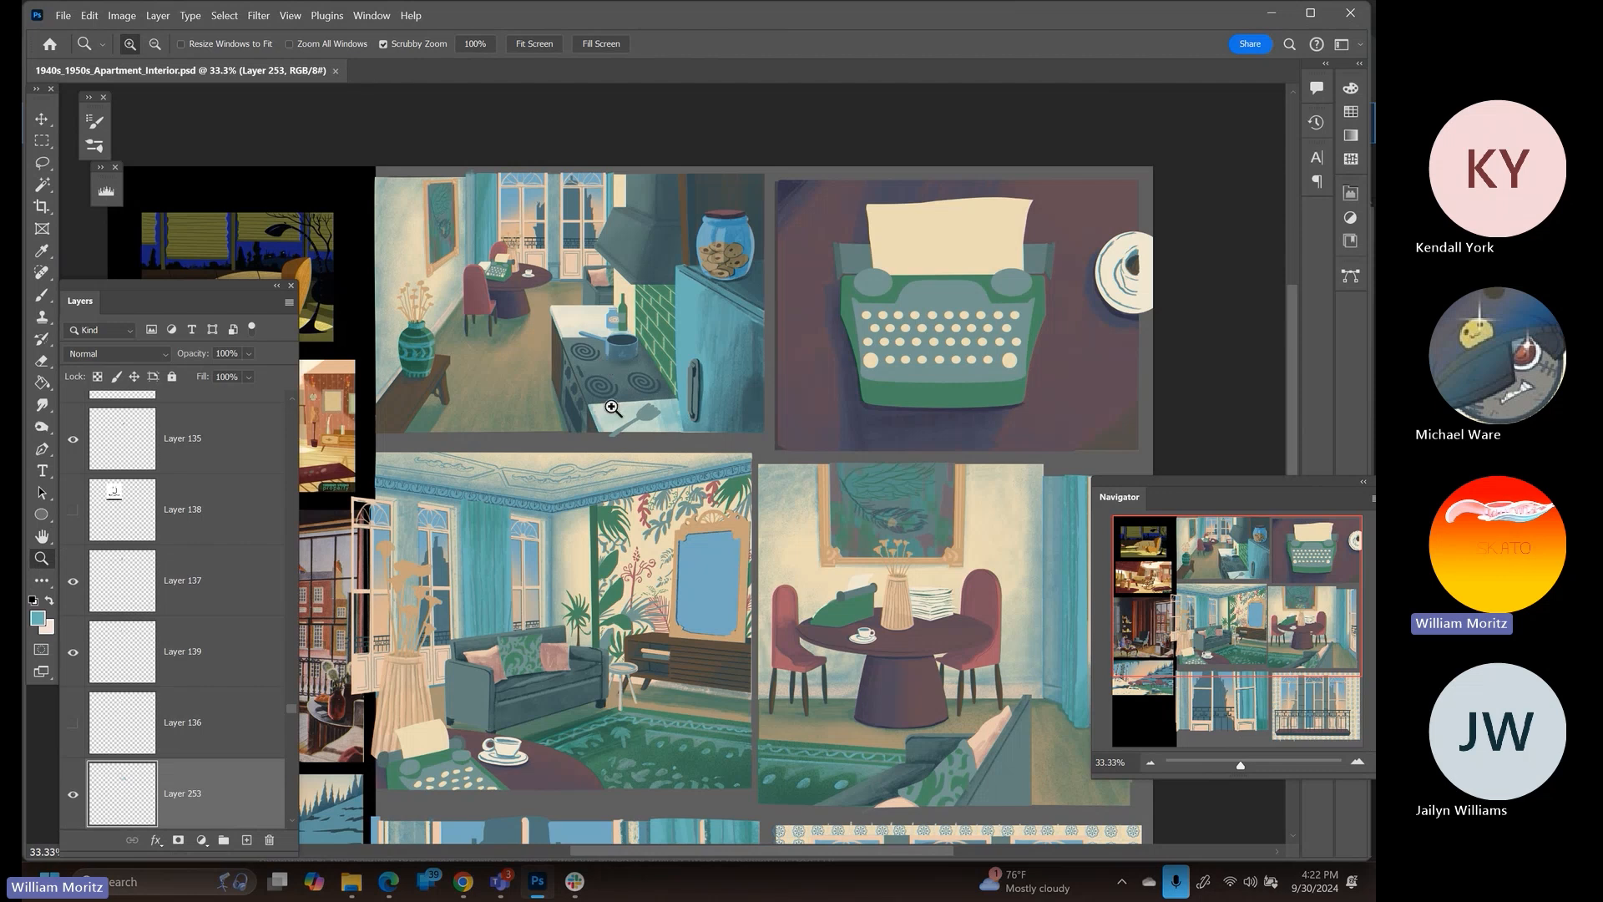
Select Layer 135 with the spatula and load its outline as a selection
left_click(576, 362)
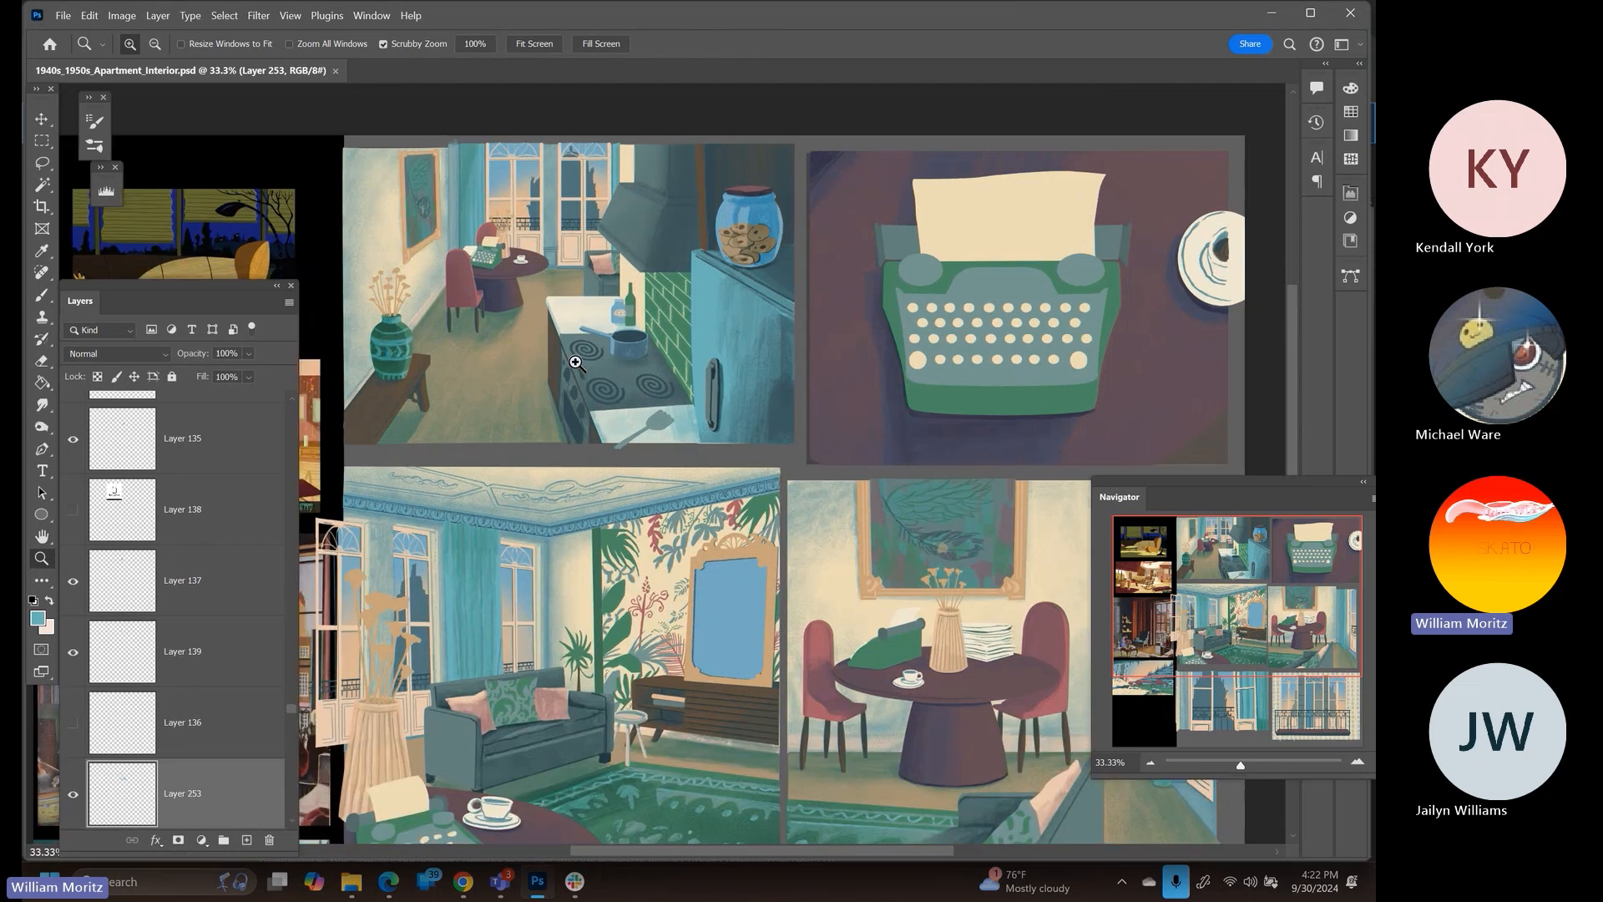
left_click(576, 362)
key("v")
right_click(716, 470)
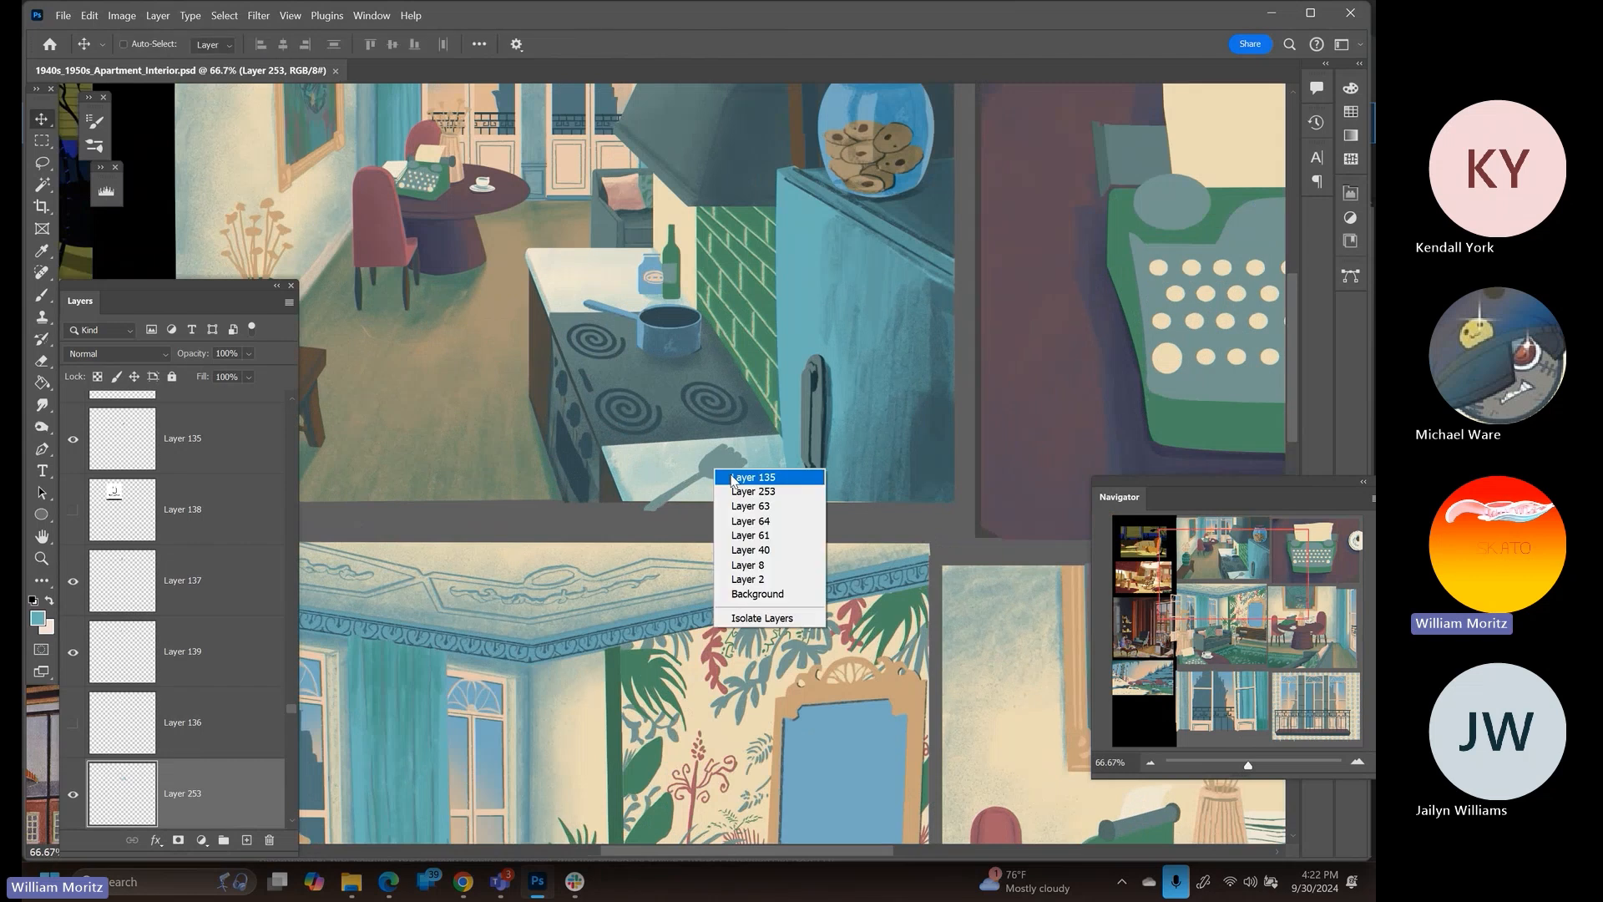
left_click(732, 478)
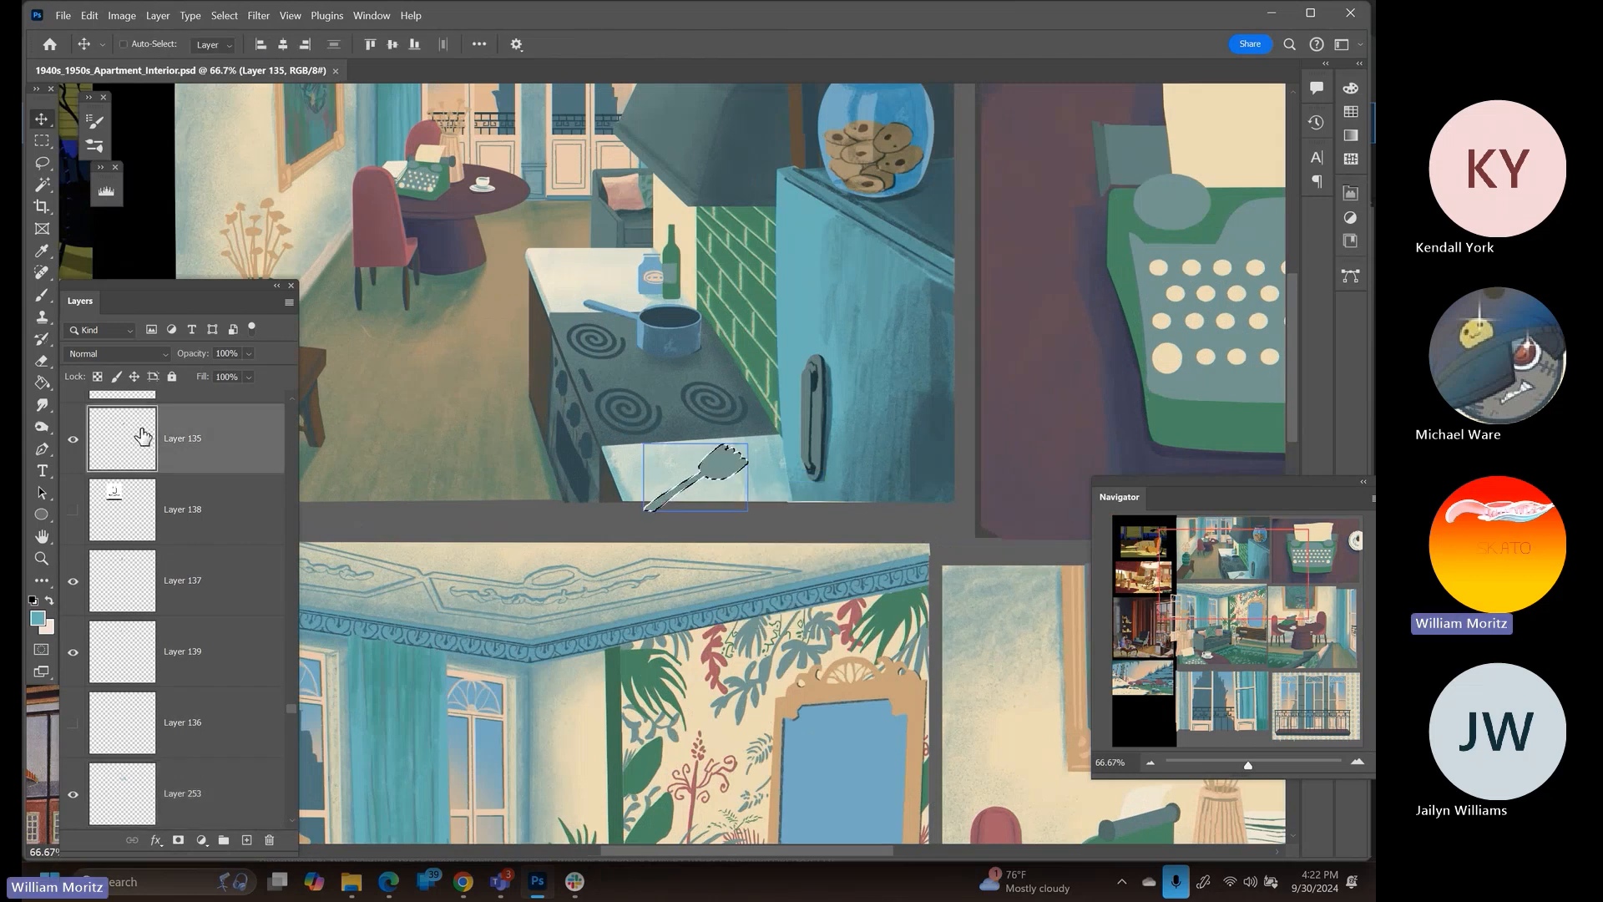
Sample the dark blue of the stove front and paint fine 9 px shading along the spatula's lower edge, handle and tines
key("i")
left_click(583, 455)
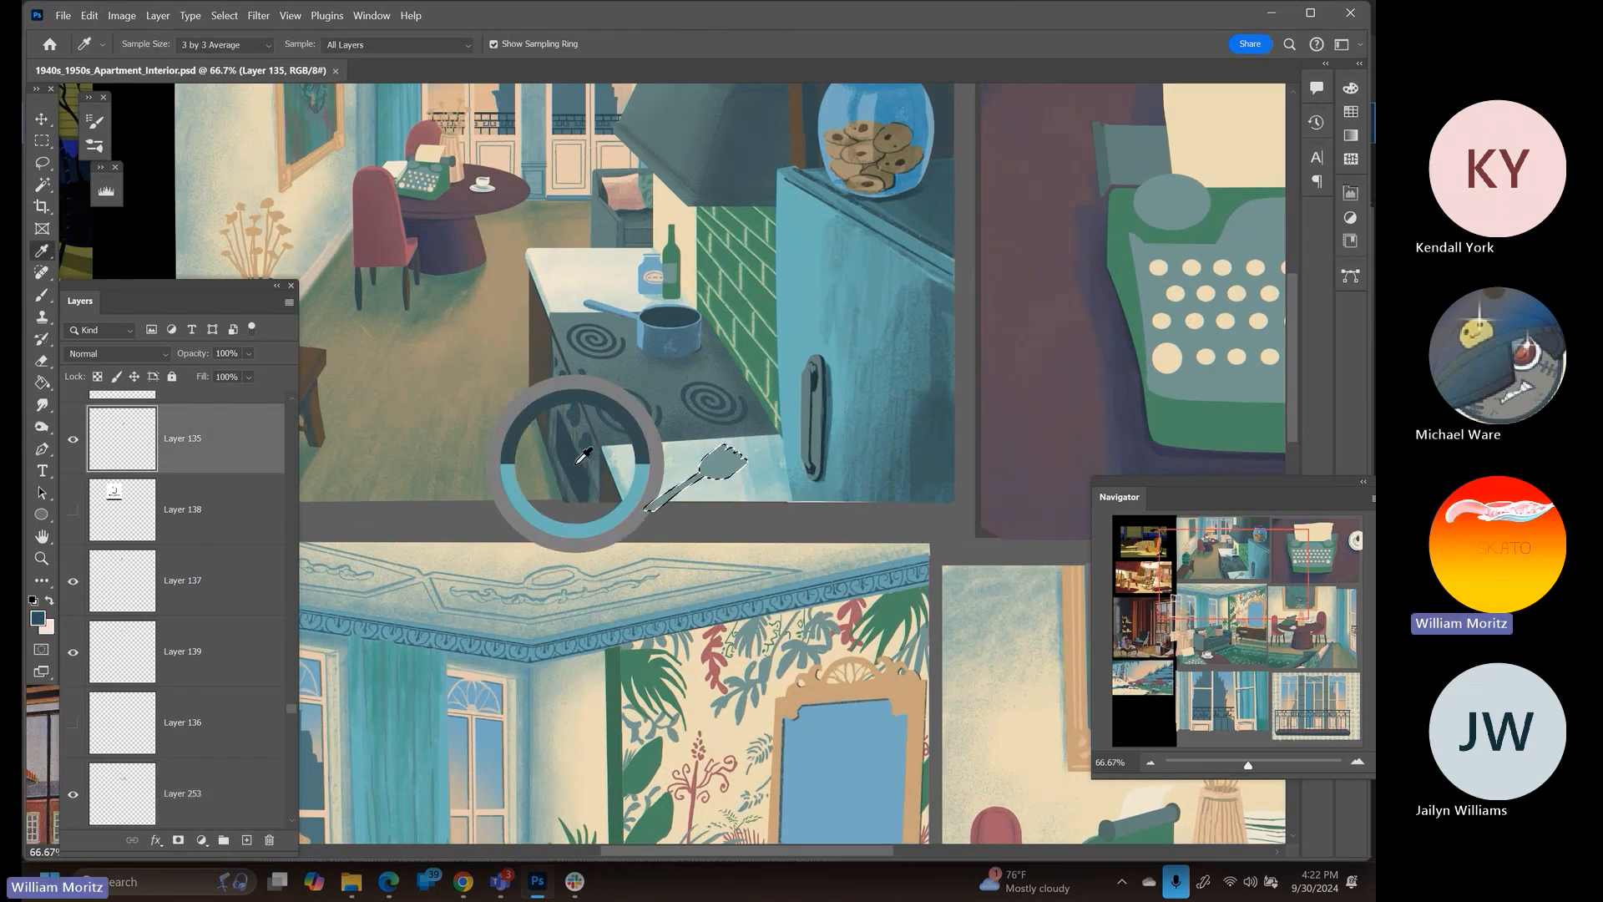
key("z")
left_click(693, 497)
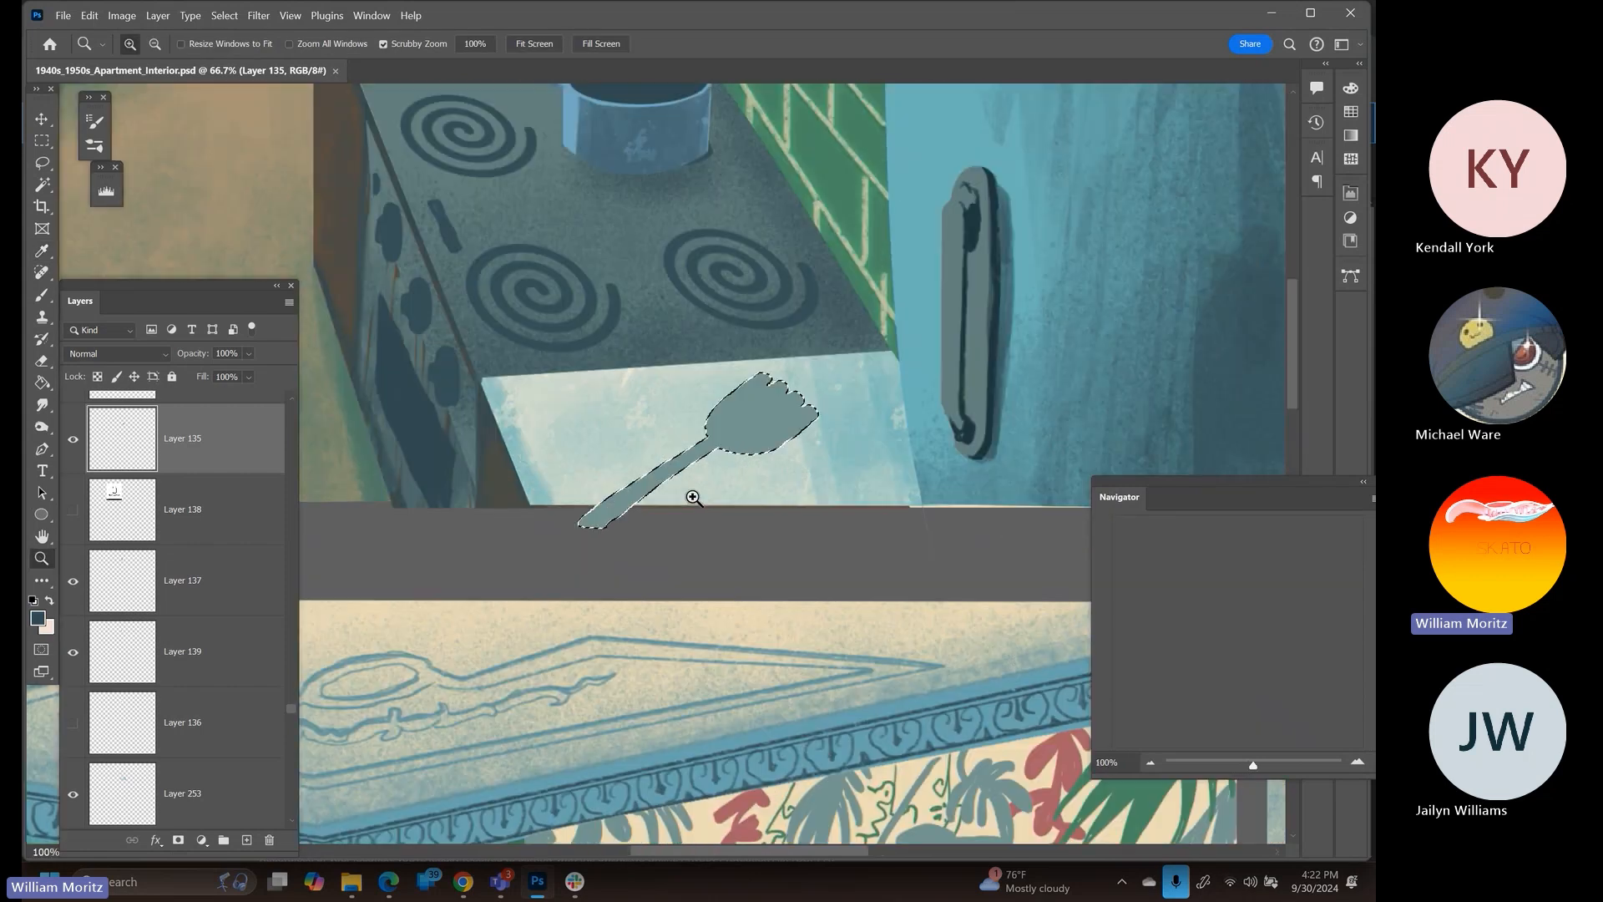
left_click(693, 497)
key("b")
left_click(274, 43)
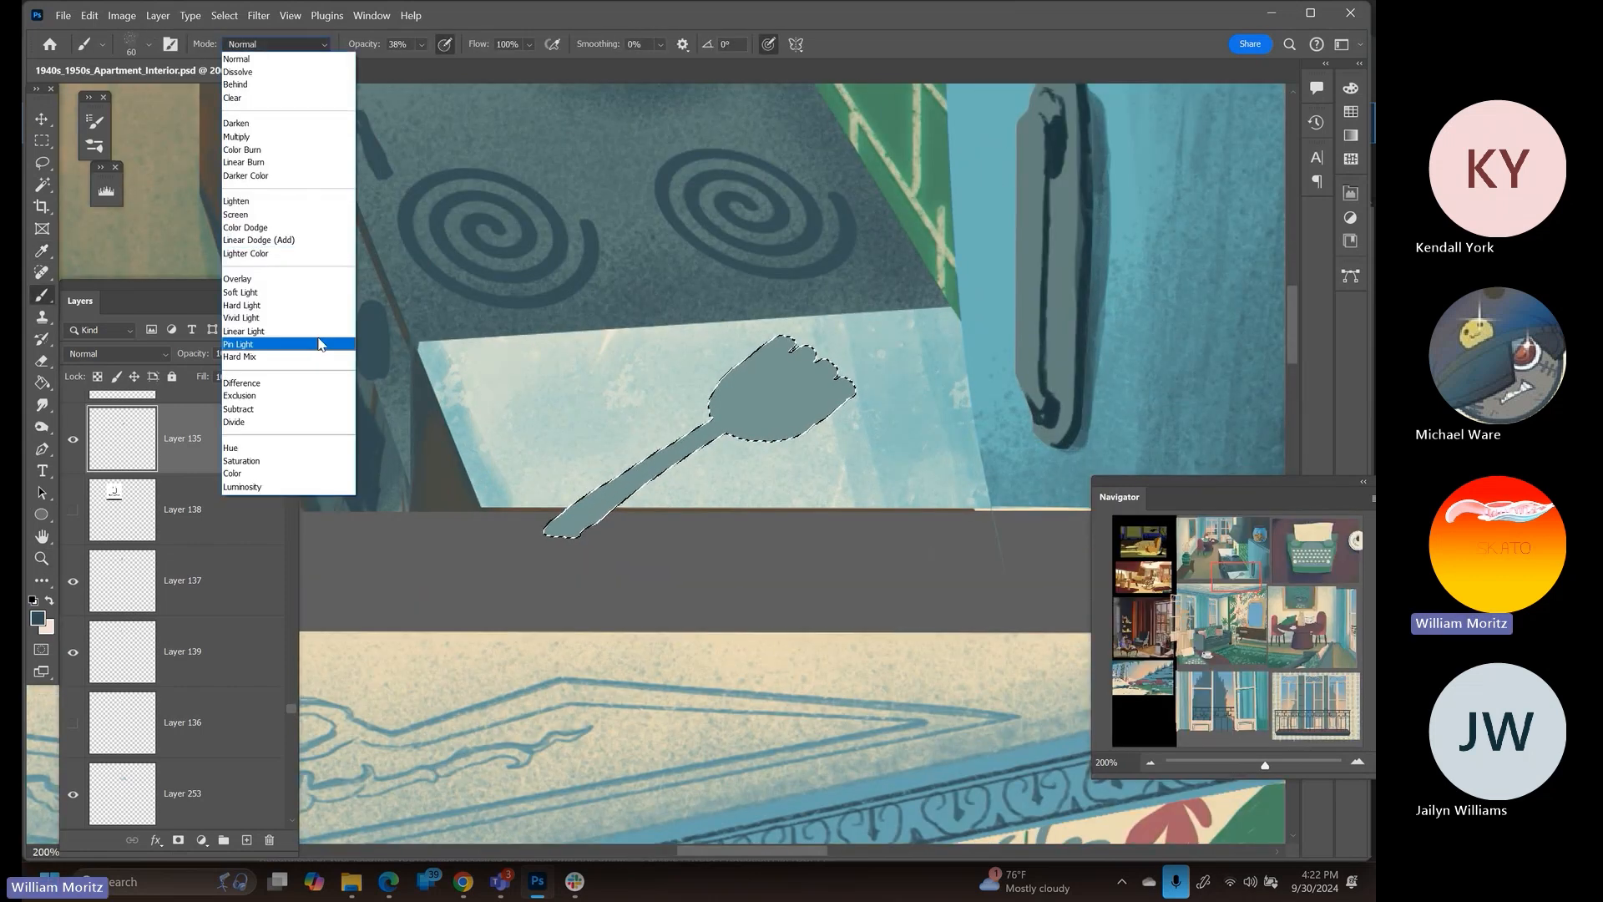
key("Escape")
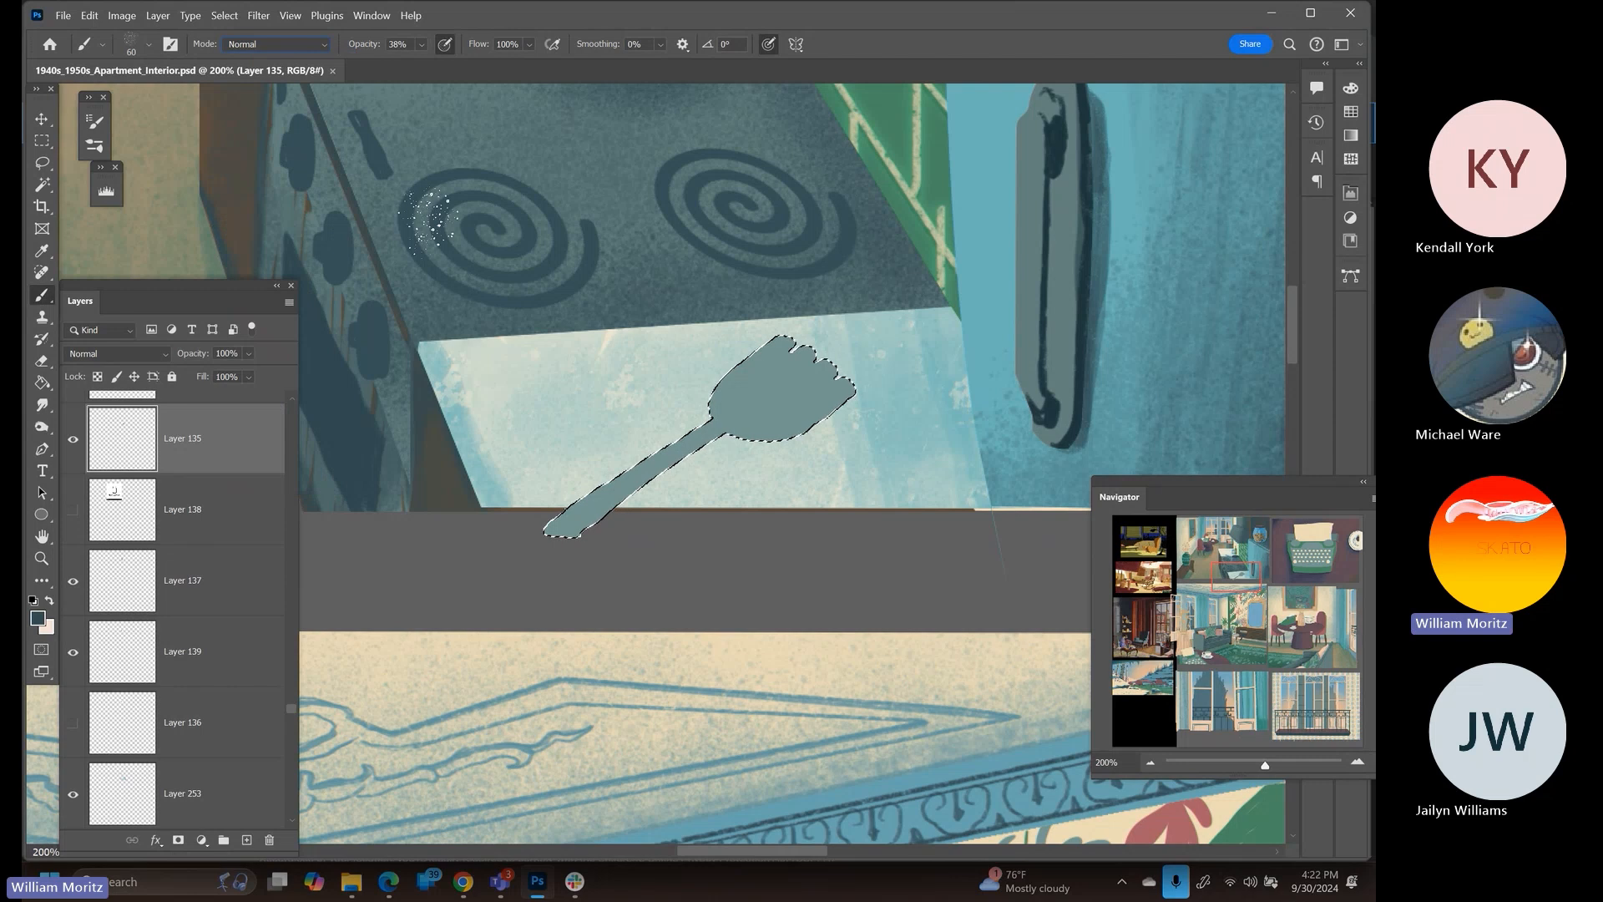
left_click(138, 47)
left_click(184, 288)
left_click(651, 9)
left_click_drag(721, 434, 639, 489)
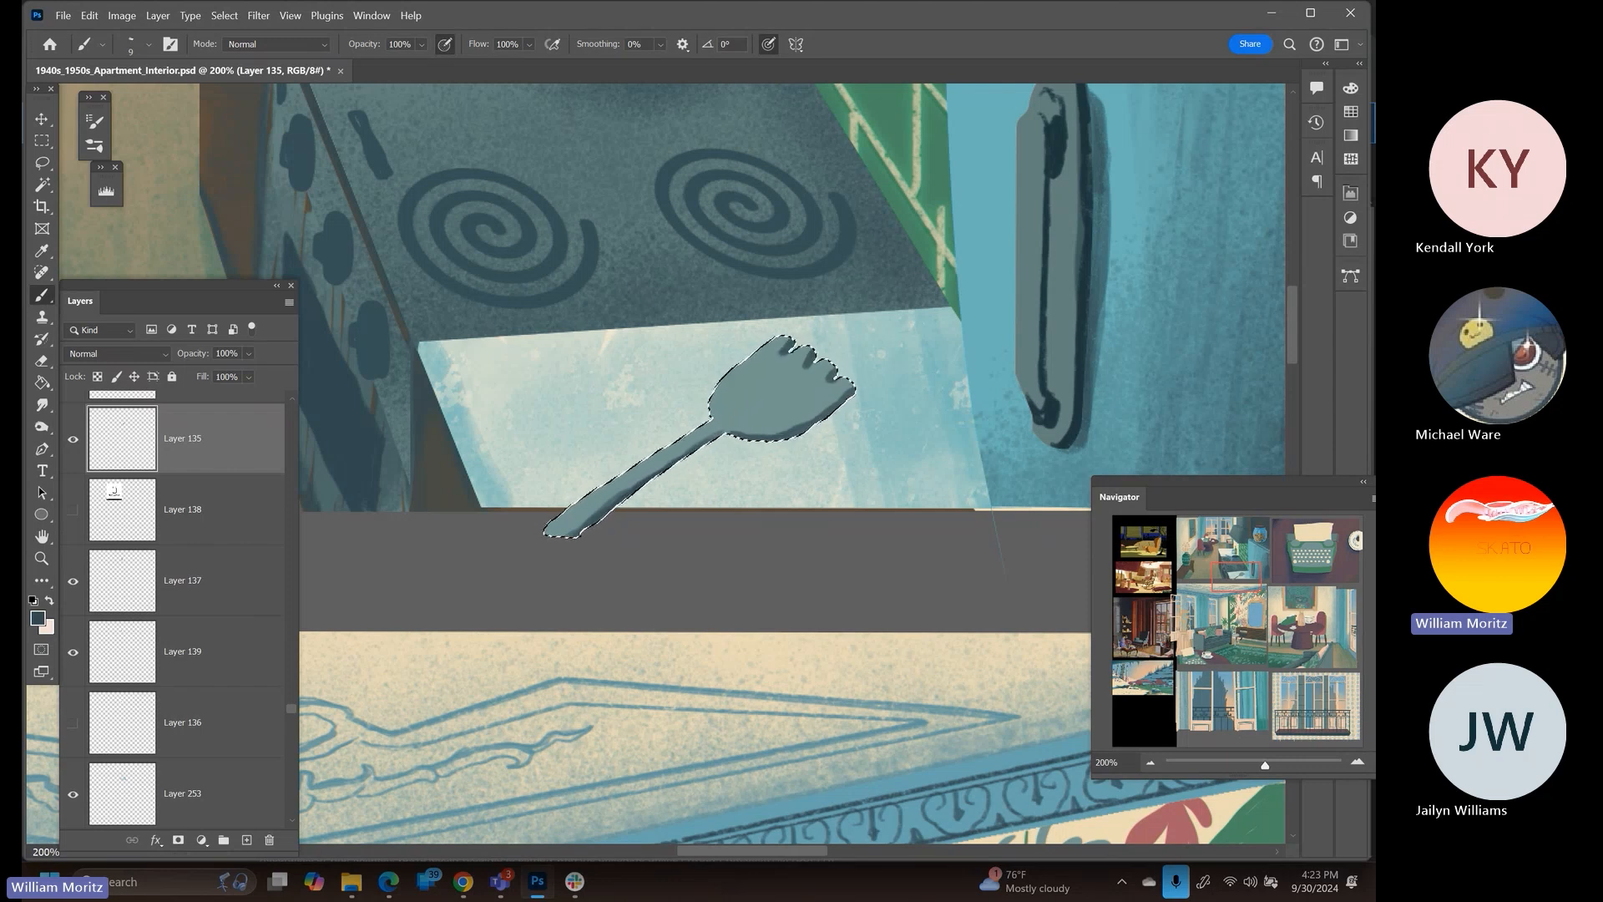
Add speckled dark shading across the spatula's head with an enlarged MB Texture Spray brush
left_click(149, 44)
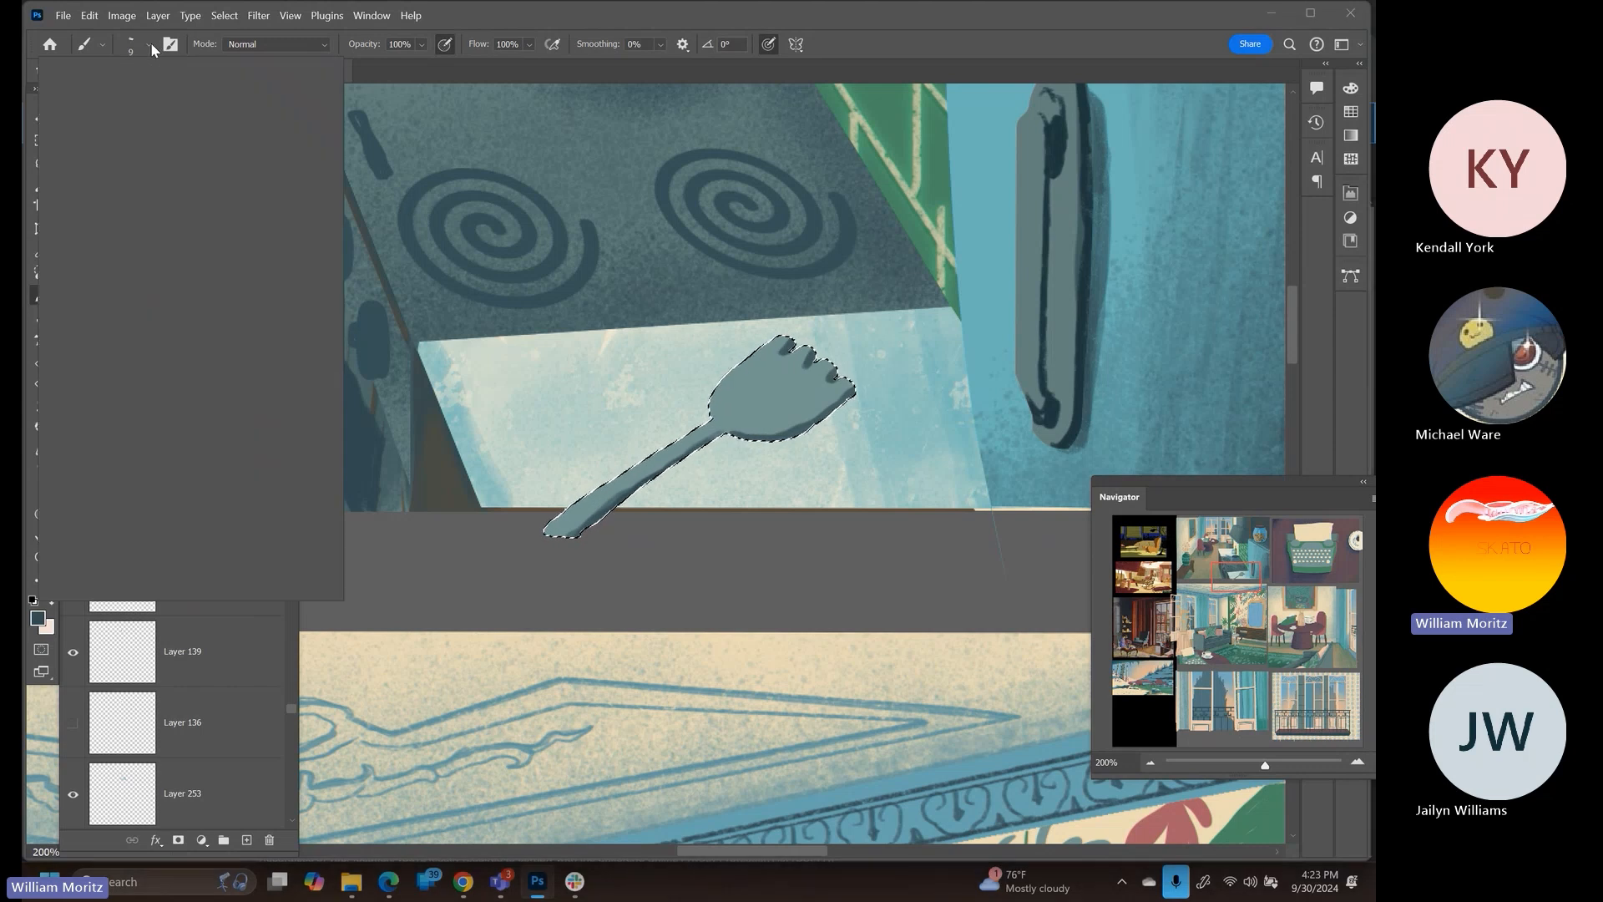
left_click(197, 464)
left_click_drag(799, 16, 805, 21)
key("bracketright")
key("bracketright")
key("bracketright")
key("bracketright")
key("bracketright")
key("bracketright")
key("bracketright")
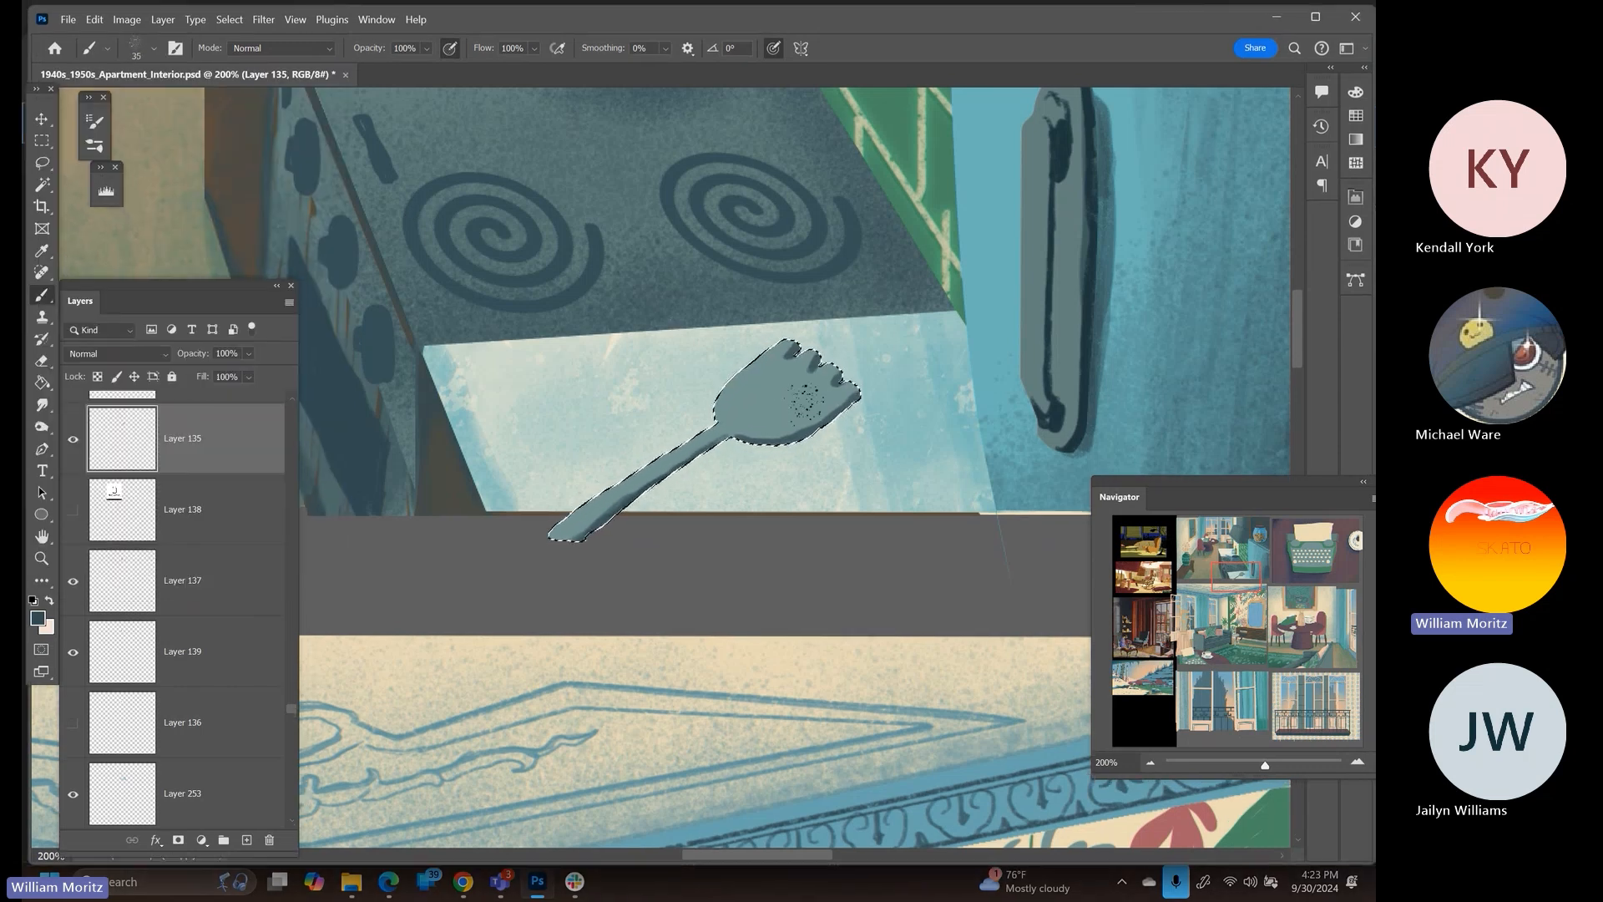
left_click_drag(756, 420, 825, 404)
Spray textured dark shading along the spatula's handle, adjusting the brush size, and deselect the spatula
key("bracketleft")
key("bracketleft")
key("bracketleft")
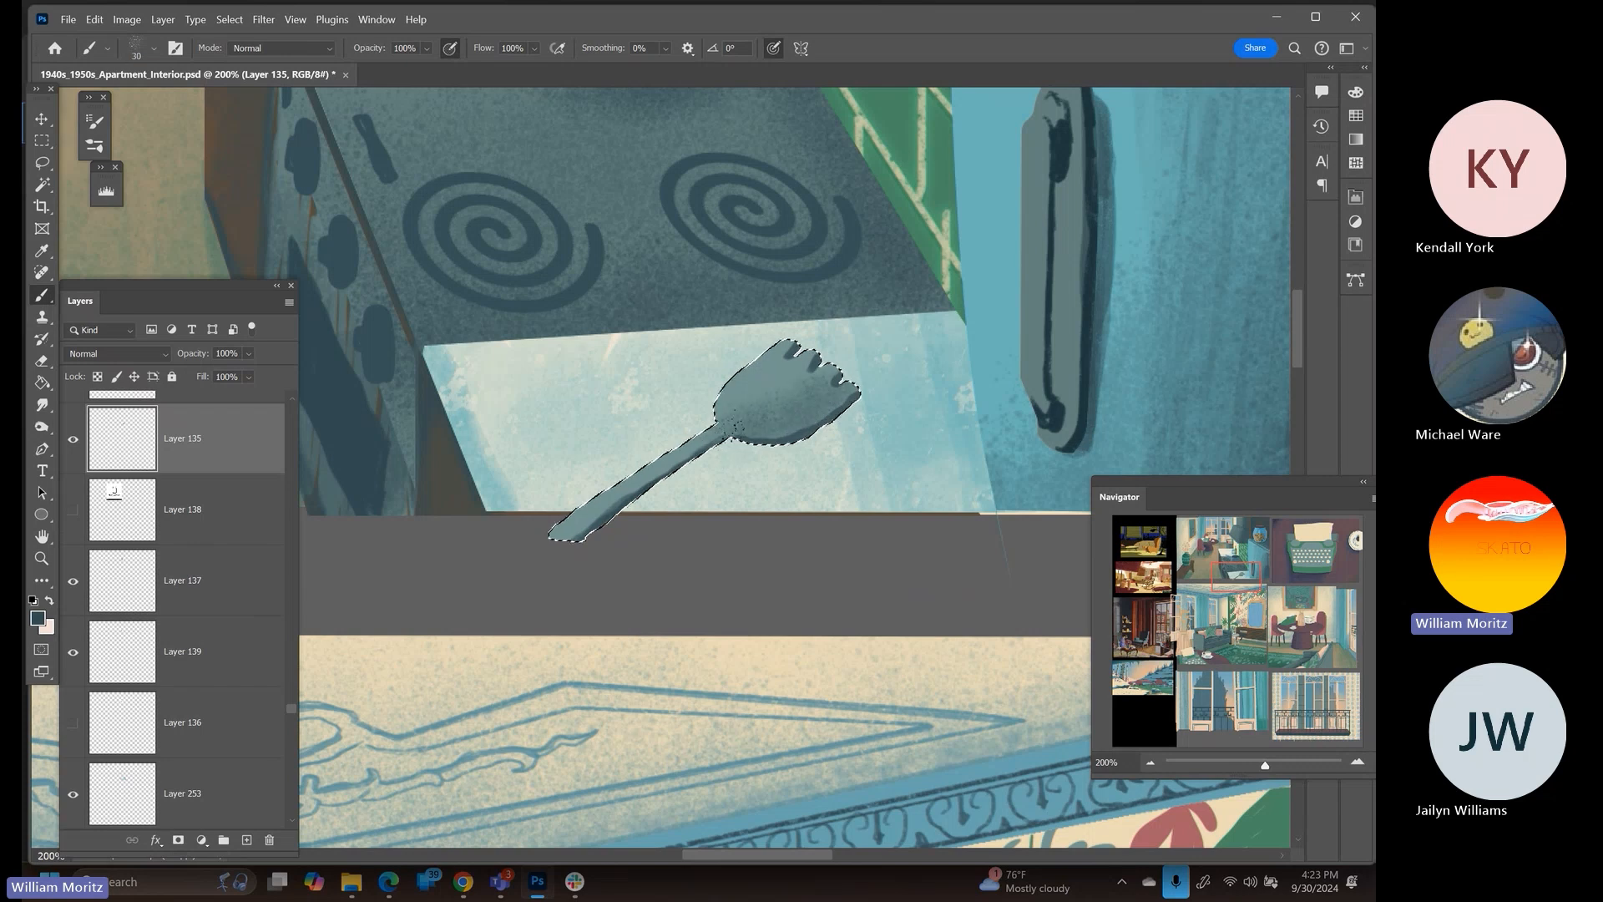
left_click_drag(716, 439, 566, 548)
key("bracketright")
key("bracketright")
key("bracketright")
key("bracketright")
key("bracketright")
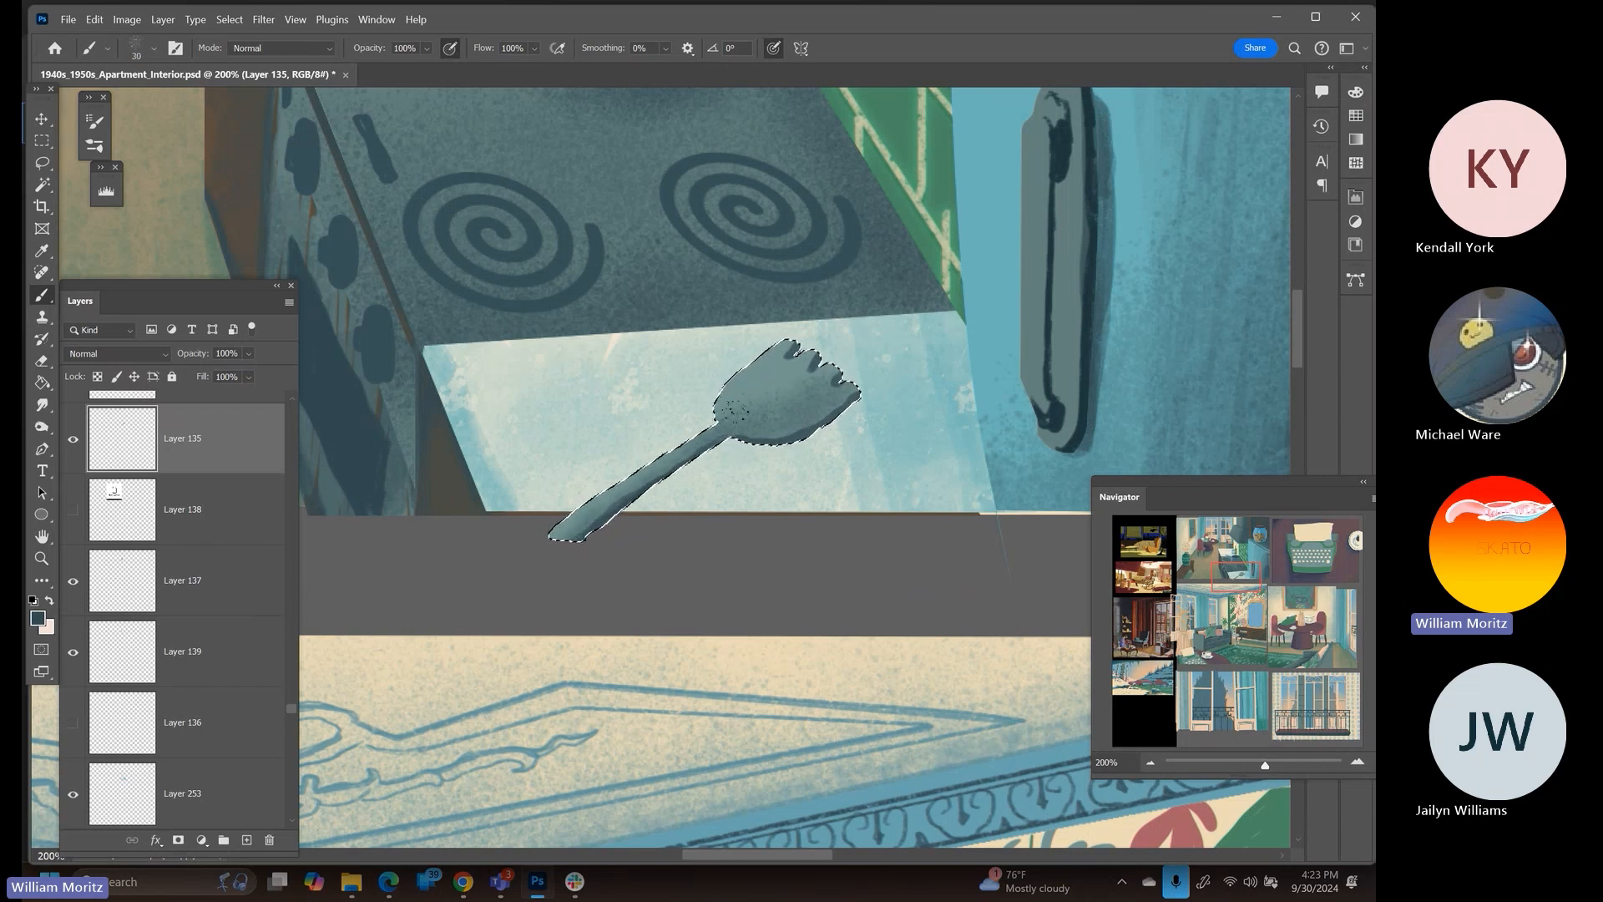
left_click_drag(701, 424, 672, 446)
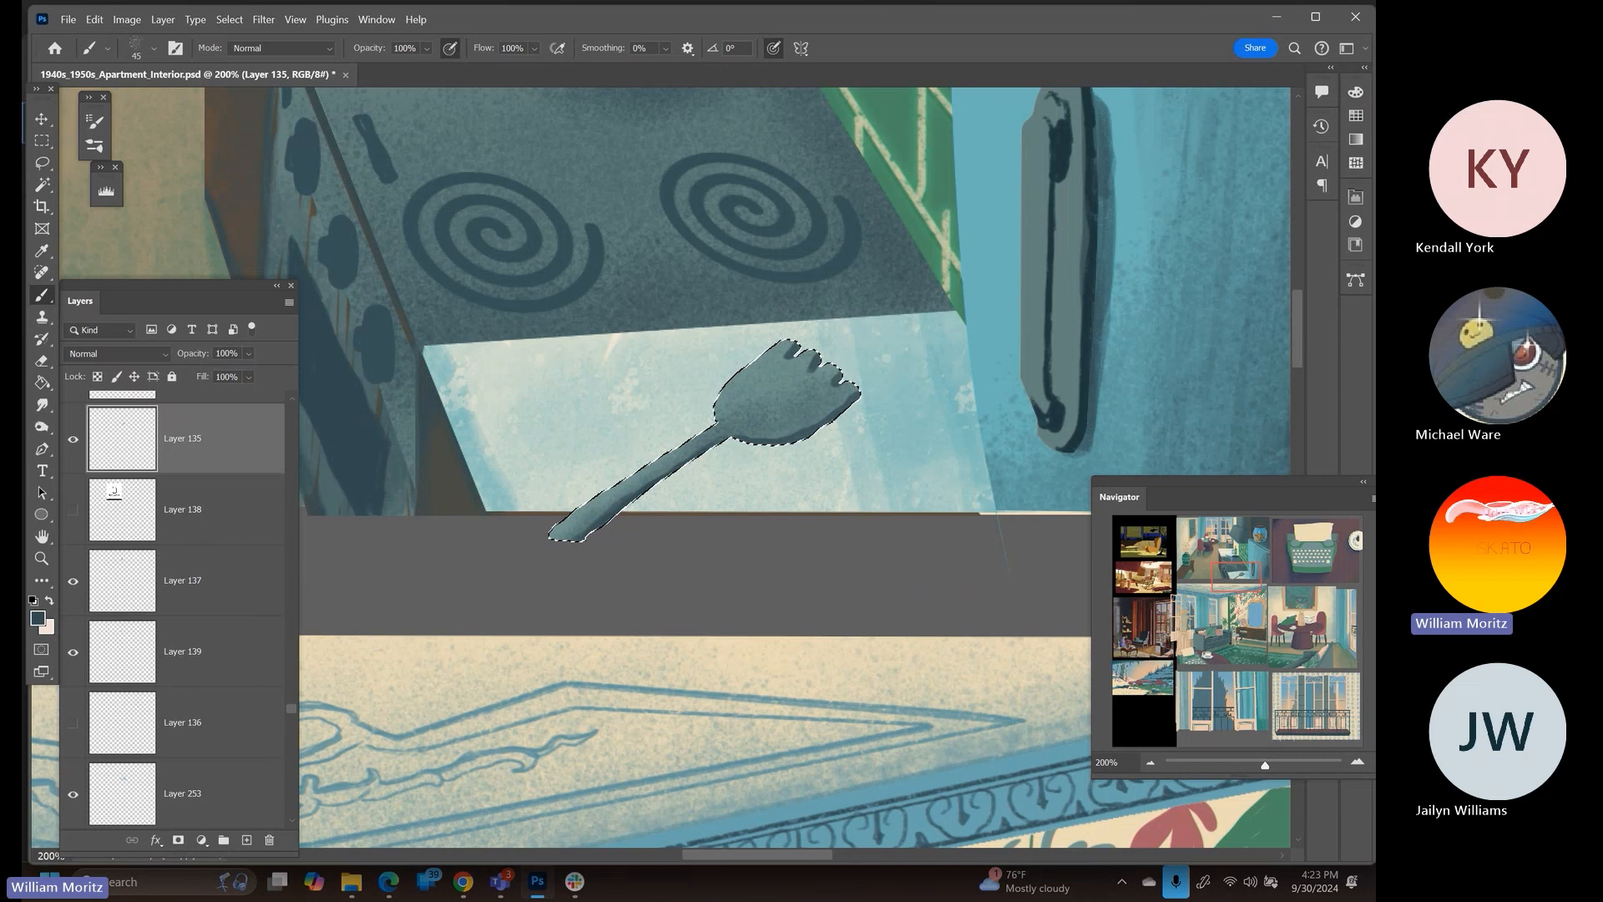
key("l")
key("ctrl+d")
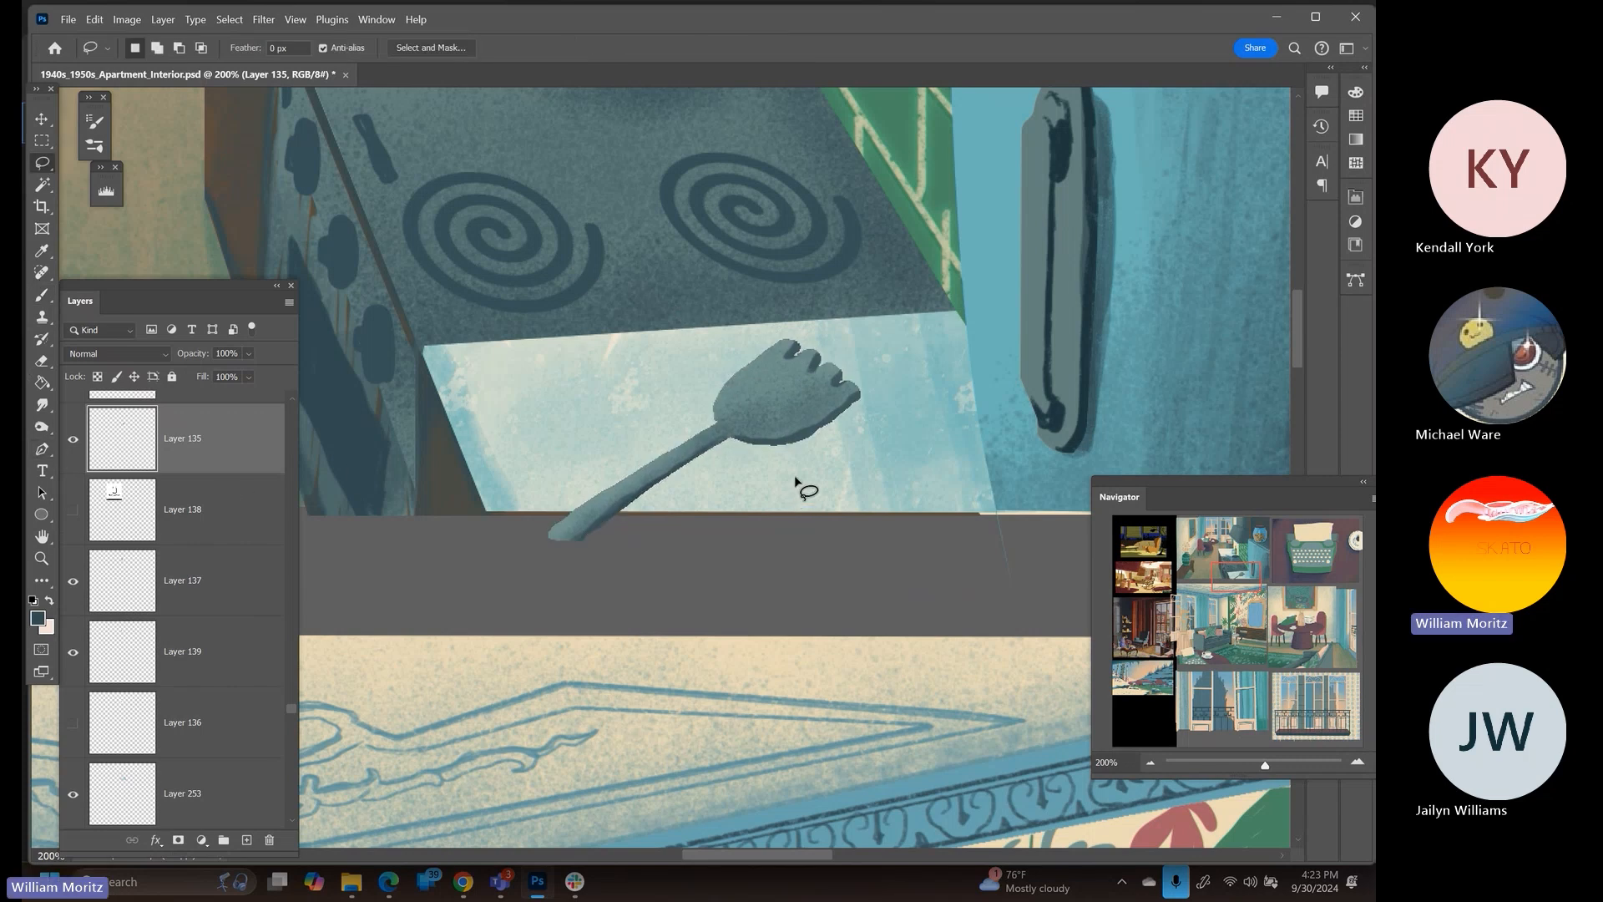
Select the countertop's Layer 253 and sample the light blue near the counter's edge beside the fridge
key("v")
right_click(909, 398)
left_click(915, 404)
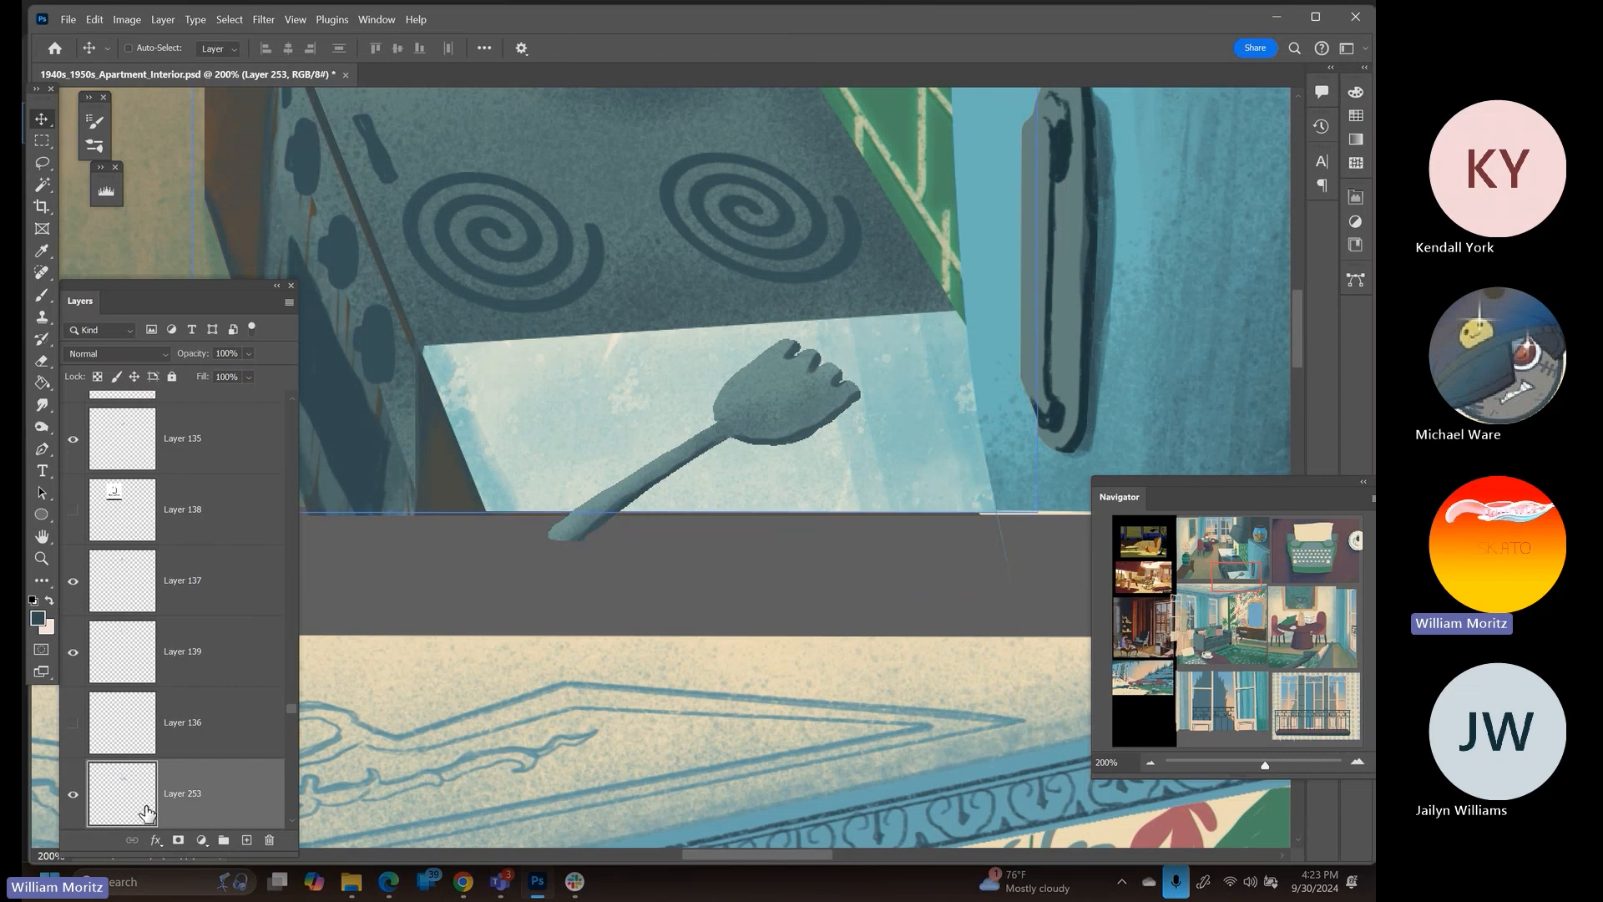
key("i")
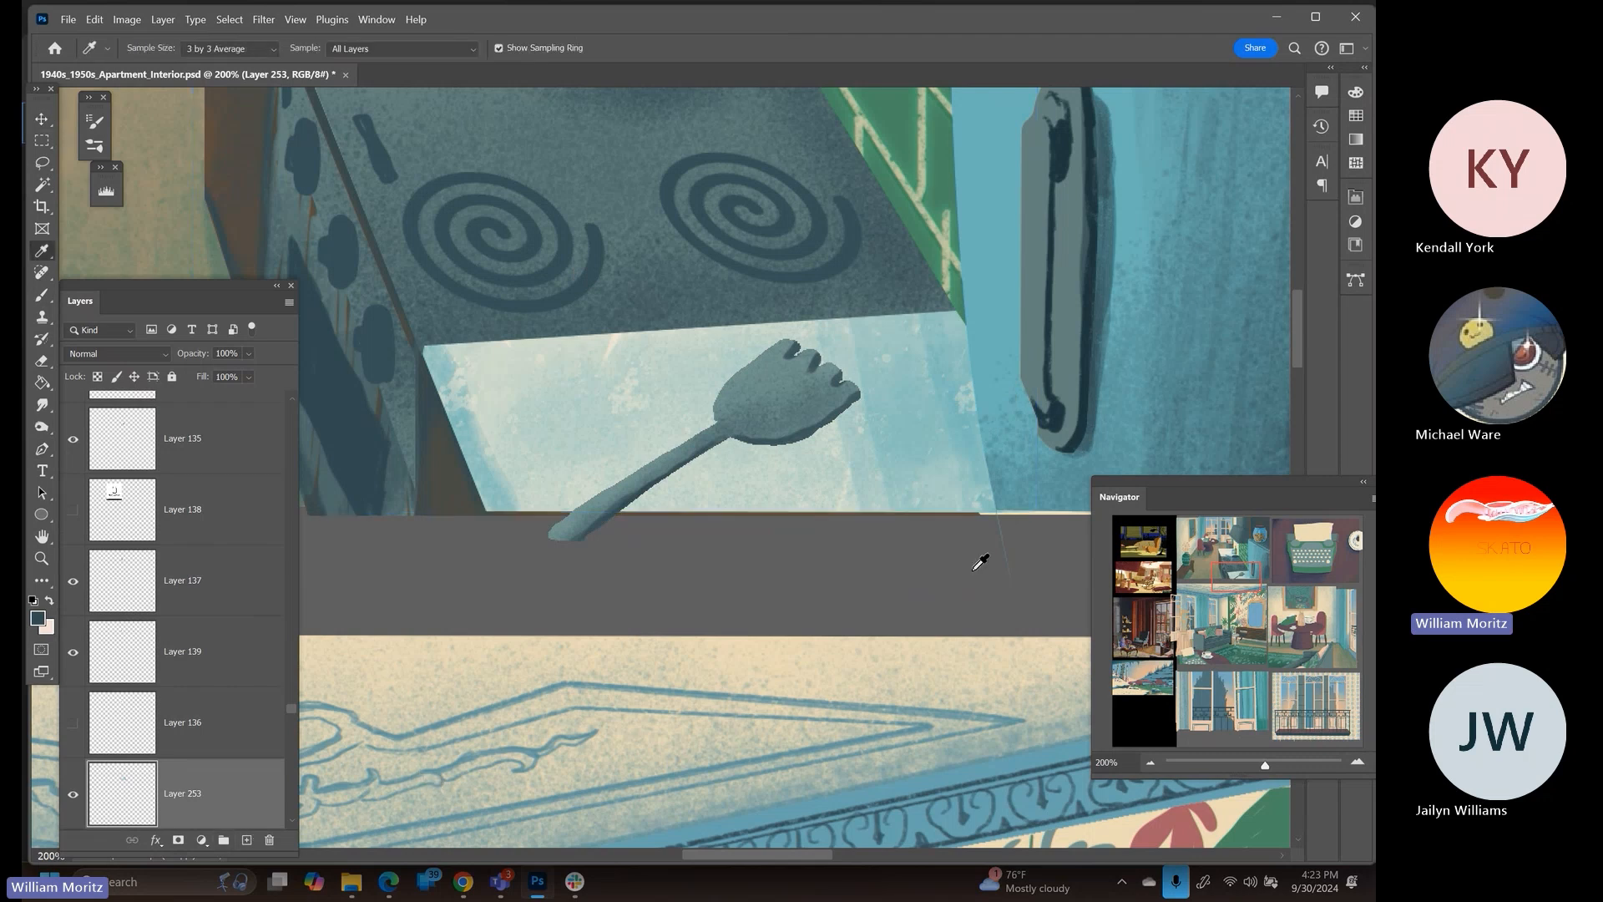
left_click(977, 429)
key("b")
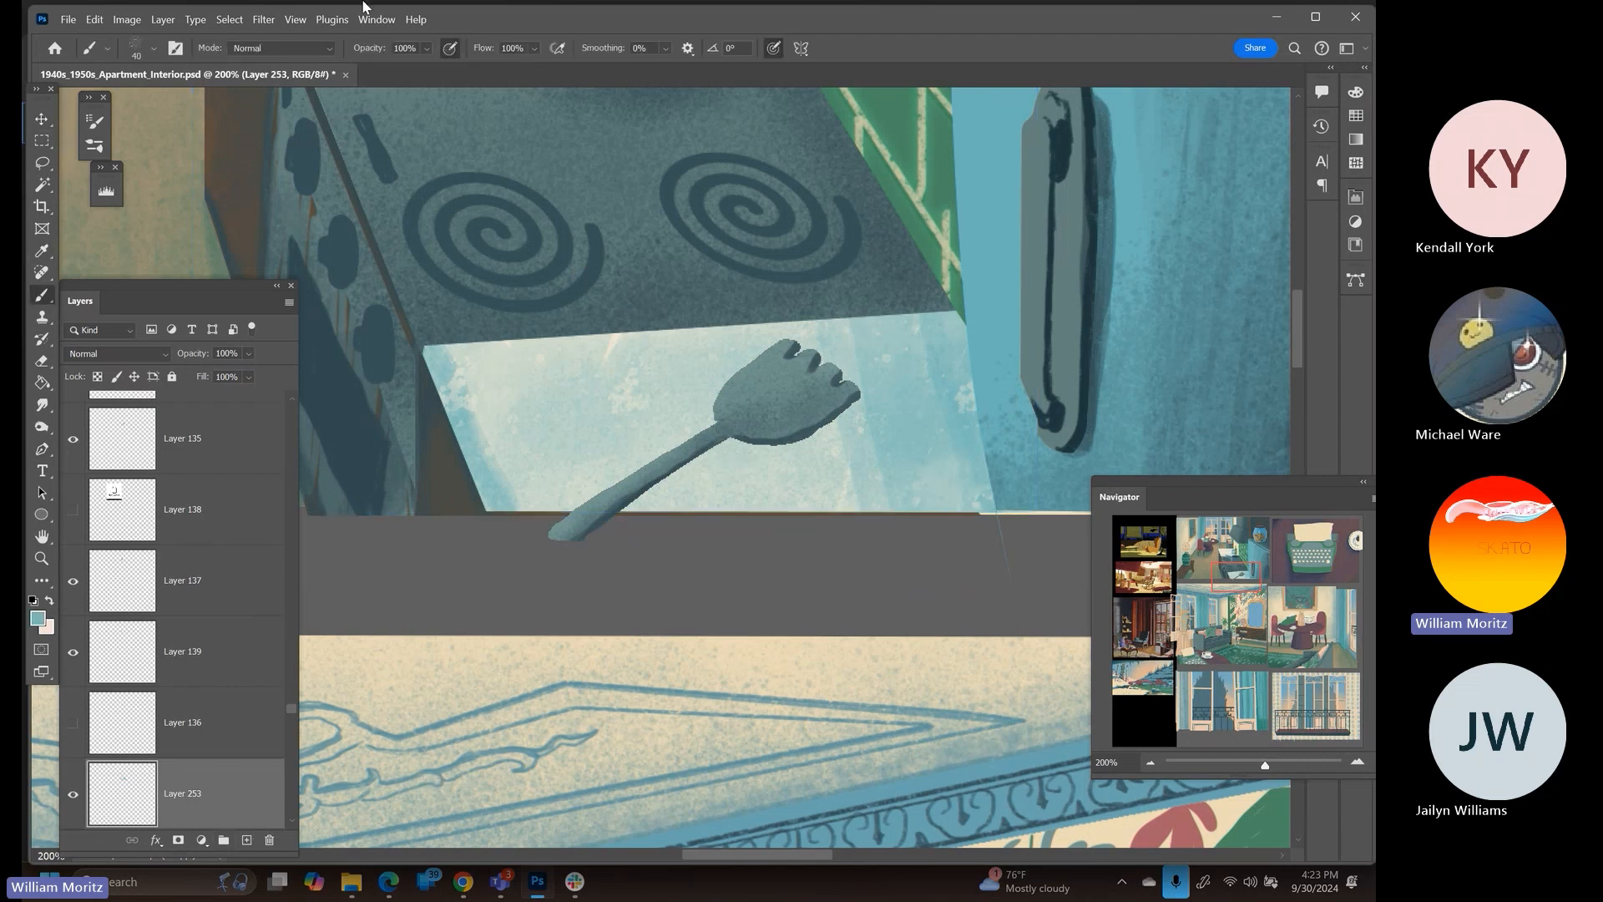
Paint a light-blue cast shadow beneath the spatula's handle and head with the MB Lineart Rough brush at 10 to 15 px
left_click(156, 51)
left_click(179, 295)
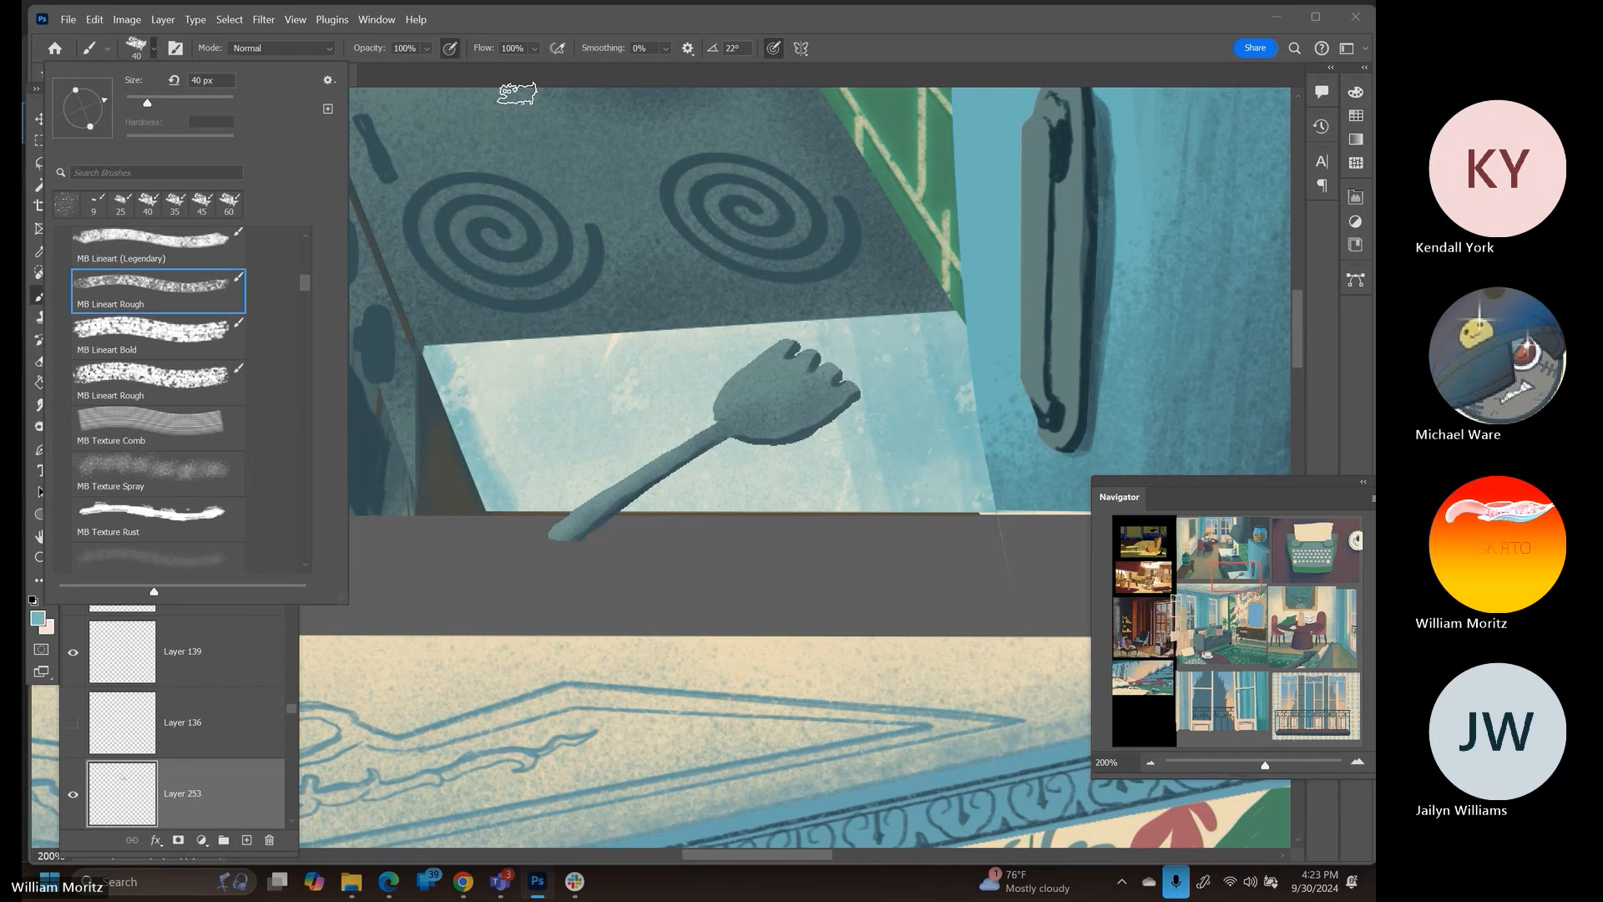
left_click(586, 17)
key("bracketleft")
key("bracketleft")
key("bracketleft")
key("bracketleft")
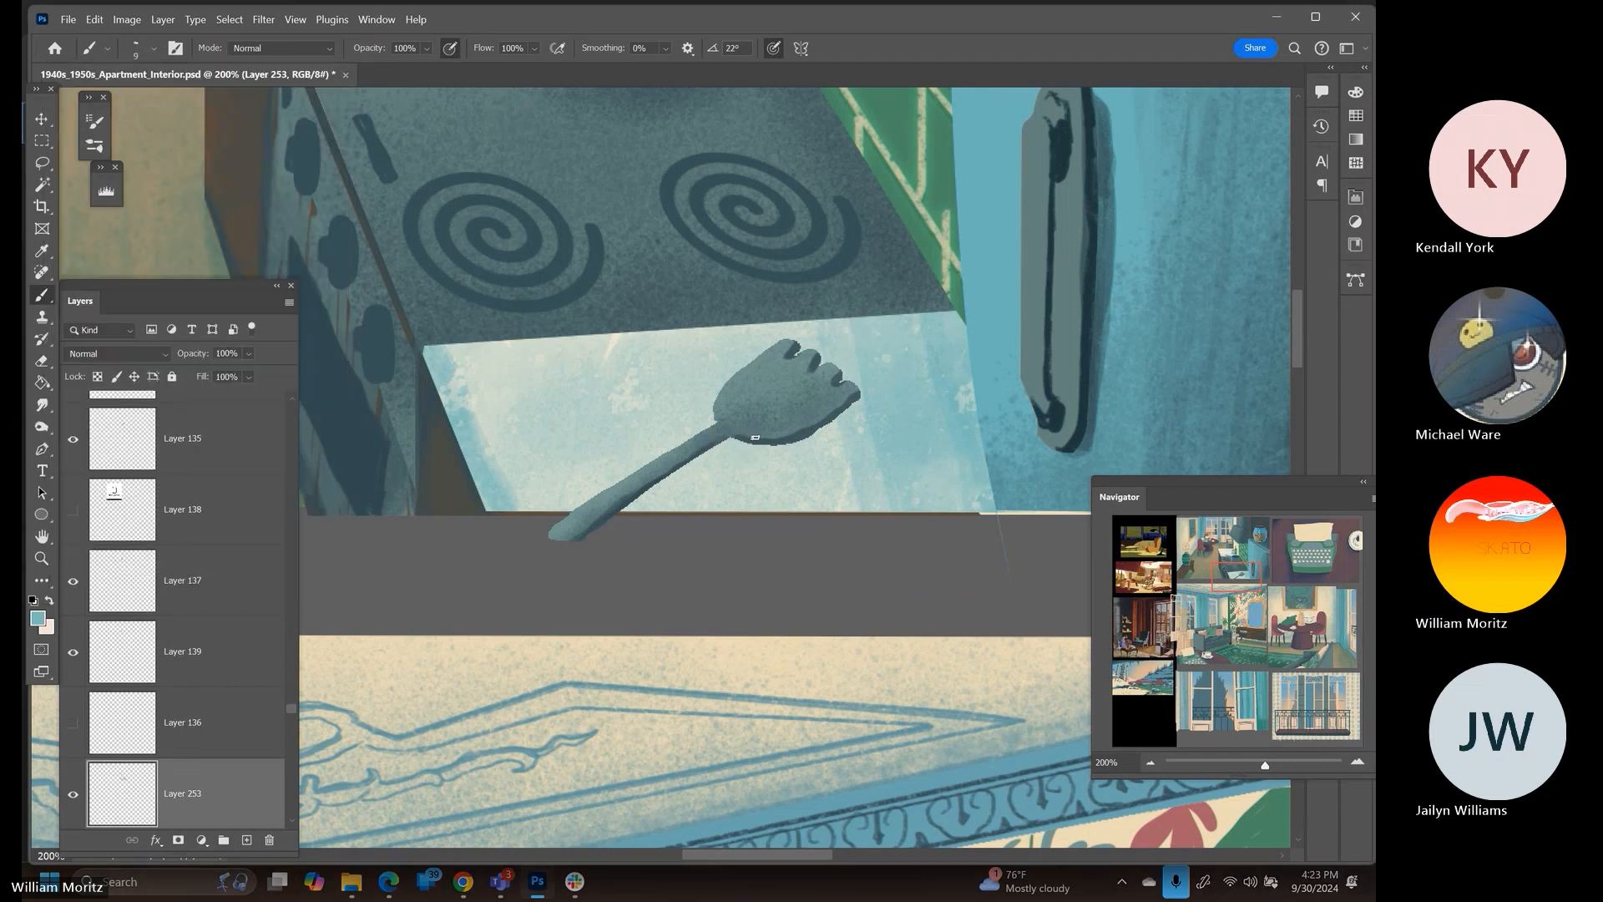
key("bracketright")
key("bracketright")
left_click_drag(742, 437, 615, 524)
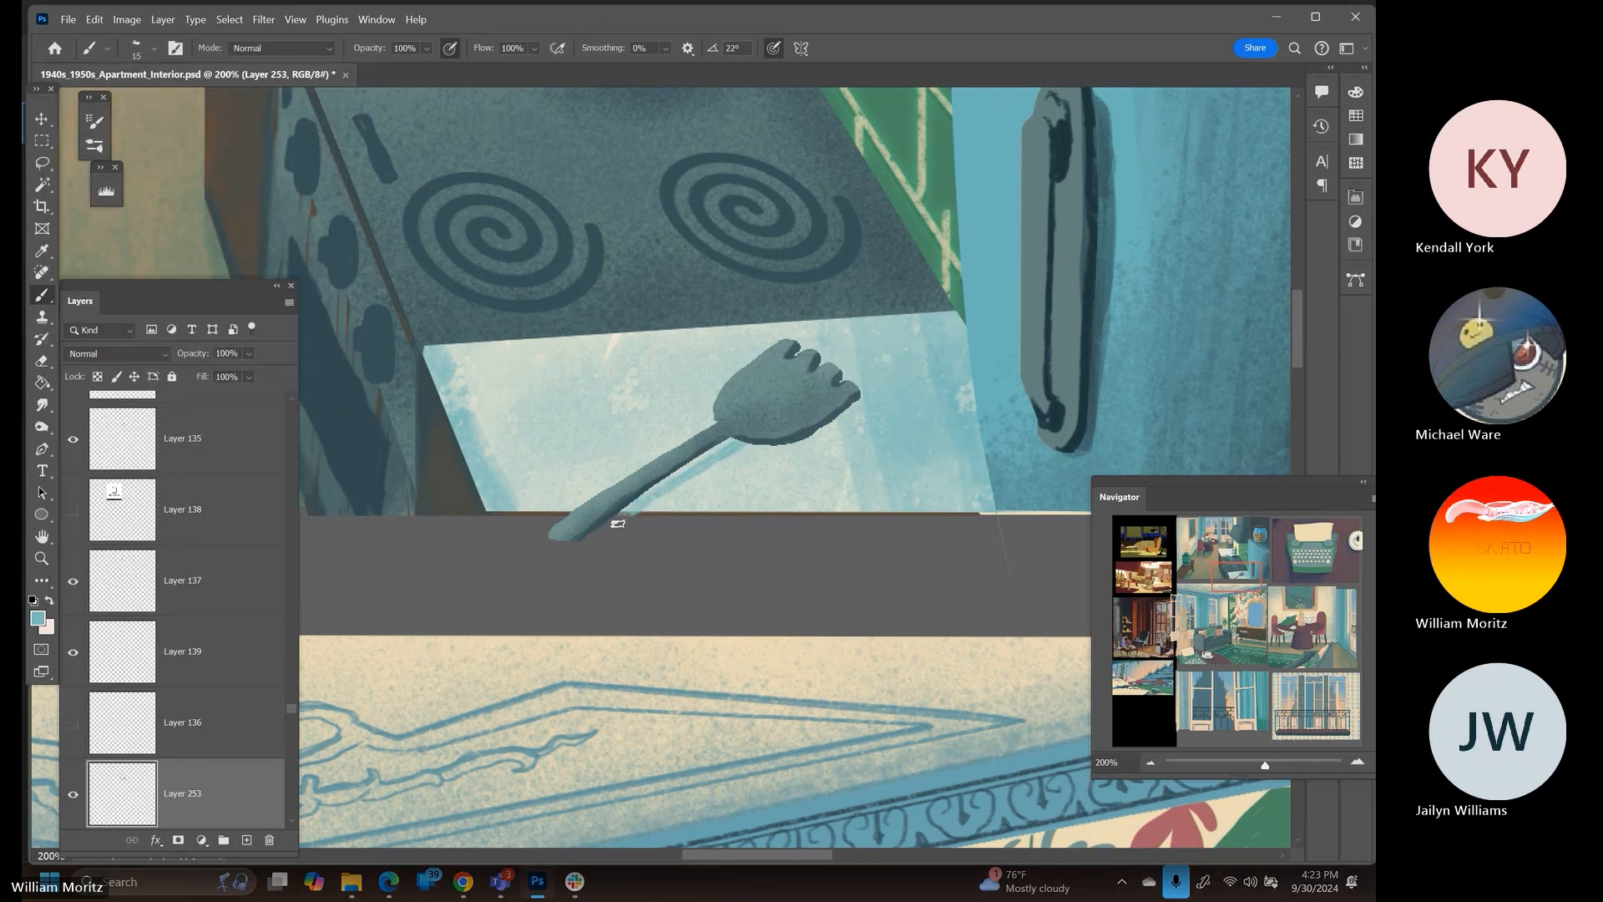
left_click_drag(720, 463, 653, 502)
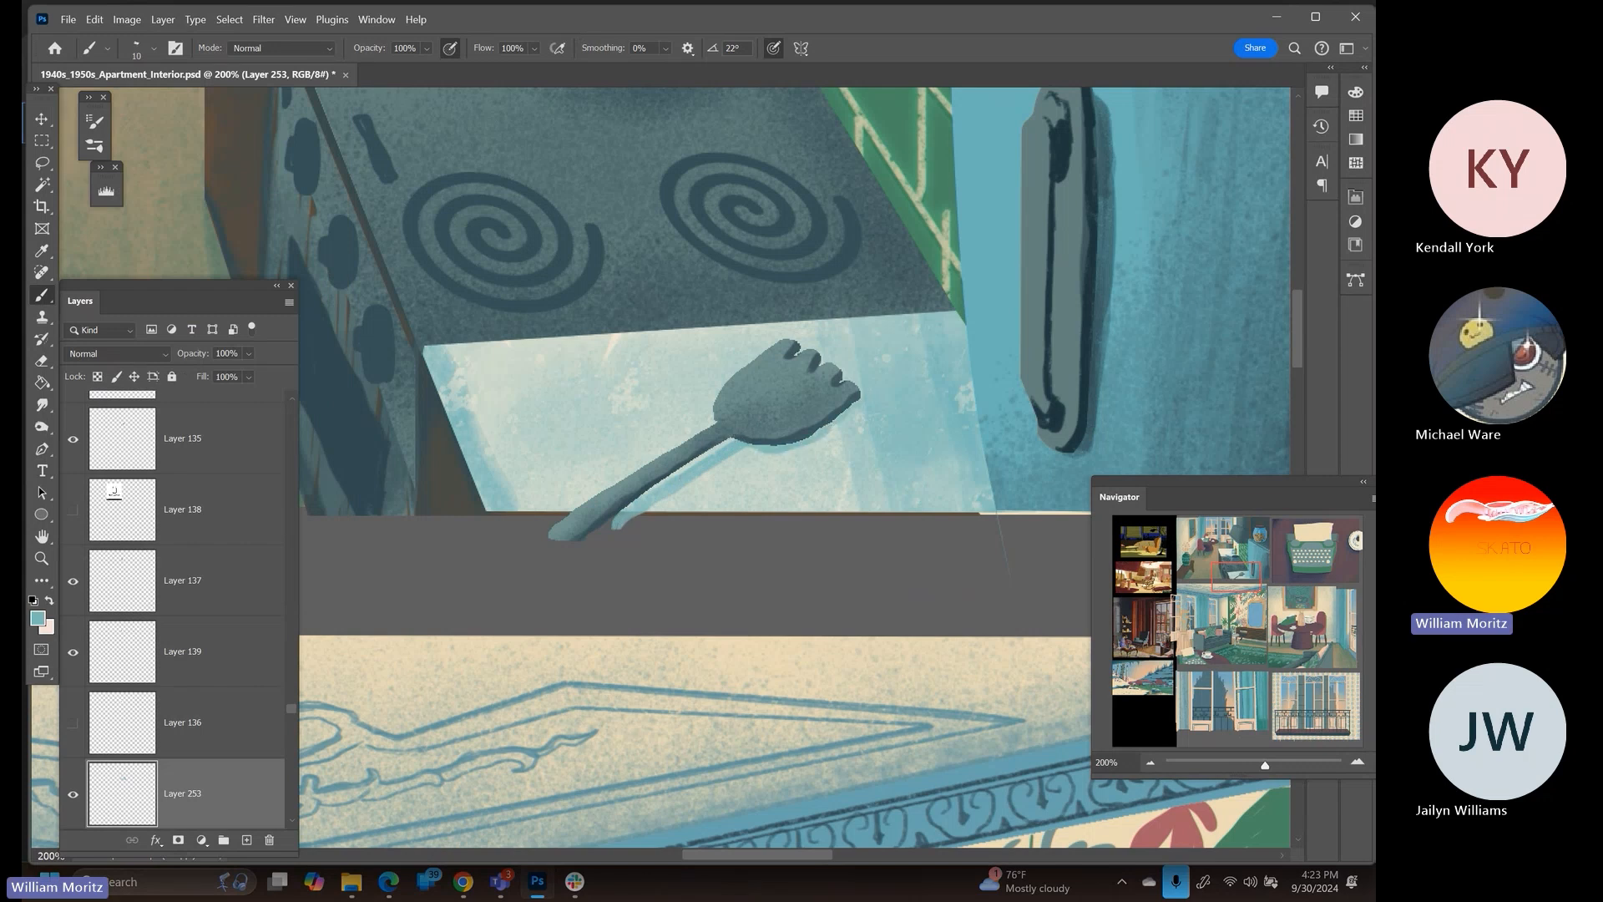
Select Layer 137 containing the green bottle behind the saucepan
key("z")
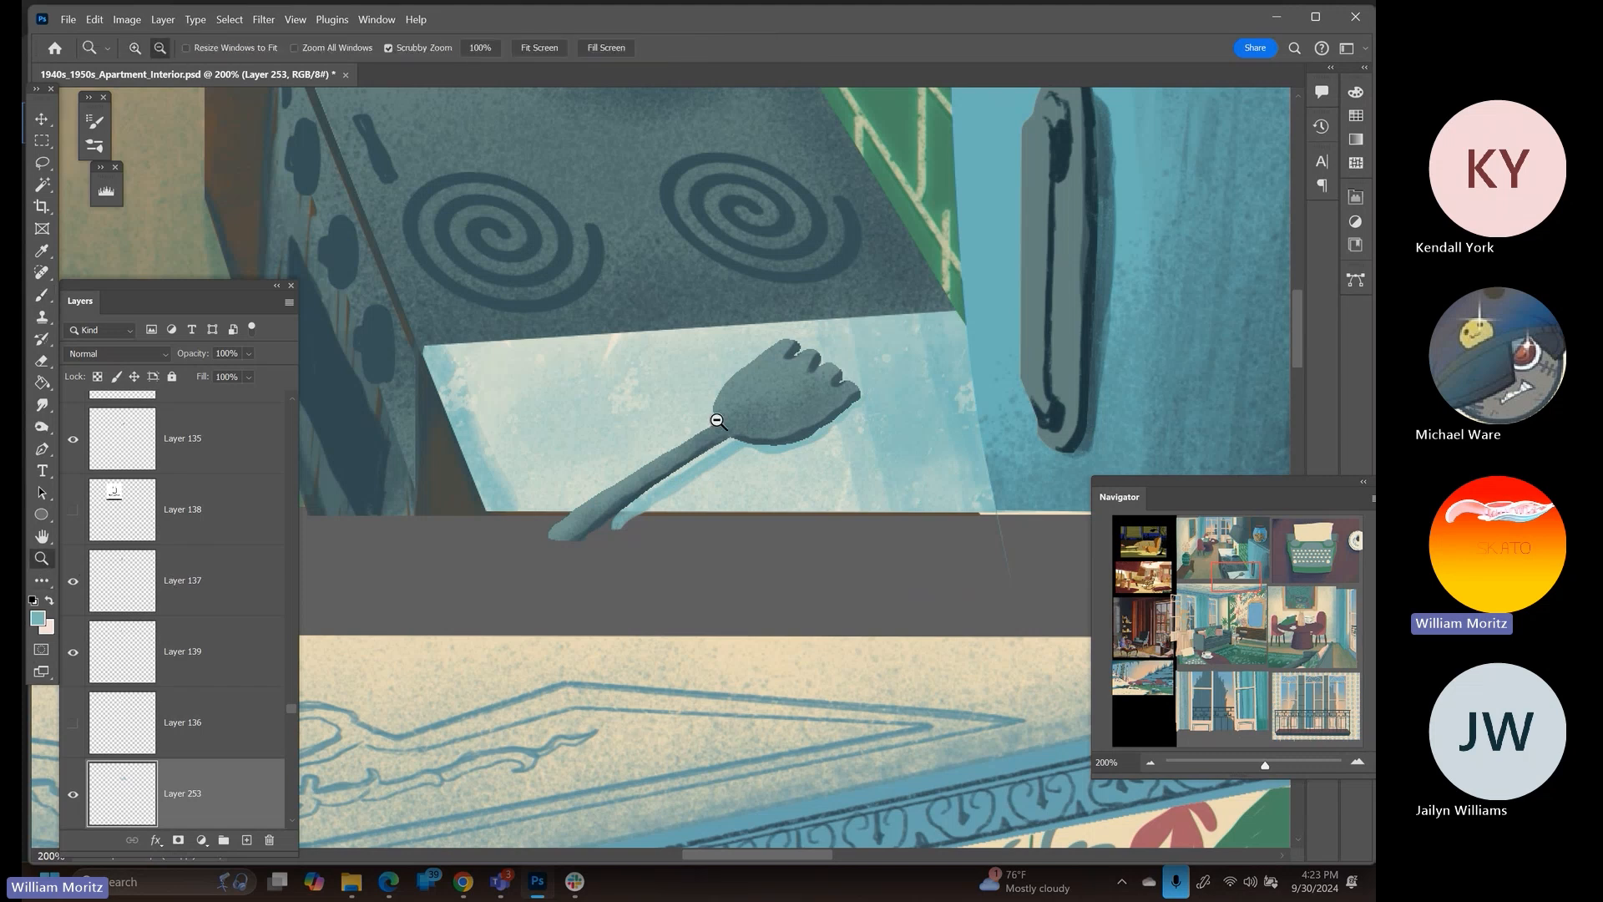
left_click(717, 422, "alt")
left_click(717, 422, "alt")
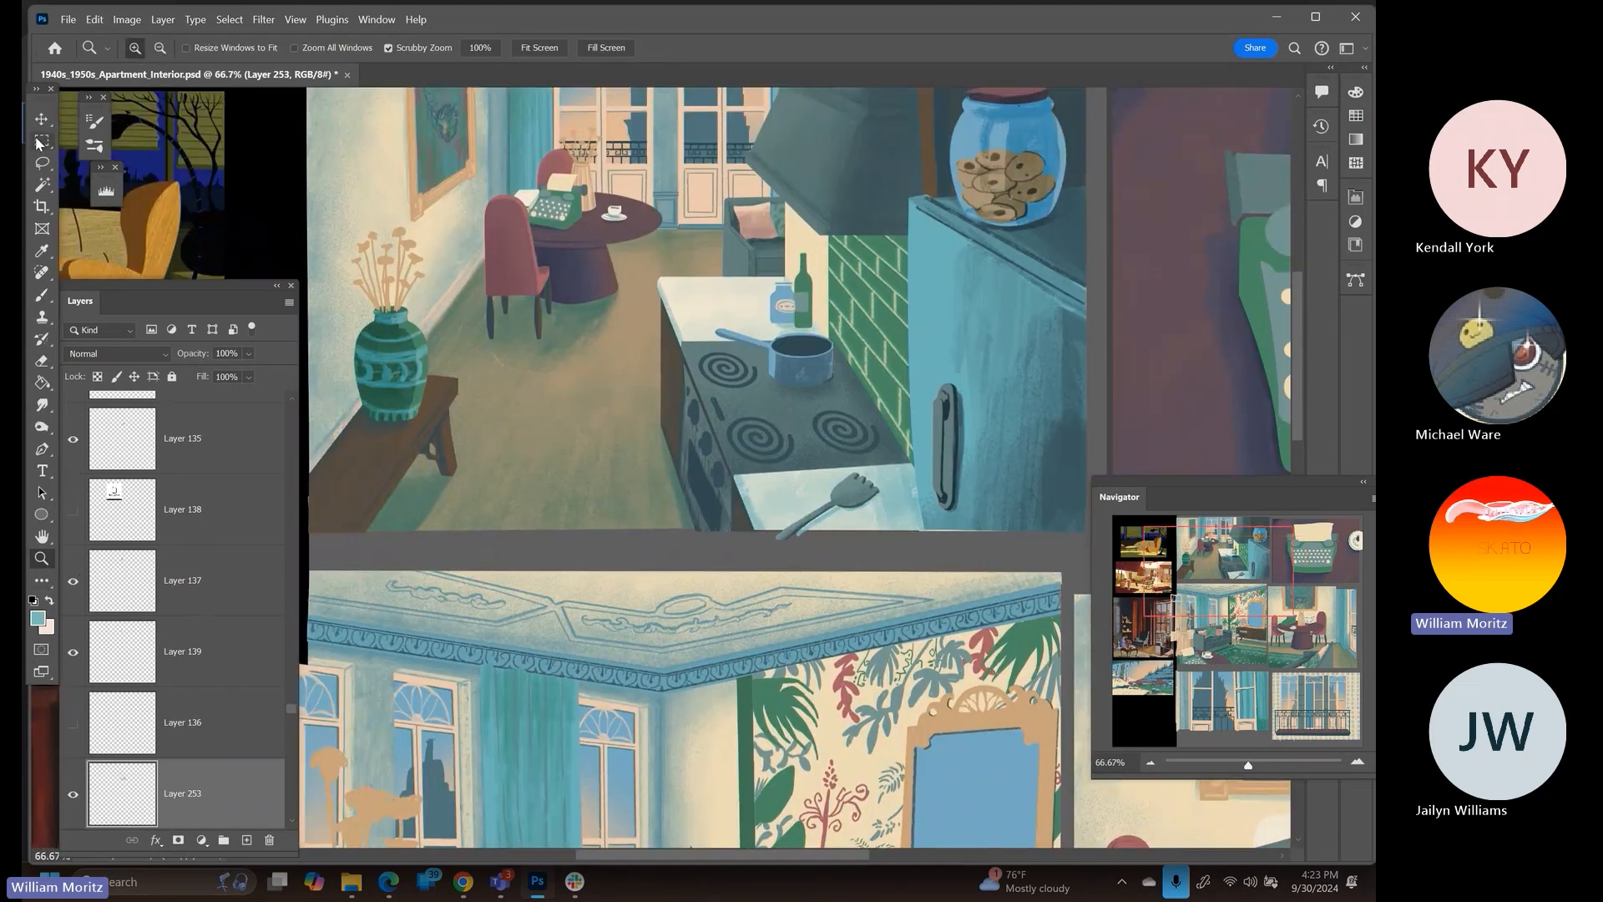
left_click(41, 141)
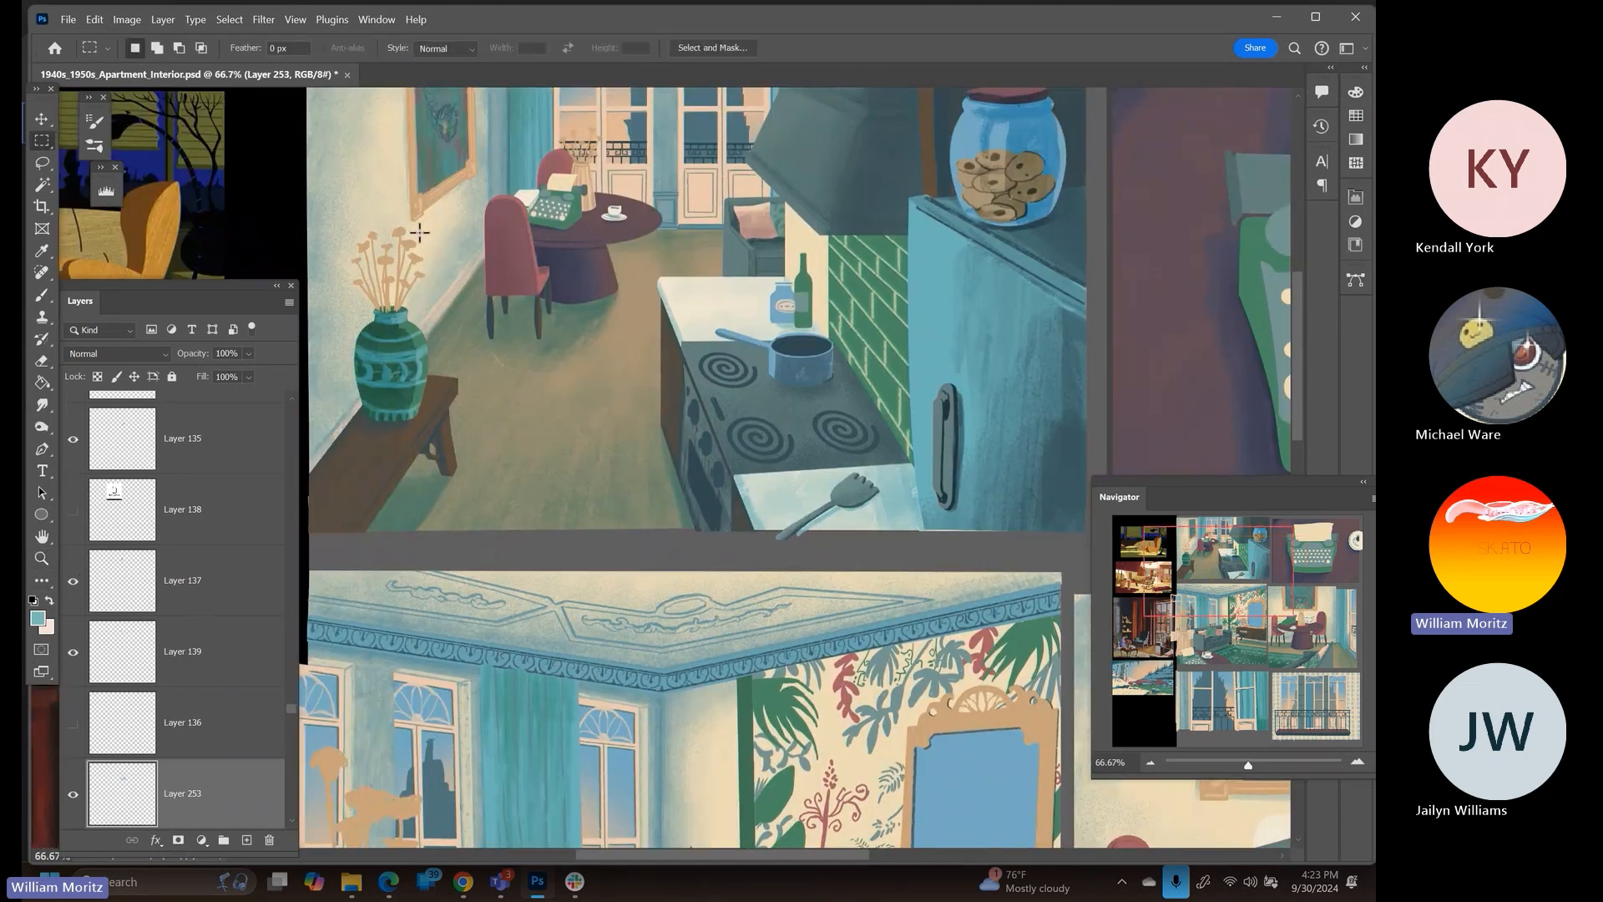
left_click(43, 557)
left_click(755, 450, "alt")
left_click_drag(872, 349, 755, 390)
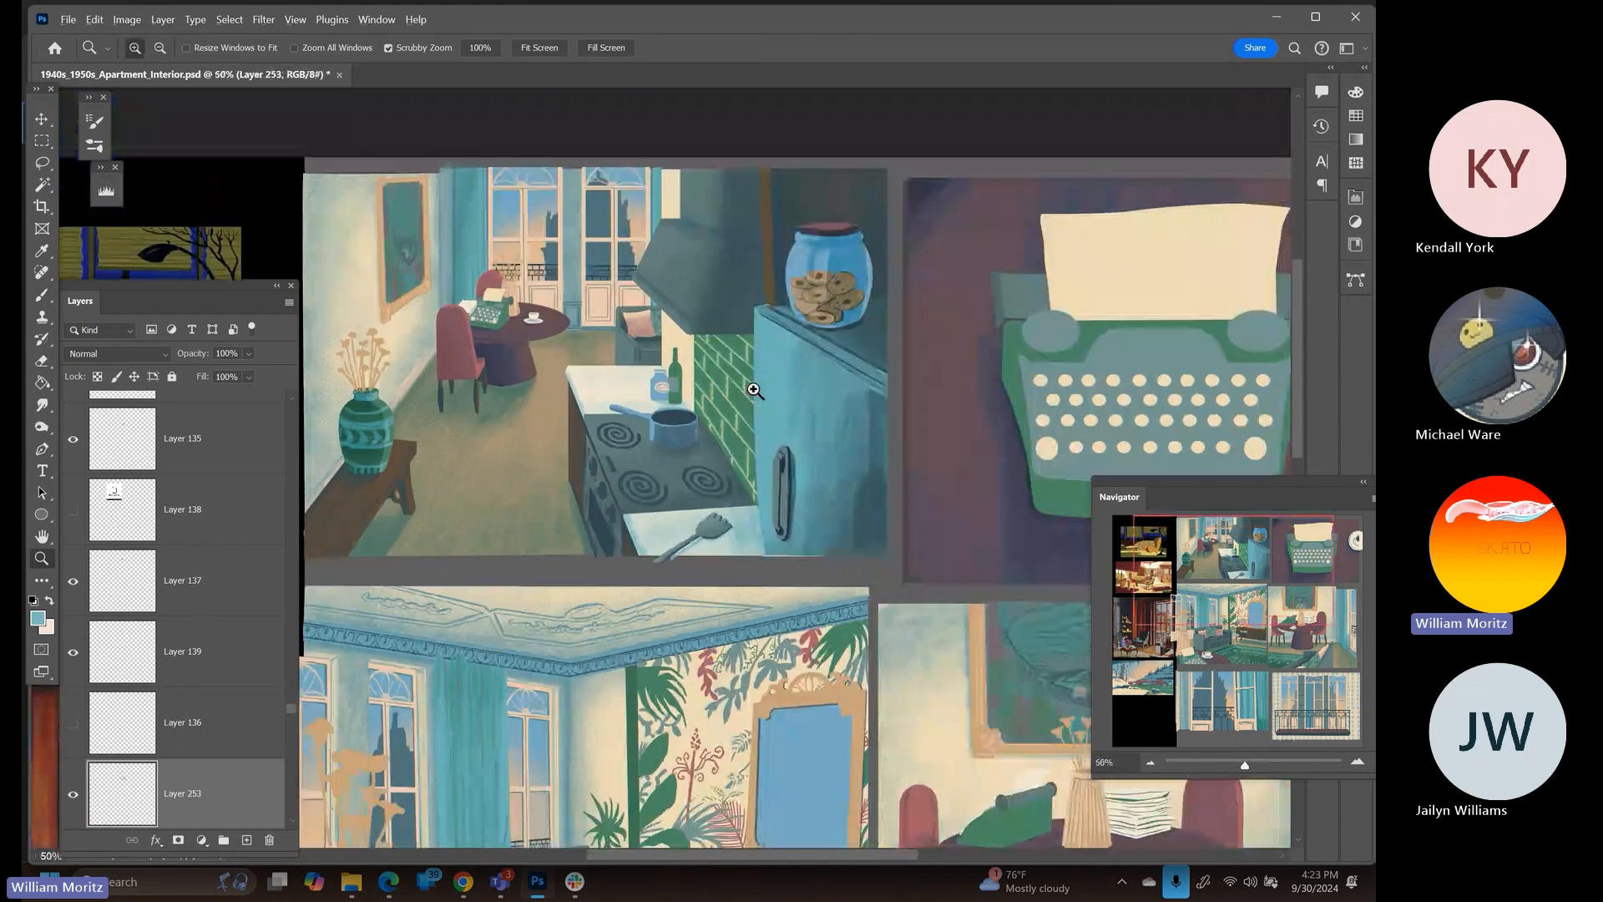
left_click(664, 383)
left_click(664, 383)
left_click(664, 383)
key("v")
right_click(708, 331)
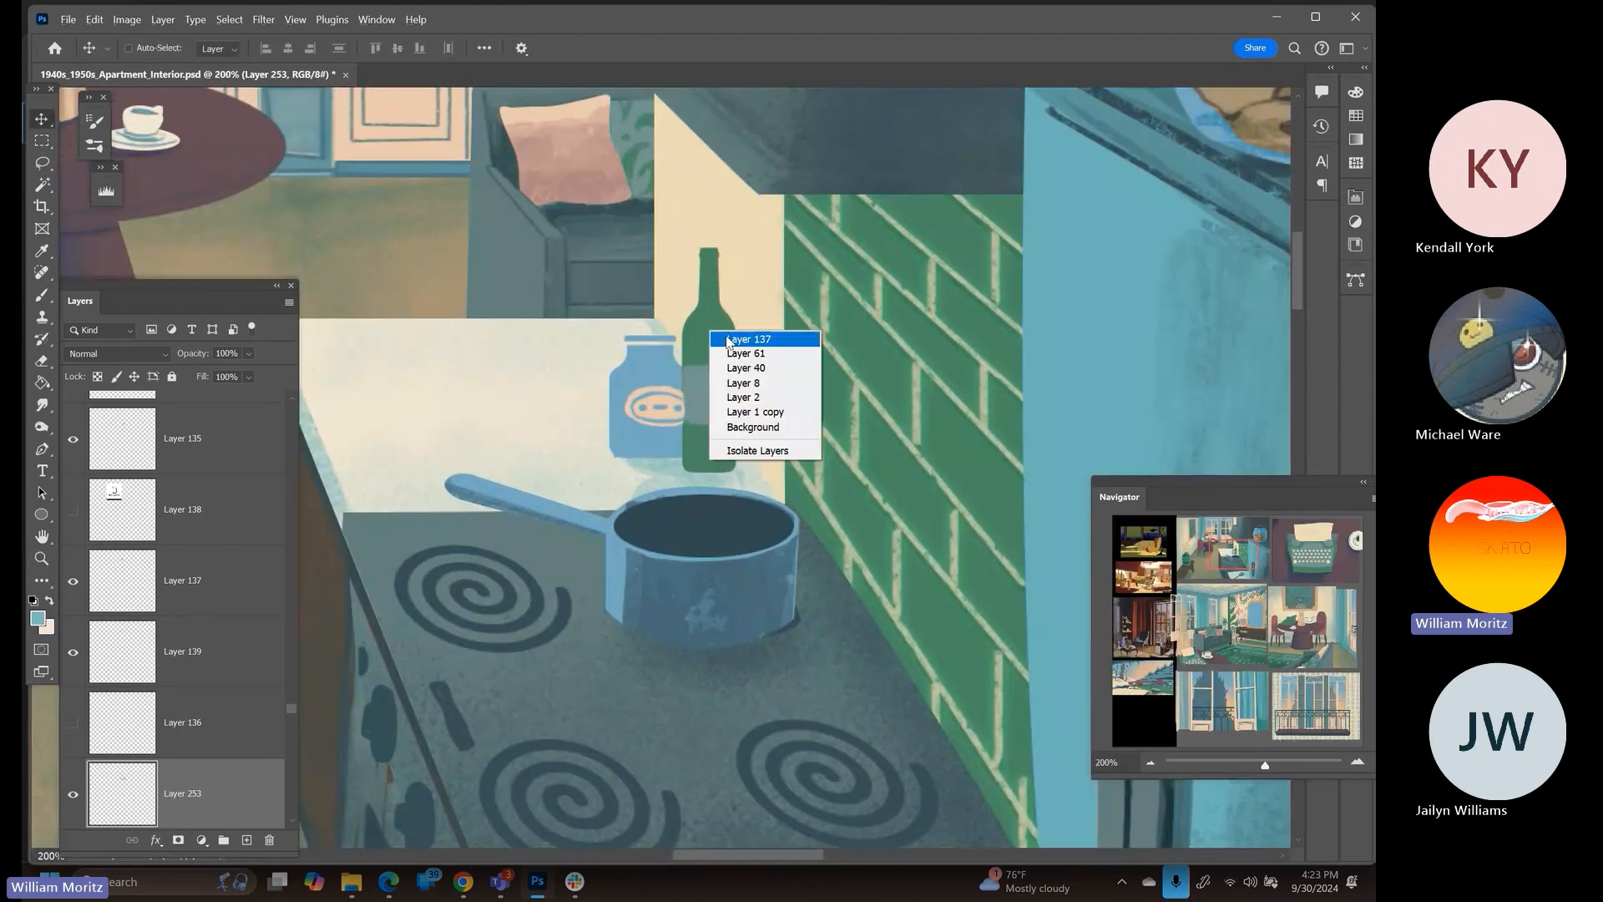
left_click(730, 339)
Sample the dark green from the patterned vase on the bench and hide the bottle's Layer 137
left_click_drag(510, 420, 1185, 410)
left_click_drag(652, 501, 991, 409)
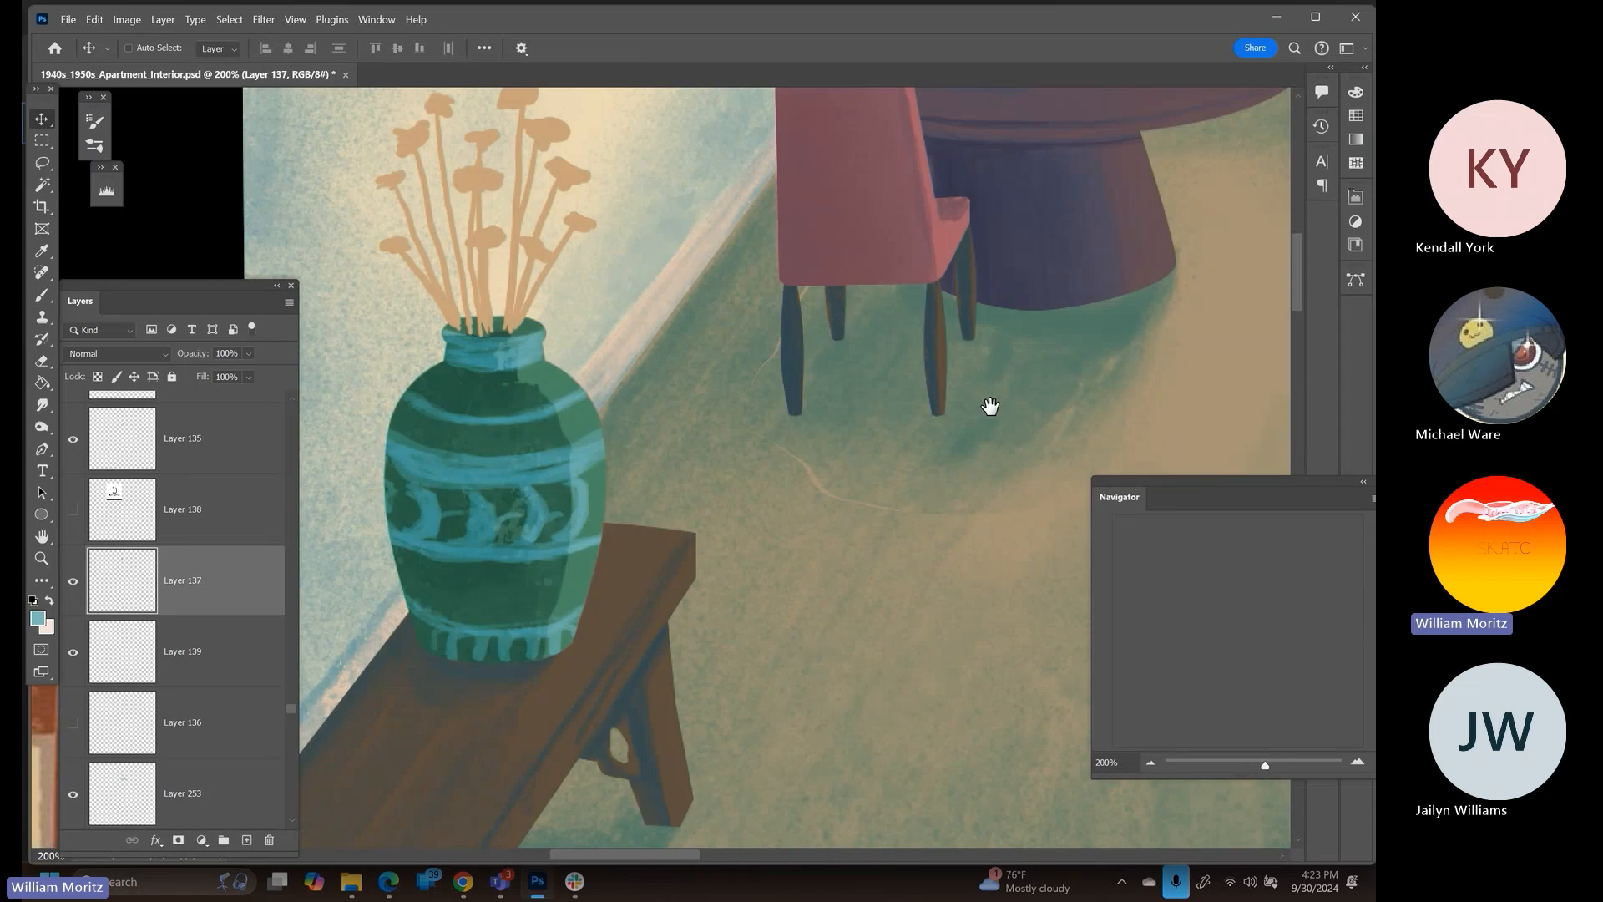
key("i")
left_click(456, 395)
left_click_drag(1112, 320, 84, 419)
left_click_drag(833, 333, 836, 333)
left_click(76, 583)
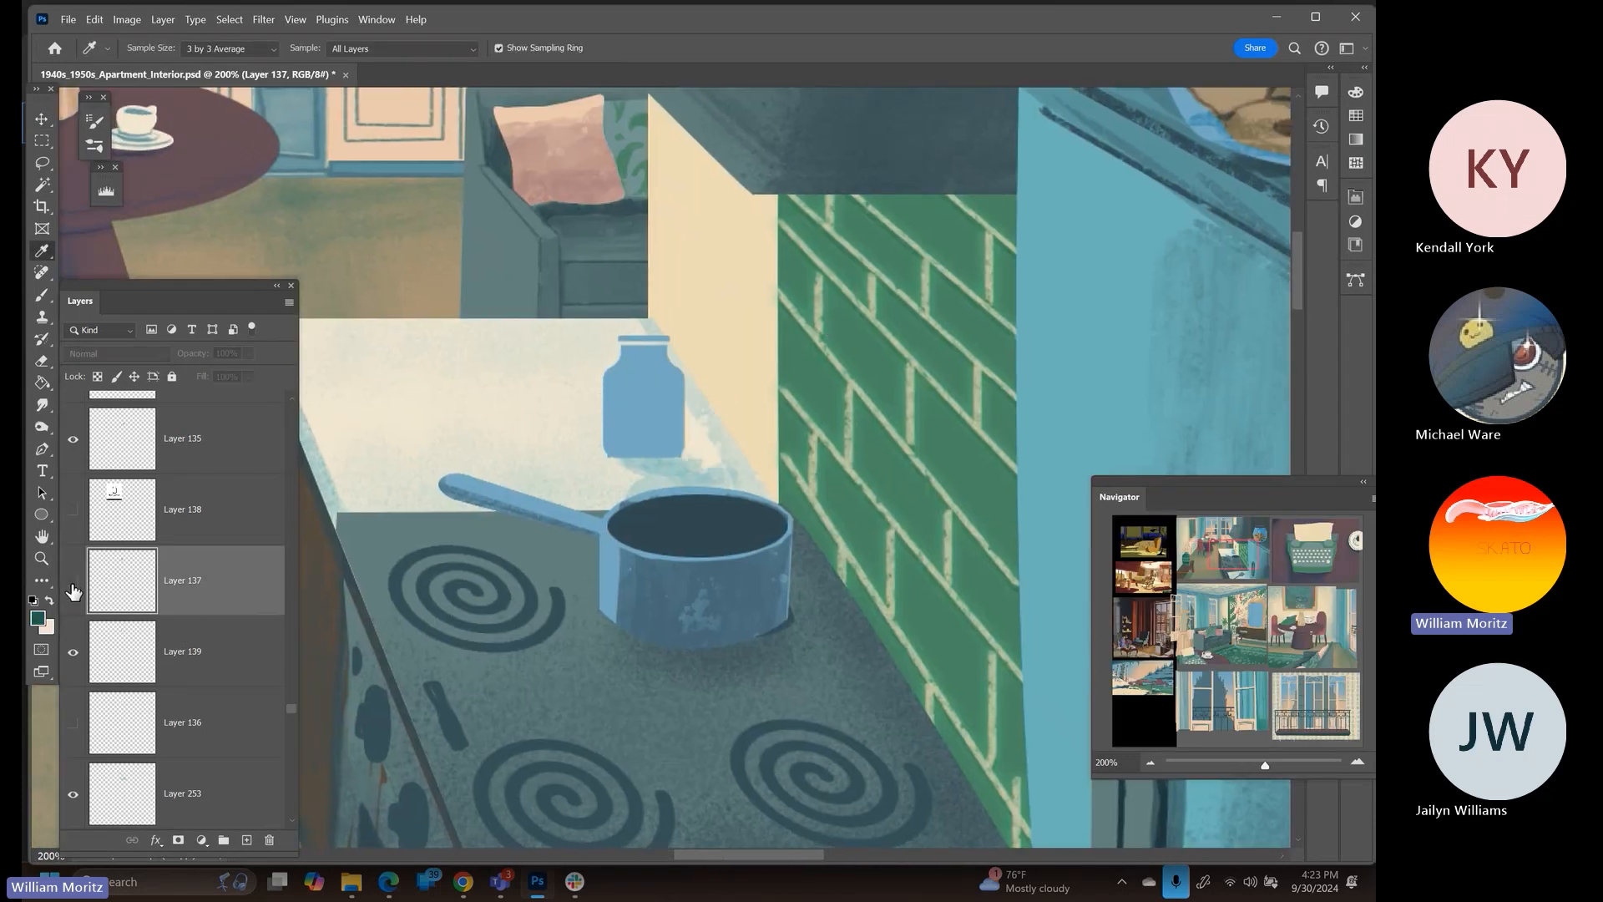
Show the bottle's Layer 137 again and merge it down into the jar's Layer 139
left_click(76, 582)
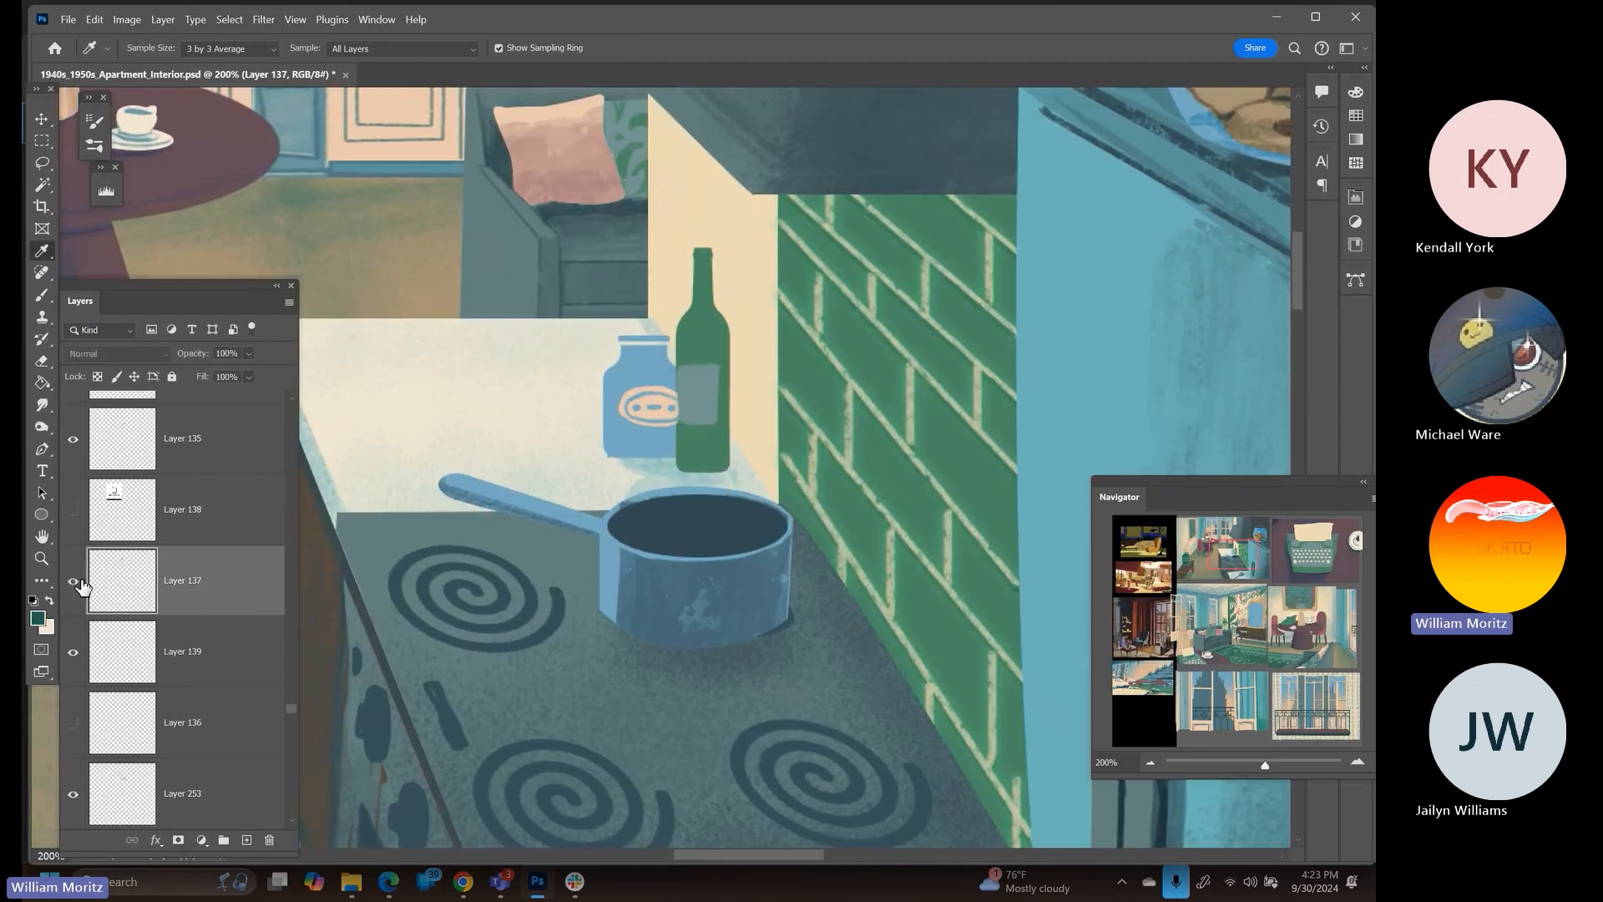
left_click(73, 652)
left_click(73, 652)
key("Delete")
Load Layer 139's outline as a selection, add a new layer, and brush dark-green shading over the bottle at 10 to 15 px
left_click(121, 590, "ctrl")
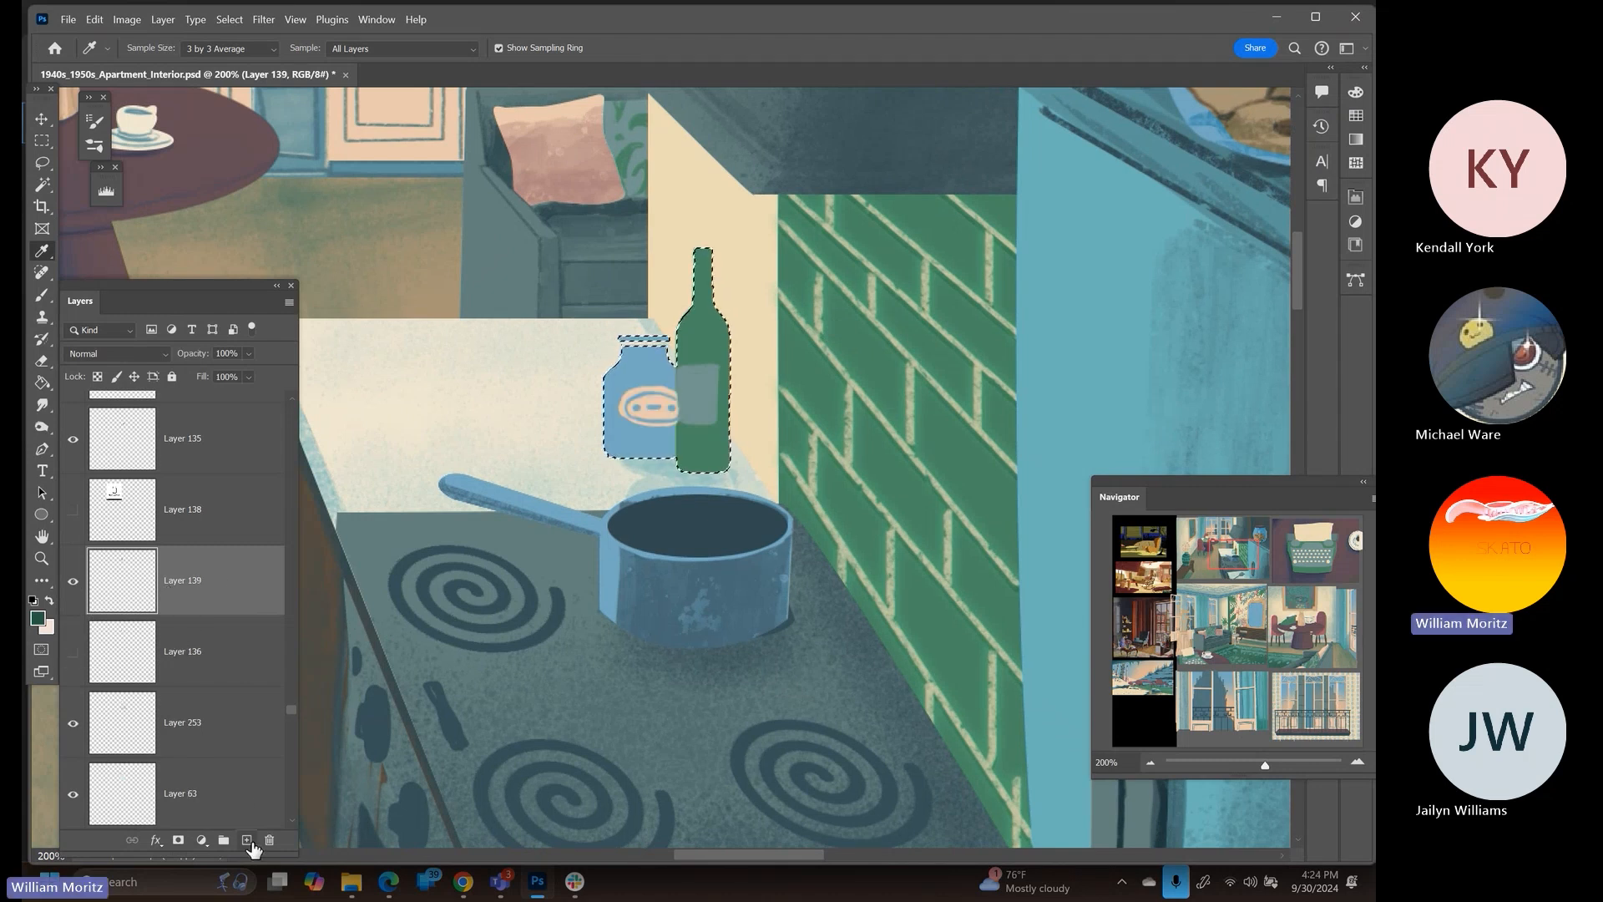
left_click(247, 839)
key("b")
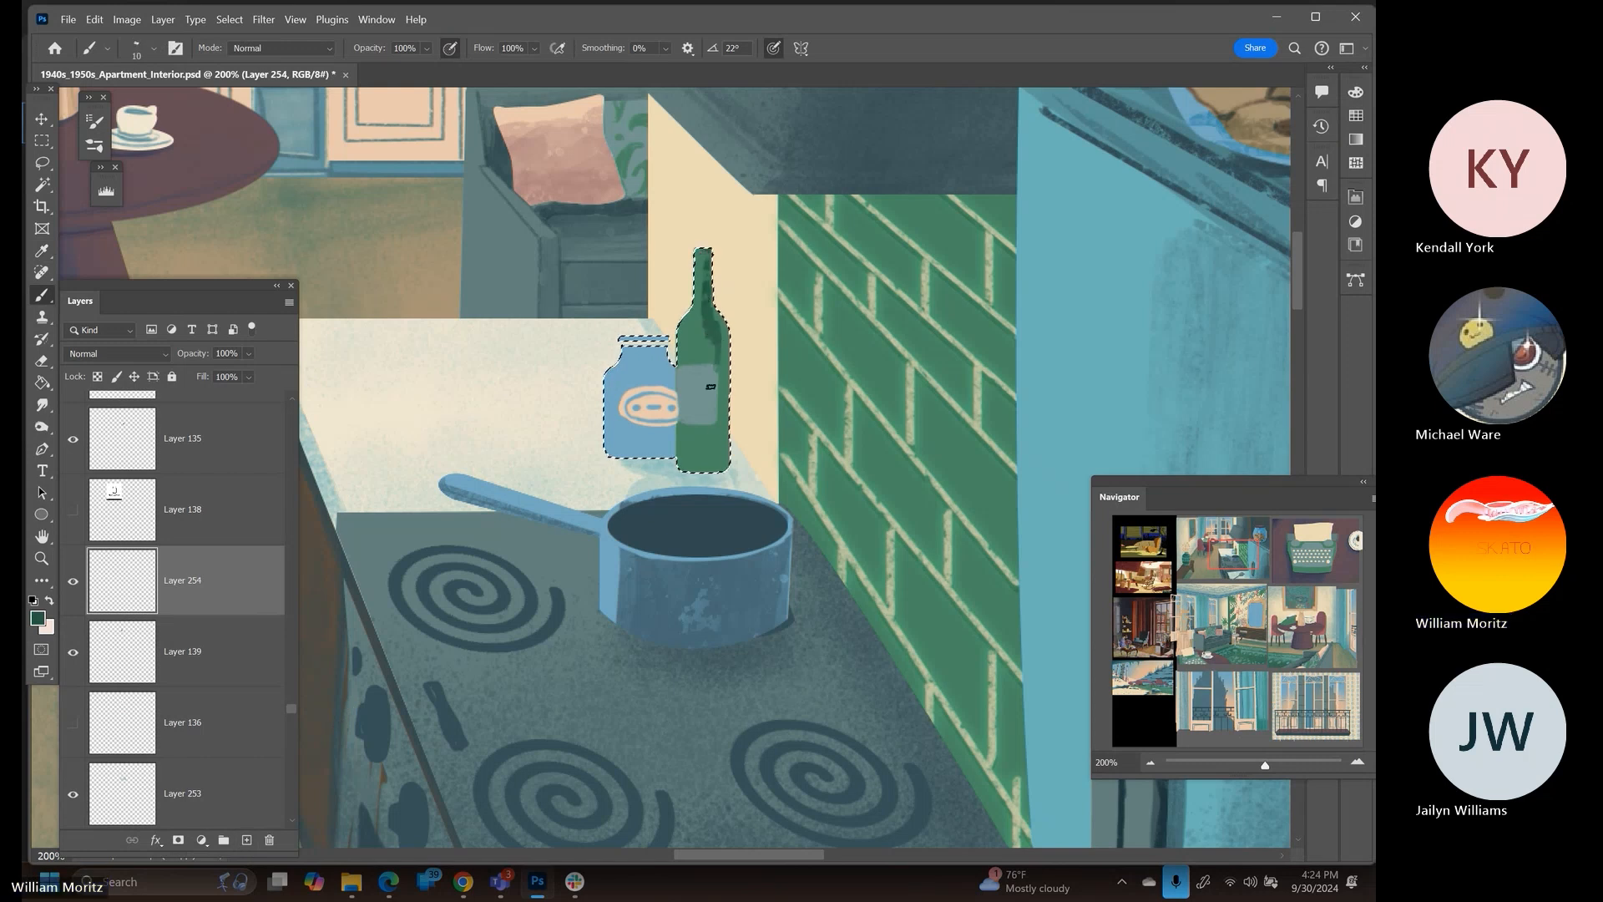
mouse_move(711, 386)
left_mouse_down()
mouse_move(713, 430)
mouse_move(715, 344)
mouse_move(719, 480)
left_mouse_up()
key("bracketright")
left_click_drag(700, 280, 694, 467)
left_click_drag(702, 335, 705, 445)
left_click_drag(699, 329, 705, 477)
key("bracketleft")
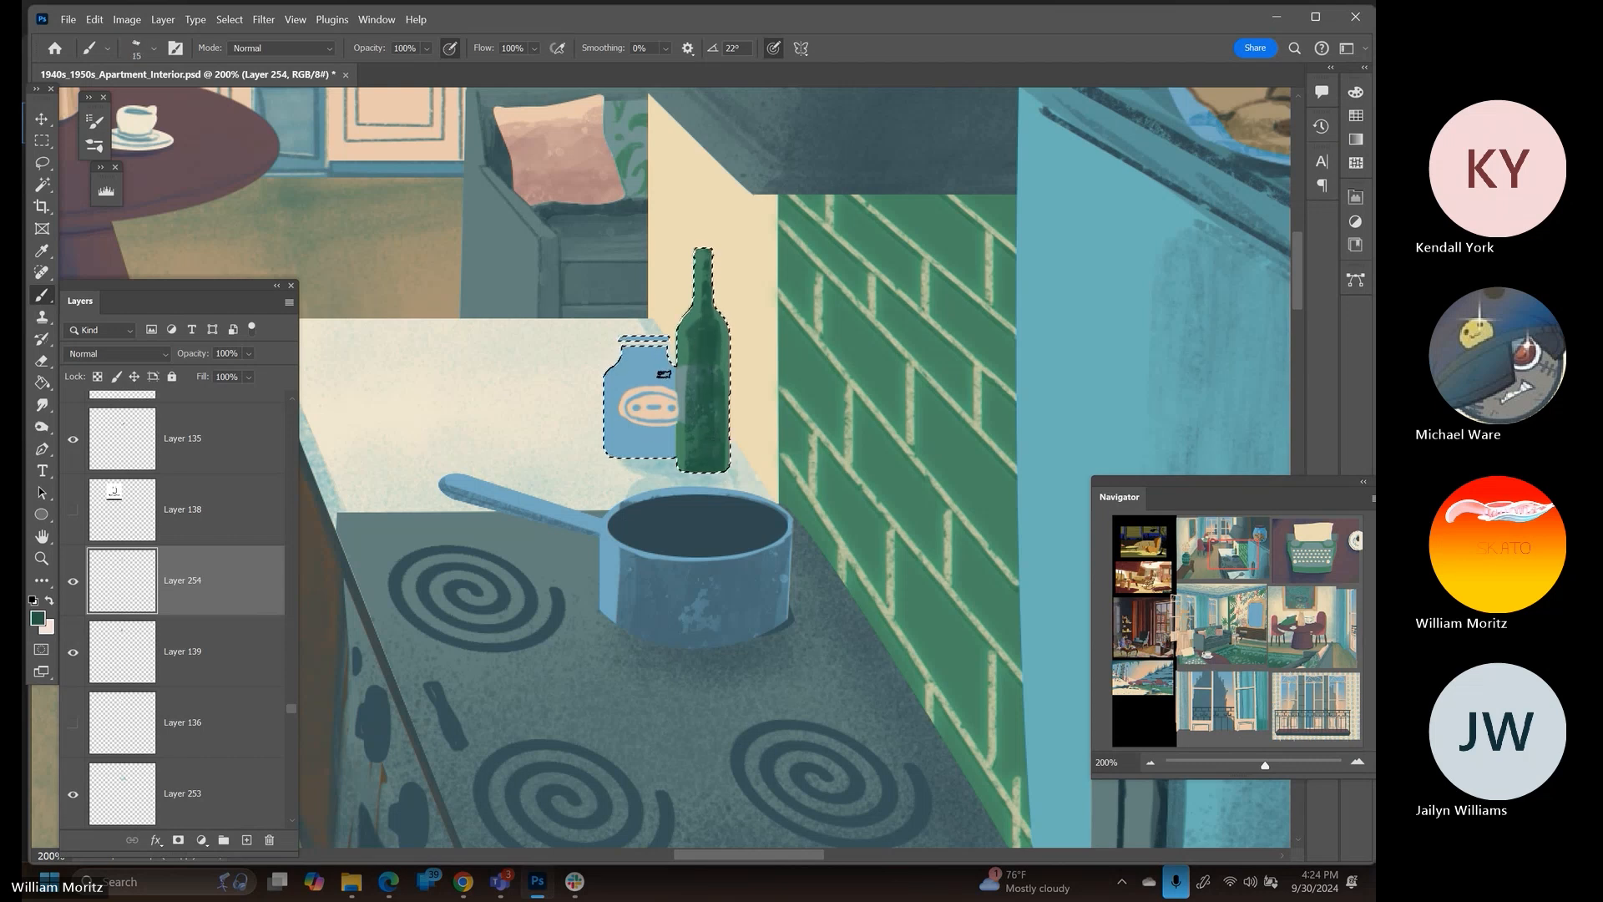
Paint the dark green over the blue jar inside the selection, then deselect
mouse_move(642, 371)
left_mouse_down()
mouse_move(628, 415)
mouse_move(635, 376)
mouse_move(666, 459)
mouse_move(670, 372)
mouse_move(668, 460)
mouse_move(620, 454)
left_mouse_up()
key("bracketleft")
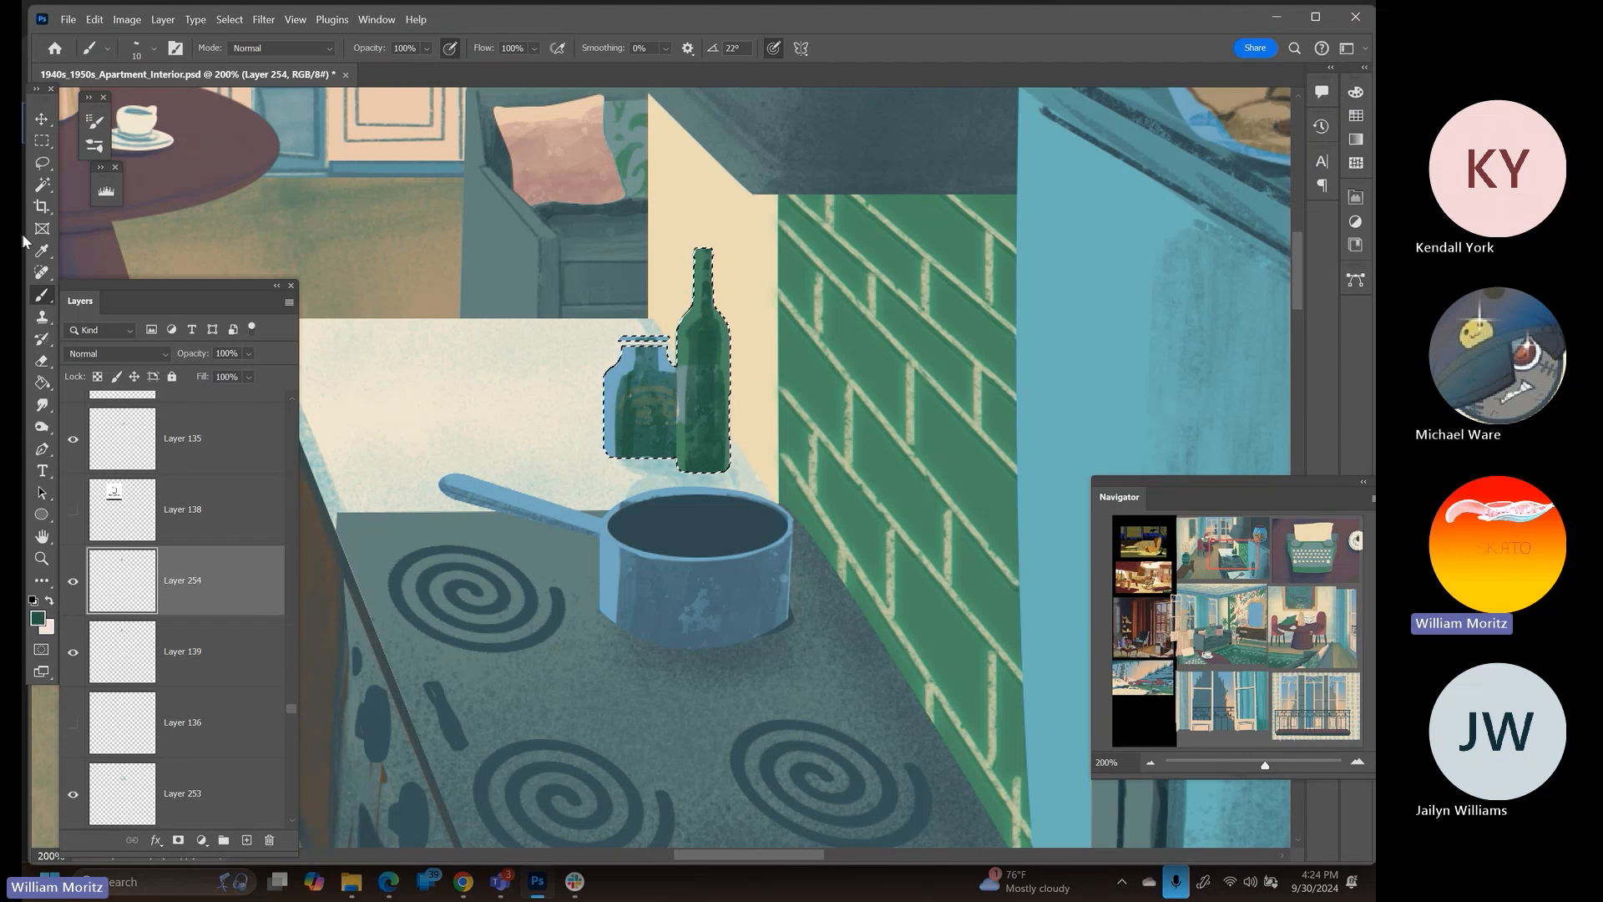
left_click(42, 140)
left_click(477, 274)
Set the blend mode of the bottle and jar shading on Layer 254 to Overlay
left_click(133, 353)
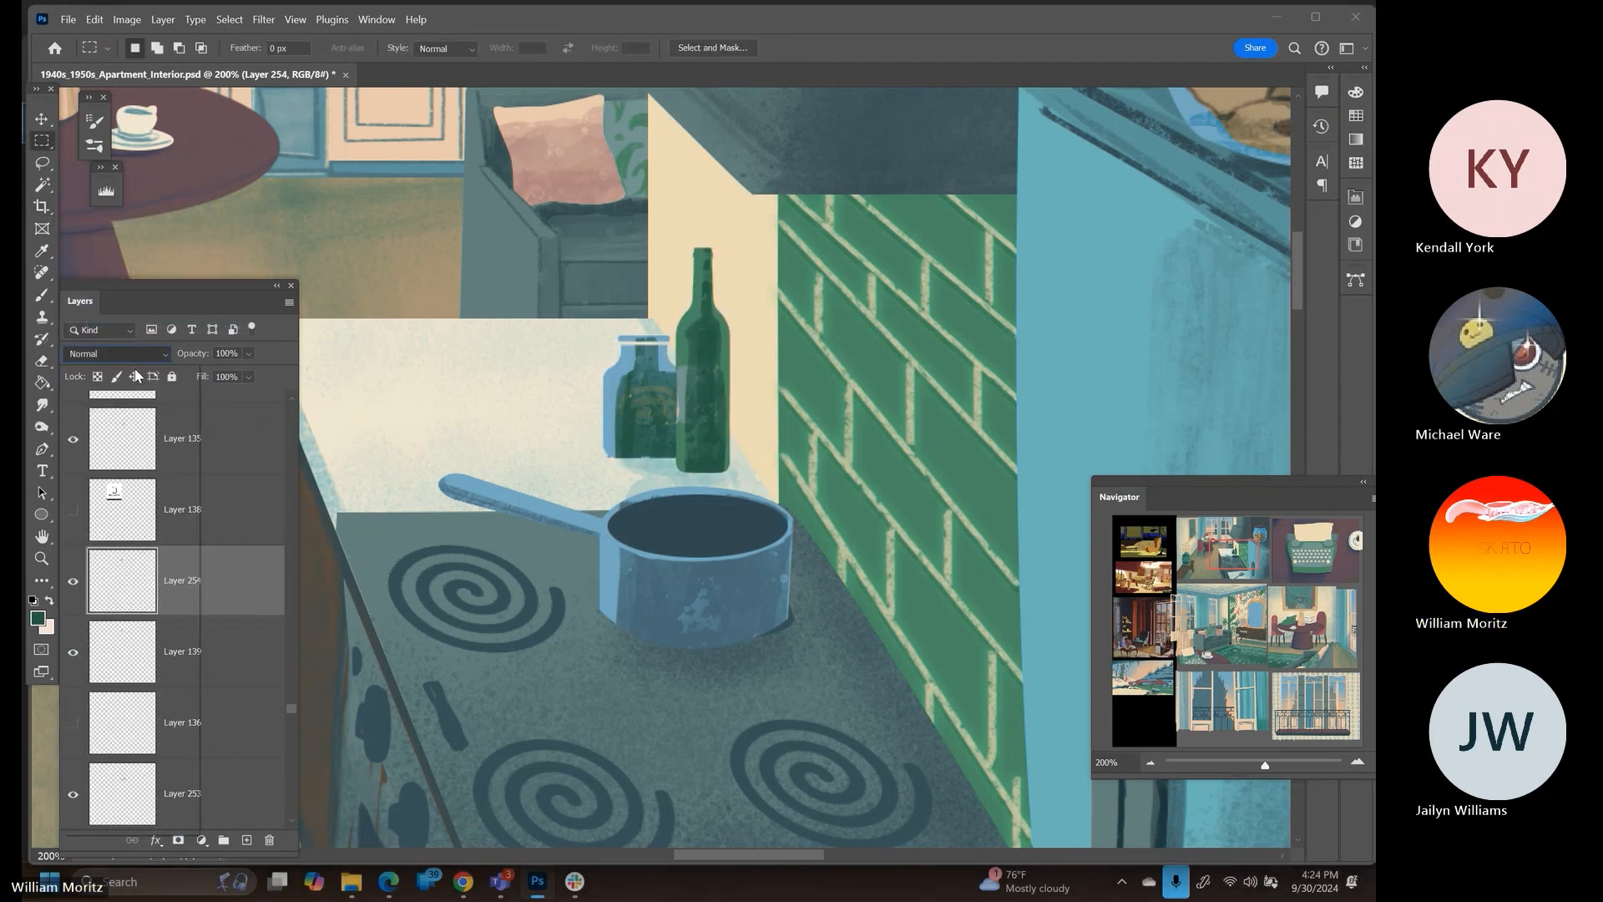
left_click(147, 367)
key("Down")
key("Down")
key("Down")
key("Down")
key("Down")
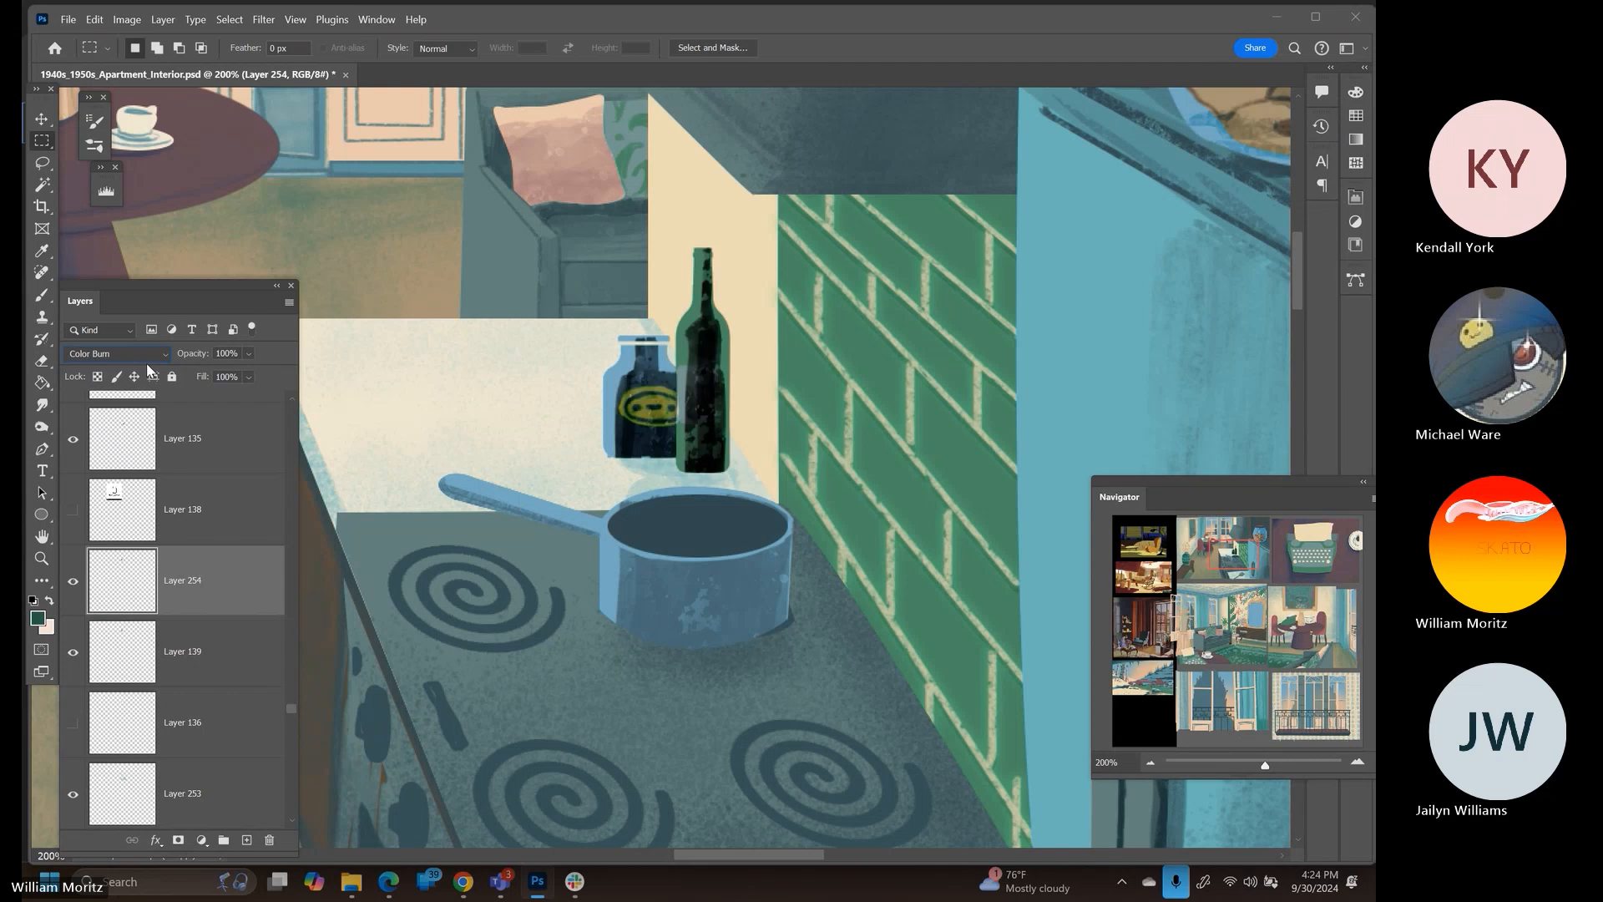
key("Down")
key("Down")
key("Down")
key("Down")
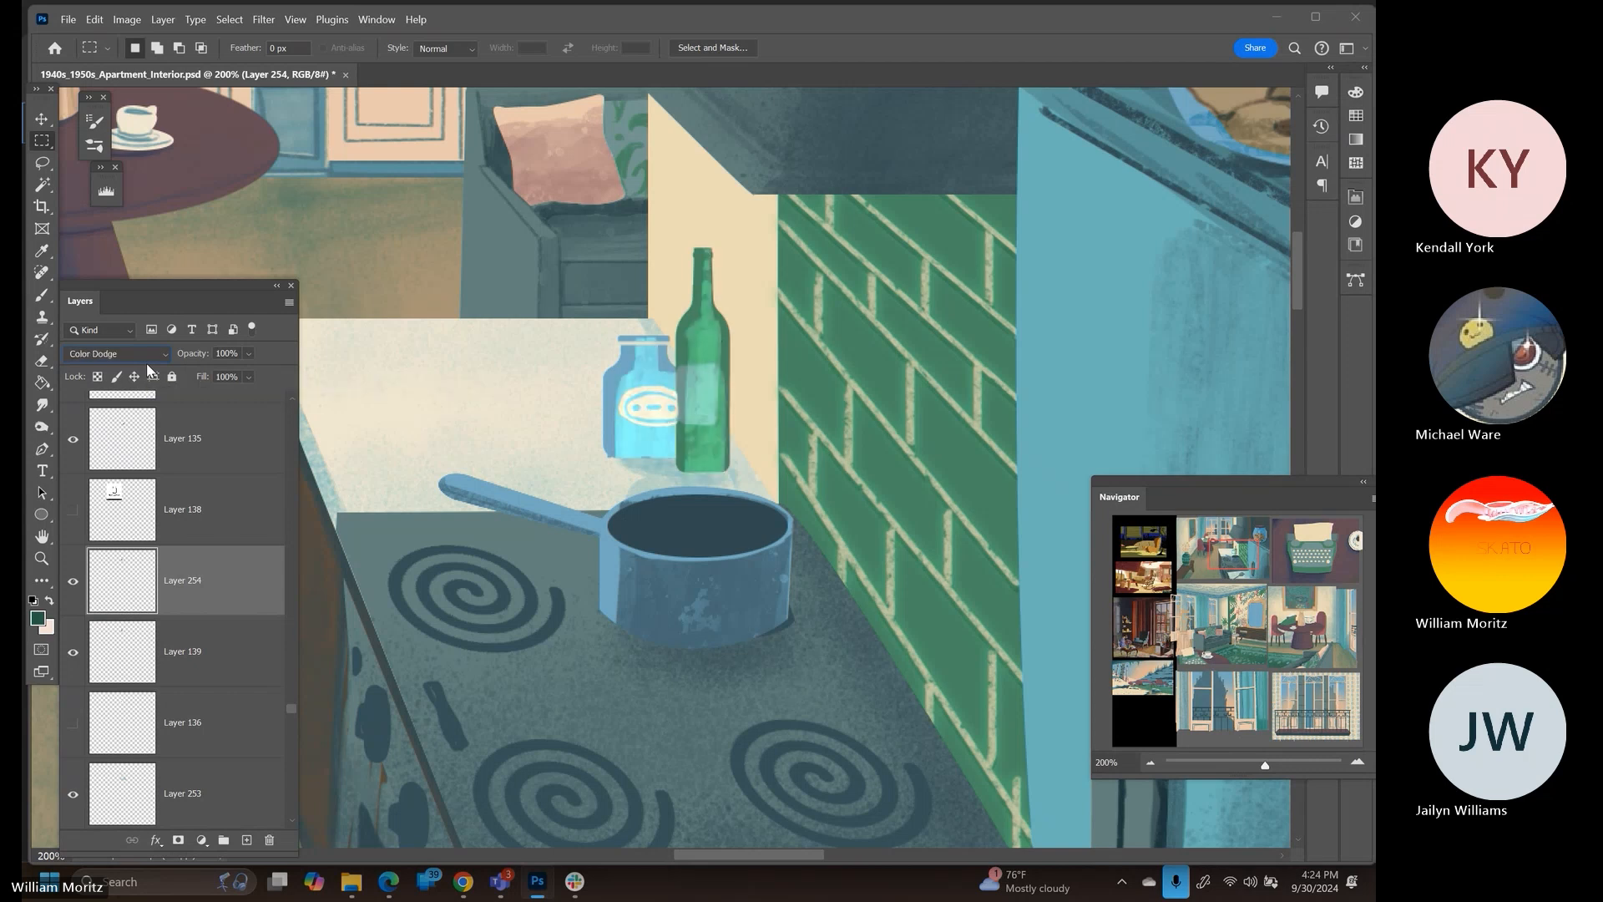
key("Down")
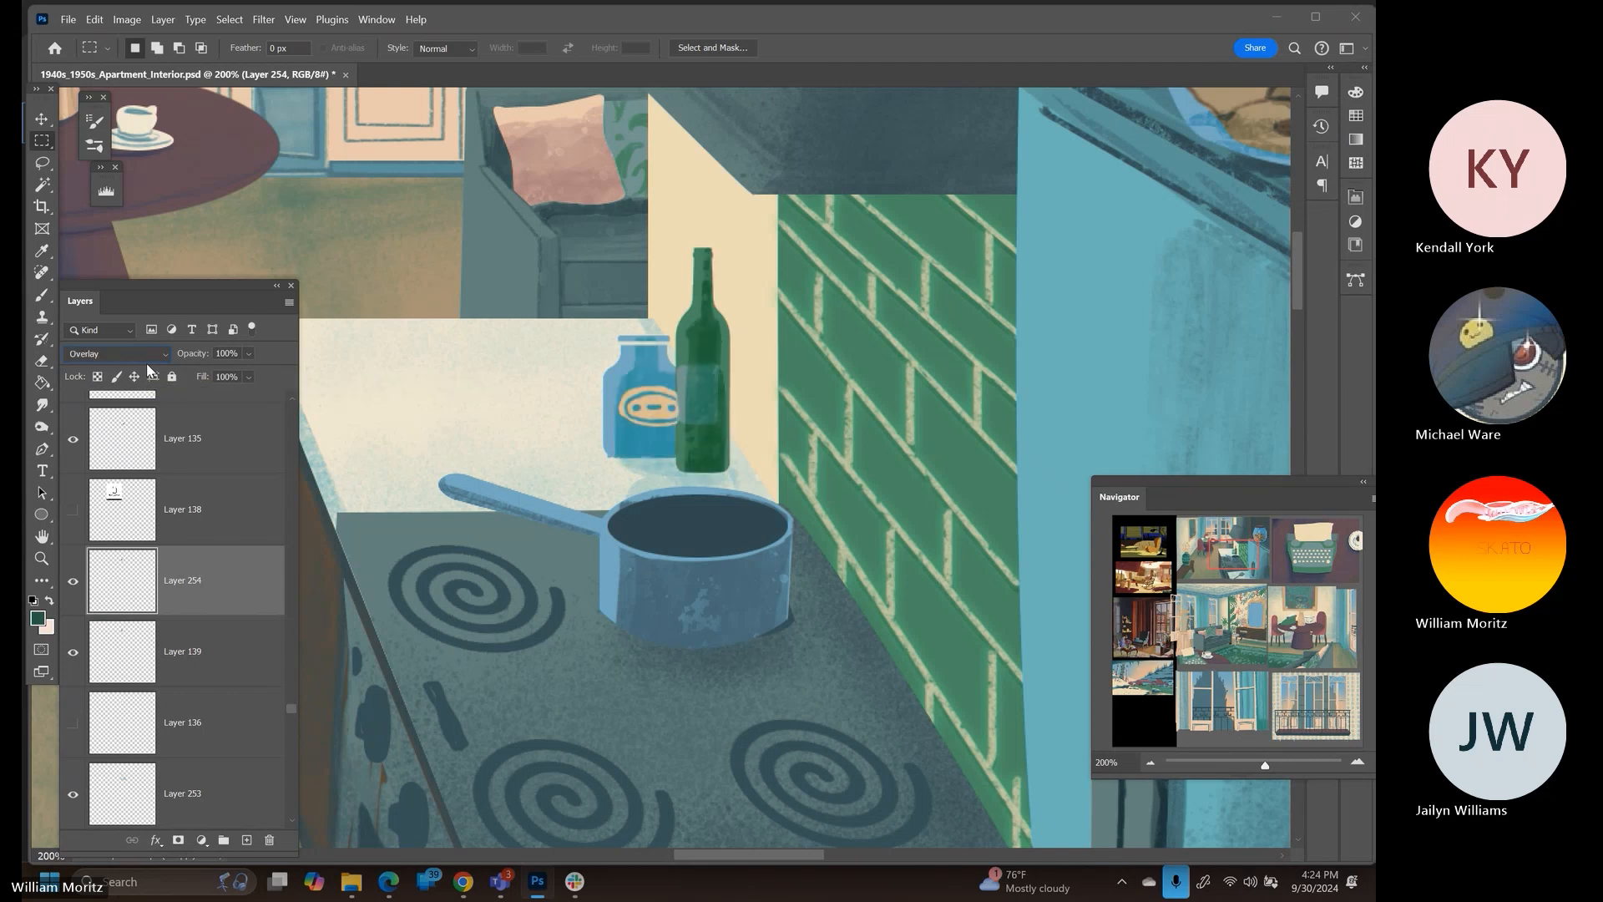
Save the document with the whole kitchen illustration in view
key("z")
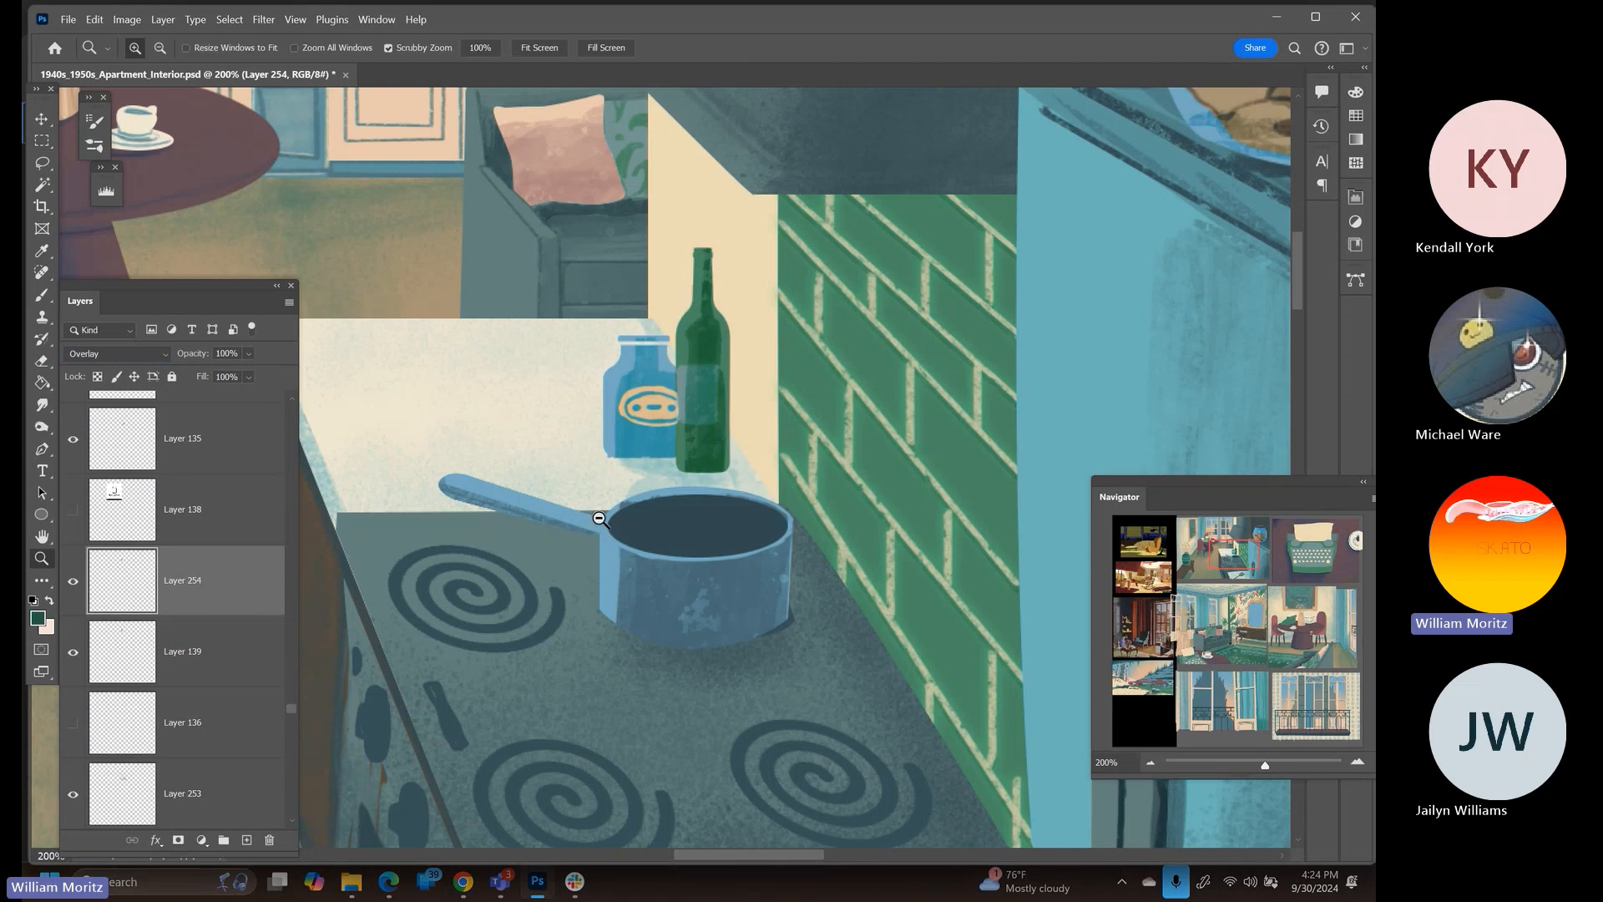
left_click(600, 519, "alt")
left_click(599, 519, "alt")
left_click(622, 450, "alt")
left_click(631, 418, "alt")
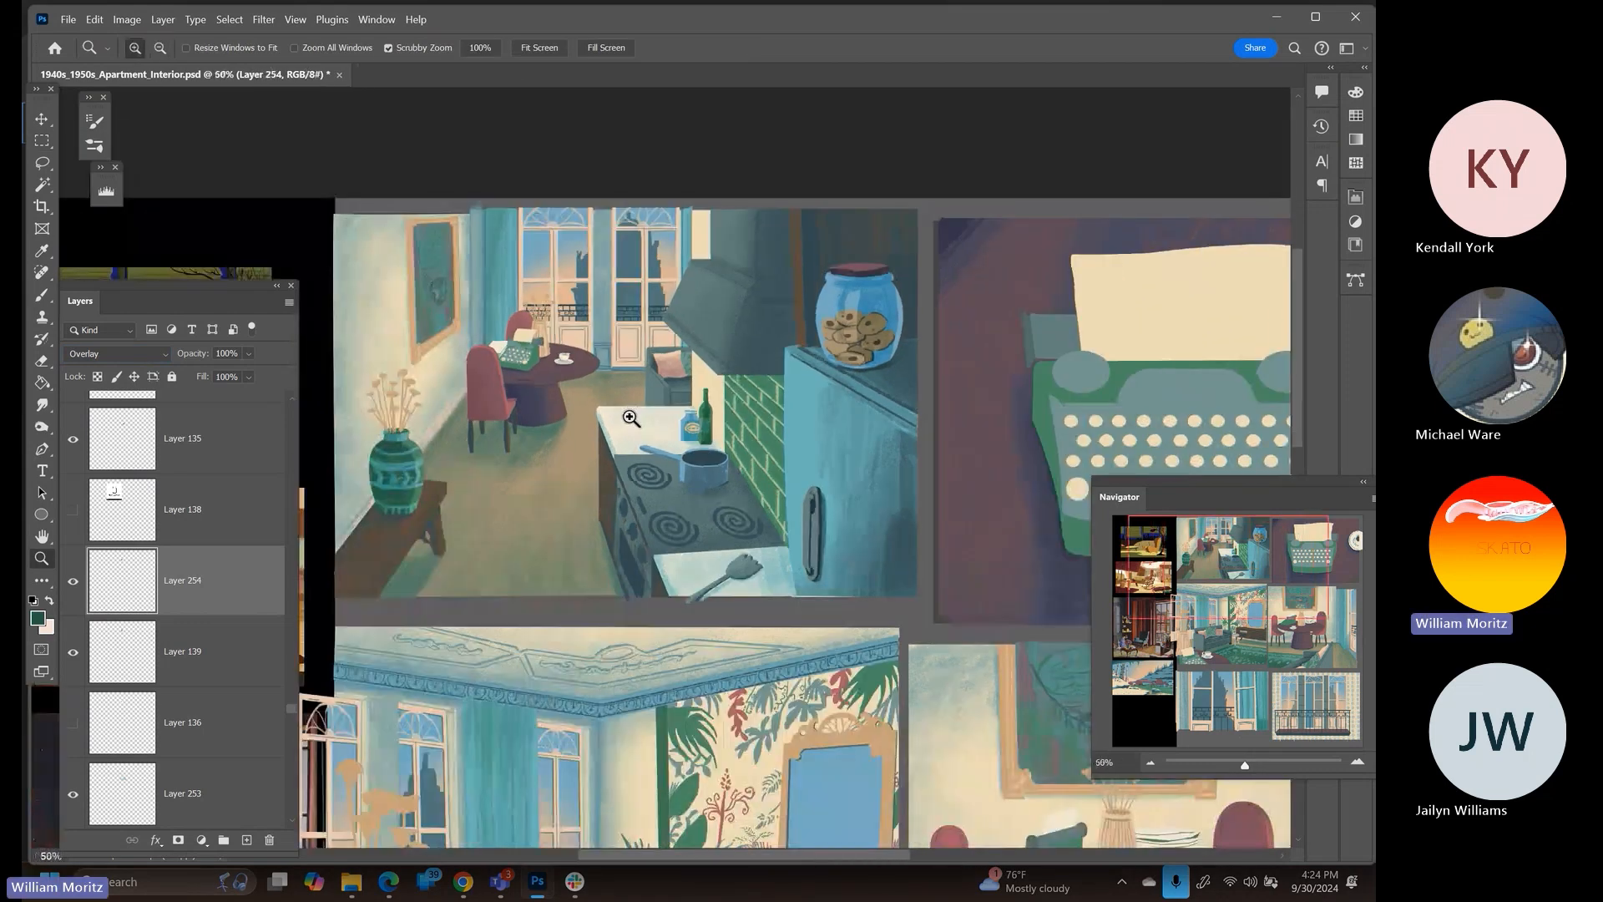
key("ctrl+s")
Select Layer 61, the cream wall strip beside the range hood, and load its outline as a selection
key("v")
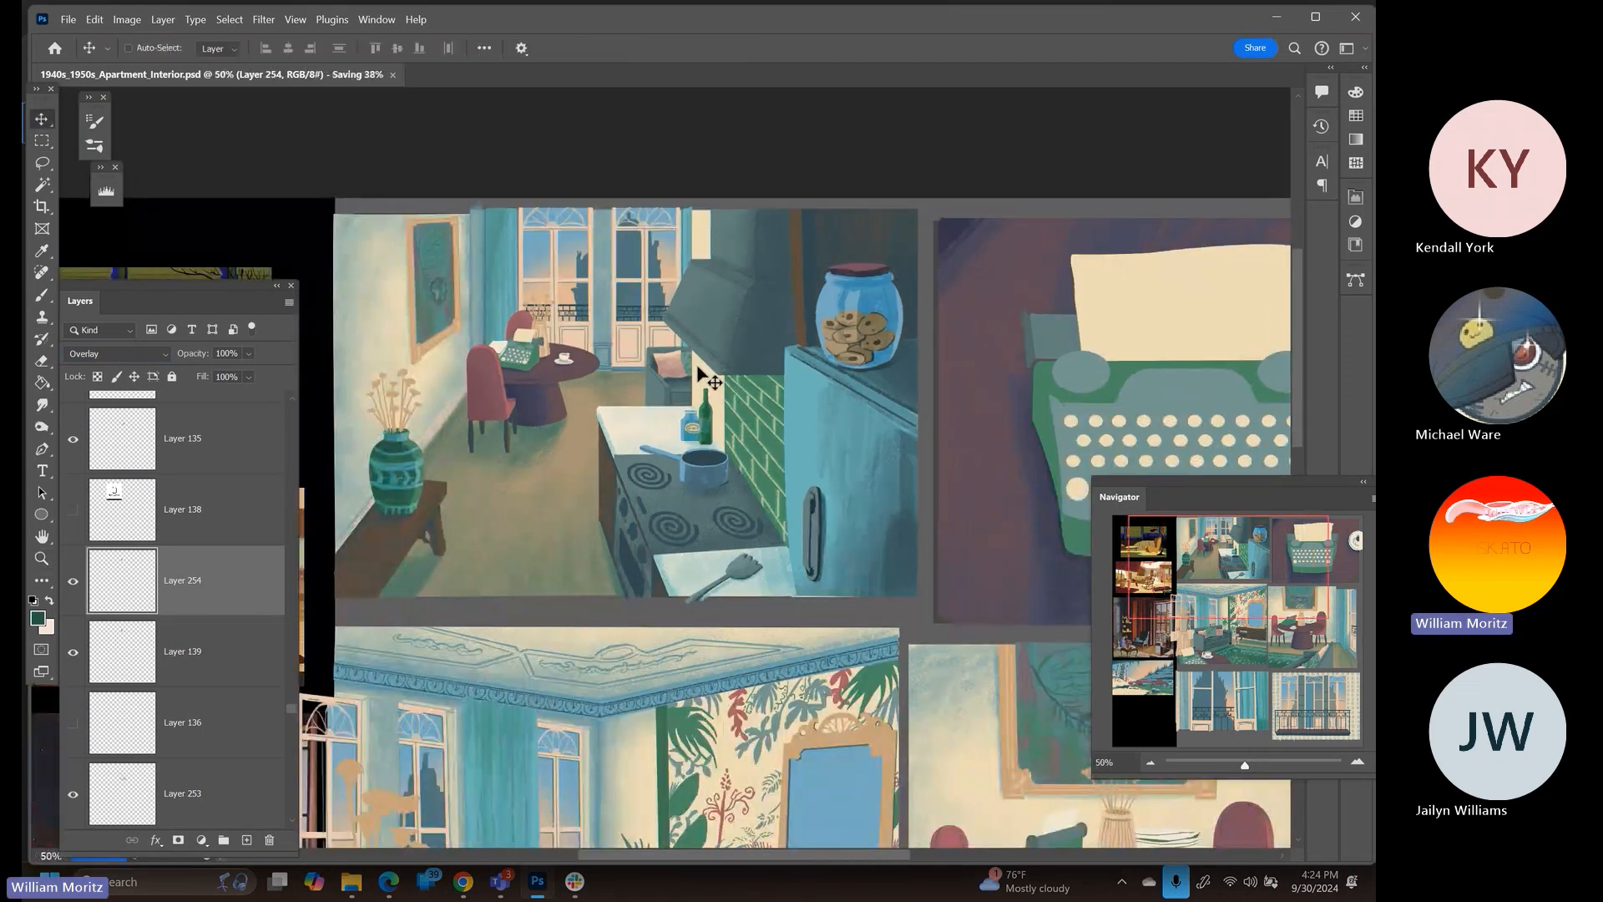
right_click(704, 380)
left_click(720, 375)
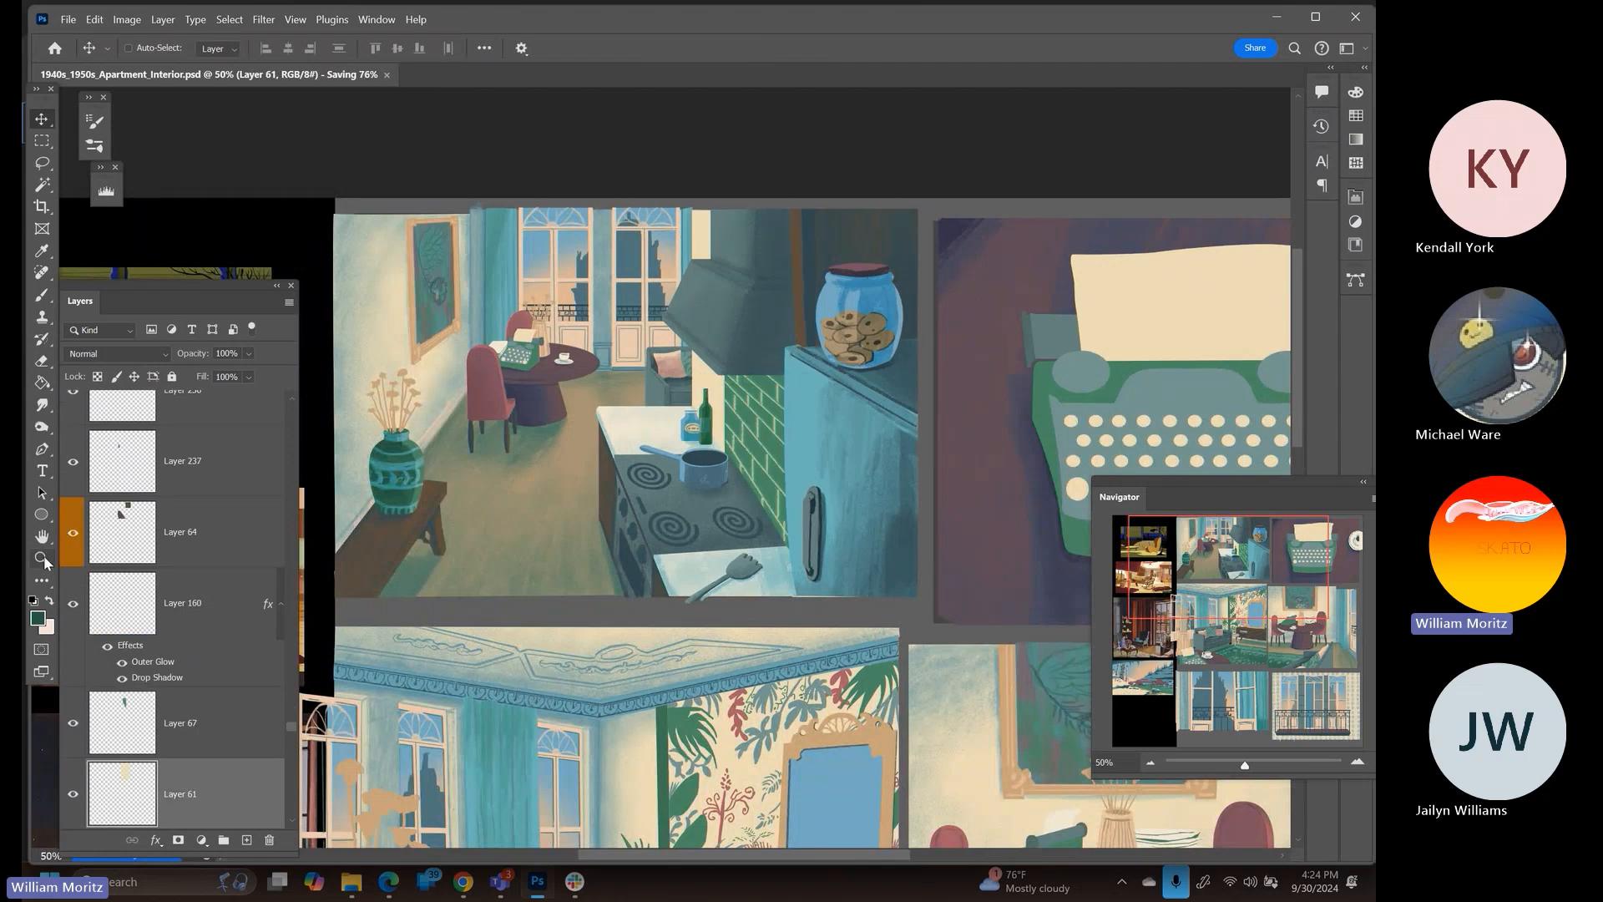
left_click(41, 558)
left_click(681, 336)
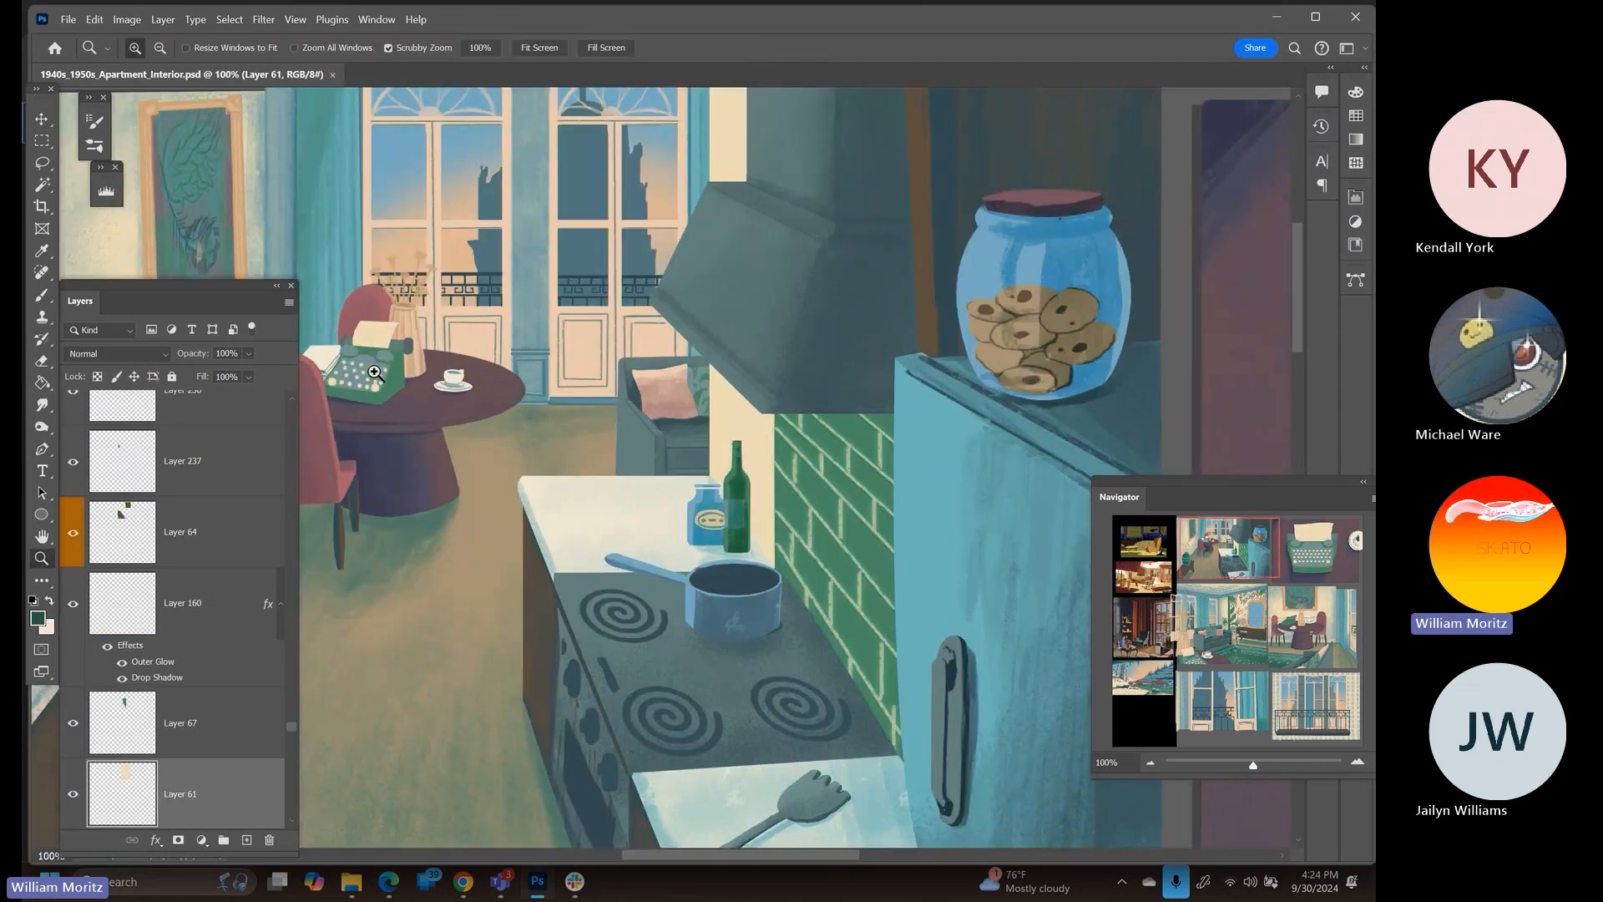
left_click_drag(335, 129, 766, 221)
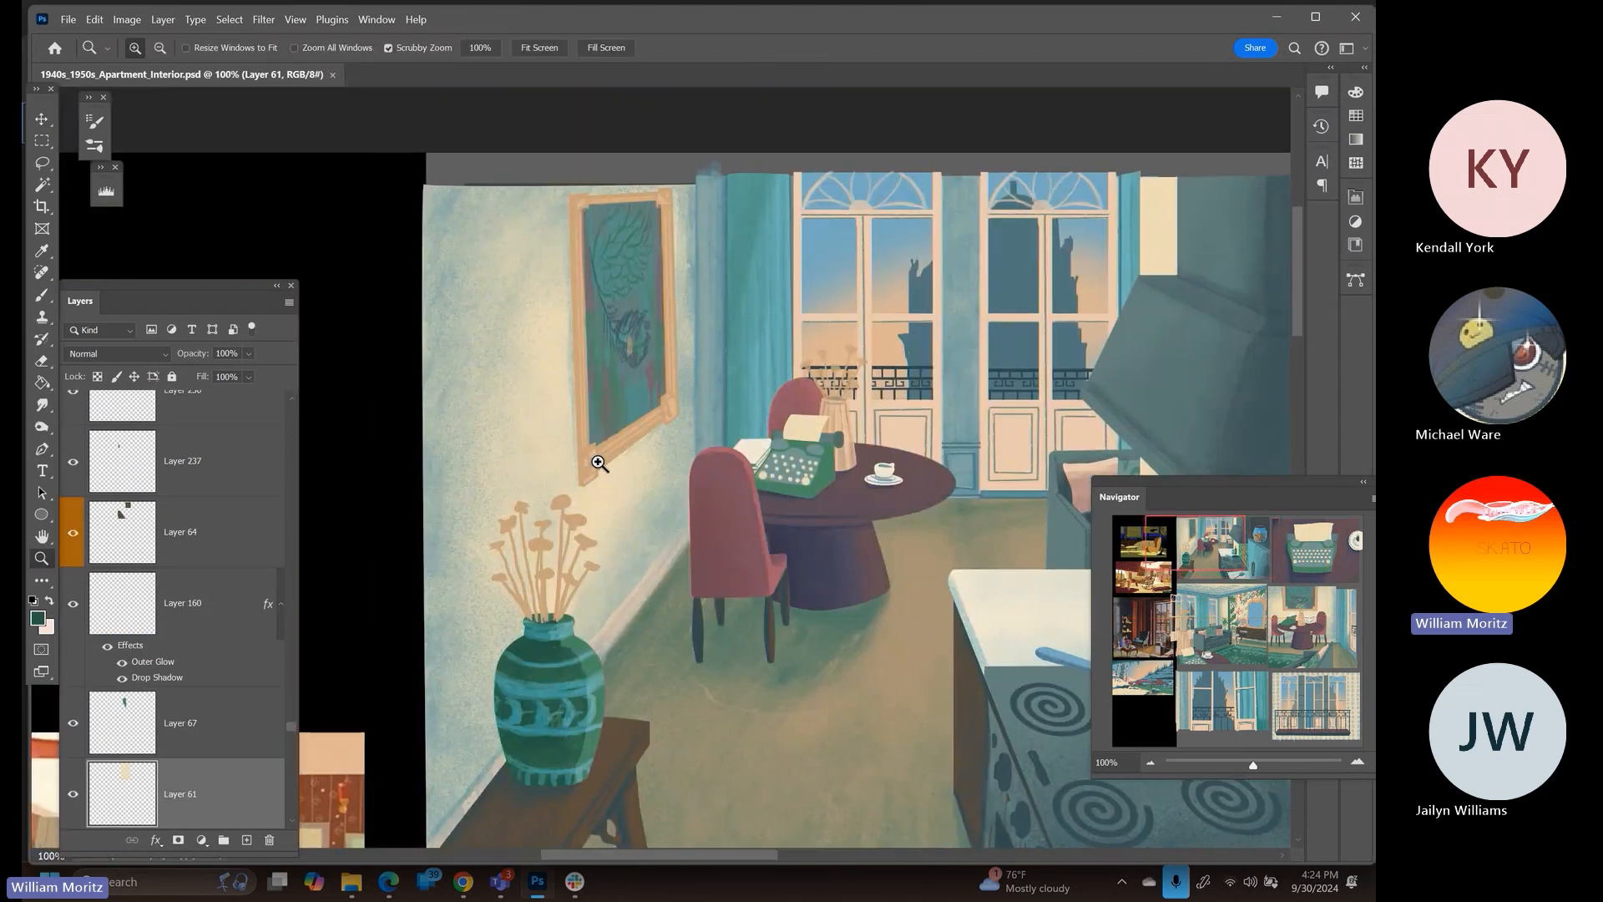
left_click_drag(644, 458, 490, 455)
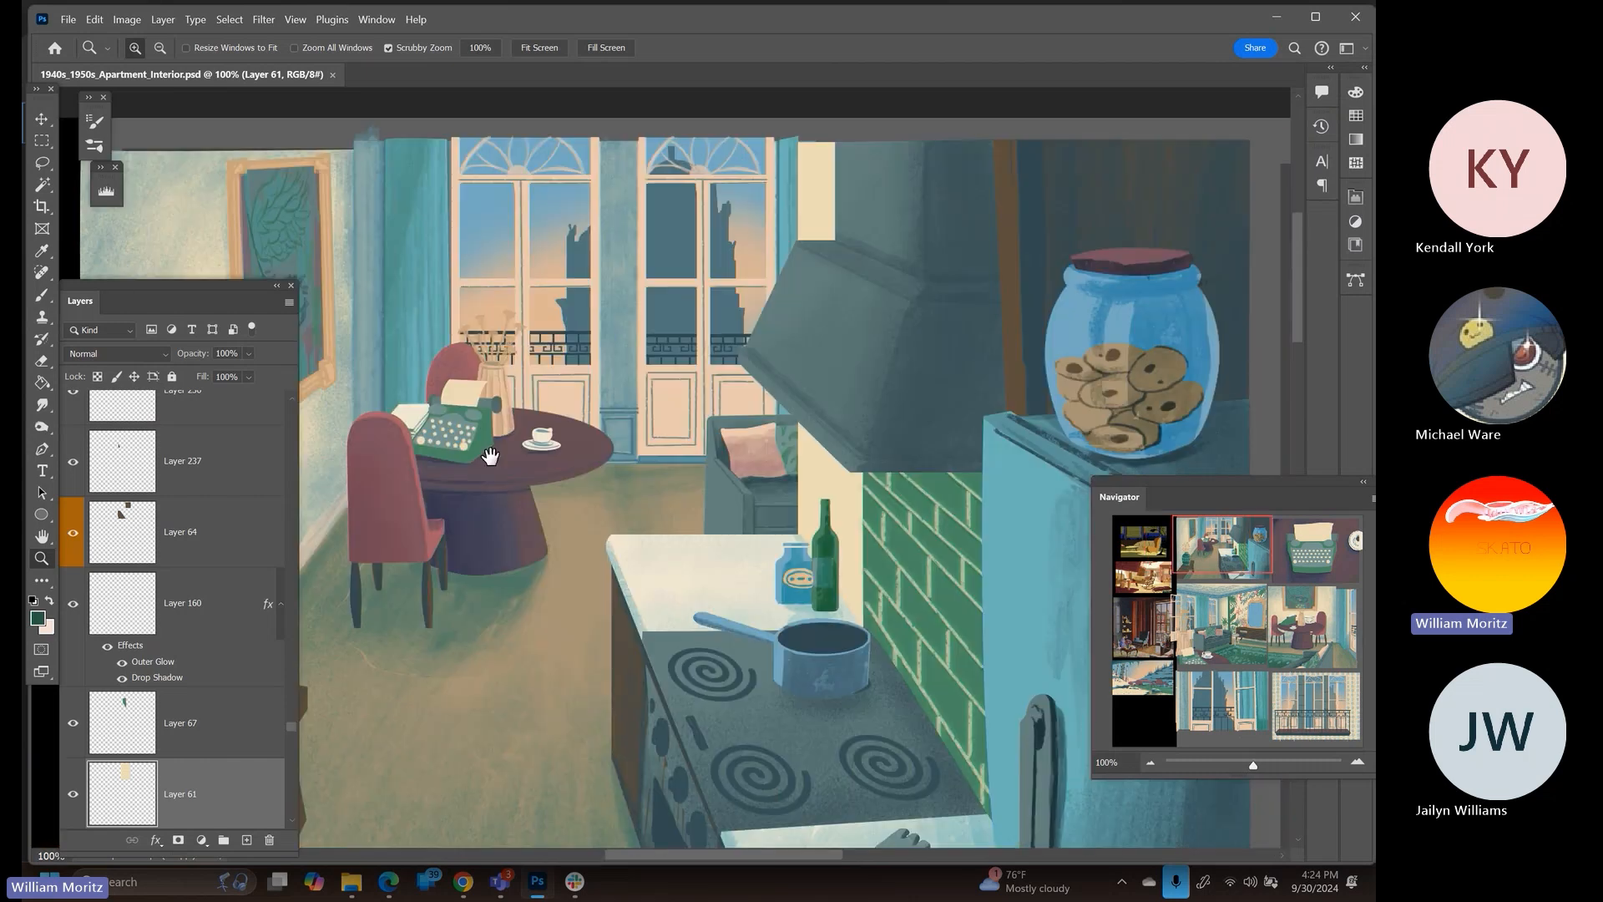
key("v")
right_click(793, 473)
right_click(814, 446)
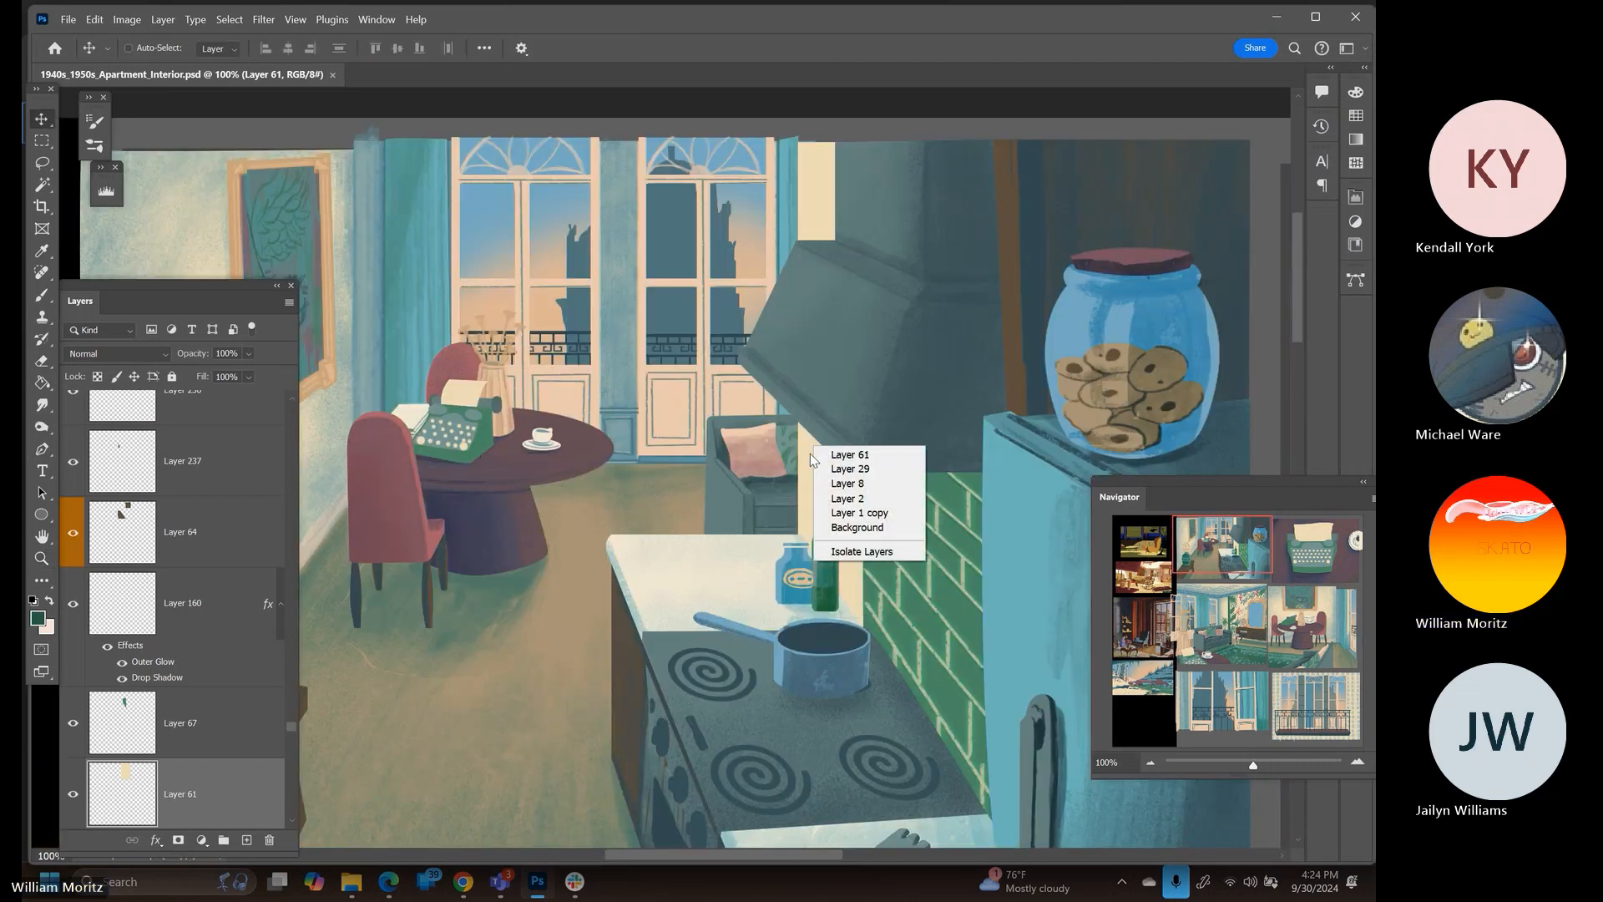
left_click(839, 456)
left_click(121, 793, "ctrl")
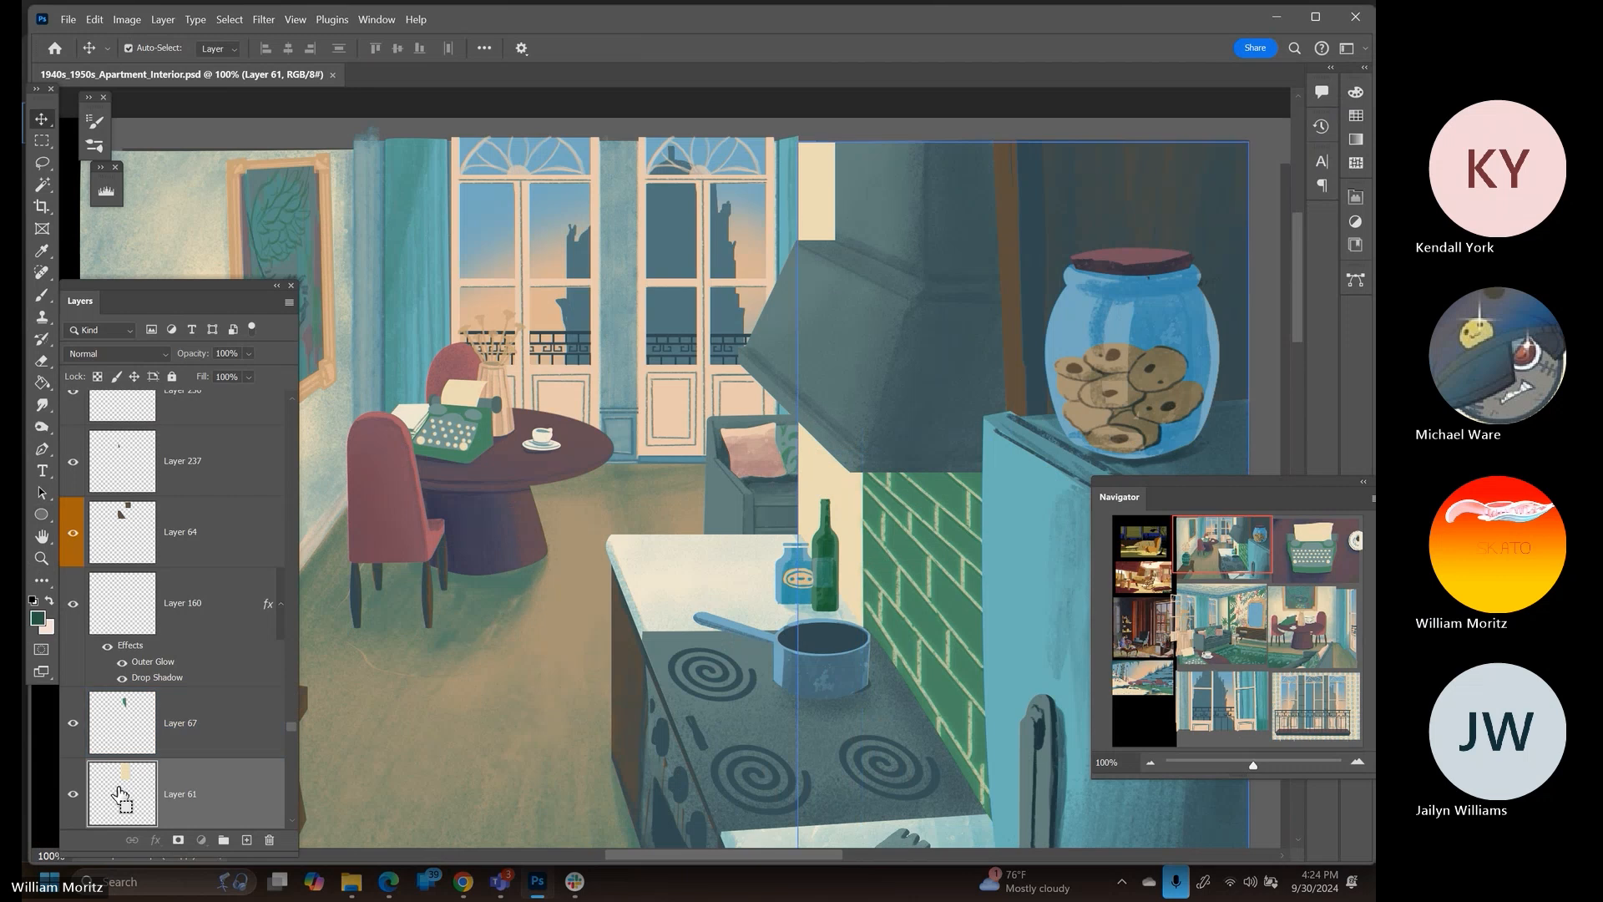
Sample a muted grey-blue from the shaded ceiling in the living-room panel
left_click_drag(495, 593, 661, 576)
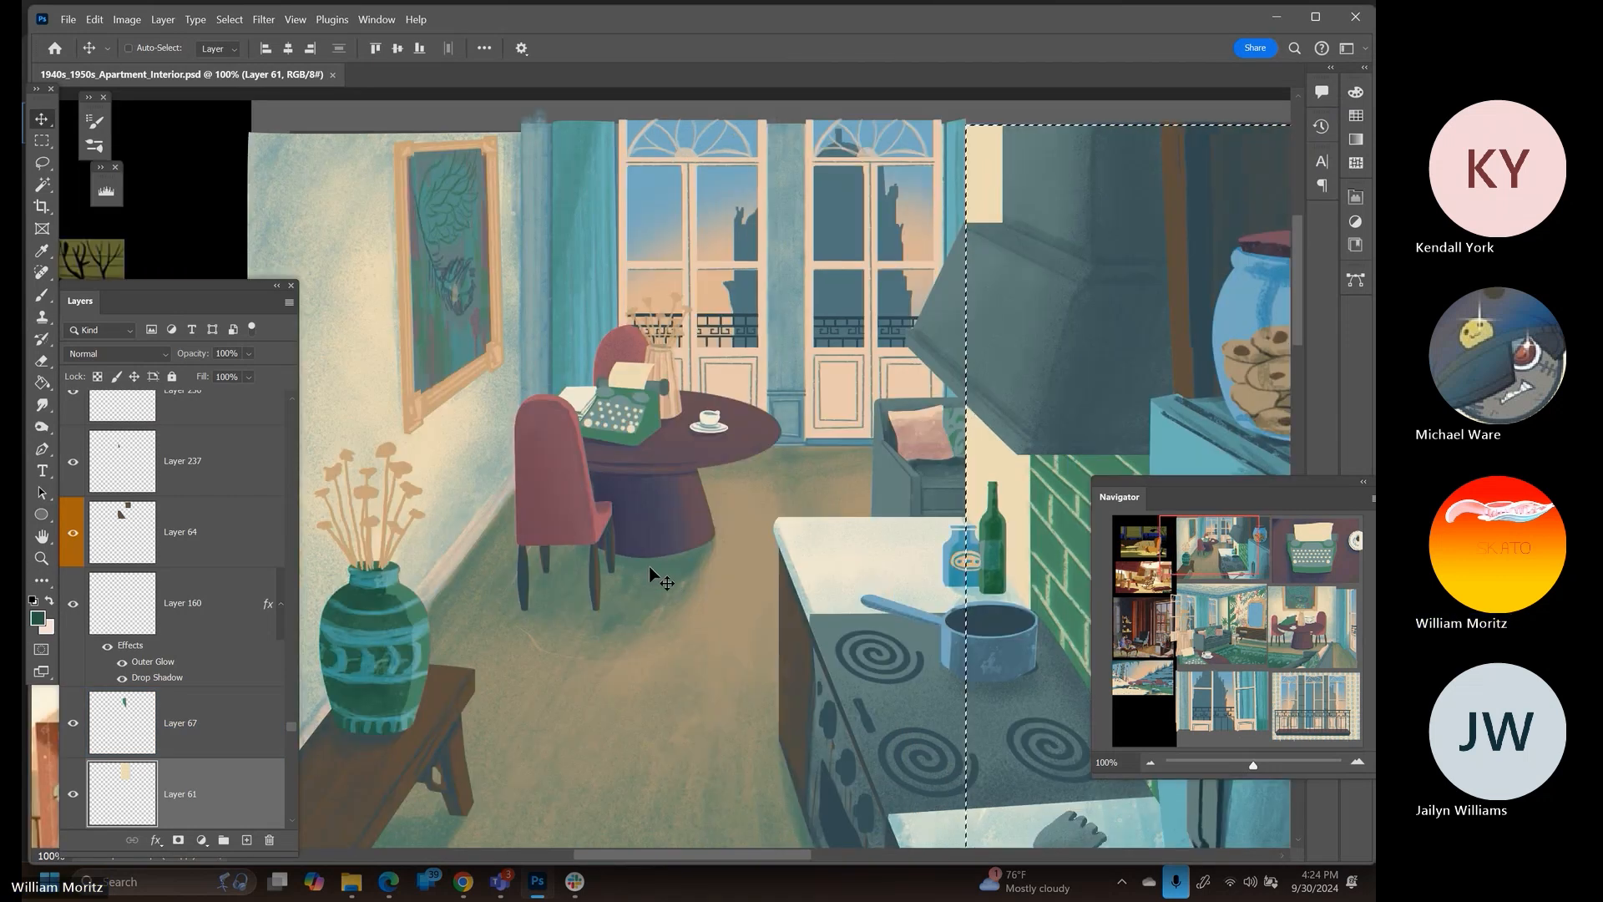
key("i")
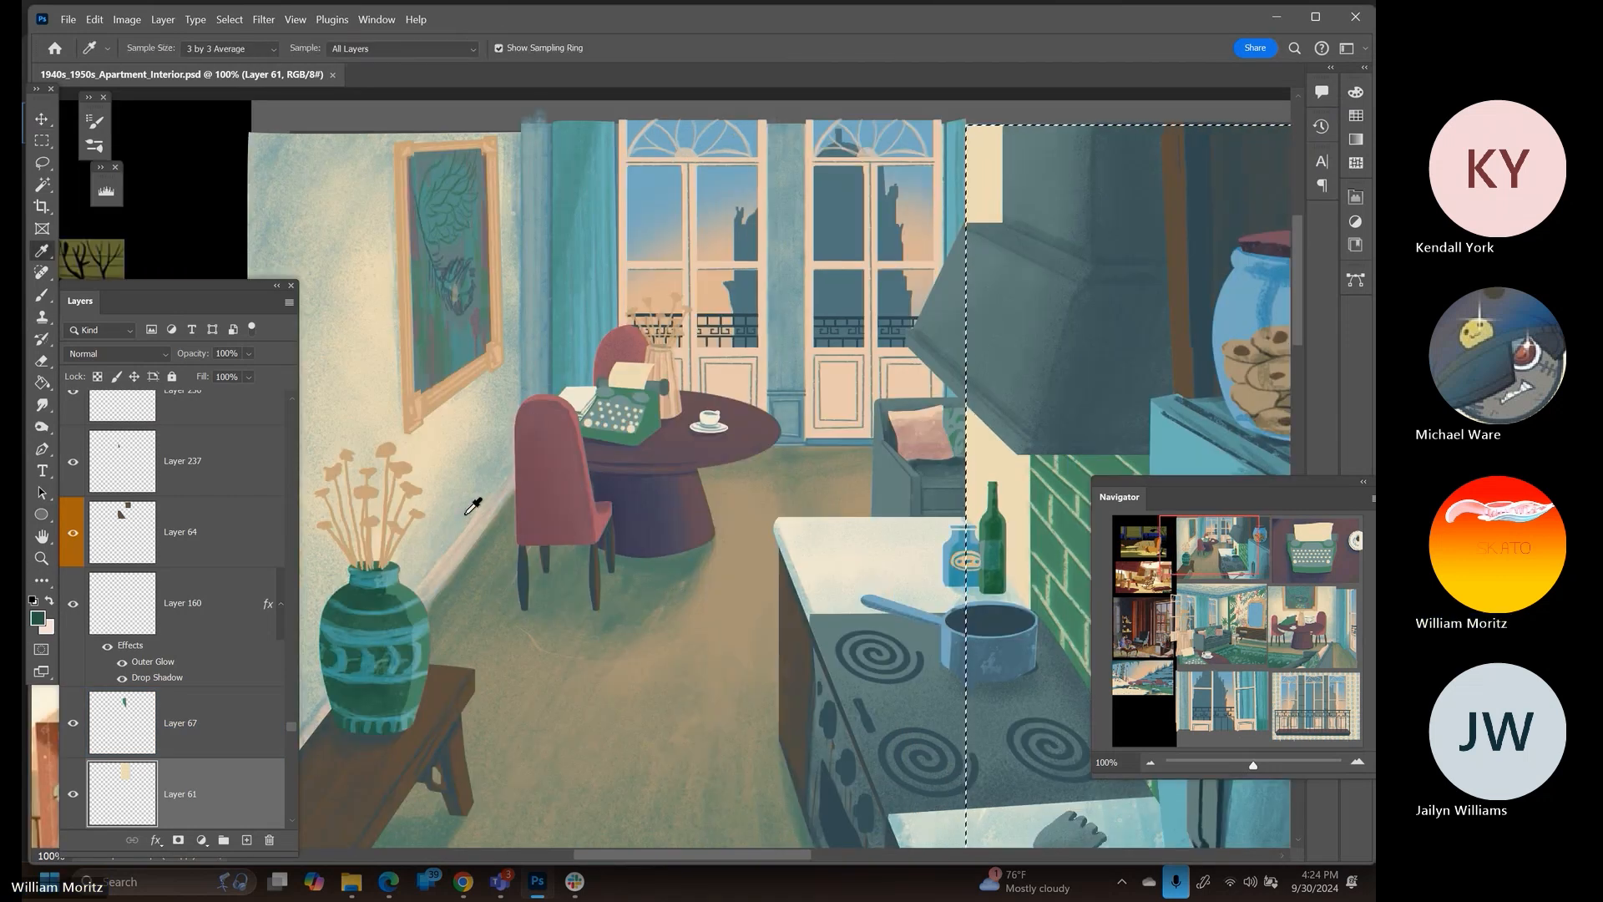
left_click_drag(1165, 332, 508, 418)
left_click_drag(1270, 179, 790, 156)
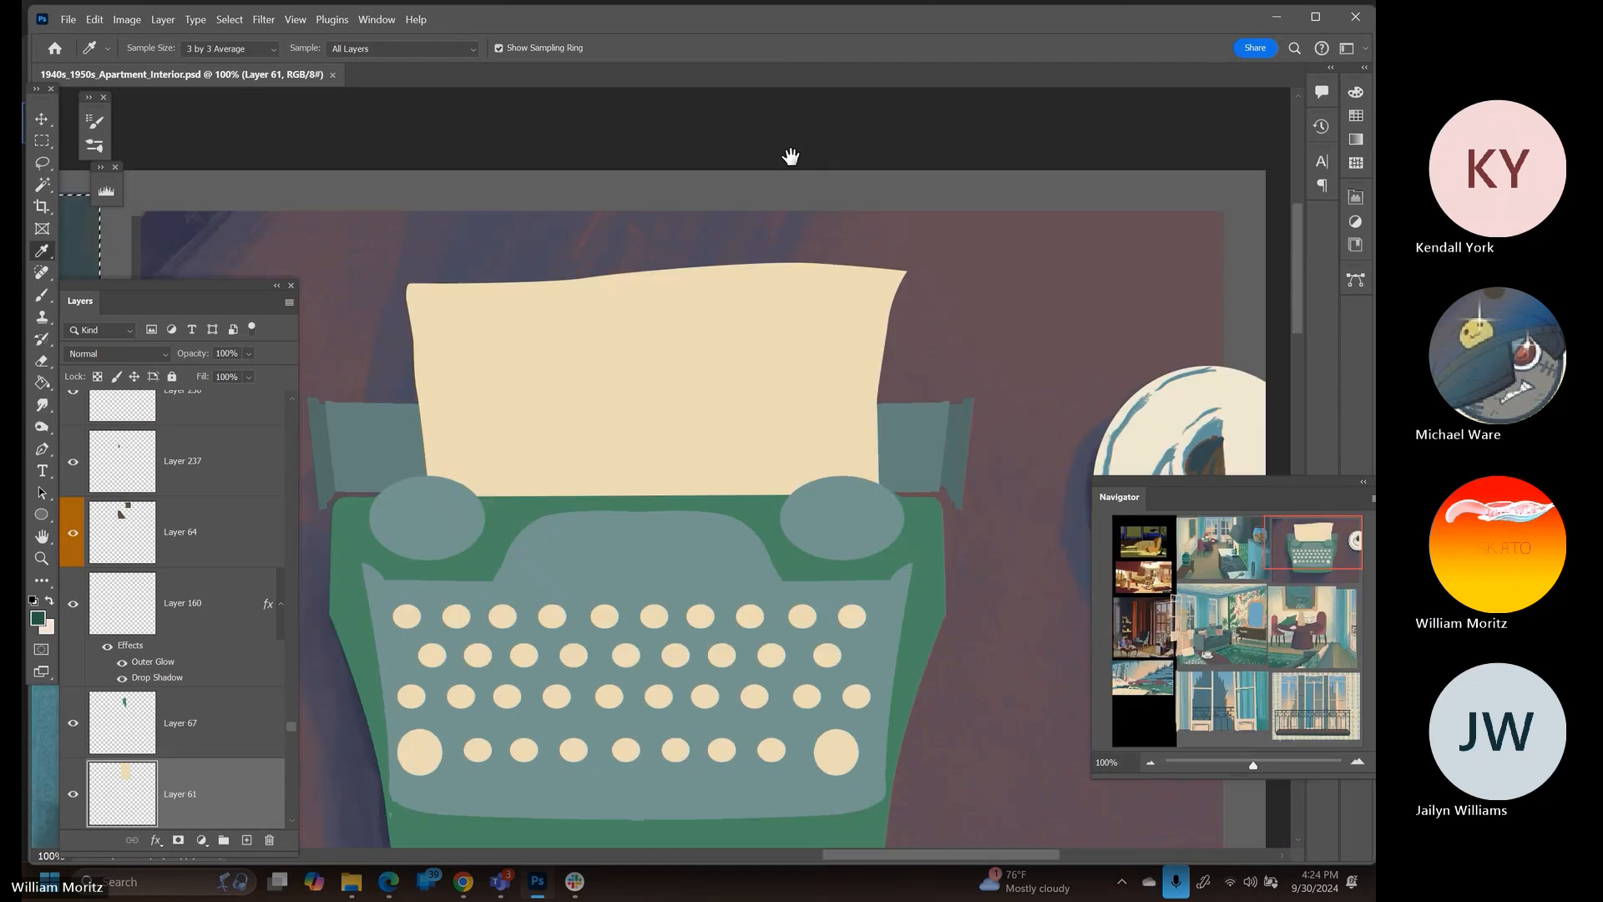
left_click_drag(534, 702, 793, 325)
left_click_drag(418, 776, 842, 403)
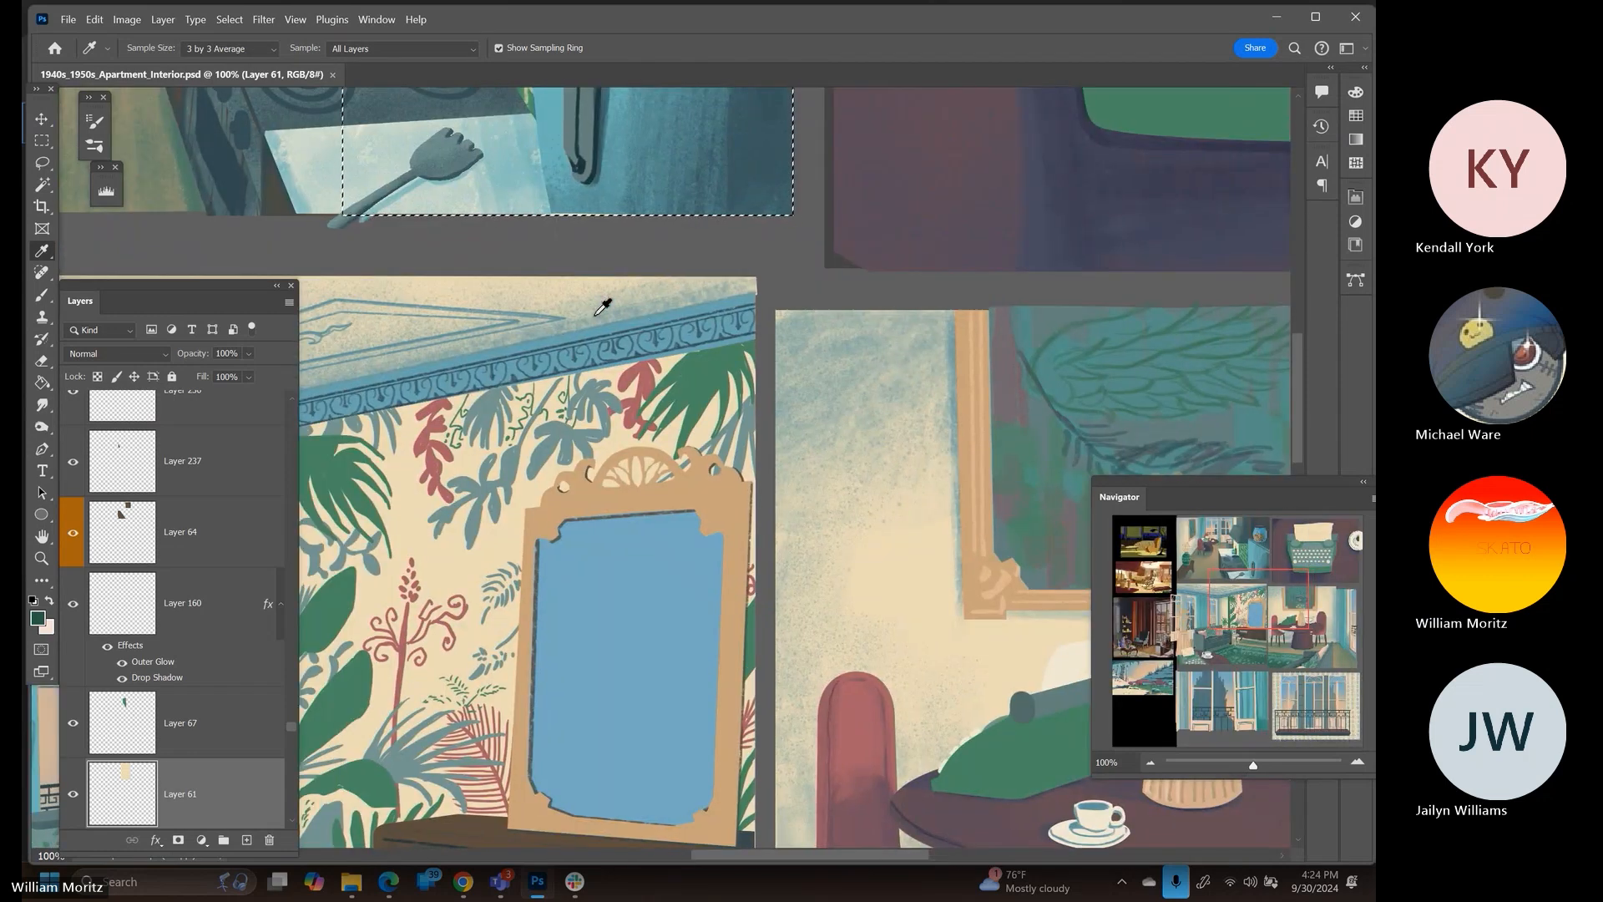
mouse_move(615, 315)
left_mouse_down()
mouse_move(719, 601)
mouse_move(908, 760)
left_mouse_up()
Add a new layer above Layer 61 and brush grey-blue texture over the cream wall strip at 80 to 90 px
key("b")
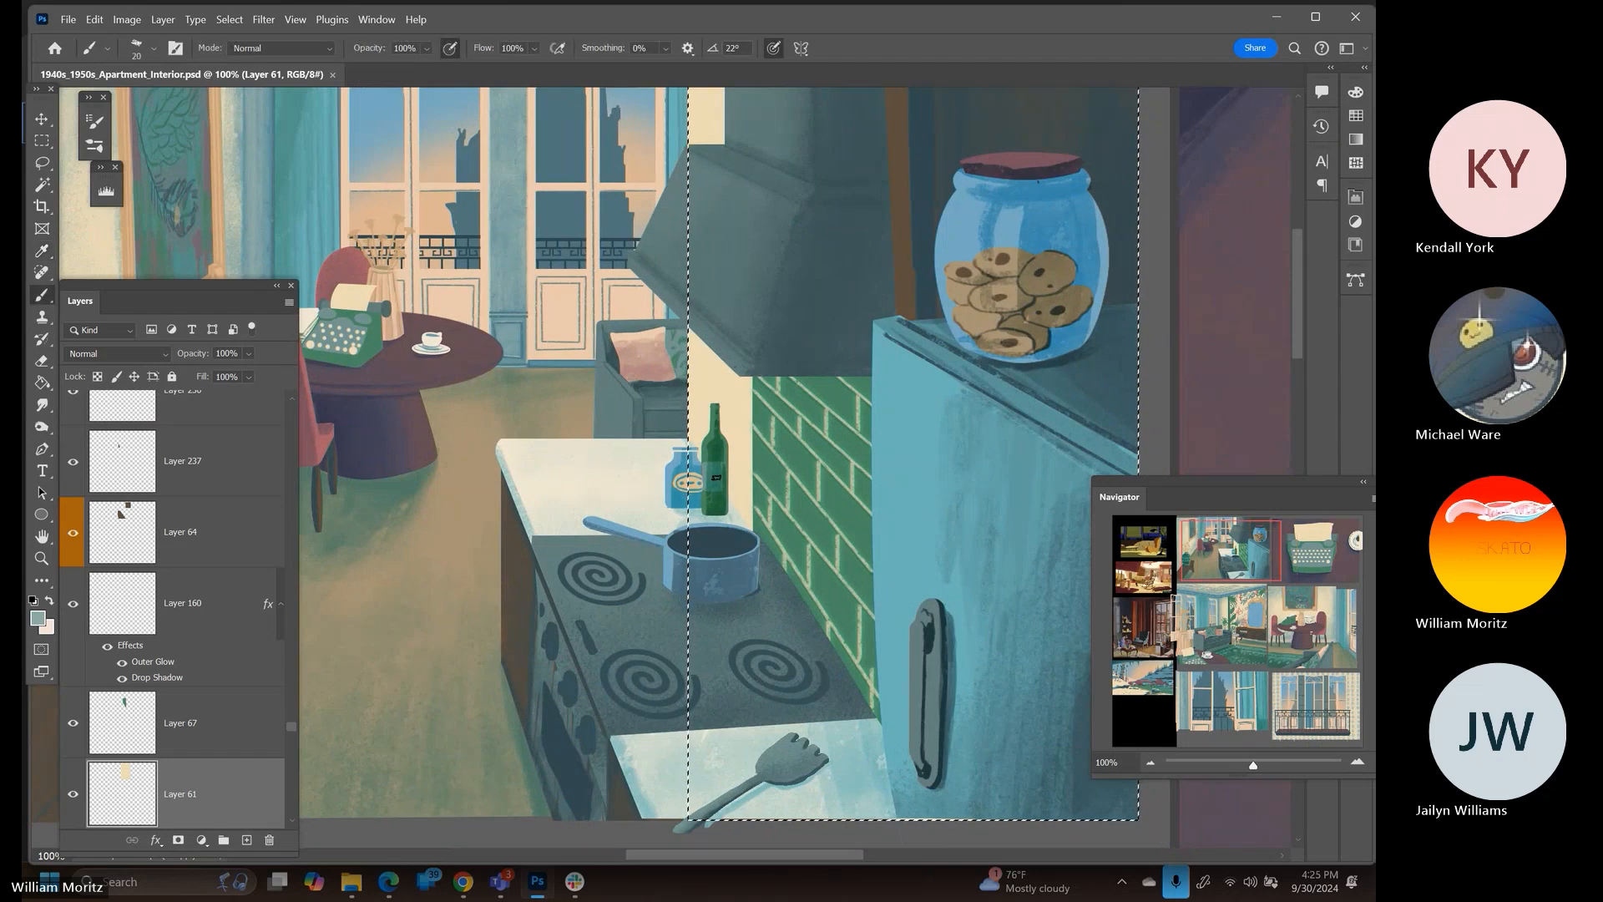
key("bracketright")
key("bracketright")
key("bracketright")
key("bracketright")
key("bracketright")
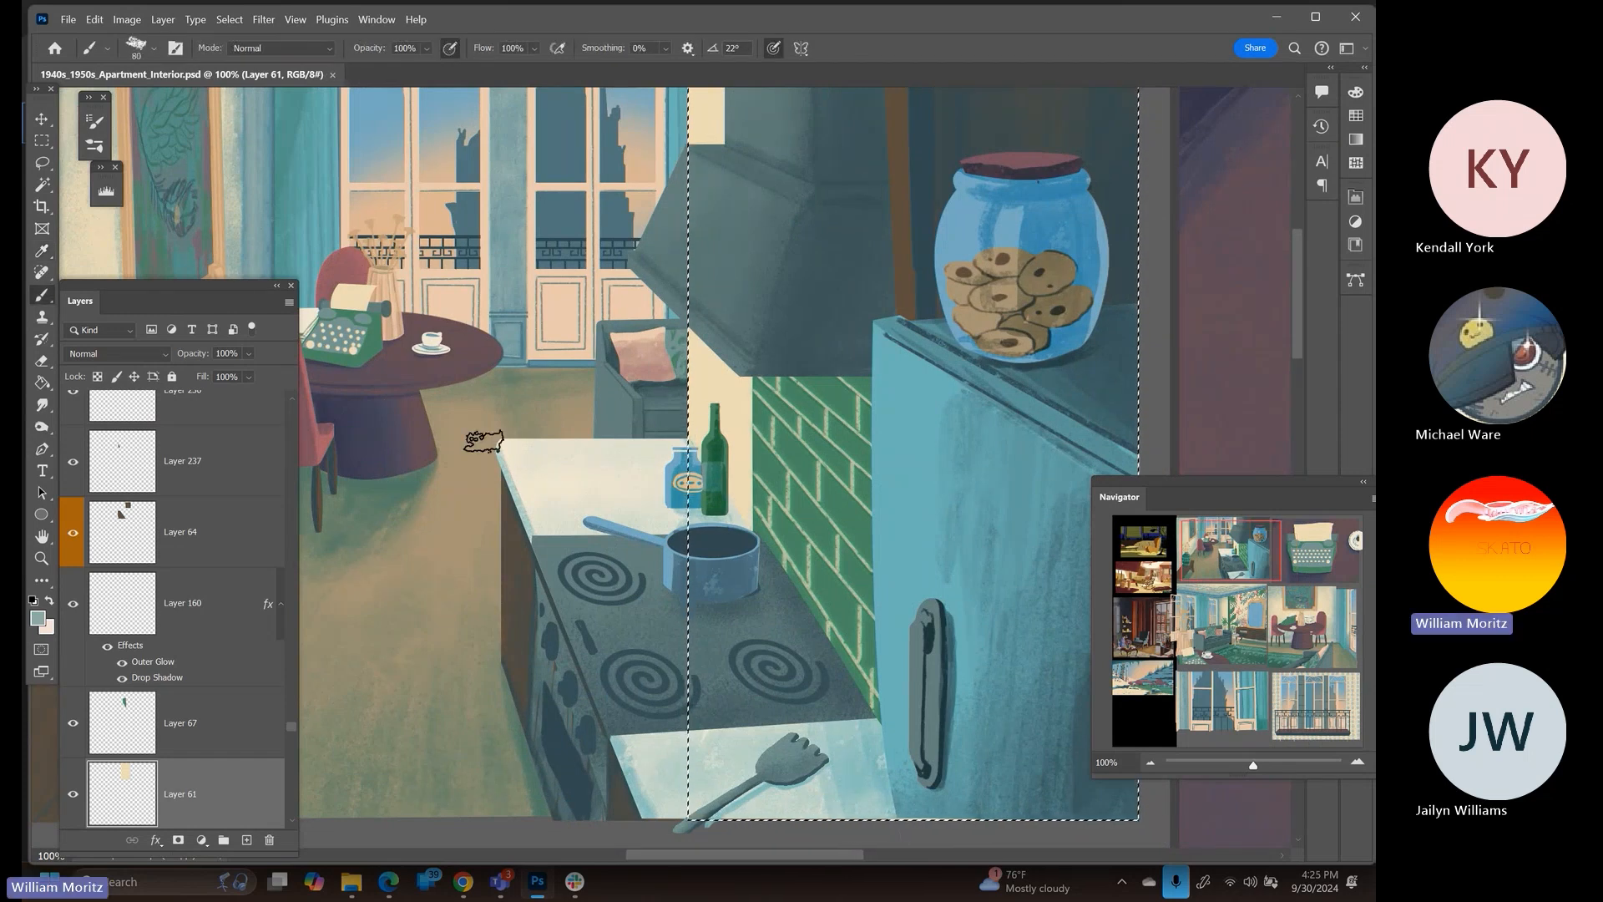
left_click(246, 840)
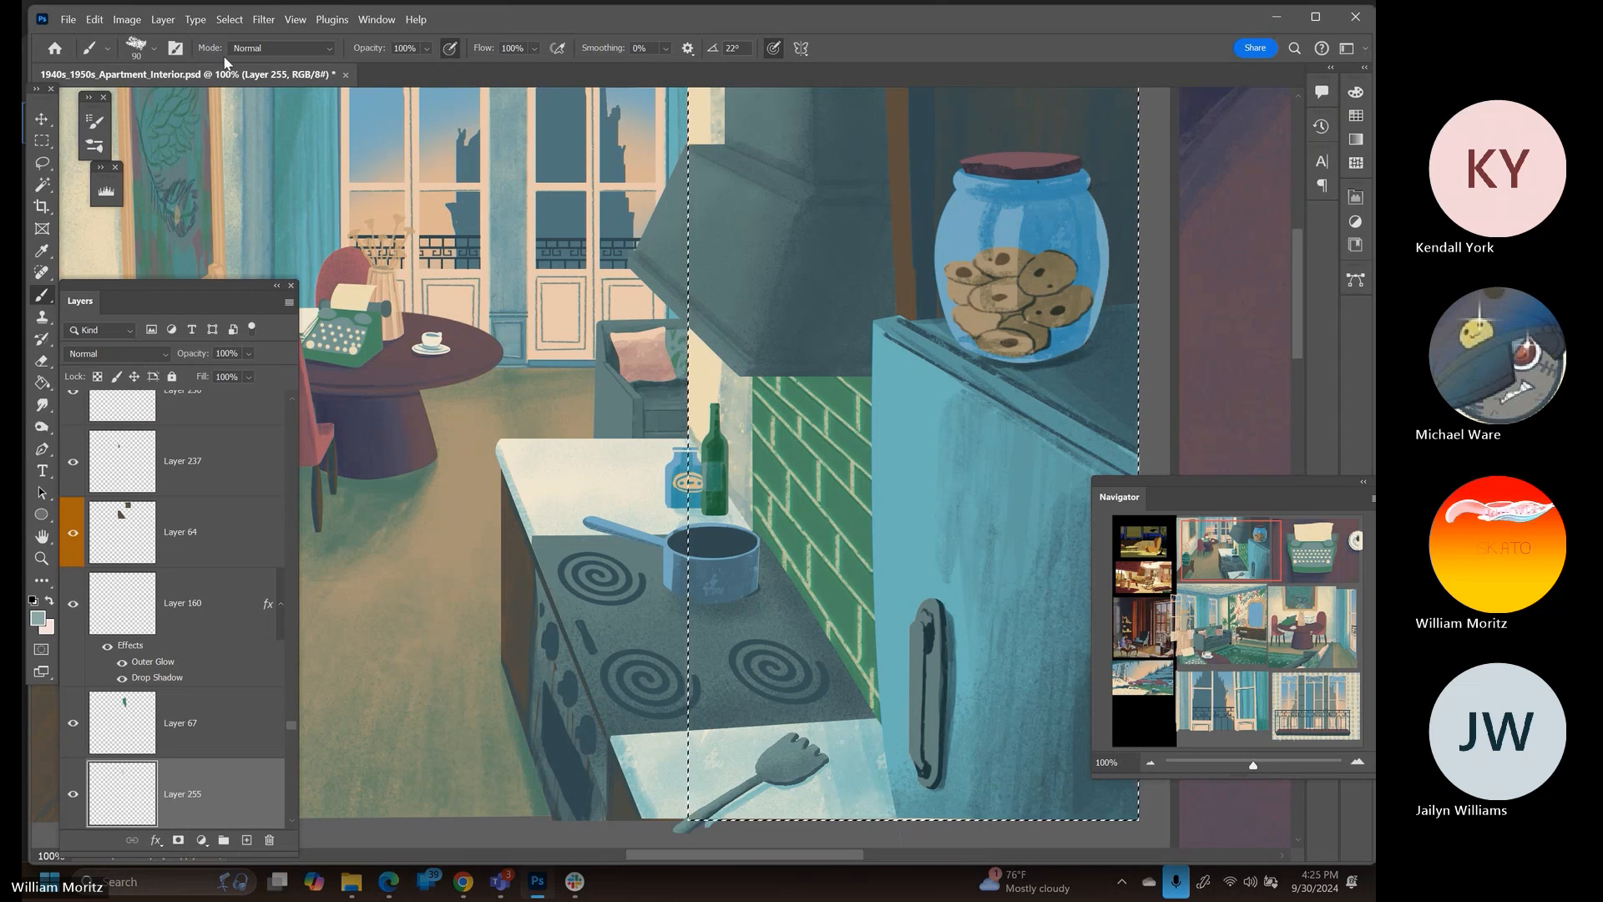
Set the brush mode to Clear at 41% opacity and soften the wall strip's shading with the brush reduced to 25 px
left_click(263, 48)
left_click(251, 99)
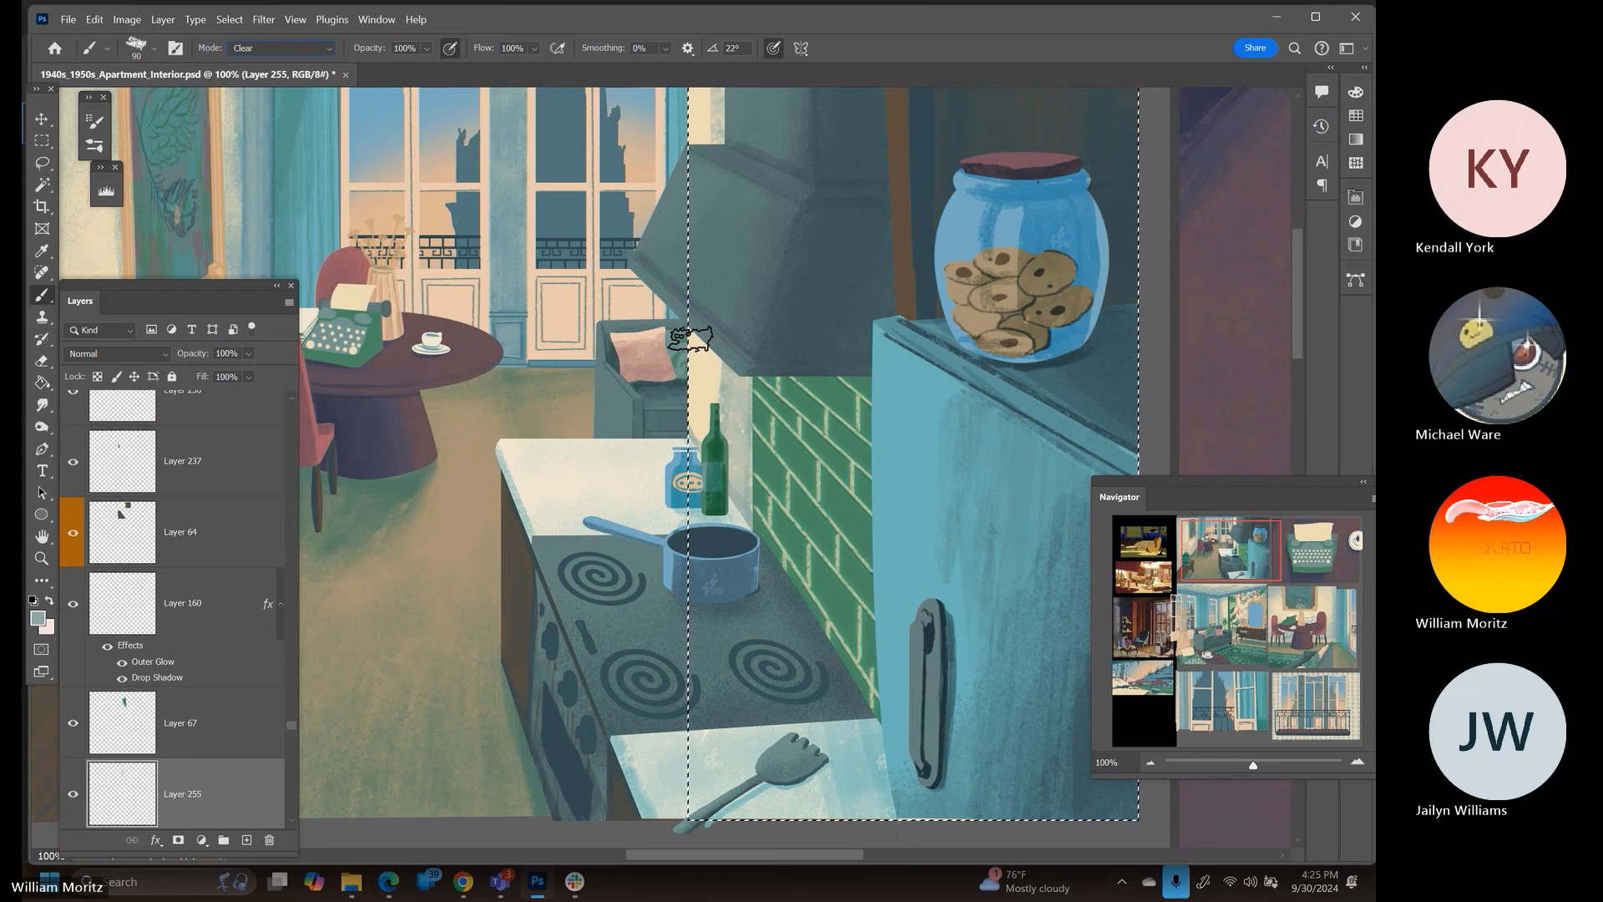
left_click_drag(426, 48, 411, 73)
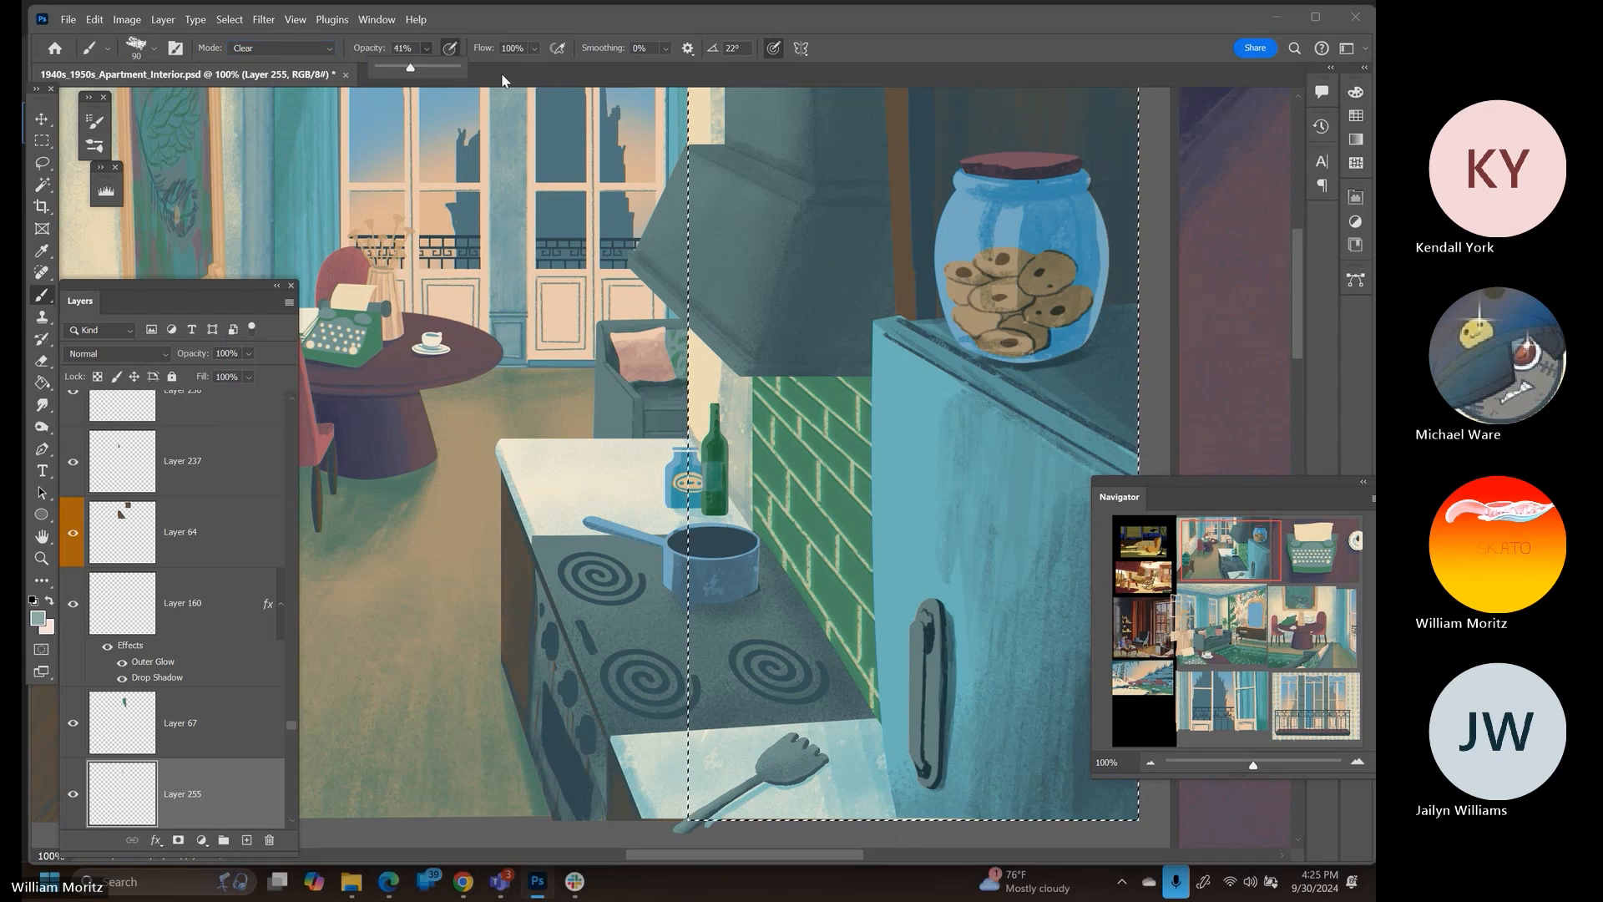
left_click(723, 404)
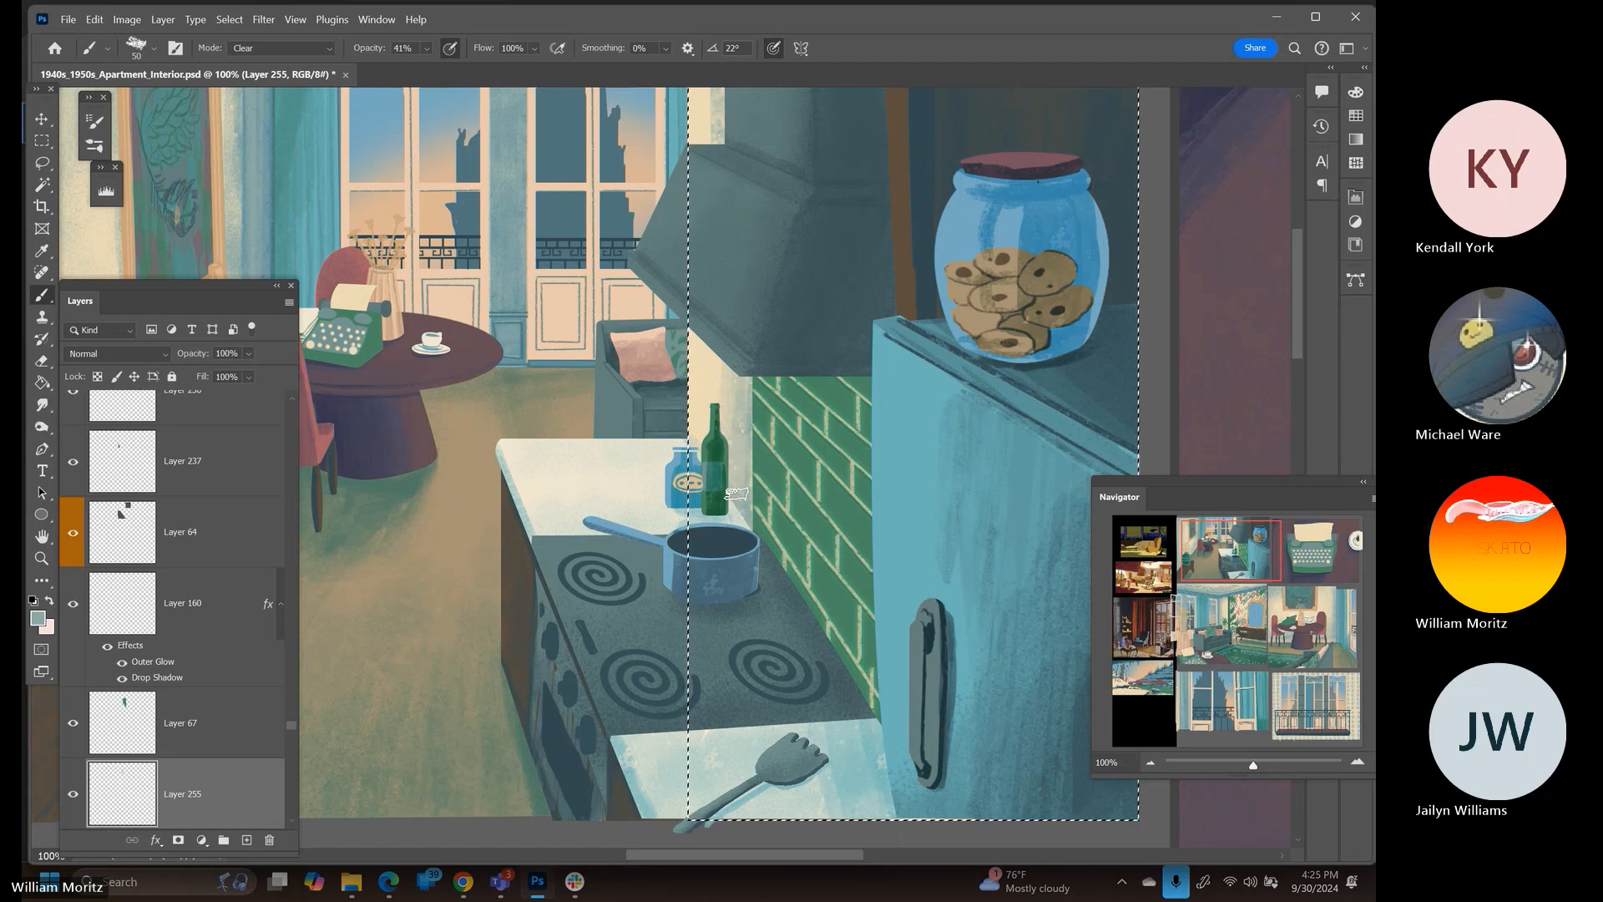
mouse_move(707, 76)
left_mouse_down()
mouse_move(703, 149)
mouse_move(700, 62)
mouse_move(705, 75)
left_mouse_up()
key("bracketleft")
key("bracketleft")
left_click_drag(705, 75, 795, 68)
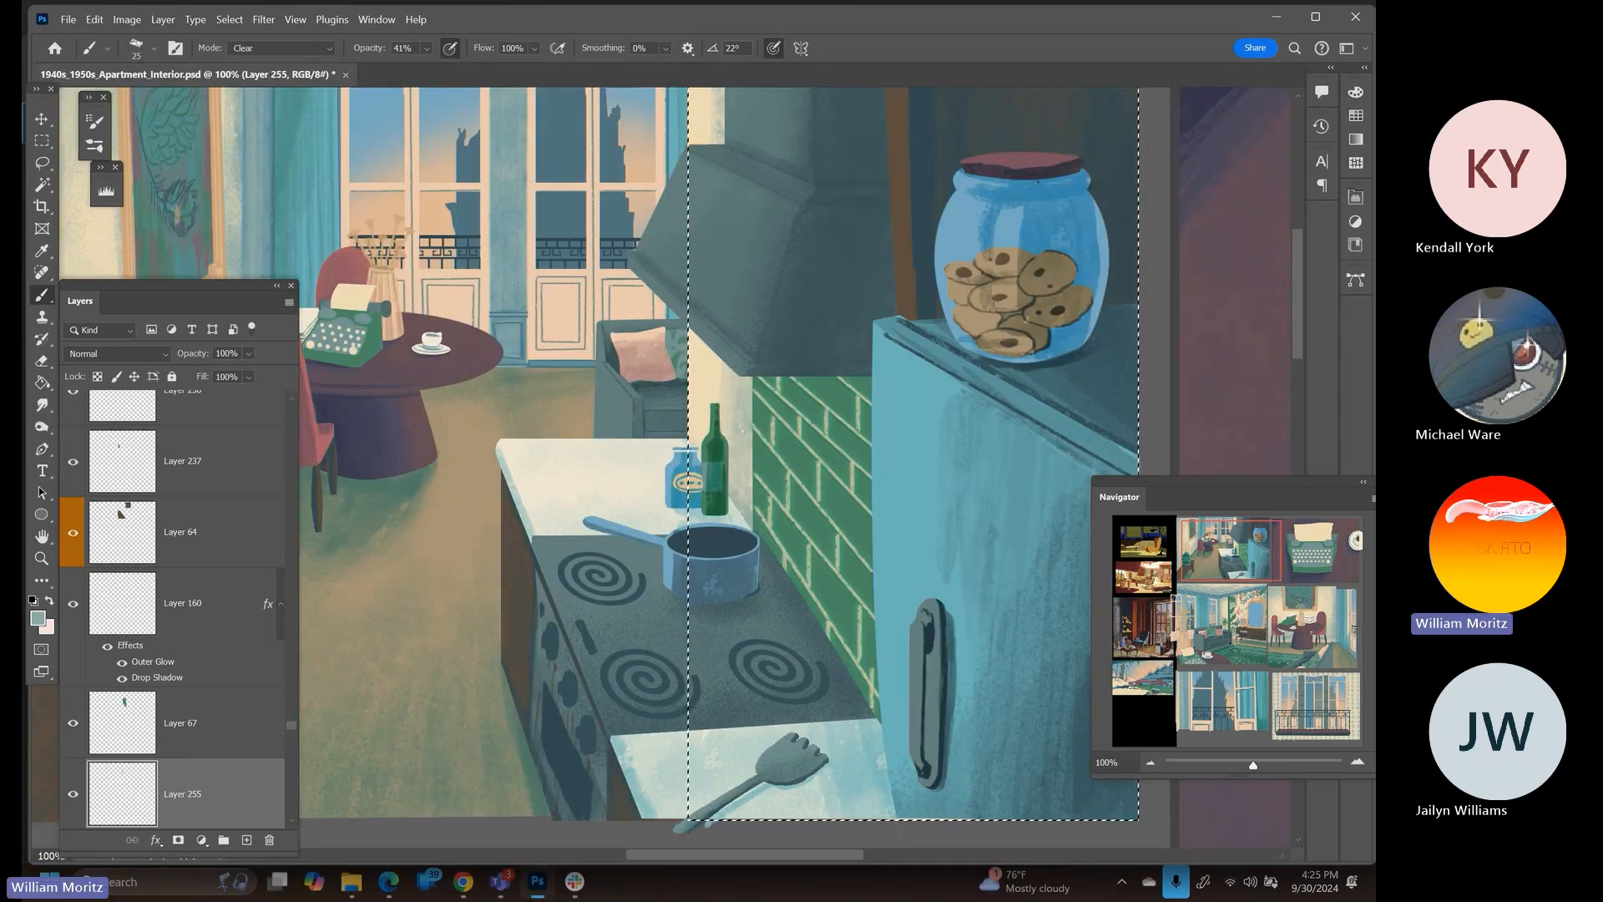
Deselect the wall area
left_click(41, 557)
scroll(687, 477, "down", 5)
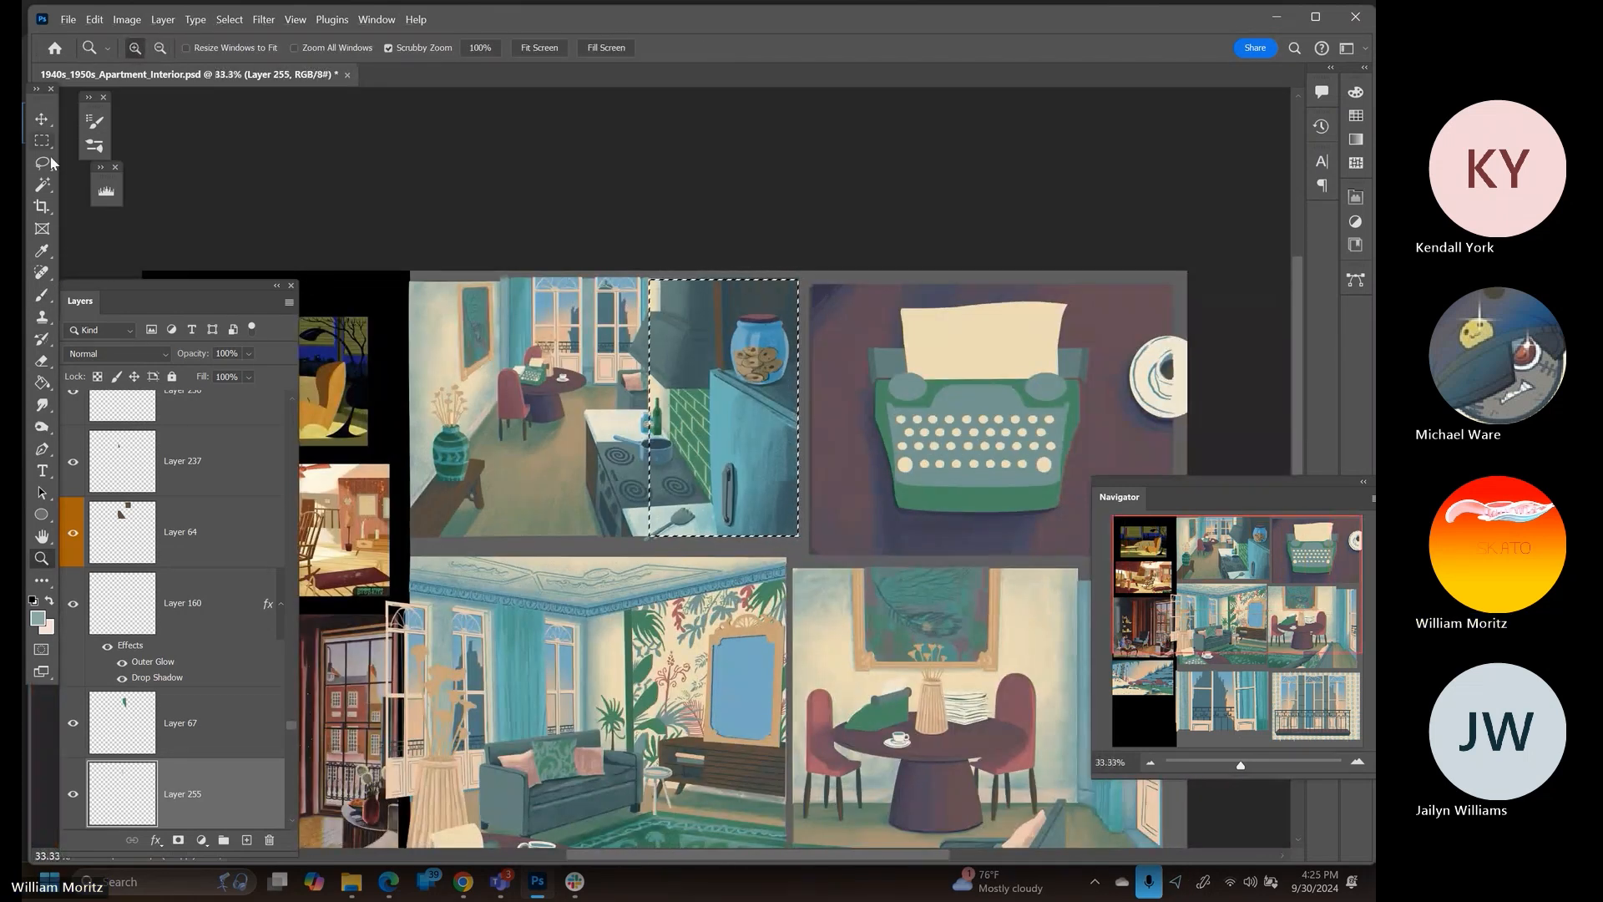
left_click(51, 163)
left_click(506, 237)
left_click_drag(506, 235, 528, 217)
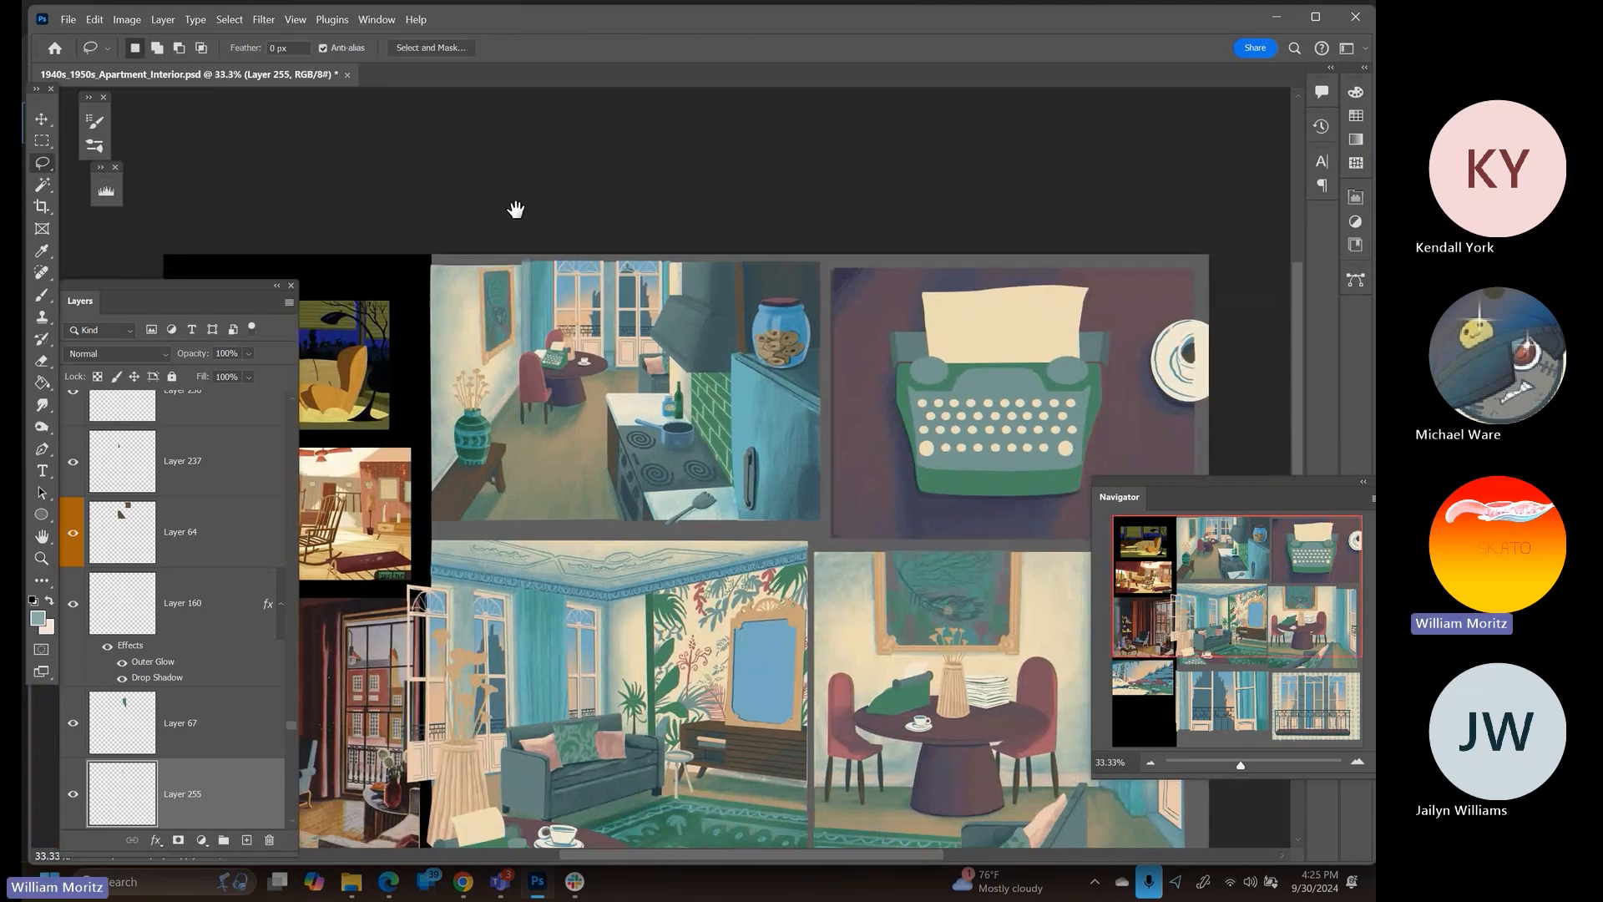
Select the green tile backsplash's Layer 67, load its outline as a selection, and add a new layer above it
left_click(40, 559)
double_click(711, 393)
key("v")
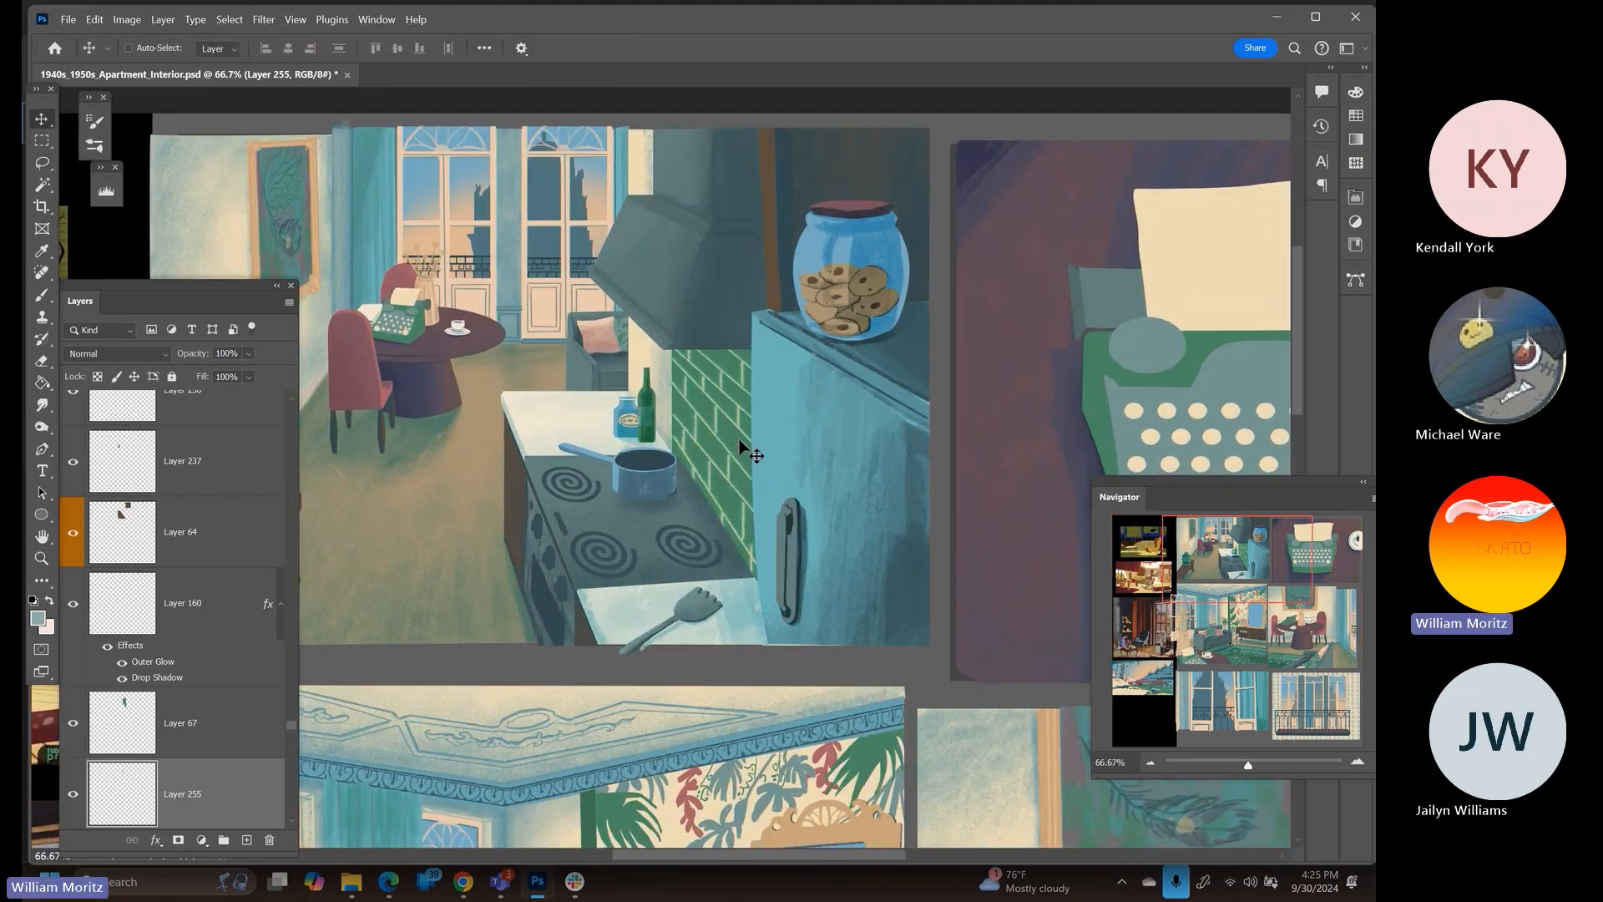
right_click(739, 440)
left_click(760, 454)
left_click(113, 712, "ctrl")
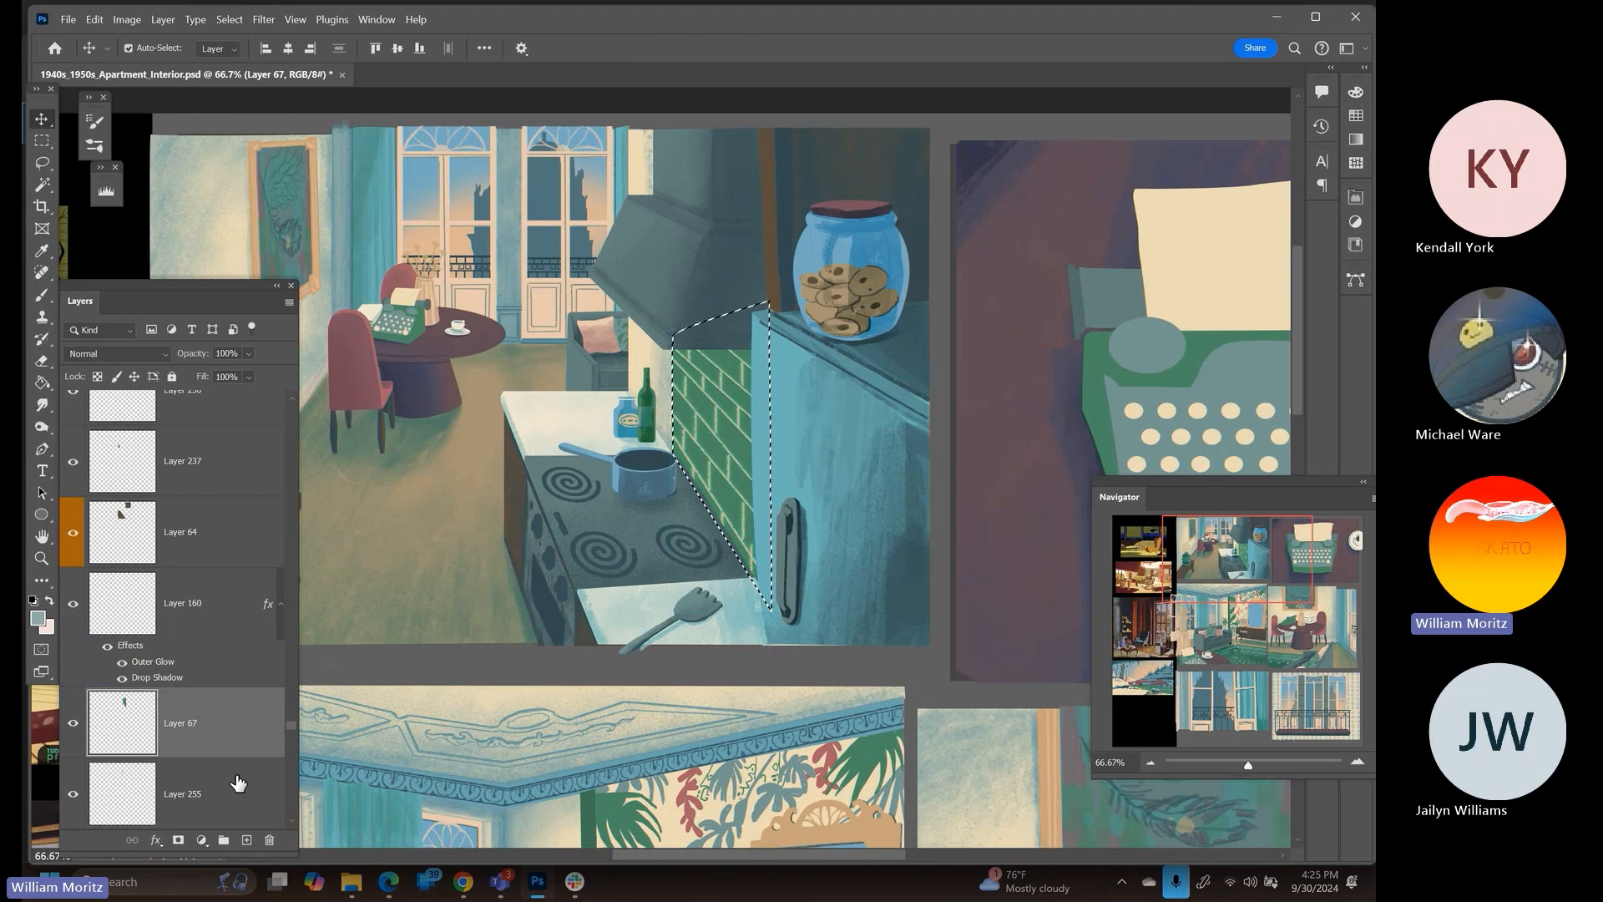
left_click(246, 839)
Brush sampled dark green shading over the tile backsplash in Normal mode at 60 to 80 px and move the shading layer above Layer 160
key("i")
left_click_drag(563, 353, 770, 329)
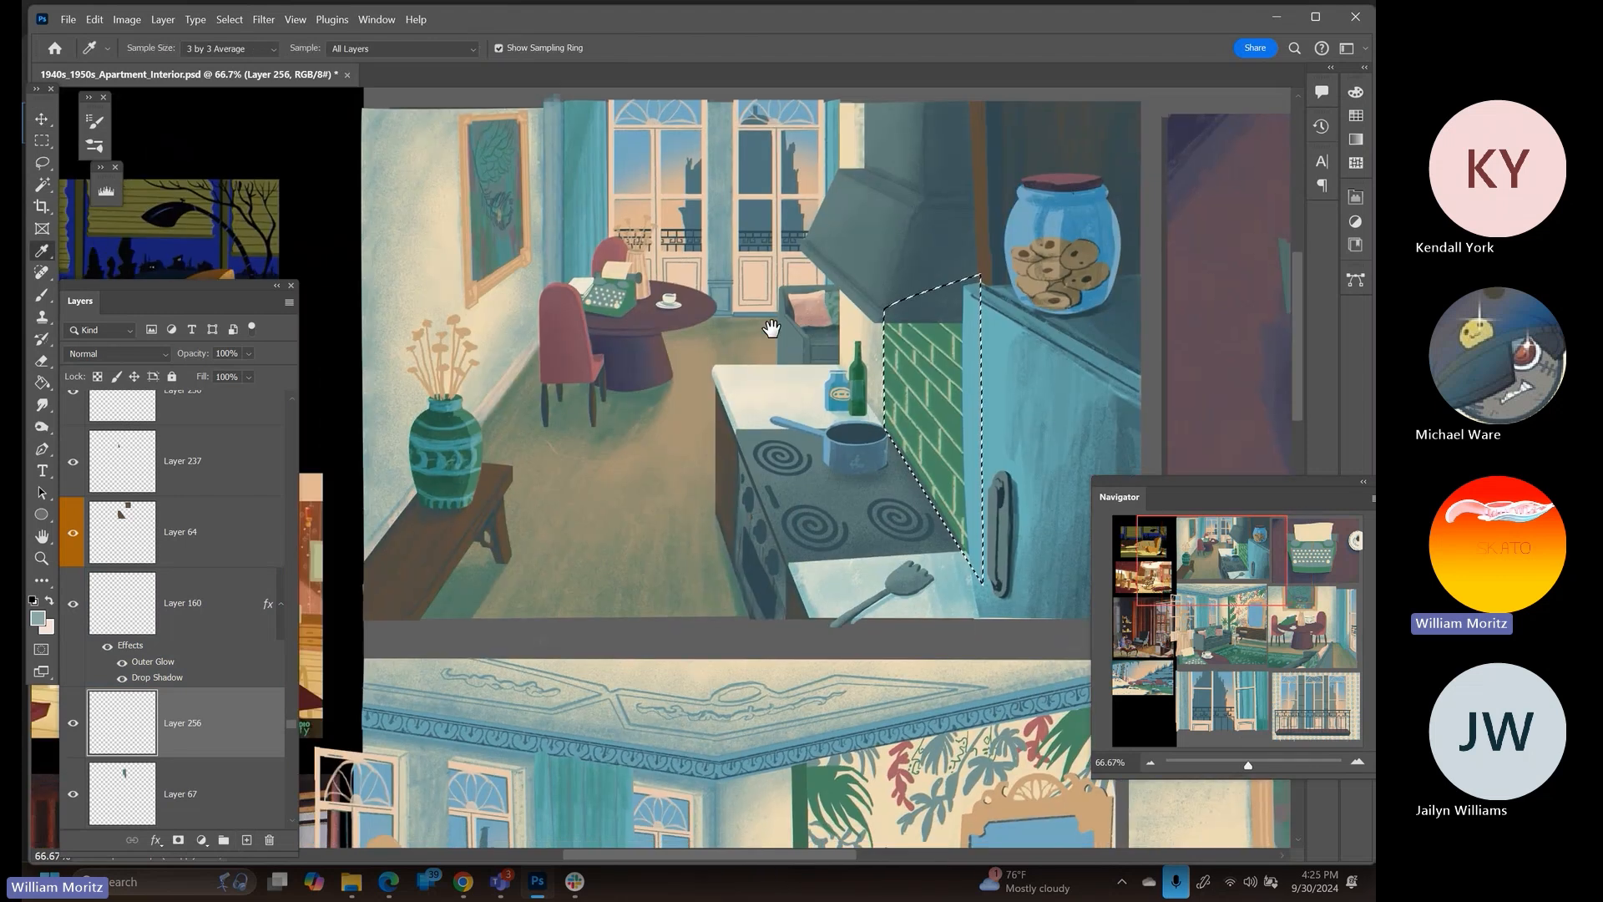
left_click(950, 365)
key("b")
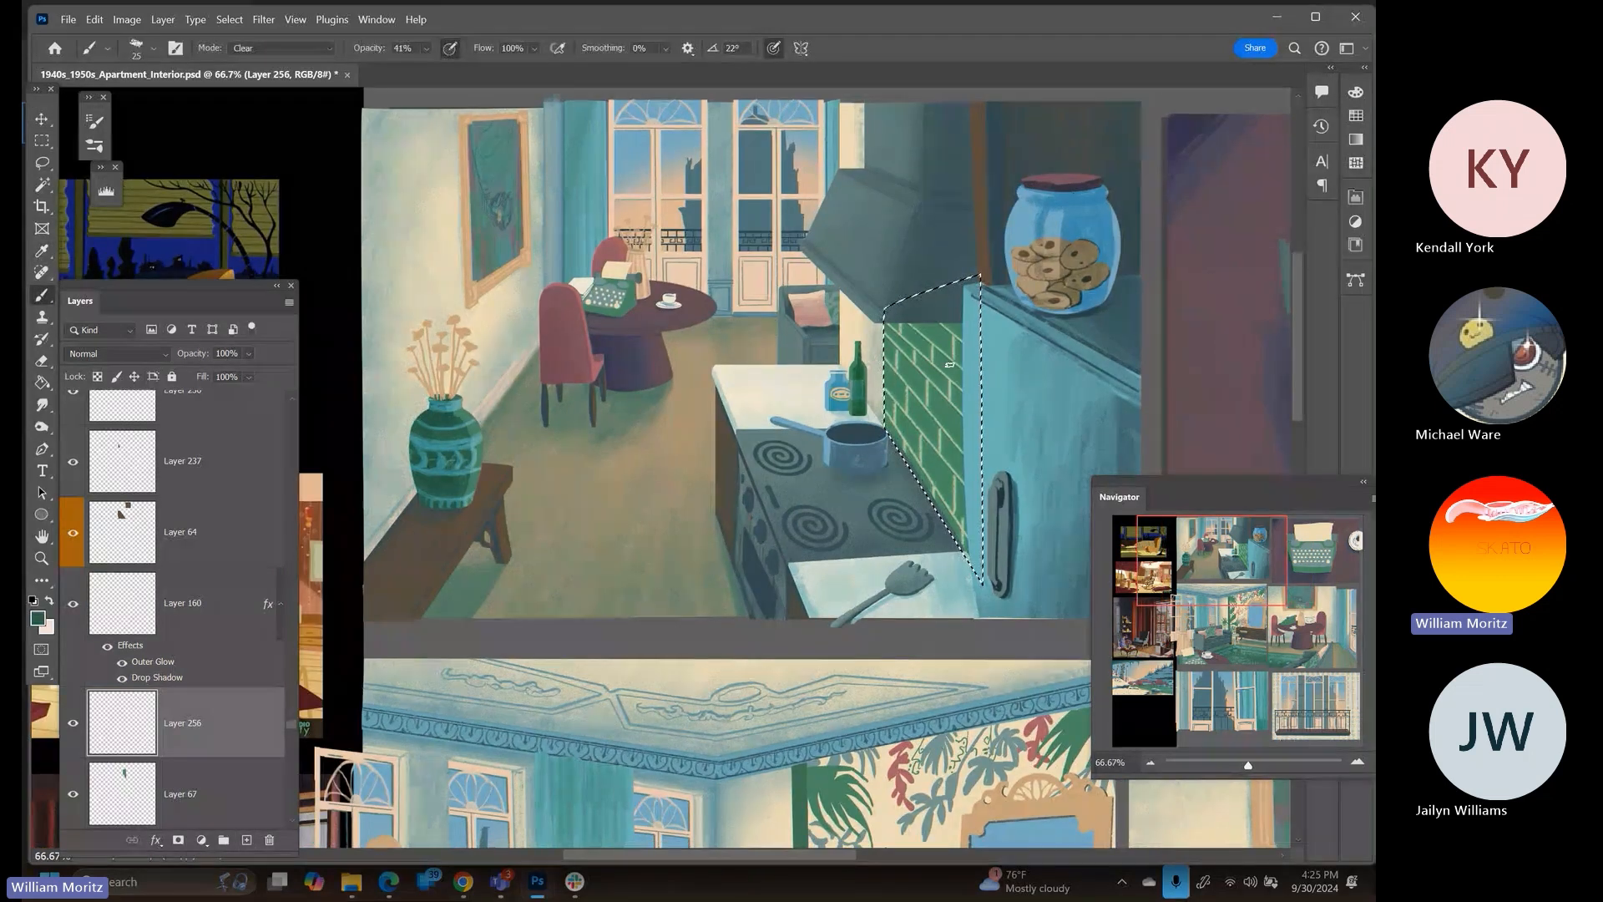
key("bracketright")
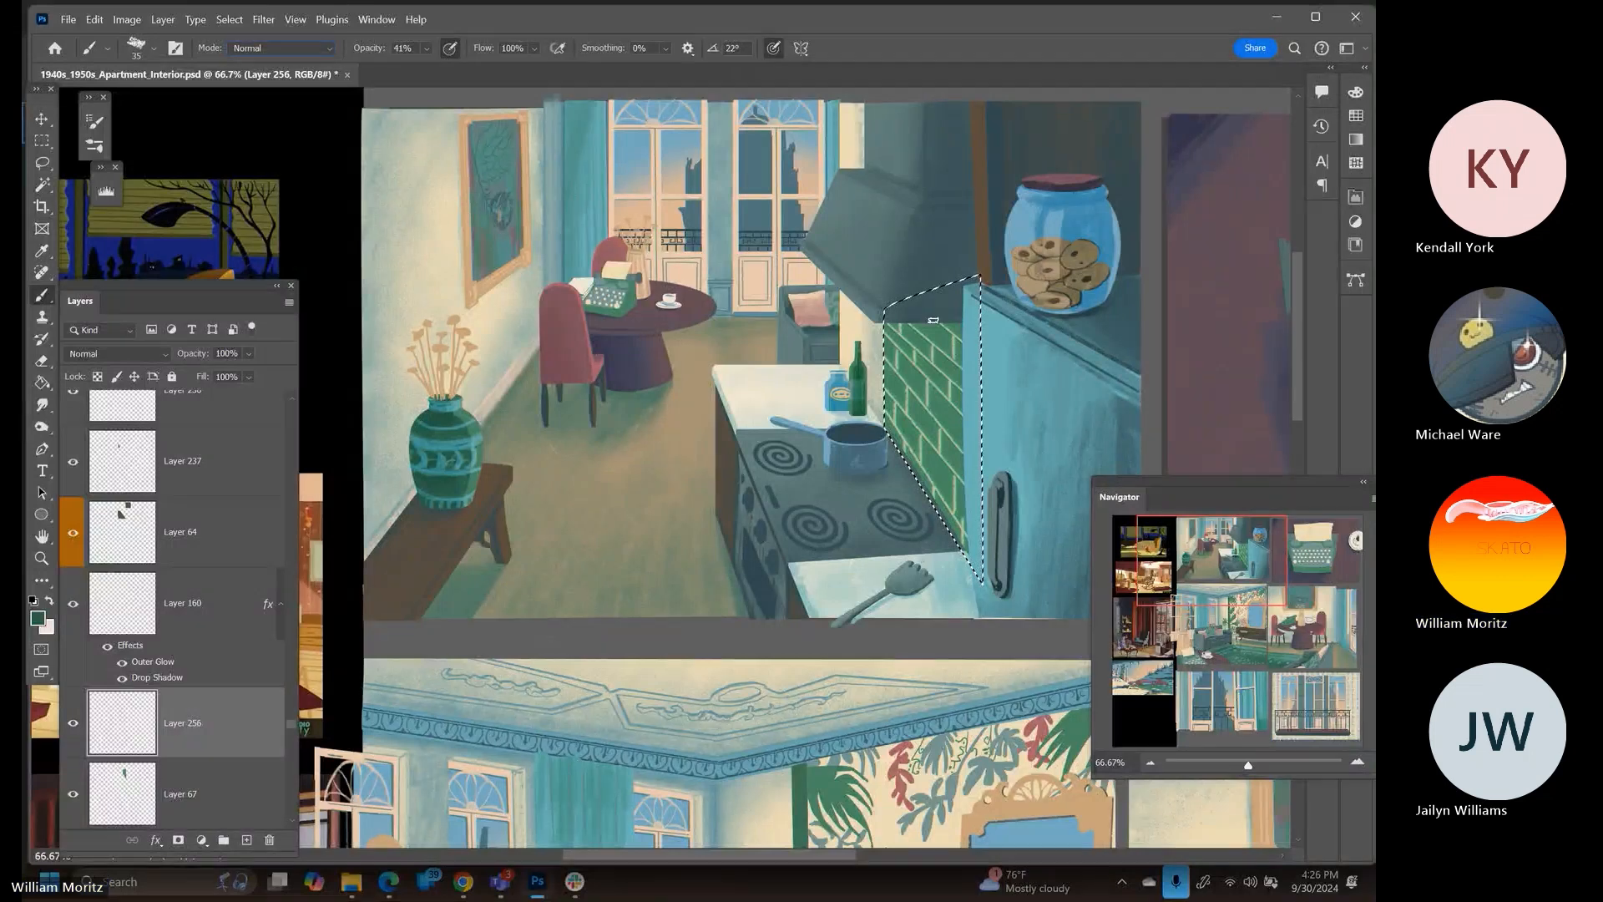
key("bracketright")
key("bracketright")
key("bracketright")
key("bracketright")
key("bracketleft")
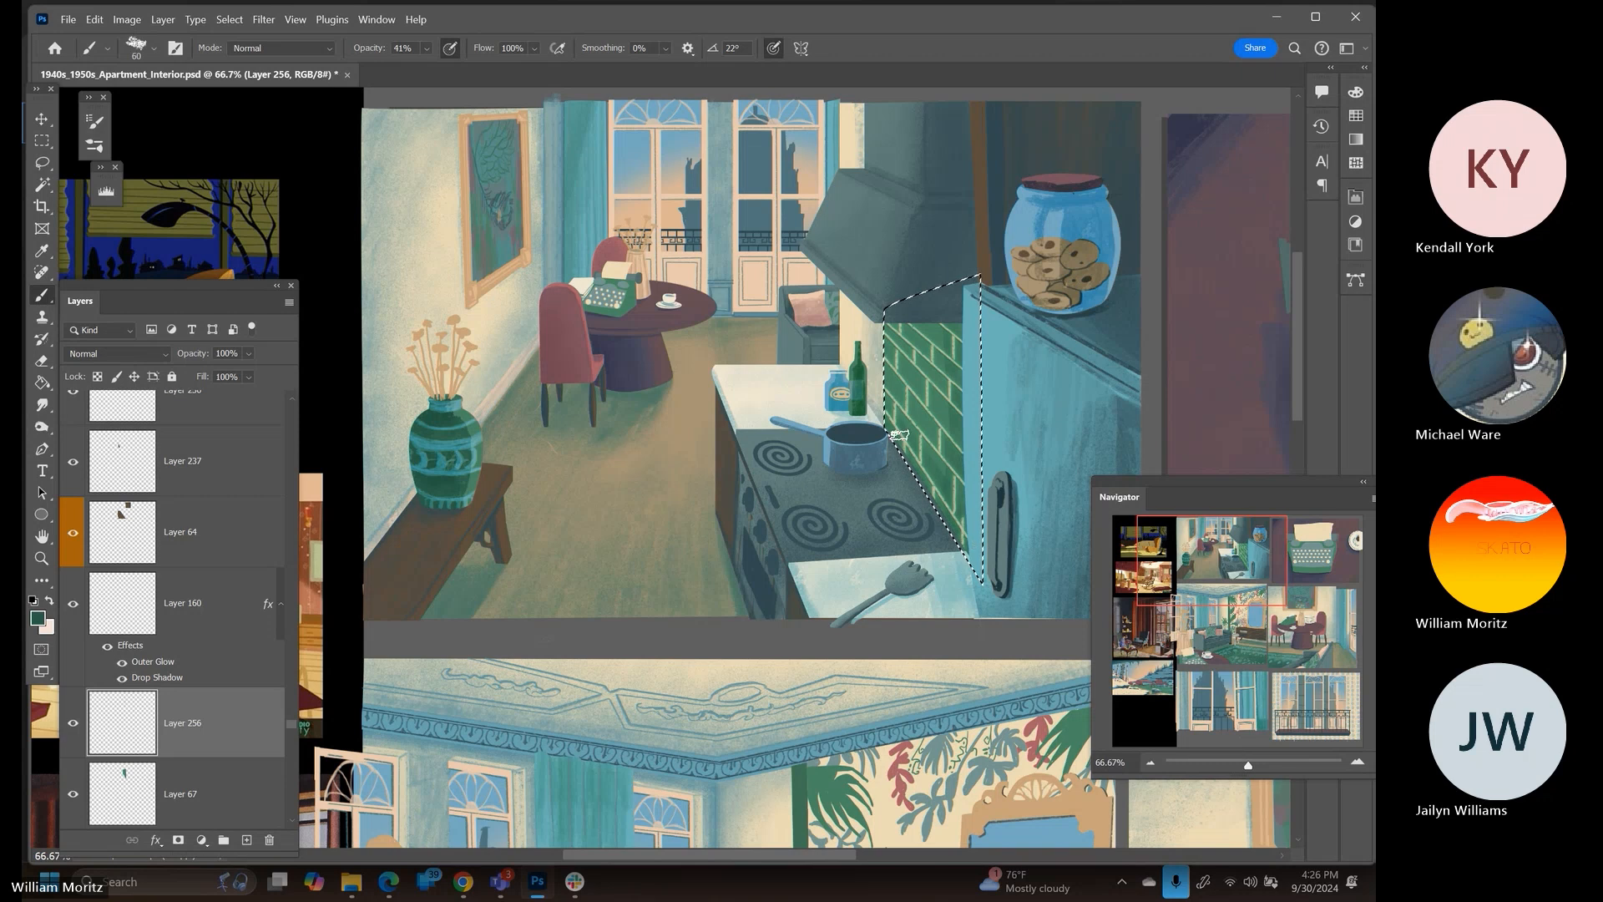
key("bracketright")
key("bracketright")
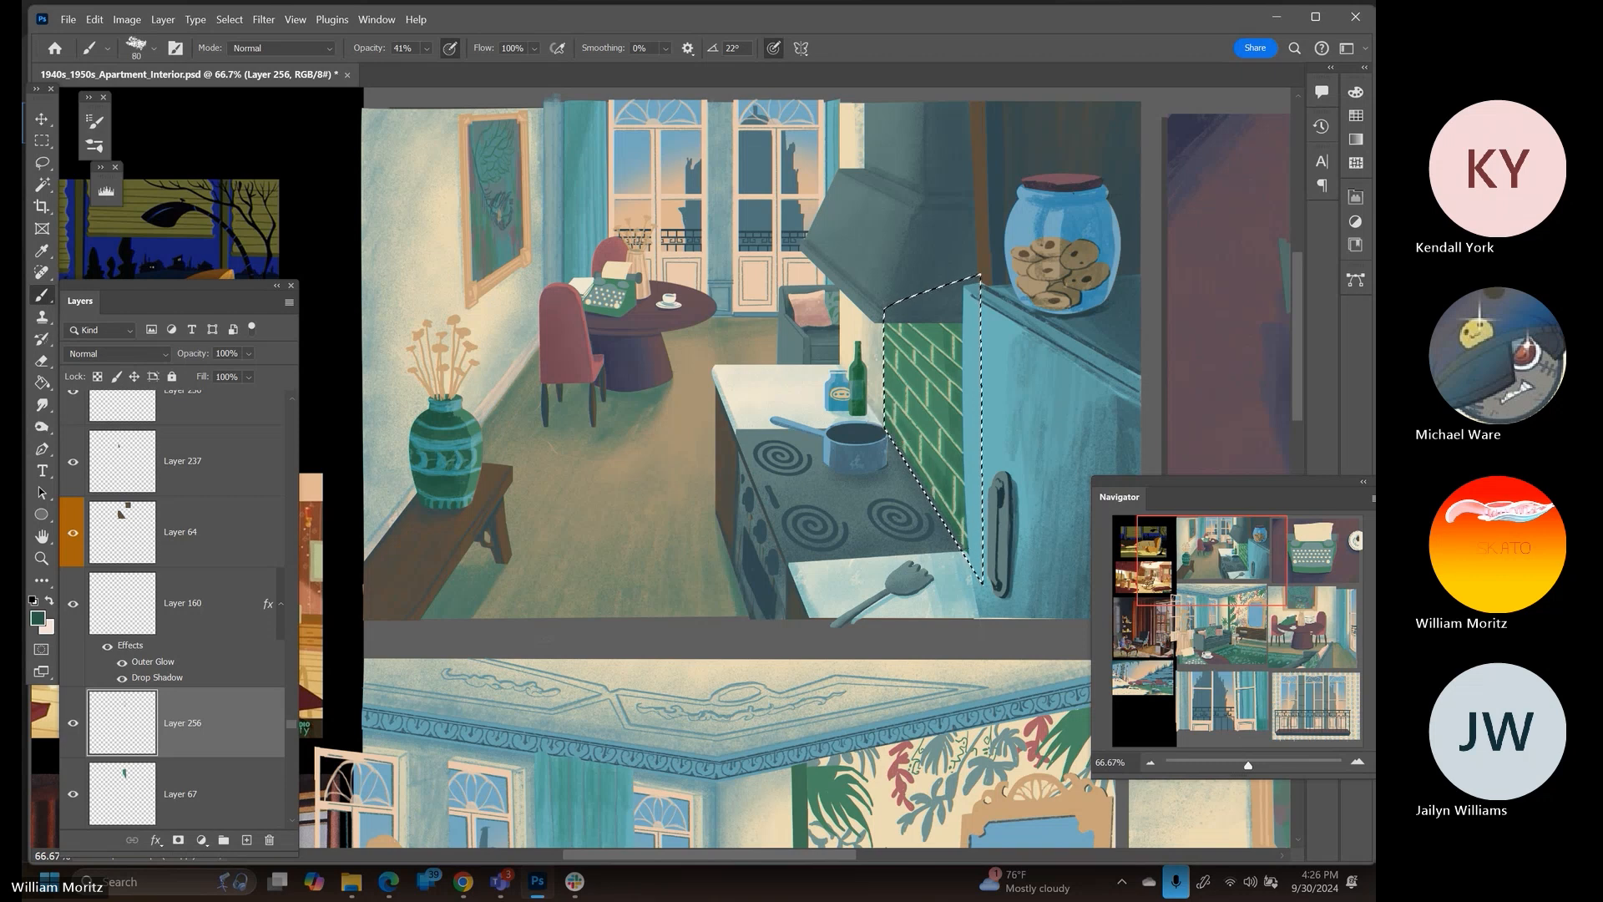
left_click_drag(251, 752, 250, 576)
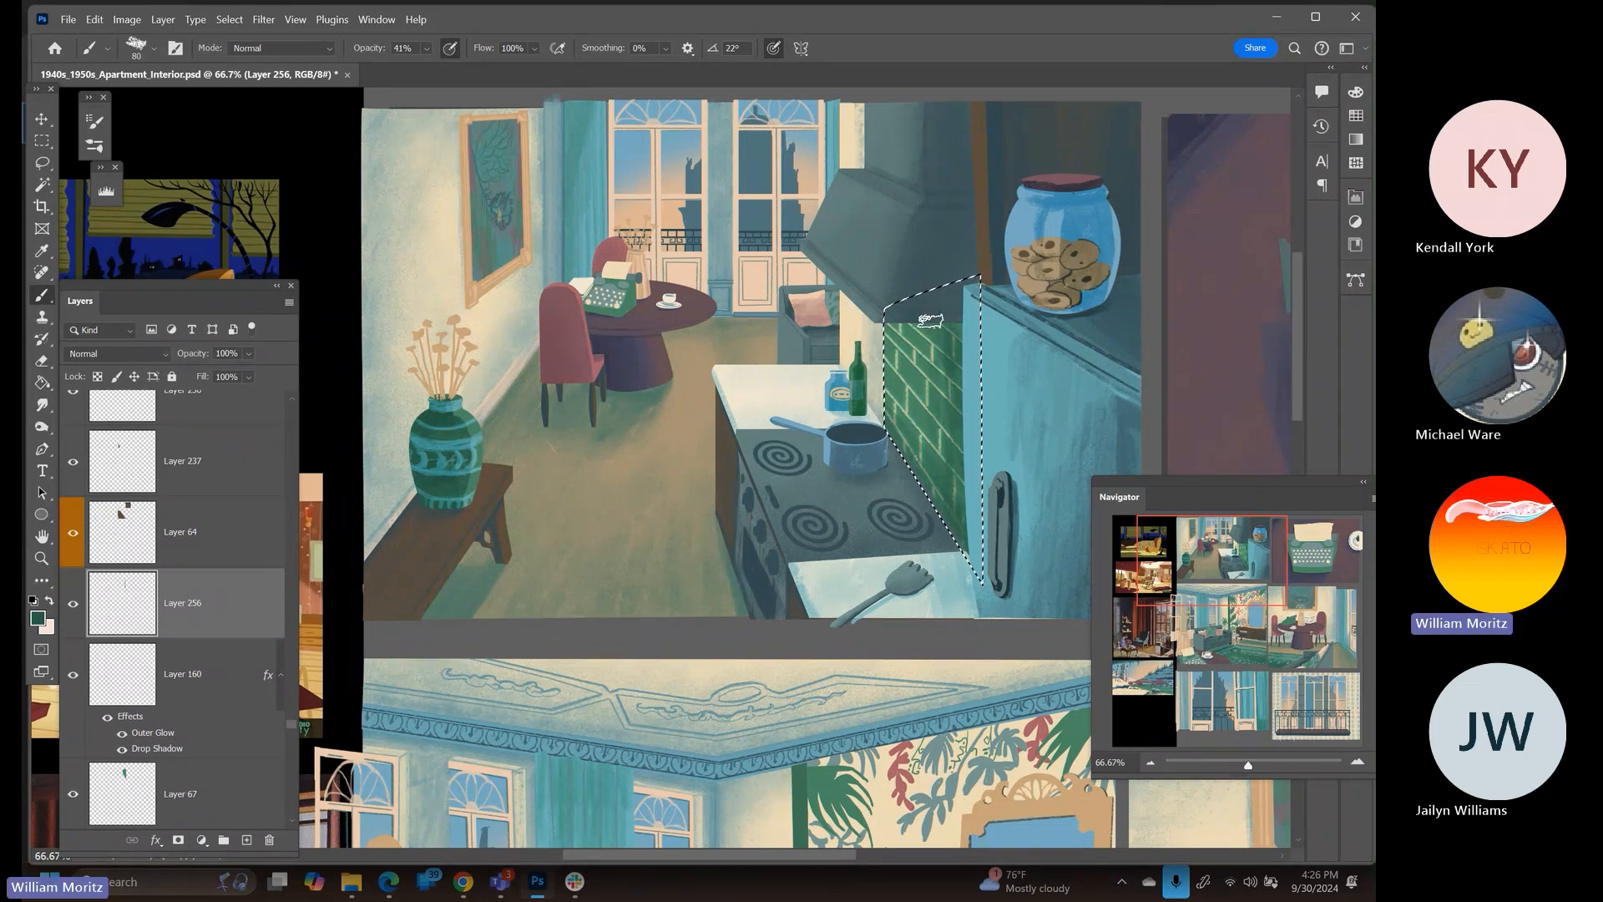
Deselect the backsplash and set its shading layer's blend mode to Overlay
left_click(42, 145)
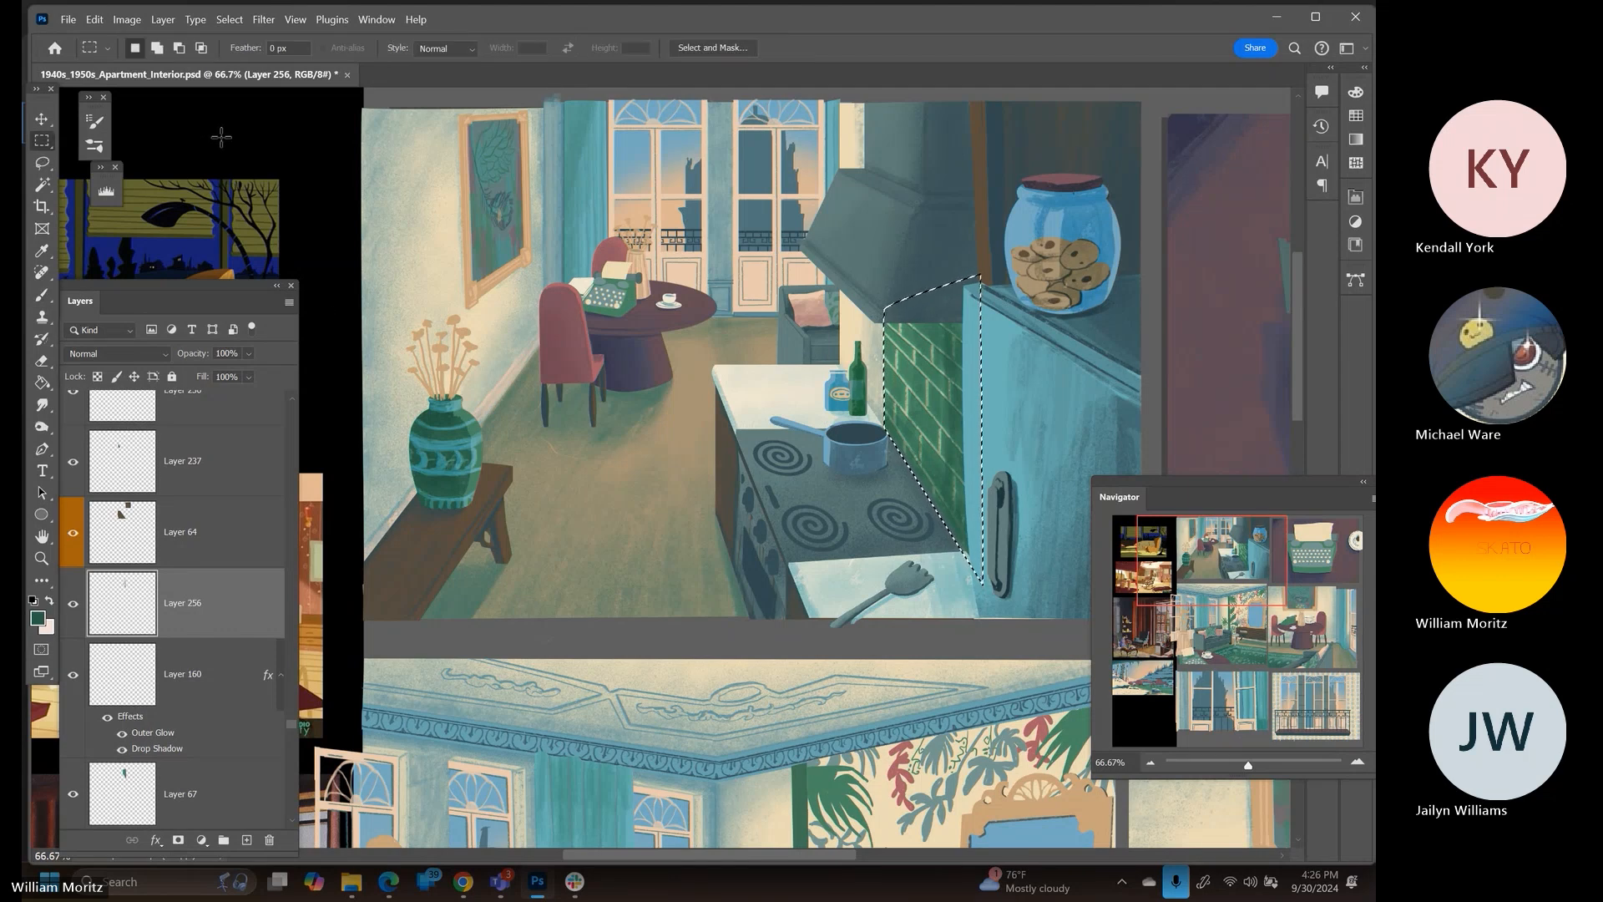
left_click(221, 137)
left_click(117, 354)
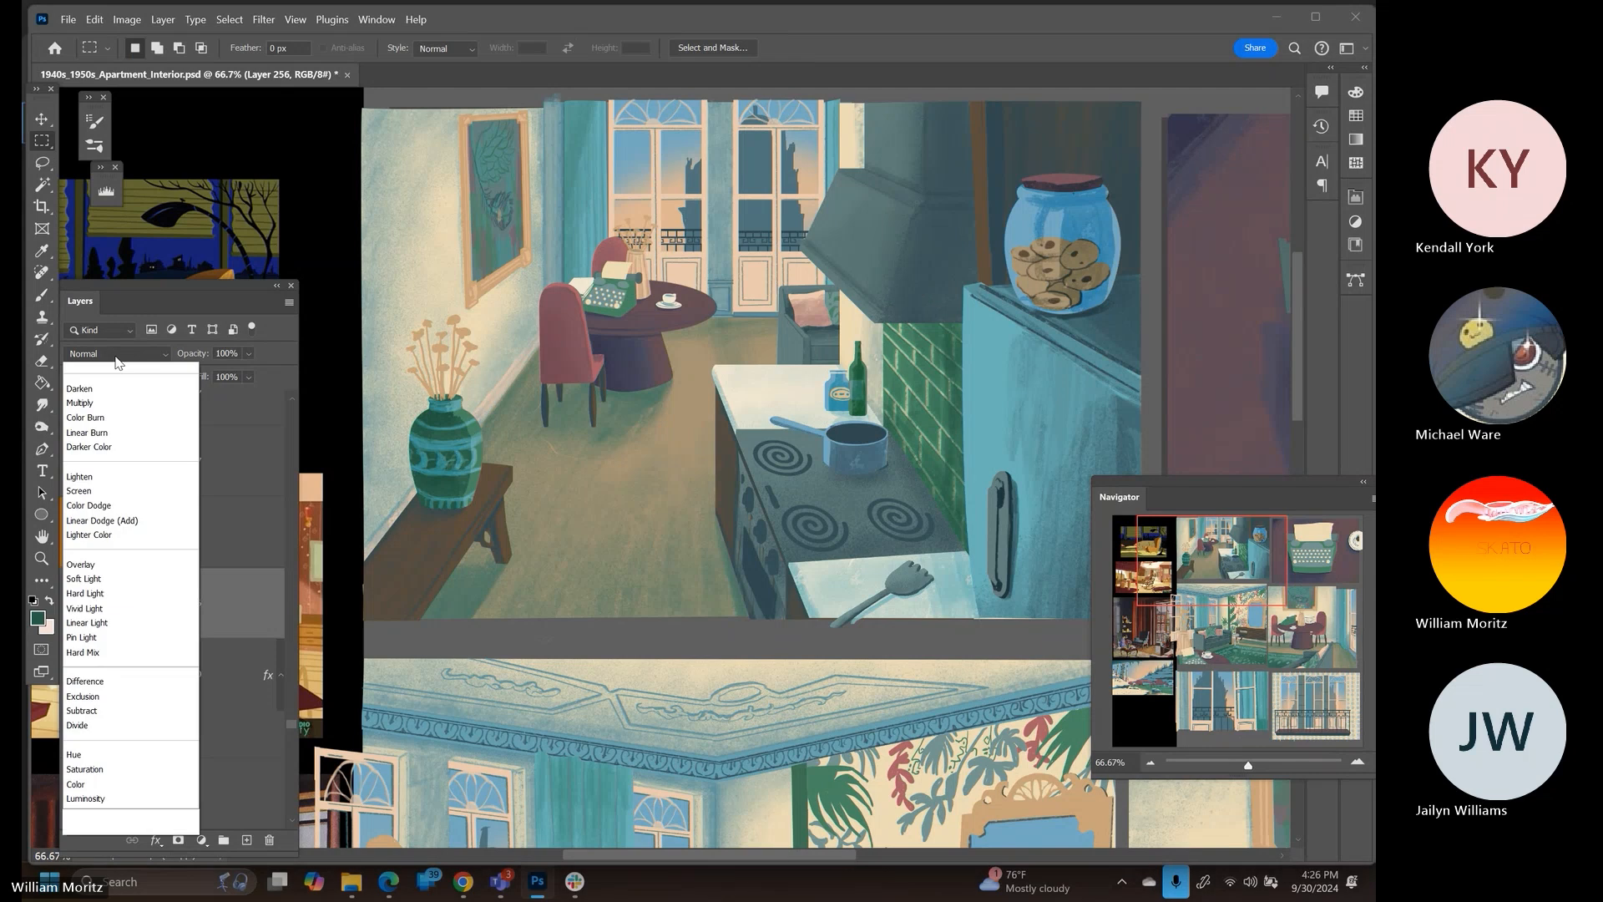
left_click(120, 359)
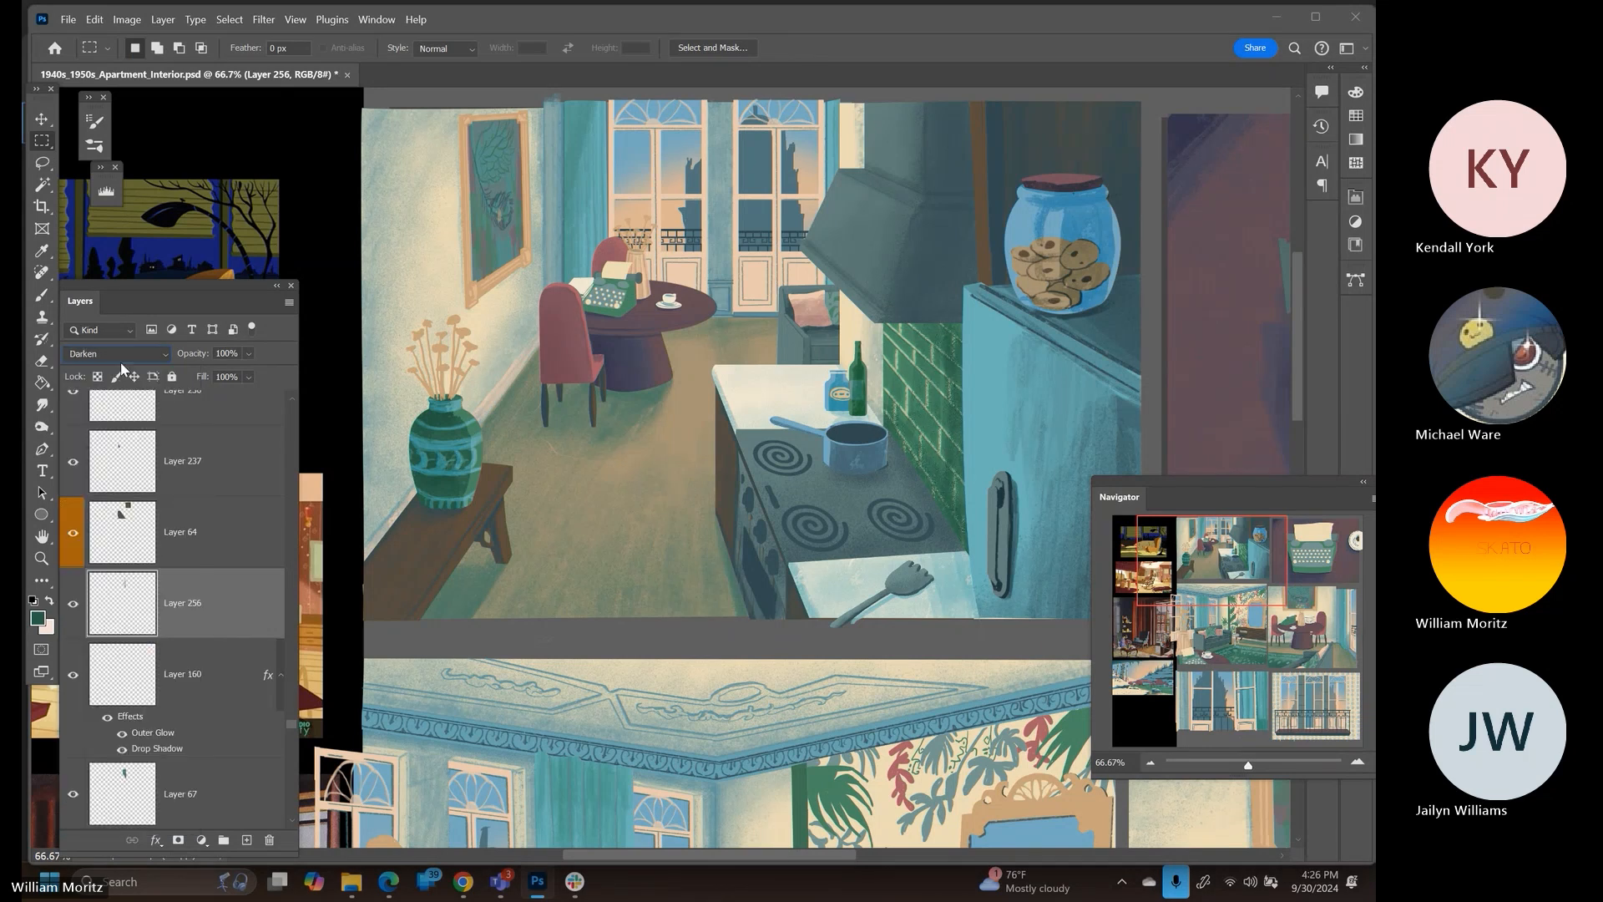
scroll(120, 362, "down", 4)
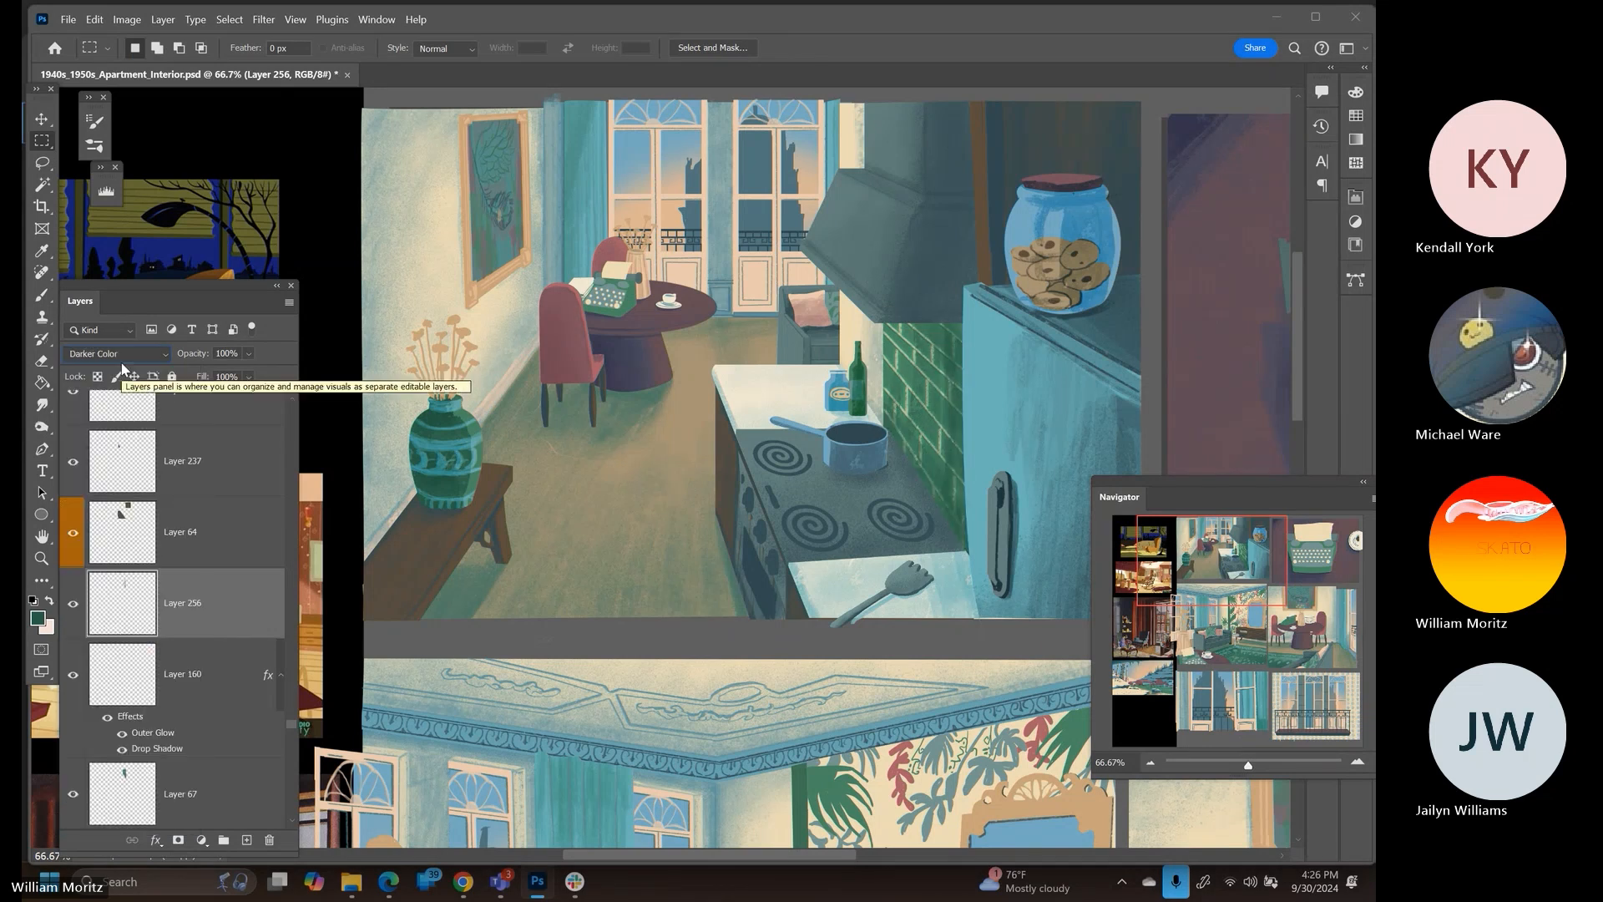
scroll(122, 368, "down", 1)
scroll(122, 367, "down", 3)
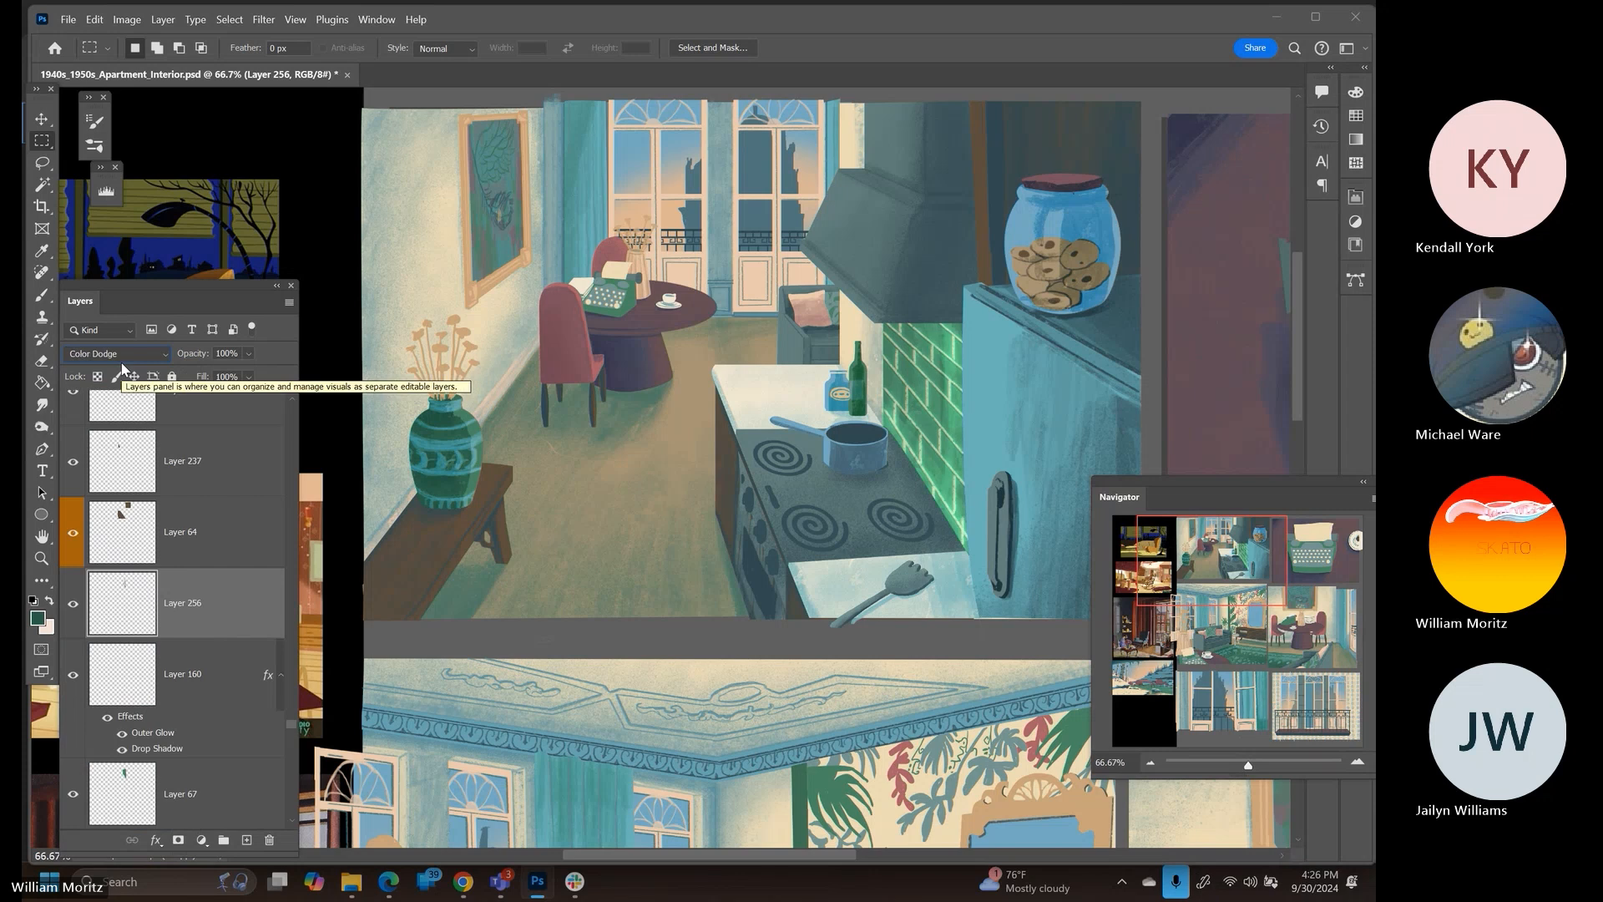
scroll(122, 368, "down", 1)
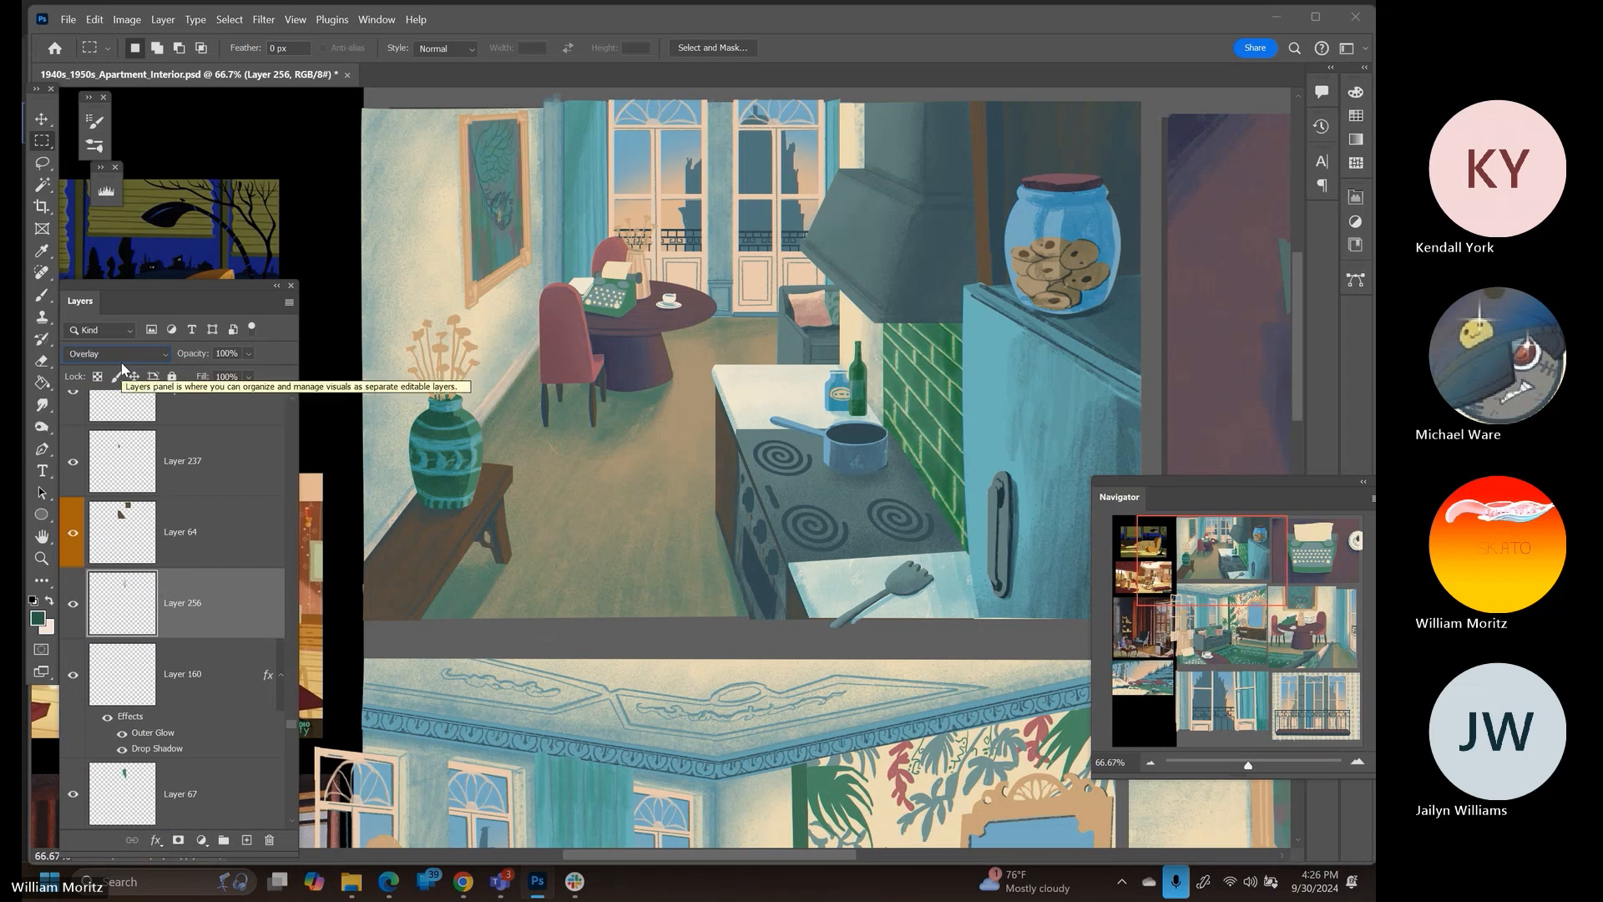
Save the illustration document
left_click(41, 557)
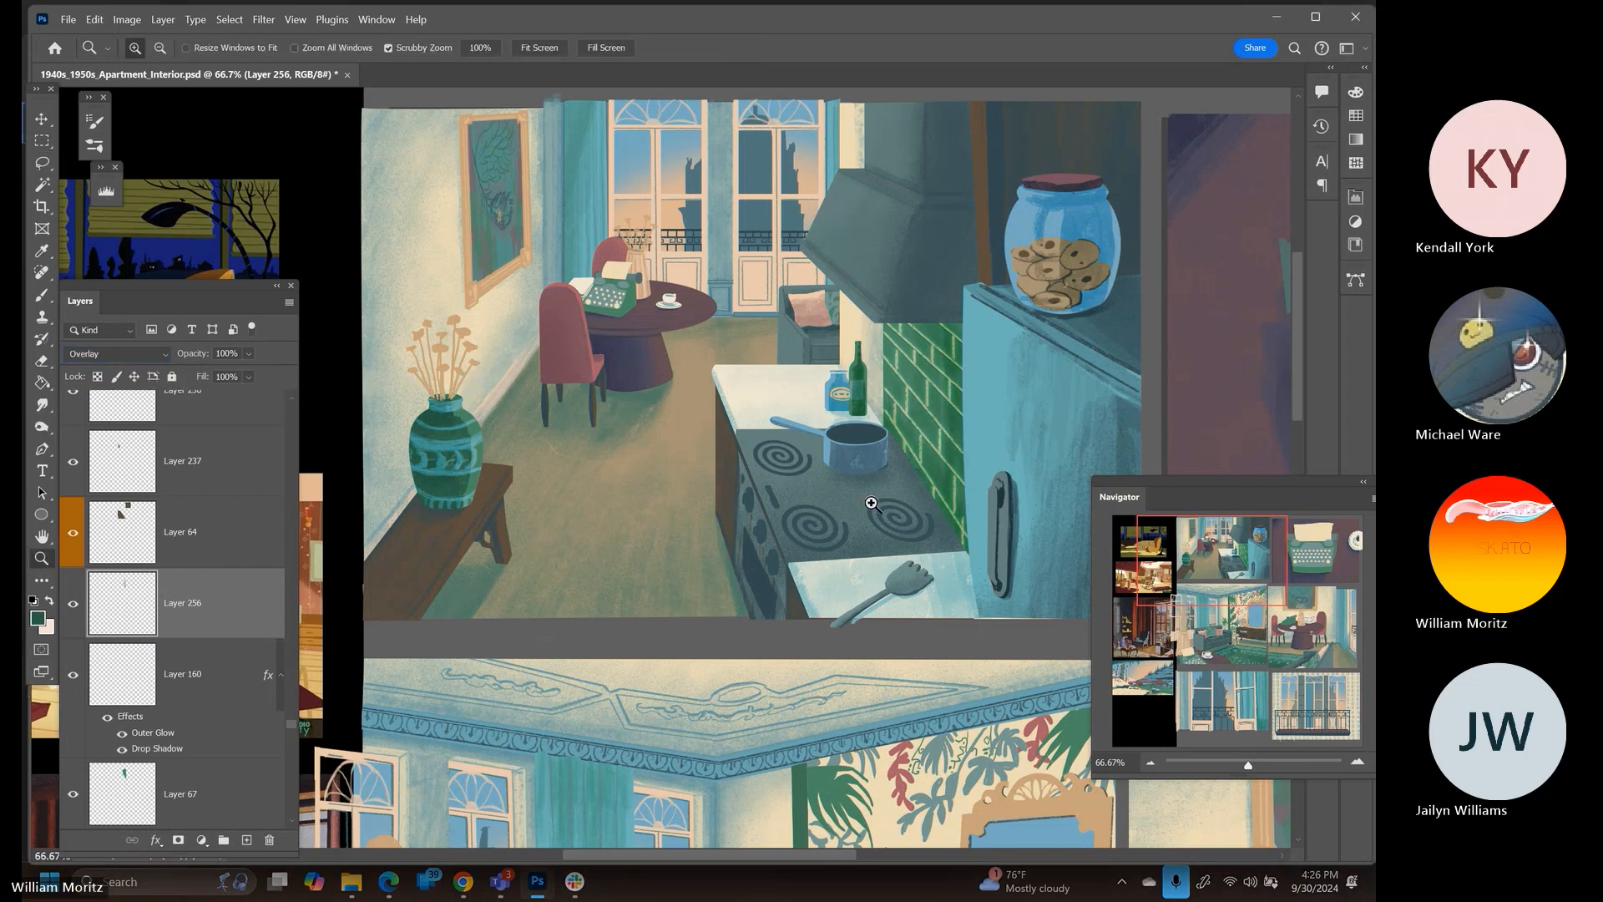
left_click(871, 504, "alt")
left_click(869, 499, "alt")
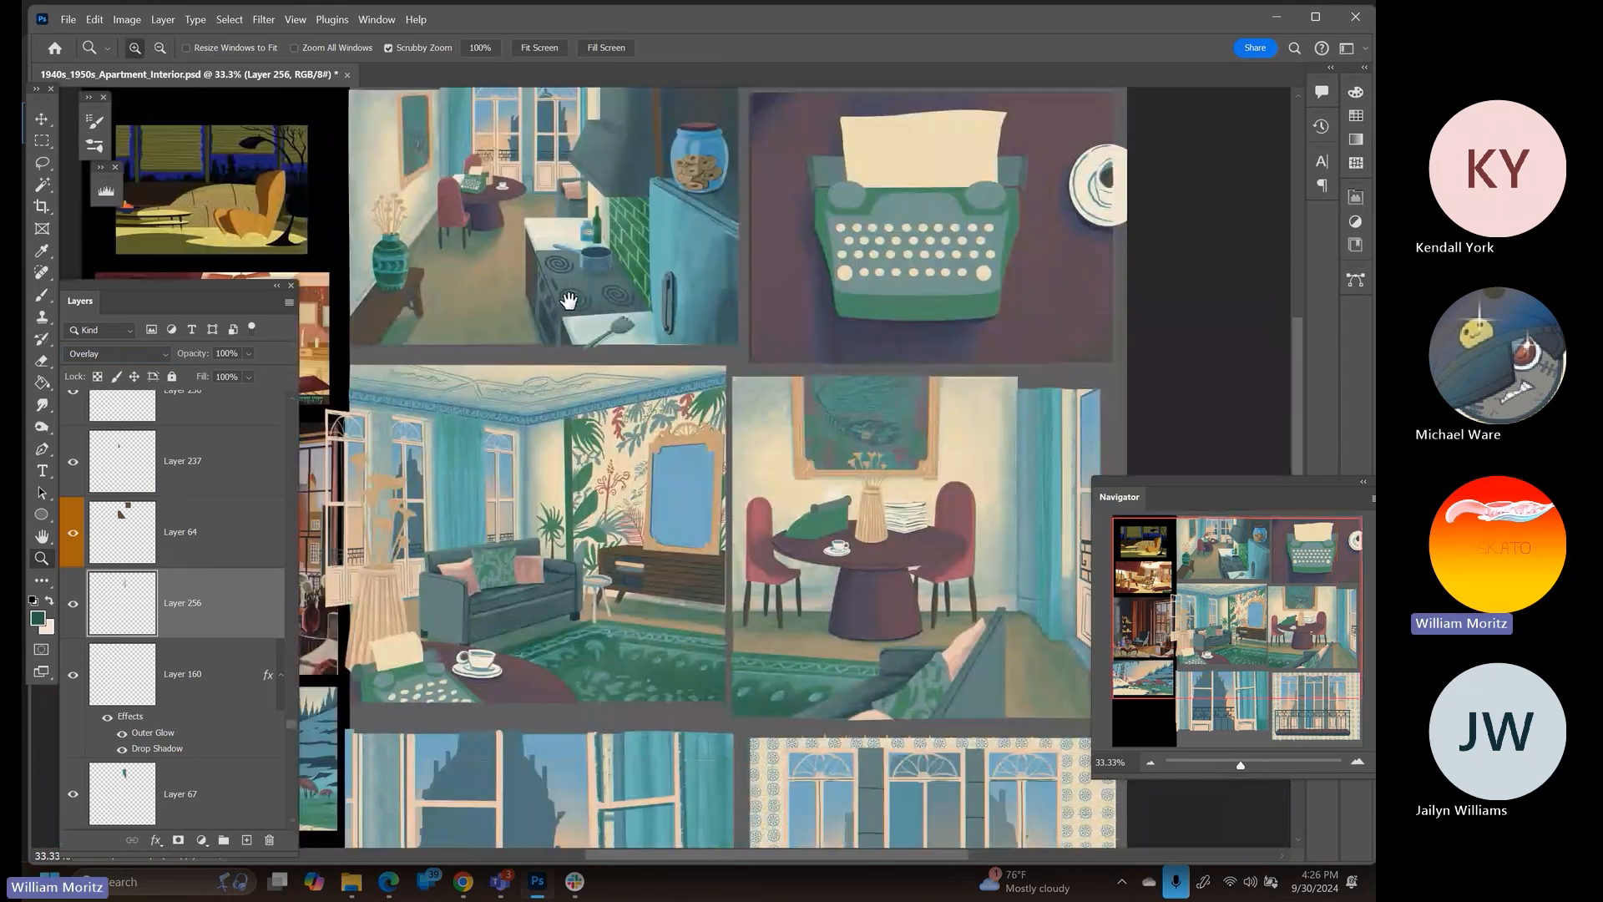
key("ctrl+s")
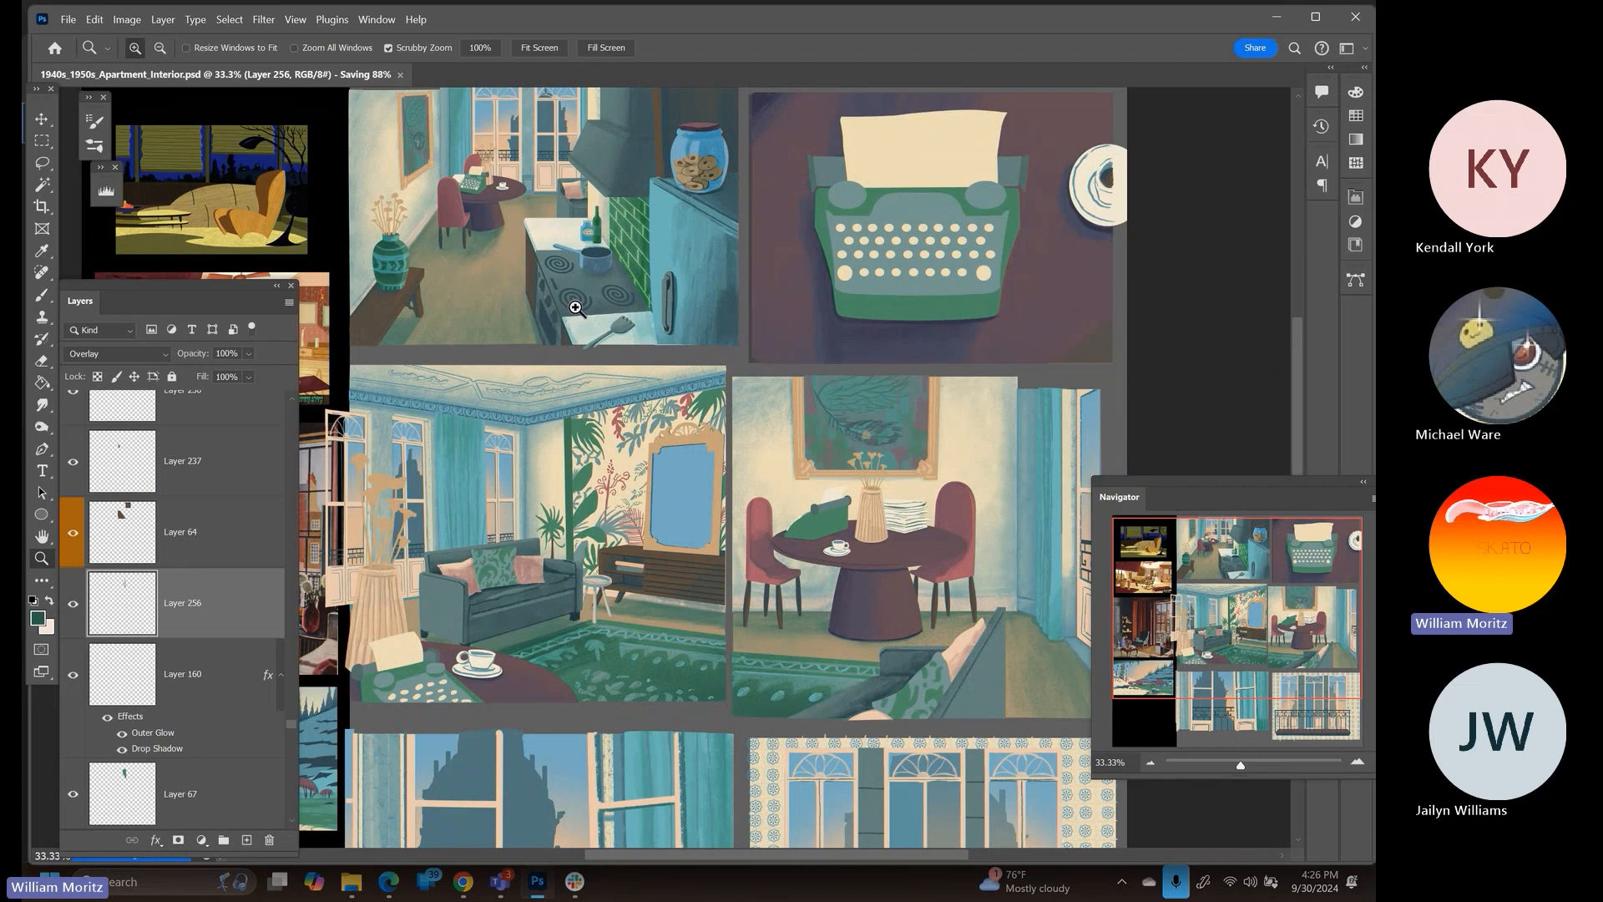
Locate the green patterned sofa cushion's layers and toggle the visibility of Layer 111 and Layer 226 to check them
left_click_drag(558, 251, 616, 263)
scroll(616, 263, "down", 5)
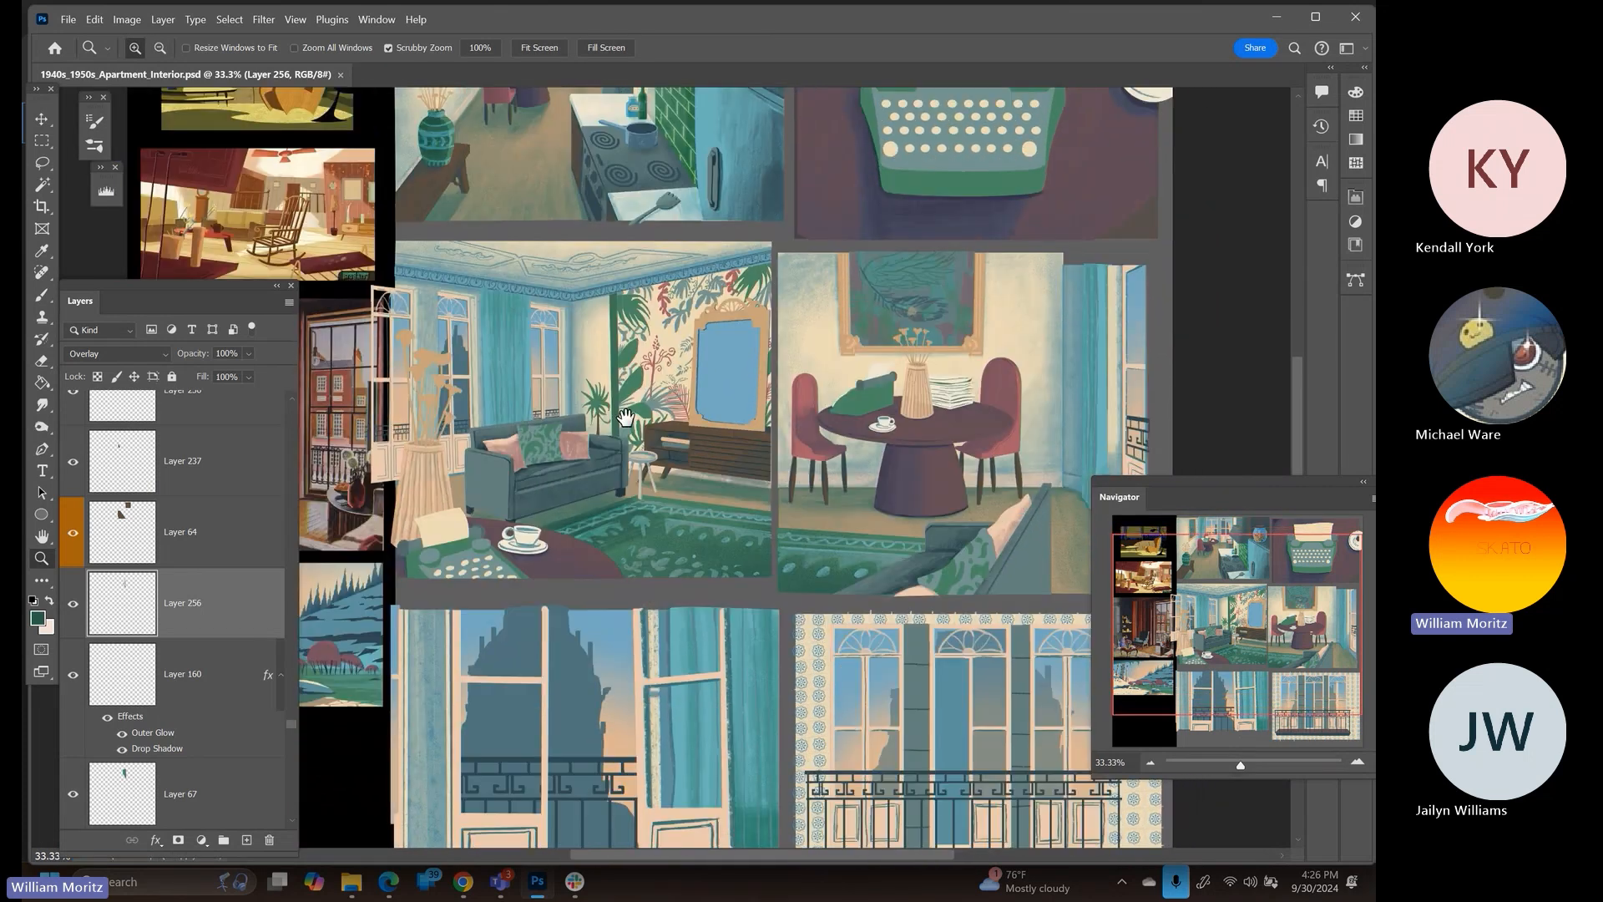
left_click_drag(627, 418, 579, 605)
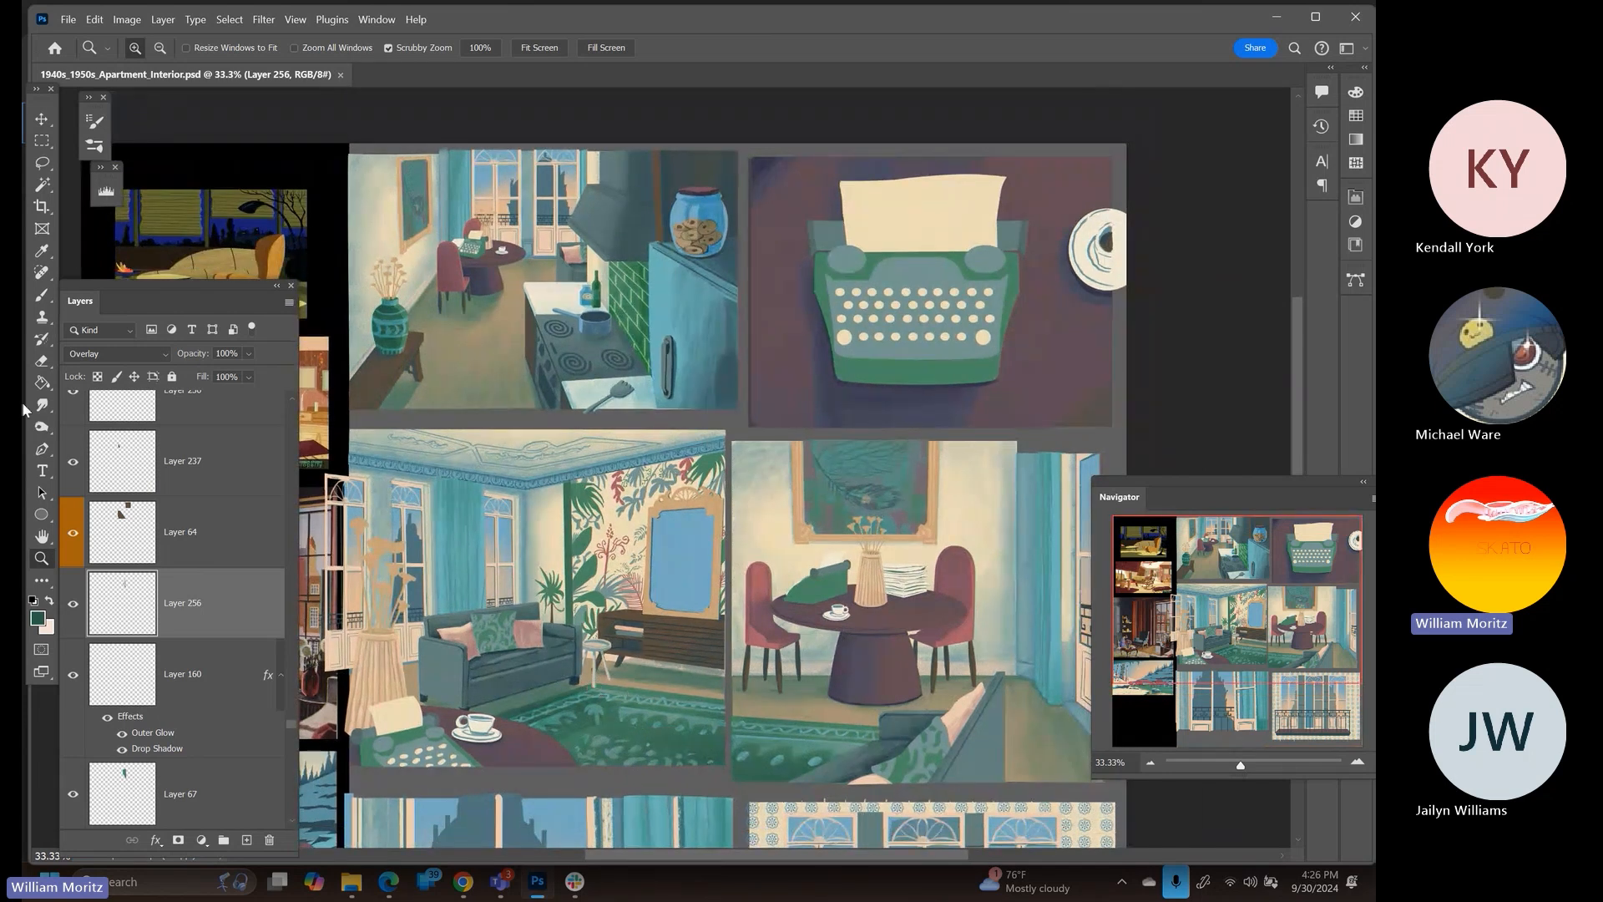
left_click(511, 578)
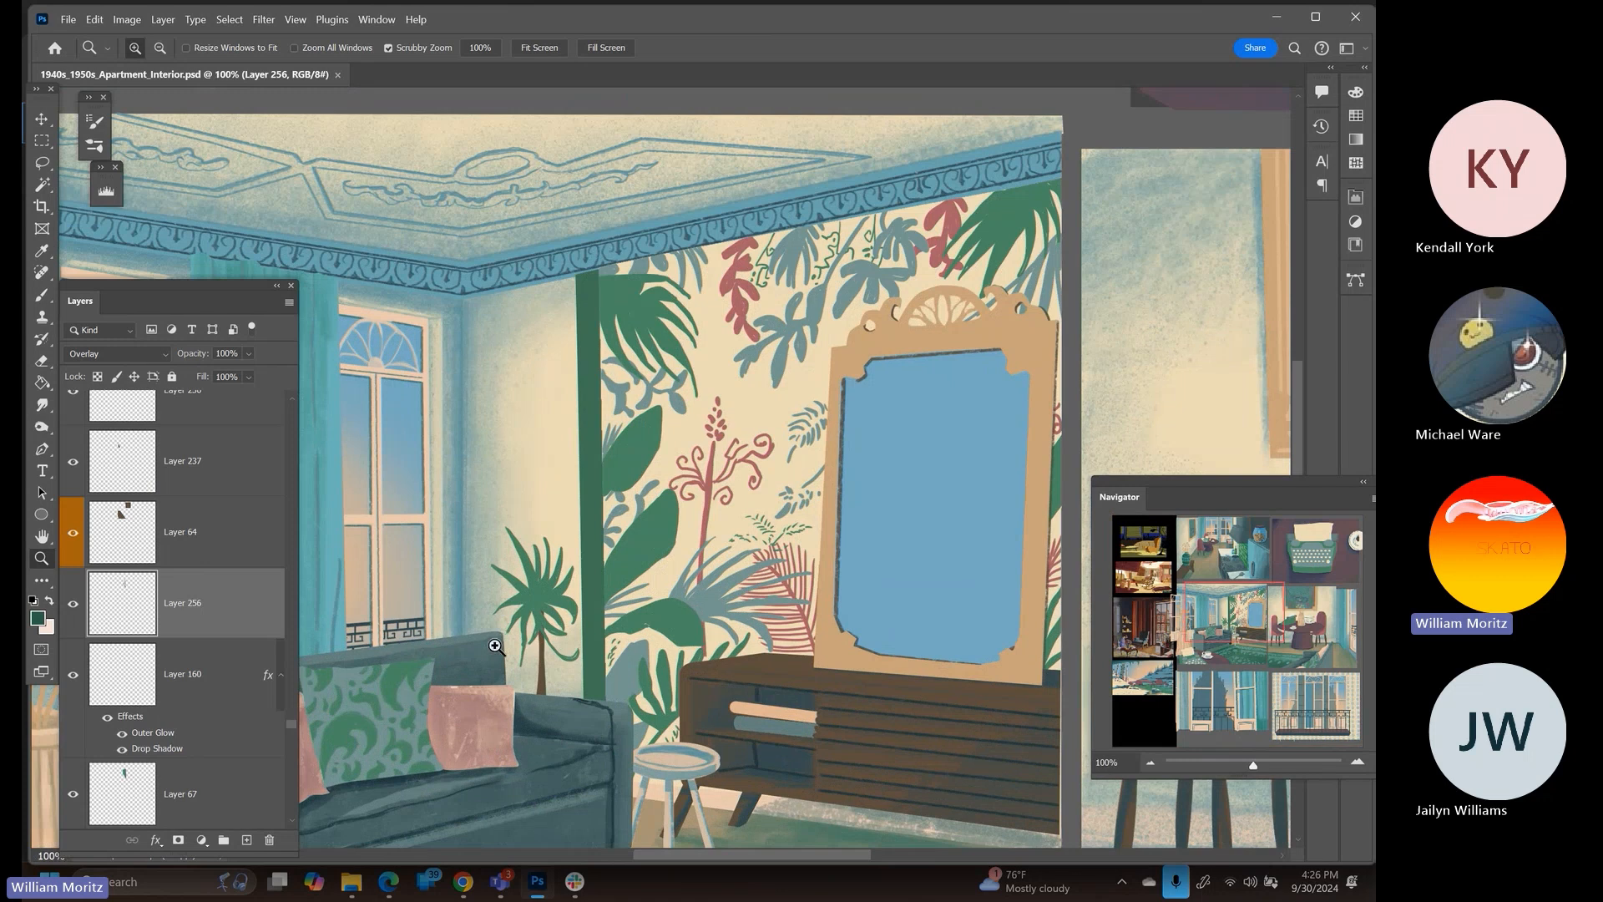
key("v")
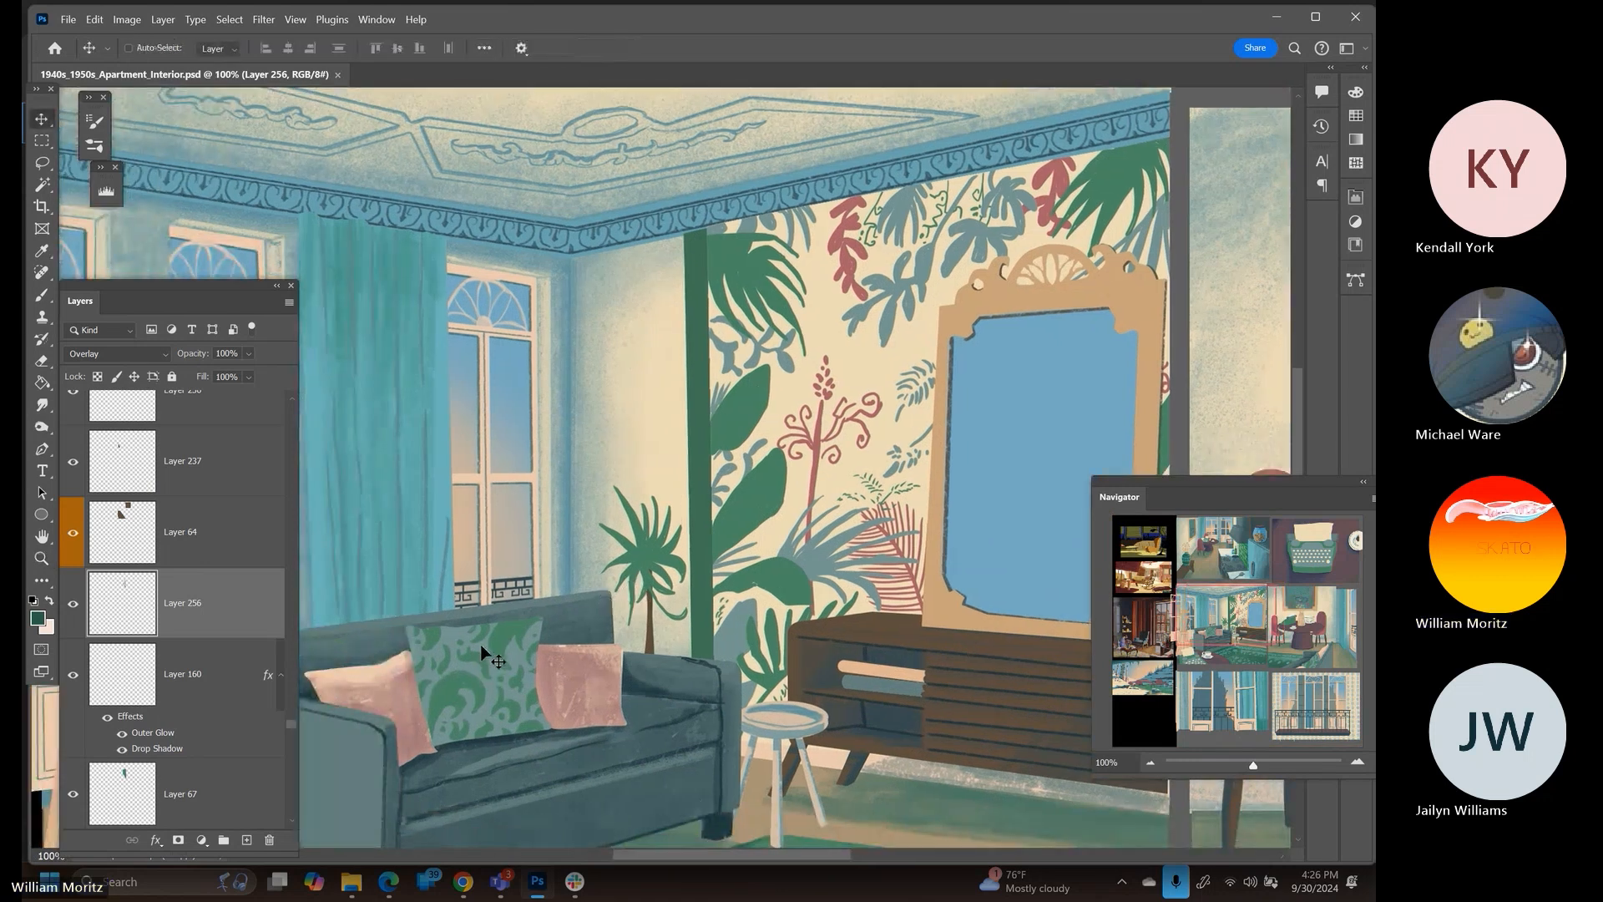
right_click(481, 654)
left_click(535, 660)
scroll(125, 501, "up", 2)
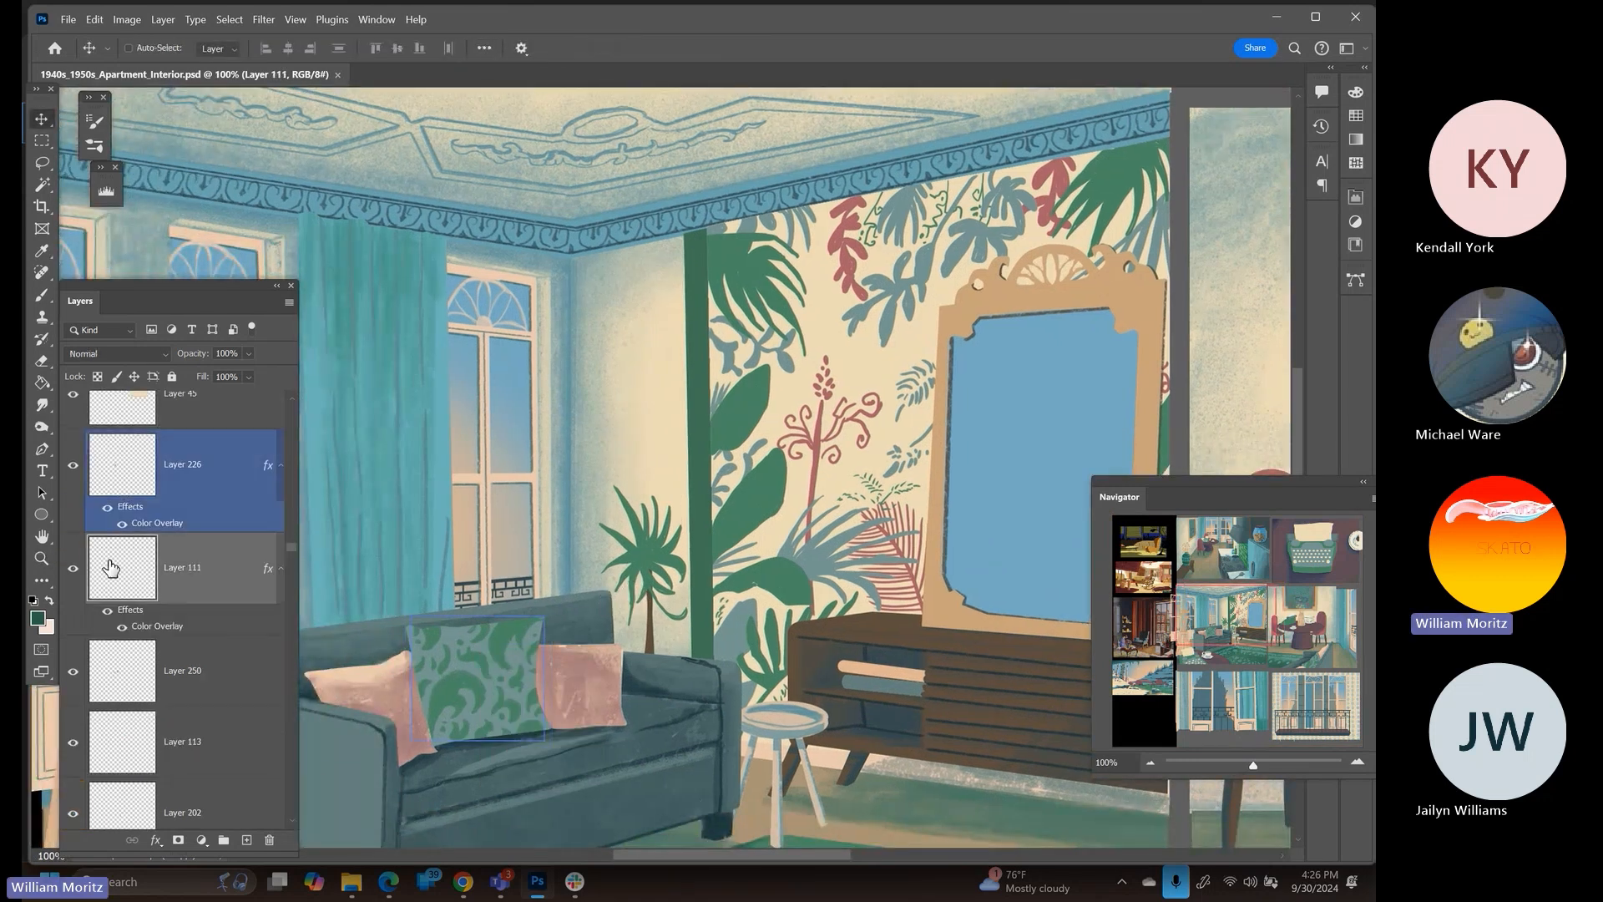
left_click(74, 570)
left_click(76, 576)
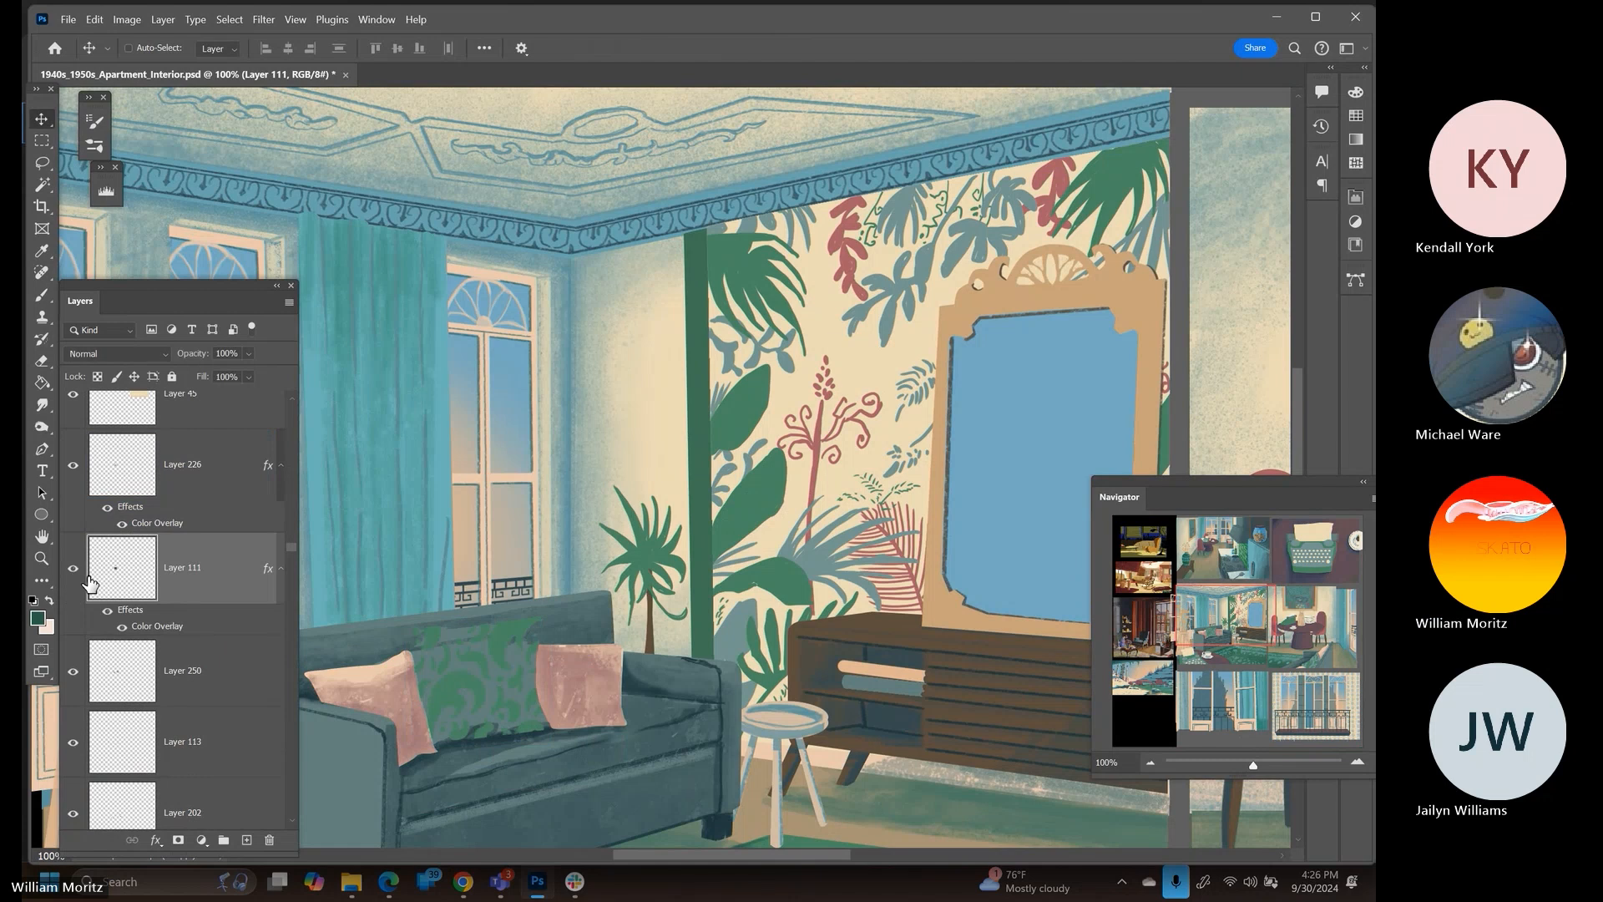
left_click(76, 470)
left_click(76, 470)
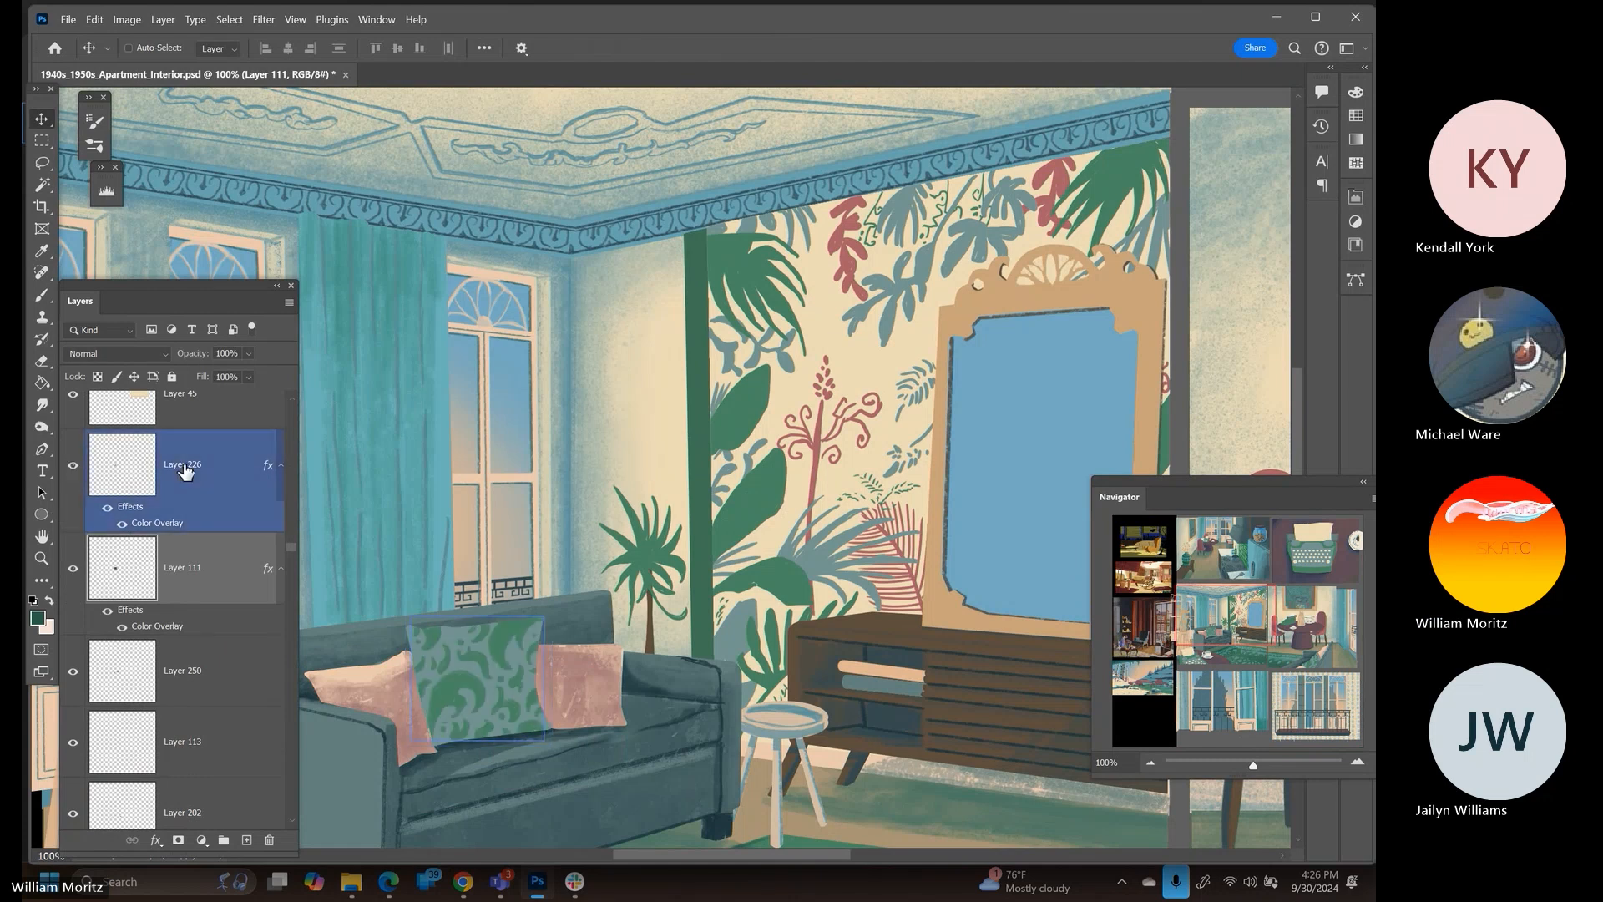
left_click(187, 471)
left_click(121, 576, "ctrl")
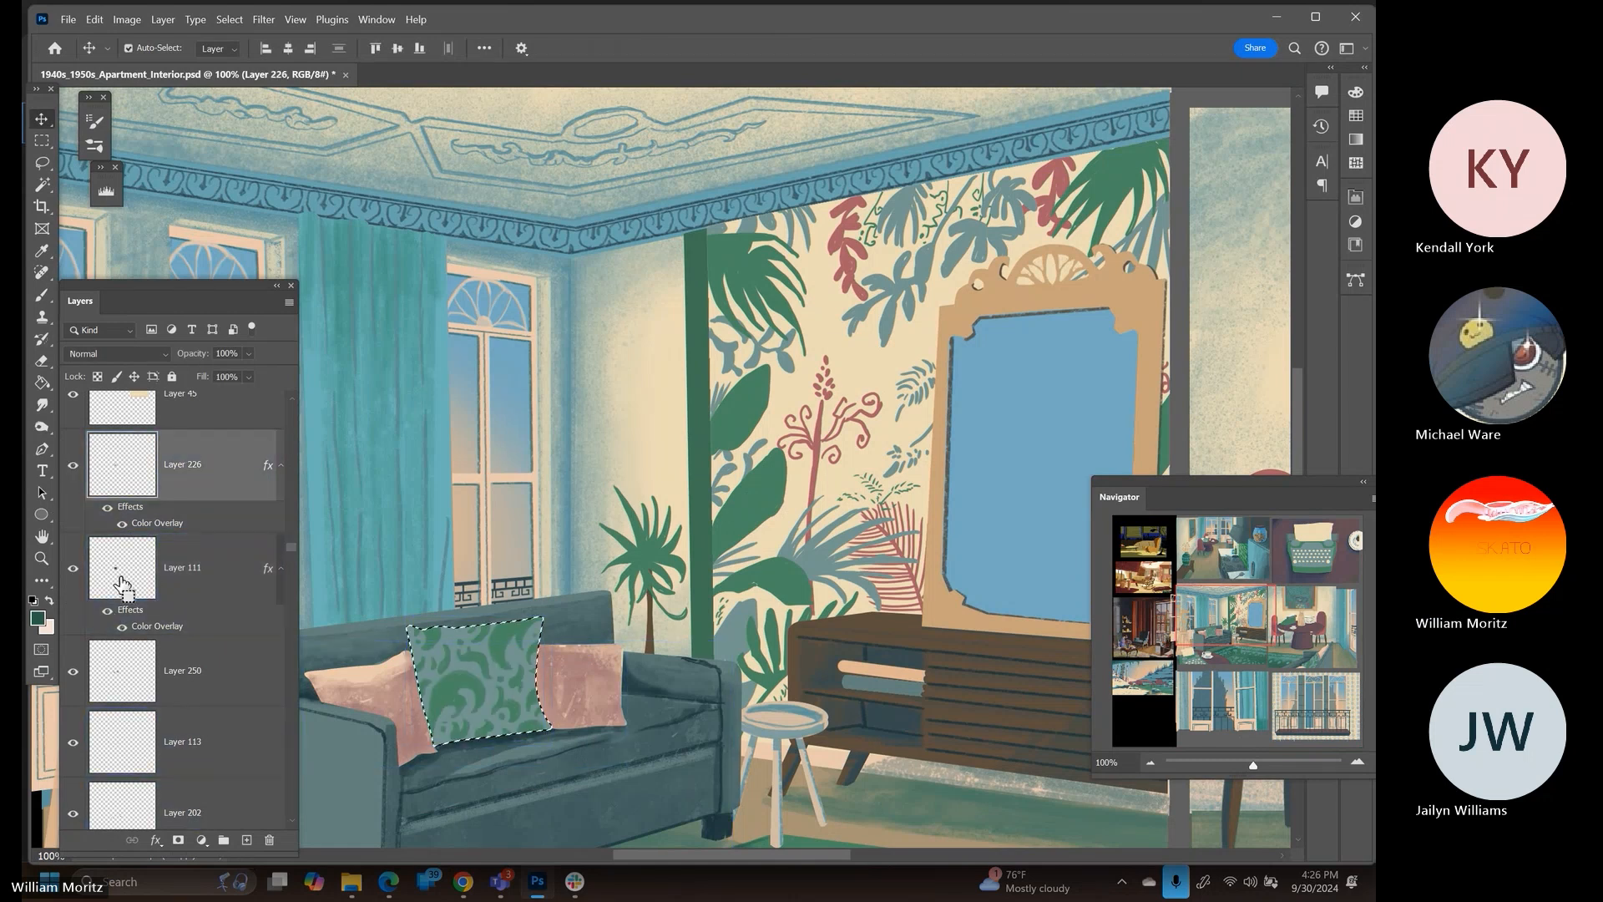
left_click(246, 839)
left_click_drag(504, 650, 791, 501)
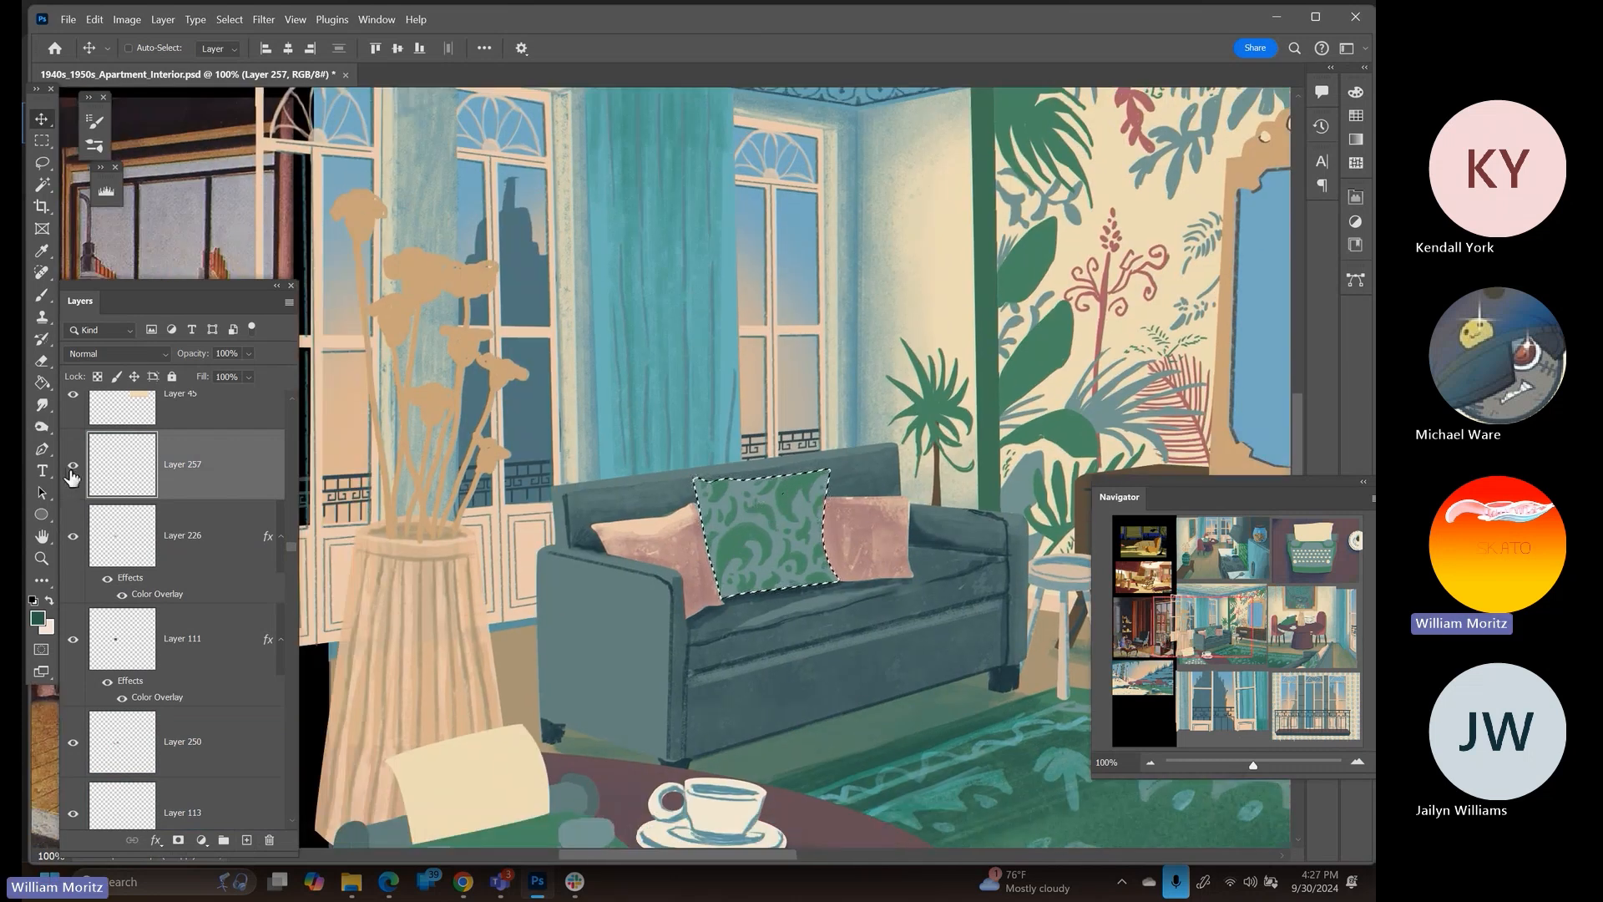
left_click(269, 840)
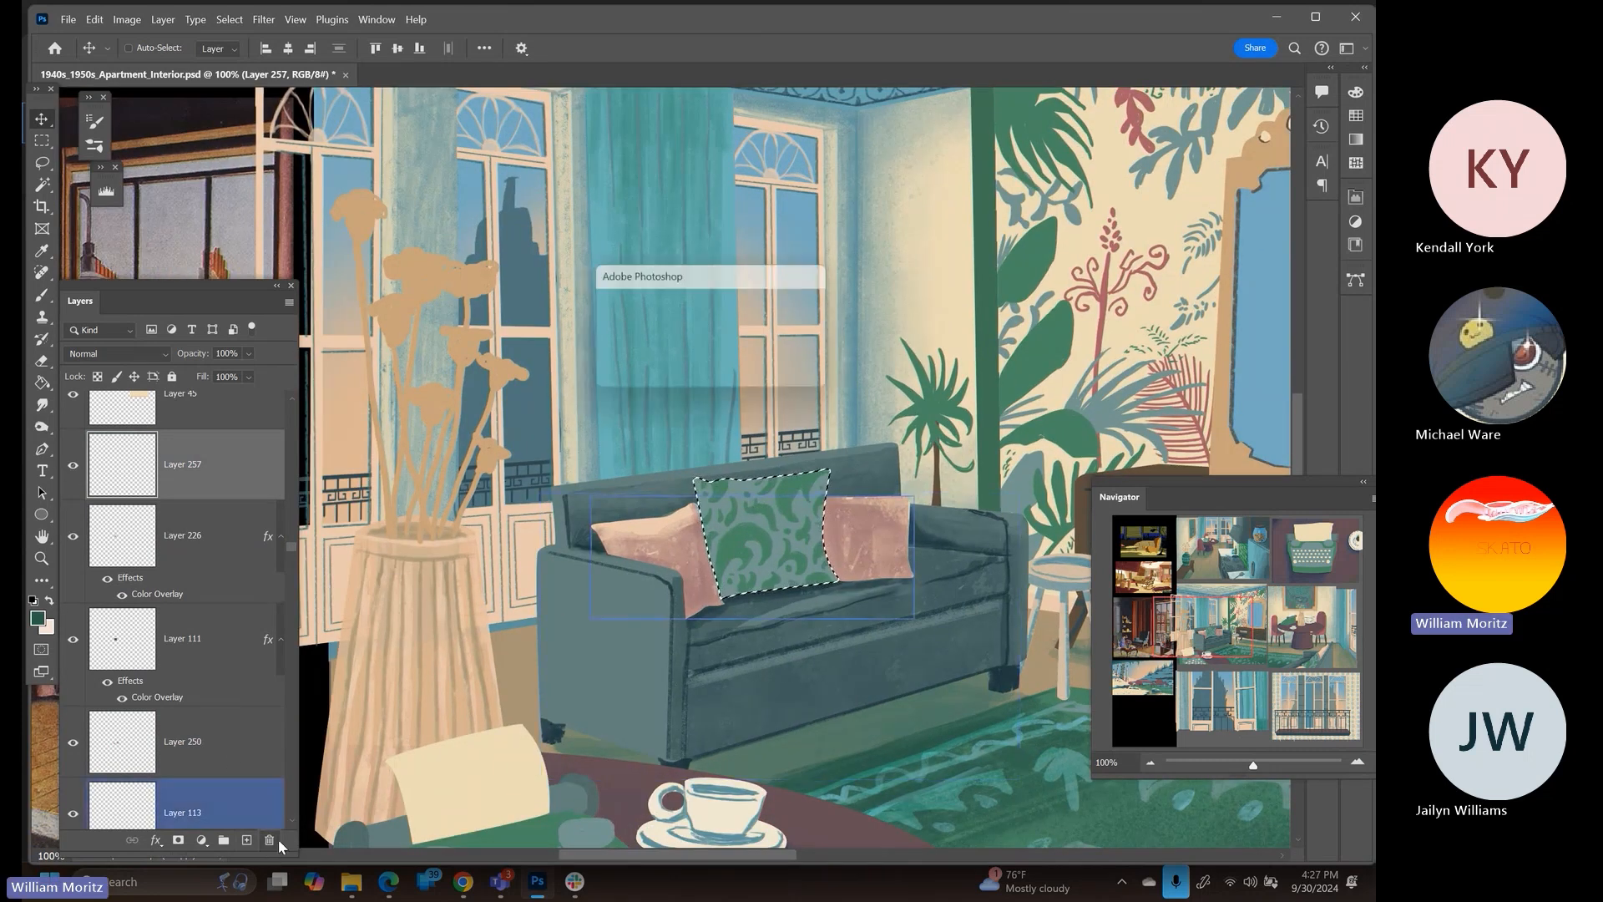
key("Return")
Examine the kitchen and living room scenes side by side for areas that still lack textured shading
left_click(42, 558)
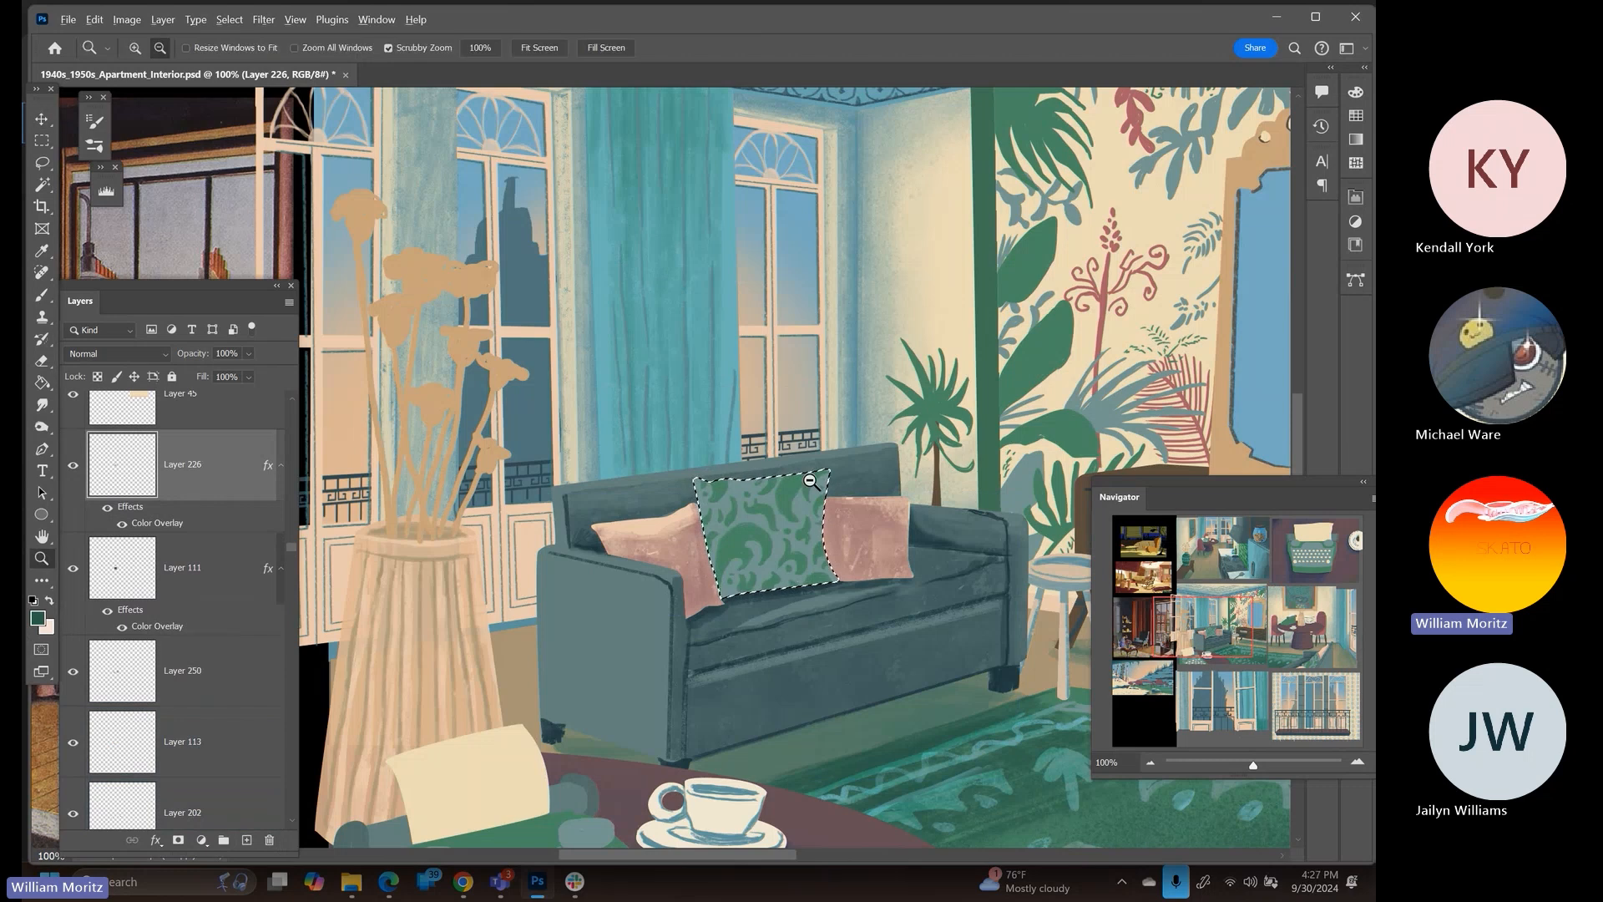
left_click(799, 501, "alt")
left_click(799, 501, "alt")
mouse_move(1211, 413)
left_mouse_down()
mouse_move(814, 430)
mouse_move(588, 293)
mouse_move(683, 601)
left_mouse_up()
mouse_move(558, 151)
left_mouse_down()
mouse_move(769, 358)
mouse_move(825, 325)
mouse_move(833, 109)
left_mouse_up()
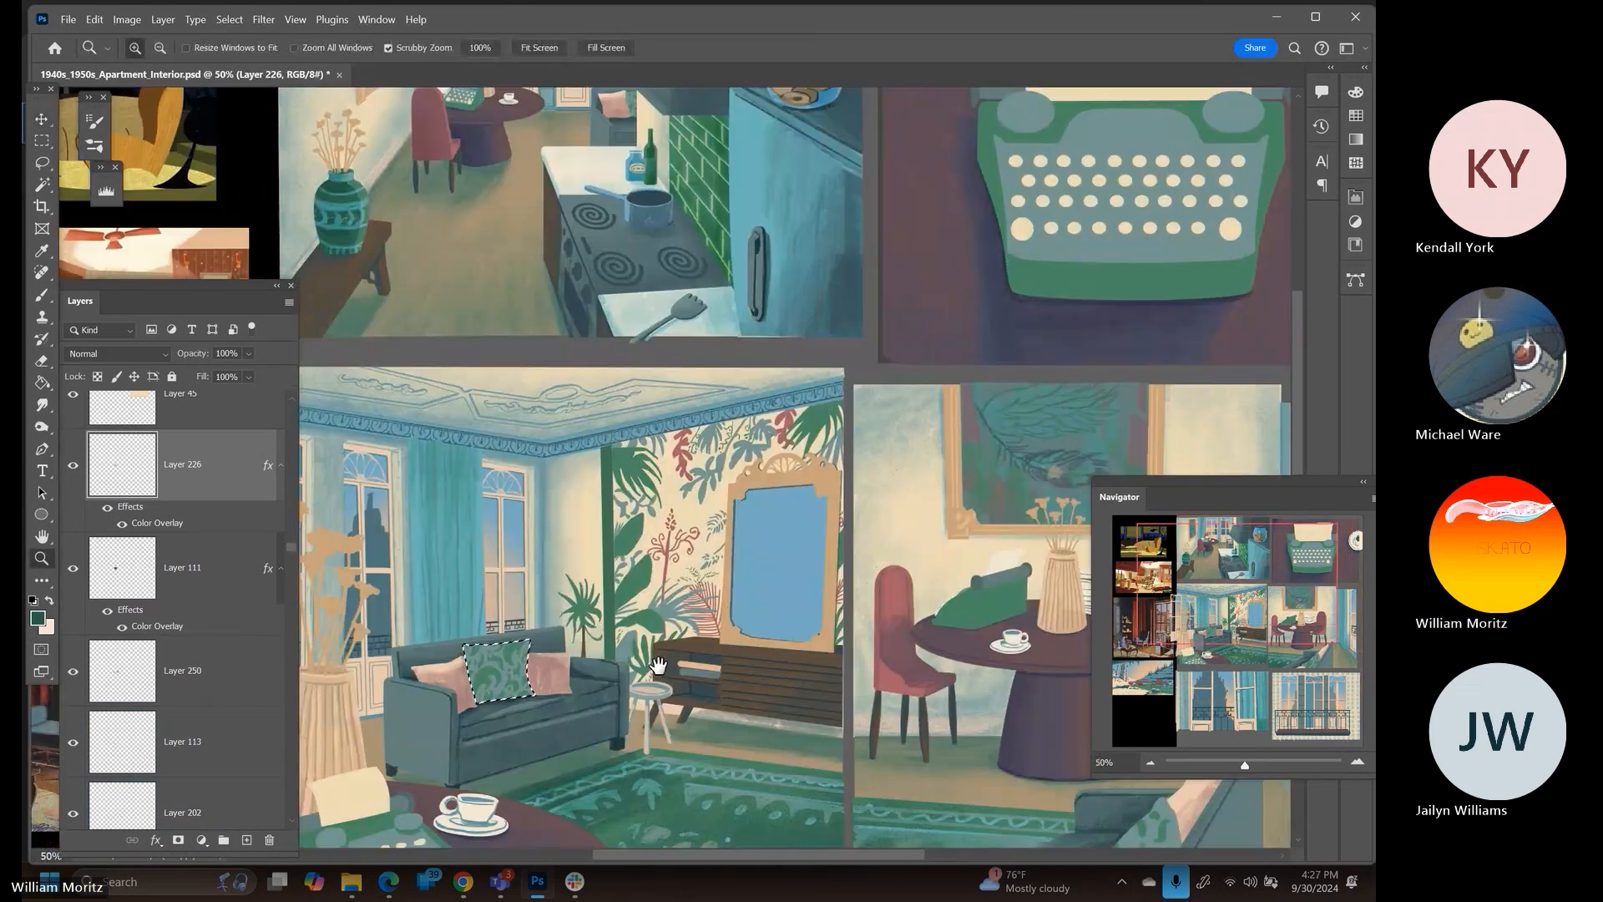
mouse_move(660, 672)
left_mouse_down()
mouse_move(831, 566)
mouse_move(773, 499)
mouse_move(445, 350)
mouse_move(433, 201)
mouse_move(551, 125)
mouse_move(778, 431)
mouse_move(803, 753)
mouse_move(858, 861)
mouse_move(812, 860)
left_mouse_up()
left_click_drag(777, 579, 722, 635)
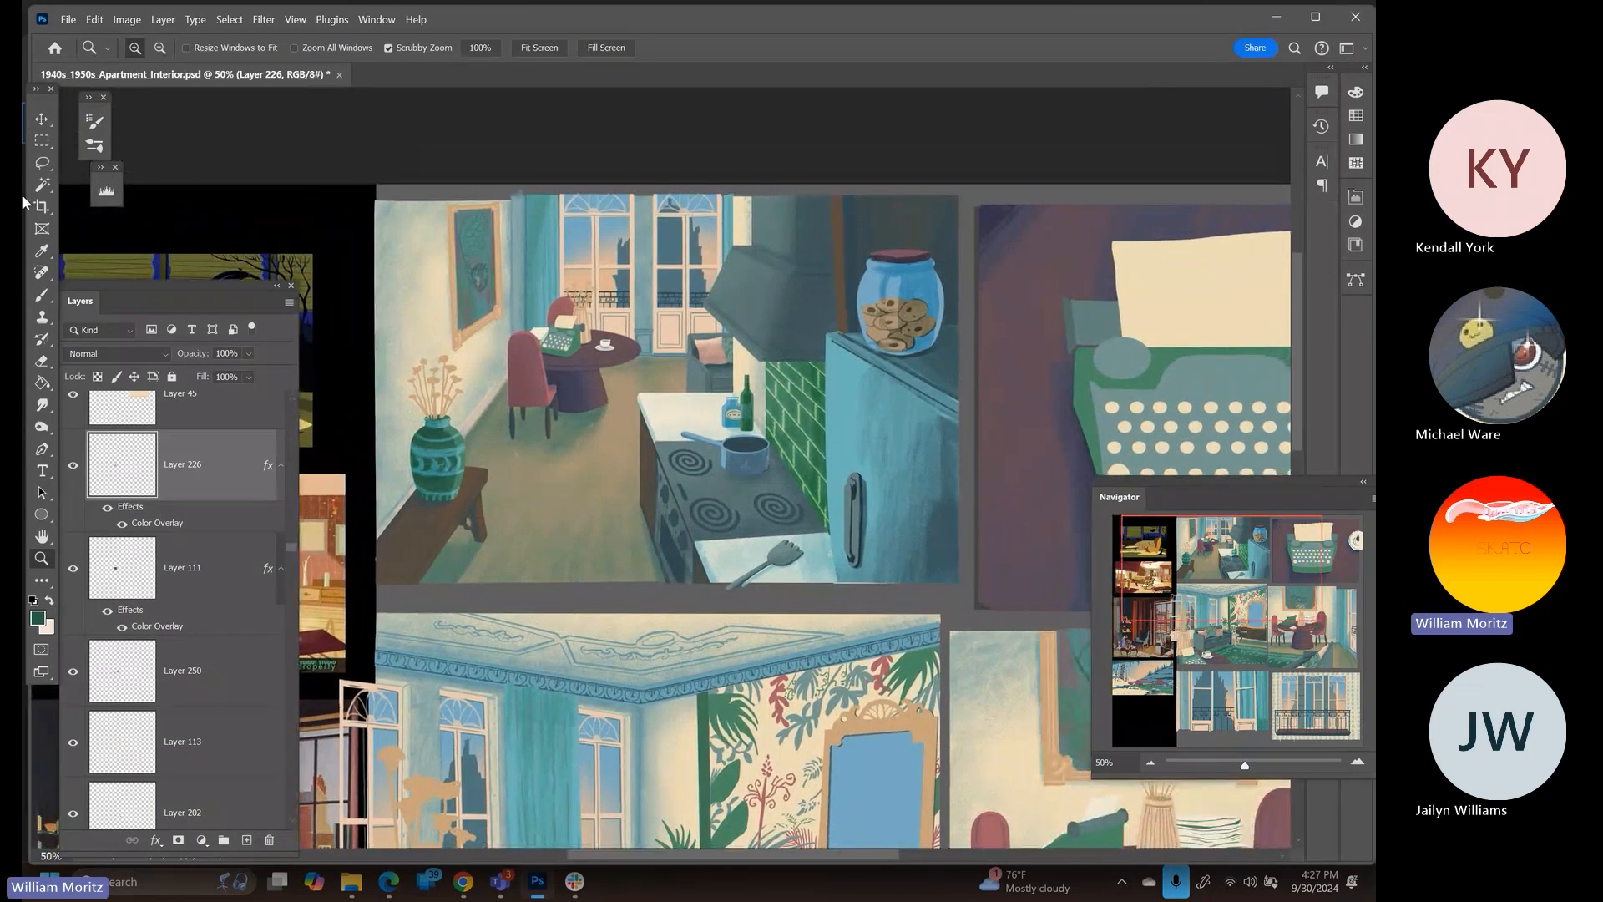
left_click_drag(636, 564, 526, 288)
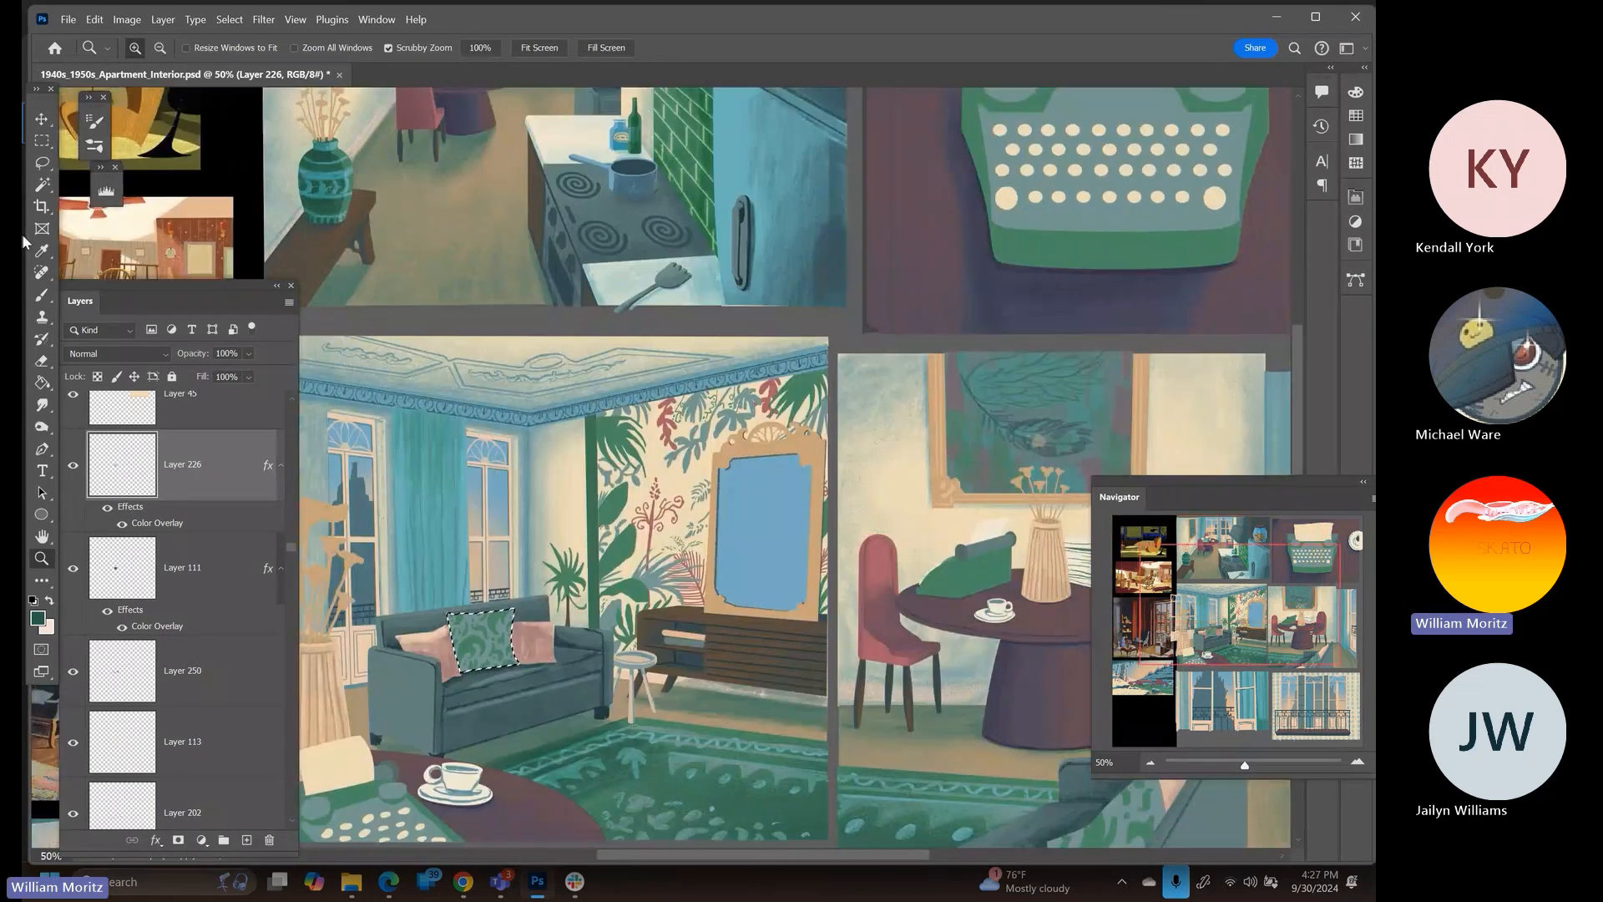
left_click(41, 160)
left_click_drag(403, 275, 505, 572)
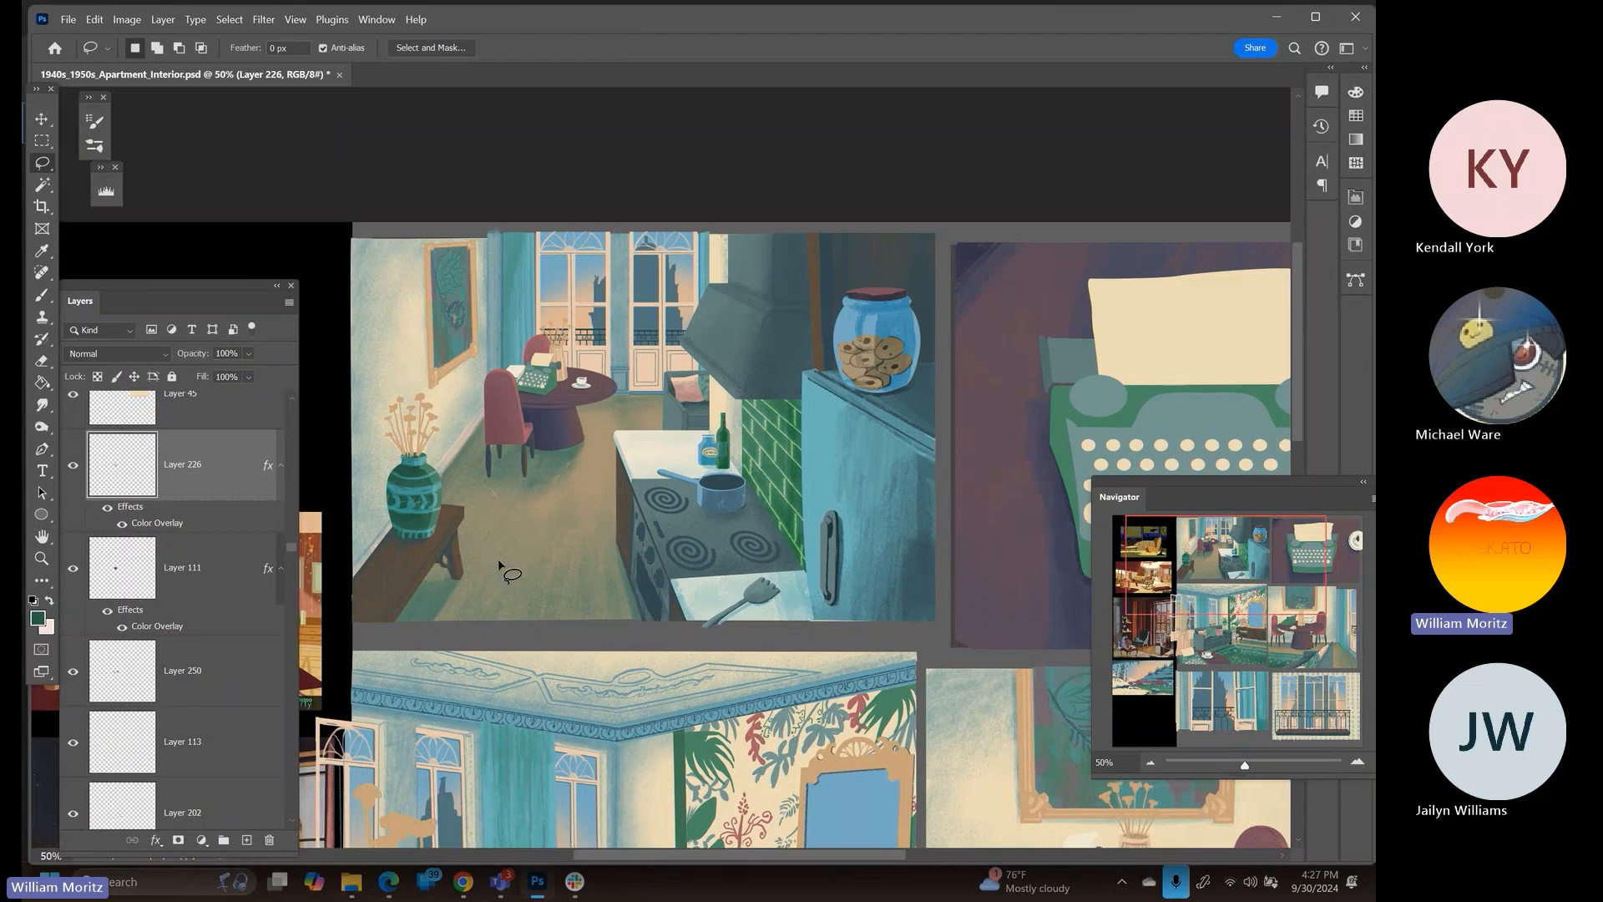
Sample the light peach colour from the painting's frame on the wall of the kitchen scene
left_click(41, 558)
left_click(459, 357)
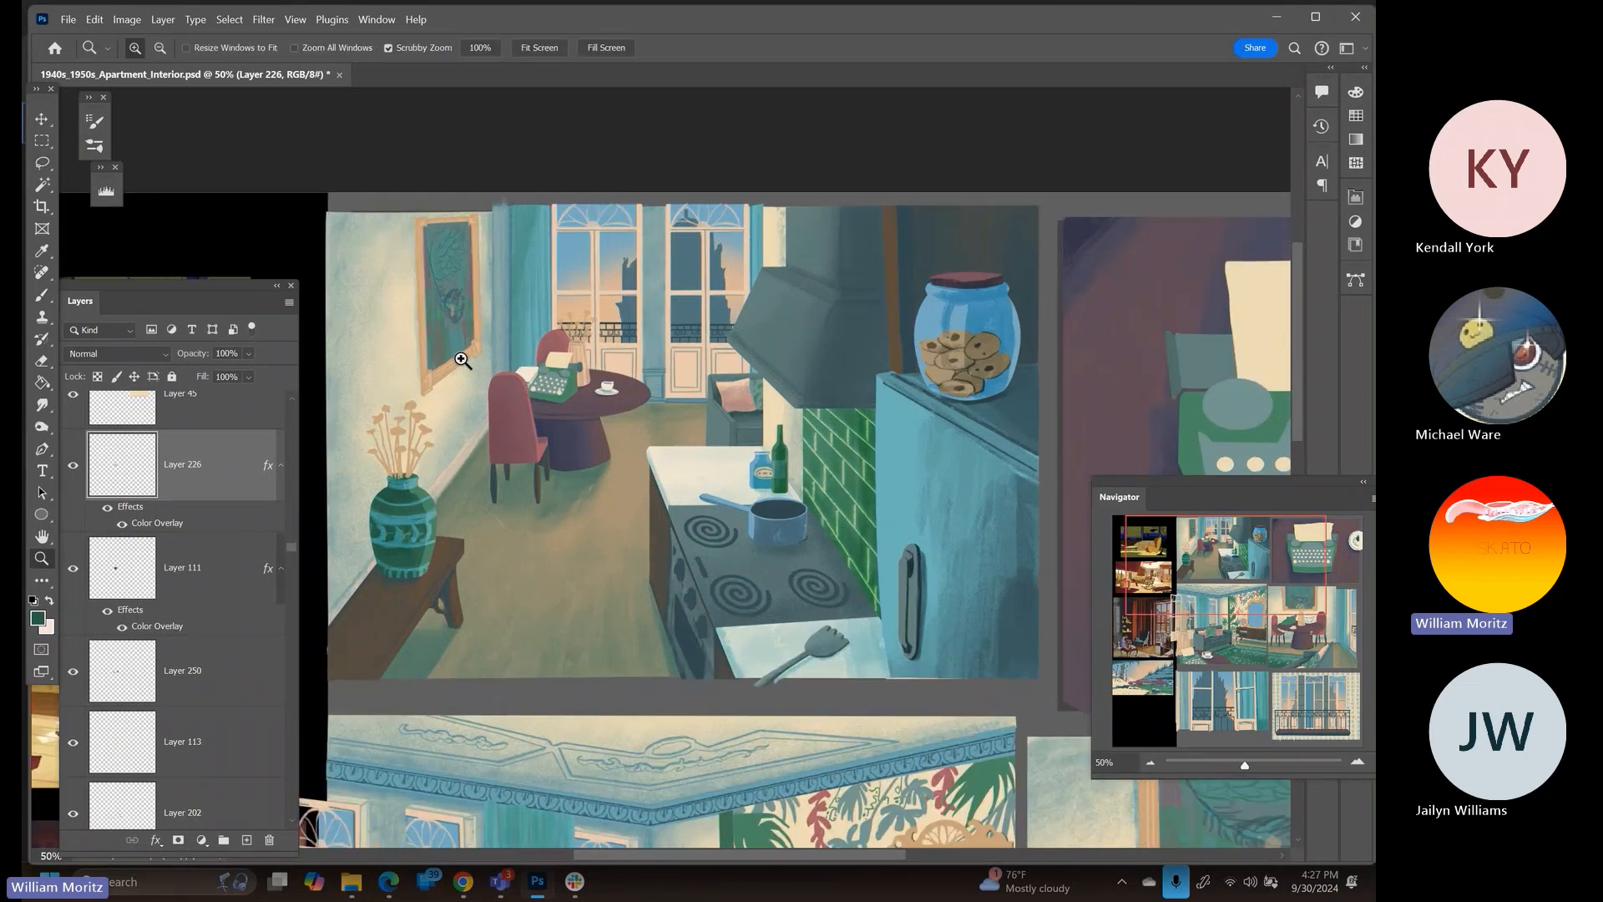
left_click(459, 358)
key("i")
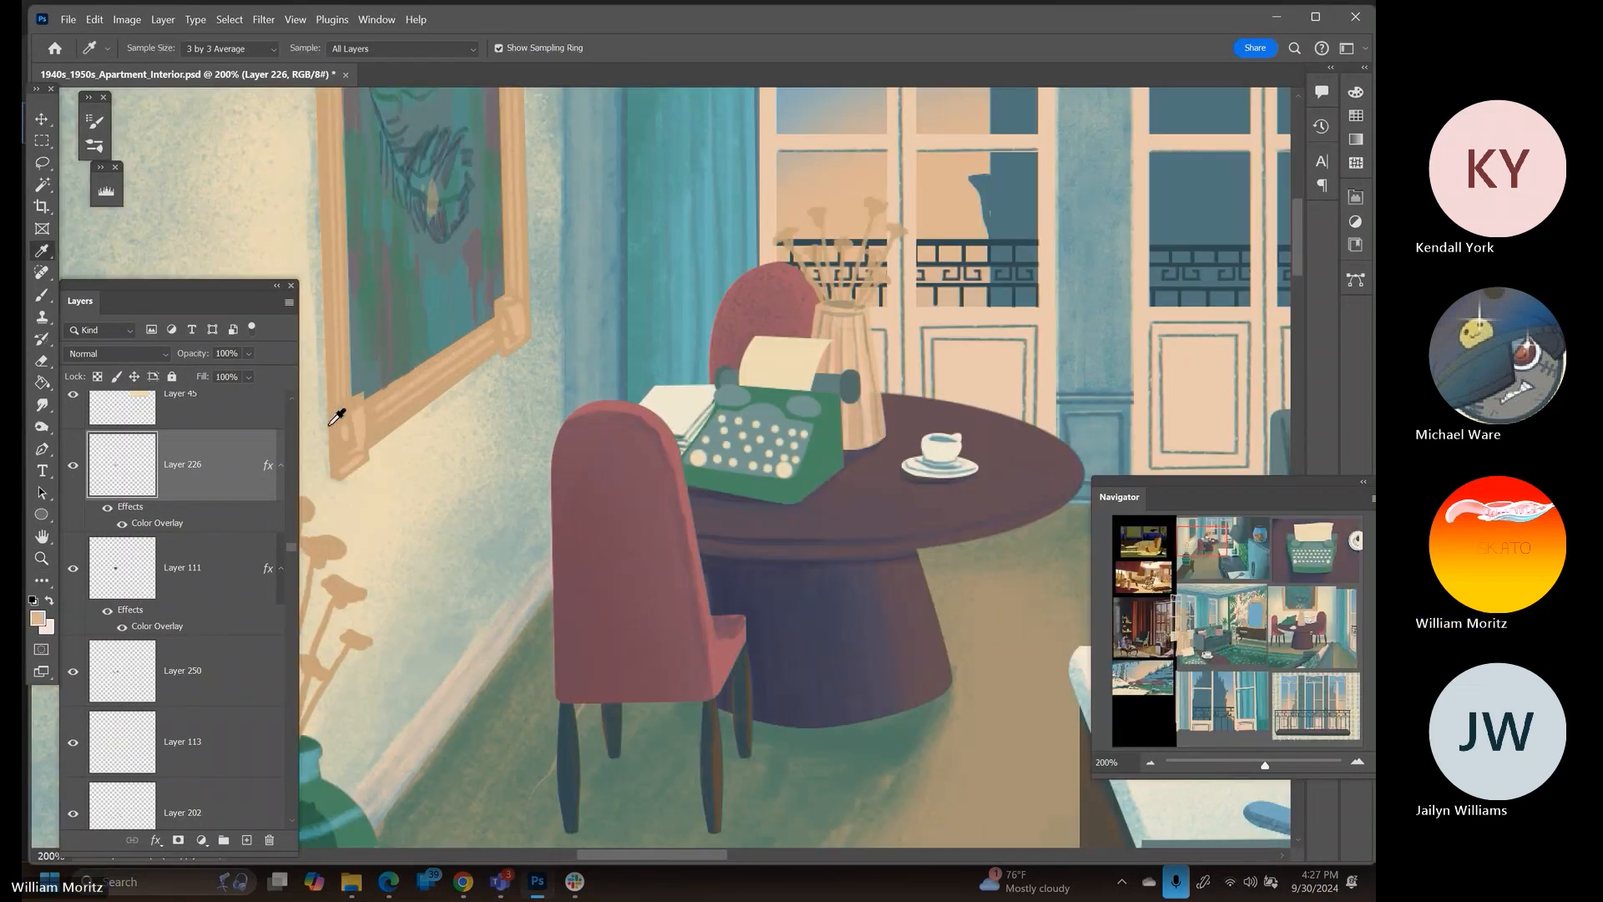
left_click(1254, 651)
scroll(816, 393, "up", 2)
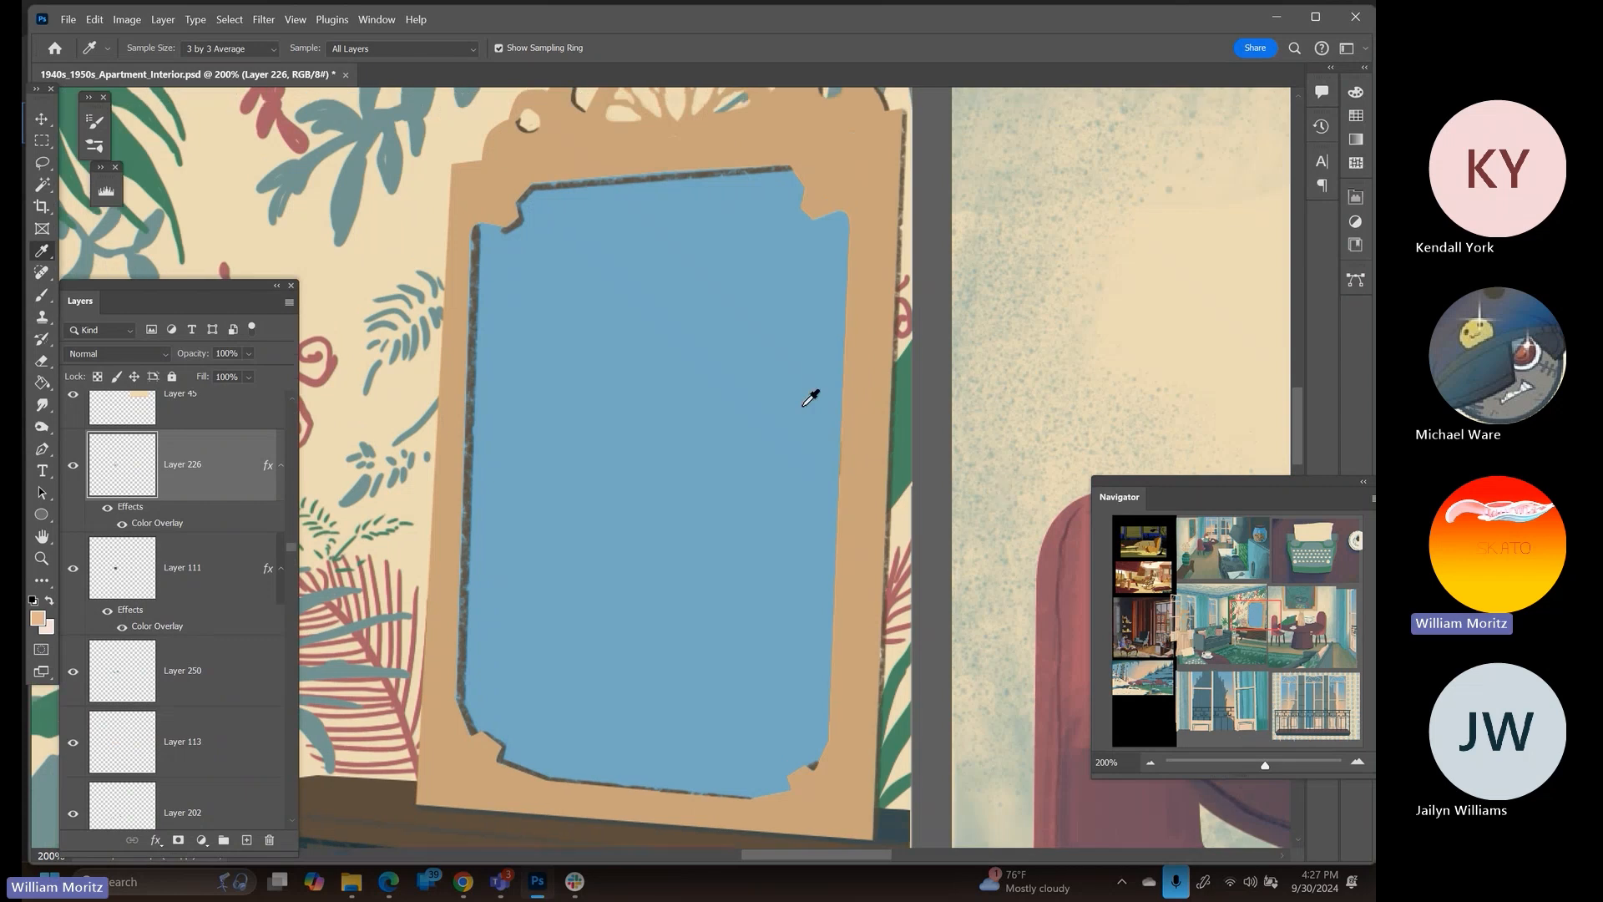
Select the mirror frame's Layer 69, load its outline as a selection, and add a new layer above it for brushing
key("v")
right_click(787, 165)
left_click(835, 175)
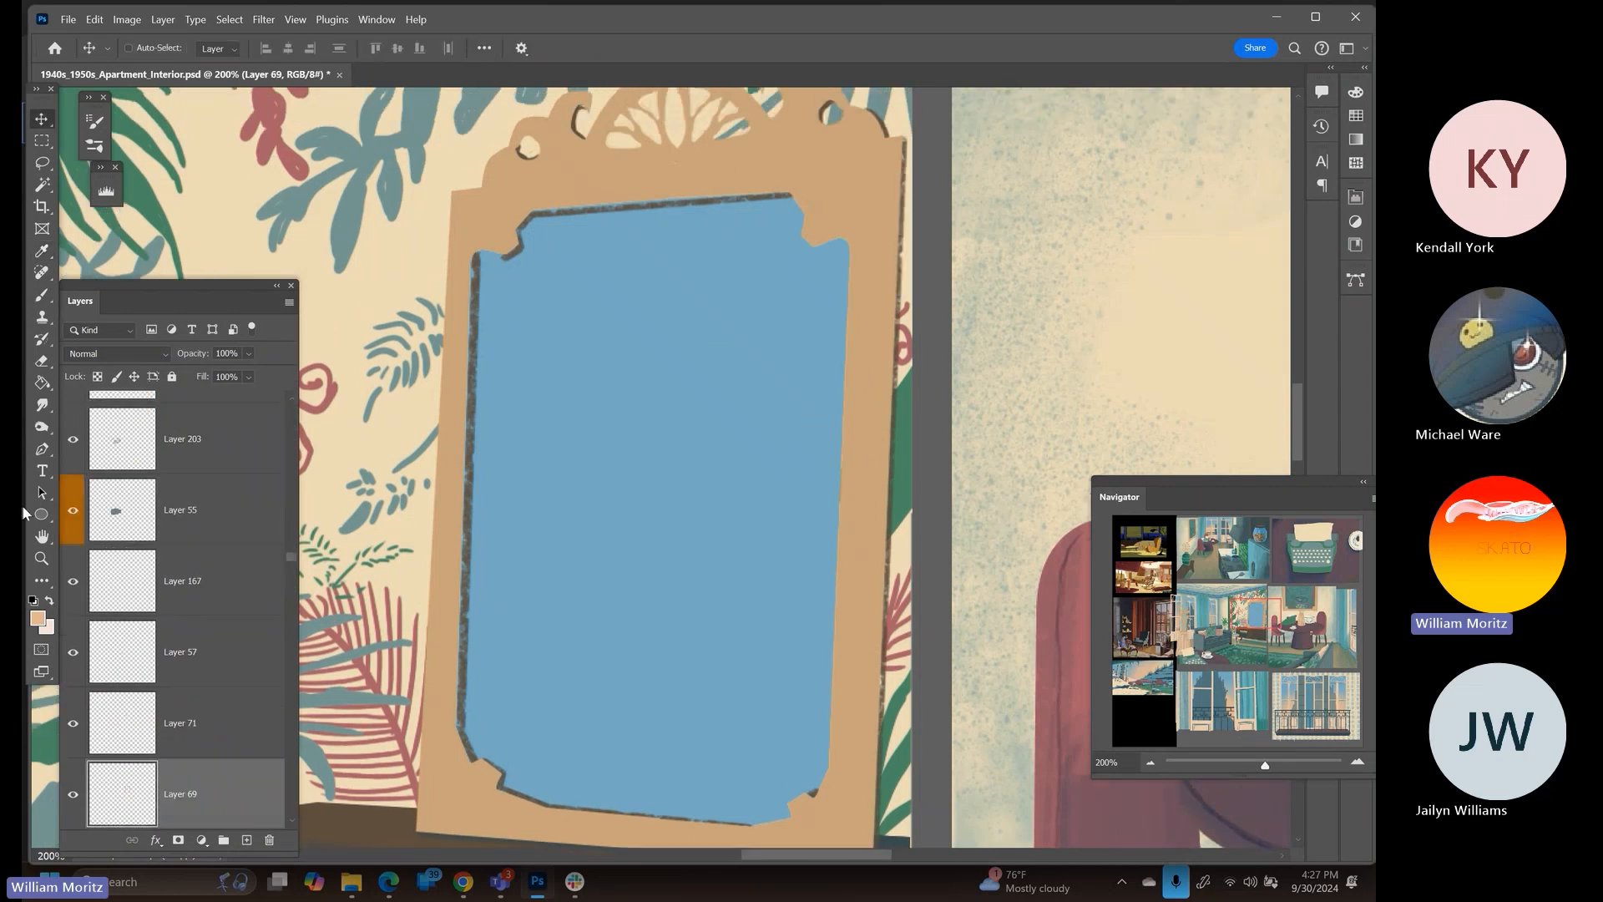
left_click(121, 800, "ctrl")
left_click(246, 839)
key("b")
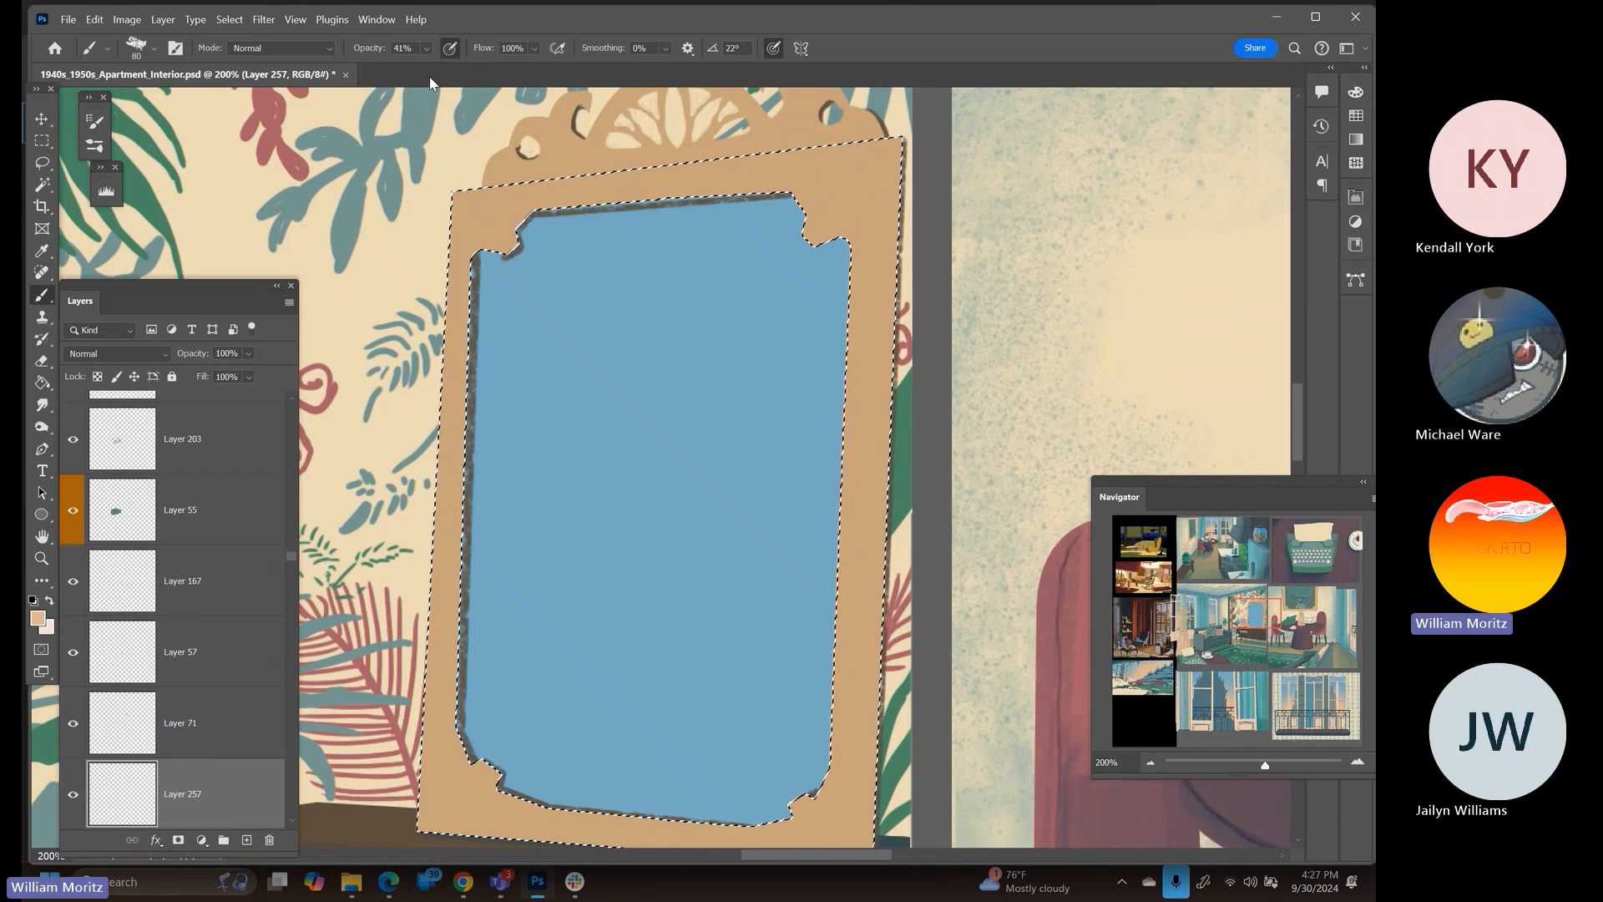
Merge the mirror crest's Layer 71 and empty Layer 257 down into the frame's Layer 69, and load the combined outline as a selection
left_click_drag(625, 244, 648, 379)
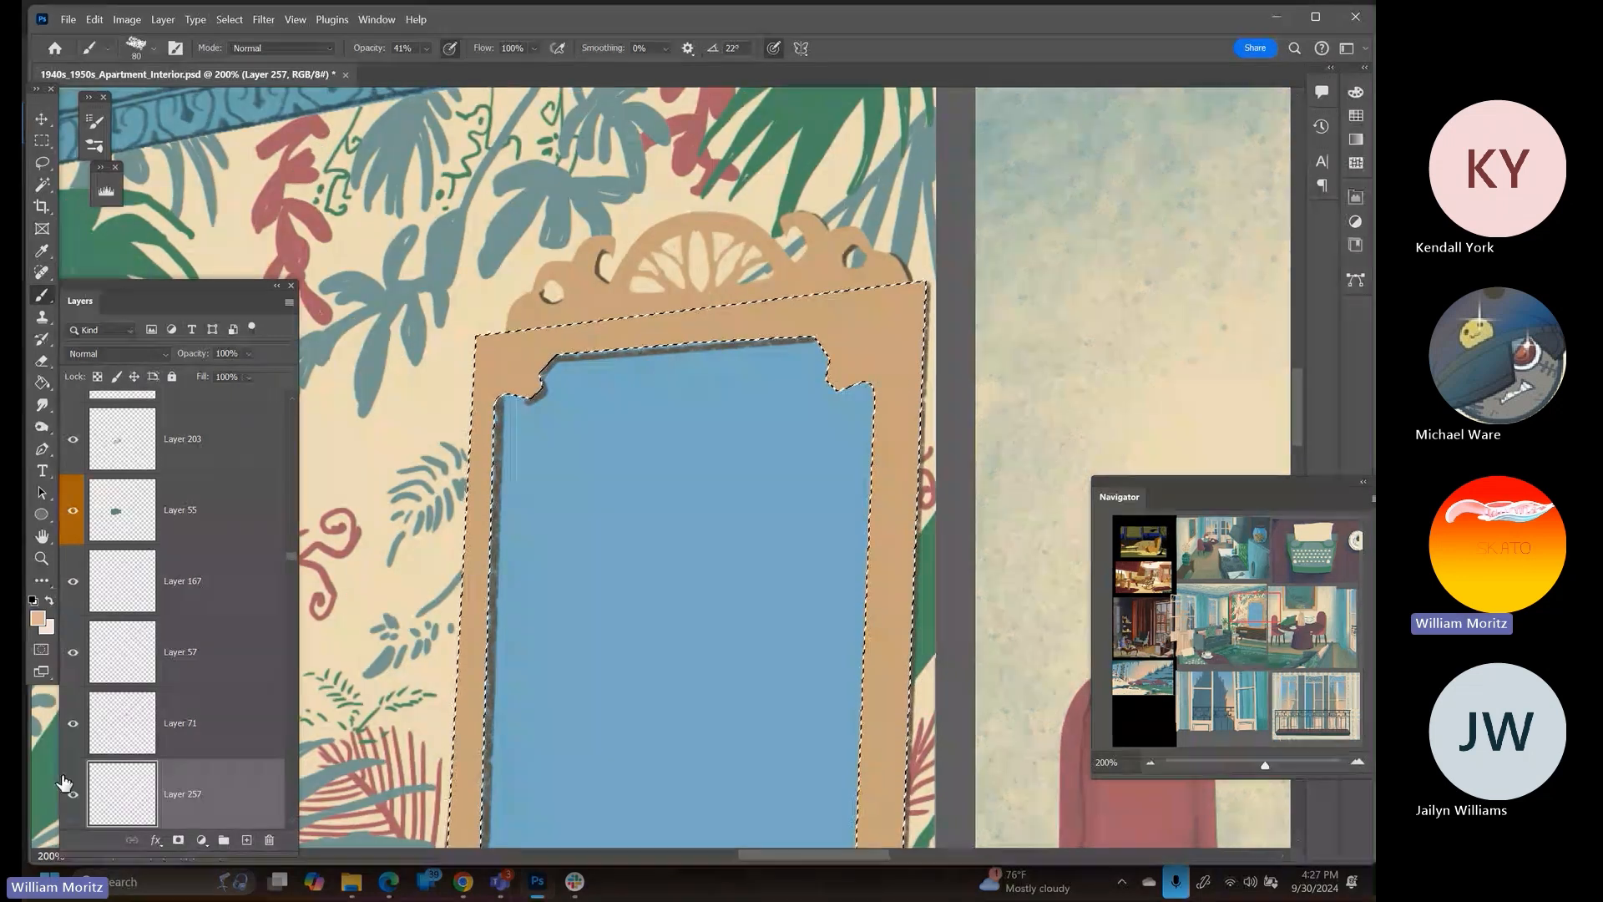
left_click(72, 724)
left_click(227, 735)
key("ctrl+e")
left_click(73, 724)
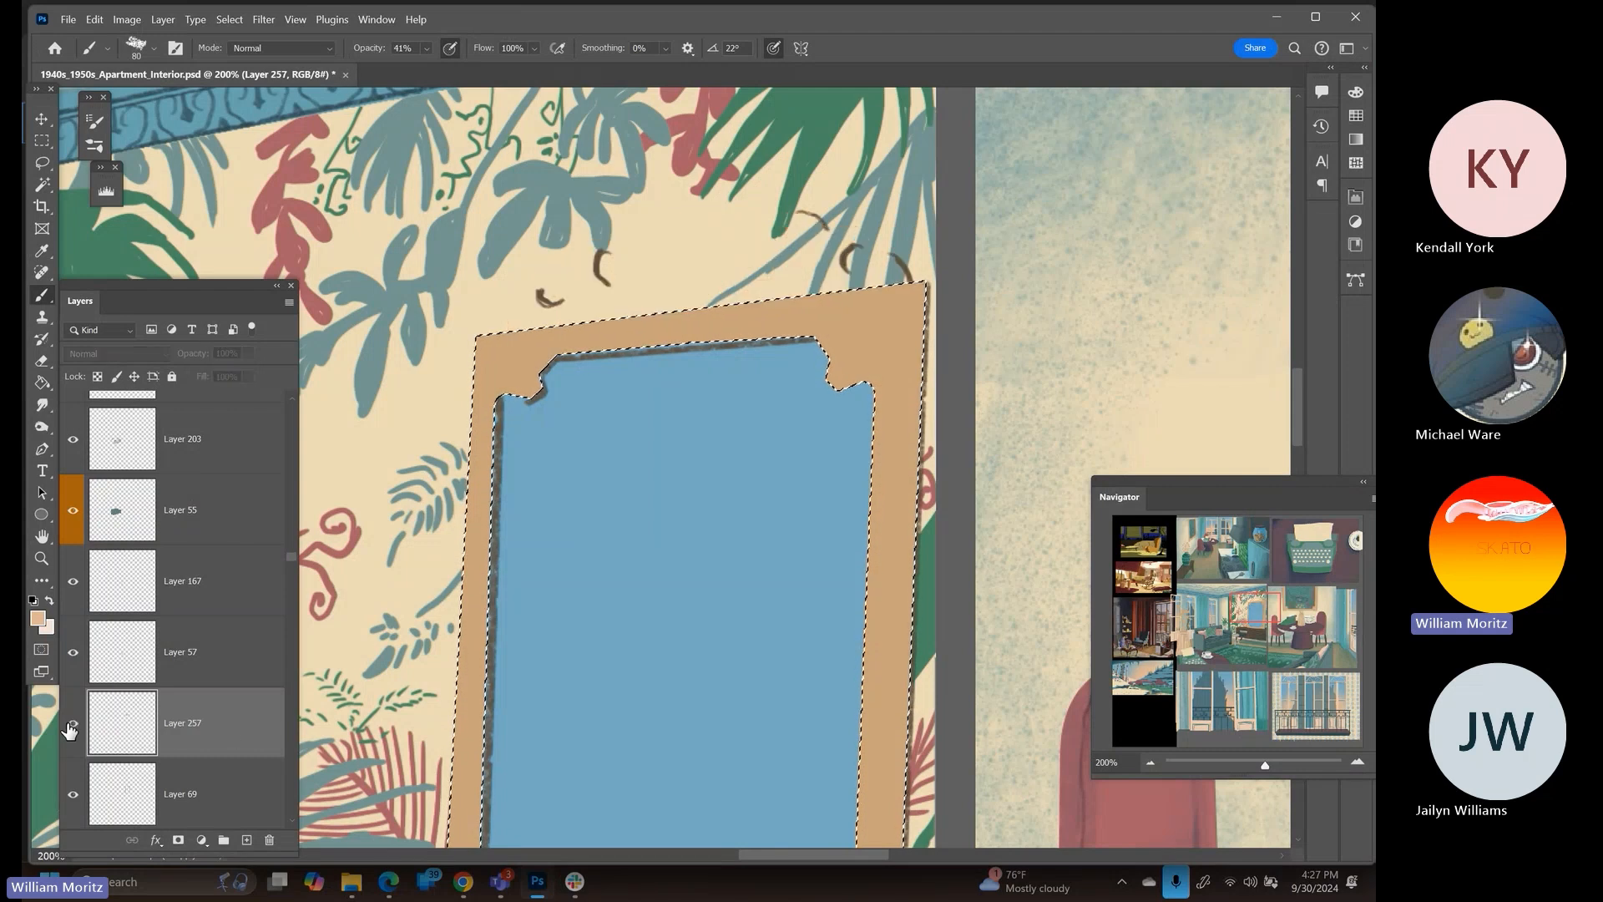
left_click(74, 724)
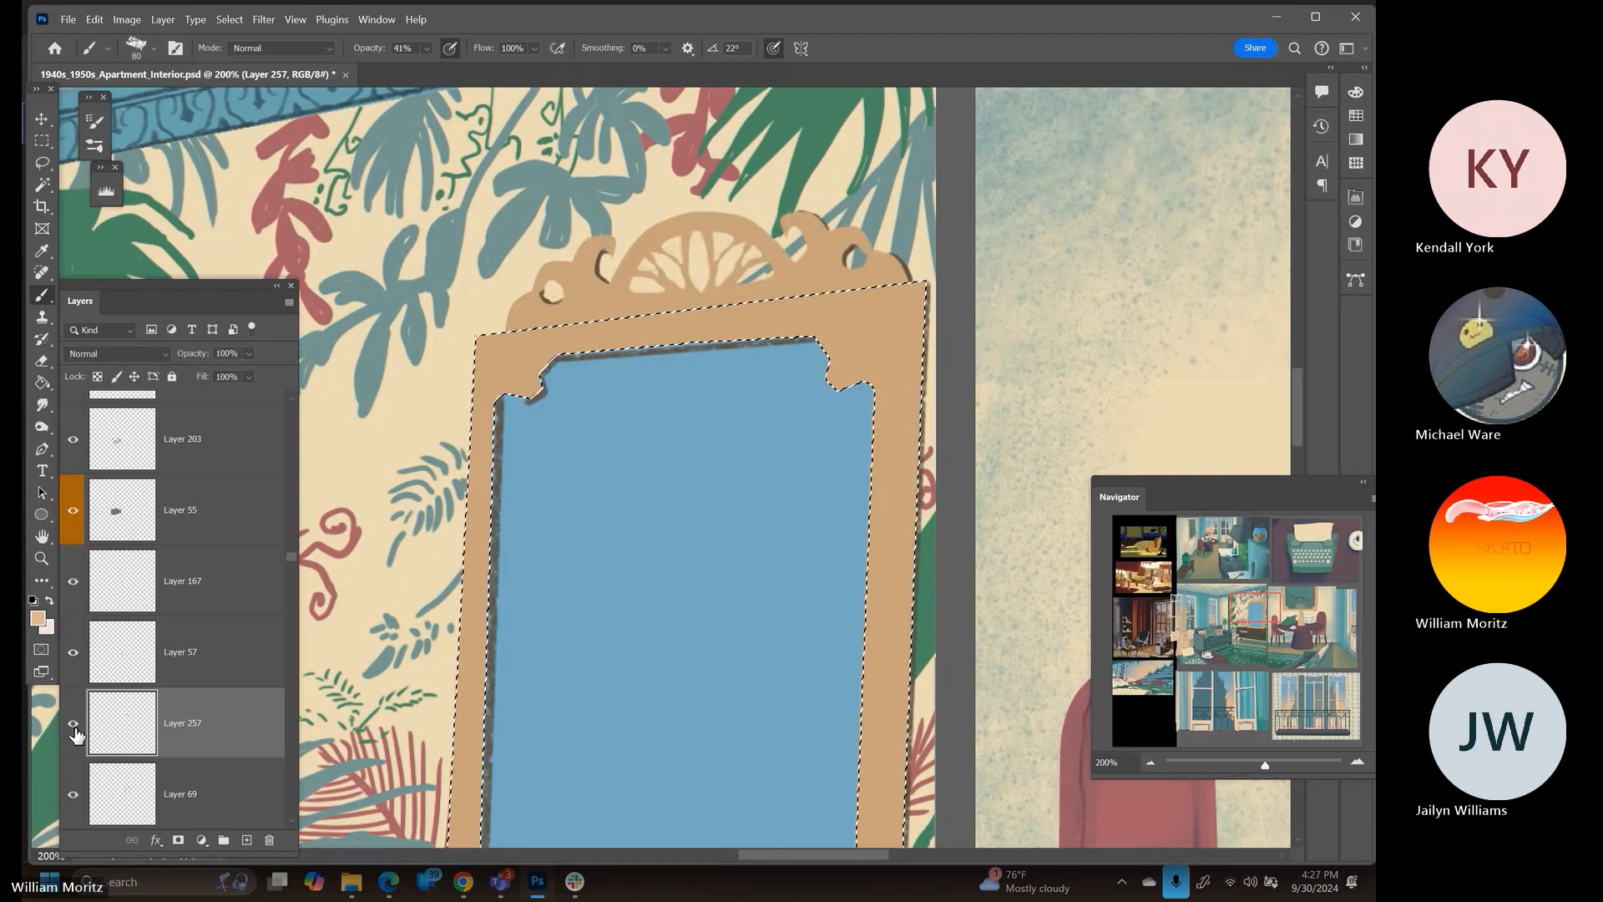
key("ctrl+e")
left_click(74, 725)
left_click(74, 725)
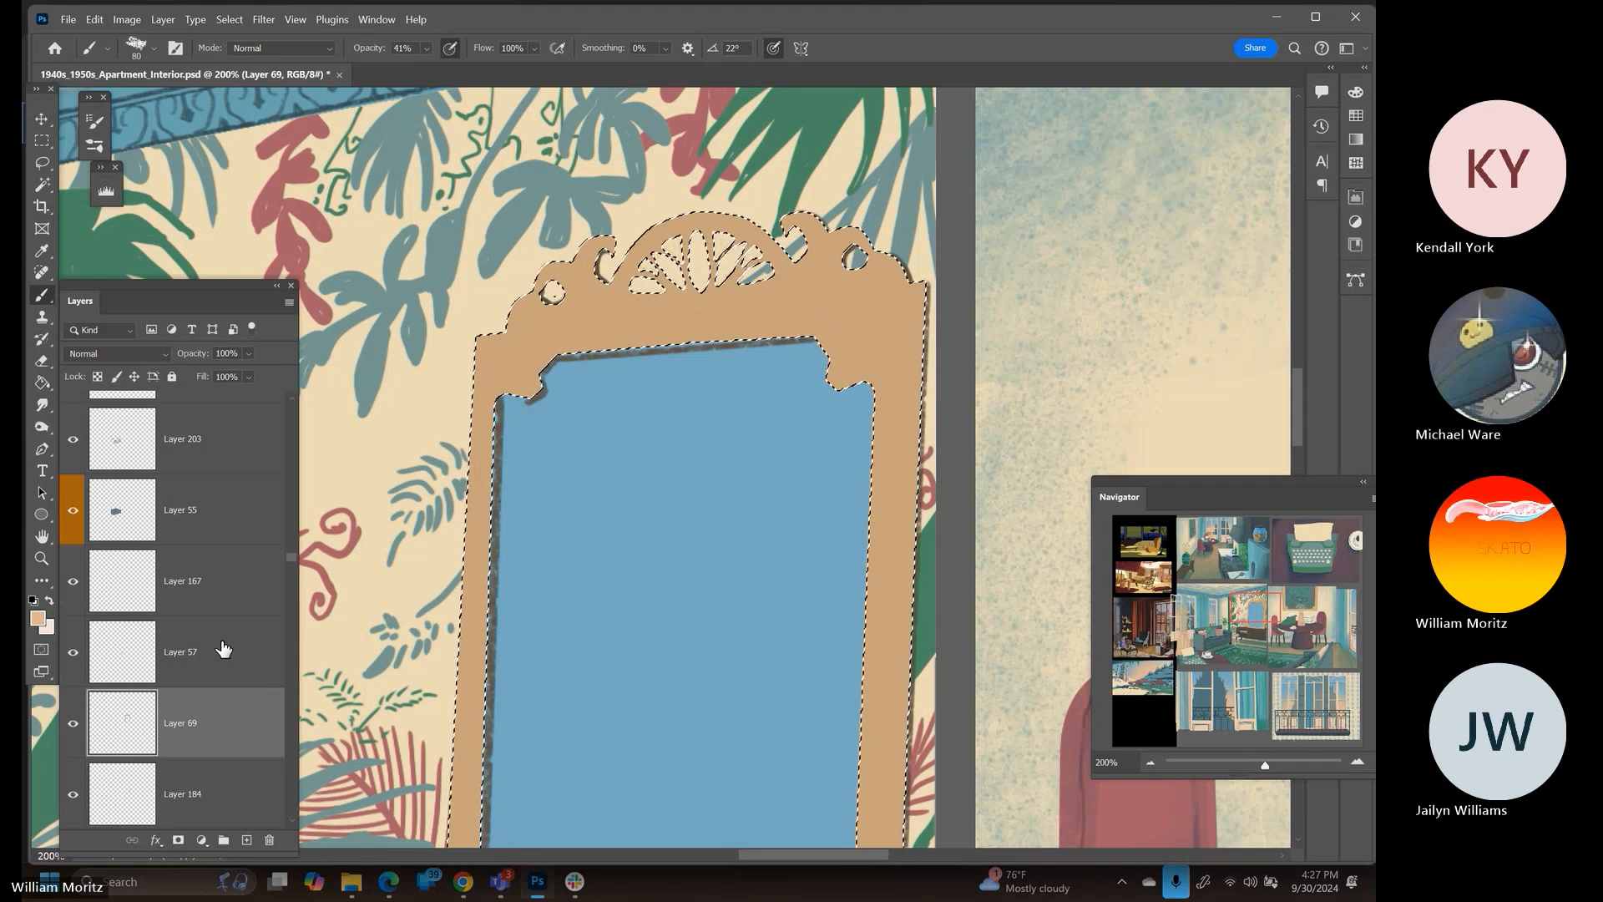
On a new layer above Layer 69, paint light peach highlights on the mirror frame's crest and upper corners using a small brush at 100% opacity
key("bracketleft")
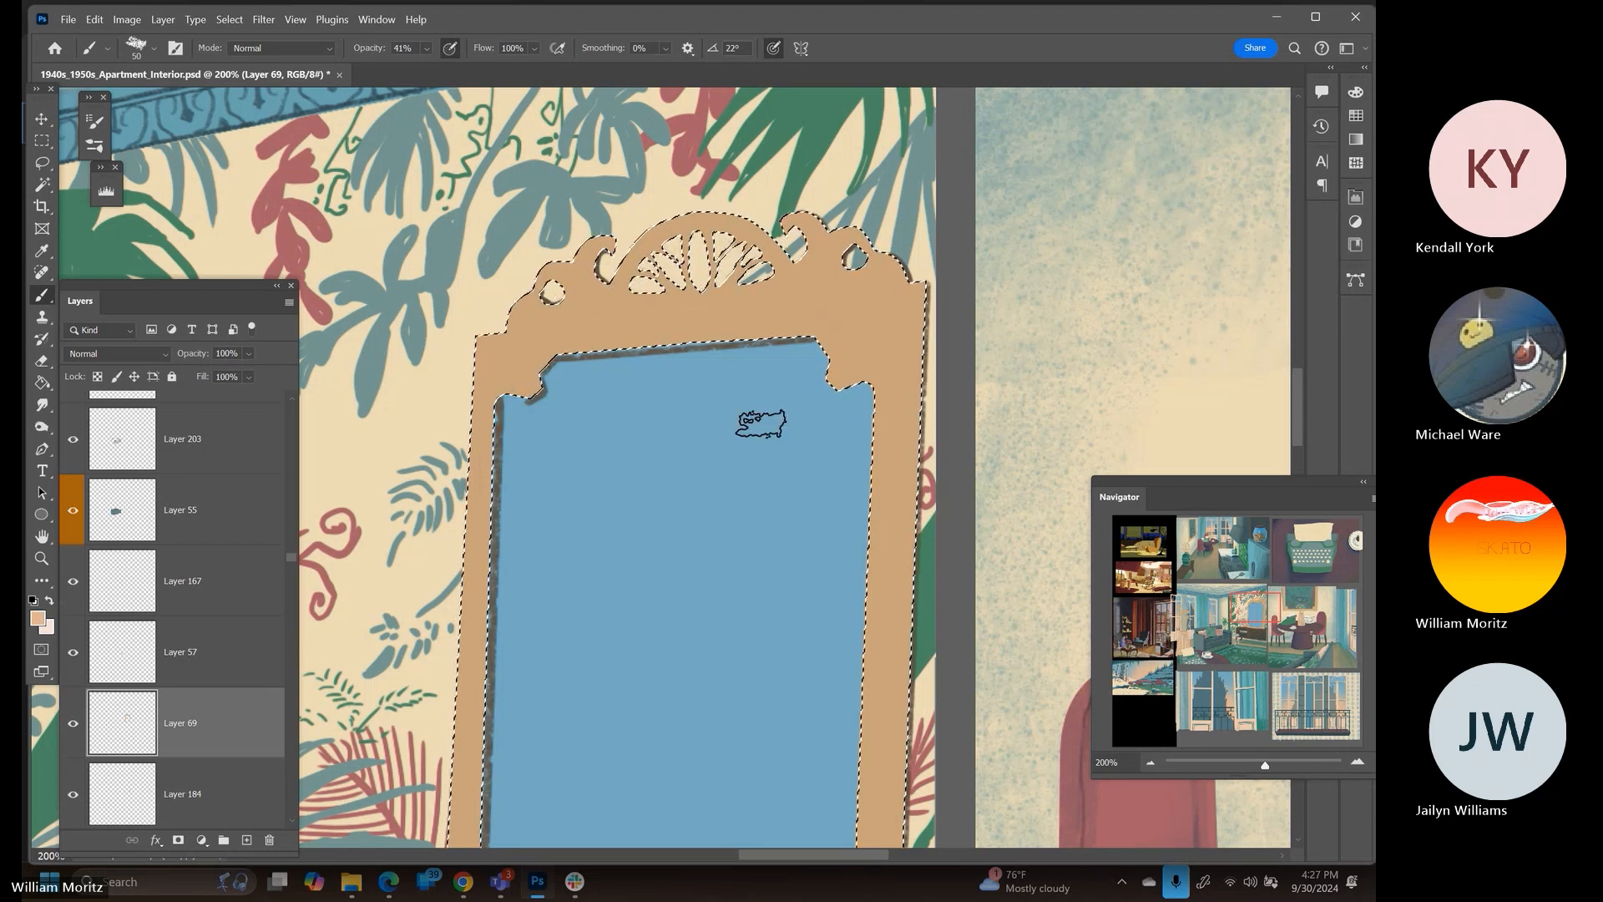
key("bracketleft")
left_click(247, 845)
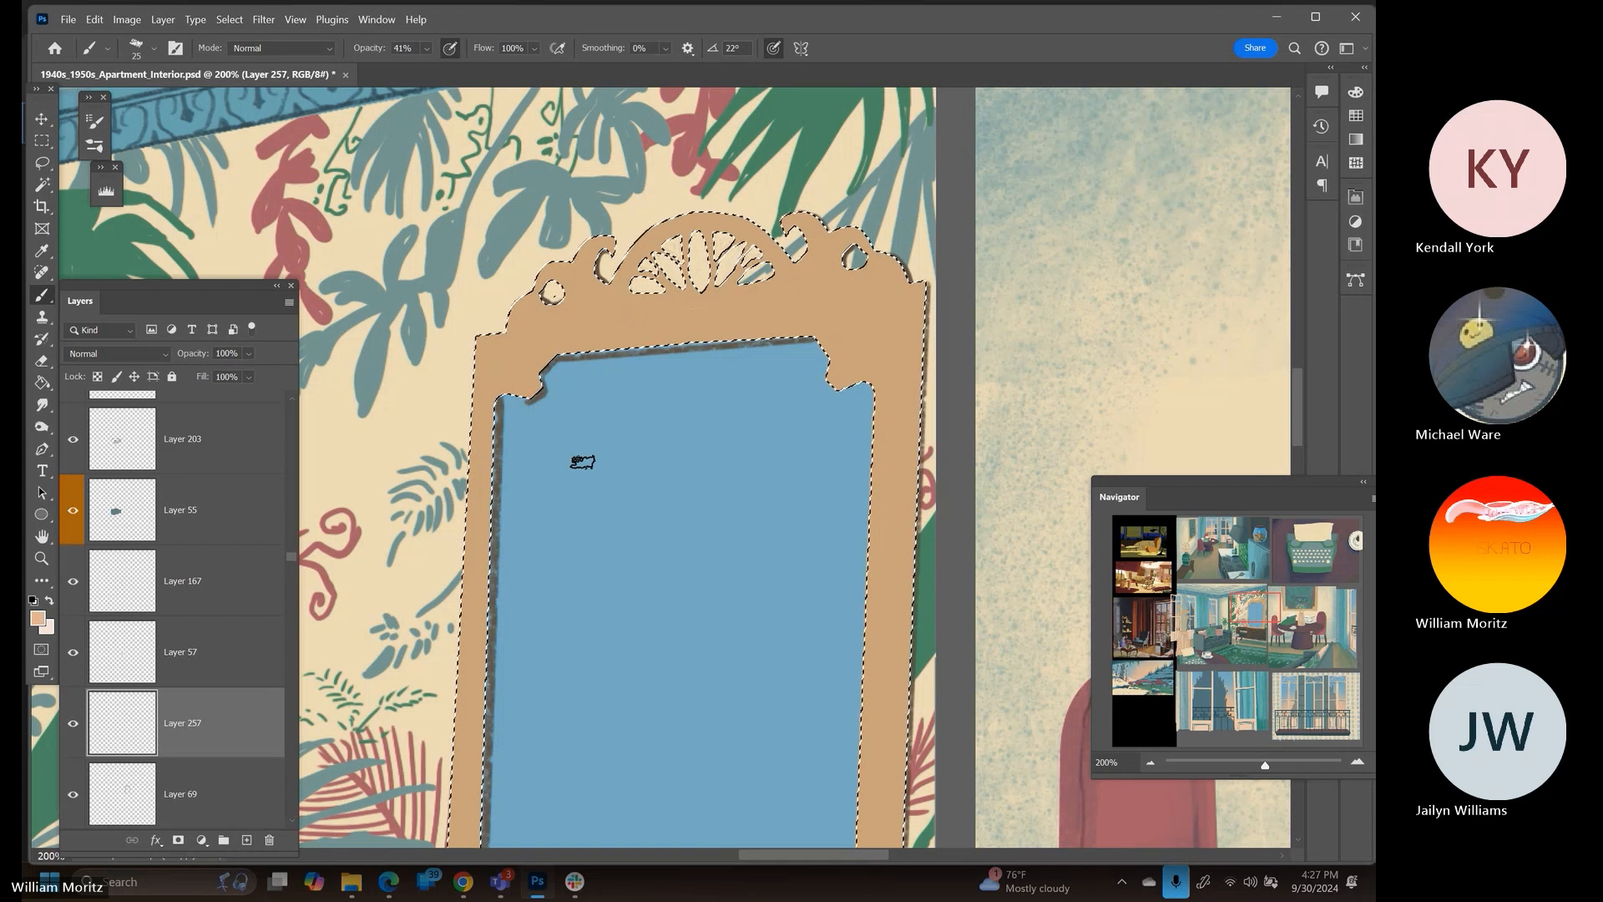
key("bracketleft")
key("bracketleft")
key("bracketleft")
key("bracketleft")
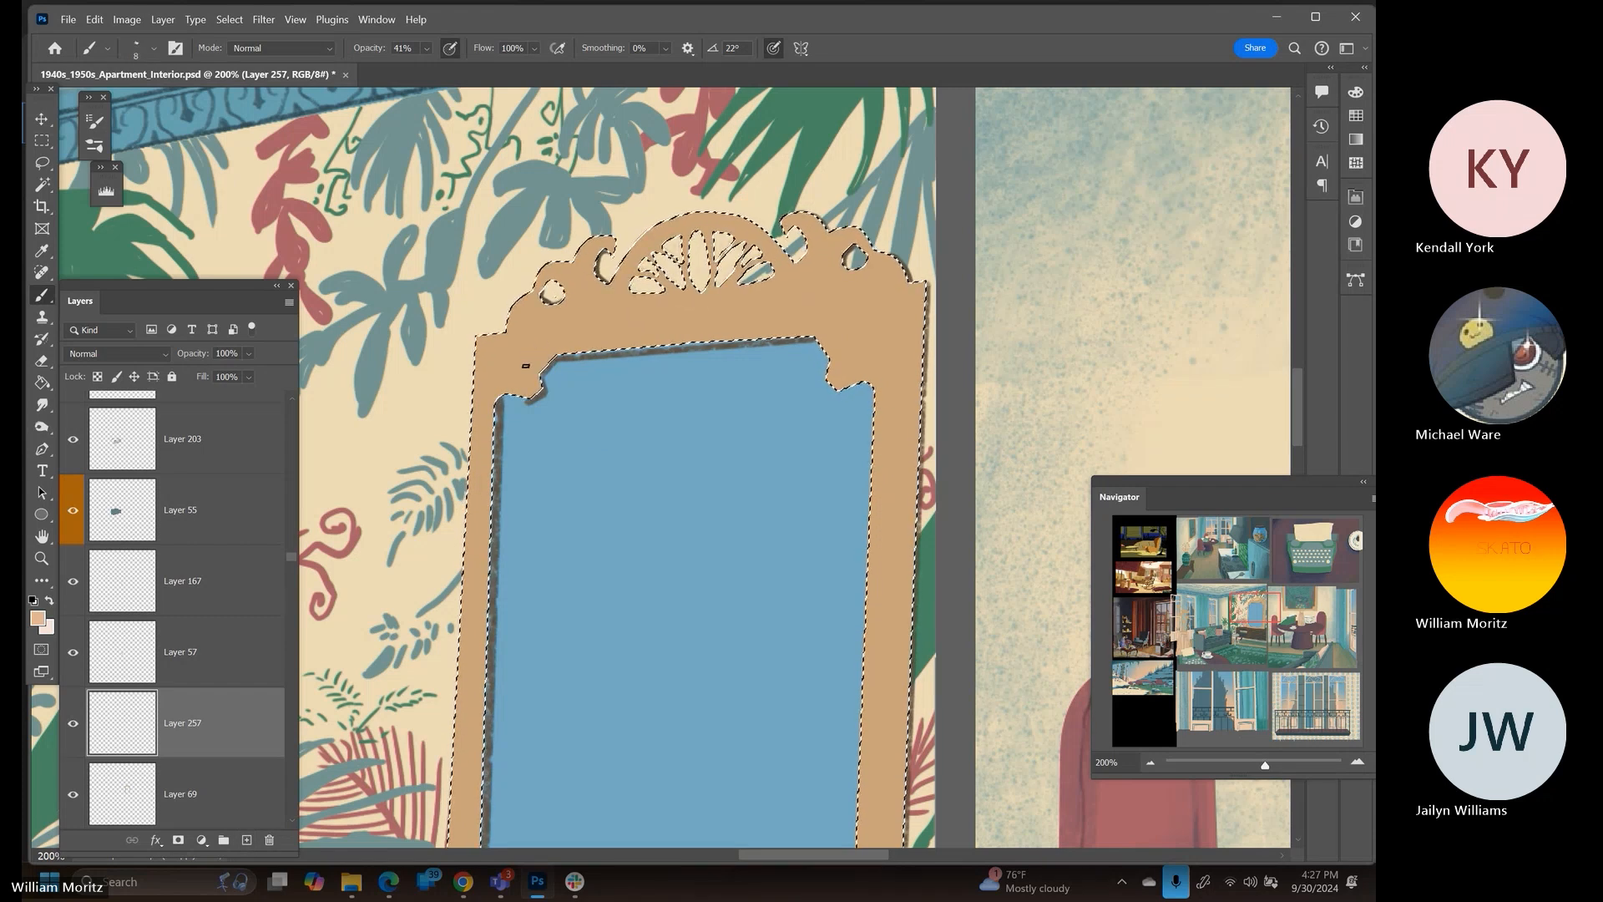
left_click(428, 50)
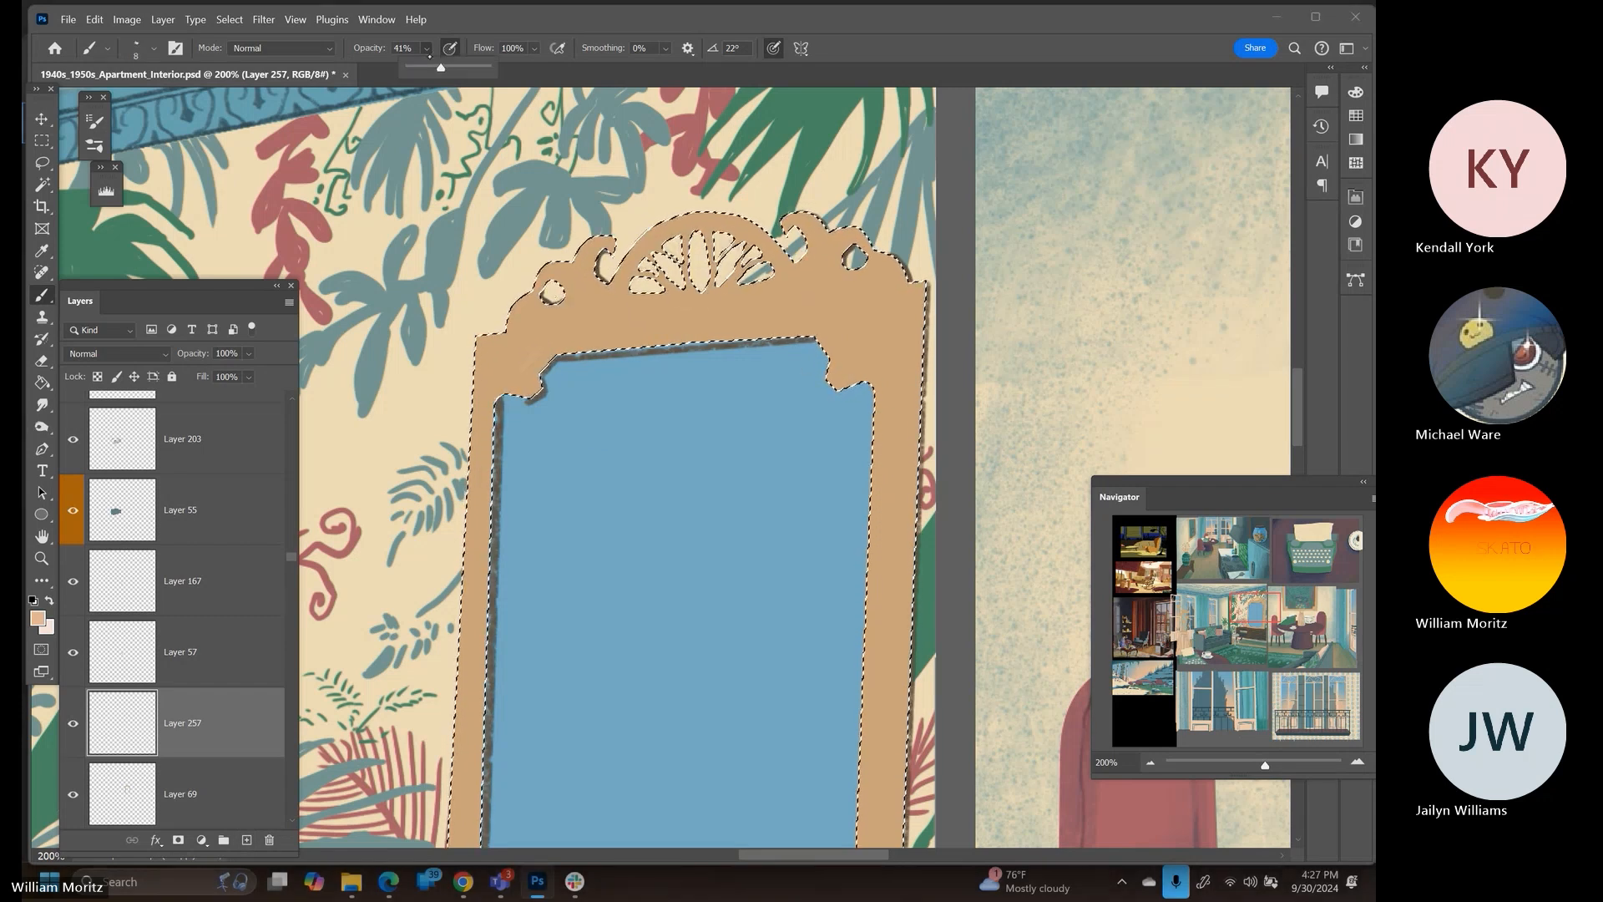
left_click(535, 351)
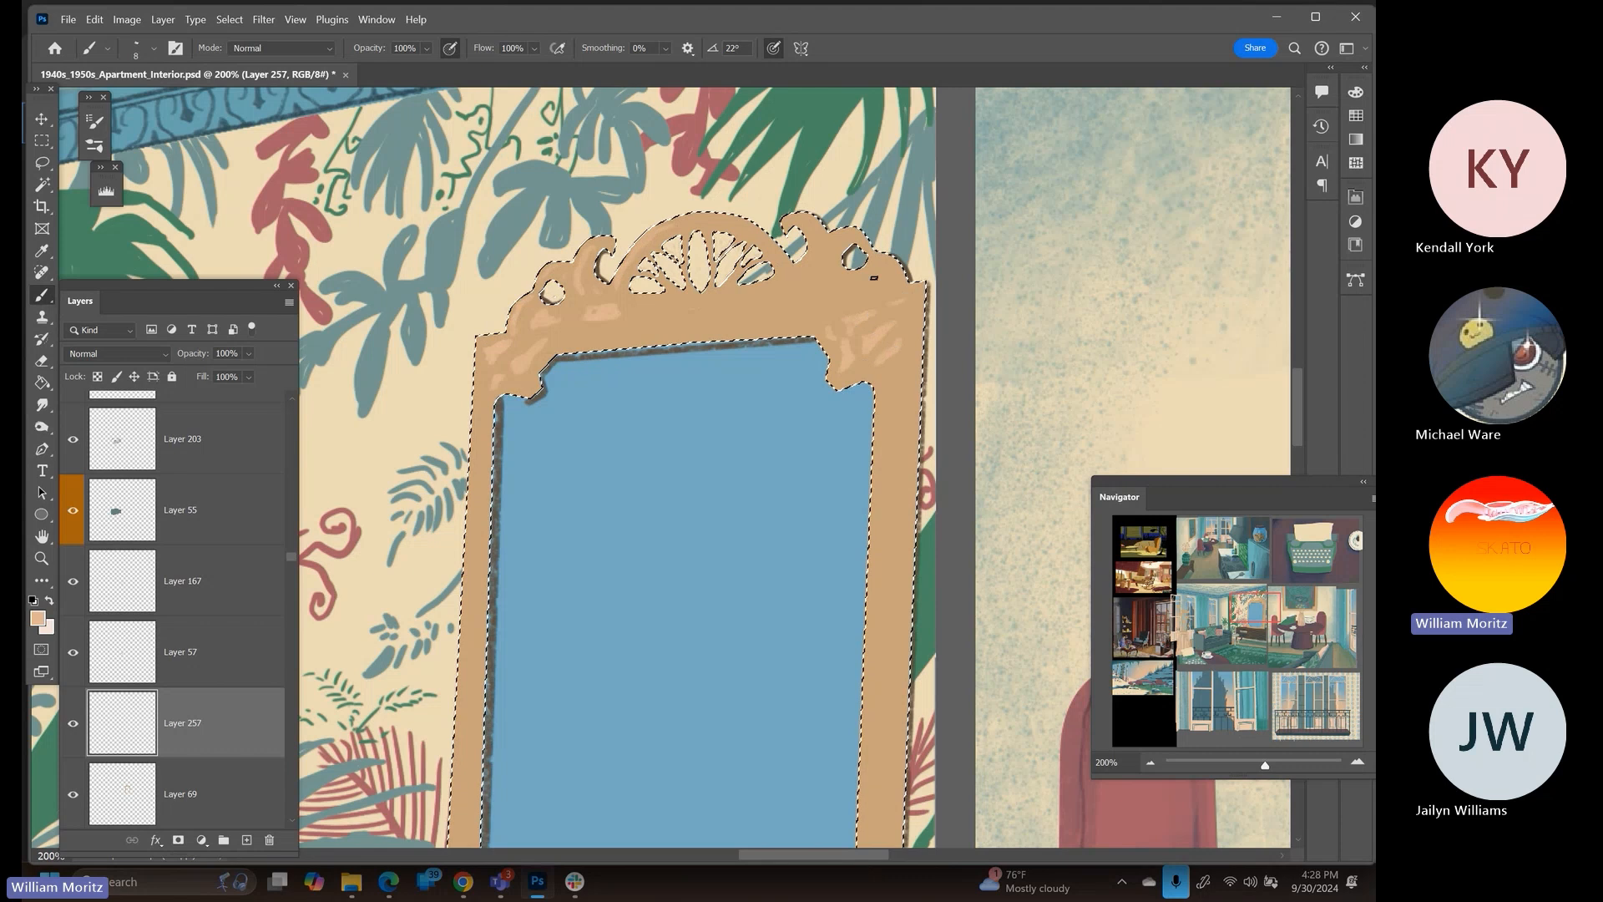
left_click_drag(794, 398, 769, 375)
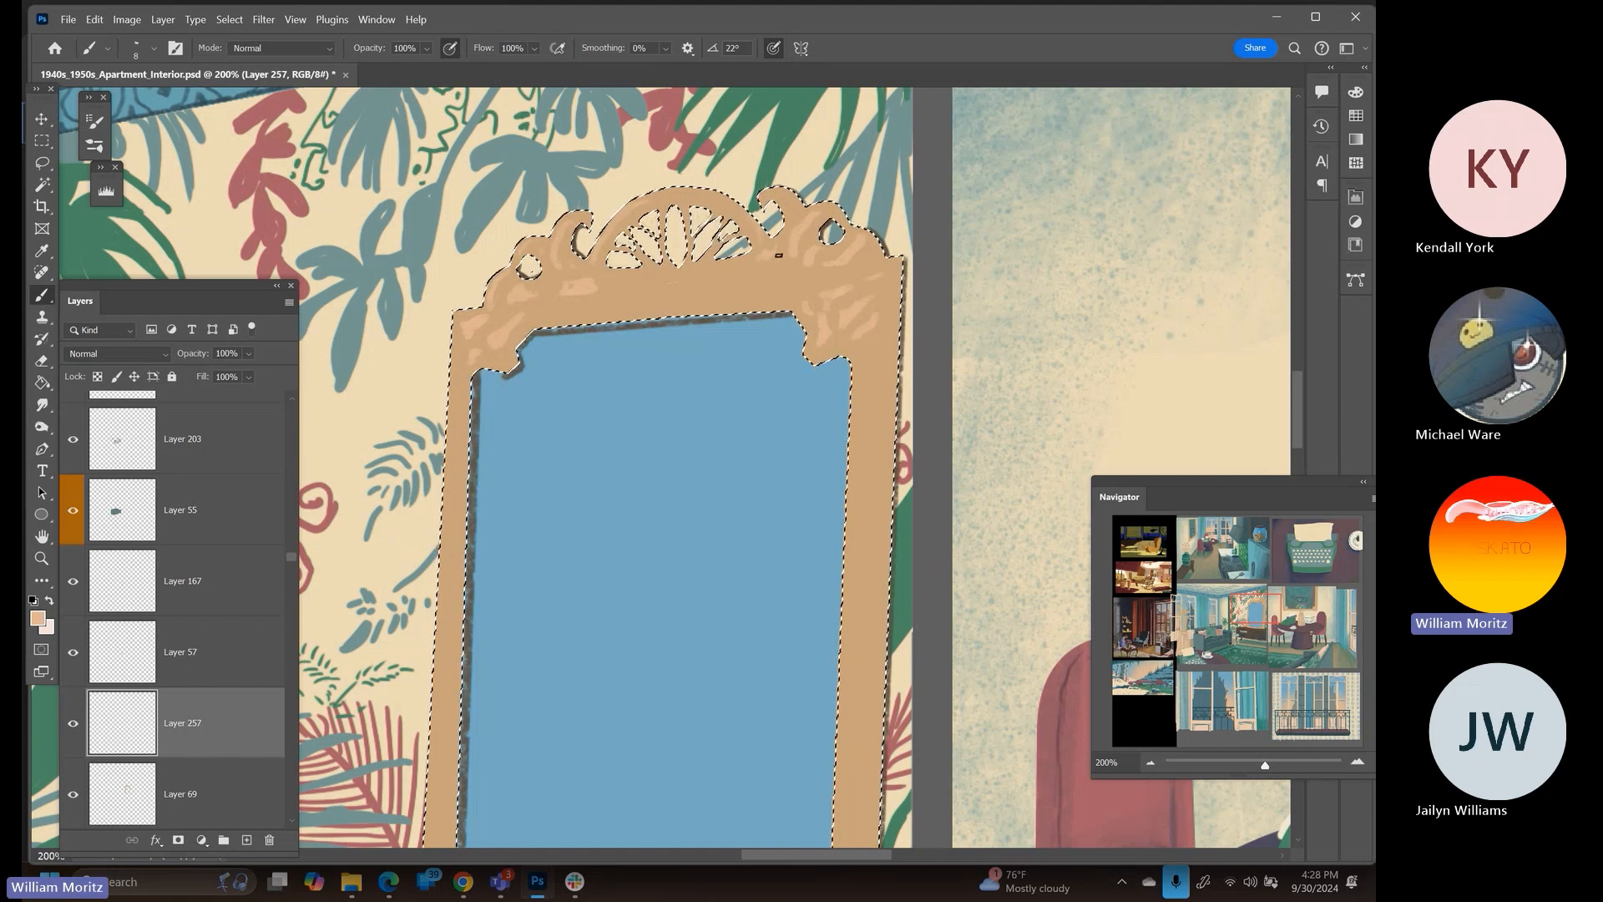
Paint light peach highlight strokes on the mirror frame's lower corners, bottom rail, both sides and top rail, using a finer brush for the details
scroll(595, 378, "down", 5)
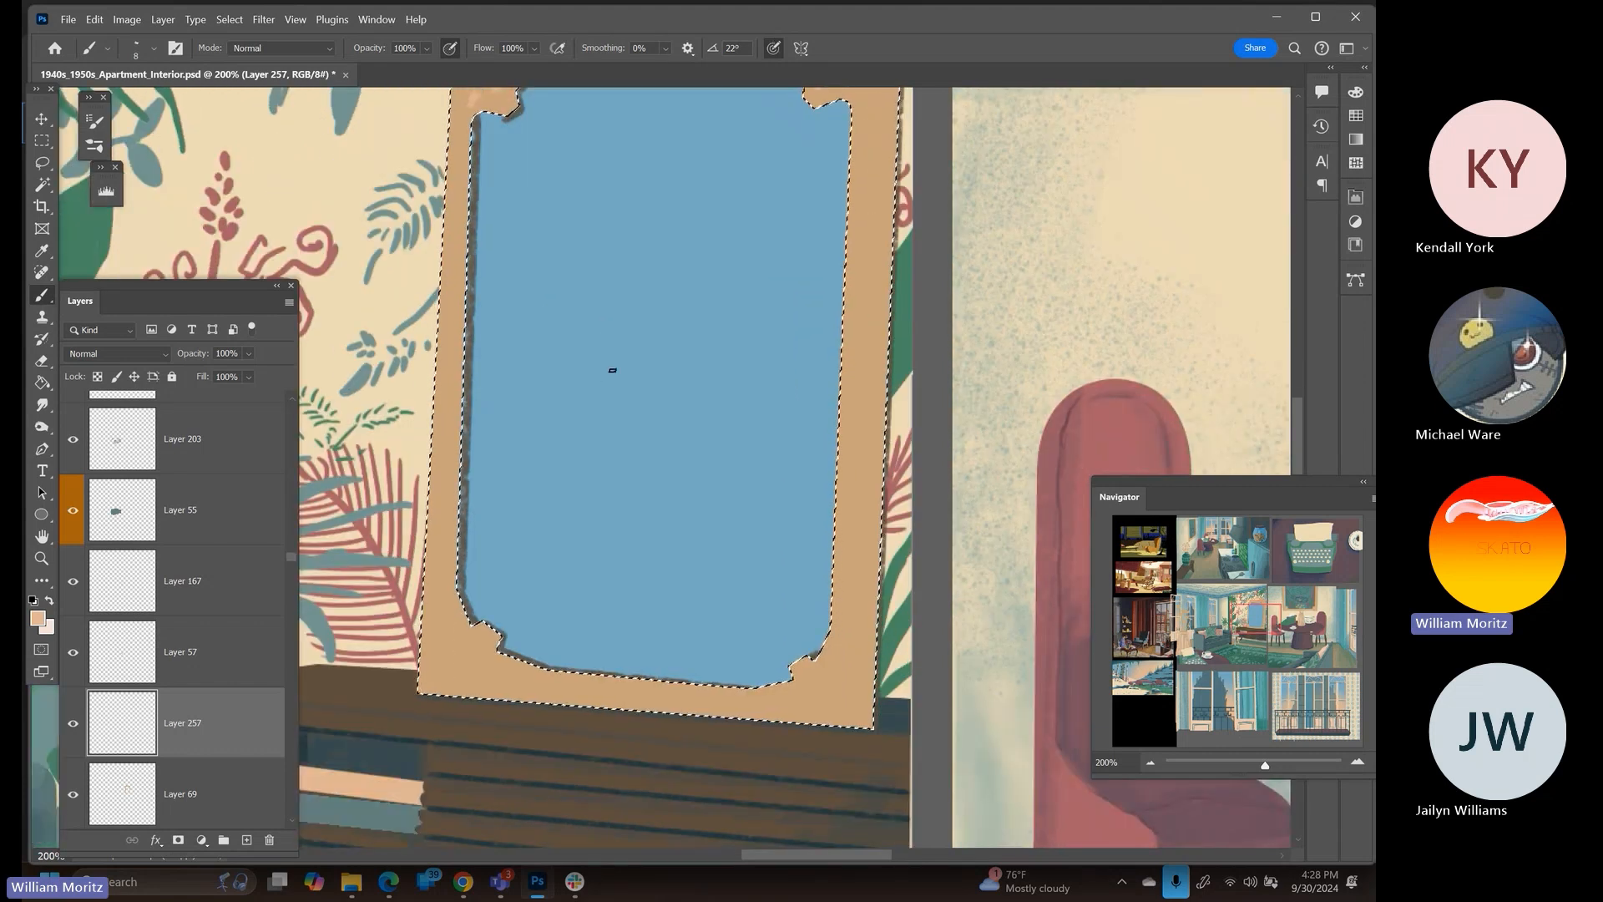
mouse_move(443, 604)
left_mouse_down()
mouse_move(464, 643)
mouse_move(439, 666)
left_mouse_up()
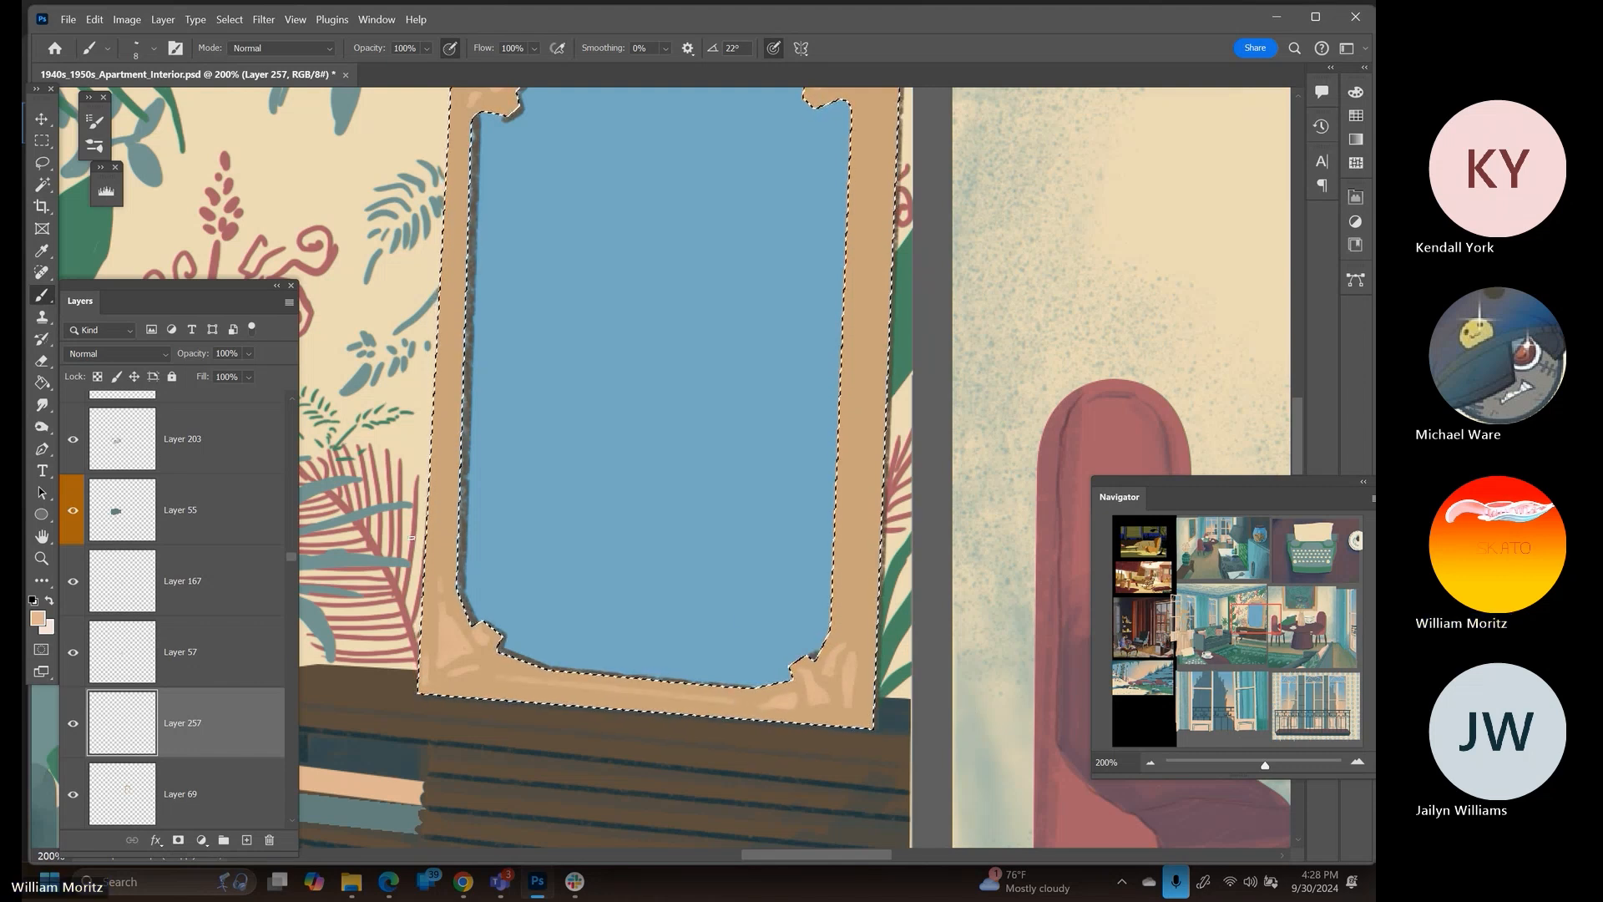
scroll(627, 700, "up", 2)
left_click_drag(458, 177, 434, 639)
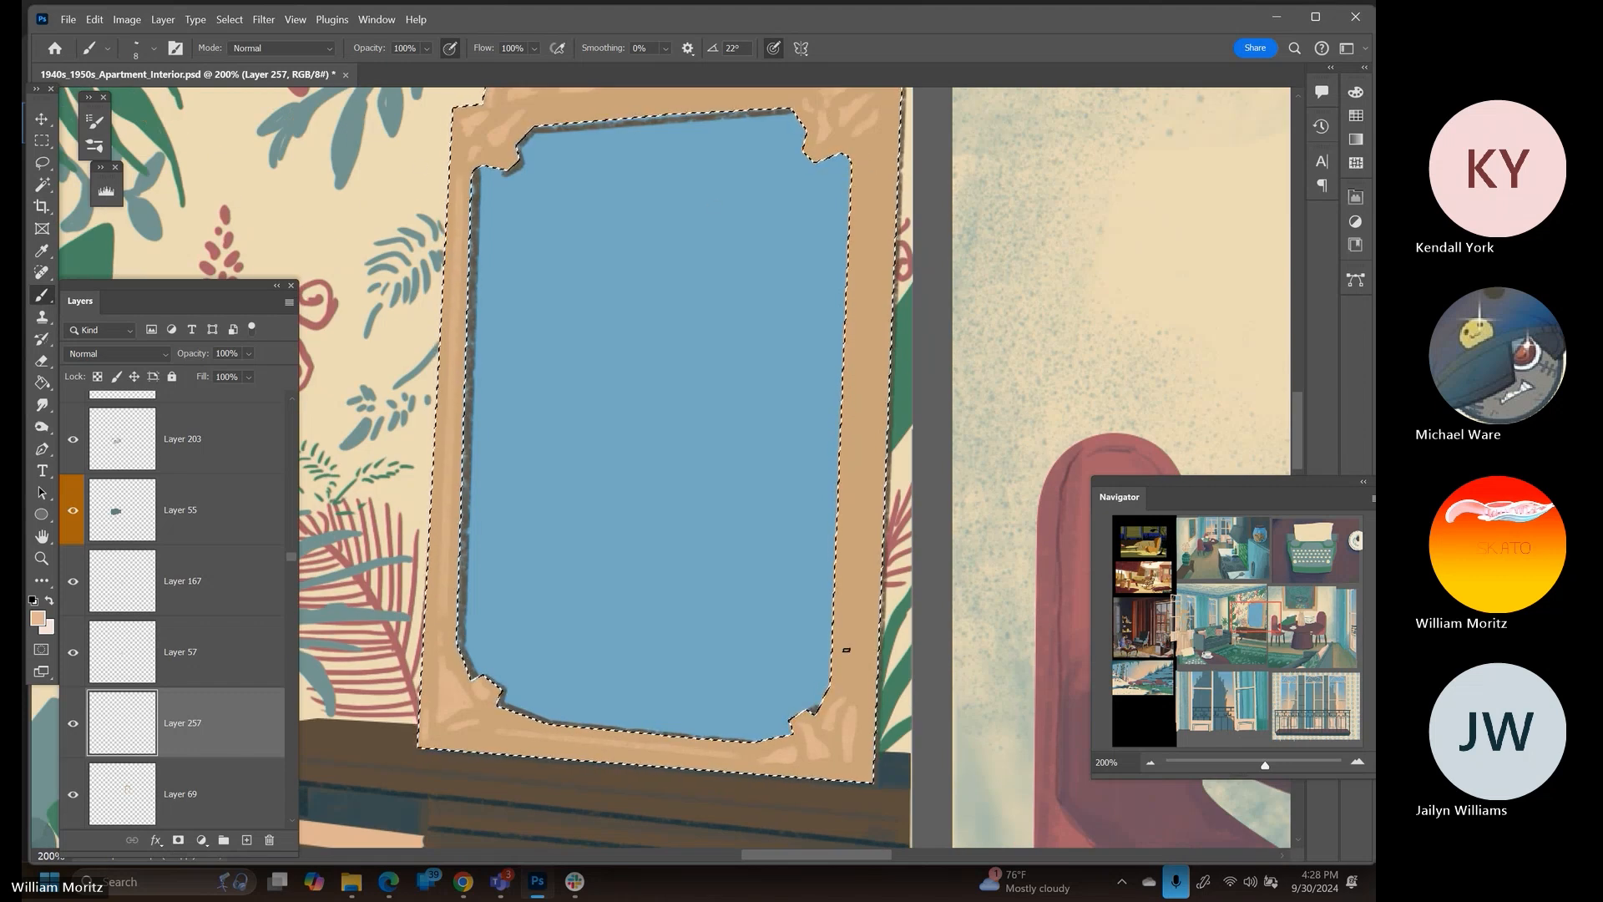
scroll(726, 390, "up", 2)
scroll(726, 390, "up", 2)
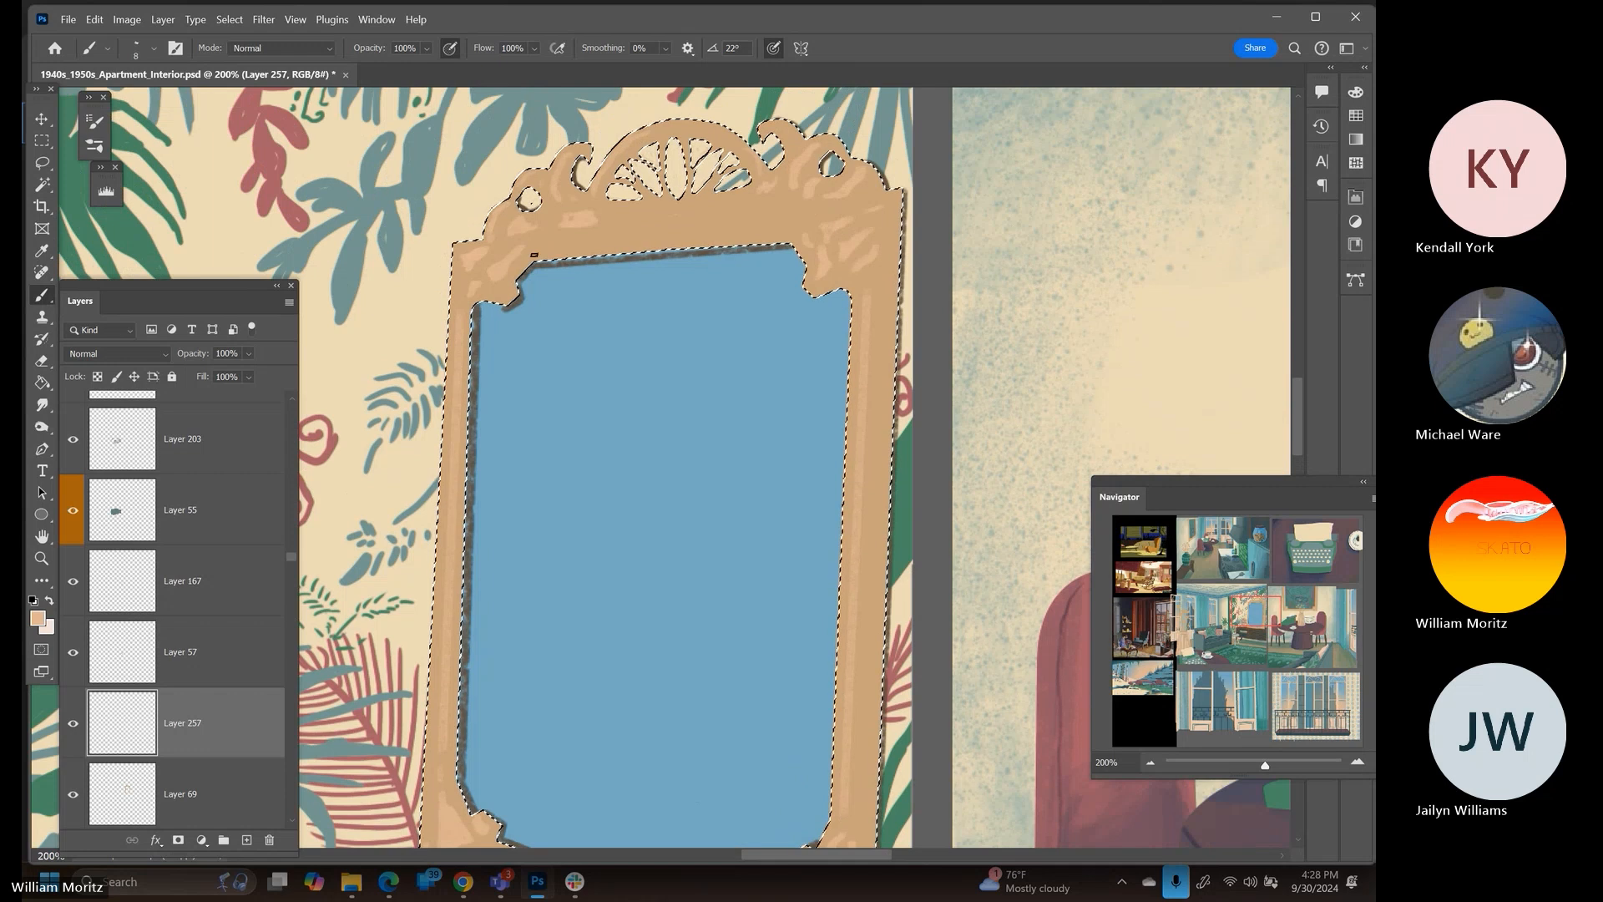
key("bracketleft")
key("bracketleft")
key("bracketleft")
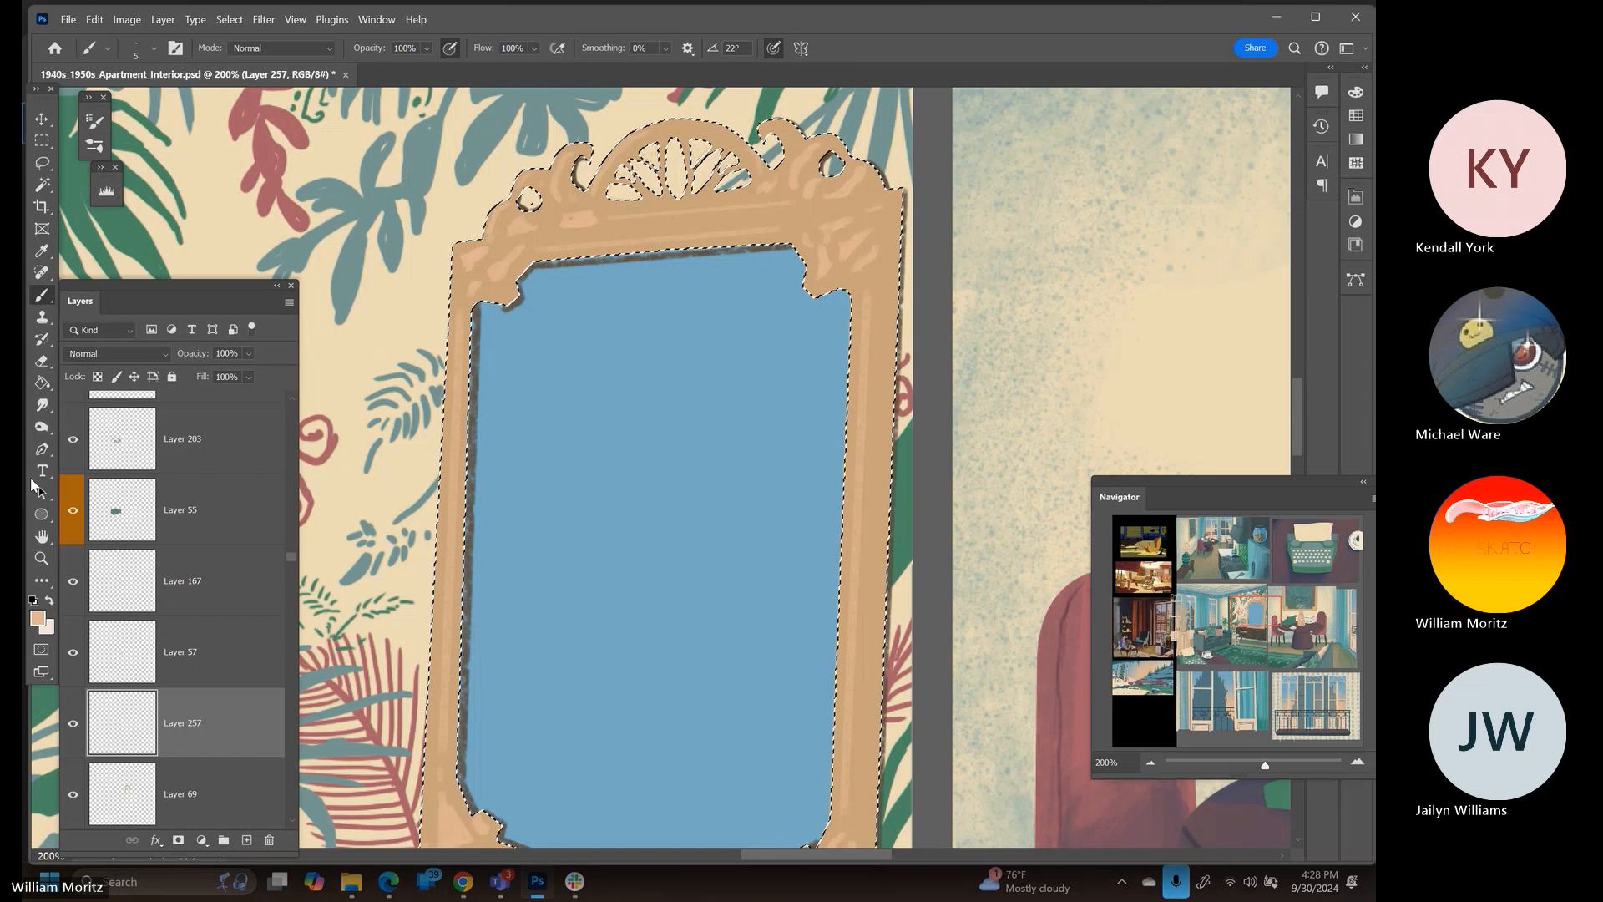
Deselect the mirror frame and save the illustration
left_click(42, 554)
scroll(594, 529, "down", 5)
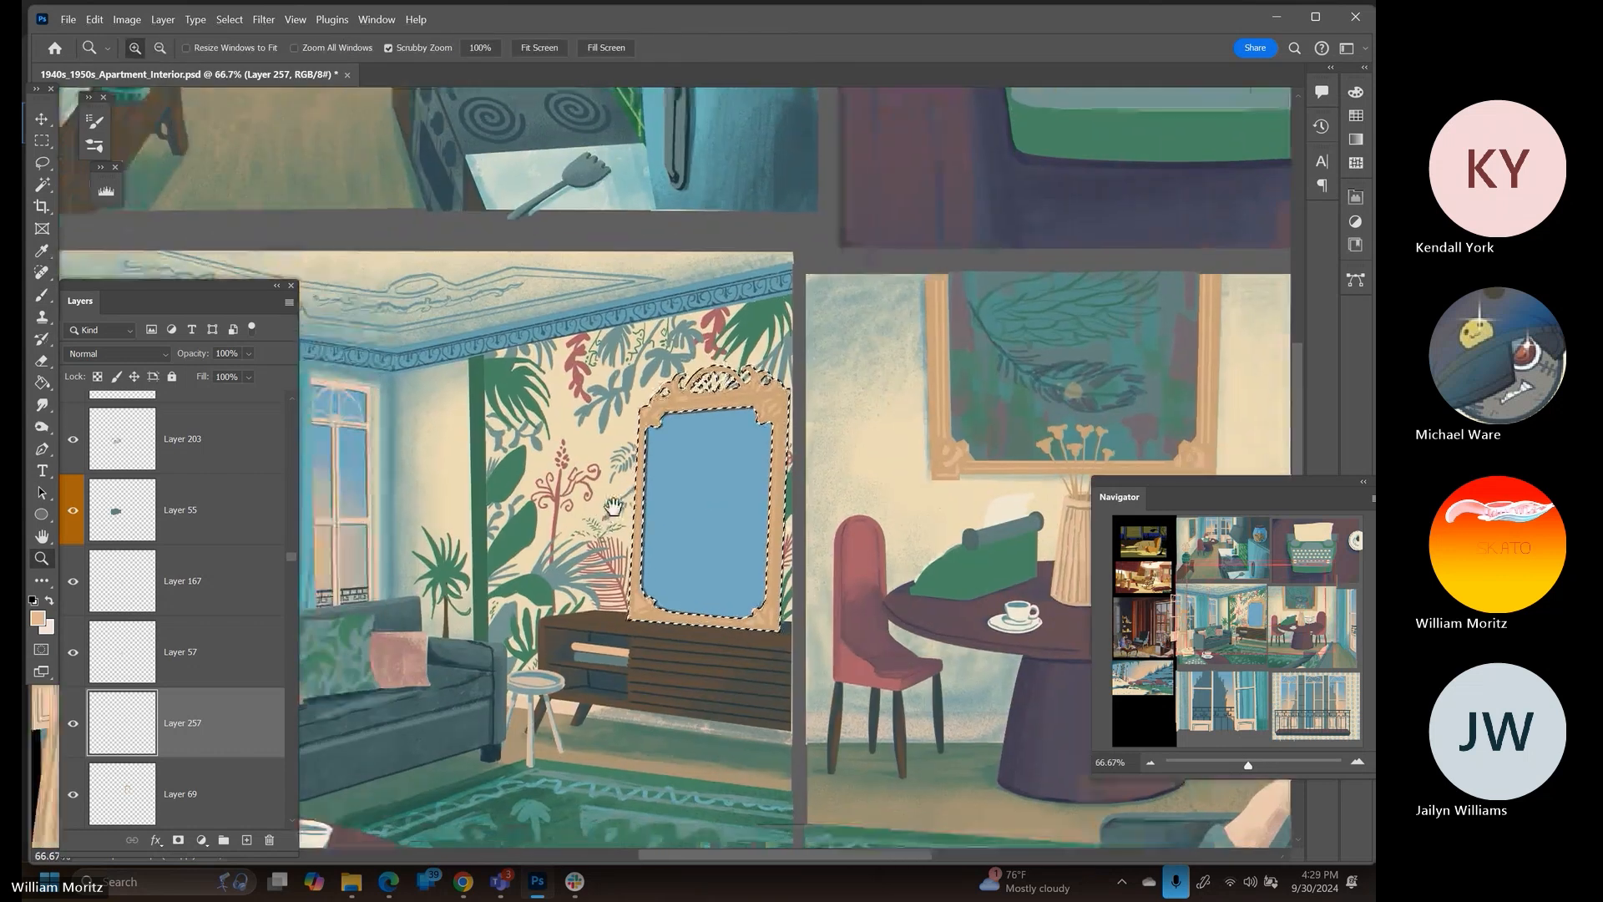
left_click(42, 163)
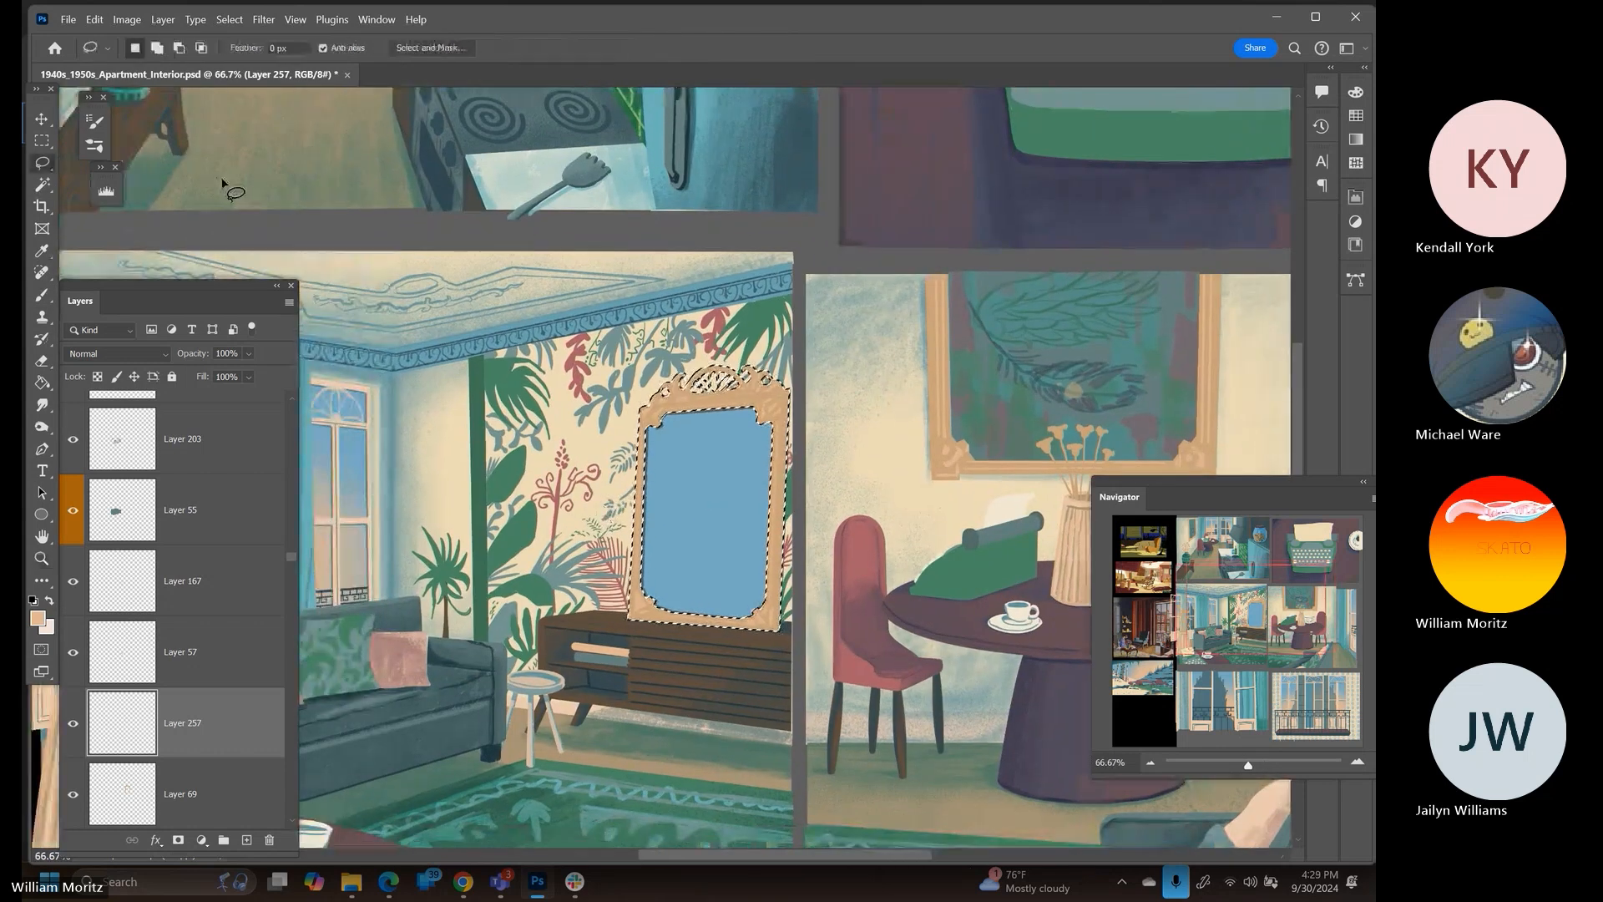
left_click(492, 212)
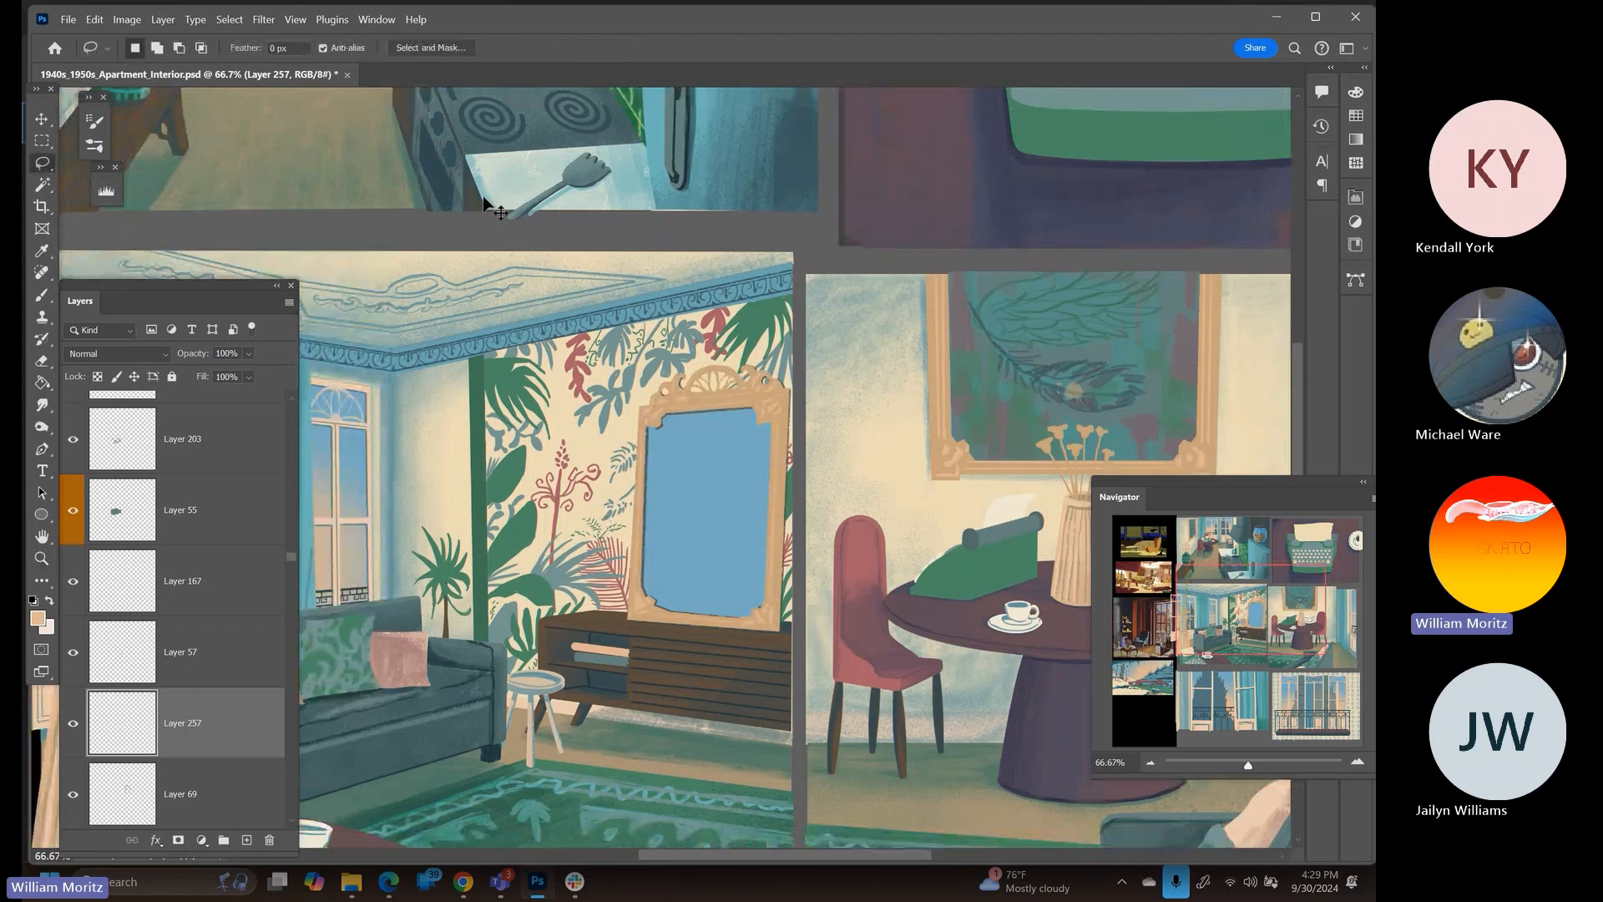
left_click(42, 560)
left_click(614, 561, "alt")
left_click_drag(480, 589, 774, 460)
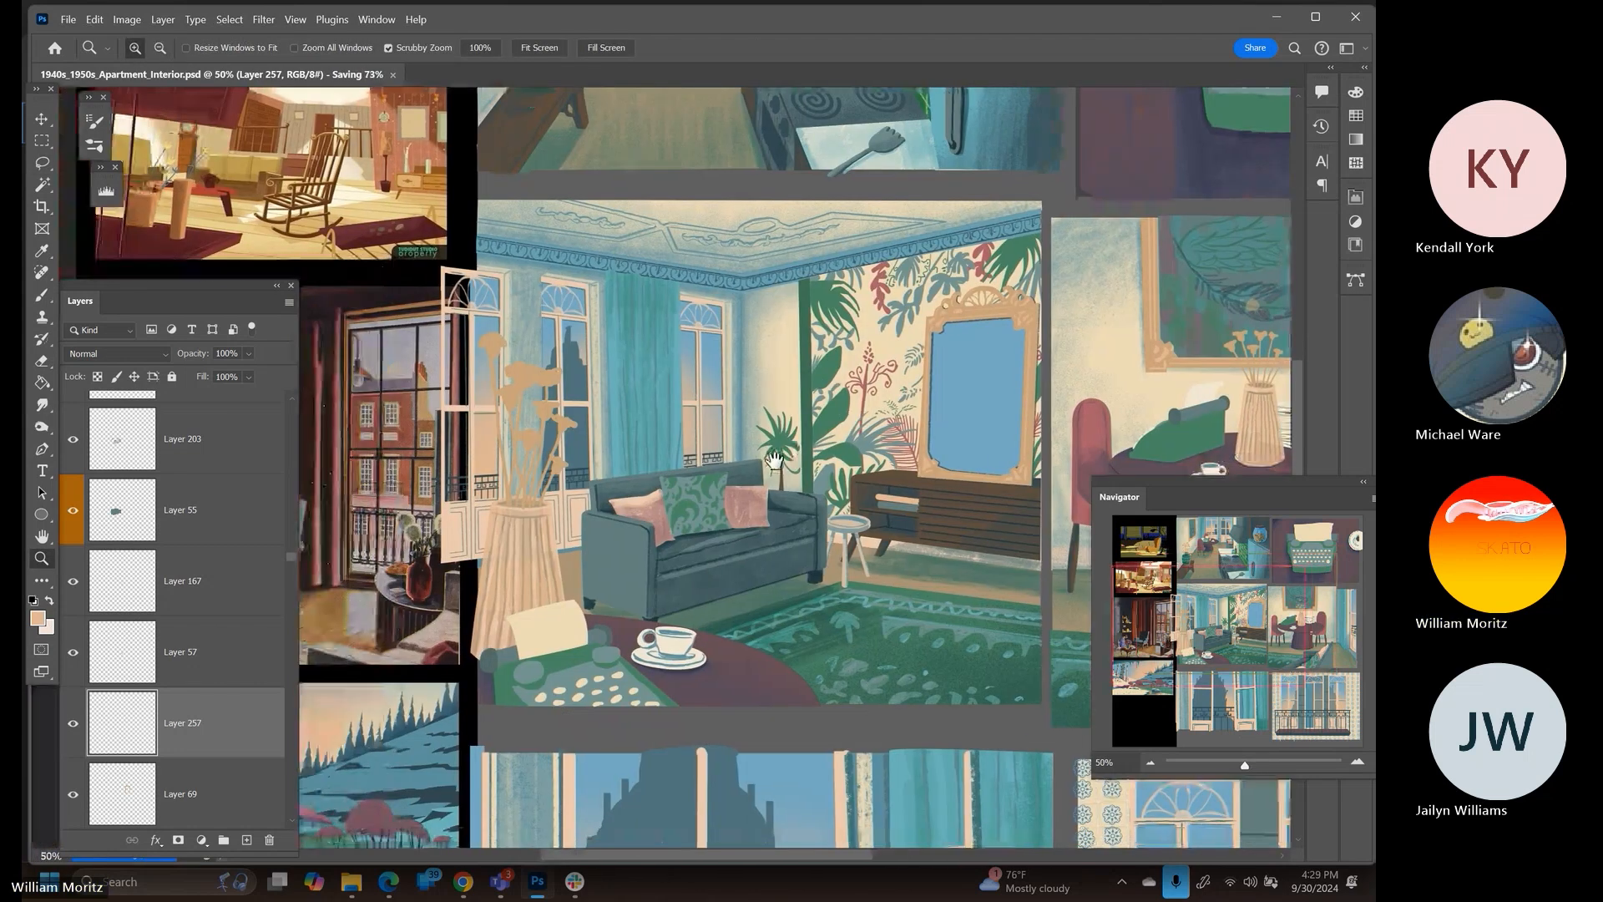
Select Layer 108 with the leaves of the plant behind the sofa, load its outline as a selection, and add a new layer above it
key("v")
right_click(781, 441)
left_click(806, 448)
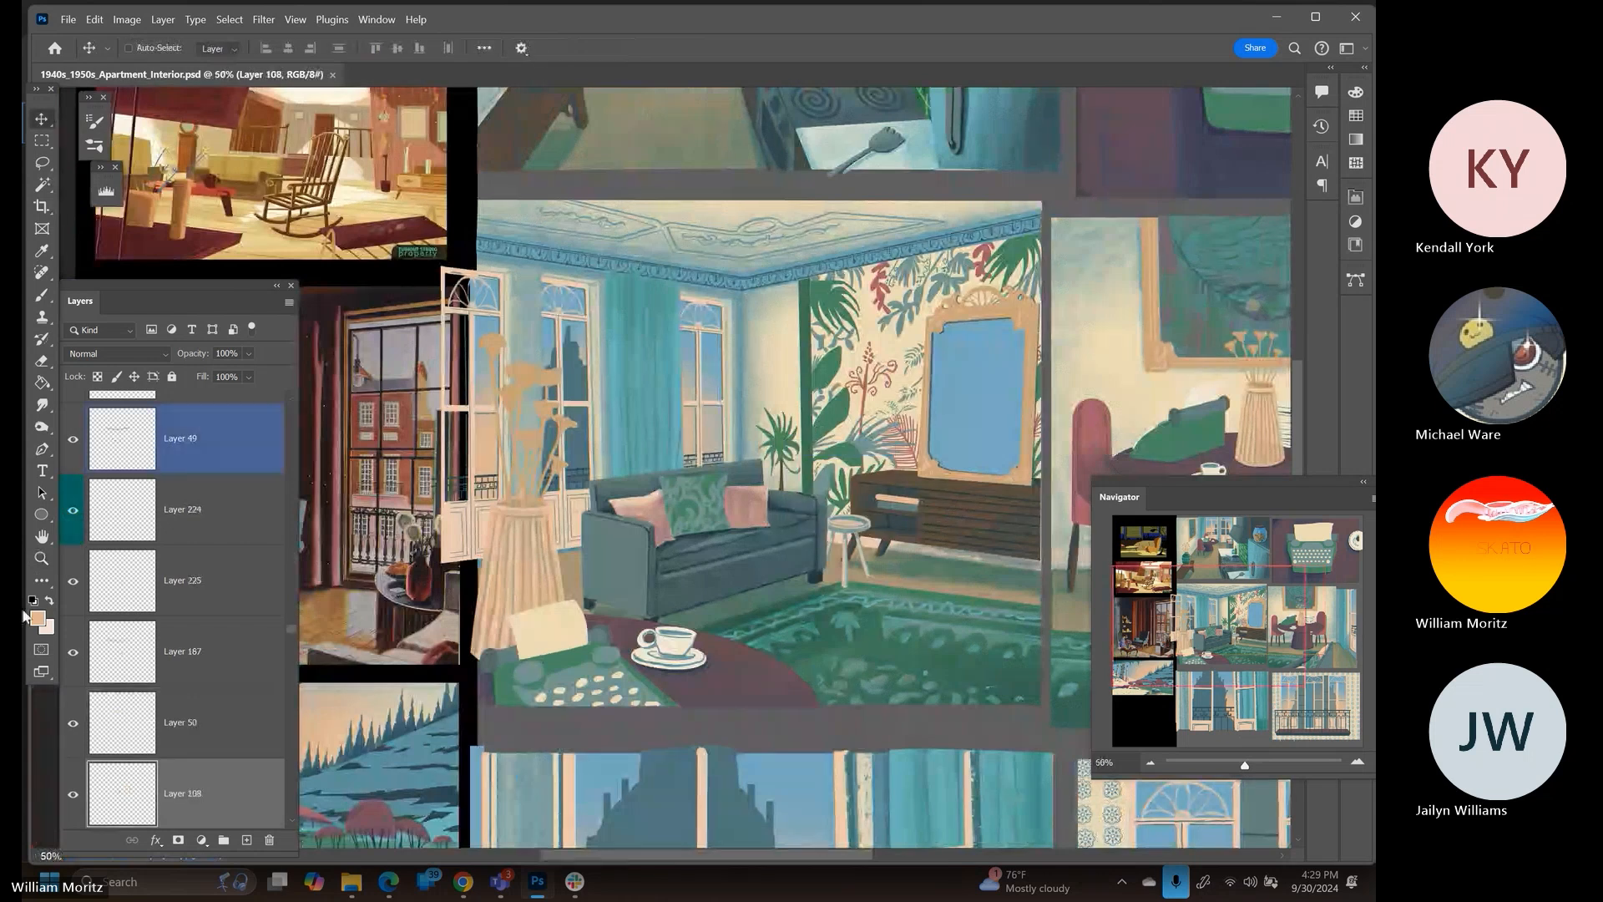
left_click(104, 803, "ctrl")
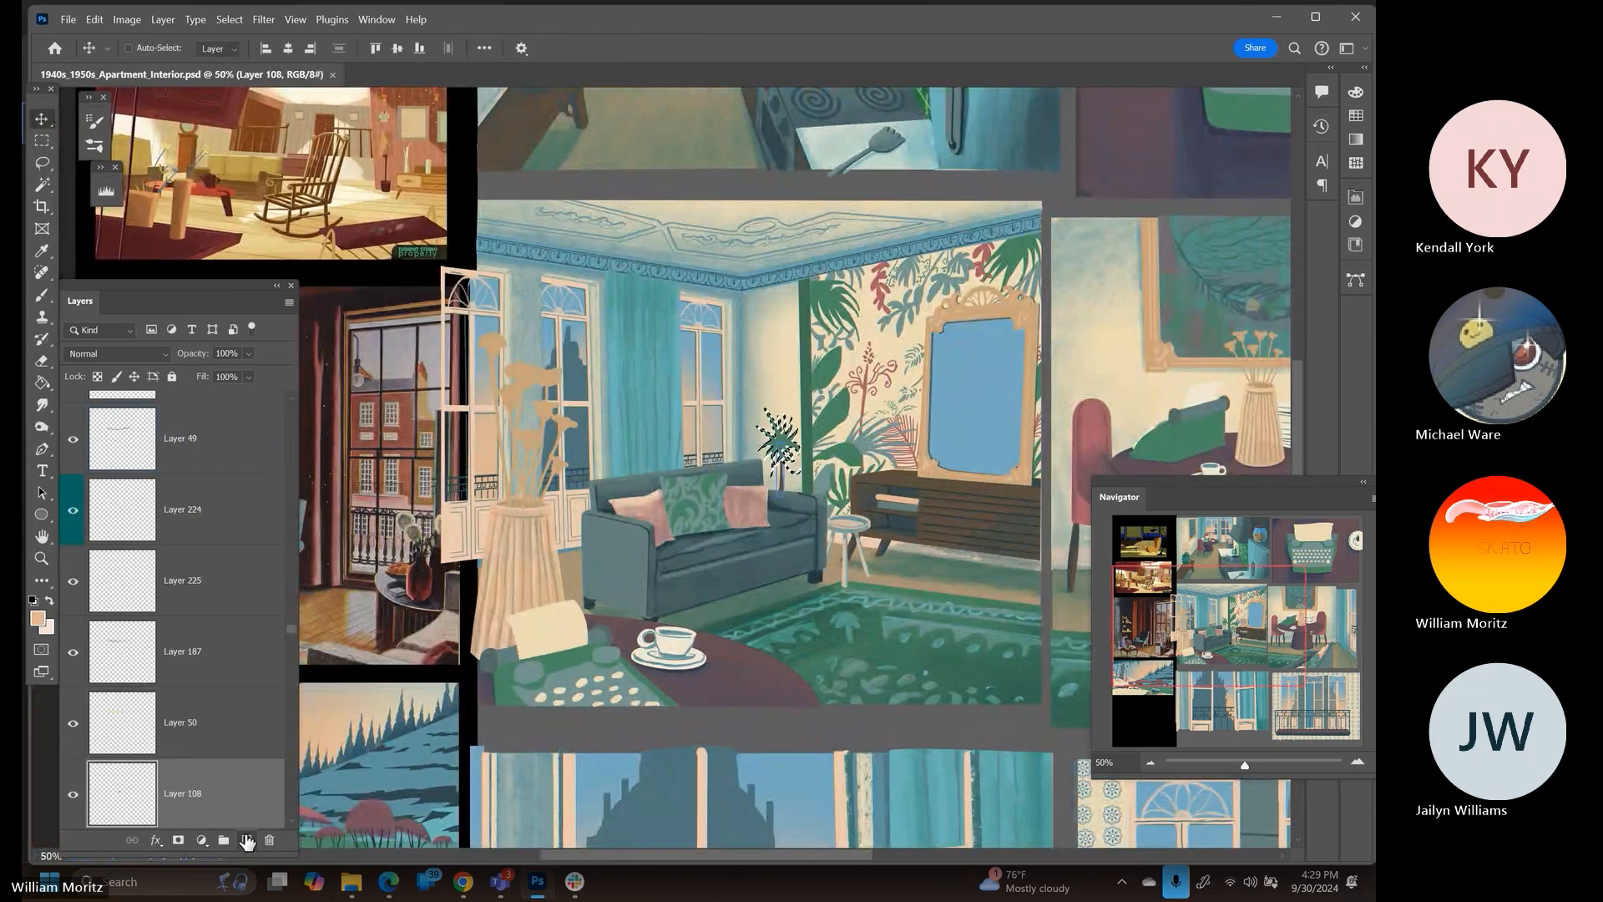
left_click(246, 840)
left_click_drag(598, 575, 537, 758)
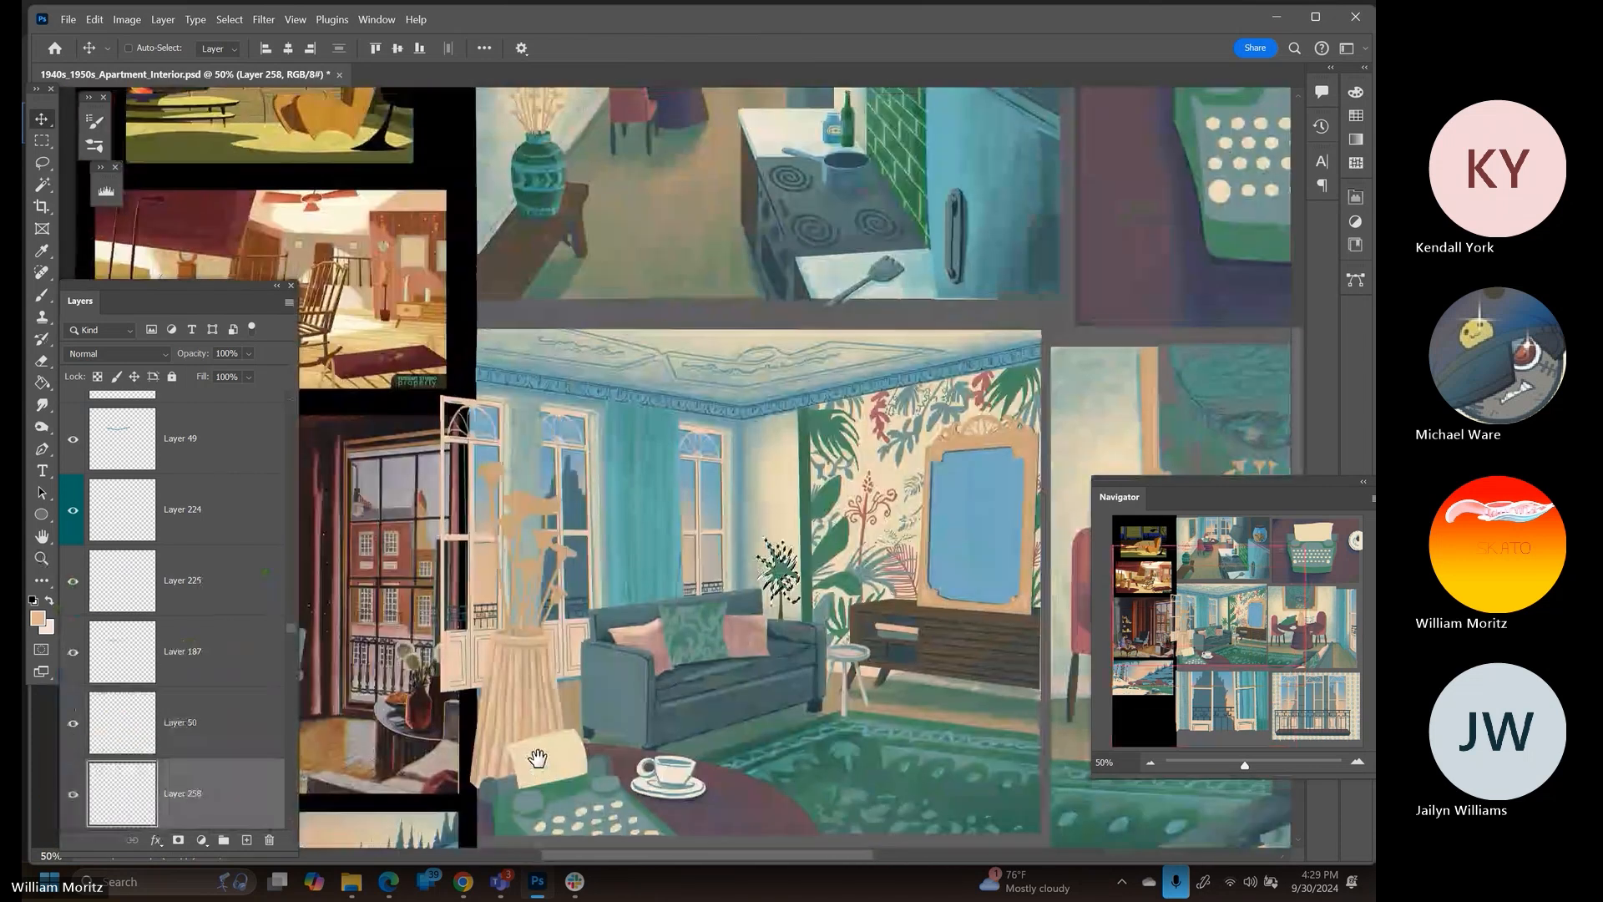
Paint shading on the plant's leaves with dark green sampled from the kitchen scene's vase, and clear the selection
key("i")
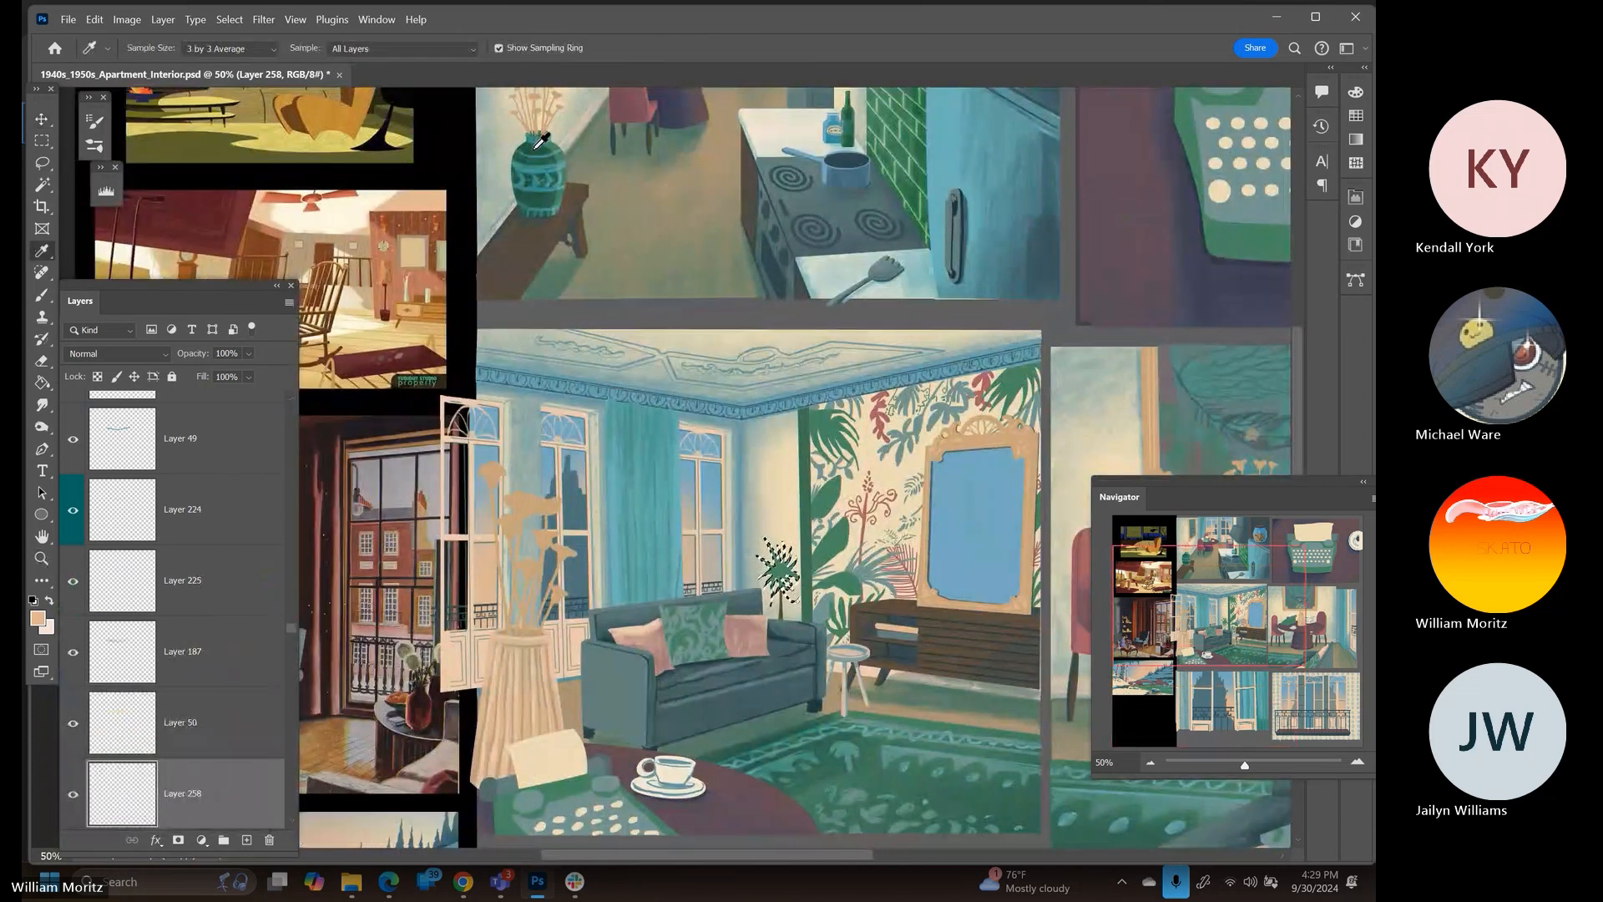
key("z")
left_click(792, 572)
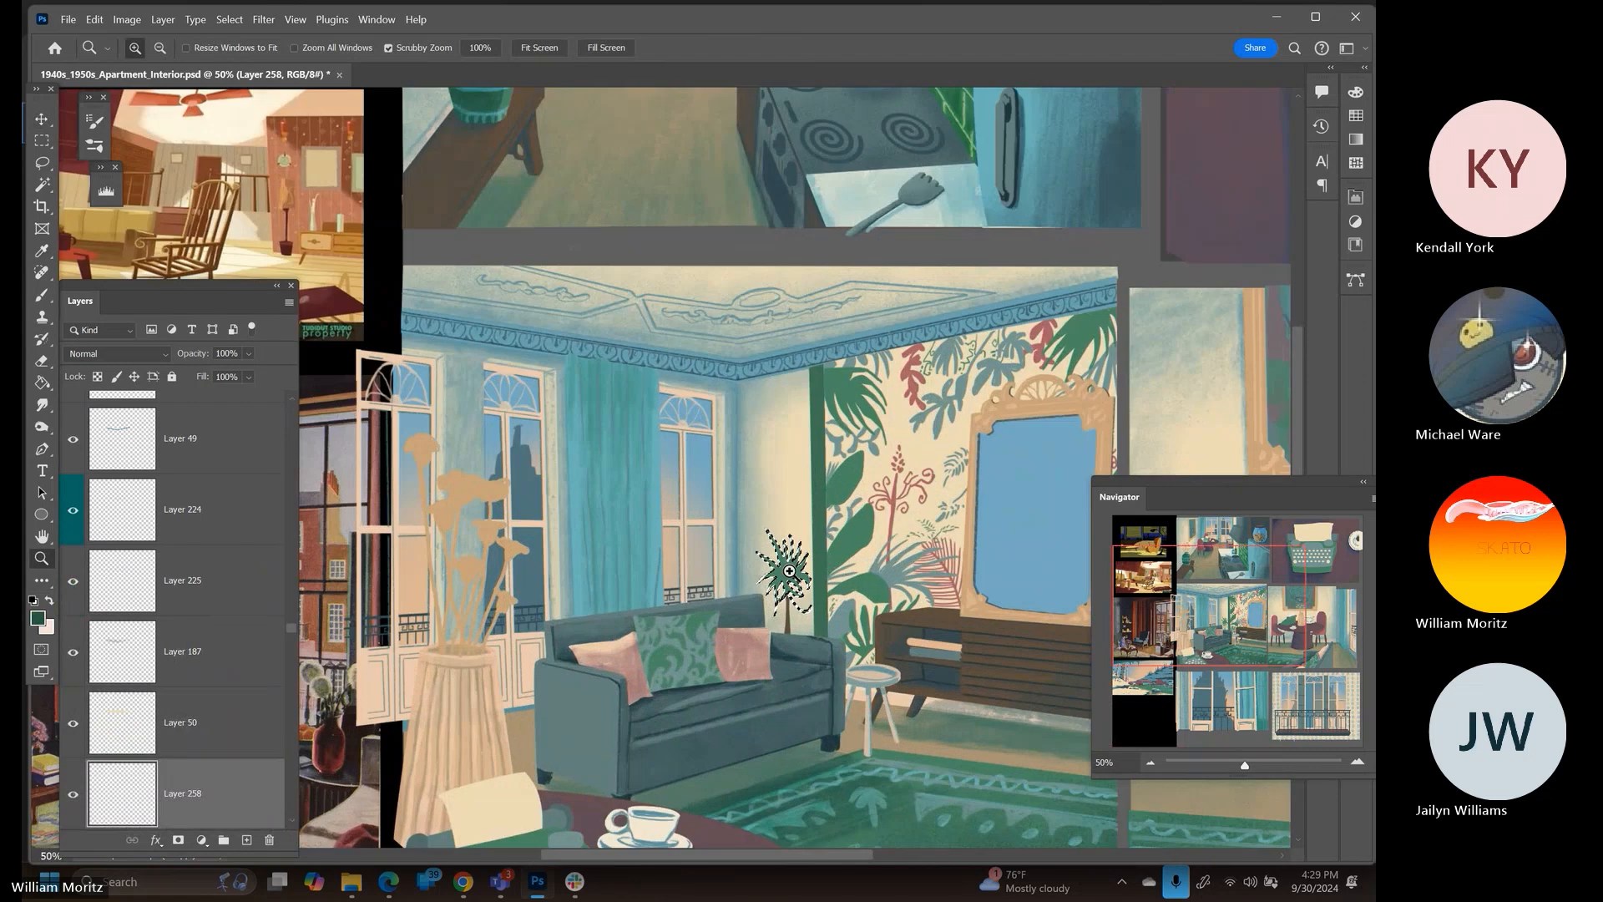
left_click(792, 572)
left_click(781, 560)
key("b")
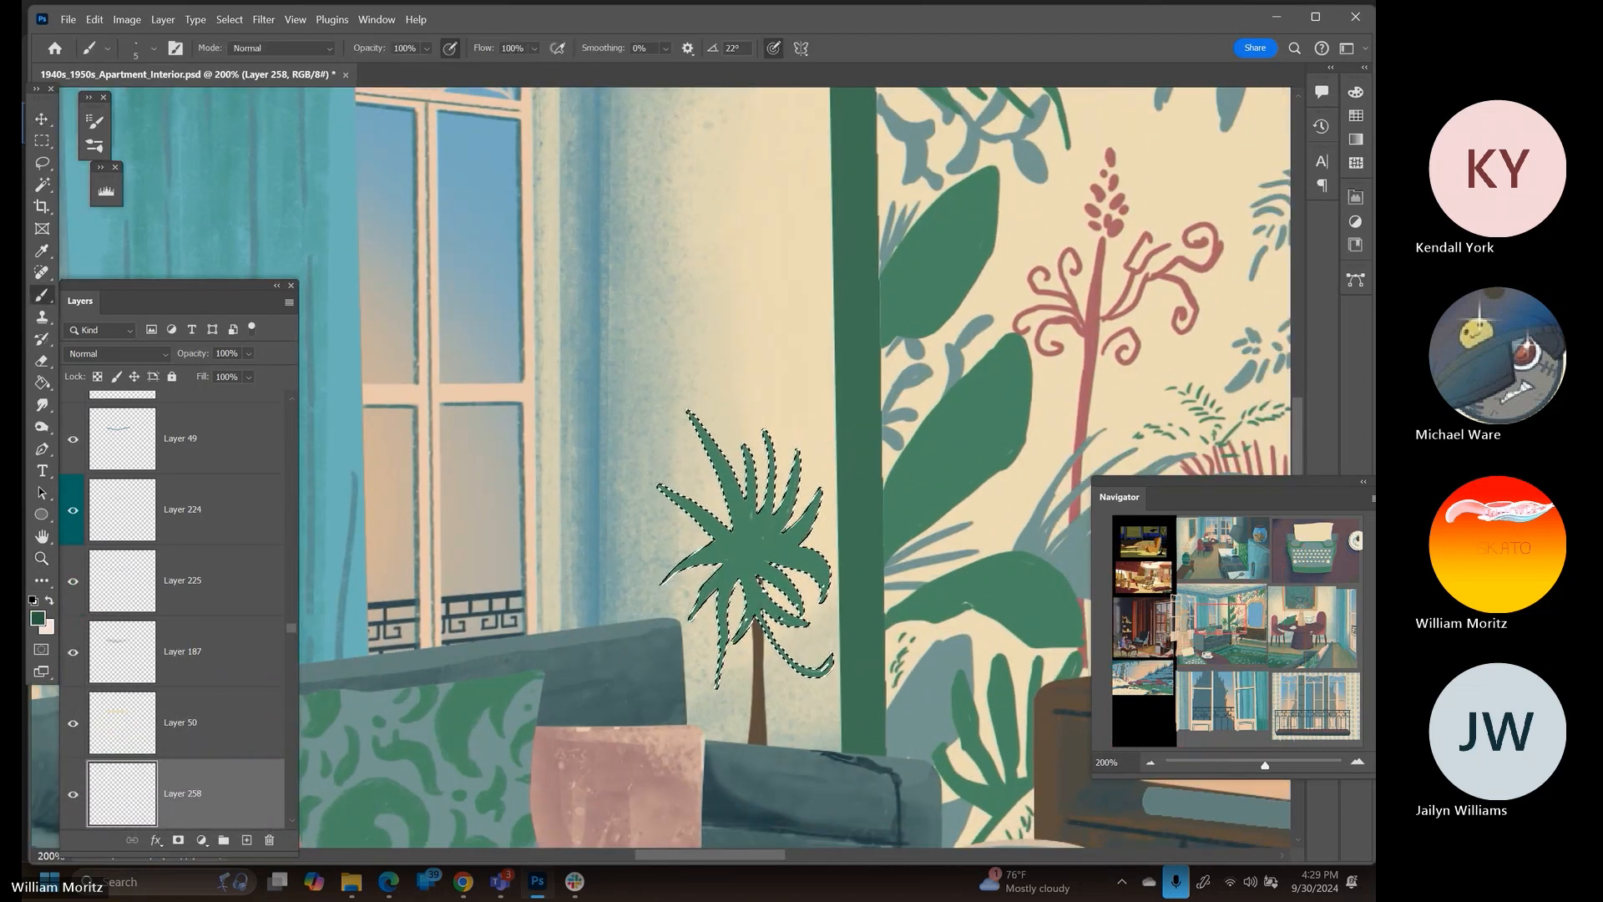
key("bracketright")
key("bracketright")
key("bracketright")
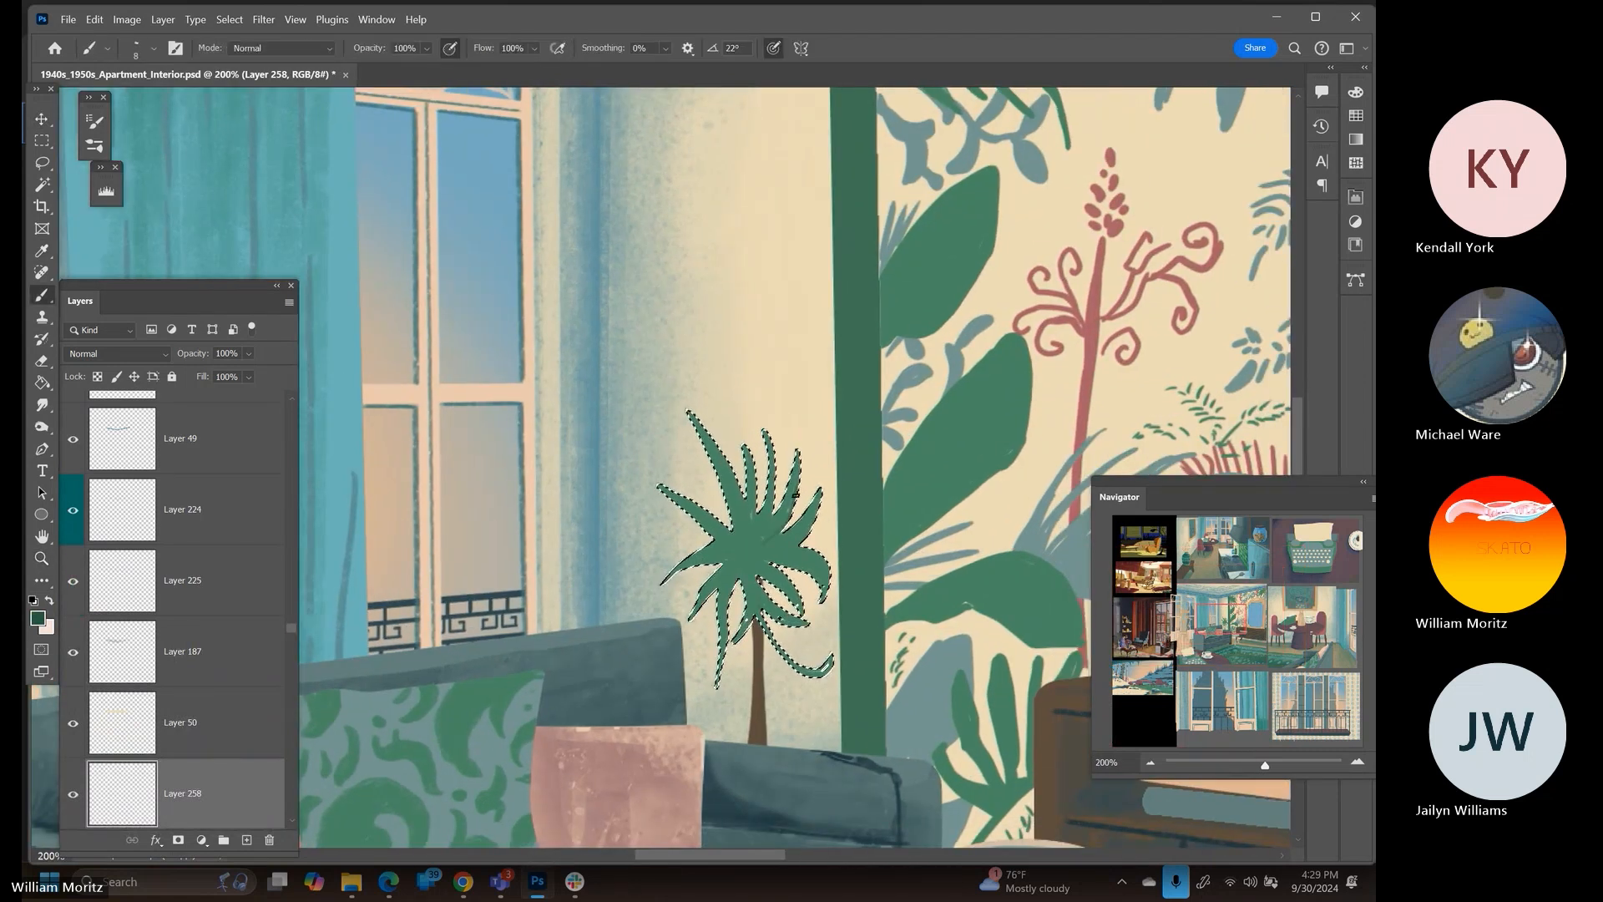
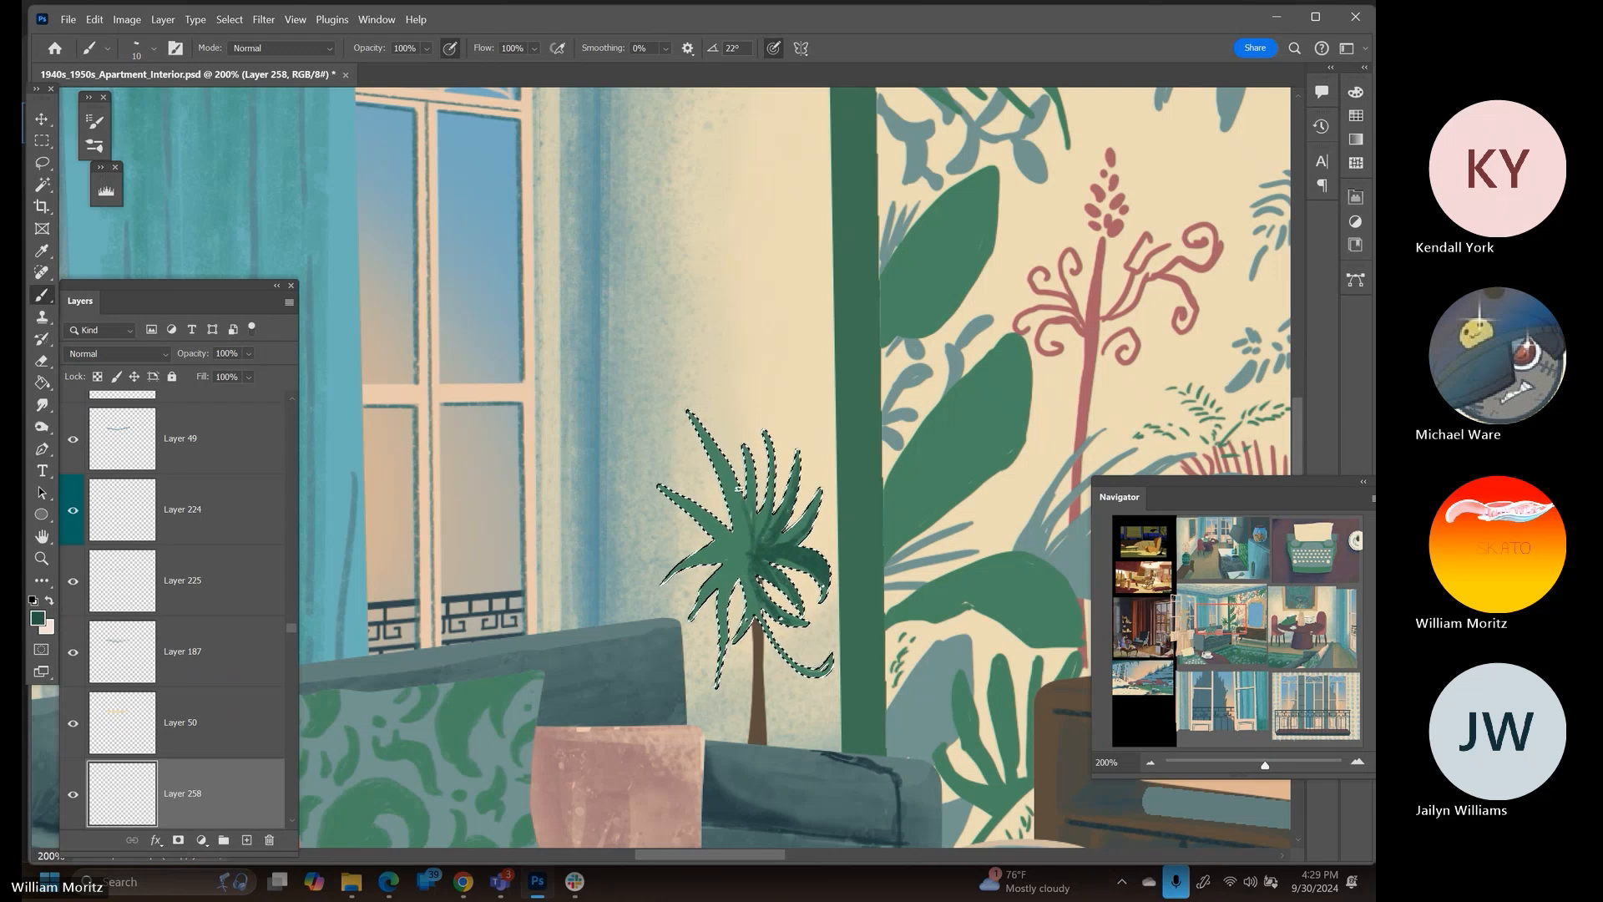
key("bracketright")
key("bracketright")
key("bracketright")
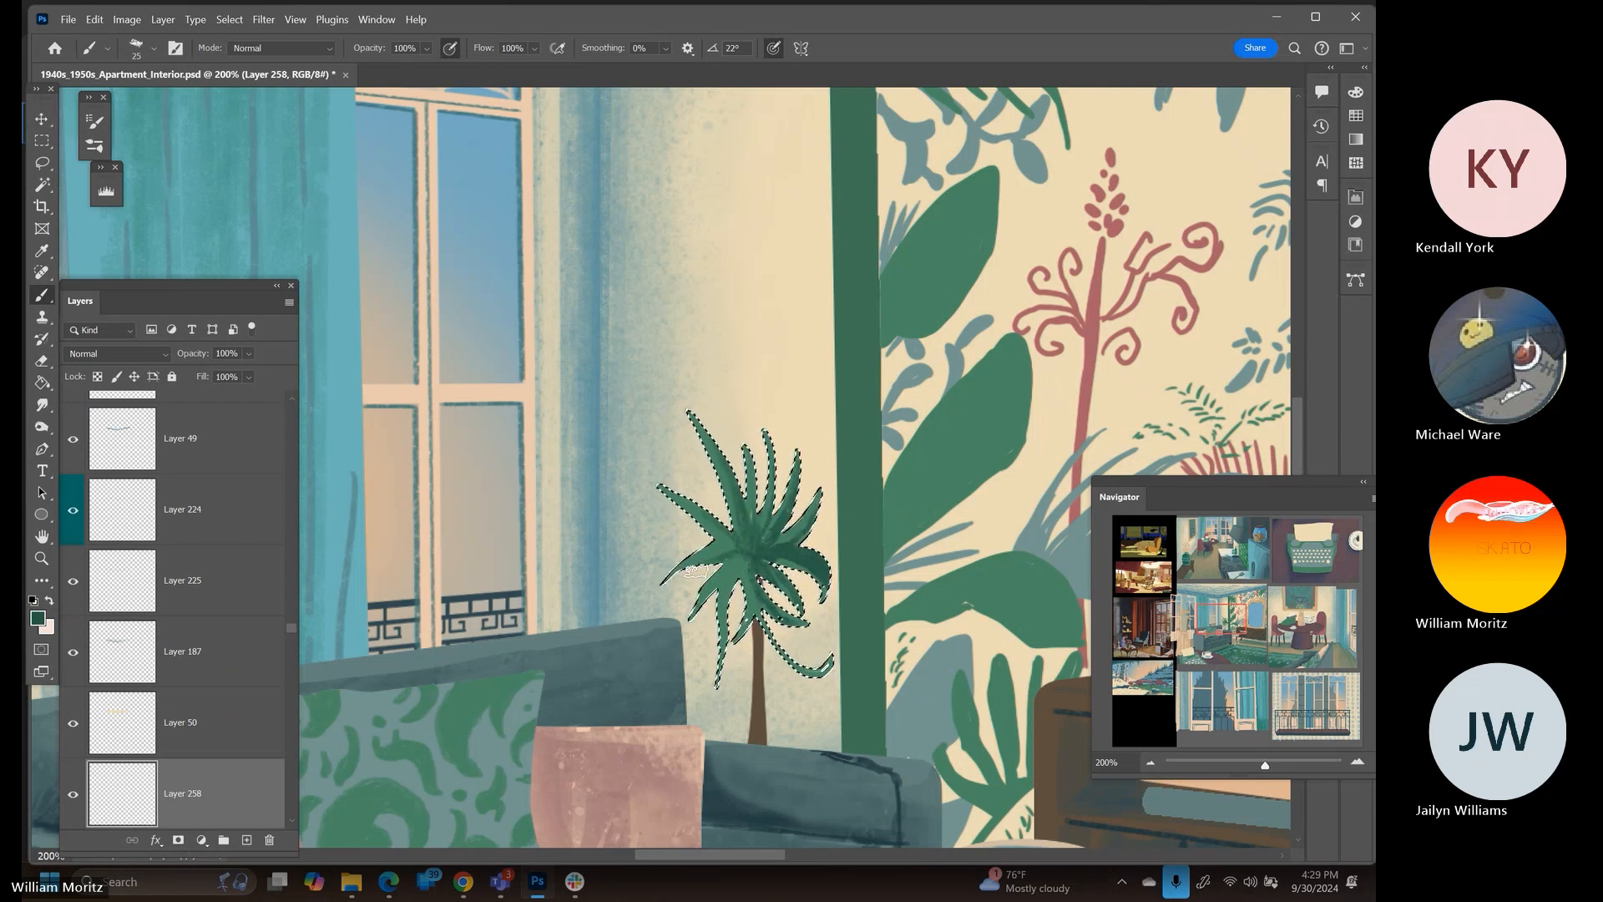
key("bracketleft")
left_click(42, 163)
left_click(789, 739)
Select the plant trunk's Layer 109, load its outline as a selection, and add a new layer above it
key("v")
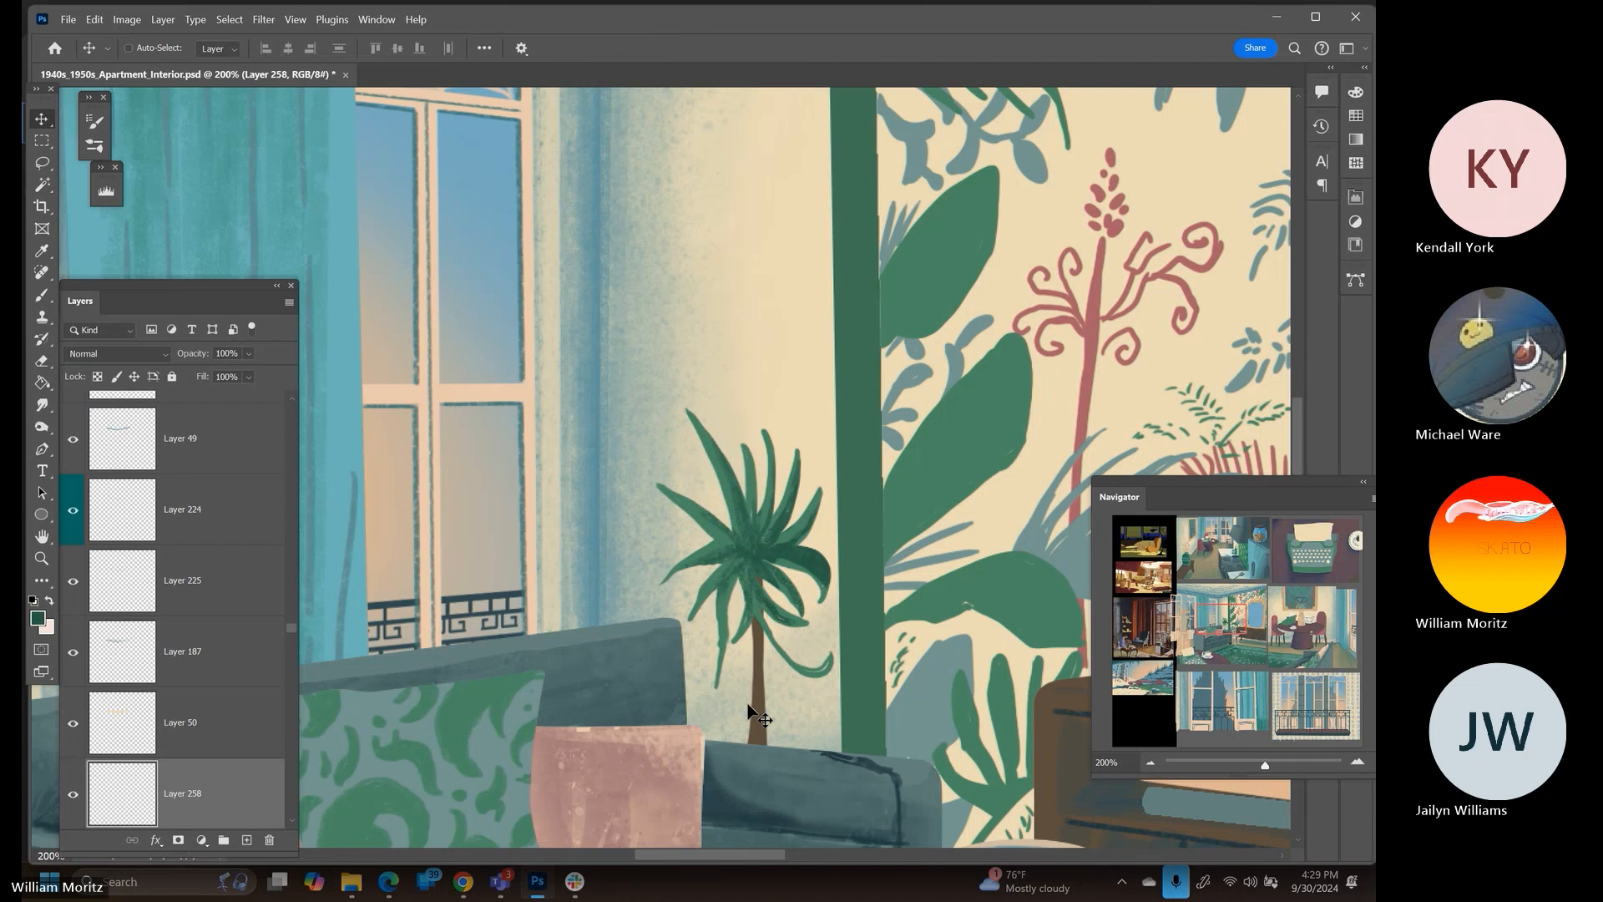
right_click(755, 715)
left_click(780, 726)
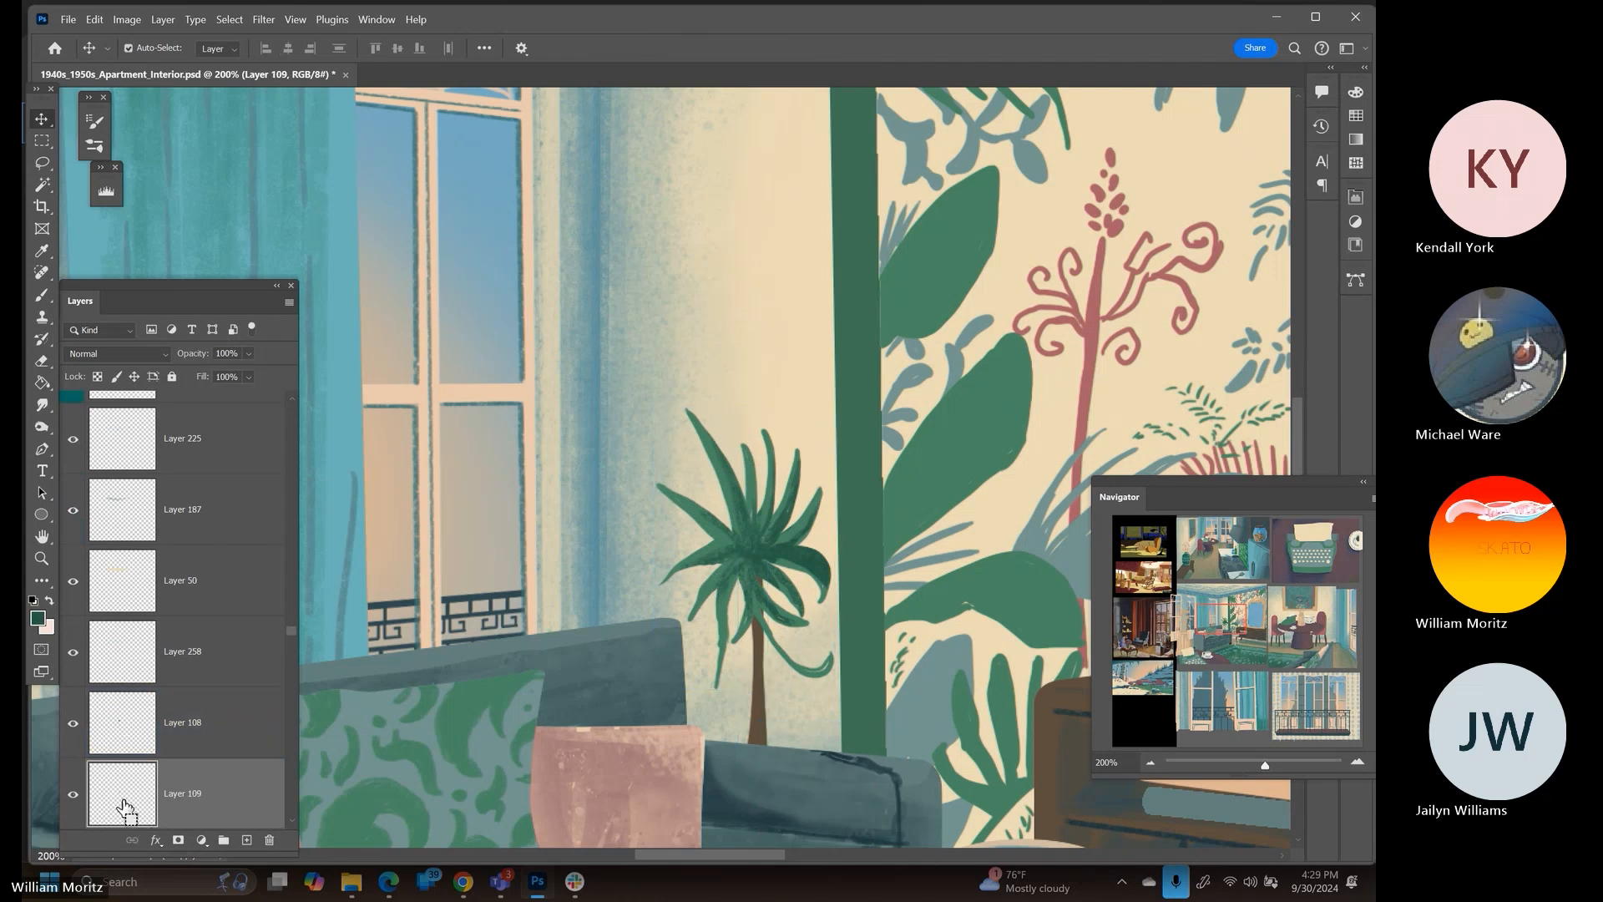
left_click(131, 808, "ctrl")
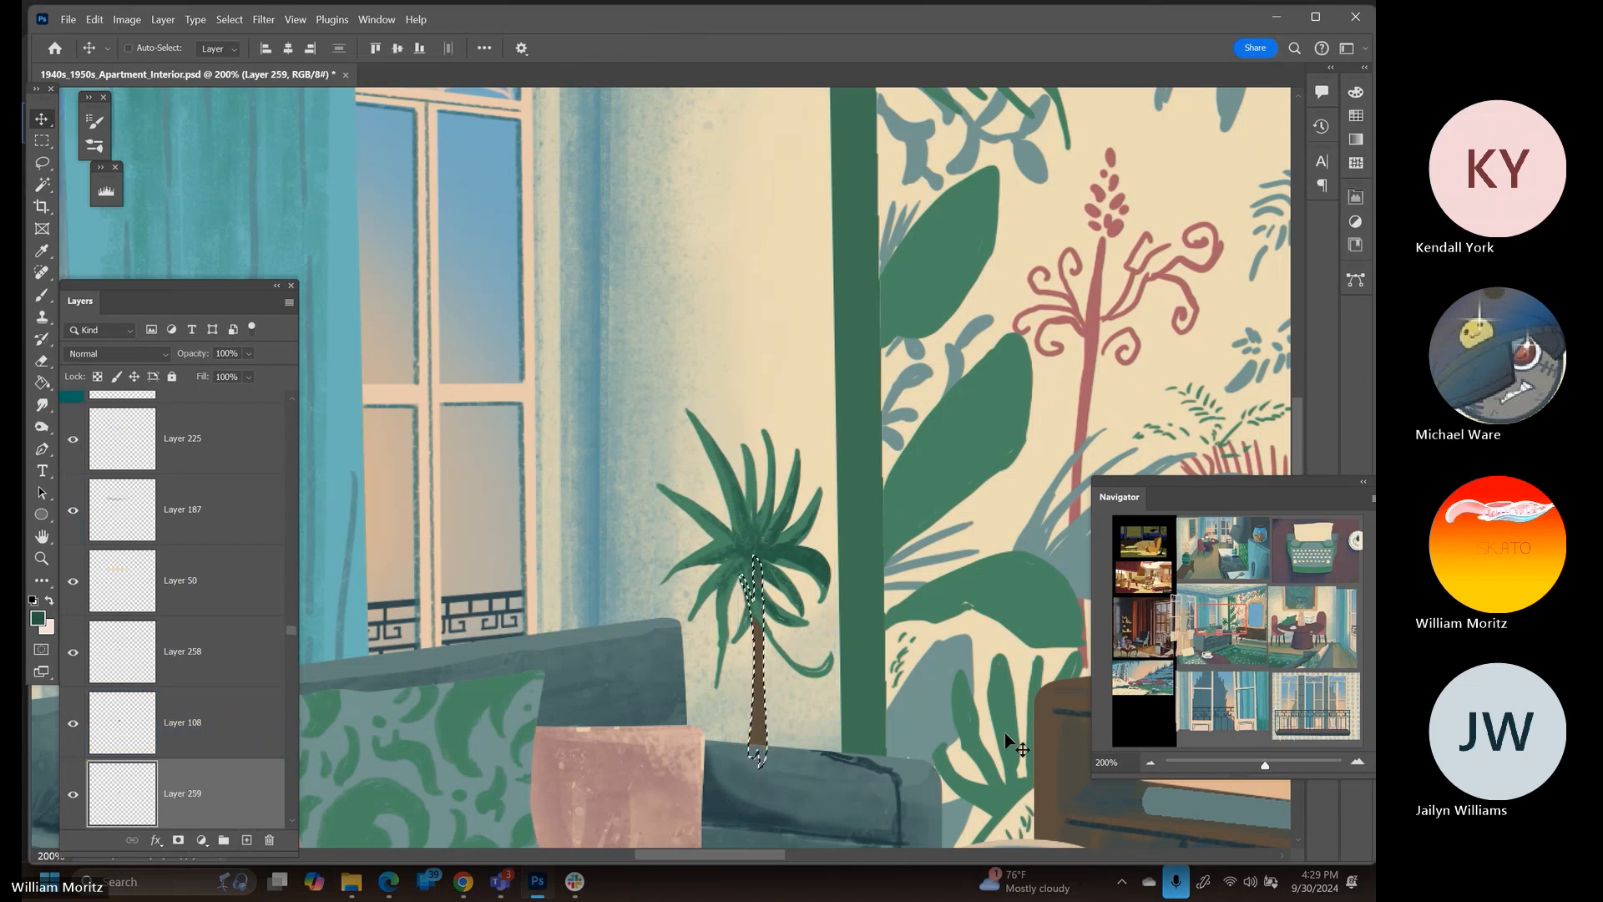
Paint dark bands along the plant's trunk with a dark colour sampled from the wooden cabinet, and clear the selection
key("i")
left_click_drag(1013, 744, 794, 678)
left_click(914, 651)
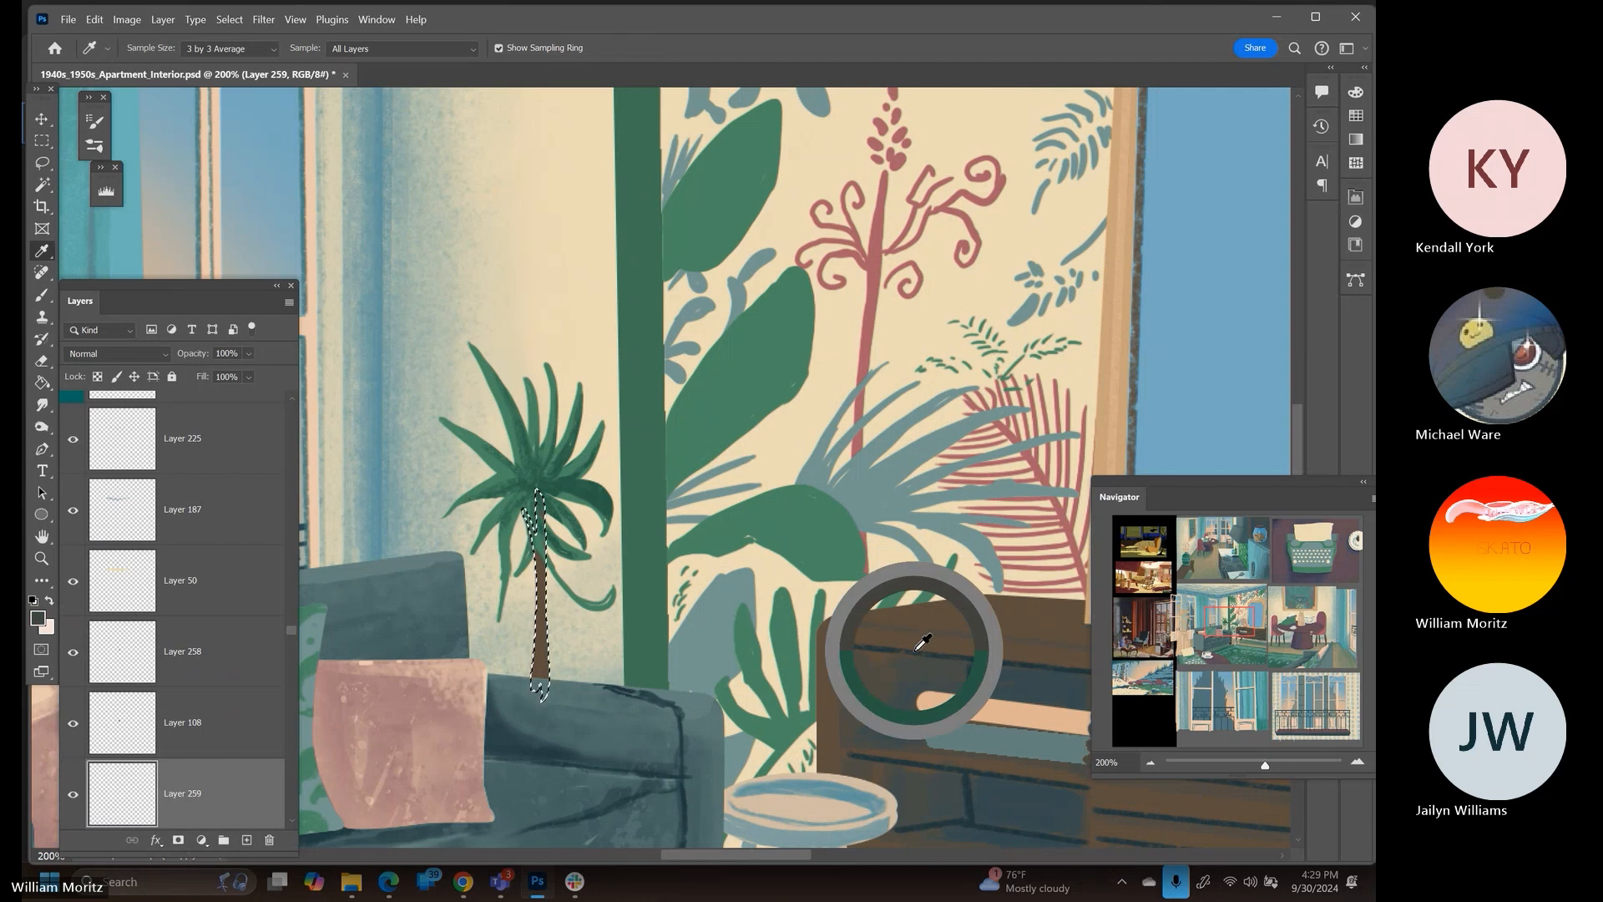
key("b")
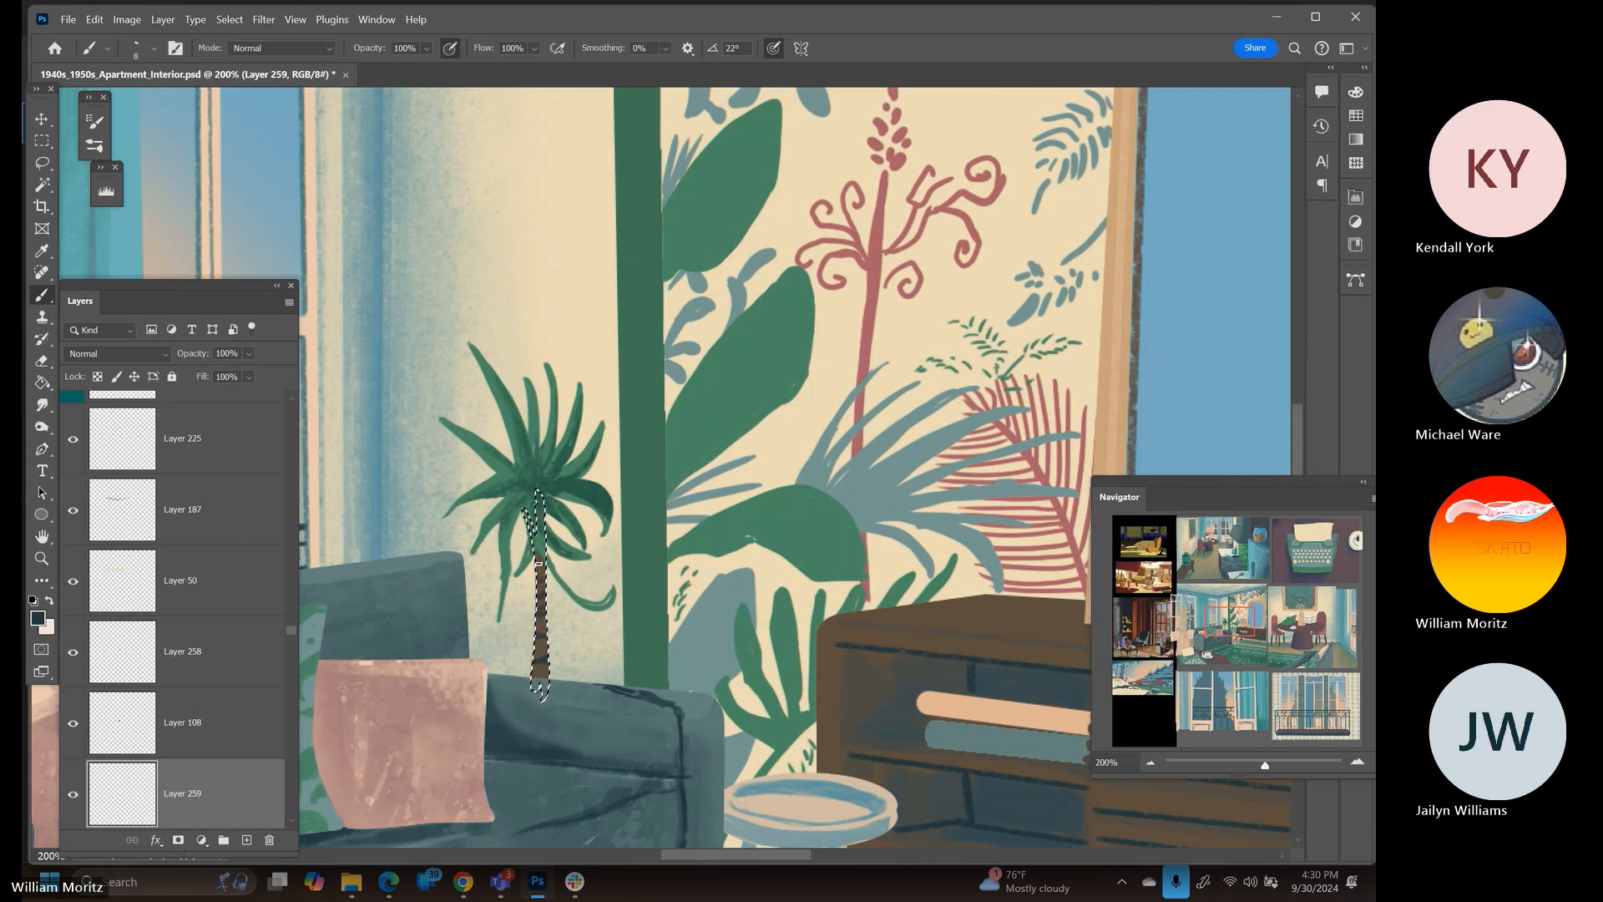
key("l")
key("ctrl+d")
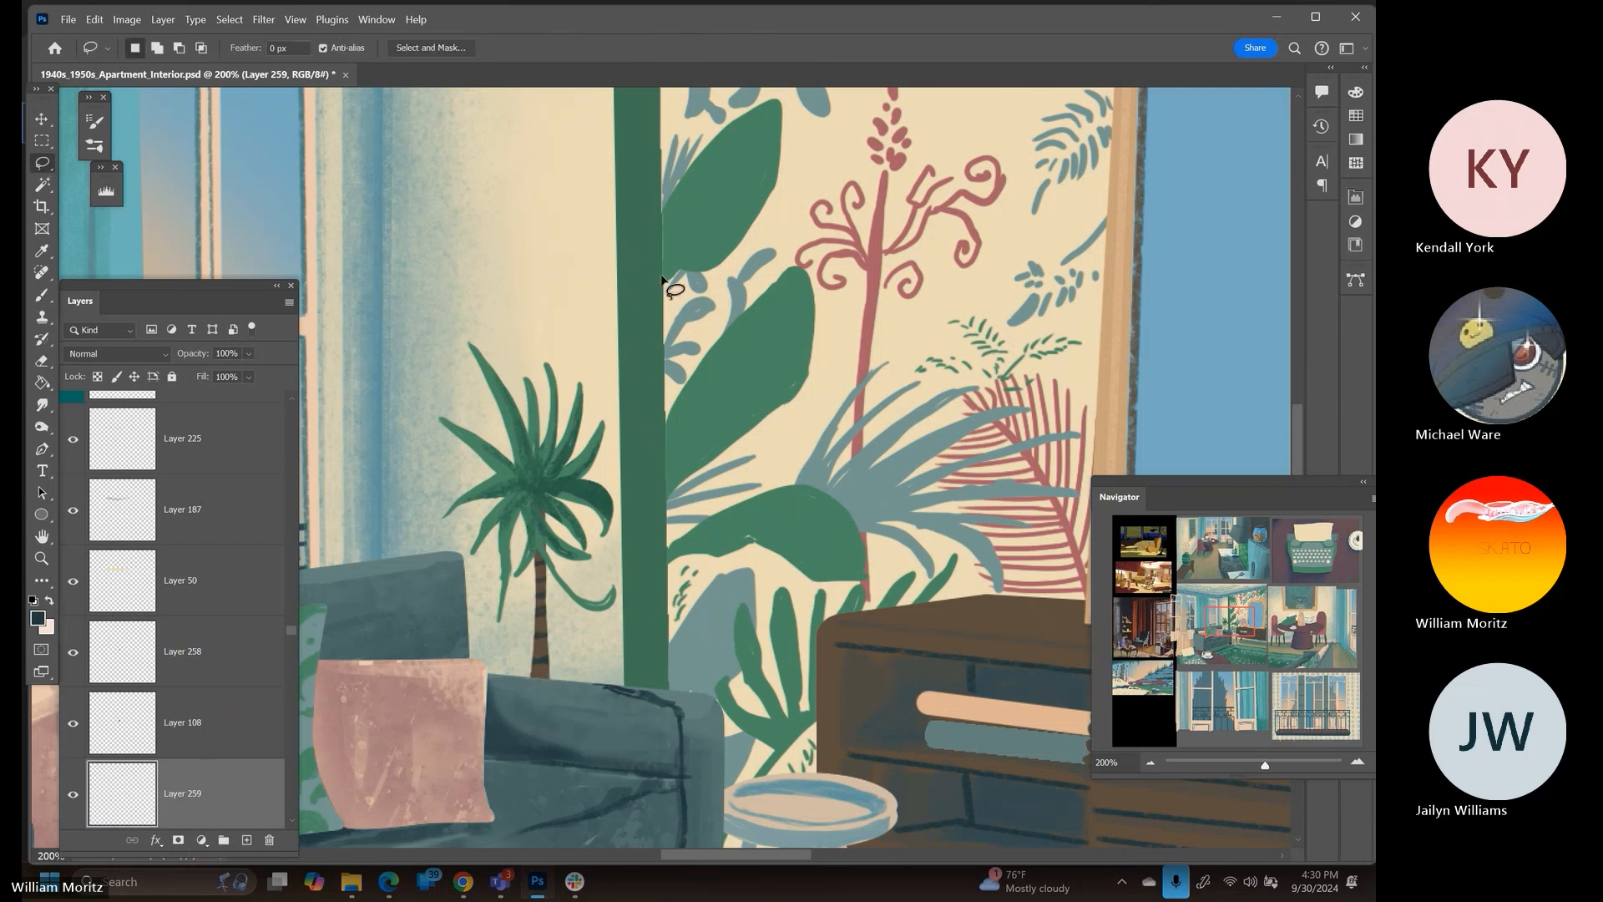
left_click(41, 558)
scroll(762, 511, "down", 5)
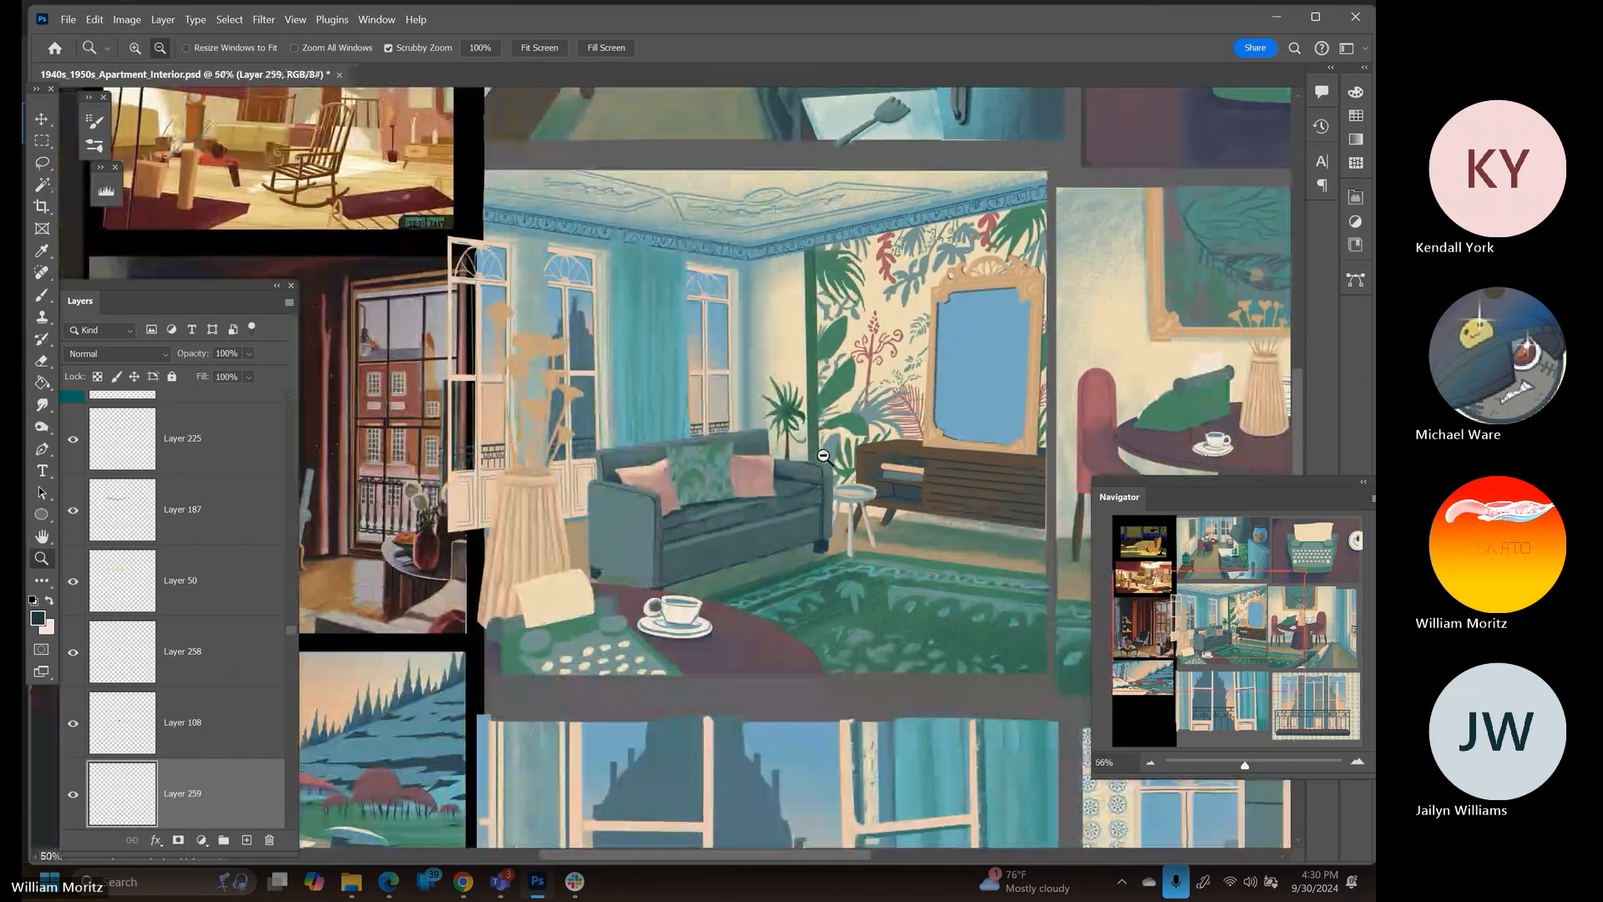
Save the 1940s_1950s_Apartment_Interior.psd file
scroll(760, 451, "down", 1)
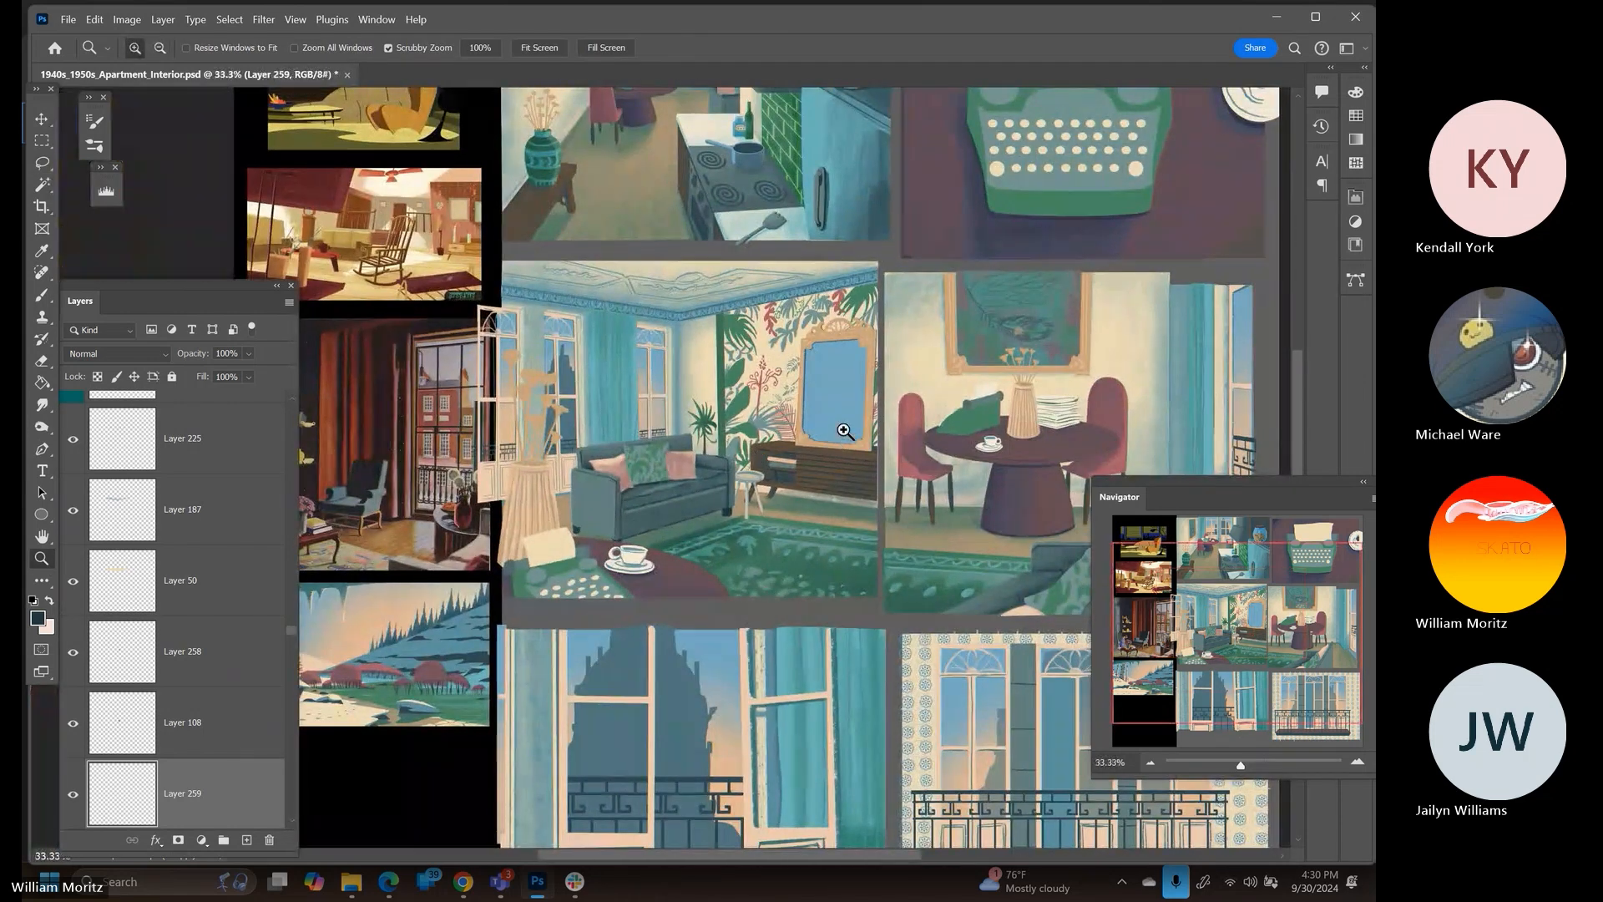
key("ctrl+s")
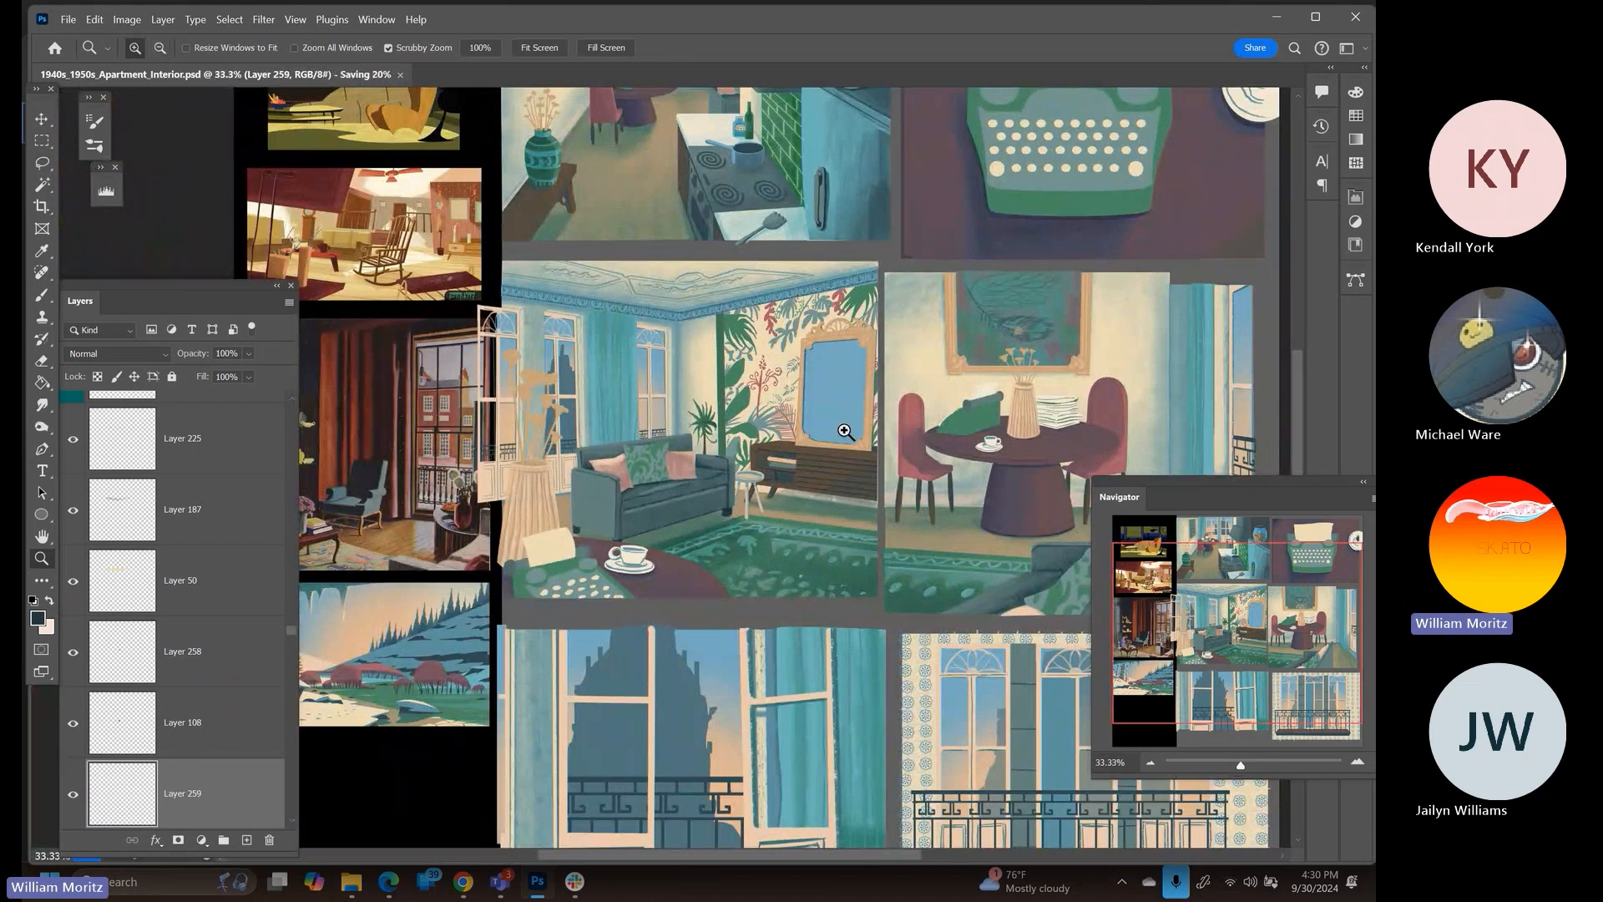
Select Layer 16 with the frames of the large open window scene and load its outline as a selection
left_click_drag(799, 510, 571, 364)
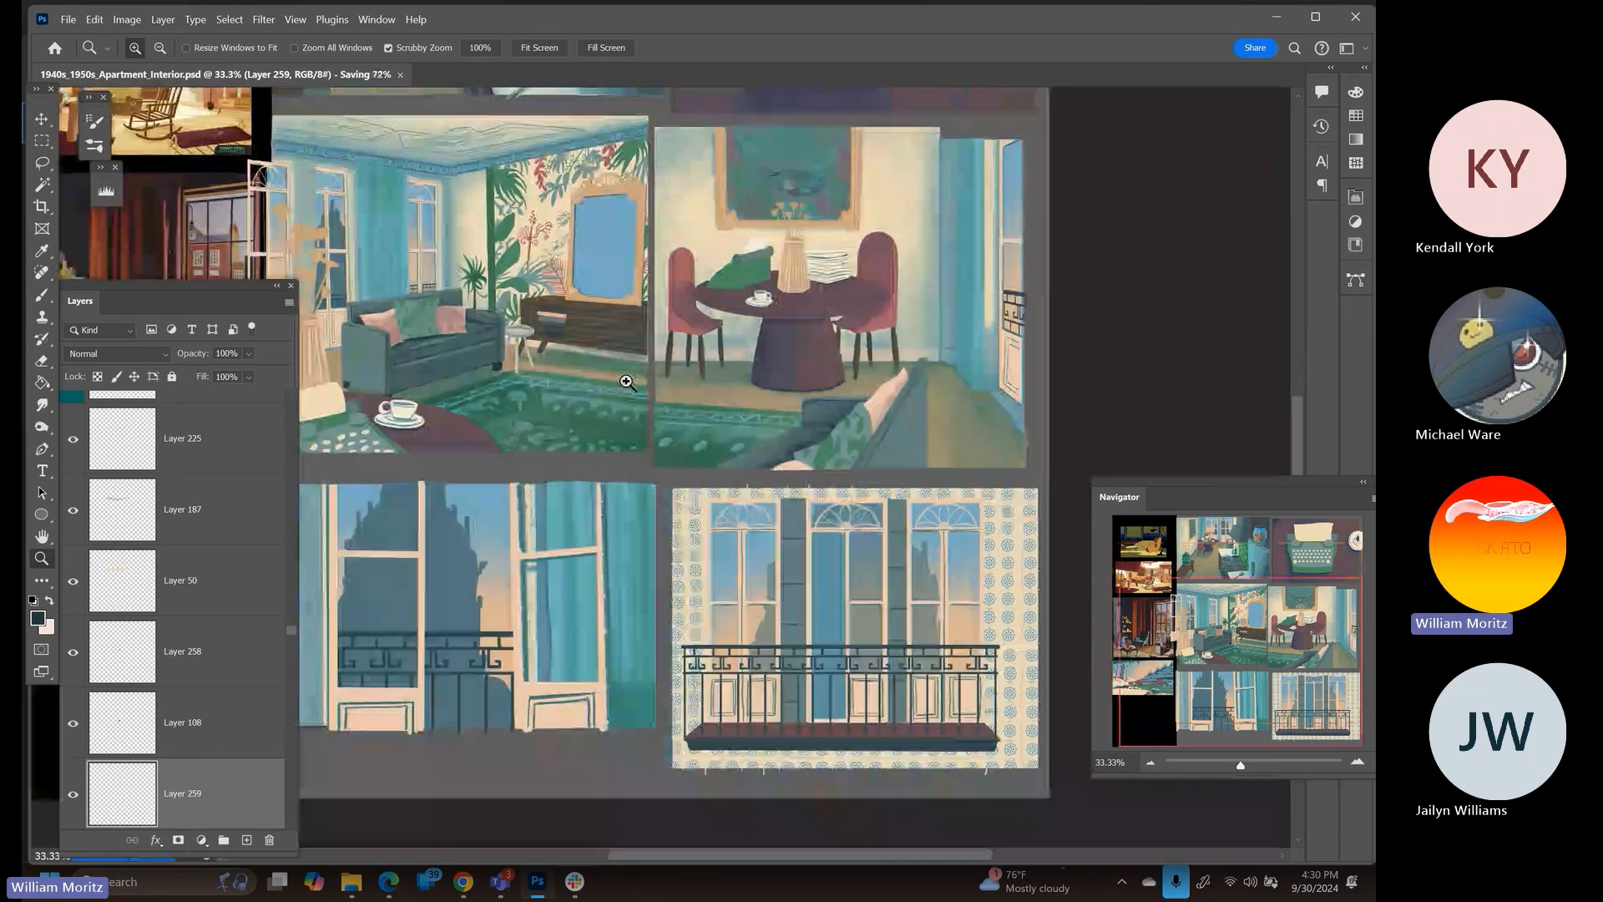
key("v")
right_click(568, 711)
left_click(605, 725)
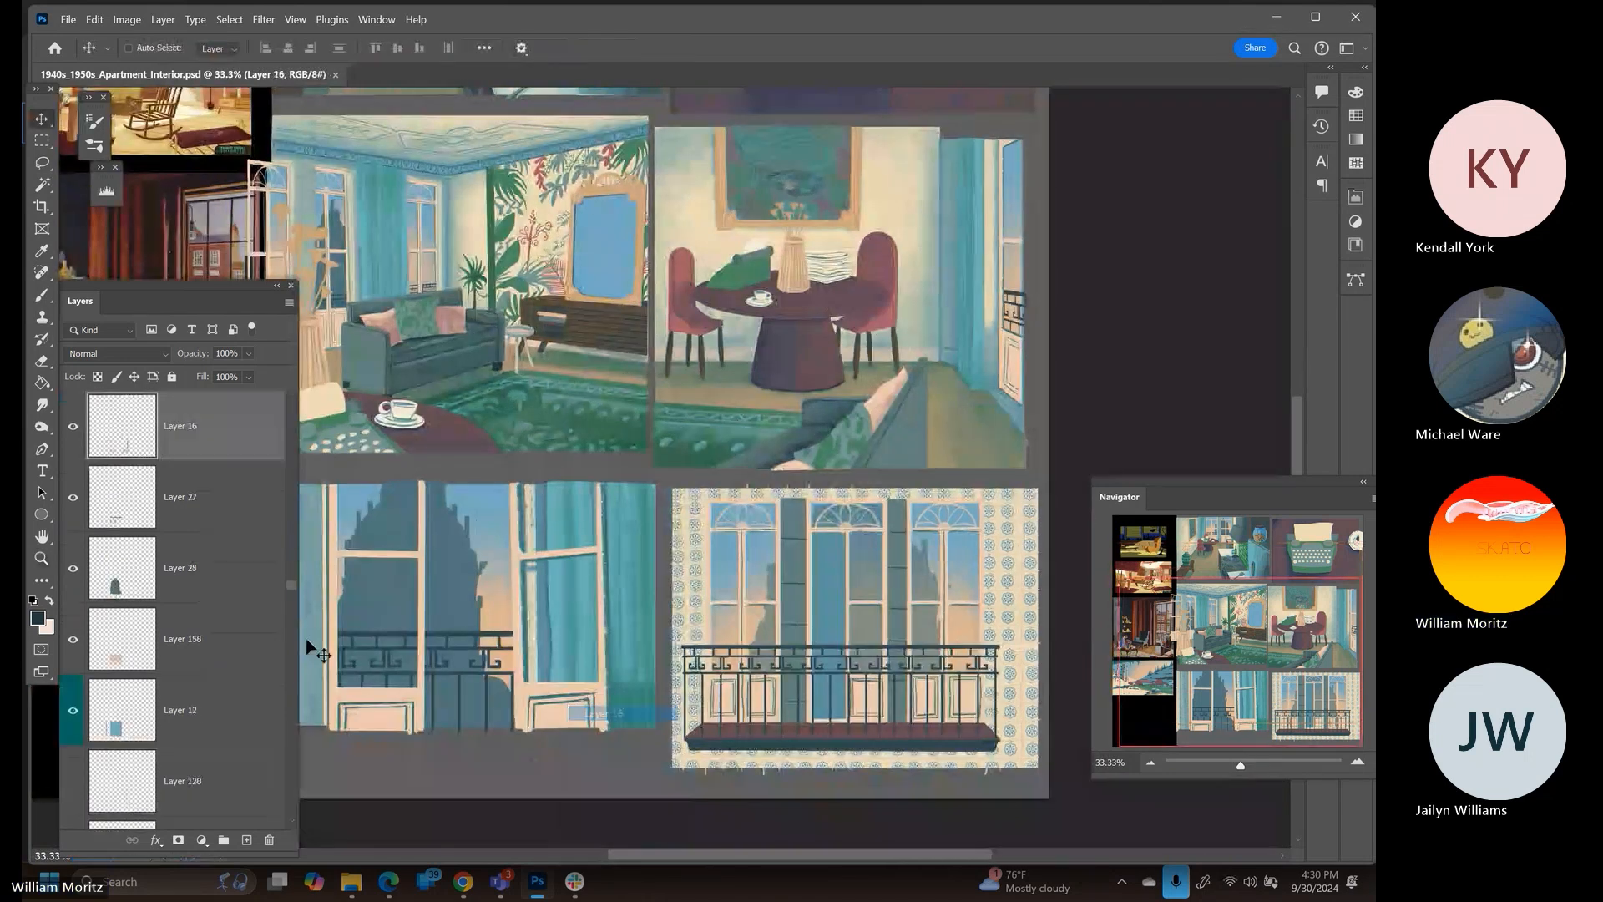
left_click(133, 436, "ctrl")
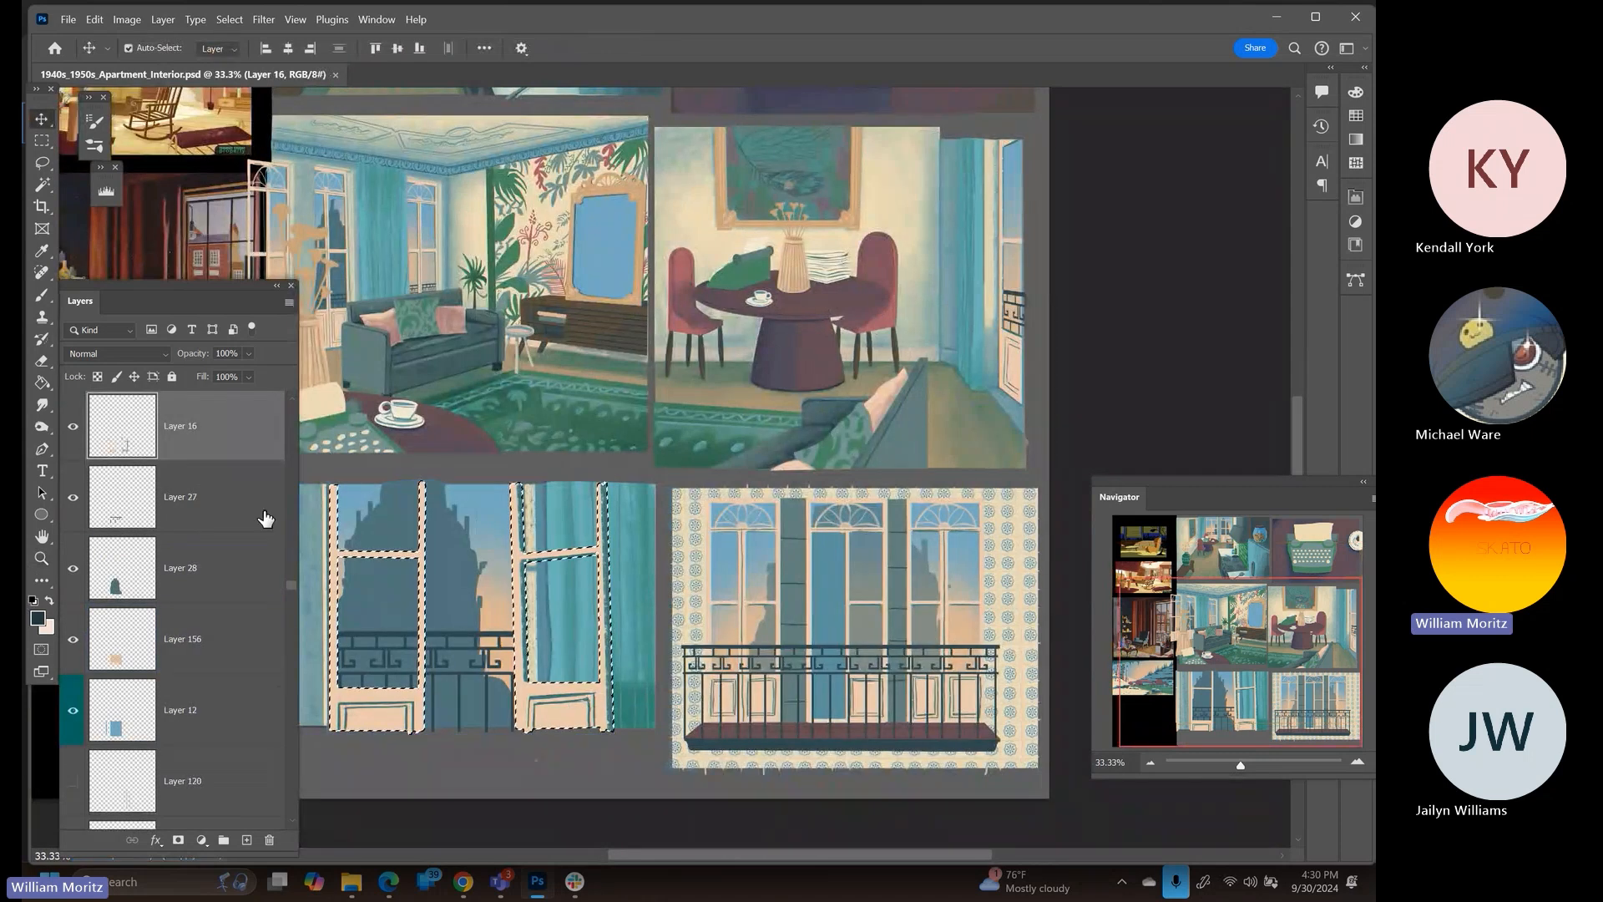
key("z")
left_click(533, 664)
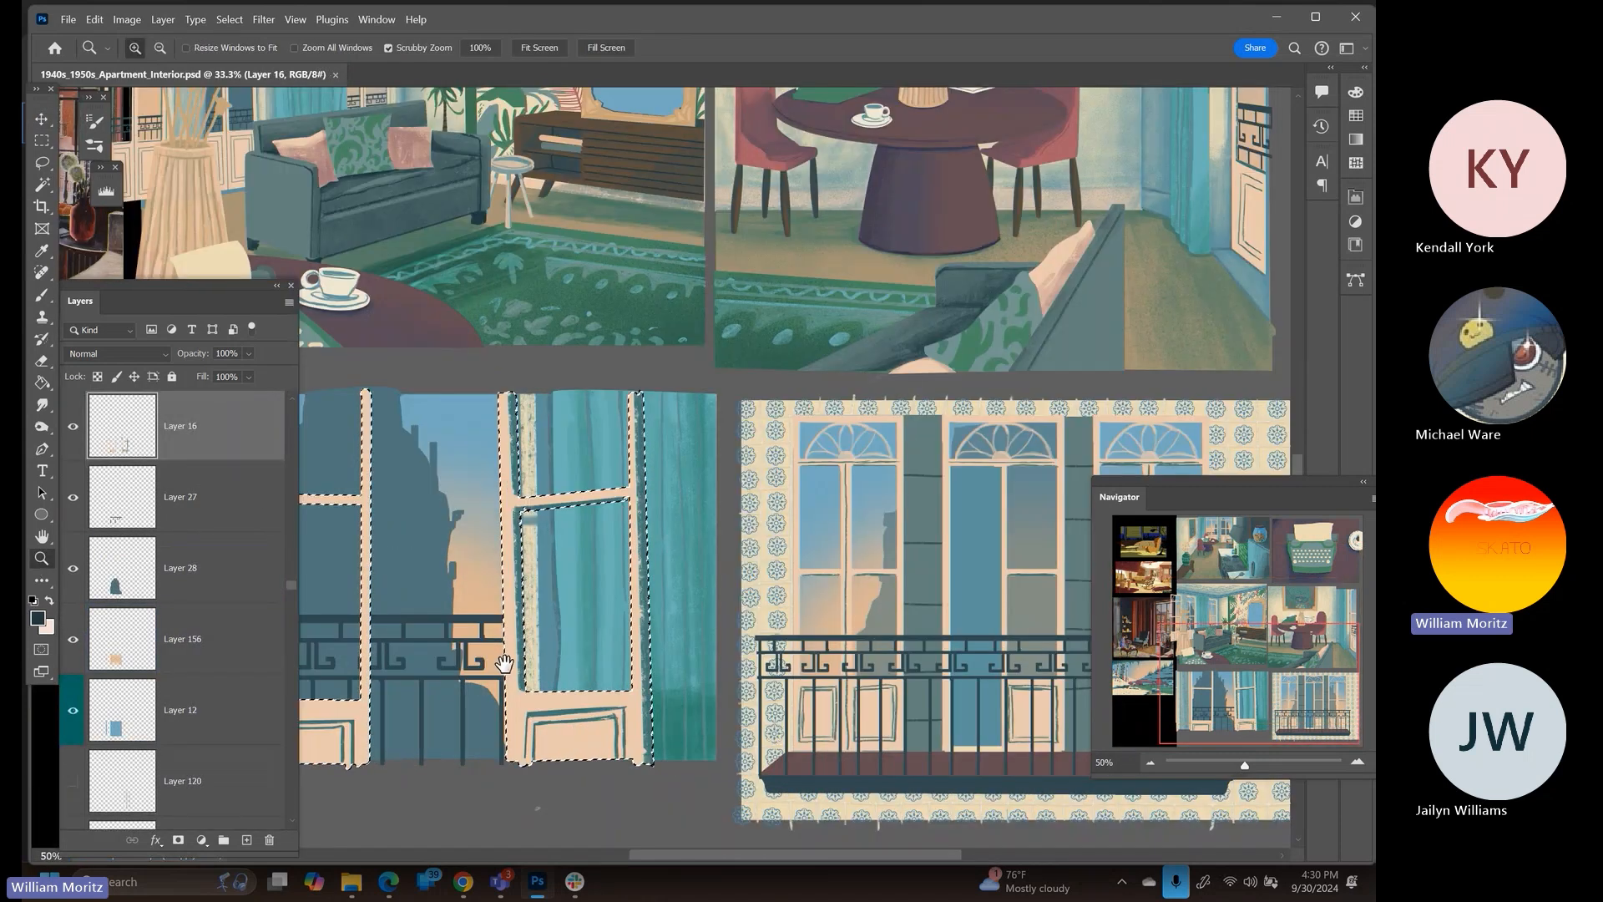
Sample a muted blue from the open window scene's curtain and add a new layer above Layer 16
key("i")
left_click(590, 704)
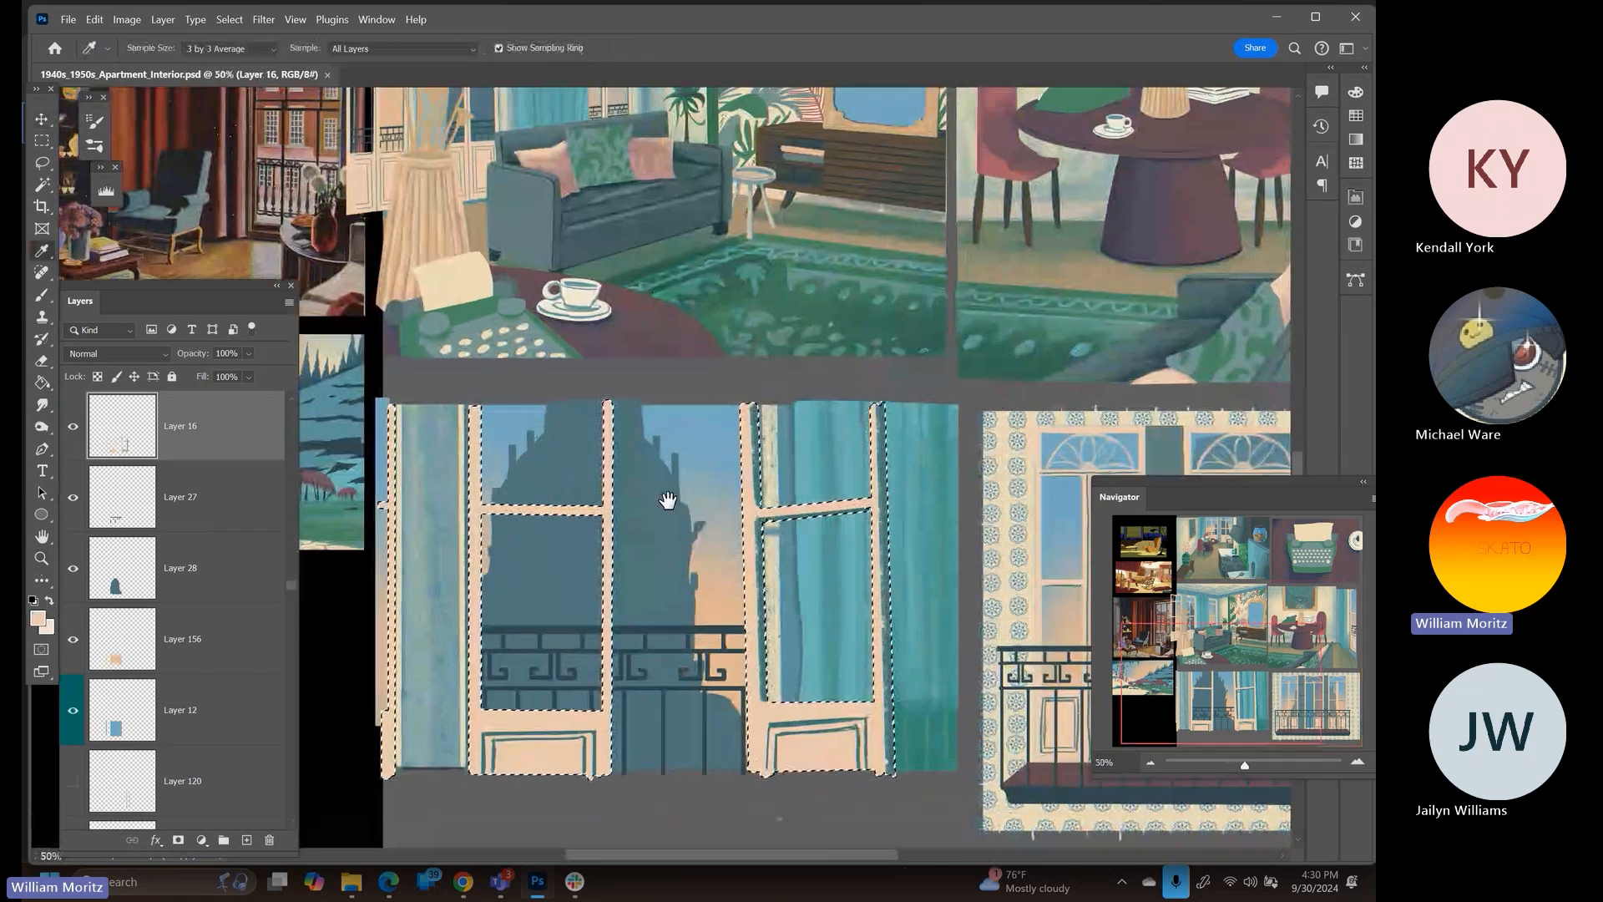
scroll(597, 668, "up", 5)
scroll(601, 634, "left", 8)
left_click(768, 632)
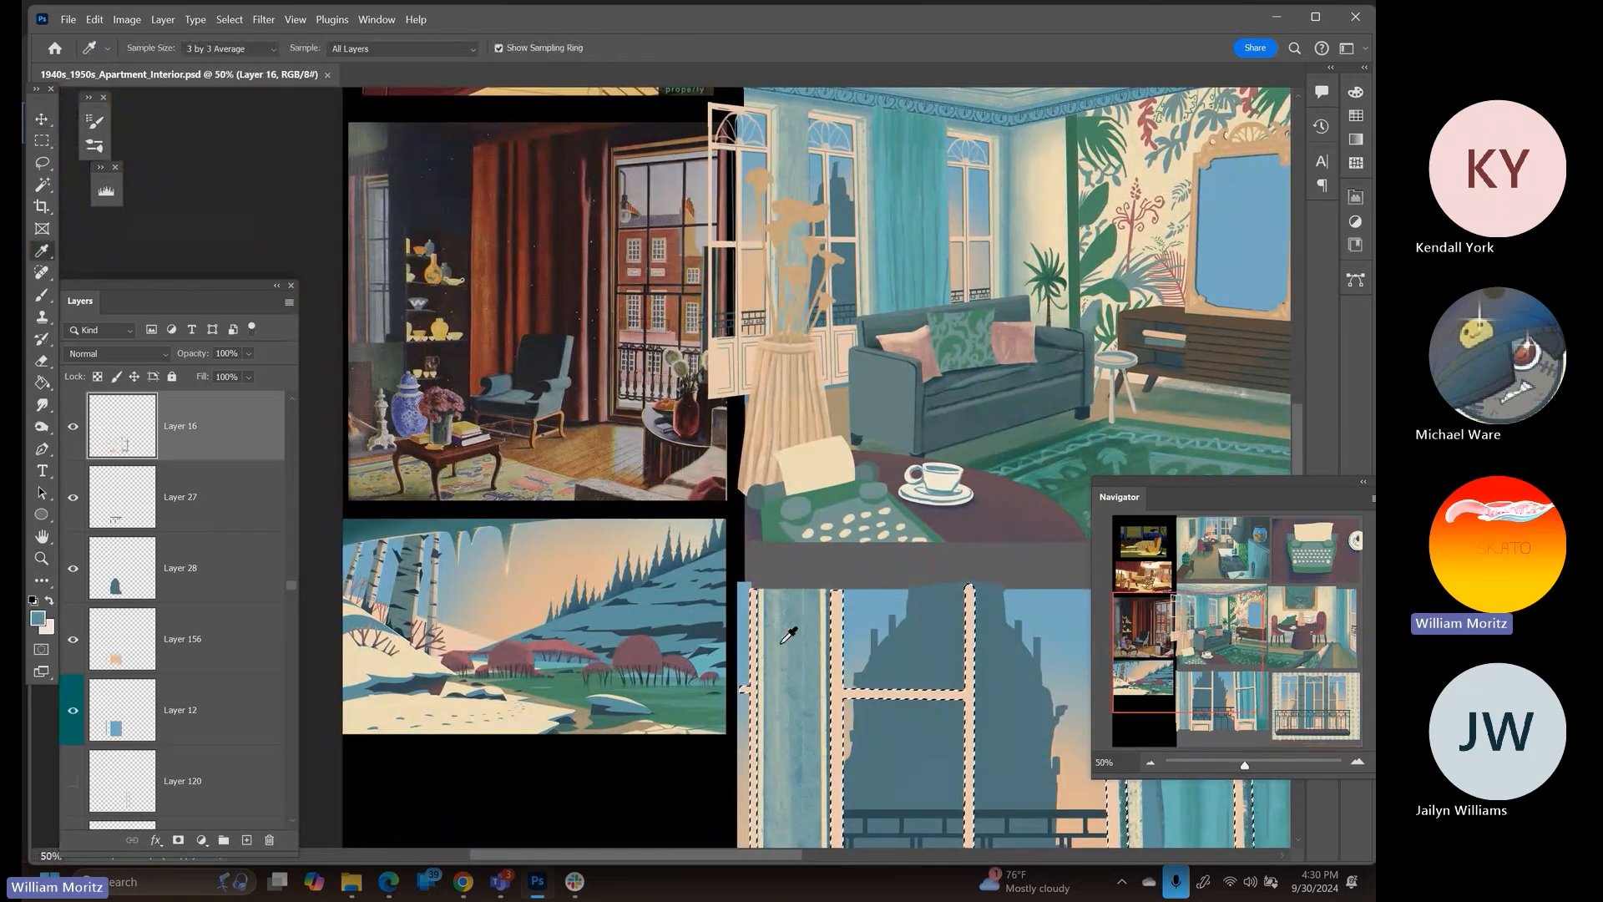
left_click_drag(759, 488, 756, 485)
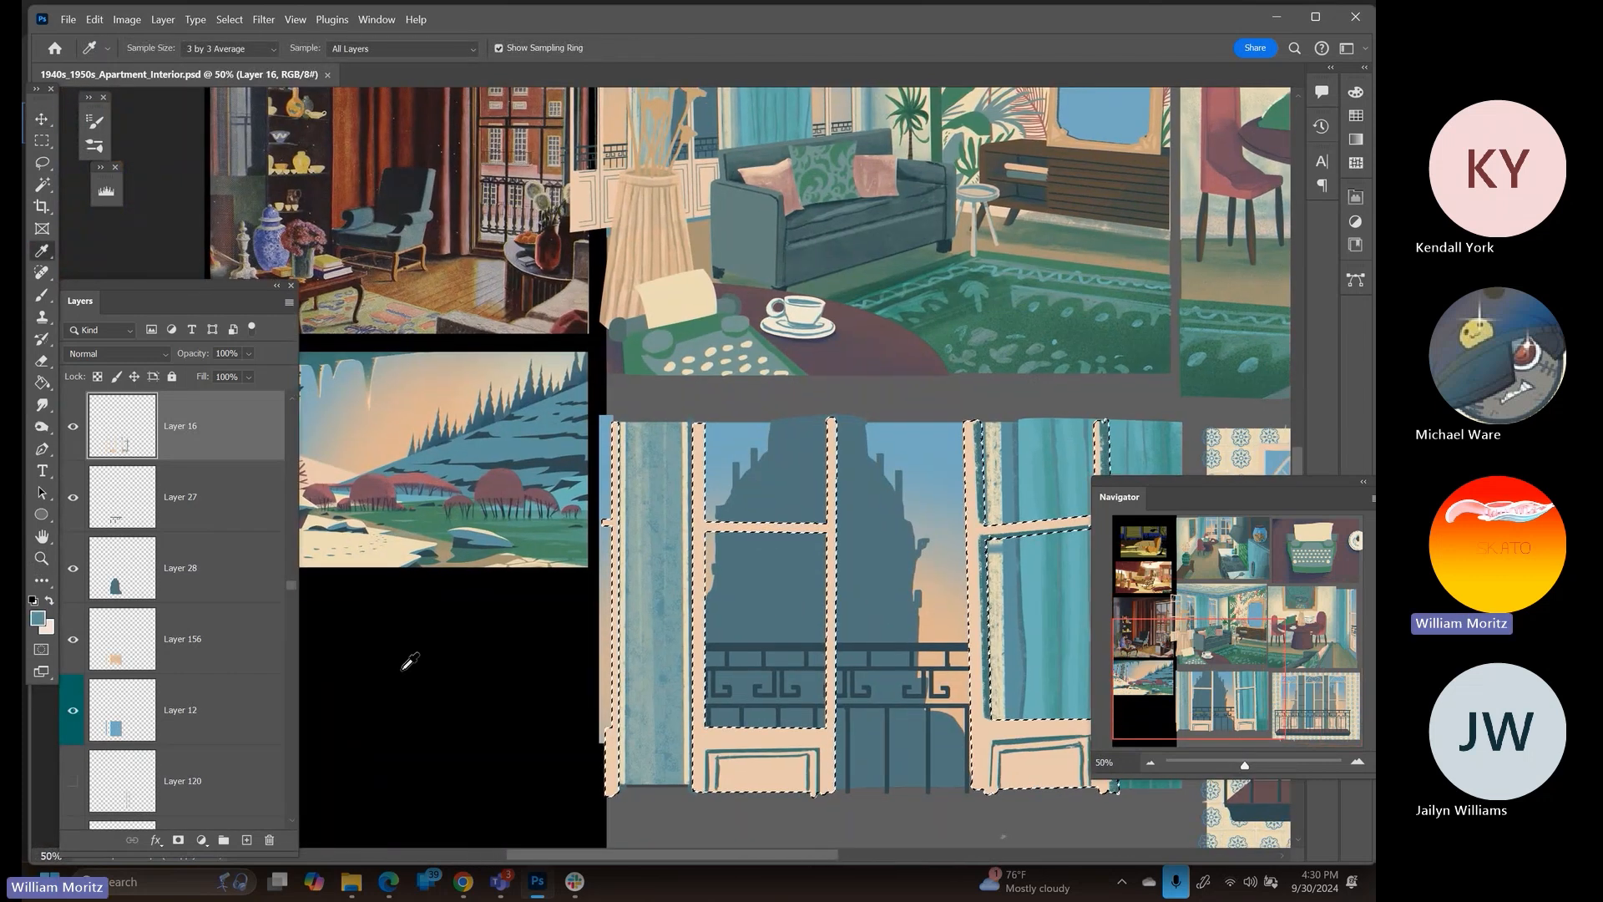
key("b")
left_click(247, 840)
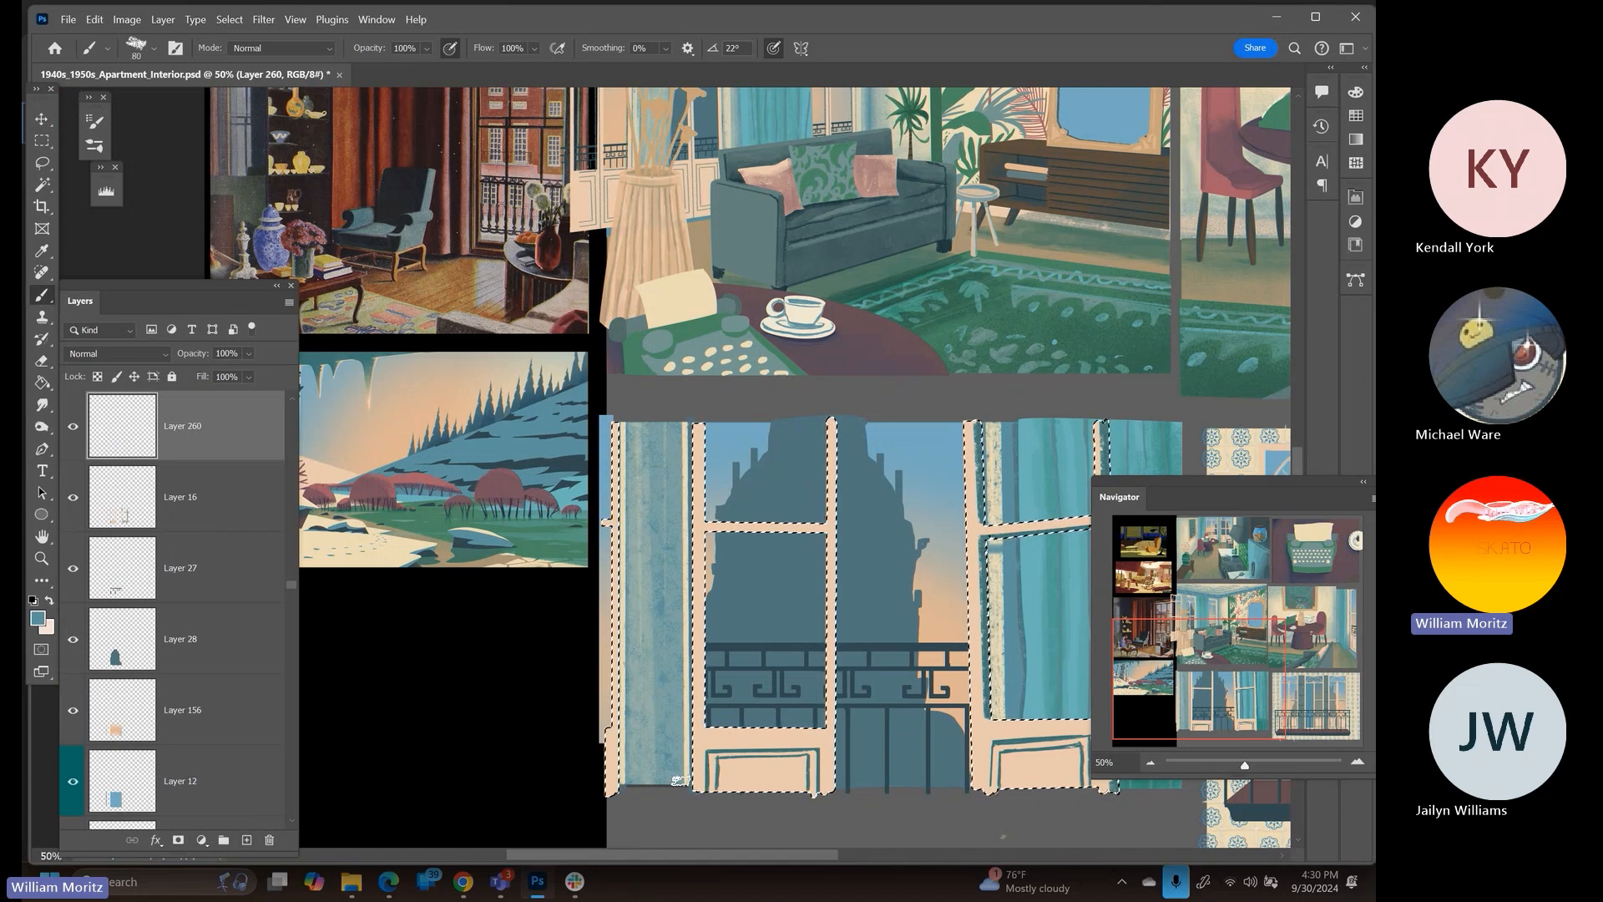
key("bracketright")
key("bracketright")
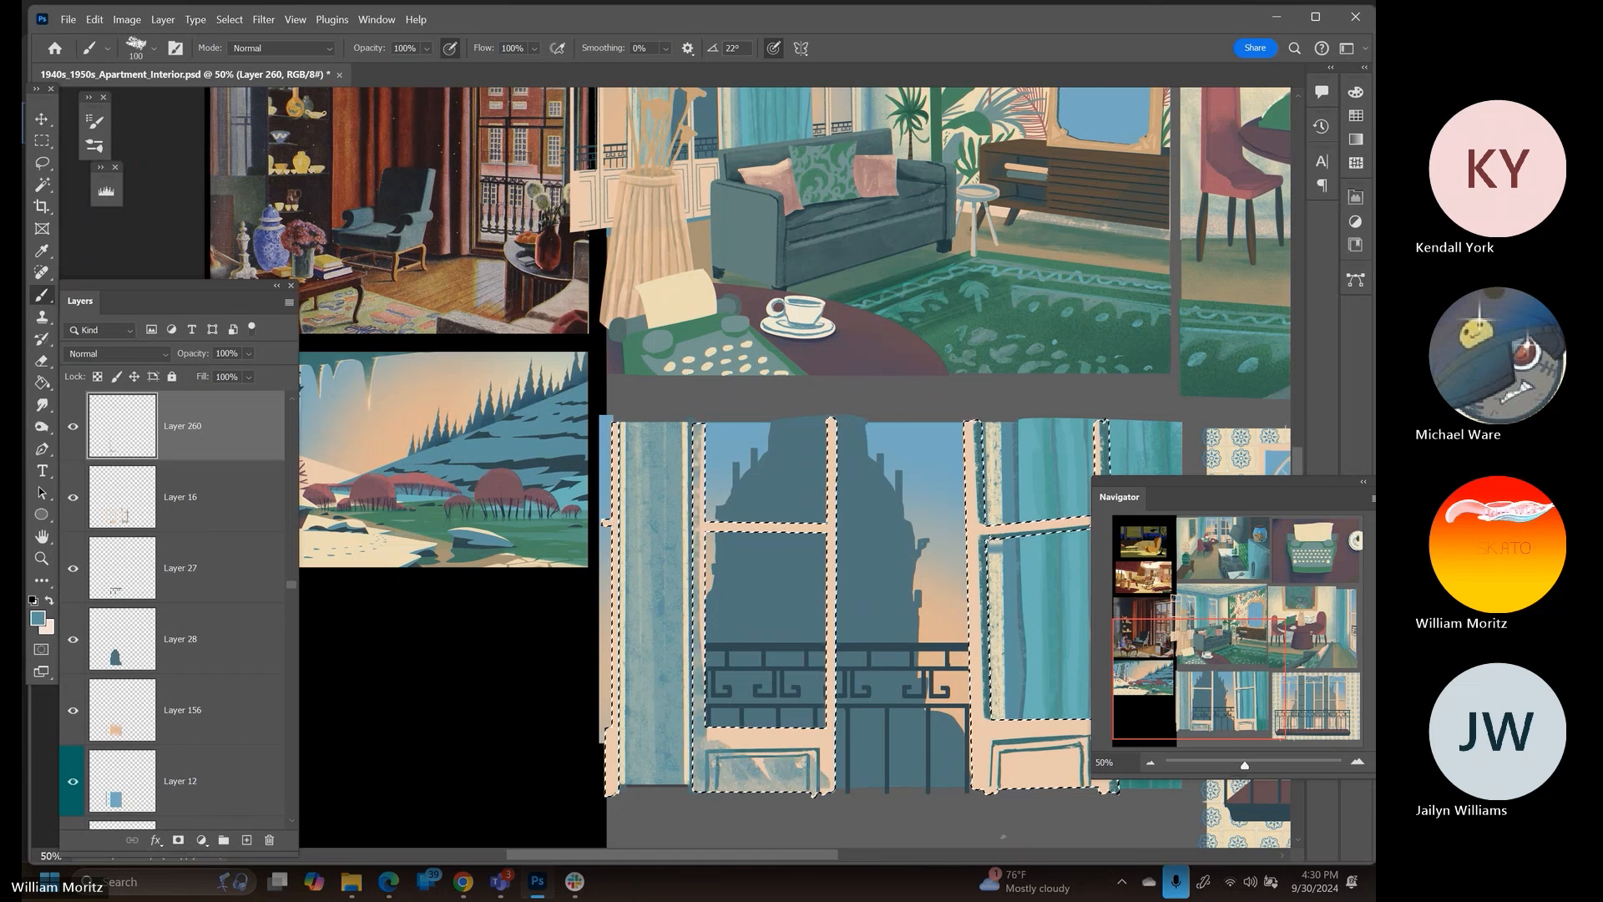
key("ctrl+z")
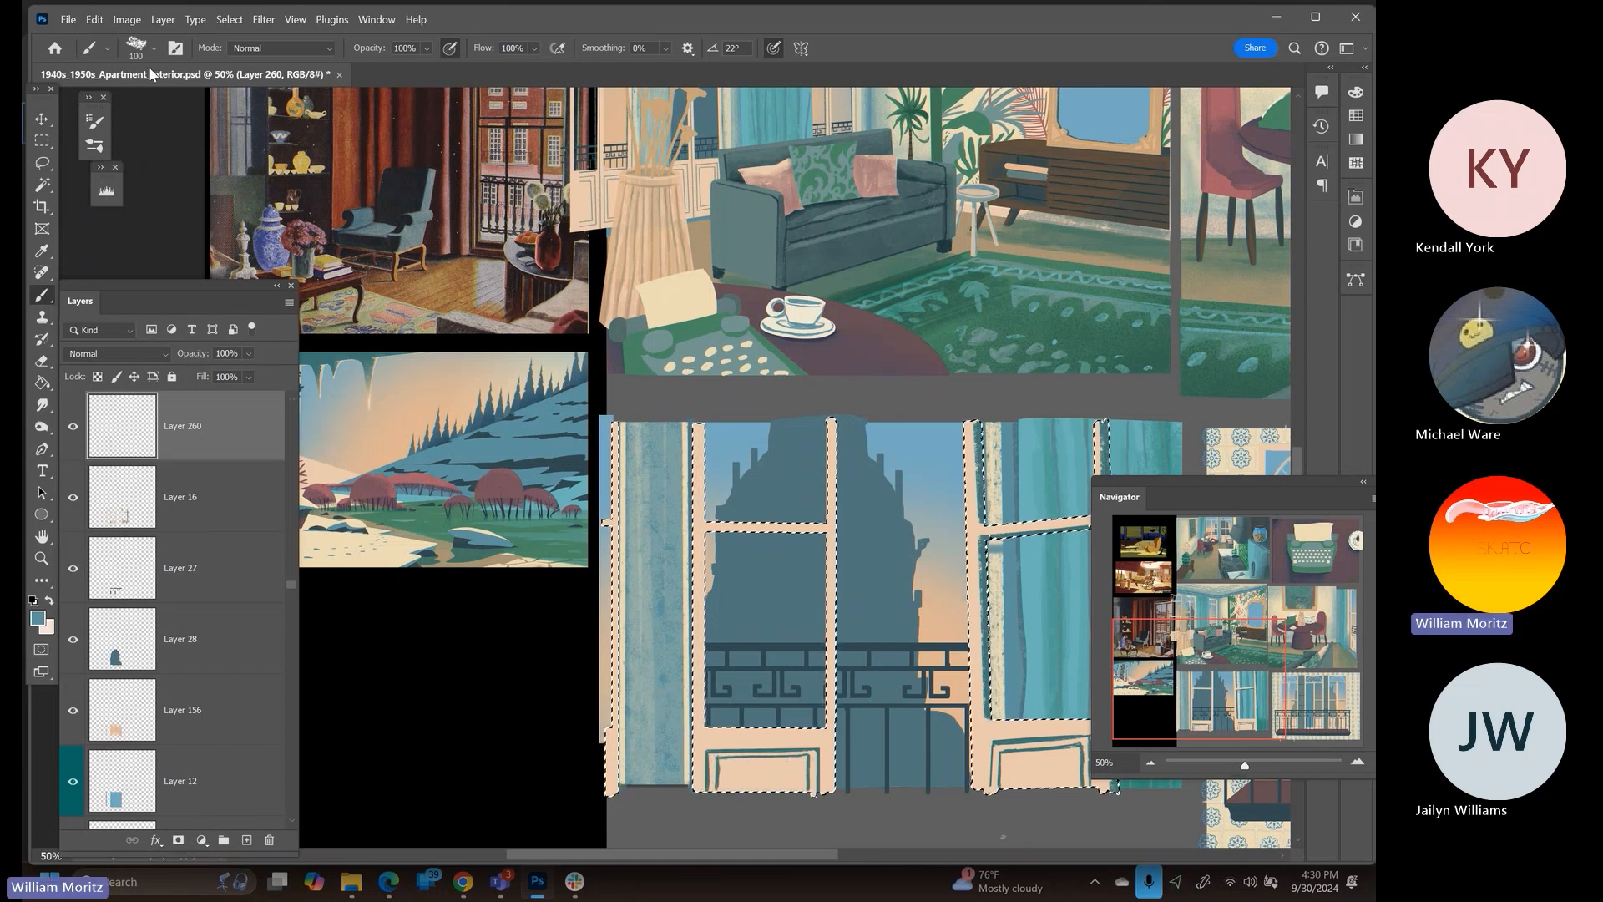
Choose the MB Texture Organic brush
left_click(155, 49)
scroll(163, 399, "down", 1)
left_click(186, 482)
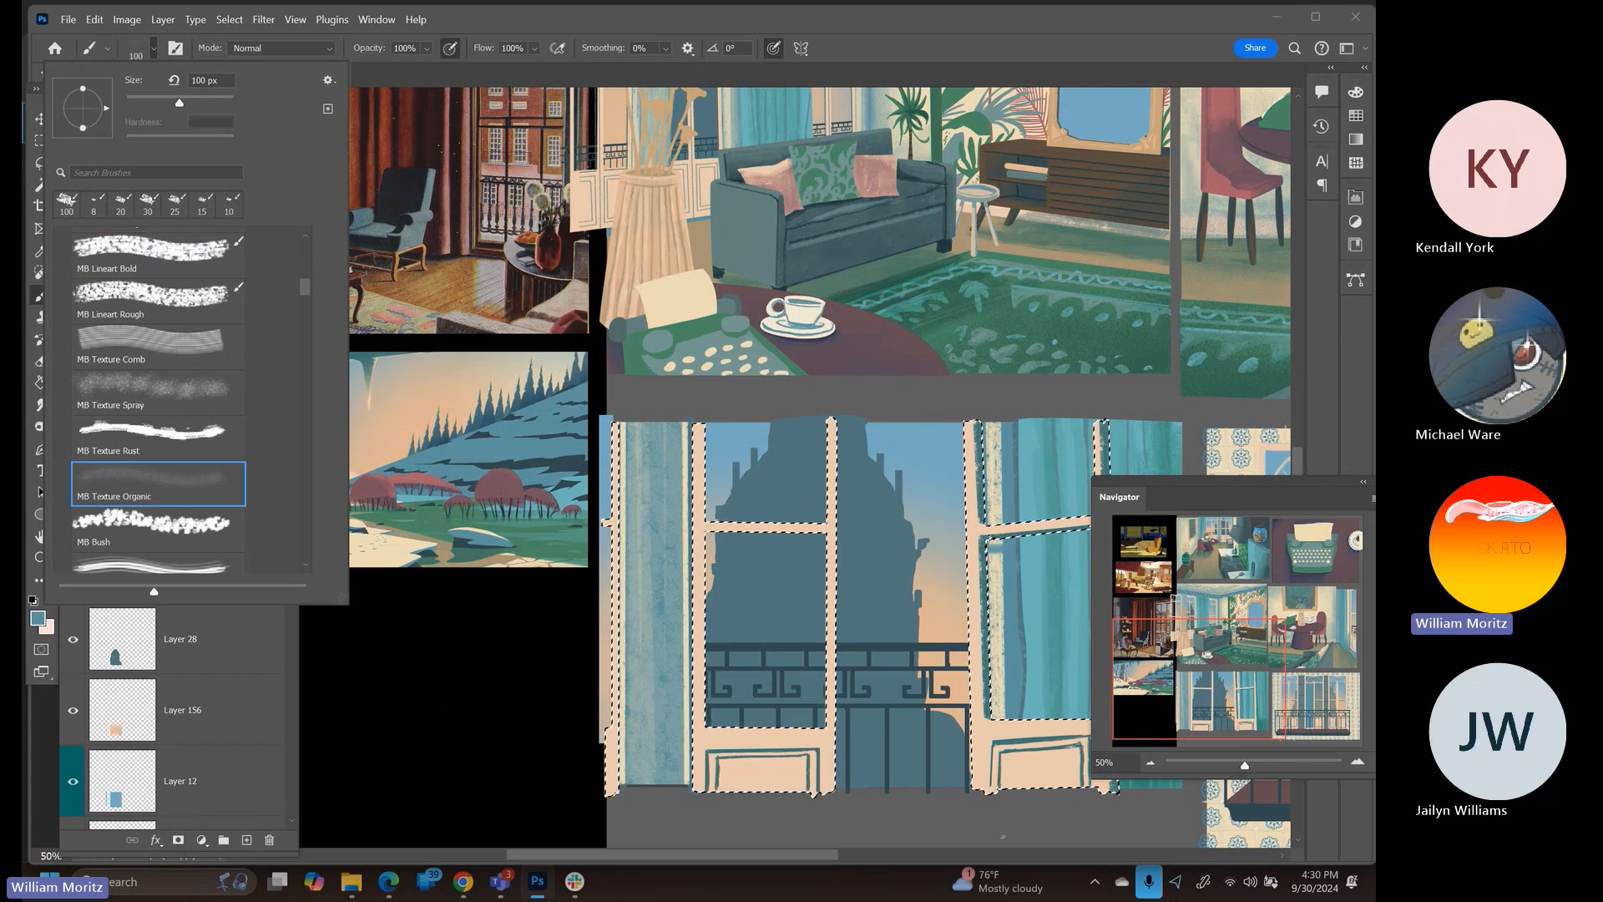
left_click(472, 680)
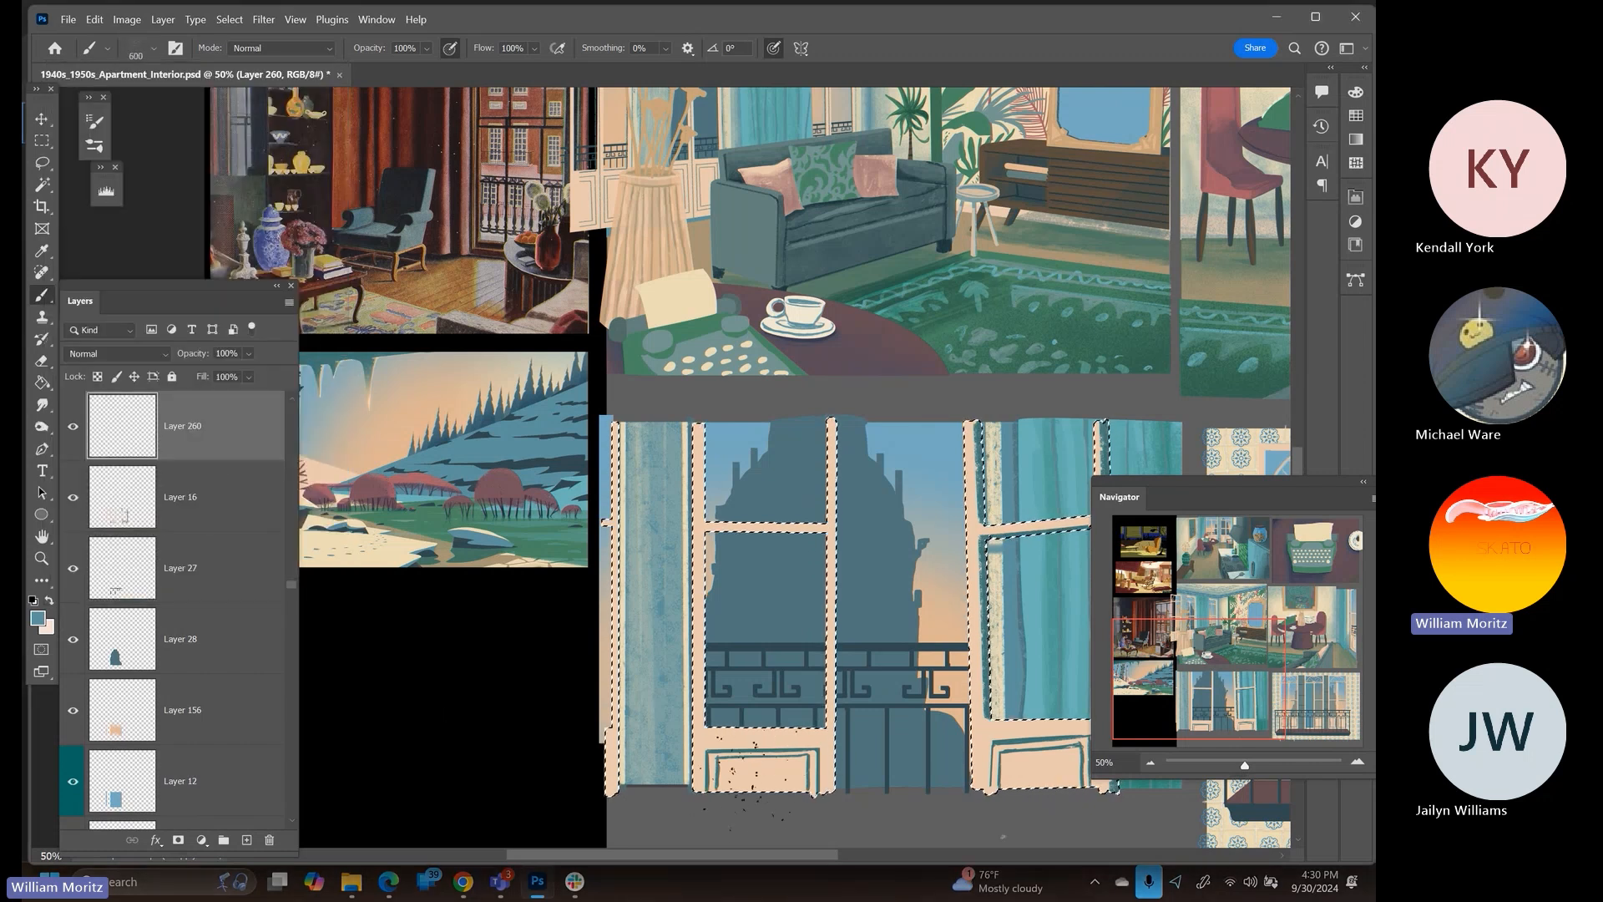
Paint grainy blue shading on the lower panels of the open window doors, reducing the brush to 125 px, and clear the selection
key("bracketleft")
key("bracketleft")
key("bracketleft")
key("bracketleft")
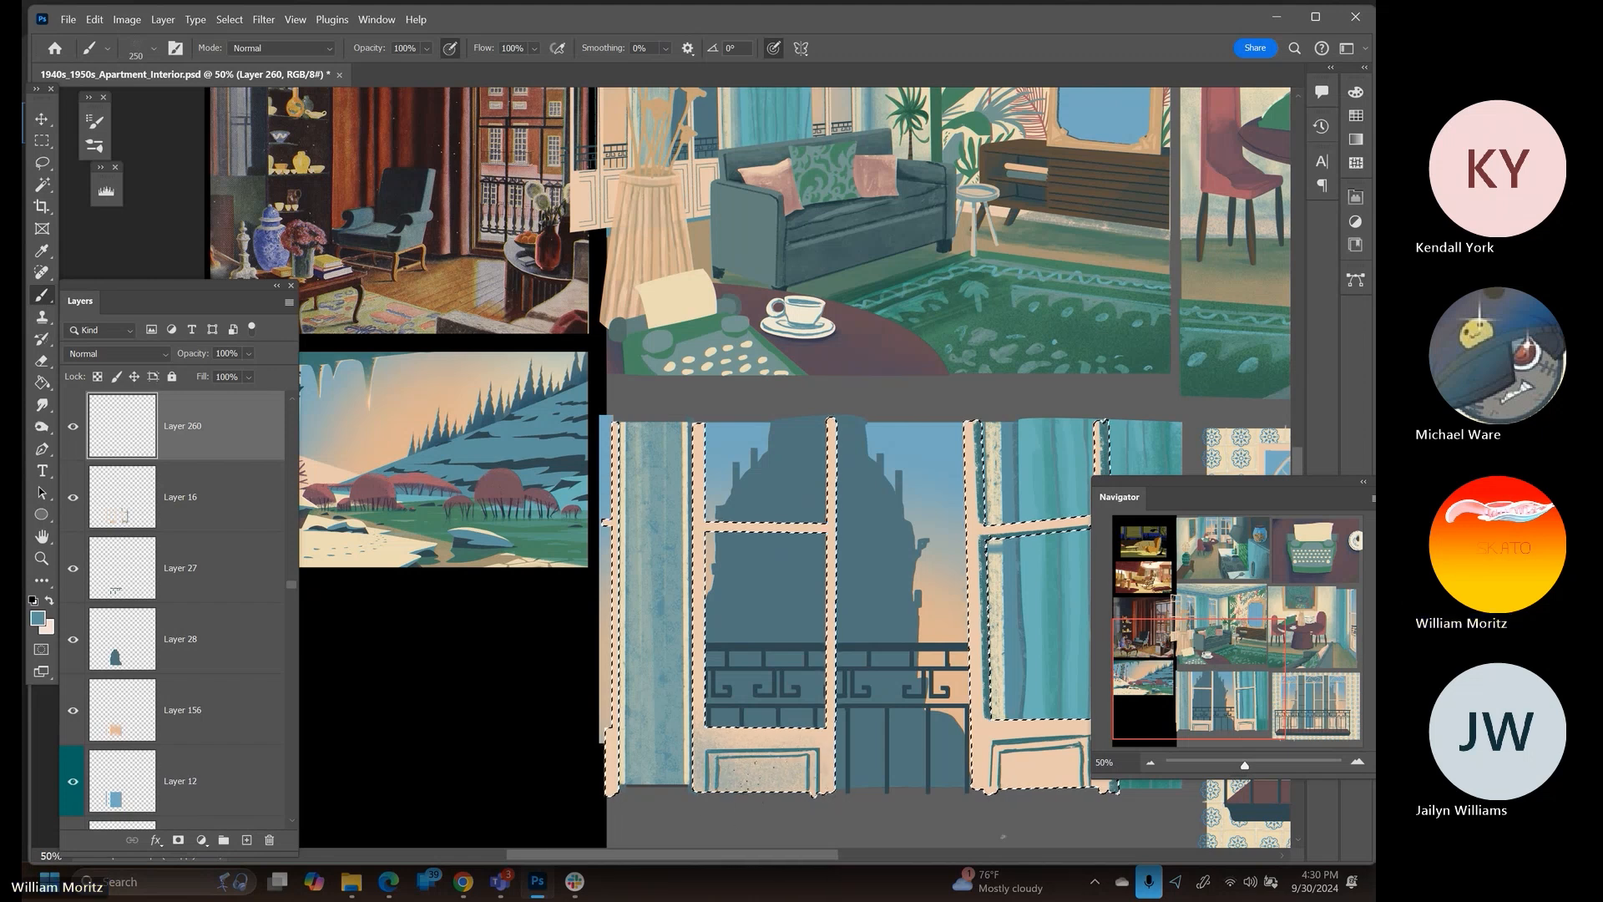
key("bracketleft")
key("bracketleft")
key("bracketleft")
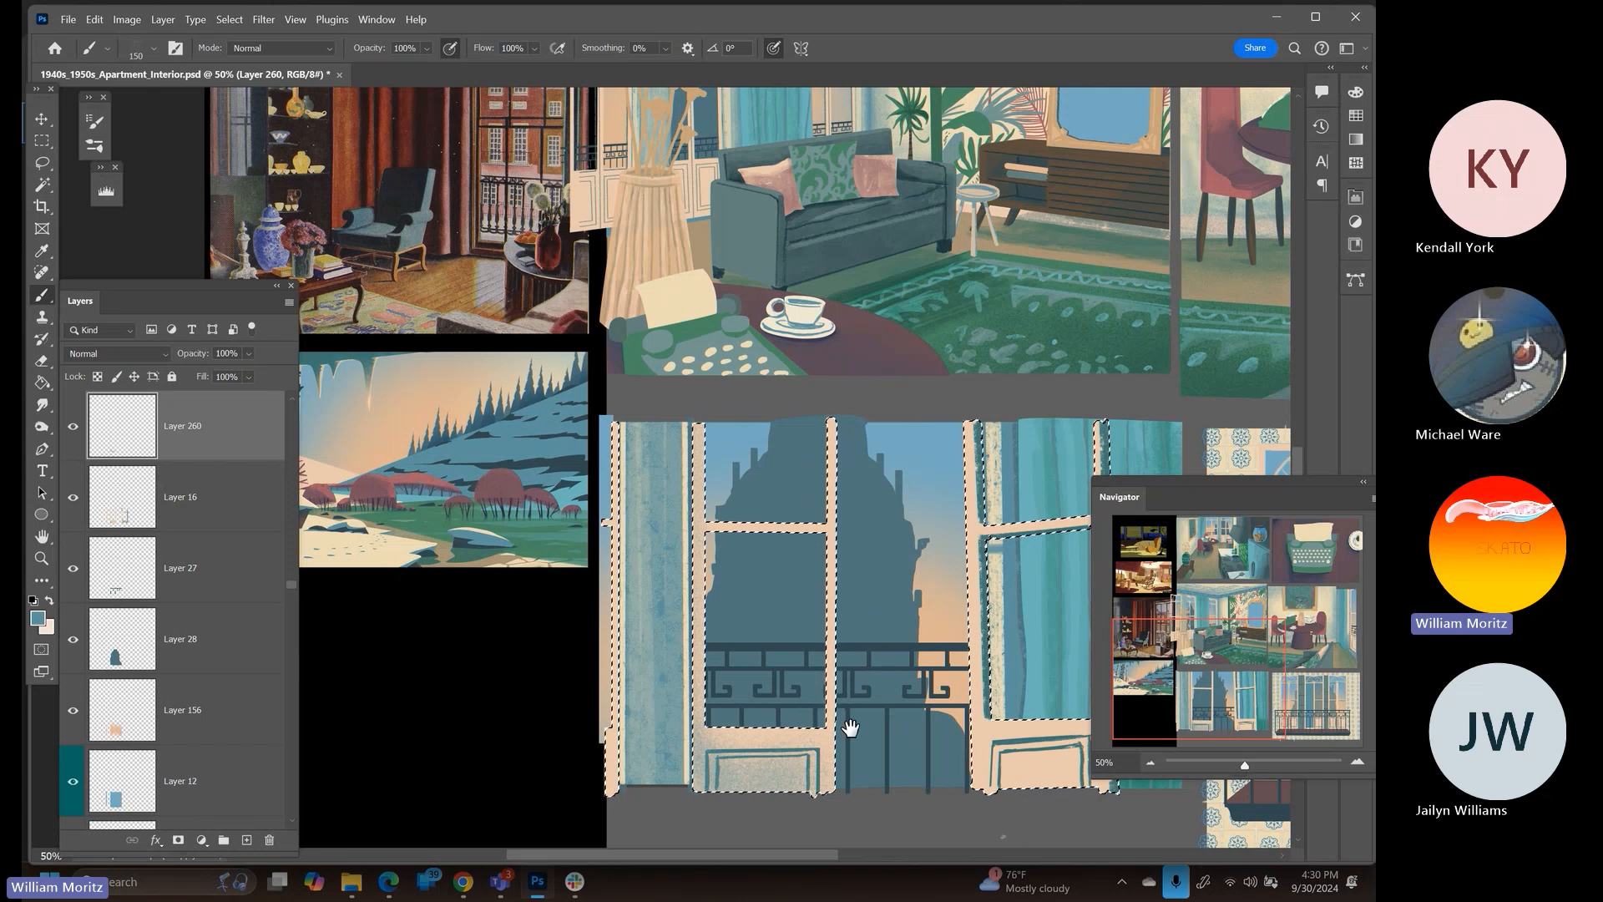
left_click_drag(850, 728, 600, 651)
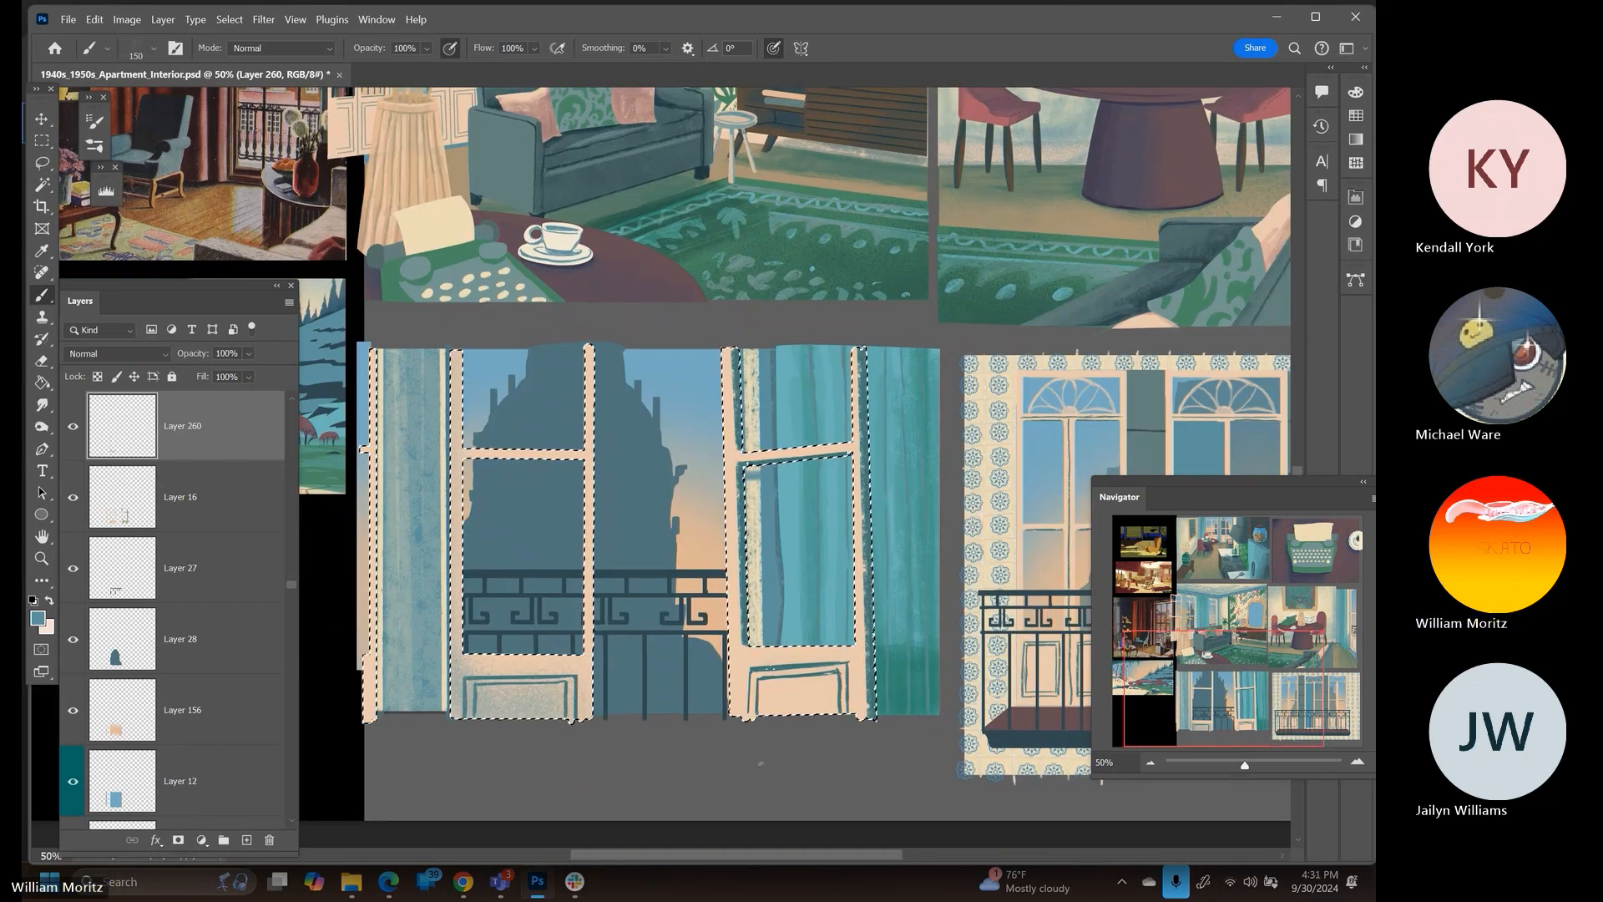
key("bracketleft")
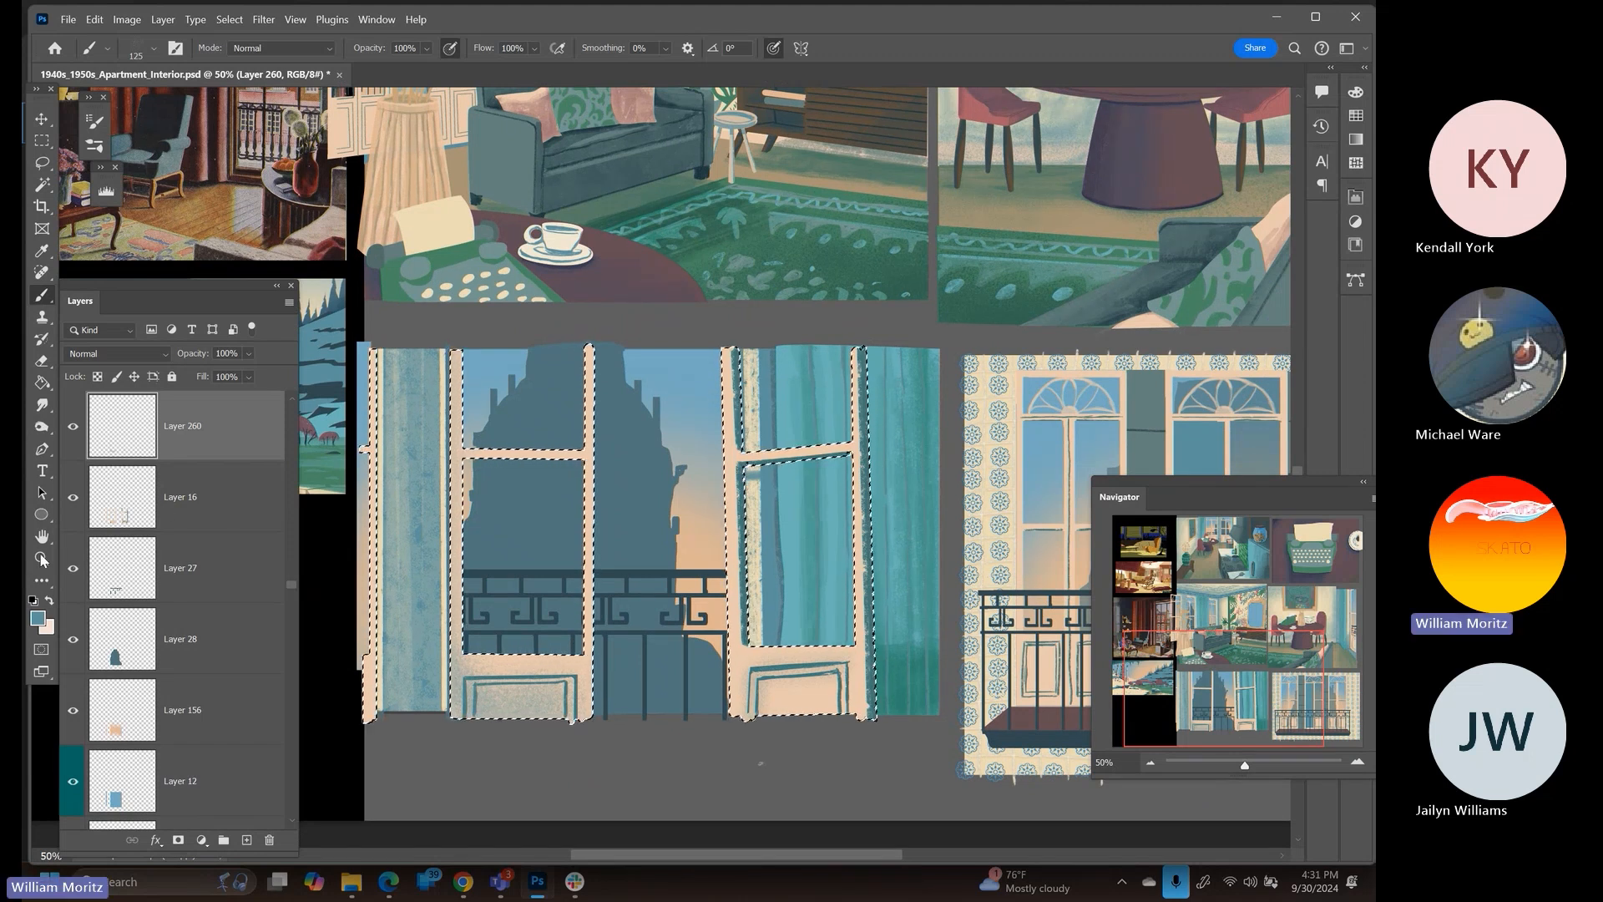
left_click(42, 162)
left_click(624, 341)
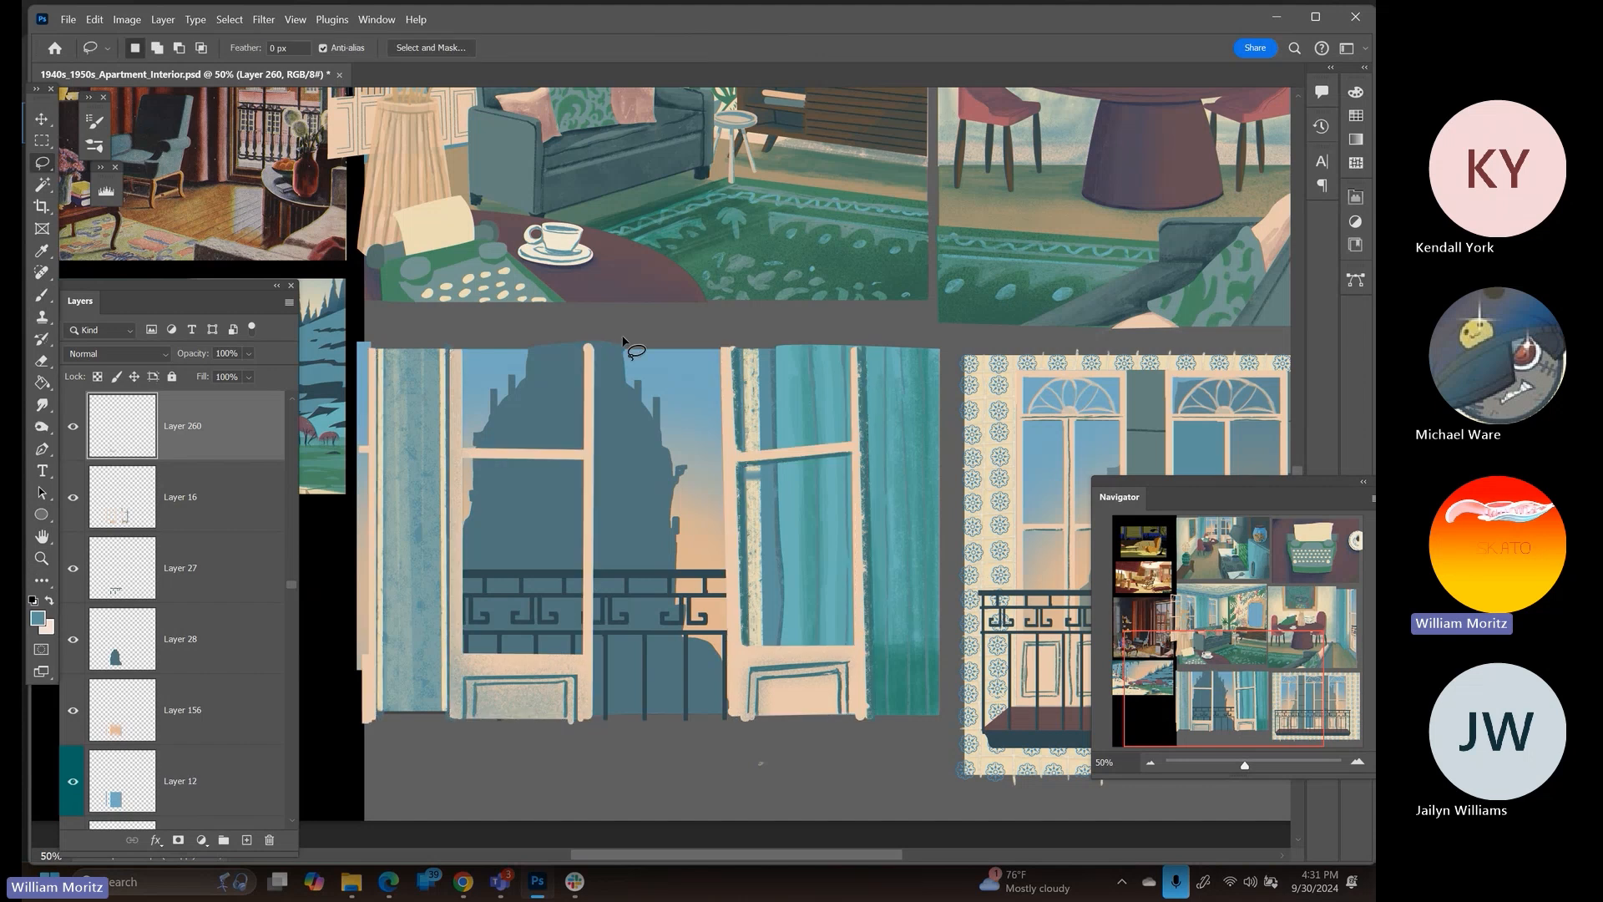
Select Layer 15 copy 2 with the balcony facade's window frames, load its outline as a selection, and add a new layer above it
mouse_move(576, 304)
left_mouse_down()
mouse_move(411, 273)
mouse_move(249, 203)
left_mouse_up()
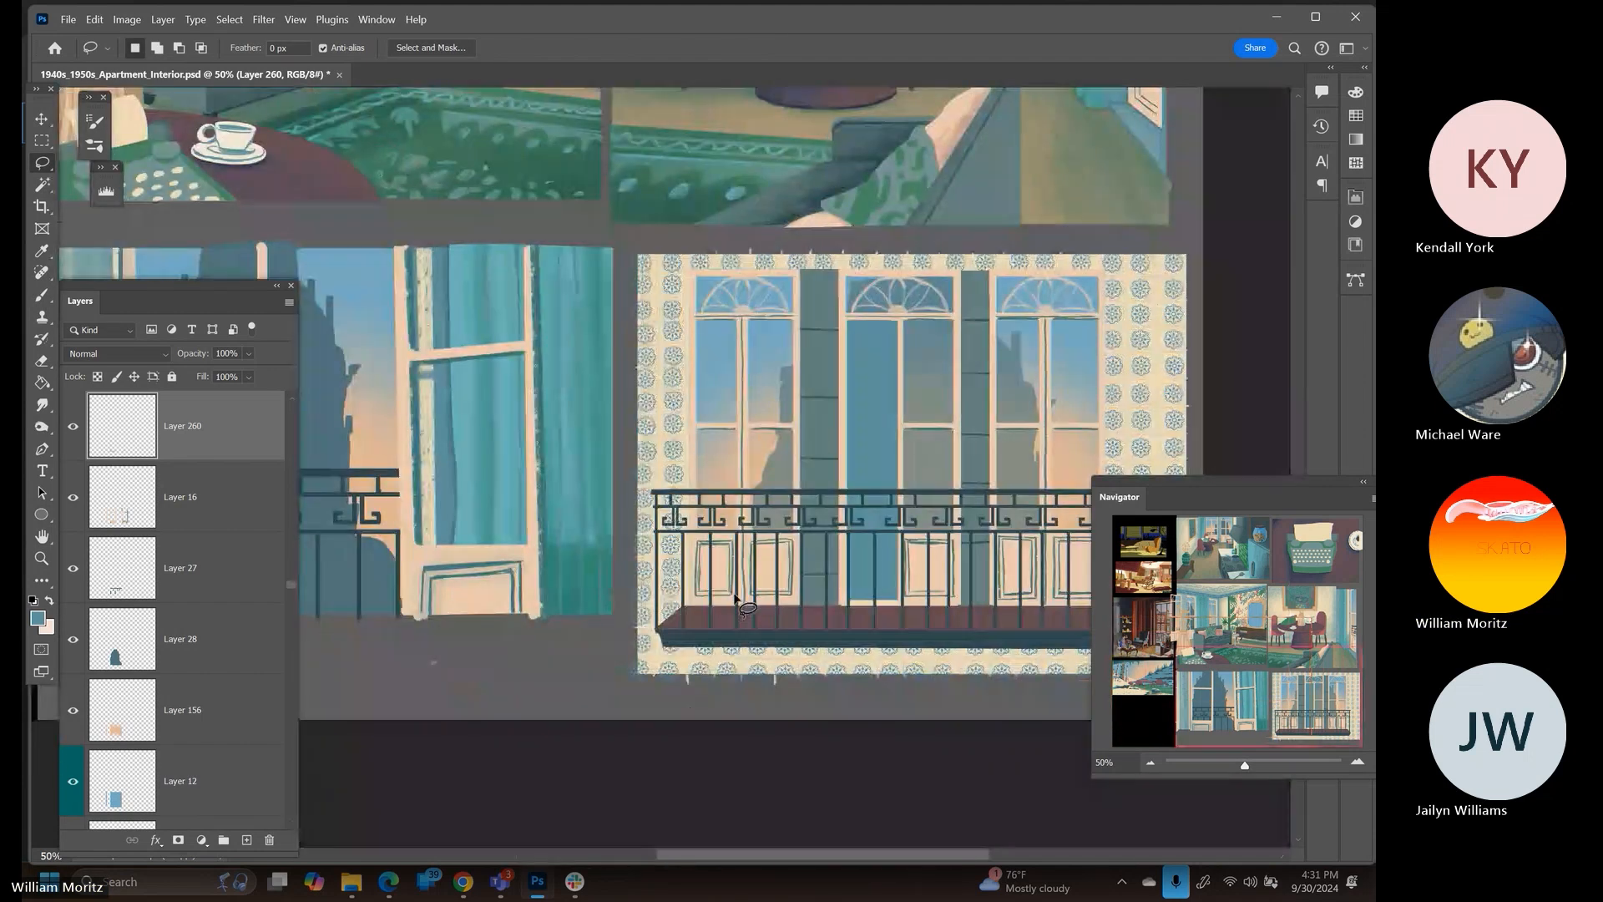
key("v")
left_click(762, 567, "ctrl")
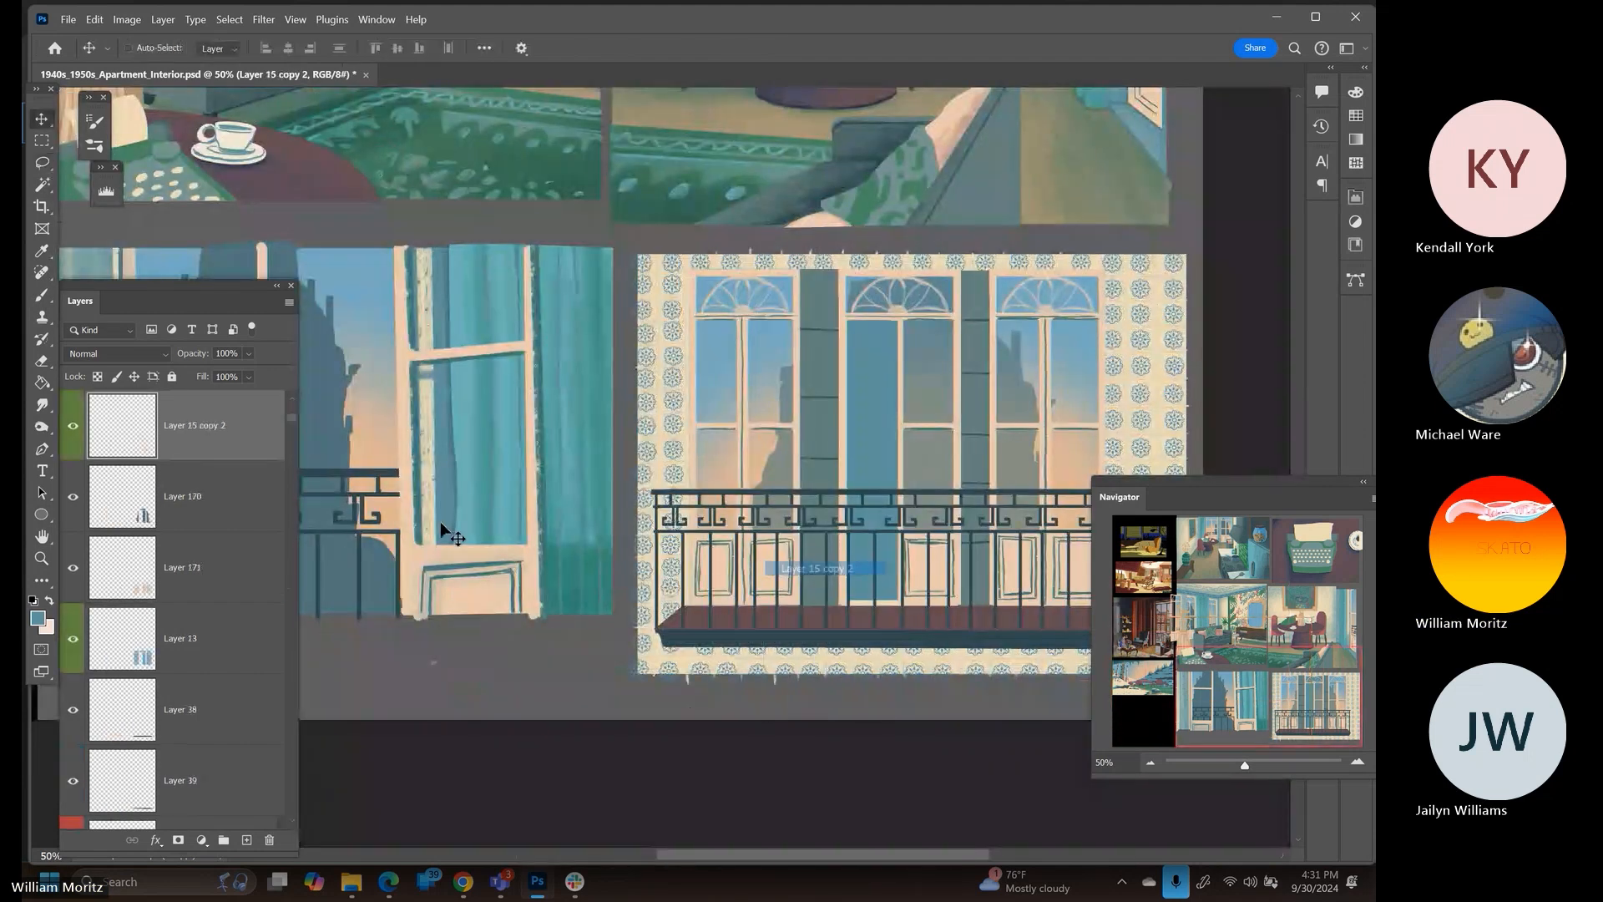
left_click(130, 441, "ctrl")
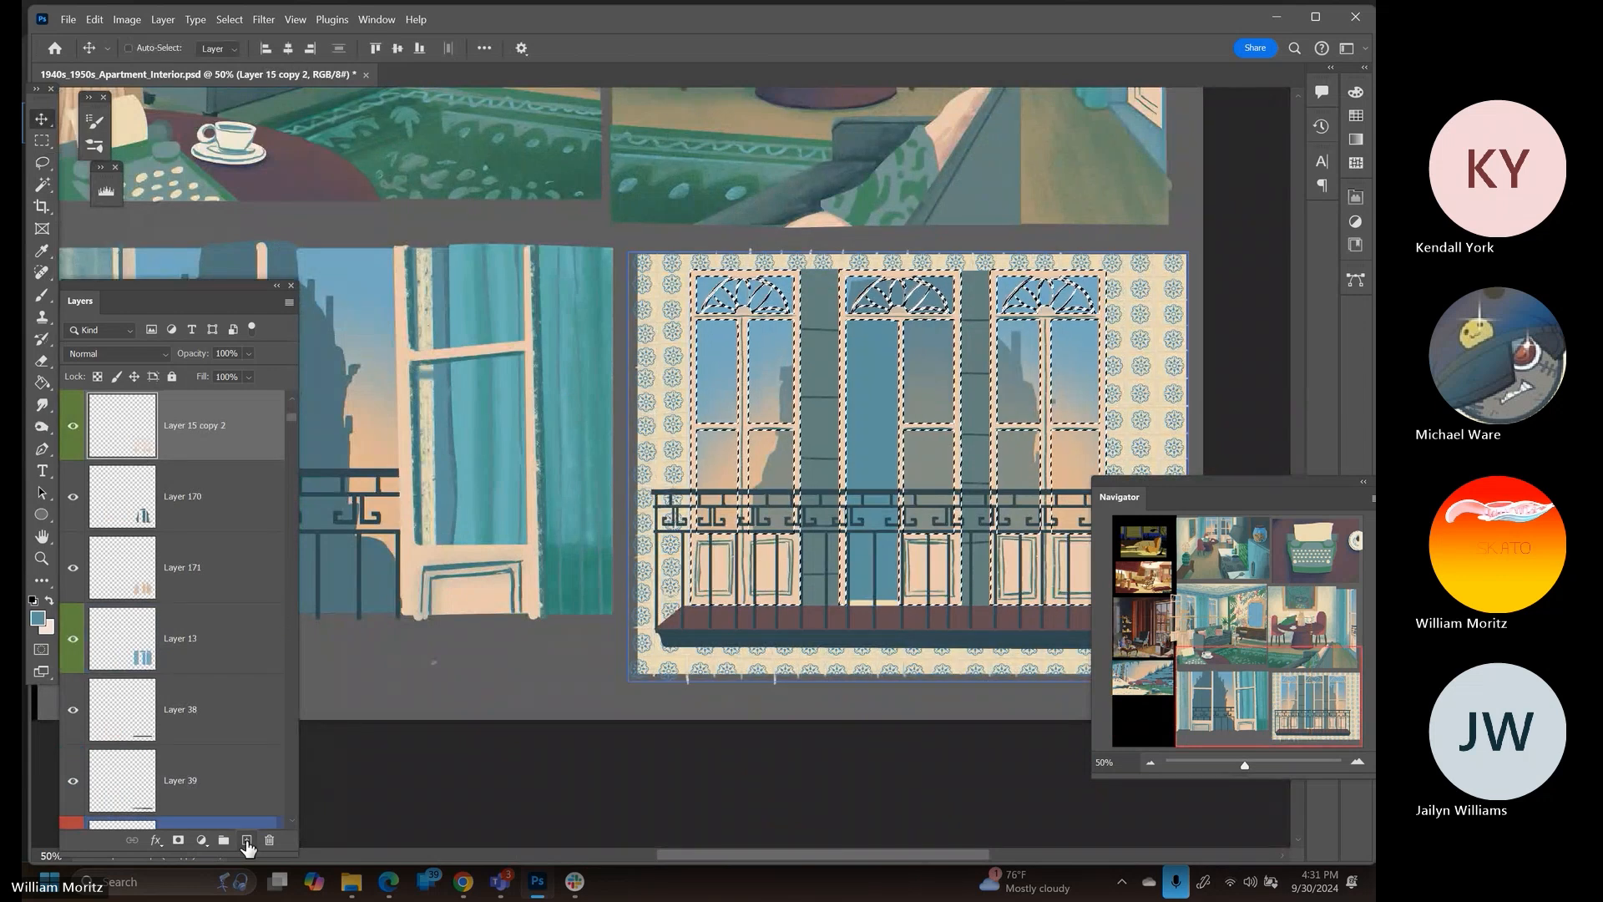
left_click(246, 839)
Paint grainy blue shading on the balcony window frames and door panels with brush sizes from 175 to 100 px, and clear the selection
key("b")
key("bracketright")
key("bracketright")
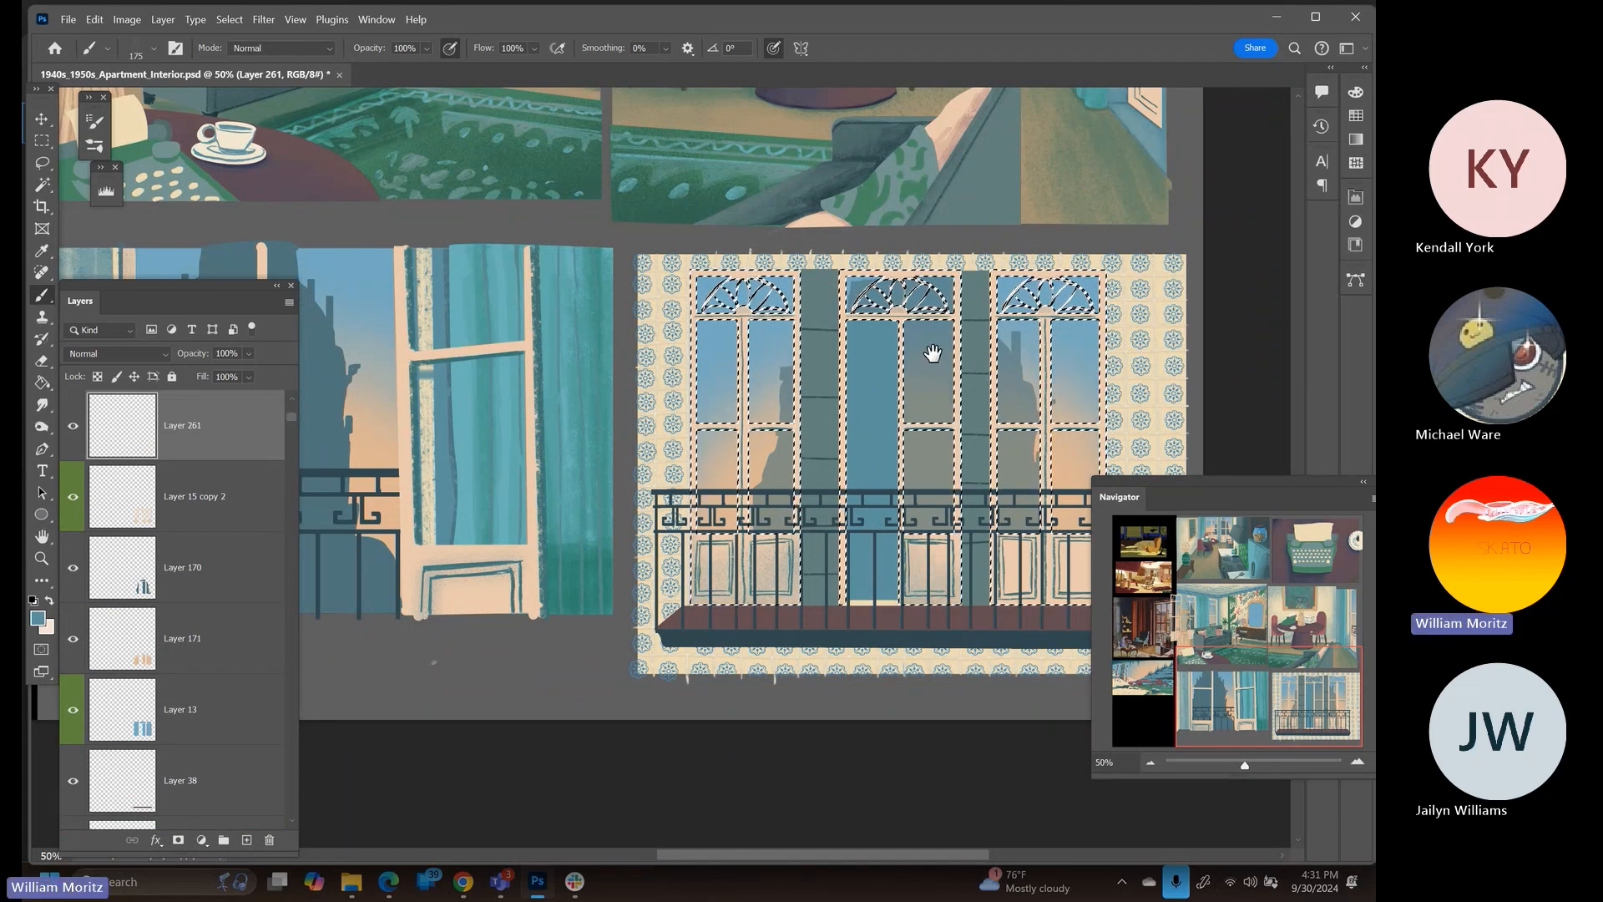
scroll(930, 347, "right", 3)
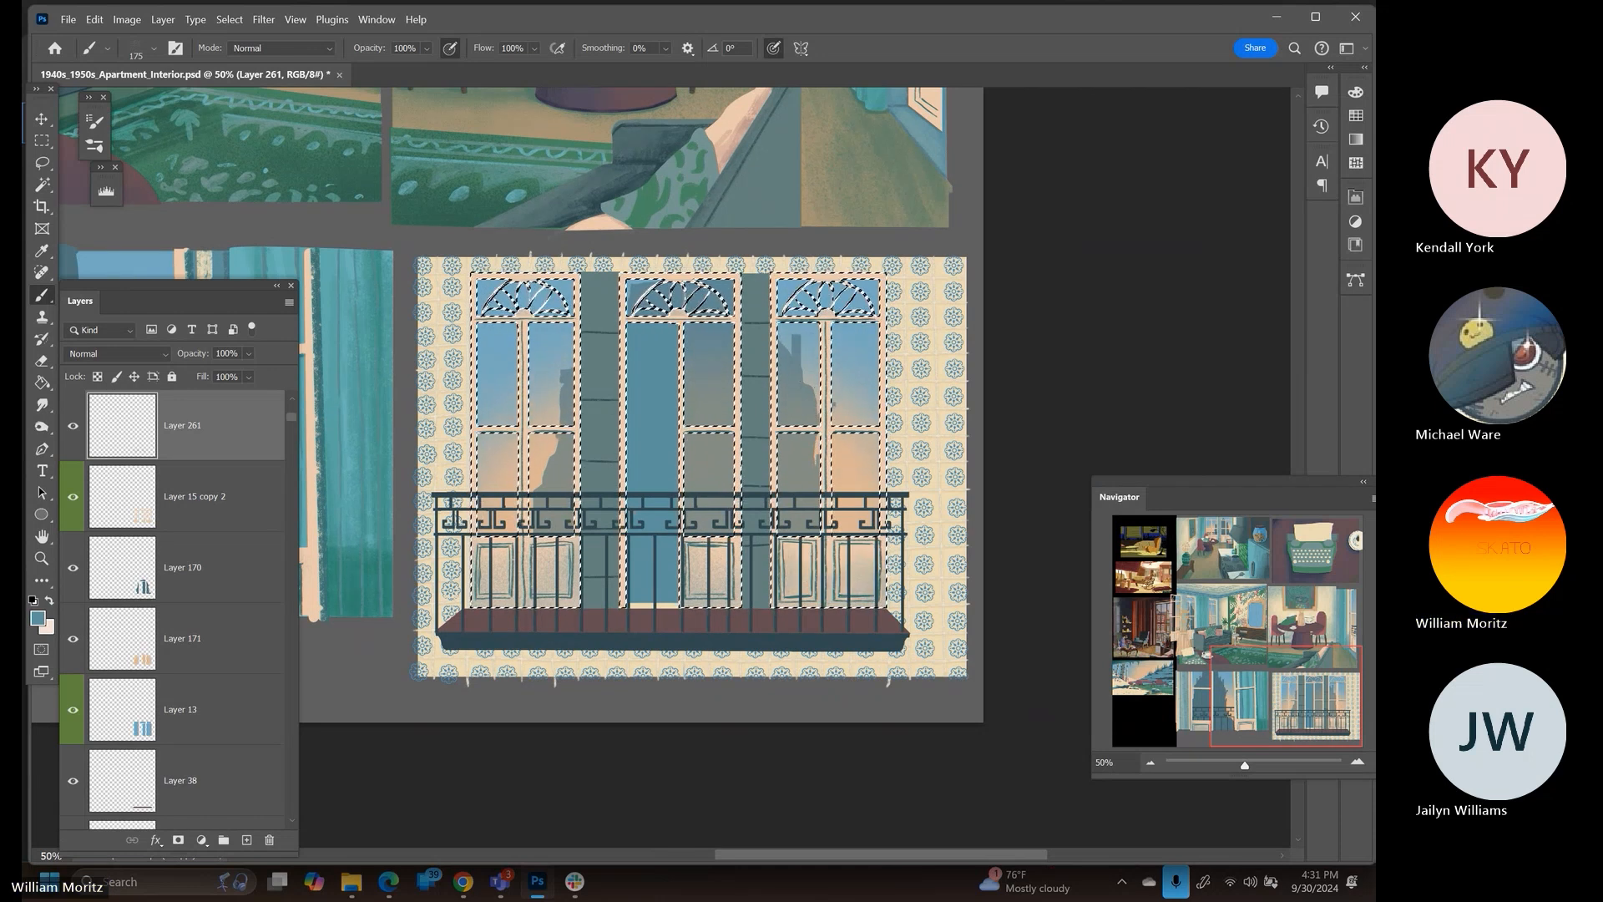
key("bracketleft")
key("bracketleft")
key("bracketleft")
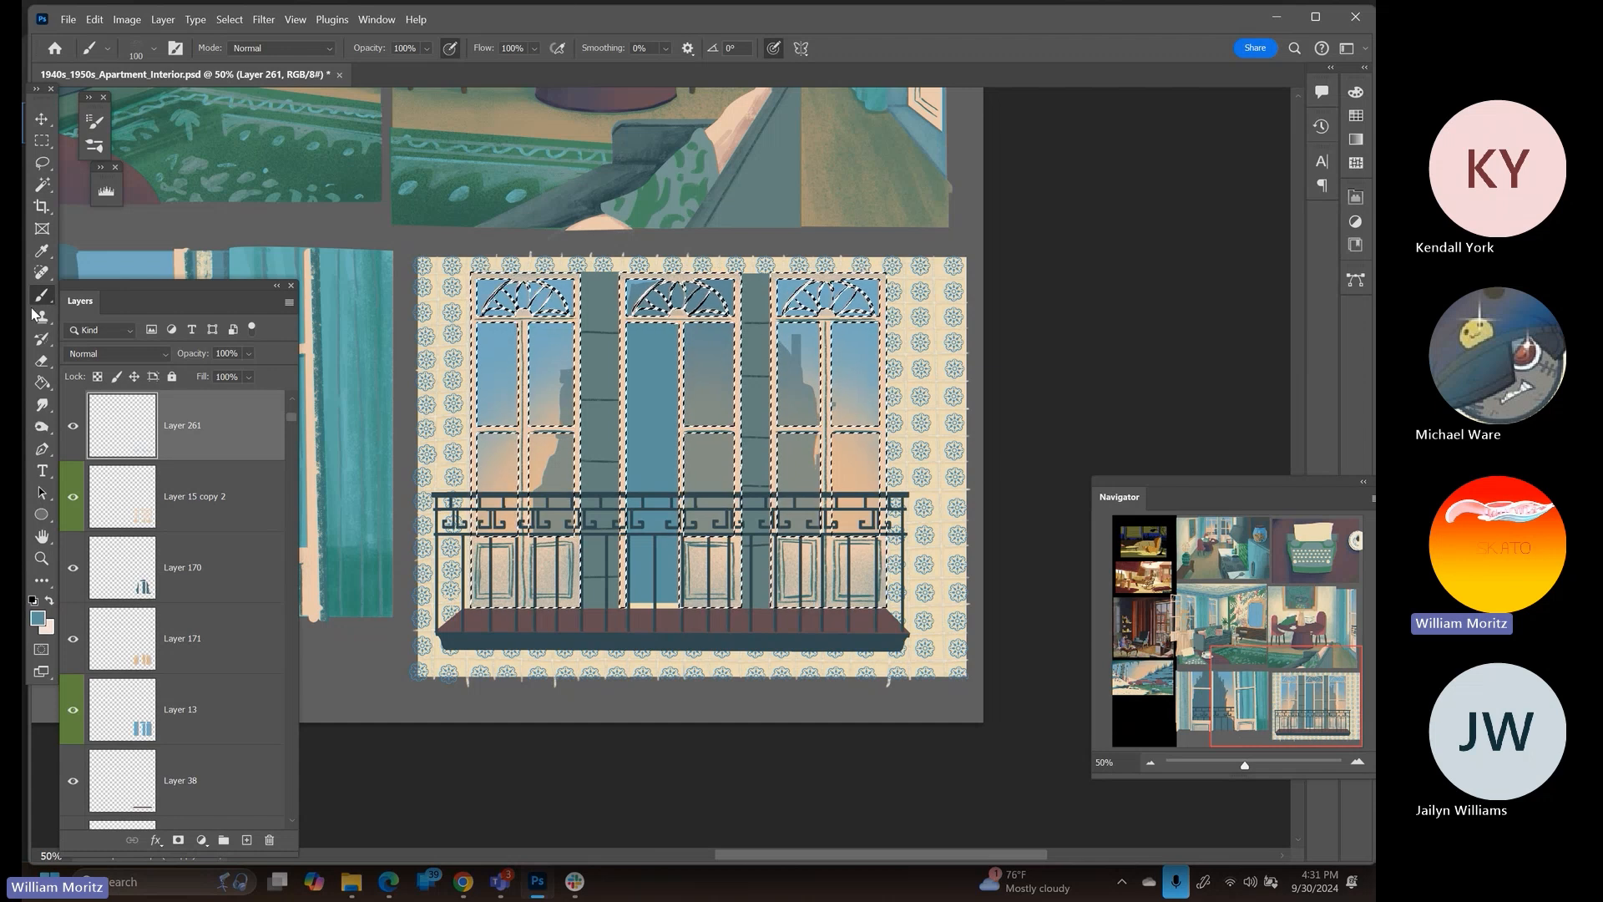
left_click(42, 169)
left_click(489, 234)
Save the illustration with the shaded window frames and maximize the application window
mouse_move(490, 224)
left_mouse_down()
mouse_move(603, 209)
mouse_move(840, 509)
left_mouse_up()
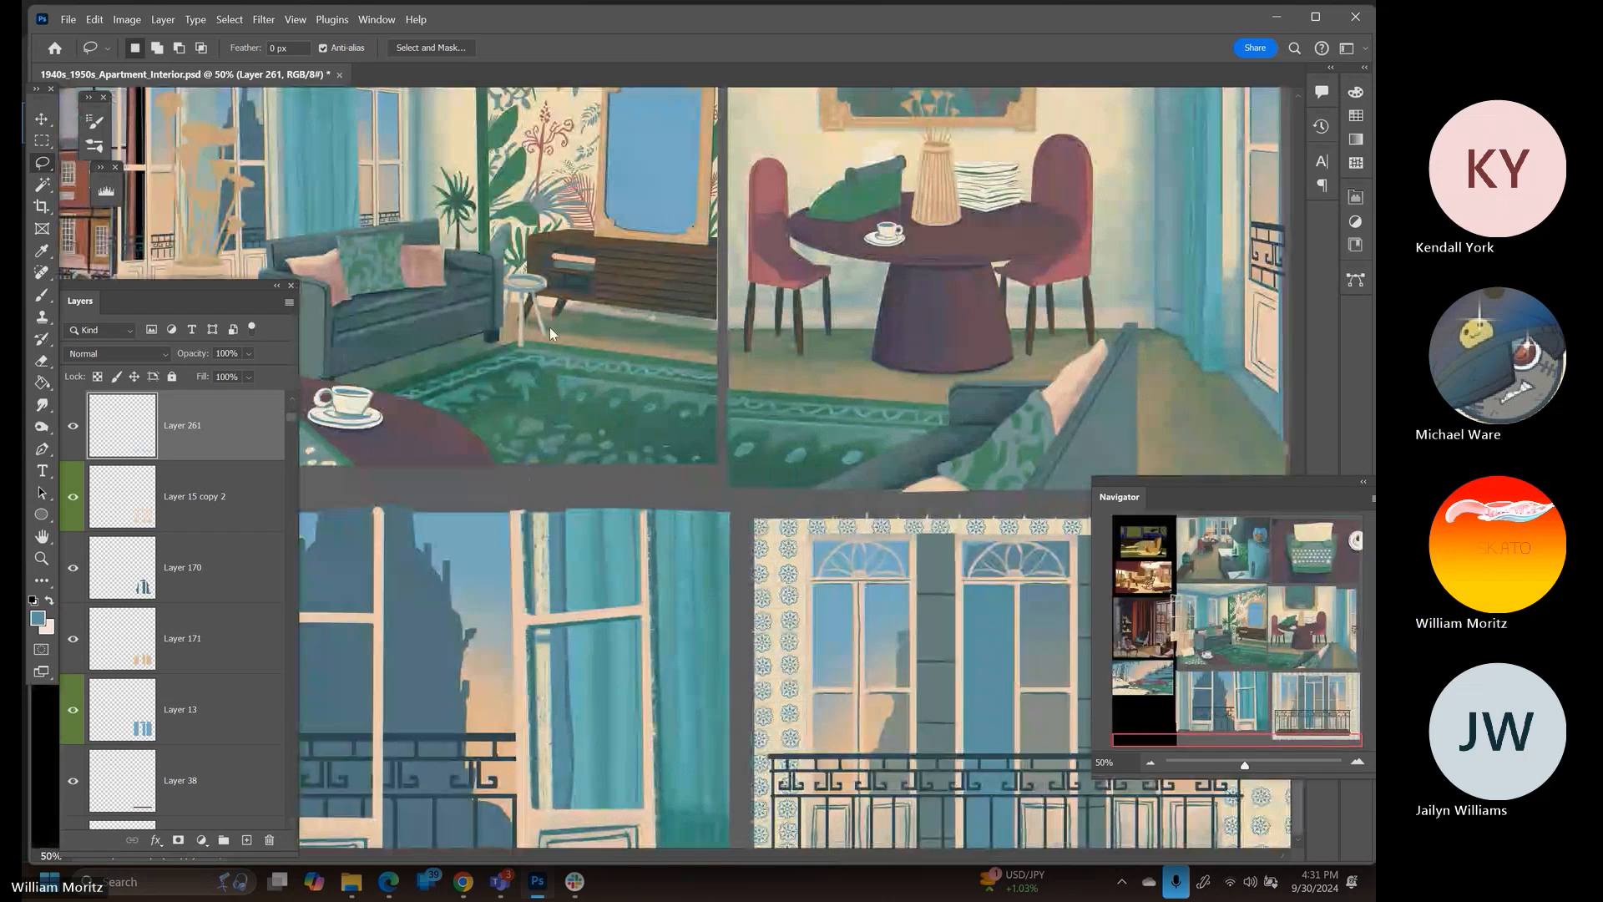
key("ctrl+s")
left_click(42, 556)
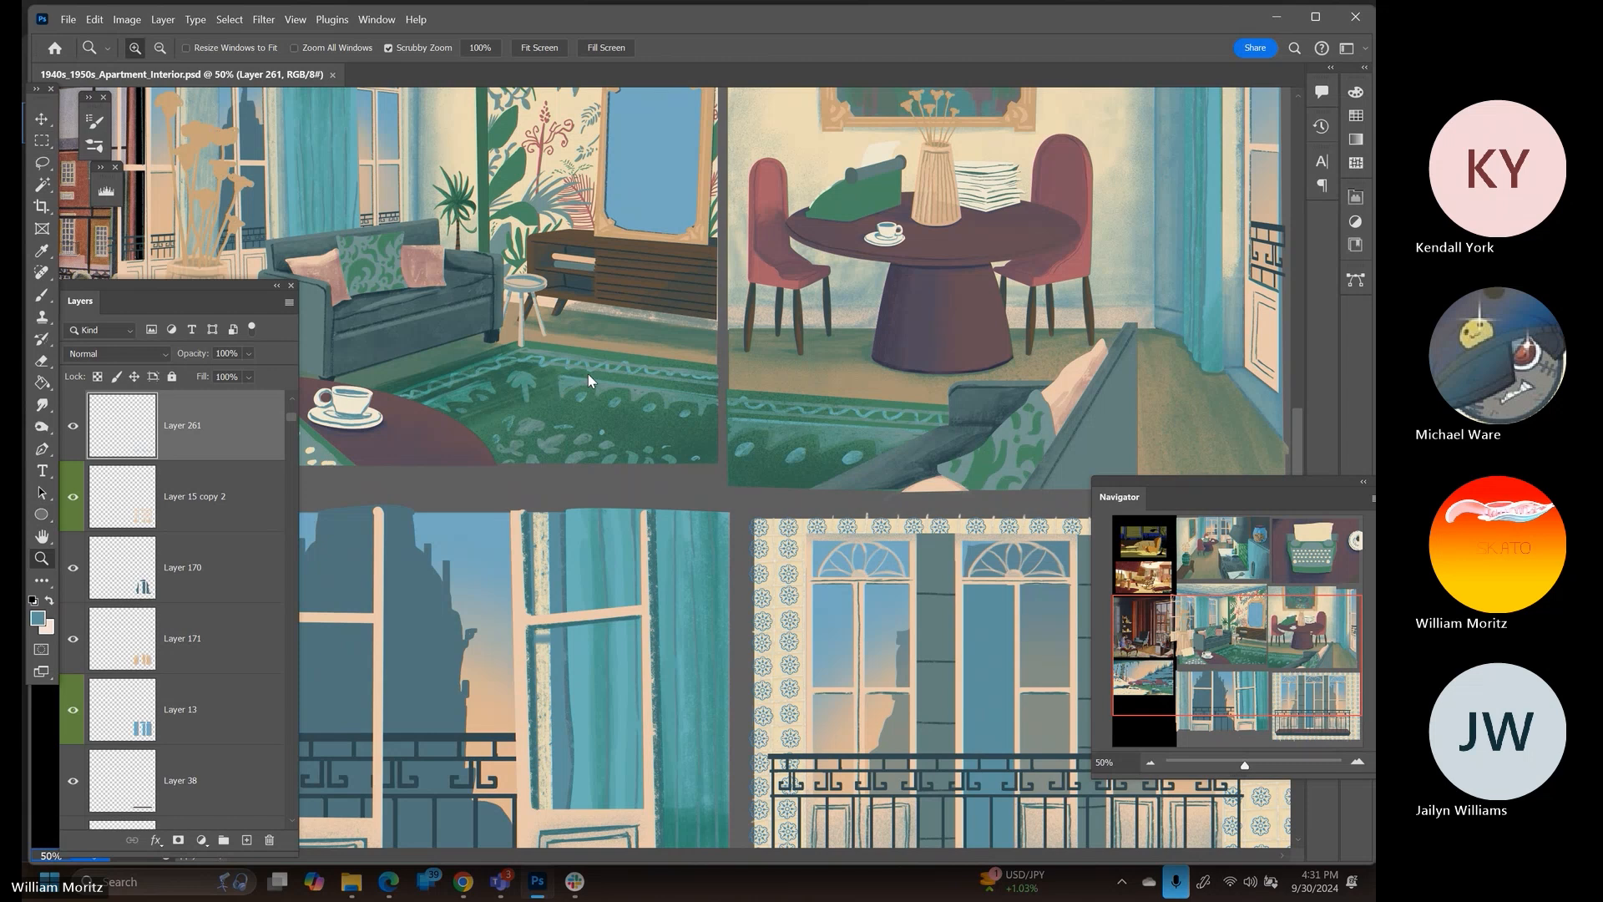
double_click(1155, 32)
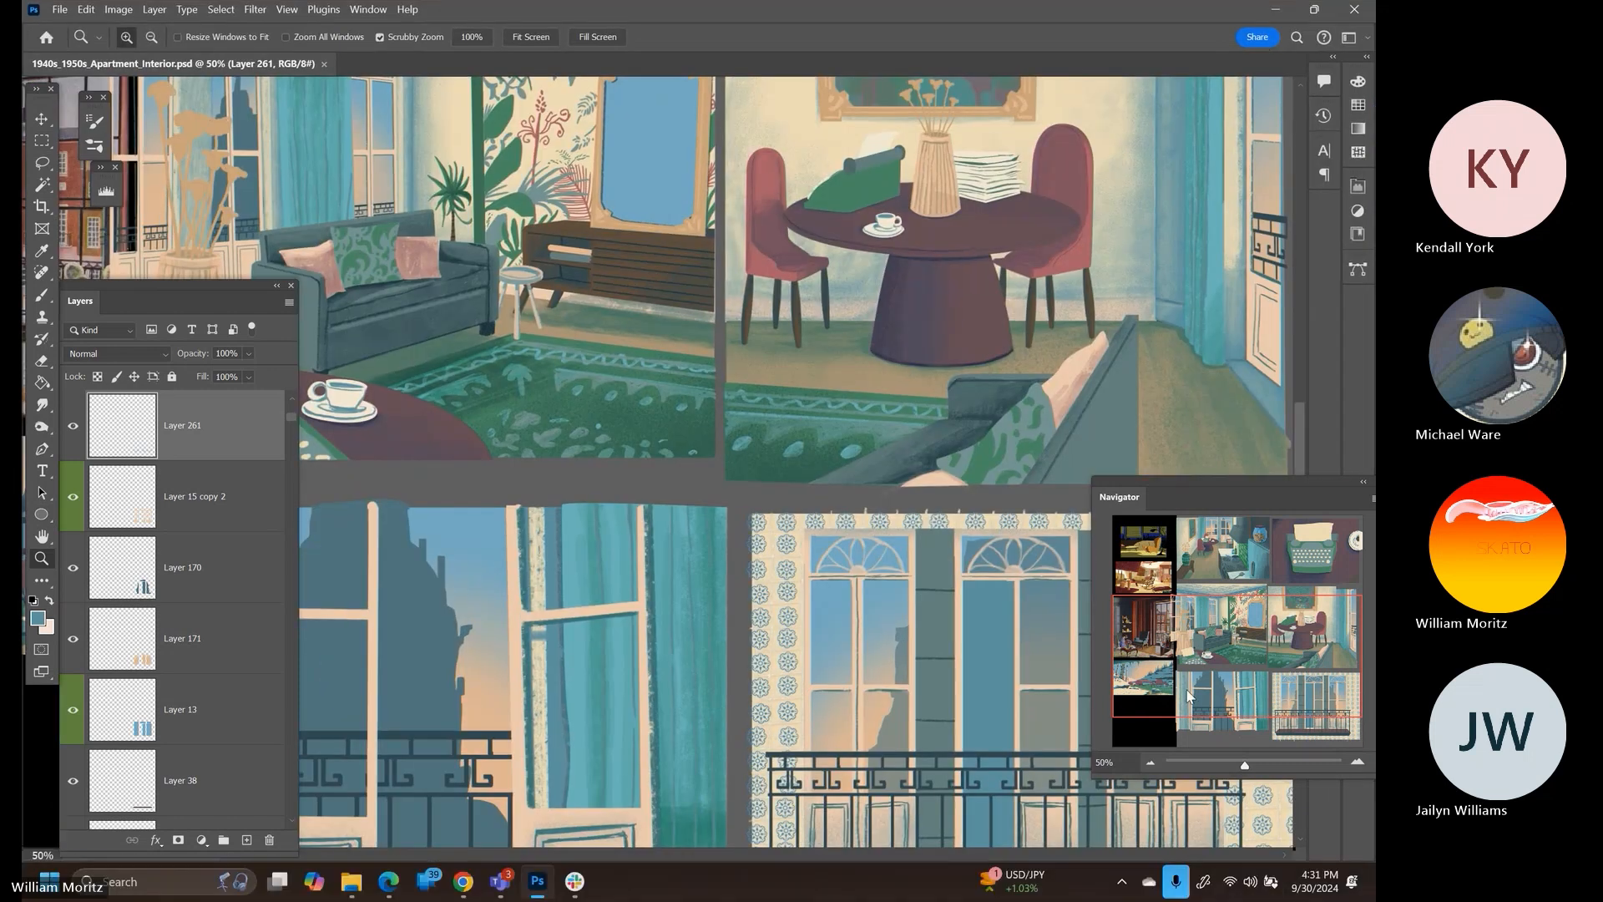
Close the illustration and reopen 1940s_1950s_Apartment_Interior.psd from the recent files
left_click(1235, 765)
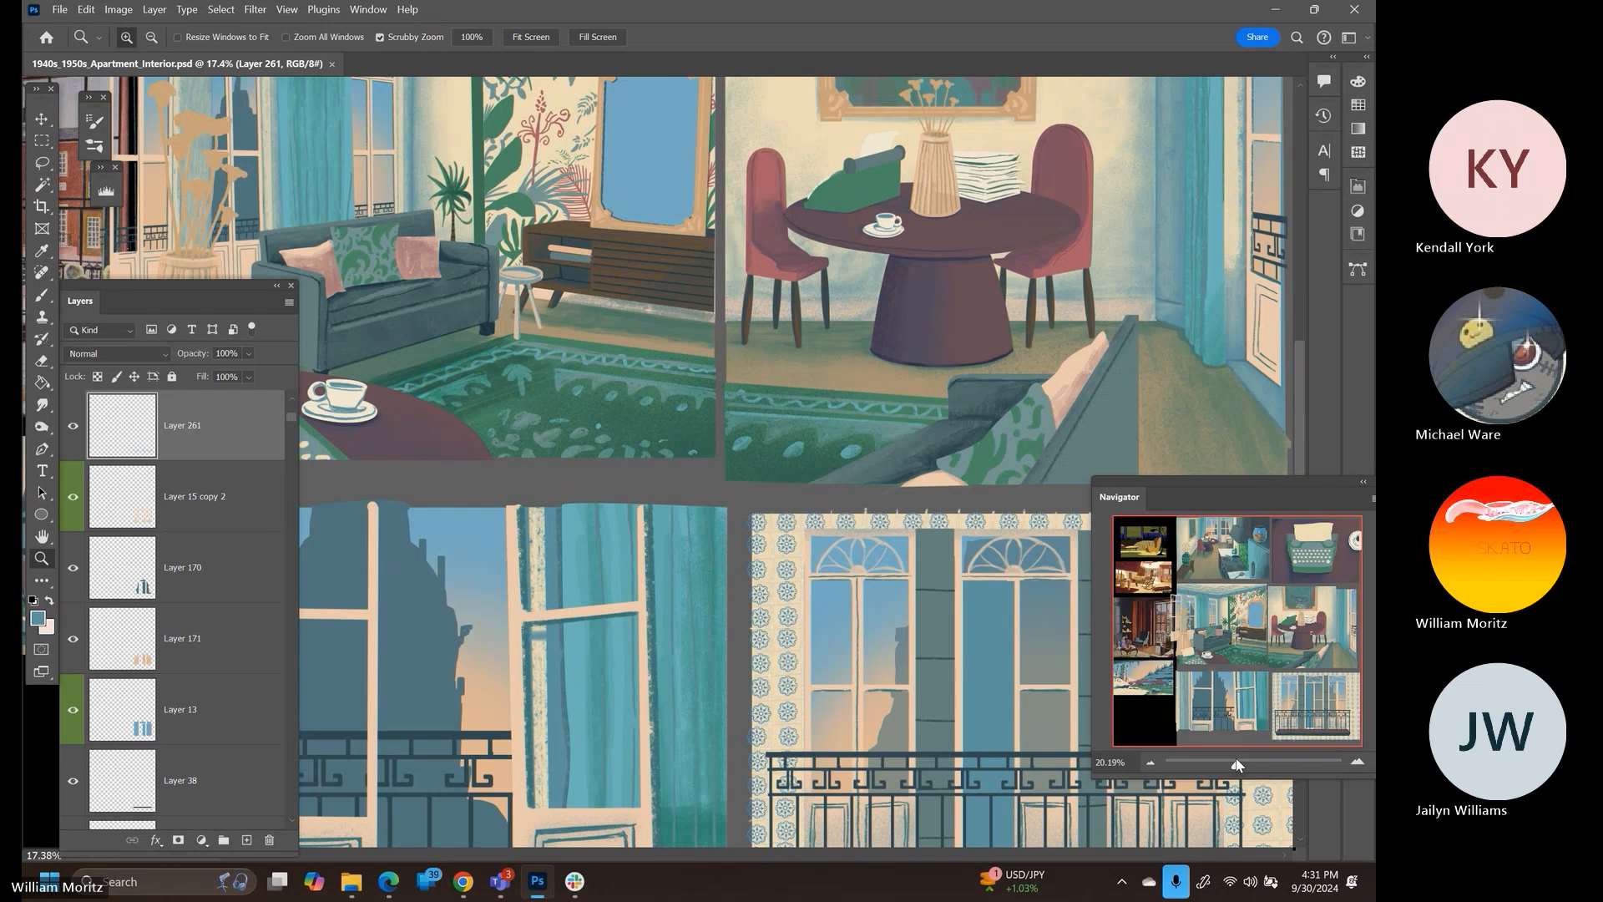
left_click_drag(1236, 762, 1238, 761)
left_click(331, 64)
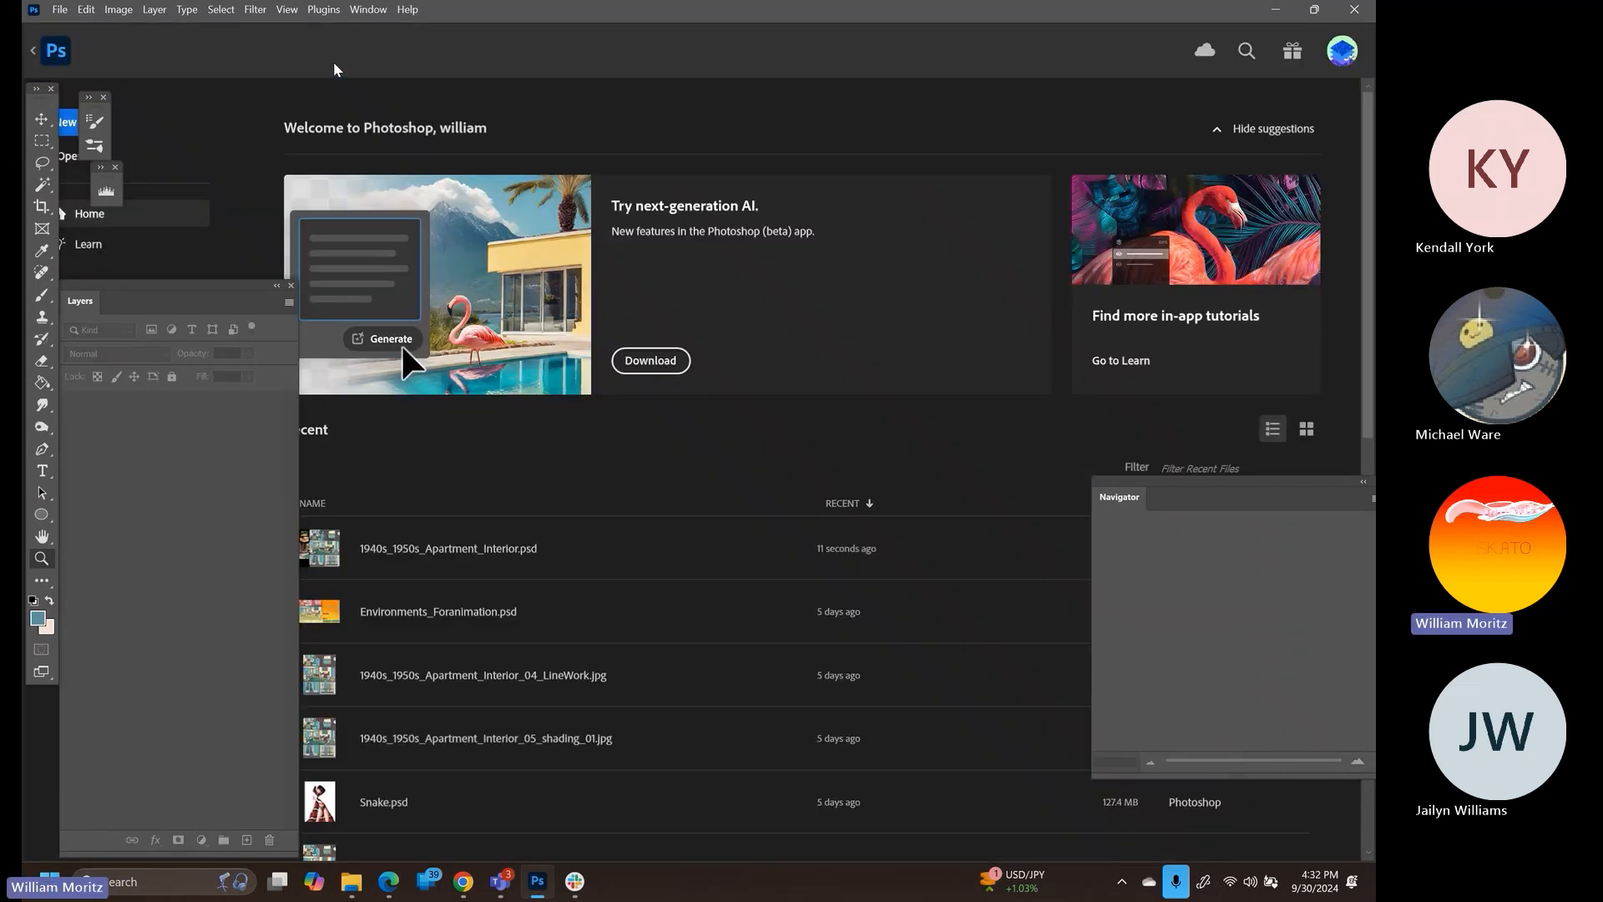
left_click(449, 571)
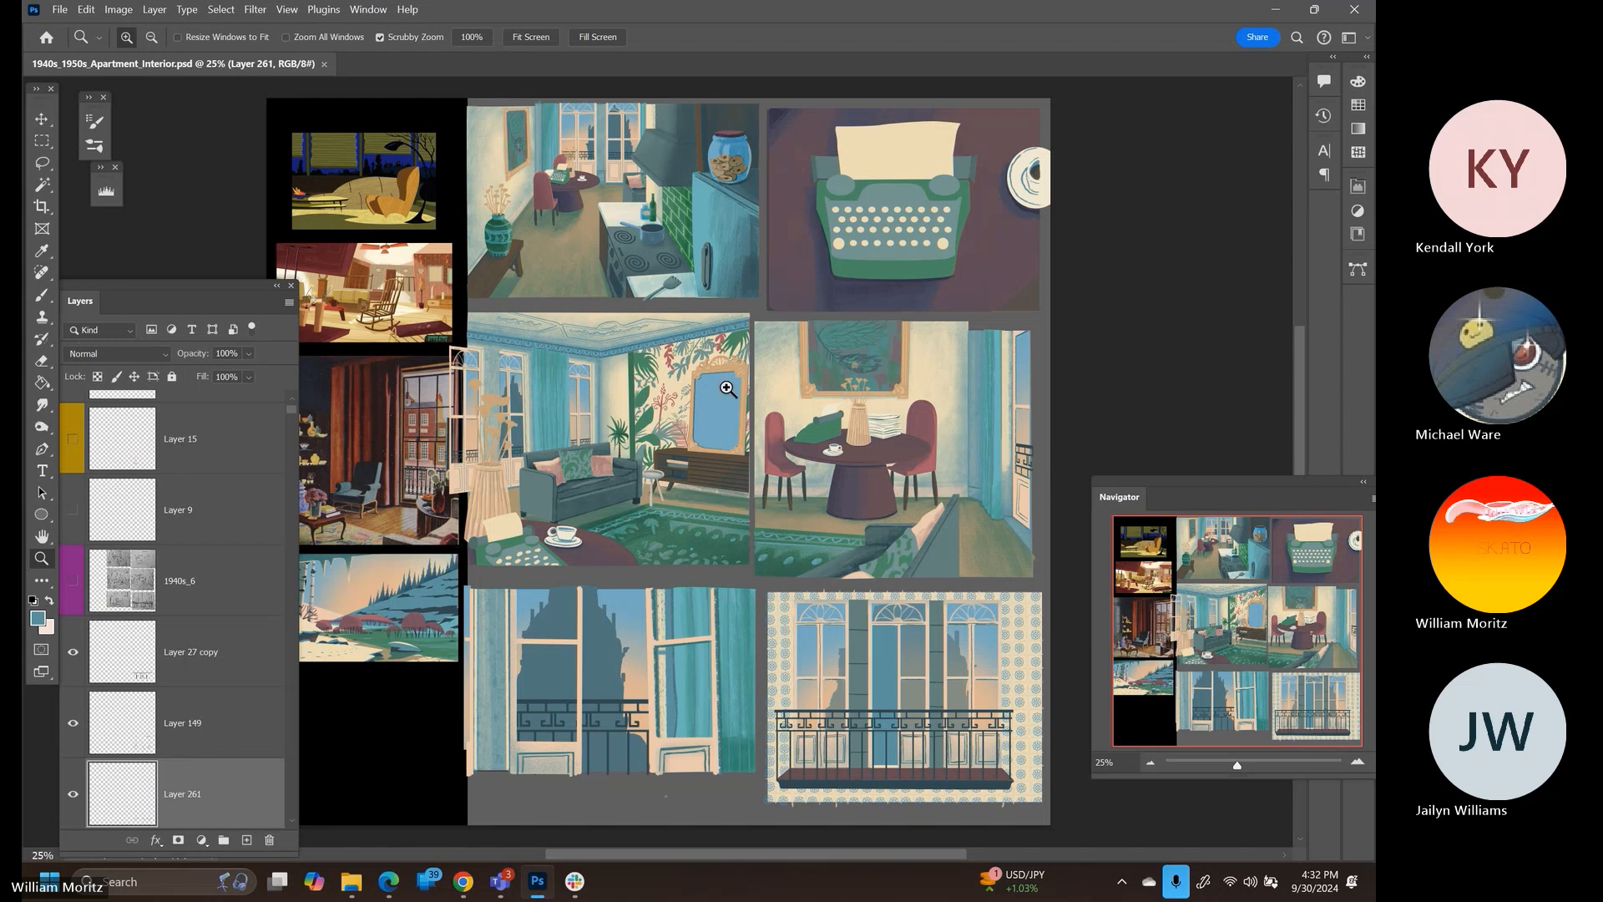
Select Layer 18 with the window frame in the dining scene, load its outline as a selection, and add a new layer above it
left_click(1021, 478)
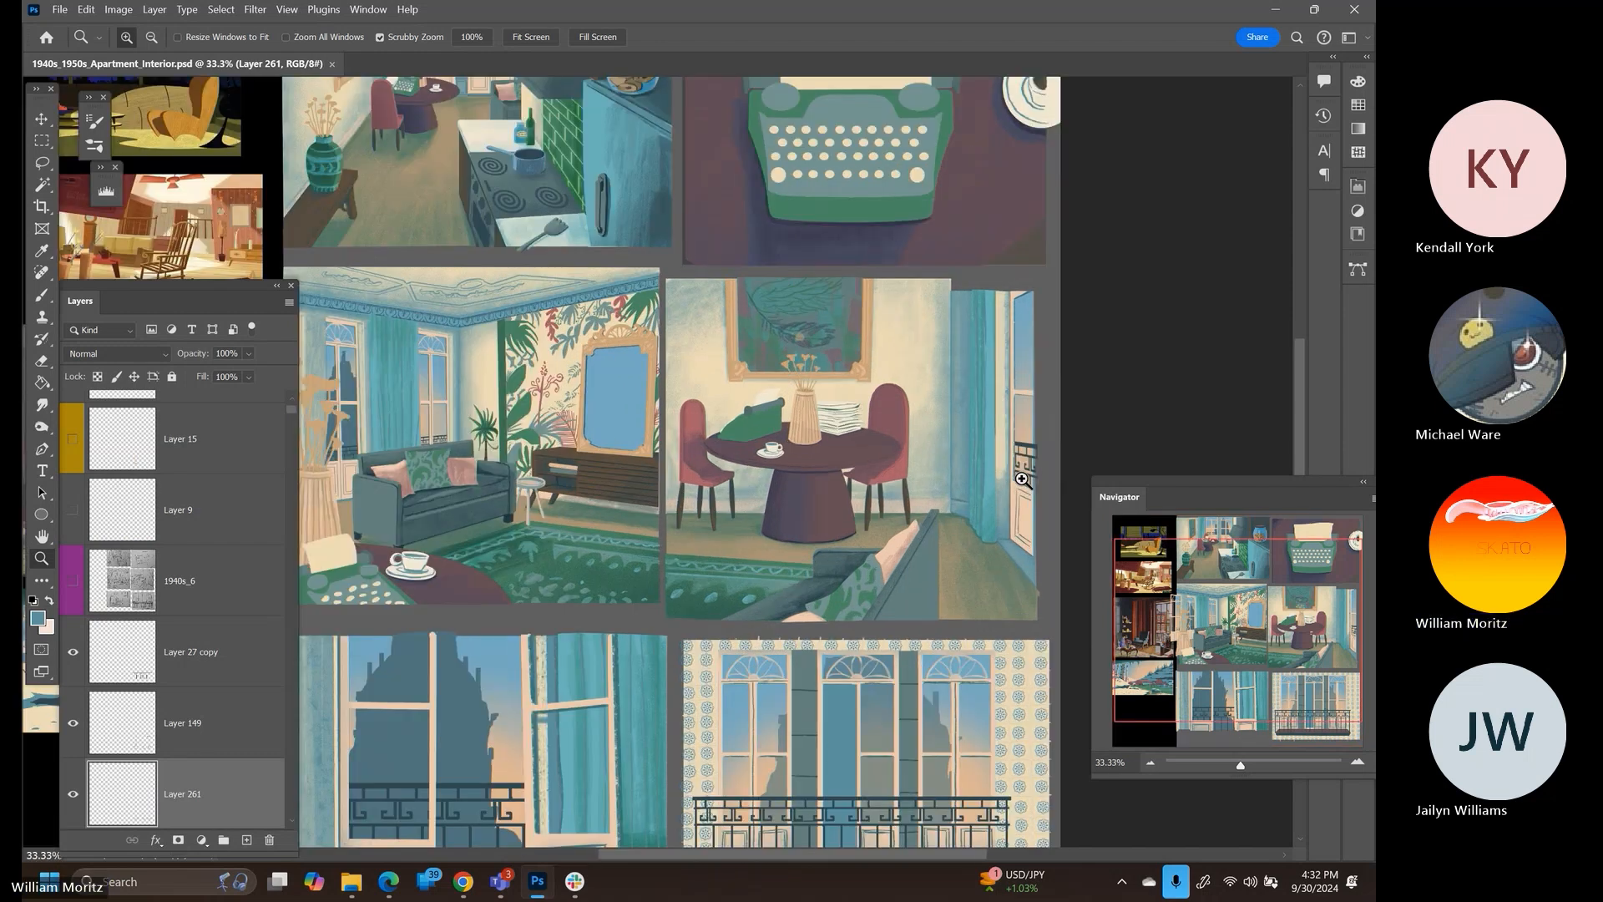
key("v")
right_click(1024, 516)
left_click(1060, 527)
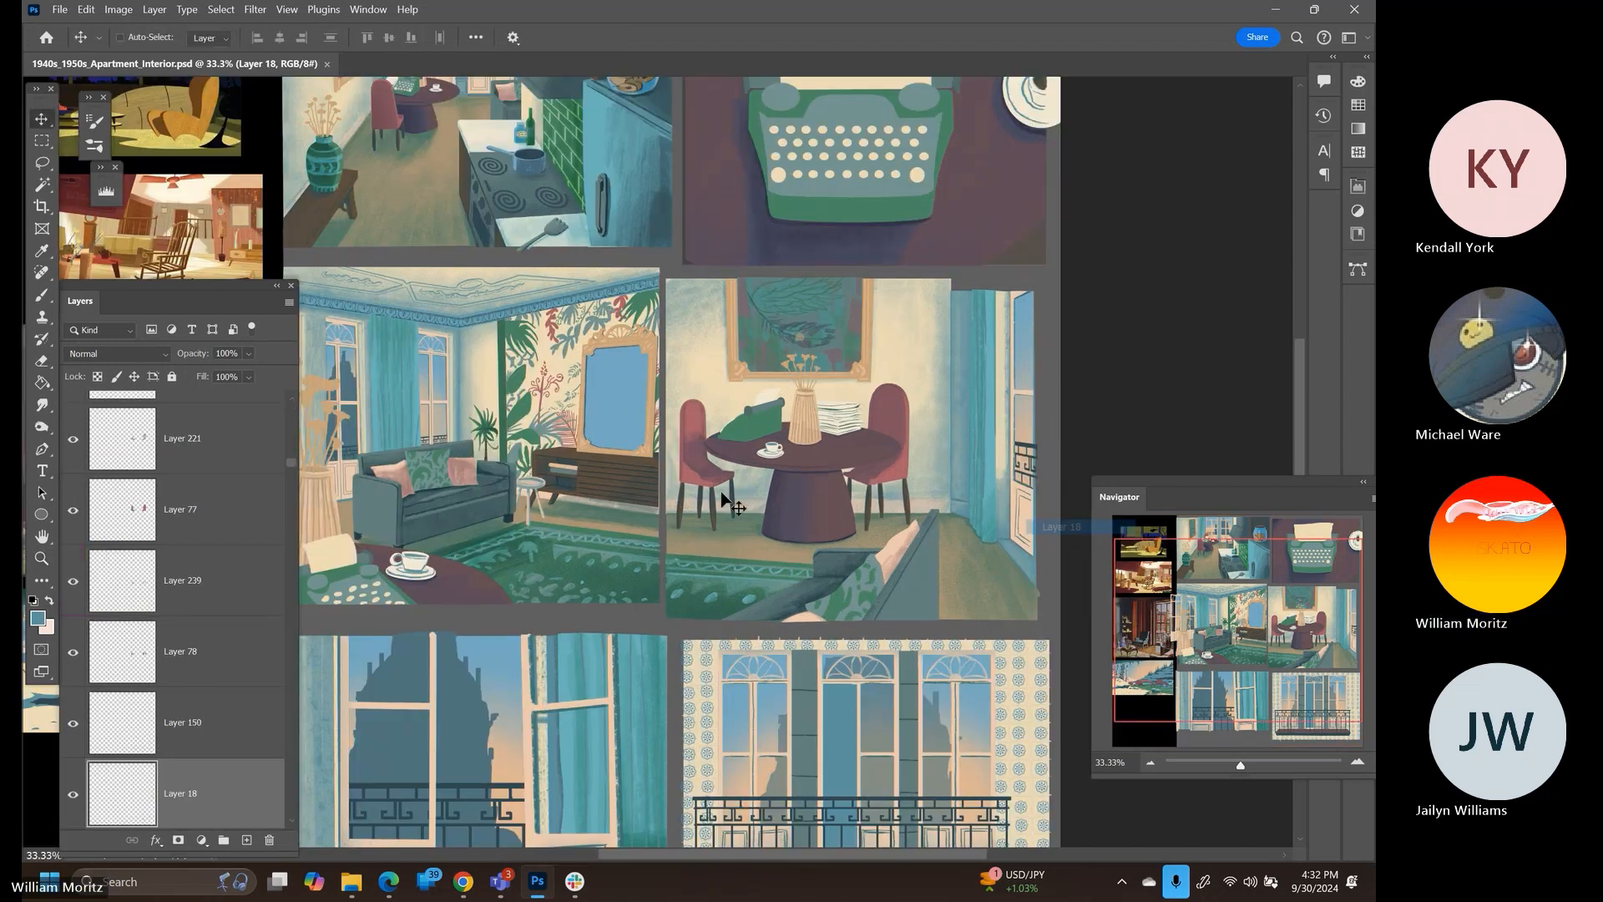
left_click(119, 799, "ctrl")
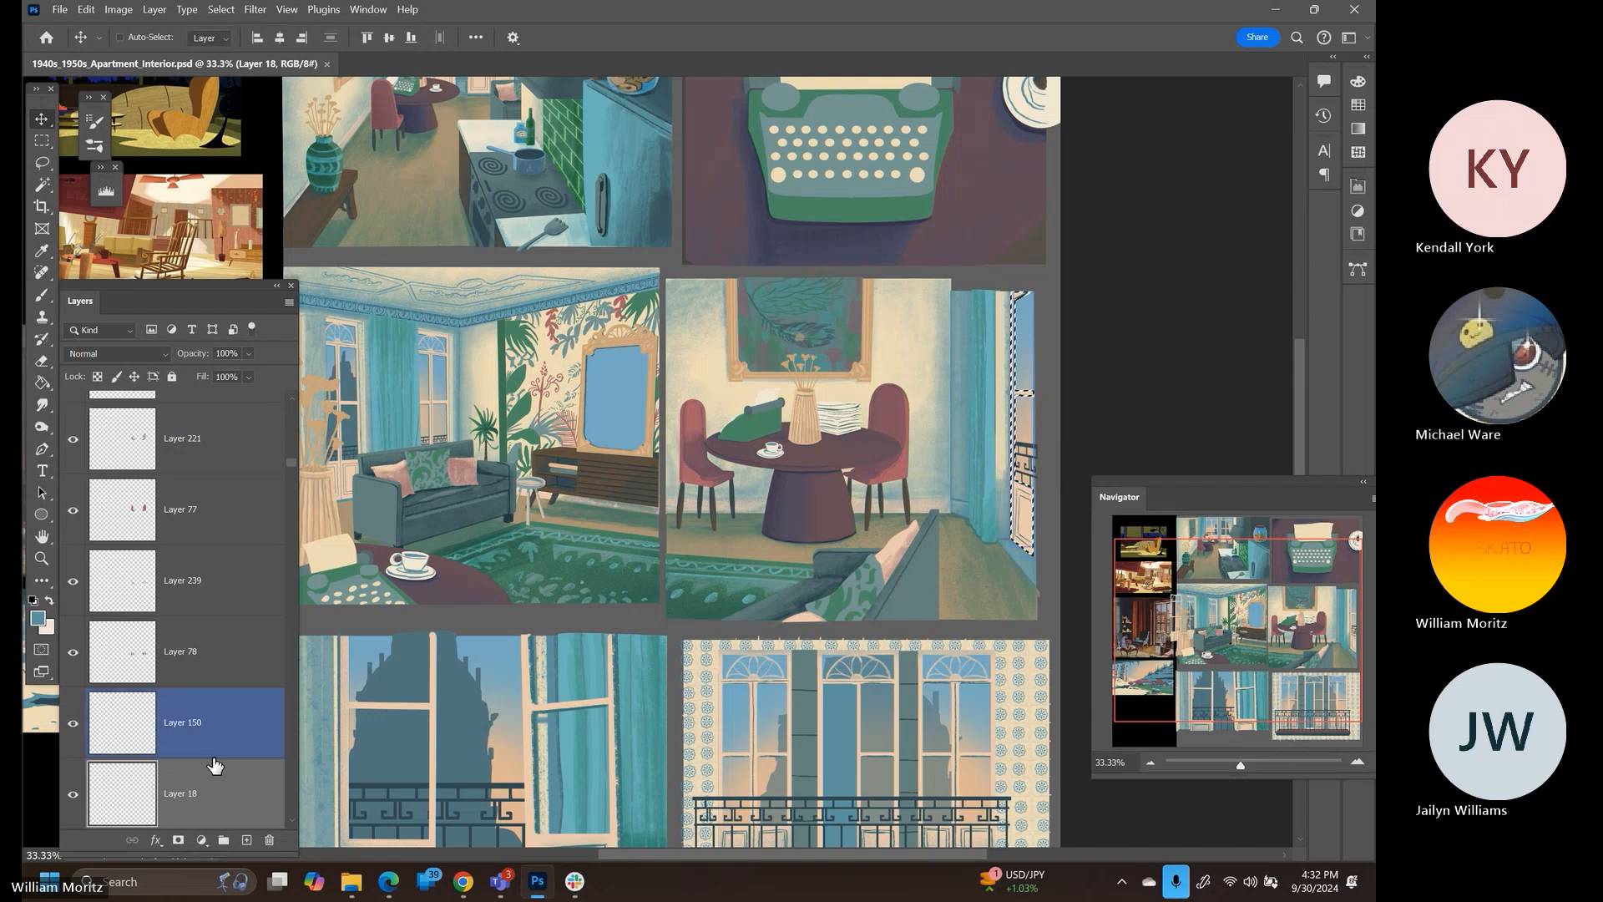
key("b")
left_click(248, 840)
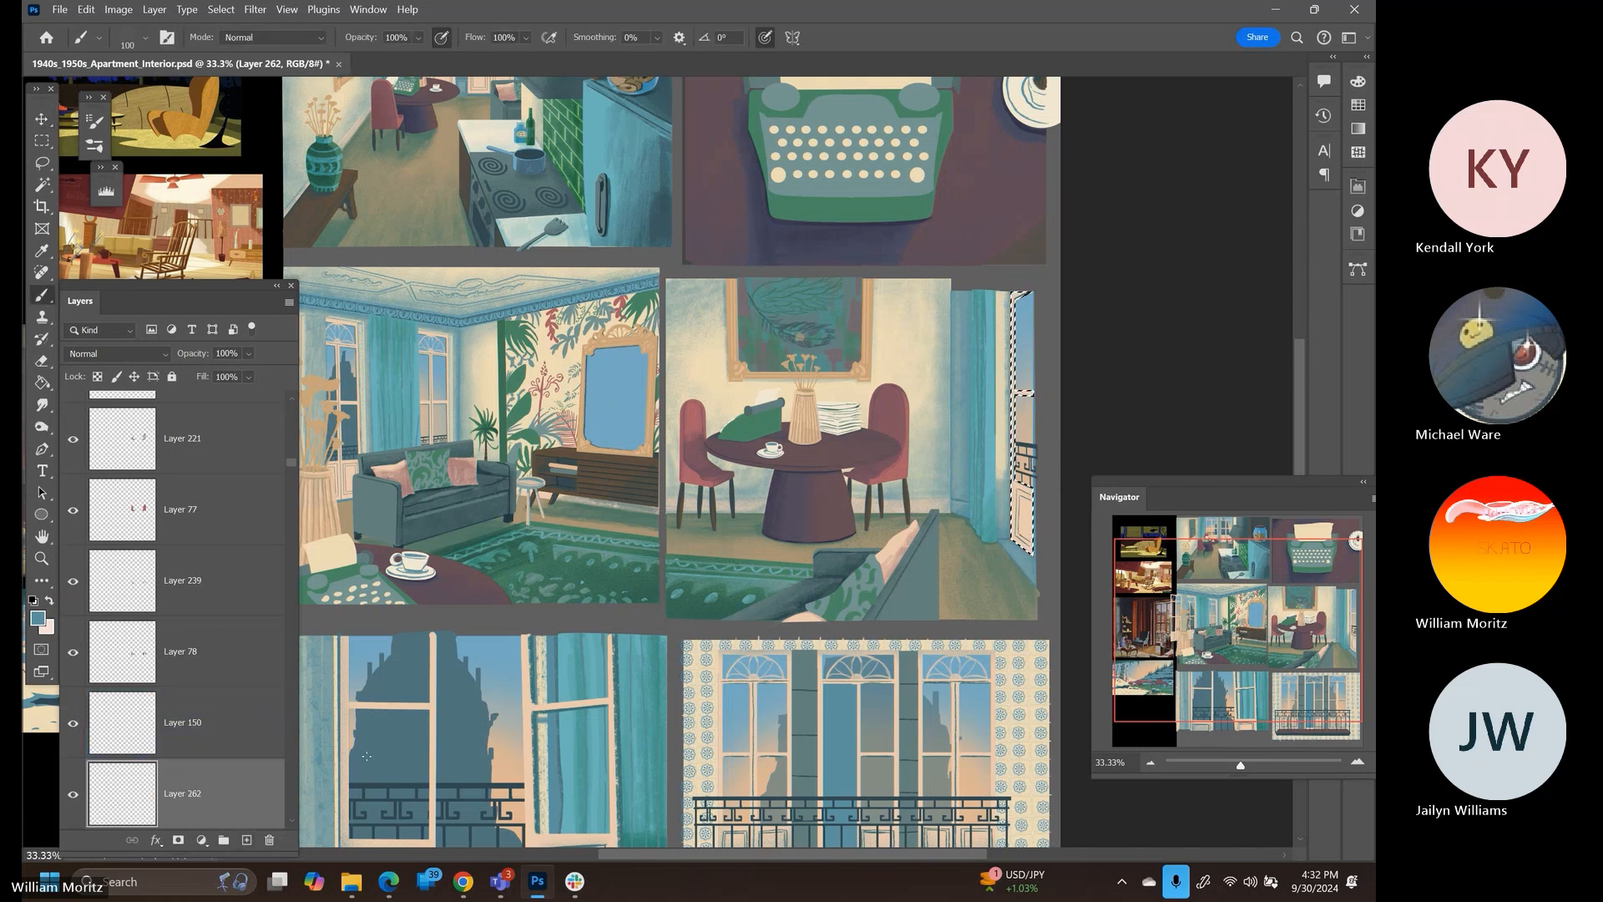
Move Layer 262 above Layer 150 for the dining window frame's blue shading and clear the selection
key("ctrl+bracketleft")
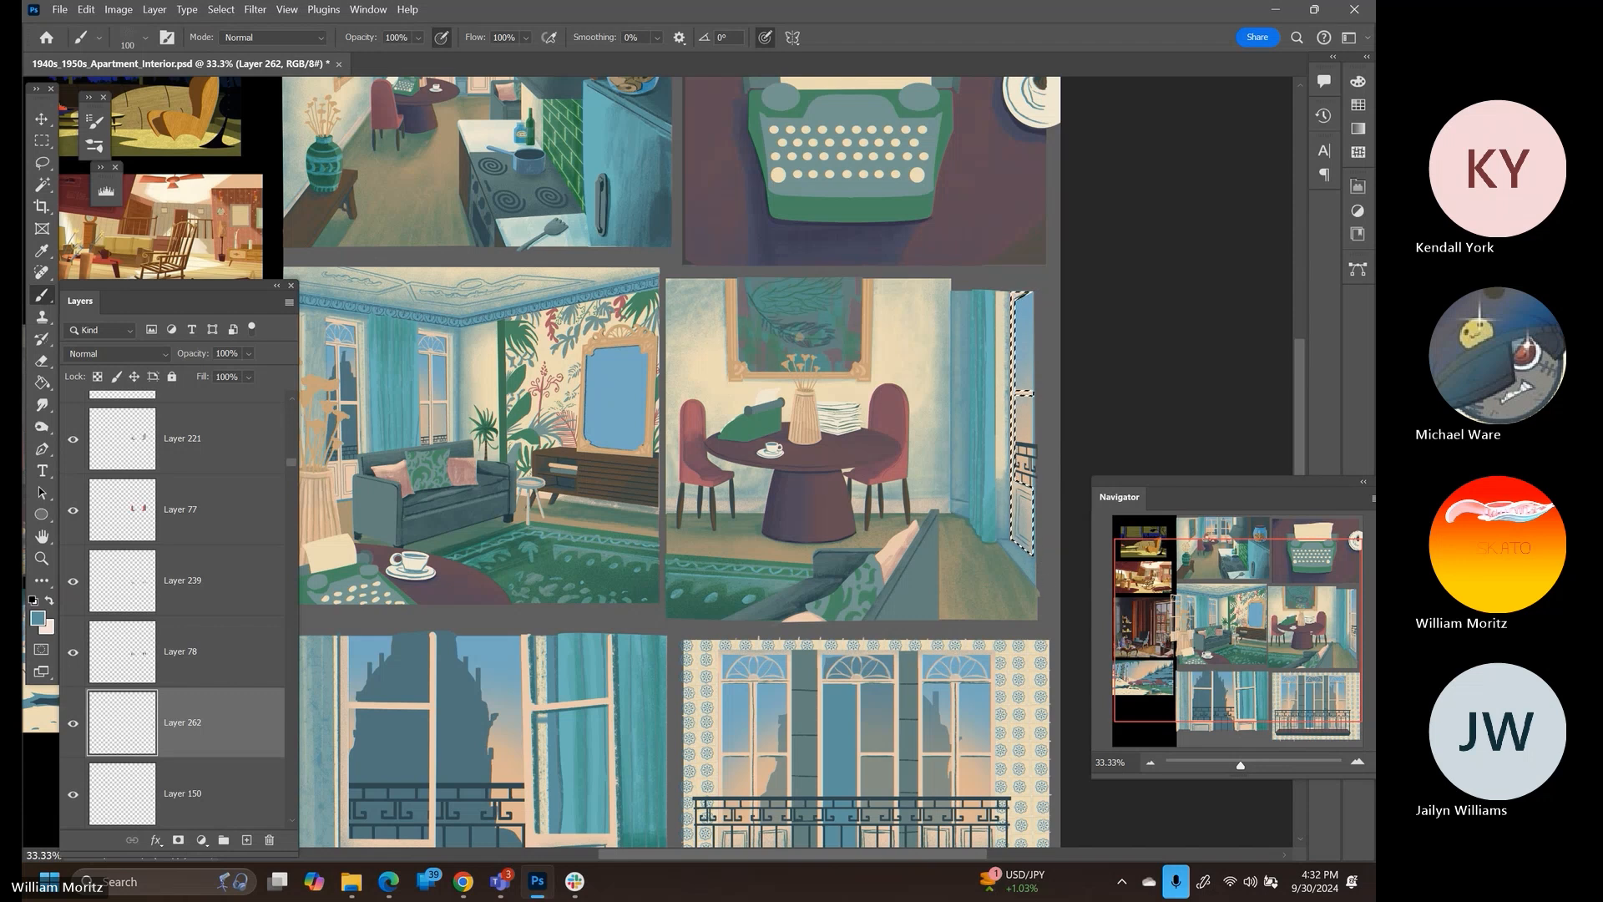
left_click(42, 141)
left_click(547, 271)
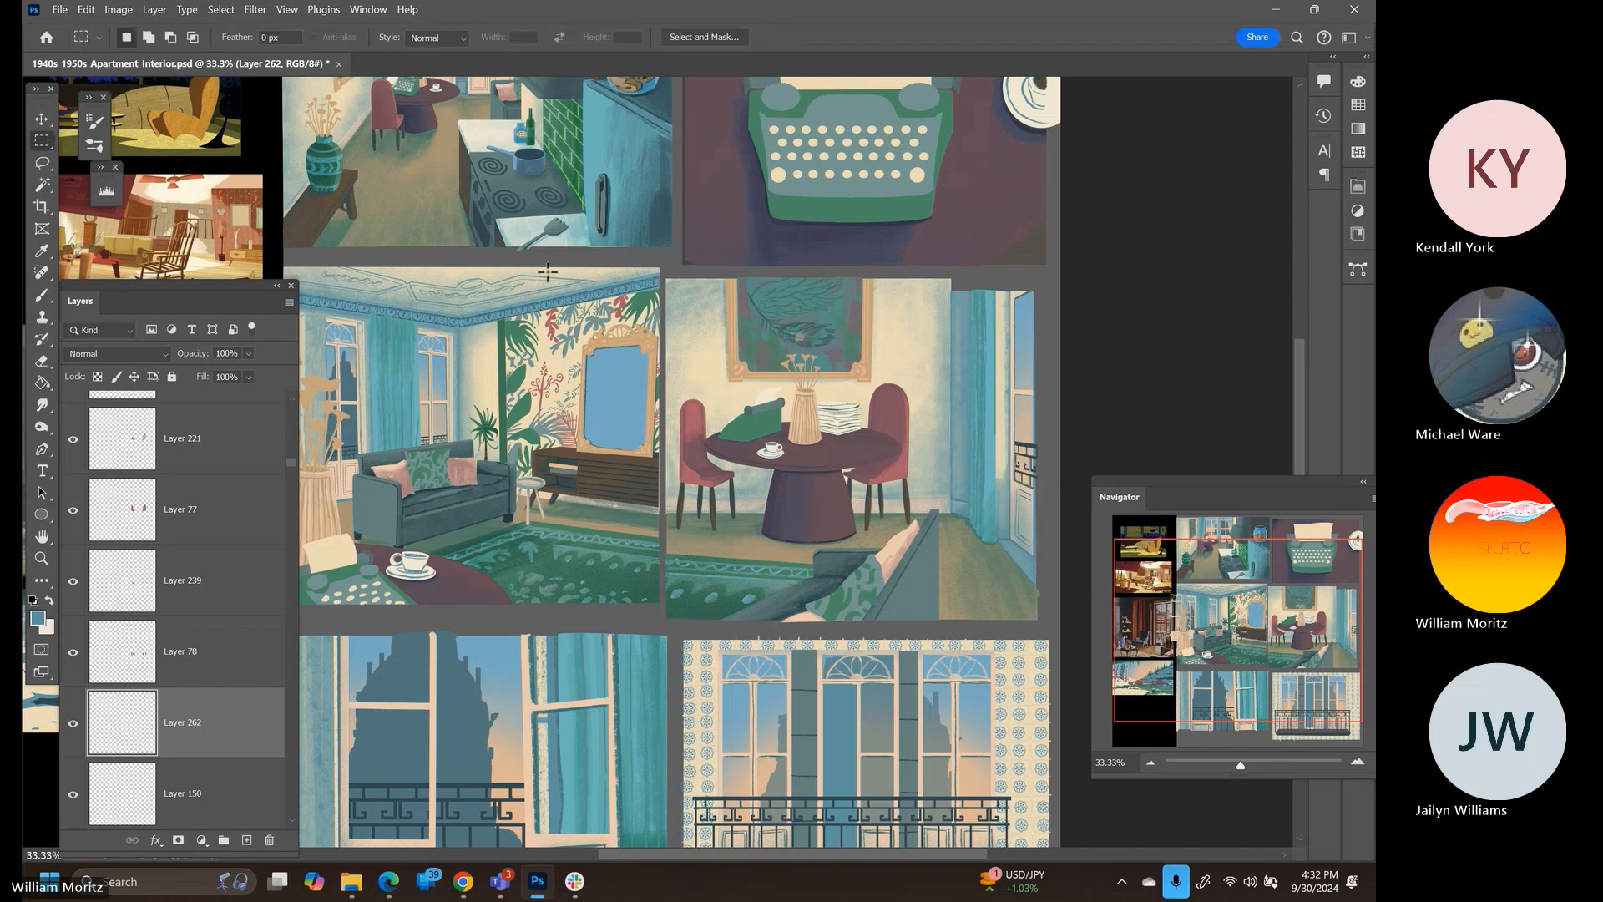
Load the outline of the living-room window frames on Layer 15 copy as a selection and add a new layer above it
left_click_drag(543, 313, 809, 414)
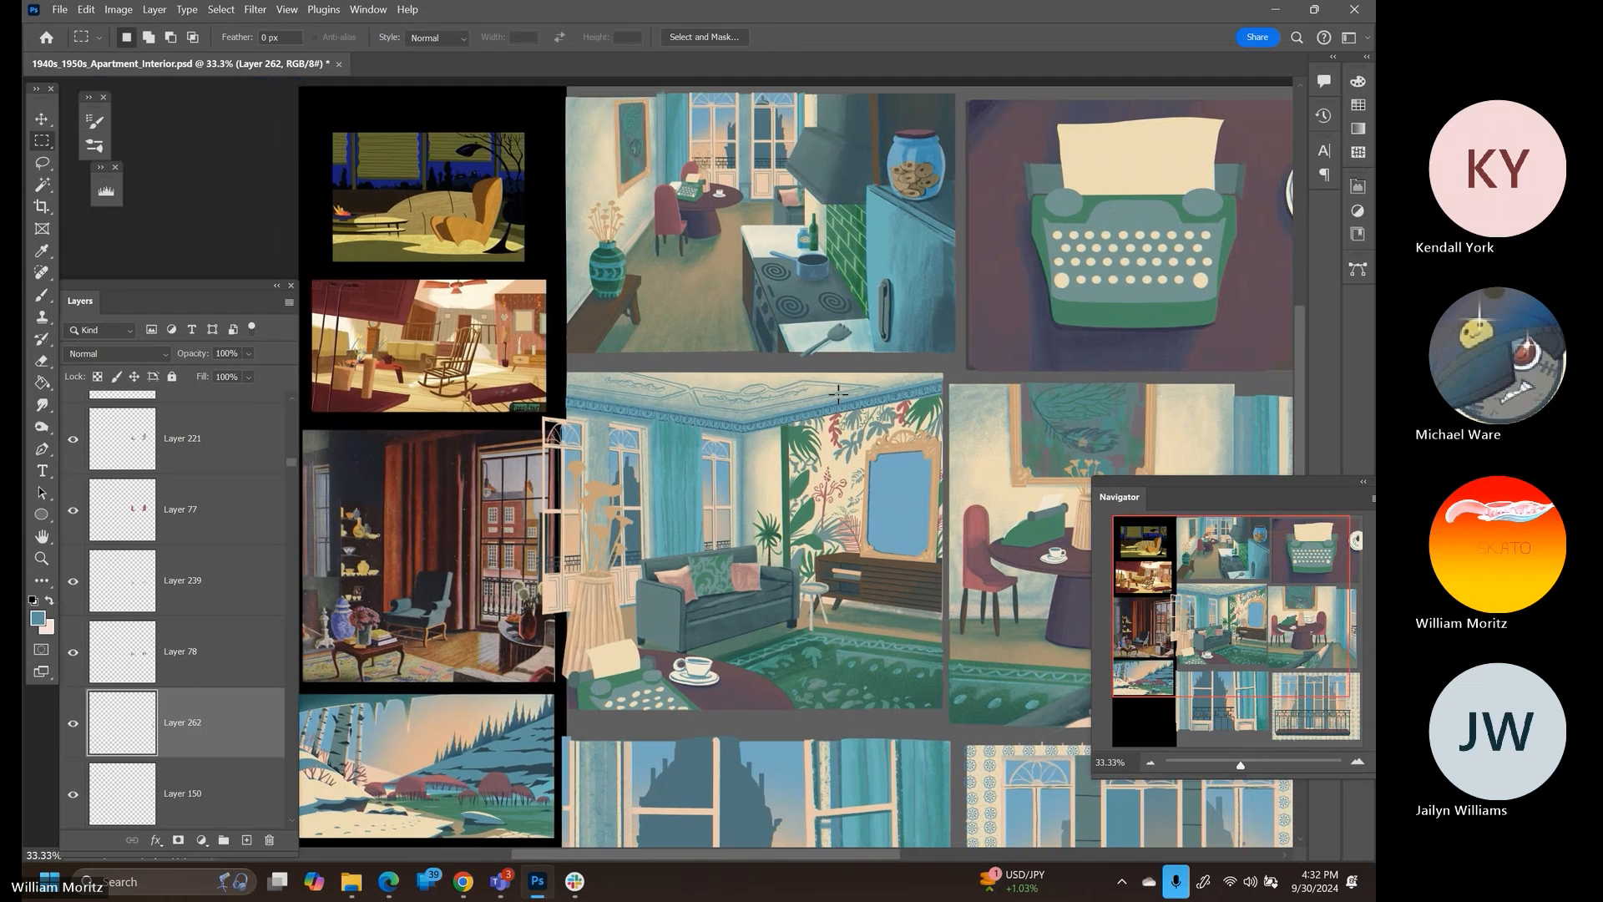
key("v")
right_click(635, 582)
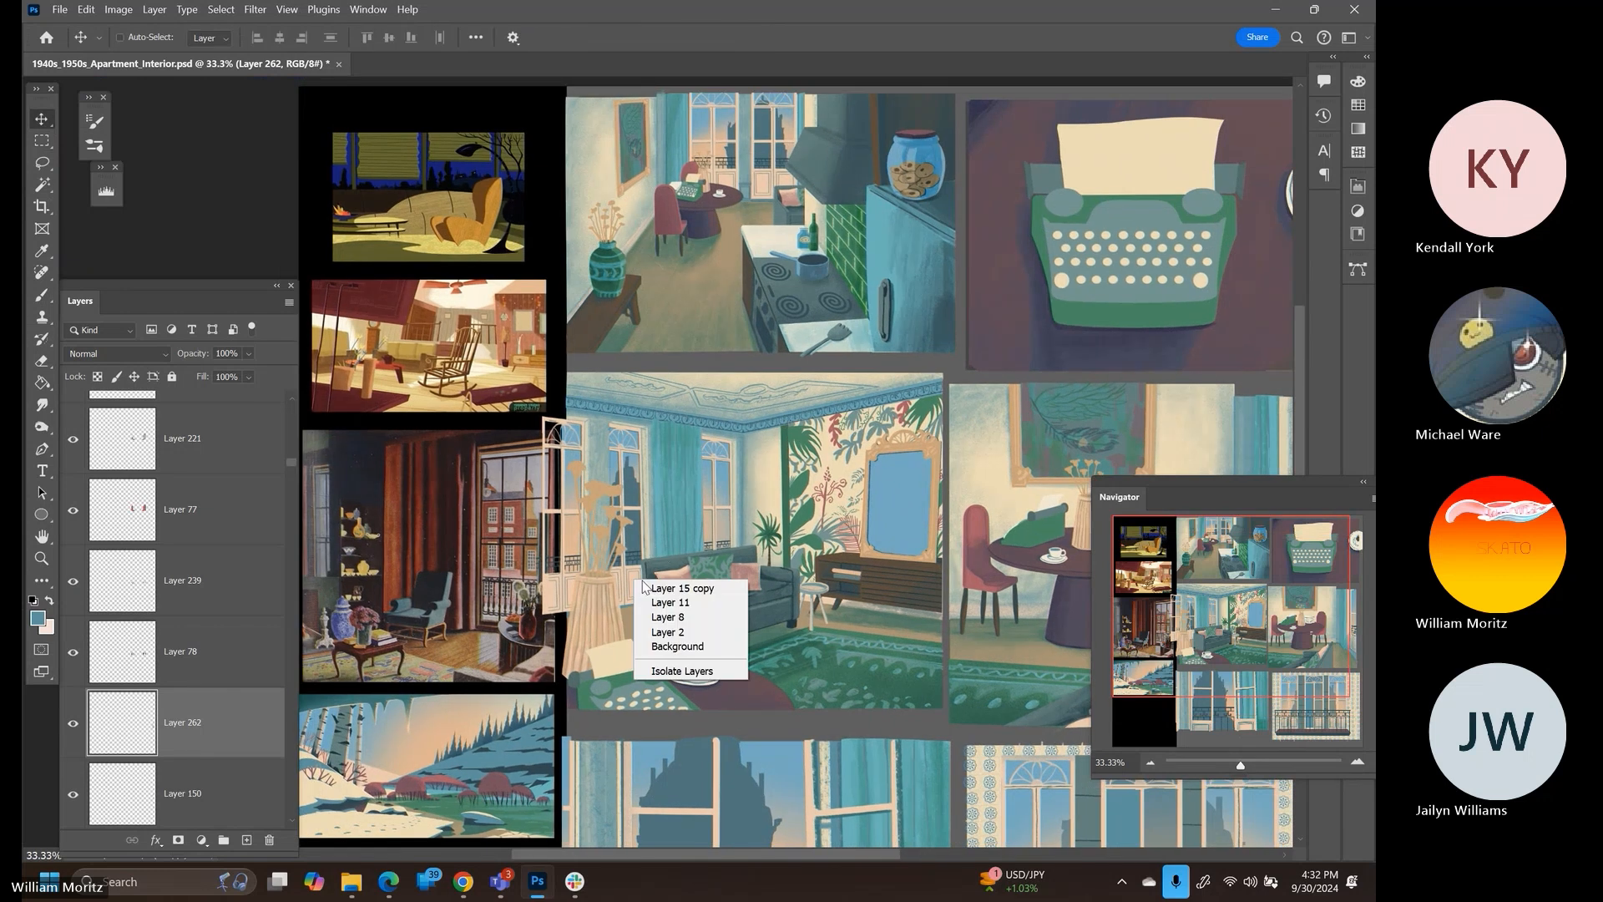
left_click(668, 588)
left_click(121, 798, "ctrl")
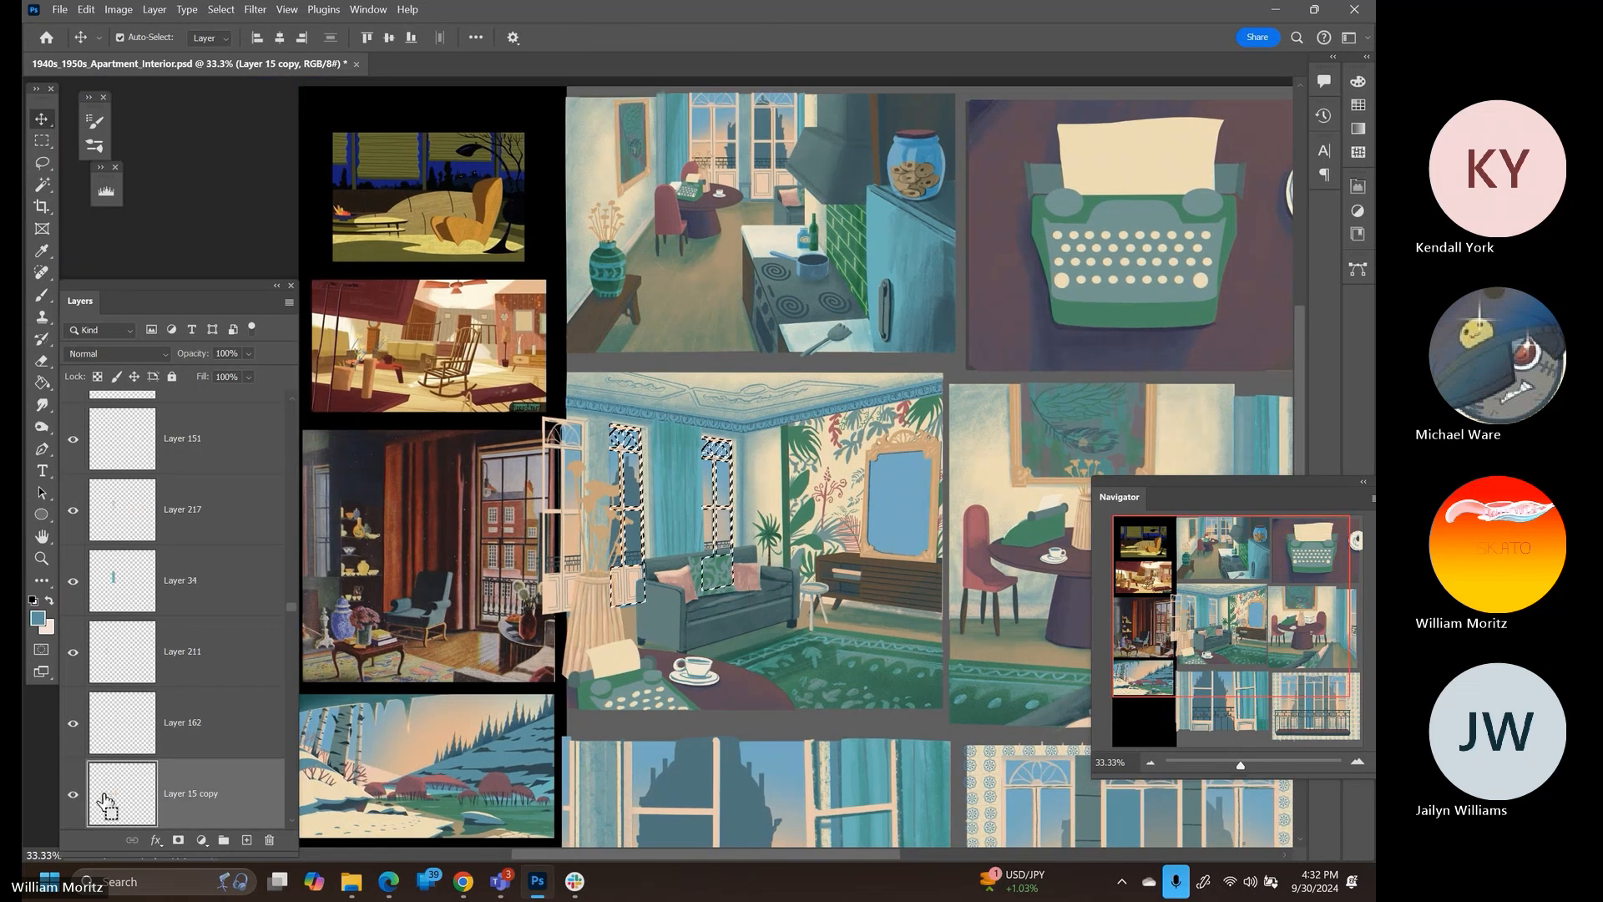
left_click(74, 723)
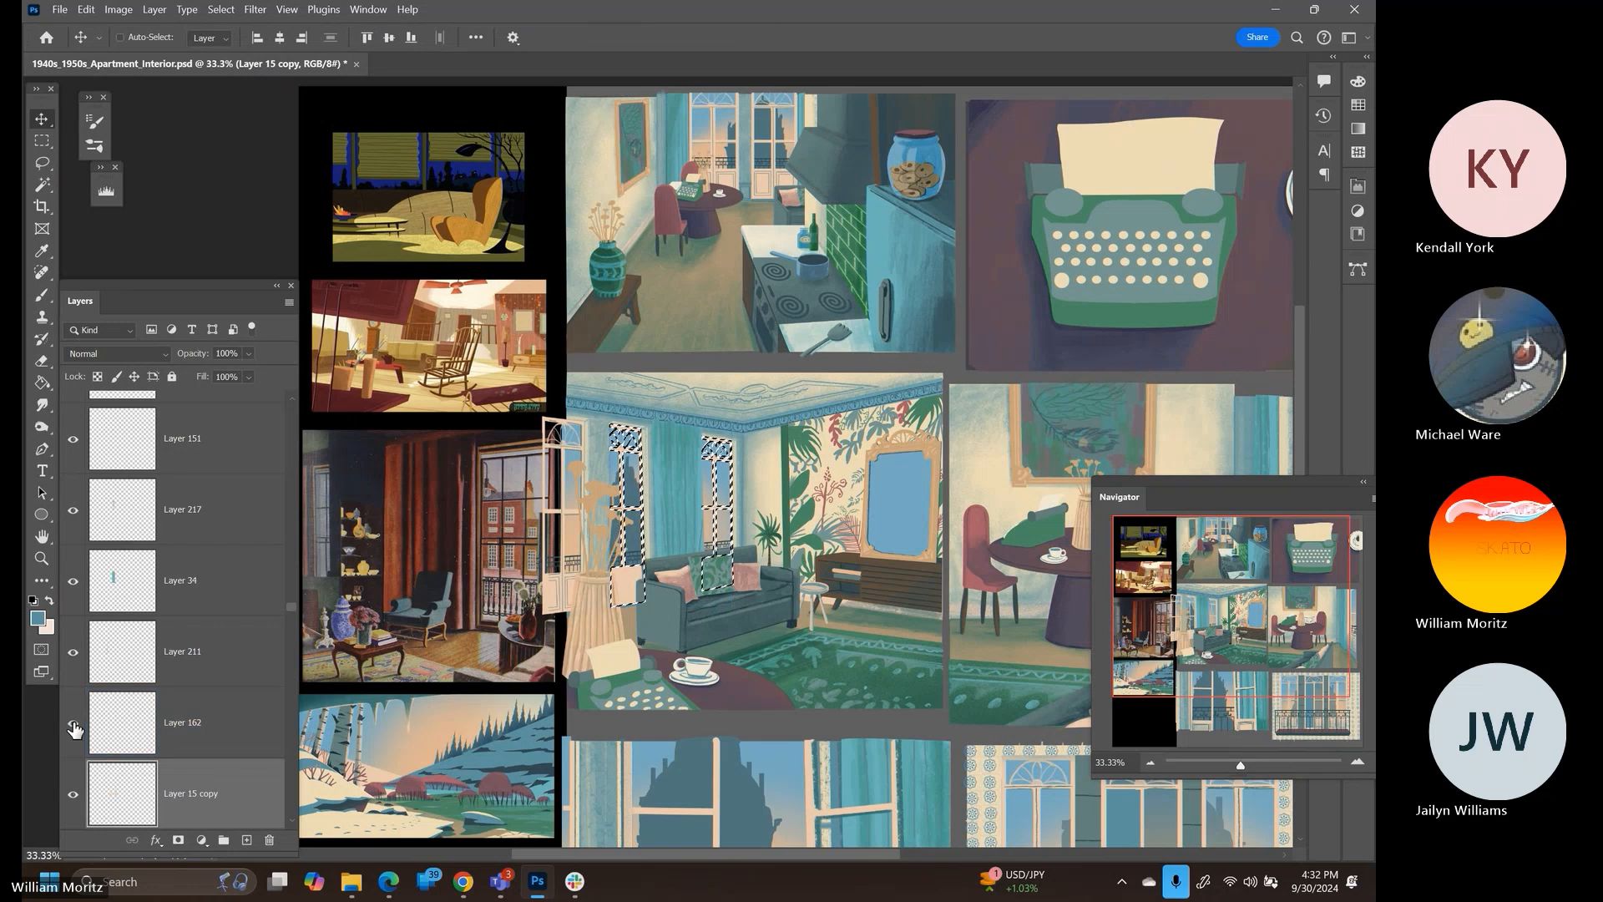
left_click(73, 723)
scroll(215, 741, "down", 2)
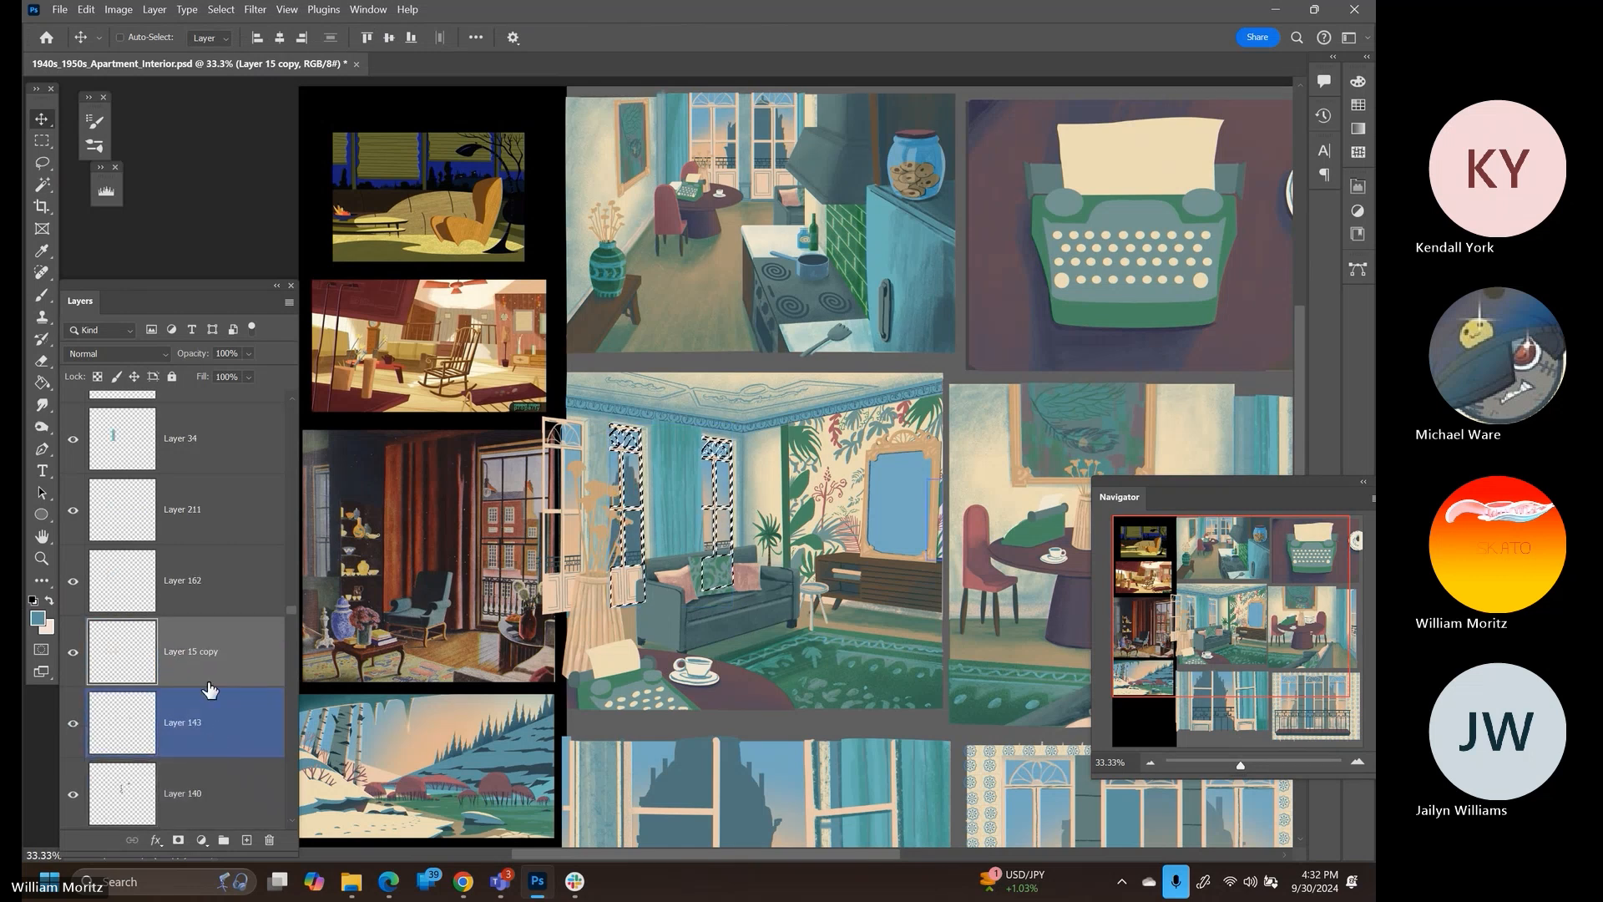
left_click(247, 838)
Brush blue shading on the living-room window frames with a 175 px brush and clear the selection
key("b")
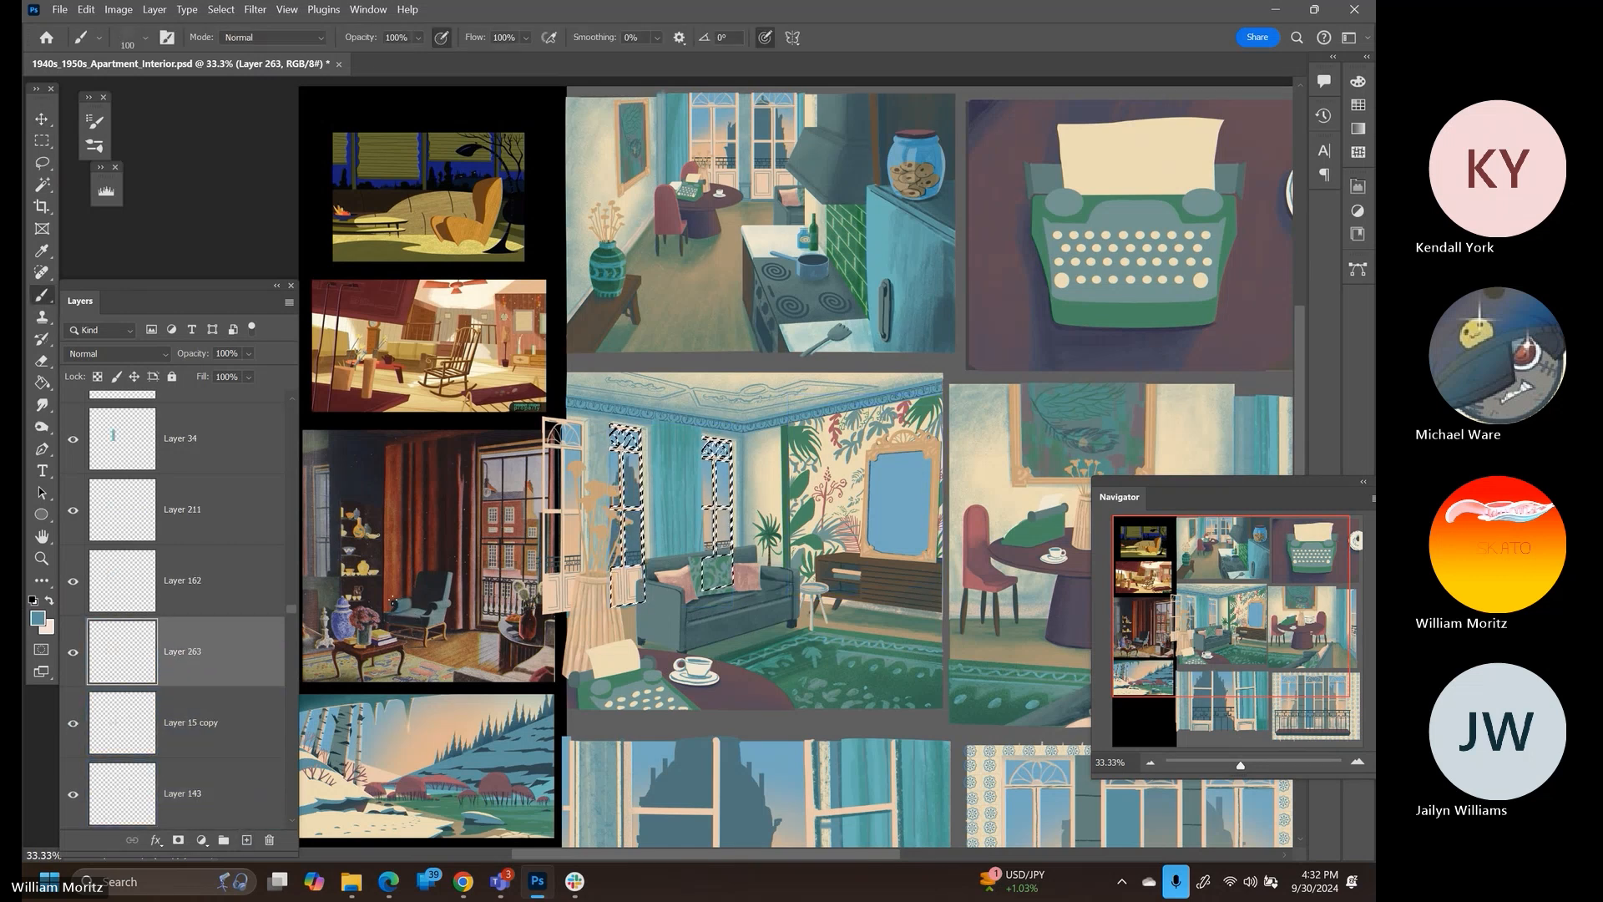
key("bracketright")
key("bracketright")
key("bracketright")
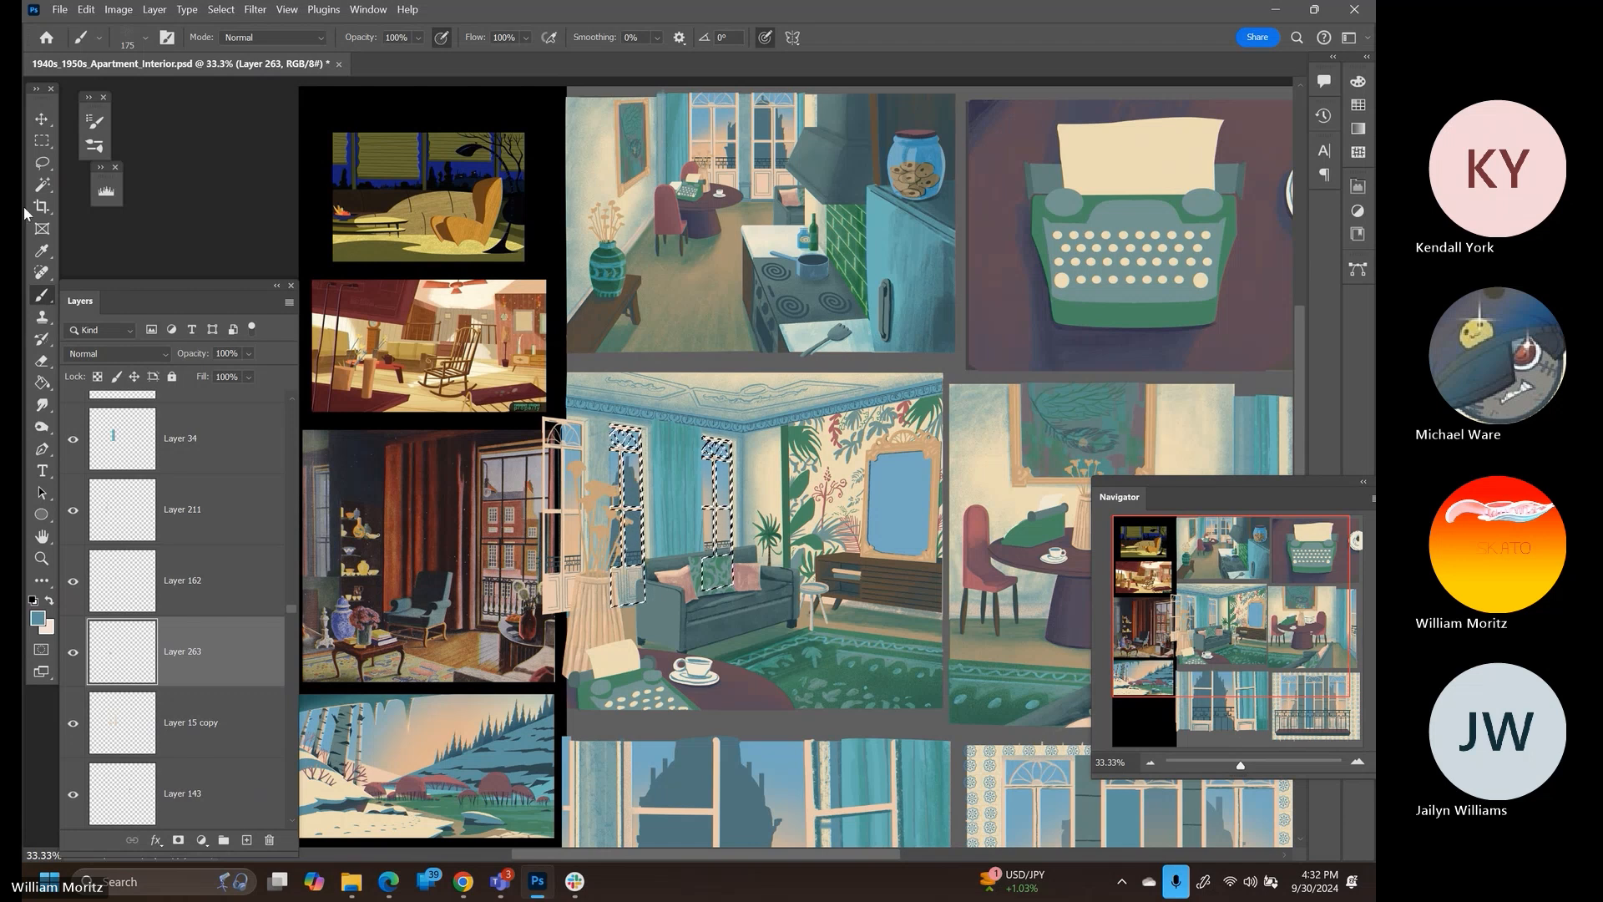
left_click(42, 163)
left_click(231, 225)
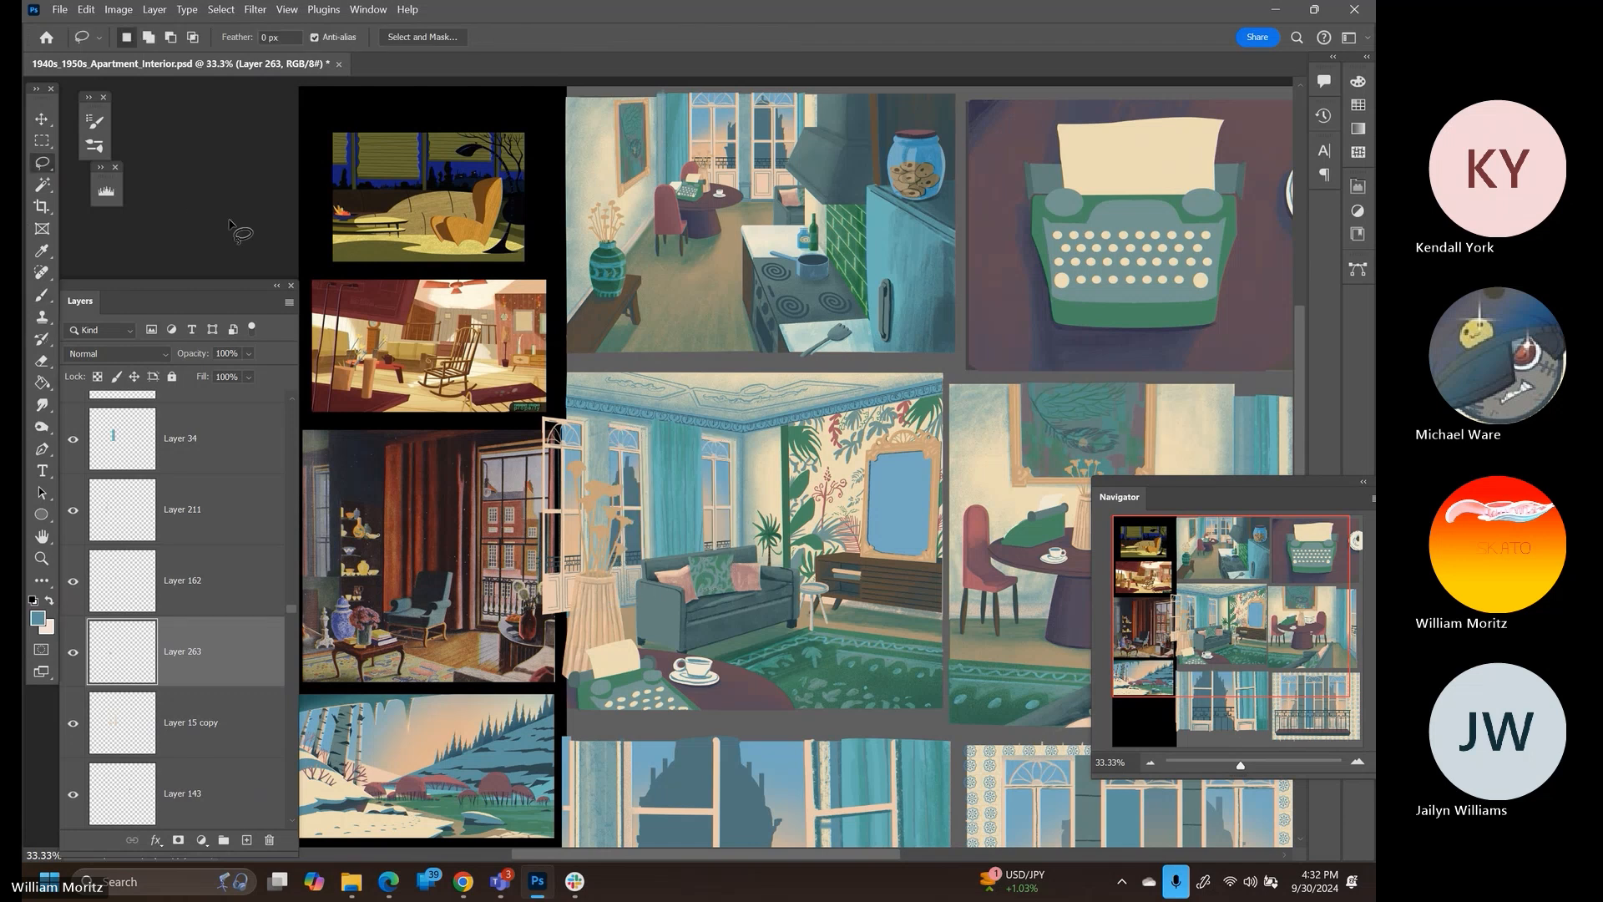
Load the outline of the living-room floor on Layer 42 as a selection and sample a muted green near the cabinet for the brush
key("v")
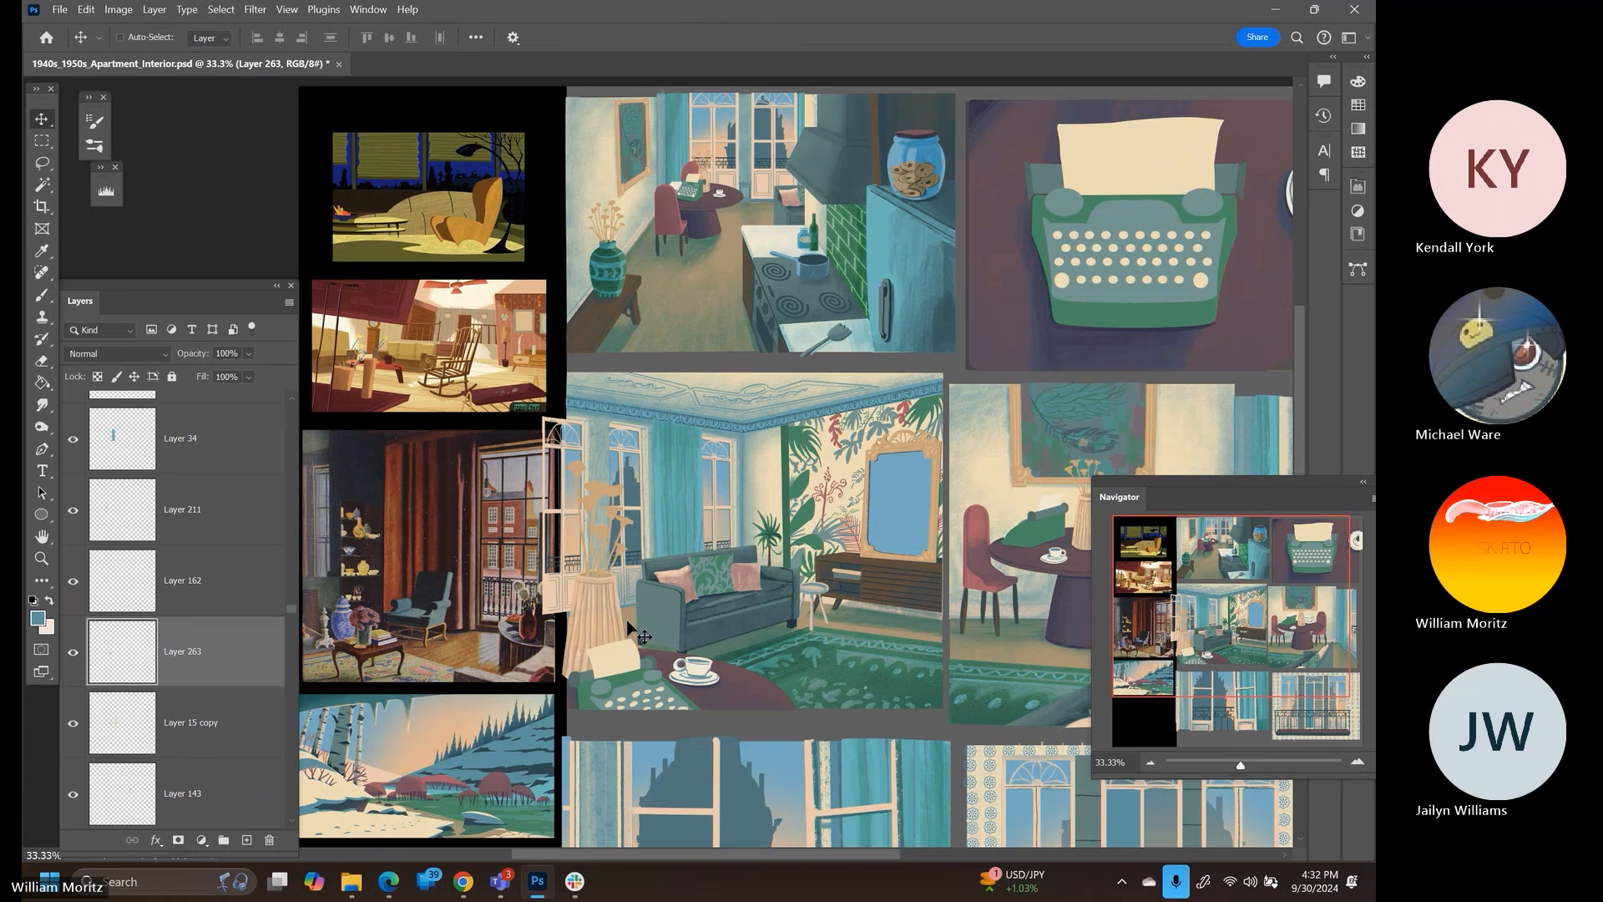
right_click(628, 623)
left_click(130, 437, "ctrl")
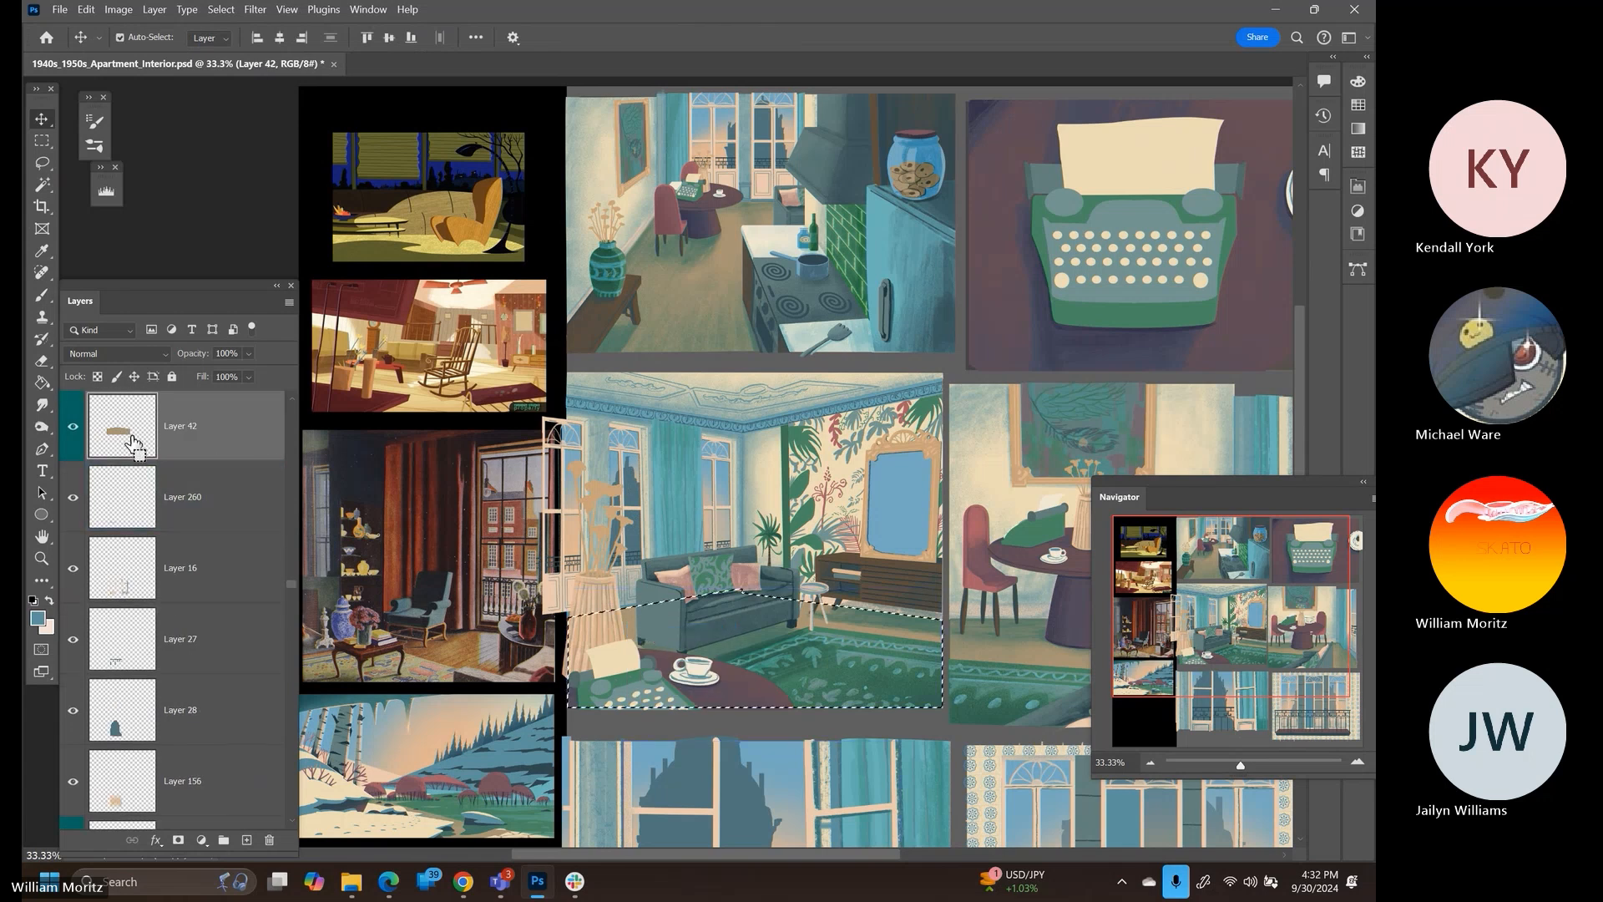
key("i")
left_click(892, 613)
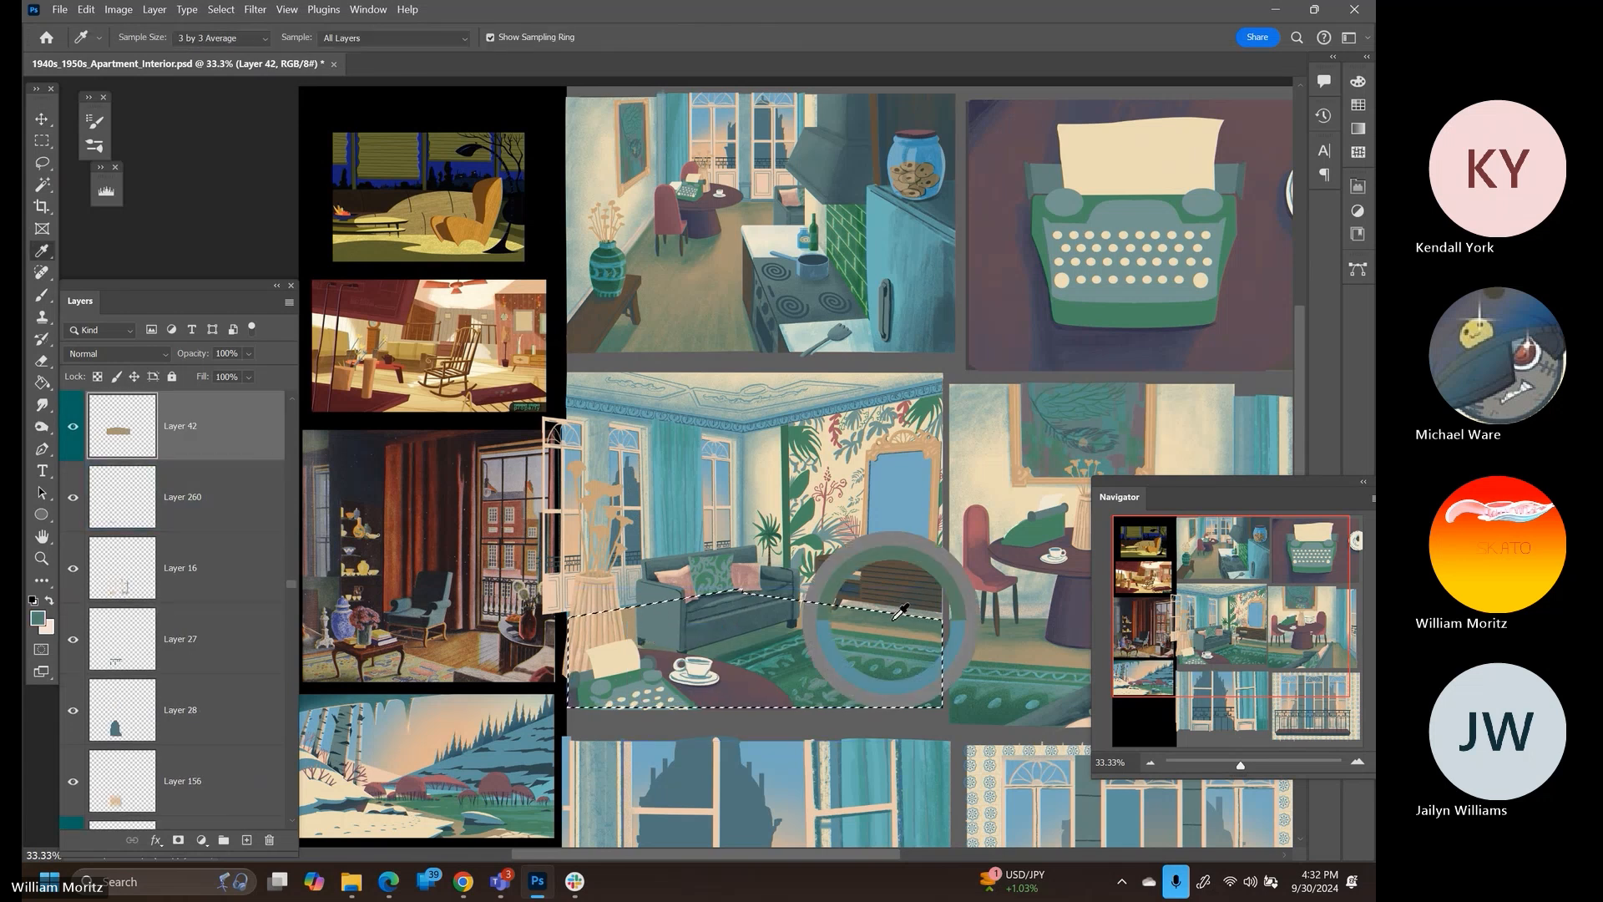
key("b")
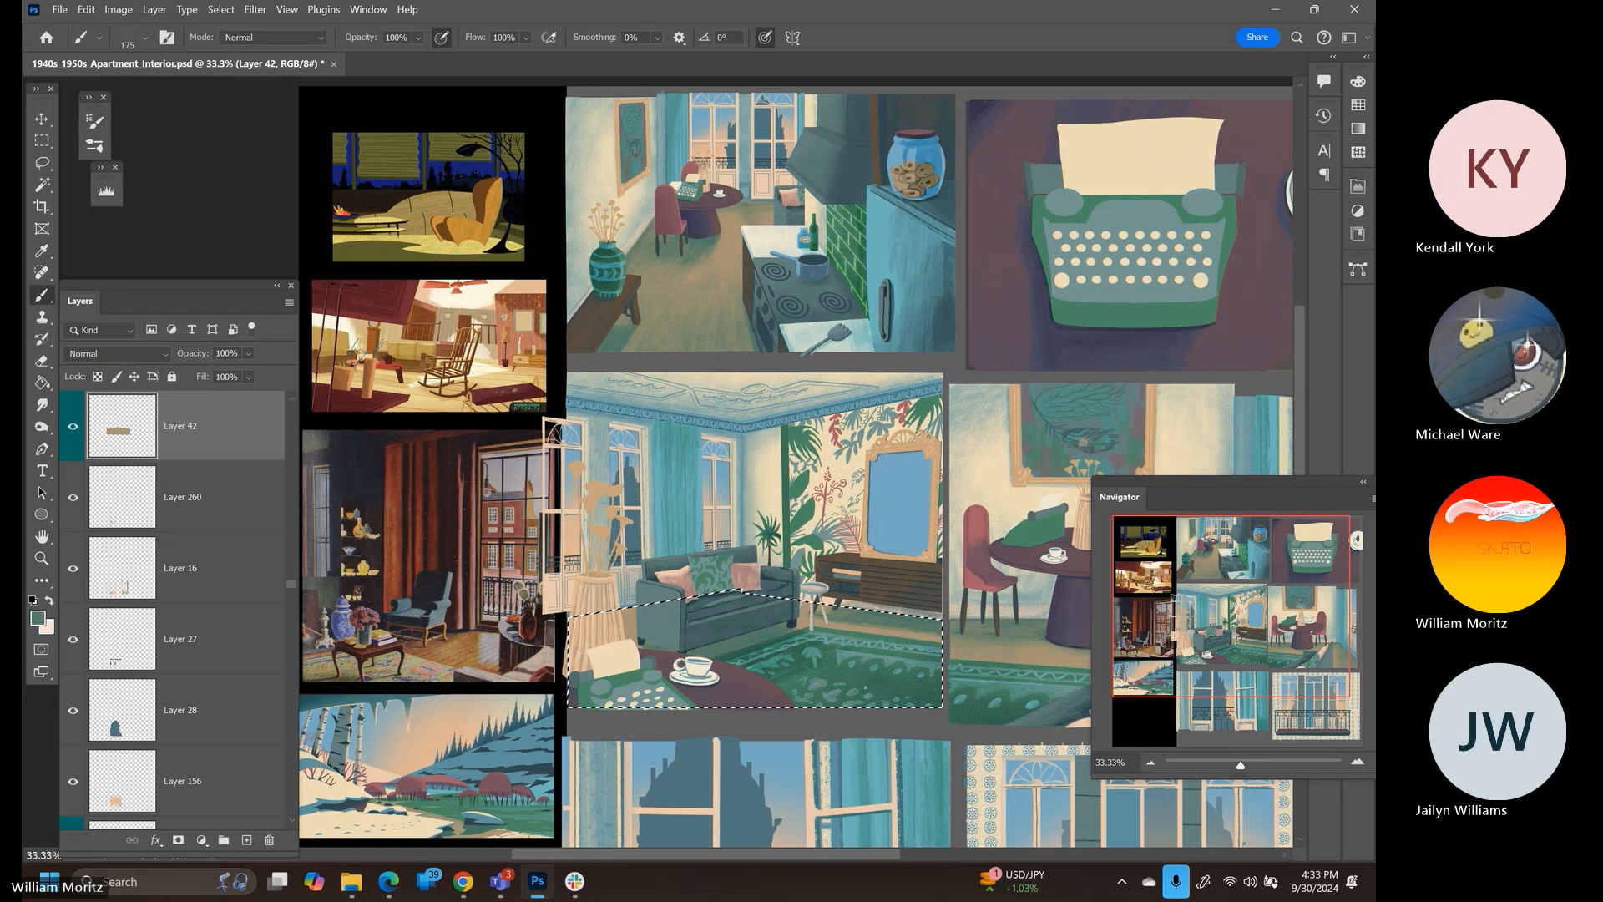
Make Layer 51 above the floor layer active and clear the floor selection
left_click_drag(289, 580, 289, 578)
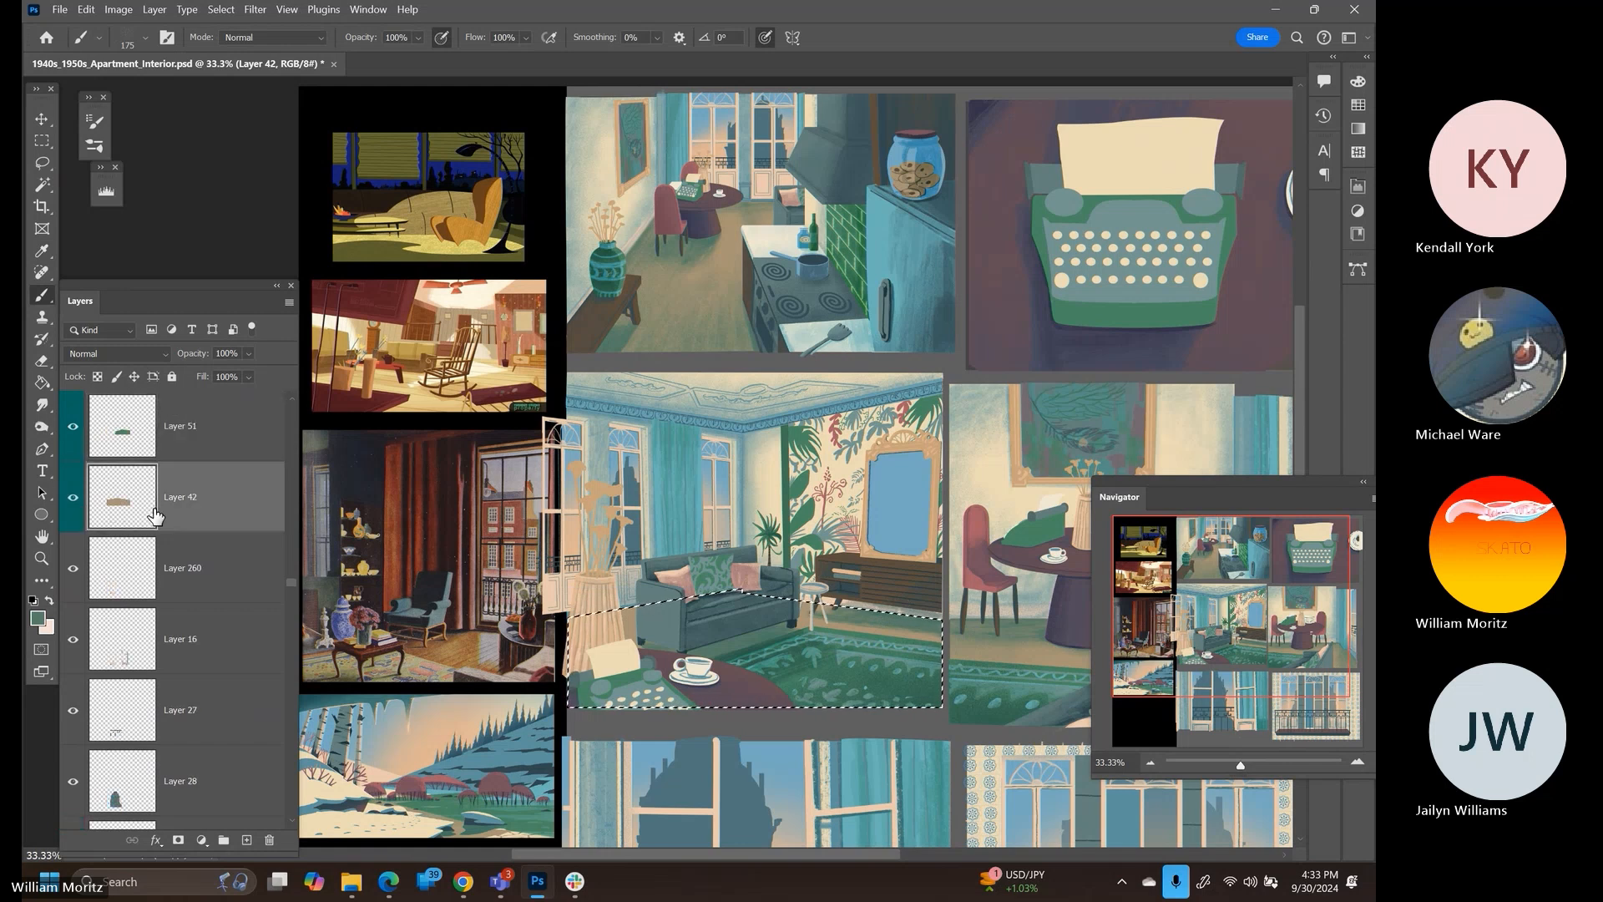
left_click(195, 441)
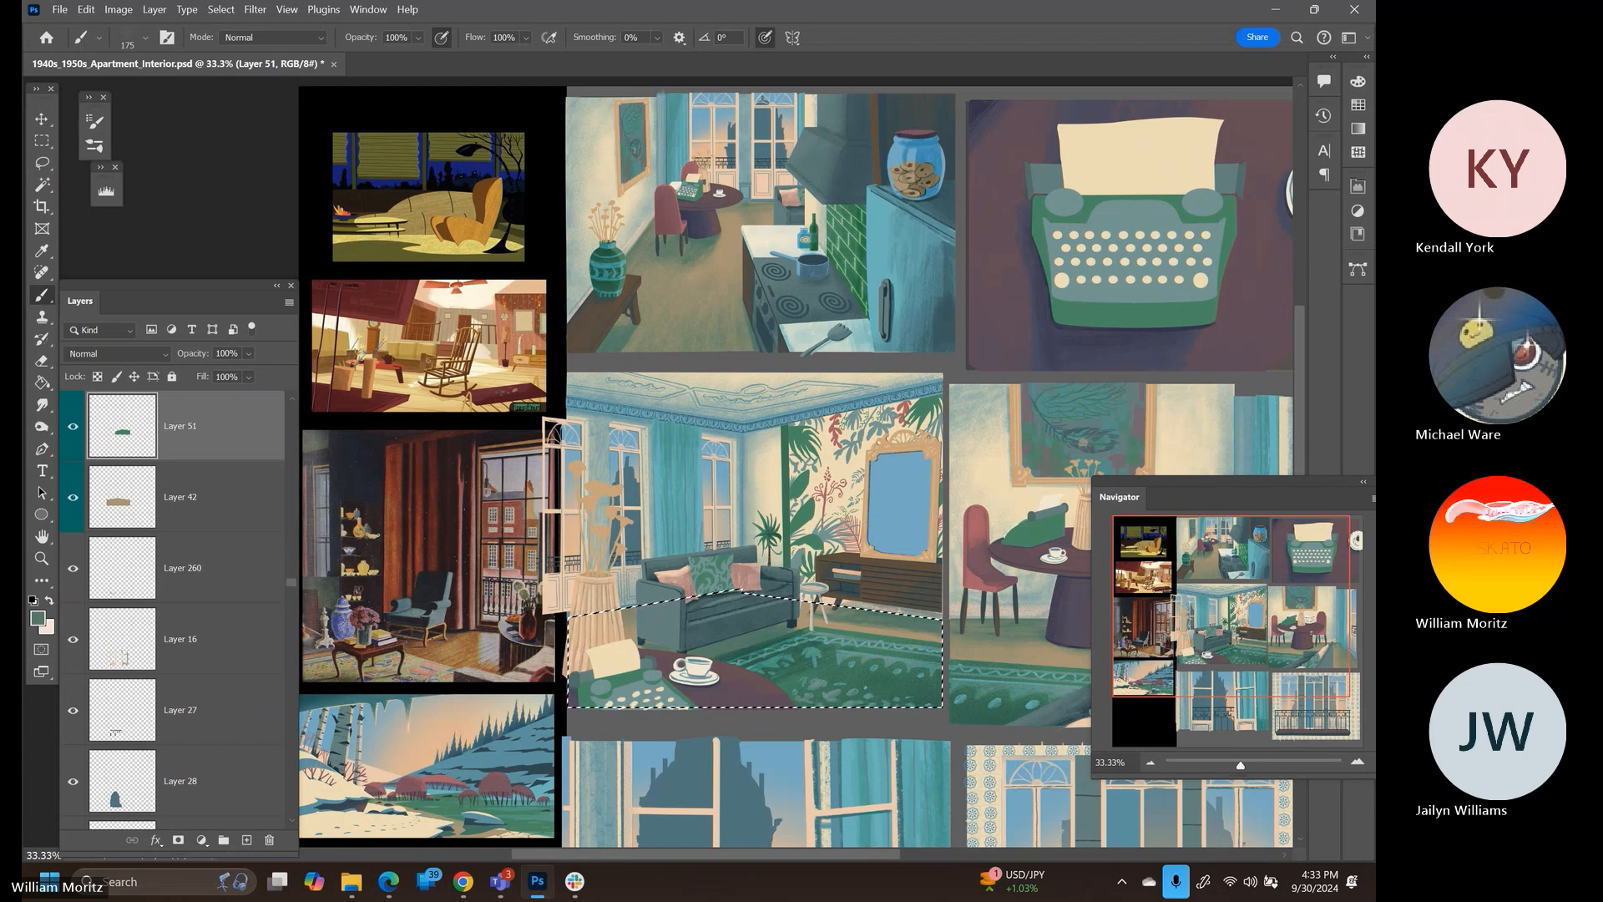
left_click(42, 140)
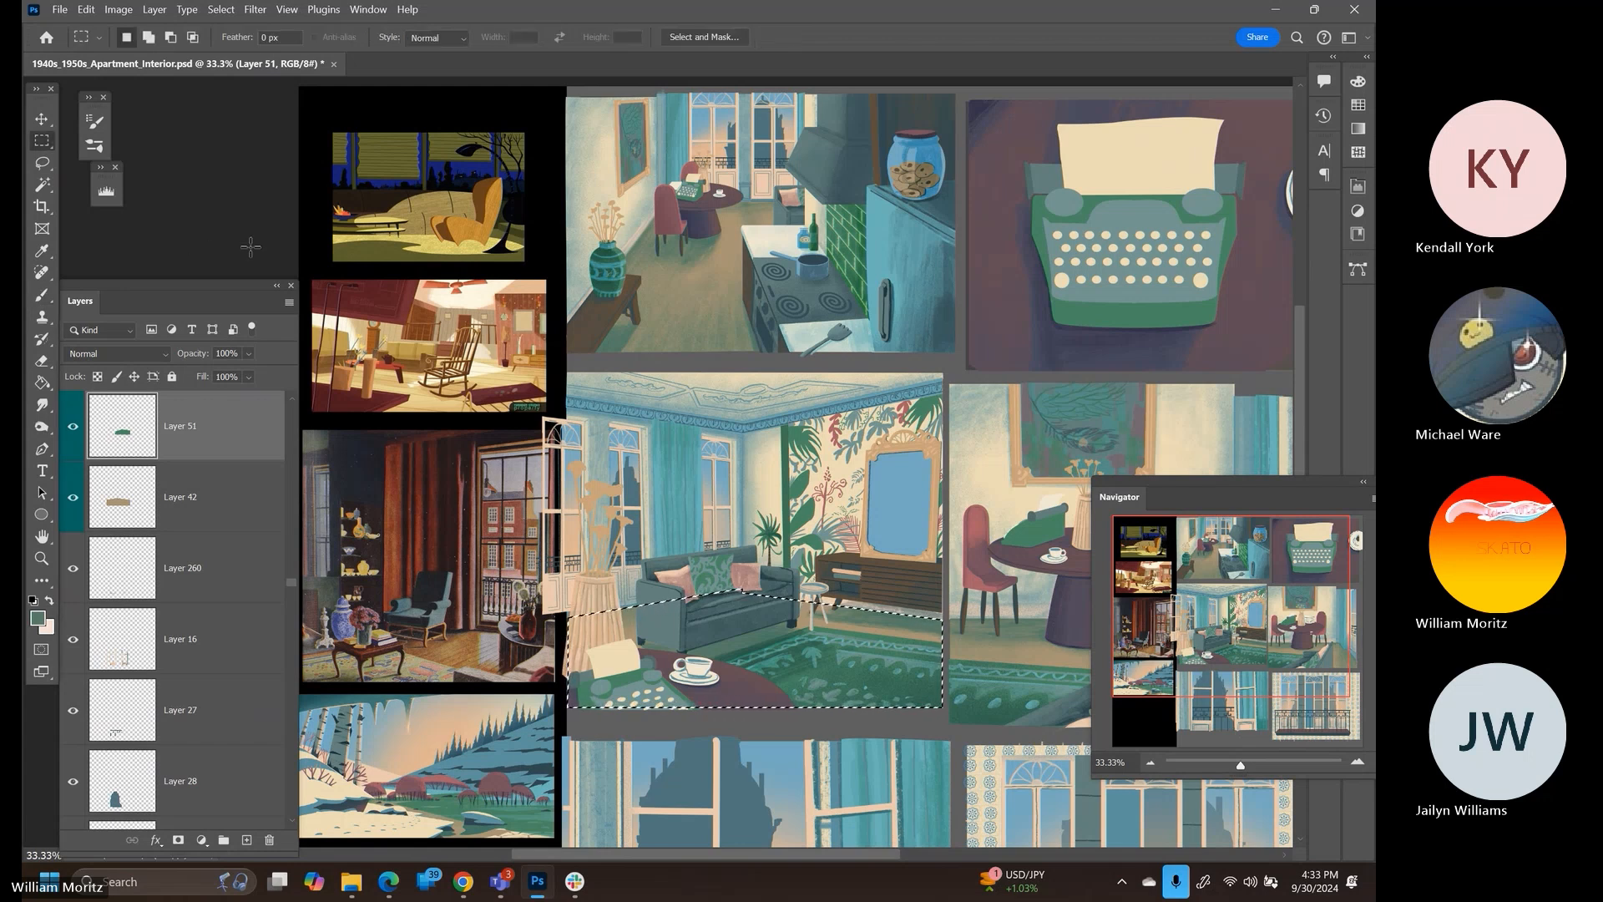
left_click(251, 246)
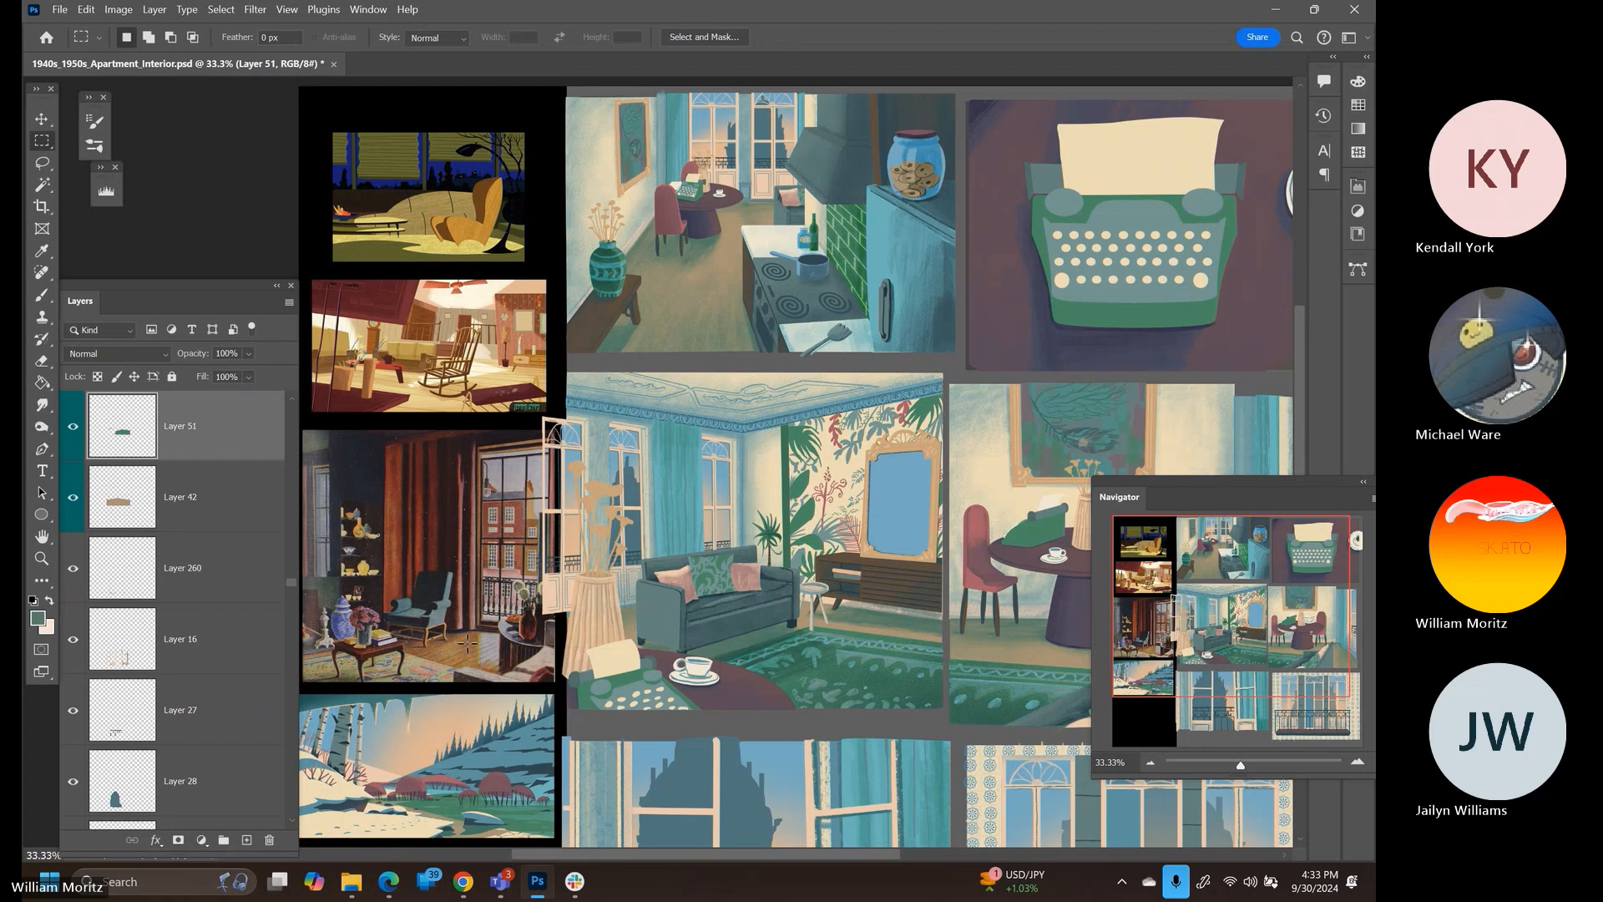
Load the outline of the living room's outermost window frame on Layer 208 as a selection and add a new layer above it
key("v")
left_click(555, 601, "ctrl")
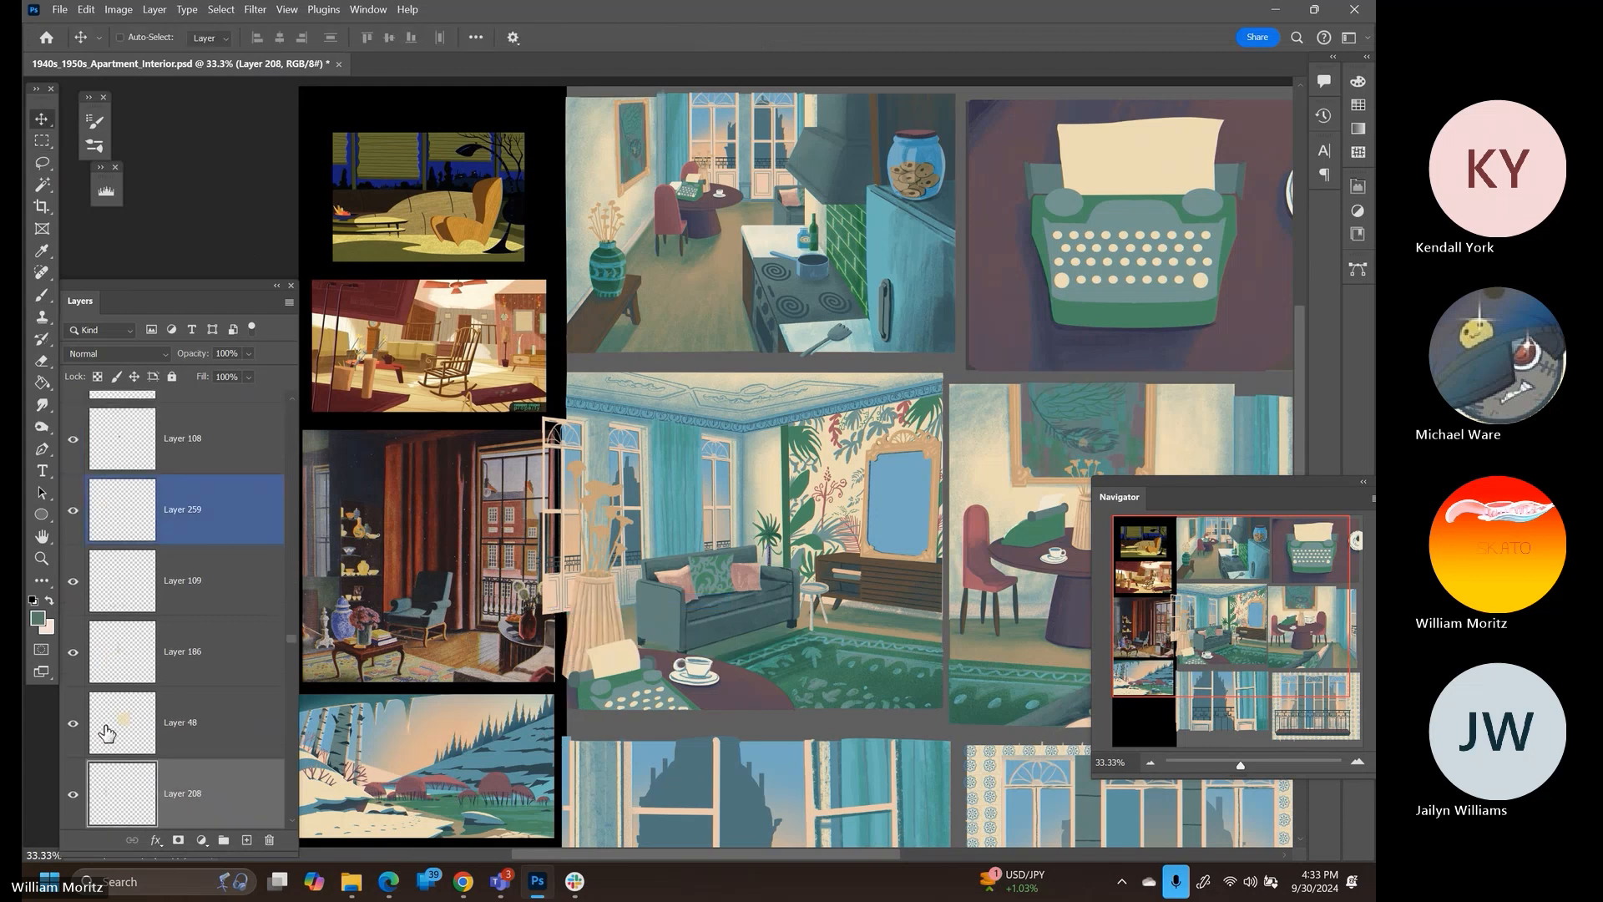
left_click(121, 797, "ctrl")
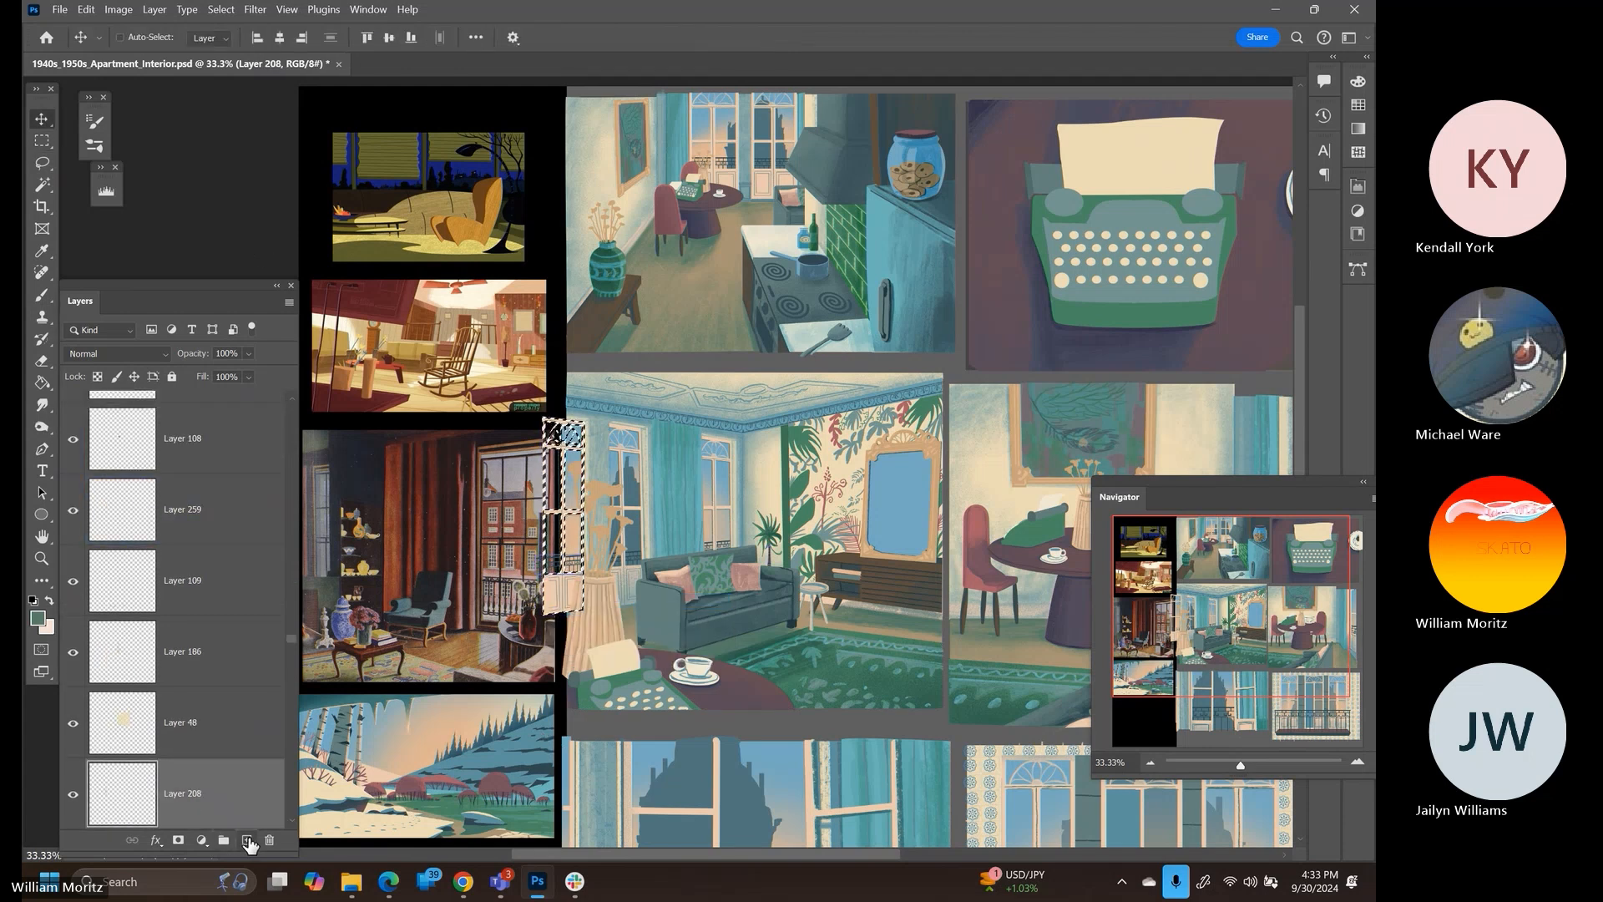
left_click(247, 840)
Sample the teal-blue curtain colour, shade the outermost window frame with the 175 px brush, and clear the selection
key("b")
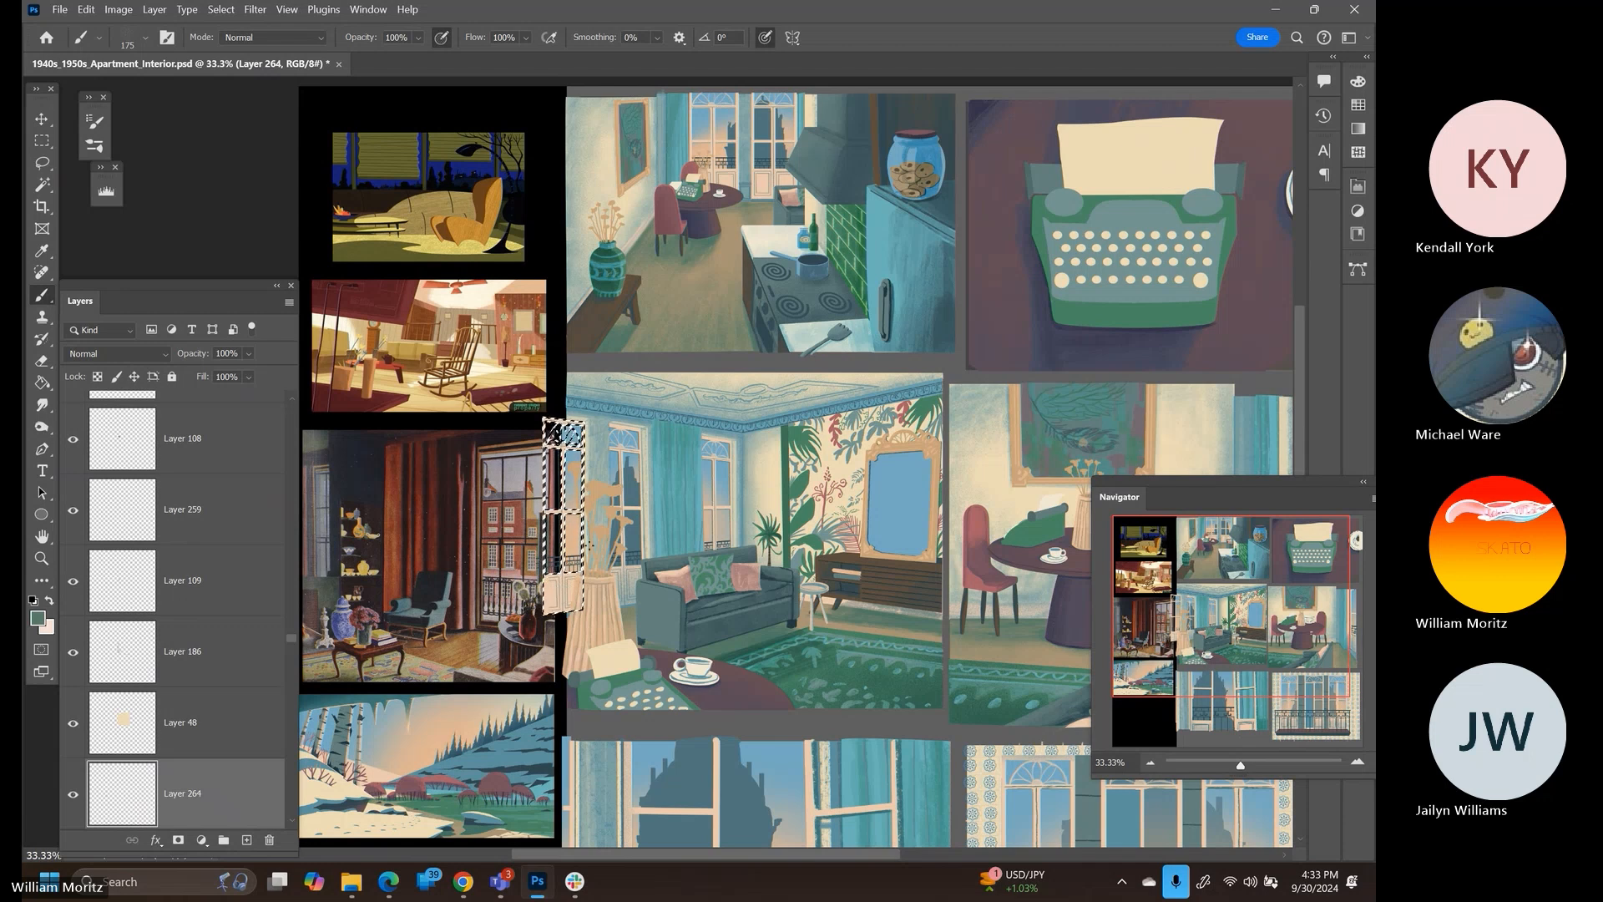
key("i")
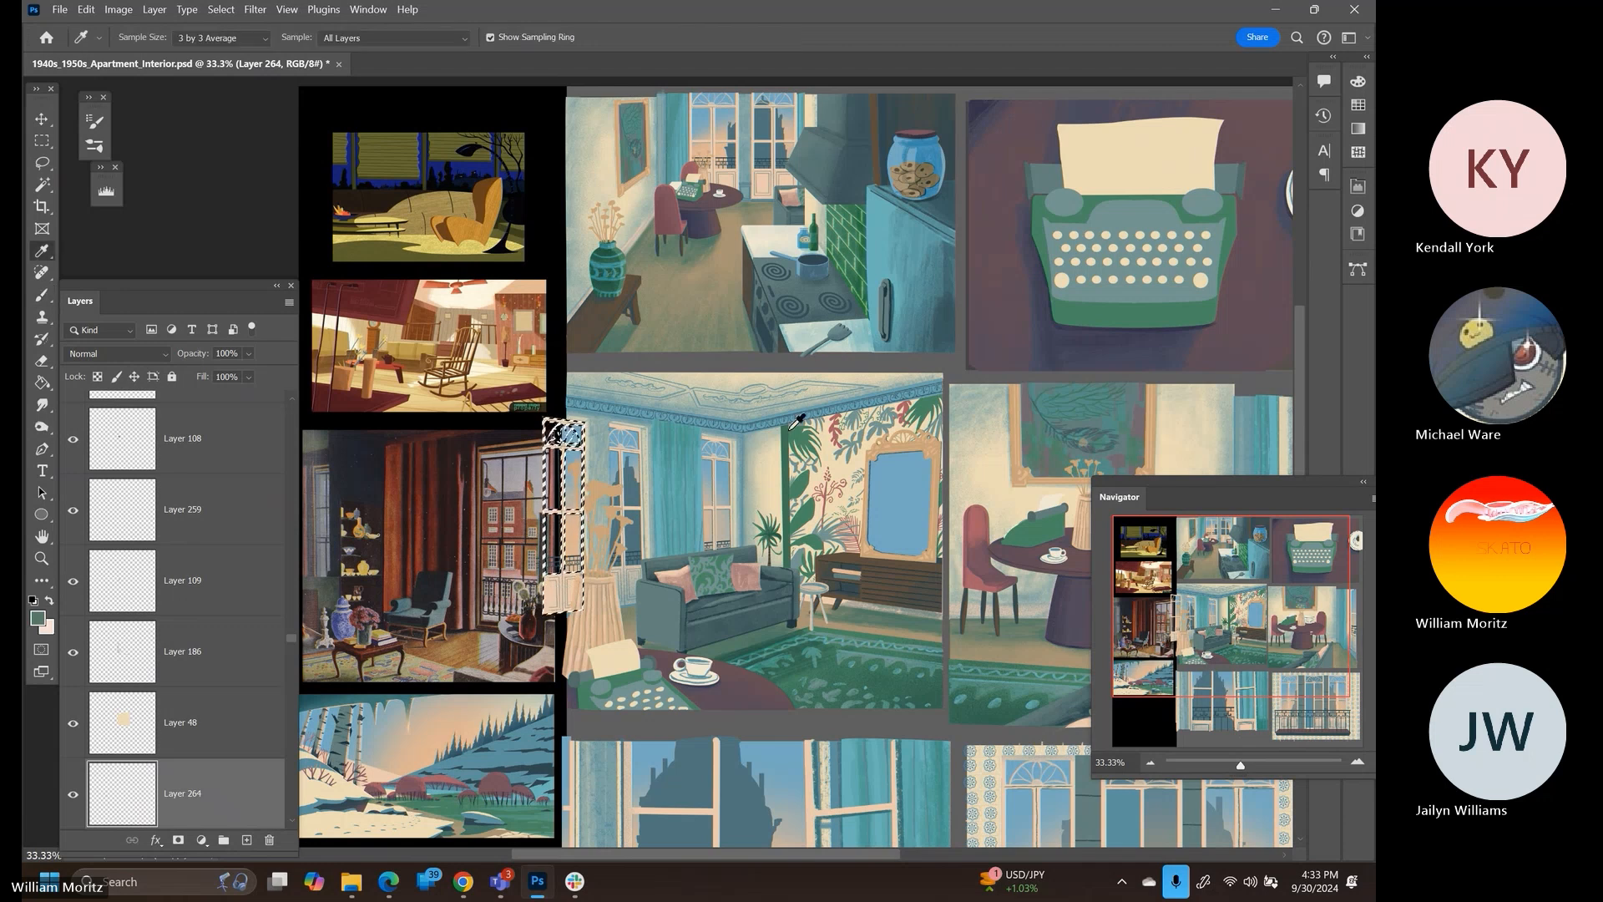
left_click(745, 443)
key("b")
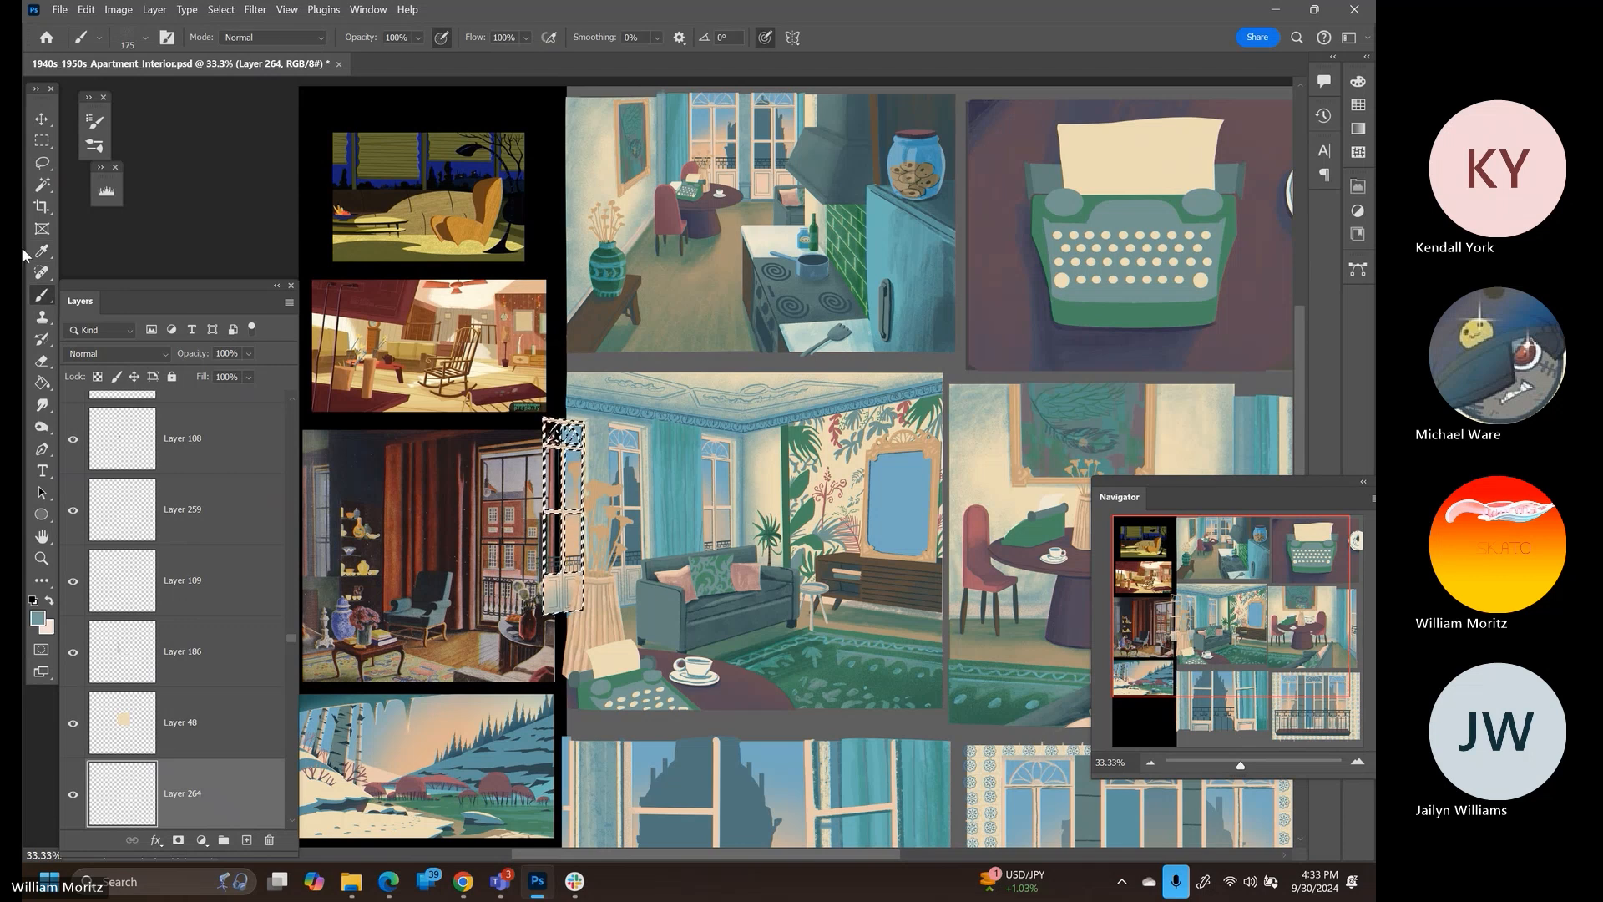
left_click(41, 140)
left_click(735, 248)
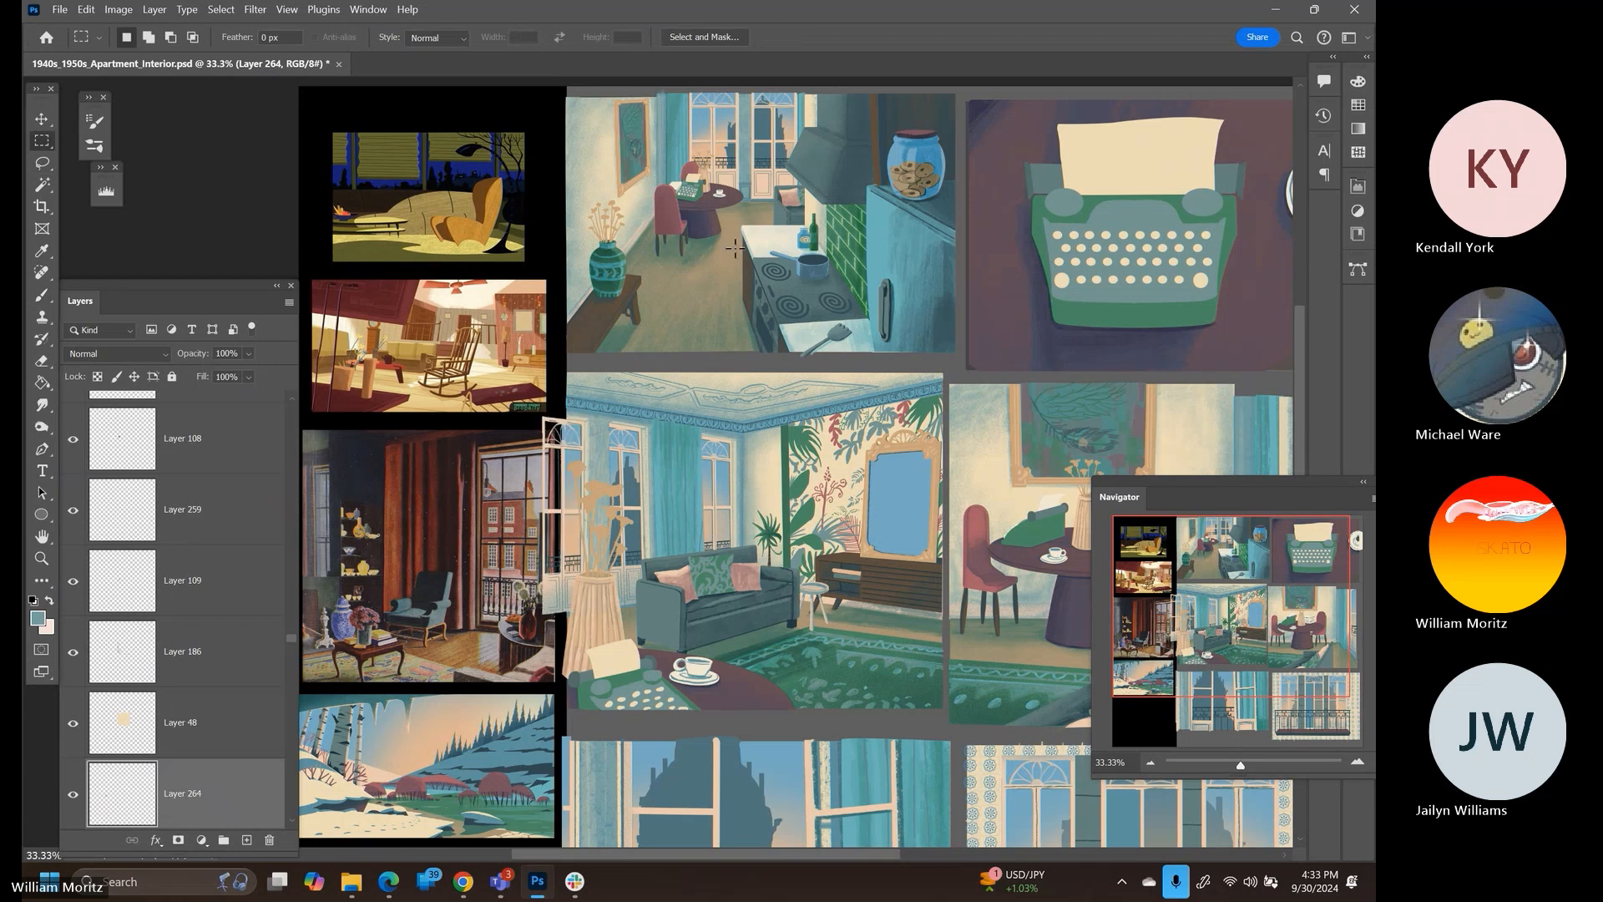
Load the outline of the kitchen scene's window frames on Layer 19 as a selection and add a new layer above it
left_click_drag(778, 240, 670, 437)
key("v")
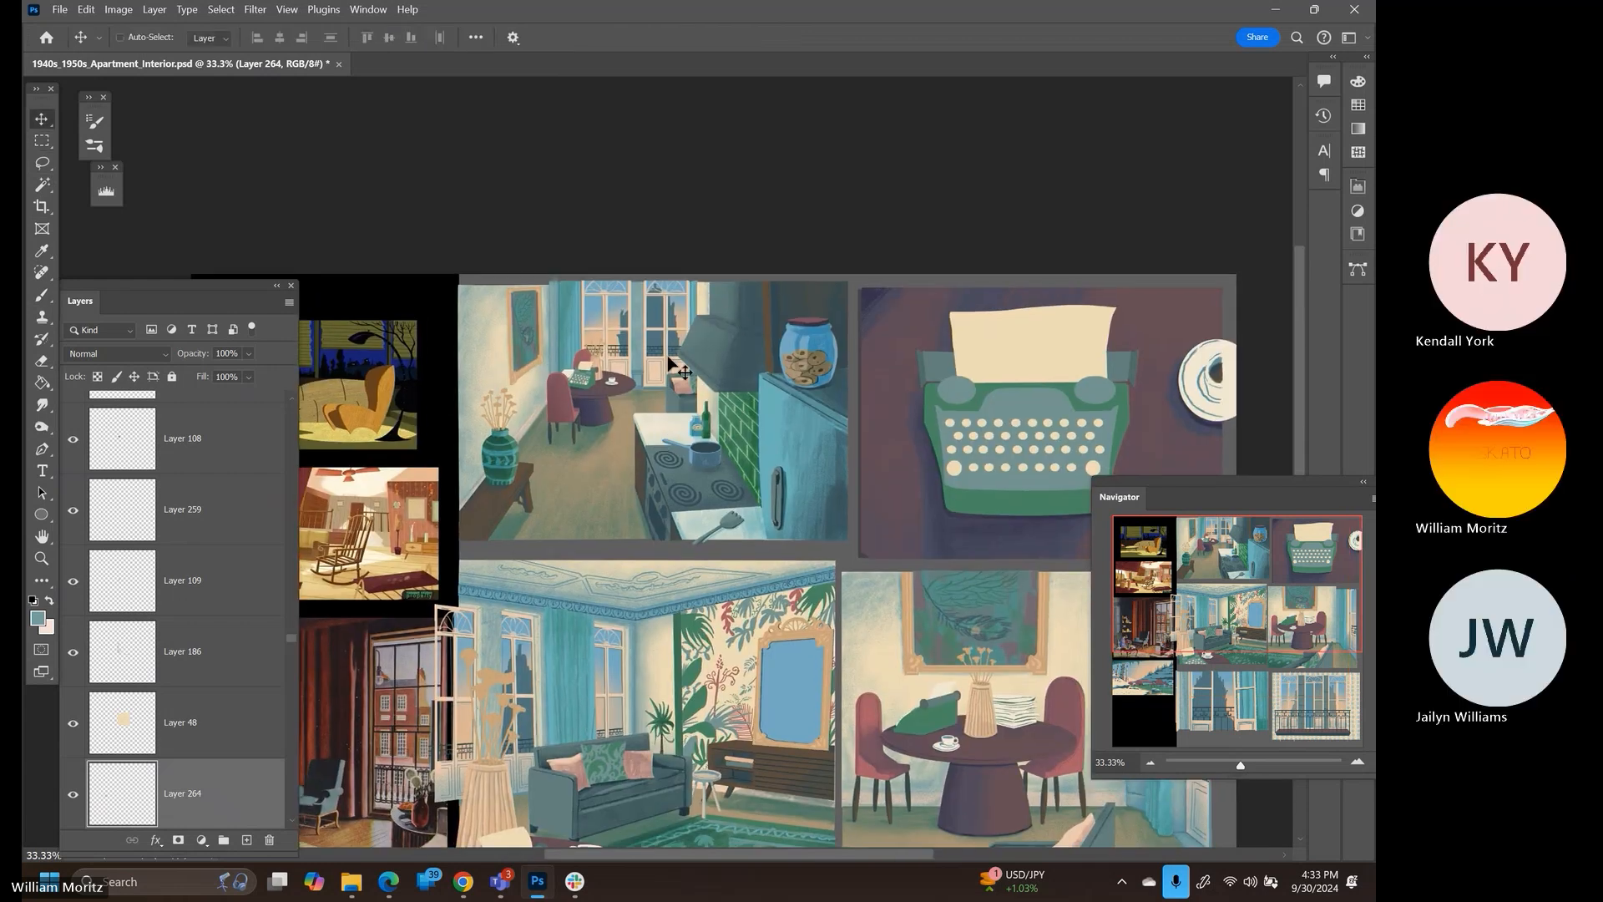
left_click(654, 380, "ctrl")
left_click(142, 814, "ctrl")
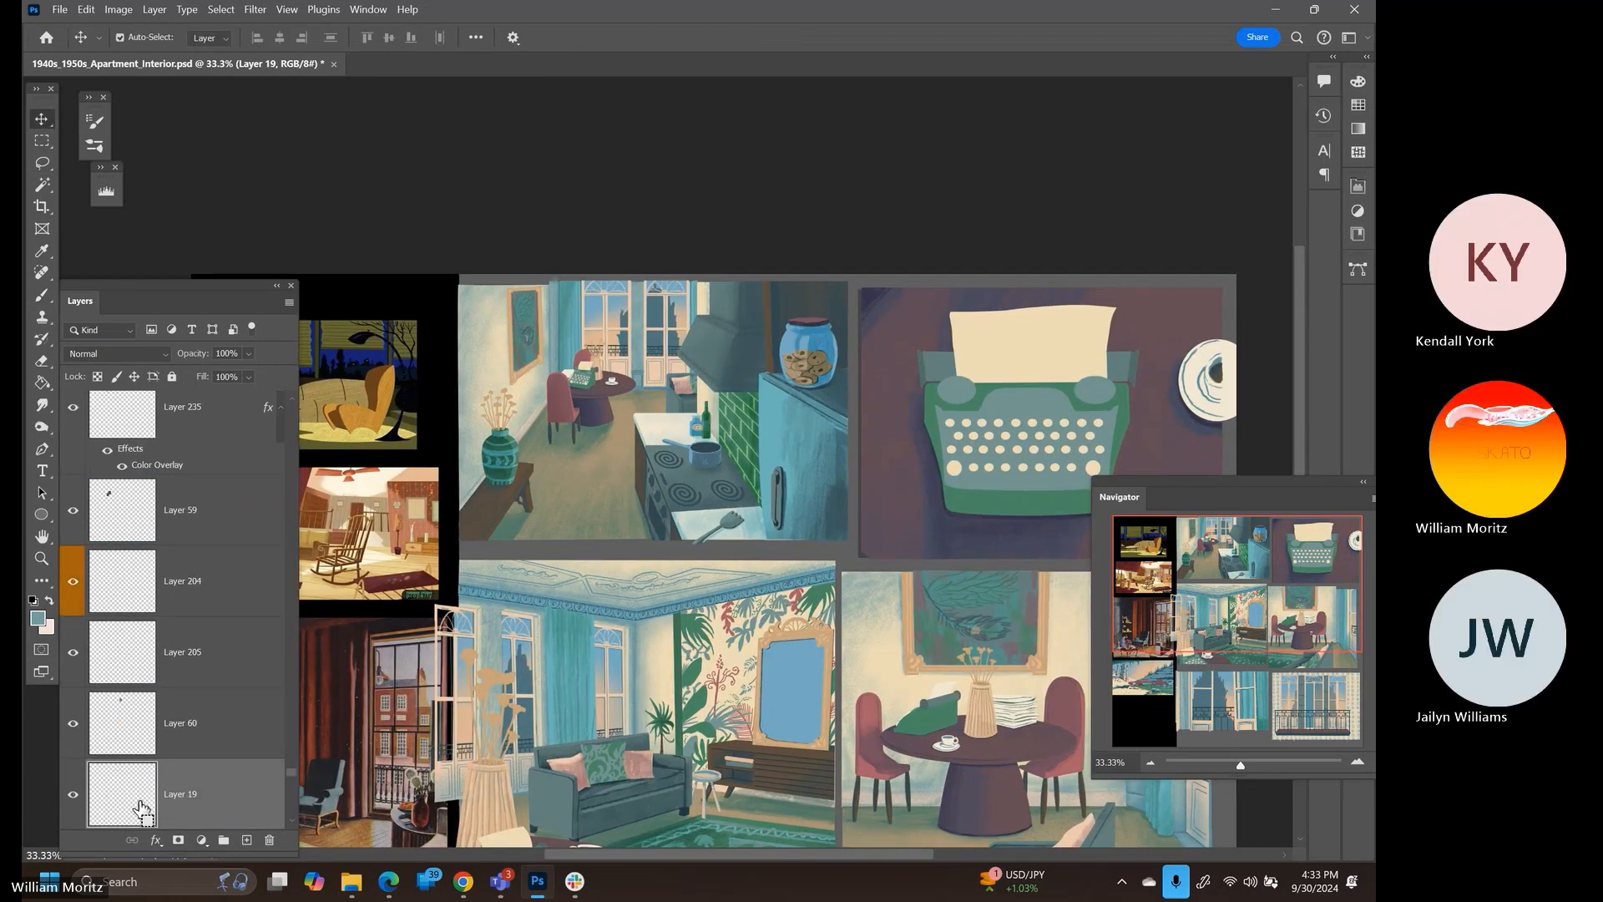
left_click(247, 840)
Shade the kitchen window frames with the 175 px brush, clear the selection, and save the illustration
key("b")
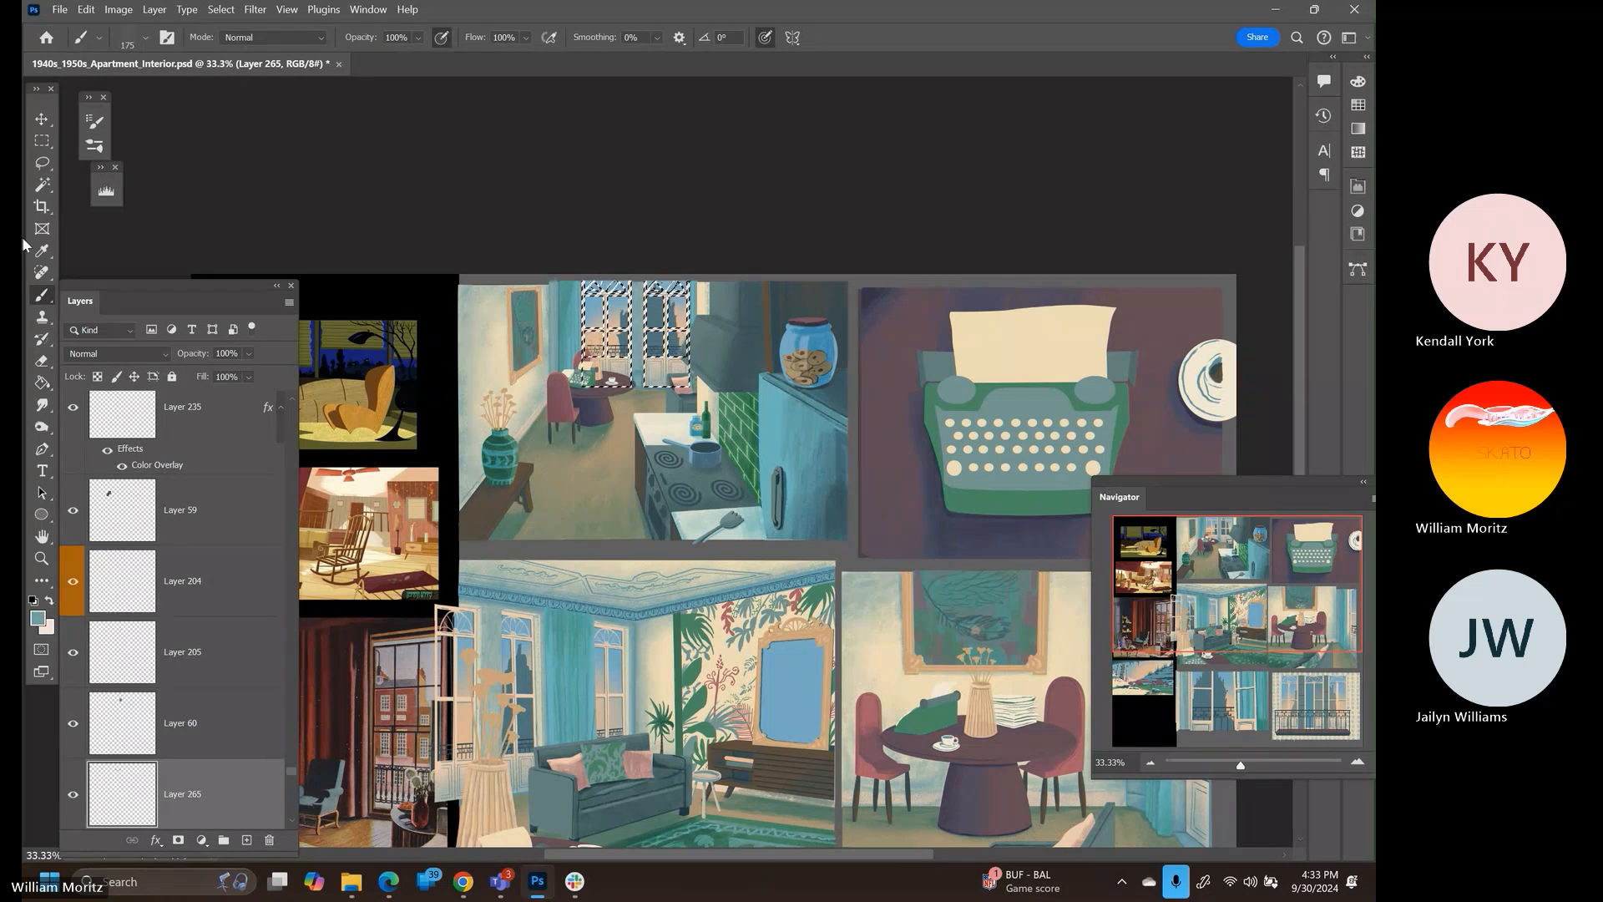
key("l")
key("ctrl+d")
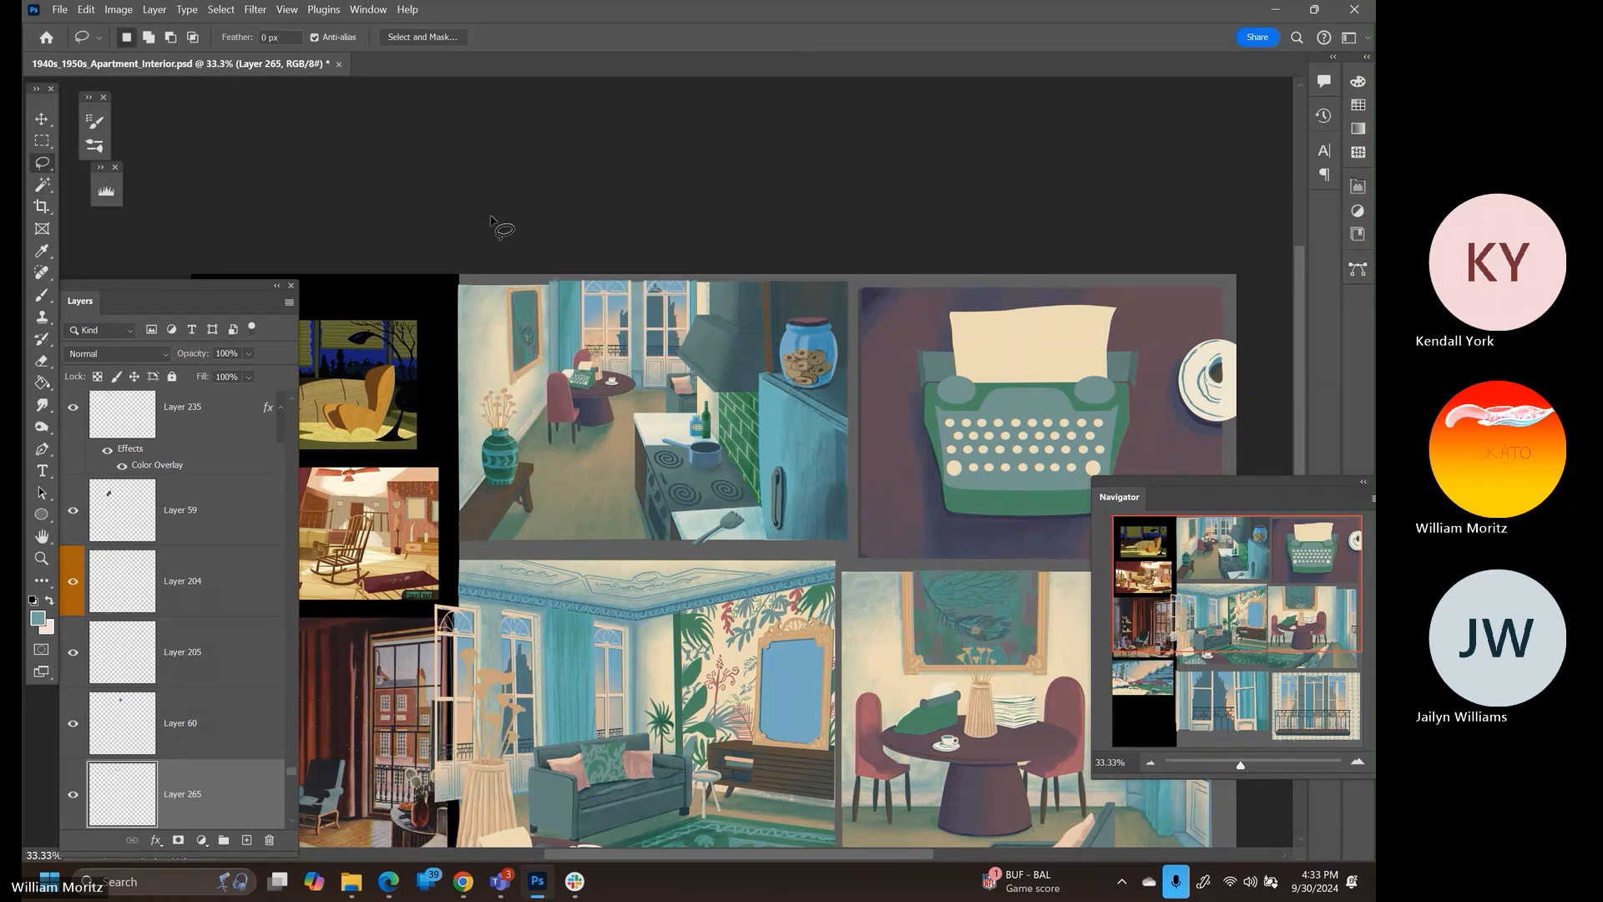
key("ctrl+s")
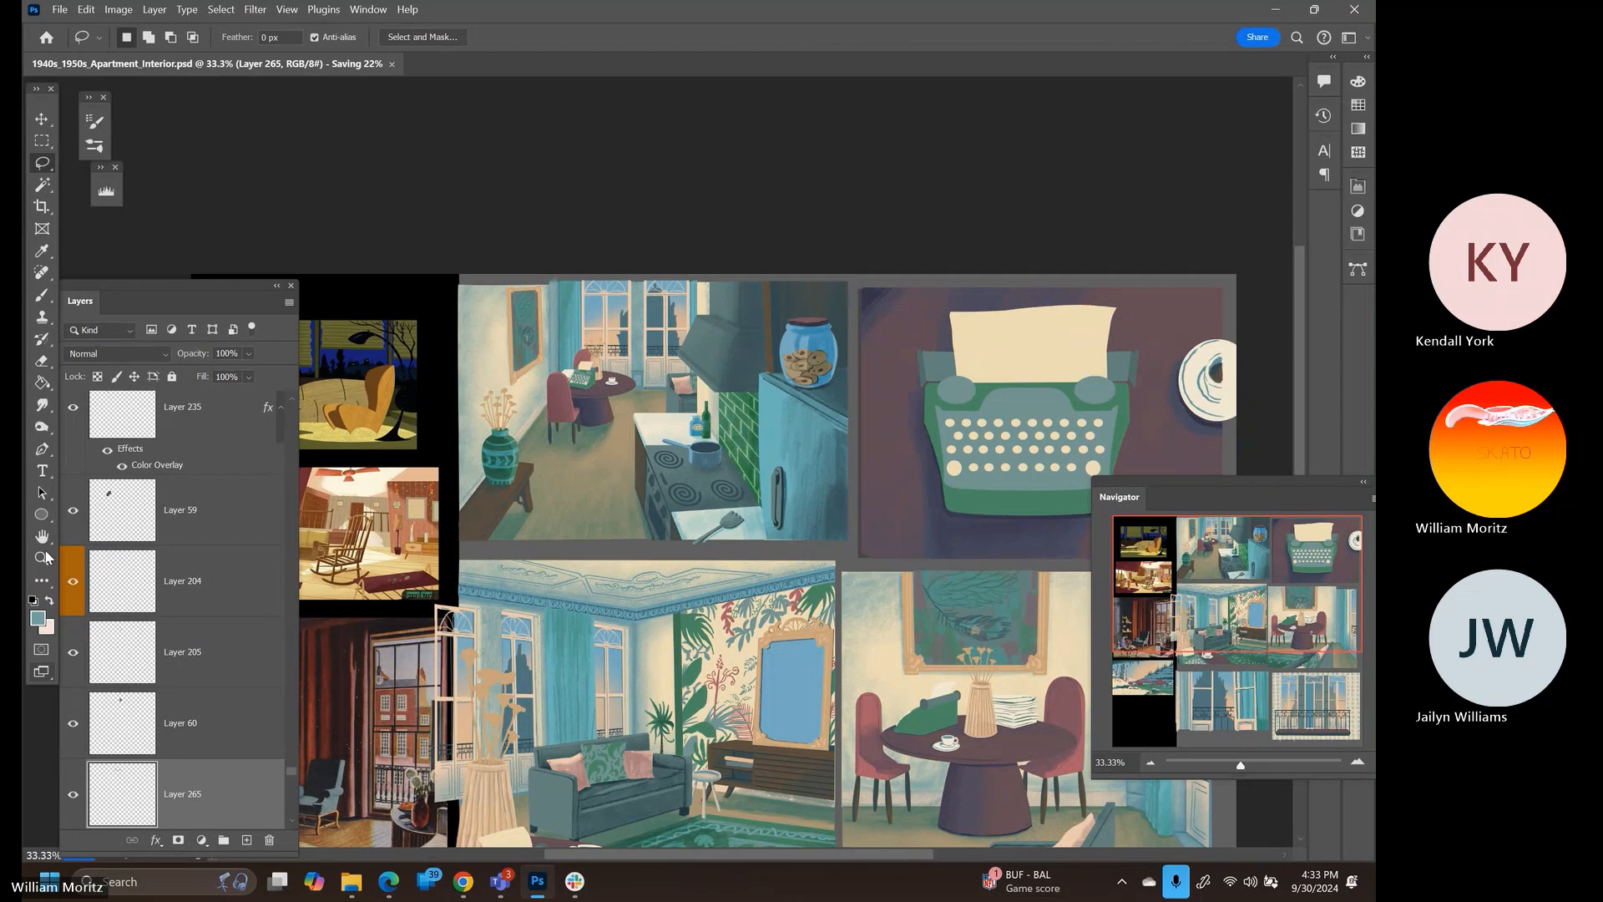
Select Layer 253 at the lower edge of the kitchen scene and hide it
left_click(42, 558)
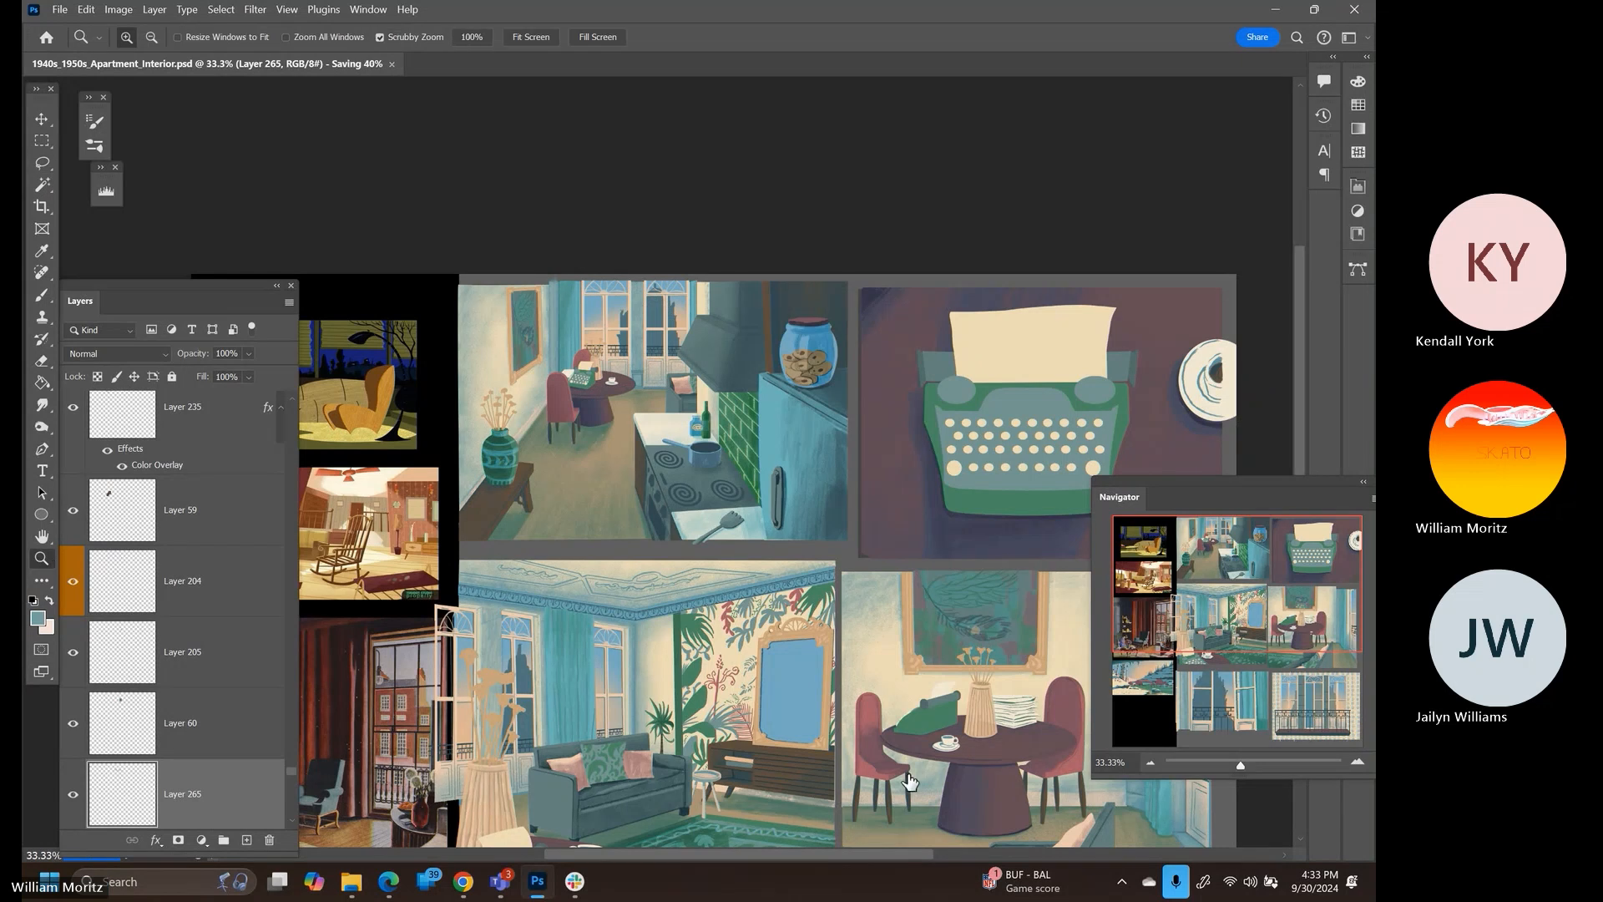
key("ctrl+minus")
key("ctrl+minus")
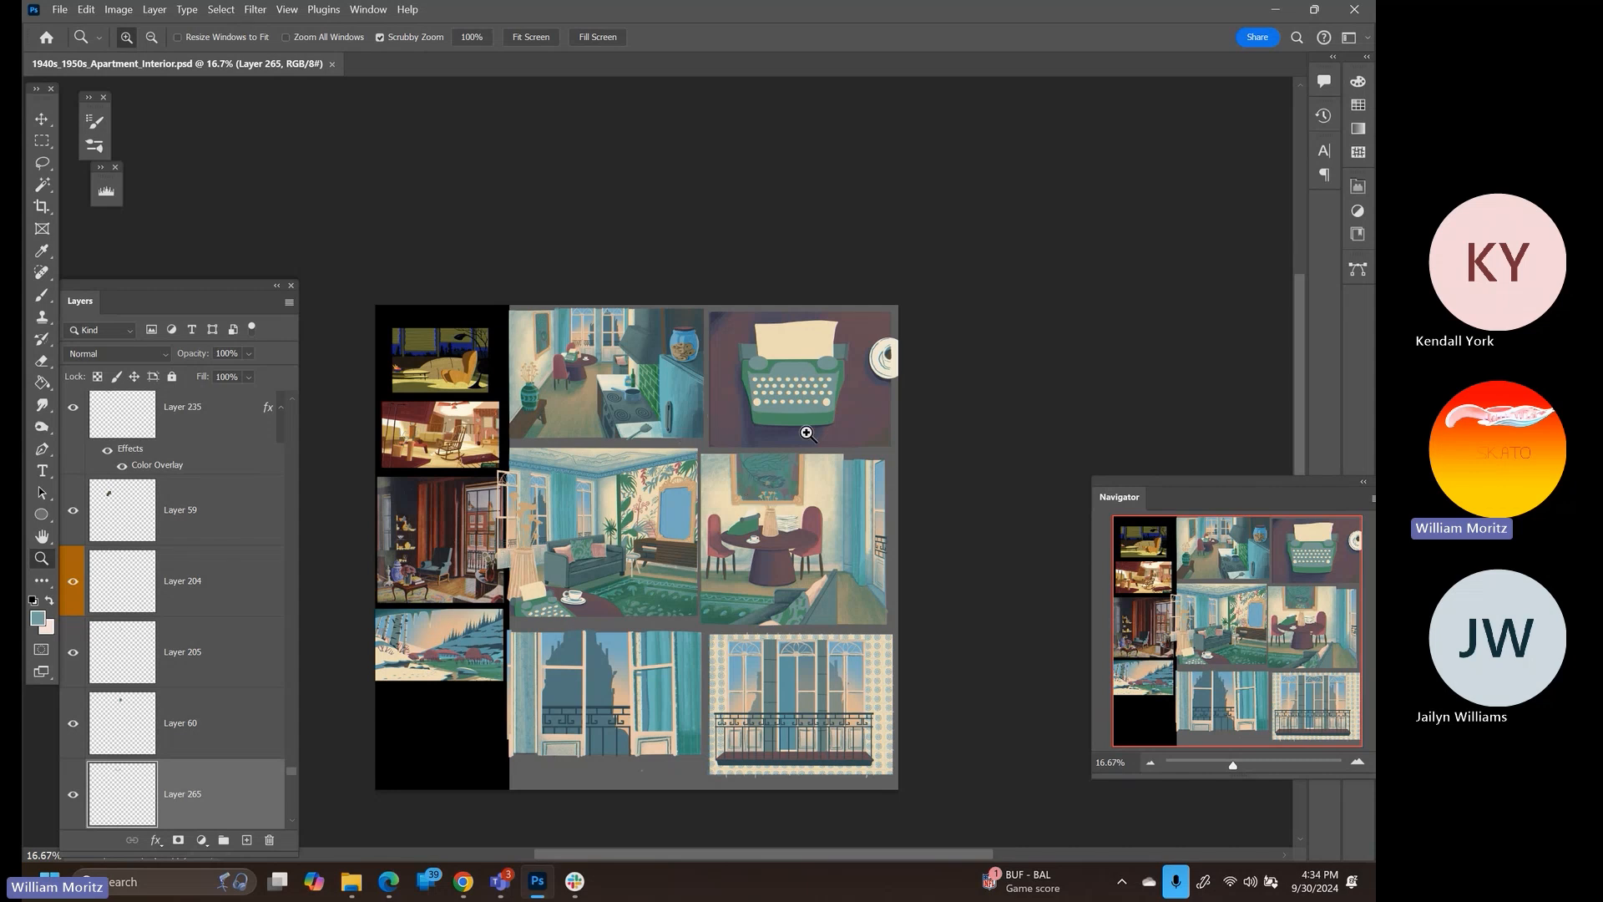
left_click(749, 443)
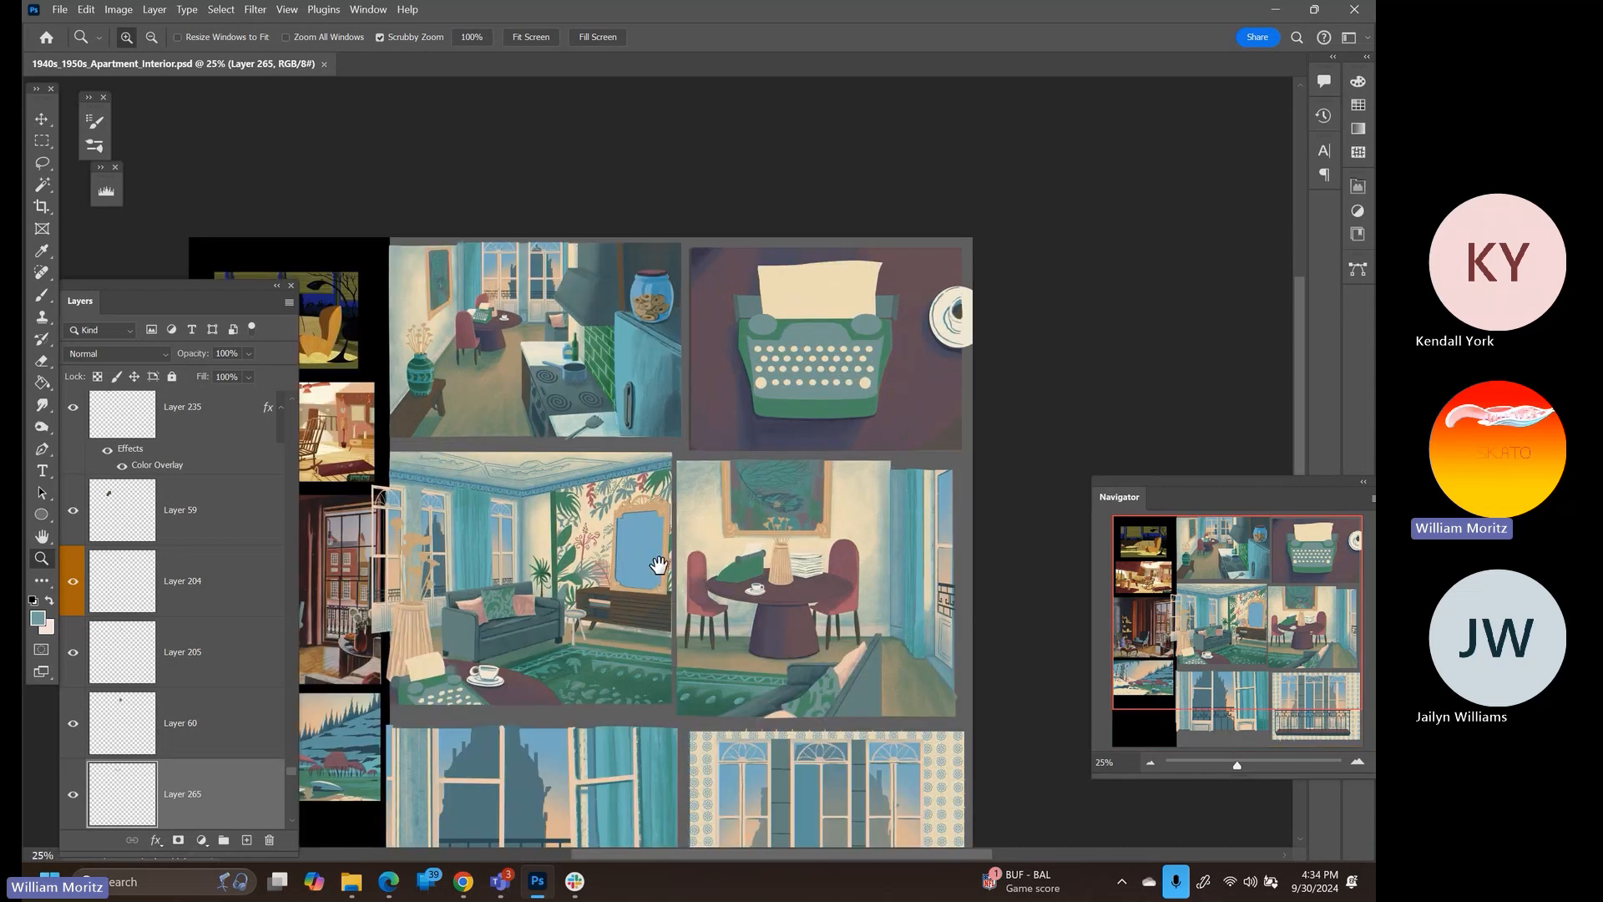
scroll(685, 501, "up", 2)
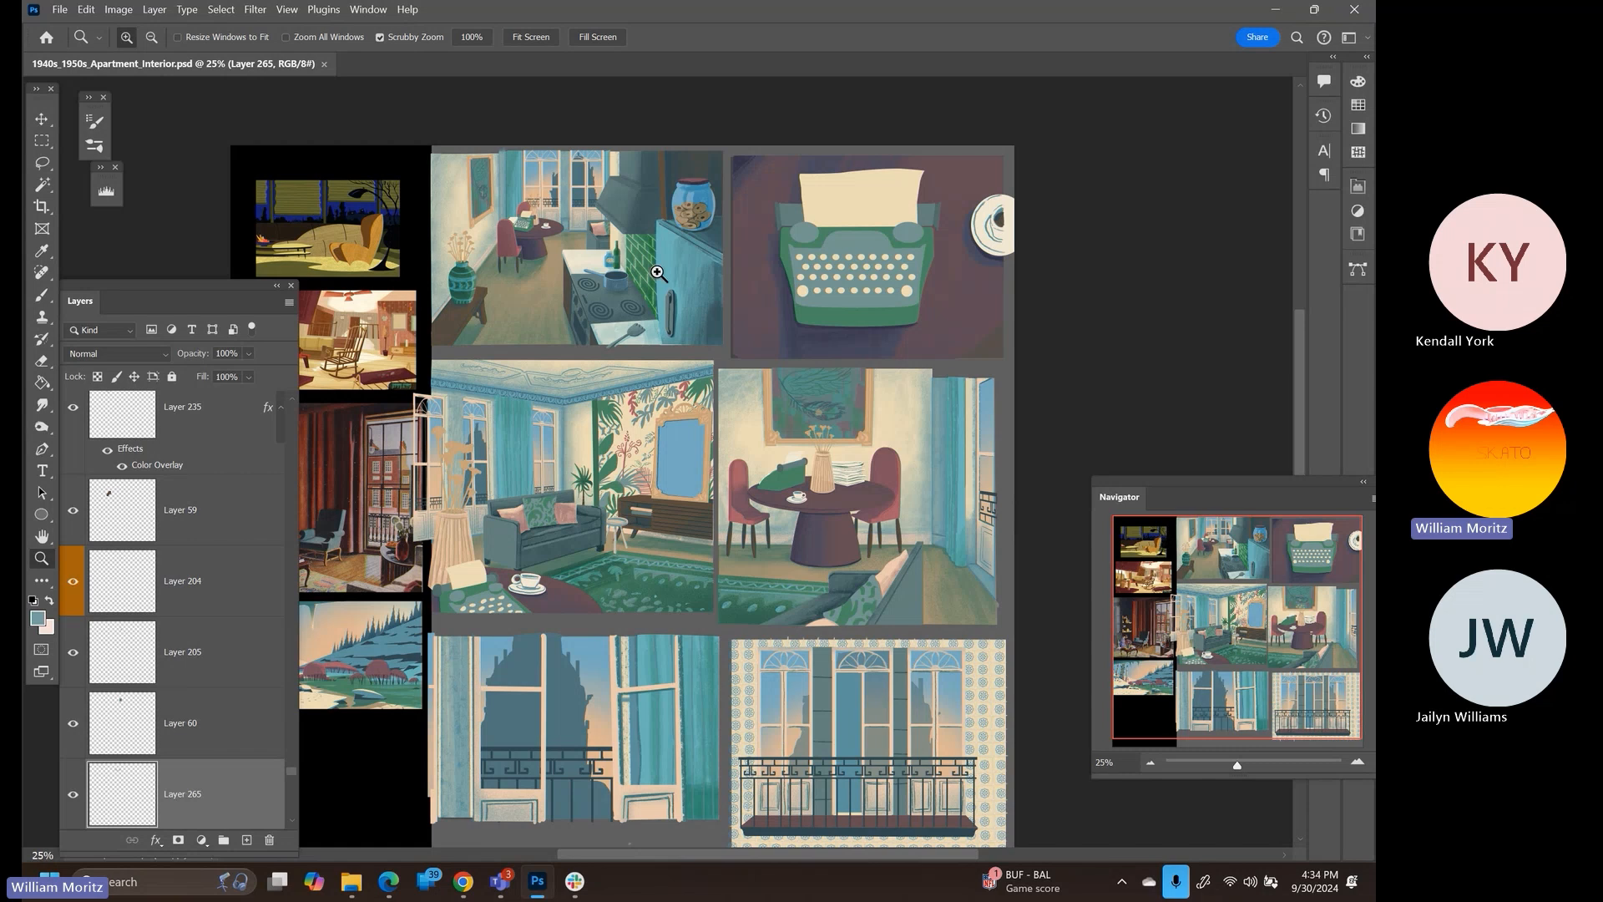
key("v")
right_click(654, 341)
left_click(687, 343)
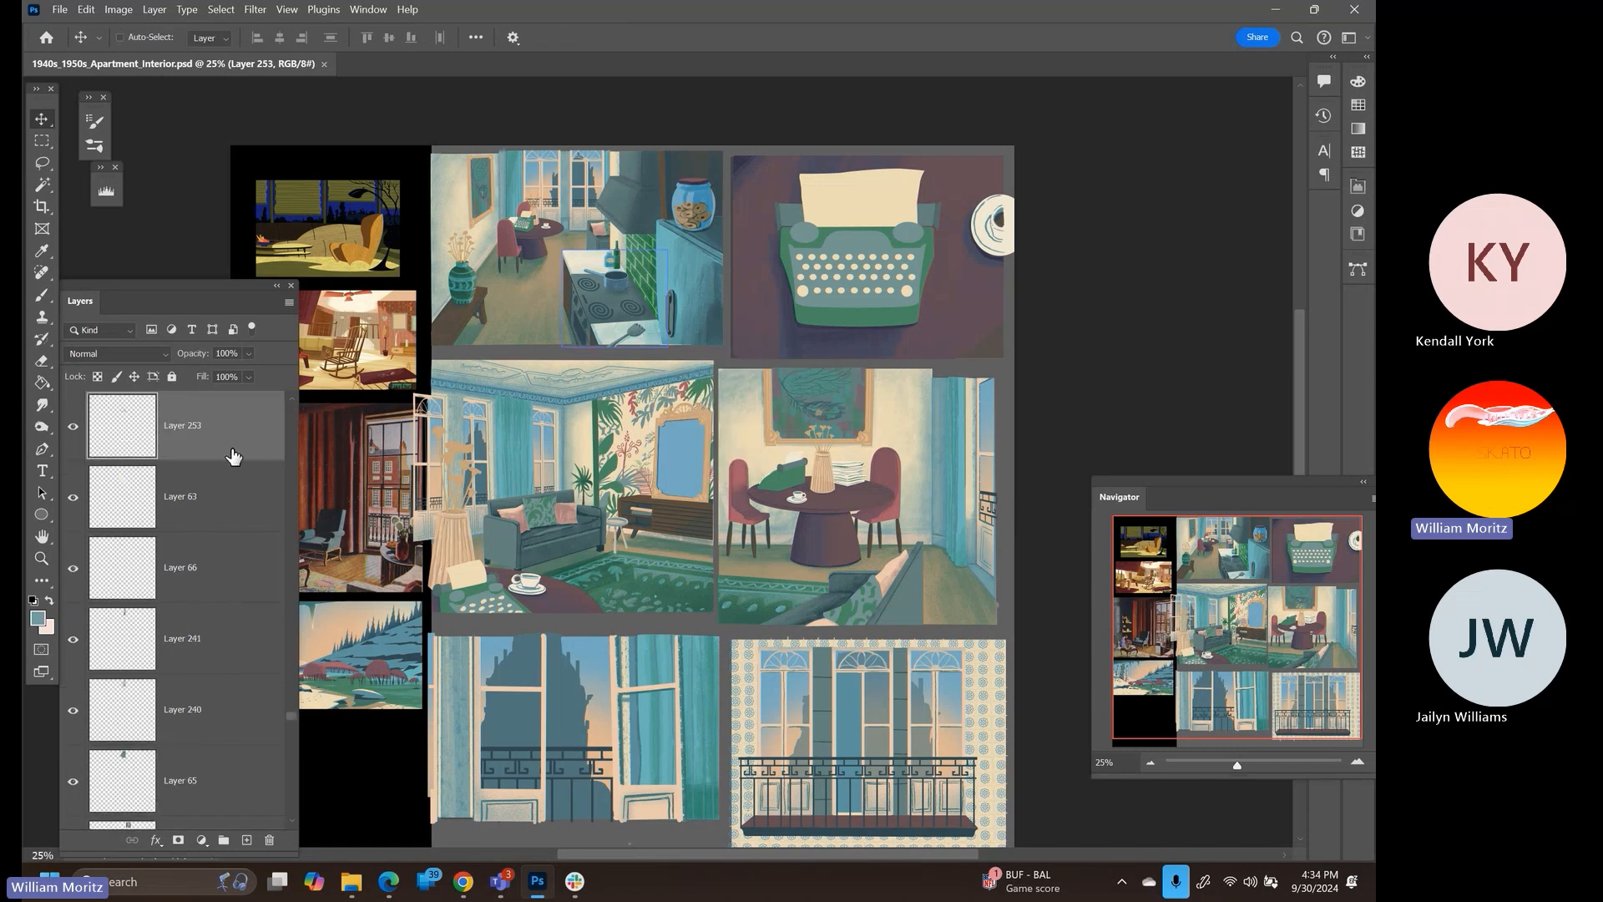
left_click(72, 429)
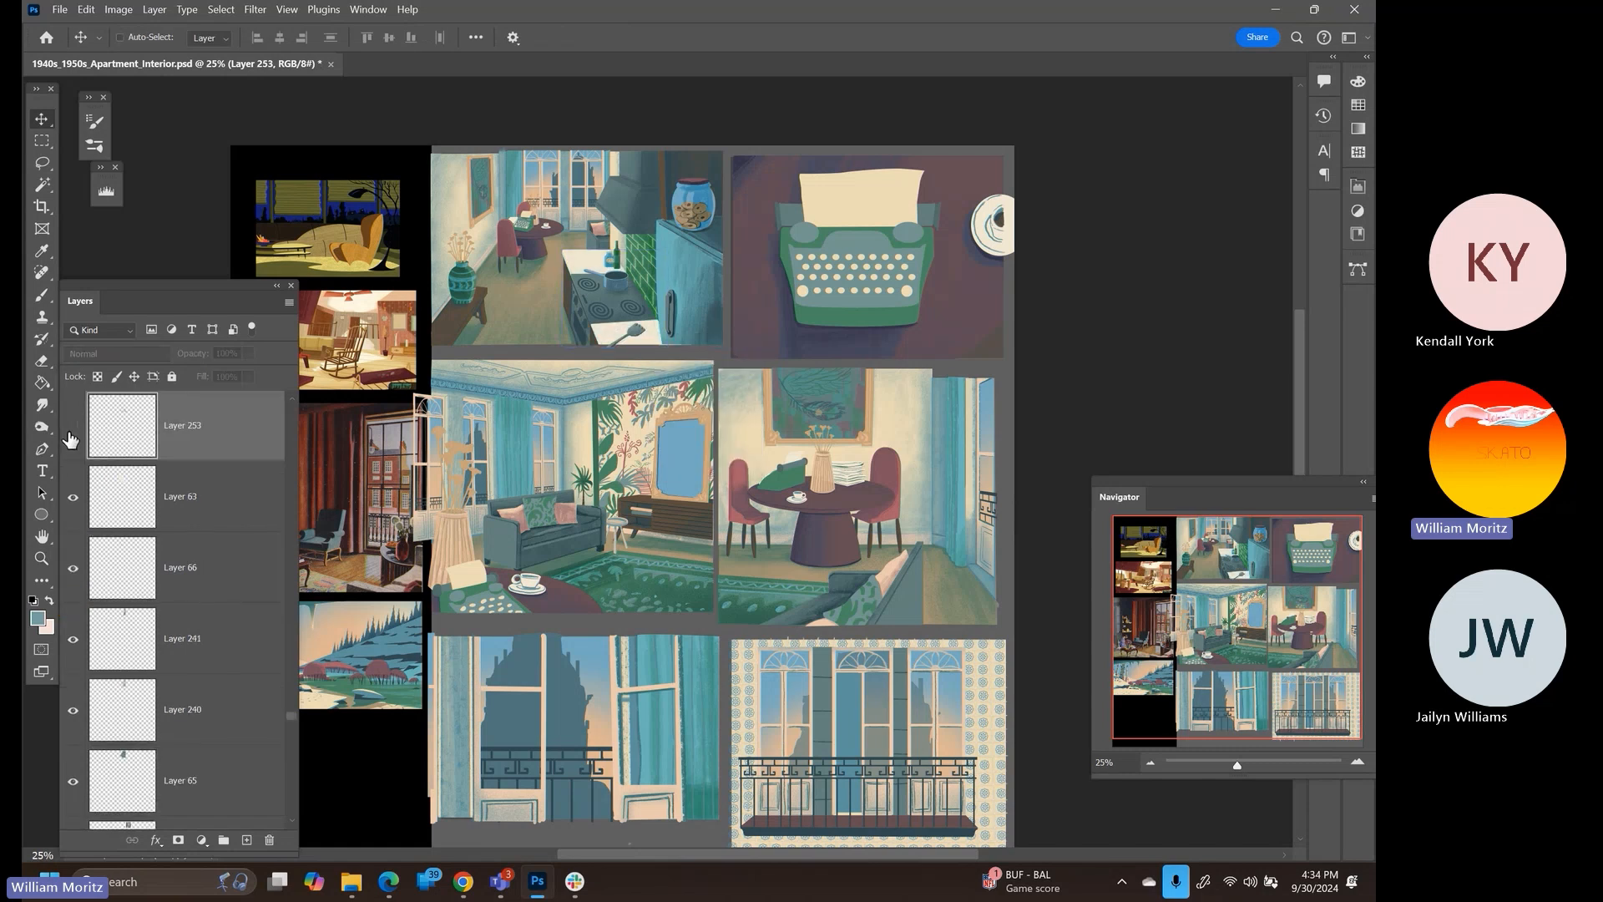
Toggle Layer 253 off and on to compare the kitchen counter with and without it, leaving the layer shown
left_click(72, 431)
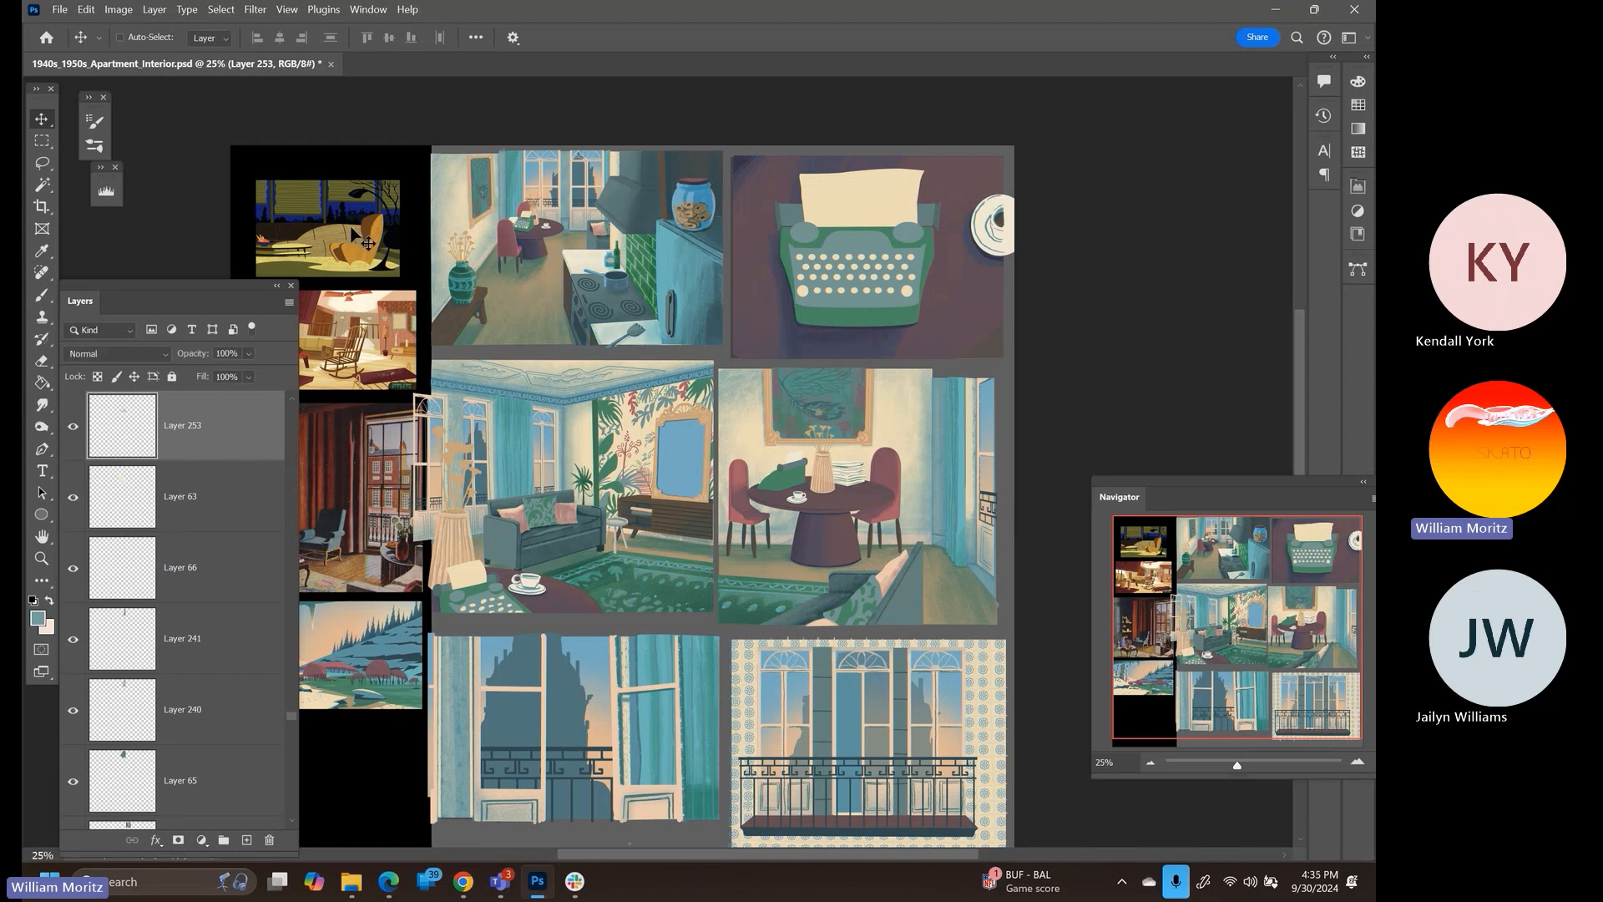
left_click(41, 558)
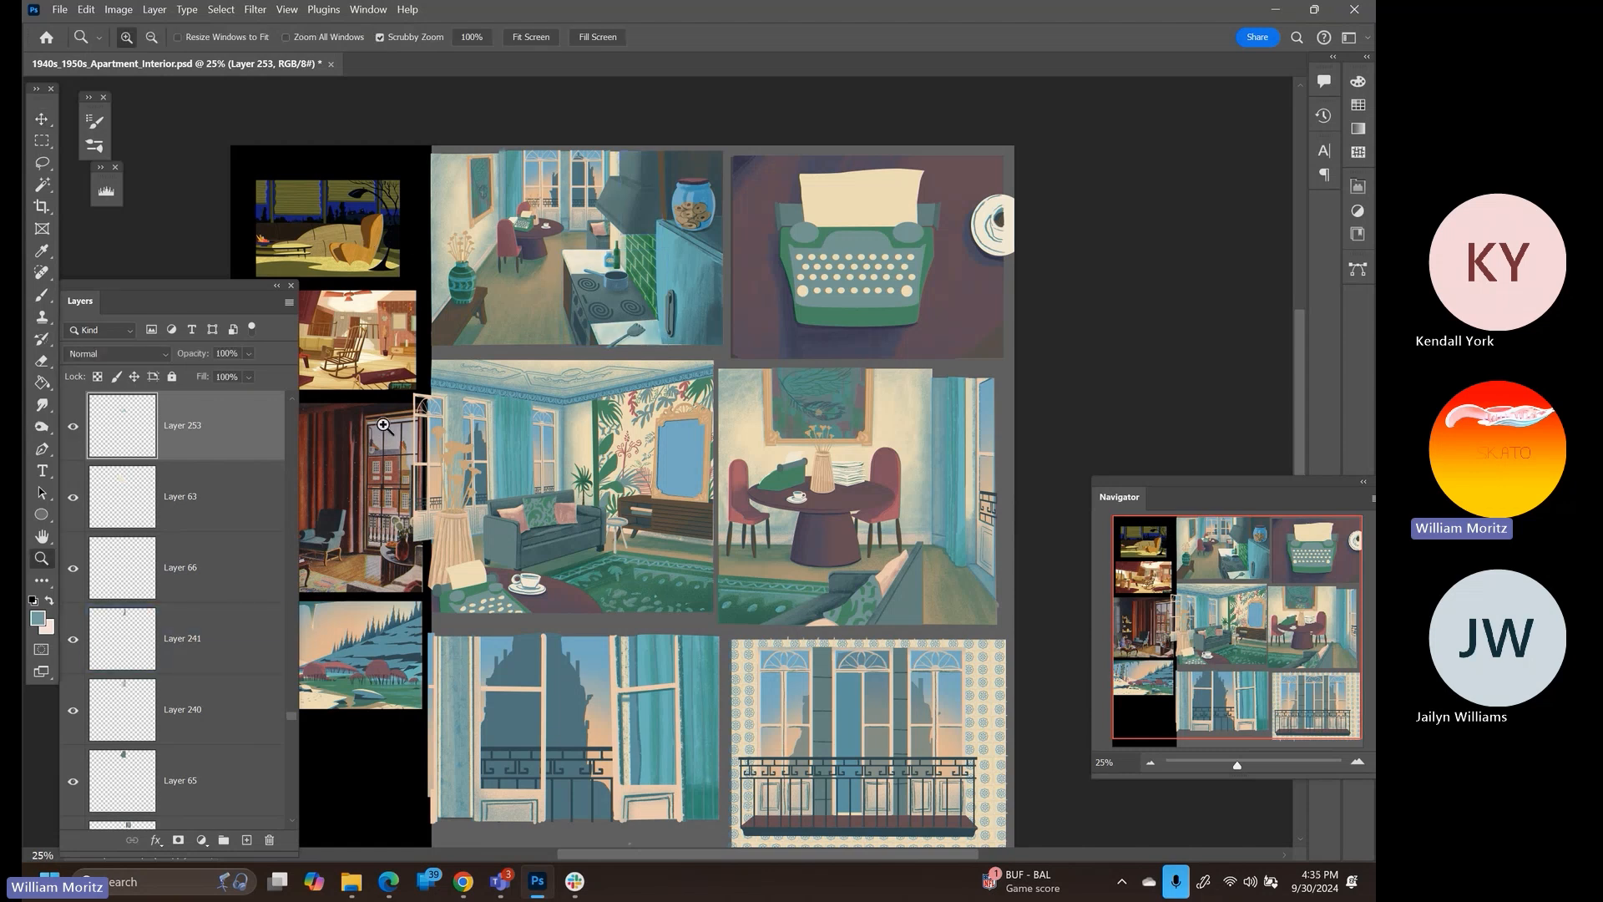
left_click(567, 242)
left_click_drag(549, 253, 631, 408)
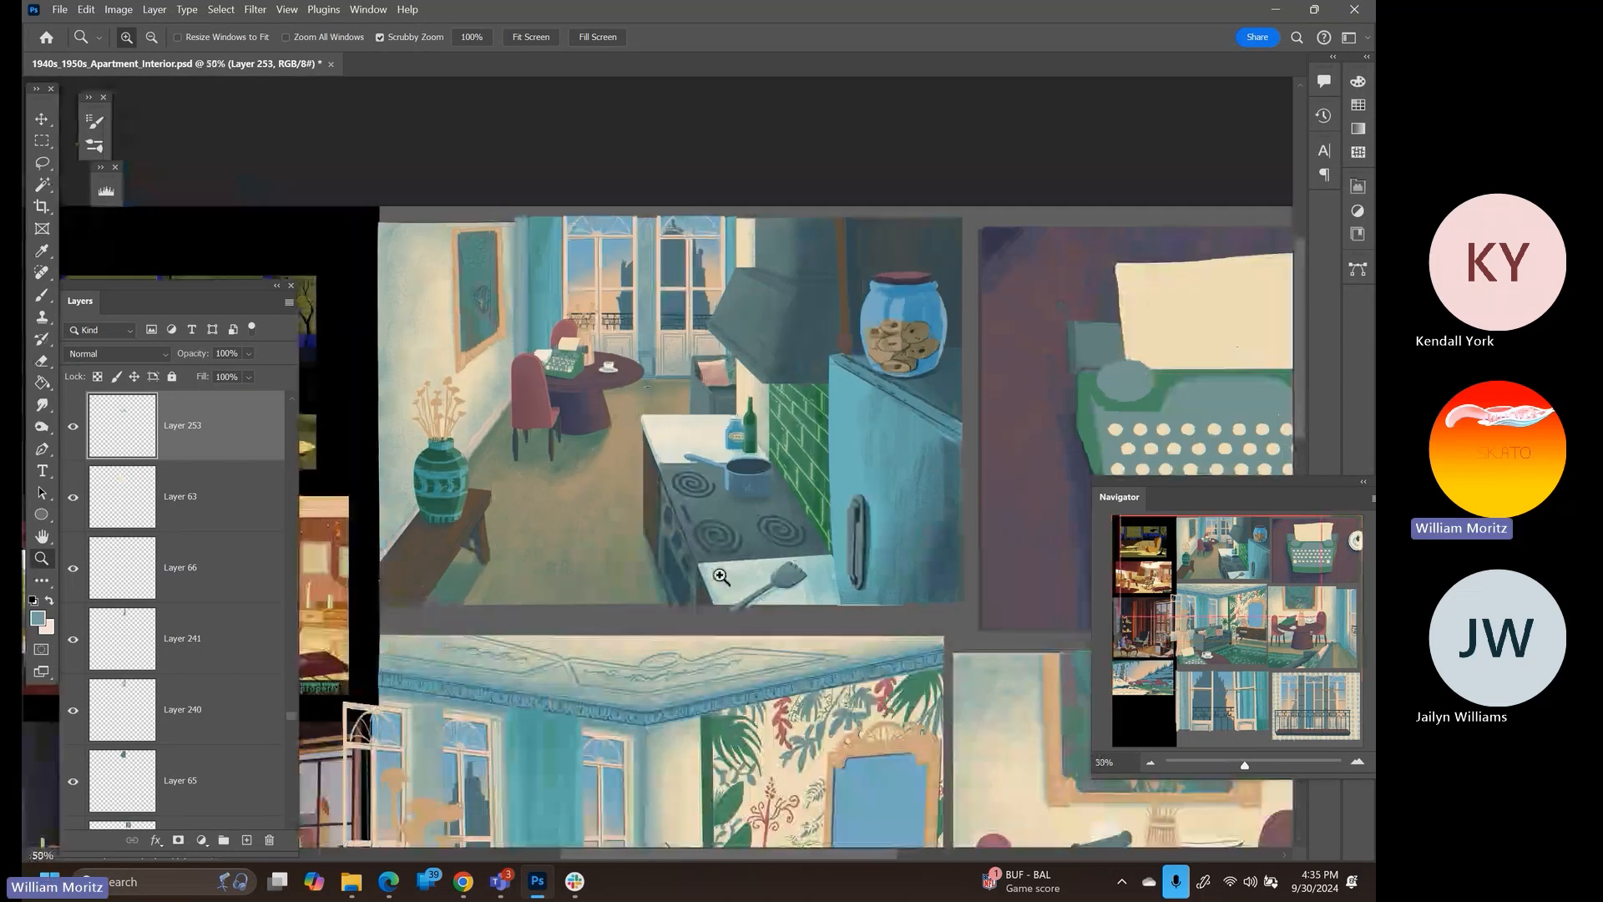
key("v")
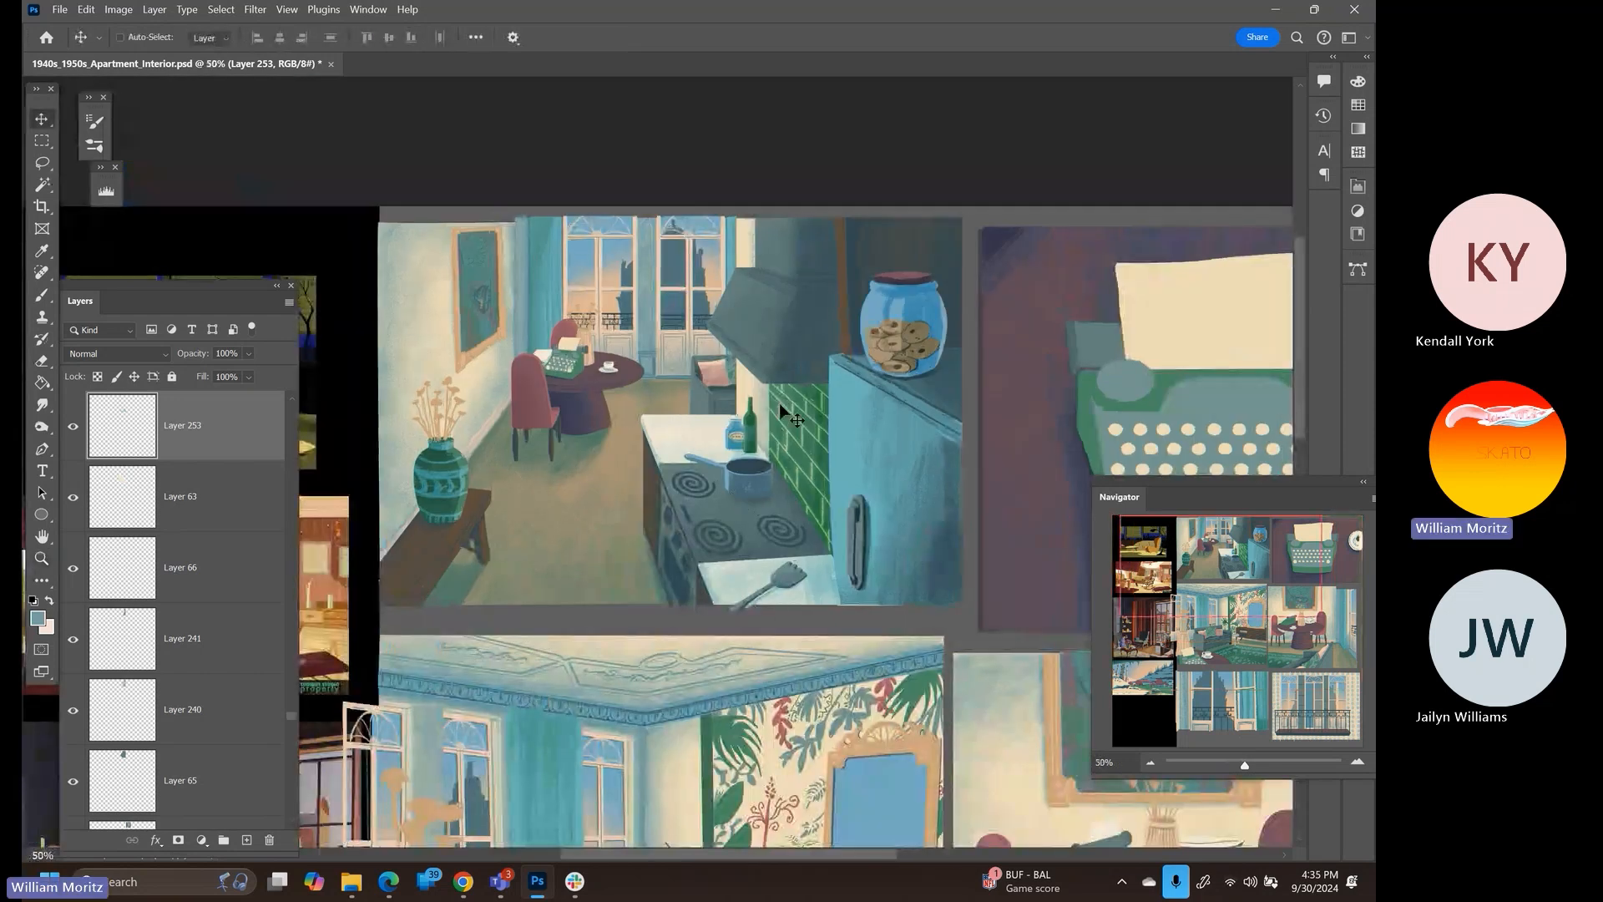
left_click(73, 434)
left_click(74, 434)
left_click(74, 434)
left_click(73, 434)
left_click(73, 434)
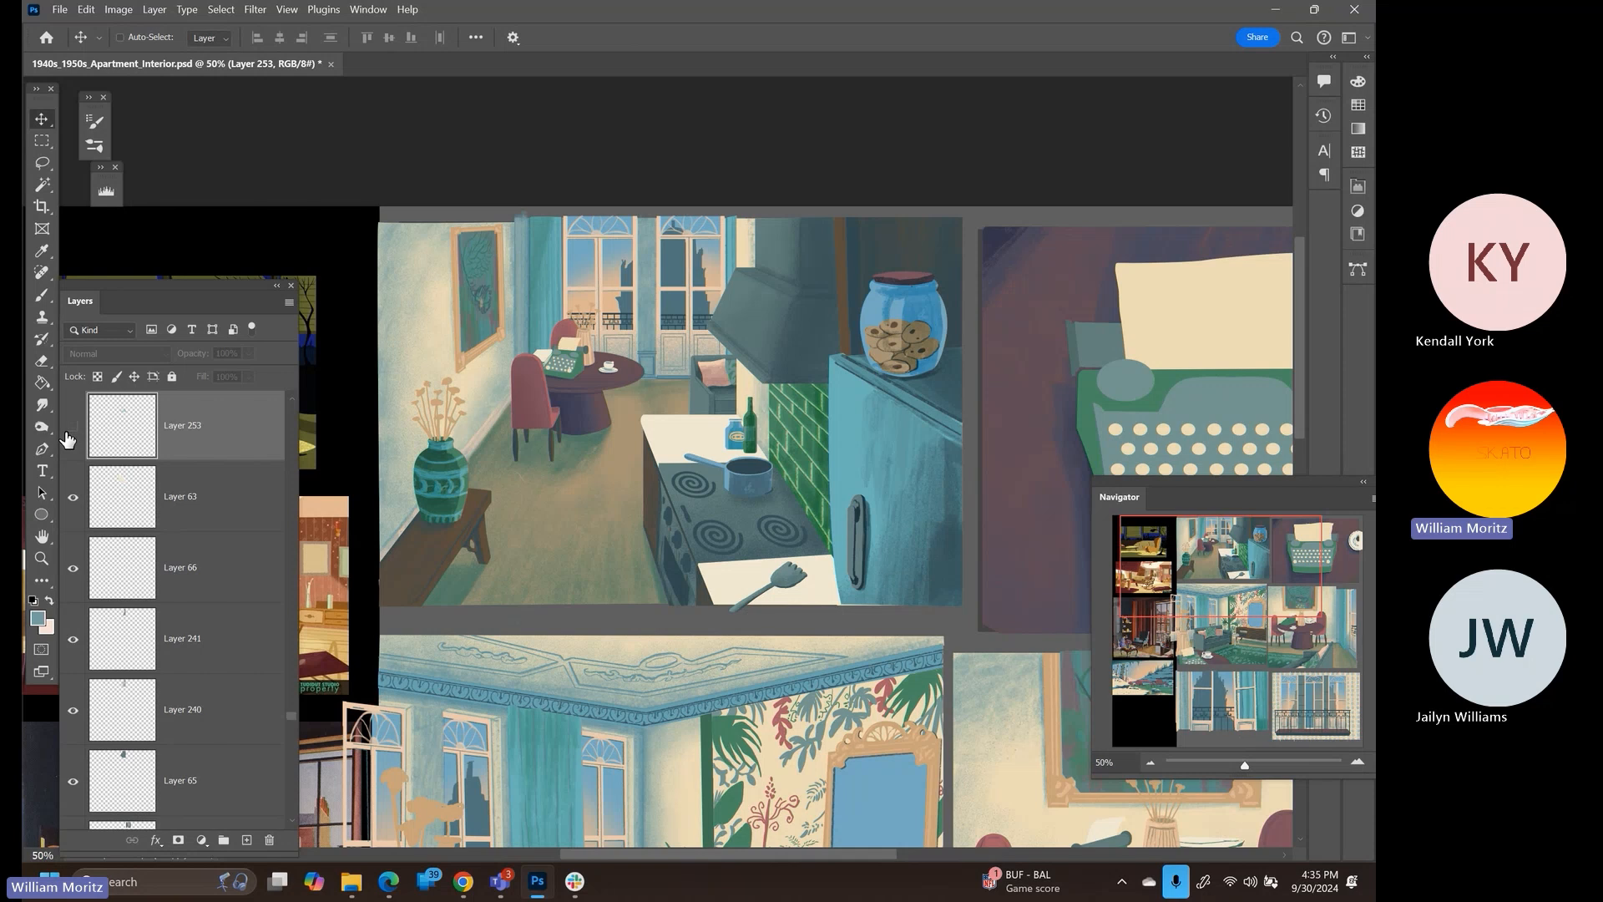
left_click(71, 430)
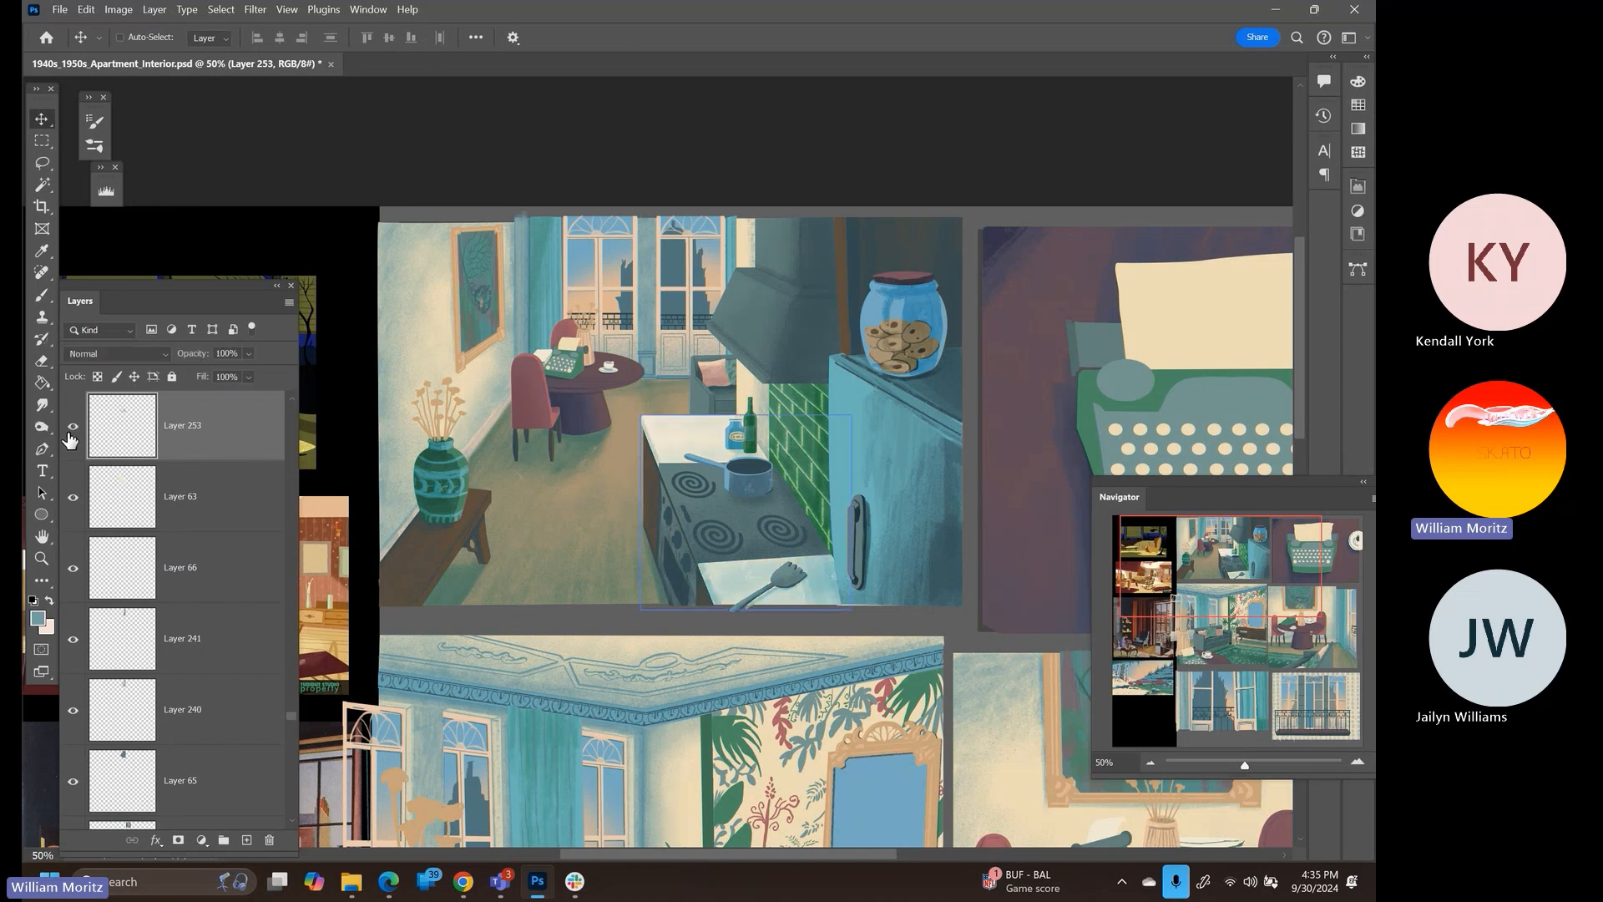
Save the illustration with all six scenes in view
left_click(43, 560)
left_click(594, 499, "alt")
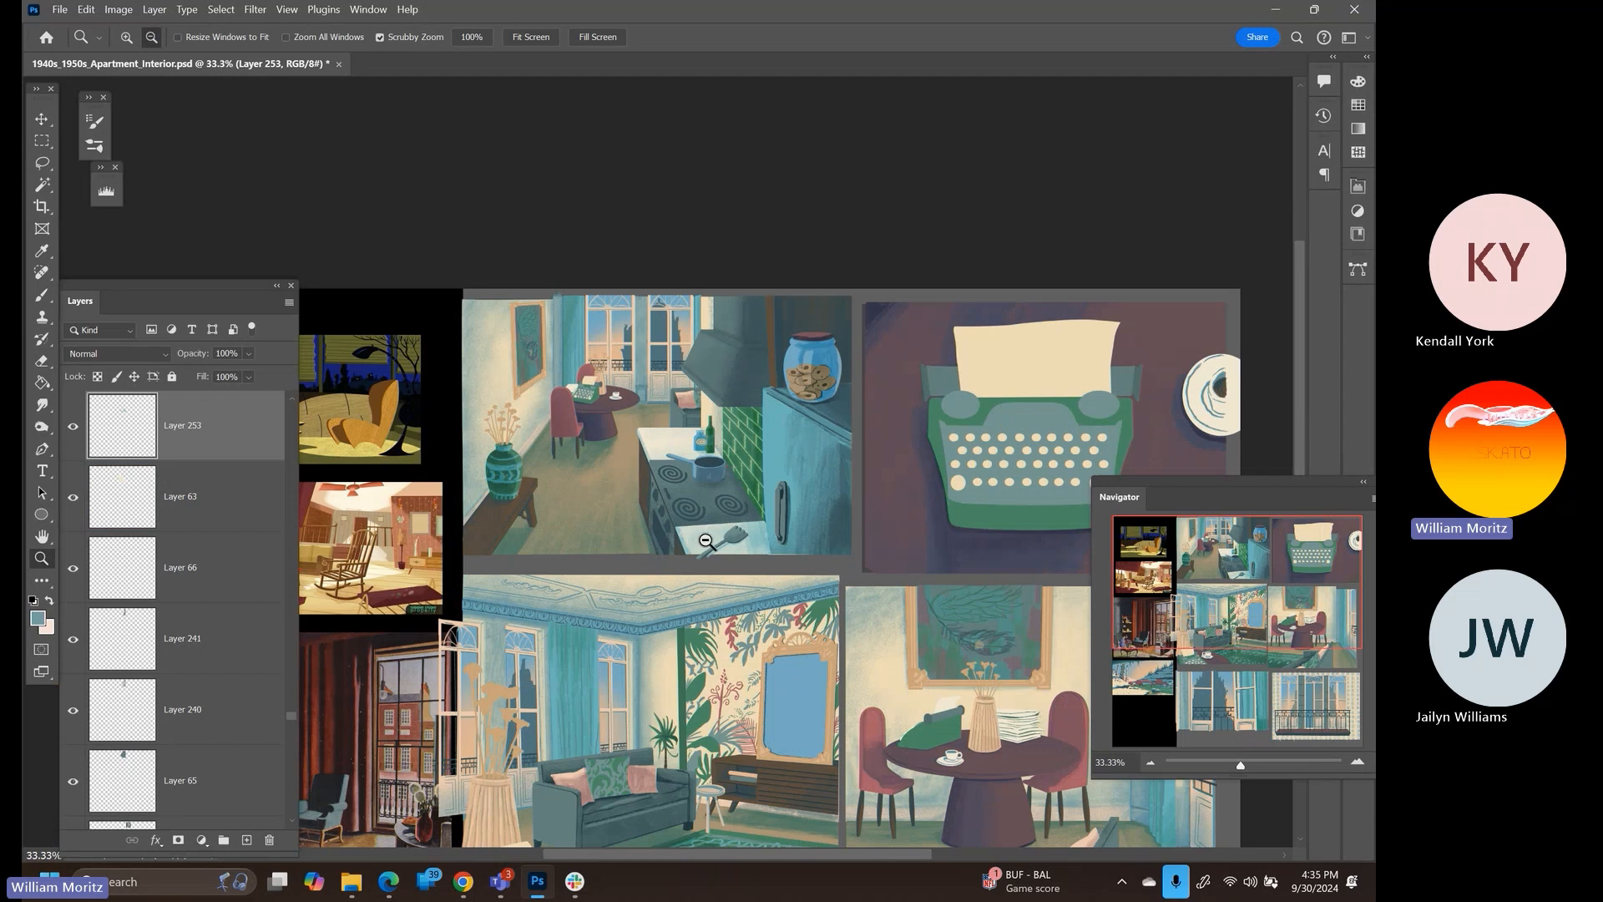
left_click(735, 539, "alt")
left_click_drag(757, 643, 682, 515)
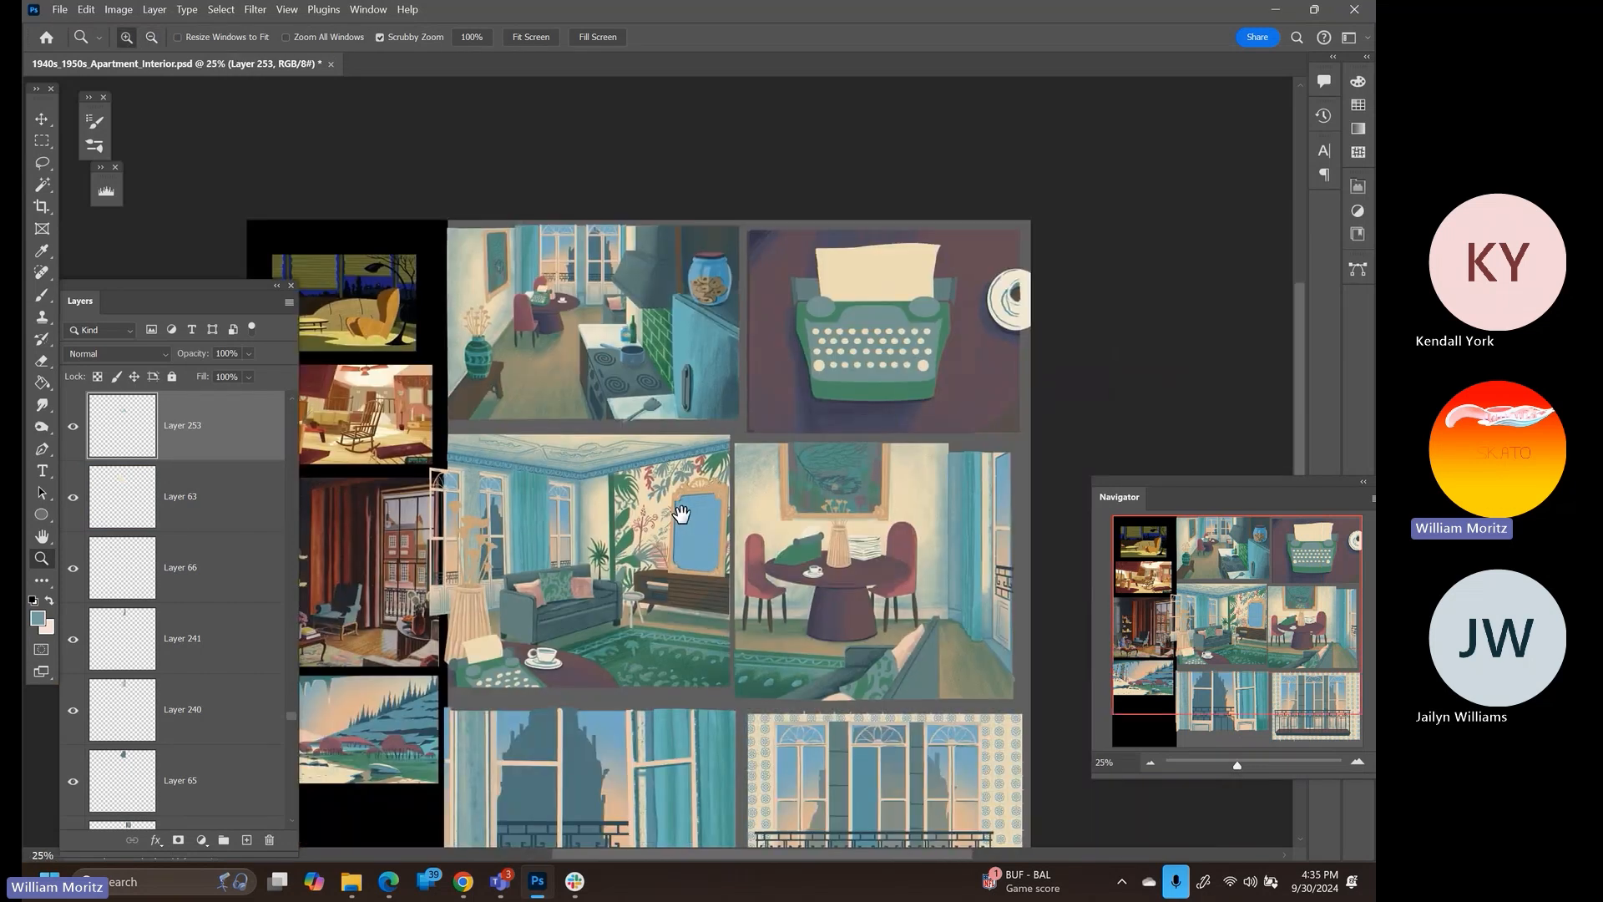
left_click(42, 163)
key("ctrl+s")
scroll(564, 483, "down", 4)
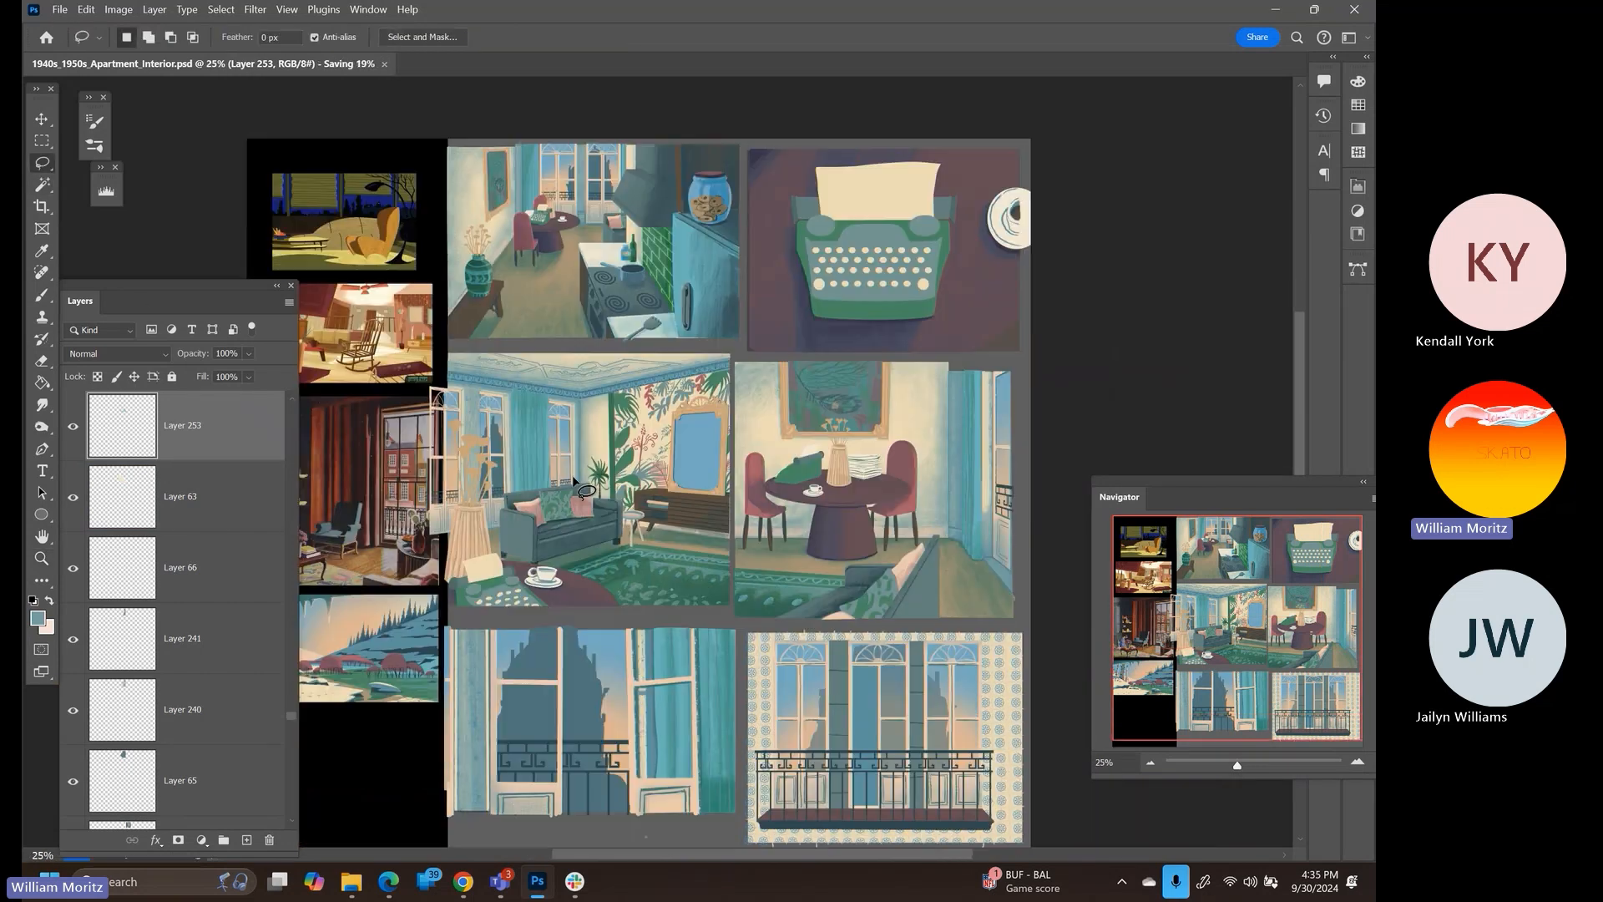
scroll(564, 483, "up", 1)
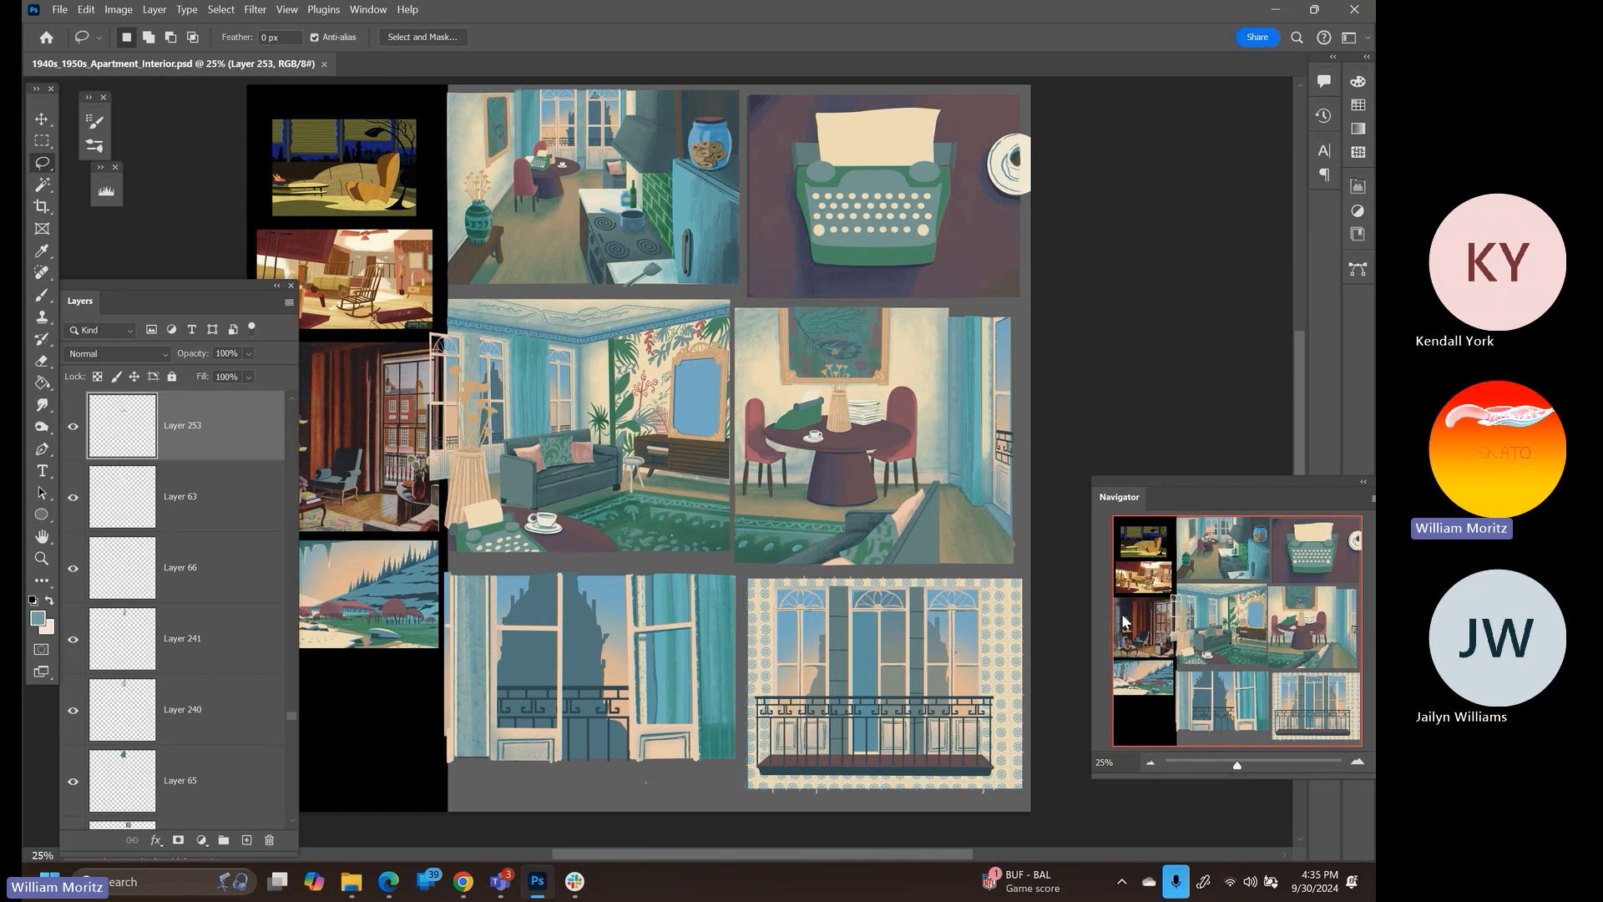
Select Layer 47 at the middle window of the balcony scene and hide and show it to check its content
key("v")
right_click(873, 645)
left_click(906, 649)
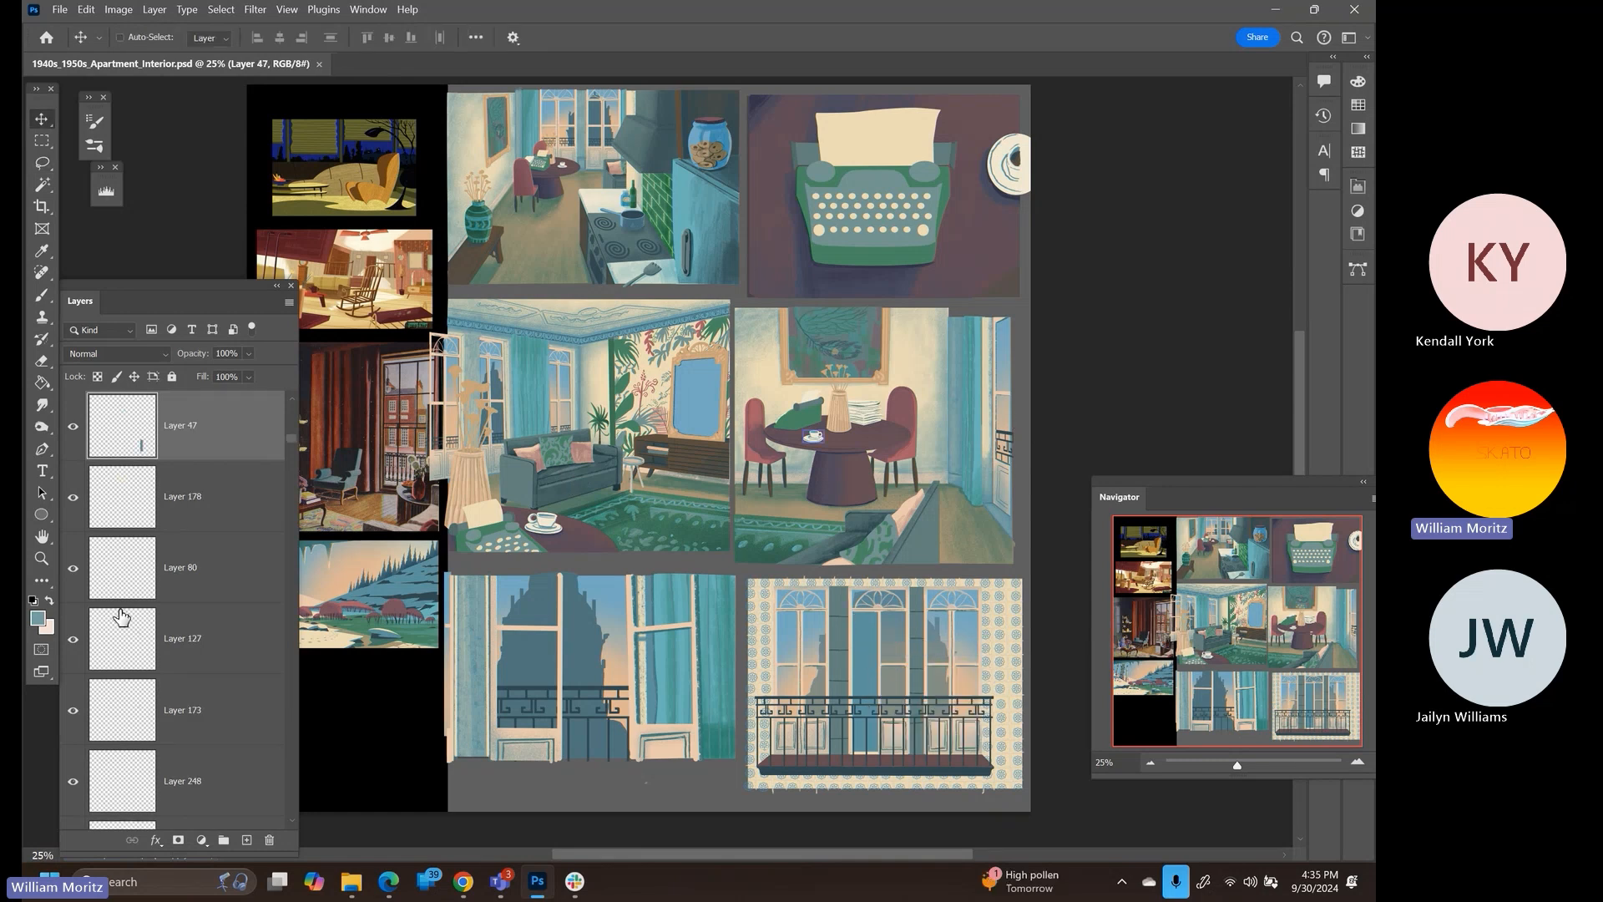
left_click(75, 426)
left_click(74, 427)
Switch to the Environments For Animation meeting in Teams and stop its recording
mouse_move(500, 881)
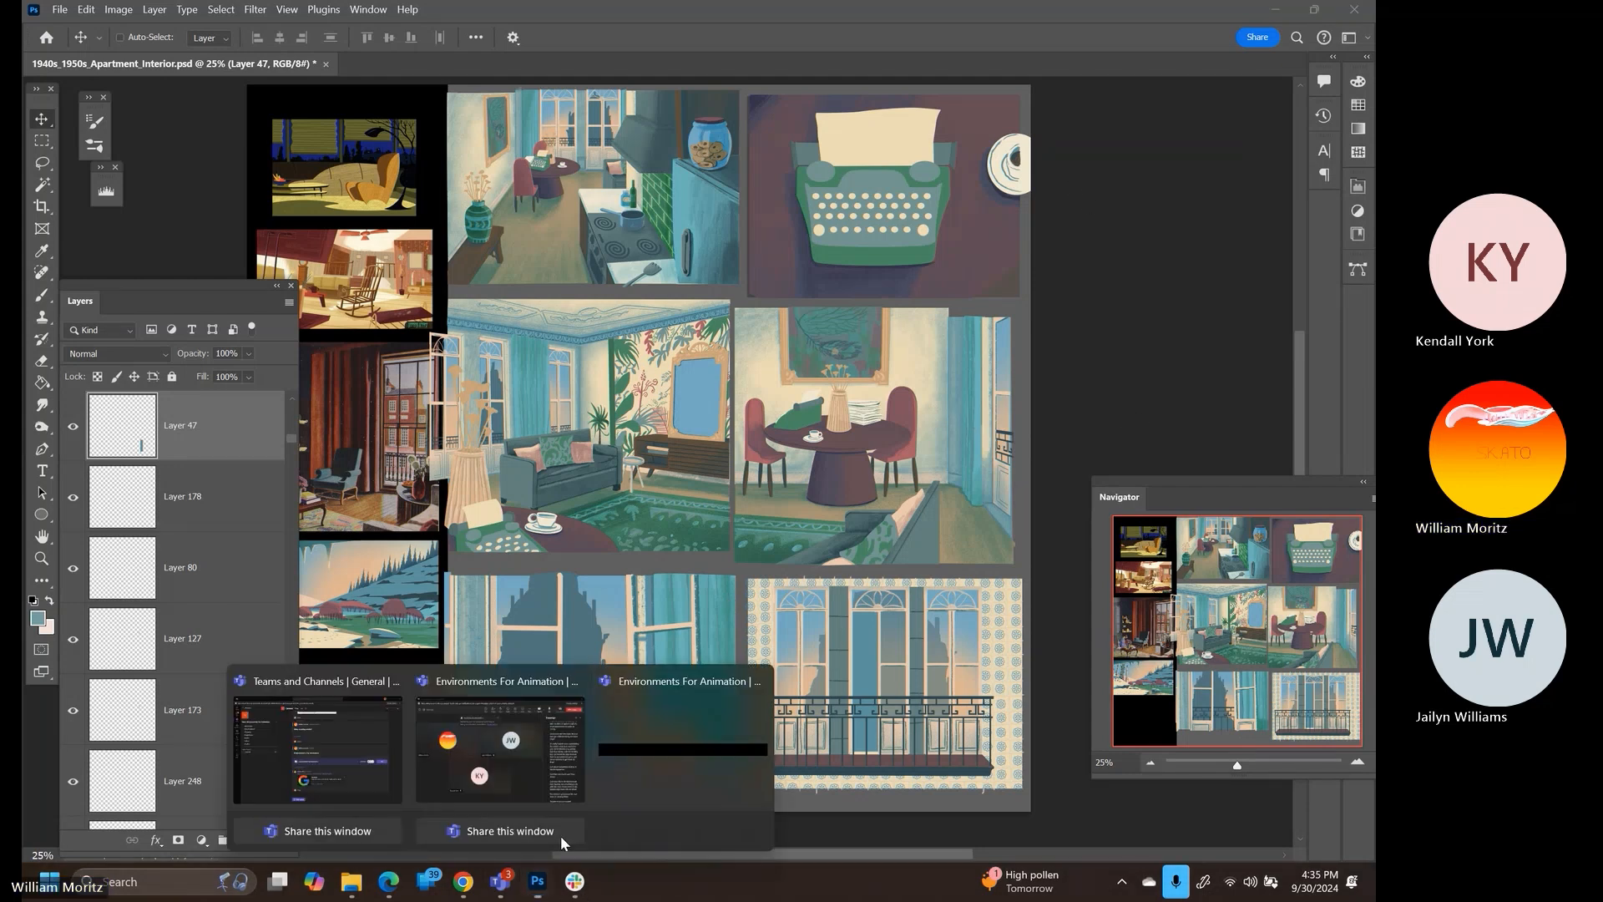
left_click(493, 755)
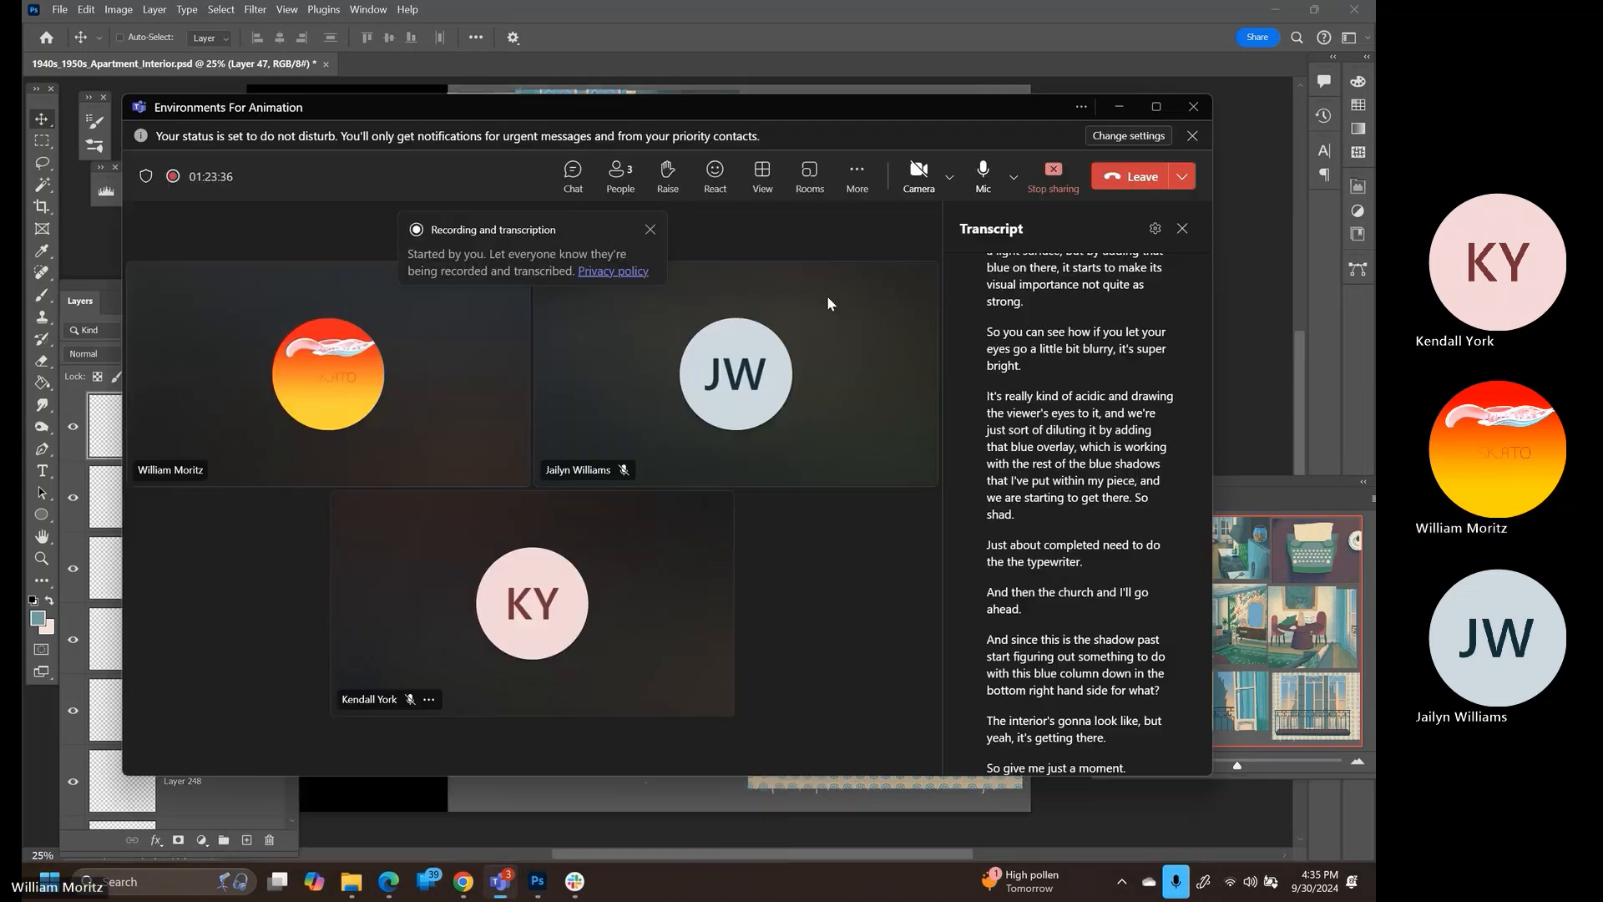
left_click(863, 173)
mouse_move(942, 225)
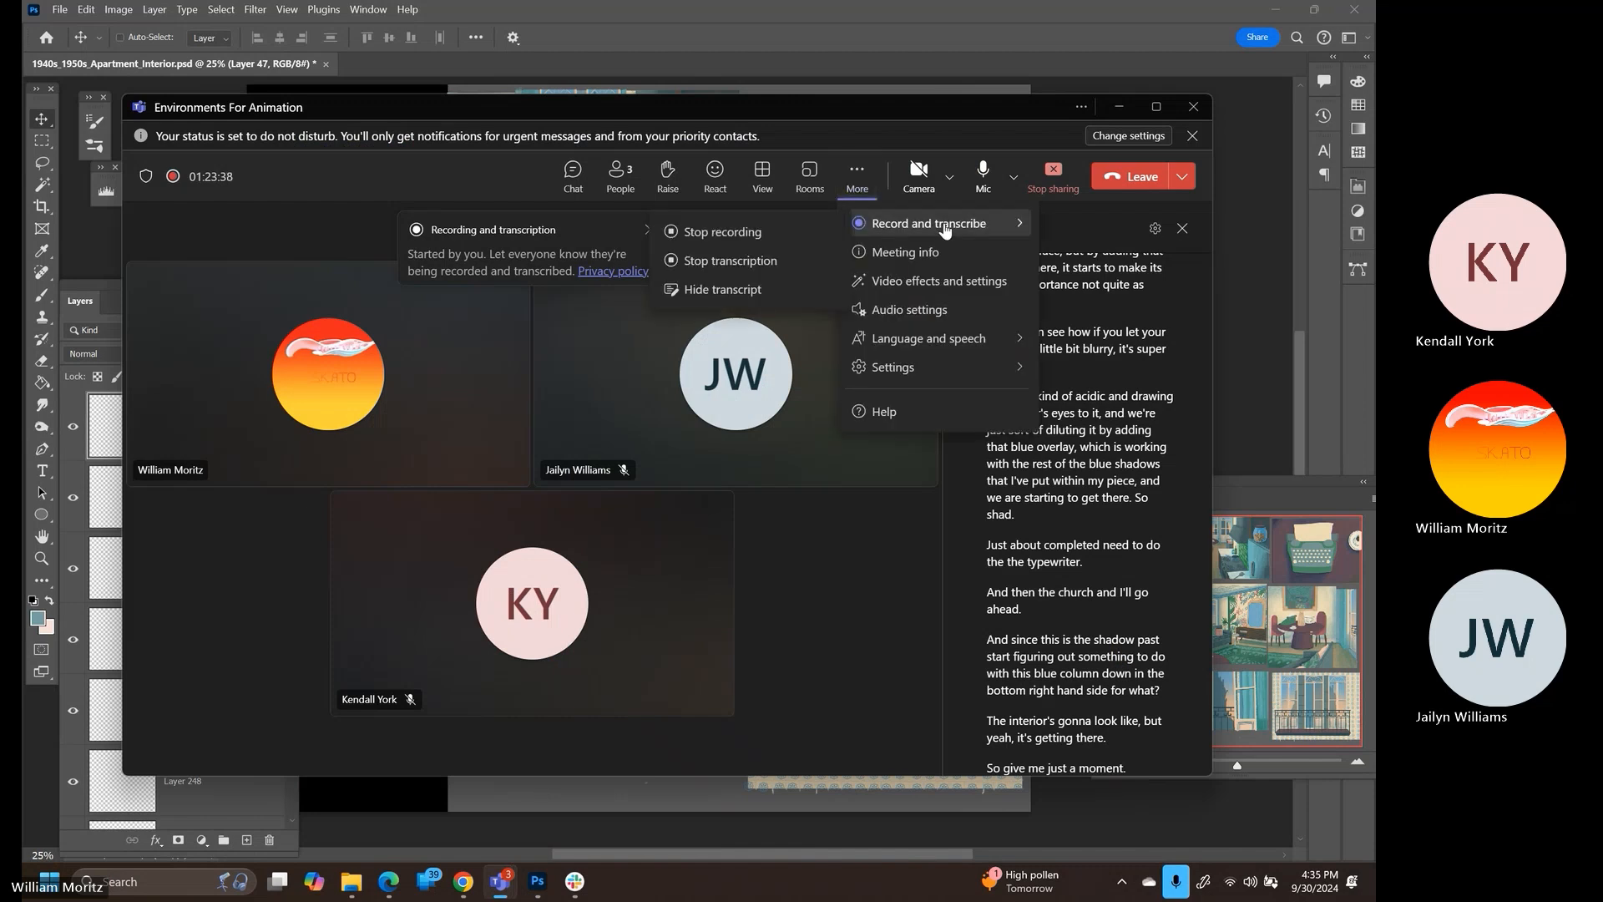
left_click(780, 231)
left_click(768, 471)
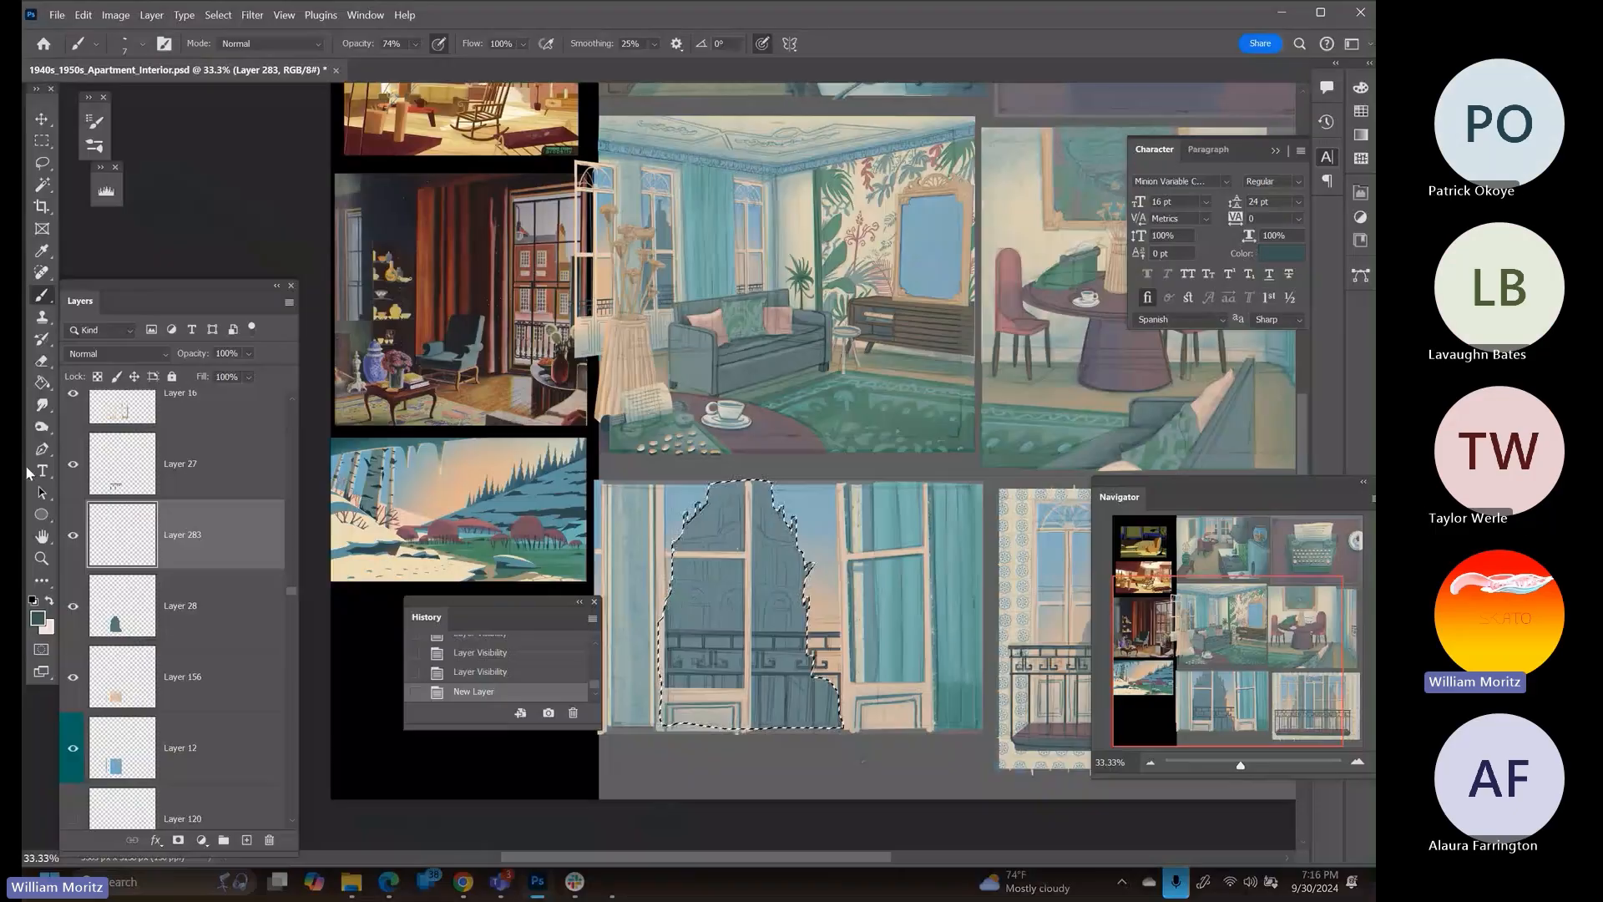
Set the brush to 20 px and start shading the top of the selected building behind the open window on Layer 283
key("z")
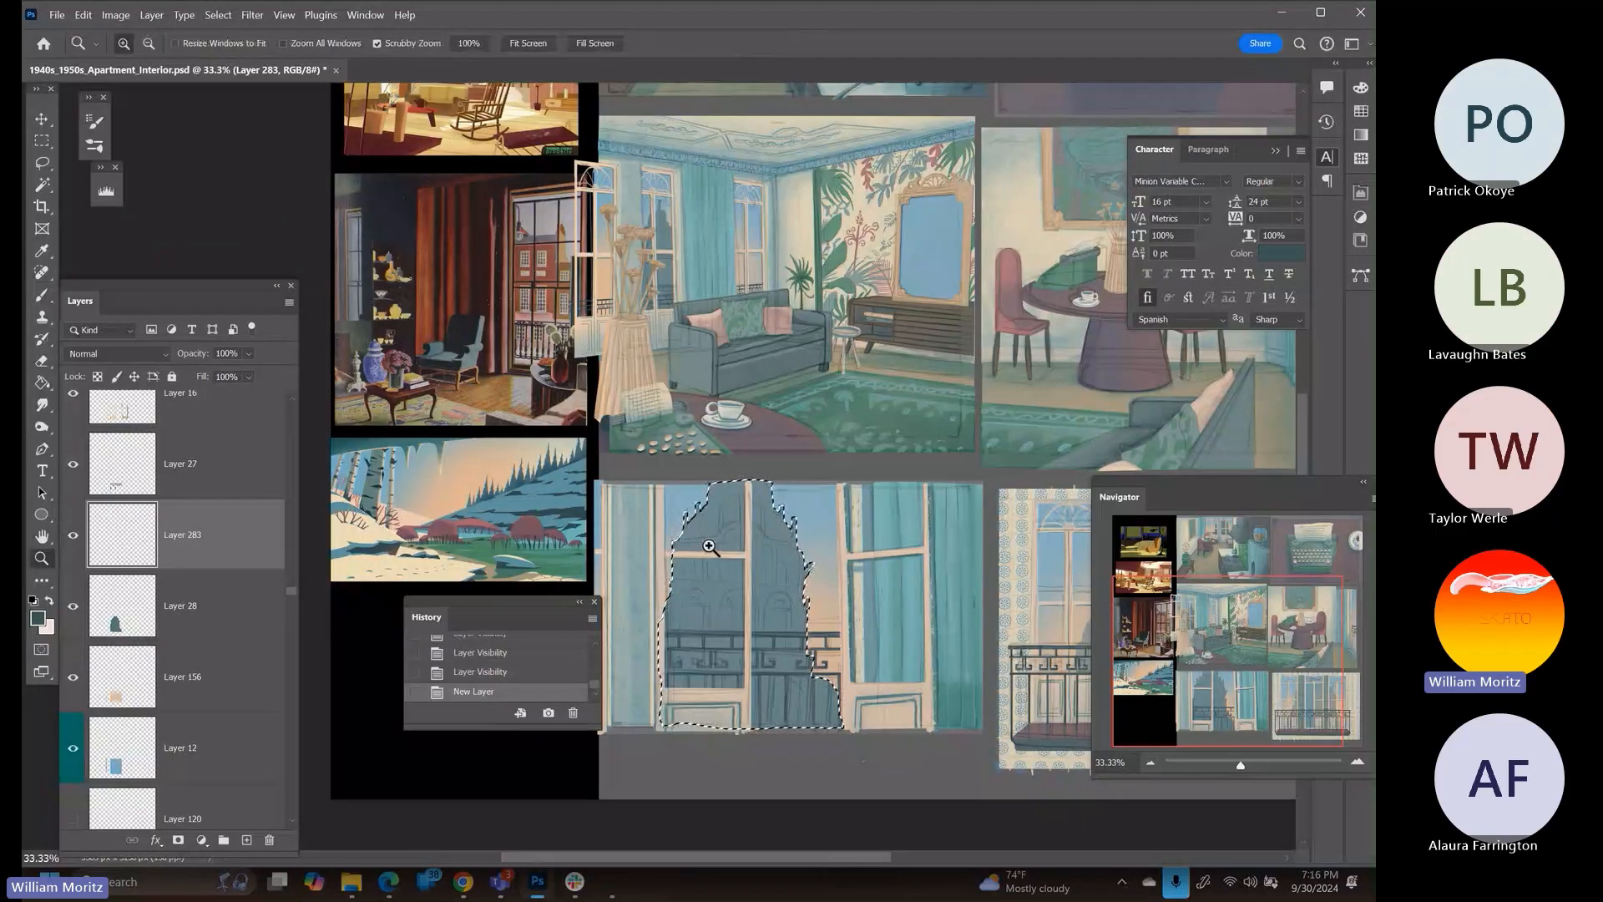
left_click(711, 545)
left_click(712, 544)
key("b")
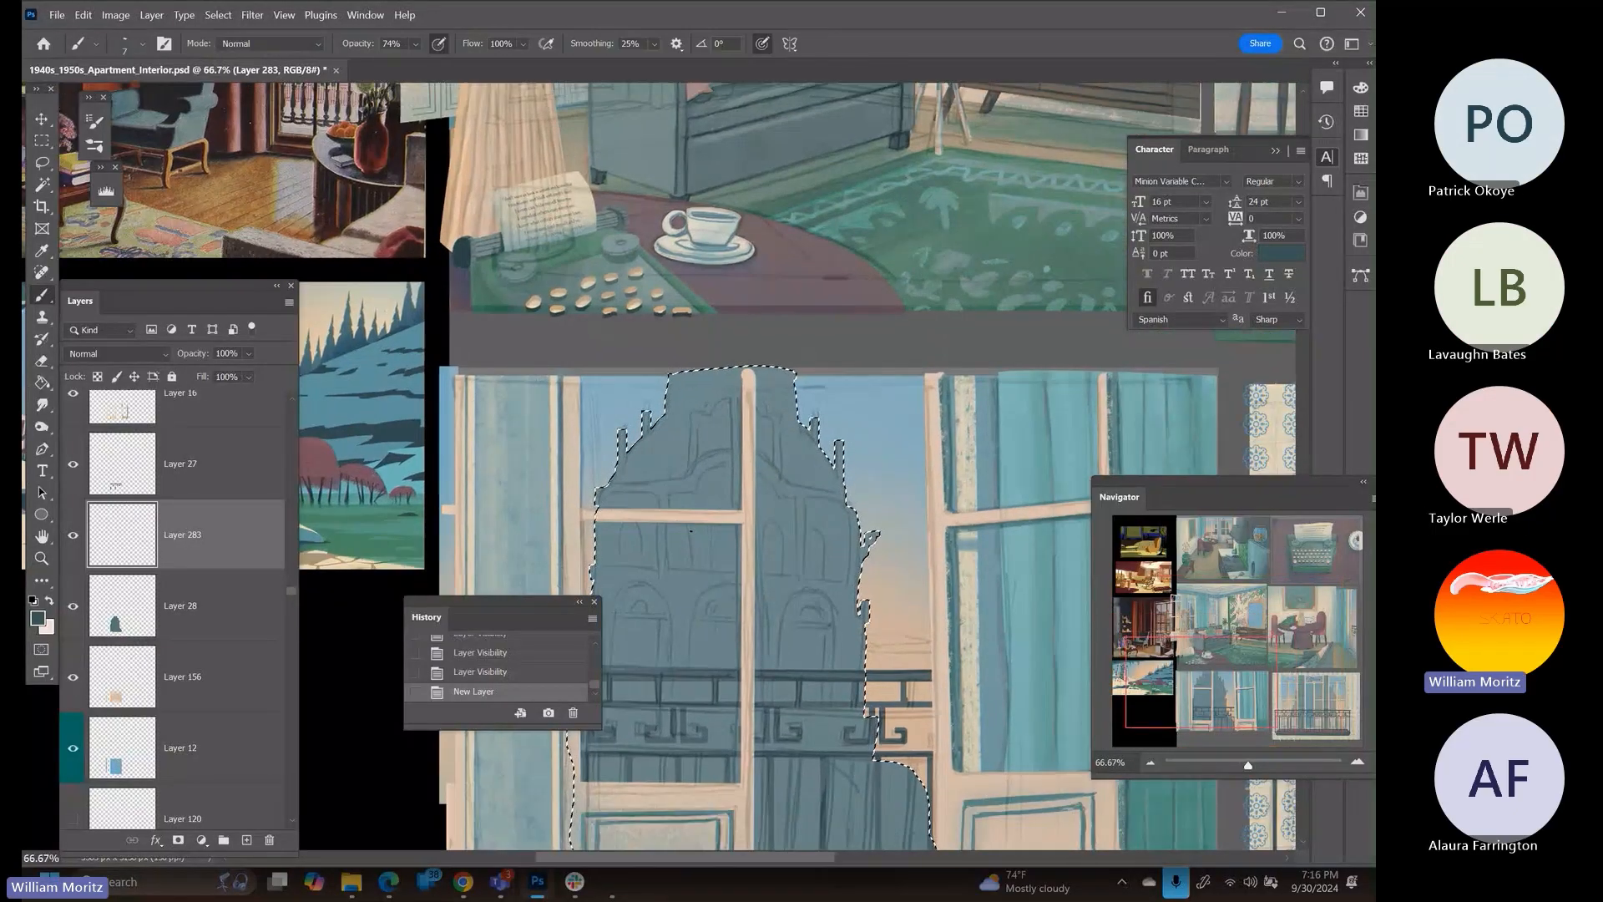
key("bracketright")
key("bracketright")
key("bracketright")
key("bracketright")
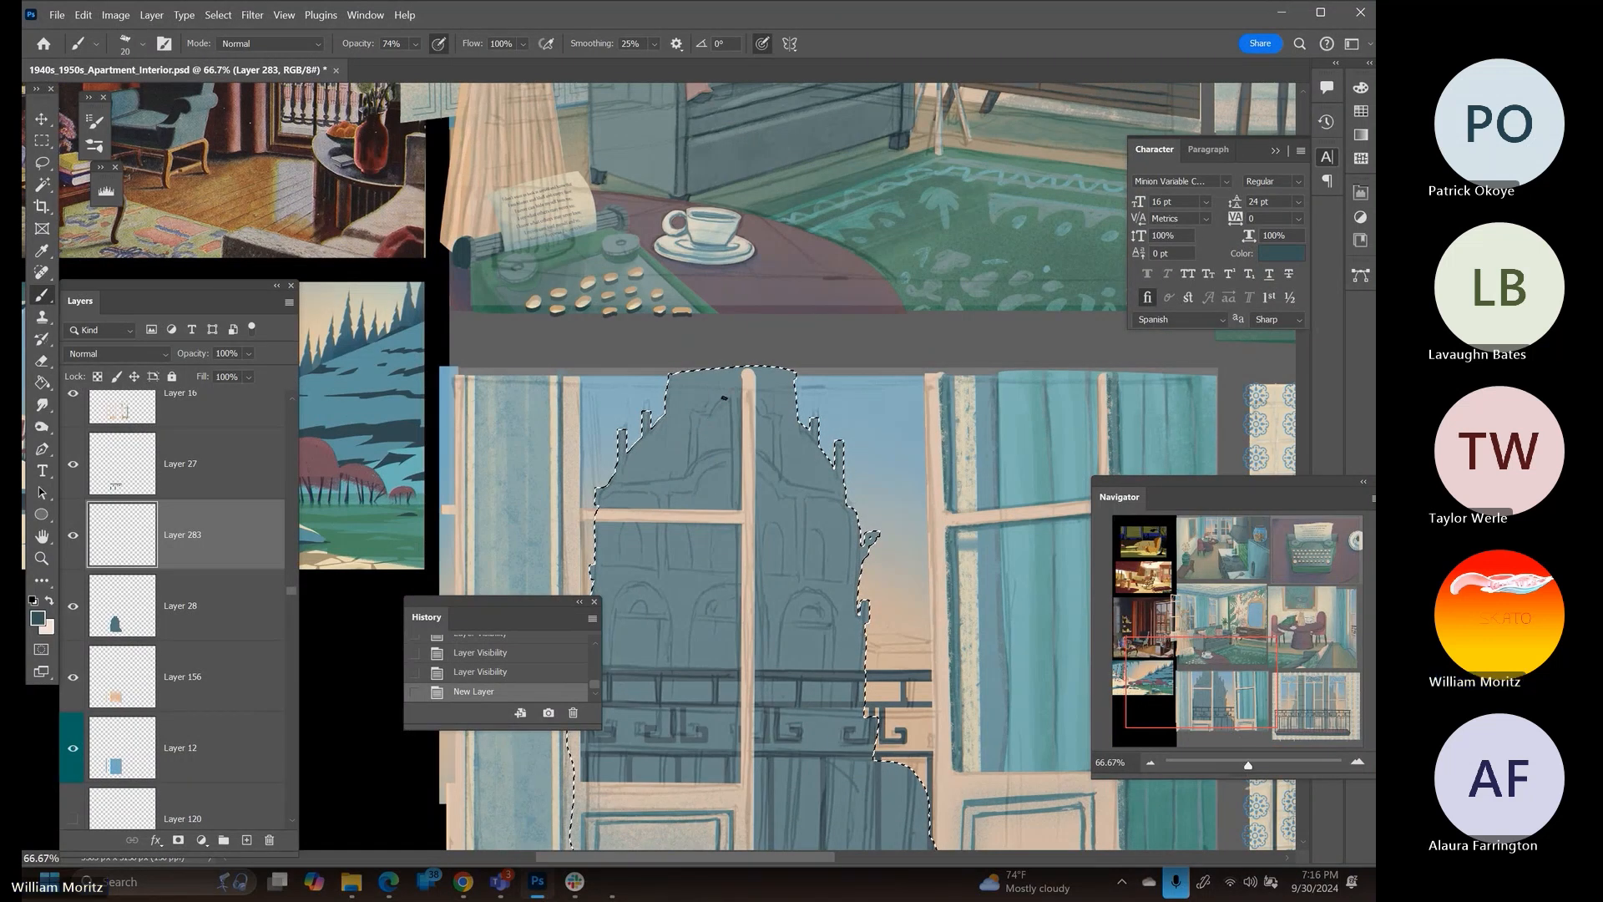
left_click(711, 417)
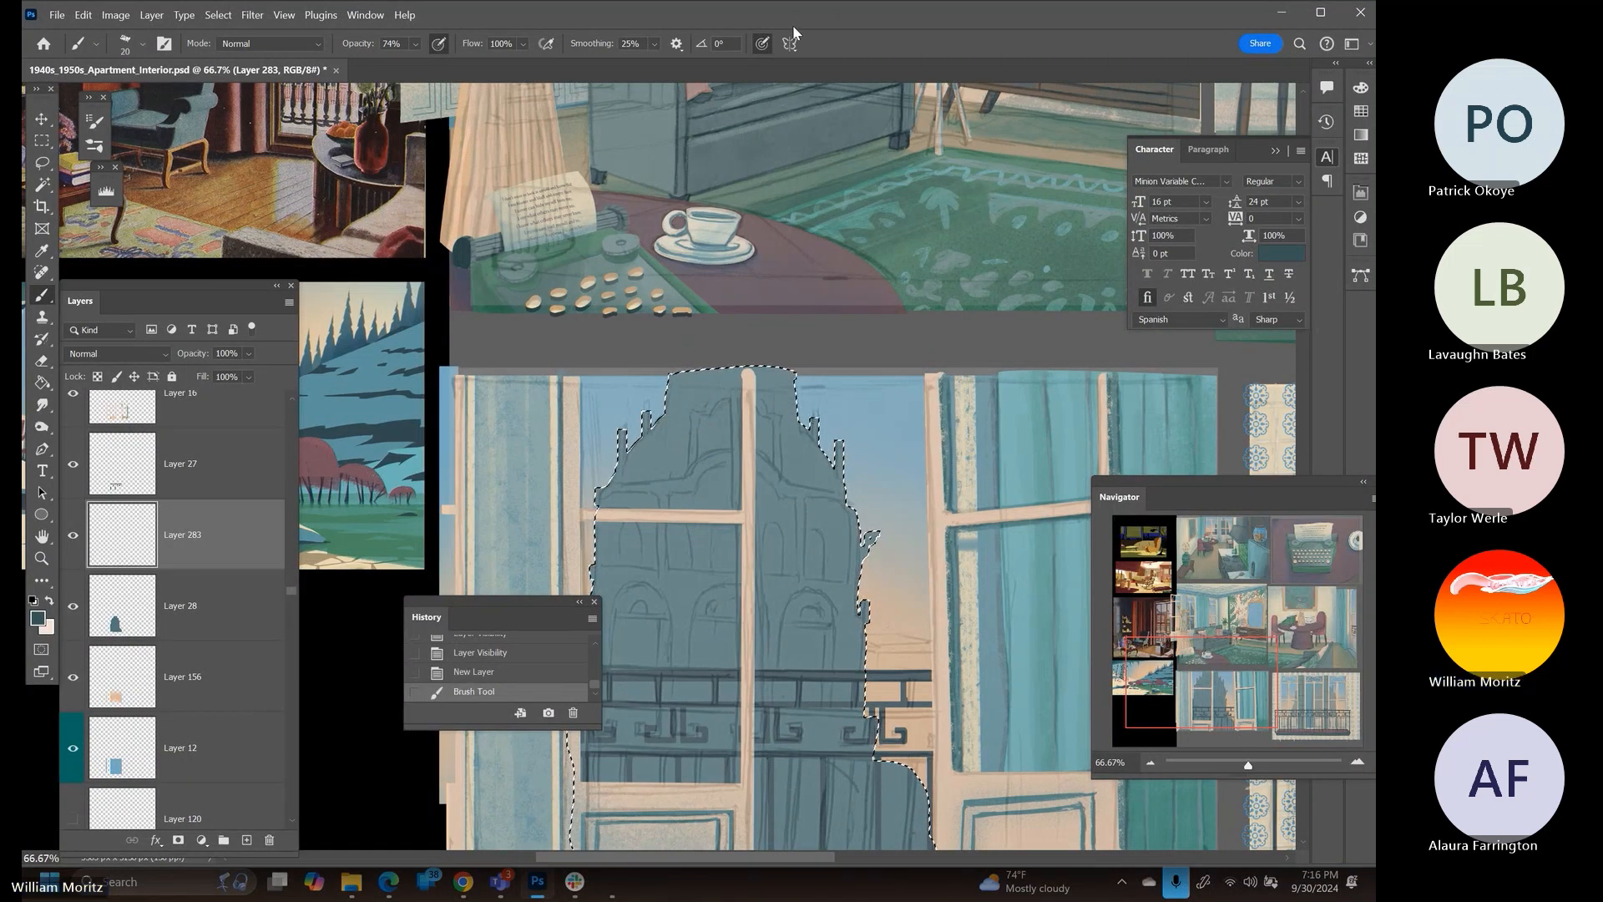
Set the brush opacity to 86% and paint the building's dormers, roof edges, arched windows and facade within the selection
left_click(416, 43)
left_click_drag(438, 63, 447, 63)
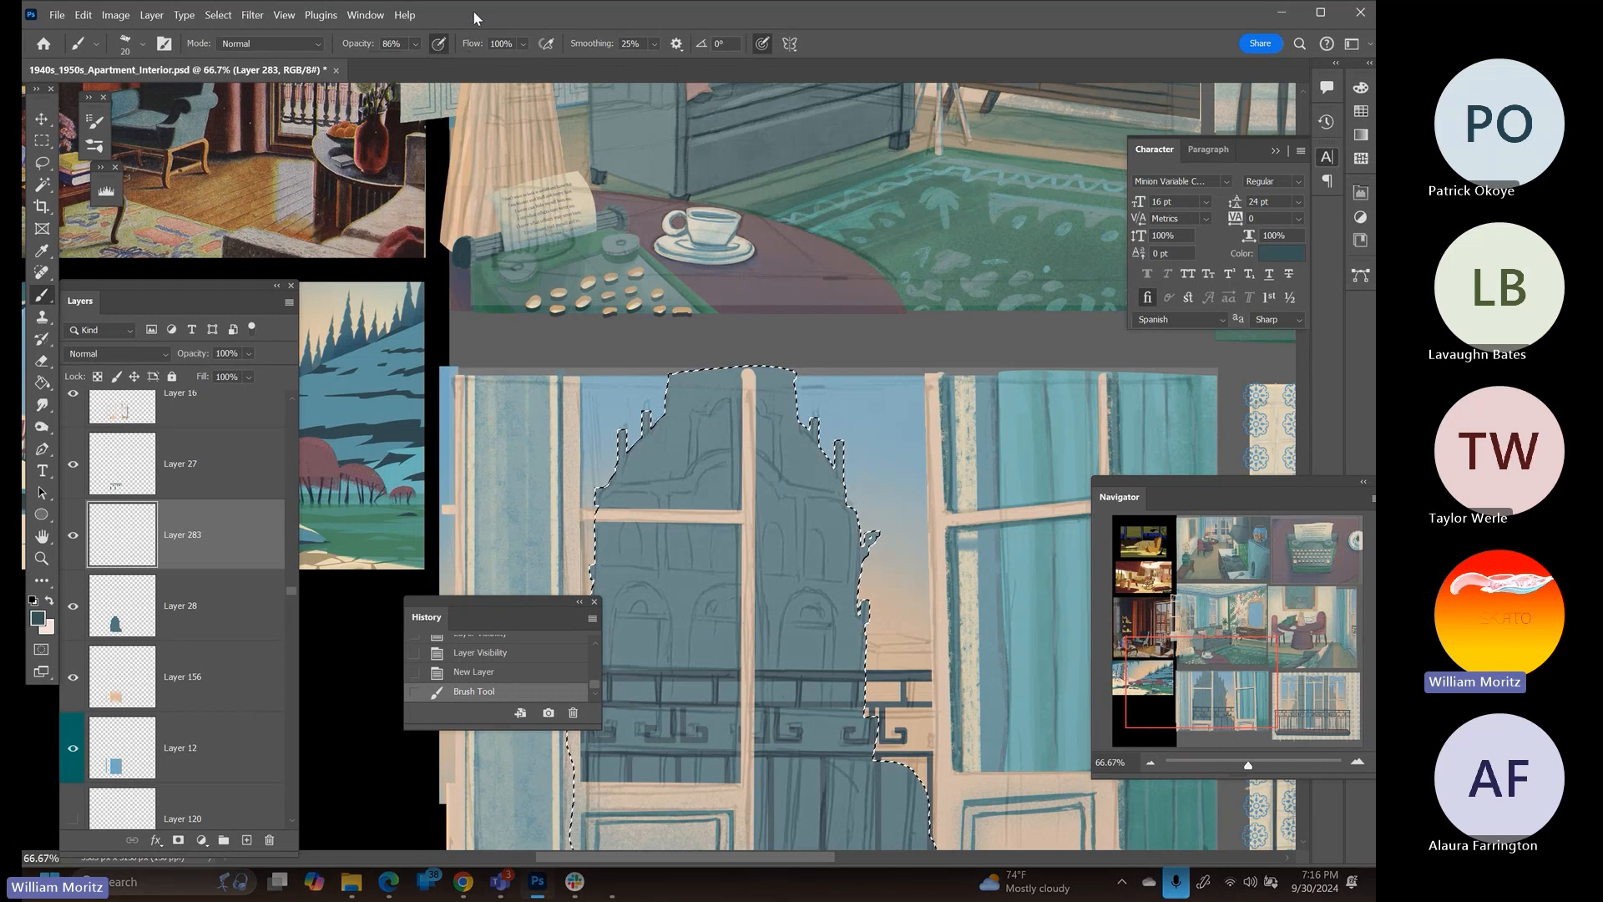
left_click(724, 403)
left_click(724, 403)
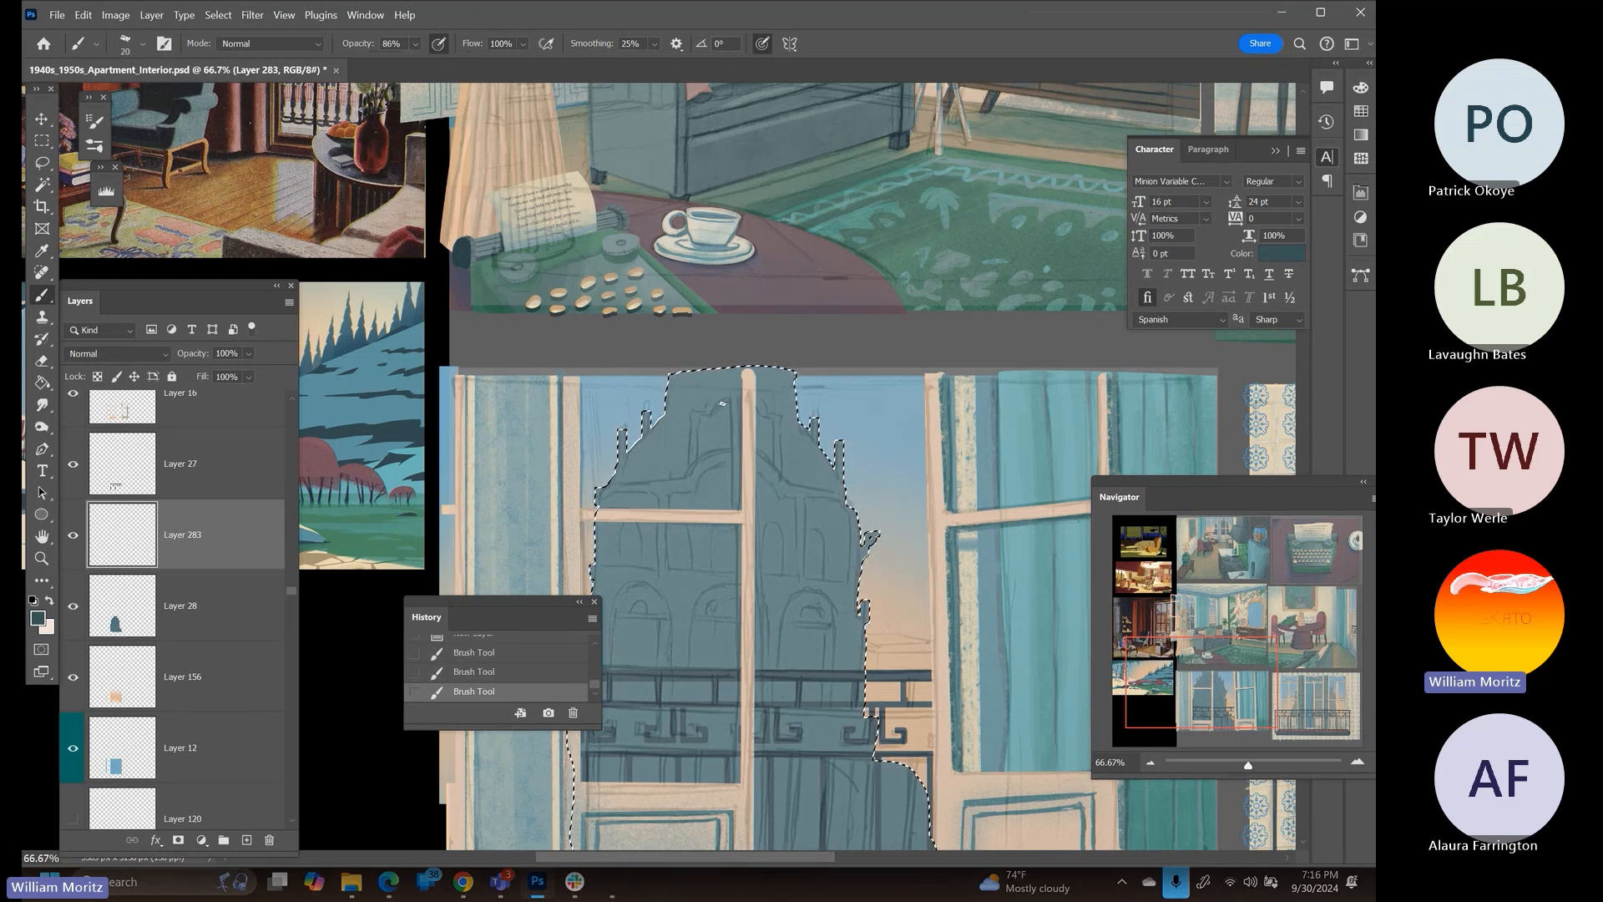
left_click(719, 403)
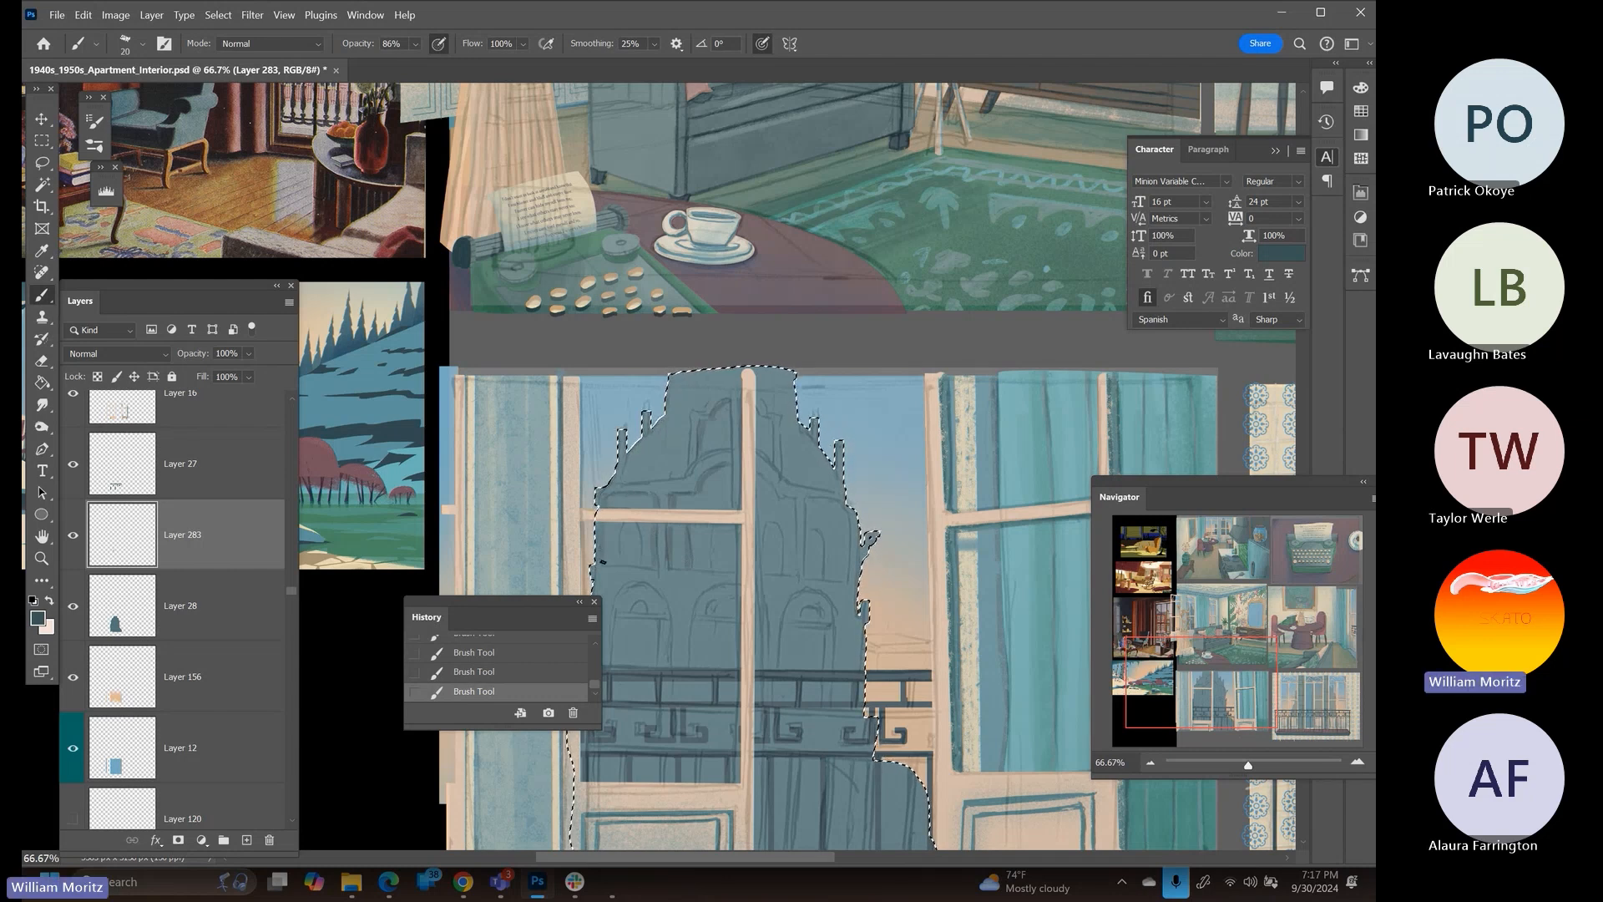
left_click_drag(616, 563, 611, 523)
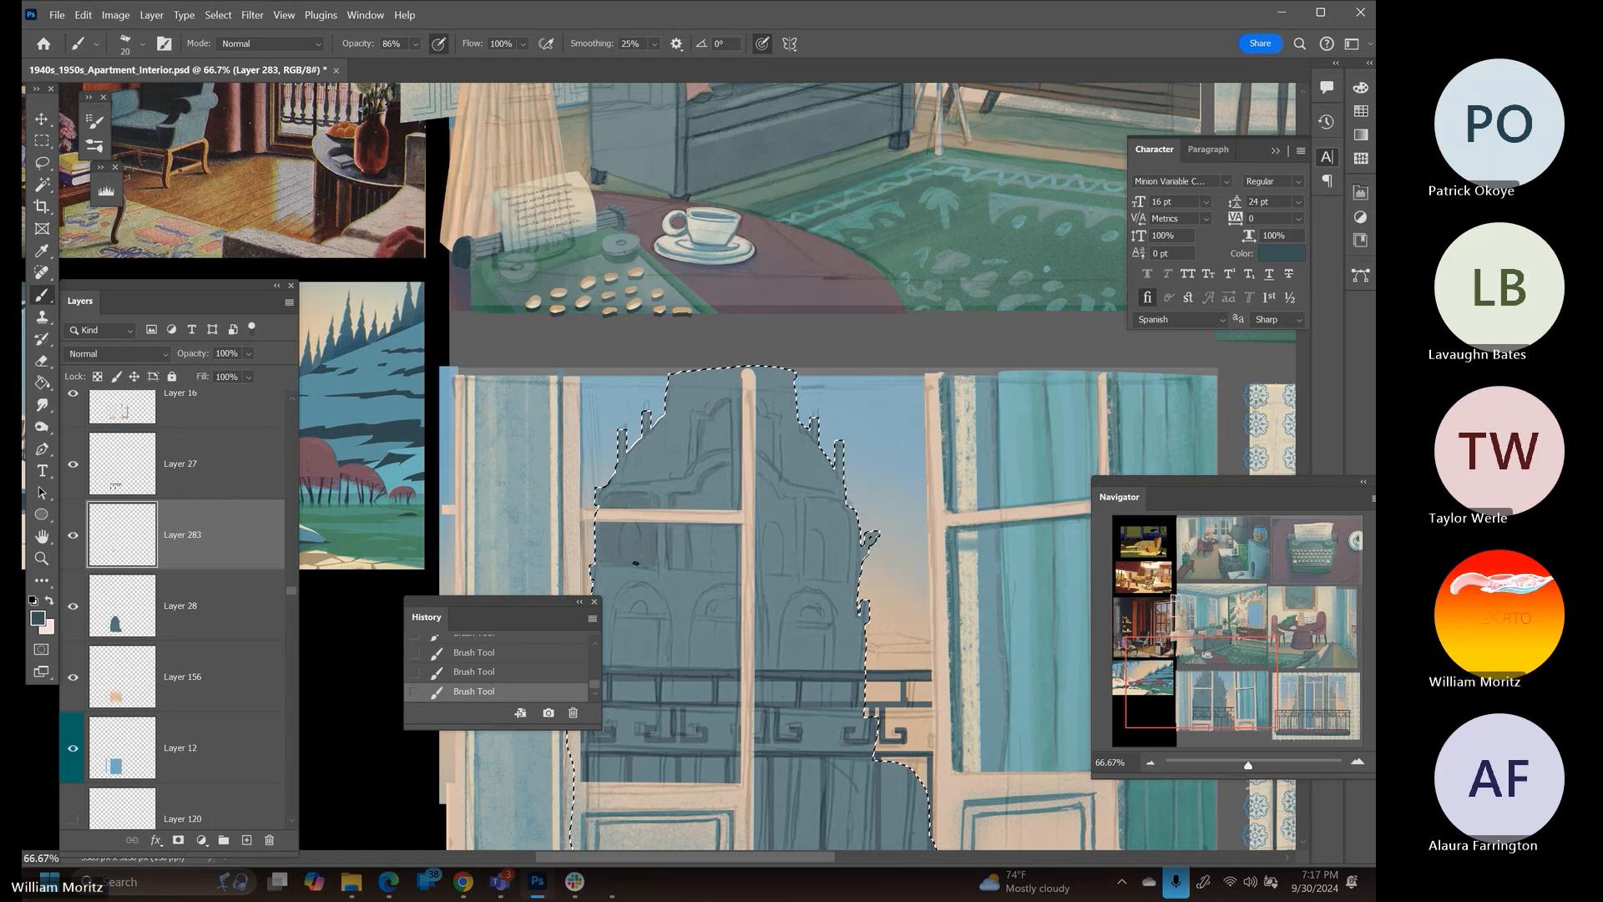
left_click_drag(623, 501, 650, 502)
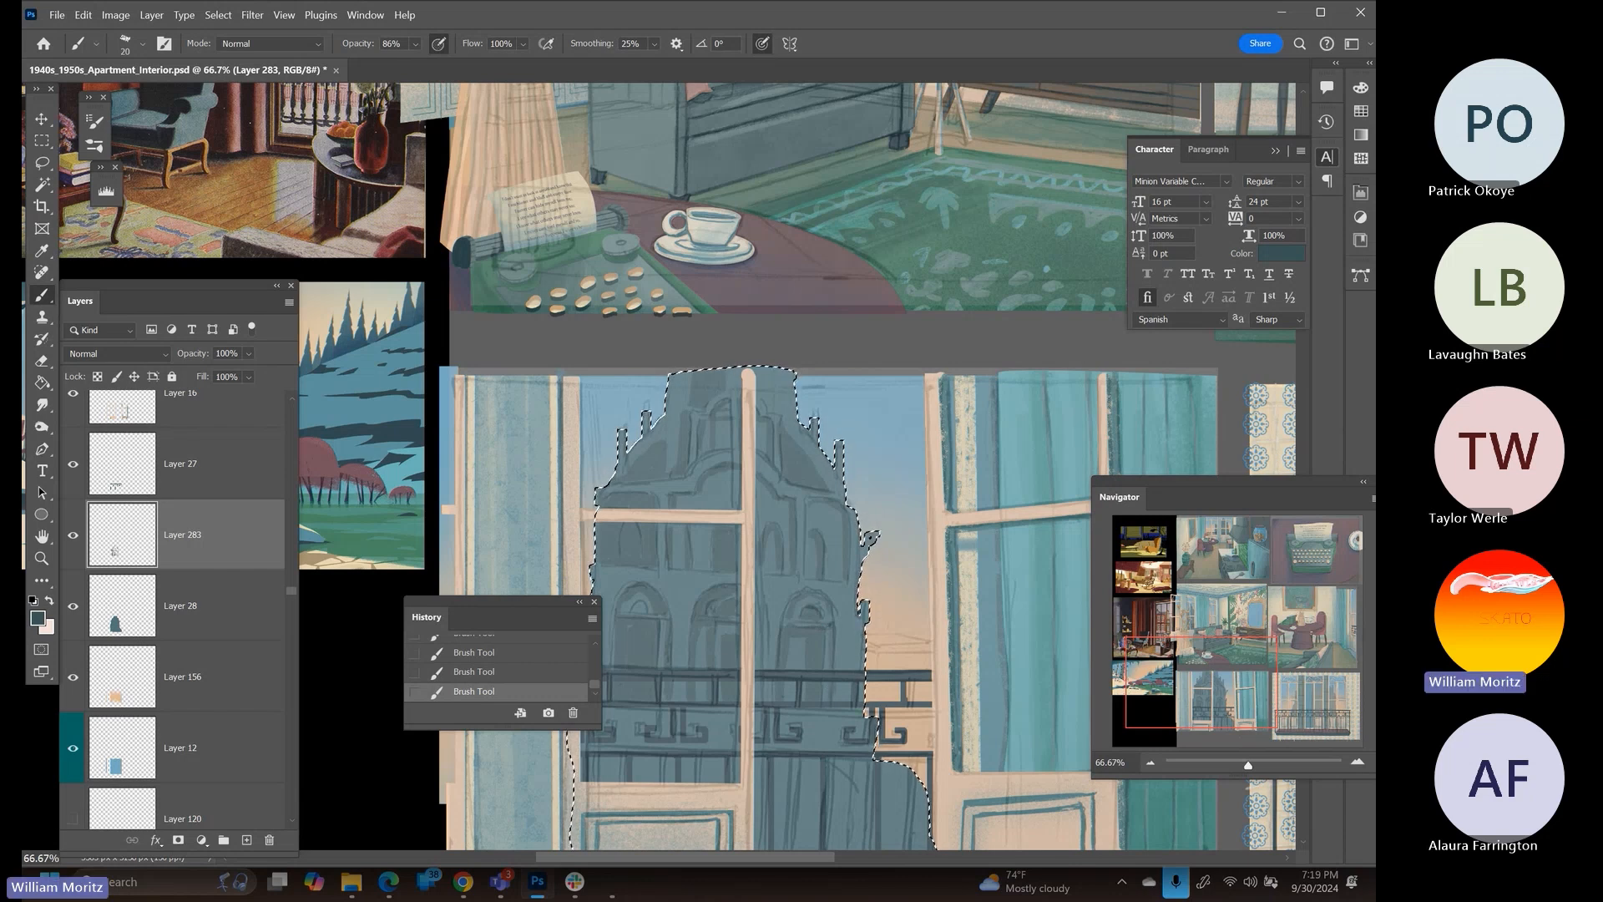
Enlarge the brush to 35 px and shade the rounded shape at the building's lower edge with downward strokes
scroll(855, 595, "down", 3)
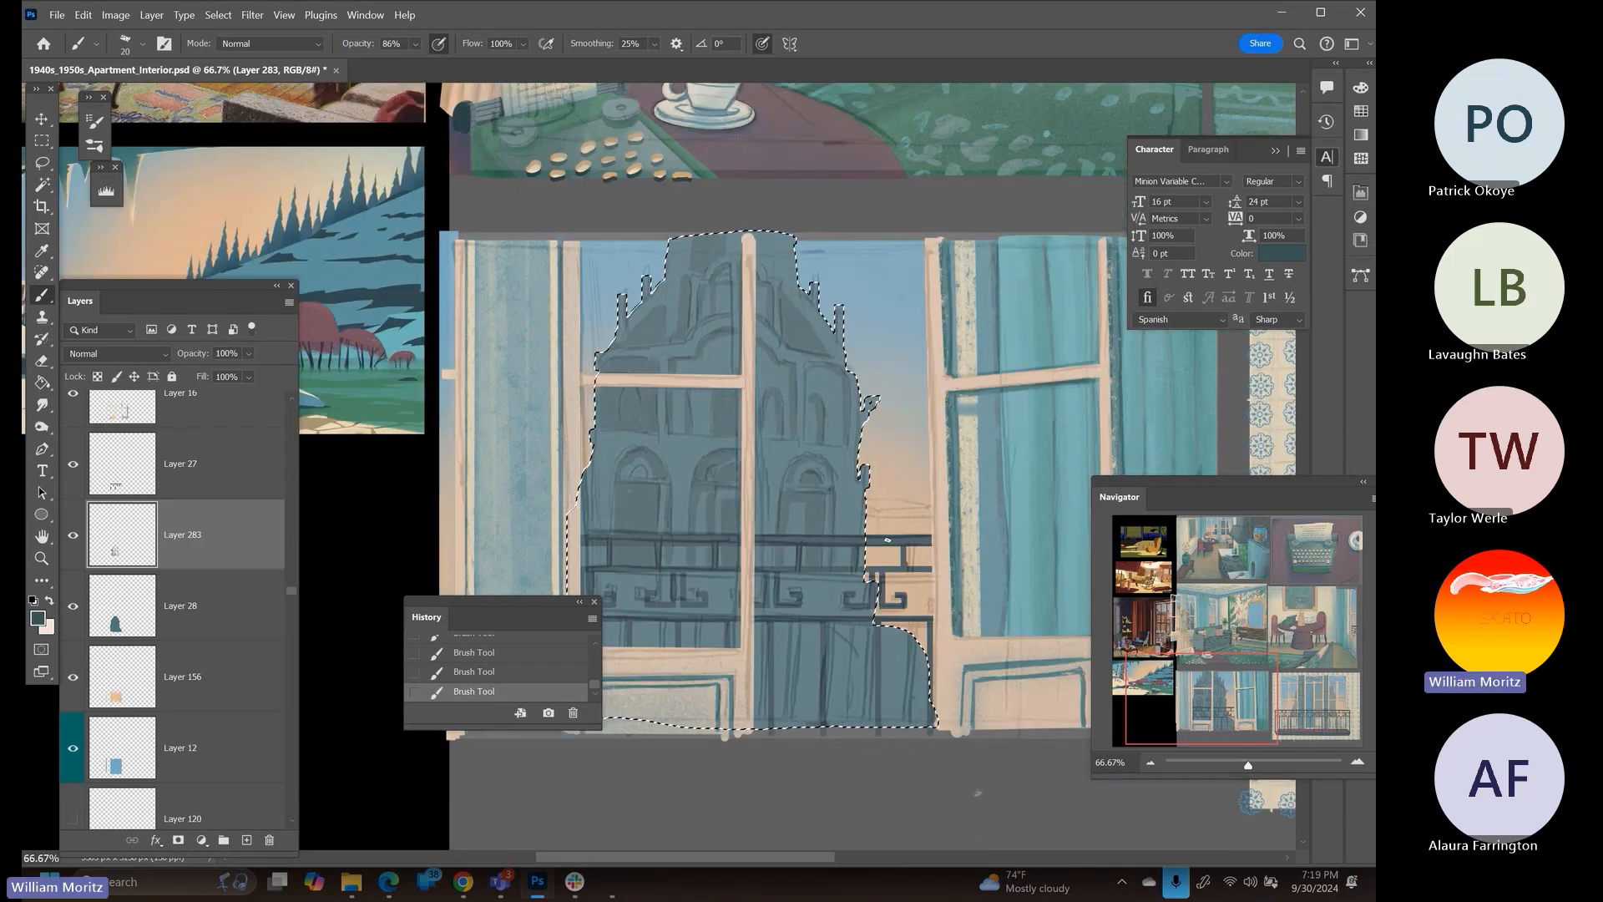
key("bracketright")
key("bracketright")
key("bracketright")
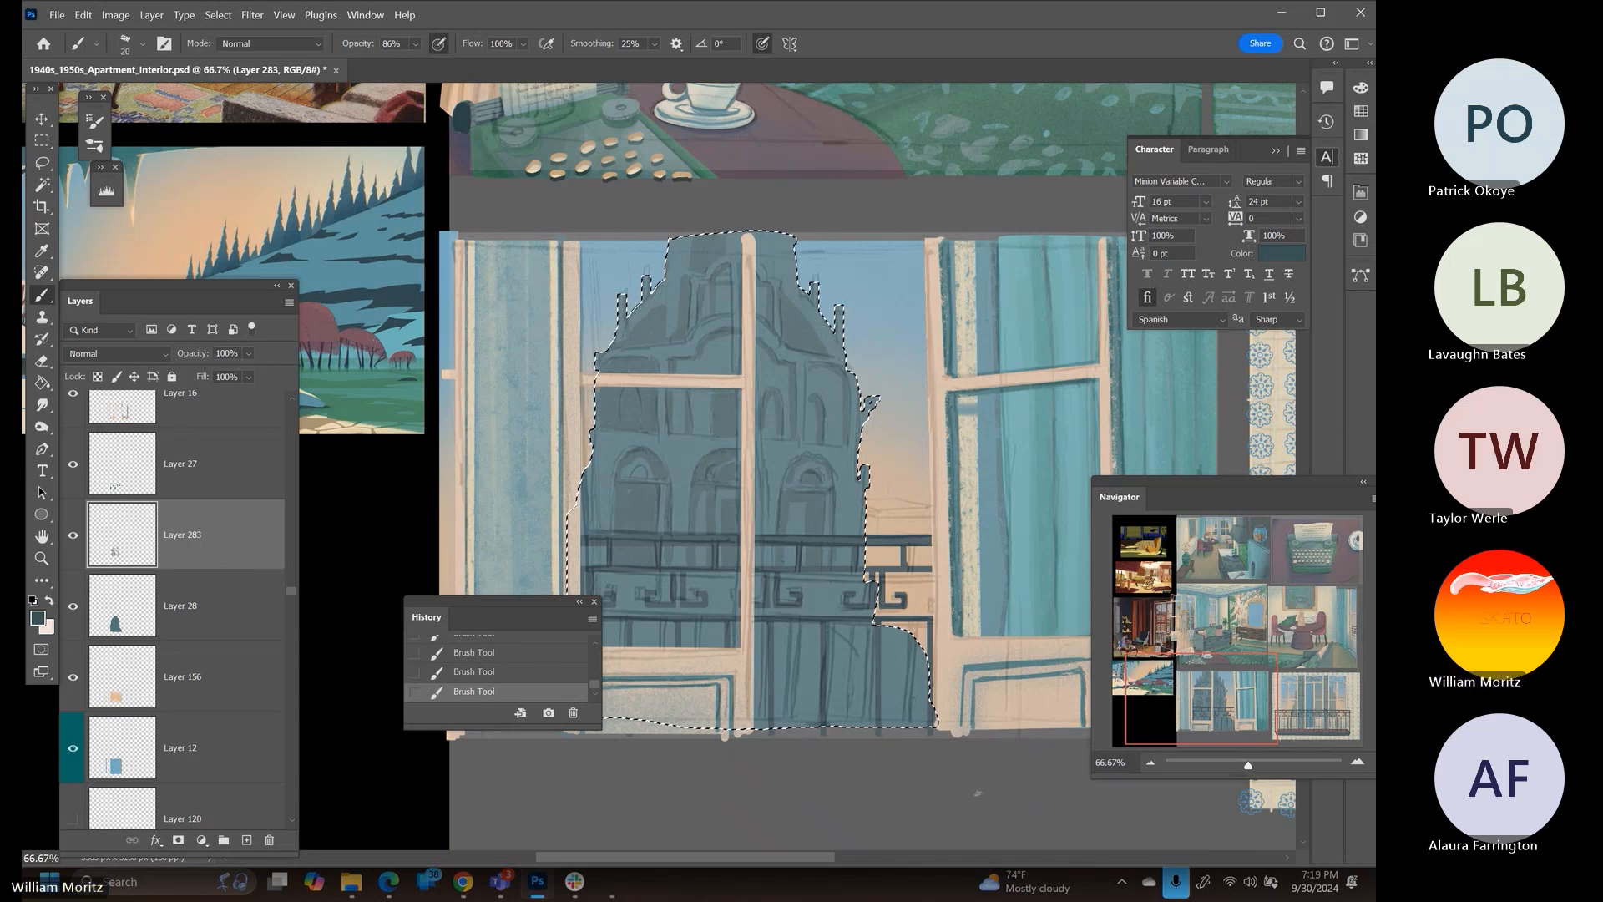
scroll(629, 555, "down", 2)
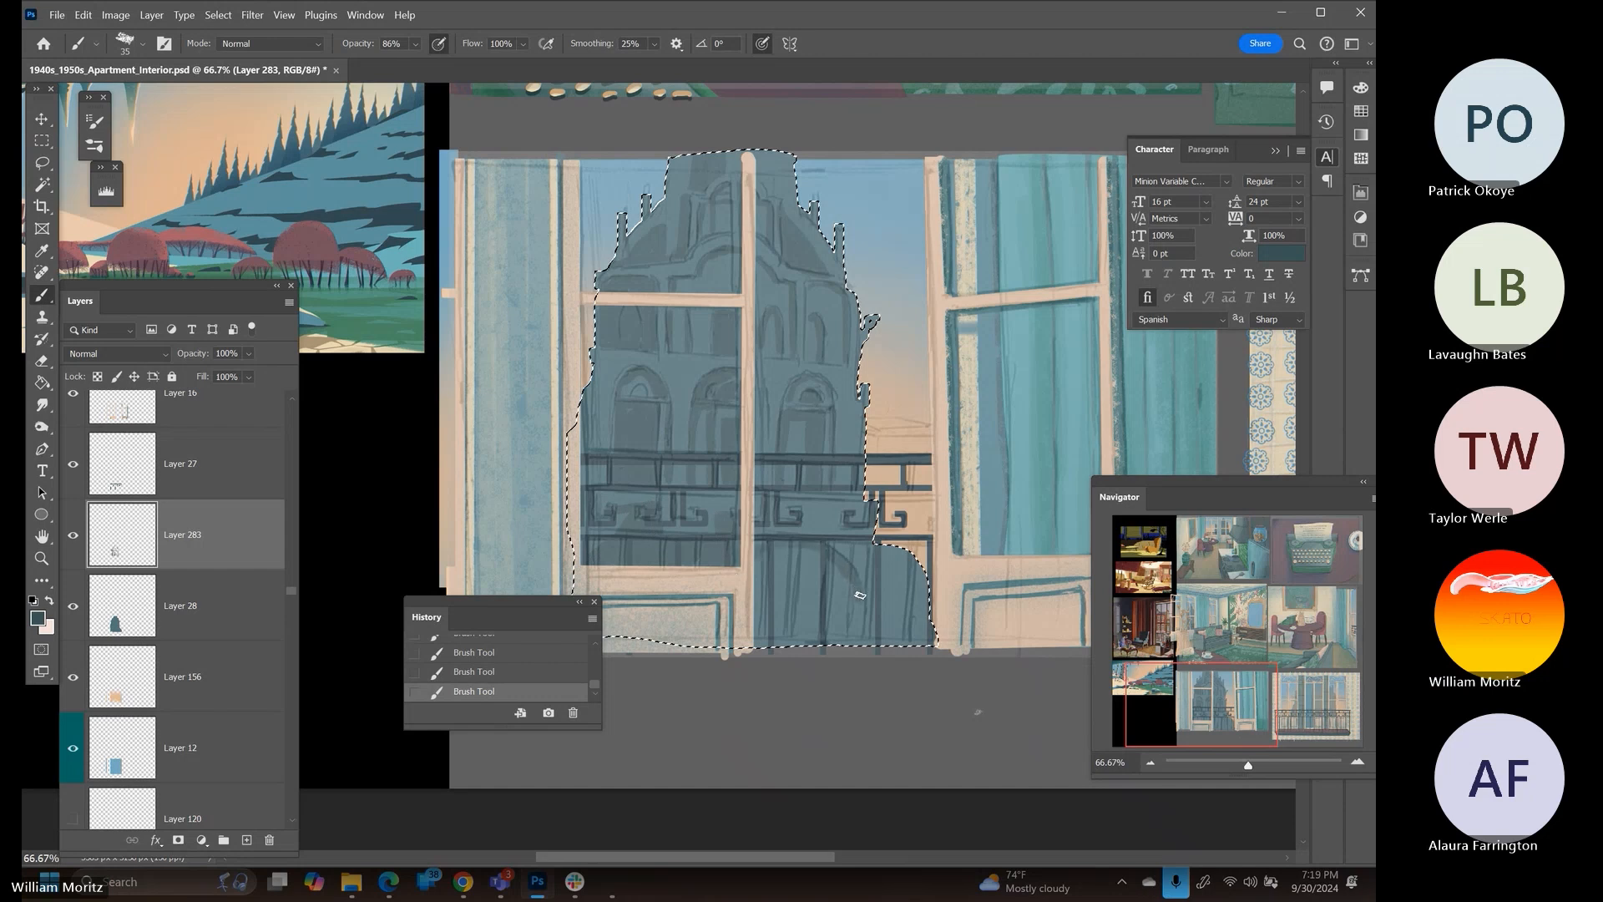
left_click_drag(848, 571, 830, 642)
left_click_drag(819, 553, 802, 634)
mouse_move(792, 548)
left_mouse_down()
mouse_move(788, 637)
mouse_move(772, 639)
left_mouse_up()
left_click_drag(764, 558, 759, 641)
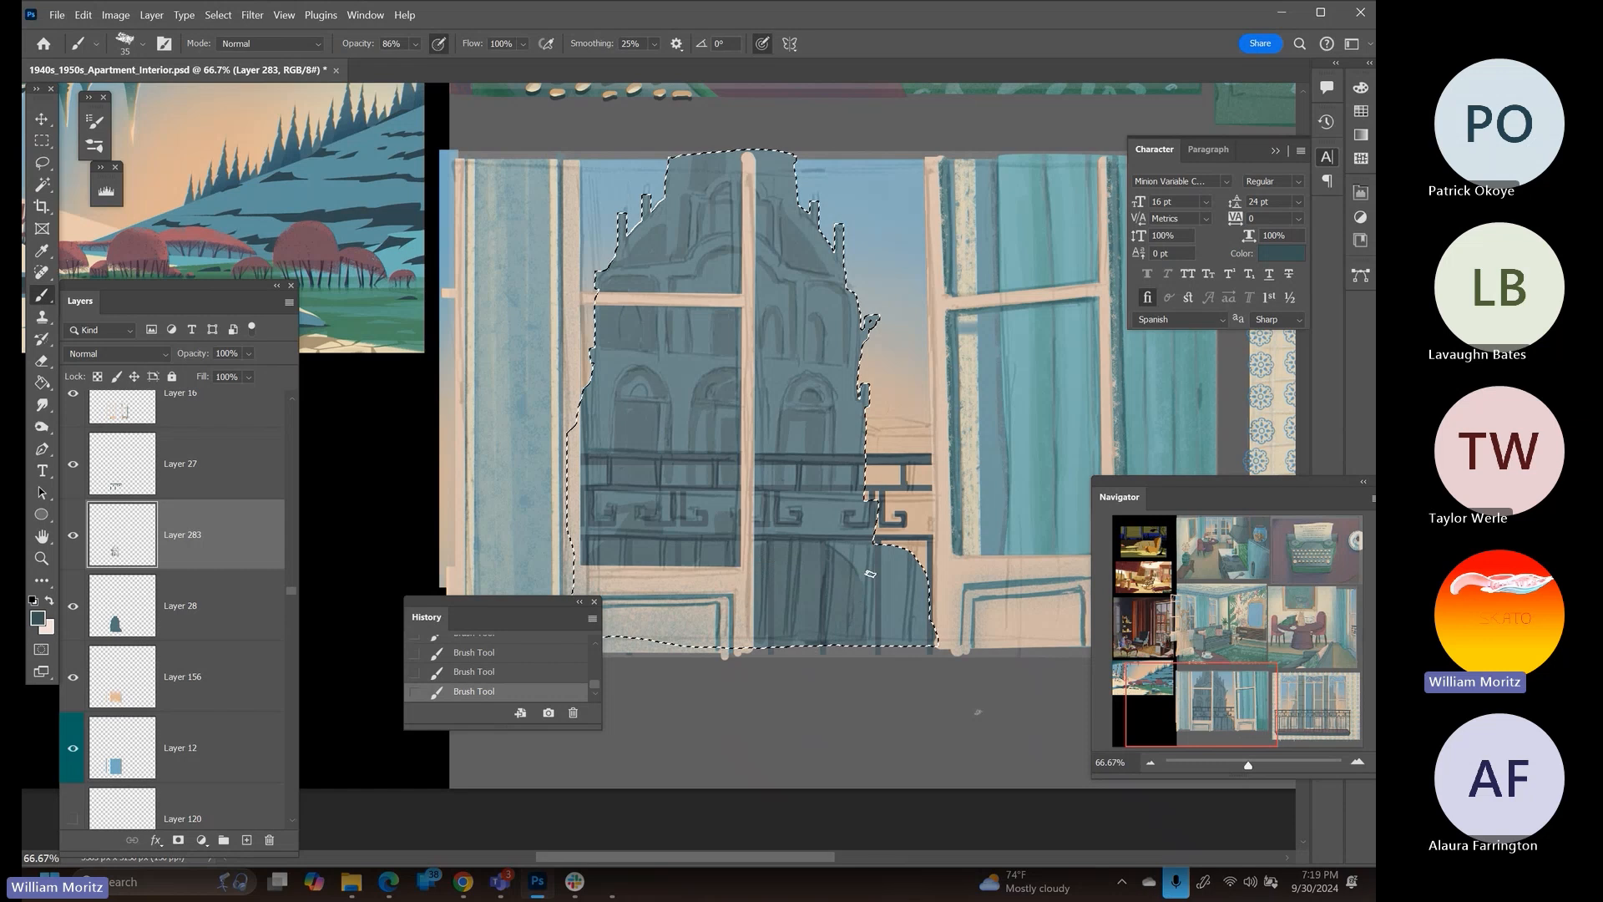
mouse_move(887, 578)
left_mouse_down()
mouse_move(882, 650)
mouse_move(902, 605)
mouse_move(889, 642)
left_mouse_up()
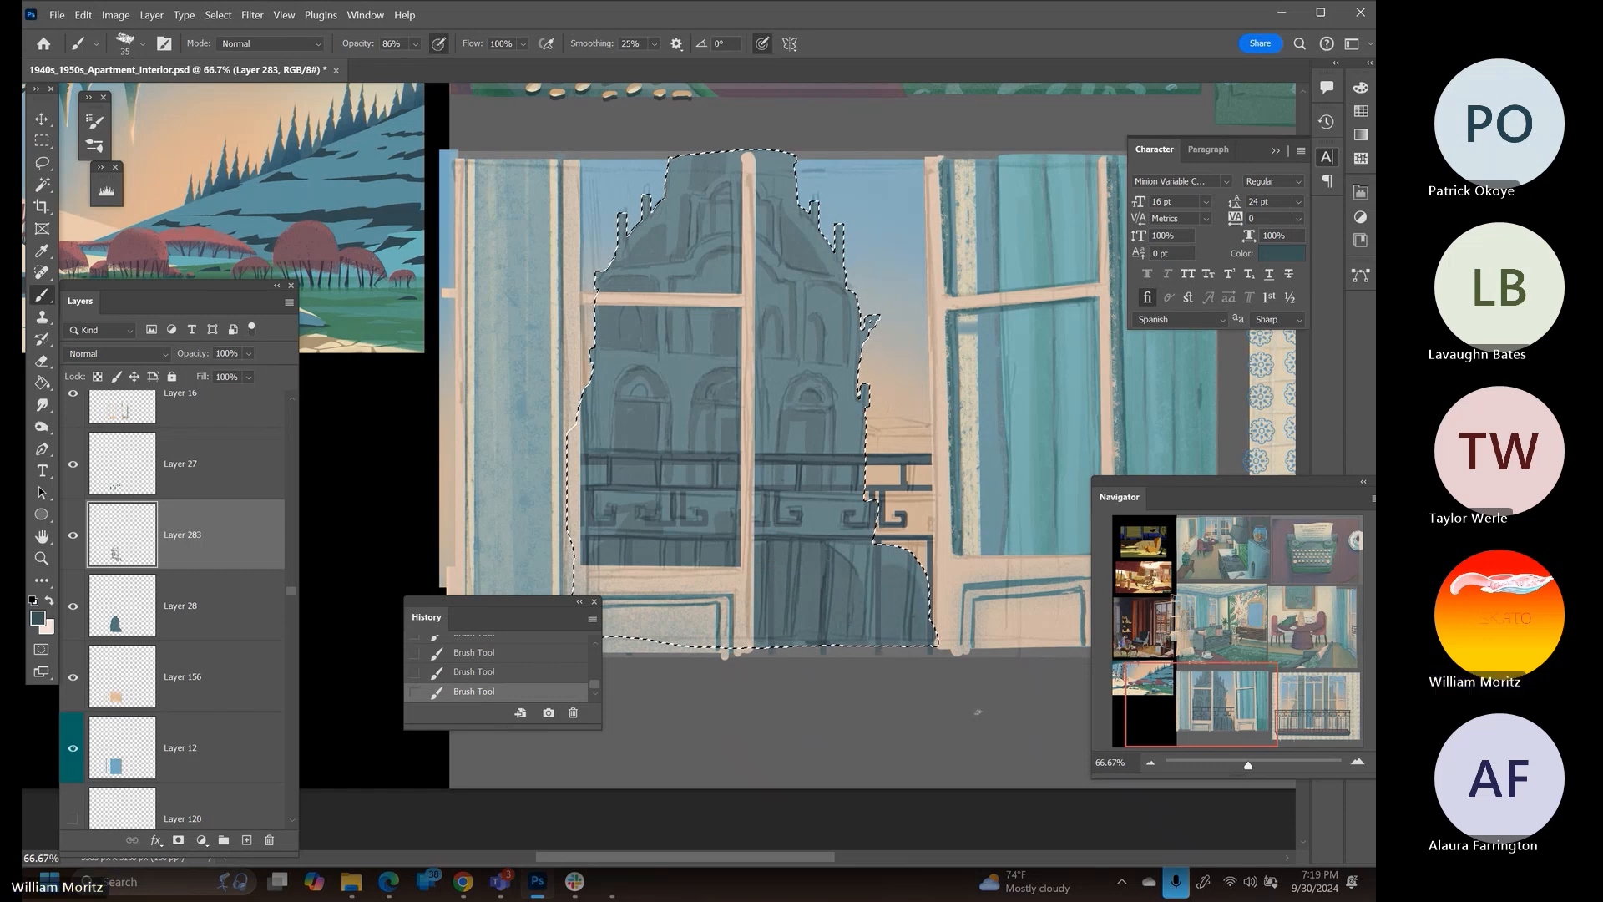
Reduce the brush to 20 px and add finer darker details to the building's facade, arches and roof
key("bracketleft")
key("bracketleft")
key("bracketleft")
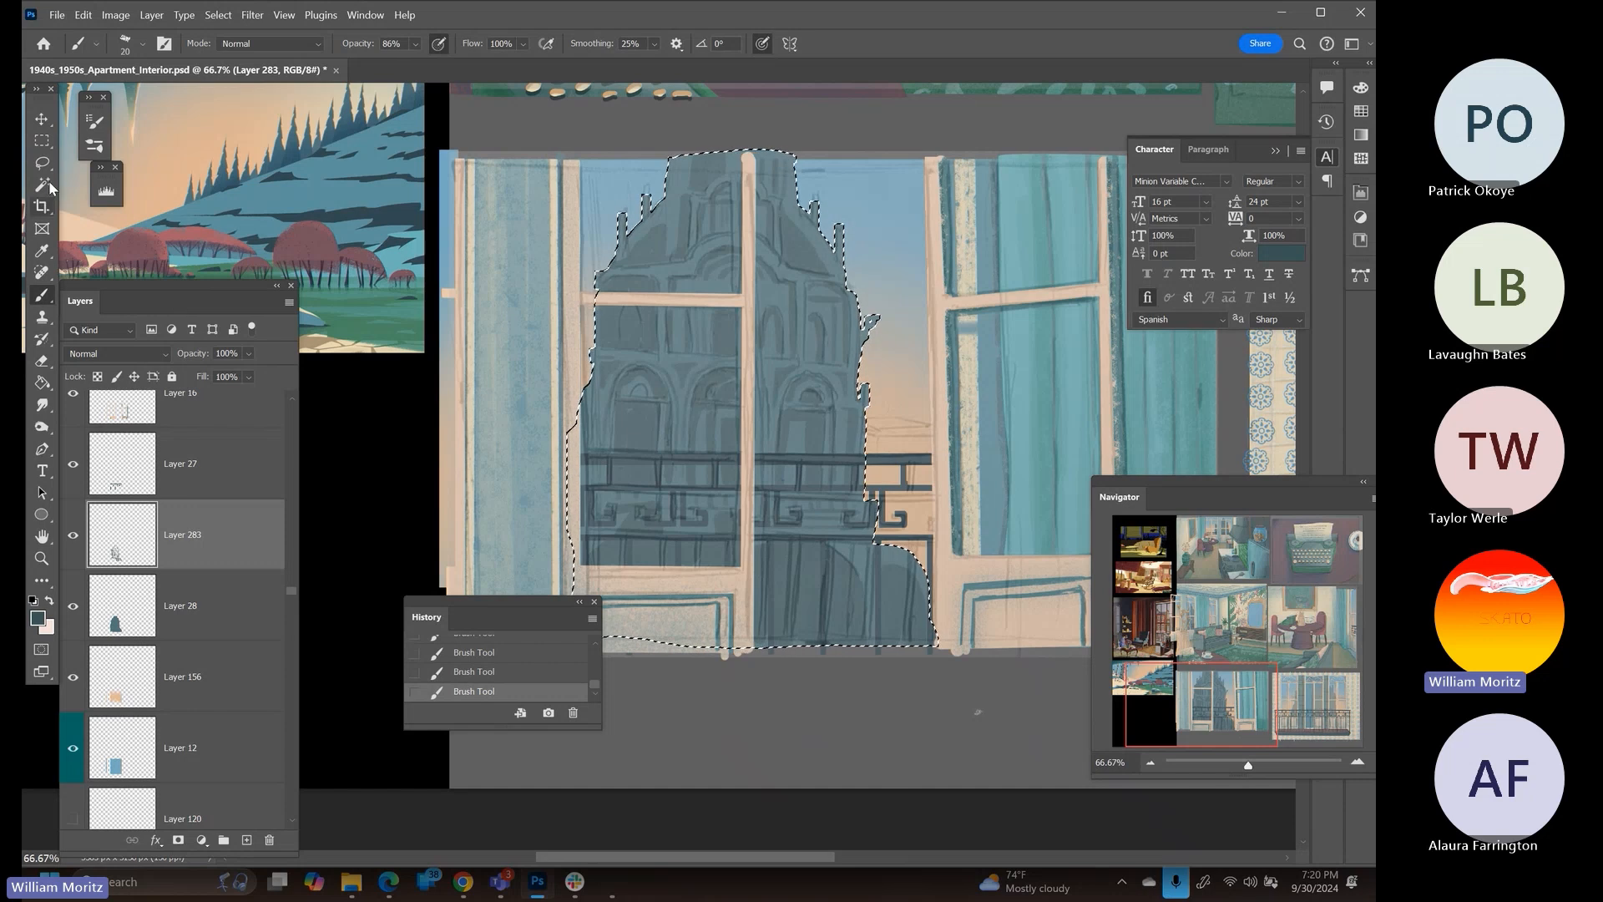
Undo the last brush stroke and clear the building selection
scroll(737, 558, "up", 6)
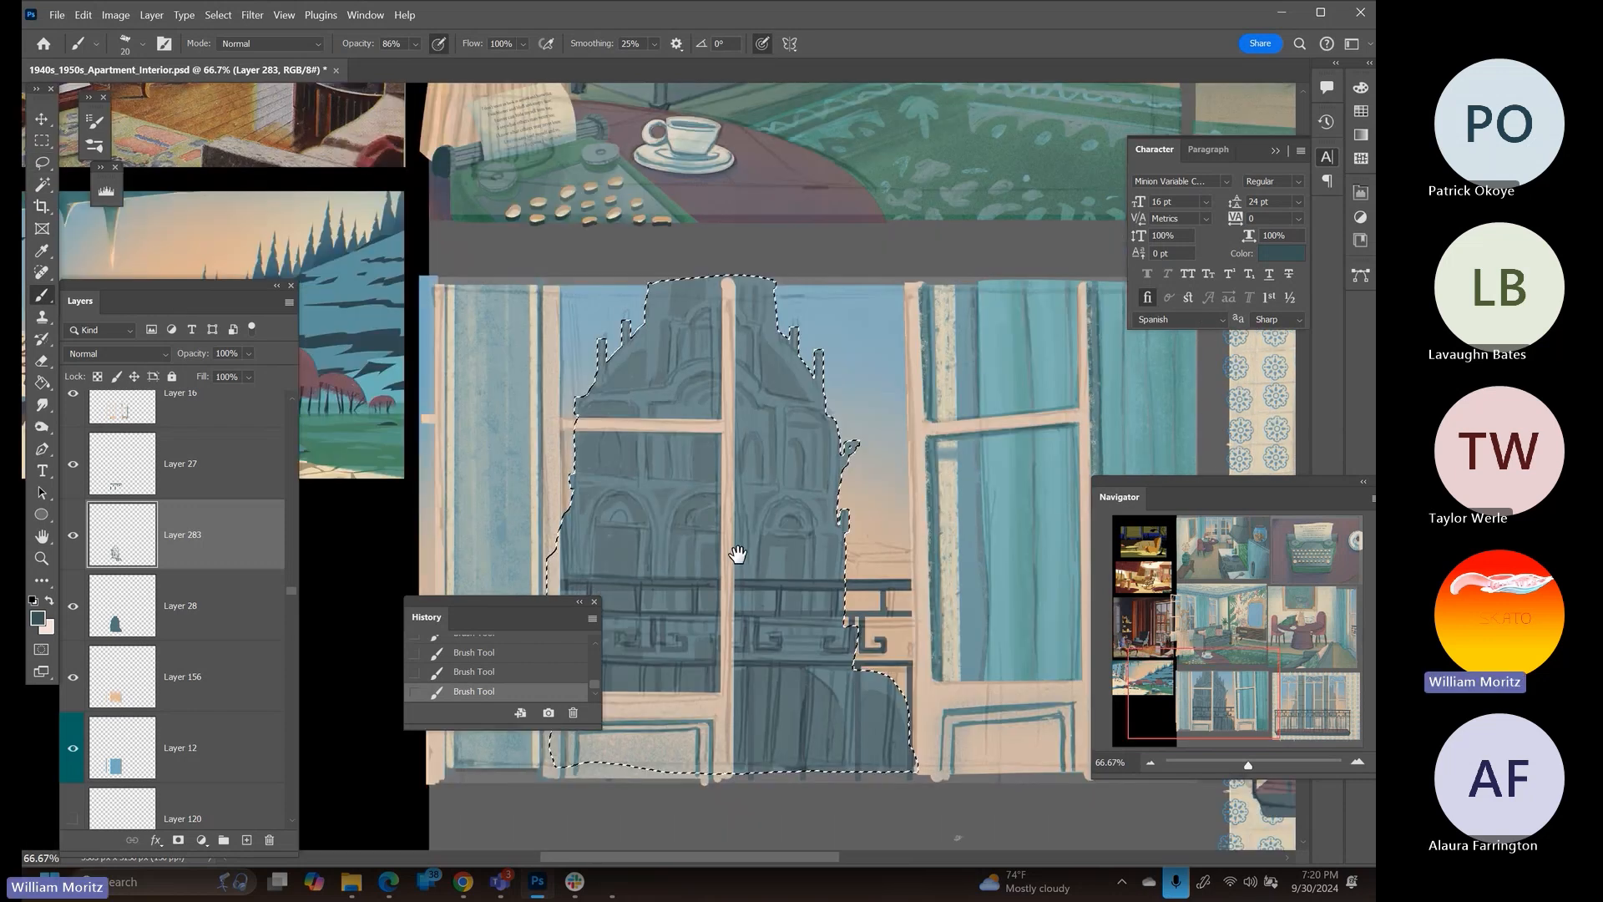
left_click_drag(776, 413, 852, 492)
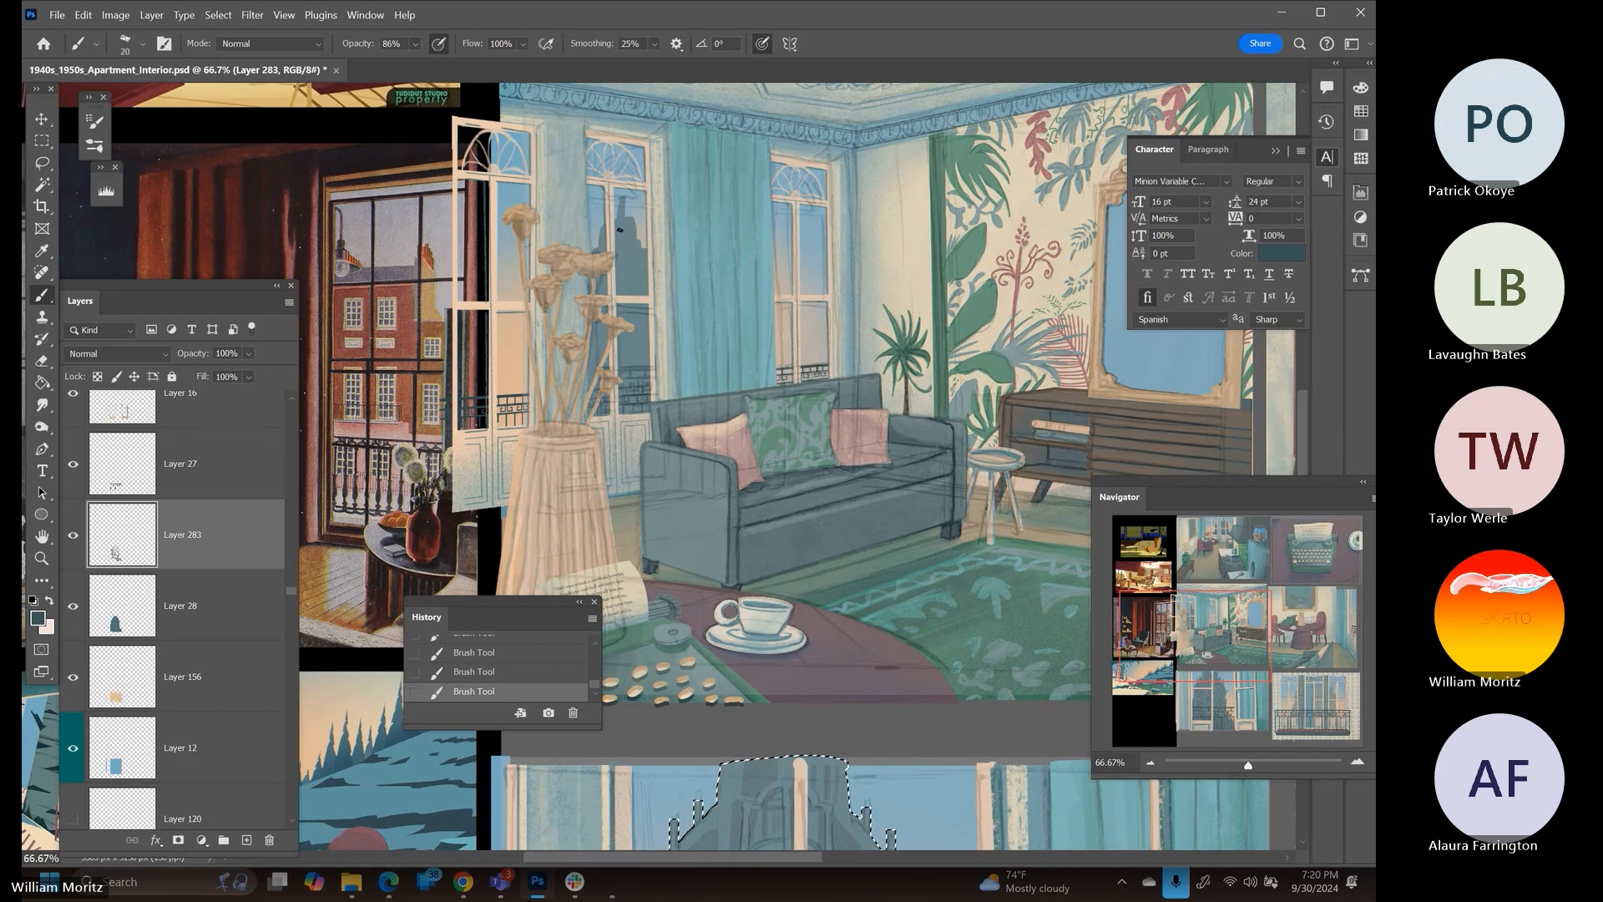
key("ctrl+z")
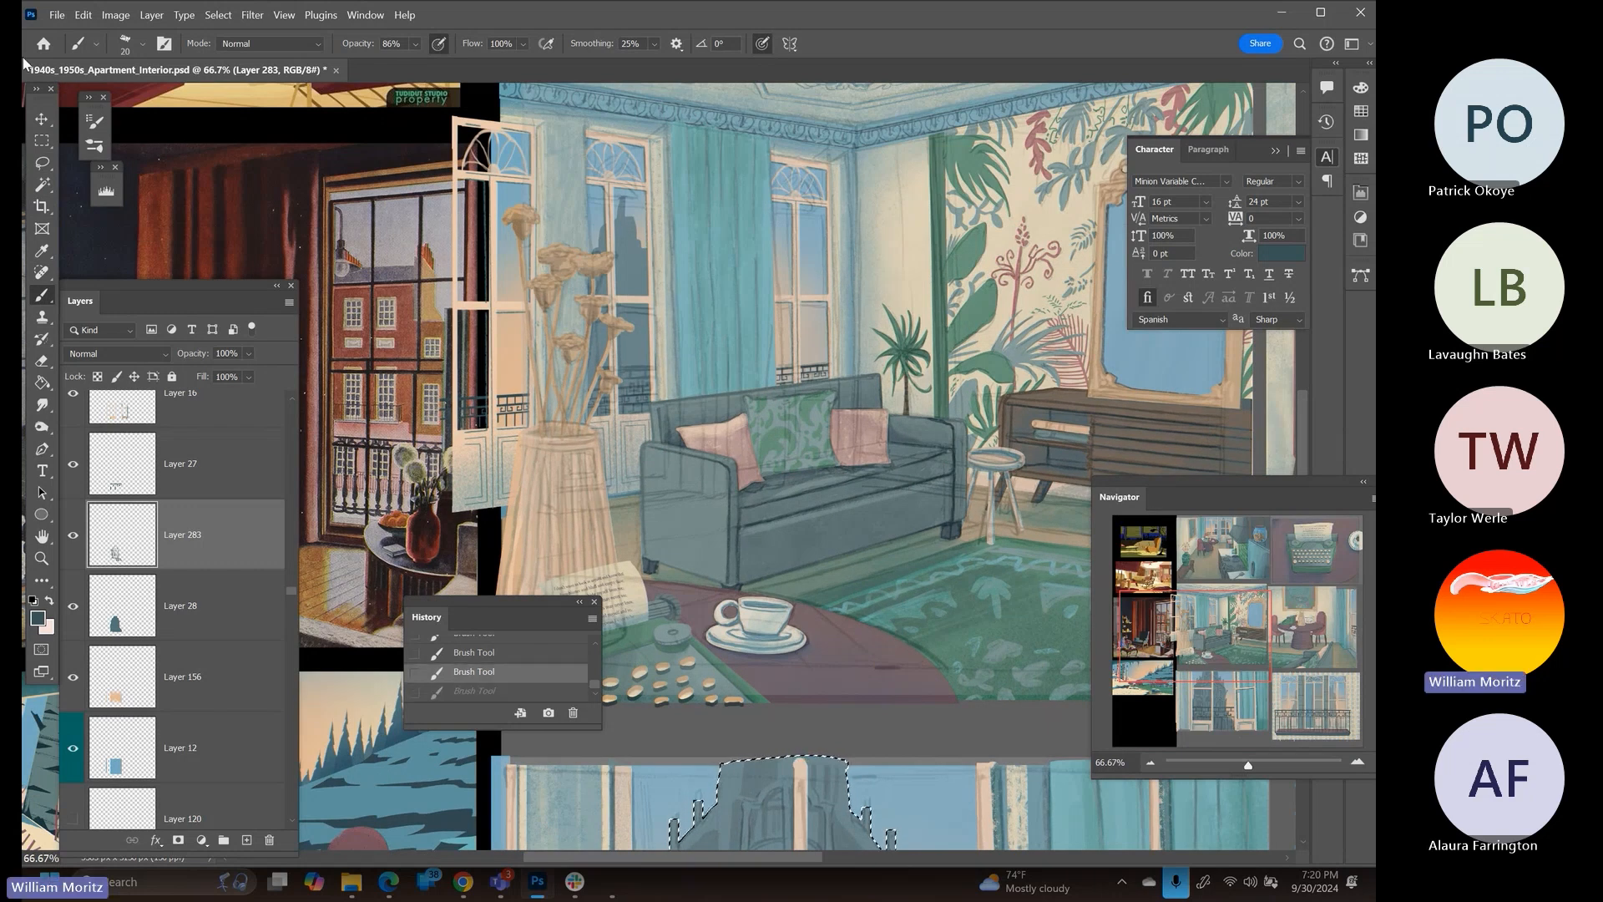
left_click(41, 164)
left_click(484, 270)
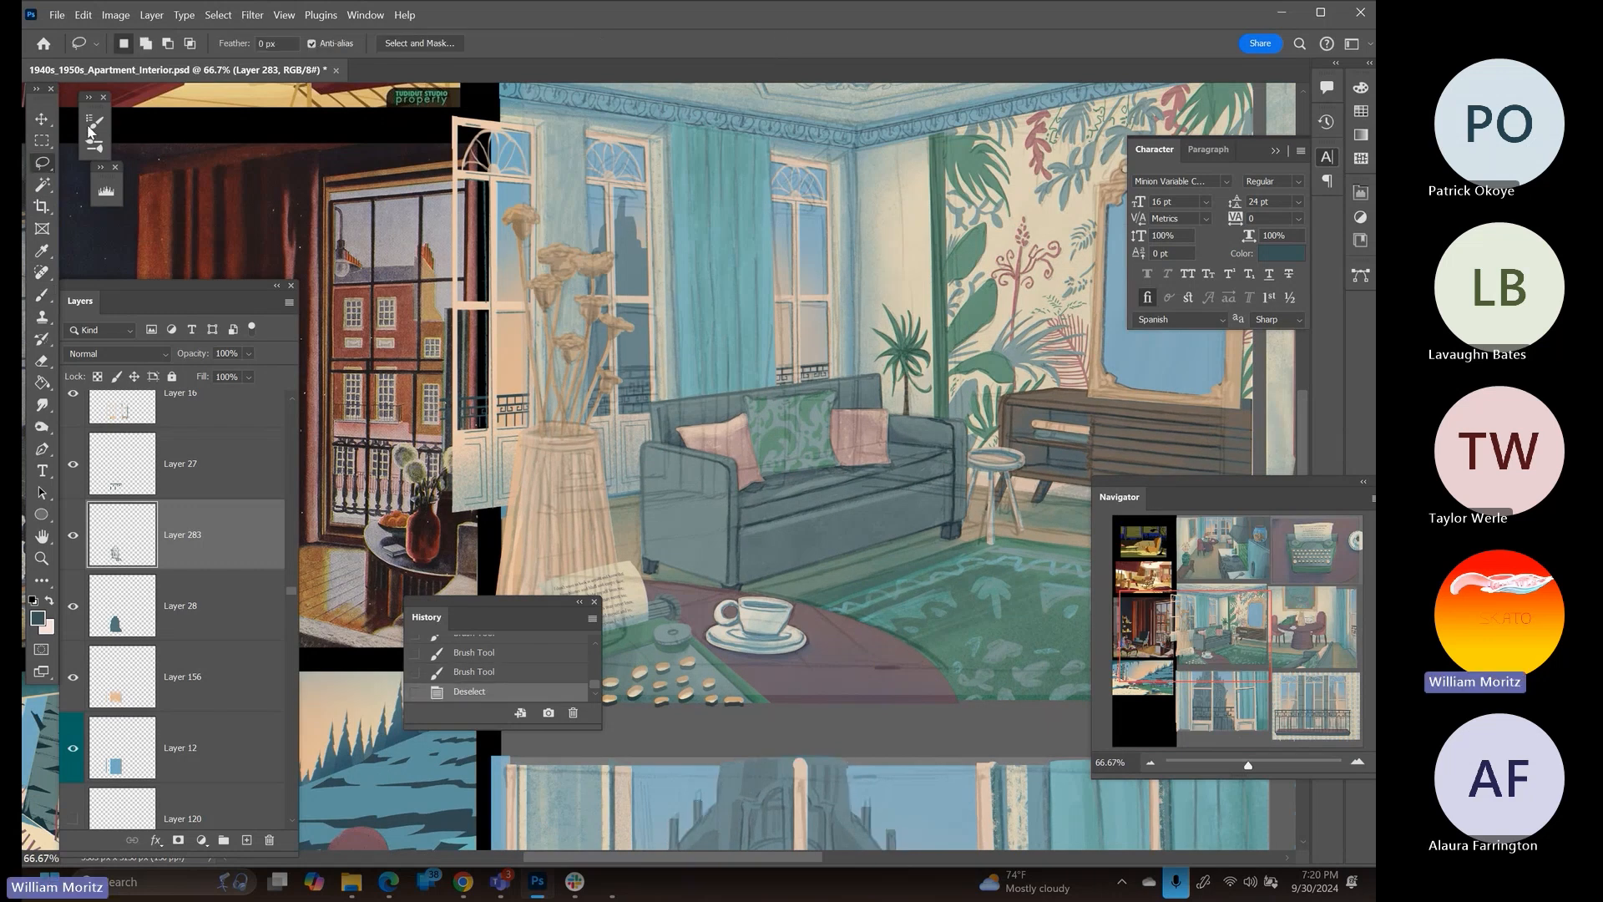
Select the 1940s_6 sketch layer from the building seen through the living room window
left_click(41, 121)
right_click(633, 273)
left_click(668, 279)
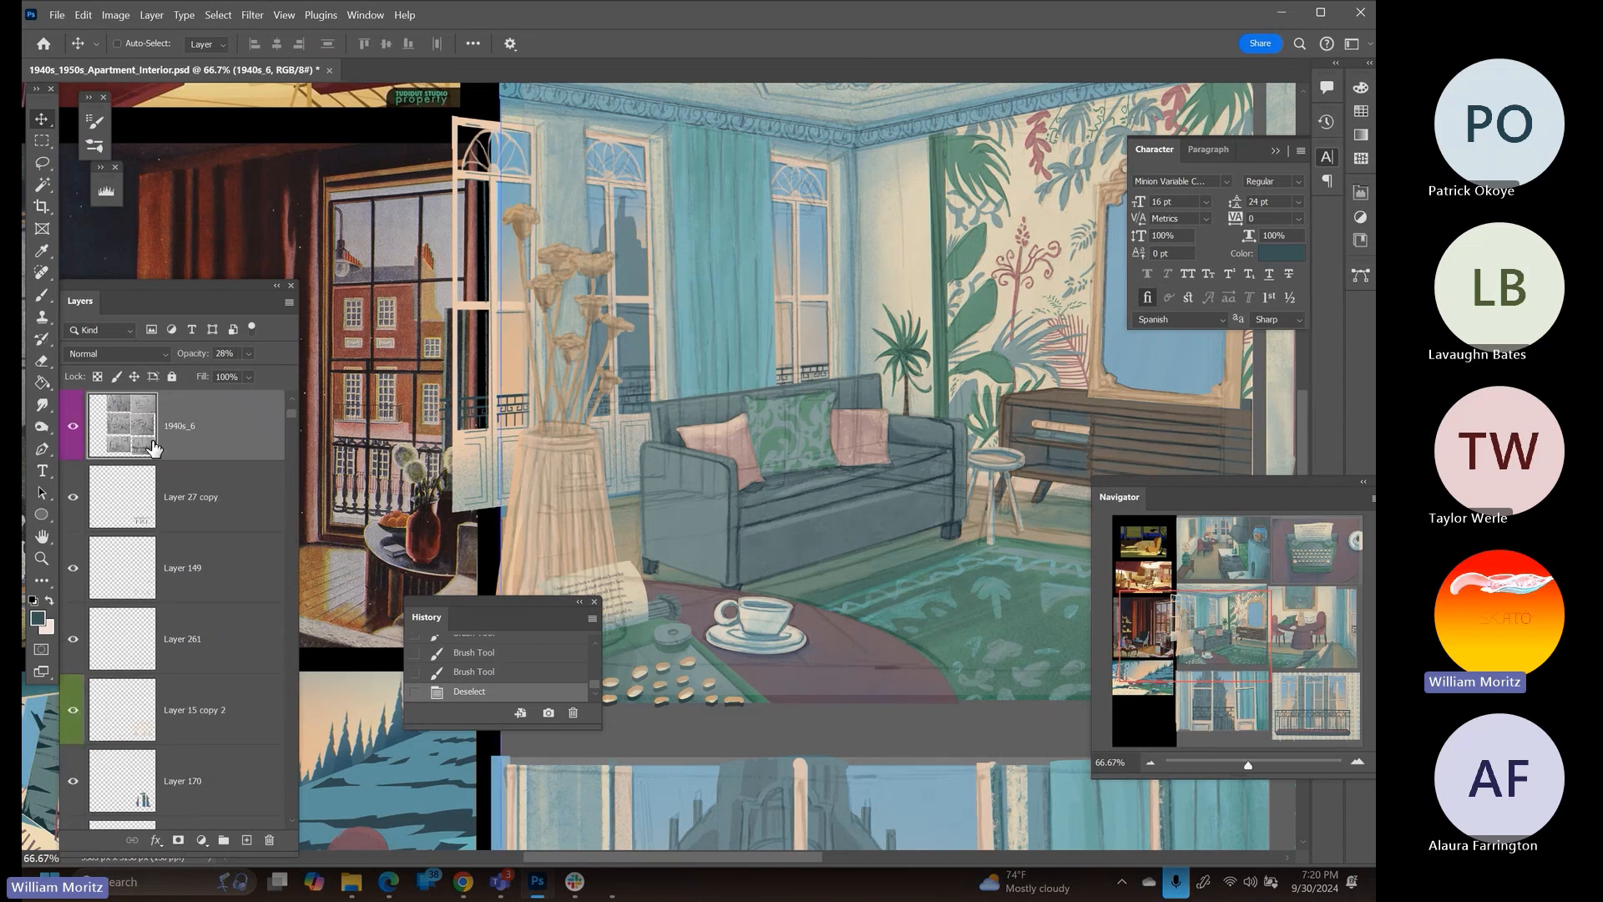
Load the outline of Layer 155, the building in the living room window, as a selection and add a new layer above it
right_click(630, 266)
left_click(672, 277)
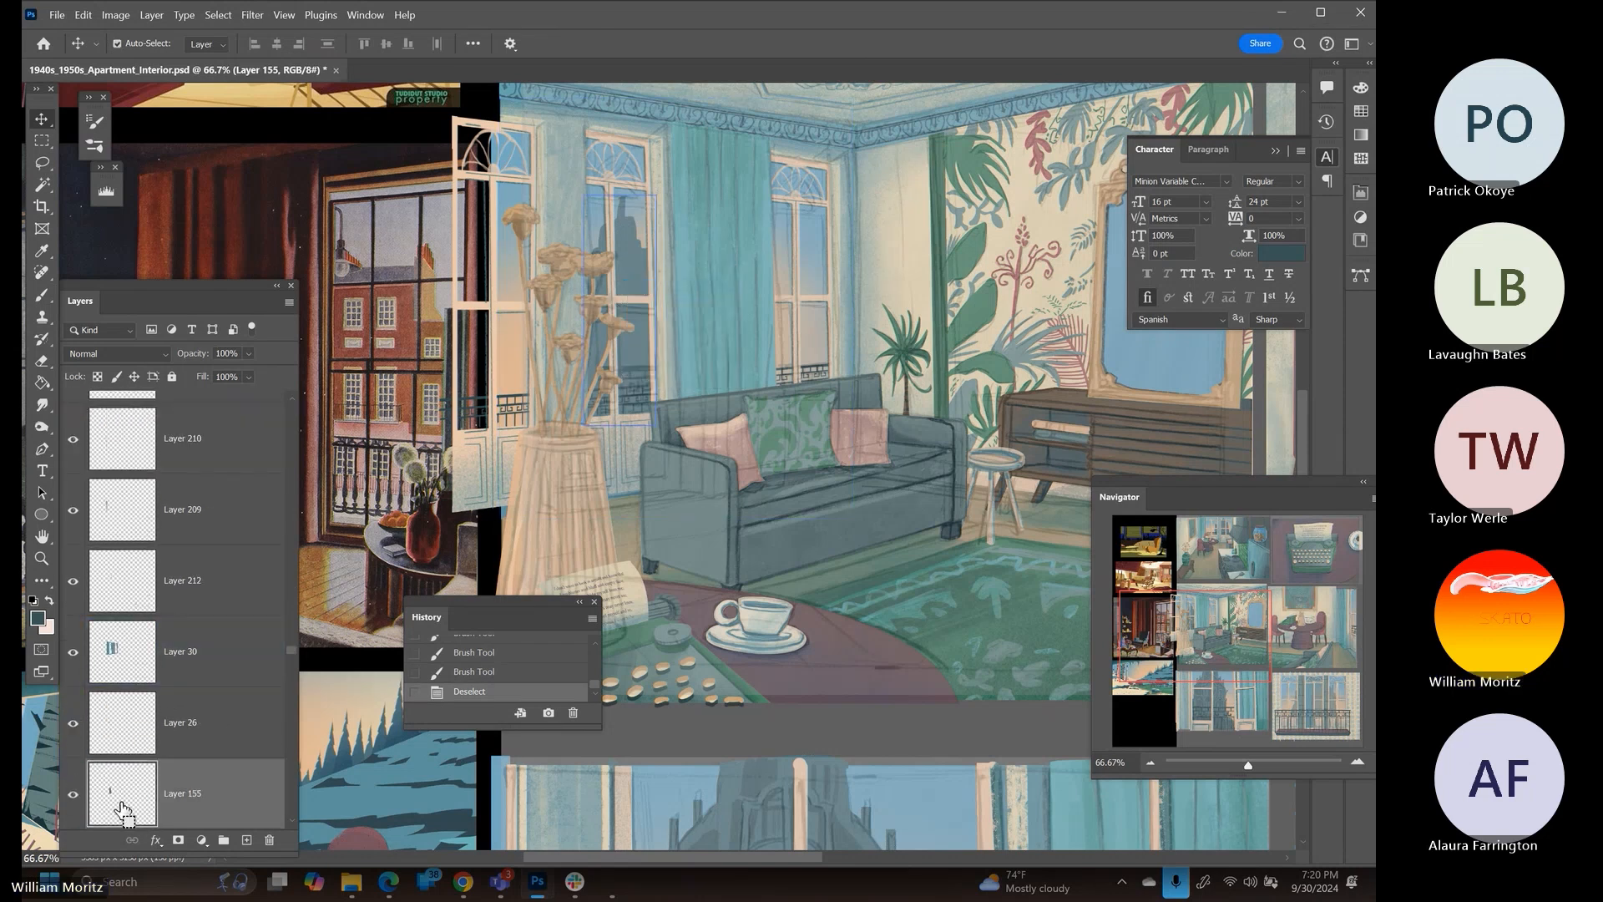
left_click(121, 810, "ctrl")
left_click(246, 839)
key("b")
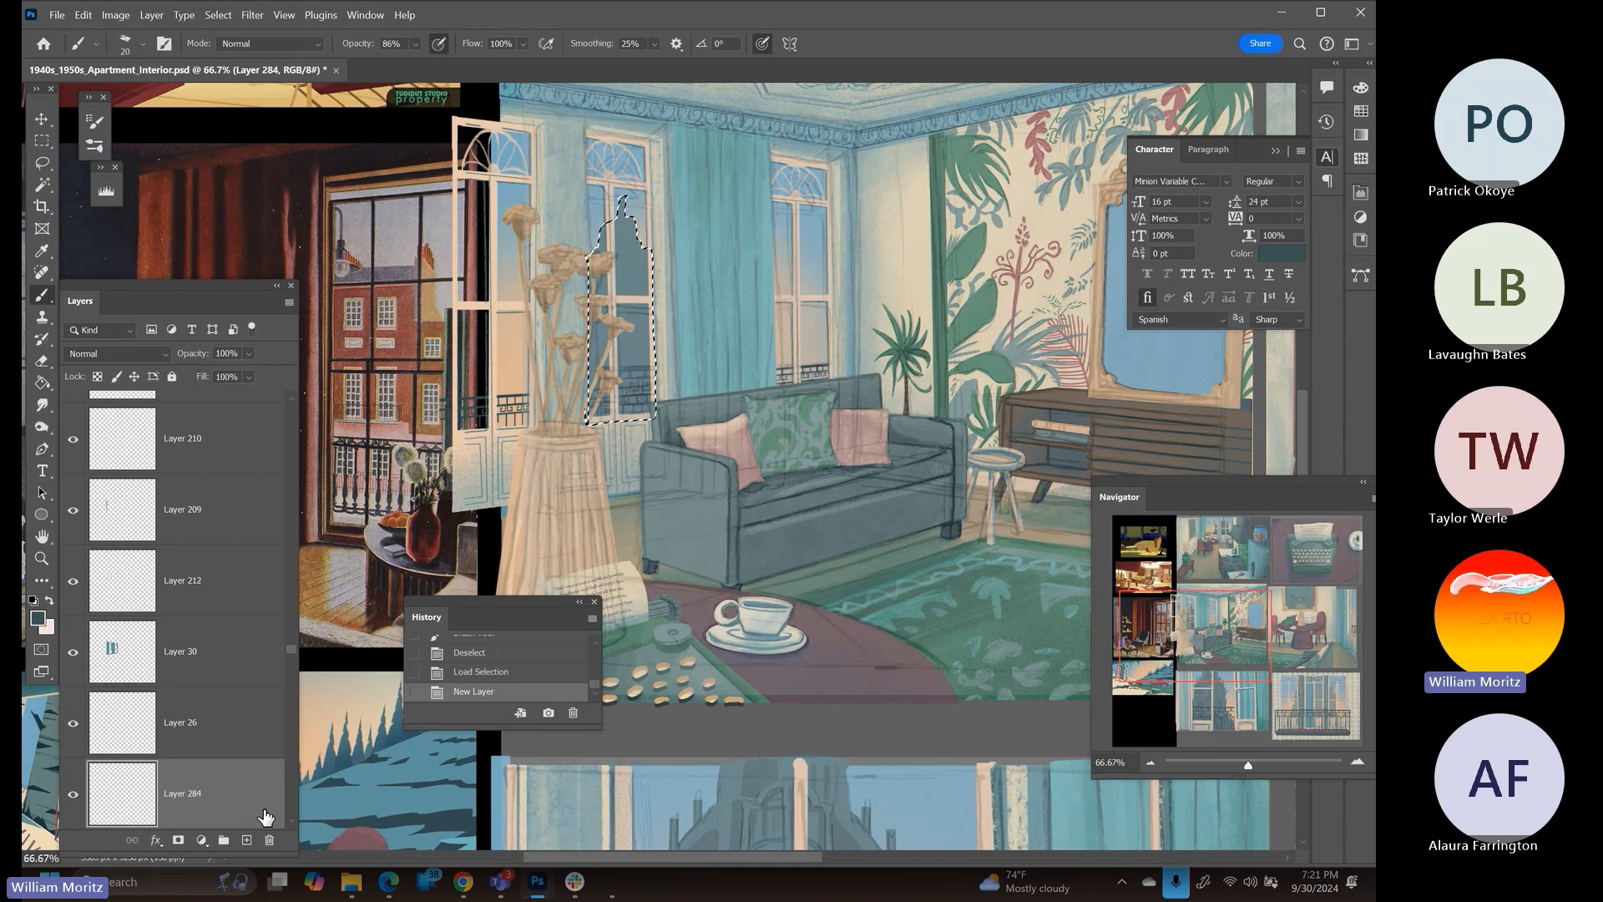
Paint darker facade and roof details on the building in the living room window with the 20 px brush
left_click_drag(627, 232, 624, 224)
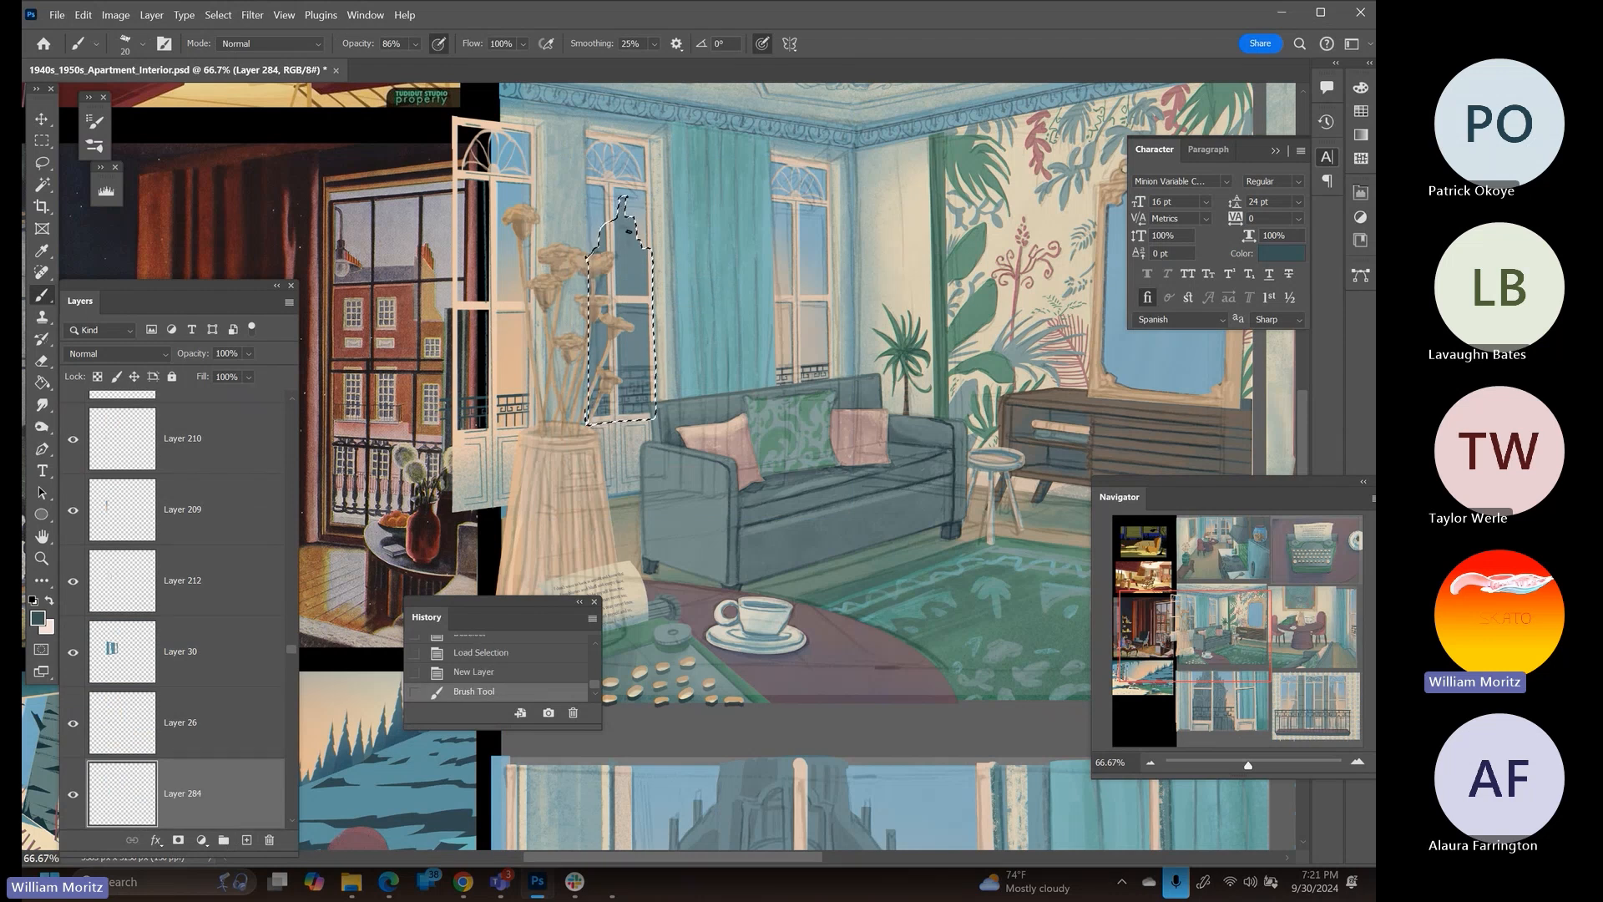
left_click_drag(625, 232, 638, 262)
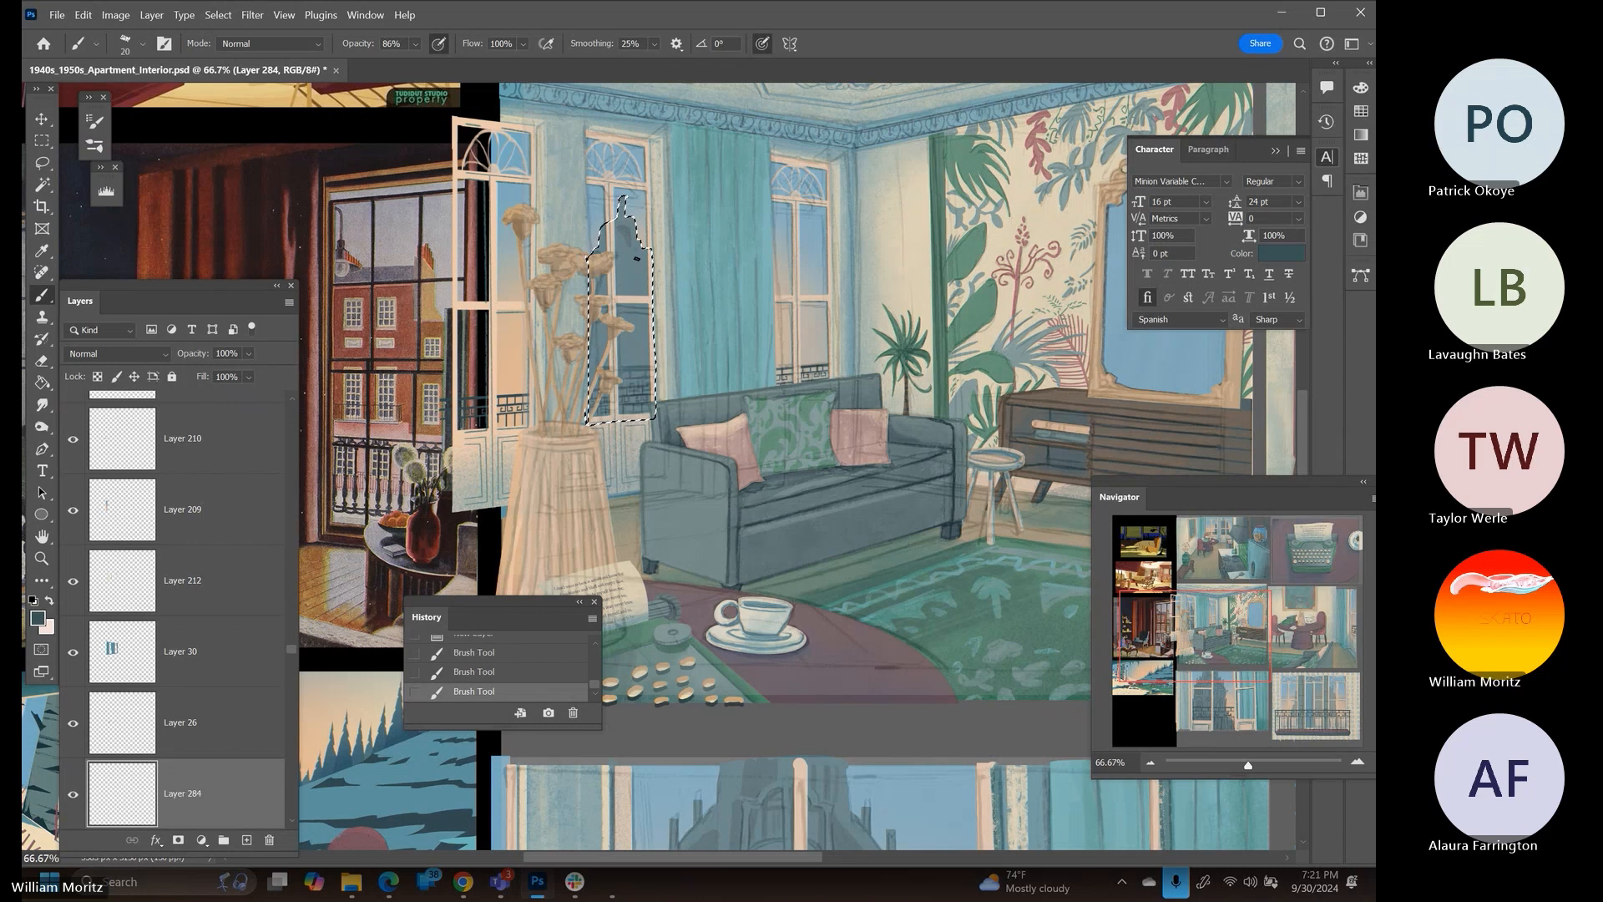
left_click_drag(644, 272, 631, 282)
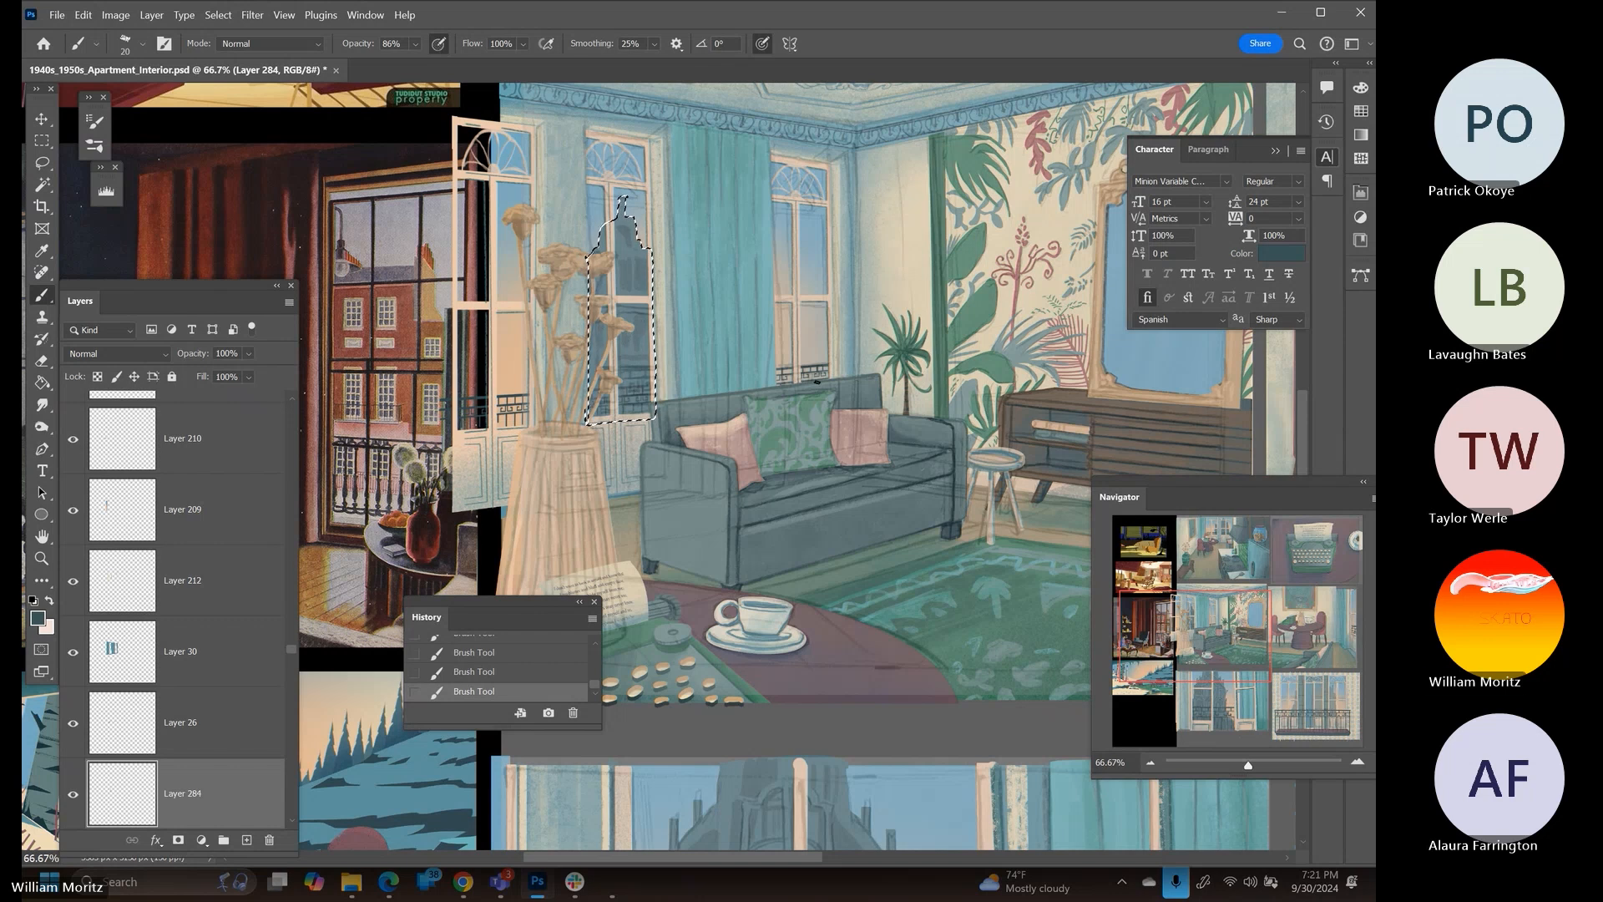
Load the outline of Layer 24, the buildings in the kitchen scene's windows, as a selection and add a new layer
left_click_drag(883, 264, 710, 614)
key("v")
right_click(891, 276)
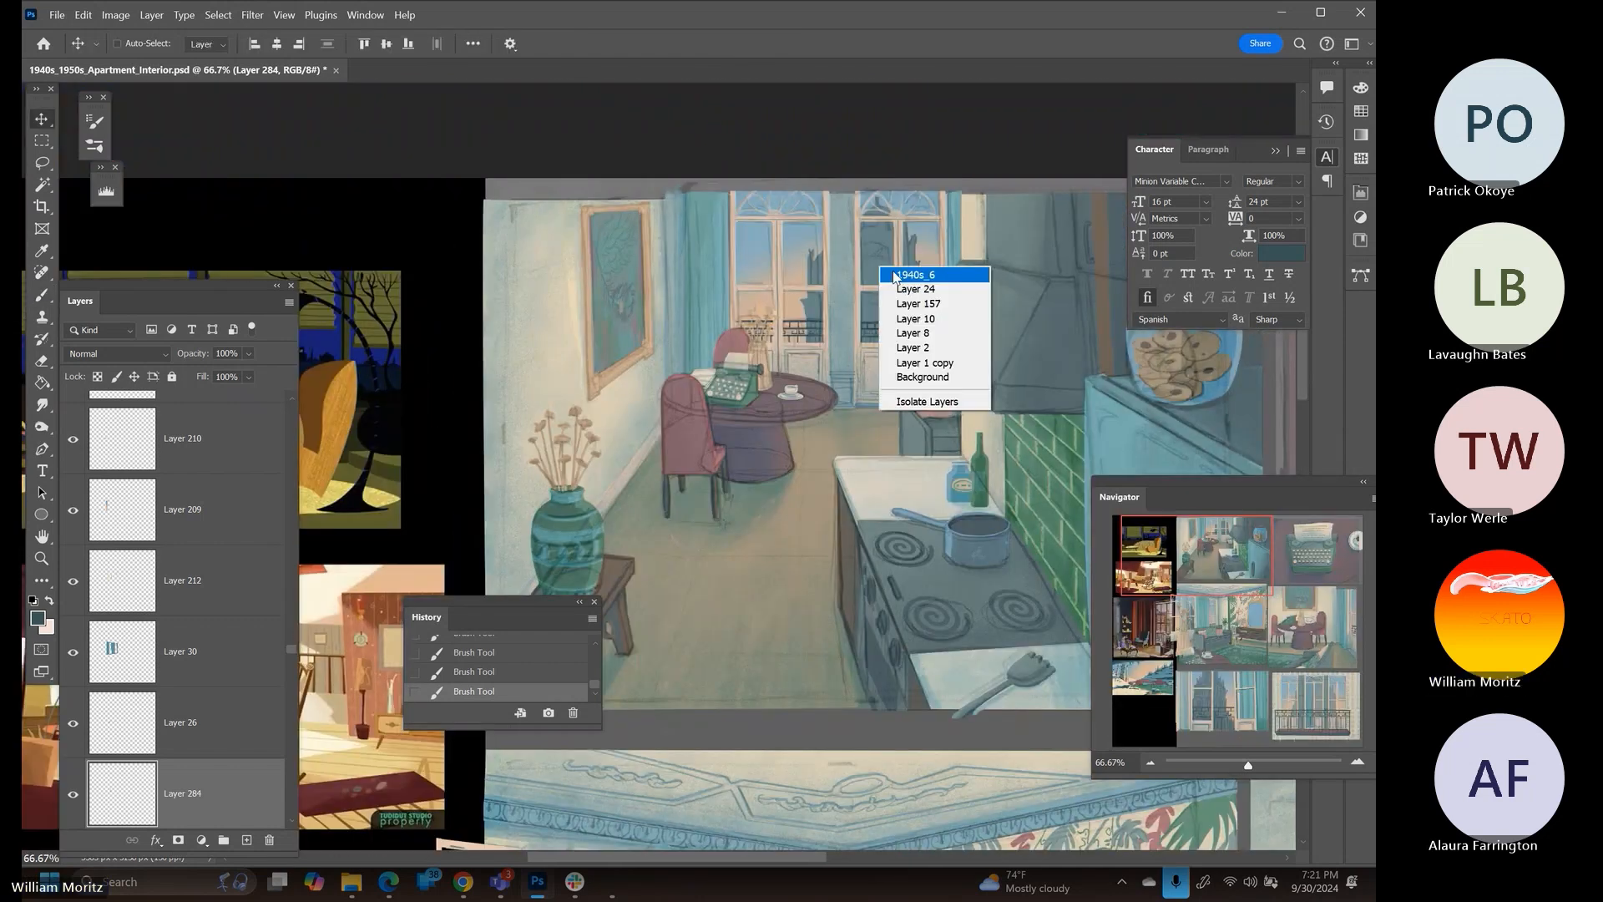
left_click(894, 275)
right_click(875, 272)
left_click(916, 288)
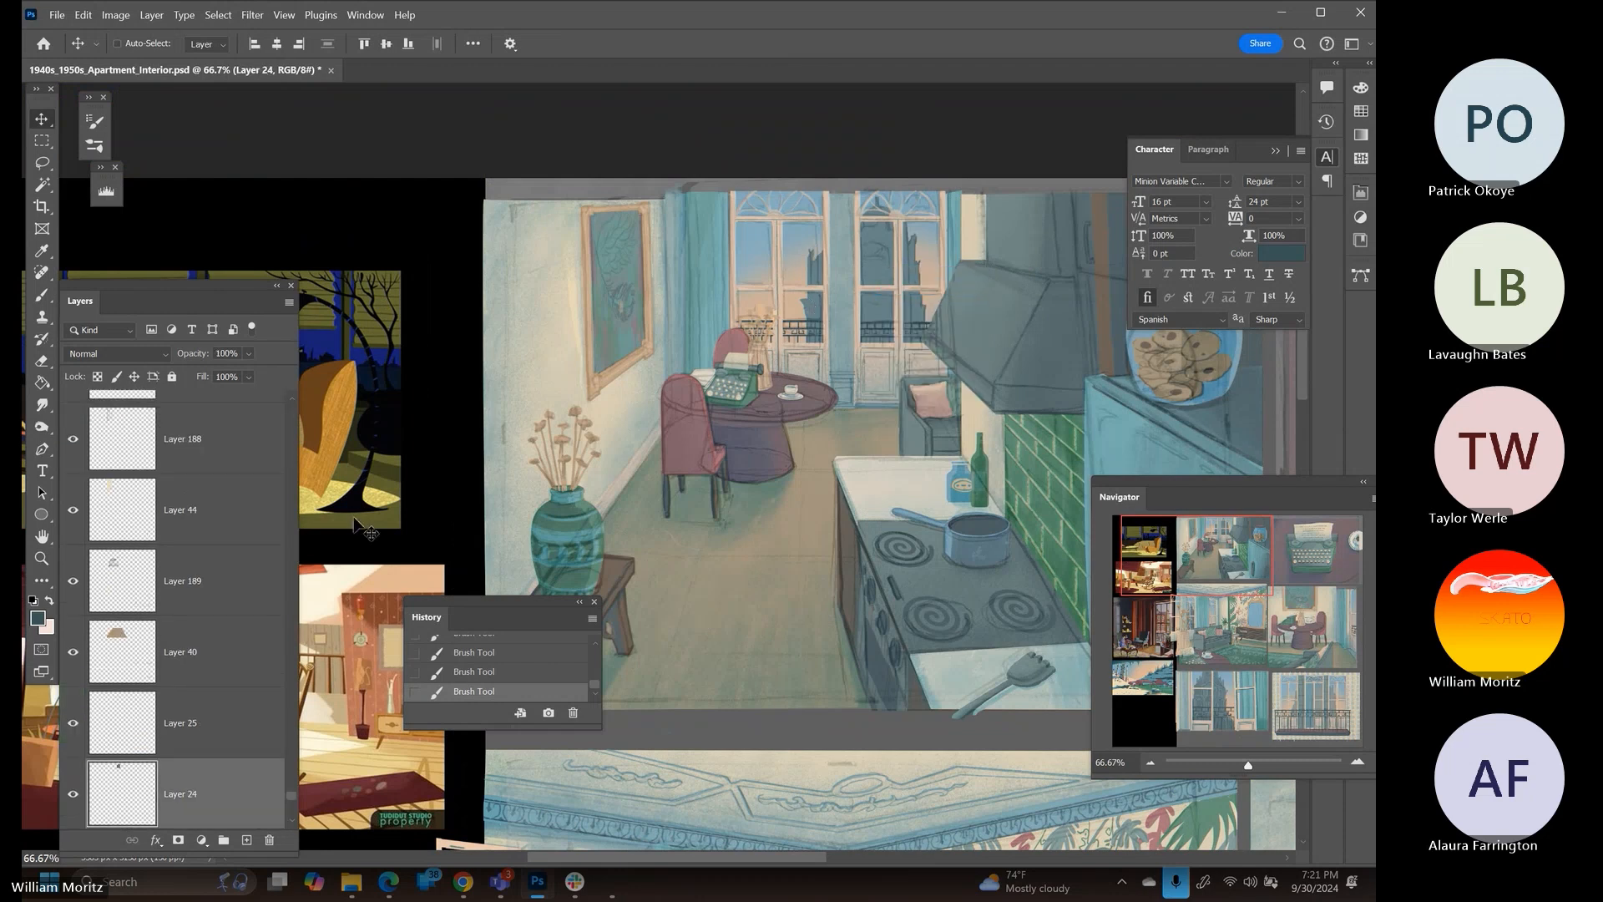
left_click(191, 793, "ctrl")
left_click(125, 785, "ctrl")
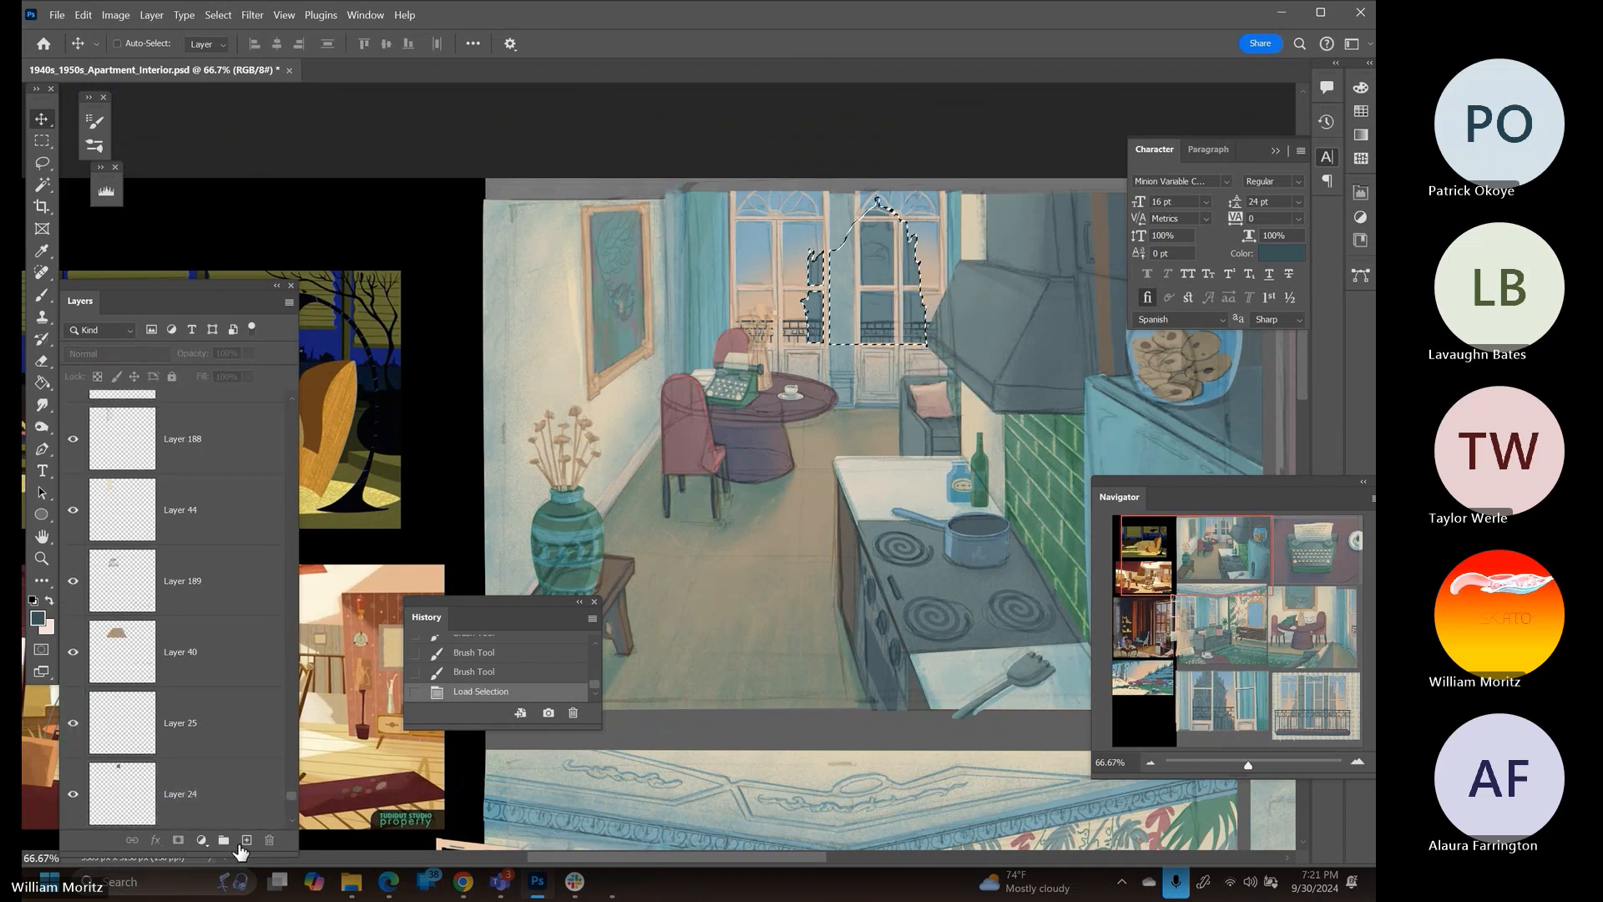
left_click(244, 841)
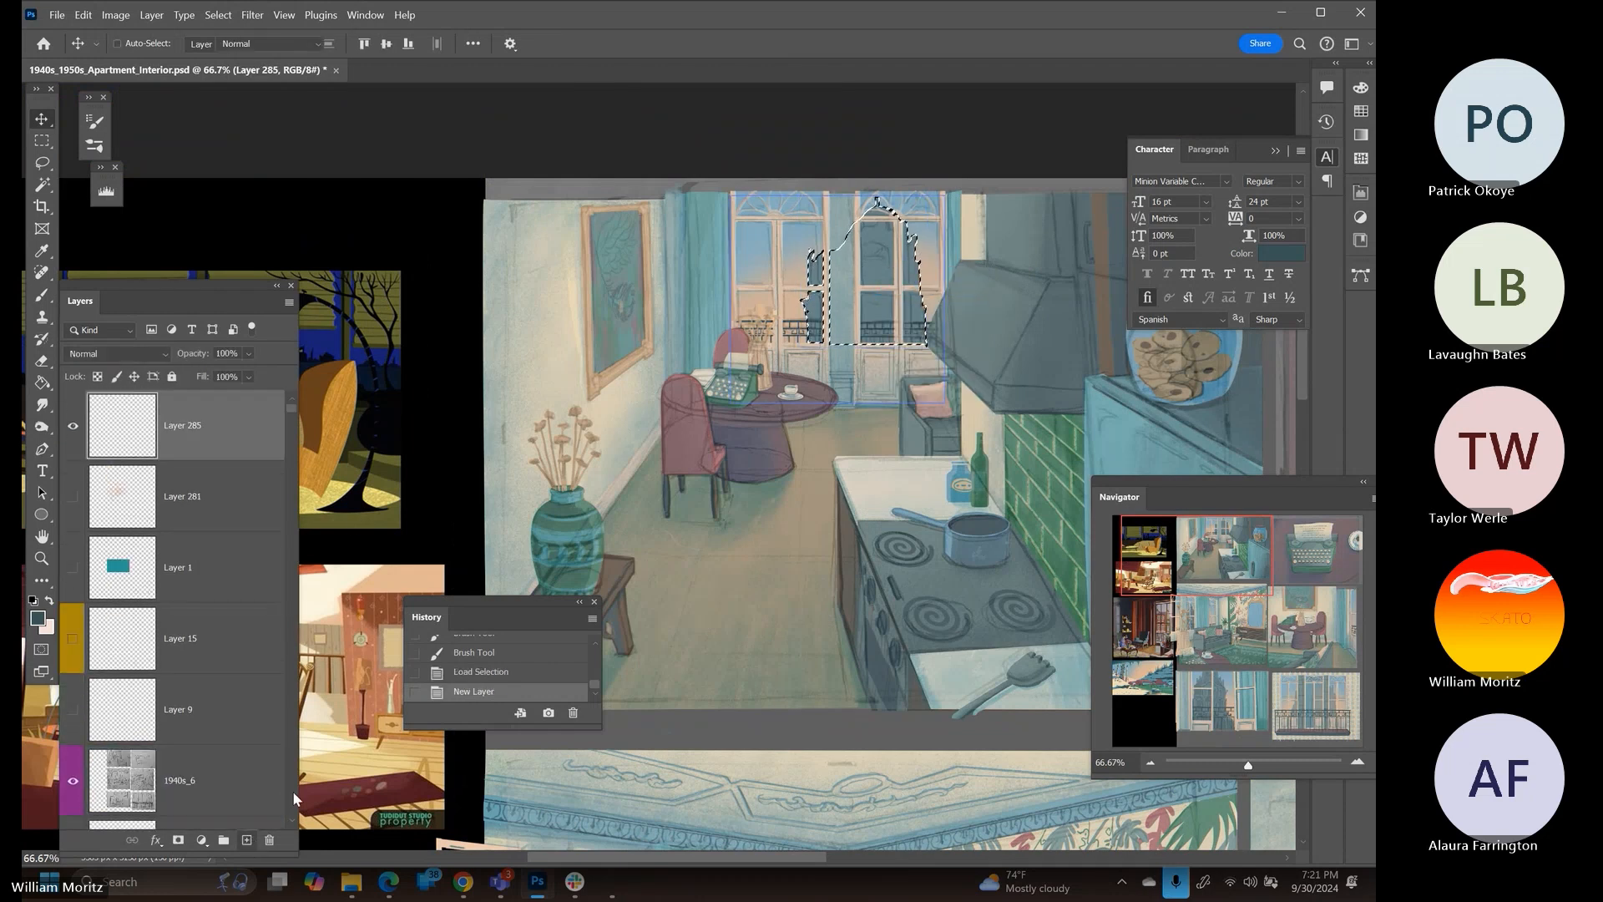
Paint darker architectural details on the buildings in the kitchen scene's windows with the 20 px brush and clear the selection
key("b")
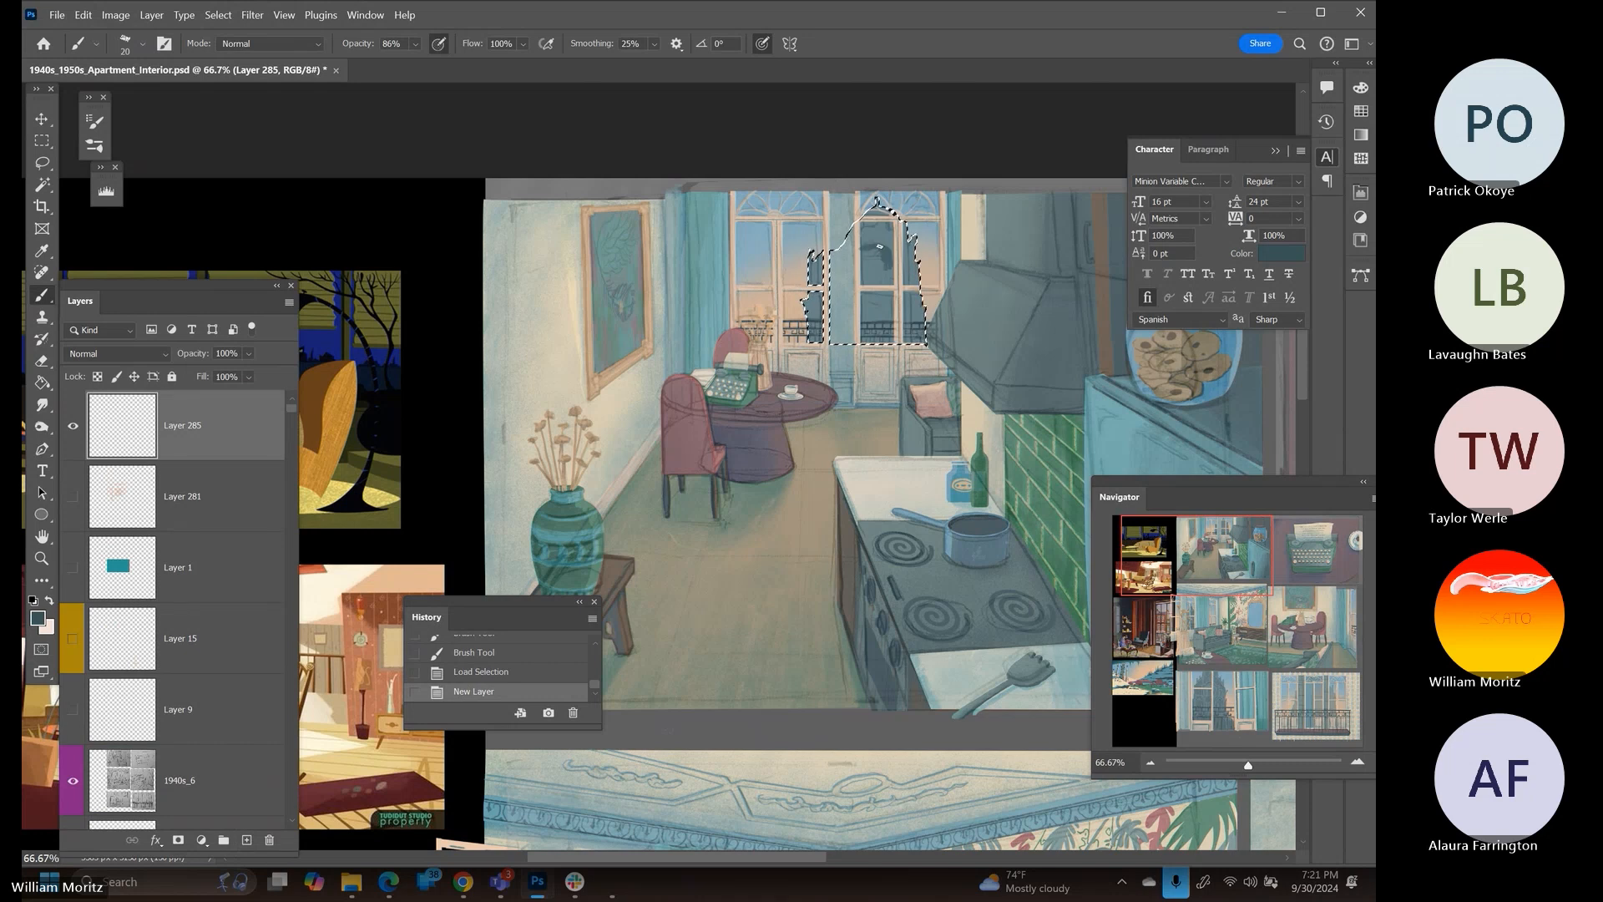
mouse_move(879, 246)
left_mouse_down()
mouse_move(890, 254)
mouse_move(869, 227)
left_mouse_up()
left_click_drag(870, 236, 865, 223)
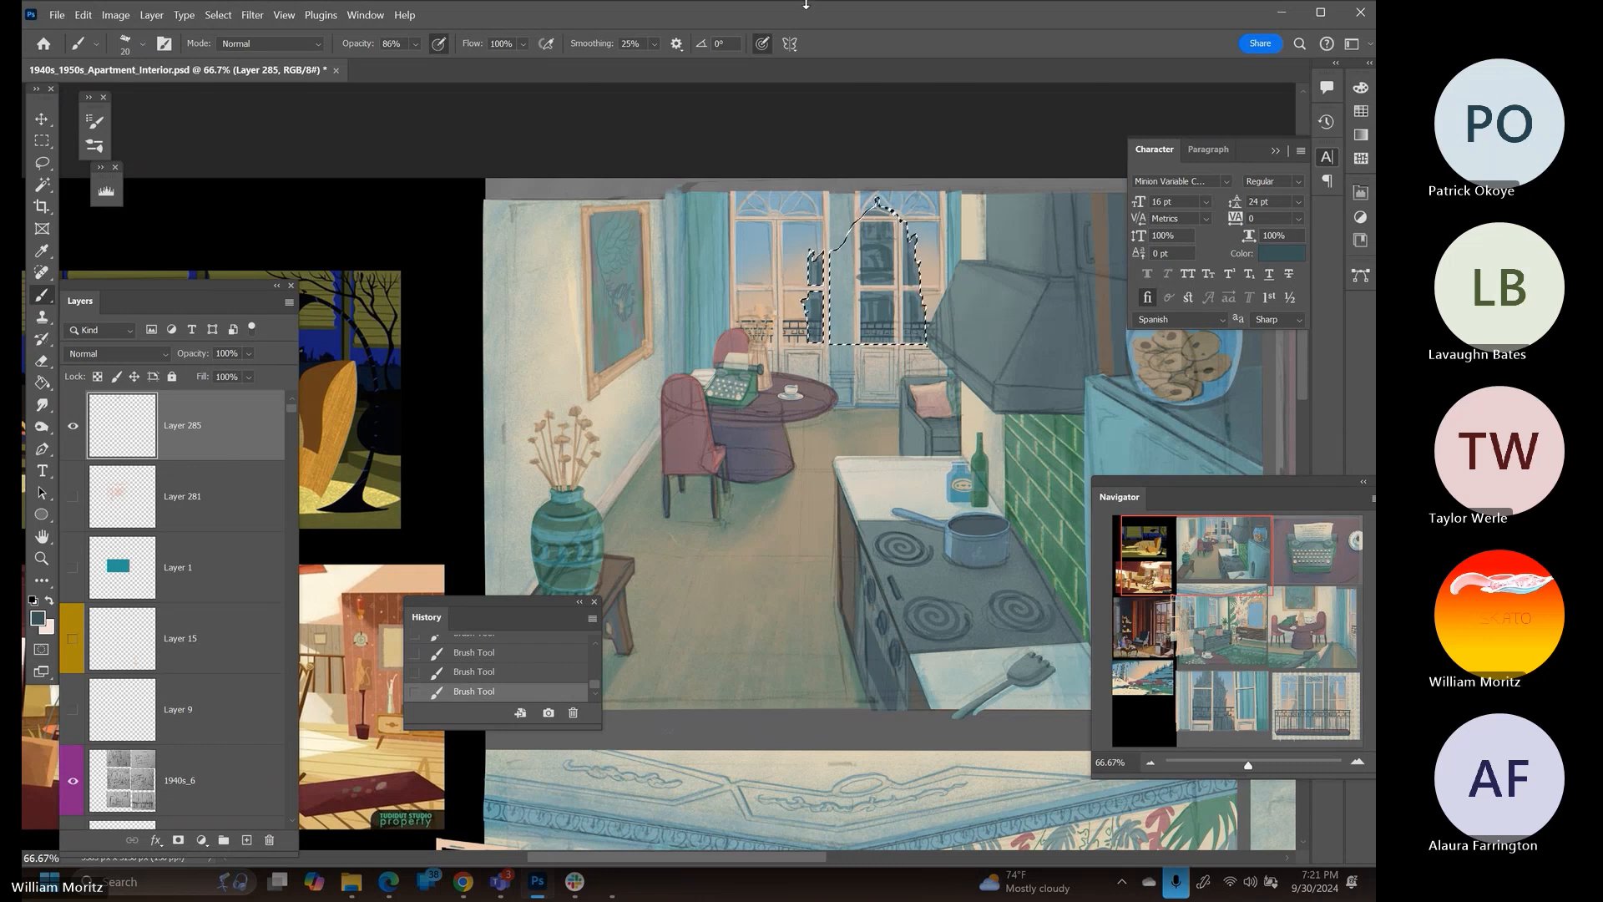
key("l")
left_click(405, 167)
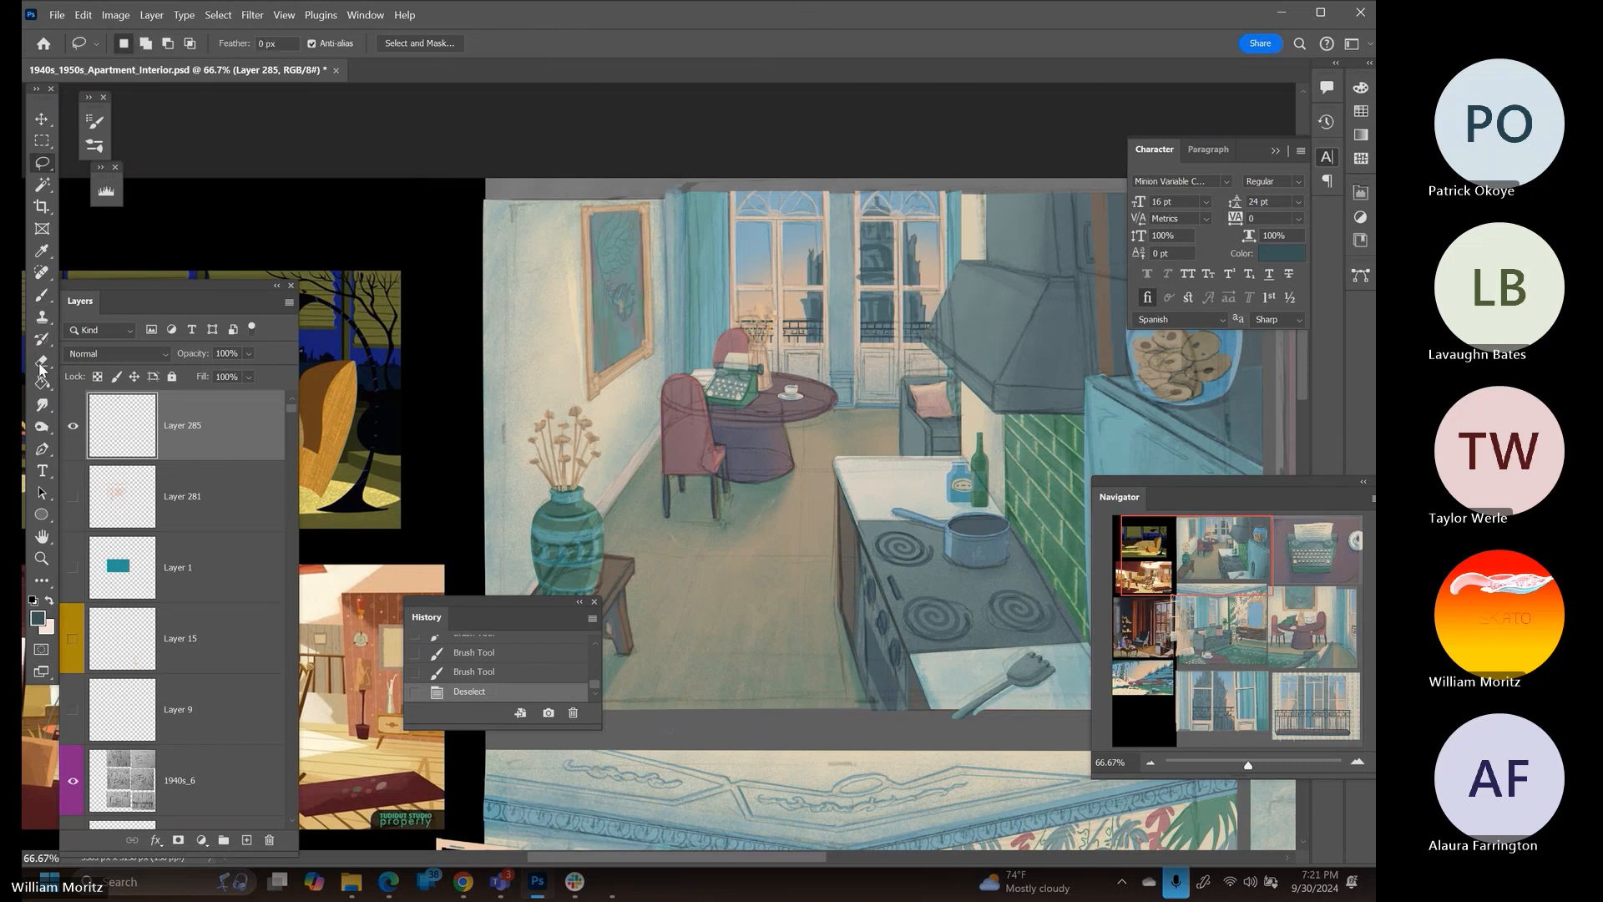
Select Layer 170, the buildings in the balcony scene's windows, and toggle its visibility to check its content
left_click(42, 558)
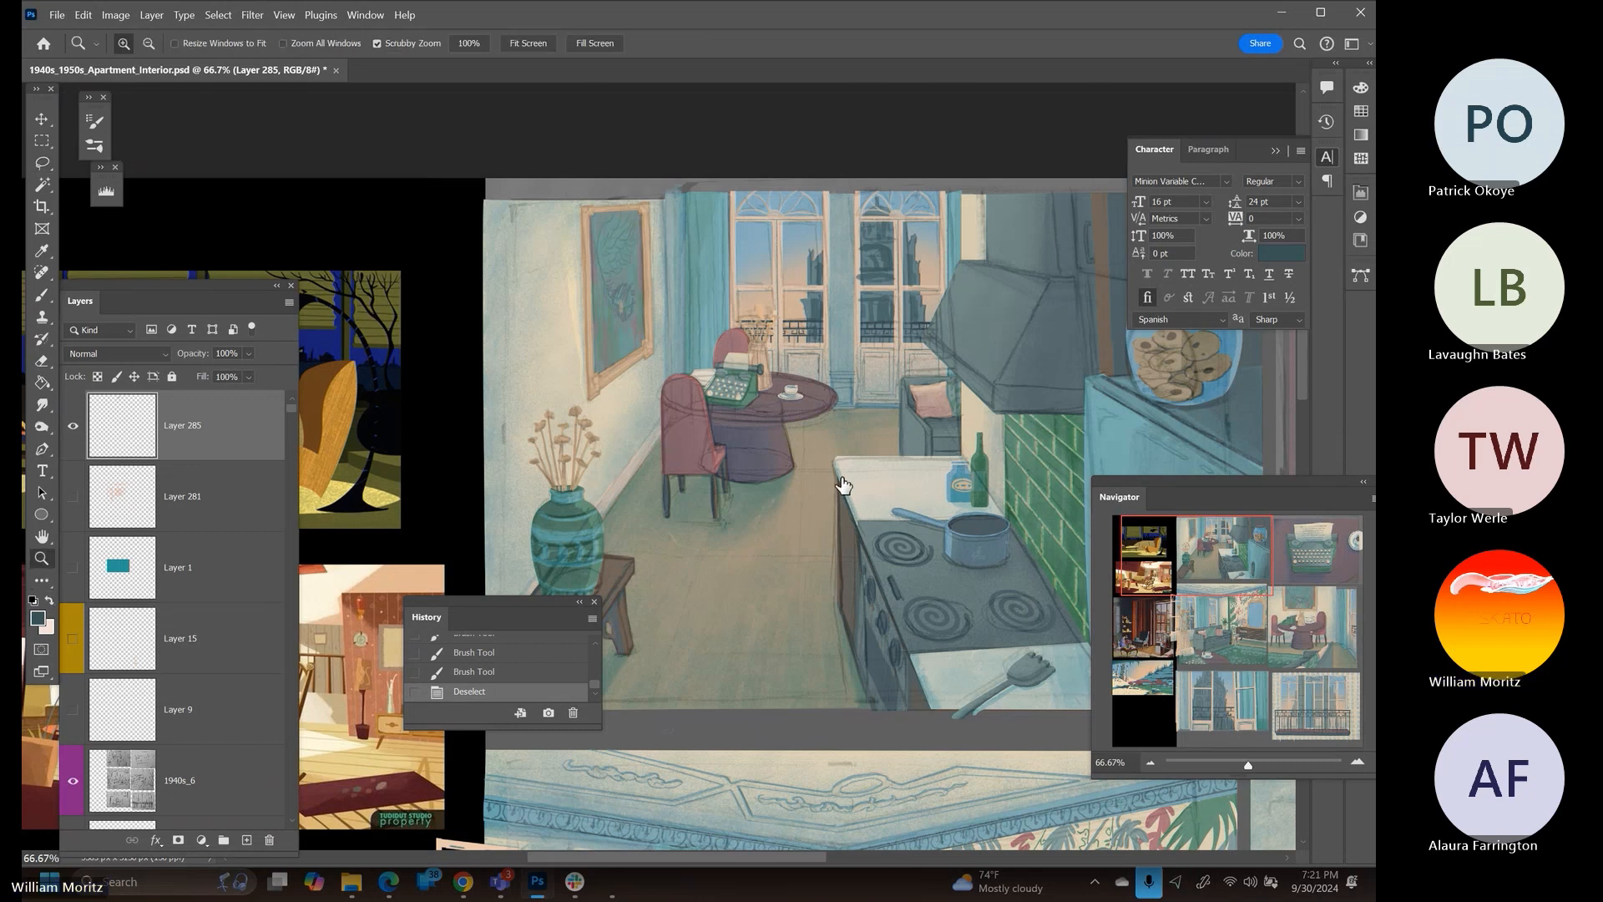
left_click(842, 486, "alt")
left_click(844, 486, "alt")
left_click(876, 476, "alt")
left_click_drag(892, 587, 581, 297)
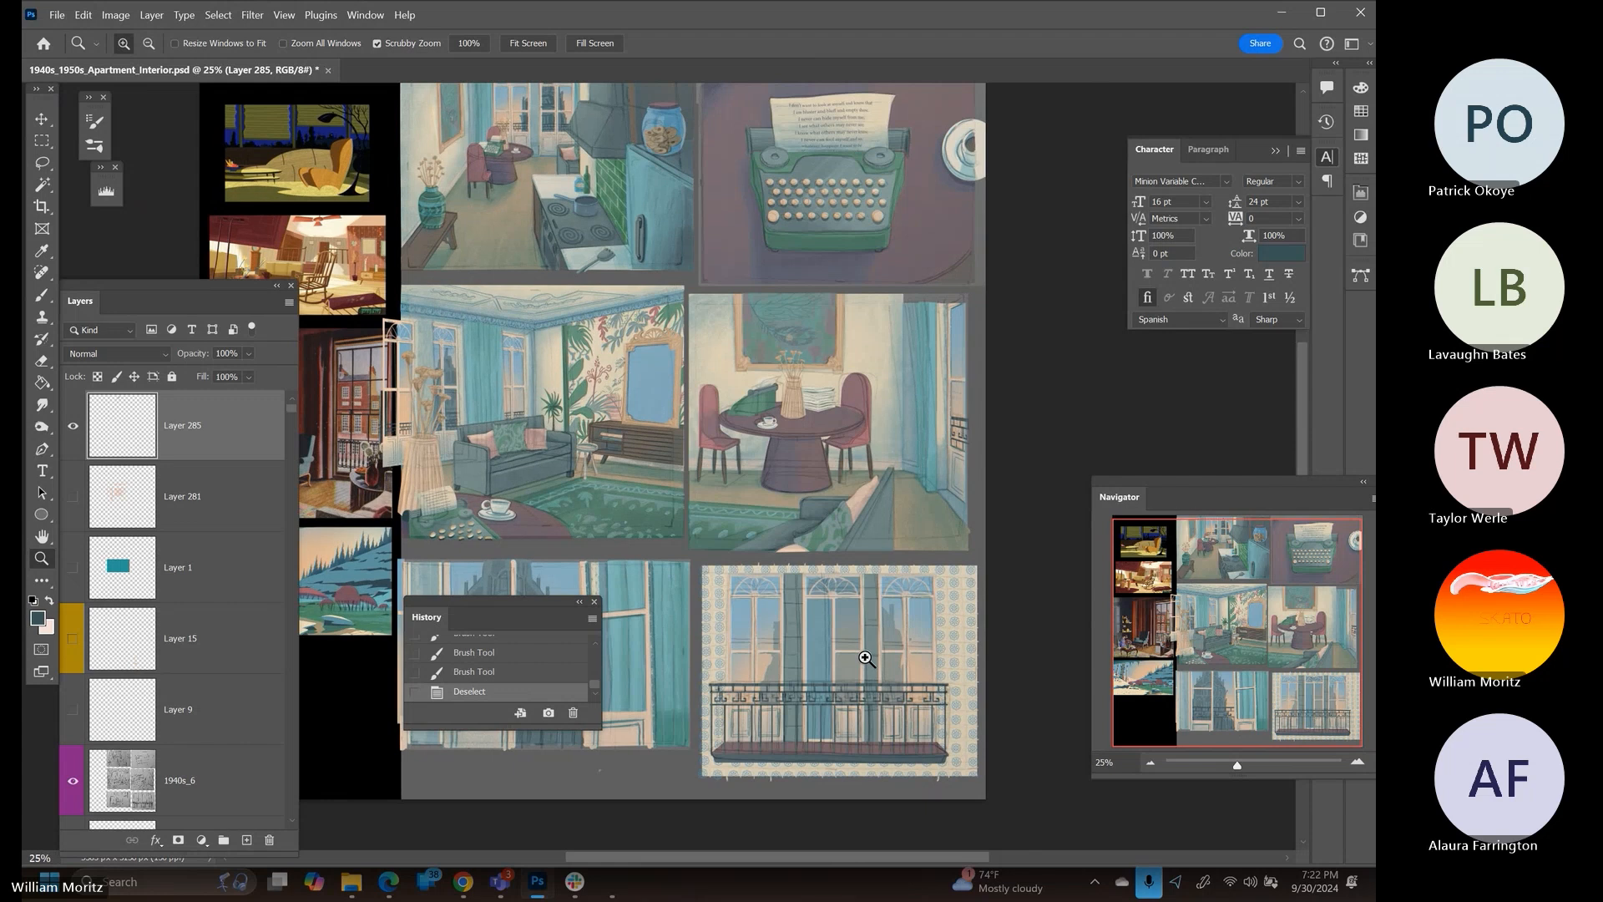
left_click(865, 659)
left_click(866, 661)
key("v")
right_click(925, 597)
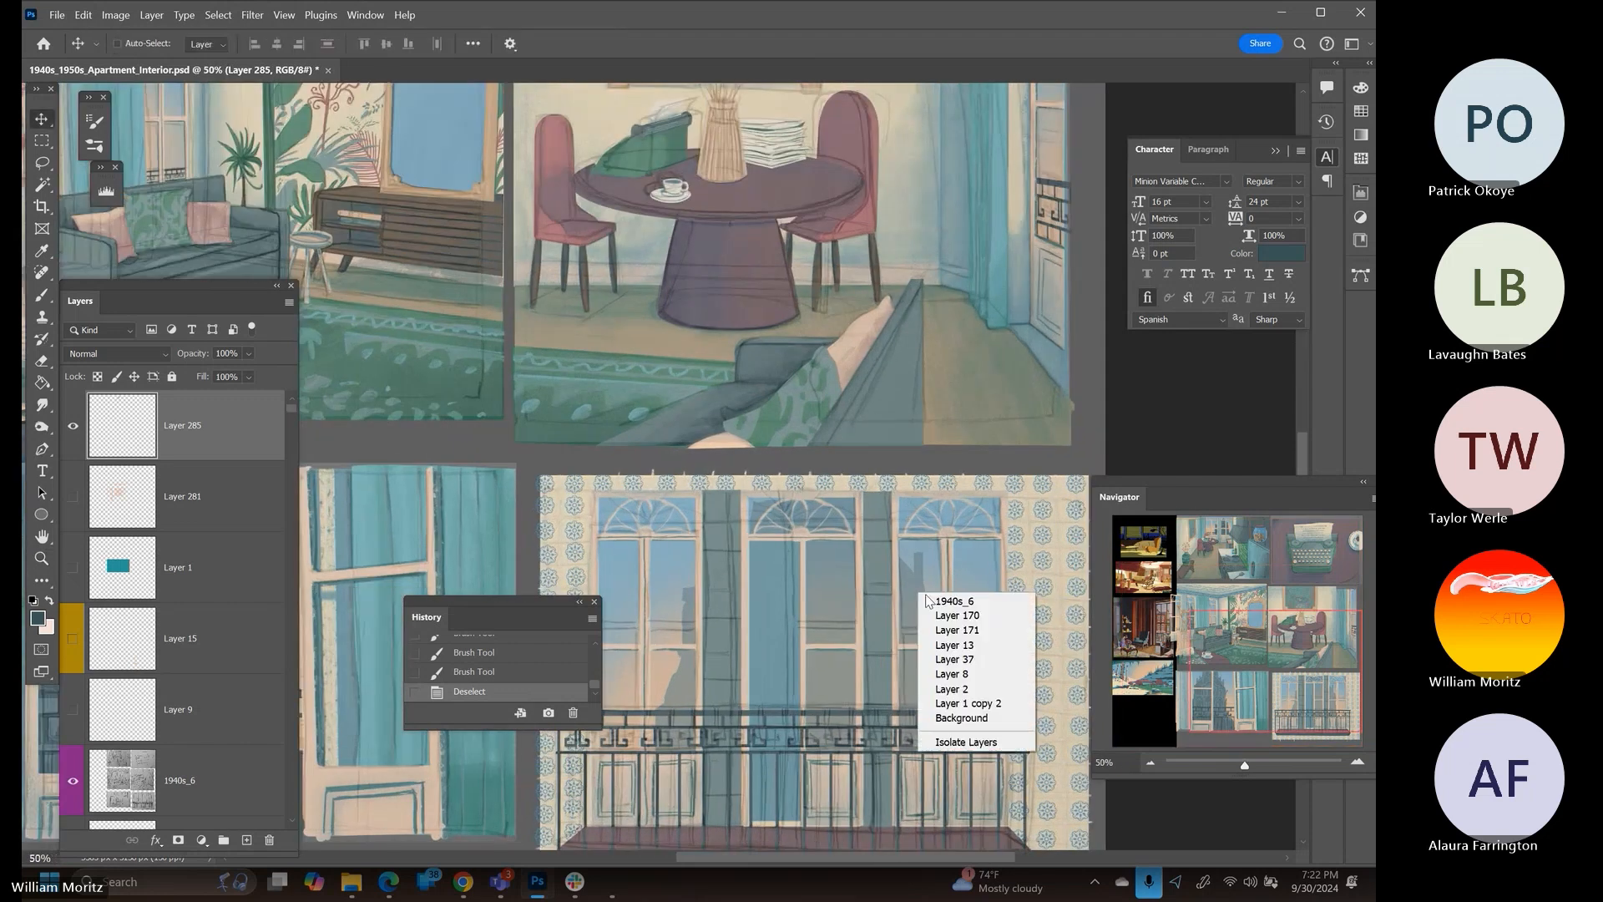
left_click(956, 615)
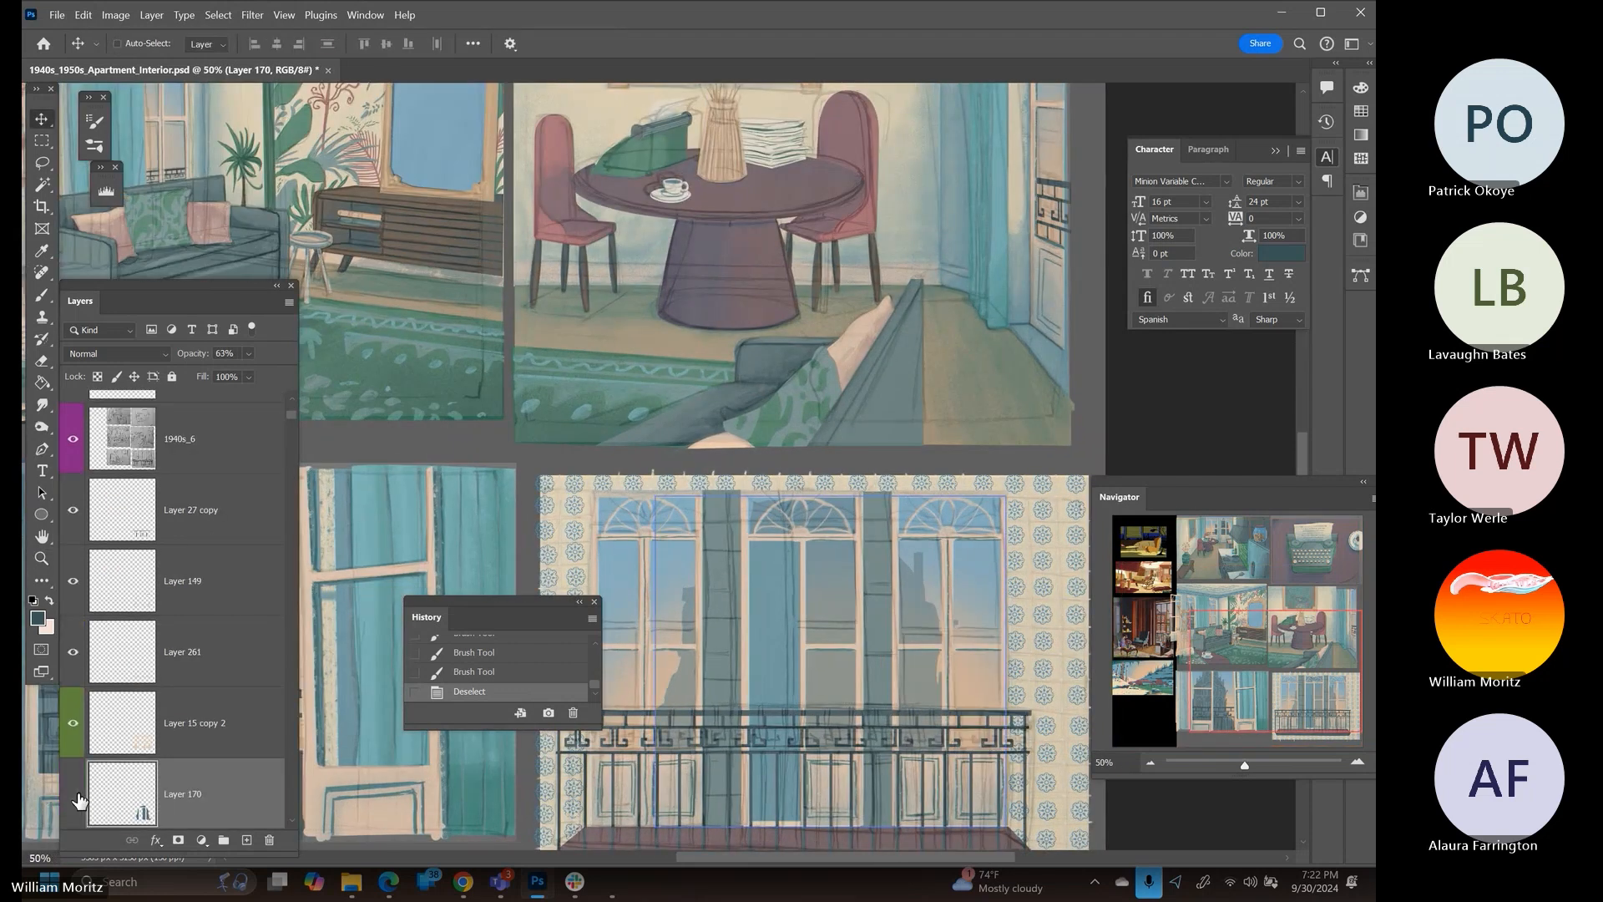
left_click(76, 798)
left_click(77, 797)
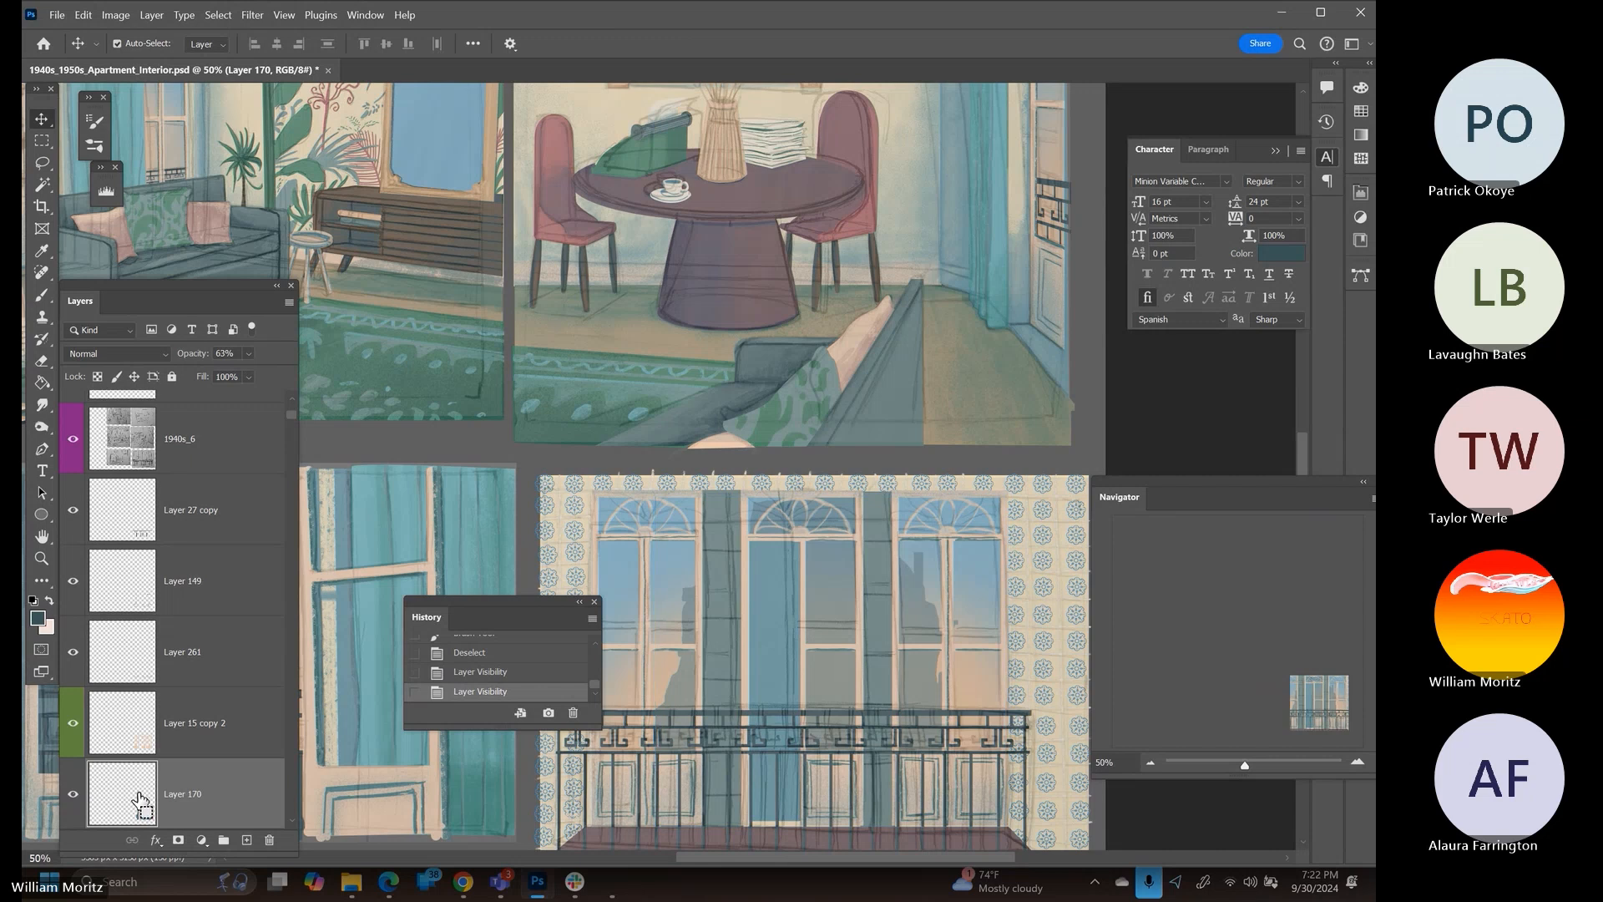
Load the outline of Layer 170 as a selection and add a new layer above it
left_click(141, 800, "ctrl")
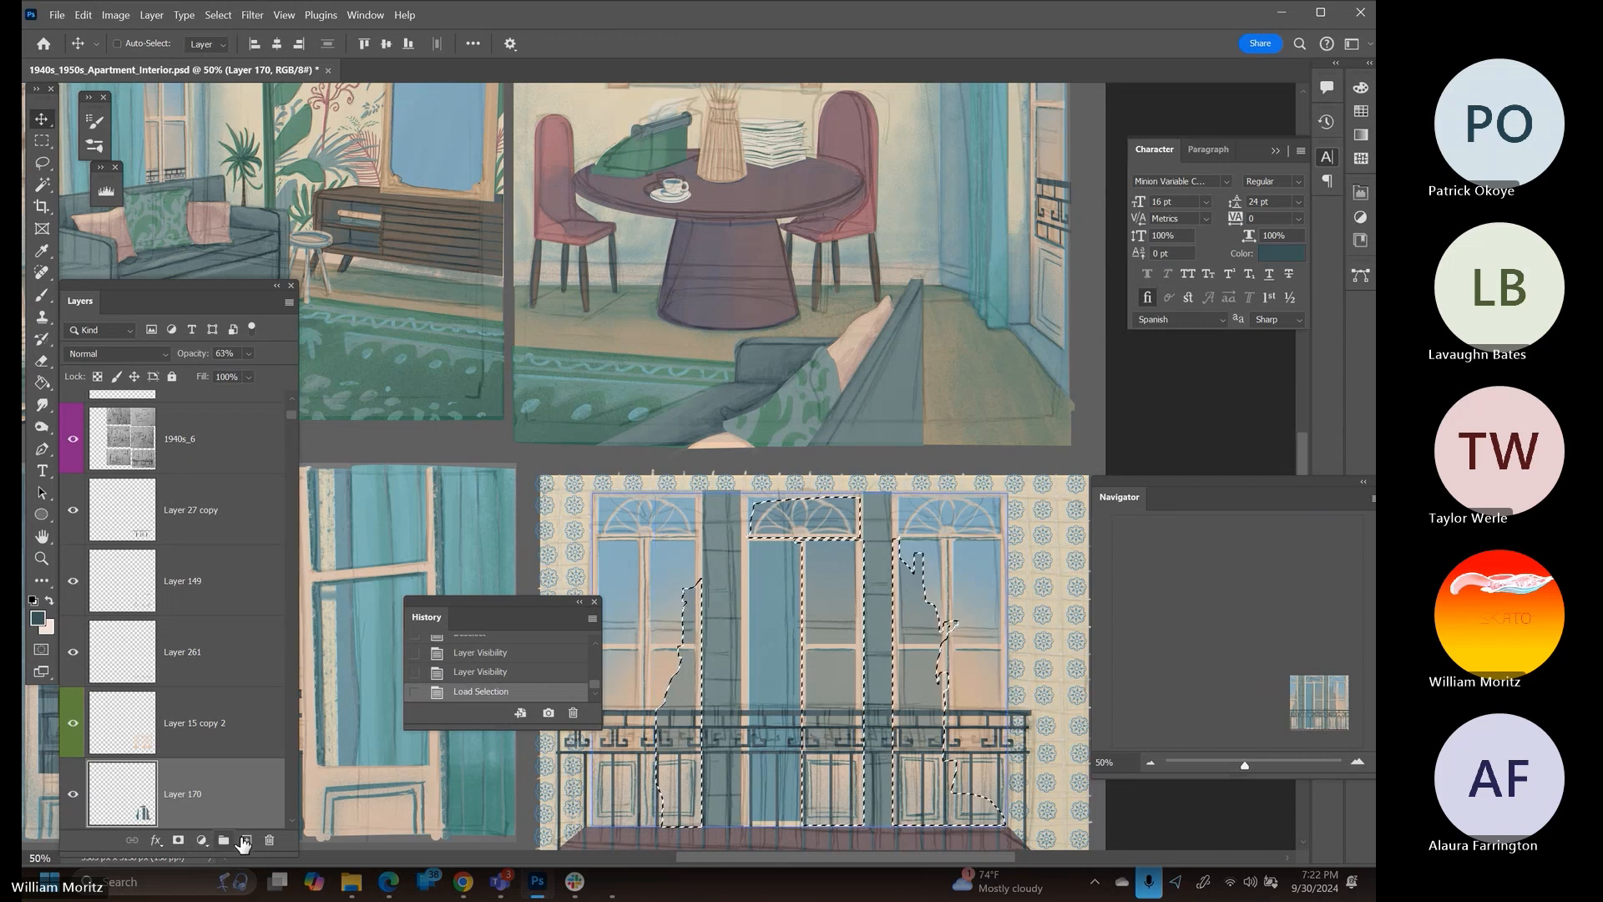
left_click(244, 841)
key("b")
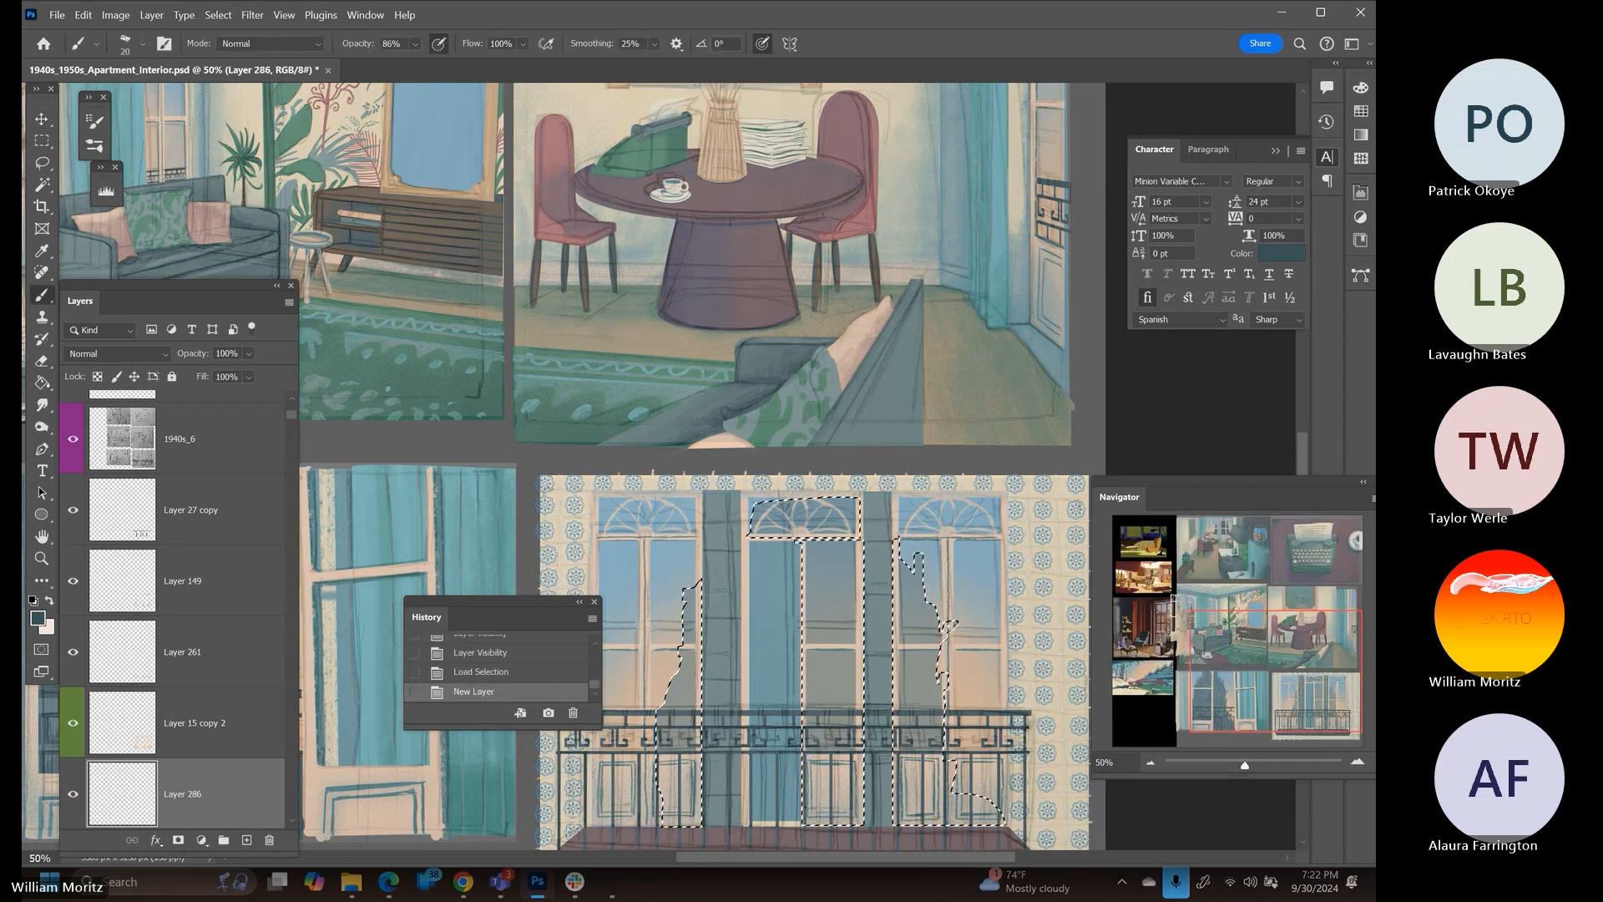
Paint darker openings and facade details on the building behind the balcony's right-hand window with the 20 px brush
left_click_drag(910, 595, 912, 581)
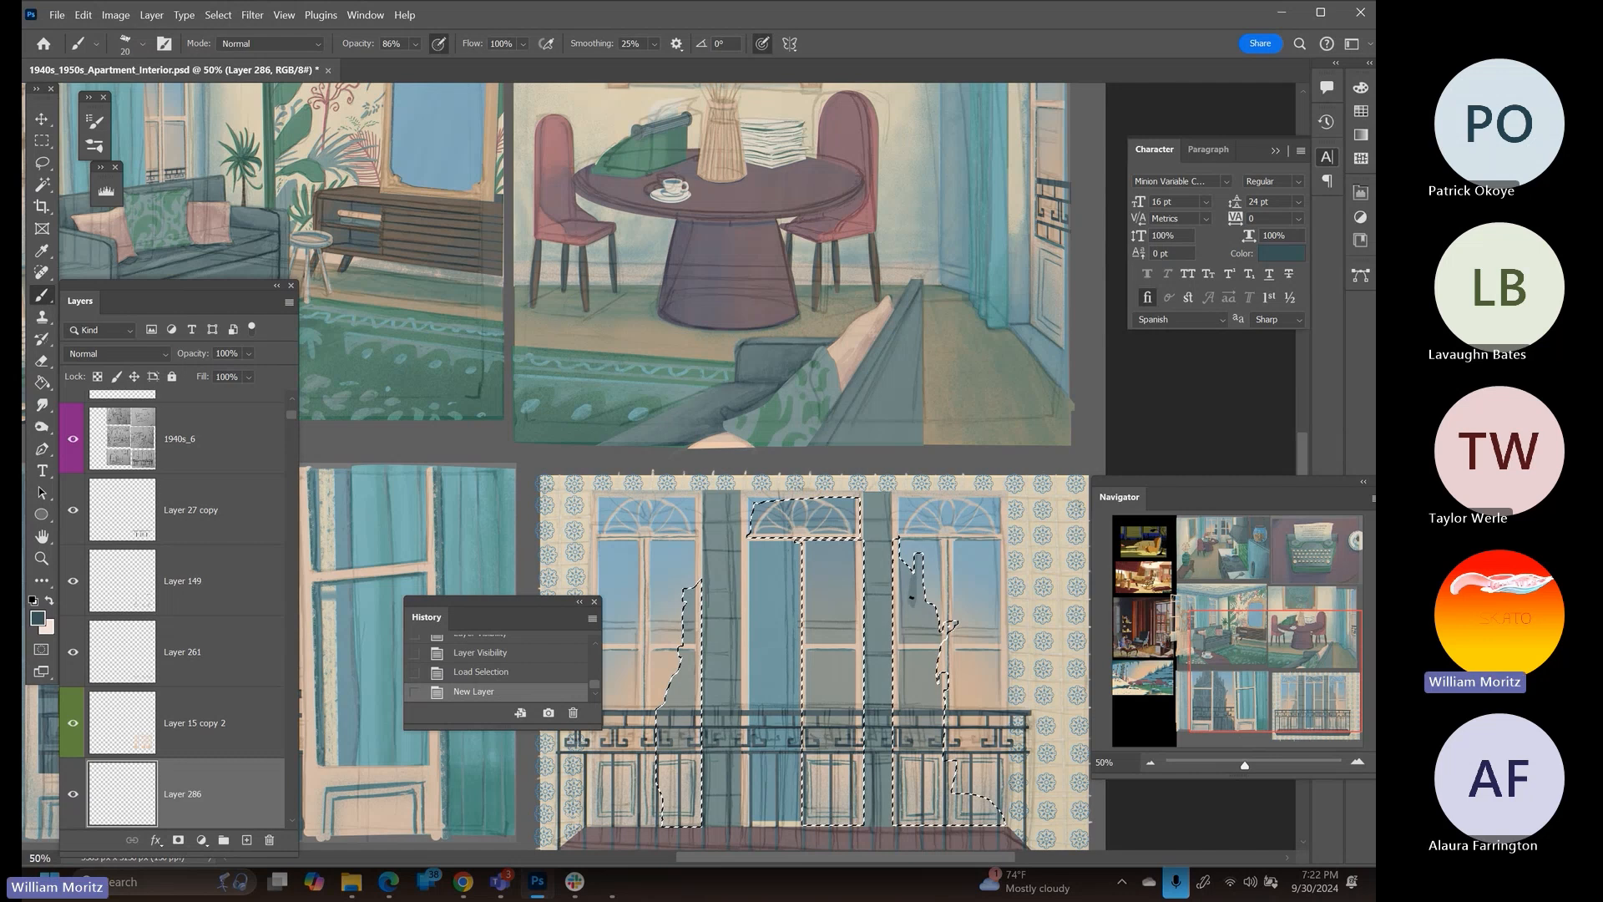
left_click_drag(908, 600, 925, 636)
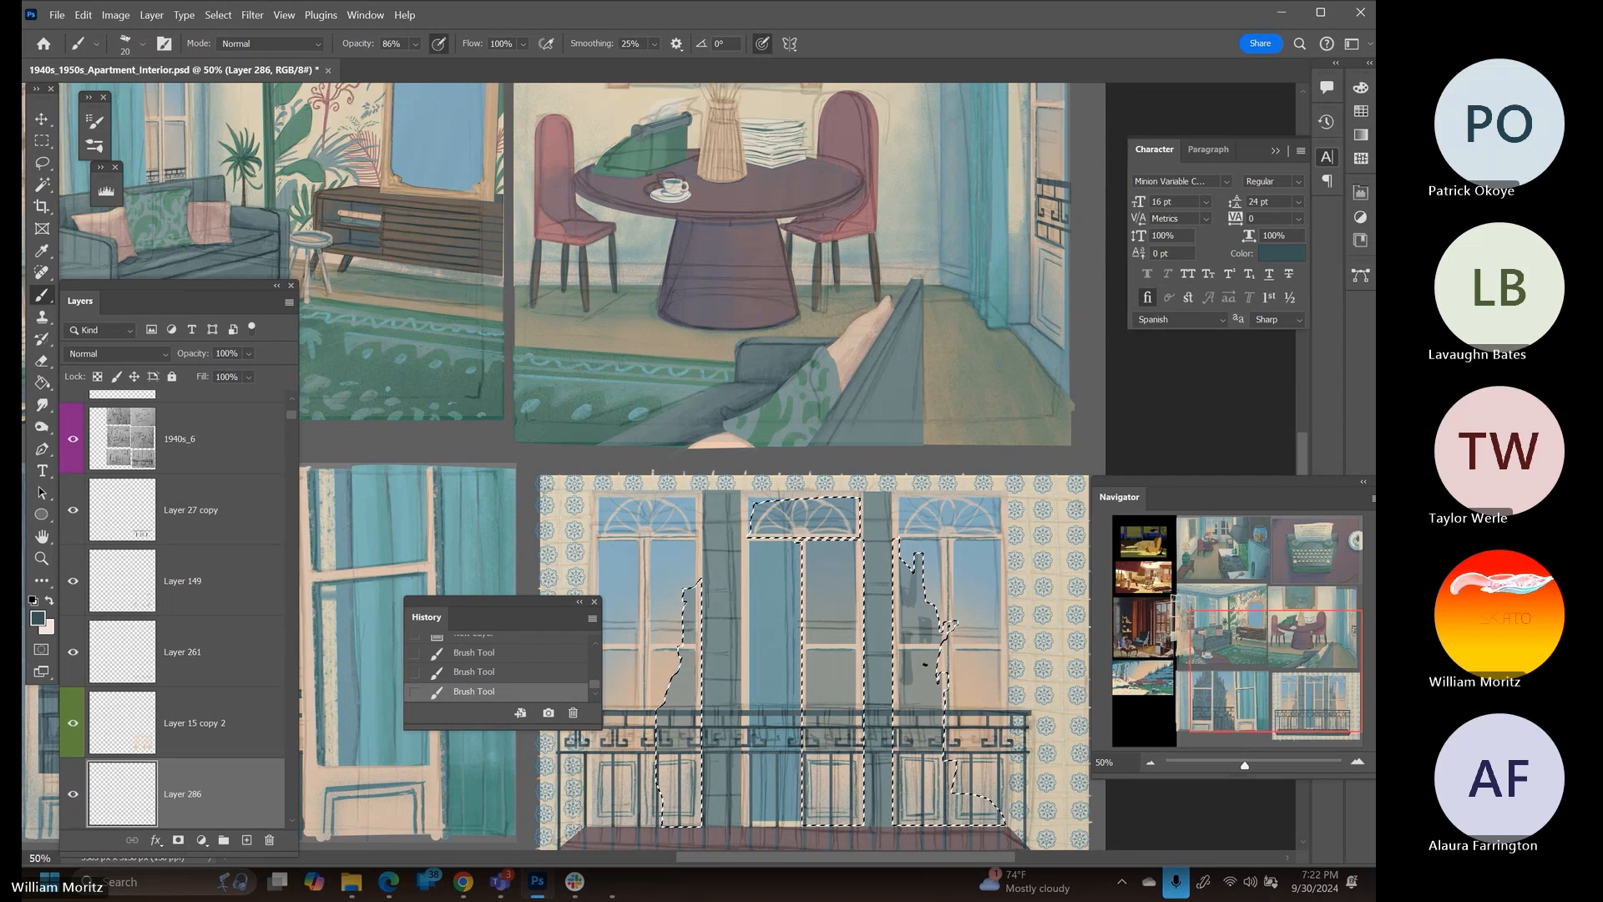
left_click_drag(924, 665, 920, 693)
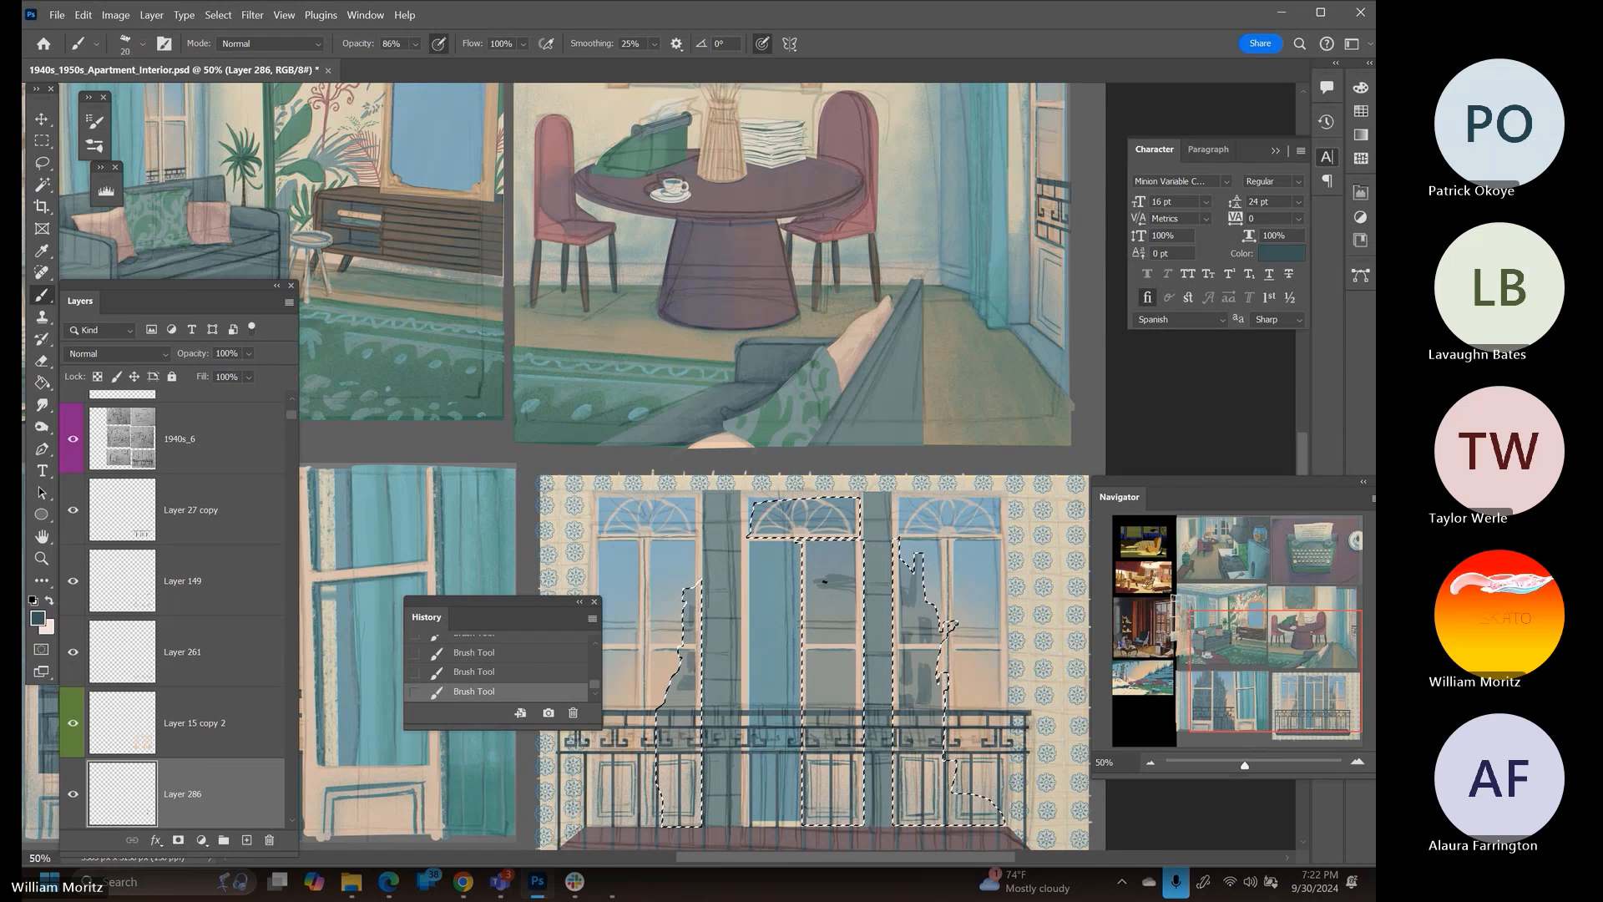
Enlarge the brush to 35 px, add details to the buildings behind the balcony's other windows and clear the selection
key("bracketright")
key("bracketright")
key("bracketright")
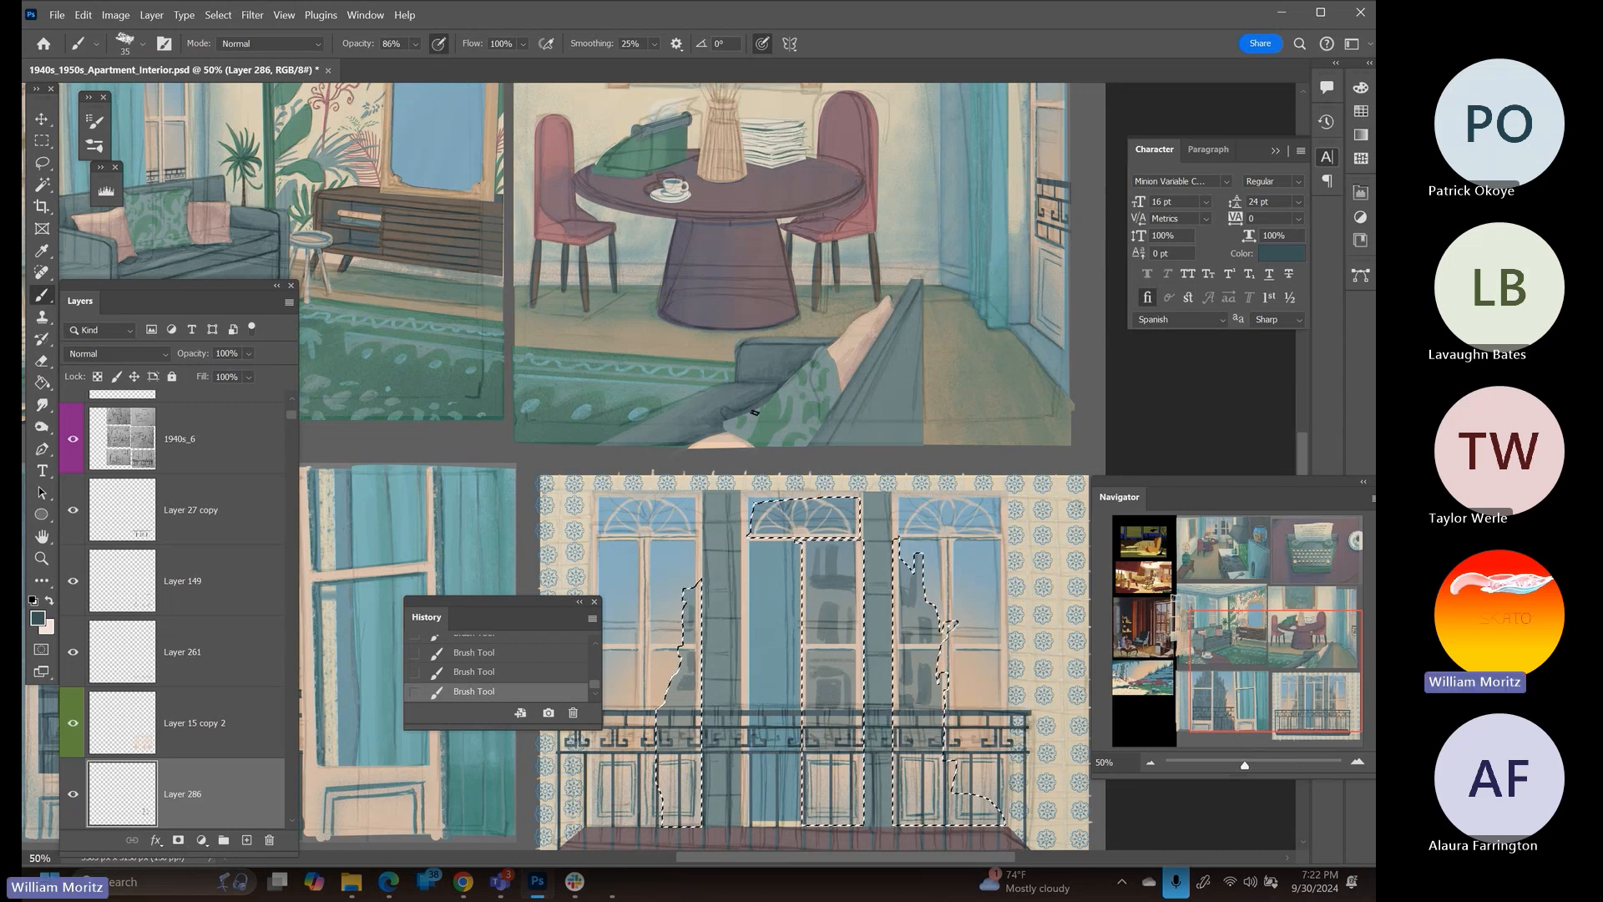
left_click(42, 163)
key("ctrl+d")
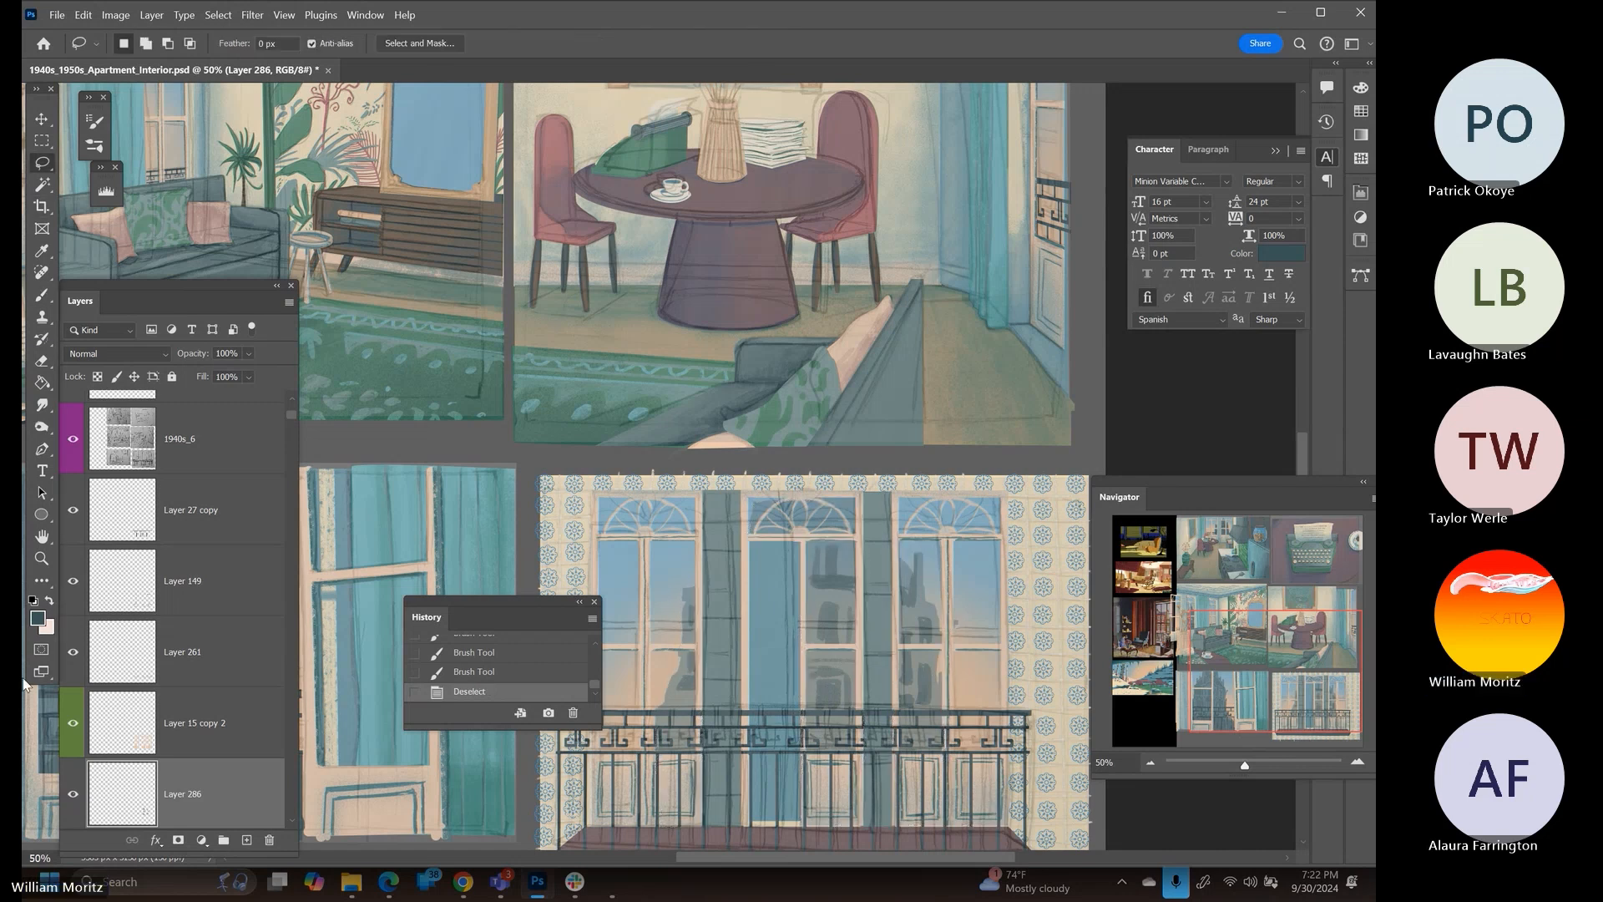
Hide the 1940s_6 sketch layer to view the painted scenes without the line work
left_click(41, 557)
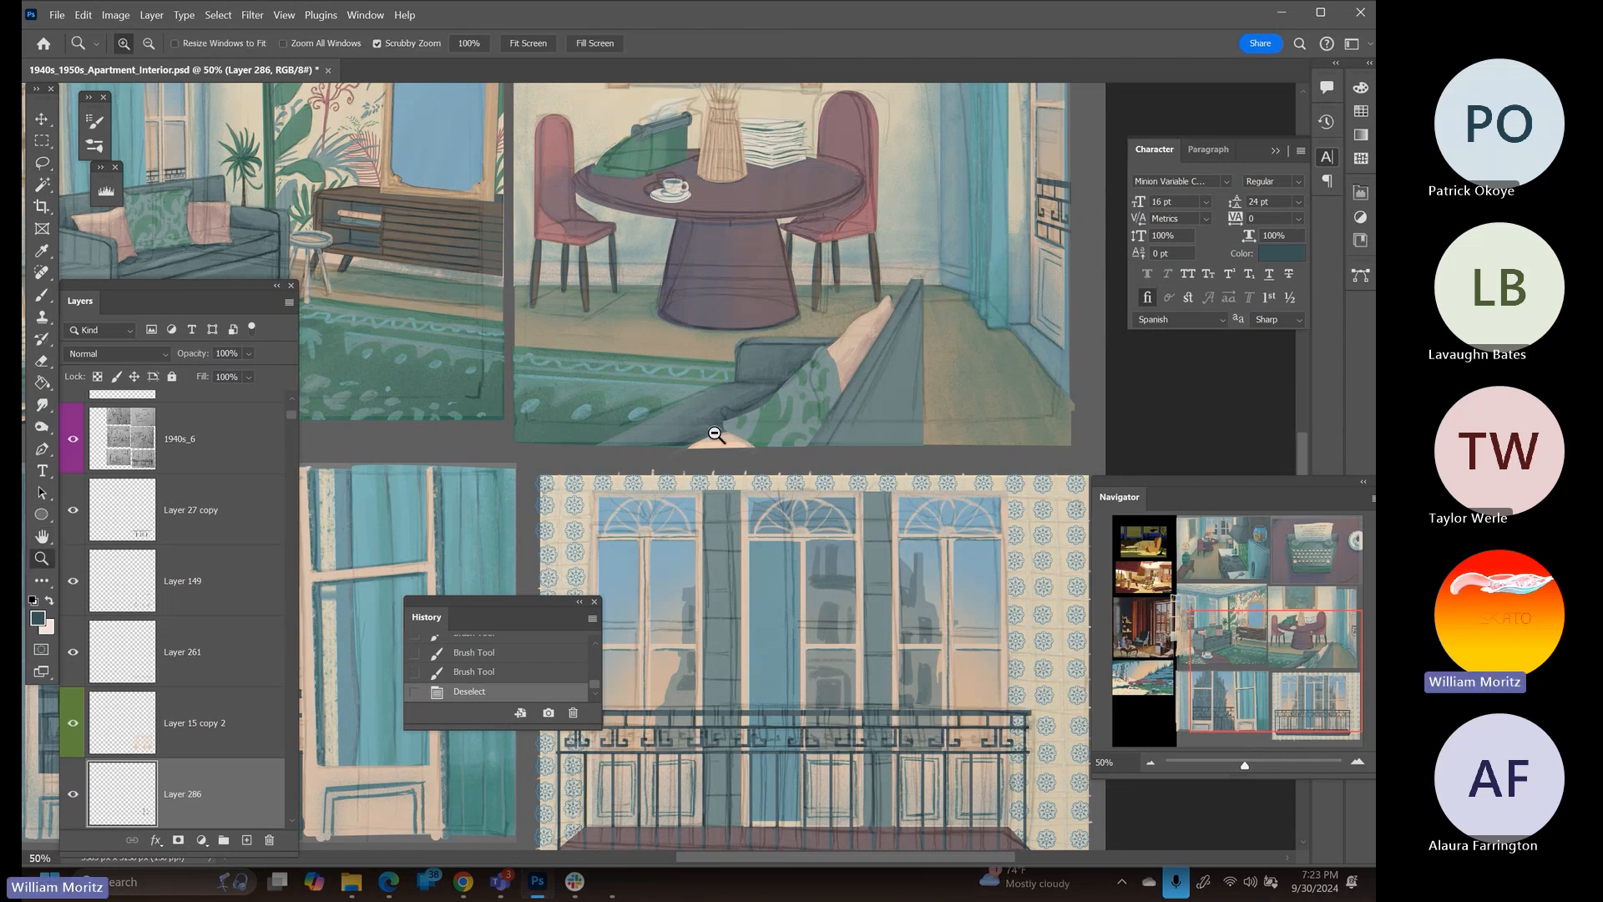
left_click(705, 435, "alt")
left_click(705, 435)
left_click(676, 409, "alt")
left_click(637, 401, "alt")
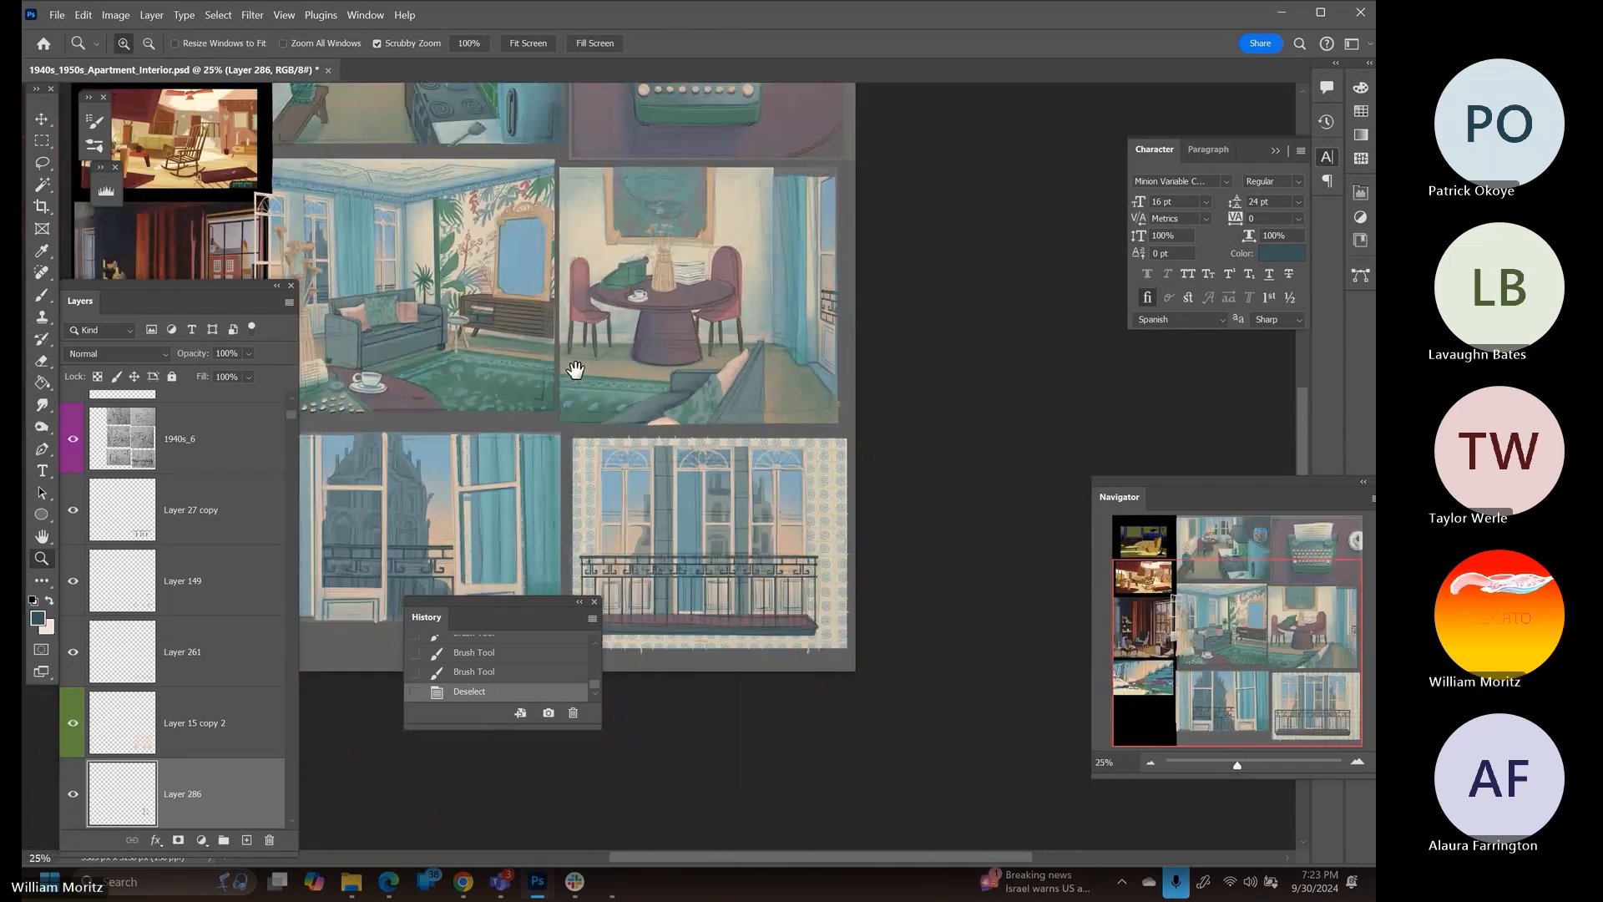
left_click_drag(576, 373, 759, 452)
key("v")
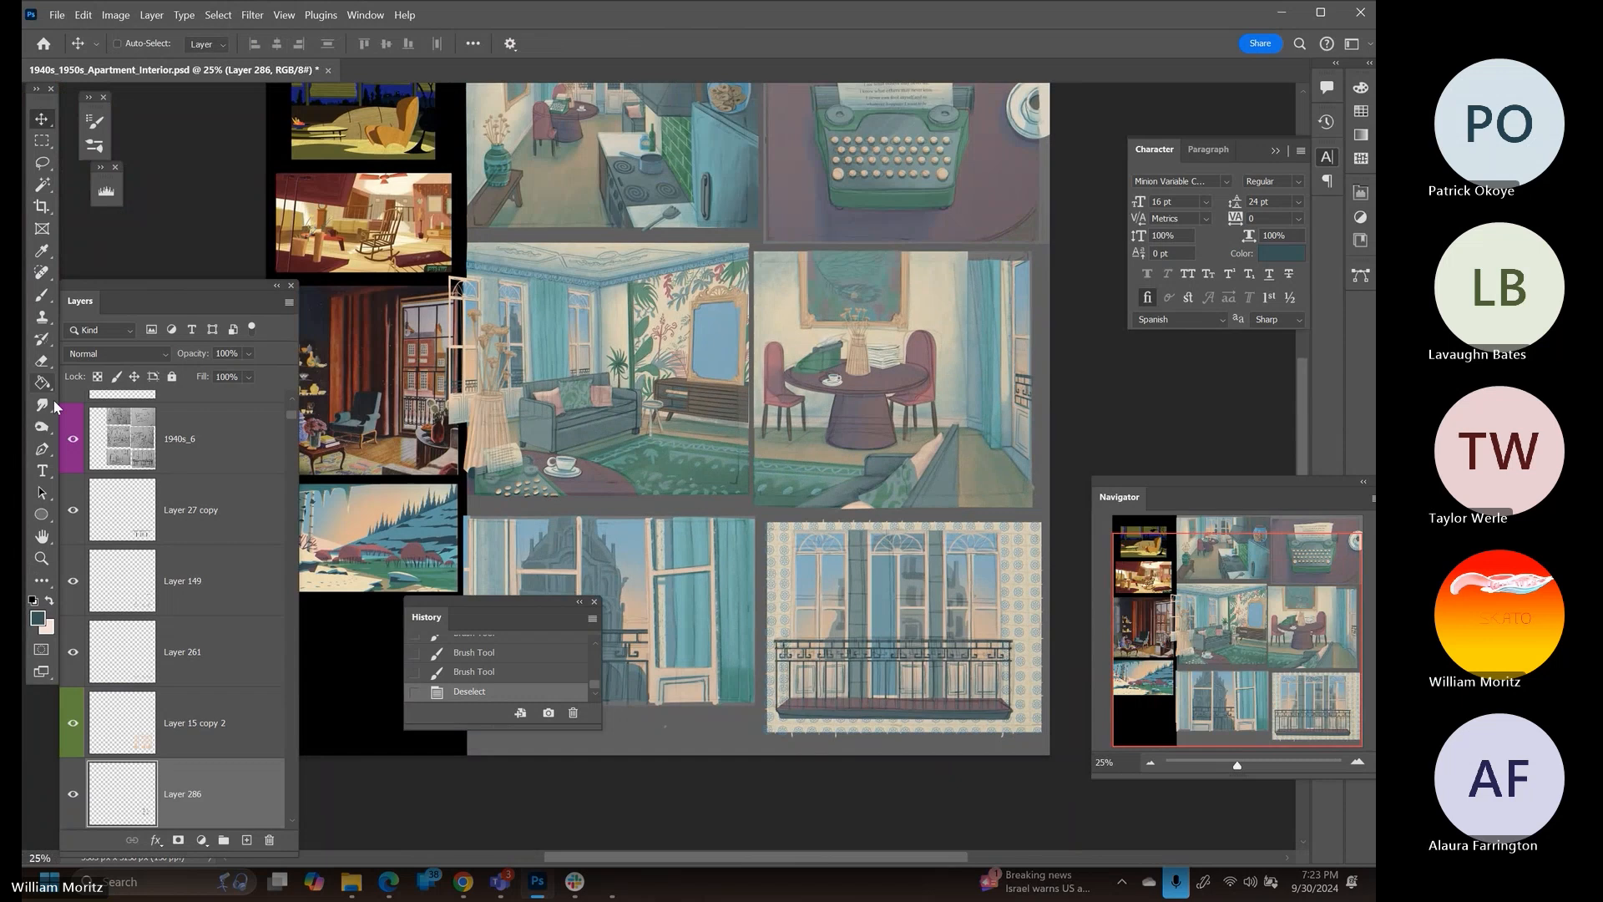
left_click(73, 443)
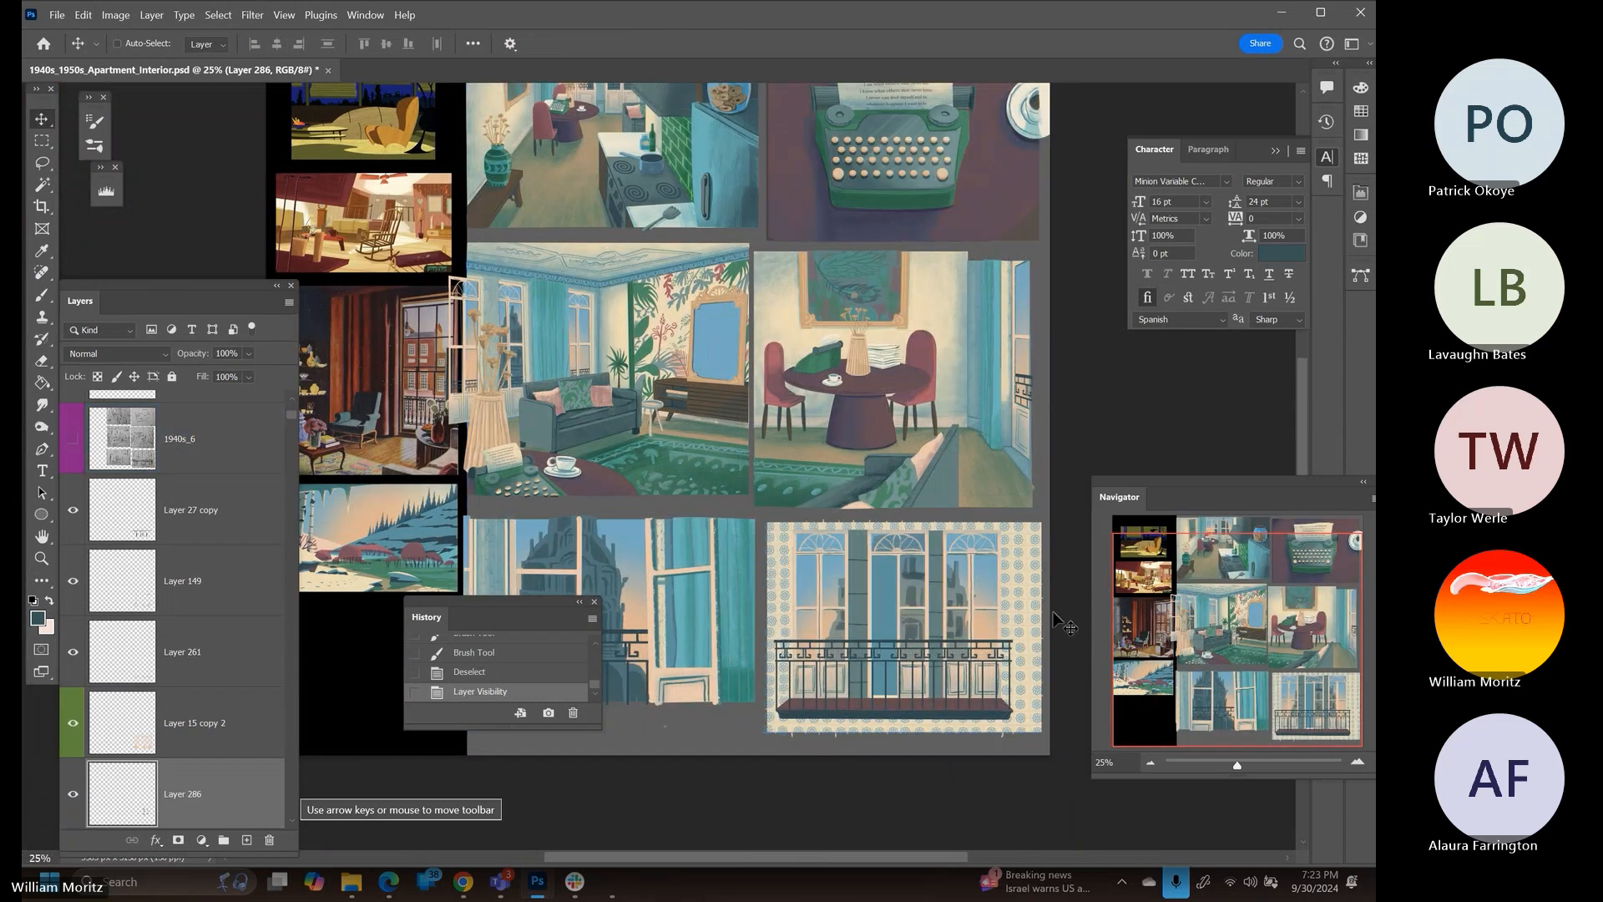
Lower the opacity of Layer 286, the balcony scene's building details, to 29%
right_click(911, 600)
left_click(919, 607)
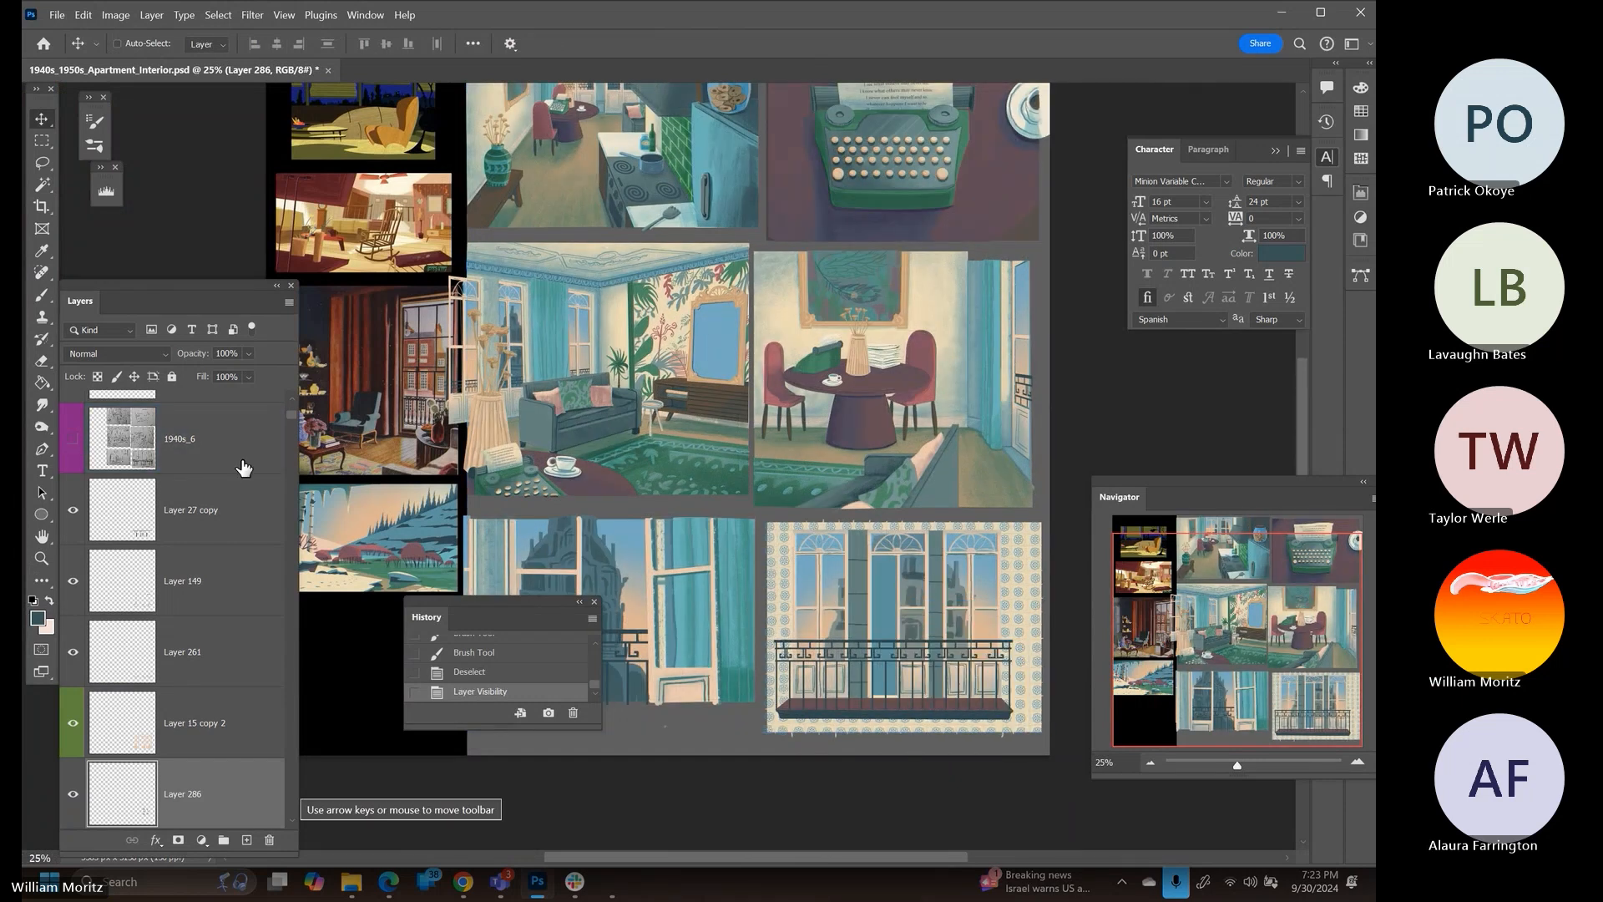
left_click(249, 354)
left_click_drag(257, 368, 223, 377)
Select Layer 285, the kitchen scene's building details, and lower its opacity to 61%
left_click_drag(664, 413, 804, 475)
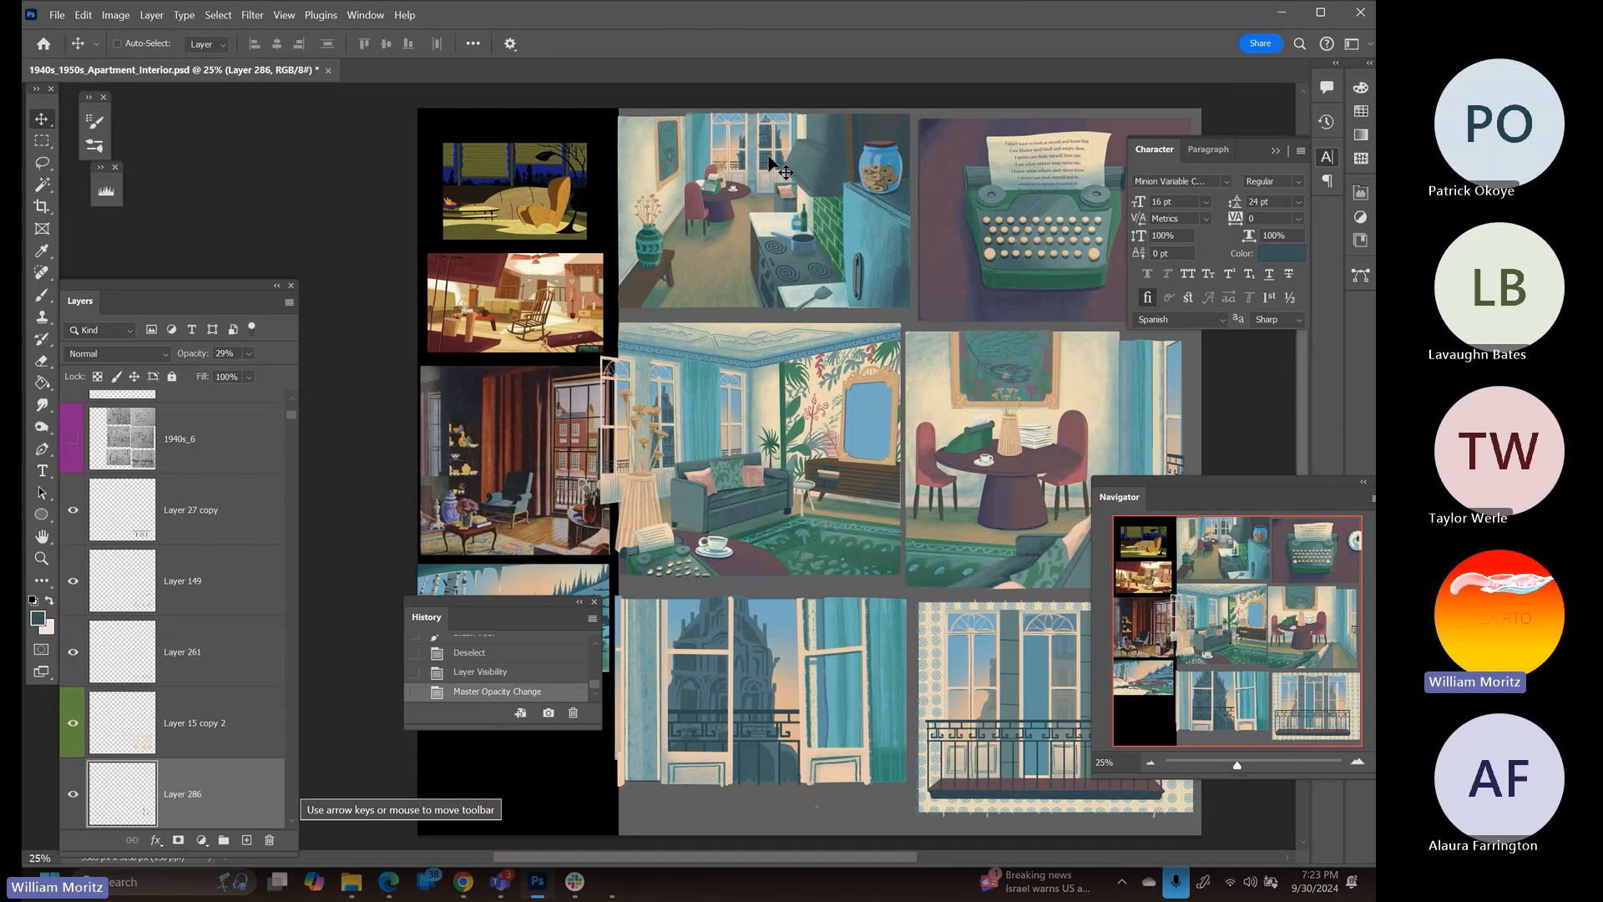
right_click(769, 185)
left_click(785, 166)
left_click(249, 354)
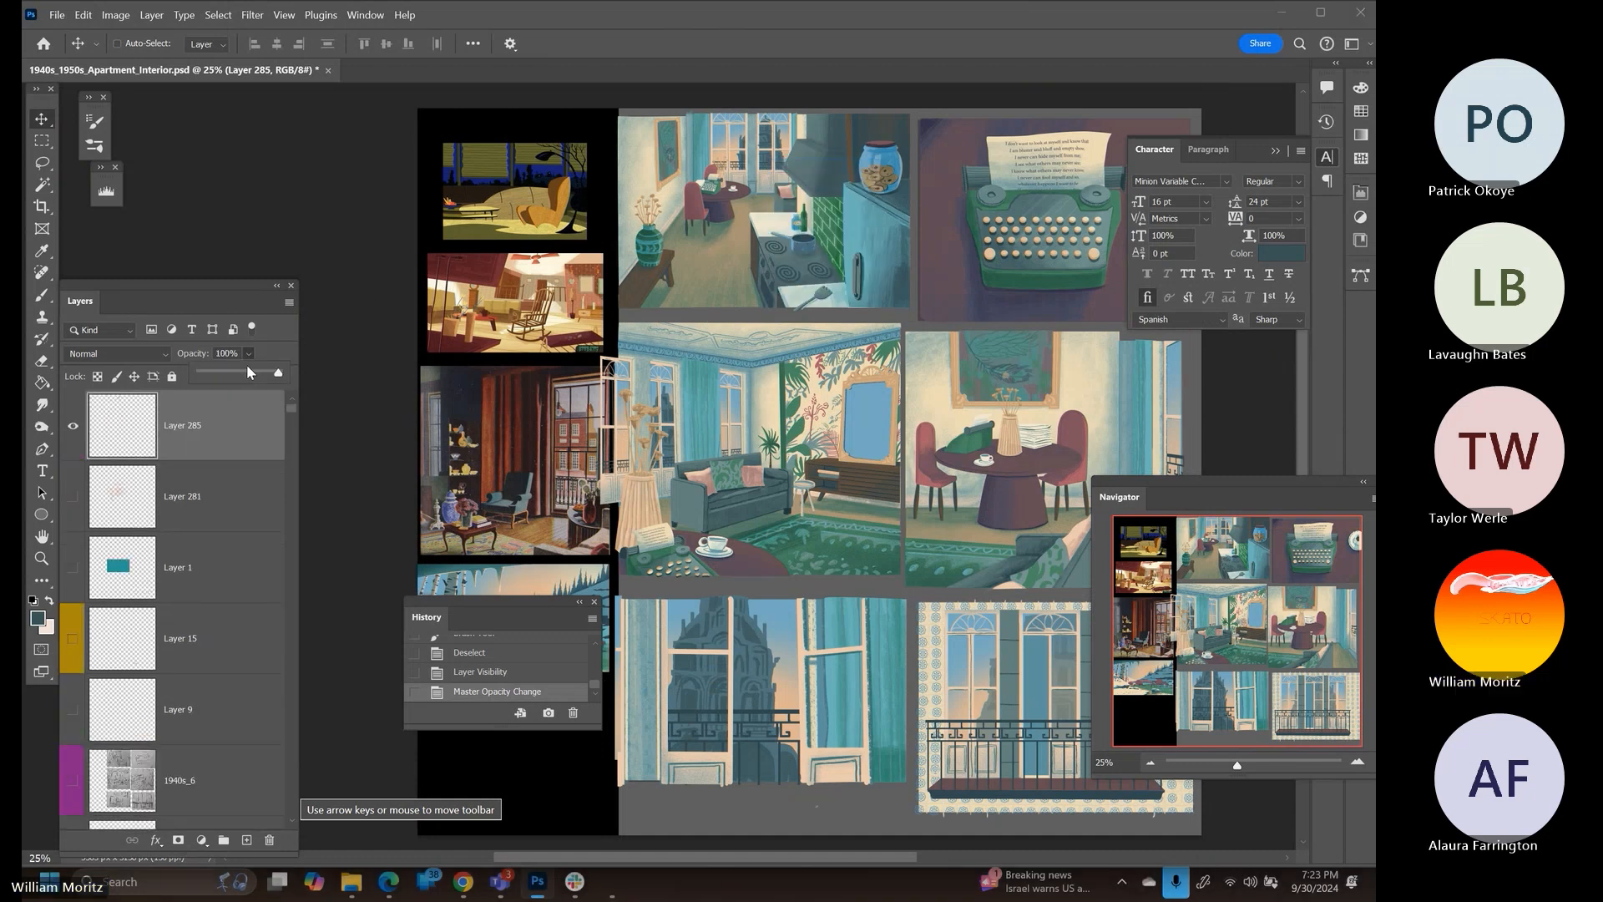
left_click(249, 375)
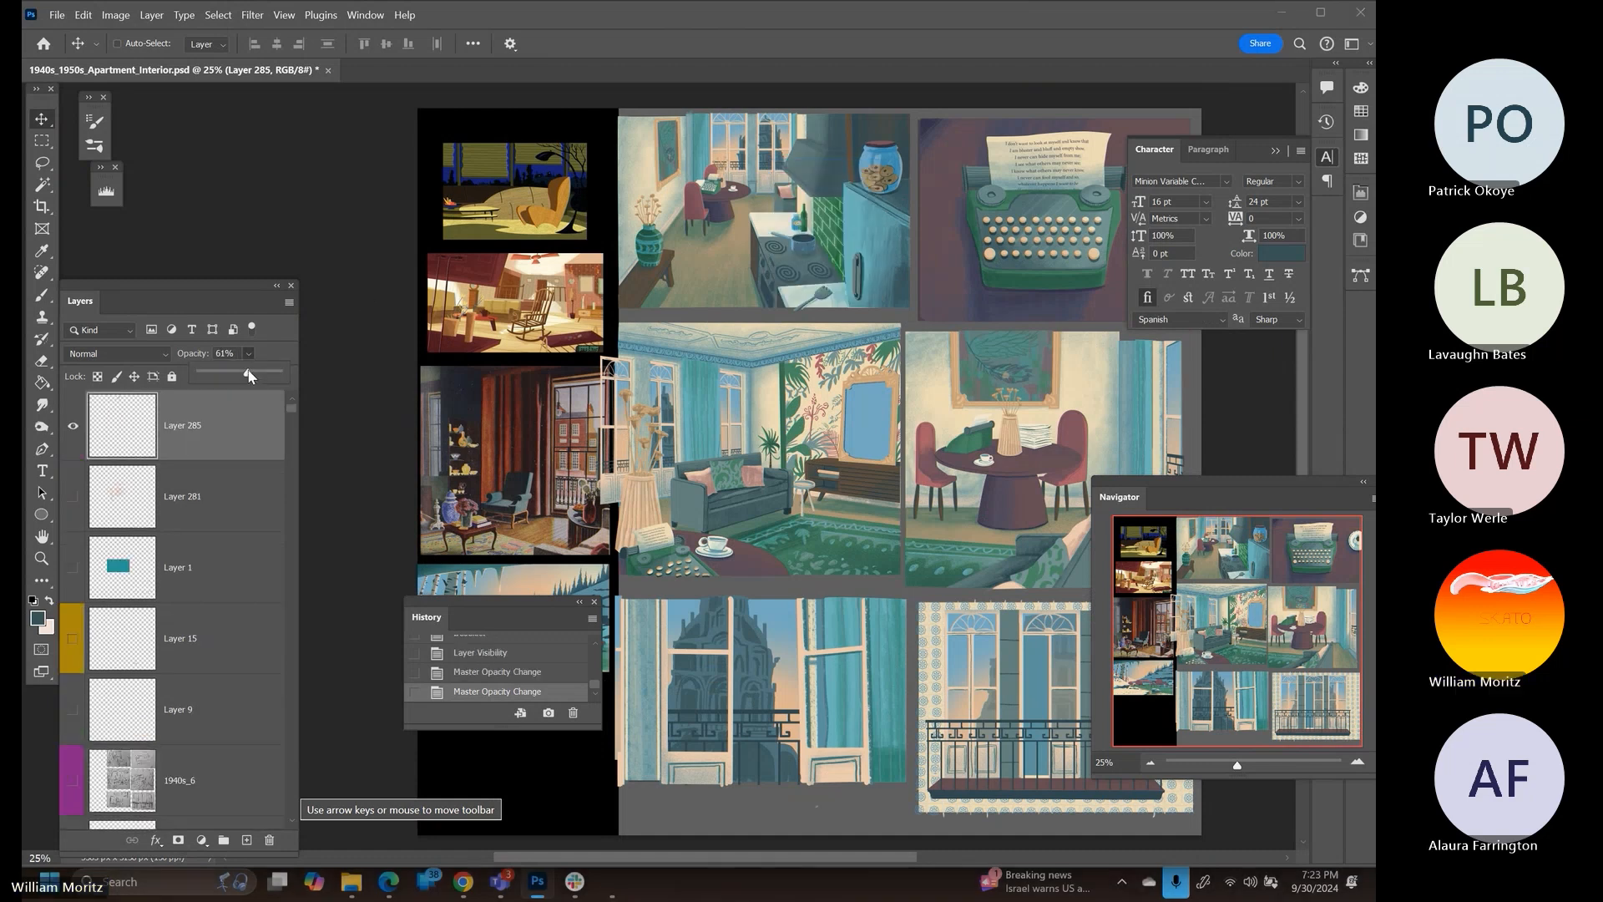
Select Layer 284, the living room scene's building details, and lower its opacity to 55%
left_click(668, 415, "ctrl")
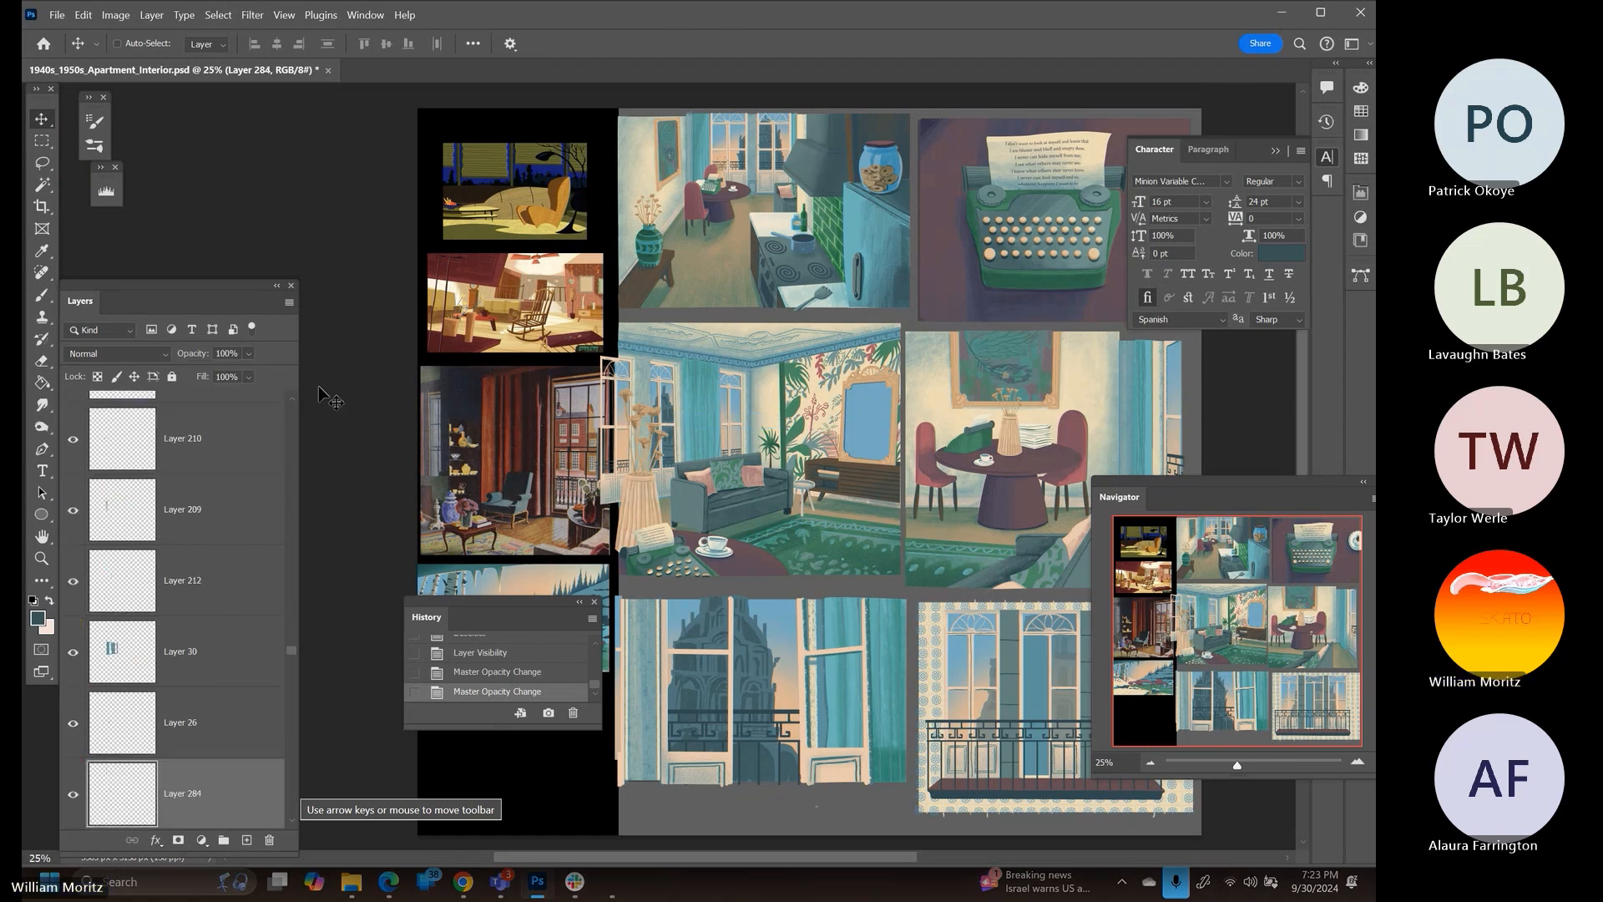
left_click(249, 354)
left_click(253, 376)
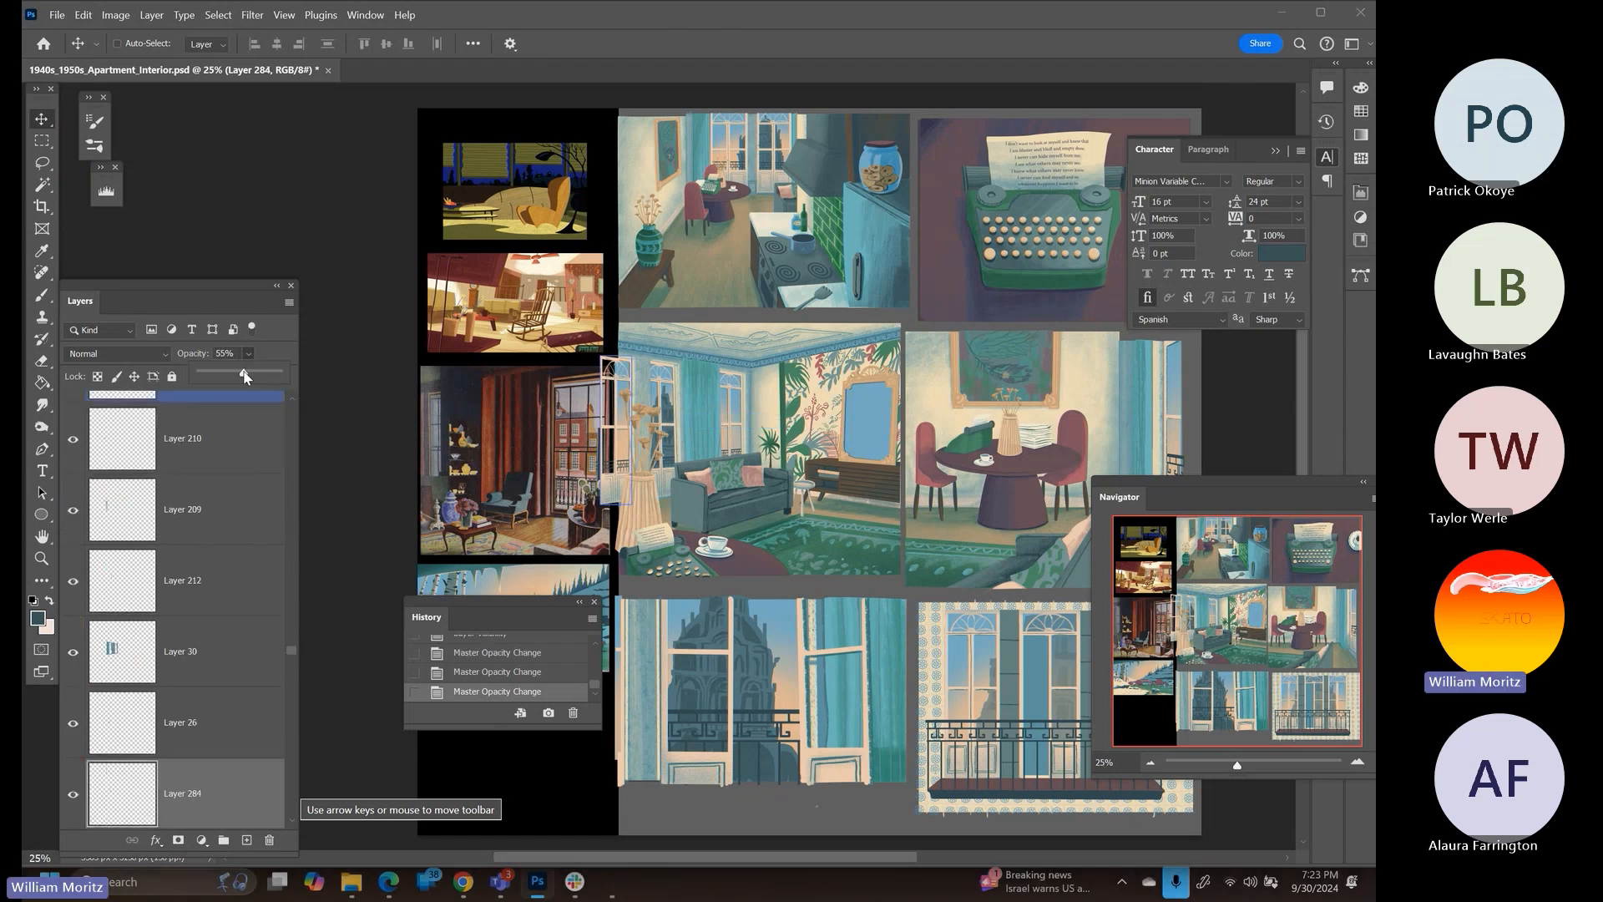
left_click_drag(745, 535, 676, 411)
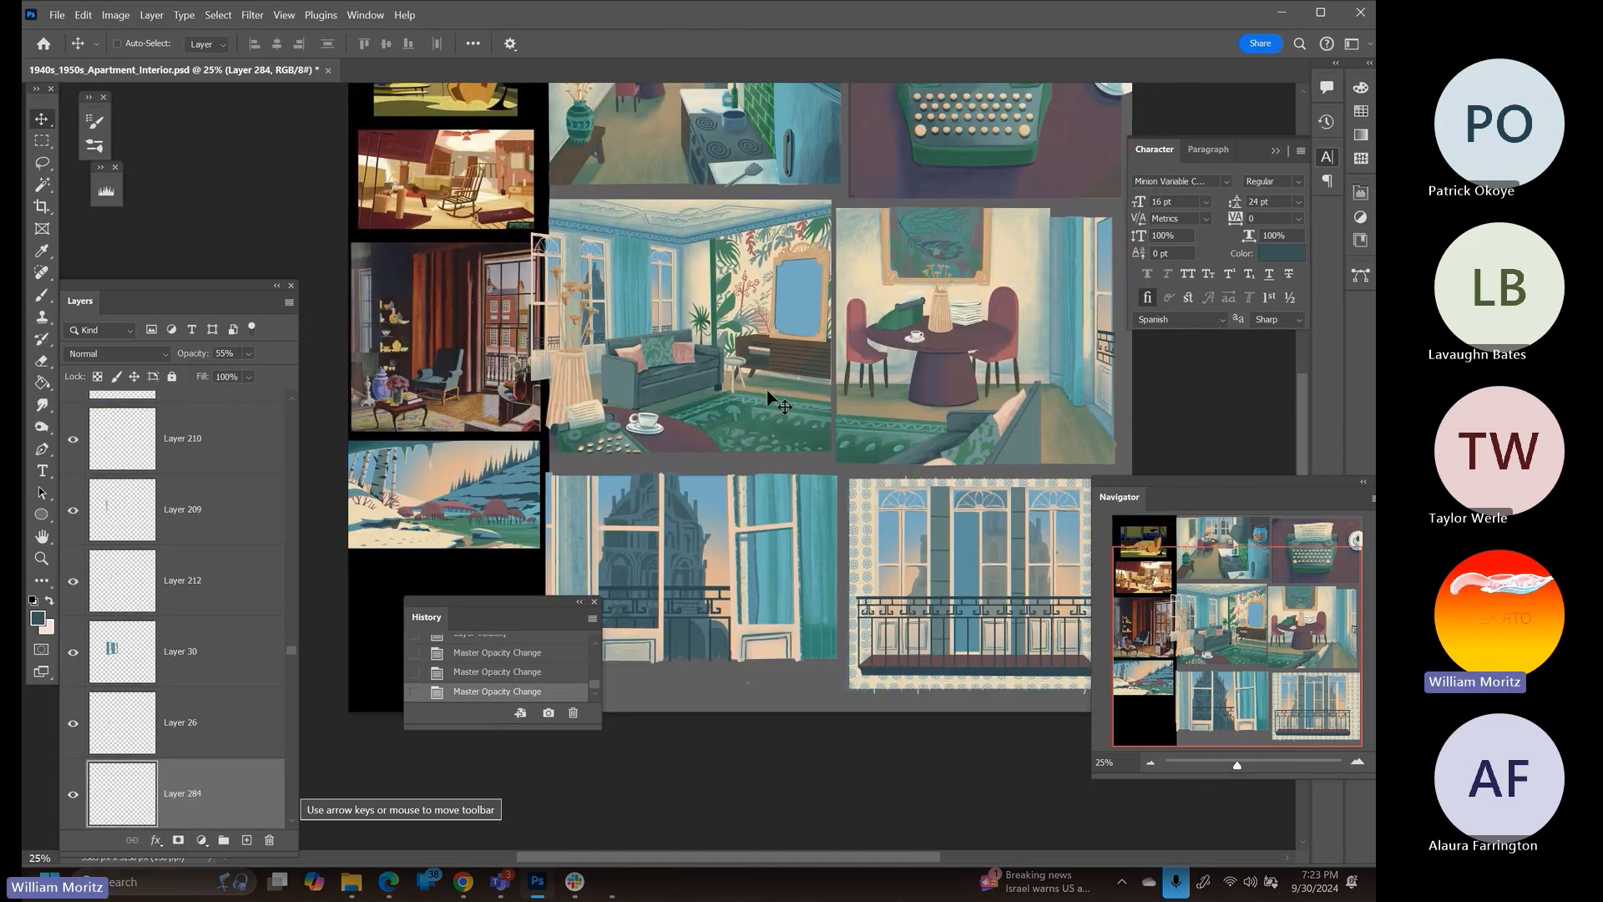
Save the document and sample the dark purple of the kitchen scene's round table as the painting colour
key("ctrl+s")
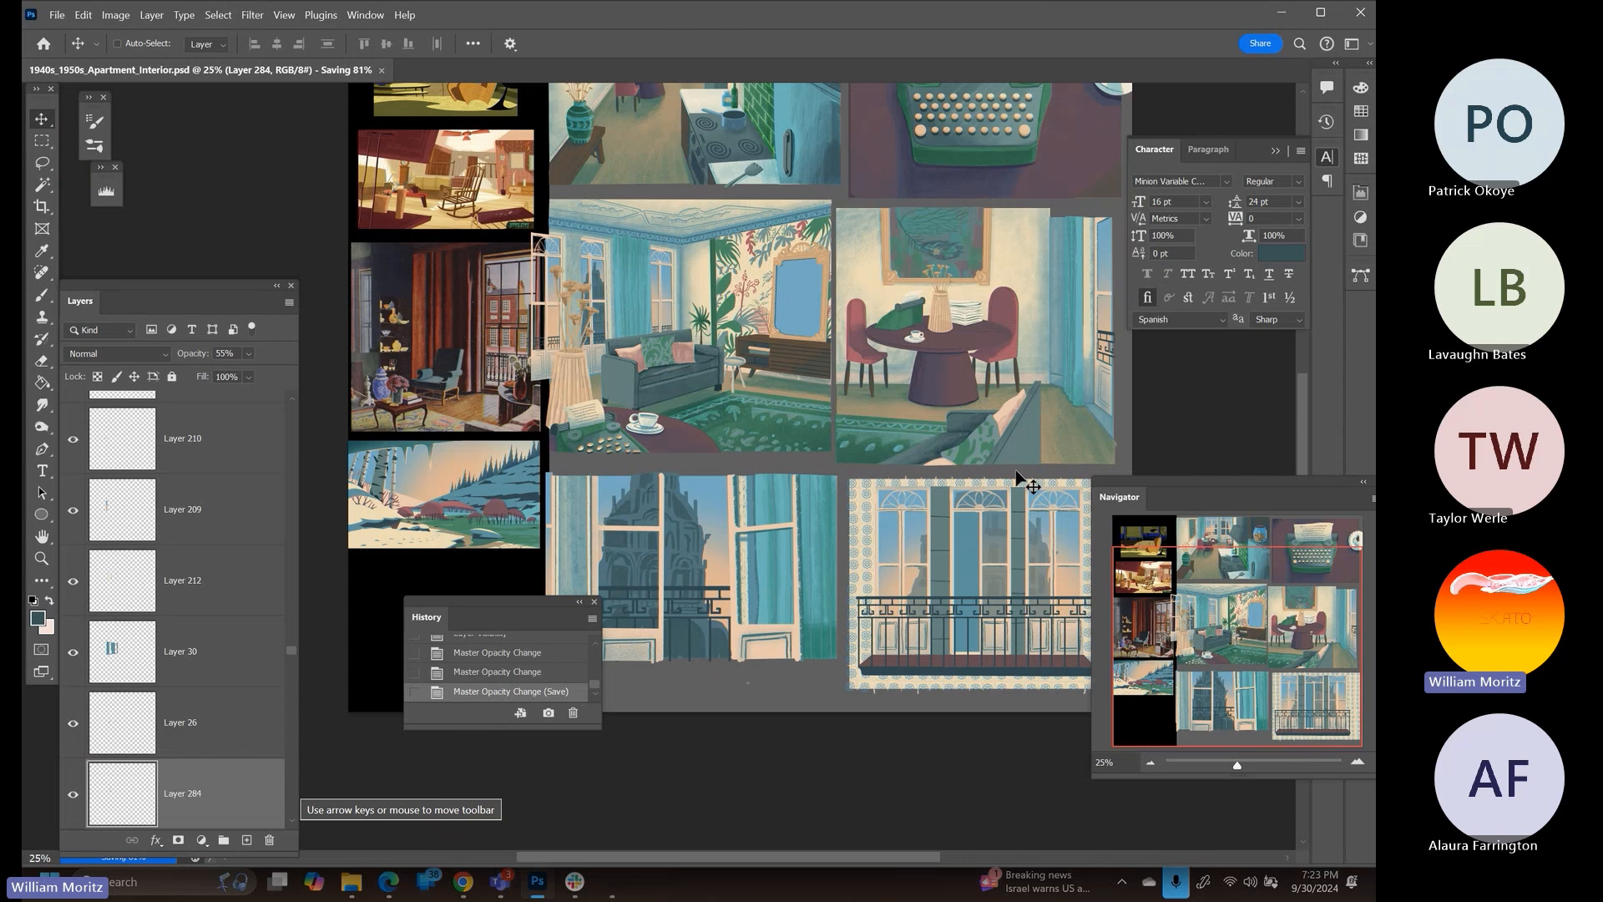
key("i")
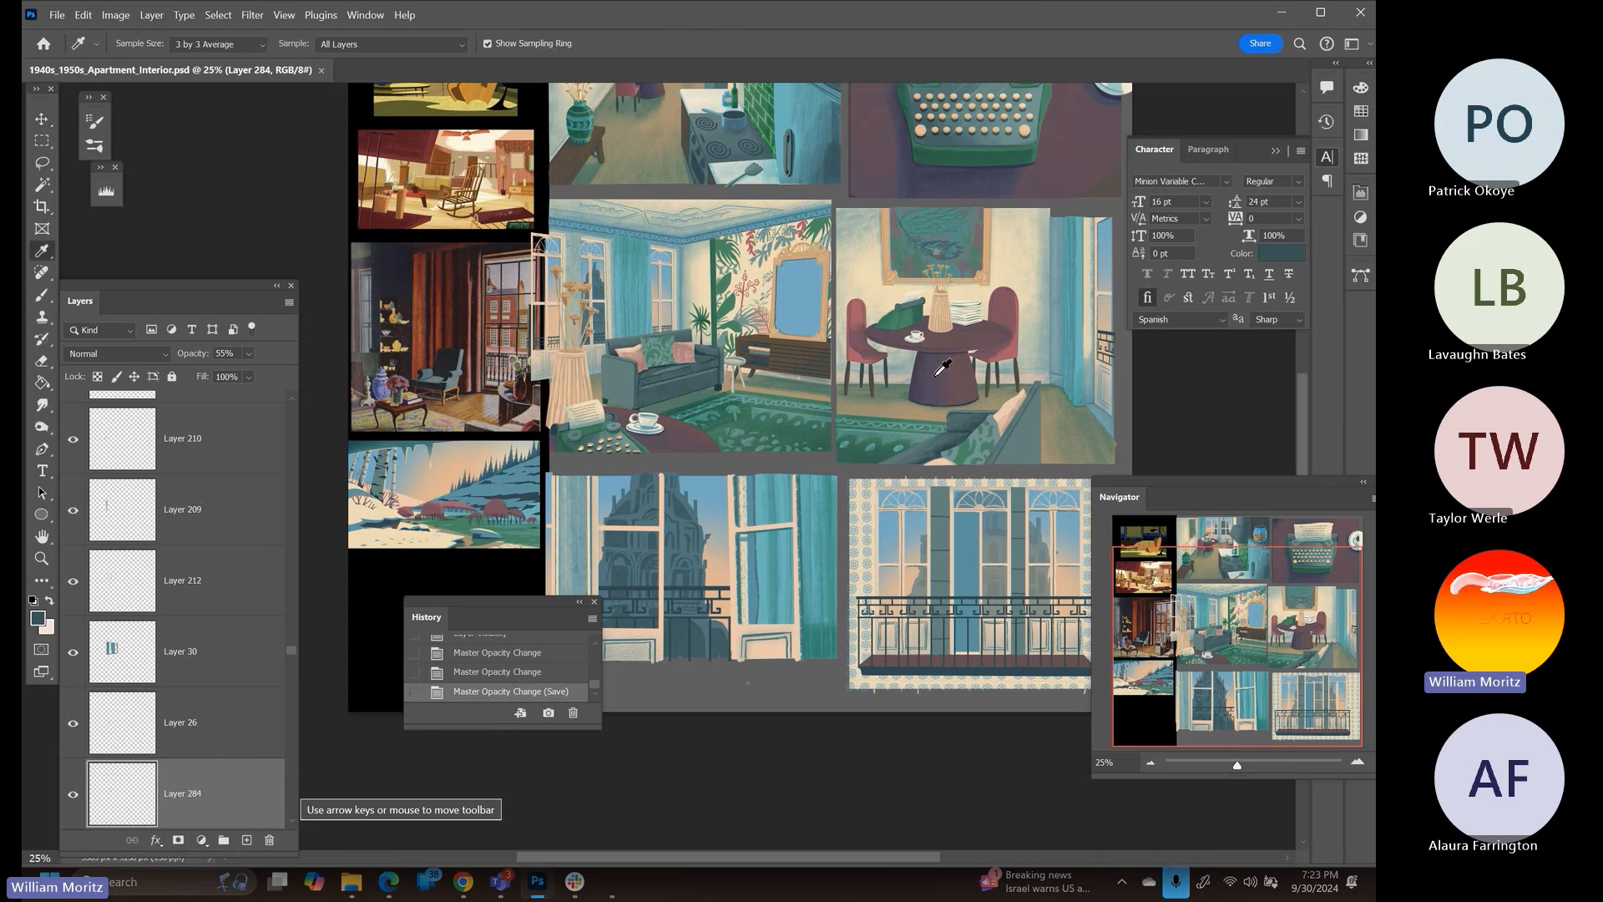
scroll(679, 281, "up", 3)
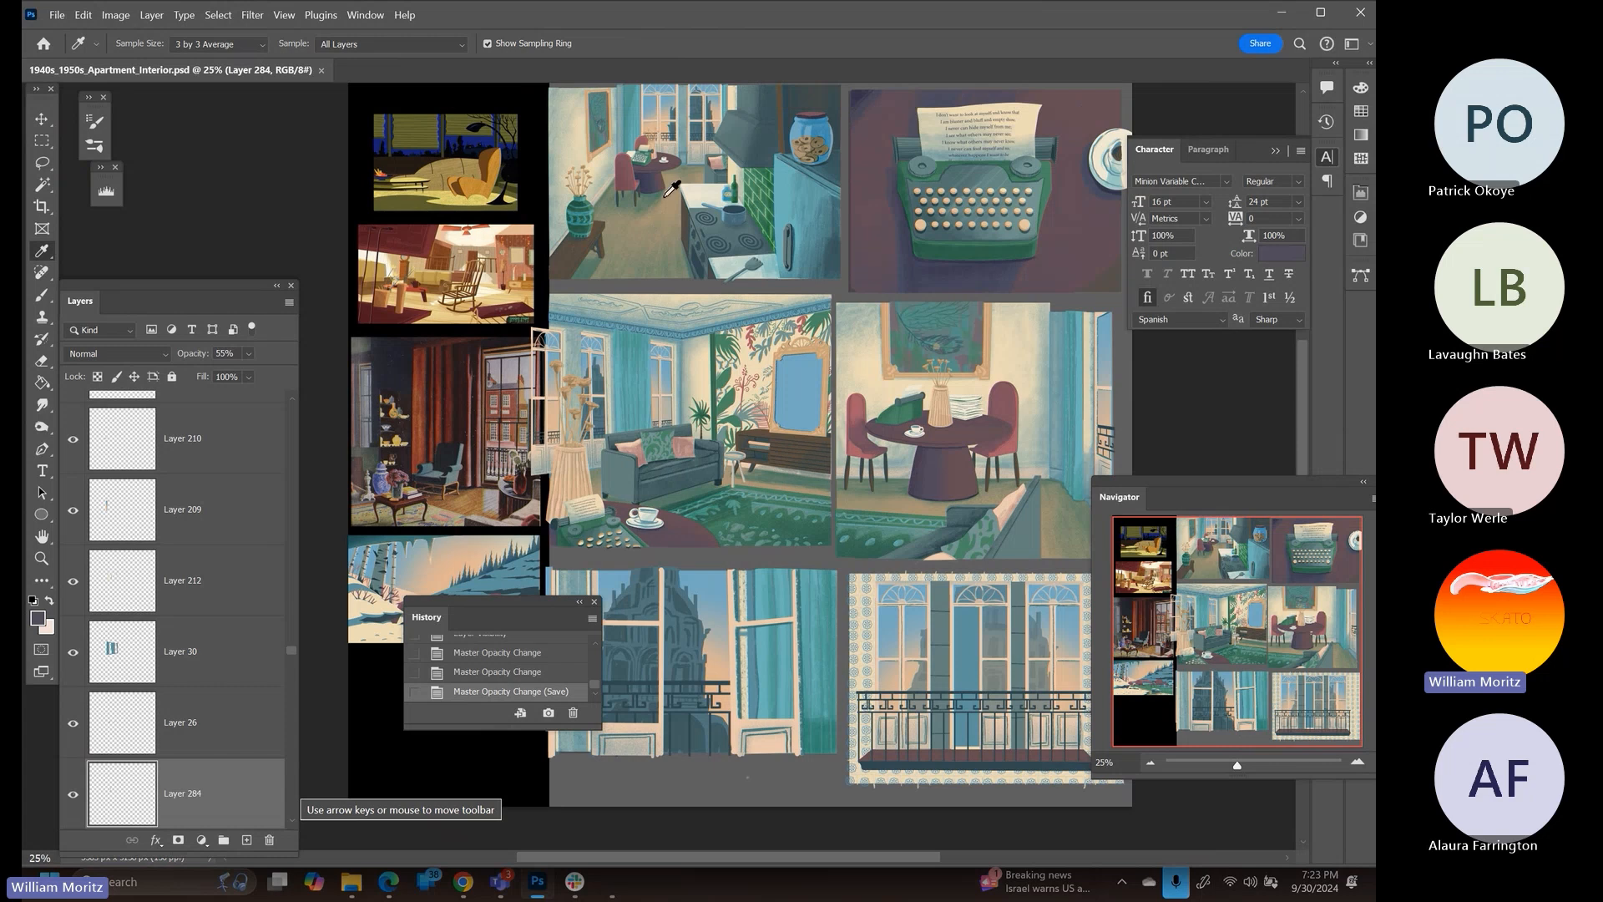
left_click(652, 174)
Load the outline of the open-window scene's tower building, Layer 28, as a selection and add a new layer above it
key("v")
scroll(665, 601, "down", 2)
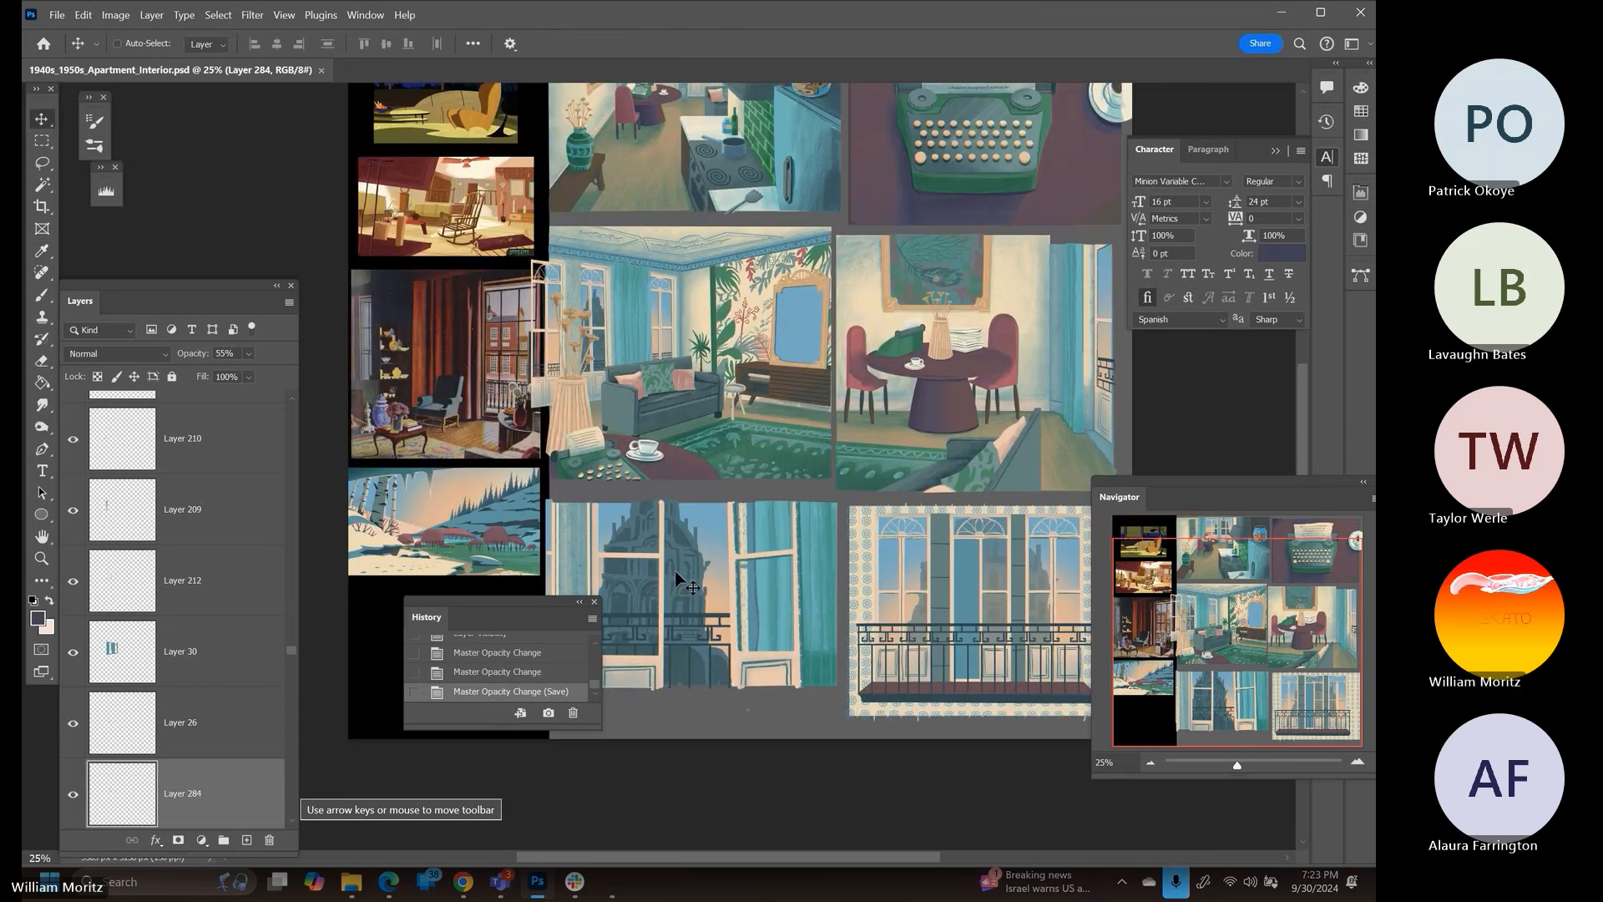
left_click(680, 561)
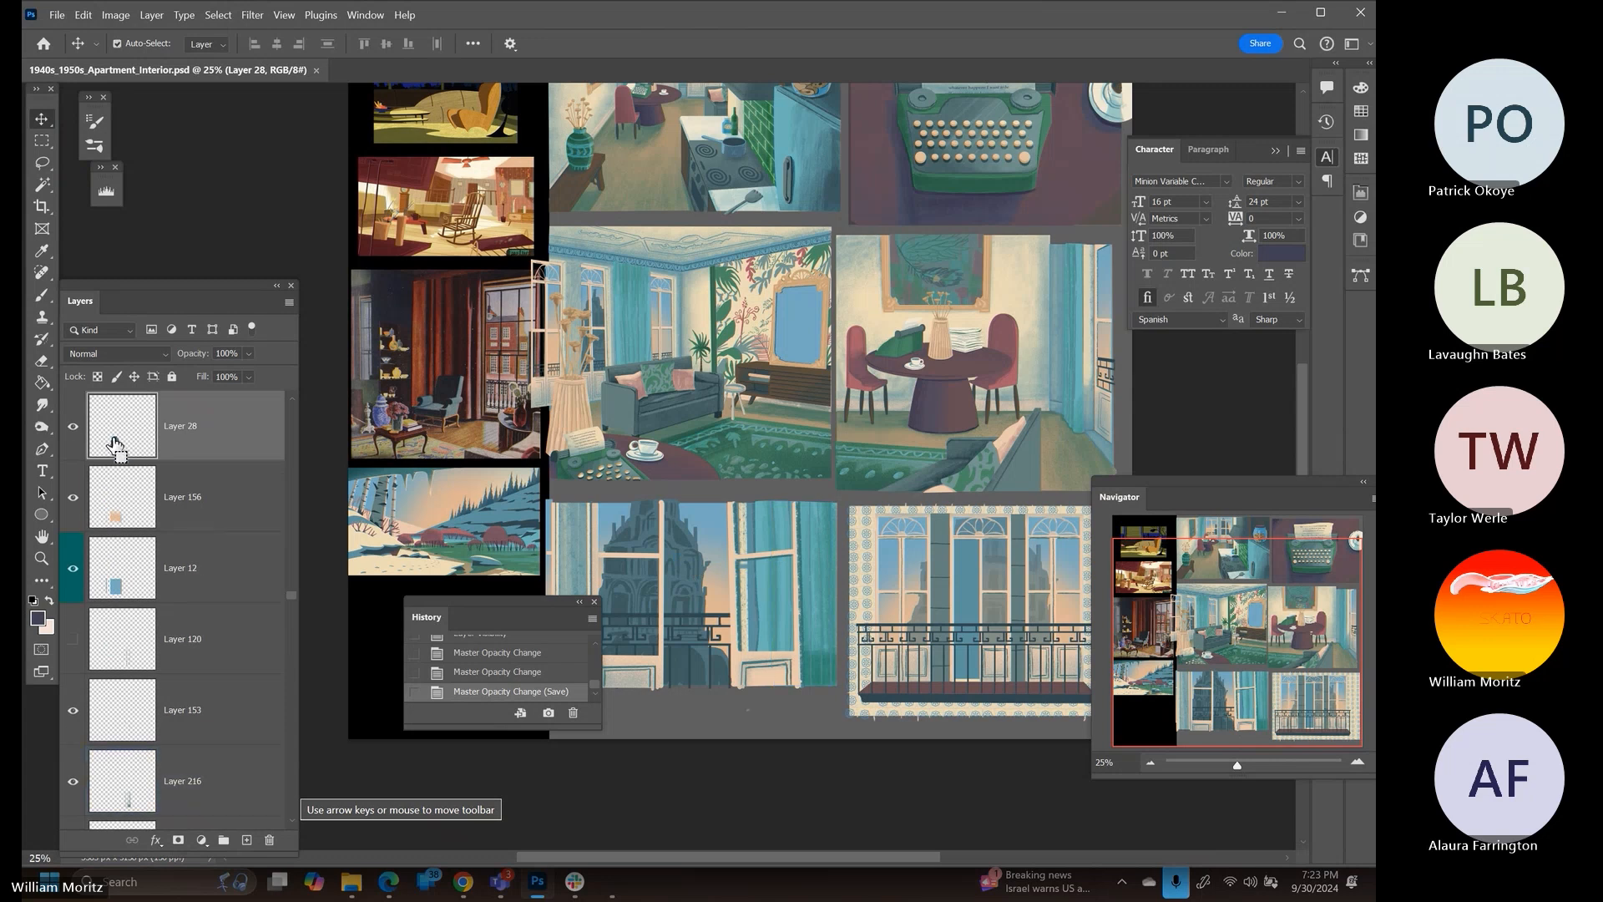
left_click(119, 451, "ctrl")
left_click(246, 840)
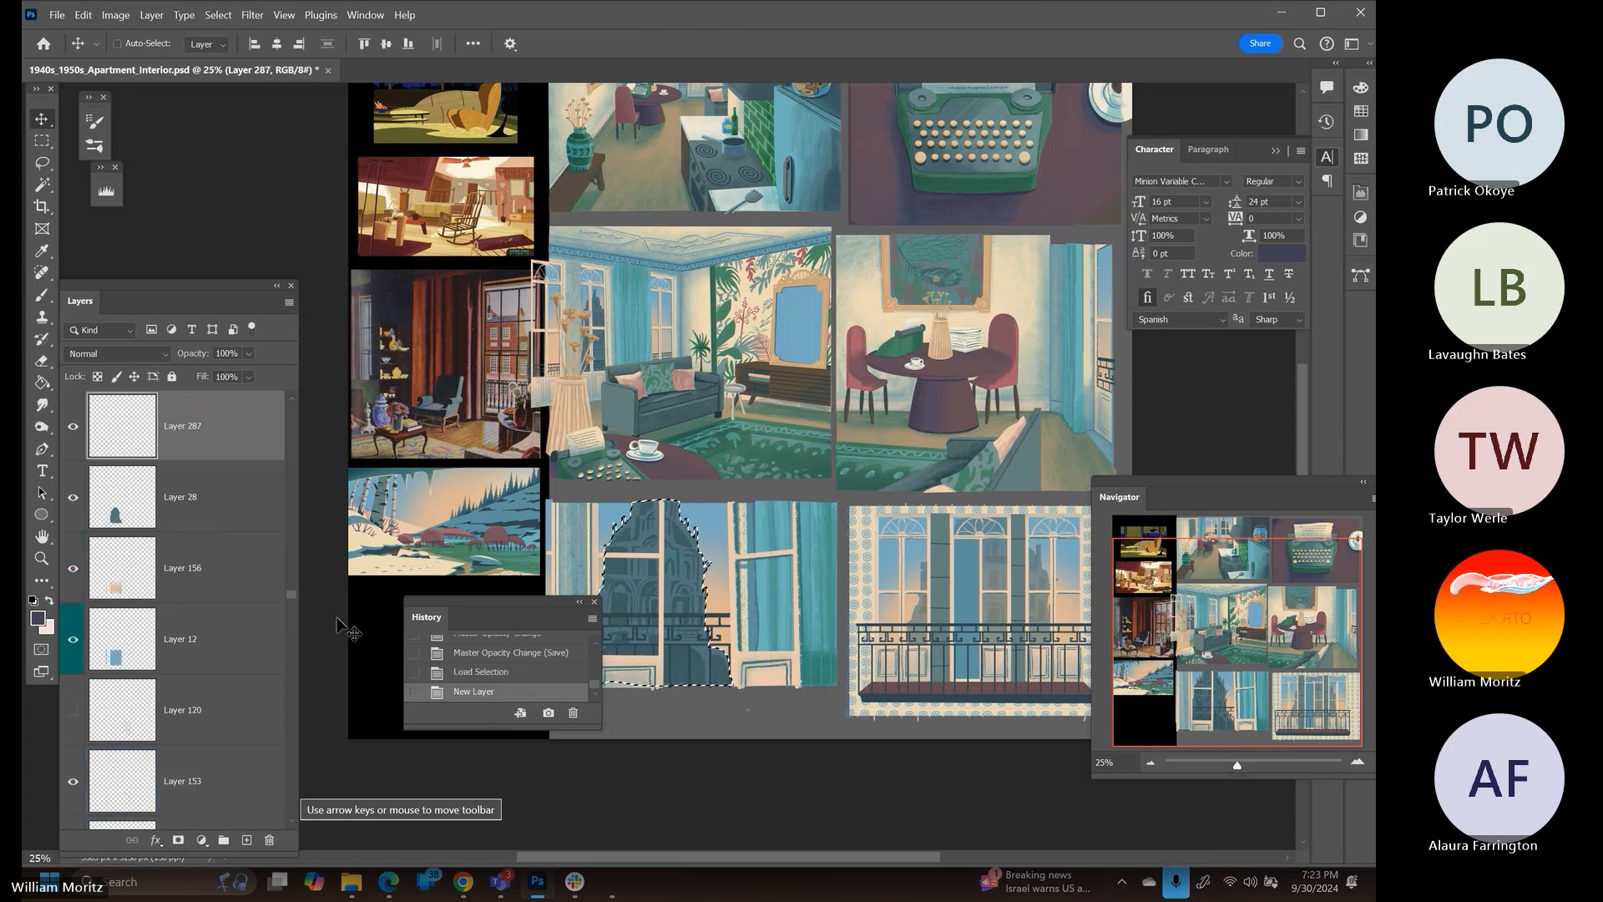
Brush dark purple shading over the base of the tower building with the brush enlarged to size 80
key("b")
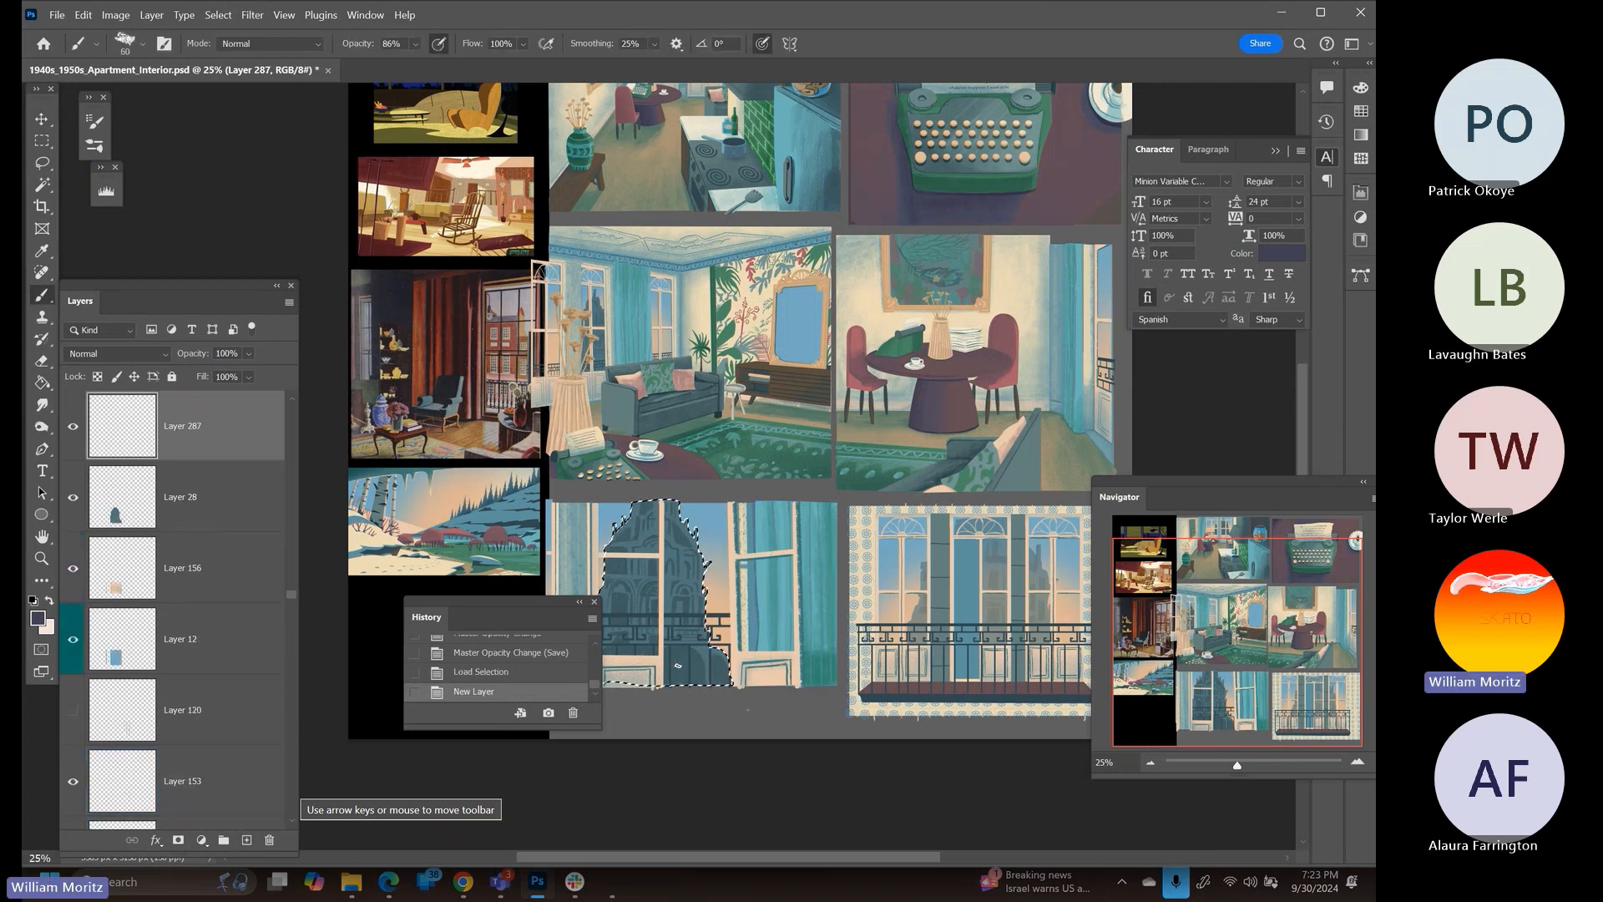
key("bracketright")
key("bracketright")
key("bracketright")
key("bracketright")
key("bracketright")
left_click_drag(669, 667, 704, 685)
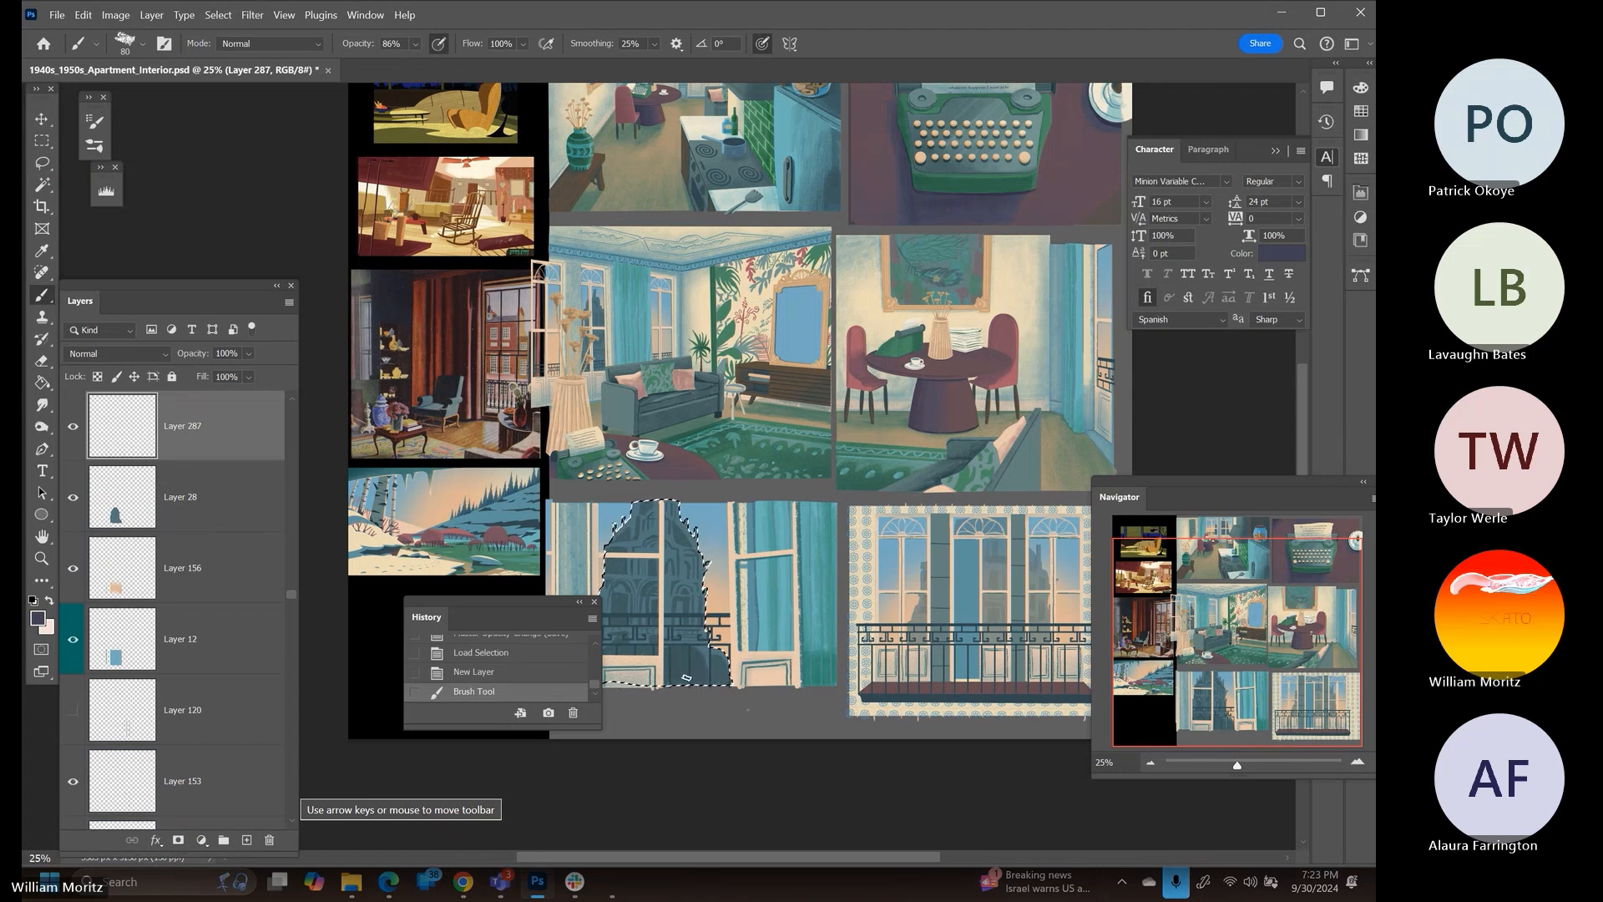
left_click_drag(704, 691, 678, 675)
Move the History panel away from the open-window scene and undo the last brush stroke at the building's base
left_click_drag(513, 599, 462, 613)
key("z")
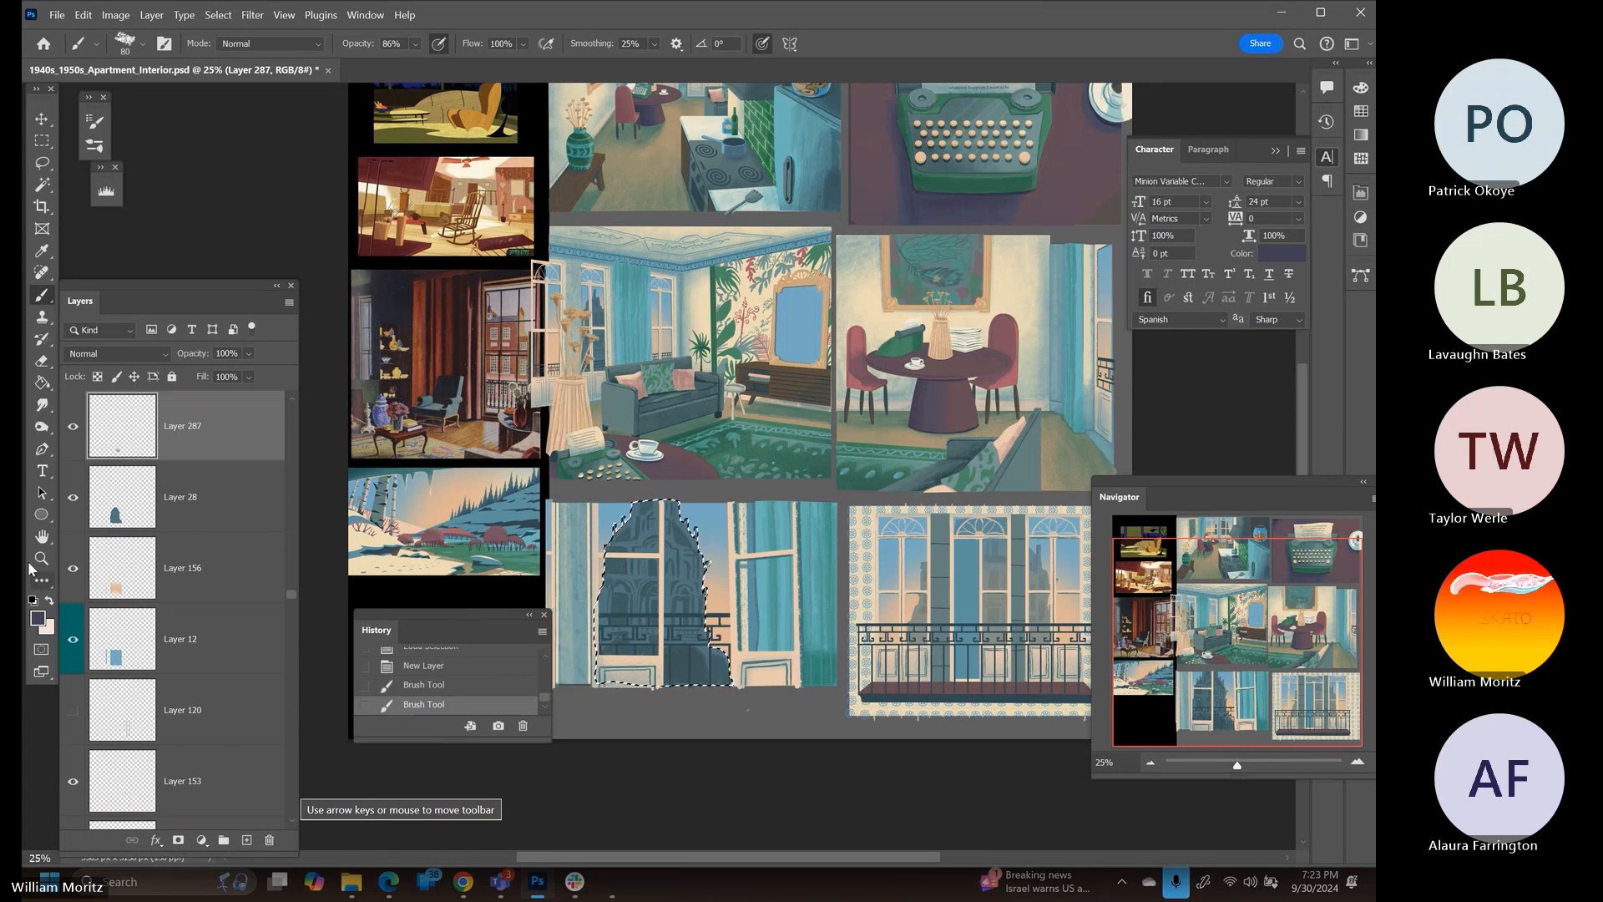
left_click(694, 611)
left_click(692, 600)
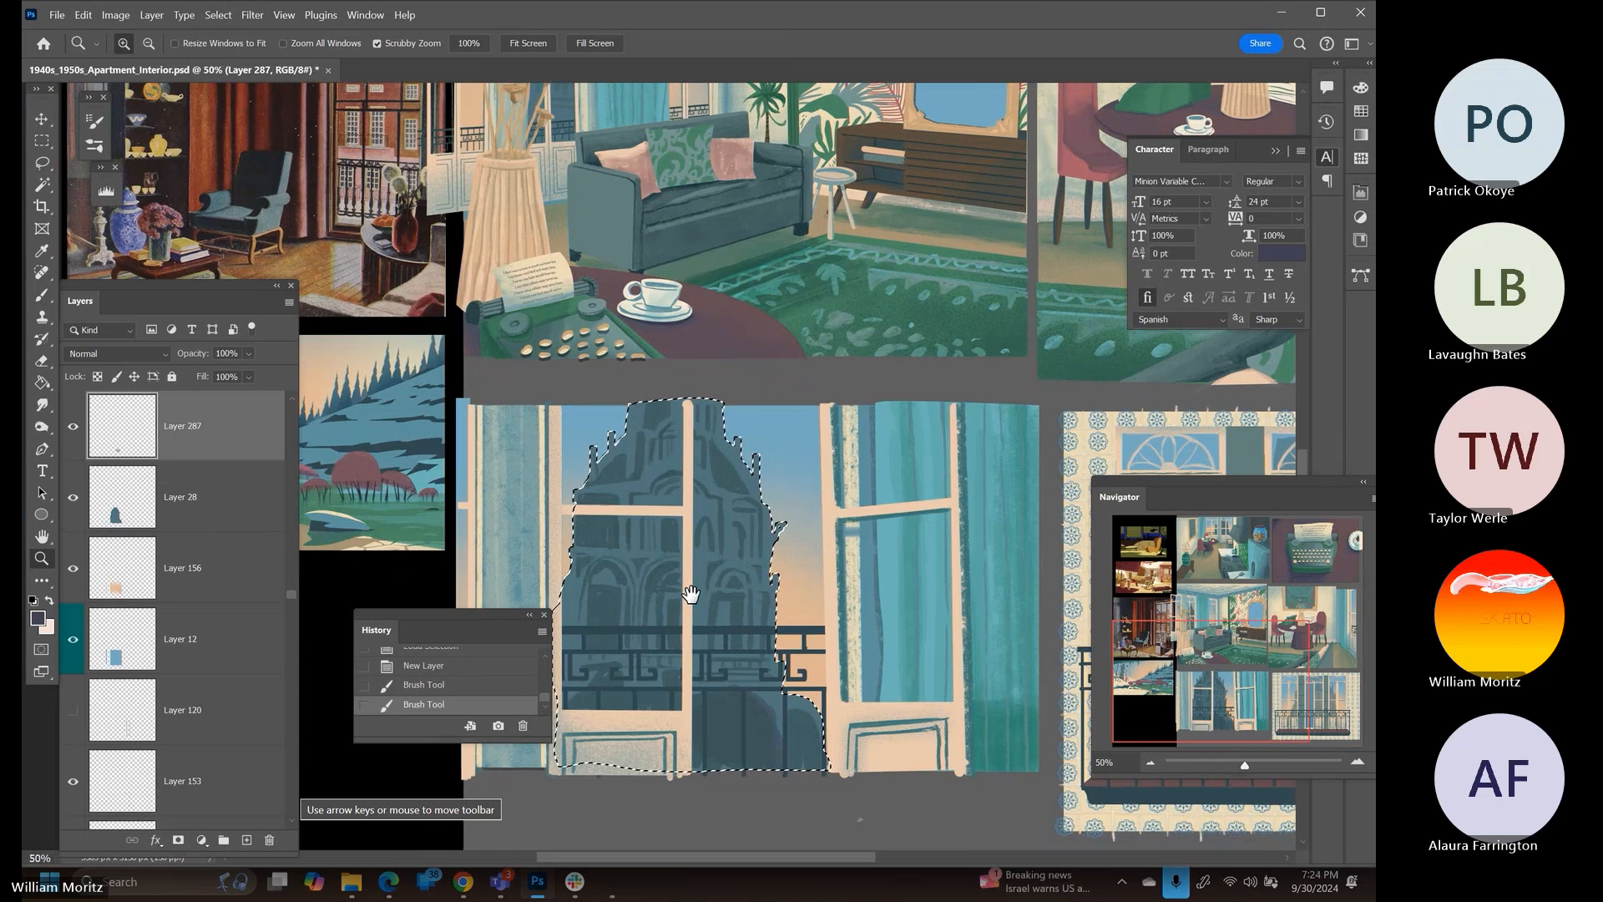
key("ctrl+z")
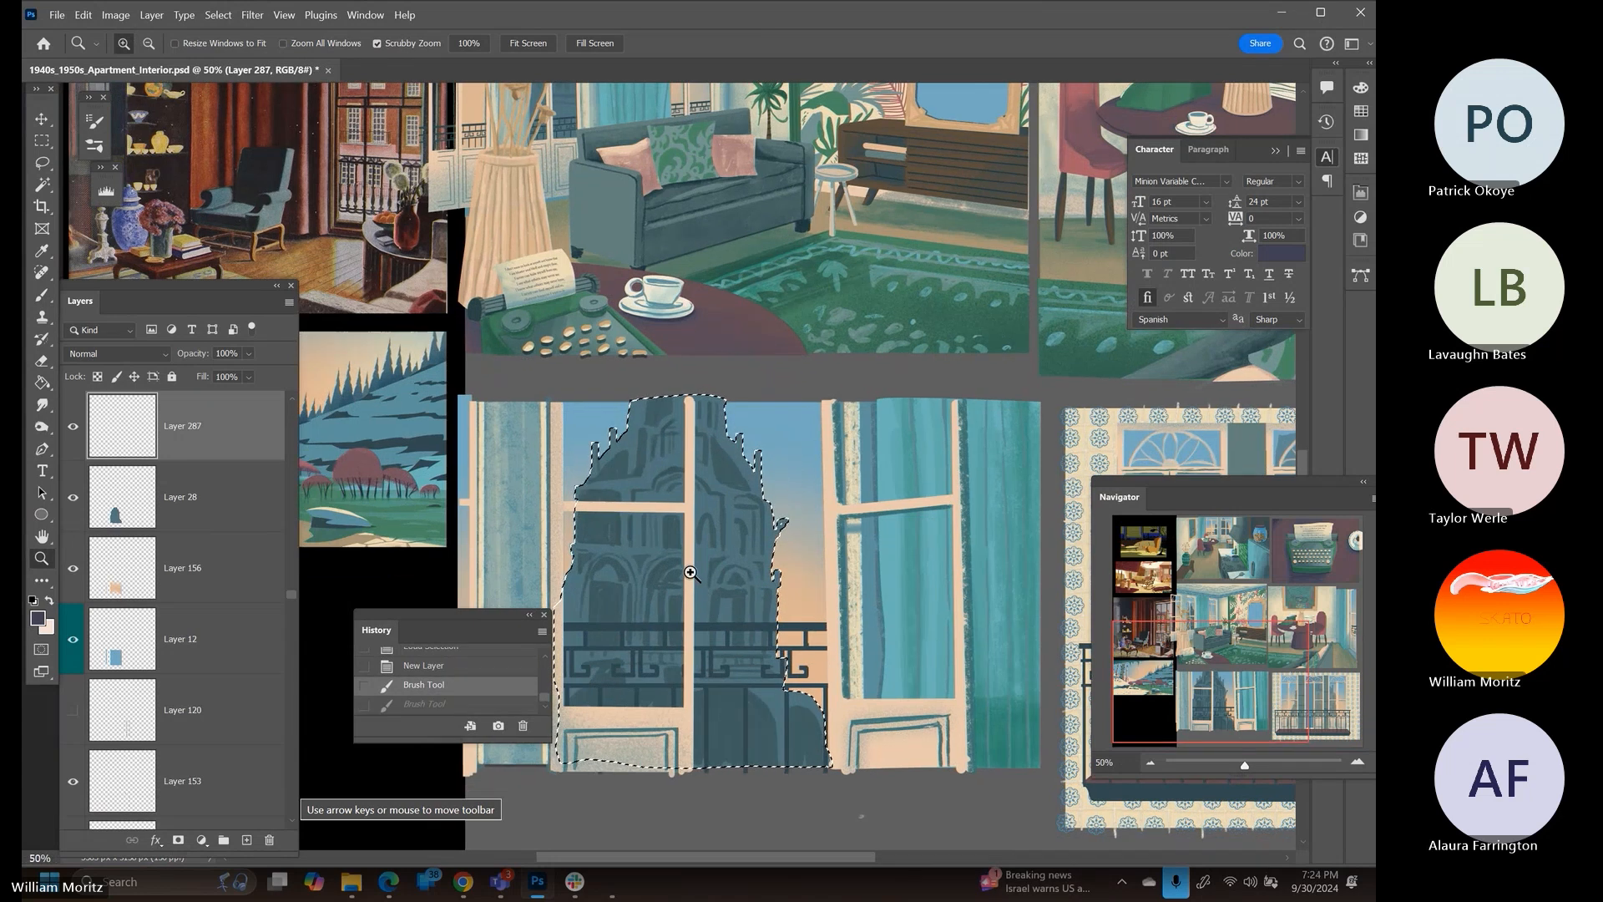
Shade the low rounded part of the building behind the railing with dark purple strokes, reducing the brush to size 40
key("v")
key("b")
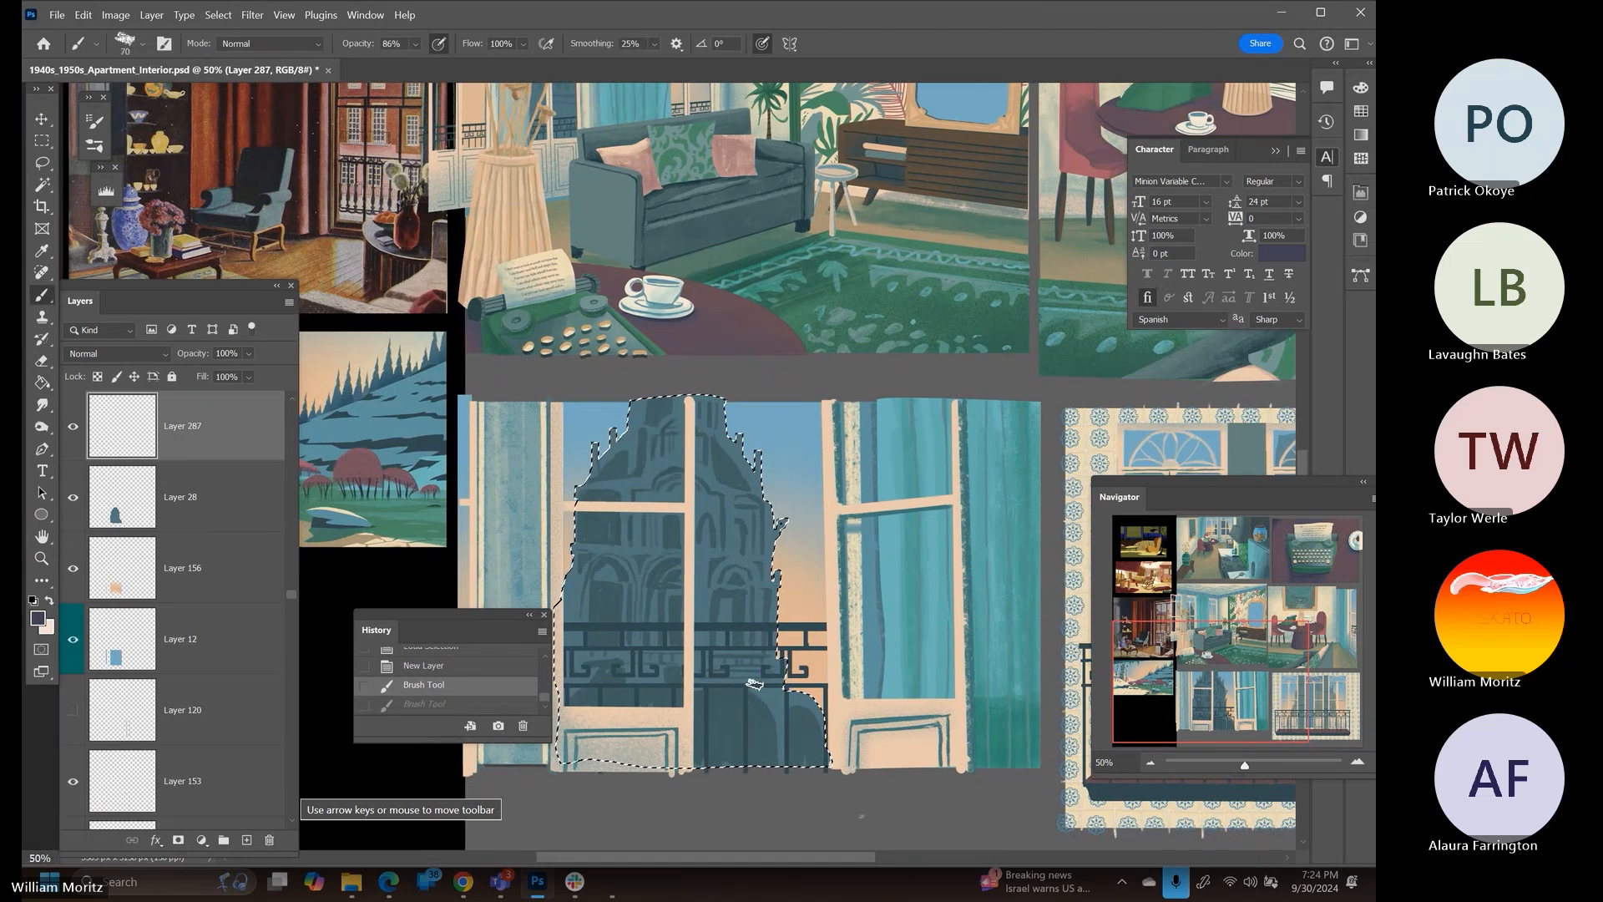
key("bracketleft")
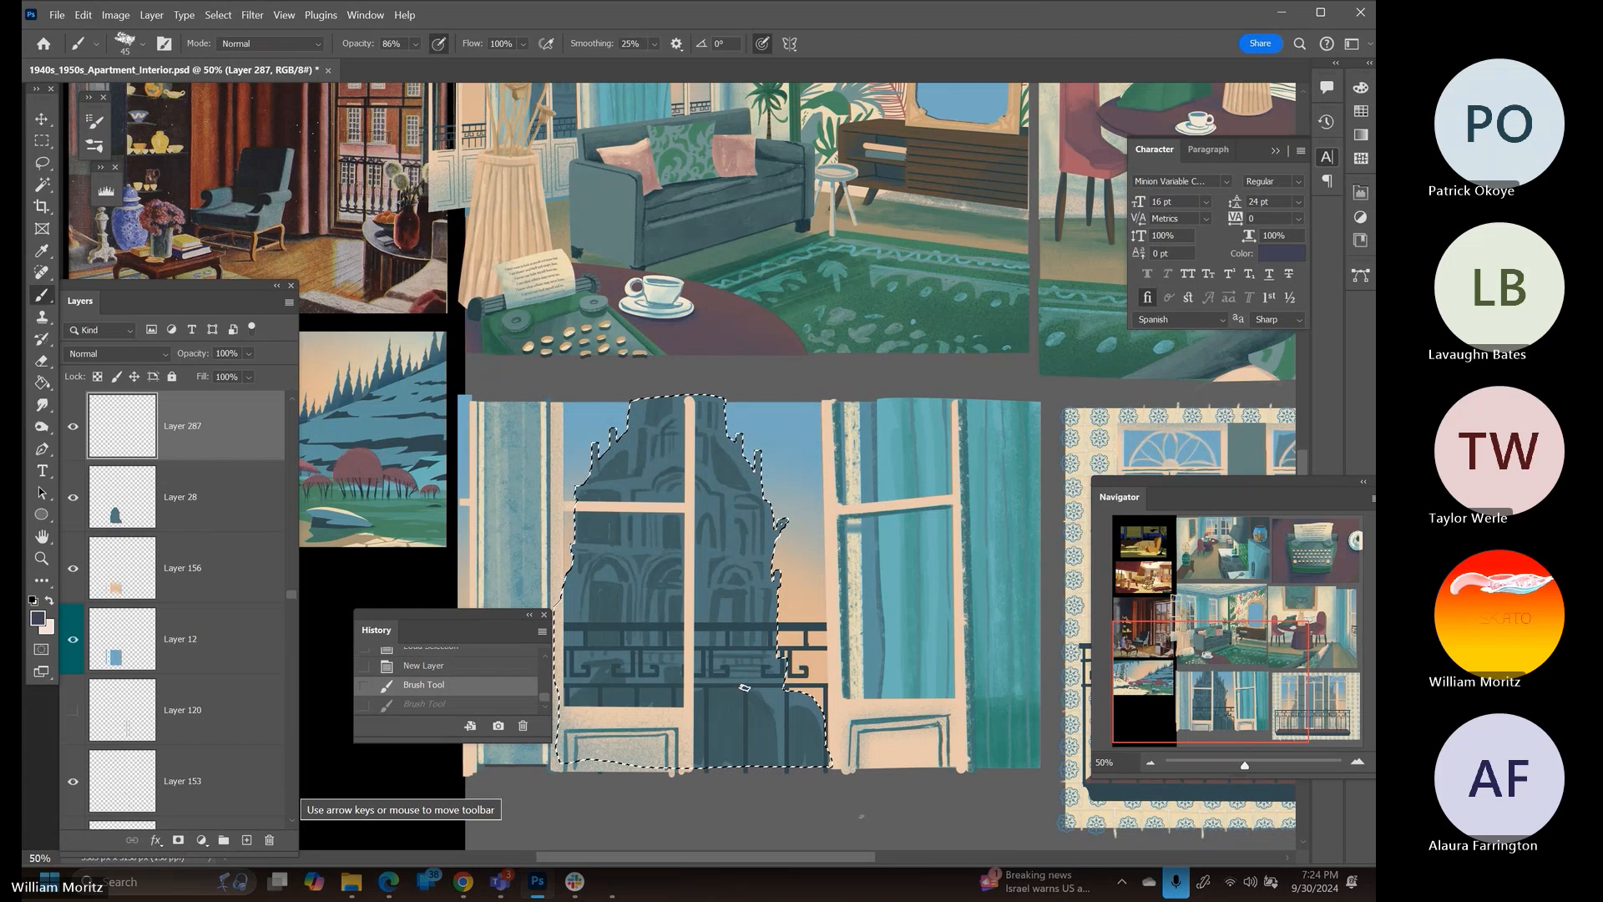
left_click(772, 722)
key("bracketleft")
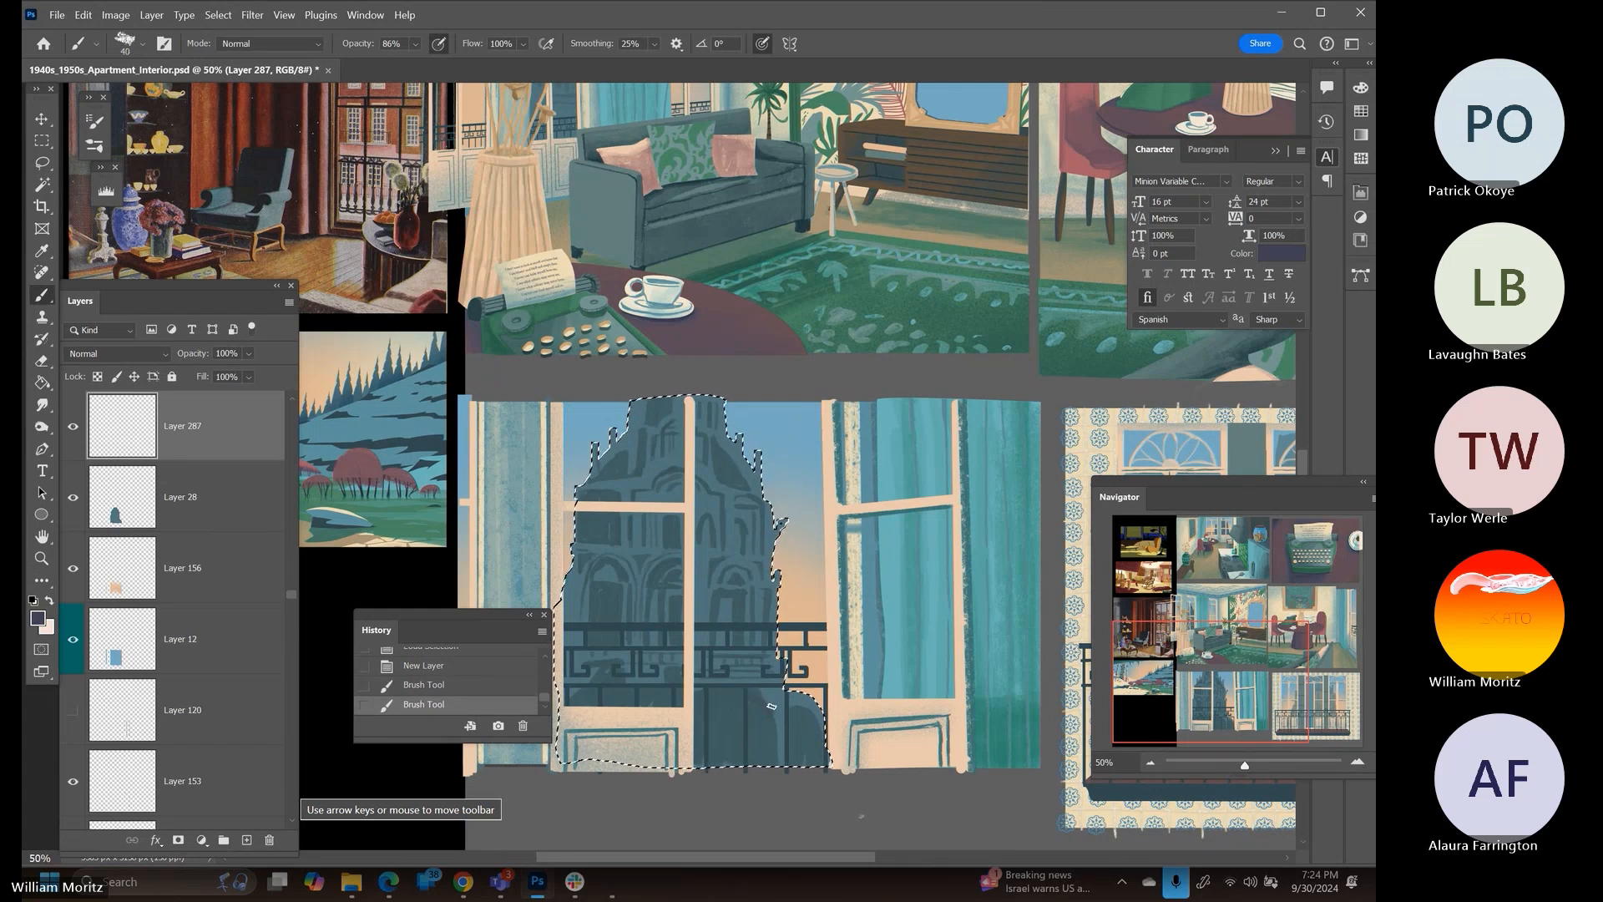
left_click(775, 715)
left_click_drag(775, 714, 775, 749)
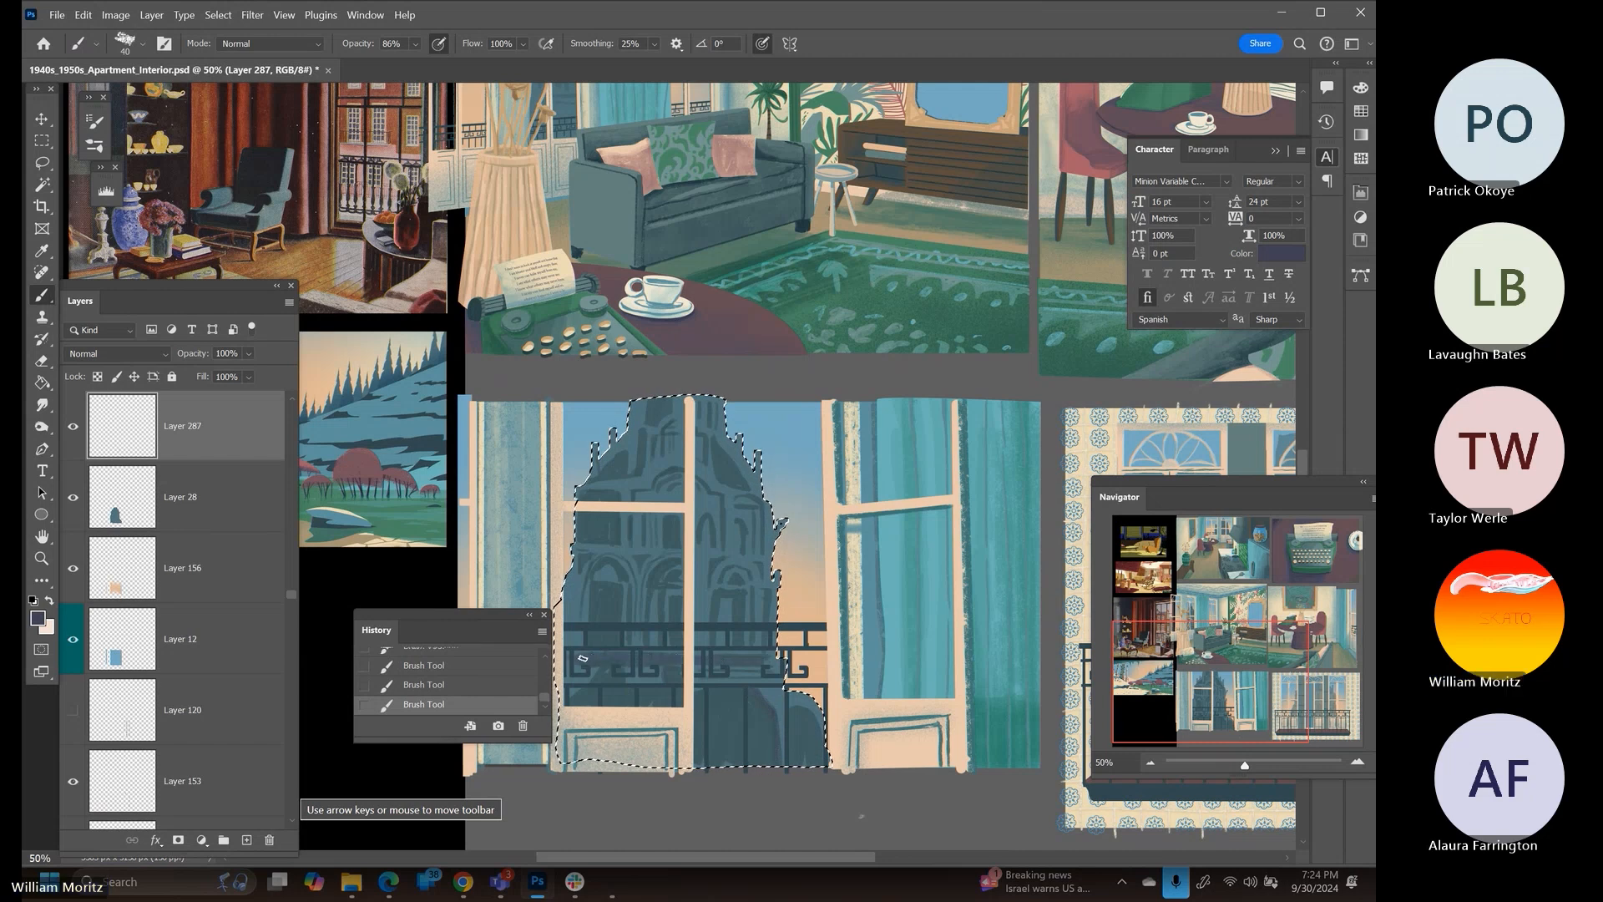
Add dark purple shading to the tower building's arches and upper details, varying the brush between sizes 25 and 35
scroll(805, 501, "left", 3)
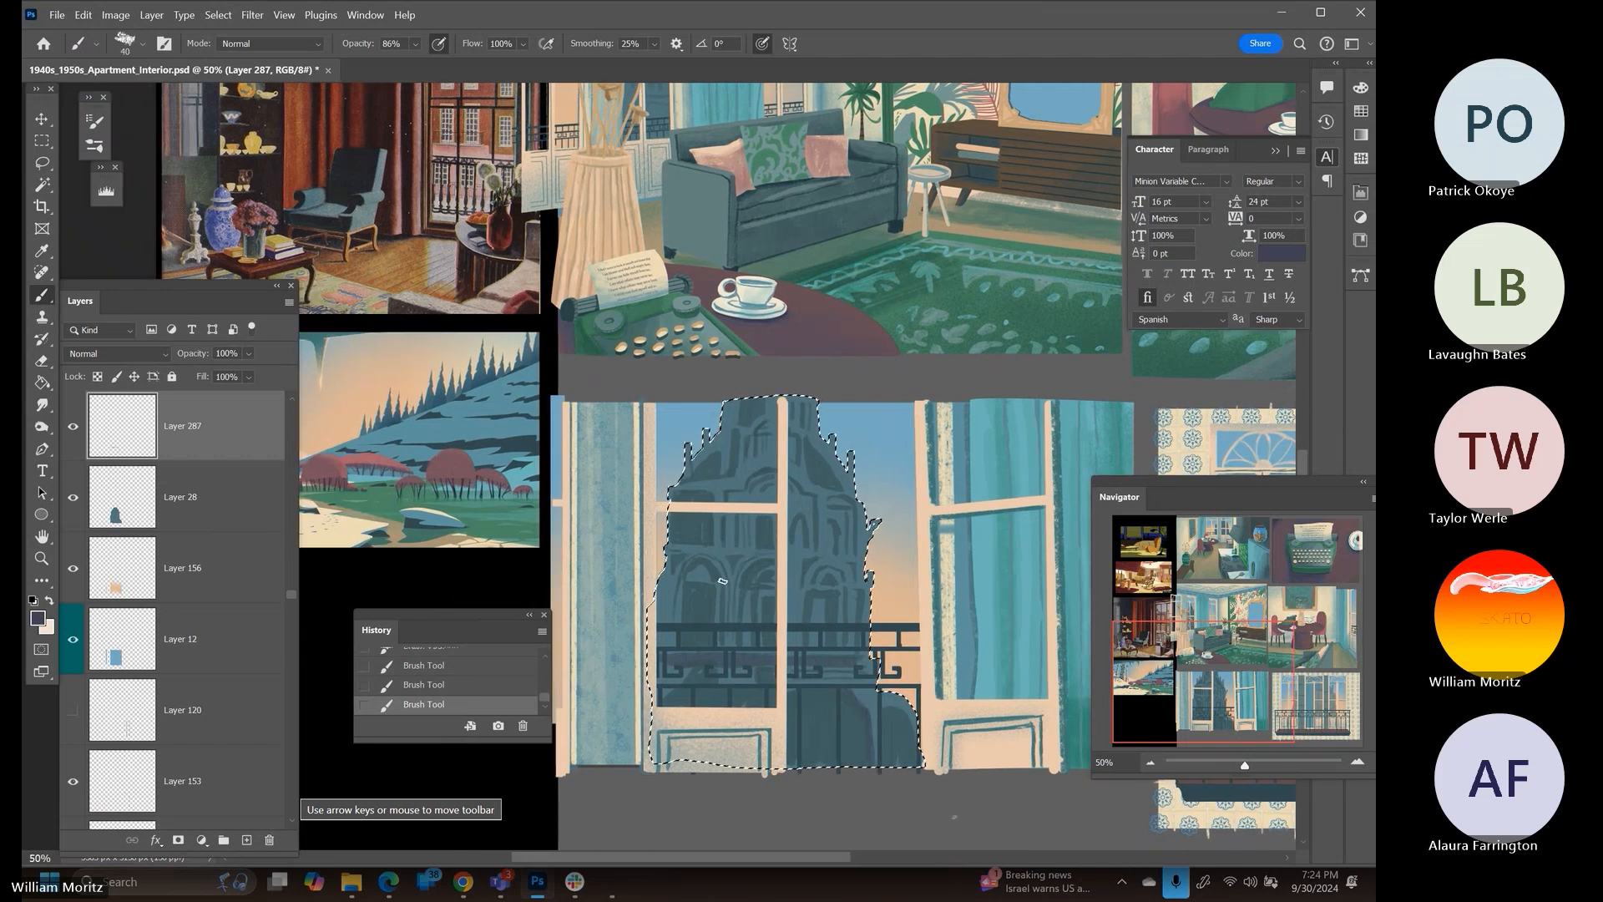
key("bracketleft")
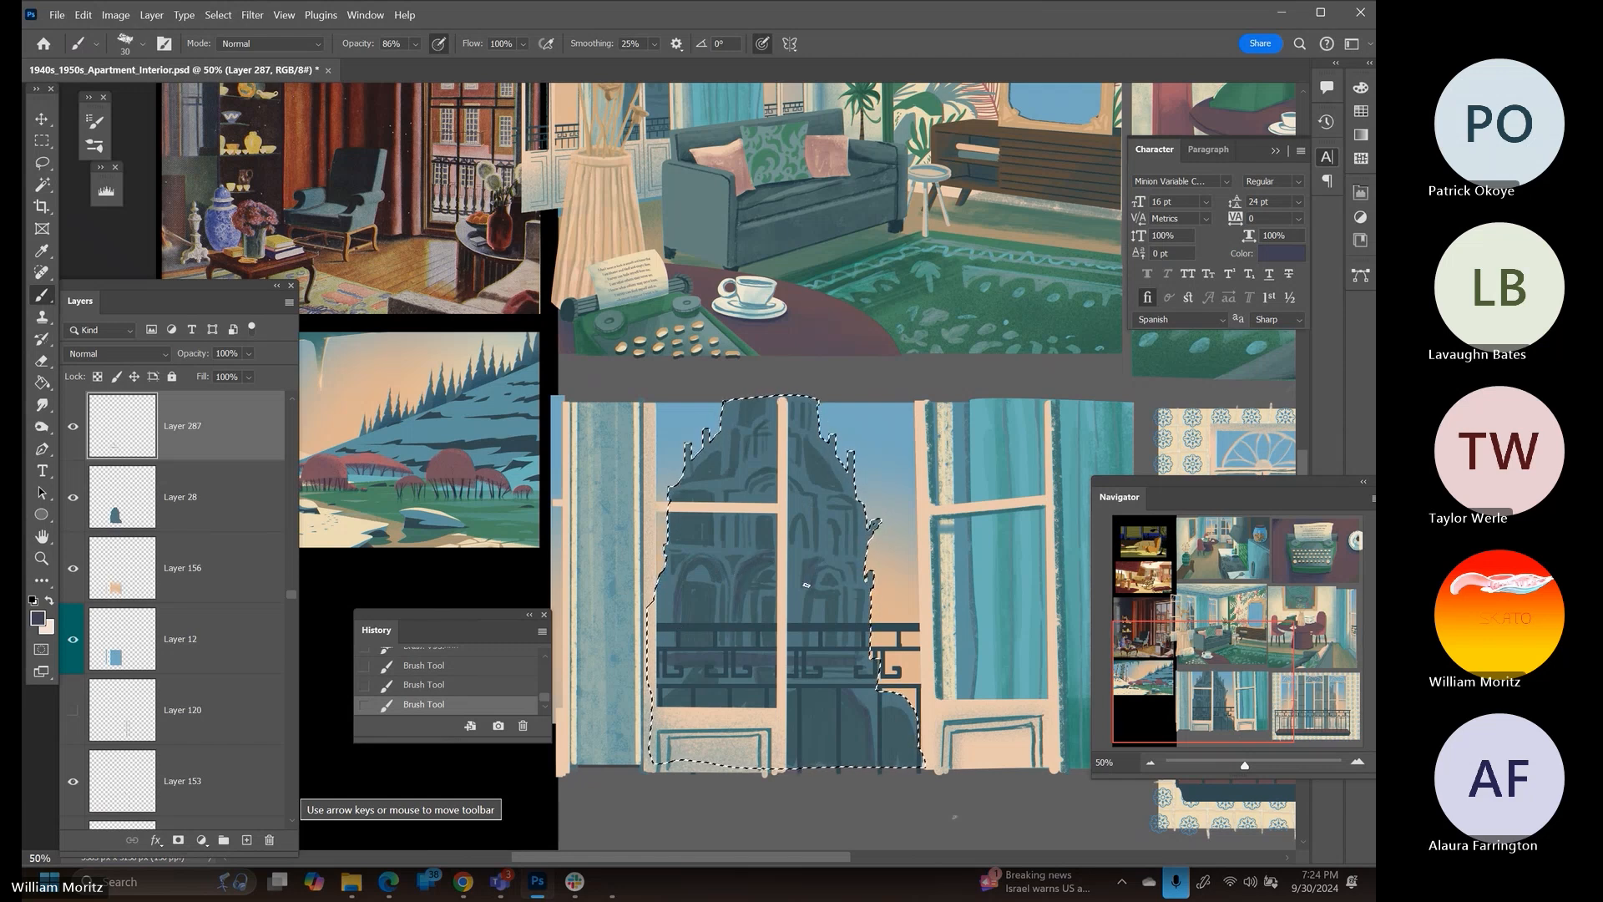
key("[")
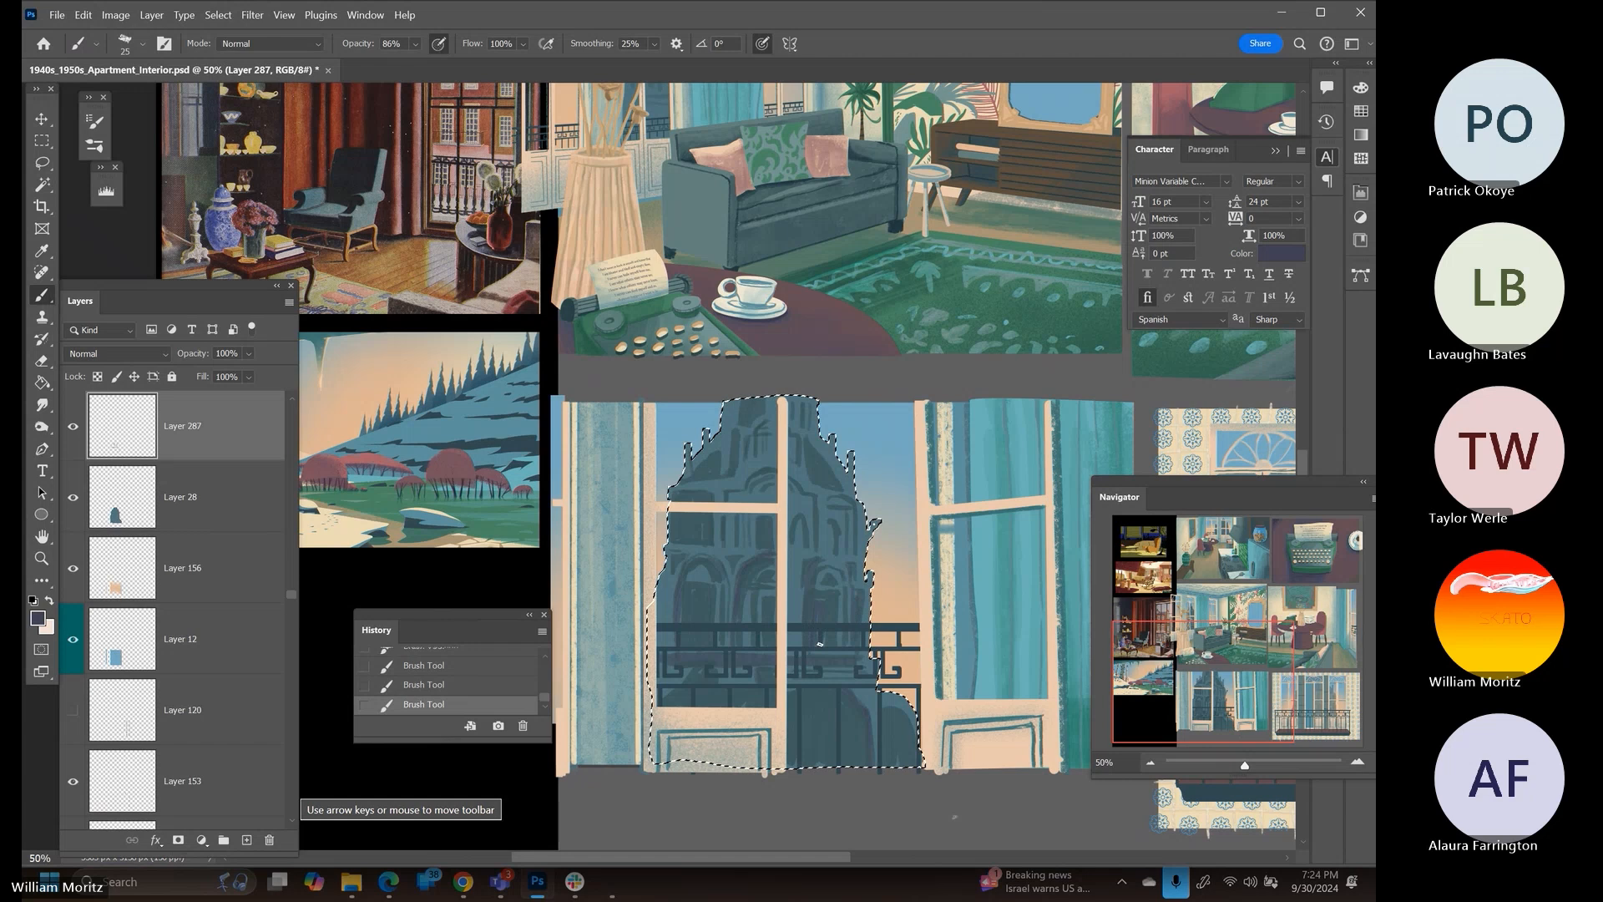
key("bracketright")
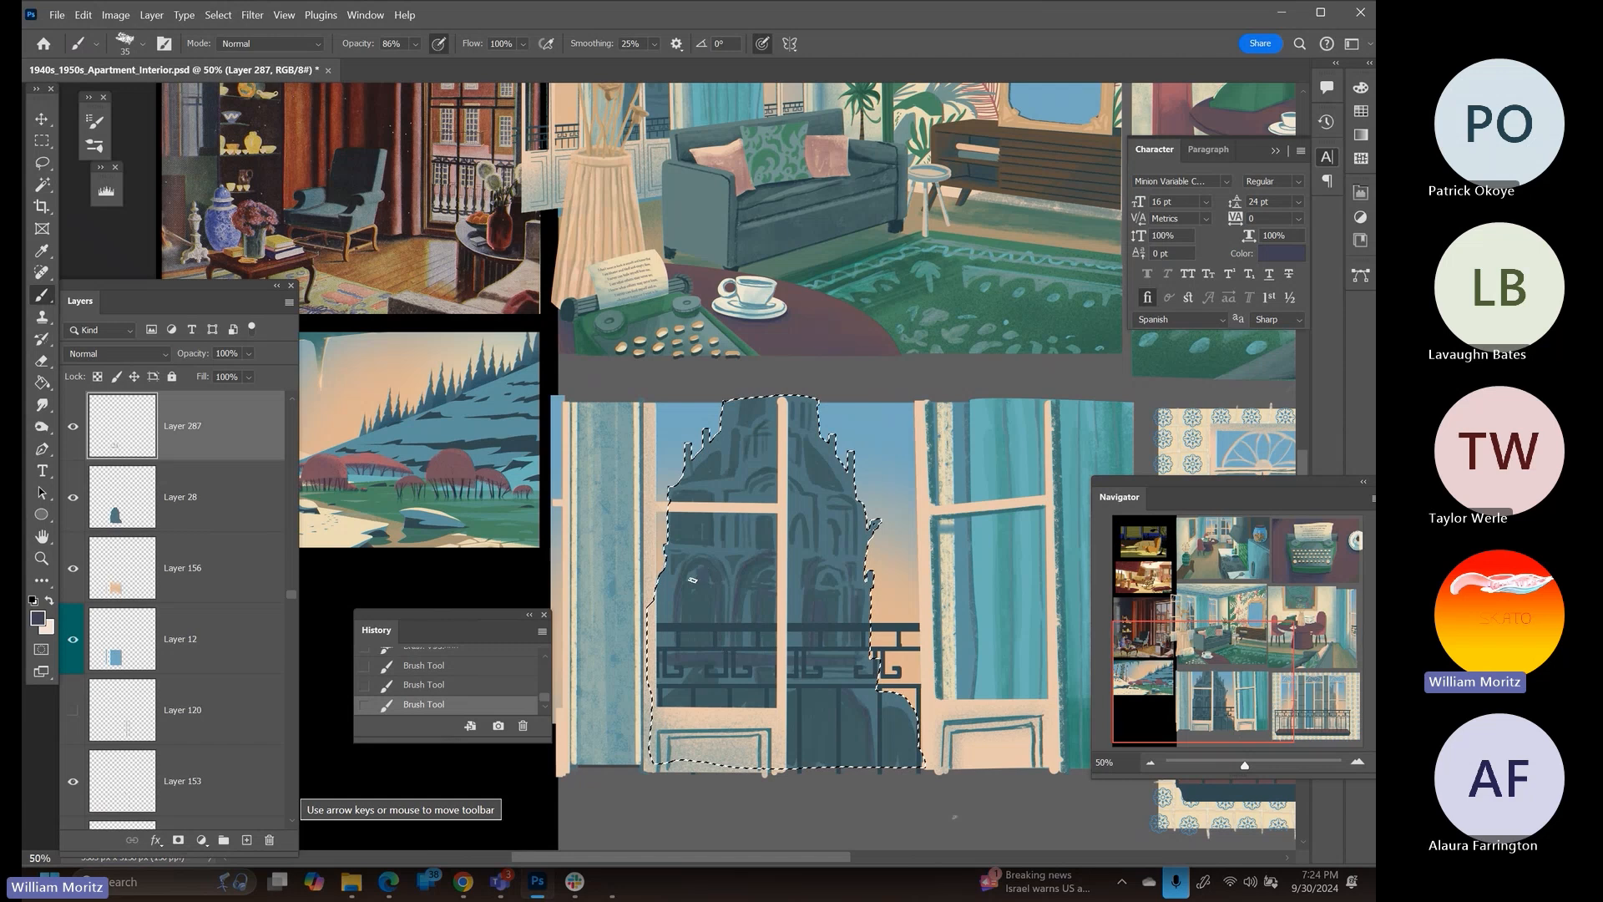
key("bracketleft")
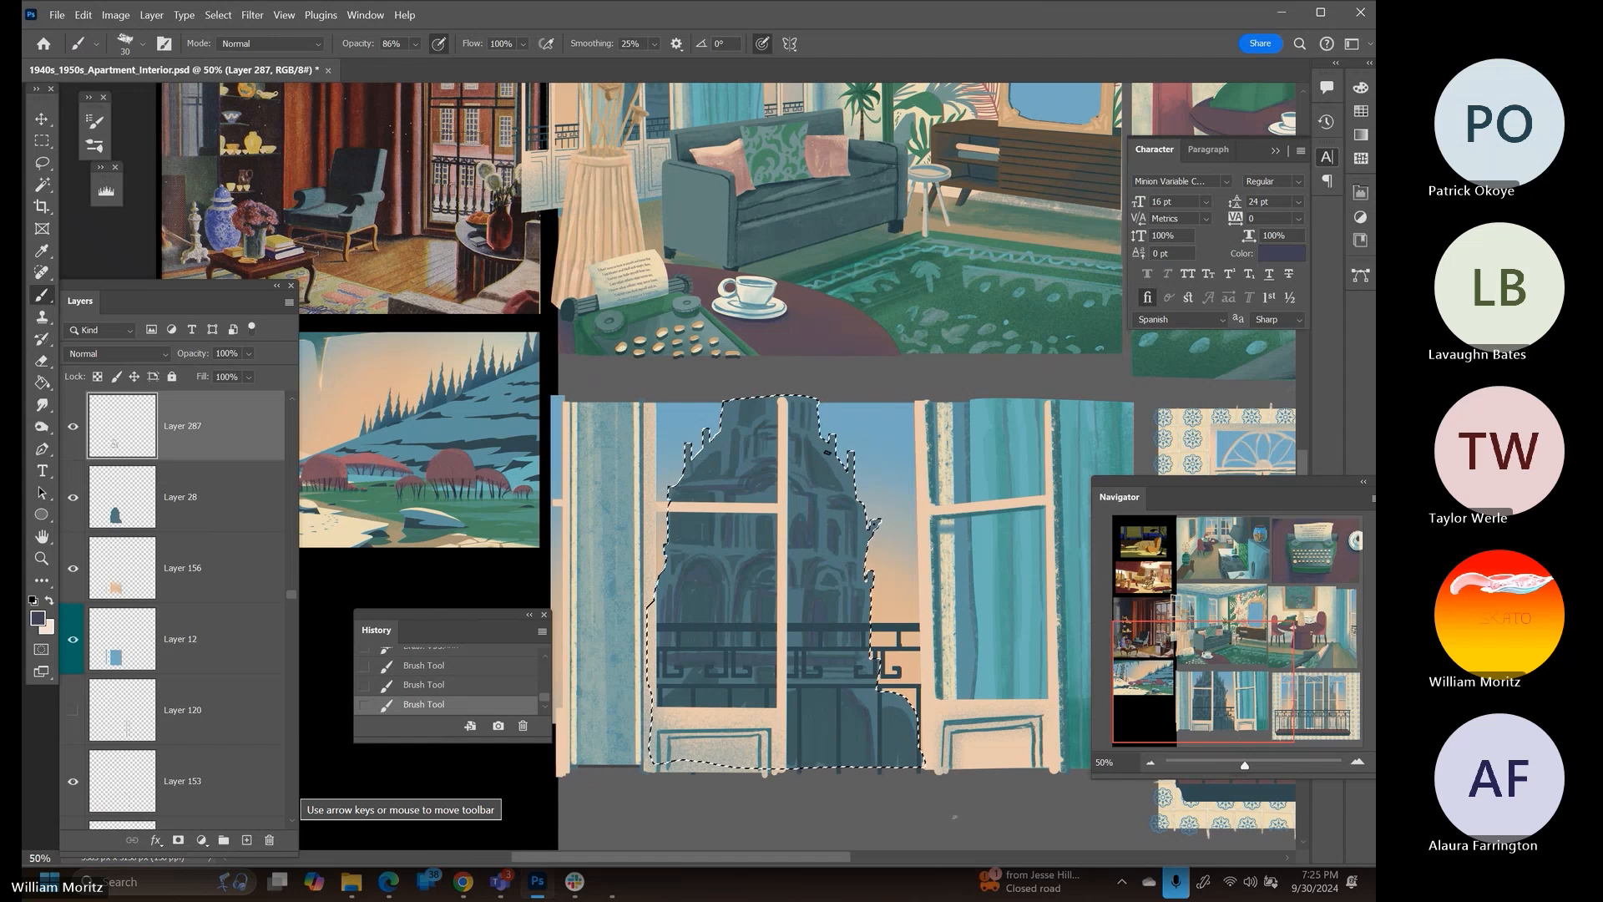
Clear the selection around the tower building
left_click_drag(814, 589, 841, 543)
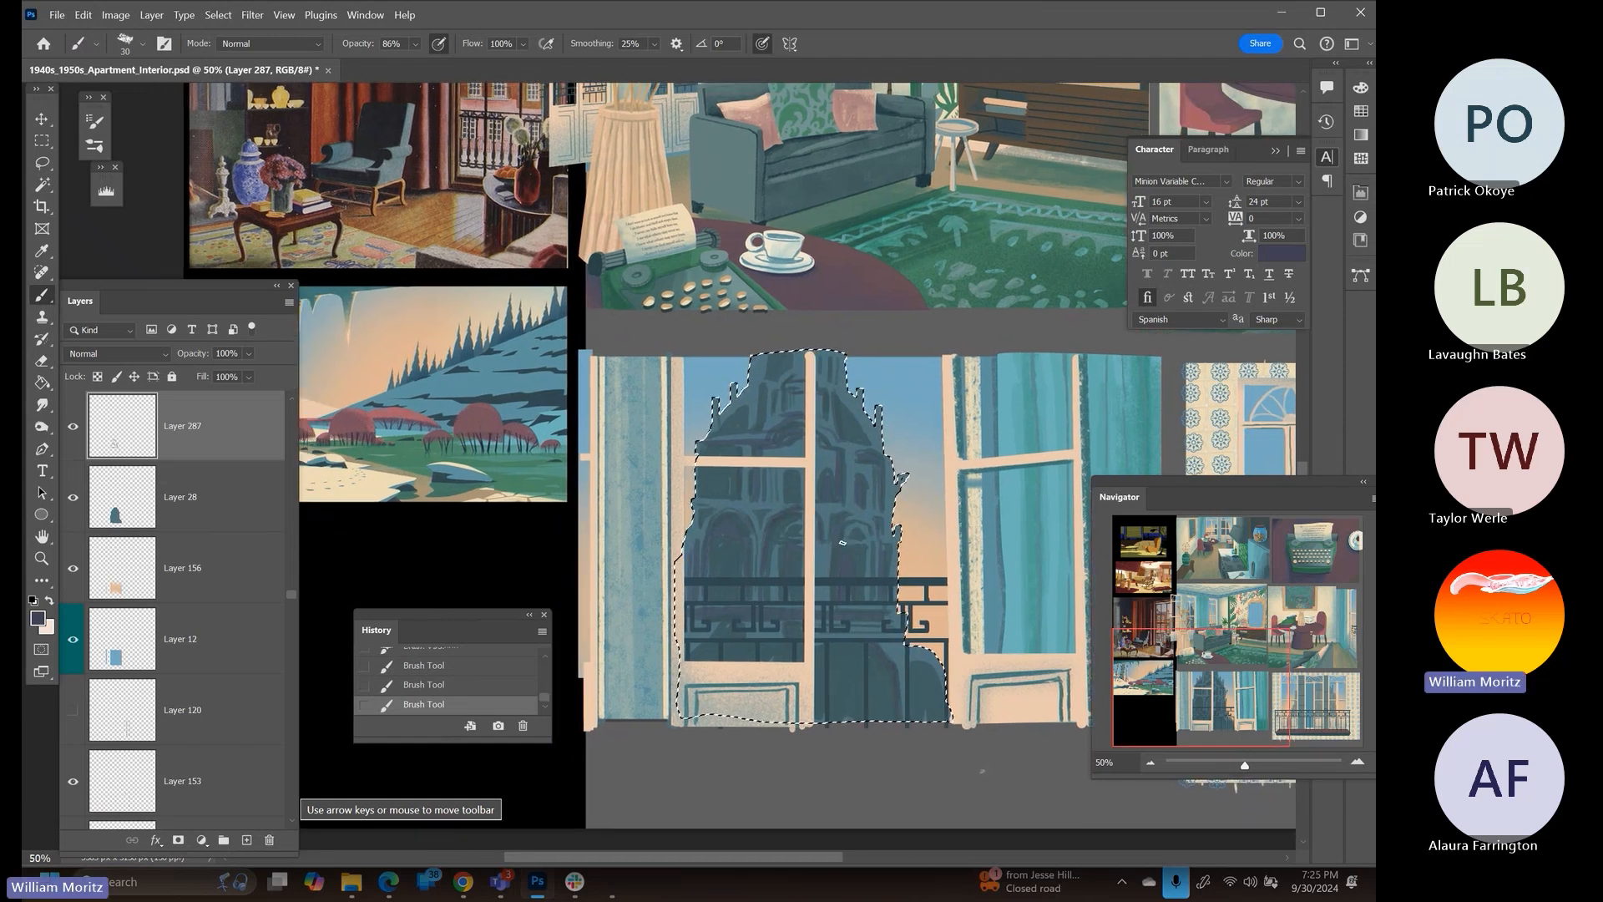
key("i")
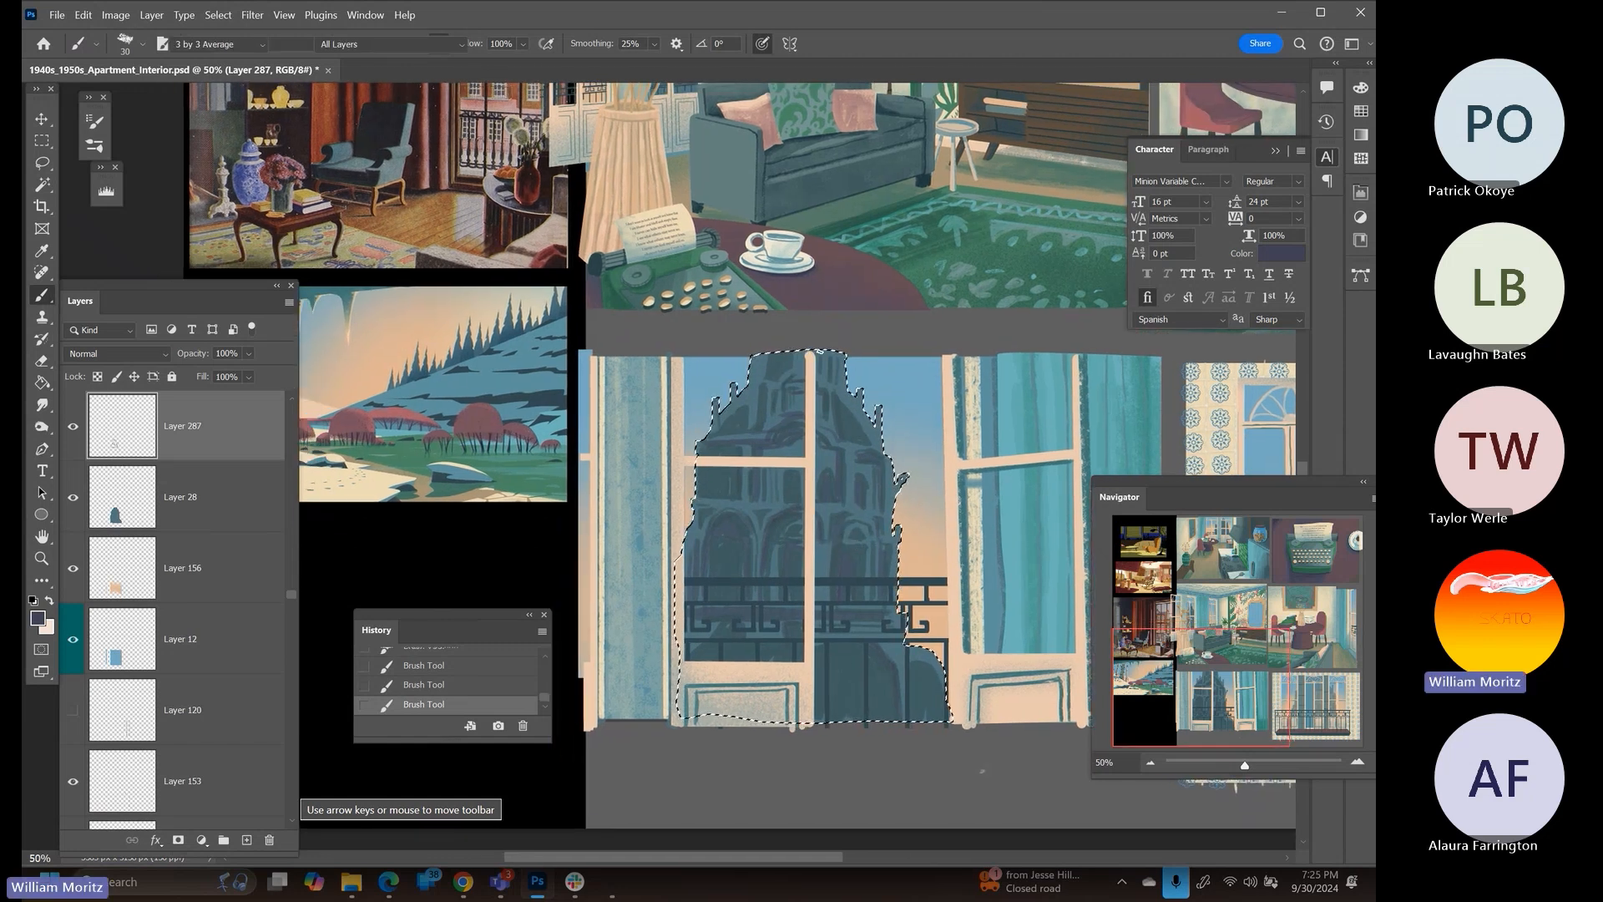
left_click_drag(892, 252, 847, 408)
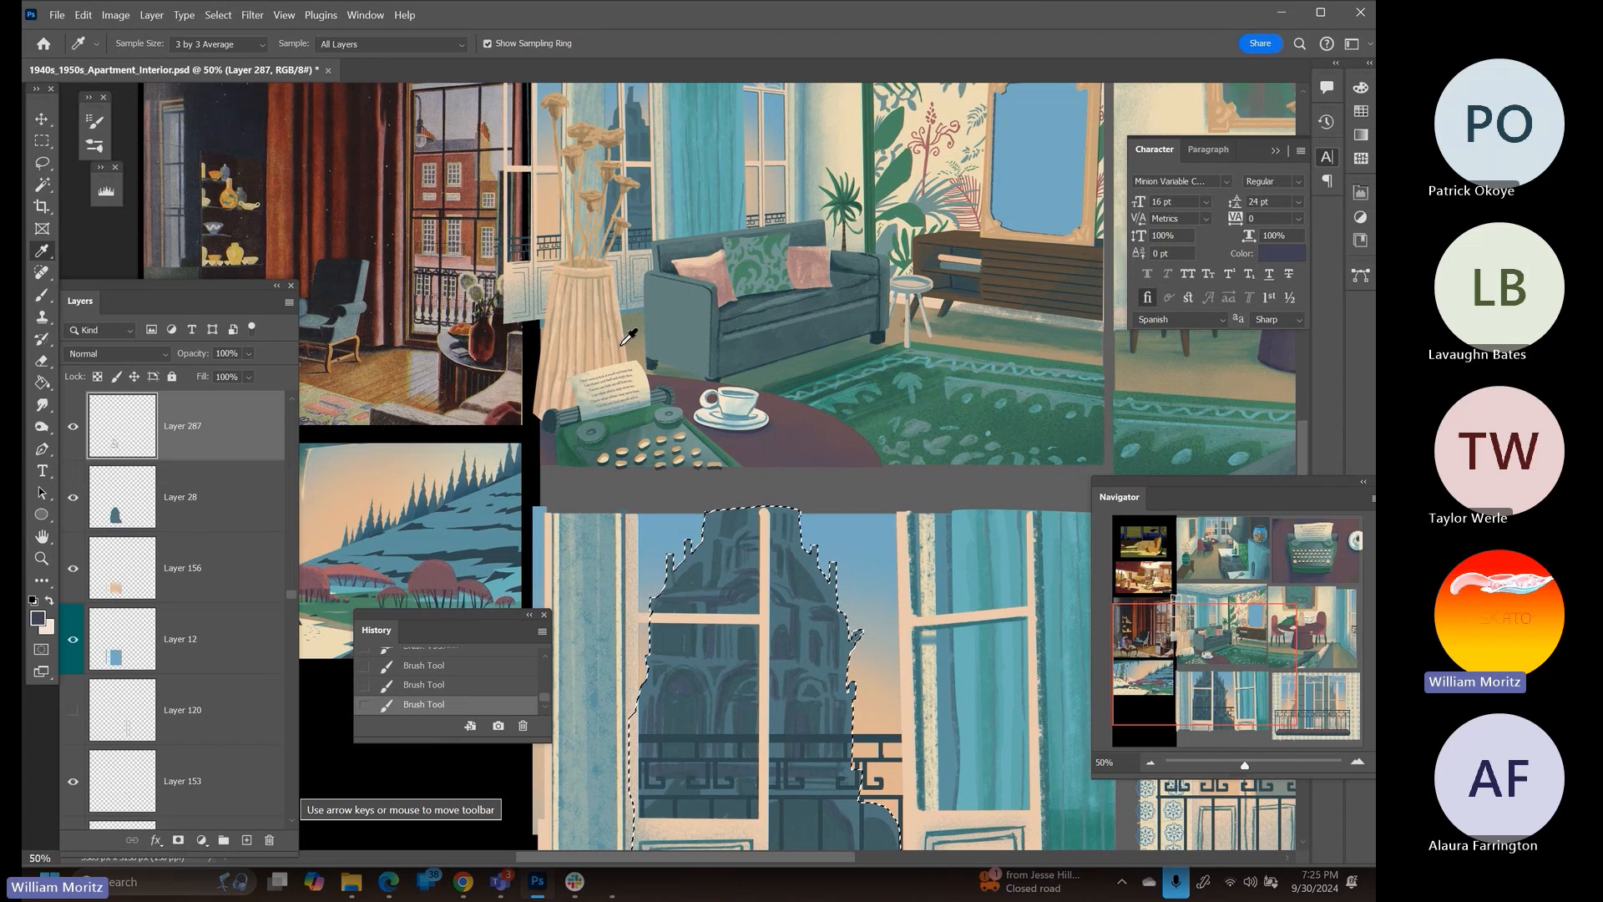
left_click_drag(594, 306, 666, 548)
left_click_drag(915, 289, 748, 557)
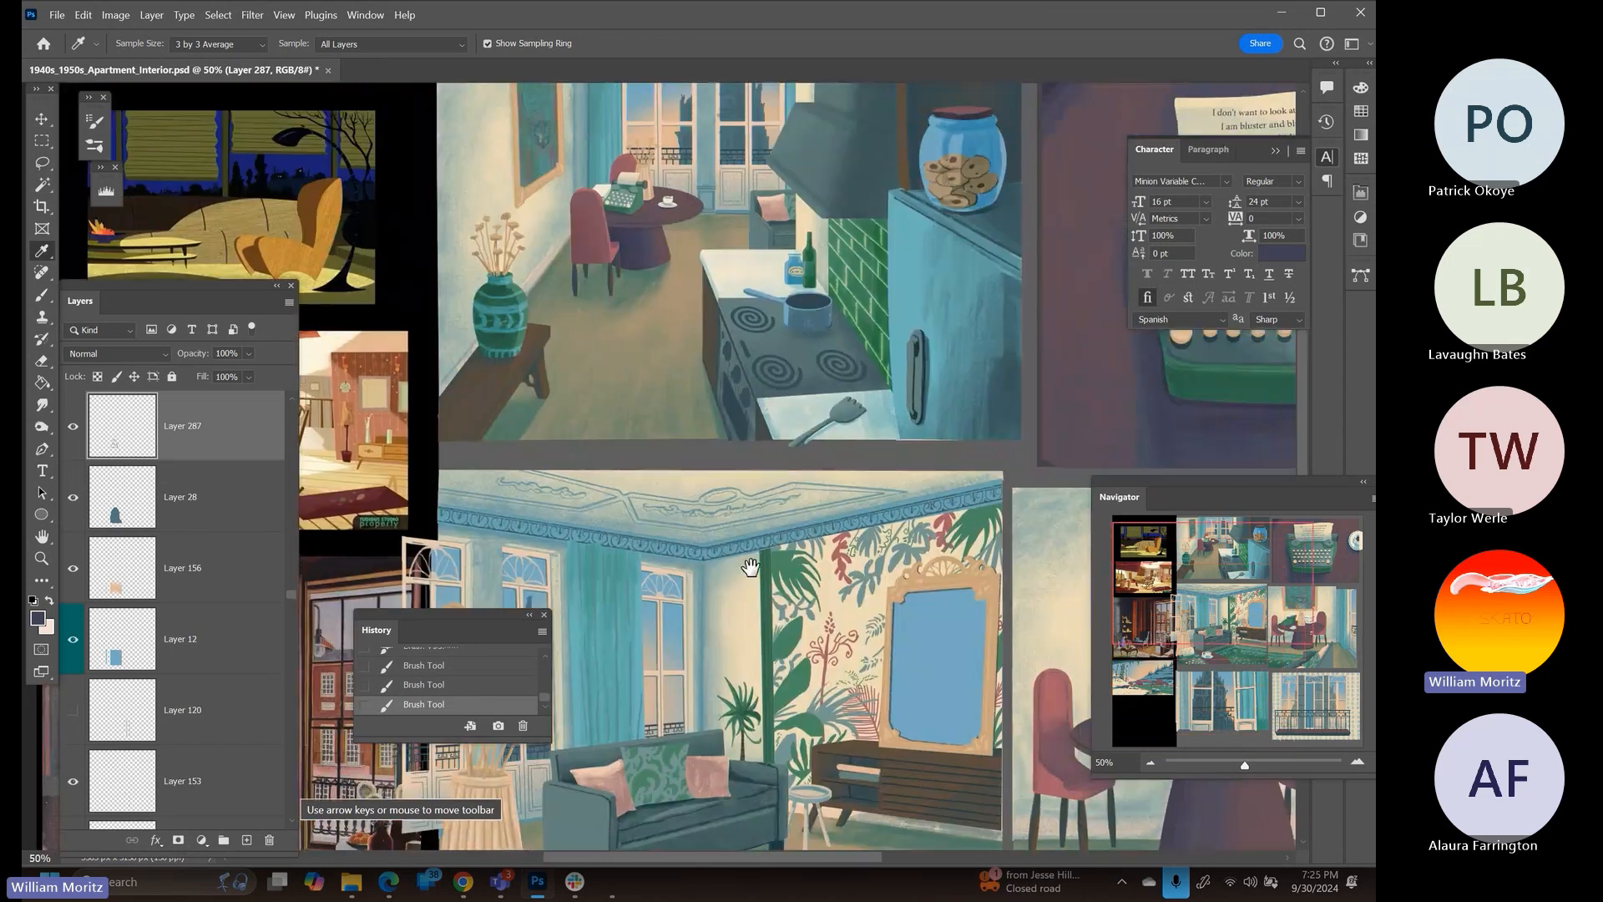
left_click_drag(784, 271, 708, 361)
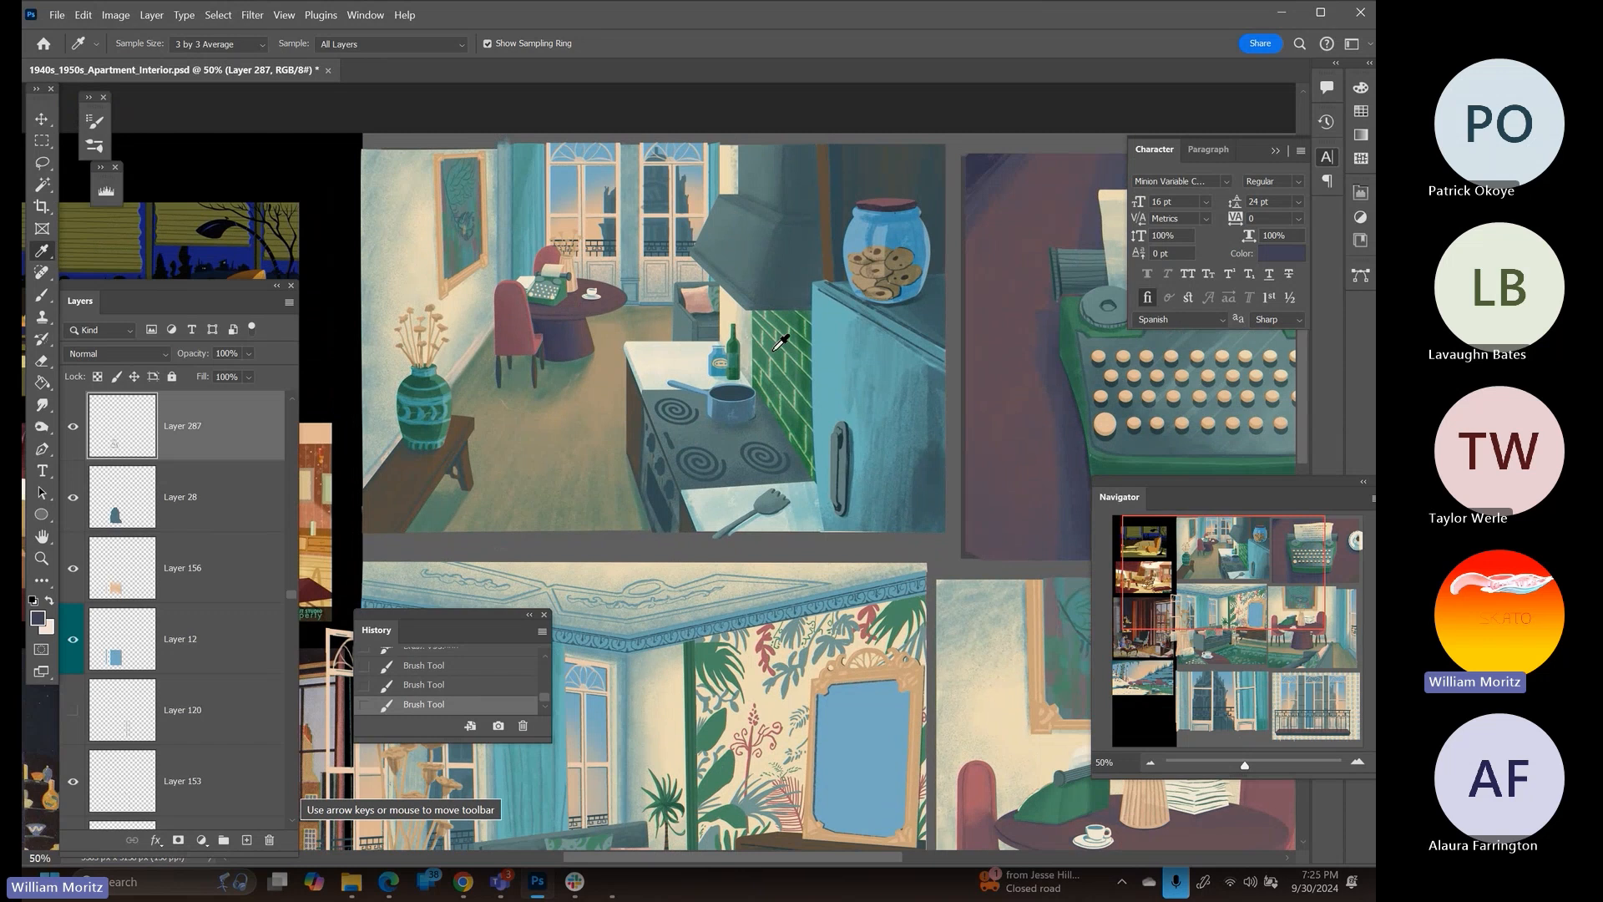
left_click(40, 140)
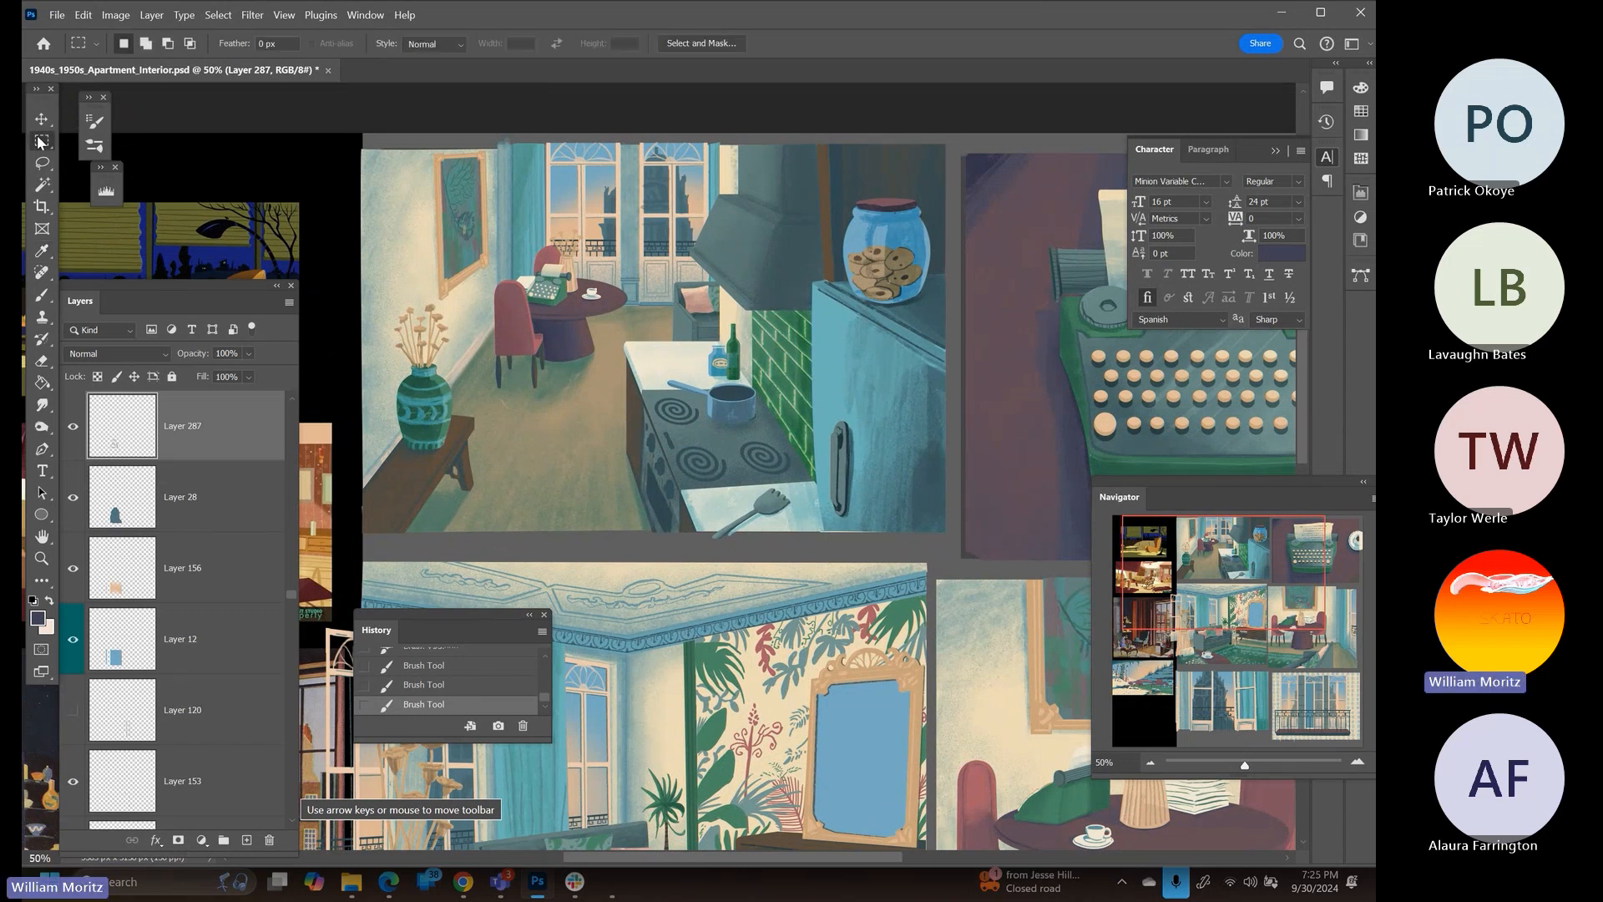
left_click(636, 263)
Load the outline of the building outside the kitchen scene's window, Layer 24, as a selection and add a new layer above it
key("v")
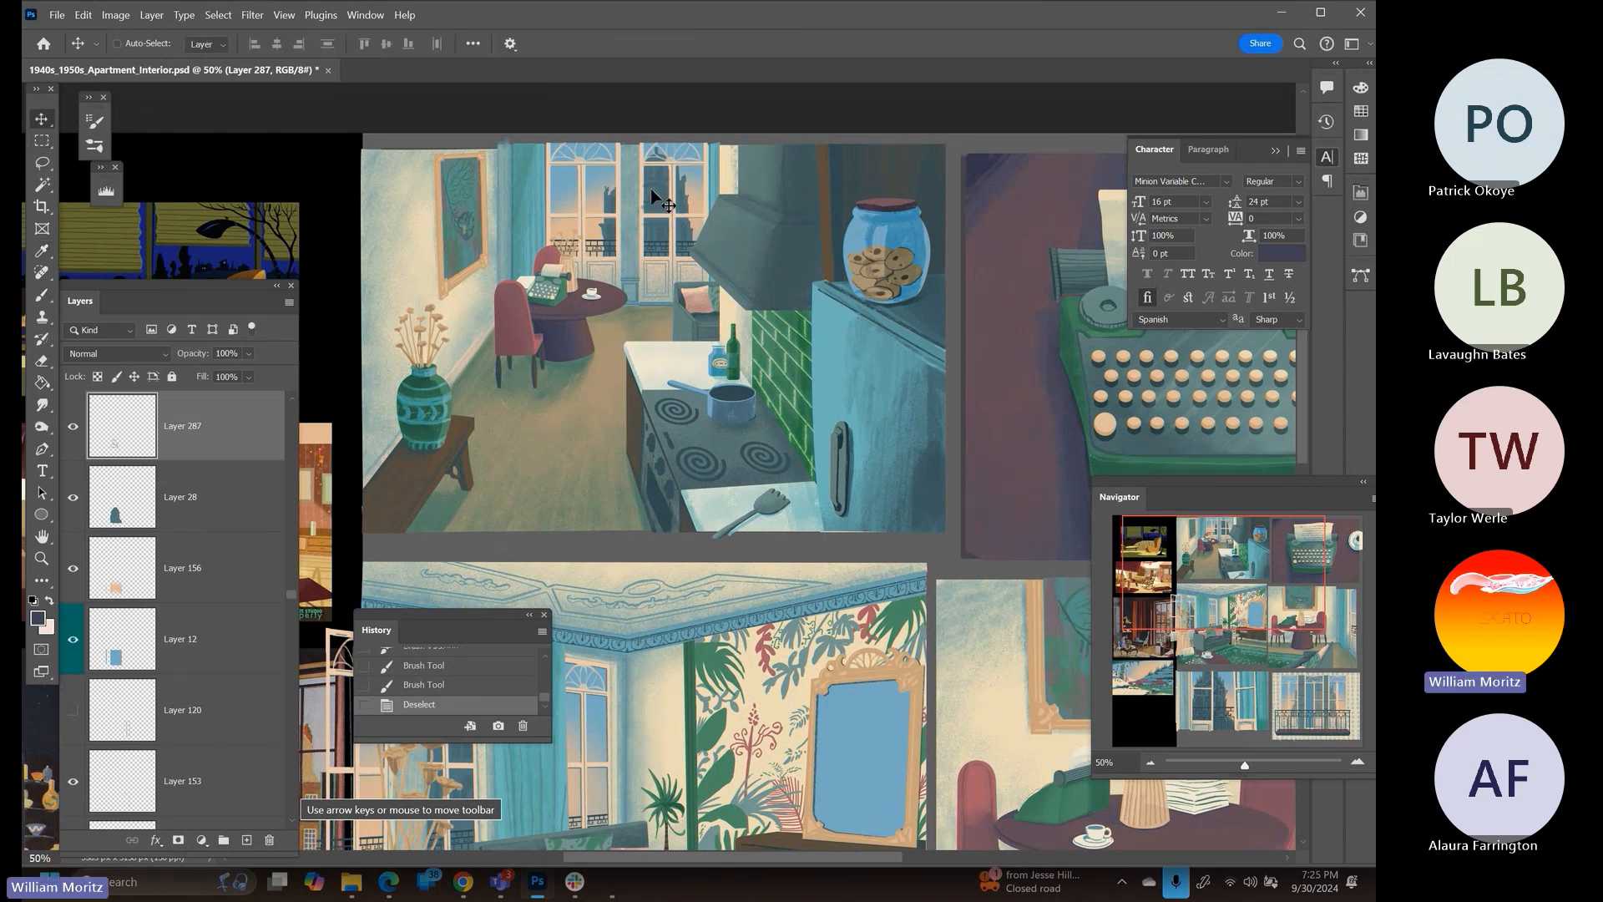
right_click(649, 188)
left_click(684, 210)
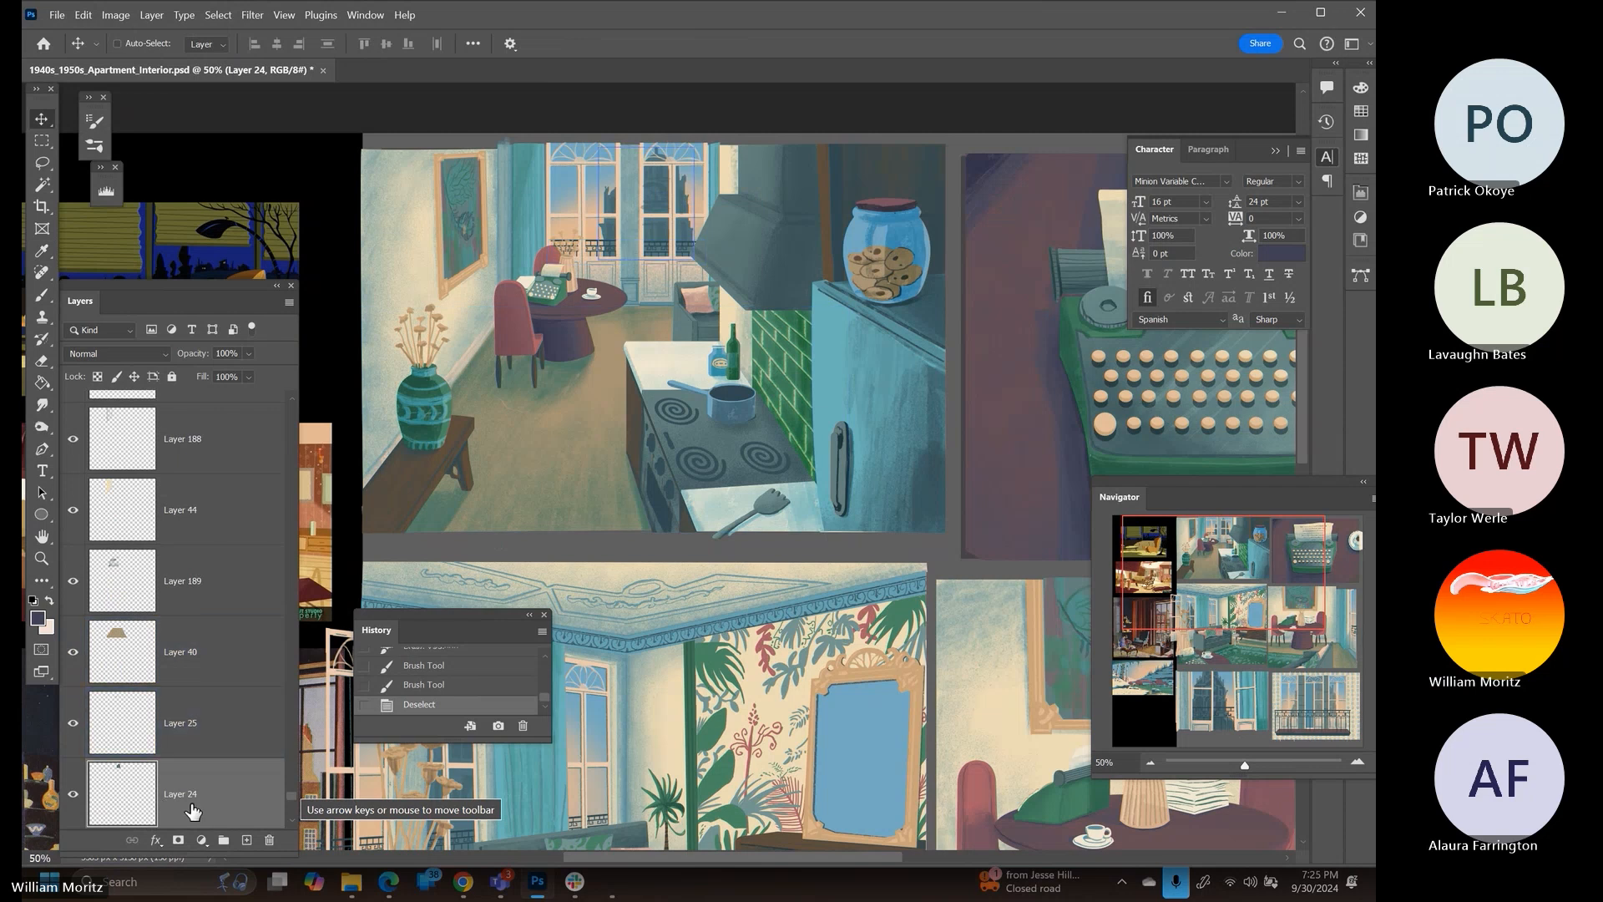
left_click(114, 793, "ctrl")
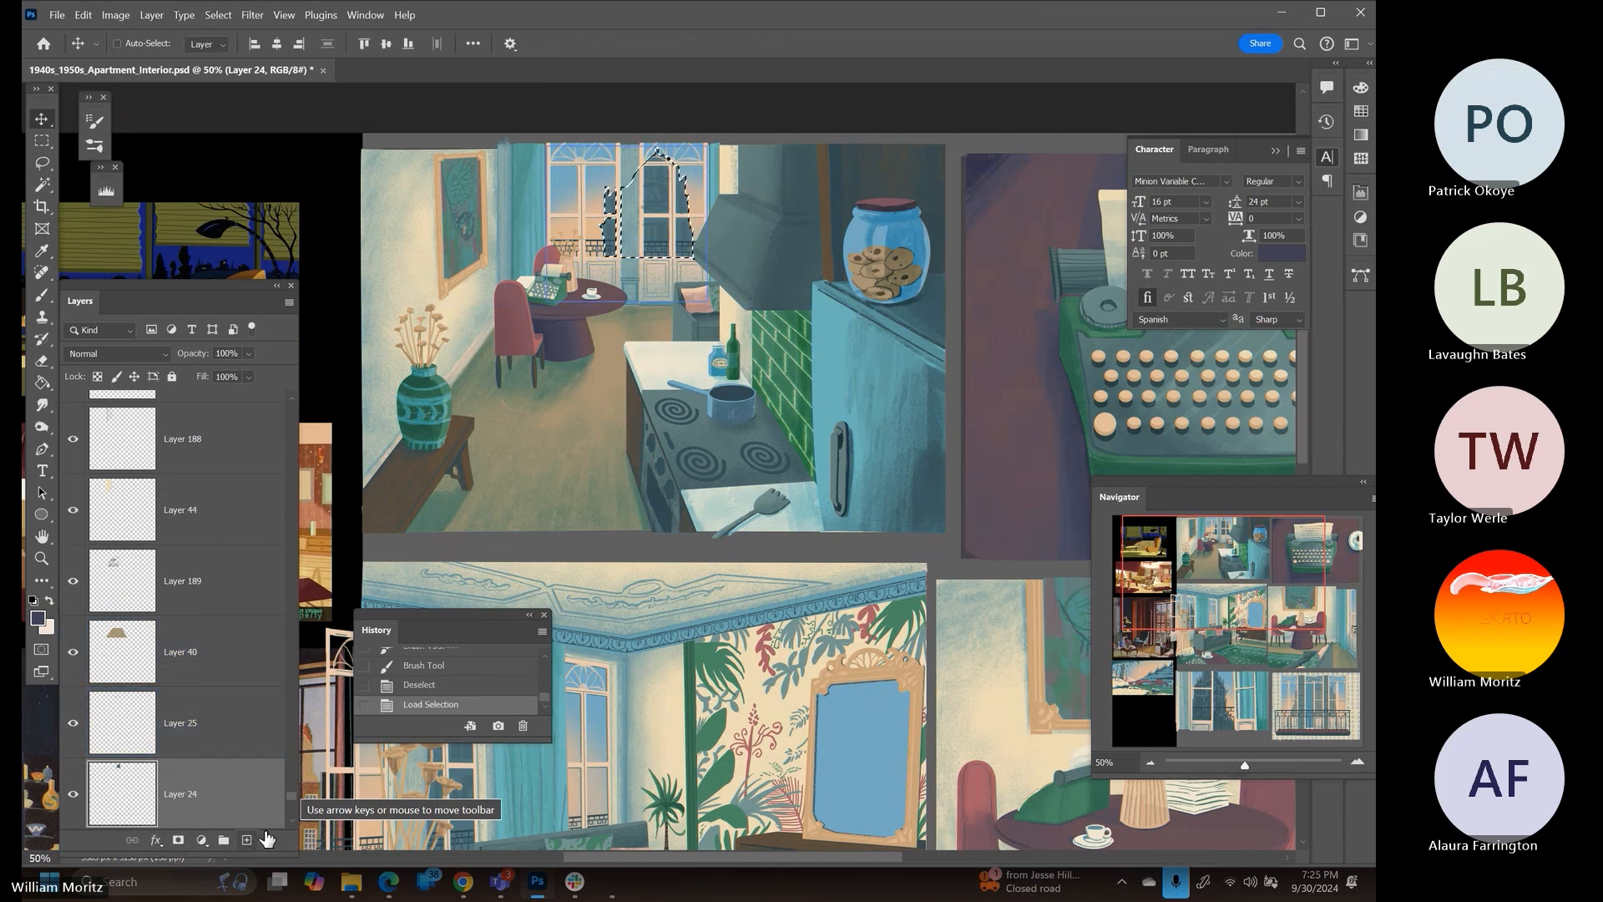
left_click(246, 839)
Shade the kitchen scene's building with dark purple strokes, then clear the selection and set the shading layer's opacity to 52%
key("b")
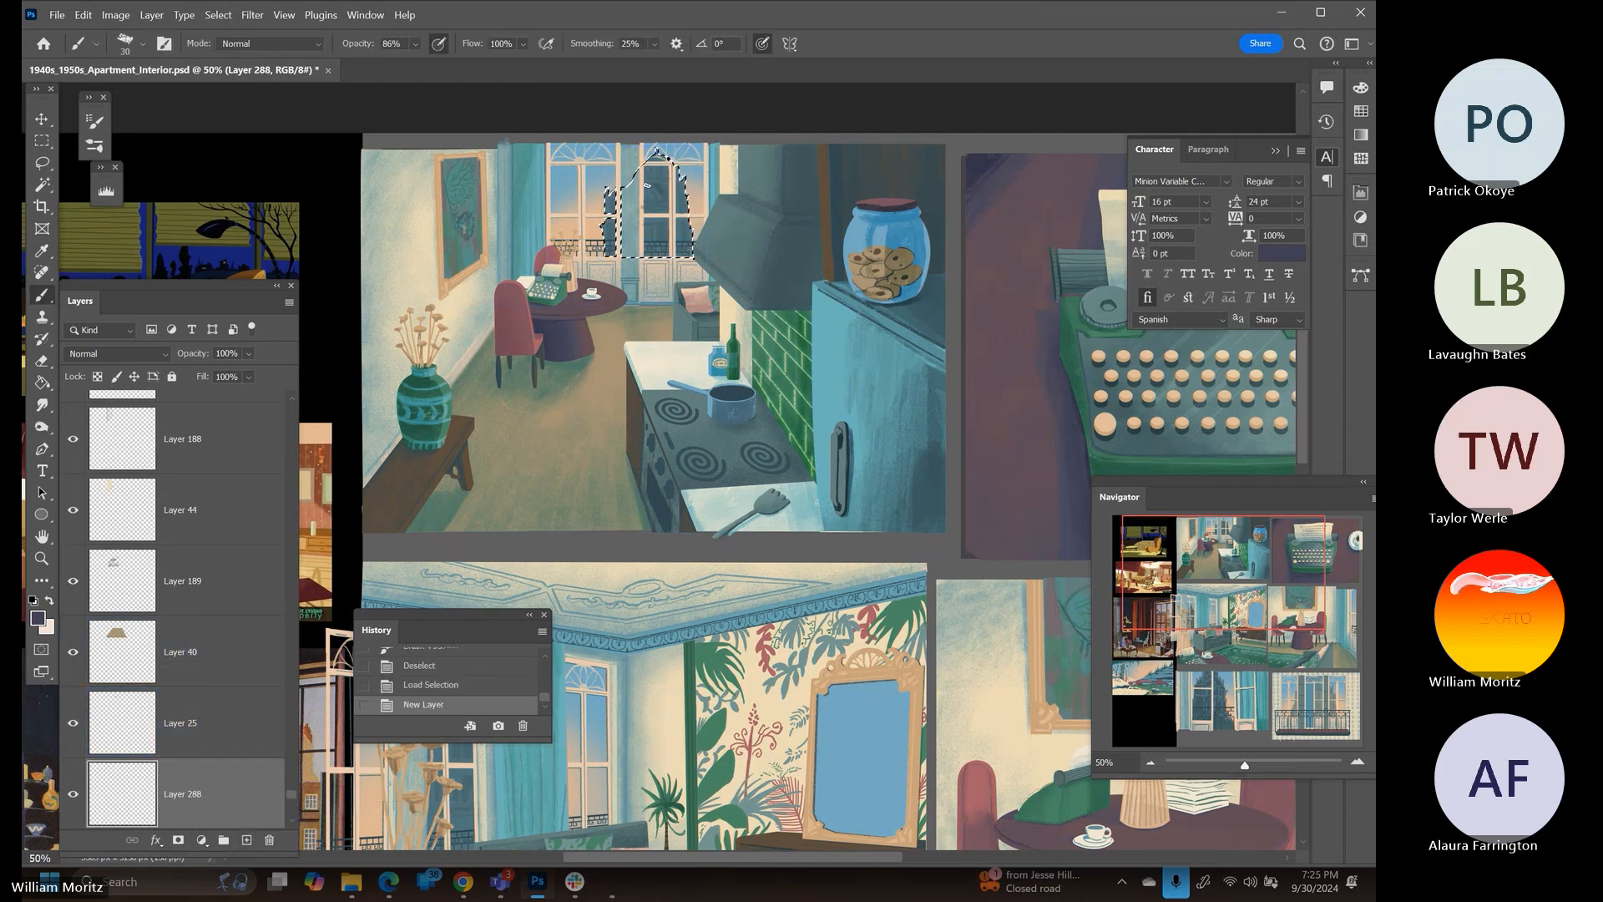
left_click_drag(647, 185, 618, 228)
mouse_move(667, 174)
left_mouse_down()
mouse_move(656, 160)
mouse_move(655, 252)
mouse_move(614, 201)
mouse_move(660, 158)
mouse_move(612, 236)
left_mouse_up()
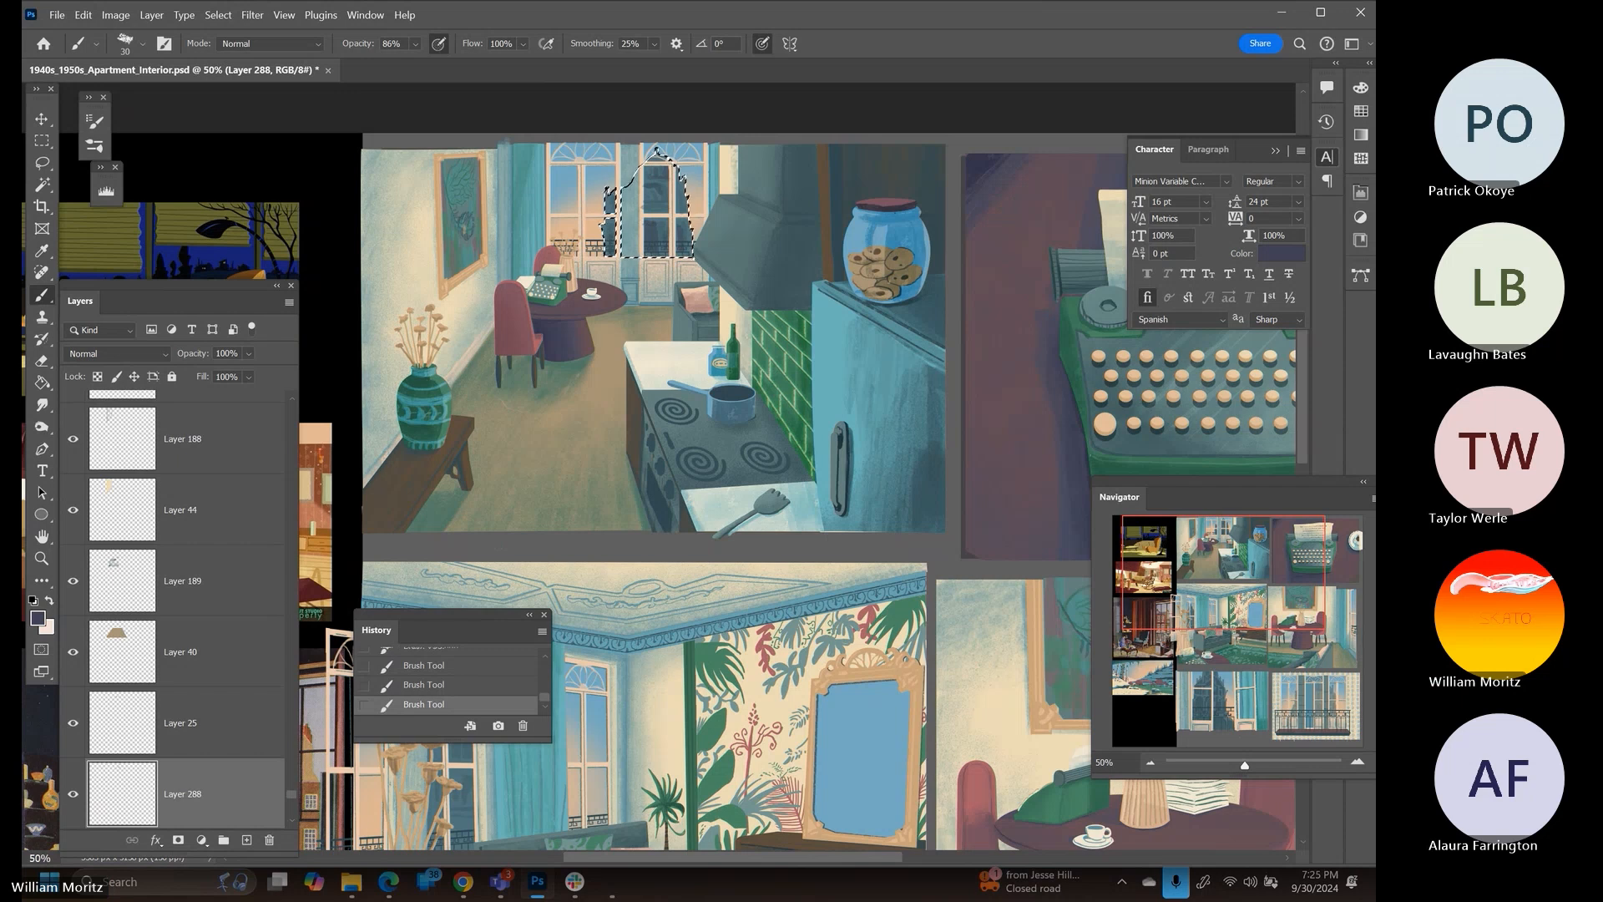
left_click(42, 163)
left_click(255, 152)
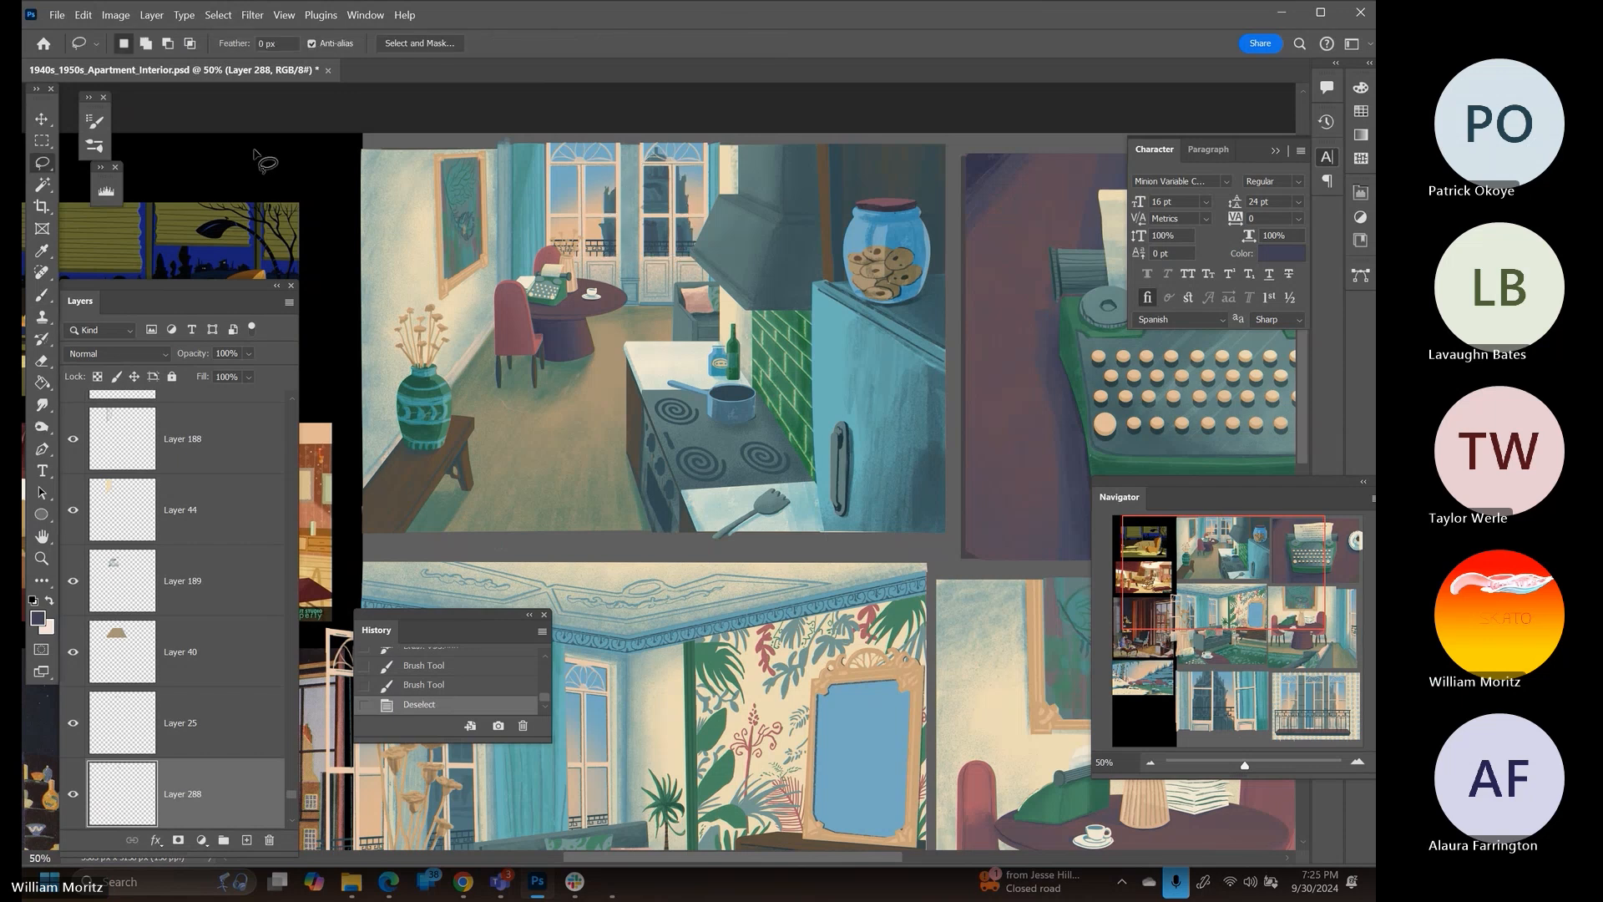
left_click_drag(245, 350, 242, 377)
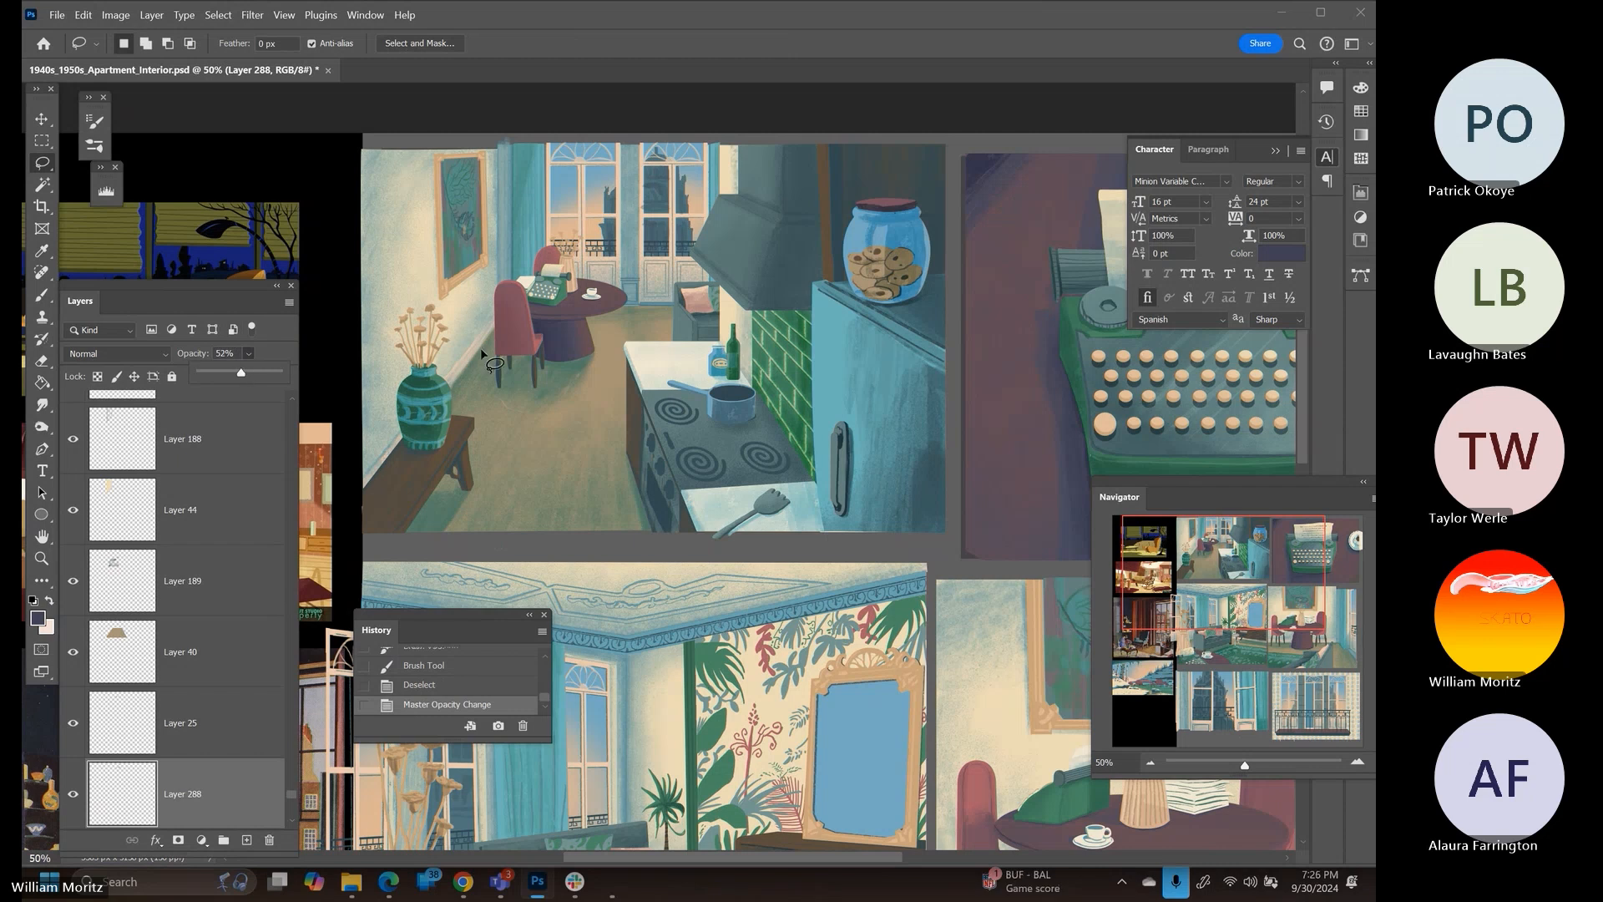
Load the outline of the building outside the living room's window, Layer 155, as a selection and add a new layer above it
left_click_drag(935, 526, 522, 234)
left_click_drag(676, 343, 684, 147)
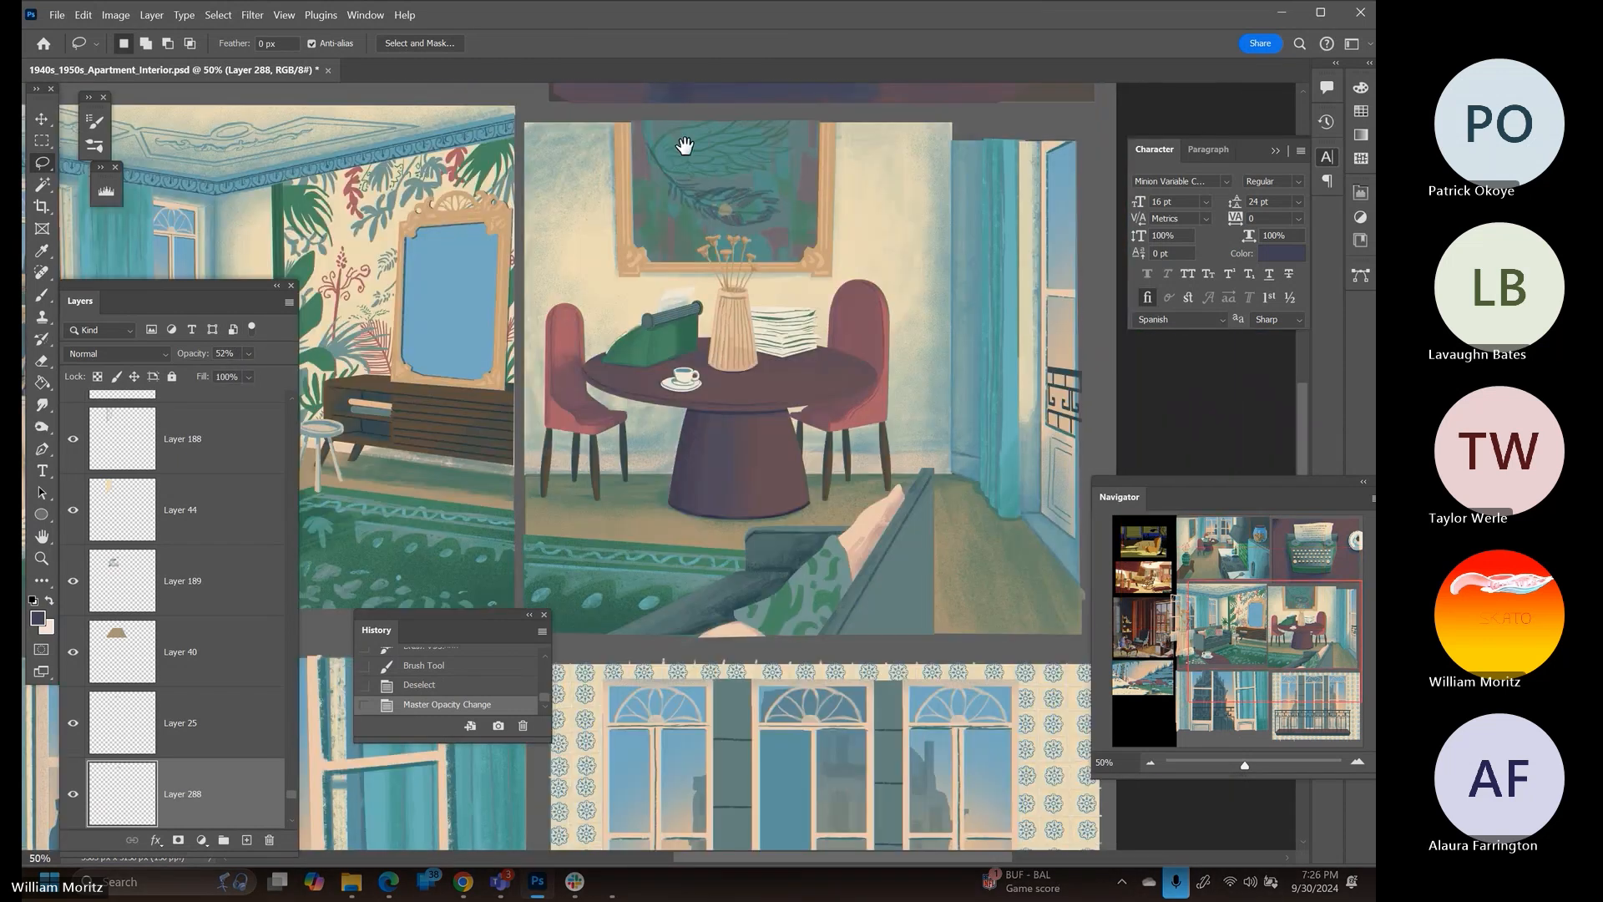
left_click_drag(667, 643, 914, 338)
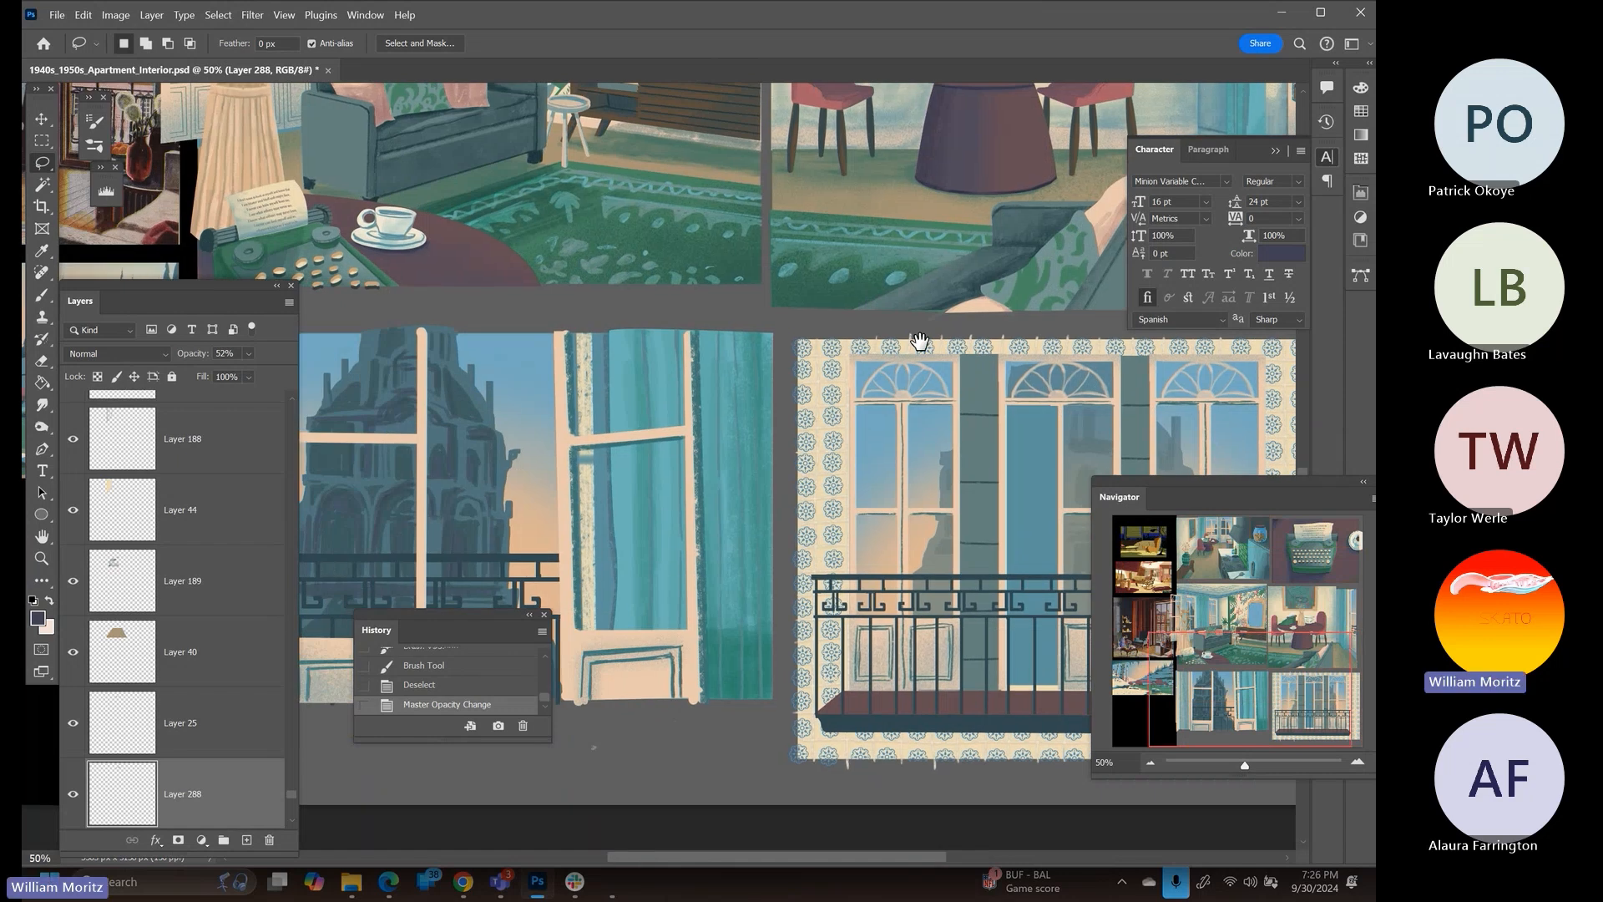
left_click_drag(736, 267, 812, 424)
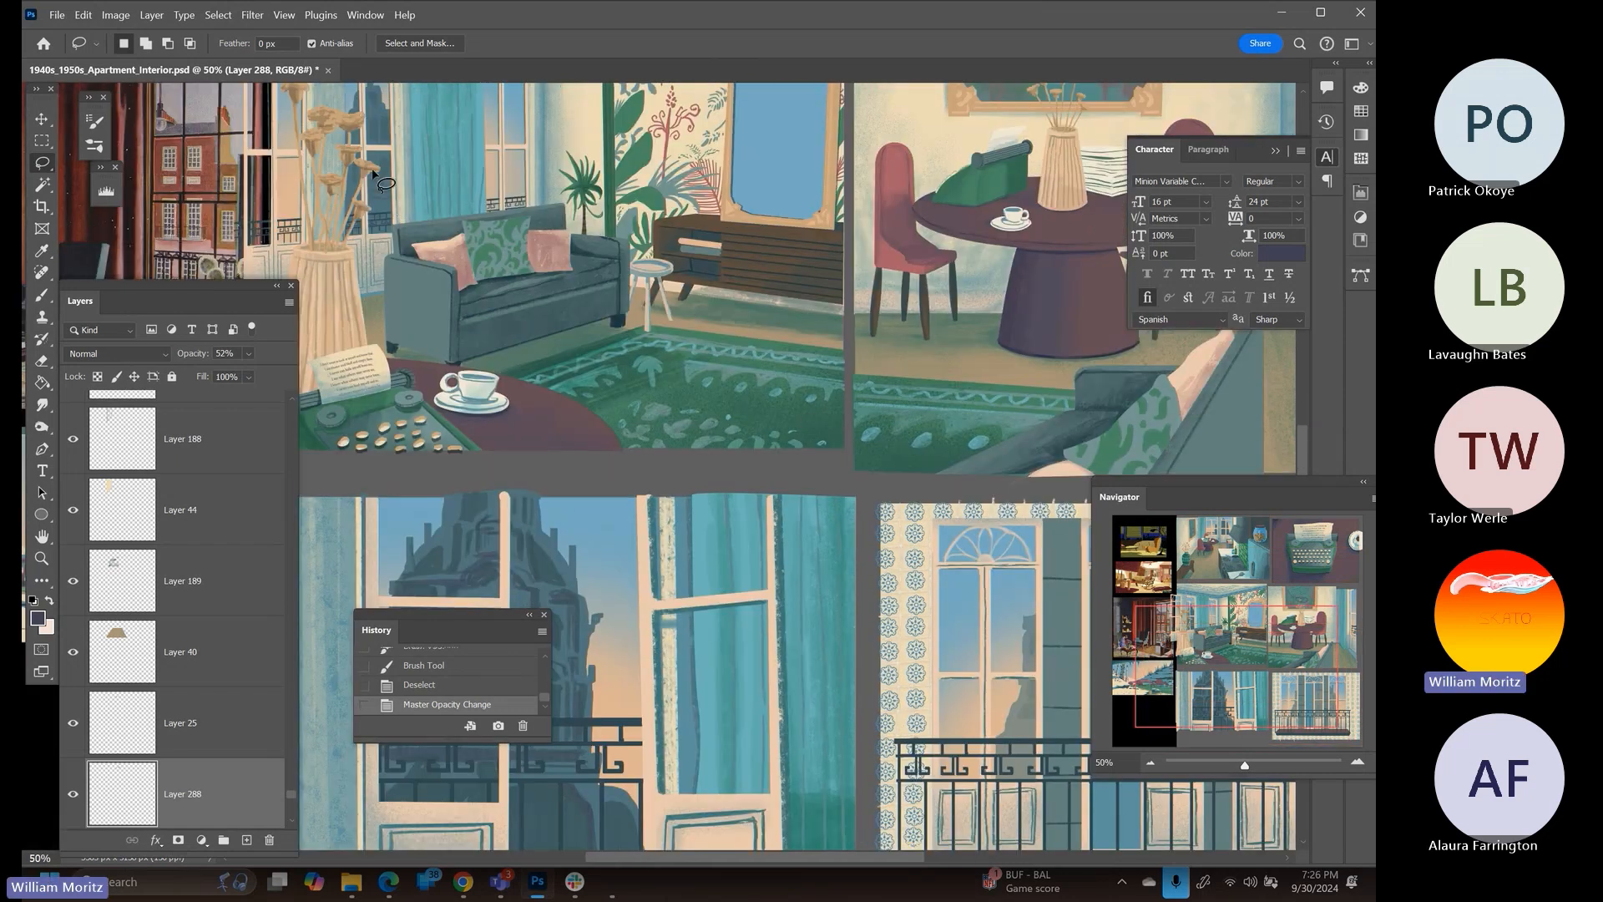
key("v")
right_click(388, 215)
left_click(418, 215)
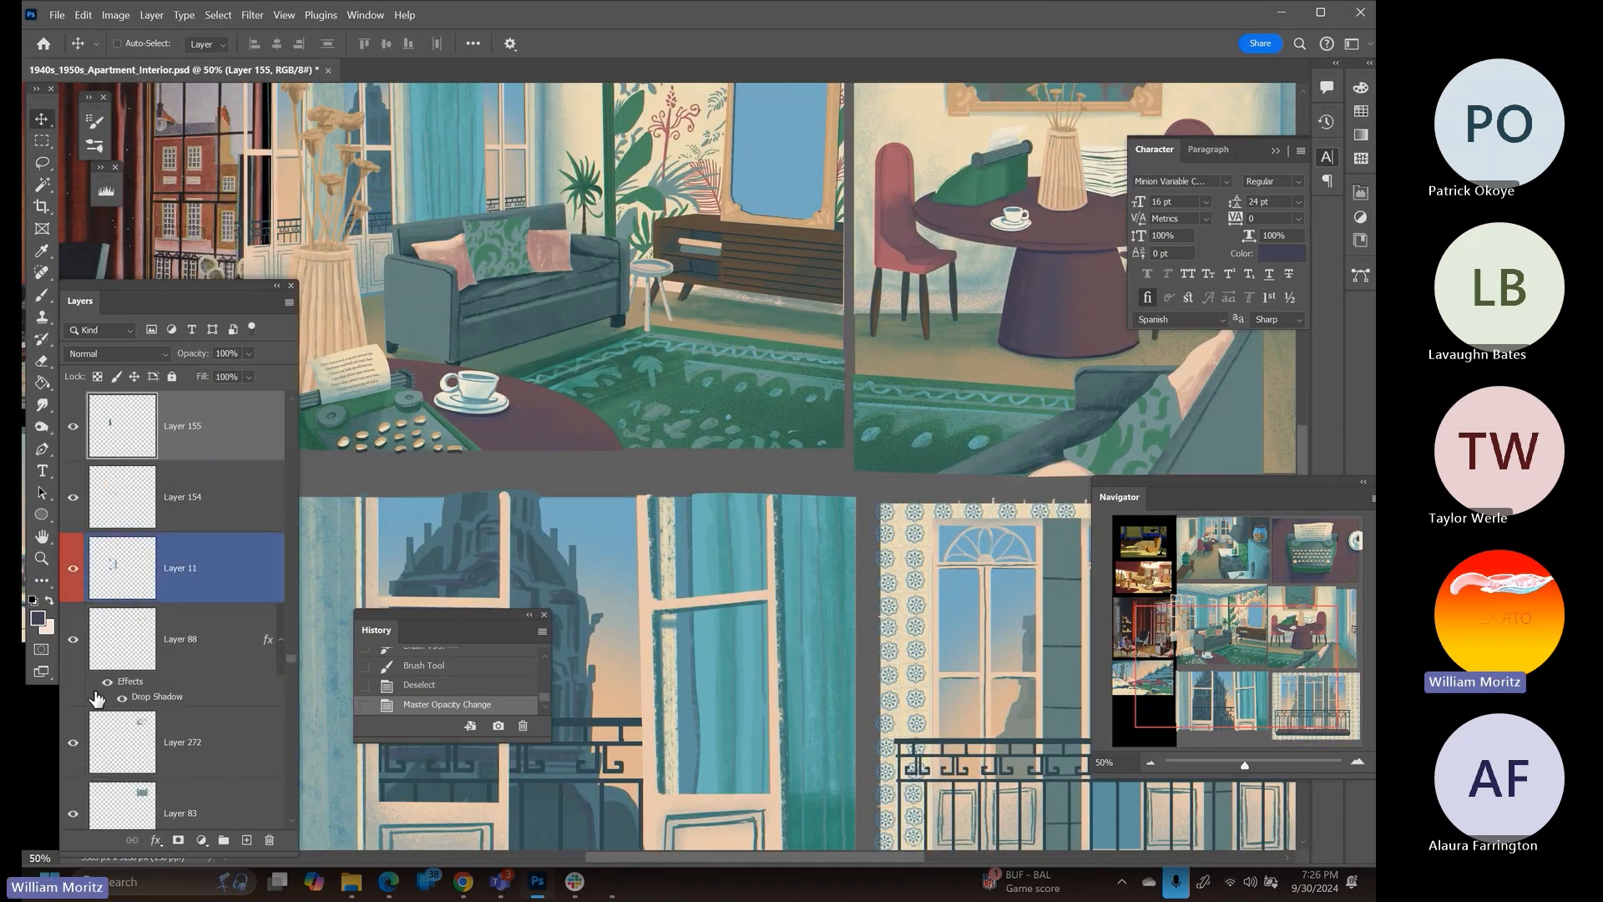
left_click(138, 443, "ctrl")
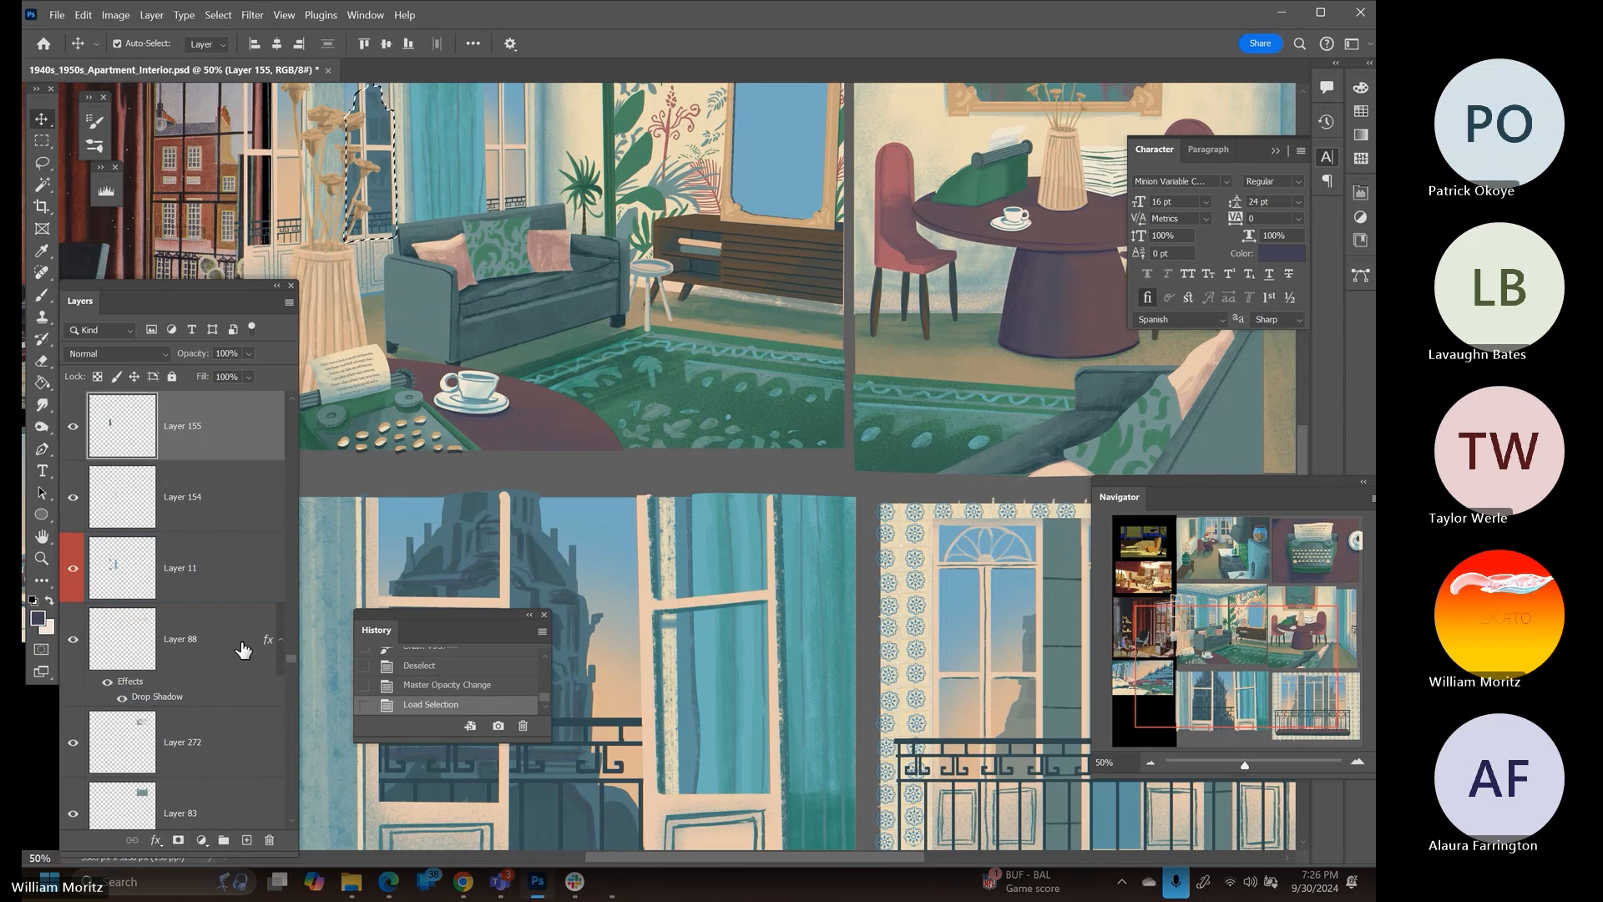
left_click(246, 839)
Shade the living room's window building with dark purple brush strokes, then clear the selection
key("b")
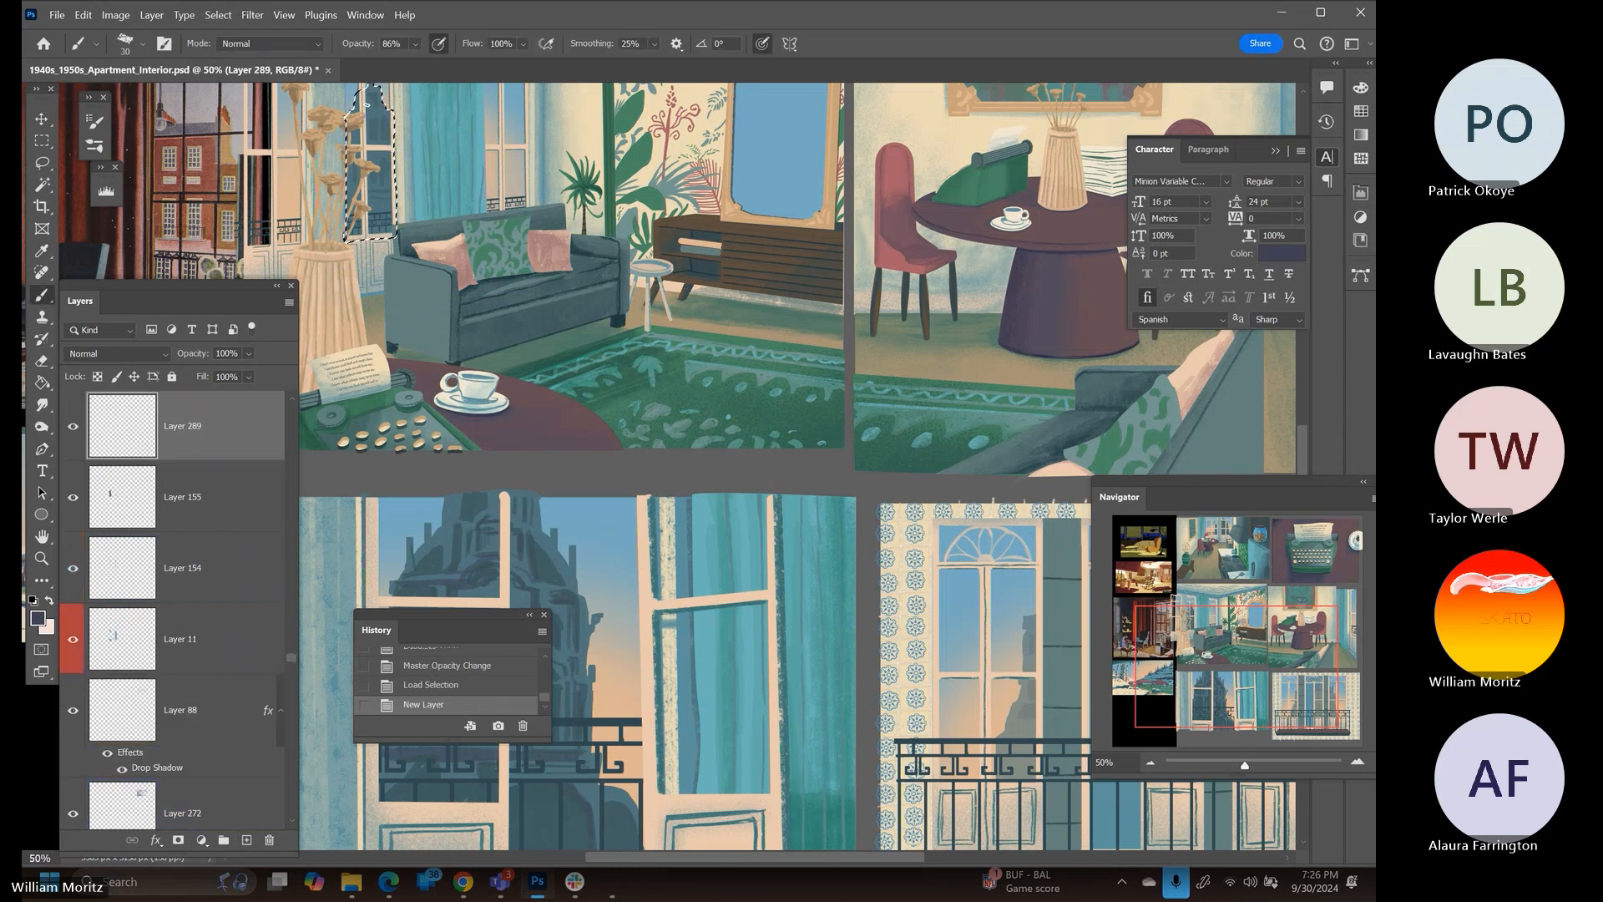
left_click_drag(373, 109, 377, 102)
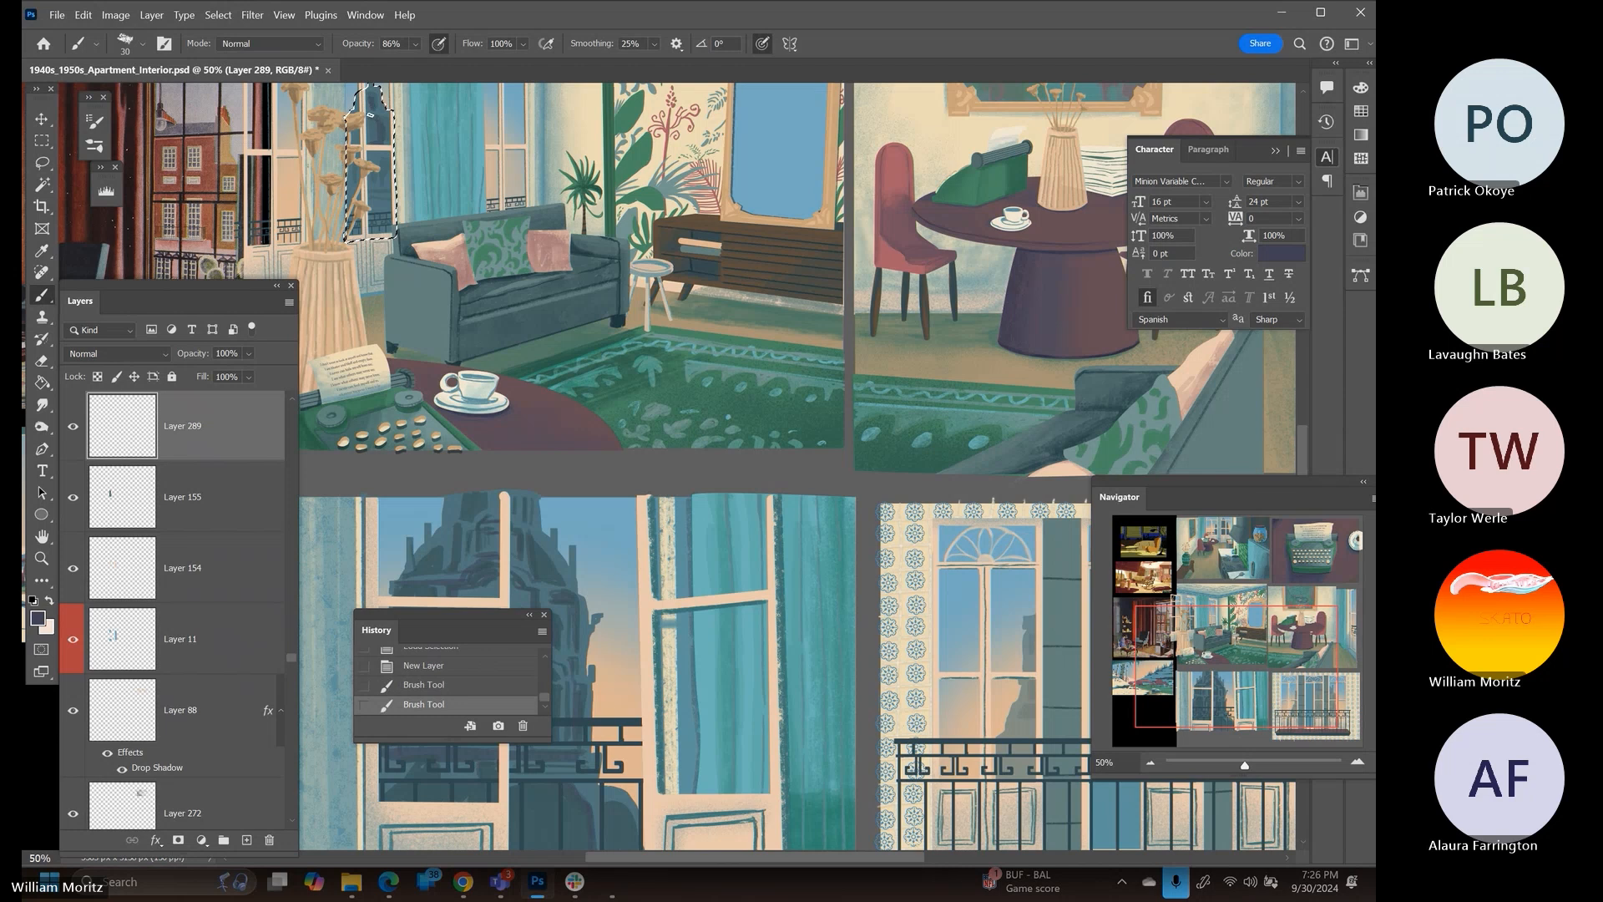
left_click_drag(384, 124, 389, 236)
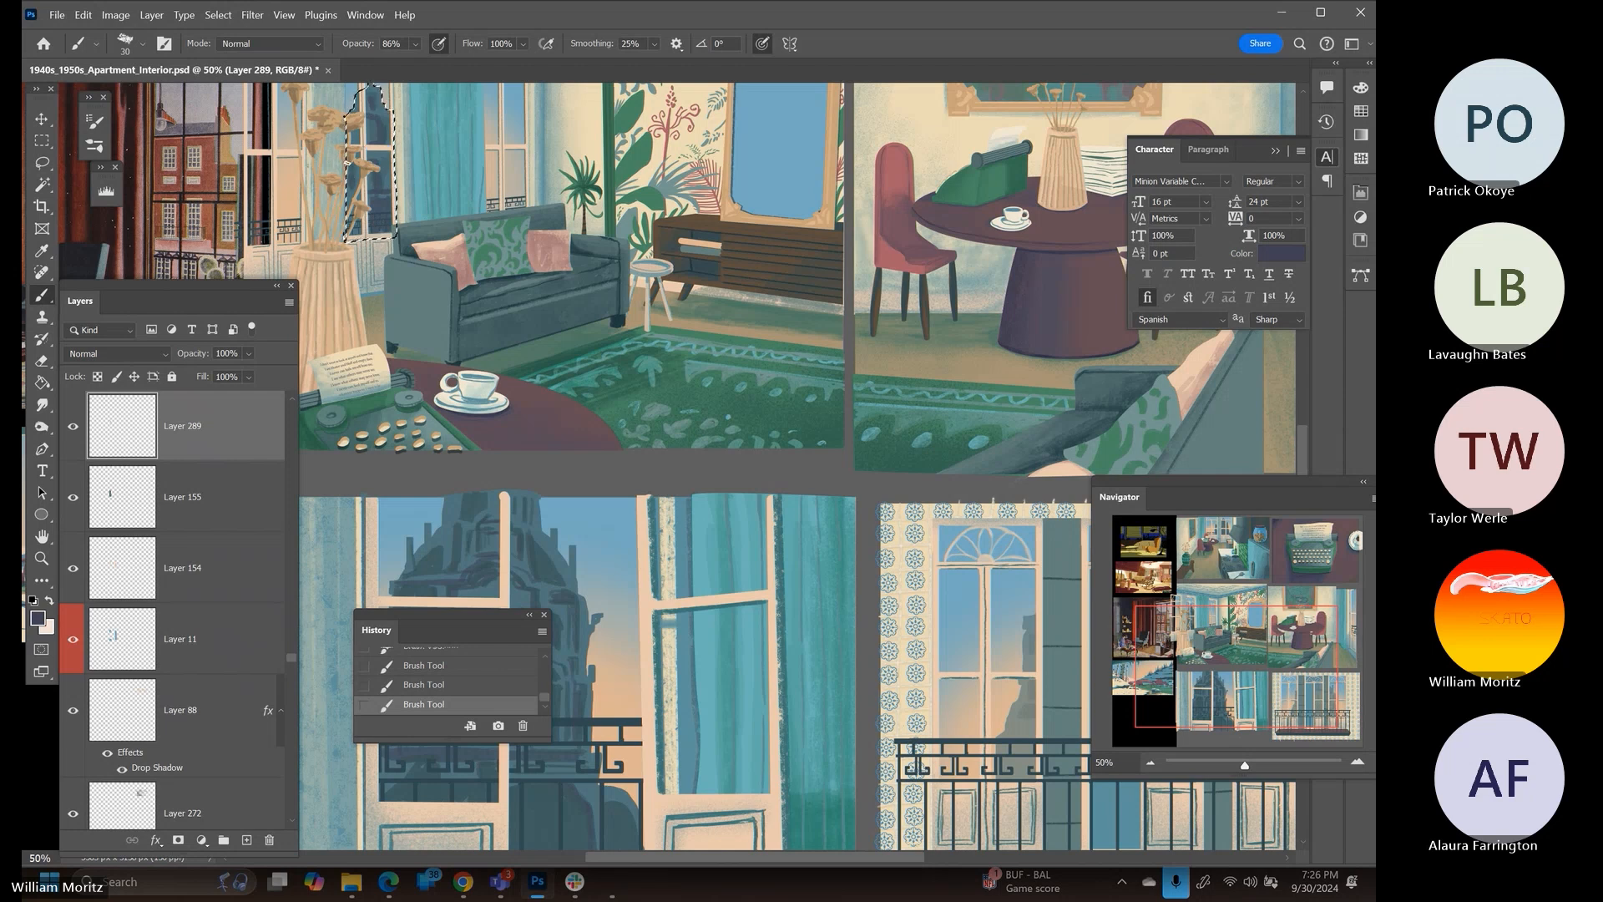
left_click(42, 163)
left_click(346, 182)
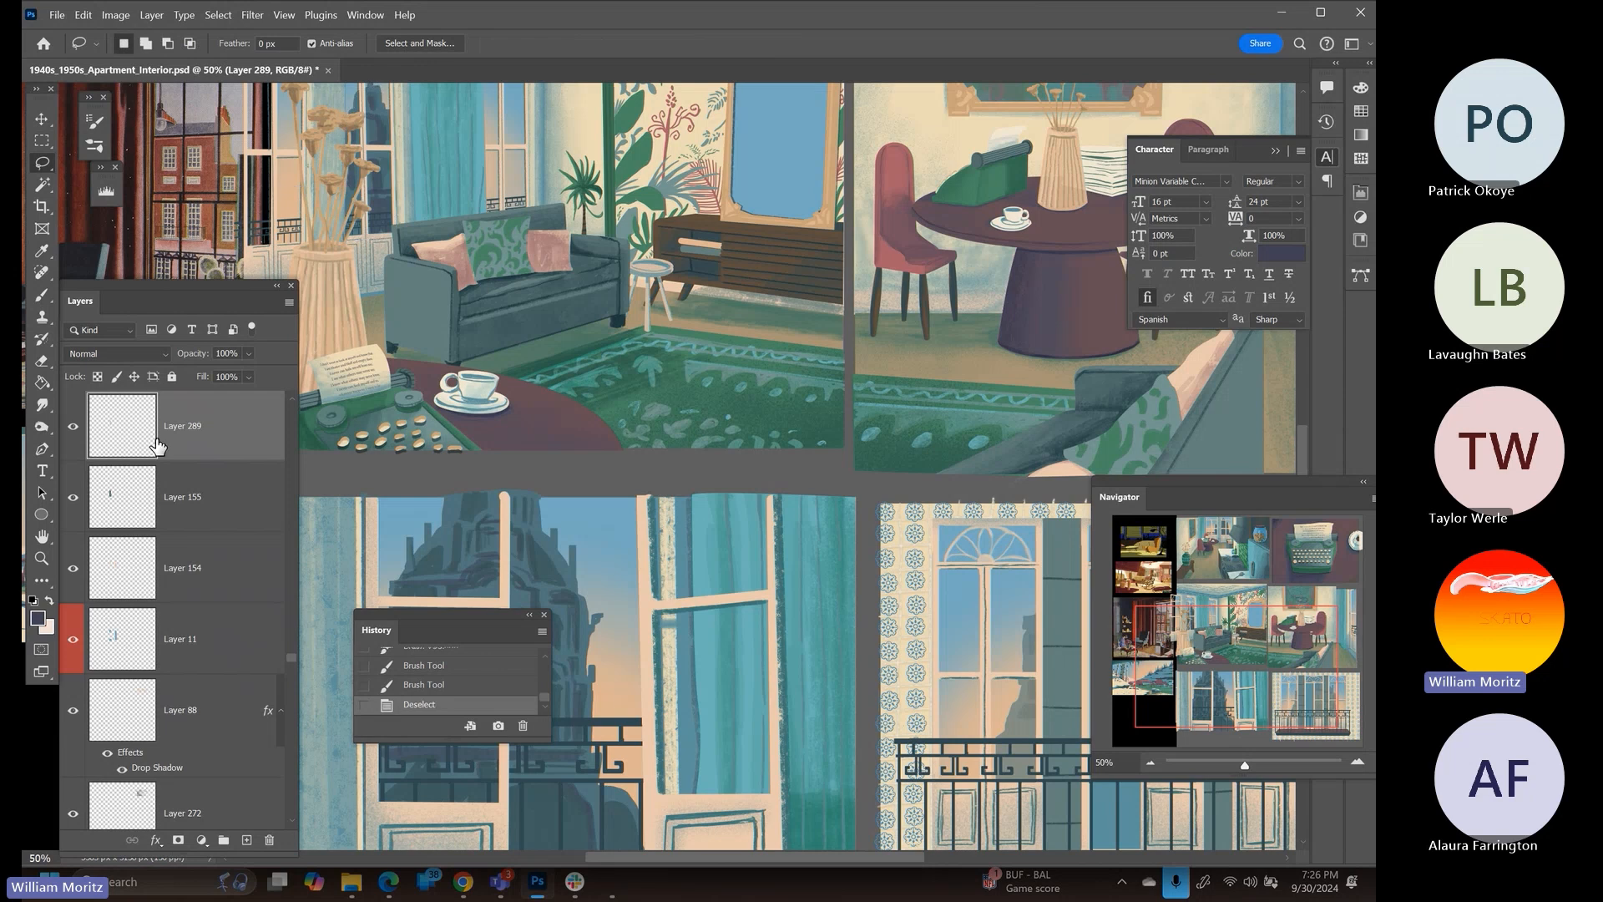
Set the opacity of the living room building's shading layer to 57% and save the document
left_click(249, 353)
left_click(237, 374)
left_click_drag(235, 372, 242, 374)
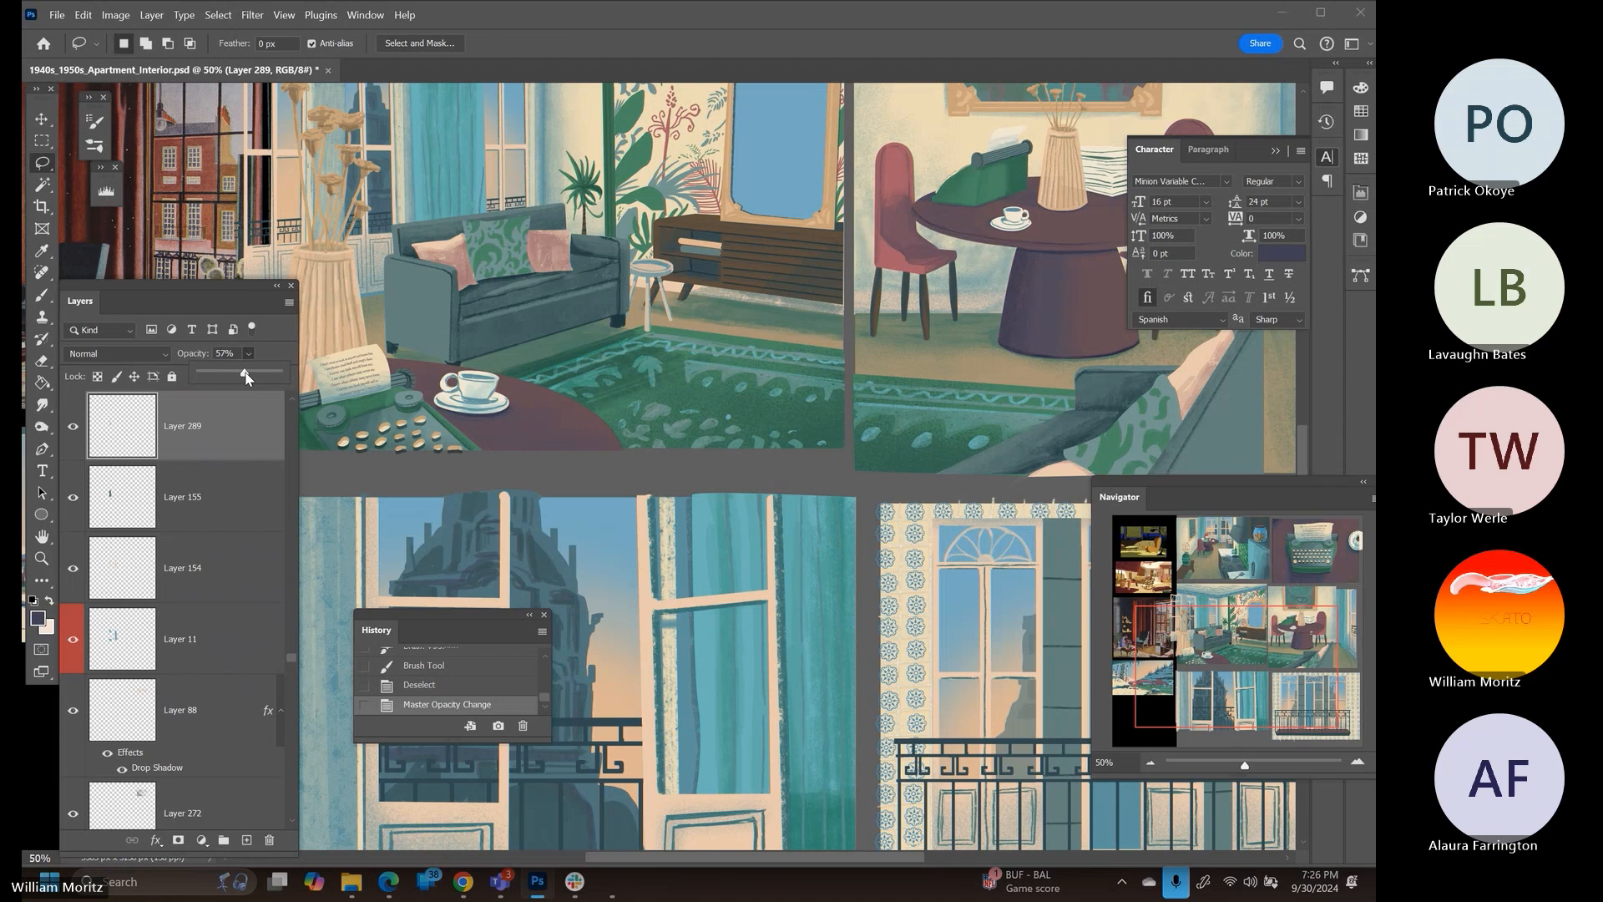
left_click(41, 558)
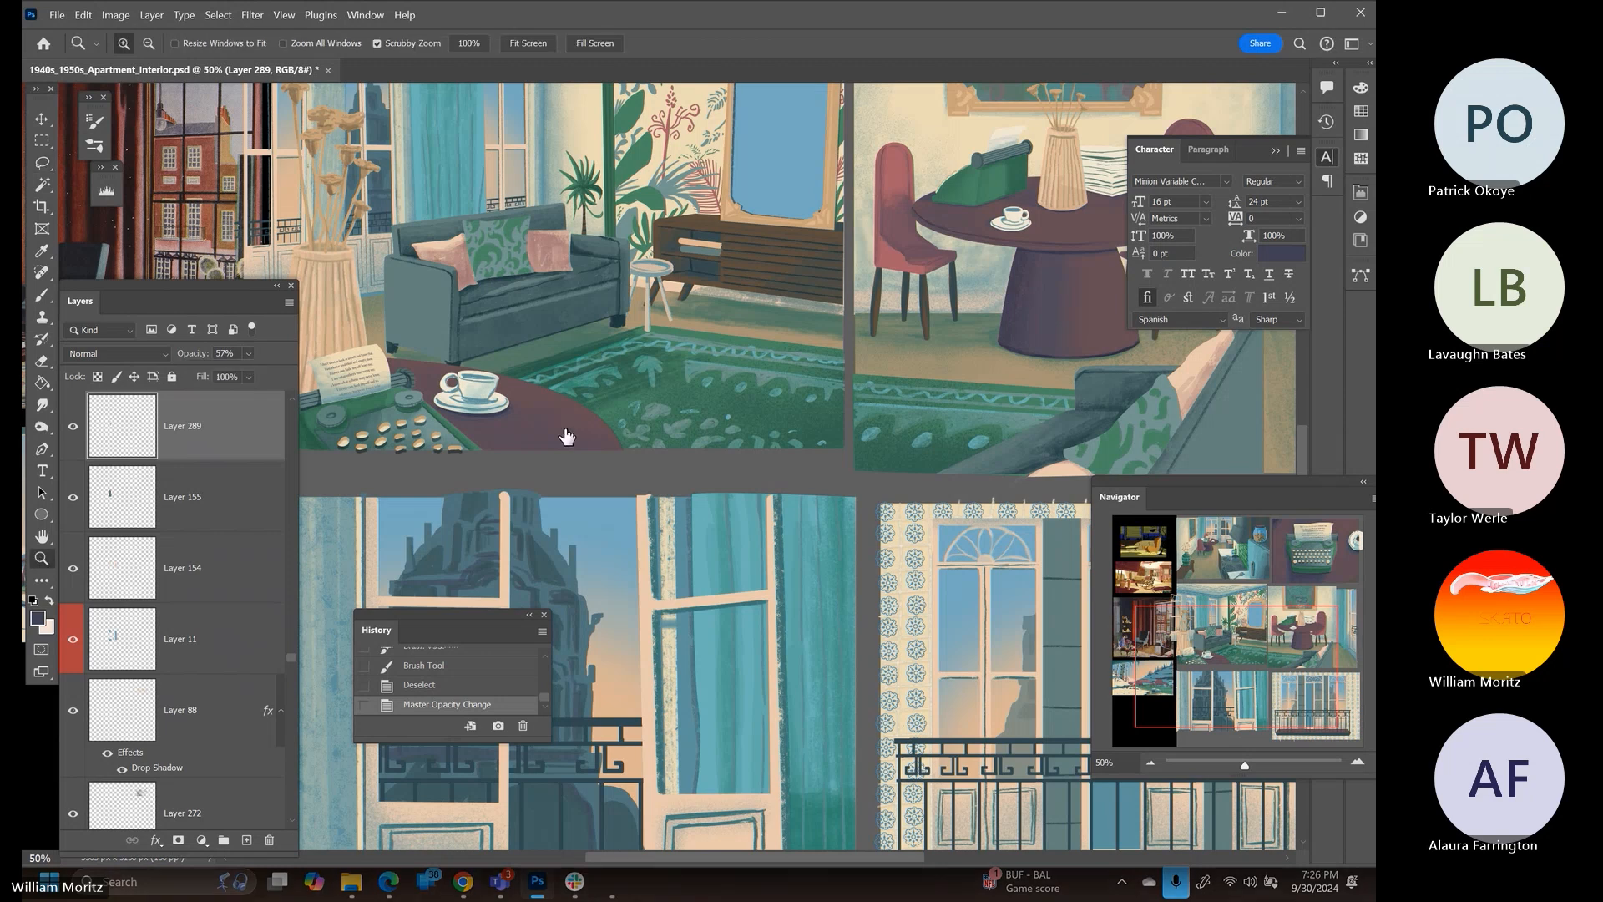
left_click(650, 310, "alt")
left_click(710, 278, "alt")
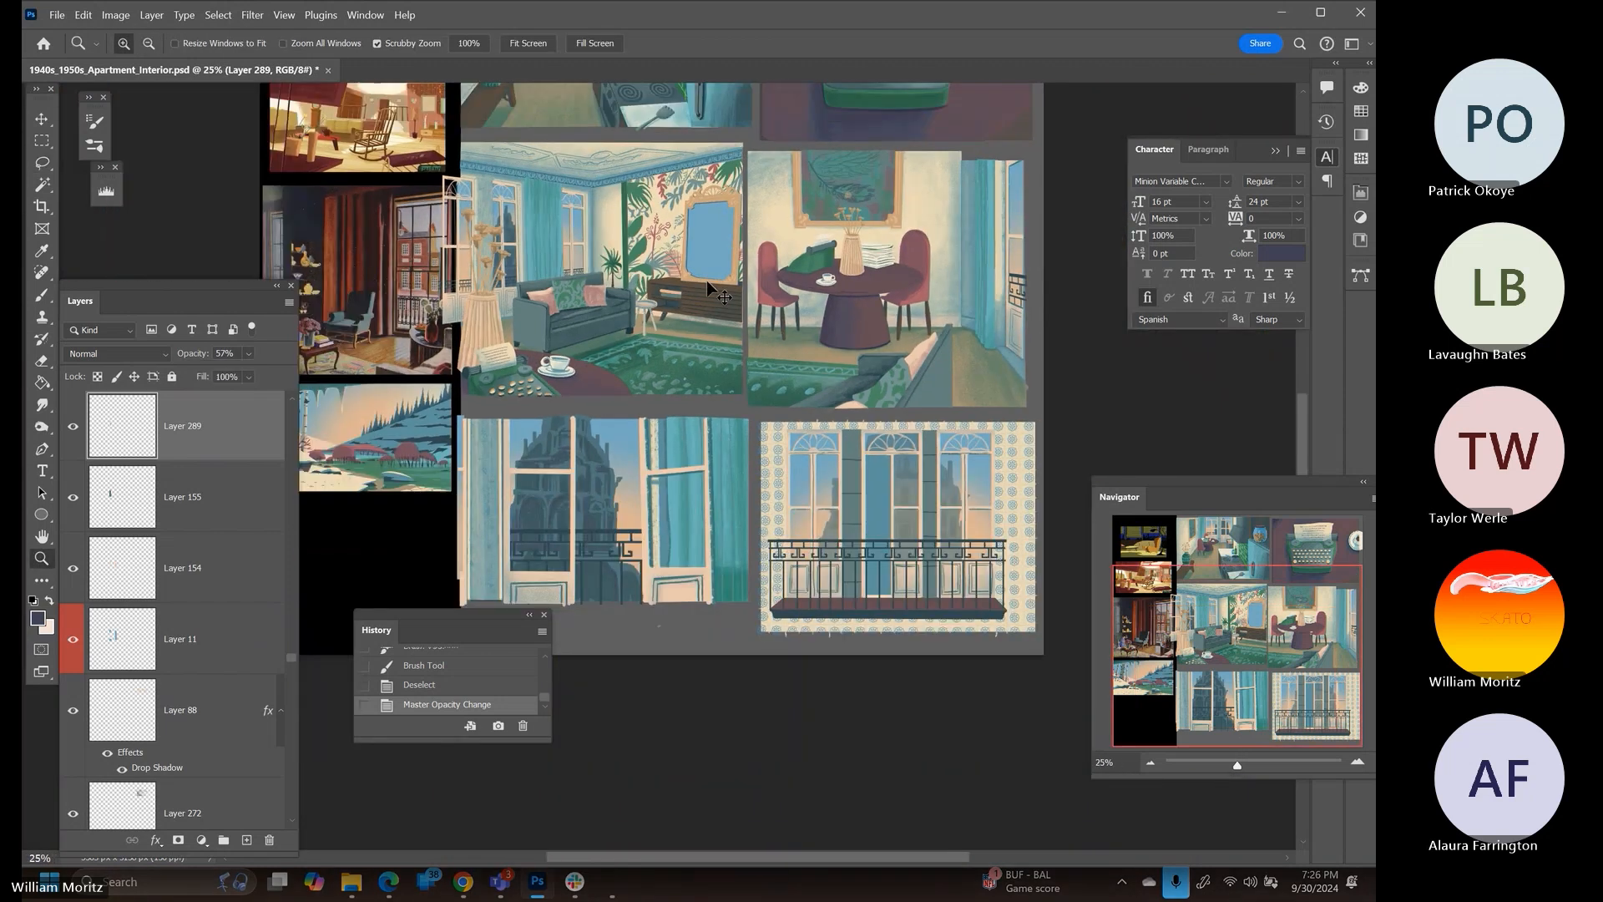
key("ctrl+s")
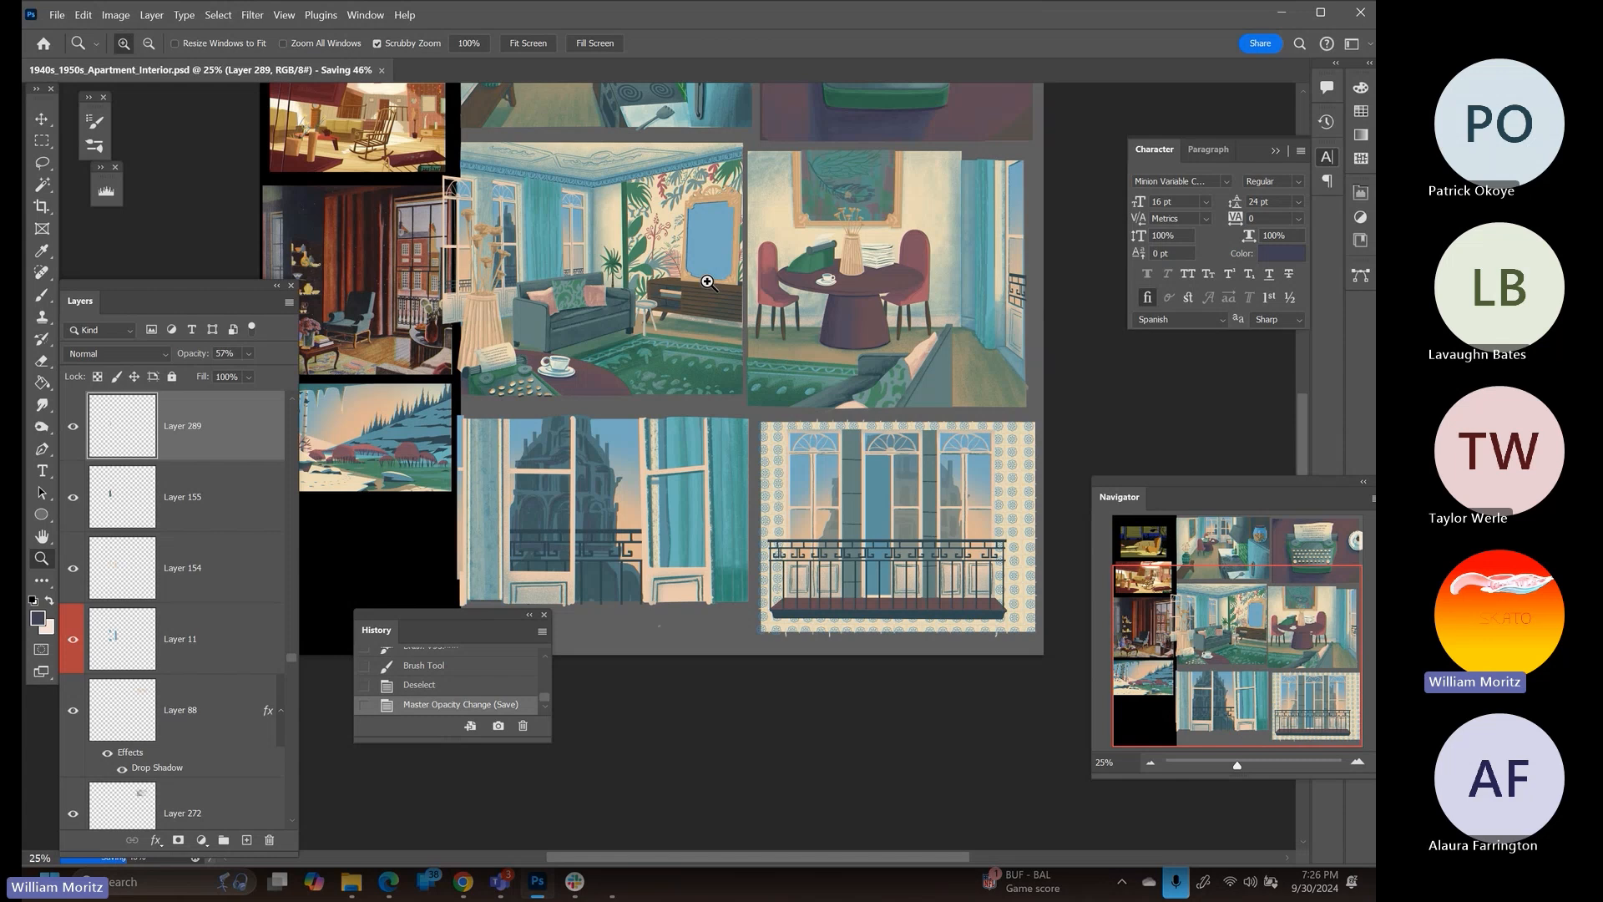
Sample the dark green of the typewriter as the foreground colour
left_click_drag(630, 217, 681, 243)
mouse_move(681, 498)
left_mouse_down()
mouse_move(681, 513)
mouse_move(681, 471)
left_mouse_up()
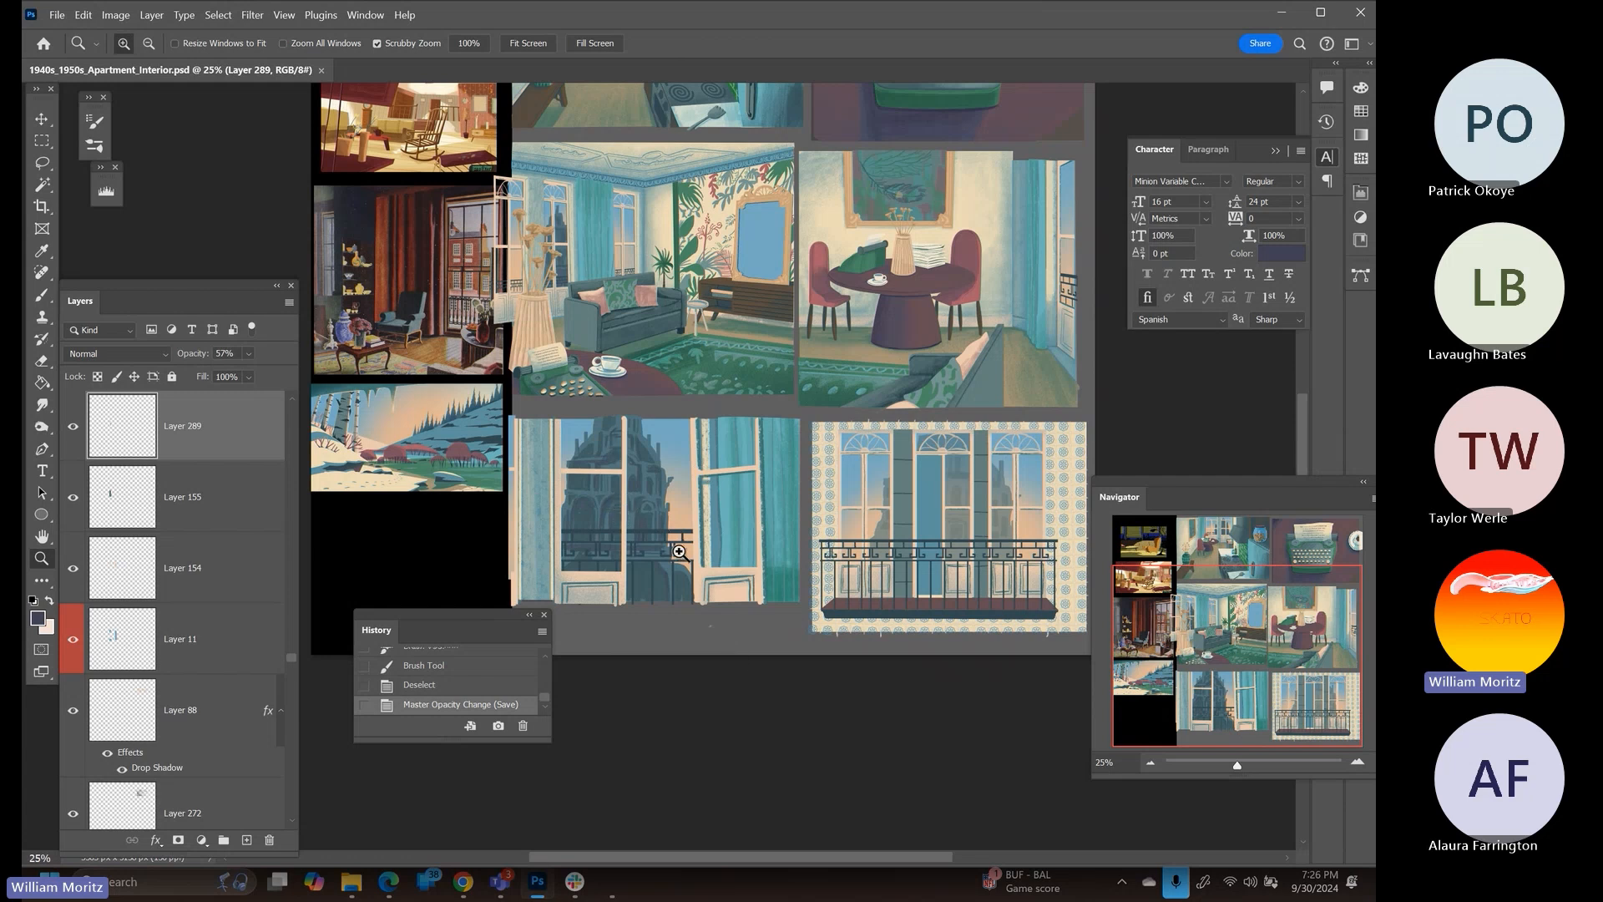
scroll(725, 487, "up", 5)
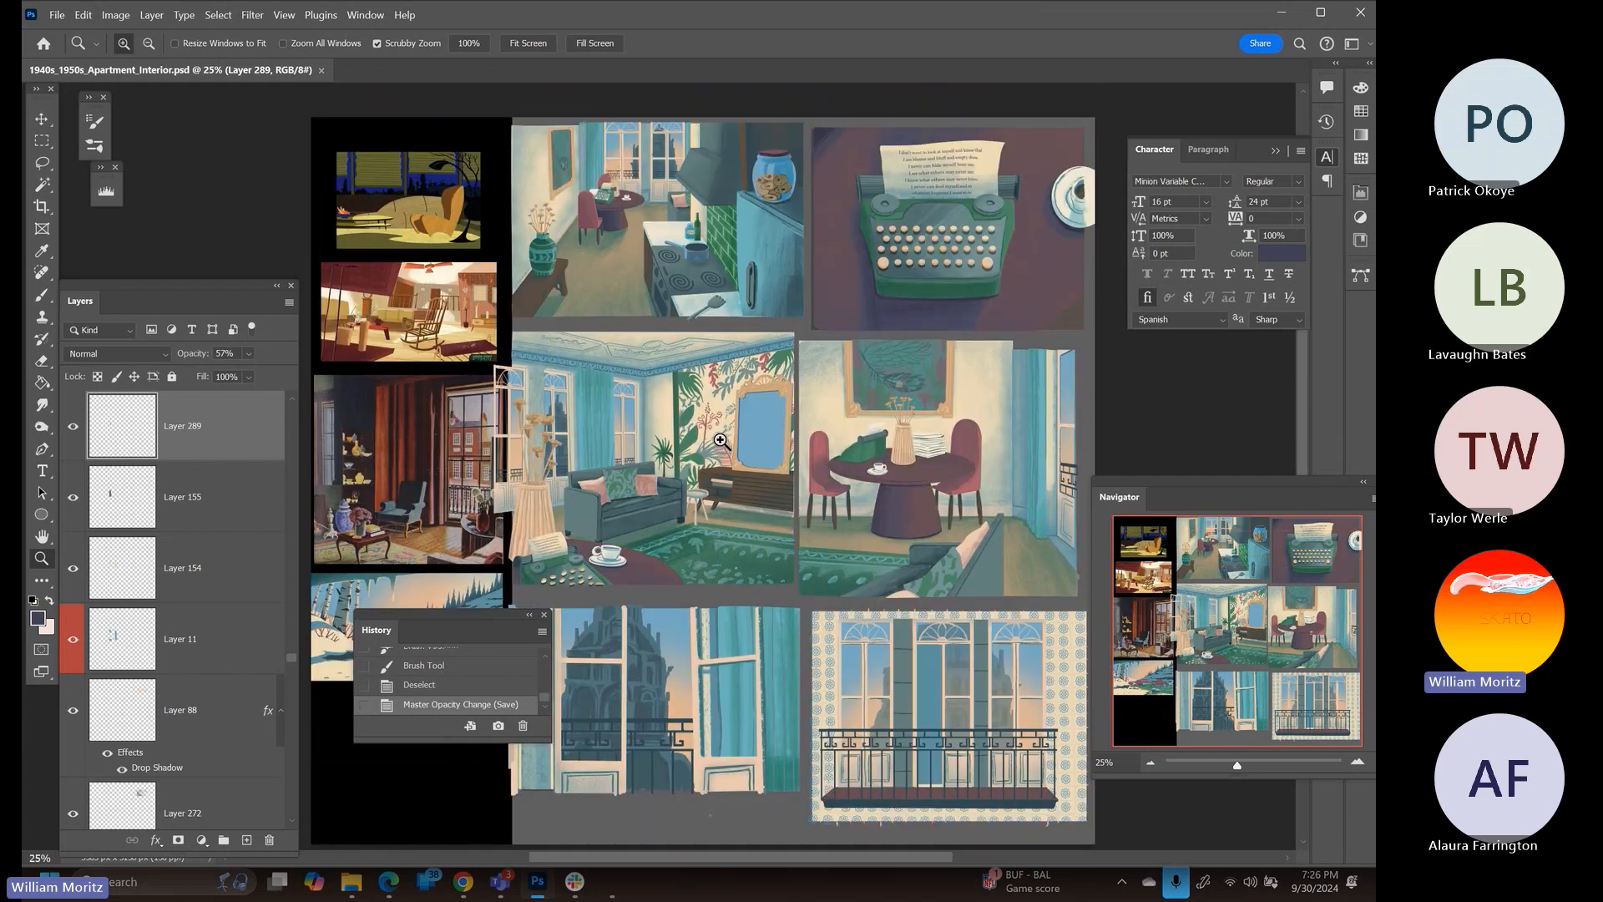
key("i")
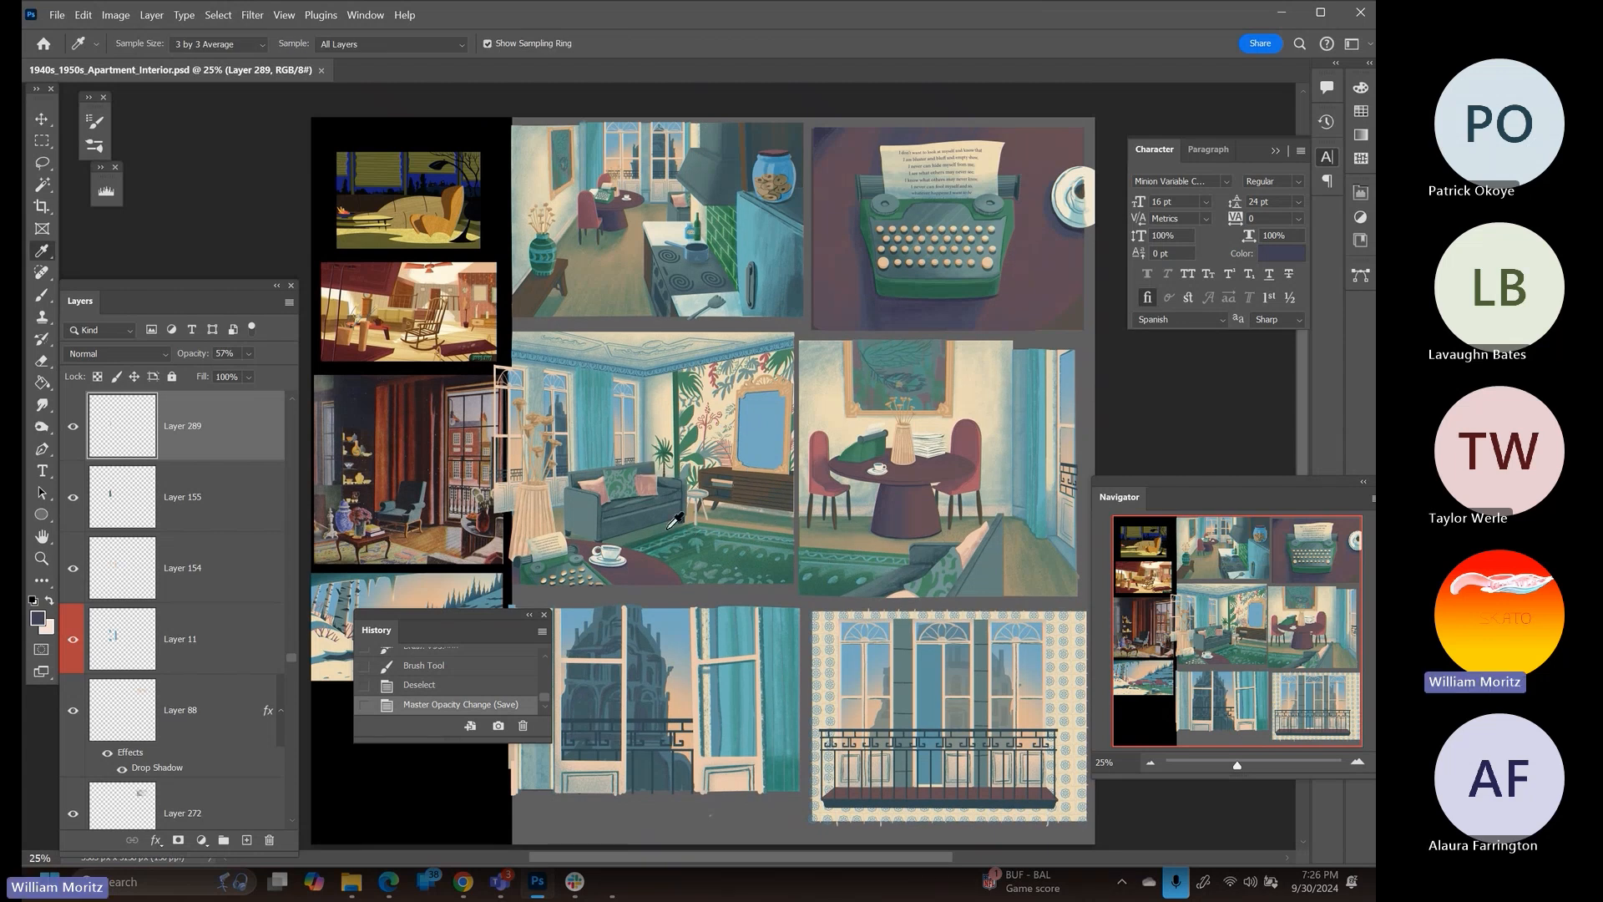
left_click(952, 287)
key("v")
scroll(584, 737, "down", 1)
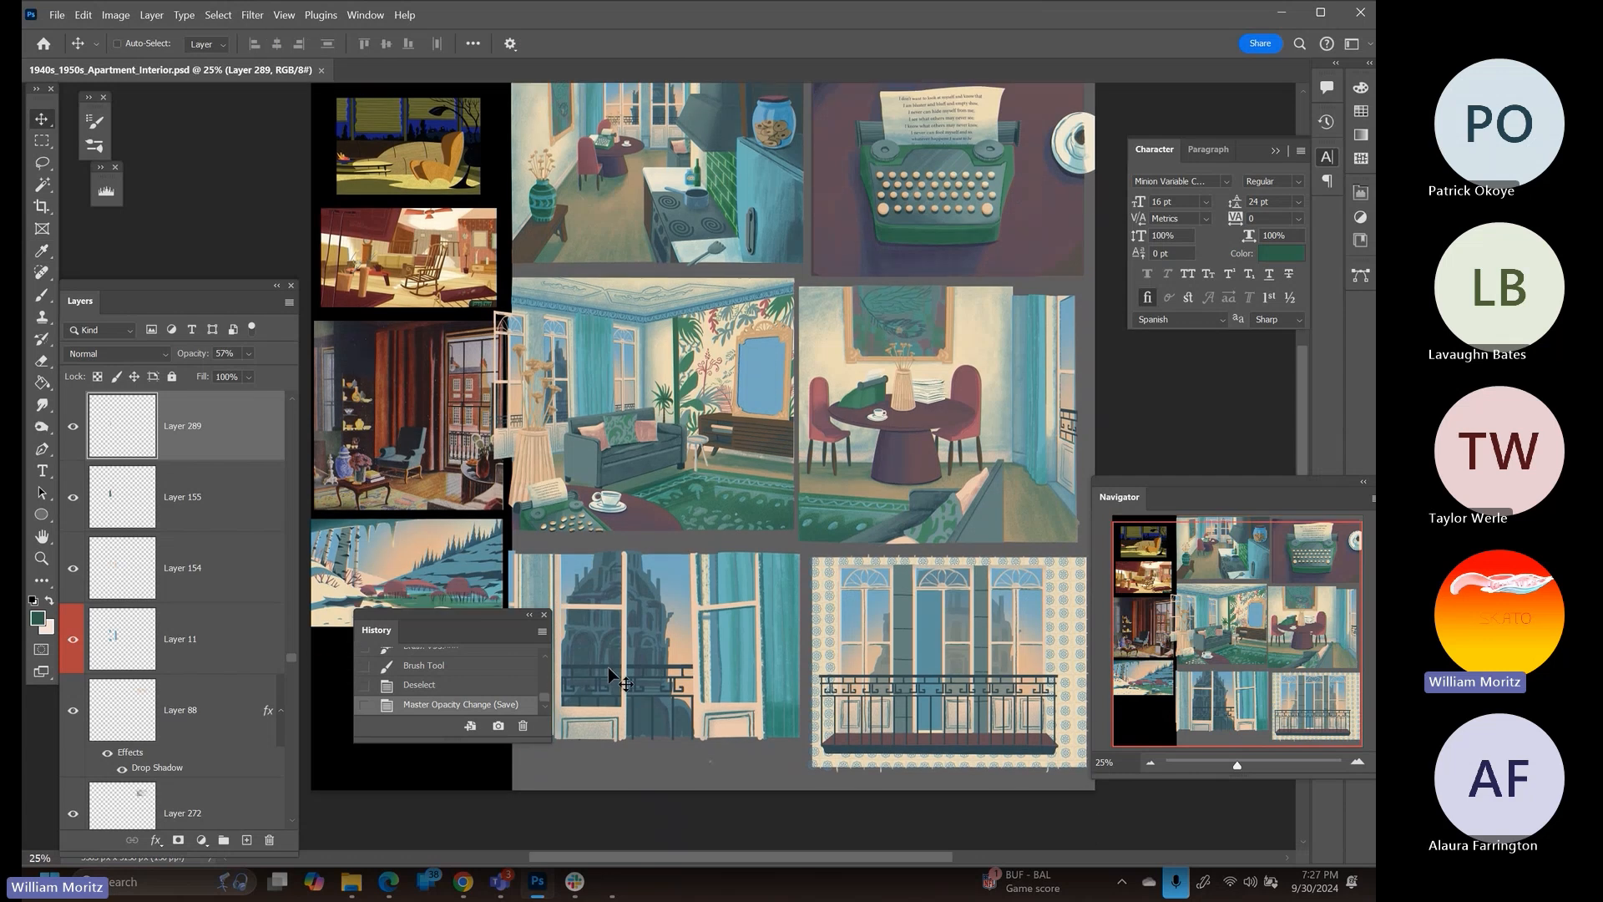
left_click(146, 568)
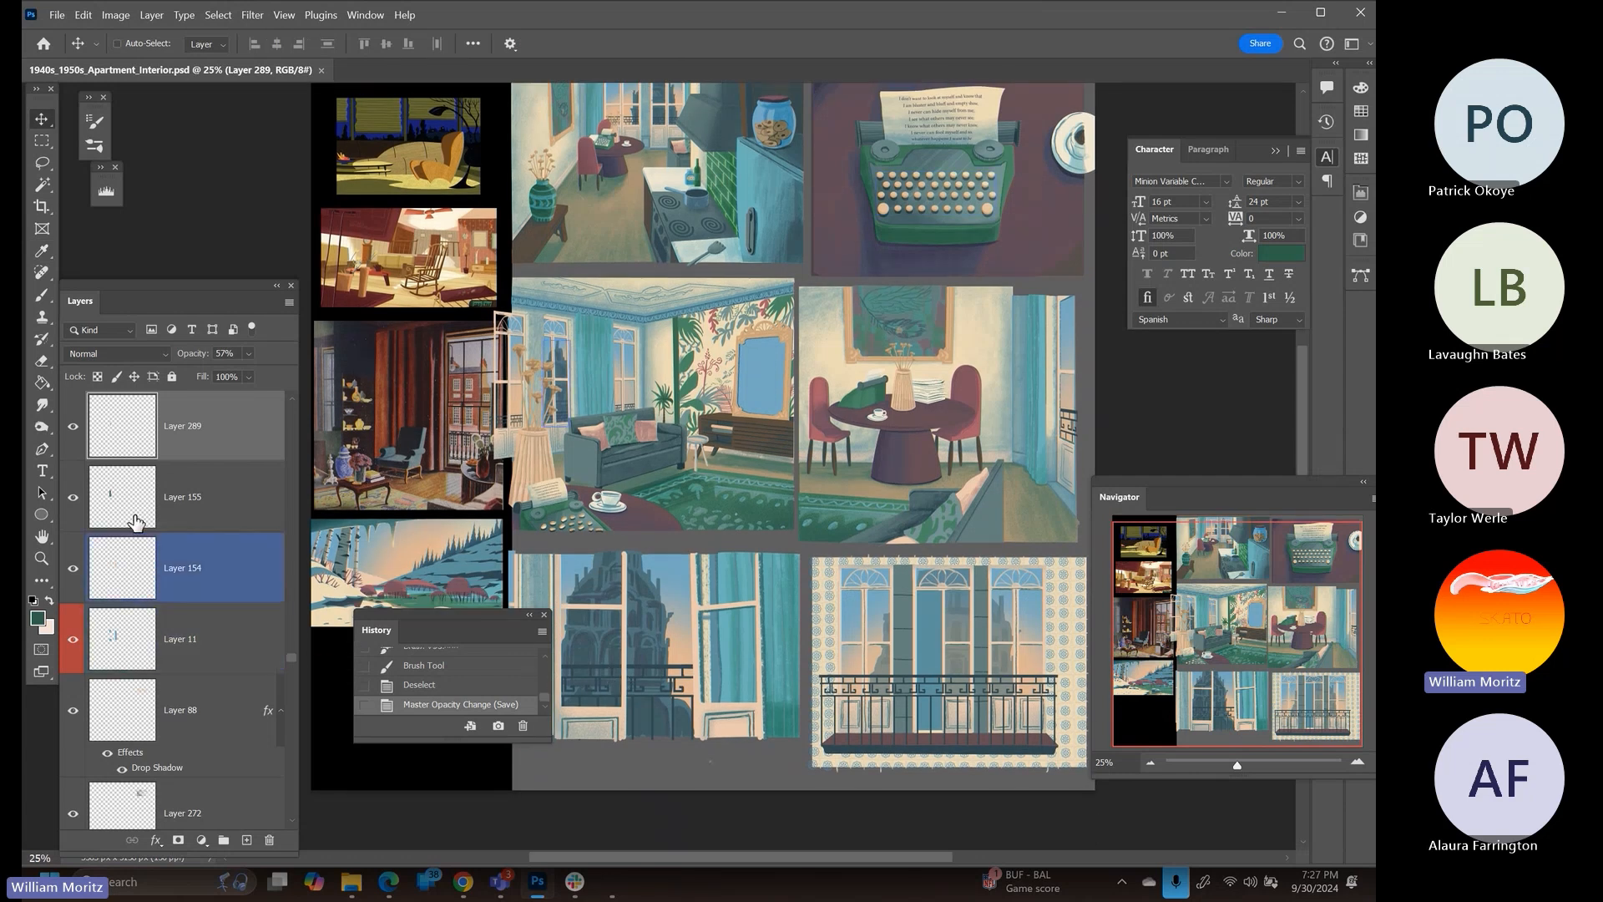
left_click(133, 509)
left_click(149, 574)
left_click(122, 511)
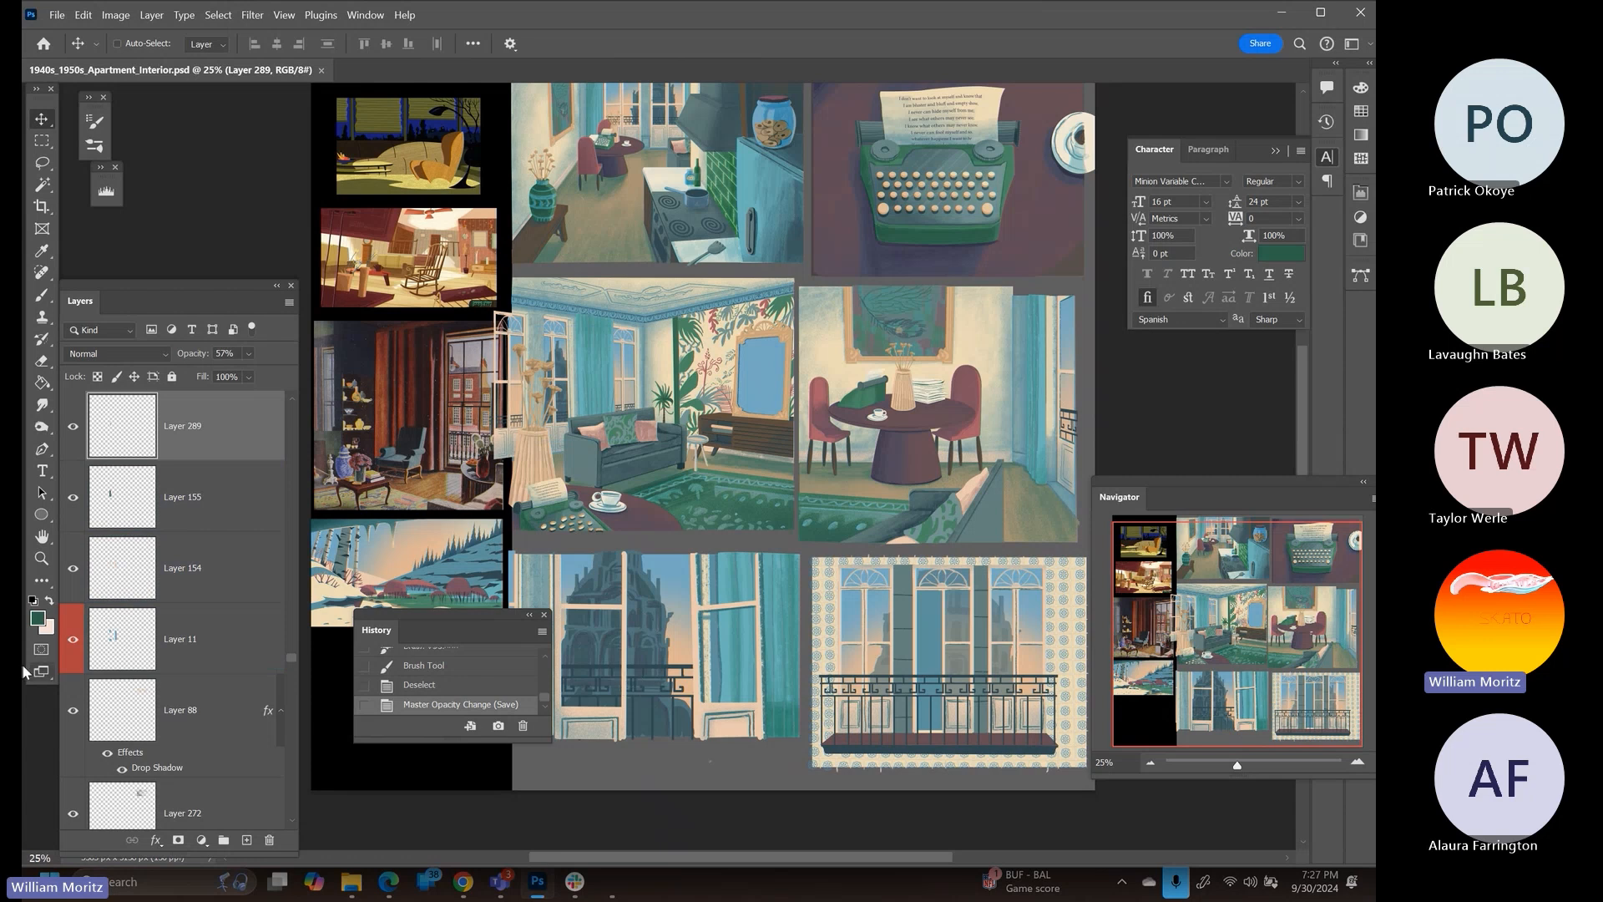
Load the outline of the tower building, Layer 28, as a selection and add a new layer above its shading layer, Layer 283
left_click(41, 560)
left_click(606, 644)
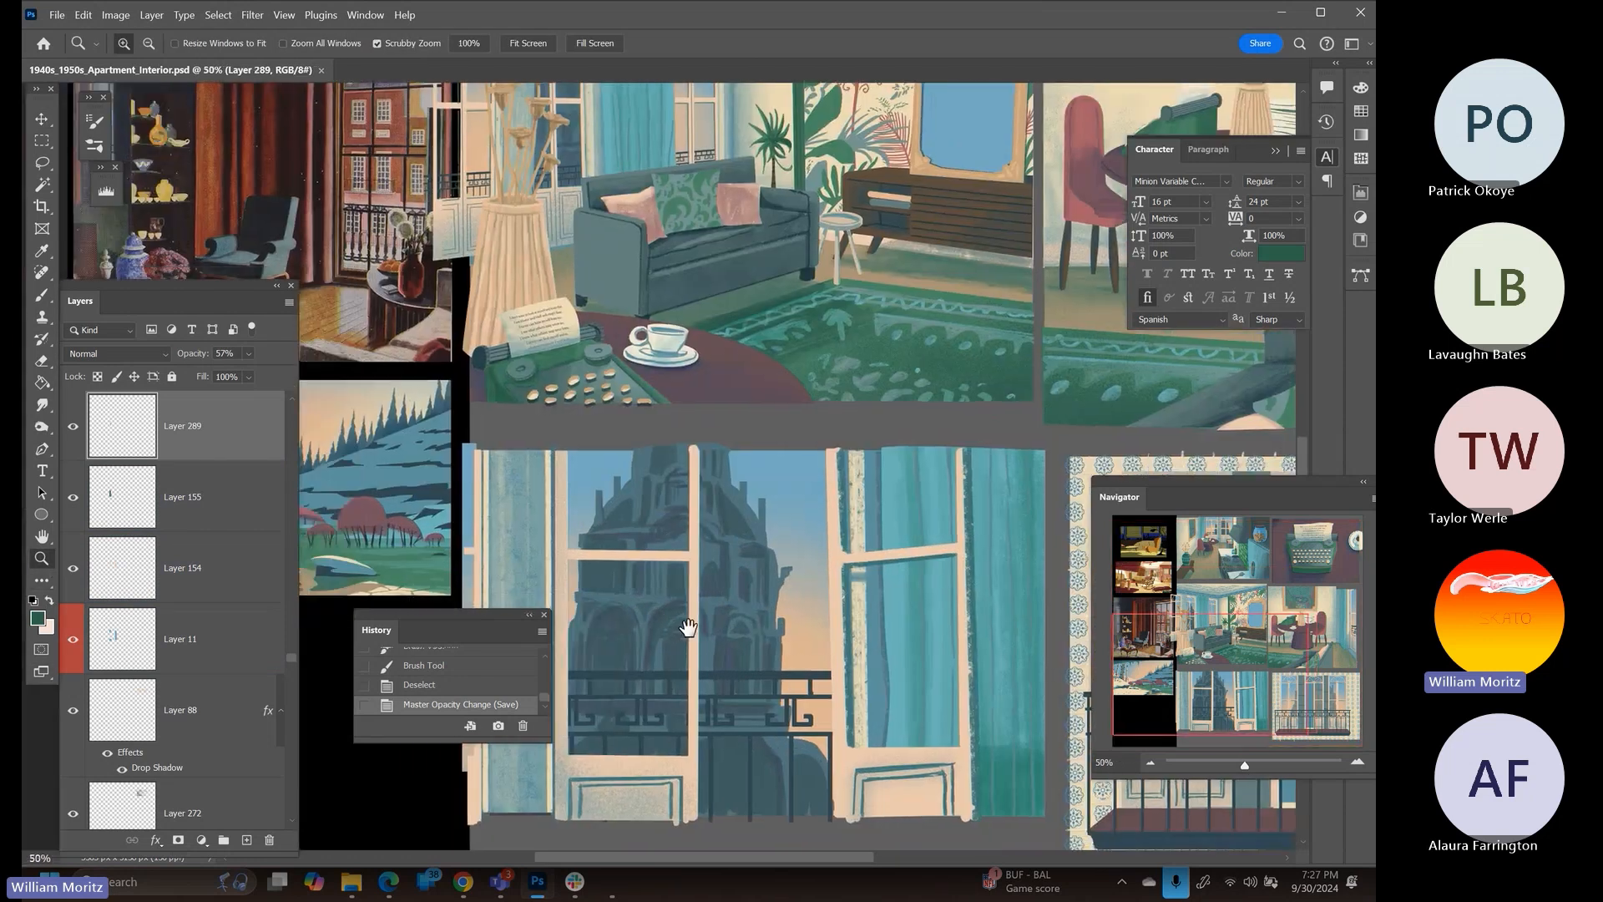
key("v")
right_click(706, 653)
left_click(735, 664)
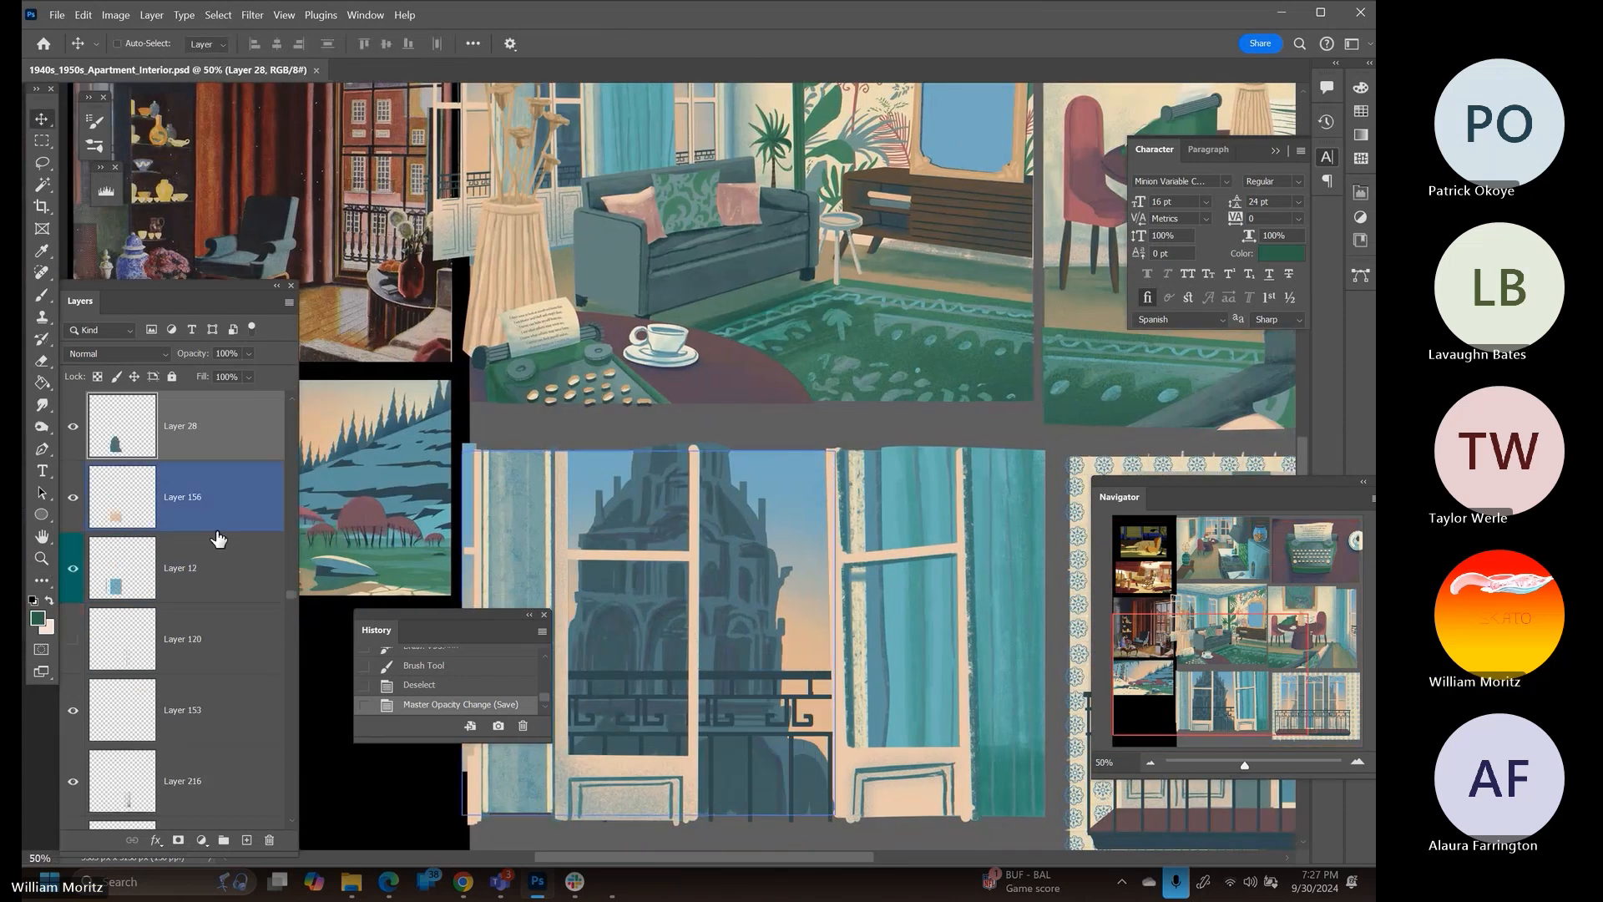
left_click(118, 437, "ctrl")
scroll(127, 476, "up", 2)
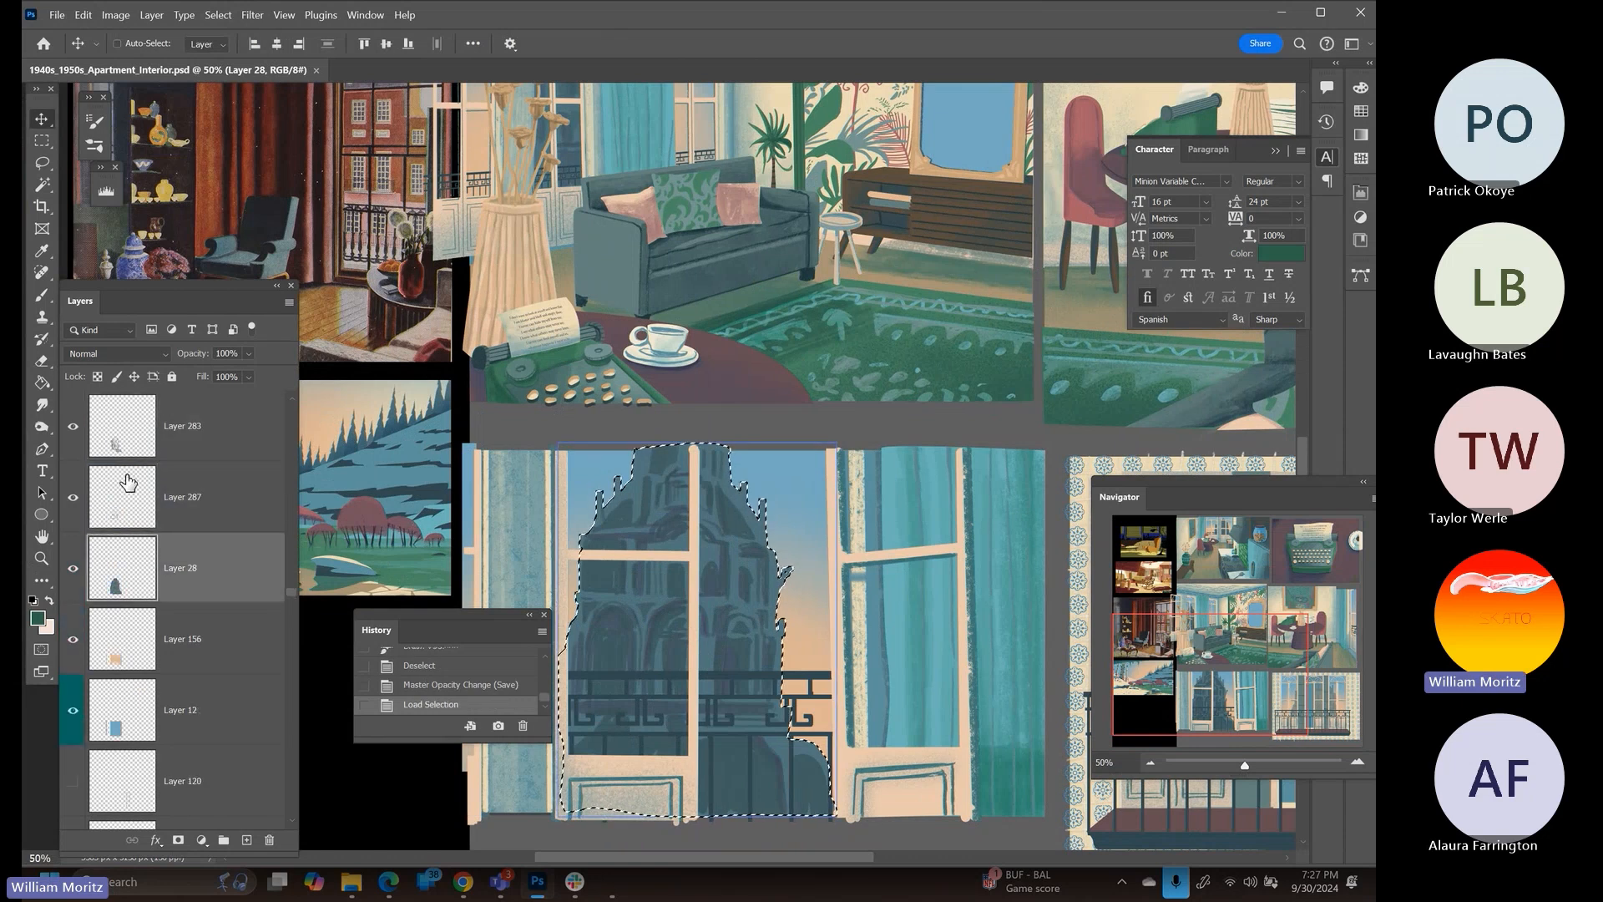
left_click(134, 482)
left_click(126, 456)
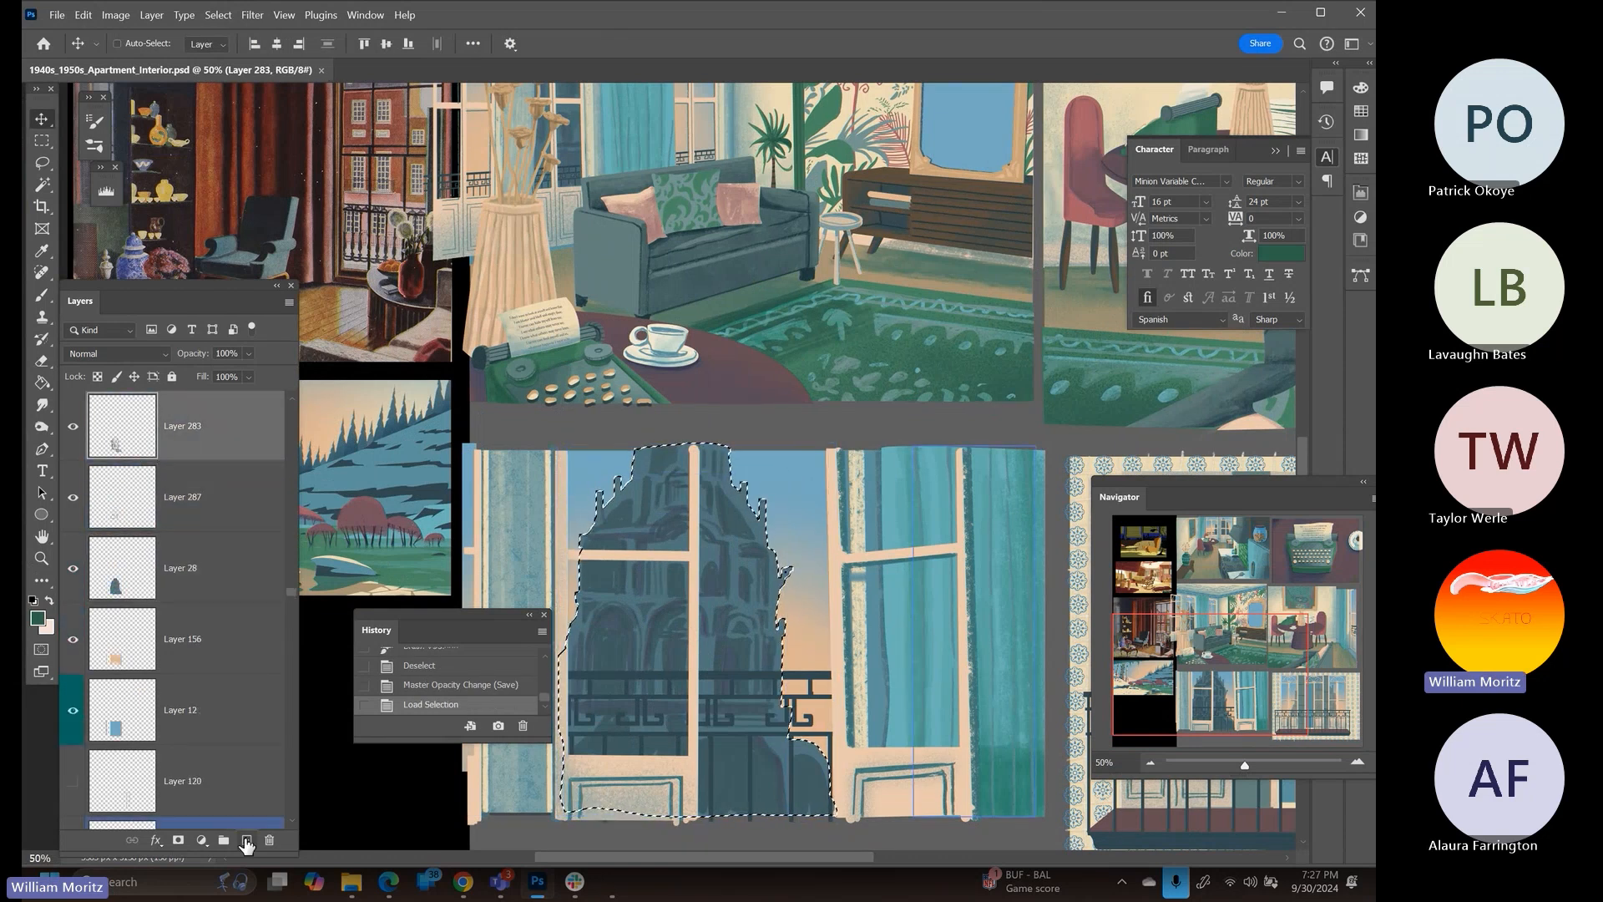
left_click(246, 839)
Switch to a texture brush from the MB starter pack and dab dark green onto the tower building
key("b")
left_click(144, 44)
scroll(158, 501, "down", 4)
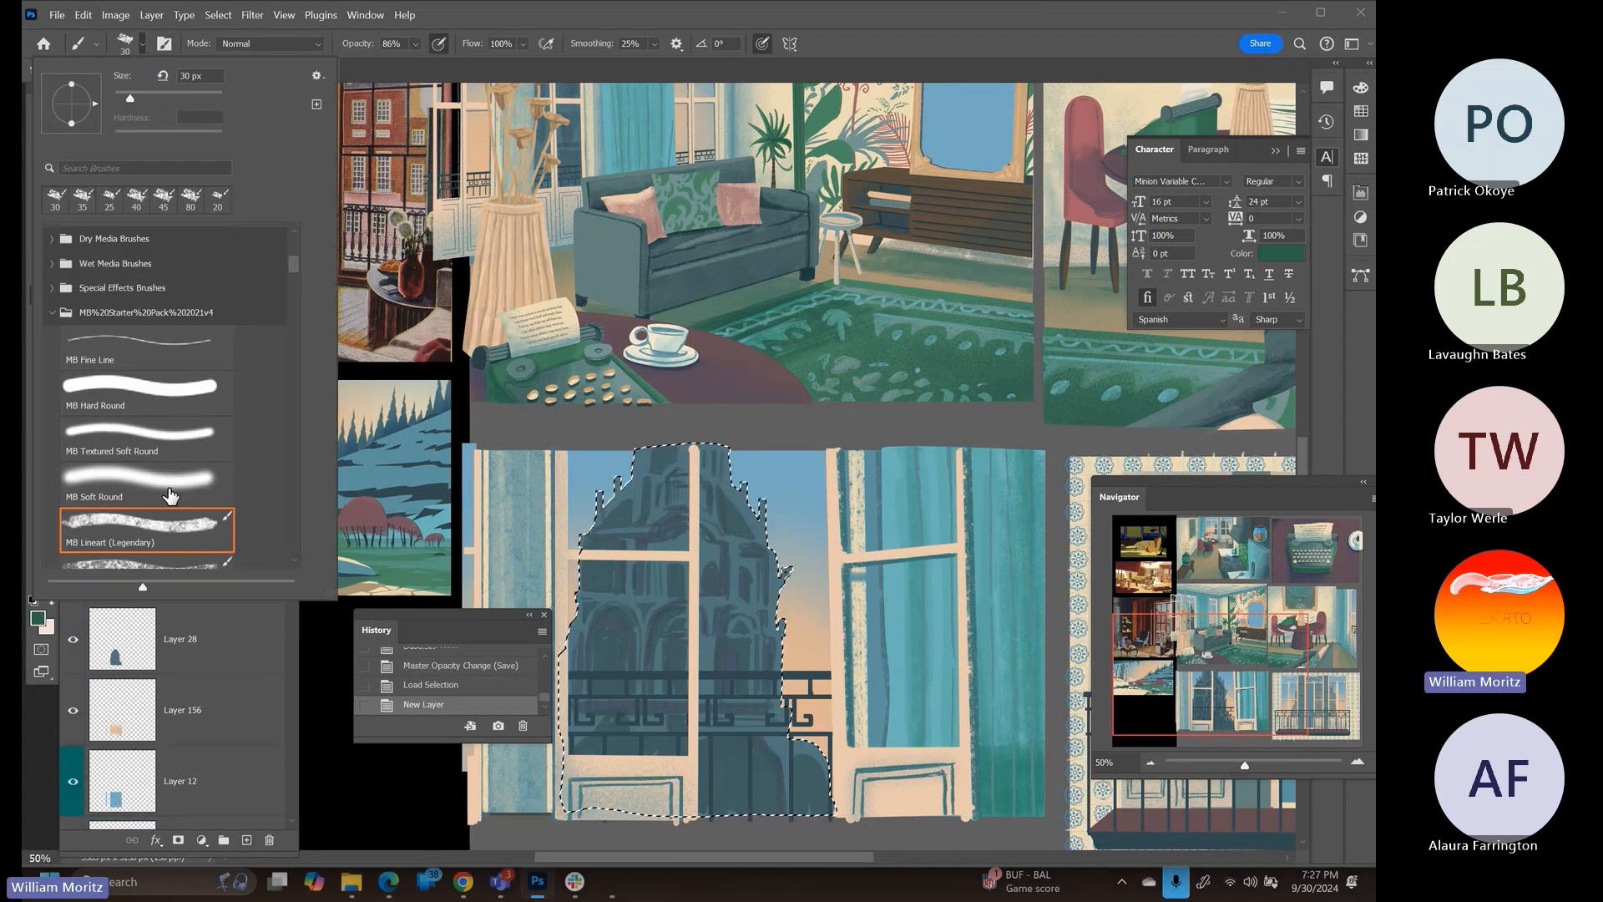
scroll(158, 534, "down", 4)
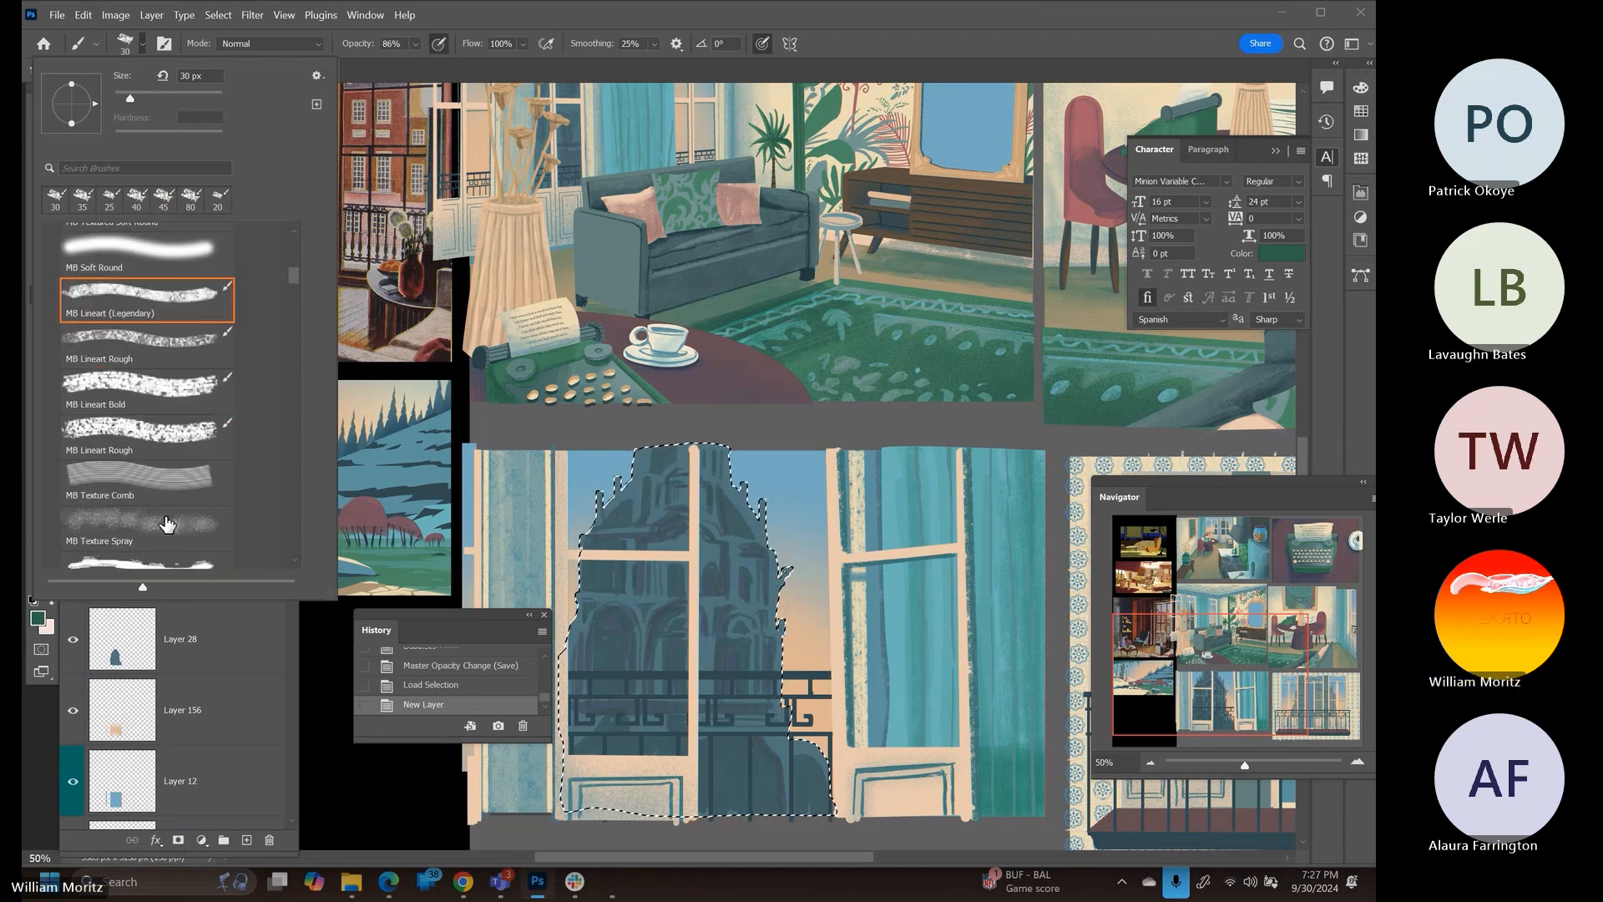
left_click(163, 460)
left_click(648, 557)
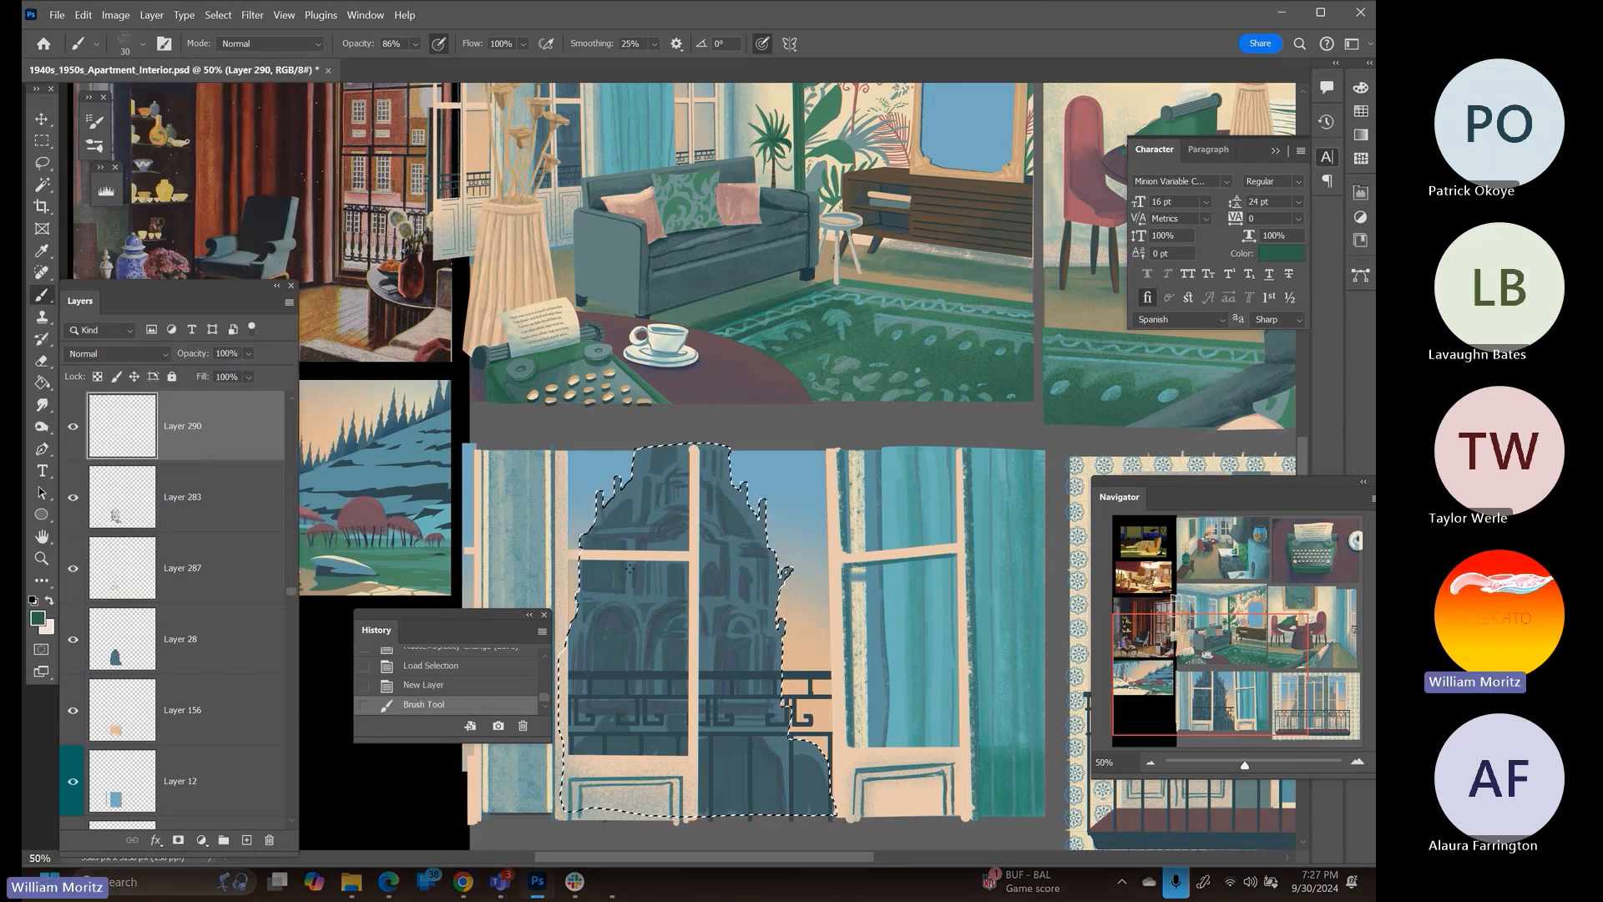
Enlarge the brush to size 100, add dark green texture over the tower building's lower part, and clear the selection
key("bracketright")
key("bracketright")
key("bracketright")
key("bracketright")
key("bracketright")
key("bracketright")
key("bracketright")
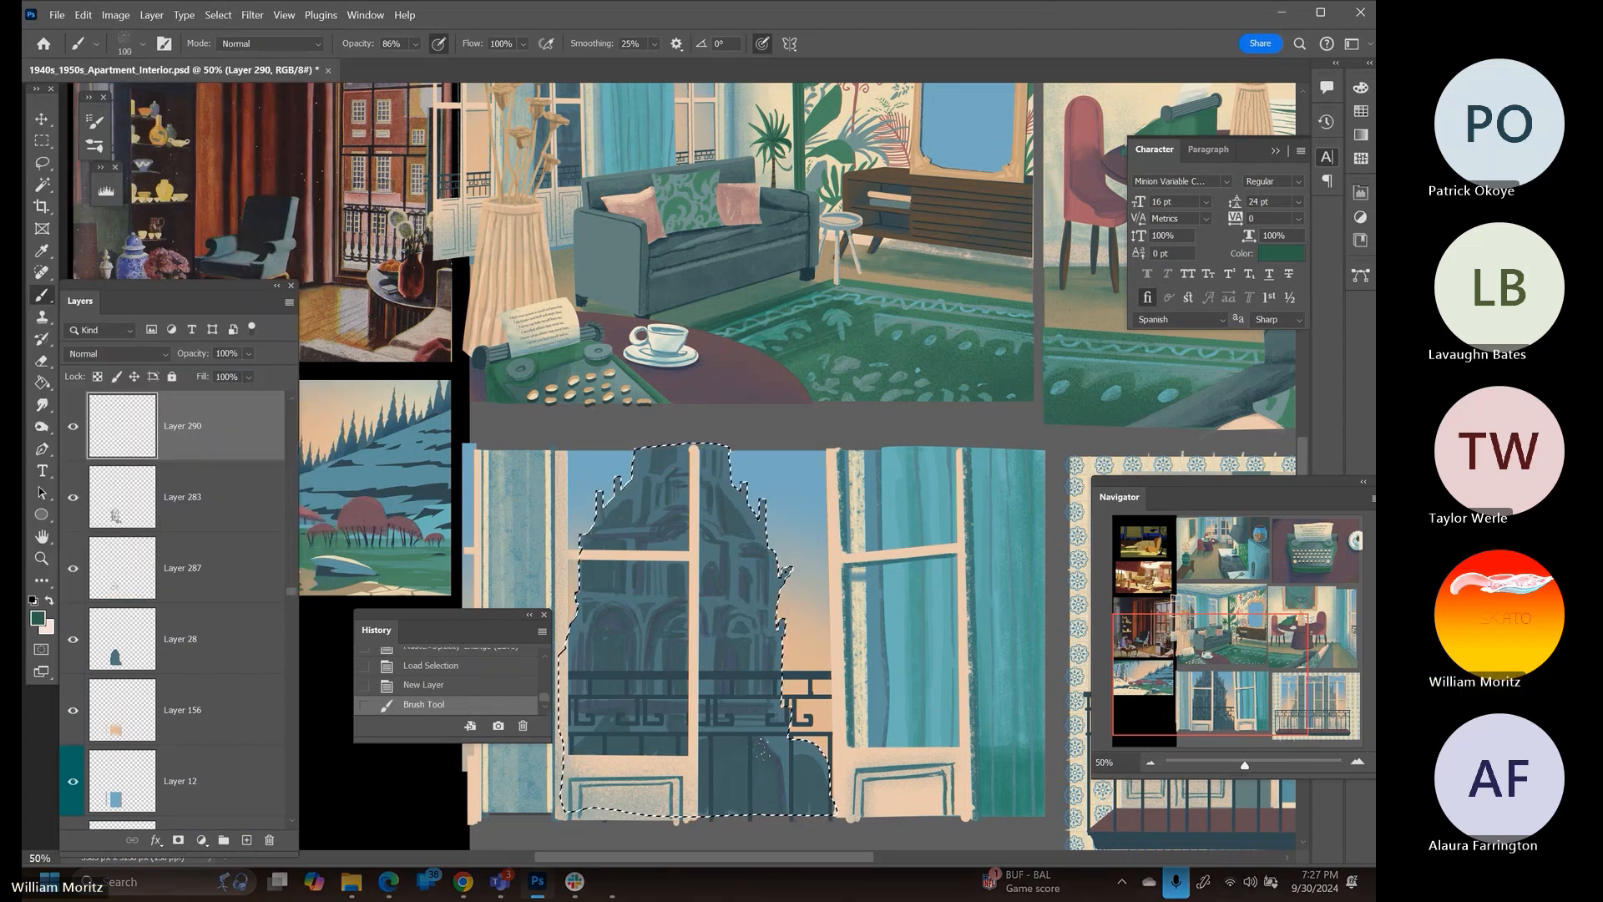
mouse_move(769, 806)
left_mouse_down()
mouse_move(743, 812)
mouse_move(779, 826)
left_mouse_up()
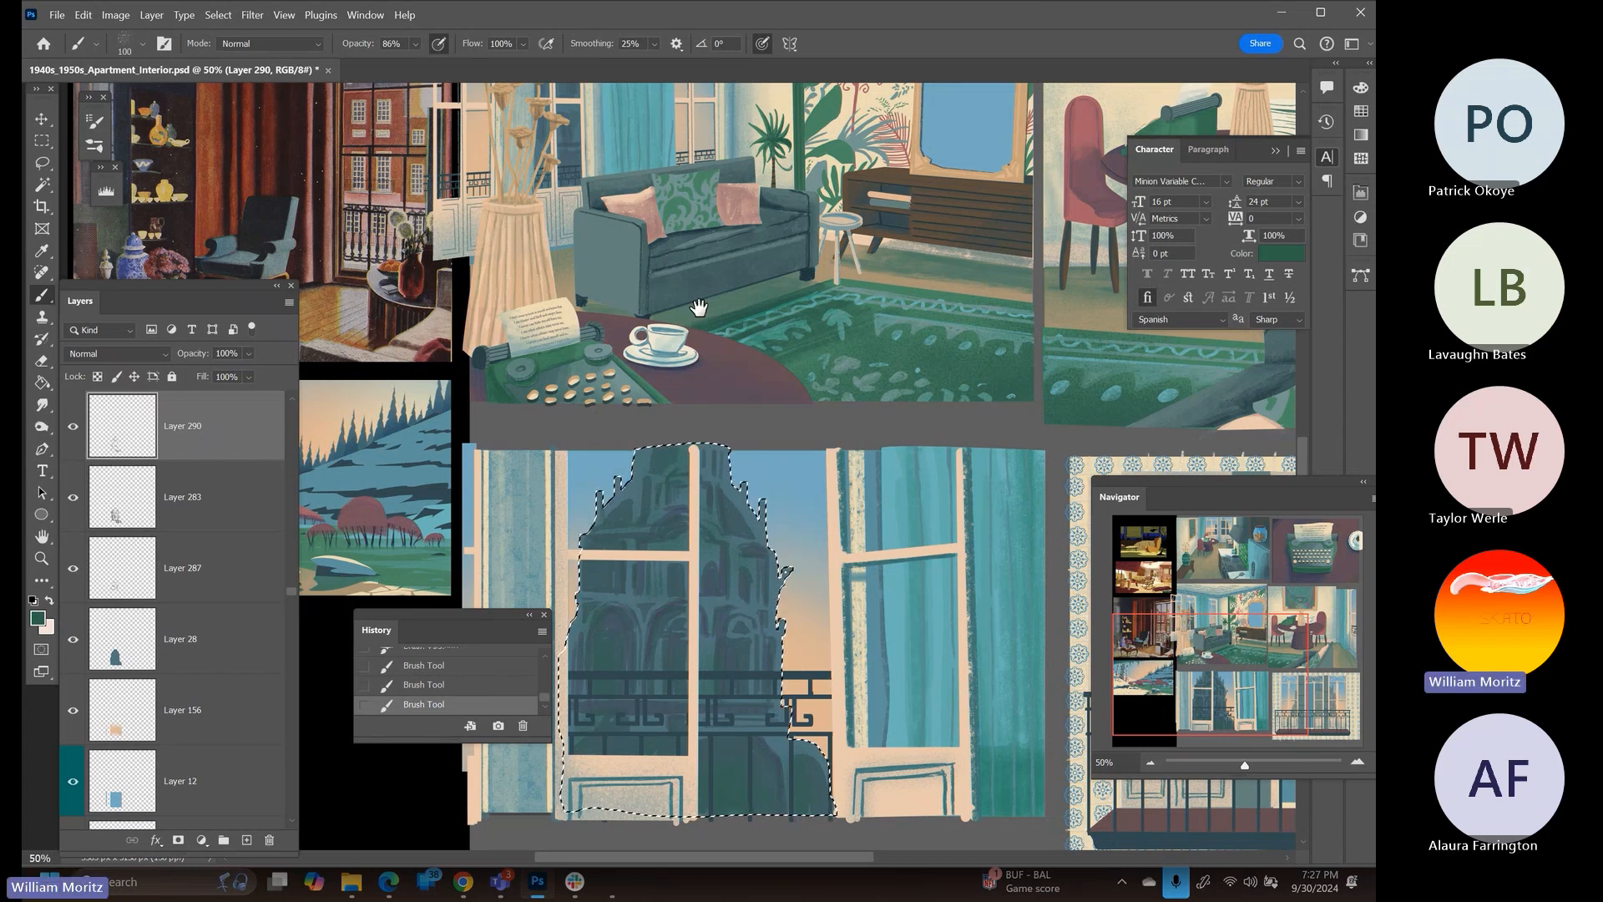
left_click_drag(698, 307, 774, 591)
key("l")
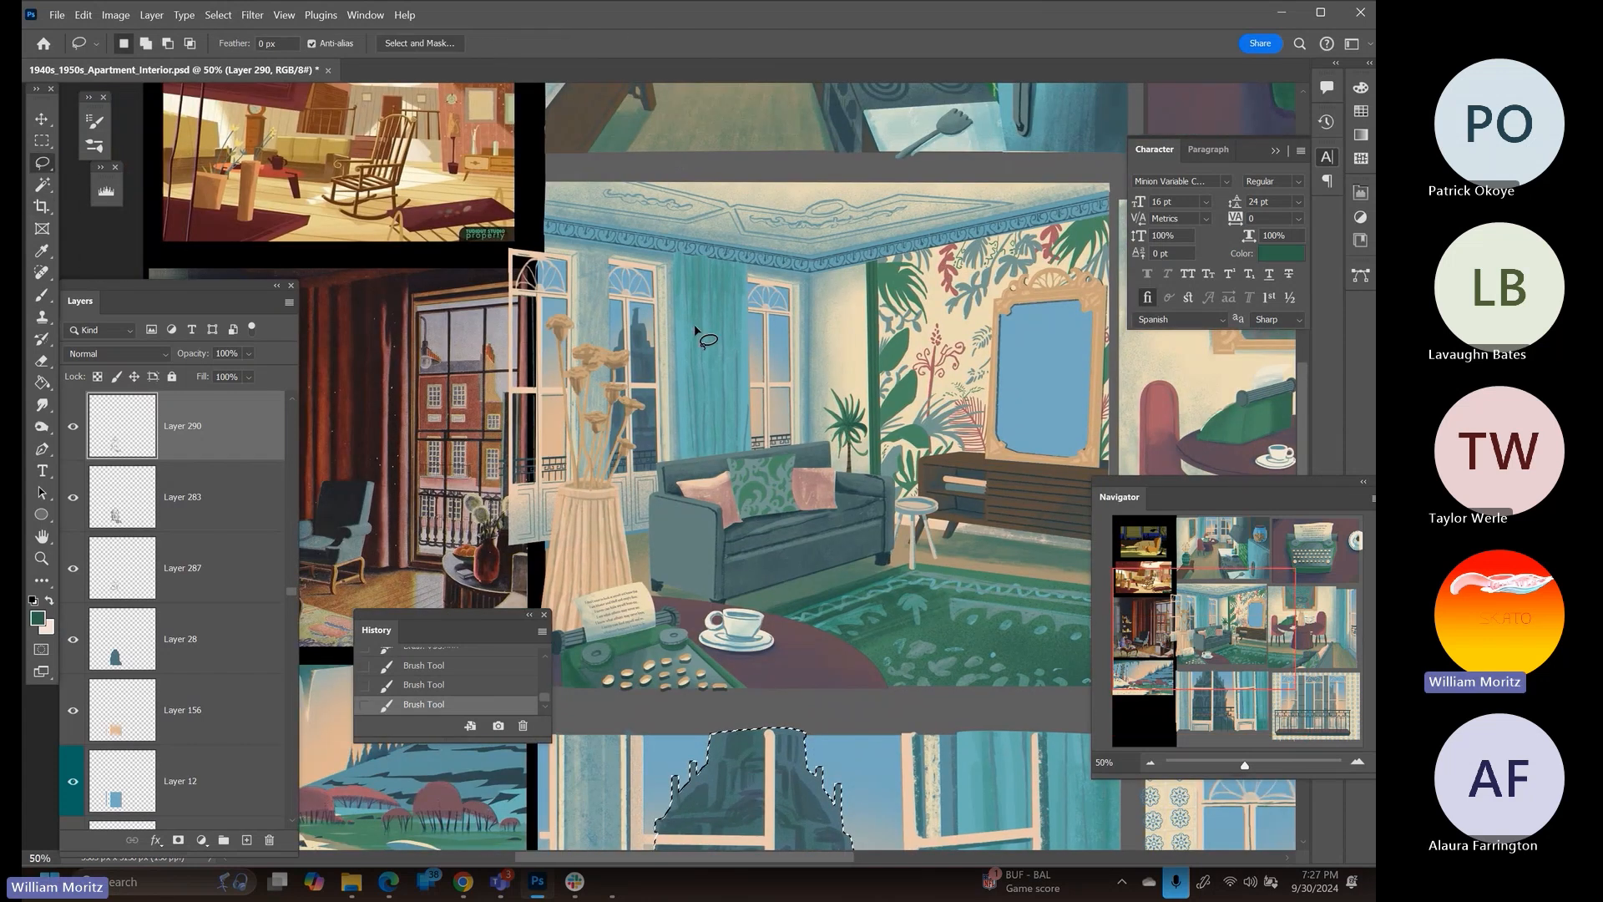
key("ctrl+d")
Load the outline of the living room's window building, Layer 155, as a selection and add a new layer above Layer 284
key("v")
right_click(643, 352)
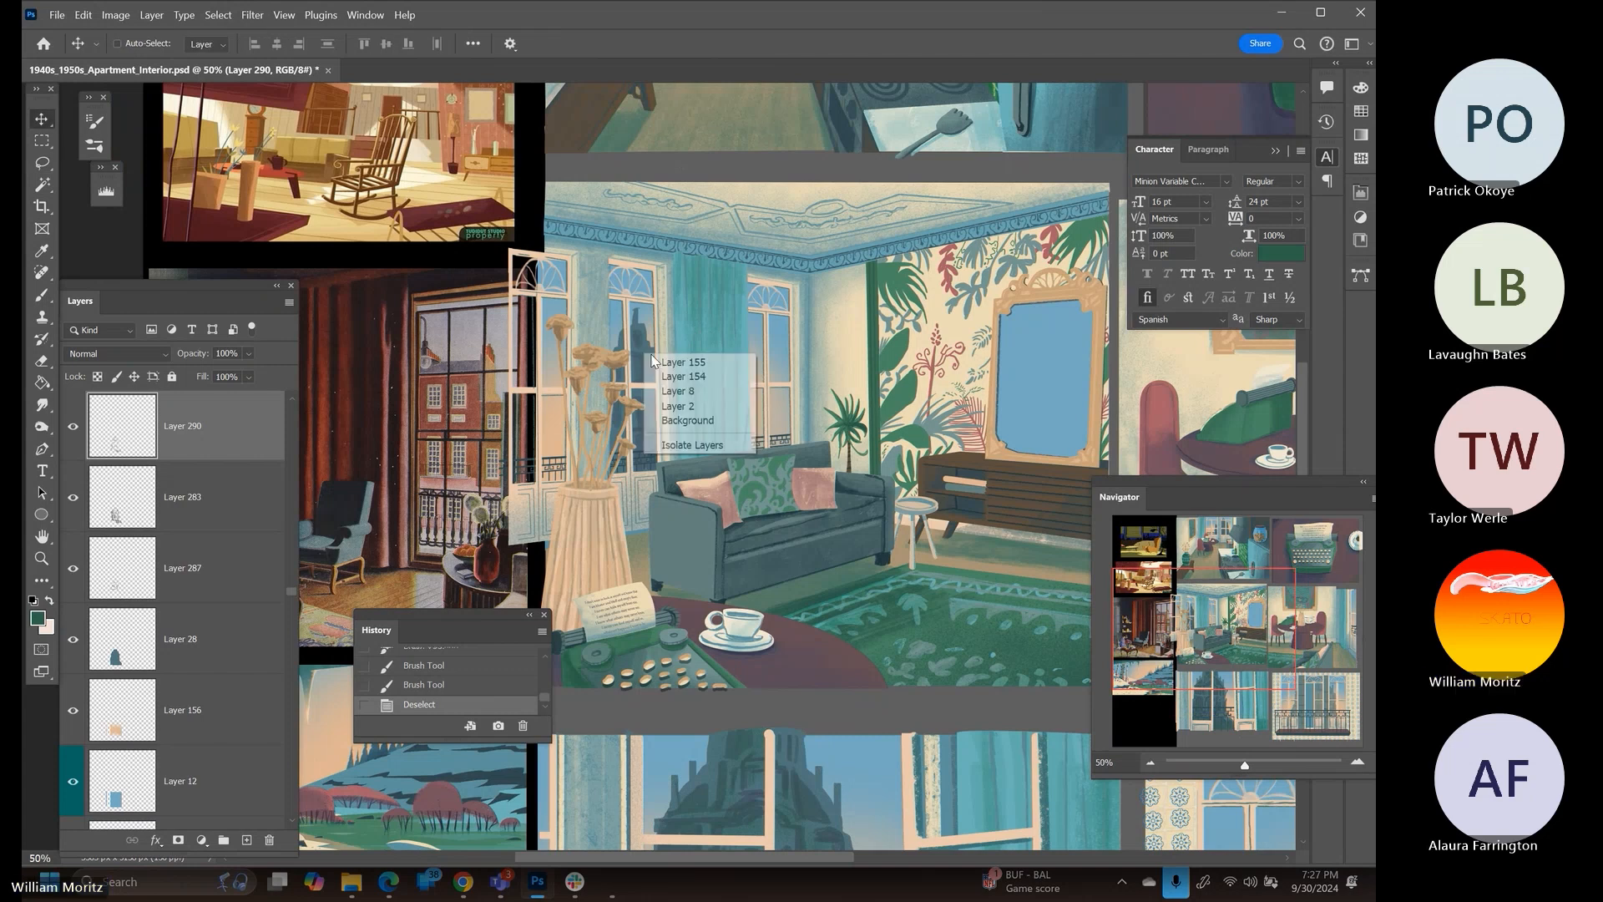
left_click(673, 362)
left_click(106, 803, "ctrl")
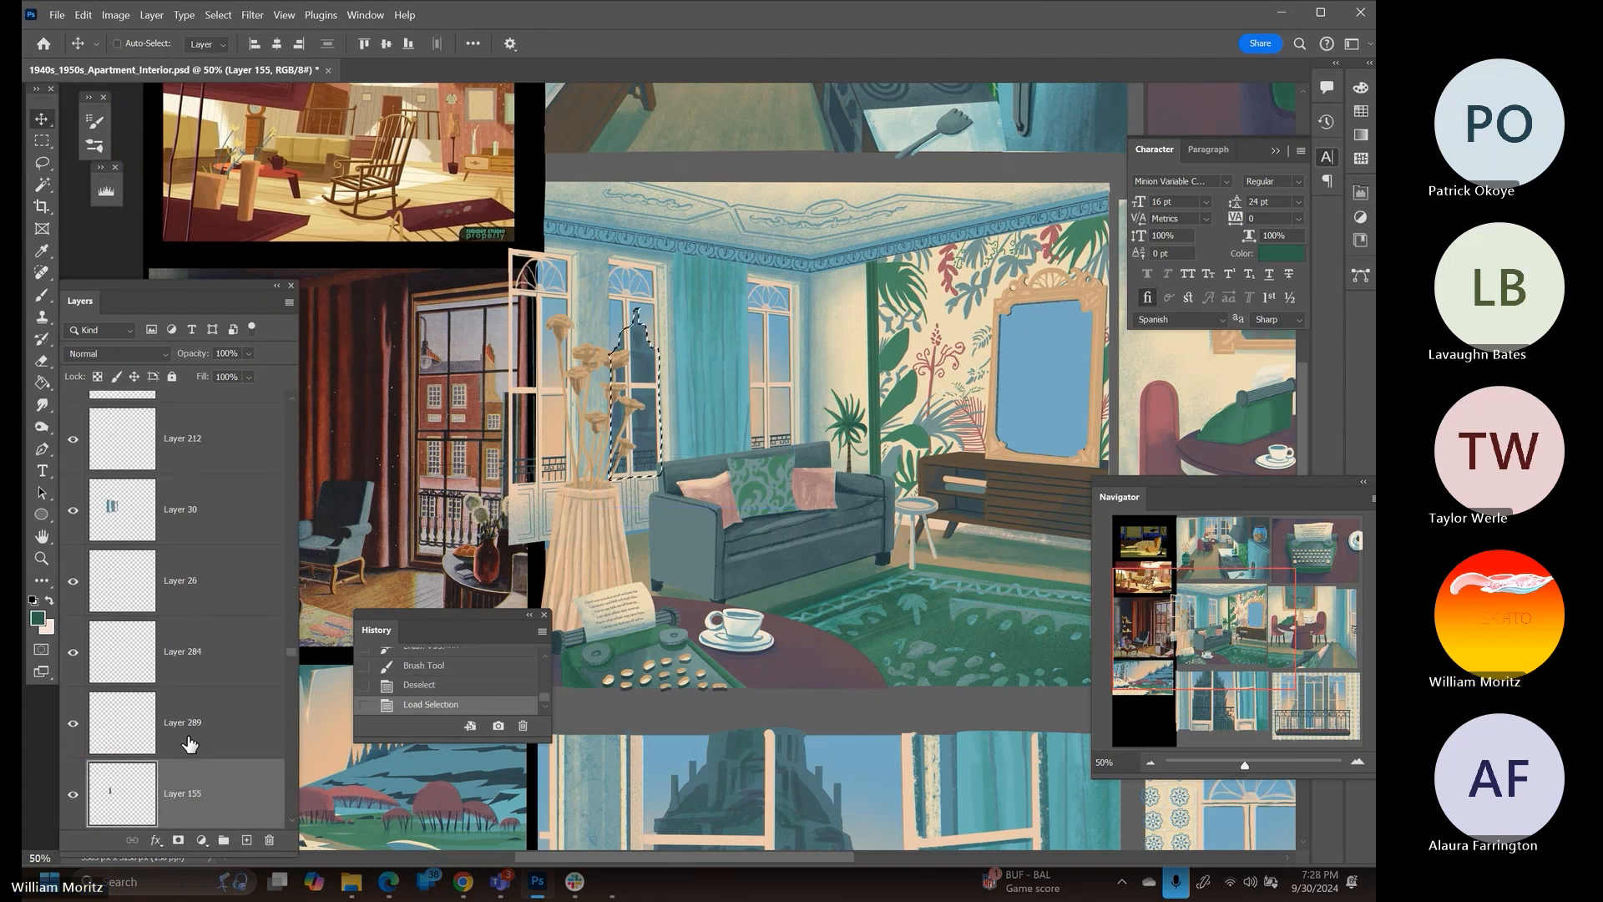
left_click(217, 655)
left_click(247, 840)
Brush dark green texture over the lower part of the living room's window building, then clear the selection
key("b")
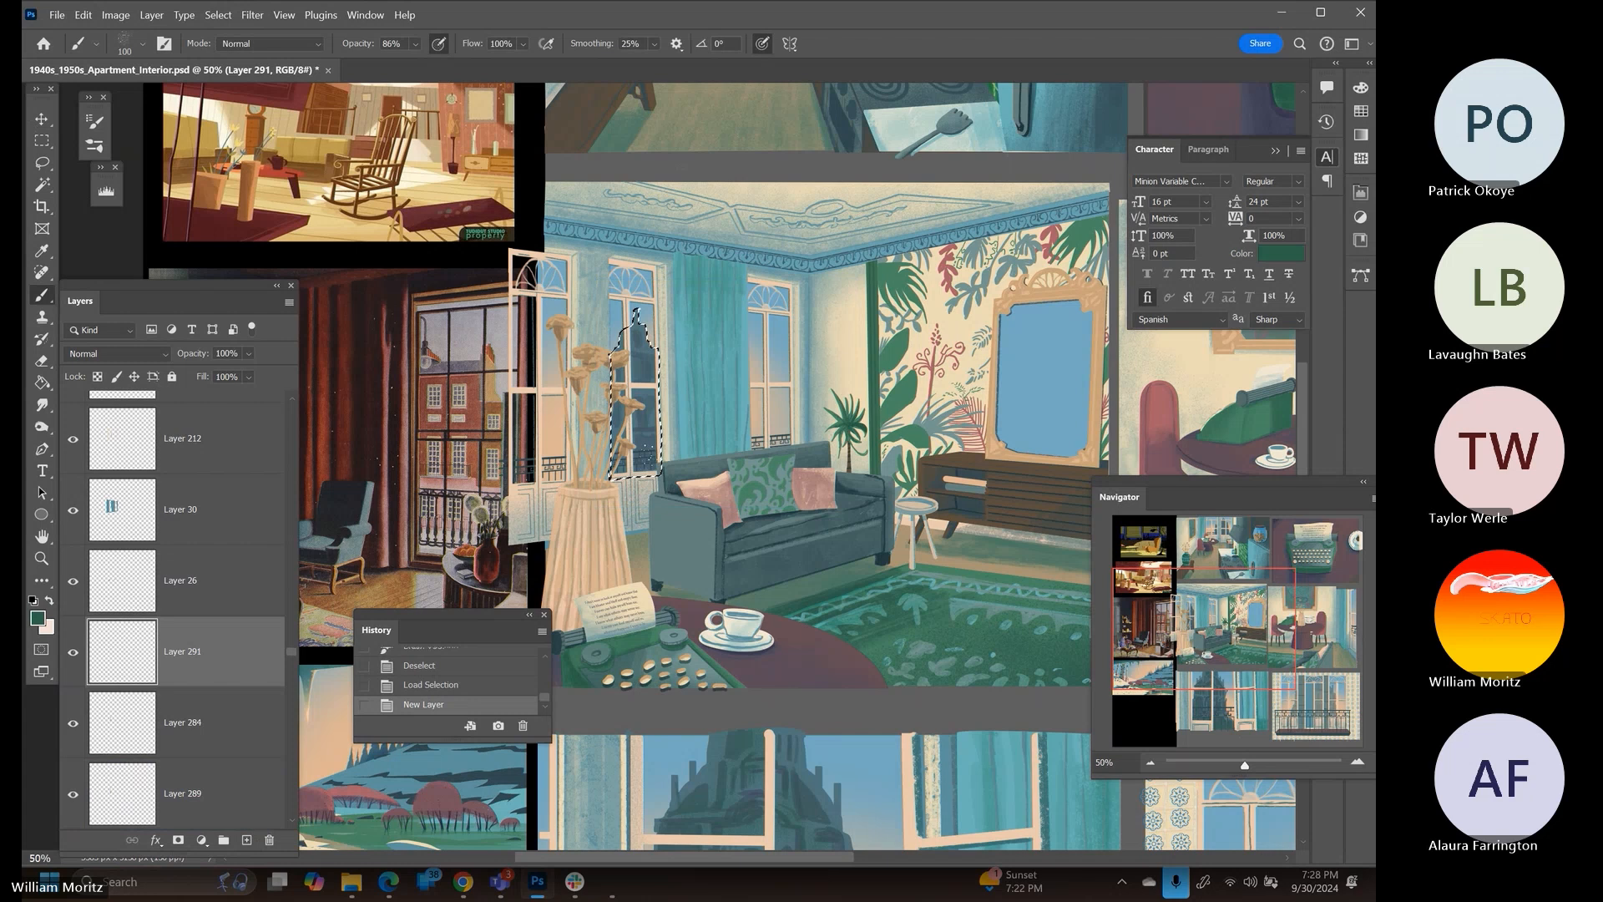
left_click_drag(649, 426, 624, 467)
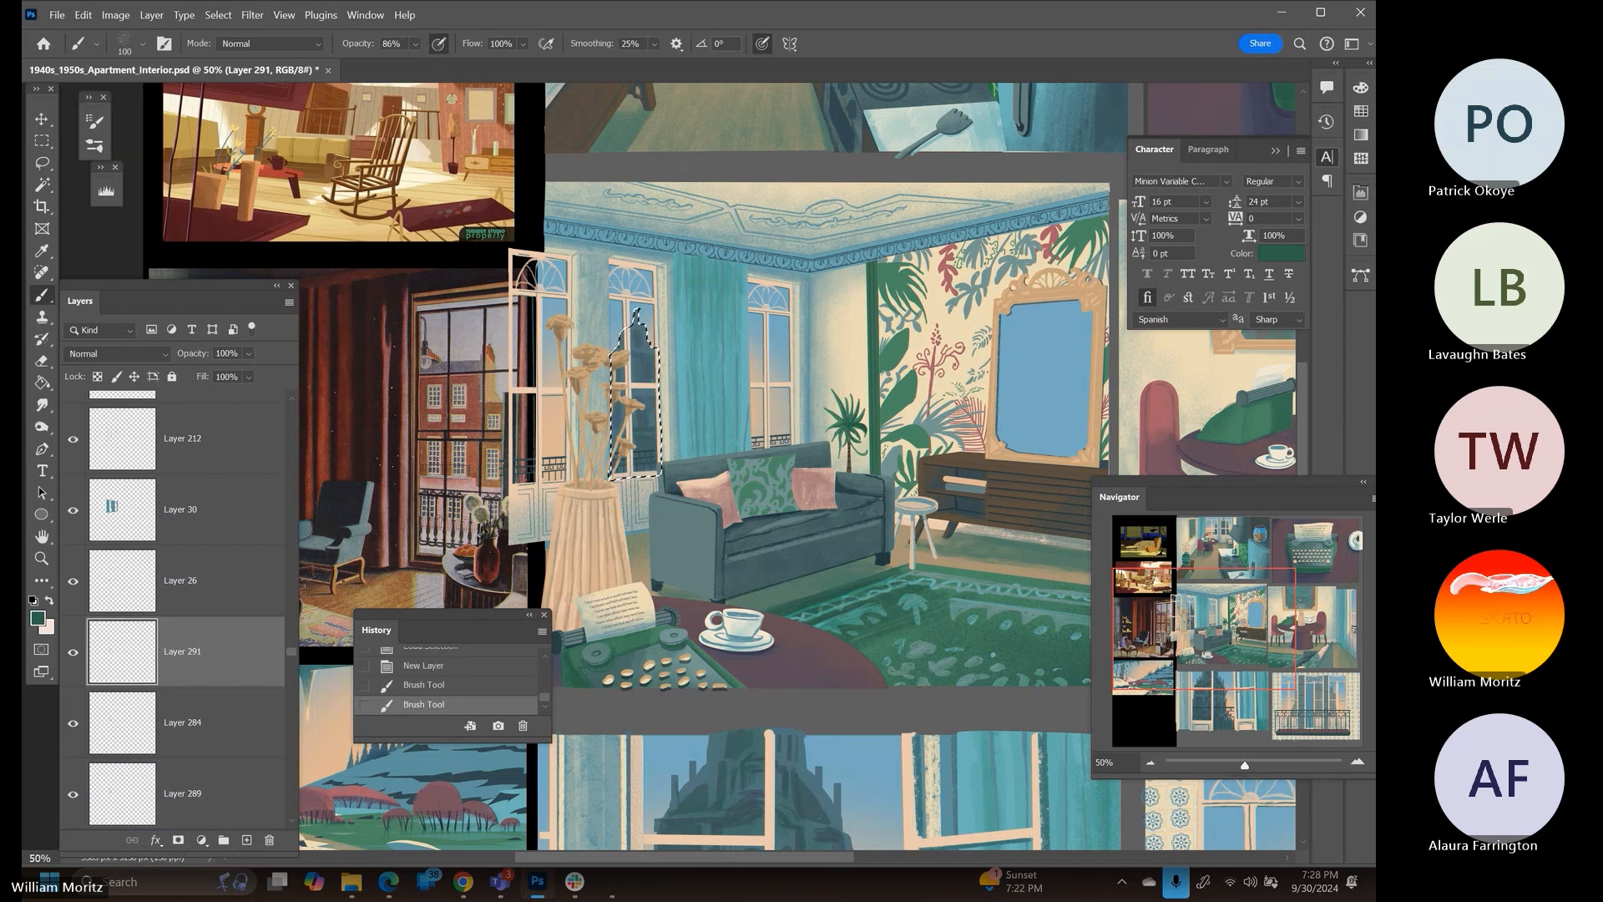
left_click(41, 164)
key("ctrl+d")
Load the outline of the kitchen window's background building, Layer 24, as a selection and add a new layer above Layer 25
scroll(680, 603, "up", 5)
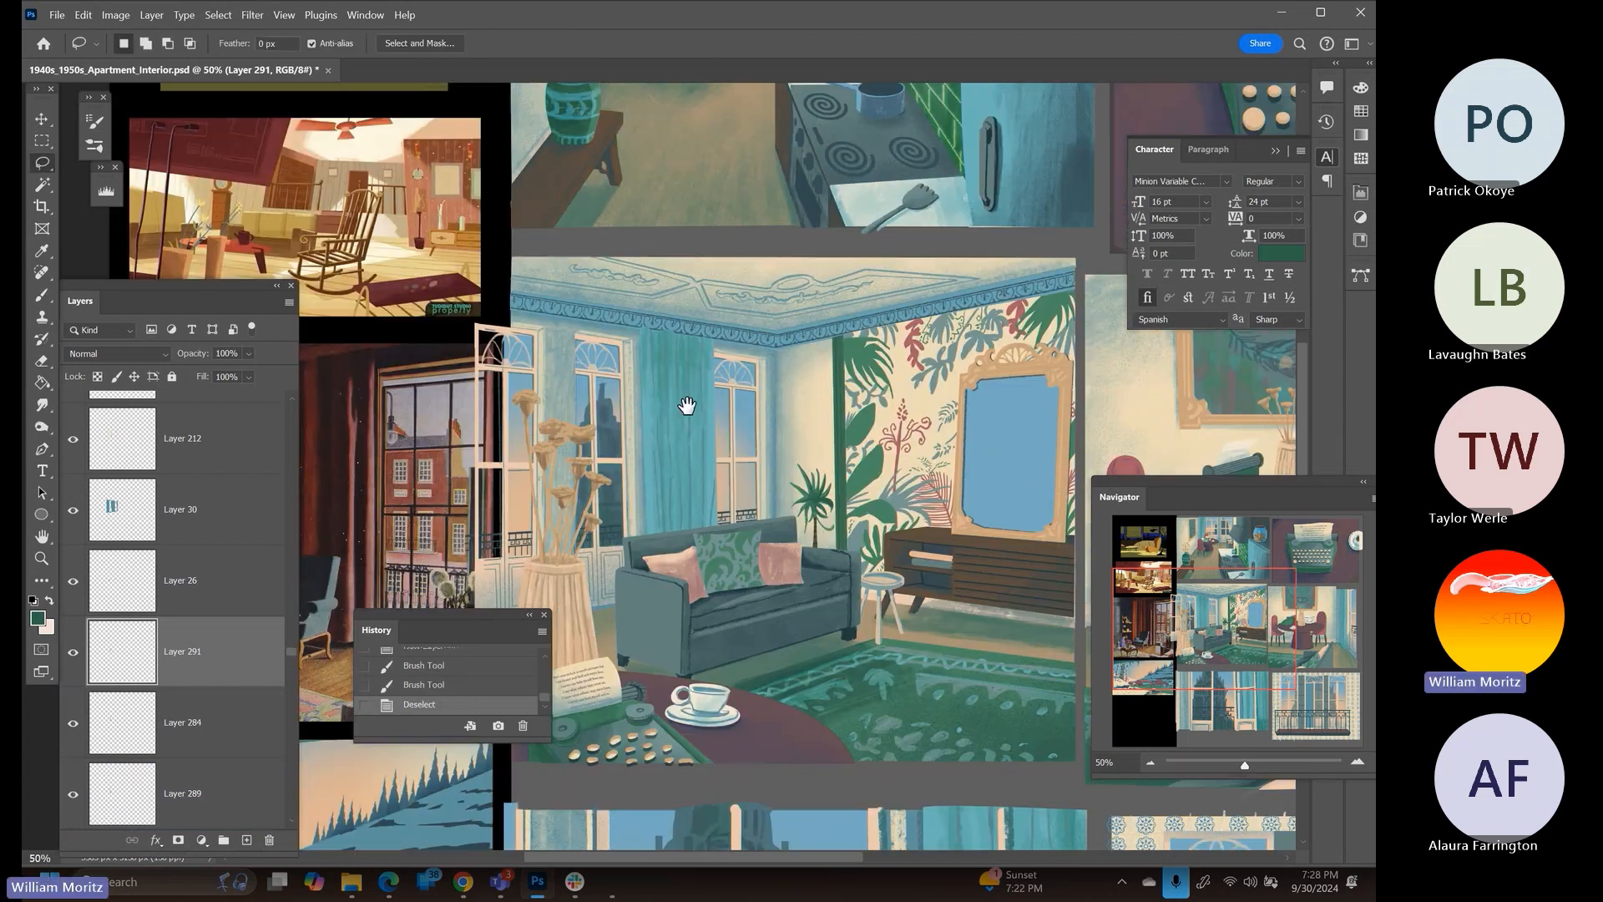
key("v")
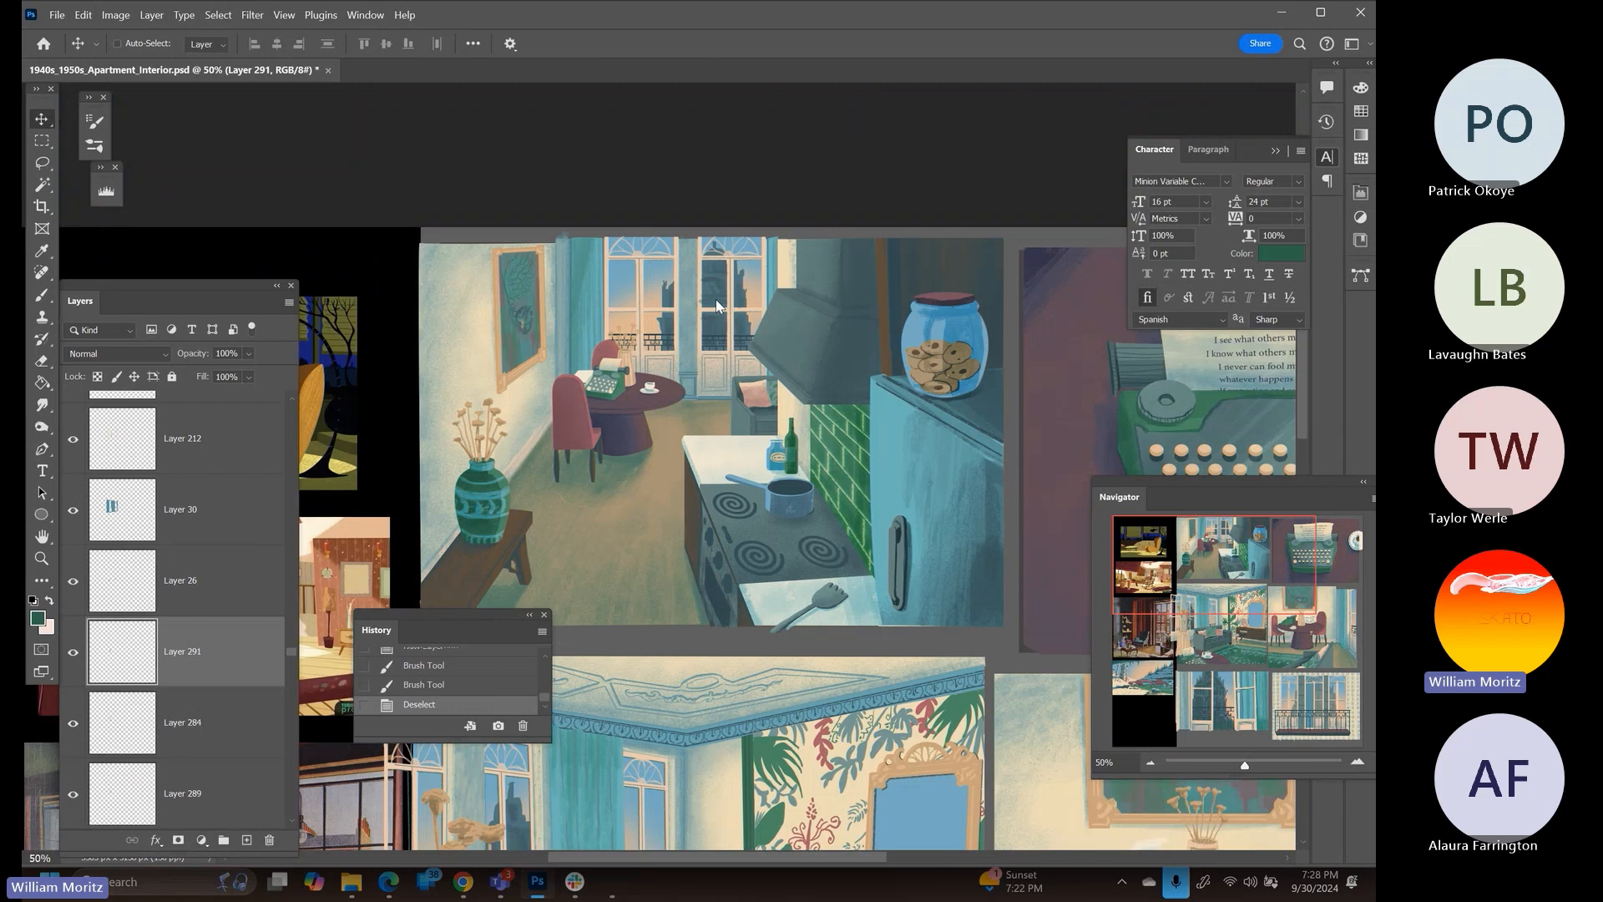
right_click(713, 303)
left_click(738, 313)
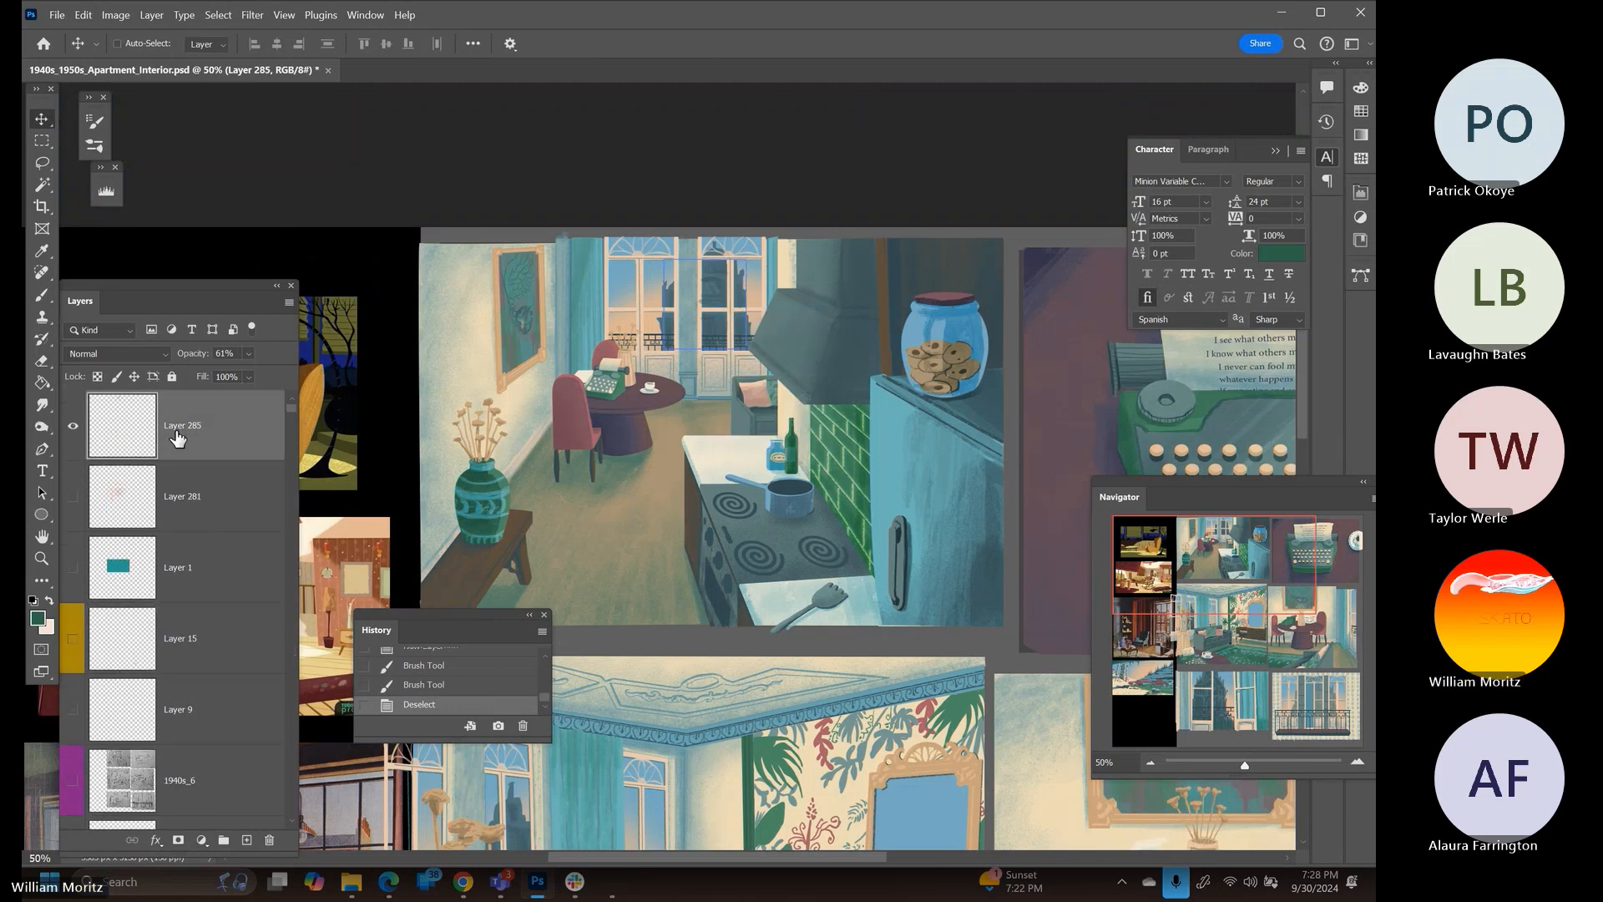
right_click(714, 301)
left_click(751, 312)
right_click(713, 289)
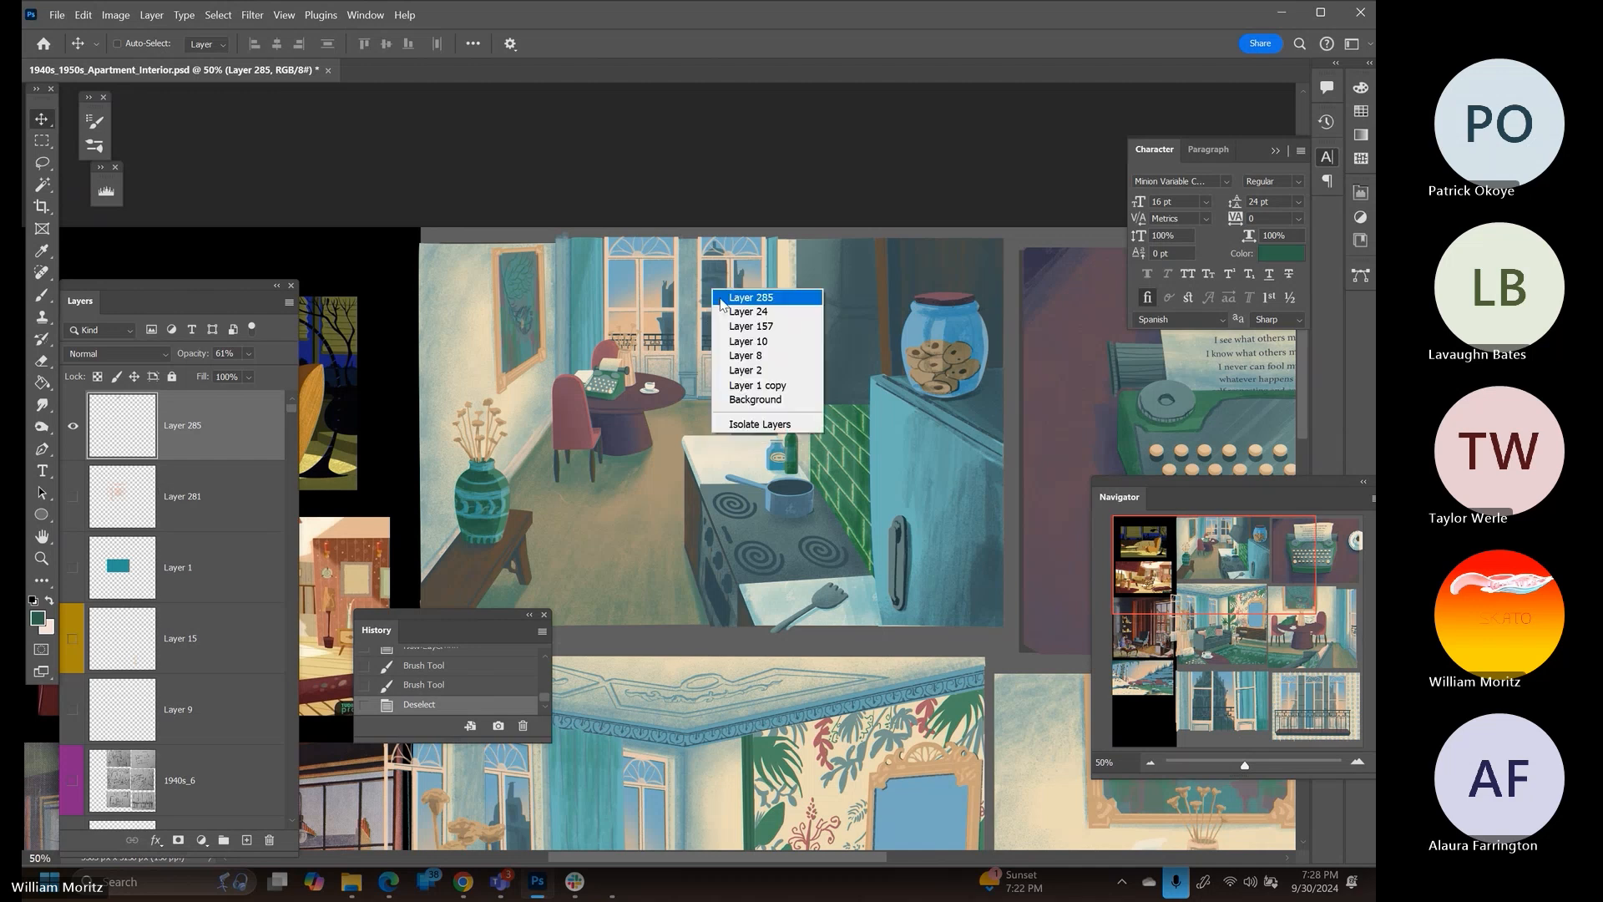
left_click(733, 318)
left_click(132, 809, "ctrl")
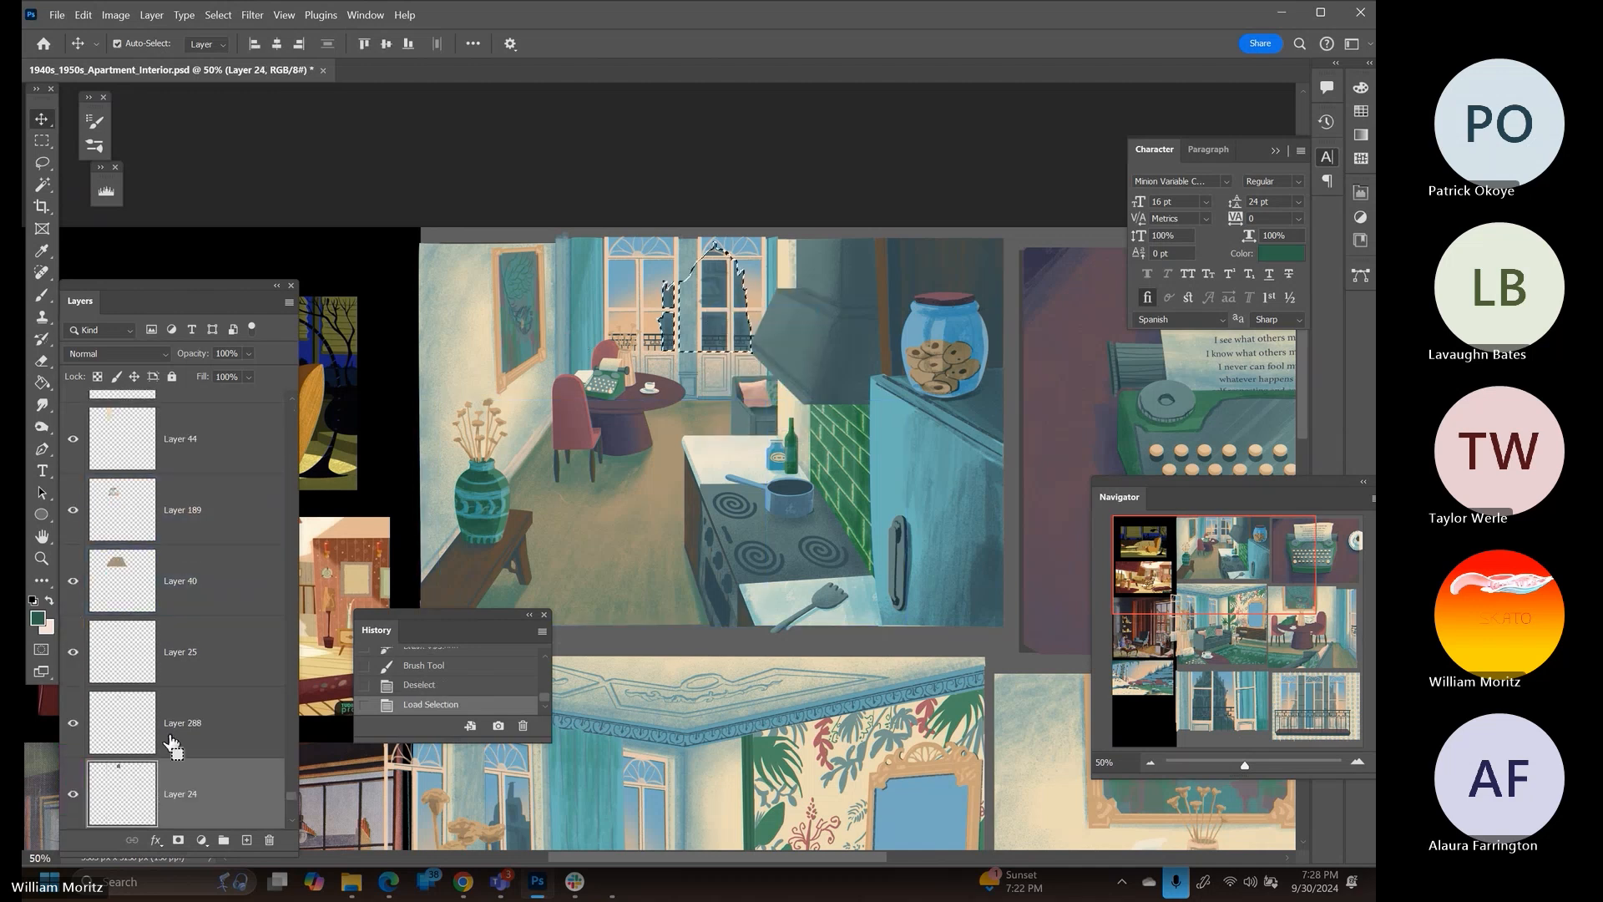
left_click(221, 720)
left_click(210, 667)
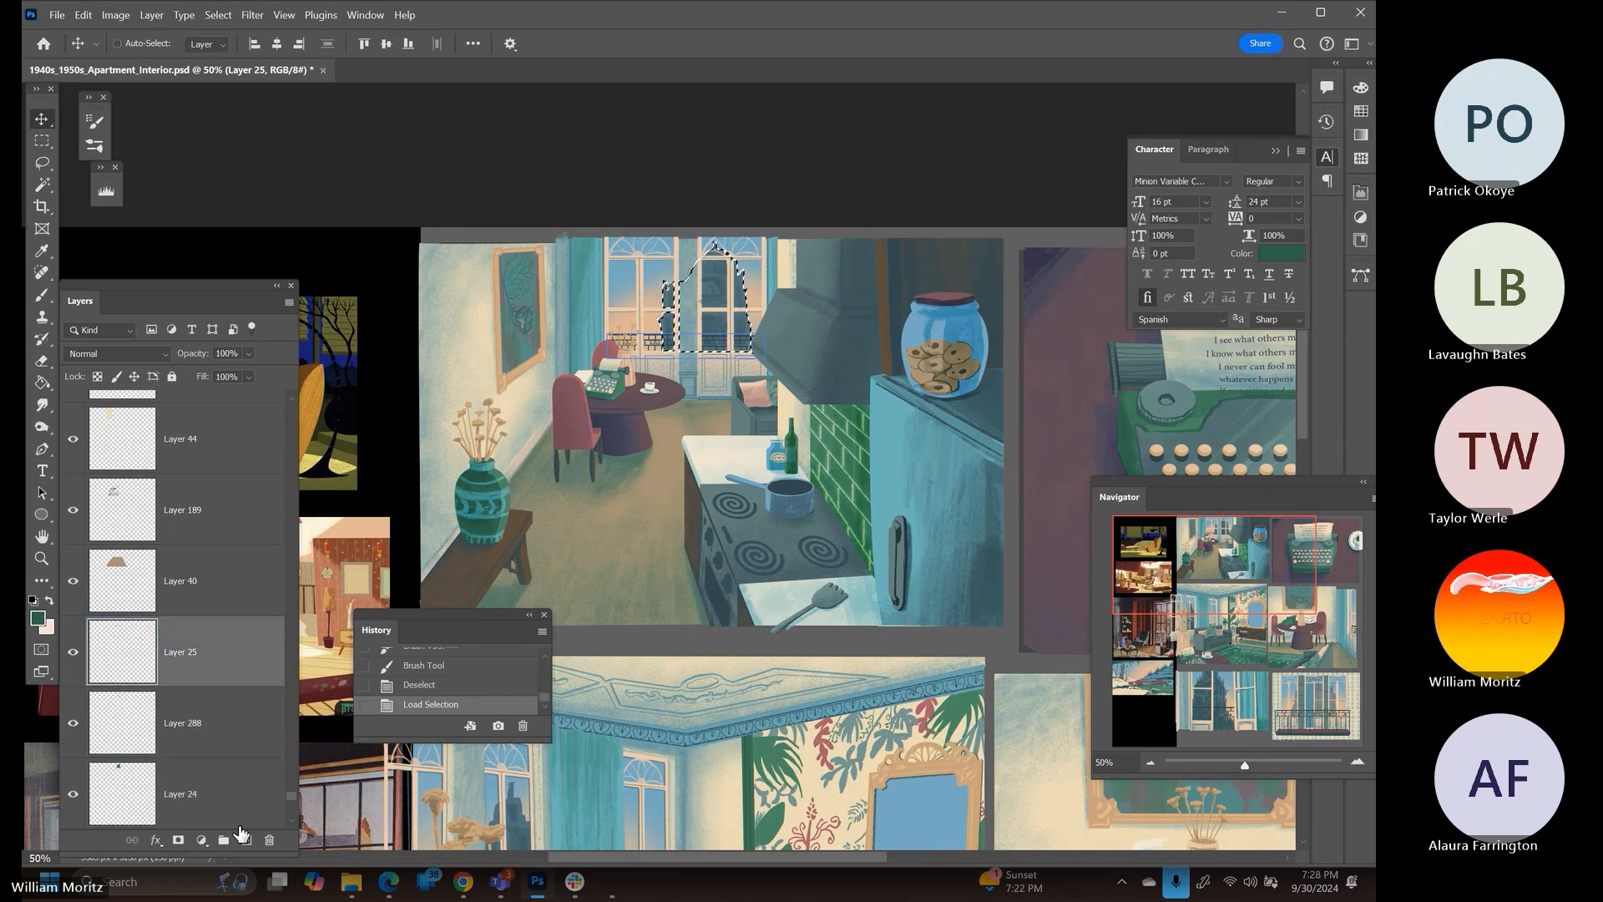
left_click(246, 839)
Brush dark green texture over the kitchen window's building, clear the selection, and set the layer's opacity to 74%
key("b")
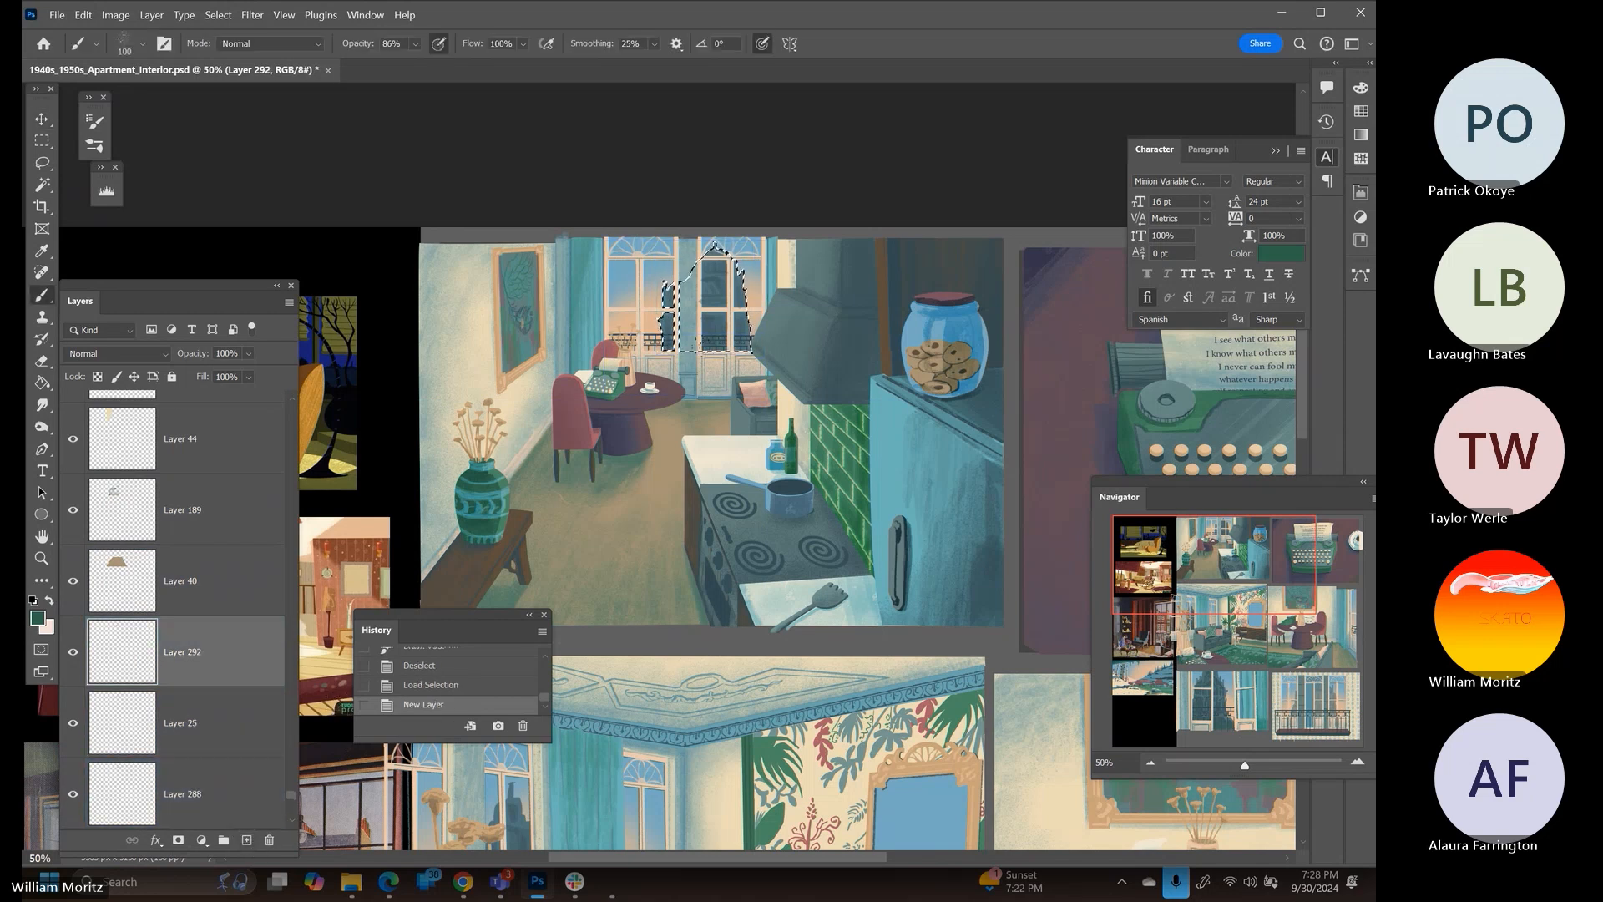
mouse_move(695, 288)
left_mouse_down()
mouse_move(676, 293)
mouse_move(671, 330)
left_mouse_up()
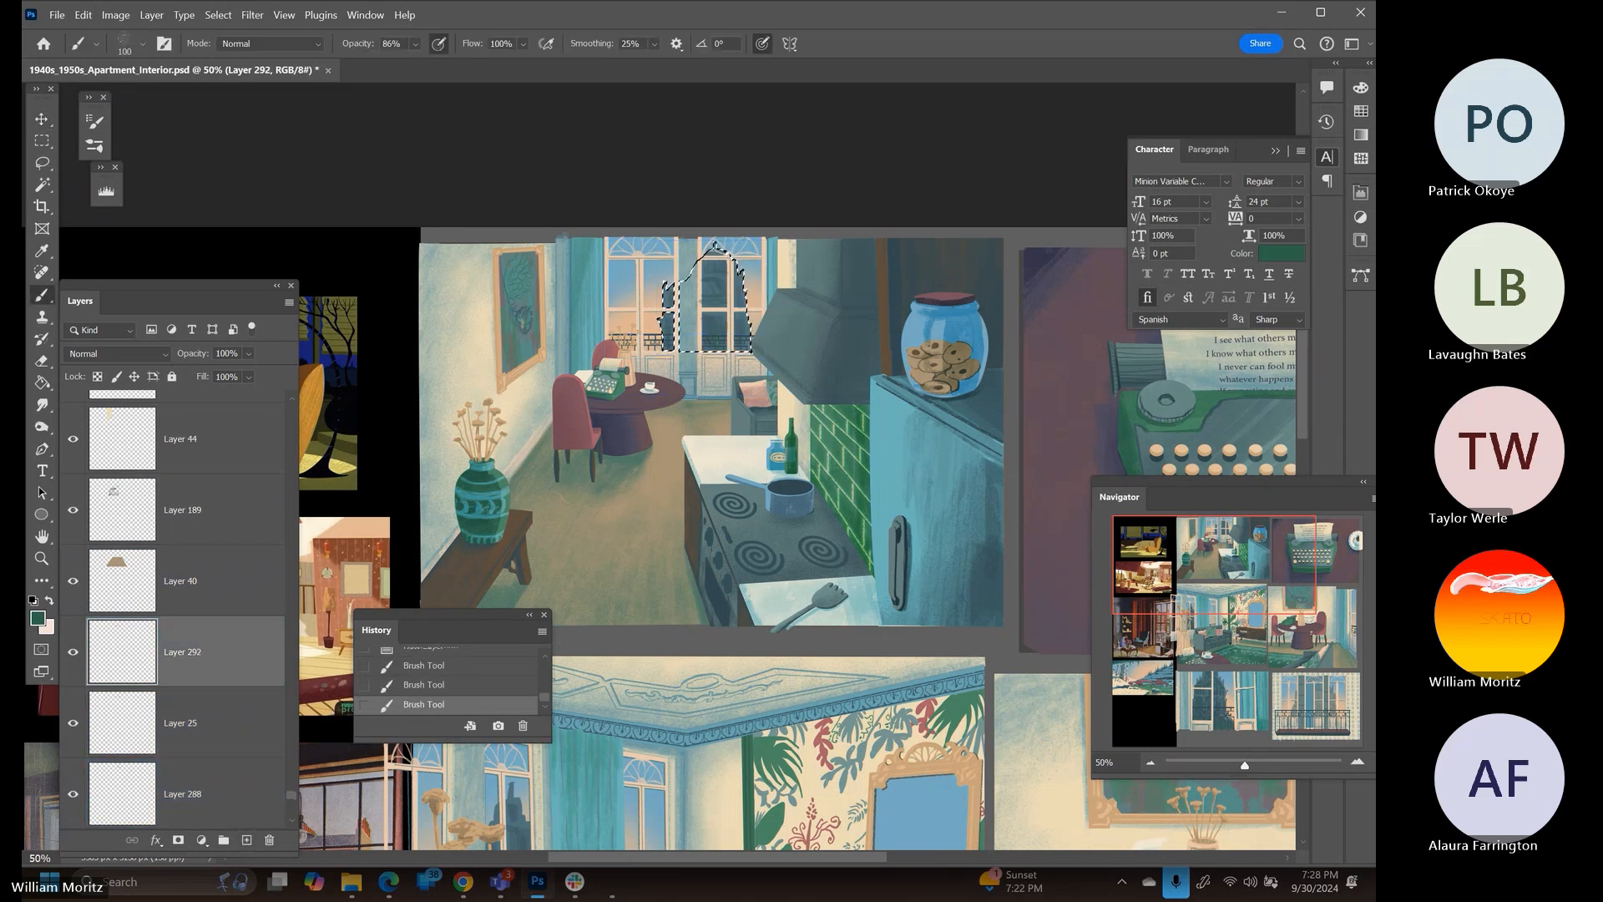
left_click(42, 162)
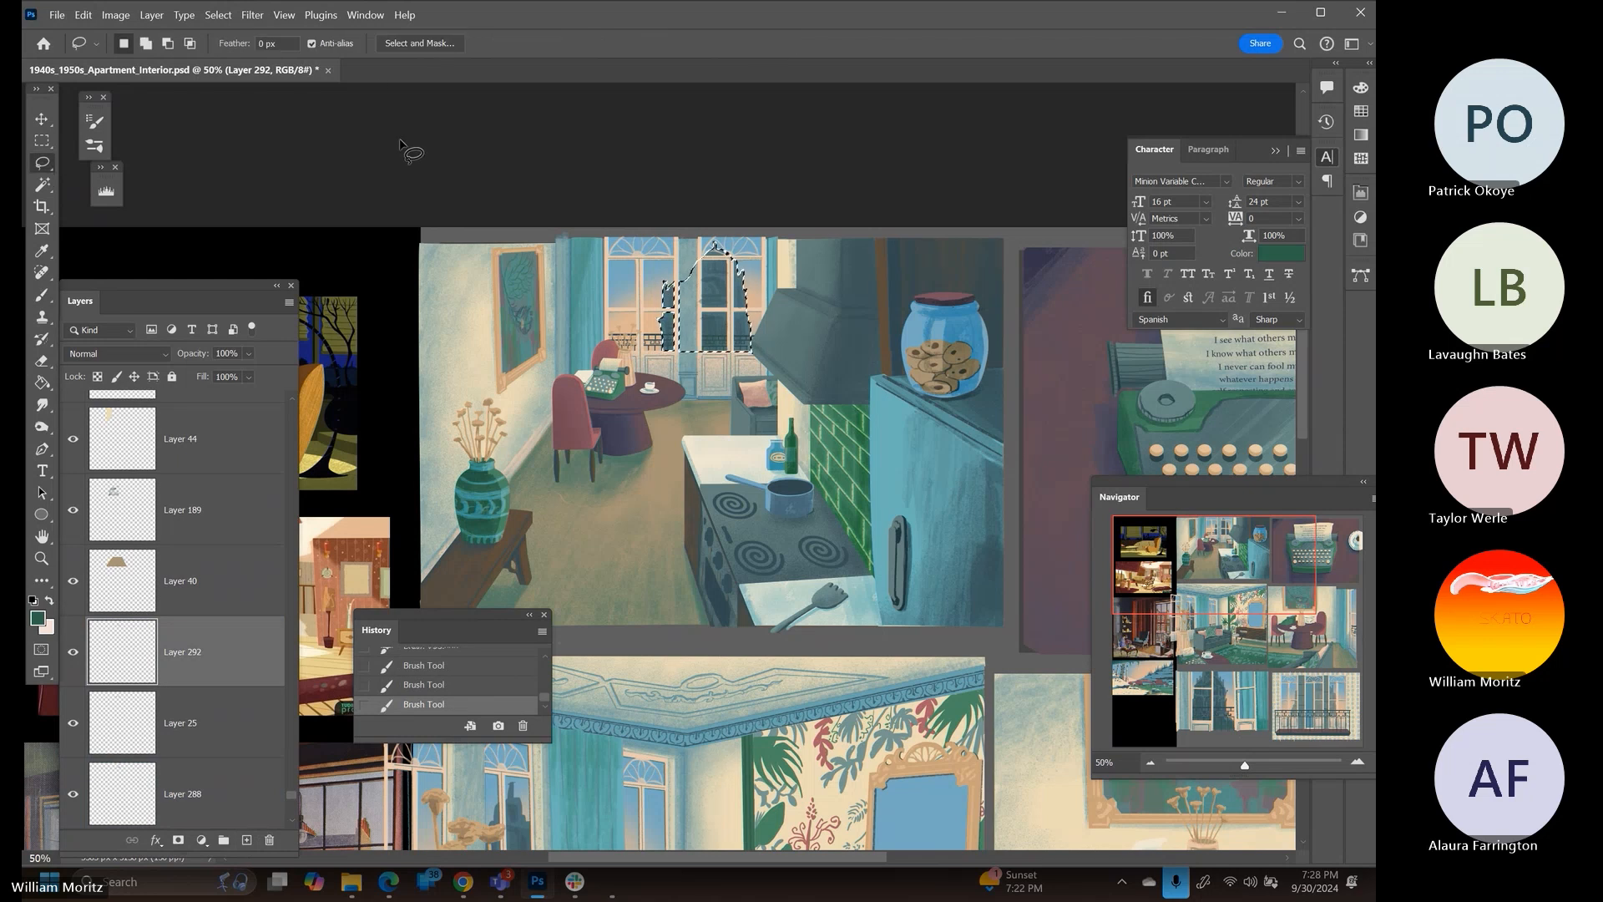
left_click(402, 143)
left_click(250, 353)
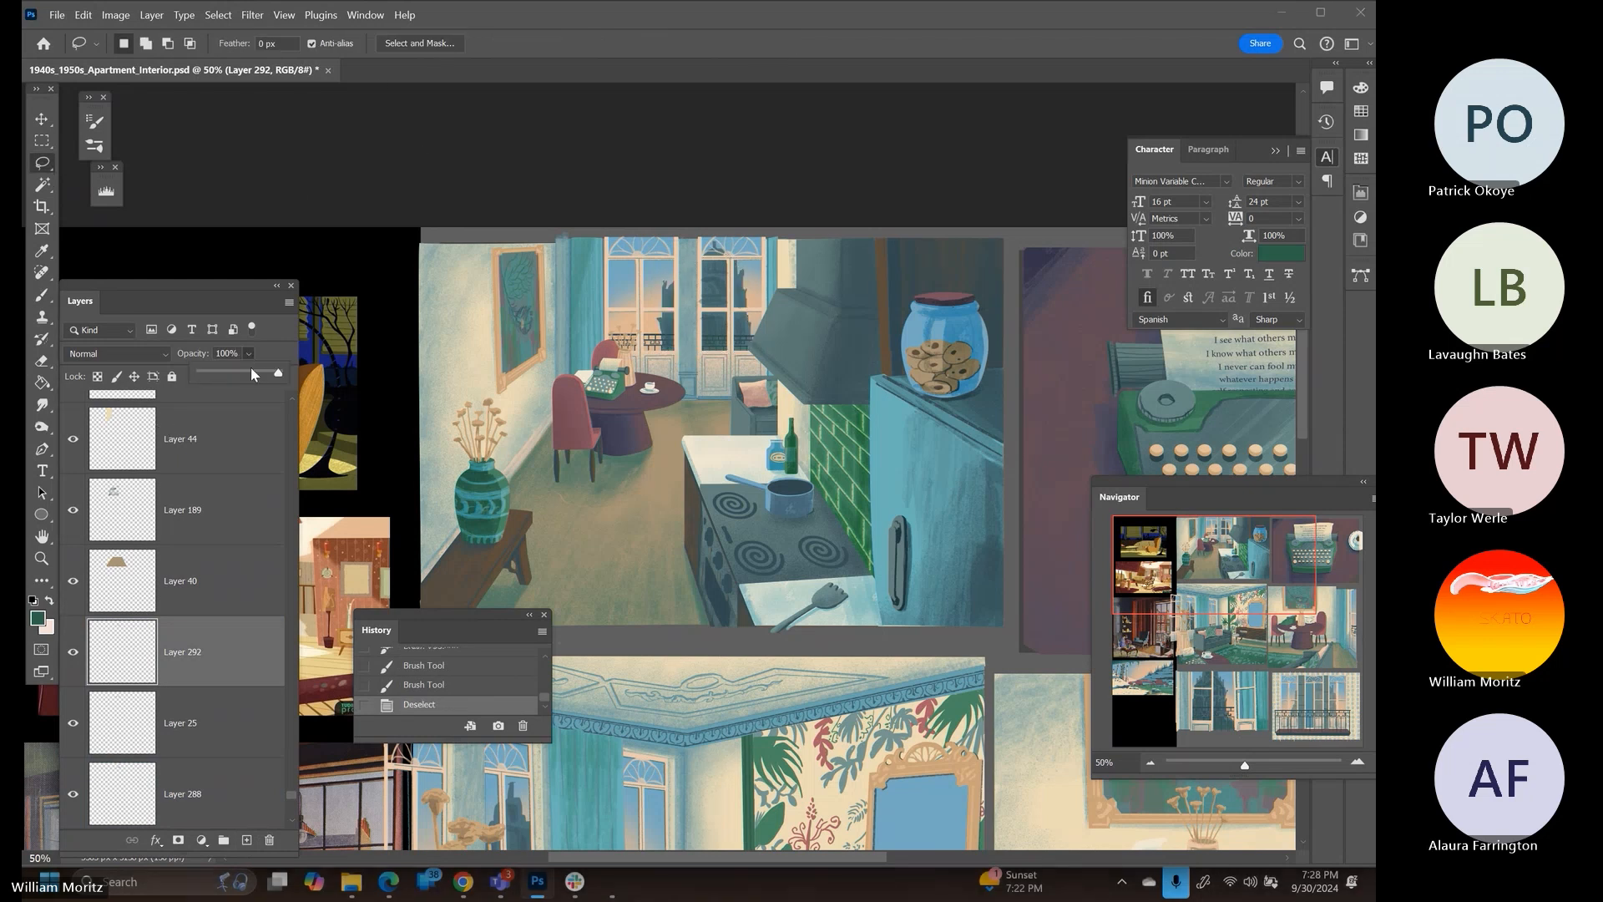
left_click(259, 375)
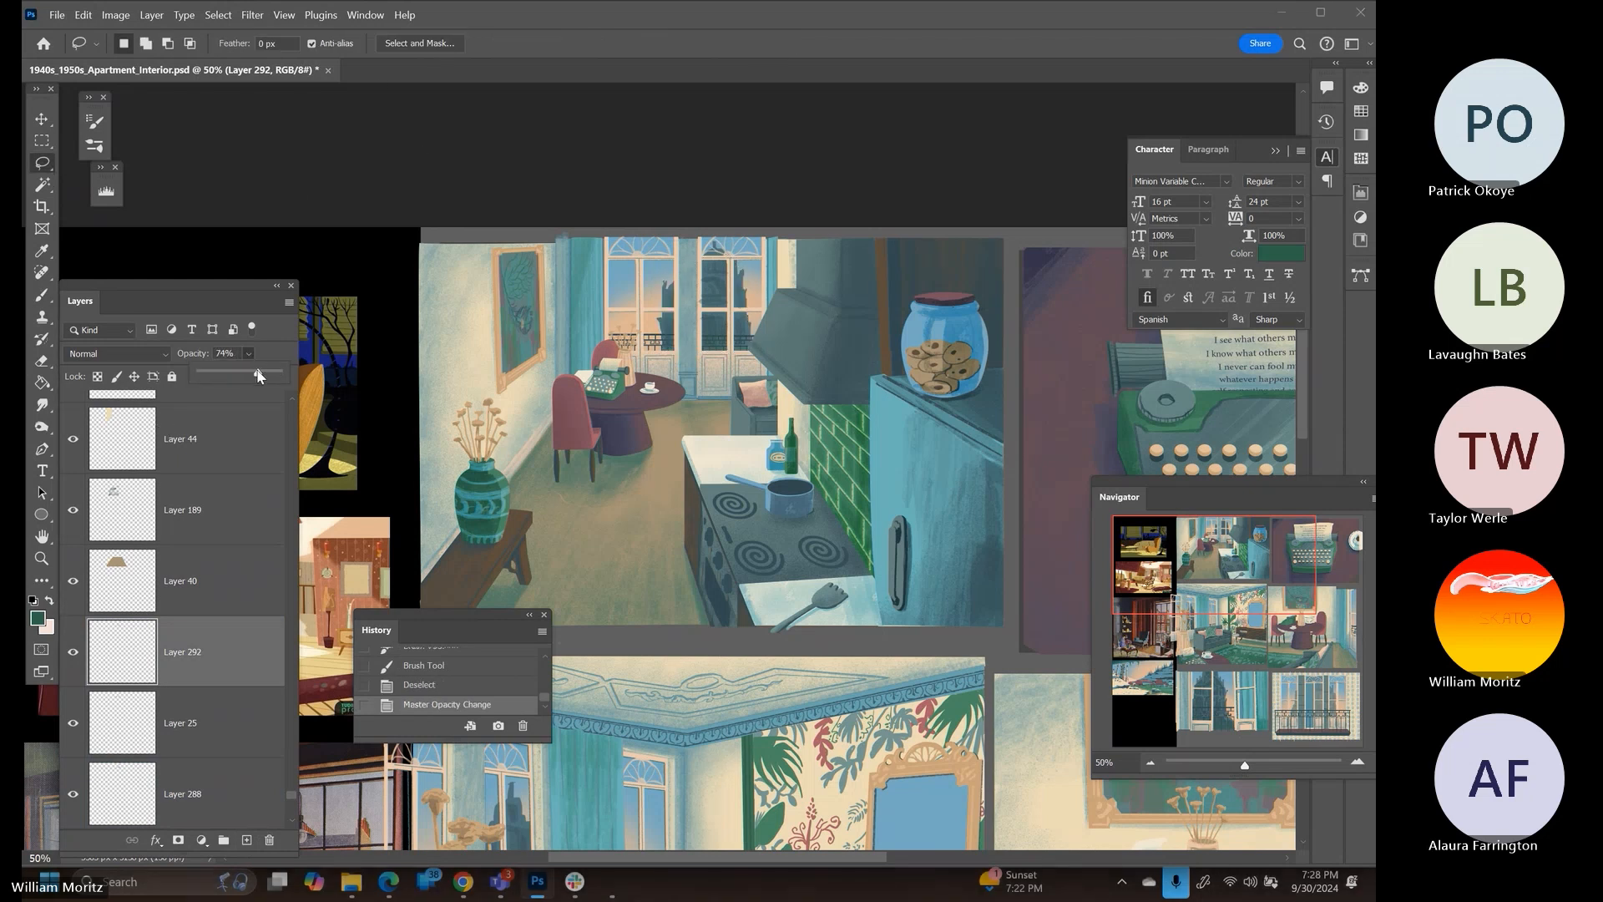
Review the whole set of illustration panels and save the document
left_click(42, 557)
left_click(696, 493, "alt")
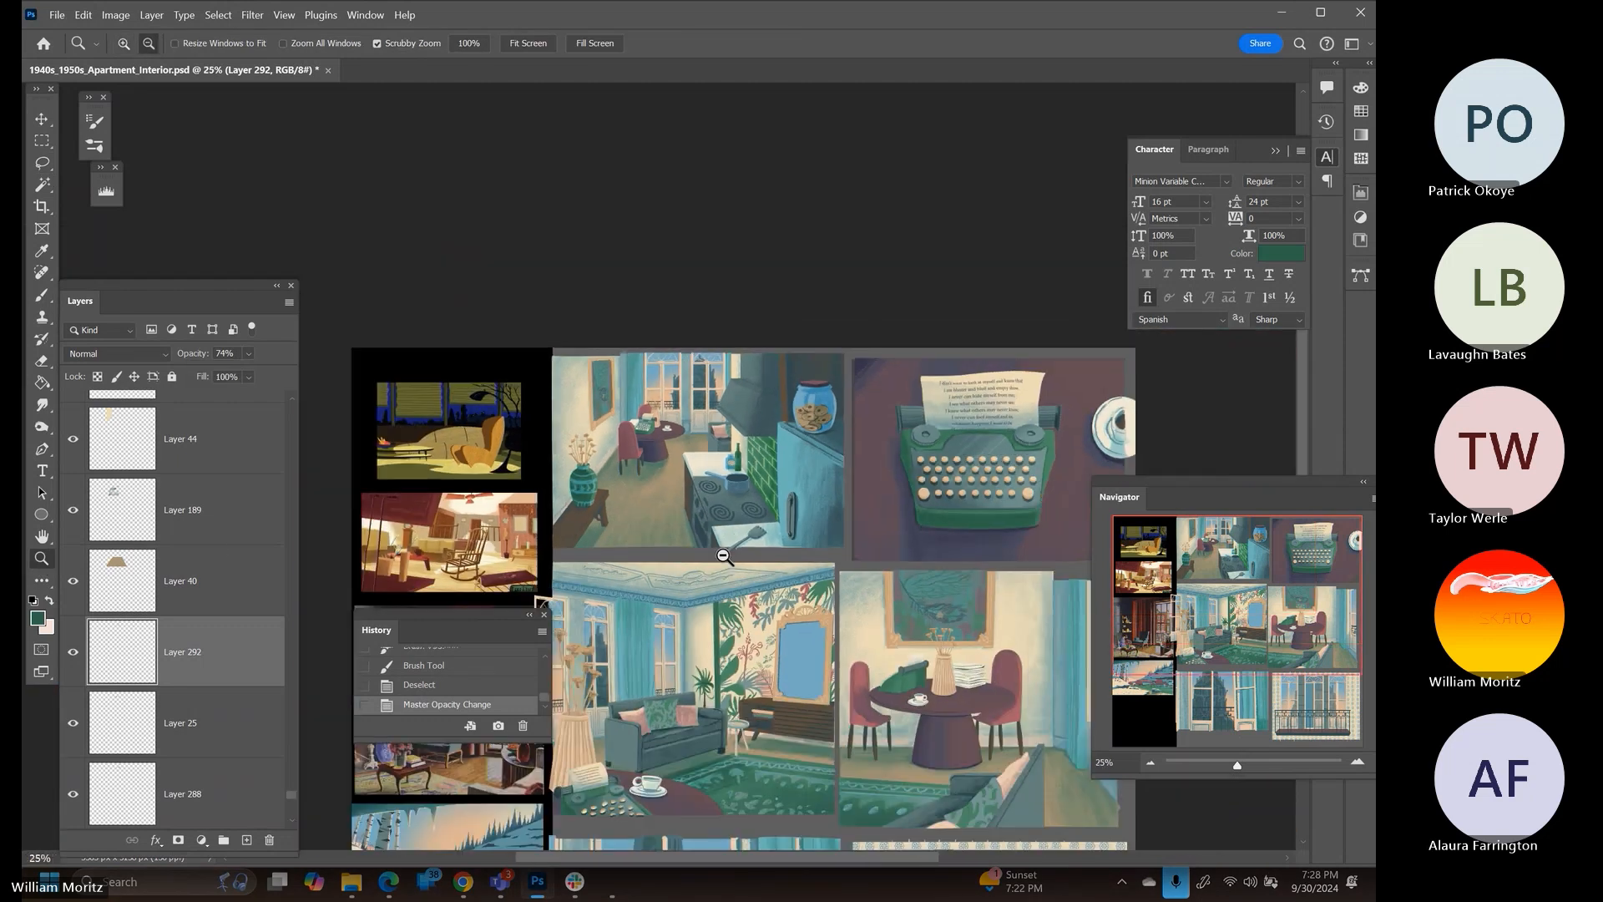
left_click_drag(711, 562, 693, 302)
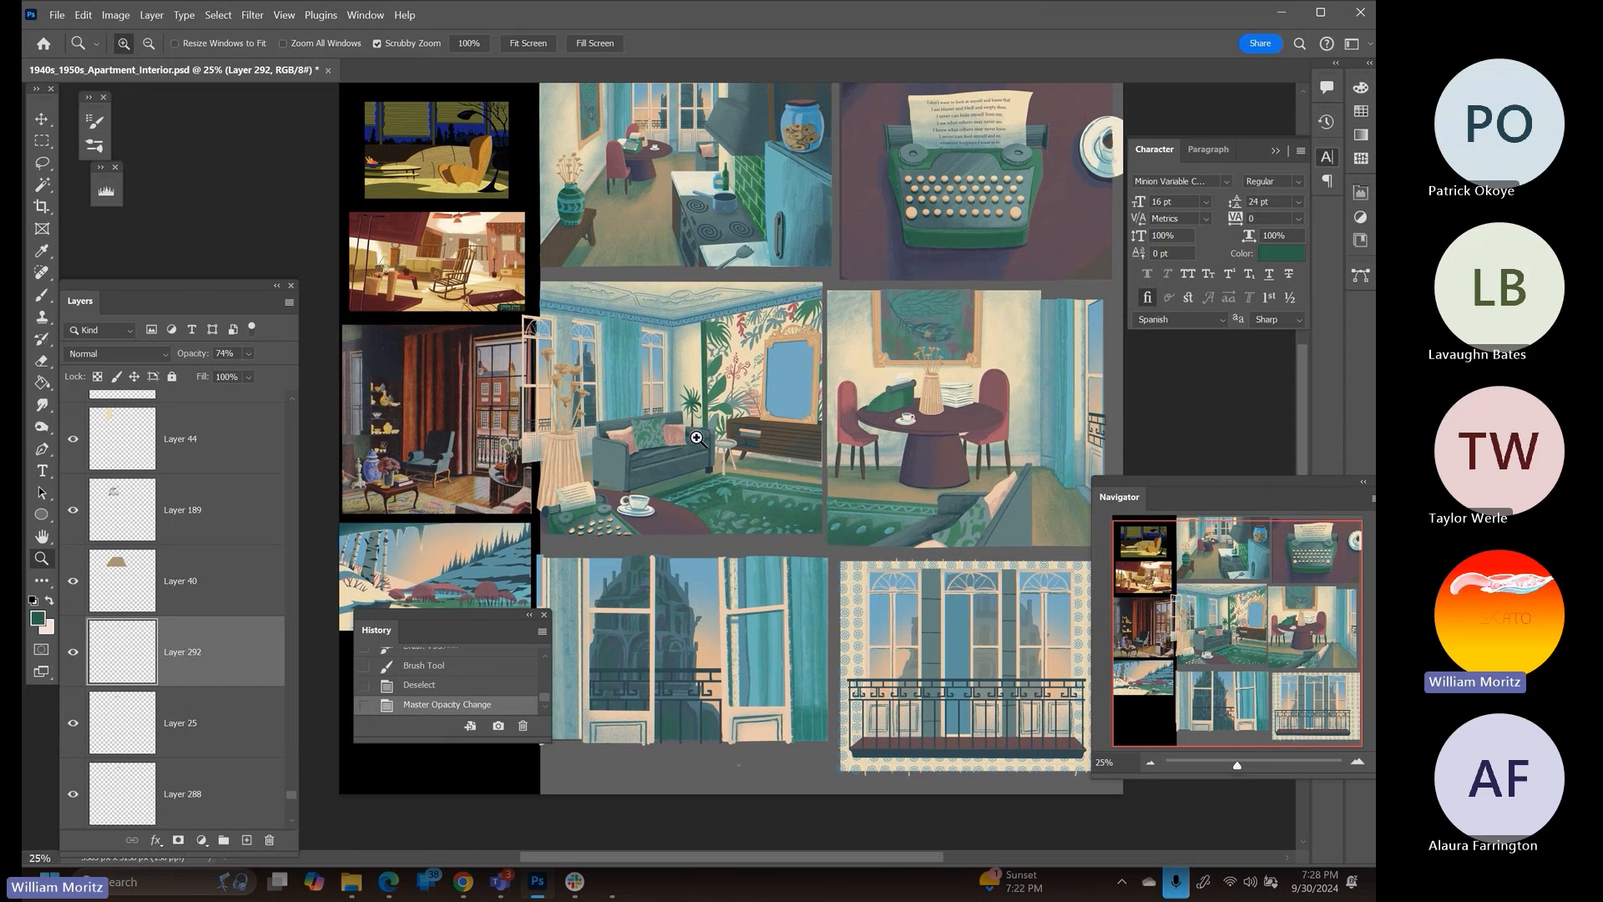
key("ctrl+s")
Load the outline of the blue opening in the balcony's central door, Layer 47, as a selection and add a new layer above it
left_click(961, 648)
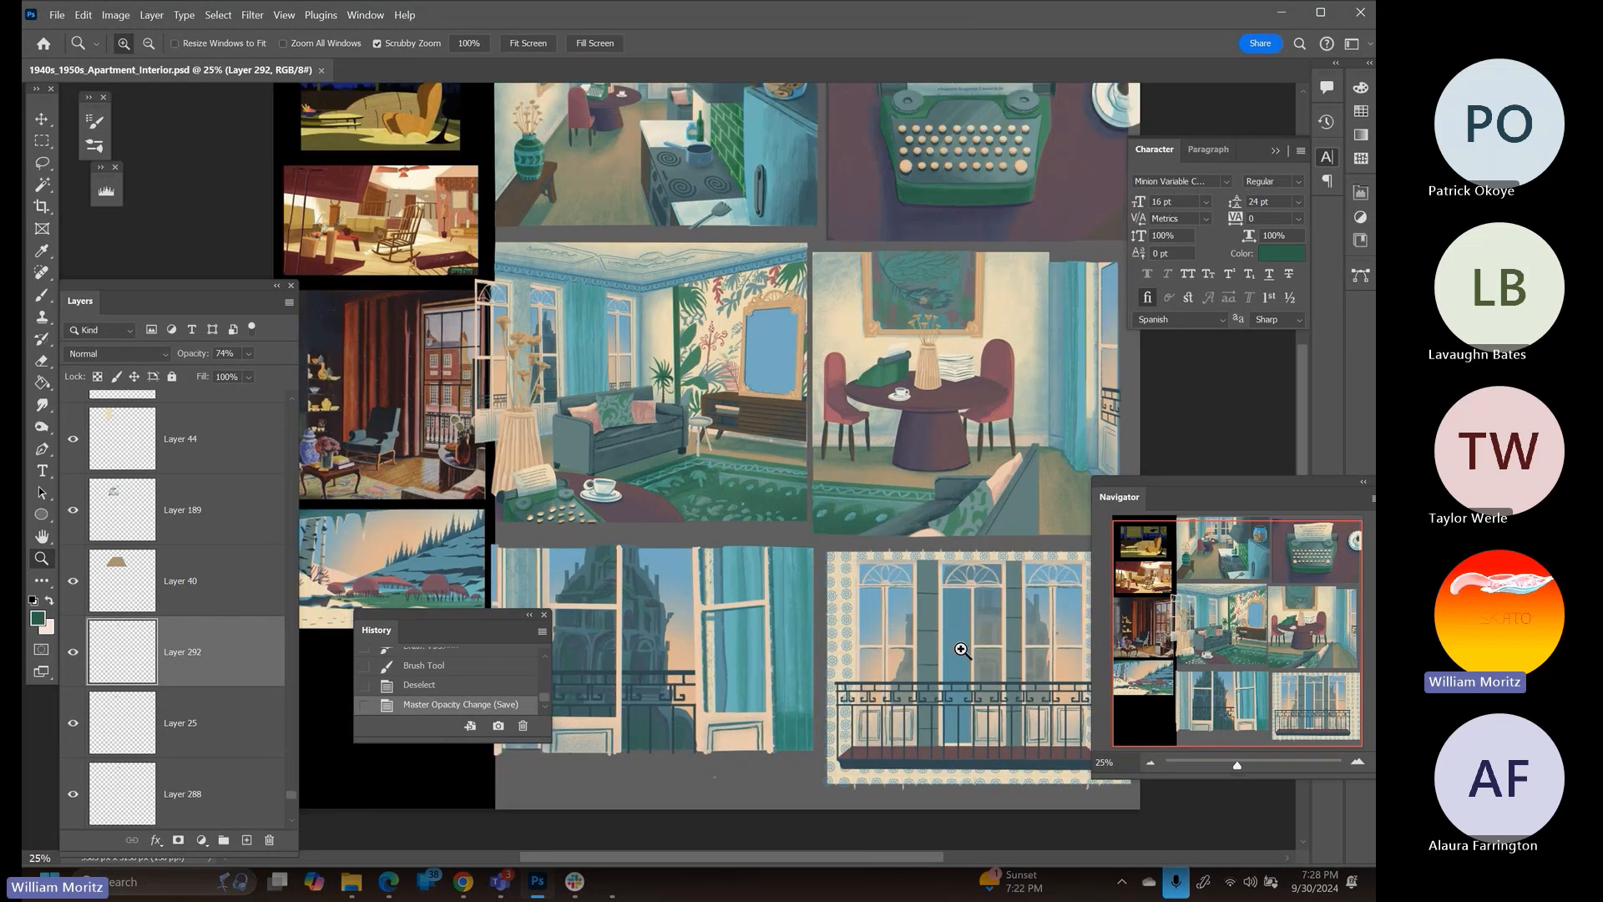
left_click(961, 649)
key("v")
left_click(957, 631, "ctrl")
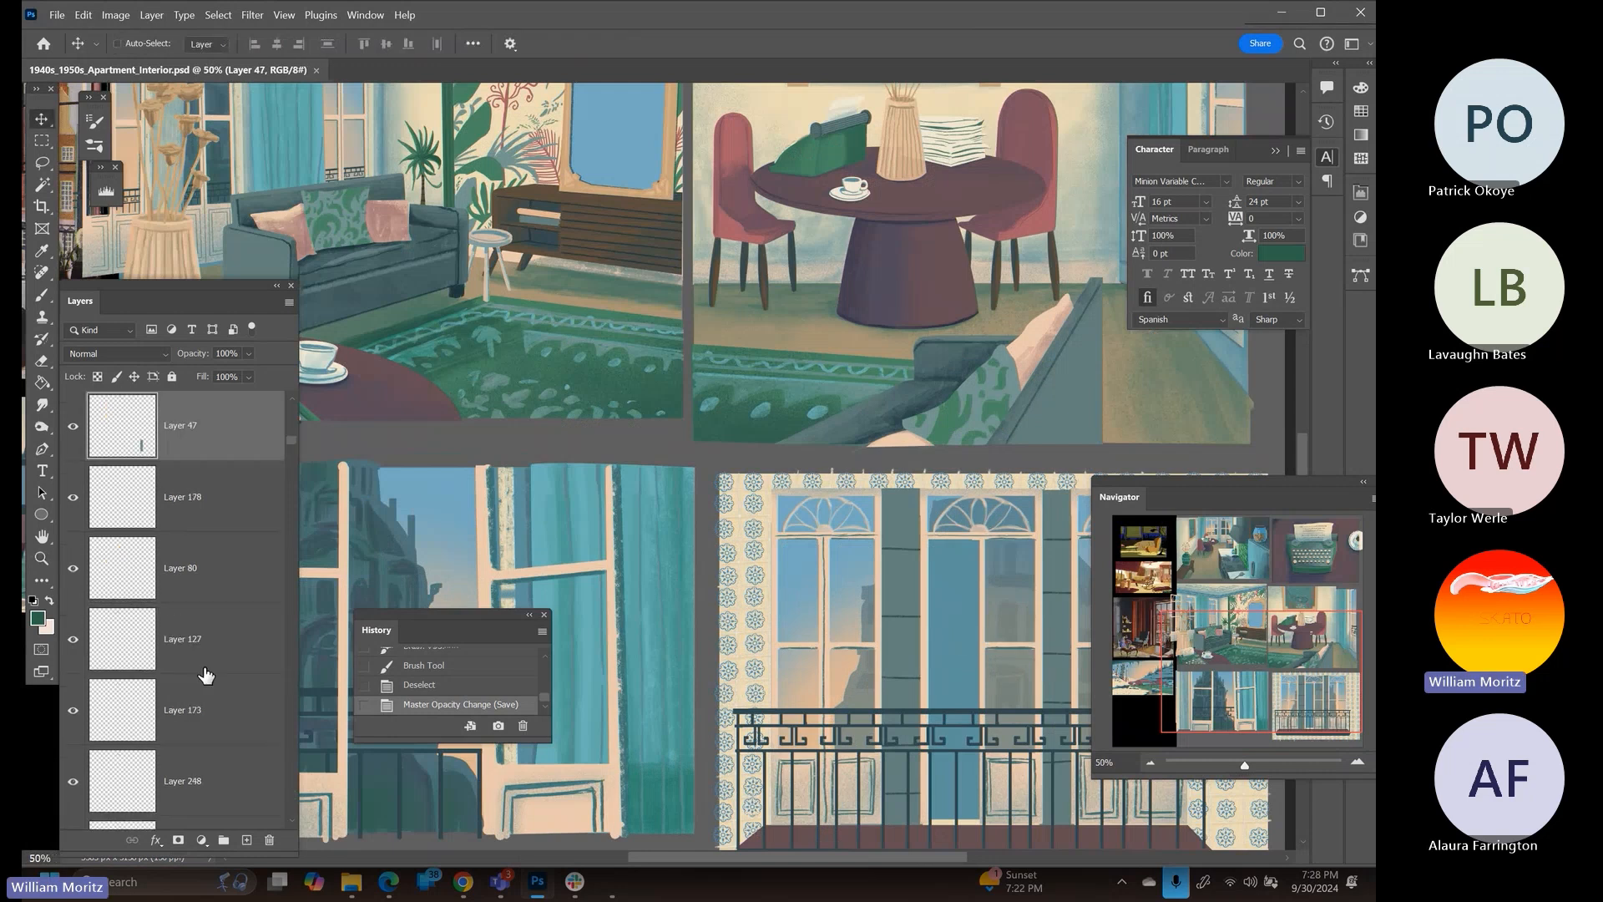
left_click(123, 443, "ctrl")
left_click_drag(815, 539, 630, 472)
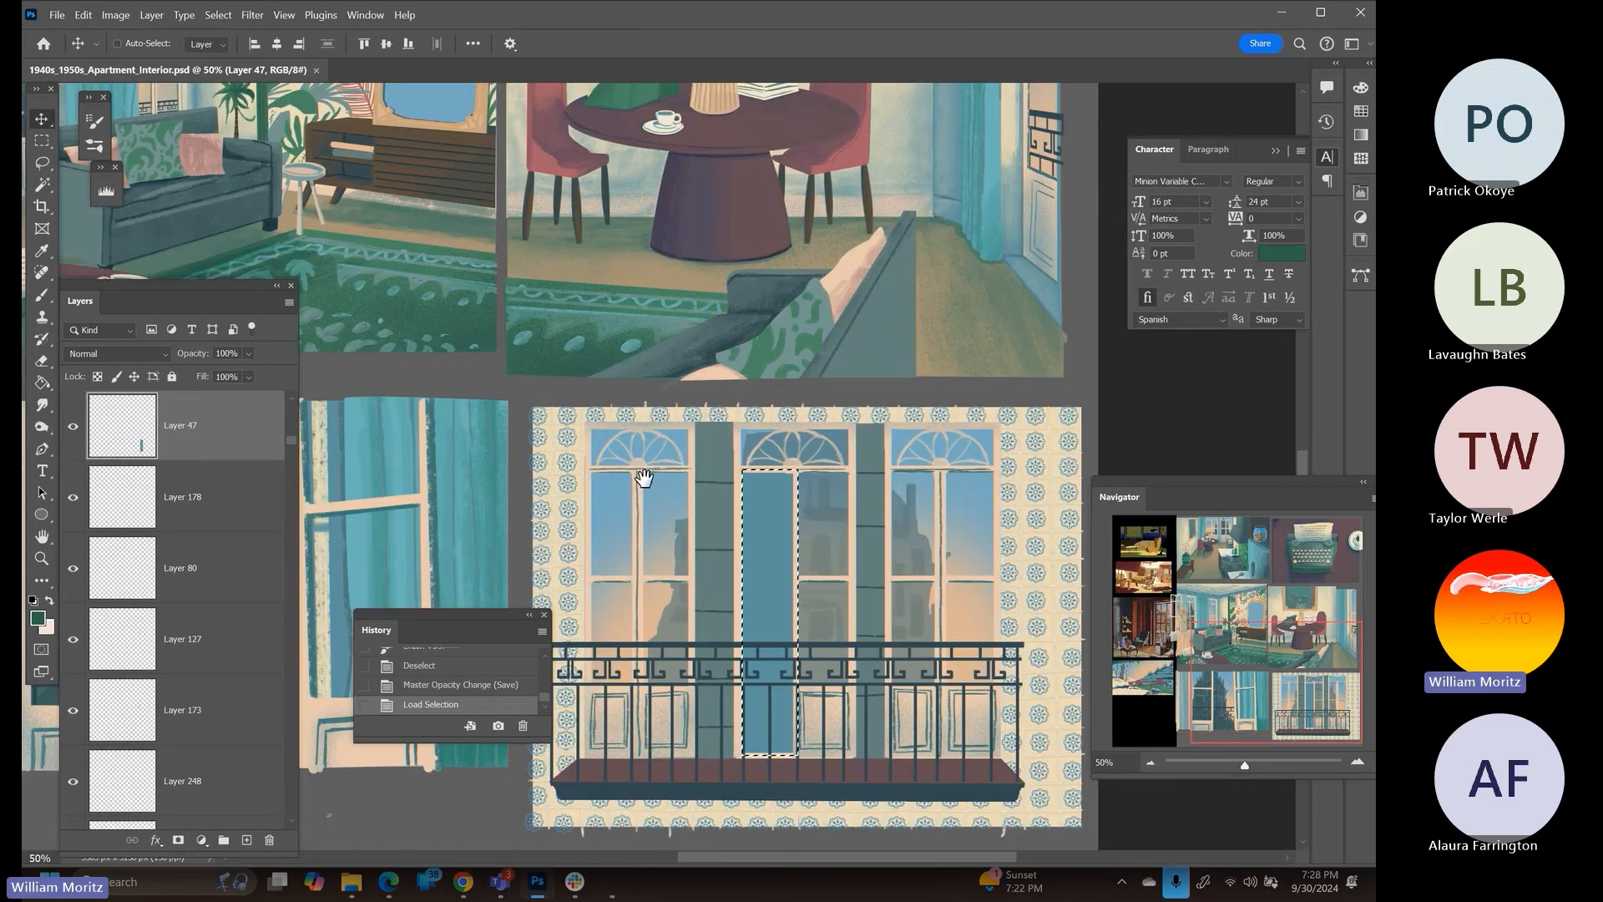
left_click(246, 839)
Sample the dark slate colour at the living room sofa's leg and switch to a rough-edged brush from the MB presets
key("i")
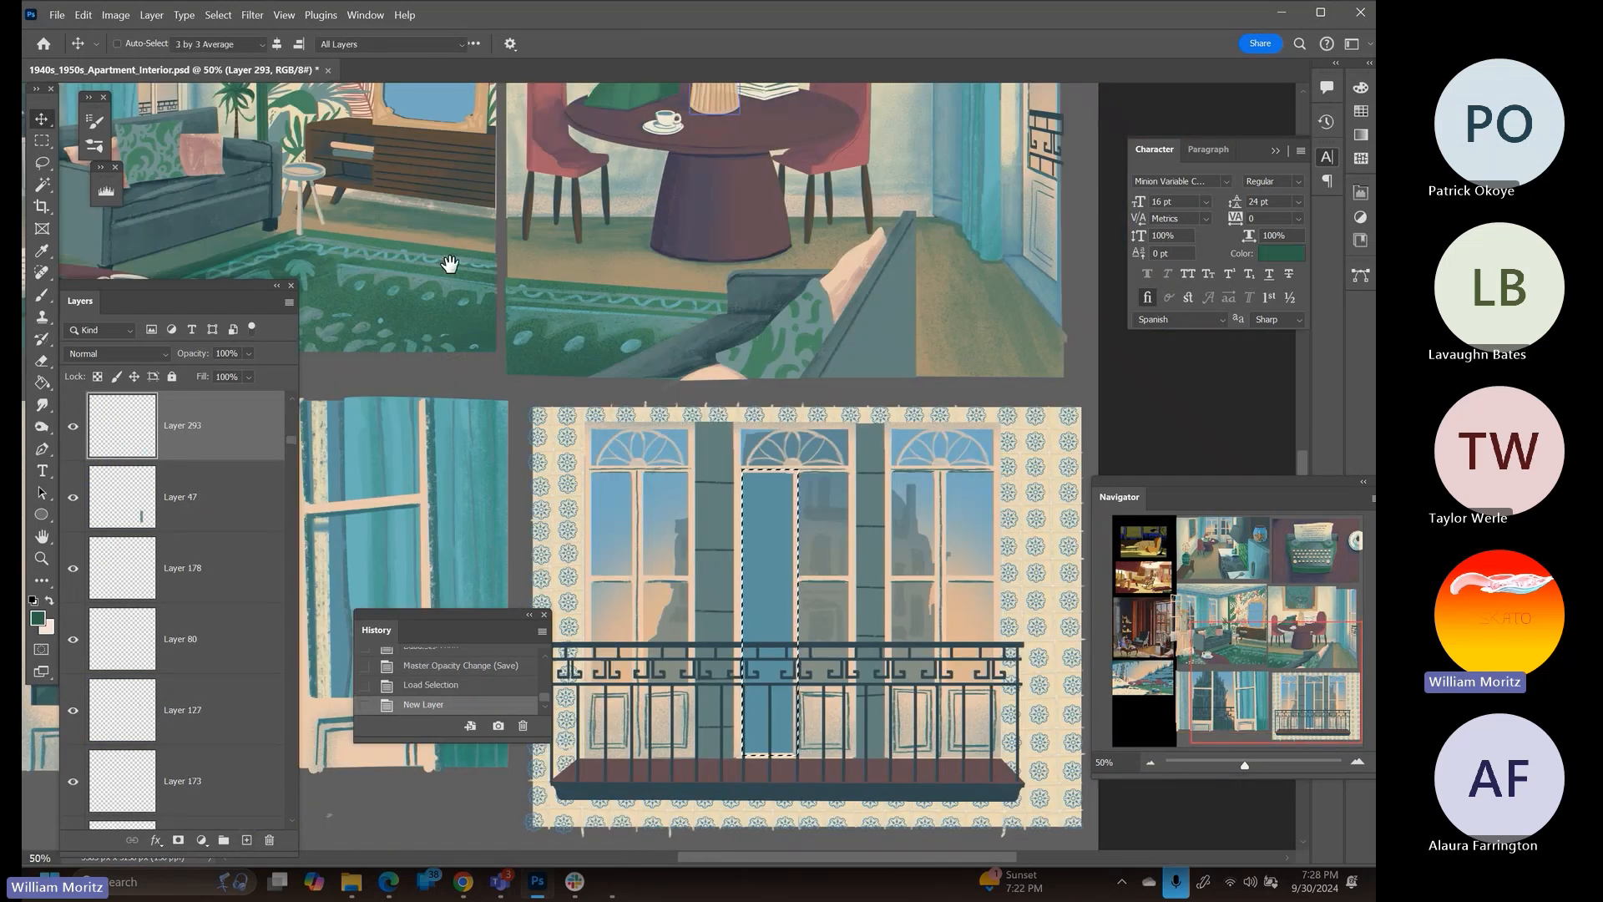
left_click_drag(445, 271, 751, 346)
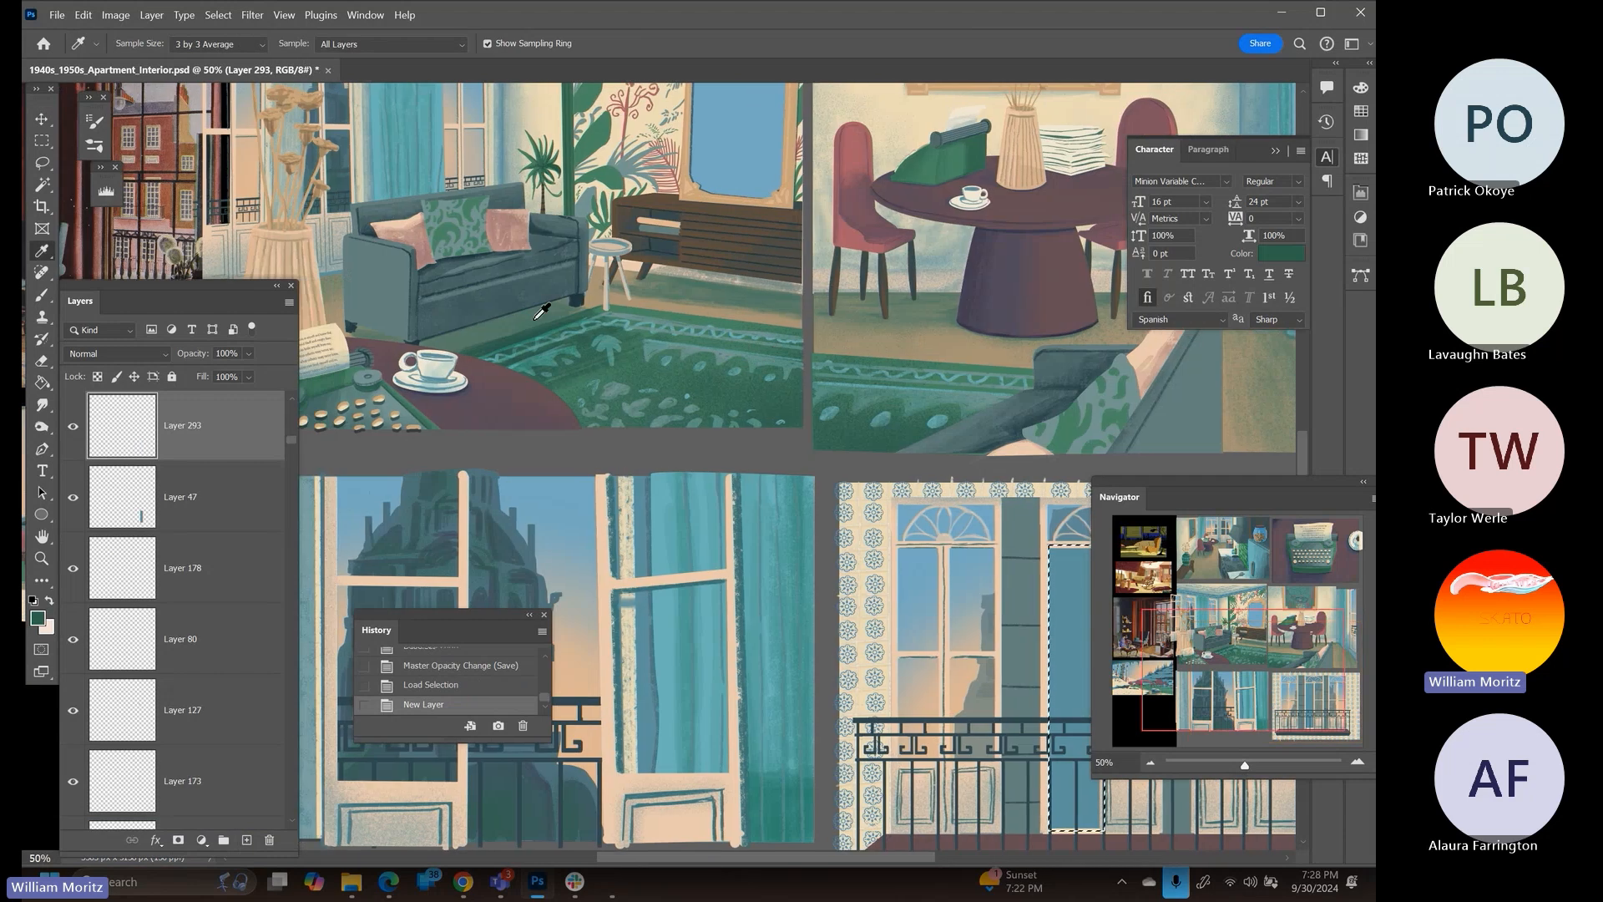
left_click(576, 301)
left_click_drag(935, 413, 696, 315)
key("b")
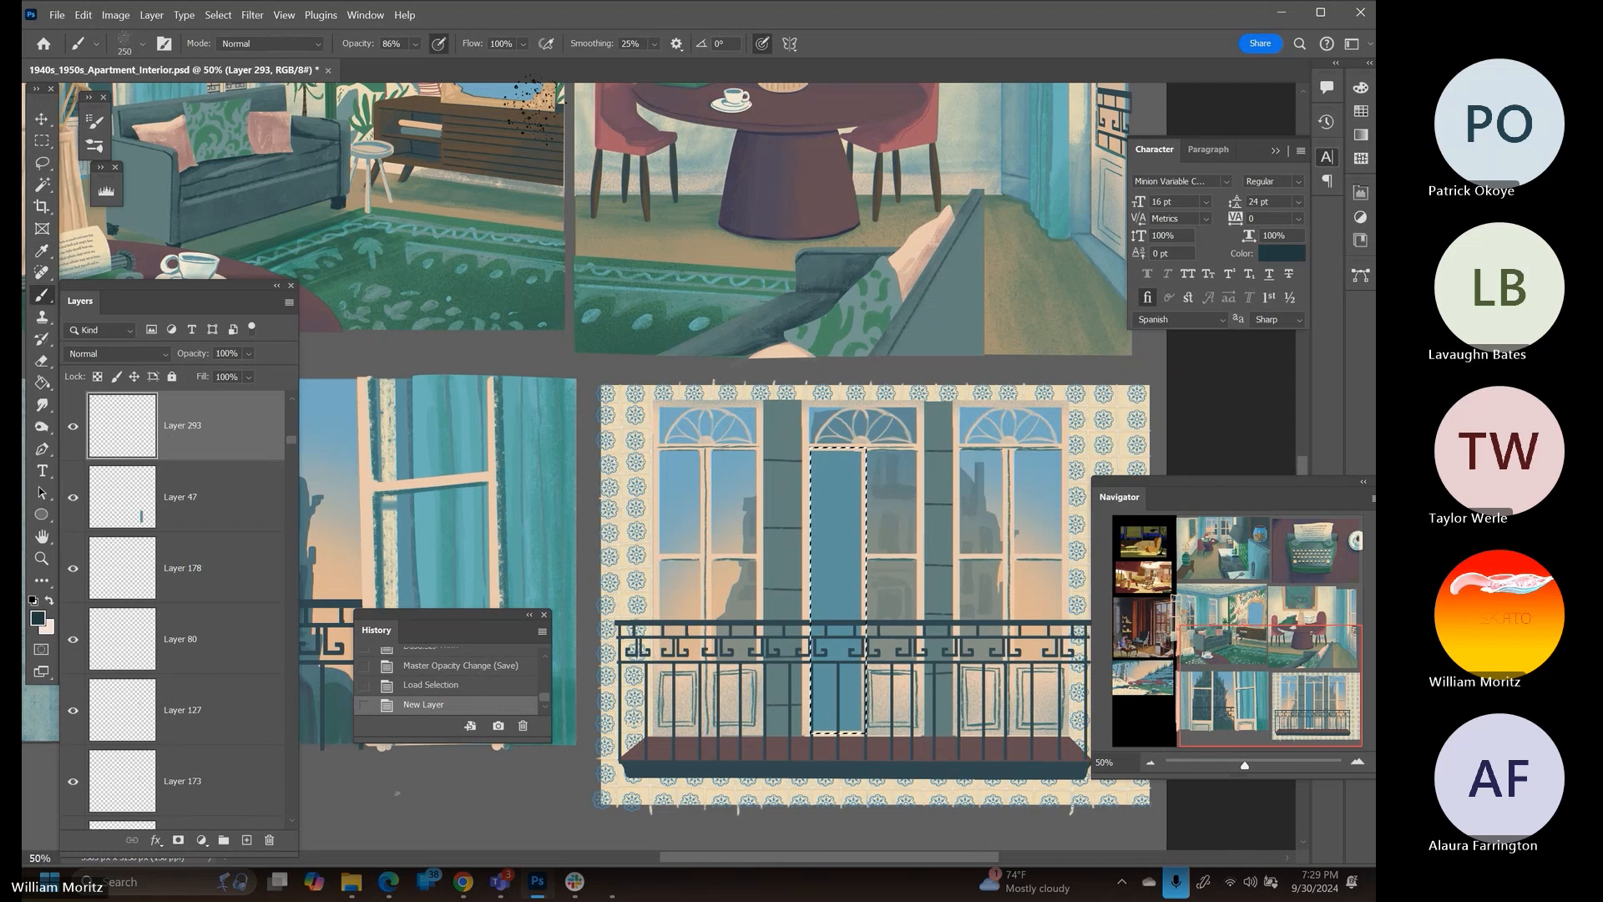
left_click(143, 44)
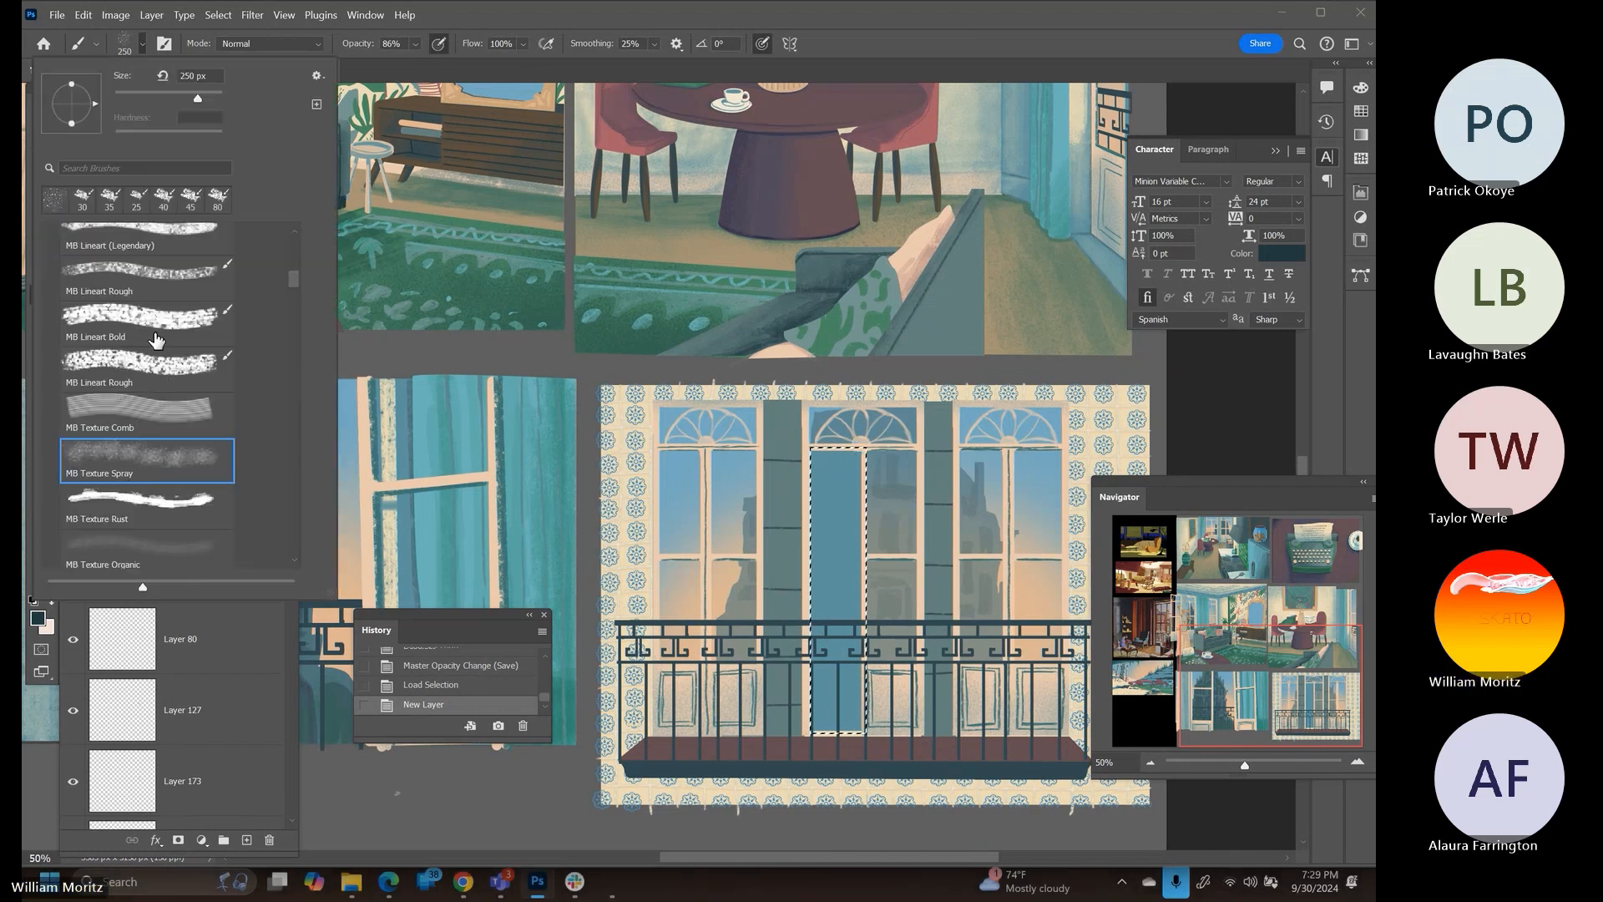
left_click(142, 271)
left_click(665, 24)
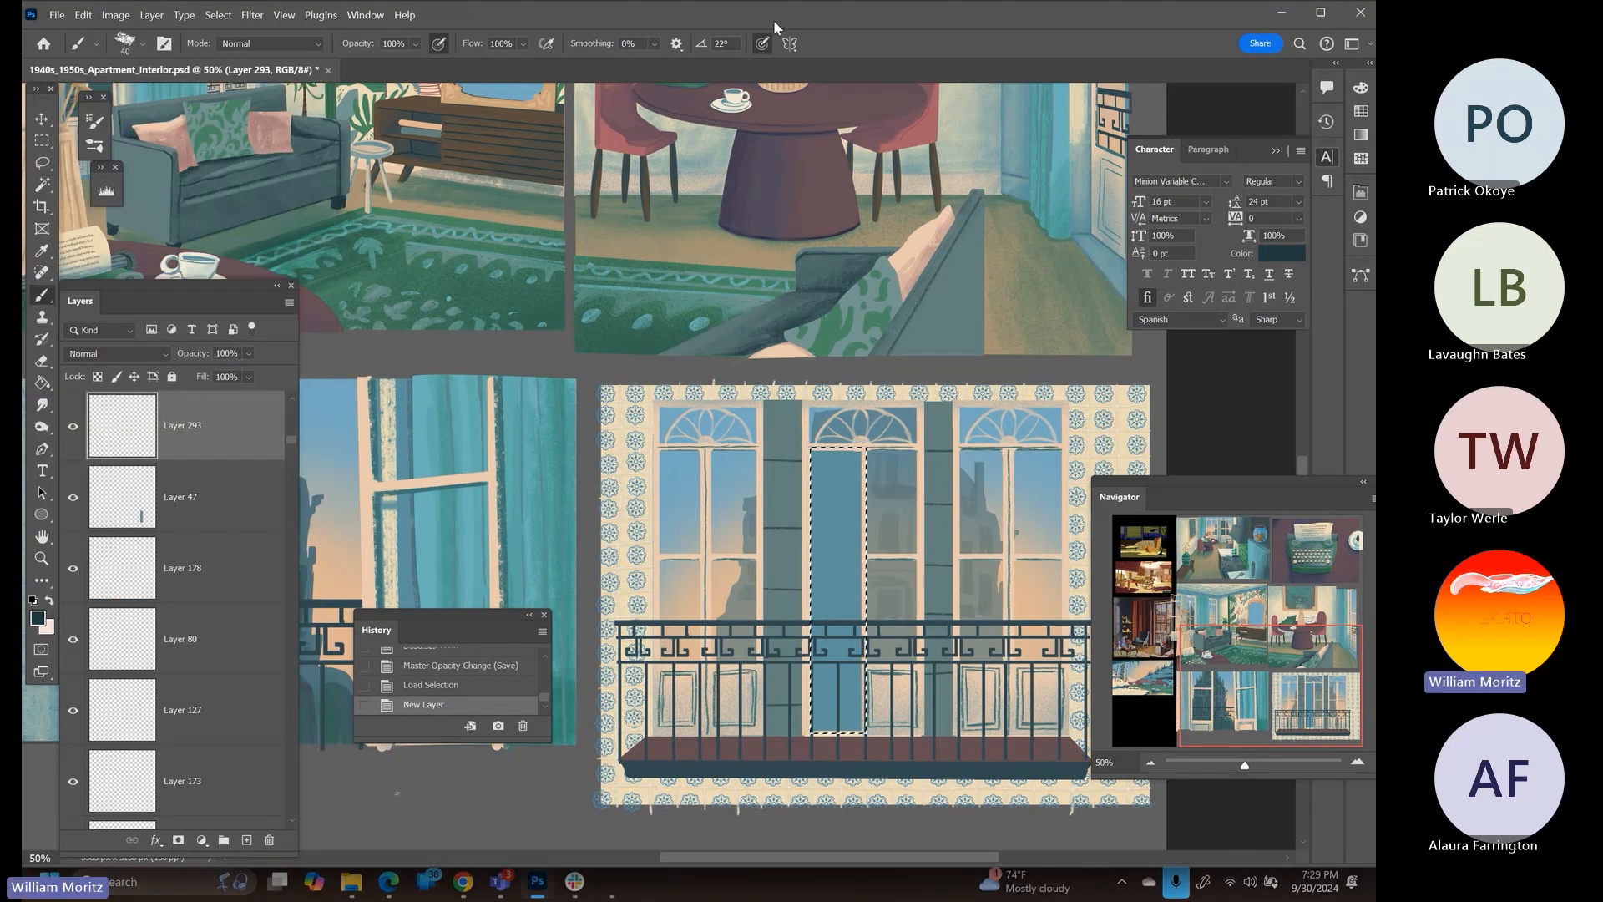
Paint dark slate strokes over the lower part of the central balcony door opening with the brush at size 70, reducing it to 45
key("bracketright")
key("bracketright")
key("bracketright")
left_click_drag(824, 610, 848, 626)
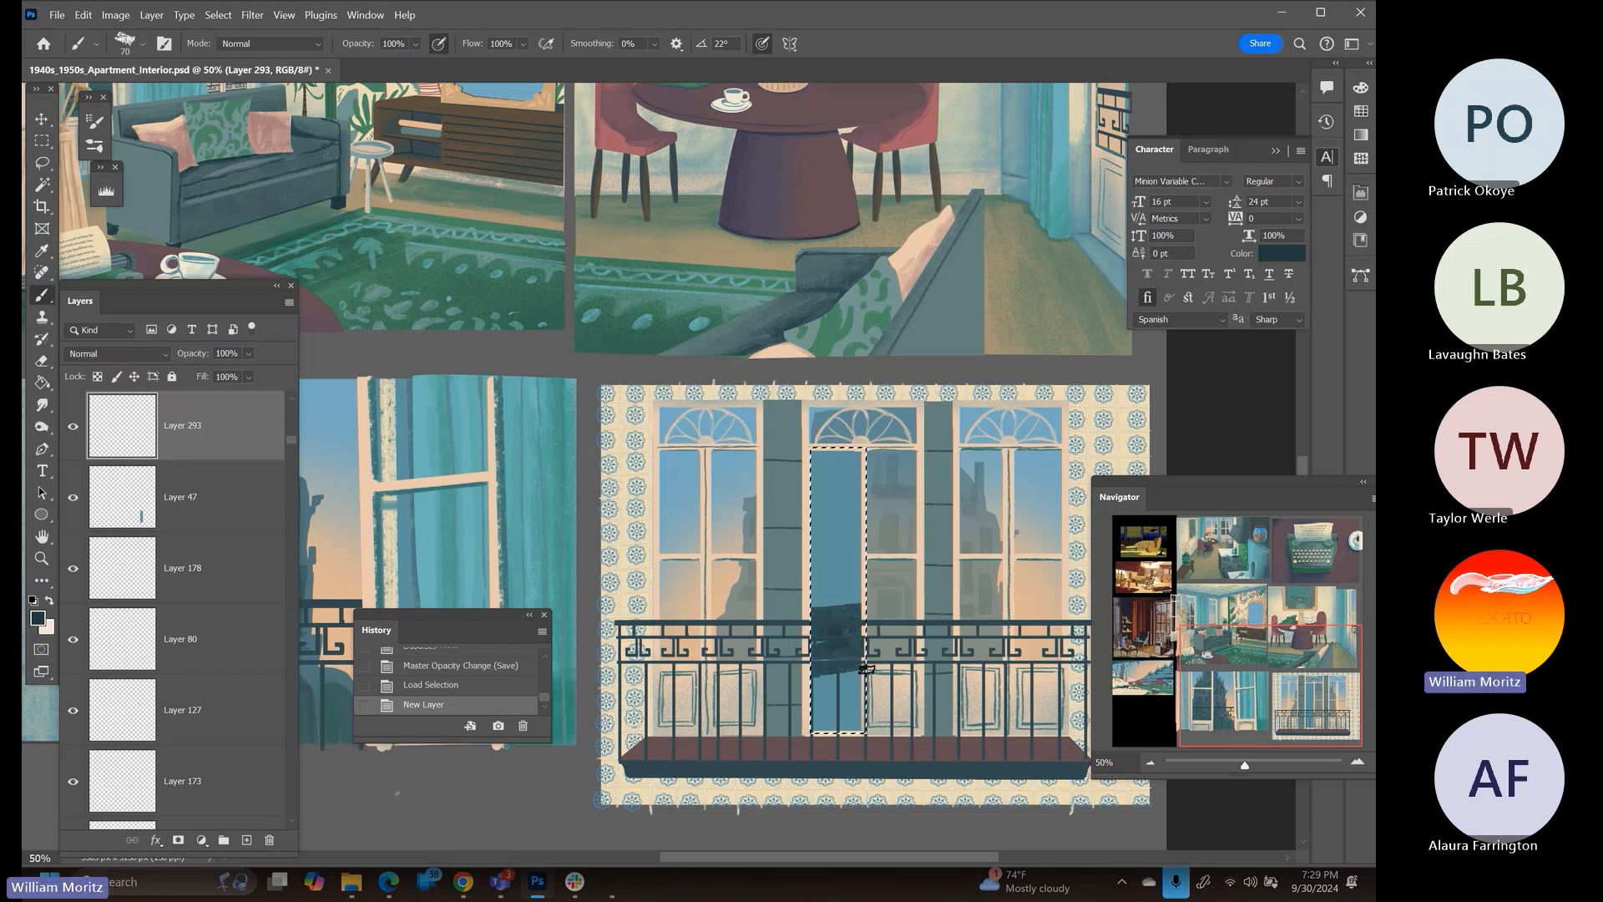
mouse_move(860, 714)
left_mouse_down()
mouse_move(826, 720)
mouse_move(855, 715)
left_mouse_up()
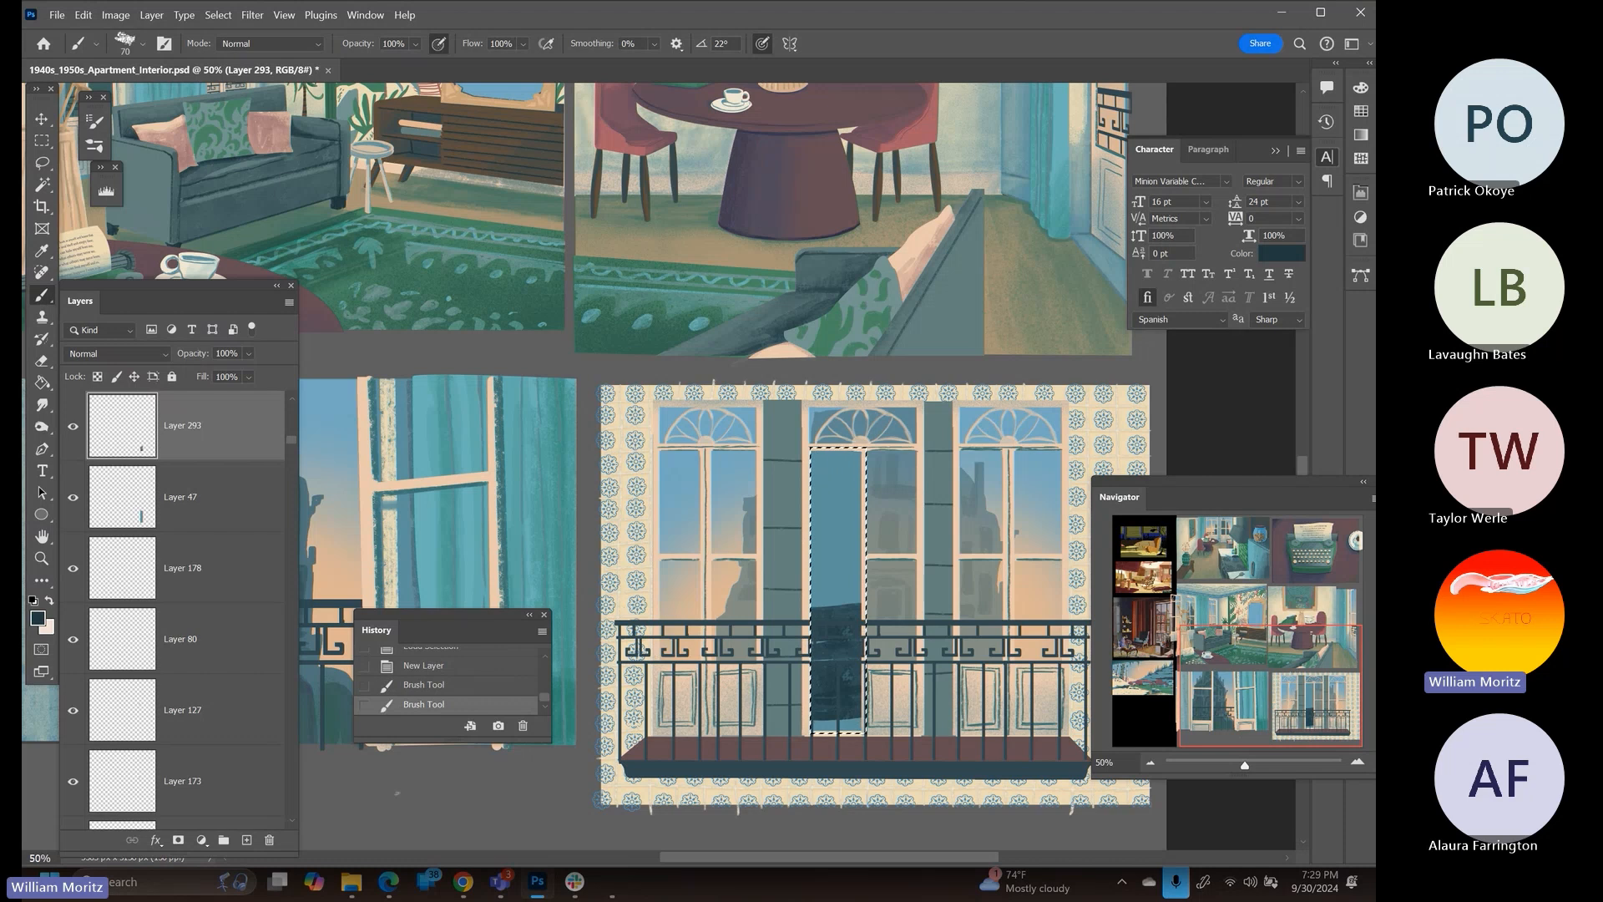
key("bracketleft")
key("bracketleft")
key("bracketleft")
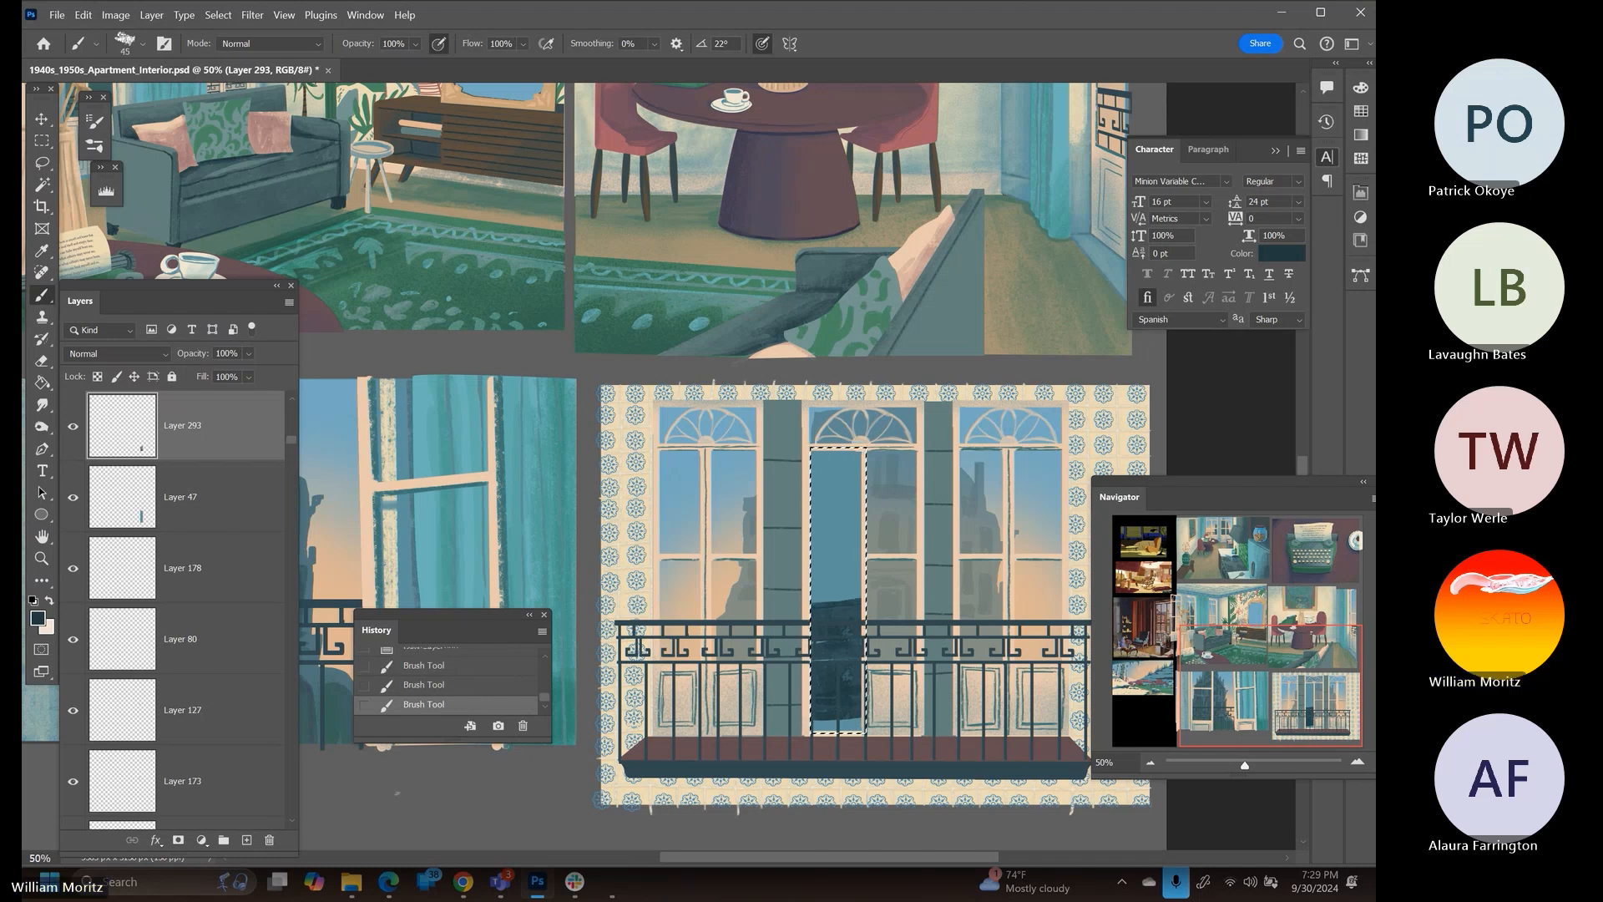
Paint blue and cream streaks inside the balcony door opening, sampling both colours from the dining room's curtain area and wall
key("i")
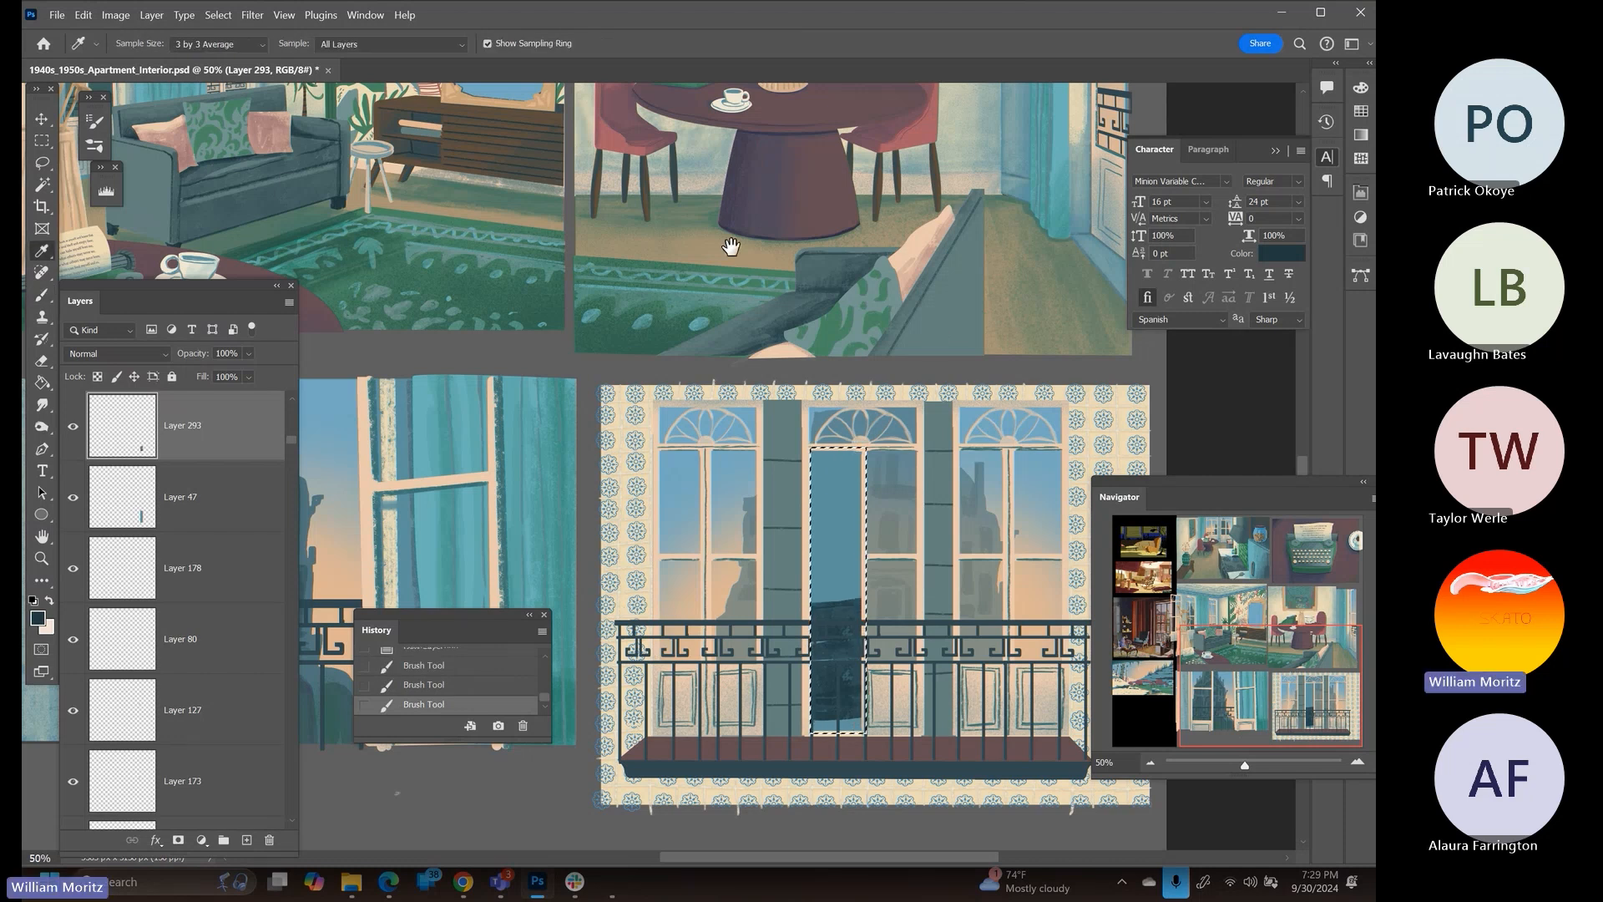
left_click_drag(730, 246, 716, 359)
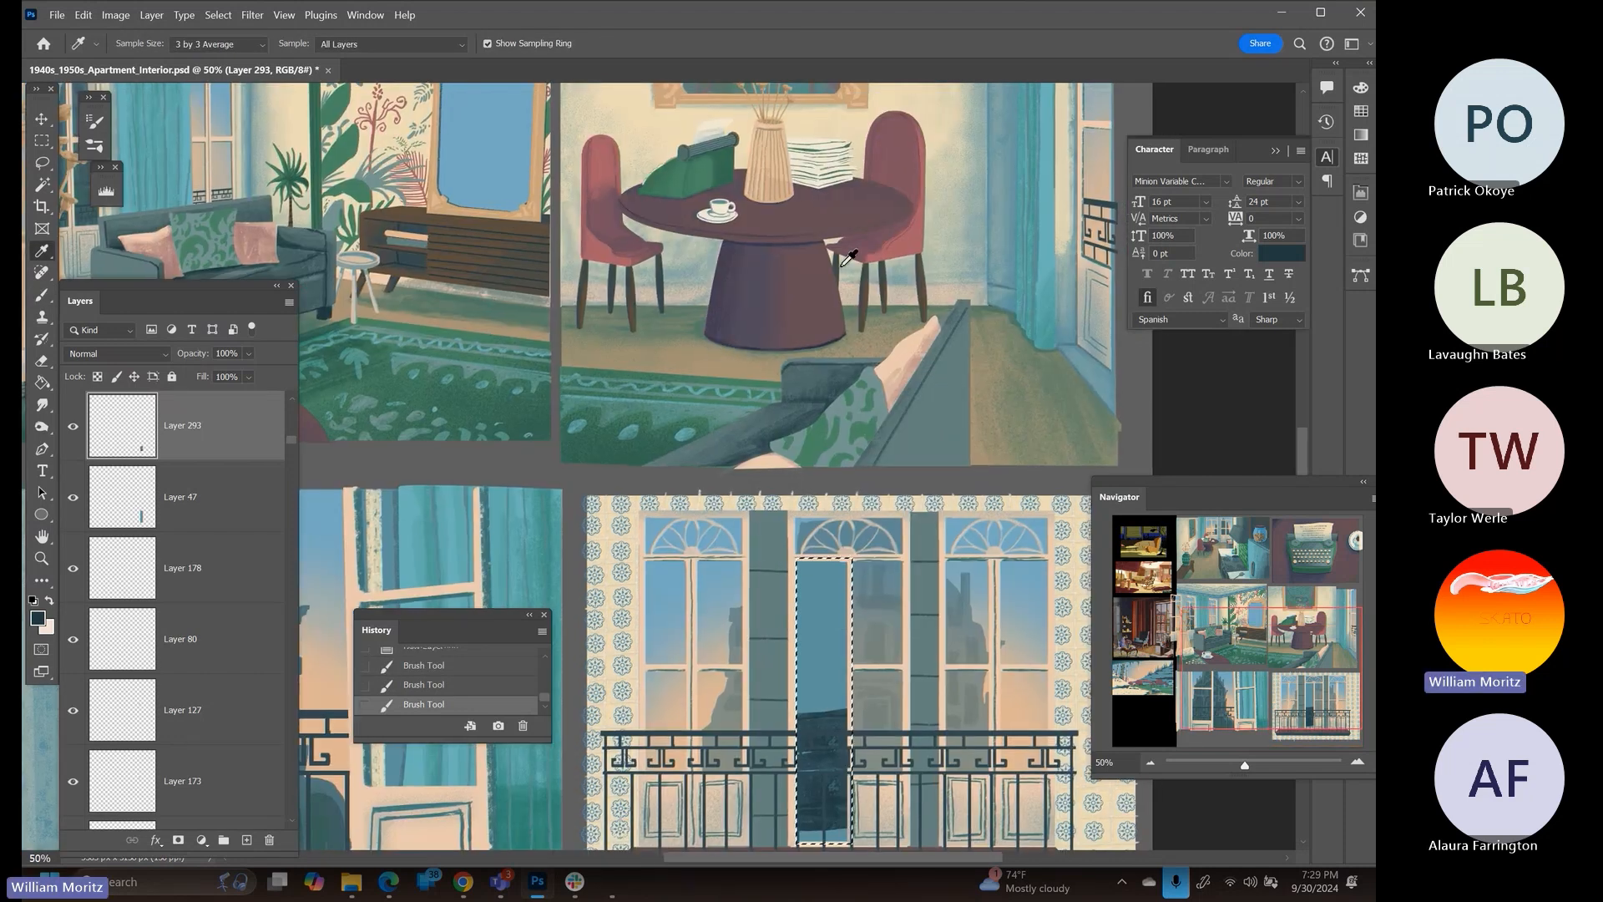
left_click(1009, 288)
key("b")
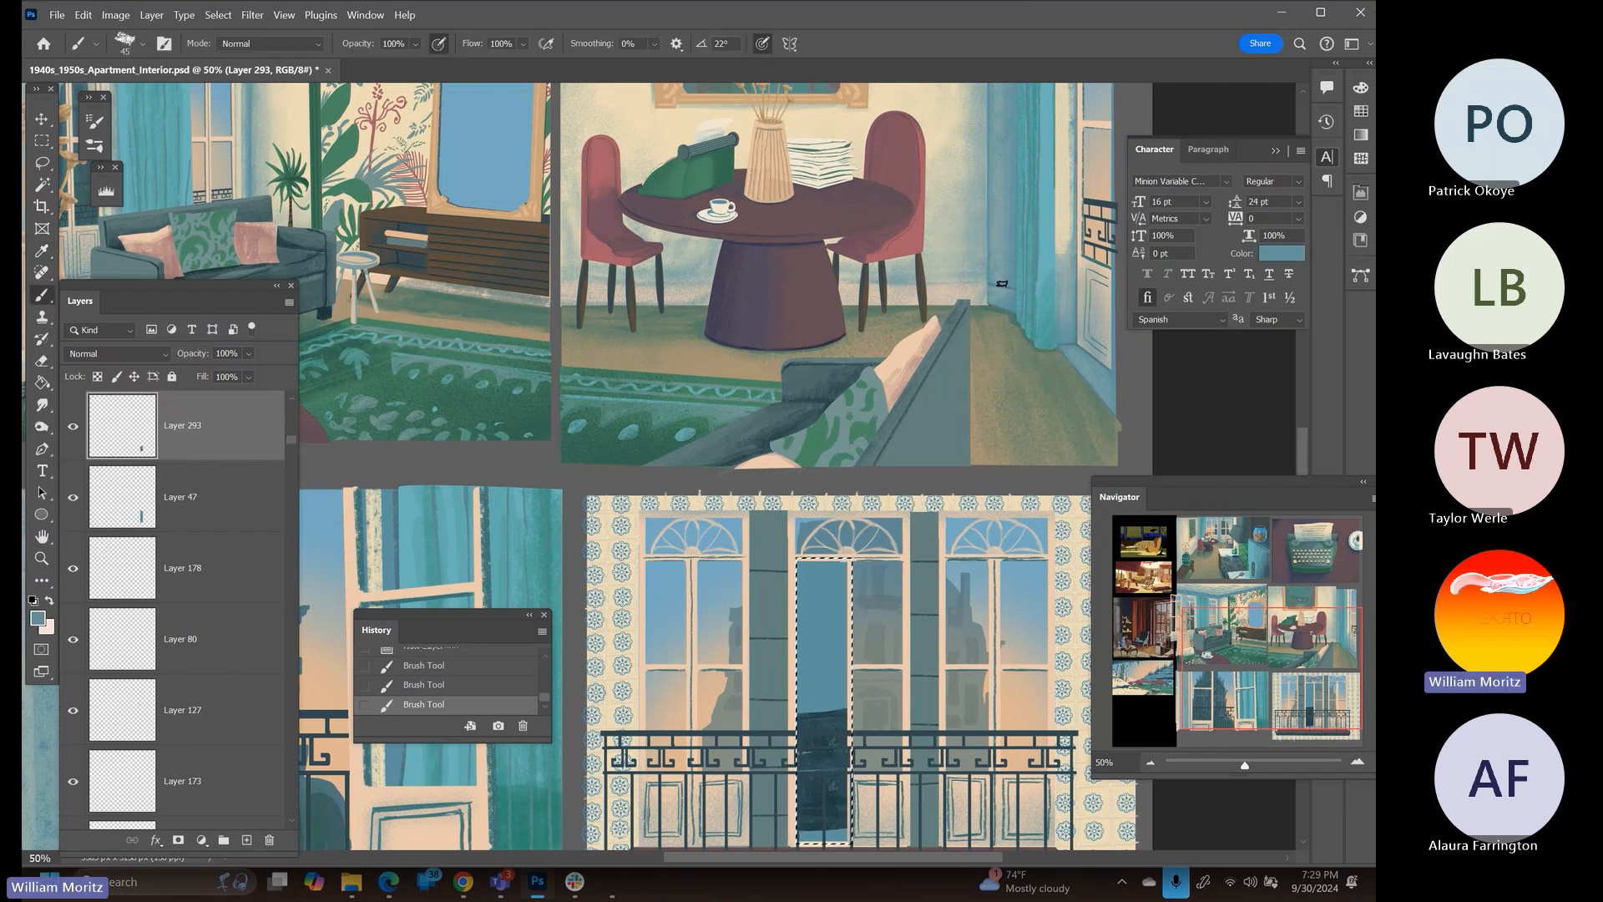
key("i")
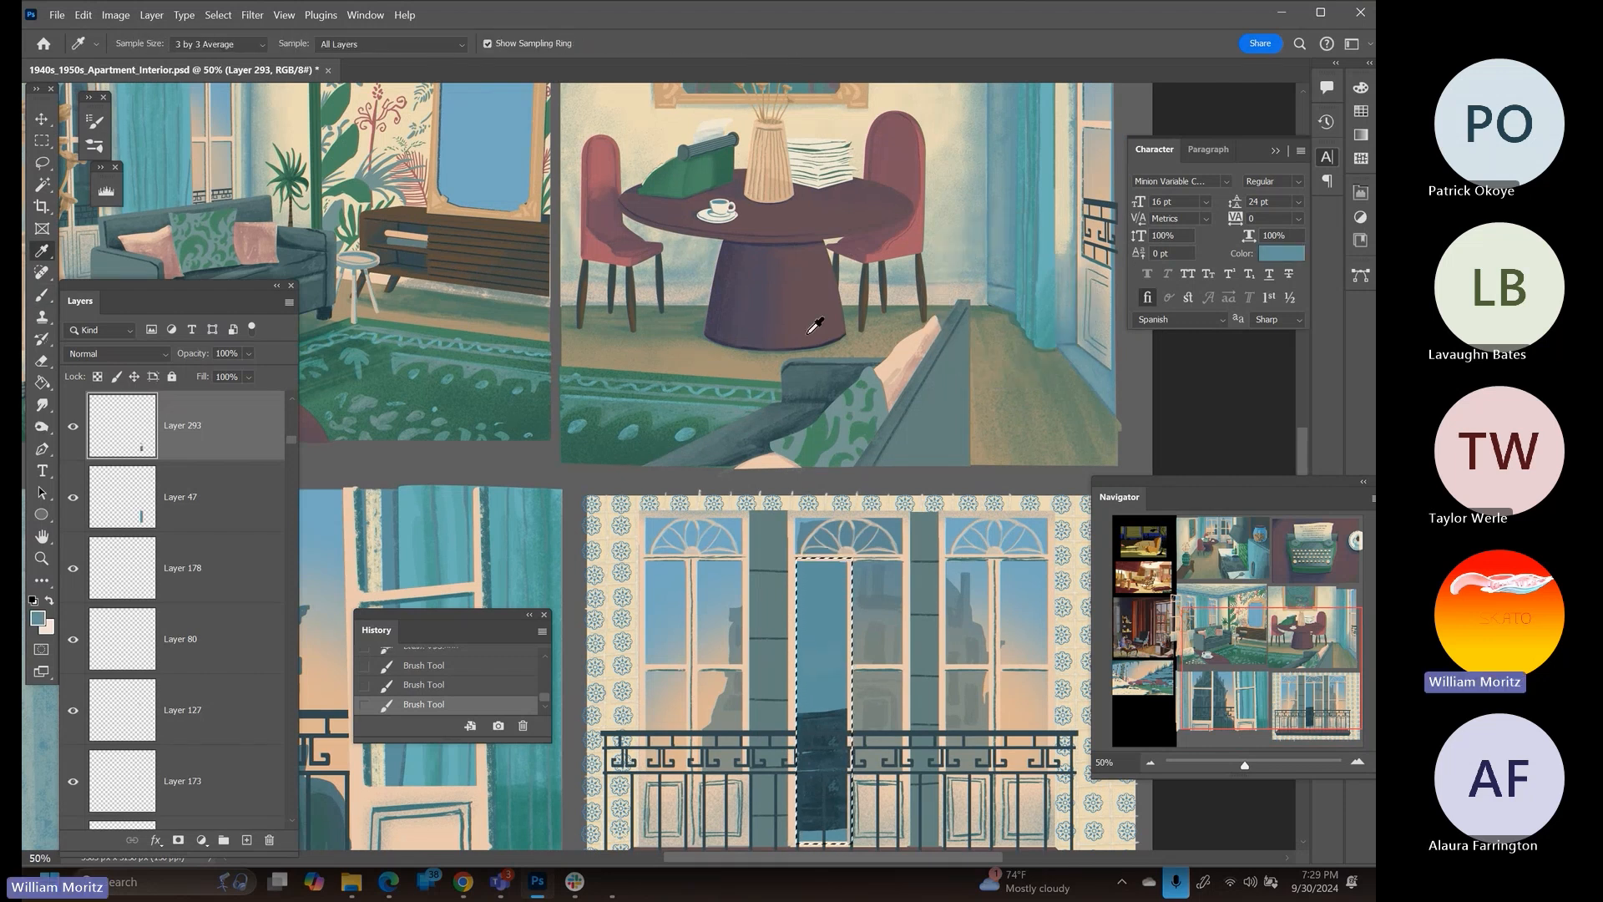
left_click(933, 111)
key("b")
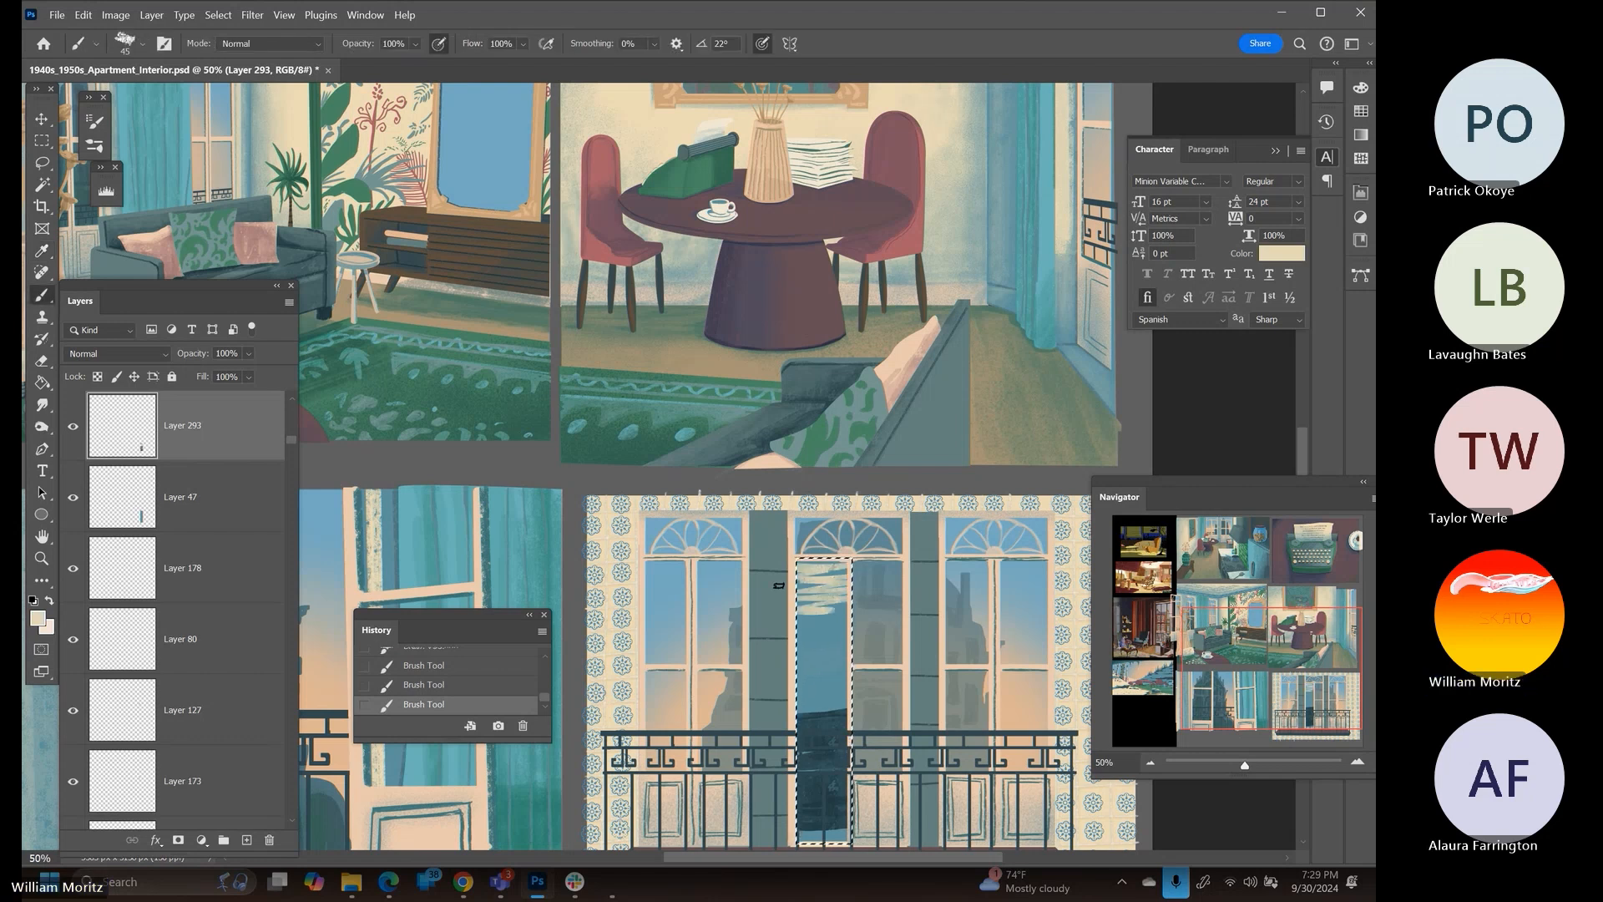
Sample green from the living room rug and paint green patches across the balcony door opening
key("i")
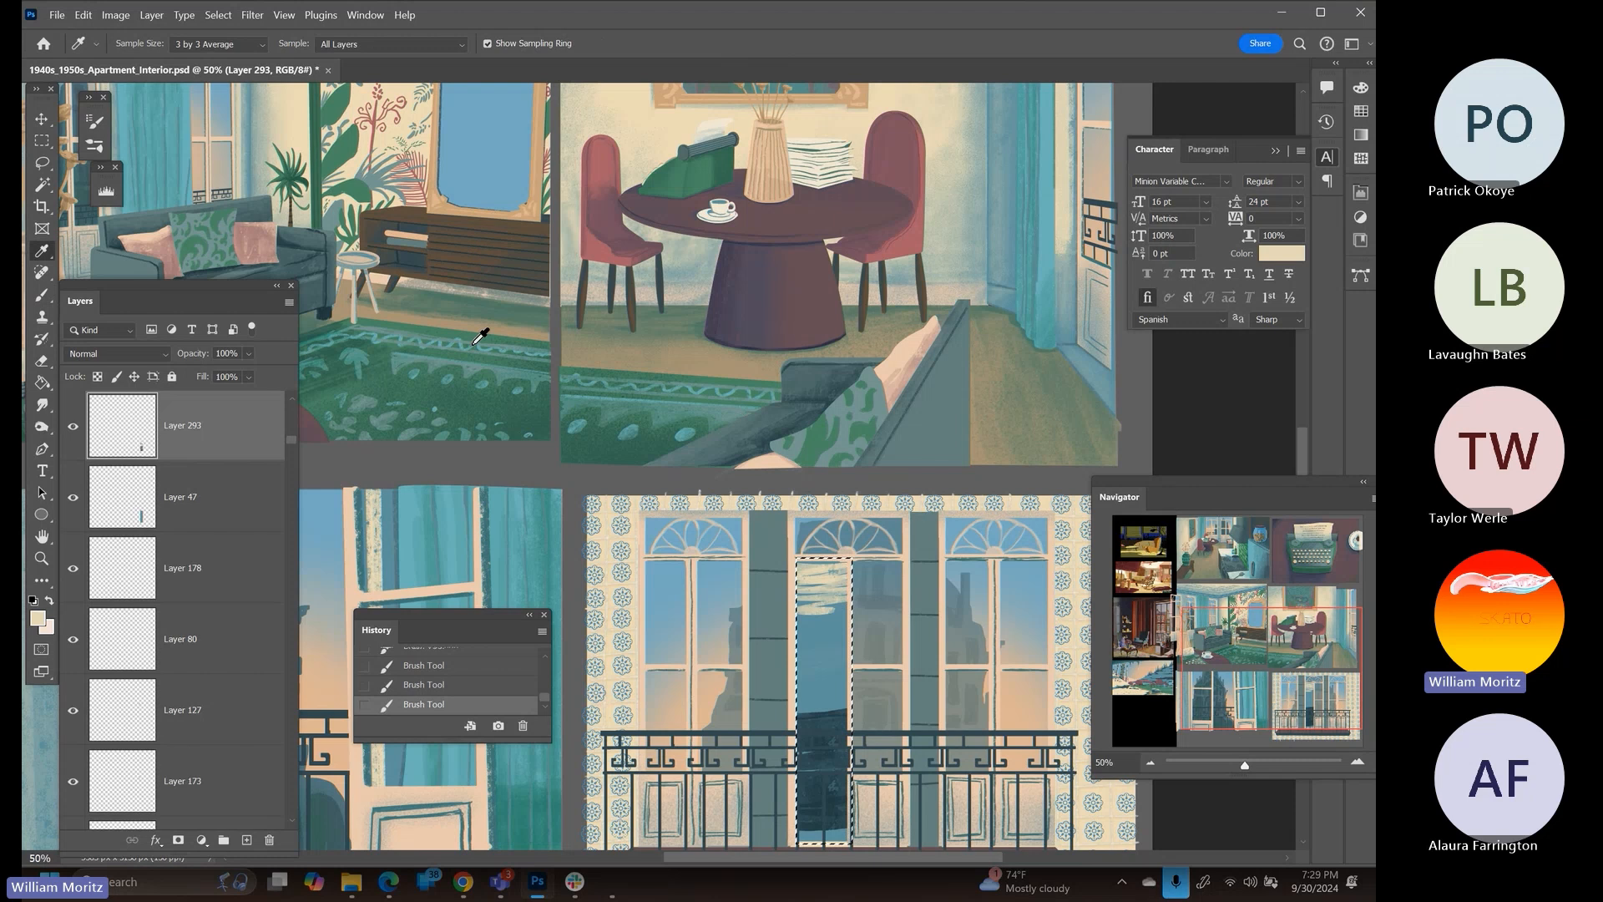
left_click(342, 386)
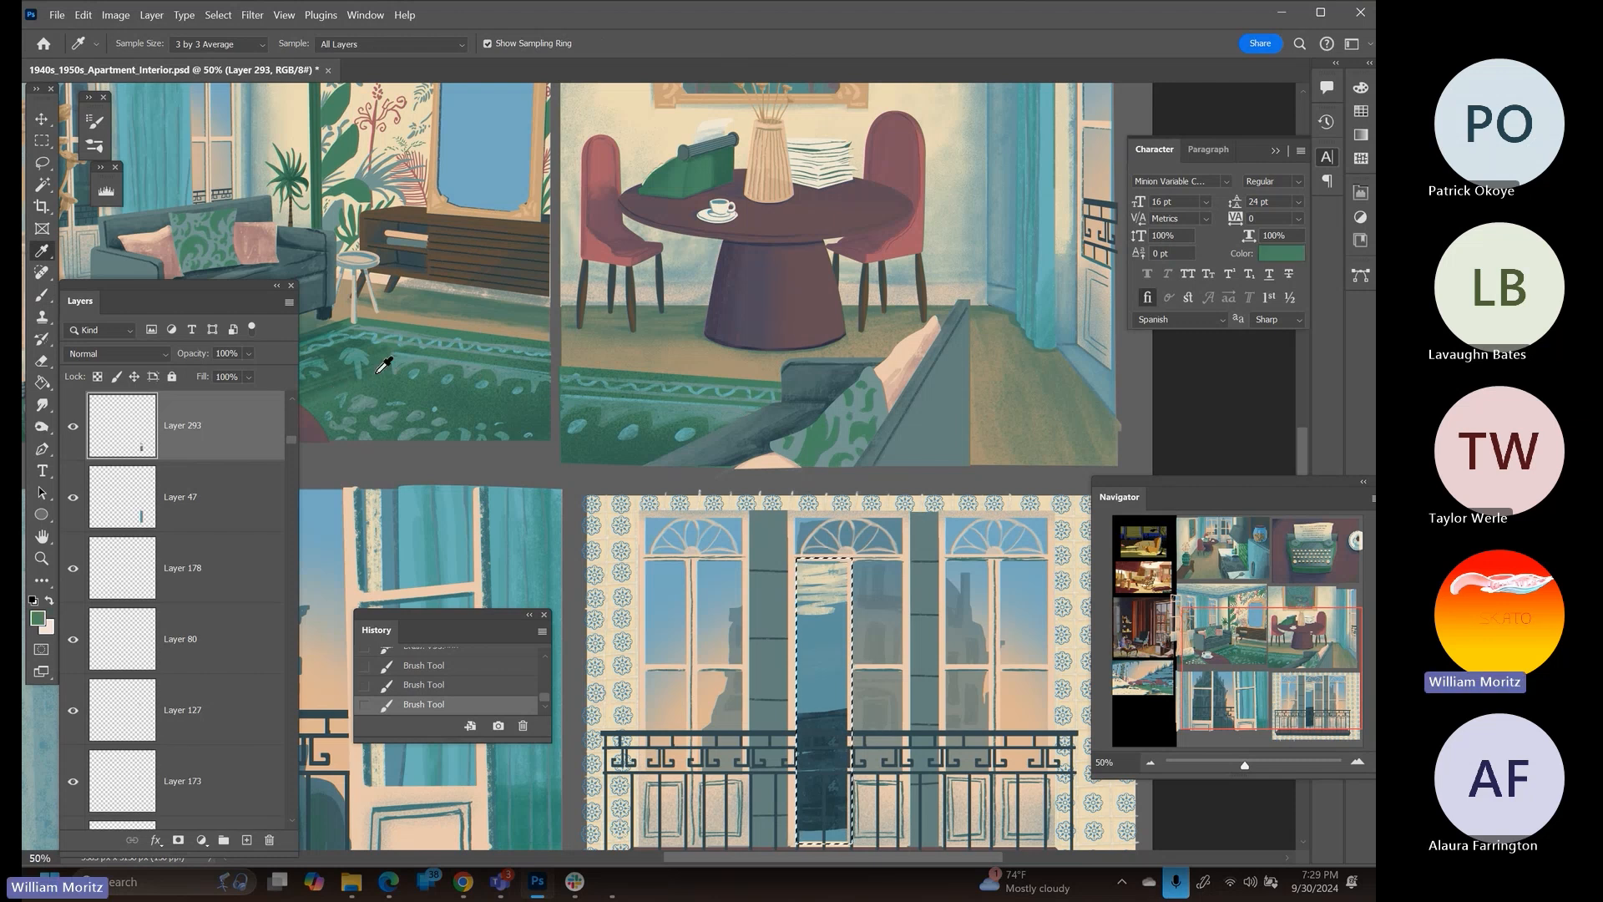
key("b")
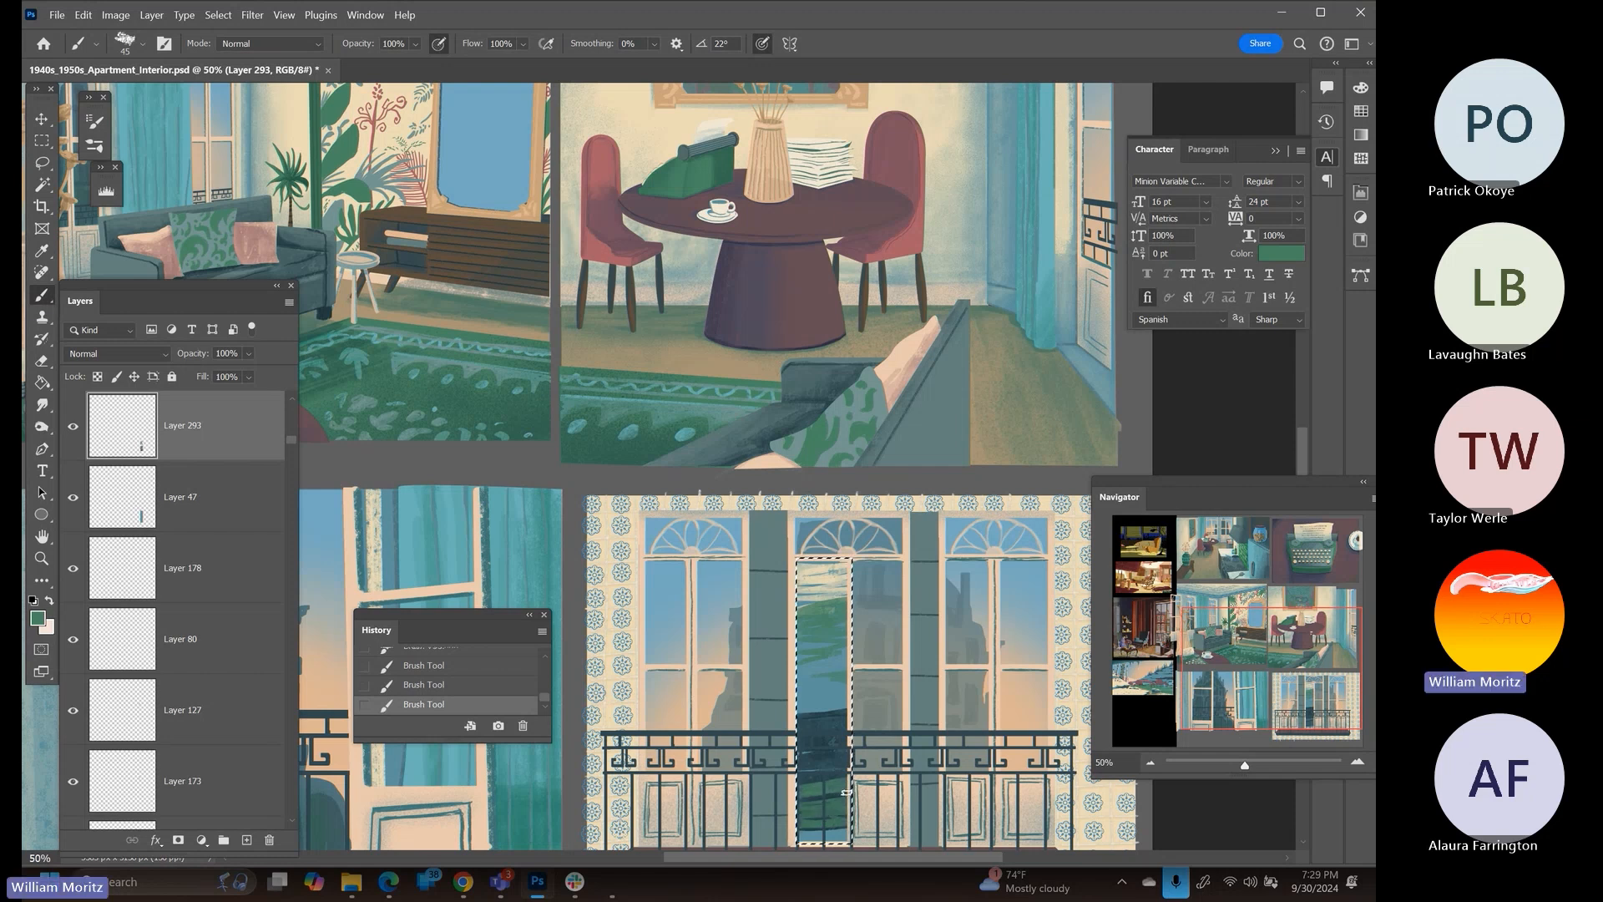
left_click_drag(742, 662, 809, 579)
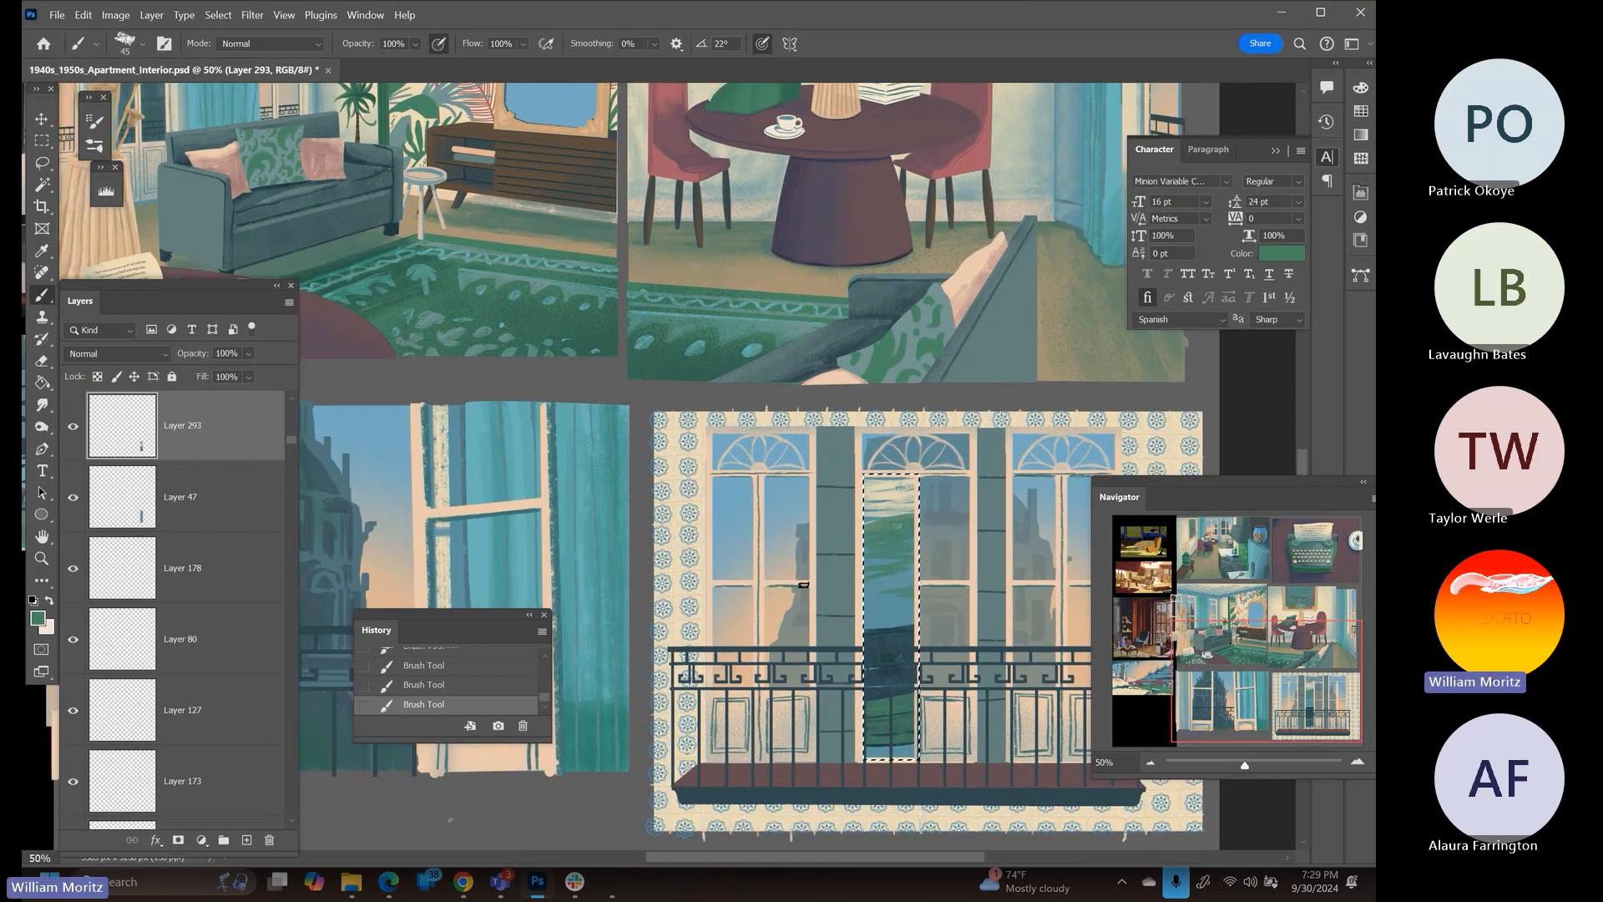
key("i")
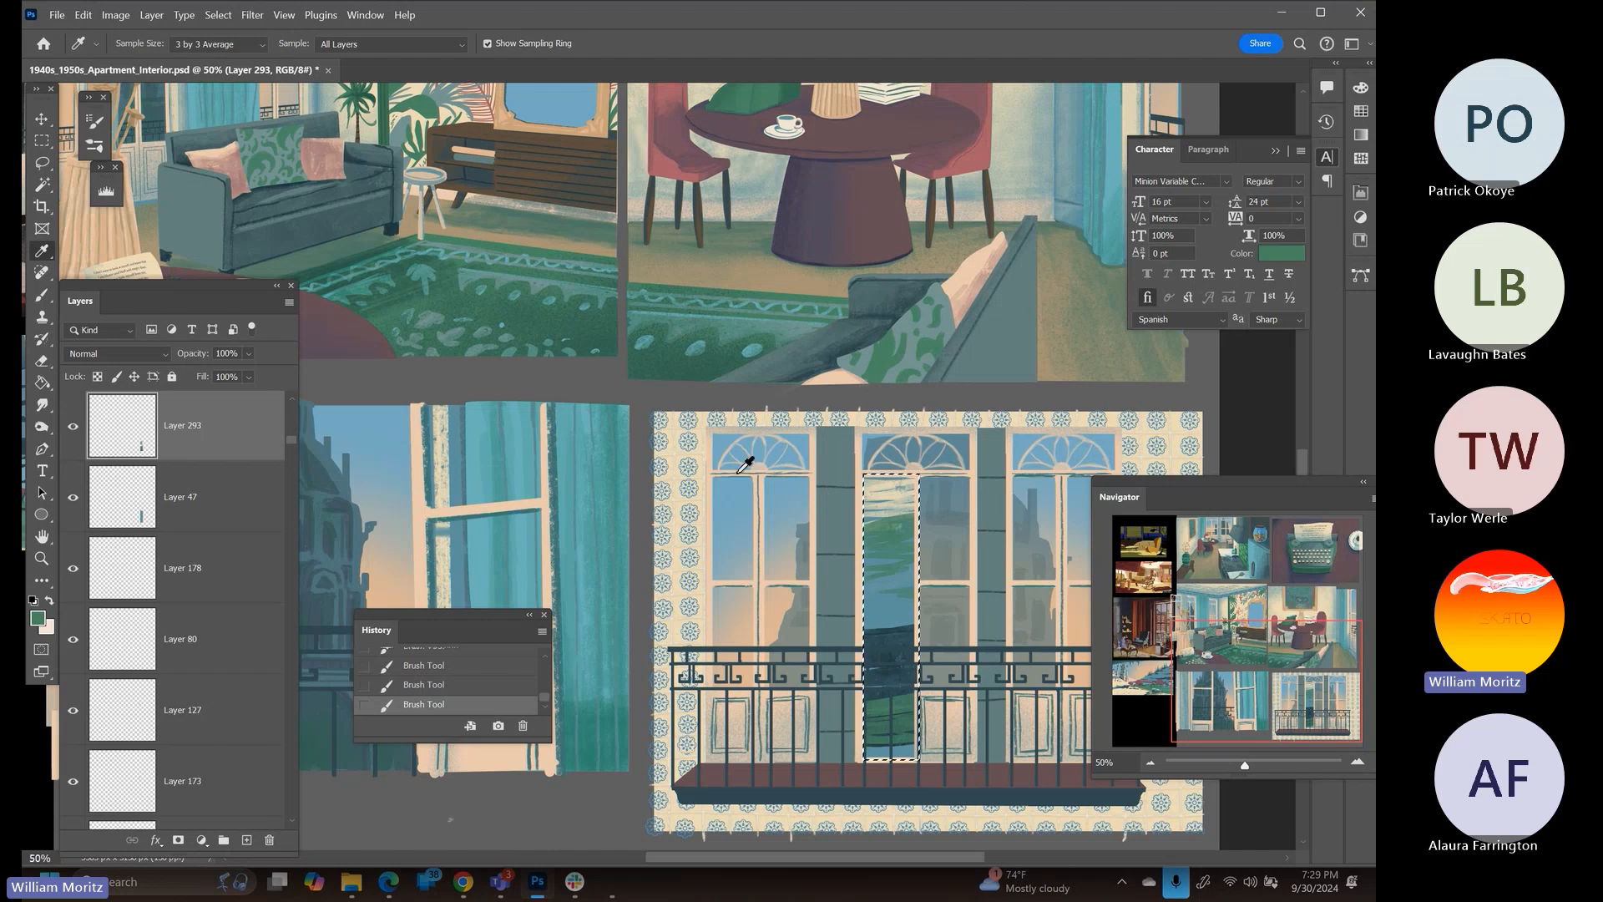
mouse_move(397, 382)
left_mouse_down()
mouse_move(572, 449)
mouse_move(501, 403)
mouse_move(380, 384)
mouse_move(387, 402)
left_mouse_up()
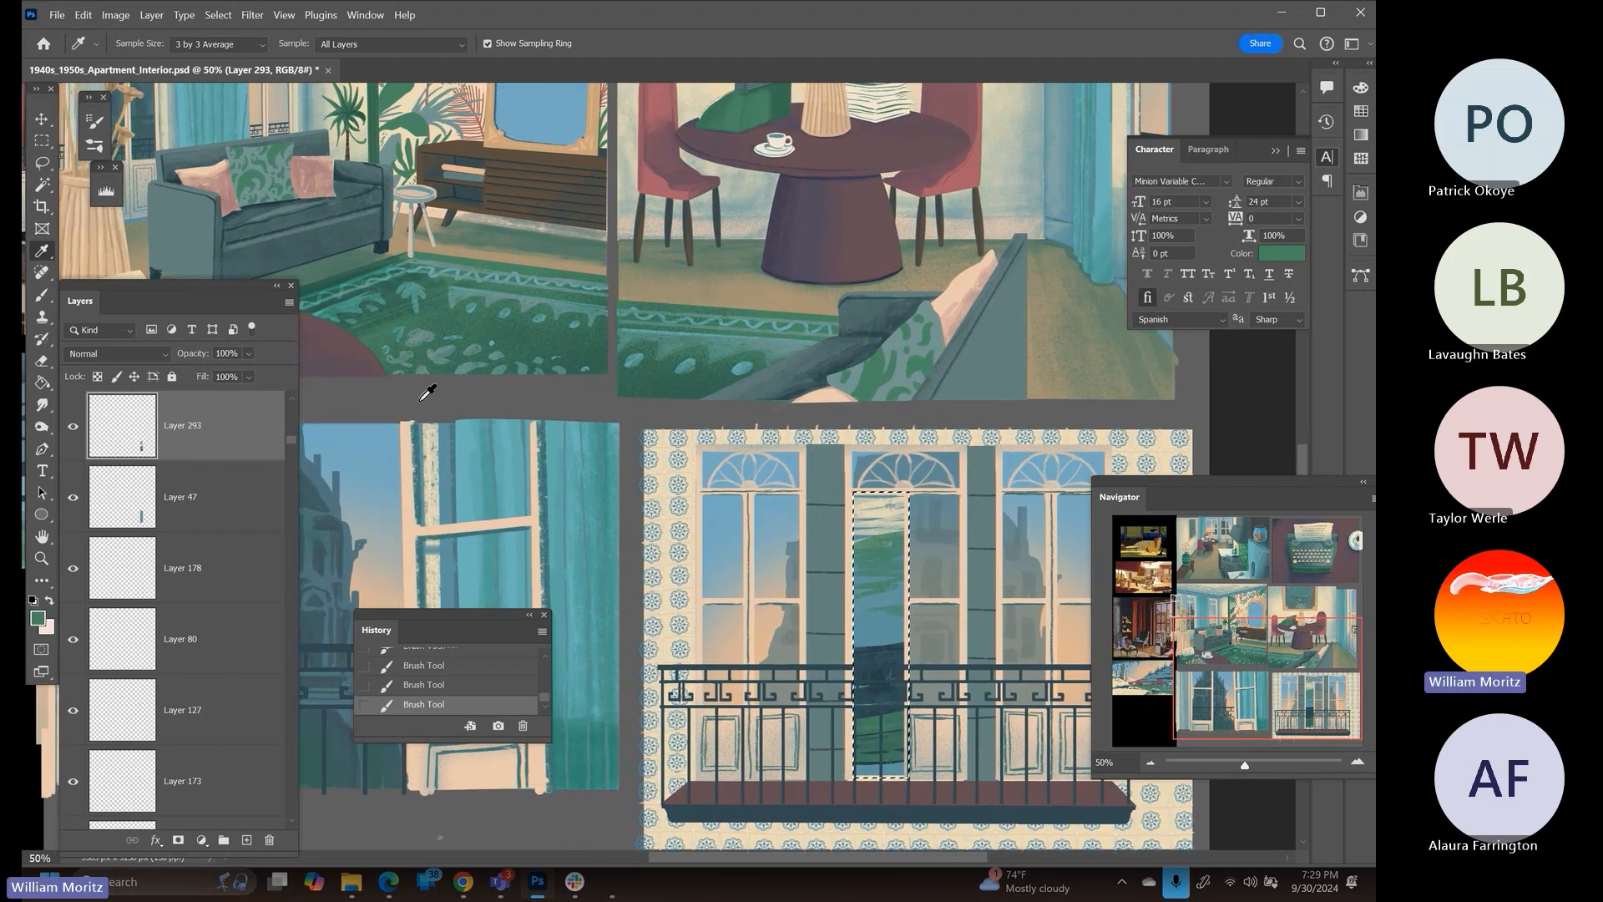
left_click(952, 291)
key("b")
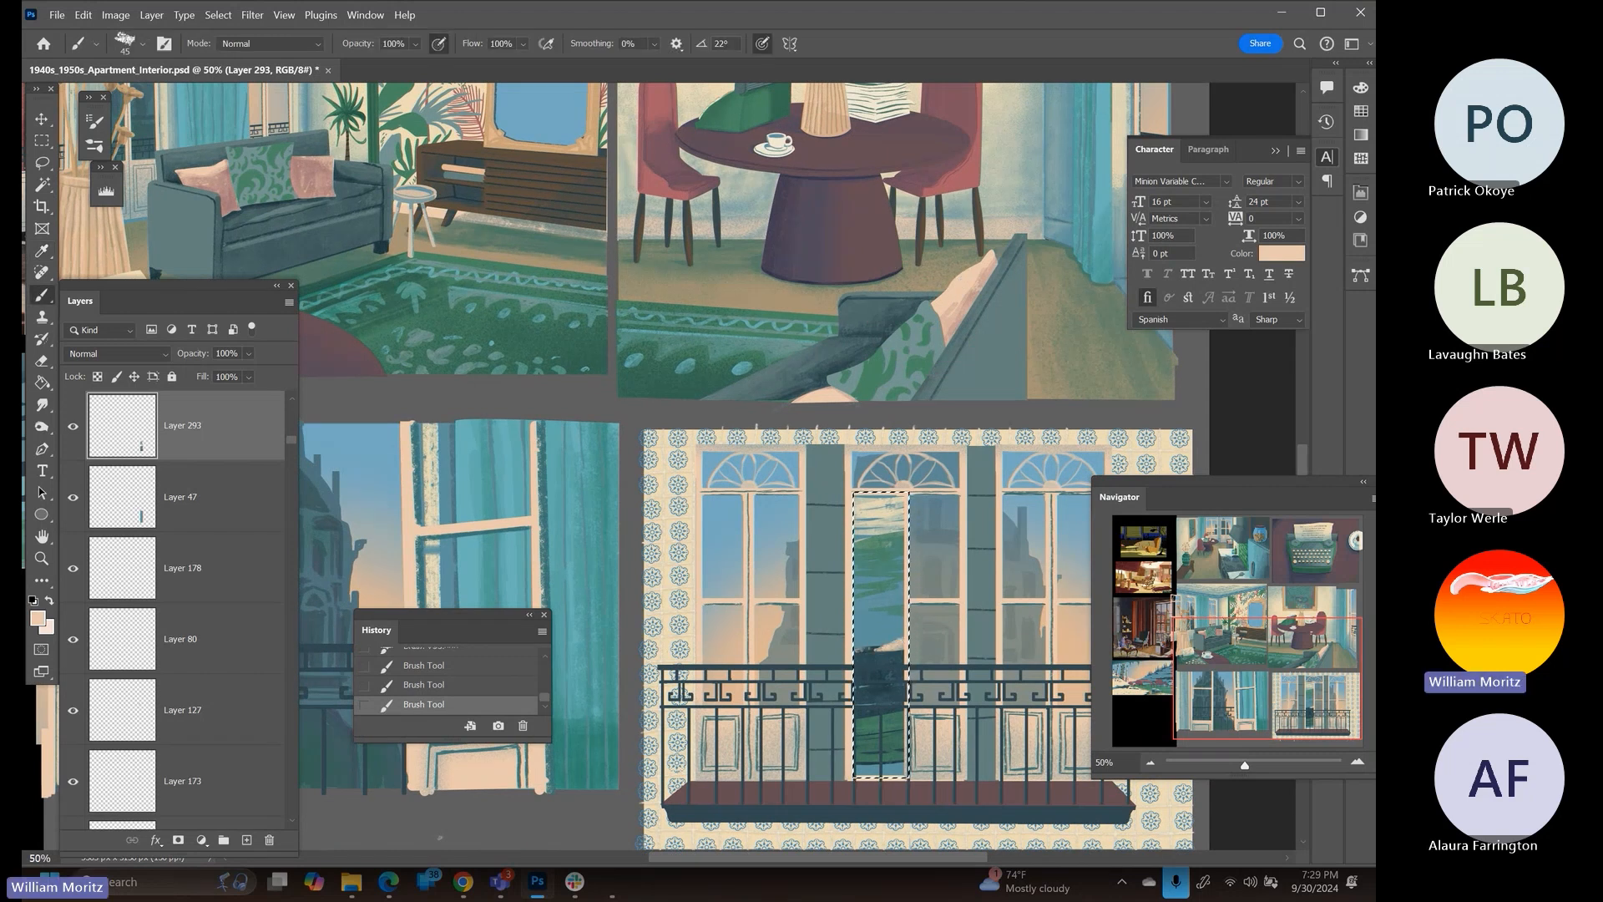
Sample dark slate from the sofa in the dining room scene and set up the MB Texture Spray brush at size 50
key("i")
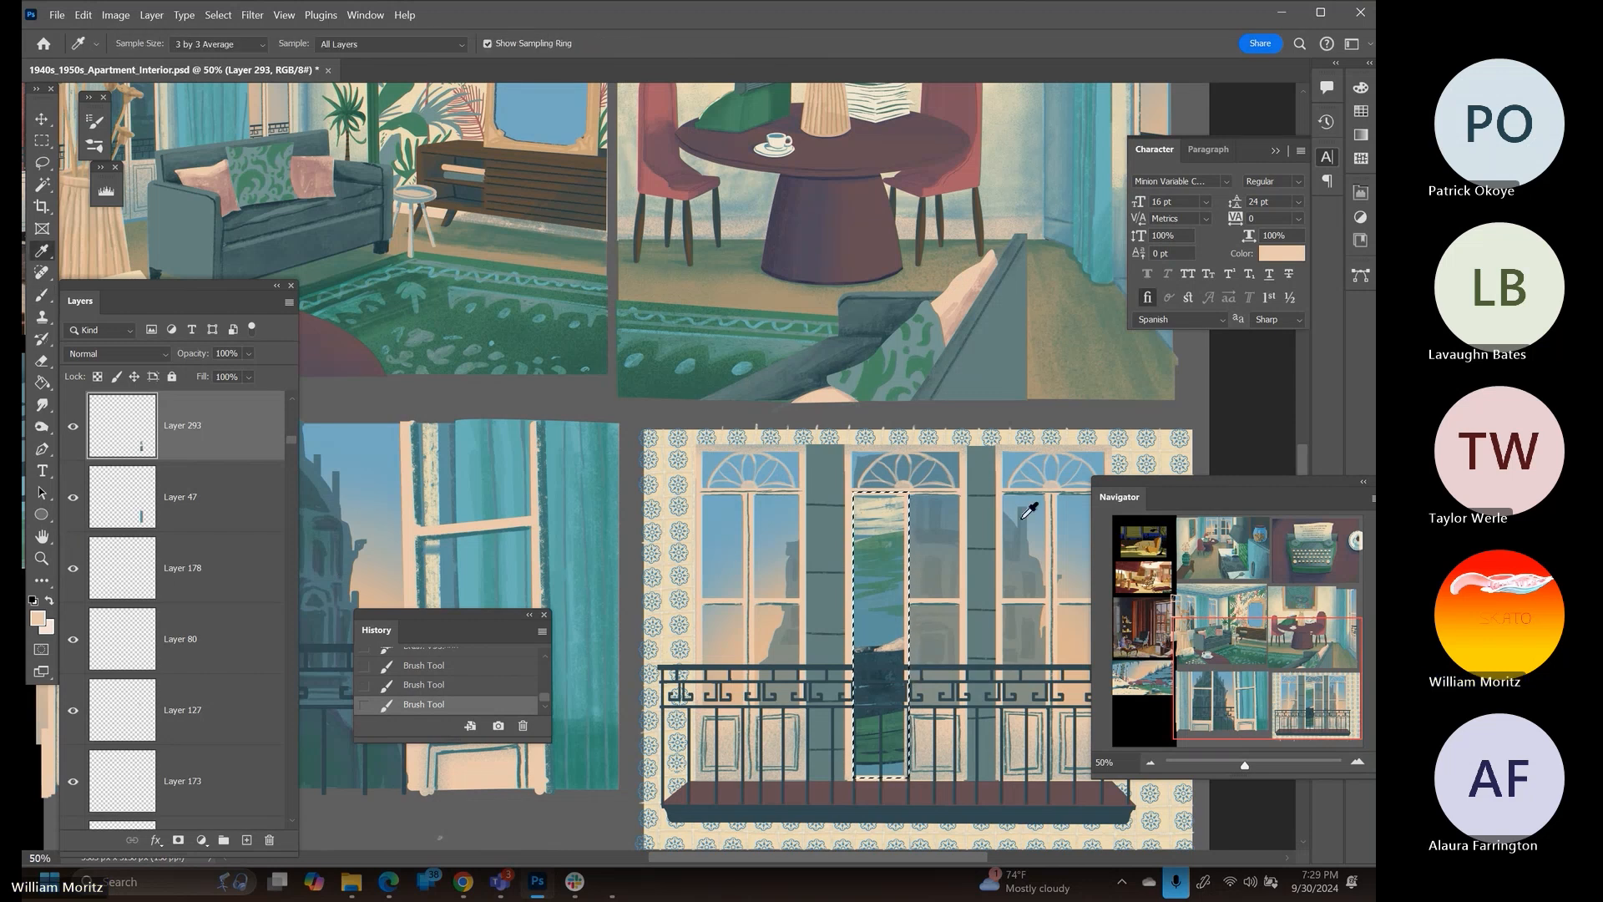
left_click(825, 372)
key("b")
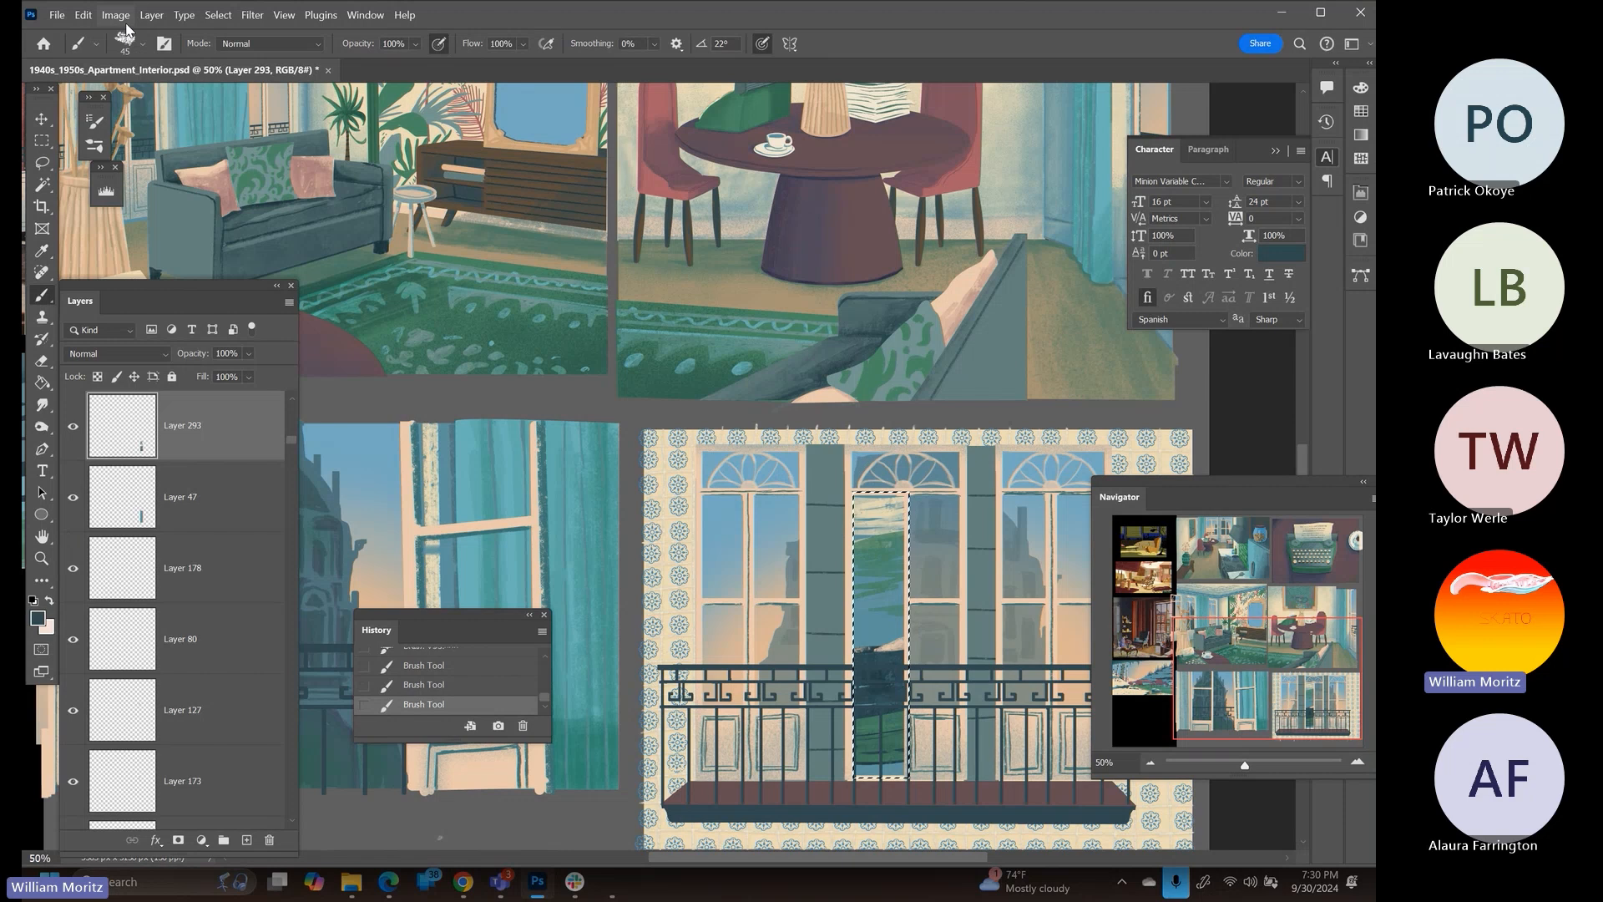
left_click(144, 44)
left_click(142, 457)
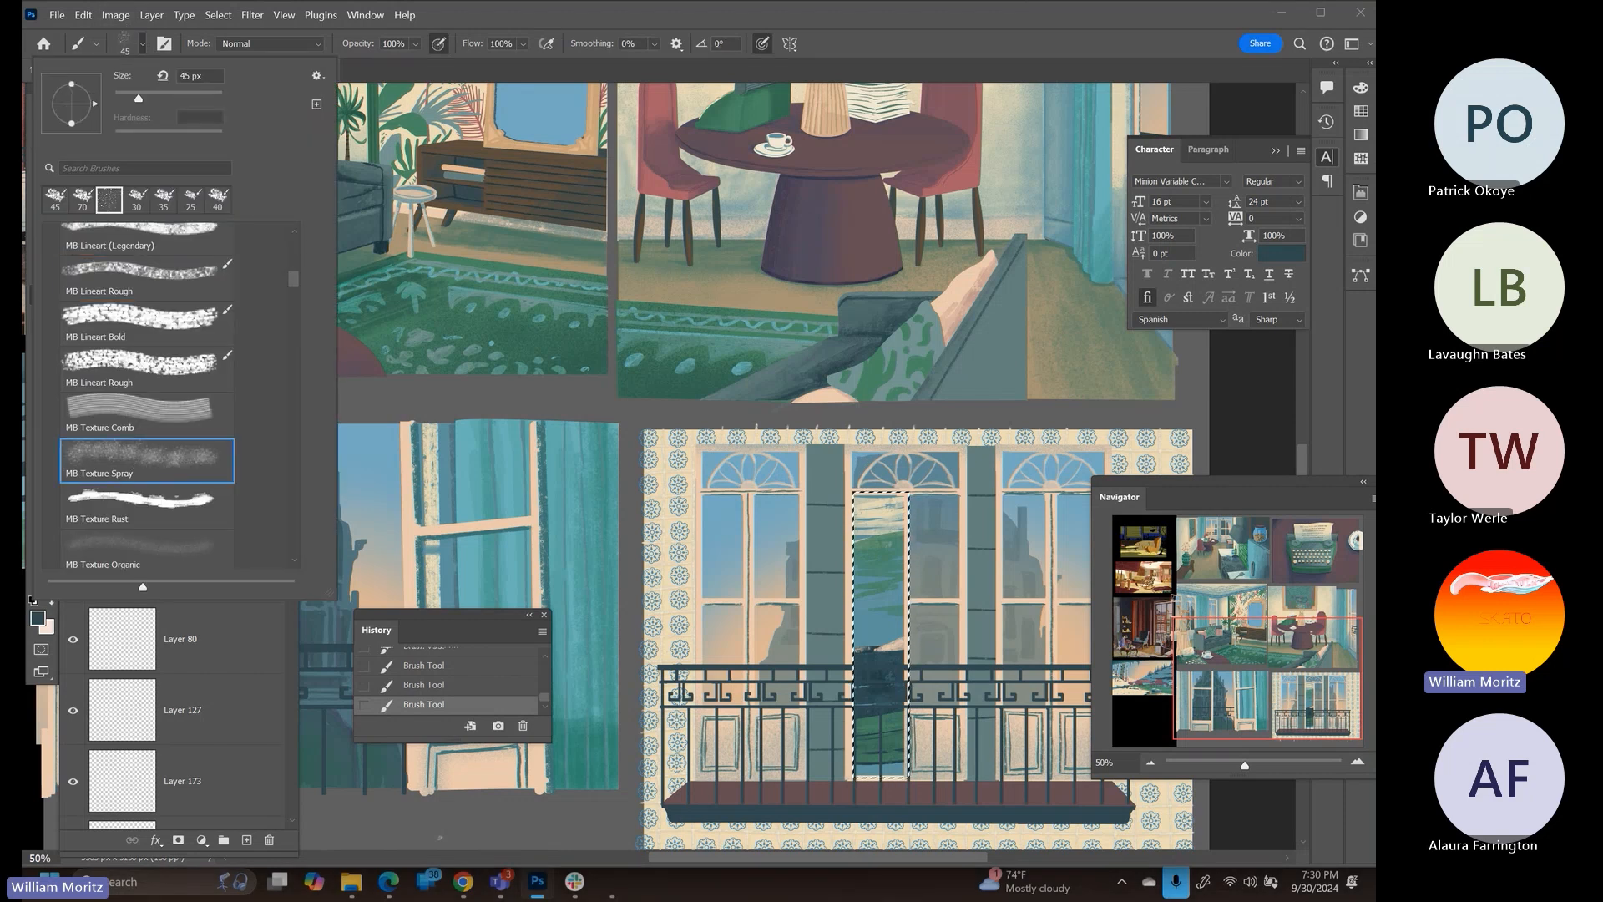
key("Return")
key("bracketright")
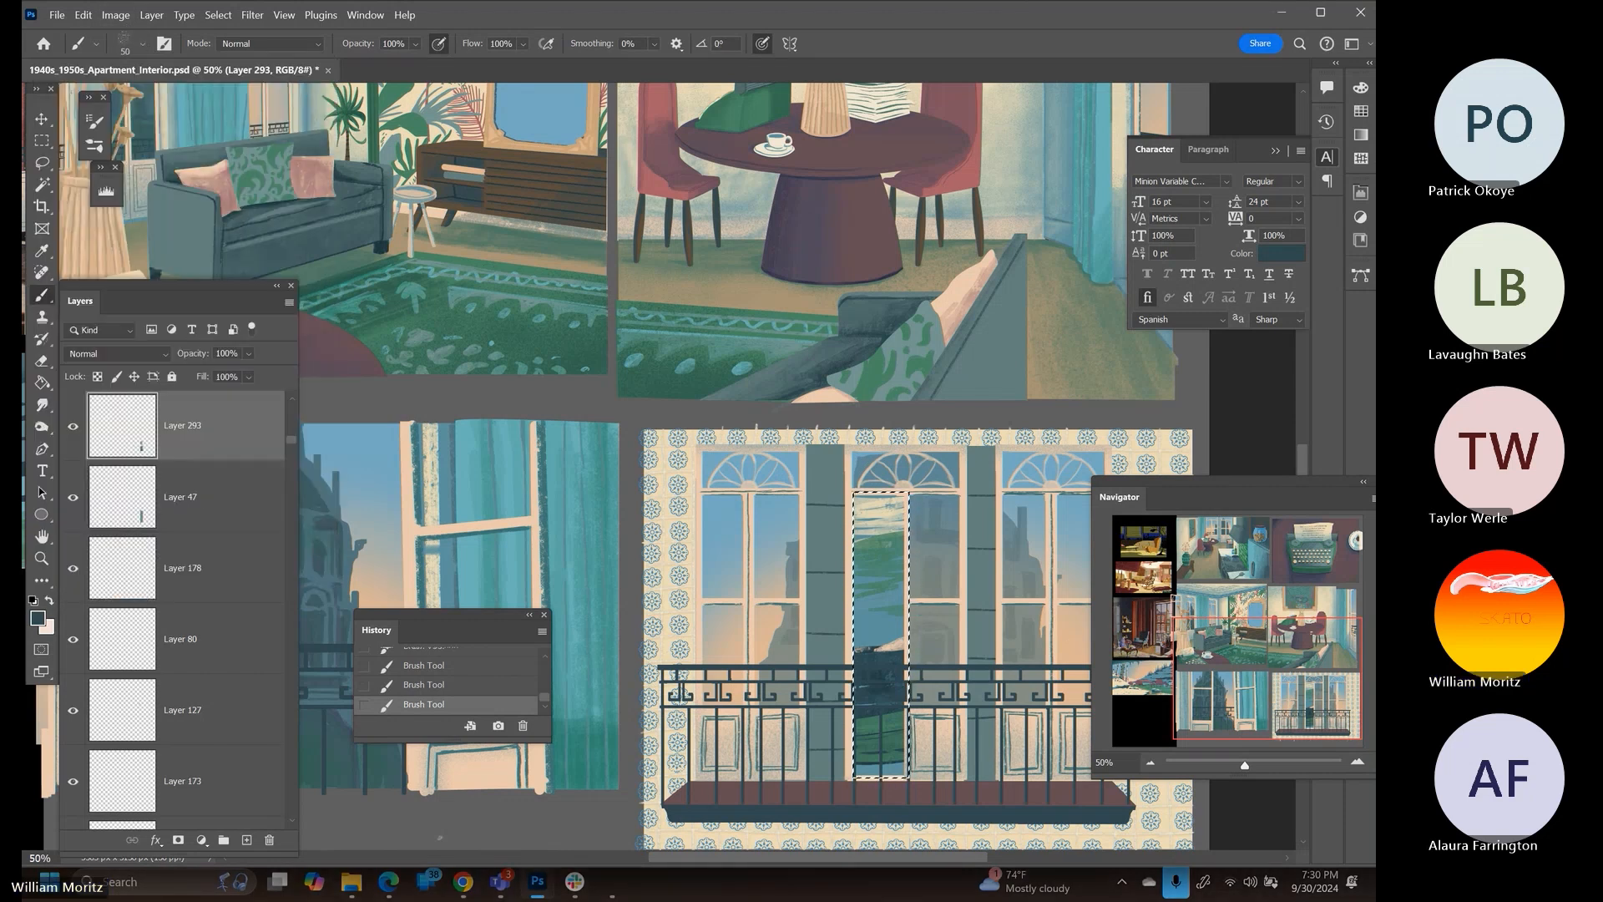
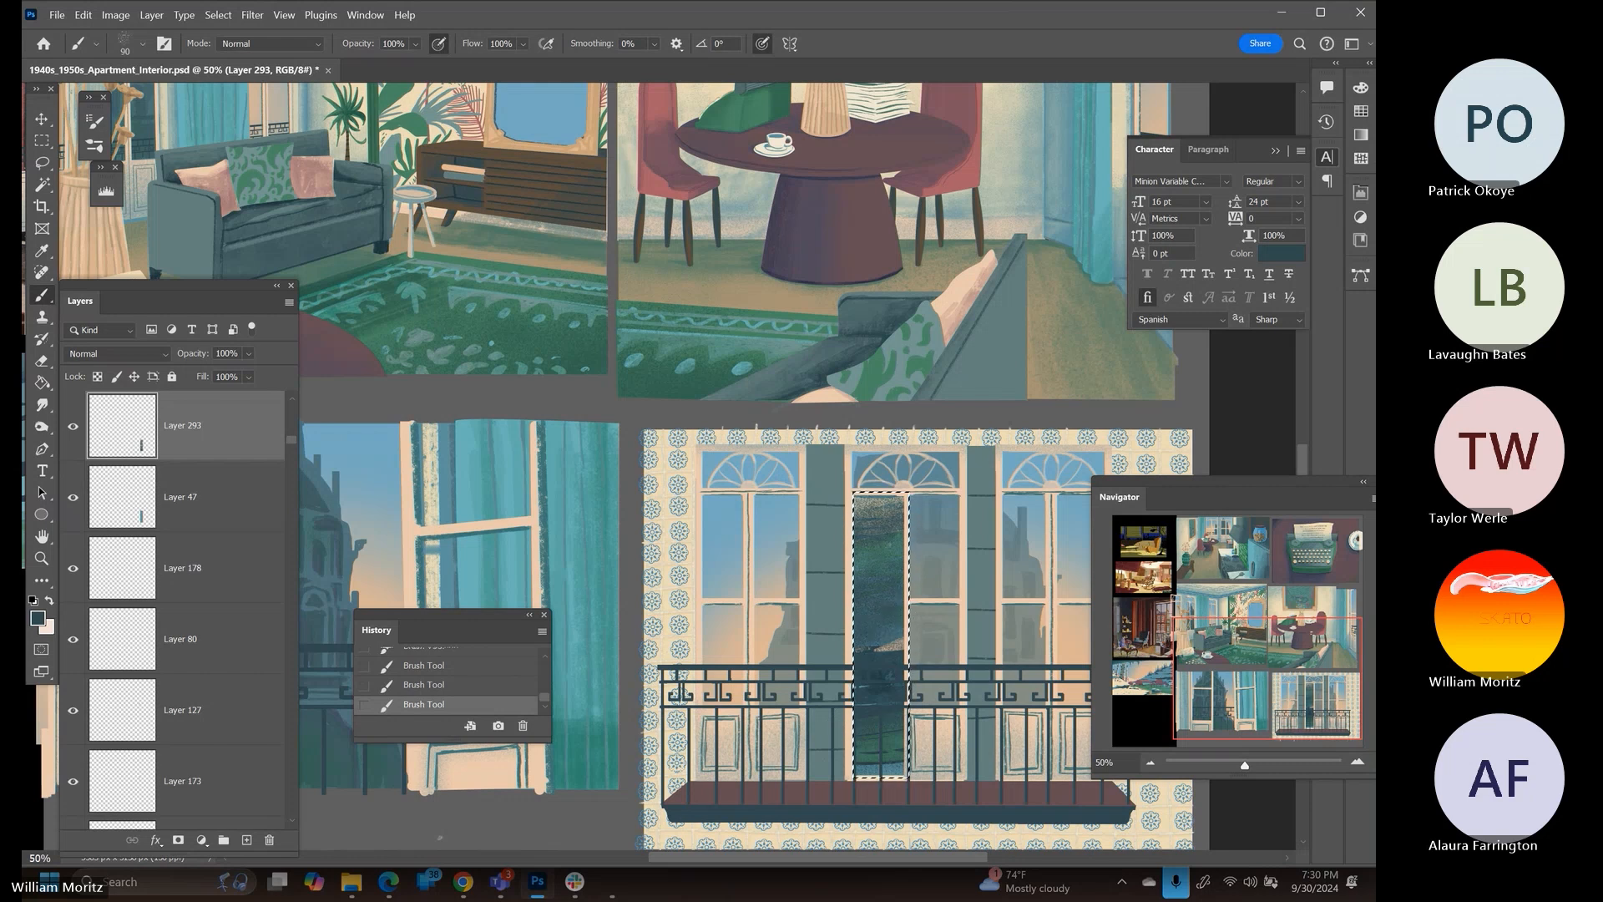
Sample the tan floor colour, brush it into the lower part of the selected balcony door opening, and clear the selection
key("i")
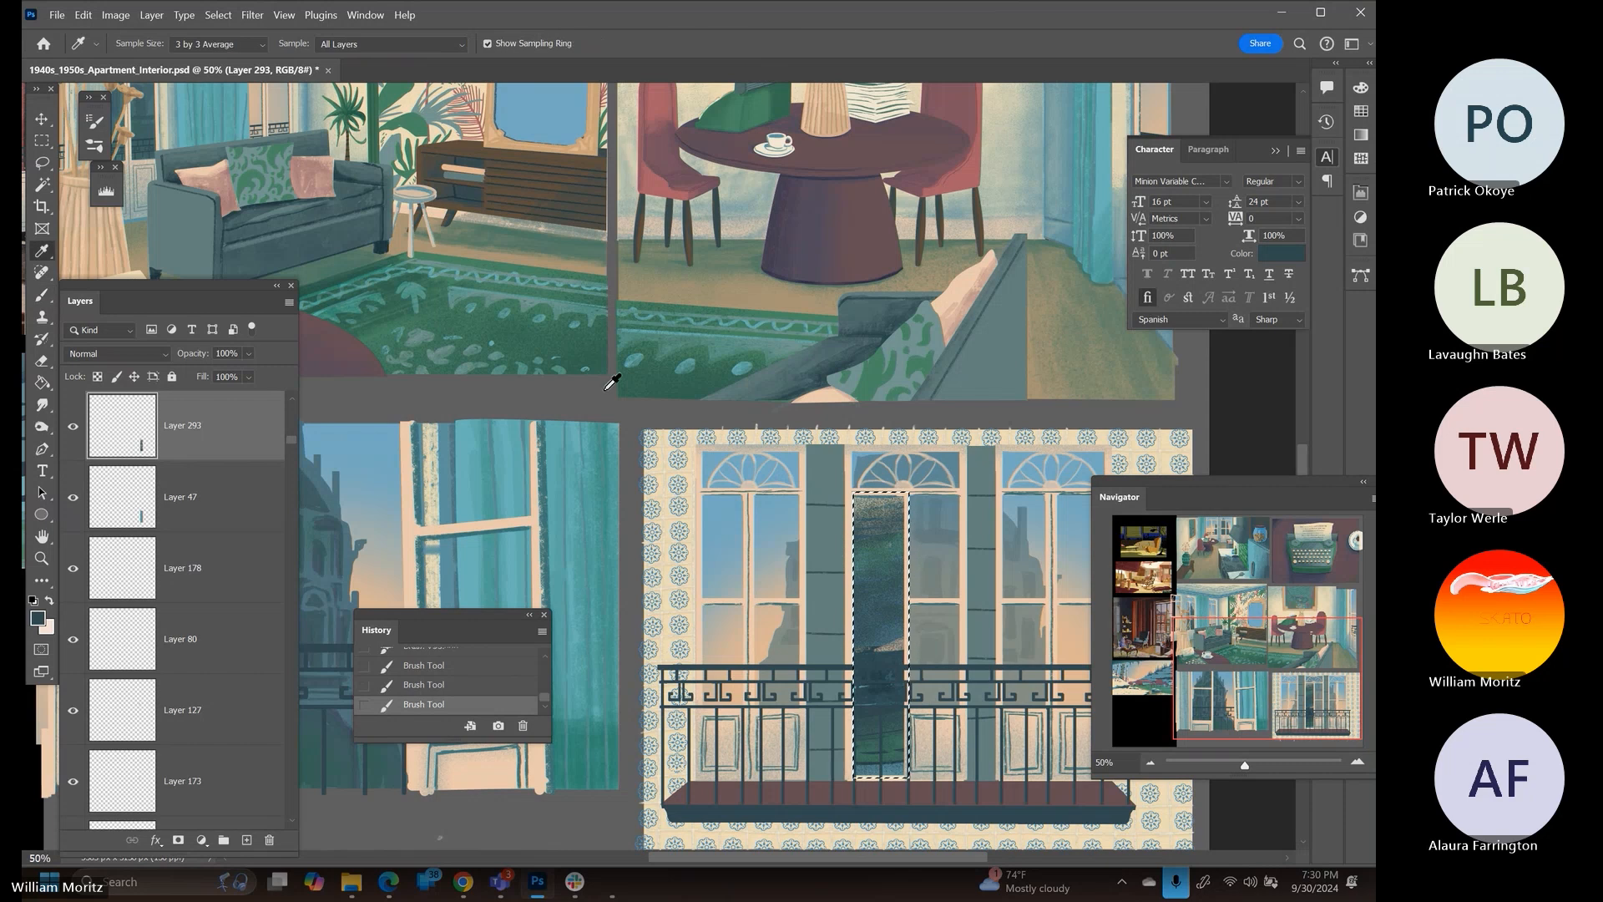
left_click(743, 294)
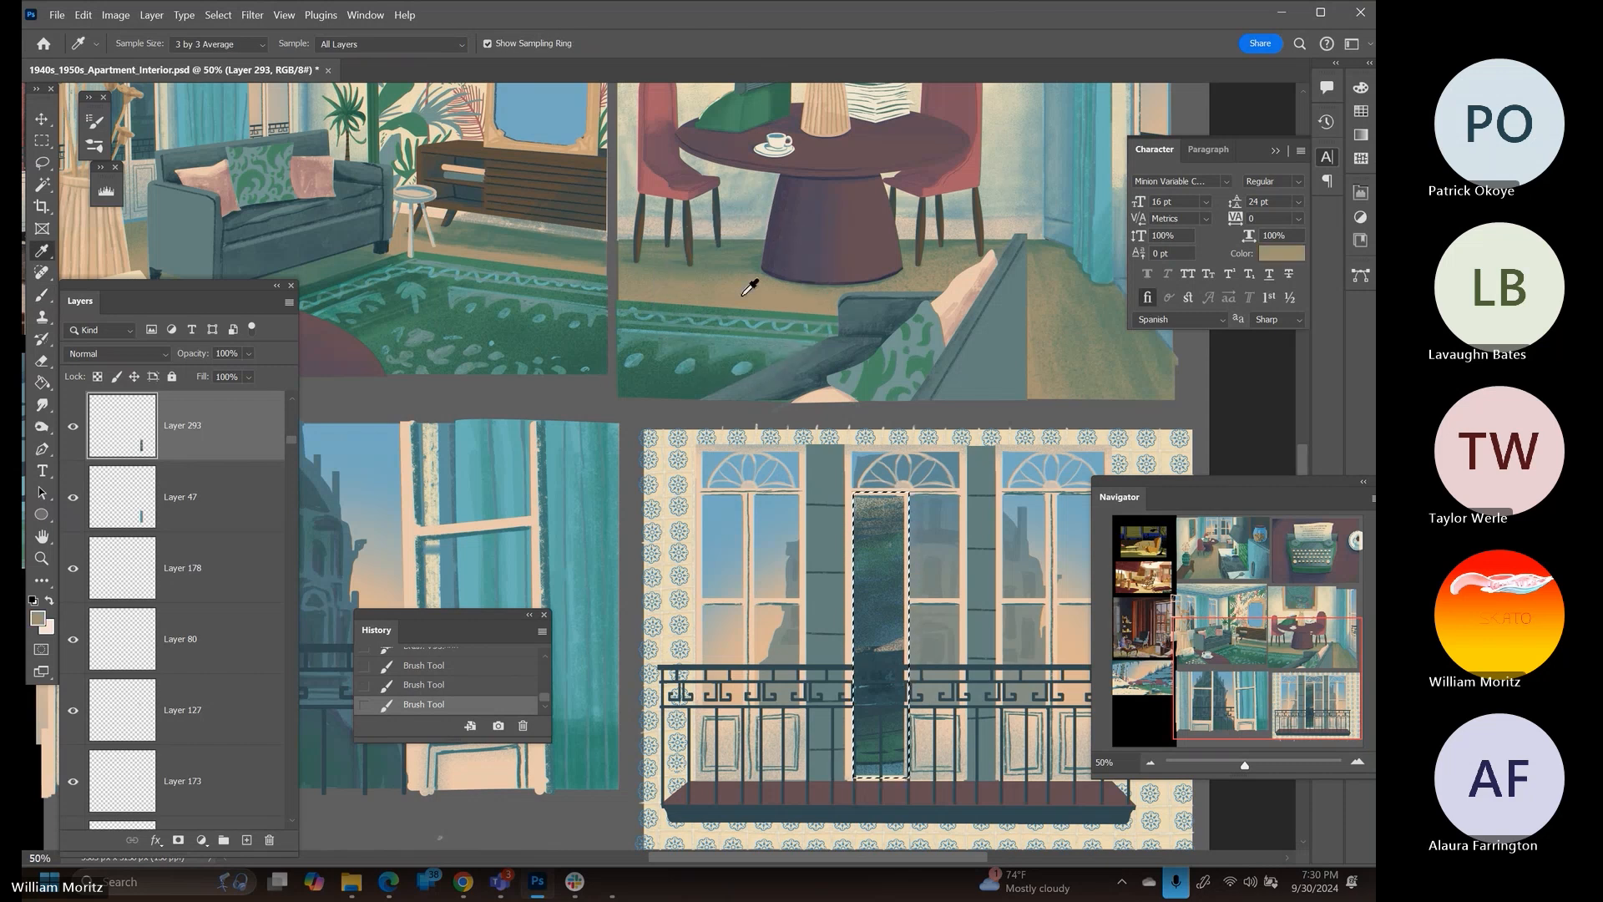
key("b")
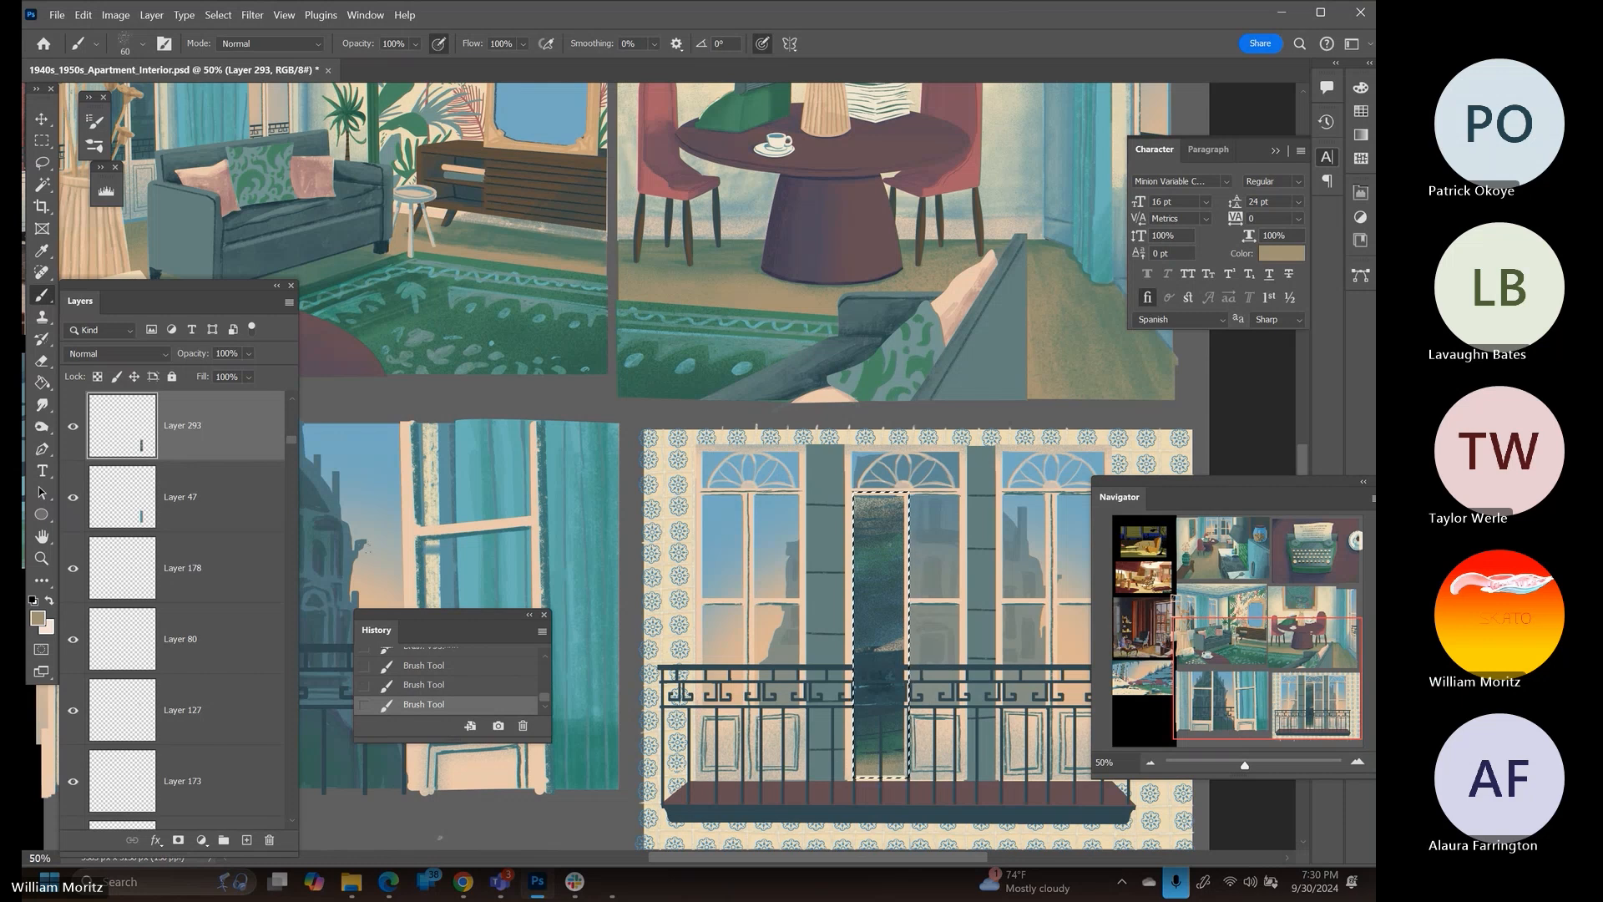
left_click(41, 140)
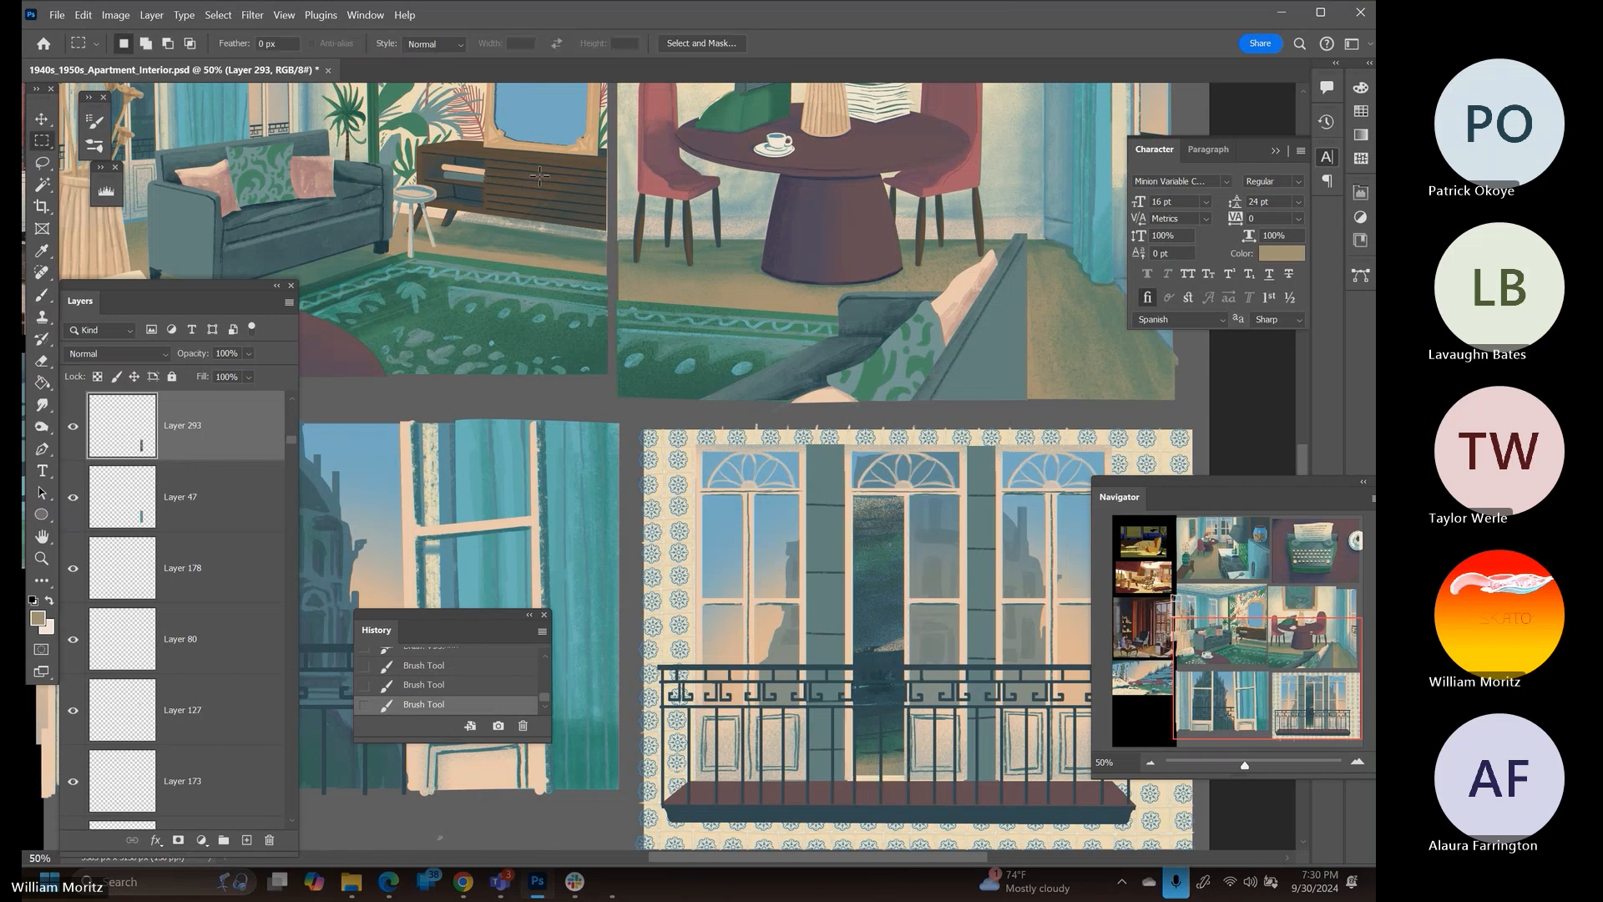
key("ctrl+d")
Save the apartment interior document
left_click(42, 558)
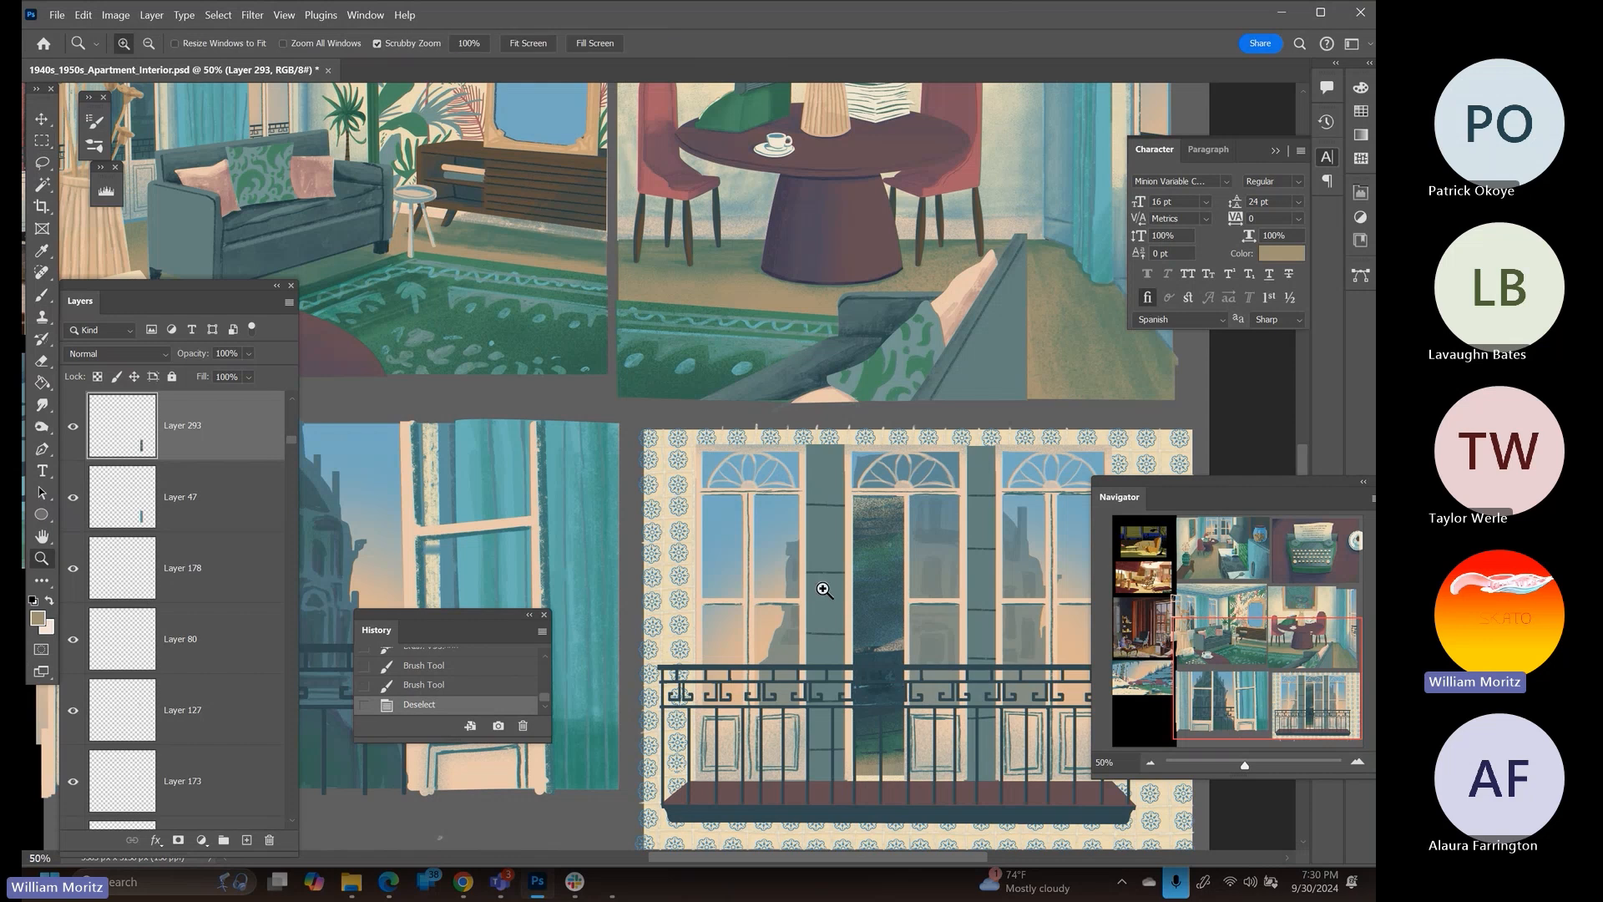
left_click(917, 536, "alt")
left_click(918, 535, "alt")
left_click(917, 535, "alt")
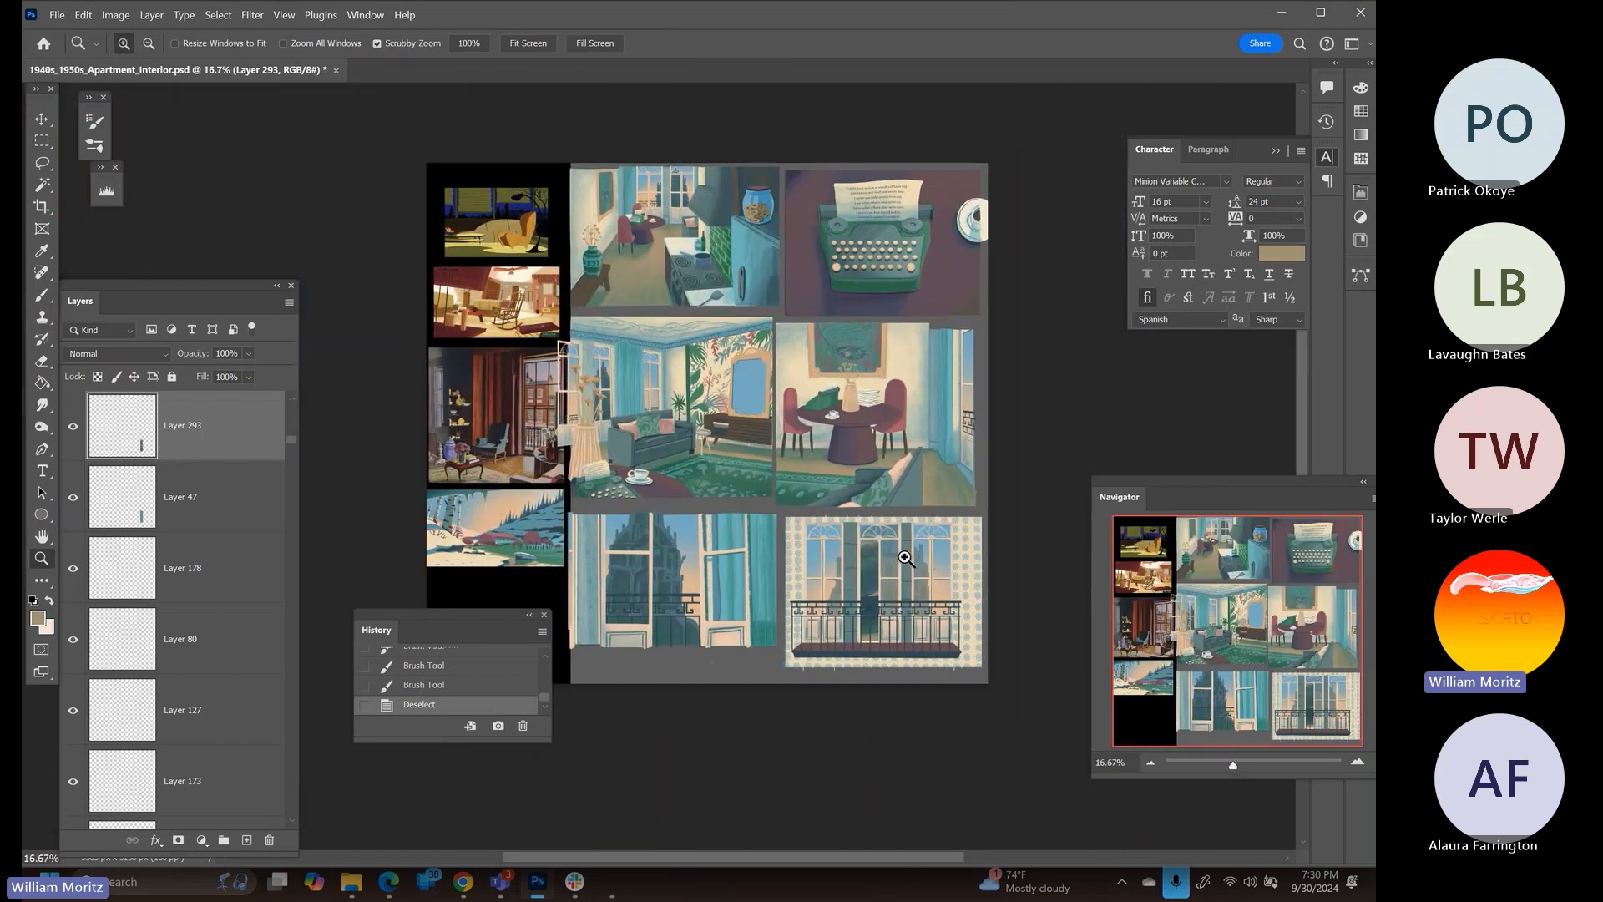
left_click(918, 537)
left_click(918, 537)
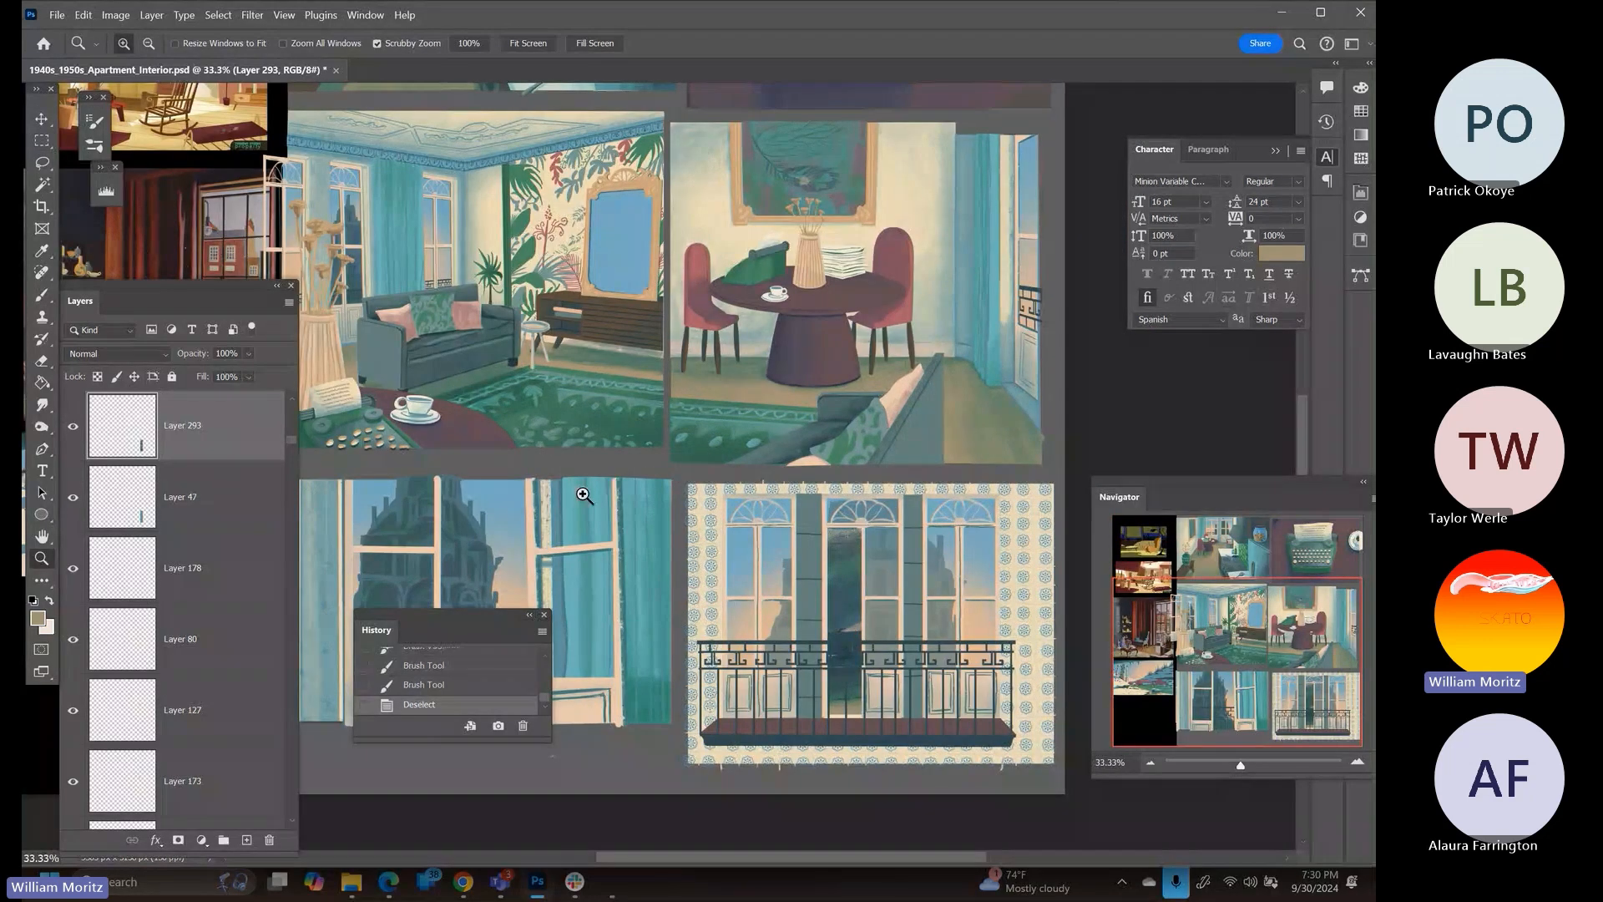
key("ctrl+s")
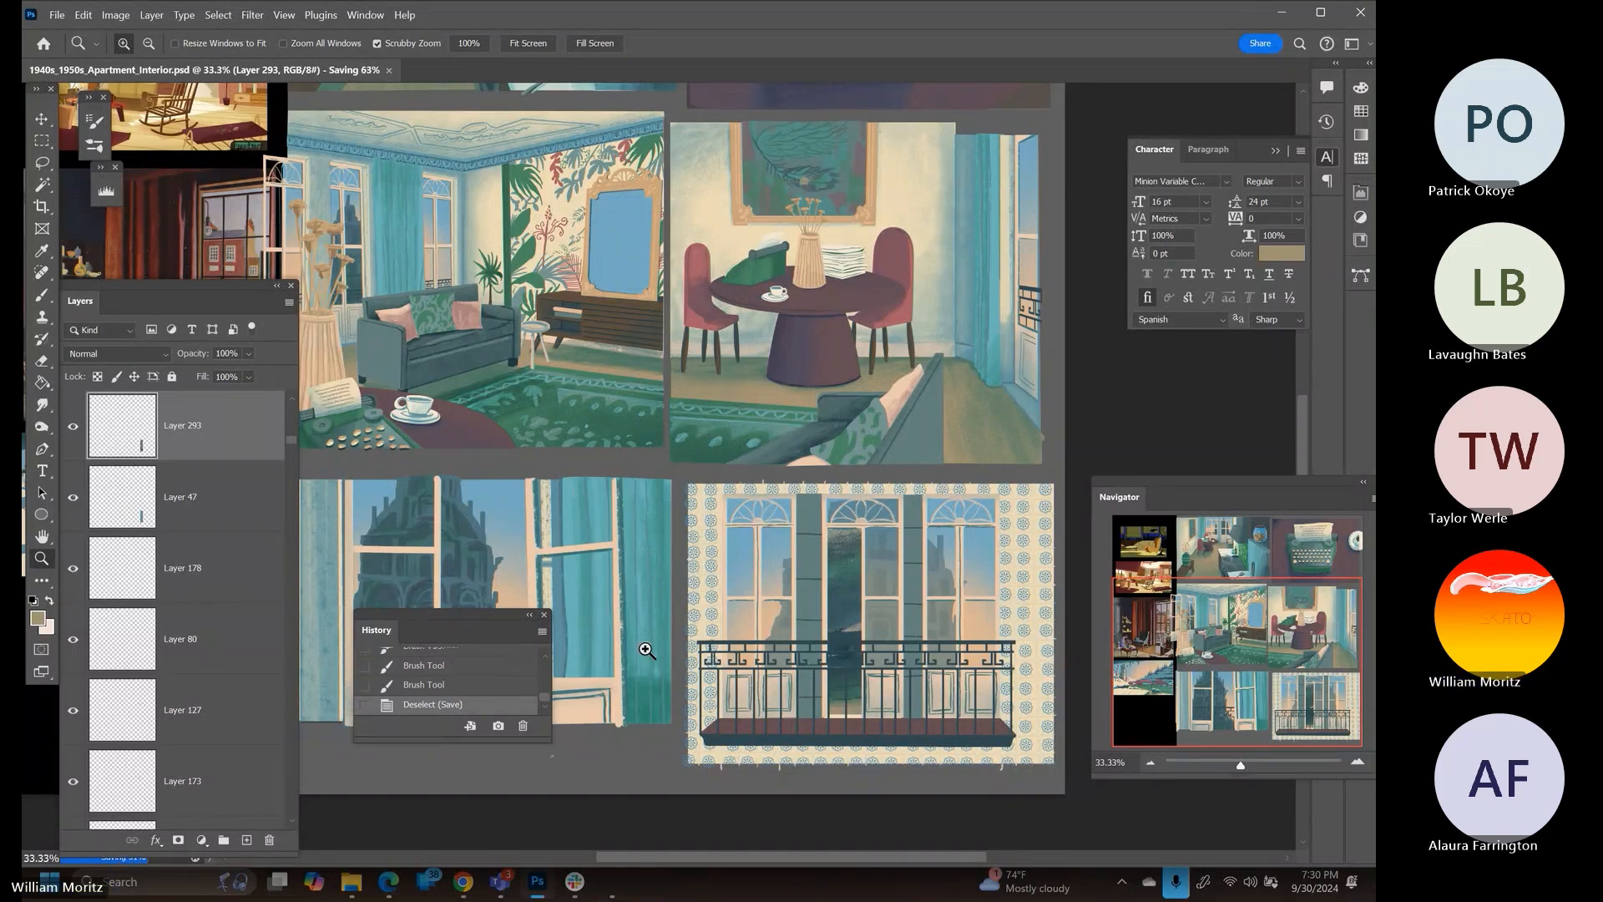
Examine the living room, dining room and balcony panels up close and the whole sheet of scenes at a glance
left_click(894, 675)
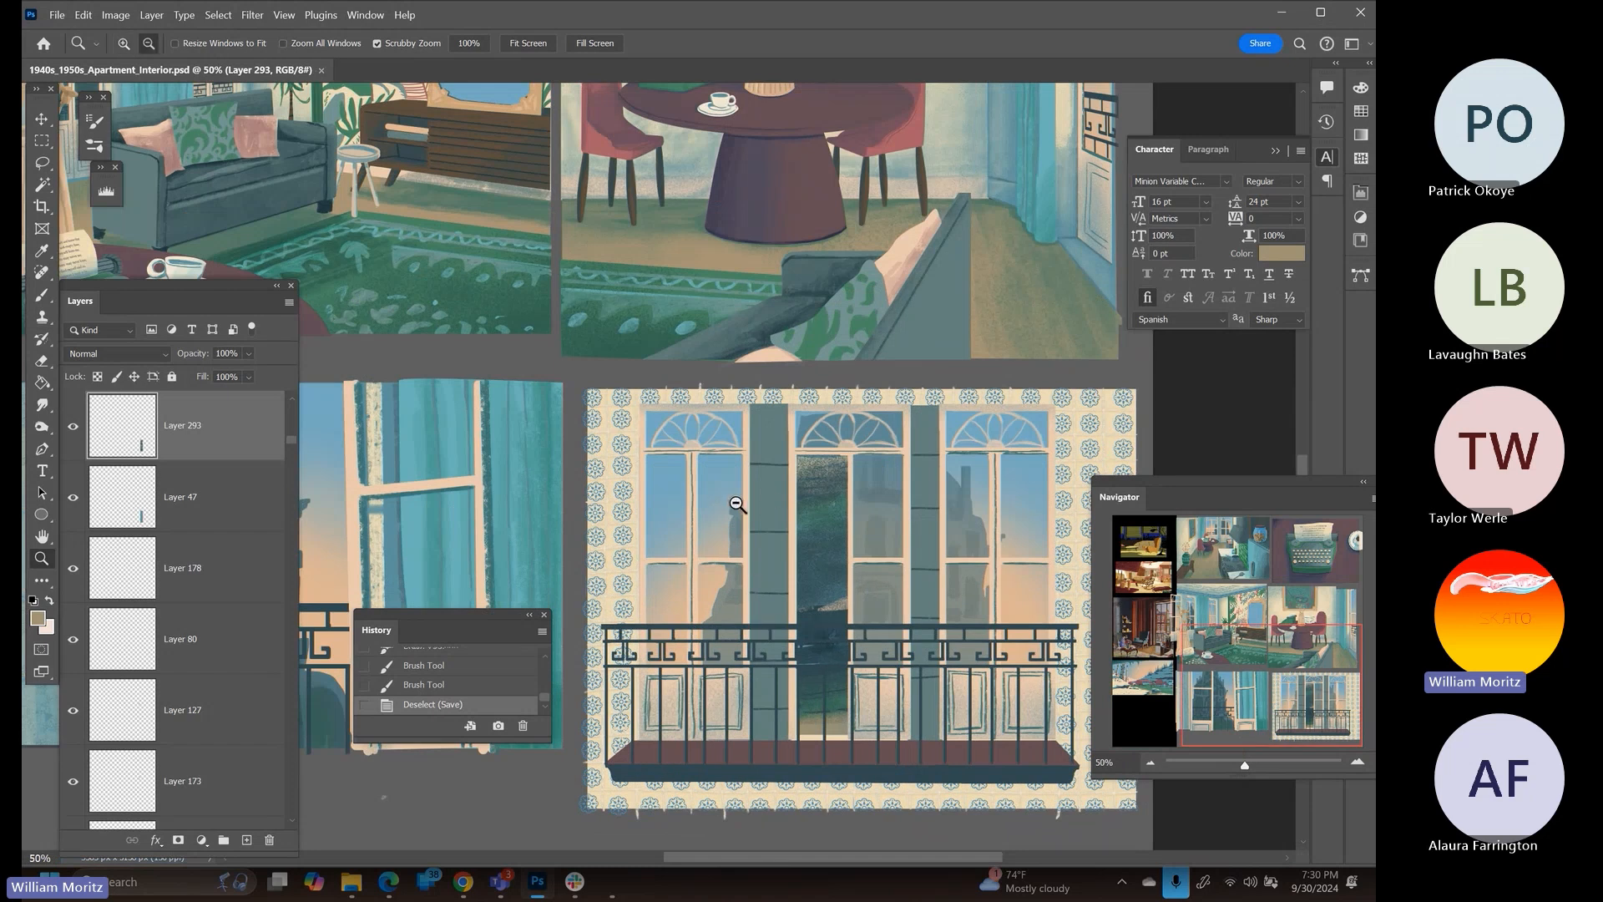
left_click(558, 364, "alt")
left_click_drag(559, 365, 637, 462)
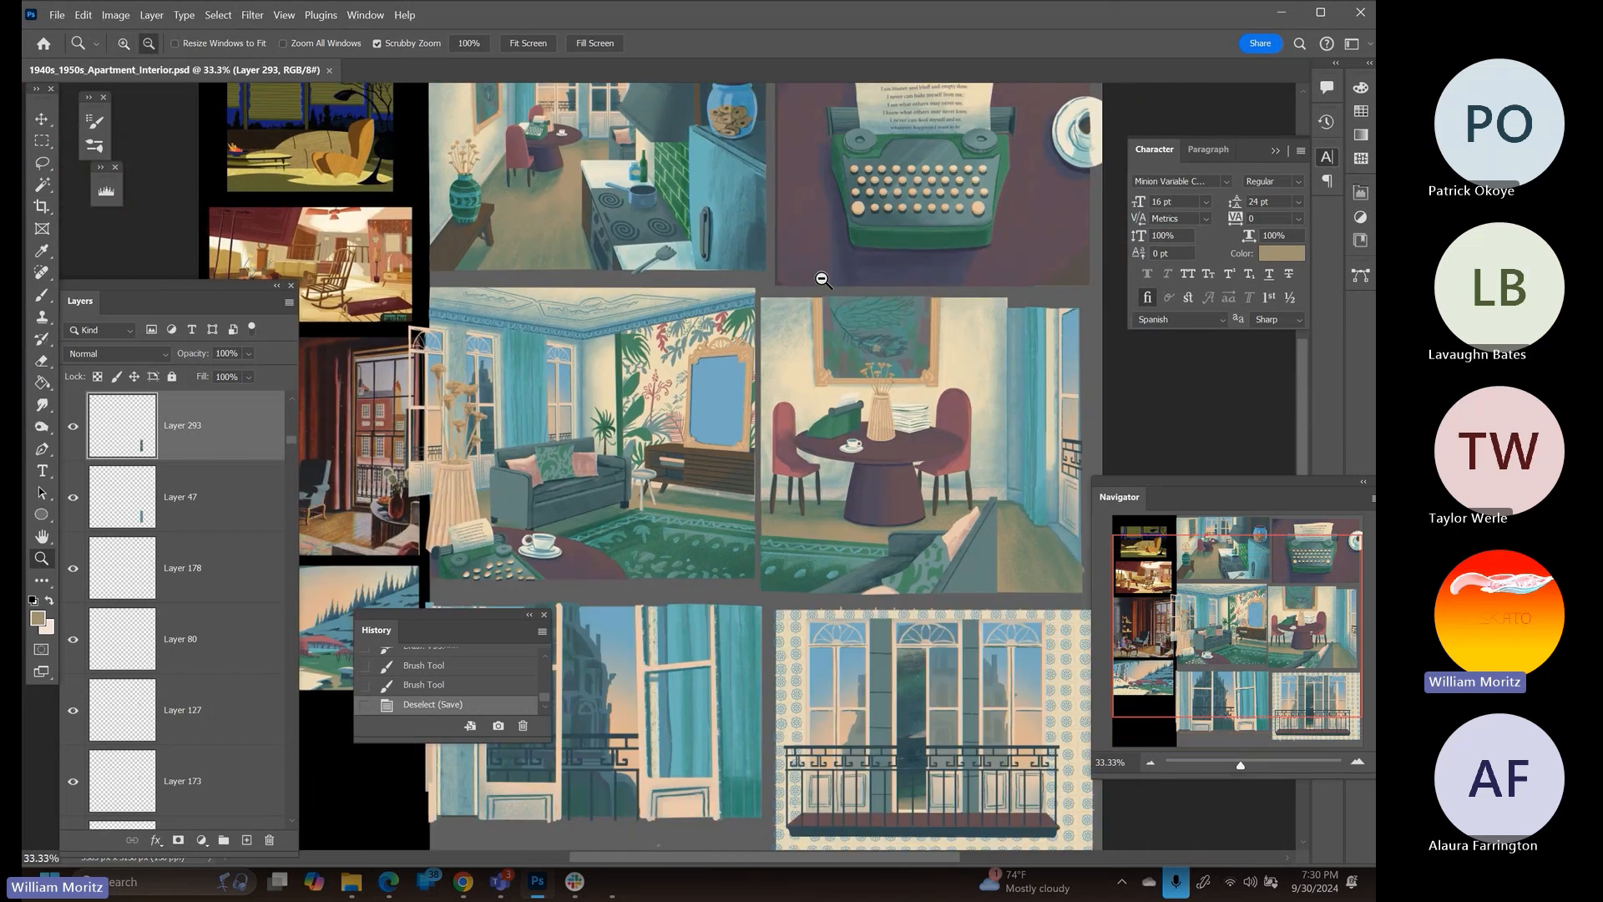
left_click(819, 330, "alt")
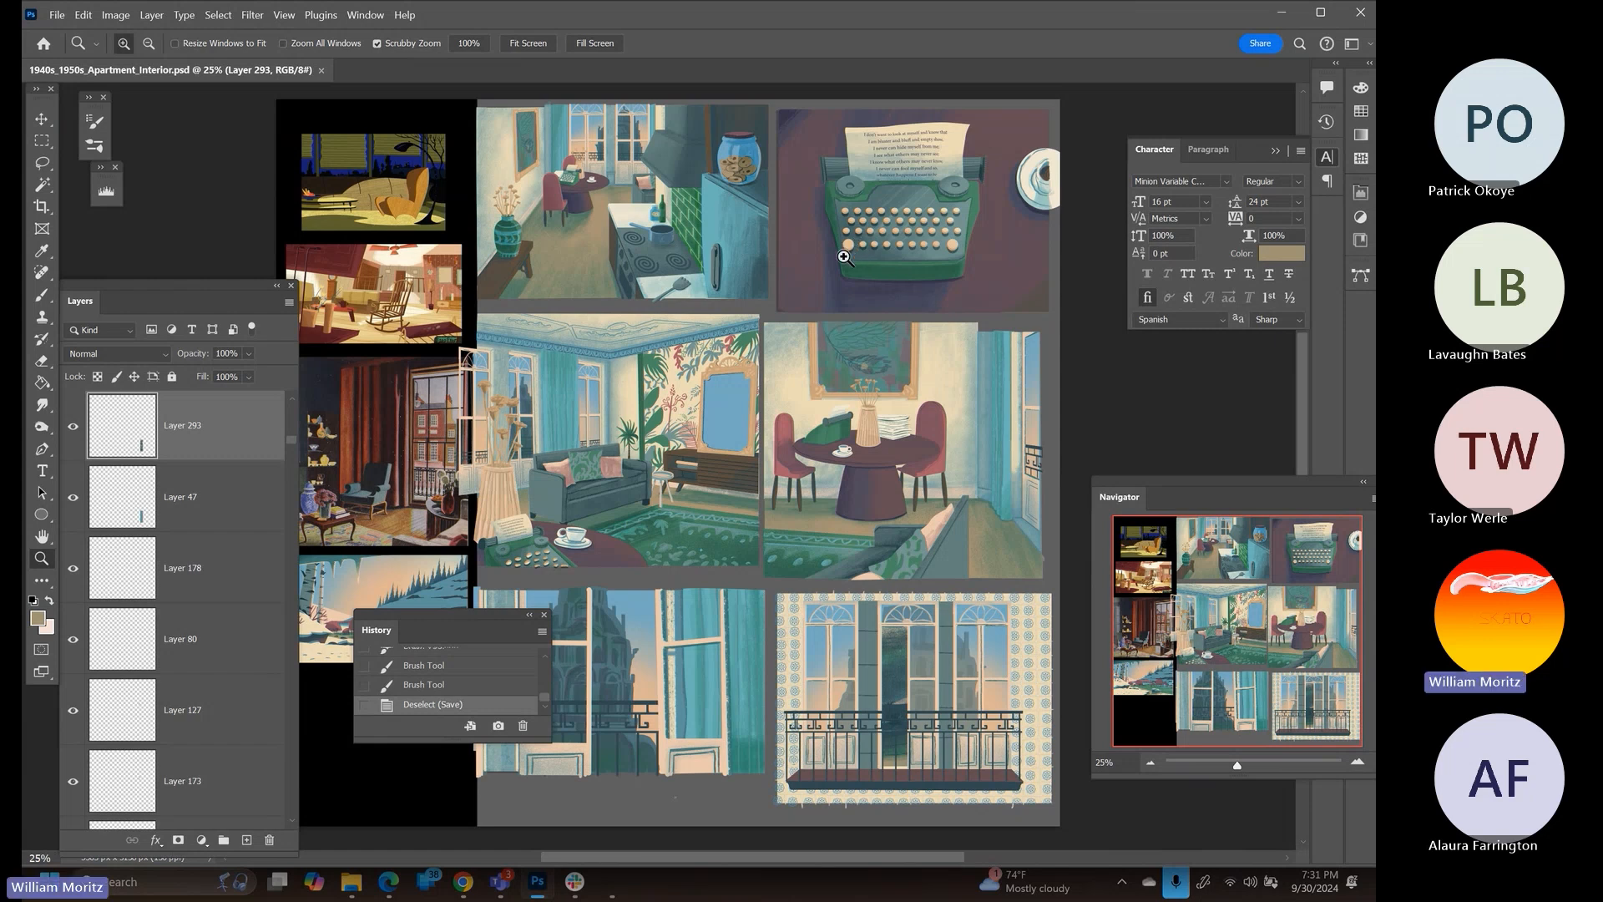
scroll(618, 445, "up", 1)
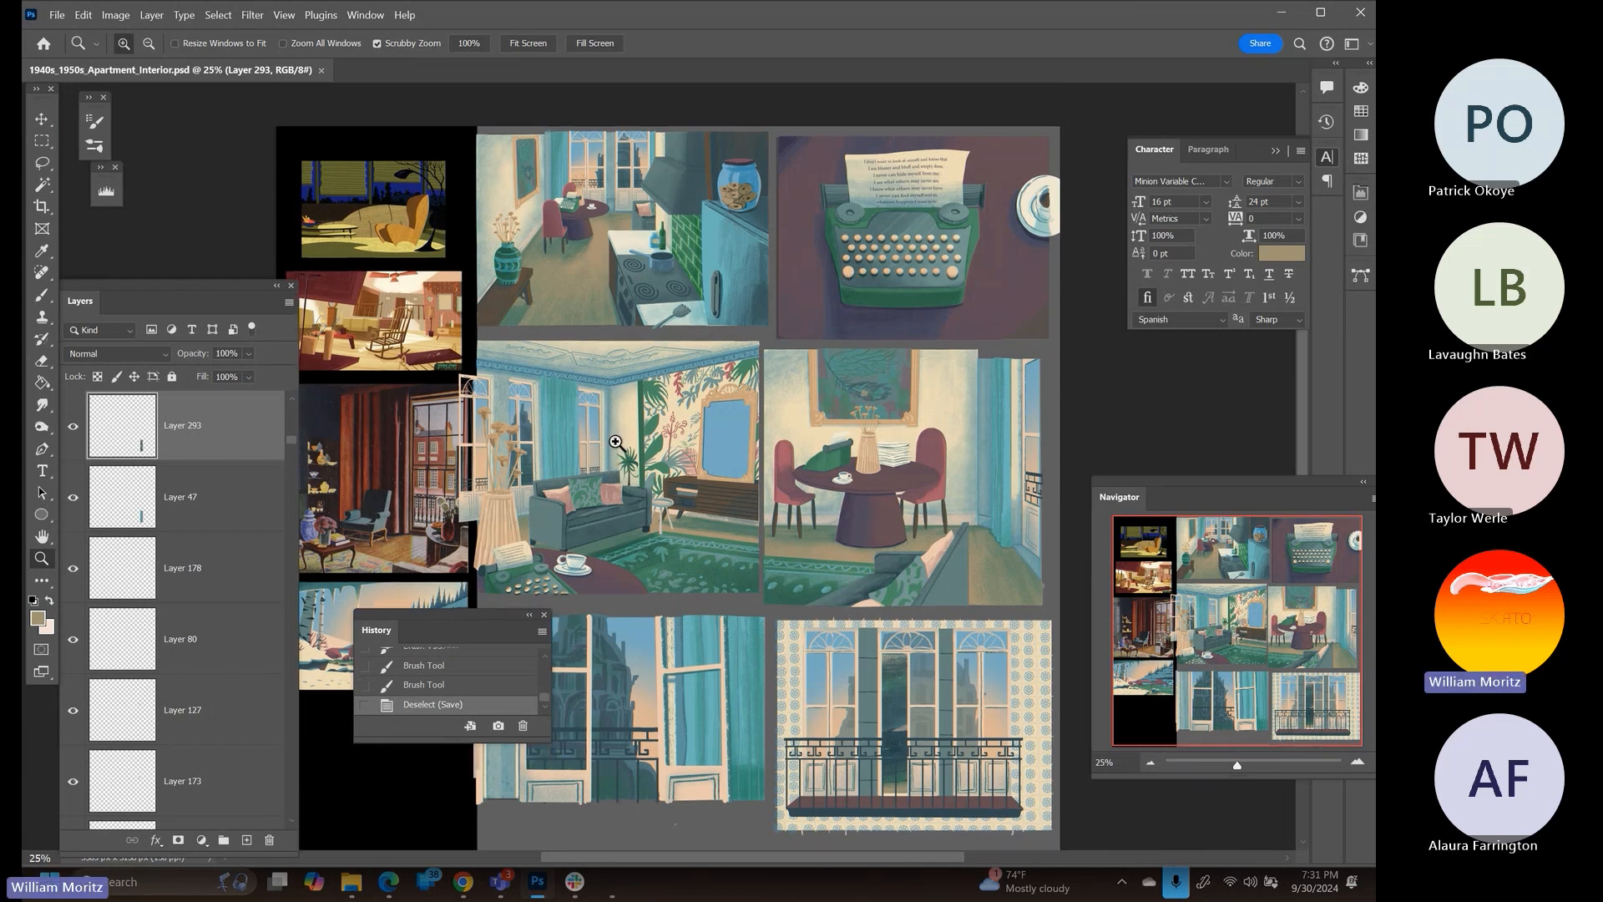
scroll(616, 438, "down", 5)
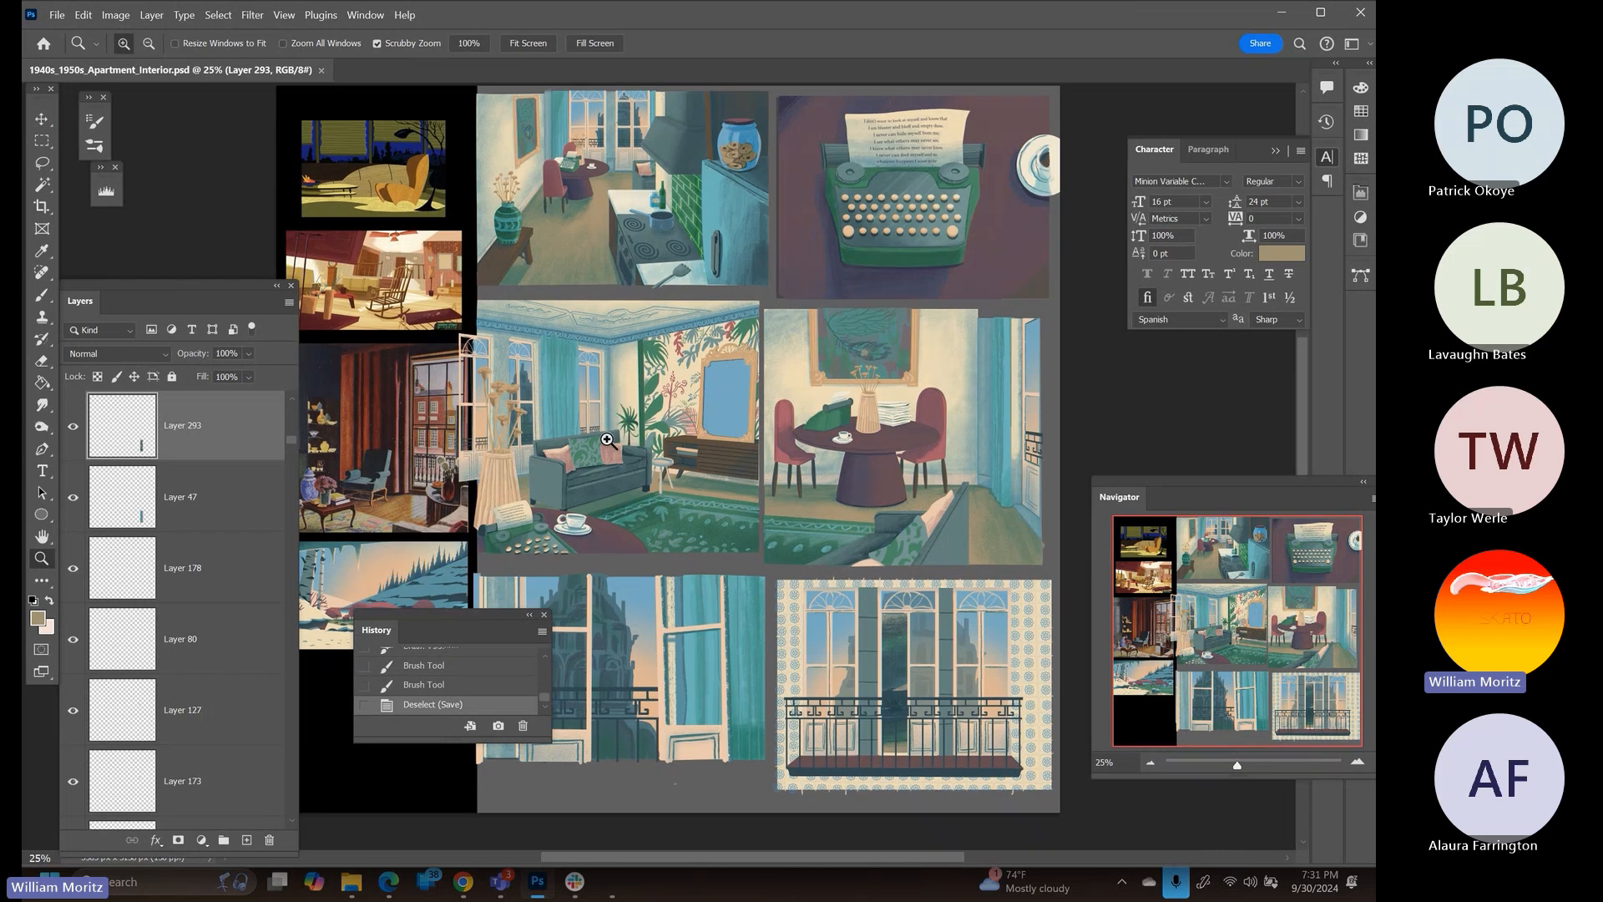
scroll(587, 439, "up", 5)
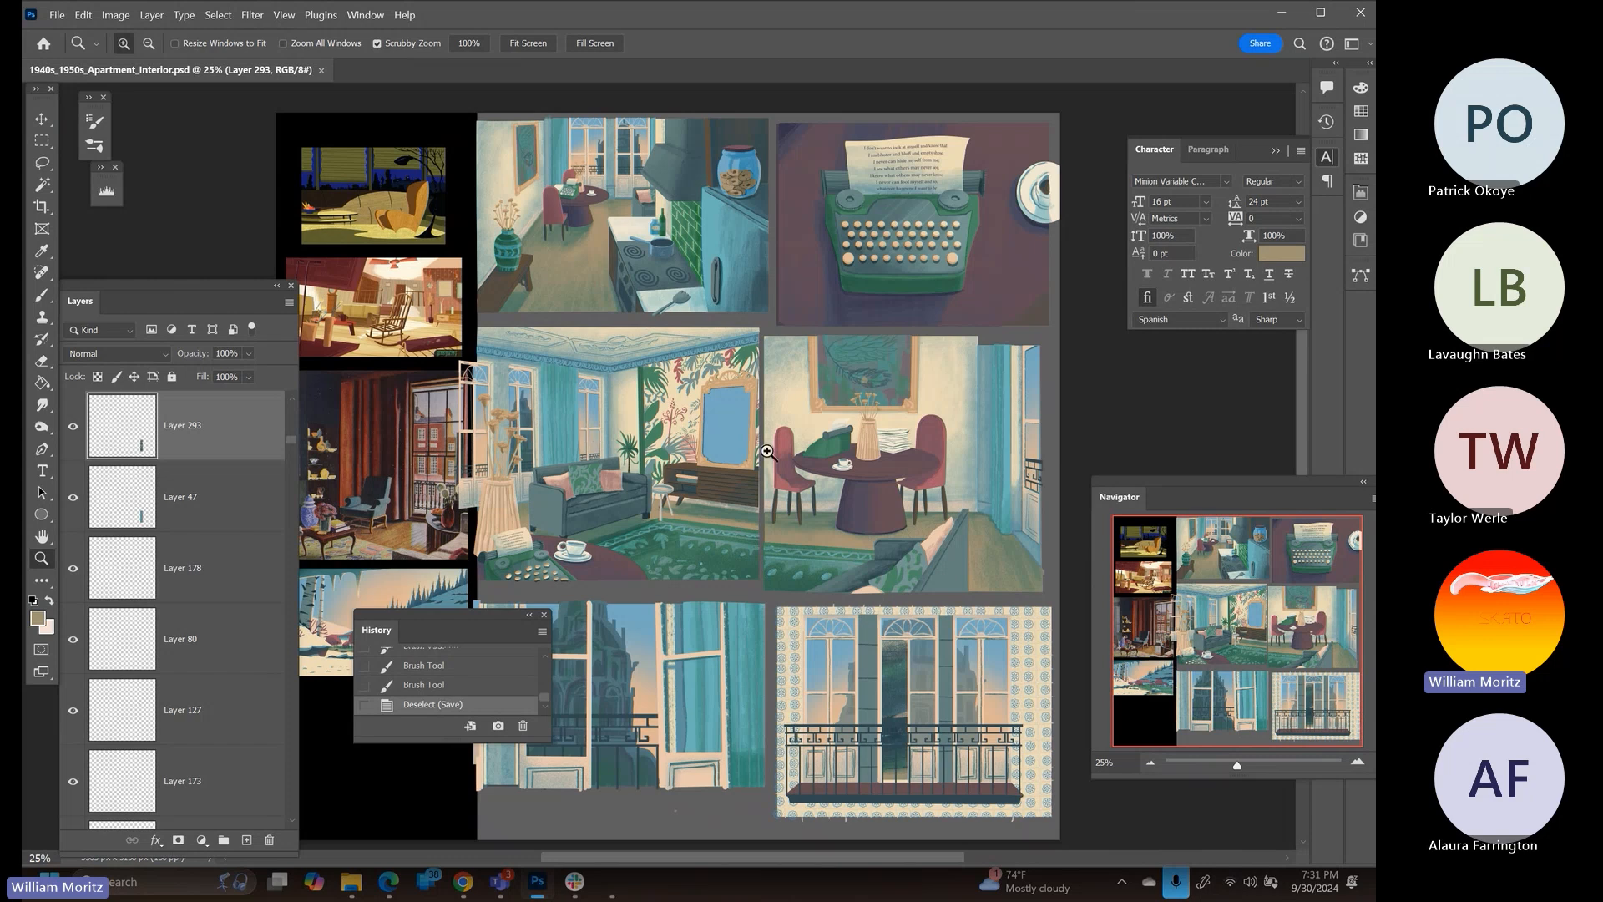
left_click(956, 551)
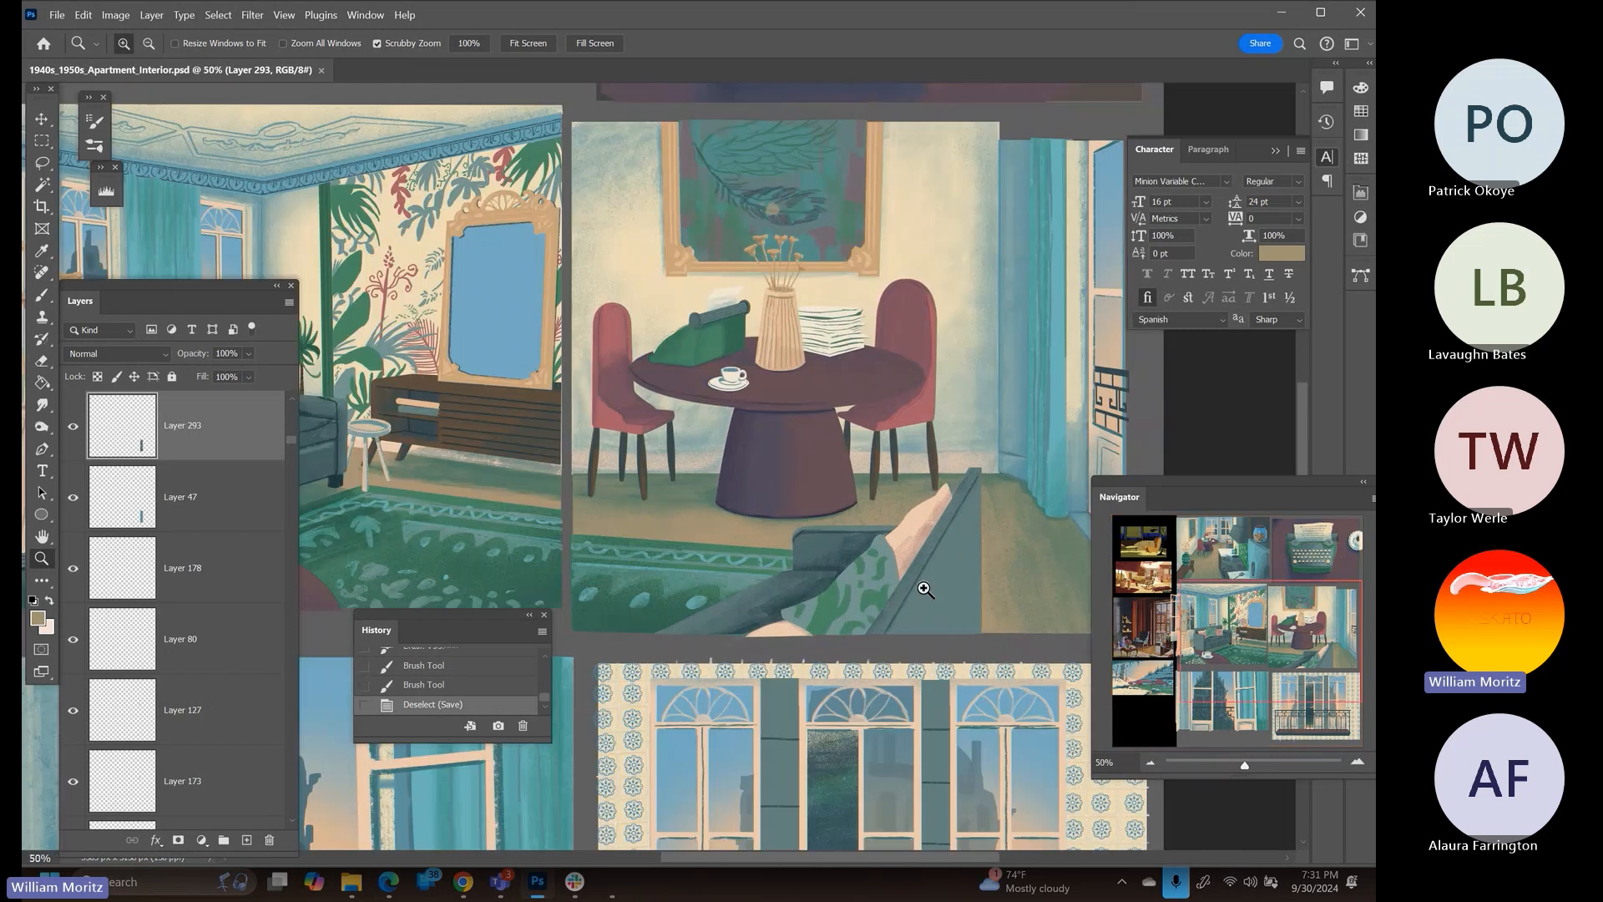
left_click_drag(609, 421, 423, 442)
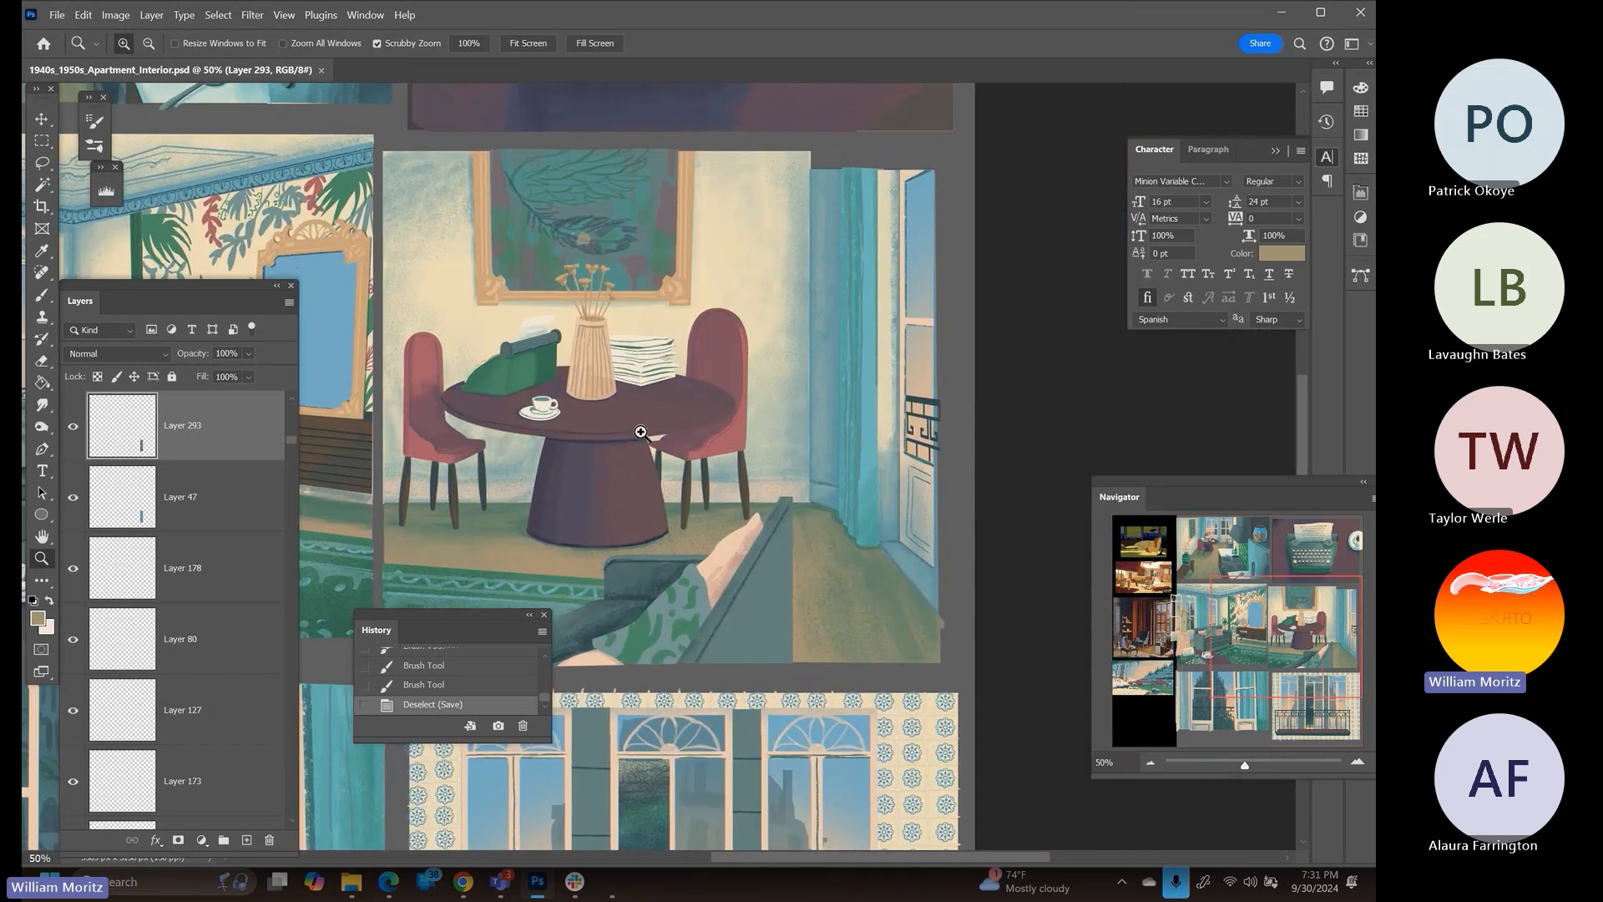
left_click_drag(607, 468, 927, 290)
left_click_drag(602, 100, 702, 402)
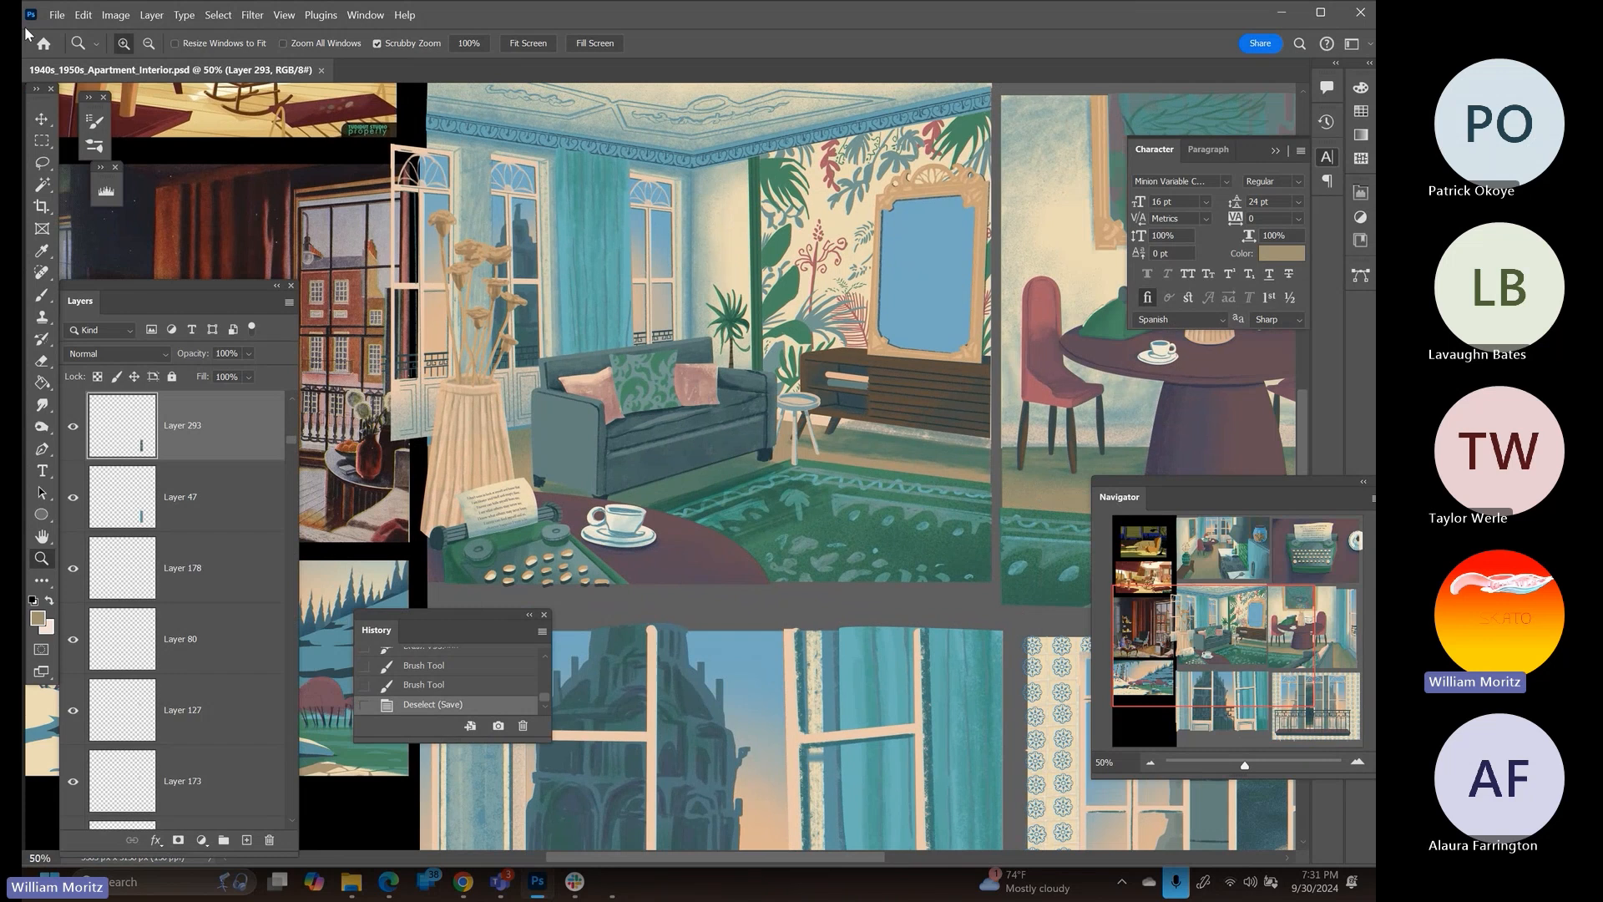
left_click(60, 20)
left_click(500, 20)
left_click(704, 423, "alt")
left_click(705, 423, "alt")
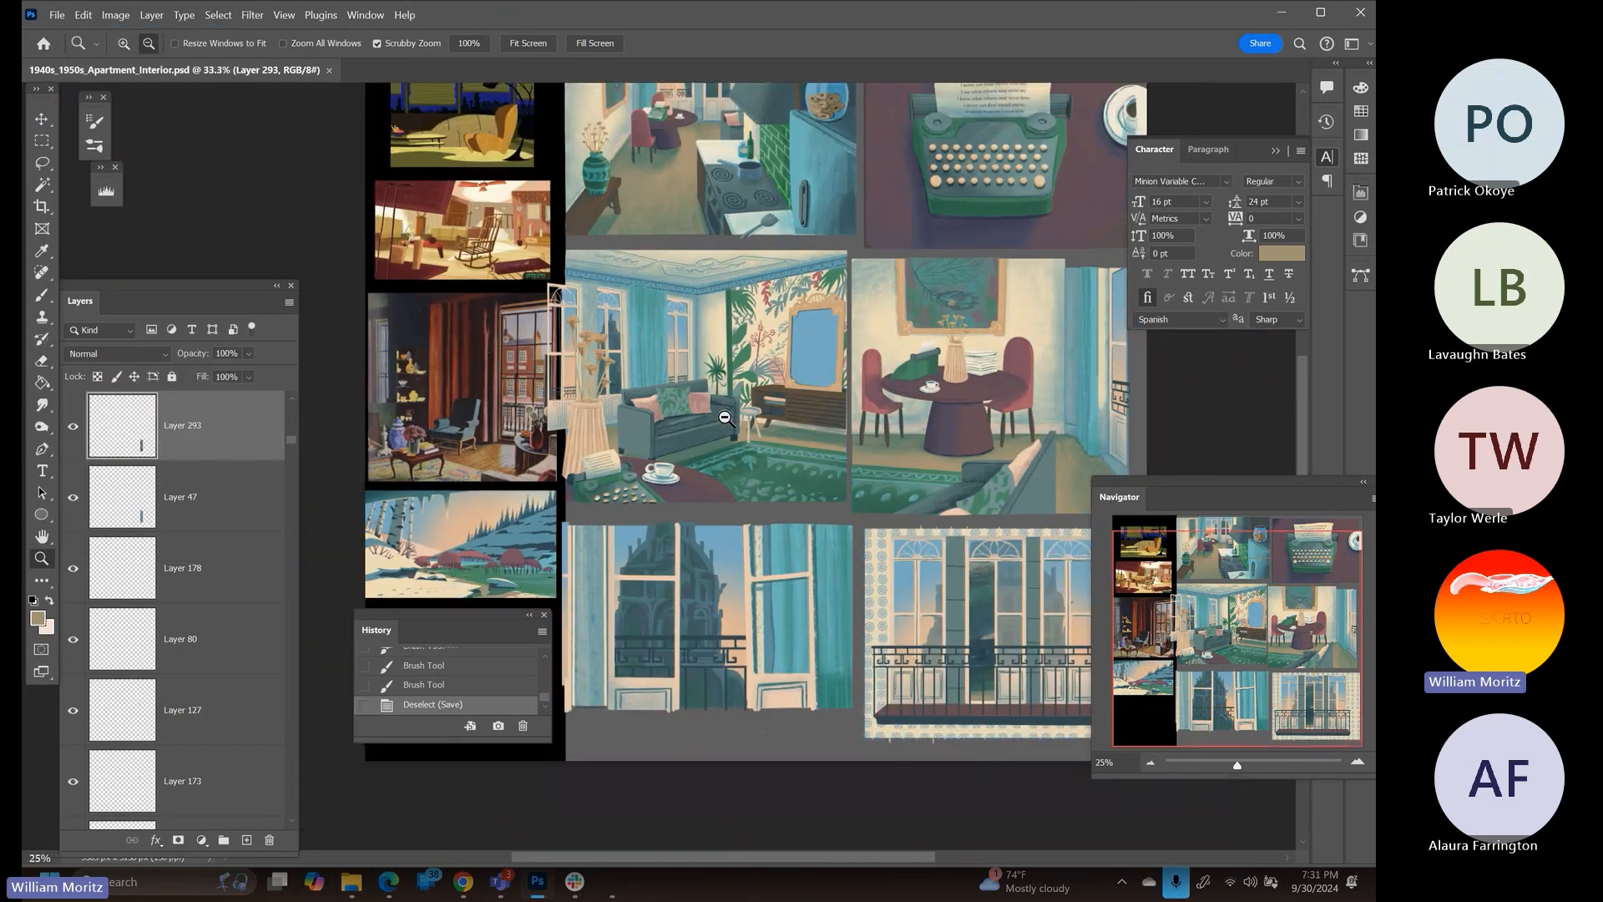
left_click(705, 422, "alt")
left_click_drag(804, 375, 712, 424)
left_click(769, 375)
left_click_drag(615, 380, 681, 354)
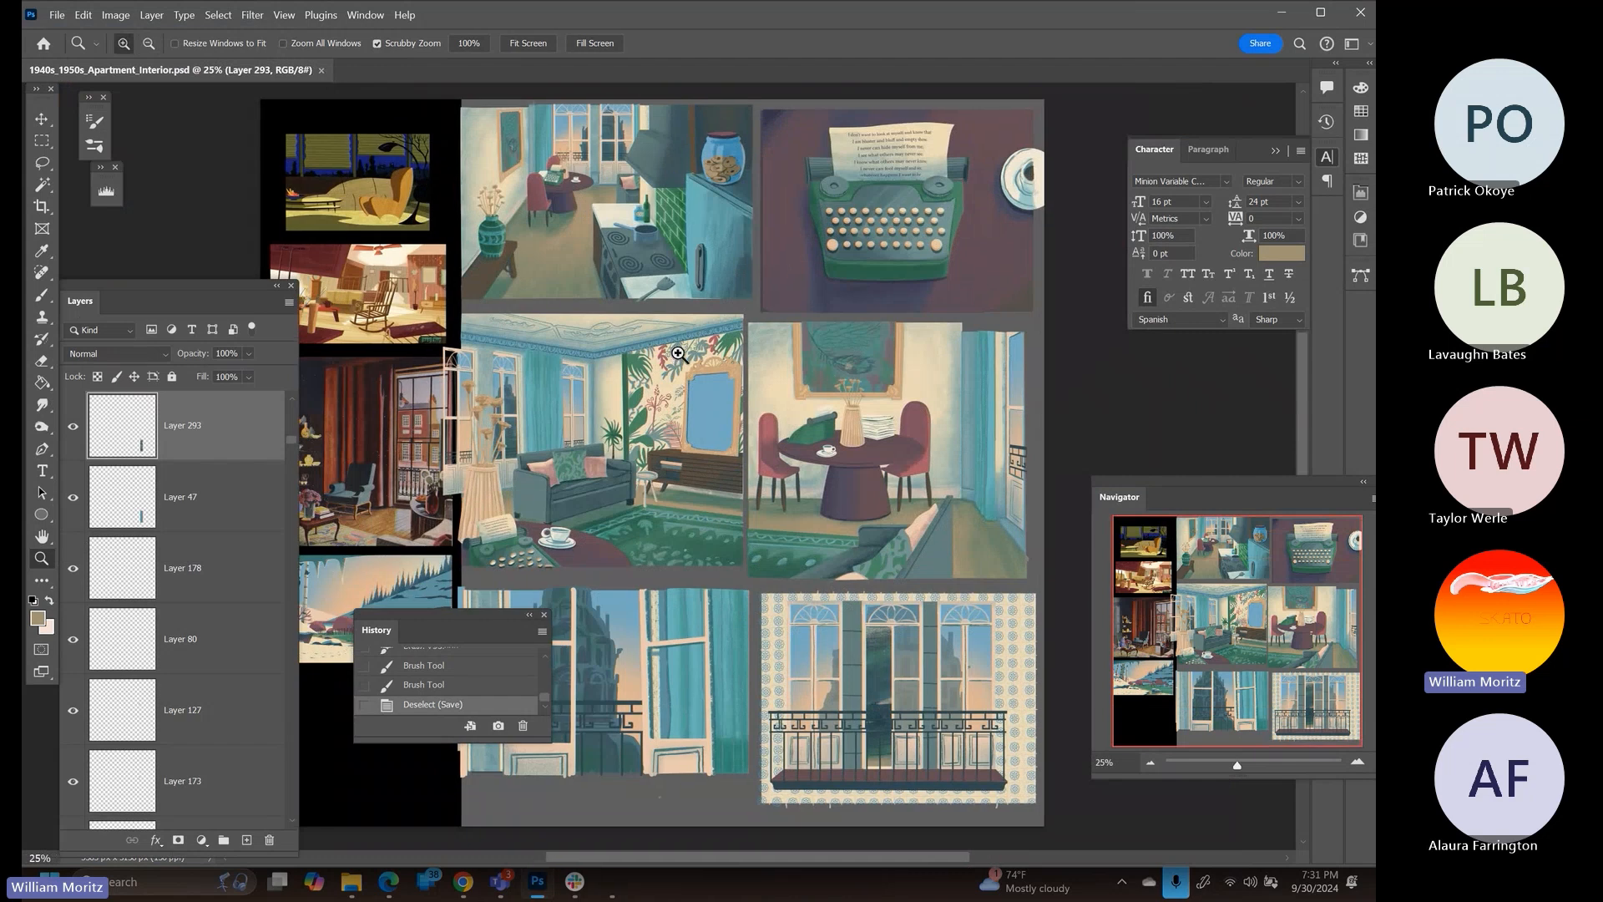
left_click(82, 15)
mouse_move(53, 17)
mouse_move(223, 302)
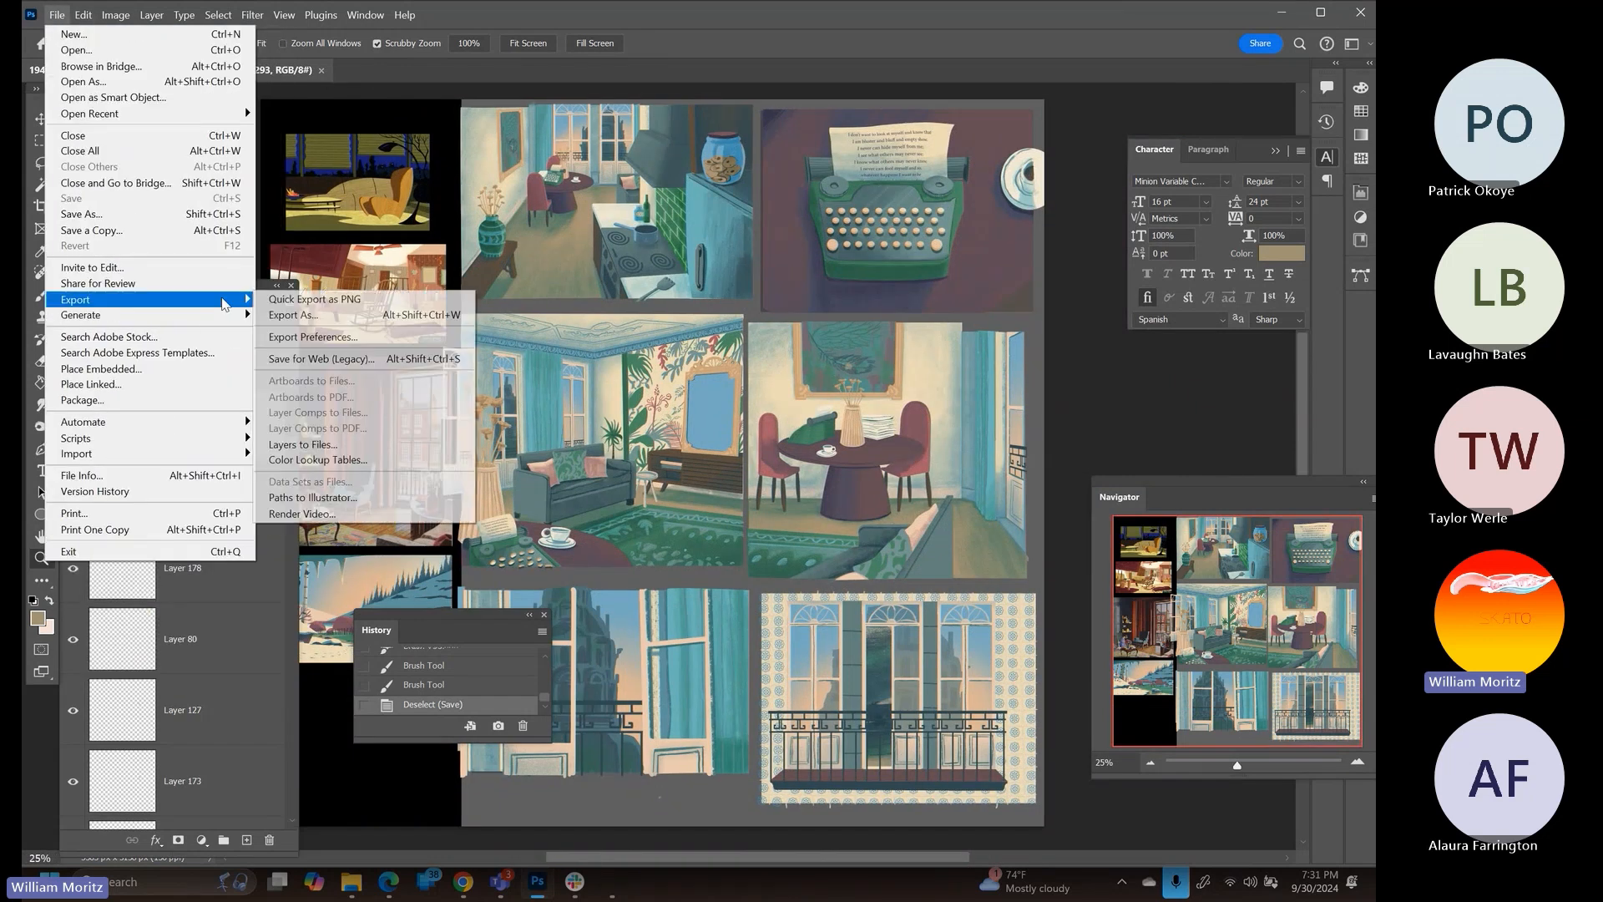
left_click(351, 322)
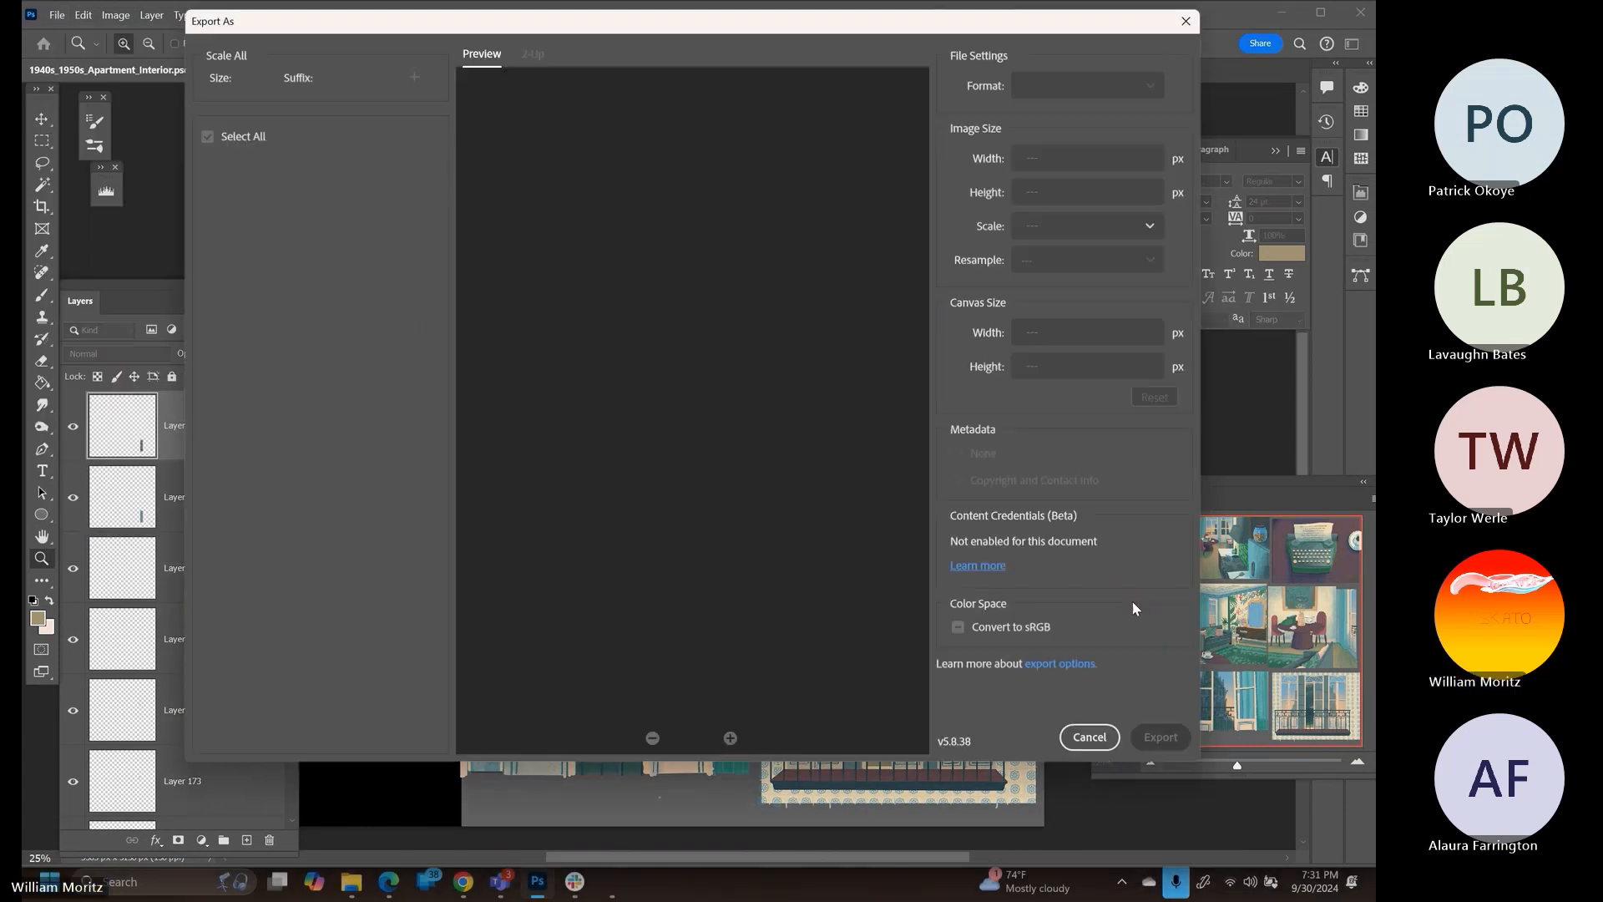
left_click(1088, 739)
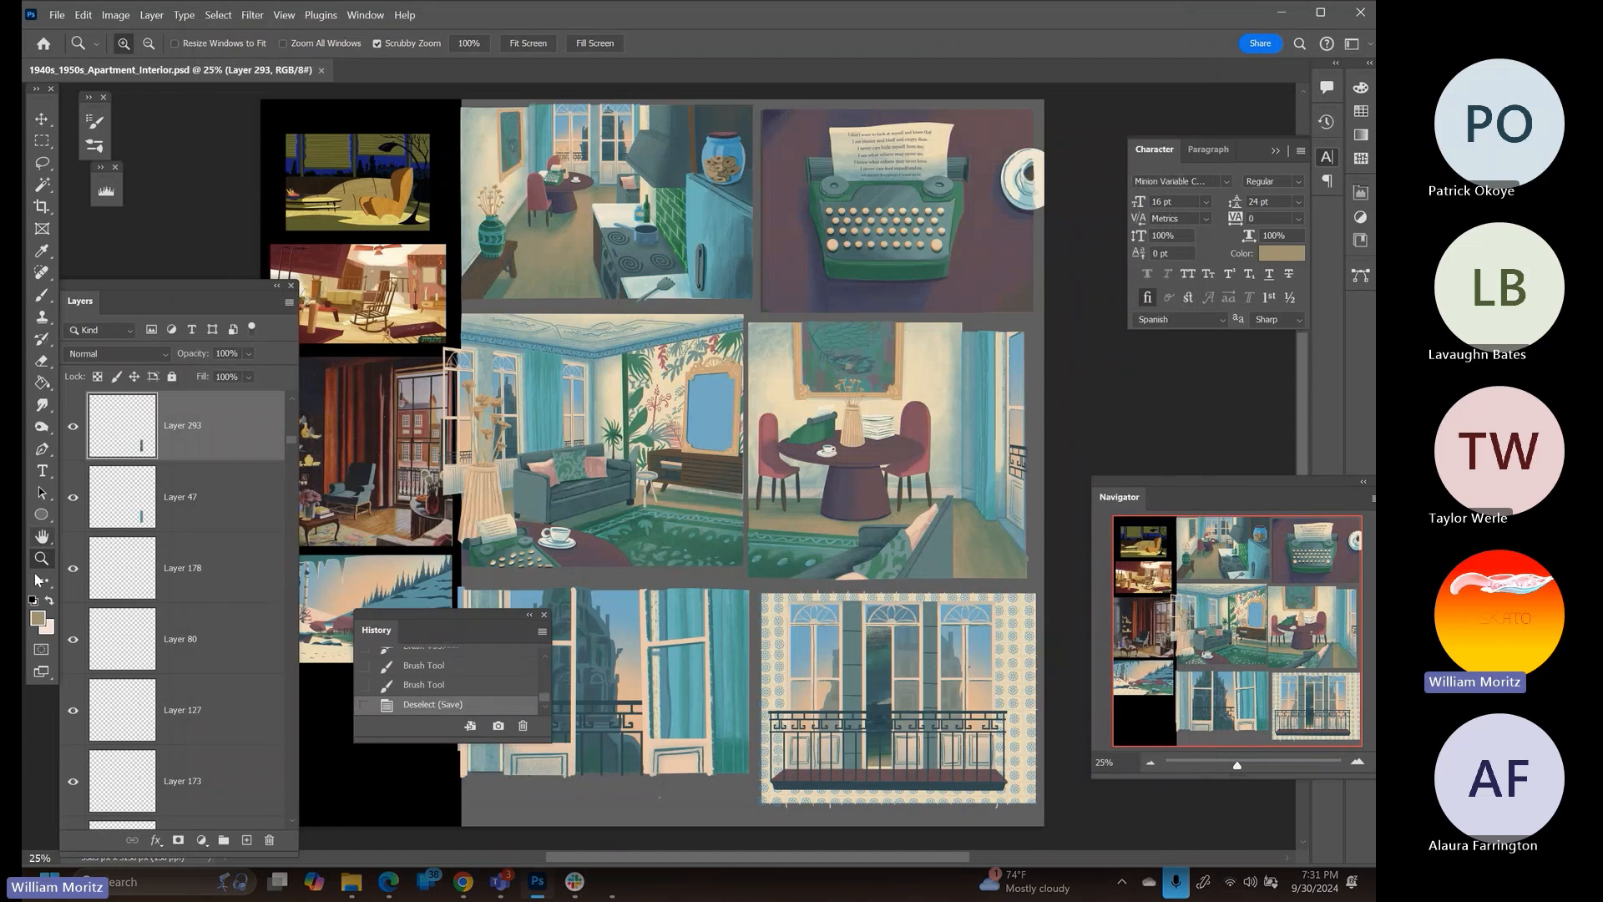
Load the living room mirror glass as a selection from its layer and add a new layer above it
left_click(723, 411)
key("v")
right_click(720, 425)
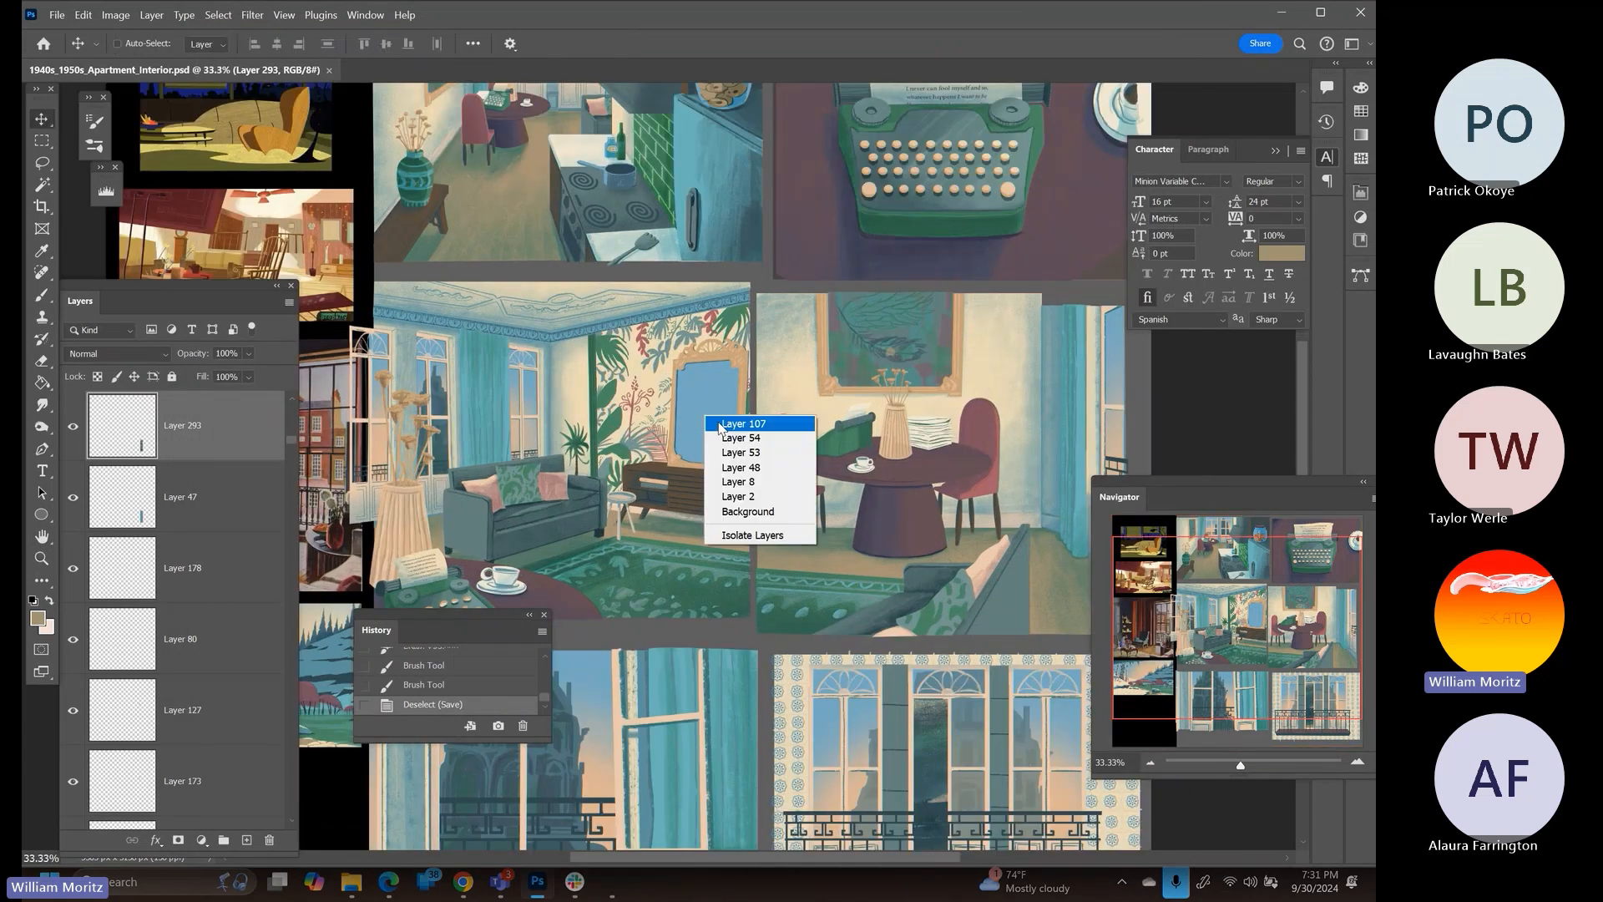
left_click(720, 425)
left_click(125, 797, "ctrl")
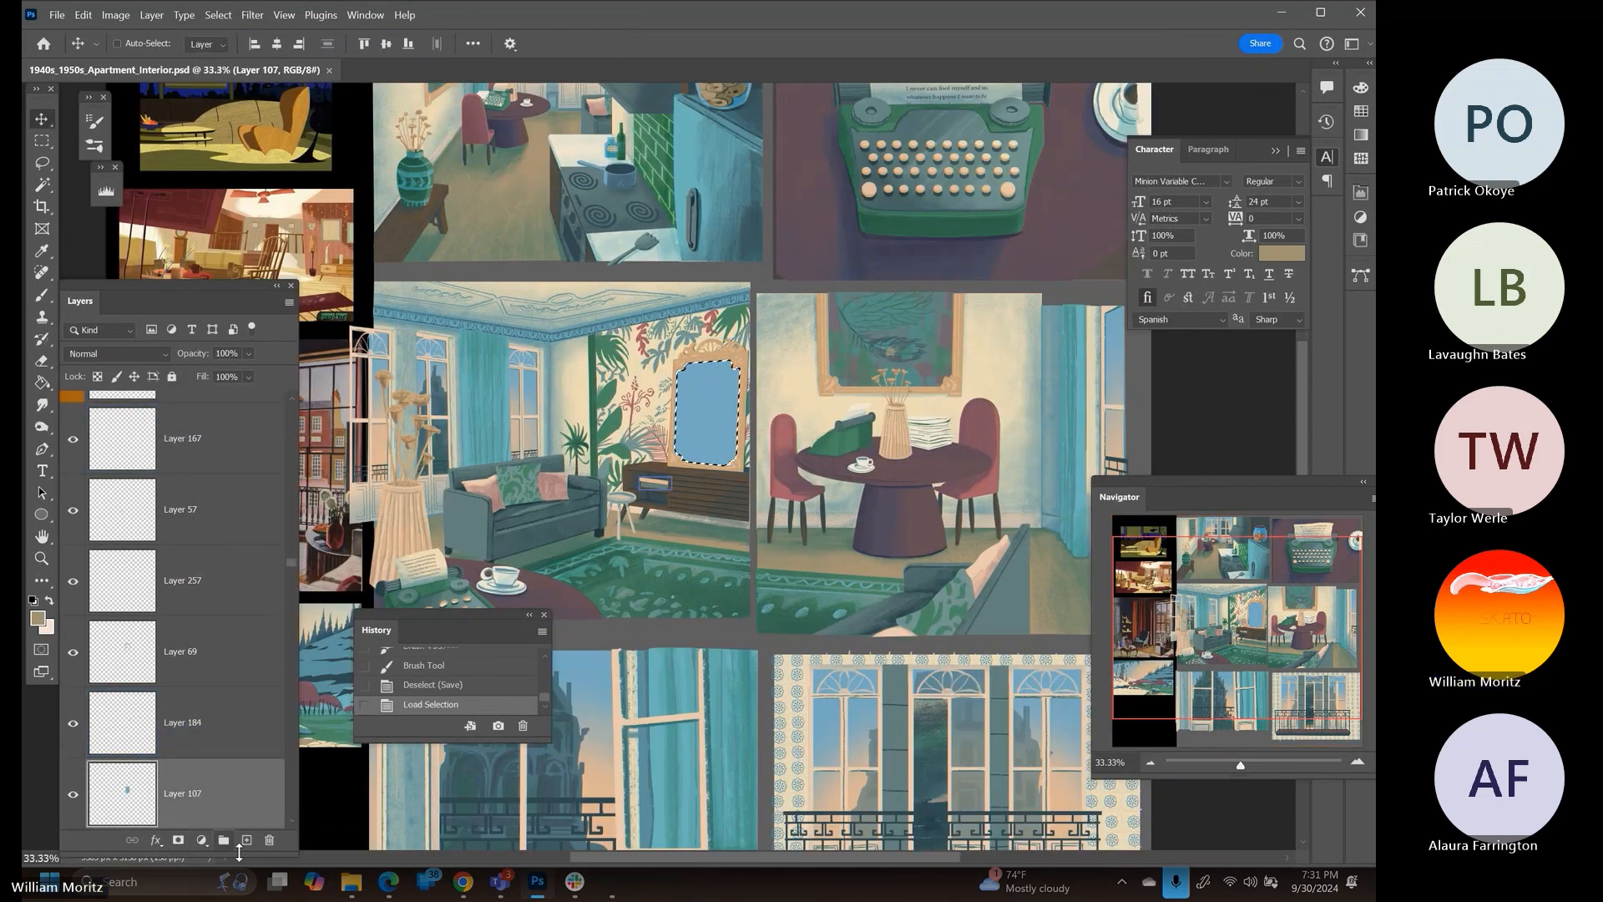
left_click(246, 840)
Brush muted teal reflection strokes into the lower part of the selected mirror glass with a size 50 brush
key("i")
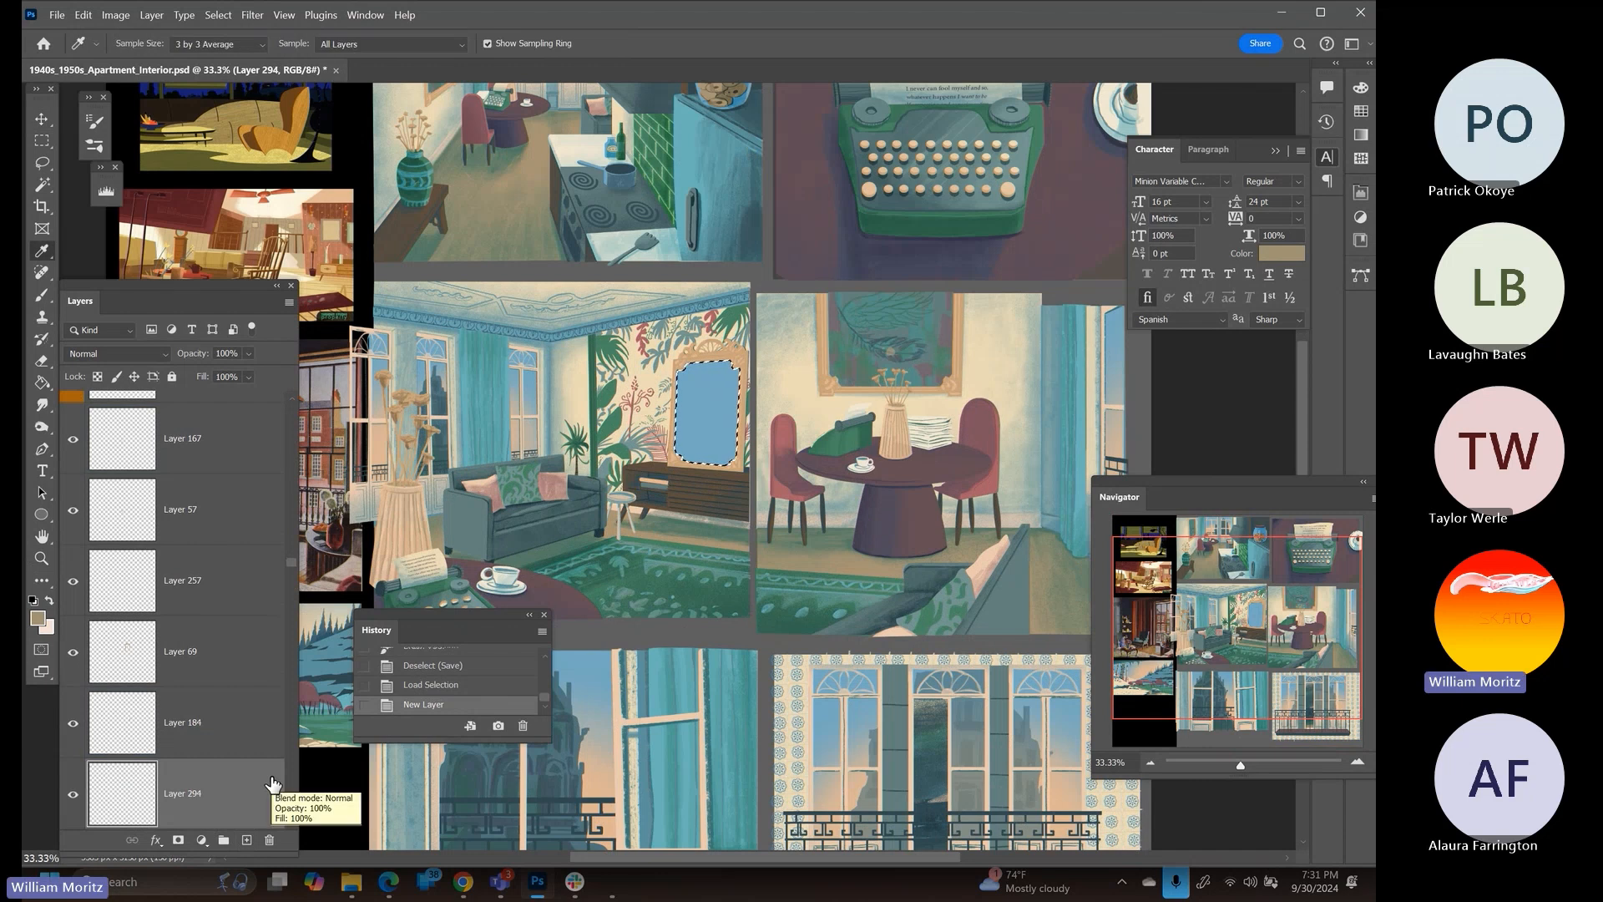
left_click(708, 386)
key("b")
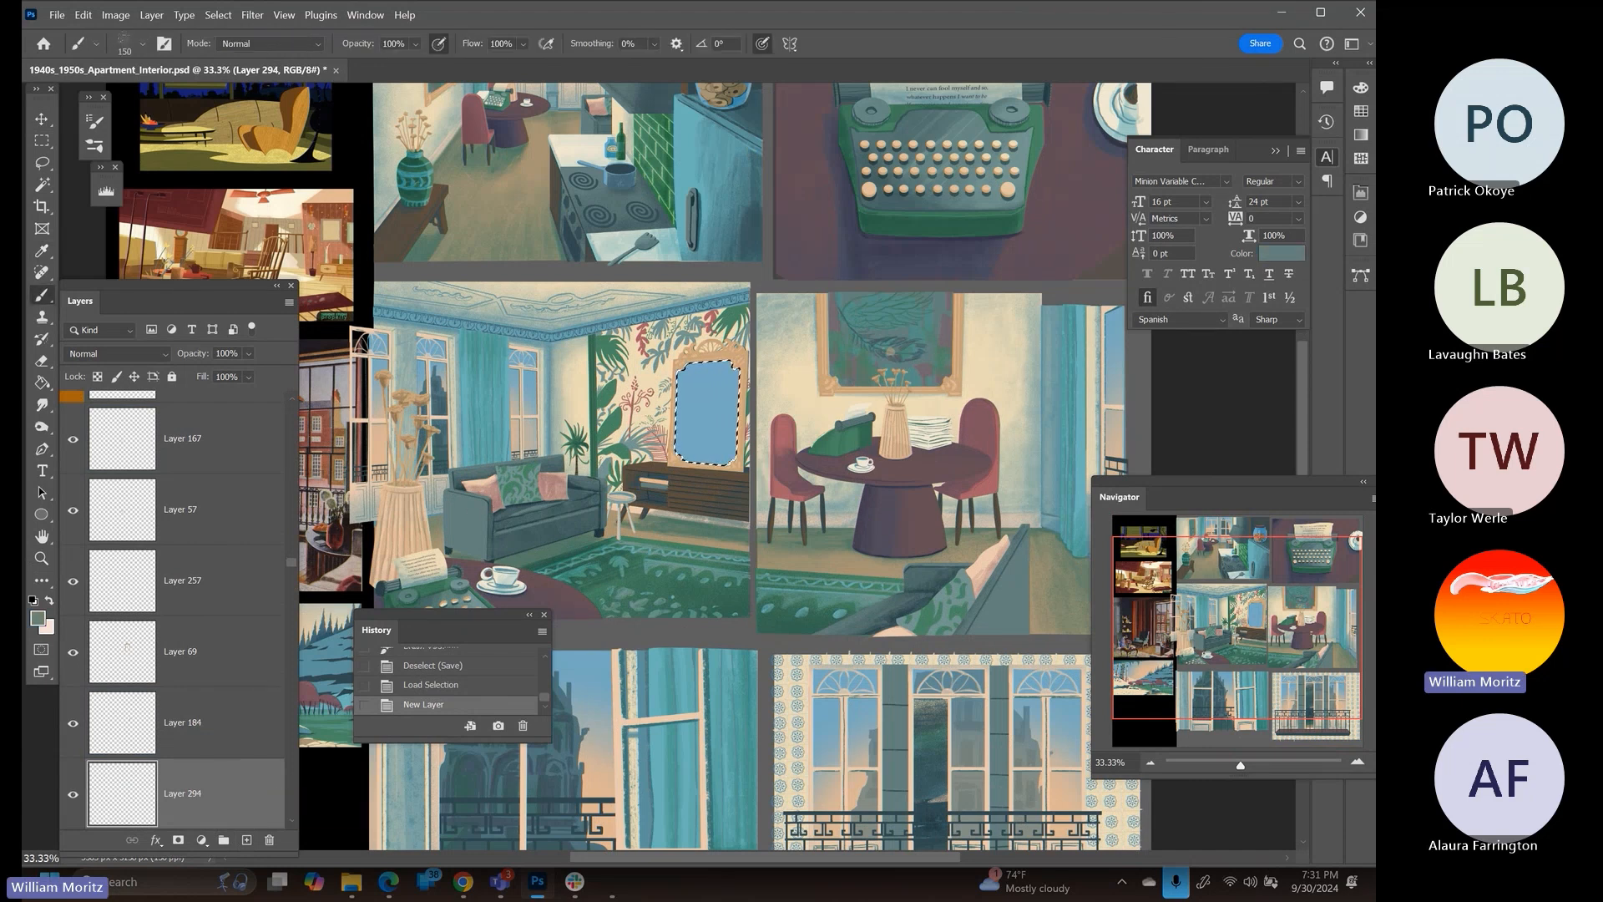
left_click(142, 44)
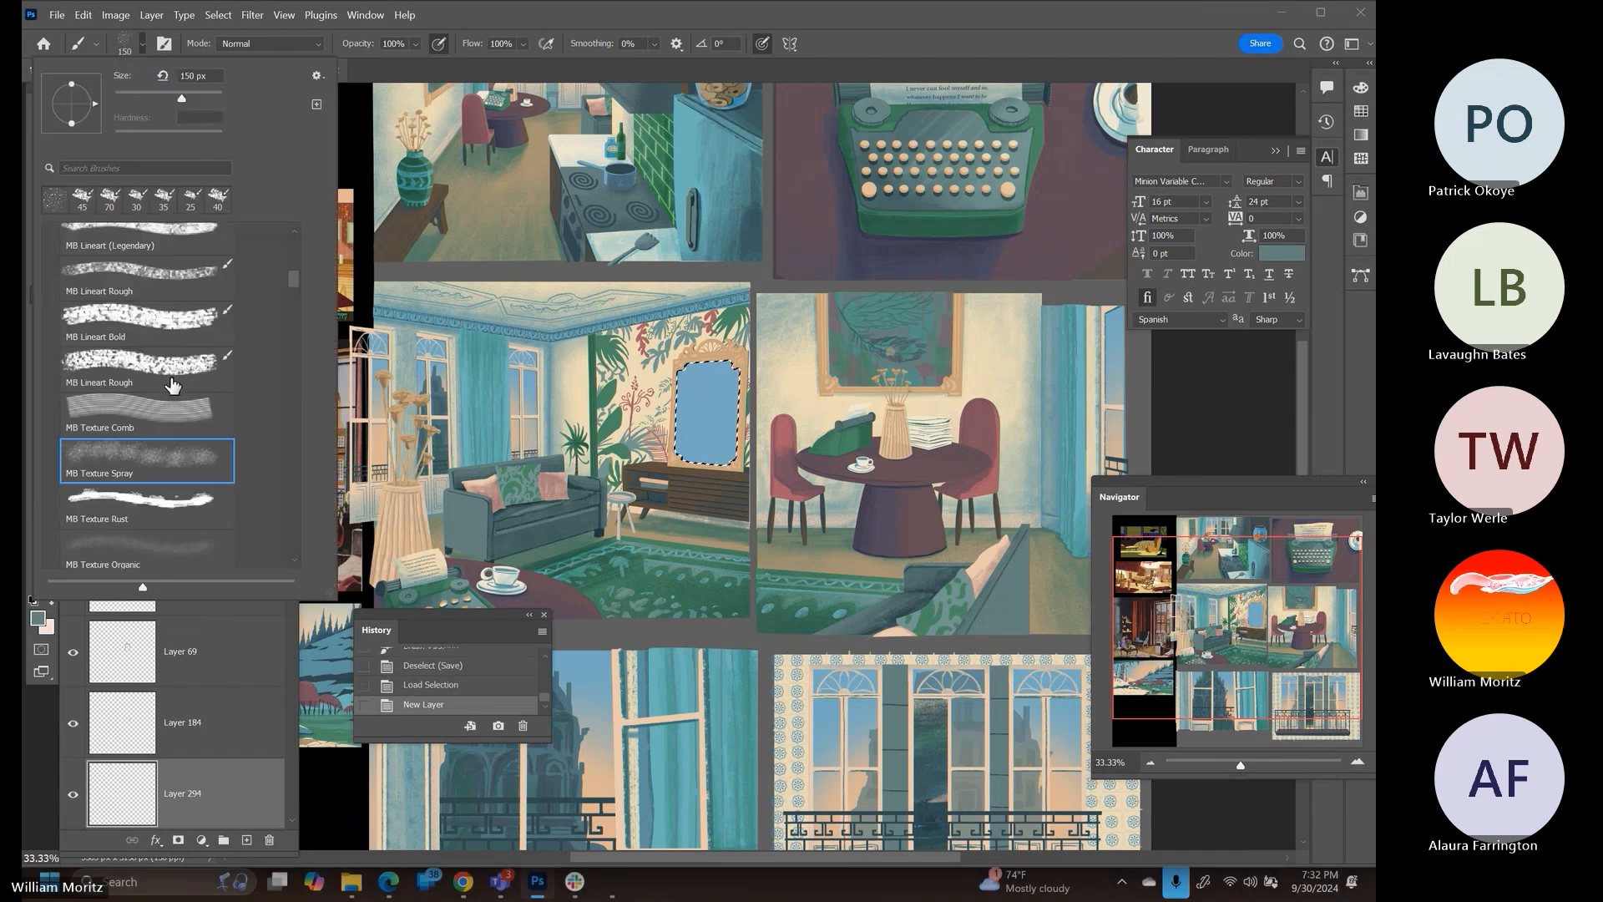
left_click(171, 276)
left_click(647, 42)
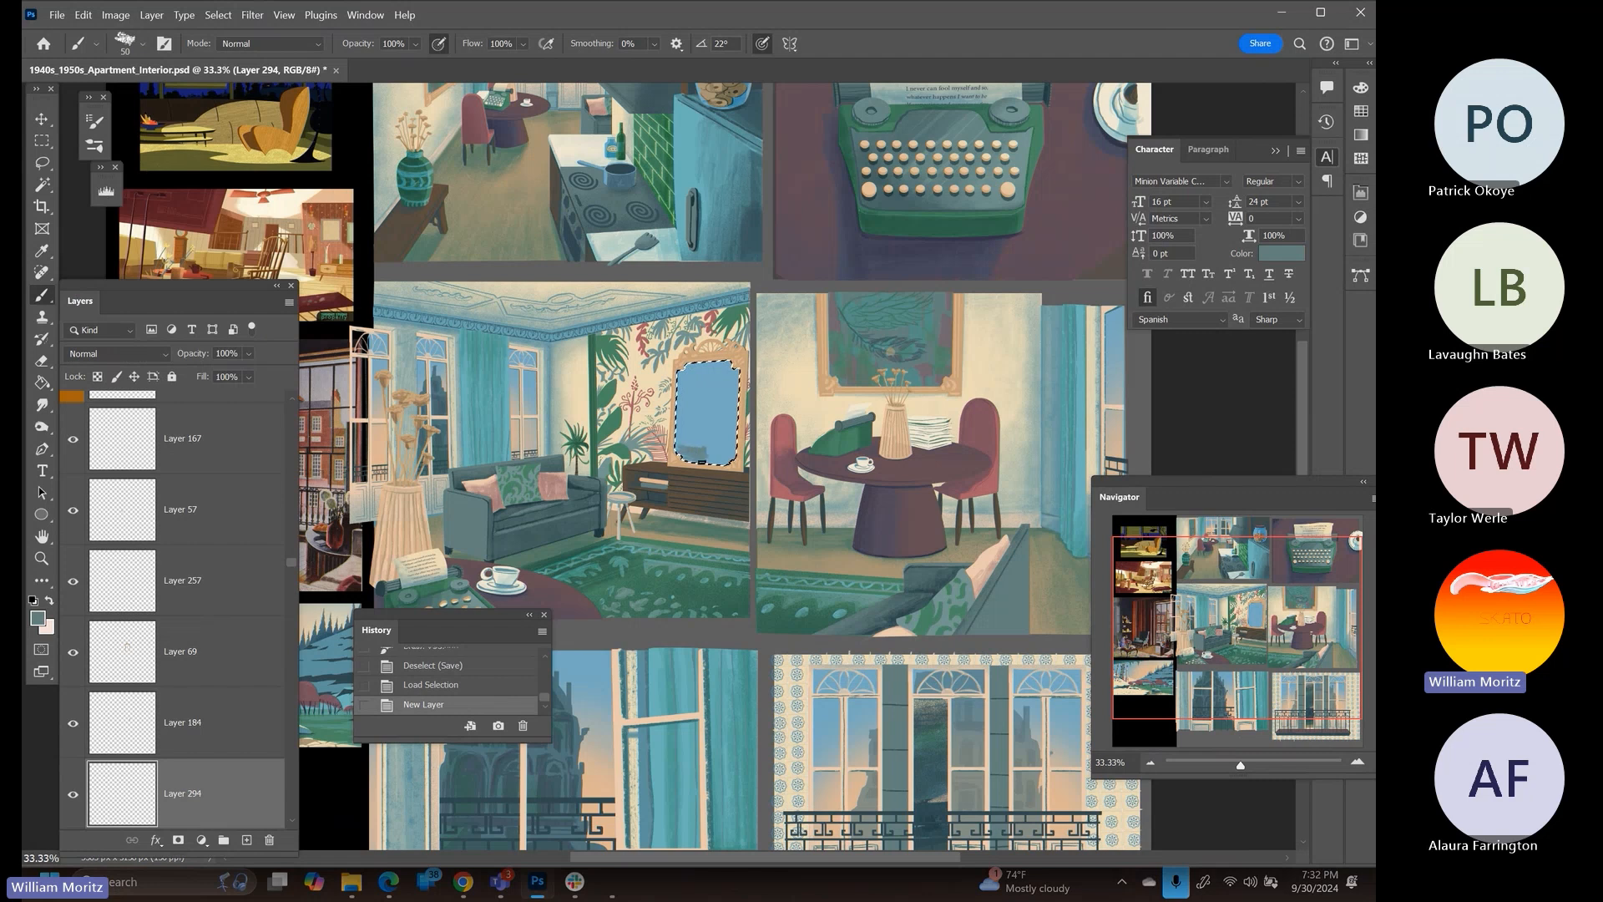
left_click(700, 460)
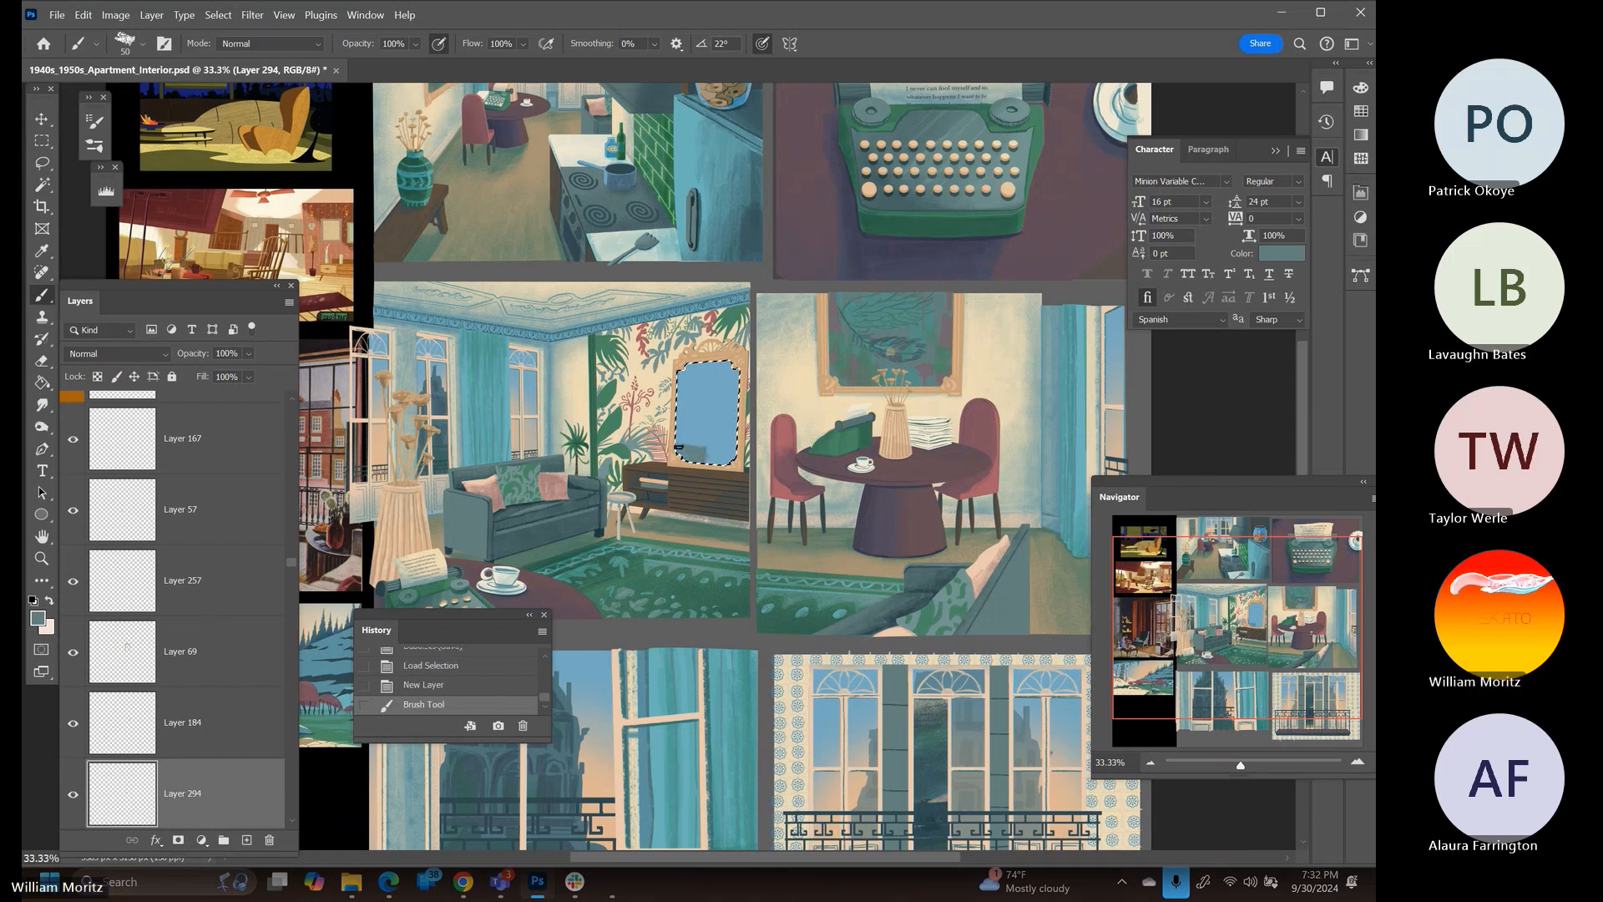
left_click(678, 448)
left_click(701, 455)
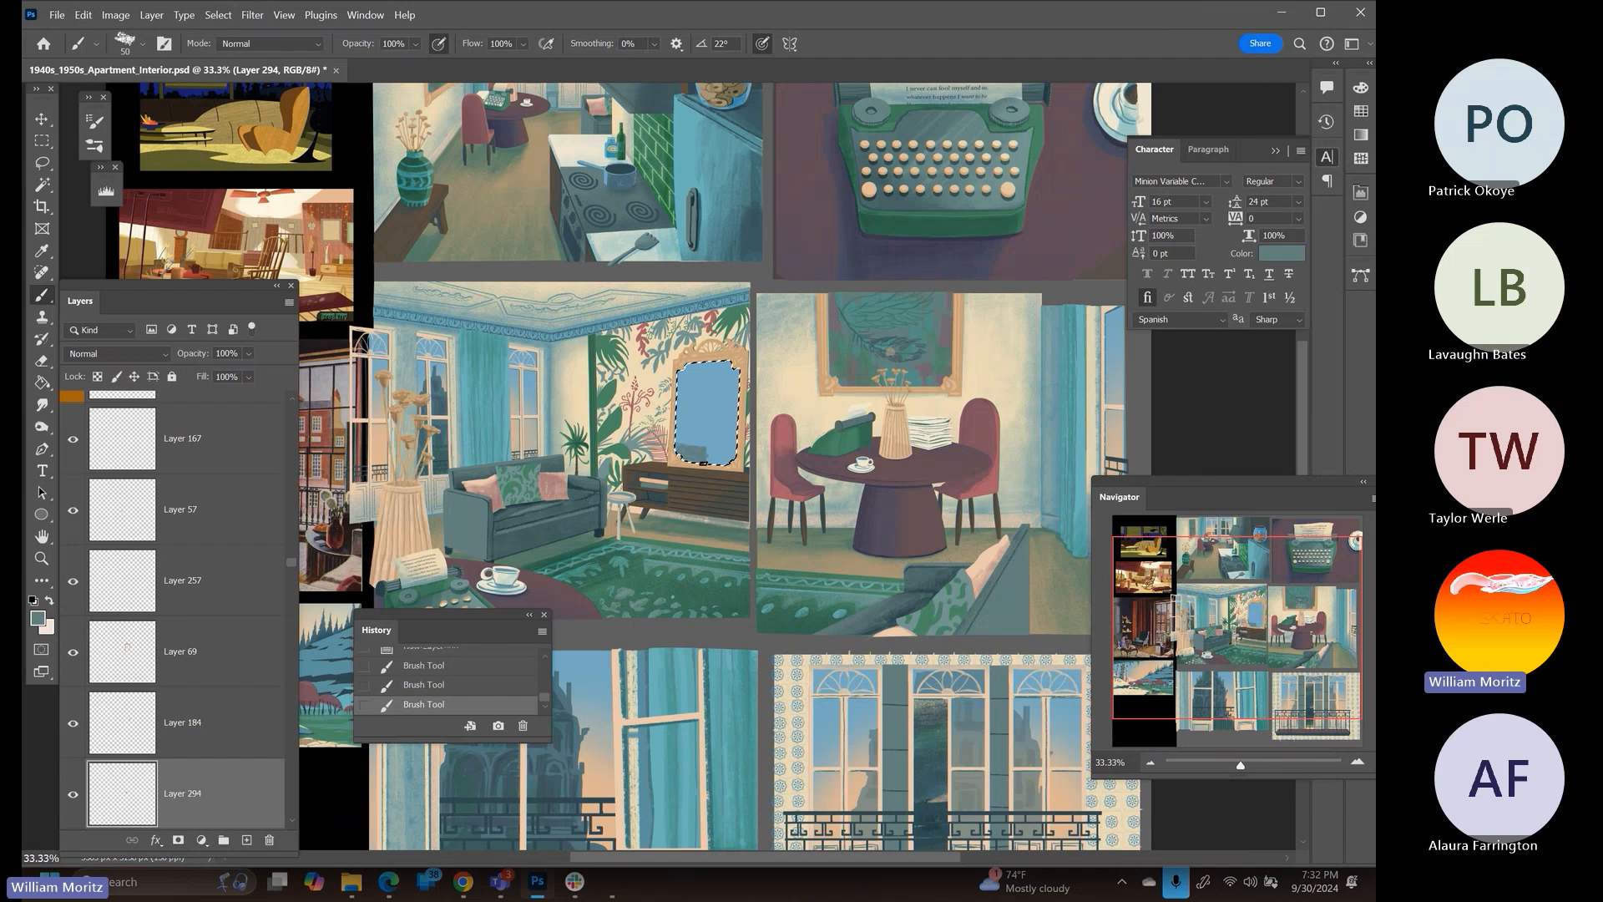
Add tan and green reflection strokes to the mirror, sampling both colours from the framed painting in the dining room
key("i")
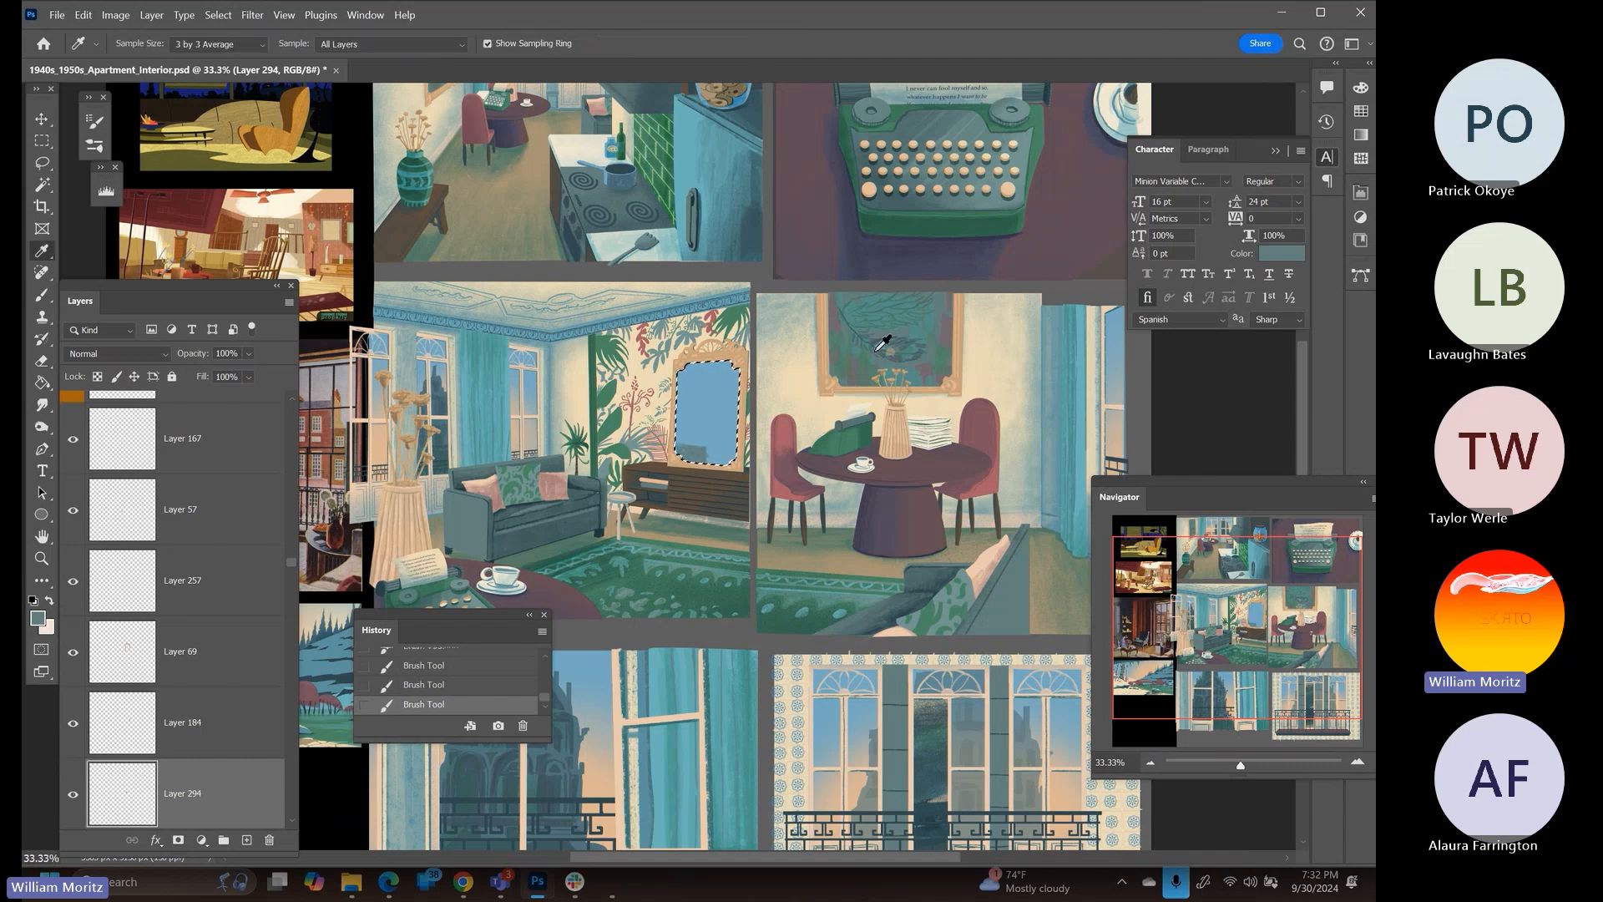
left_click(943, 330)
key("b")
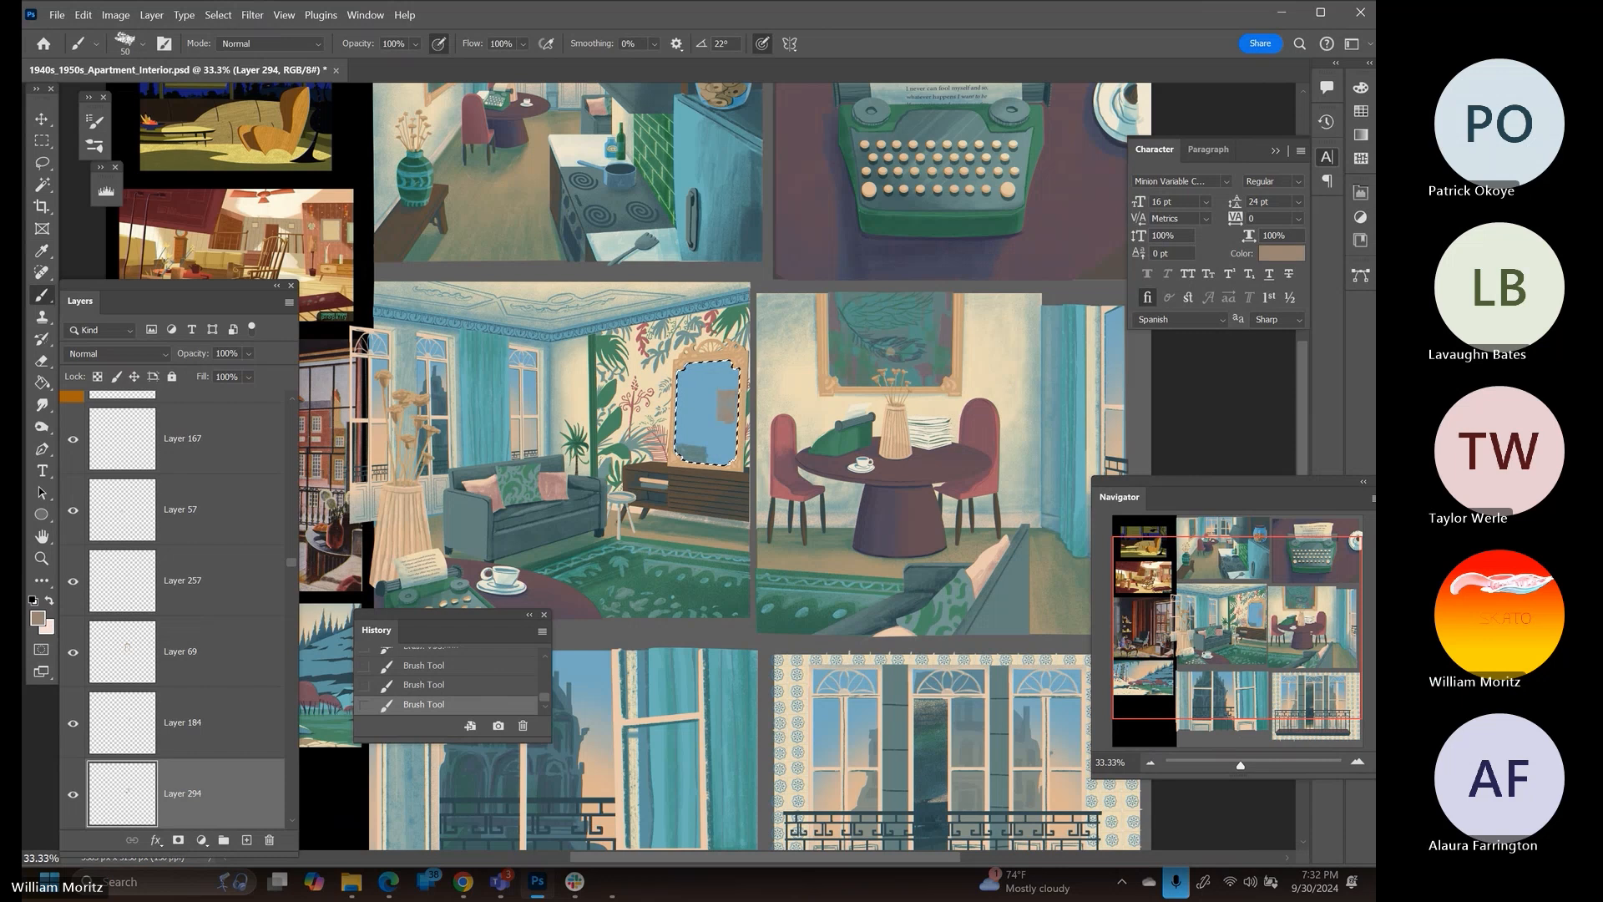
key("i")
left_click(939, 317)
key("b")
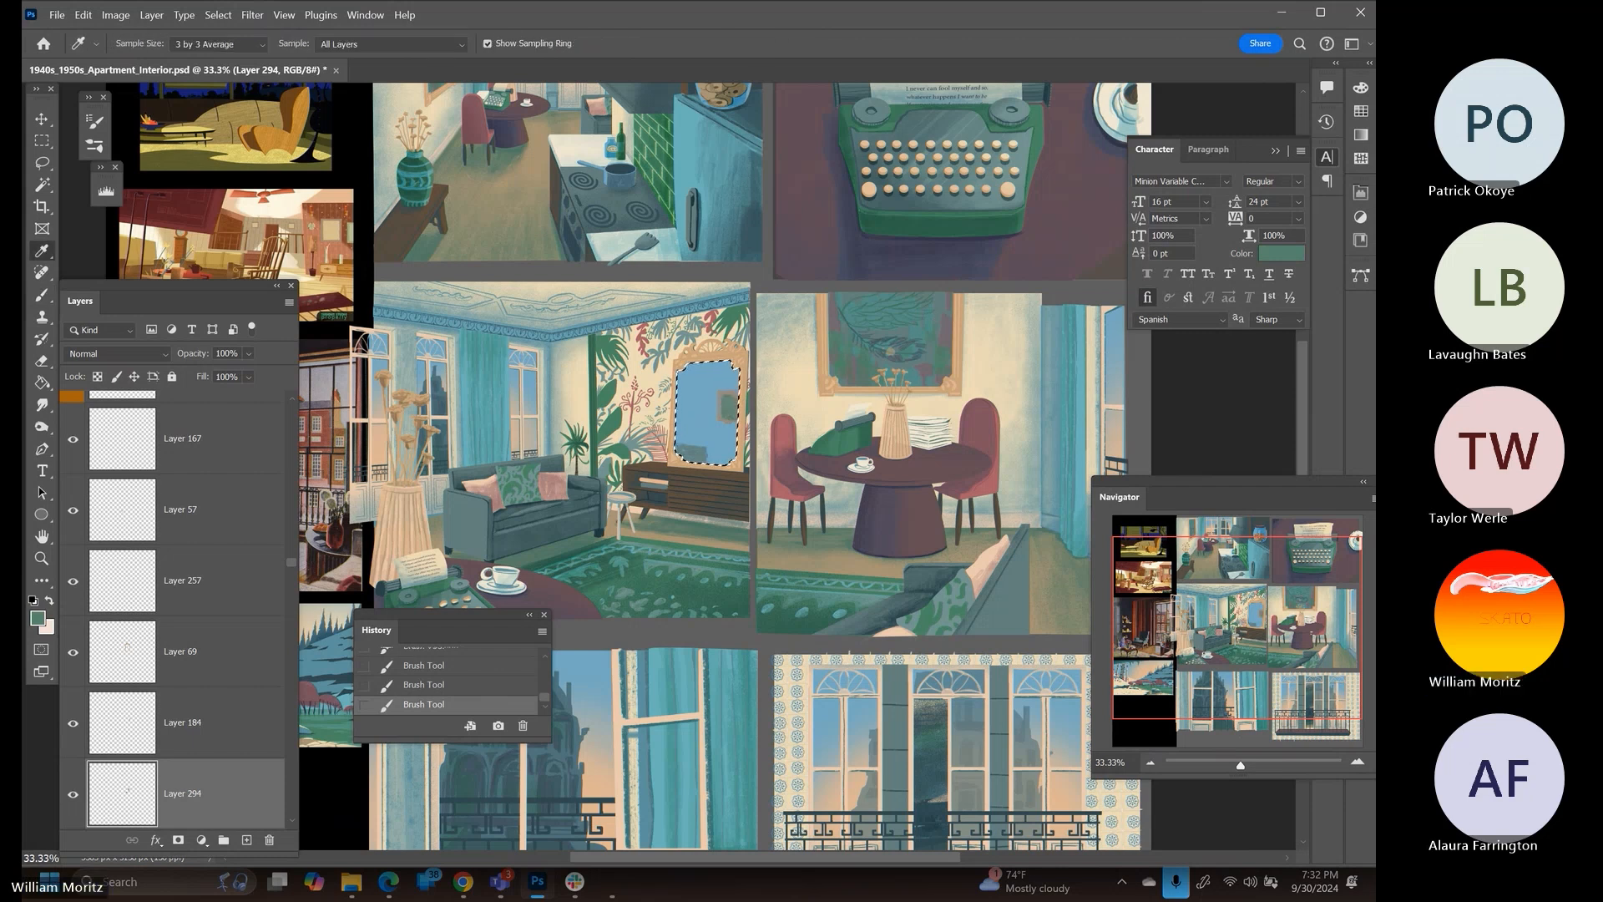
Add purple and muted red reflection strokes to the living room mirror, sampling the colours from the dining table and the red chair
key("i")
left_click(901, 459)
key("b")
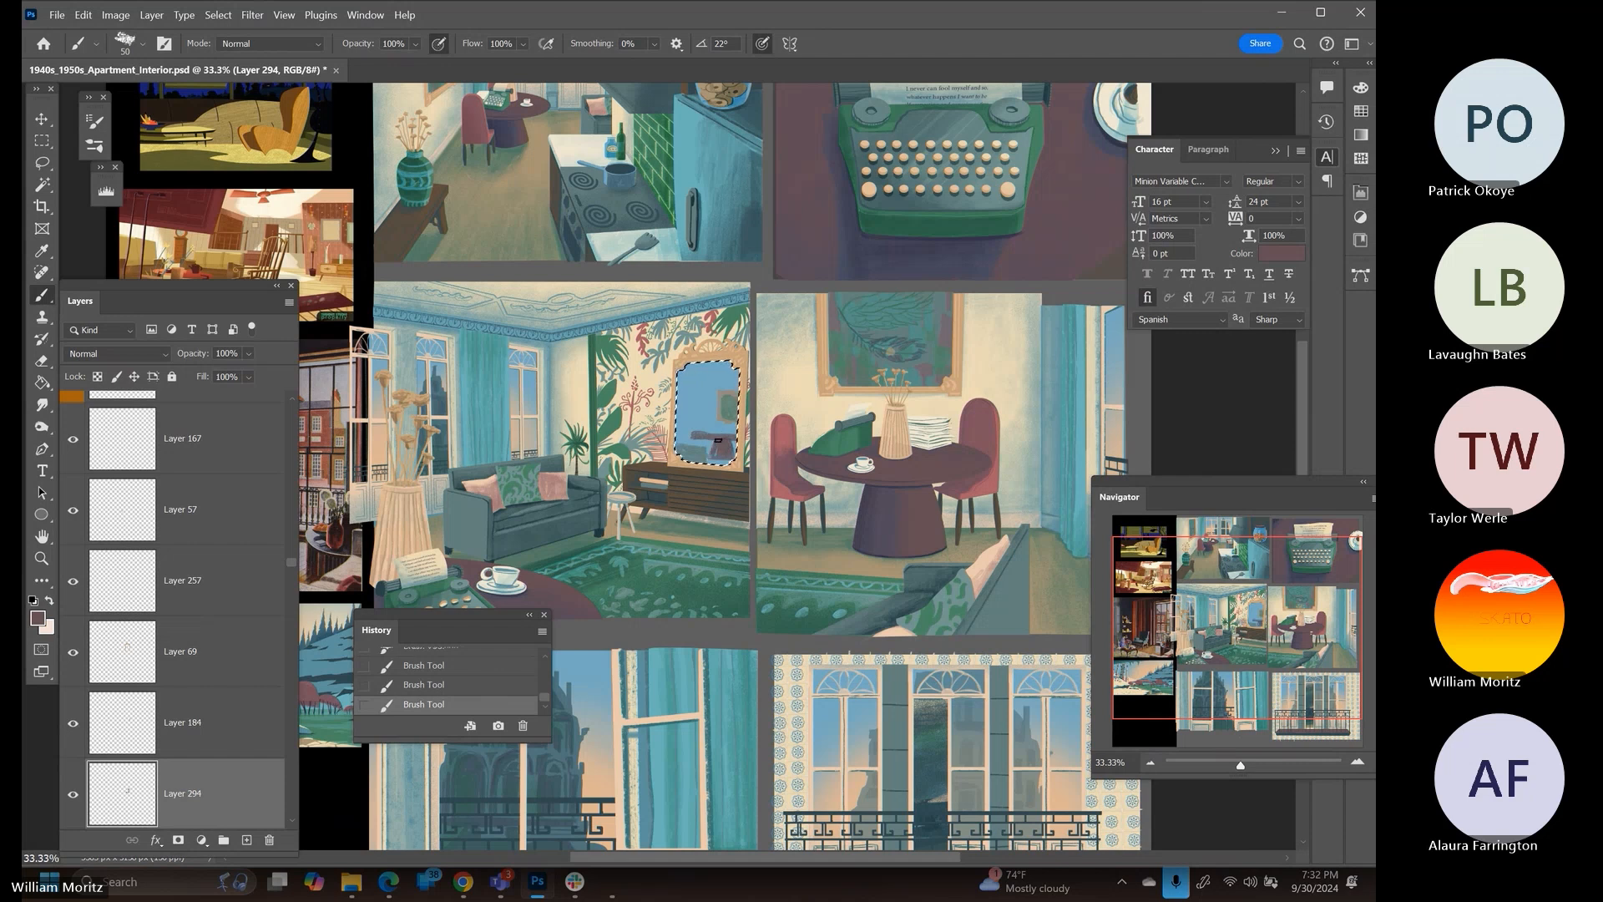
key("i")
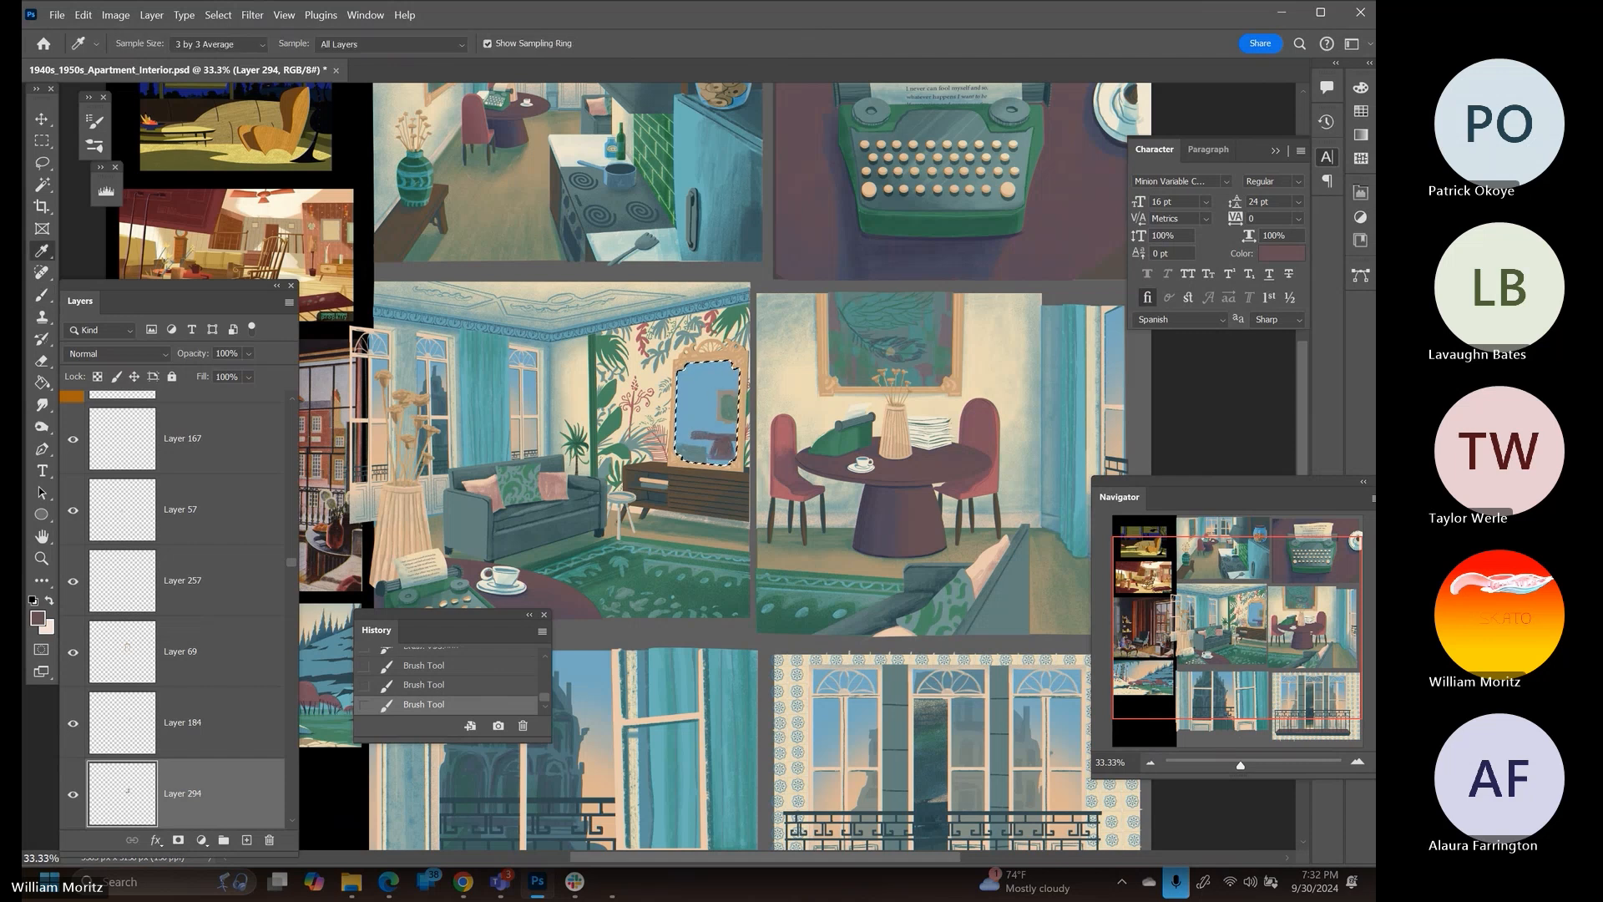
left_click(784, 426)
key("b")
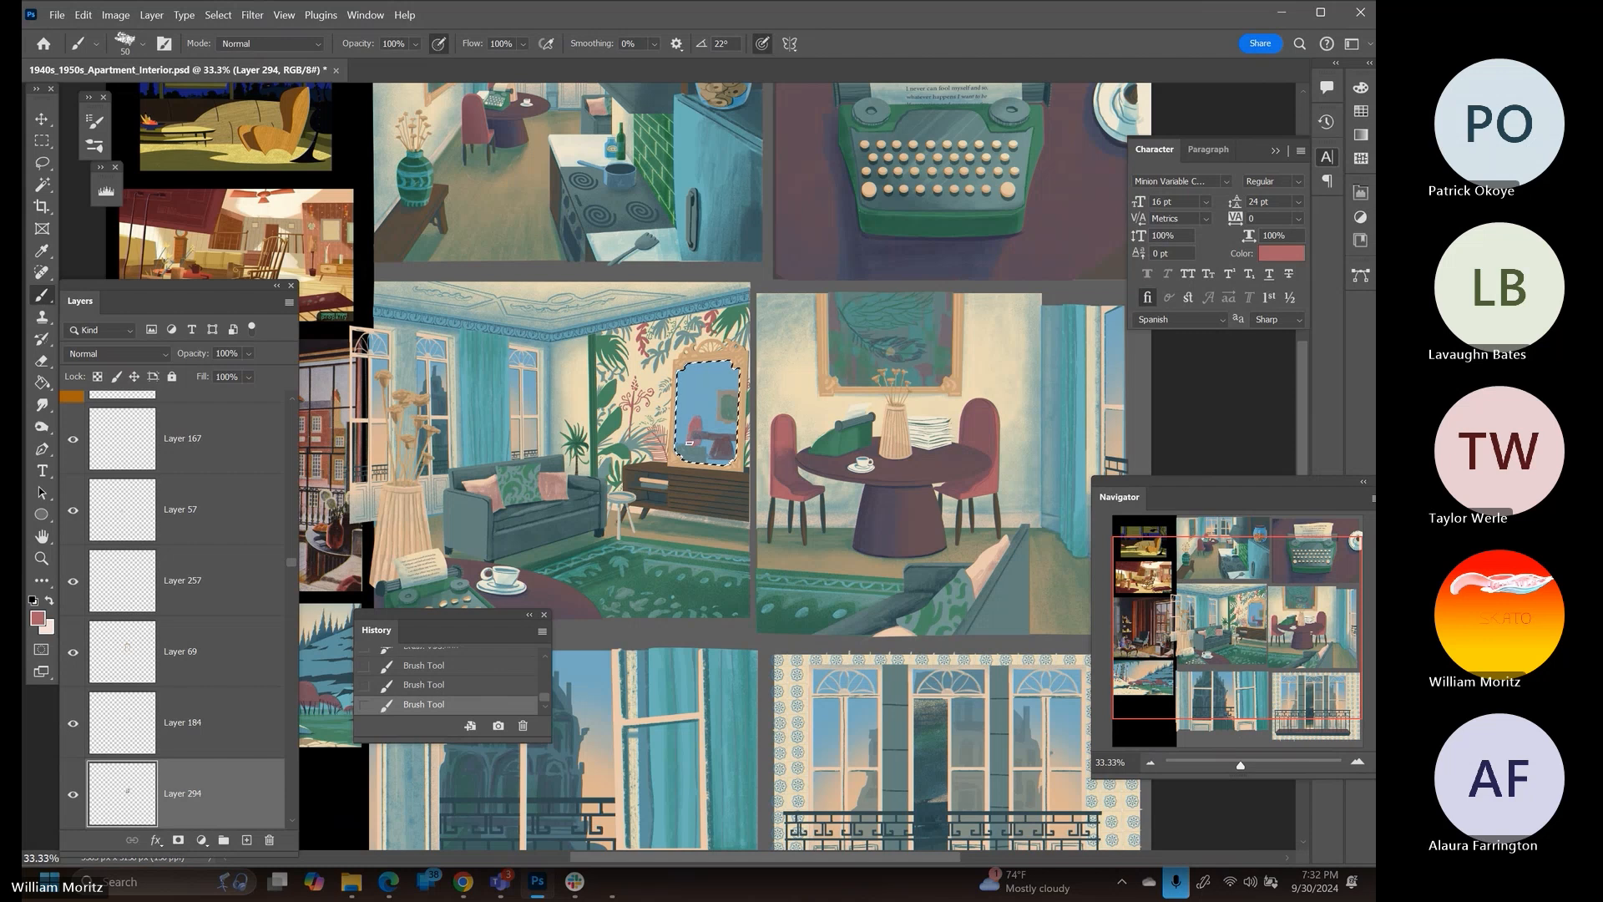
Brush pale cream reflections into the mirror at 49% opacity, sampling the colour from the dining room wall
key("i")
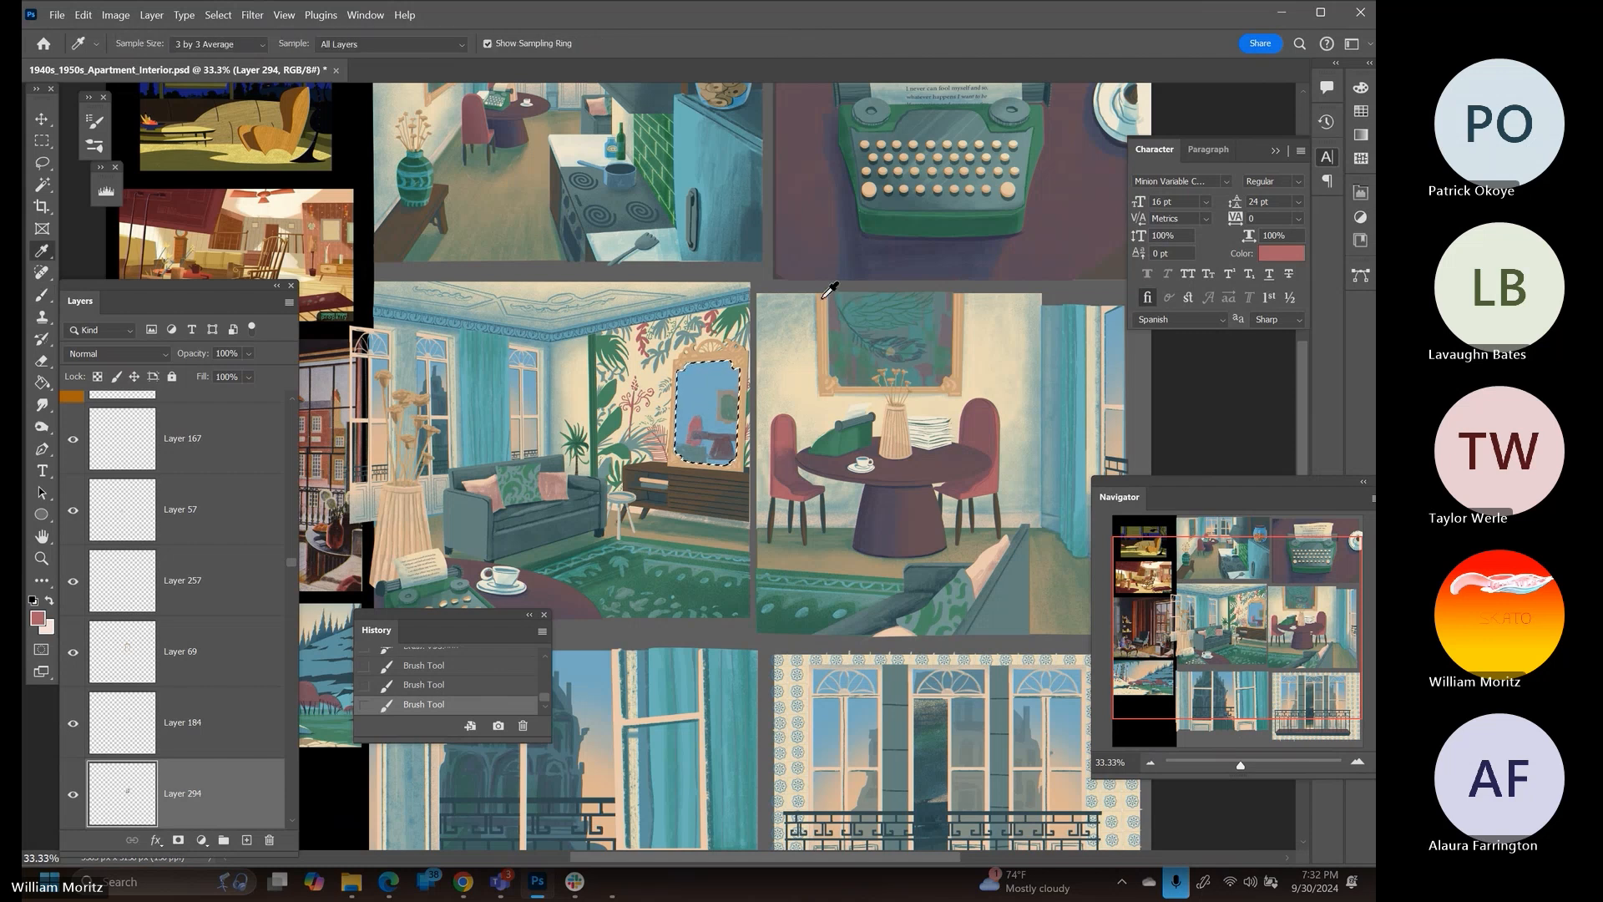
left_click(792, 384)
key("b")
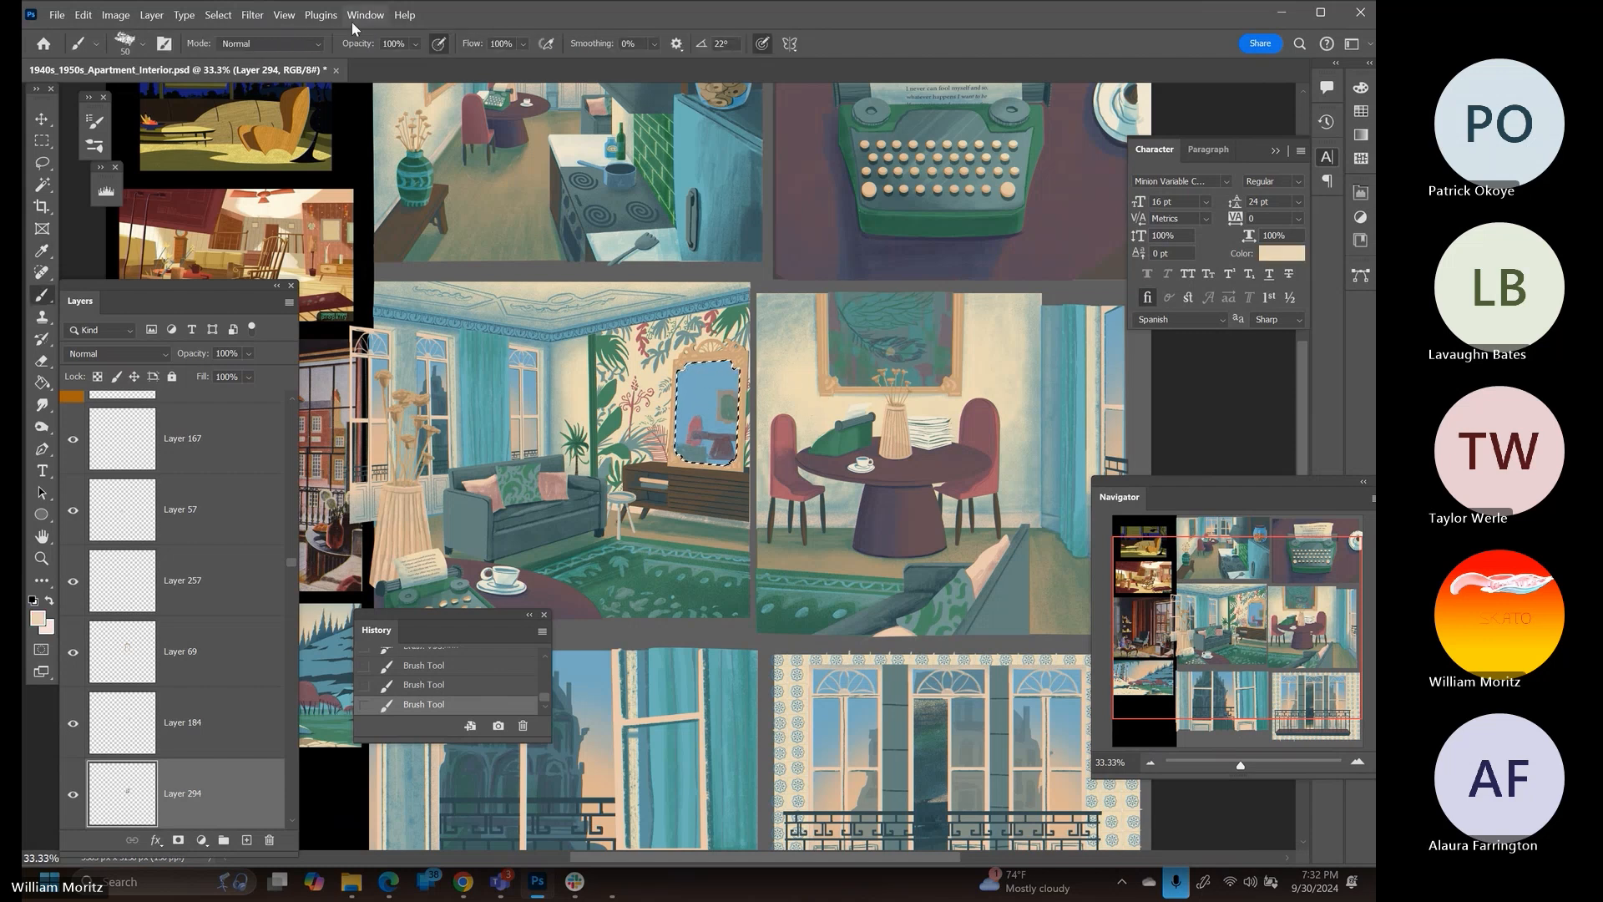
left_click(415, 43)
left_click(404, 63)
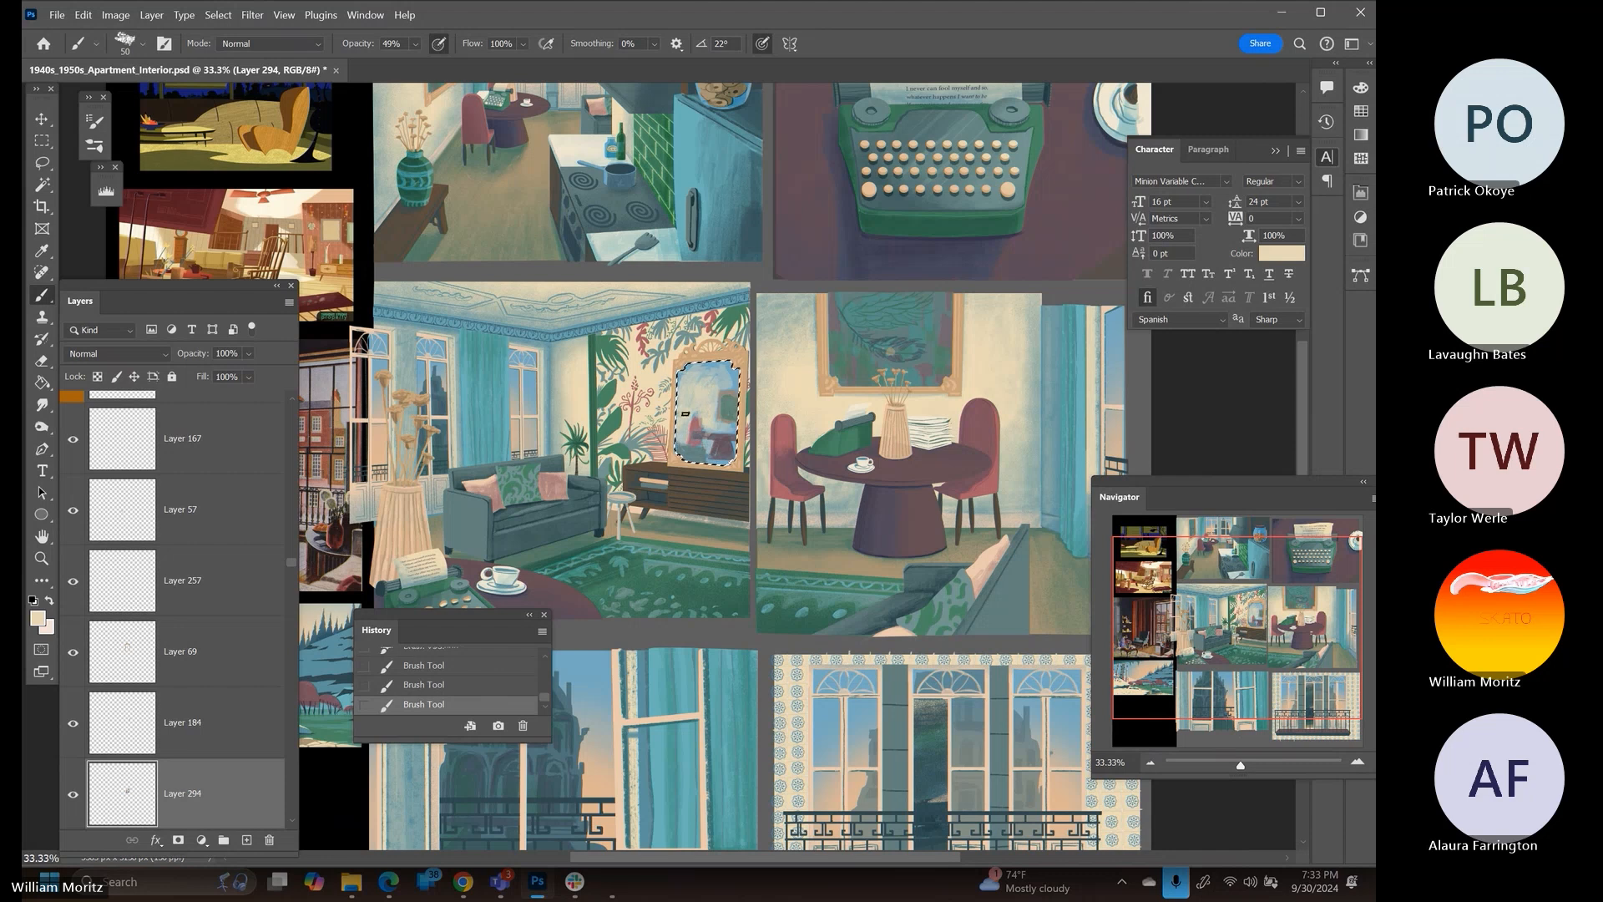
Add soft pink from the sofa cushion to the mirror reflection and sample a peach tone from the dining room wall
key("i")
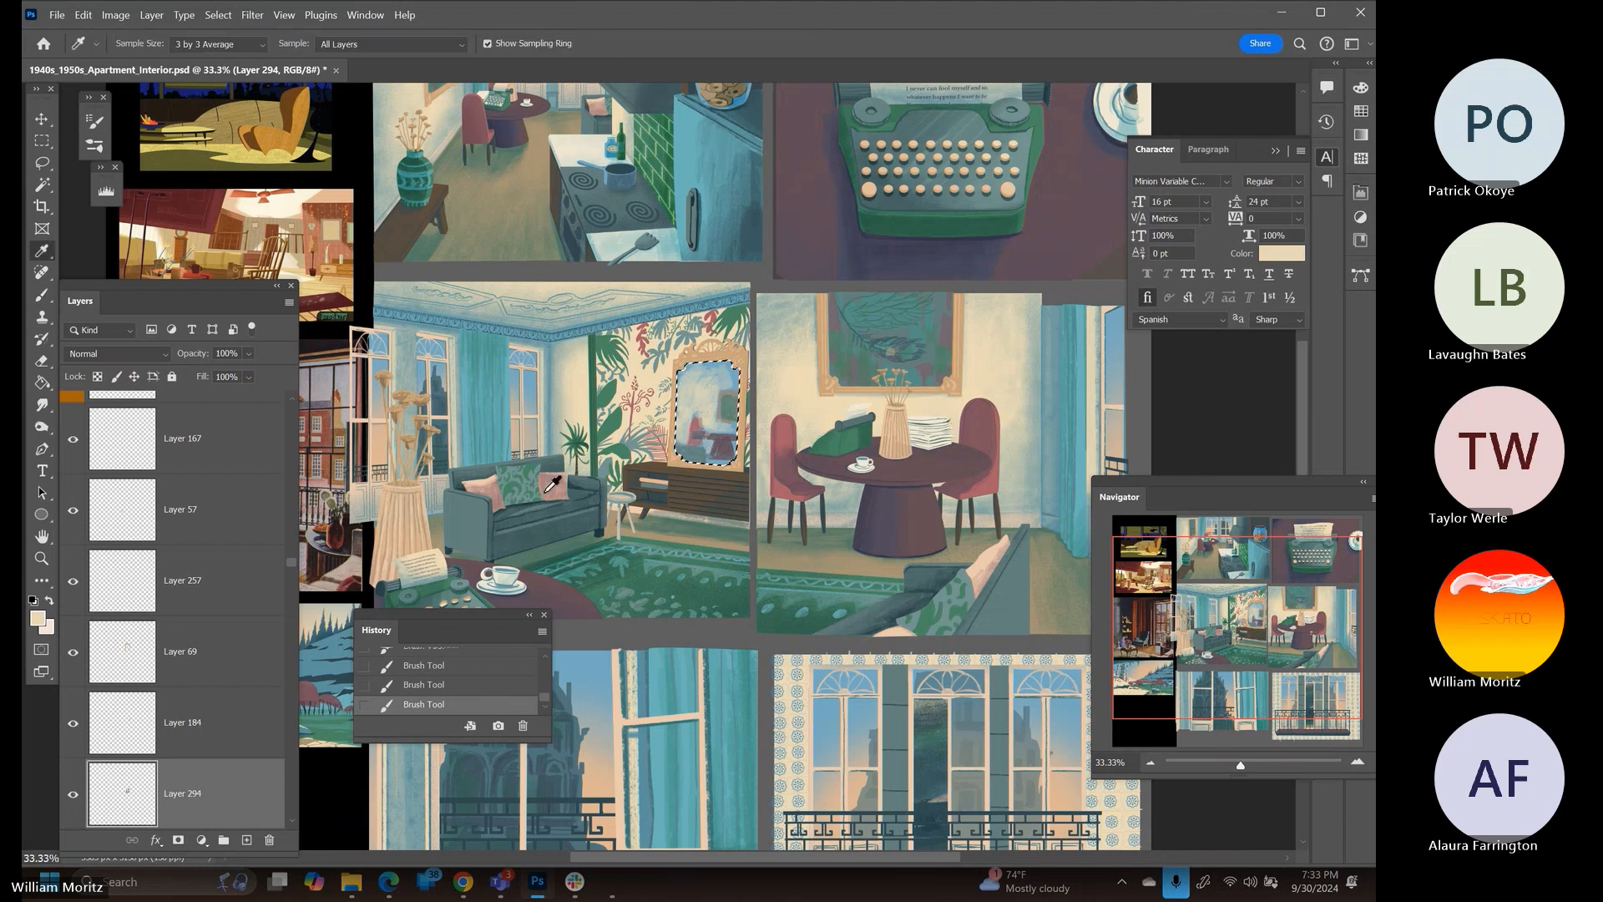
left_click(568, 475)
key("b")
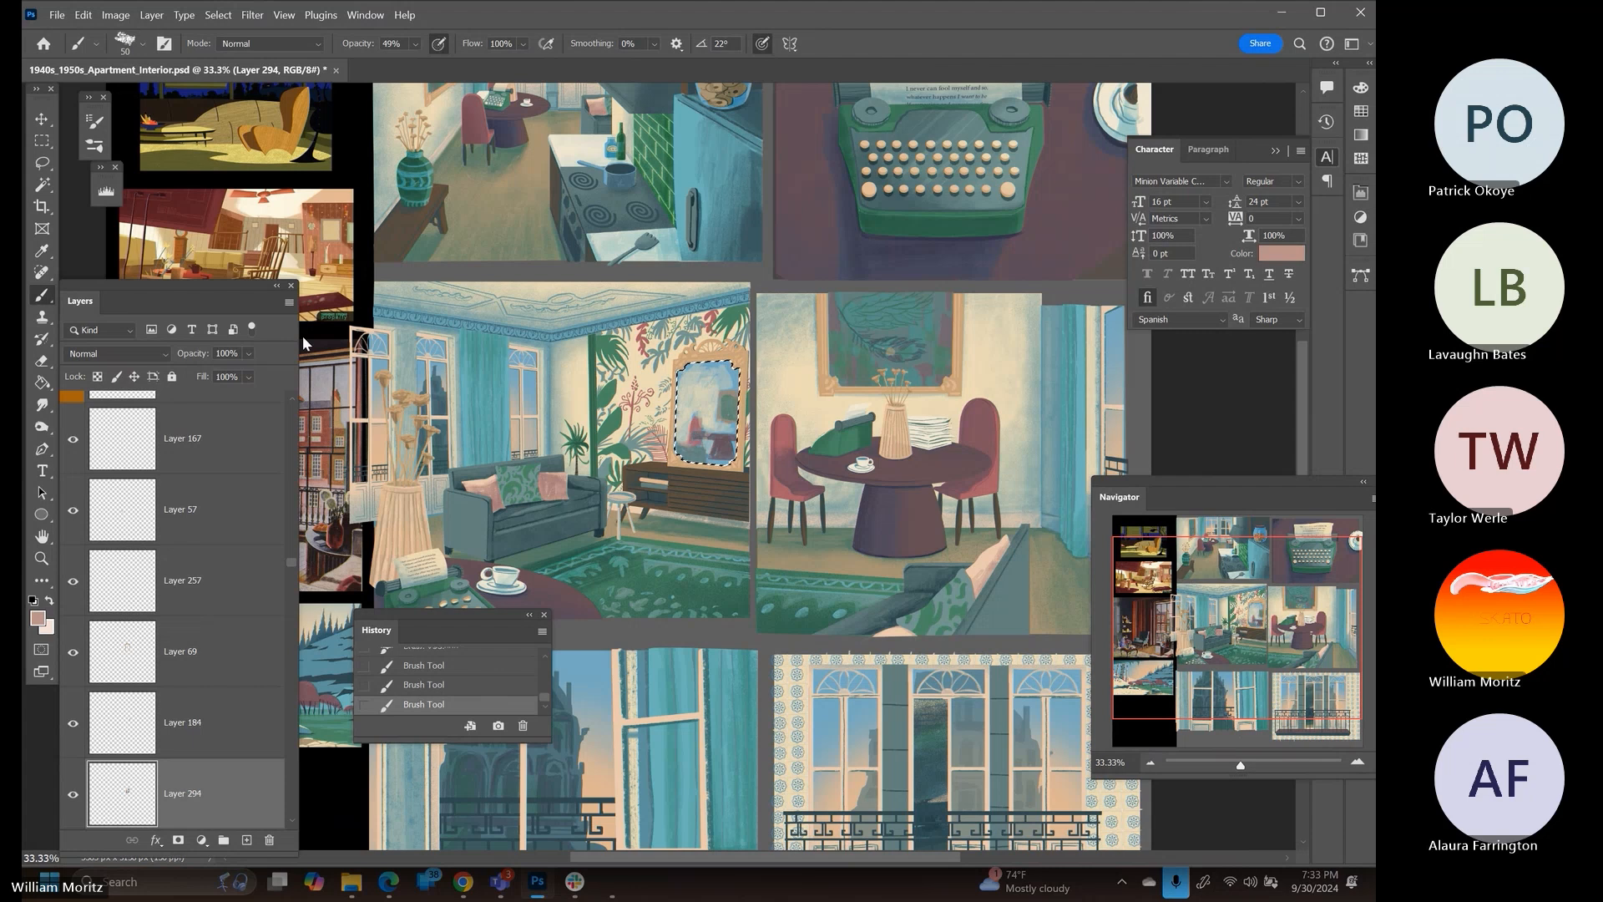
key("i")
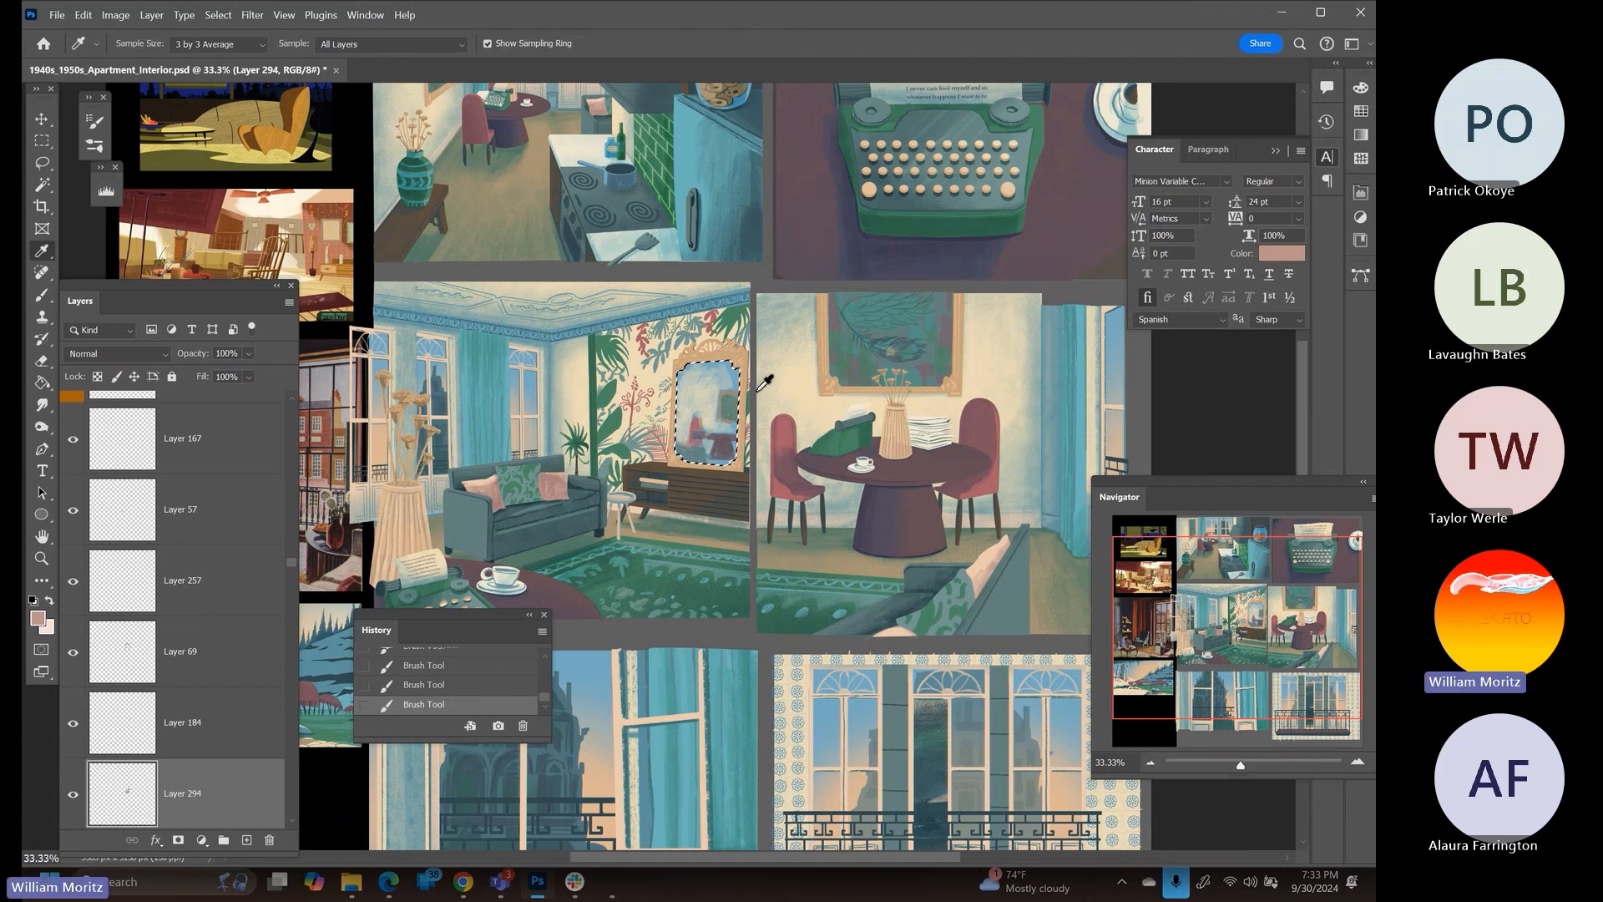
left_click(787, 397)
key("b")
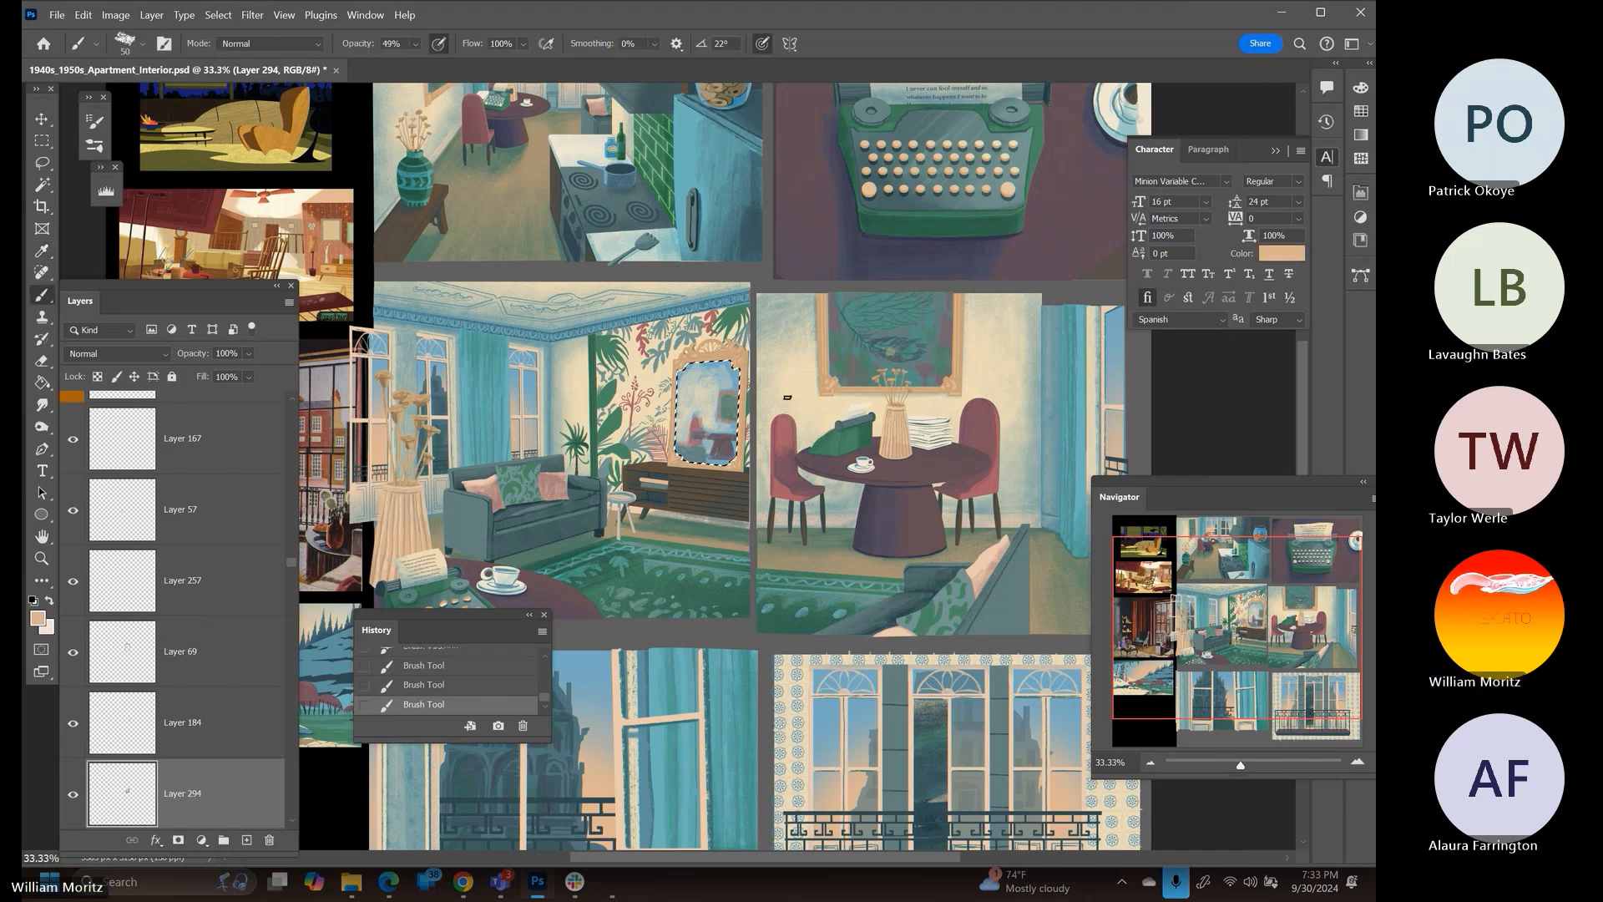
Refine the mirror reflection with a size 15 brush and a greyish purple sampled near the framed painting, and clear the selection
key("bracketleft")
key("bracketleft")
key("bracketleft")
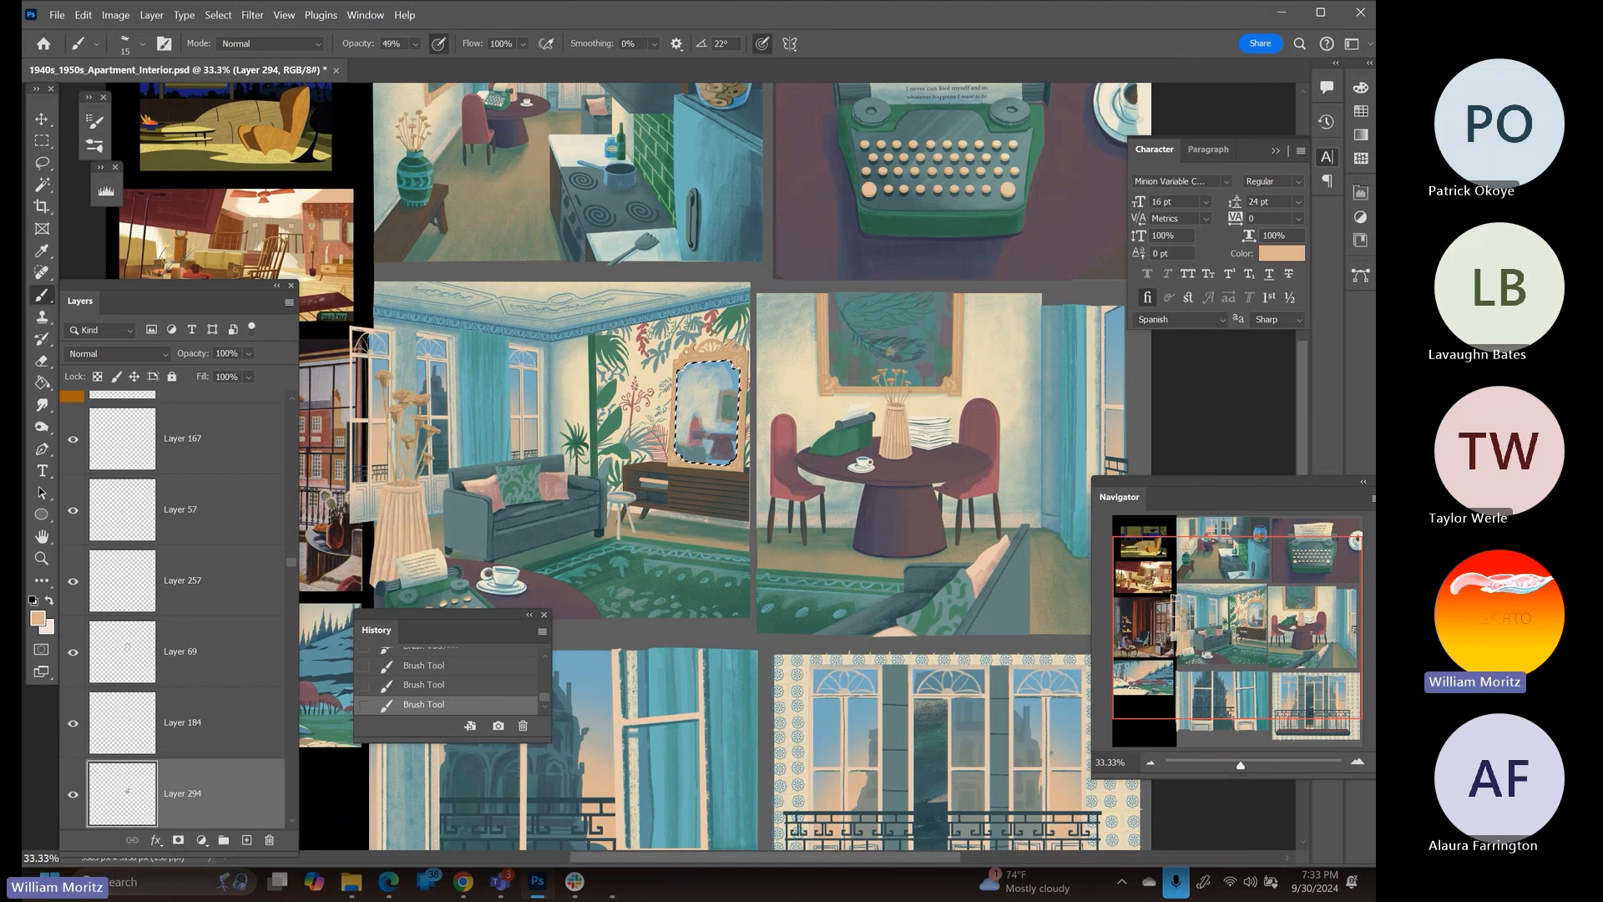
left_click(951, 318, "alt")
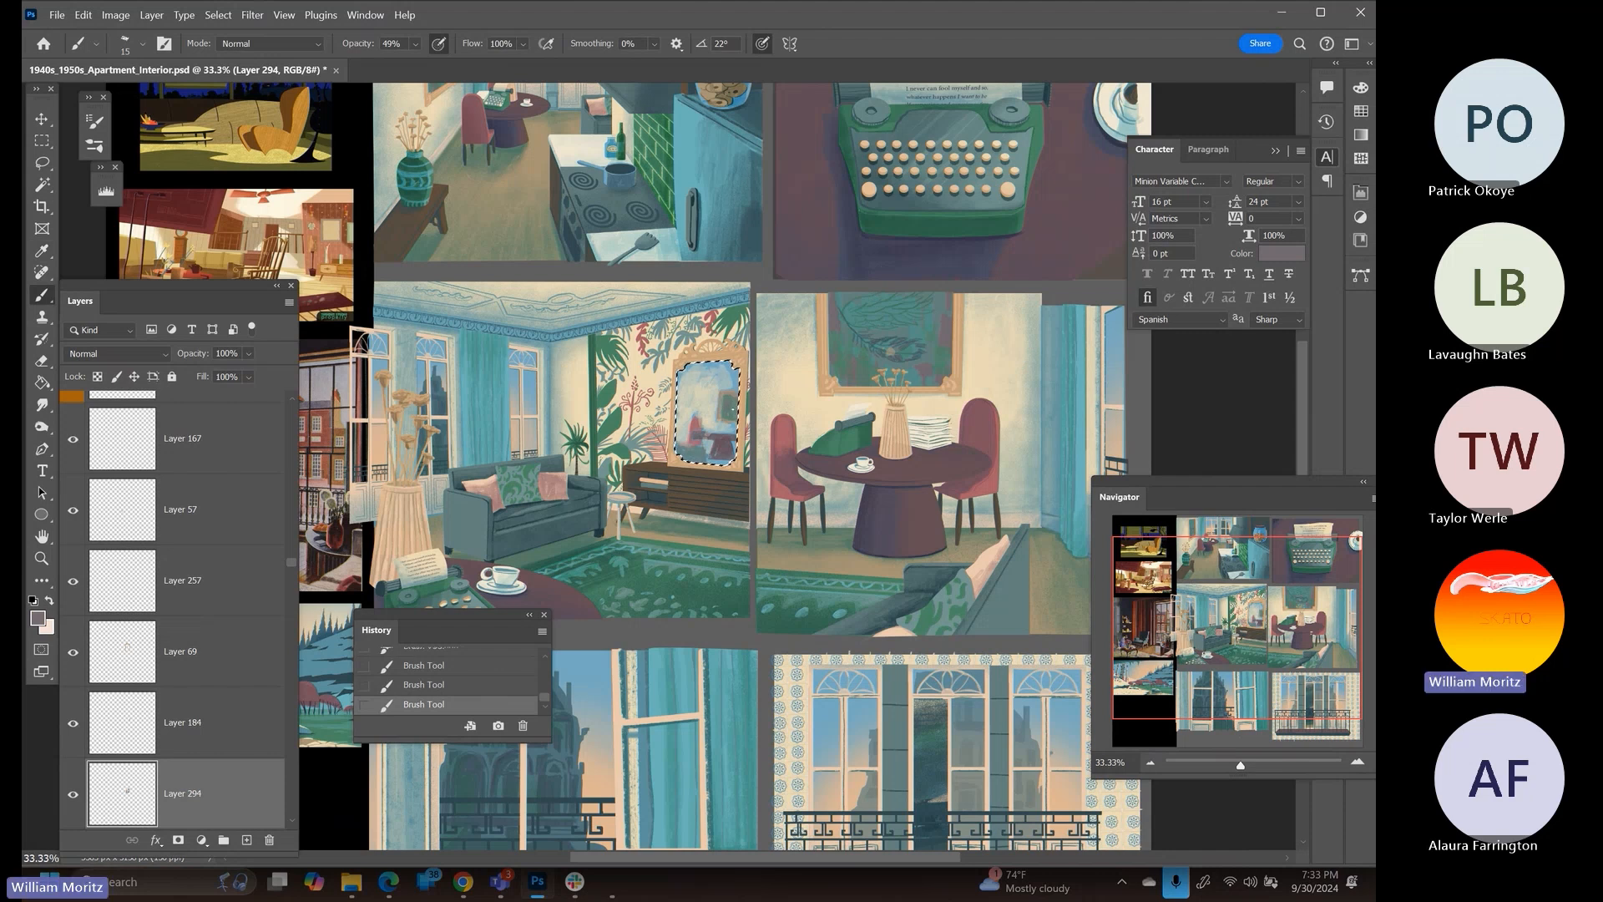
left_click(41, 141)
key("ctrl+d")
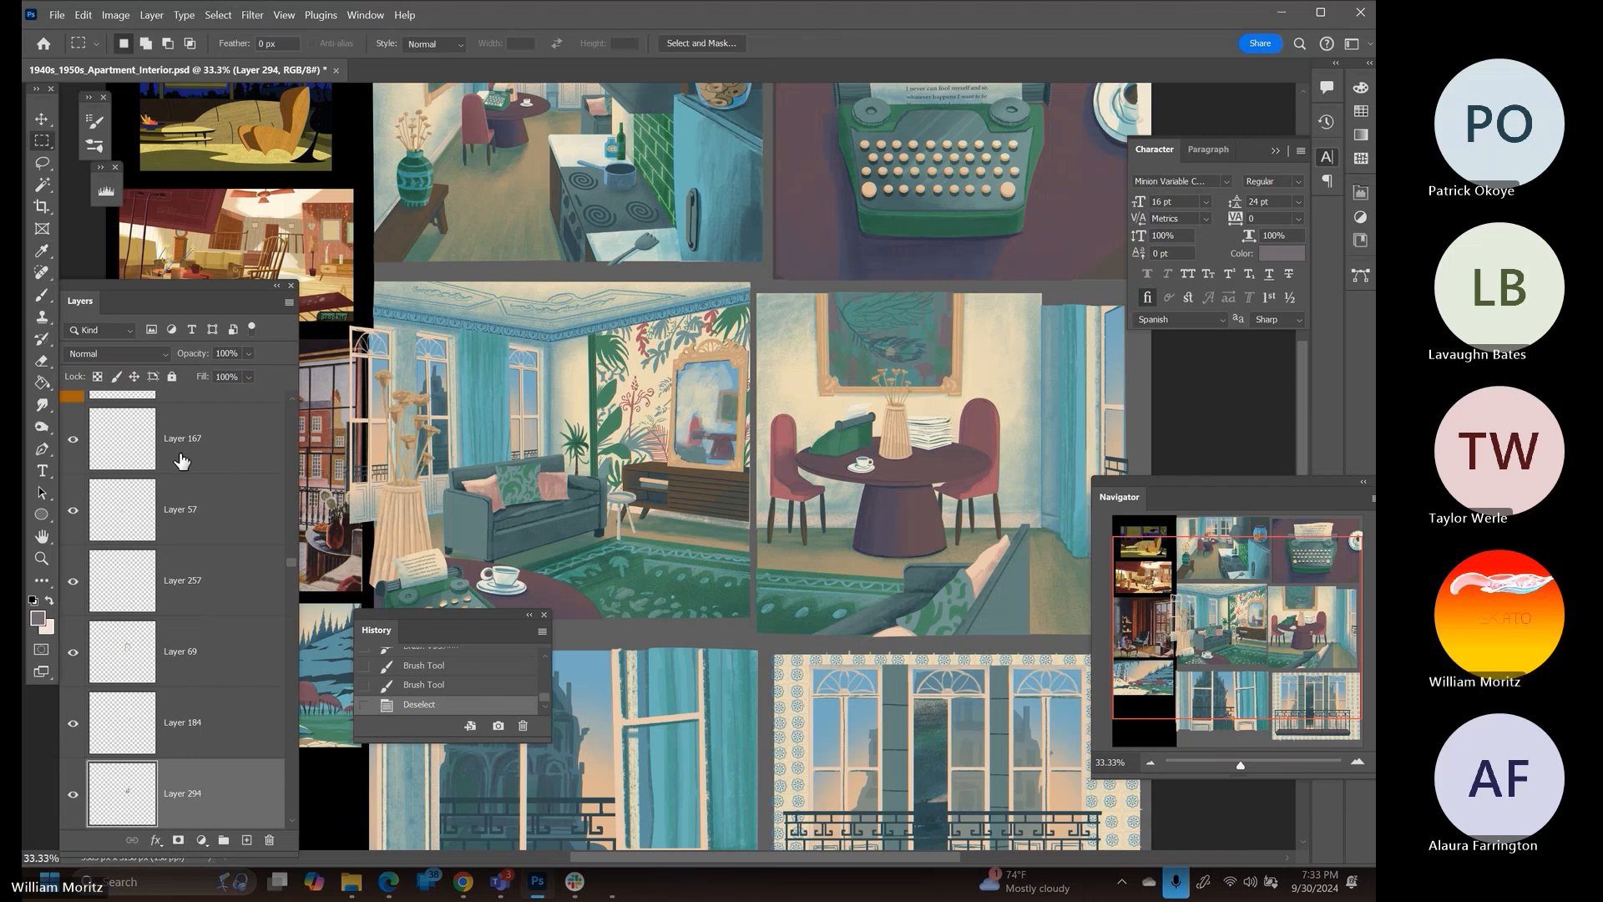
Save the apartment interior document with the finished mirror reflections
left_click(42, 558)
left_click(554, 483, "alt")
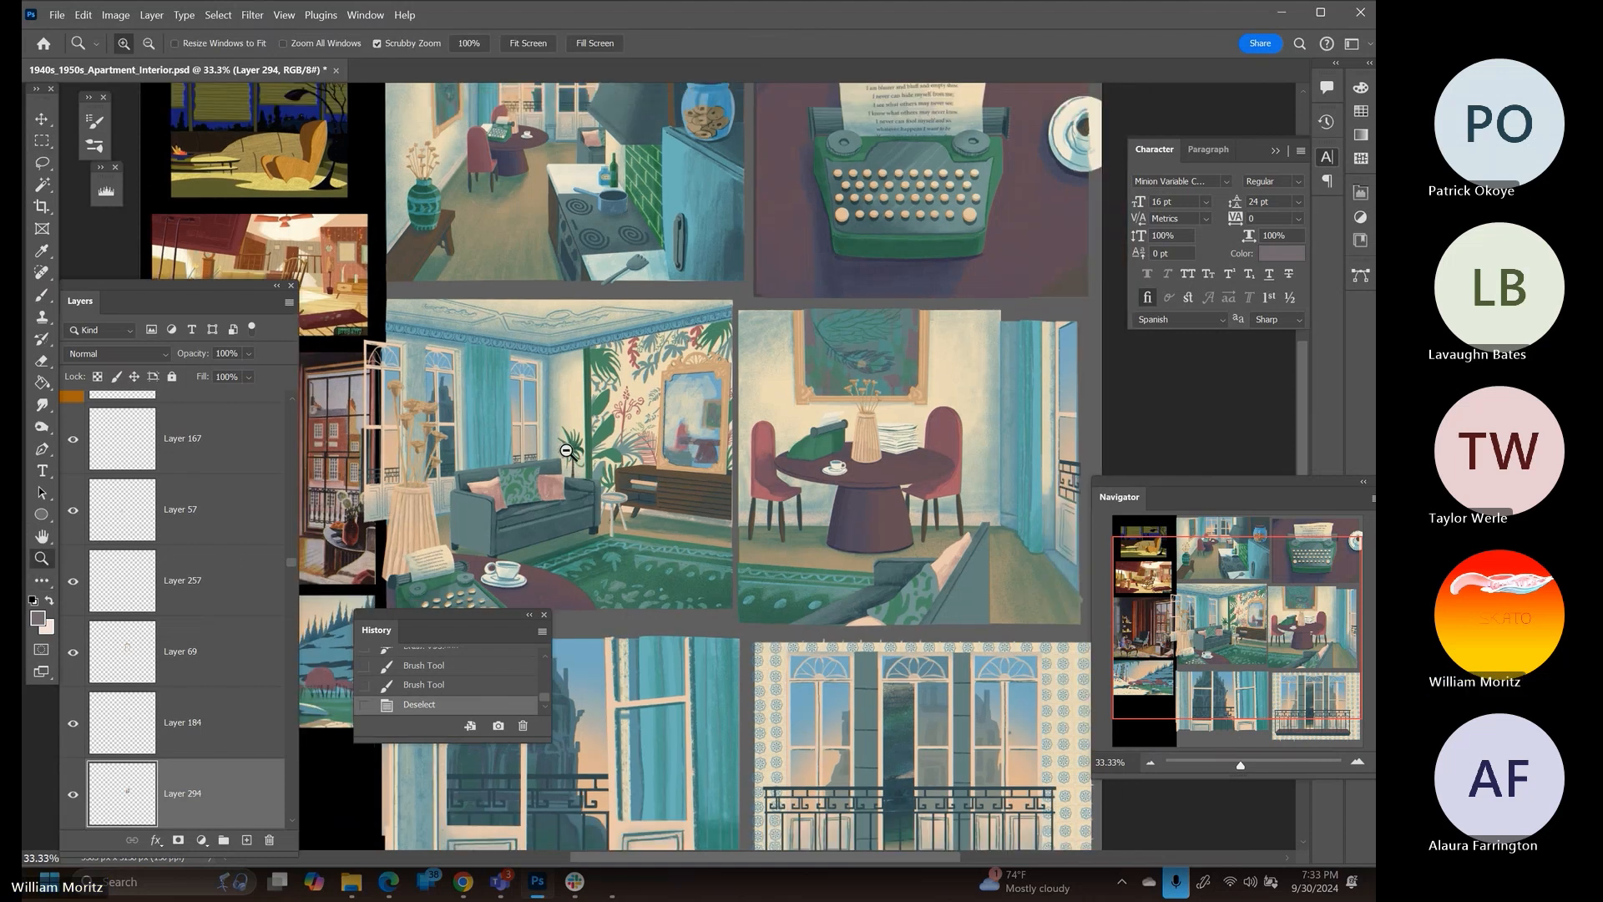
left_click(554, 484, "alt")
left_click(553, 483, "alt")
left_click(569, 465)
left_click(570, 465)
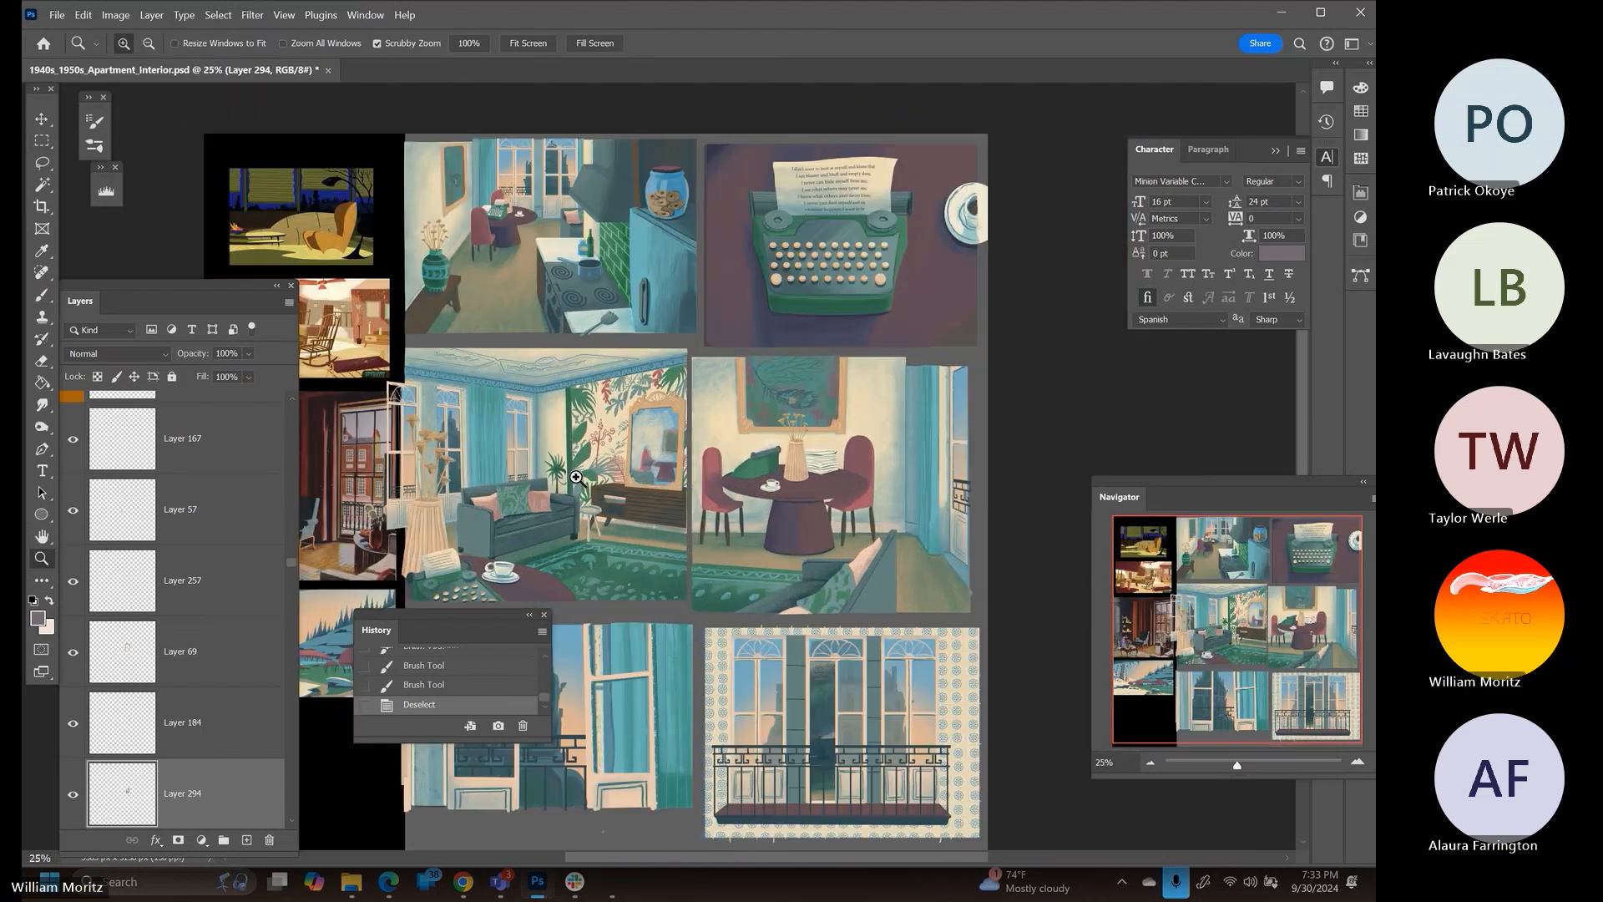
left_click_drag(511, 491, 716, 471)
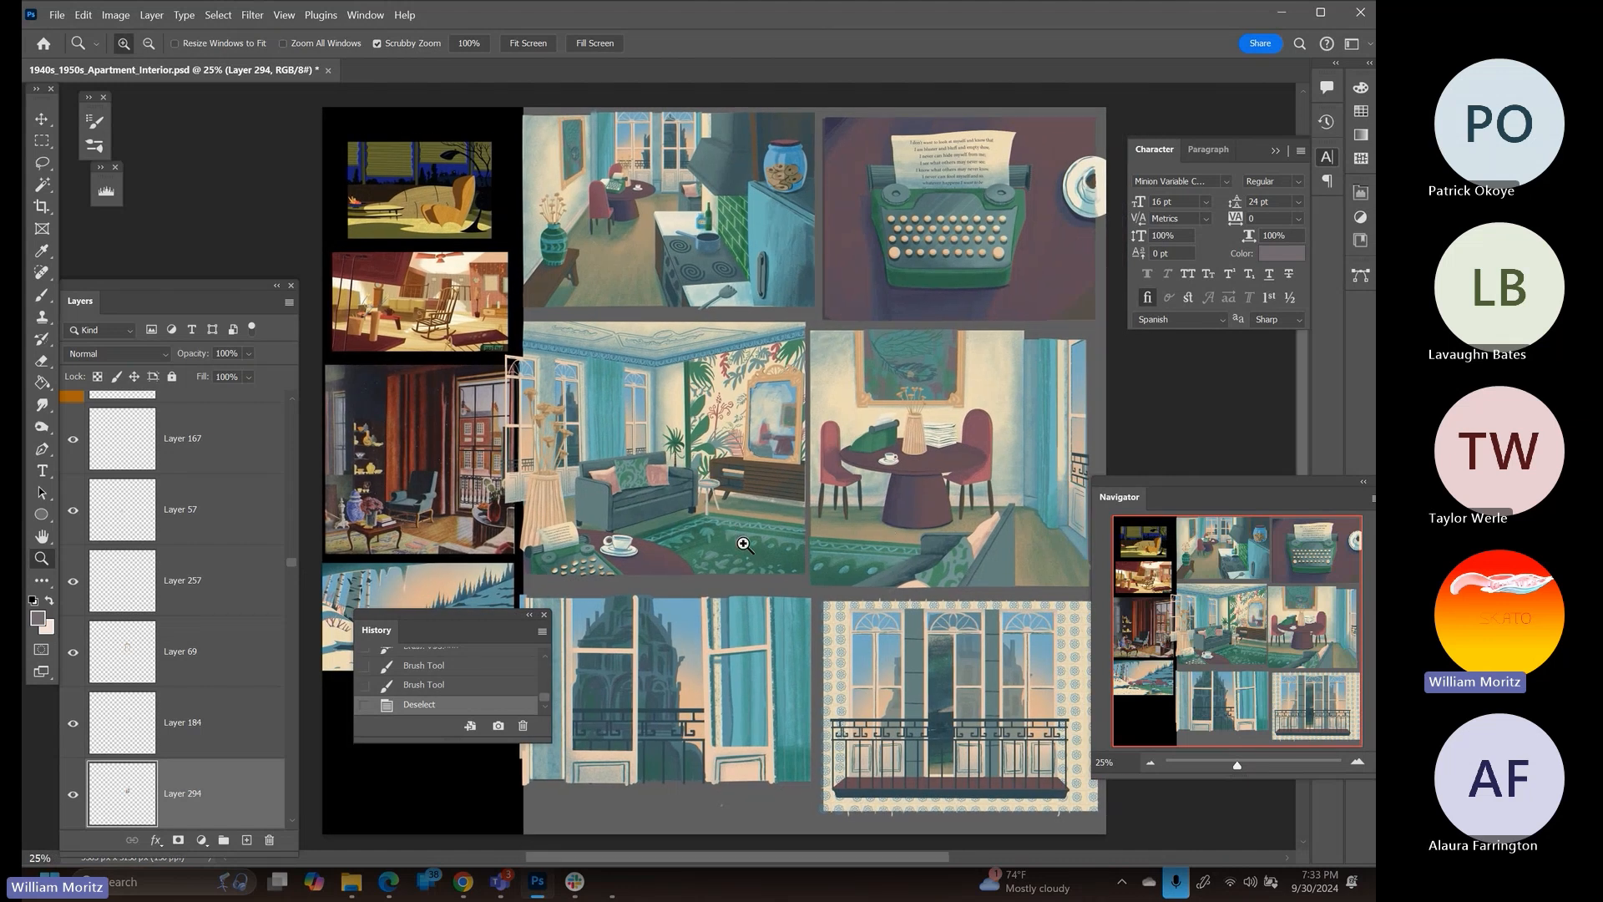
key("ctrl+s")
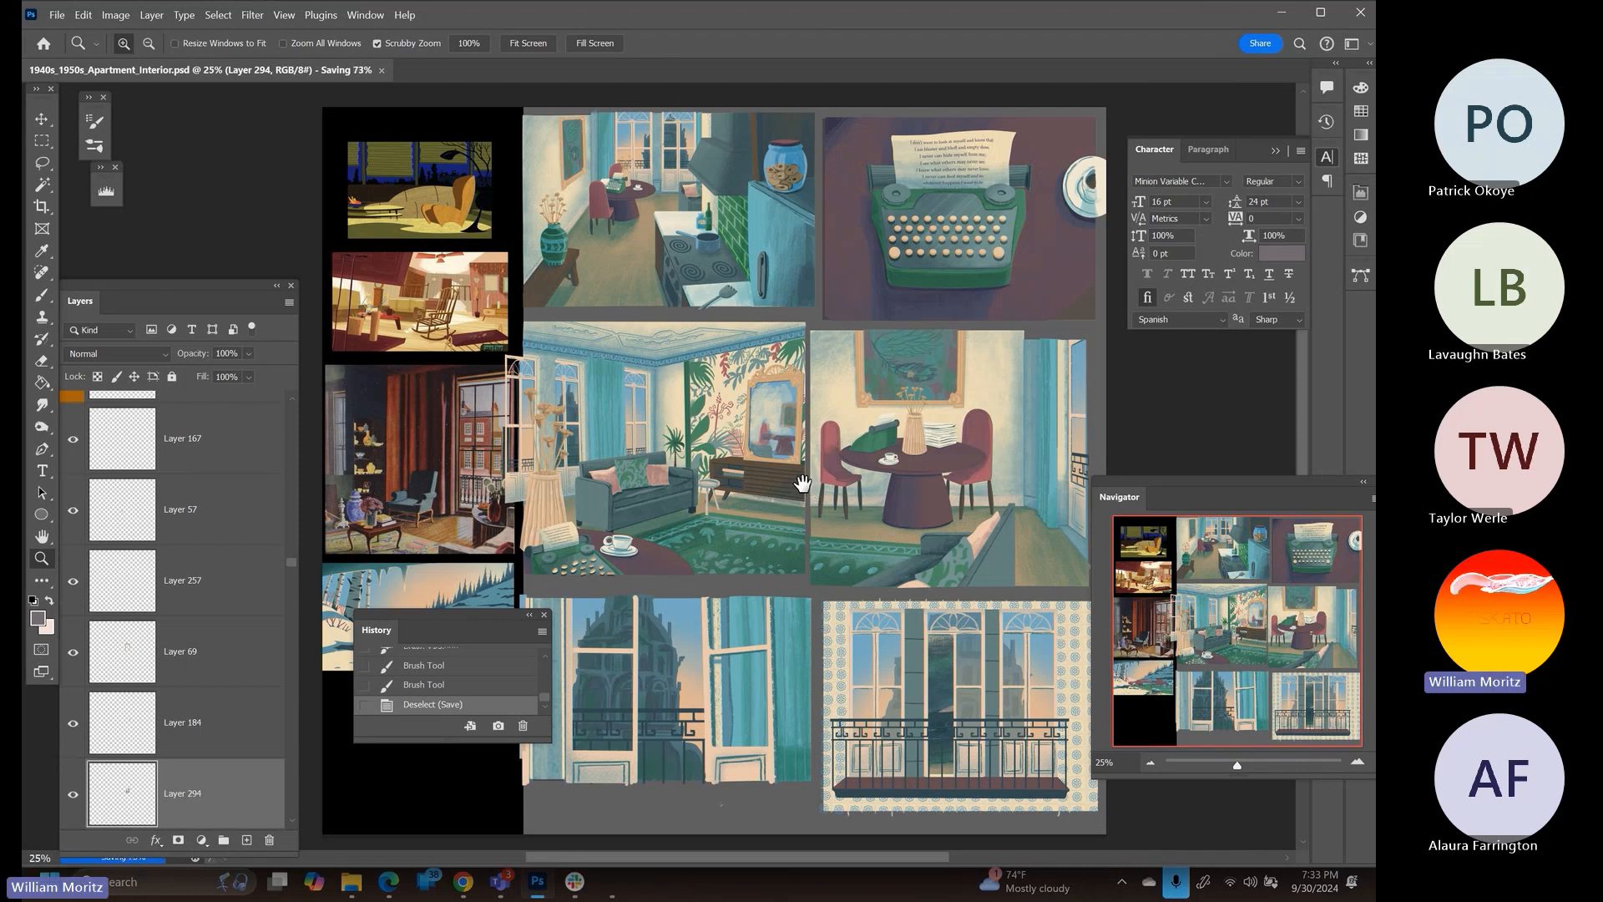
left_click_drag(805, 487, 743, 468)
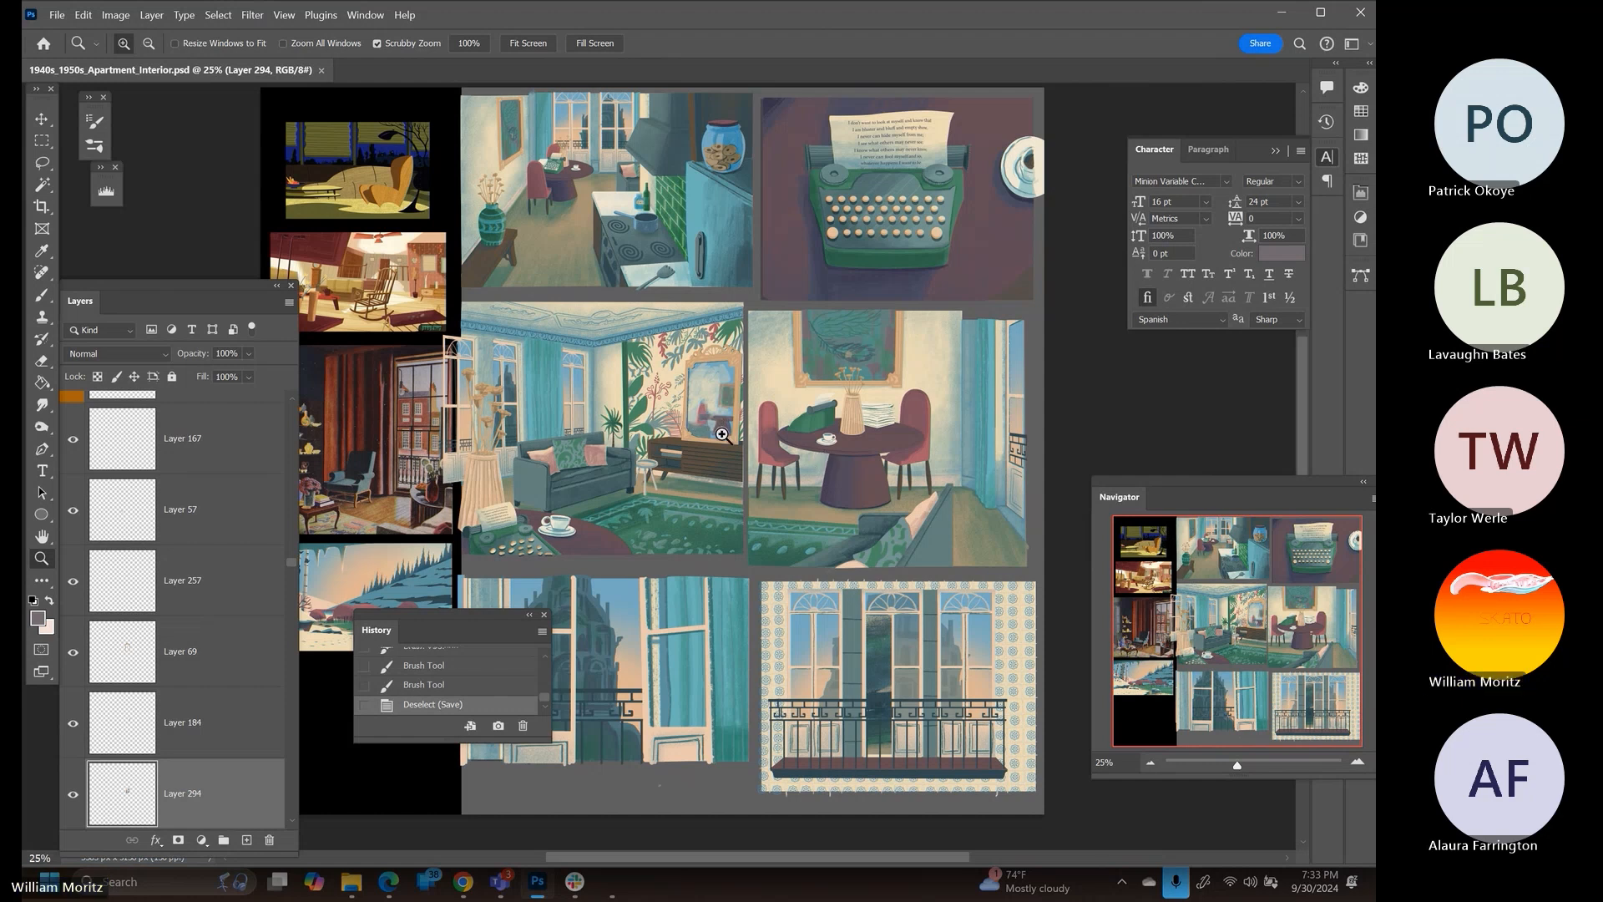
scroll(719, 417, "down", 3)
scroll(722, 388, "down", 1)
scroll(723, 375, "up", 1)
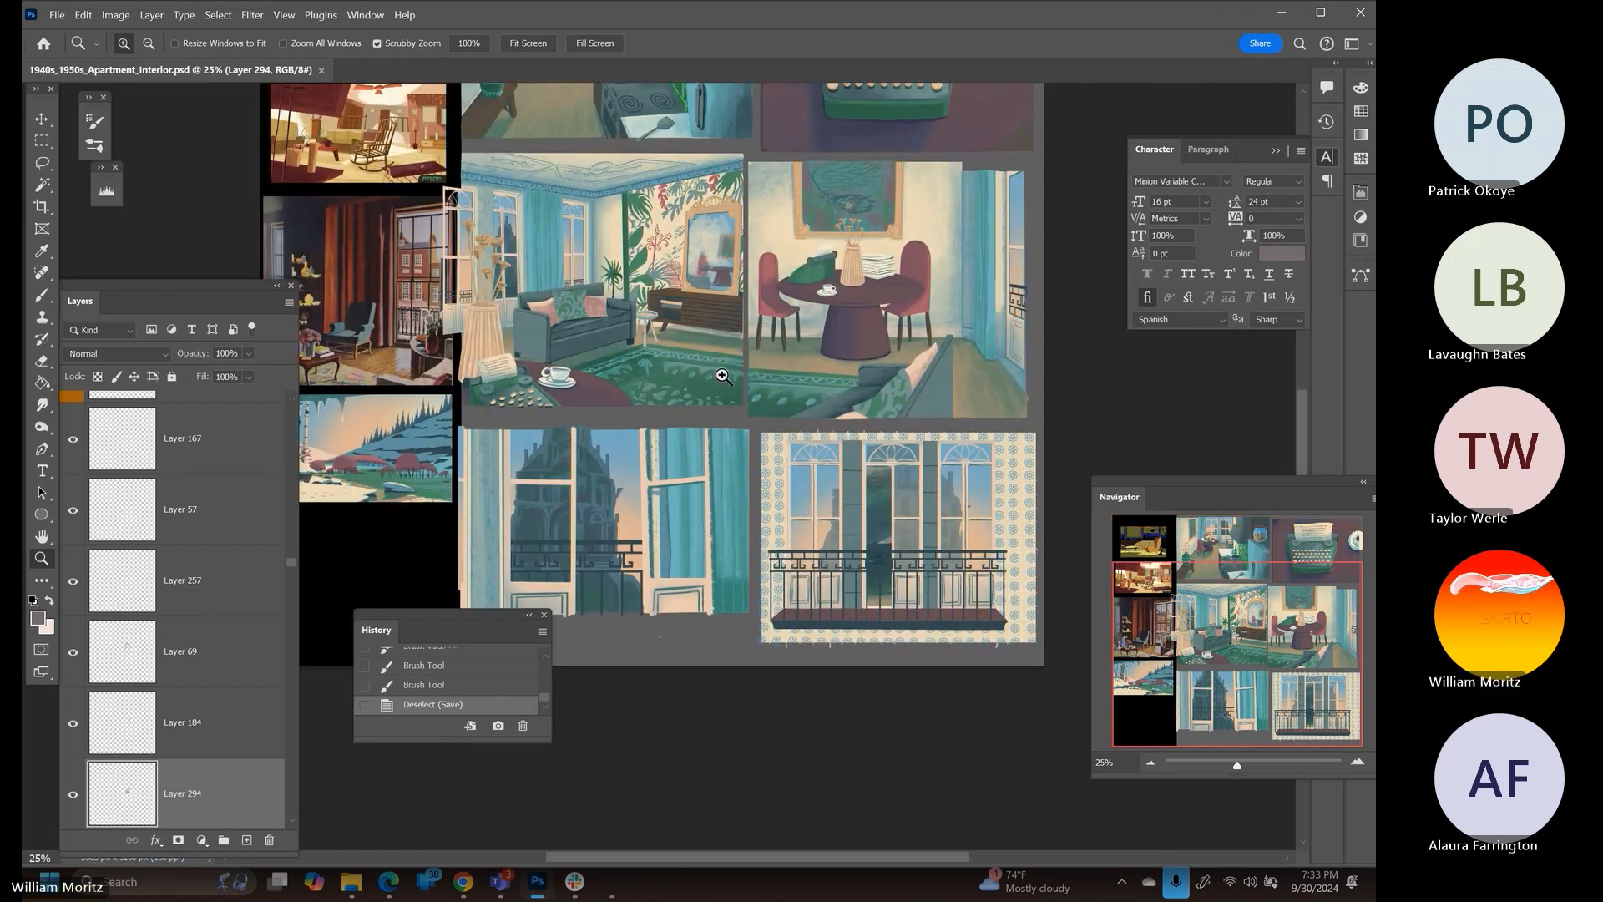
scroll(688, 366, "up", 2)
scroll(688, 366, "up", 2)
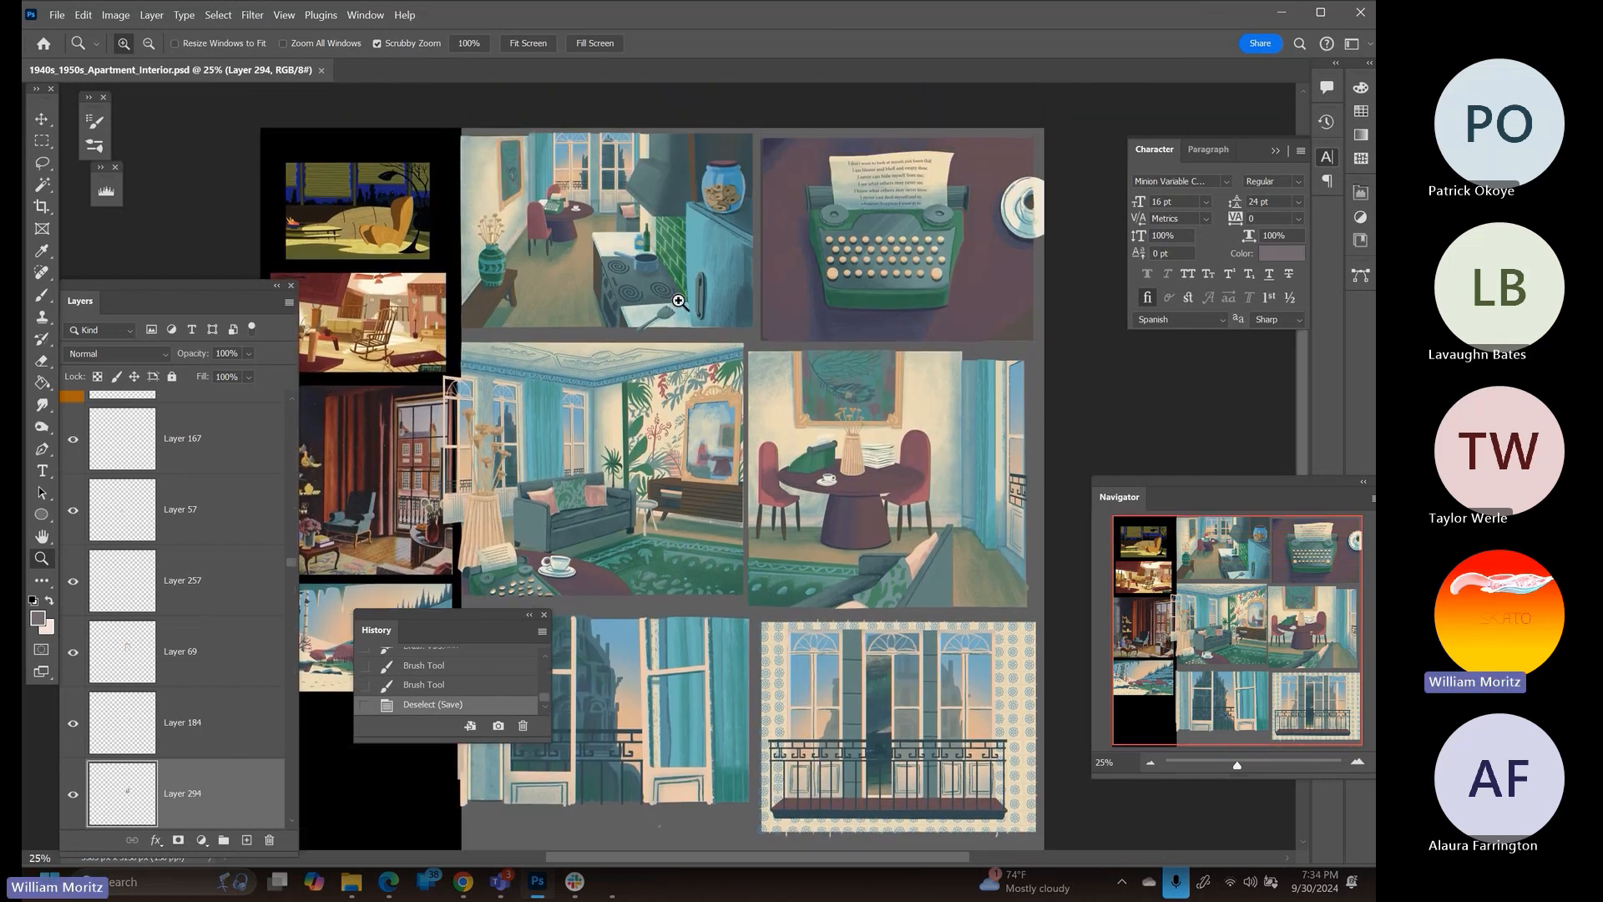
Export the sheet as a JPG and choose the Project_03_1940s_1950s folder as the destination
left_click(62, 17)
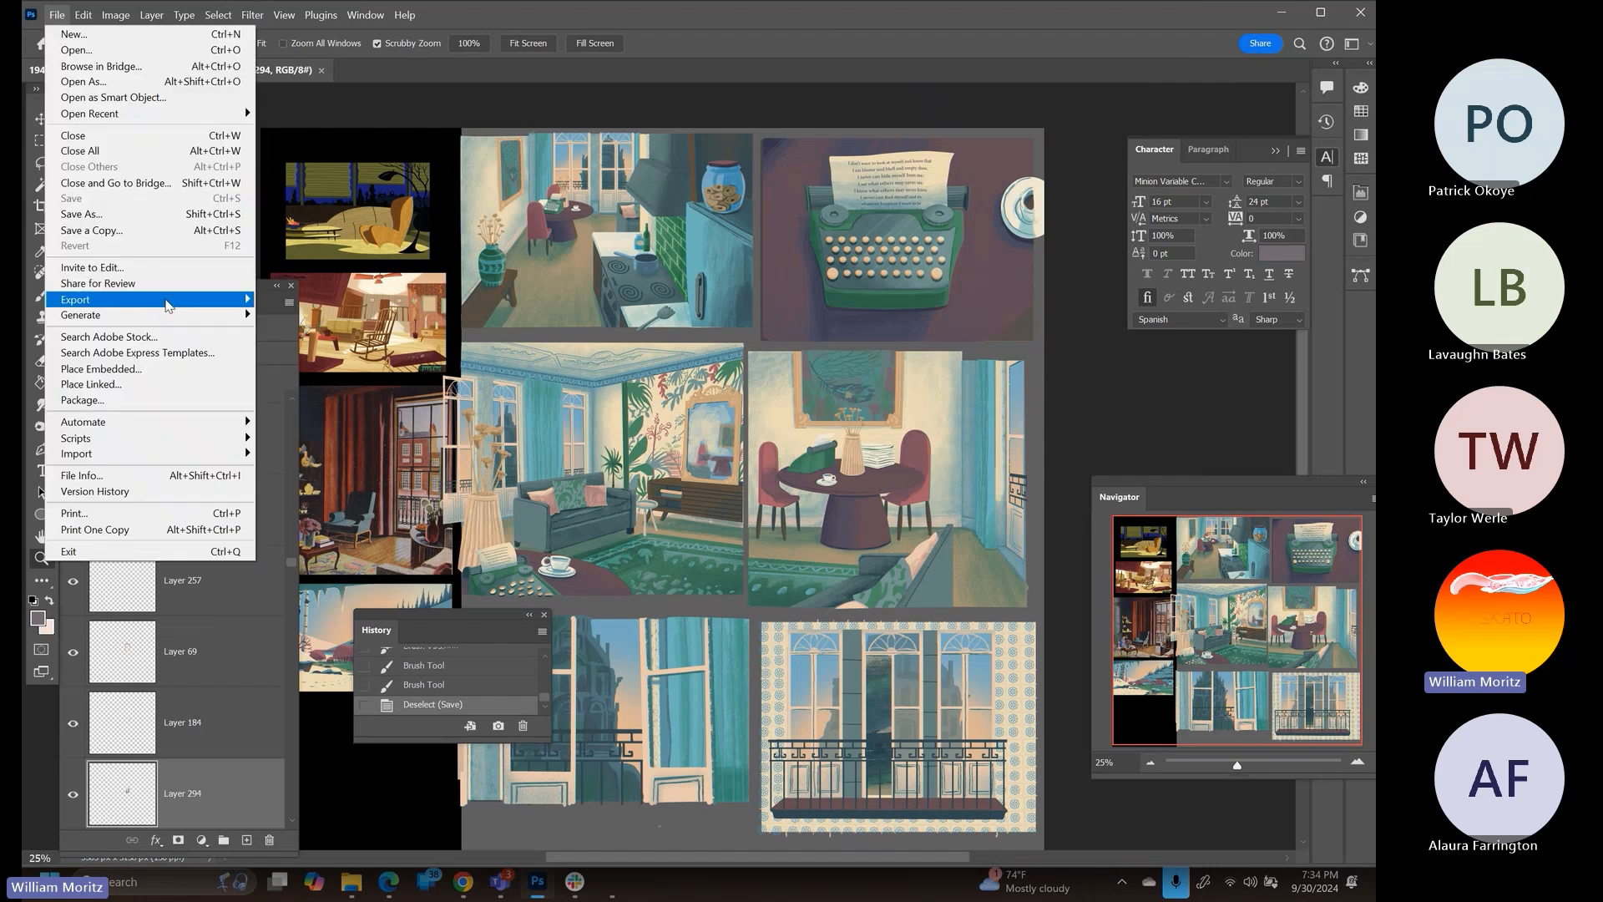
mouse_move(168, 302)
left_click(296, 316)
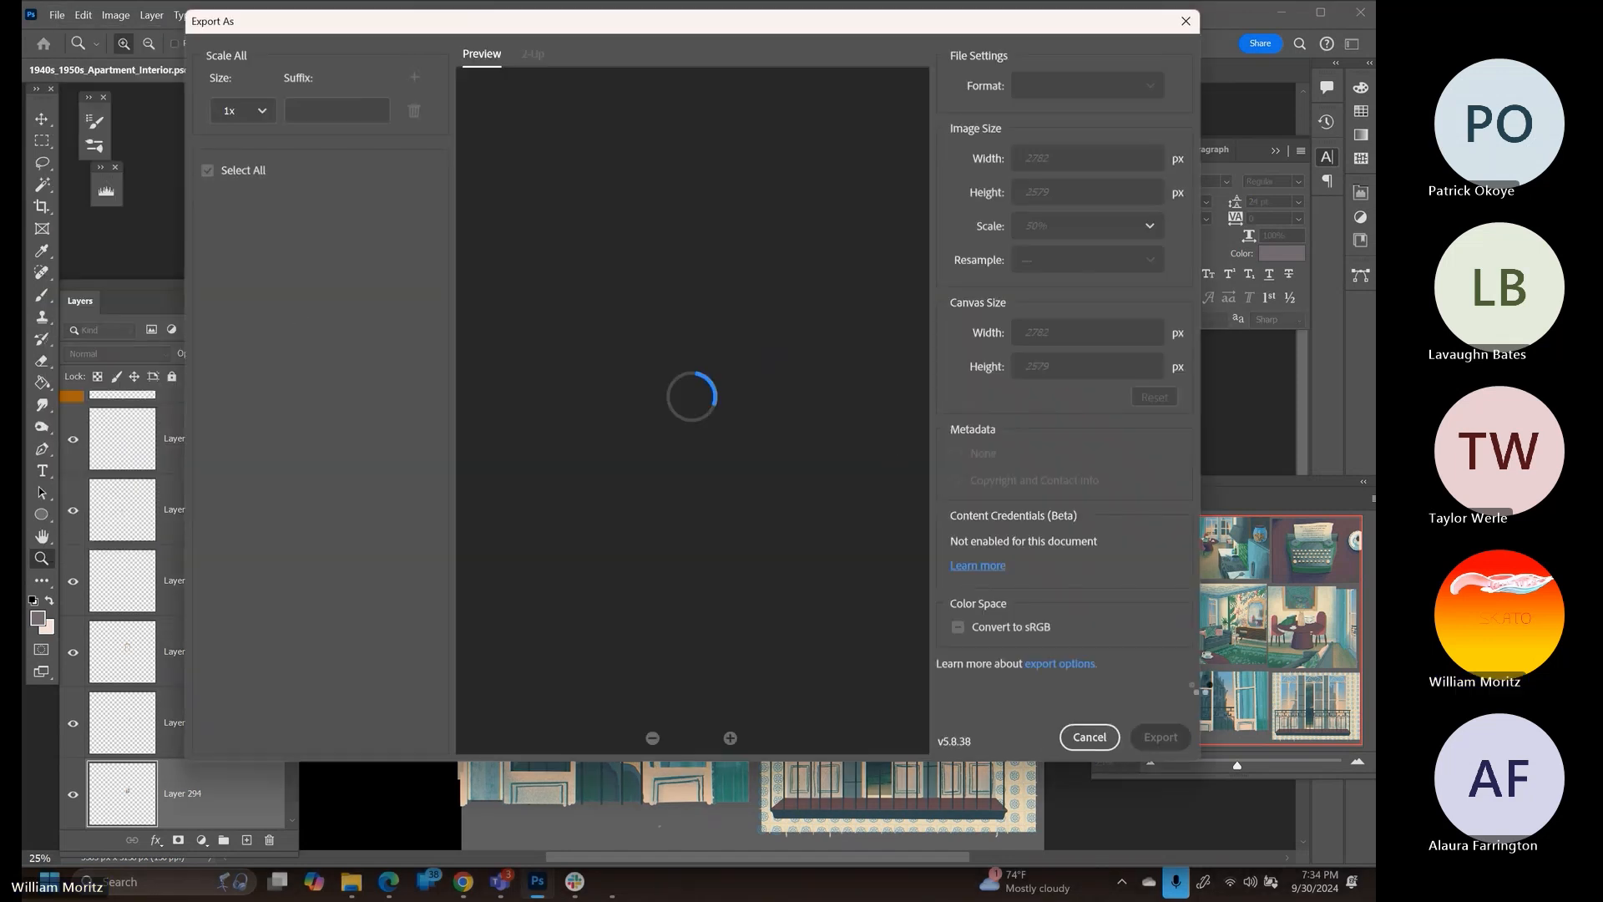
left_click(1163, 734)
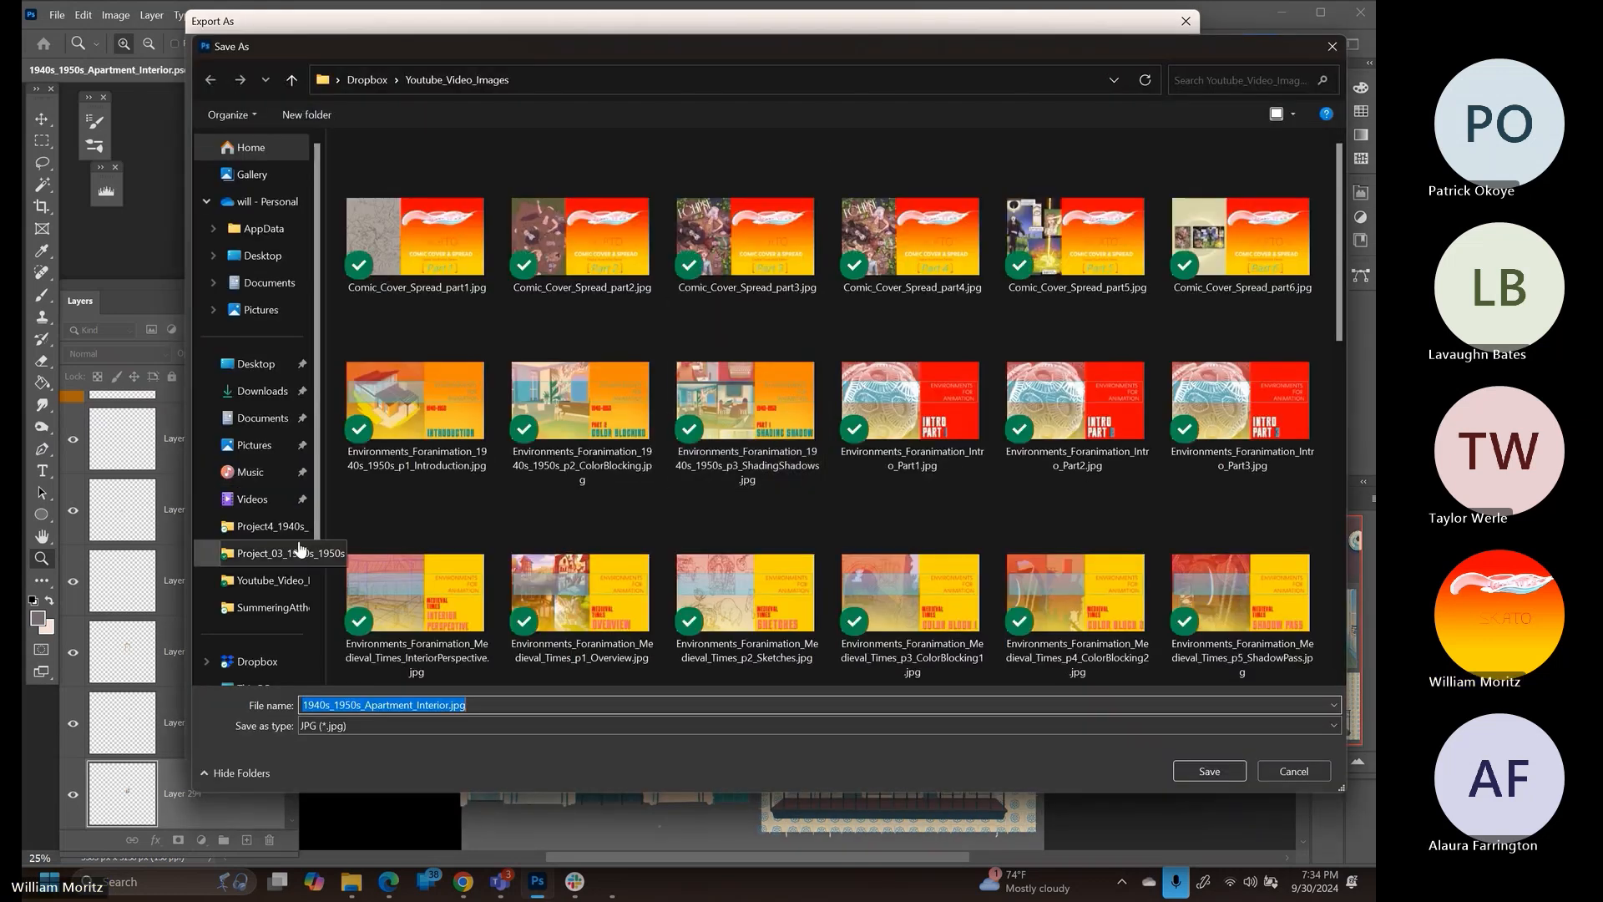
left_click(276, 532)
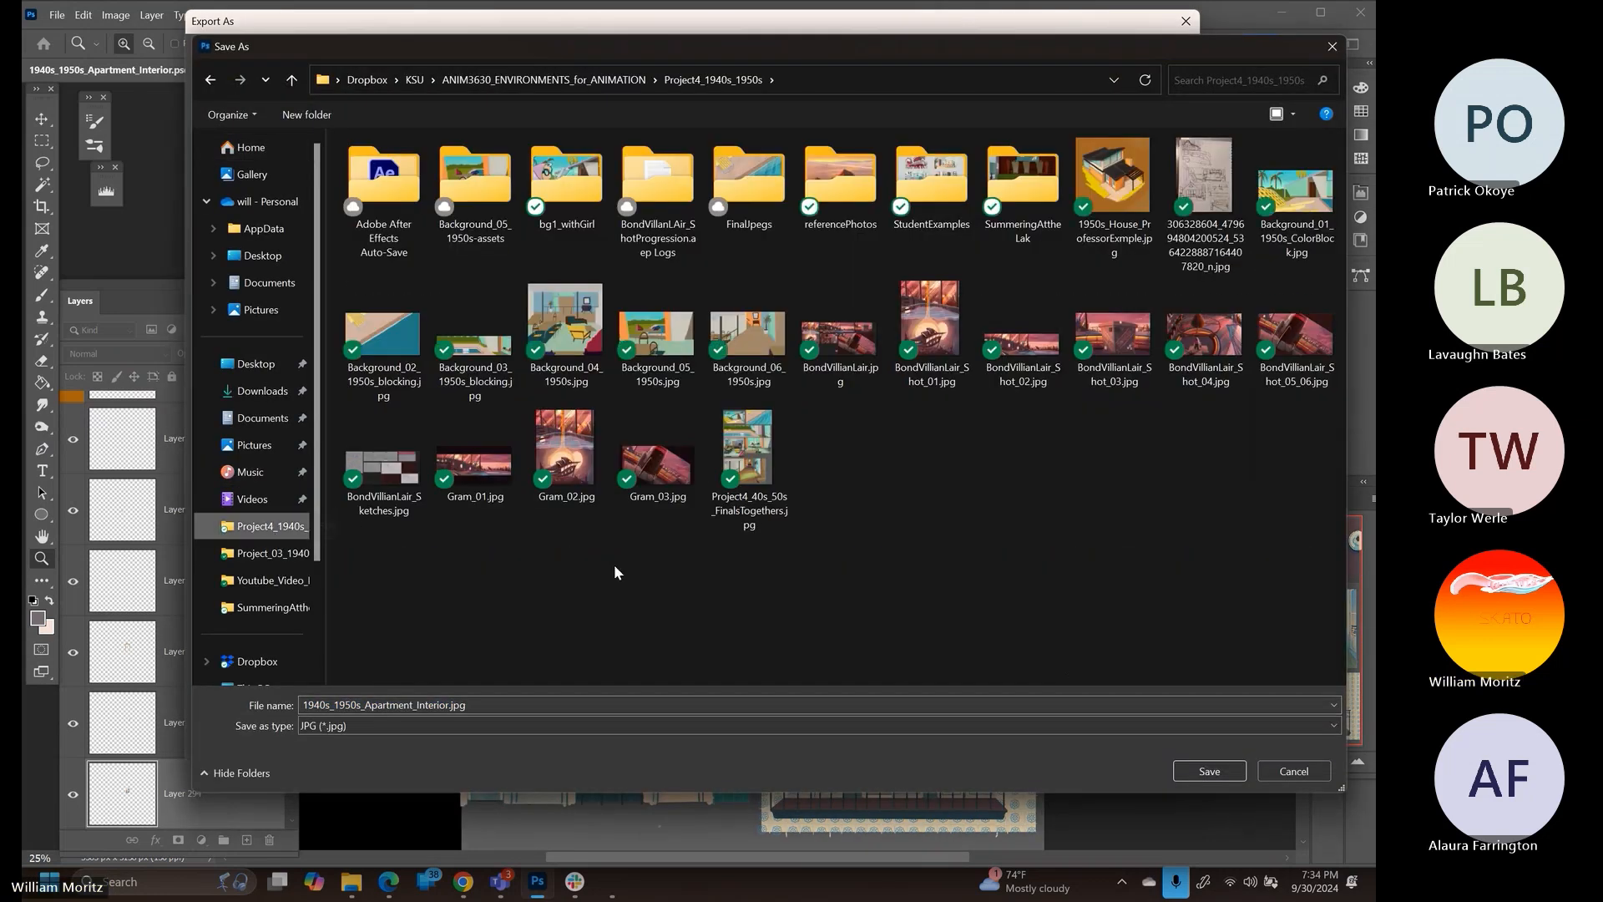
left_click(221, 552)
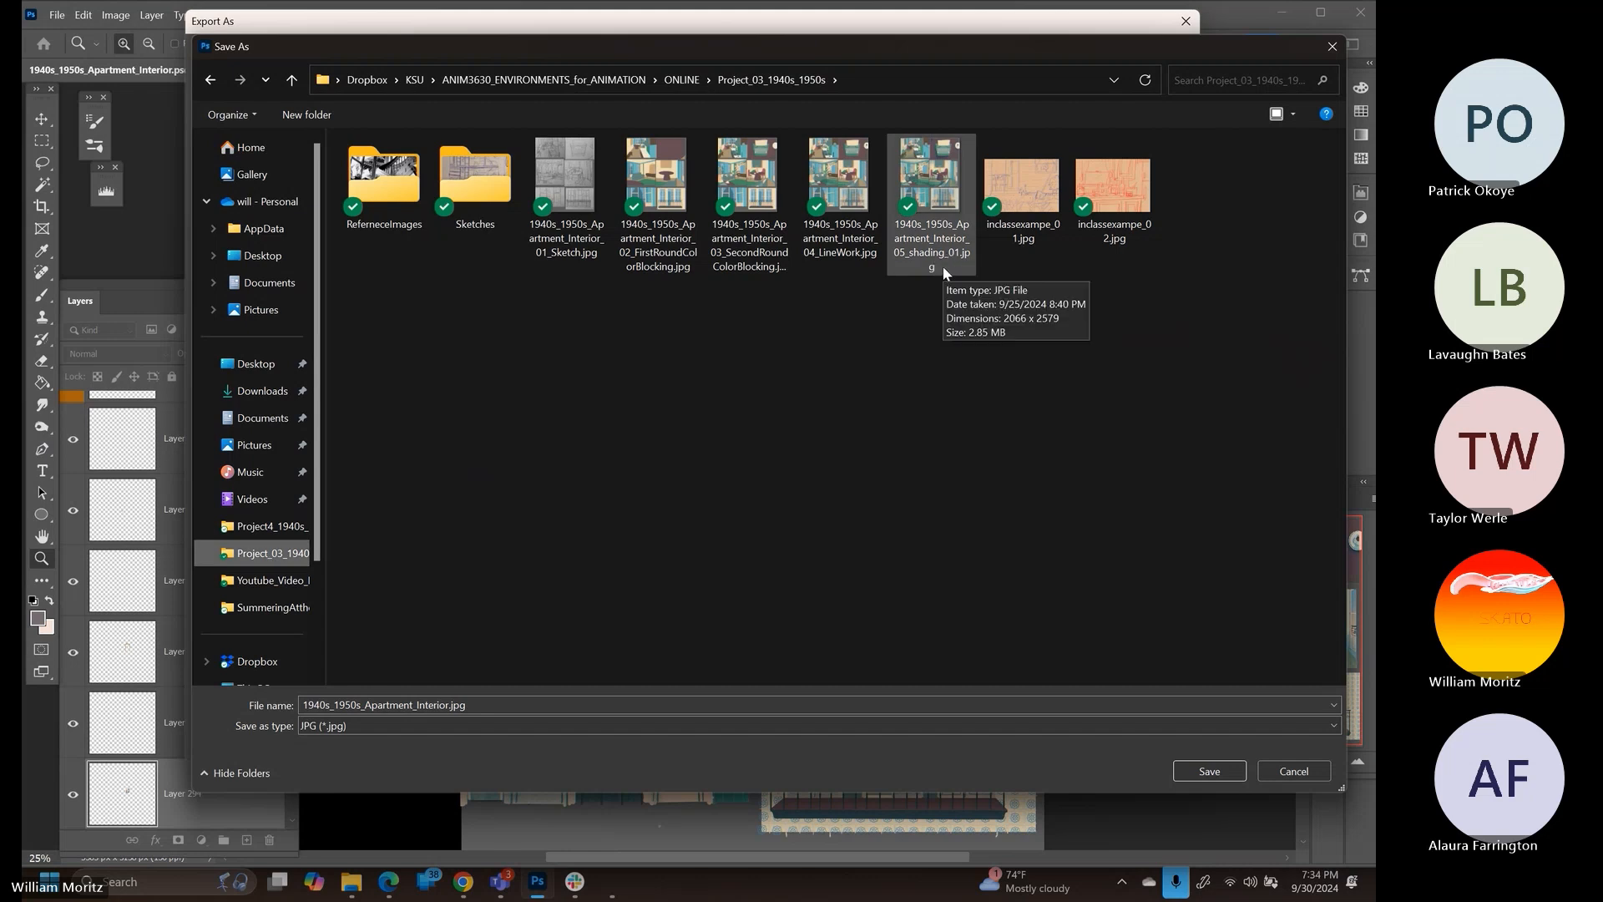
Name the exported file 1940s_1950s_Apartment_Interior_06_Shading_02, based on the existing shading_01 file name, and save it
left_click(946, 273)
left_click_drag(457, 705, 544, 705)
type("6_")
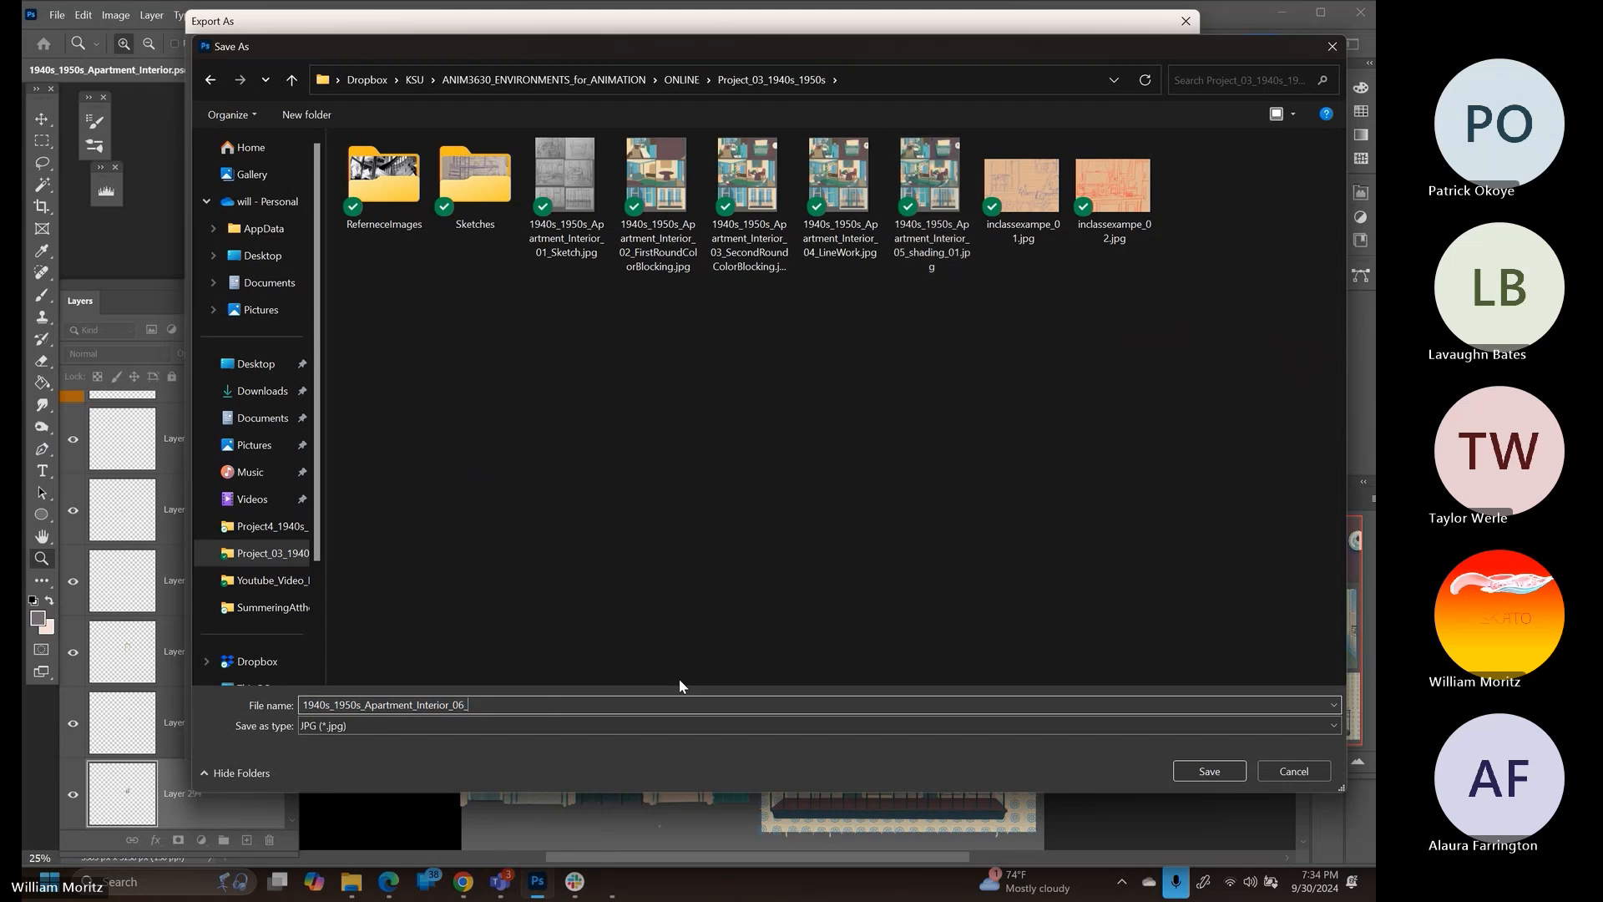
type("Shading)")
key("BackSpace")
type("_02")
key("Return")
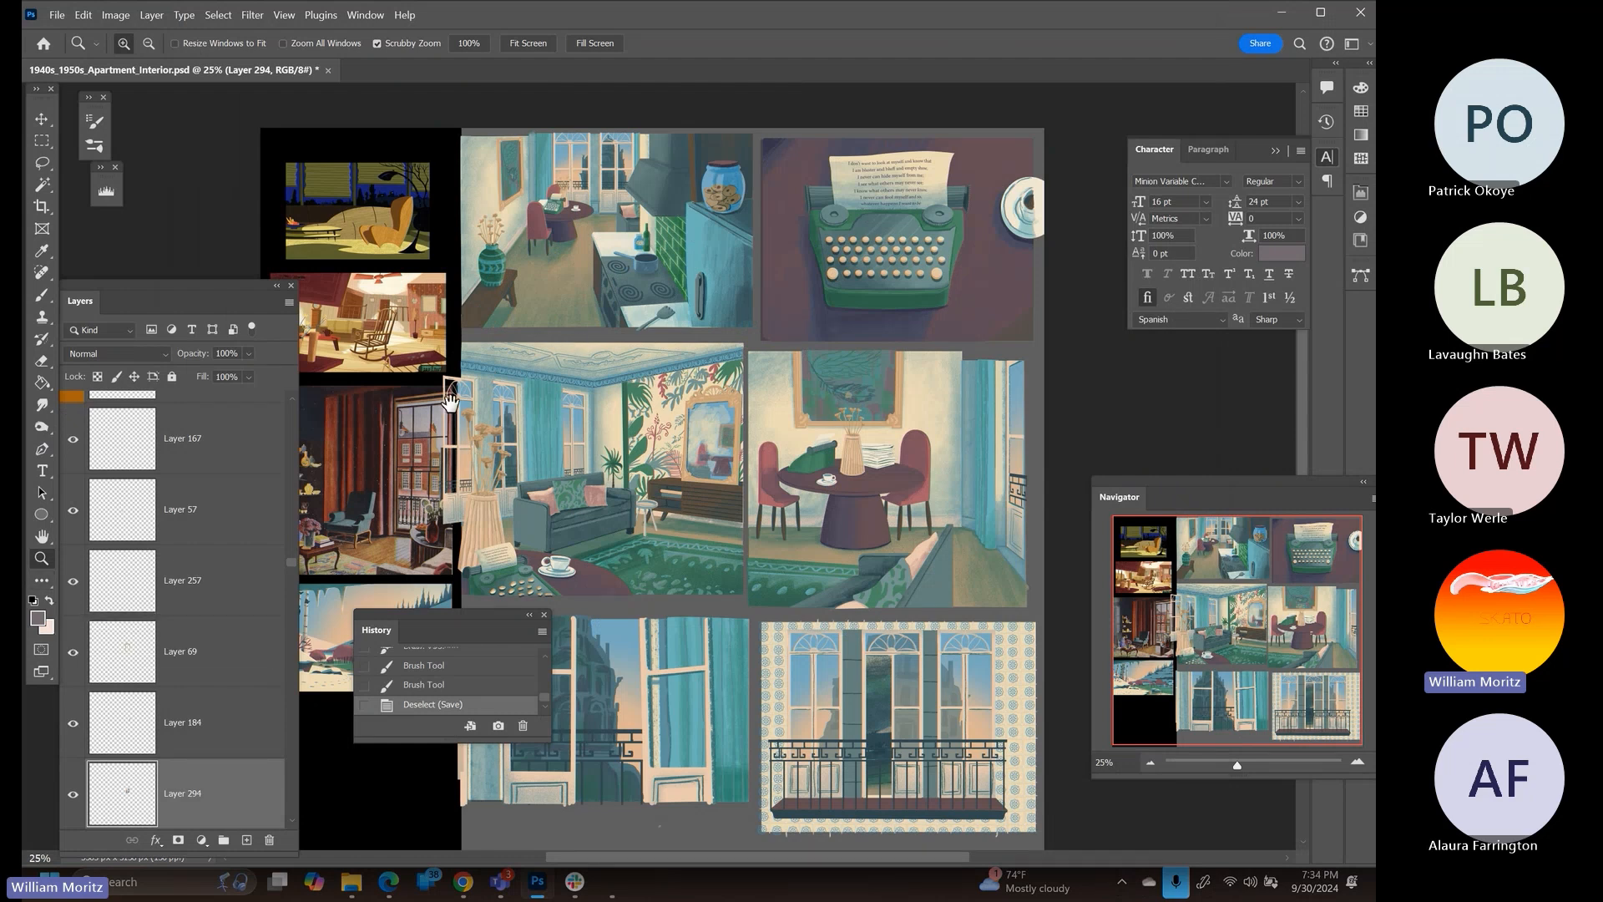
Sample the pale cream light colour on the ceiling of the rocking chair reference image
left_click_drag(454, 402, 569, 421)
scroll(507, 317, "up", 3)
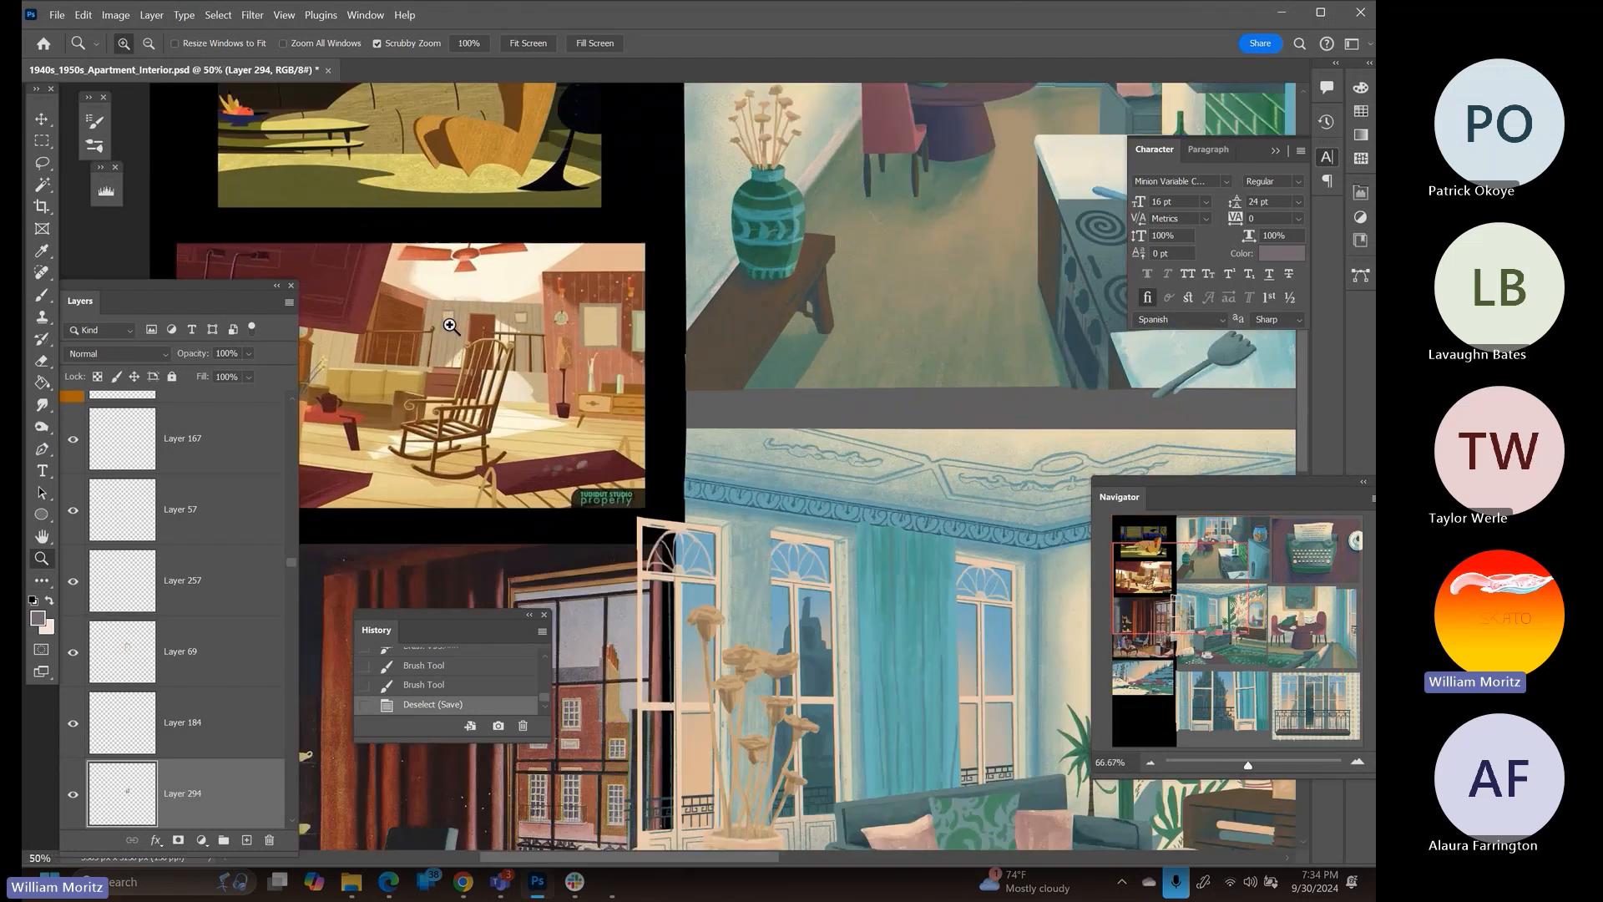
left_click_drag(448, 324, 636, 320)
left_click(528, 346)
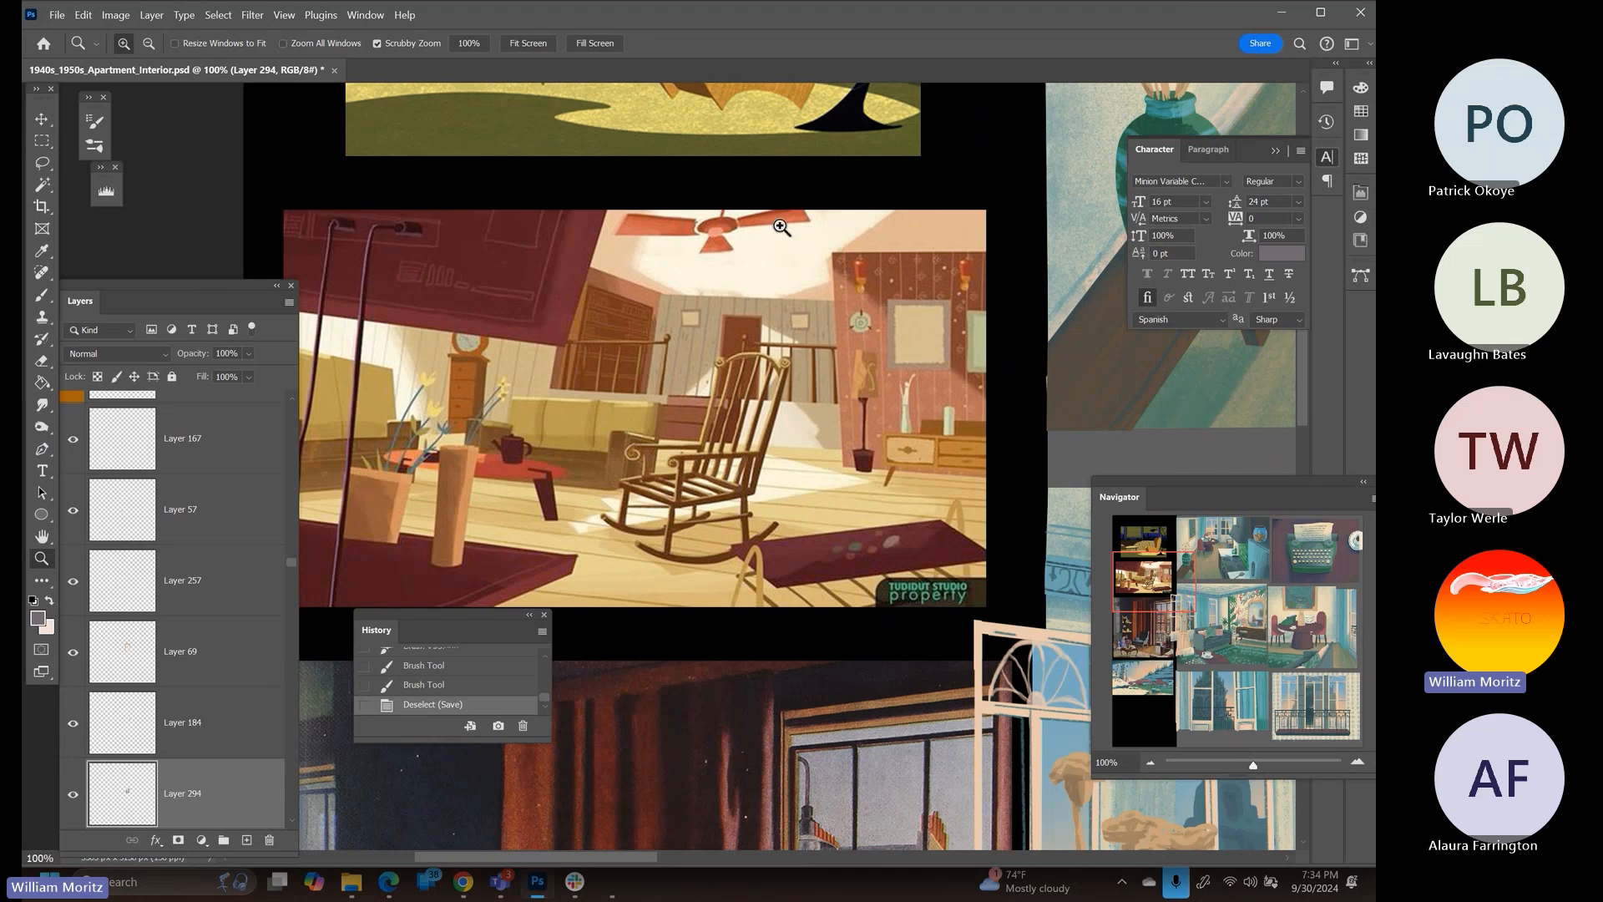
key("i")
left_click(765, 259)
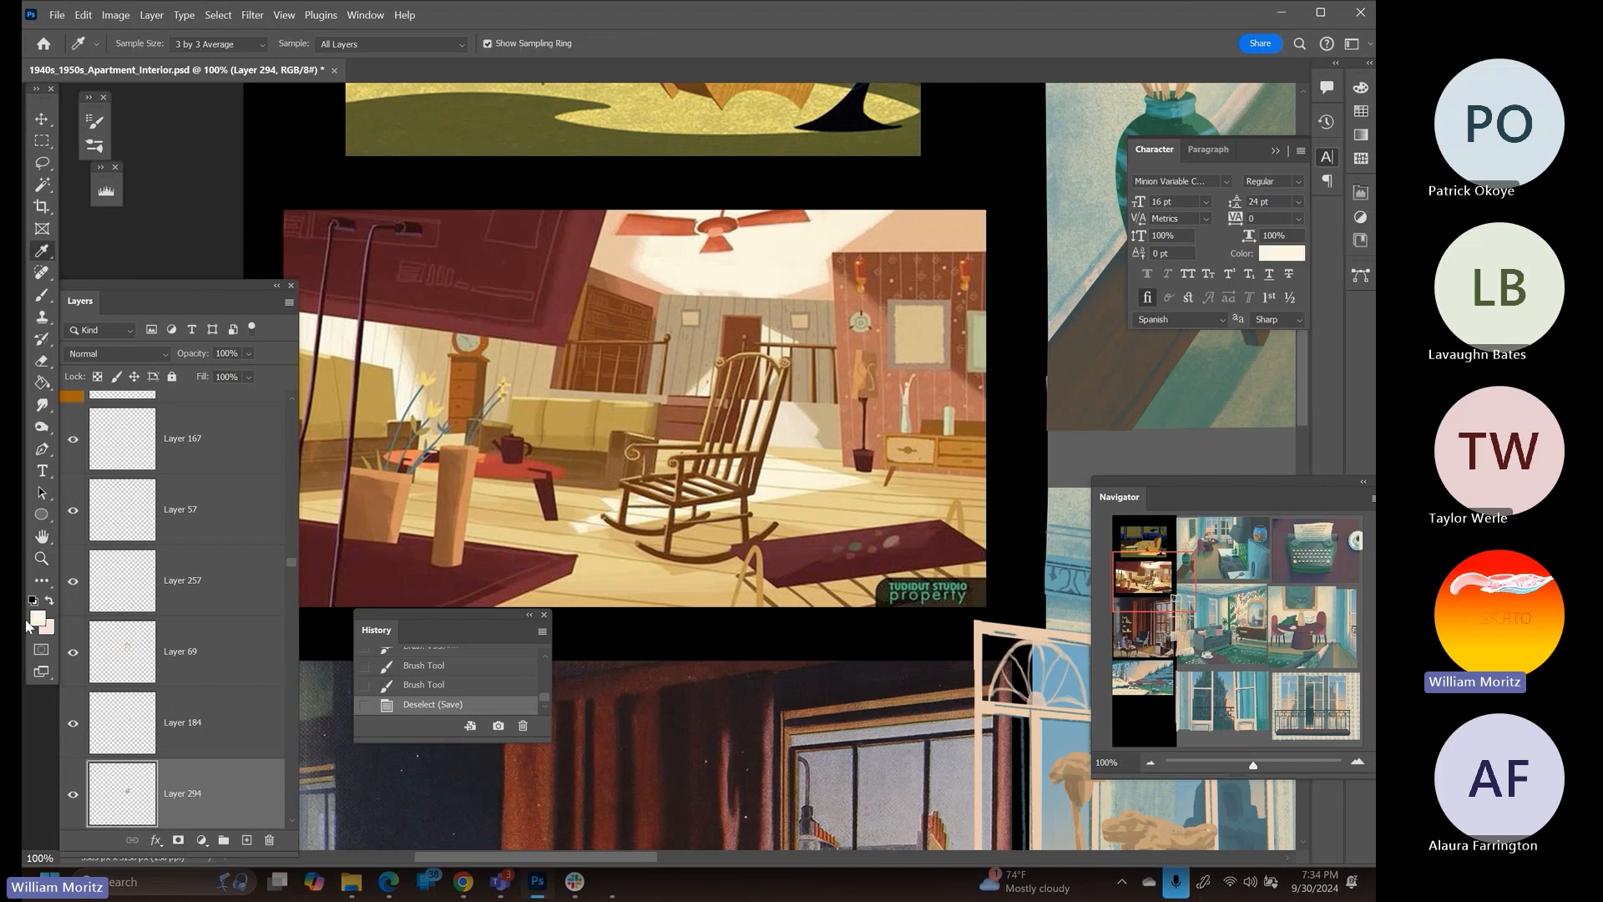
Compare the reference's floor and wall light colours in the colour picker and set the foreground to the ceiling cream fdf6e0
left_click(38, 617)
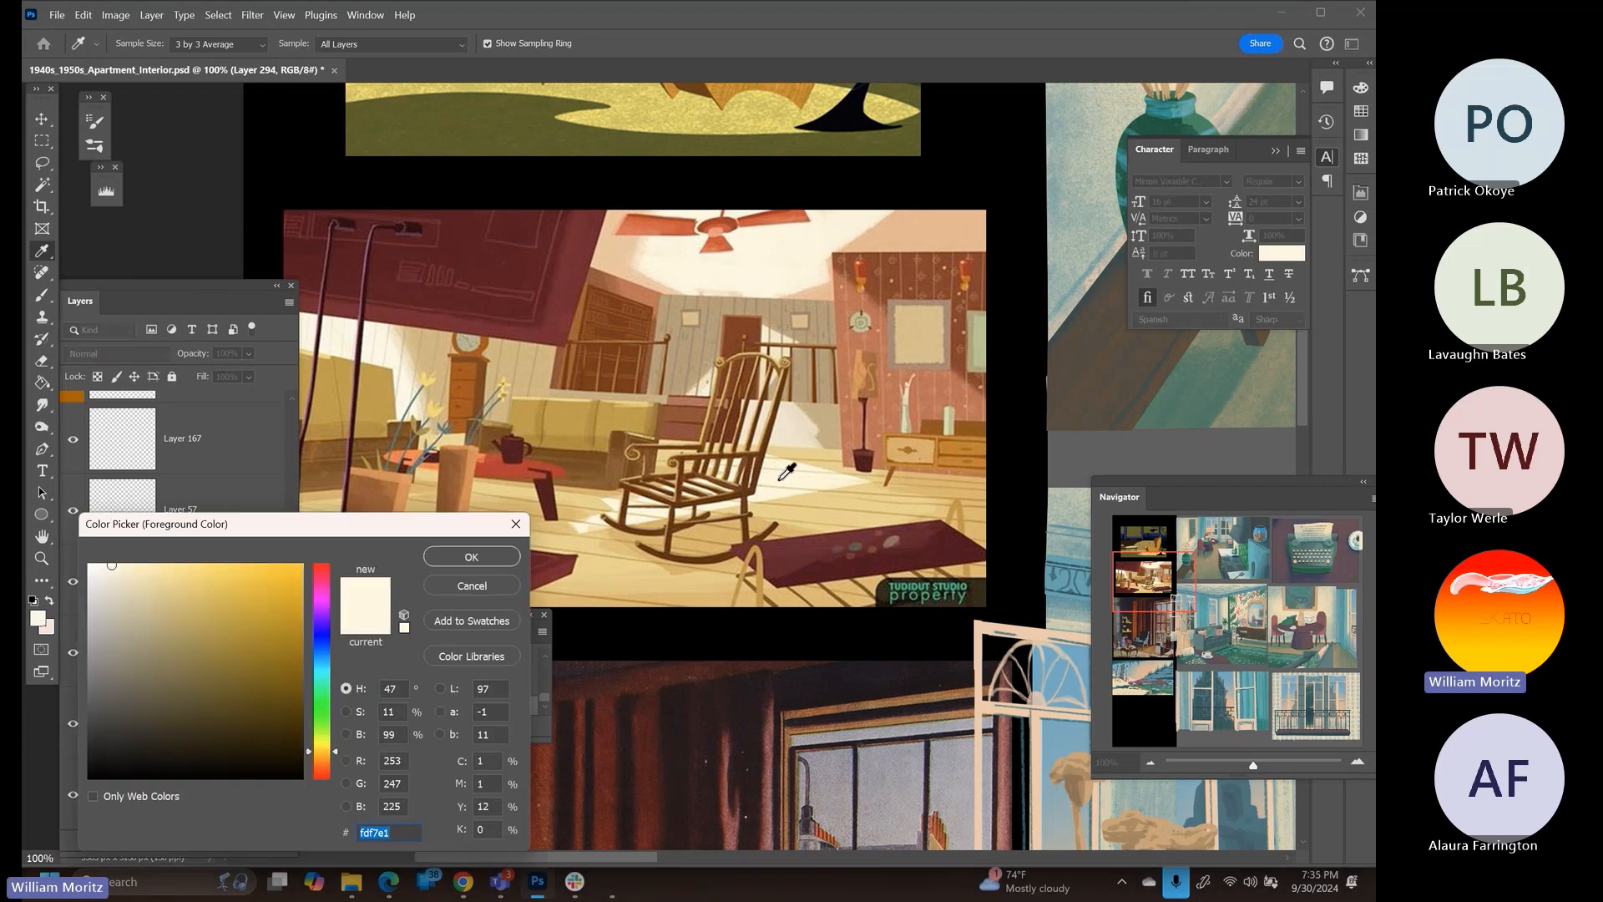
left_click(790, 469)
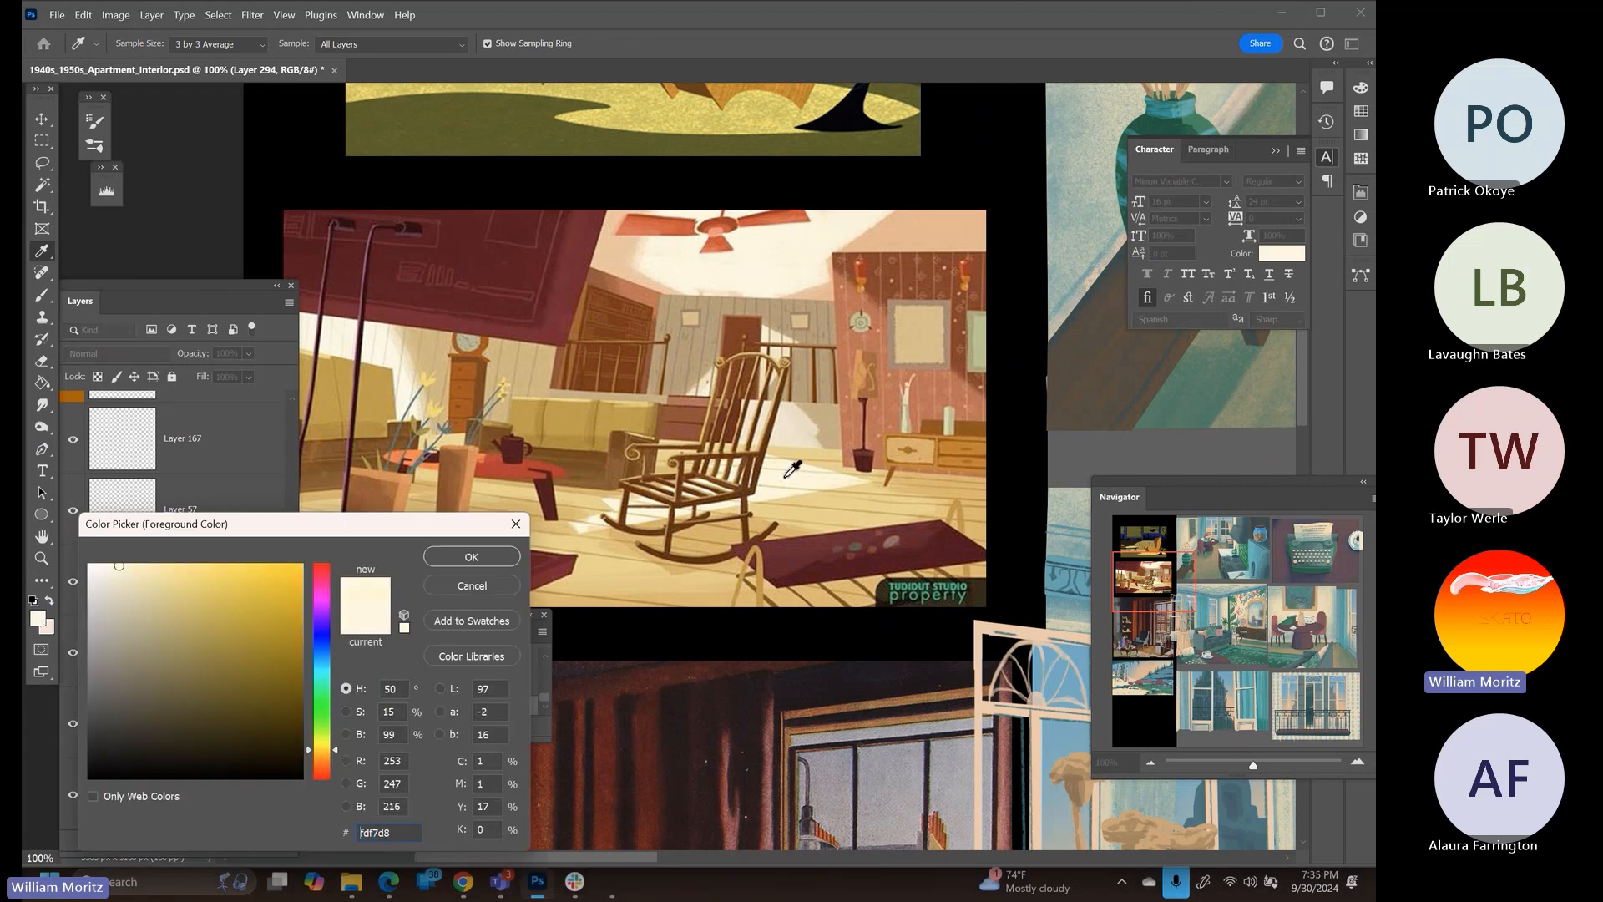
left_click(394, 356)
left_click(778, 336)
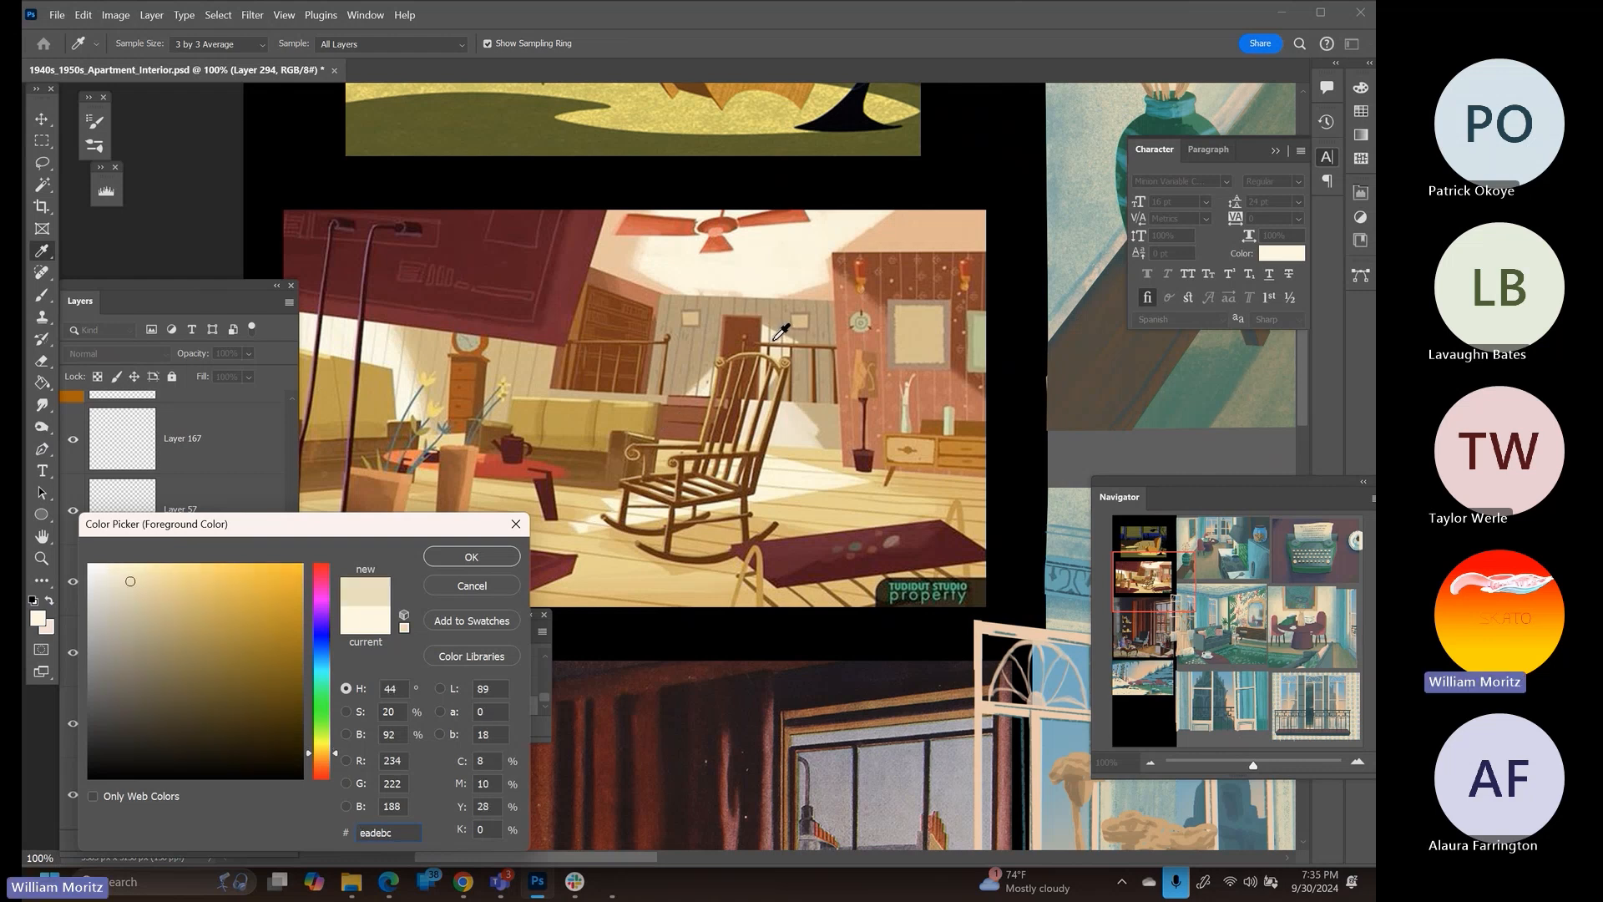
left_click(765, 254)
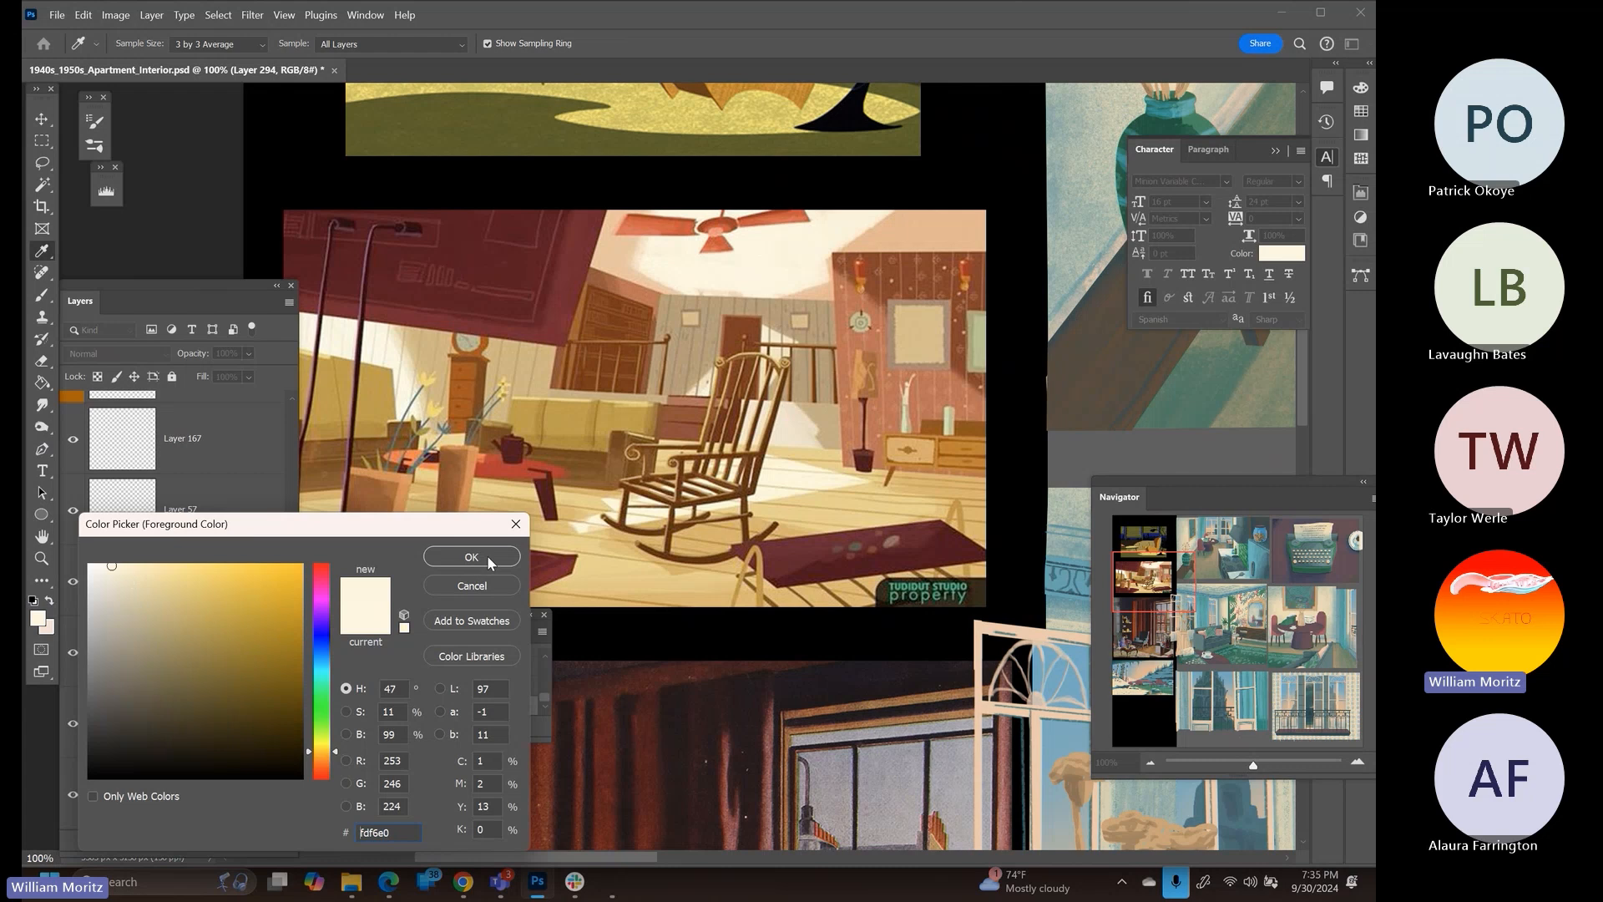
left_click(488, 556)
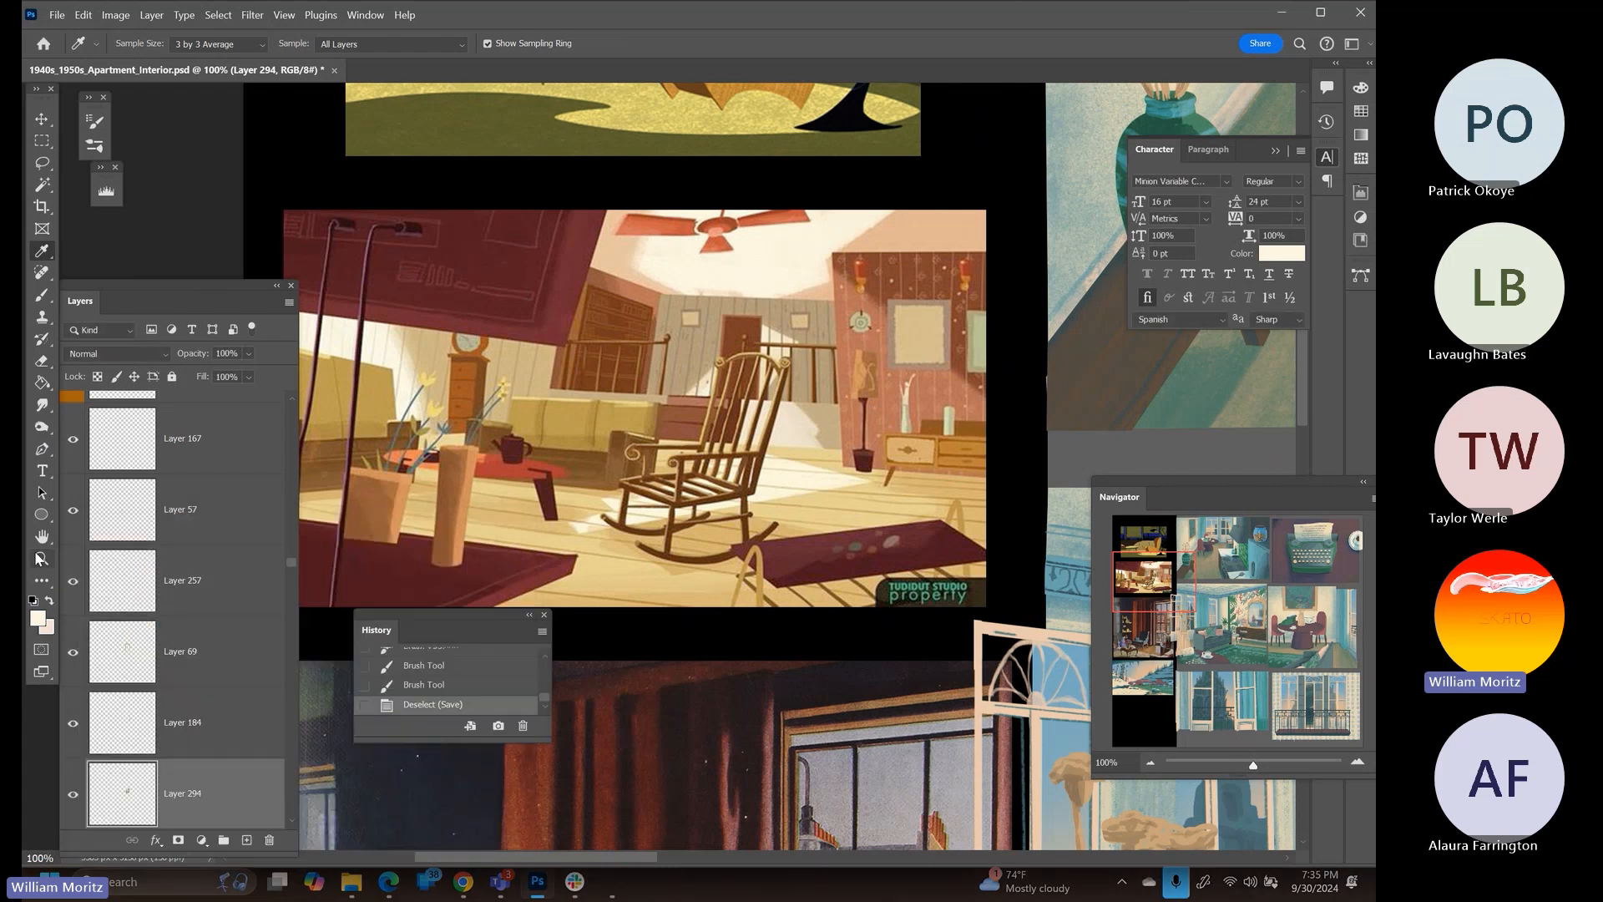
Sample the peach sky colour in the kitchen scene's window and lighten the foreground colour to f0dcc9
left_click(40, 558)
left_click(745, 481, "alt")
left_click(746, 481, "alt")
left_click_drag(1002, 465, 605, 558)
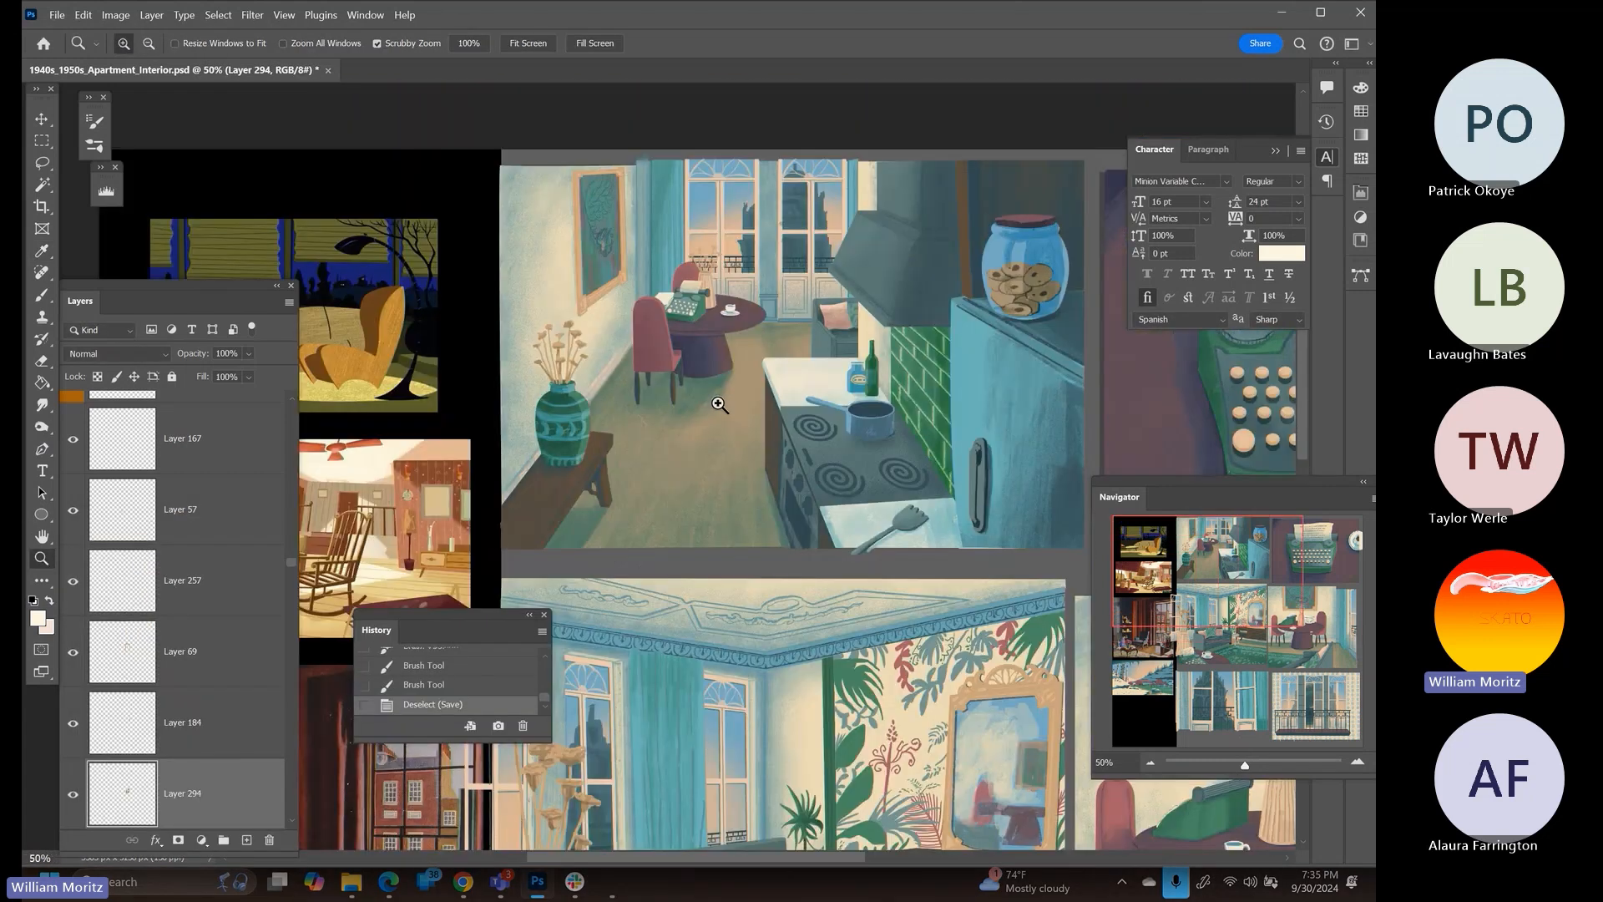
key("i")
left_click(738, 243)
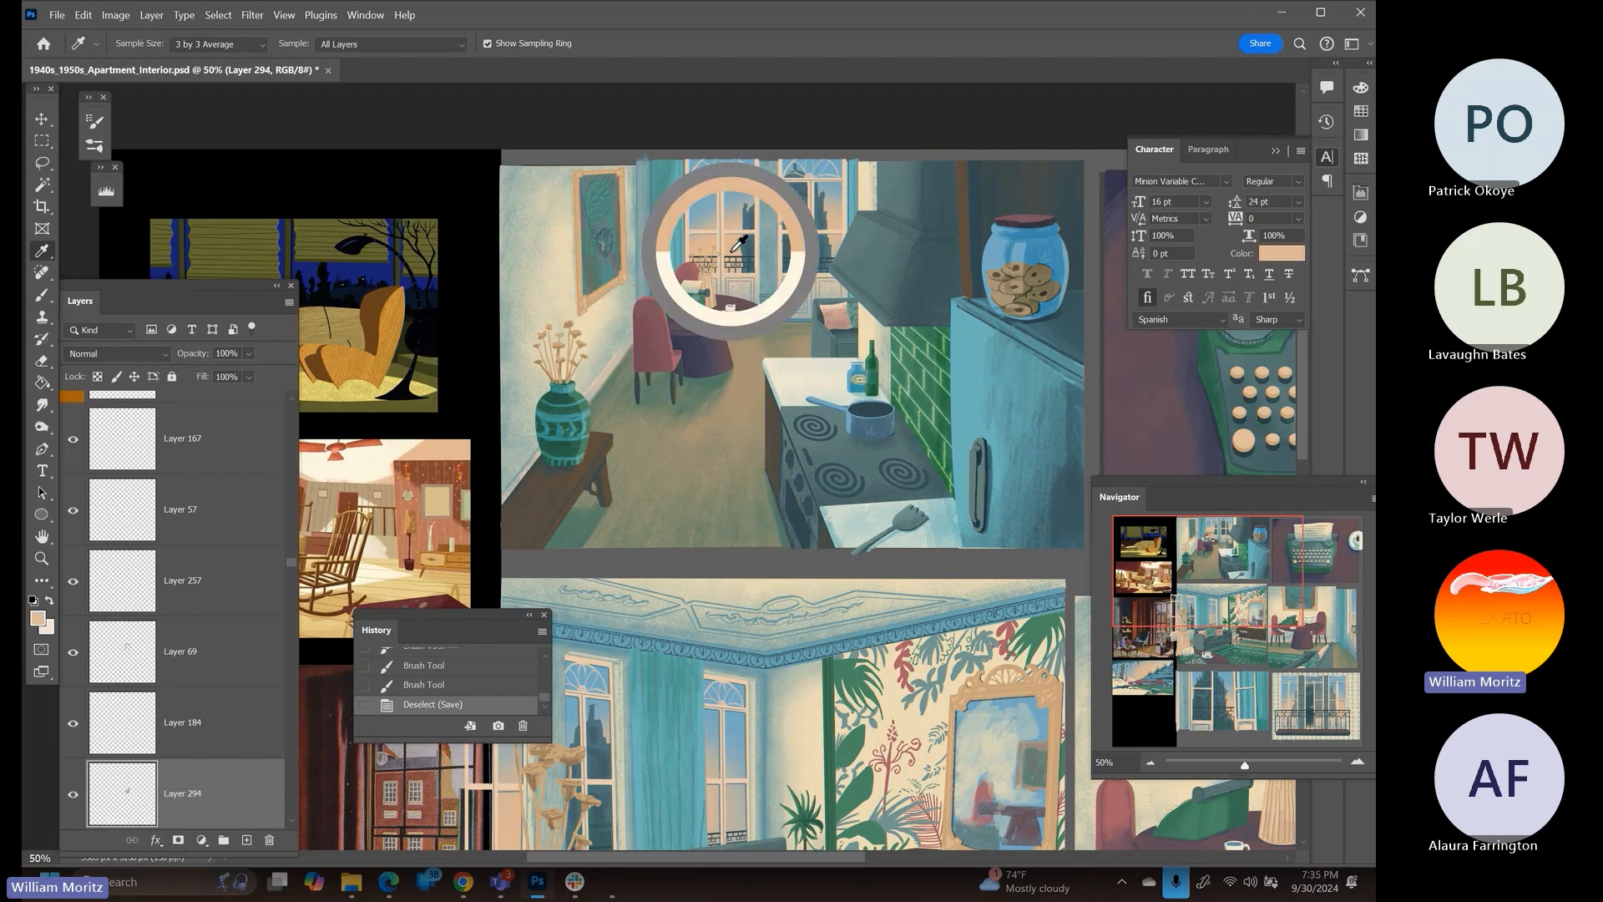
left_click(38, 618)
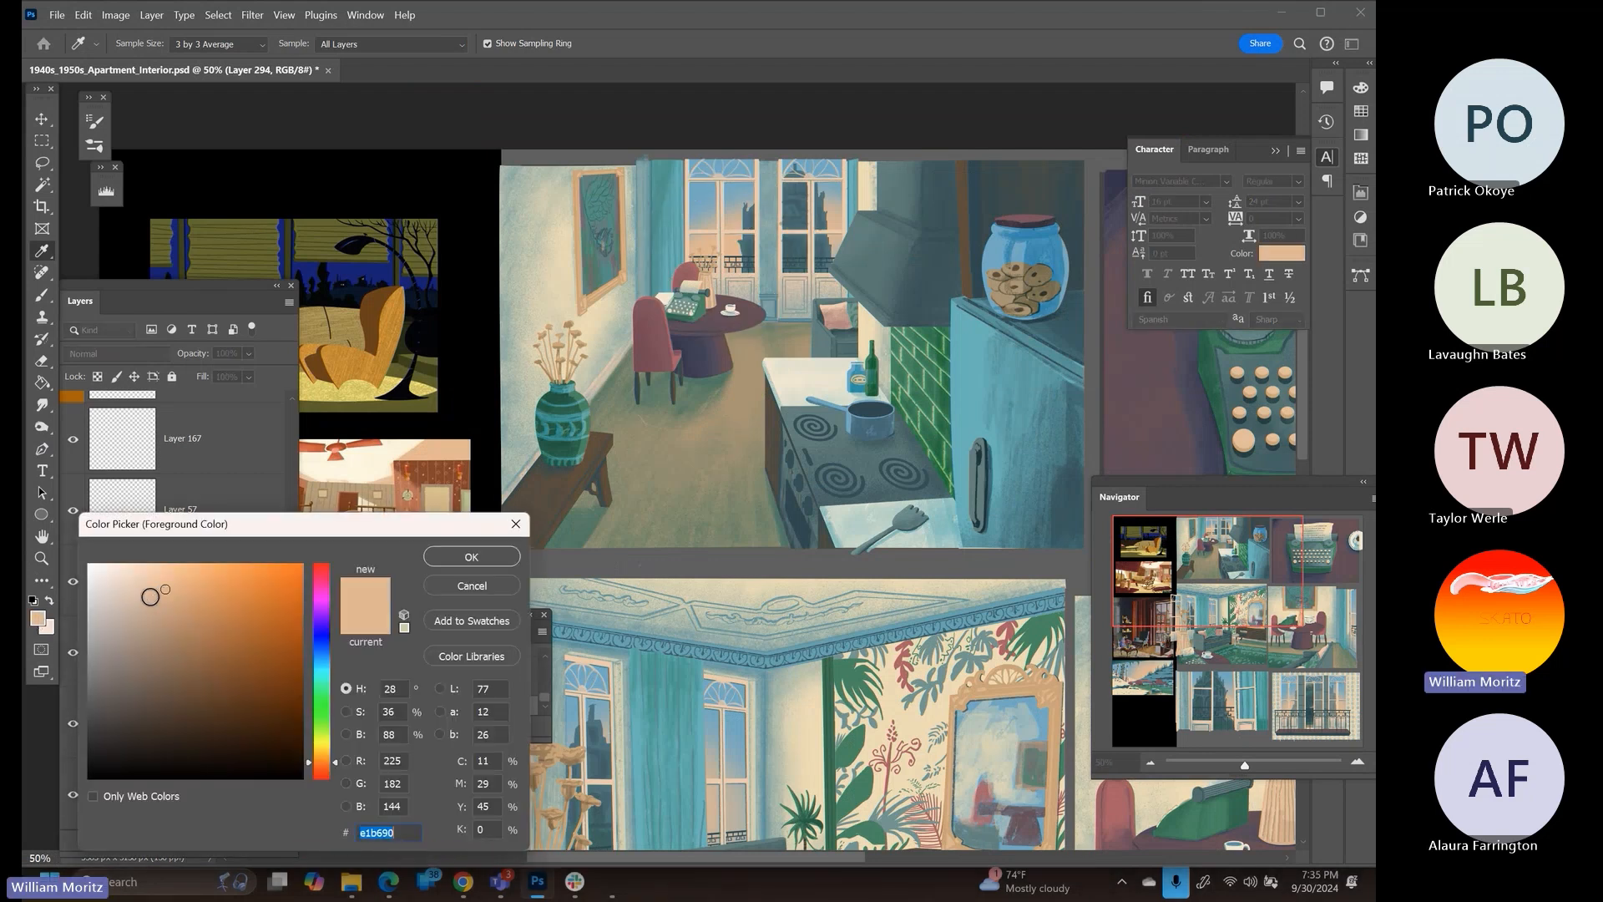
left_click(122, 576)
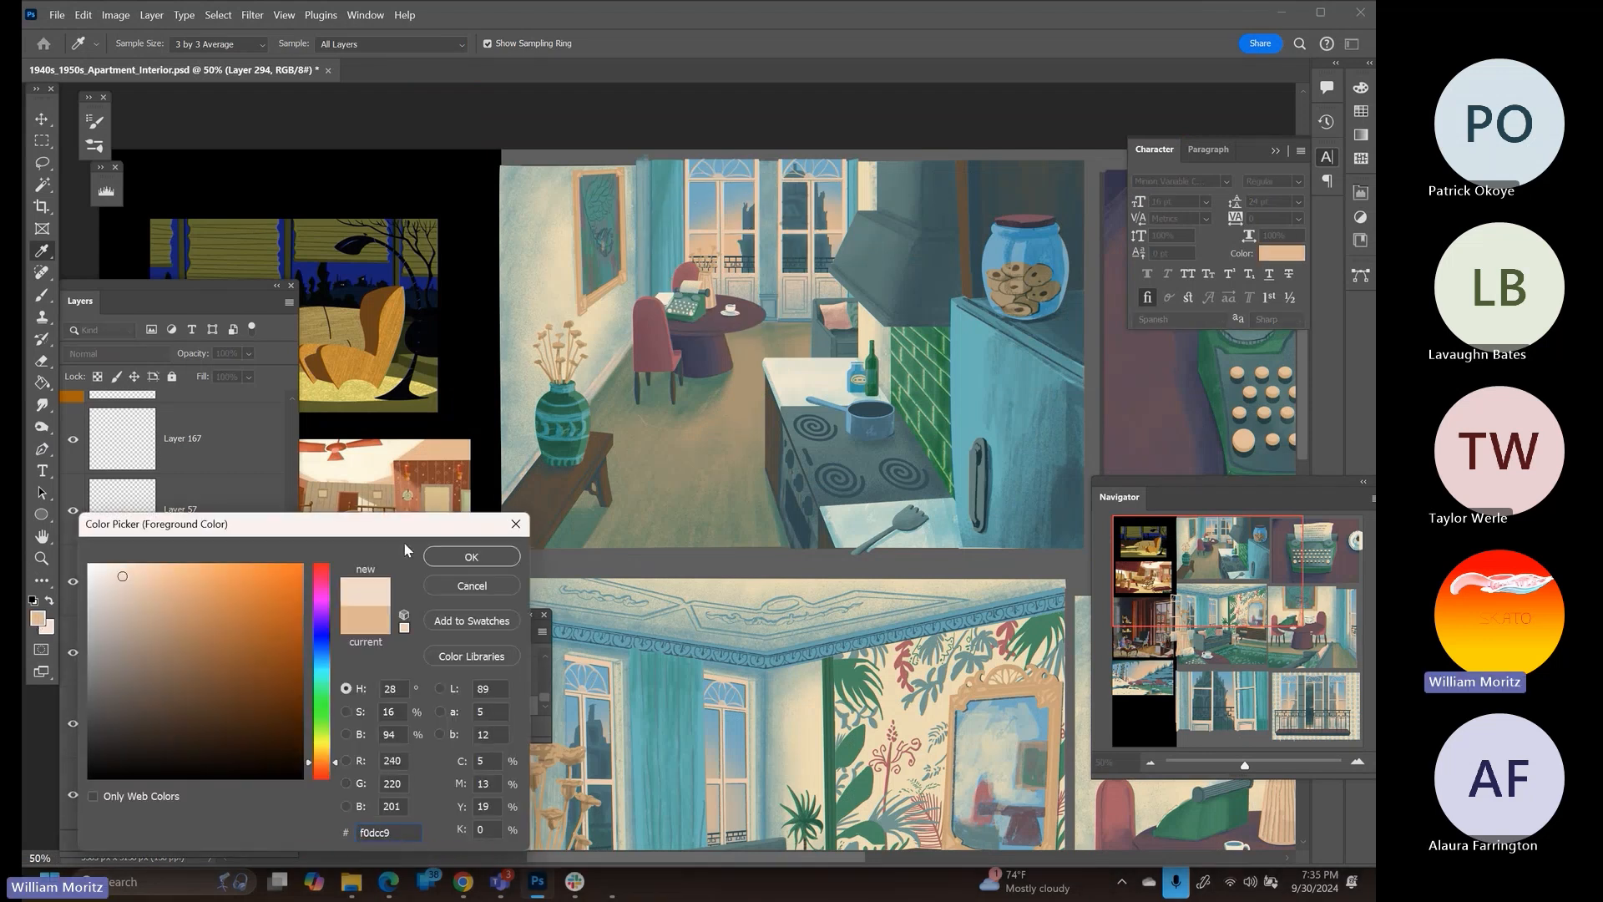
left_click(472, 557)
key("z")
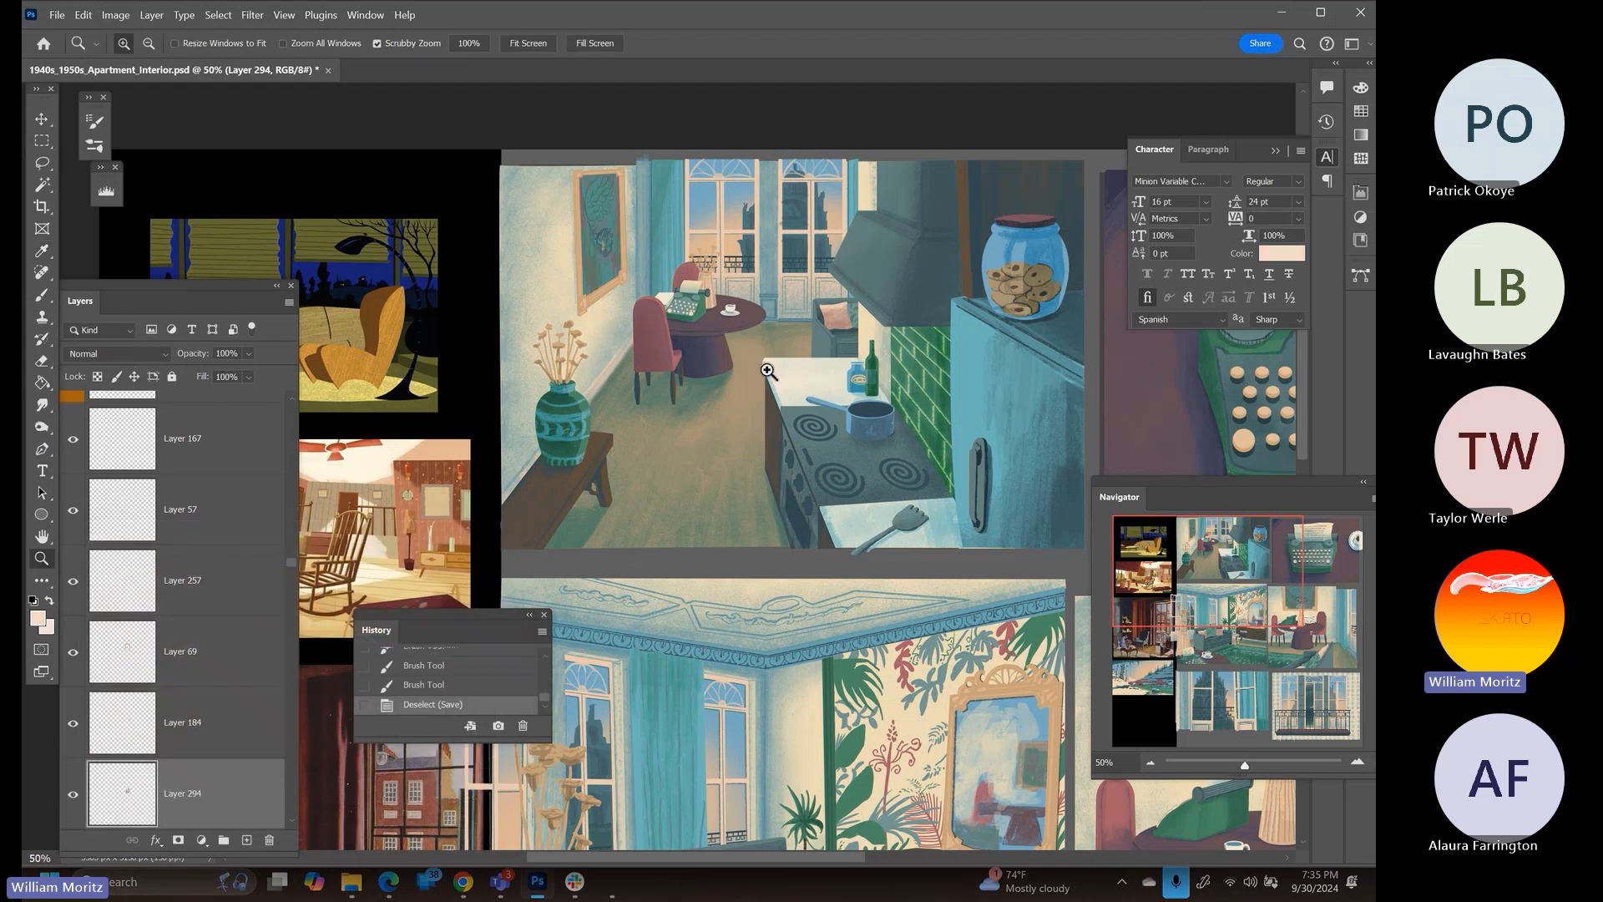
Examine the lighting in the rocking chair reference up close and compare it with the kitchen and living room scenes
key("v")
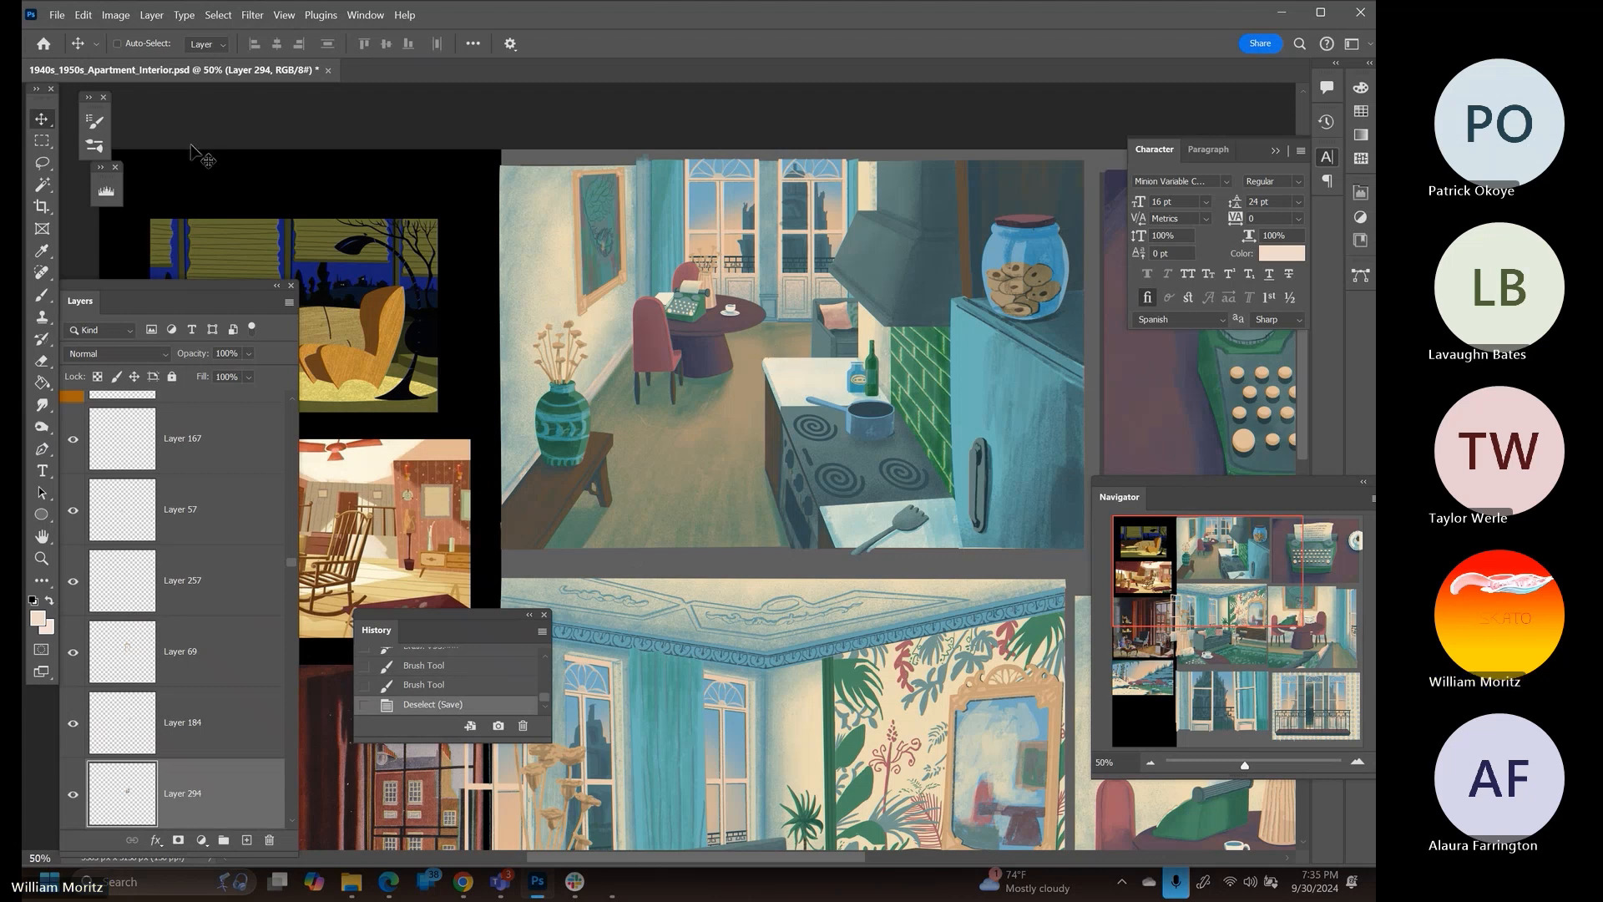
left_click(42, 558)
left_click(396, 482)
left_click(397, 480)
left_click(395, 472)
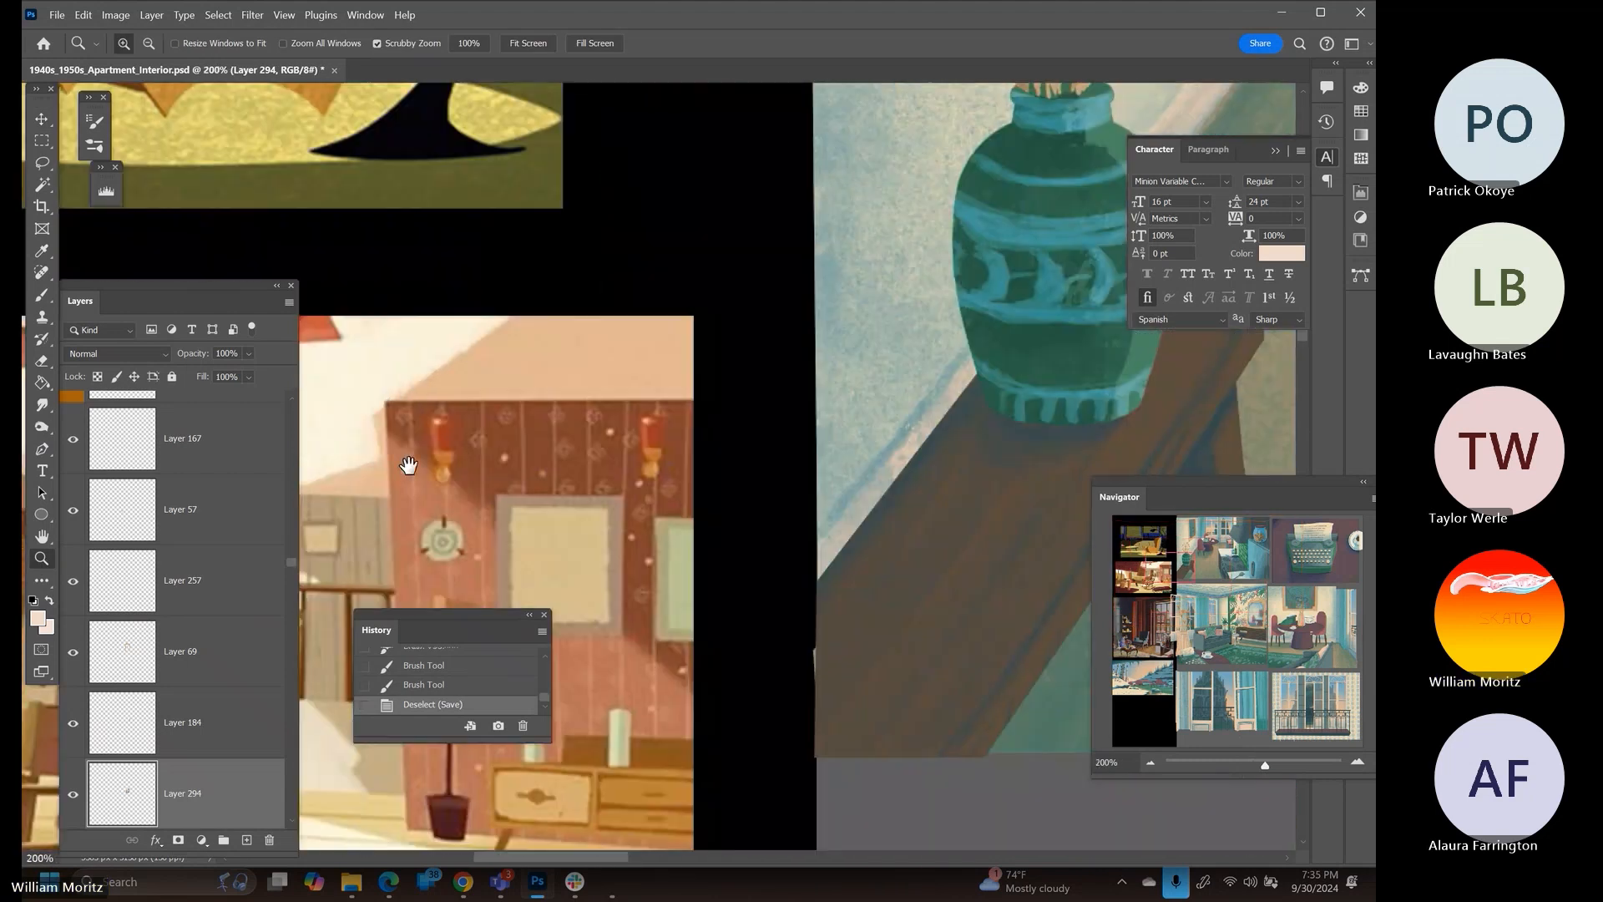
left_click_drag(416, 461, 243, 564)
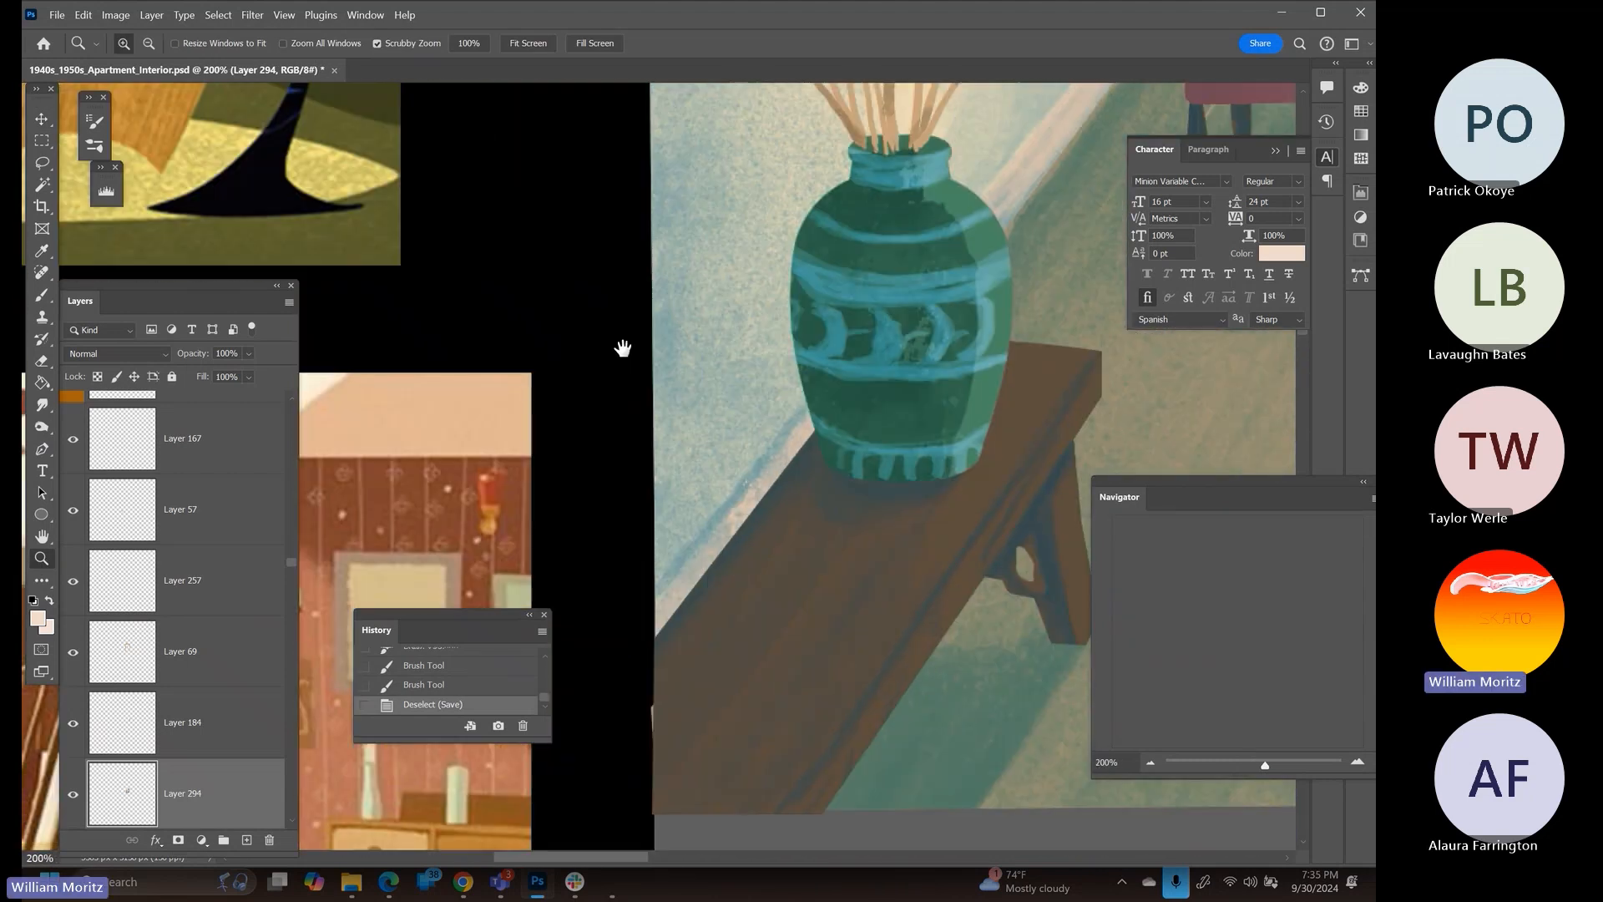
left_click_drag(1035, 234, 250, 351)
left_click_drag(934, 276, 780, 359)
key("ctrl+minus")
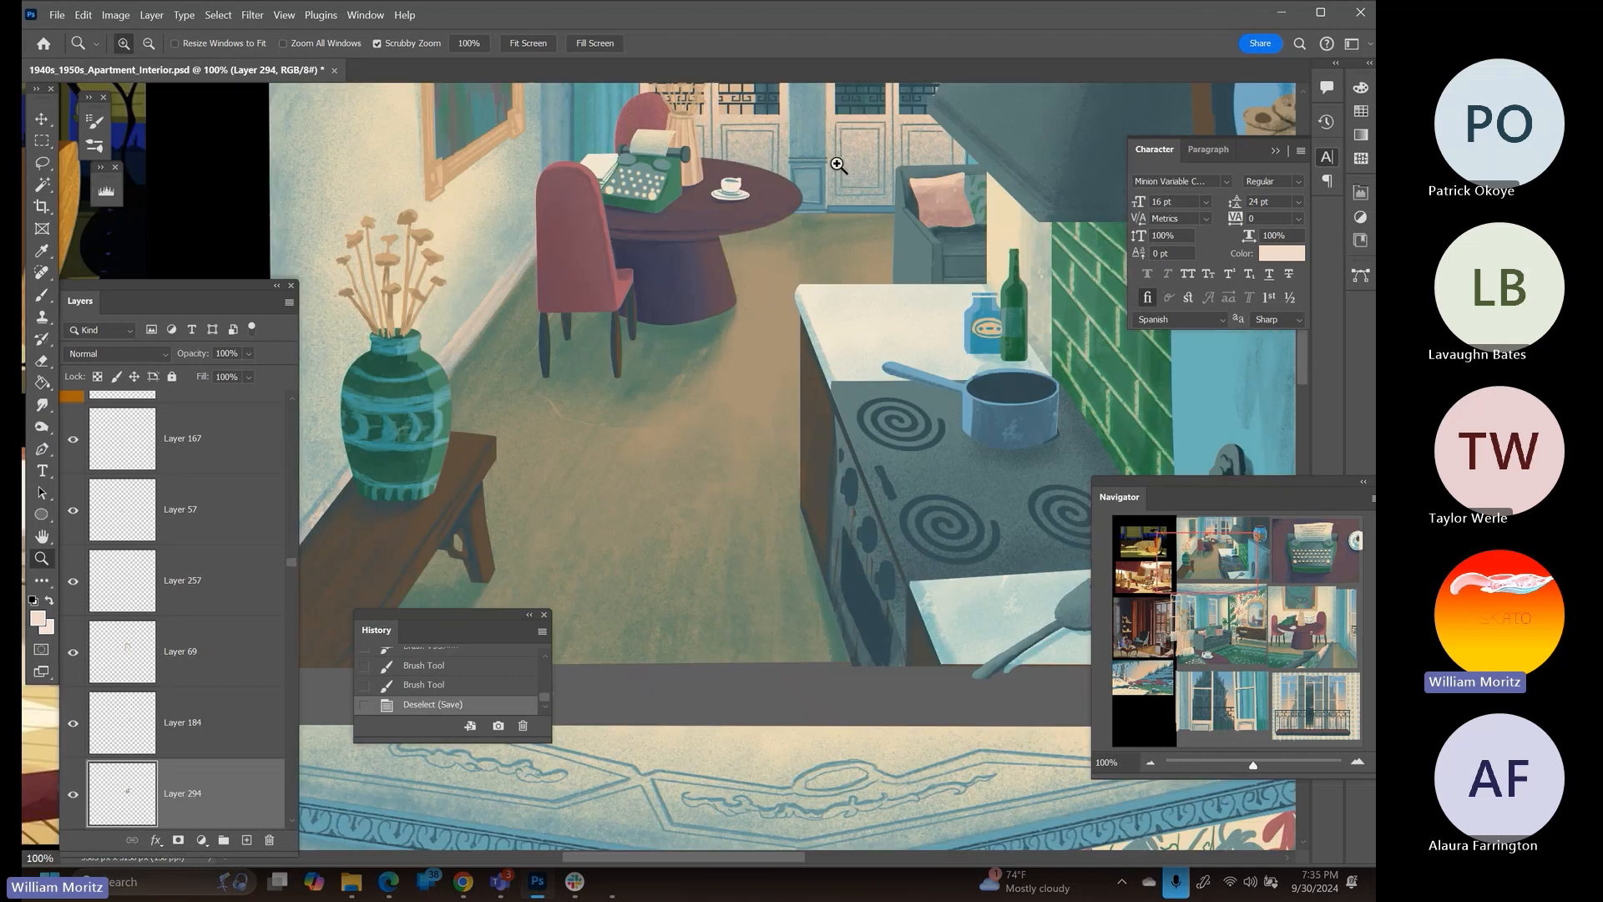
left_click(828, 336, "alt")
left_click_drag(808, 525, 694, 186)
left_click_drag(735, 499, 757, 262)
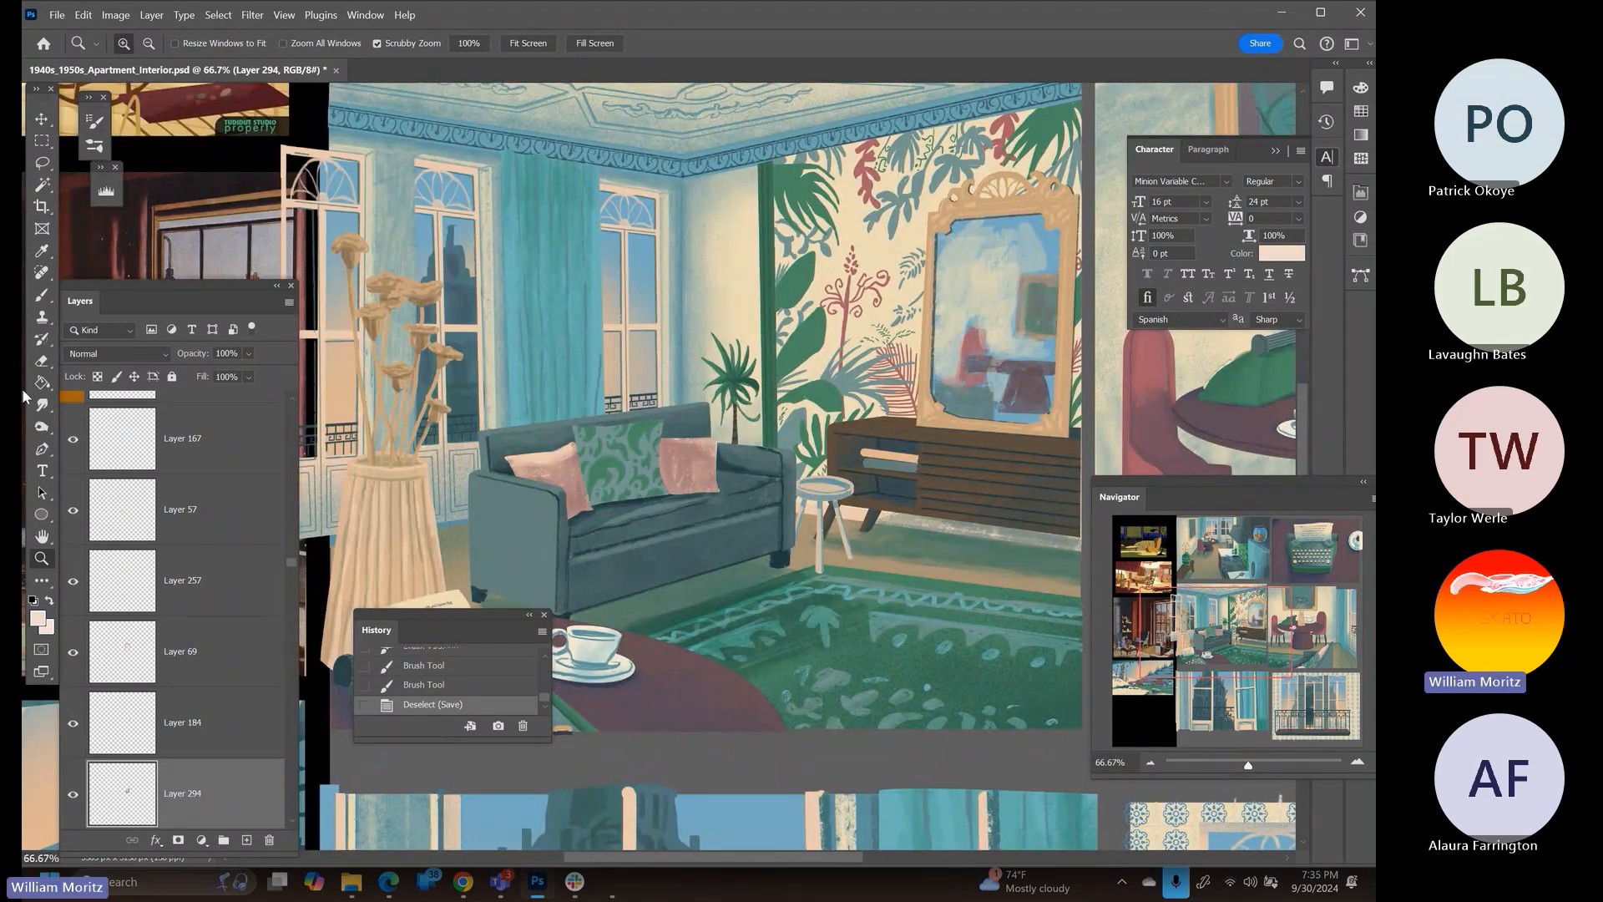
Choose the MB Cubebrush (Legendary) brush for painting and reduce its size to 7 px
left_click(42, 449)
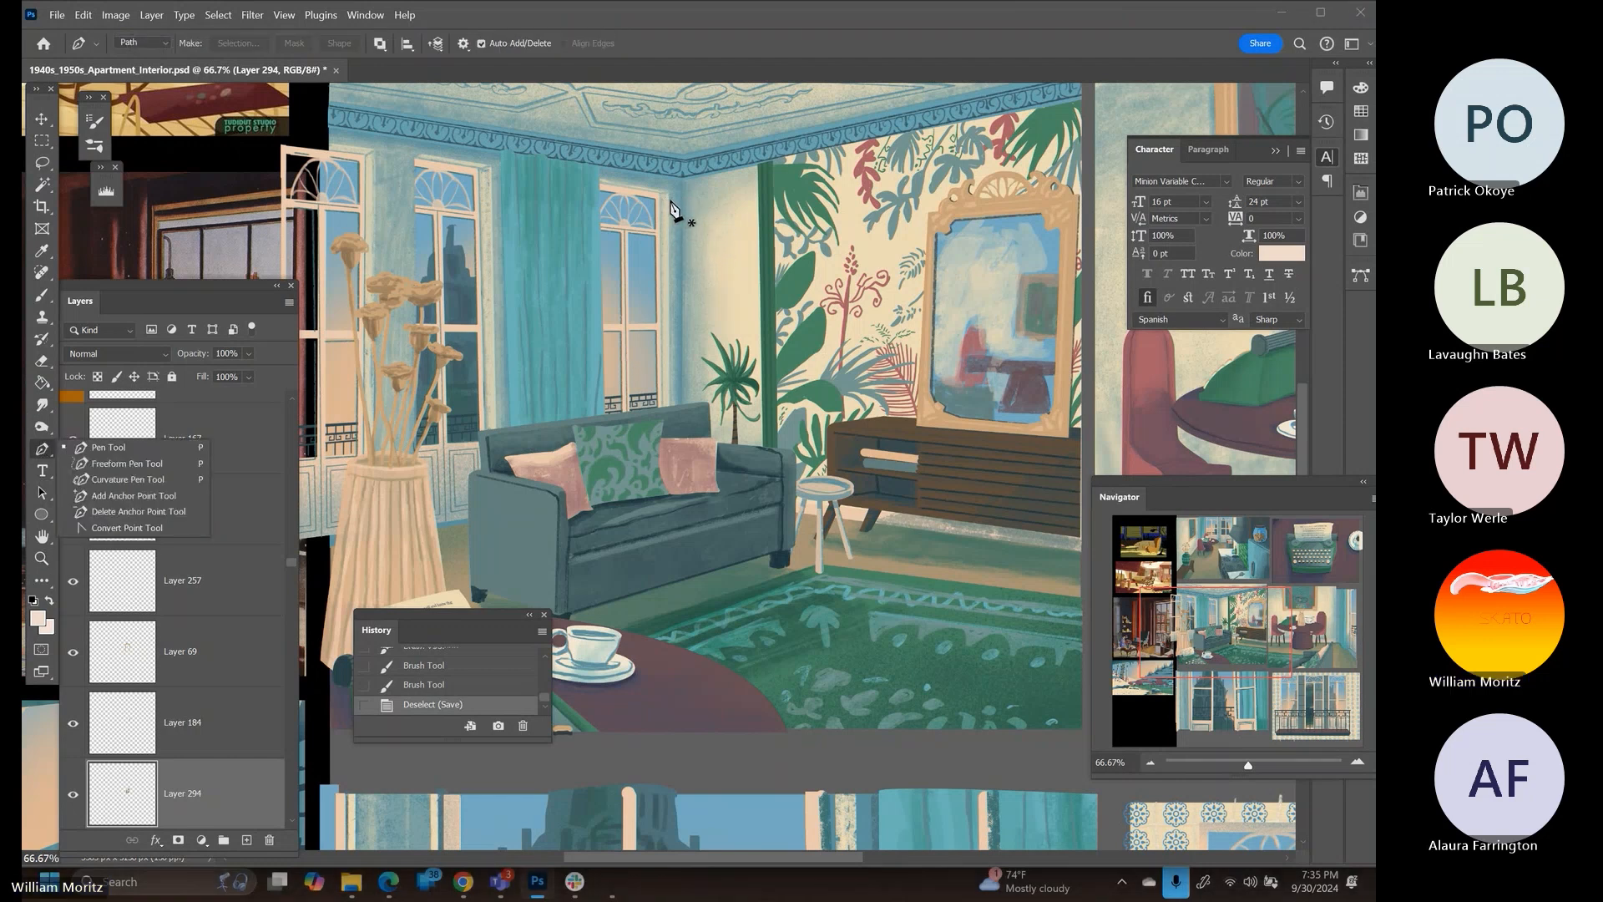
key("b")
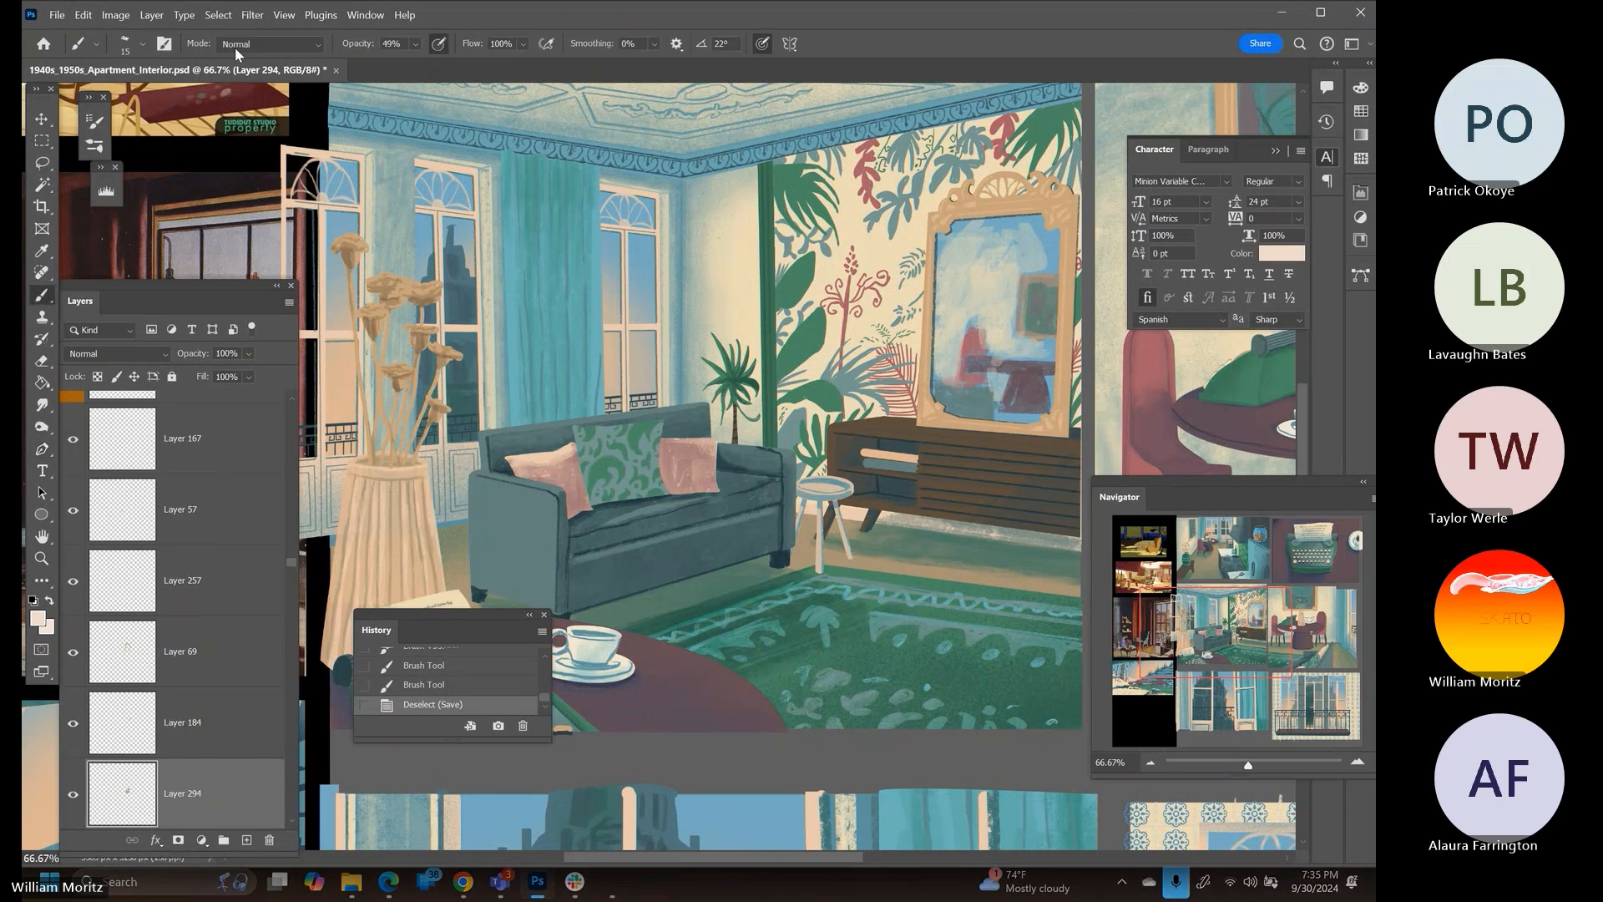
left_click(144, 44)
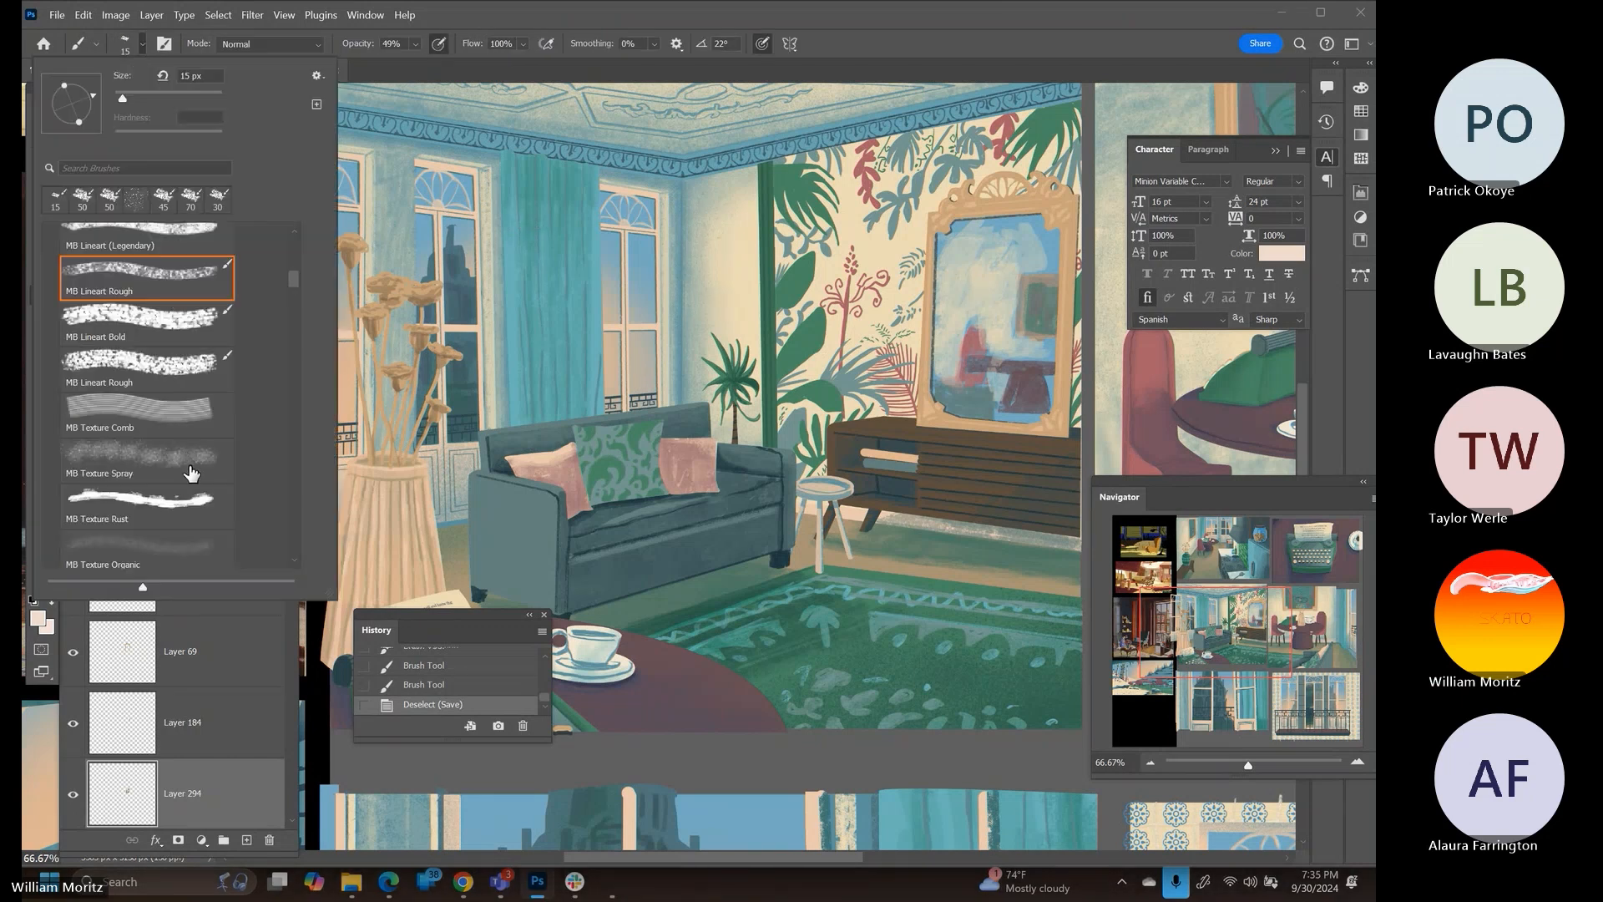
scroll(171, 323, "up", 2)
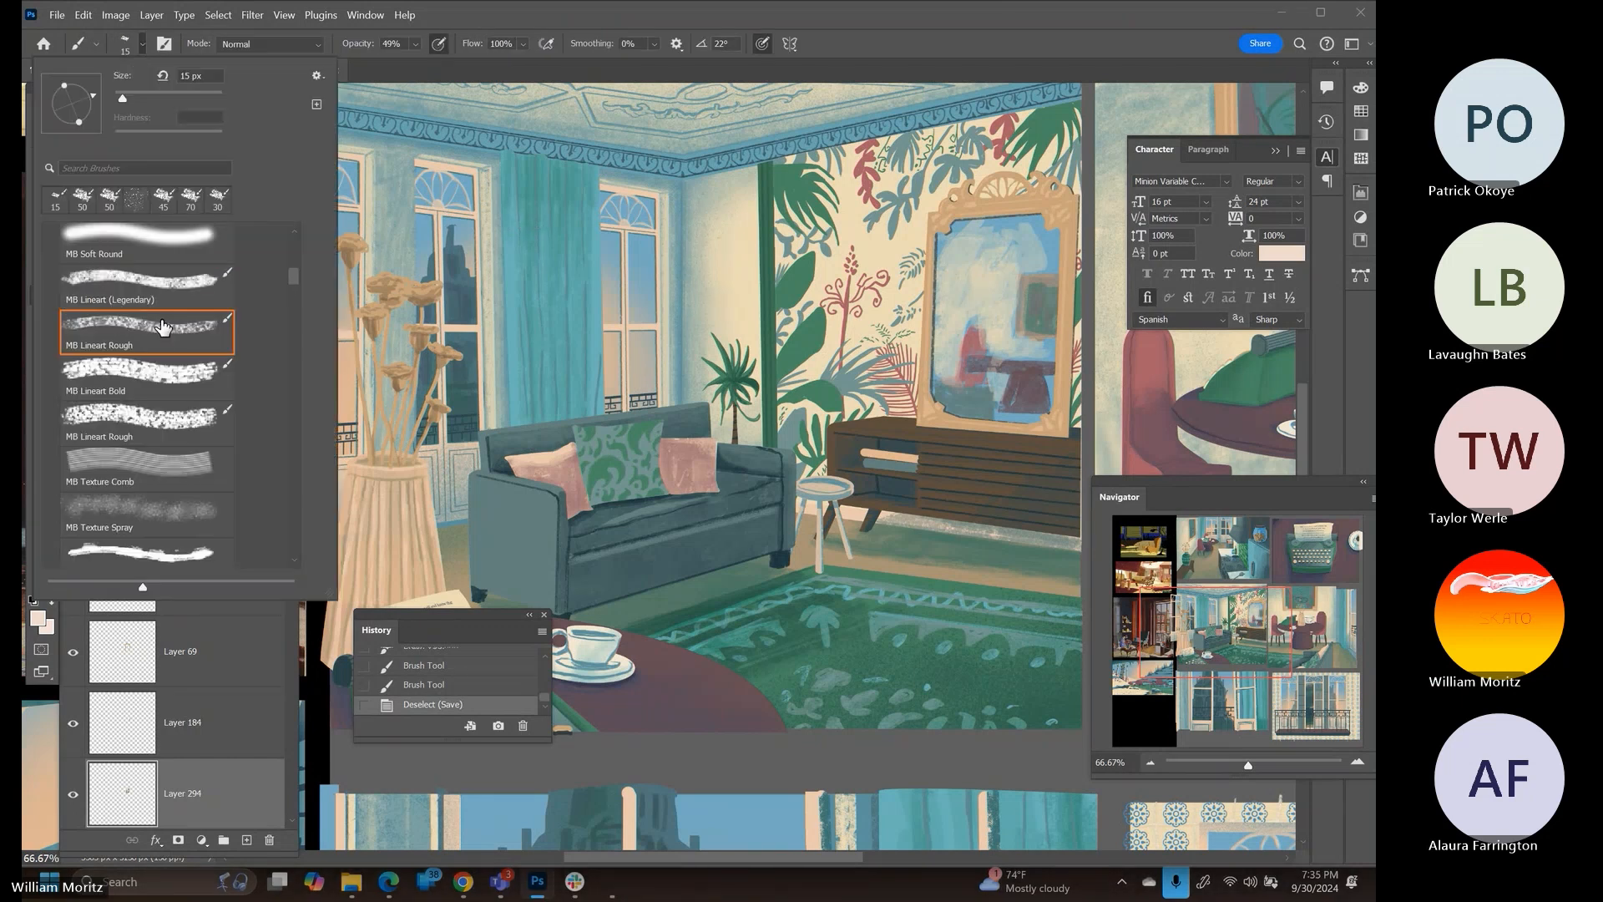
scroll(174, 317, "up", 2)
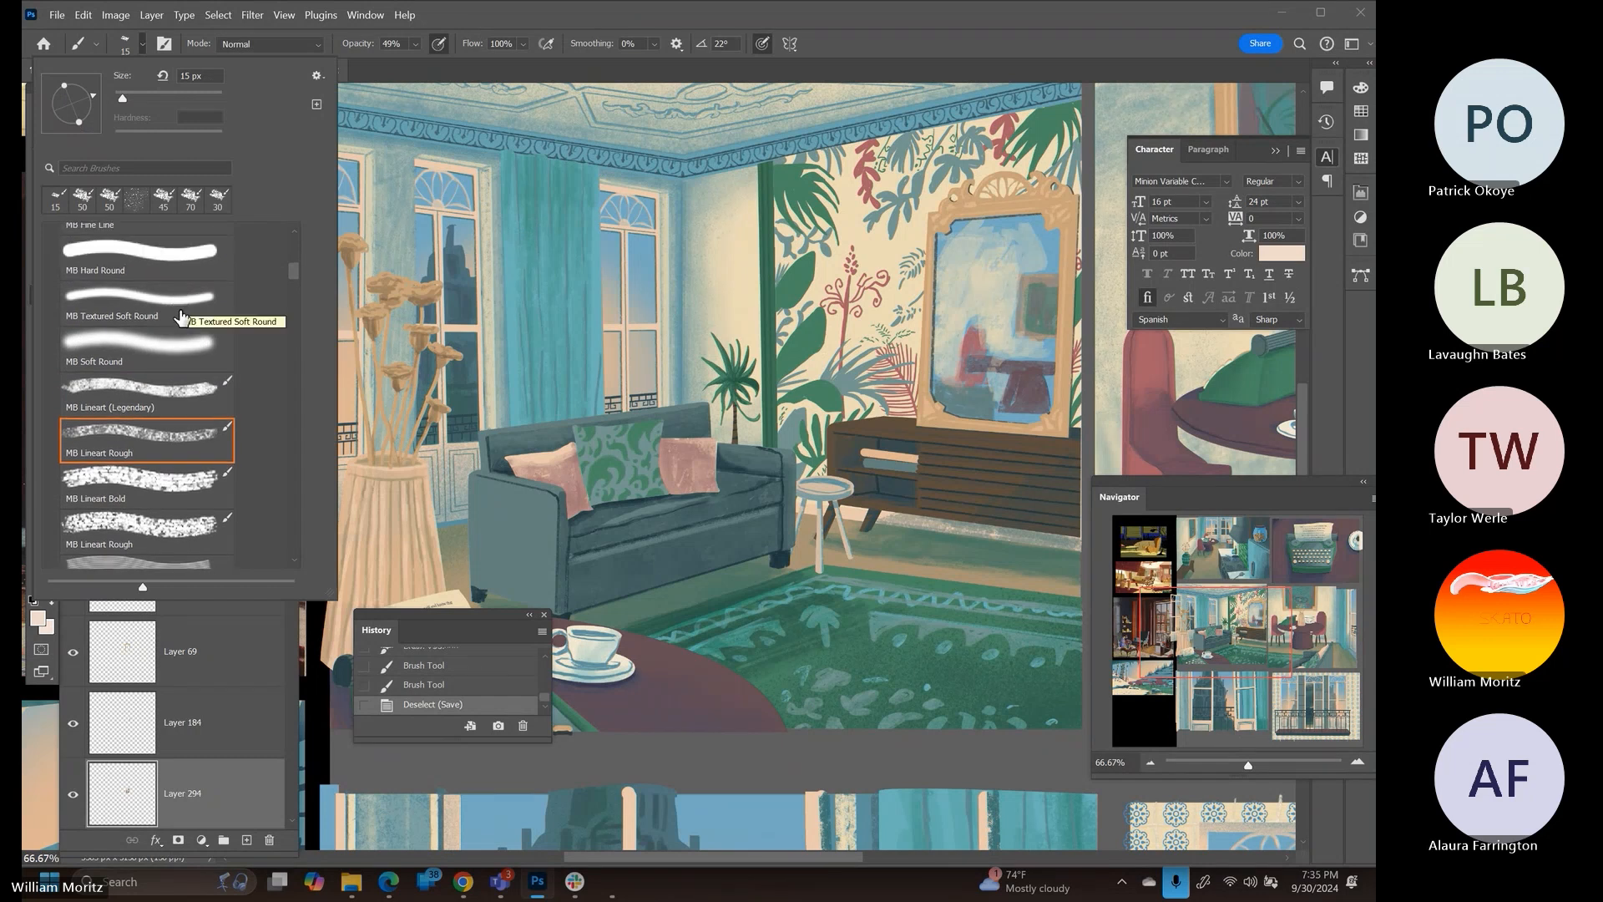
scroll(197, 315, "down", 10)
scroll(165, 455, "down", 2)
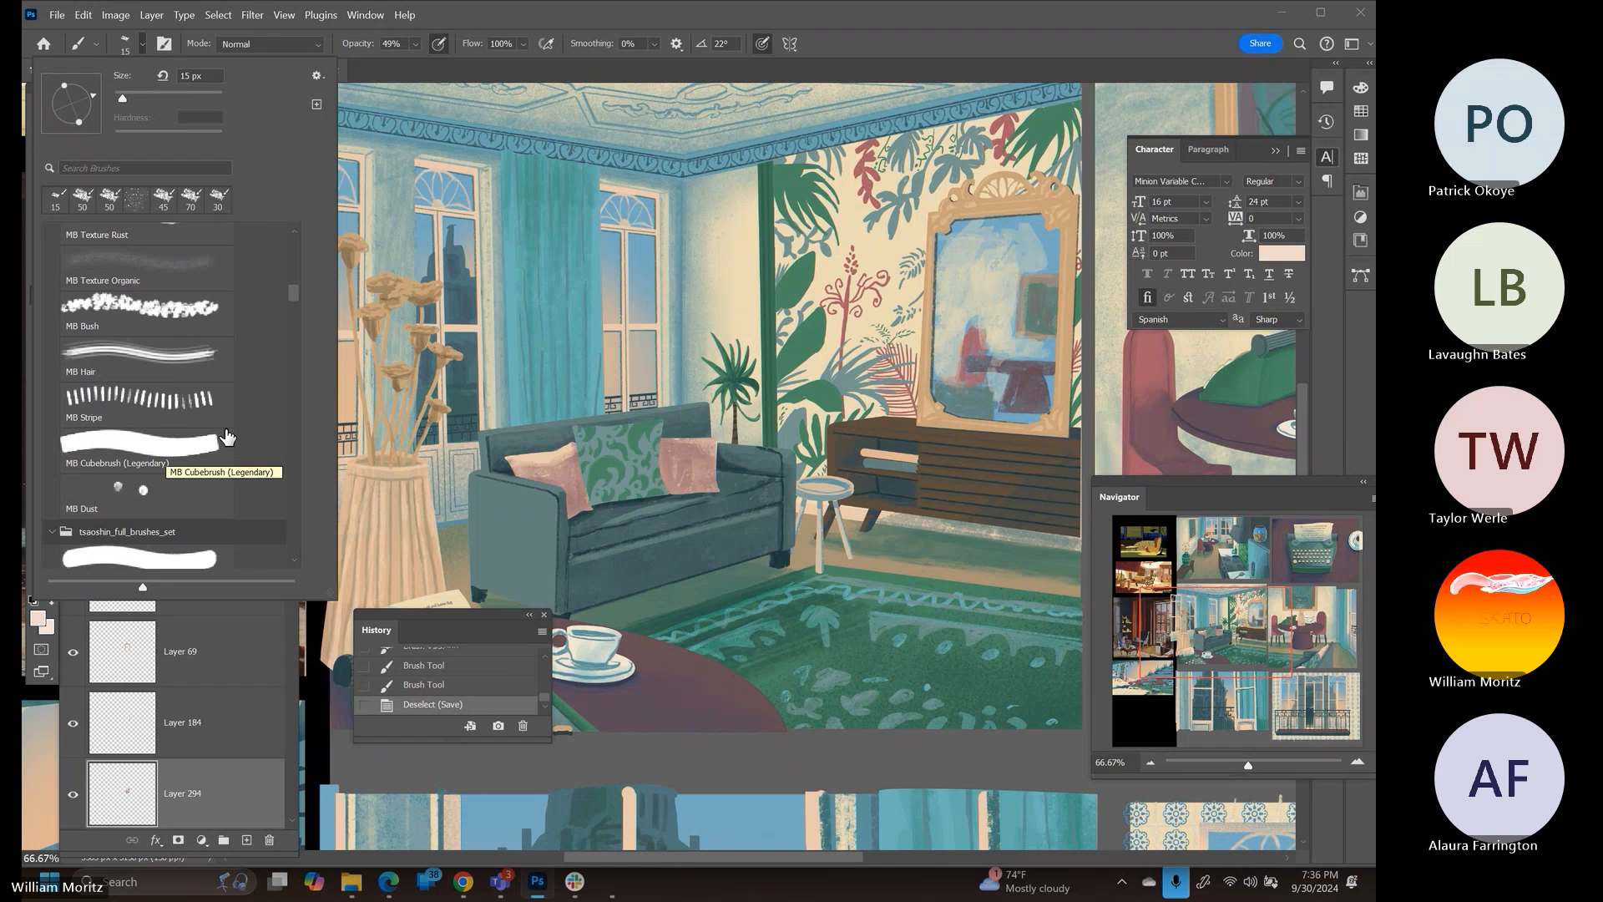
left_click(165, 451)
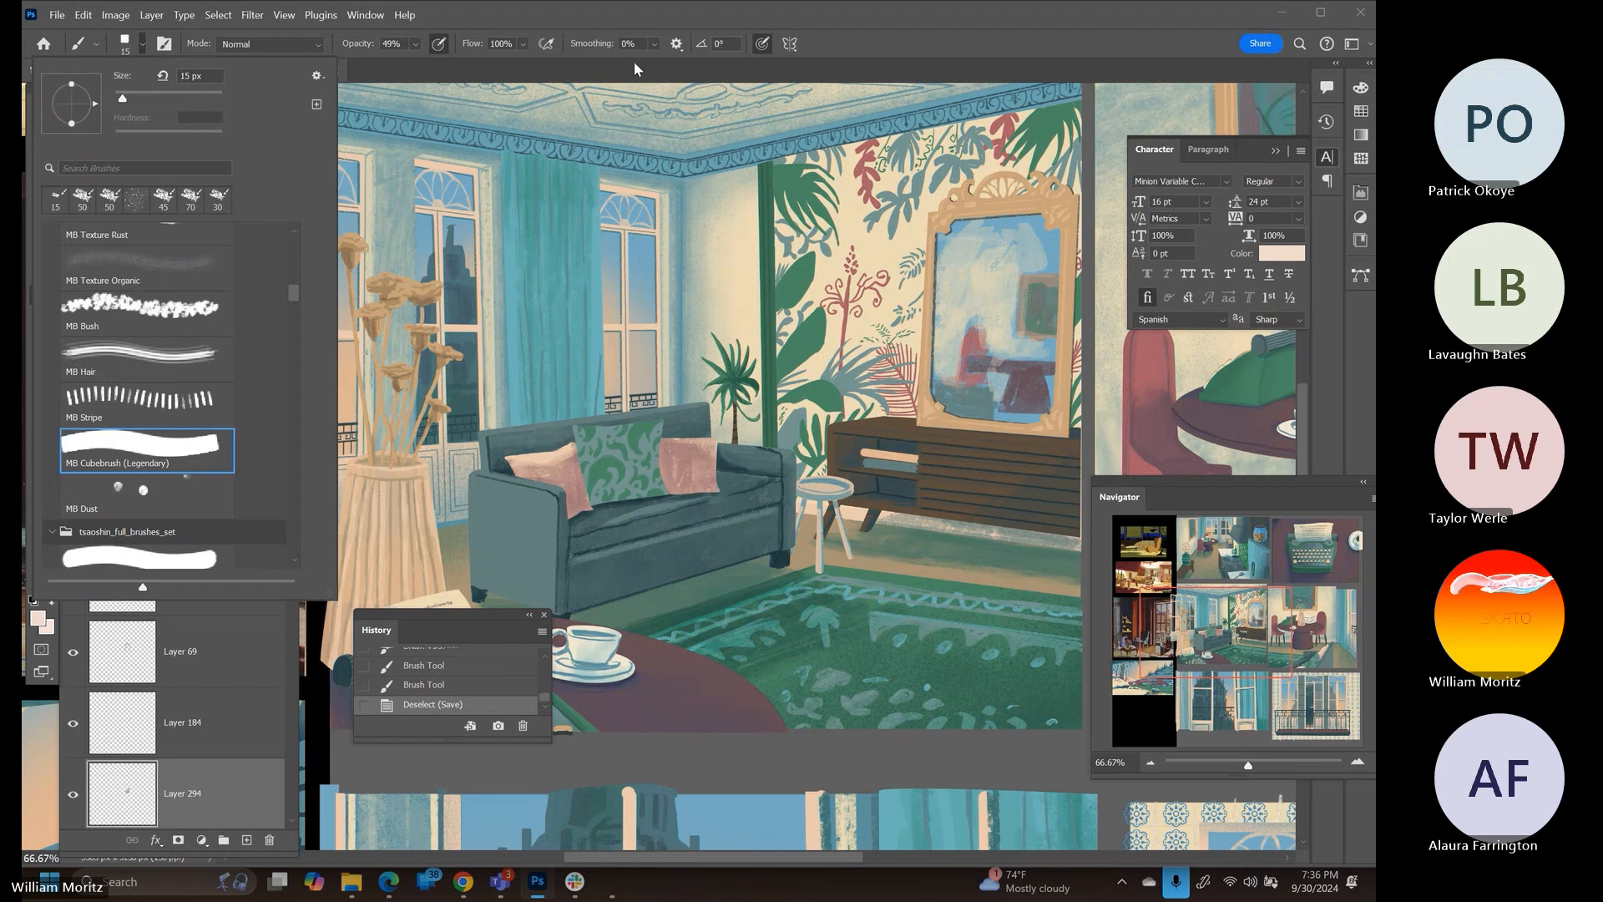
left_click(760, 20)
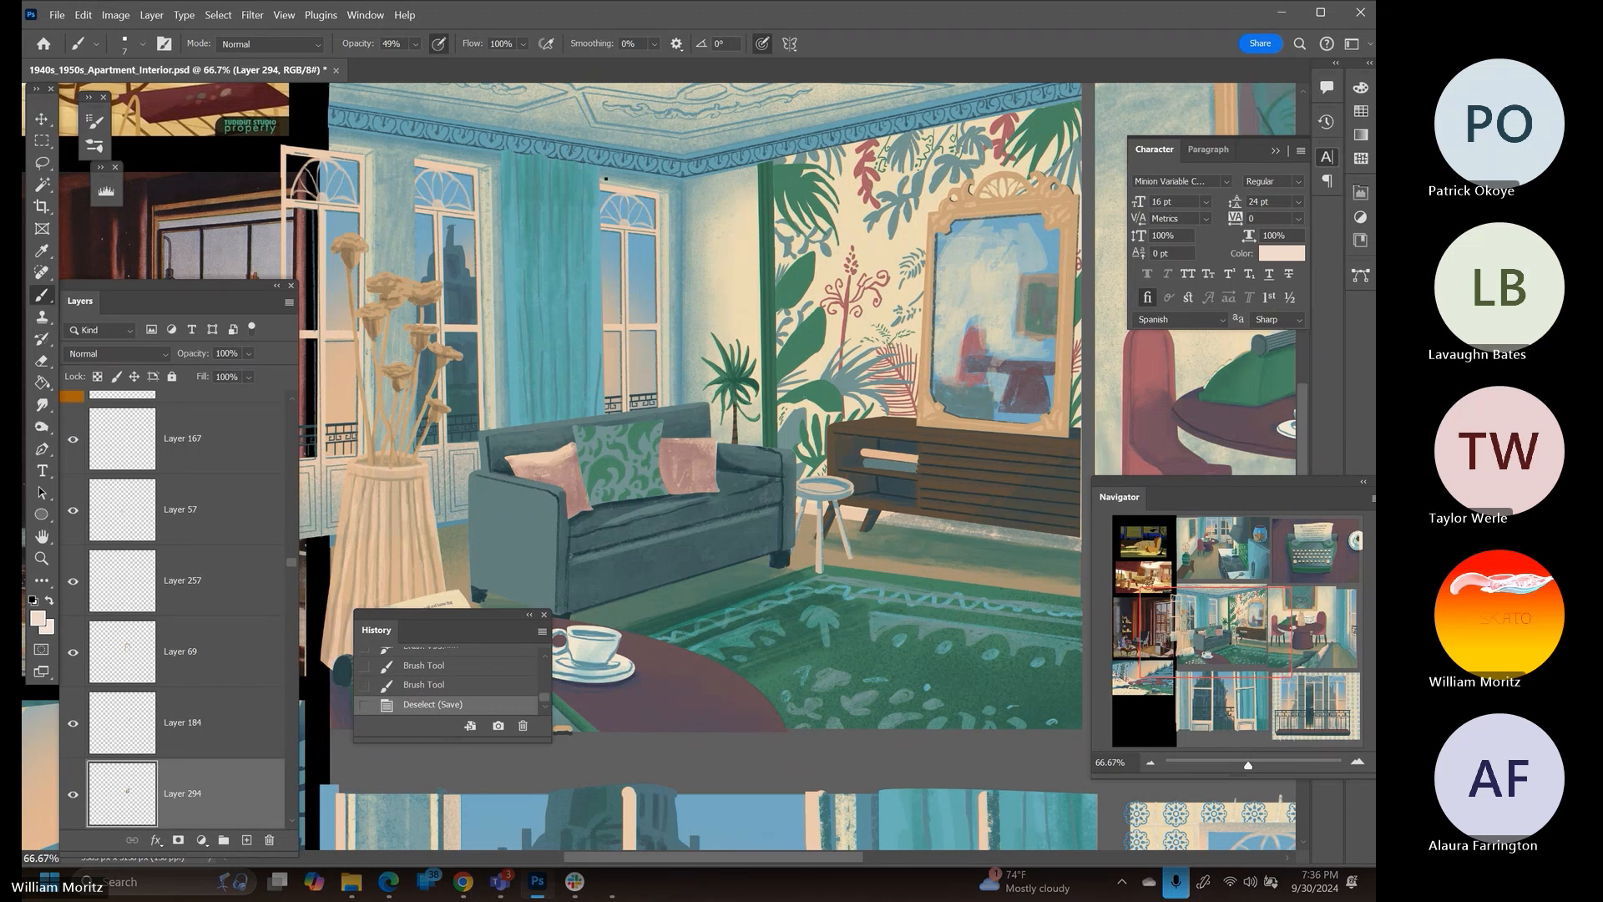
Save the document and raise the brush opacity to 100%
key("v")
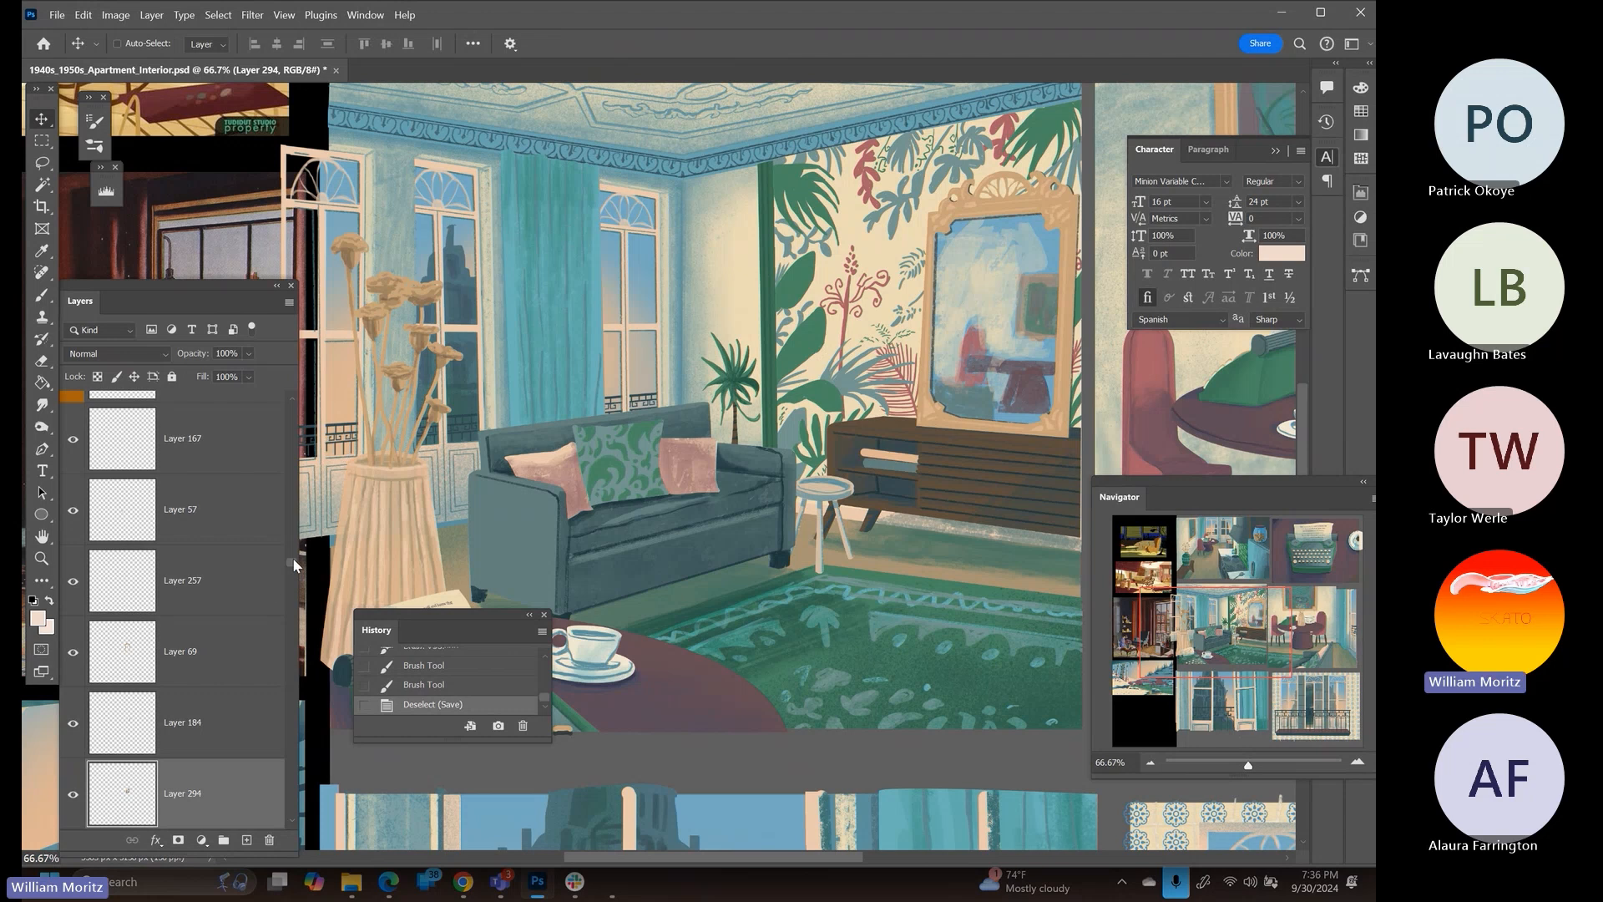
left_click_drag(292, 558, 291, 412)
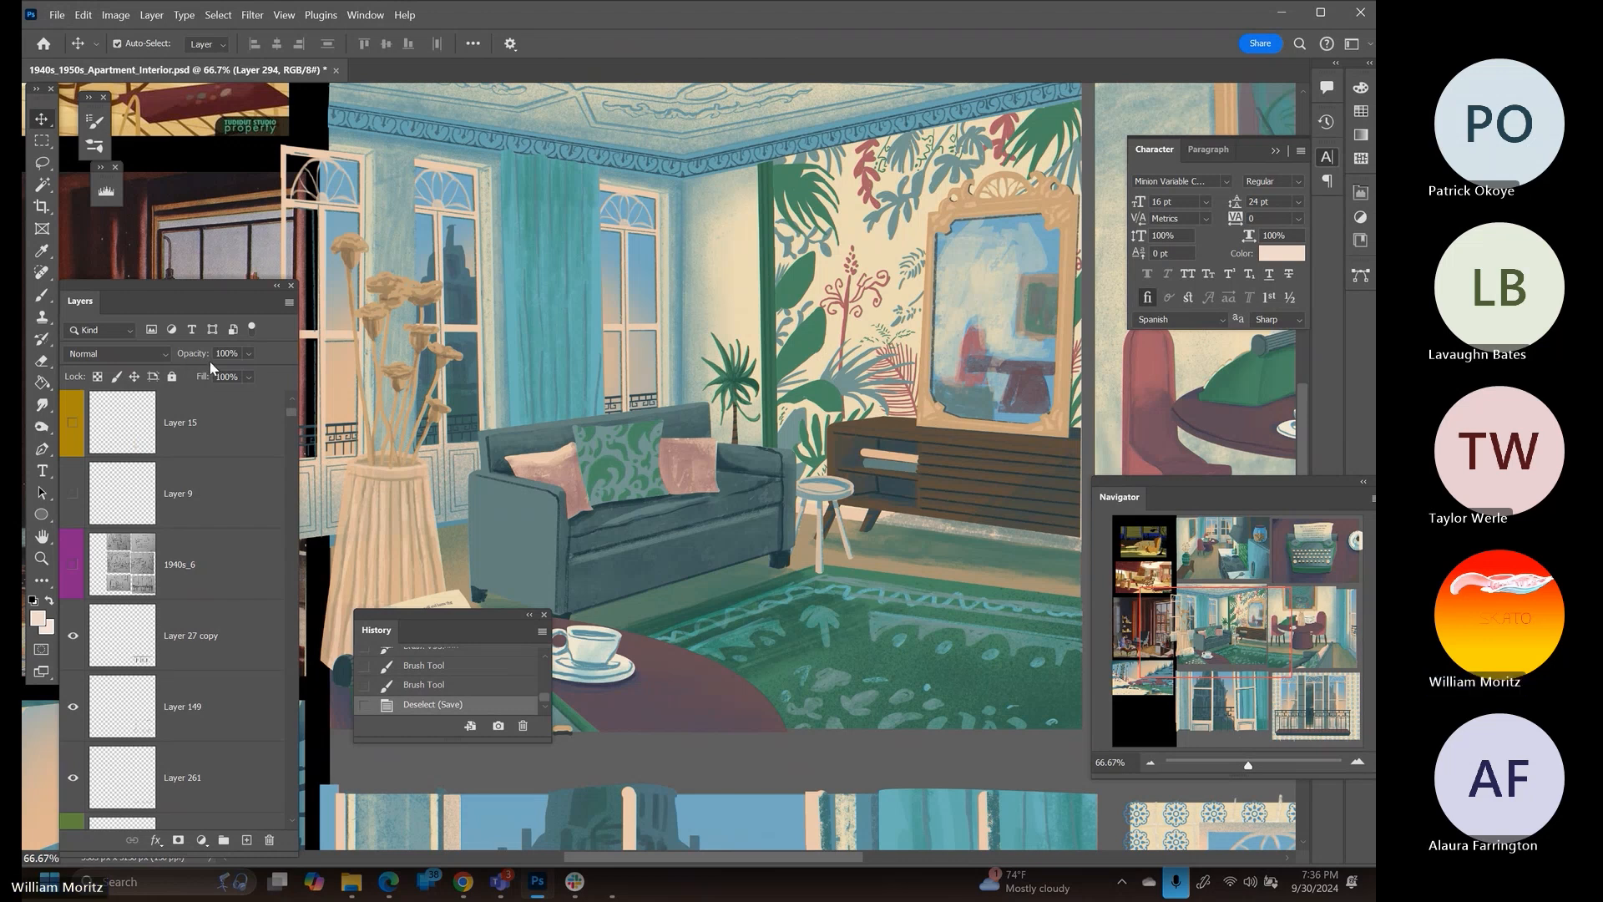
key("ctrl+s")
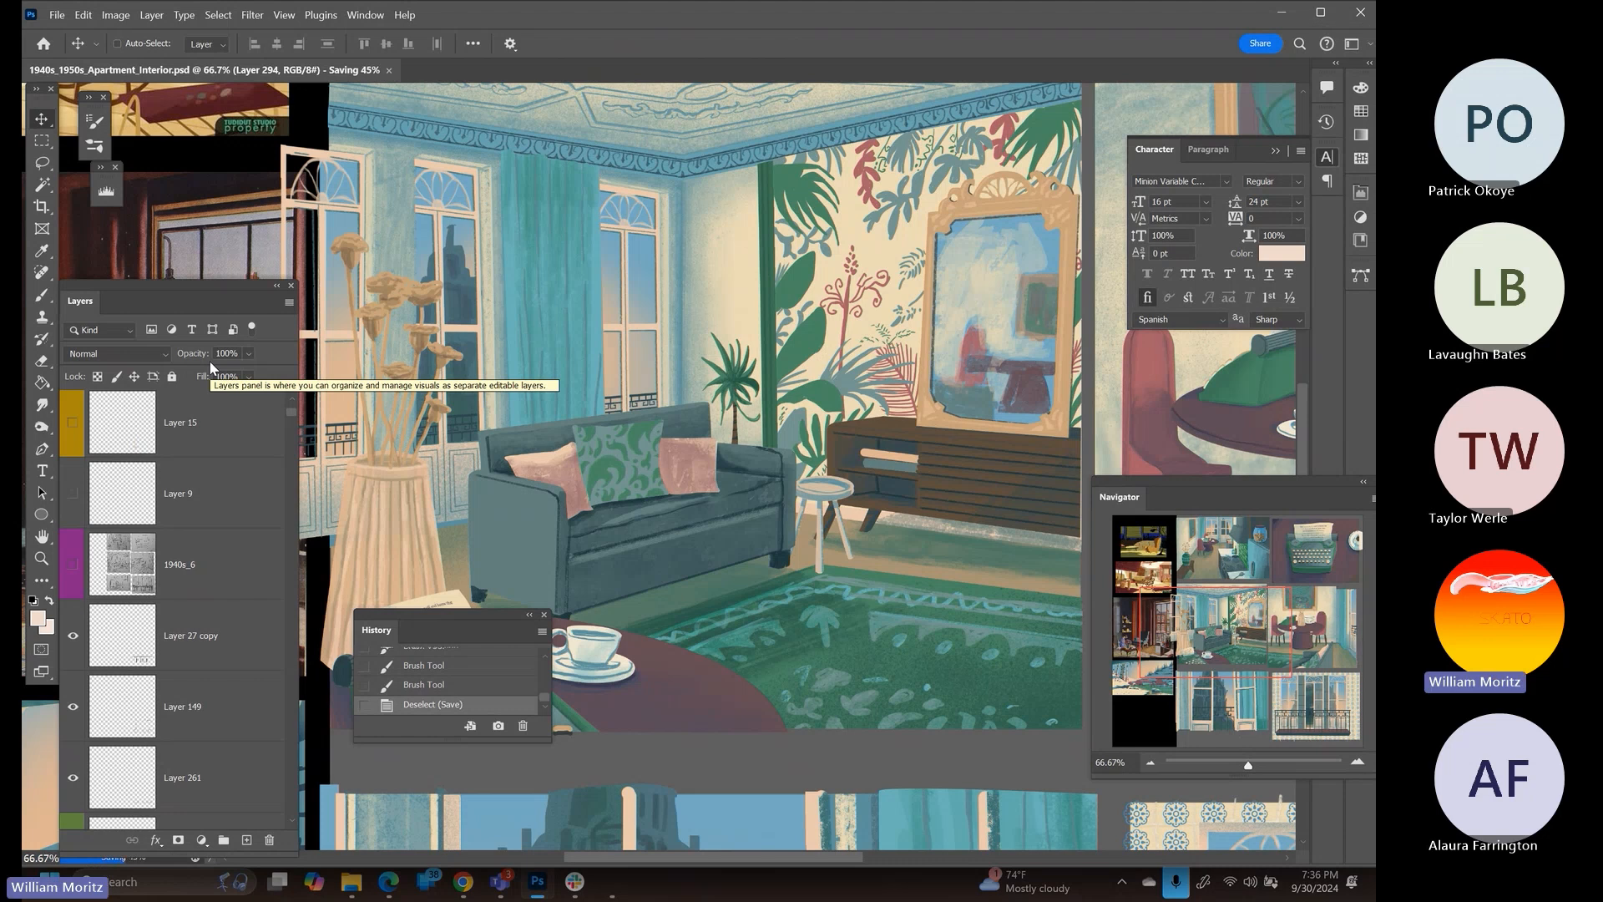
key("b")
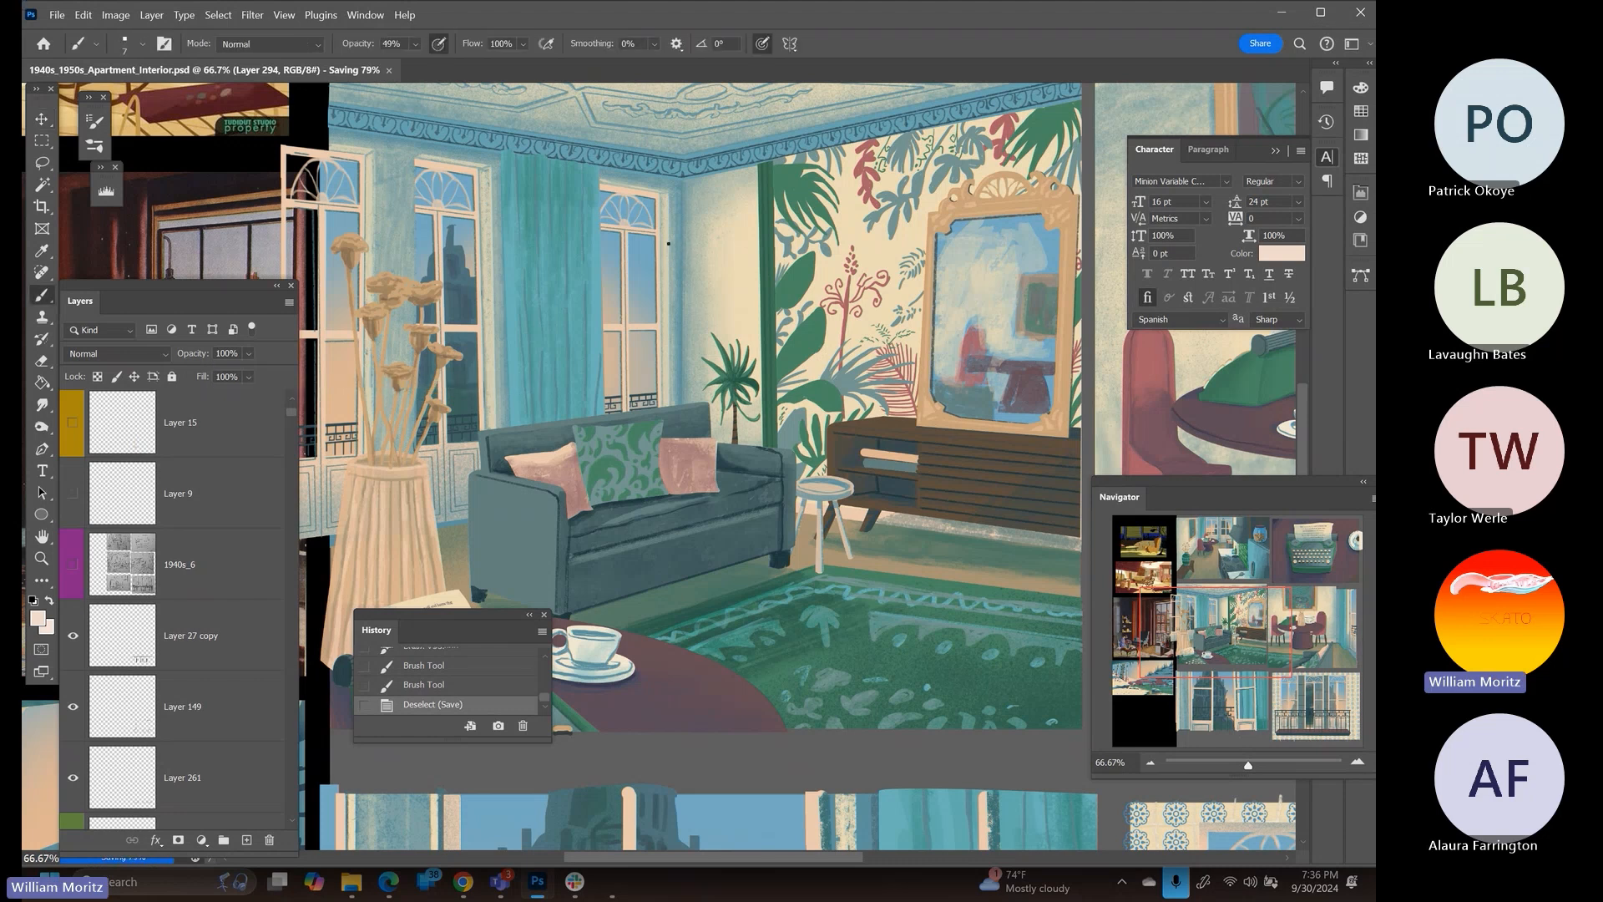
left_click(415, 44)
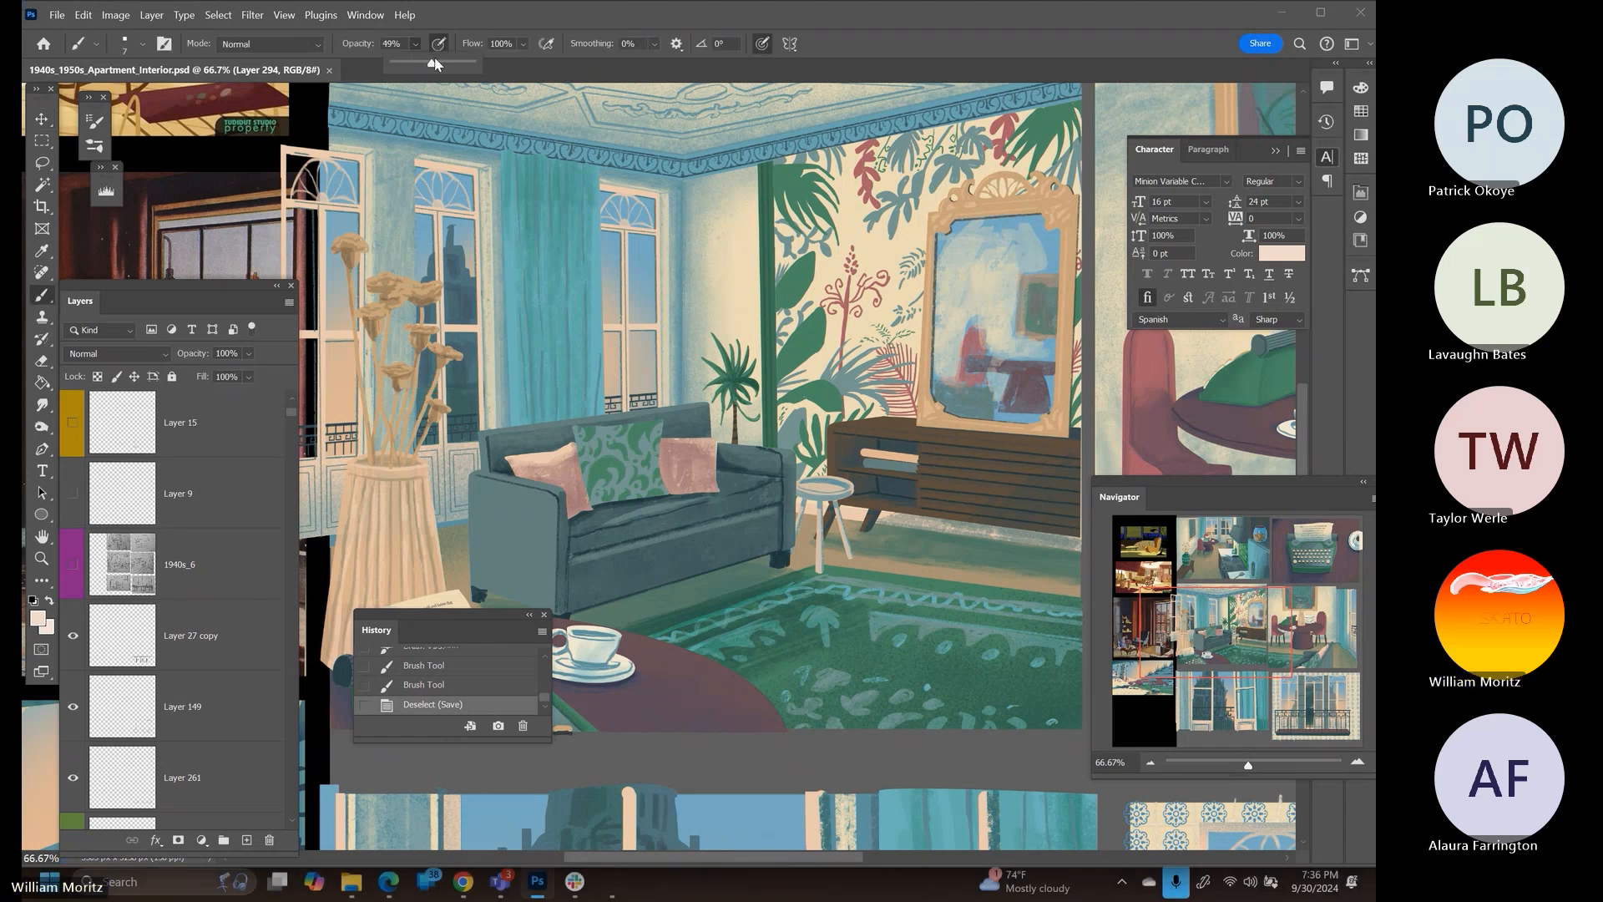
left_click(500, 12)
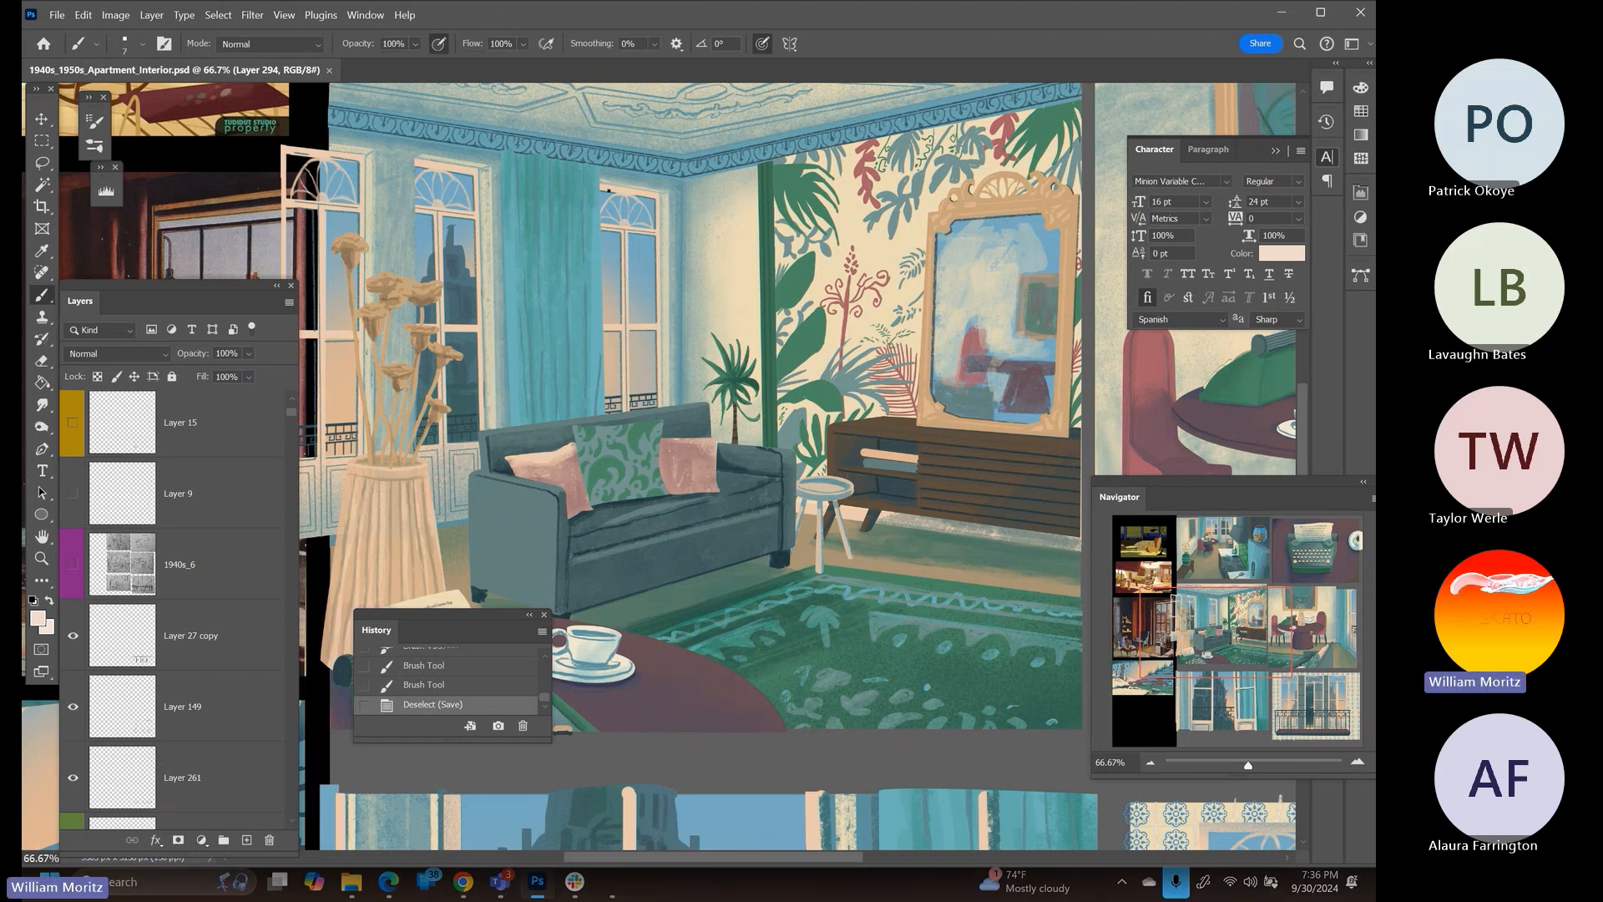
Outline the light strip along the top and right side of the living room's rightmost window frame with straight brush strokes
left_click(599, 180)
left_click(659, 387)
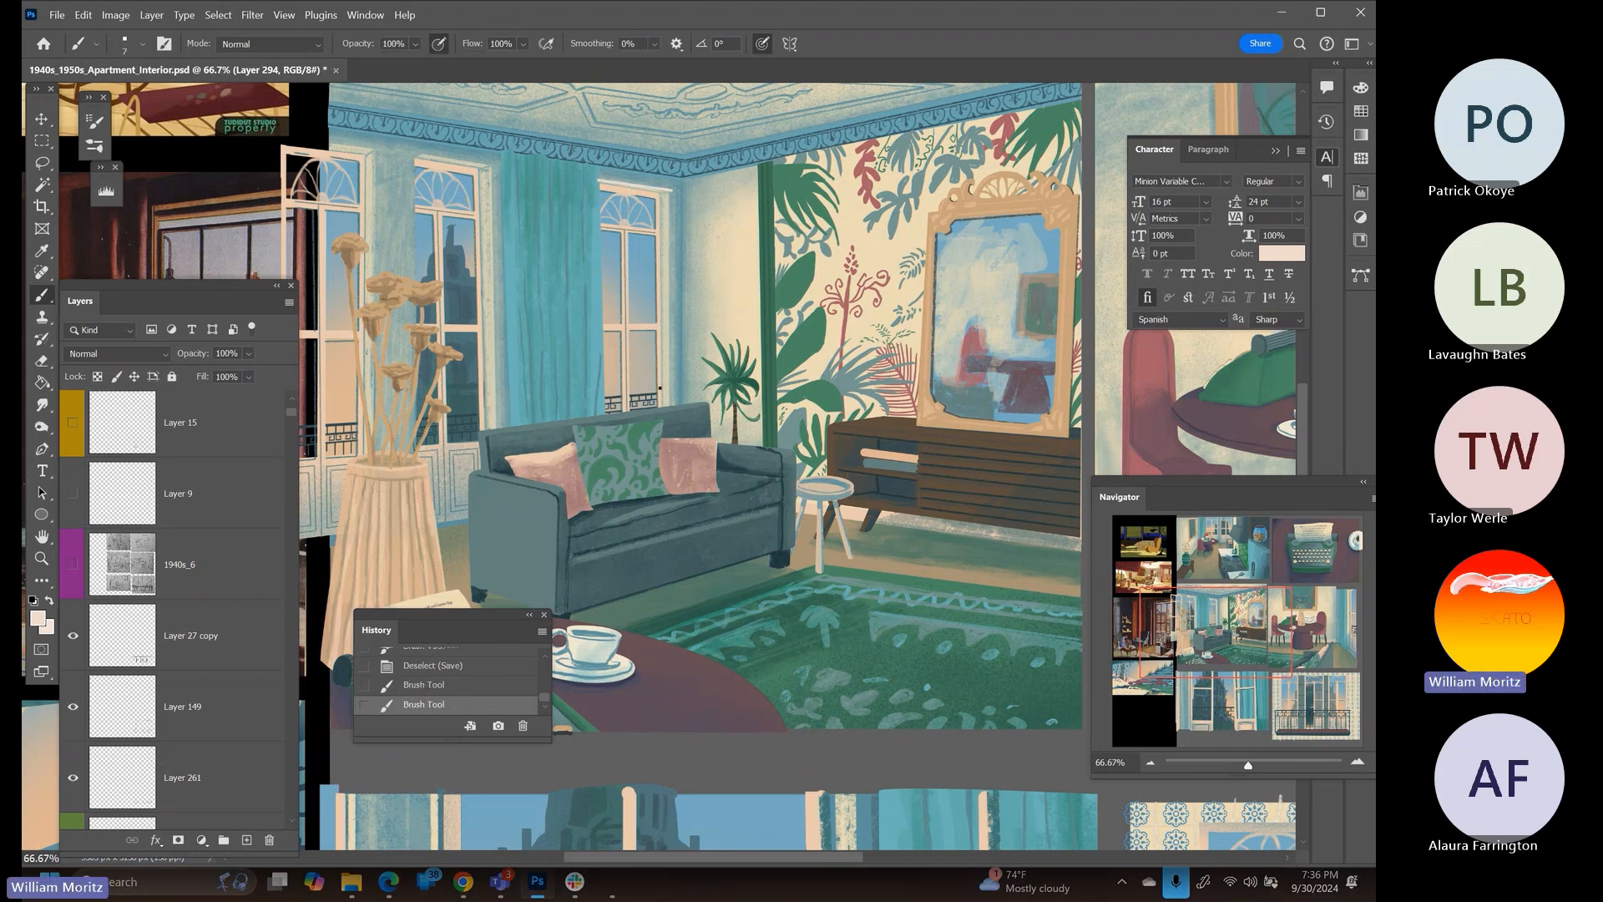
left_click(666, 406, "shift")
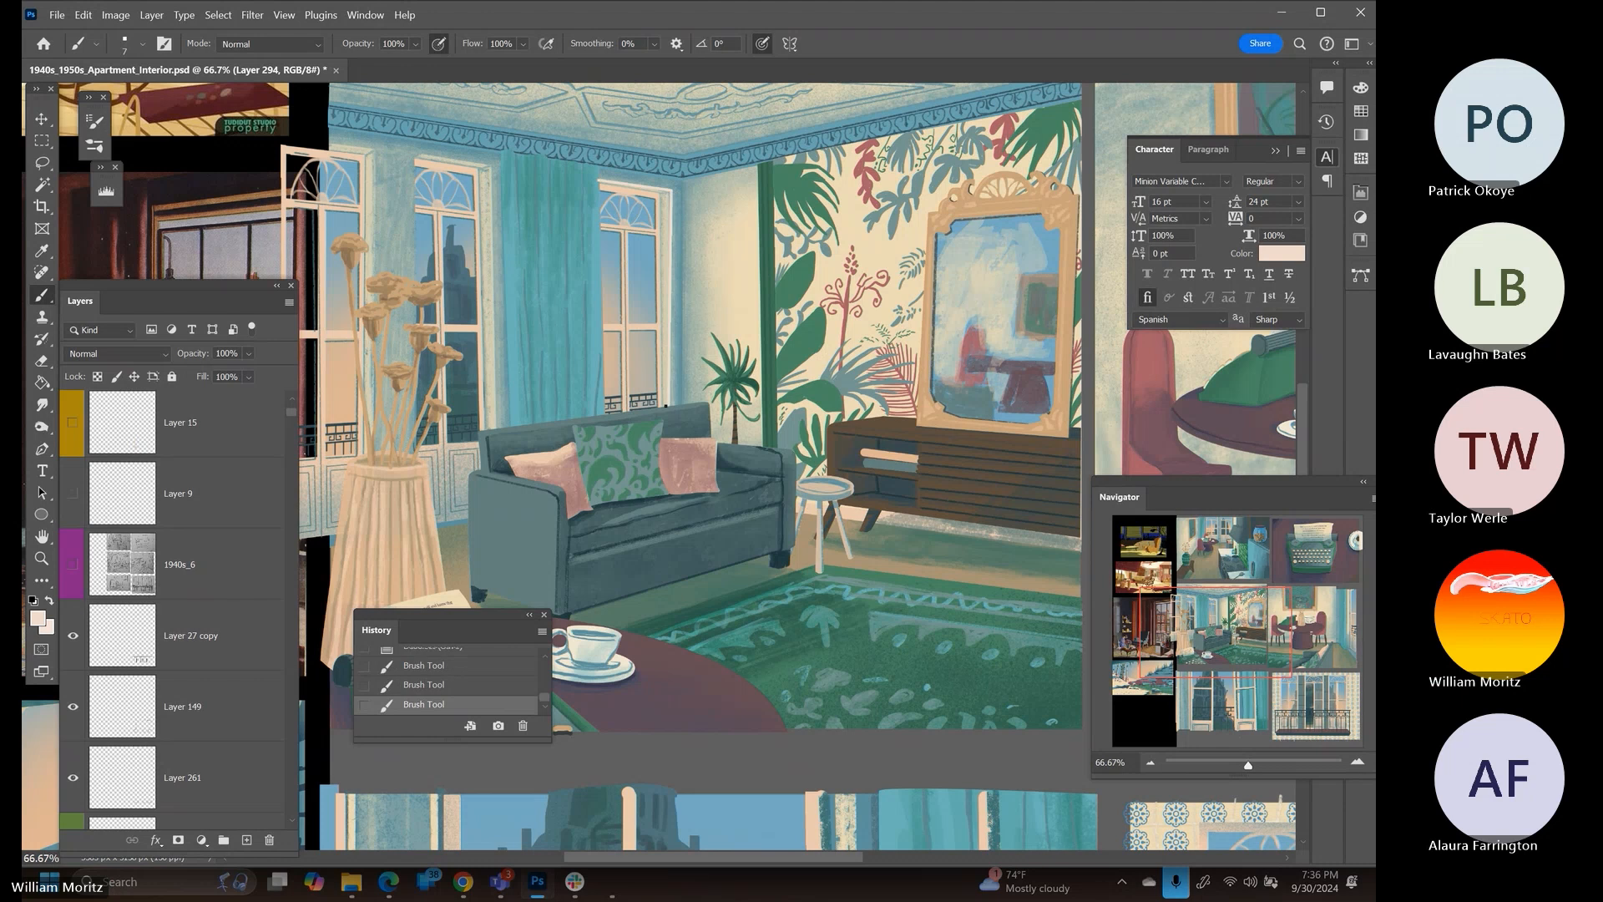
left_click(657, 198, "shift")
Select the area inside the window frame outline with the Magic Wand, expand the selection, fill it with the foreground colour and deselect
left_click(42, 184)
left_click(664, 208)
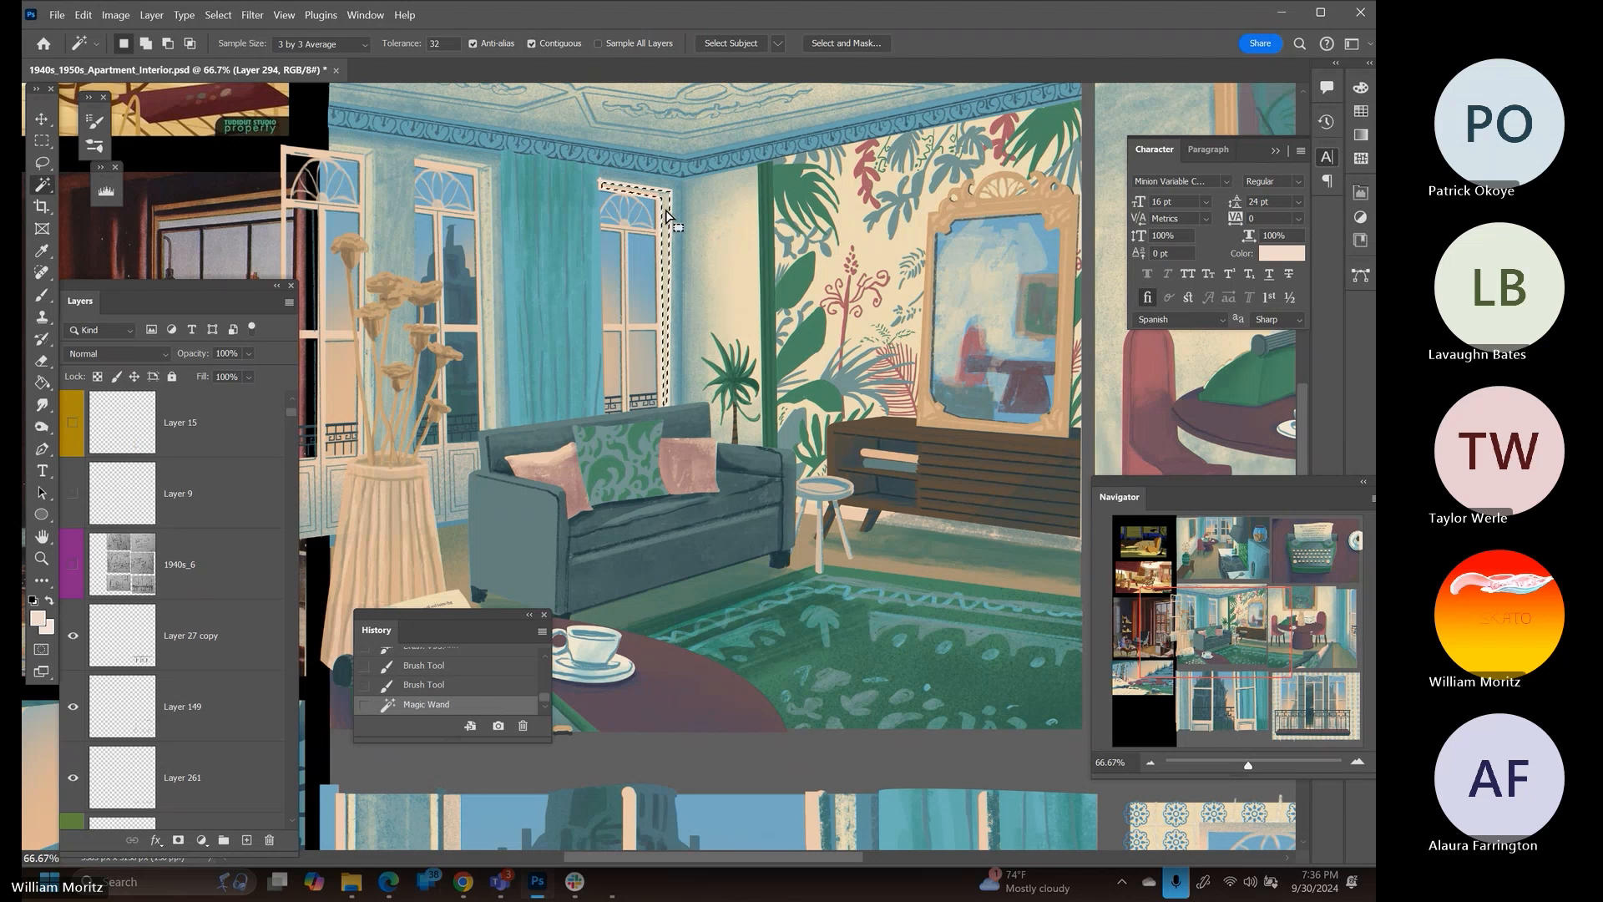
left_click(218, 15)
mouse_move(276, 258)
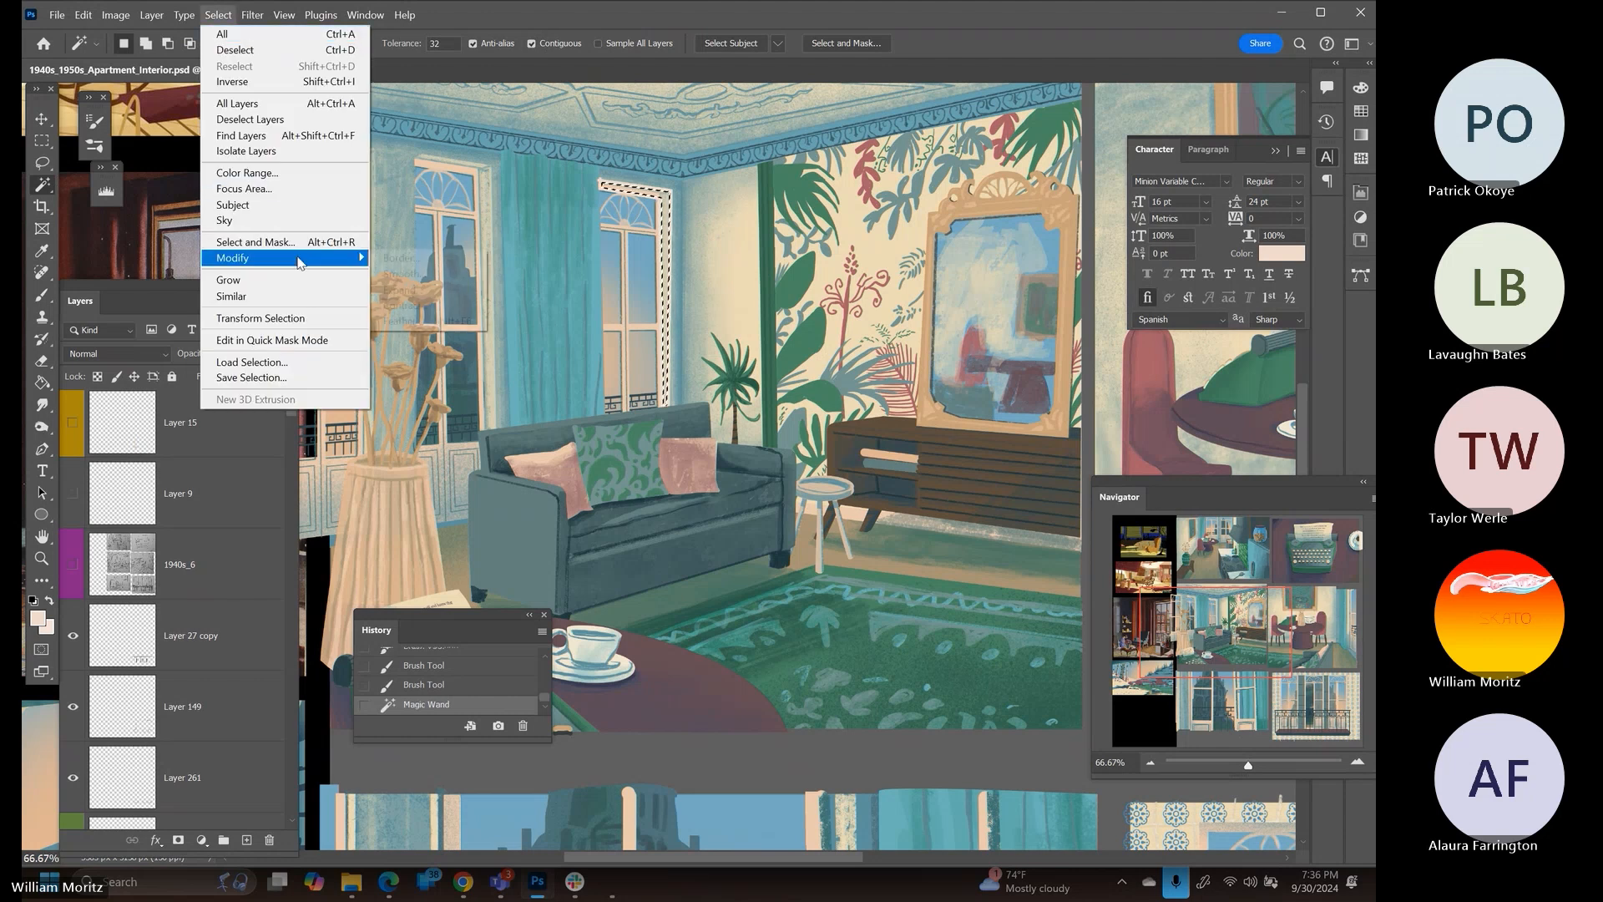
left_click(402, 290)
key("Return")
key("g")
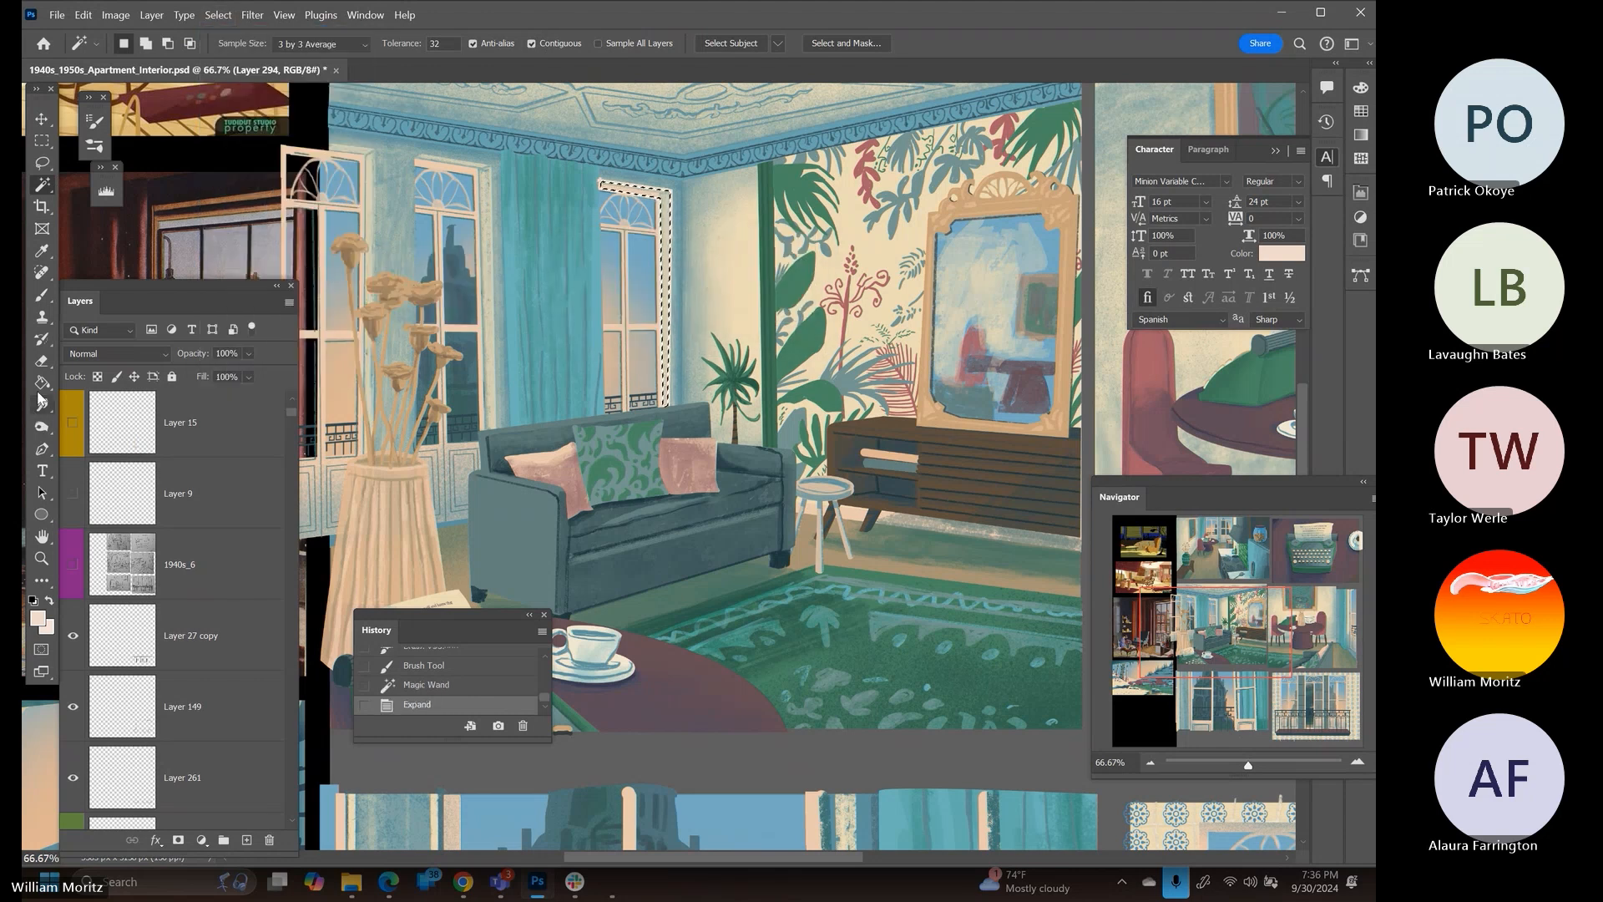
left_click(668, 273)
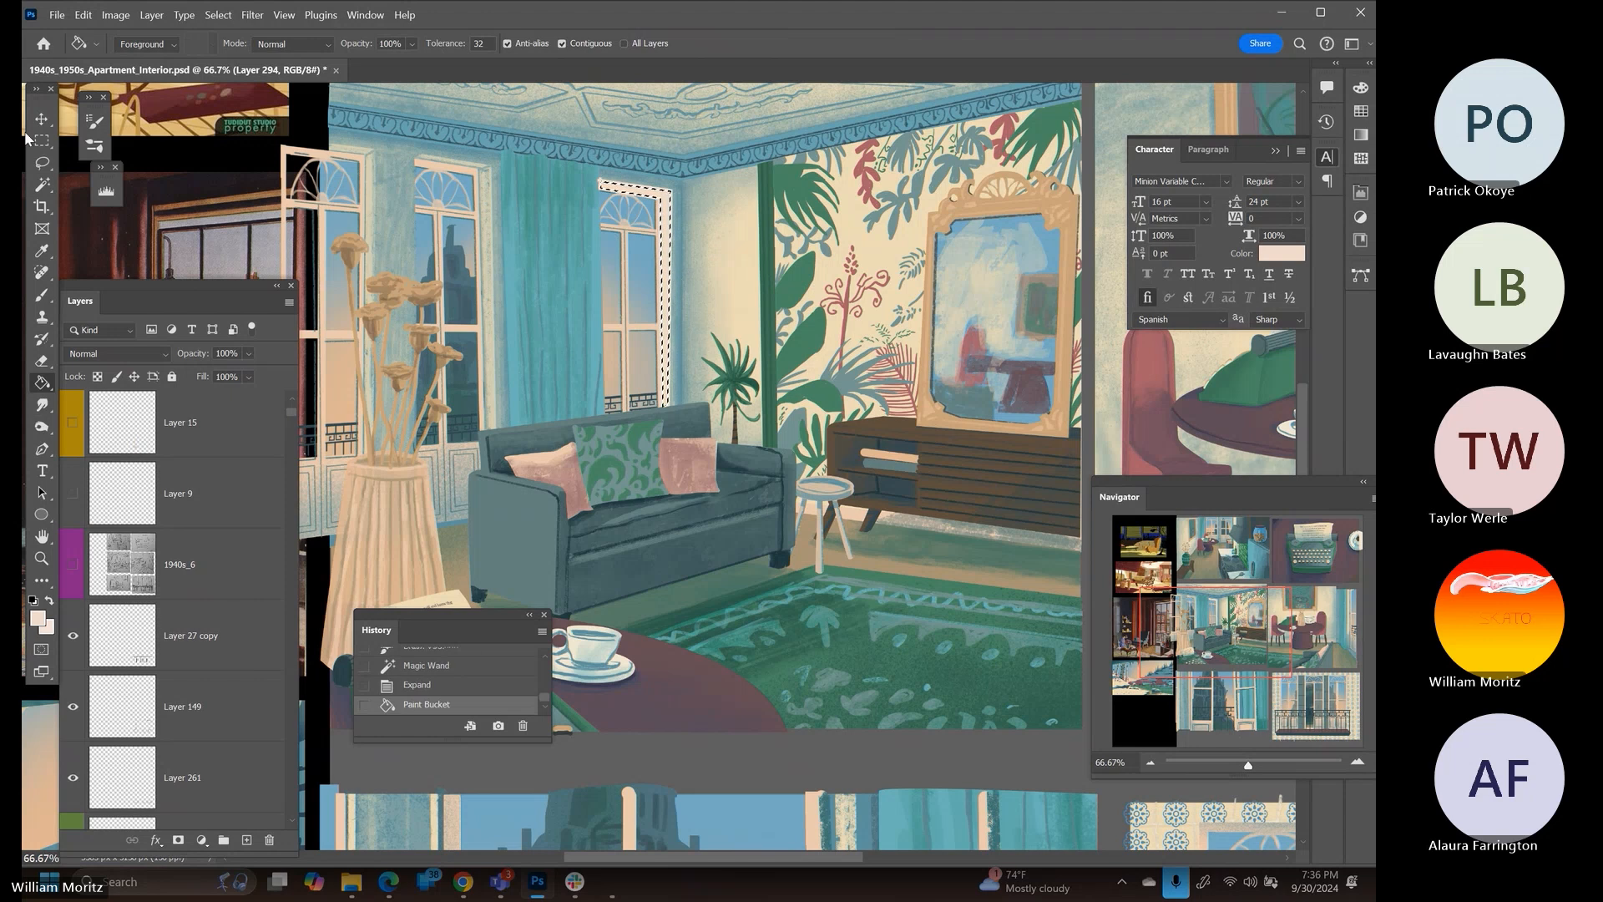
key("m")
left_click(681, 228)
key("b")
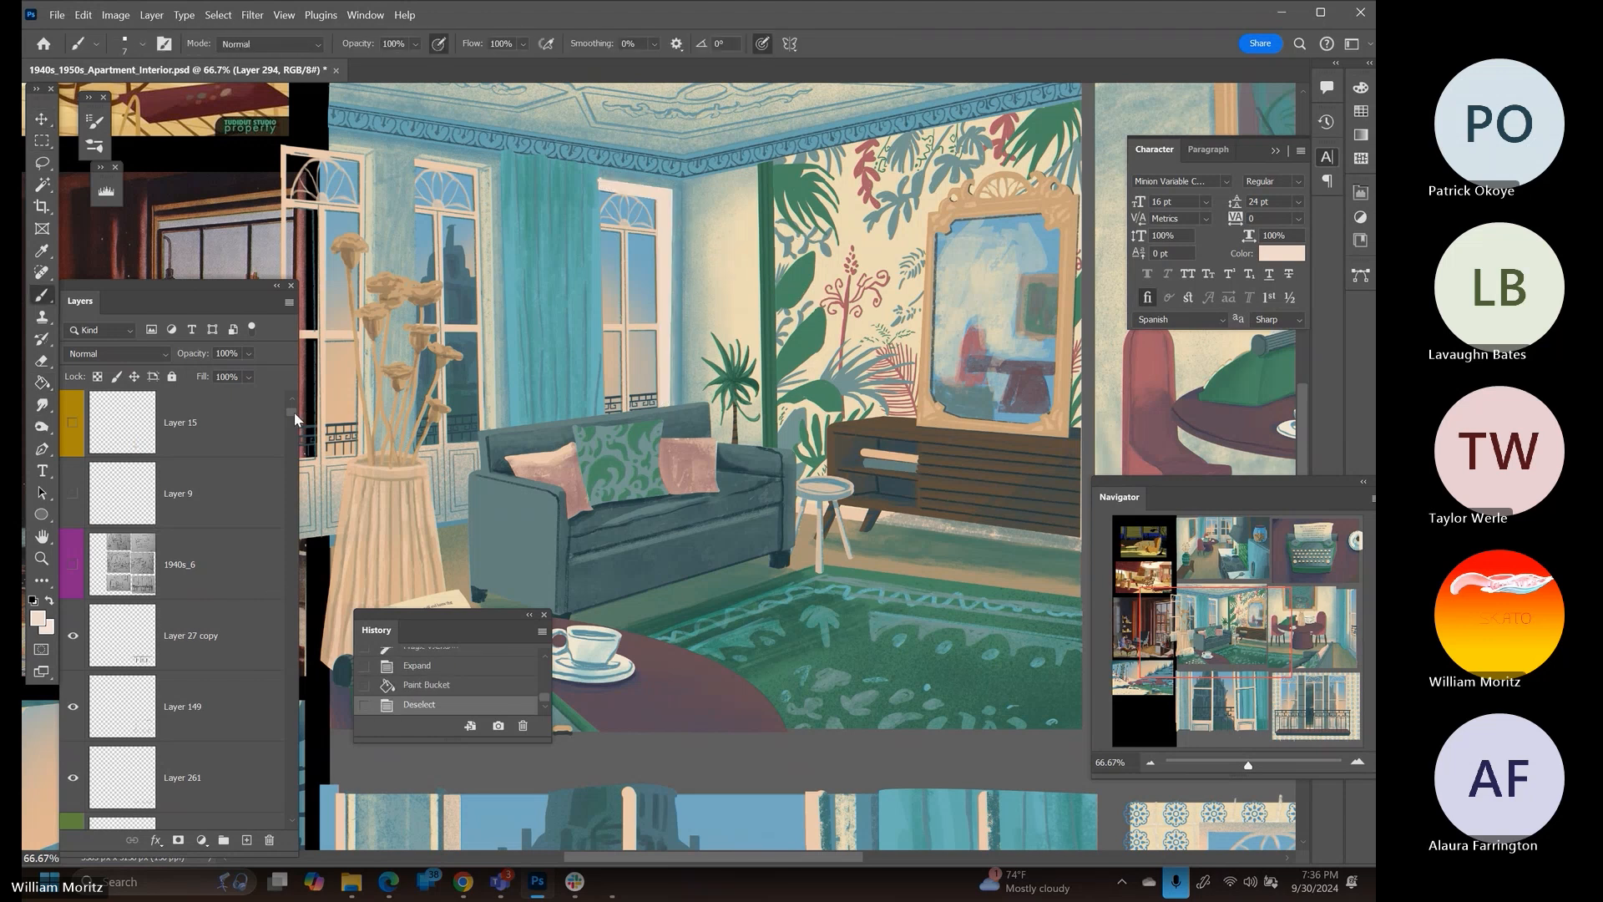
Locate Layer 294 in the layer stack and toggle its visibility off and on to check what is painted on it
scroll(277, 592, "down", 10)
scroll(314, 601, "up", 5)
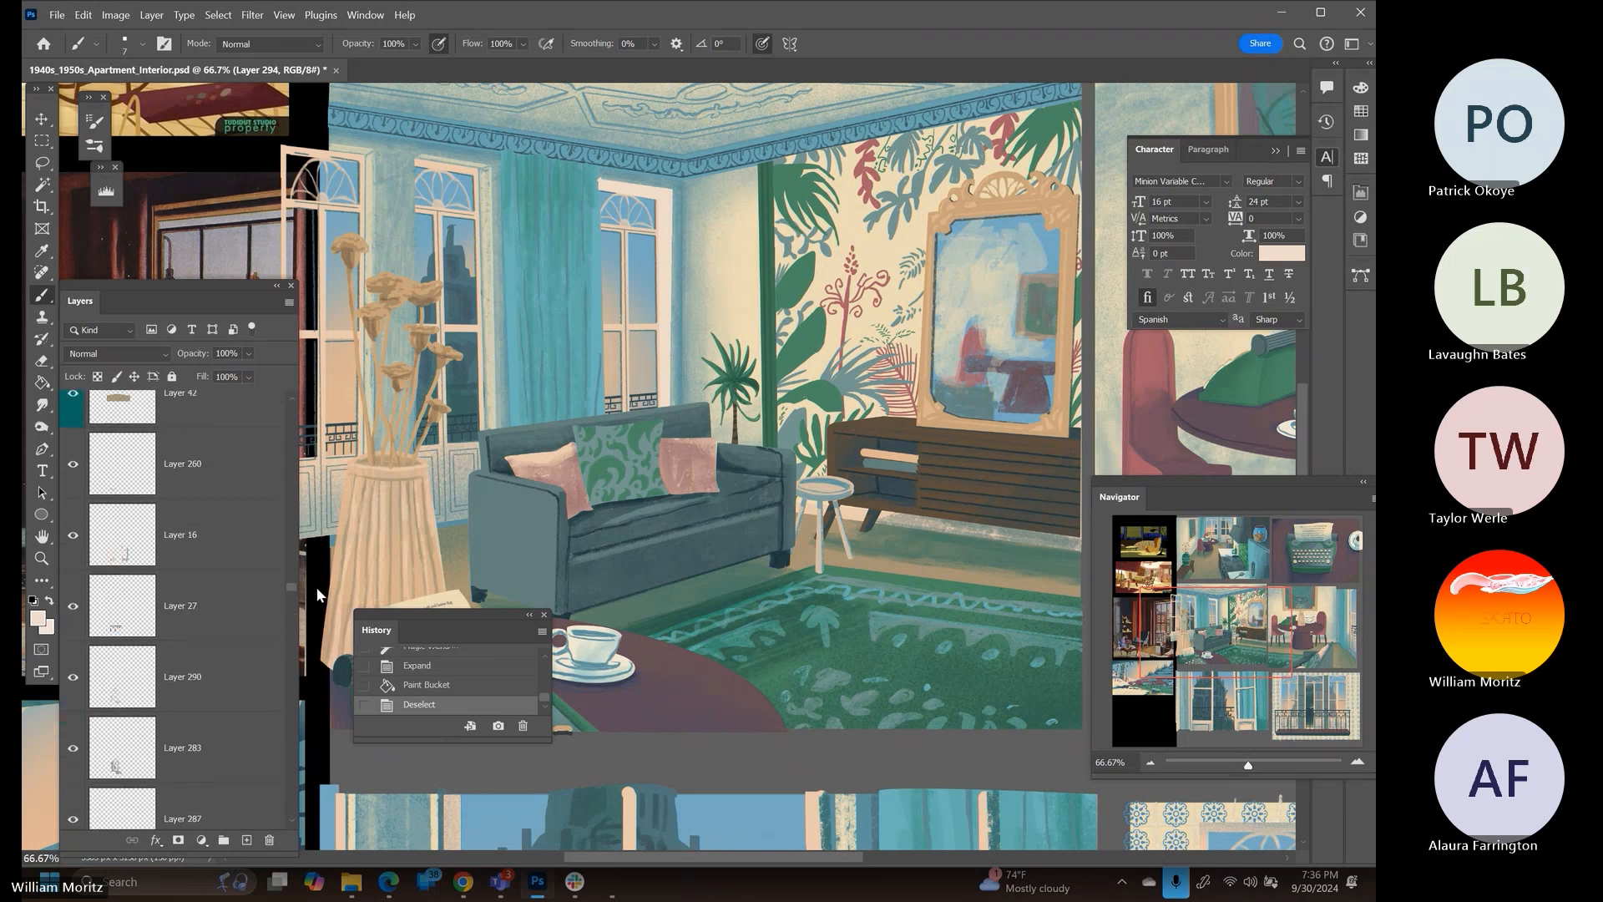
scroll(326, 569, "up", 2)
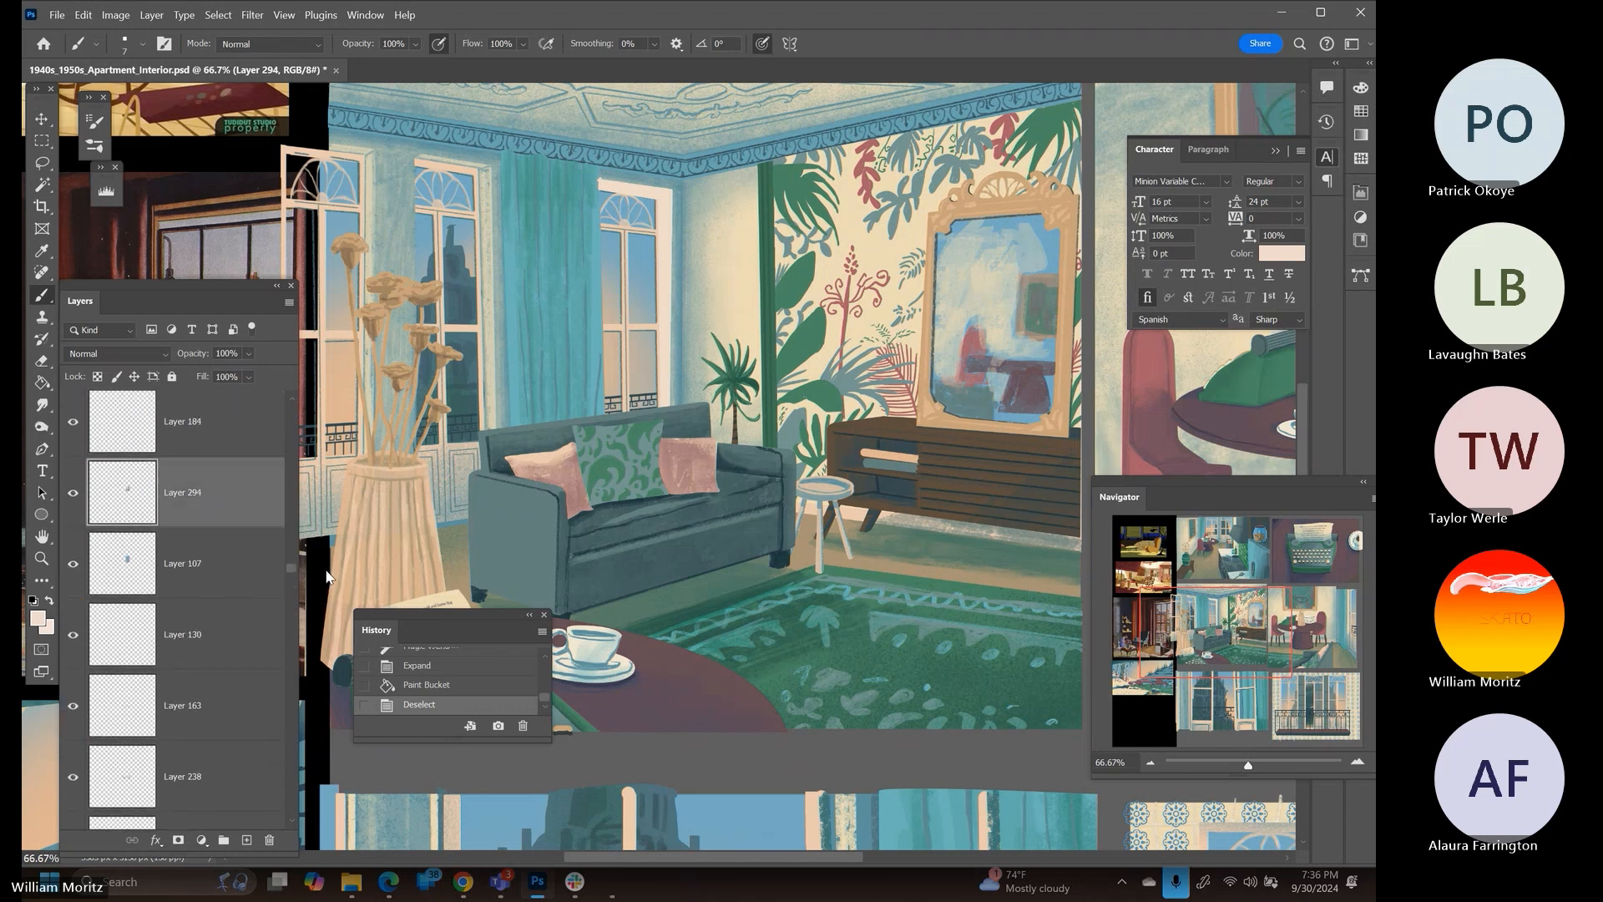
left_click(73, 493)
left_click(74, 493)
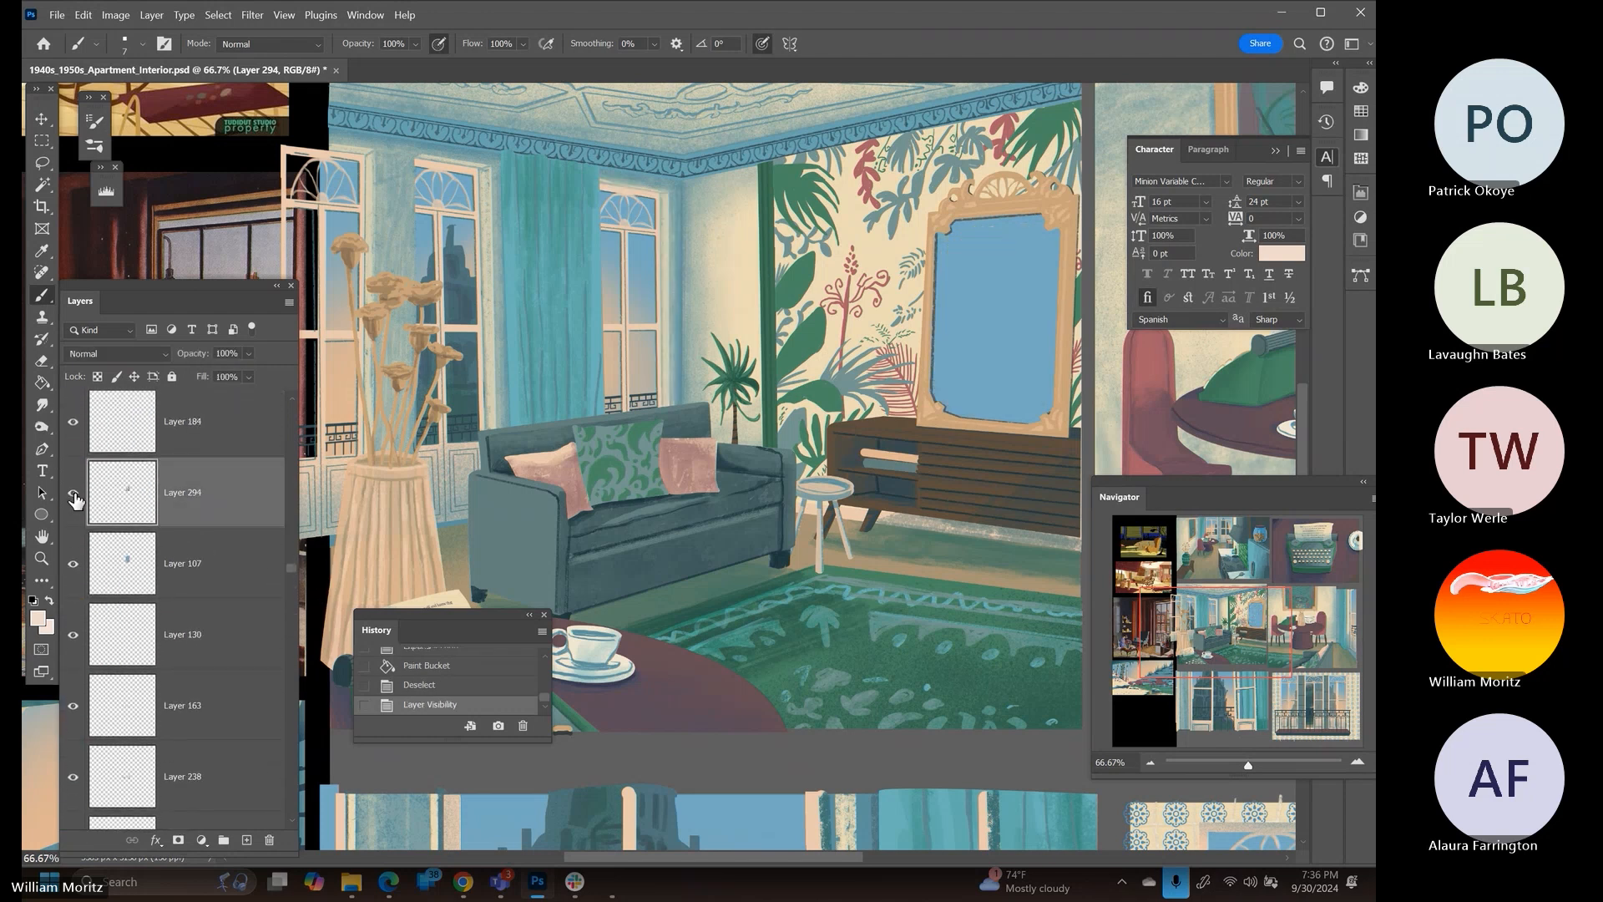
Cut the rightmost window's light strip from Layer 294 and paste it in place onto a new layer beside 1940s_6
key("m")
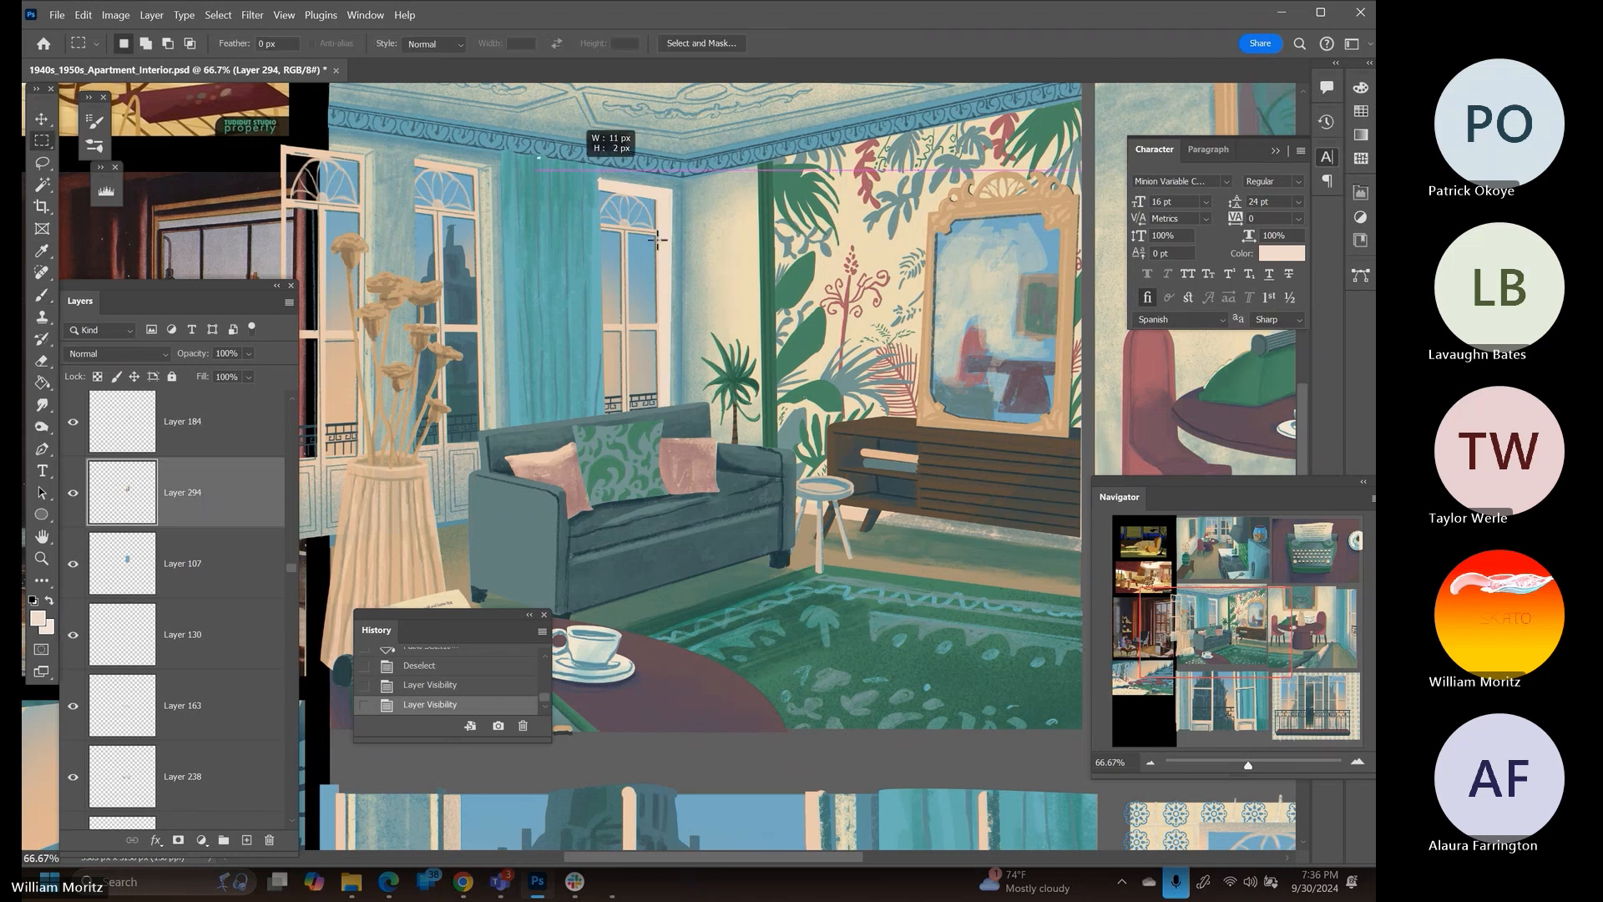
left_click_drag(601, 142, 718, 438)
key("ctrl+x")
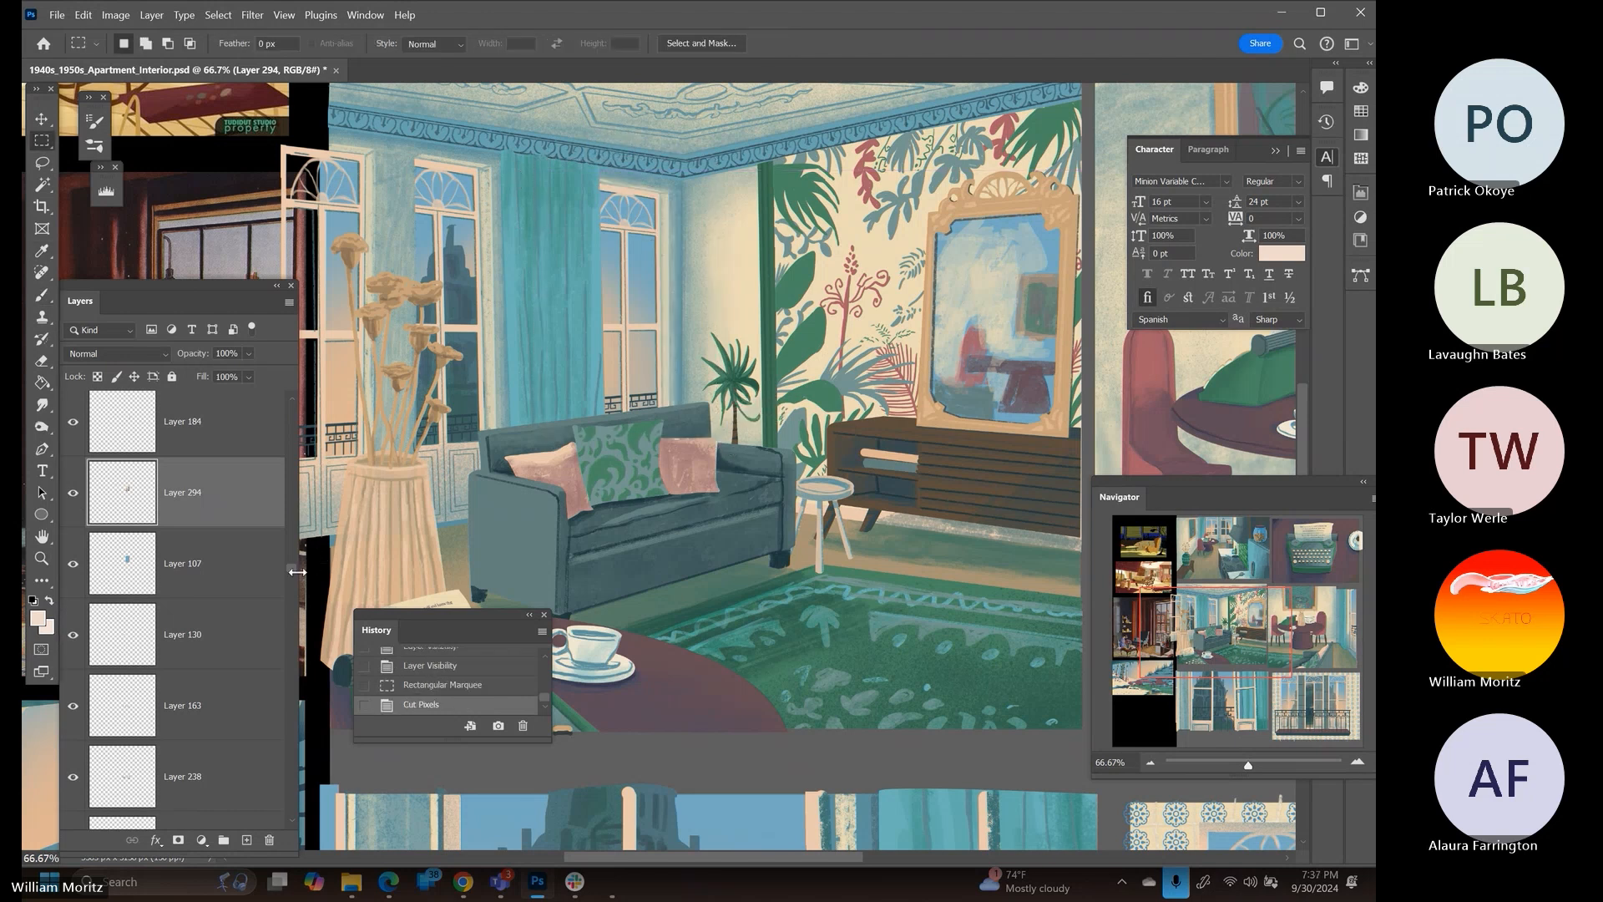
left_click_drag(292, 565, 311, 411)
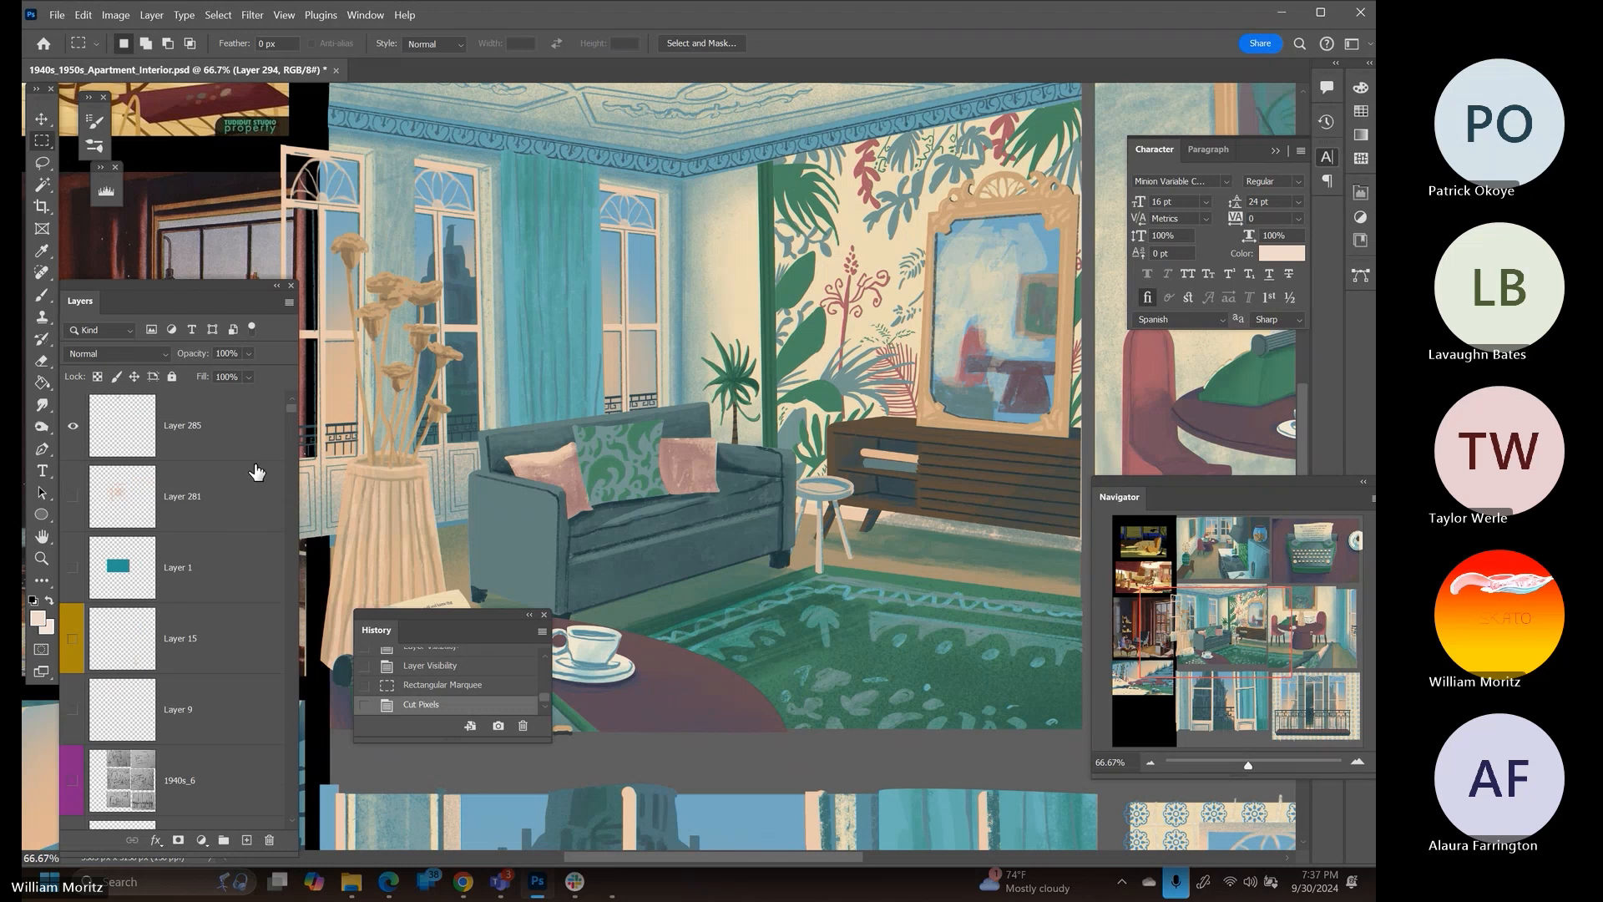
left_click(240, 785)
left_click(248, 841)
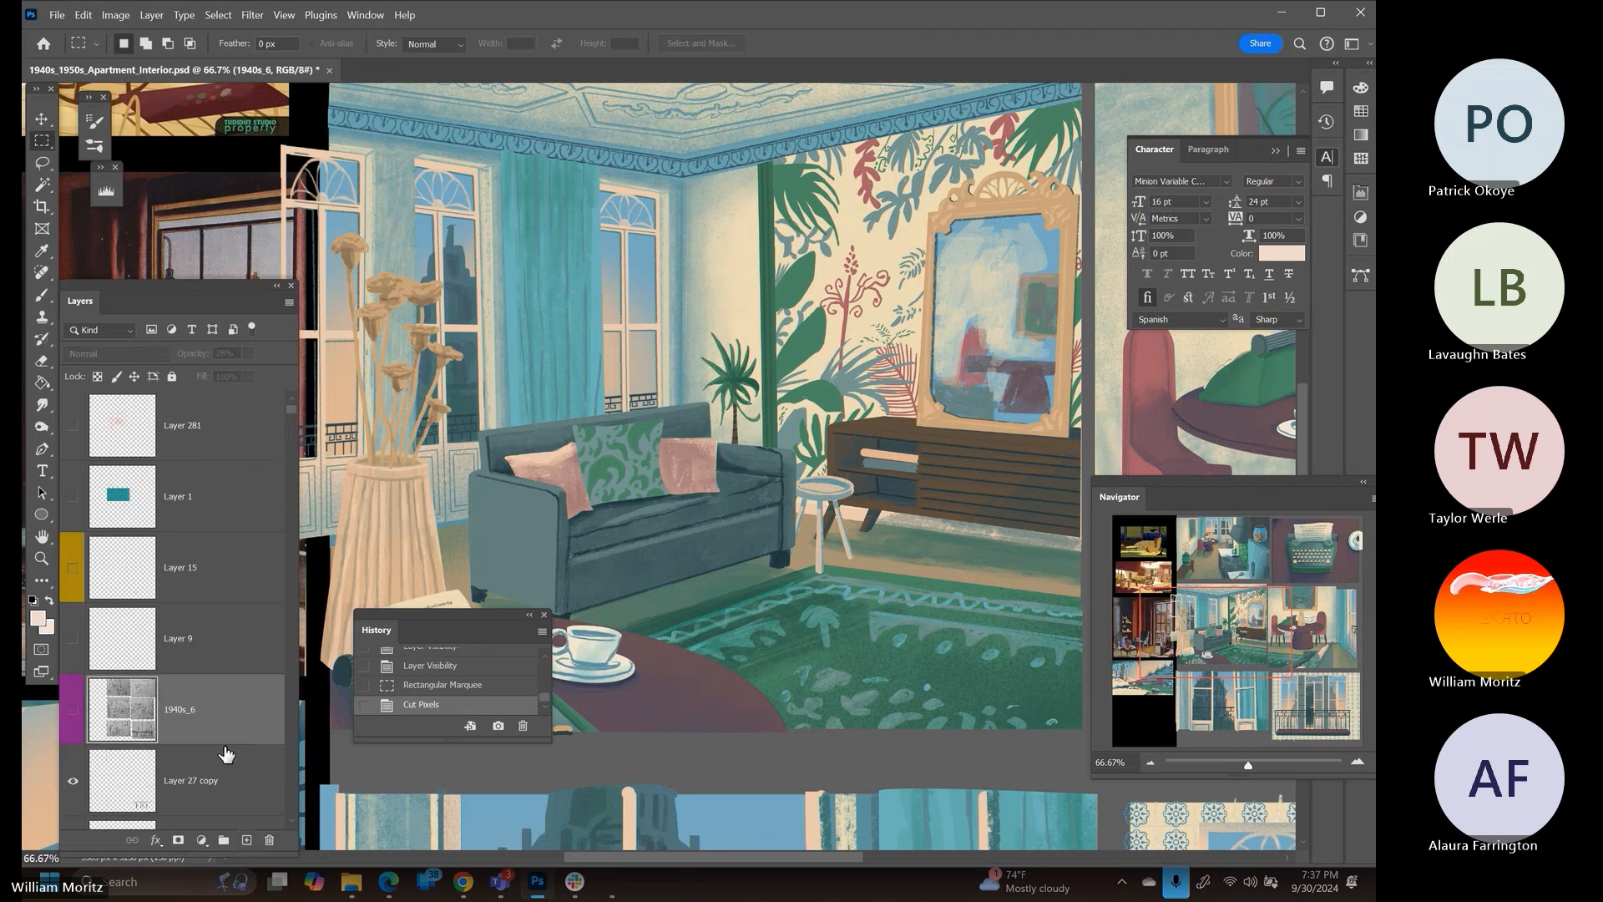
key("ctrl+shift+v")
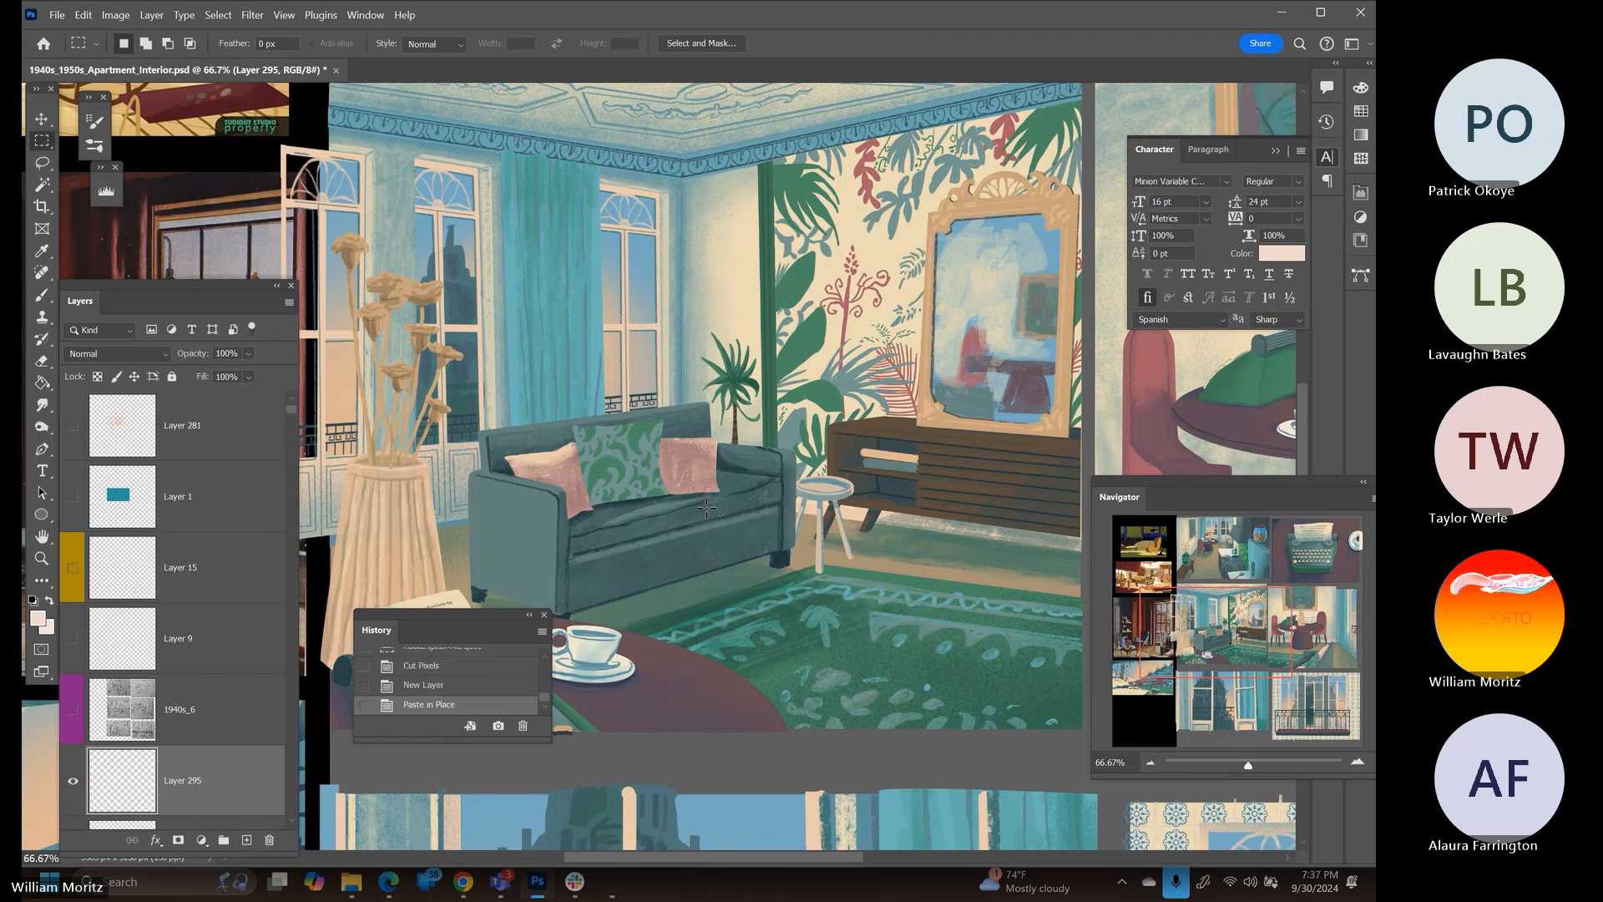
key("b")
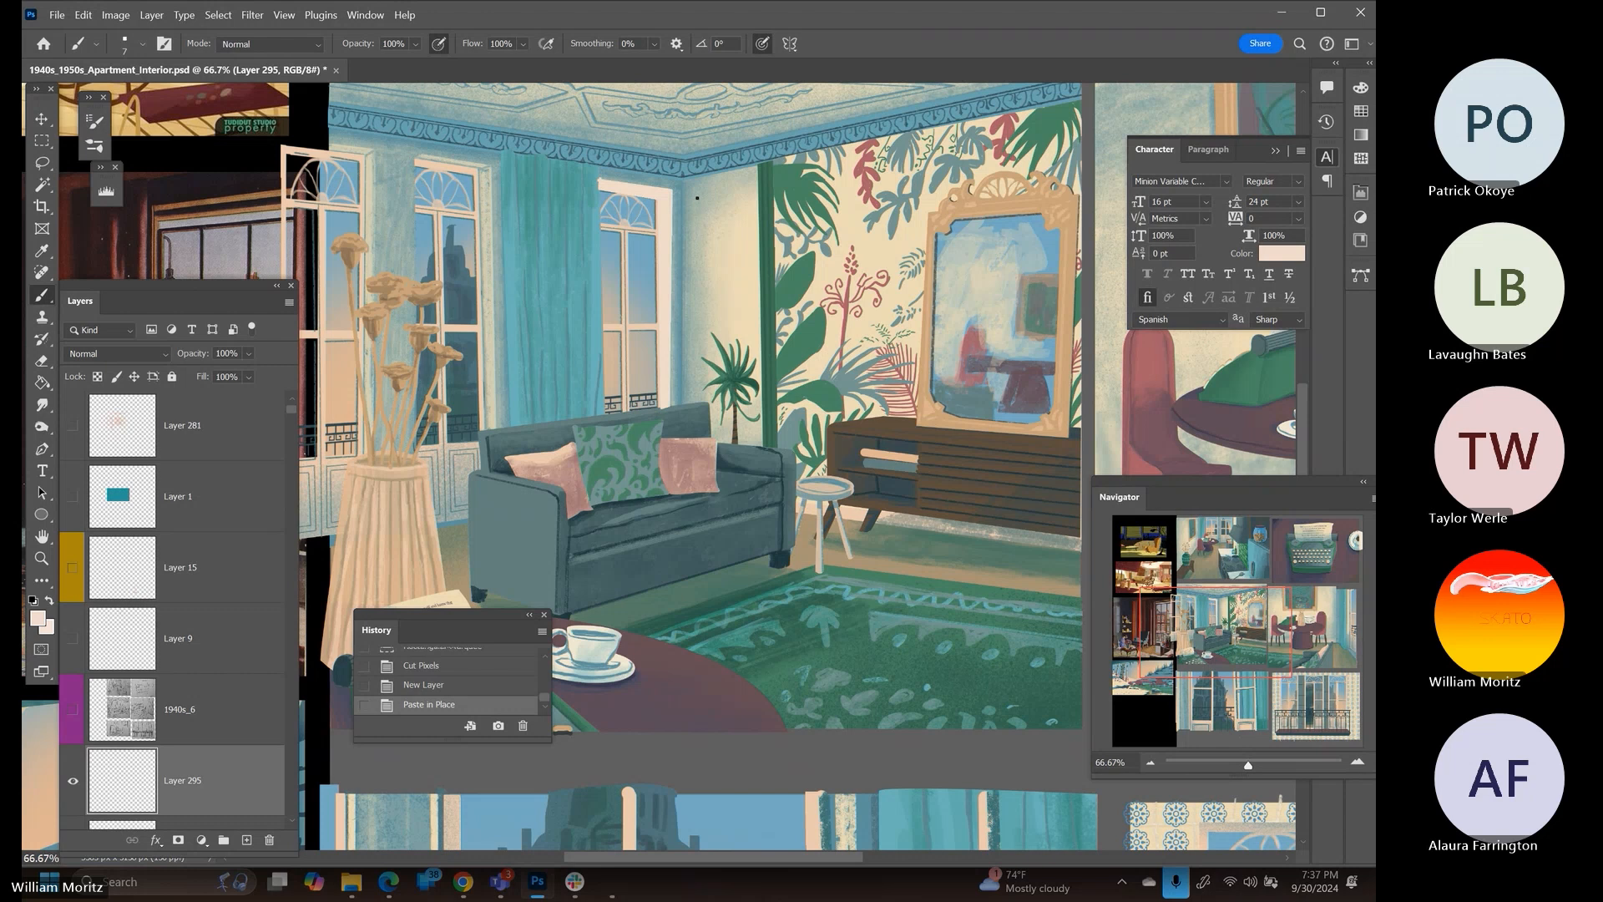
left_click_drag(701, 198, 756, 207)
left_click(759, 203, "shift")
left_click(772, 203, "shift")
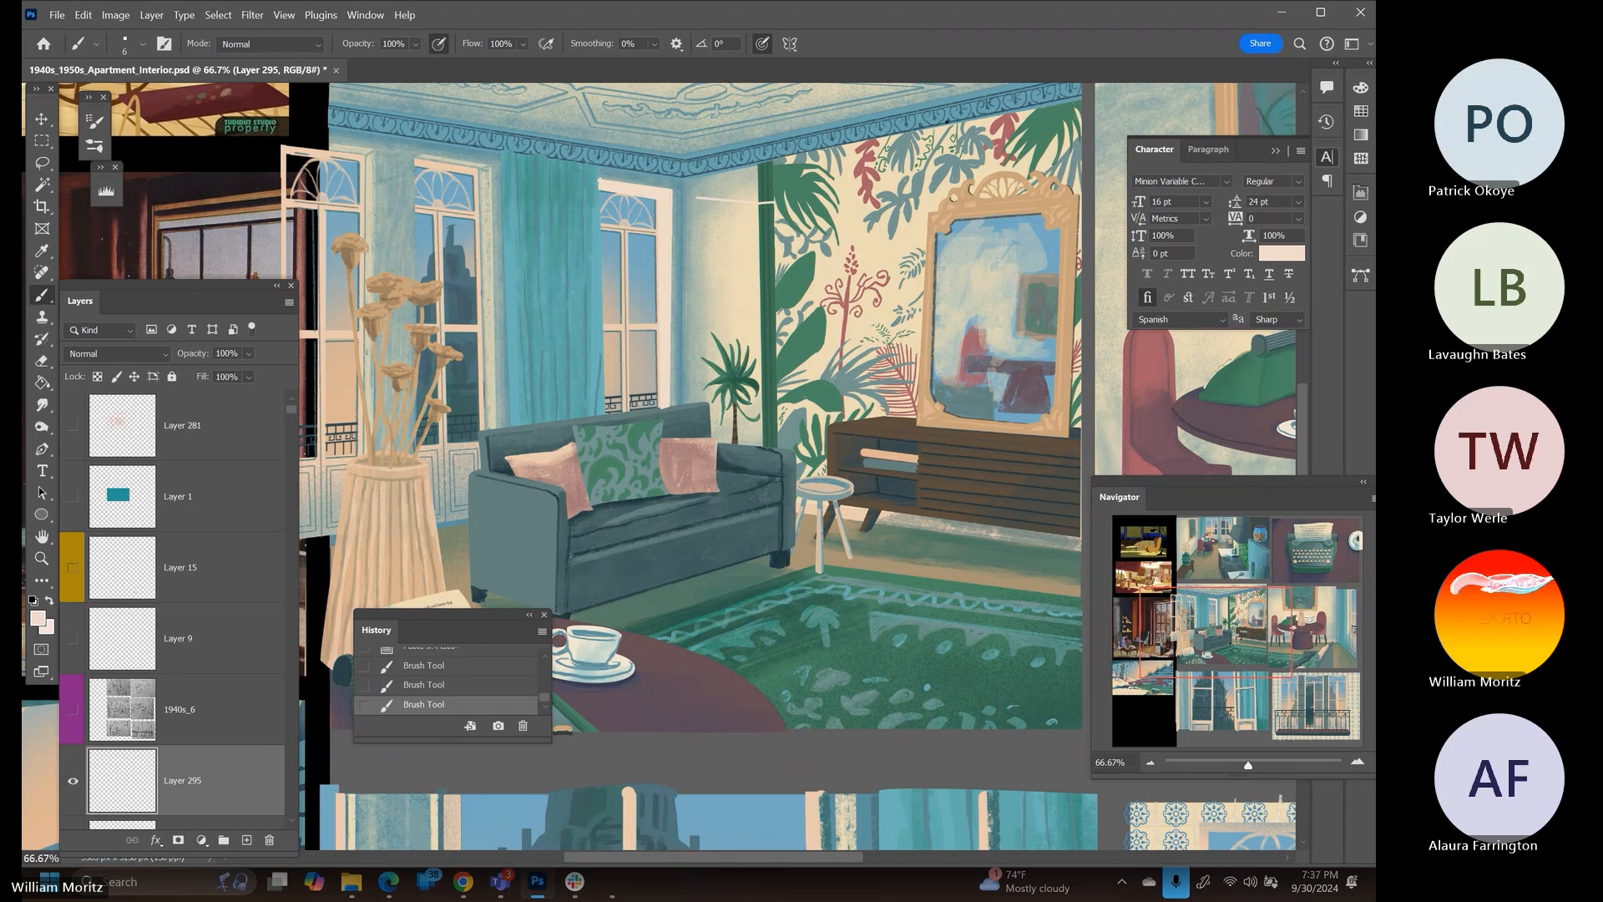
scroll(953, 96, "up", 2)
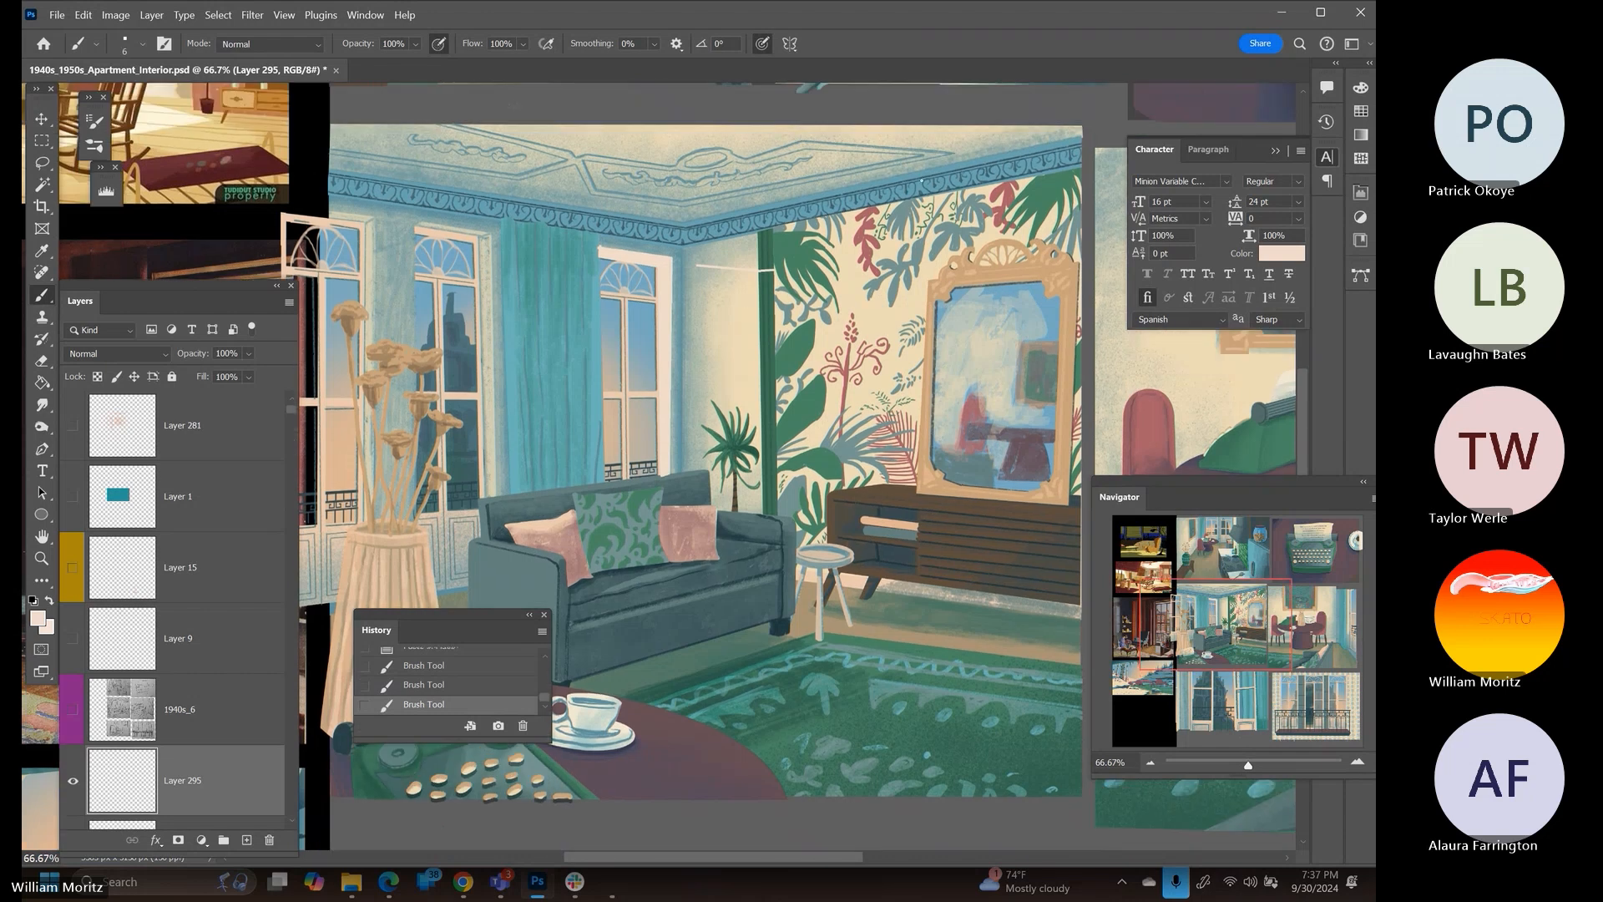
key("ctrl+z")
key("ctrl+z")
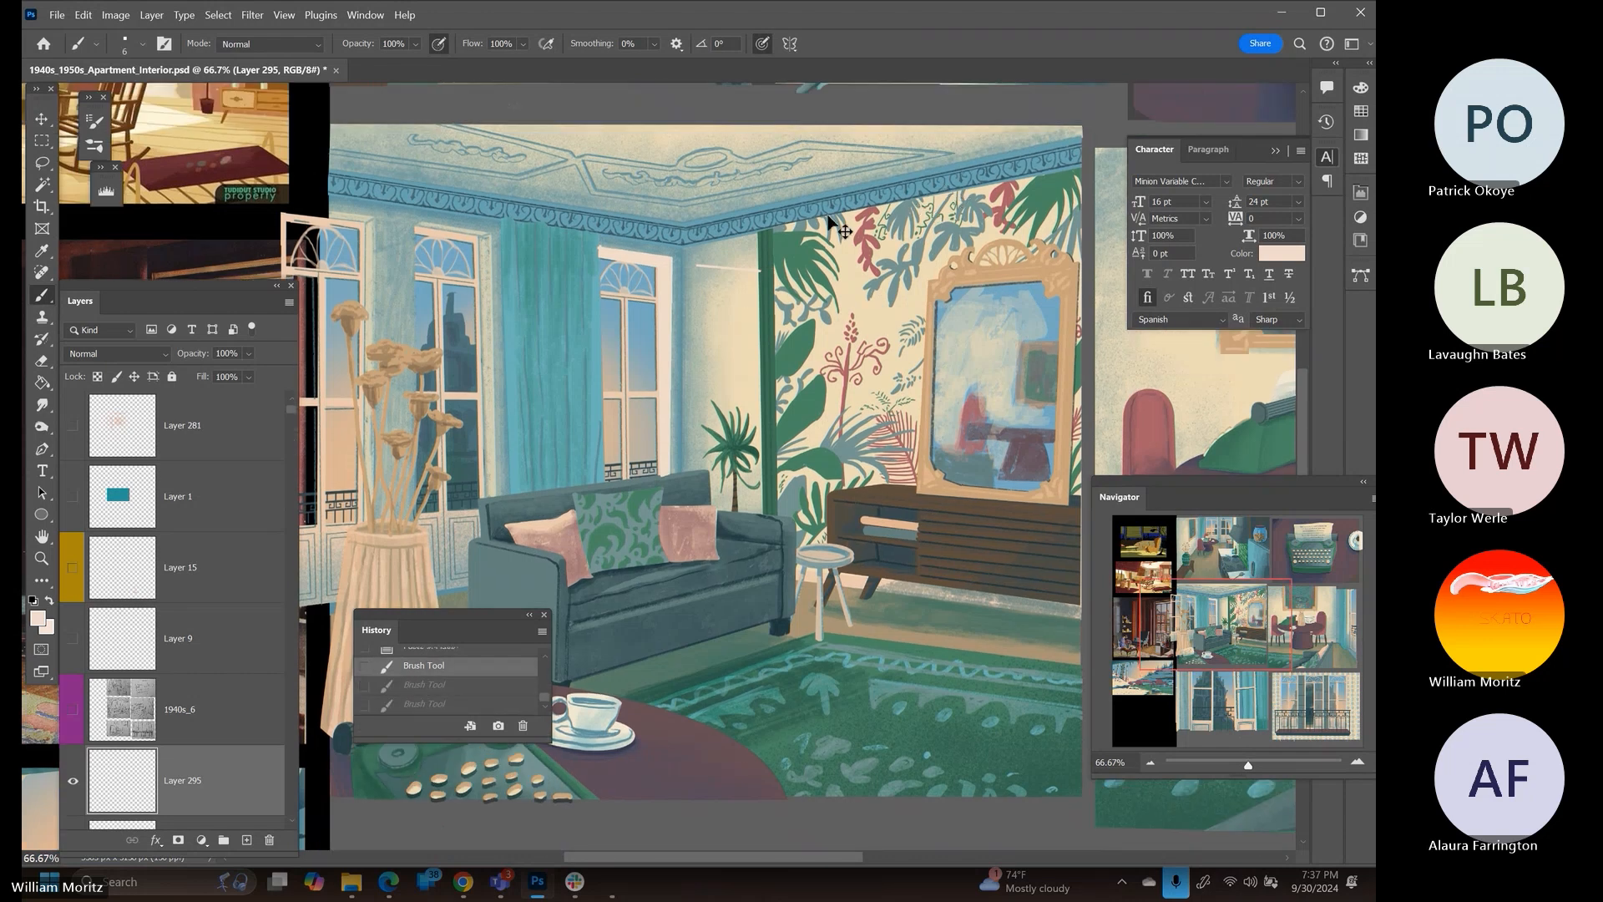
key("ctrl+z")
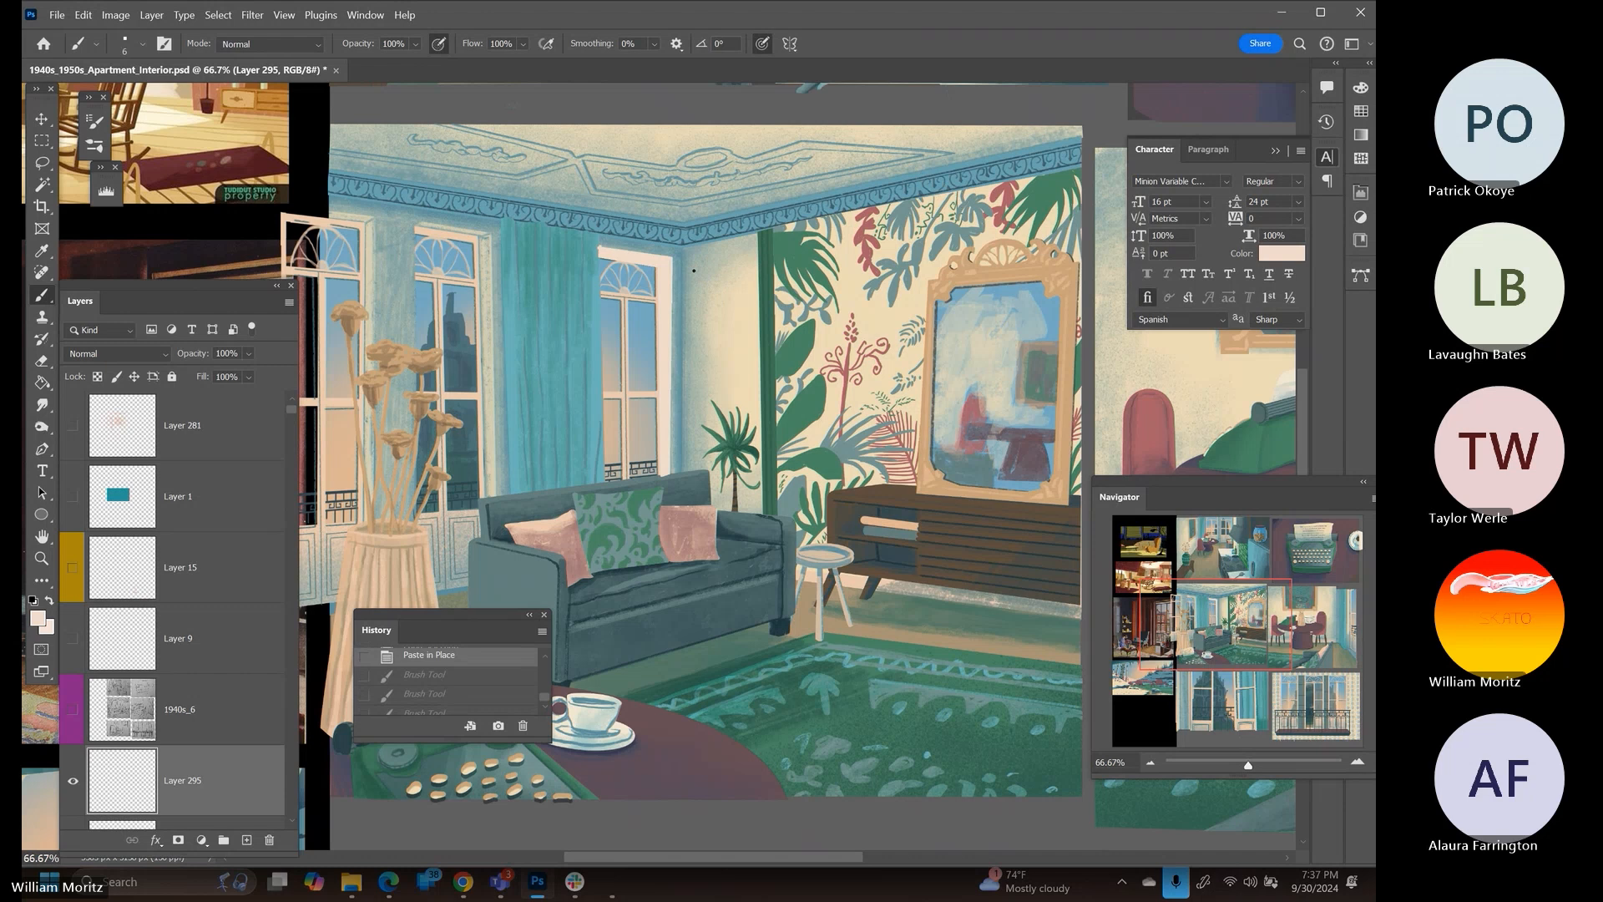
Outline the wall light patch's sides with straight brush strokes, from the ceiling across the cornice and down over the mirror to the console
left_click(693, 268)
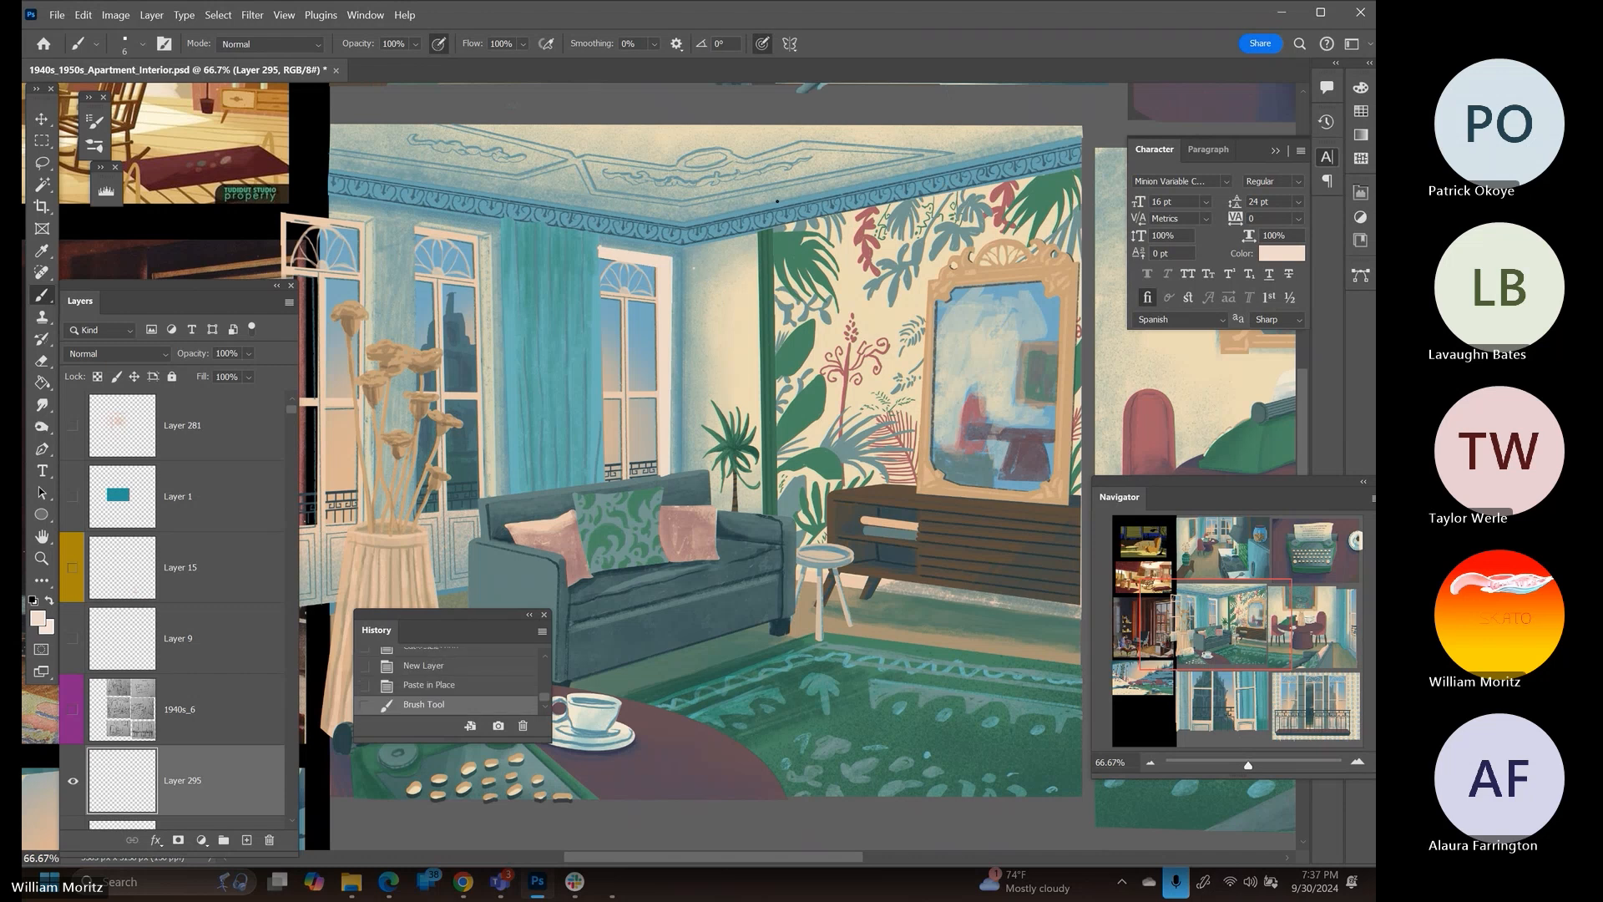
left_click(774, 202, "shift")
left_click(715, 125, "shift")
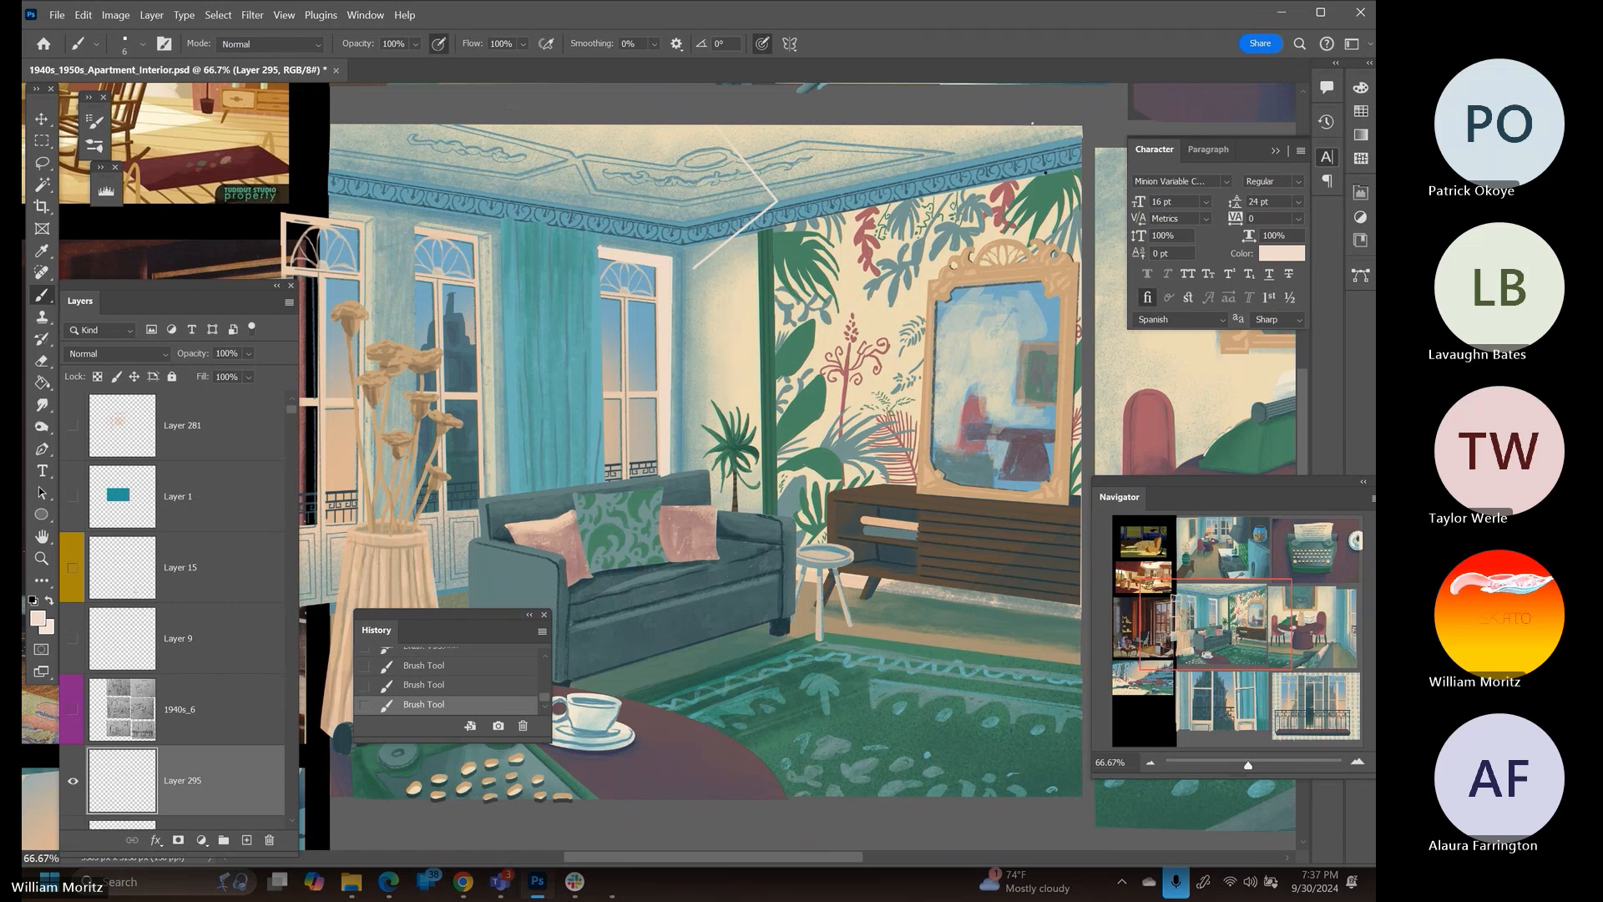
left_click_drag(1032, 123, 1049, 173)
left_click(933, 407, "shift")
left_click(918, 469, "shift")
left_click(883, 499, "shift")
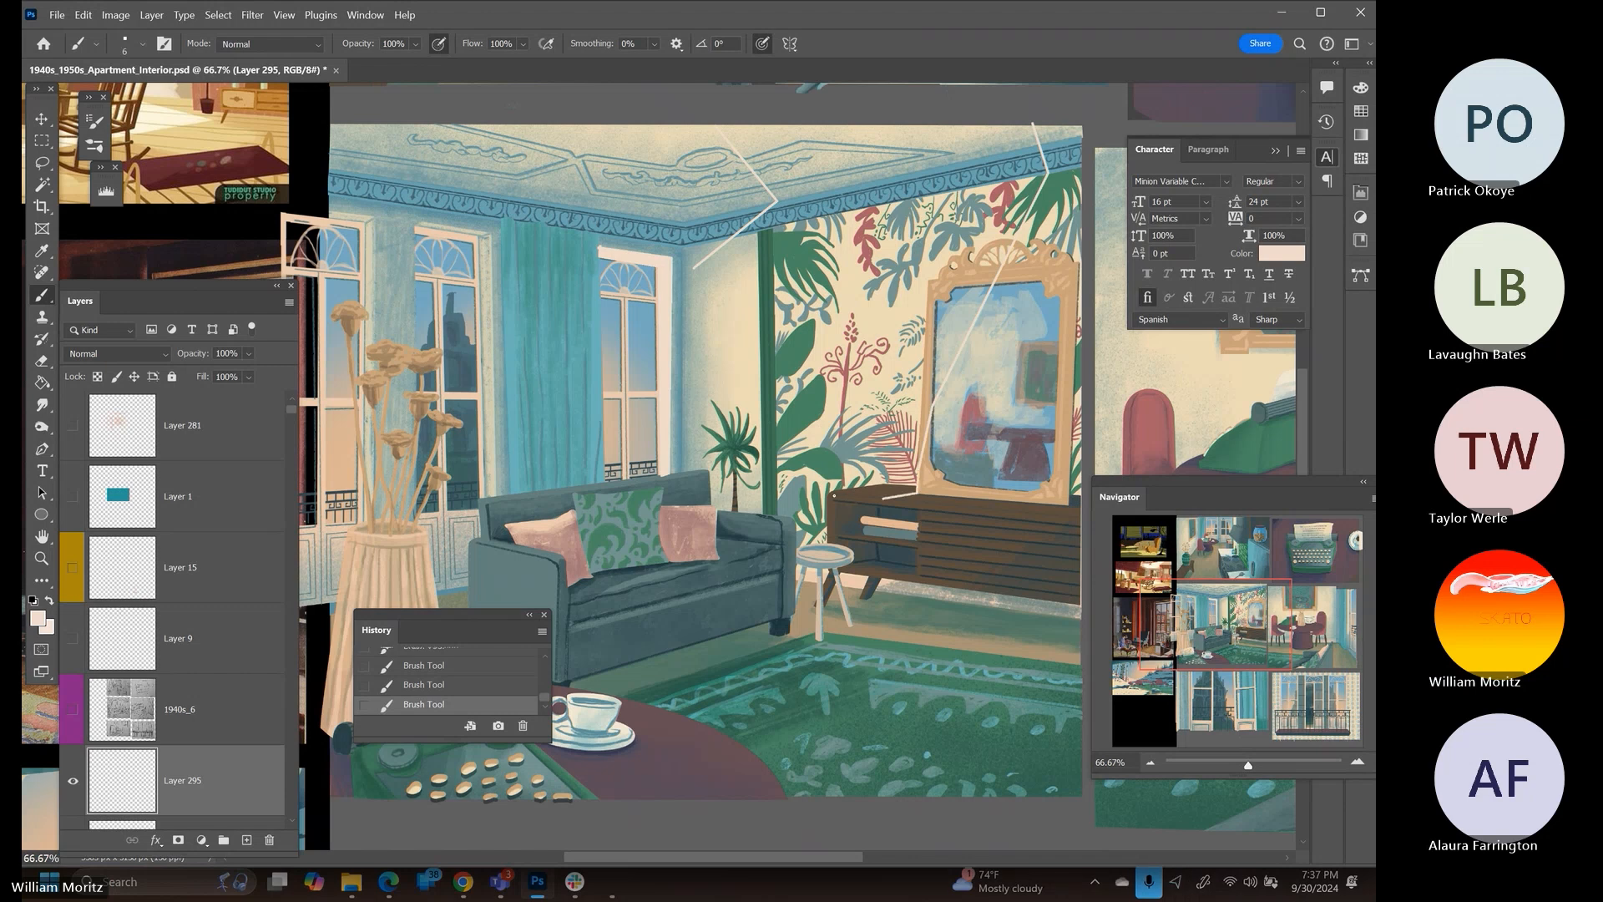
Continue the wall light outline along the console top and behind the sofa, joining it up the wall corner to the cornice
left_click(831, 495, "shift")
left_click(777, 512, "shift")
left_click(719, 509, "shift")
left_click(709, 473, "shift")
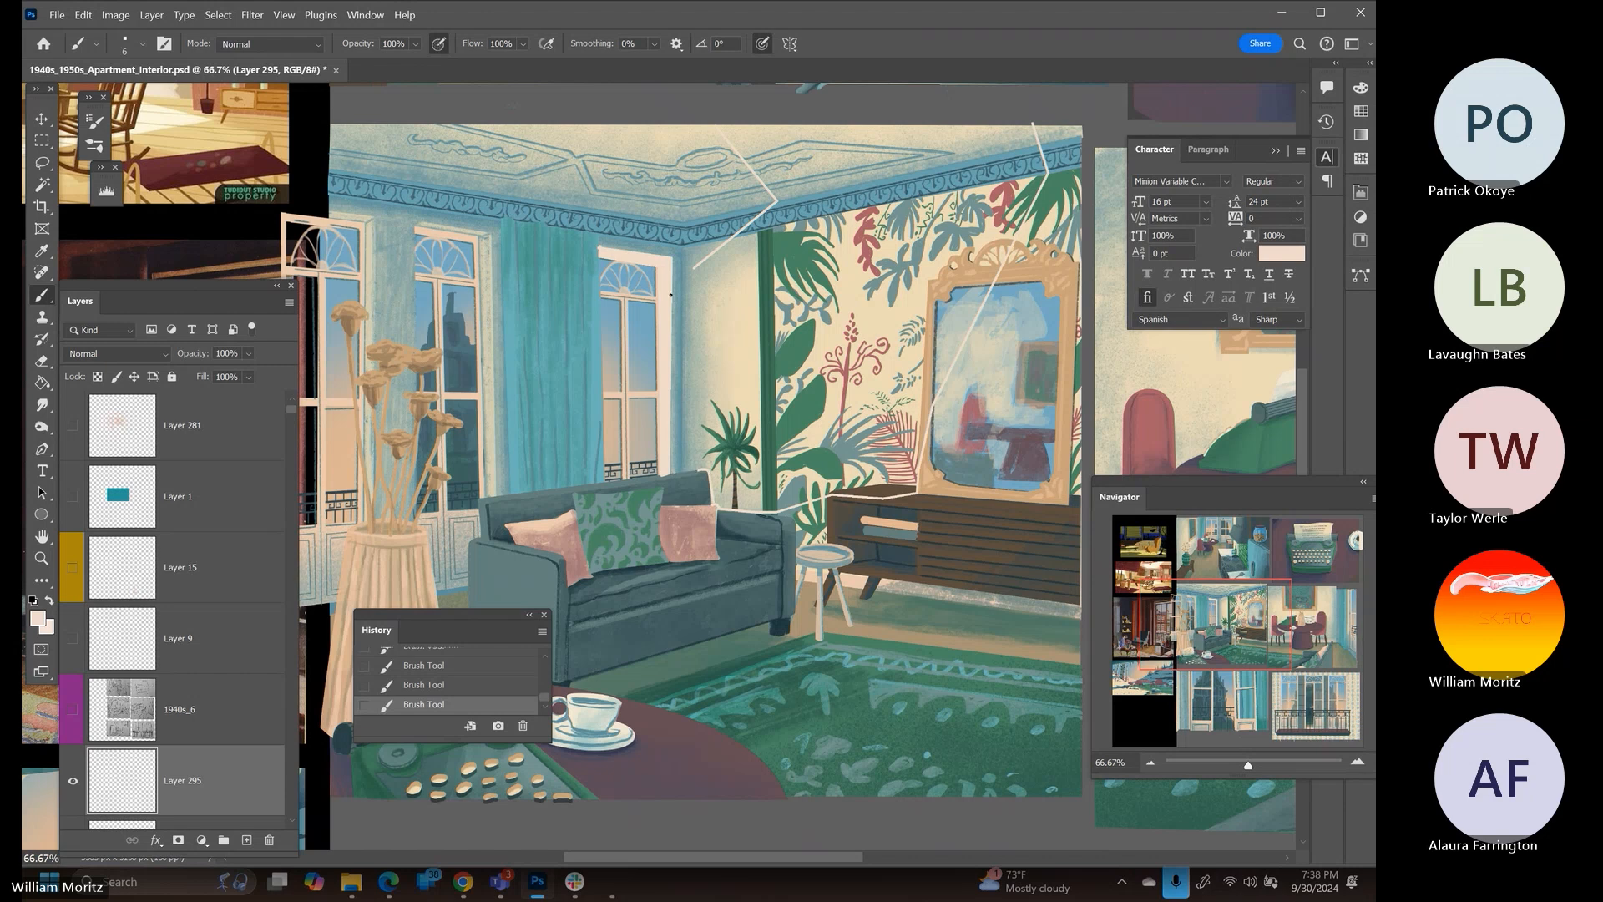
left_click(694, 268, "shift")
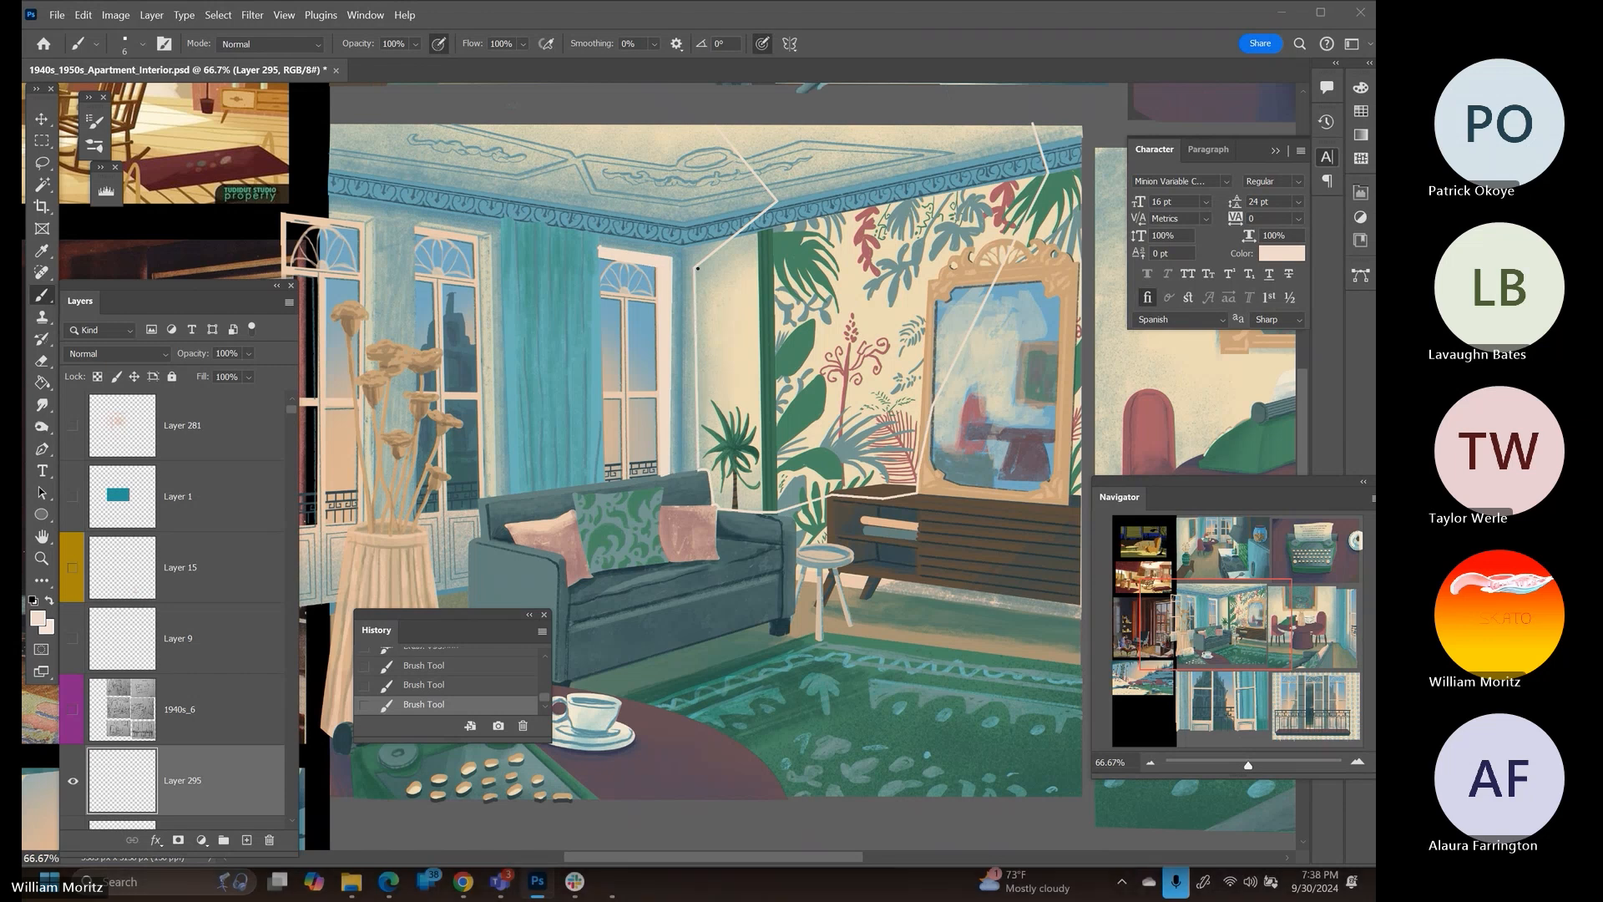
right_click(700, 267)
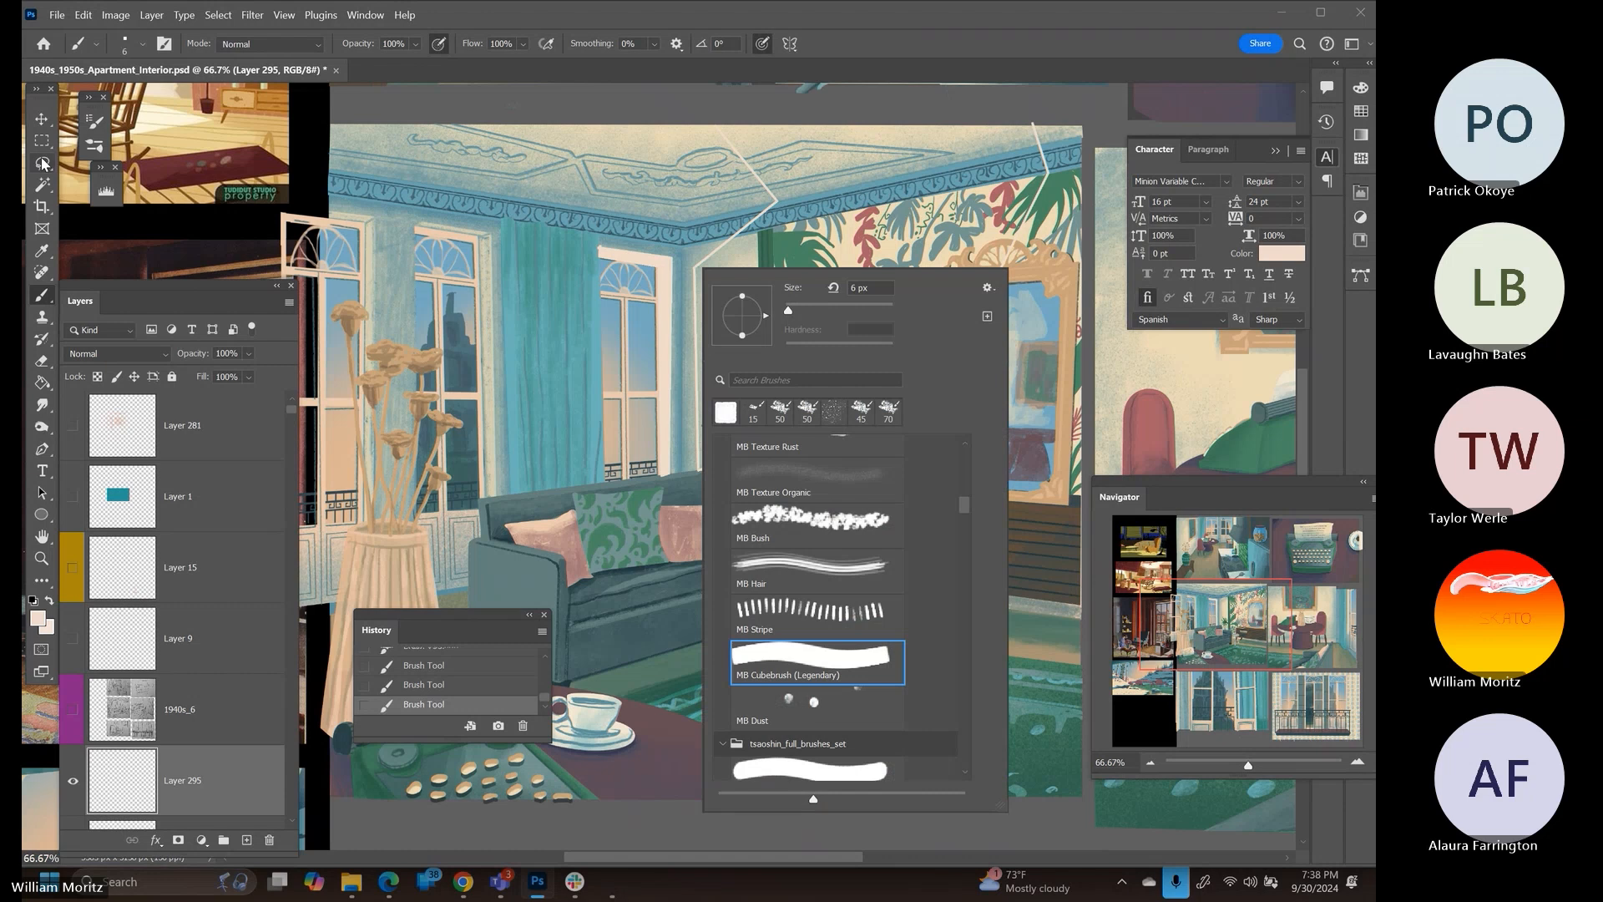
key("w")
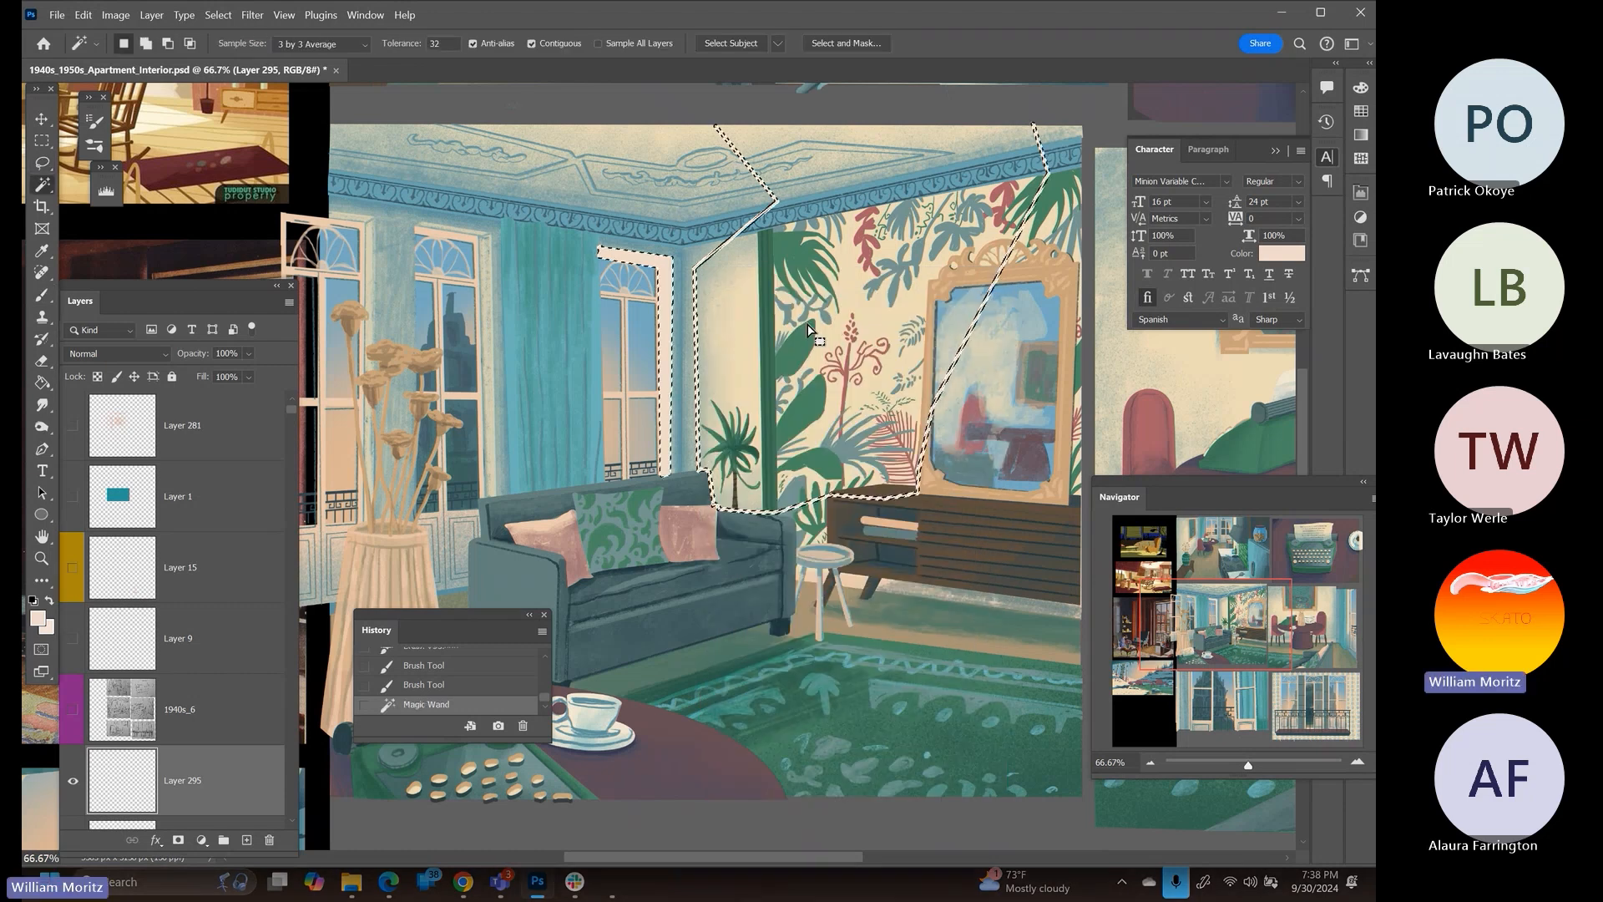
left_click(806, 334)
key("m")
key("ctrl+d")
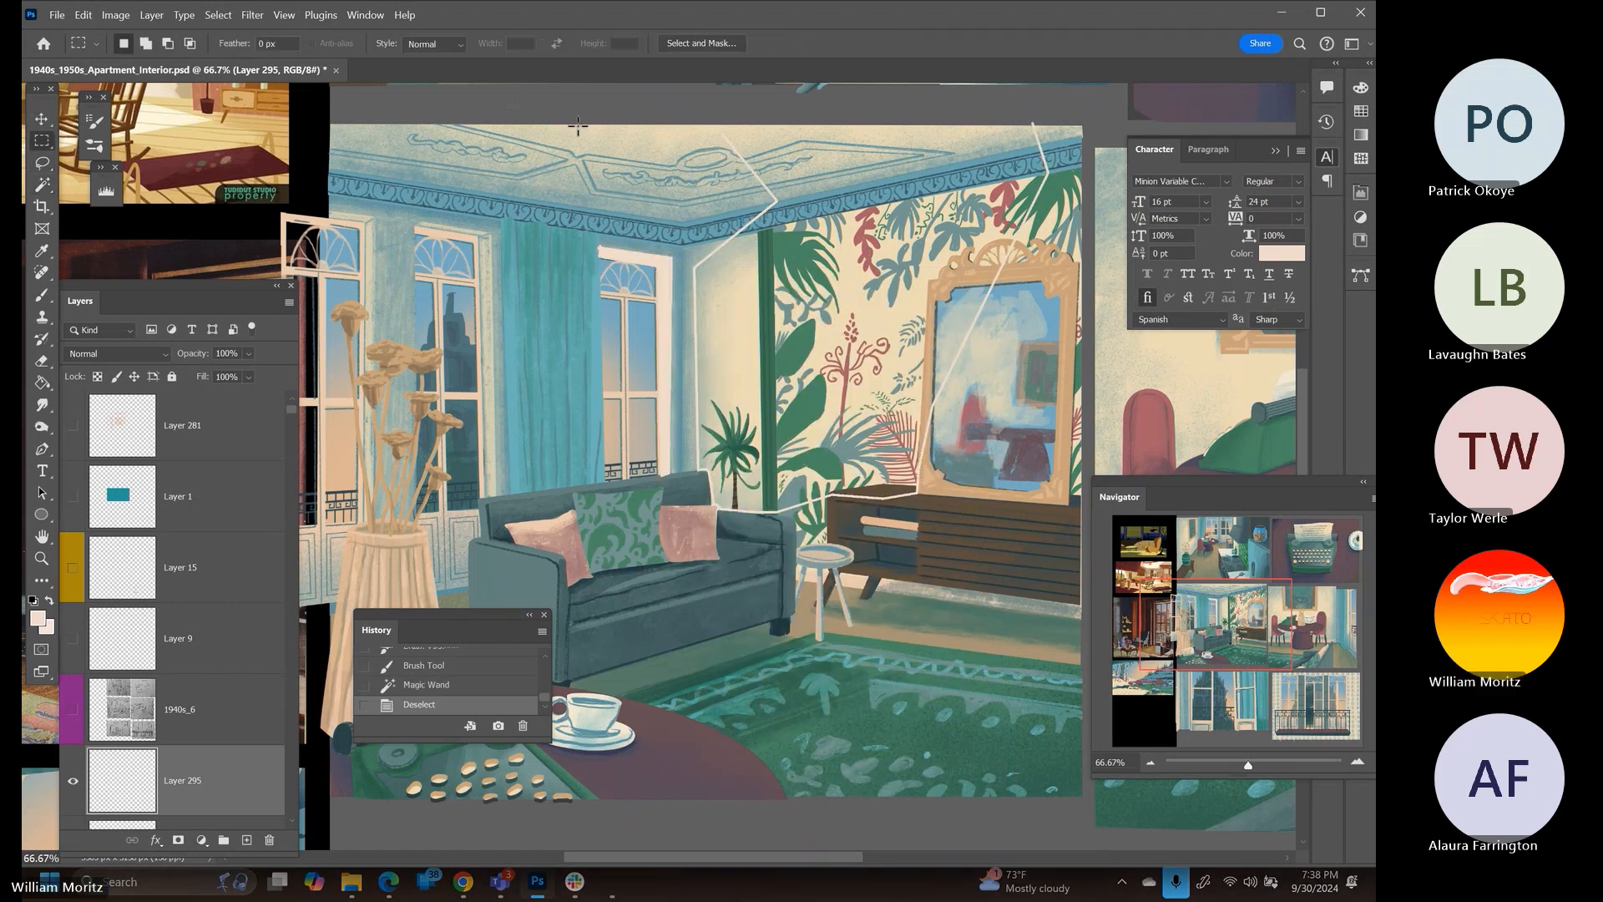
Close the wall light outline with a straight brush stroke along the upper edge of the living room's ceiling
scroll(721, 266, "up", 3)
key("b")
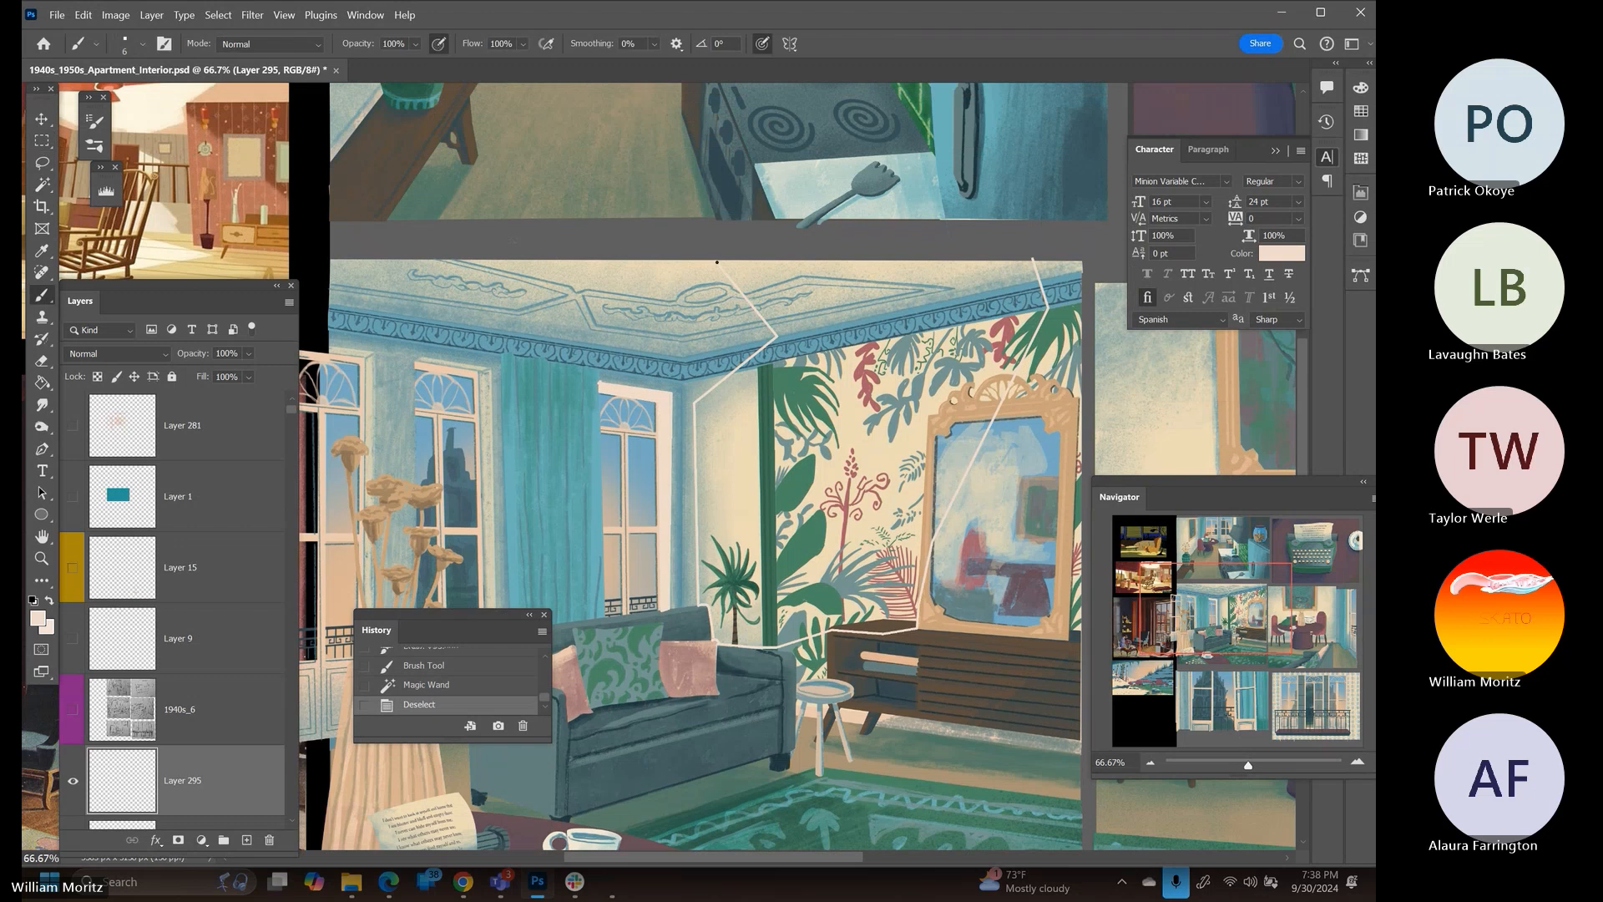
left_click(716, 260)
left_click(1033, 260, "shift")
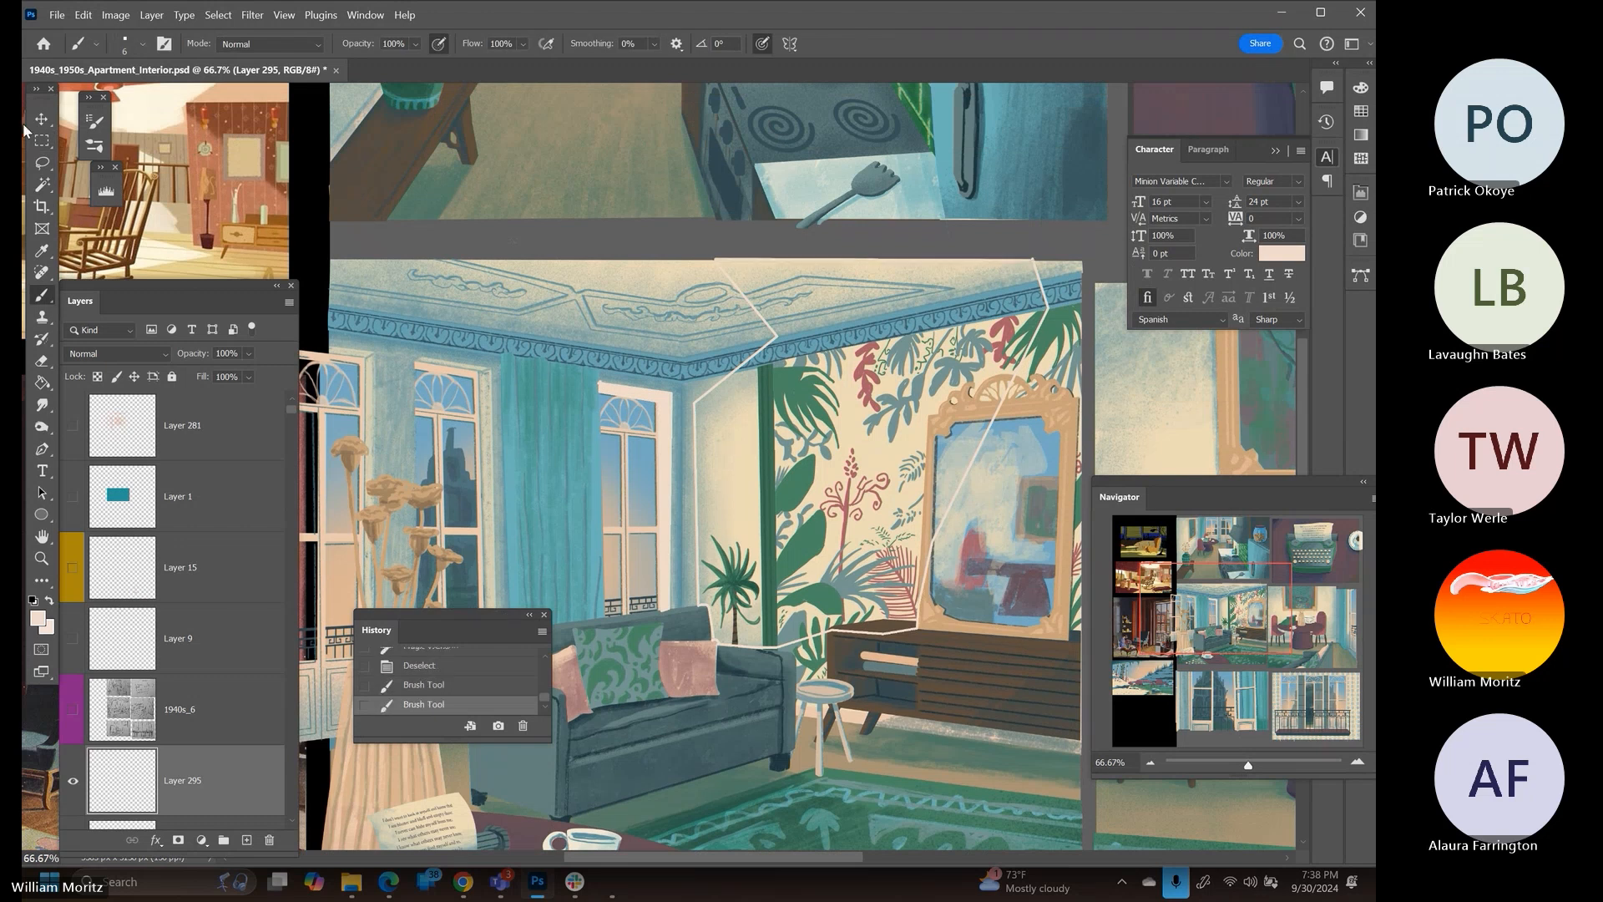
Select the inside of the wall light outline with the Magic Wand, expand the selection, fill it with the foreground colour and deselect
key("w")
left_click(763, 420)
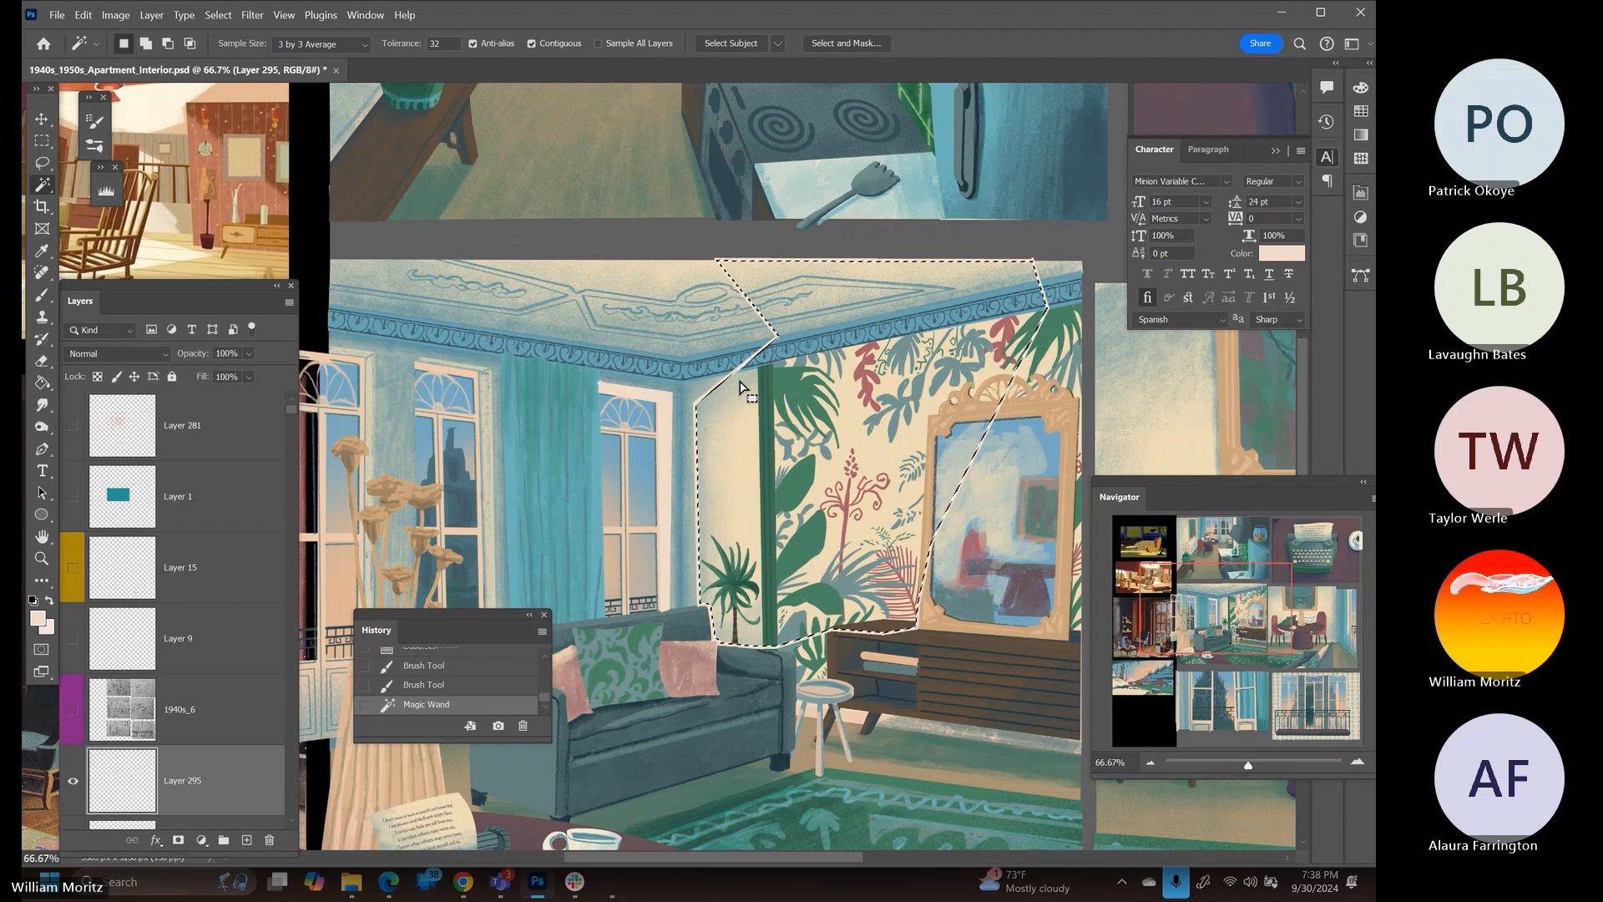
left_click(250, 15)
mouse_move(218, 15)
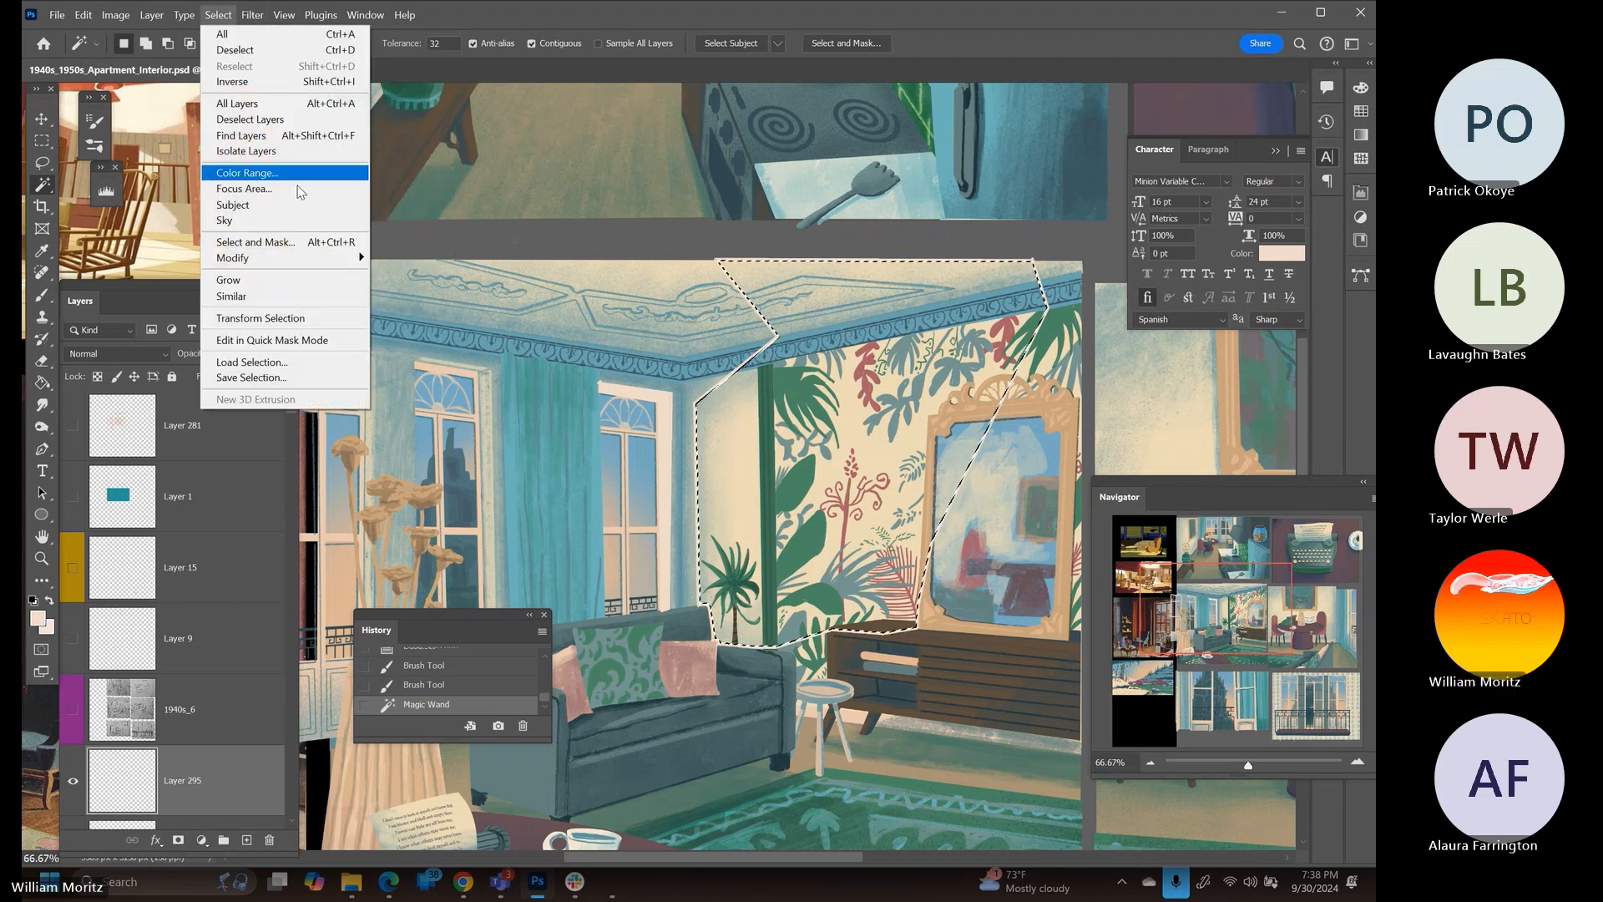
mouse_move(351, 258)
left_click(413, 290)
key("Return")
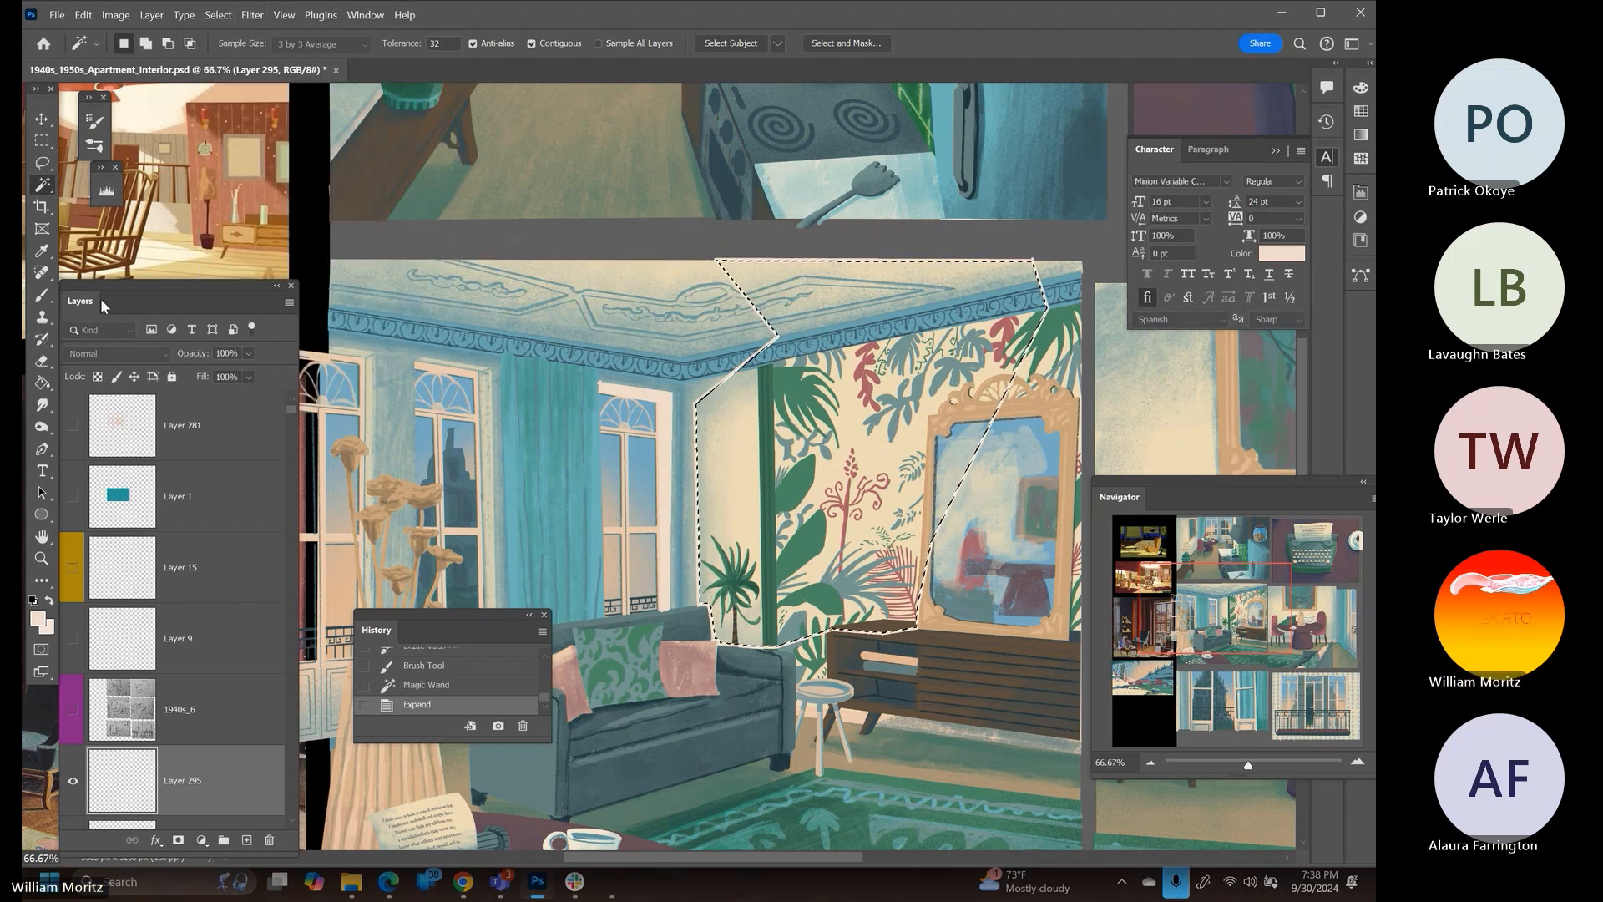
key("g")
left_click(789, 454)
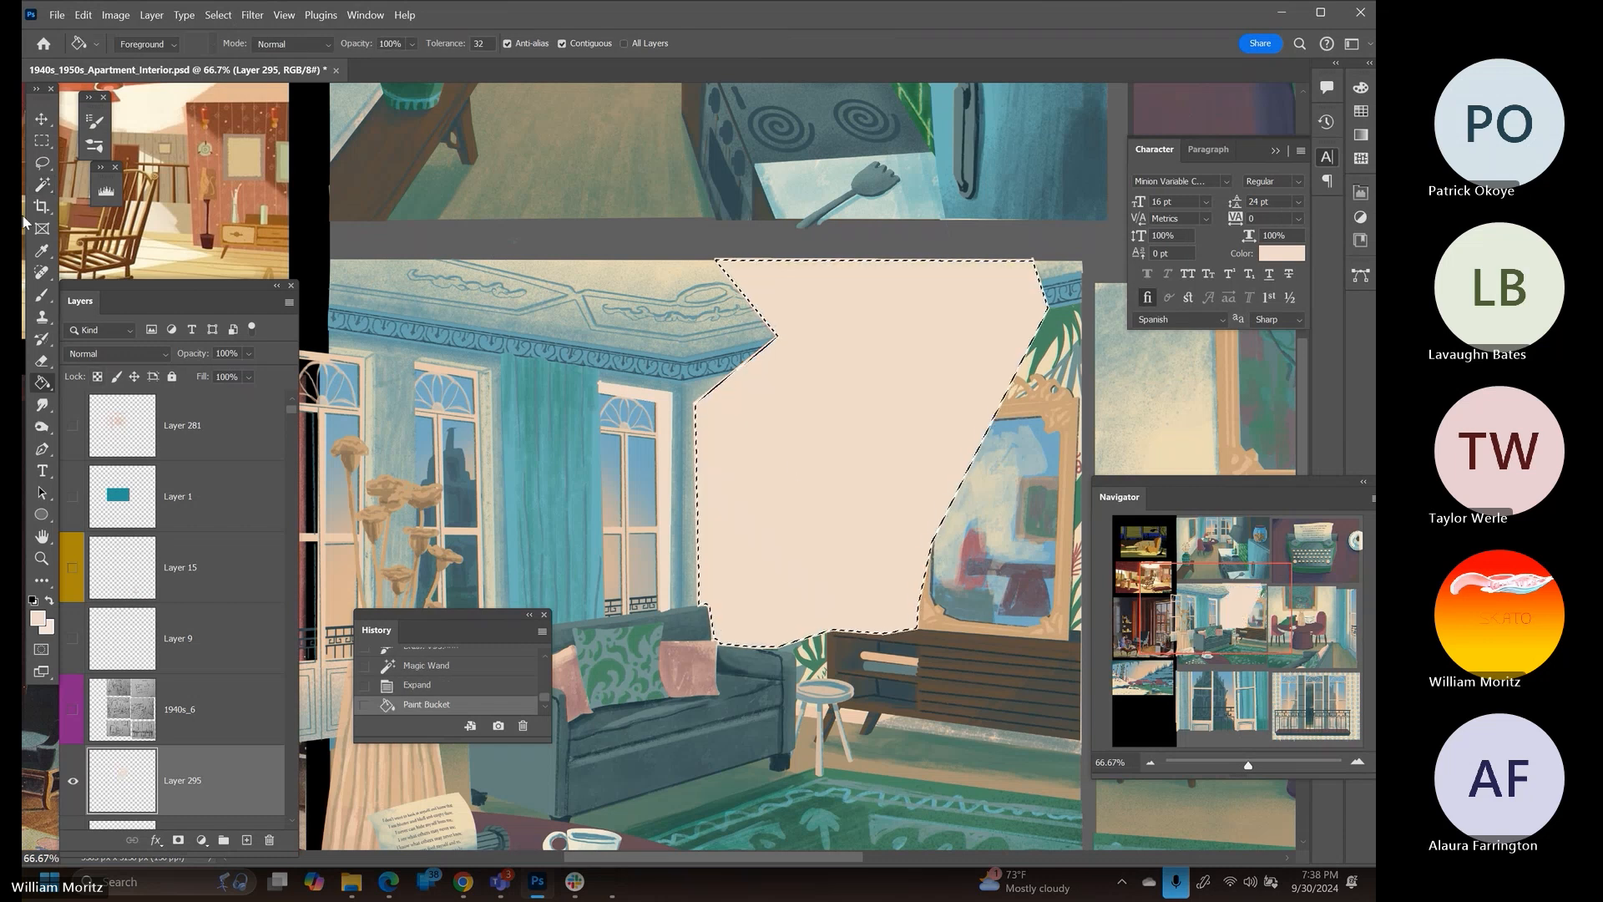
key("l")
key("ctrl+d")
Outline two floor light patches with straight brush strokes, one between sofa and stool and a triangular one reaching across the rug's edge
scroll(607, 470, "down", 3)
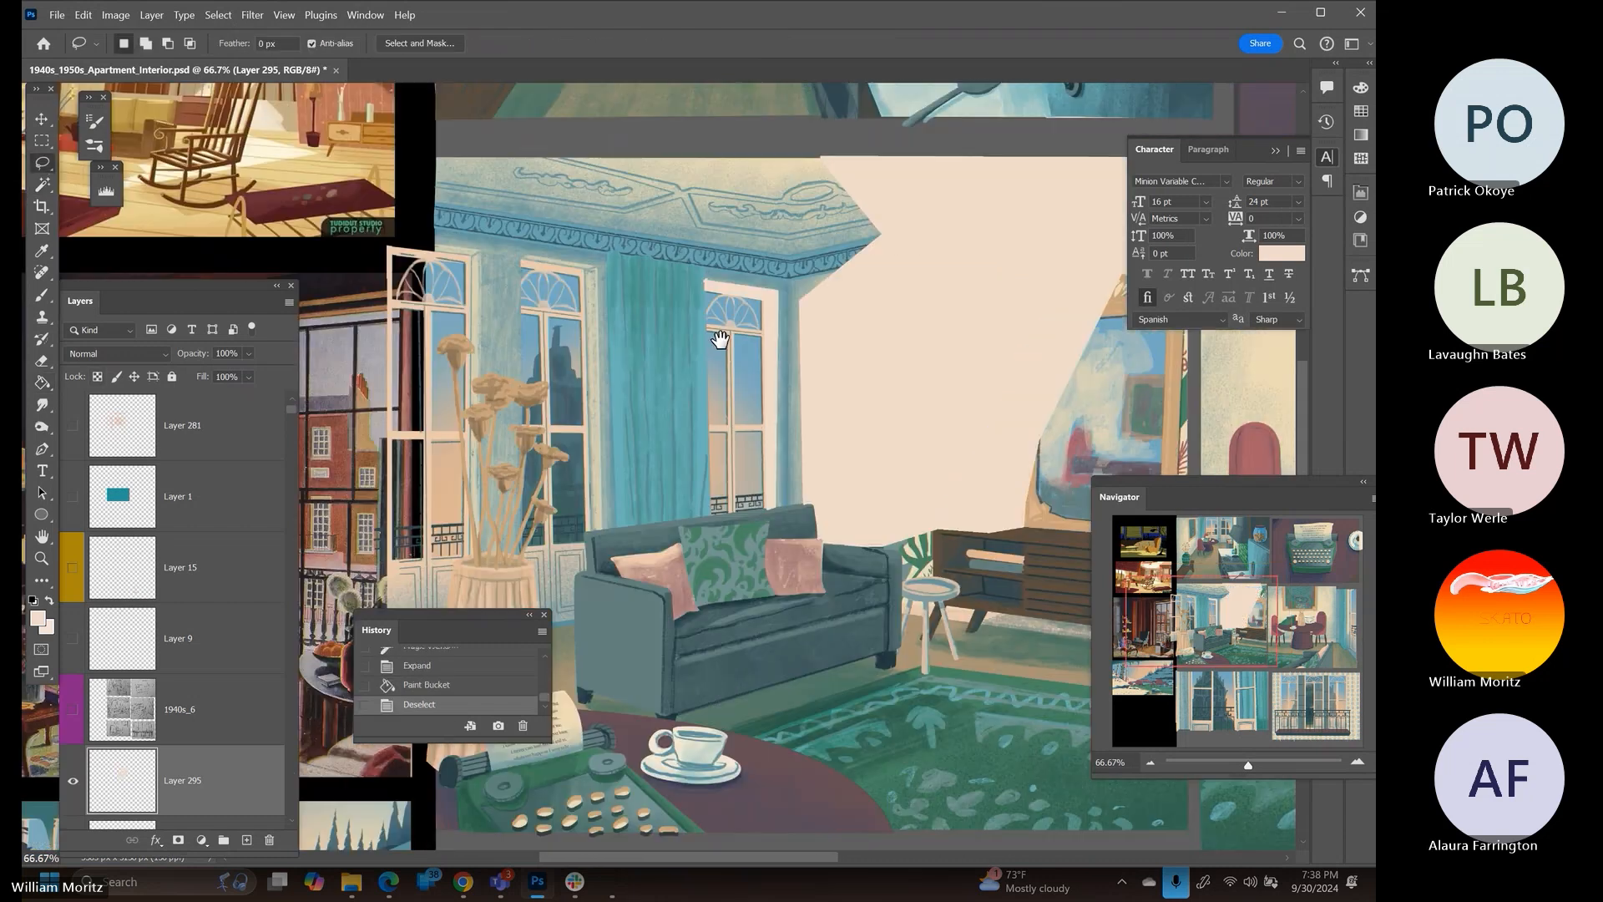
key("b")
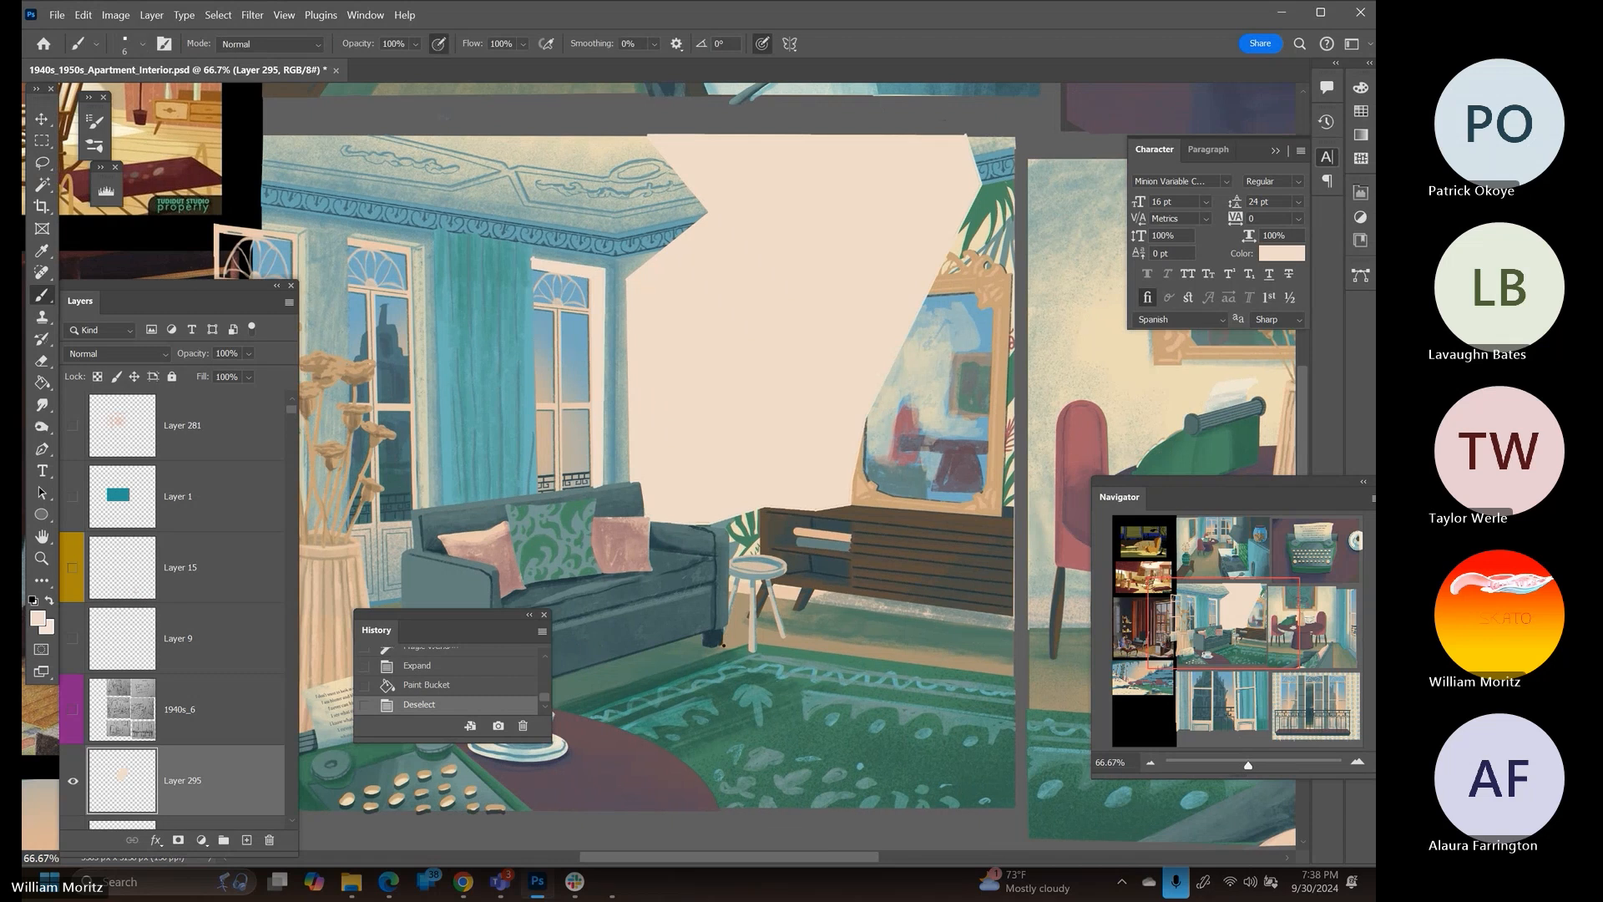
left_click(723, 645)
left_click(733, 614)
left_click(738, 601)
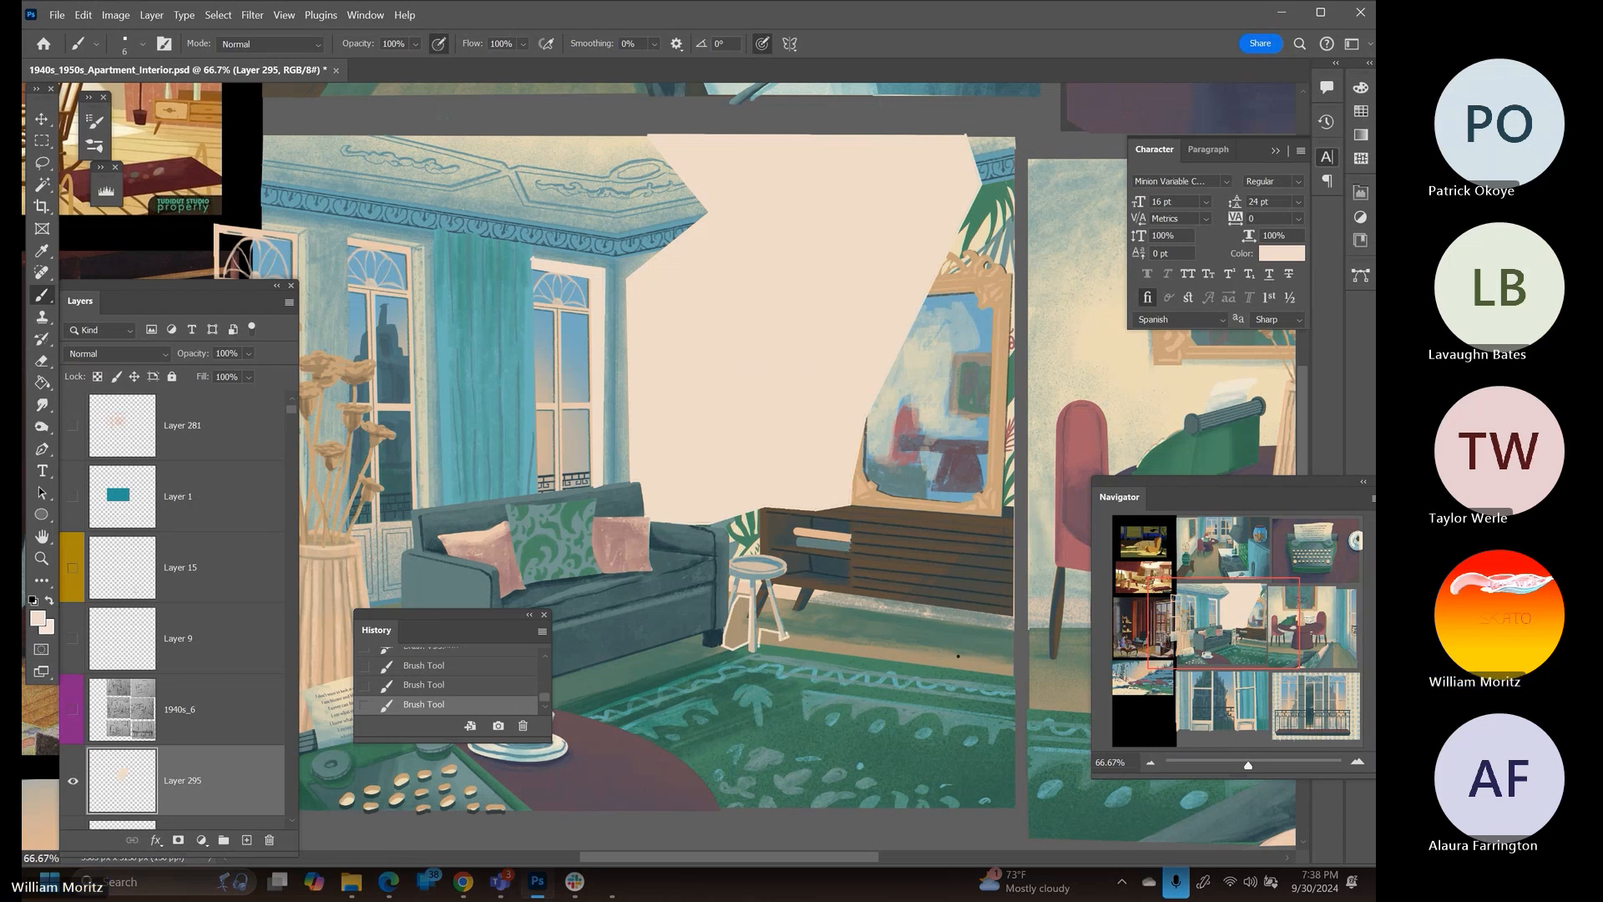
mouse_move(784, 634)
left_mouse_down()
mouse_move(959, 656)
mouse_move(914, 662)
left_mouse_up()
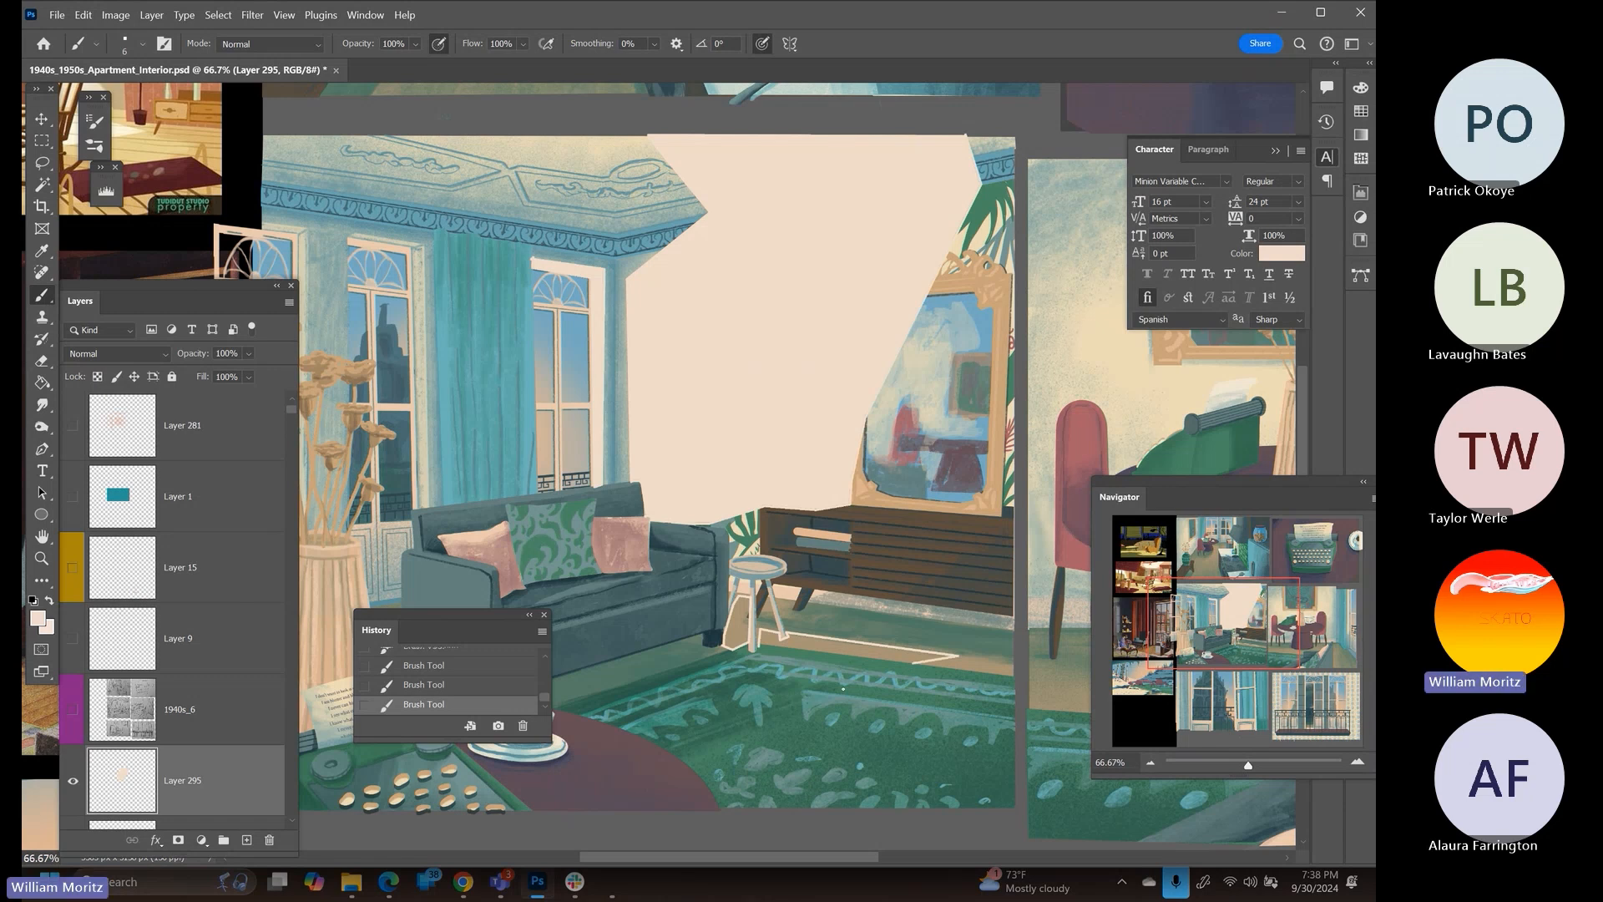
left_click(788, 681, "shift")
left_click(760, 659, "shift")
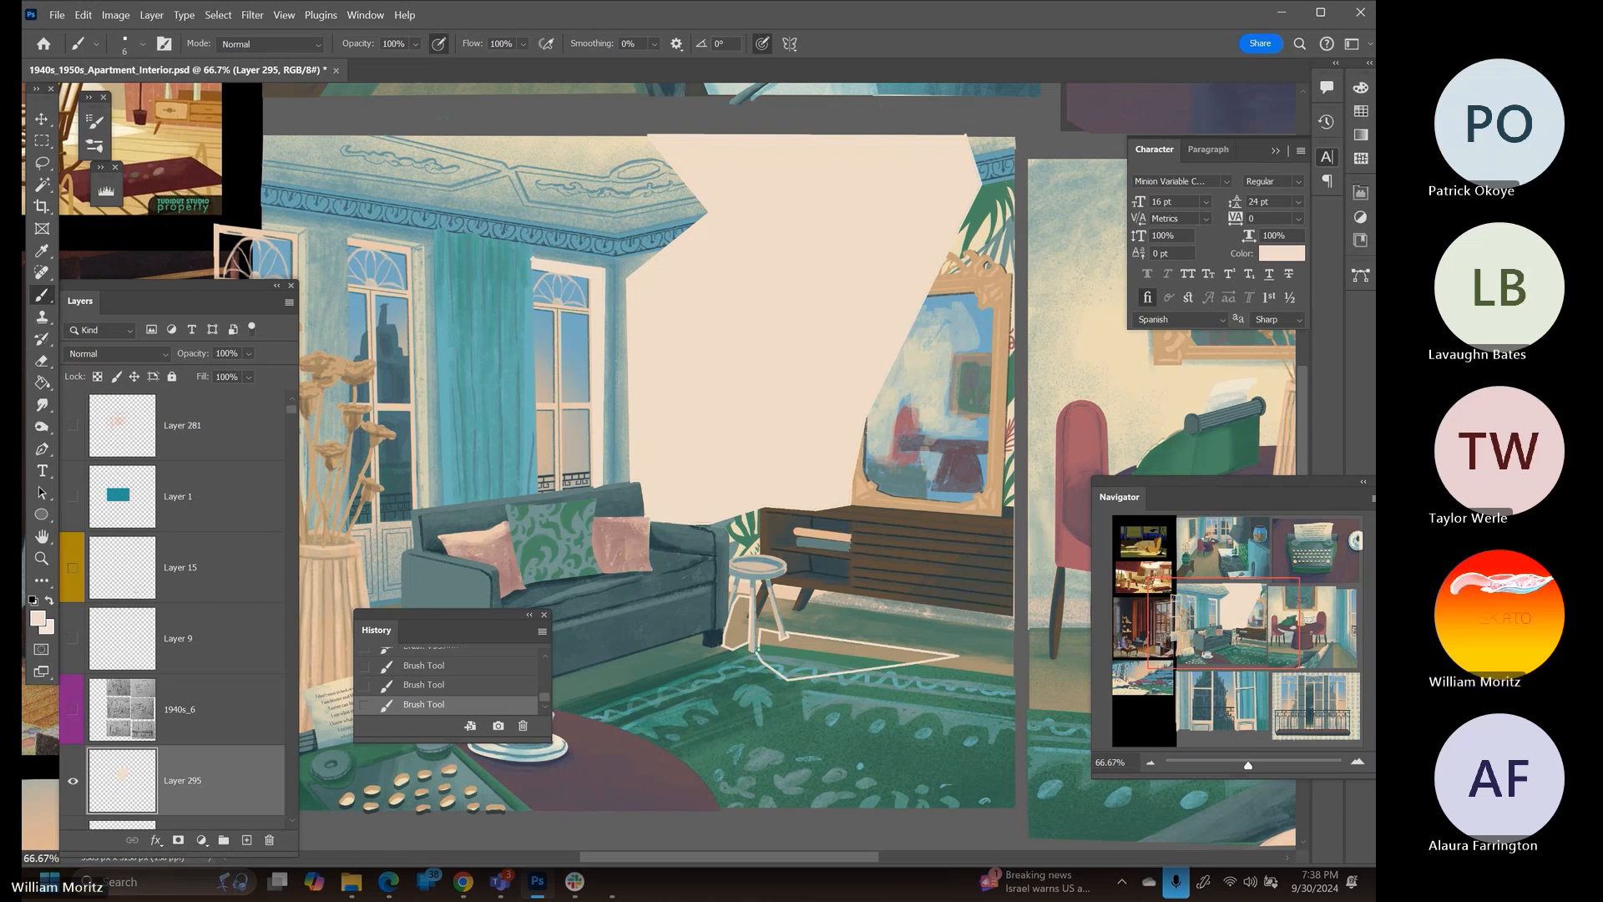
Select the insides of both floor light outlines with the Magic Wand and expand the selection
right_click(778, 652)
left_click(882, 22)
left_click(42, 183)
left_click(743, 639)
left_click(772, 647, "shift")
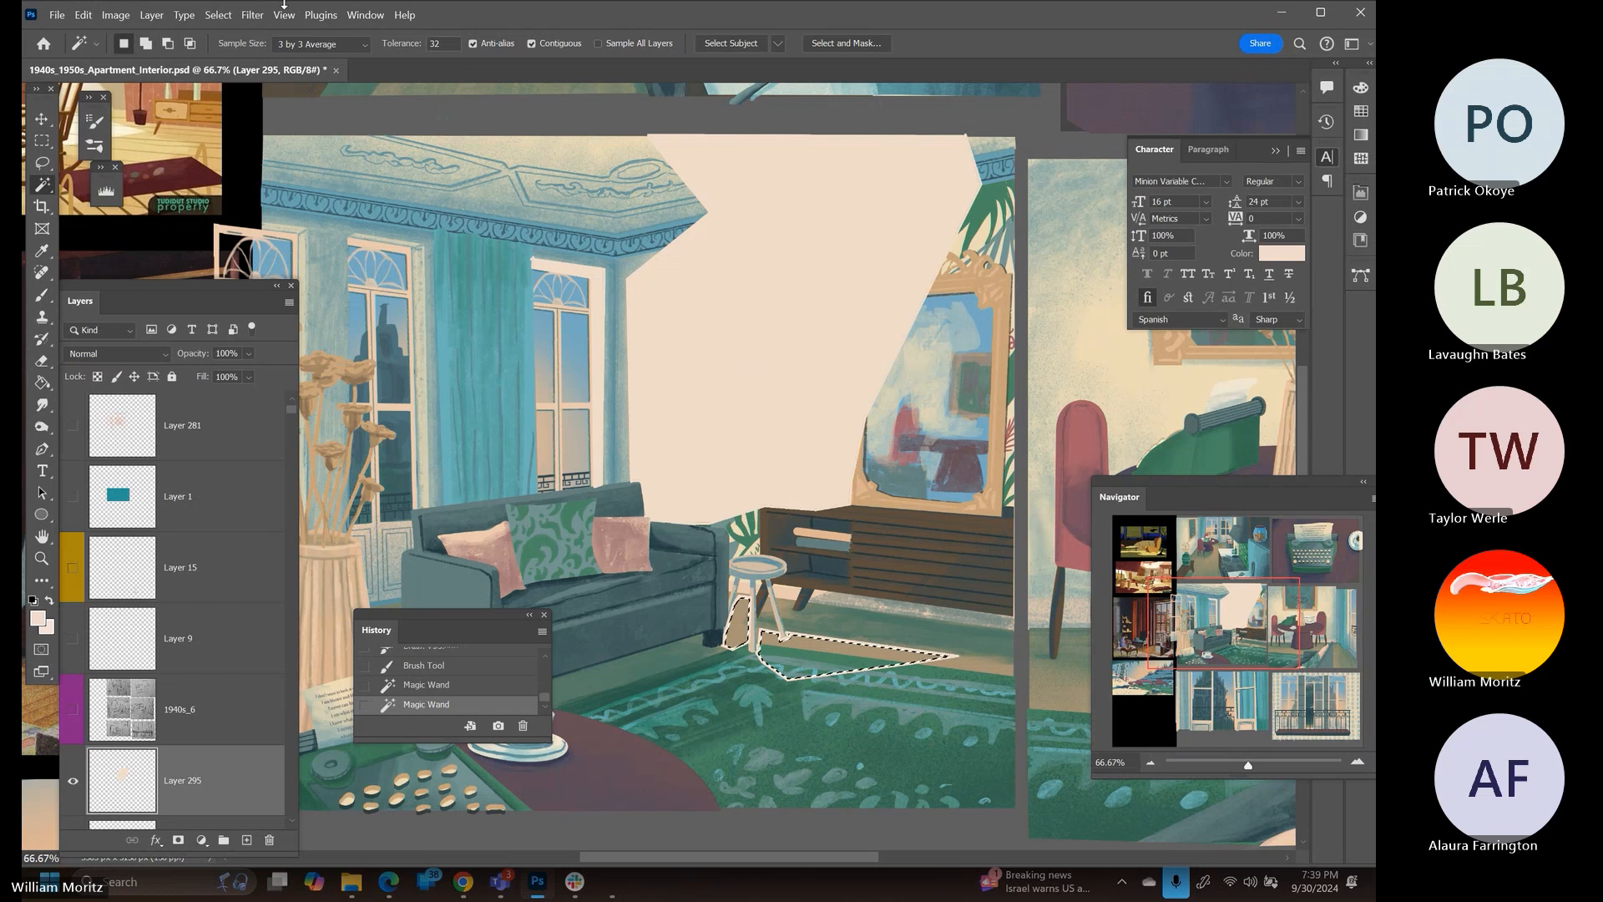
left_click(221, 18)
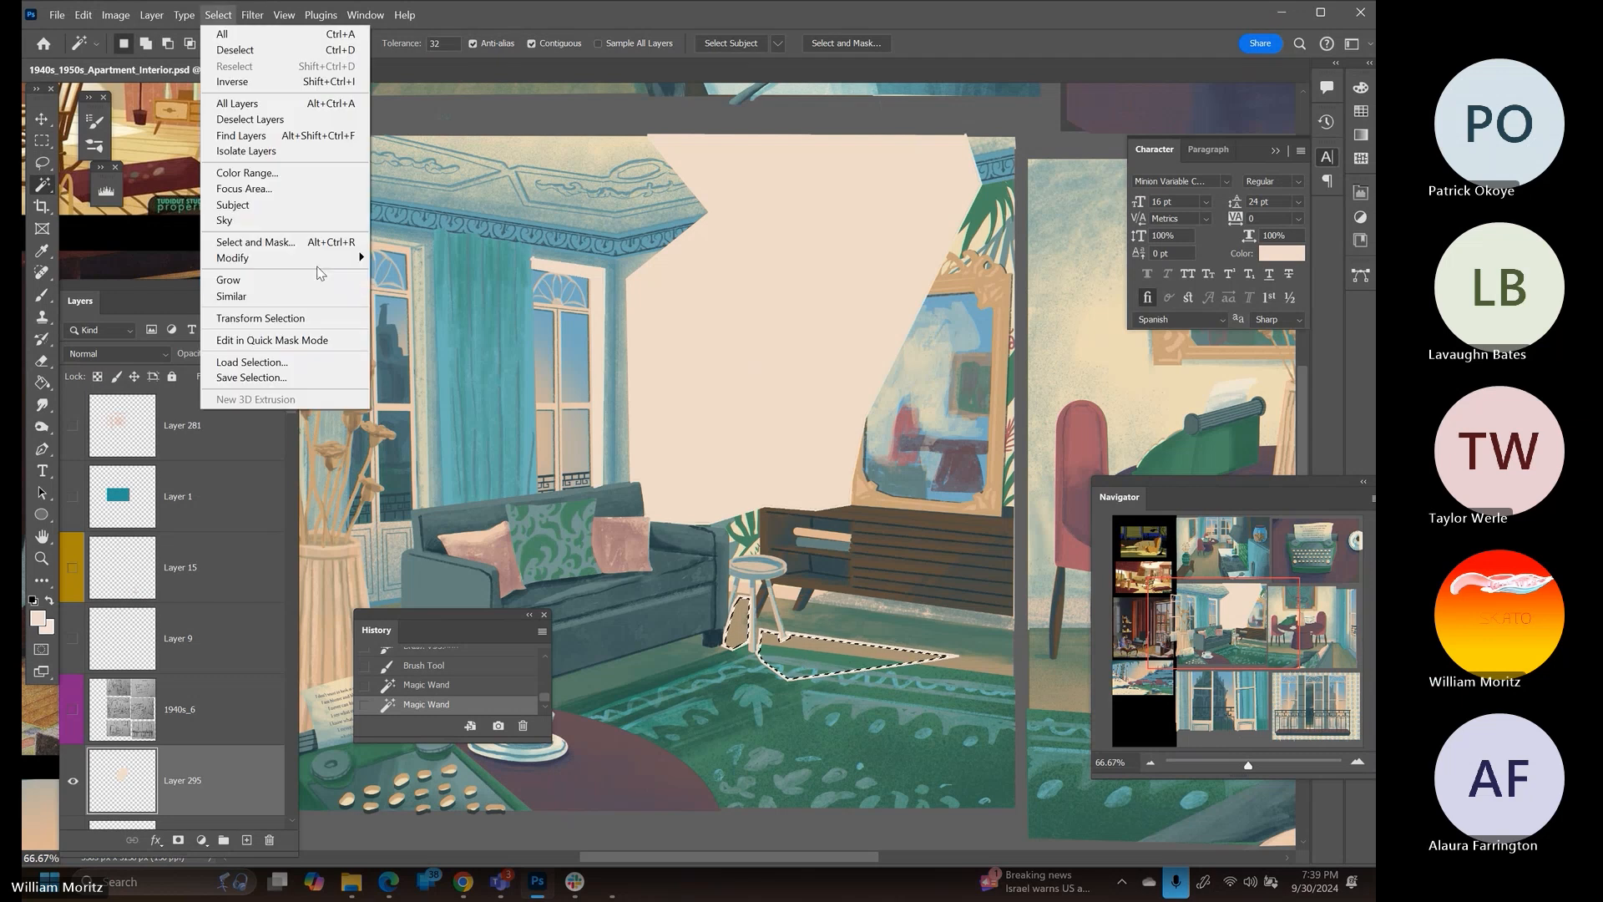
mouse_move(330, 264)
left_click(434, 290)
key("Return")
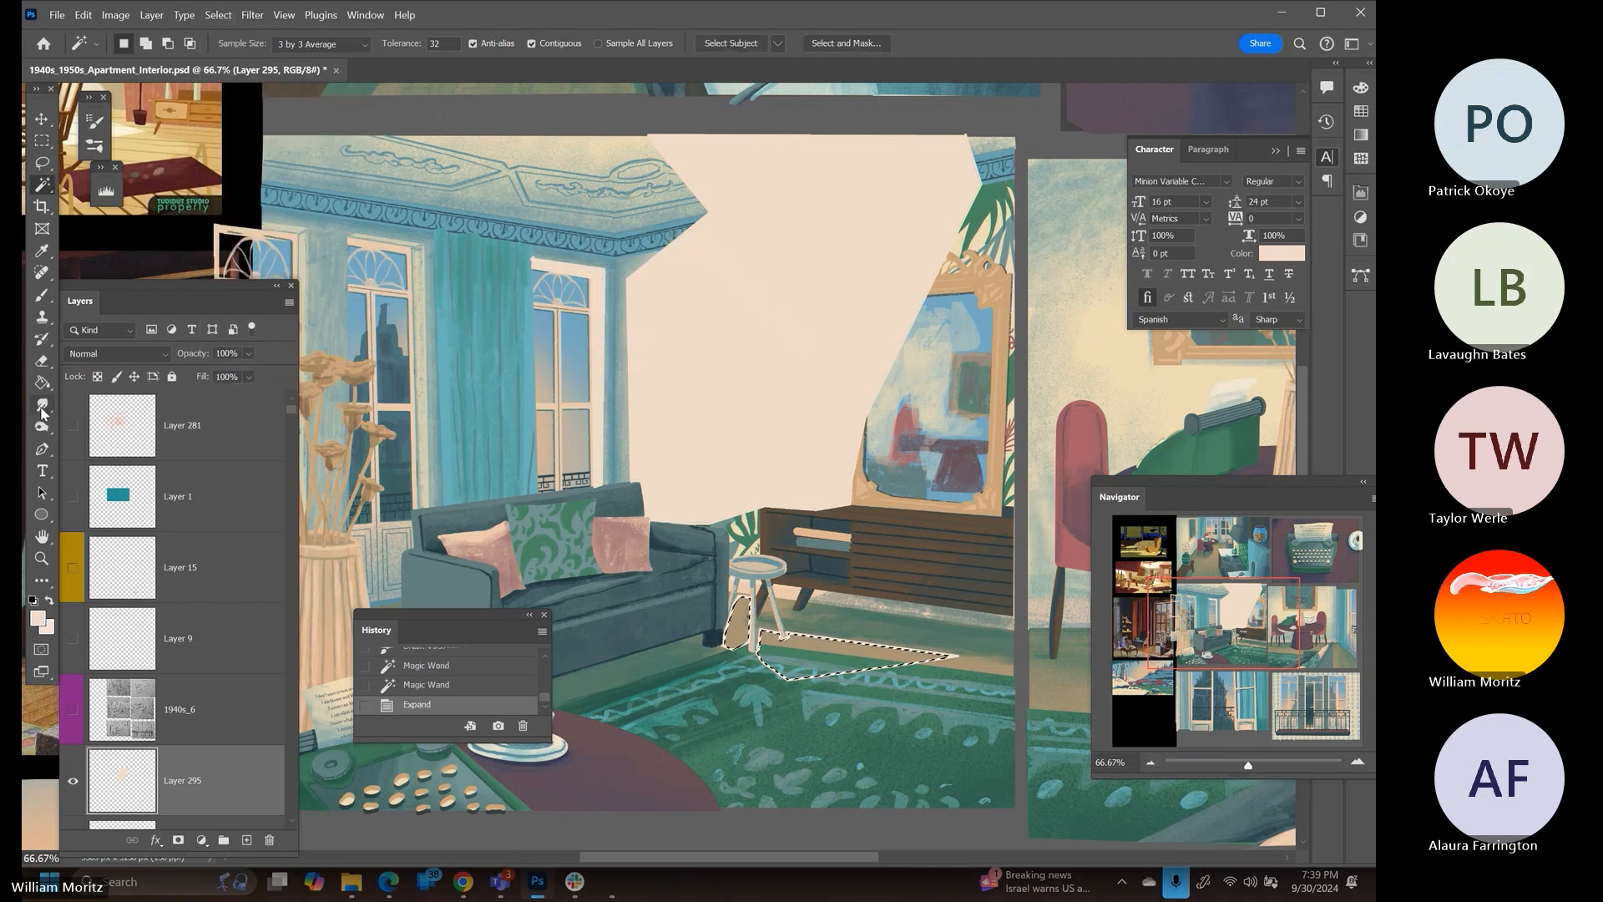
Fill both selected floor light patches with the pale peach foreground colour using the Paint Bucket and deselect
left_click(41, 382)
left_click(761, 649)
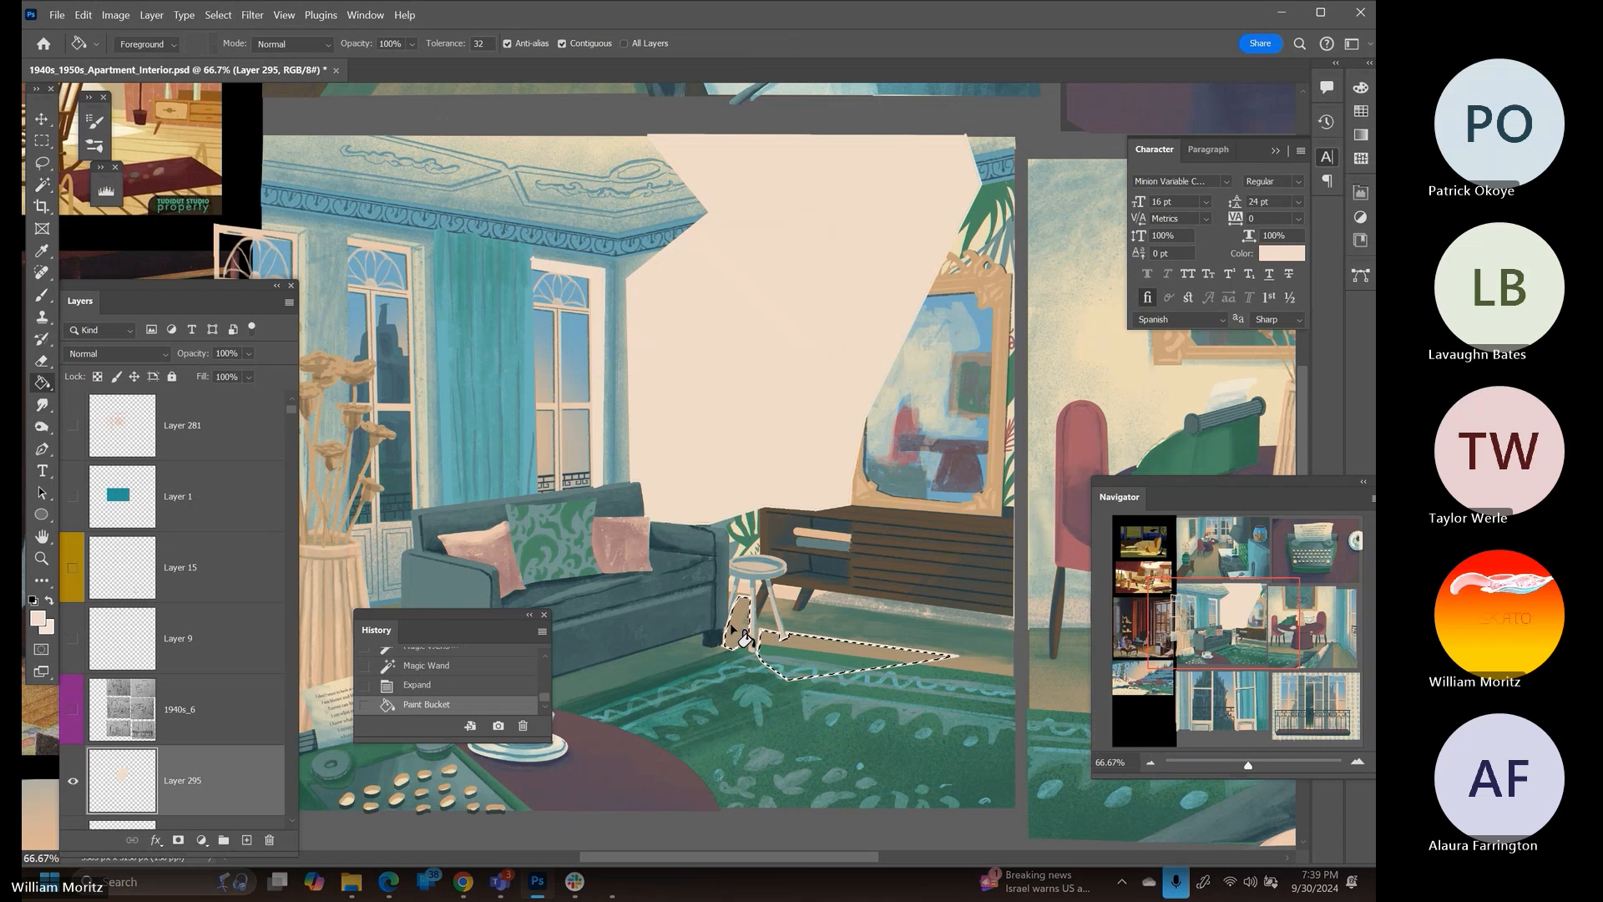
left_click(739, 622)
left_click(785, 663)
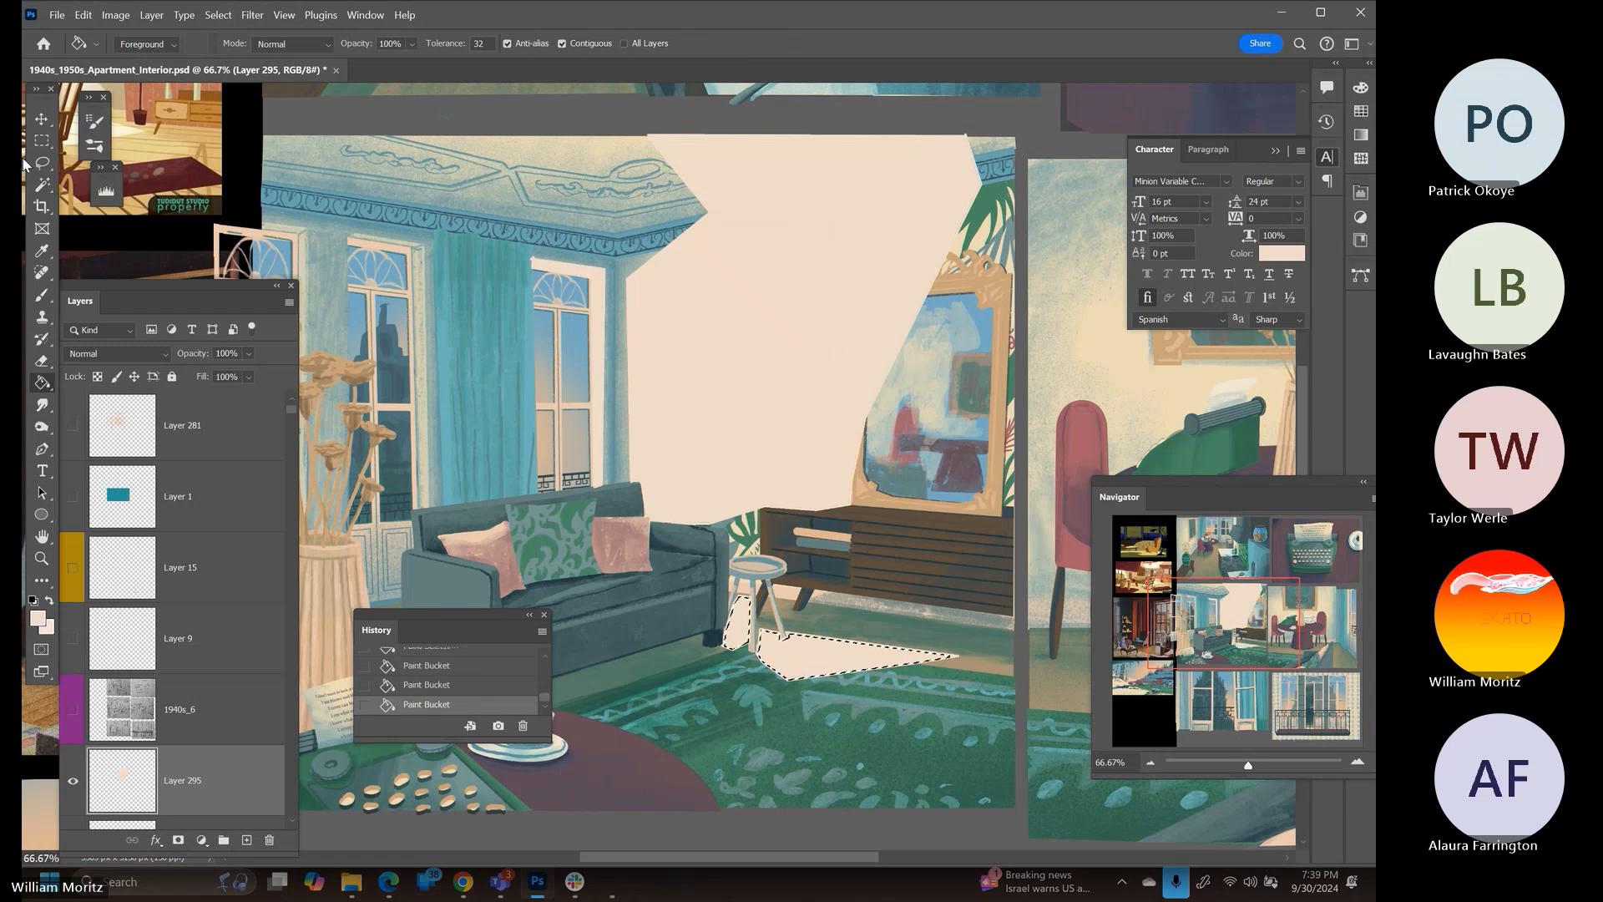
key("l")
key("ctrl+d")
left_click_drag(608, 435, 825, 383)
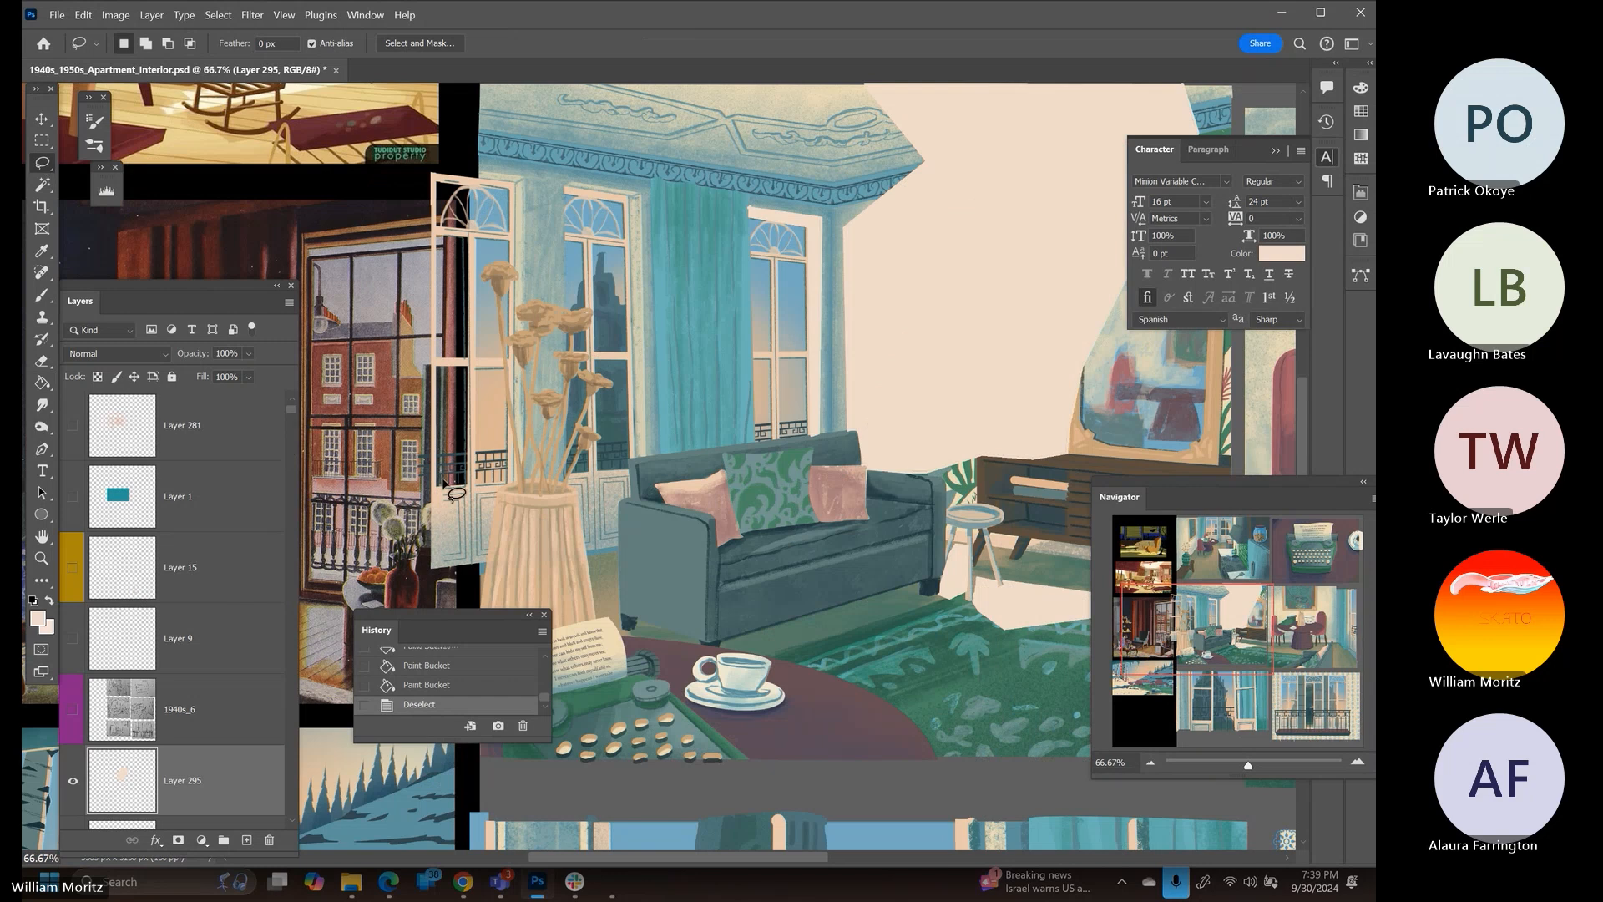
Paint a straight light line along the sofa's back edge and outline a triangular light patch on its near side
key("b")
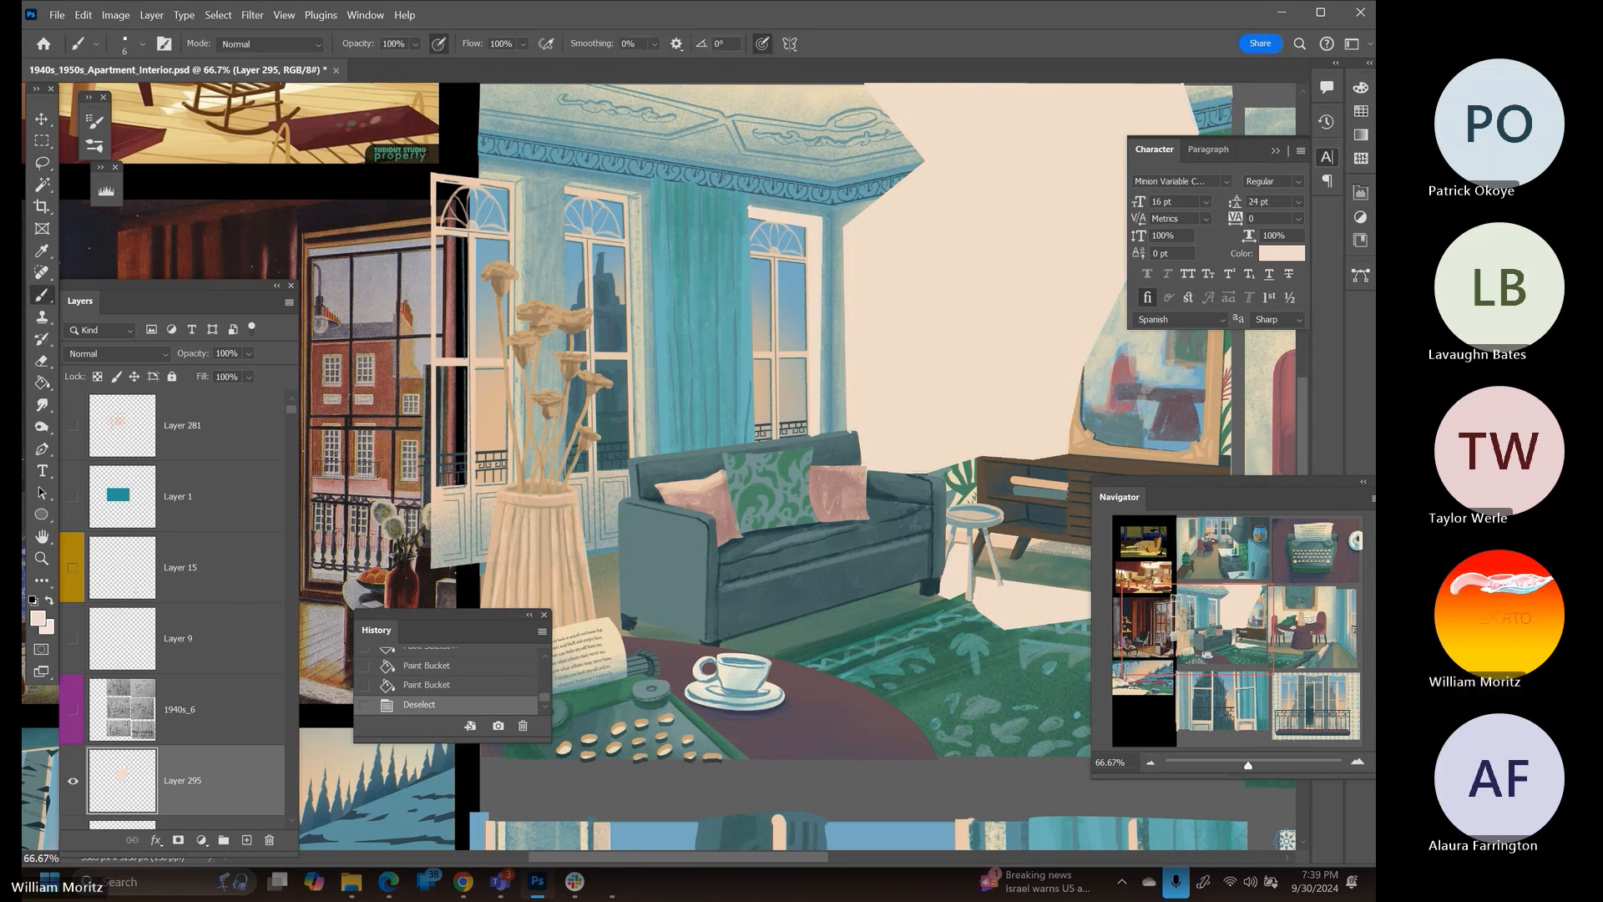
left_click(850, 434)
left_click(629, 459, "shift")
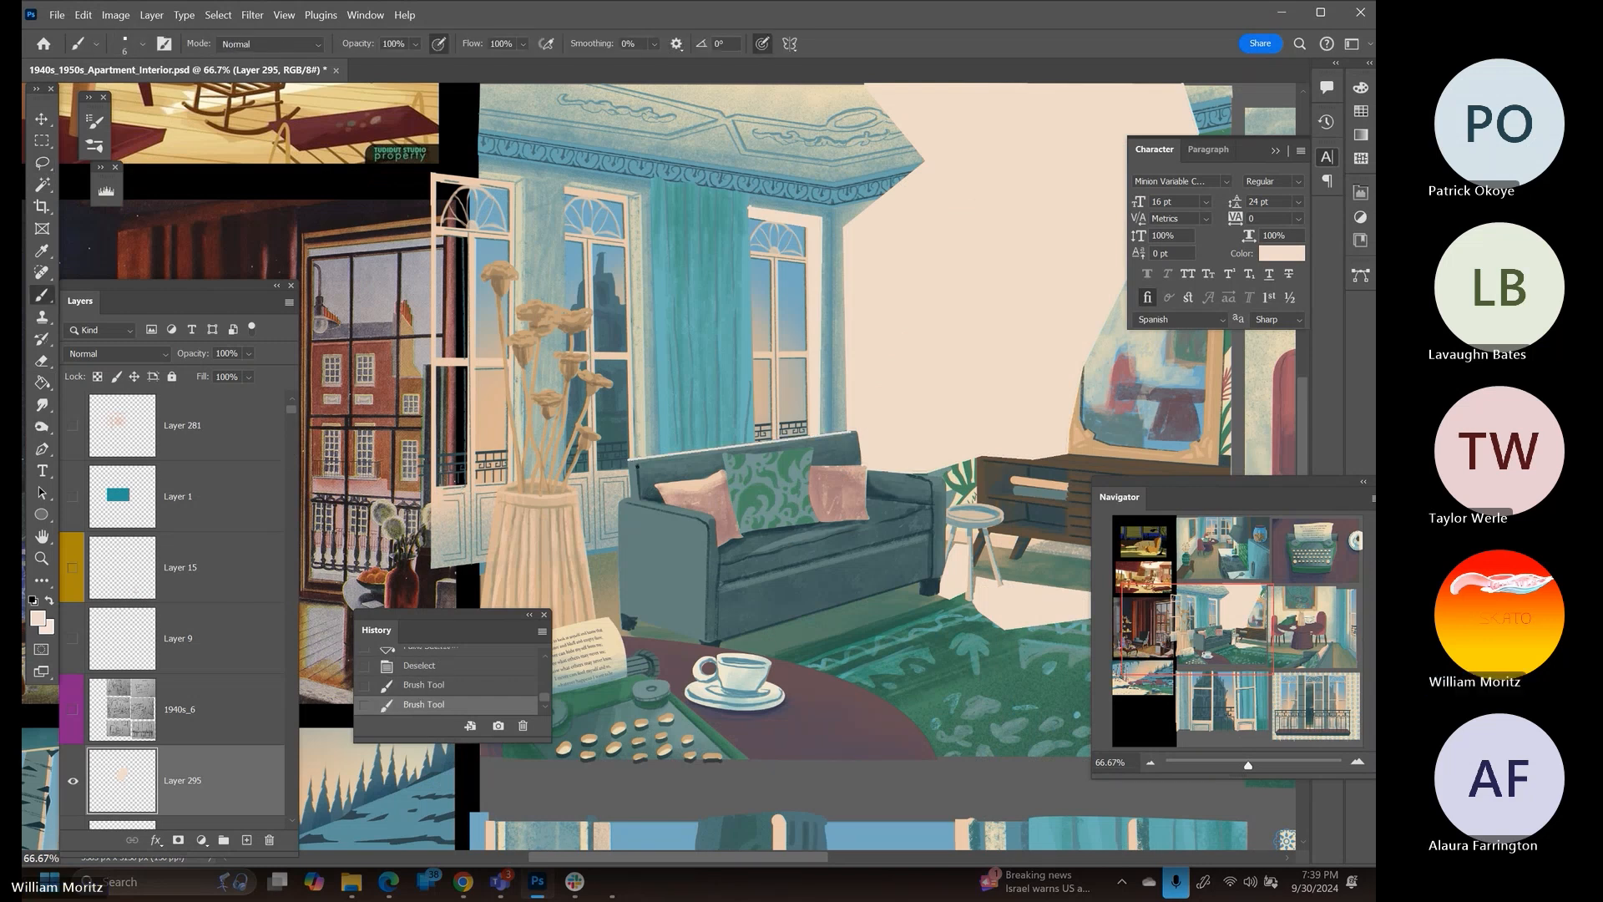
left_click(634, 498, "shift")
left_click(622, 503, "shift")
left_click(701, 519, "shift")
left_click(633, 498, "shift")
left_click(701, 519, "shift")
left_click(622, 613, "shift")
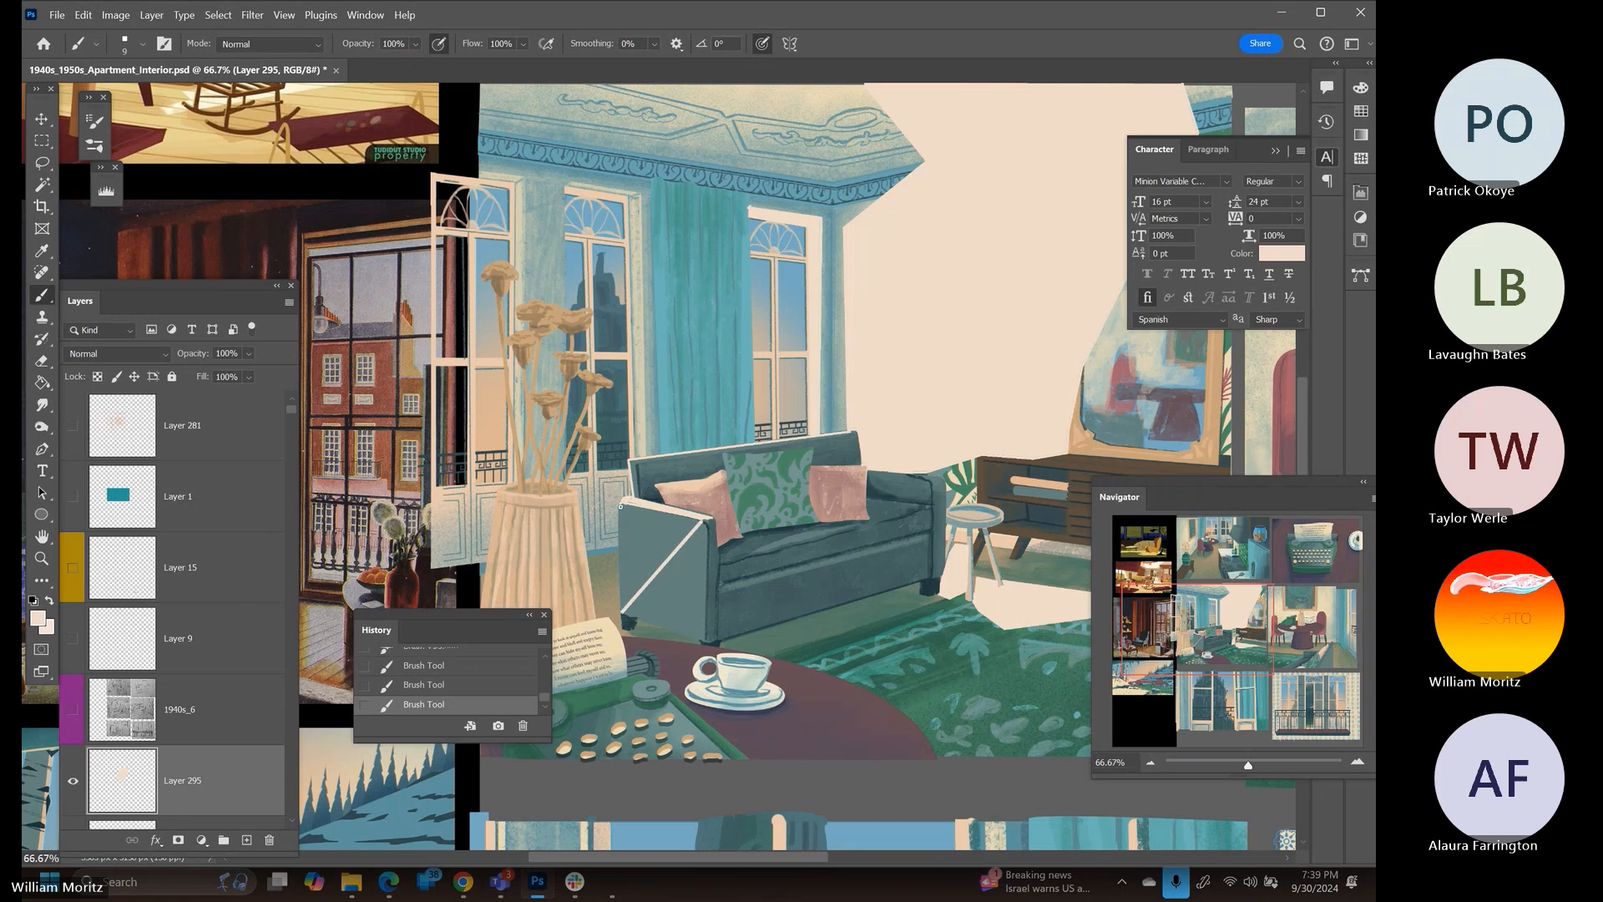
Select the inside of the sofa's triangular light outline with the Magic Wand and expand the selection
left_click(43, 183)
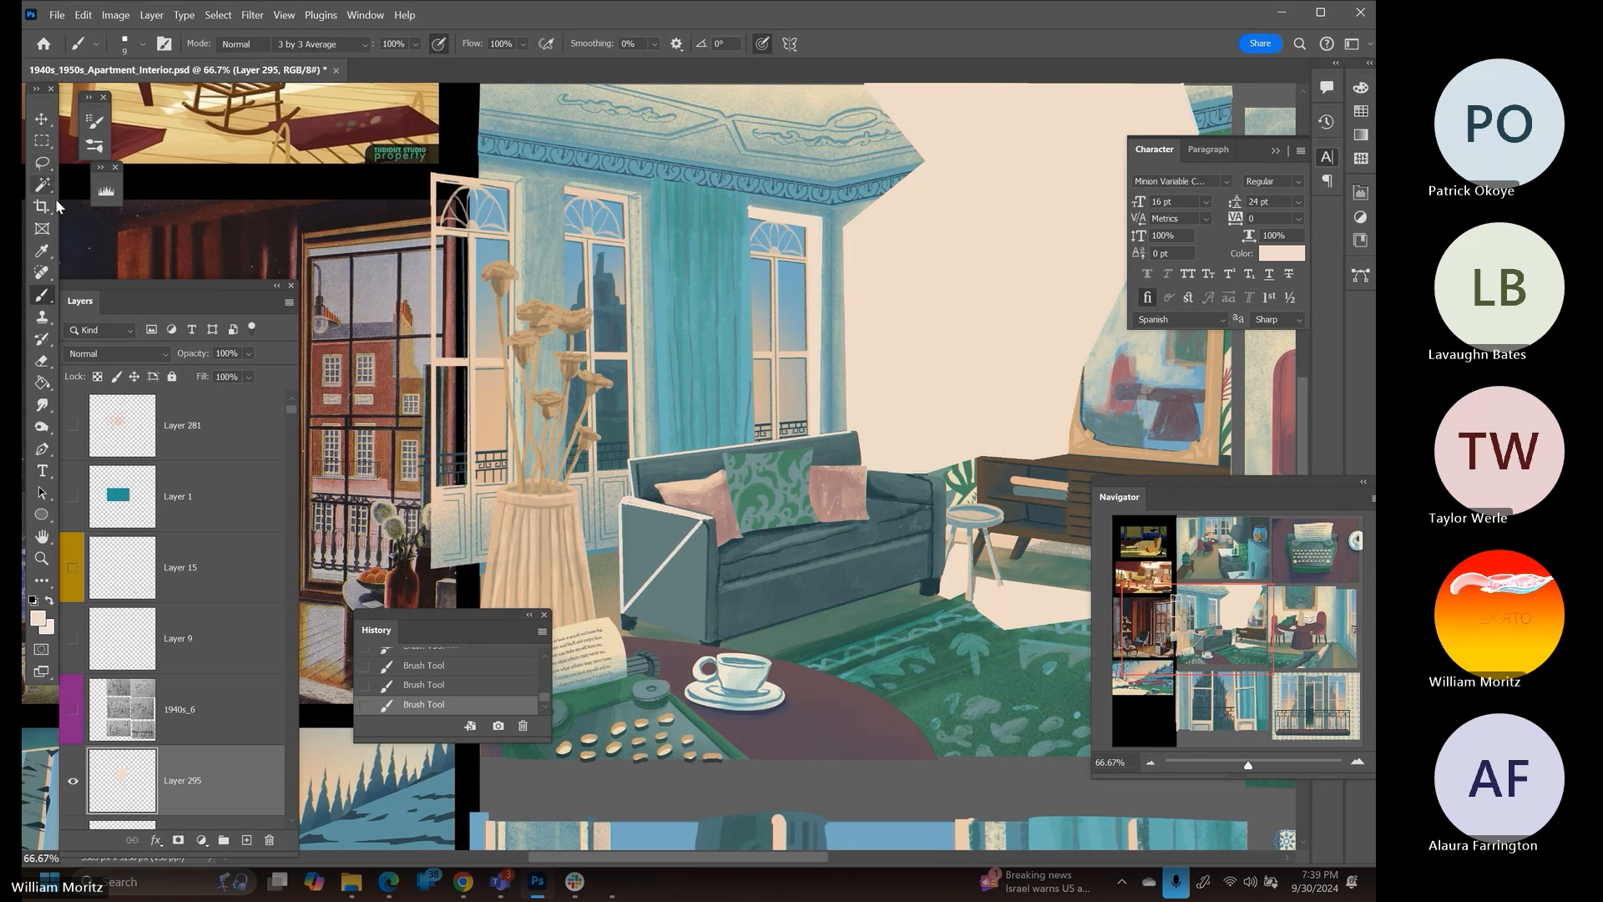
left_click(658, 551)
left_click(218, 16)
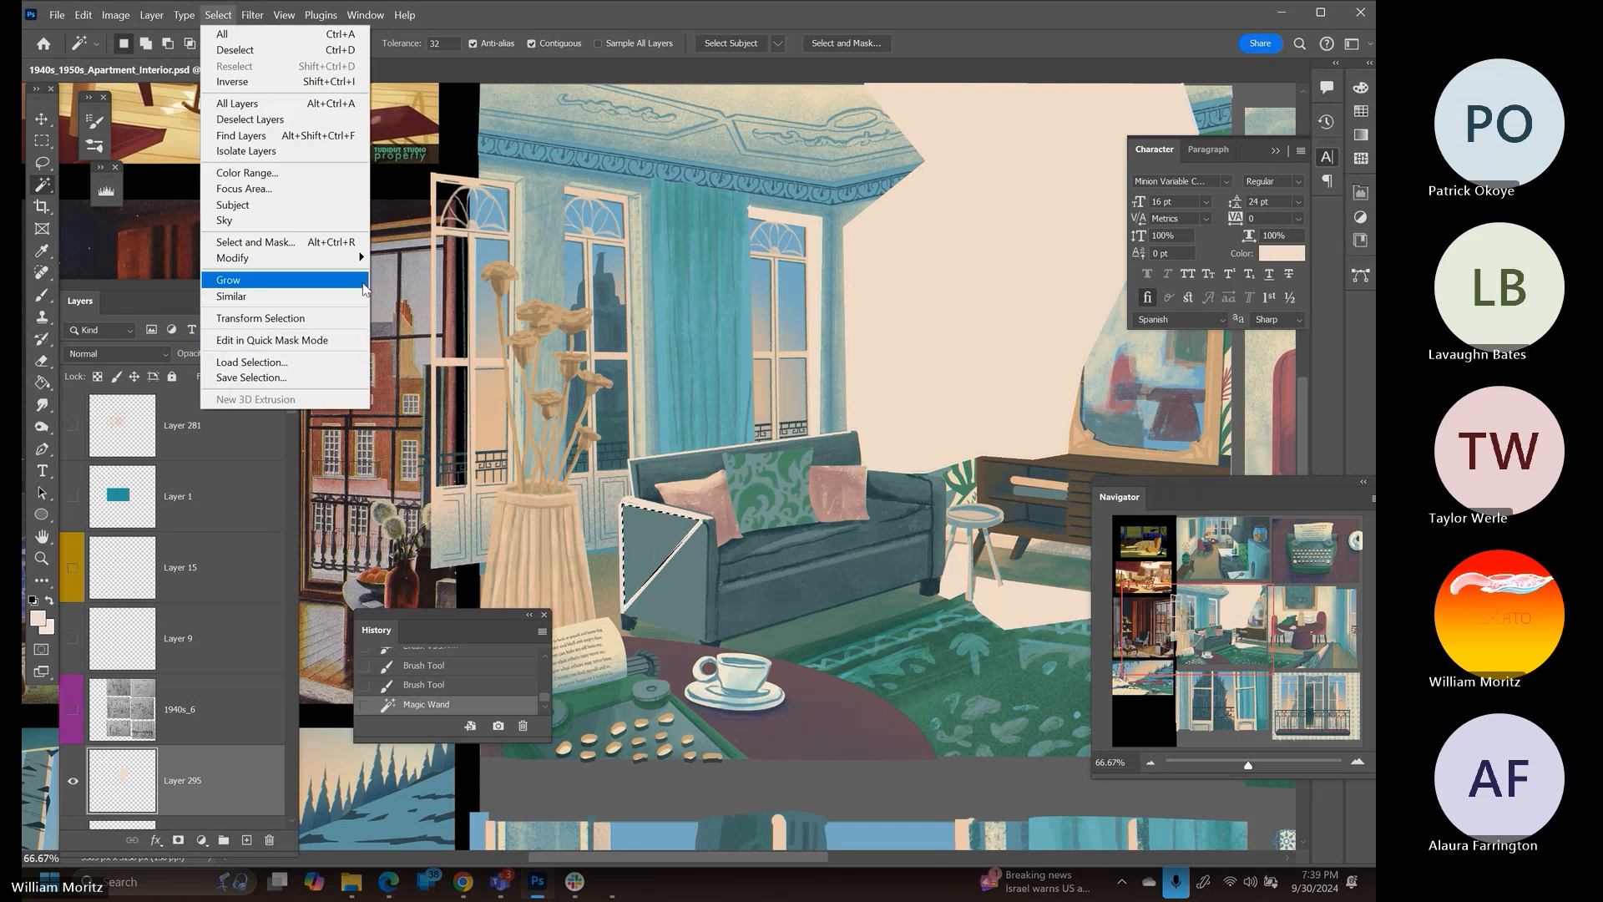
mouse_move(361, 266)
left_click(399, 290)
key("Return")
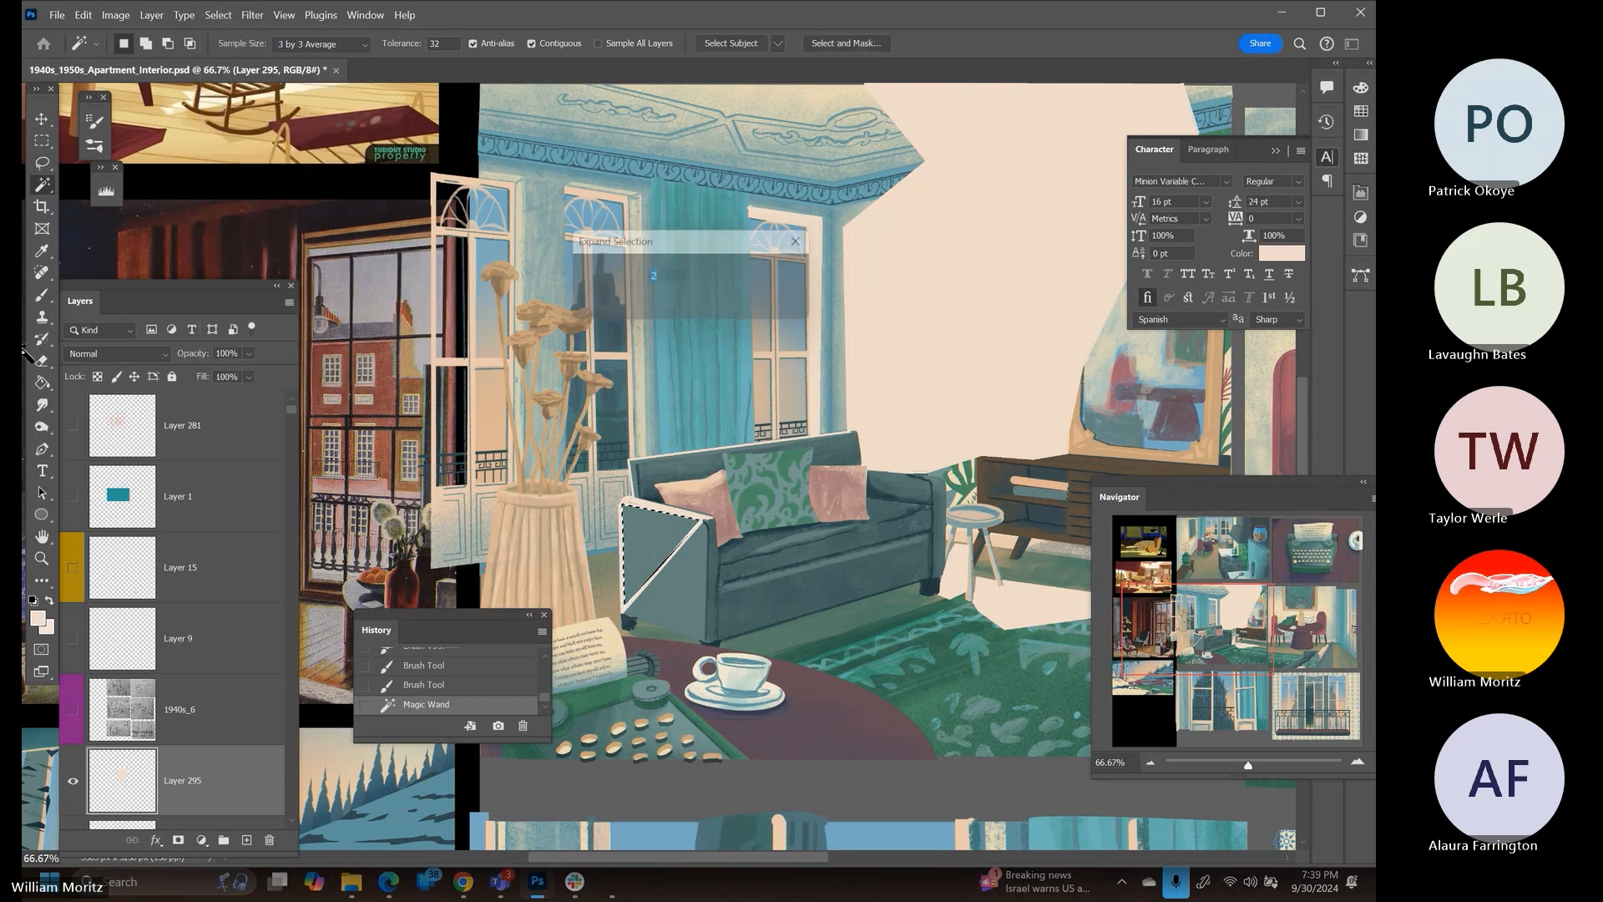
Fill the selected triangle on the sofa's side with the pale peach foreground colour using the Paint Bucket and deselect
left_click(42, 383)
left_click(660, 555)
left_click(659, 555)
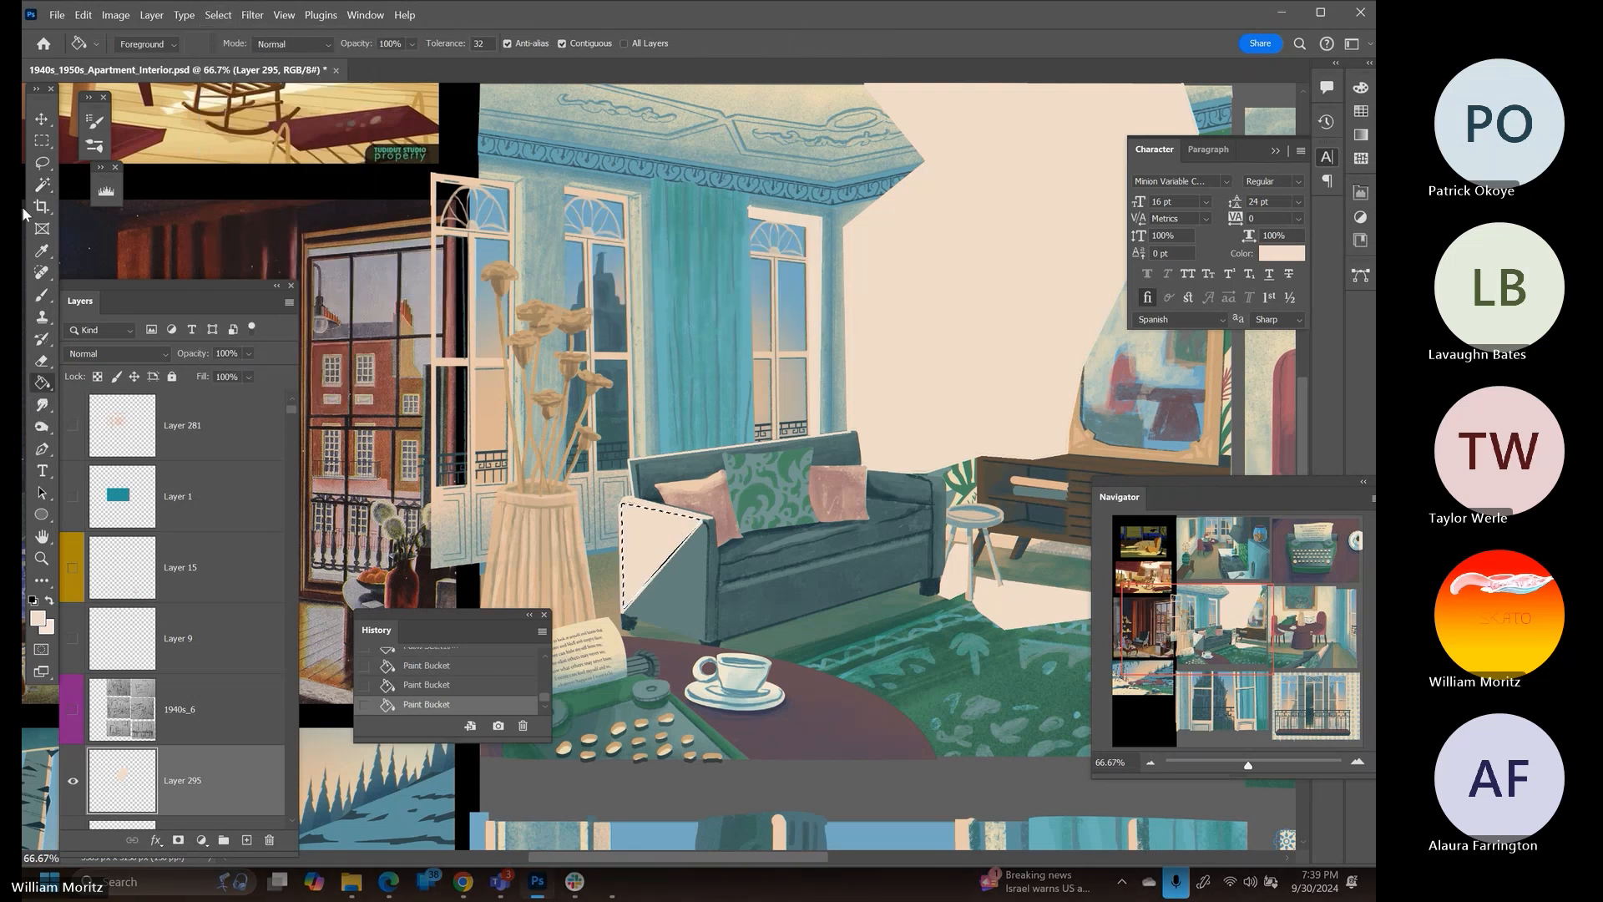
left_click(660, 555)
left_click(44, 166)
key("ctrl+d")
Add small pale peach brush highlights along the rim of the ribbed vase
left_click_drag(641, 379, 754, 341)
key("b")
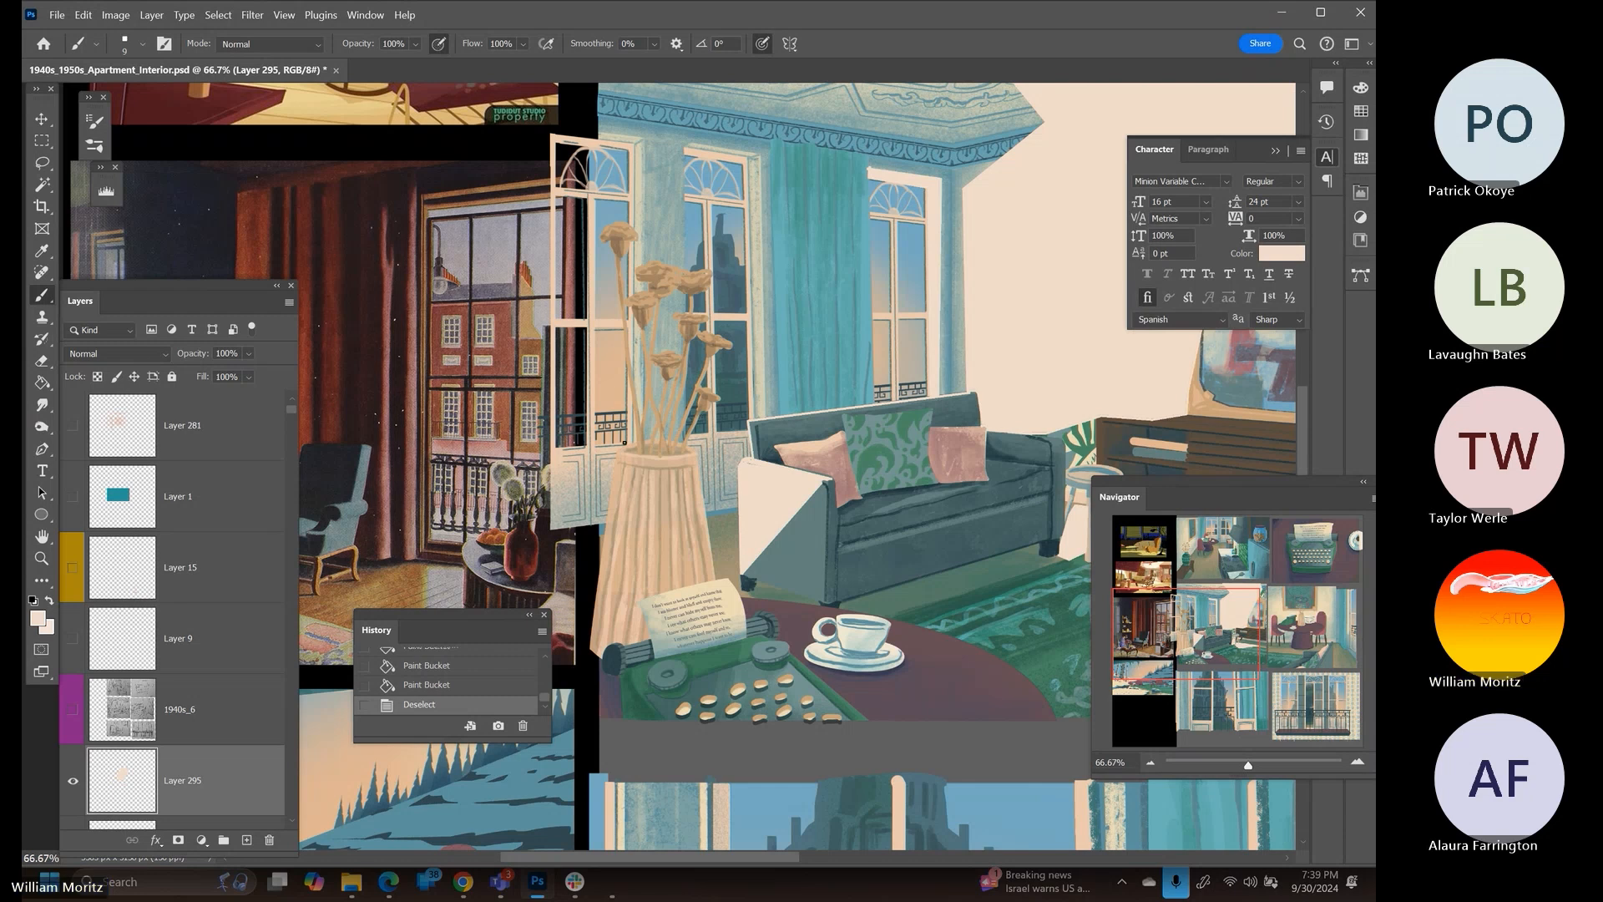
left_click(620, 450)
key("bracketright")
left_click(619, 450)
left_click(619, 451)
left_click(619, 452)
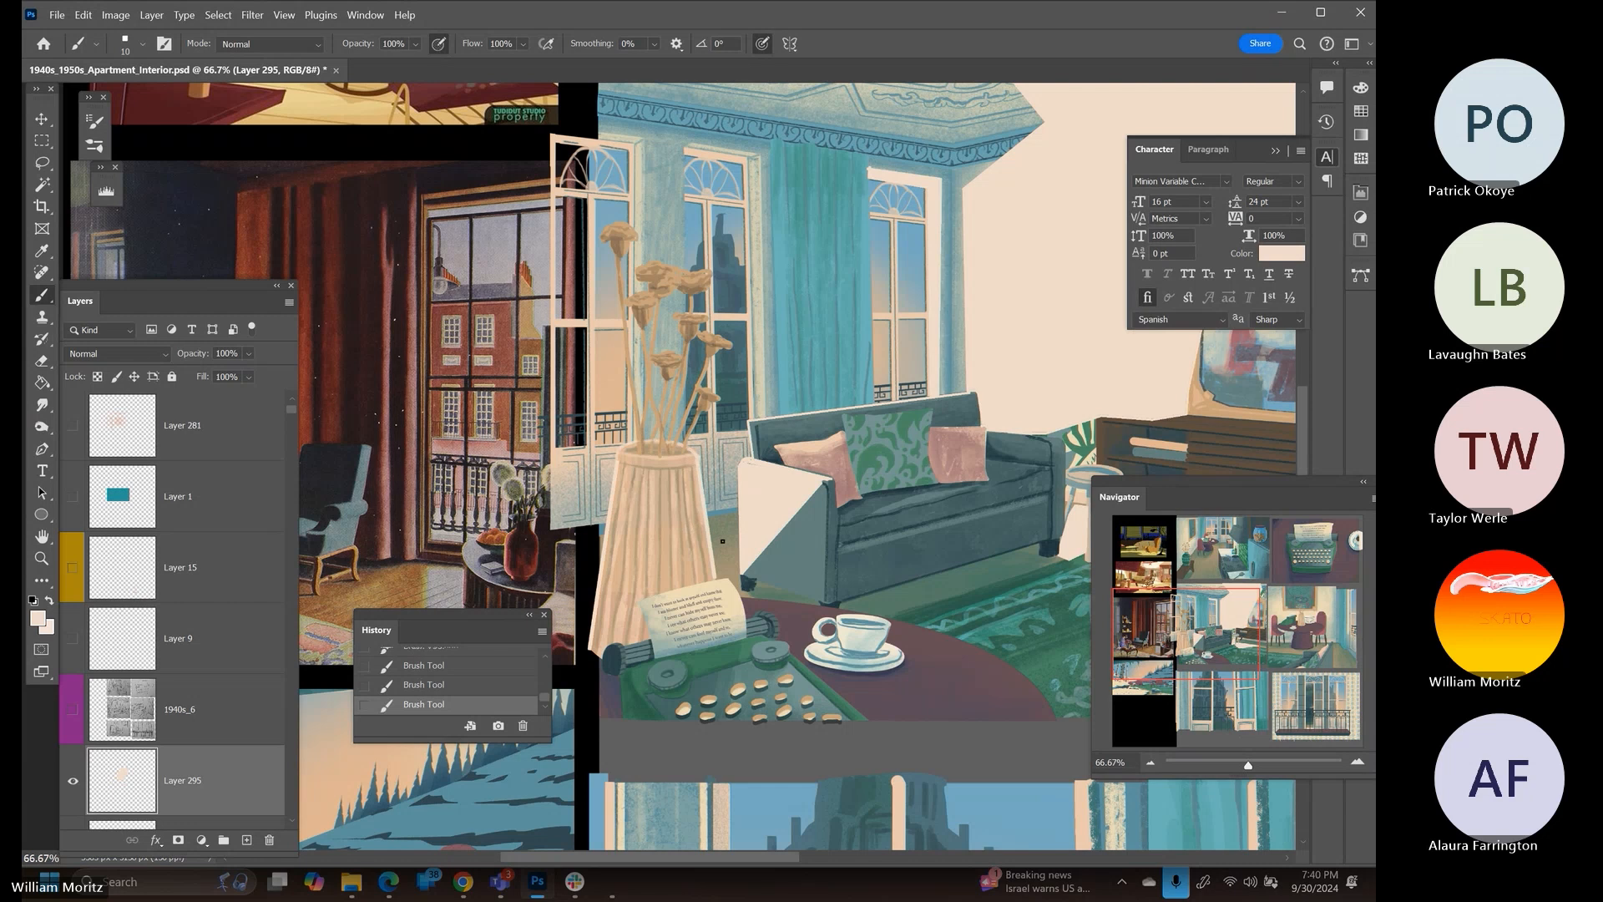
key("ctrl+z")
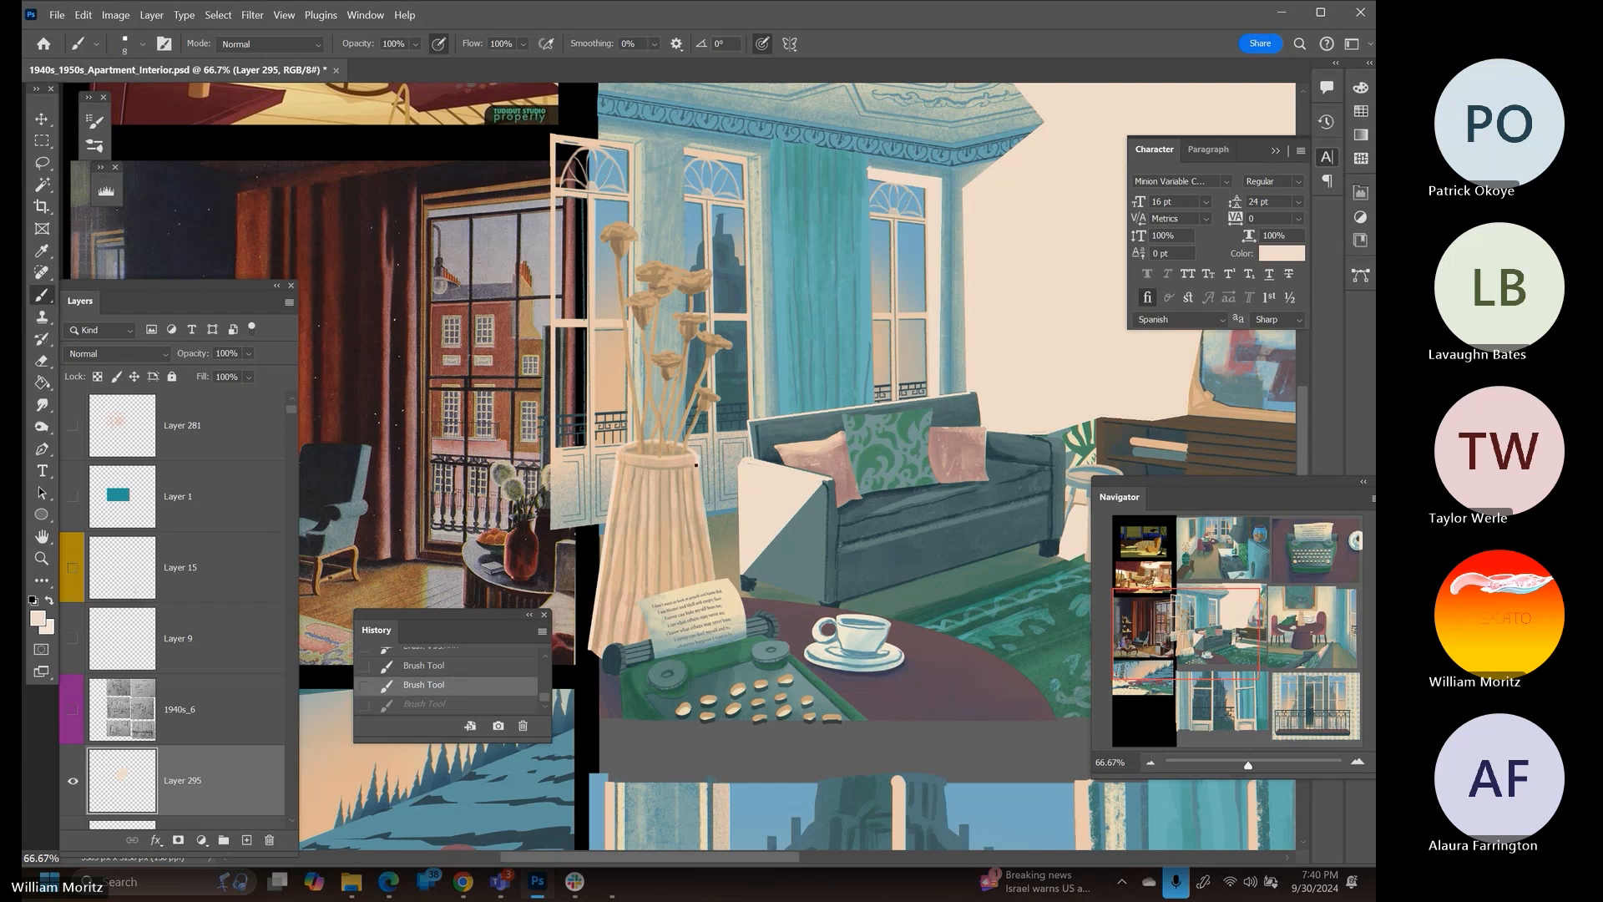
key("ctrl+shift+z")
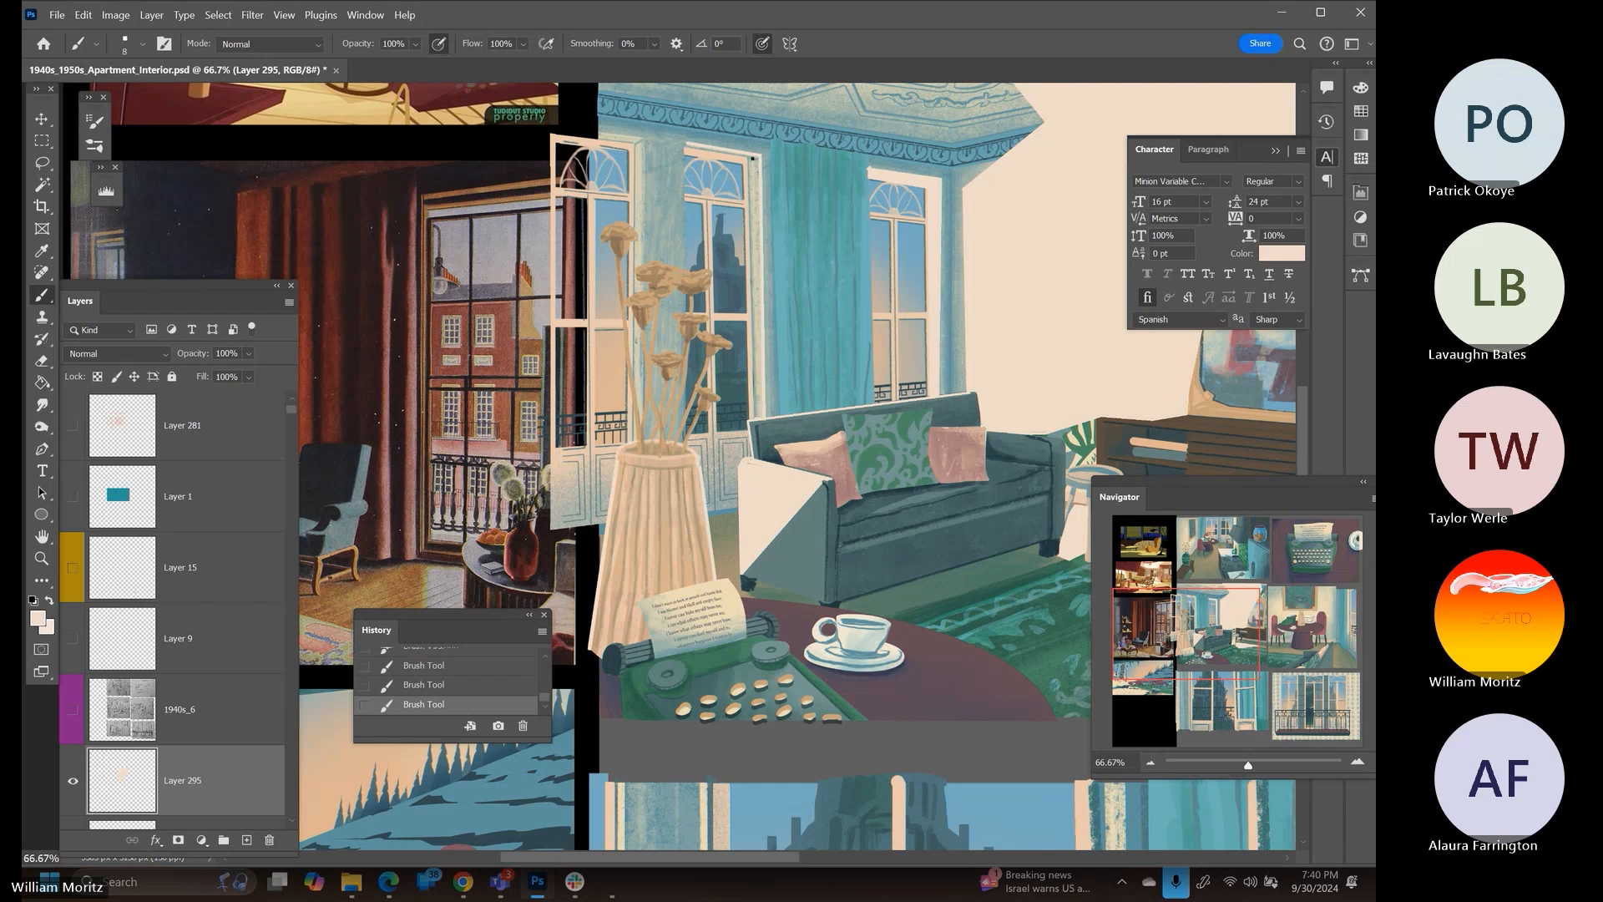
Paint straight light strokes along the upper frames of the two windows behind the dried flowers
left_click(753, 159, "shift")
left_click(688, 144, "shift")
left_click(641, 263, "shift")
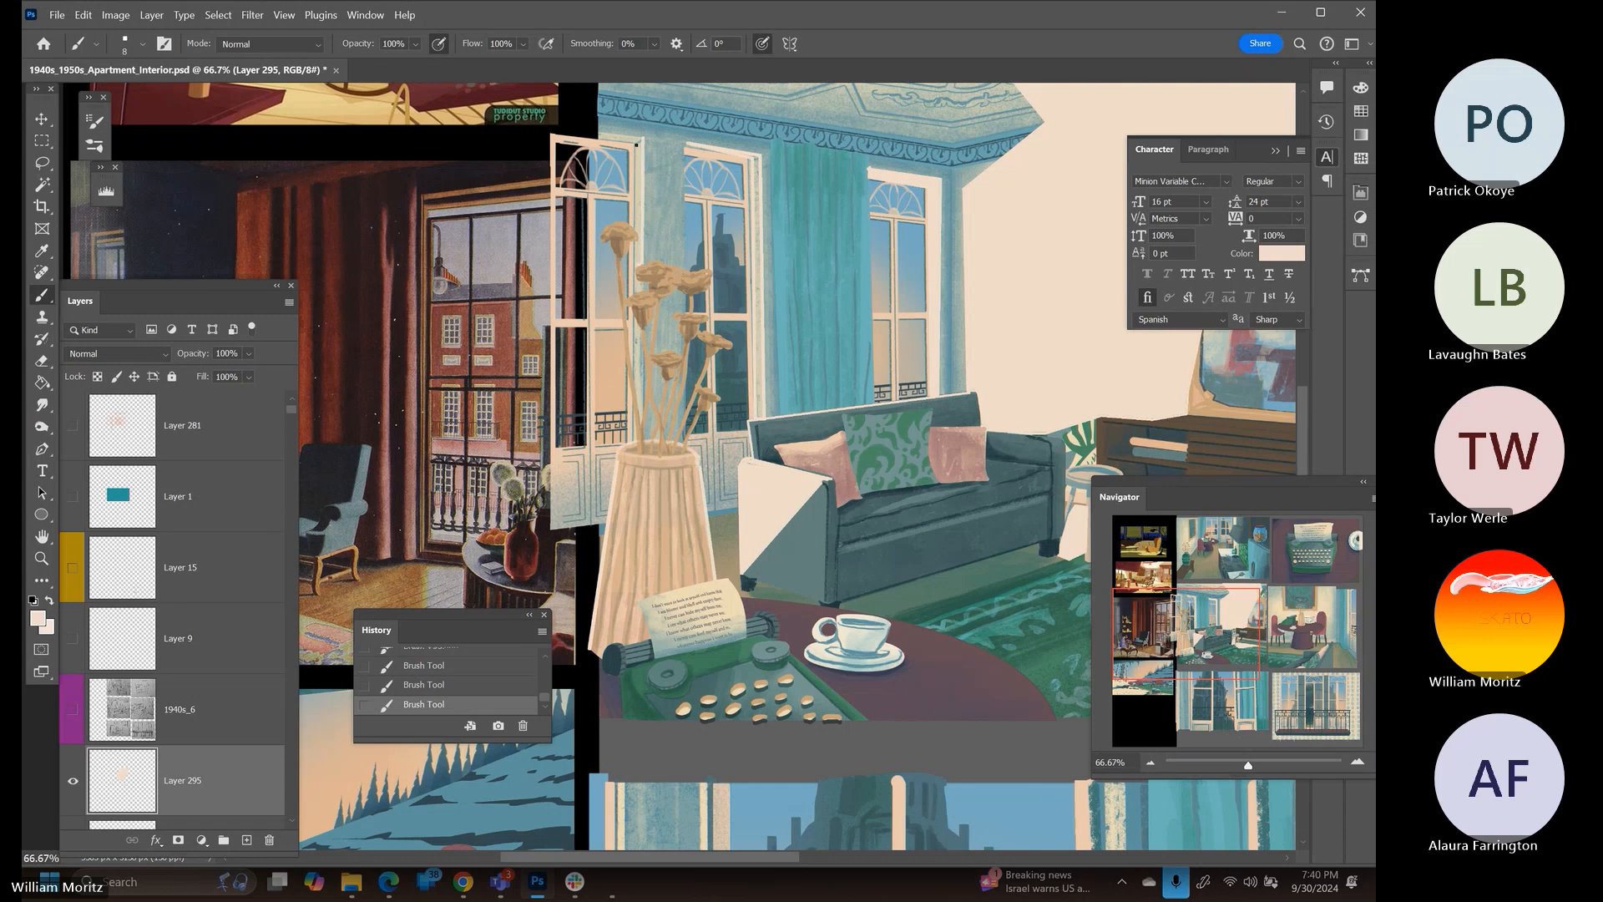
left_click(636, 145, "shift")
left_click(598, 136, "shift")
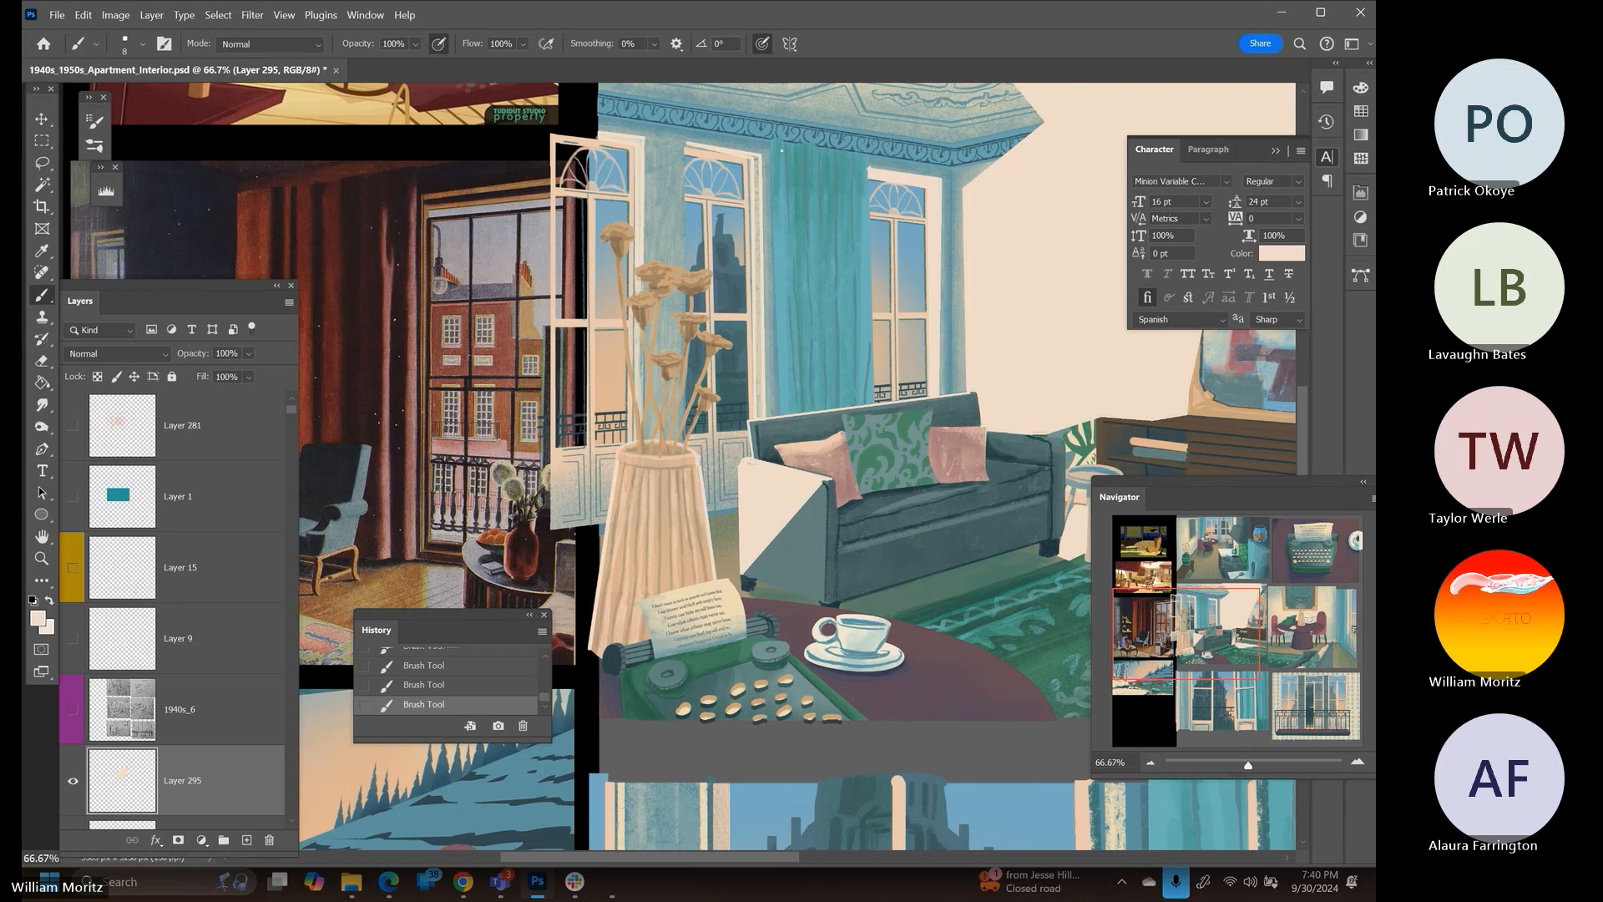
Paint a vertical pale peach highlight down the edge of the curtain between the windows
left_click_drag(757, 169, 758, 194)
left_click_drag(758, 303, 759, 385)
left_click(789, 413, "shift")
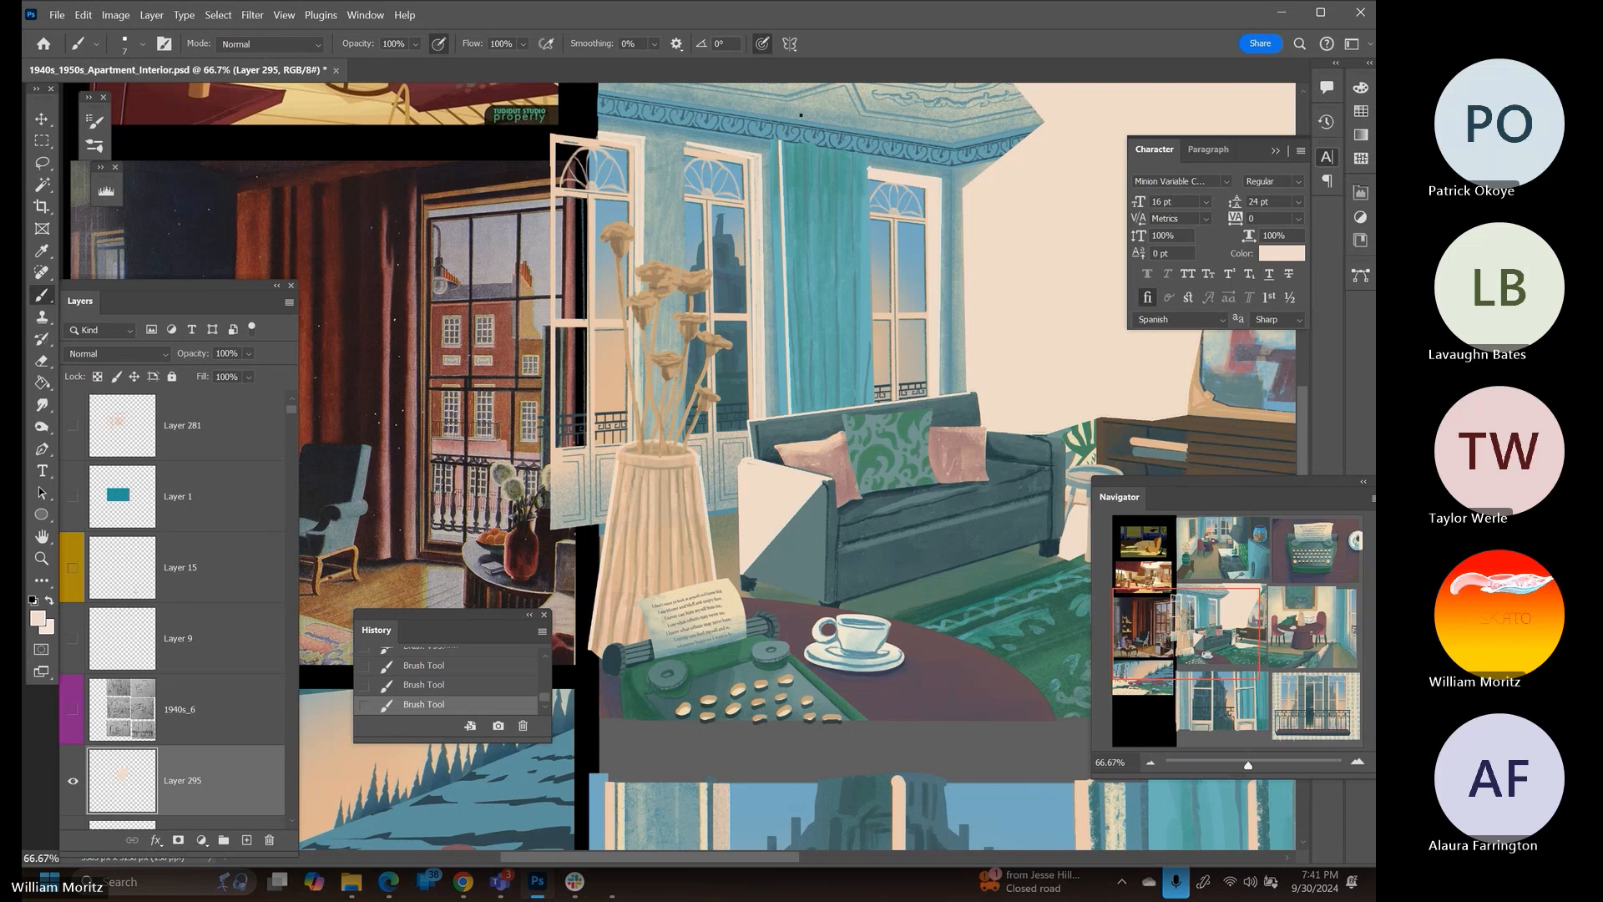
key("bracketright")
left_click(786, 415, "shift")
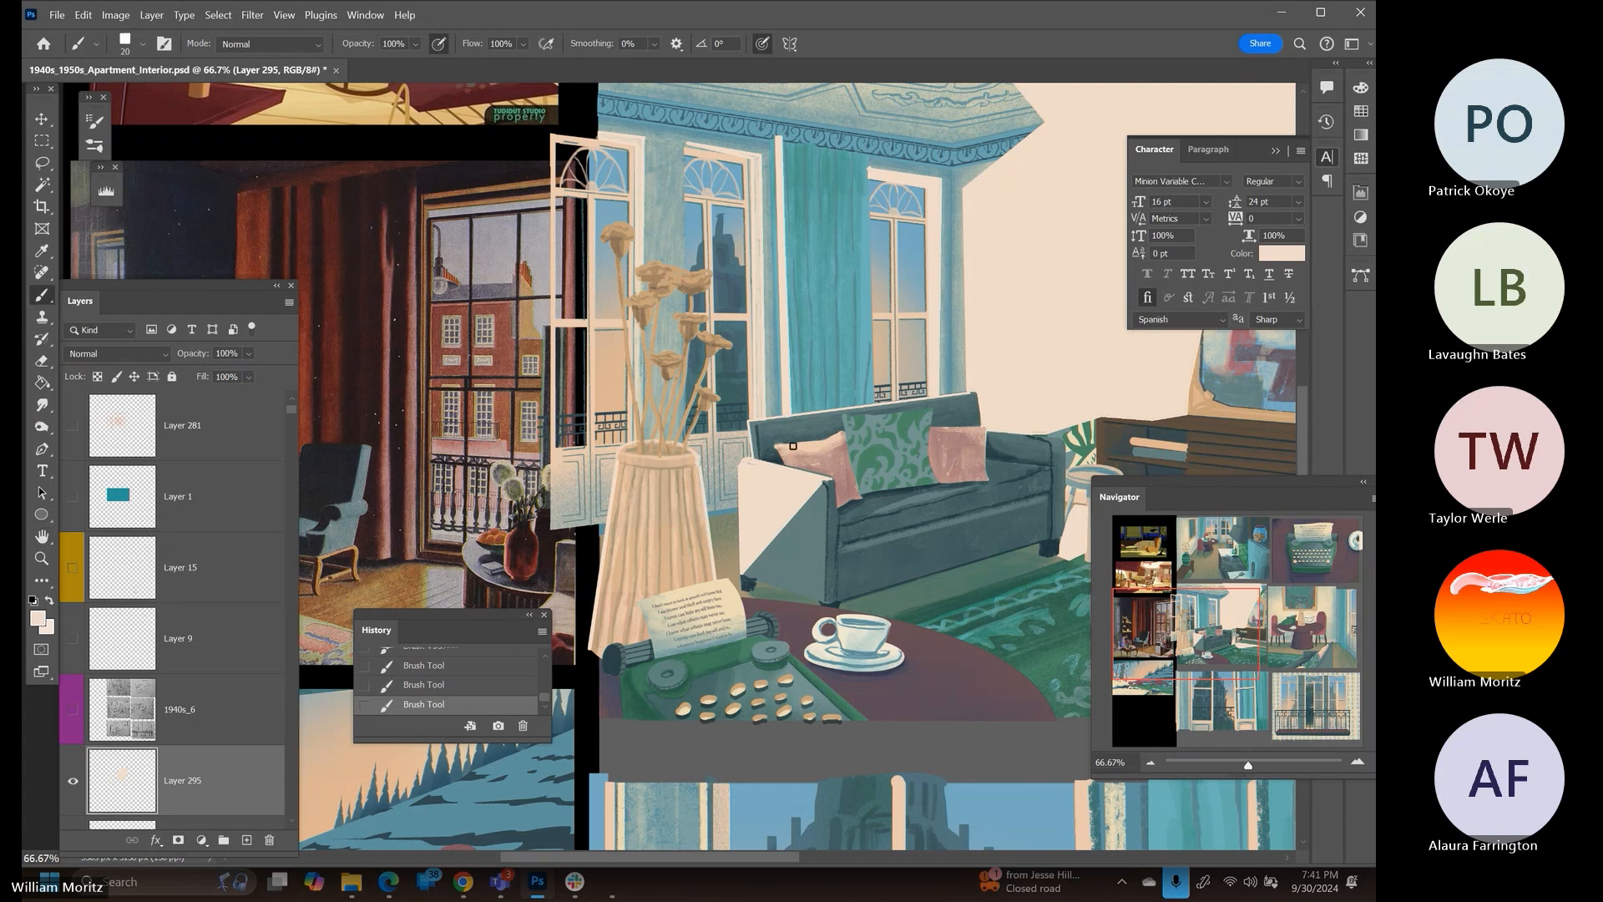
Reduce the brush size and paint light highlights along the upper edges of the sofa cushions
key("bracketleft")
key("bracketleft")
key("bracketleft")
left_click_drag(896, 423, 920, 412)
left_click_drag(875, 419, 787, 462)
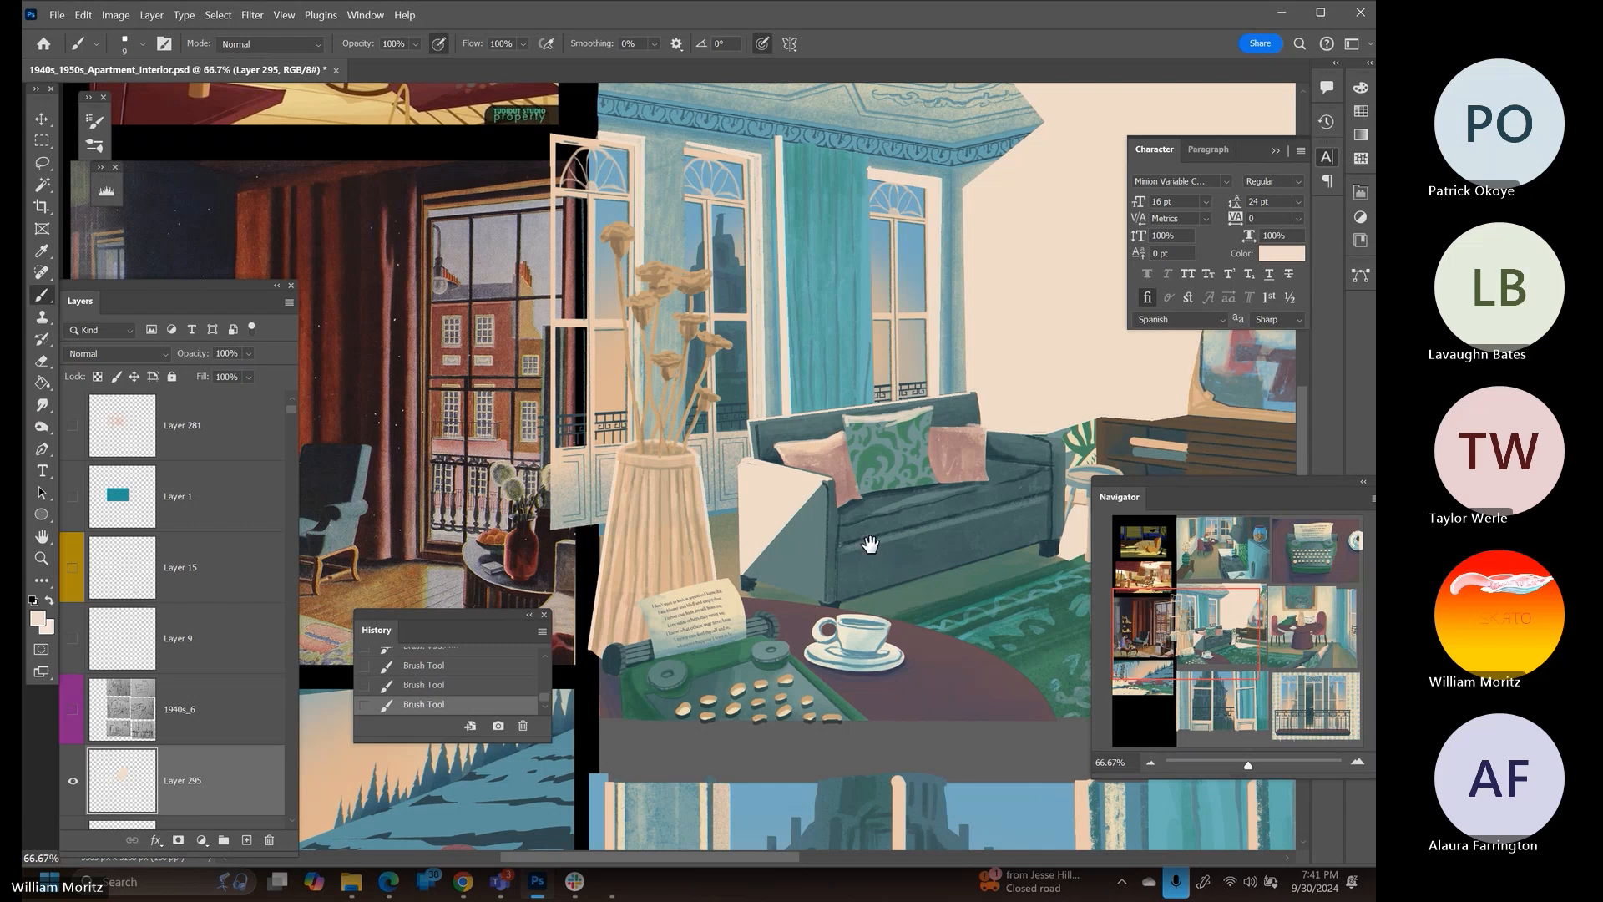
Lower the brush opacity to 50% and add soft light strokes between the vase and the sofa's near side
left_click_drag(904, 555, 812, 511)
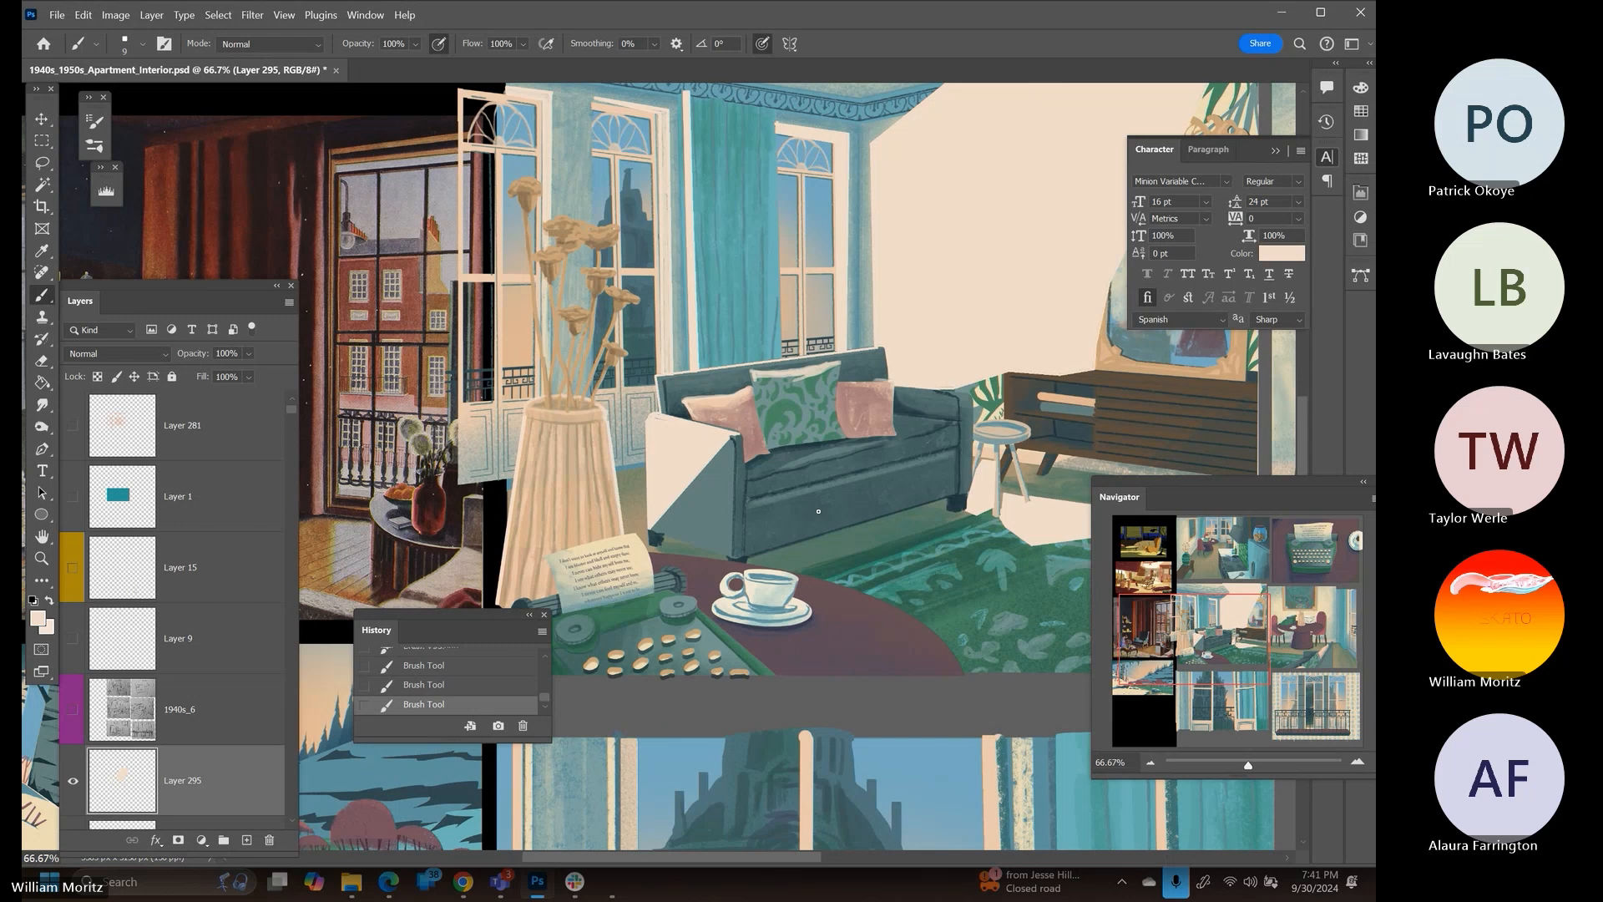
left_click(415, 44)
left_click_drag(415, 63, 405, 63)
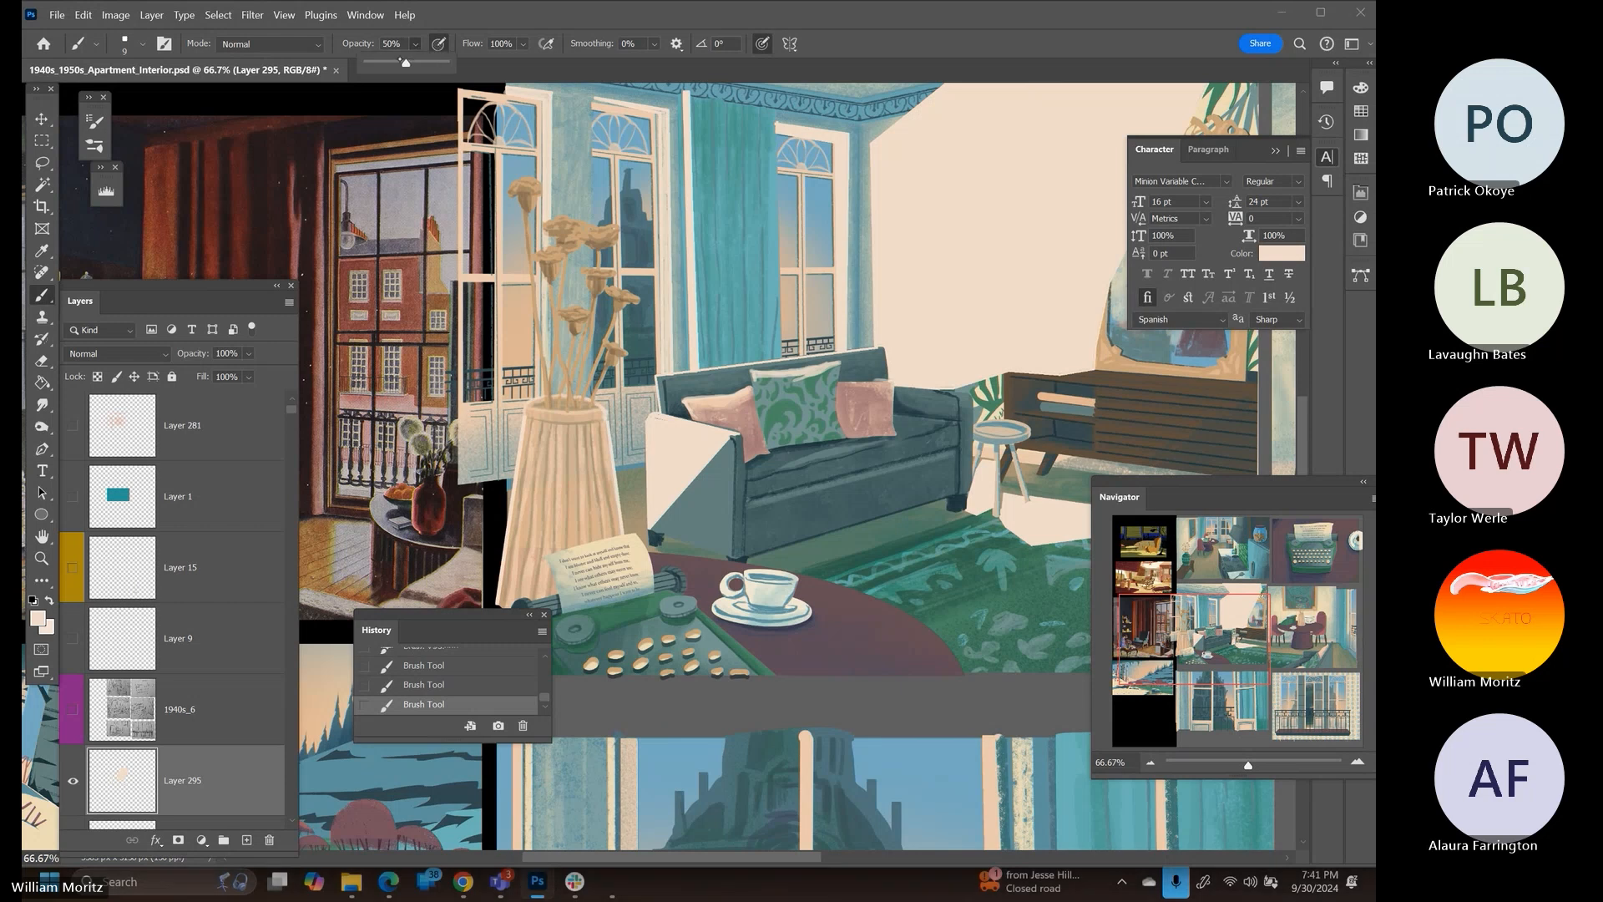
left_click(645, 501)
mouse_move(645, 498)
left_mouse_down()
mouse_move(639, 519)
mouse_move(624, 510)
left_mouse_up()
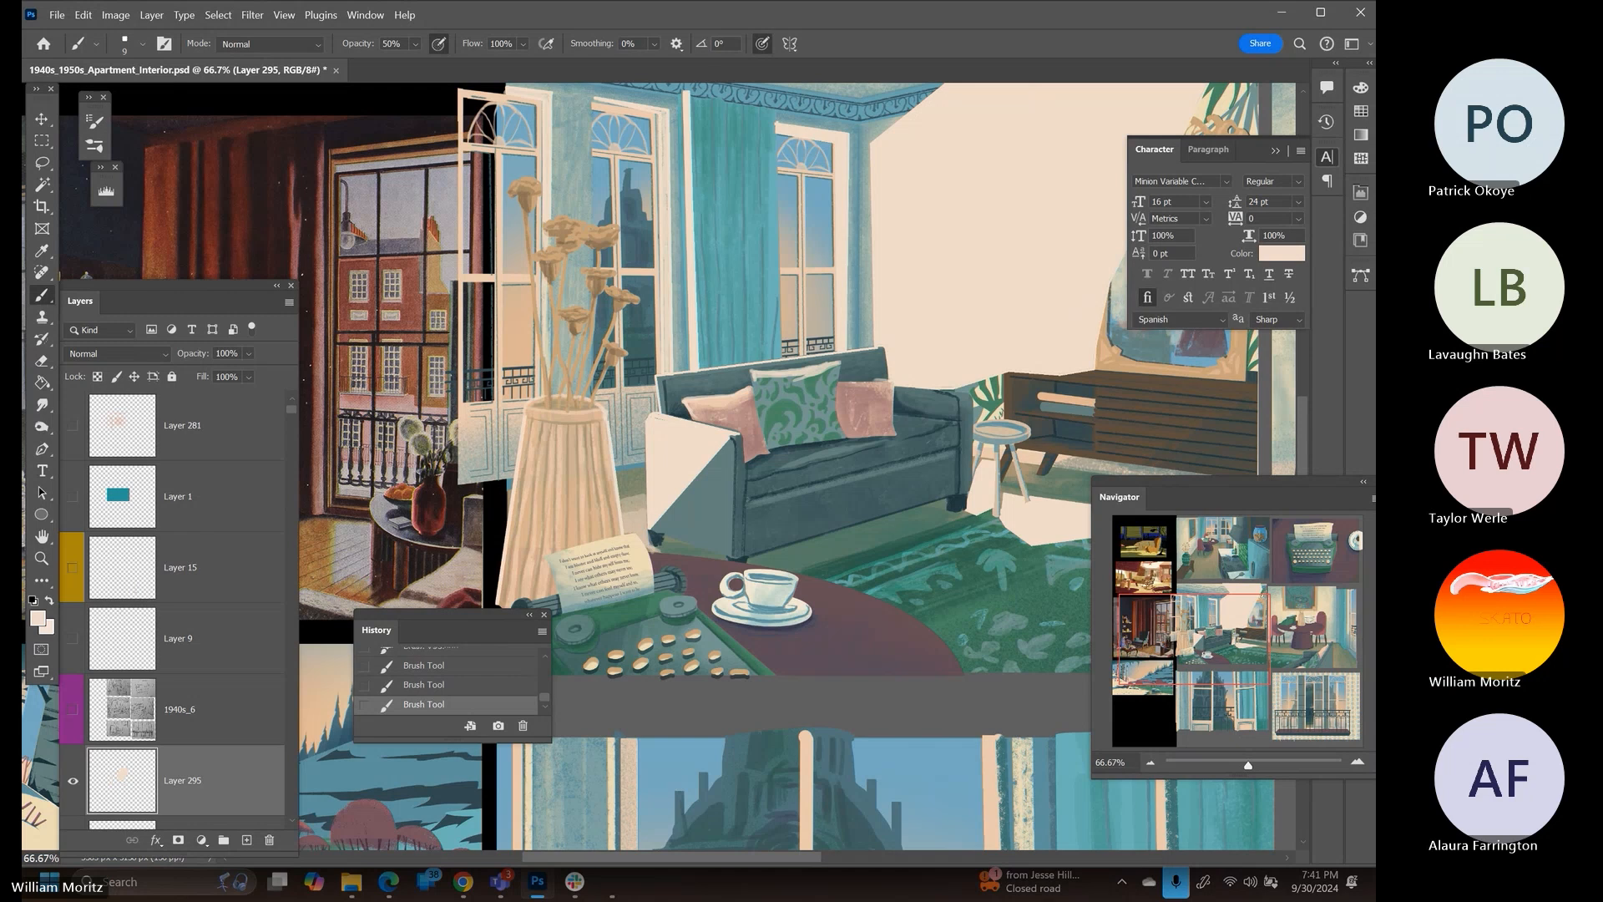
Try successive blend modes on Layer 295, settle on Overlay and lower the layer's opacity to 47%
left_click(41, 558)
left_click(641, 540, "alt")
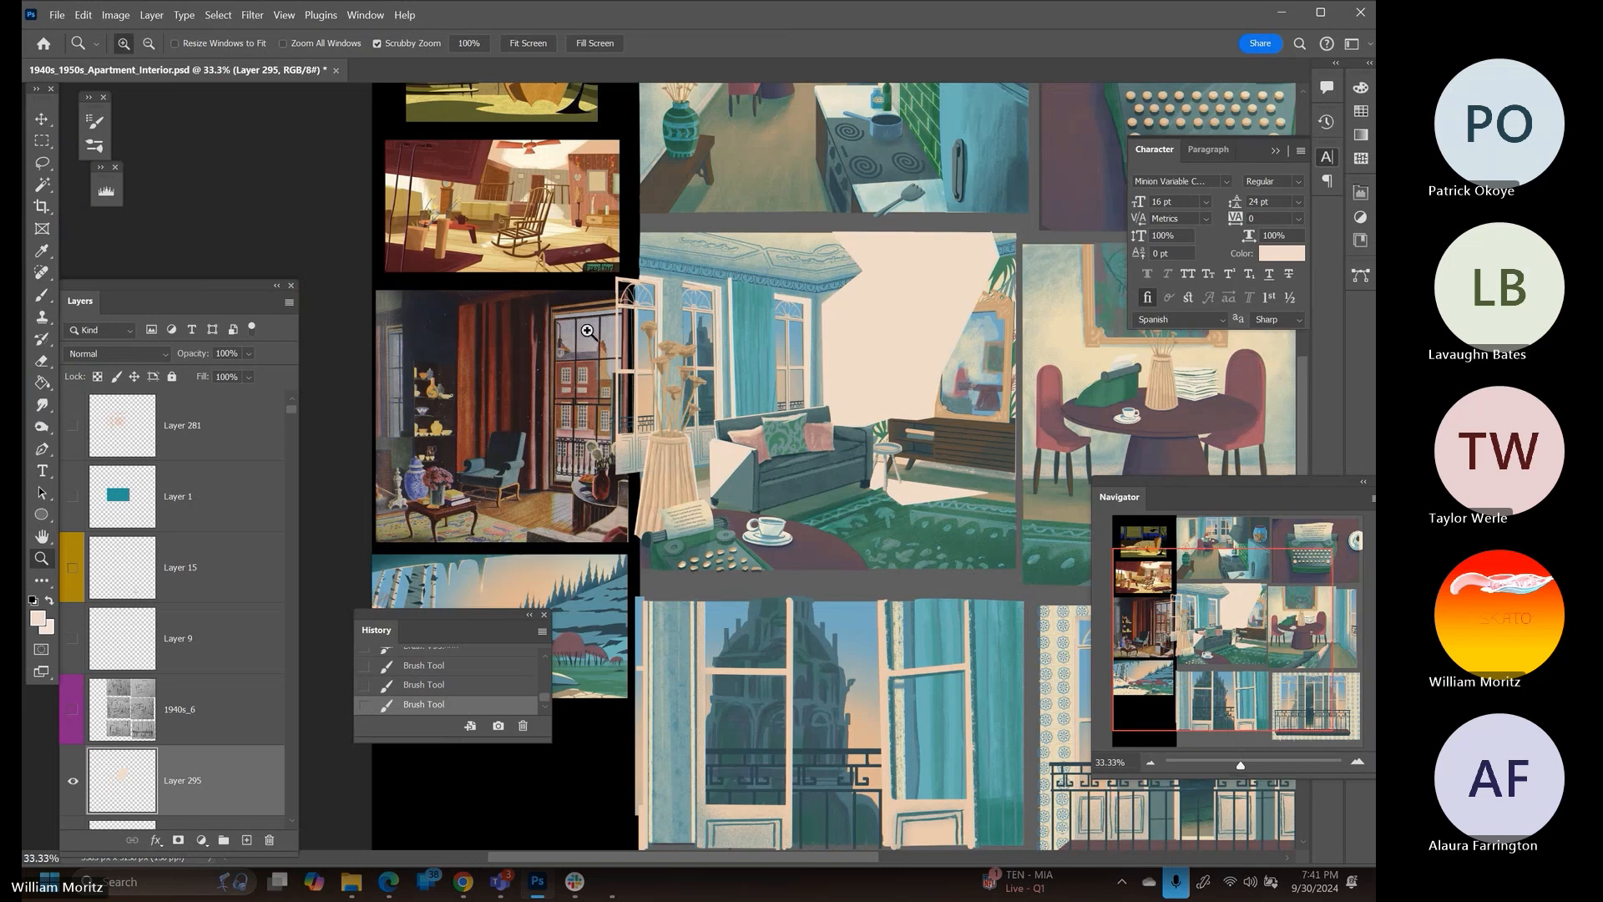
left_click(119, 358)
left_click(118, 366)
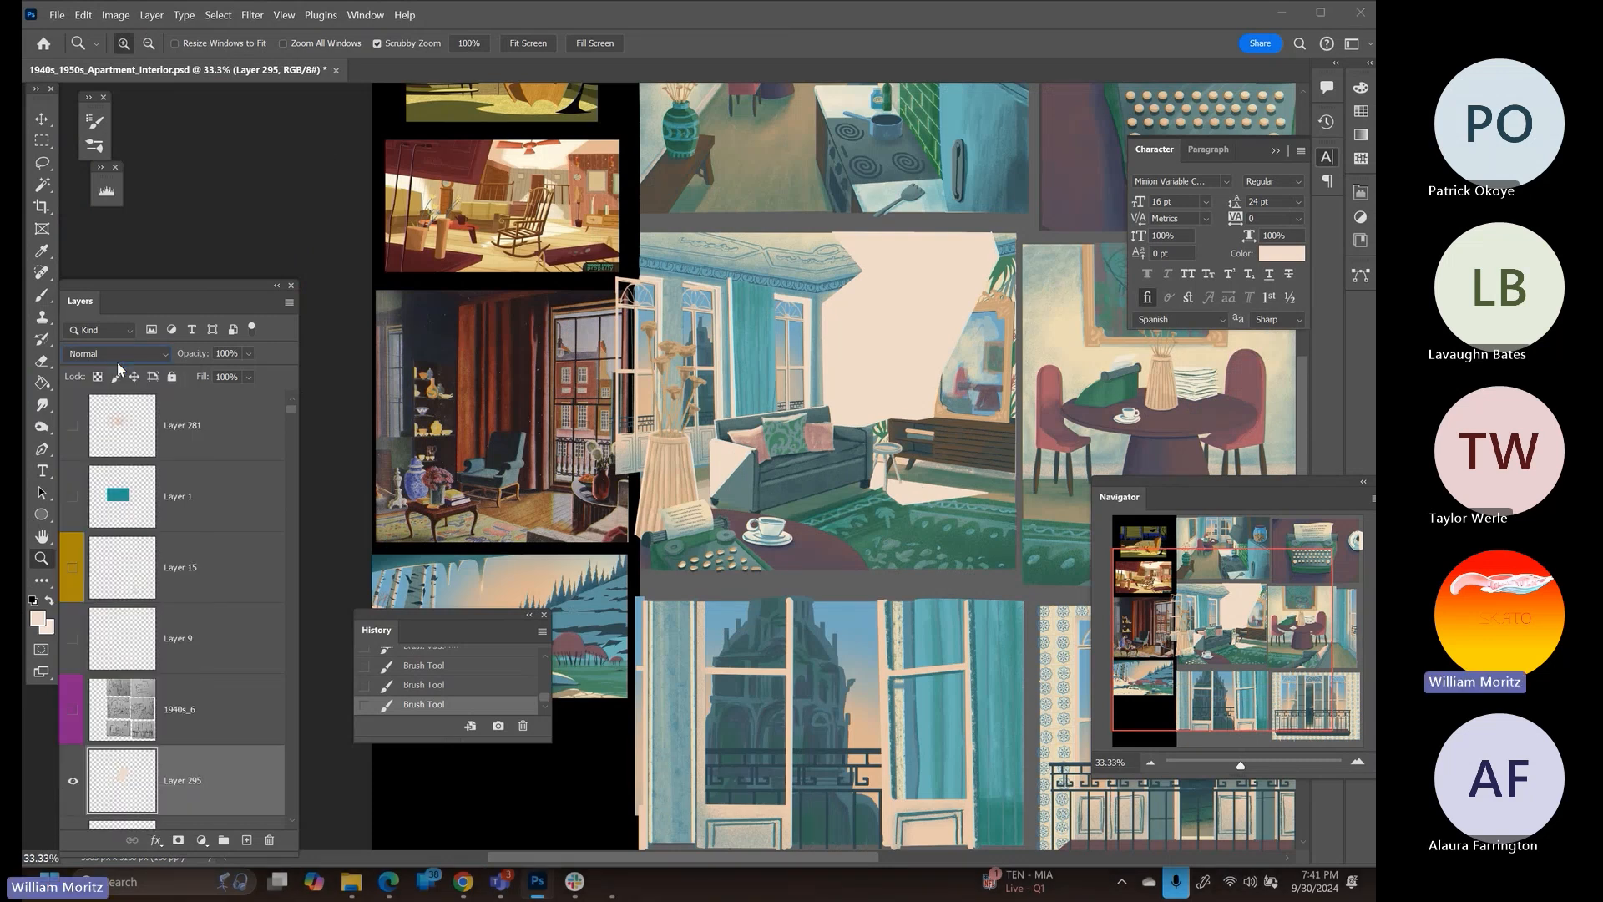
key("Down")
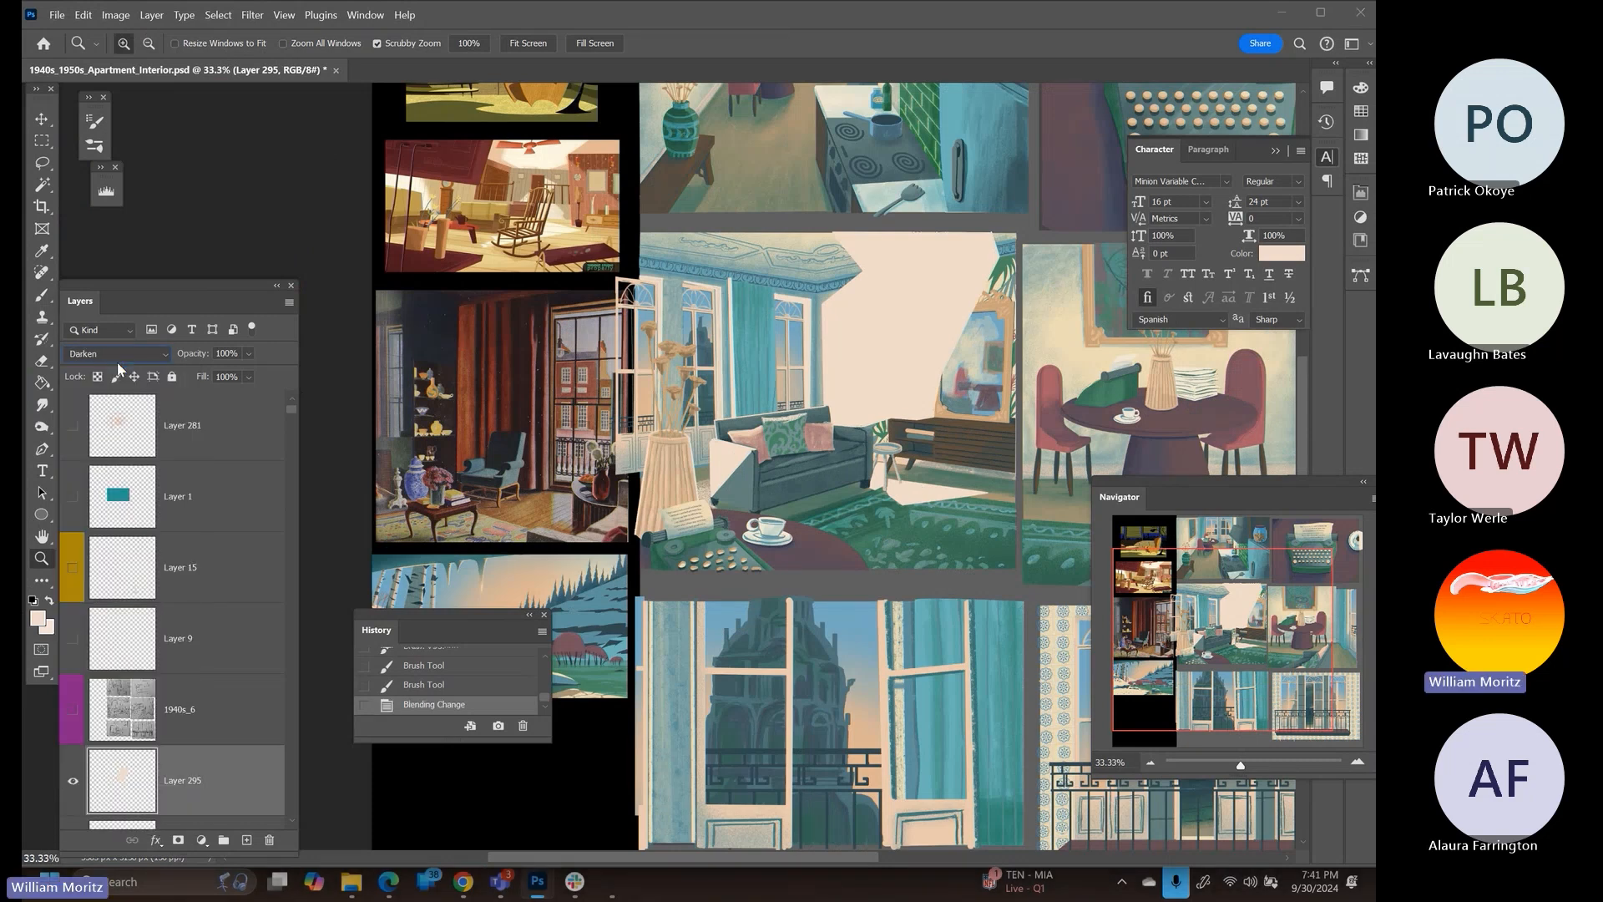
key("Down")
key("Down")
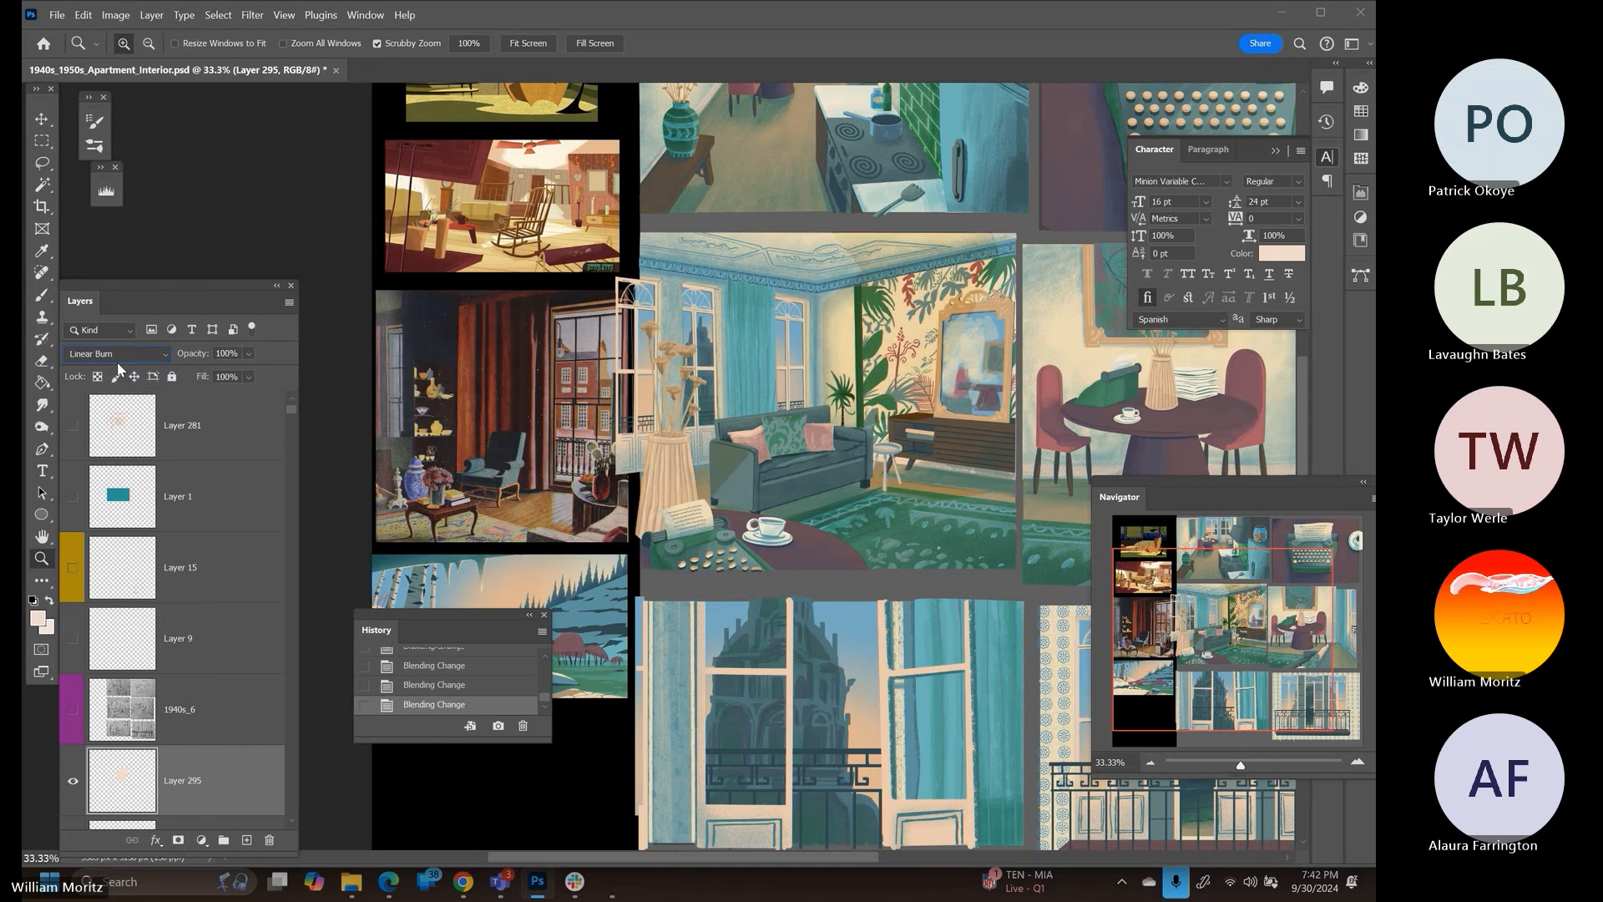
key("Down")
key("Down")
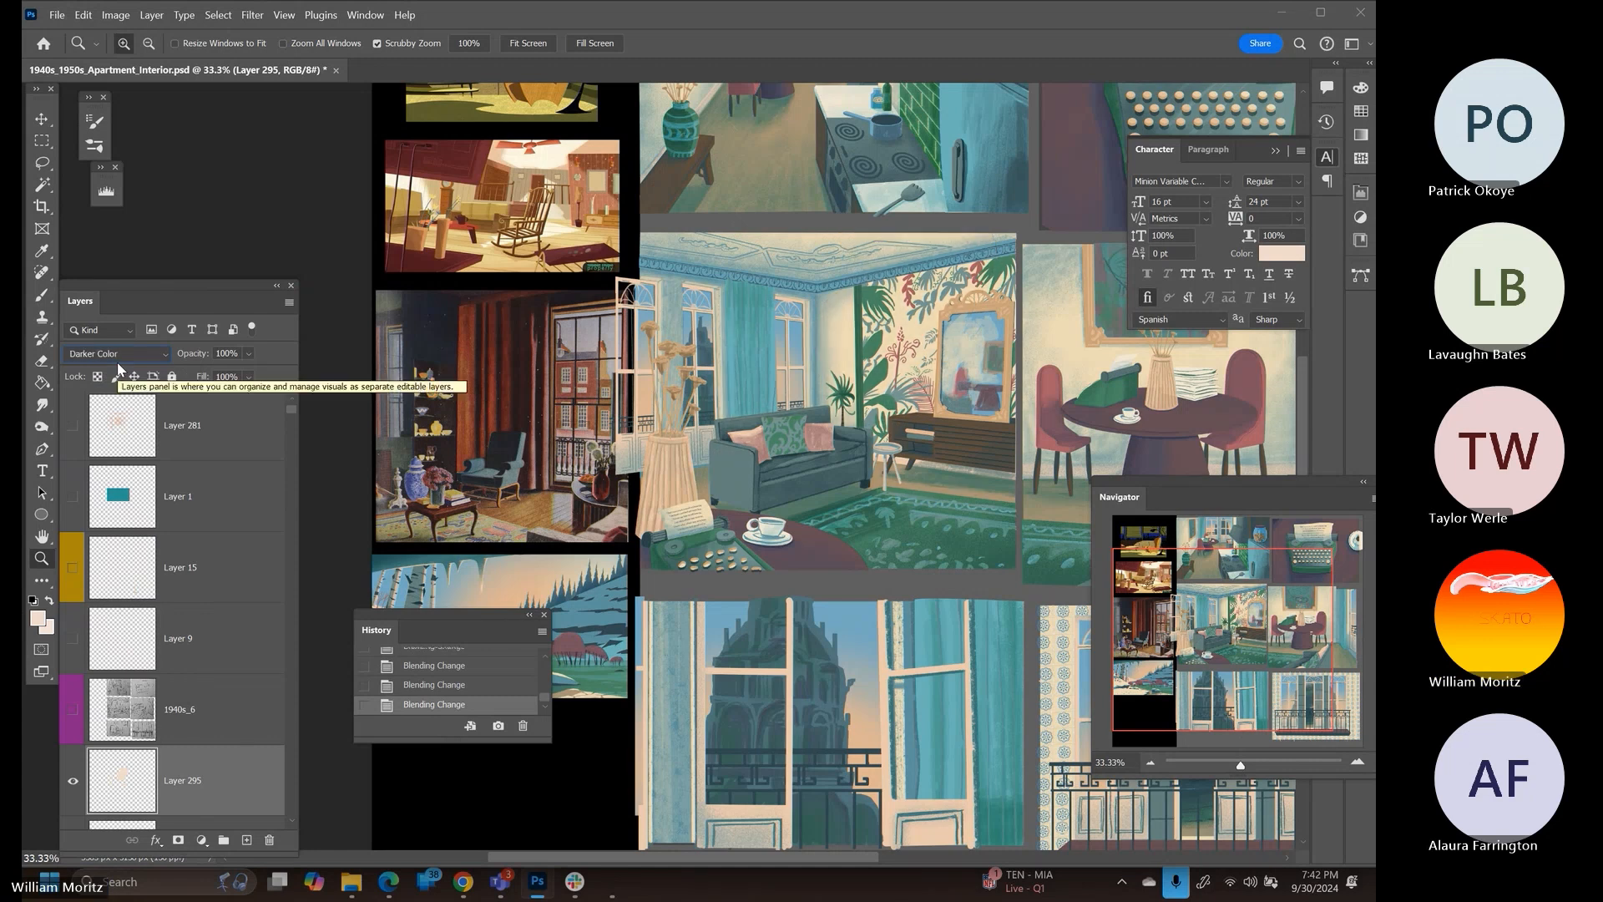
key("Down")
key("Down")
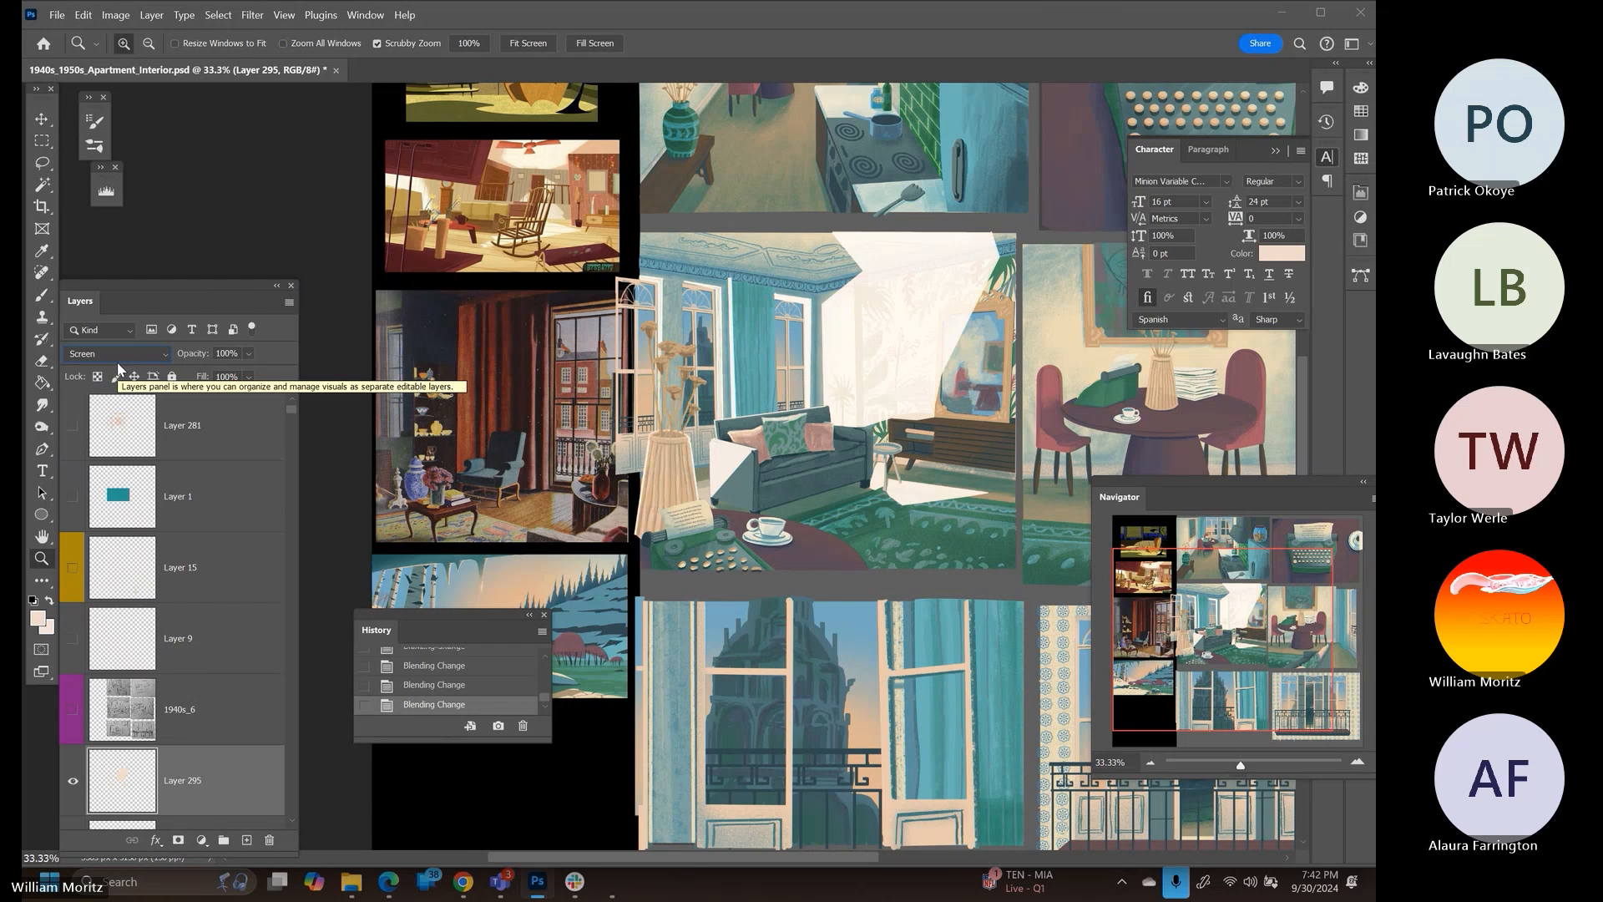
key("Down")
key("Down")
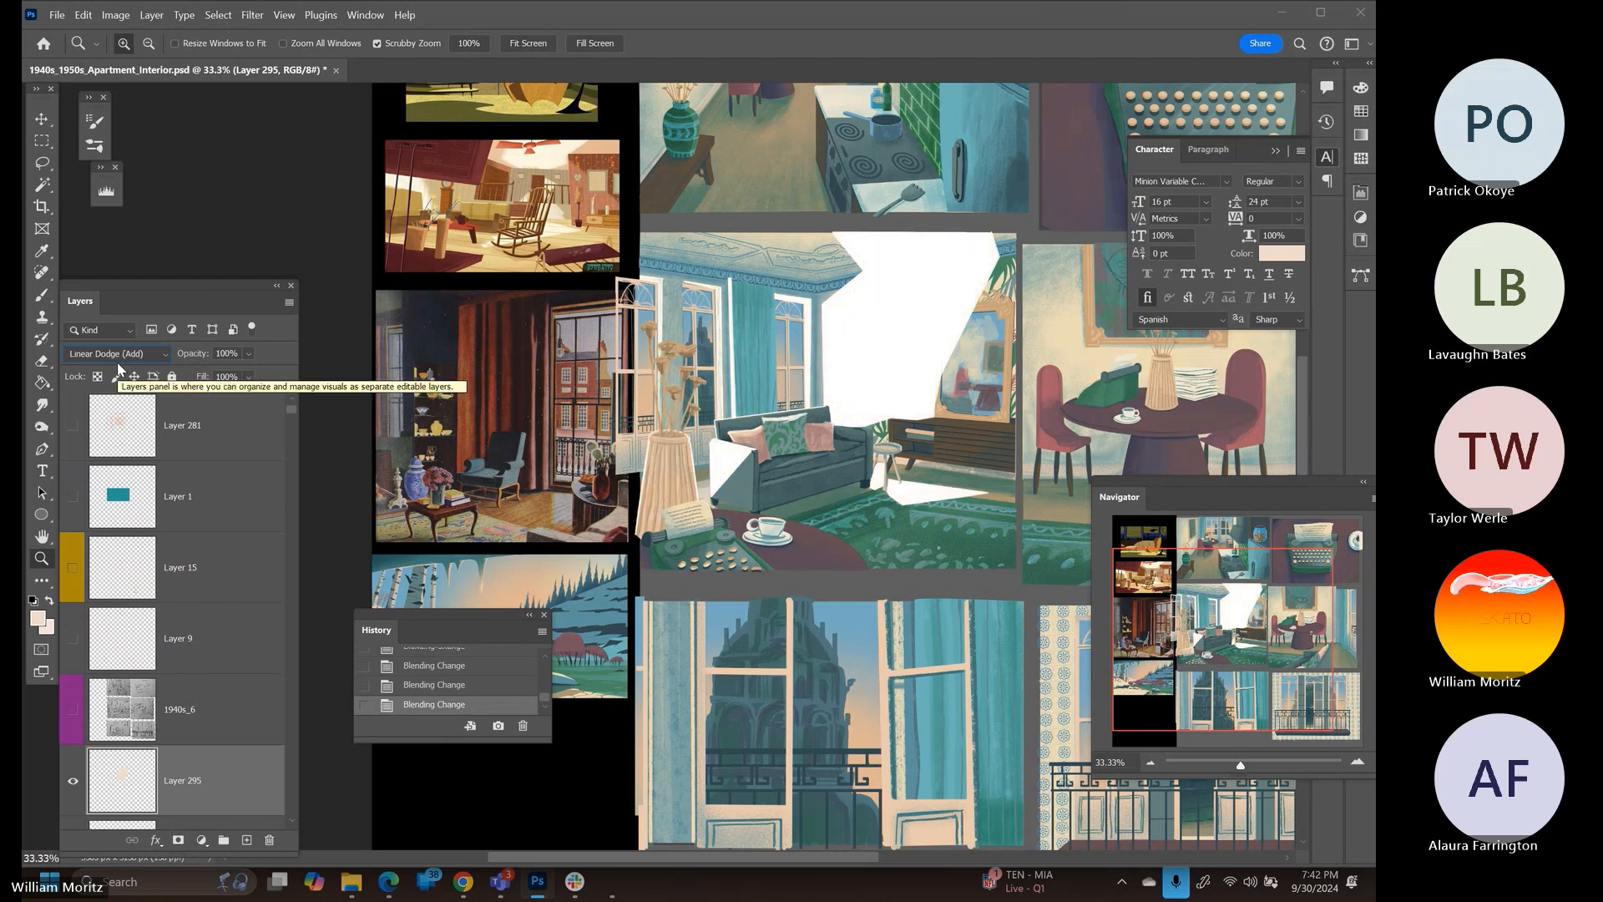
key("Down")
key("Down")
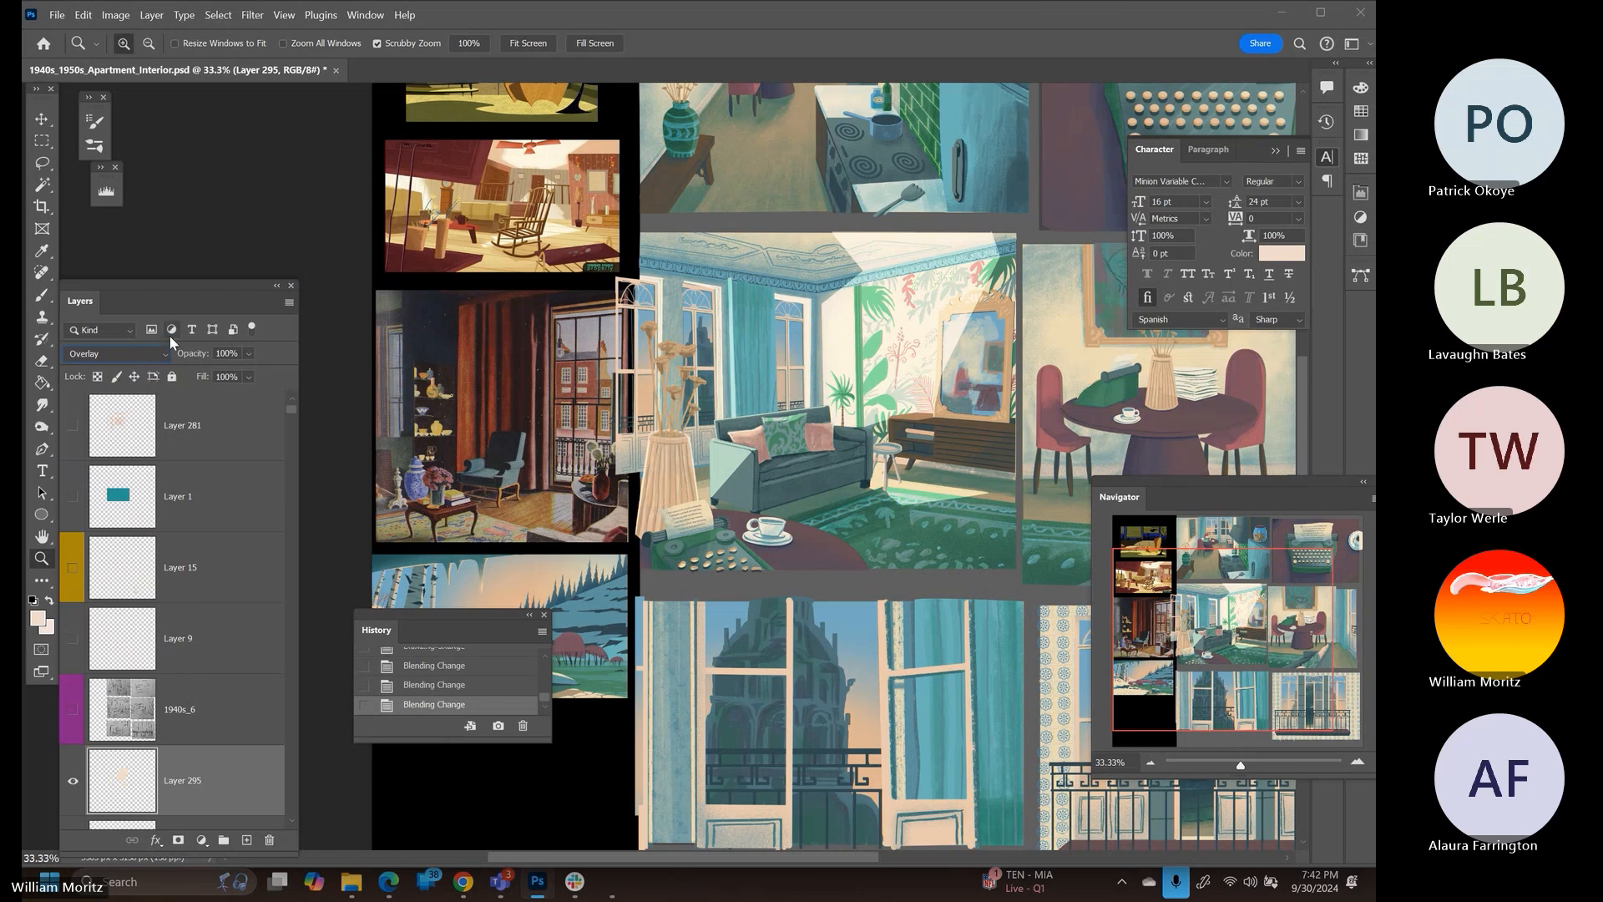
left_click_drag(268, 372, 237, 375)
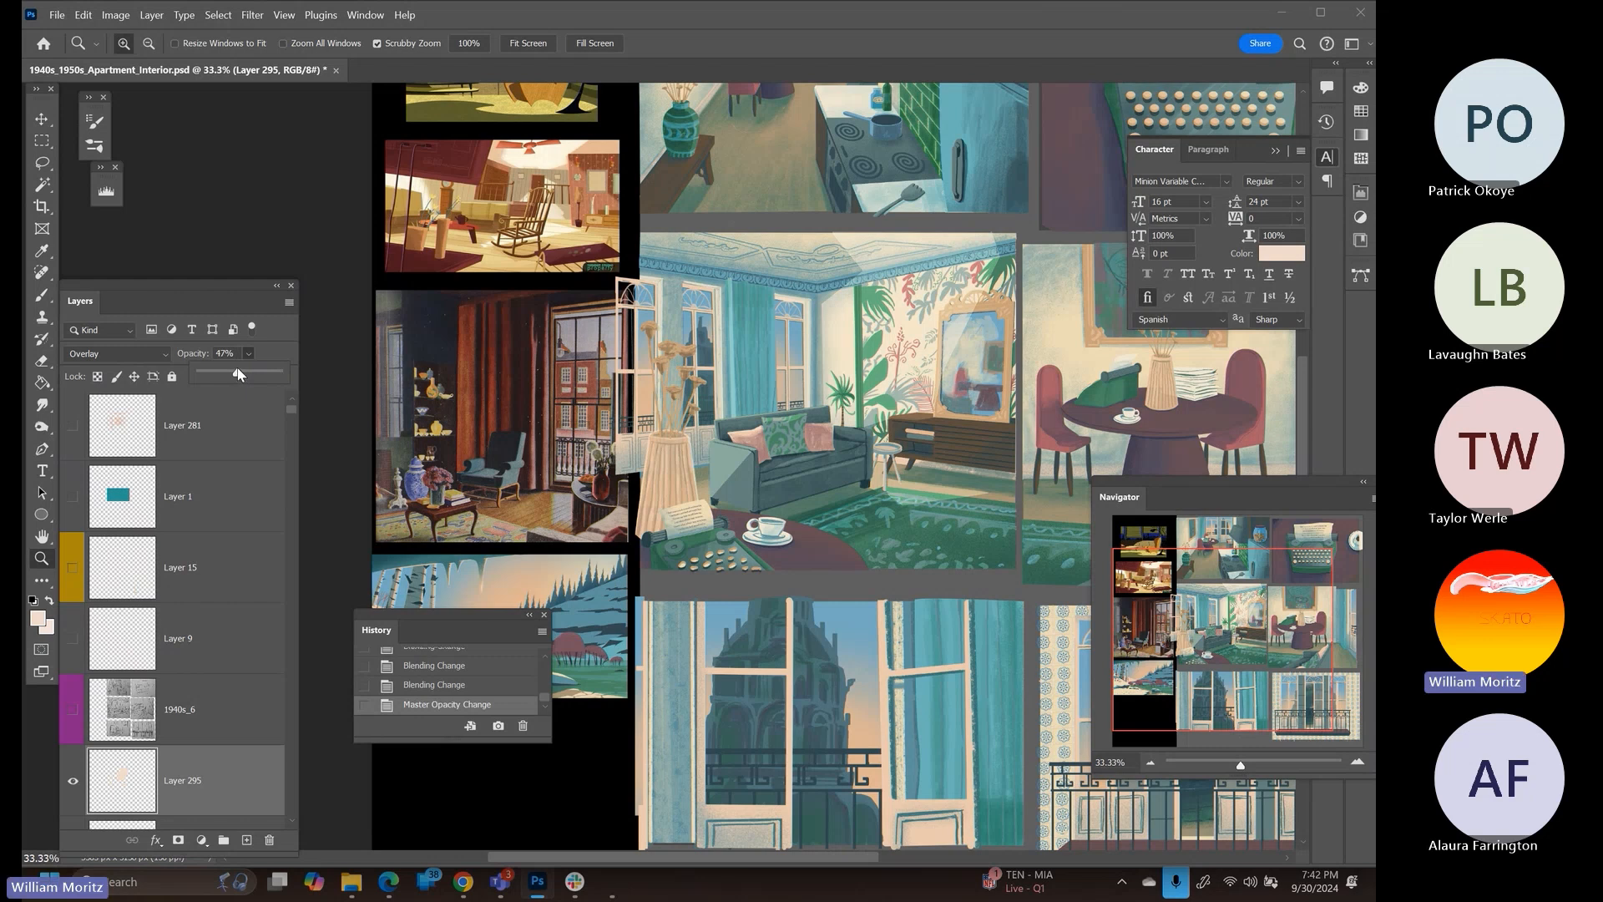
Paint straight light strokes along the top and near vertical edge of the wooden console under the mirror
left_click(42, 558)
left_click(816, 424)
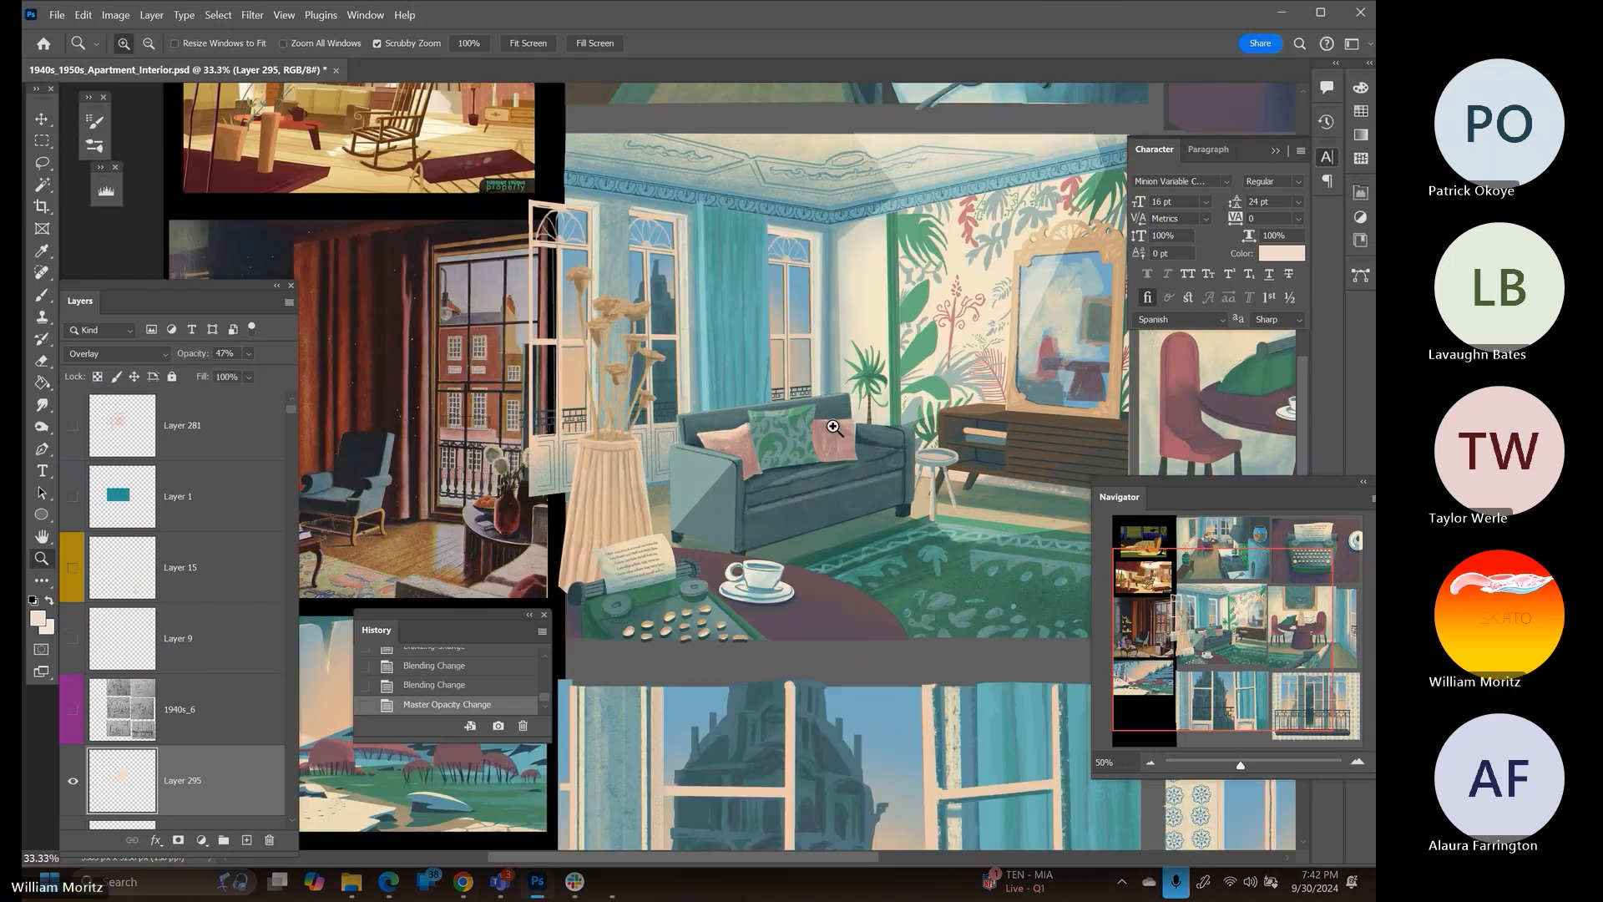
left_click_drag(842, 407, 794, 438)
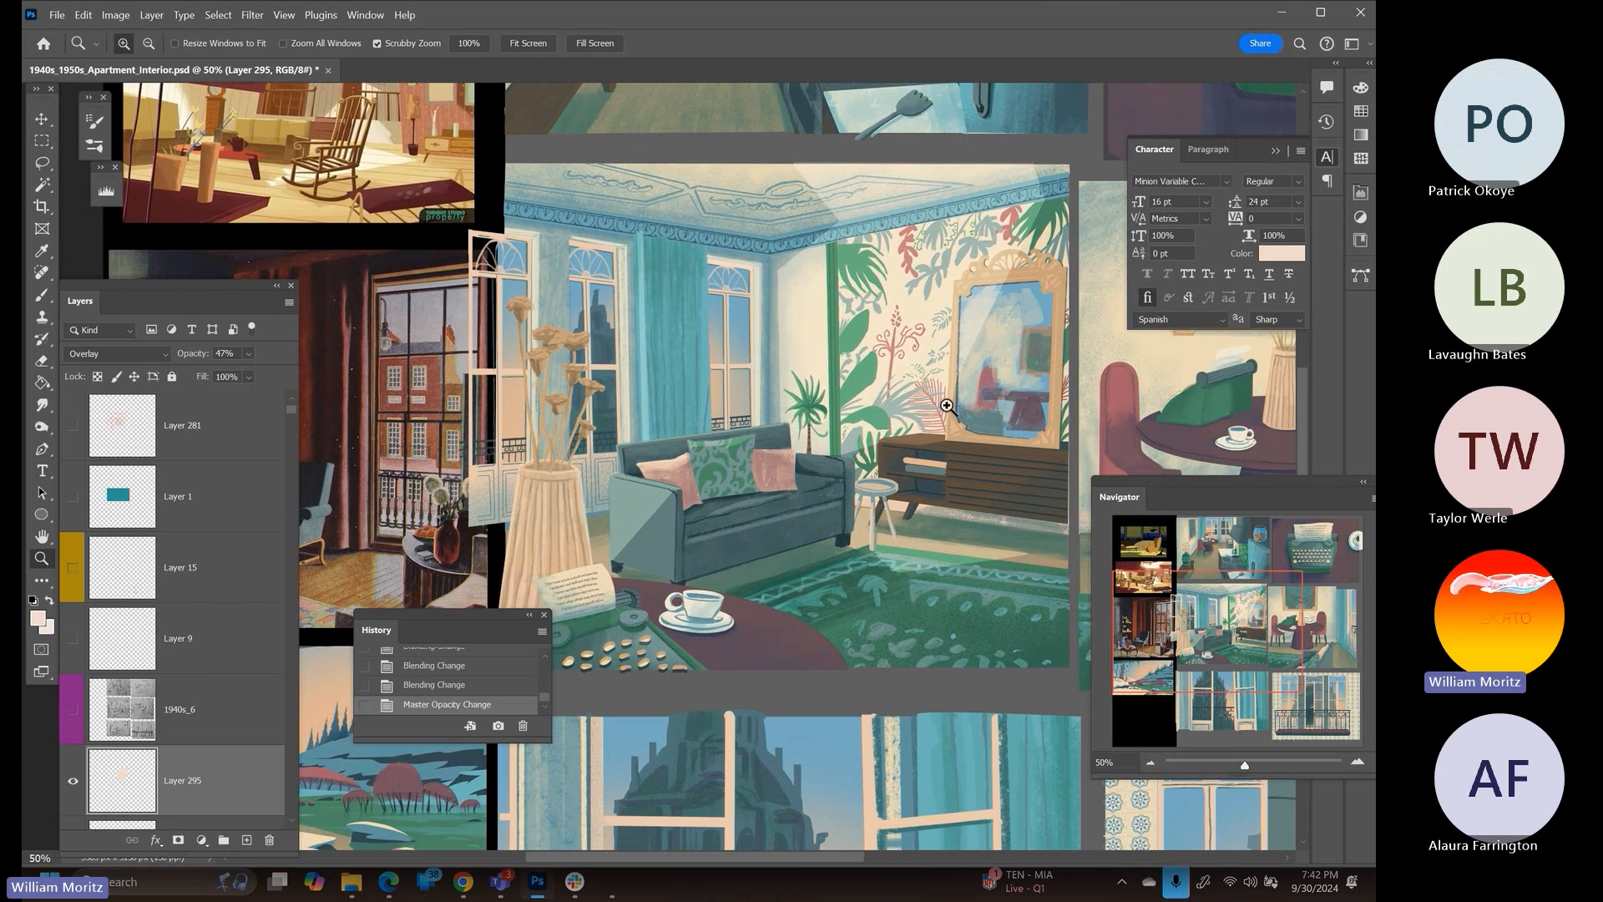
left_click(938, 445)
key("b")
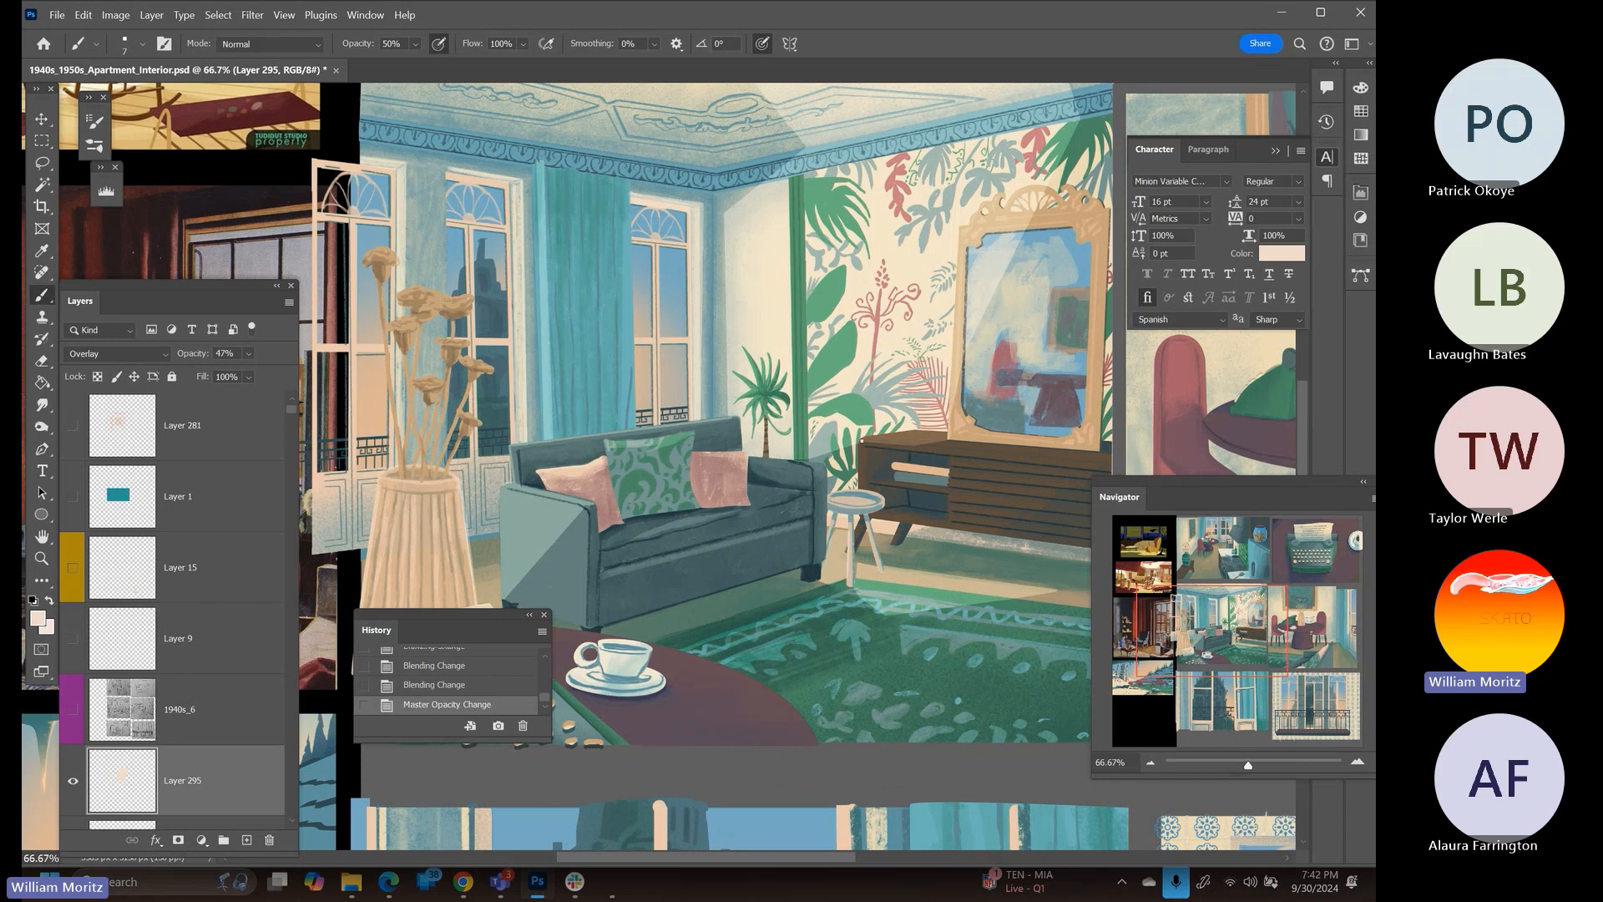
left_click(862, 440)
left_click(1107, 464, "shift")
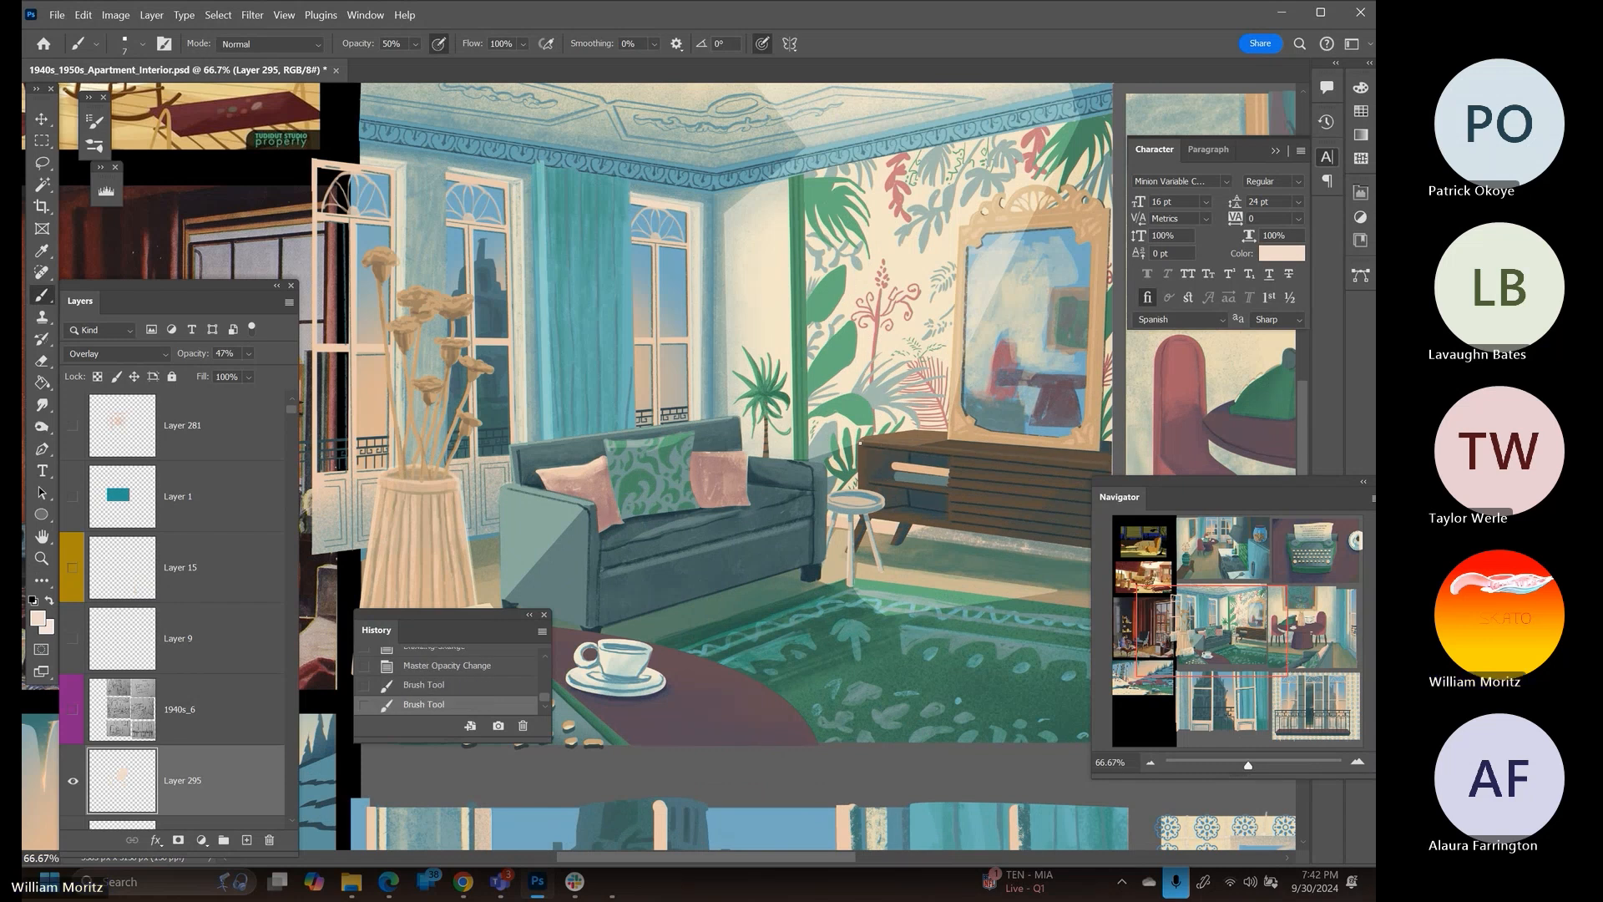
left_click(860, 442)
left_click(861, 483, "shift")
left_click_drag(1027, 424, 887, 401)
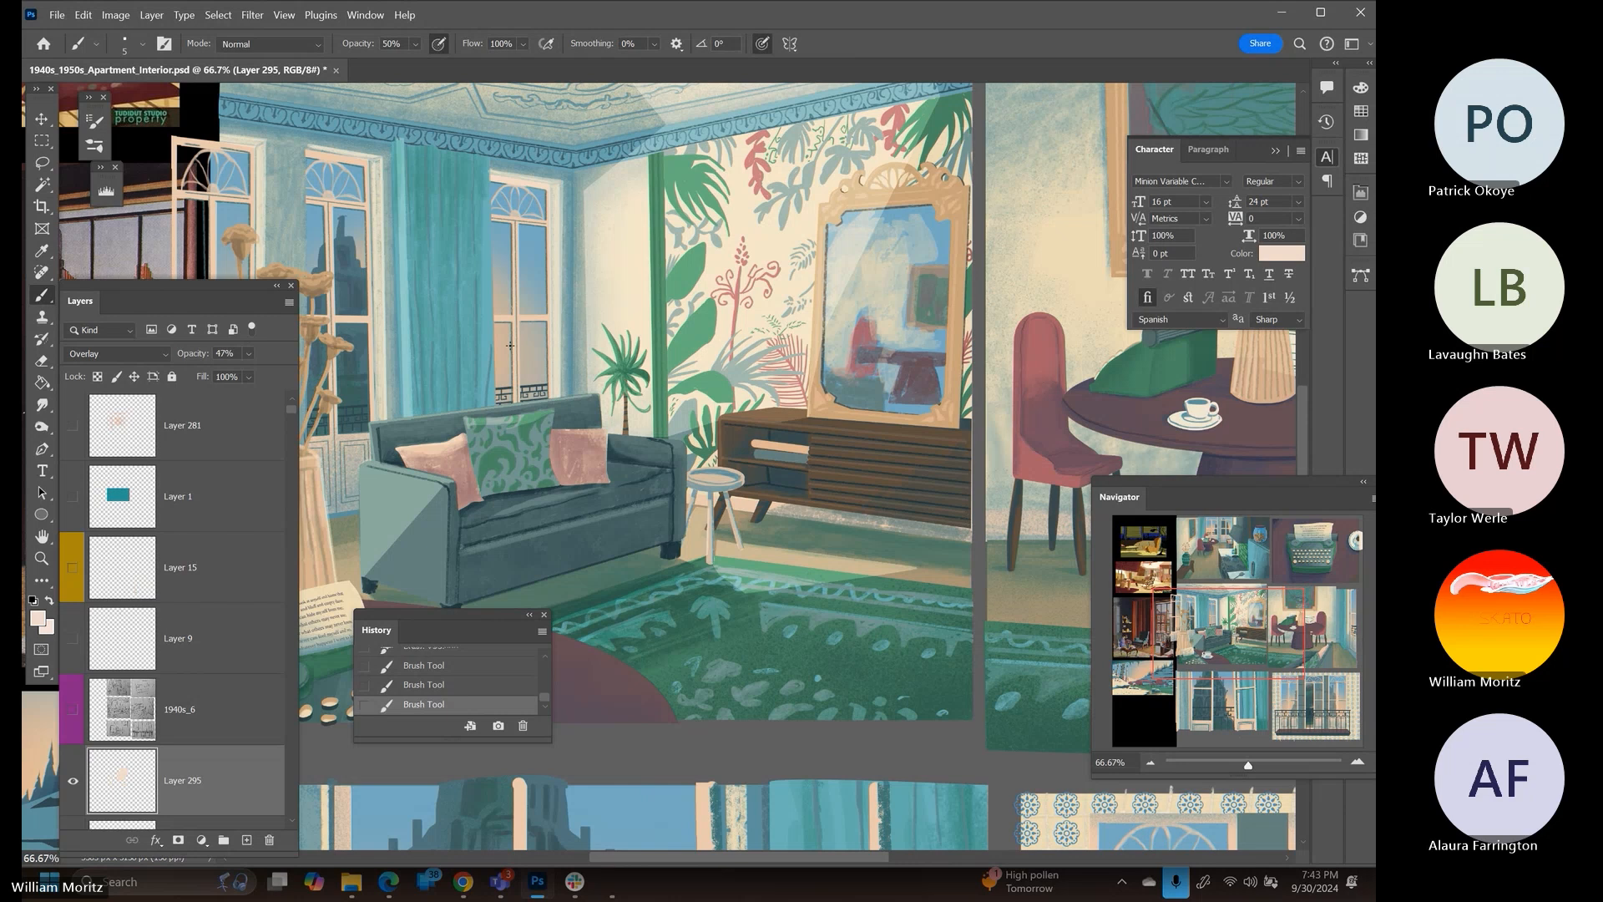
Add a straight light stroke at the small round stool between the sofa and the wooden console
left_click_drag(510, 346, 703, 371)
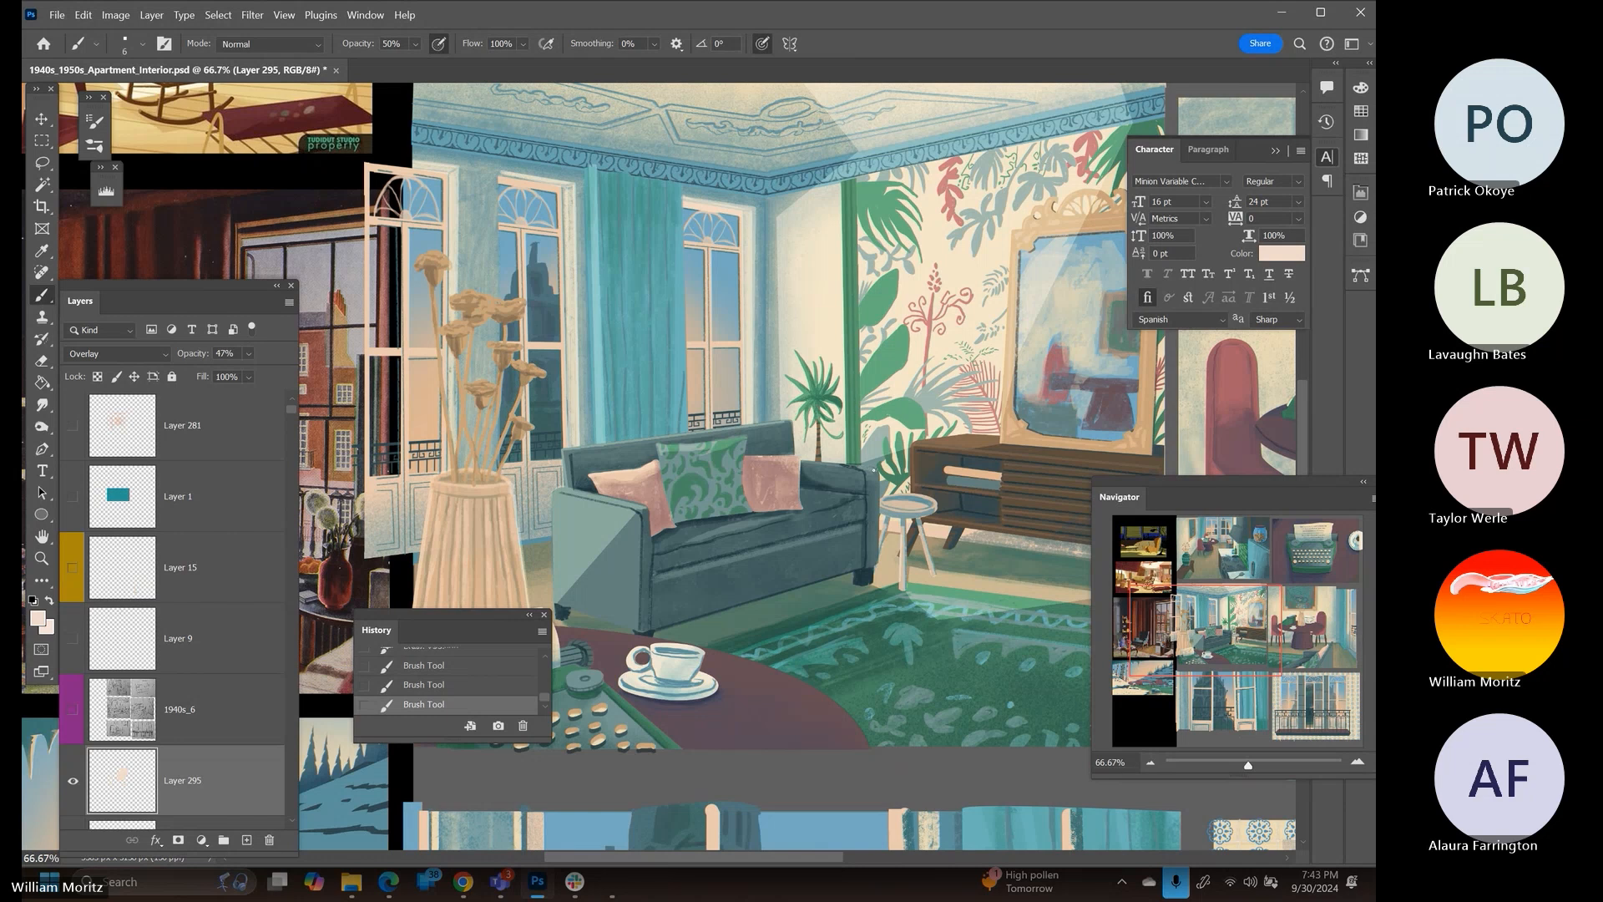
left_click(877, 561, "shift")
left_click_drag(621, 534, 694, 502)
Choose the MB Lineart (Legendary) brush, set its mode to Clear and lower its opacity to 39%
key("e")
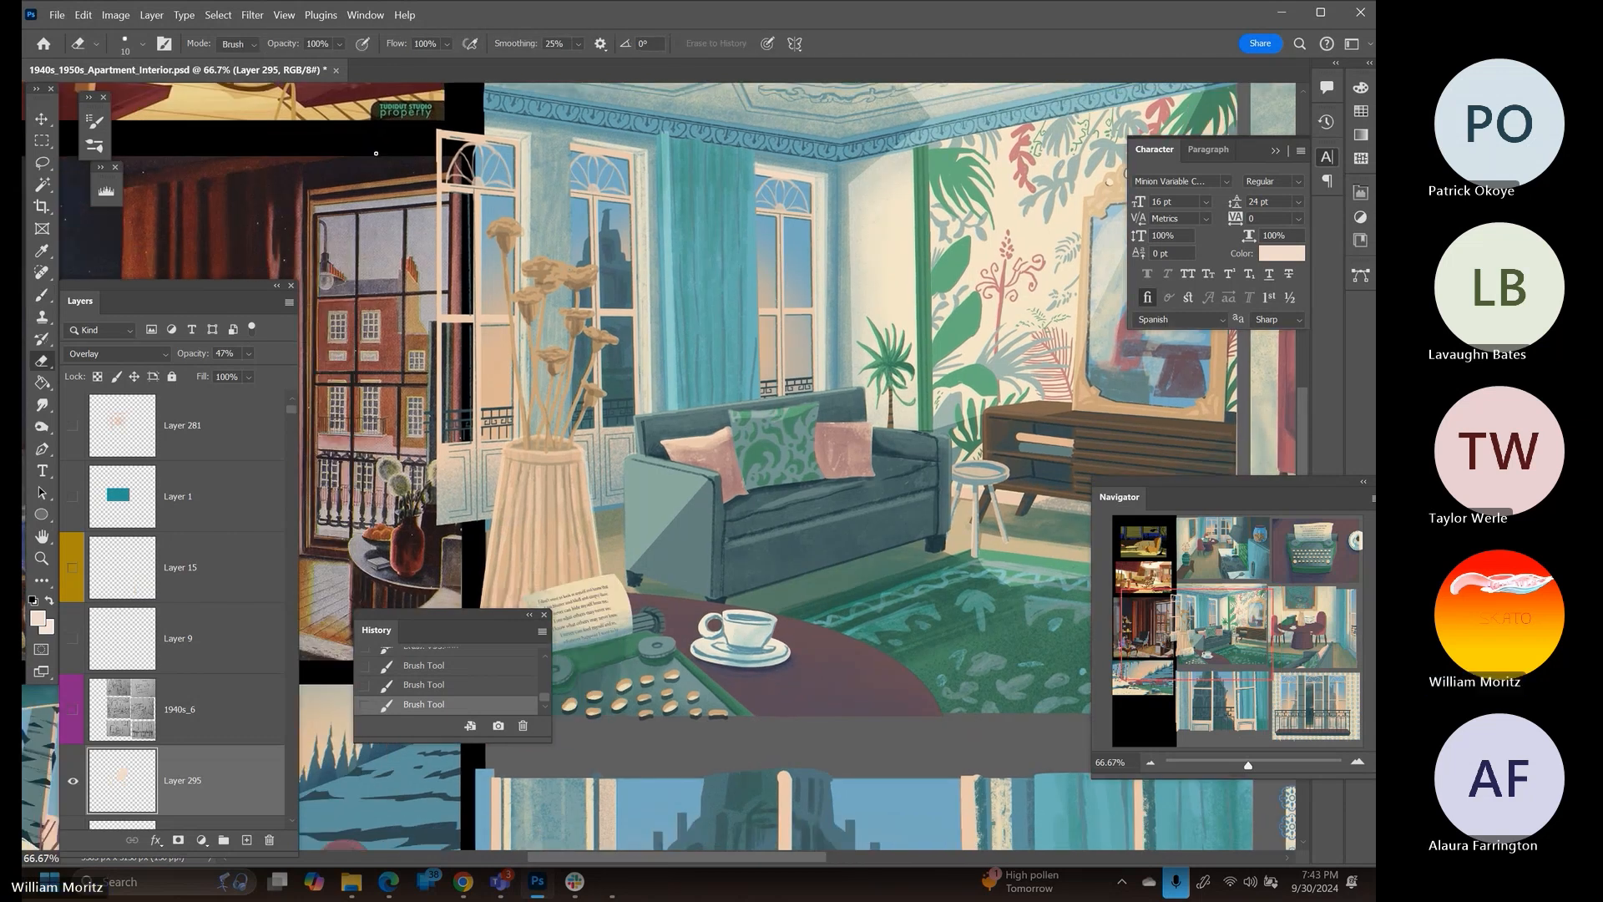
key("b")
left_click(142, 43)
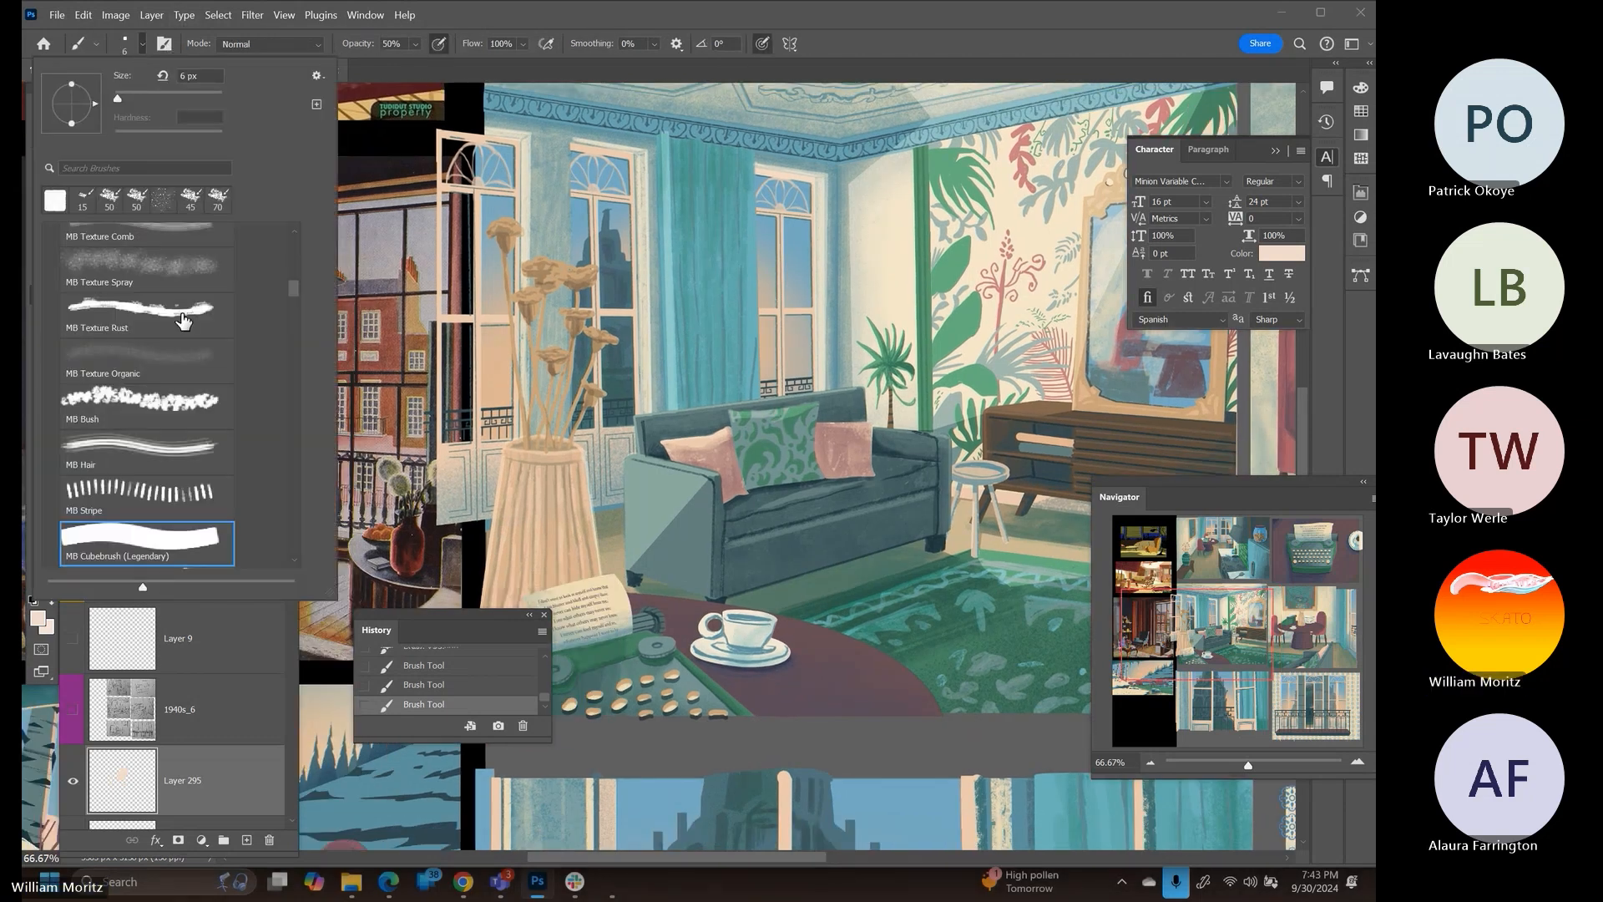
scroll(177, 313, "up", 6)
left_click(171, 293)
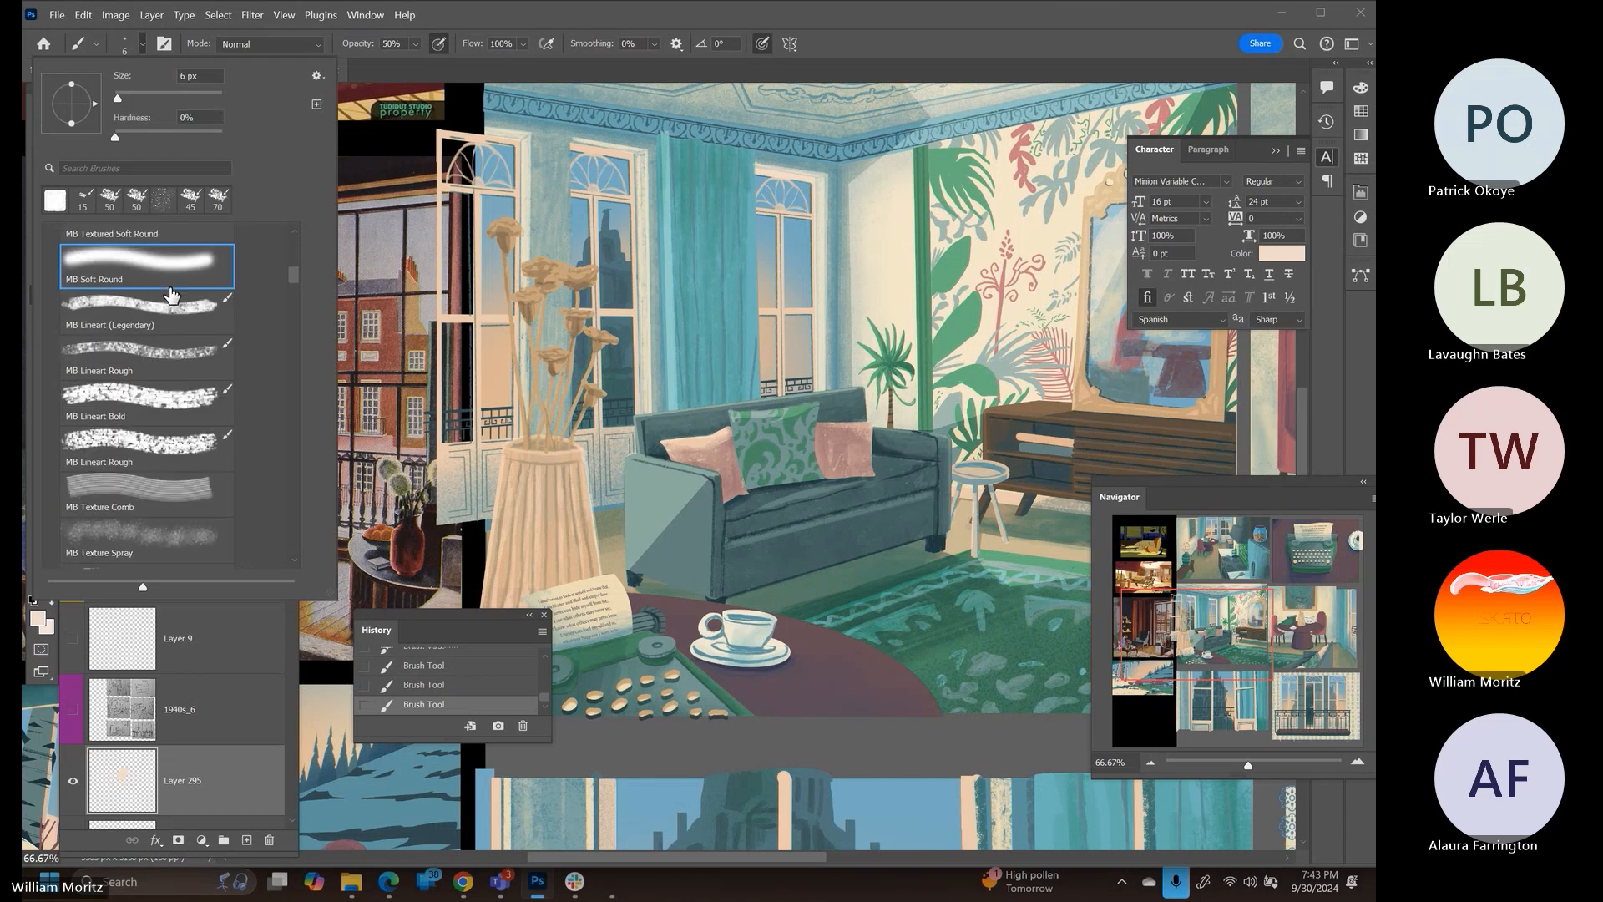
left_click(171, 296)
left_click(316, 47)
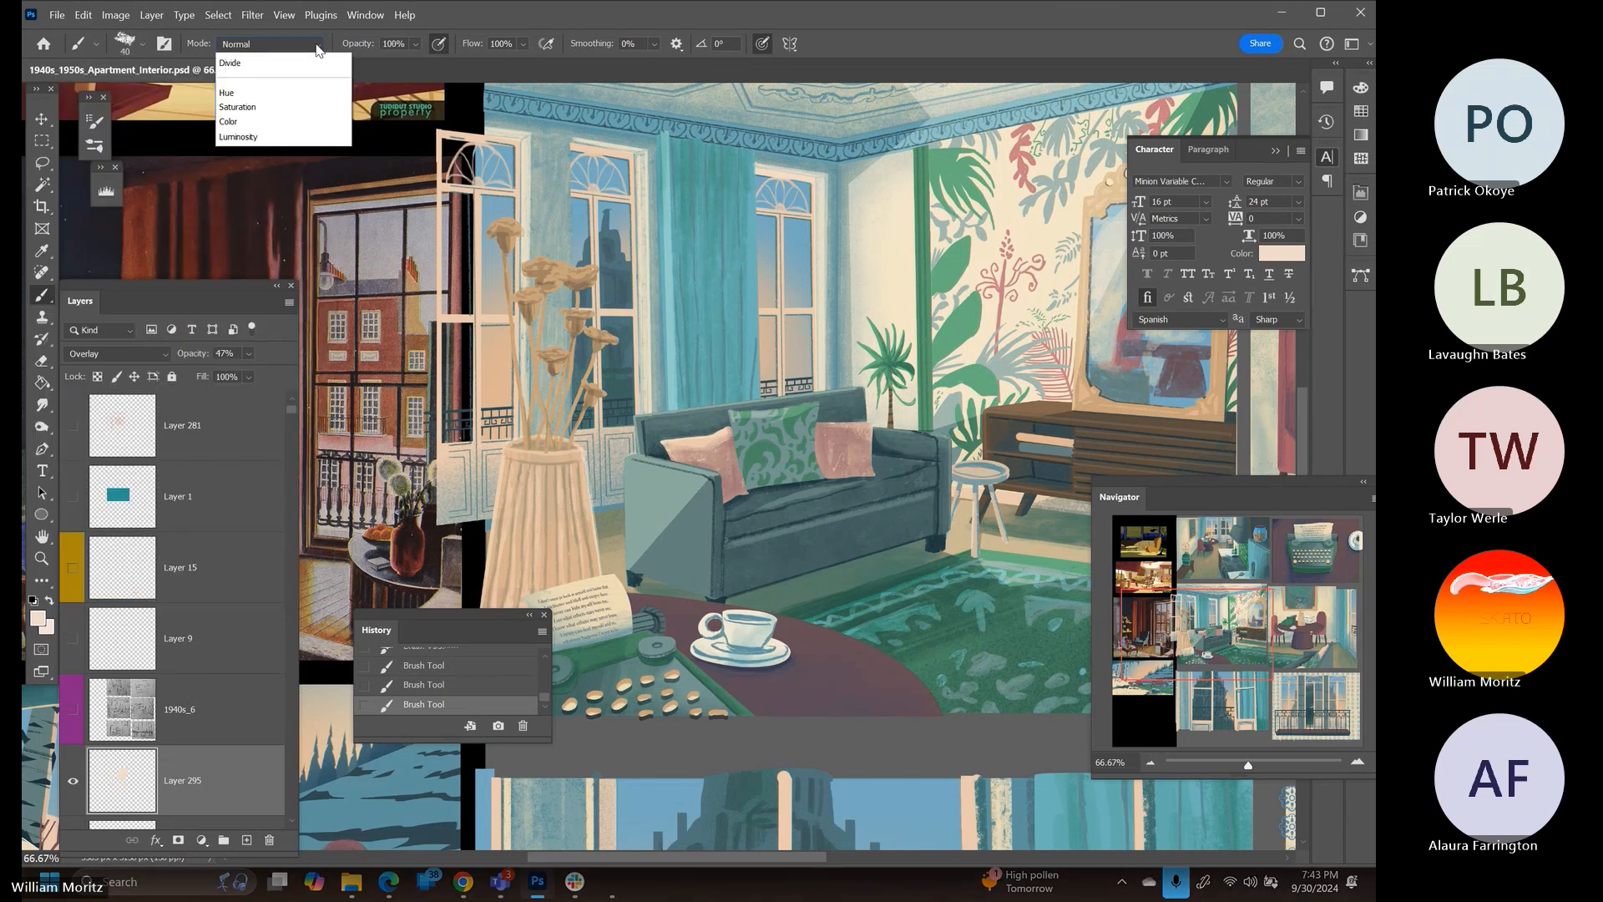
left_click(282, 105)
left_click(415, 44)
left_click_drag(404, 65, 399, 65)
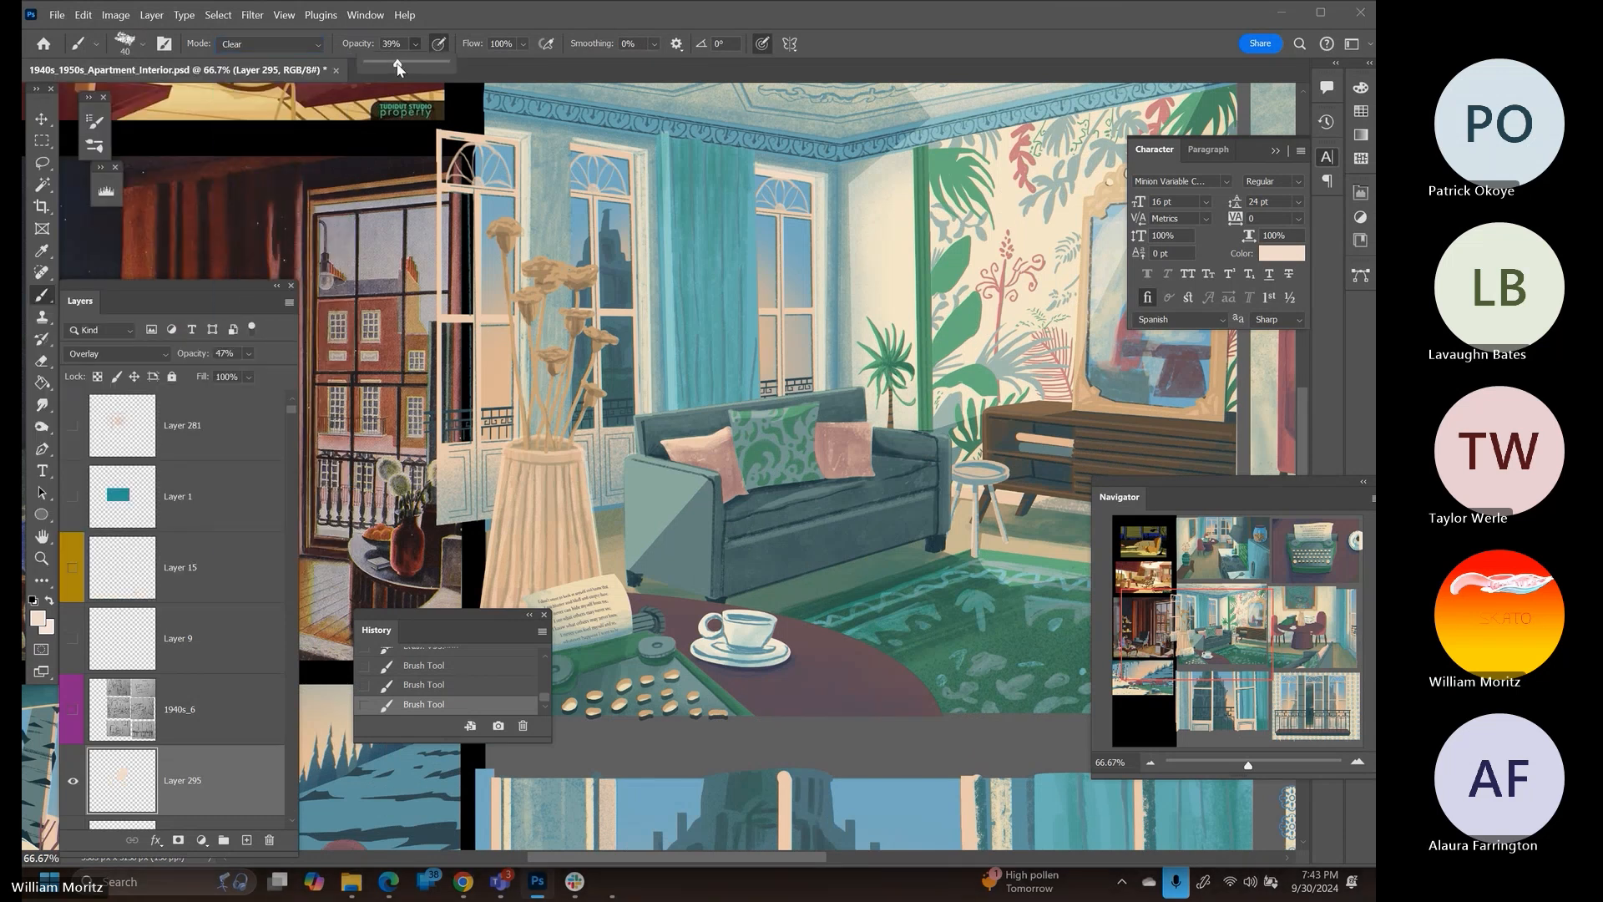
left_click(400, 55)
Enlarge the brush to 80 px and softly erase the hard-edged highlight on the sofa's near side
key("bracketright")
key("bracketright")
key("bracketright")
key("bracketright")
key("bracketright")
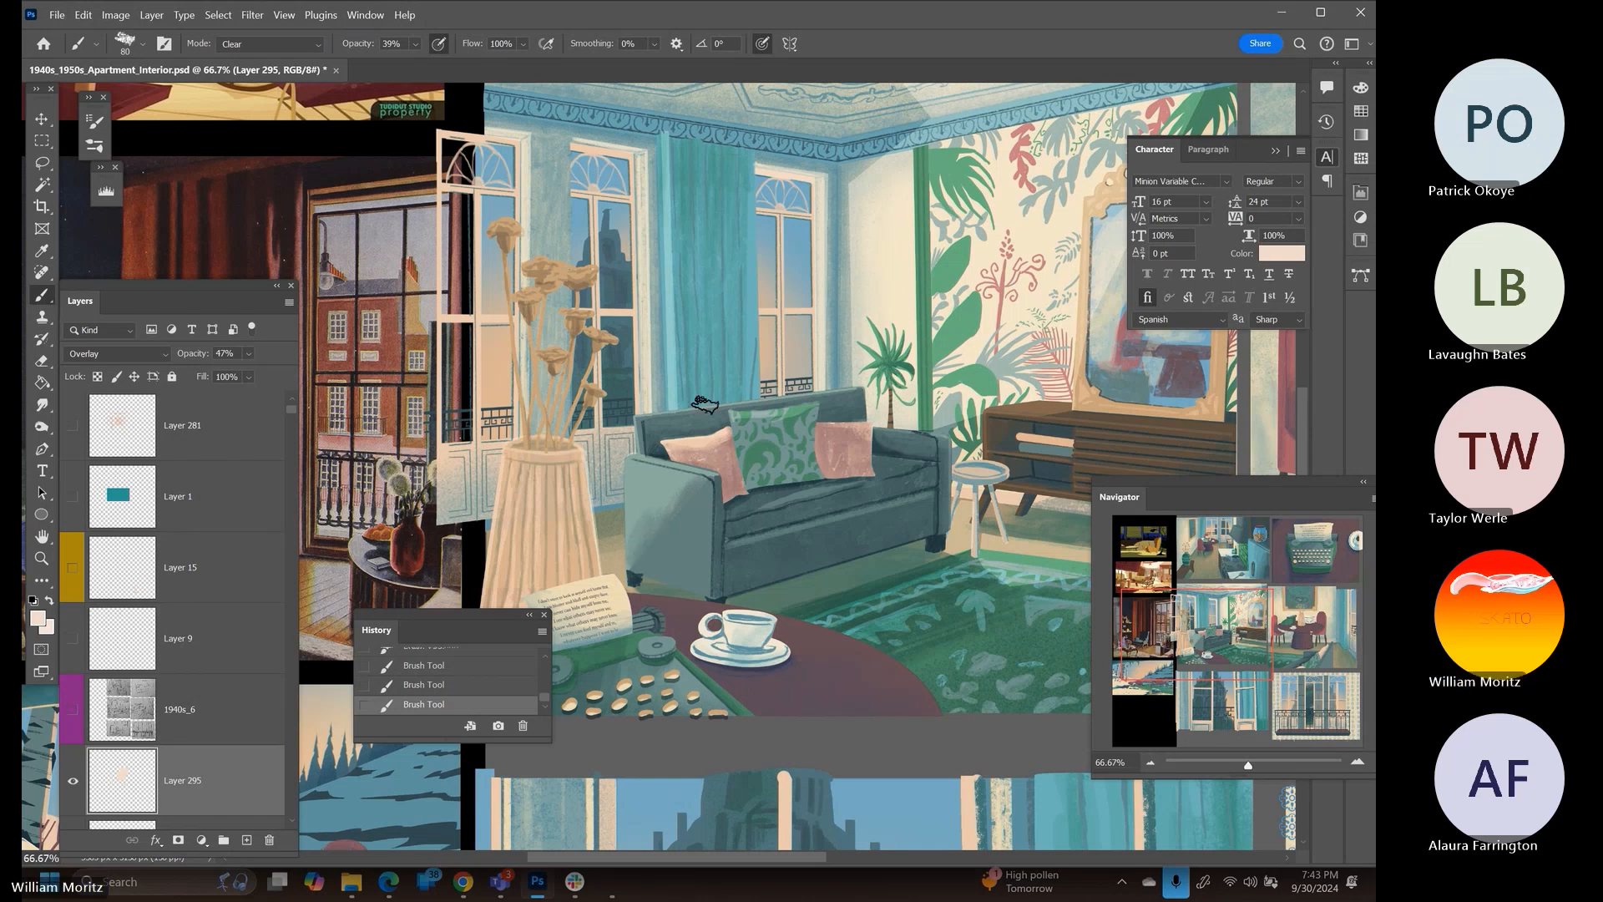
Switch the brush mode to Normal and back to Clear
left_click(260, 48)
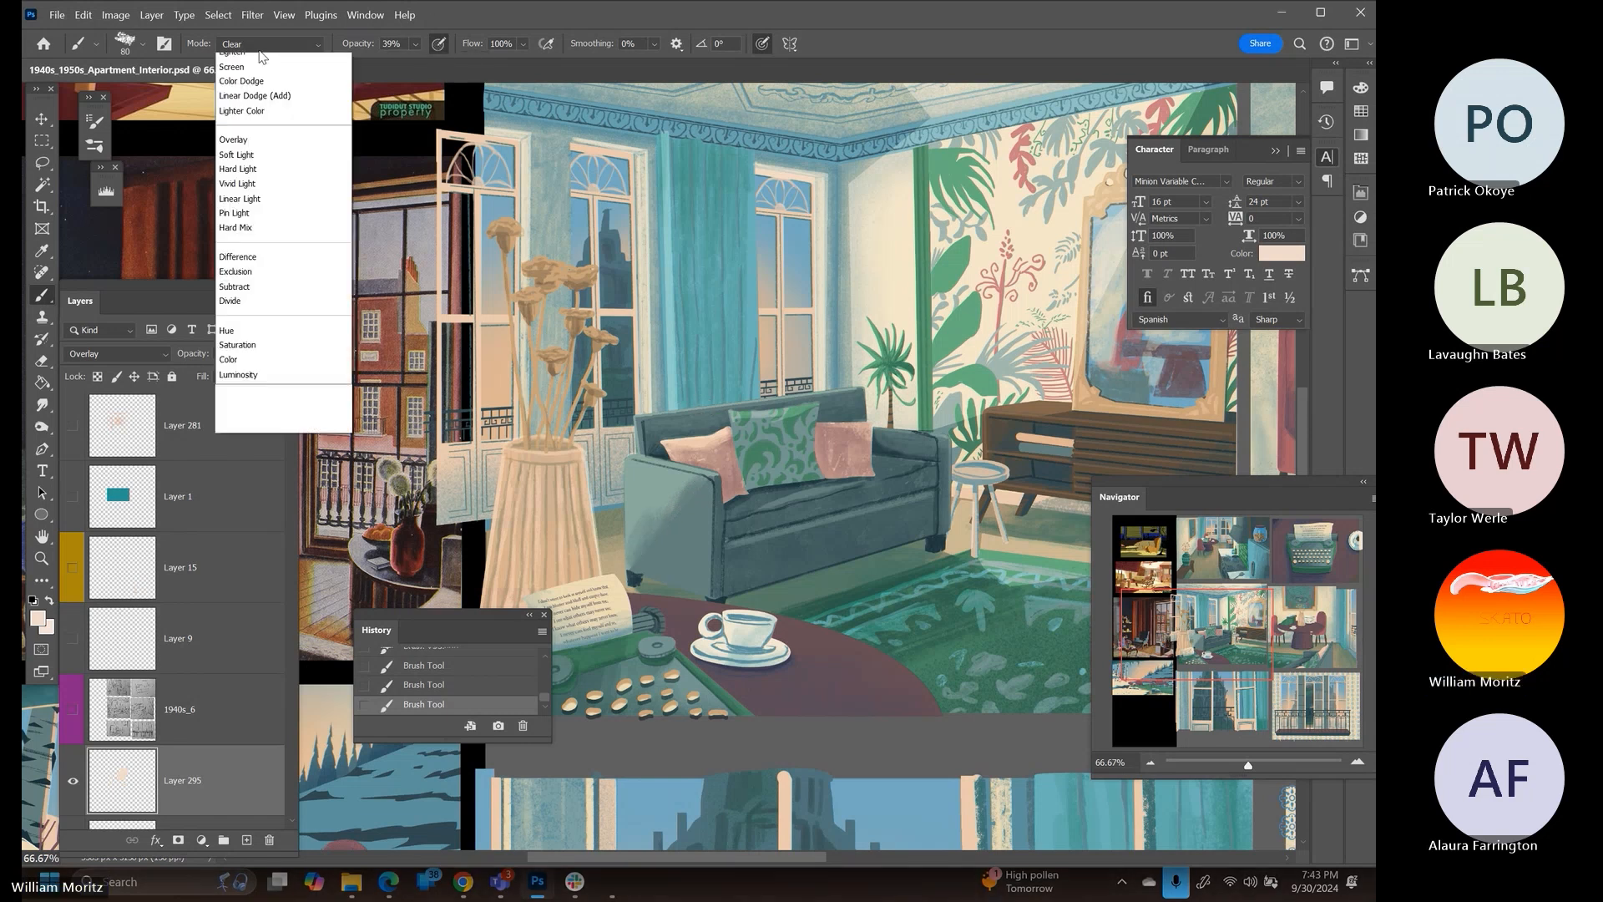
left_click(251, 61)
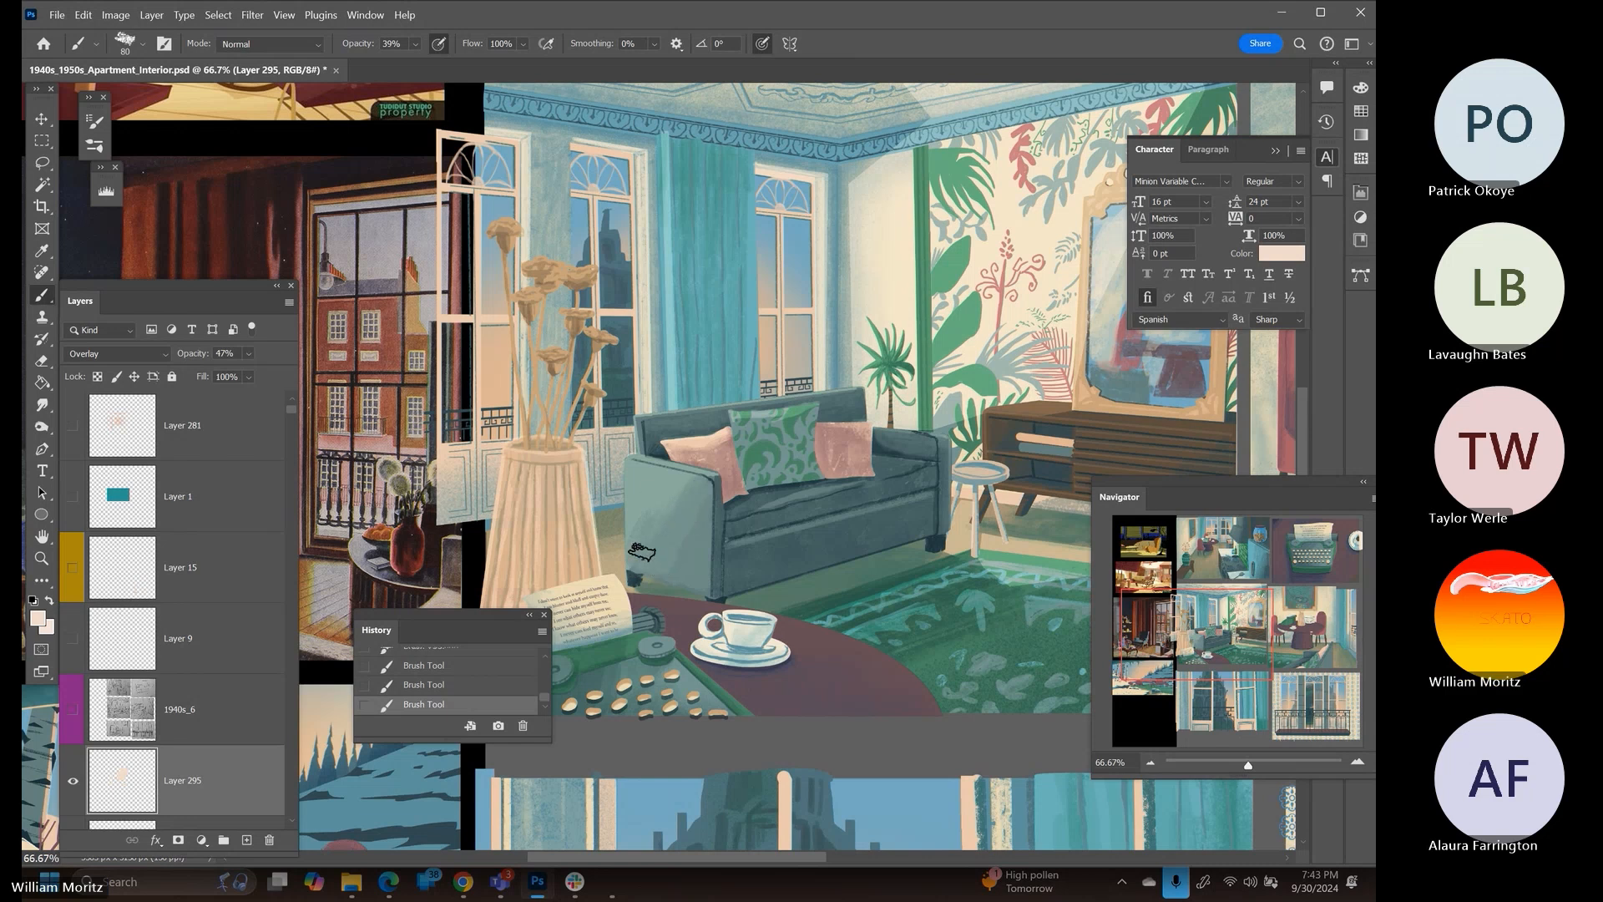
left_click(255, 44)
left_click(250, 98)
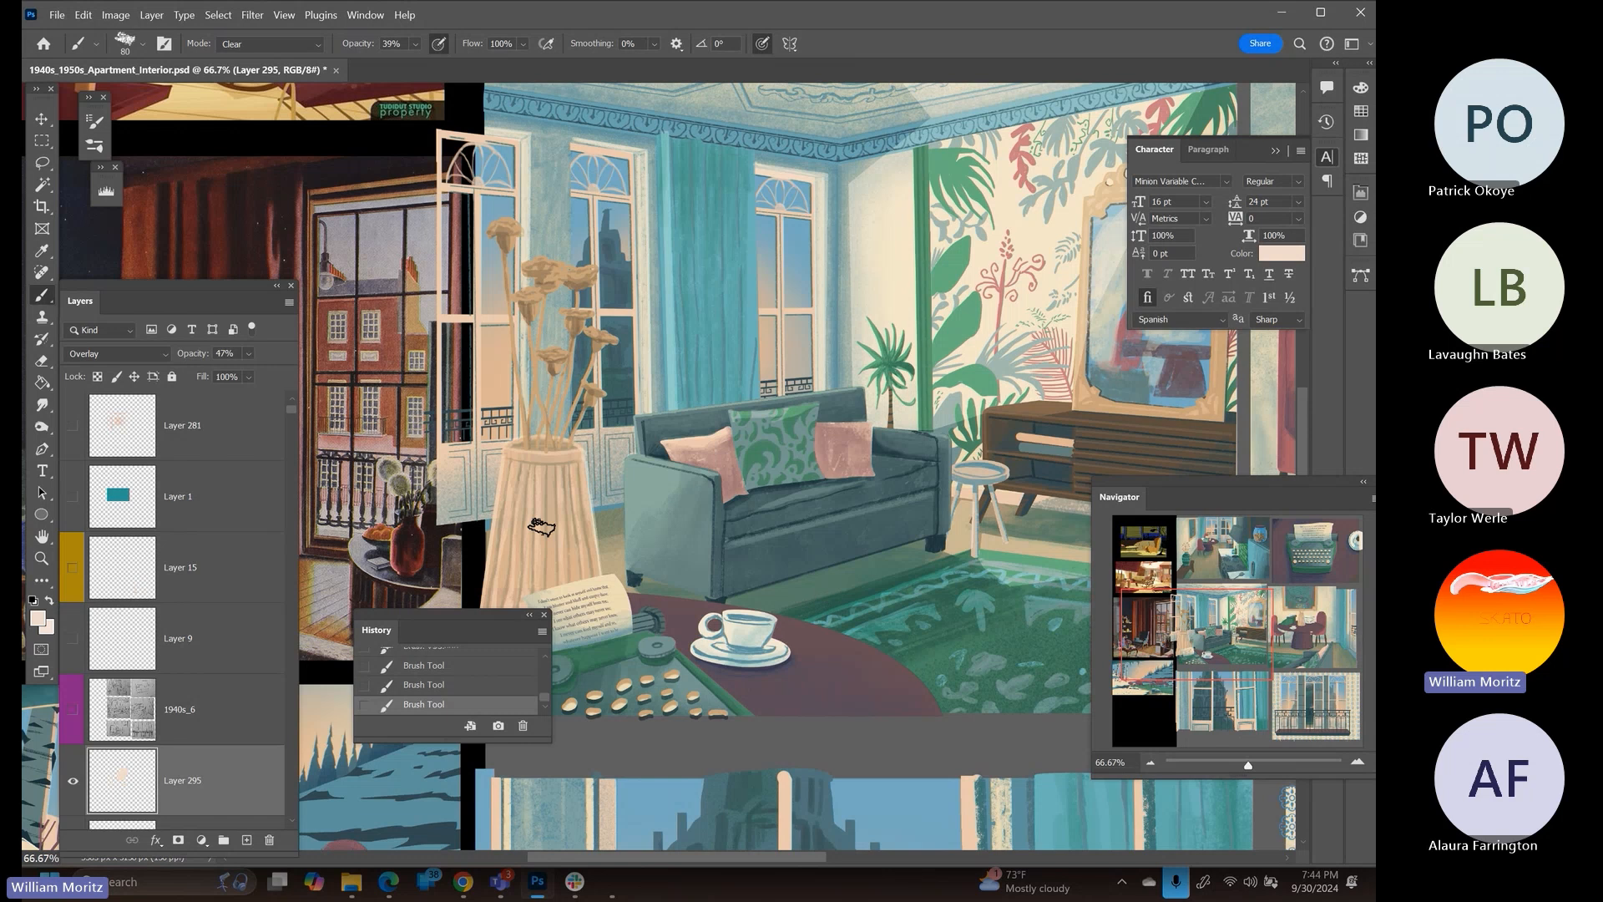
Compare the living room scene with Layer 295 hidden and shown at 33.33% zoom
left_click_drag(563, 515, 594, 463)
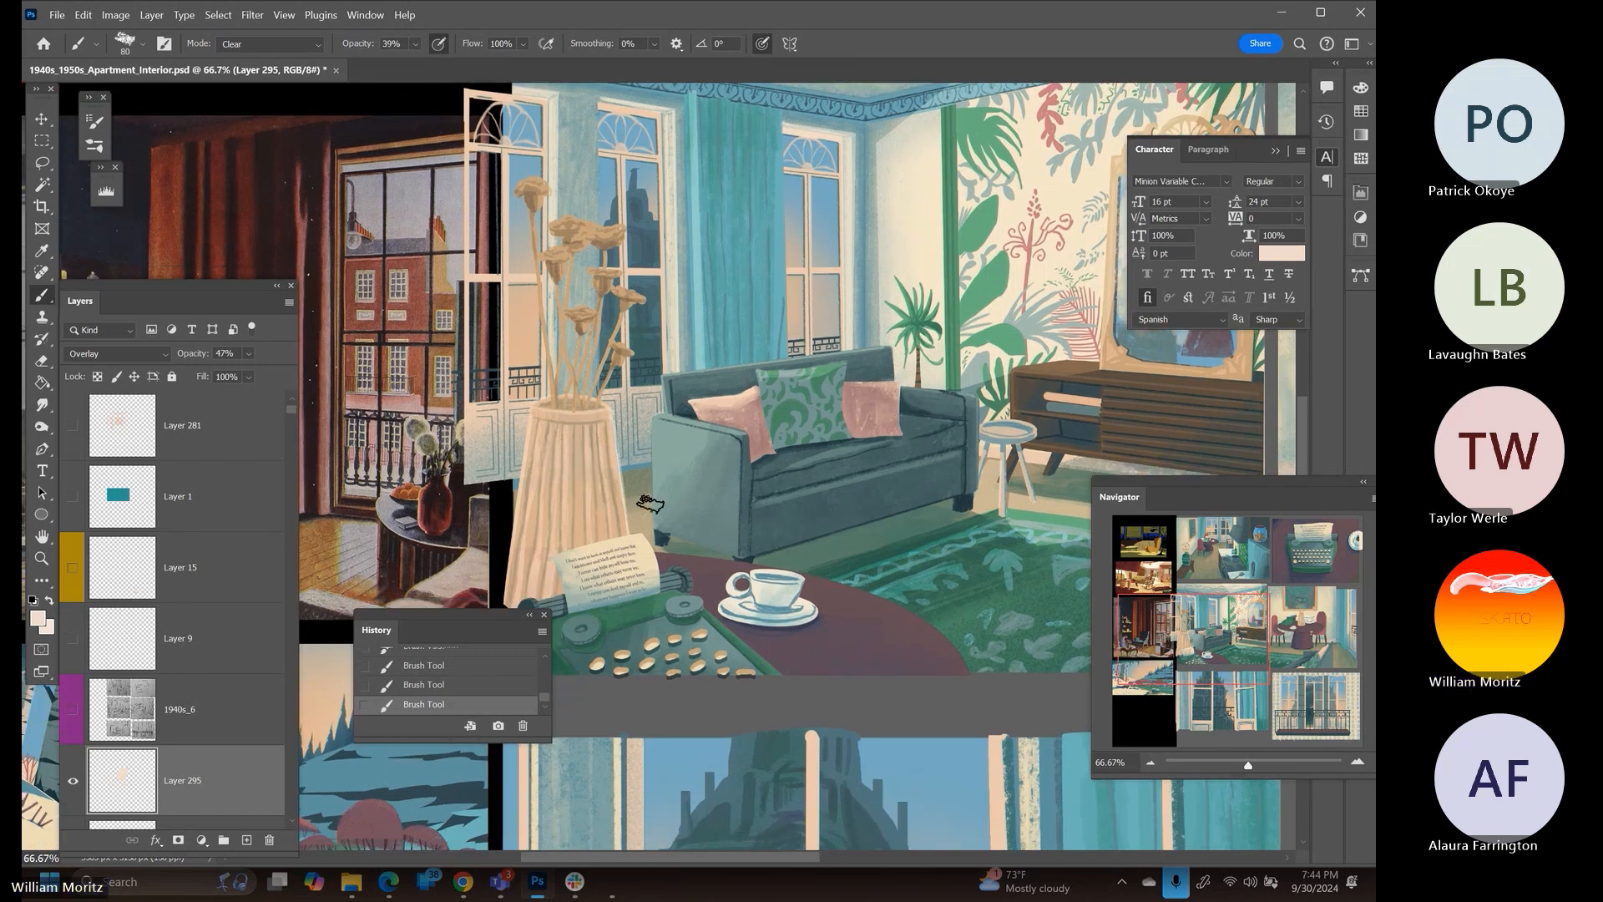
left_click(41, 558)
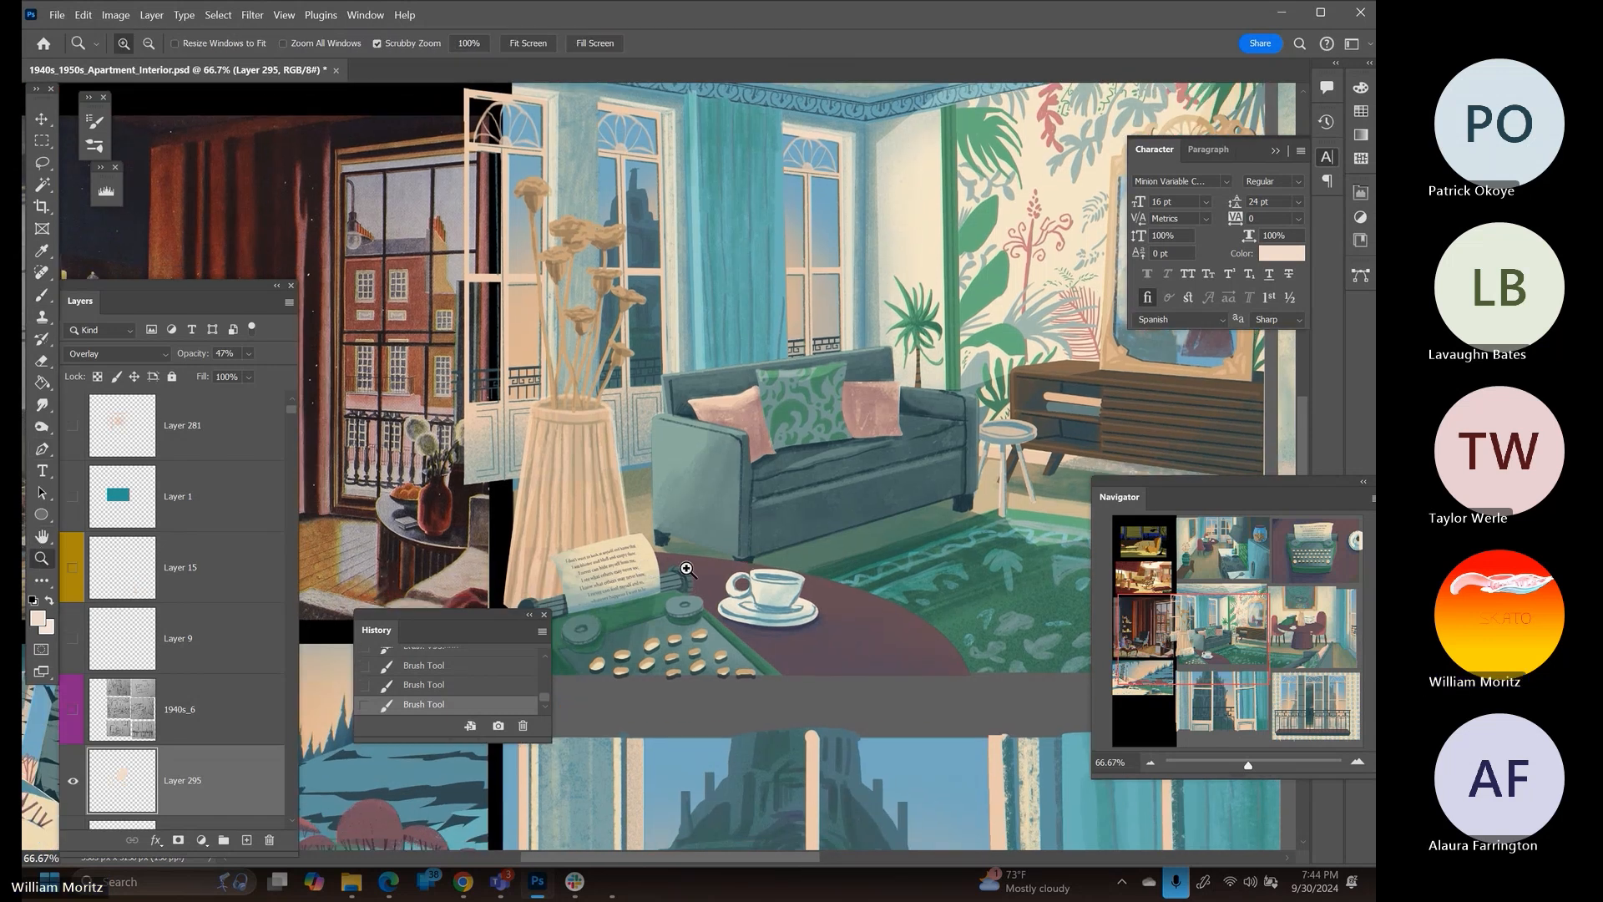
left_click(831, 384, "alt")
left_click(831, 384, "alt")
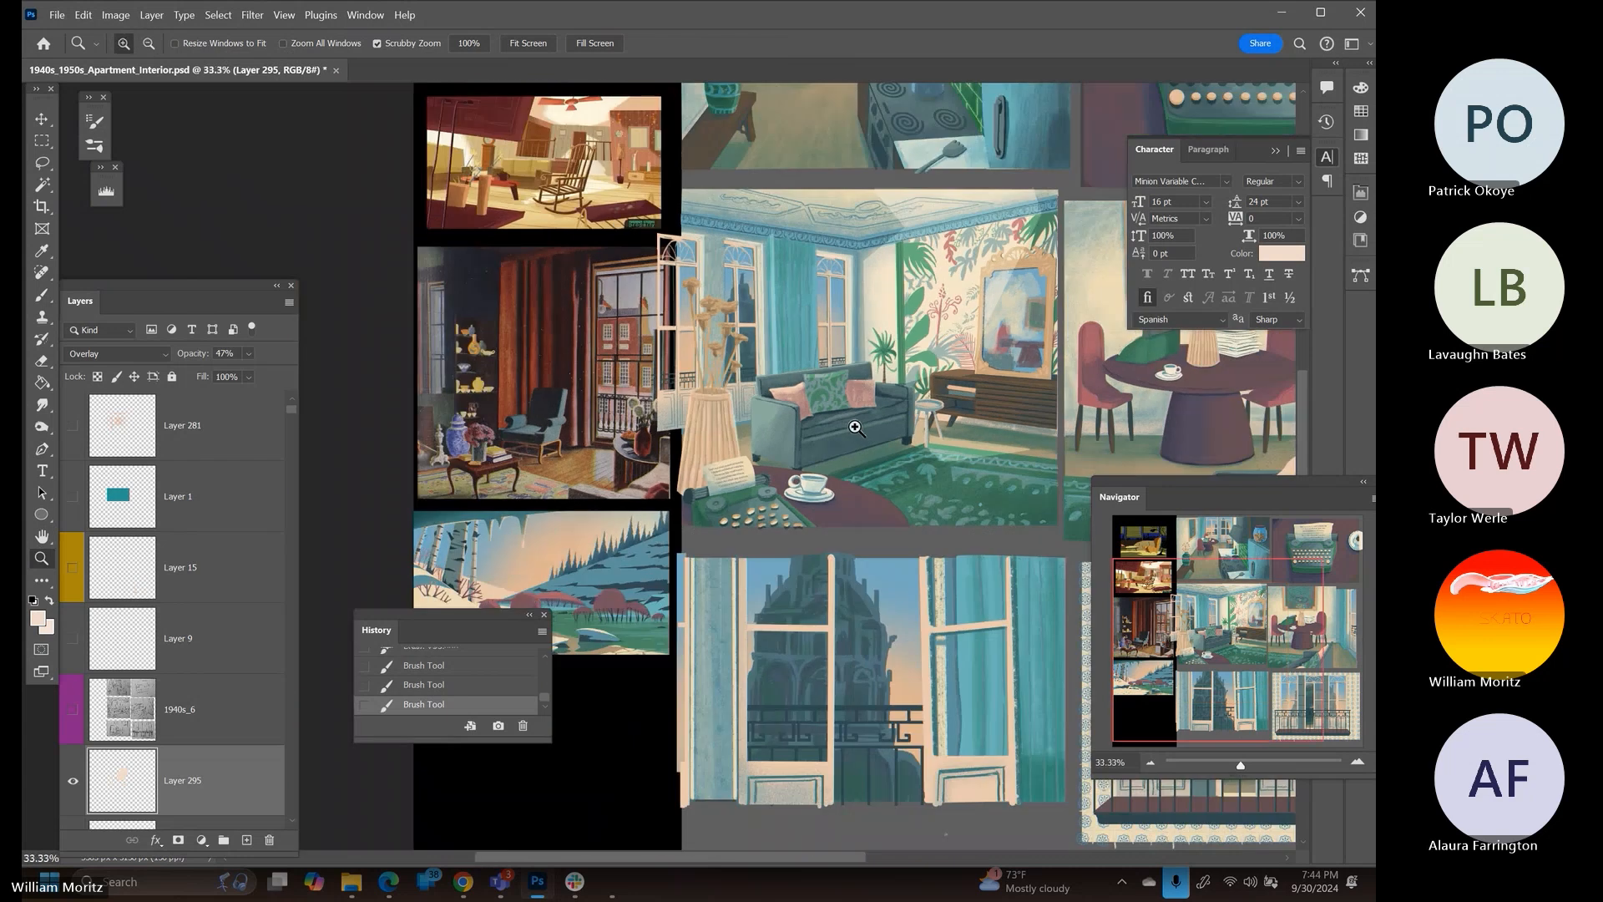
left_click_drag(791, 413, 698, 420)
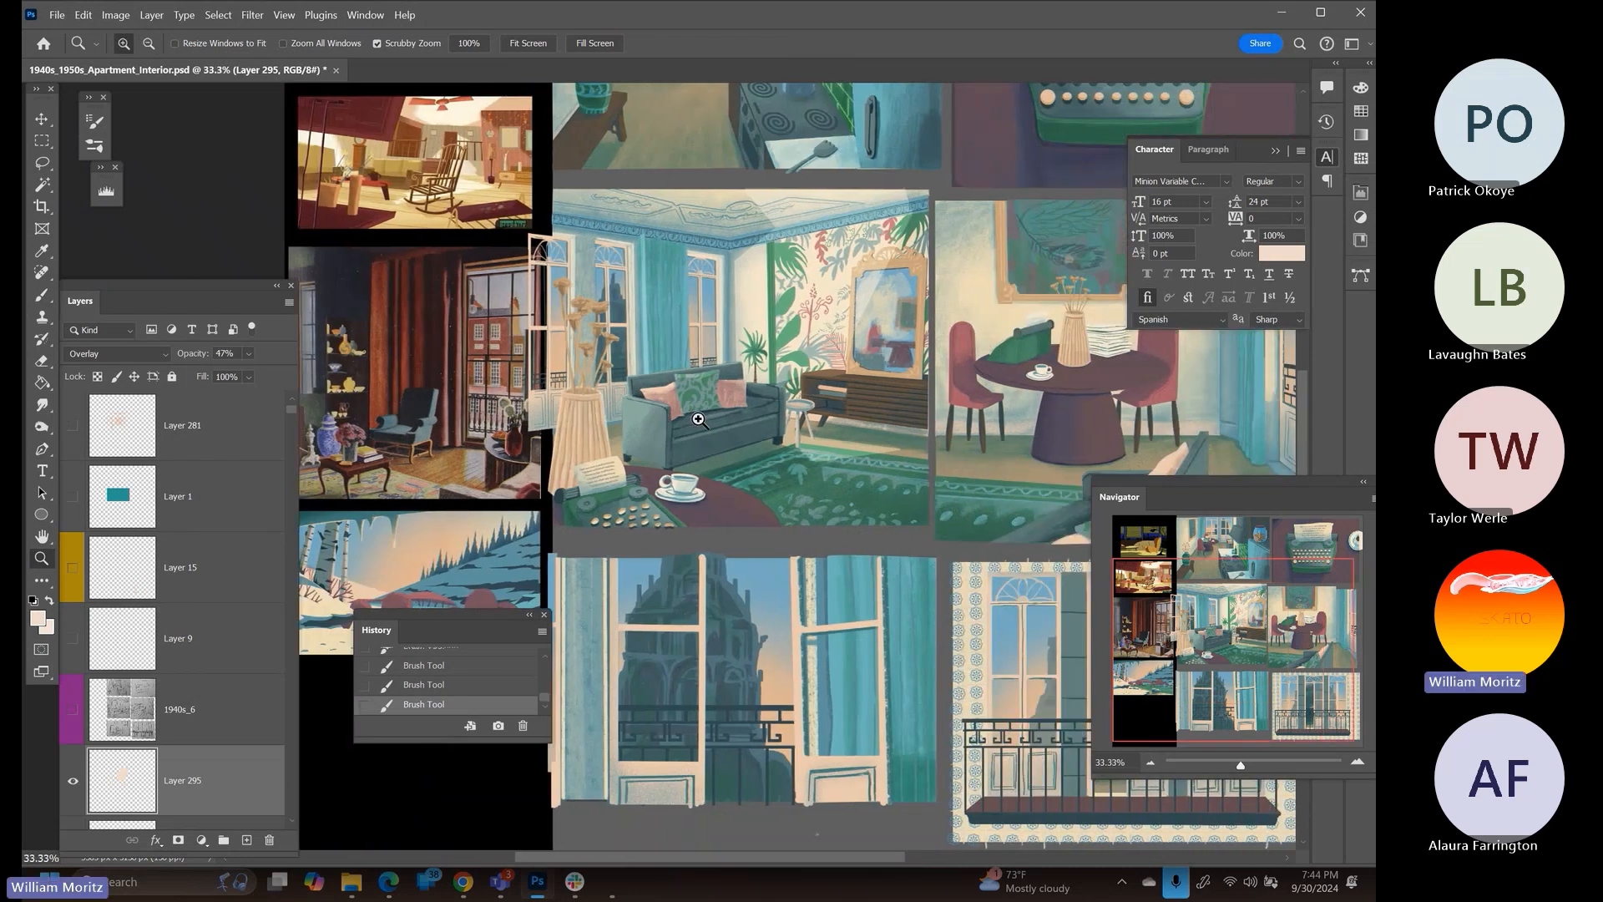
left_click(72, 784)
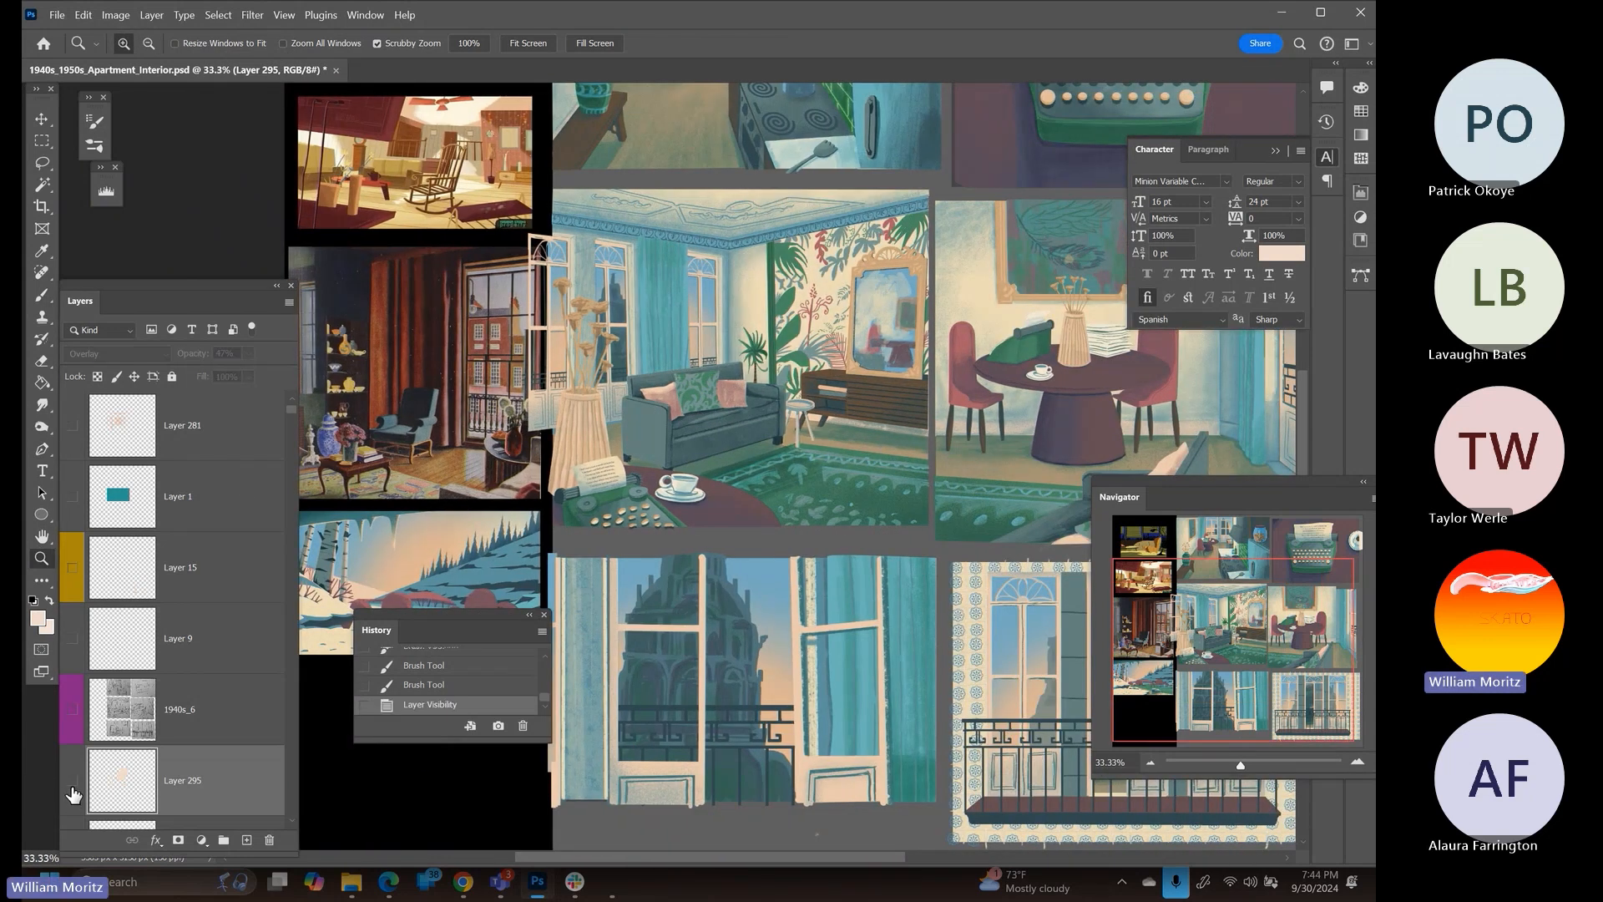
left_click(72, 783)
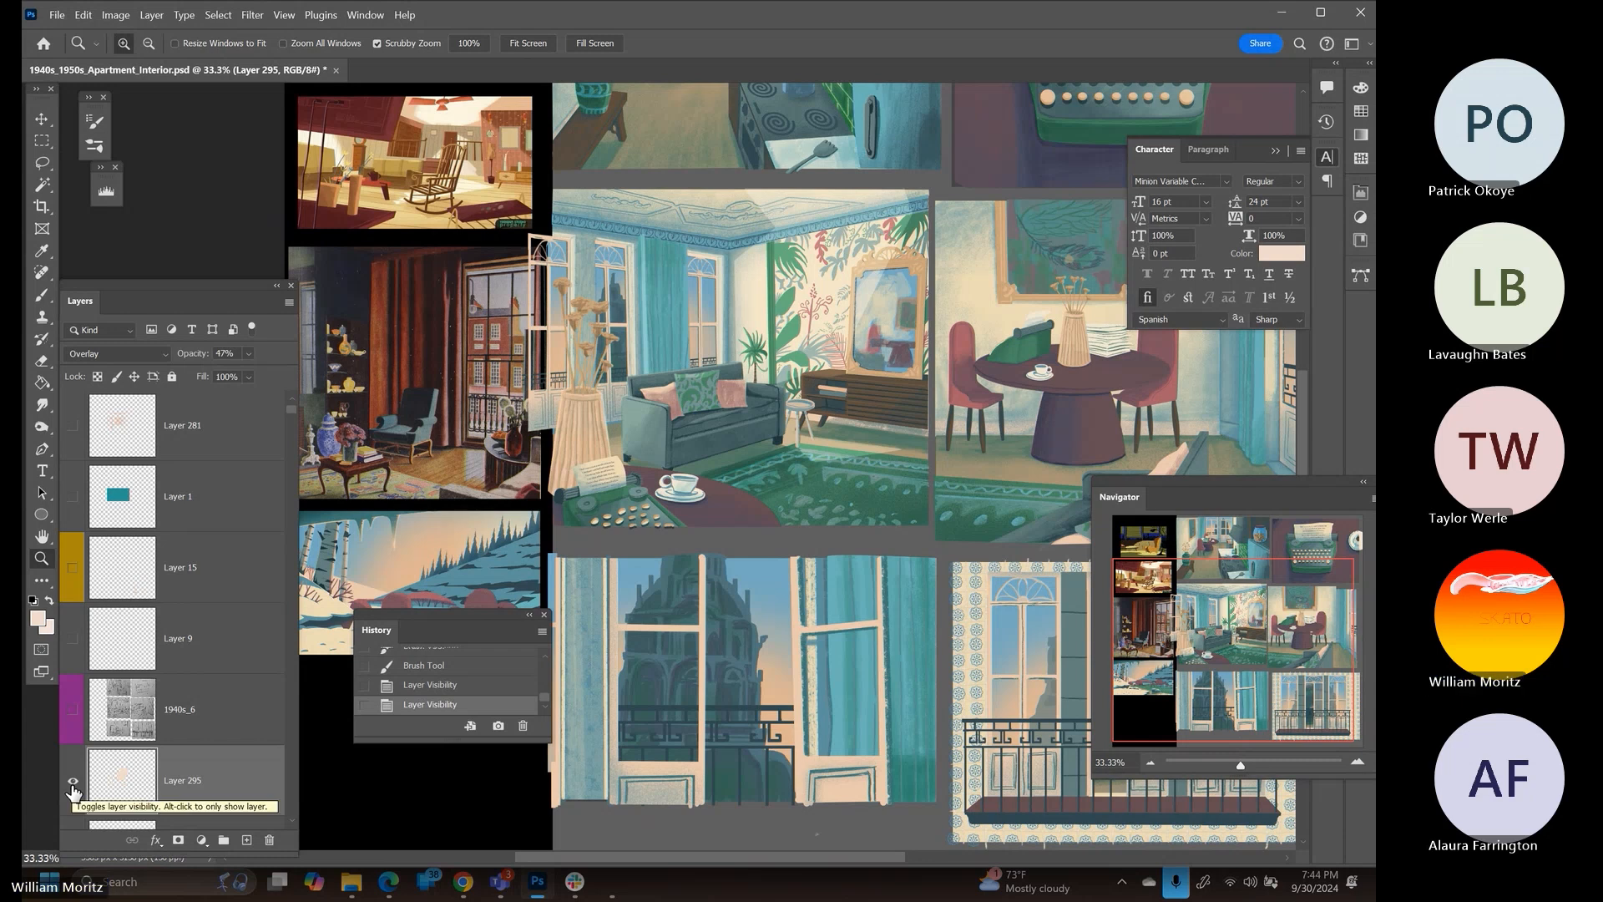
left_click(73, 785)
left_click(73, 783)
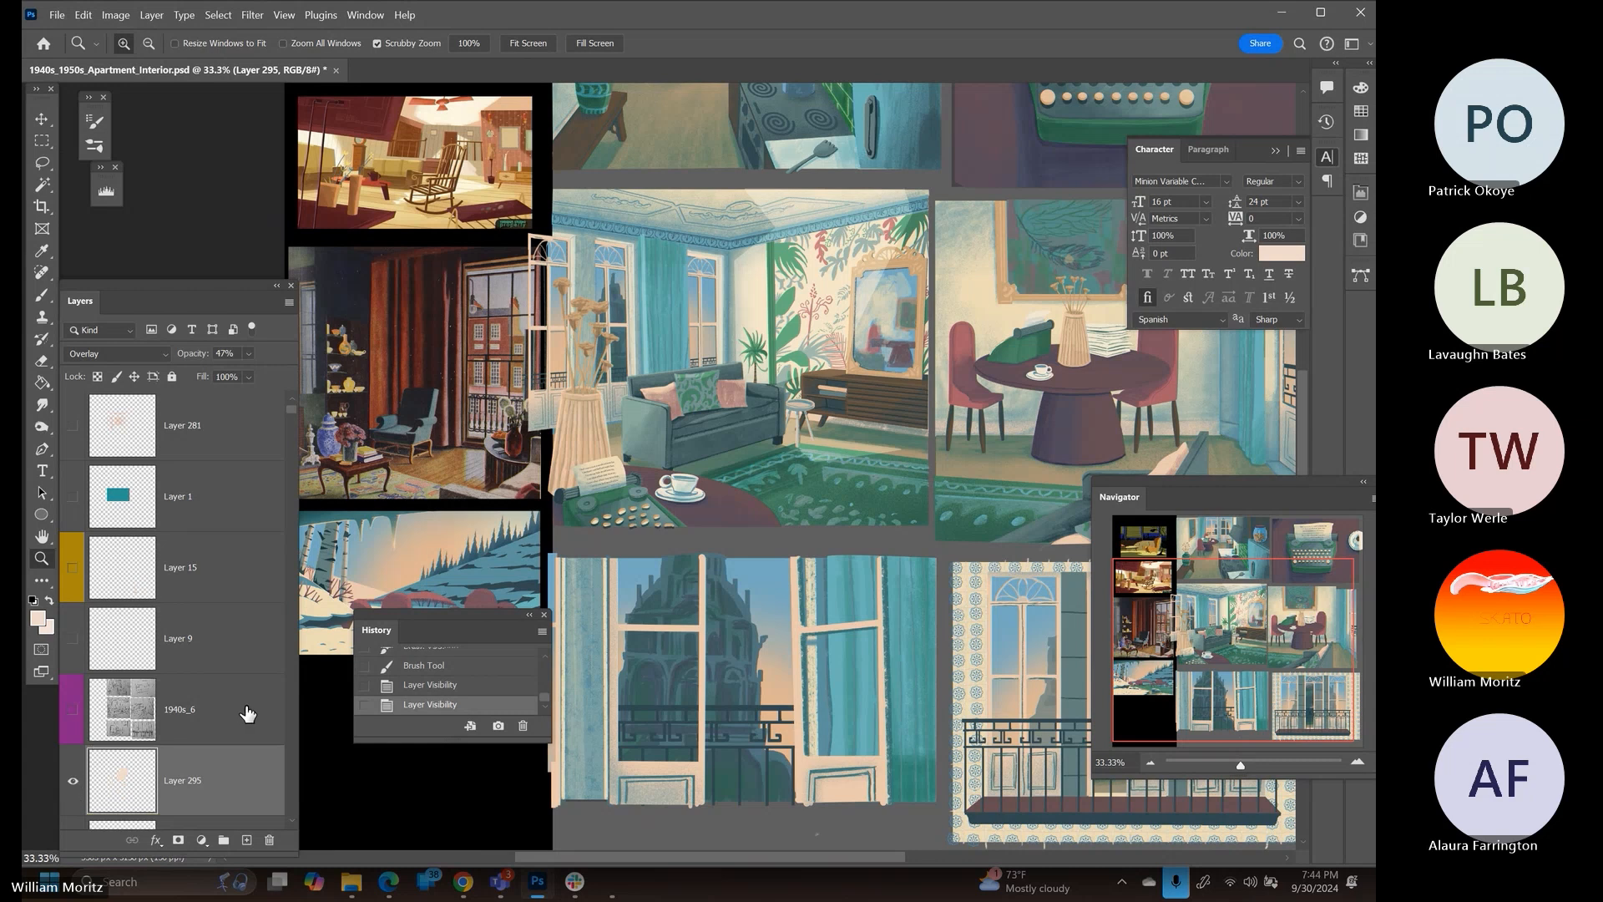
Softly erase some of the light over the living room rug and return the brush to Normal mode
key("b")
mouse_move(834, 475)
left_mouse_down()
mouse_move(922, 449)
mouse_move(831, 463)
left_mouse_up()
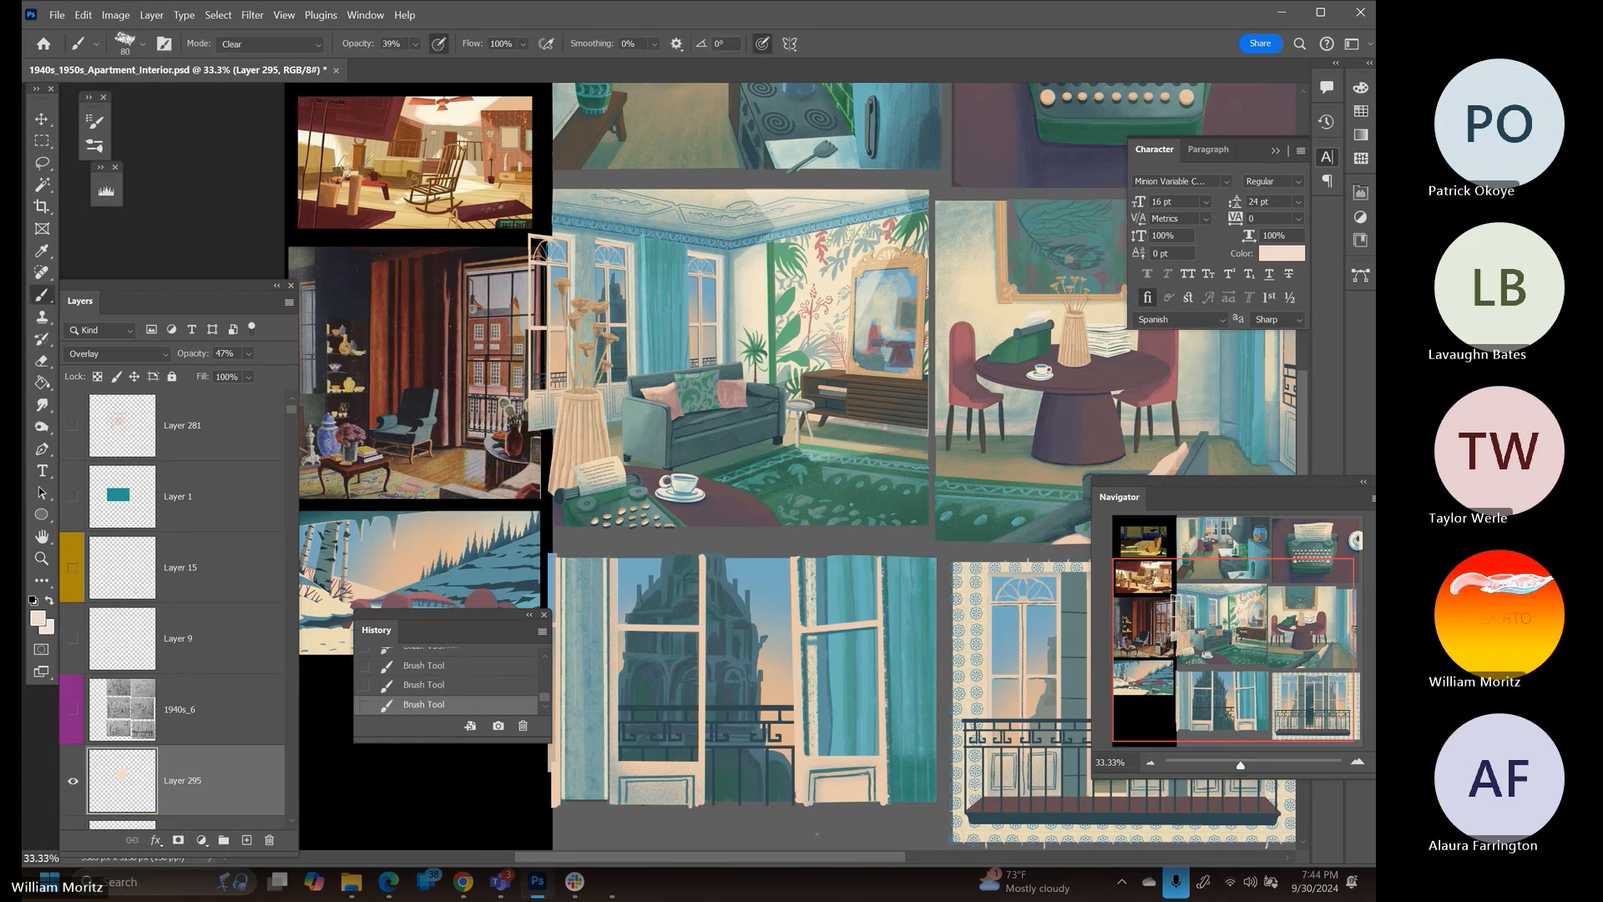
scroll(263, 60, "up", 2)
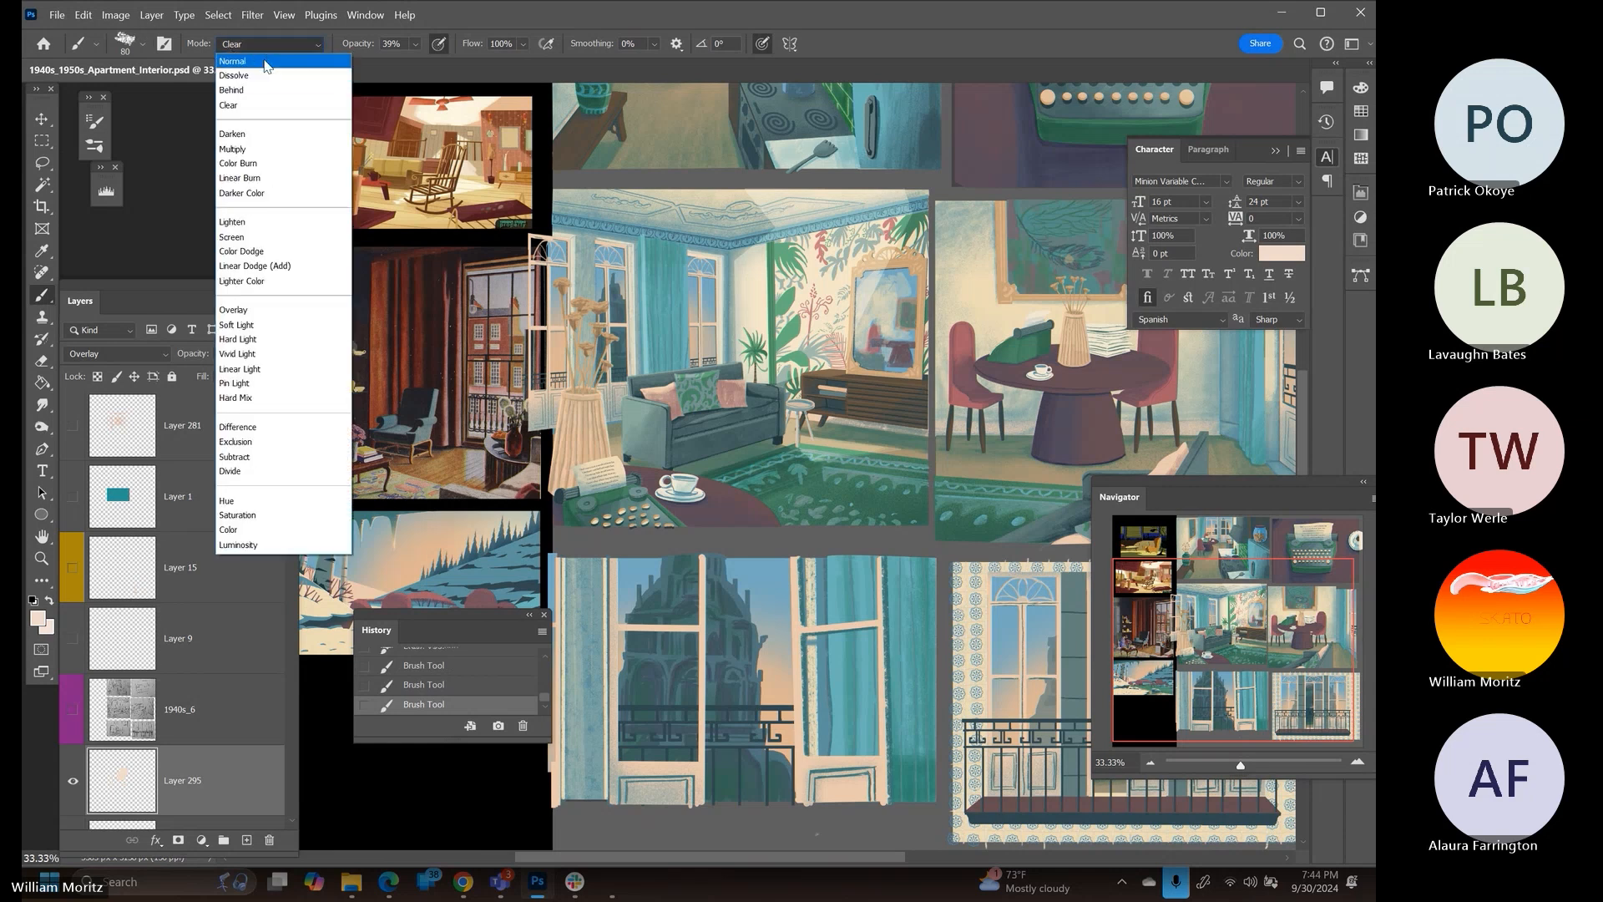
left_click(278, 61)
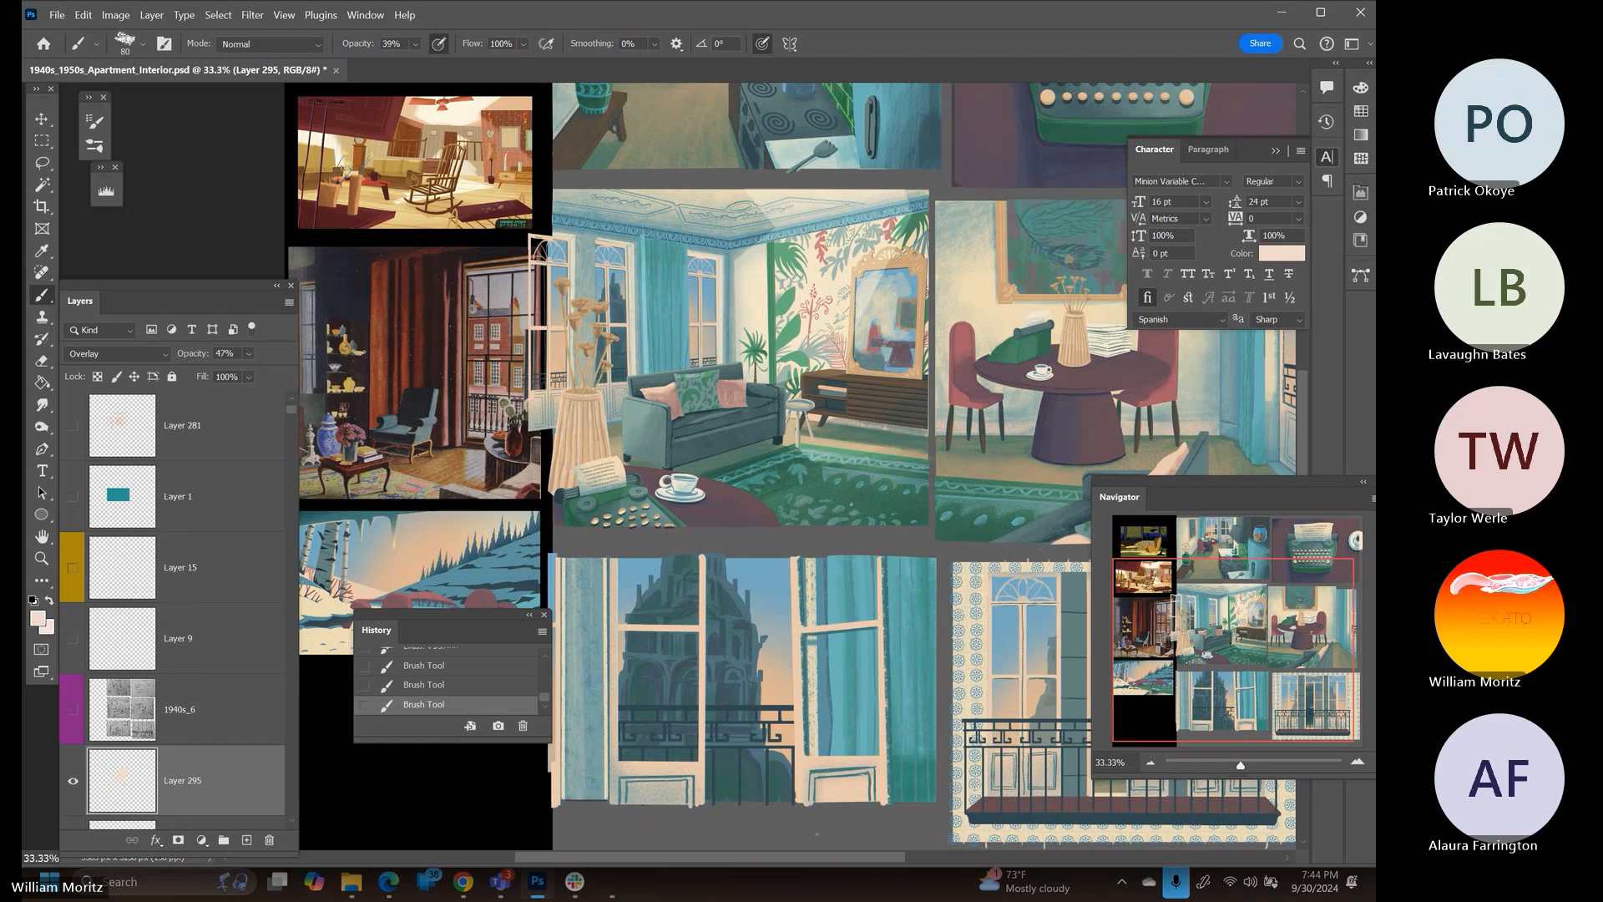
left_click(315, 46)
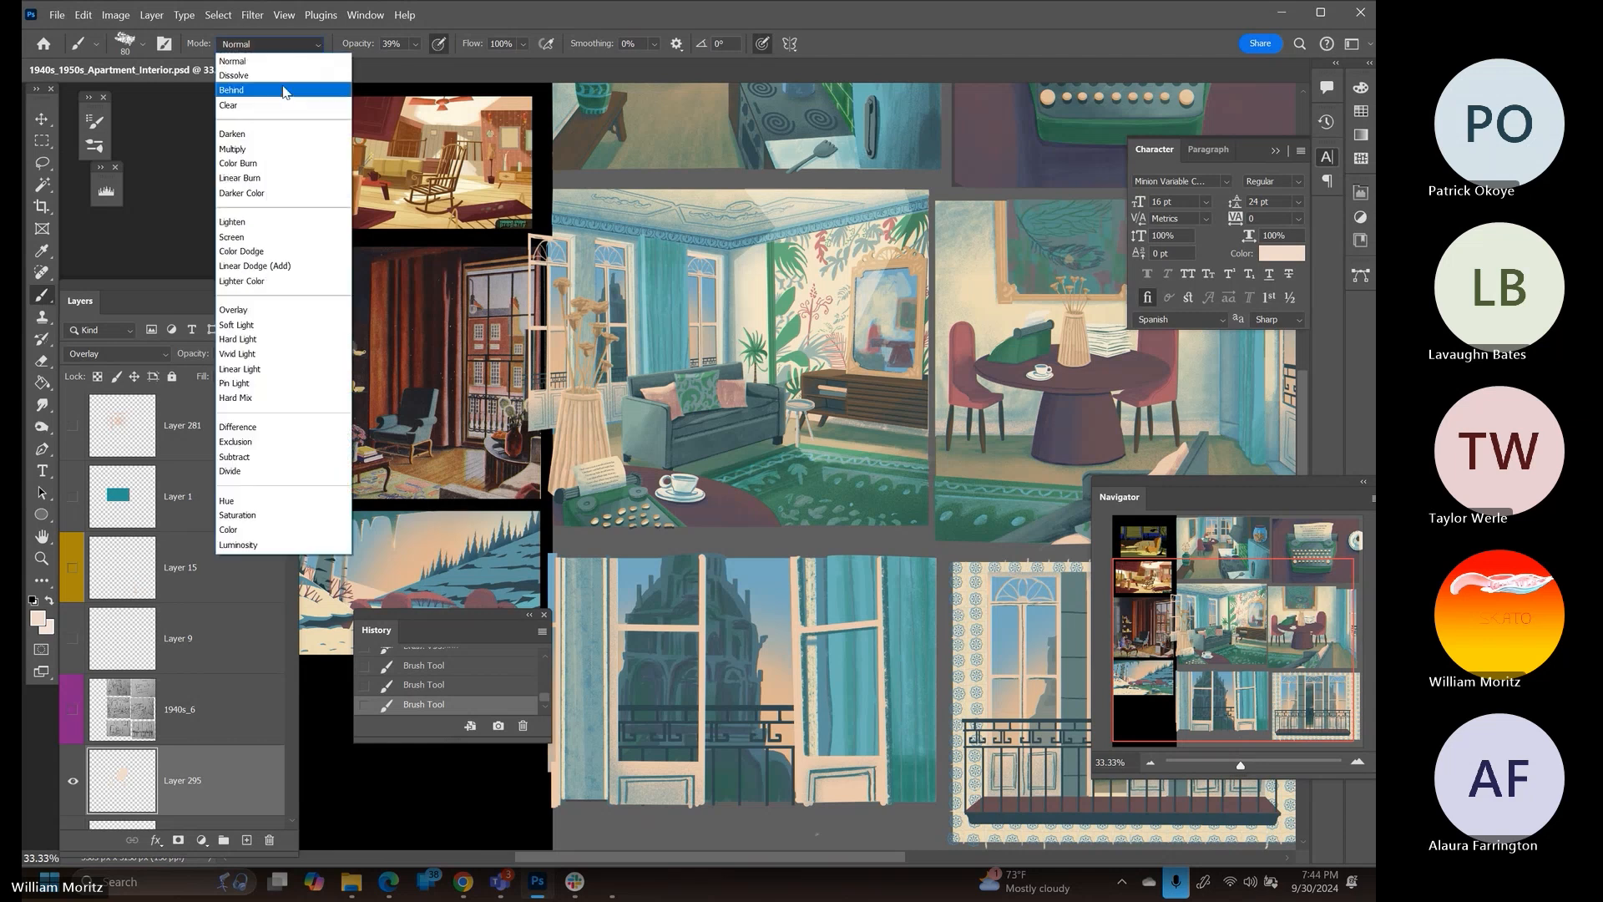
left_click(337, 79)
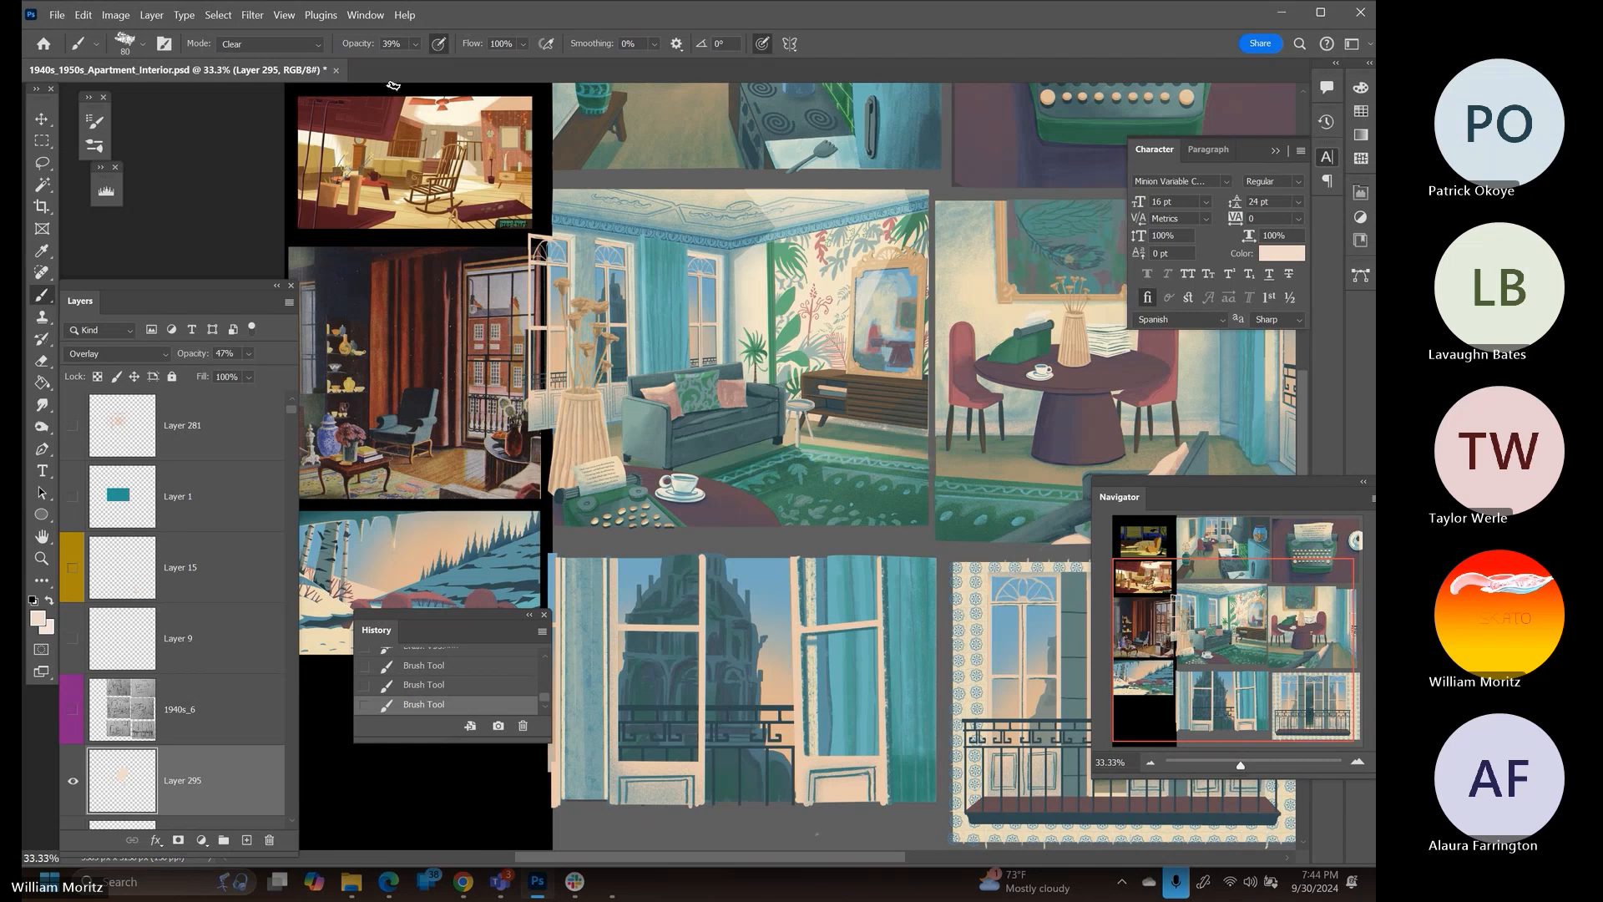
left_click(317, 46)
left_click(303, 63)
Reduce the brush size to 9 px and raise its opacity to 100%
left_click(41, 558)
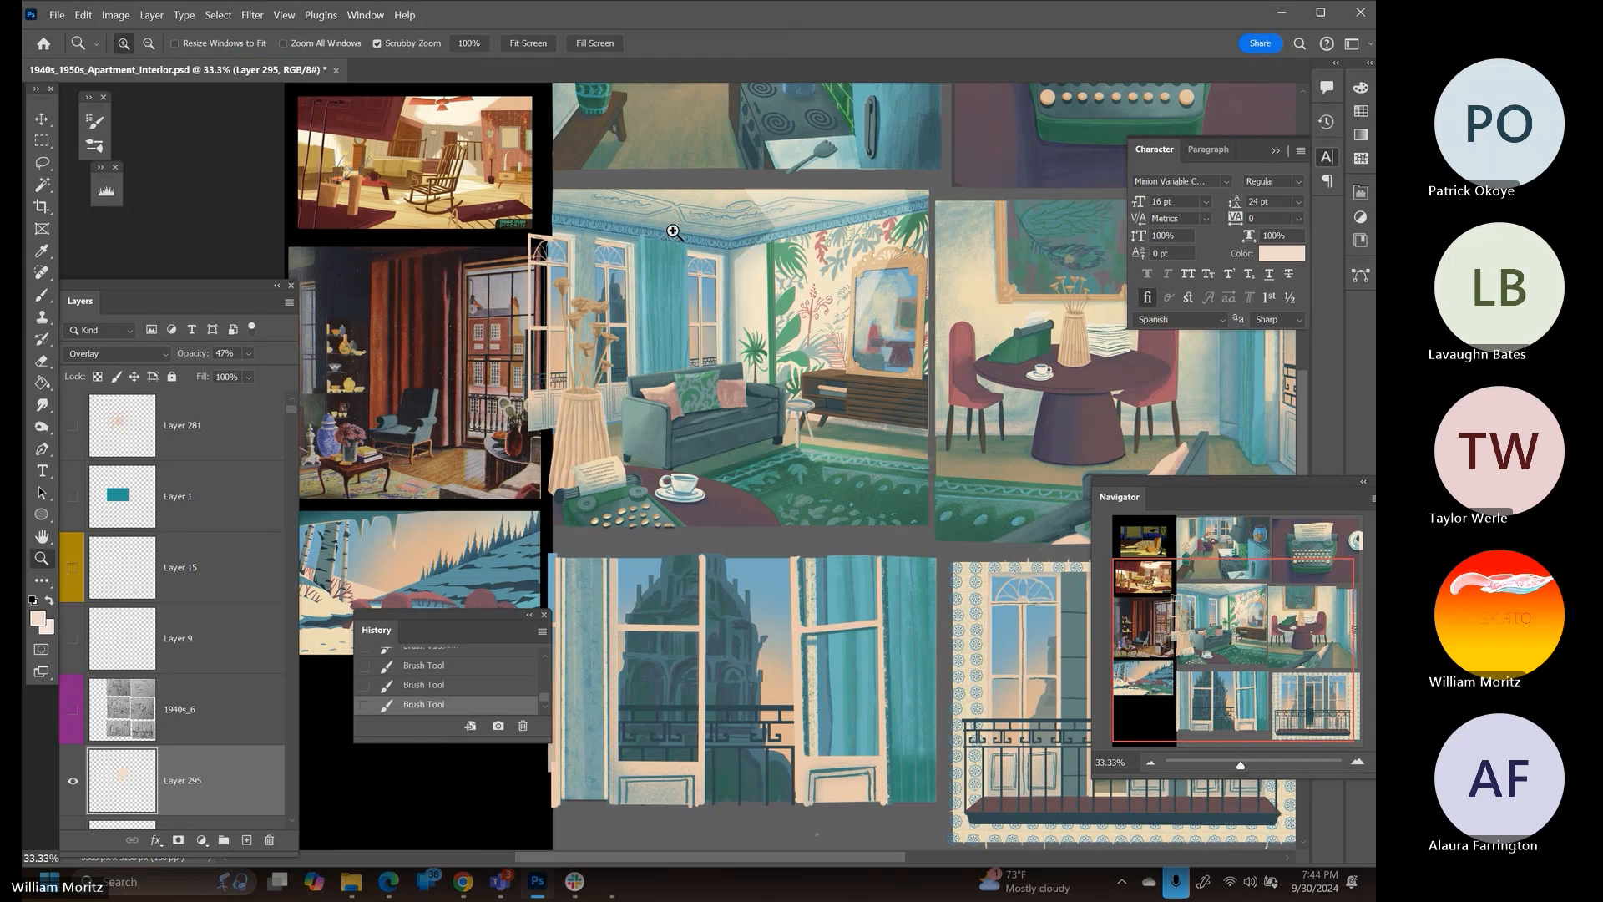
left_click(676, 274)
key("b")
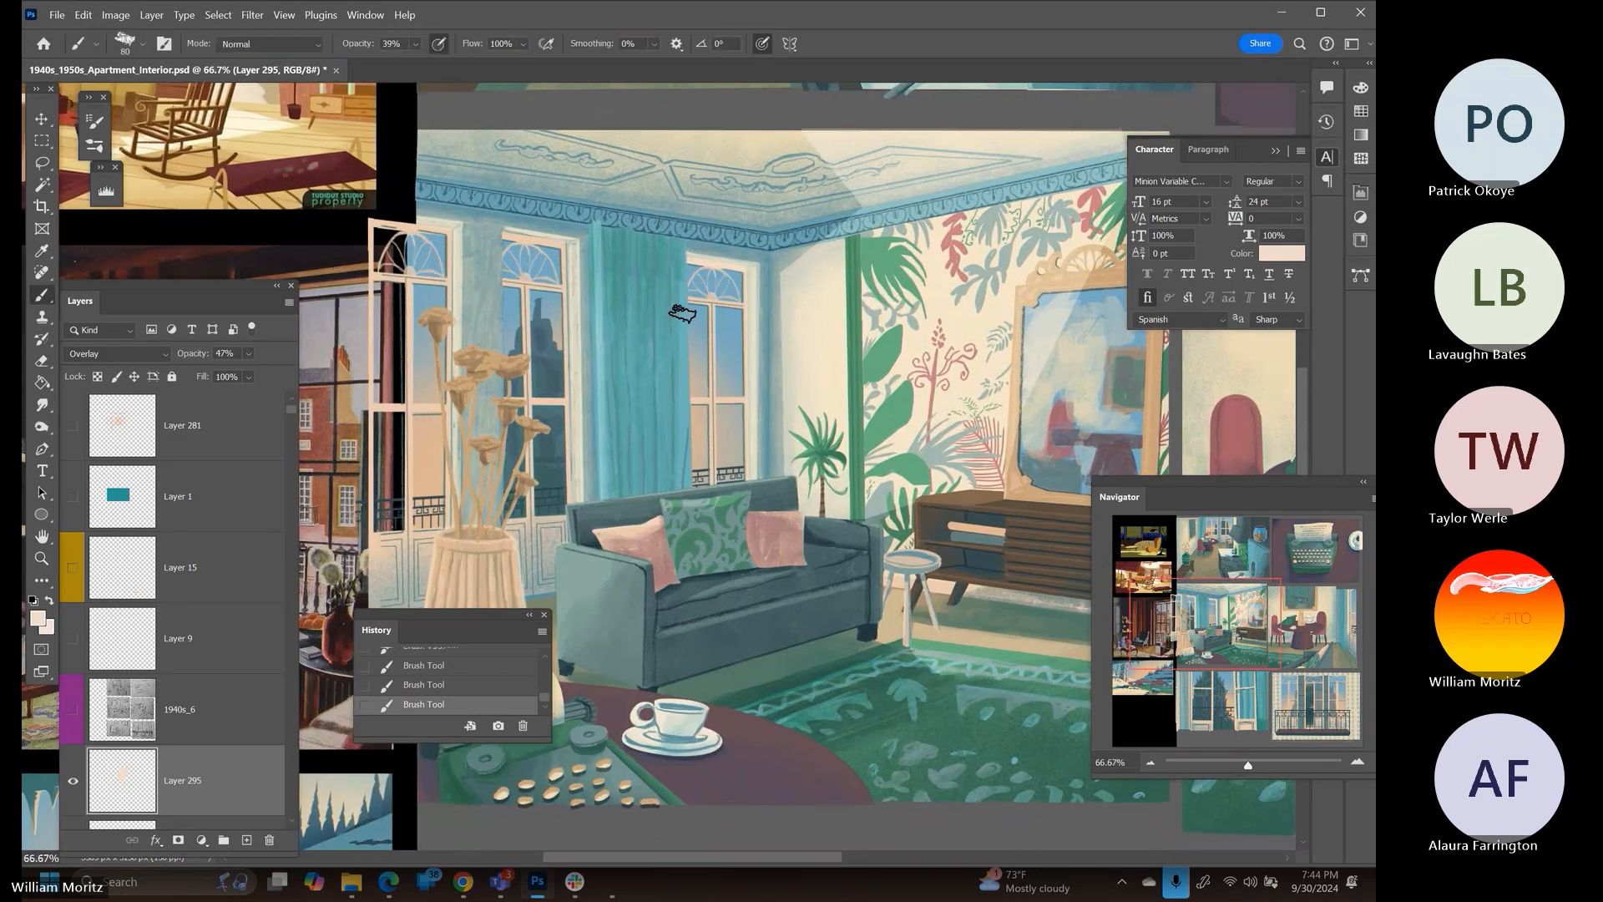
key("bracketleft")
key("bracketleft")
key("bracketleft")
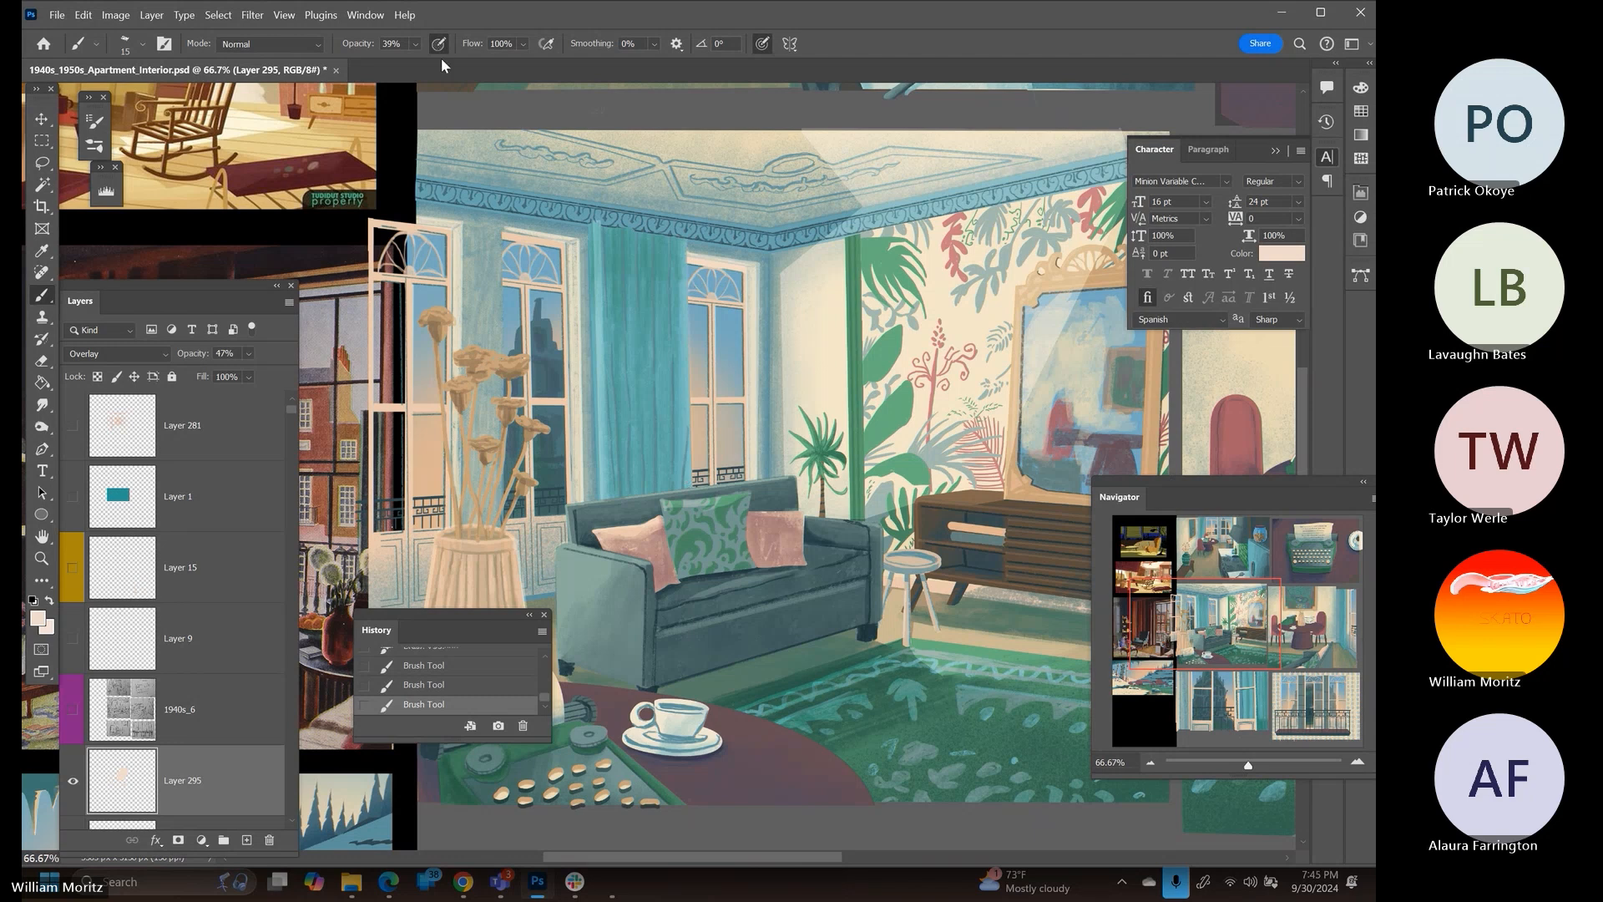
left_click(415, 44)
left_click_drag(546, 368, 444, 284)
left_click_drag(686, 291, 666, 325)
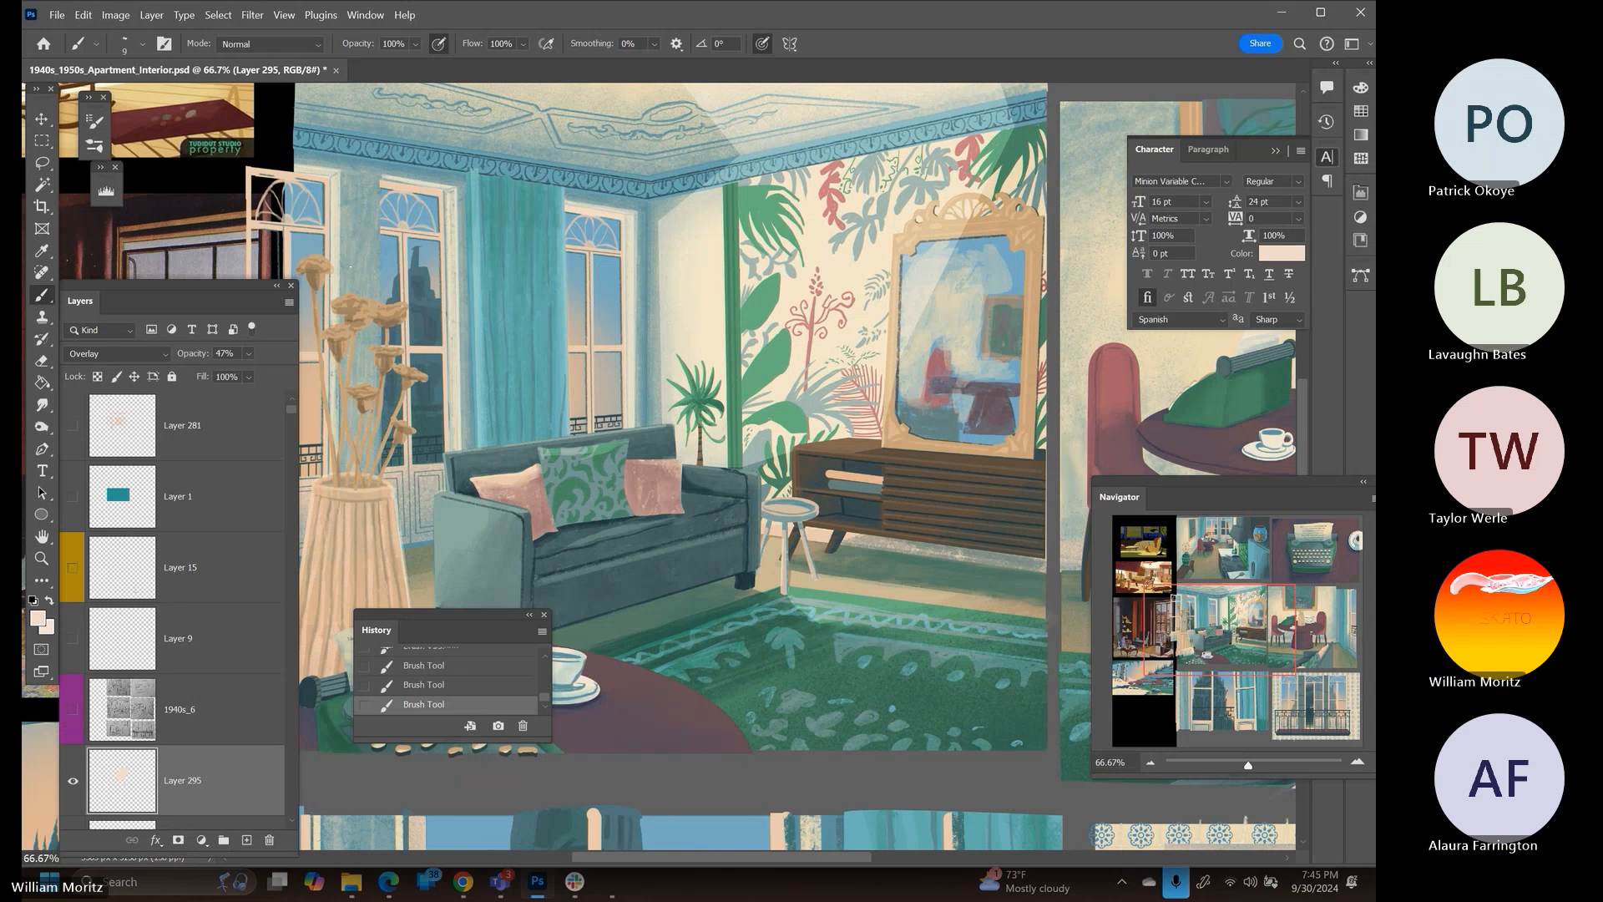
Set the brush to Clear mode and enlarge it to 100 px
left_click(317, 47)
left_click(259, 105)
key("bracketright")
key("bracketright")
key("bracketright")
key("bracketright")
key("bracketright")
key("bracketright")
key("bracketright")
key("bracketright")
key("bracketright")
key("bracketright")
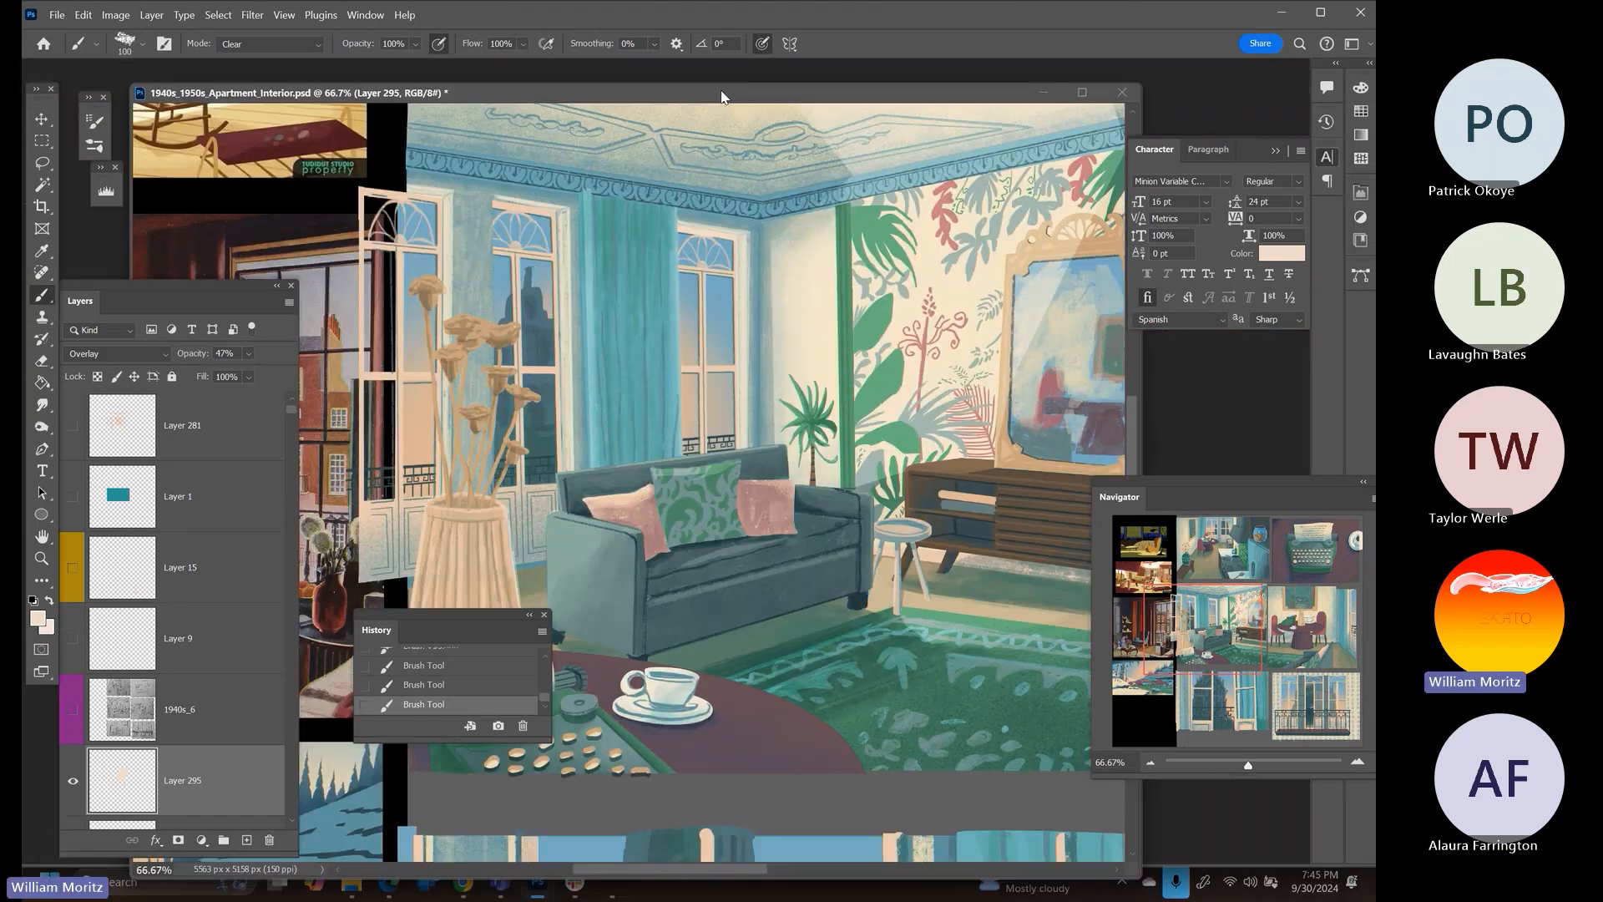
Lower the brush opacity to 35% and dock the floating document window back in place
mouse_move(722, 97)
left_mouse_down()
mouse_move(733, 46)
mouse_move(731, 125)
left_mouse_up()
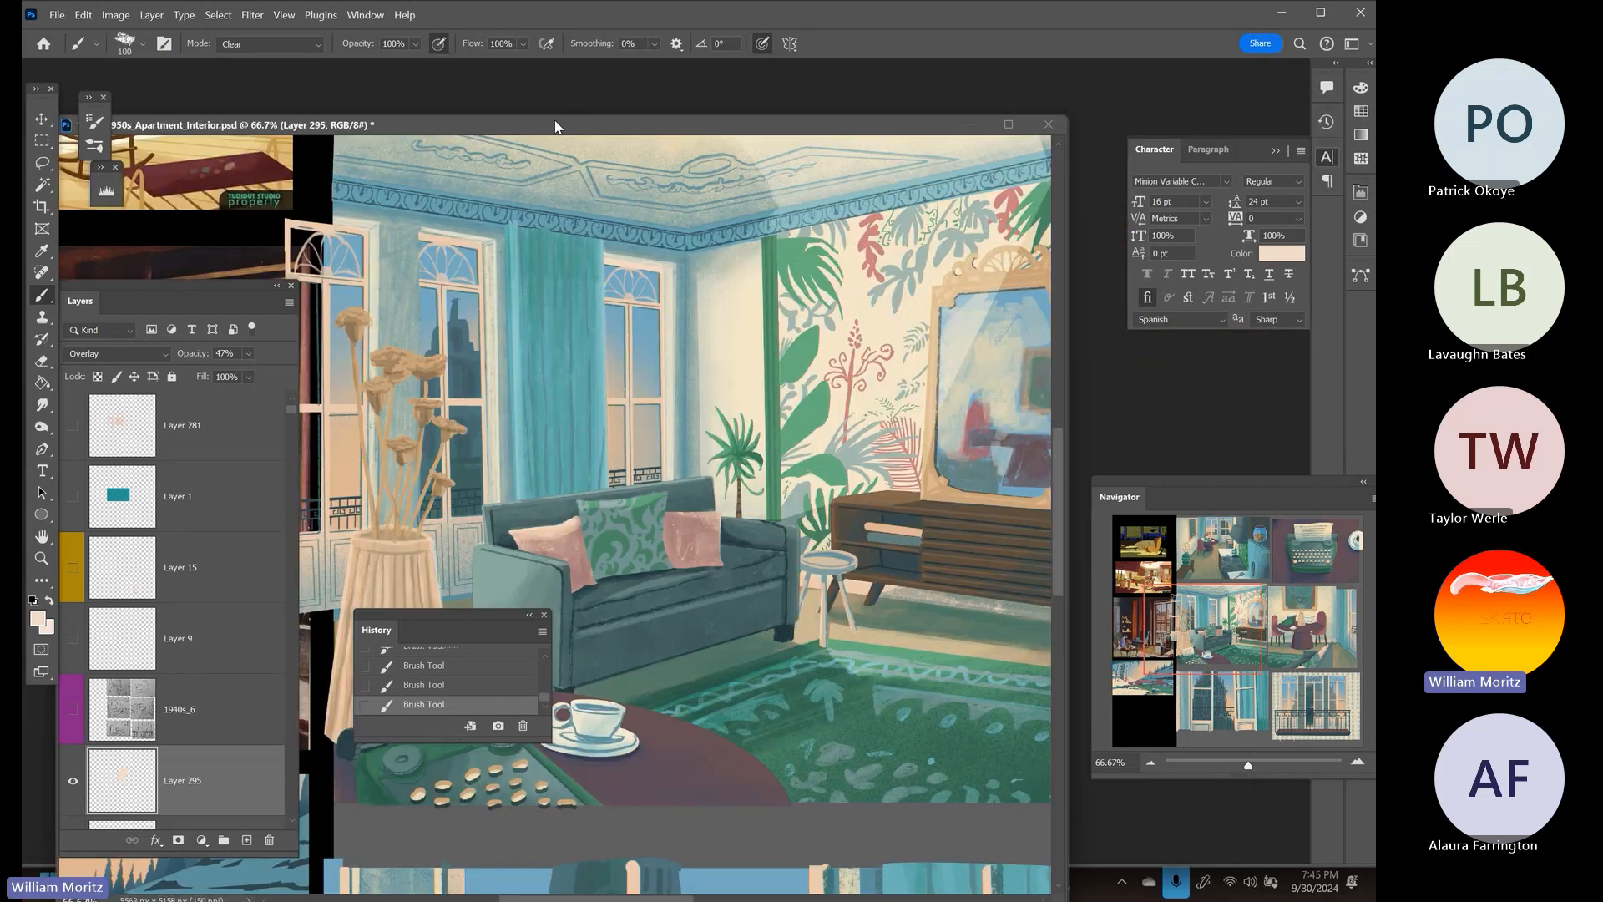
left_click_drag(555, 125, 618, 66)
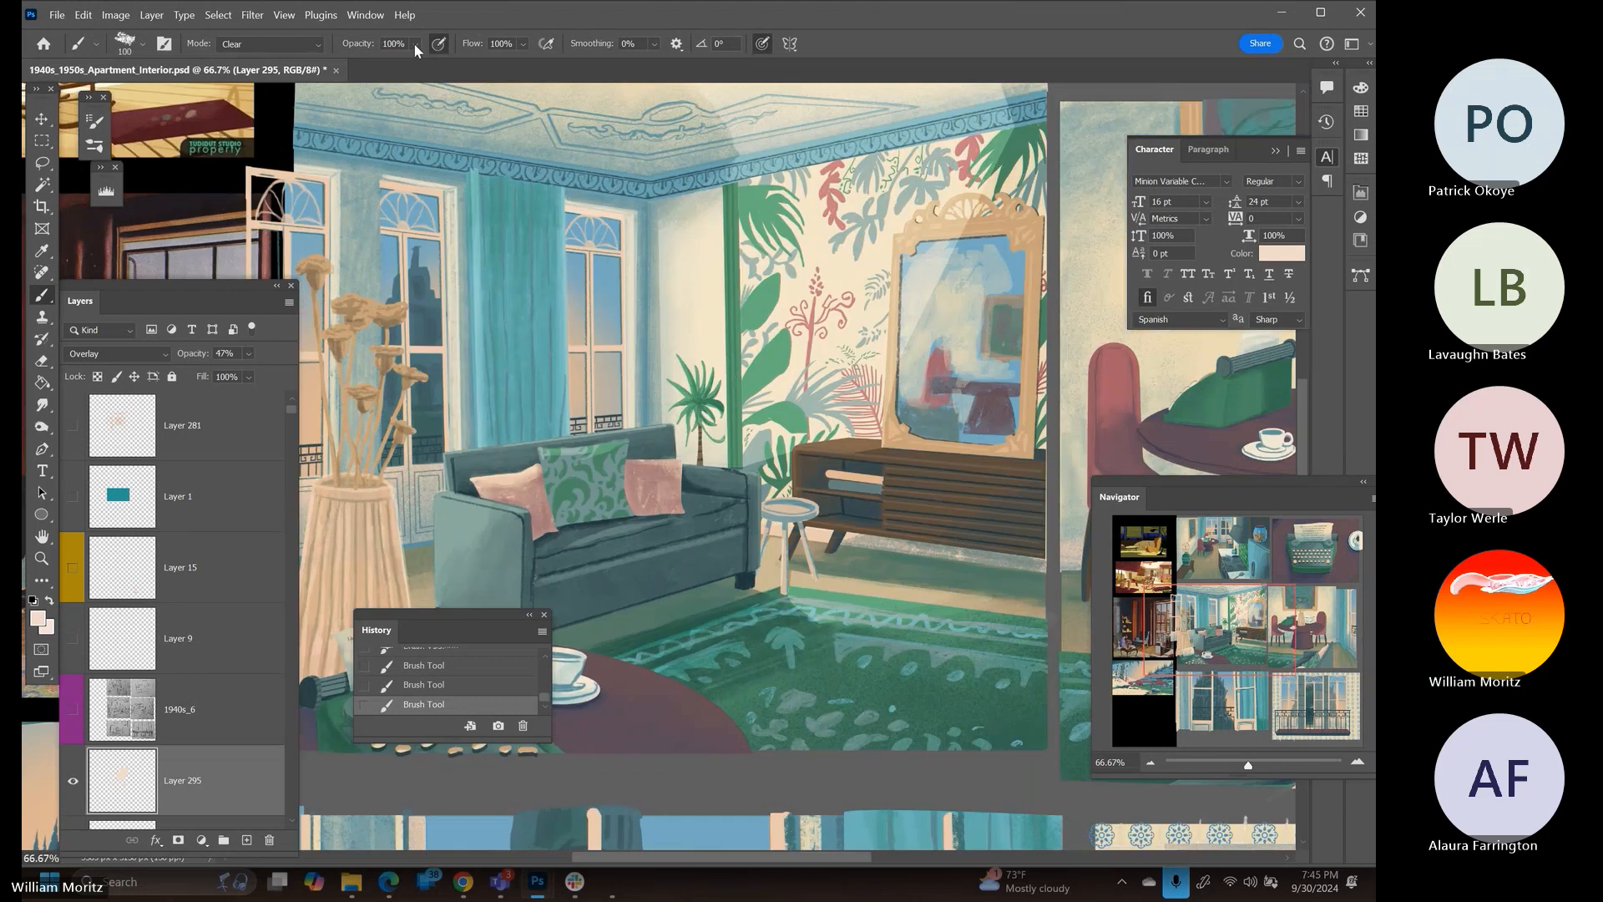
left_click(415, 43)
left_click(715, 92)
left_click_drag(1000, 70, 998, 49)
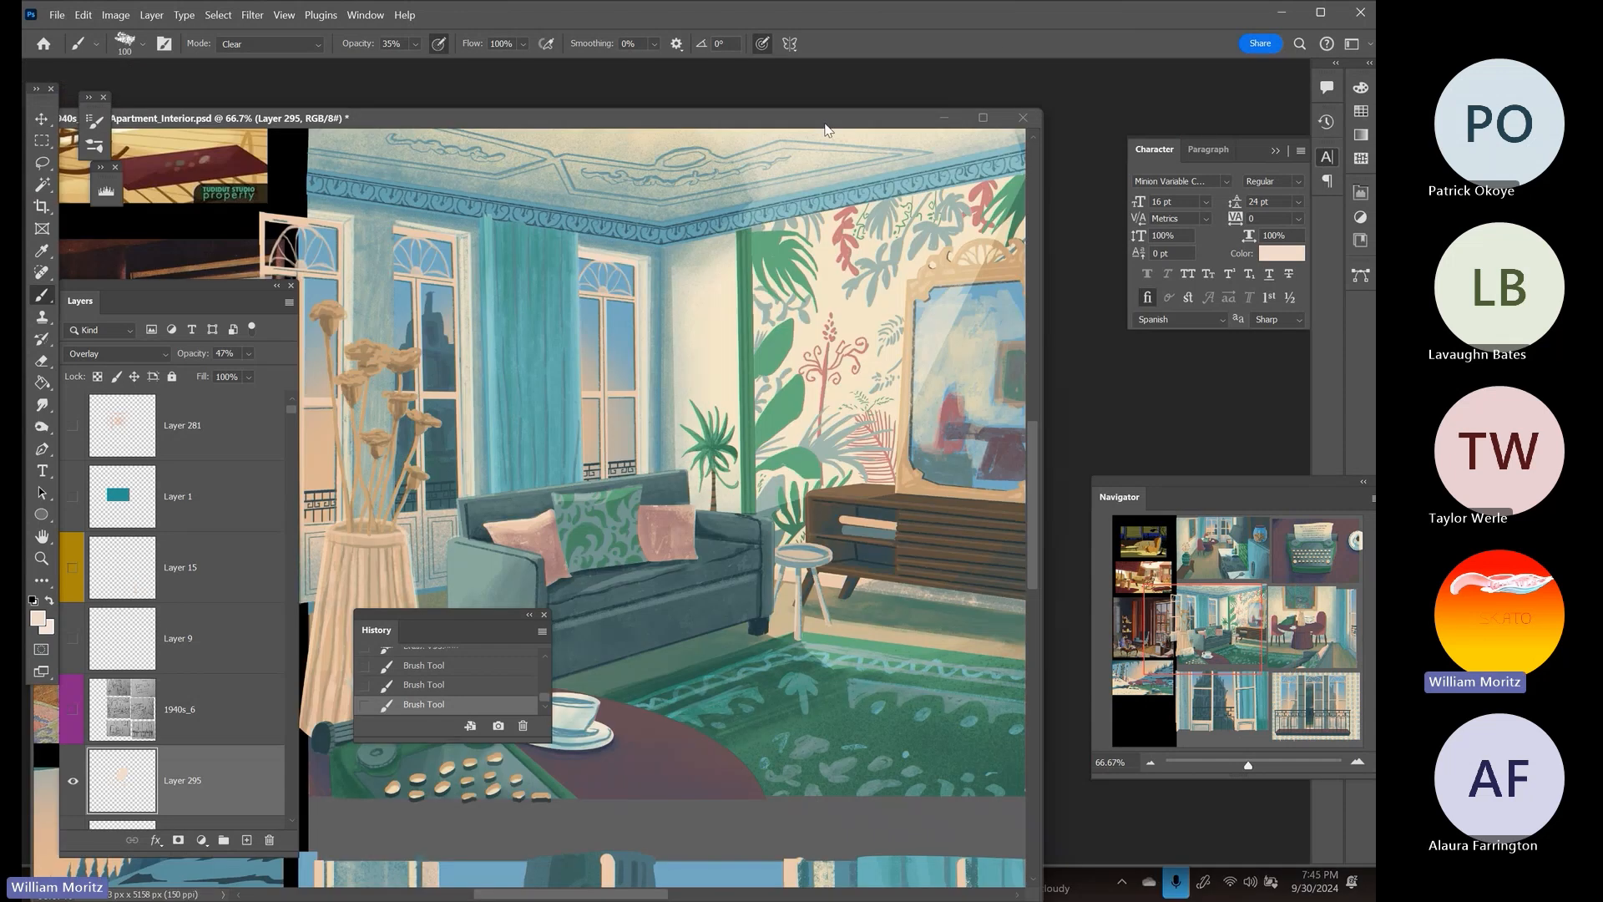
left_click_drag(827, 124, 898, 64)
Examine the living room's overall lighting at 33.33% zoom and the sofa, coffee cup and table up close
left_click_drag(865, 159, 821, 316)
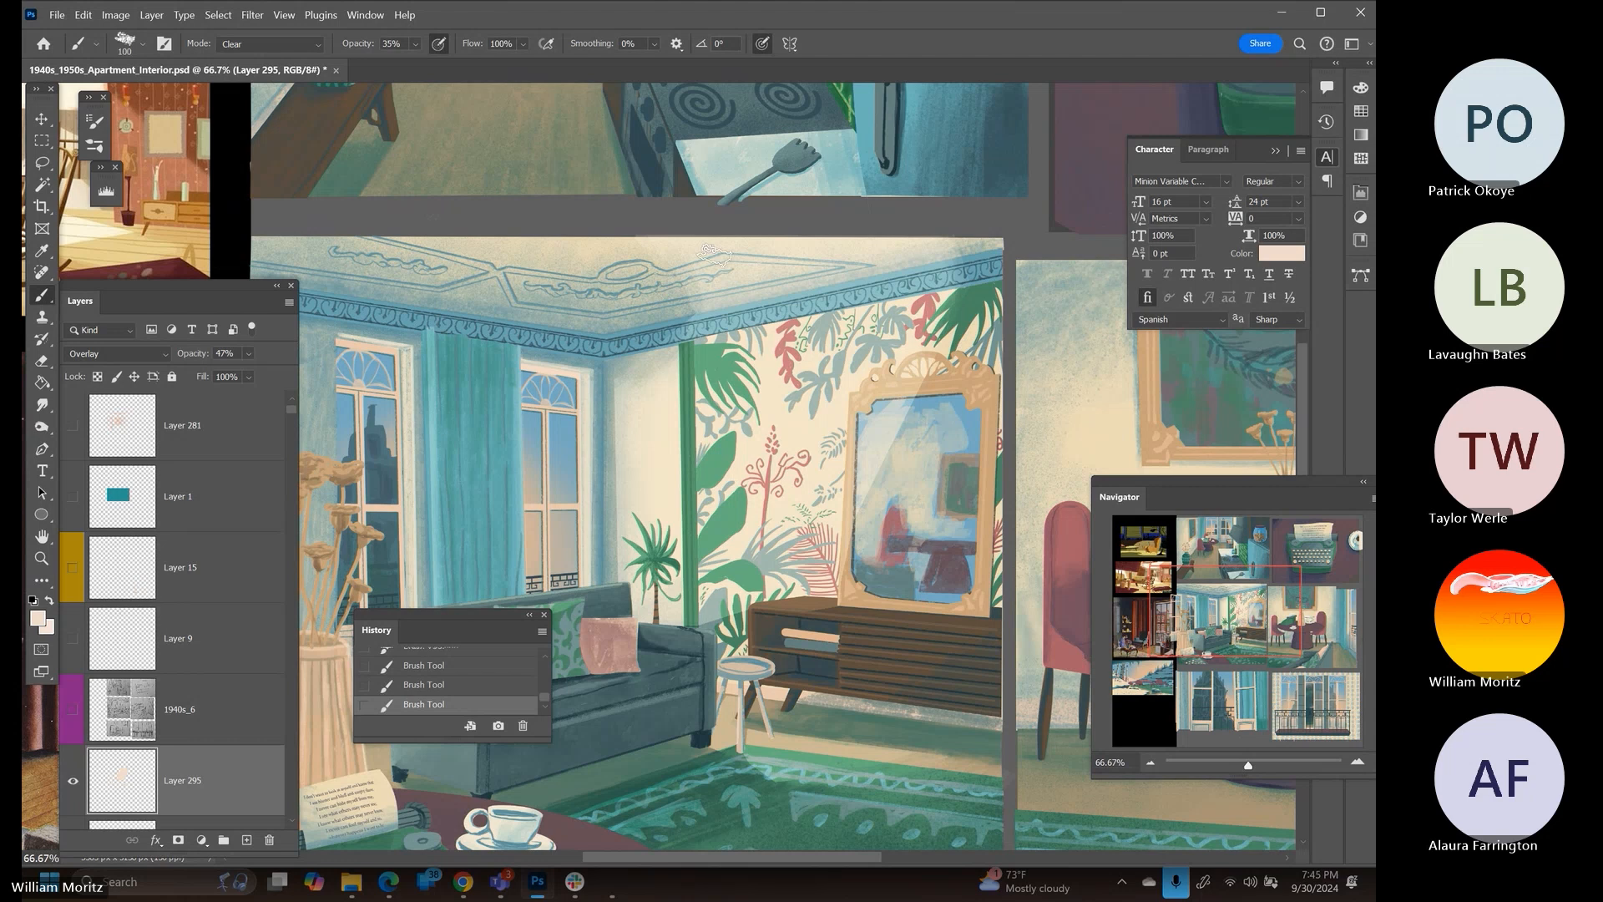
left_click(41, 558)
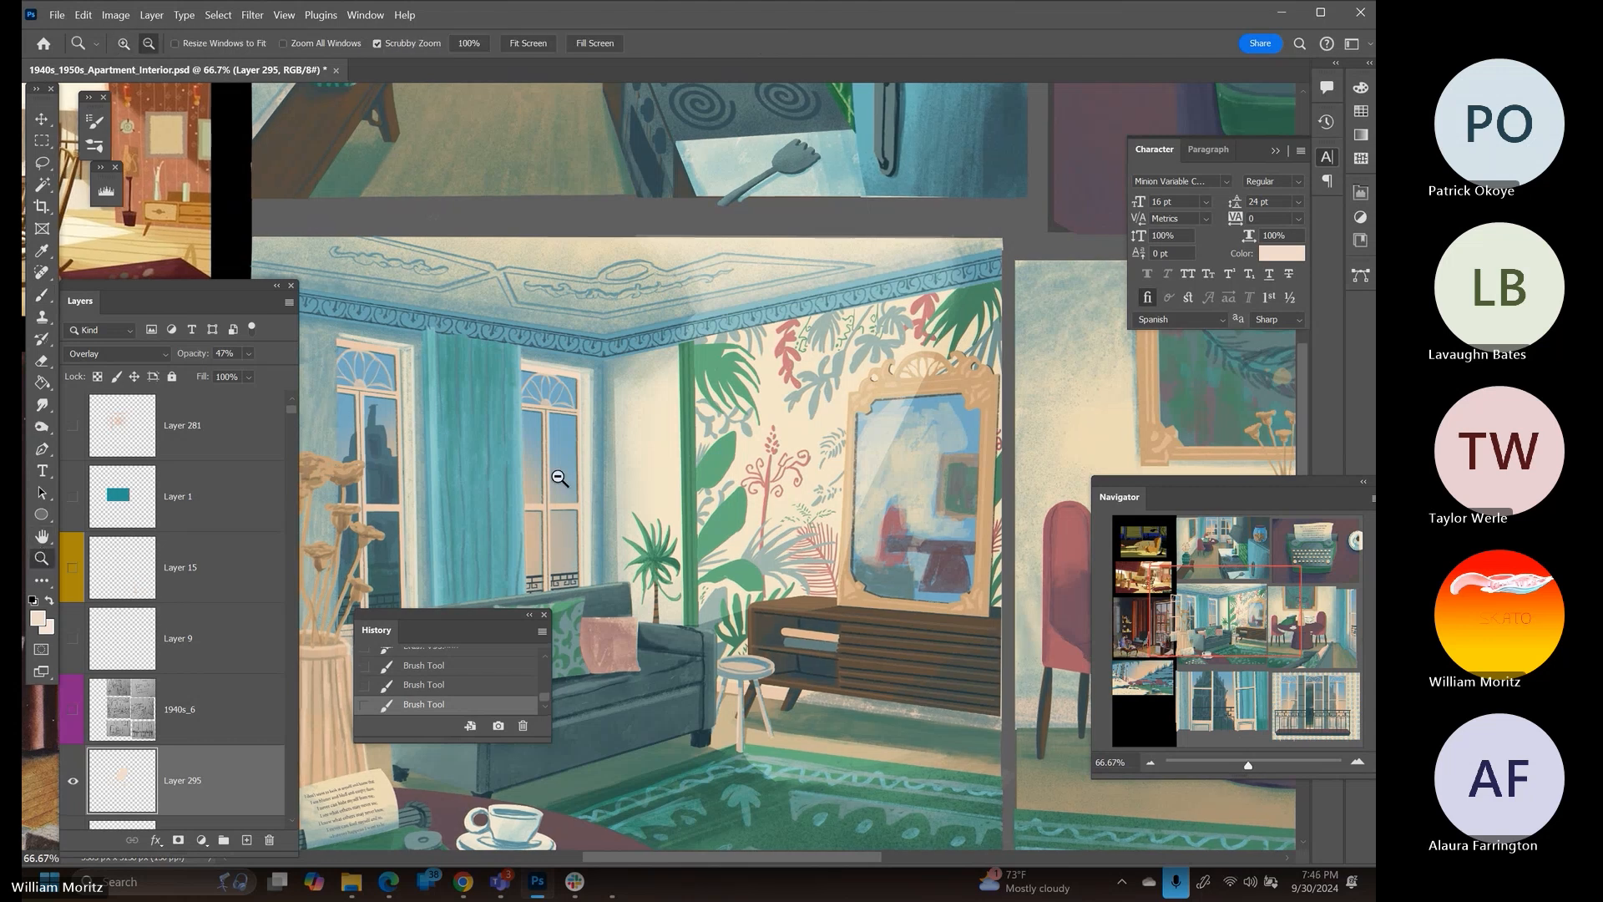
left_click(558, 478, "alt")
left_click(571, 469, "alt")
left_click_drag(561, 510, 705, 439)
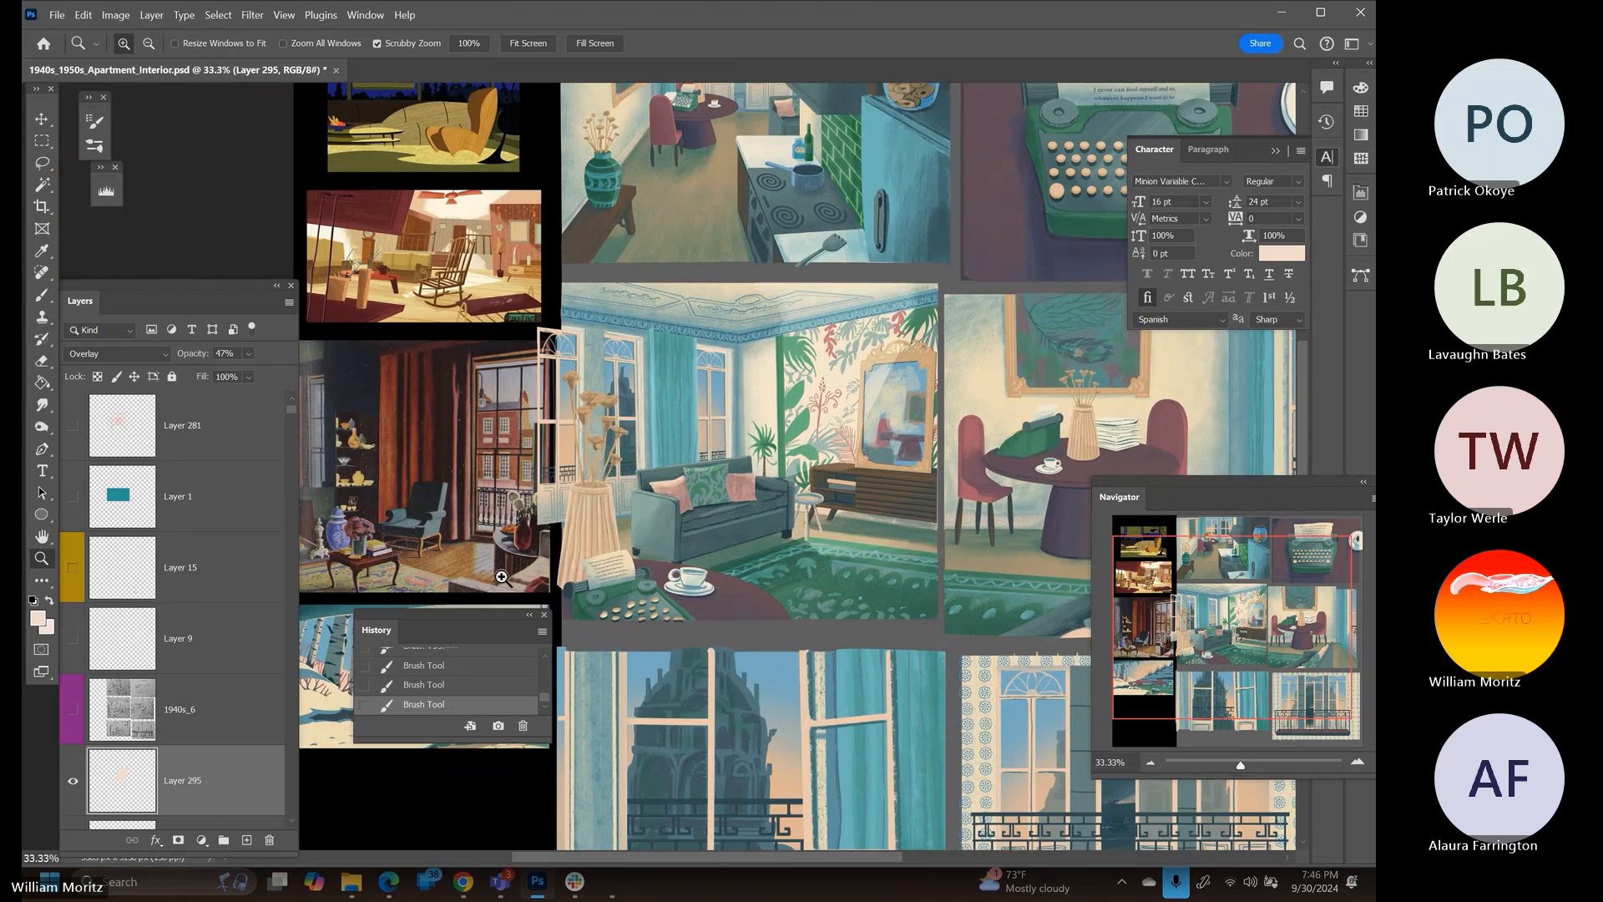
left_click(683, 583)
left_click(683, 583)
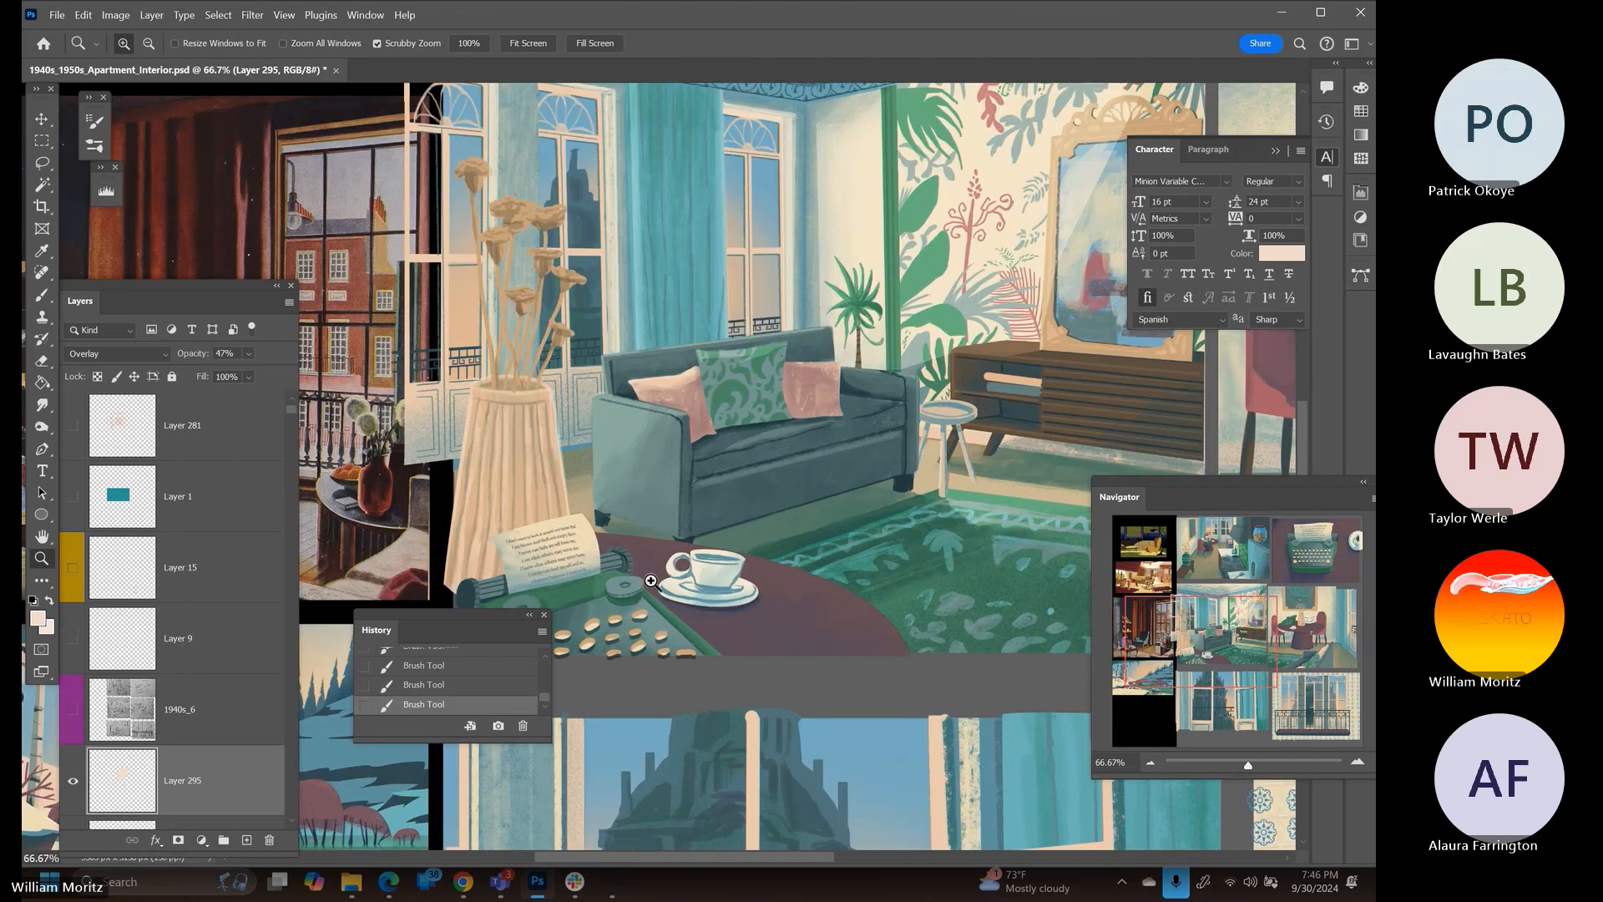
left_click(652, 581)
key("b")
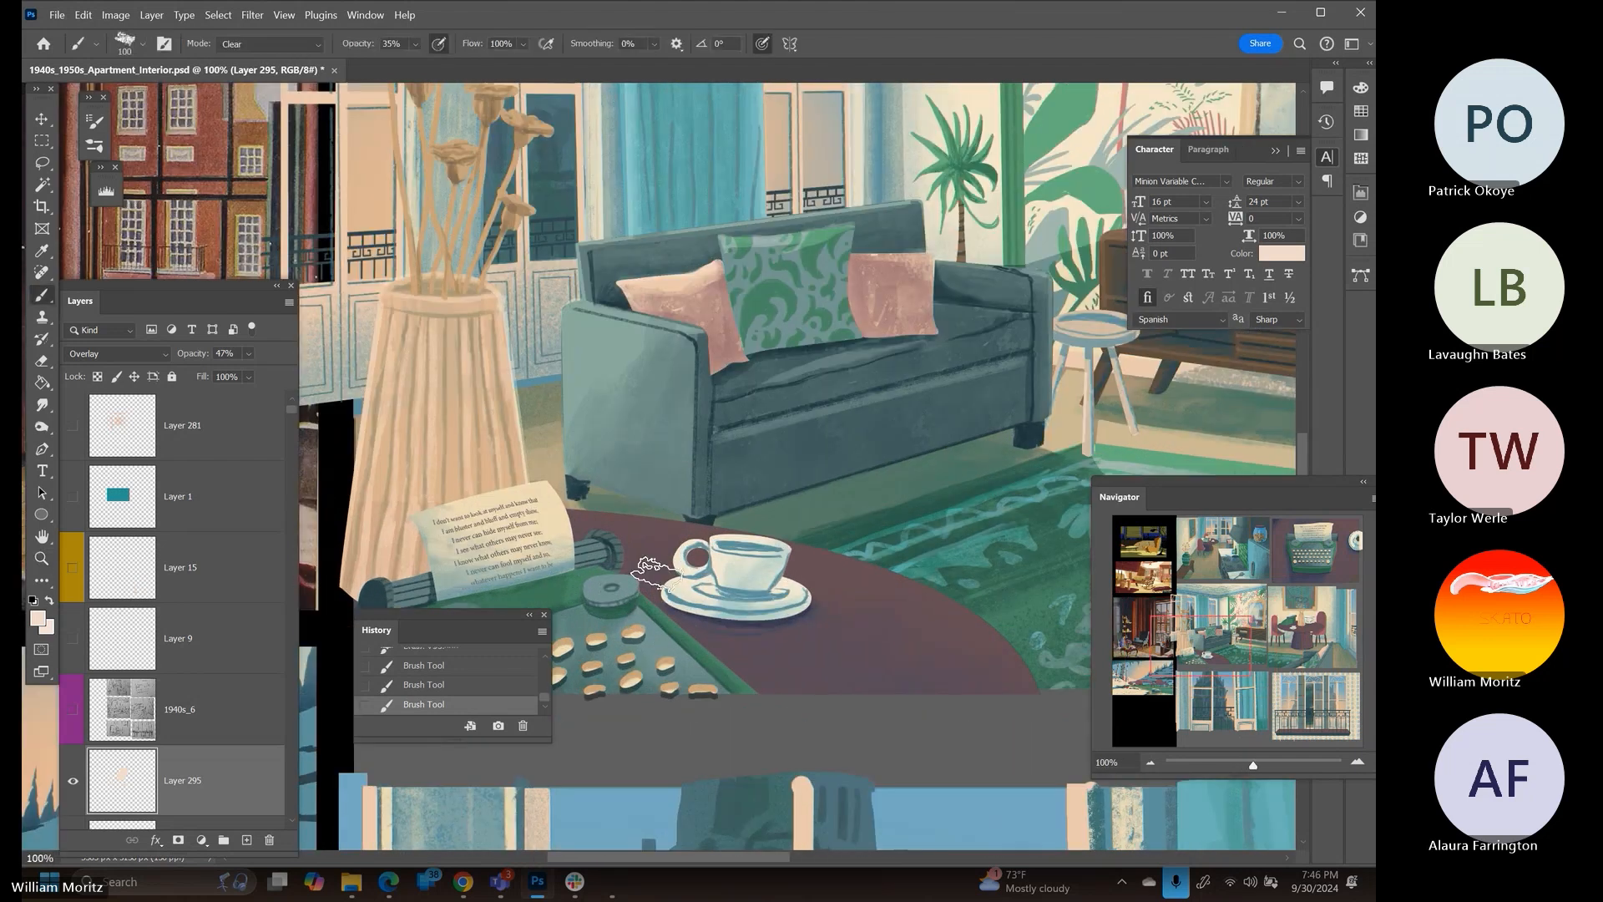
Reduce the Clear brush to 50 px while sizing it against the sofa and the whole living room
key("bracketleft")
key("bracketleft")
key("bracketleft")
key("bracketleft")
key("bracketleft")
key("bracketleft")
key("bracketleft")
left_click(41, 558)
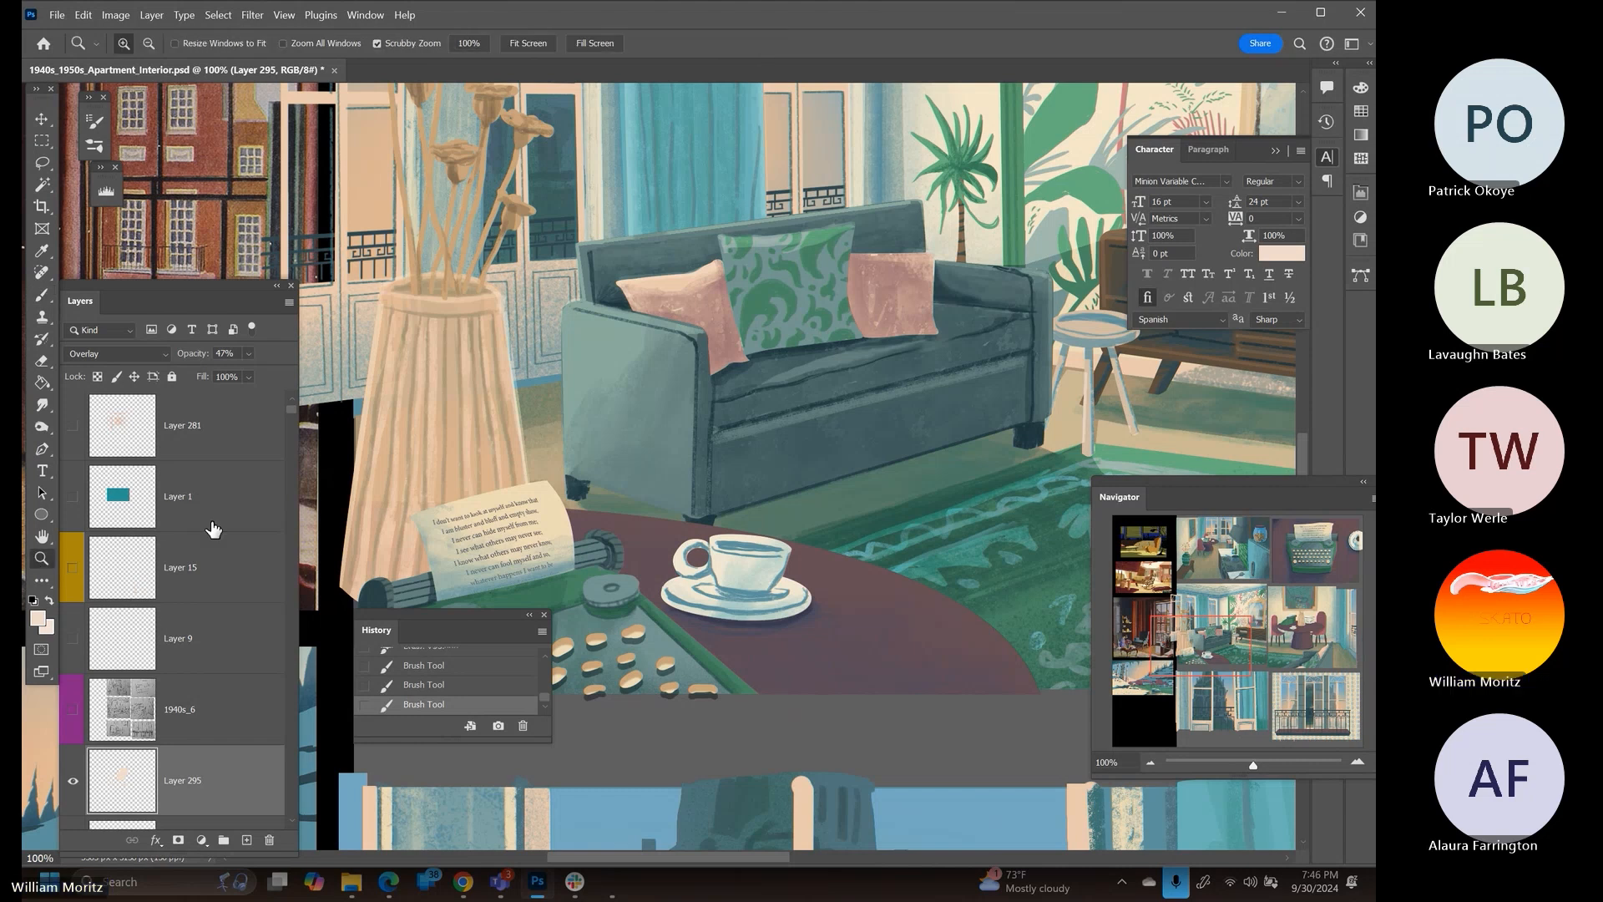
left_click(656, 402, "alt")
left_click(689, 394, "alt")
left_click(725, 347, "alt")
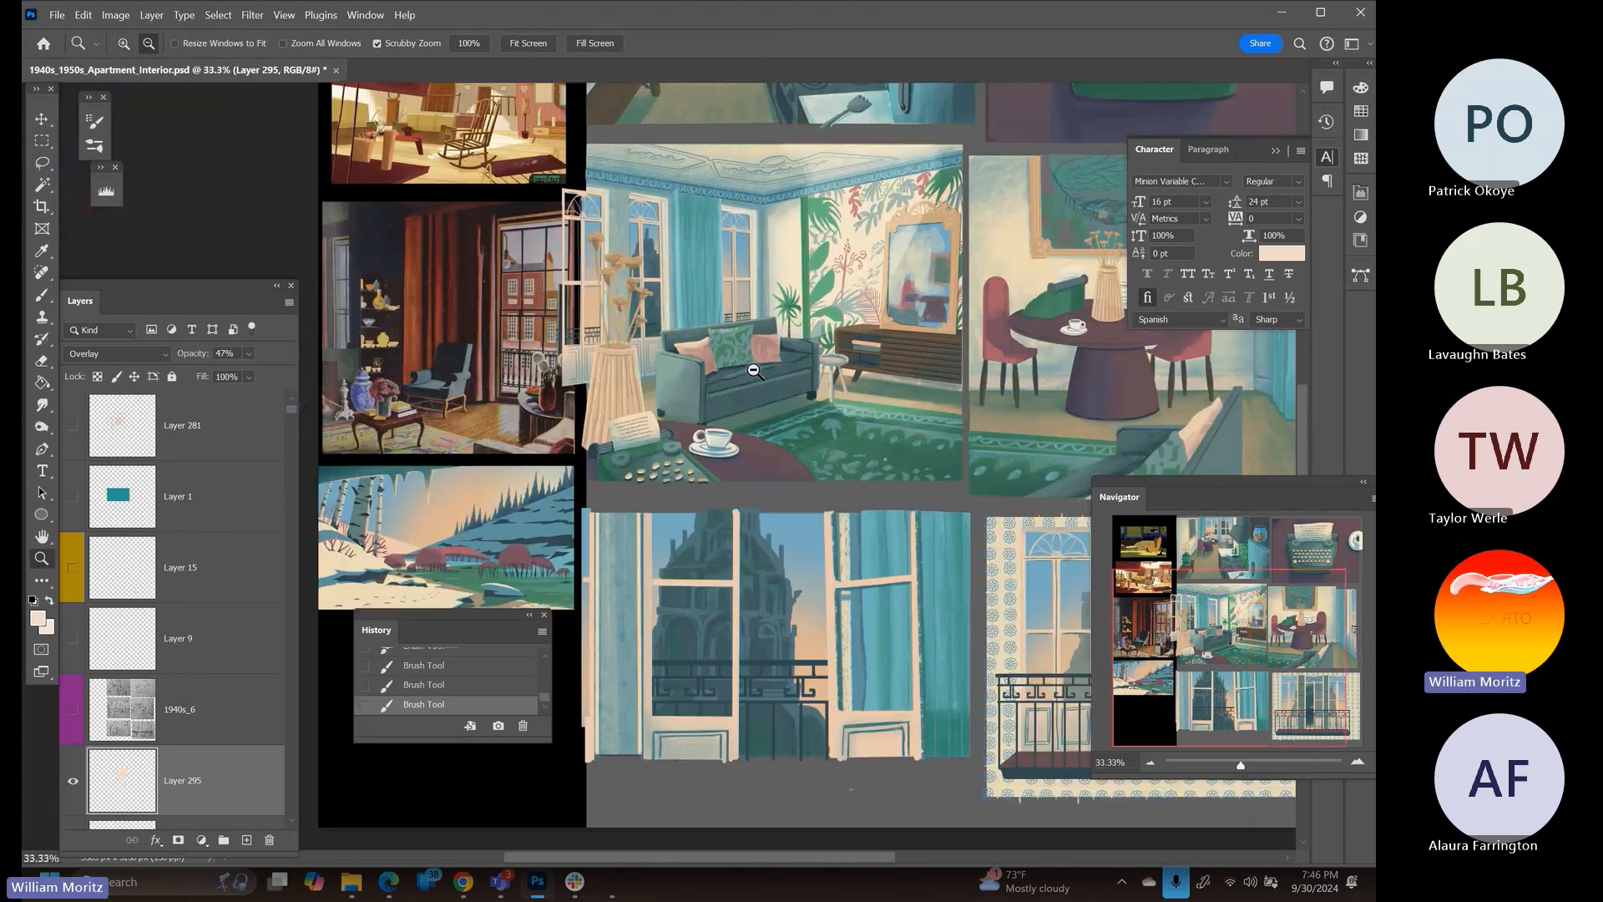
left_click(867, 344)
key("b")
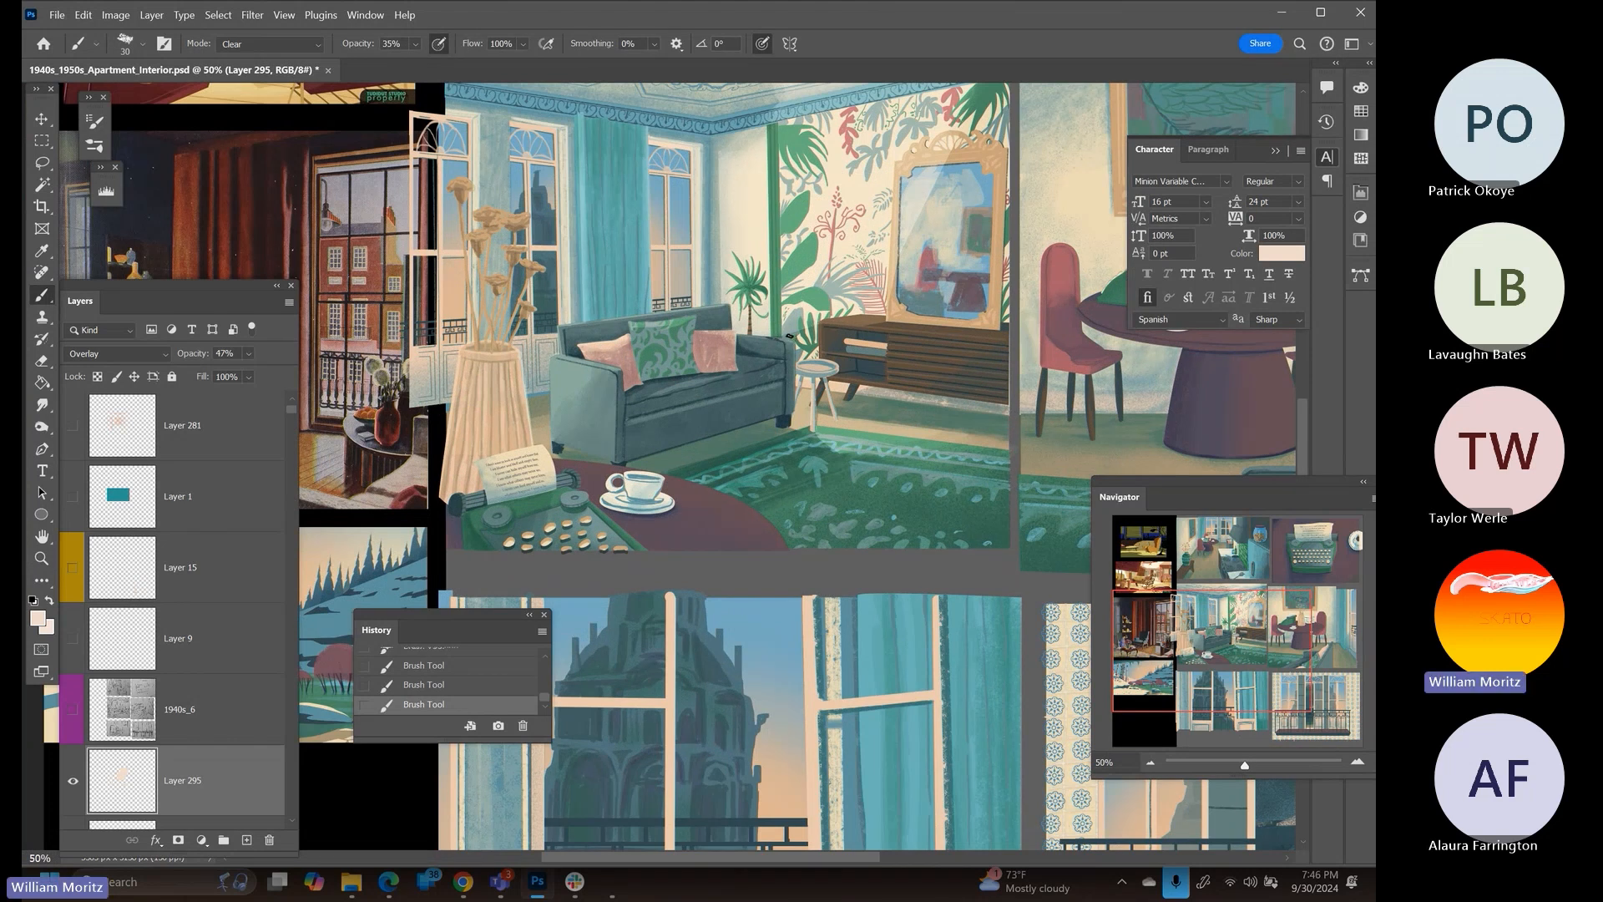
key("bracketright")
key("bracketright")
Compare the living room with Layer 295 hidden and shown, and bring the neighbouring dining scene into view
left_click(42, 559)
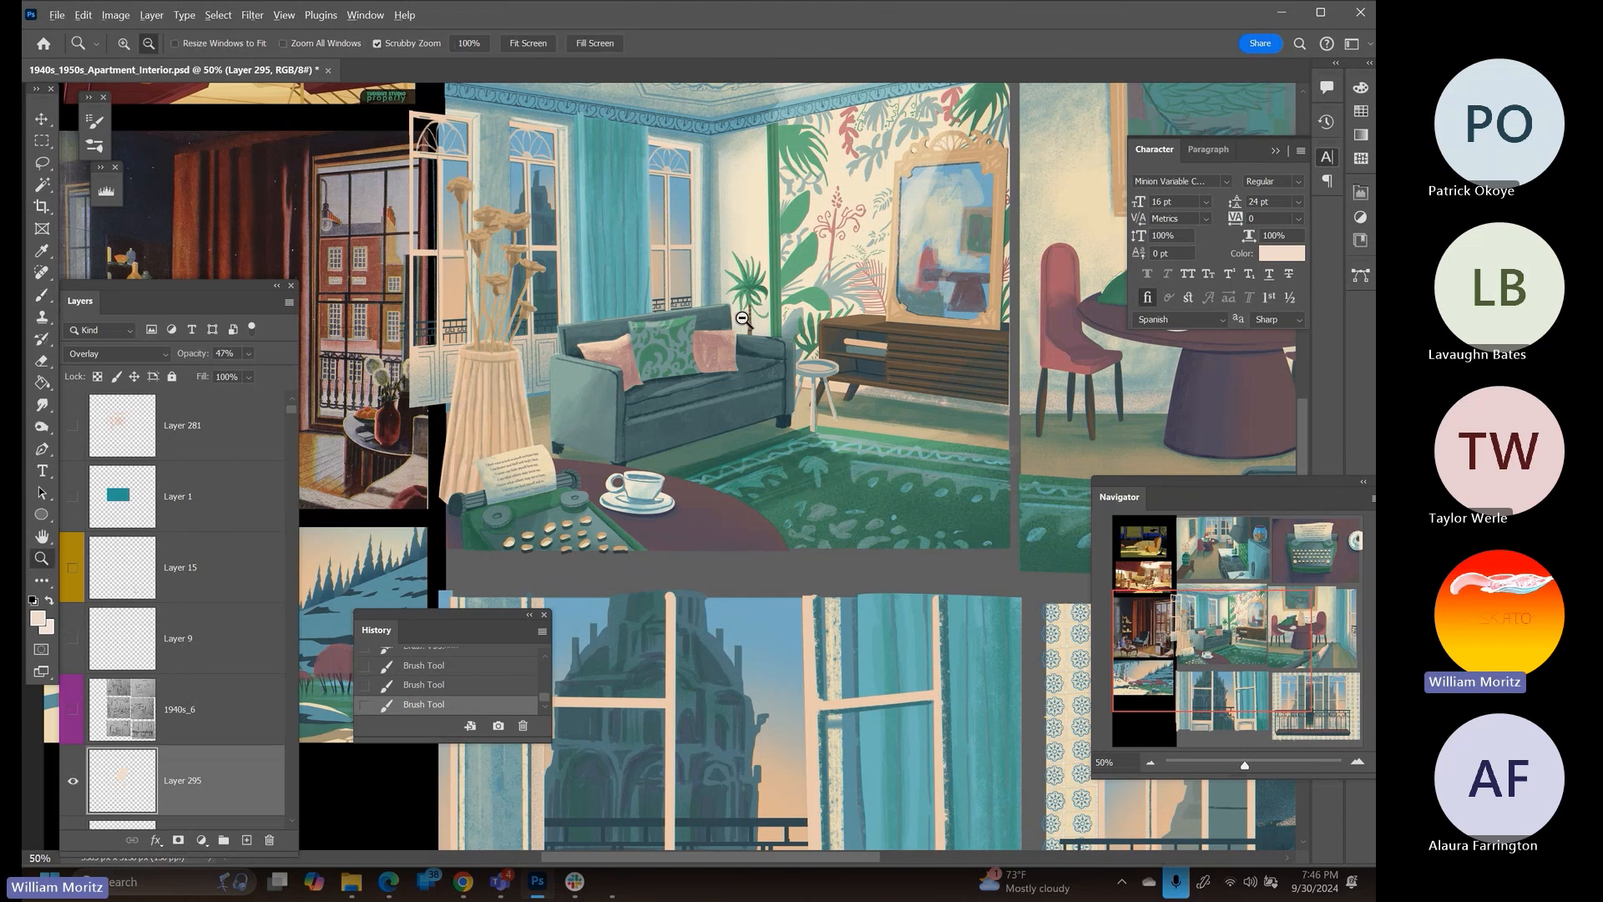
left_click(722, 323)
left_click(723, 322, "alt")
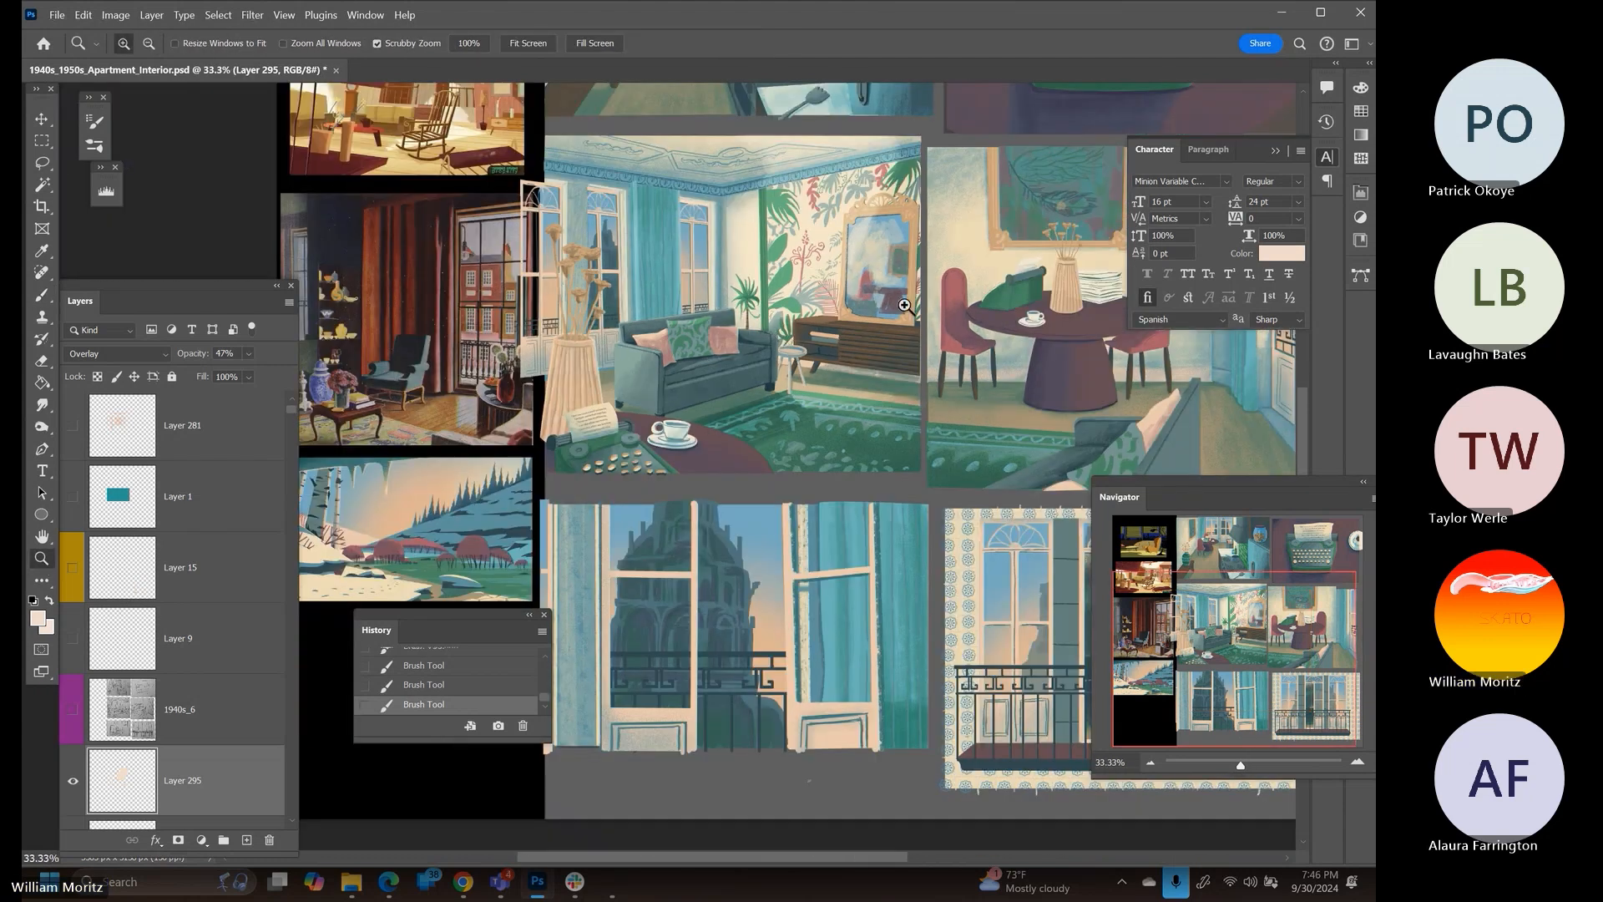
left_click(74, 780)
left_click(73, 780)
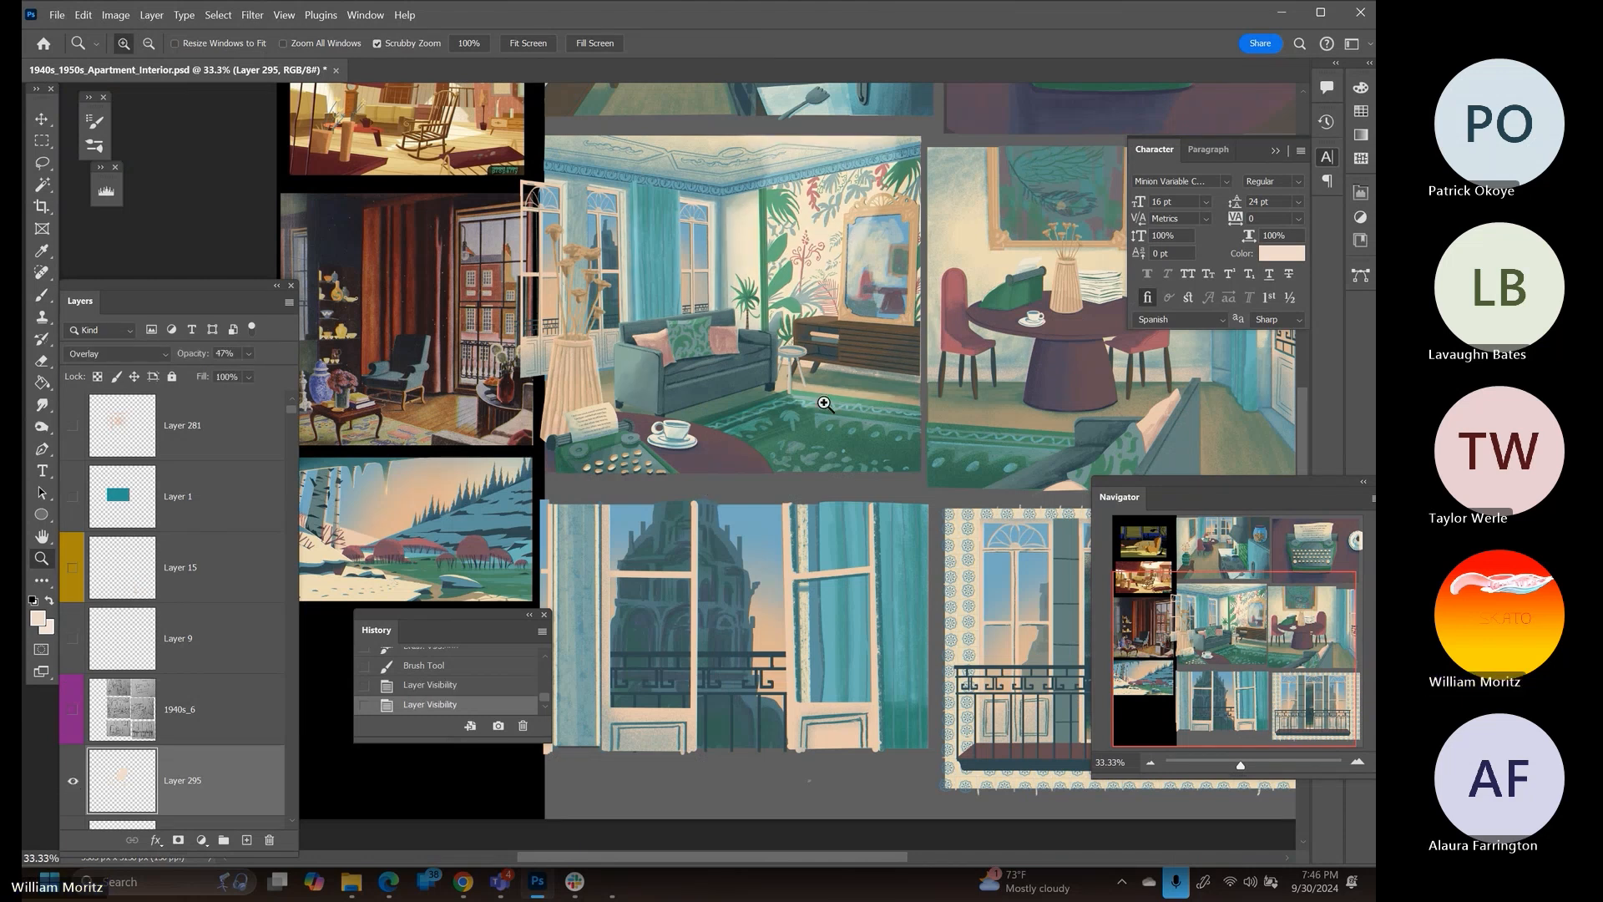
left_click_drag(772, 417, 493, 487)
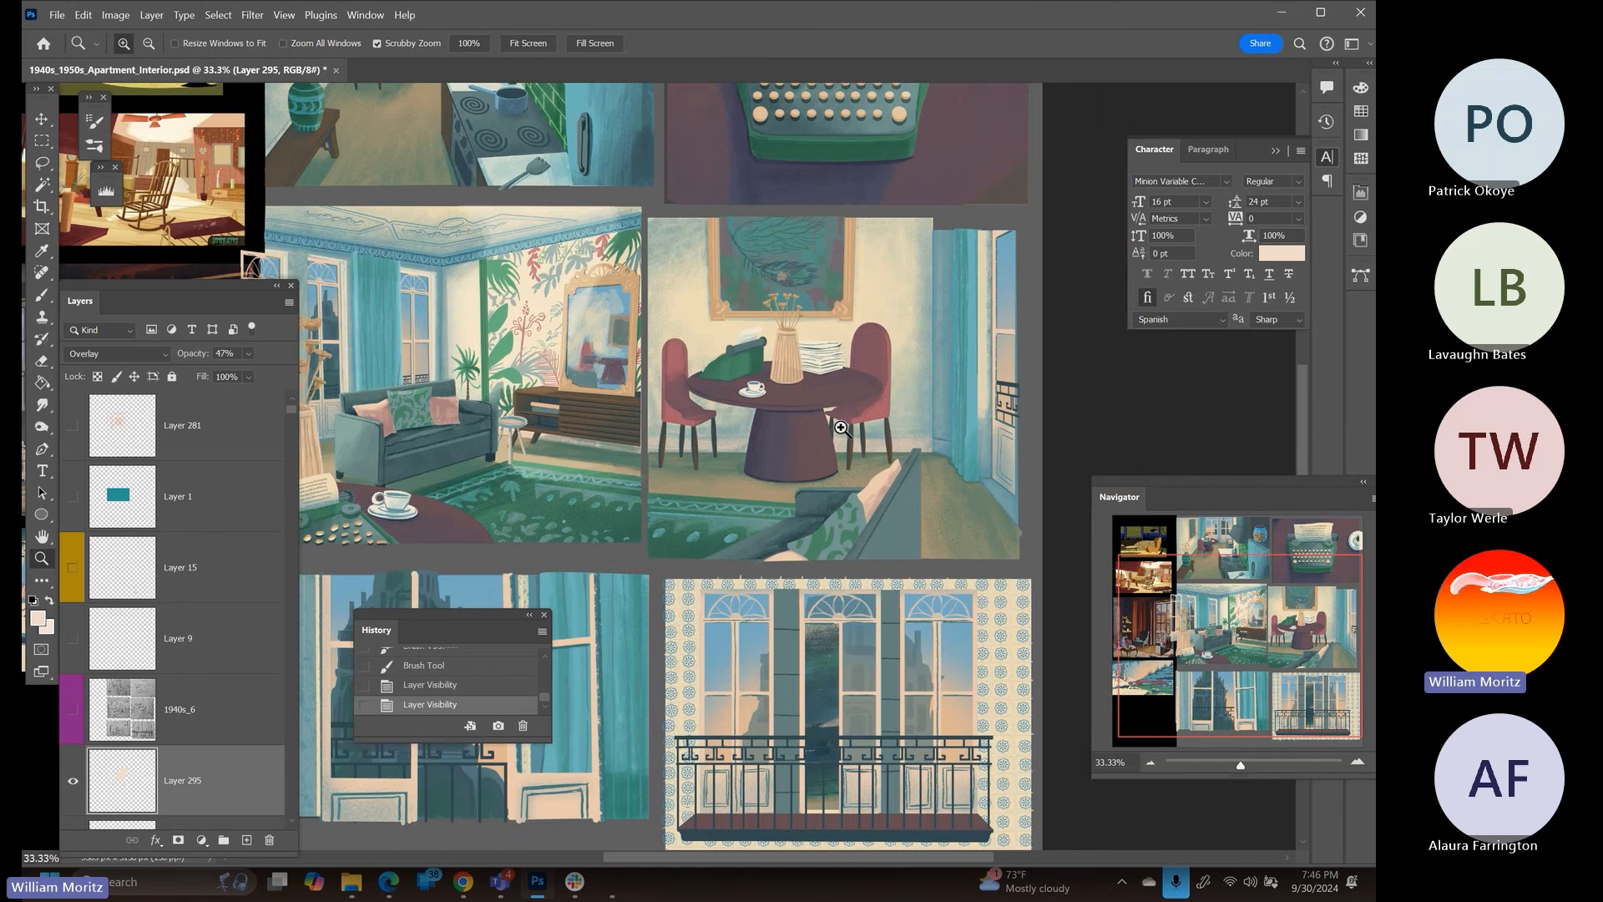
Set the Clear brush to 45 px at 100% opacity and erase a spot at the dining scene's window-side edge
key("b")
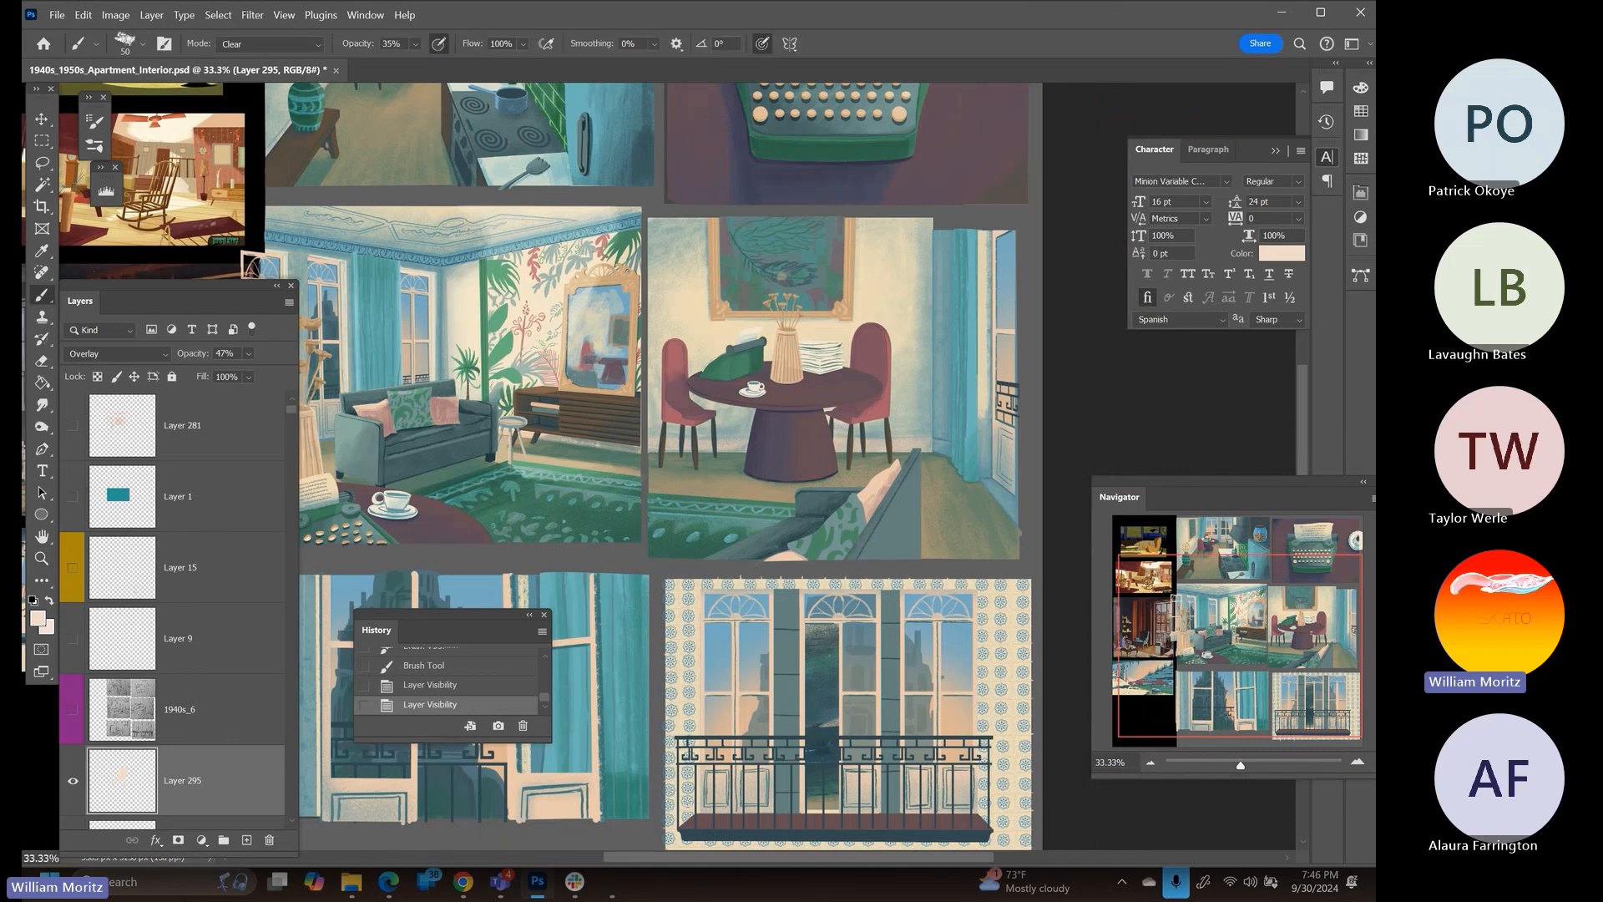
key("bracketleft")
key("bracketleft")
key("bracketleft")
key("bracketleft")
left_click(412, 41)
left_click_drag(425, 61, 501, 60)
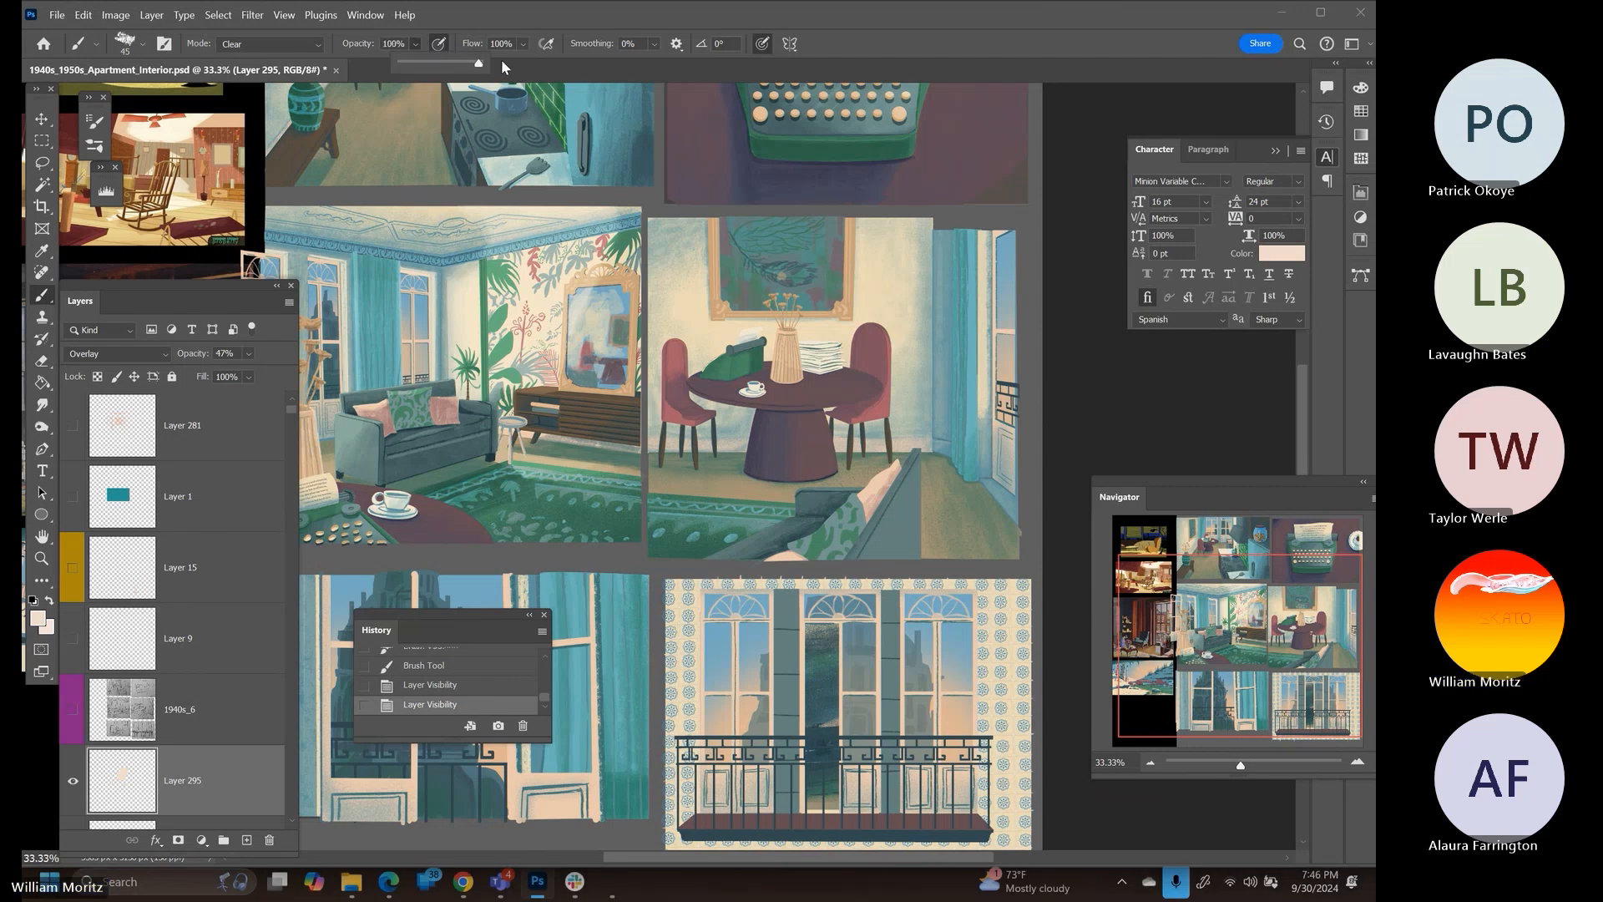
left_click(1024, 347)
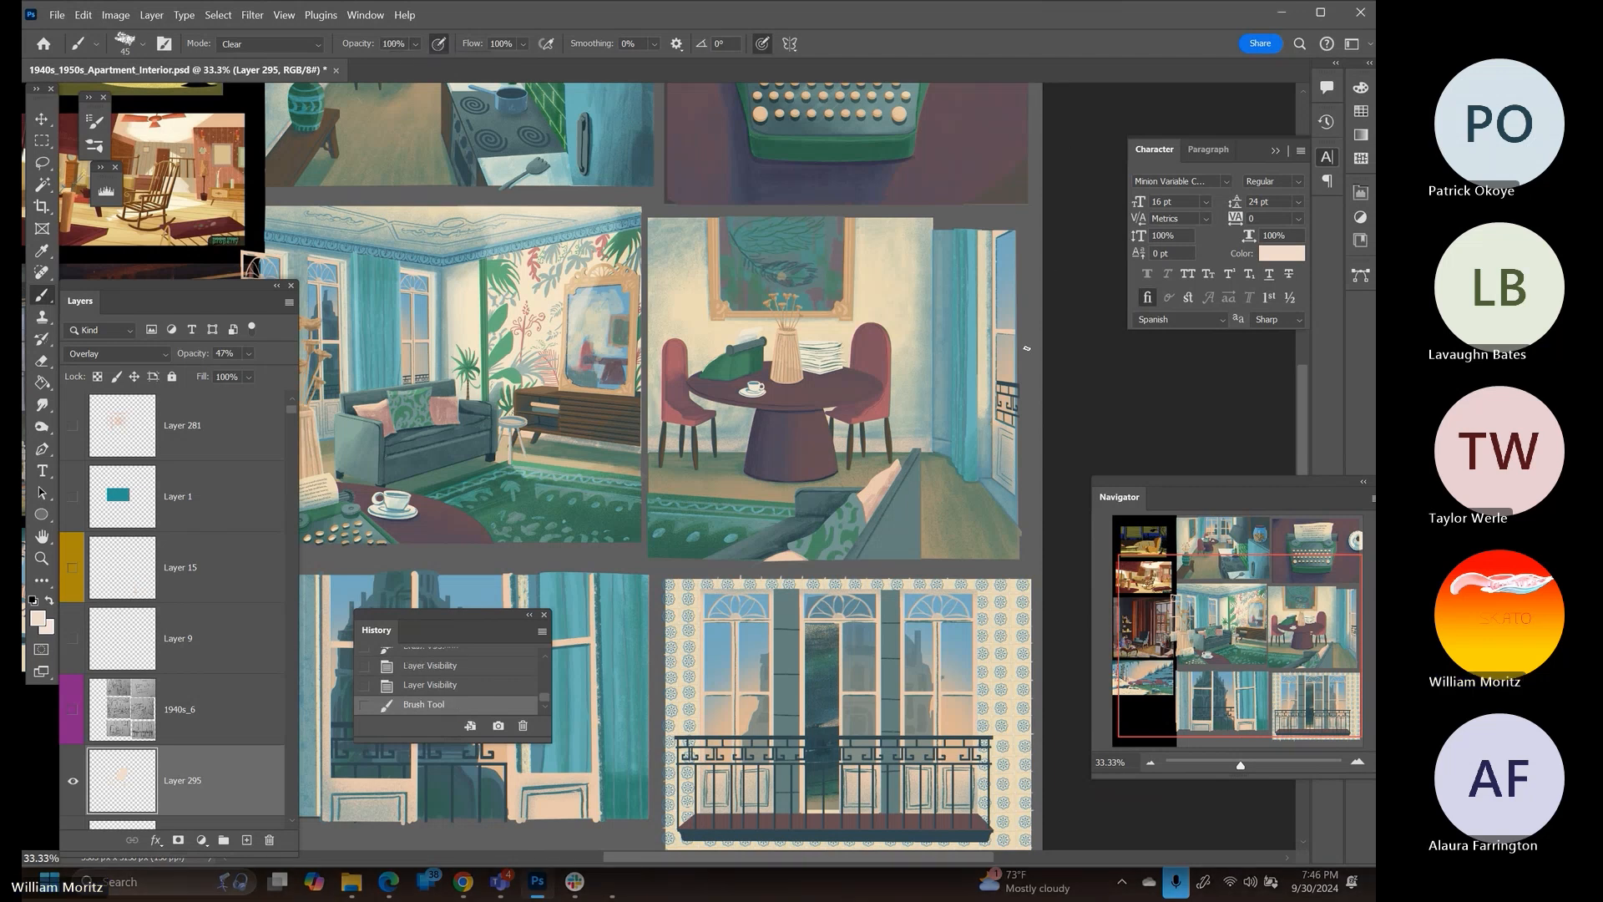
Outline the back panel of the dining scene's foreground sofa with a 15 px Normal mode brush
key("bracketleft")
key("bracketleft")
key("bracketleft")
key("bracketleft")
left_click_drag(920, 449, 920, 559)
left_click(267, 44)
left_click(272, 60)
key("ctrl+z")
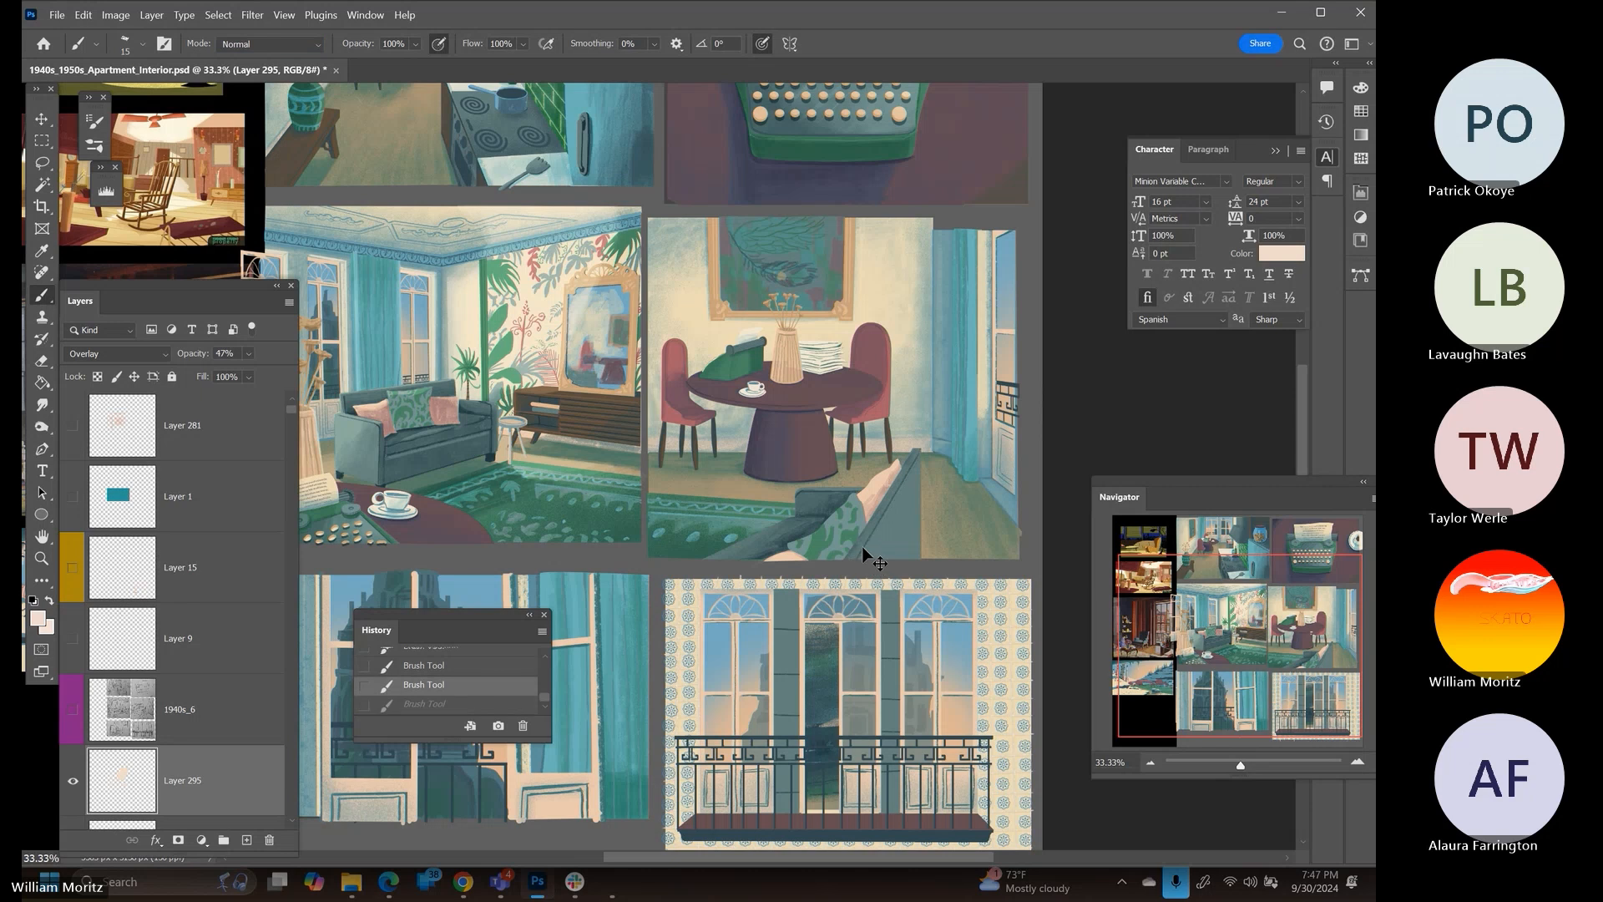
key("ctrl+shift+z")
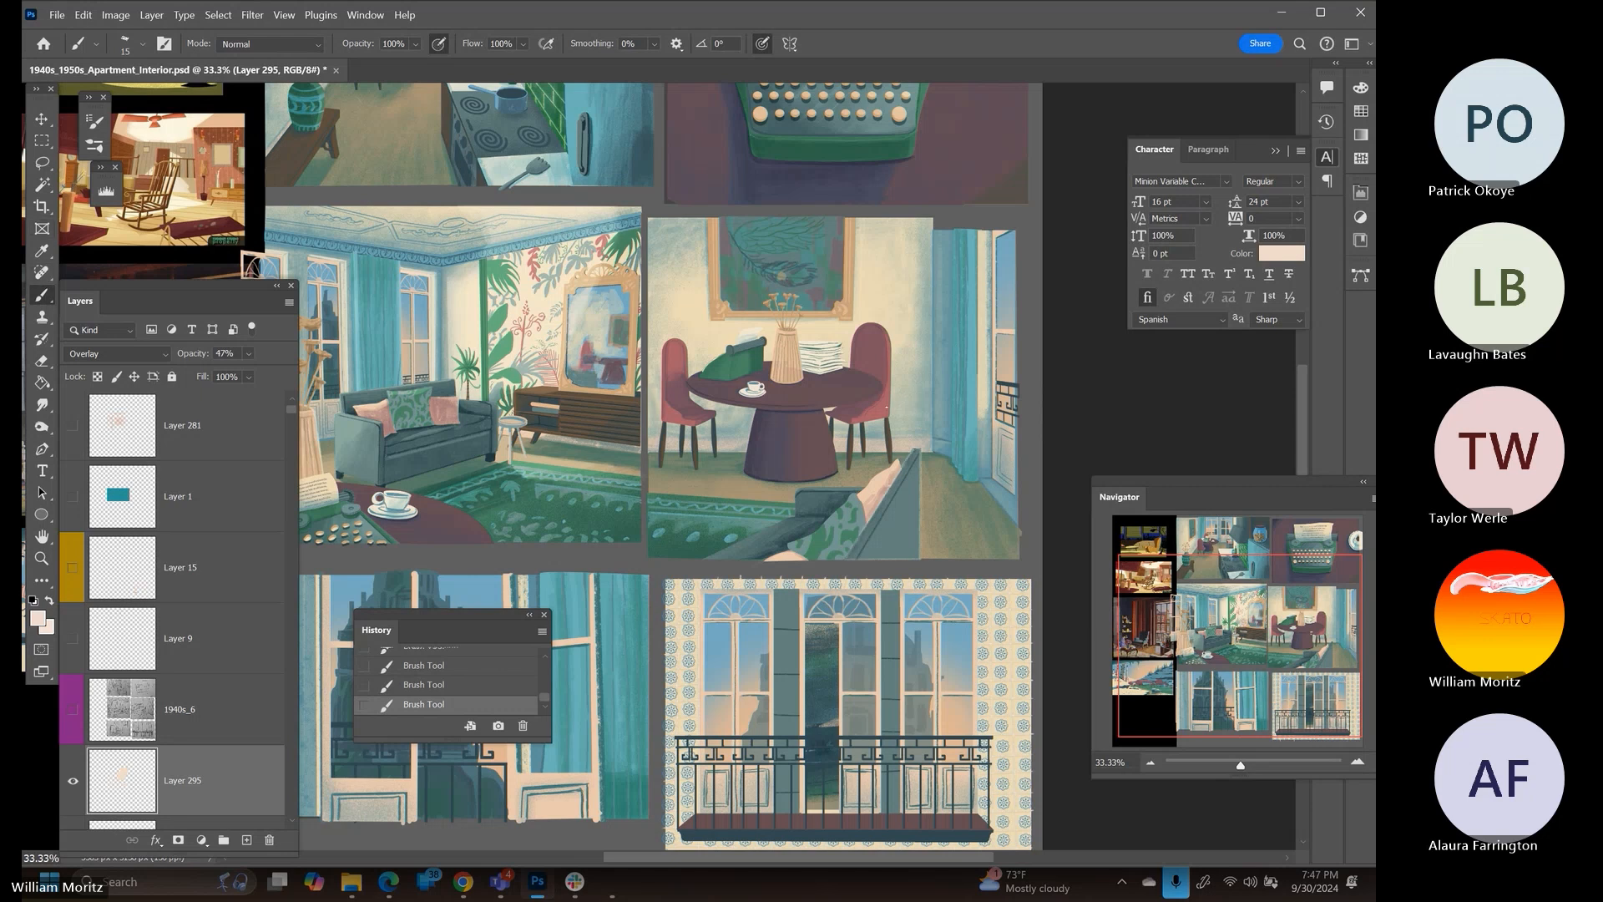
left_click(41, 558)
left_click(927, 490)
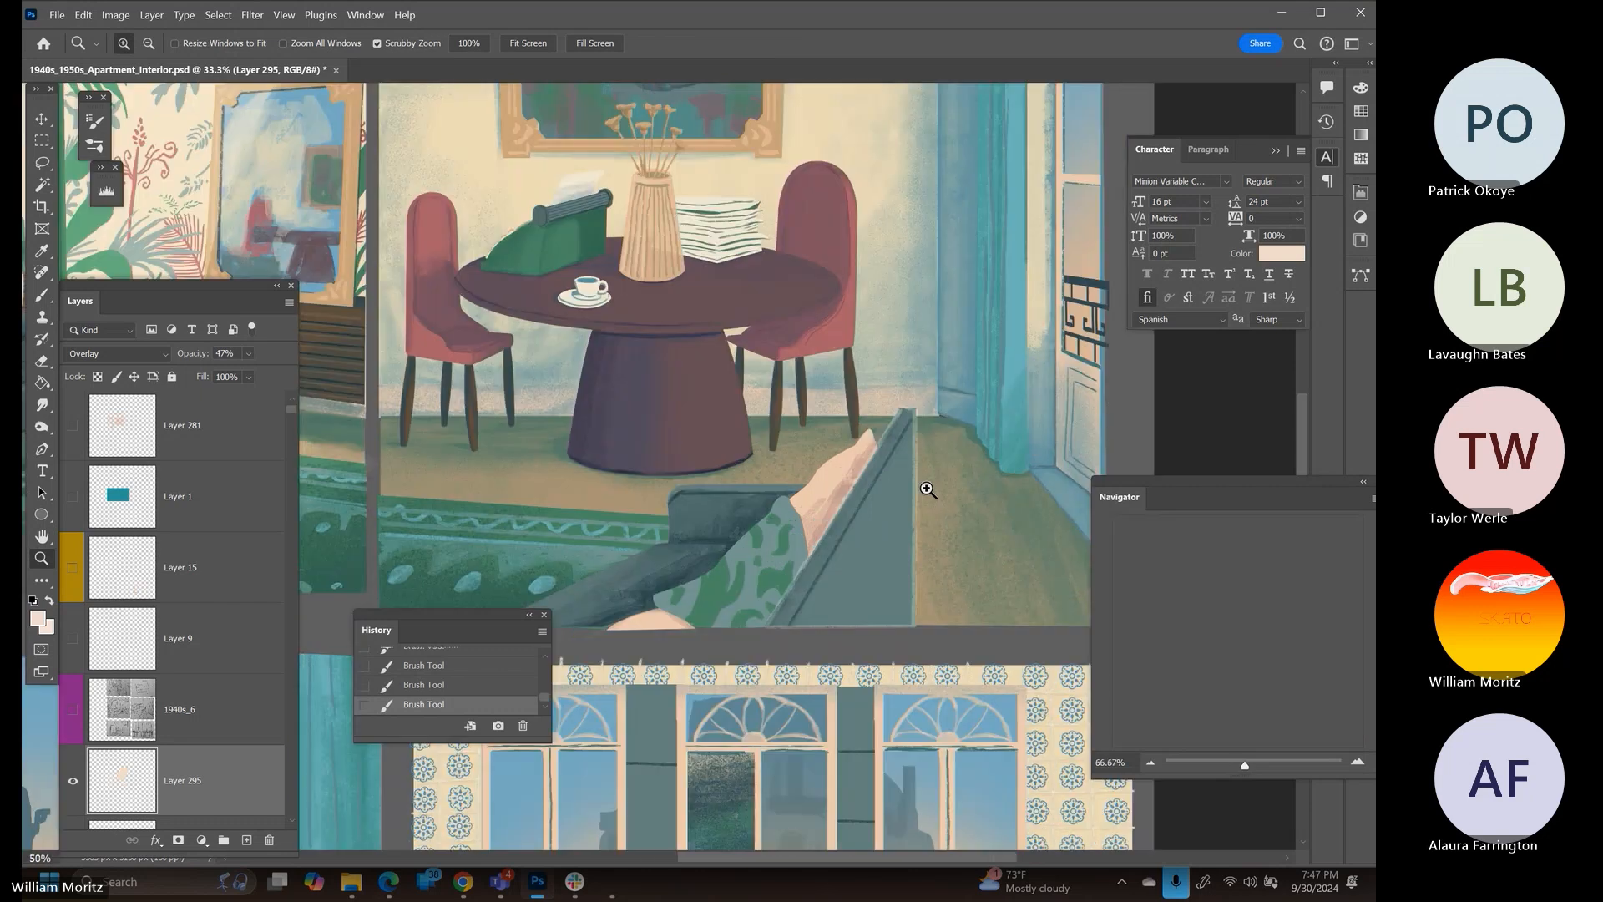
key("w")
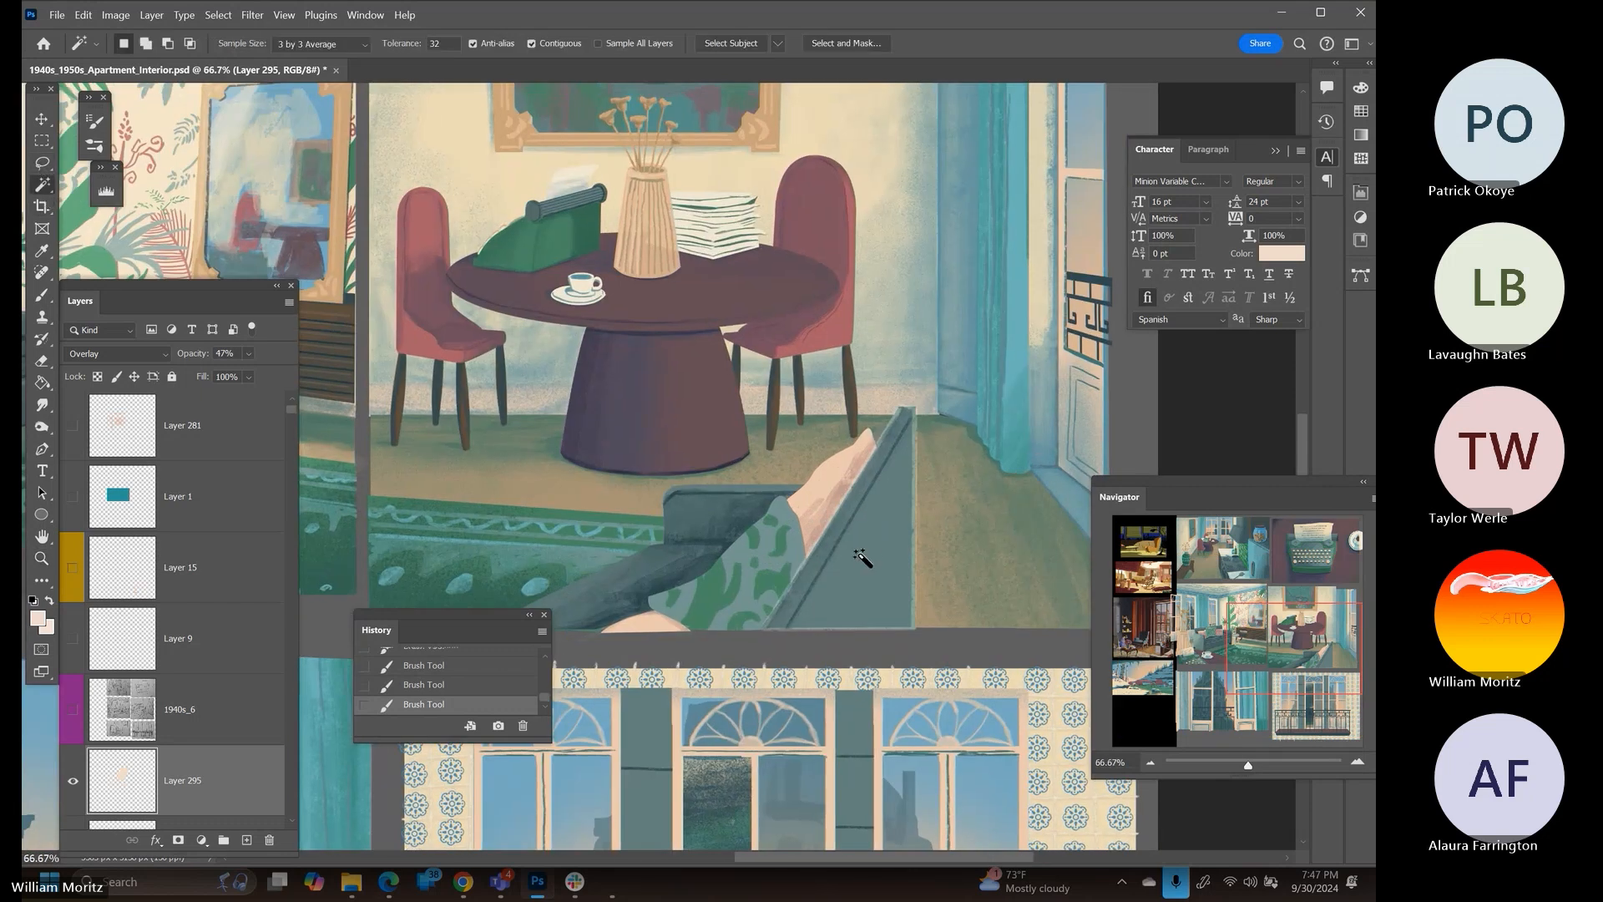
left_click(860, 555)
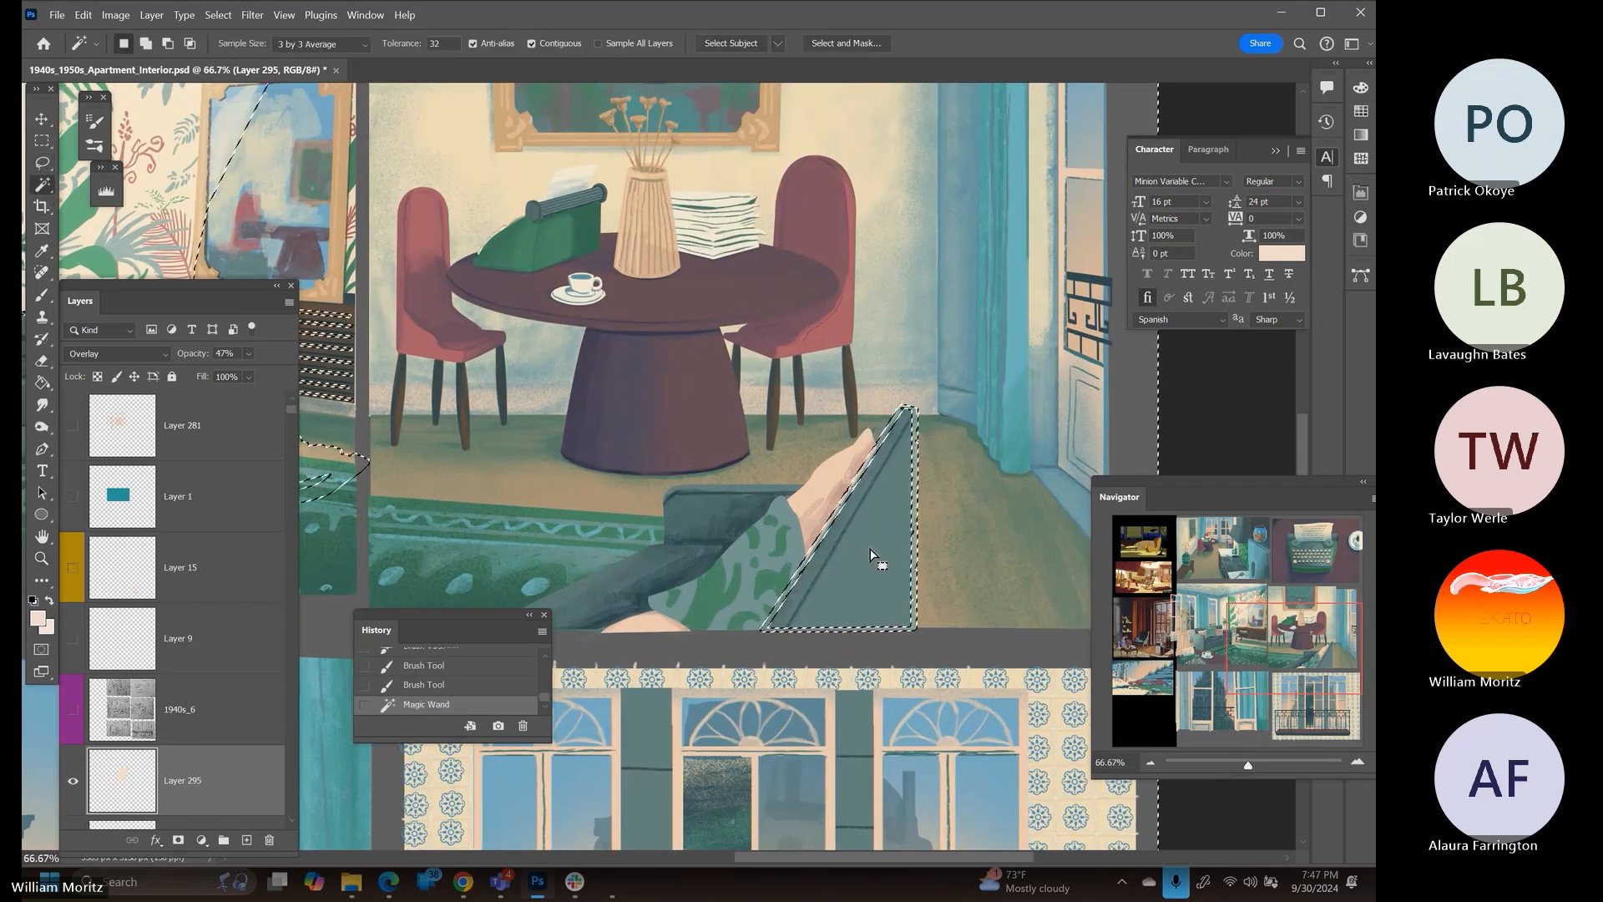
left_click(42, 143)
left_click(896, 280)
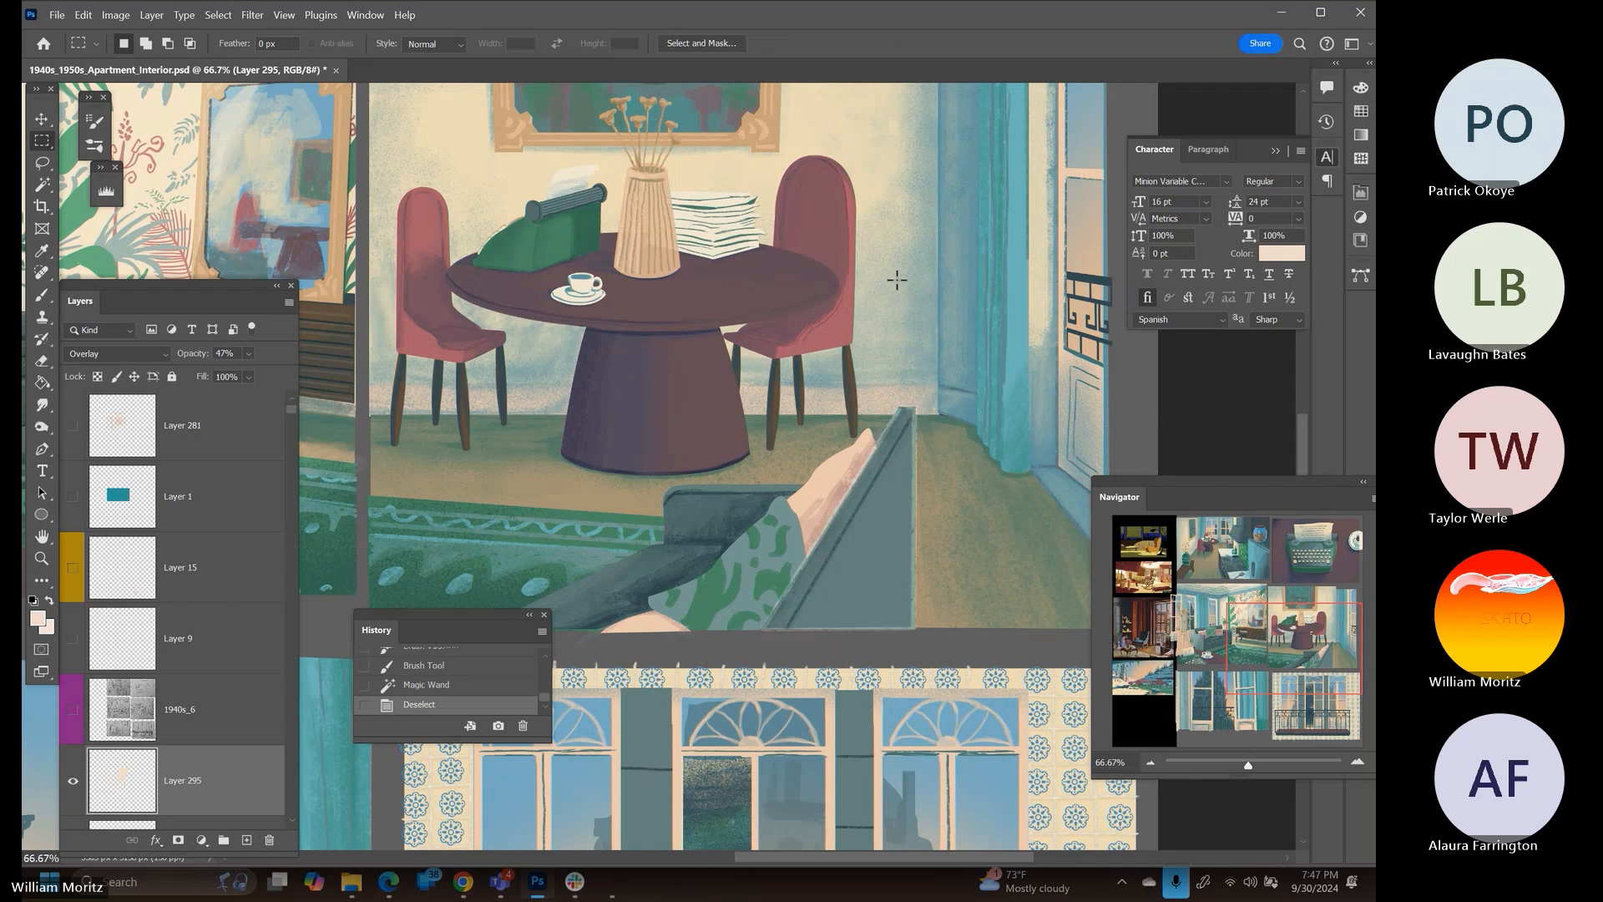
Close the gap at the upper corner of the sofa-back outline with short brush strokes
key("b")
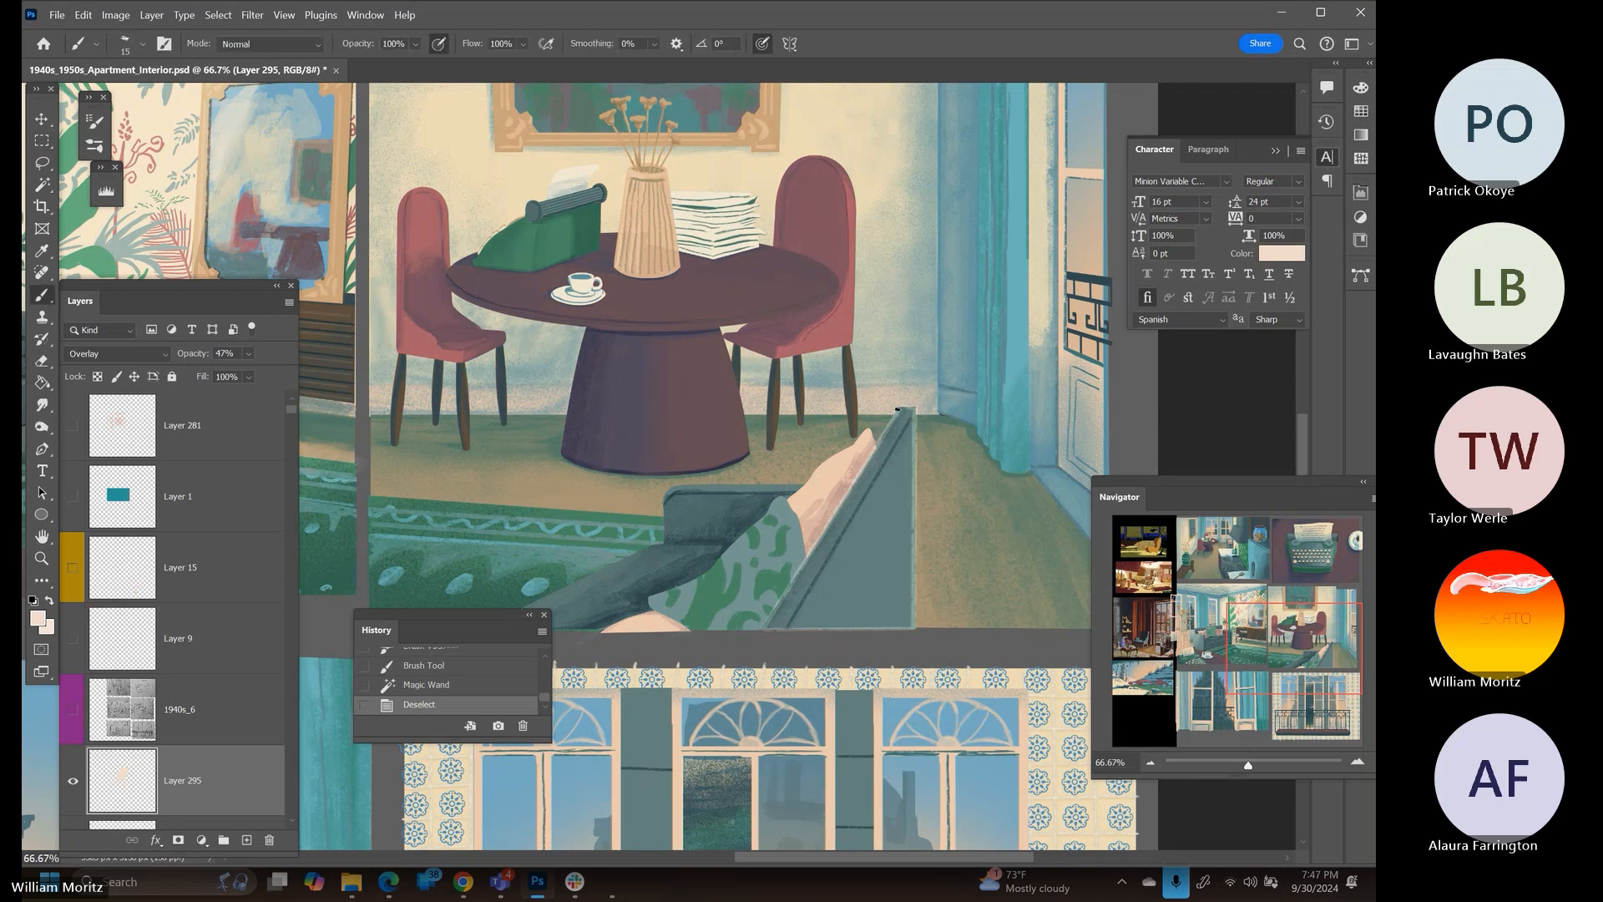
left_click_drag(910, 408, 903, 409)
left_click(912, 408)
Select the outlined sofa-back panel with the Magic Wand, expand it by 2 pixels, fill it with the foreground color and deselect
key("w")
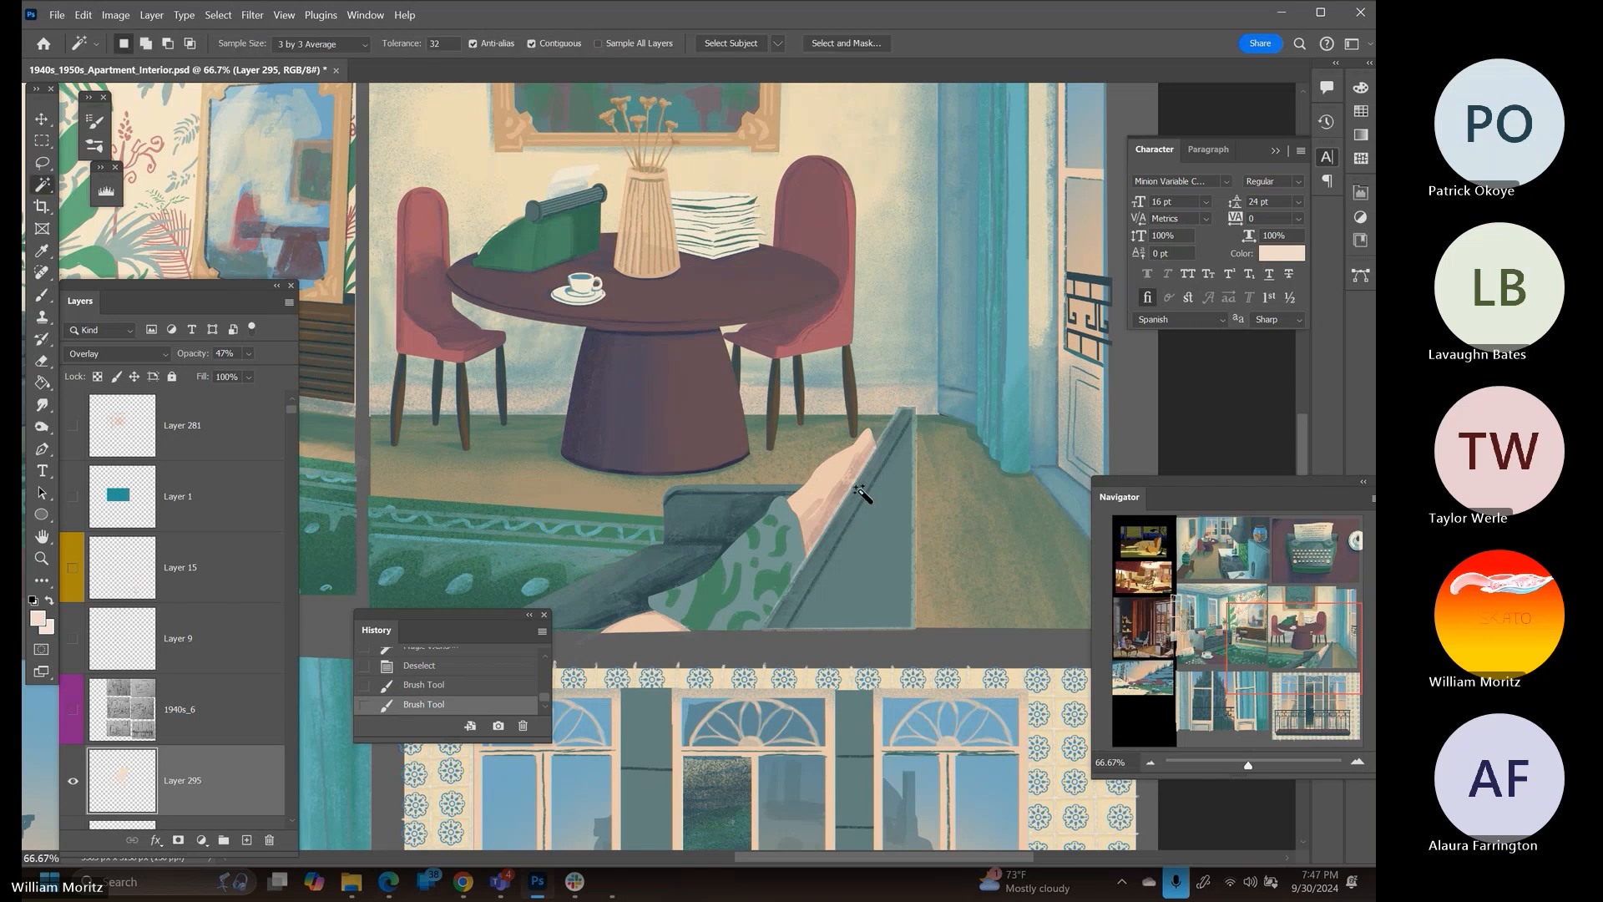
left_click(879, 573)
left_click(218, 15)
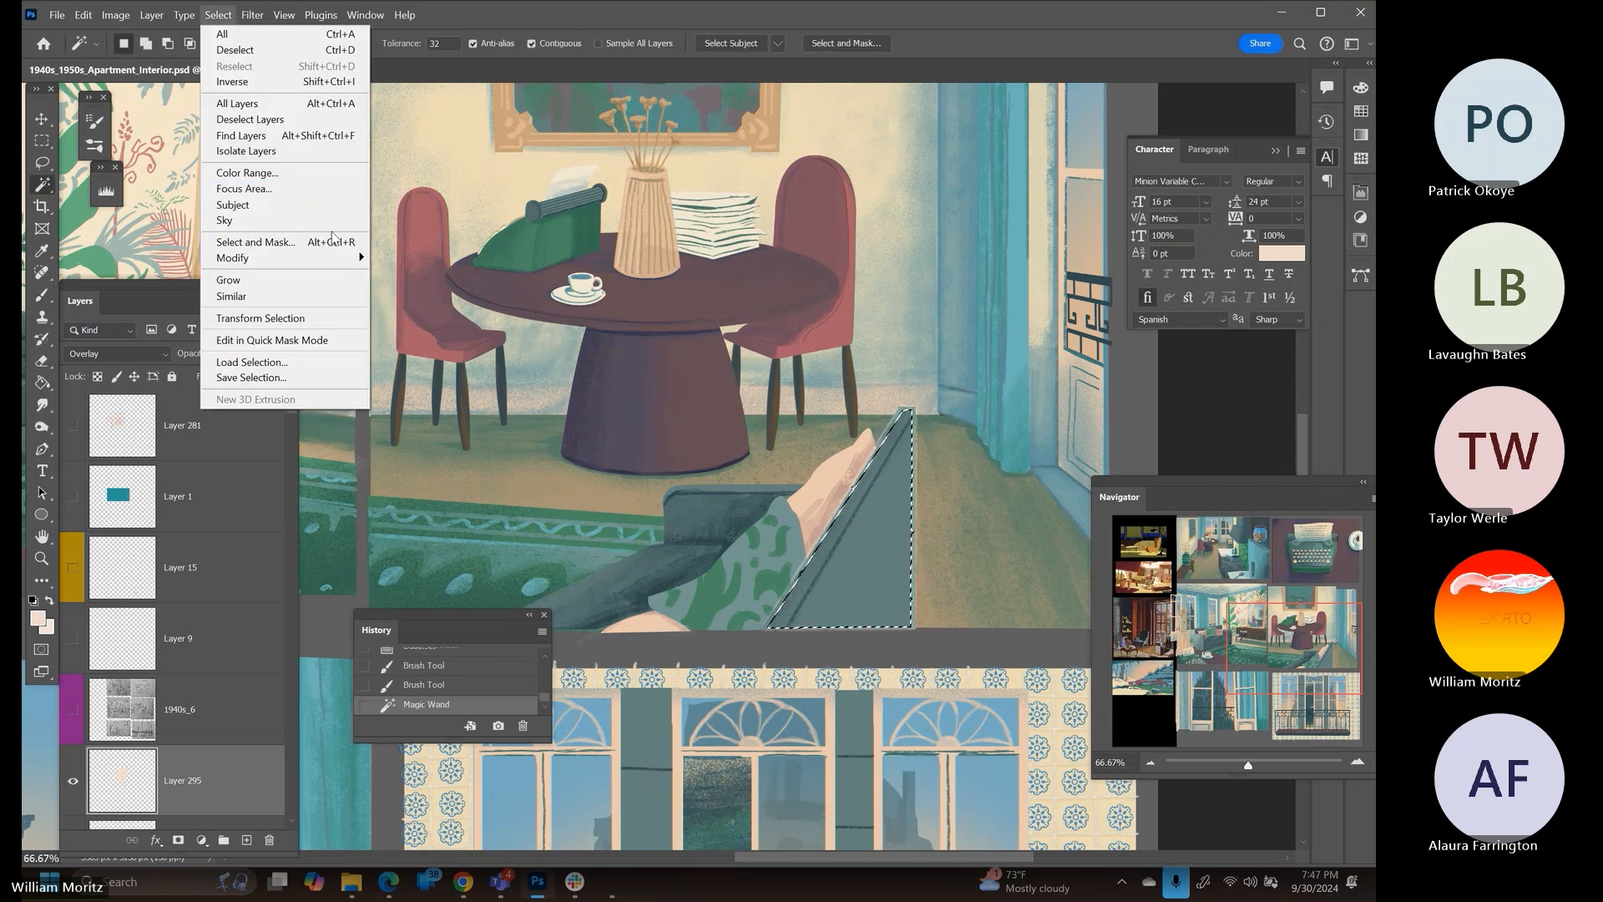
mouse_move(334, 257)
left_click(429, 287)
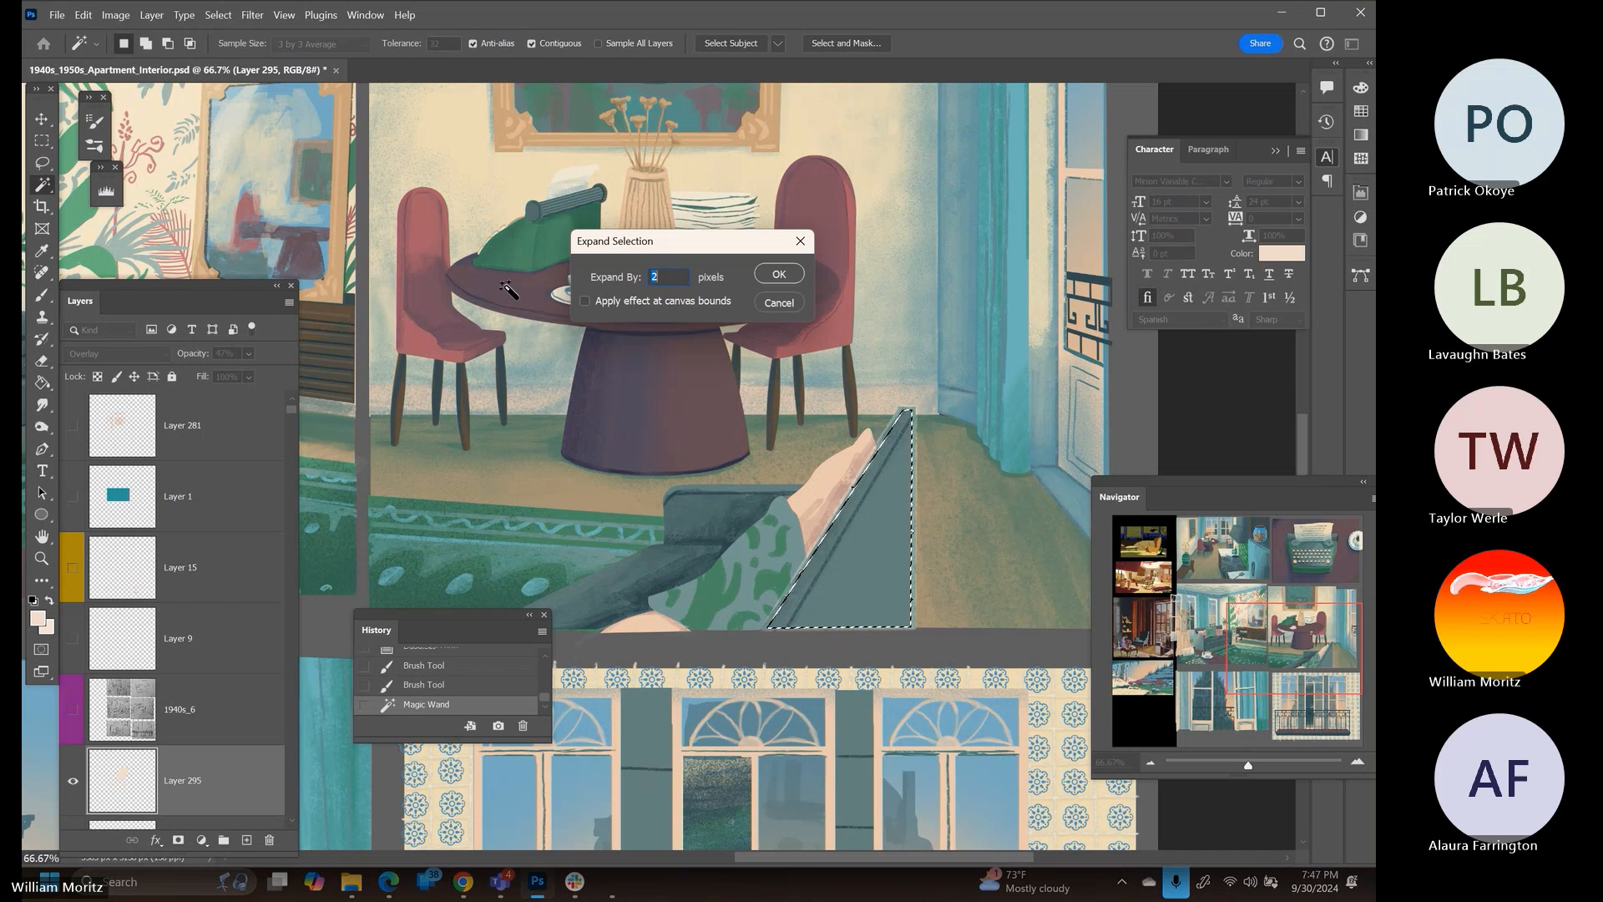
key("Return")
key("g")
left_click(858, 559)
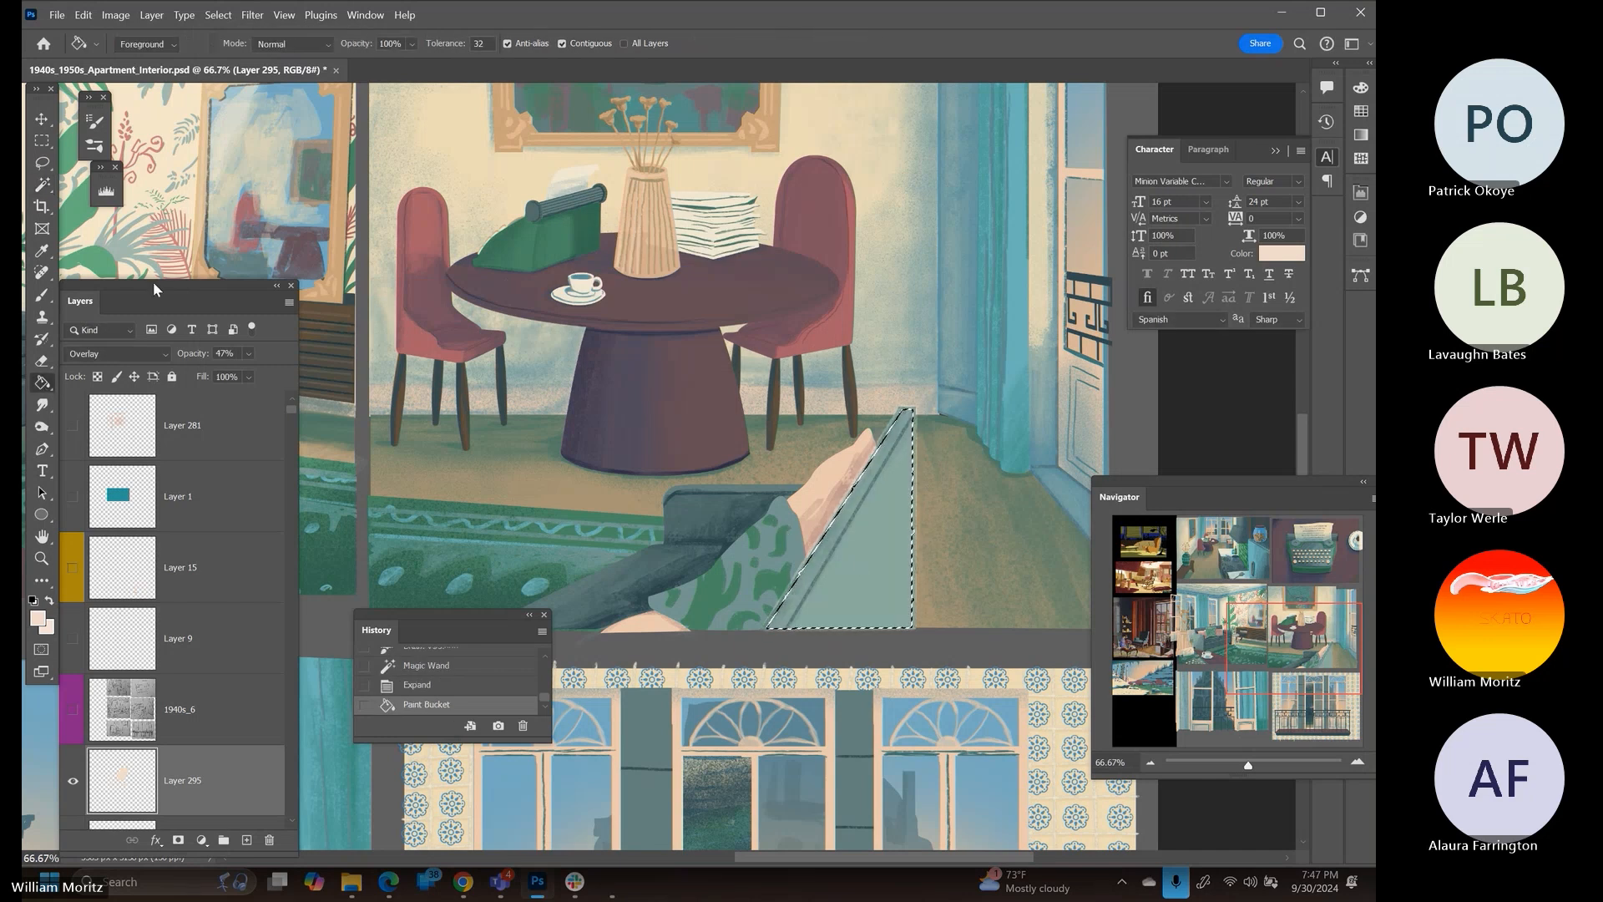
left_click(42, 162)
left_click(620, 309)
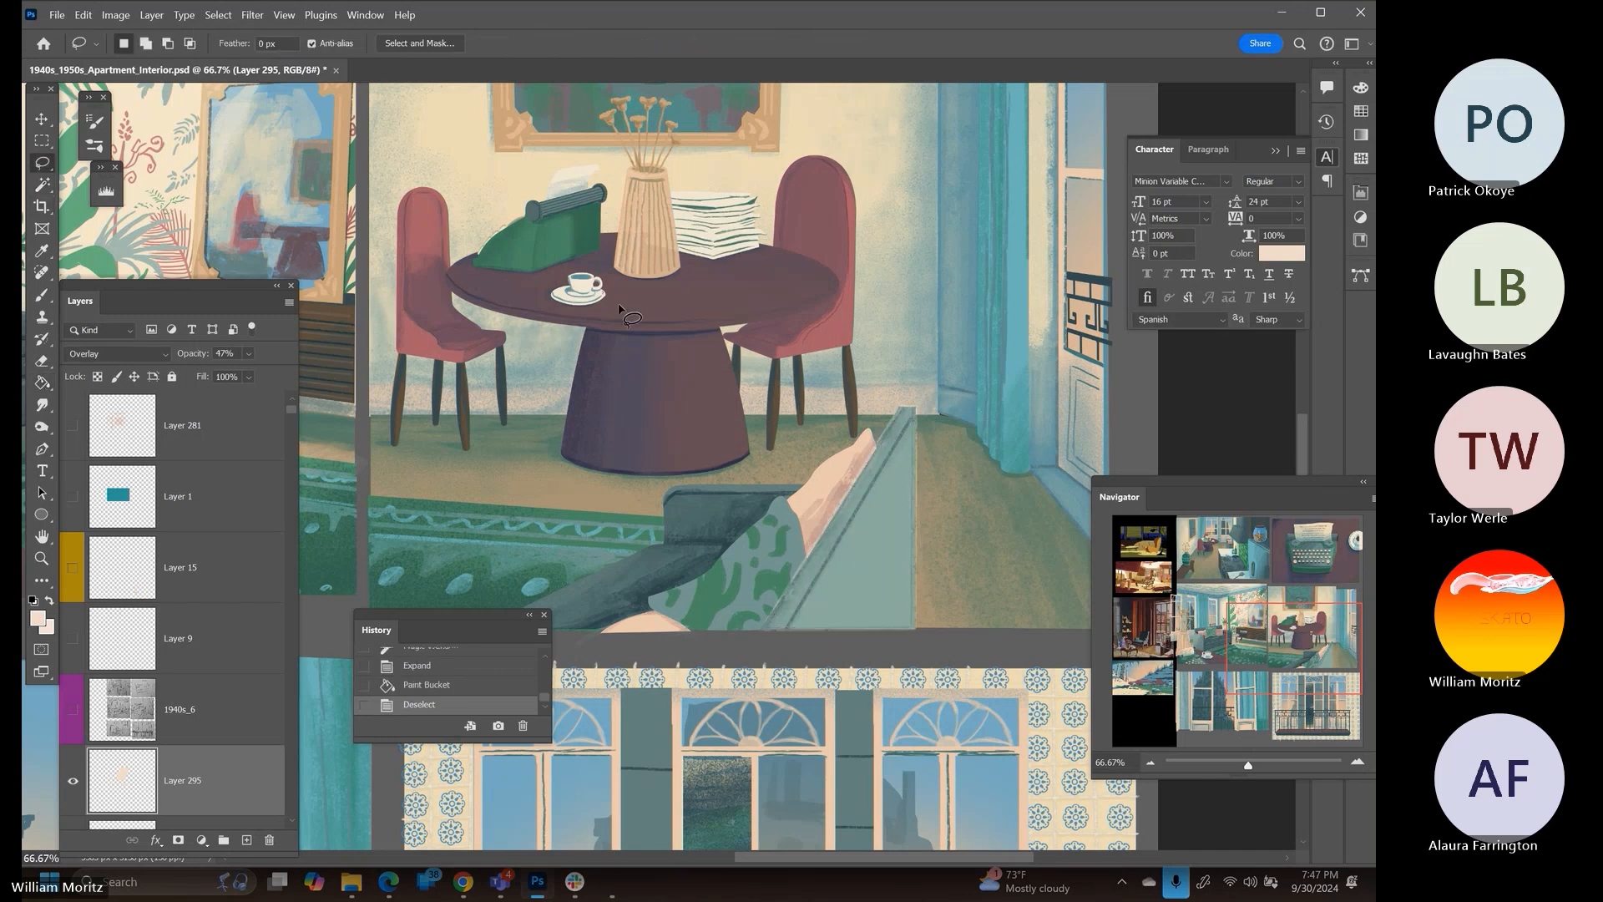
Soften the fill along the sofa back's diagonal edge with a 30 px Clear brush at 37% opacity
key("b")
left_click(259, 43)
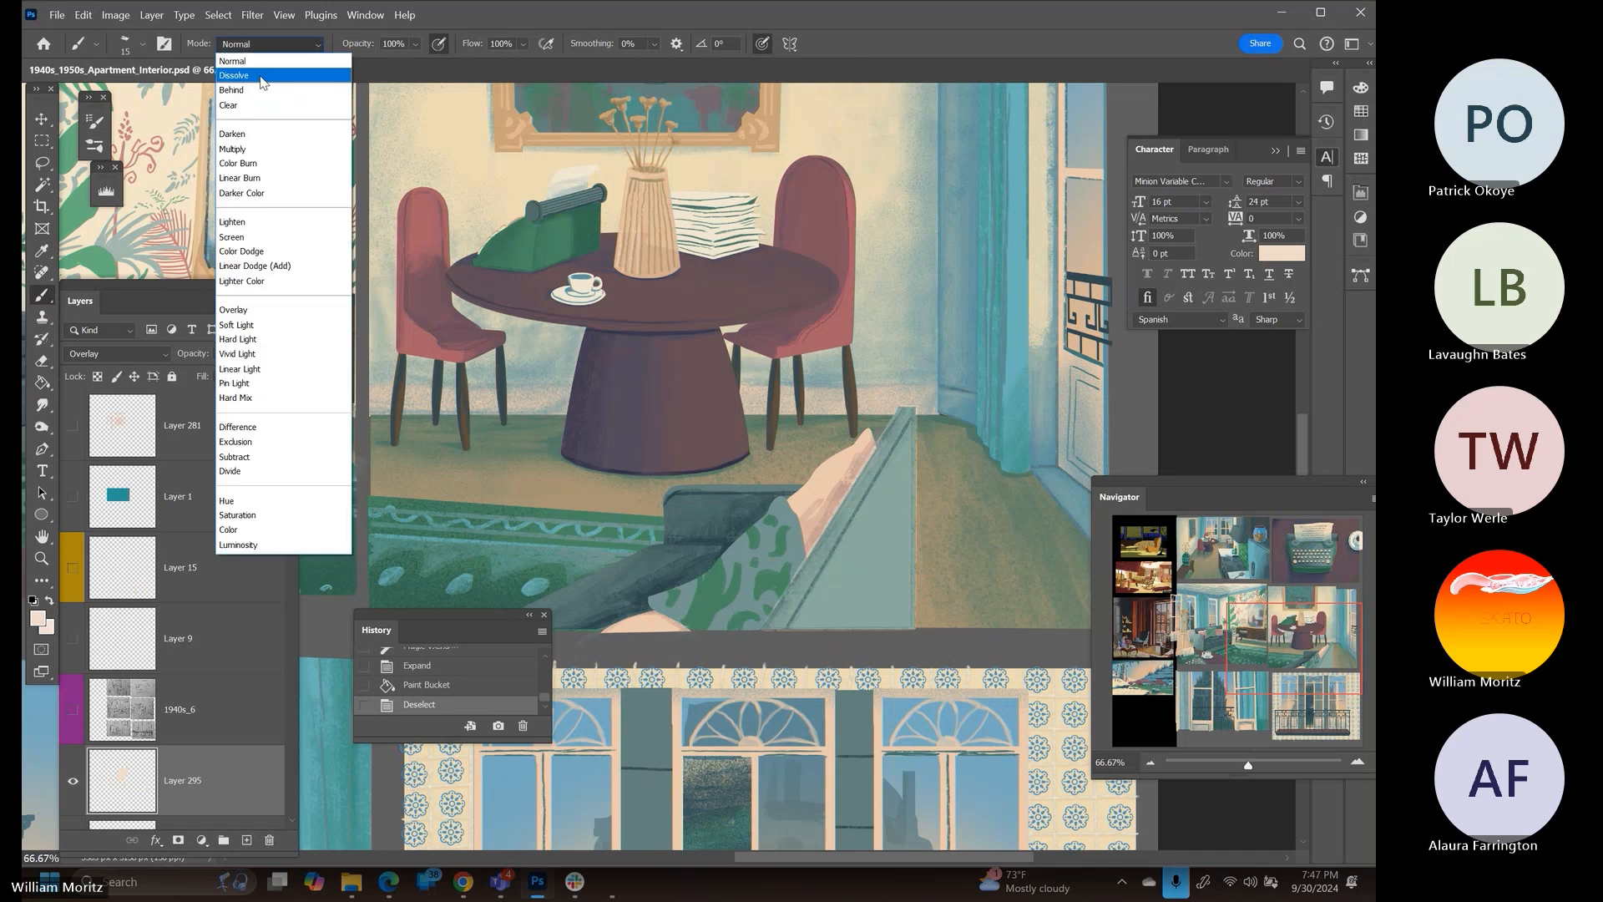
left_click(242, 105)
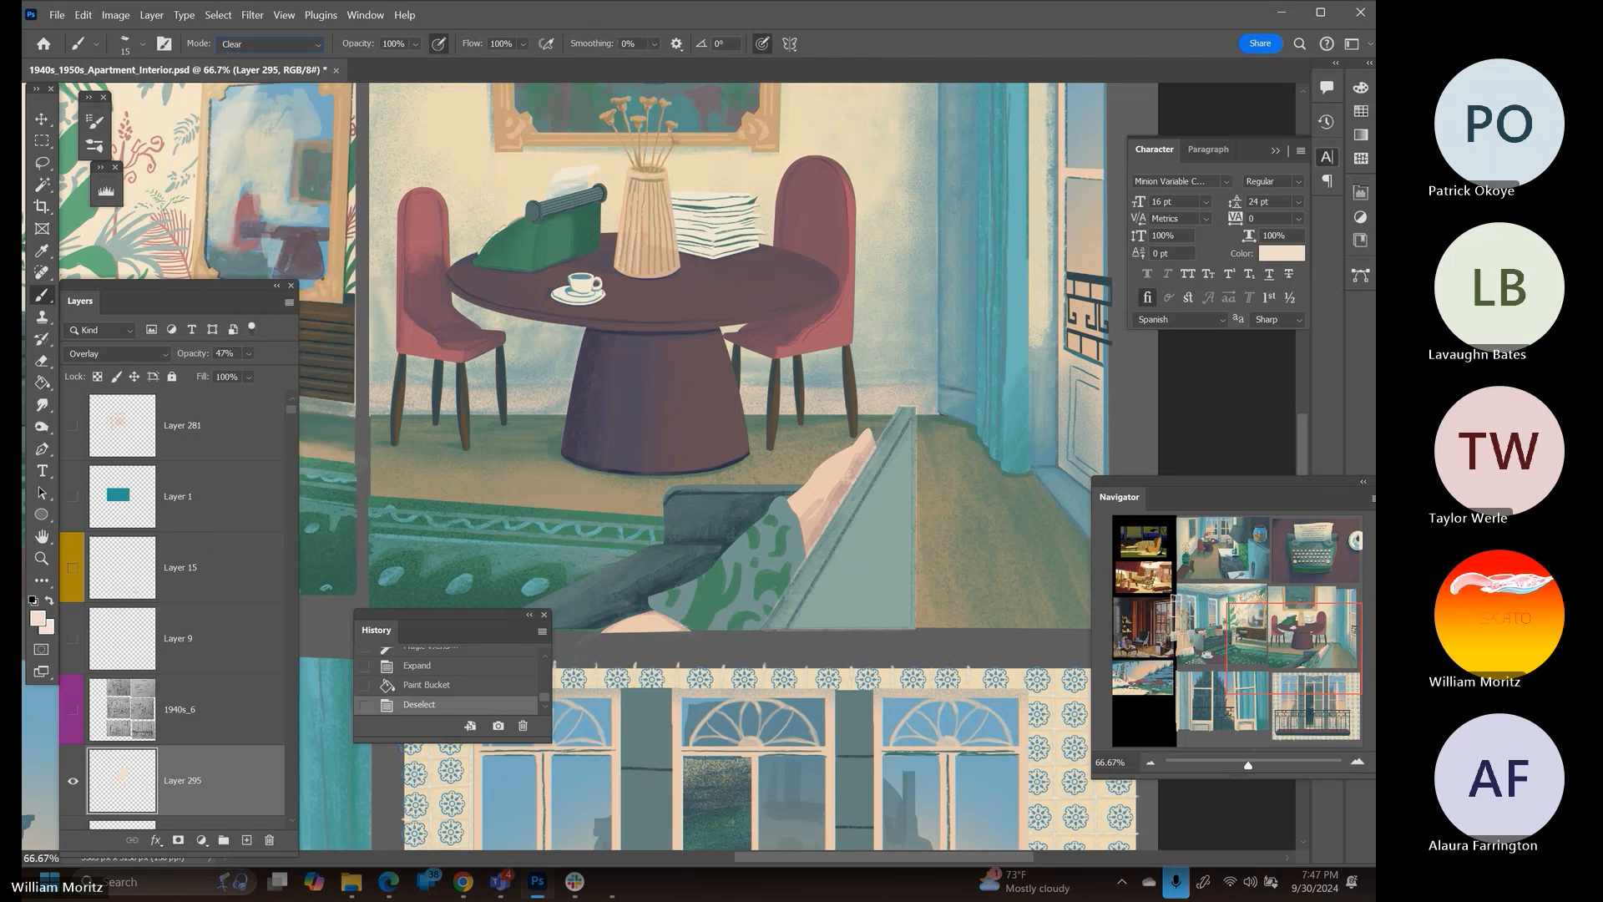
left_click(415, 43)
left_click_drag(450, 64, 396, 63)
left_click(567, 214)
key("bracketright")
key("bracketright")
key("bracketright")
left_click_drag(865, 471, 843, 506)
left_click_drag(890, 424, 774, 621)
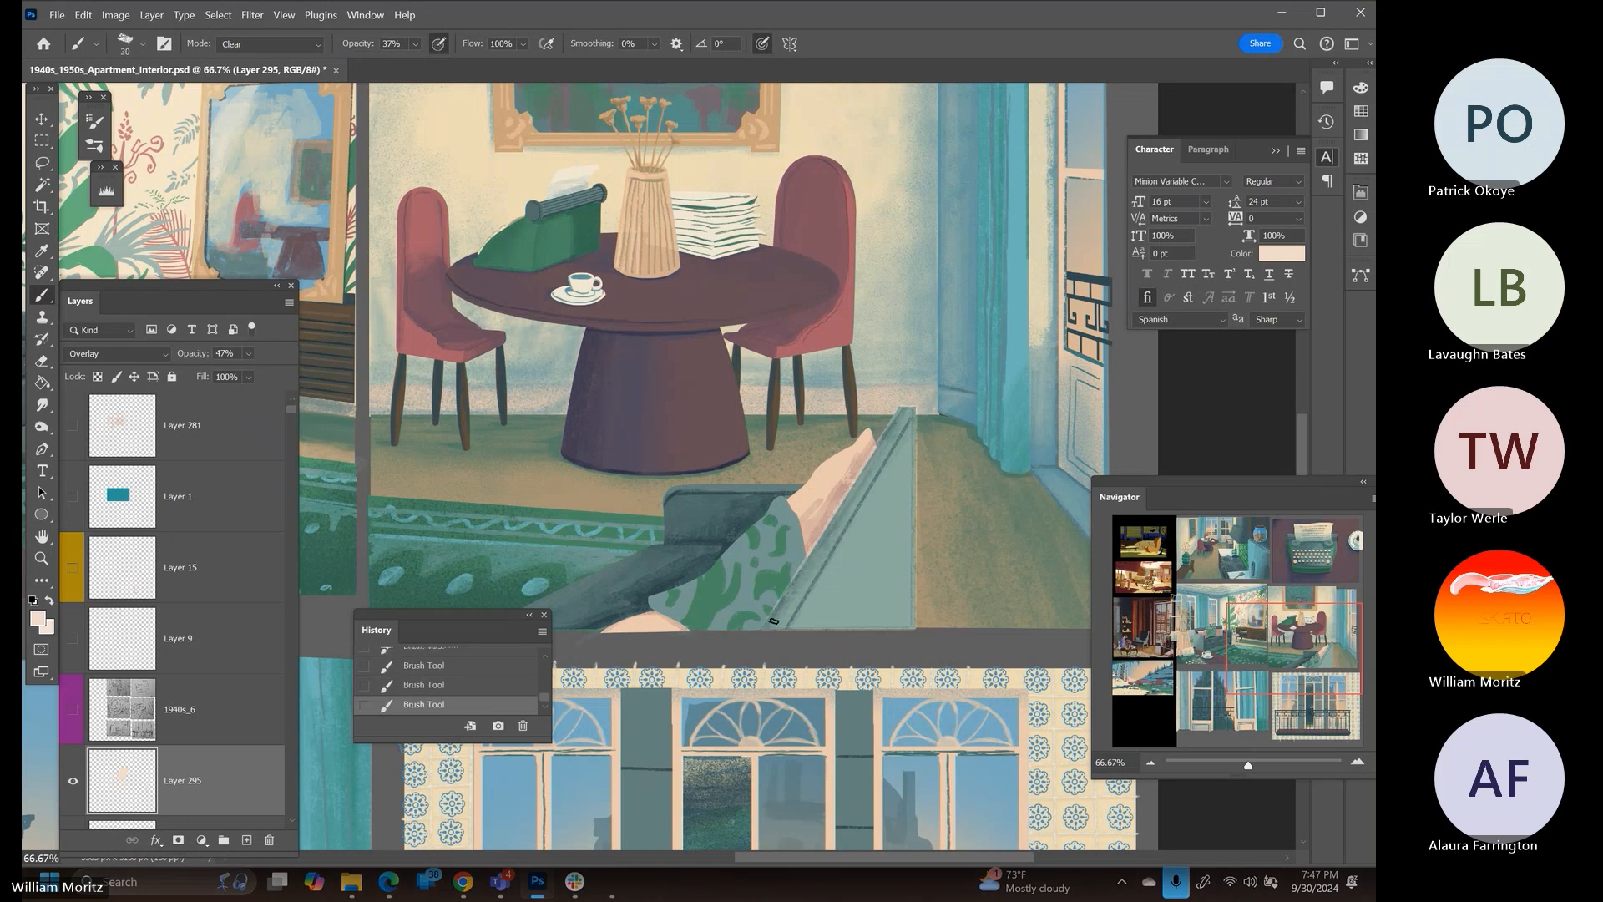
Paint highlights on the pink and green patterned cushions with a 20 px Normal brush at 100% opacity
key("bracketleft")
left_click(274, 45)
left_click(275, 62)
left_click(415, 43)
left_click_drag(427, 63, 477, 63)
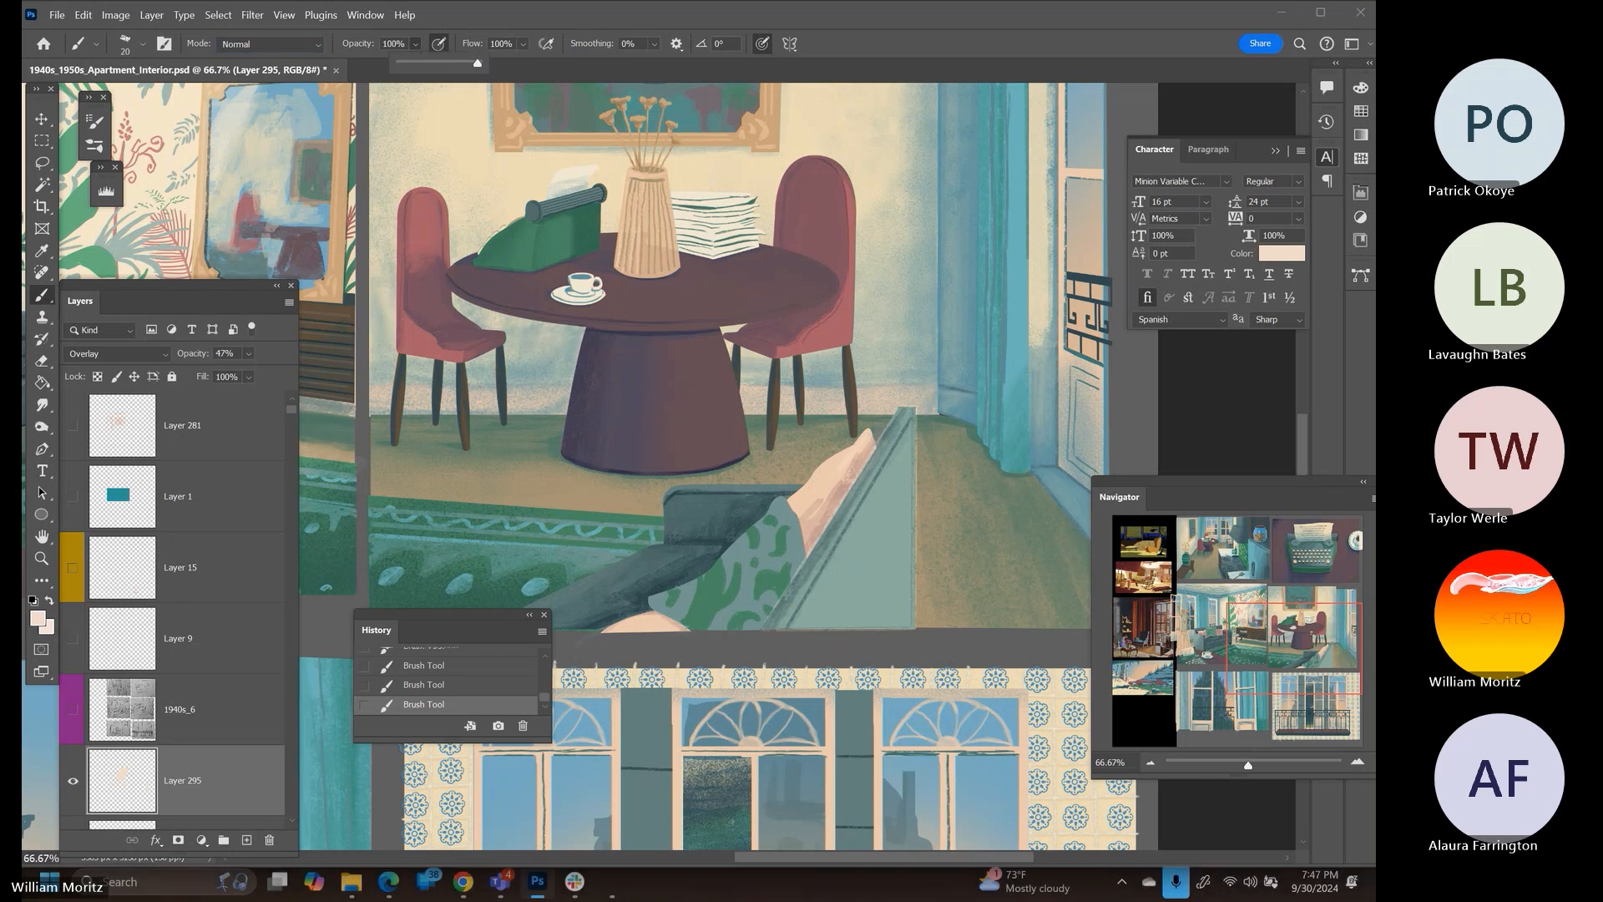
left_click(857, 437)
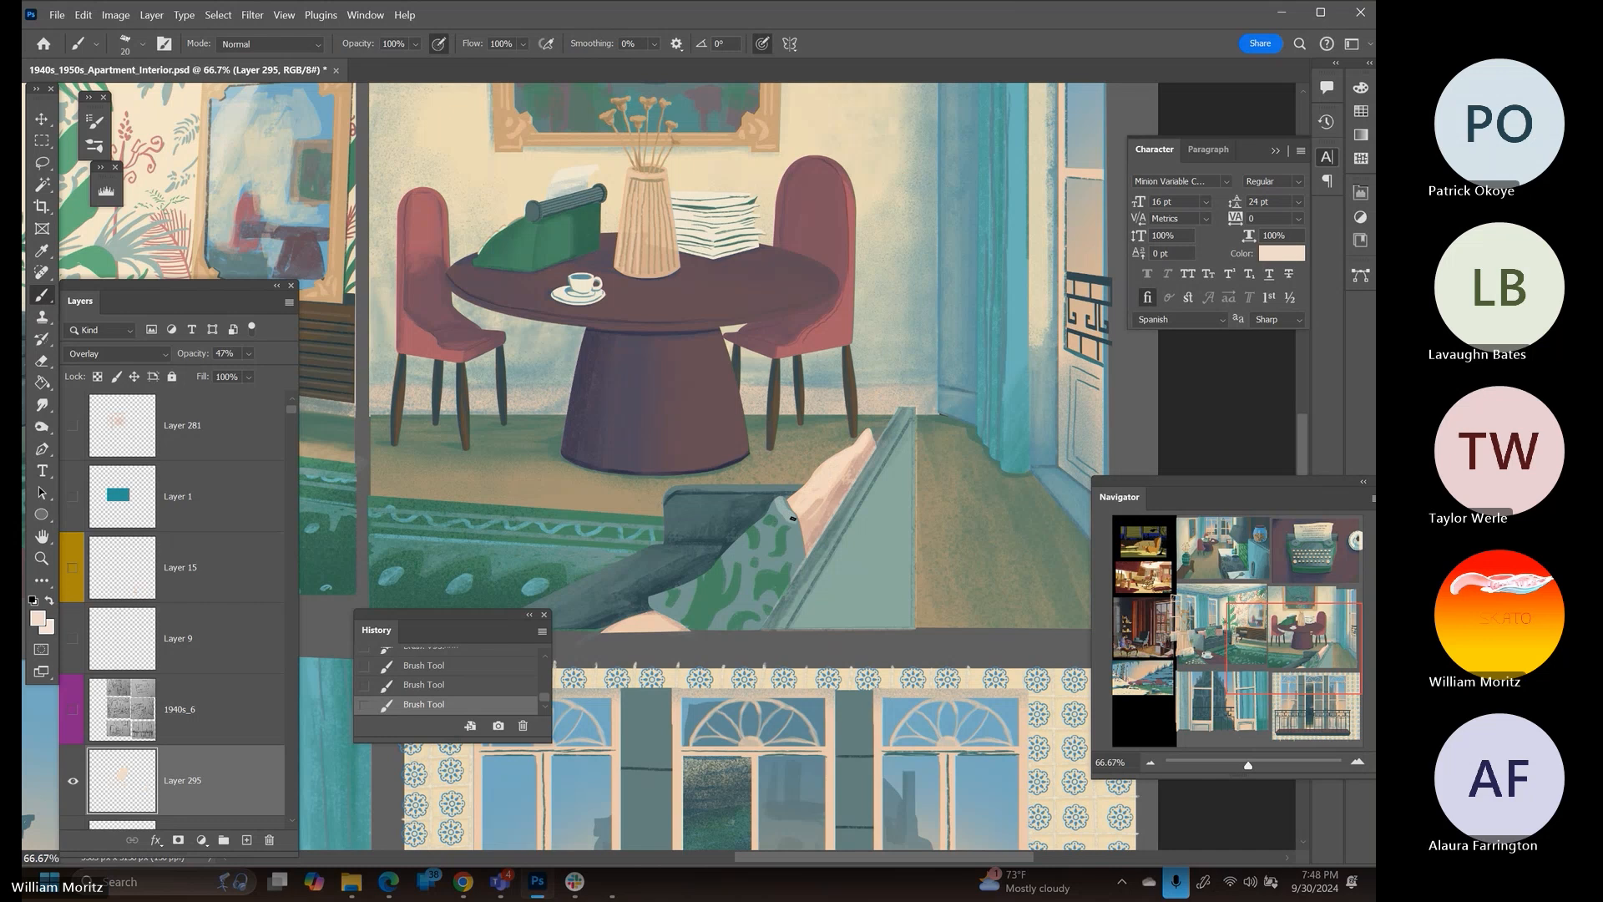
mouse_move(785, 543)
left_mouse_down()
mouse_move(687, 614)
mouse_move(655, 603)
mouse_move(714, 575)
mouse_move(775, 497)
mouse_move(733, 557)
mouse_move(777, 519)
mouse_move(788, 535)
mouse_move(706, 598)
mouse_move(779, 539)
left_mouse_up()
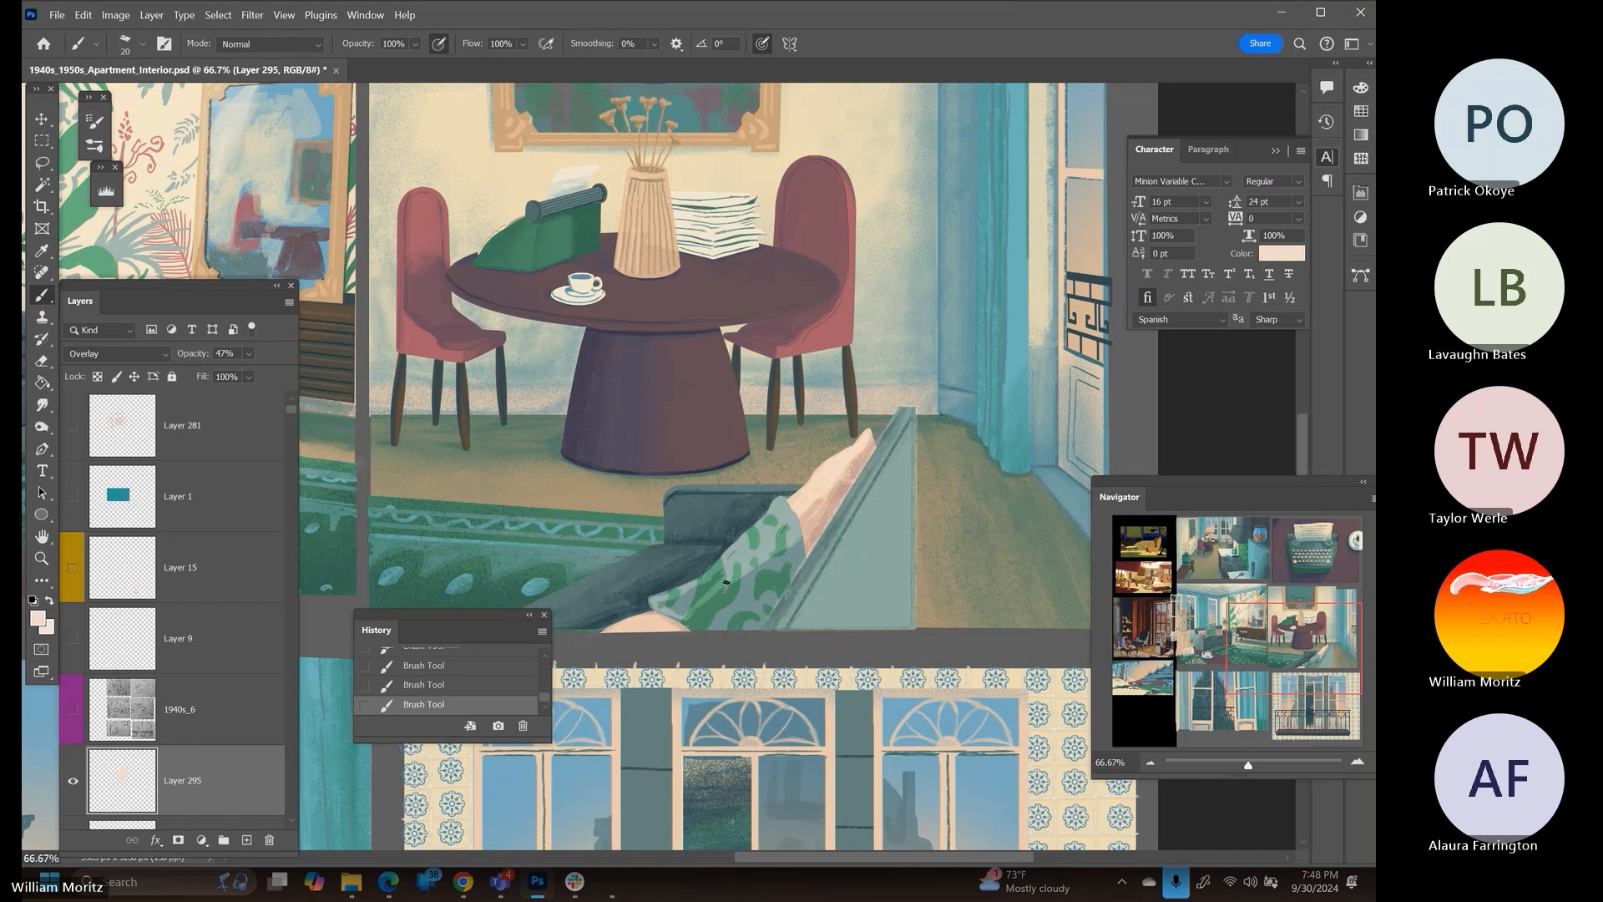
mouse_move(732, 568)
left_mouse_down()
mouse_move(663, 602)
mouse_move(740, 577)
mouse_move(706, 620)
left_mouse_up()
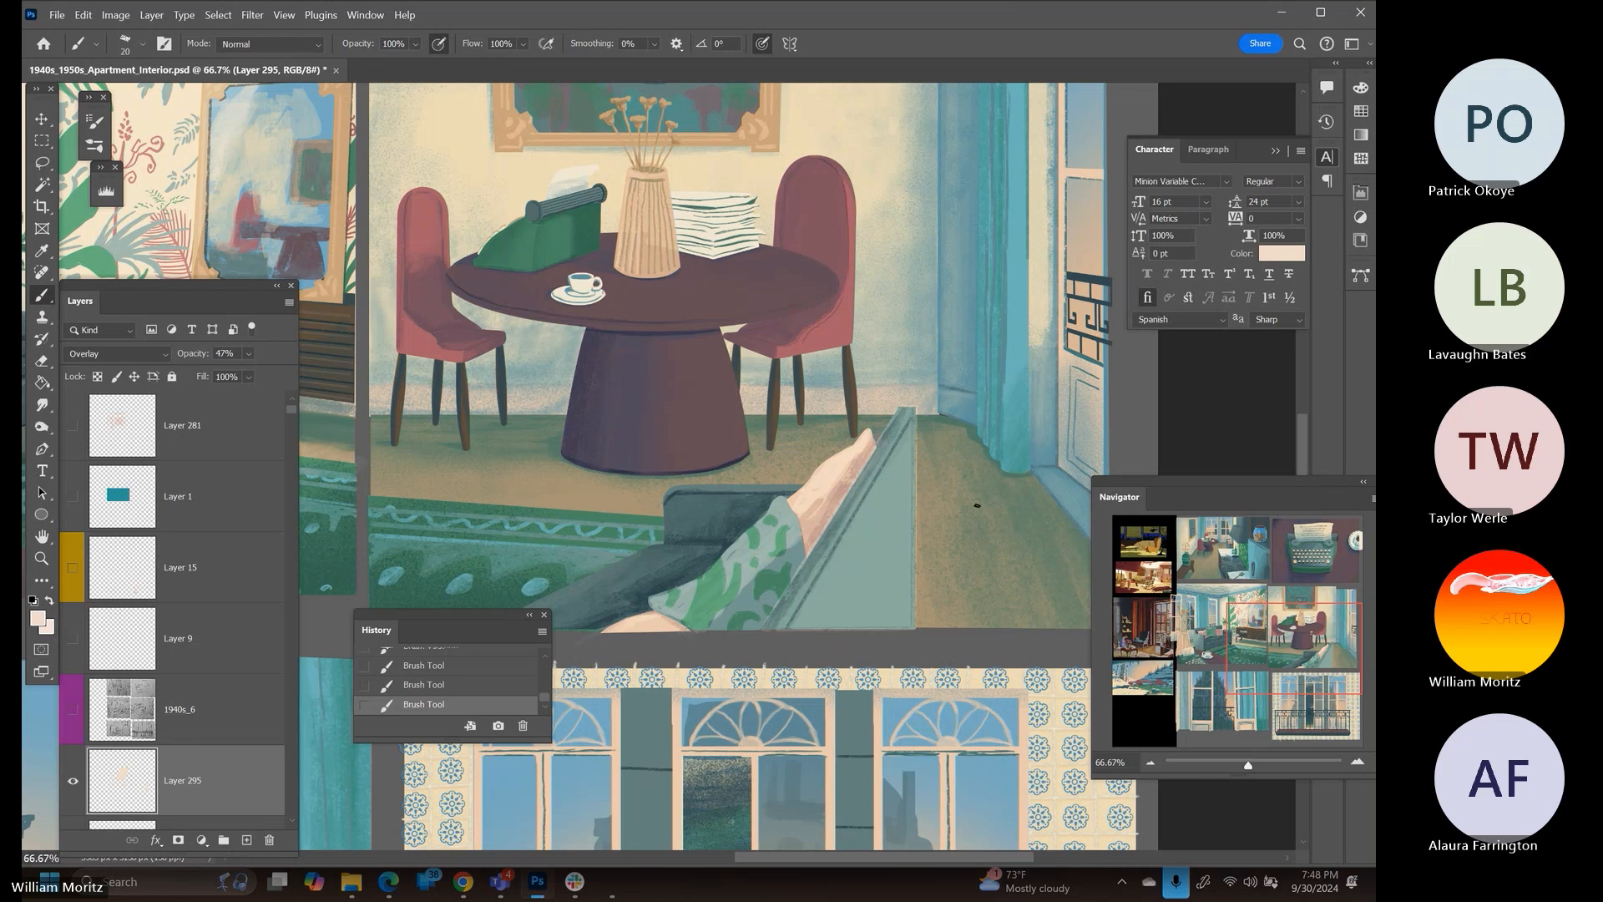
Outline a light area across the dining scene's blue curtain and window frame using straight 10 px brush lines
left_click_drag(959, 415, 737, 647)
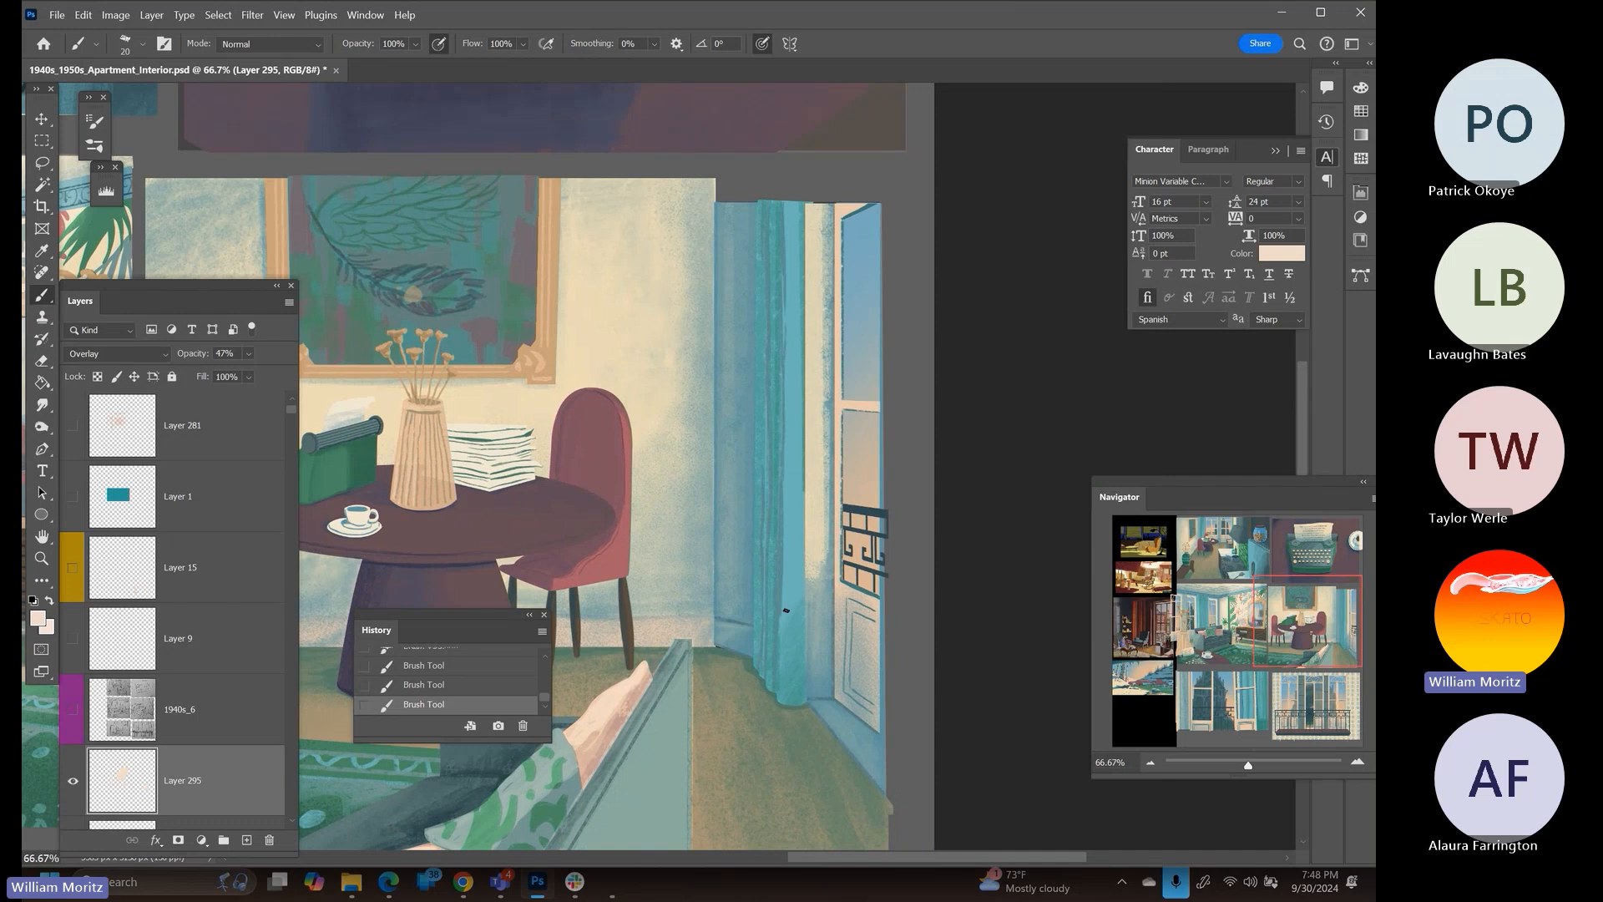
key("bracketleft")
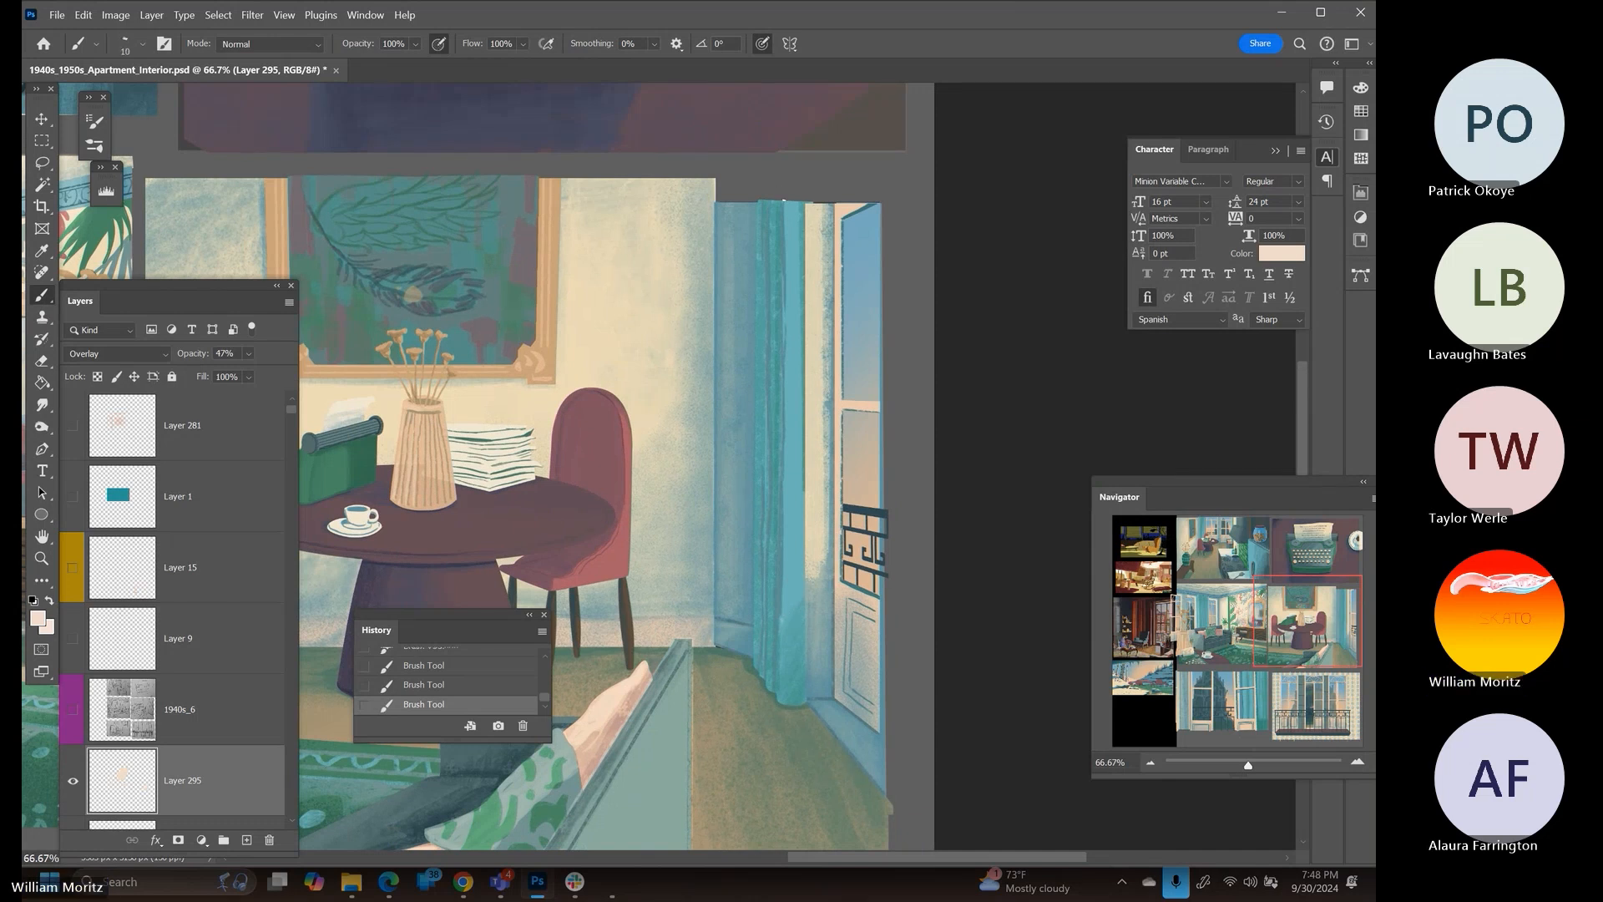
left_click(783, 202, "shift")
left_click(830, 201, "shift")
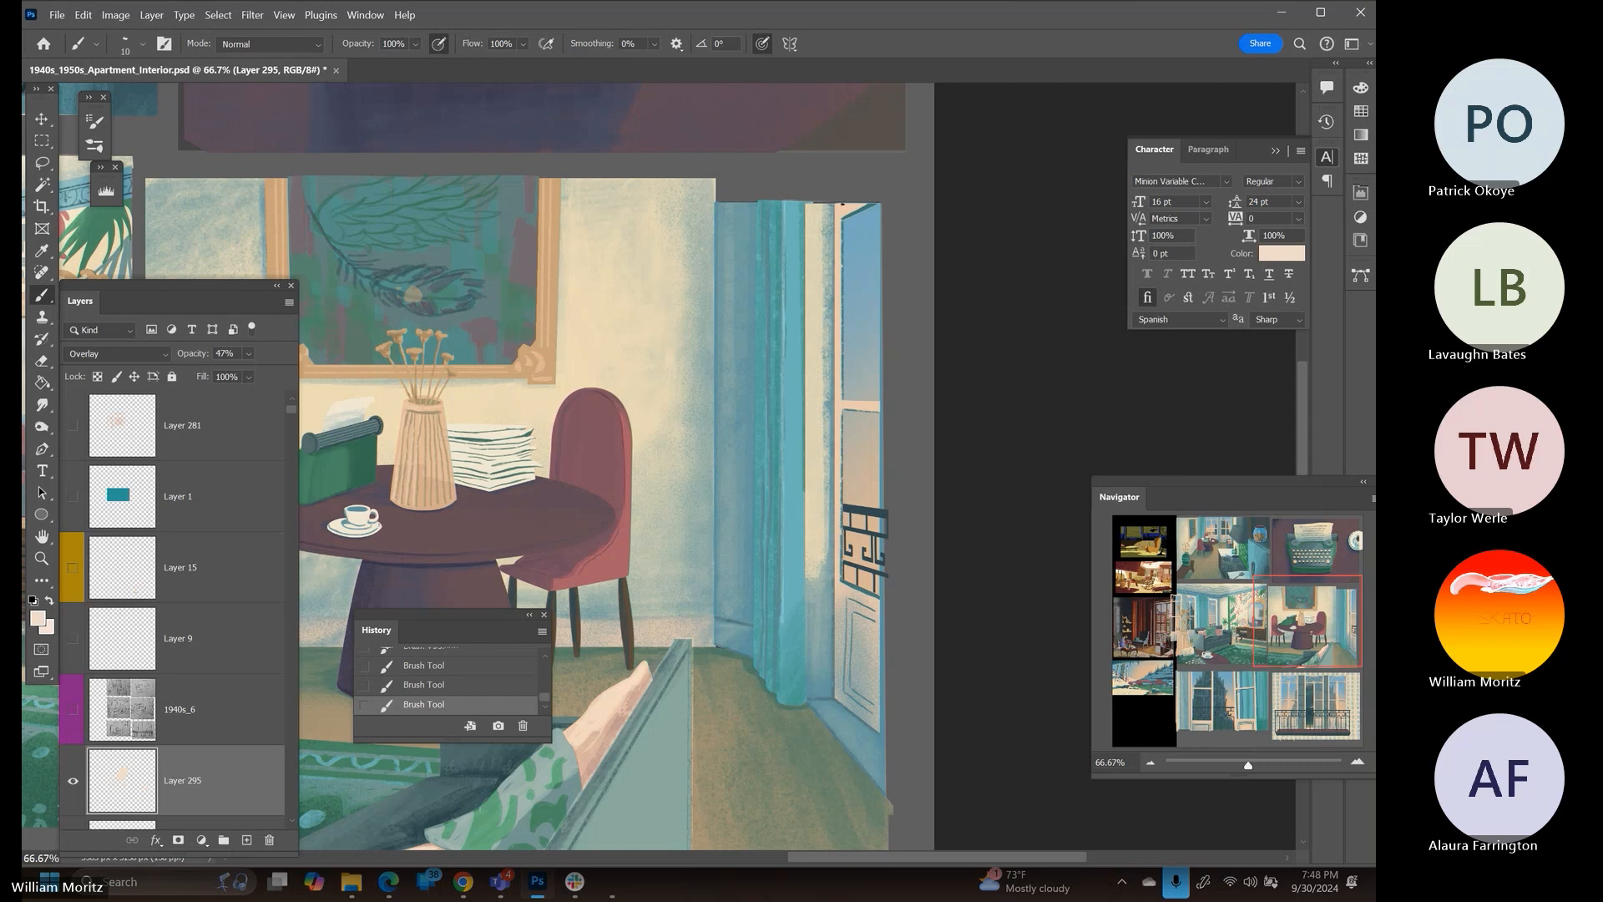
left_click(842, 578, "shift")
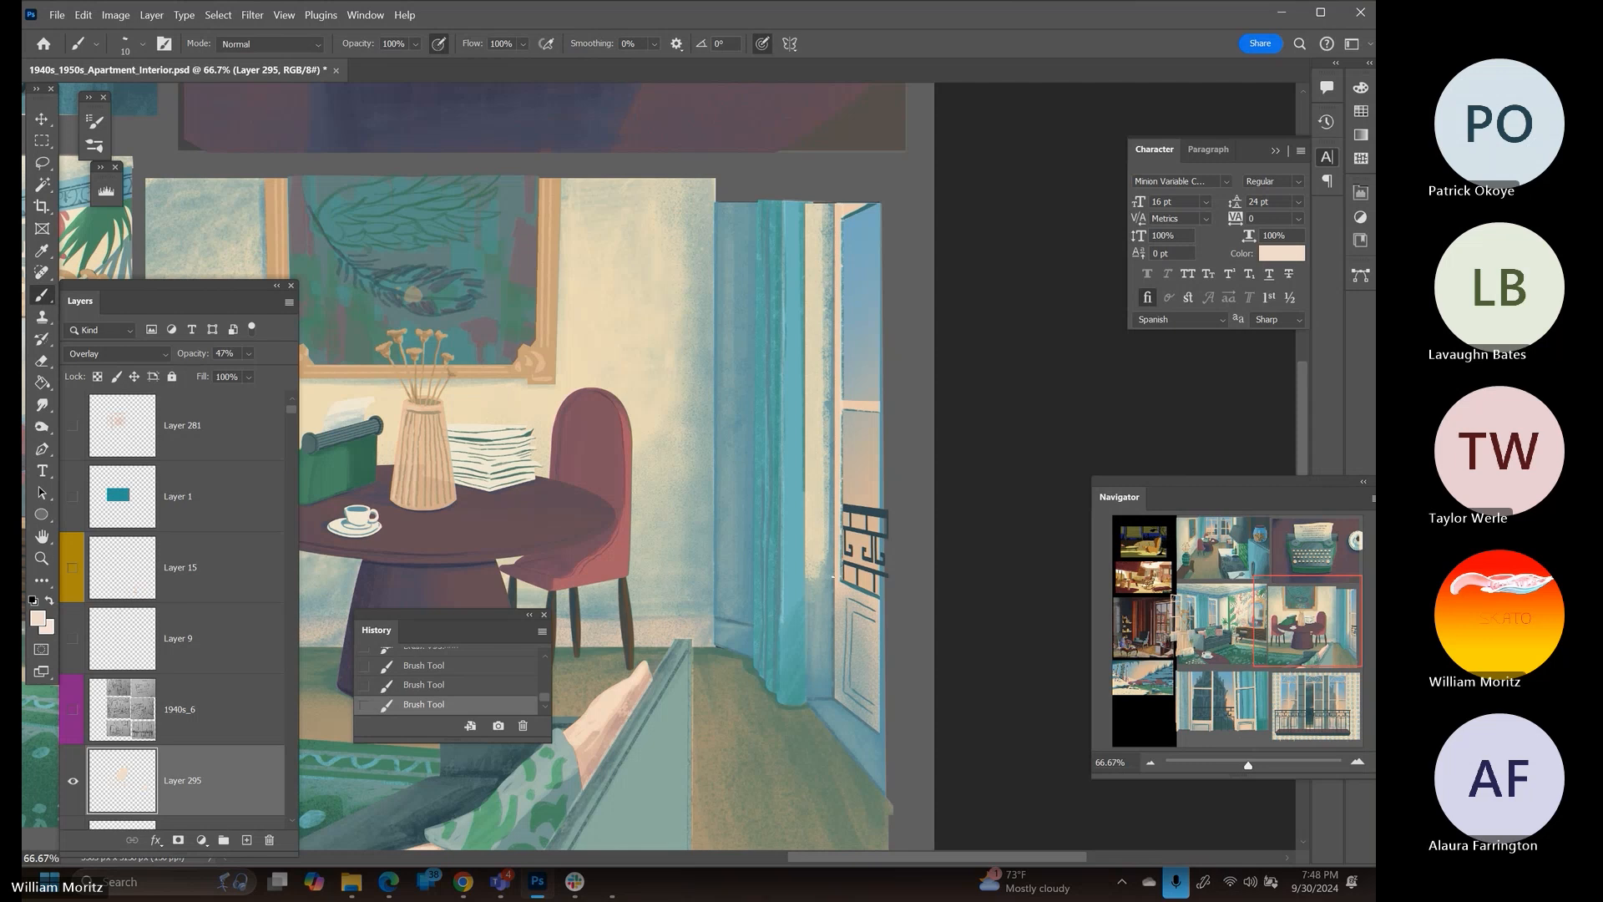
left_click(780, 626, "shift")
Fill the outlined light area on the curtain and window frame with the foreground color using the Paint Bucket
left_click(43, 381)
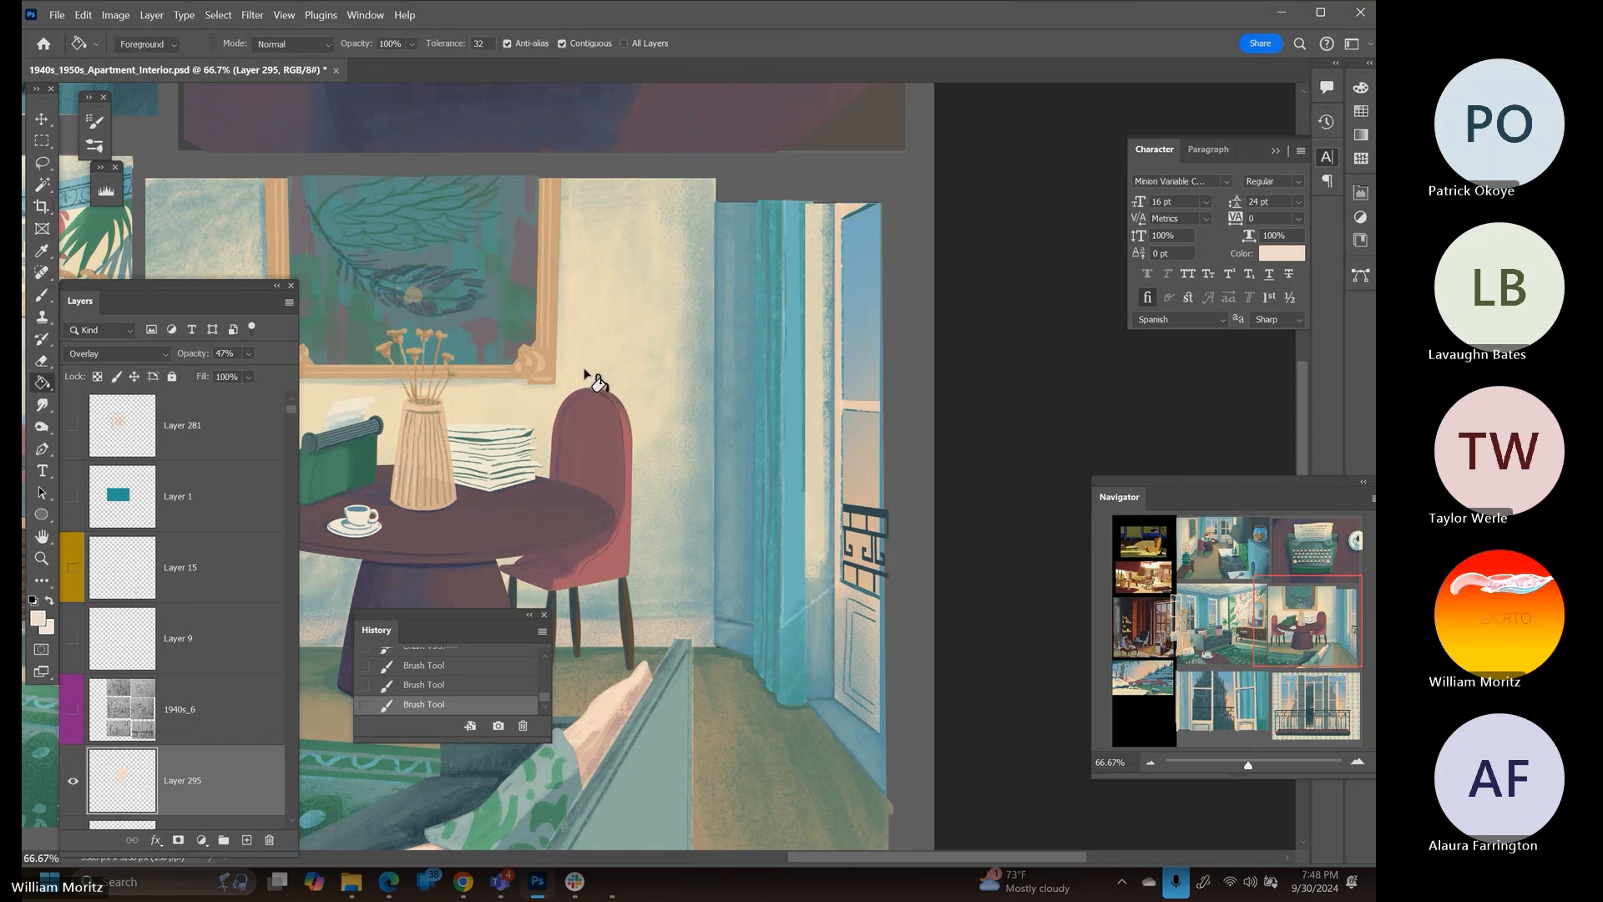
left_click(806, 345)
left_click(806, 346)
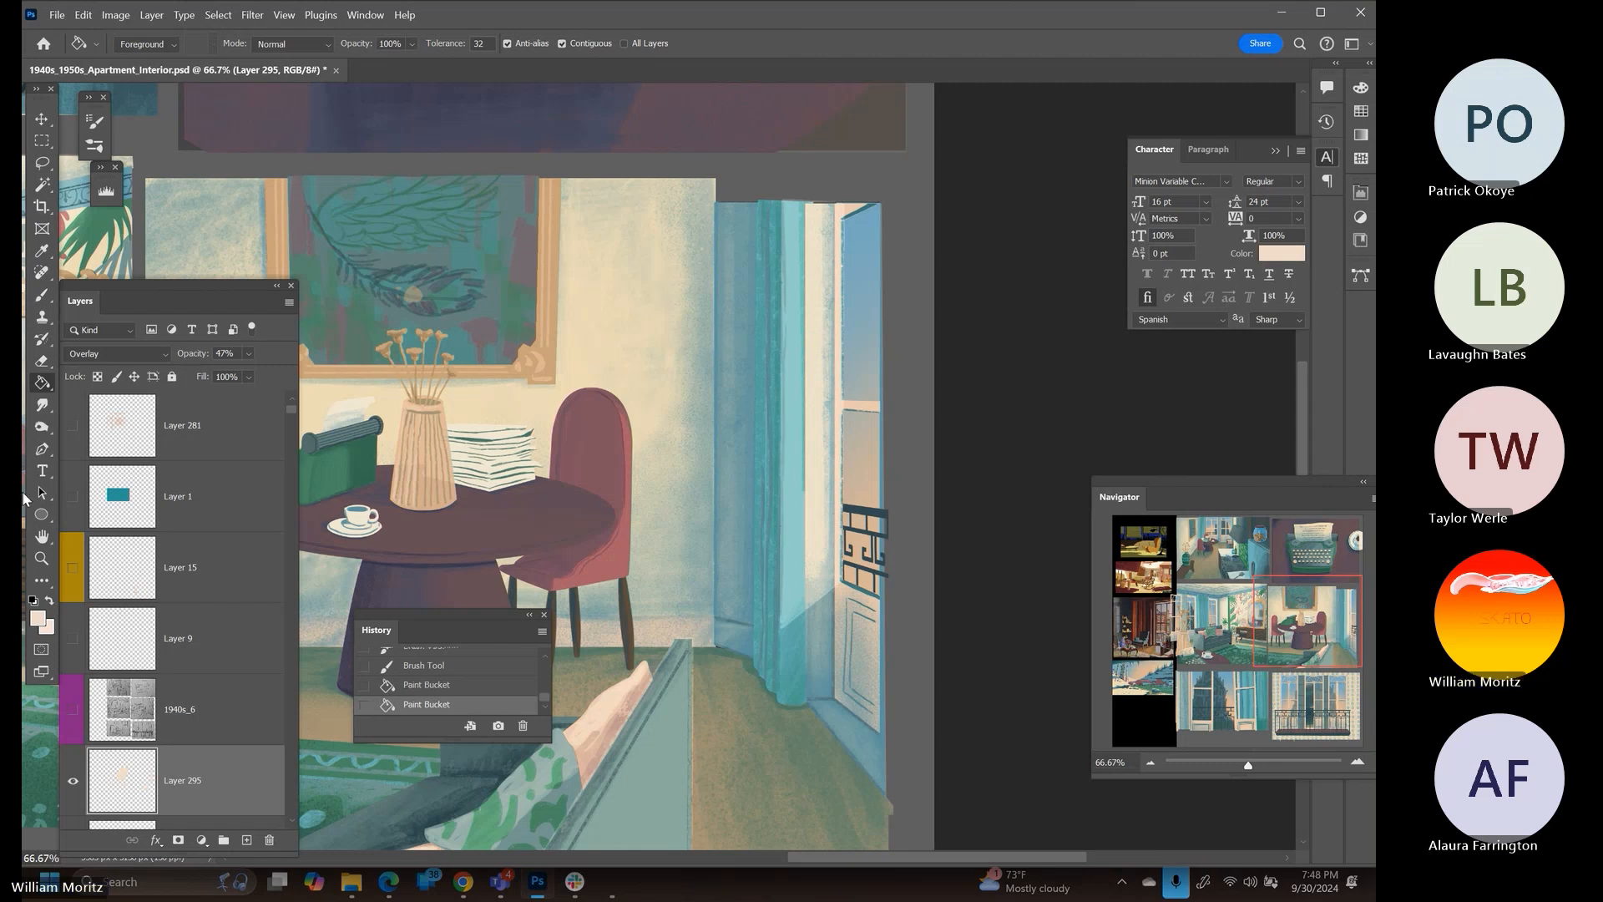
Paint light highlights on the seat and legs of the dining chair nearest the curtain with a 10 px Normal brush at 100% opacity
left_click(41, 558)
left_click(751, 531, "alt")
left_click(726, 497, "alt")
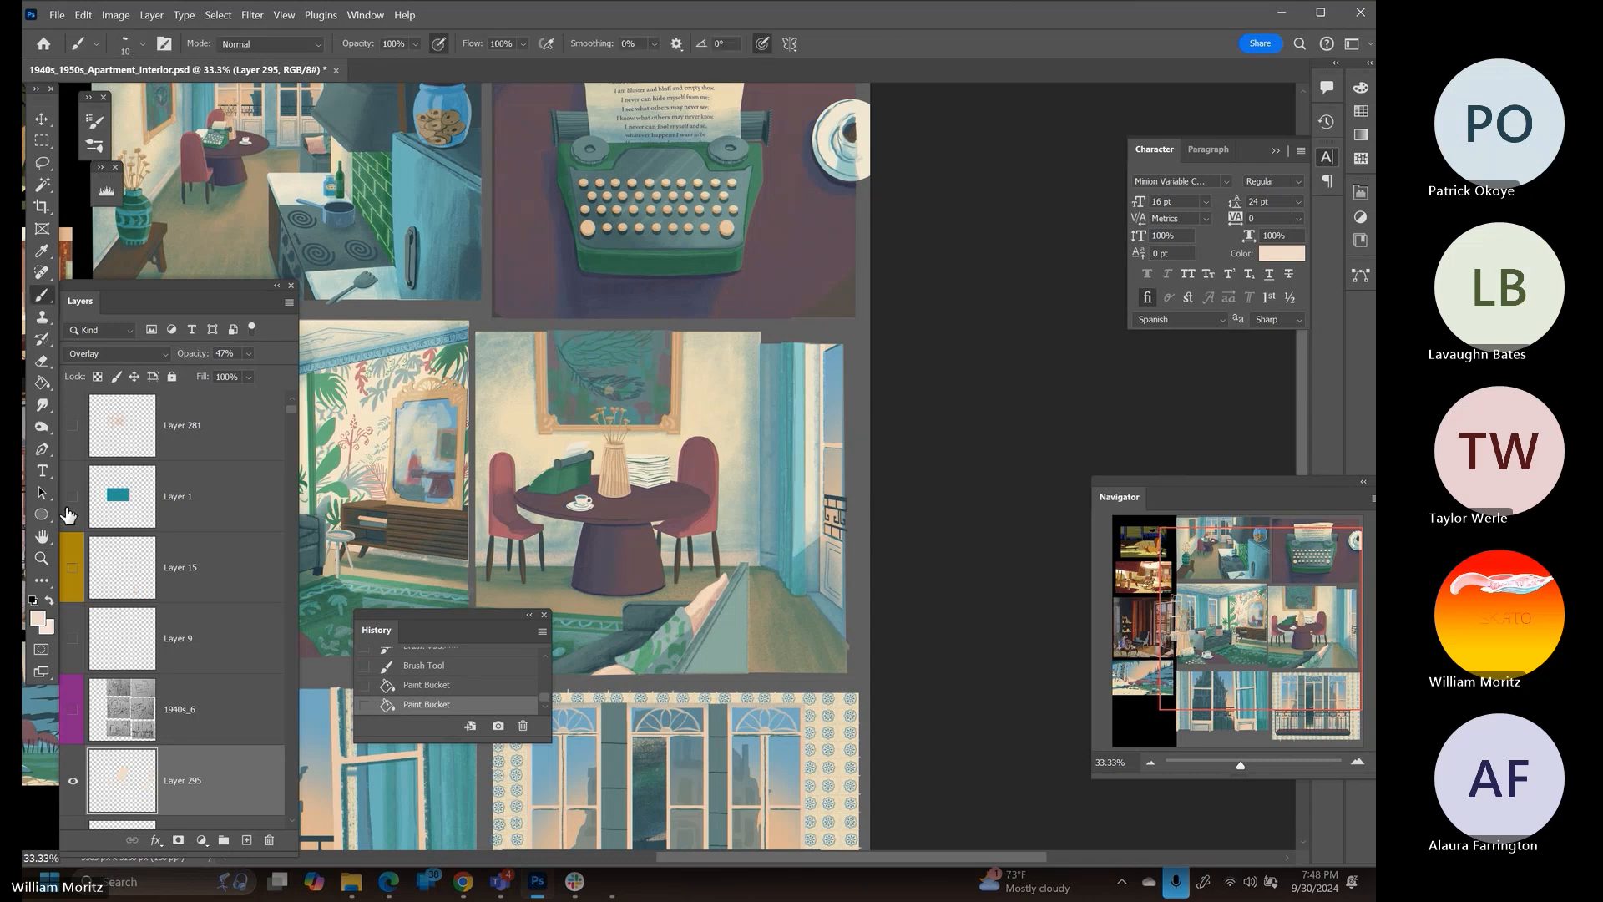
left_click(643, 540)
left_click(646, 543)
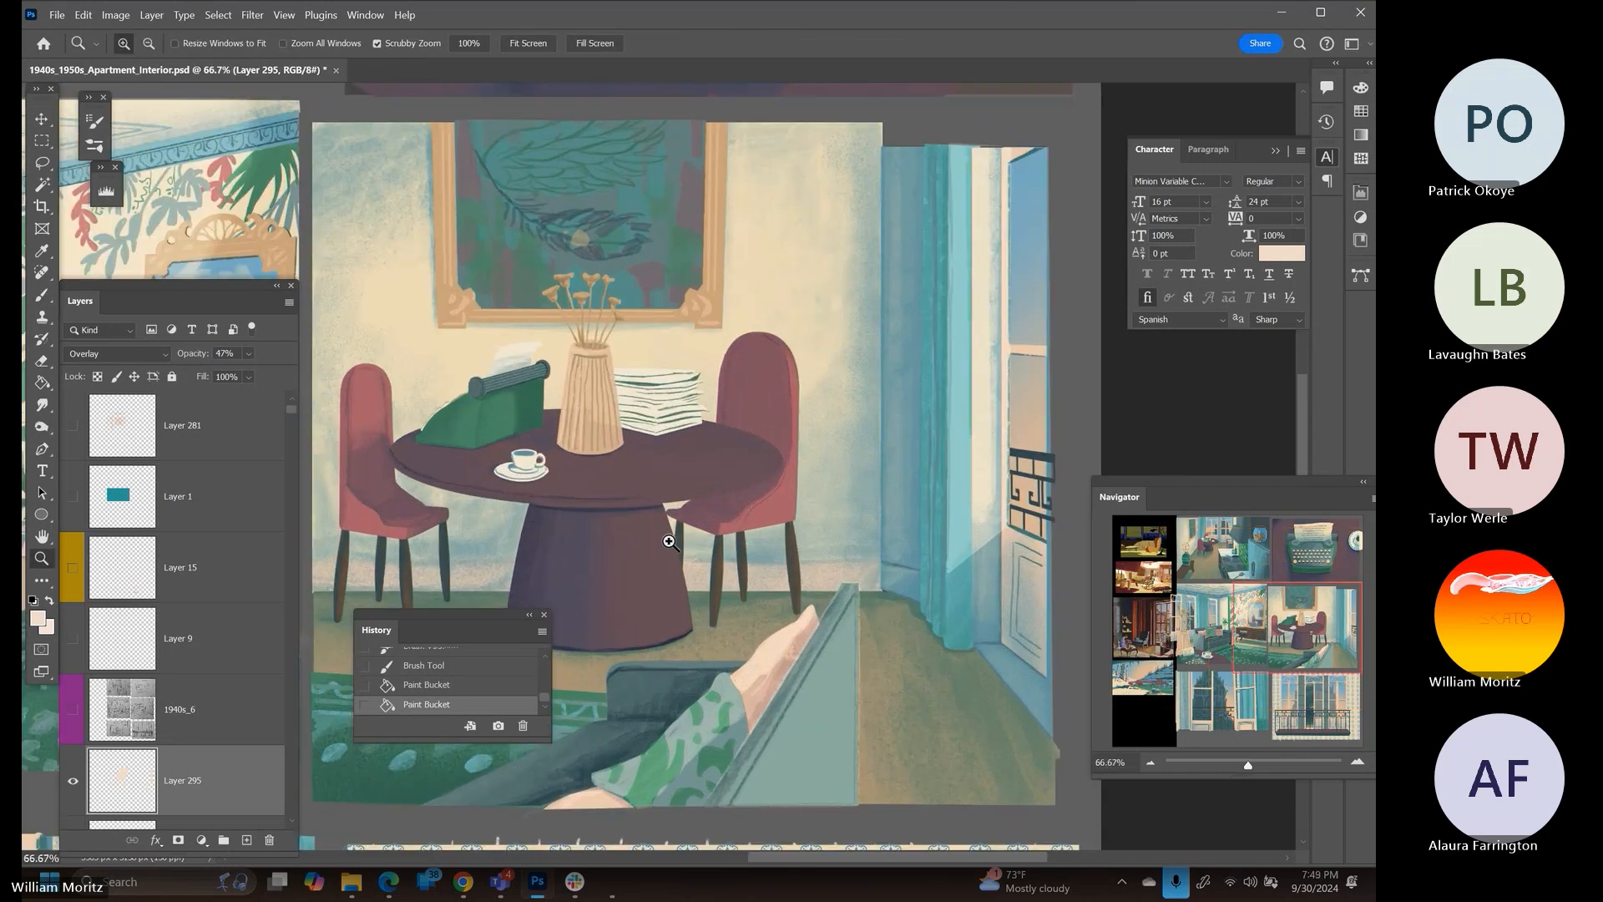
key("b")
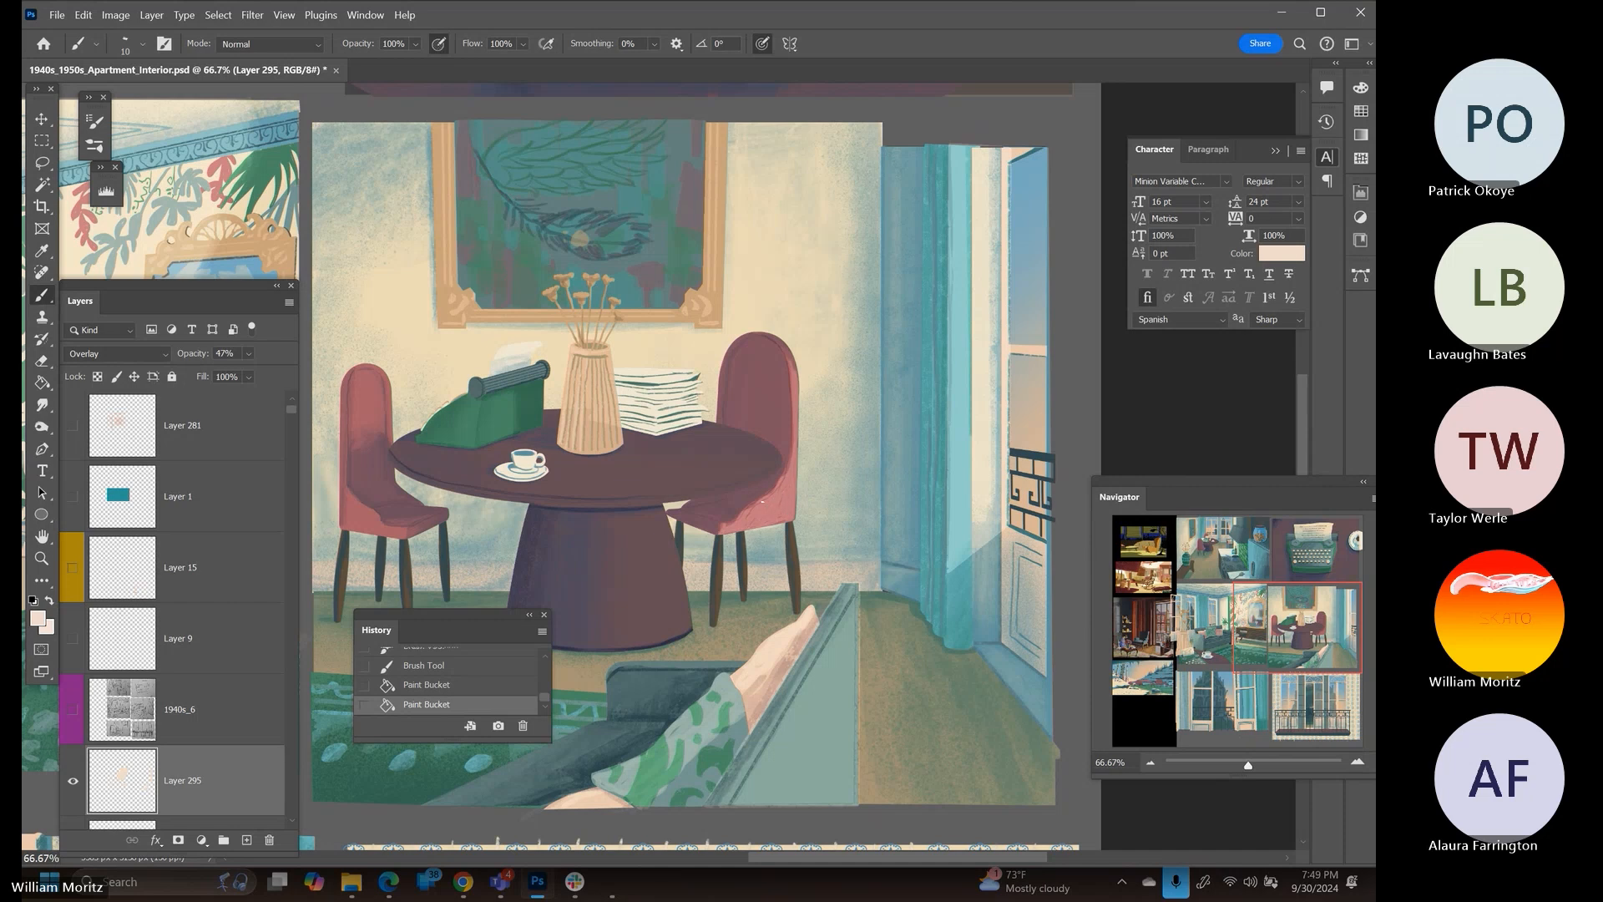
mouse_move(733, 523)
left_mouse_down()
mouse_move(789, 538)
mouse_move(801, 592)
left_mouse_up()
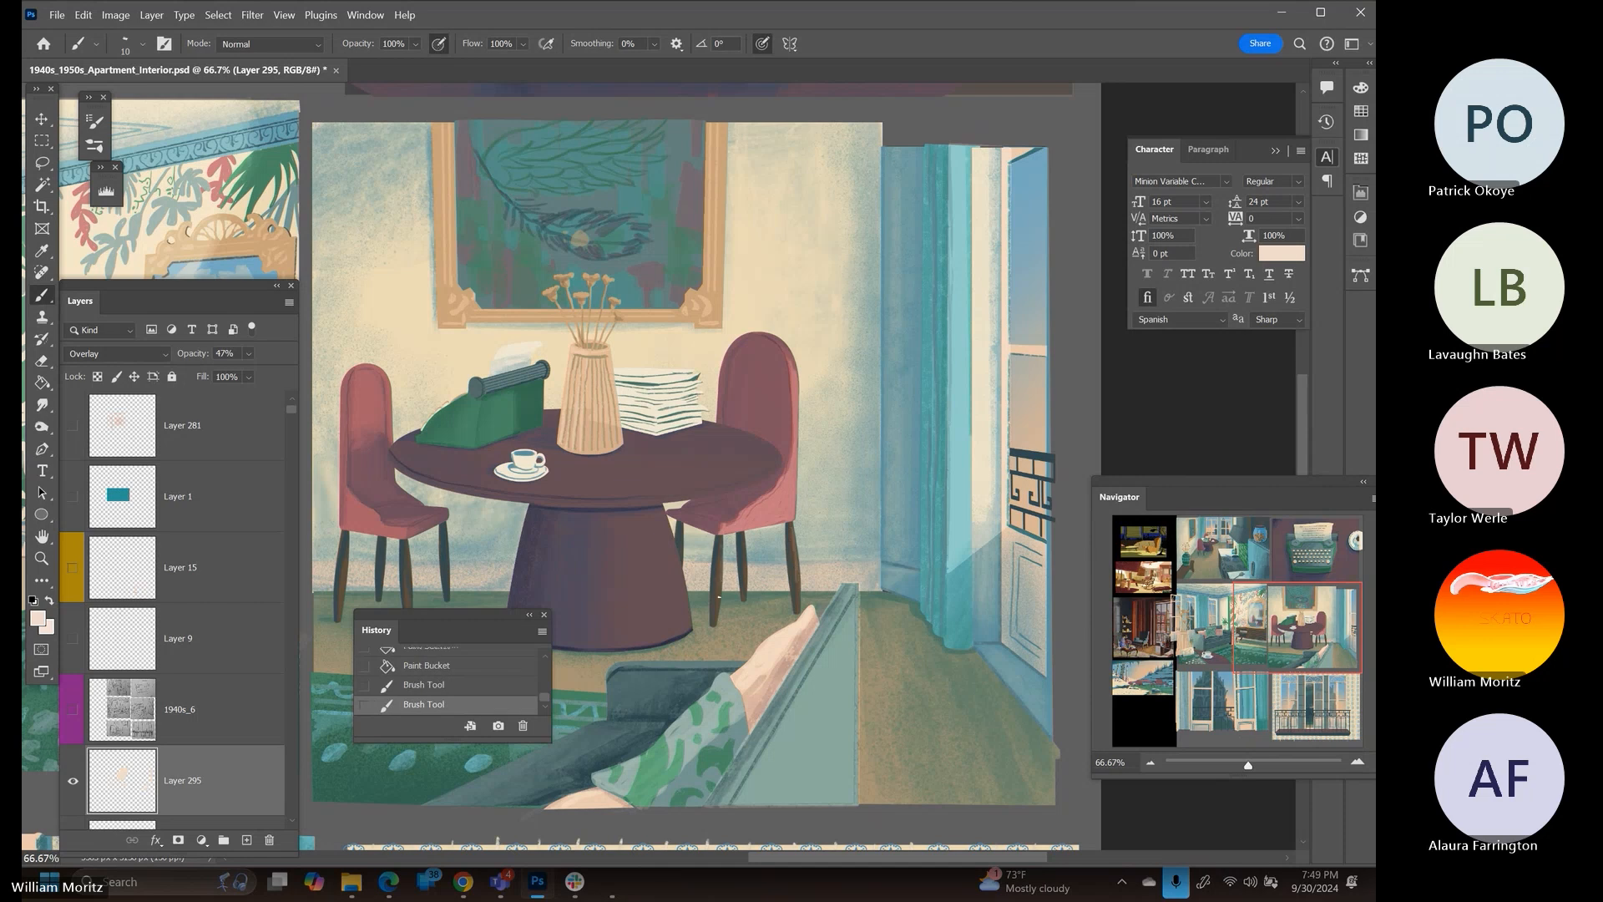
left_click(720, 586)
Paint light highlights on the dining chair nearest the living room scene and on the green typewriter
left_click_drag(884, 566, 1017, 531)
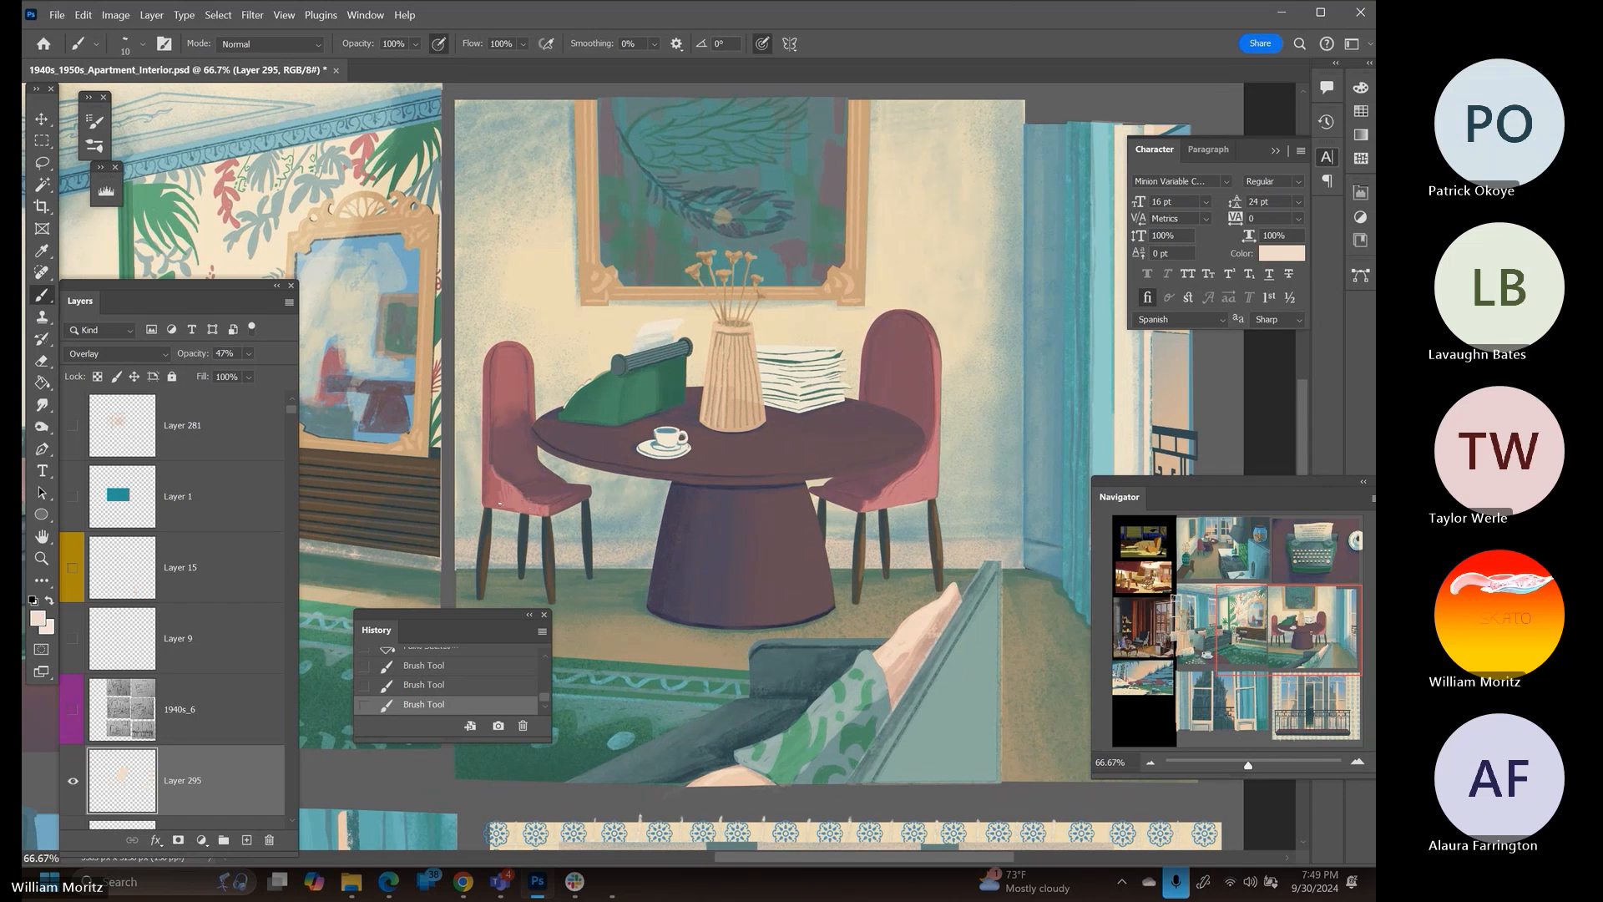
left_click_drag(495, 493, 504, 499)
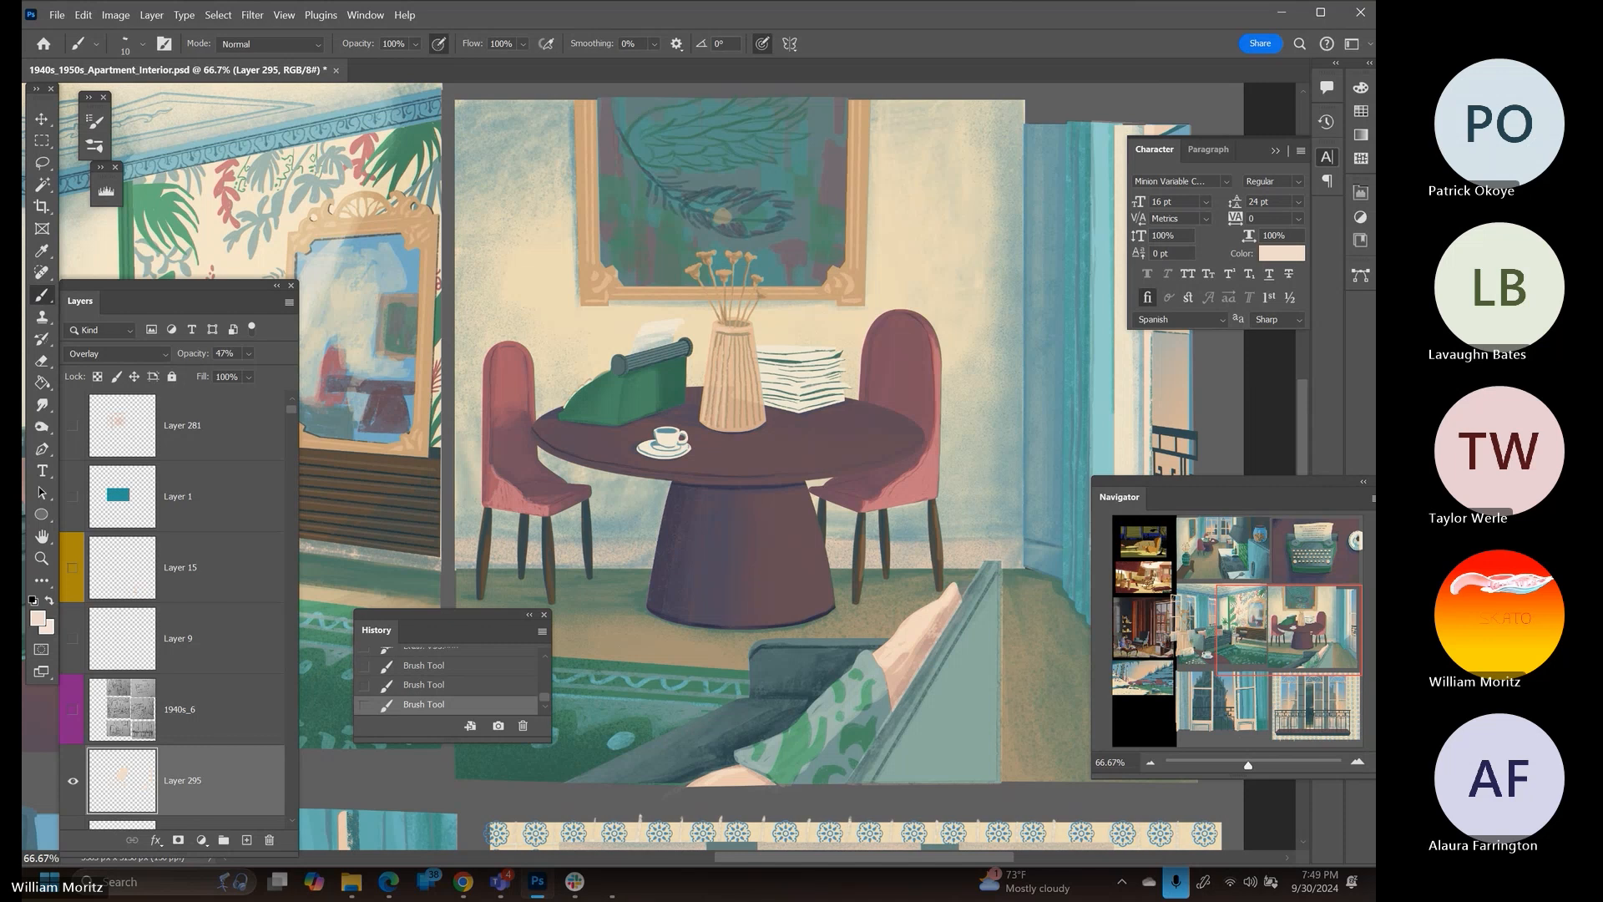
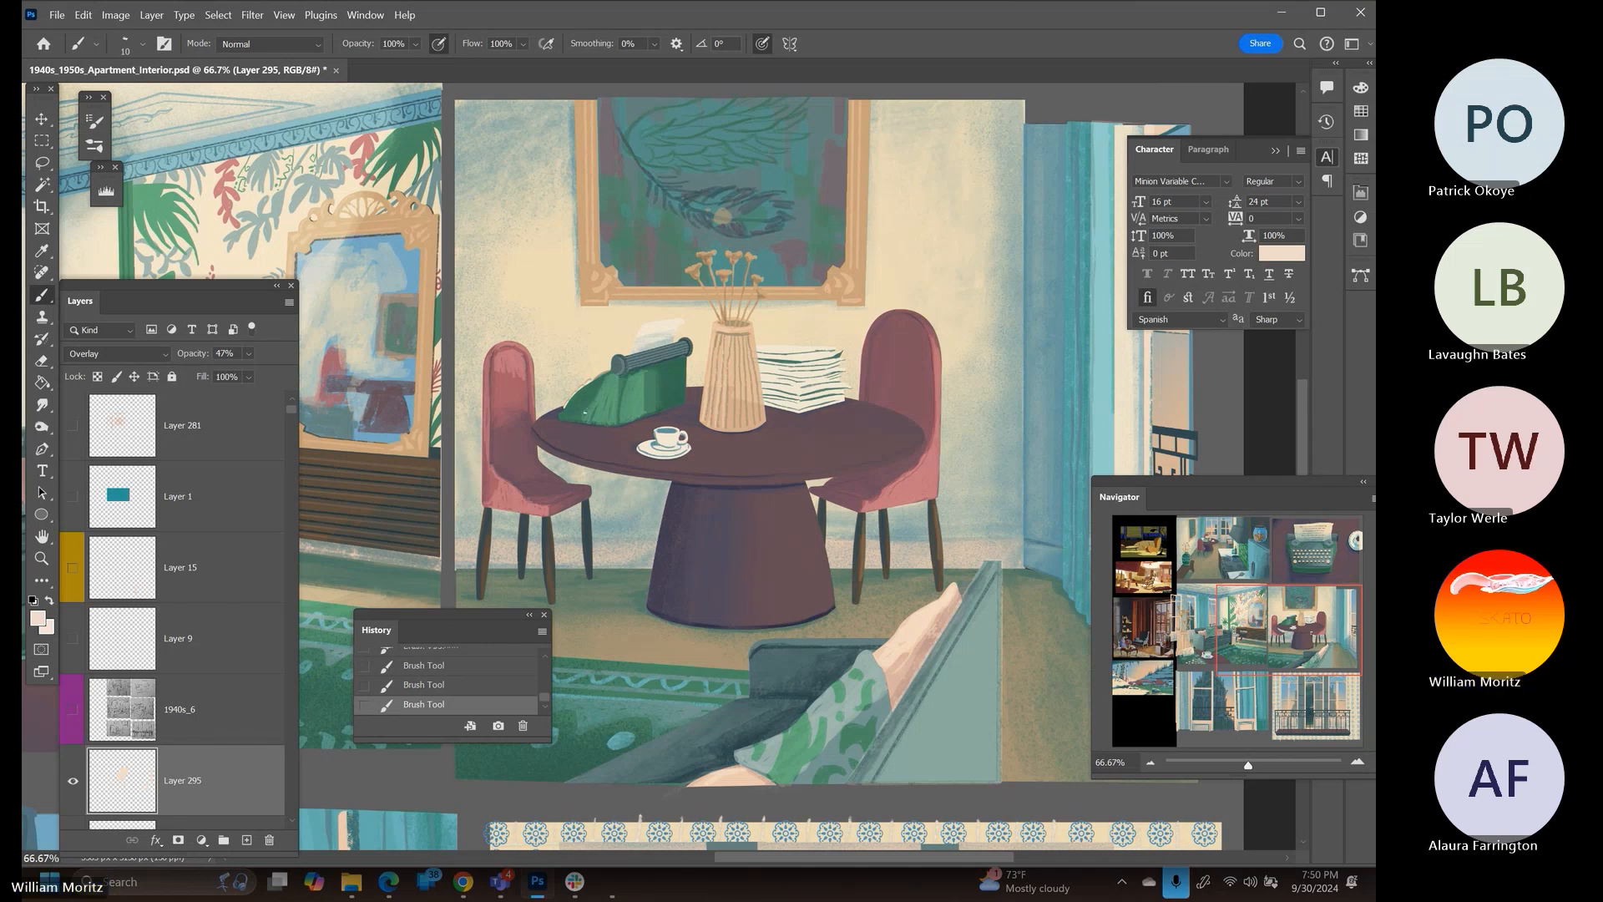
left_click_drag(585, 411, 573, 415)
Soften the new chair and typewriter highlights with a Clear brush at 35% opacity, enlarged to 45 px
left_click(237, 46)
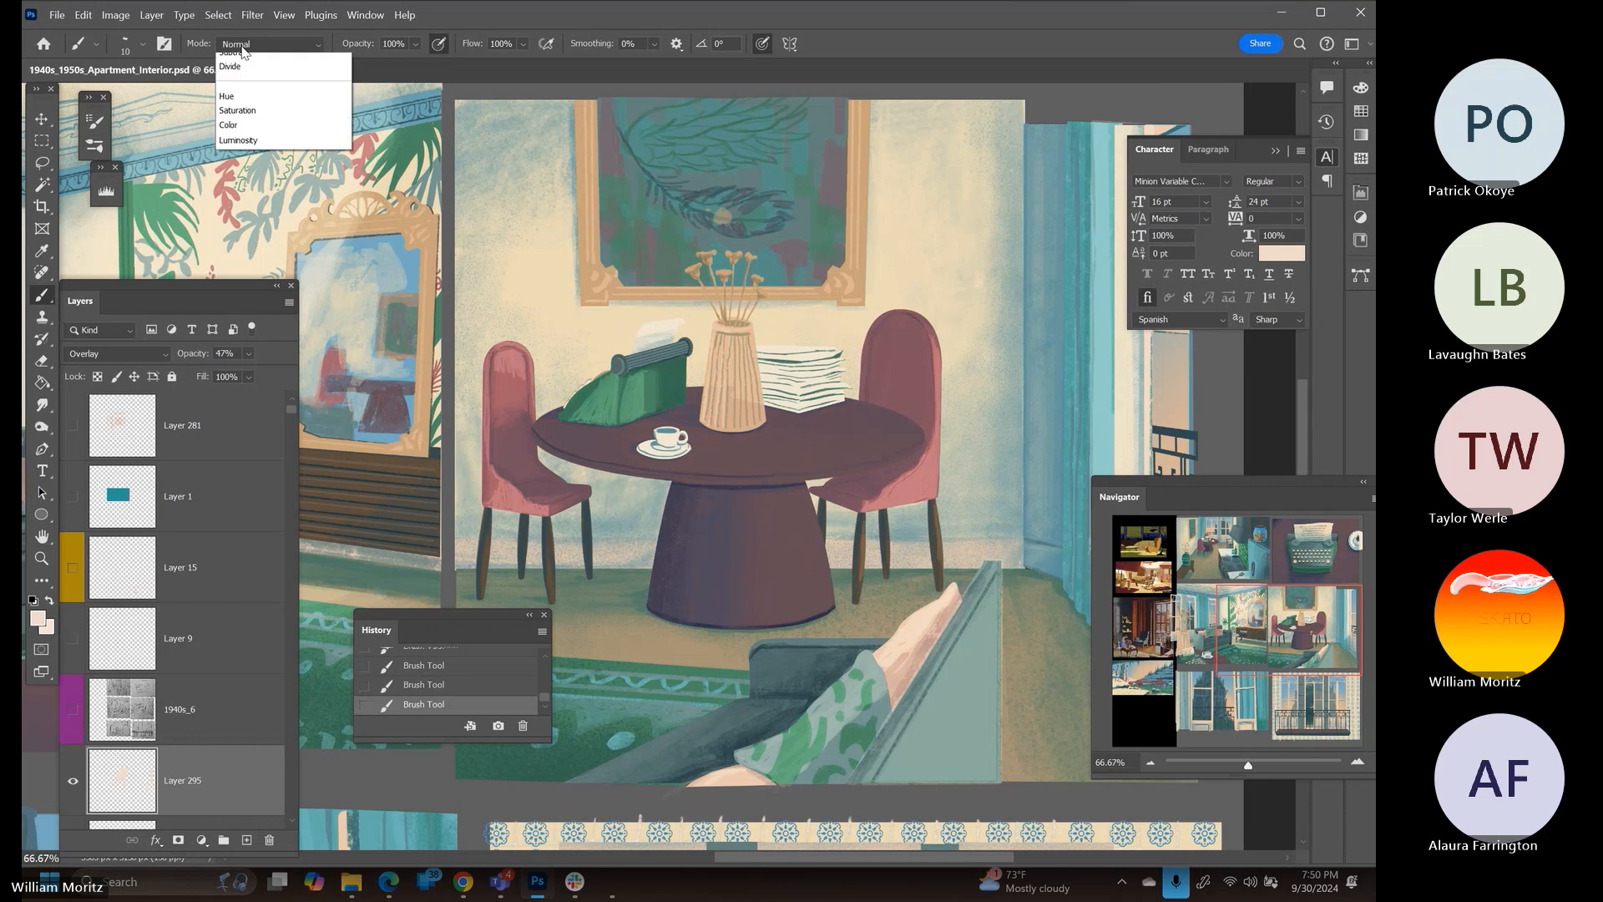
left_click(250, 102)
left_click(415, 44)
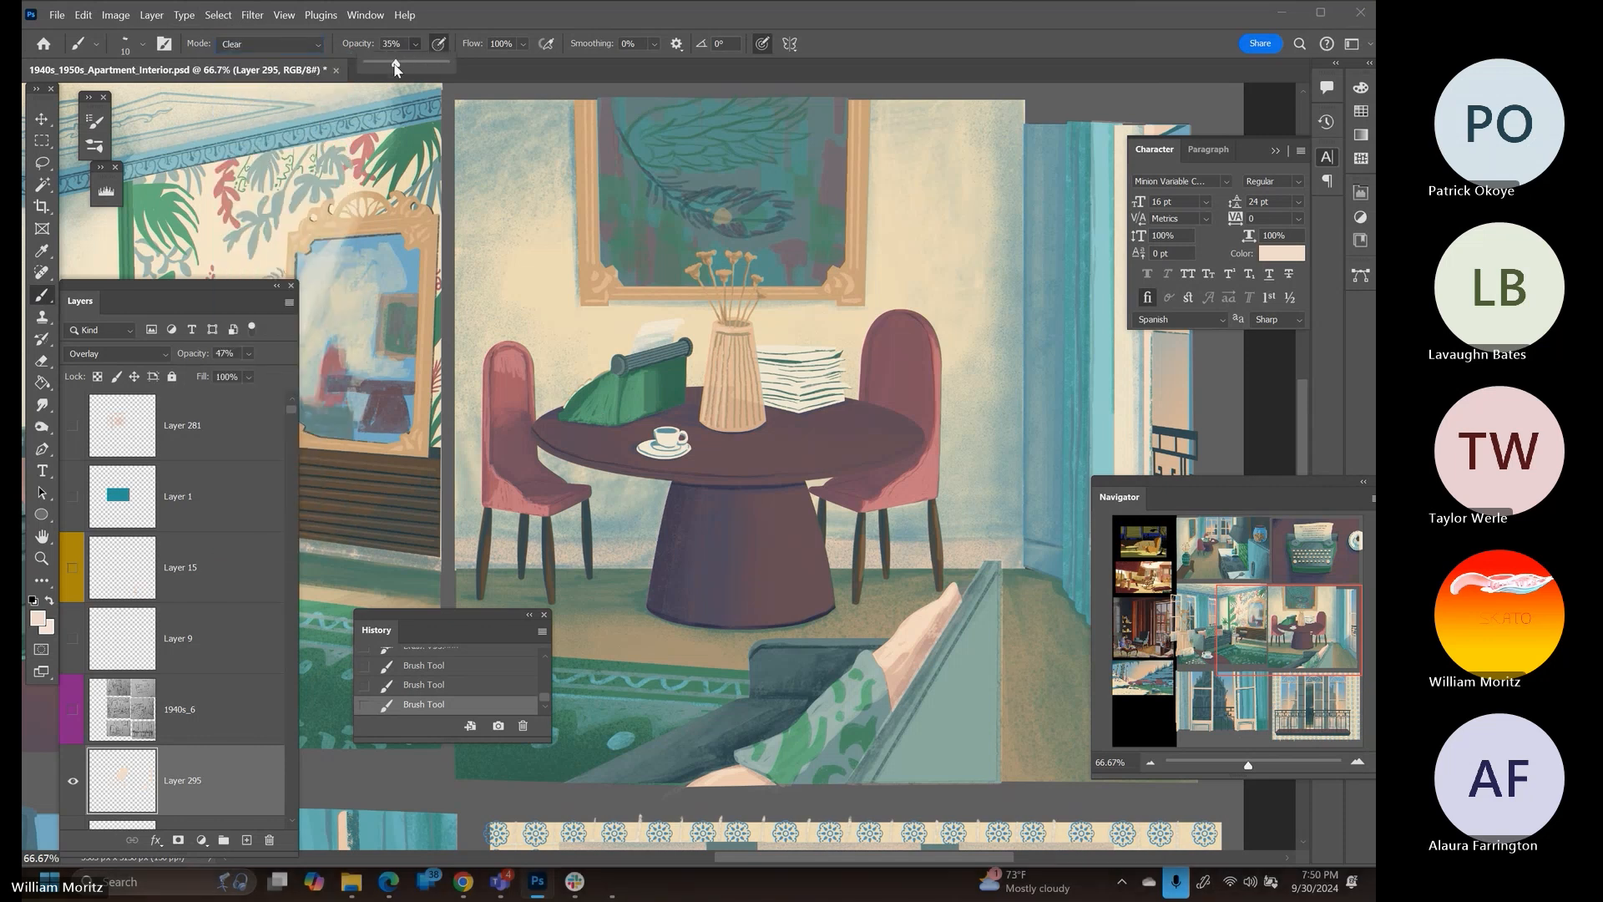
left_click(592, 386)
key("bracketright")
key("bracketright")
key("bracketright")
key("bracketright")
key("bracketright")
key("bracketright")
key("bracketright")
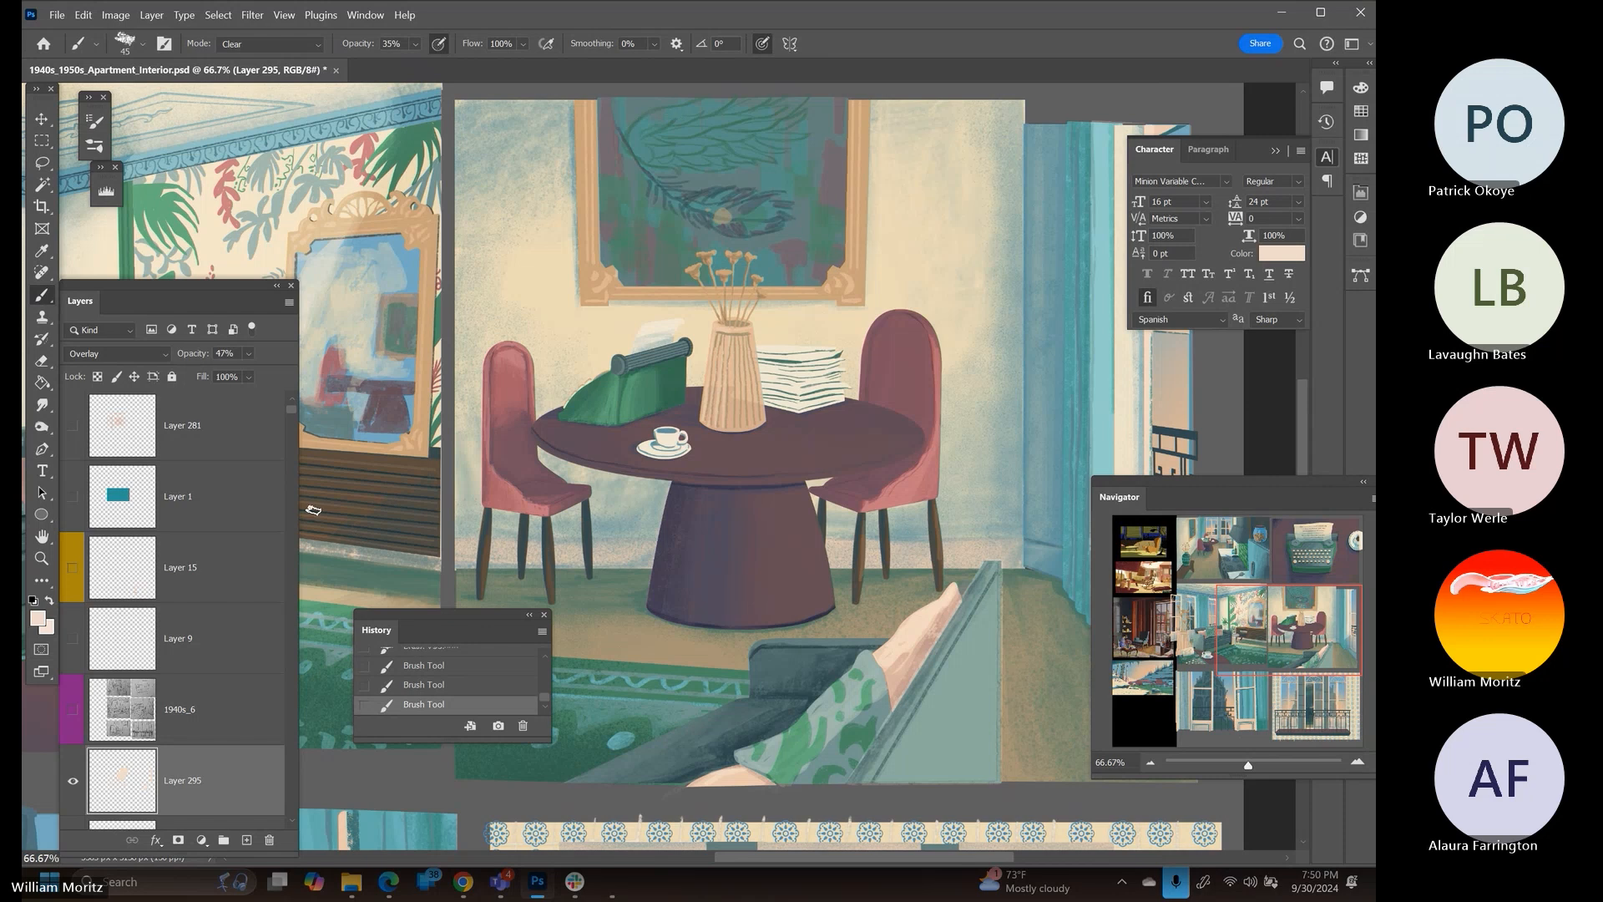
Examine the highlights across the whole dining scene and its neighbouring scenes
left_click(41, 558)
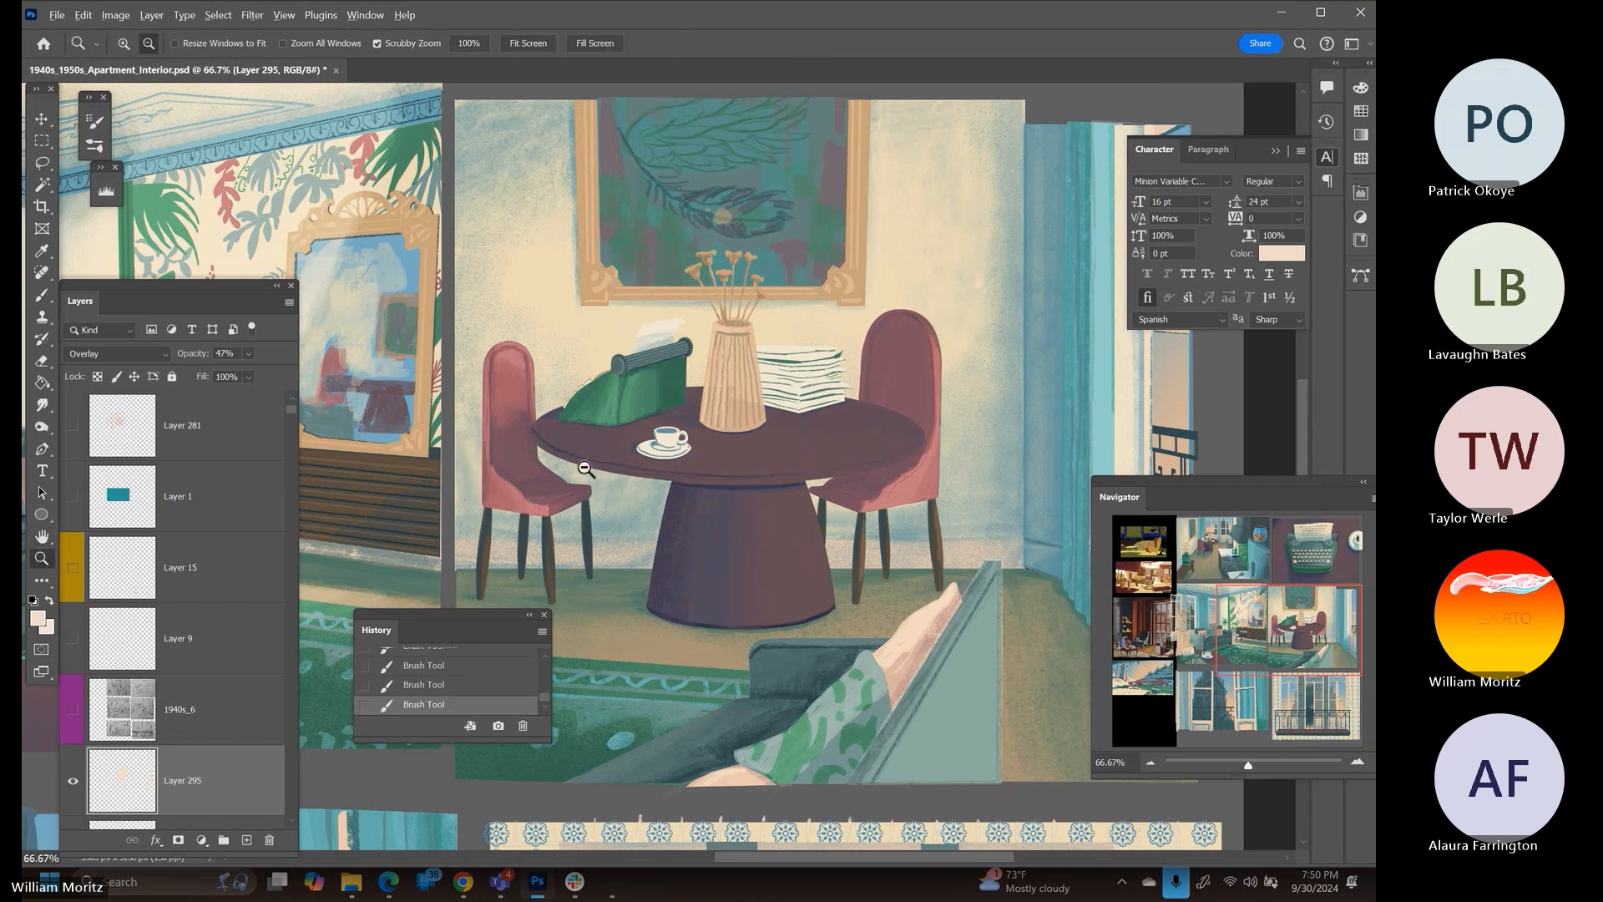
left_click(618, 445, "alt")
left_click(618, 445, "alt")
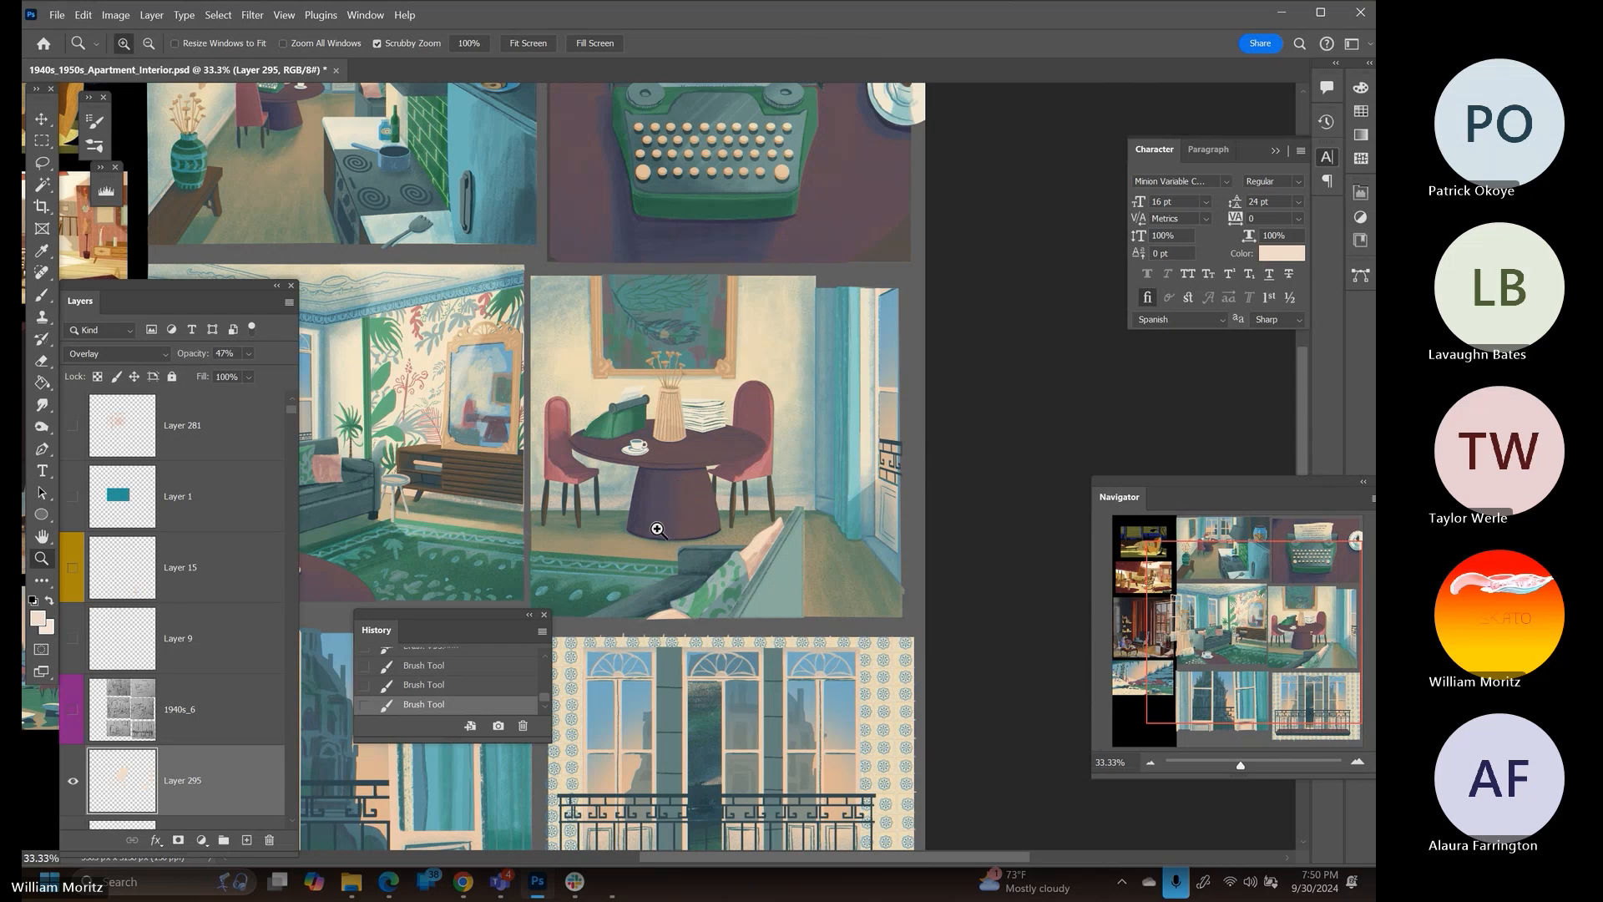
left_click_drag(606, 415, 697, 436)
left_click(813, 500)
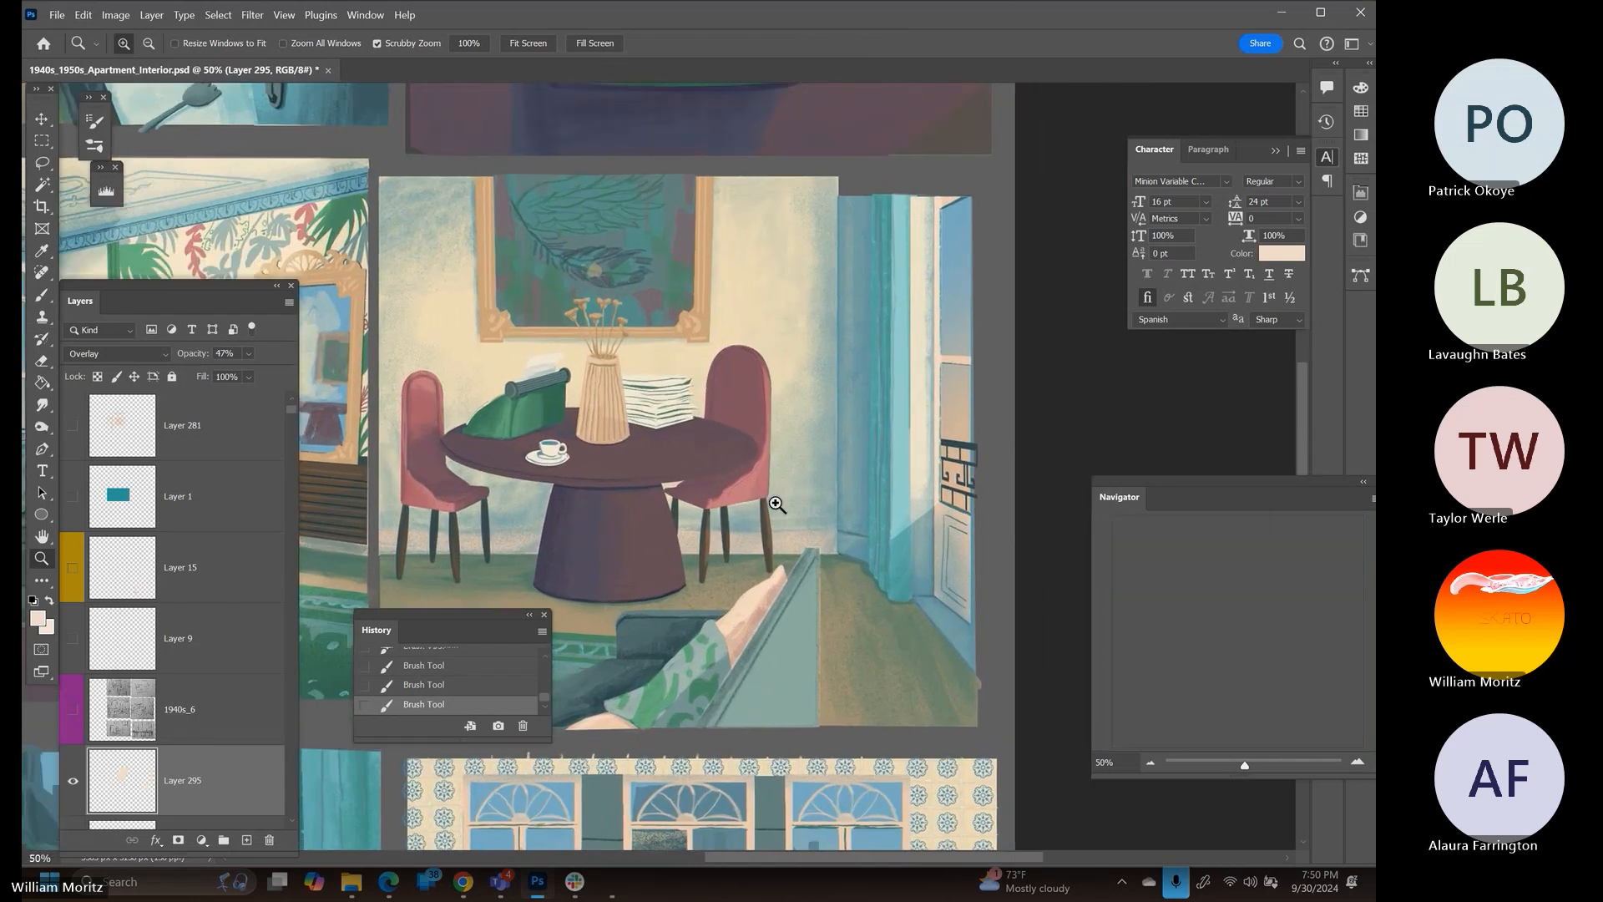
left_click(777, 504)
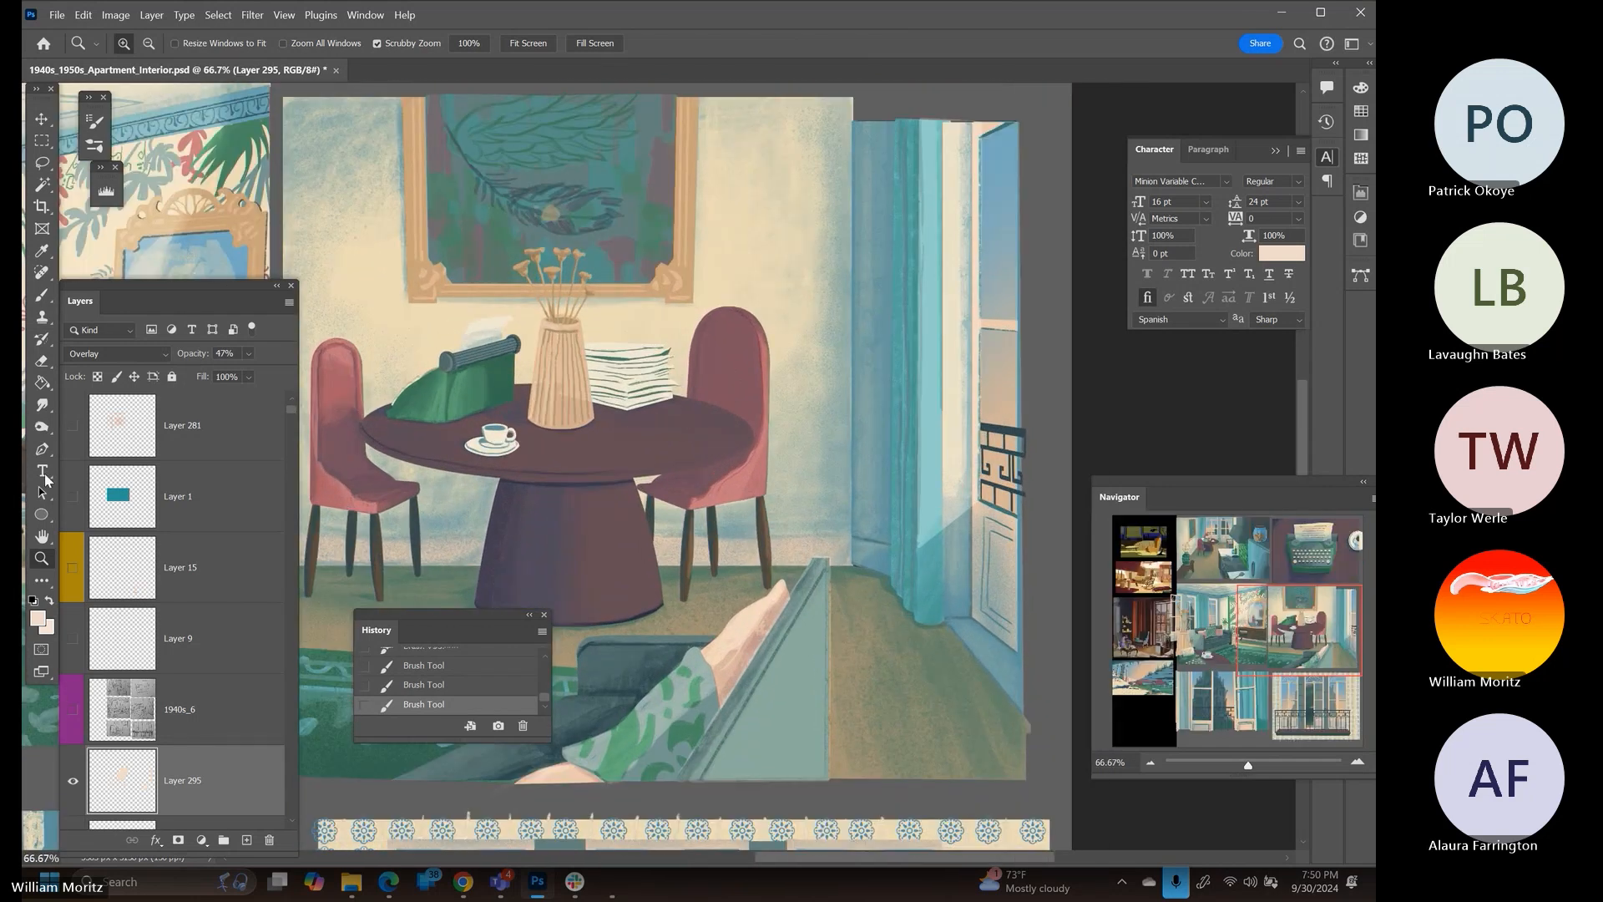
left_click(43, 451)
left_click_drag(602, 567, 699, 527)
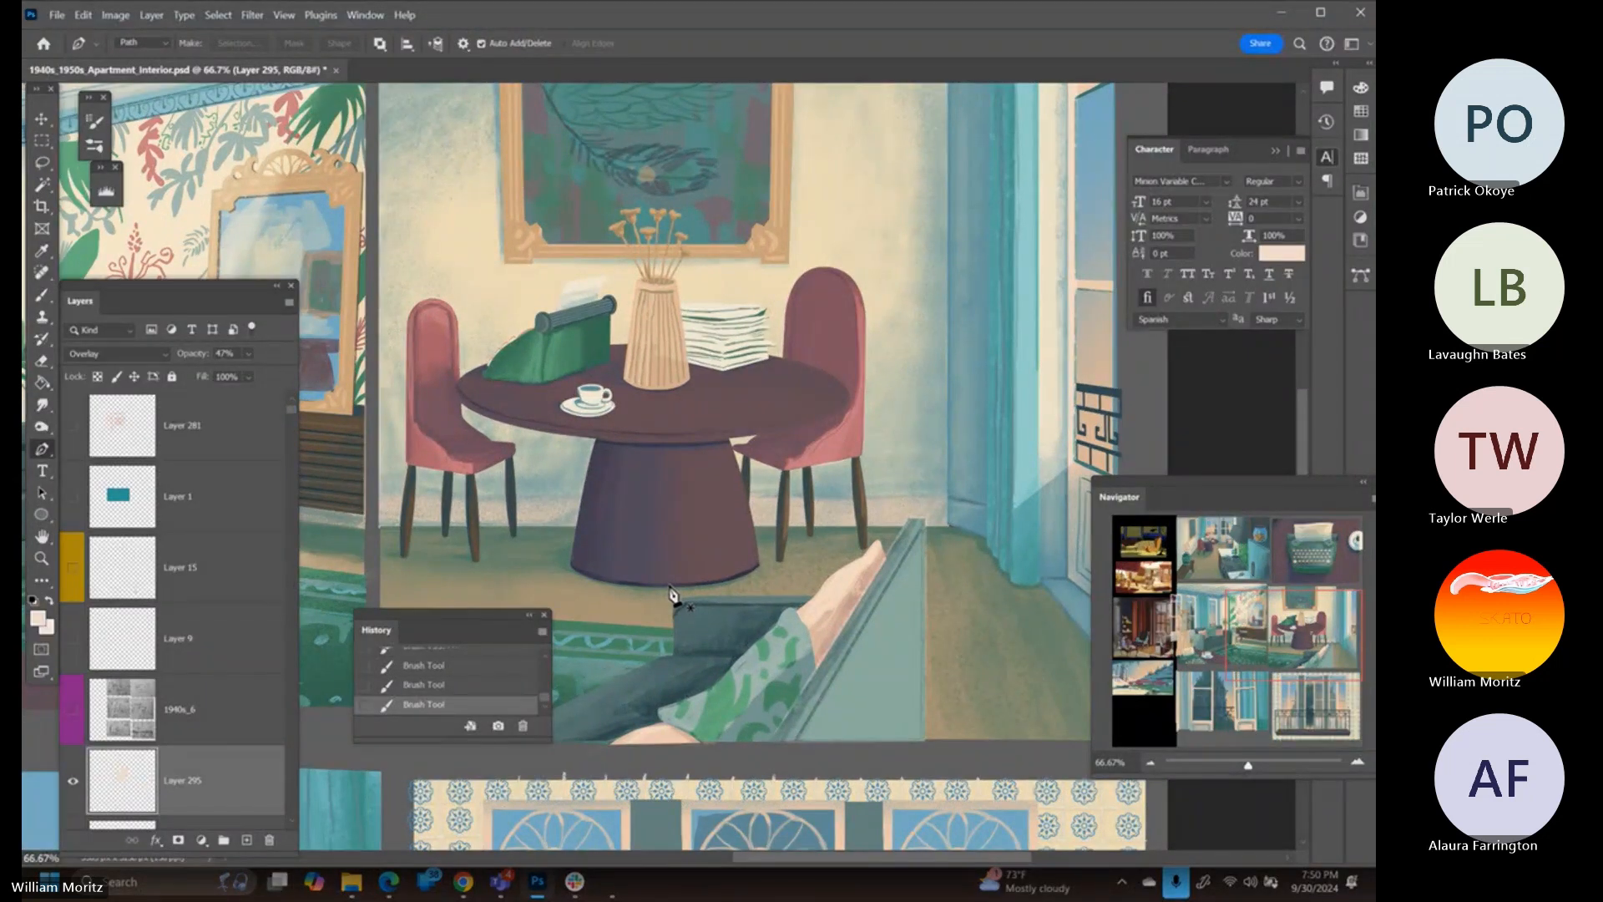
Outline a light patch on the floor between the sofa back and curtain with straight 15 px Normal brush lines at 100% opacity
key("b")
left_click(282, 45)
left_click(284, 61)
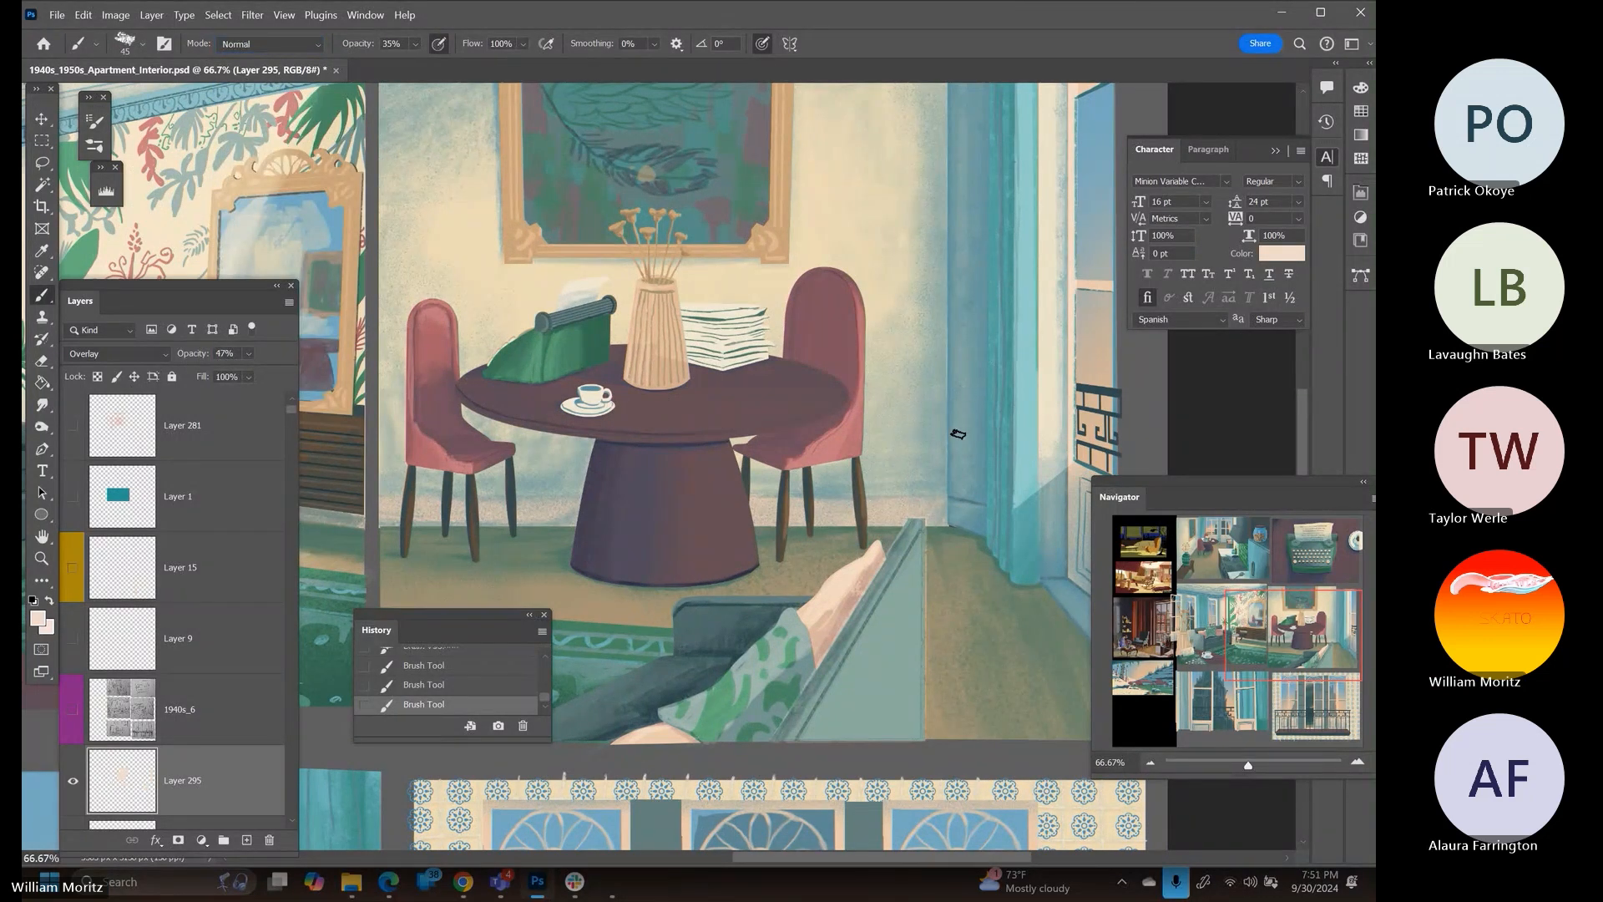
key("bracketleft")
key("bracketleft")
key("bracketleft")
left_click(413, 44)
left_click(719, 19)
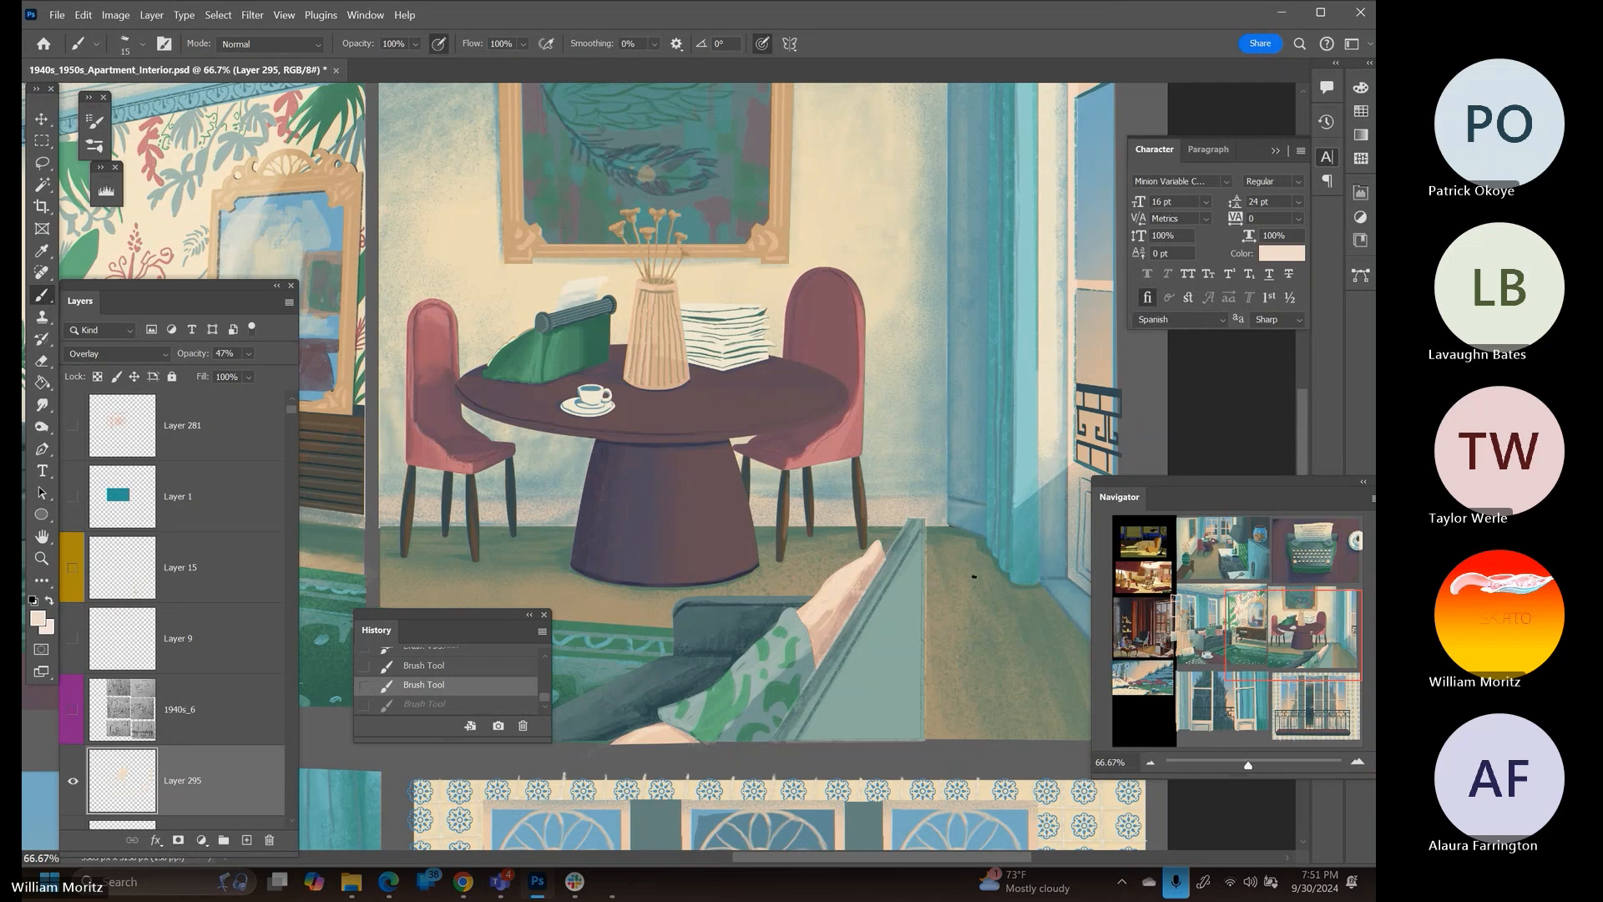
key("ctrl+shift+z")
left_click(1015, 698, "shift")
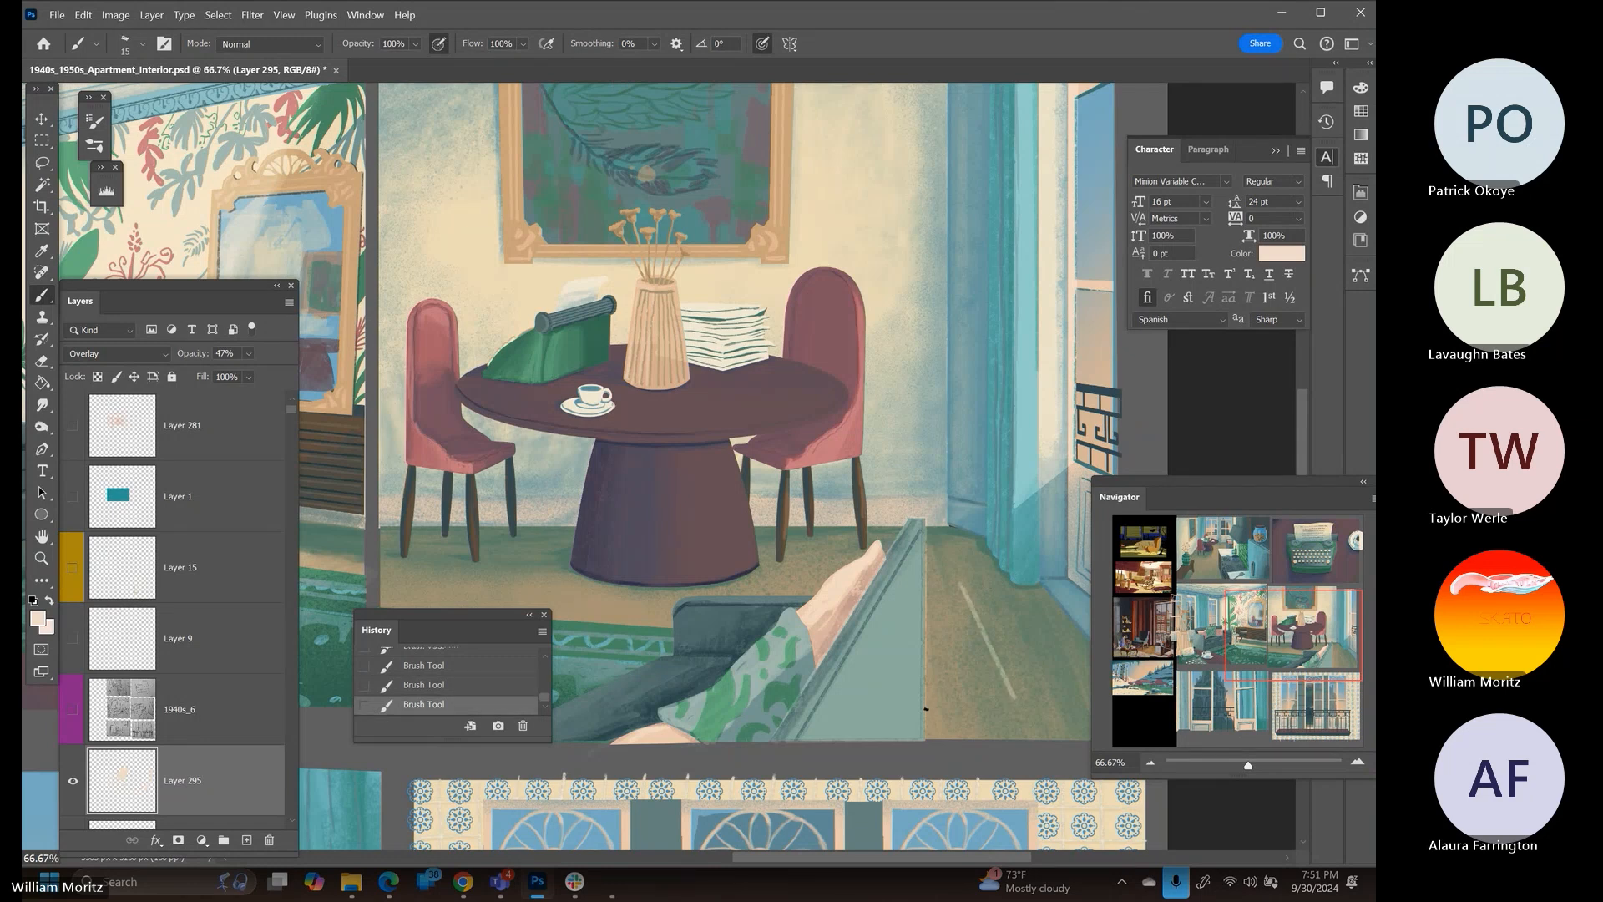
left_click(926, 710, "shift")
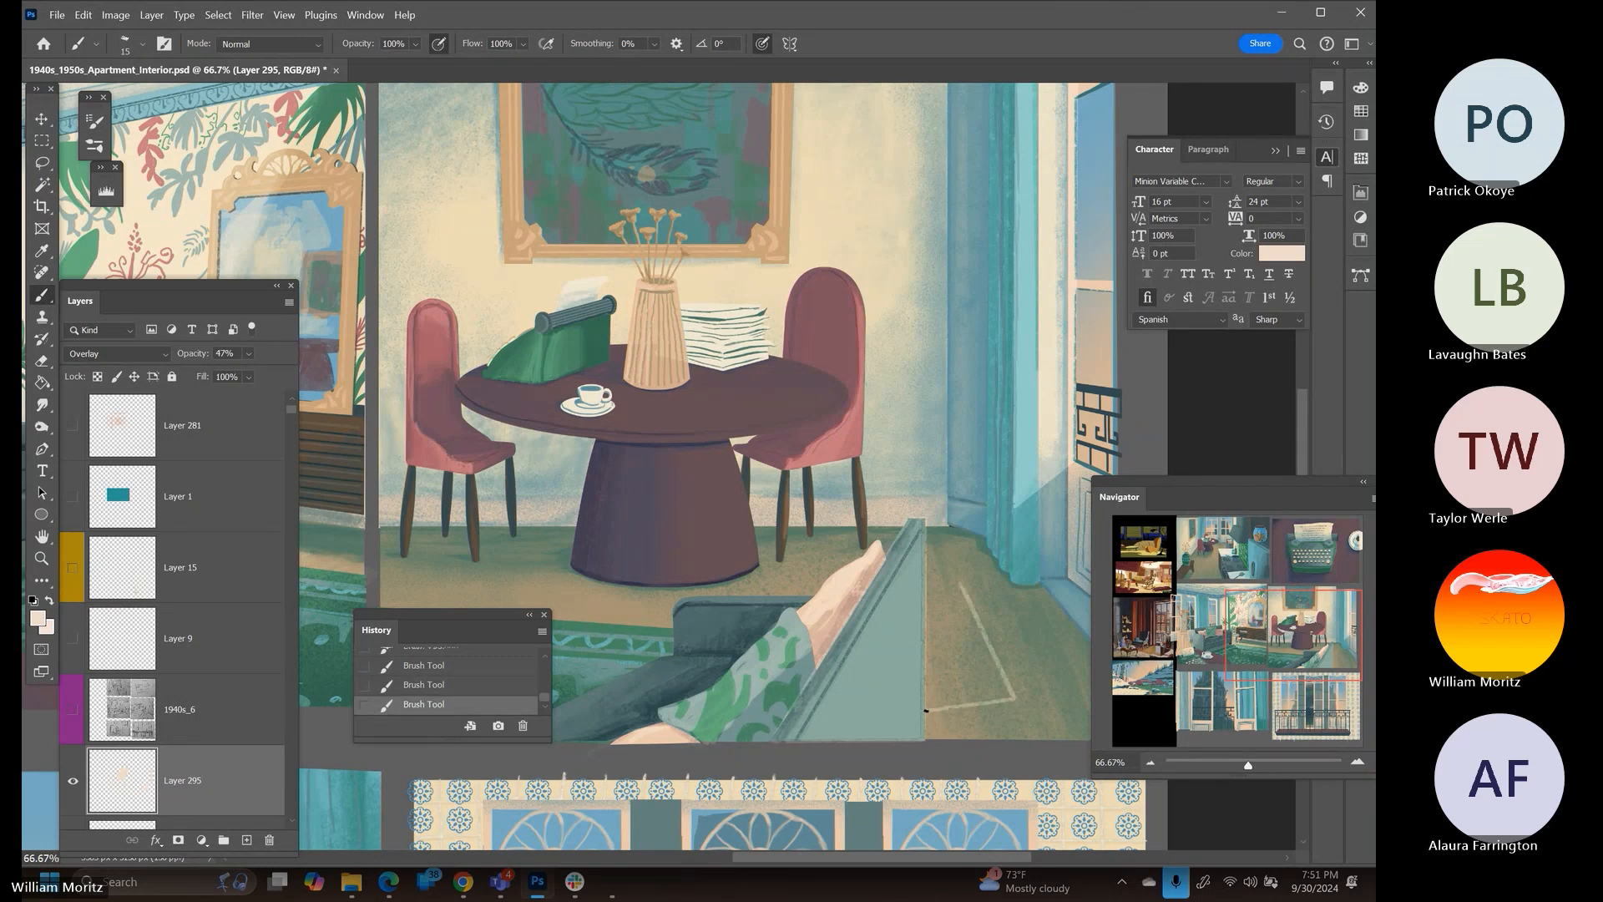
left_click(929, 584, "shift")
left_click(957, 584, "shift")
Outline a second light patch across the floor and green rug behind the dark sofa using straight brush lines
left_click_drag(573, 562, 687, 552)
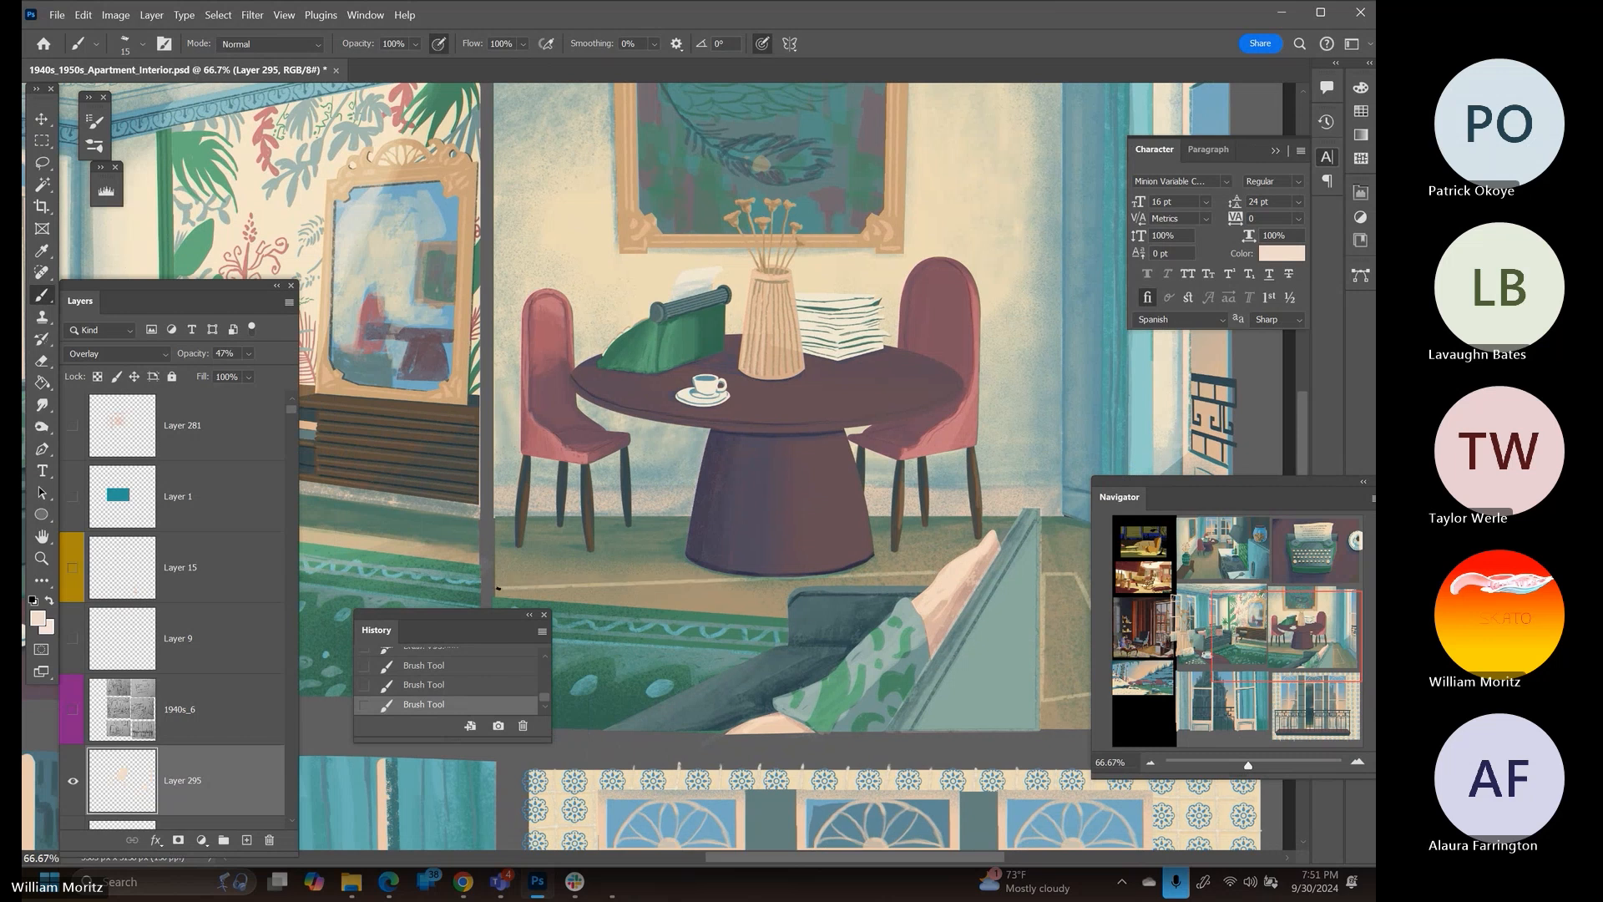
left_click_drag(556, 571, 648, 479)
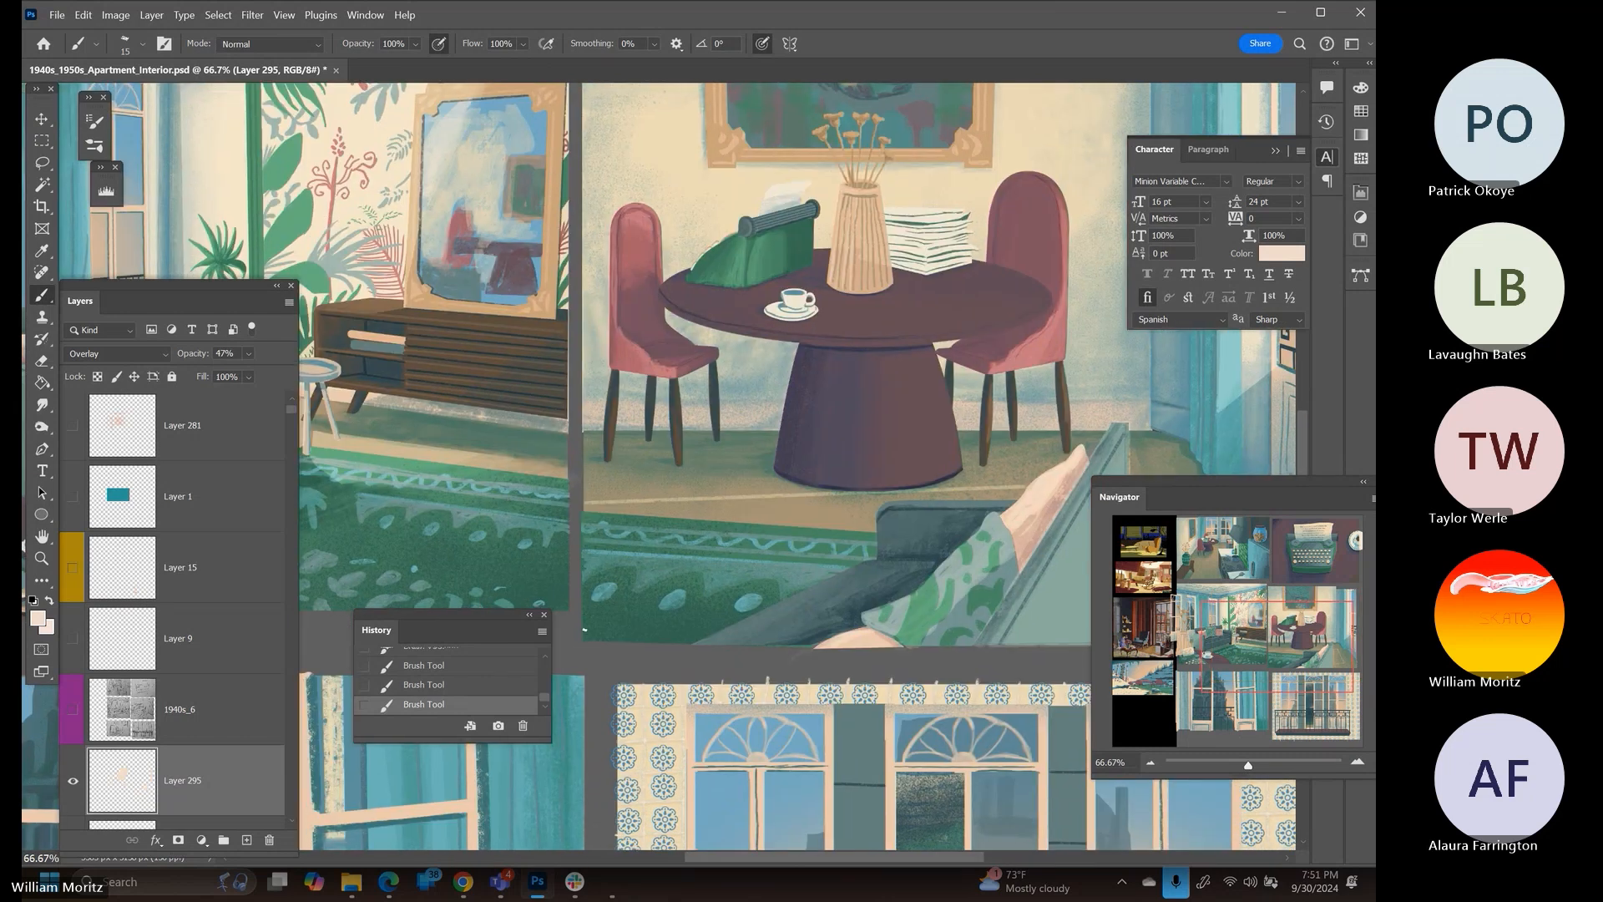
left_click(585, 629, "shift")
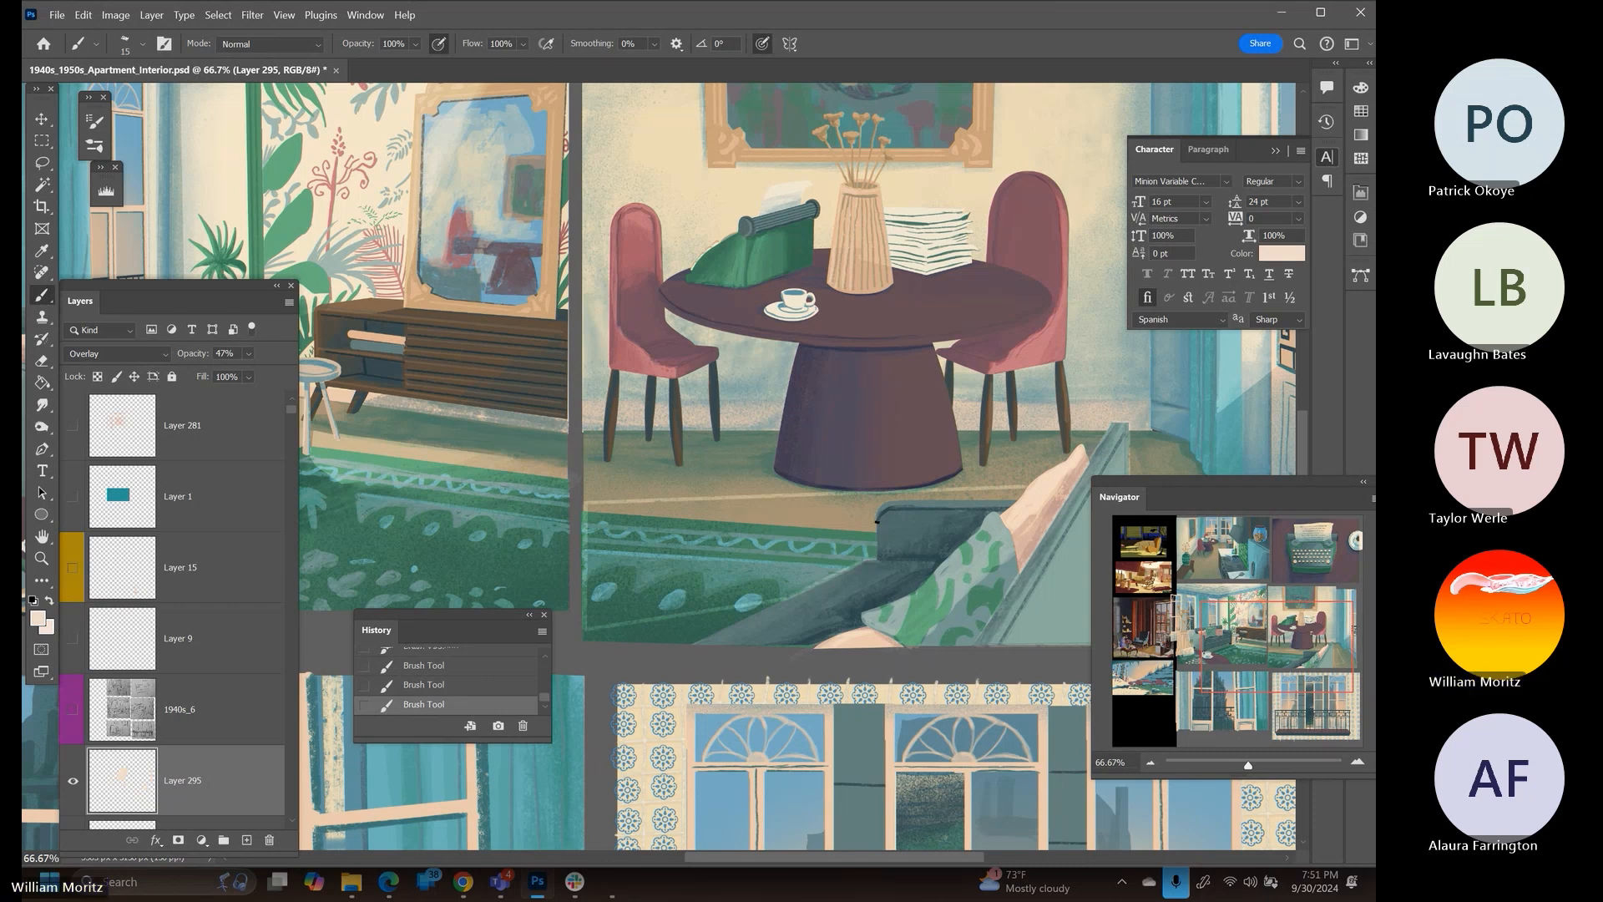
left_click(877, 522, "shift")
left_click(1008, 506, "shift")
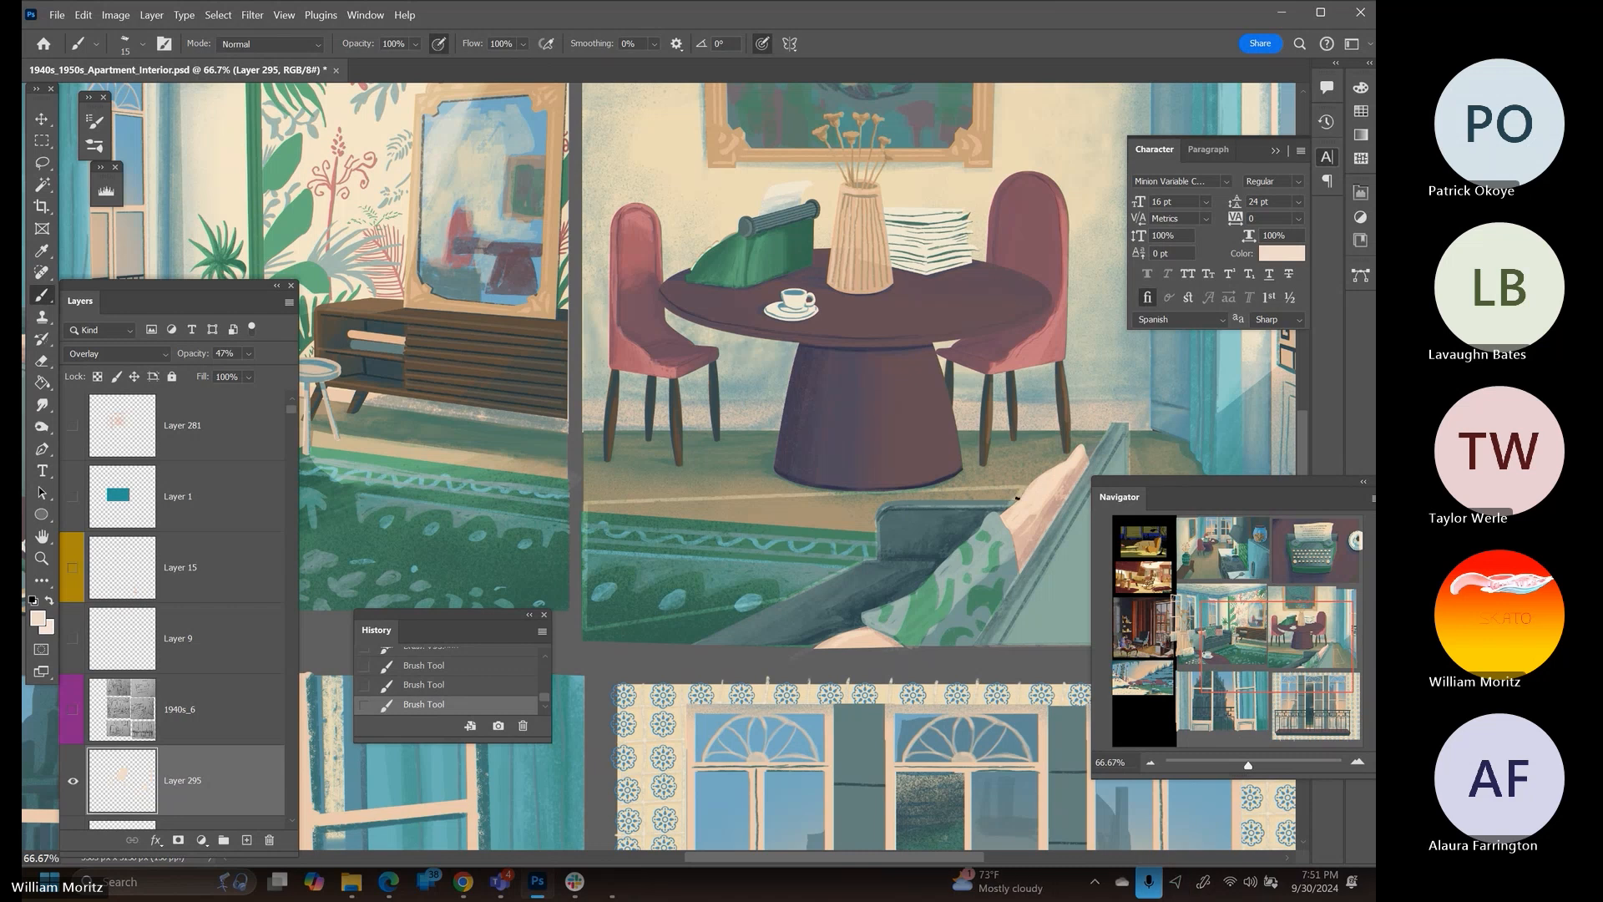
Select the insides of both outlined floor patches with the Magic Wand
key("w")
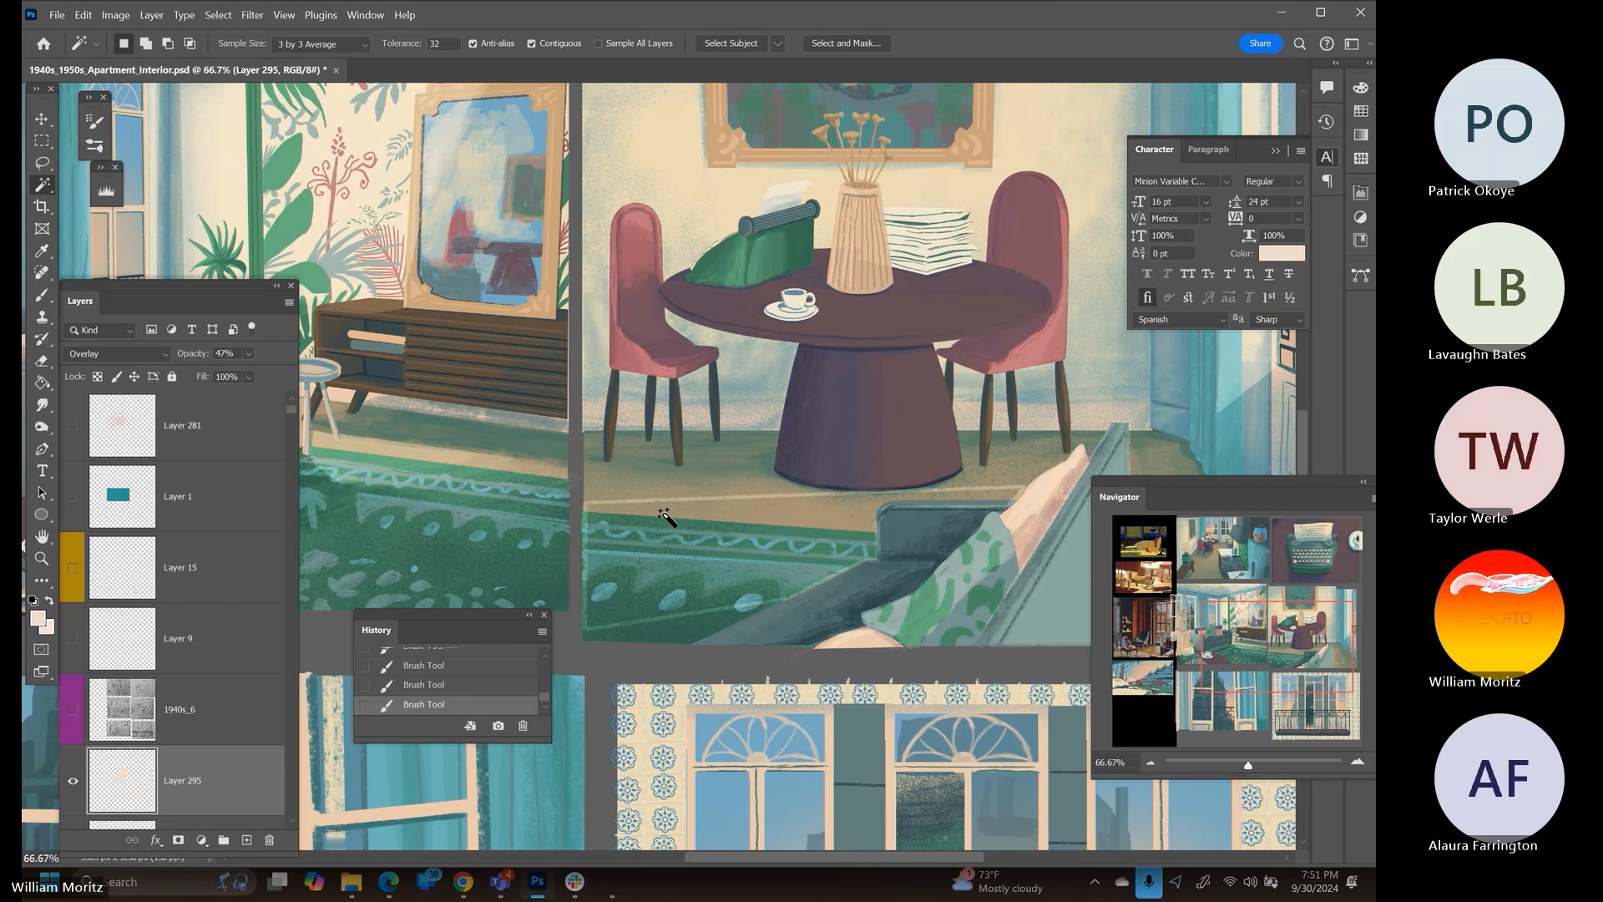
left_click(664, 516)
left_click_drag(846, 520, 579, 462)
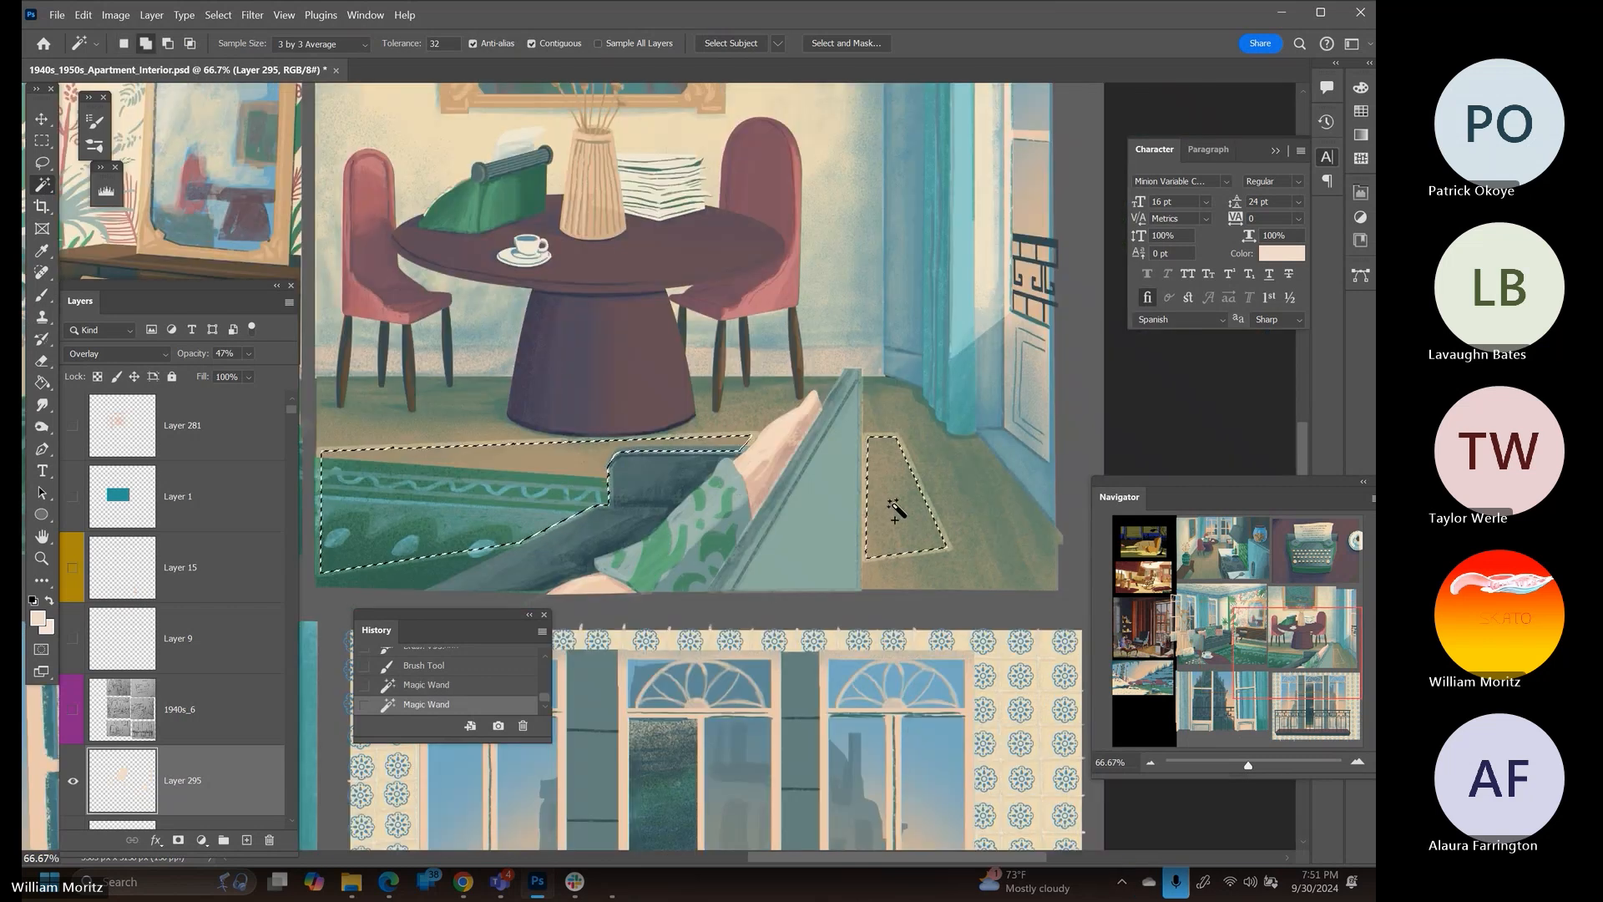
left_click(889, 511, "shift")
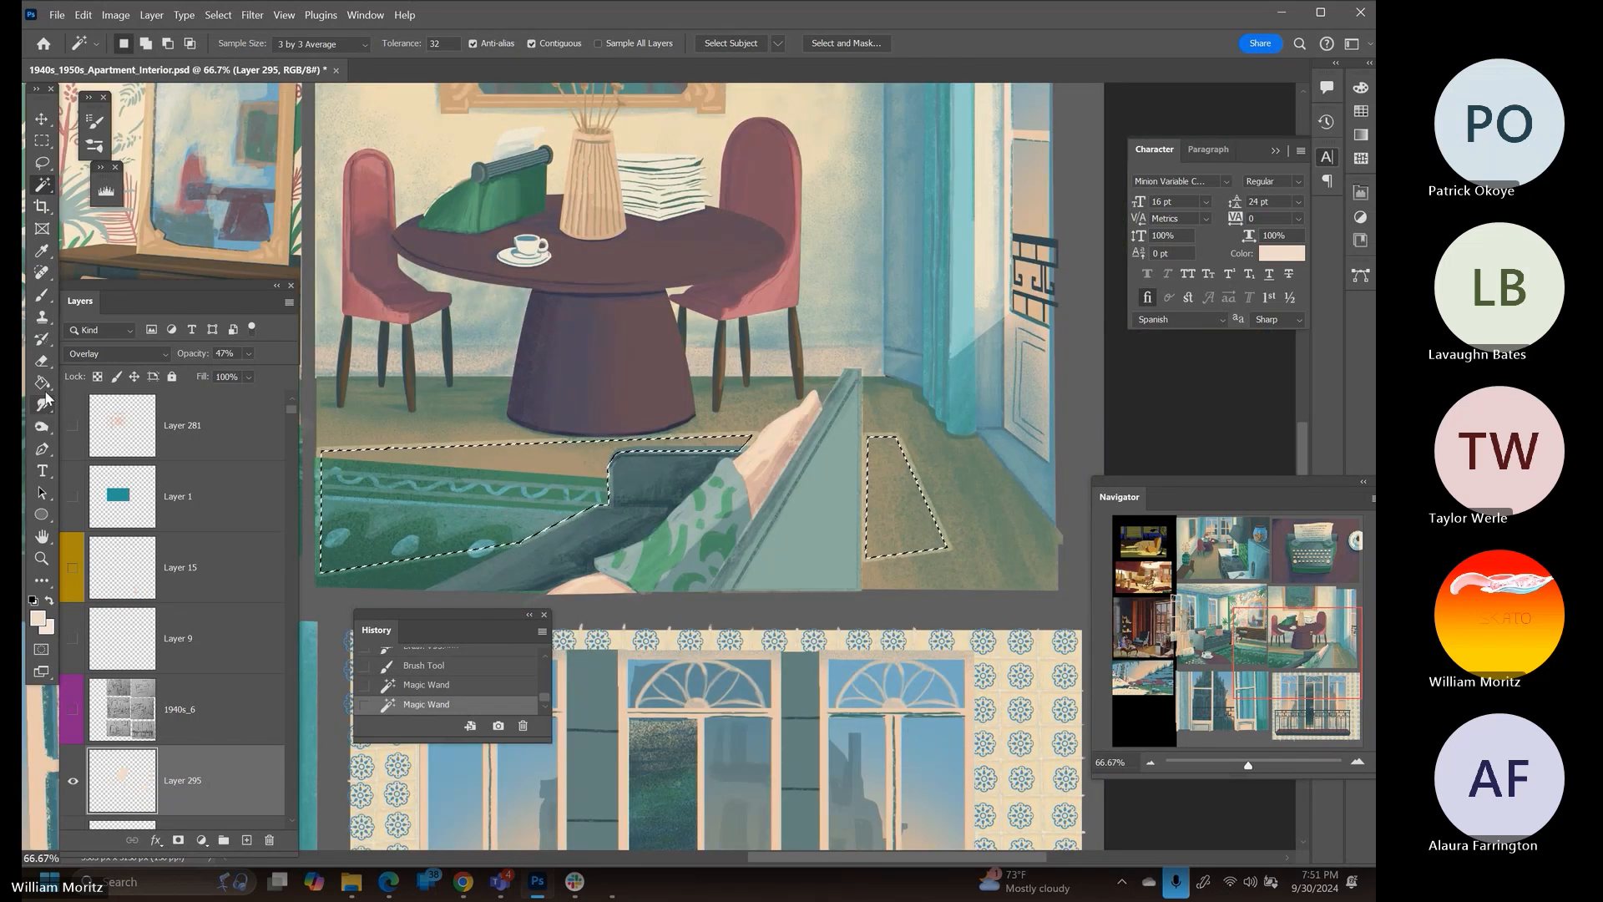
Try filling both selected floor patches with the foreground color using the Paint Bucket, and deselect
key("g")
left_click(405, 458)
left_click(404, 459)
left_click(405, 458)
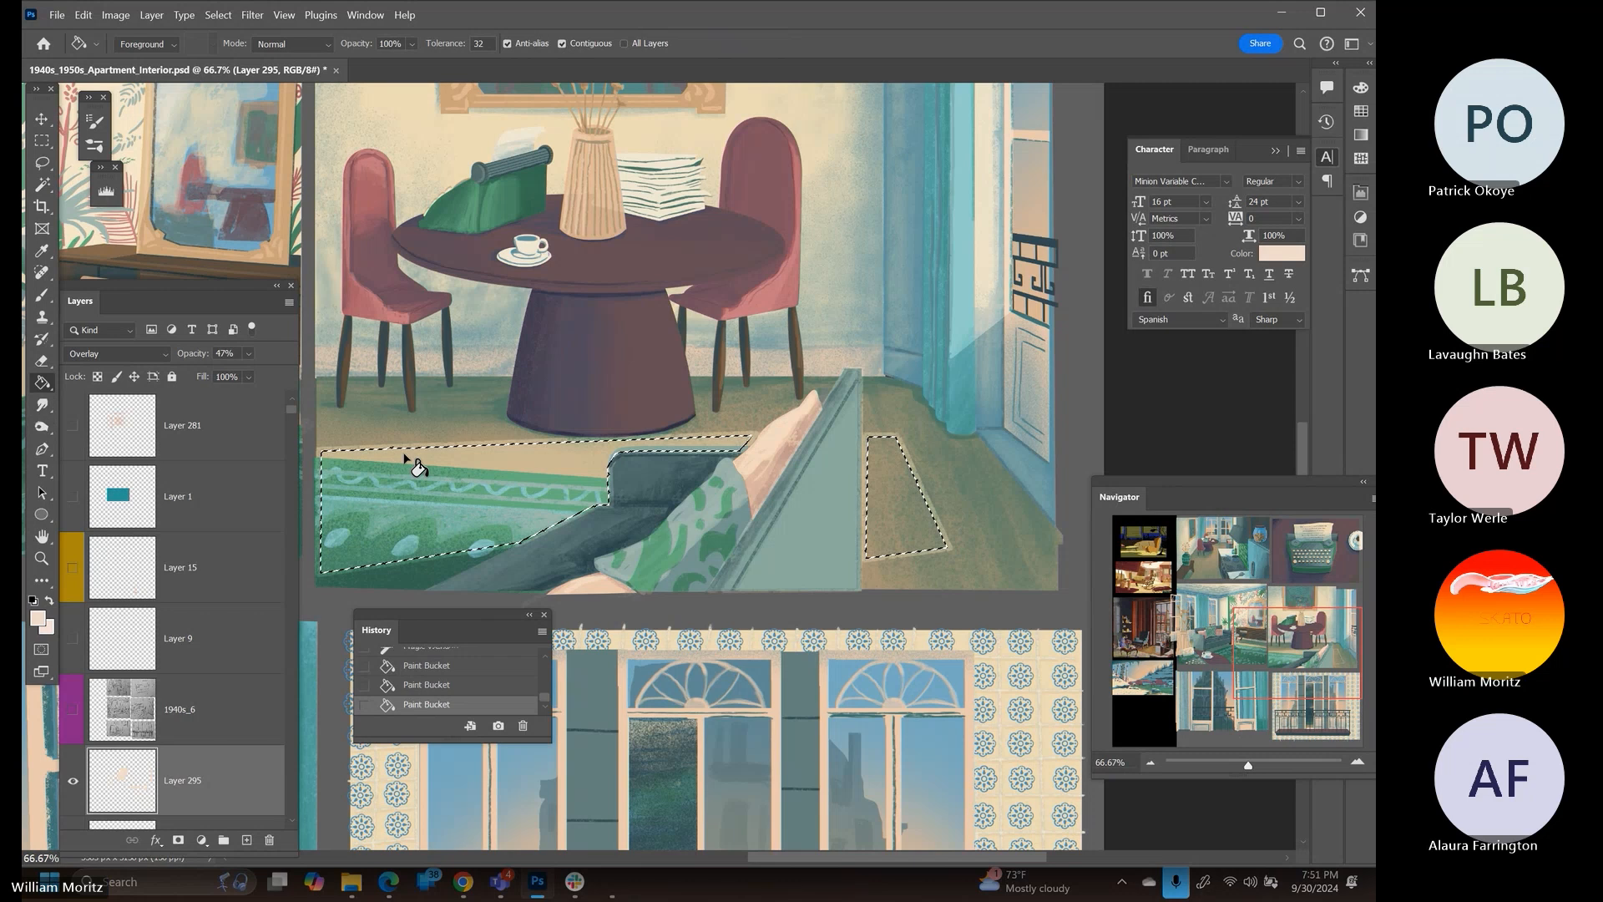
left_click(888, 495)
left_click(41, 141)
key("ctrl+d")
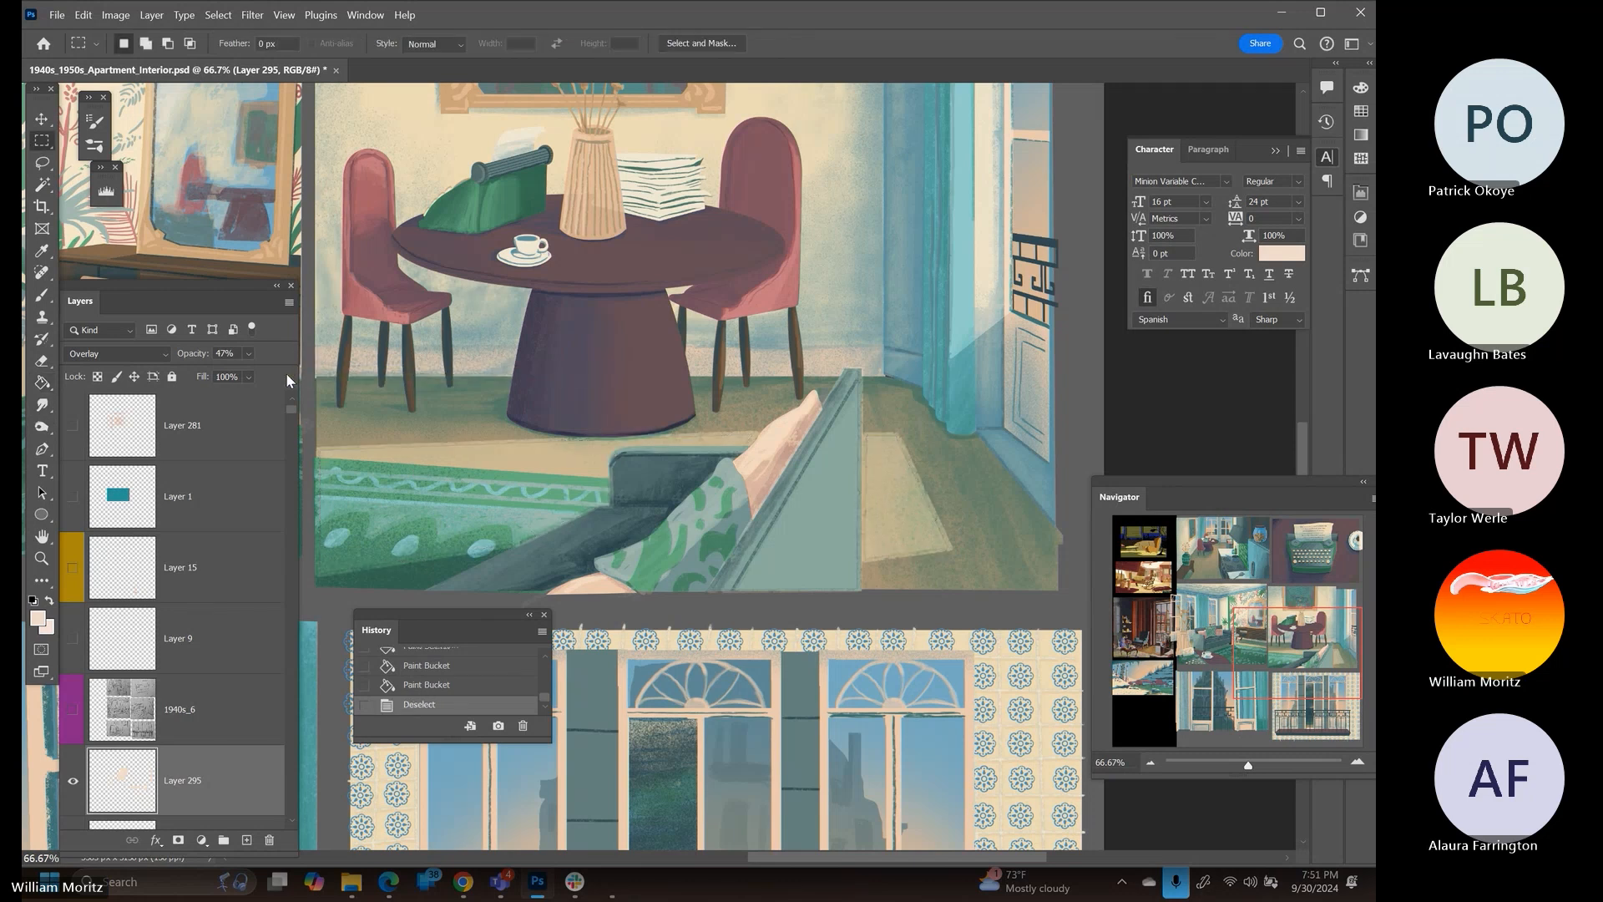
Undo the deselection and the Paint Bucket fills on the floor patches
key("ctrl+z")
key("ctrl+z")
key("ctrl+z")
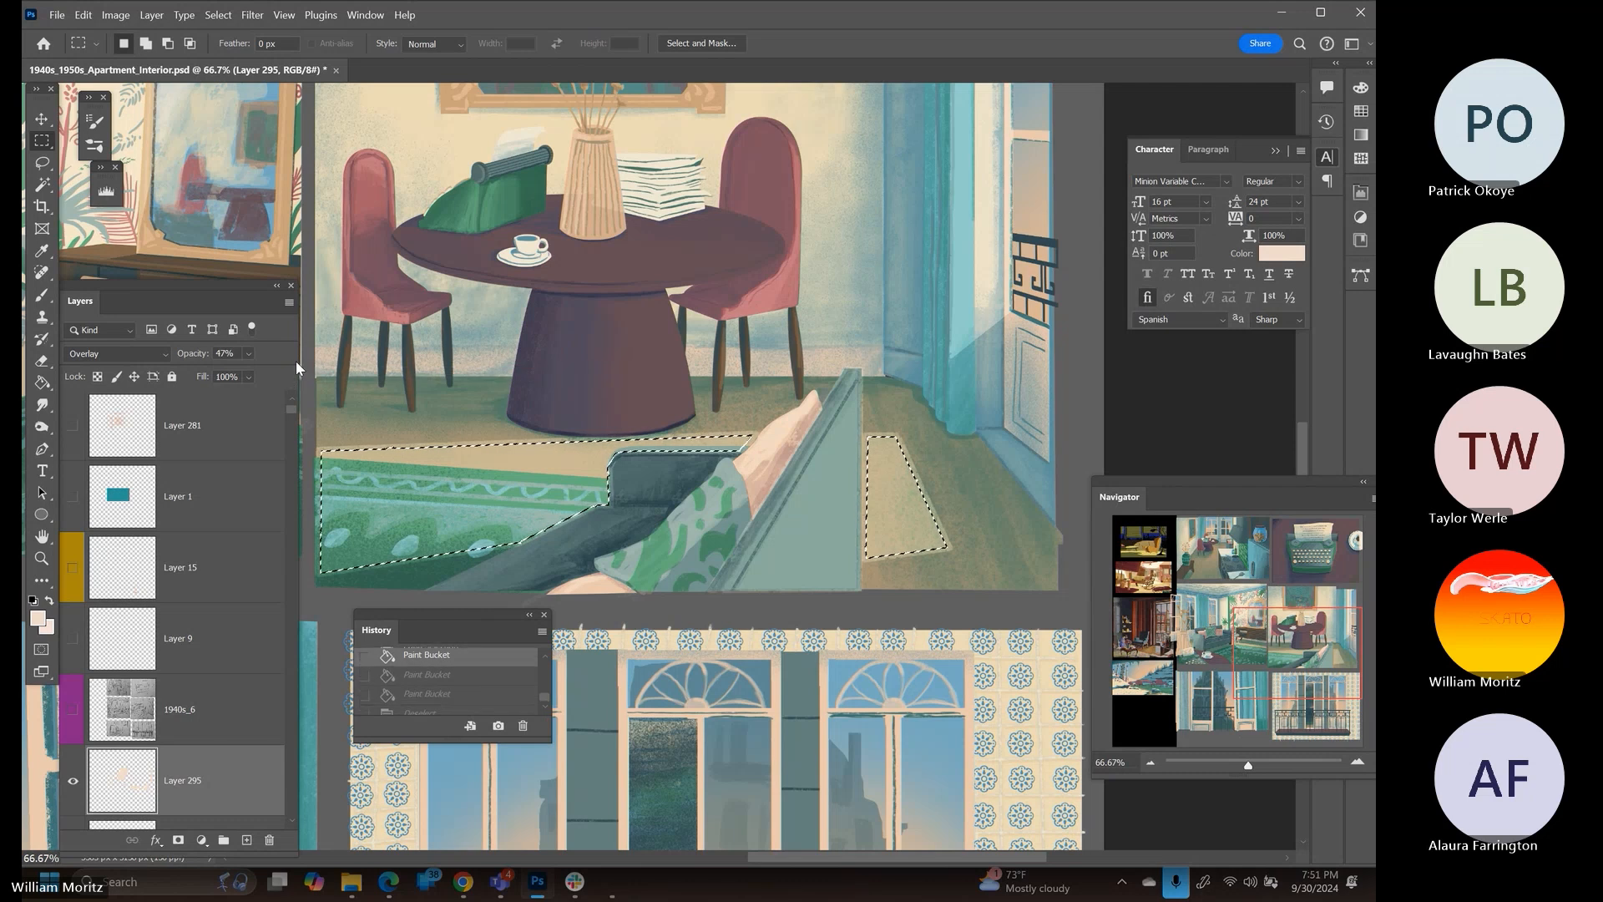
key("ctrl+z")
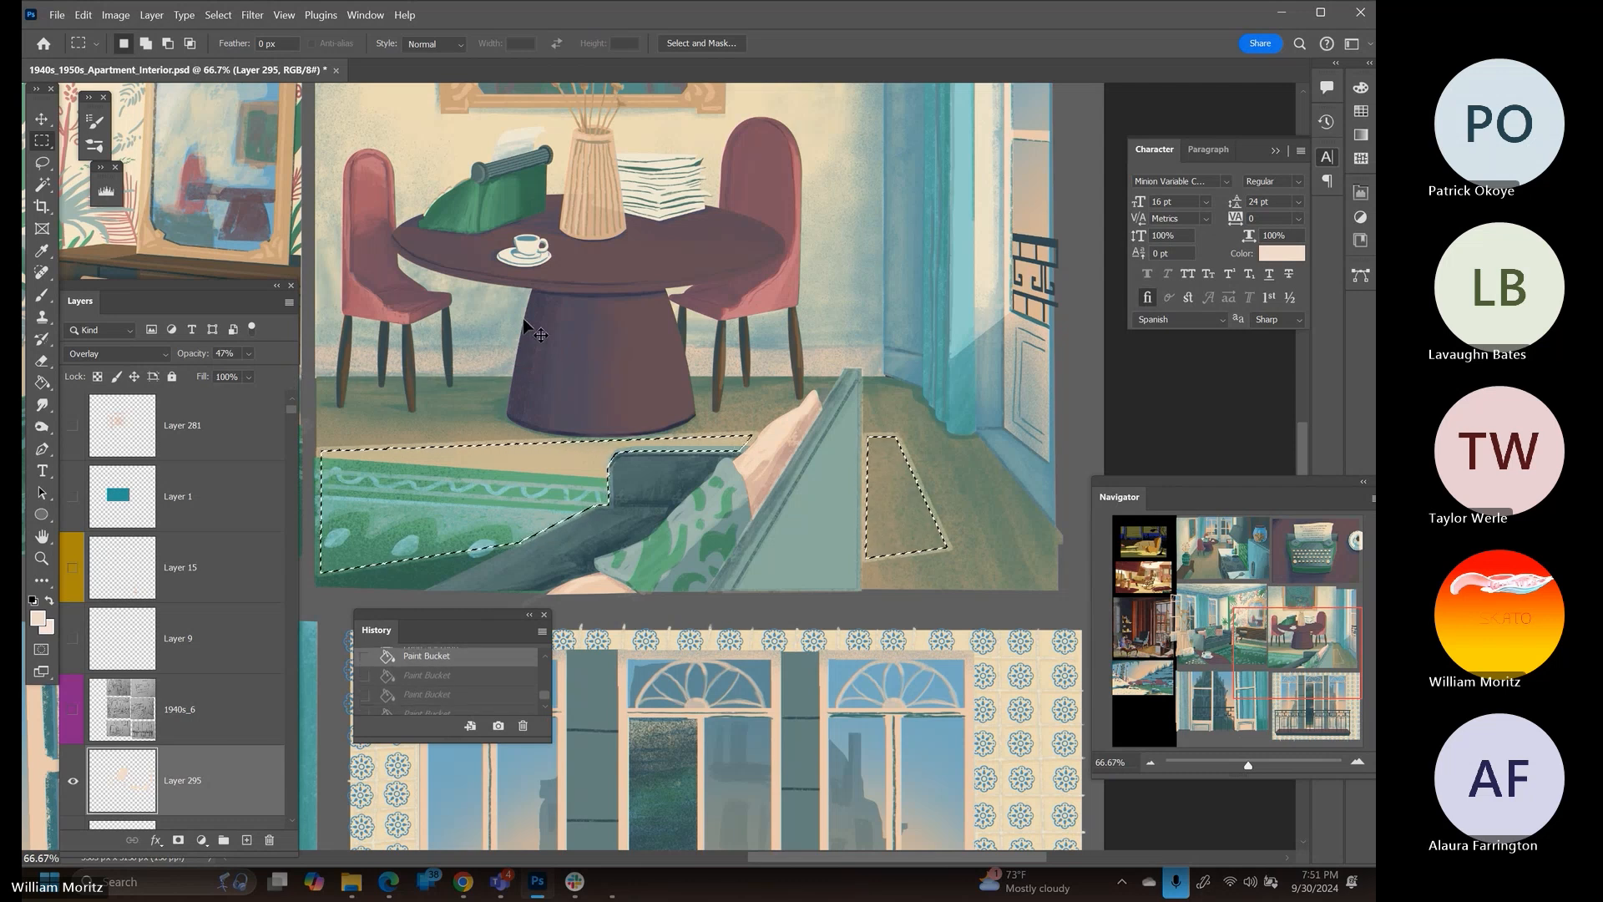
key("ctrl+z")
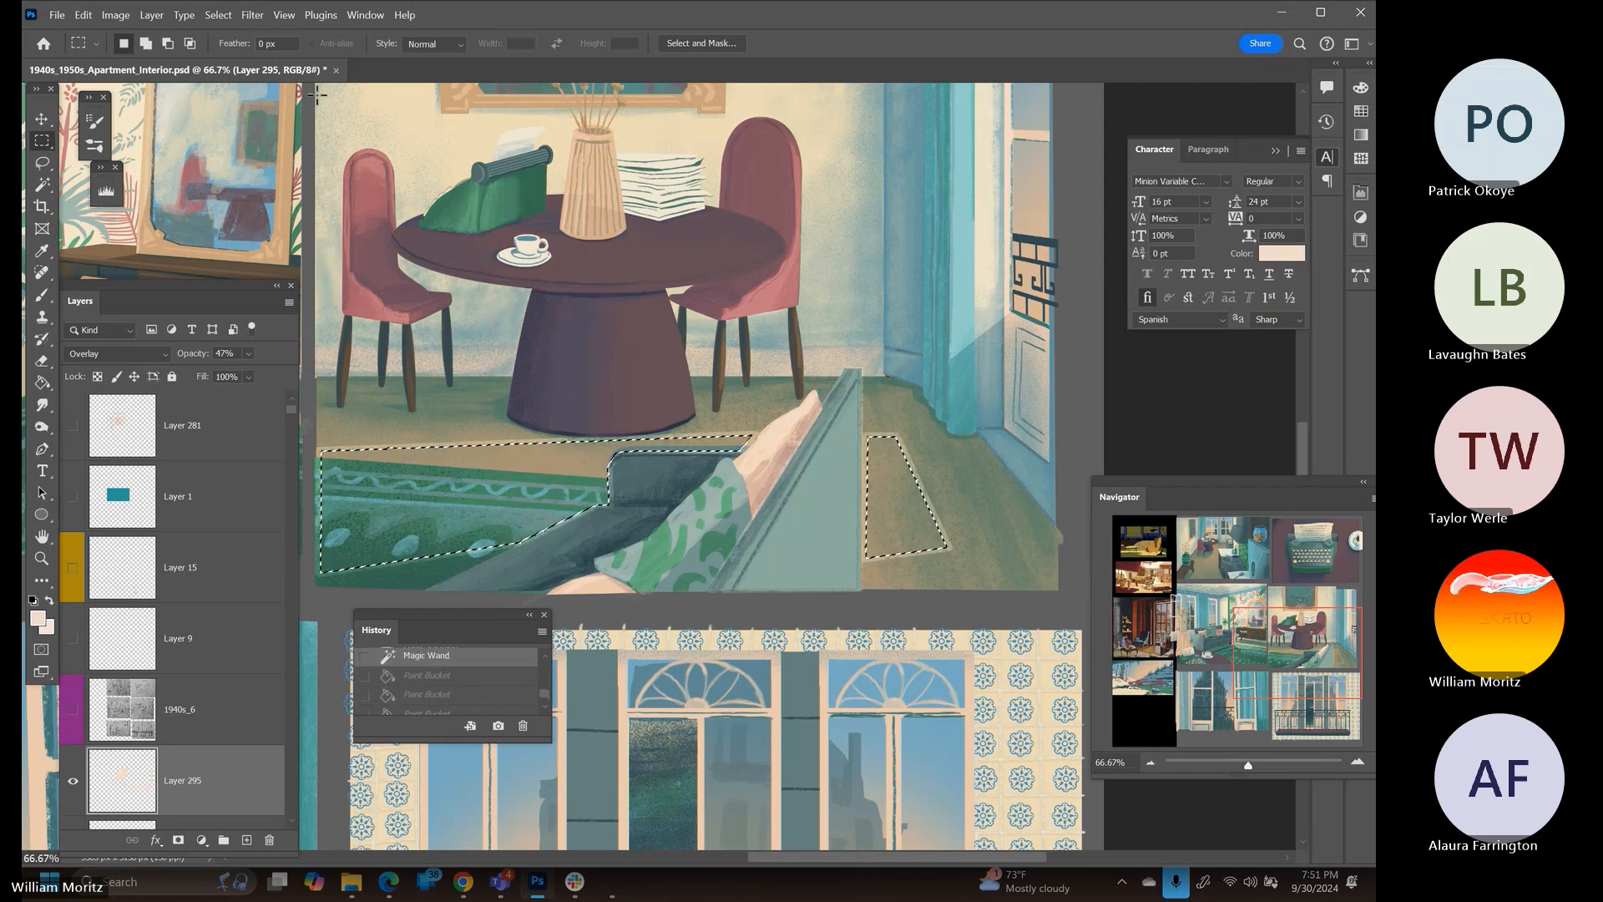
Expand the selection around the two floor light patches
left_click(218, 15)
mouse_move(250, 258)
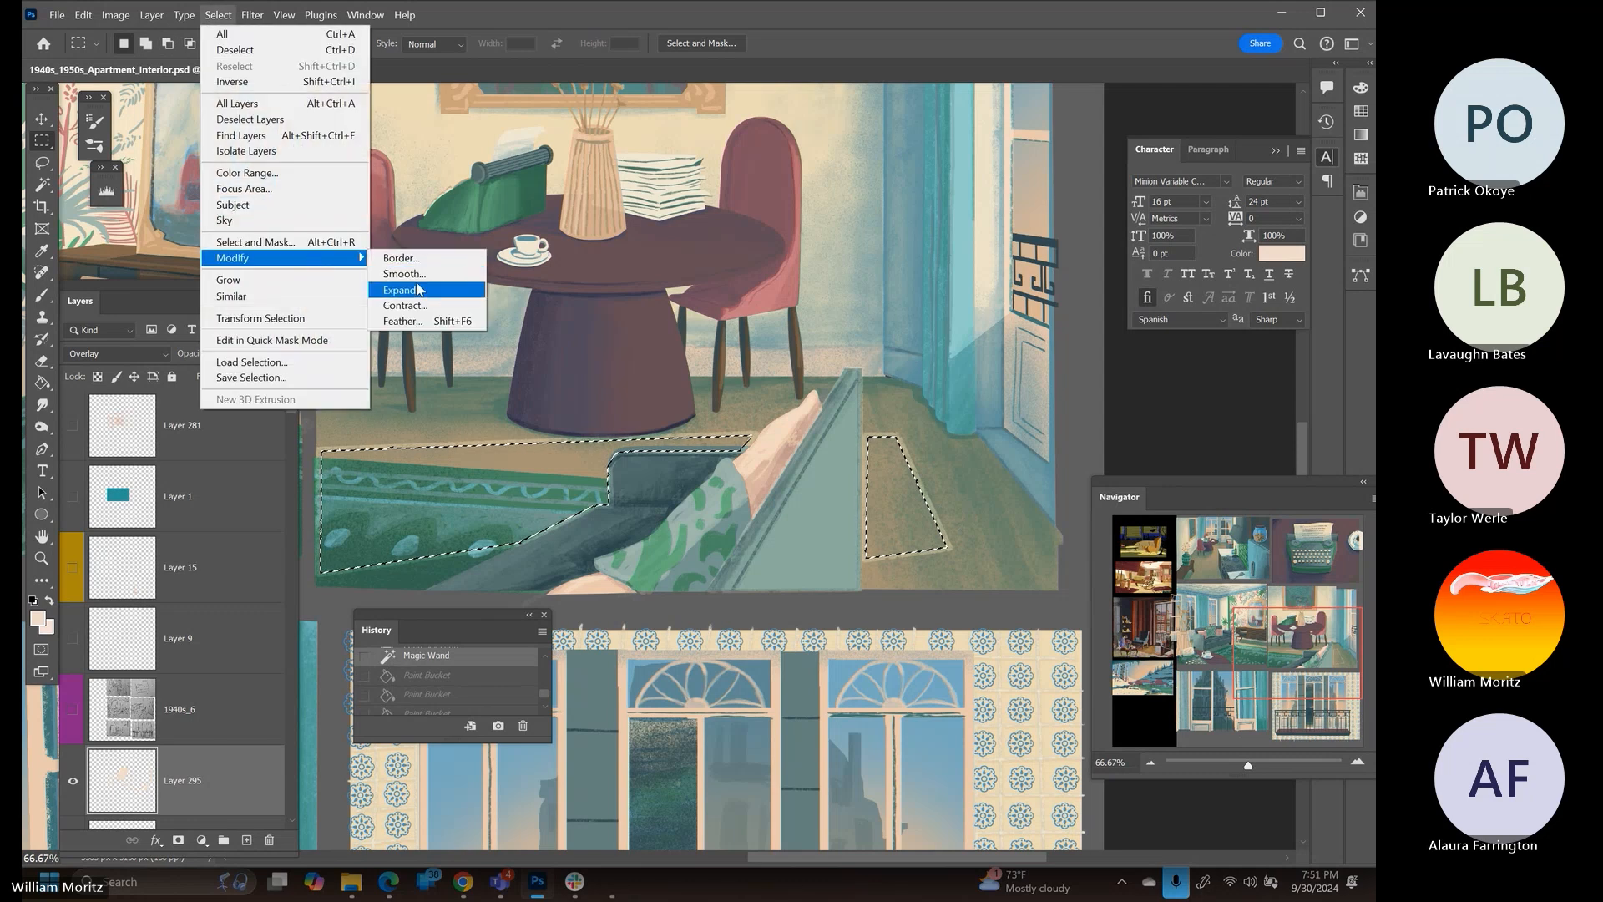
left_click(415, 287)
key("Return")
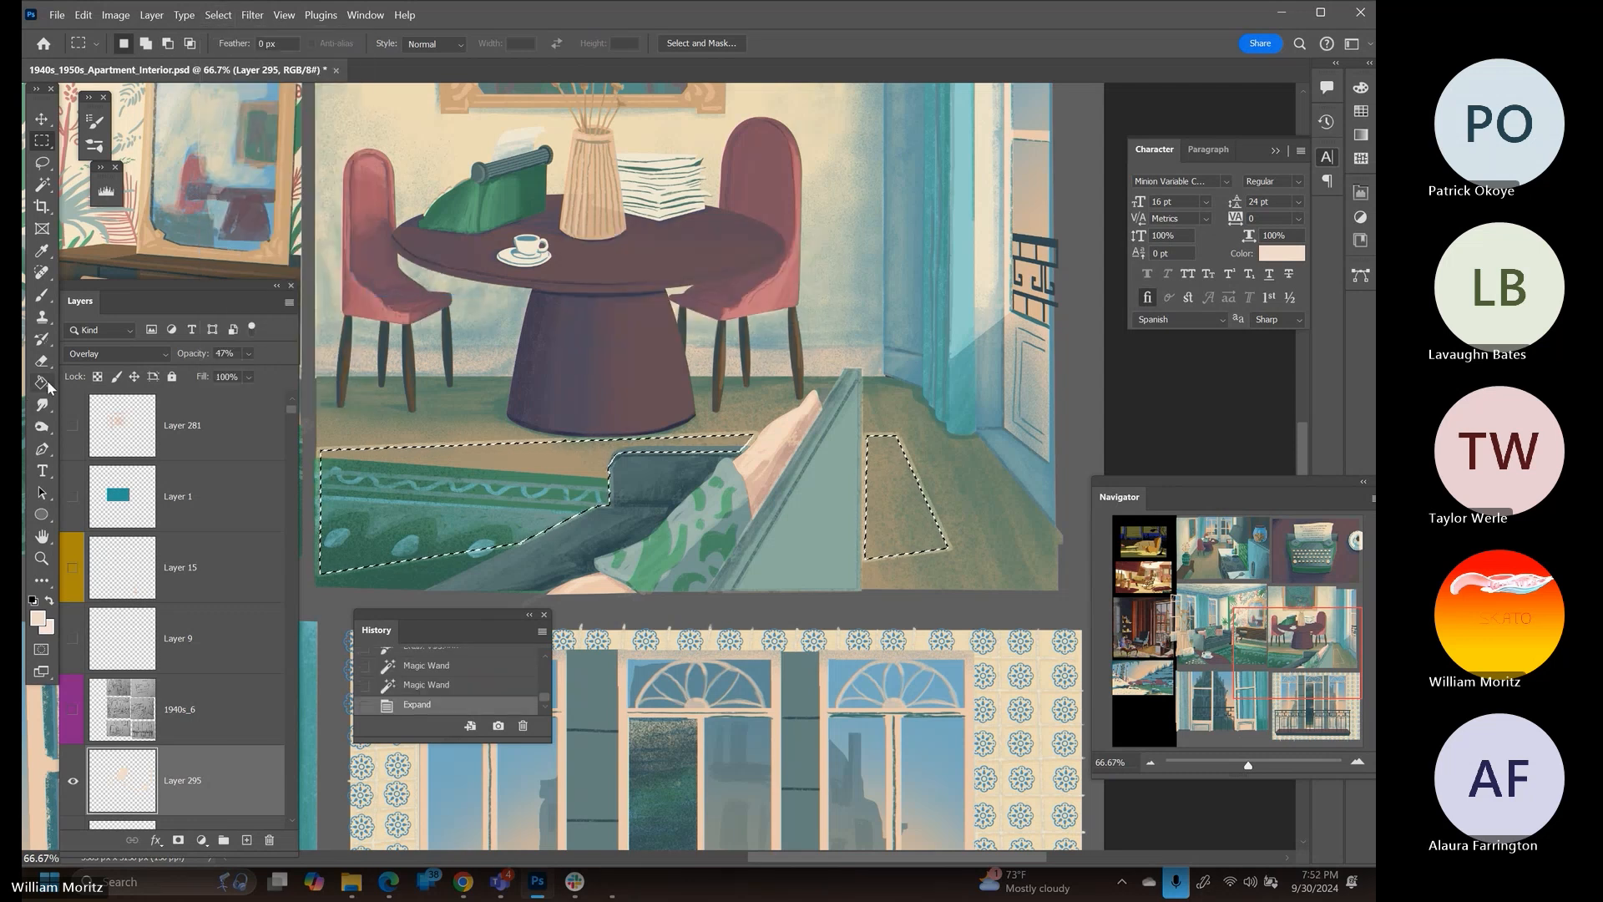
Fill both expanded floor and rug selections with the foreground color using the Paint Bucket, and deselect
left_click(42, 383)
left_click(380, 459)
left_click(879, 491)
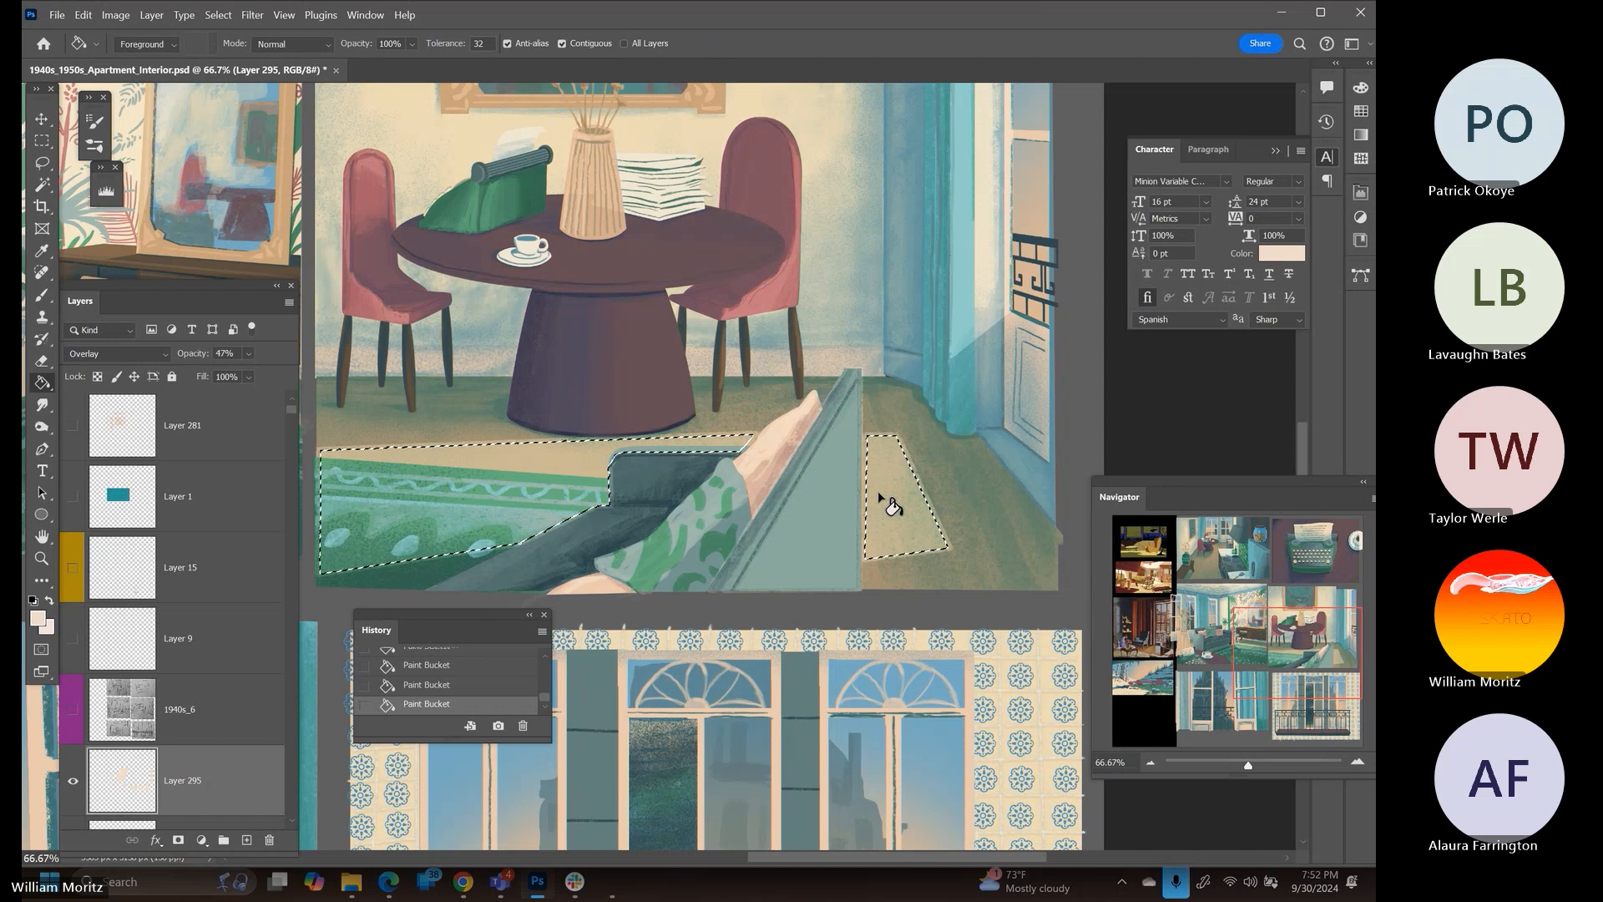
left_click(42, 162)
key("ctrl+d")
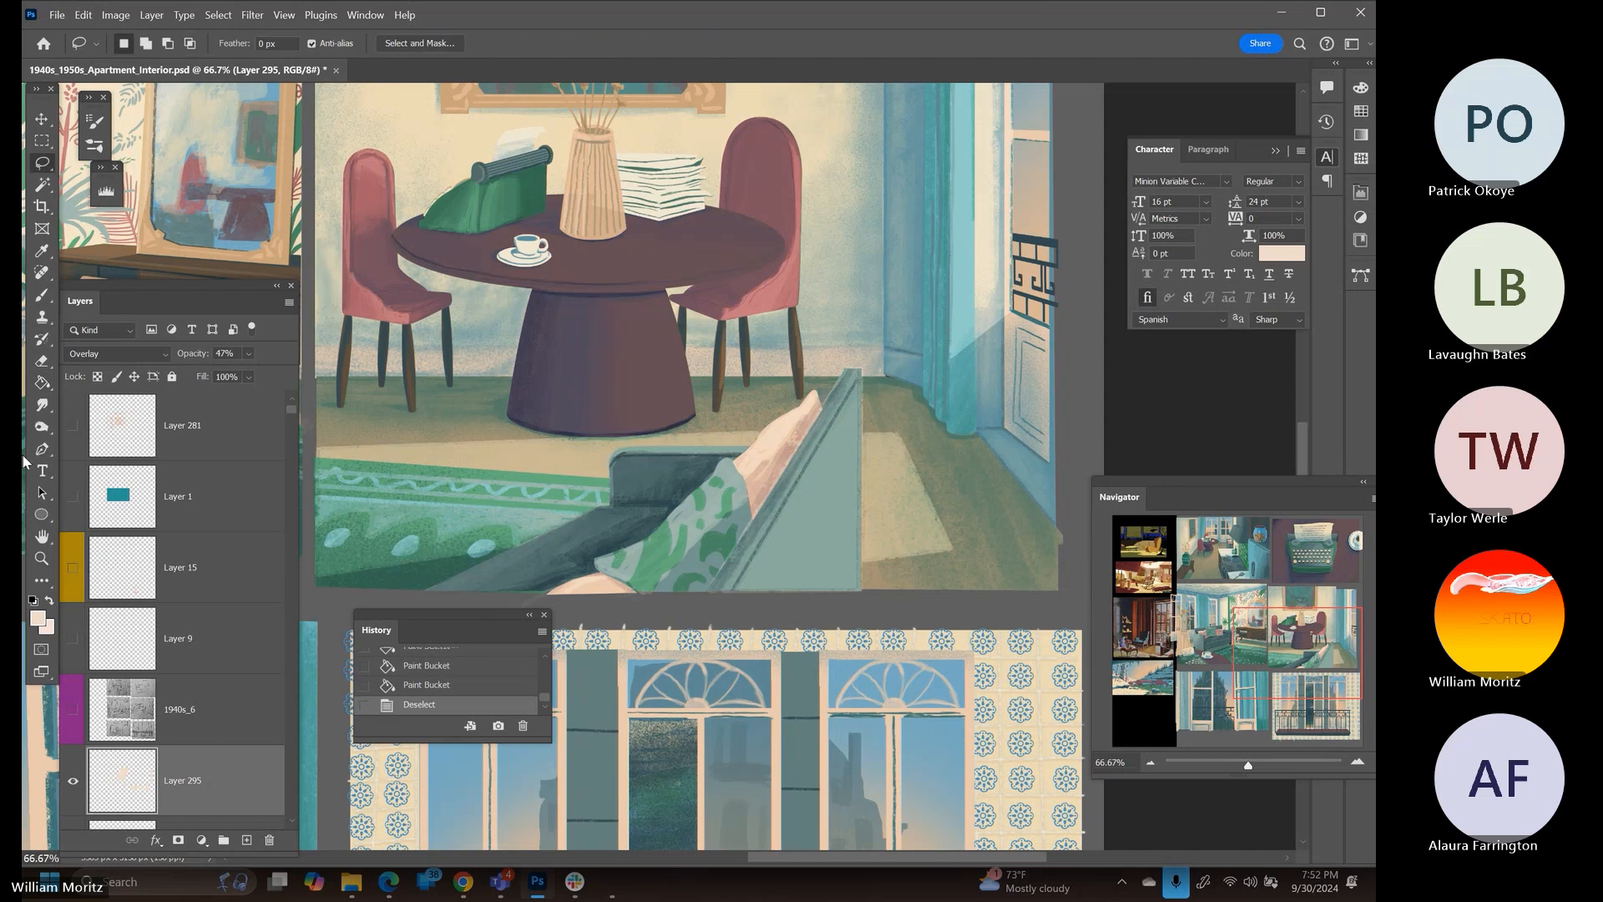
Soften the floor light patch beside the sofa with a Clear-mode brush, using 100 px size and 28% opacity
left_click(41, 557)
left_click(522, 449, "alt")
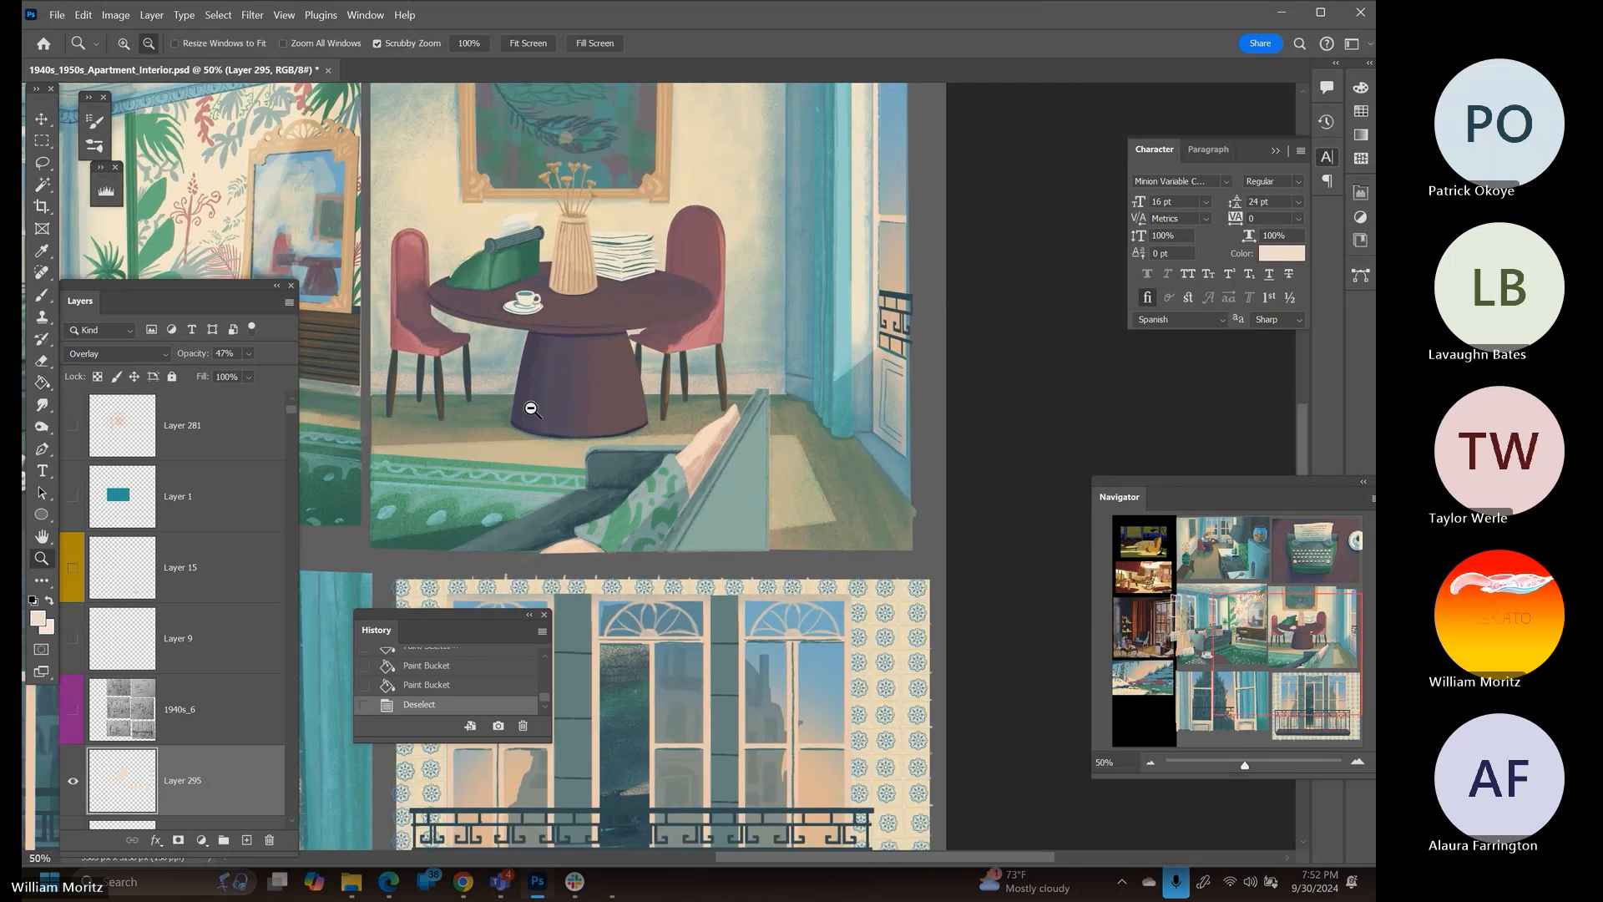
left_click(531, 399, "alt")
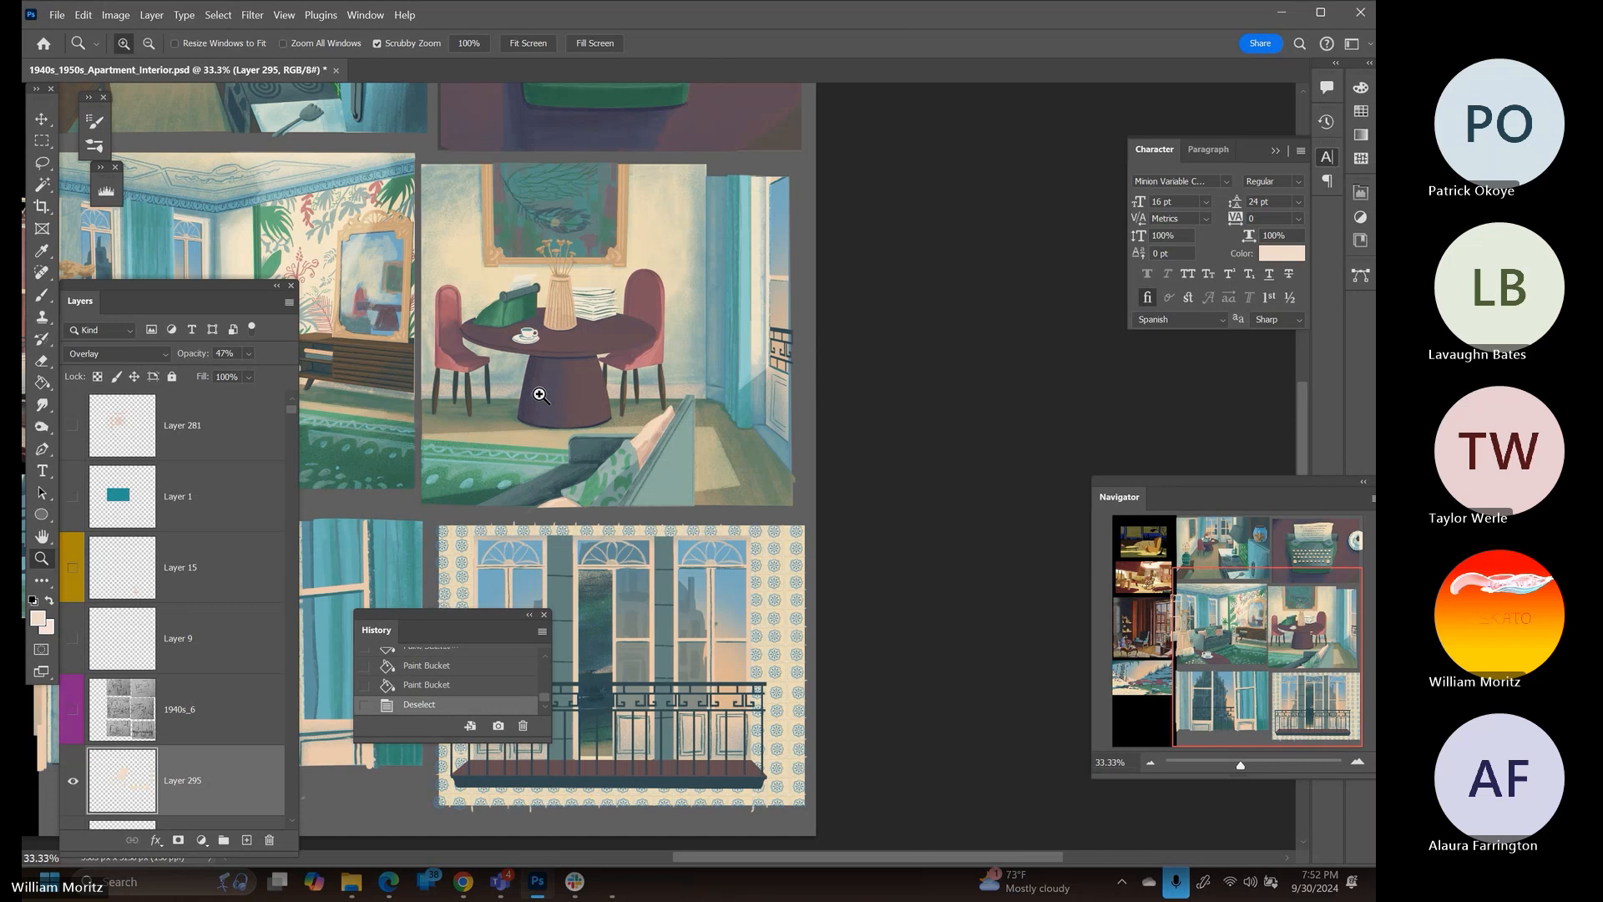
key("b")
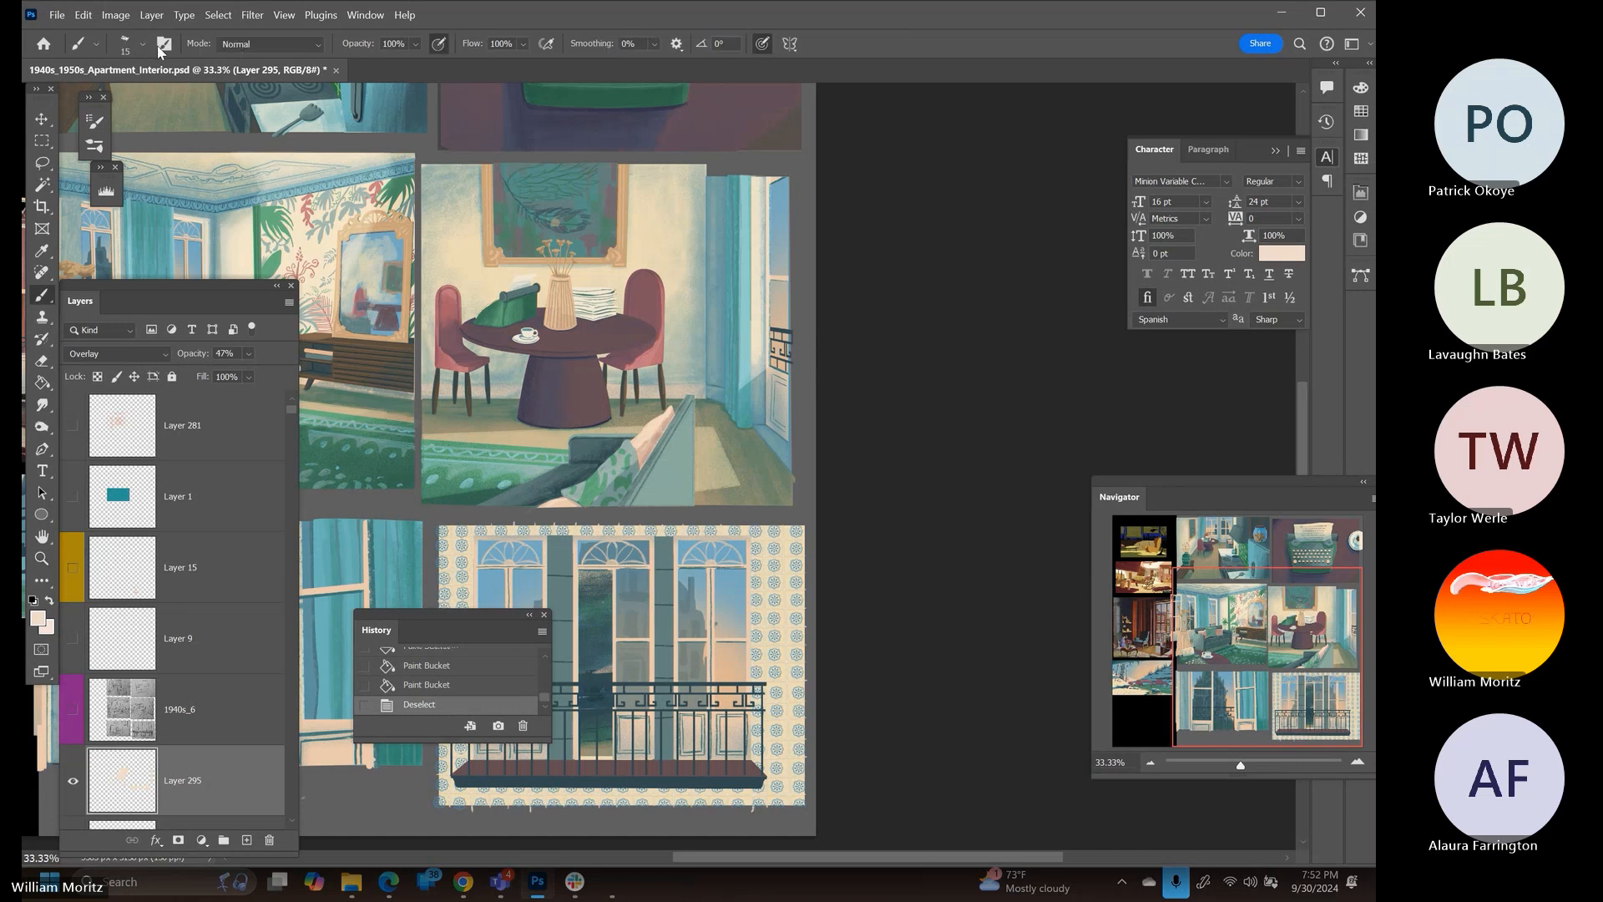
left_click(251, 46)
left_click(229, 105)
left_click(1100, 446)
mouse_move(725, 451)
left_mouse_down()
mouse_move(730, 437)
mouse_move(724, 479)
left_mouse_up()
key("bracketright")
key("bracketright")
key("bracketright")
key("bracketright")
key("bracketright")
key("bracketright")
key("bracketright")
key("bracketright")
key("bracketright")
key("bracketright")
key("2")
key("8")
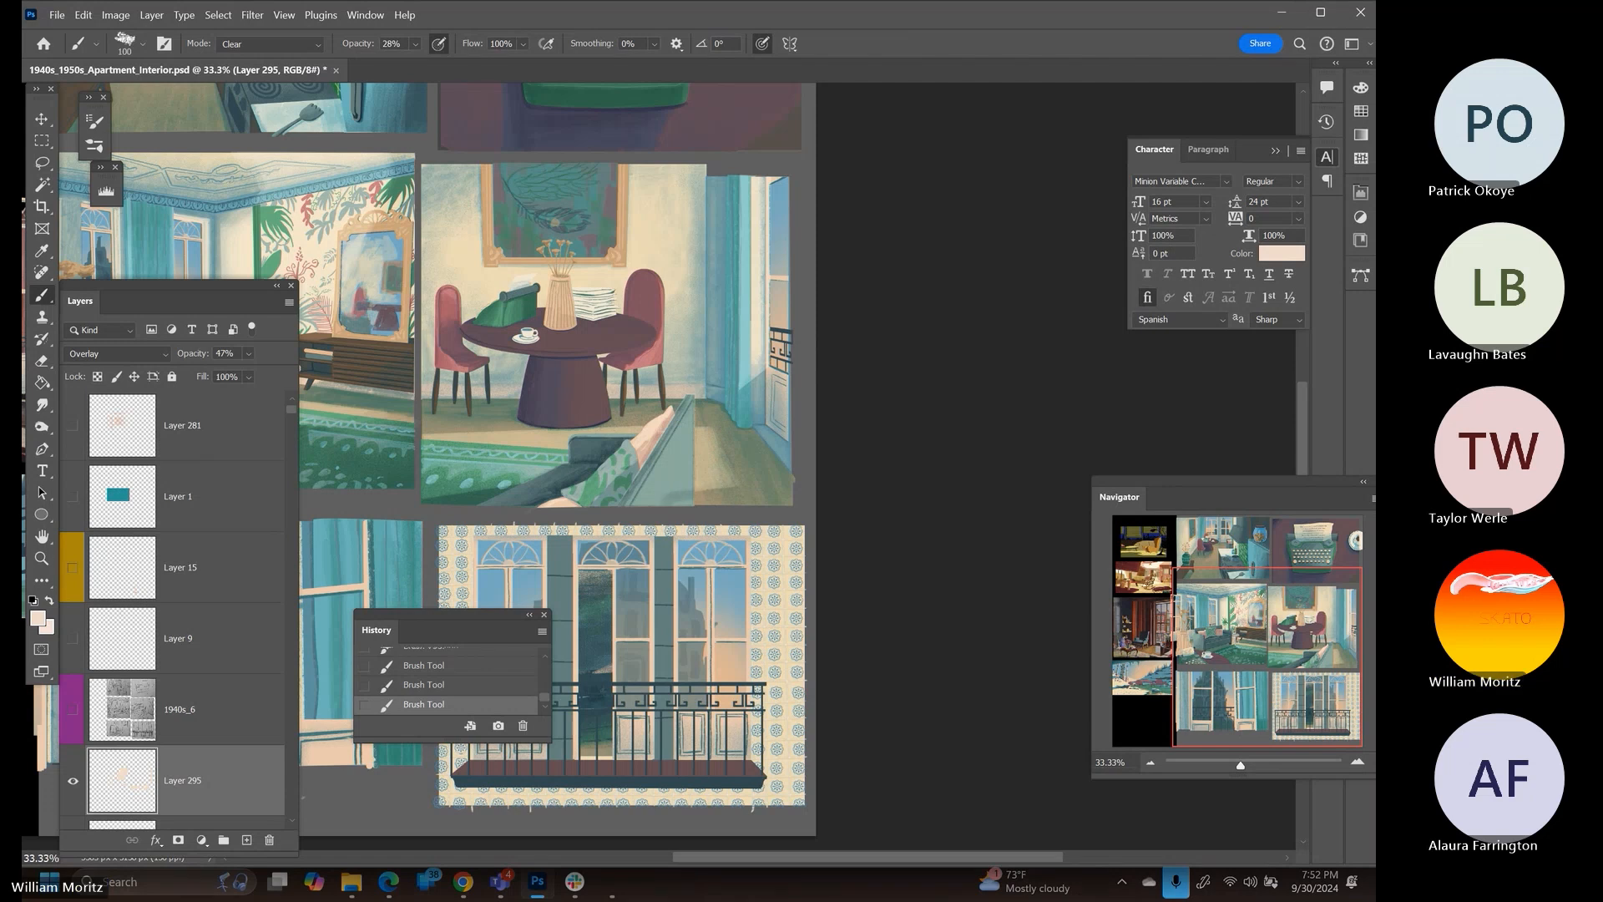
Undo and restore the last three Clear-mode brush strokes to compare the floor light before and after
key("ctrl+z")
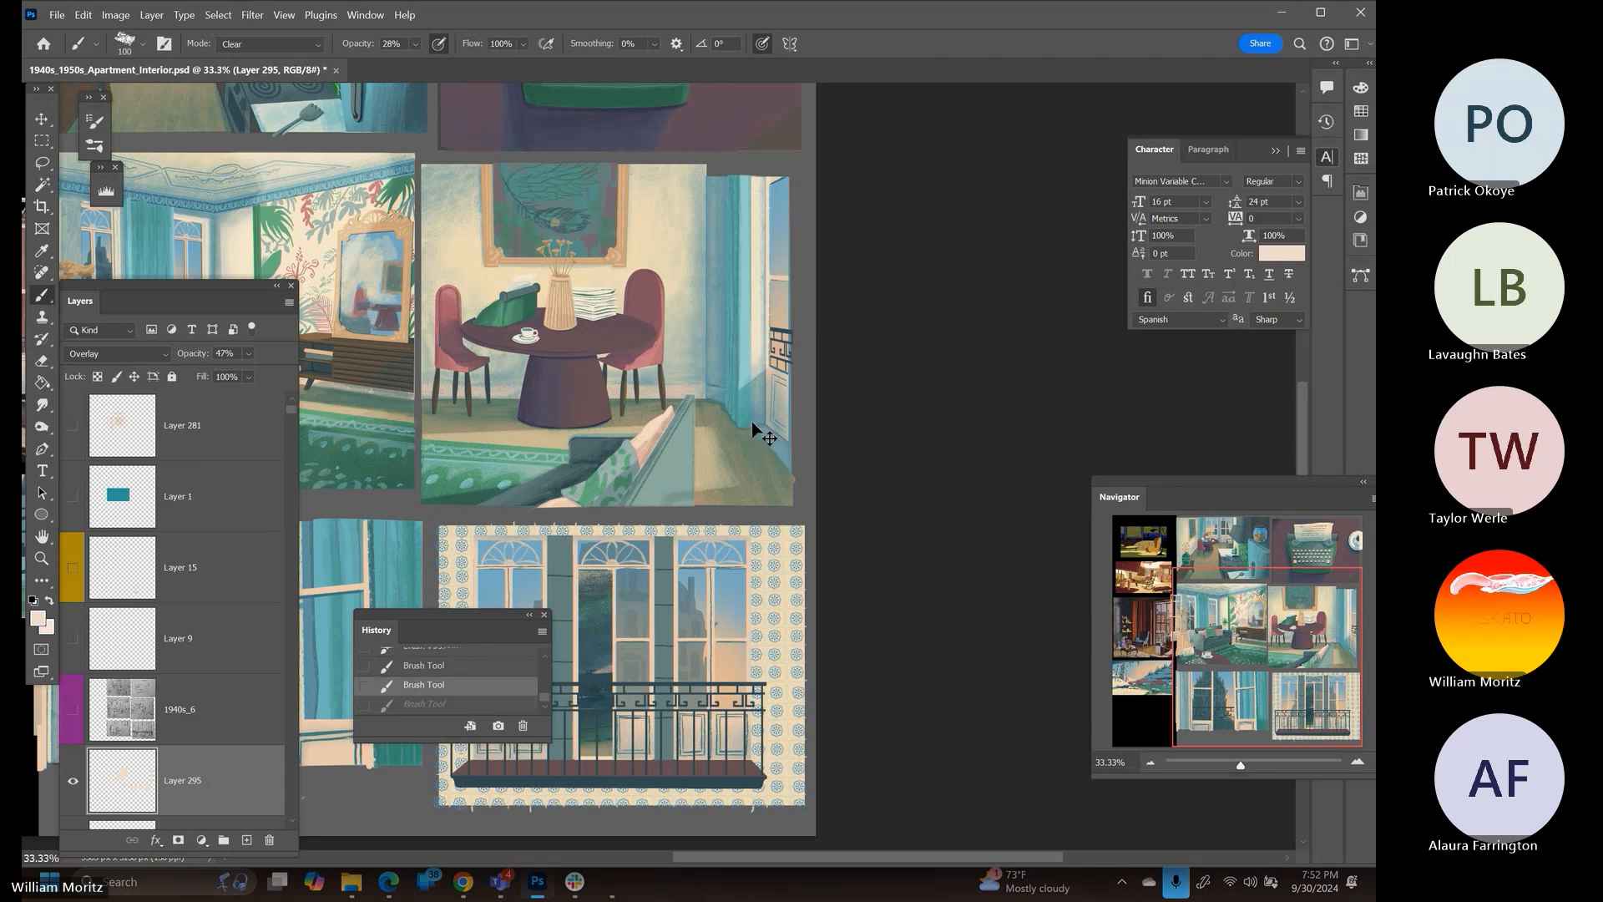
key("ctrl+z")
key("ctrl+z")
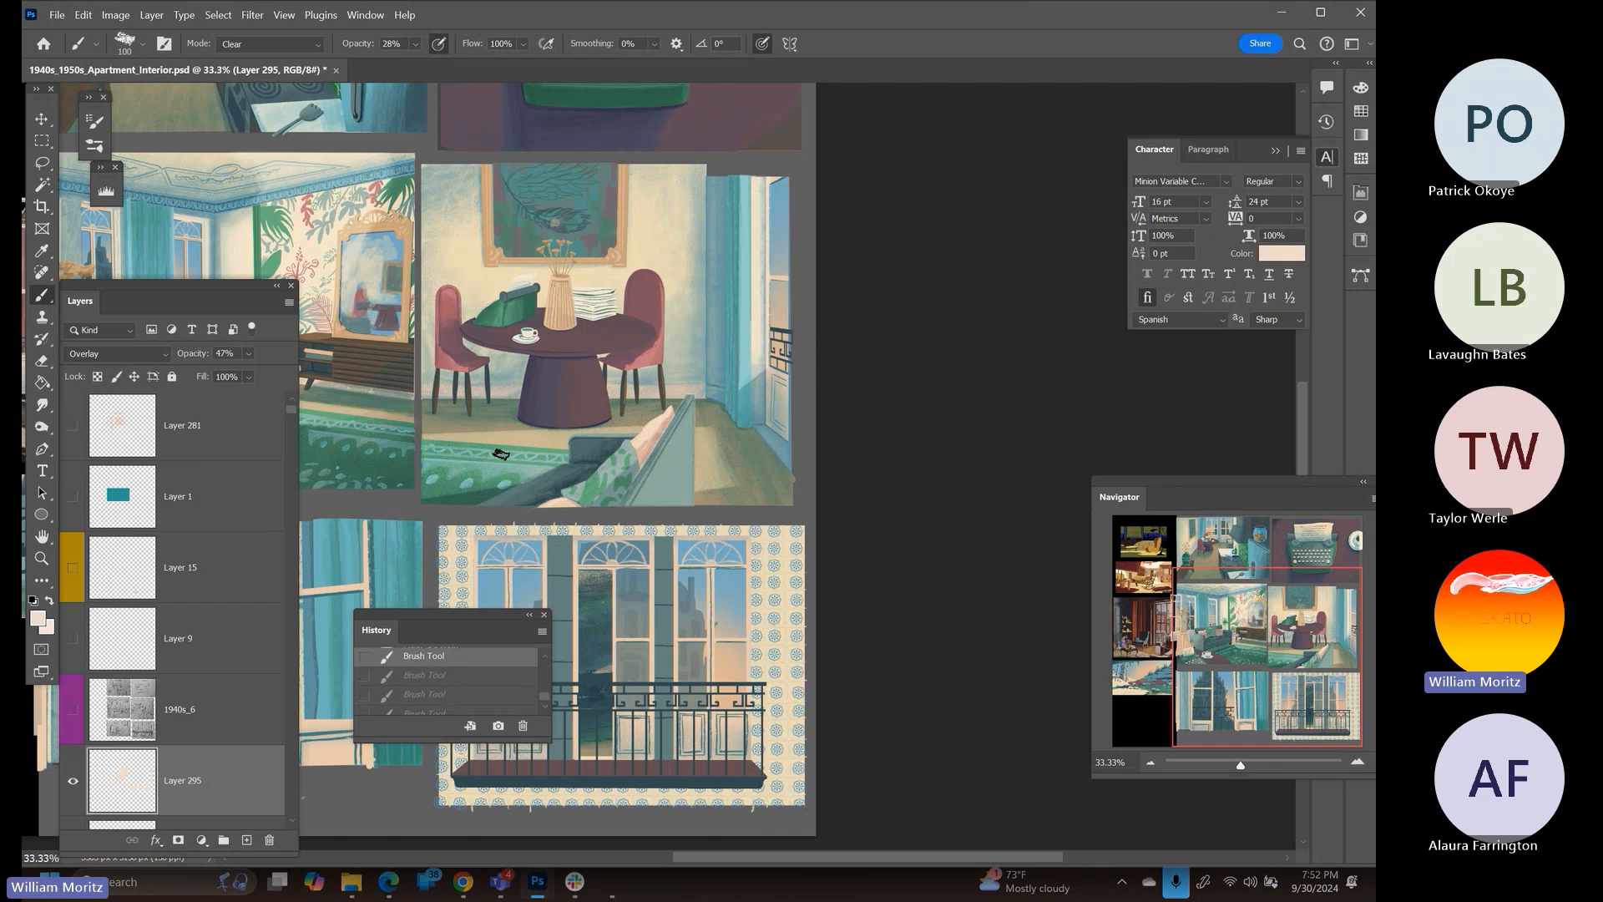
key("ctrl+shift+z")
key("ctrl+shift+z")
key("ctrl+shift+z")
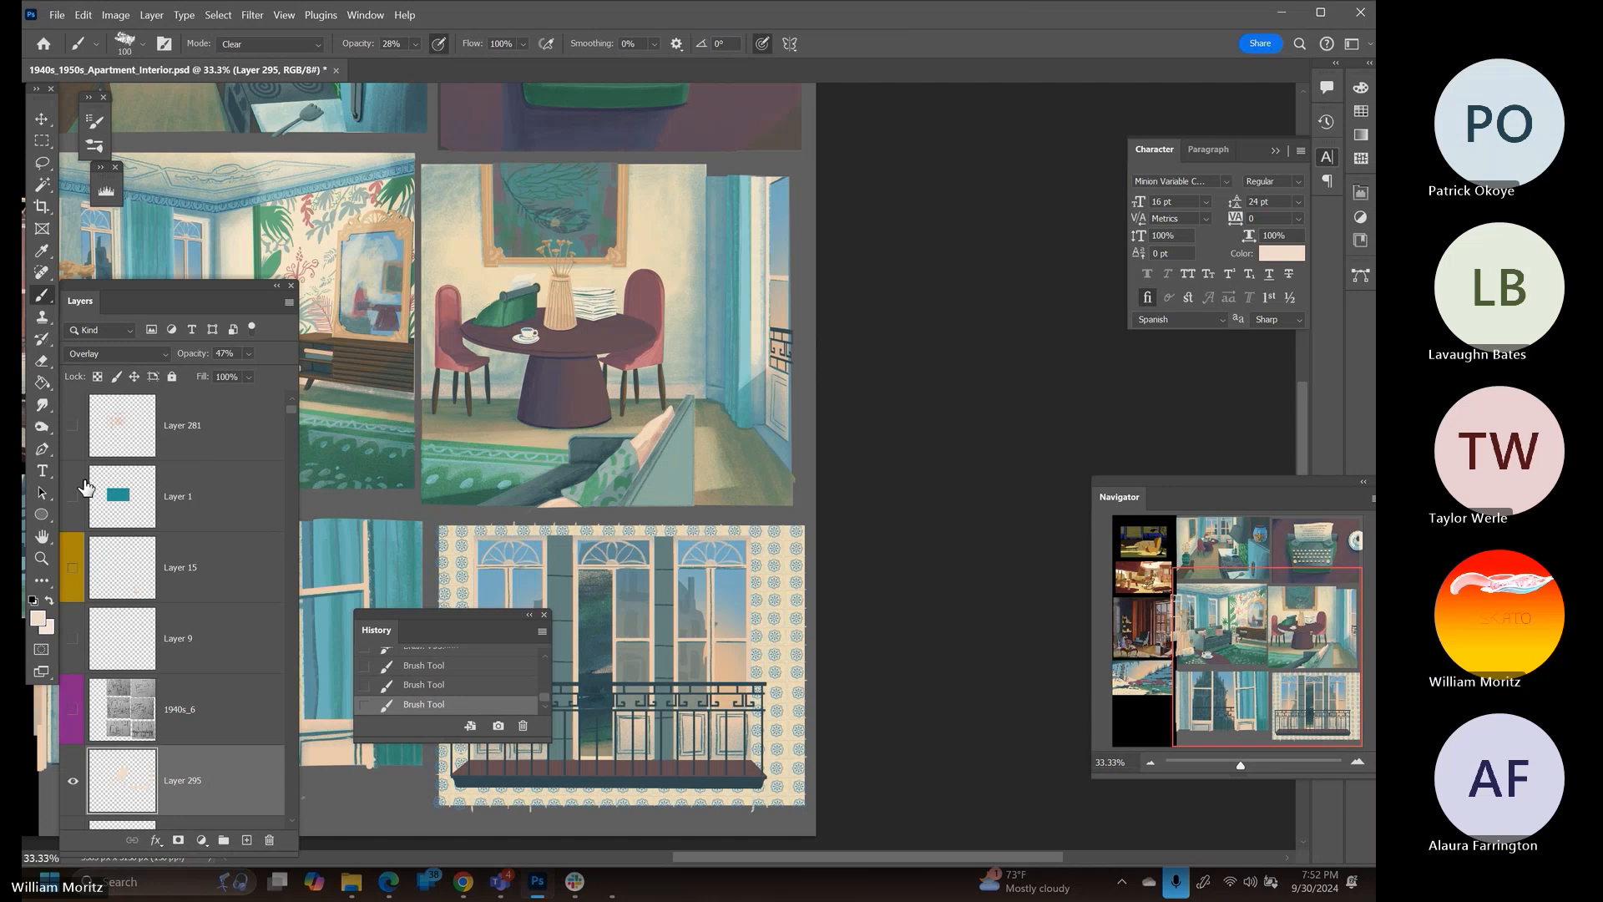
Outline a light patch across the dining tabletop with a 15 px Normal-mode brush at 100% opacity
key("z")
left_click(528, 301)
left_click(618, 447)
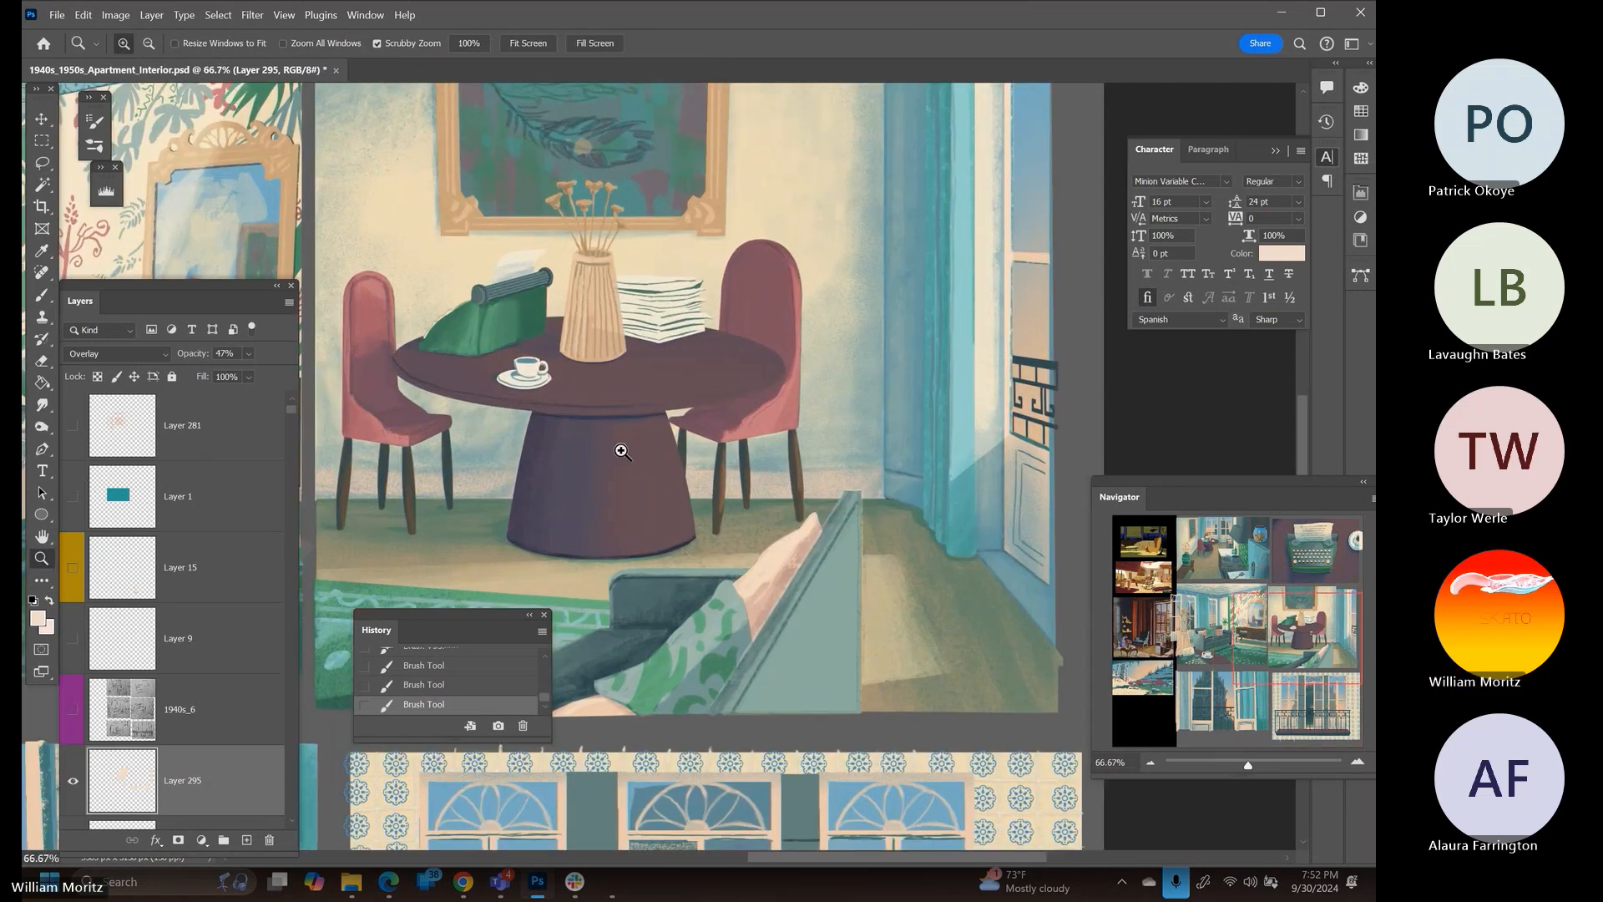
left_click(619, 447)
key("b")
key("bracketleft")
key("bracketleft")
key("bracketleft")
key("bracketleft")
key("bracketleft")
key("bracketleft")
key("bracketleft")
key("bracketleft")
key("bracketleft")
key("bracketleft")
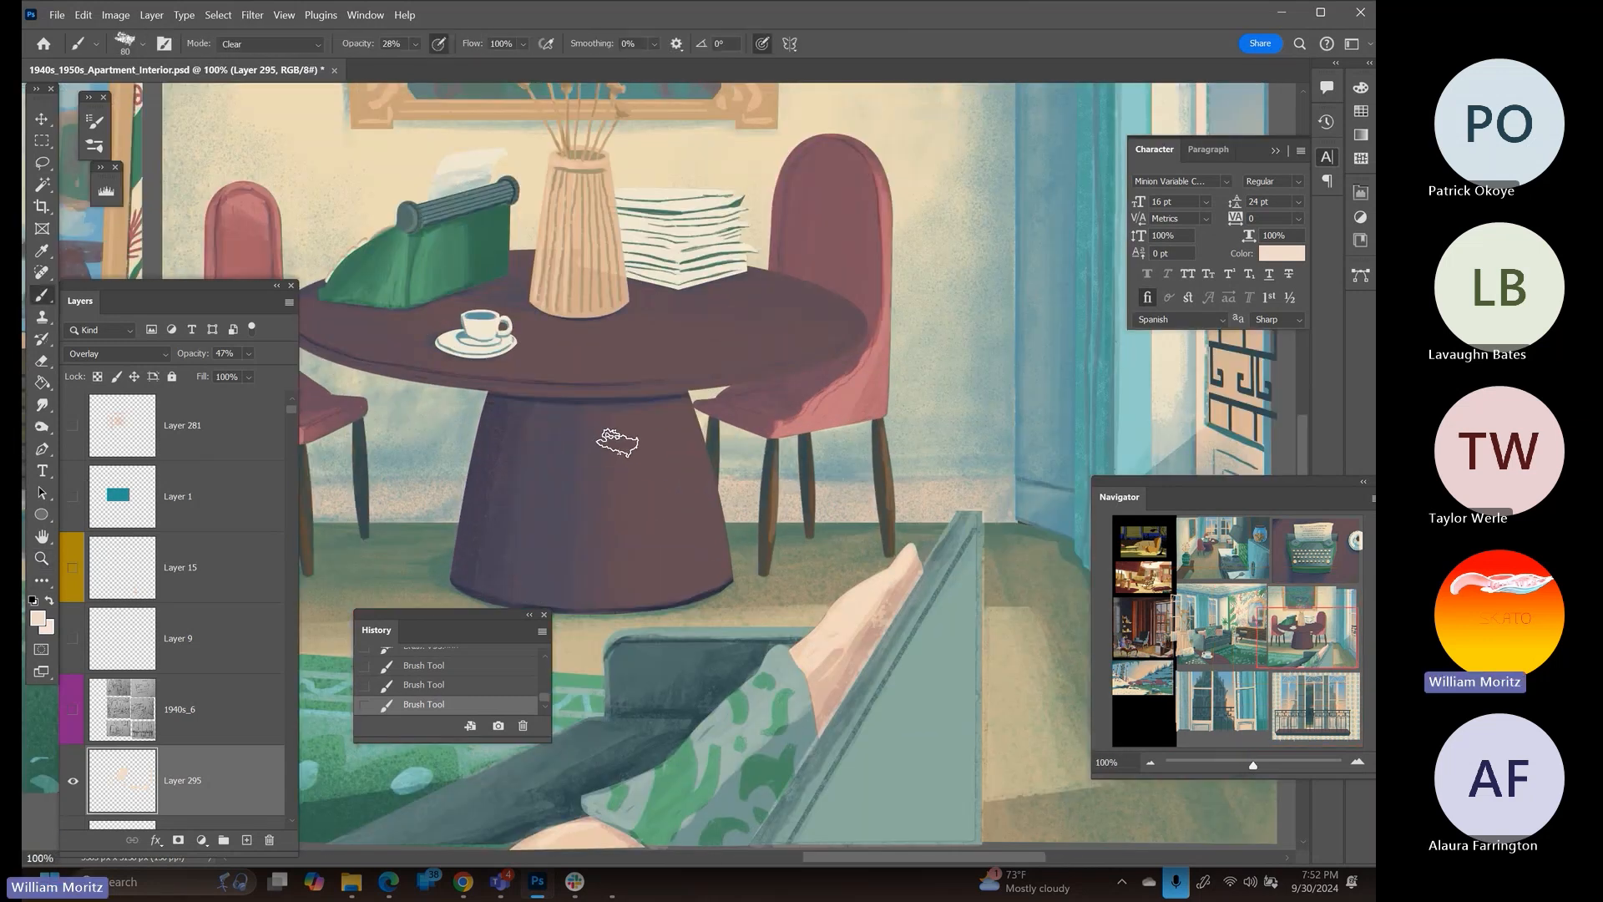
key("bracketleft")
left_click(214, 47)
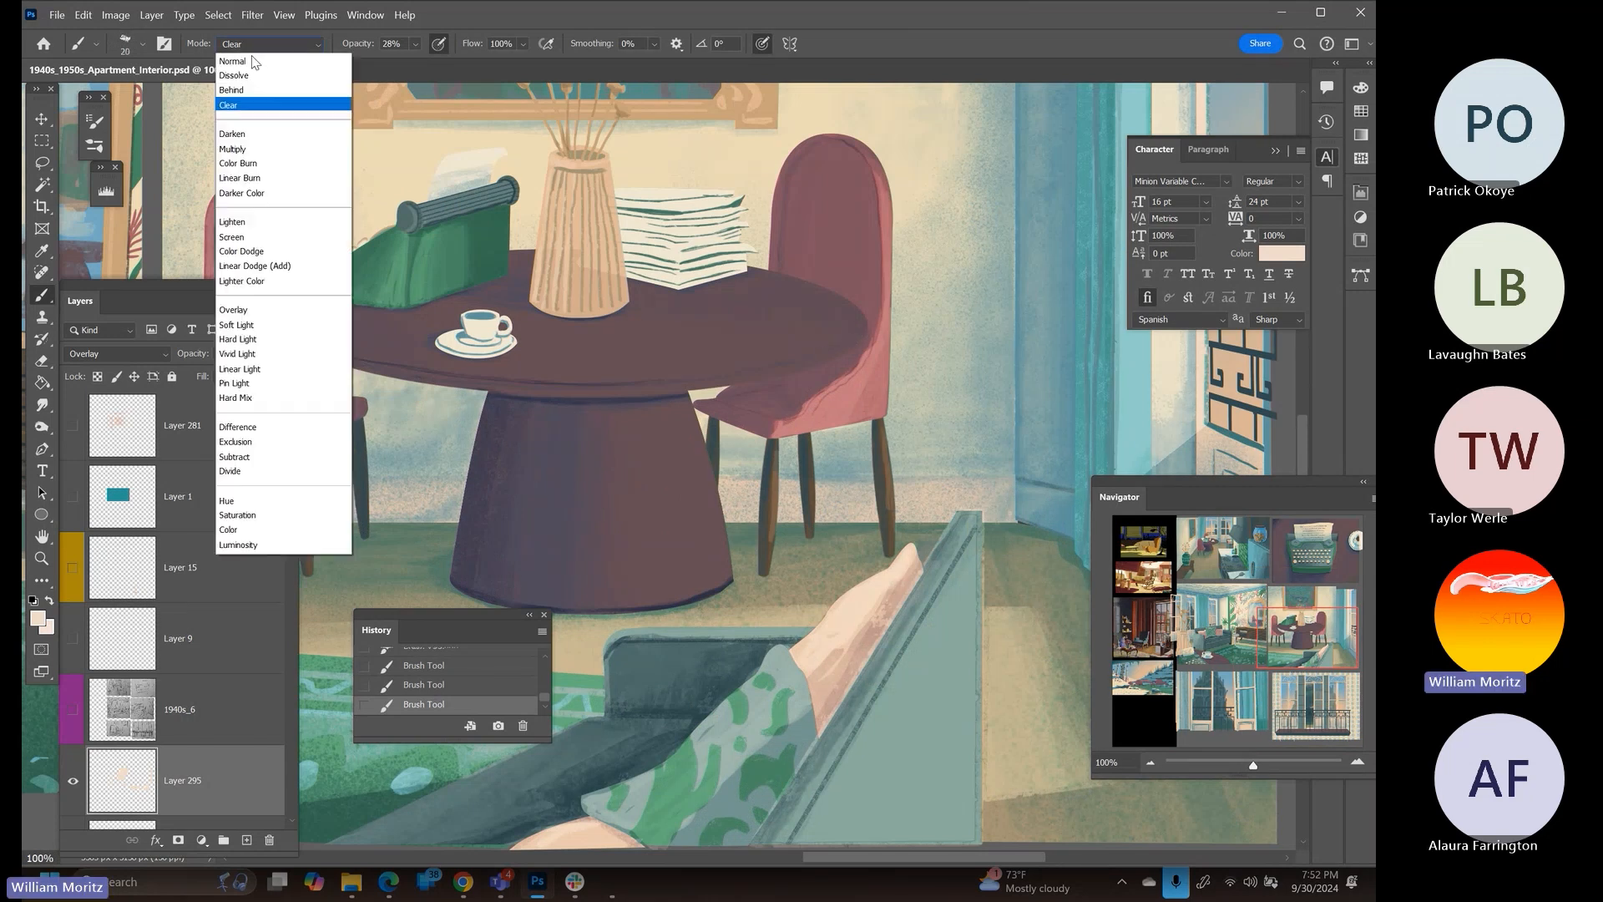
left_click(242, 65)
left_click(420, 50)
left_click_drag(422, 52, 558, 9)
key("bracketleft")
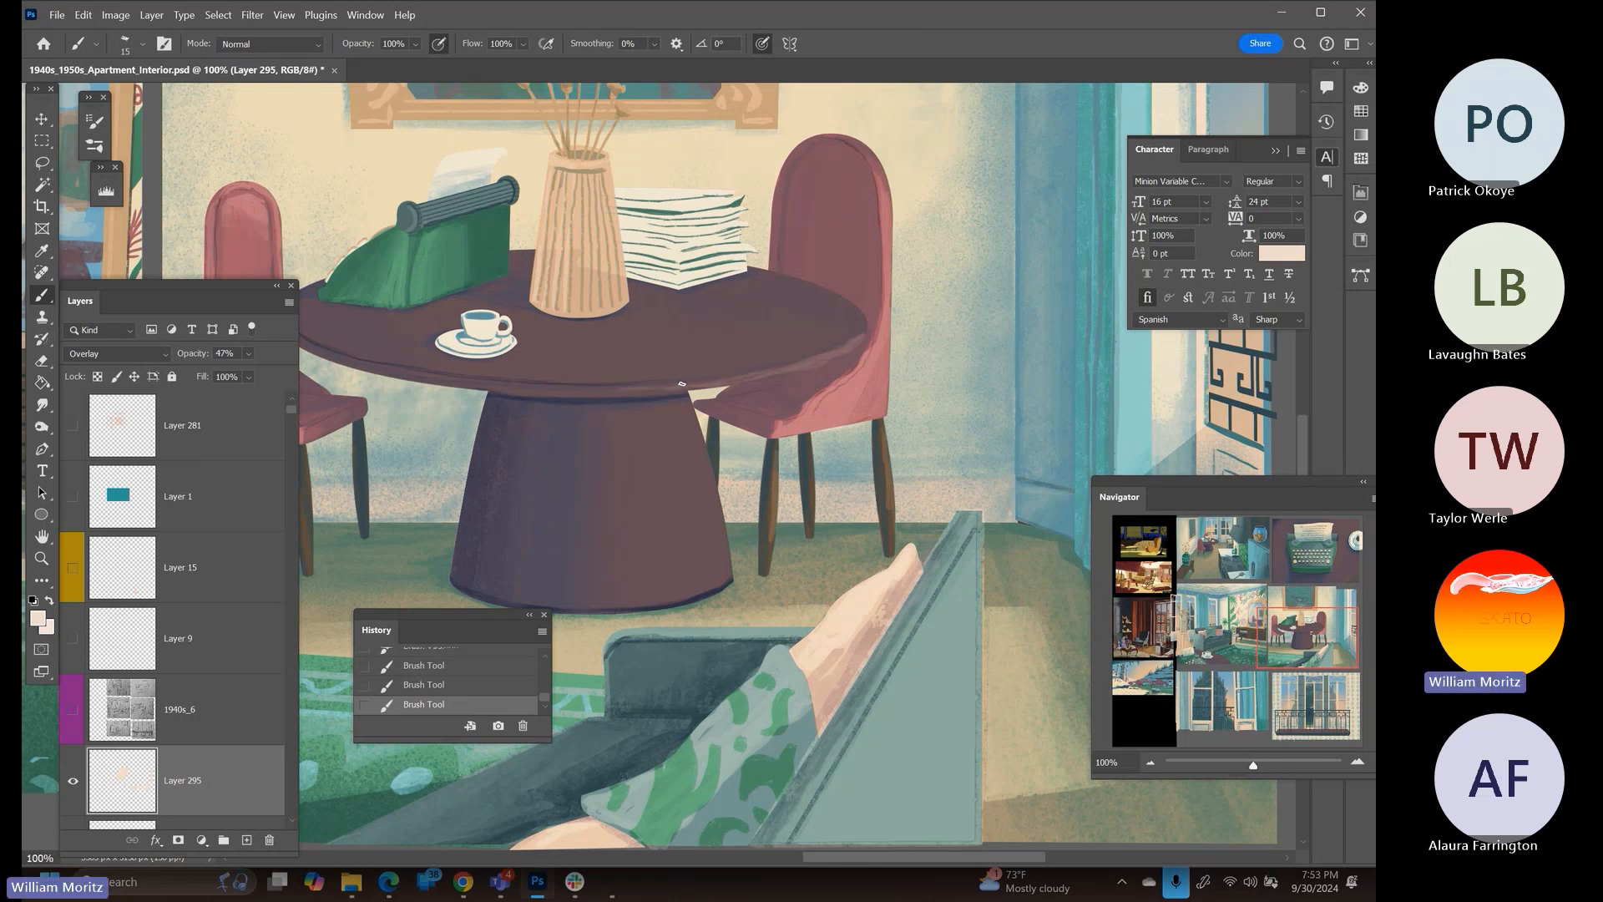
left_click_drag(568, 391, 678, 387)
mouse_move(503, 389)
left_mouse_down()
mouse_move(573, 386)
mouse_move(457, 380)
left_mouse_up()
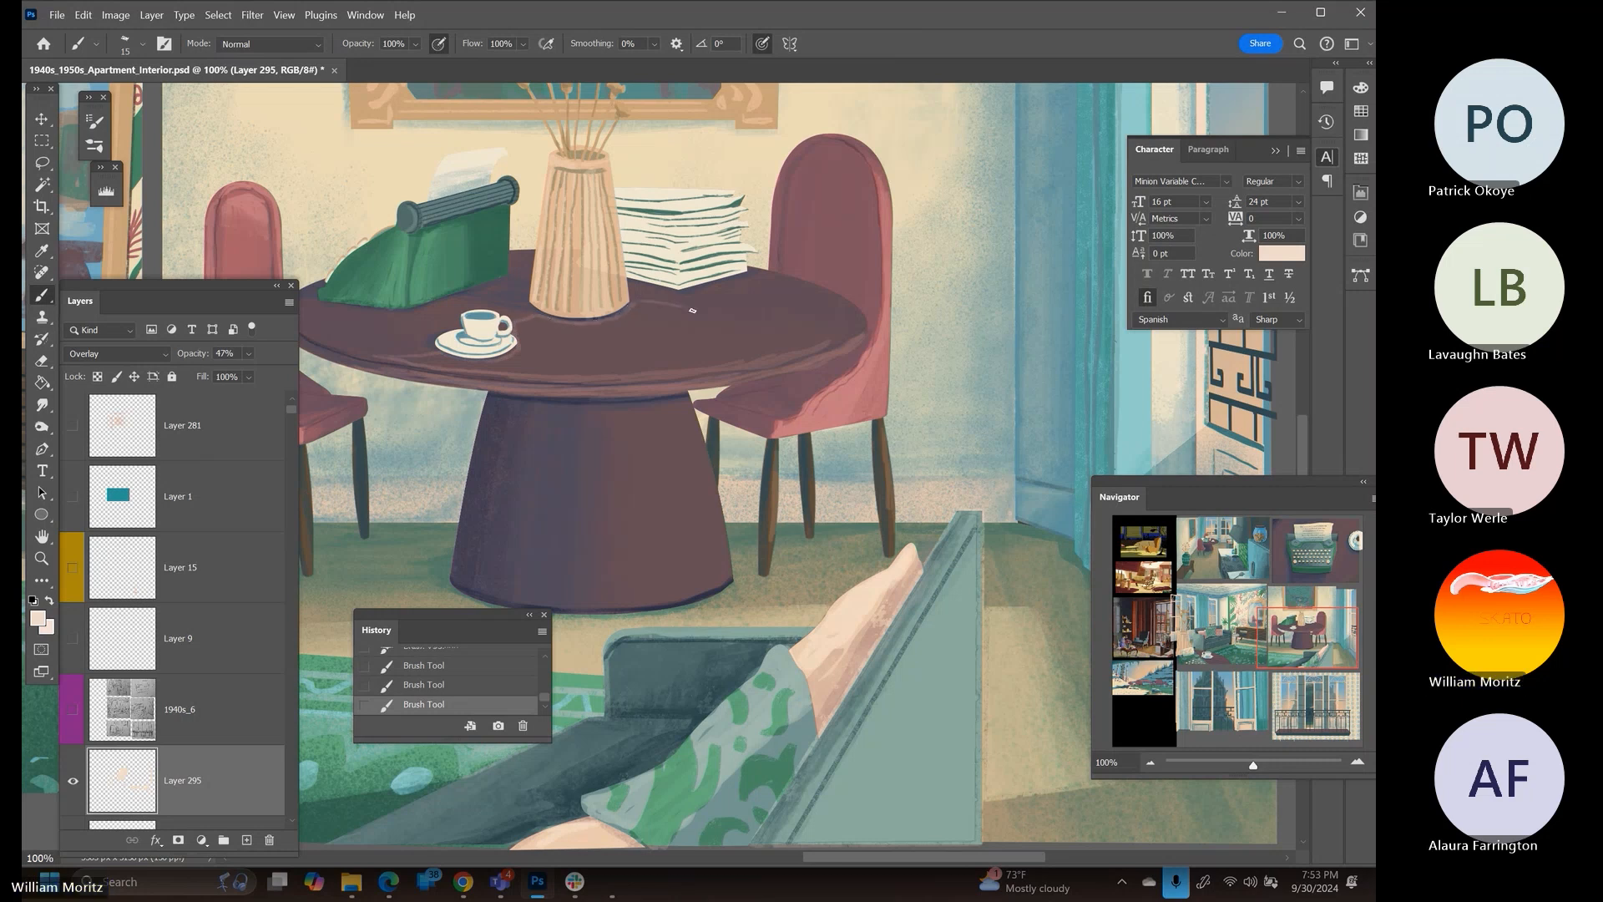
left_click_drag(693, 311, 862, 332)
Select the inside of the tabletop outline with the Magic Wand and expand the selection by 2 pixels
key("w")
left_click(608, 347)
left_click(218, 15)
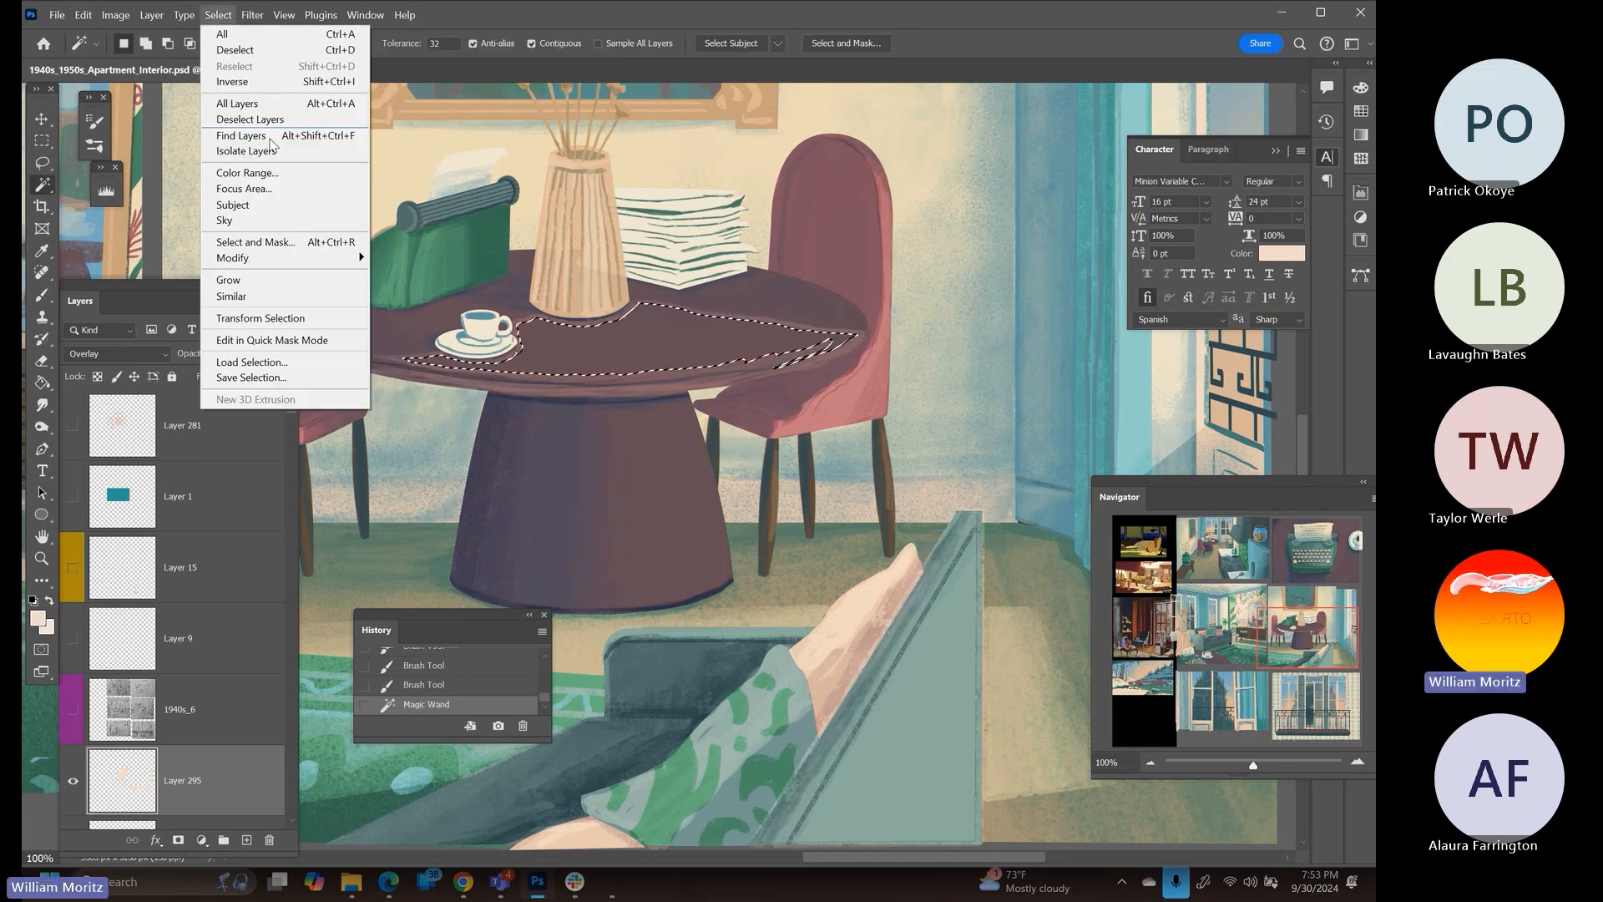
mouse_move(351, 258)
left_click(402, 291)
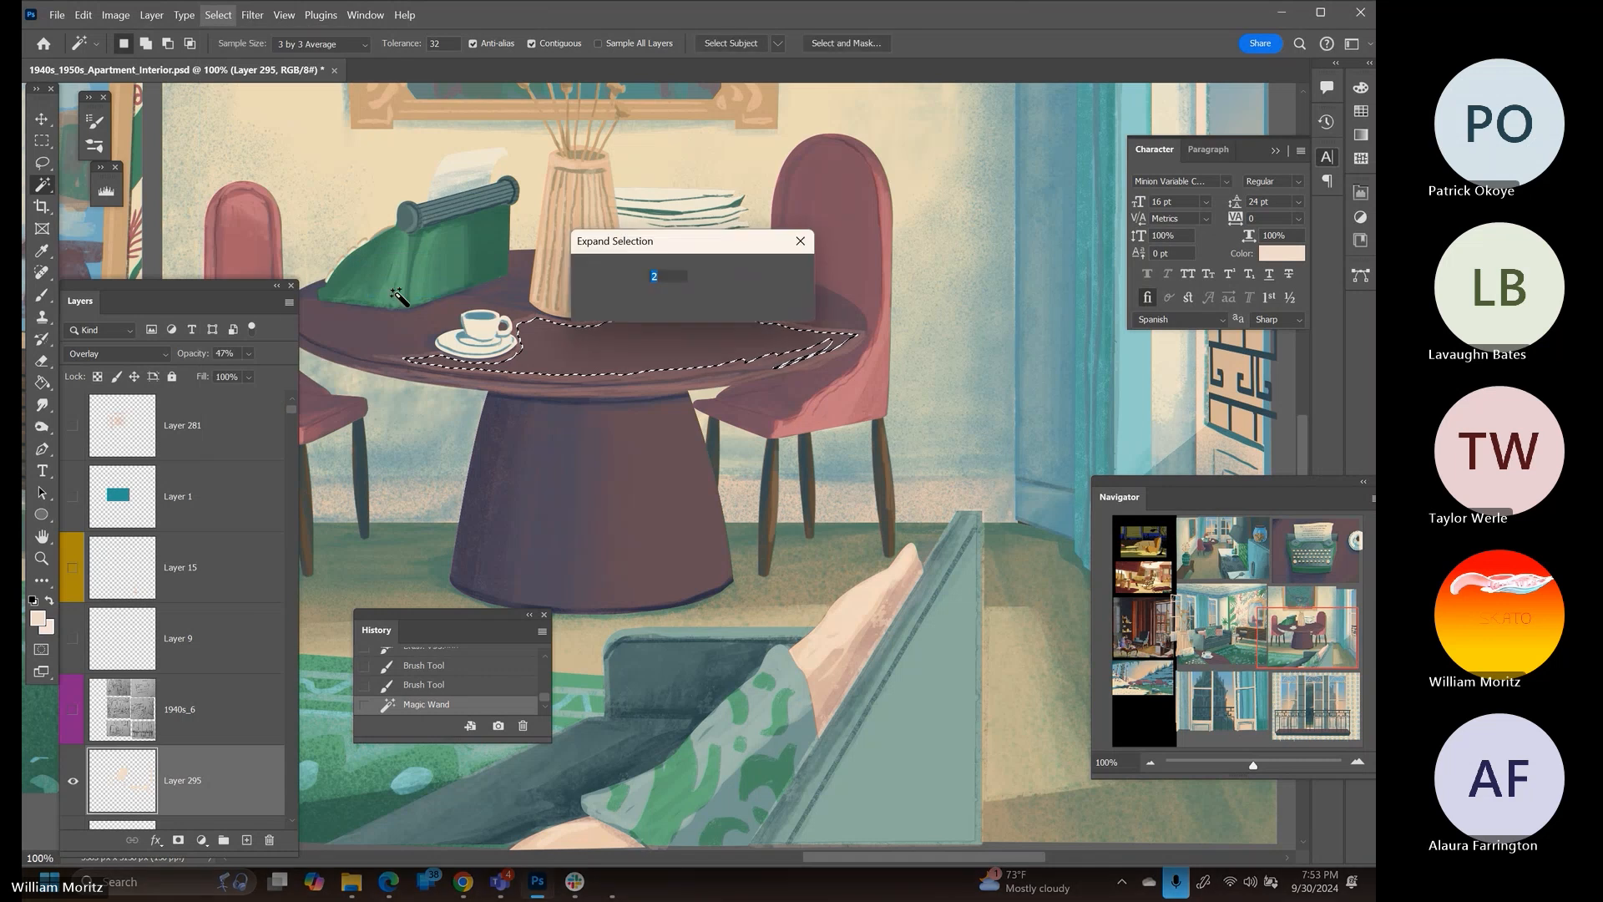
key("Return")
Fill the expanded tabletop selection with the foreground color using the Paint Bucket, and deselect
key("g")
left_click(608, 367)
left_click(607, 368)
left_click(607, 367)
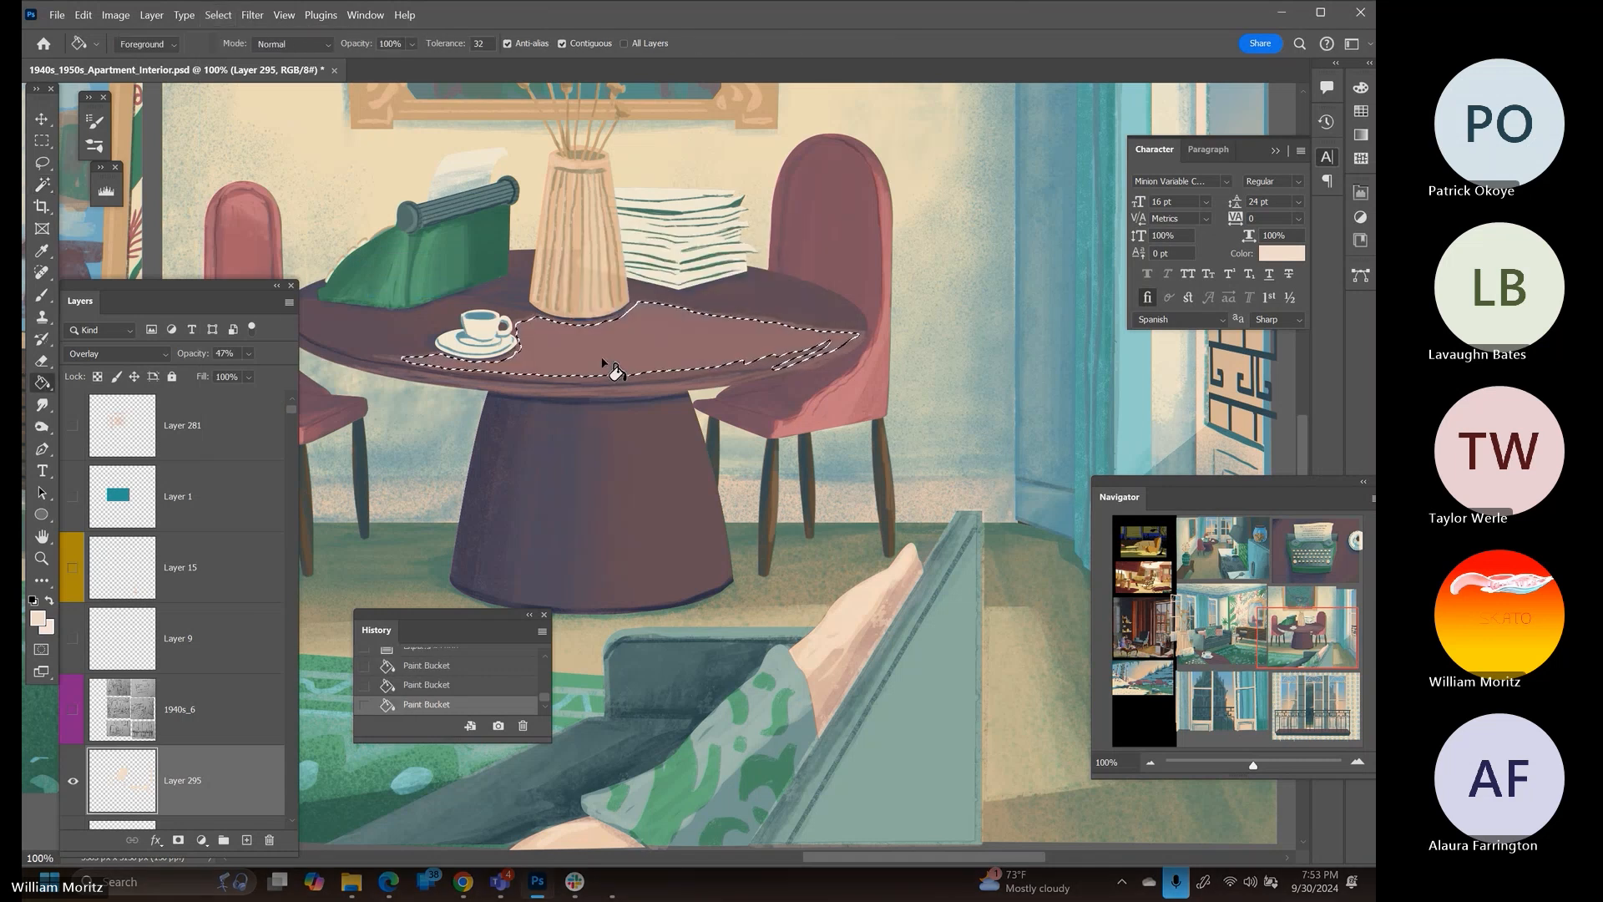
key("l")
key("ctrl+d")
key("ctrl+d")
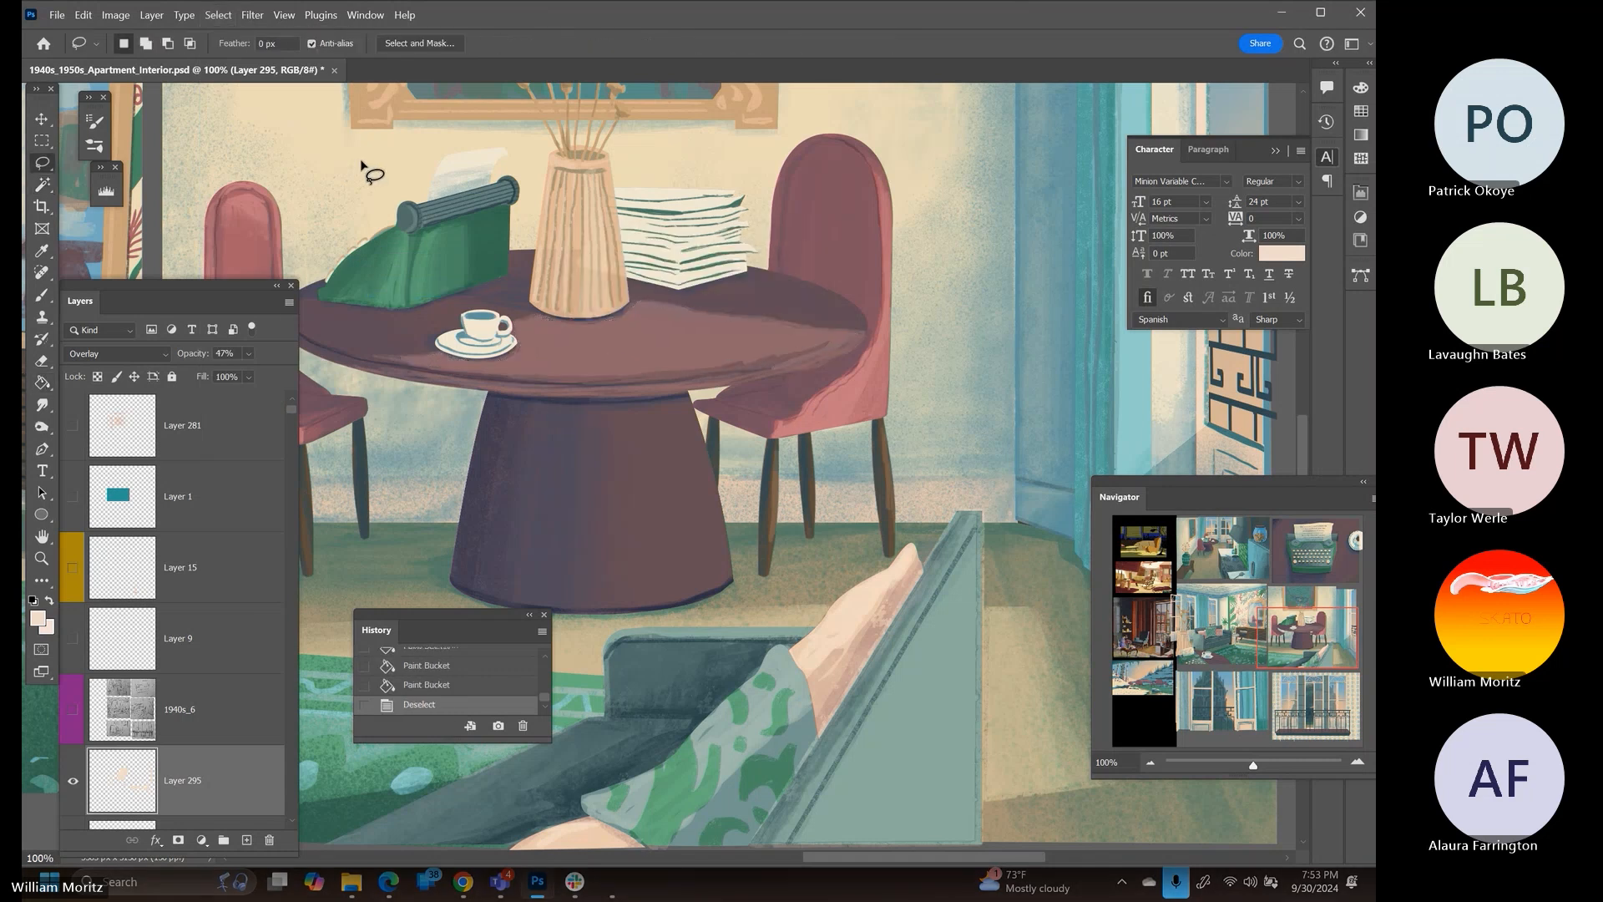
Outline a light patch on the window-facing side of the table base with the 15 px Normal-mode brush
key("b")
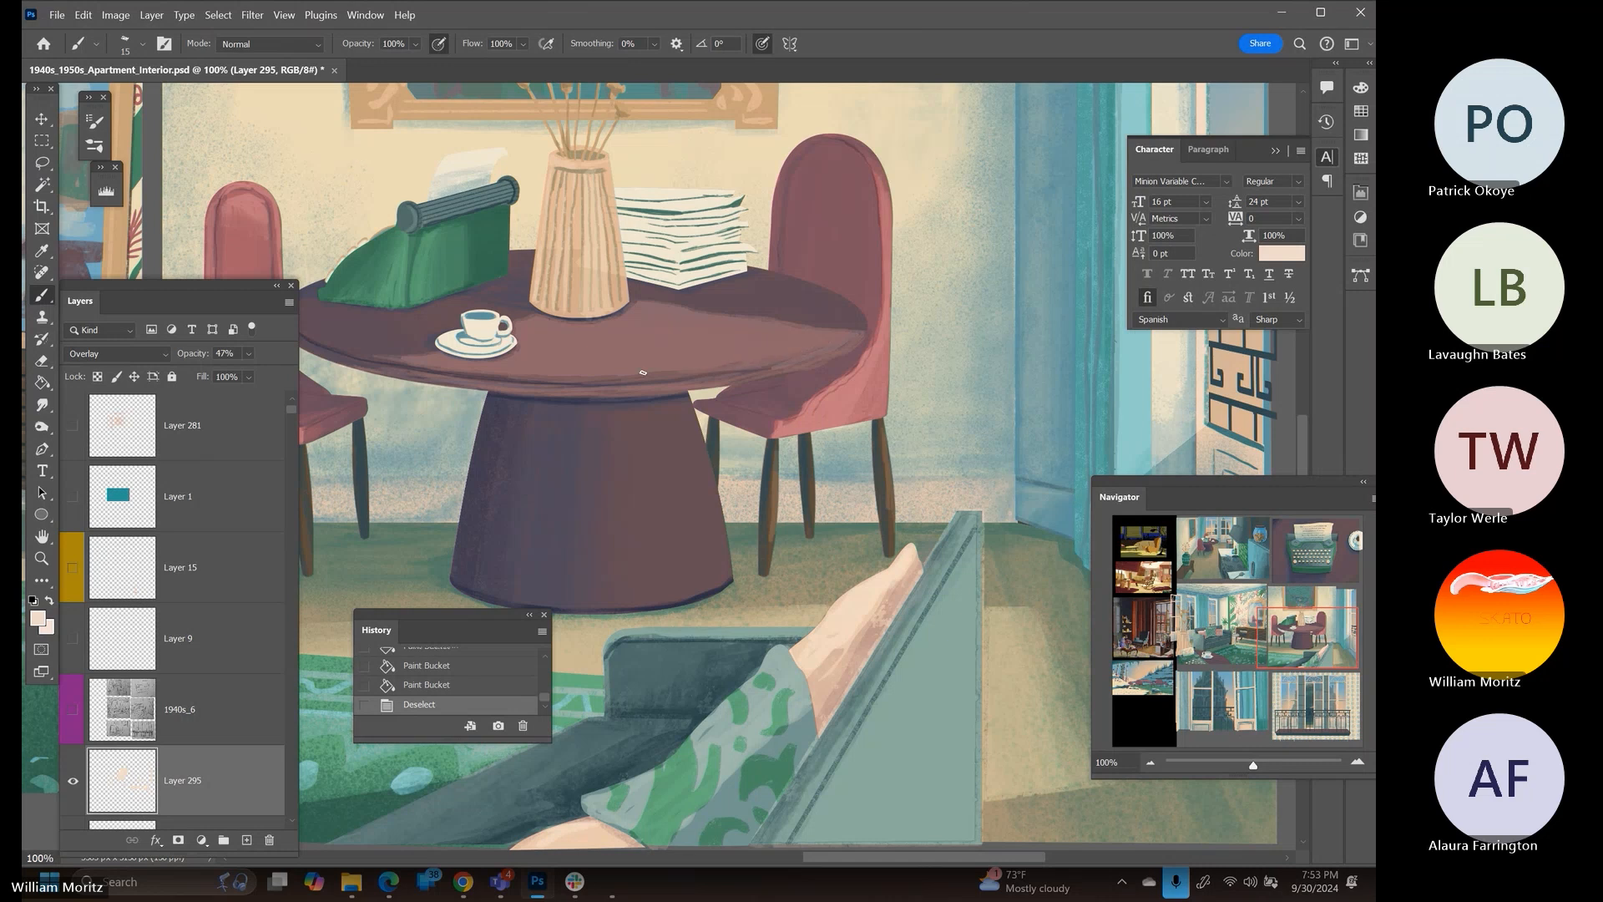
left_click(618, 369)
mouse_move(651, 546)
left_mouse_down()
mouse_move(653, 597)
mouse_move(712, 586)
mouse_move(706, 518)
mouse_move(663, 411)
mouse_move(622, 424)
mouse_move(616, 603)
mouse_move(653, 600)
left_mouse_up()
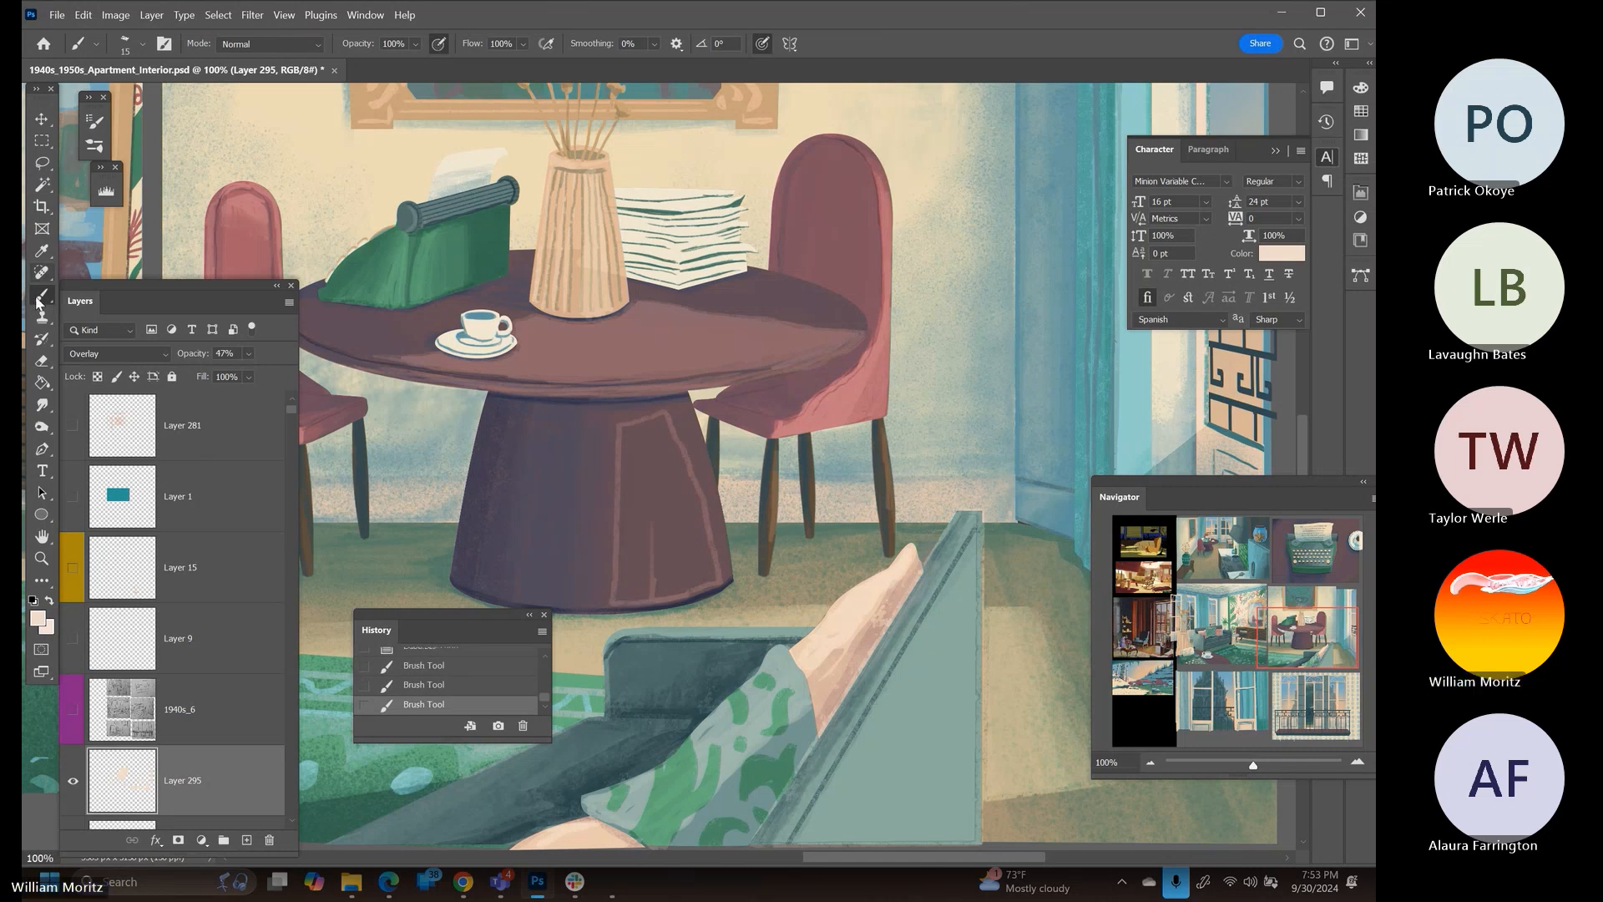
Select the inside of the table base outline with the Magic Wand and expand the selection
left_click(42, 184)
left_click(643, 491)
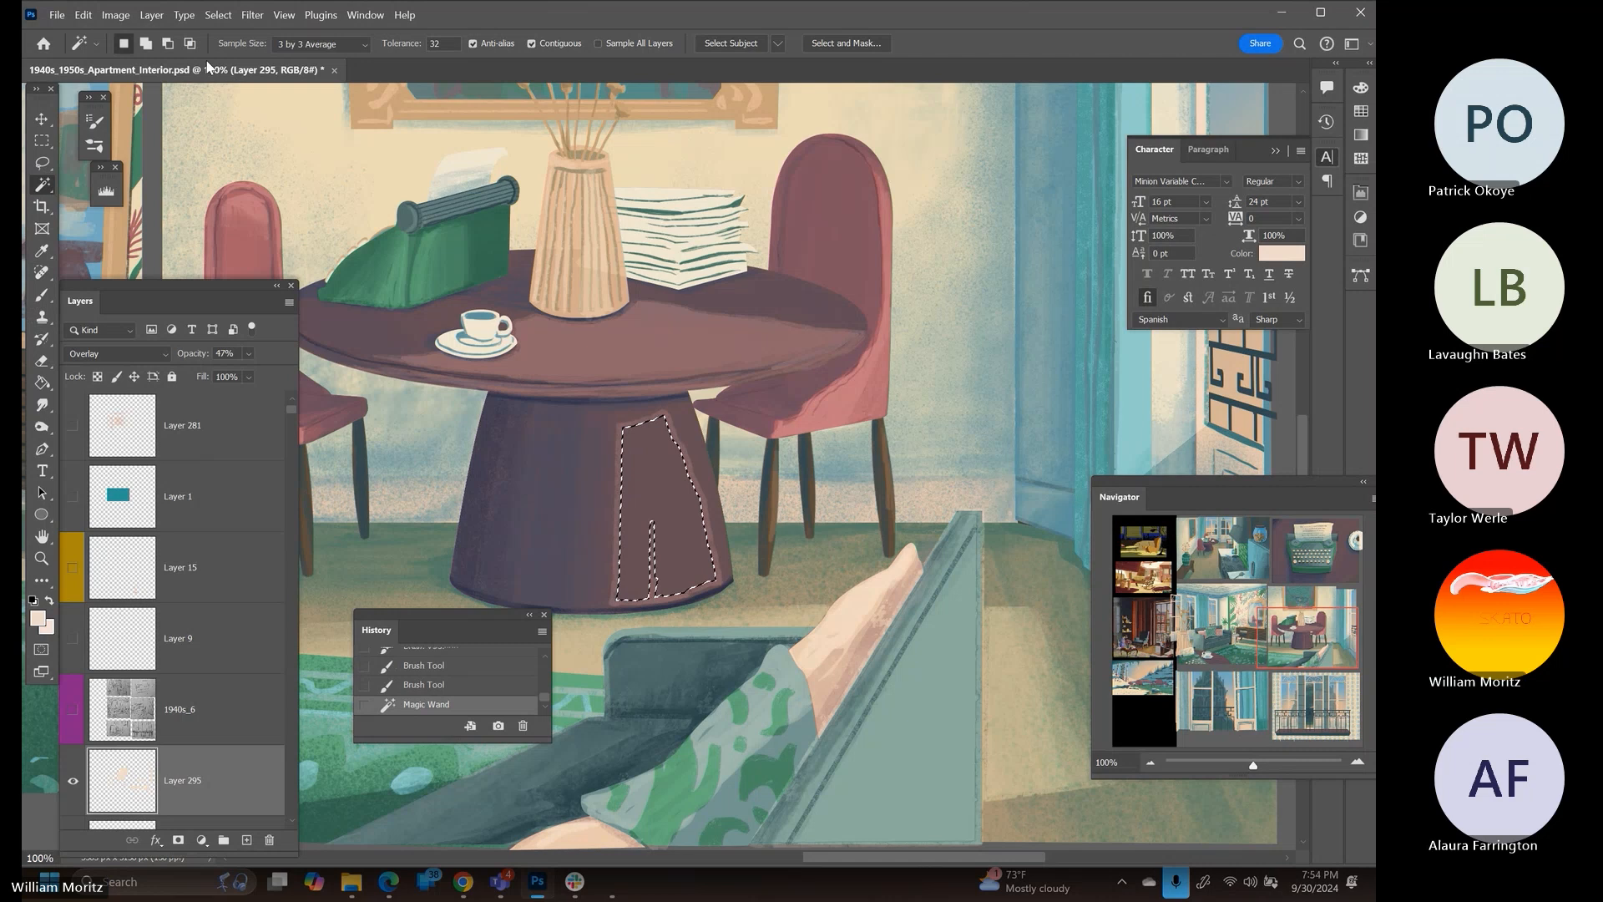
left_click(217, 15)
mouse_move(334, 258)
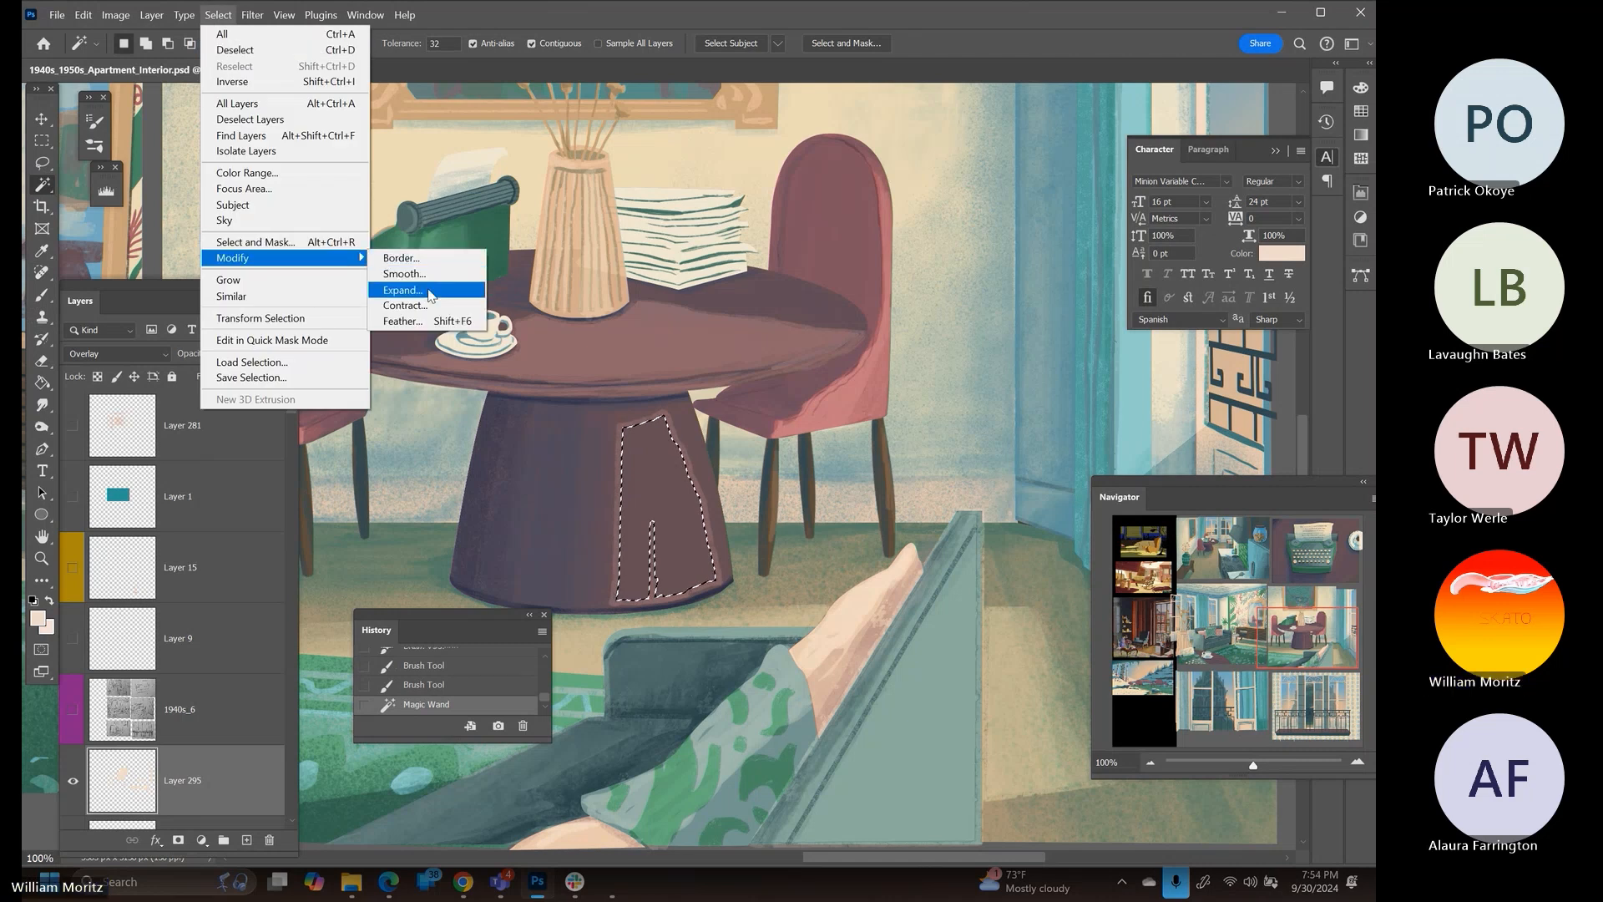
left_click(428, 289)
key("Return")
Fill the expanded table base selection with the foreground color using the Paint Bucket, and deselect
key("g")
double_click(666, 464)
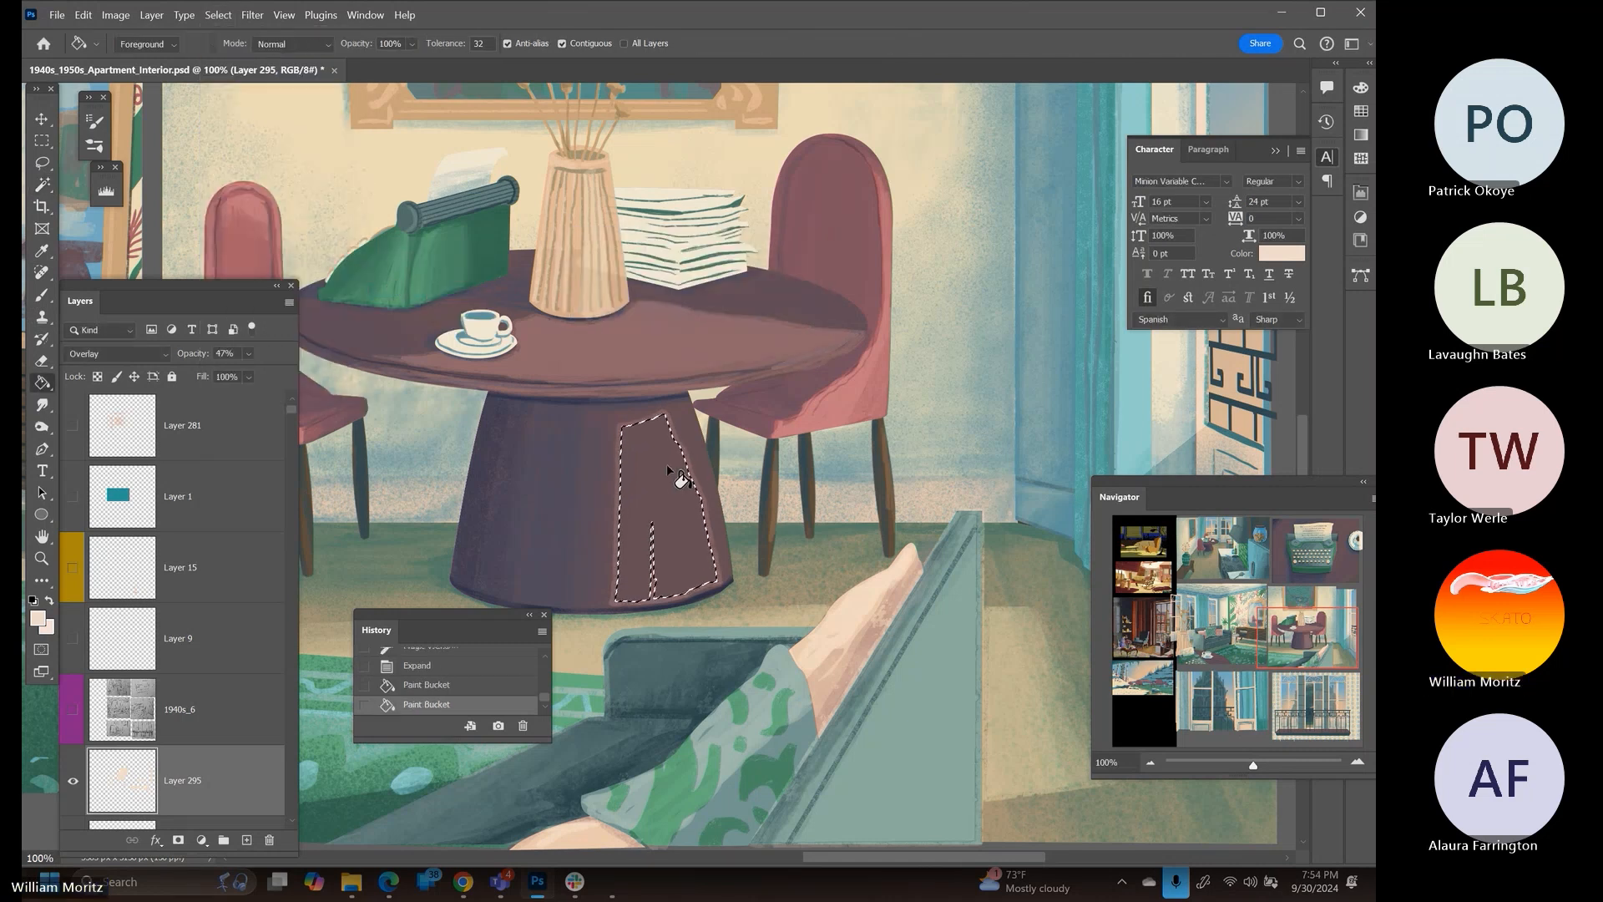
left_click(667, 465)
left_click(41, 164)
left_click(472, 171)
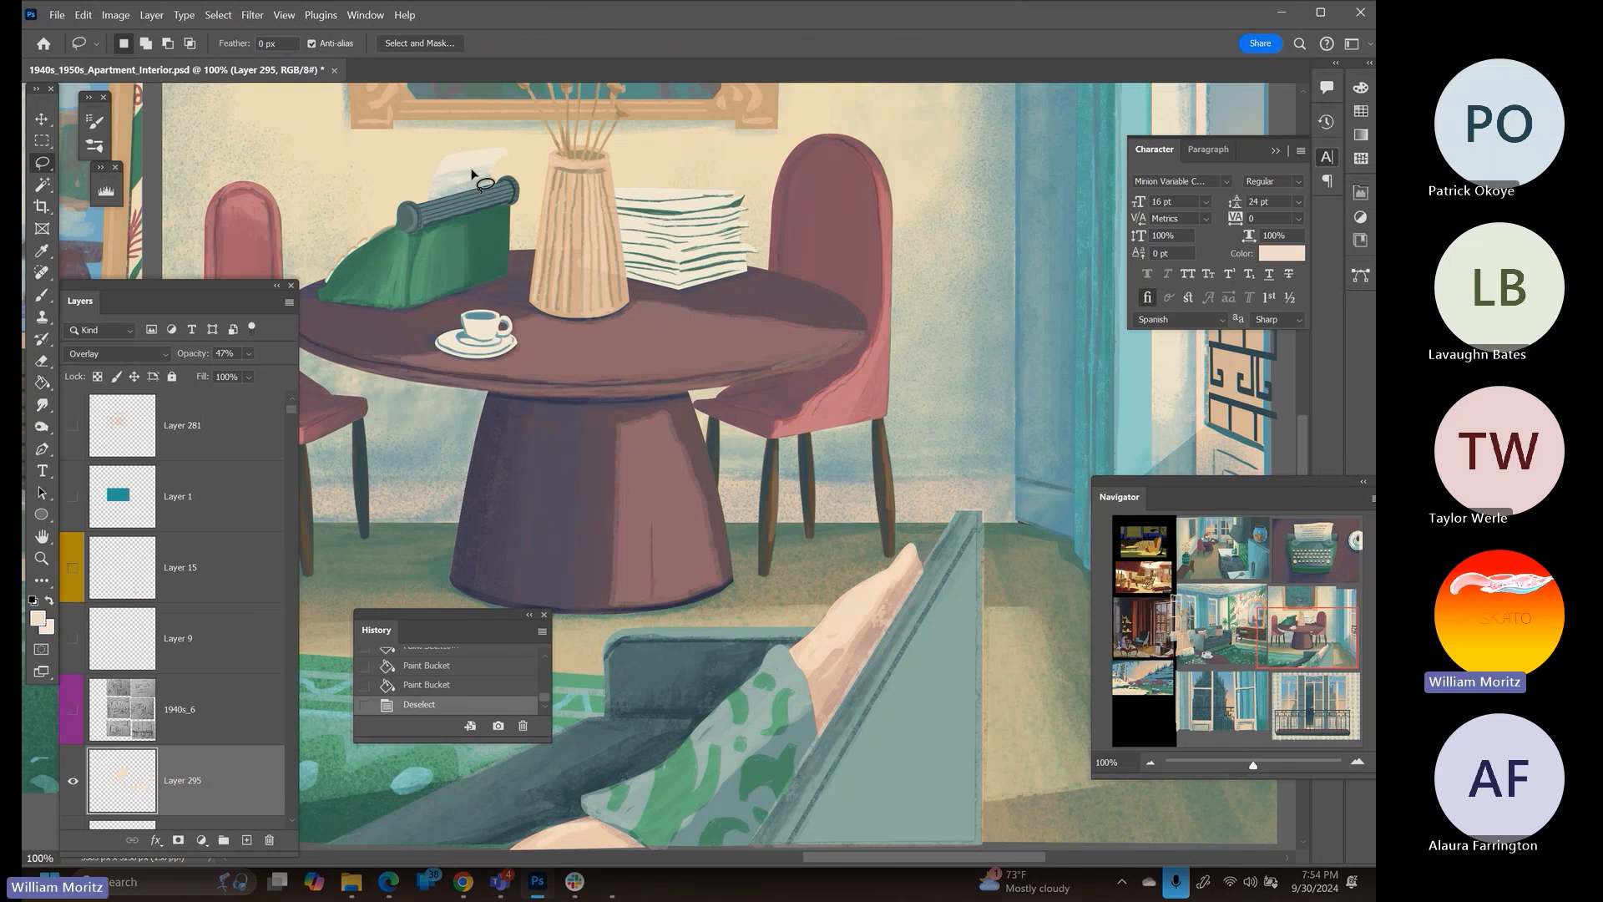
Soften the light patches on the tabletop and table base with a Clear-mode brush at 29% opacity
key("z")
left_click(518, 437, "alt")
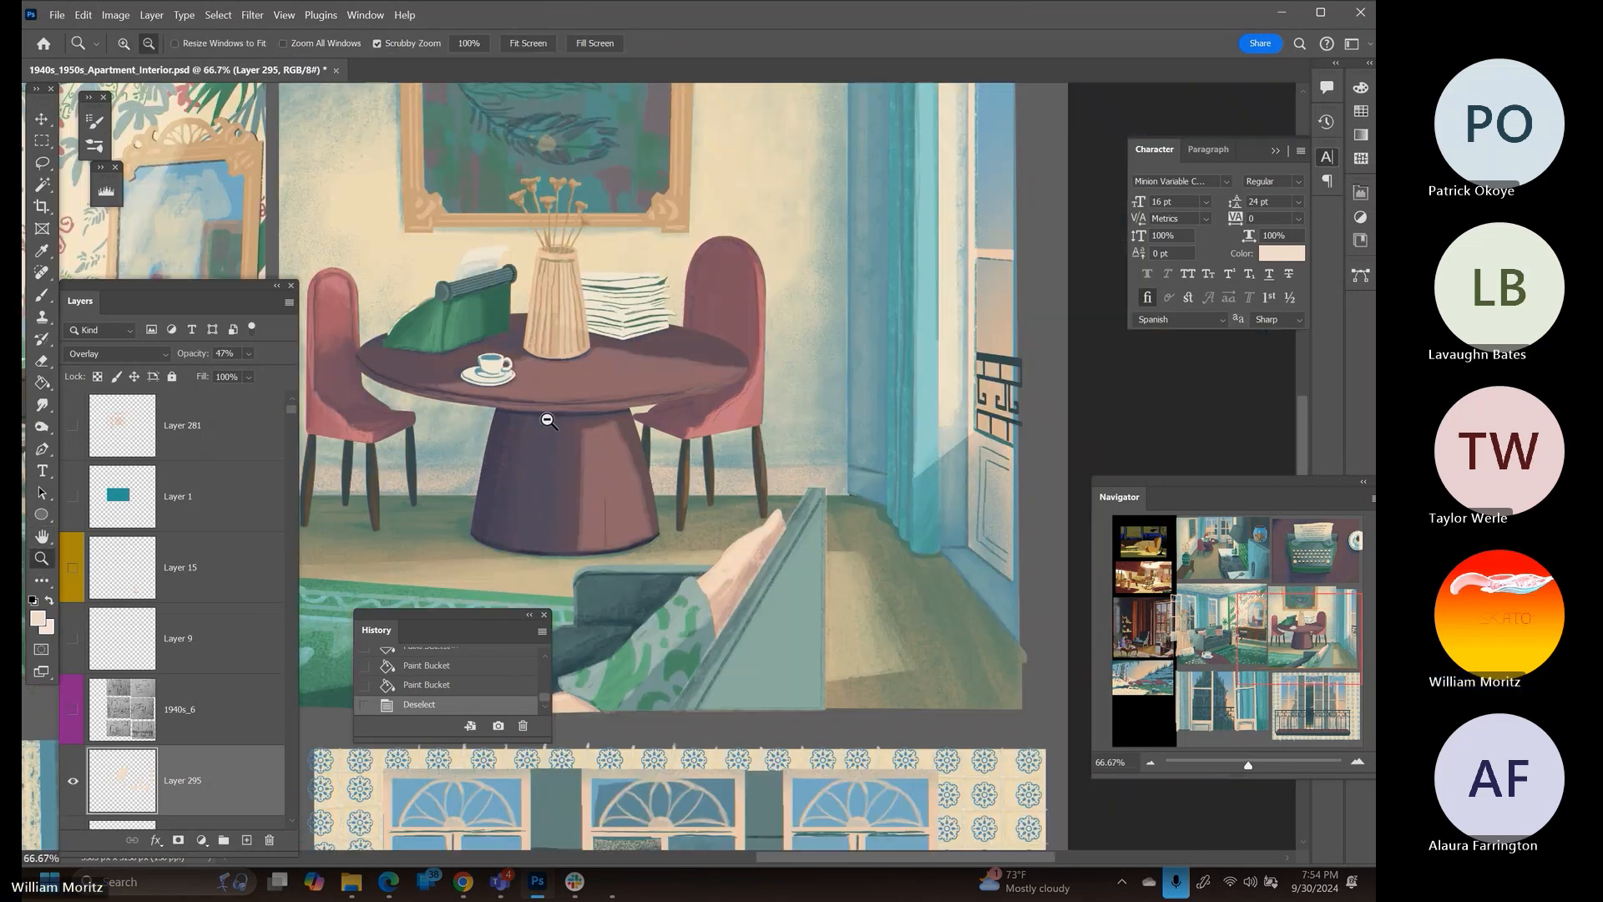
key("b")
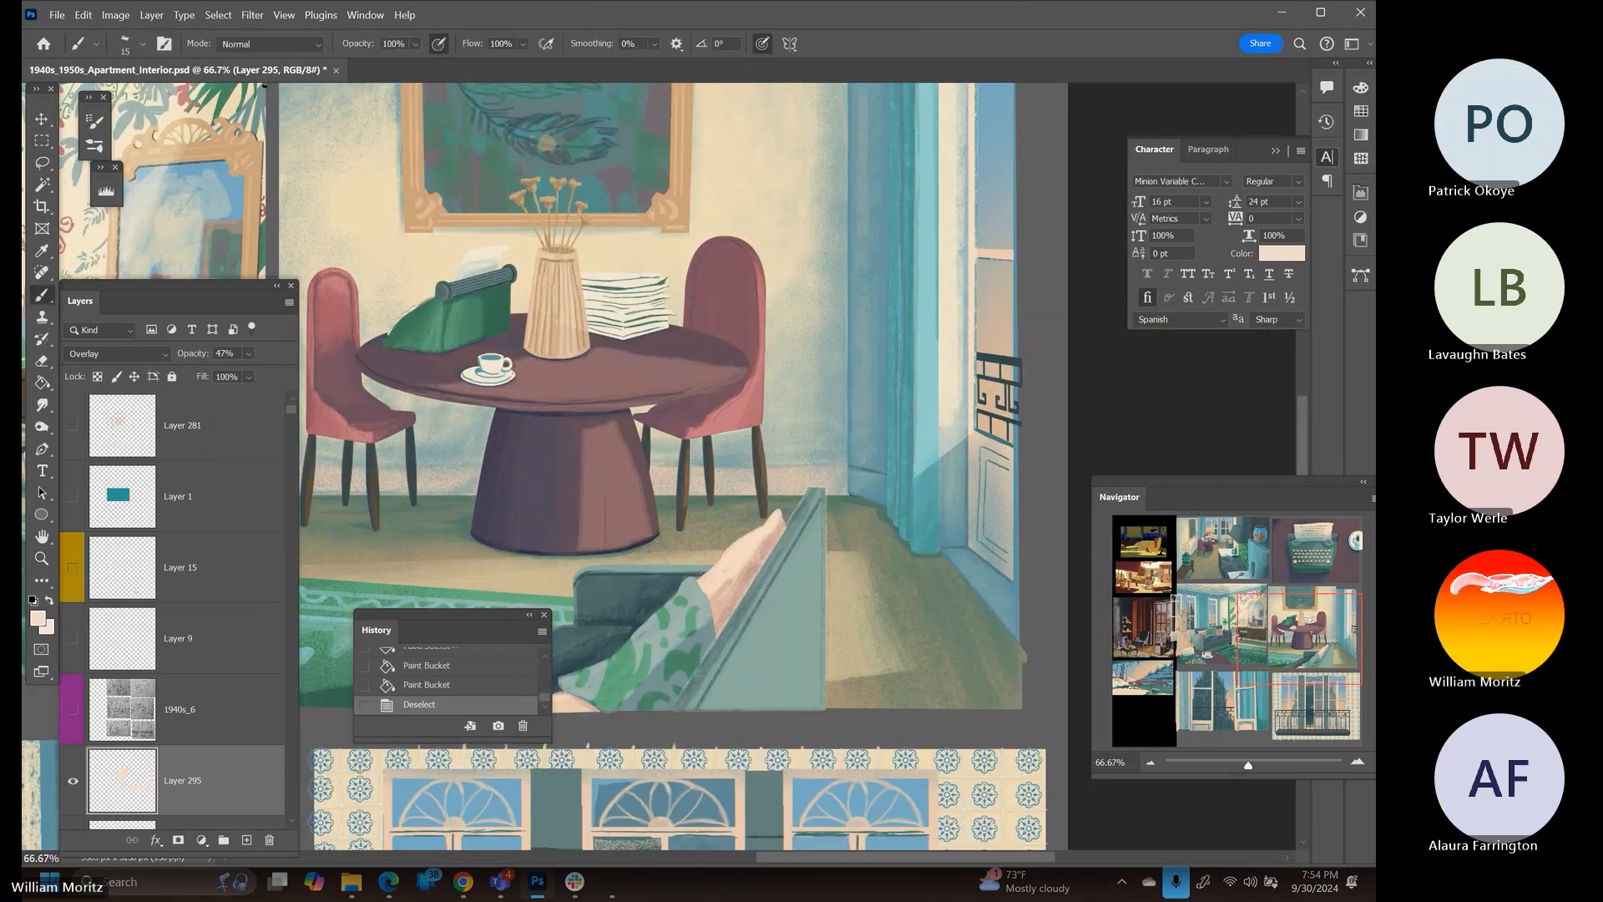
left_click(251, 44)
left_click(267, 98)
left_click(876, 193)
key("bracketright")
key("bracketright")
key("bracketright")
key("bracketright")
key("bracketright")
key("bracketright")
key("bracketright")
key("bracketleft")
left_click(415, 43)
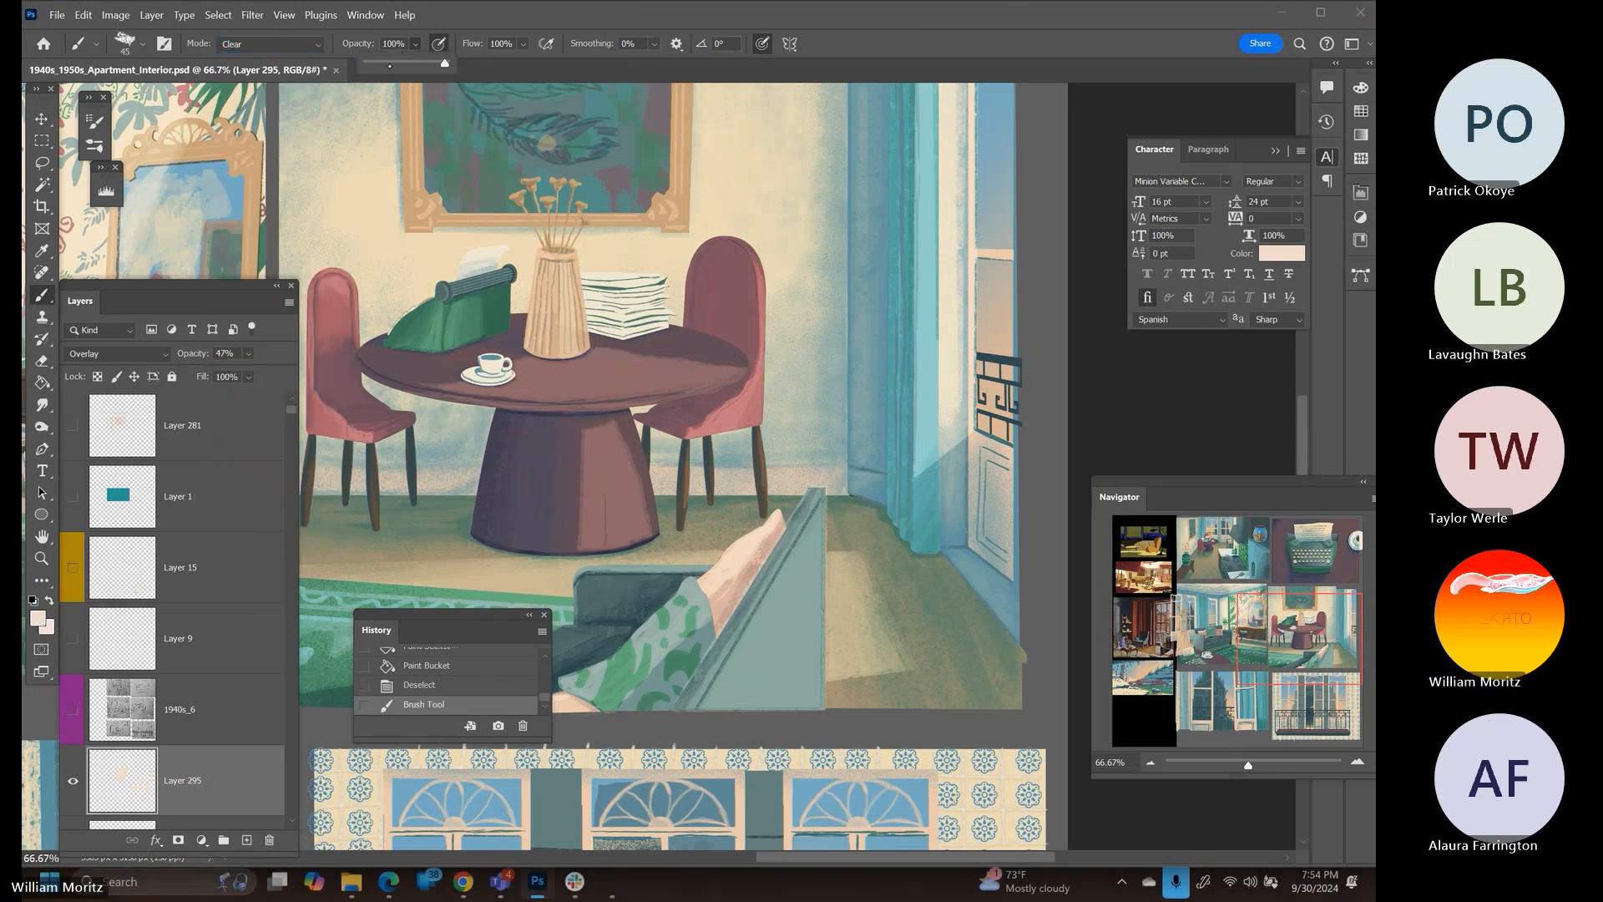
left_click(390, 63)
left_click(716, 344)
left_click_drag(687, 347, 659, 351)
mouse_move(675, 354)
left_mouse_down()
mouse_move(708, 358)
mouse_move(642, 354)
left_mouse_up()
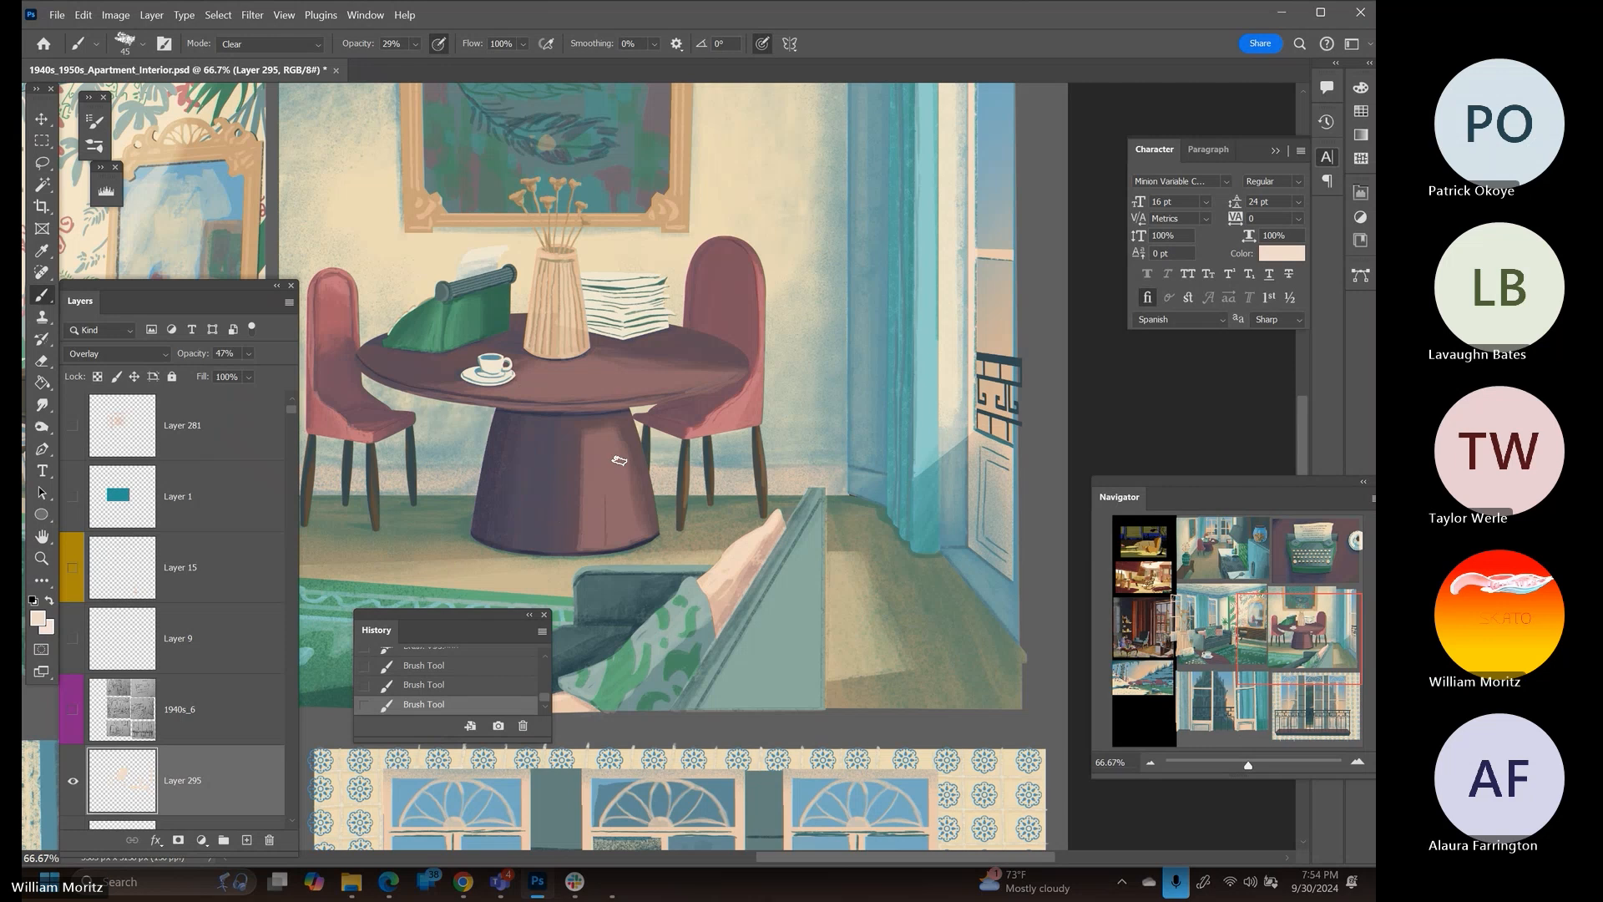
key("bracketleft")
key("bracketright")
key("bracketright")
key("bracketright")
Draw a closed Pen path around the dining scene's upper wall and painting, running along the tops of the typewriter, vase, papers and chair
left_click(41, 558)
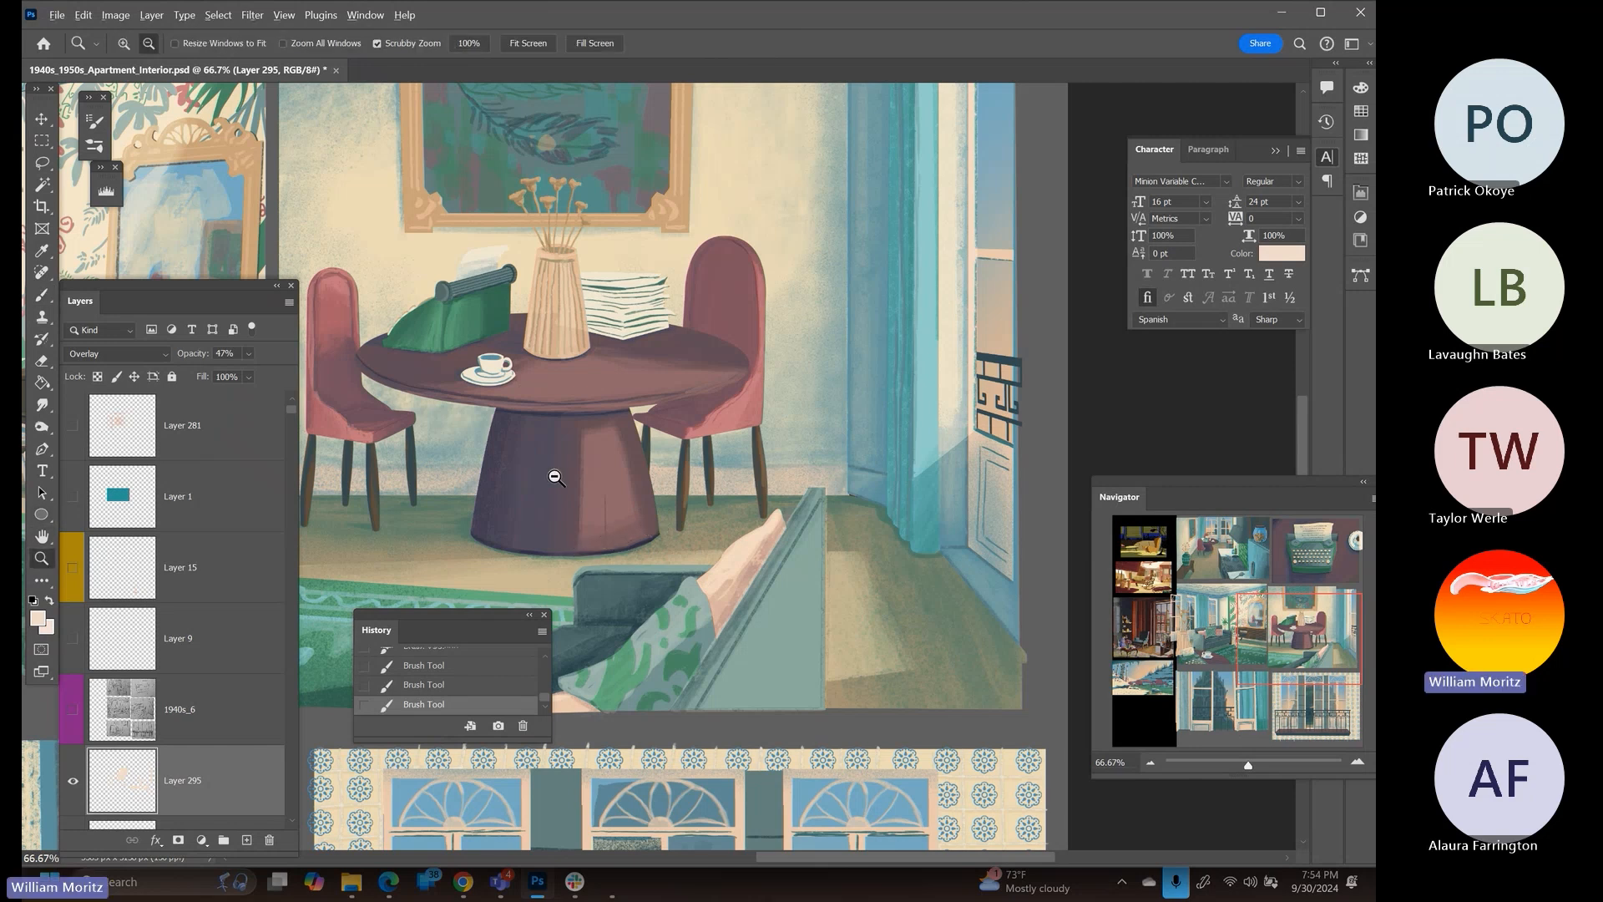
left_click(546, 463, "alt")
left_click(546, 463, "alt")
left_click_drag(546, 463, 625, 446)
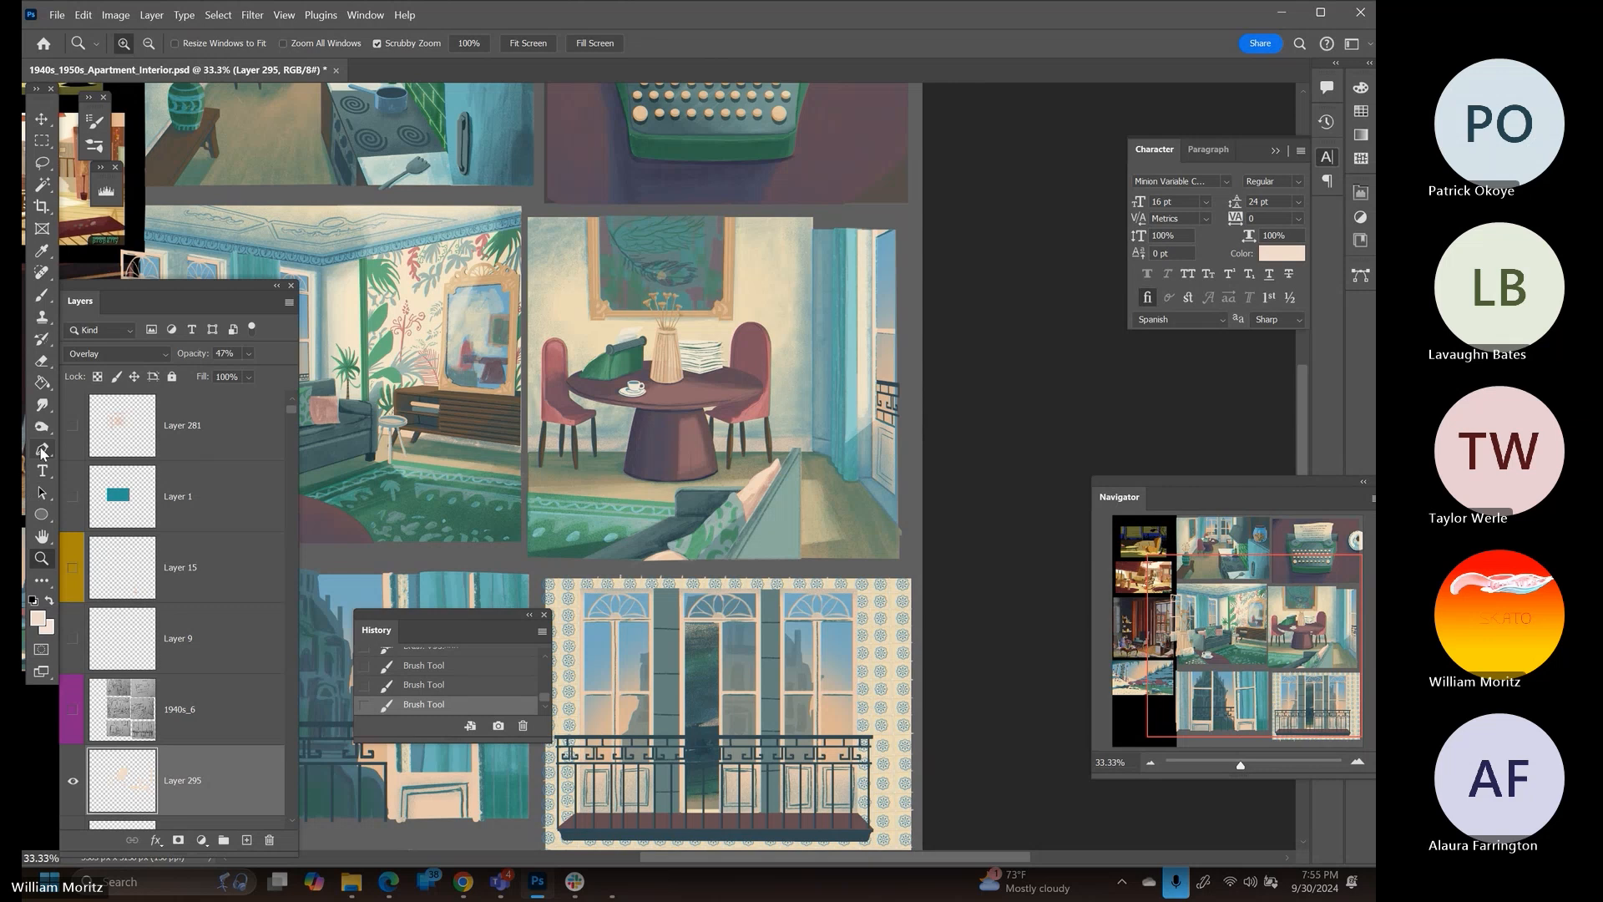
left_click(42, 448)
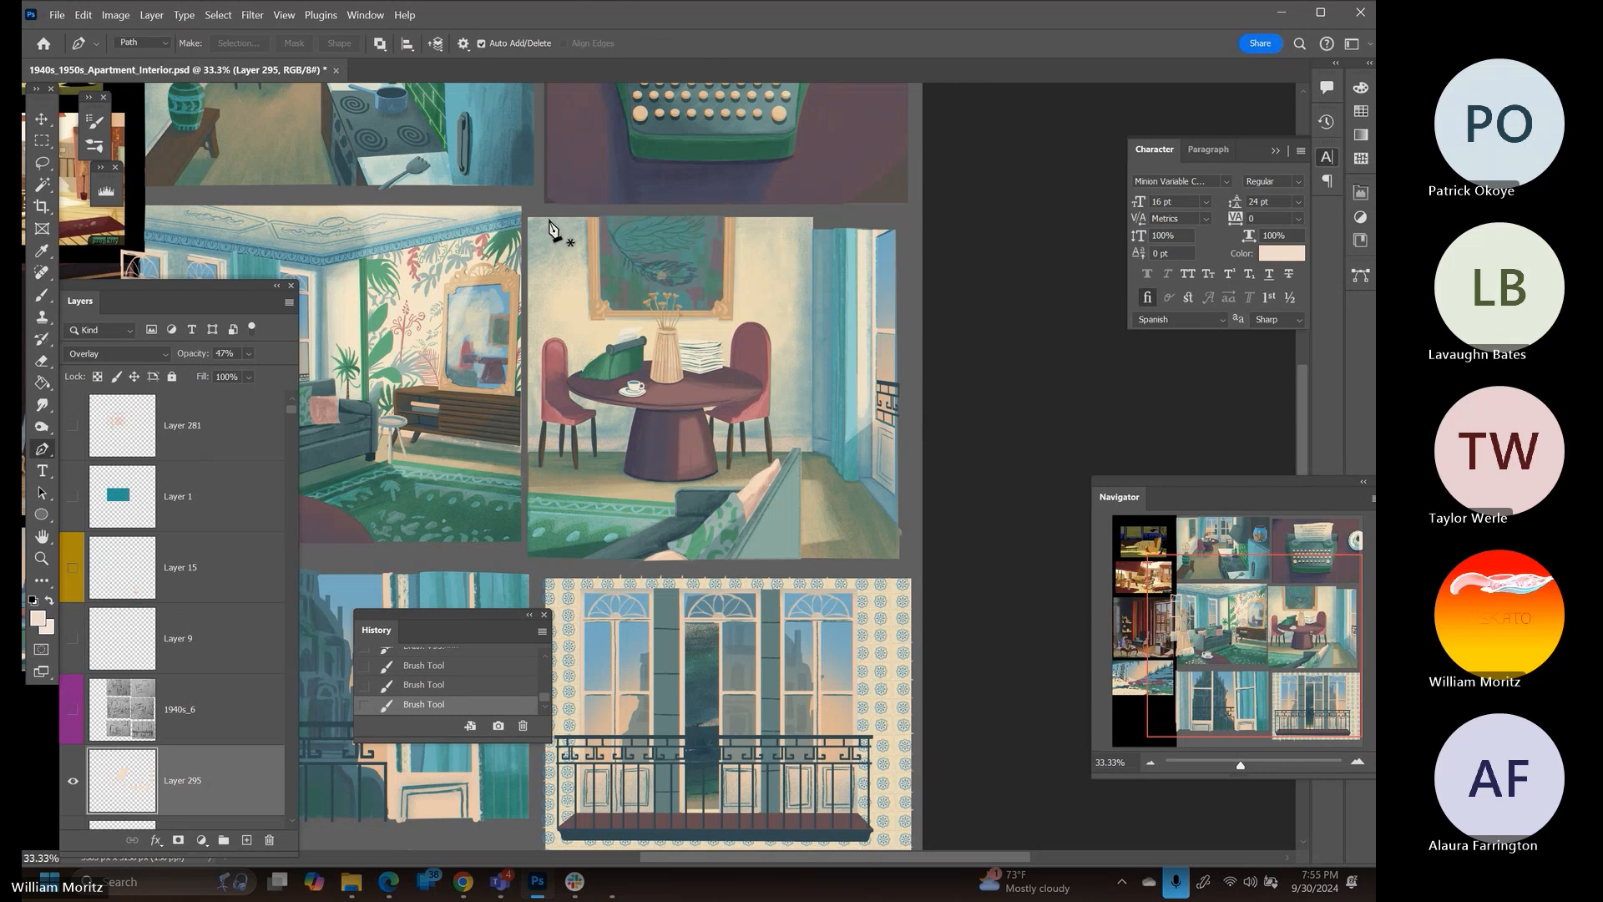
left_click(527, 294)
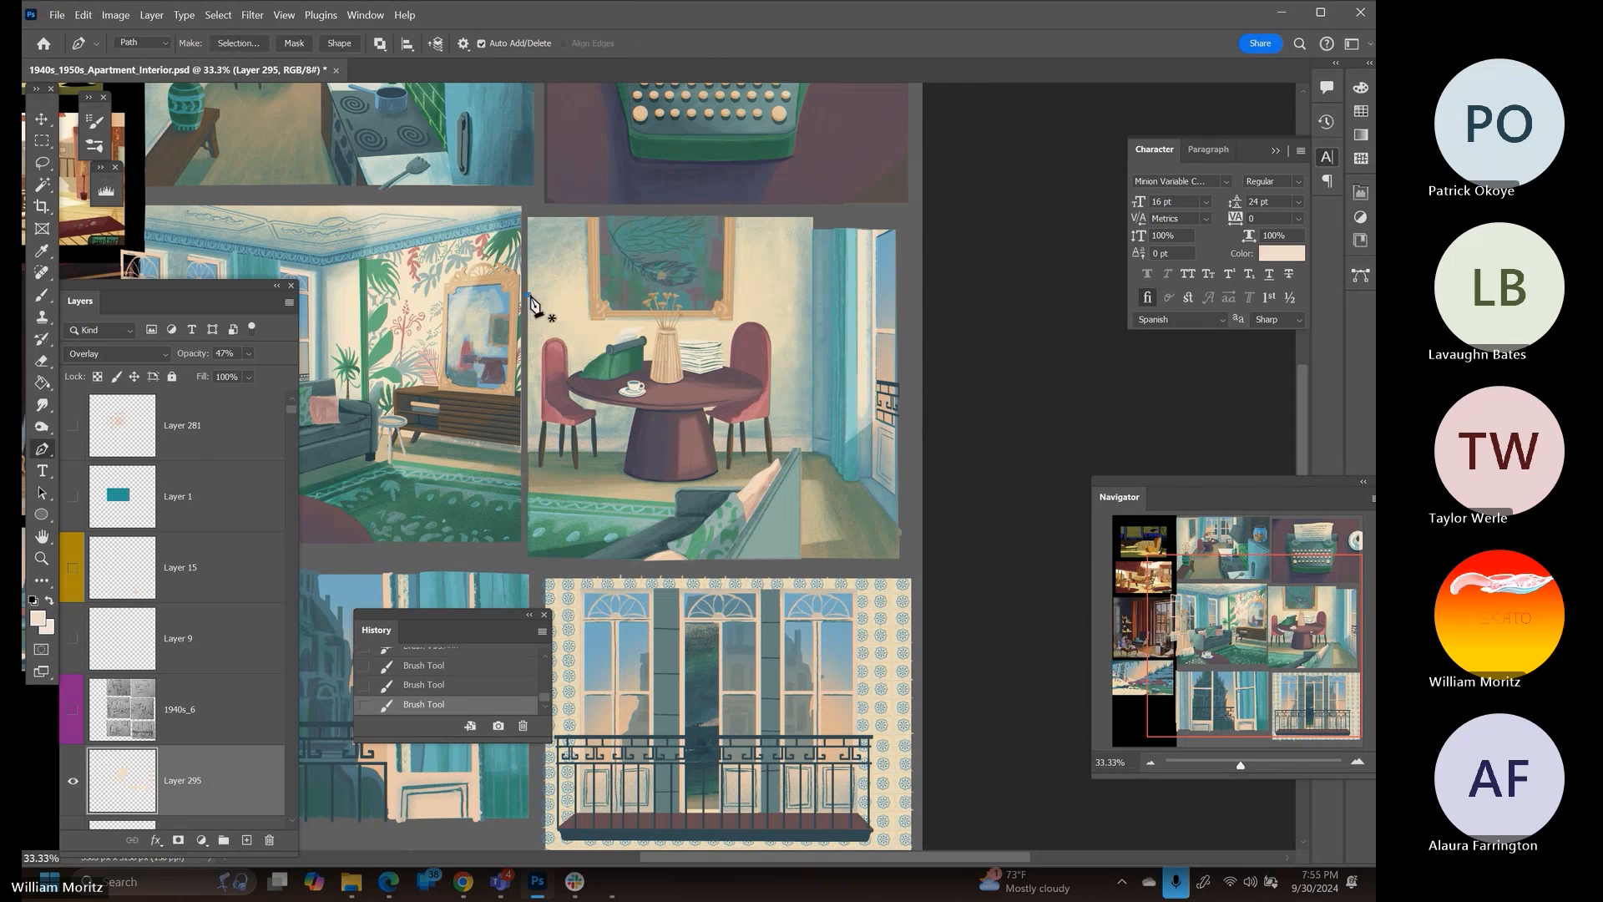
left_click(622, 329)
left_click(641, 325)
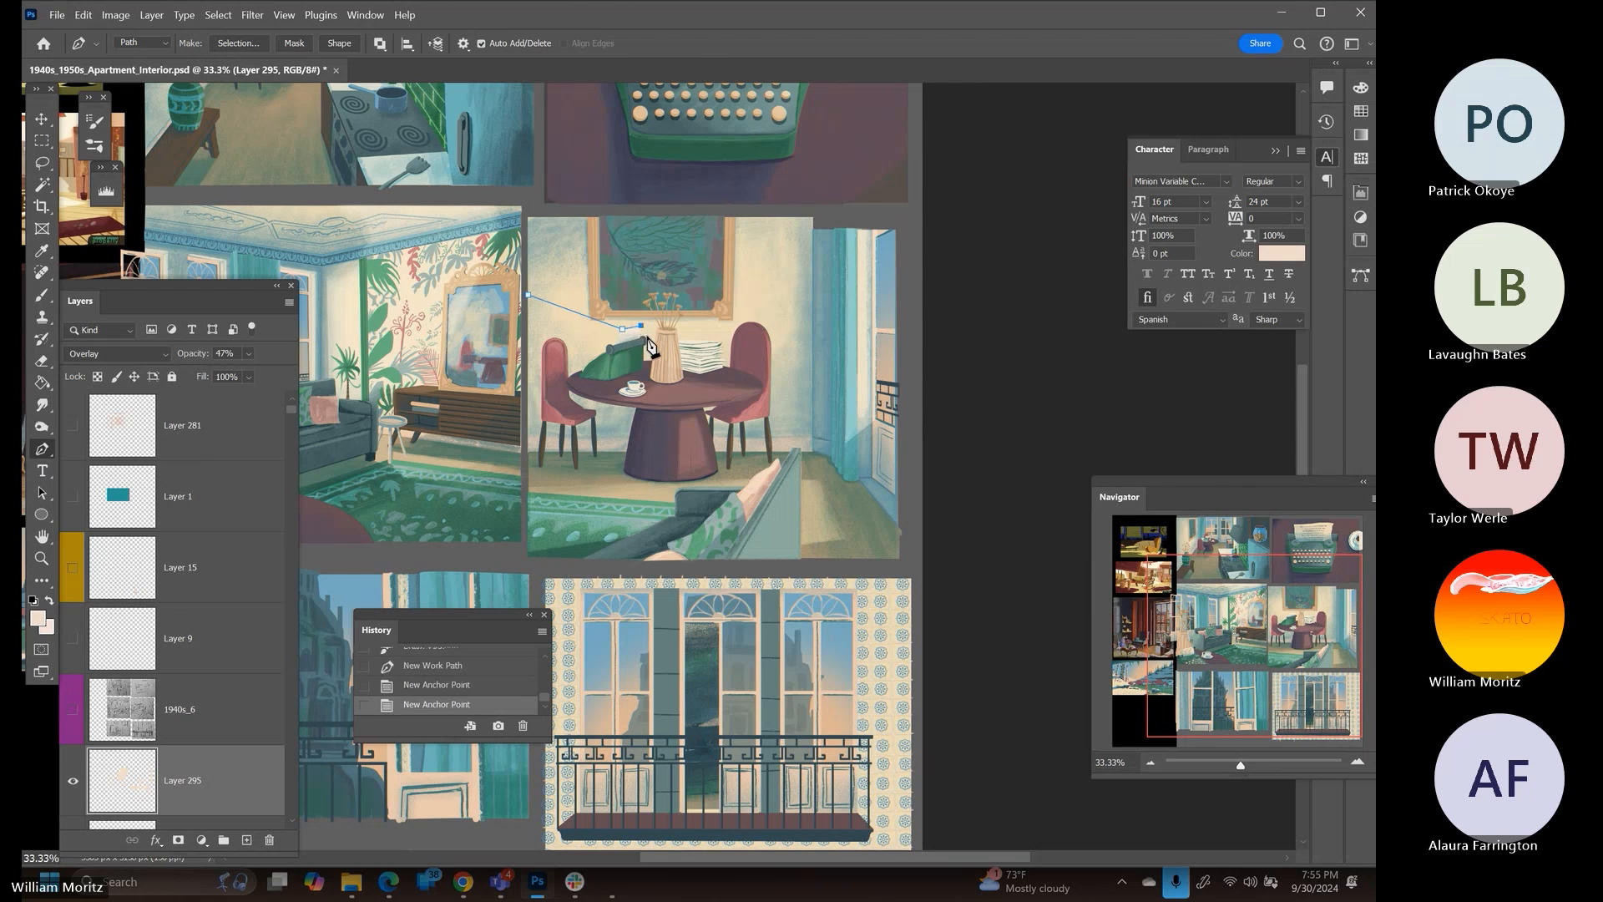
left_click(654, 338)
left_click(660, 322)
left_click(677, 328)
left_click(678, 338)
left_click(718, 337)
left_click_drag(737, 332, 755, 321)
left_click(710, 217)
left_click(529, 219)
left_click(528, 295)
Convert the closed wall path into a selection
right_click(552, 266)
left_click(650, 338)
key("Return")
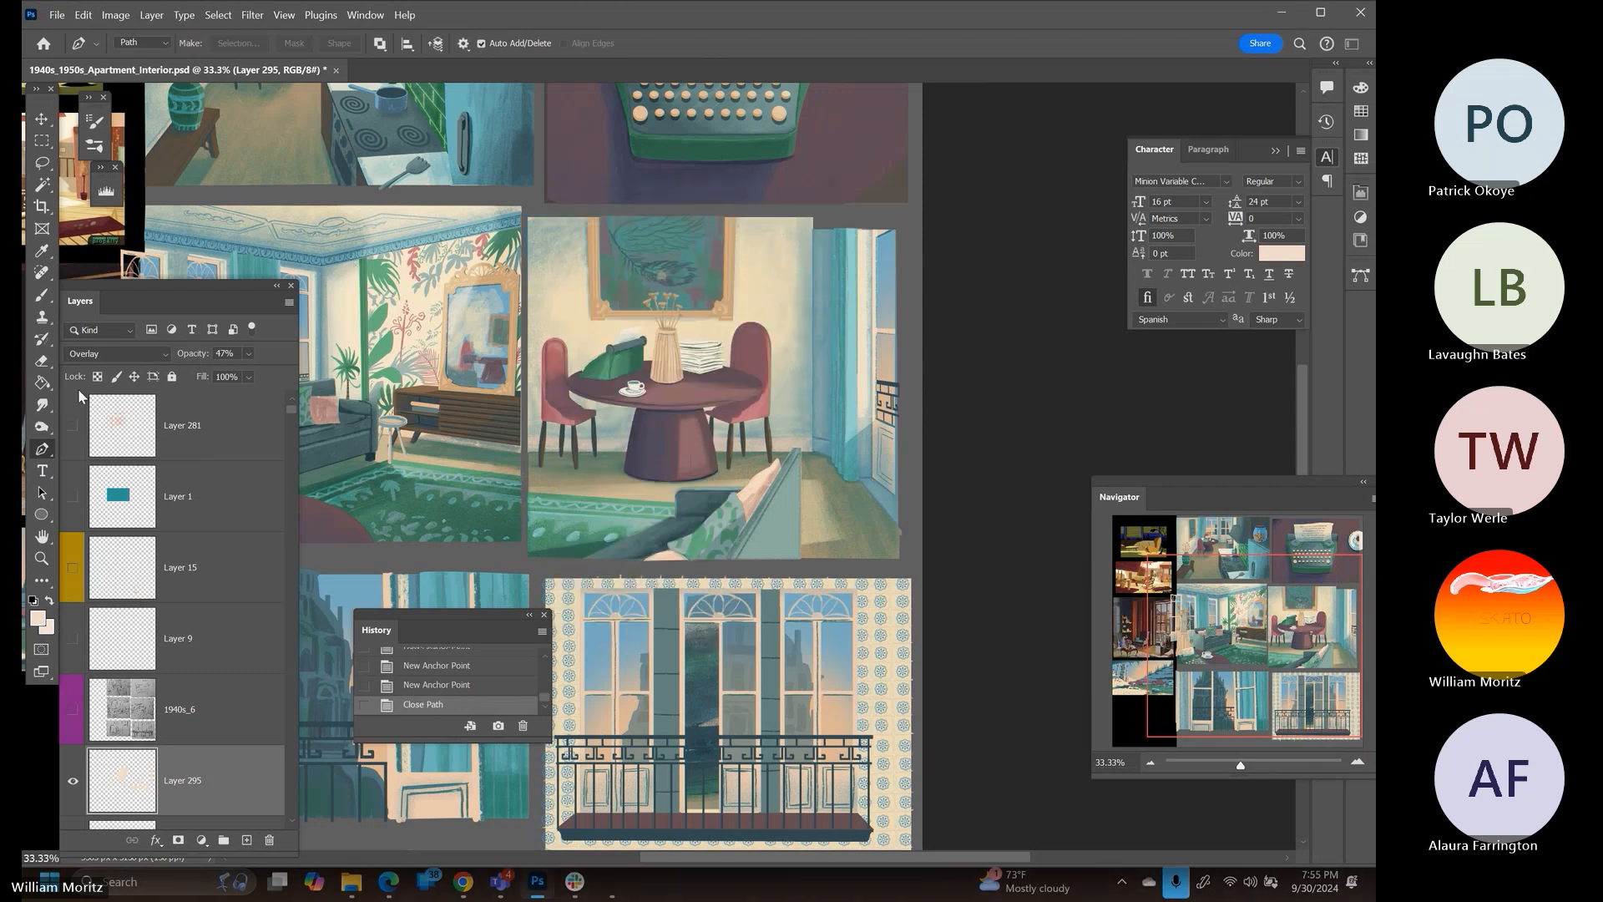
Fill the upper wall and painting selection with the foreground color using the Paint Bucket, and deselect
left_click(50, 377)
left_click(657, 286)
left_click(657, 286)
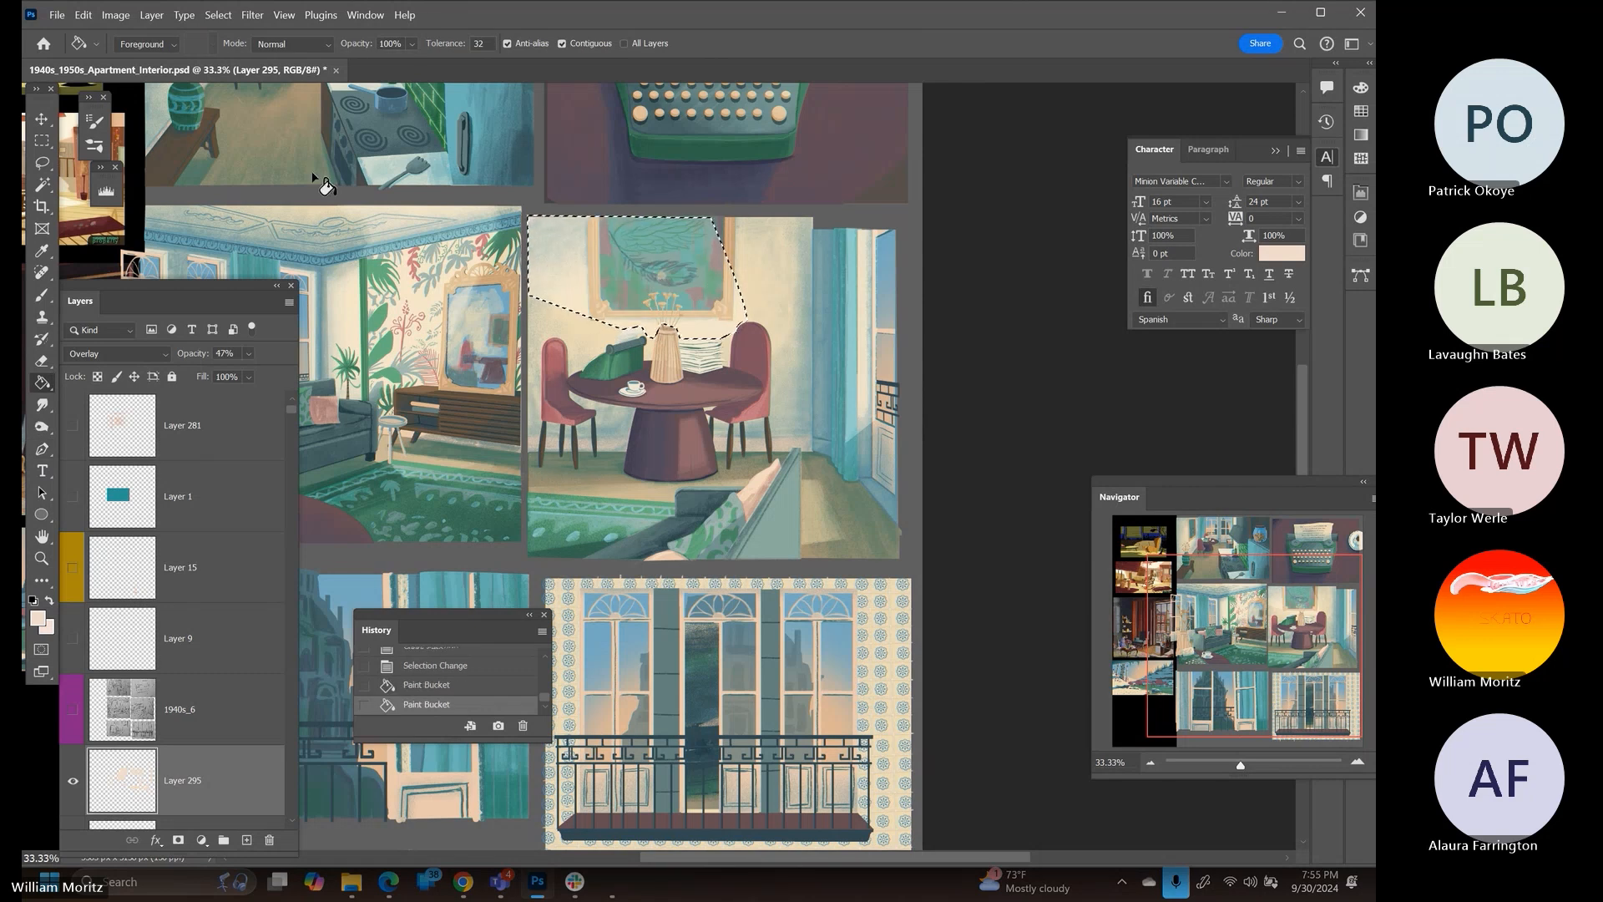
left_click(41, 141)
left_click(858, 254)
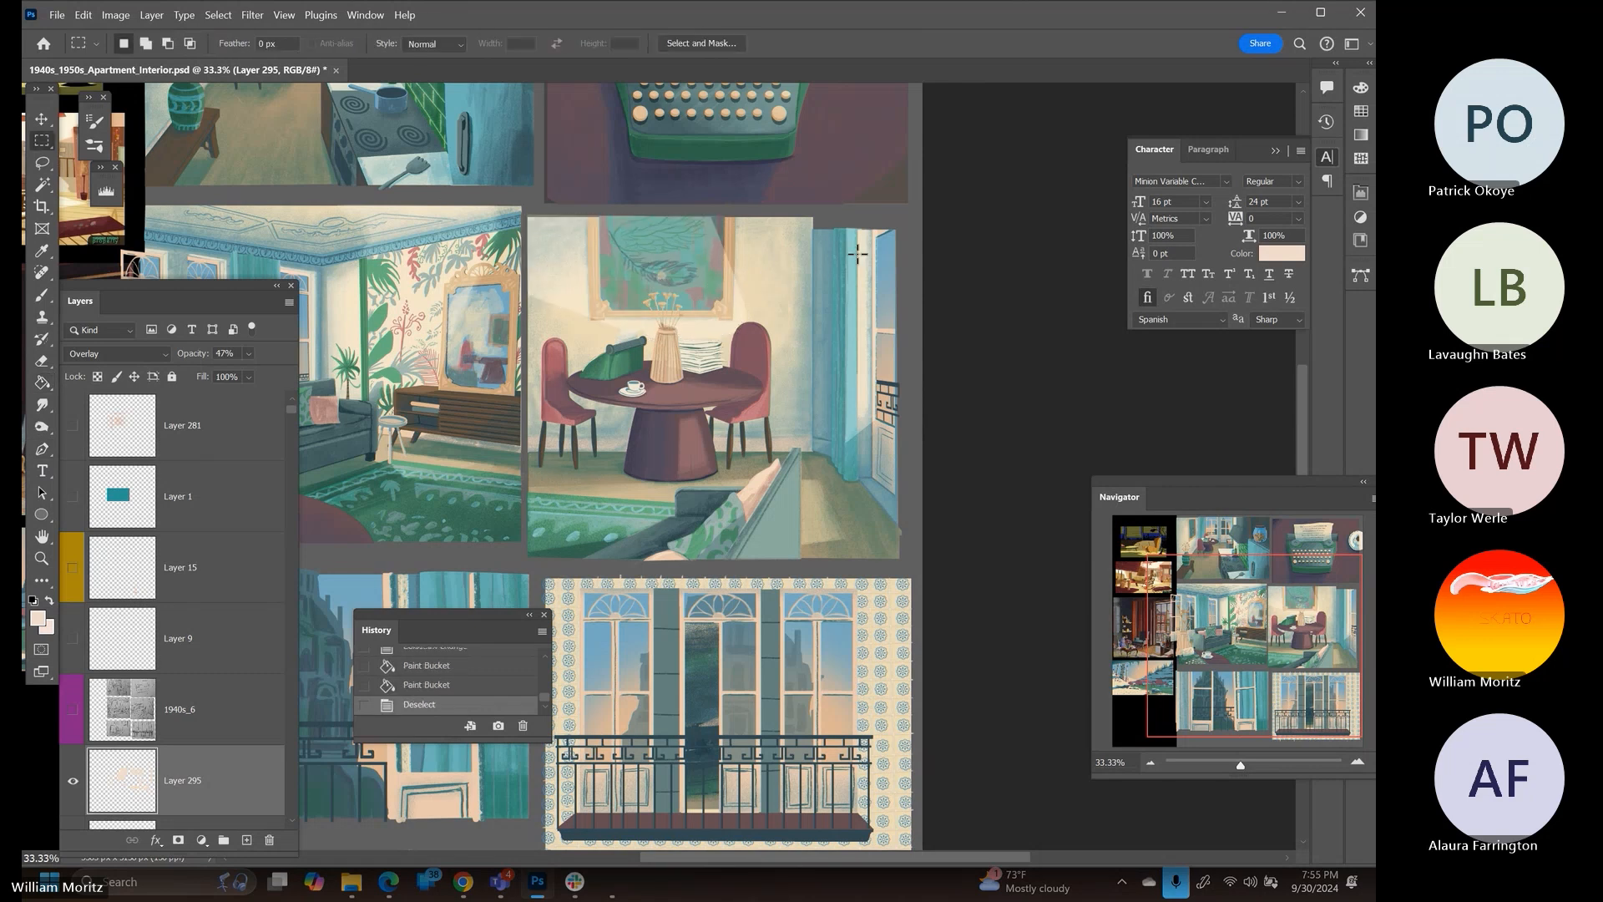
Soften the light on the dining scene's upper wall and painting with a Clear-mode brush at 29% opacity, and compare with Layer 295 hidden
key("b")
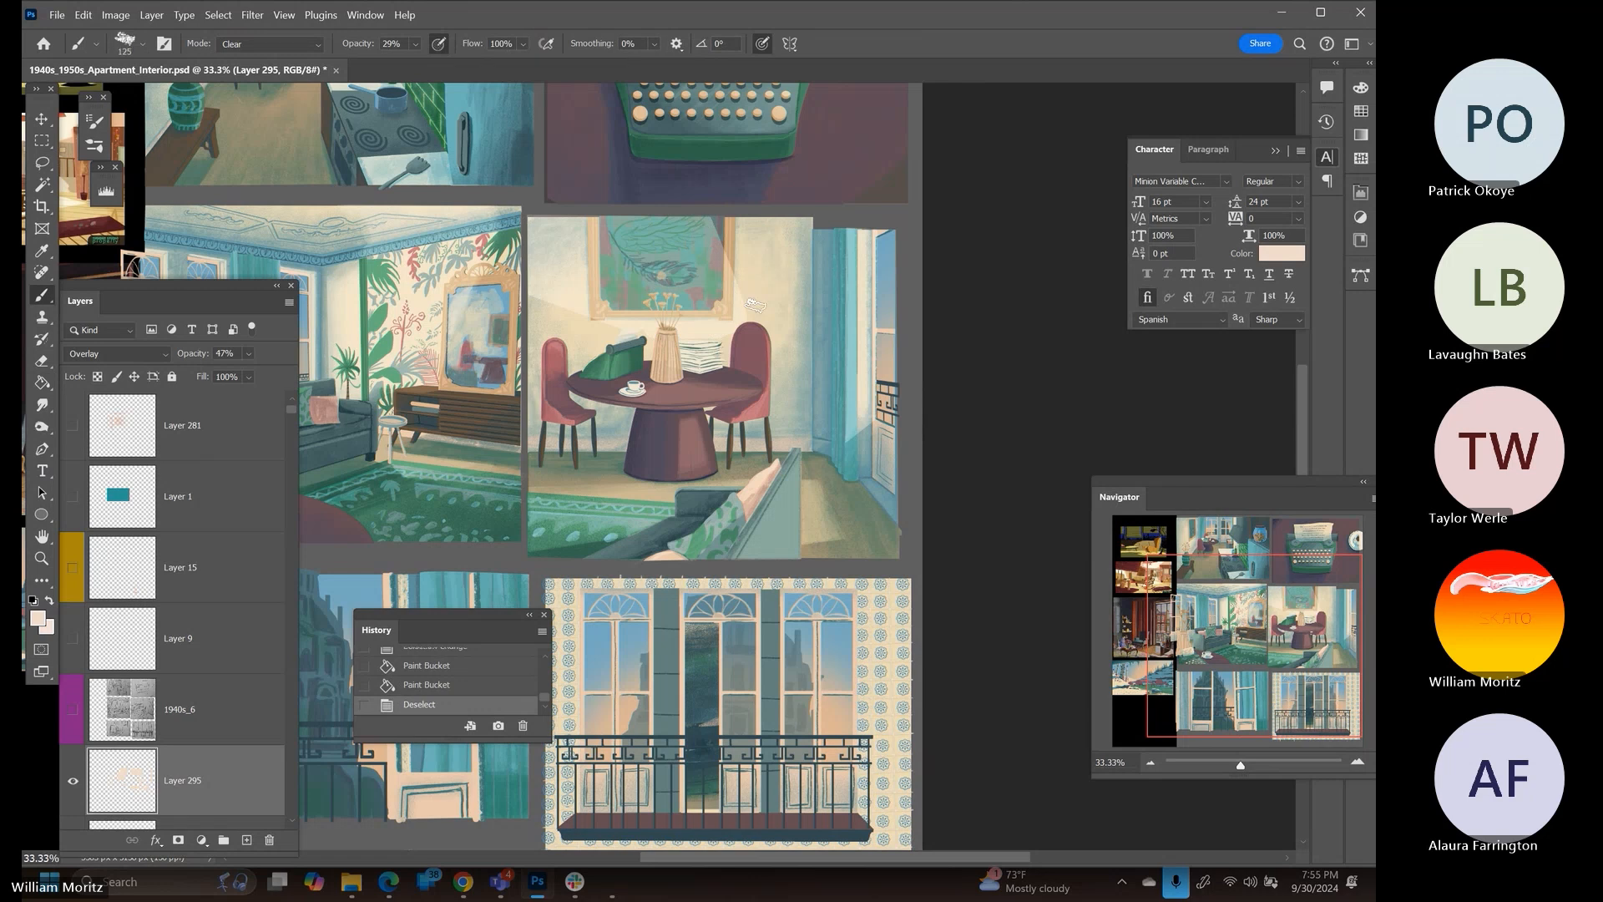
left_click_drag(755, 305, 694, 203)
left_click_drag(756, 333, 758, 320)
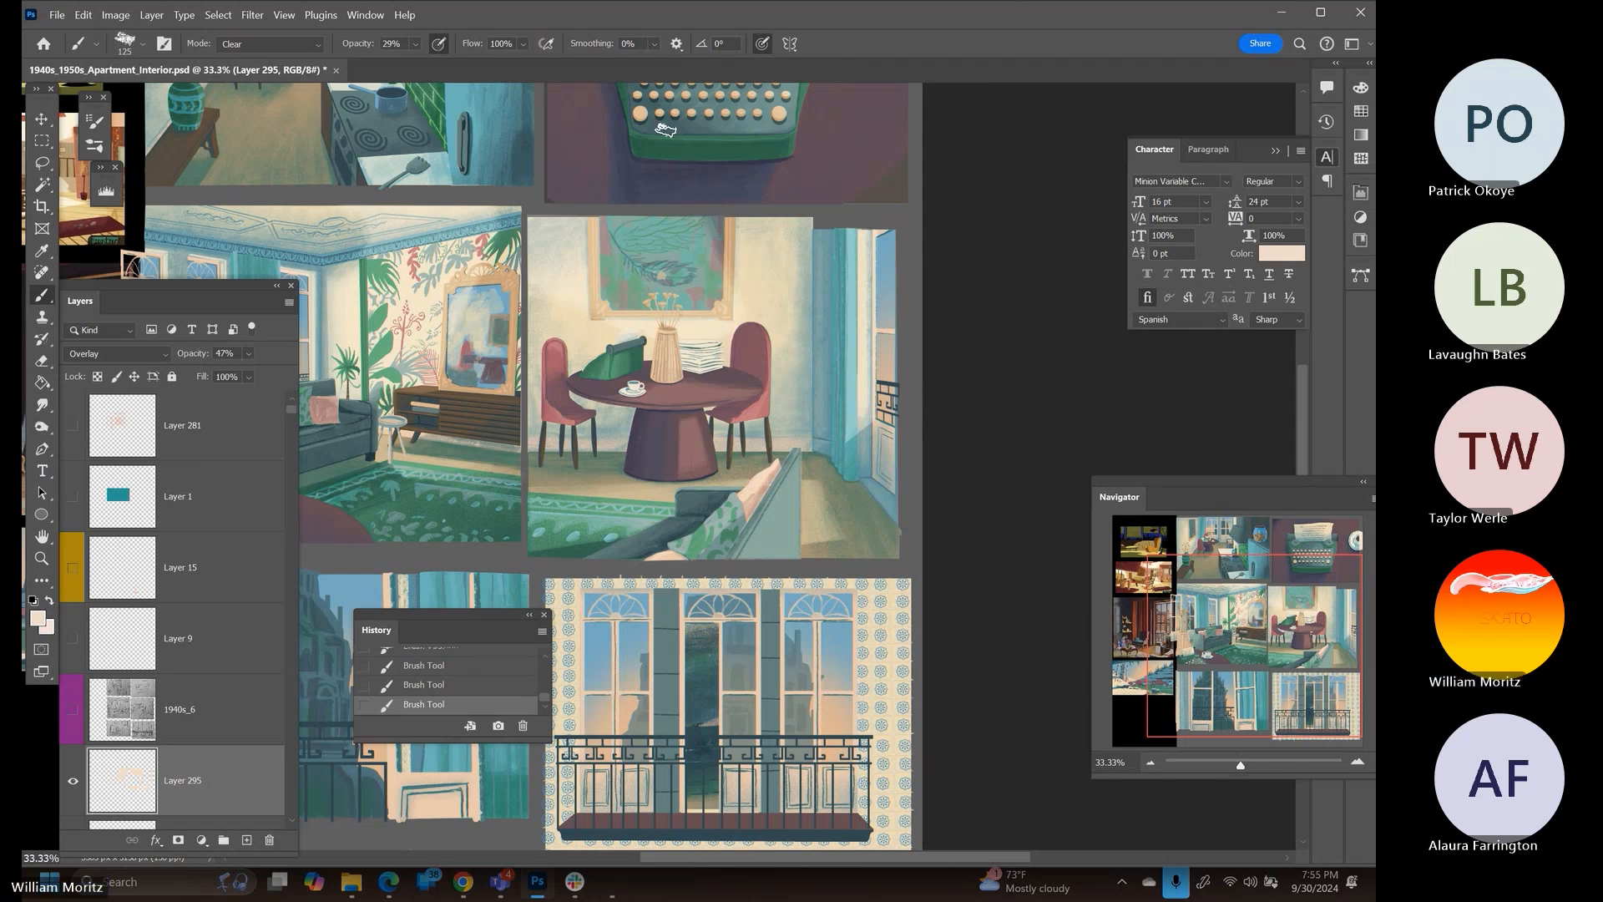
left_click(73, 785)
left_click(73, 785)
left_click(41, 558)
left_click(628, 485, "alt")
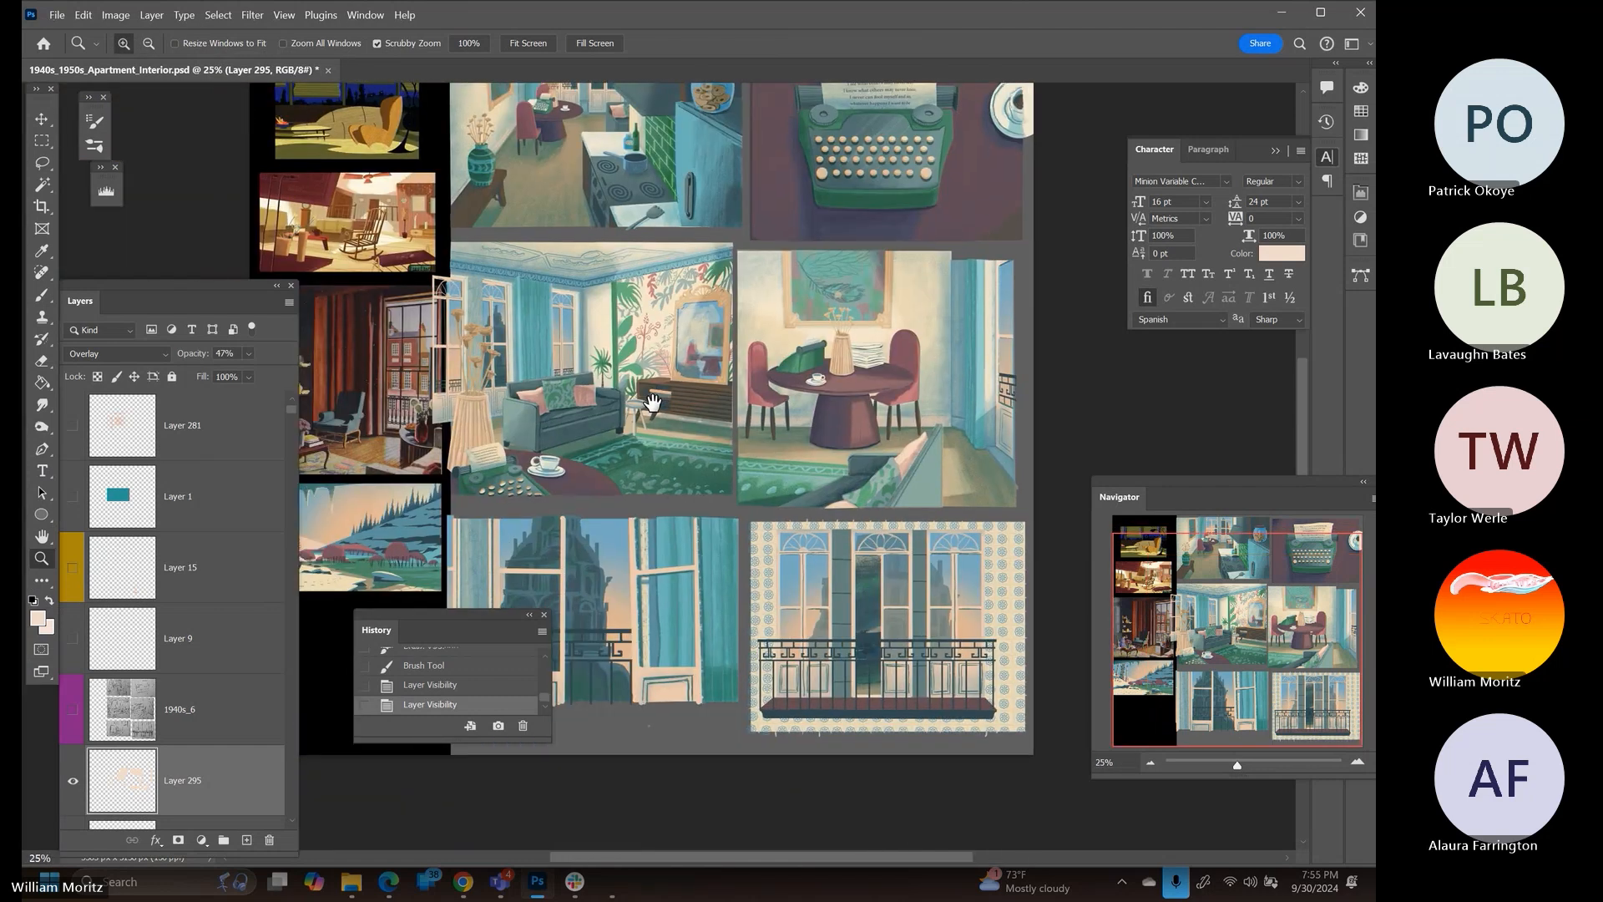
Paint light strokes across the living room's ceiling with a Normal-mode brush at 29% opacity
key("b")
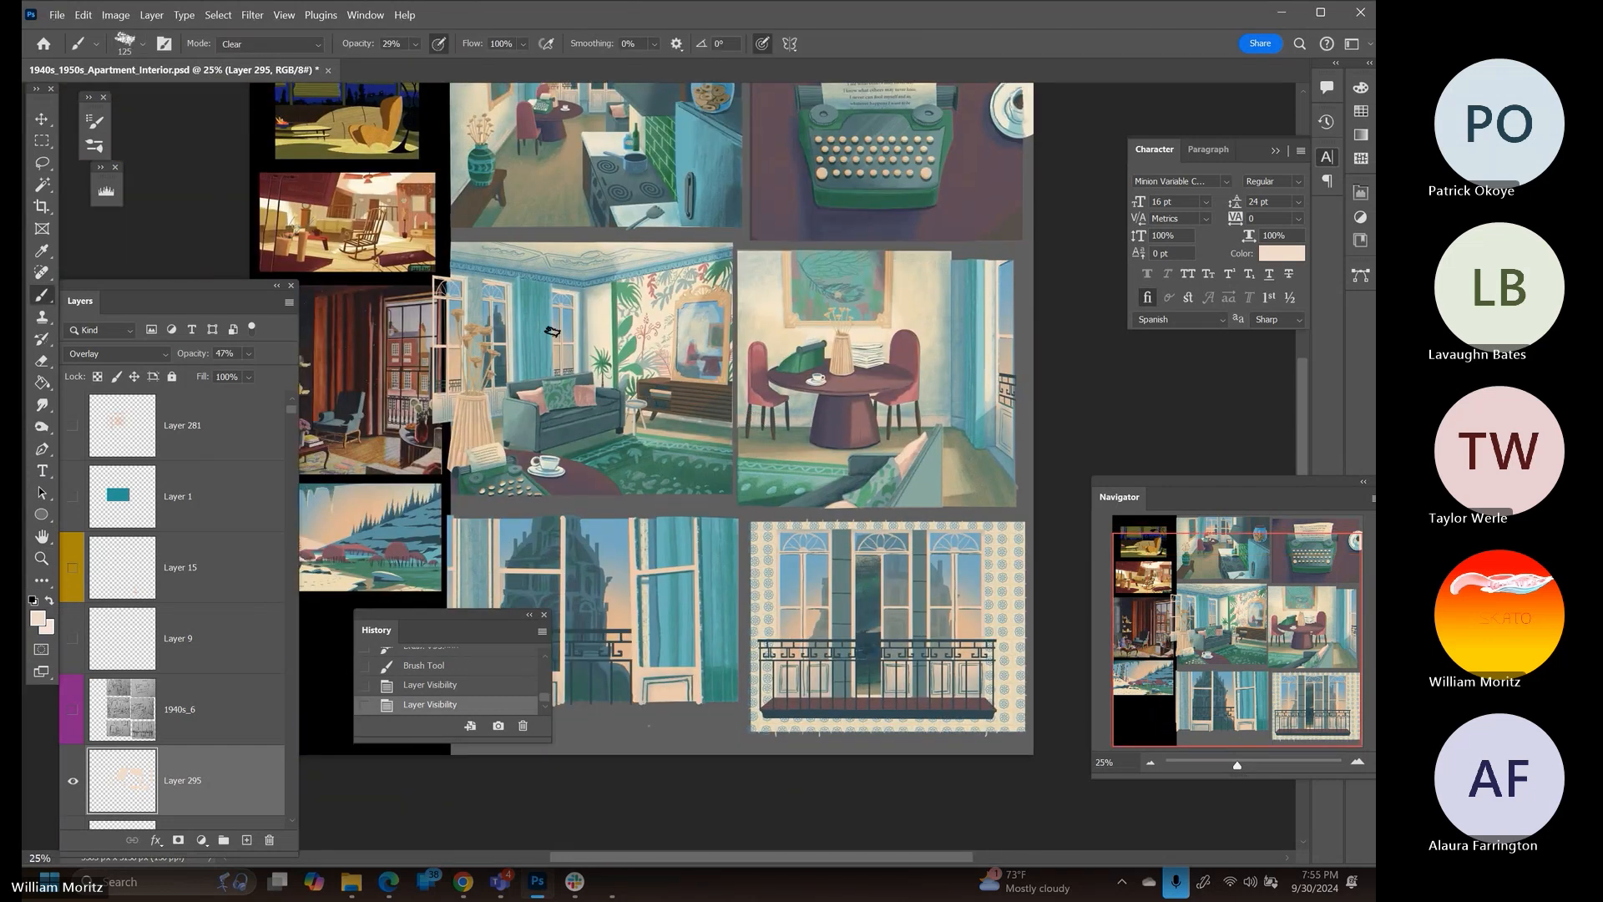
left_click(249, 45)
scroll(262, 73, "up", 3)
left_click(242, 58)
left_click_drag(586, 251, 565, 246)
left_click(539, 253)
left_click(550, 246)
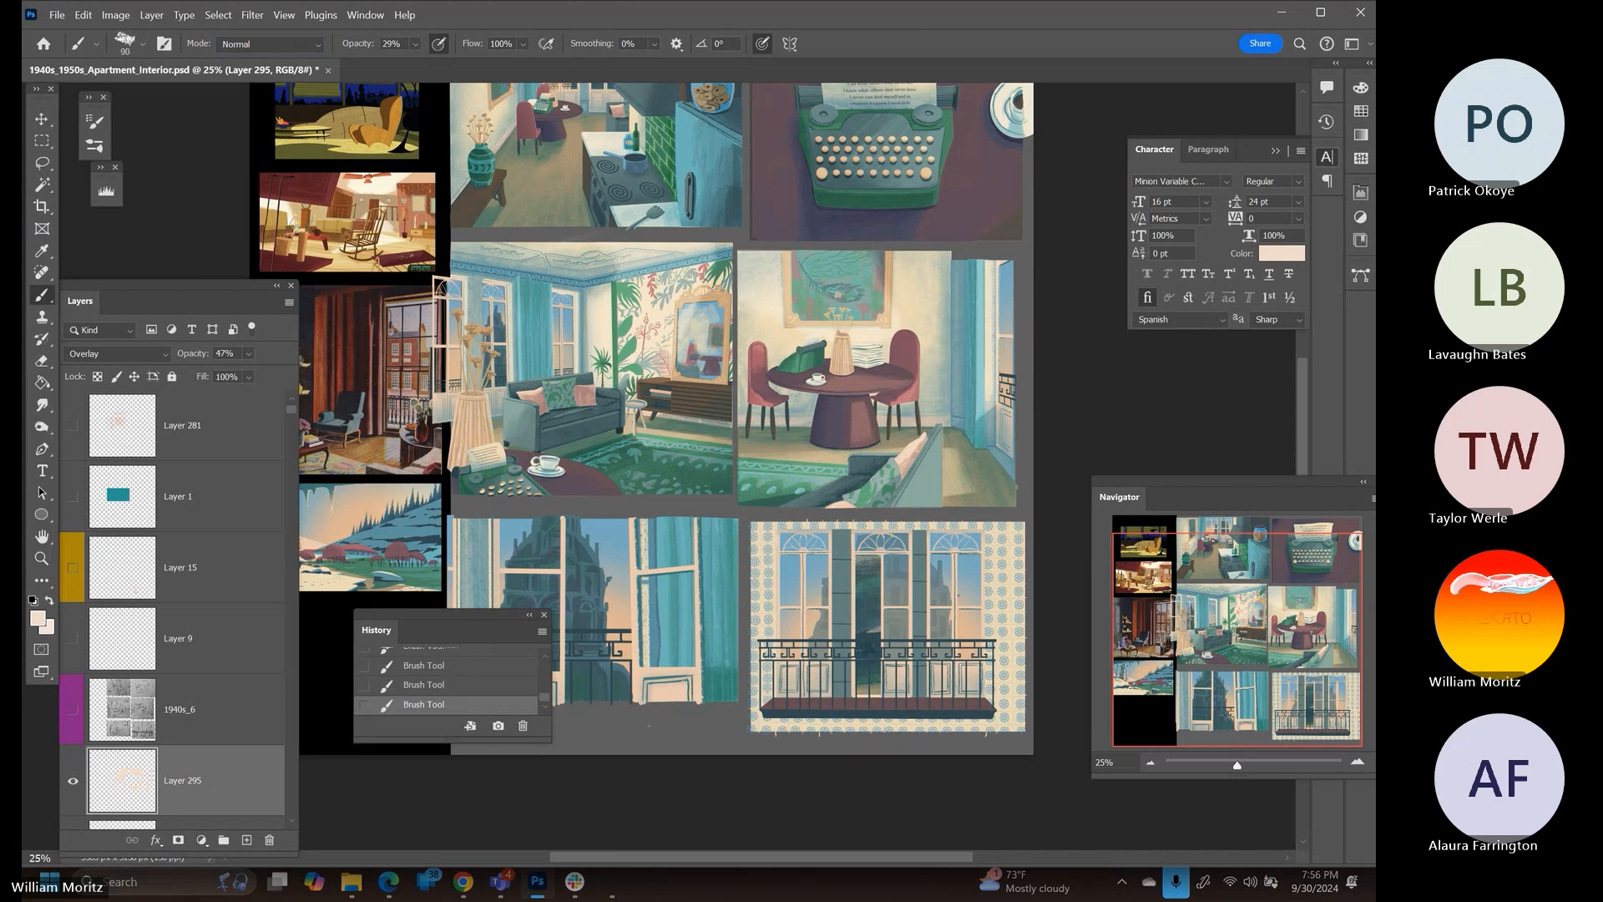
Compare the scenes with Layer 295 hidden and shown, and raise the layer's opacity to 100%
scroll(728, 378, "down", 3)
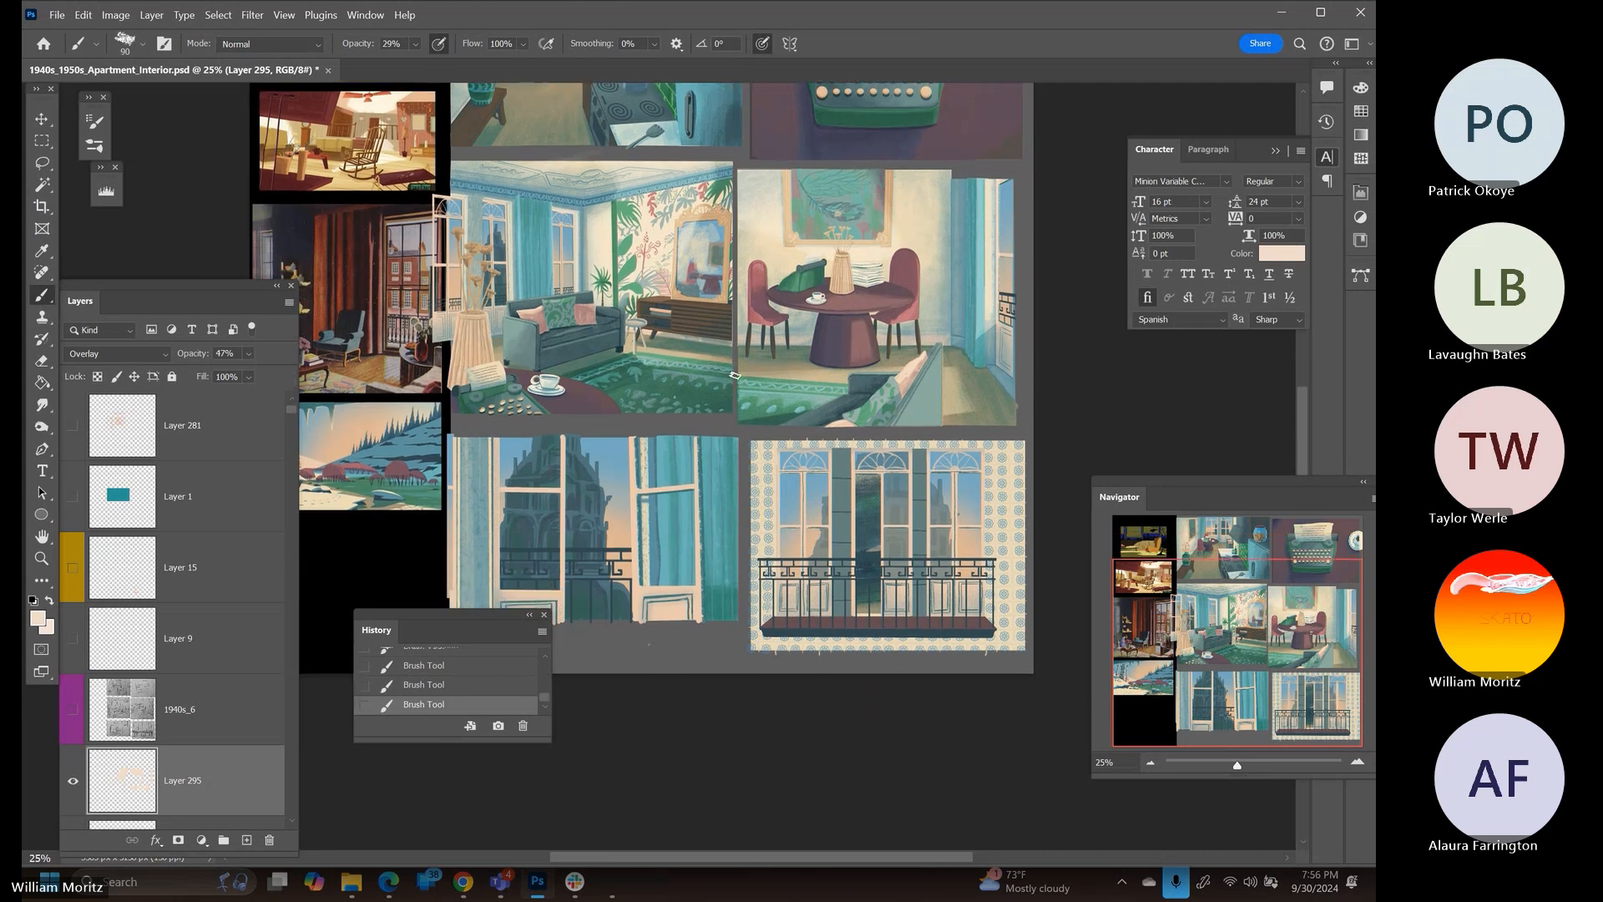
scroll(728, 377, "up", 7)
scroll(720, 380, "up", 4)
scroll(681, 365, "down", 3)
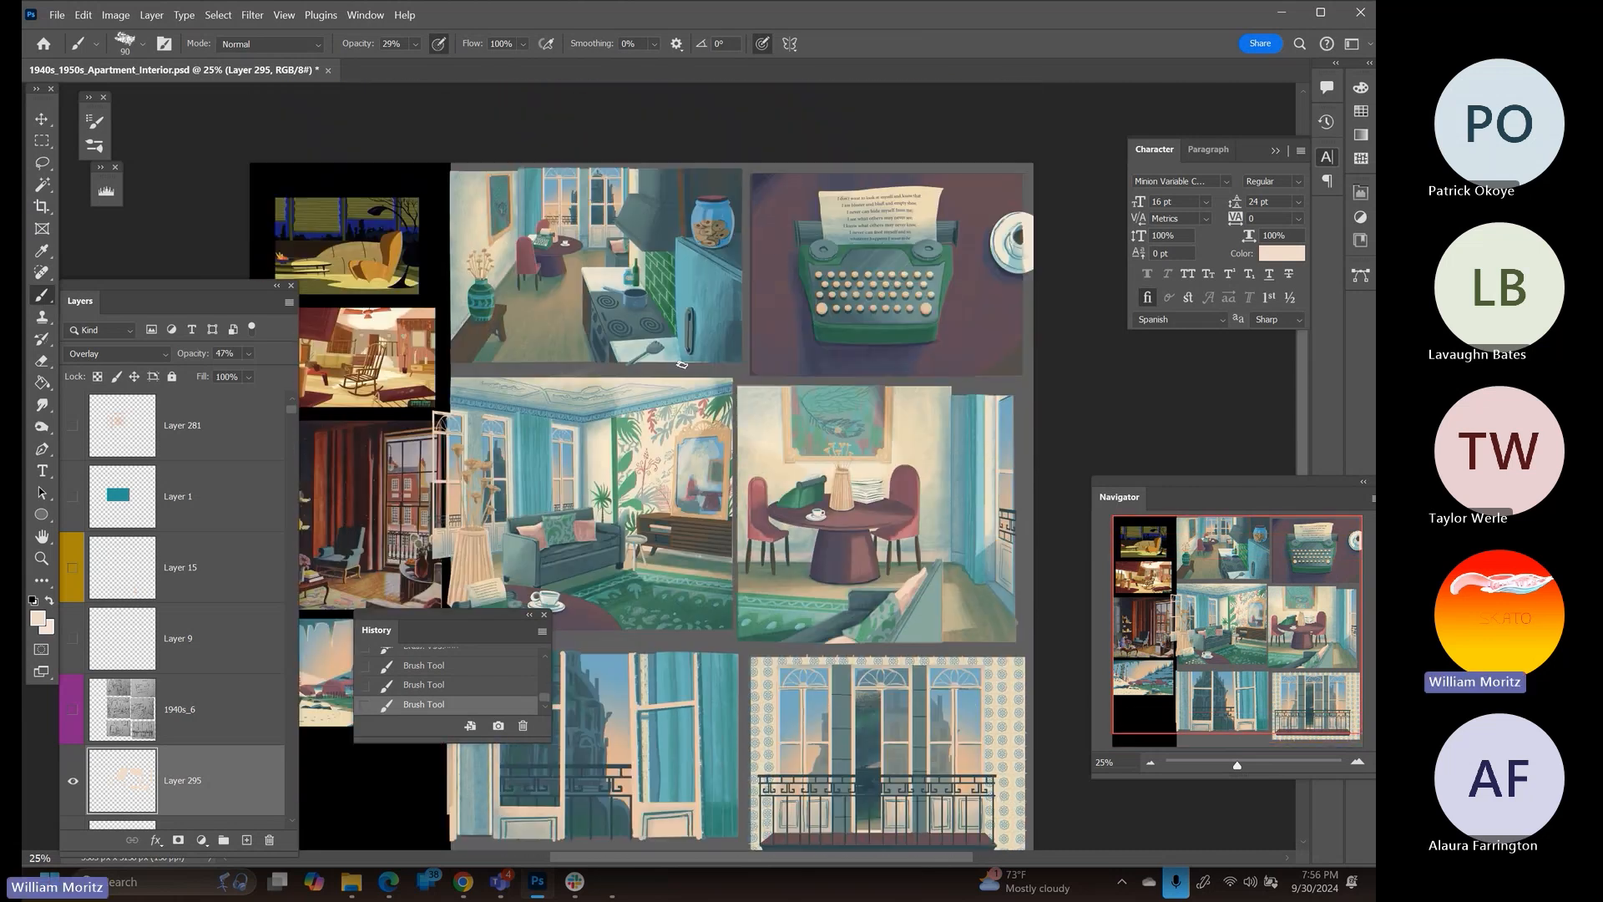
left_click(73, 782)
left_click(74, 781)
left_click_drag(564, 527, 630, 454)
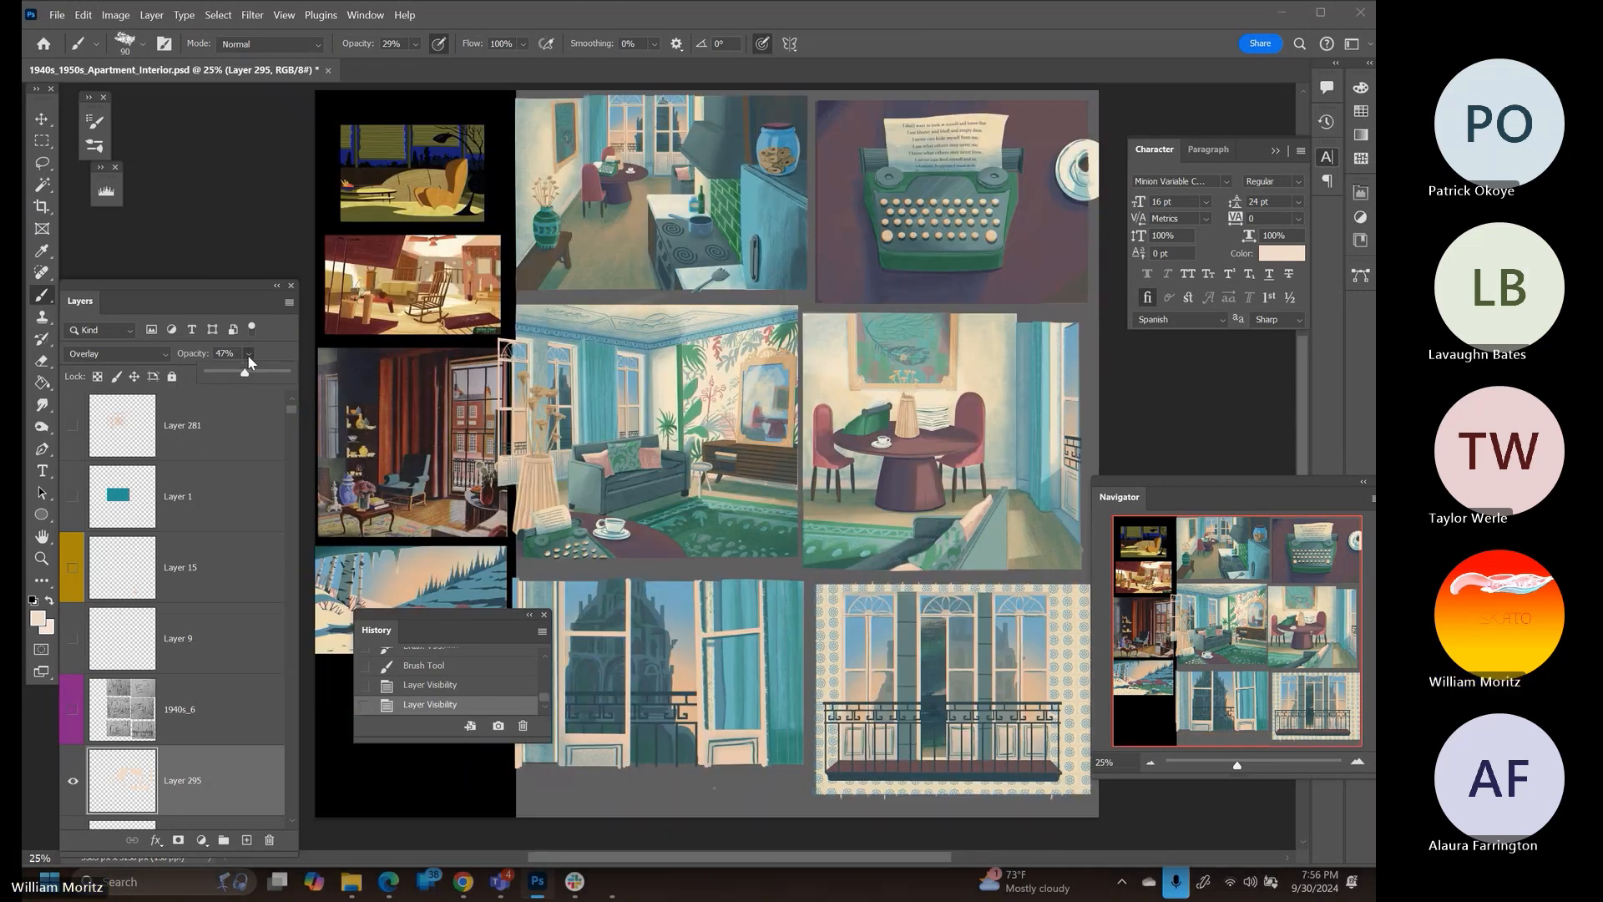
left_click_drag(247, 354, 346, 377)
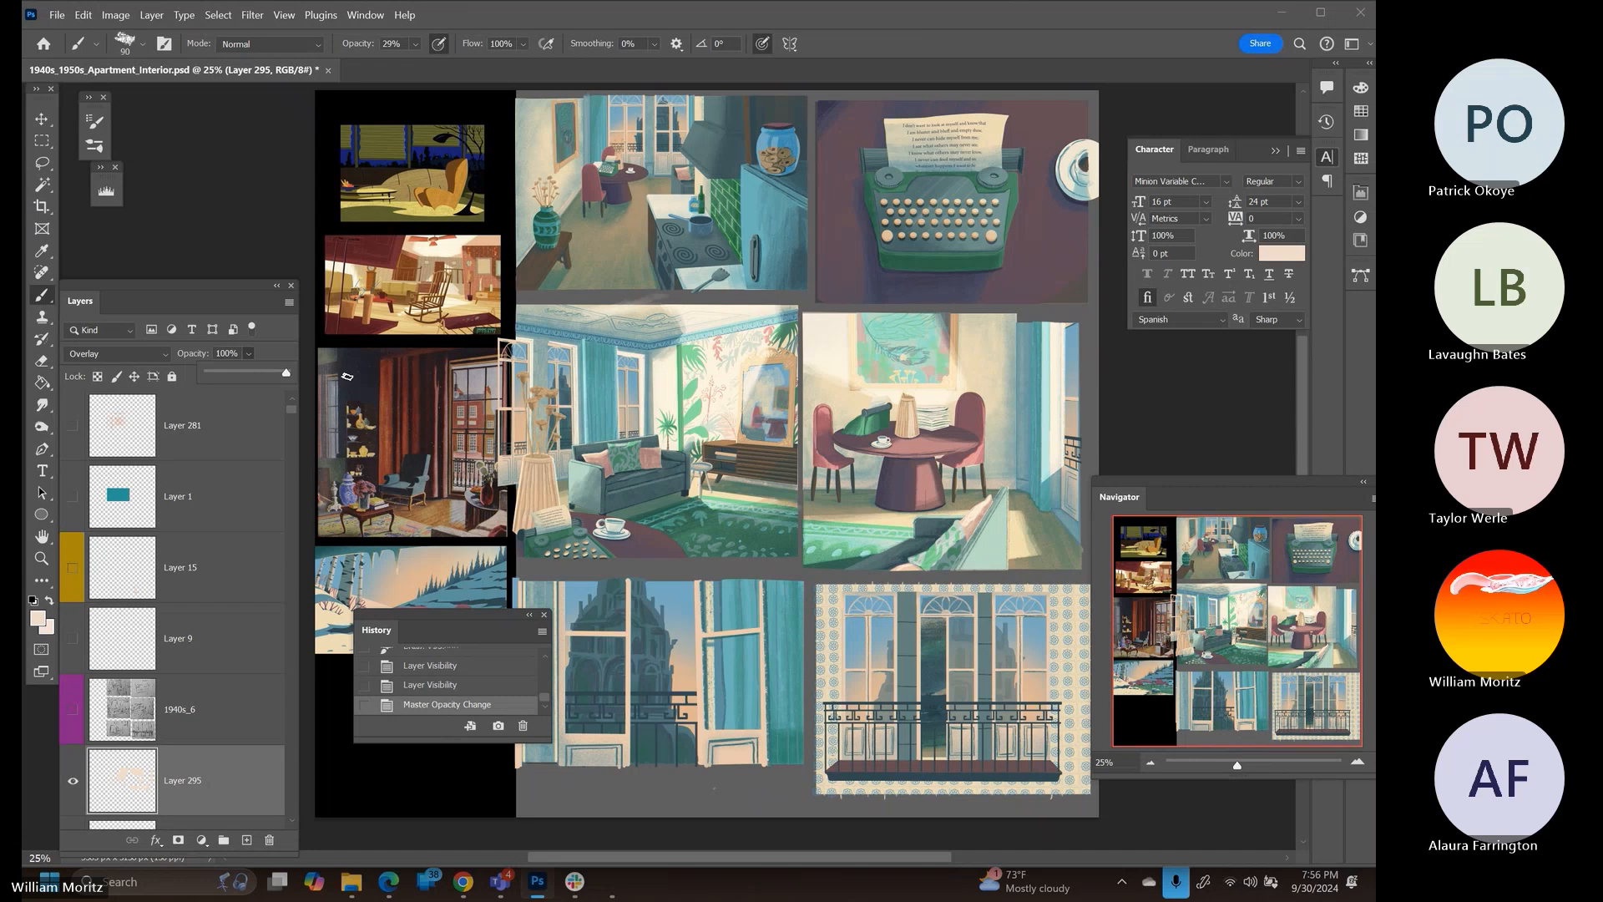
left_click(260, 222)
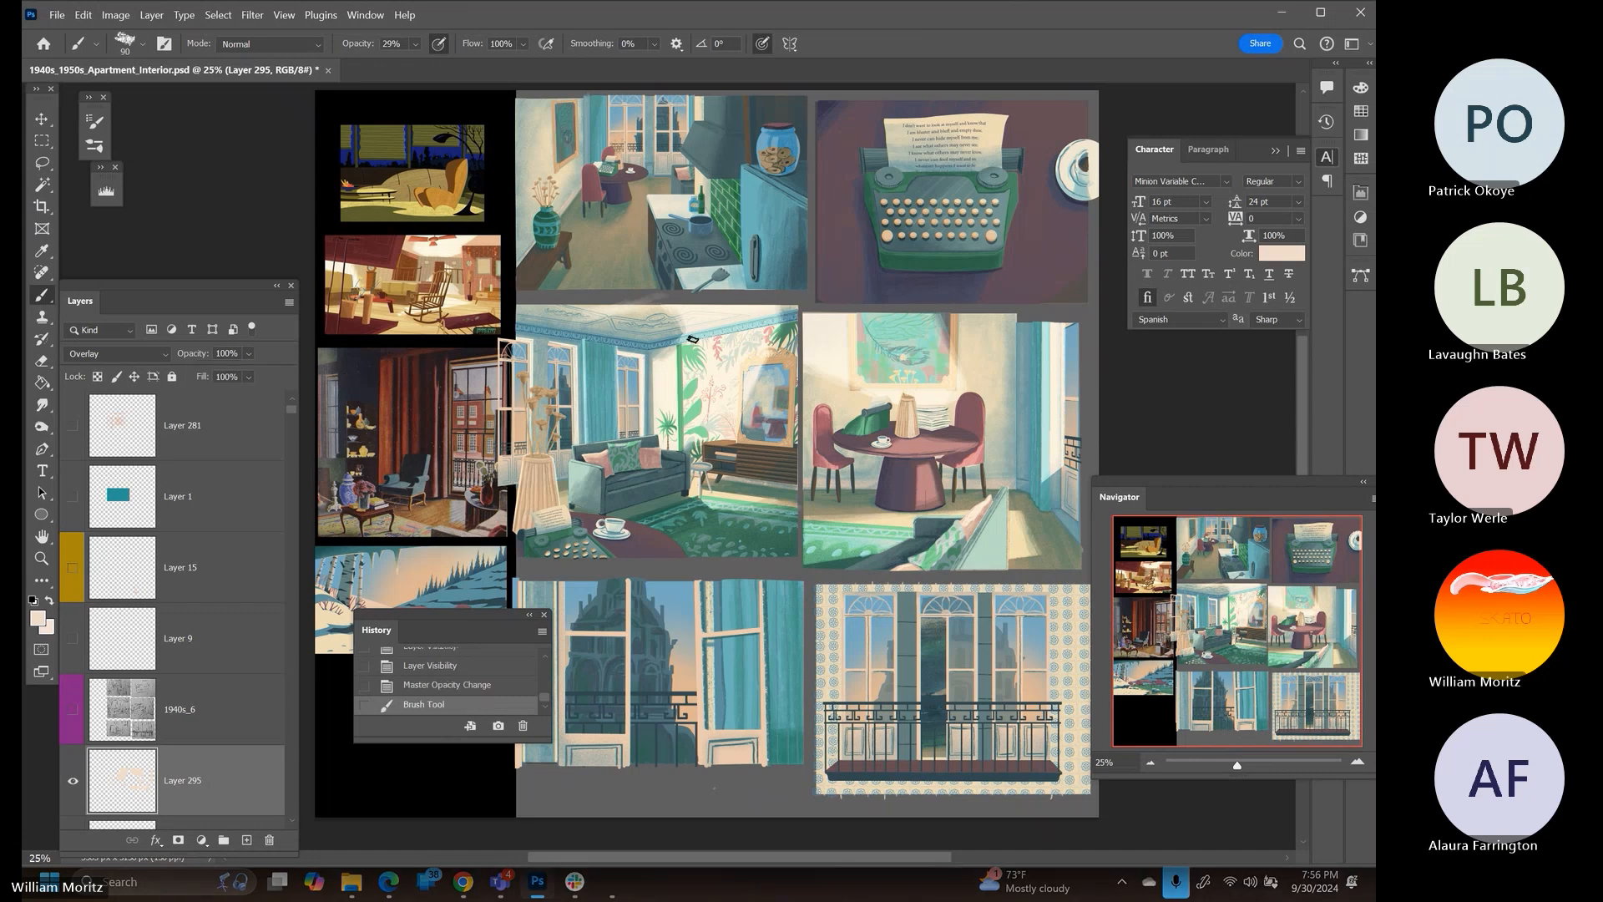
Soften the light on the living room's ceiling with a Clear-mode brush enlarged to 300 px
left_click(269, 44)
left_click(234, 88)
left_click_drag(203, 187, 197, 199)
left_click(669, 303)
key("bracketright")
key("bracketright")
key("bracketright")
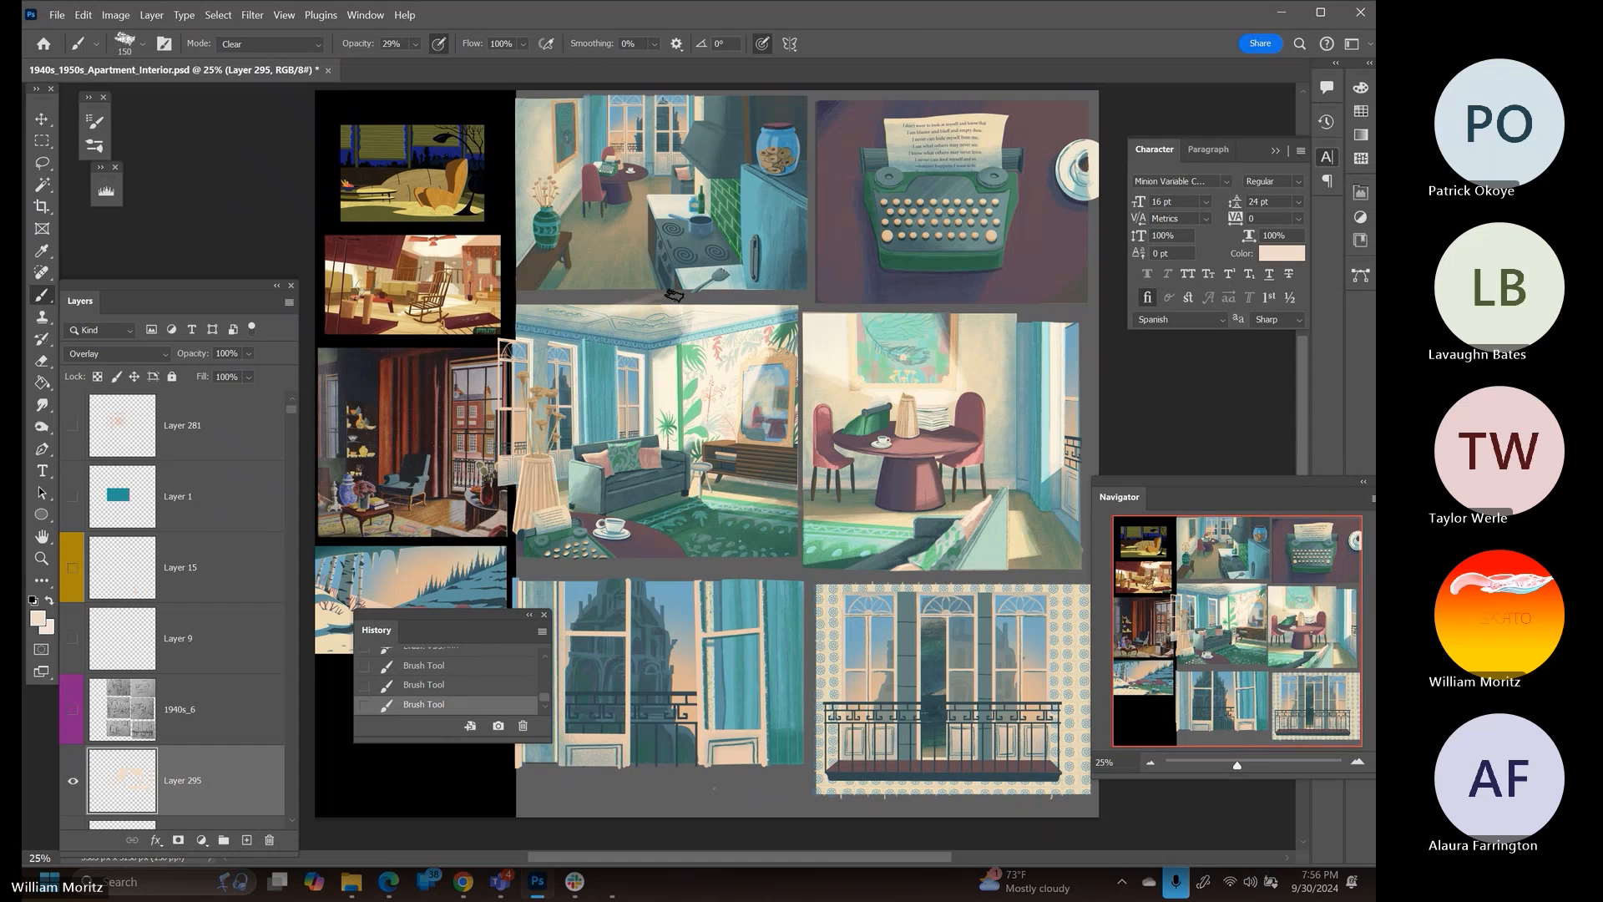
key("bracketright")
key("bracketright")
key("bracketright")
key("bracketright")
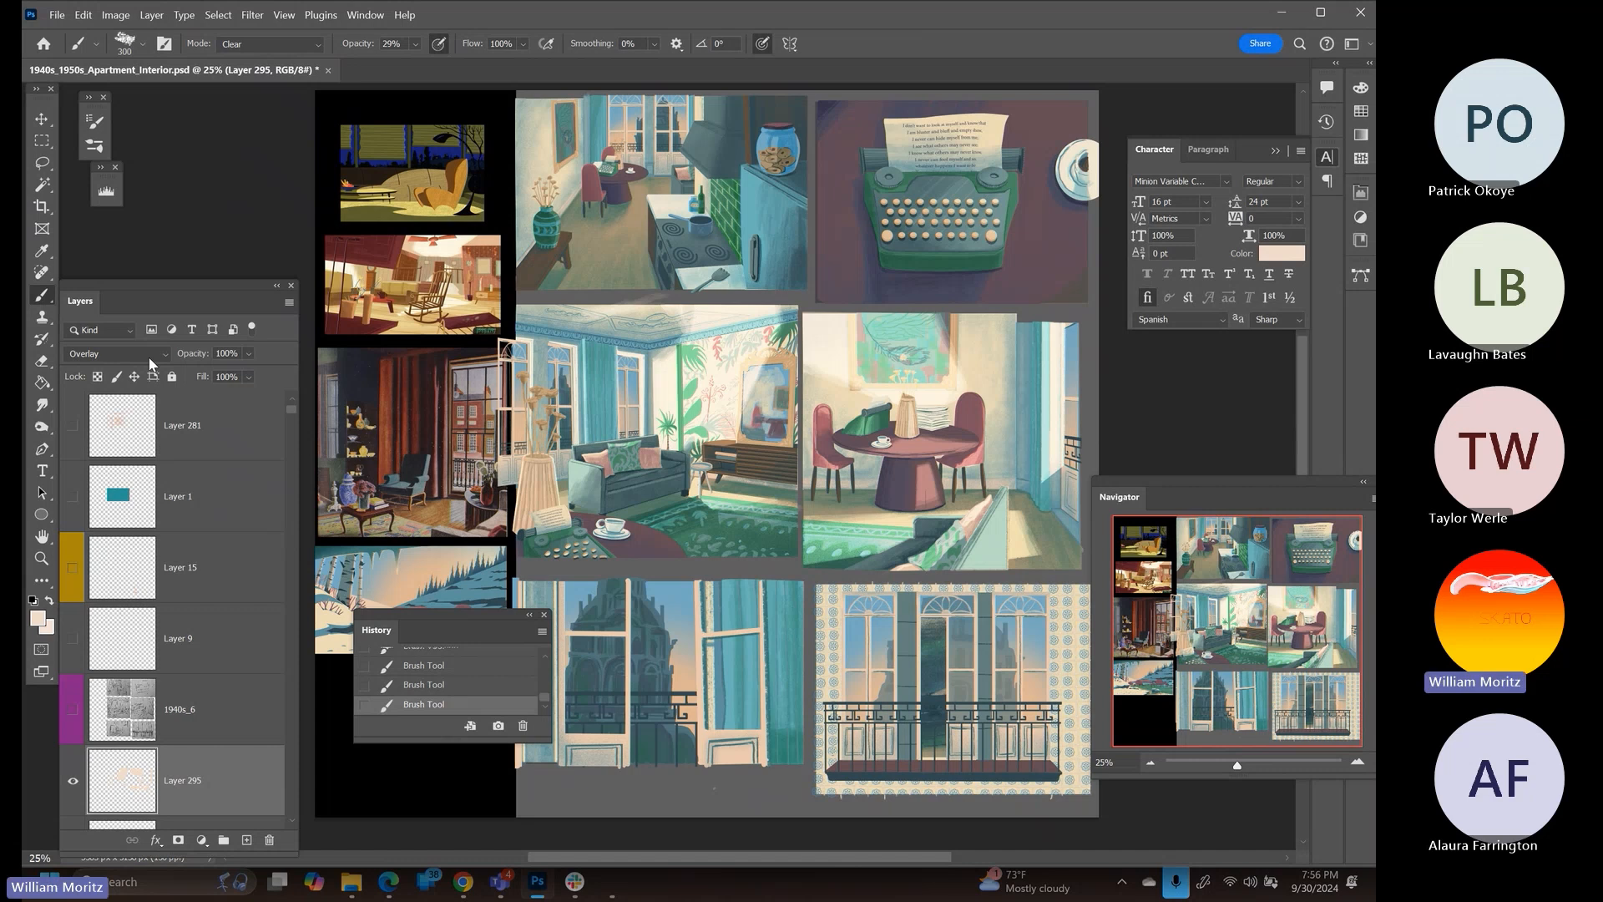
Try other blending modes on Layer 295, from Luminosity through Hard Mix and Linear Light to Soft Light, and return to Overlay
left_click(124, 354)
left_click(123, 371)
left_click(122, 356)
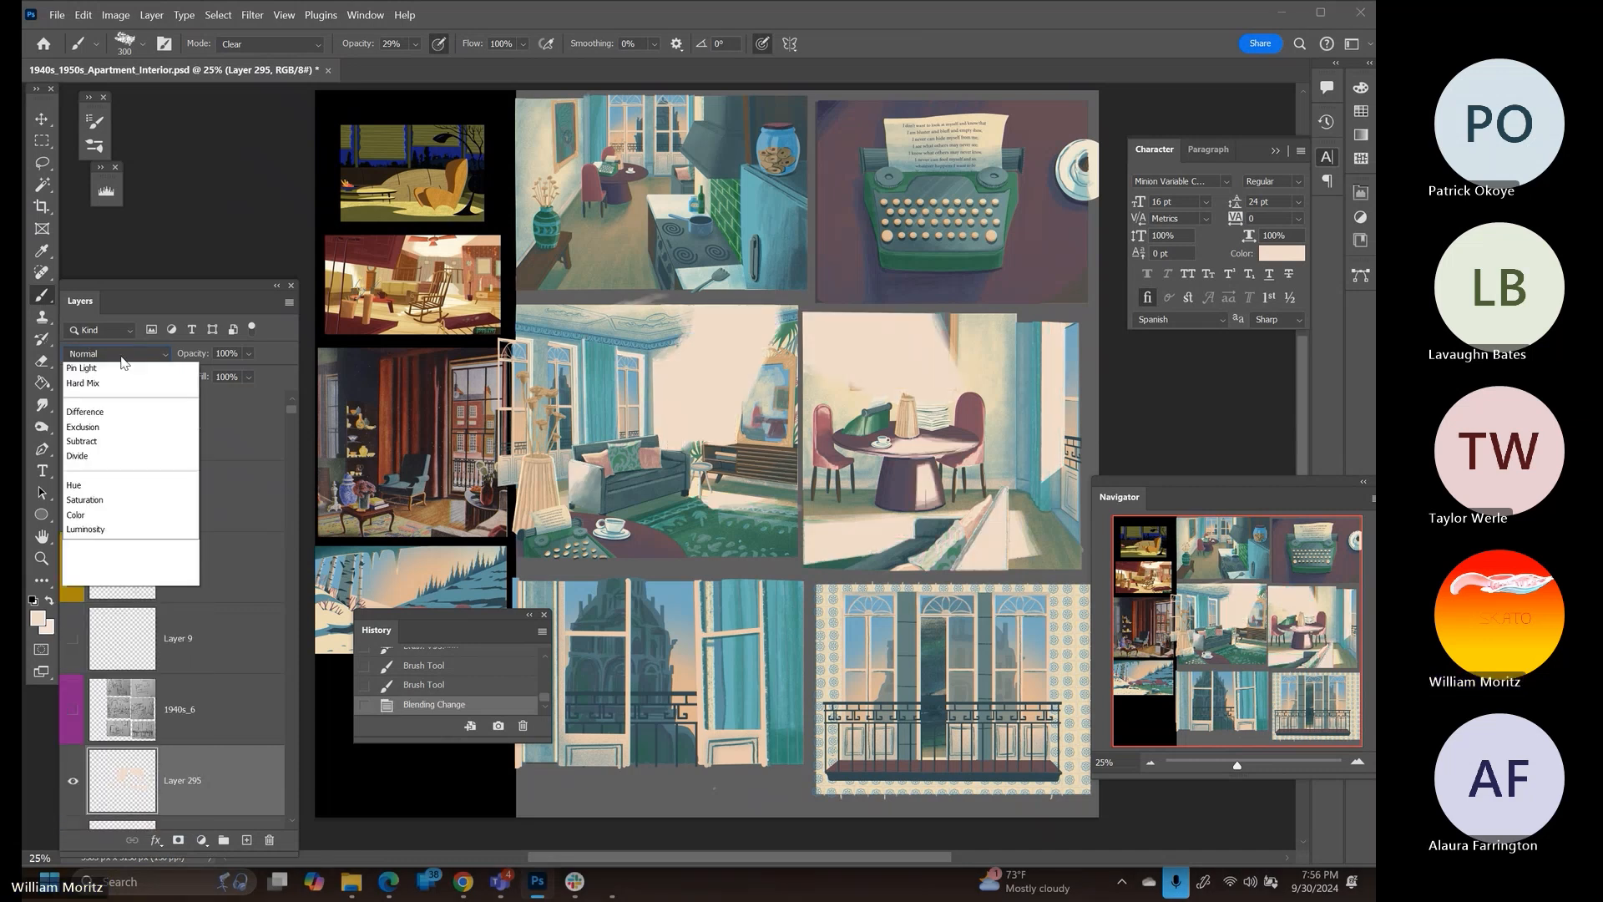
left_click(109, 825)
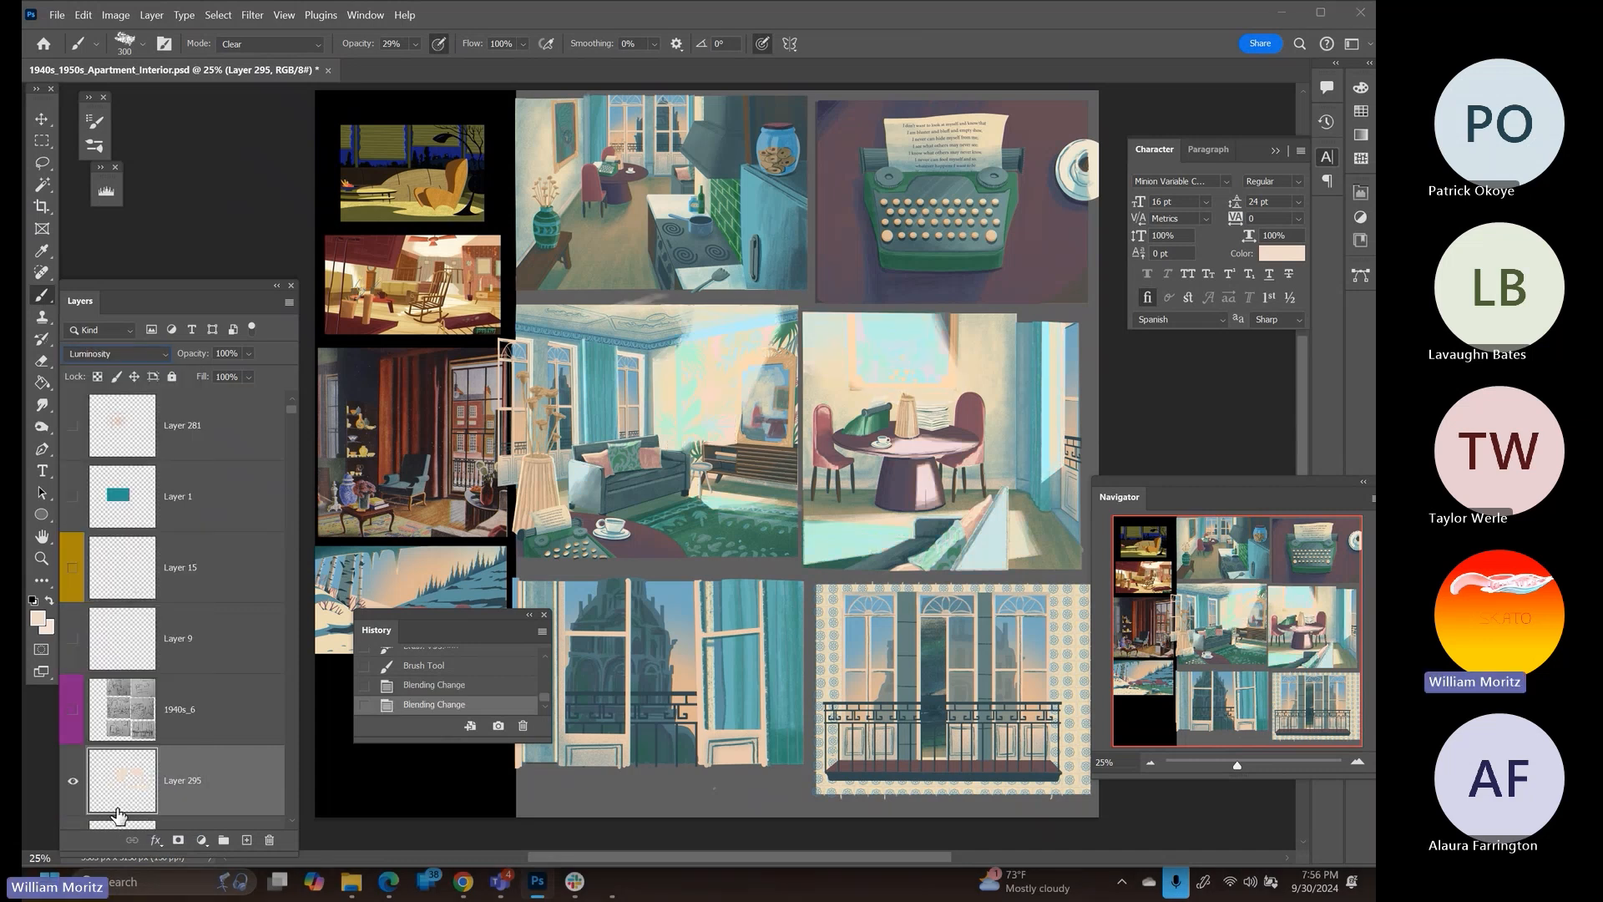
key("Up")
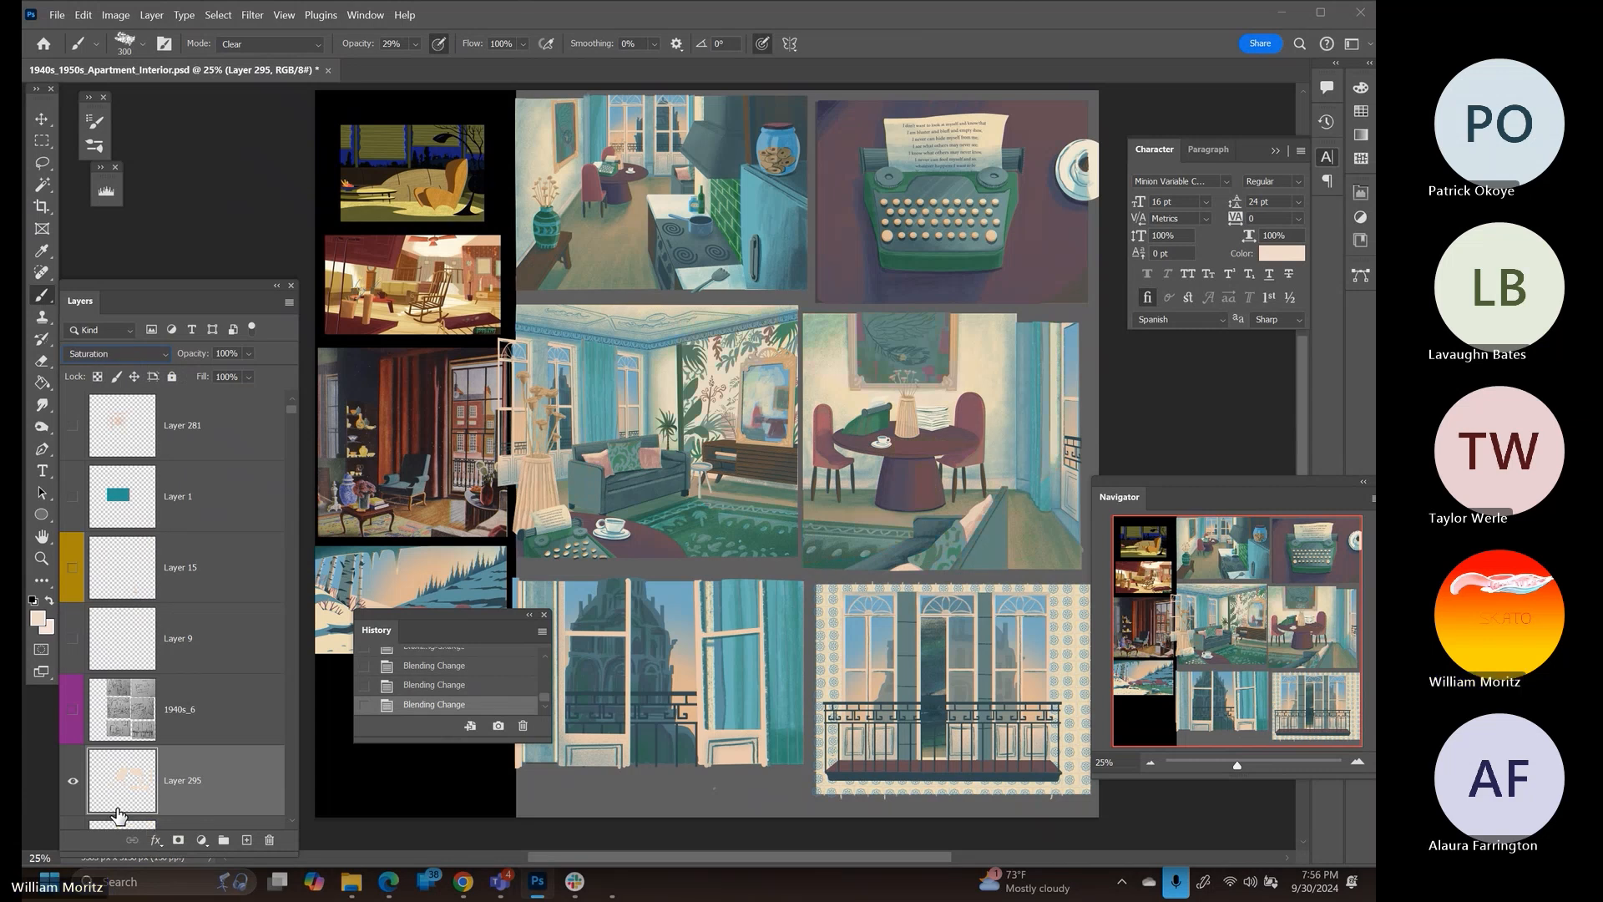
key("Up")
key("Up")
key("Up")
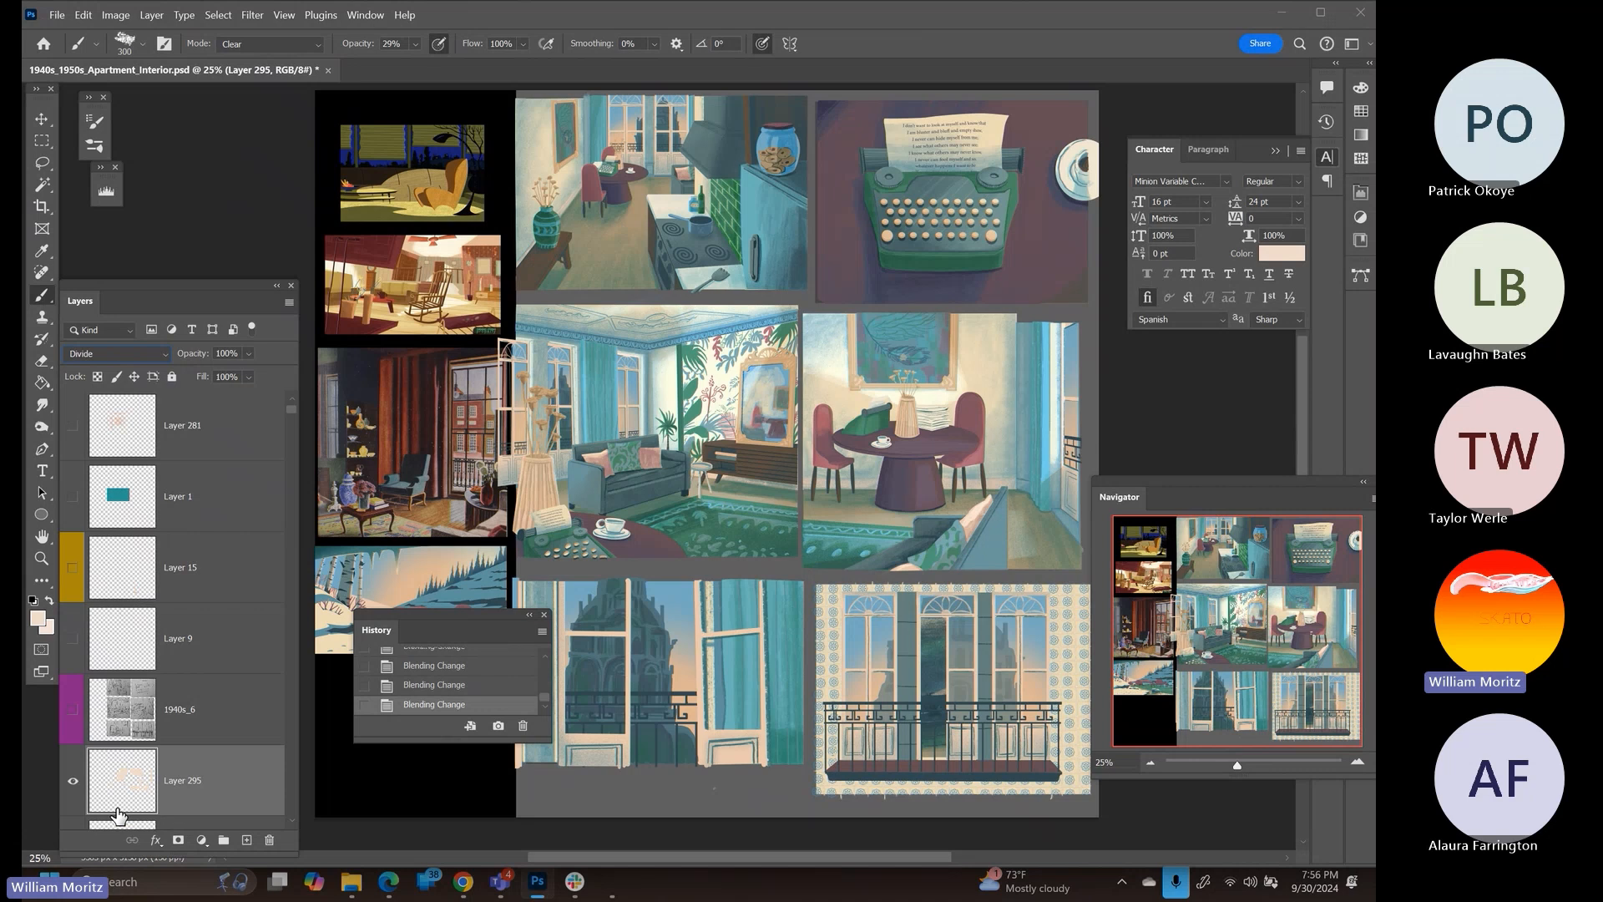
key("Up")
key("Up")
key("Up")
key("Up")
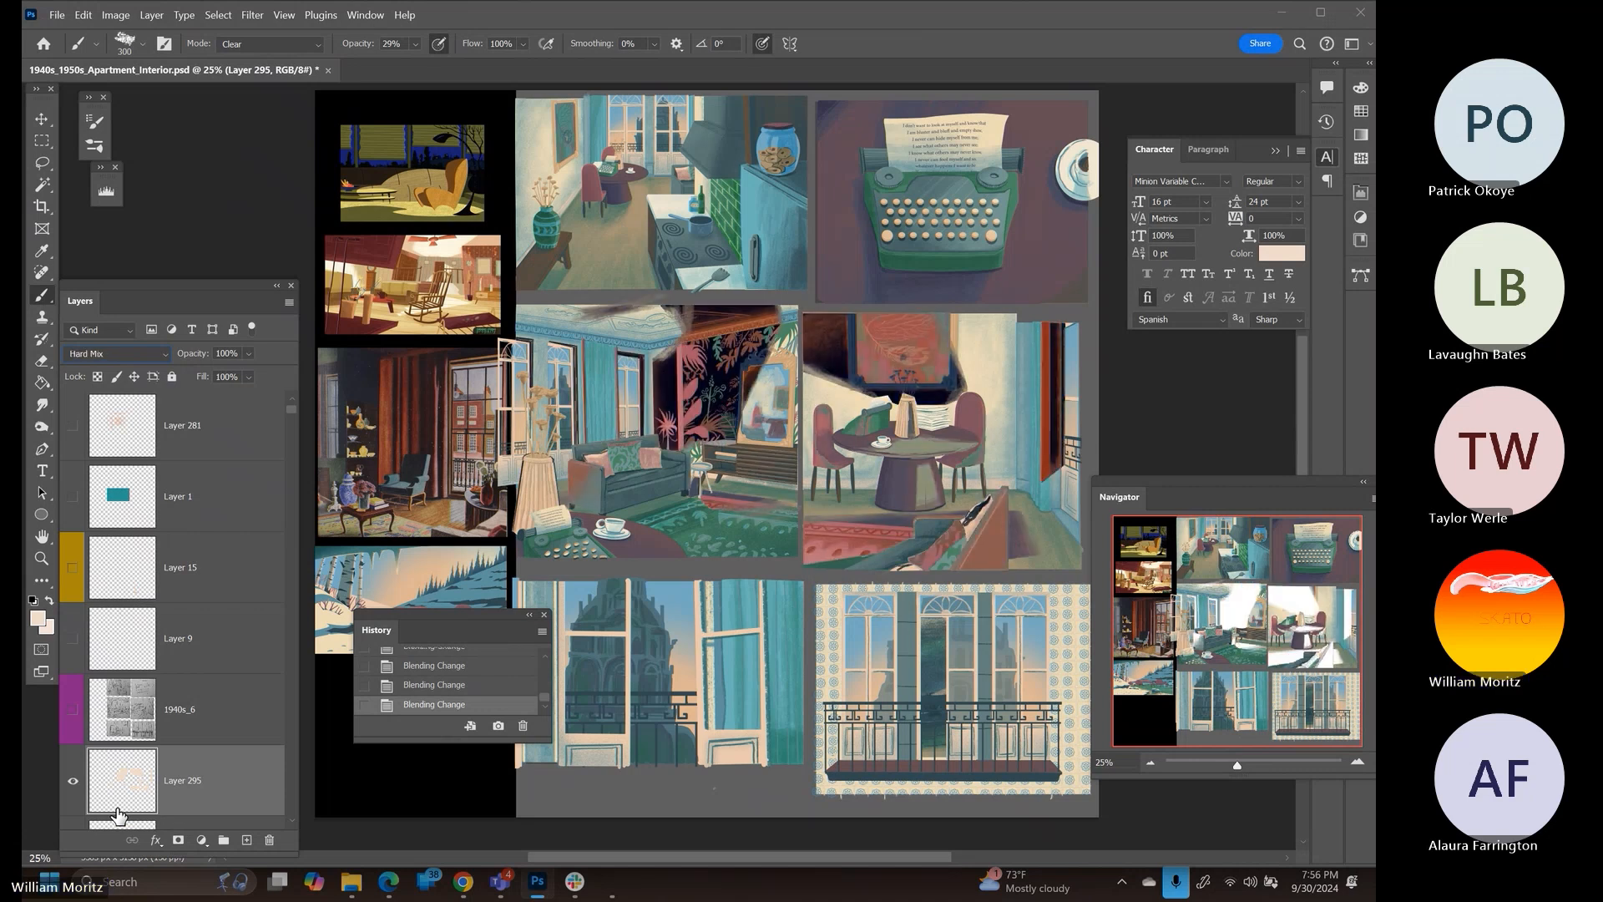
key("Up")
key("Up")
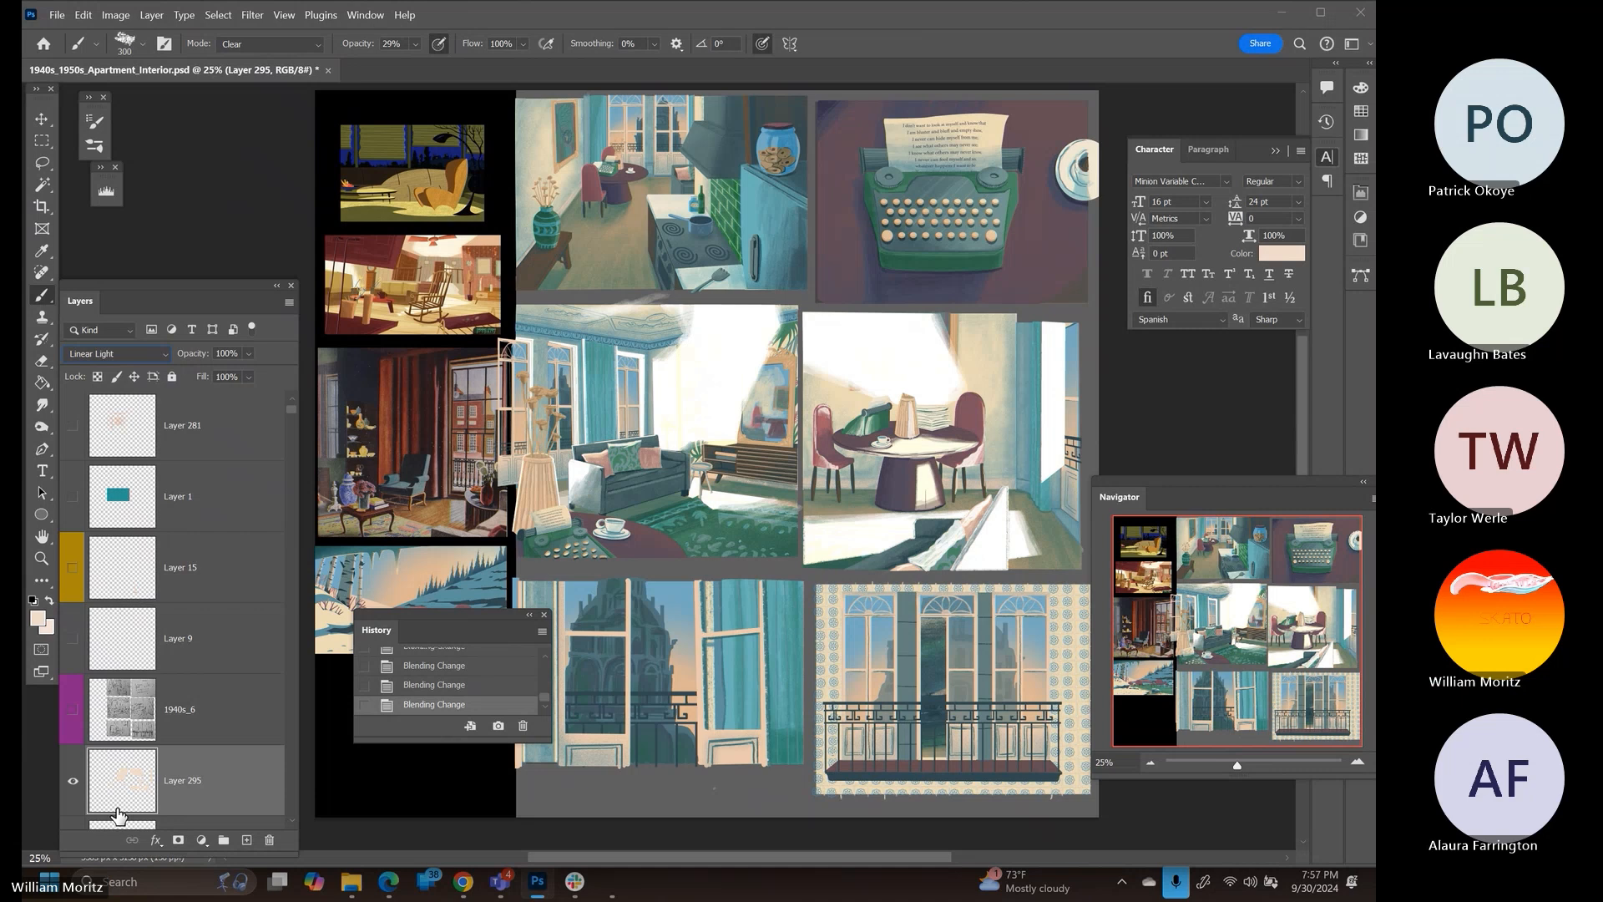
key("Up")
key("Up")
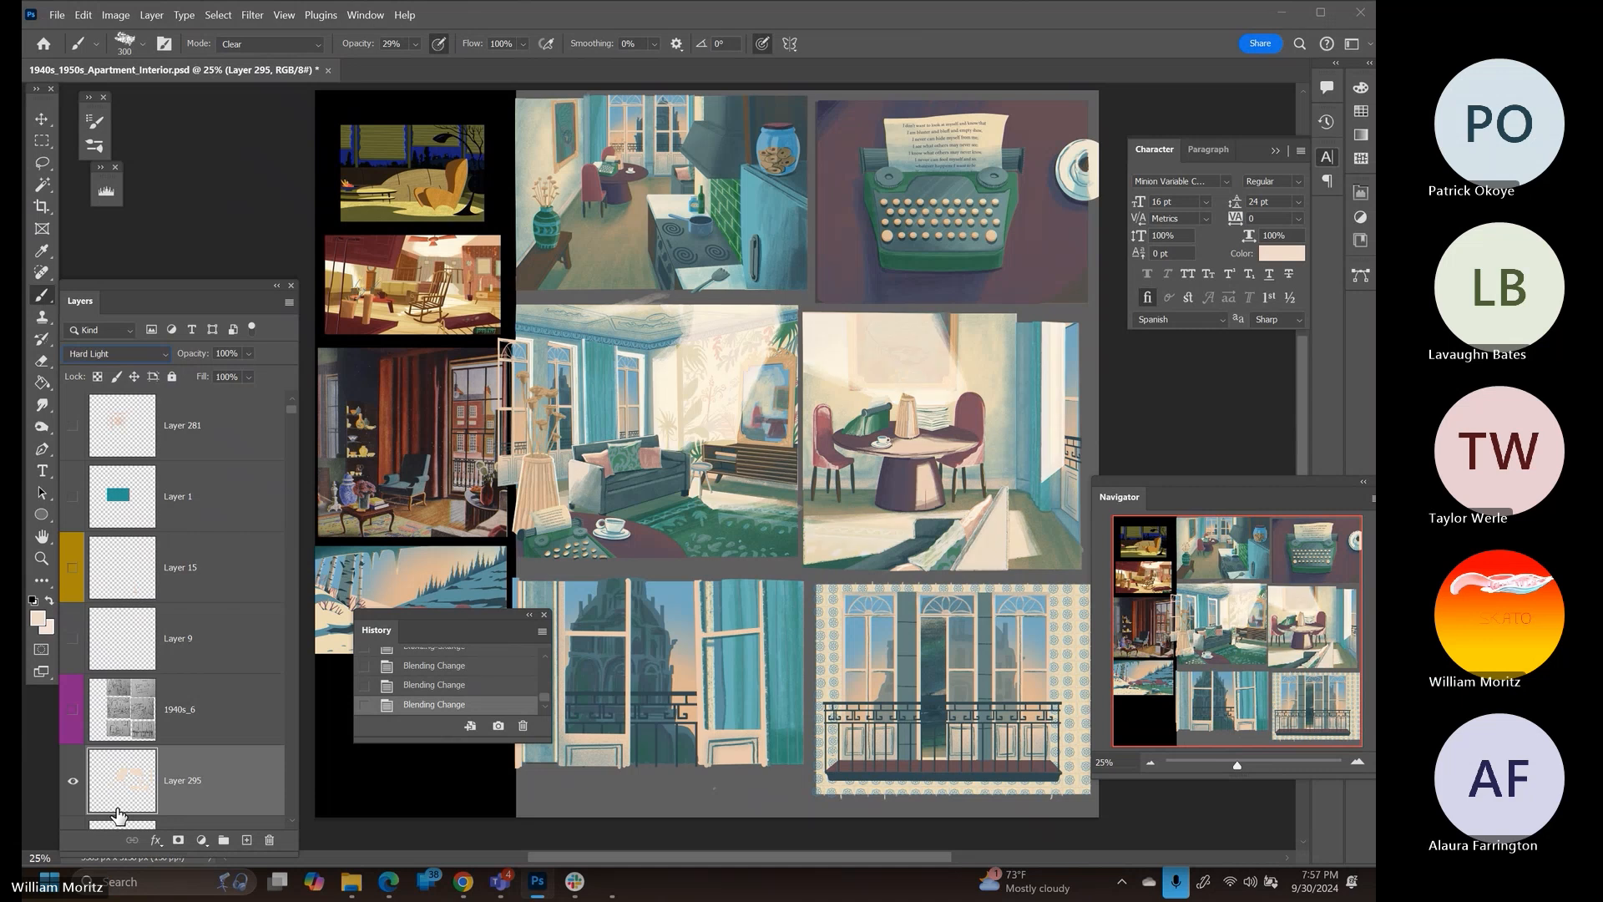
key("Up")
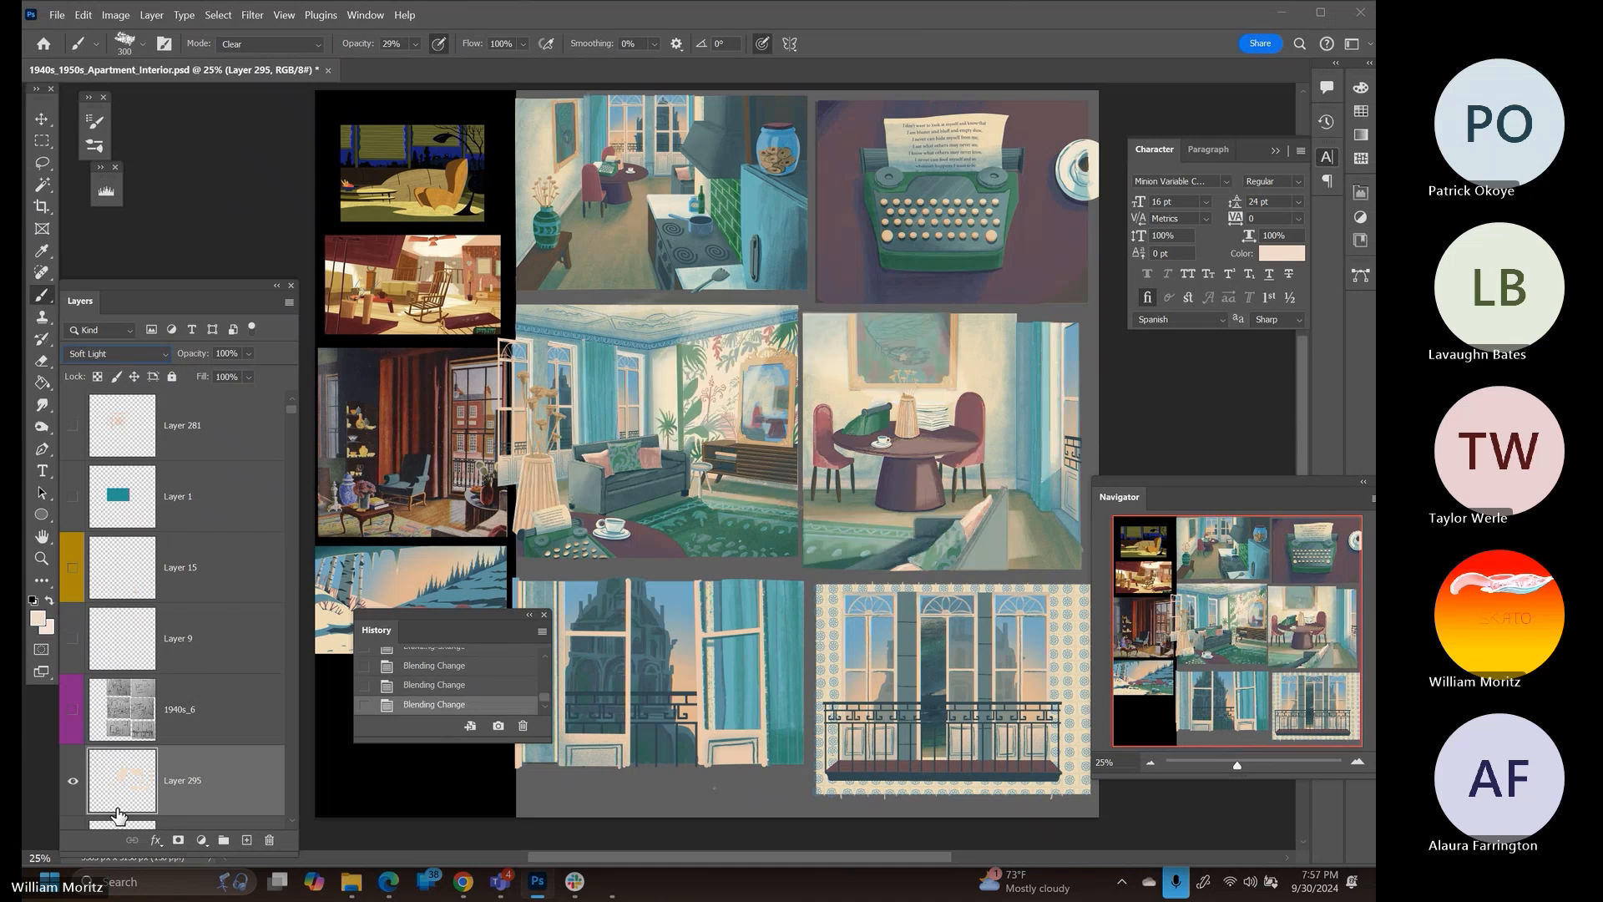
key("Up")
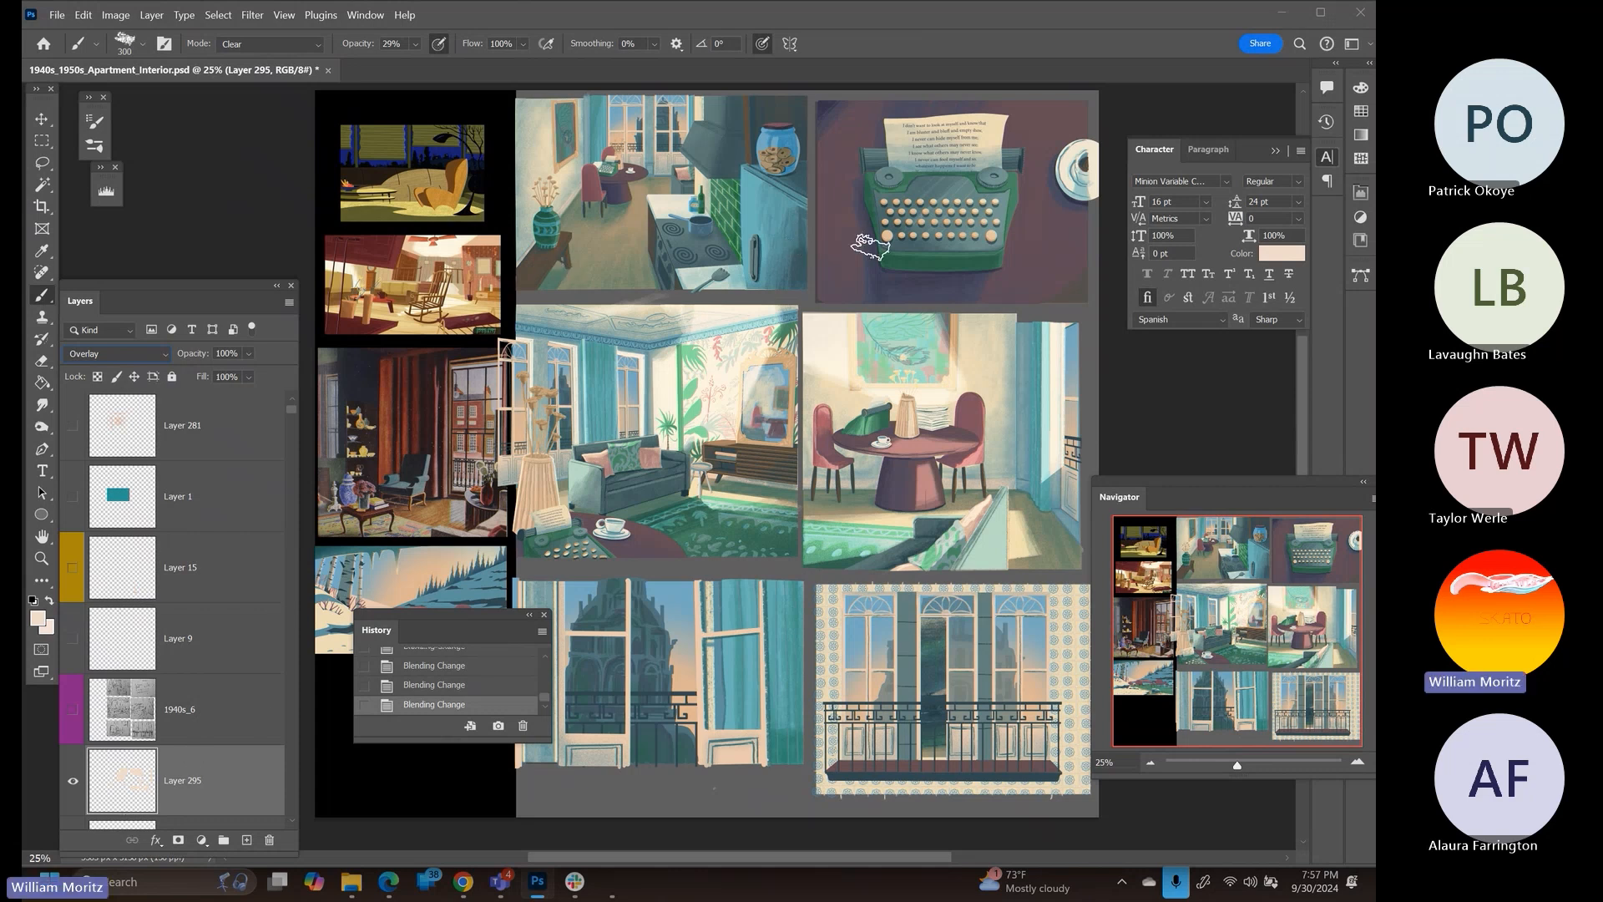
Outline a light patch on the tabletop between the typewriter and coffee cup with a 35 px Normal-mode brush at 100% opacity
key("z")
left_click(907, 258)
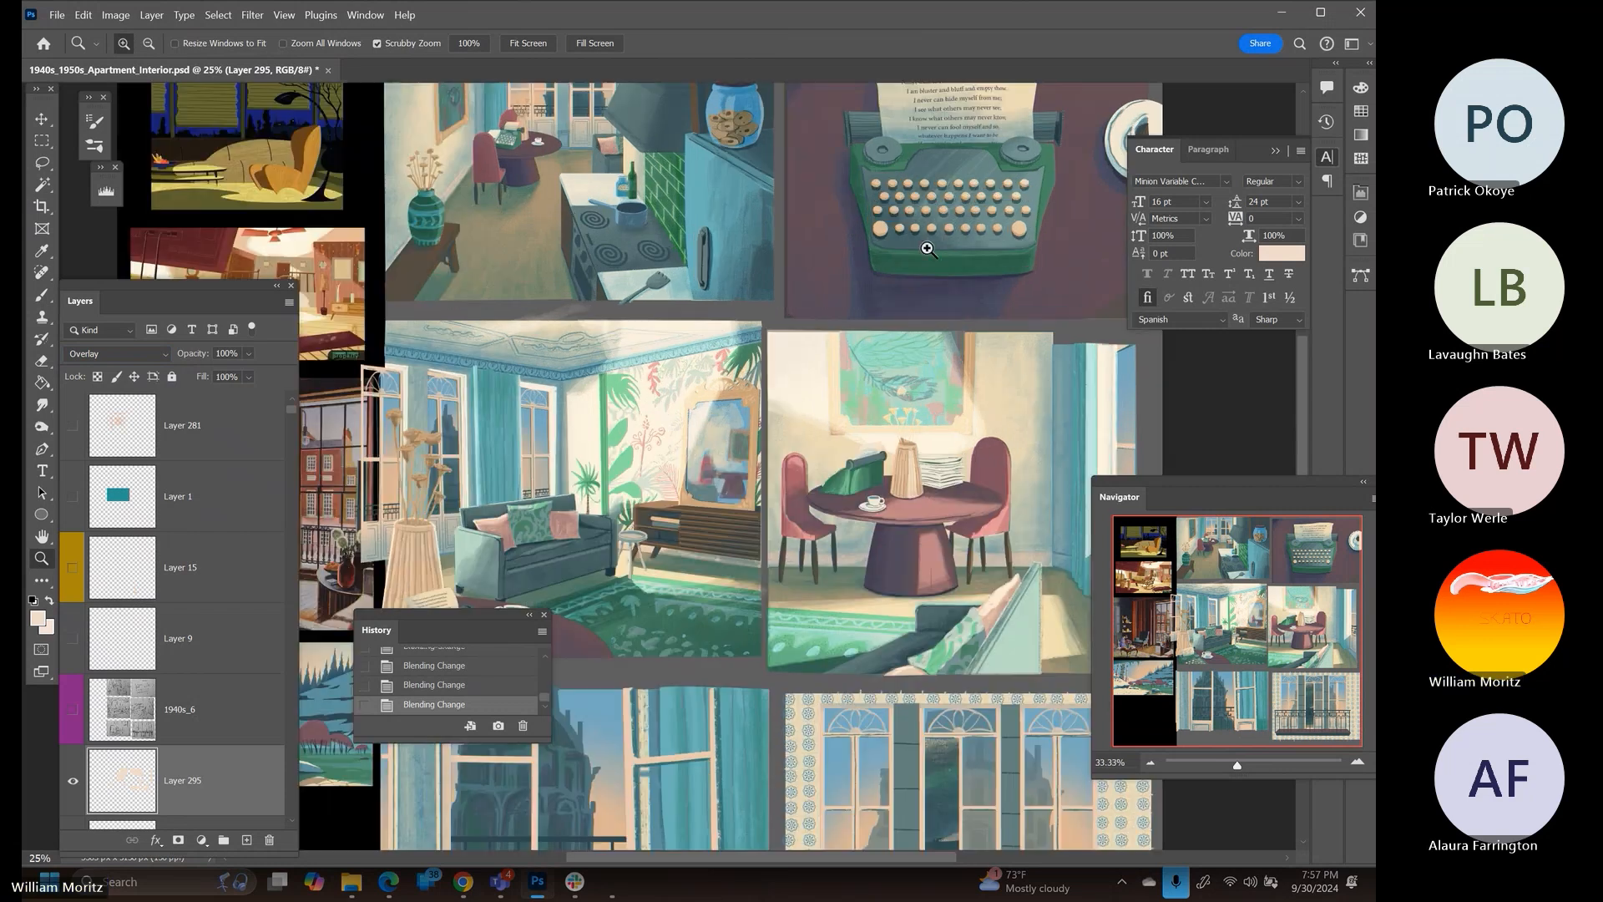
left_click(818, 377)
key("b")
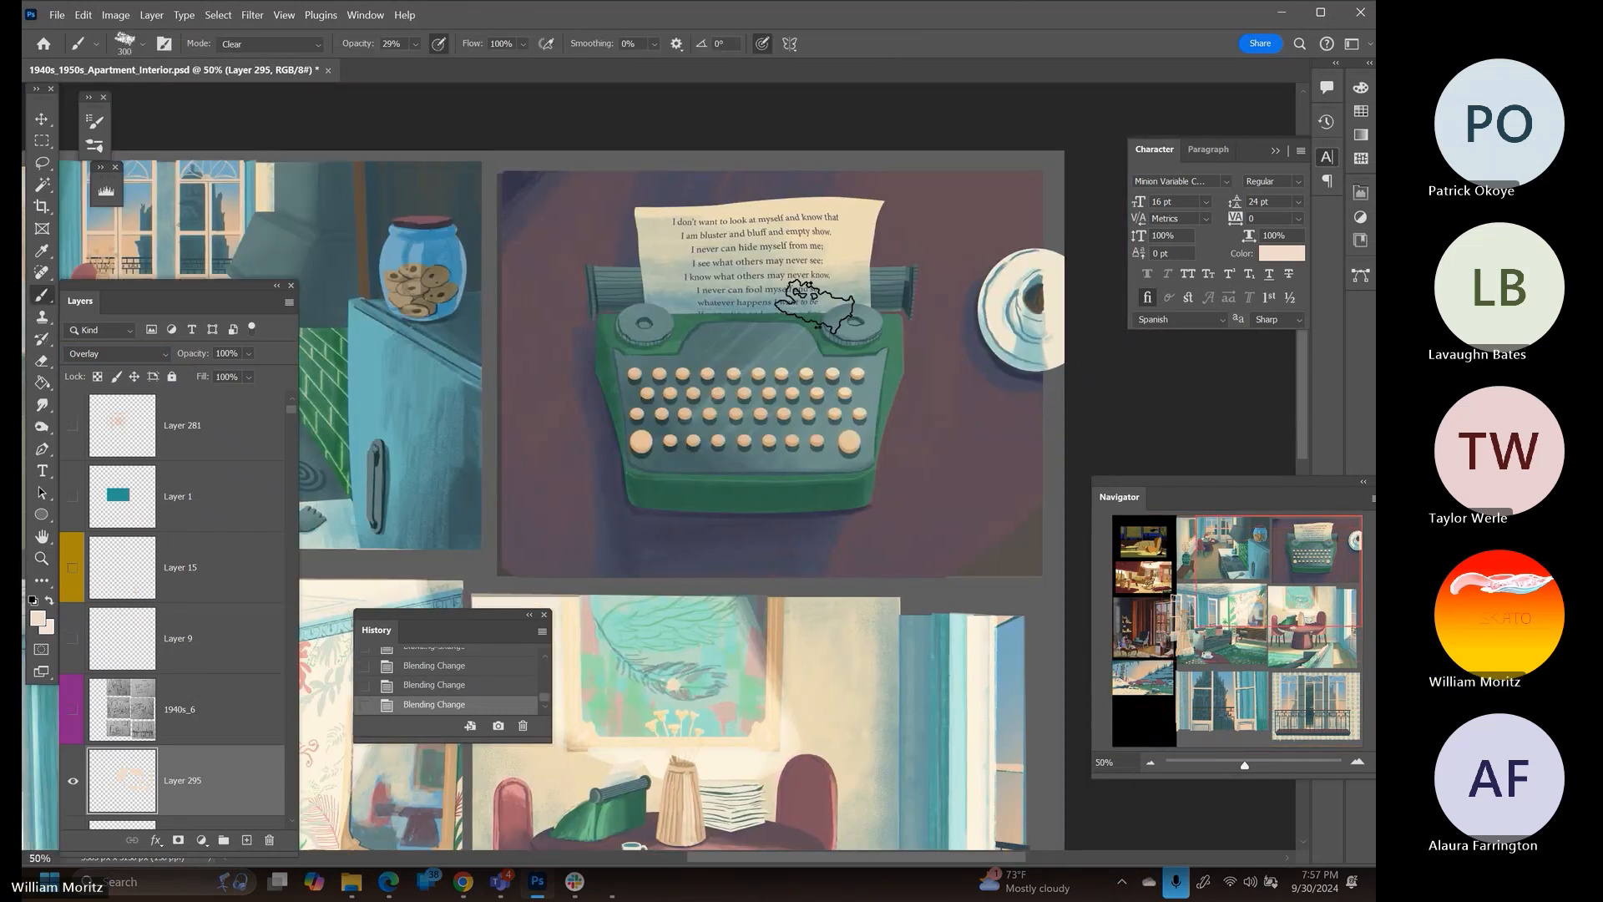
key("bracketleft")
key("bracketleft")
key("bracketleft")
key("bracketleft")
key("bracketleft")
key("bracketleft")
left_click(416, 45)
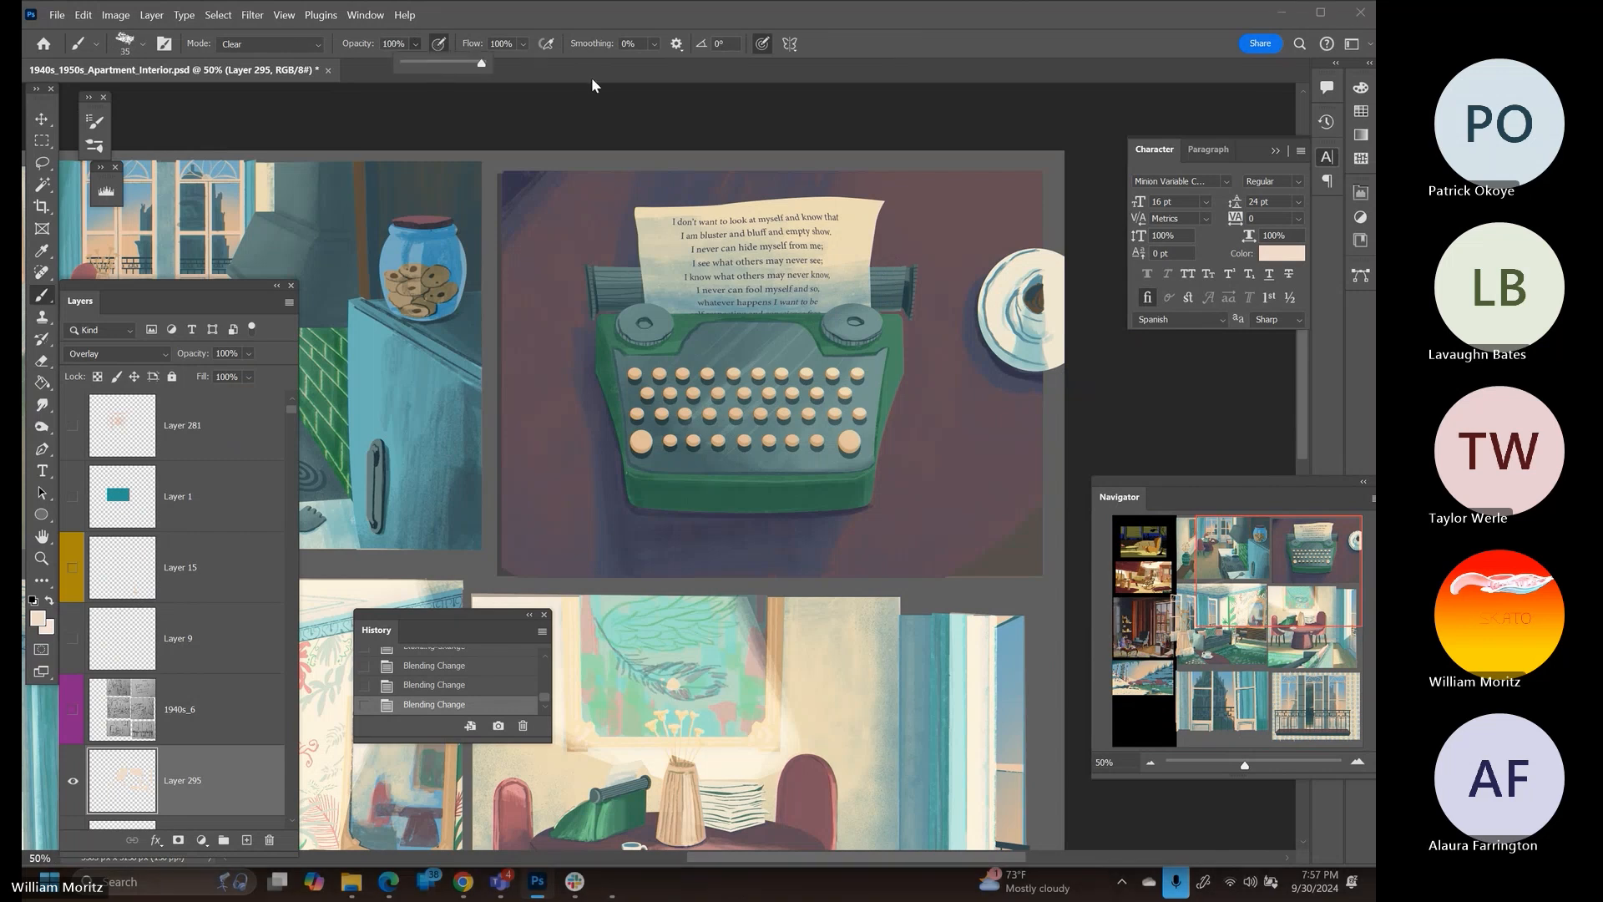
left_click(877, 268)
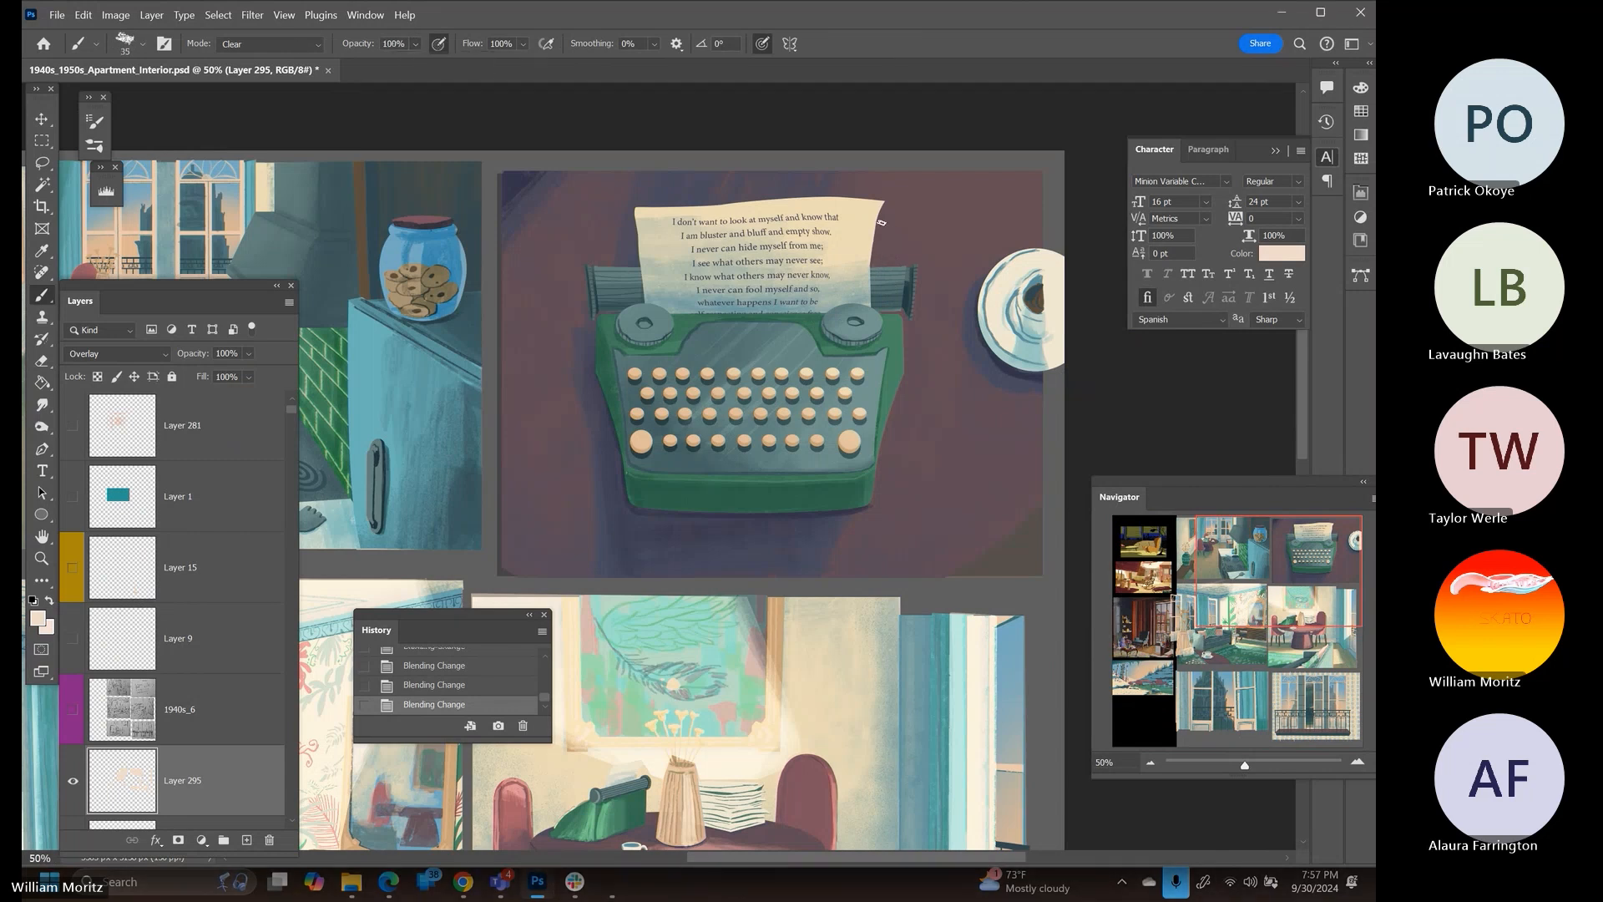
left_click(888, 199)
left_click(268, 44)
left_click(238, 57)
mouse_move(878, 259)
left_mouse_down()
mouse_move(884, 212)
mouse_move(873, 264)
mouse_move(916, 261)
mouse_move(915, 313)
mouse_move(962, 299)
mouse_move(1037, 245)
mouse_move(985, 273)
mouse_move(1008, 249)
mouse_move(1040, 243)
mouse_move(1046, 194)
mouse_move(1044, 175)
mouse_move(1004, 166)
mouse_move(828, 161)
mouse_move(829, 195)
mouse_move(886, 198)
left_mouse_up()
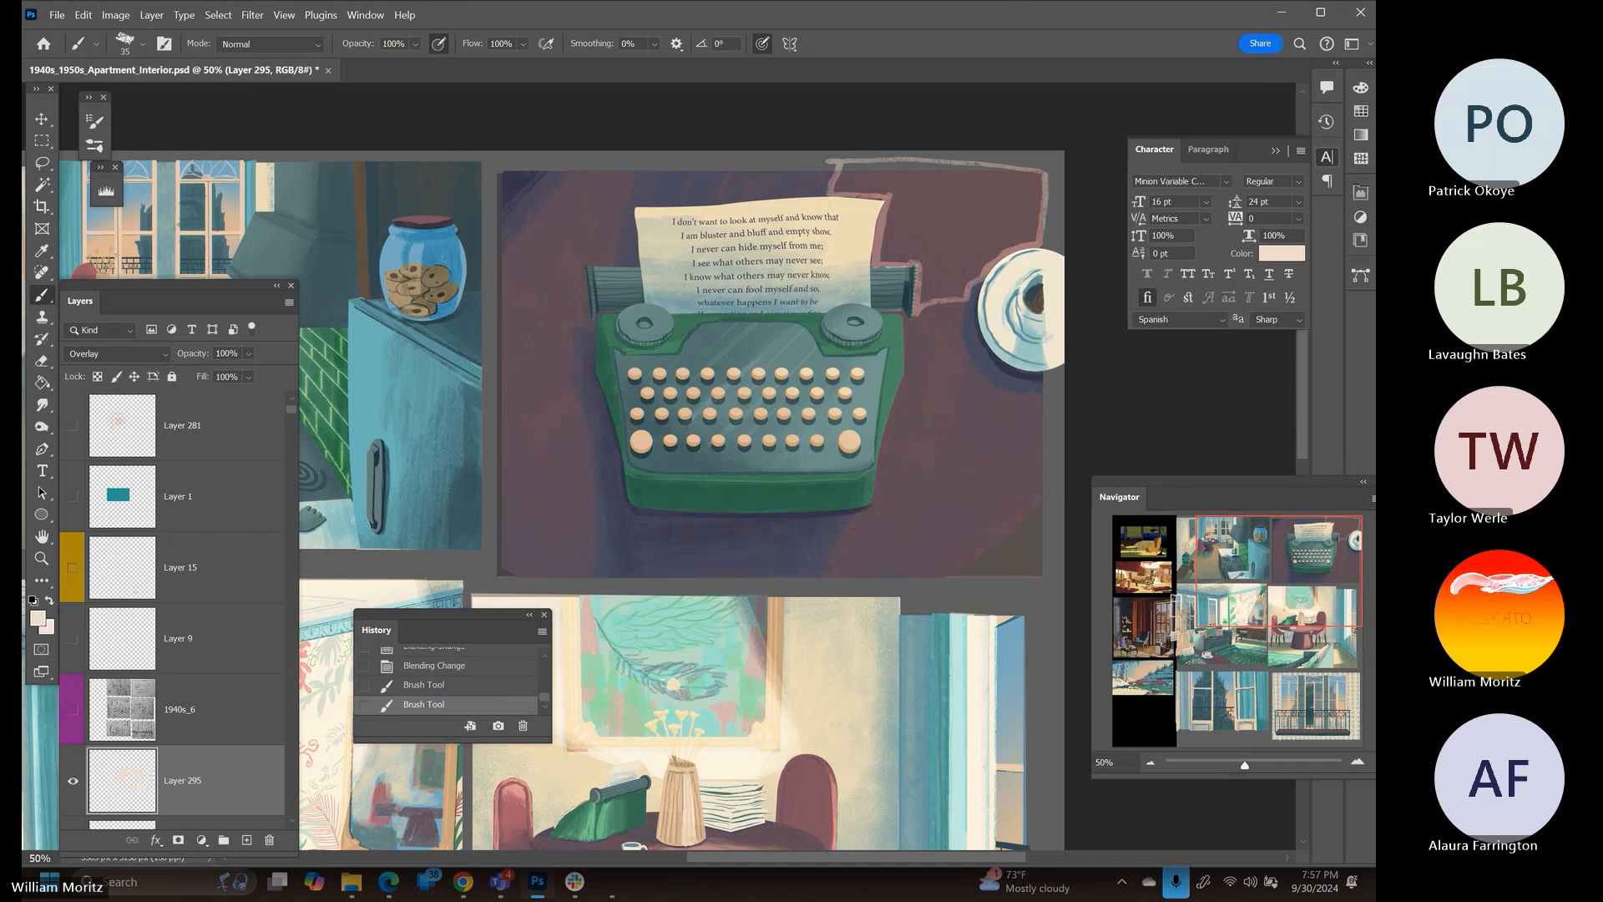
Outline further light patches in the typewriter scene's upper-left and lower-right tabletop corners
mouse_move(635, 163)
left_mouse_down()
mouse_move(609, 252)
mouse_move(634, 162)
left_mouse_up()
mouse_move(587, 272)
left_mouse_down()
mouse_move(505, 290)
mouse_move(503, 267)
mouse_move(567, 179)
mouse_move(632, 166)
left_mouse_up()
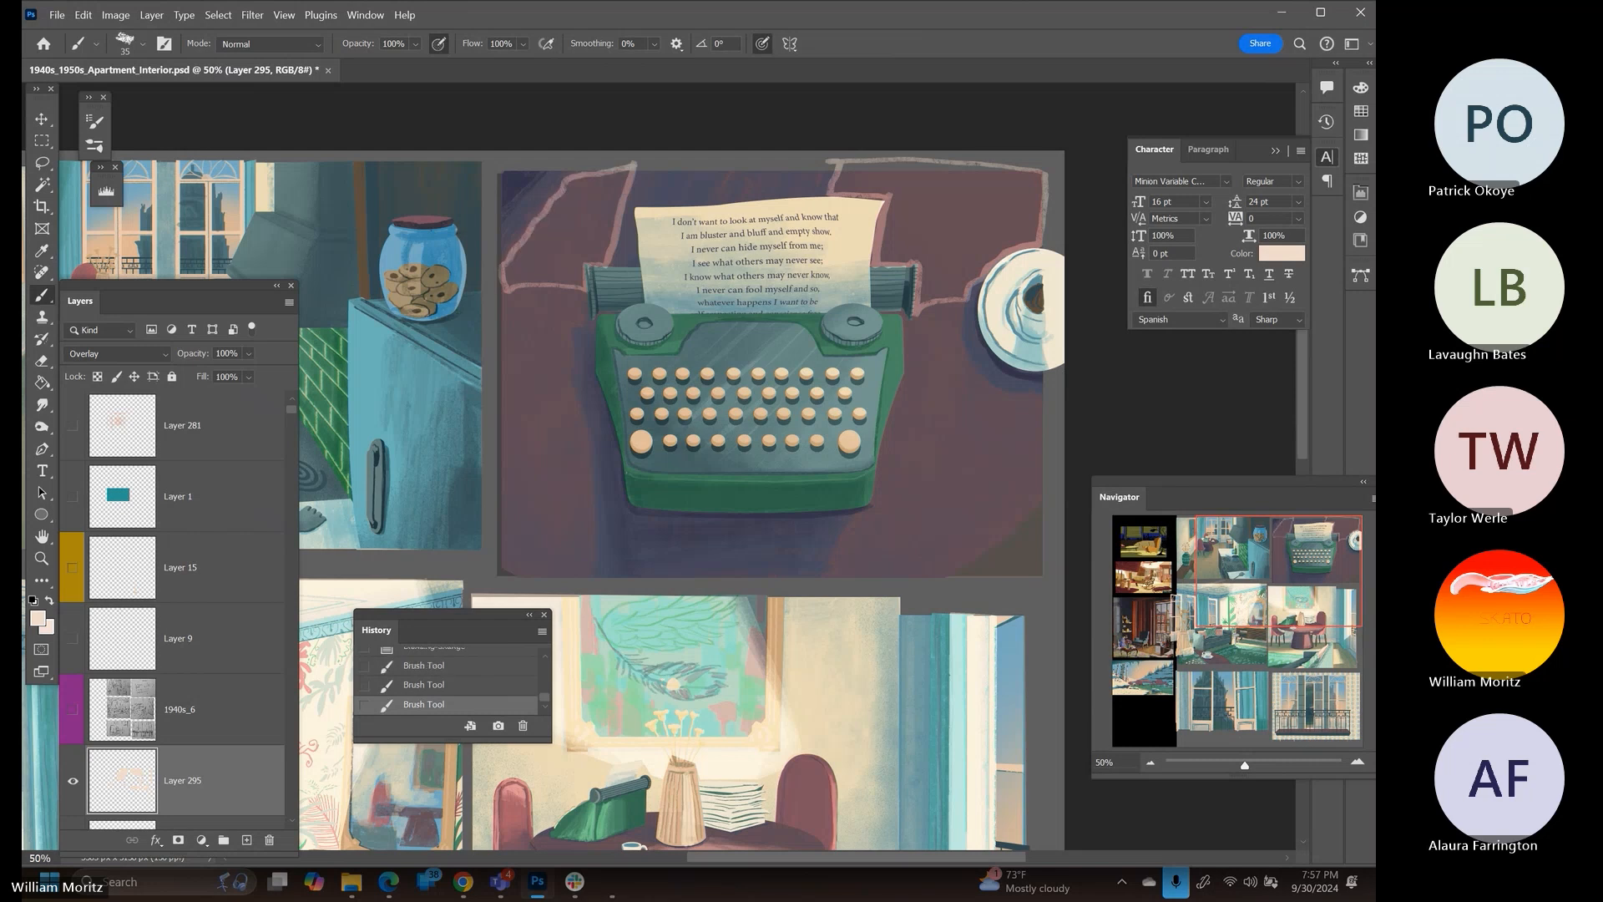
left_click_drag(1051, 488, 940, 576)
left_click_drag(1045, 491, 952, 564)
Select the insides of the two upper light outlines beside the typewriter with the Magic Wand and expand the selection
left_click(41, 183)
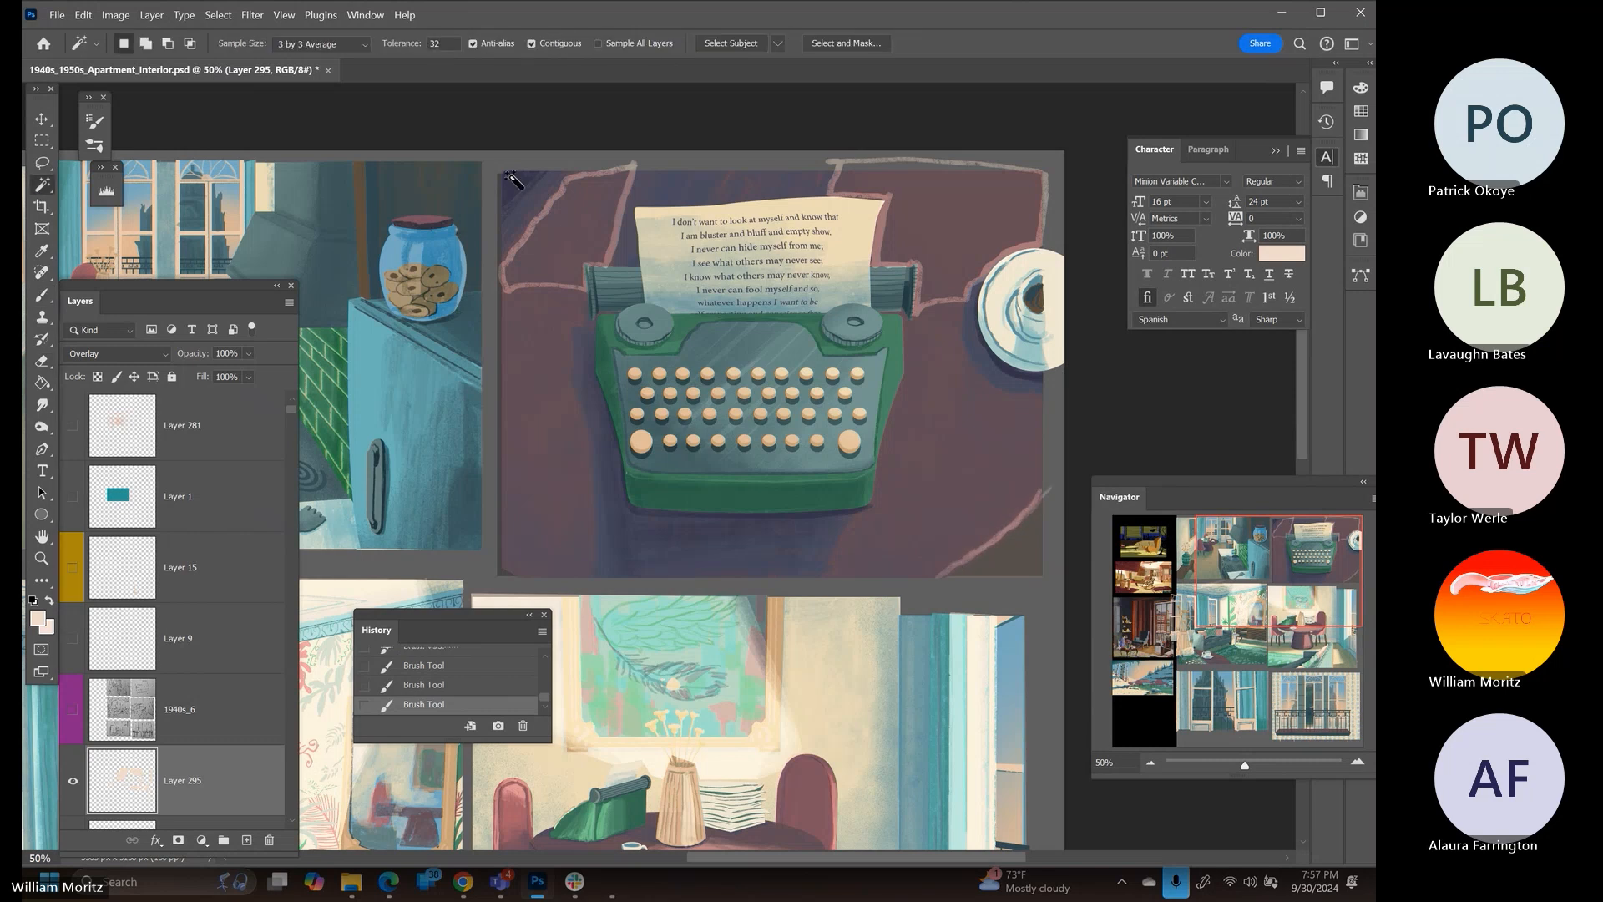
left_click(573, 243)
left_click(905, 236, "shift")
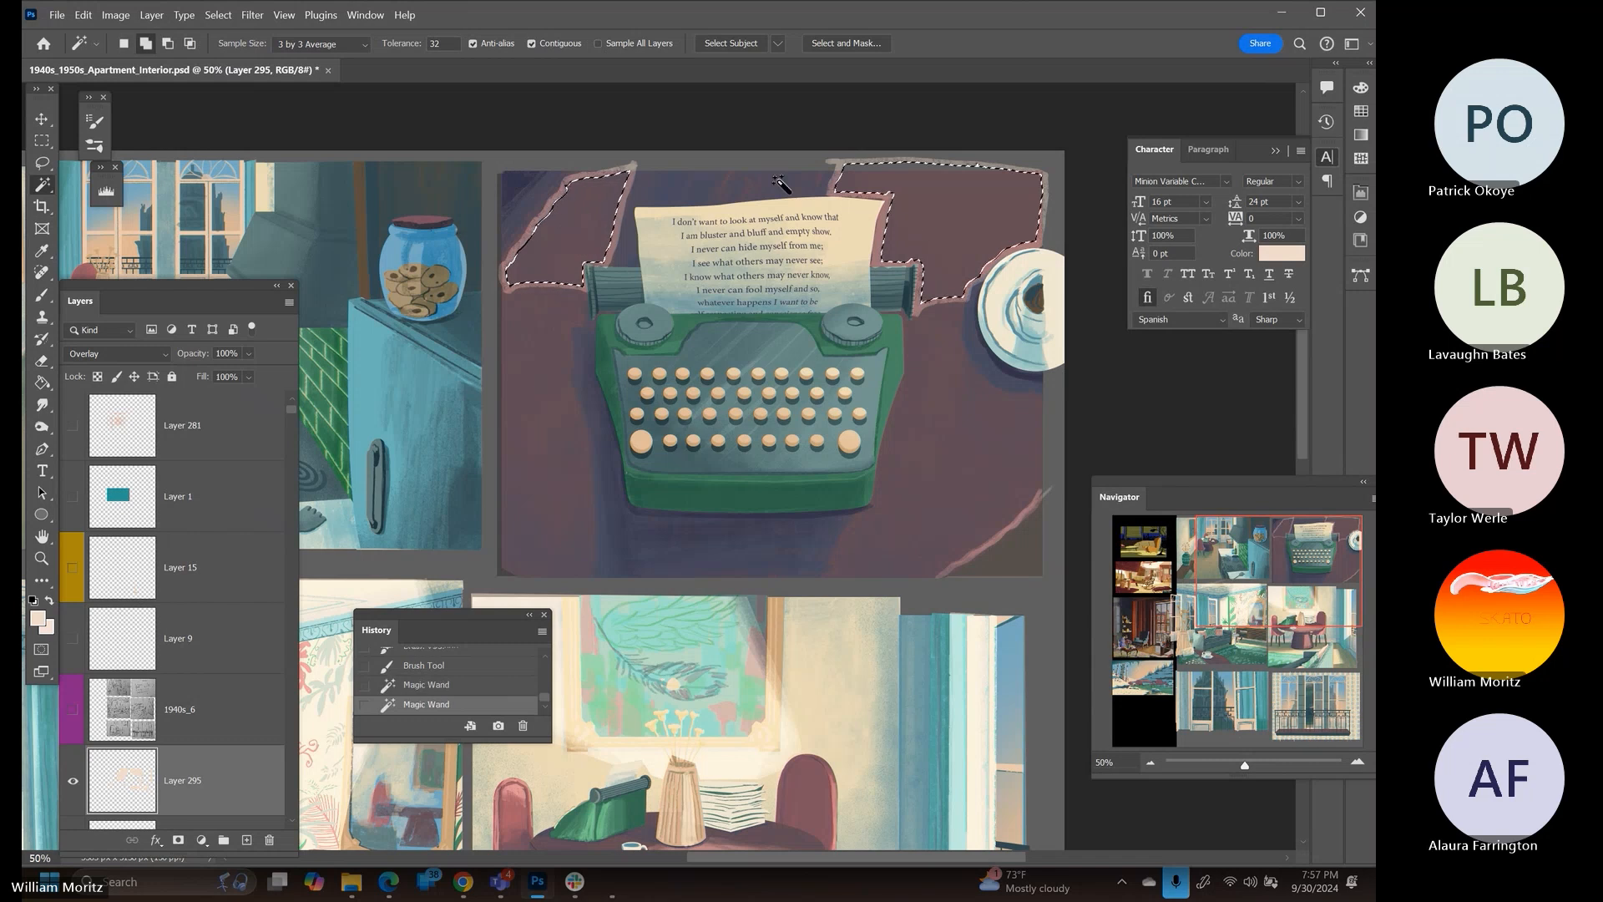
left_click(218, 15)
mouse_move(334, 258)
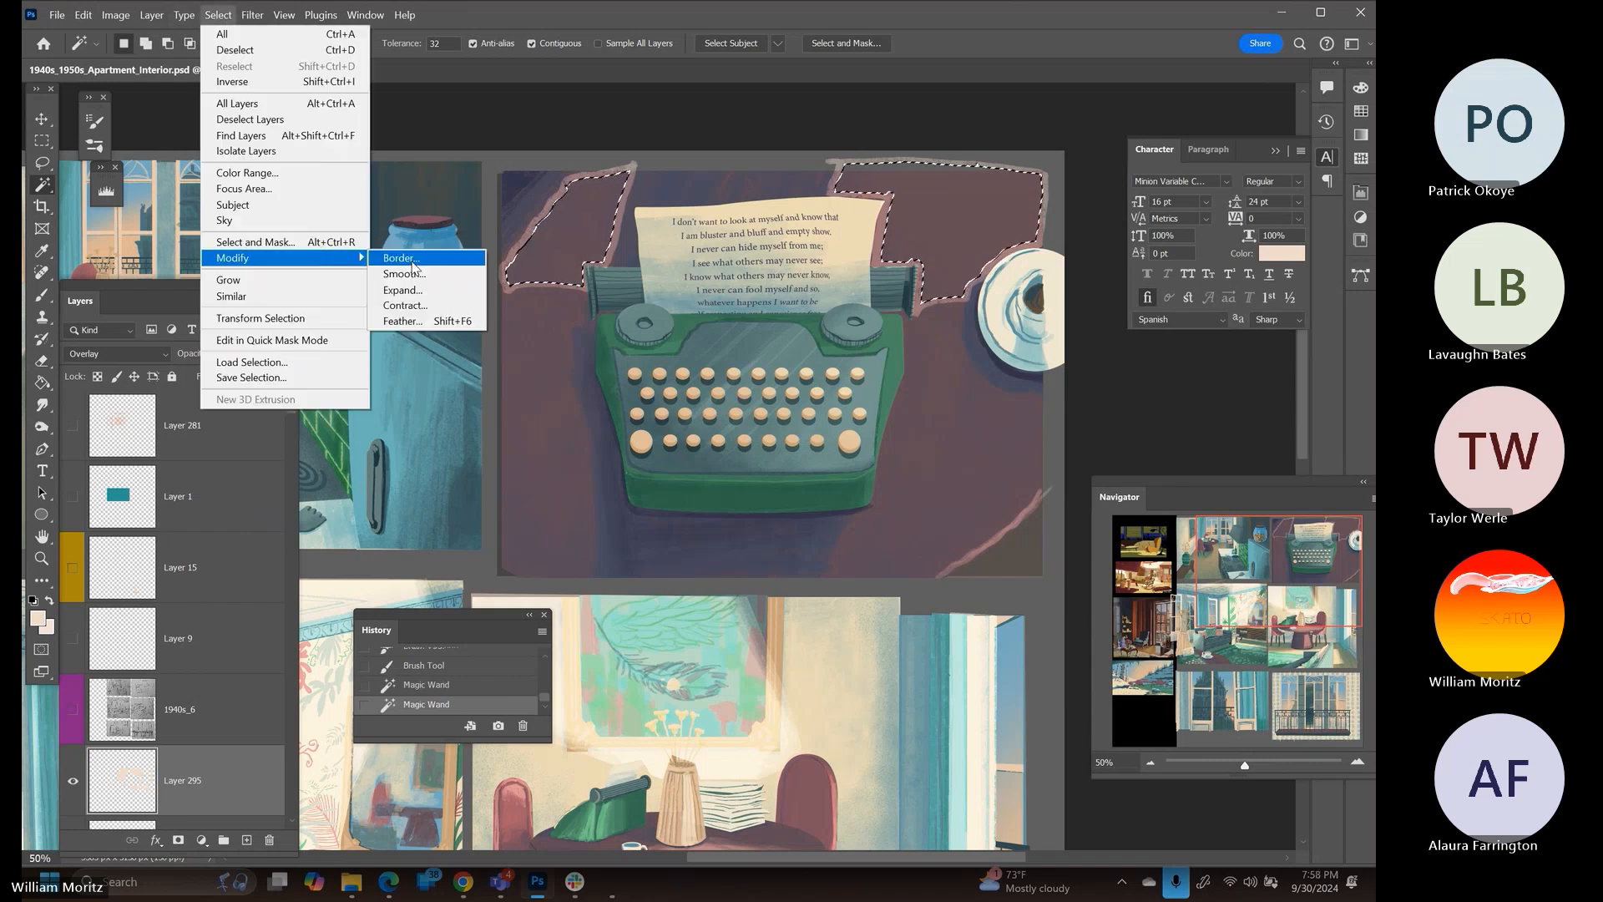
left_click(405, 290)
key("Return")
Fill both selected tabletop patches with the foreground color using the Paint Bucket, and deselect
key("g")
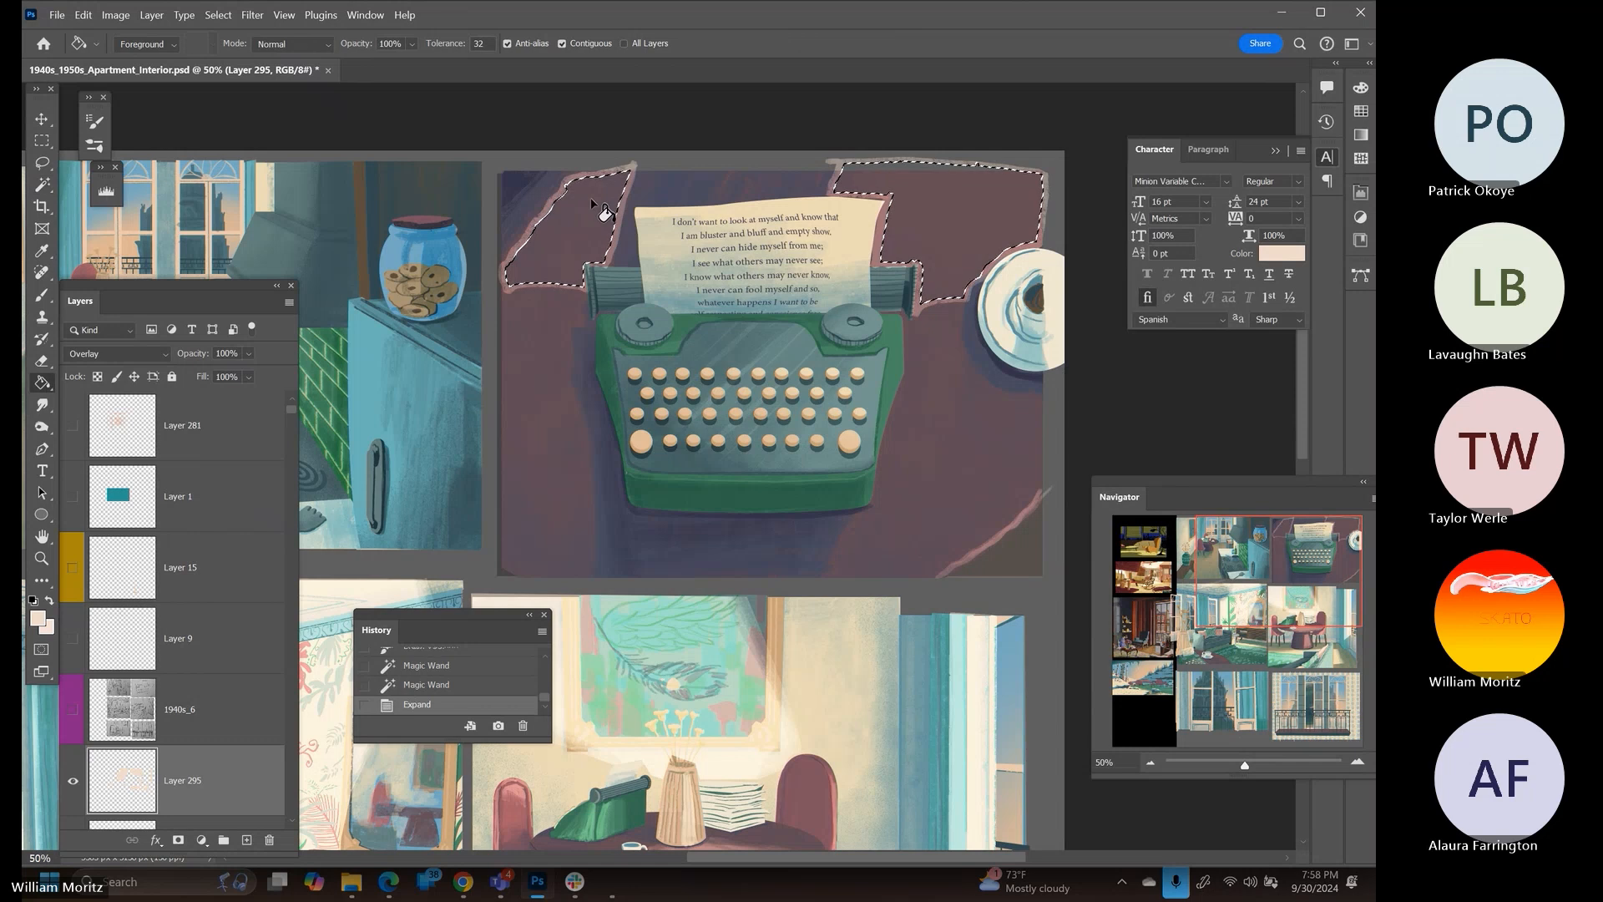
left_click(600, 209)
left_click(594, 234)
left_click(945, 219)
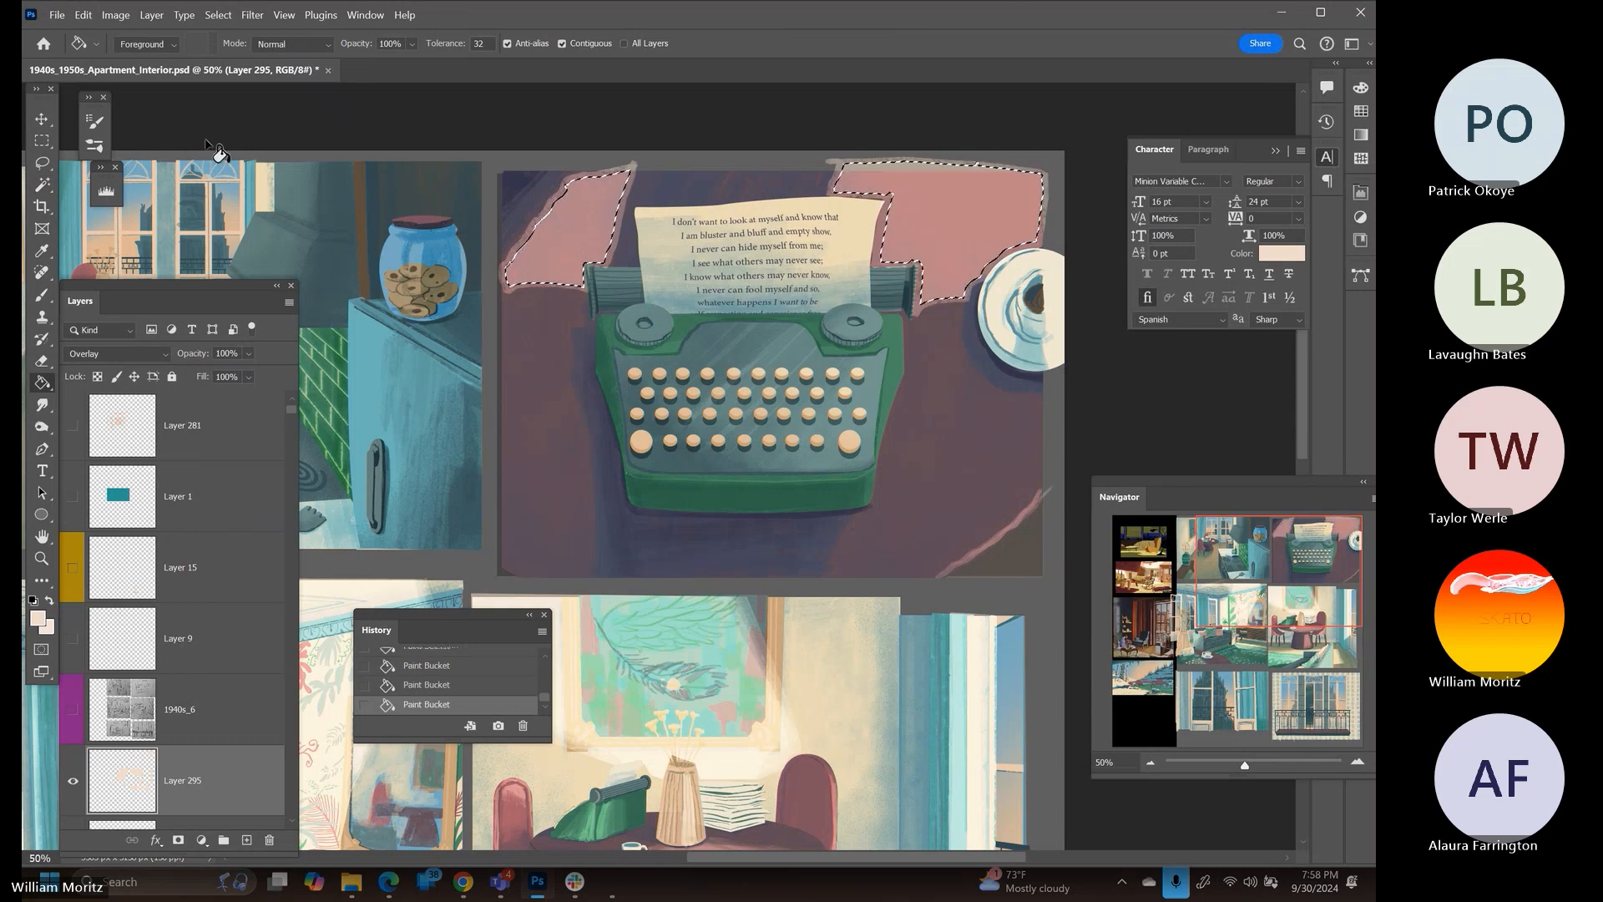
key("m")
key("ctrl+d")
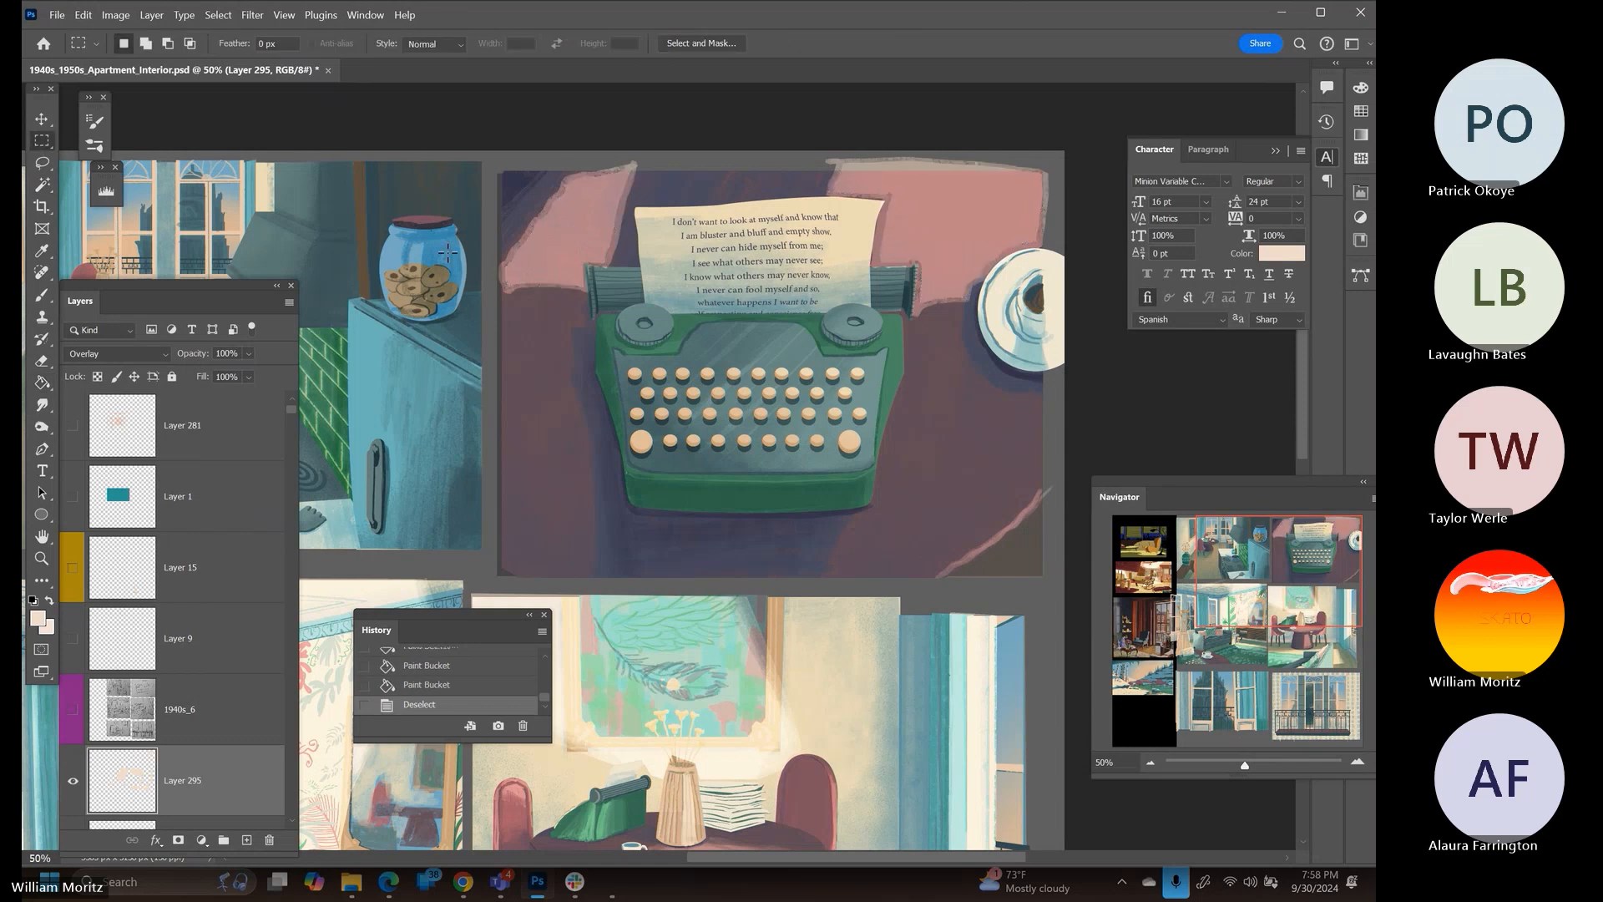
Fade the two upper tabletop light patches beside the typewriter with a 250 px brush in Clear mode at 33% opacity
key("b")
left_click(267, 43)
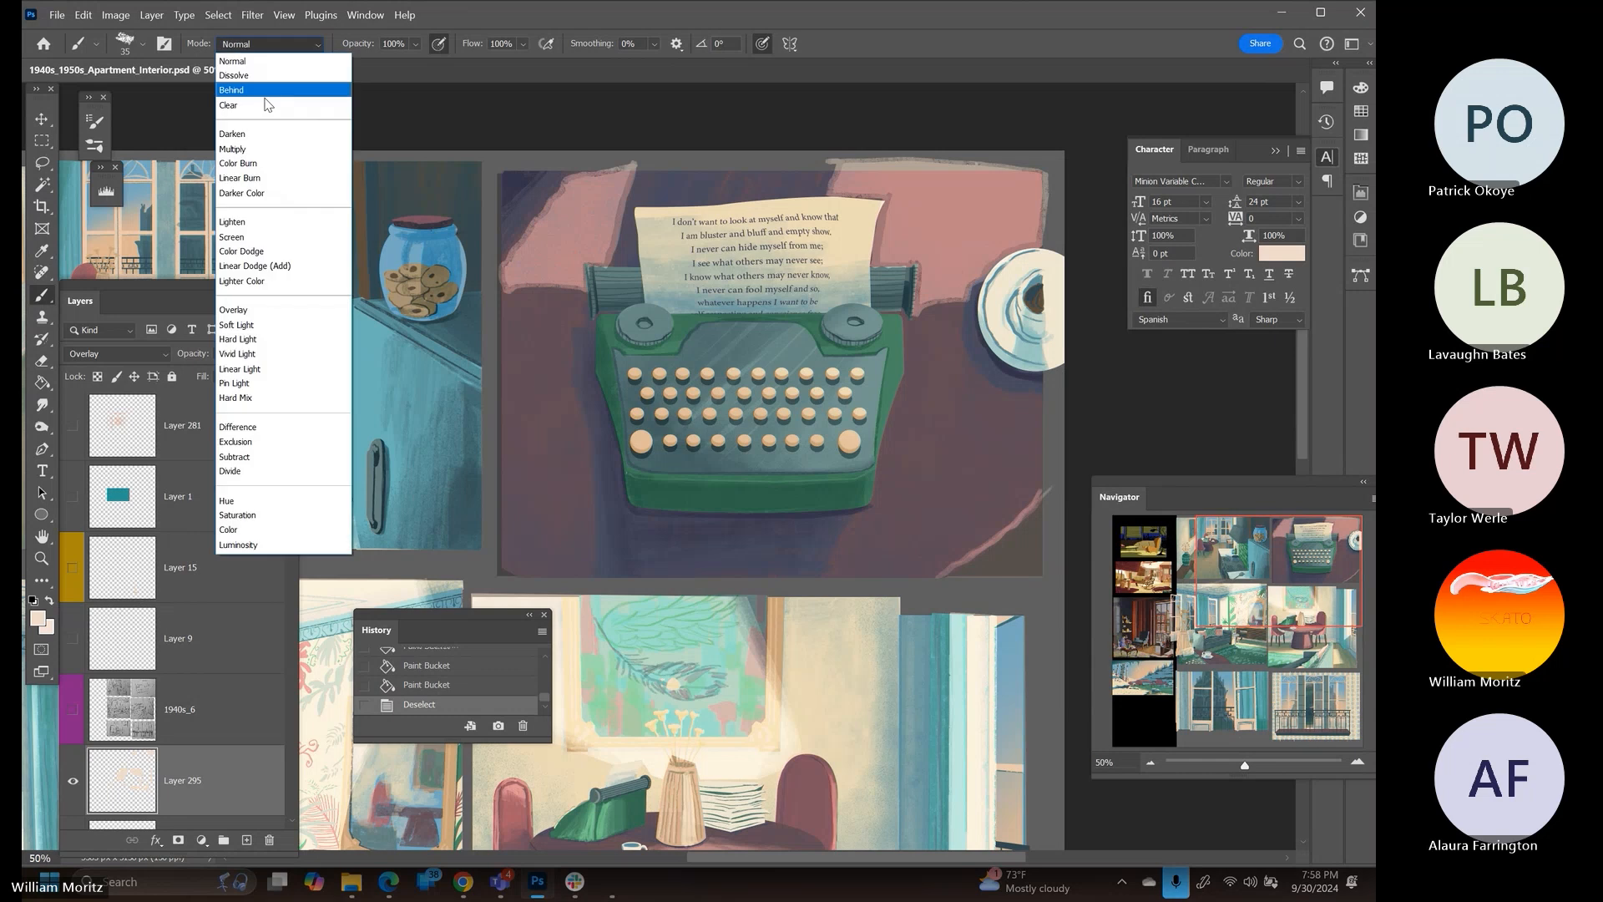
left_click(272, 101)
left_click(470, 108)
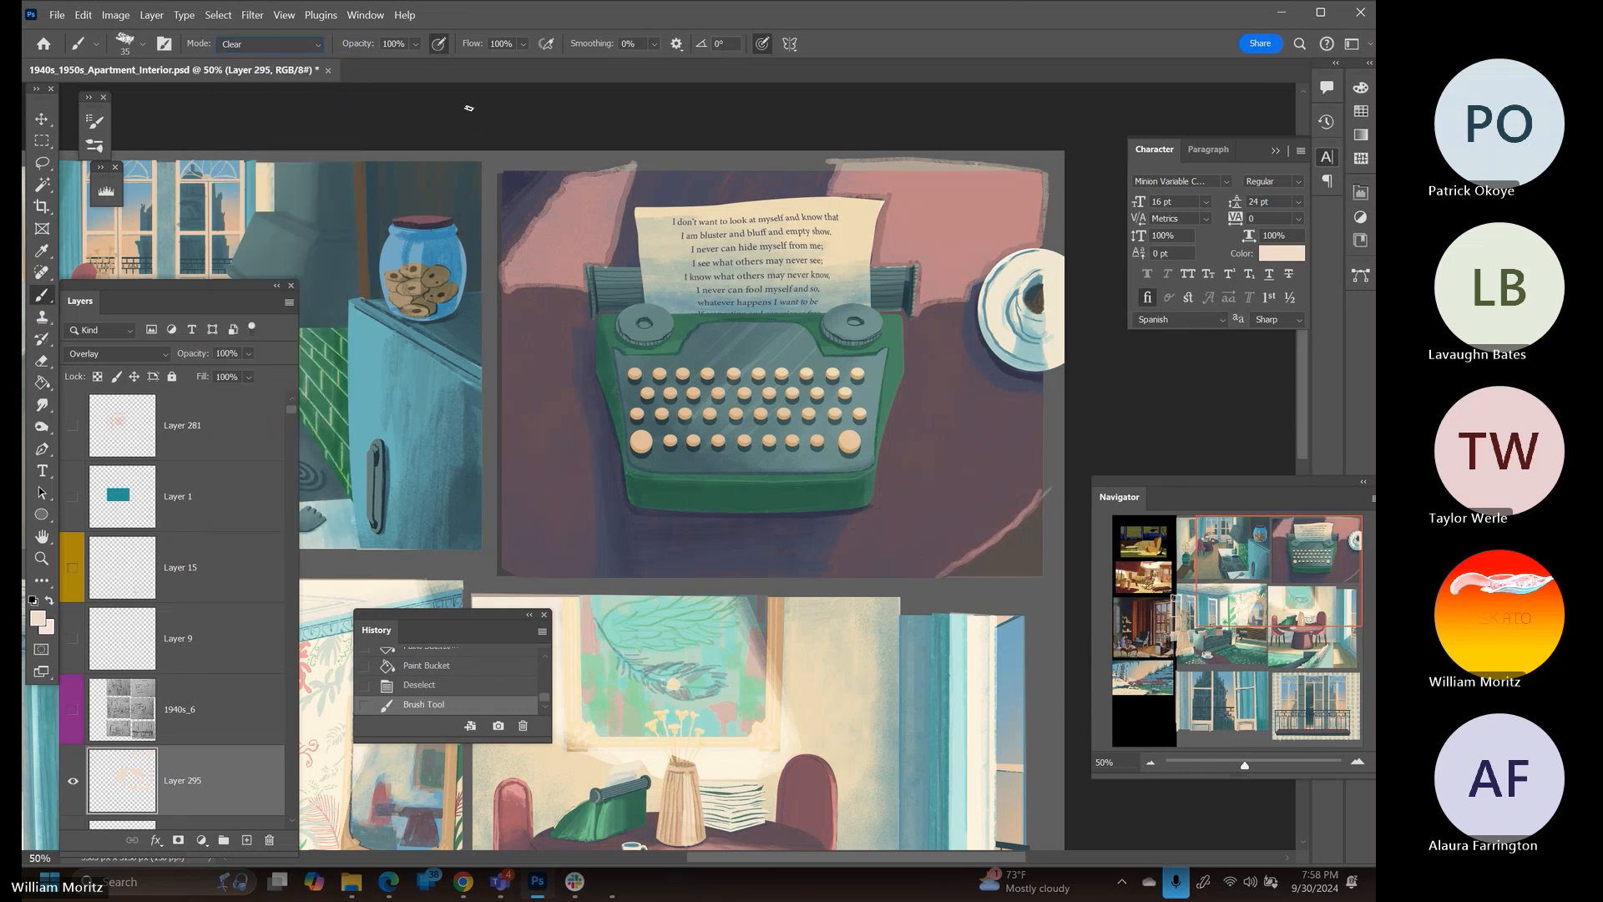
left_click(418, 45)
left_click(390, 64)
left_click(408, 119)
key("bracketright")
key("bracketright")
key("bracketright")
key("bracketright")
key("bracketright")
key("bracketright")
key("bracketright")
key("bracketright")
key("bracketright")
key("bracketright")
key("bracketright")
key("bracketright")
key("bracketright")
left_click_drag(910, 318, 1023, 249)
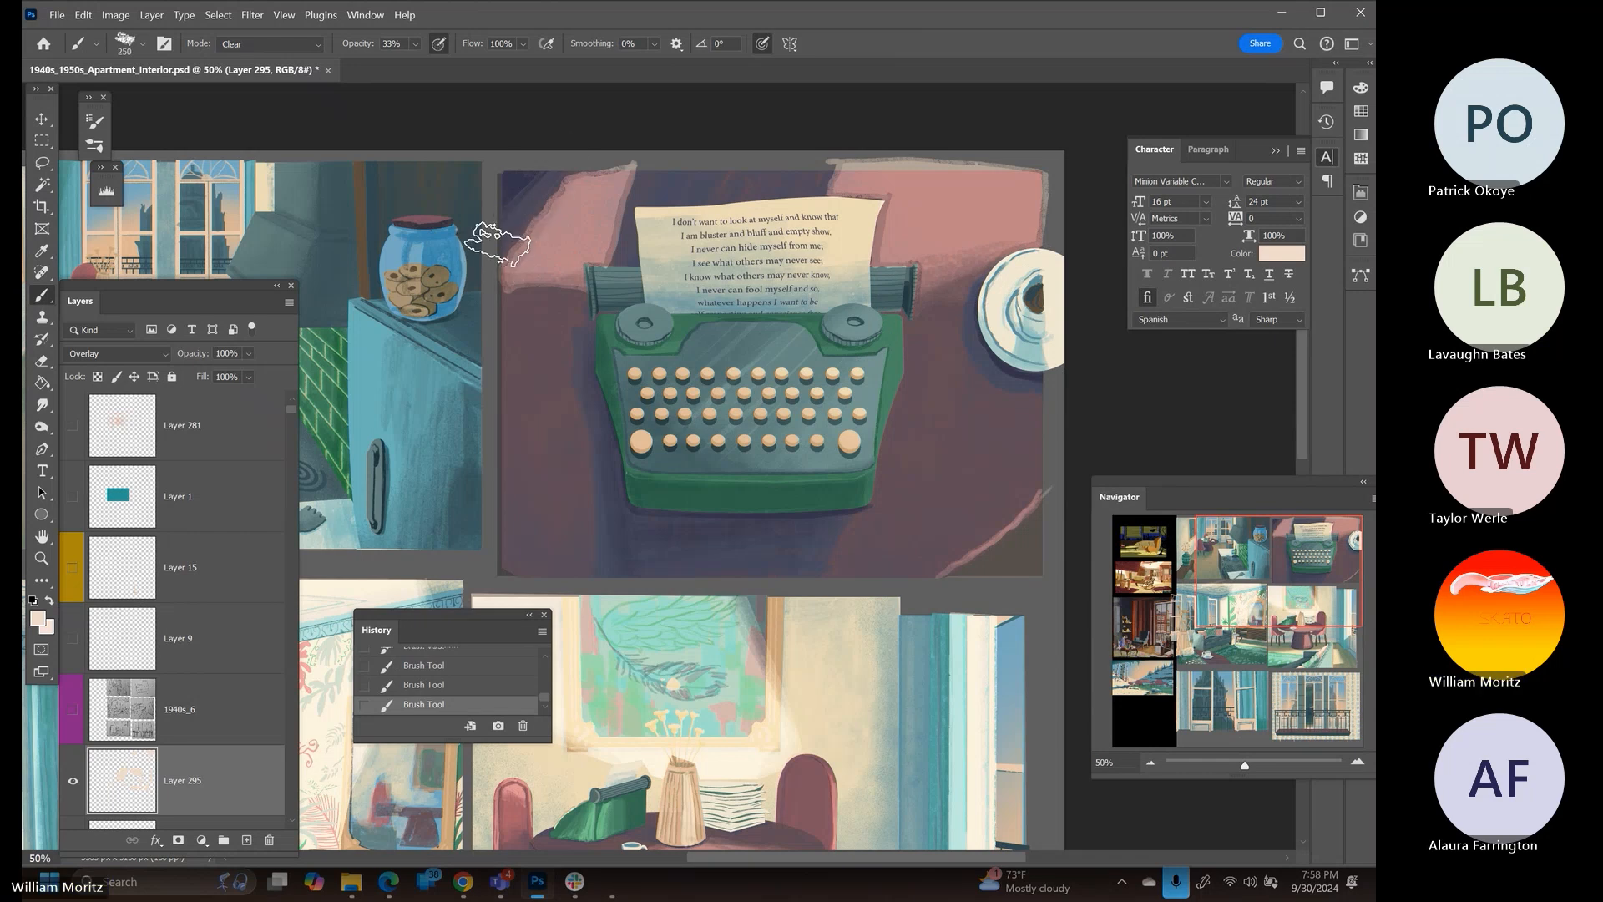
left_click_drag(643, 154, 476, 334)
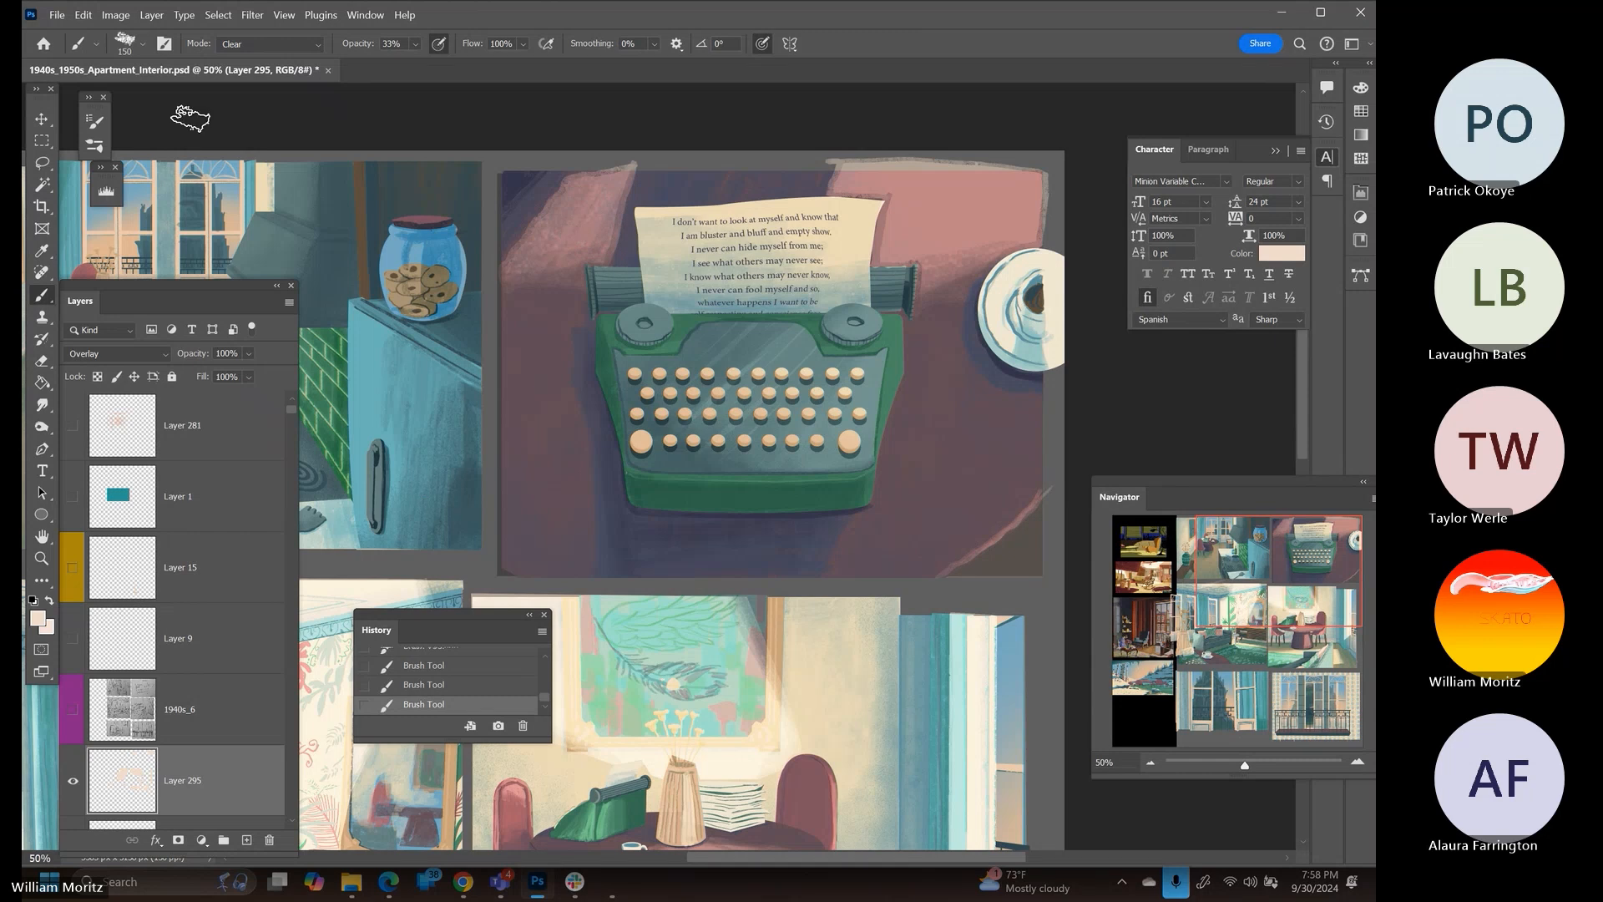
Soften the upper tabletop light patches with the MB Texture Spray brush in Normal mode at 33% opacity, reducing its size to 80 px
left_click(143, 45)
scroll(162, 507, "down", 5)
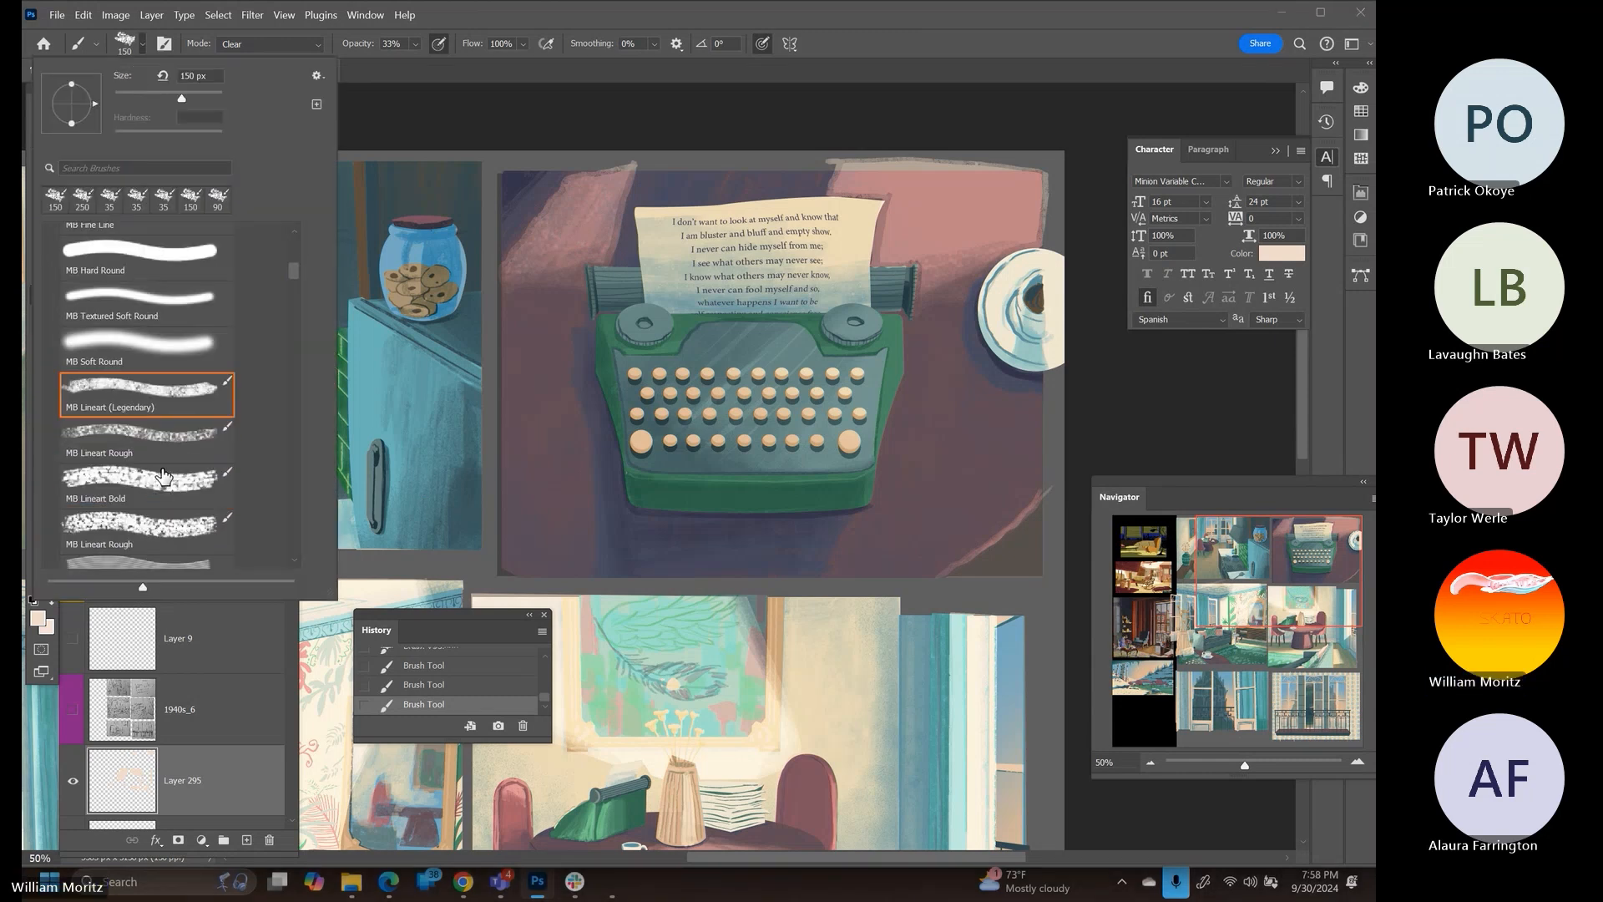
scroll(161, 507, "down", 3)
left_click(163, 525)
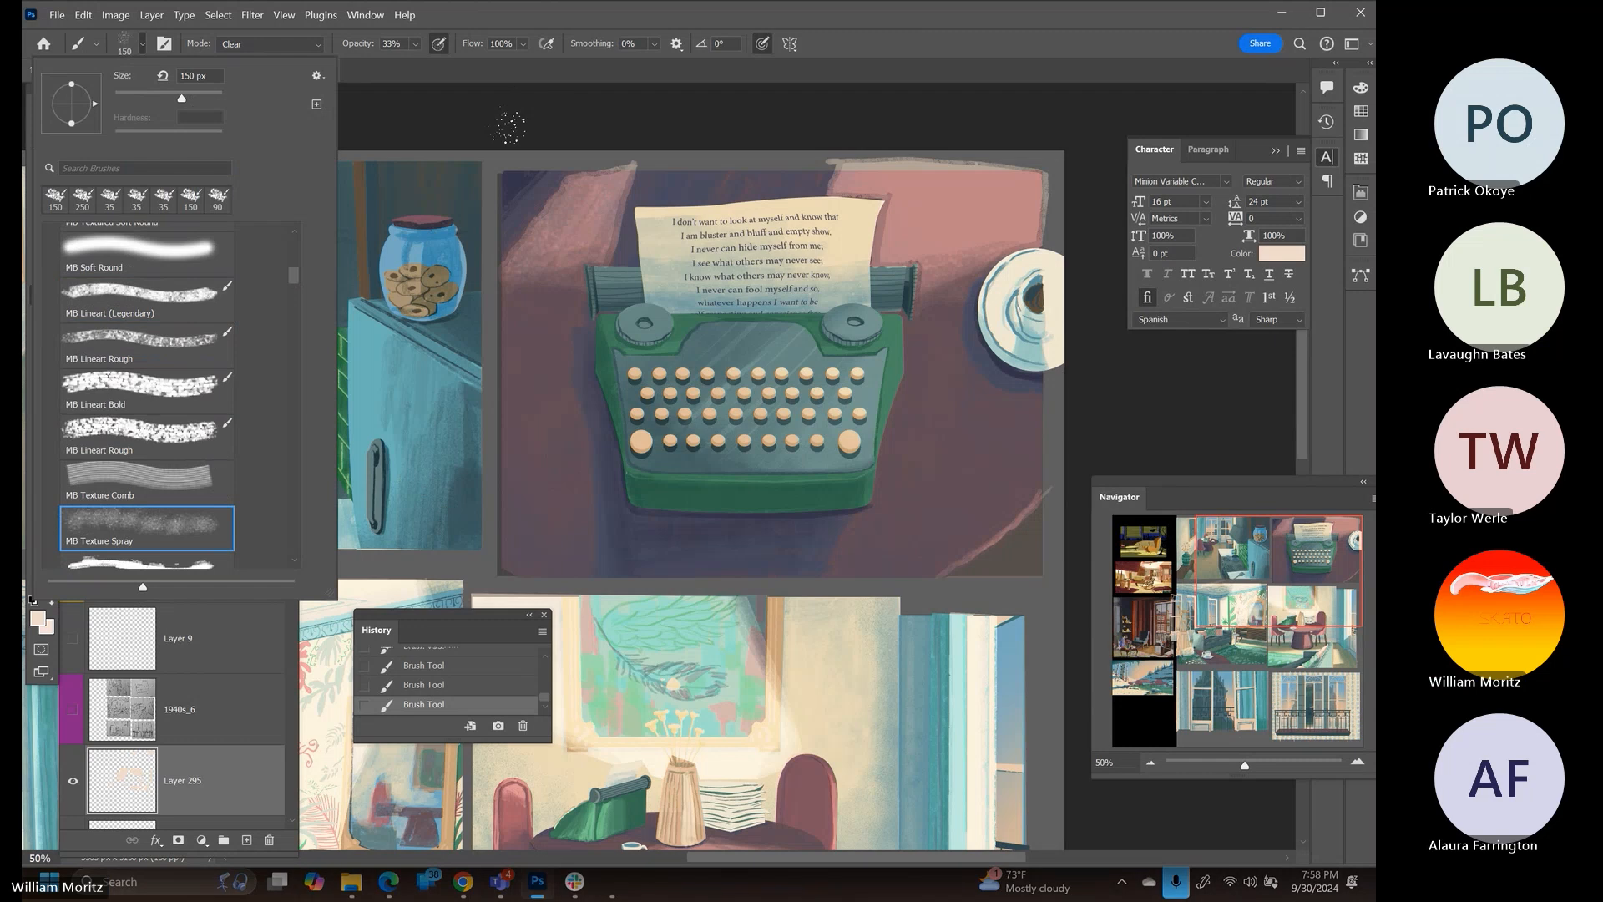
left_click(504, 77)
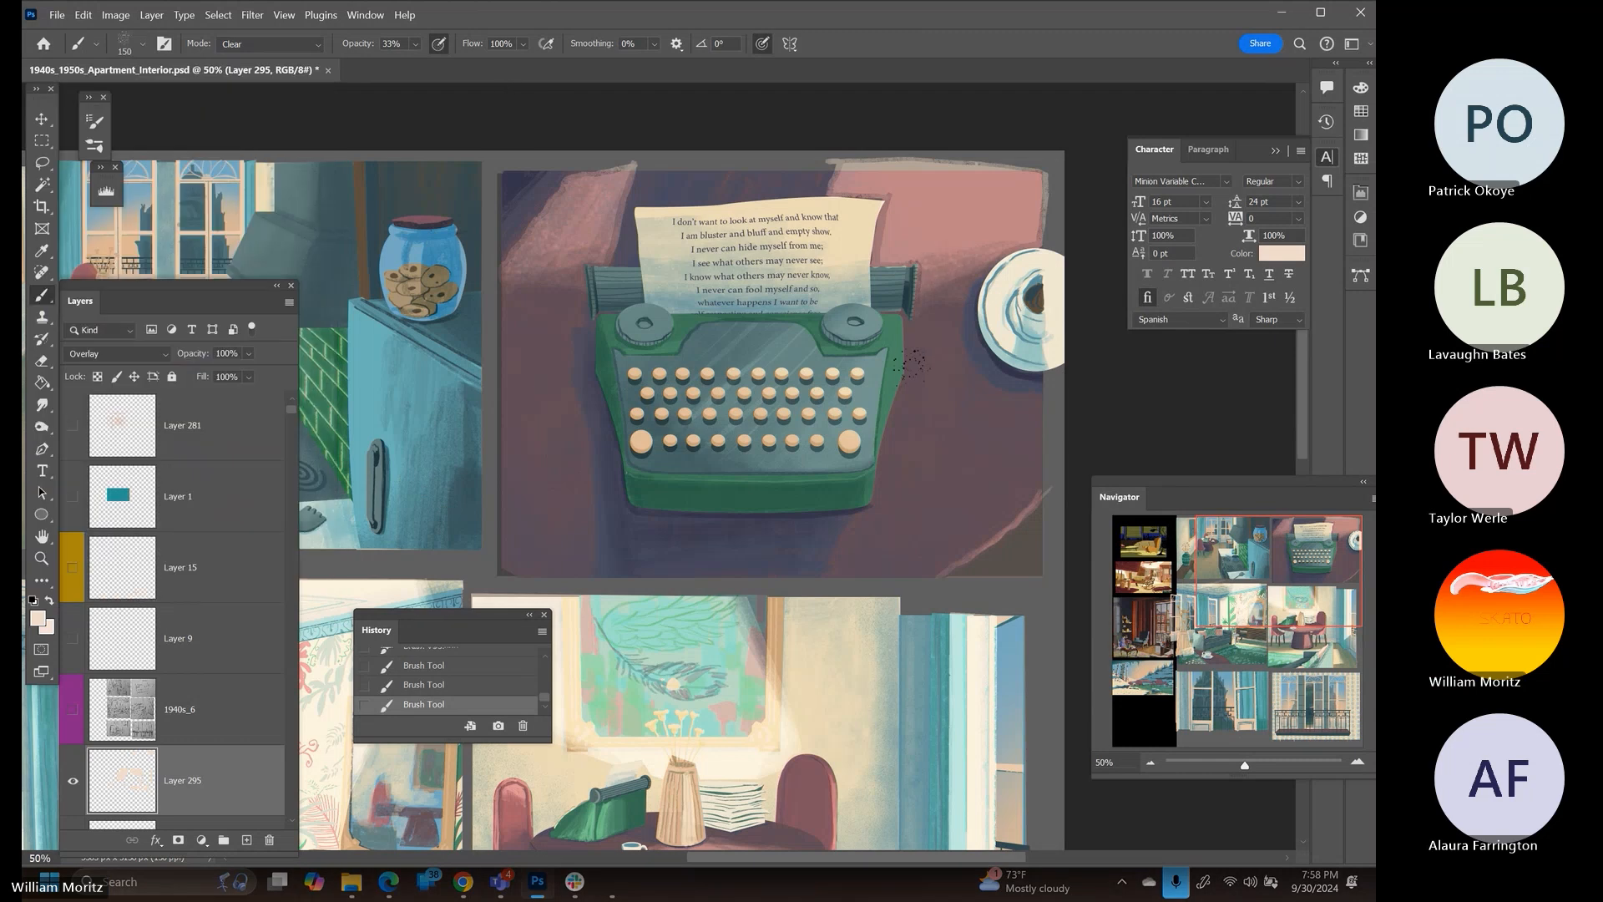
left_click(267, 44)
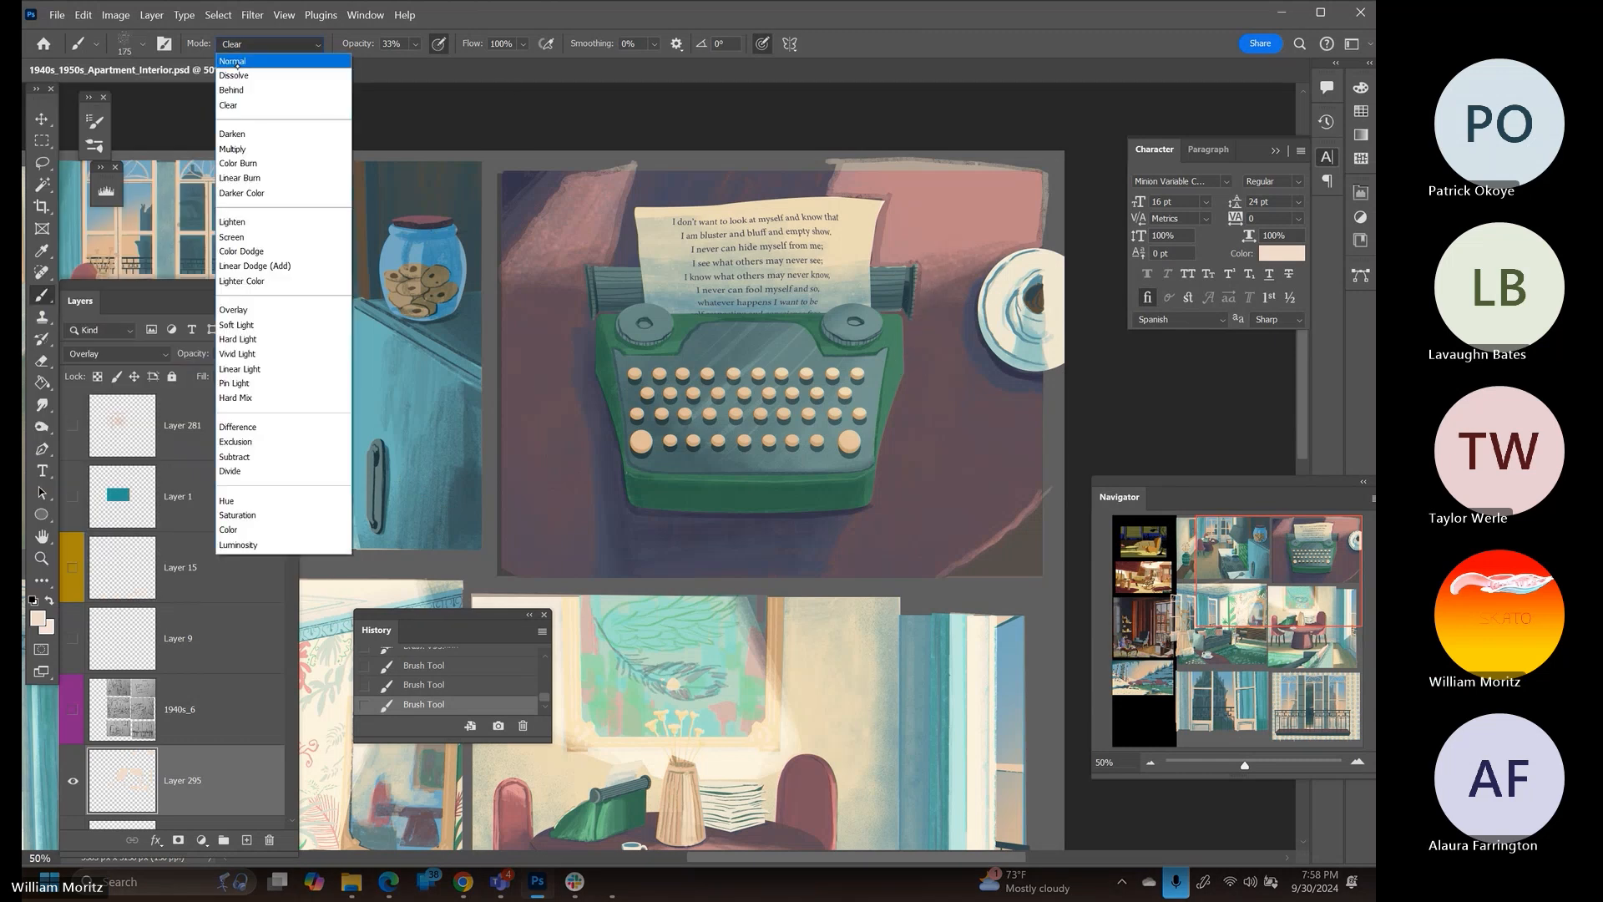
left_click(243, 60)
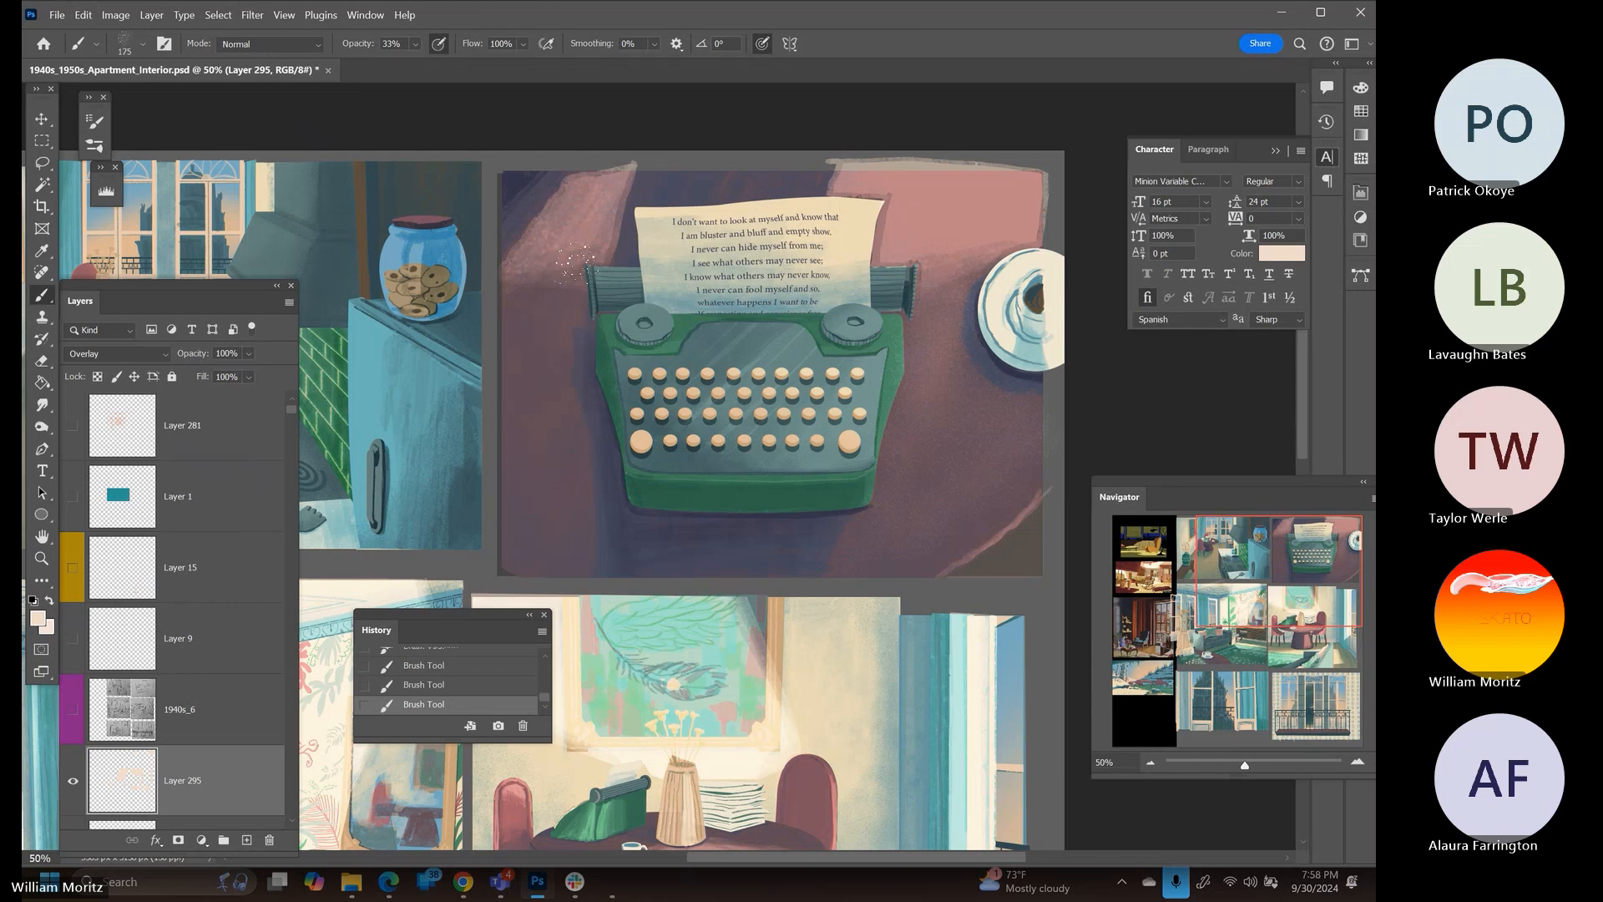
key("bracketleft")
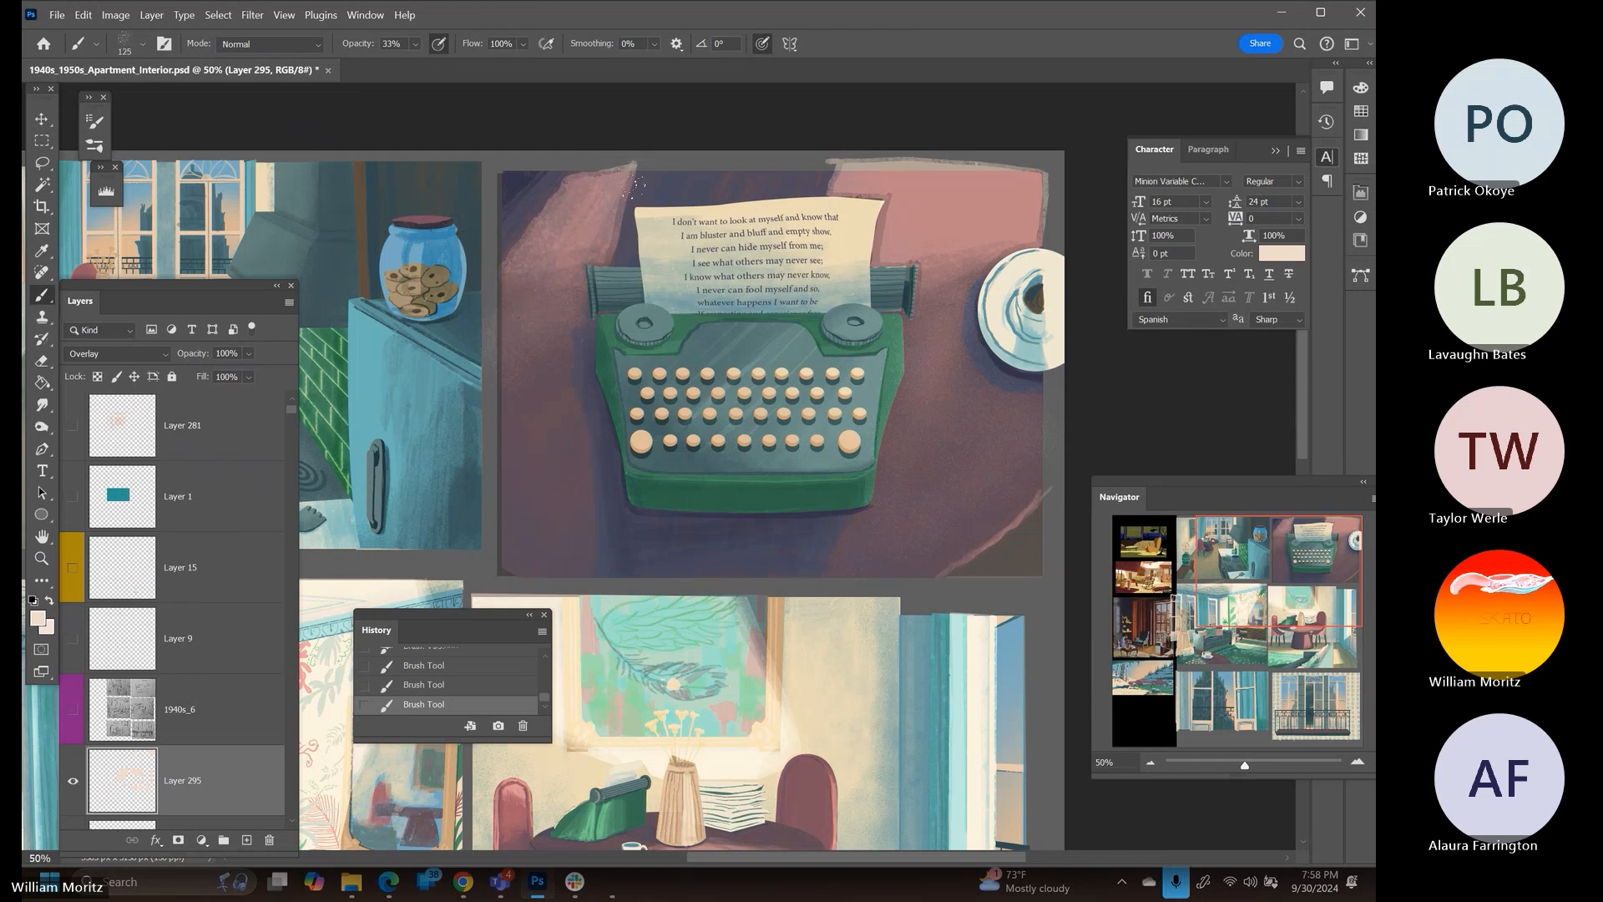
key("bracketleft")
key("bracketleft")
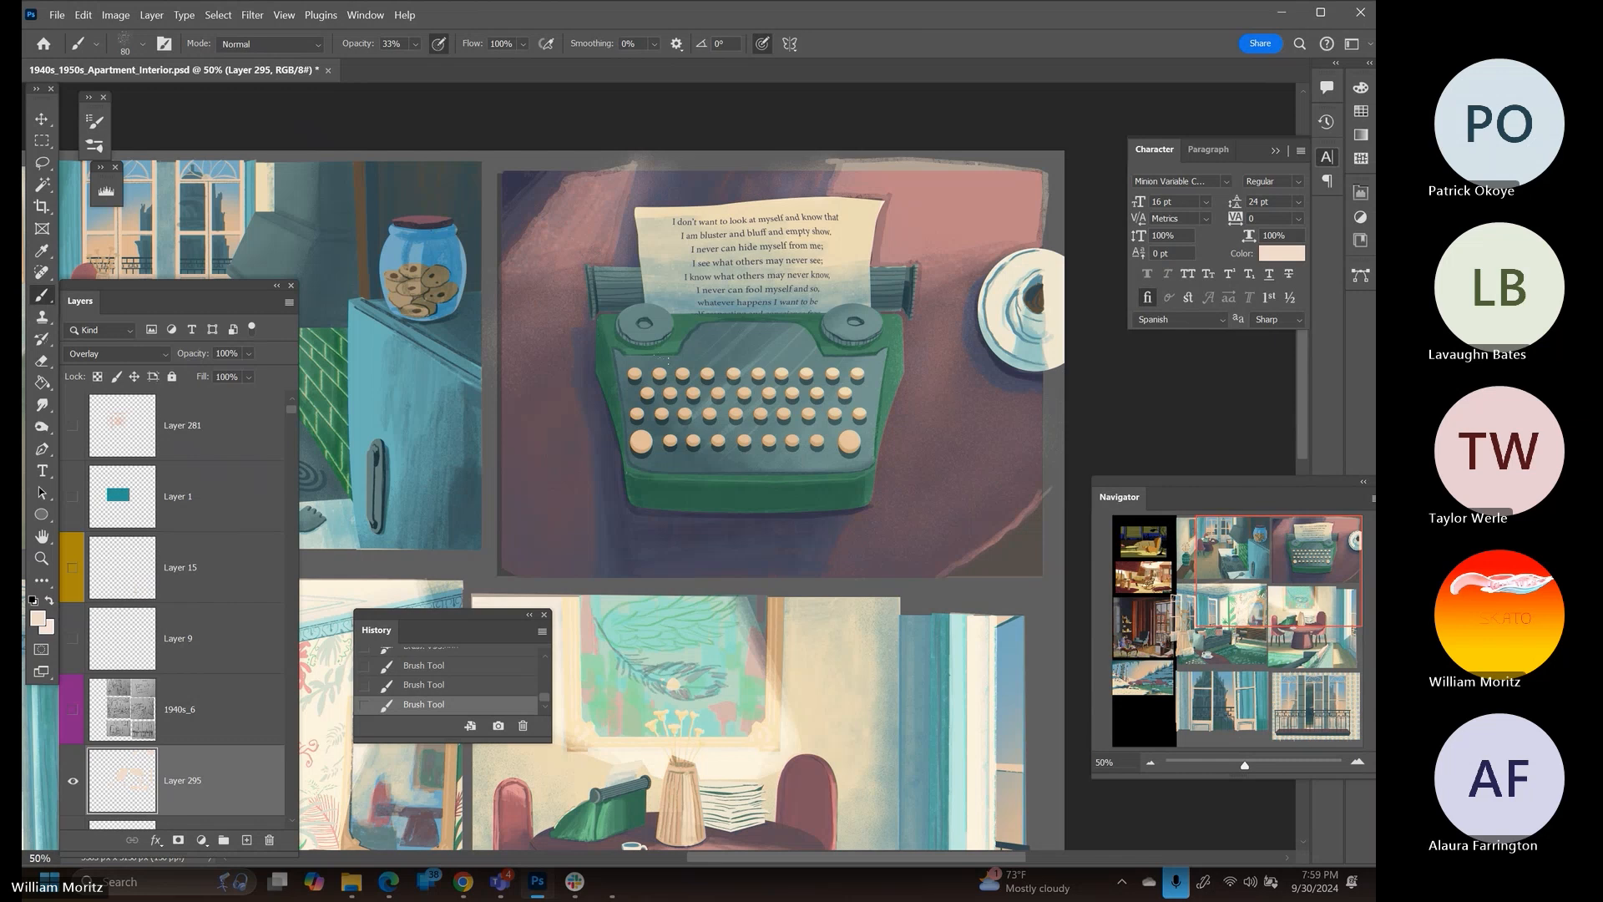
Smudge the light edge by the paper's upper-right corner at 61% strength and touch it up with a 70 px Normal-mode brush
left_click(41, 405)
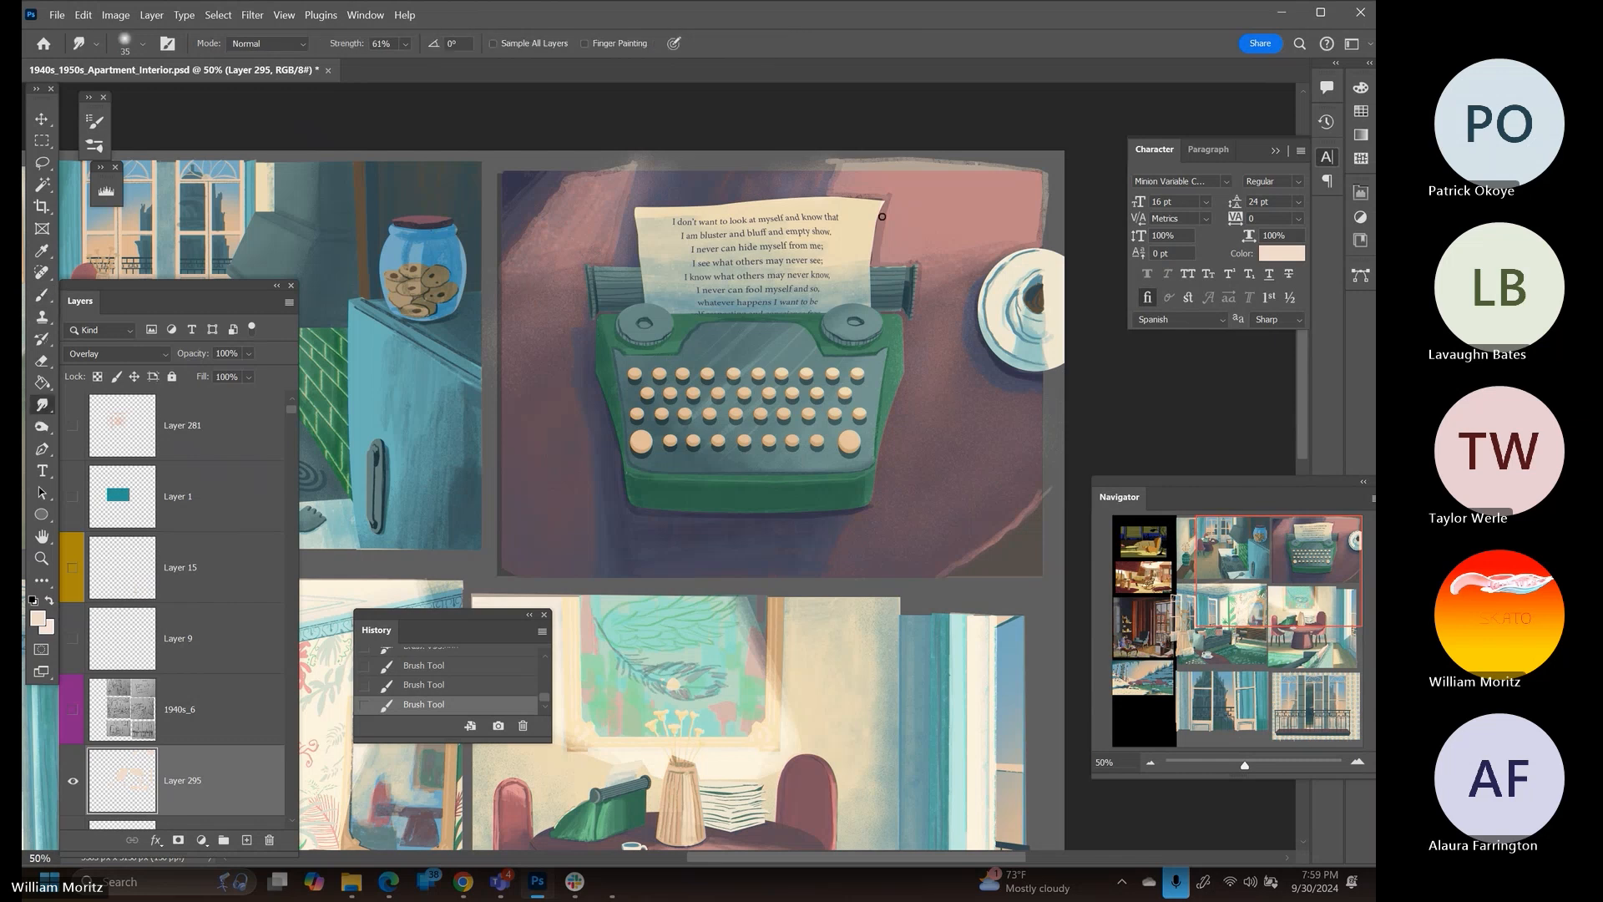
mouse_move(881, 216)
left_mouse_down()
mouse_move(872, 227)
mouse_move(887, 227)
left_mouse_up()
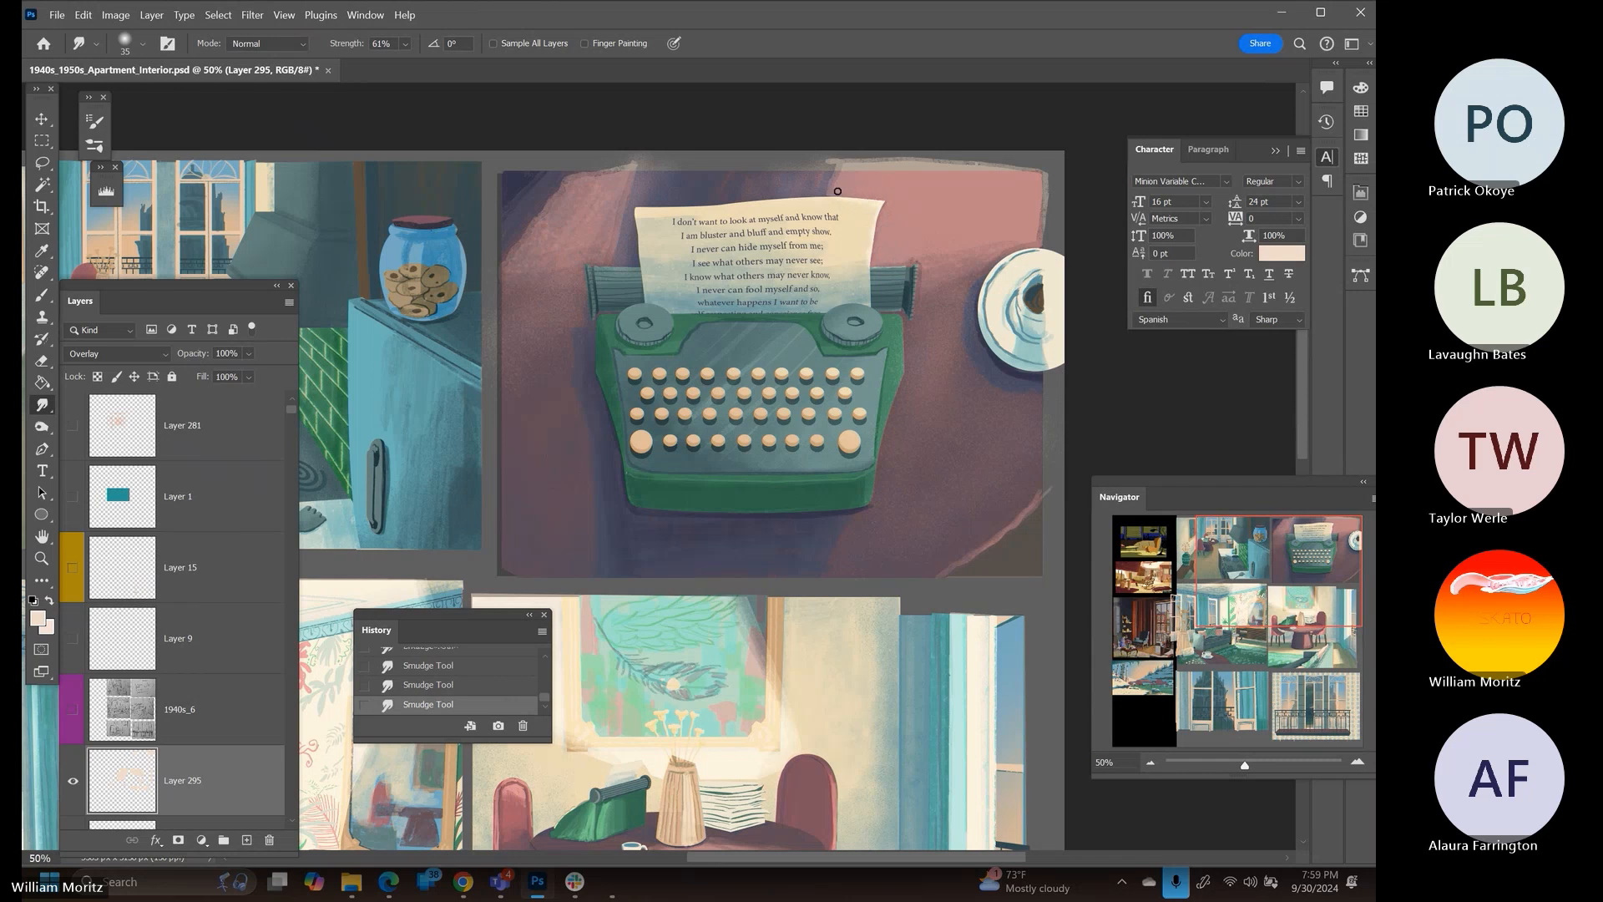
key("b")
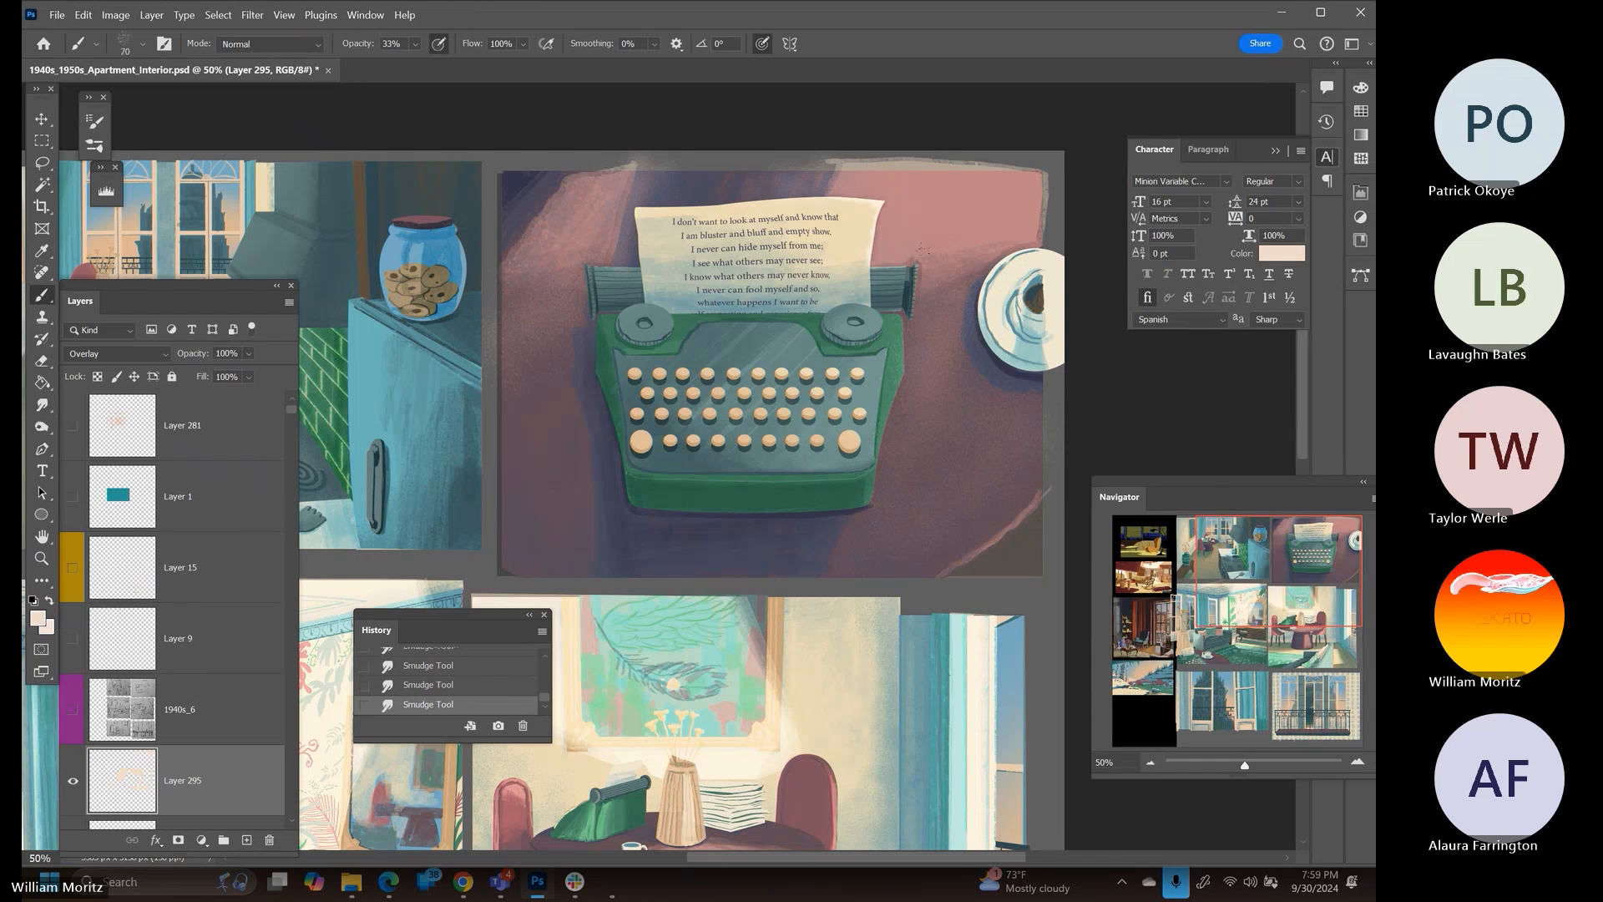
left_click(138, 48)
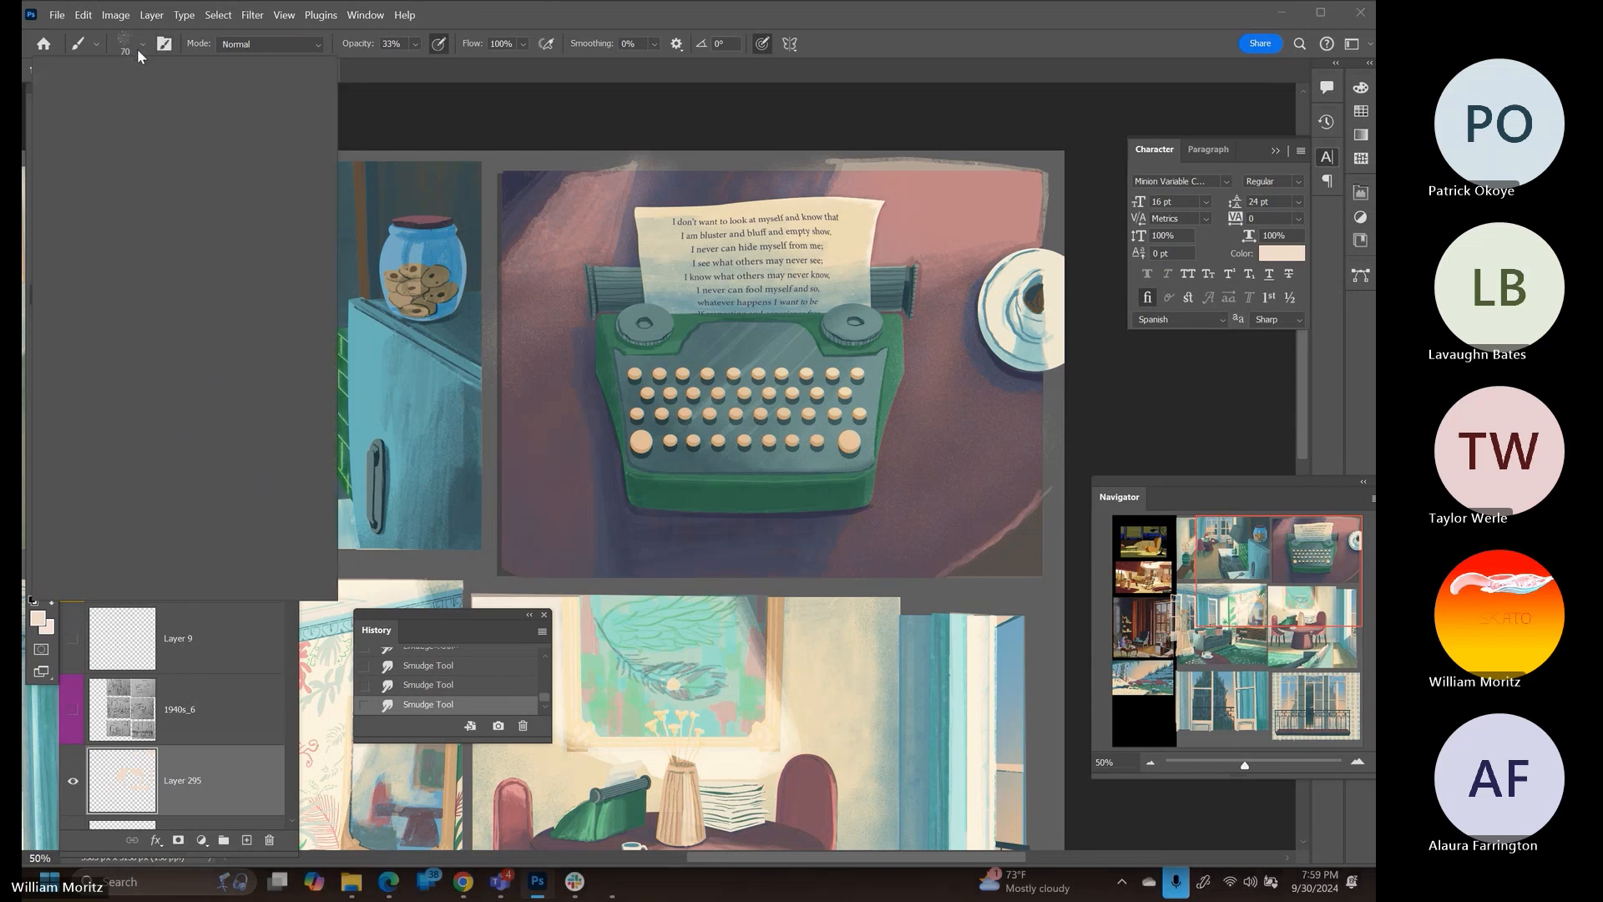
left_click(255, 46)
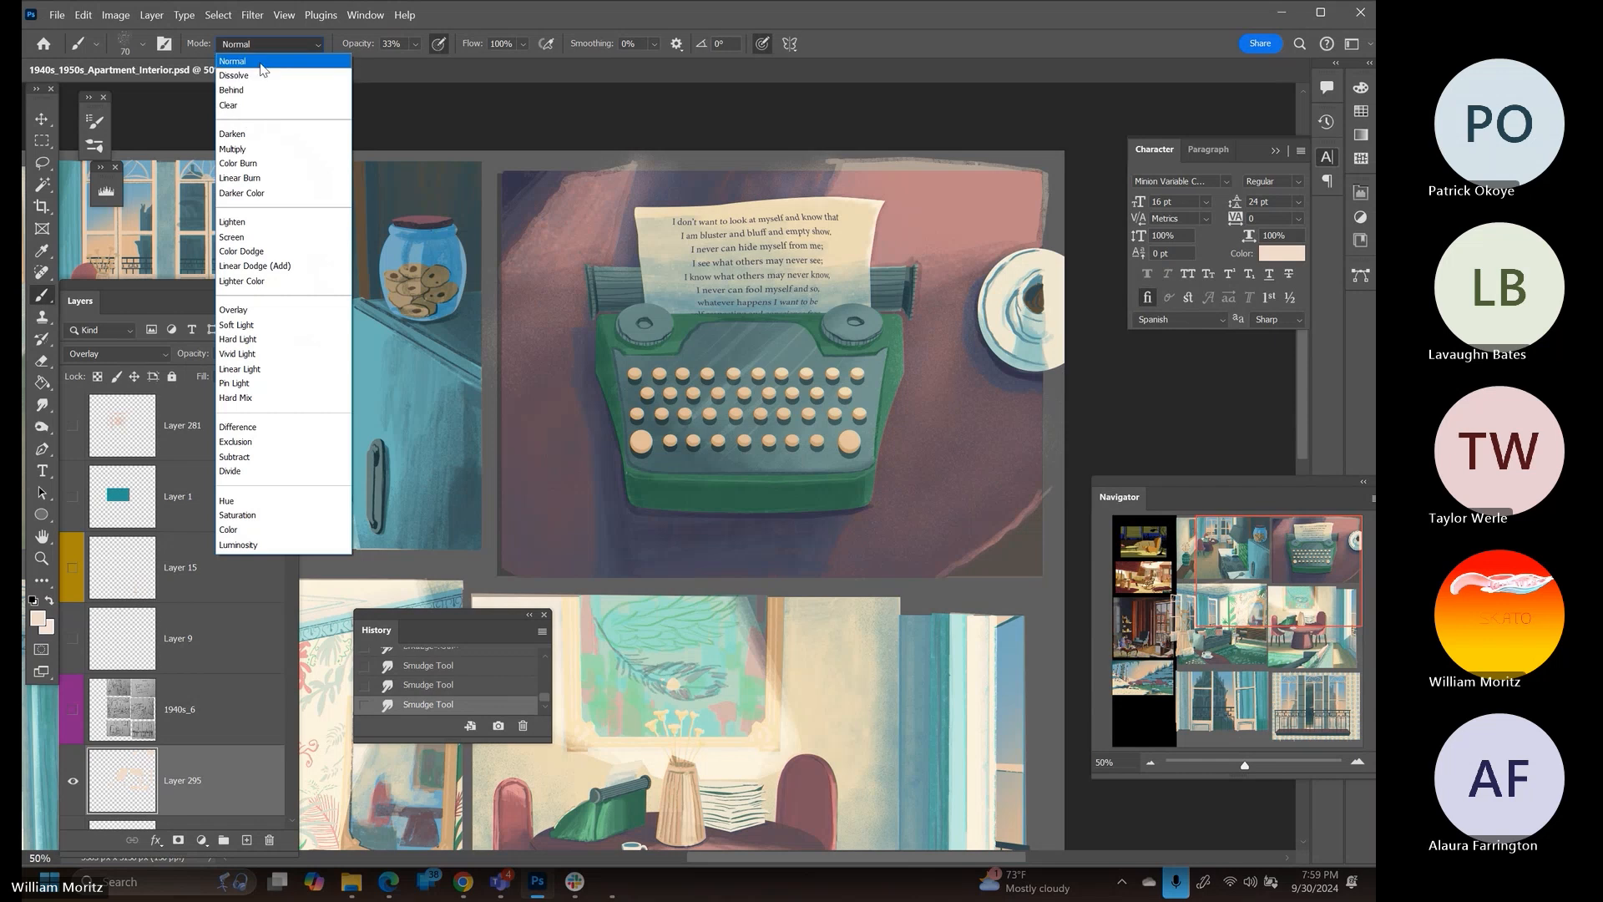
left_click(260, 63)
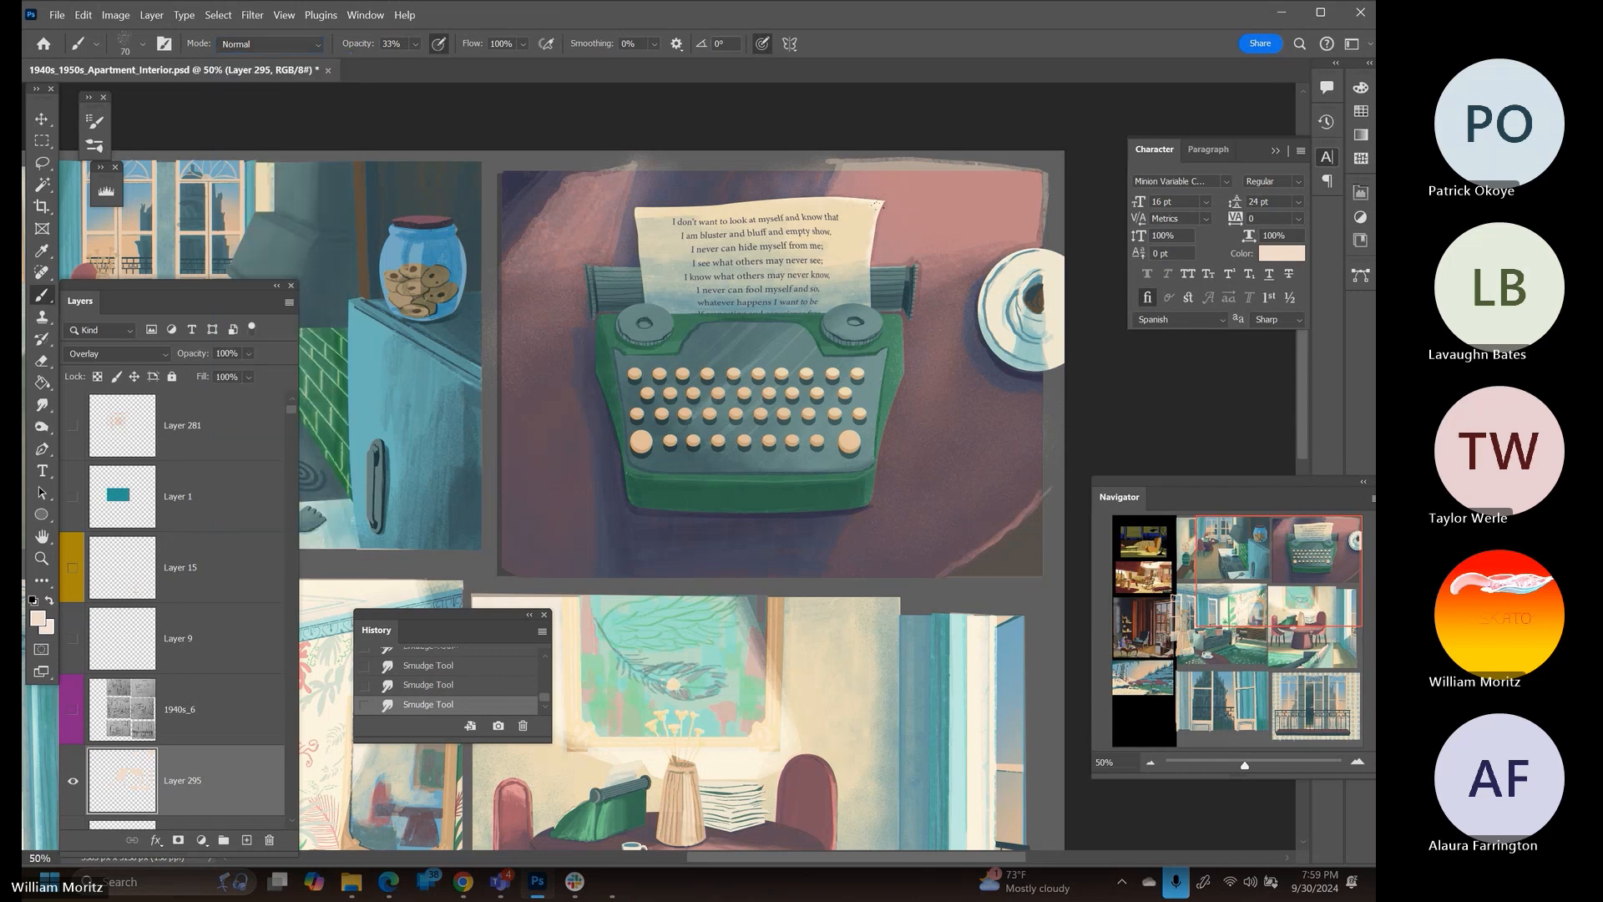
left_click(850, 205)
left_click(853, 214)
left_click(826, 201)
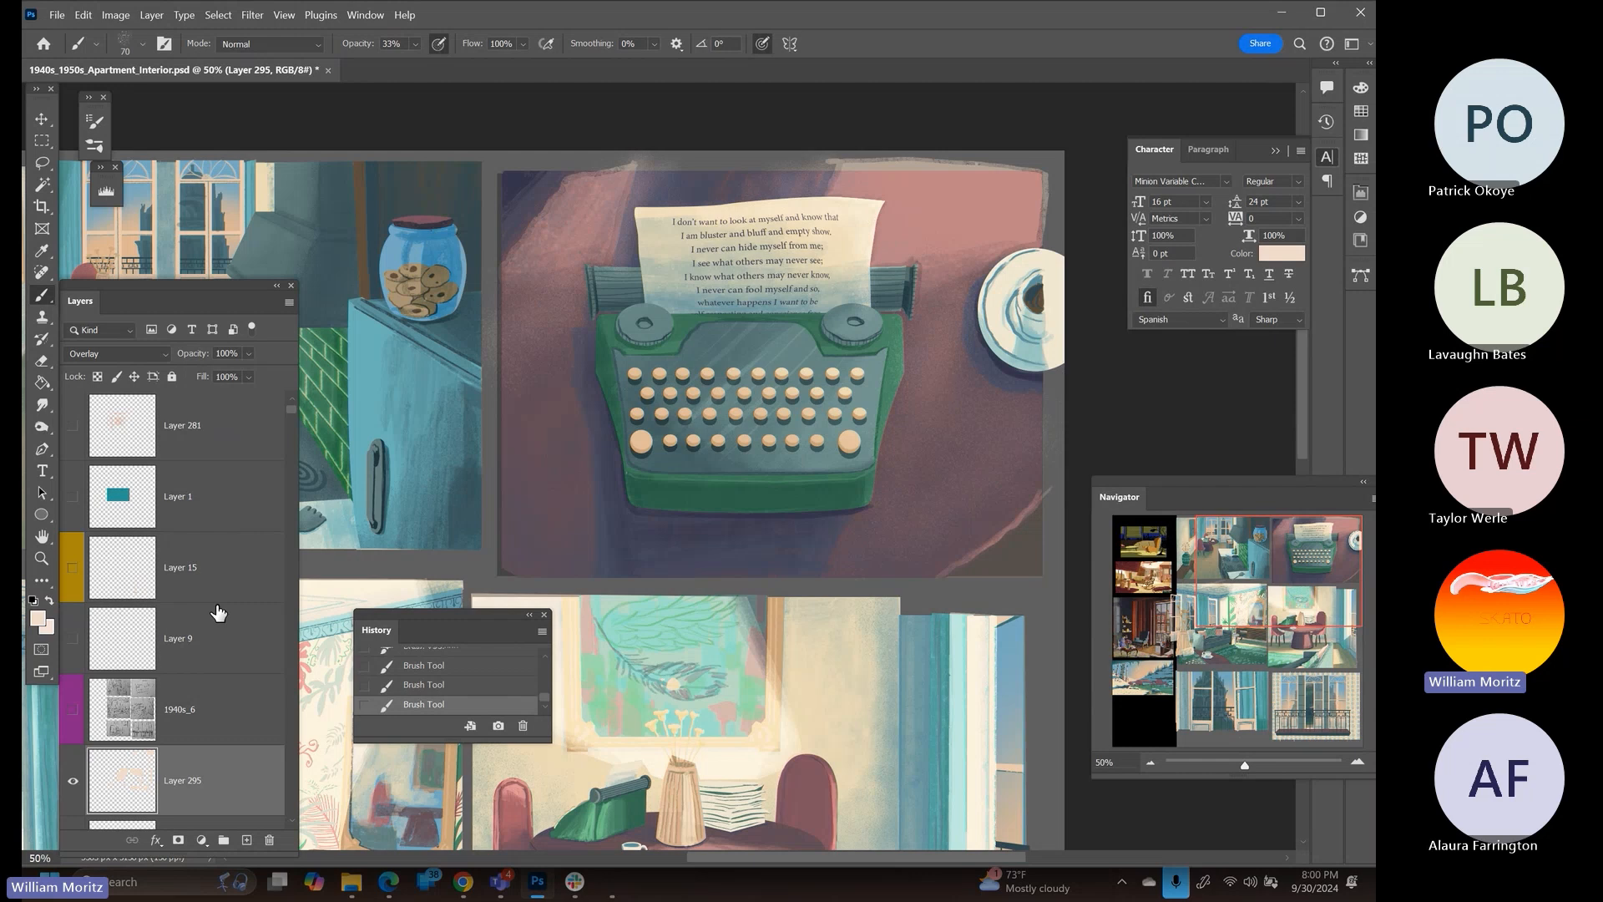
Save the apartment interior document
left_click(41, 558)
left_click(624, 361, "alt")
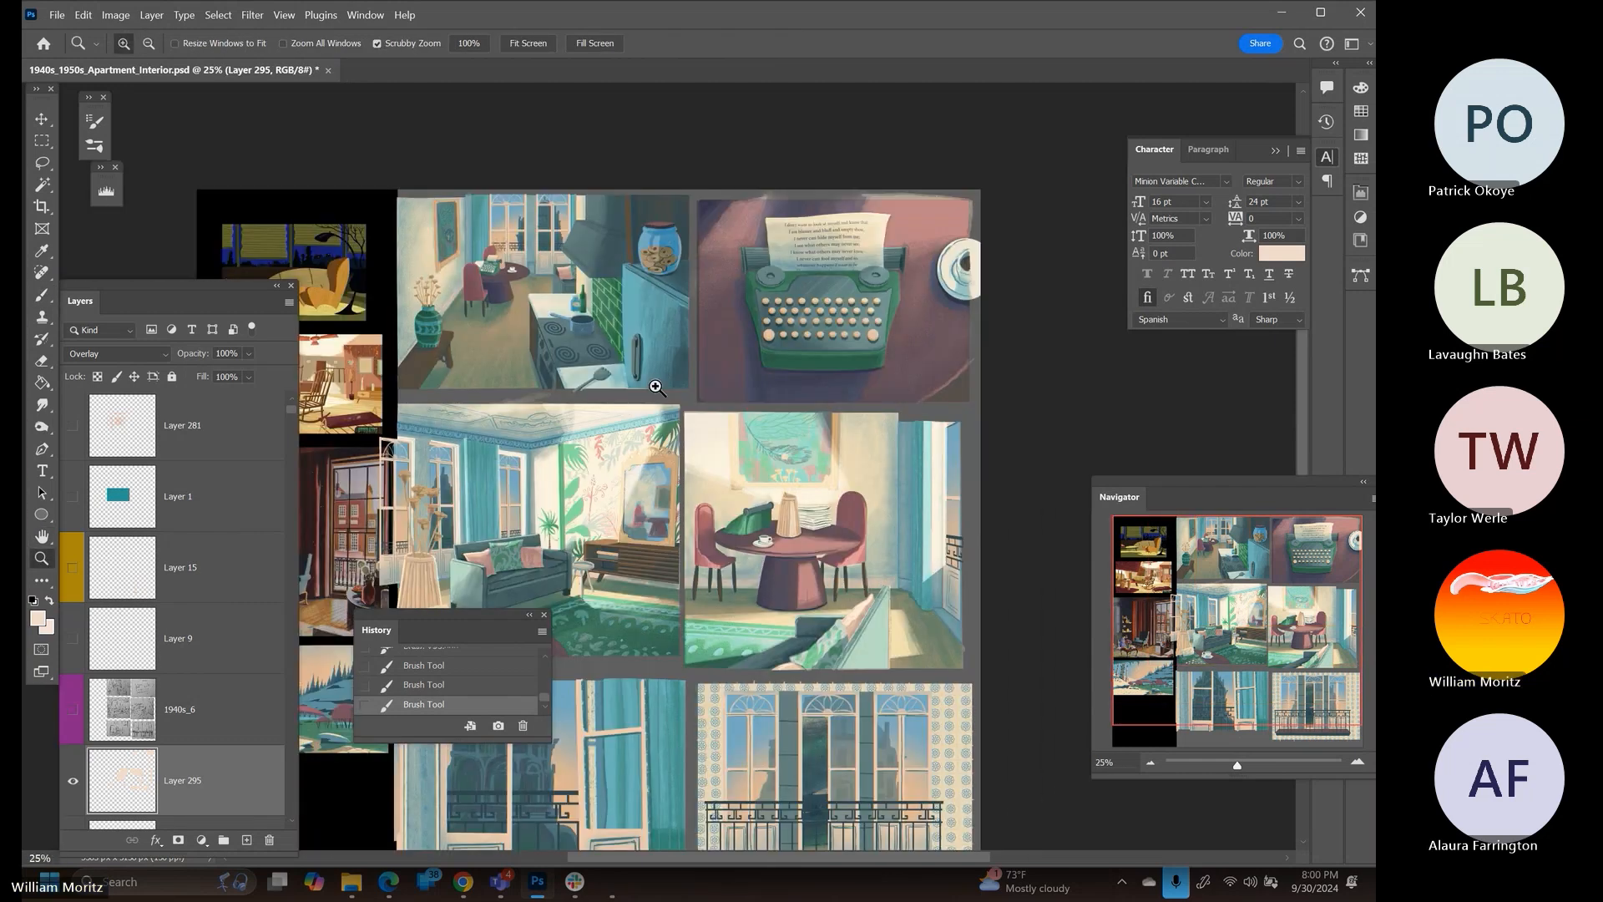
key("ctrl+s")
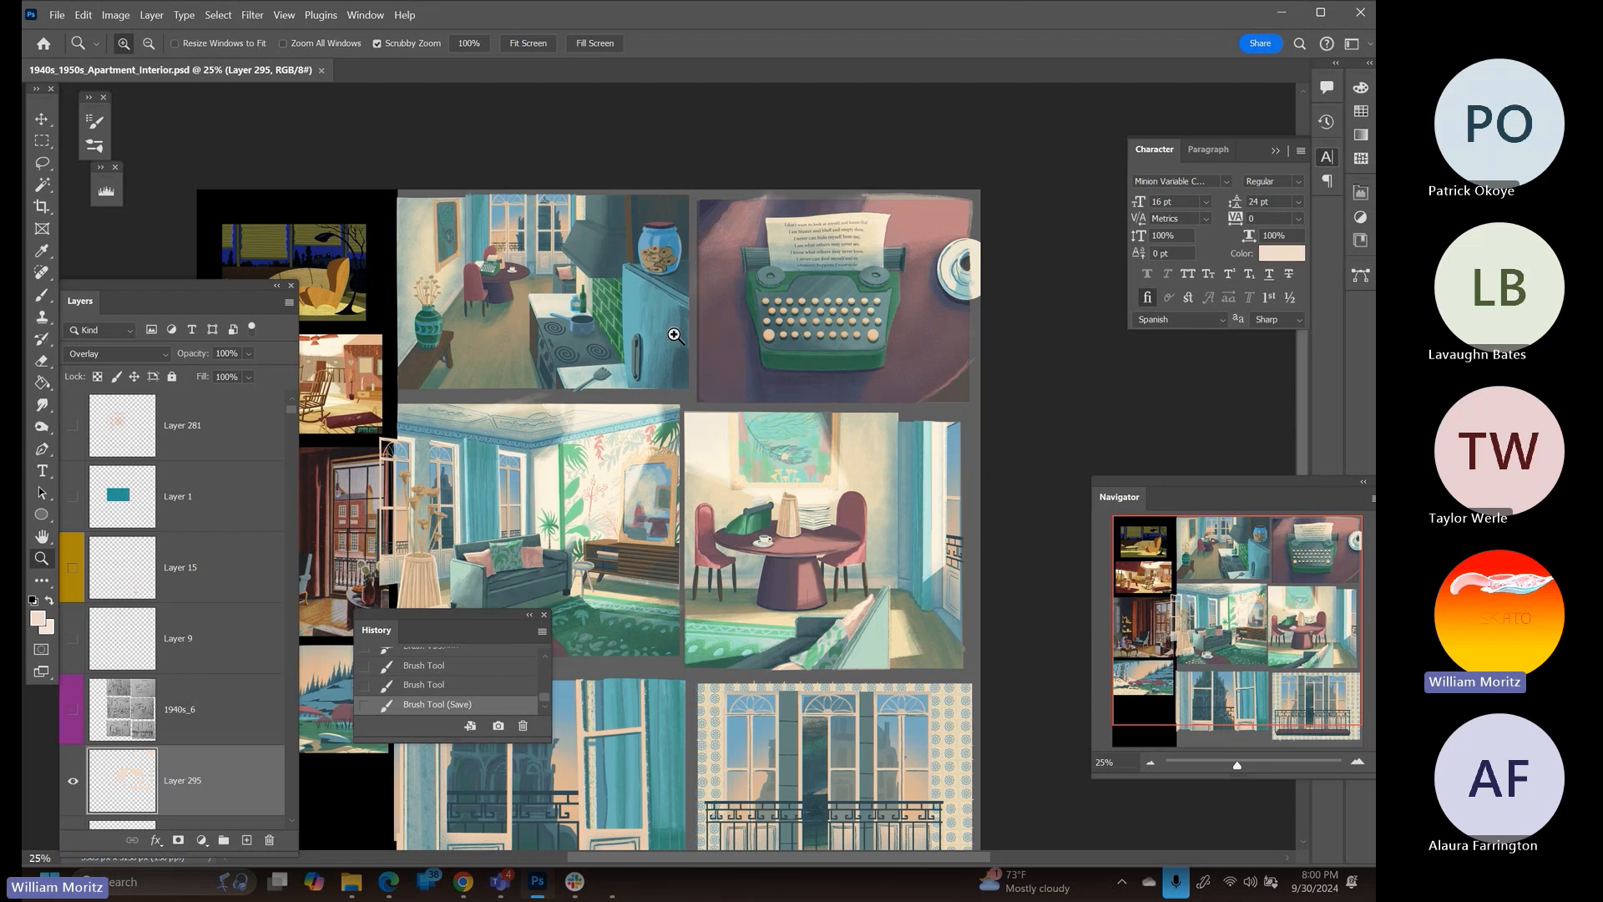
Compare all the scenes with Layer 295 hidden and shown, and set the layer's opacity to 45%
left_click_drag(551, 501, 676, 359)
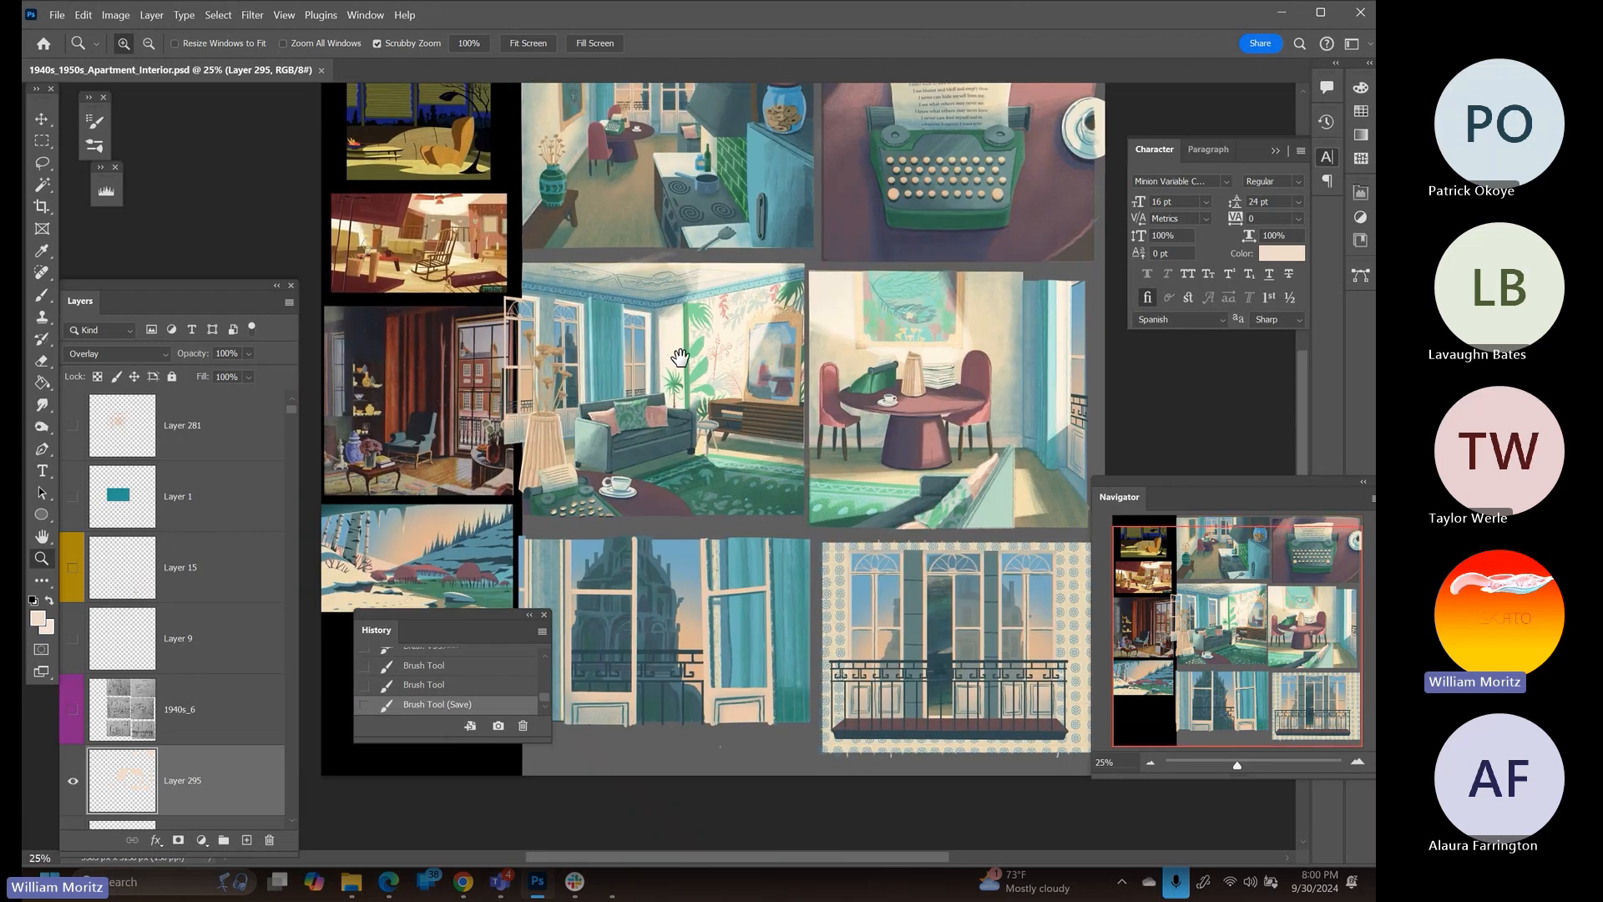
left_click(779, 387, "alt")
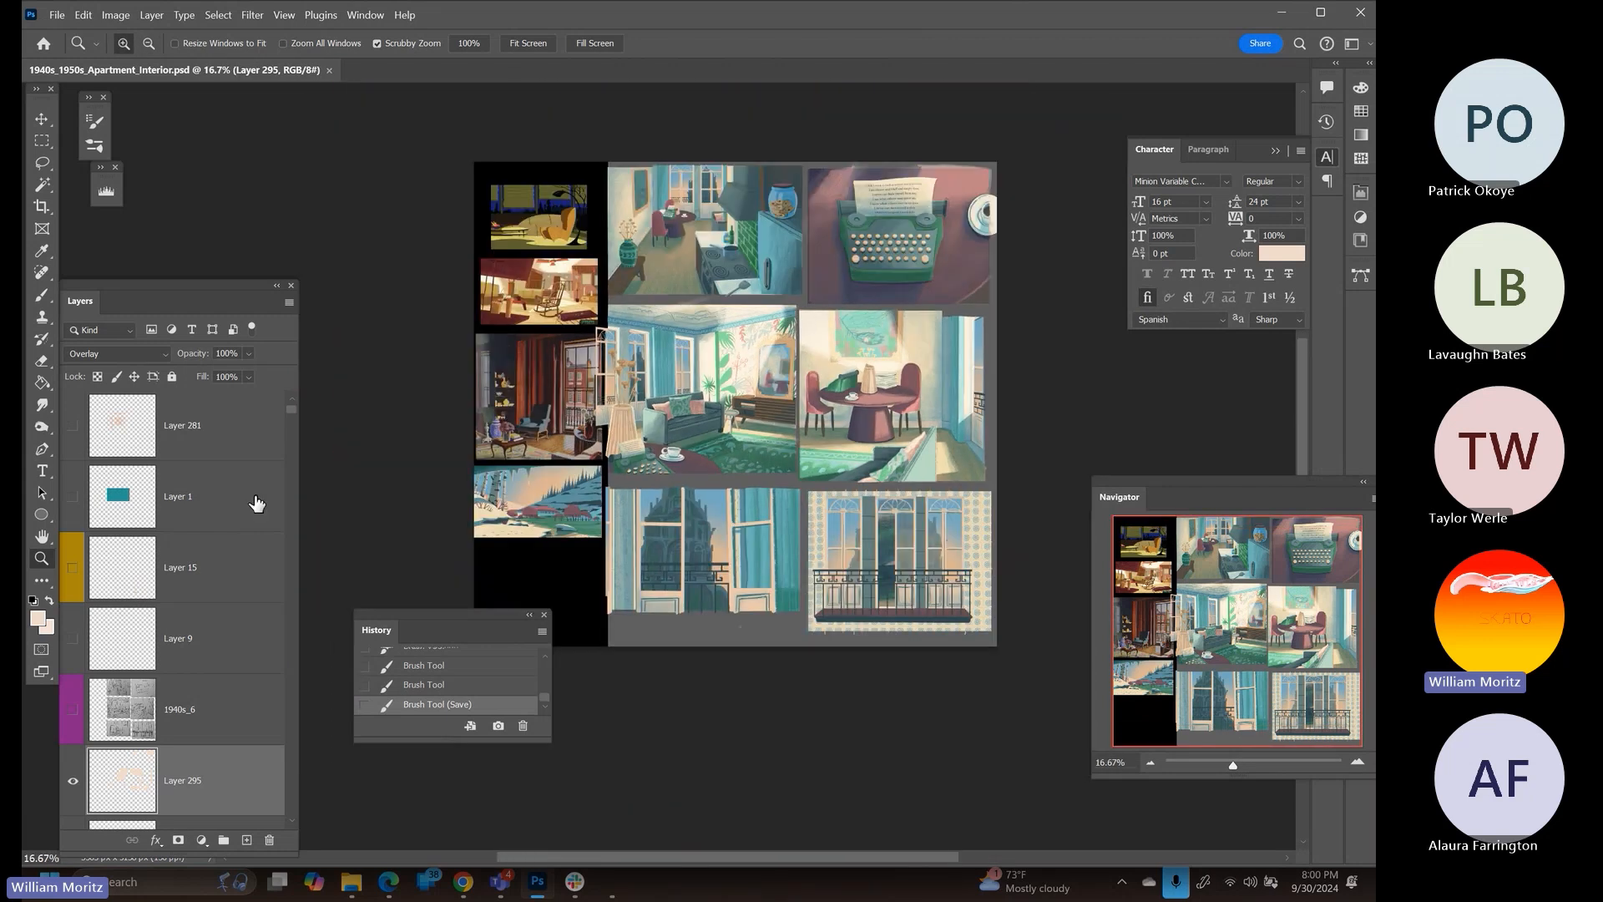
left_click(72, 785)
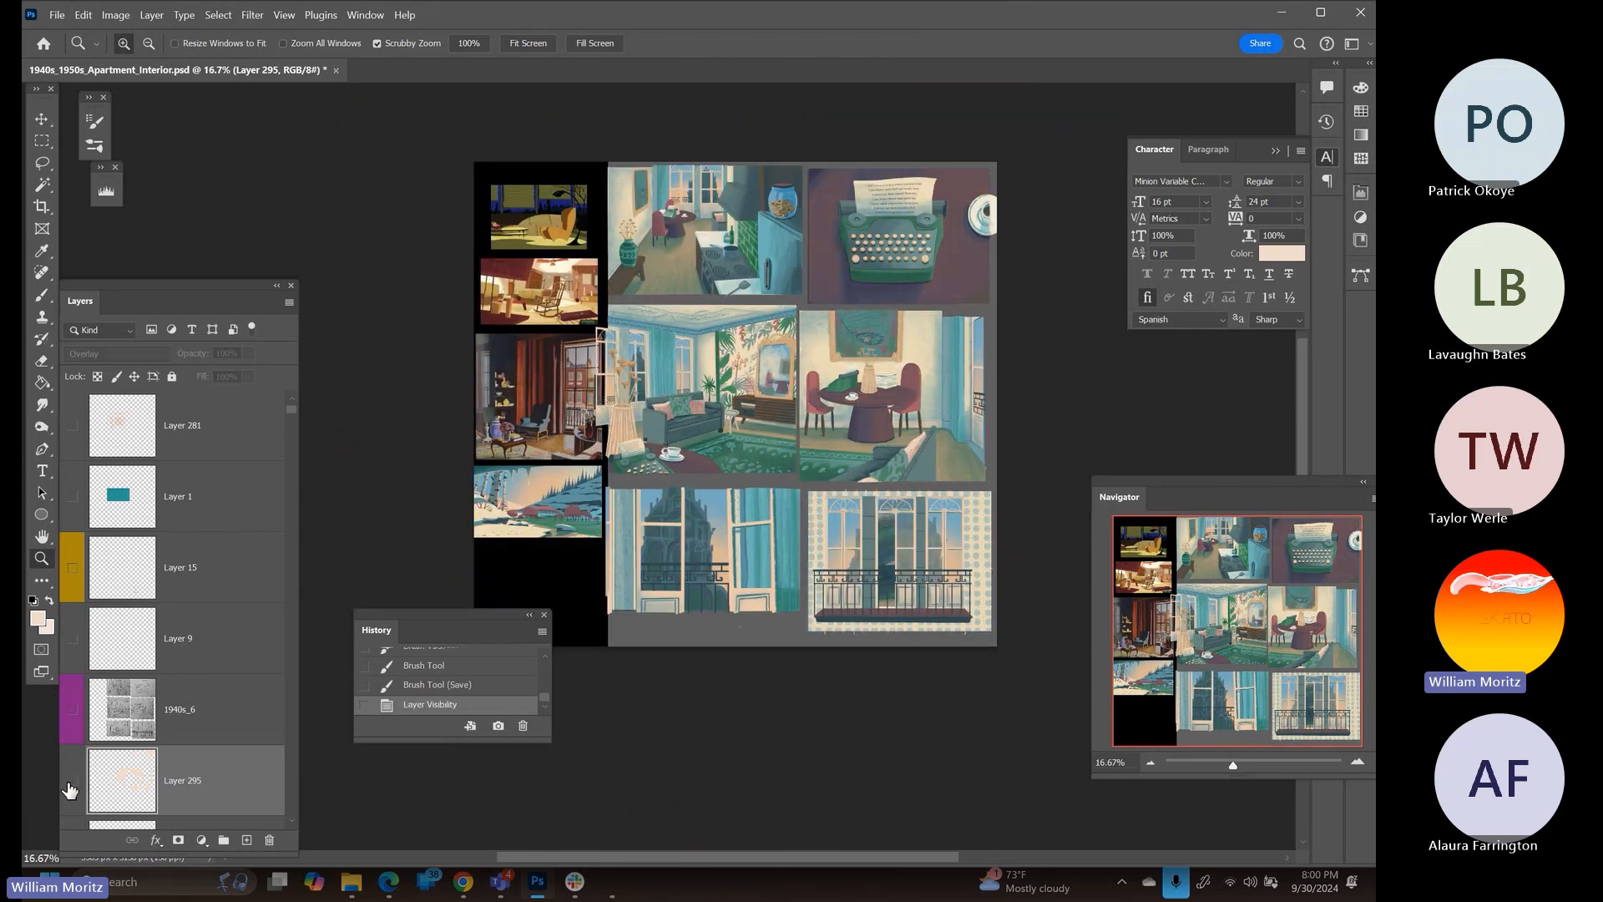
left_click(73, 785)
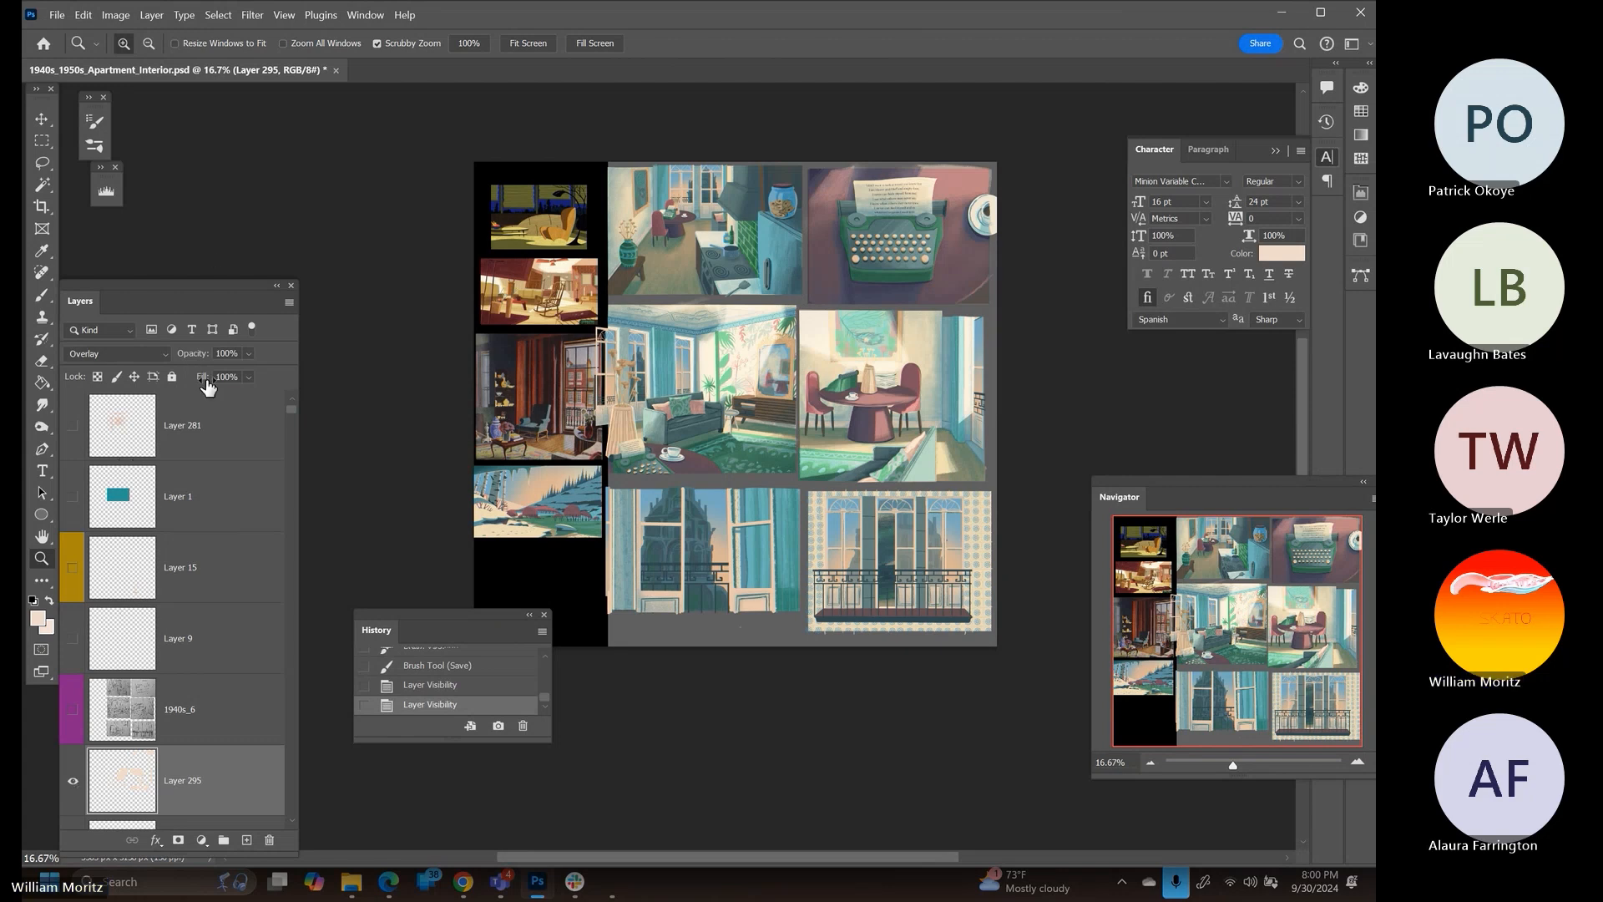
left_click(249, 354)
left_click(236, 372)
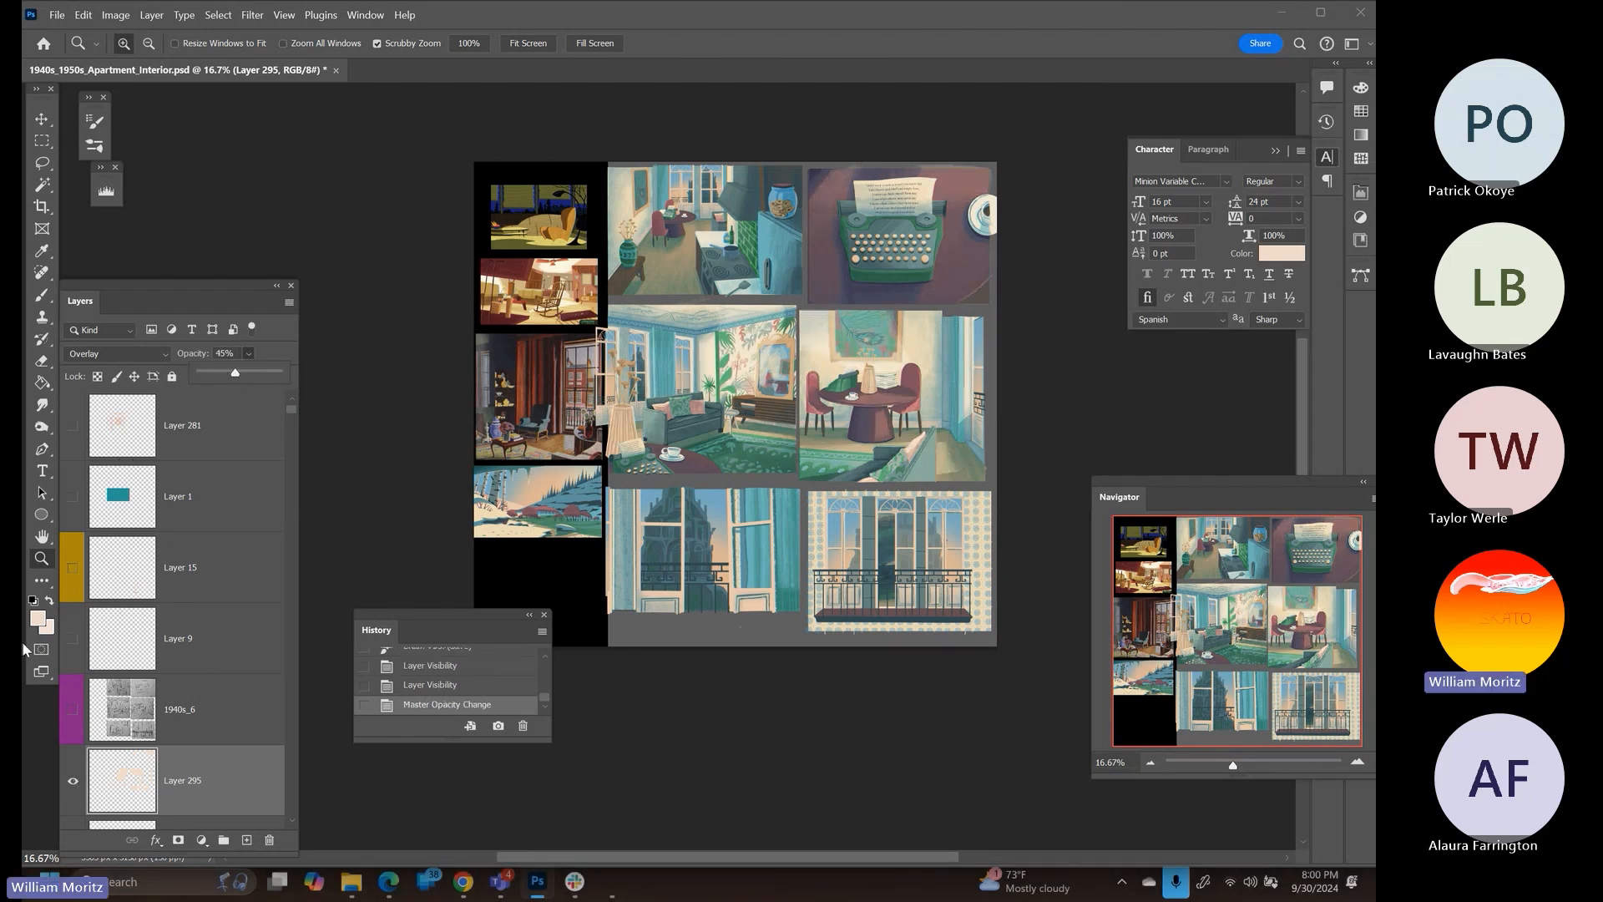
Toggle Layer 295's visibility repeatedly to examine its lighting effect across the whole sheet and closer up on the living and dining room scenes
left_click(73, 781)
left_click(73, 781)
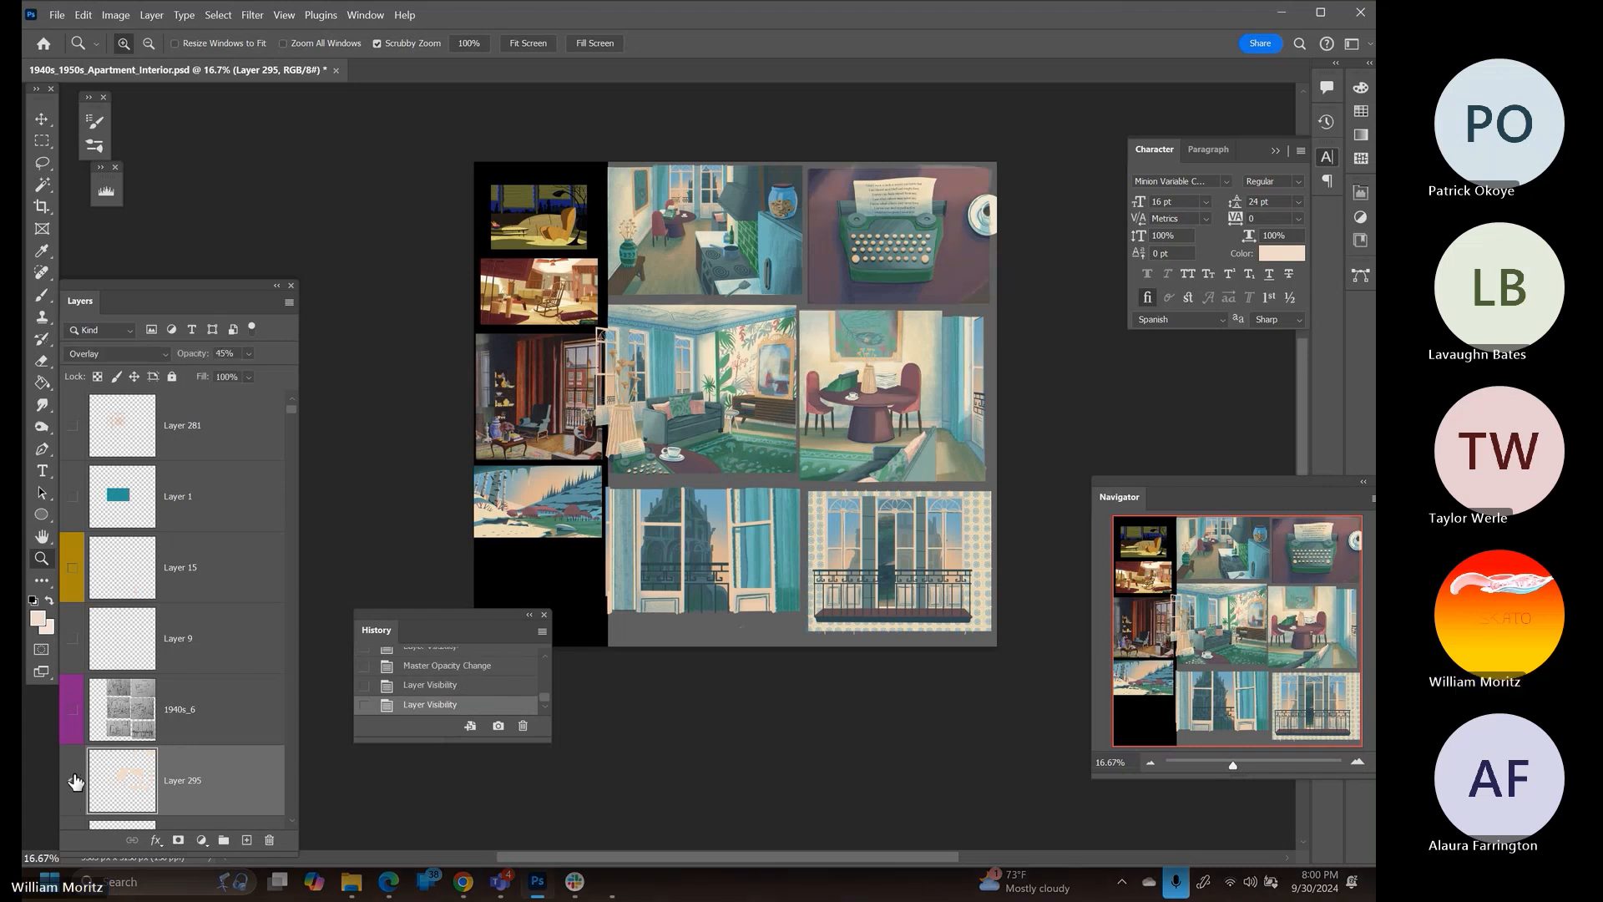
left_click(74, 781)
left_click(74, 780)
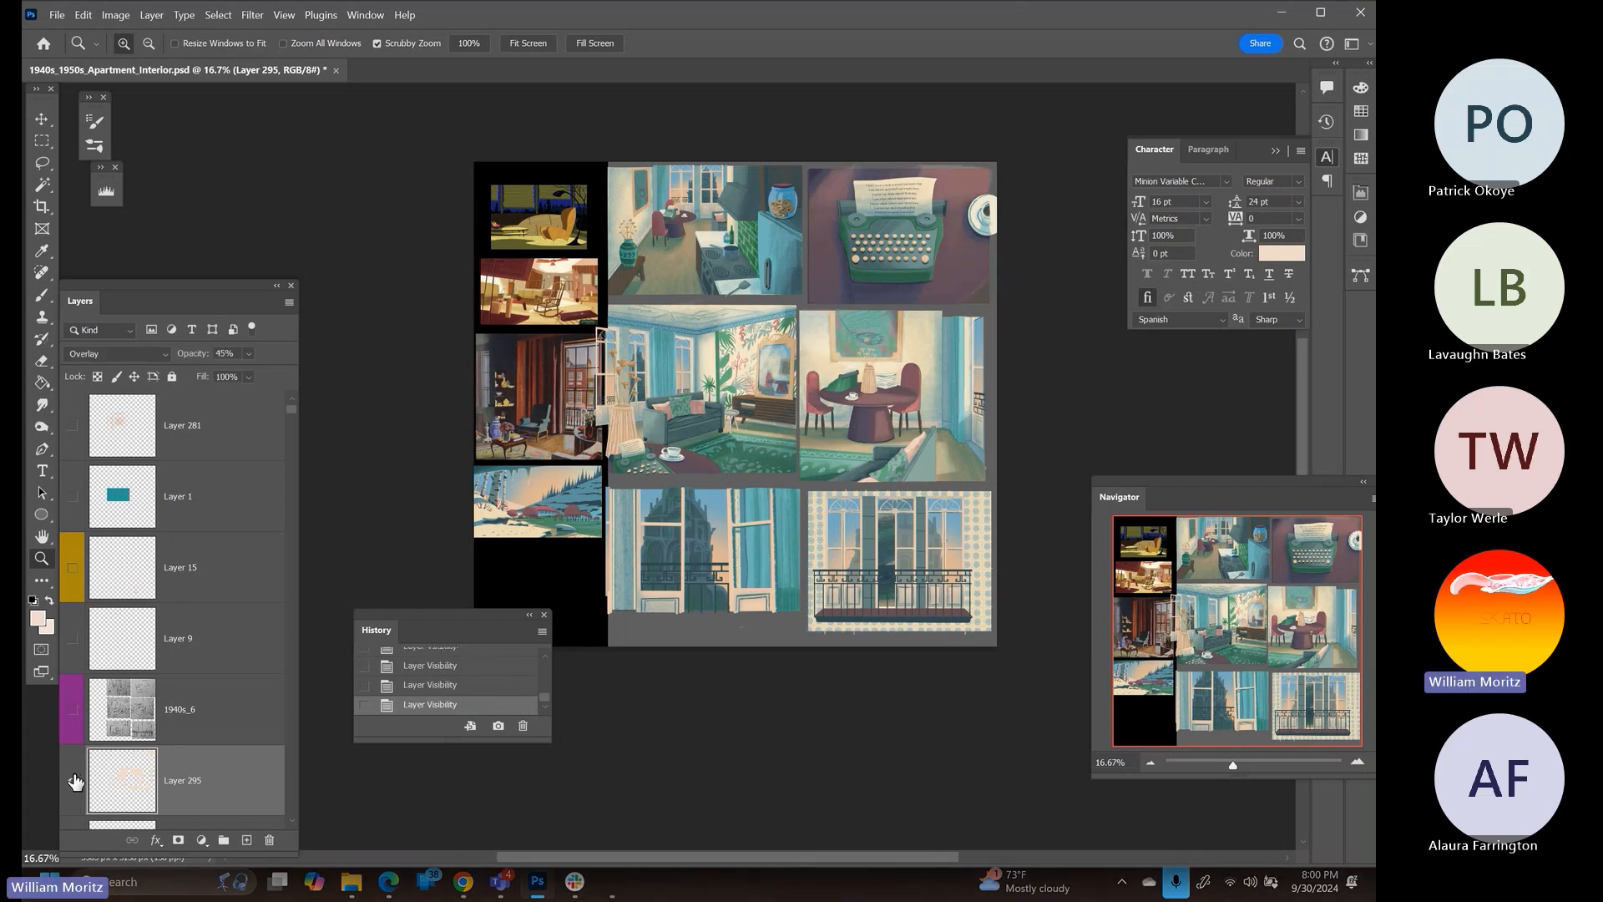
left_click(74, 780)
left_click(73, 781)
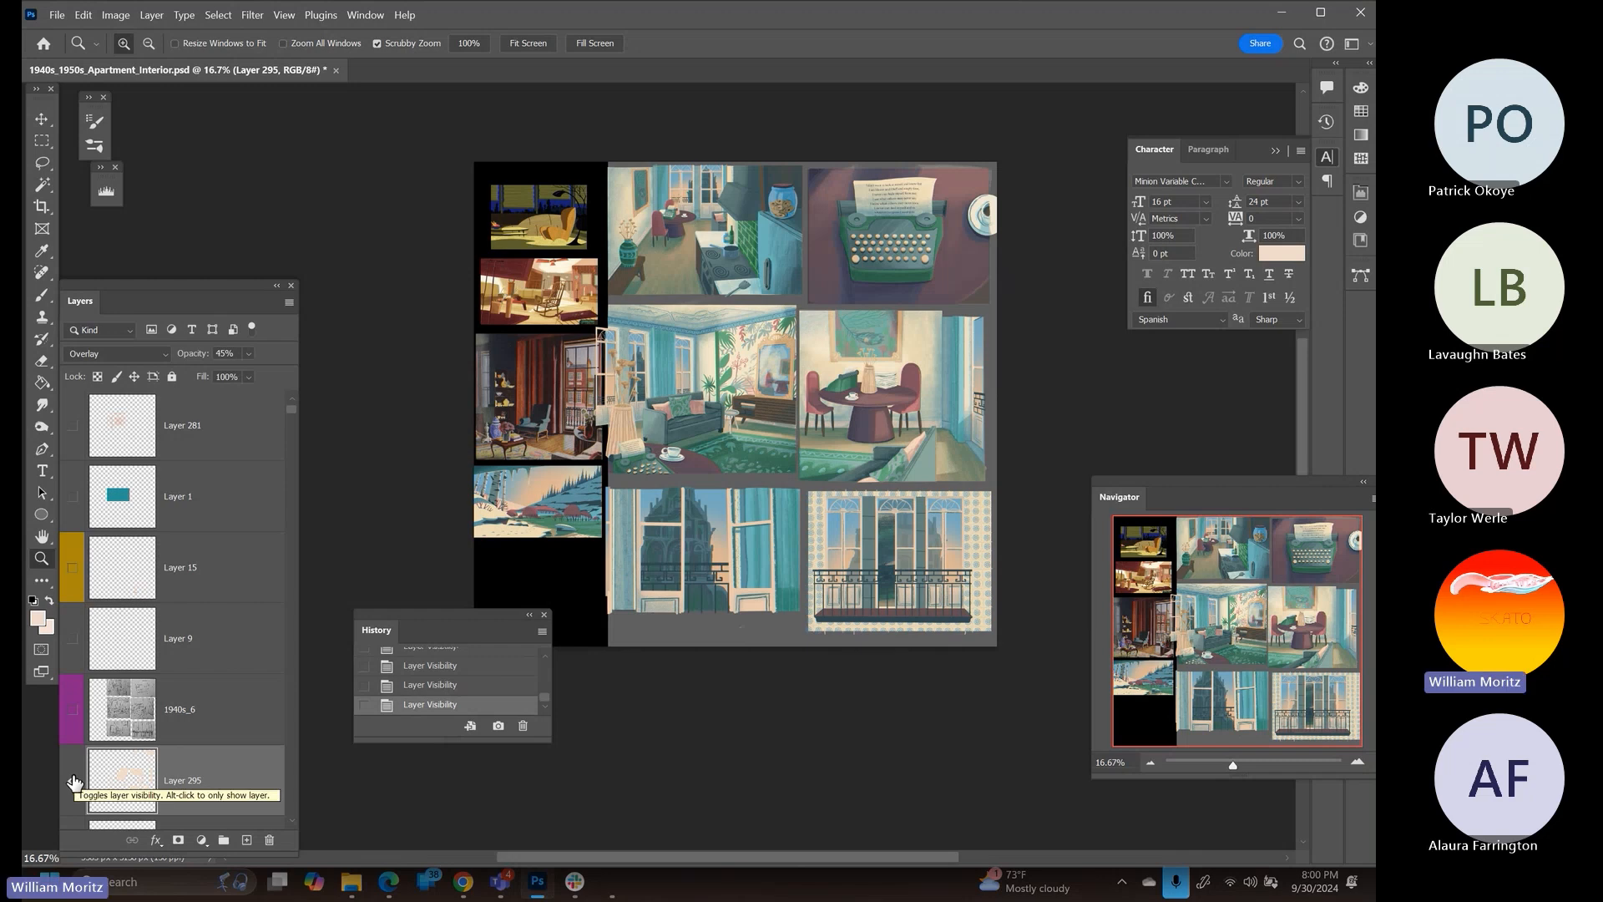
left_click(73, 782)
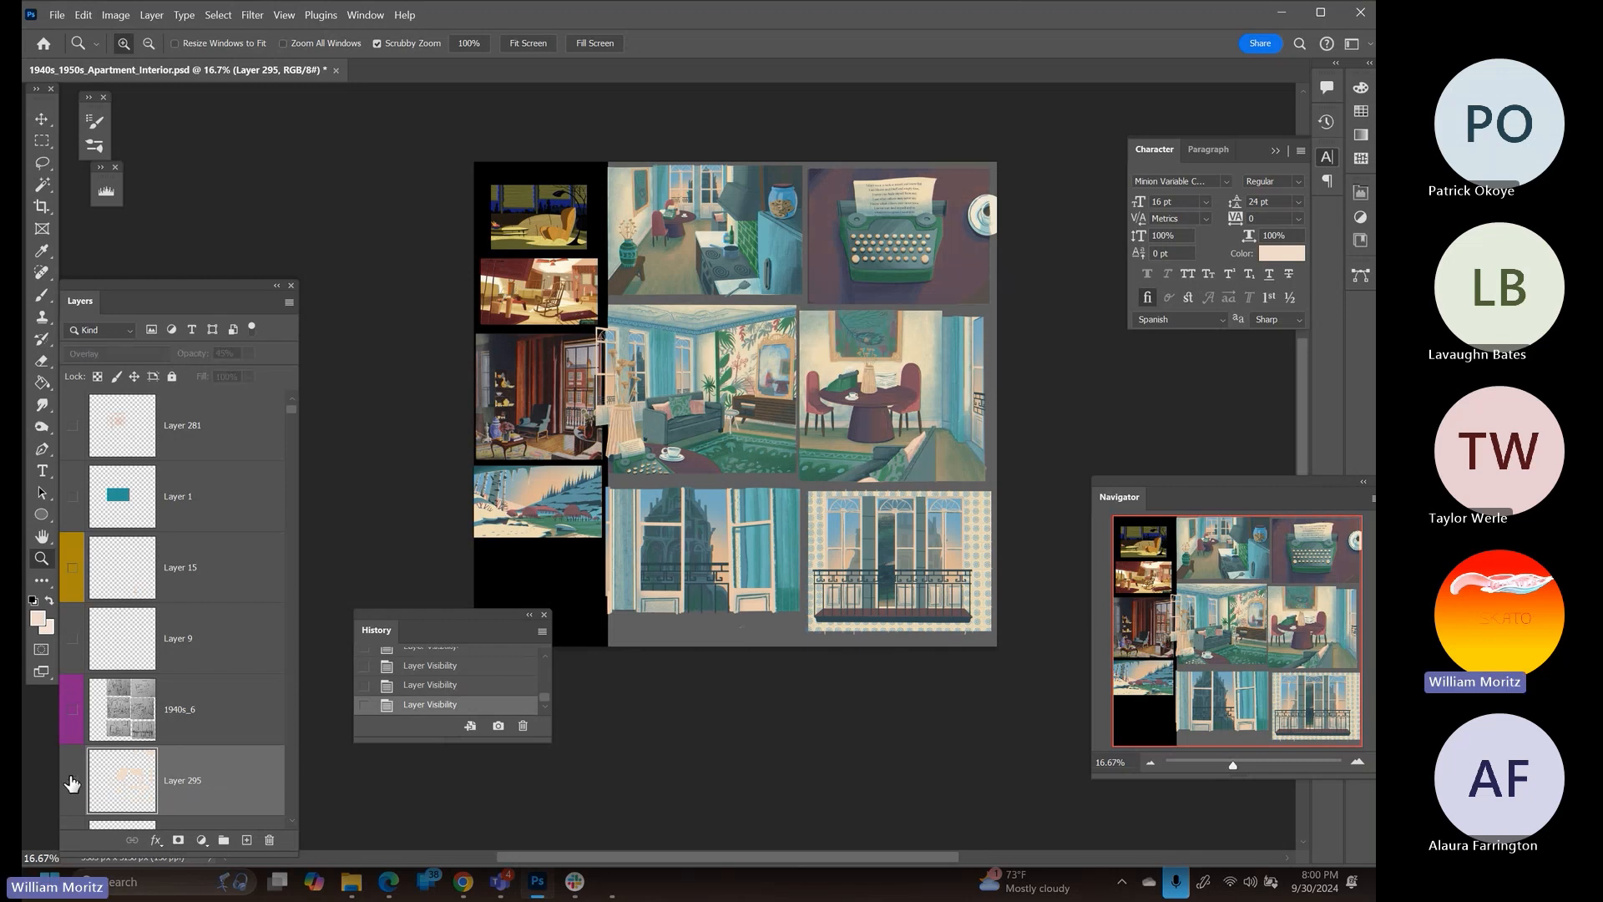
left_click(74, 781)
left_click(71, 782)
left_click(72, 783)
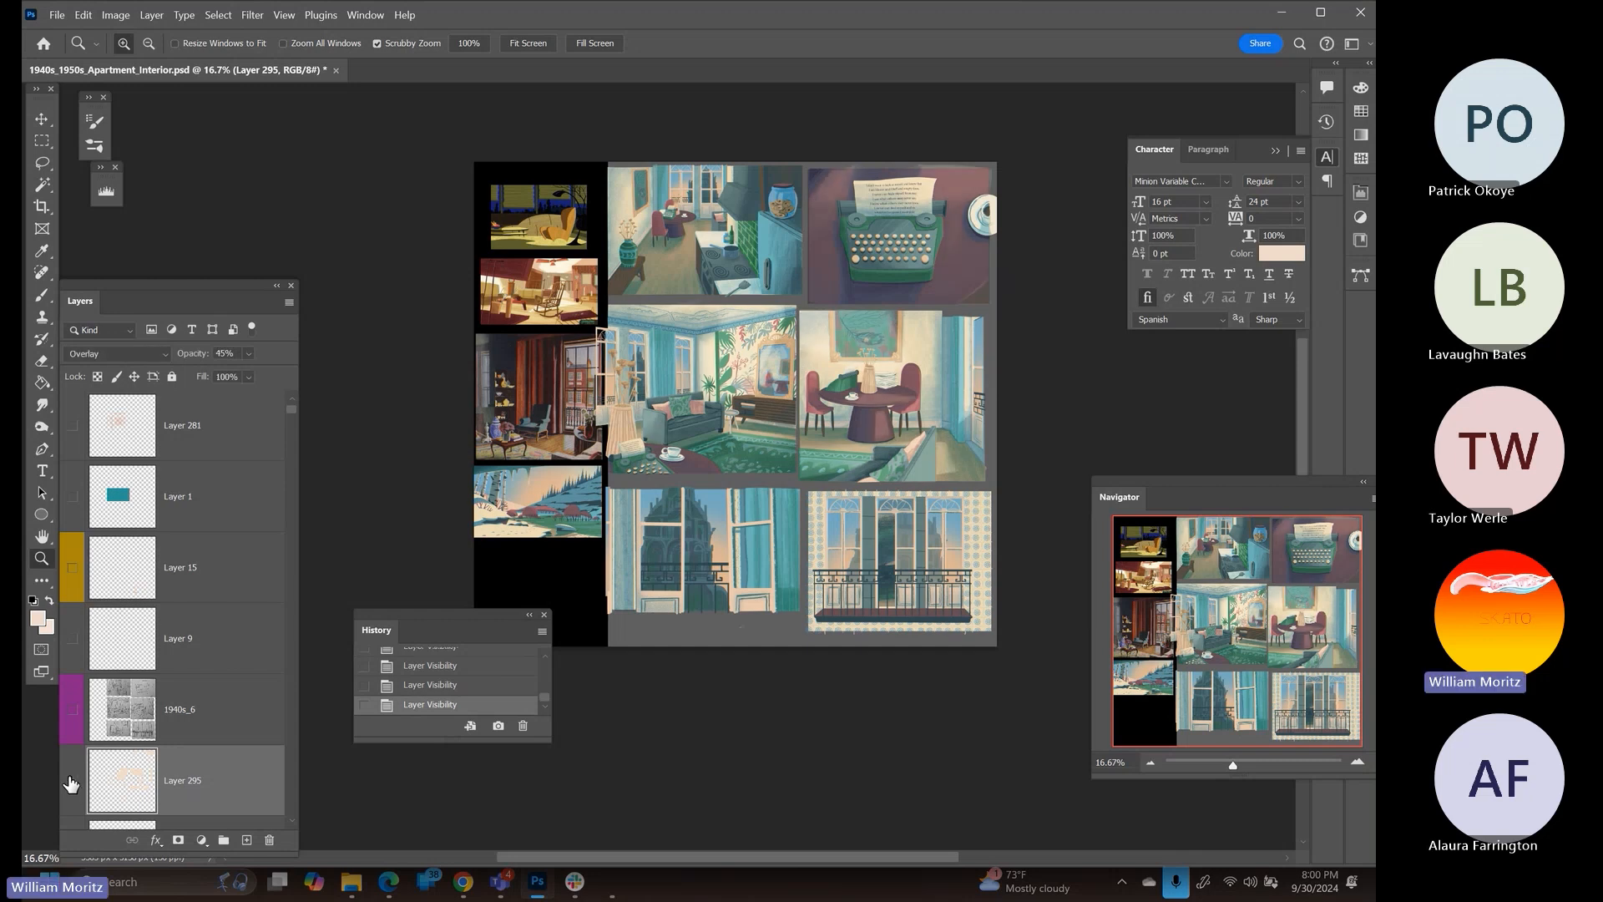
left_click(72, 783)
left_click(72, 783)
left_click(71, 782)
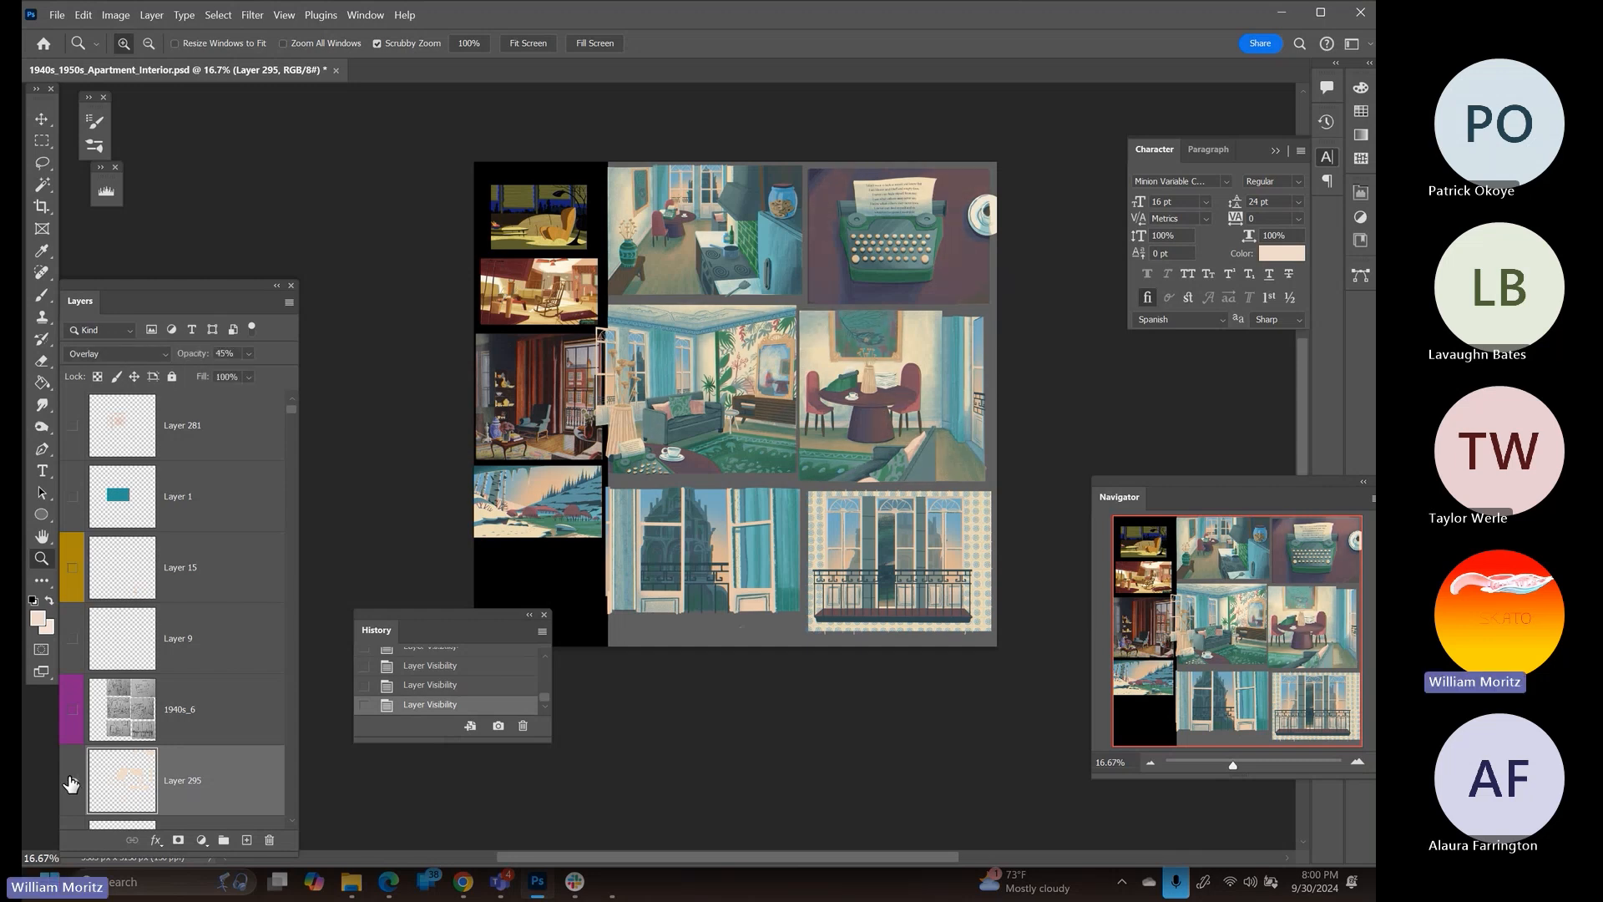
left_click(72, 783)
left_click(72, 783)
left_click(72, 782)
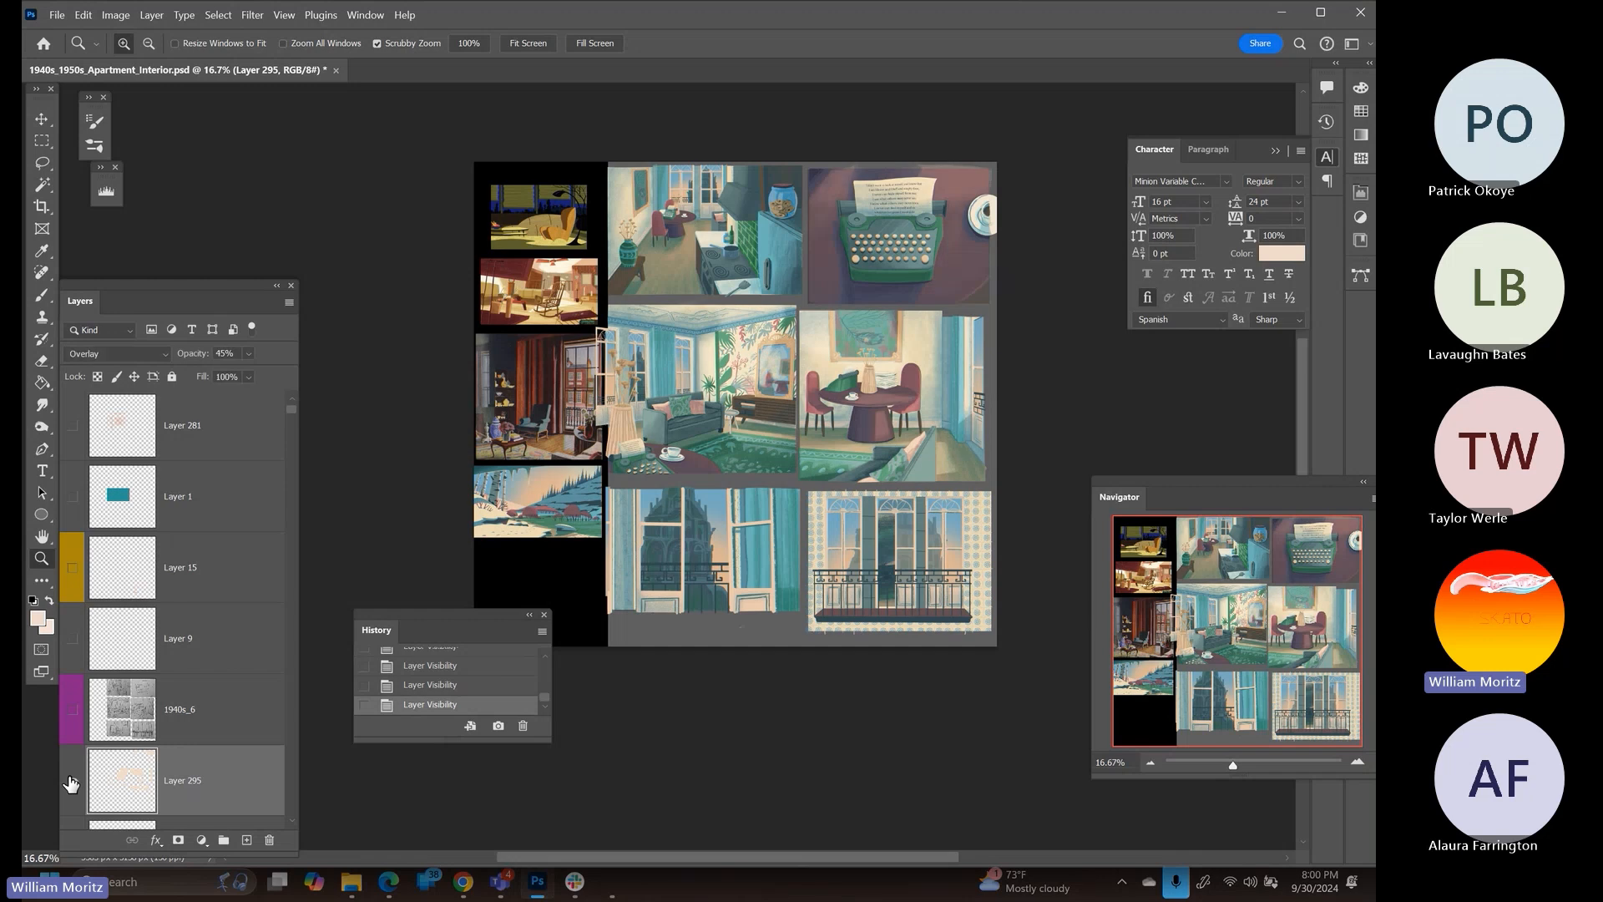
left_click(72, 782)
left_click(71, 782)
left_click(891, 562)
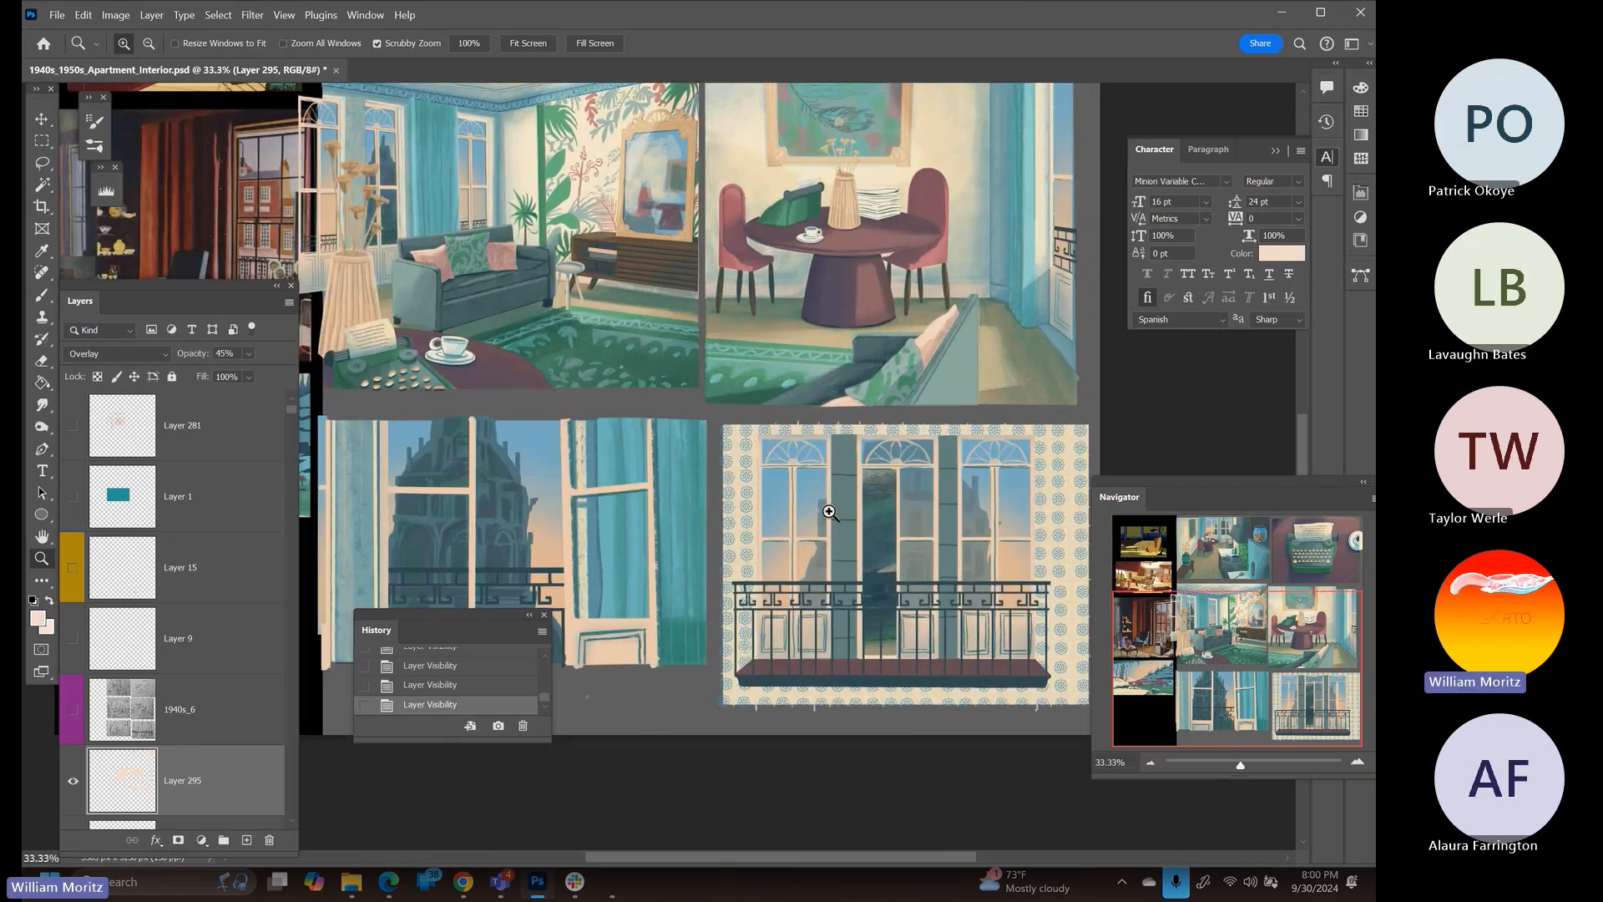
left_click(72, 782)
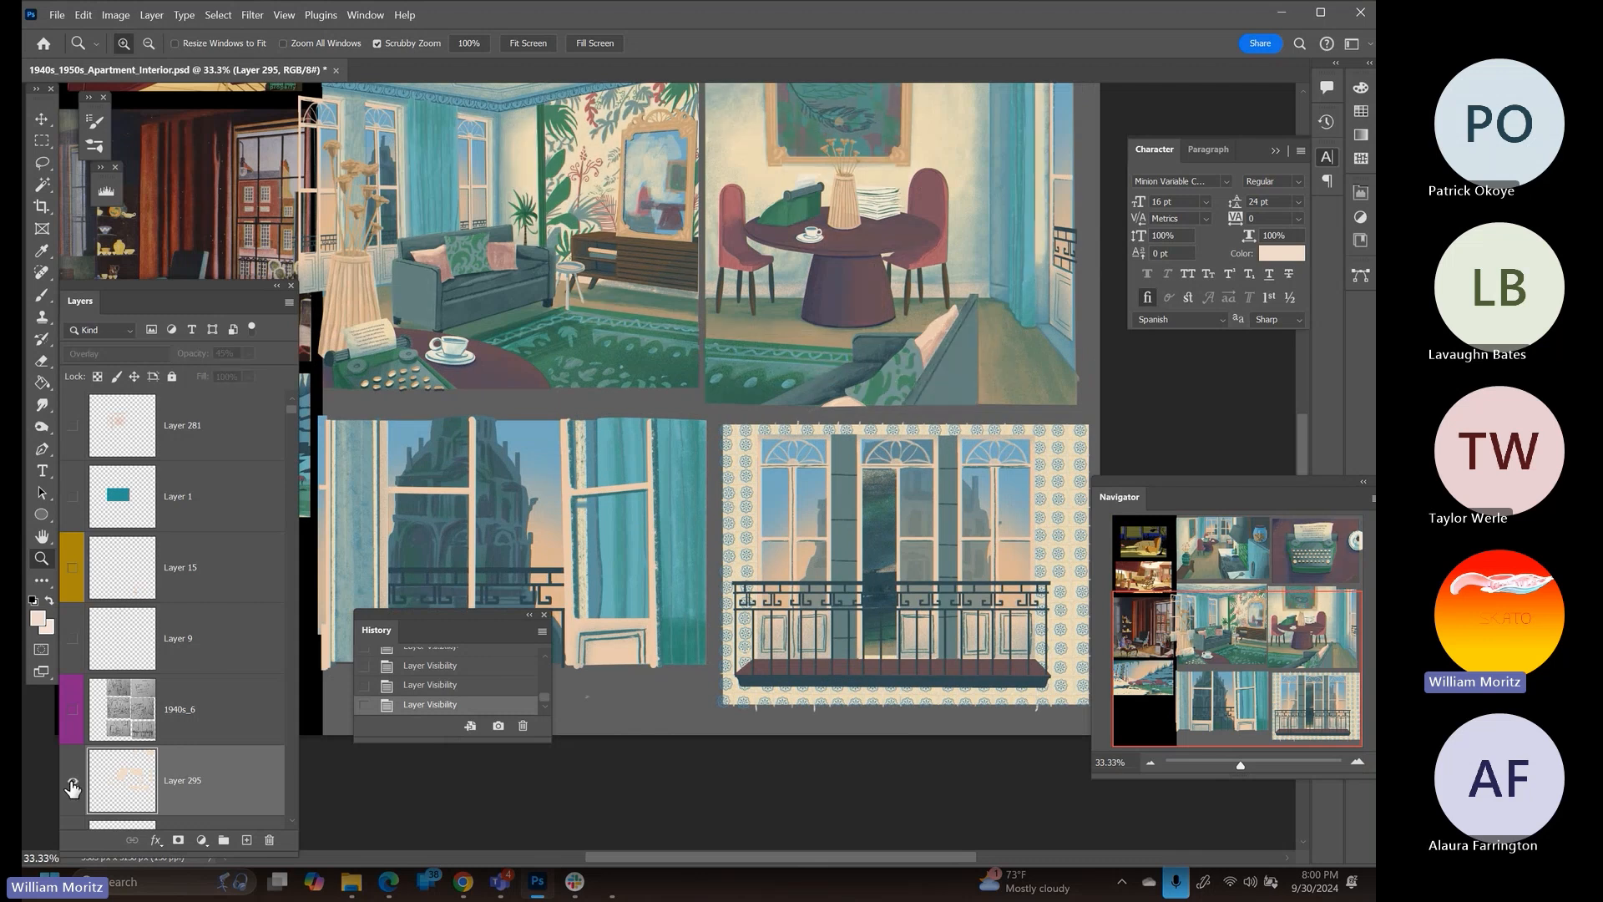
left_click(72, 782)
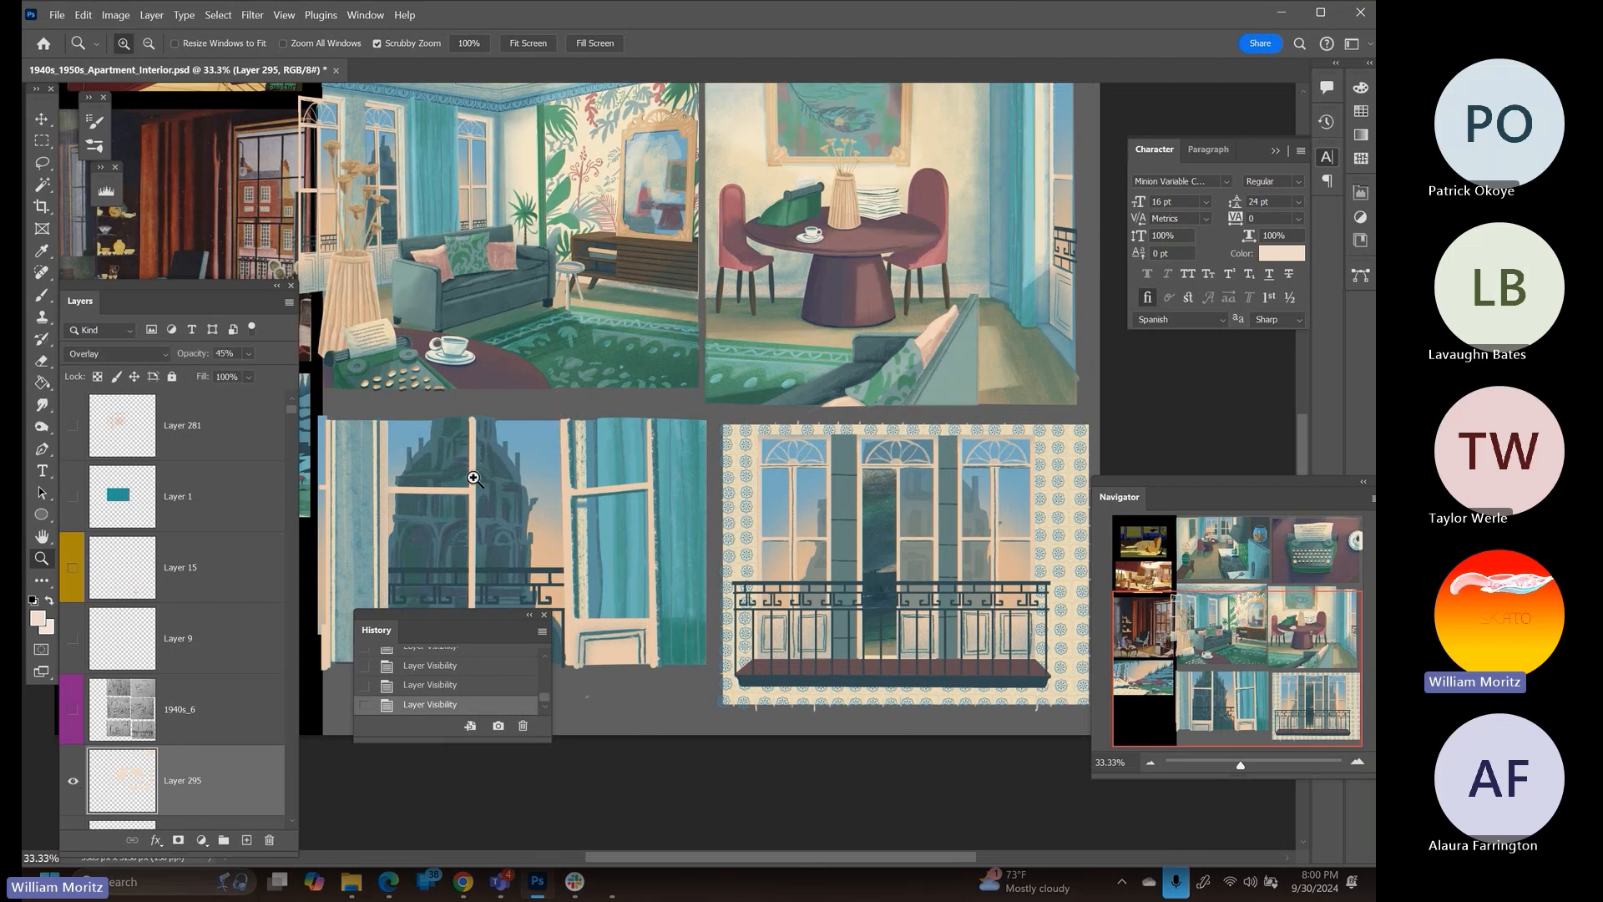
Compare the full sheet of apartment scenes with Layer 295 hidden and shown several times, leaving the layer visible
left_click_drag(474, 478, 615, 423)
left_click(703, 391, "alt")
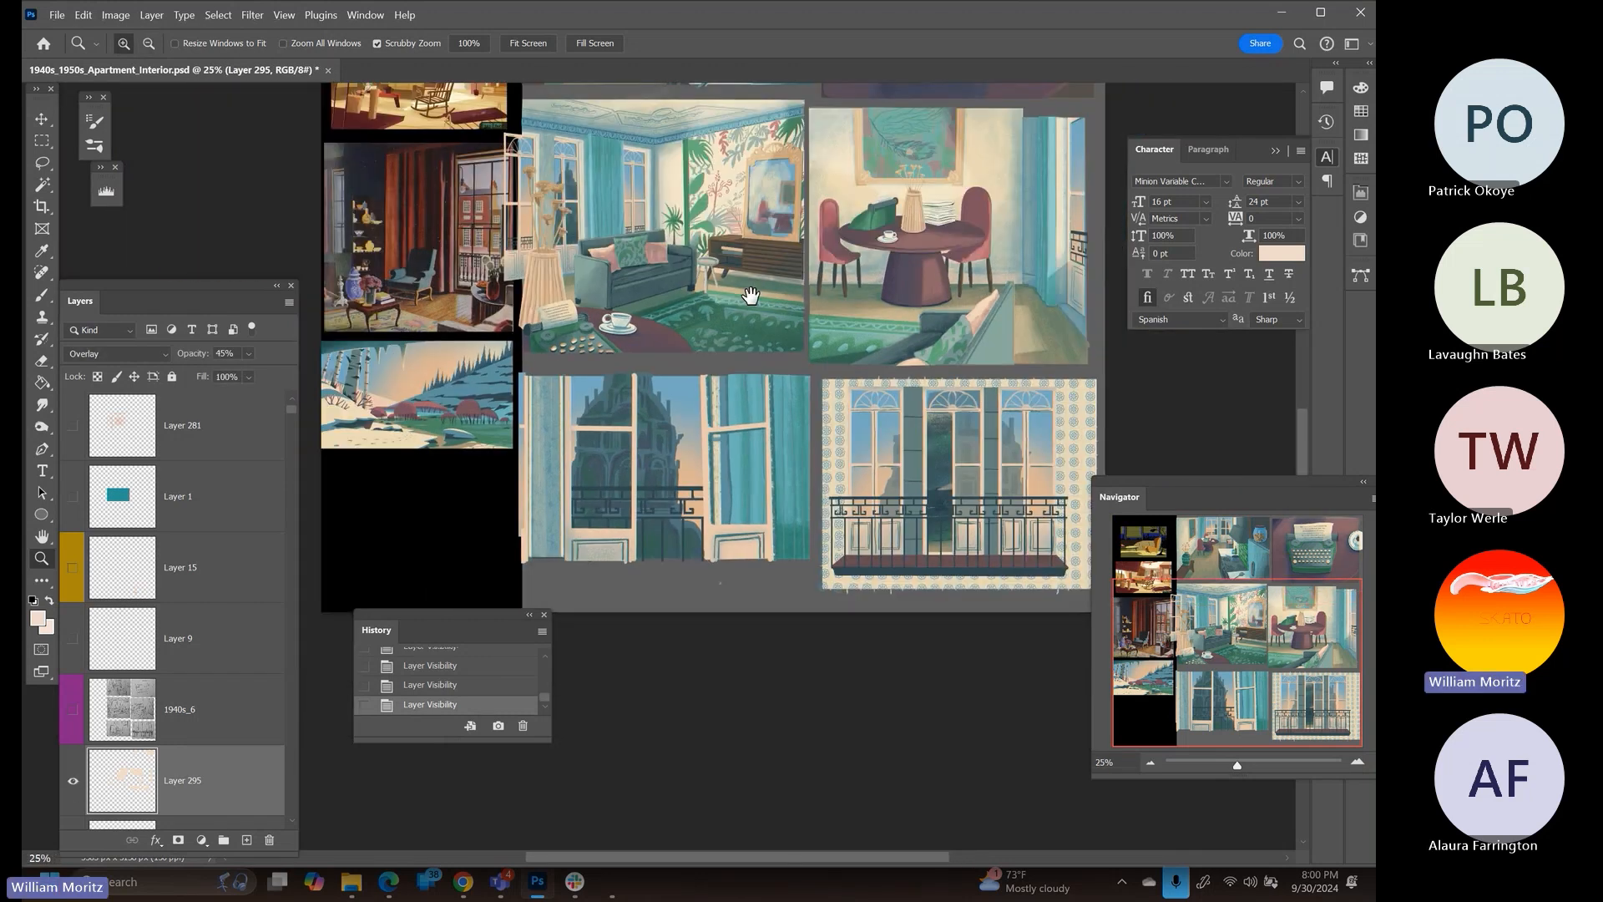
left_click_drag(751, 295, 771, 543)
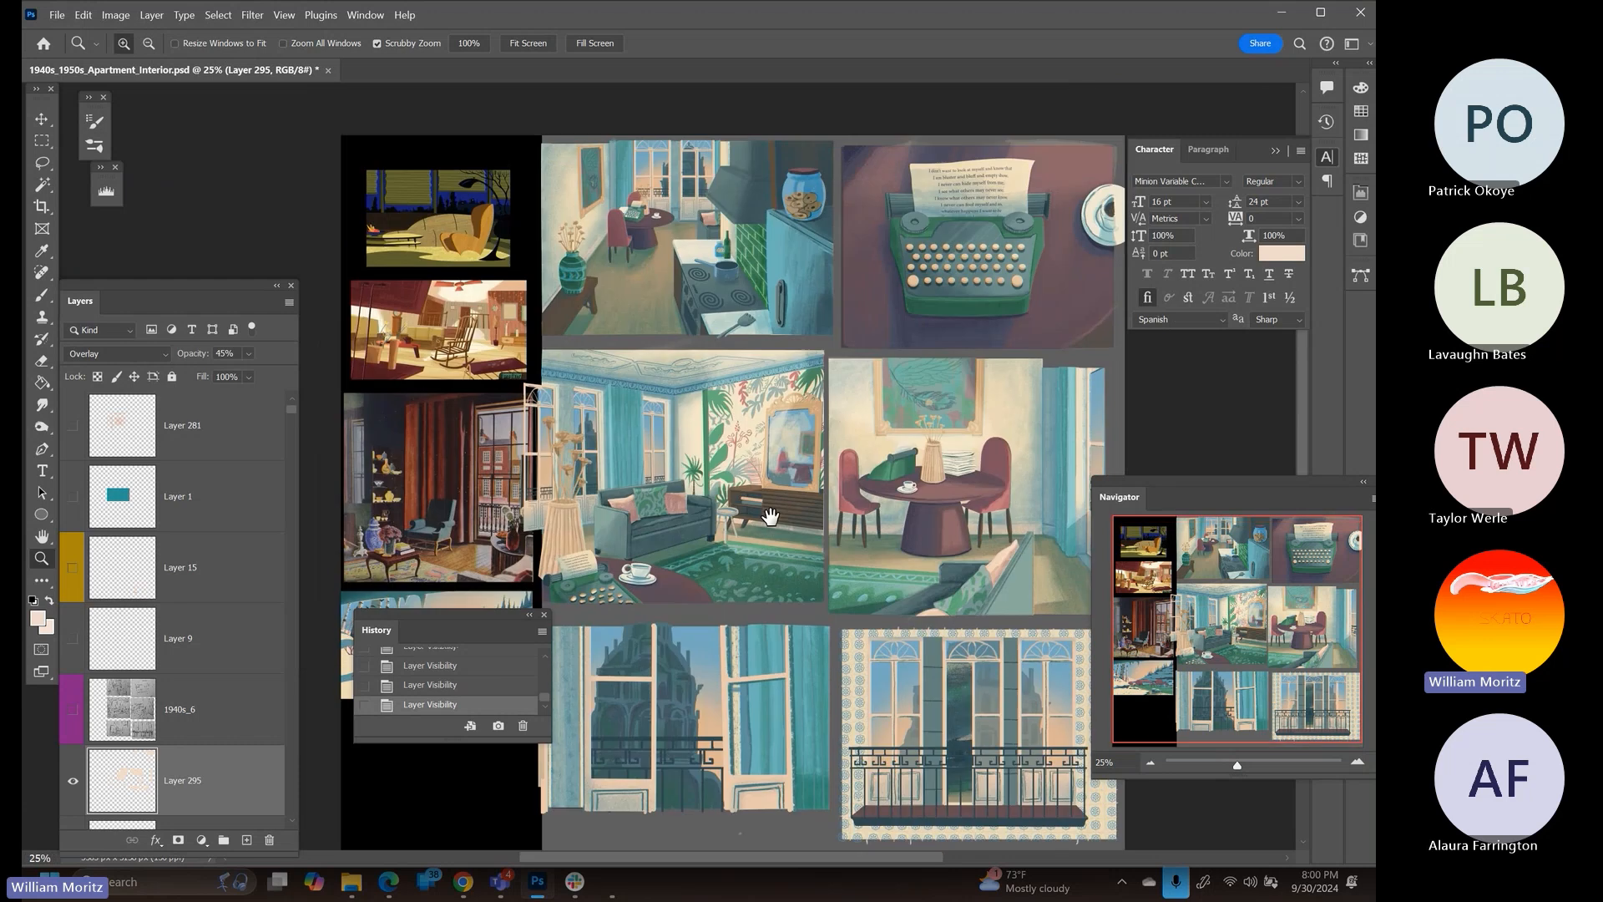
left_click(73, 787)
left_click(72, 788)
left_click(73, 788)
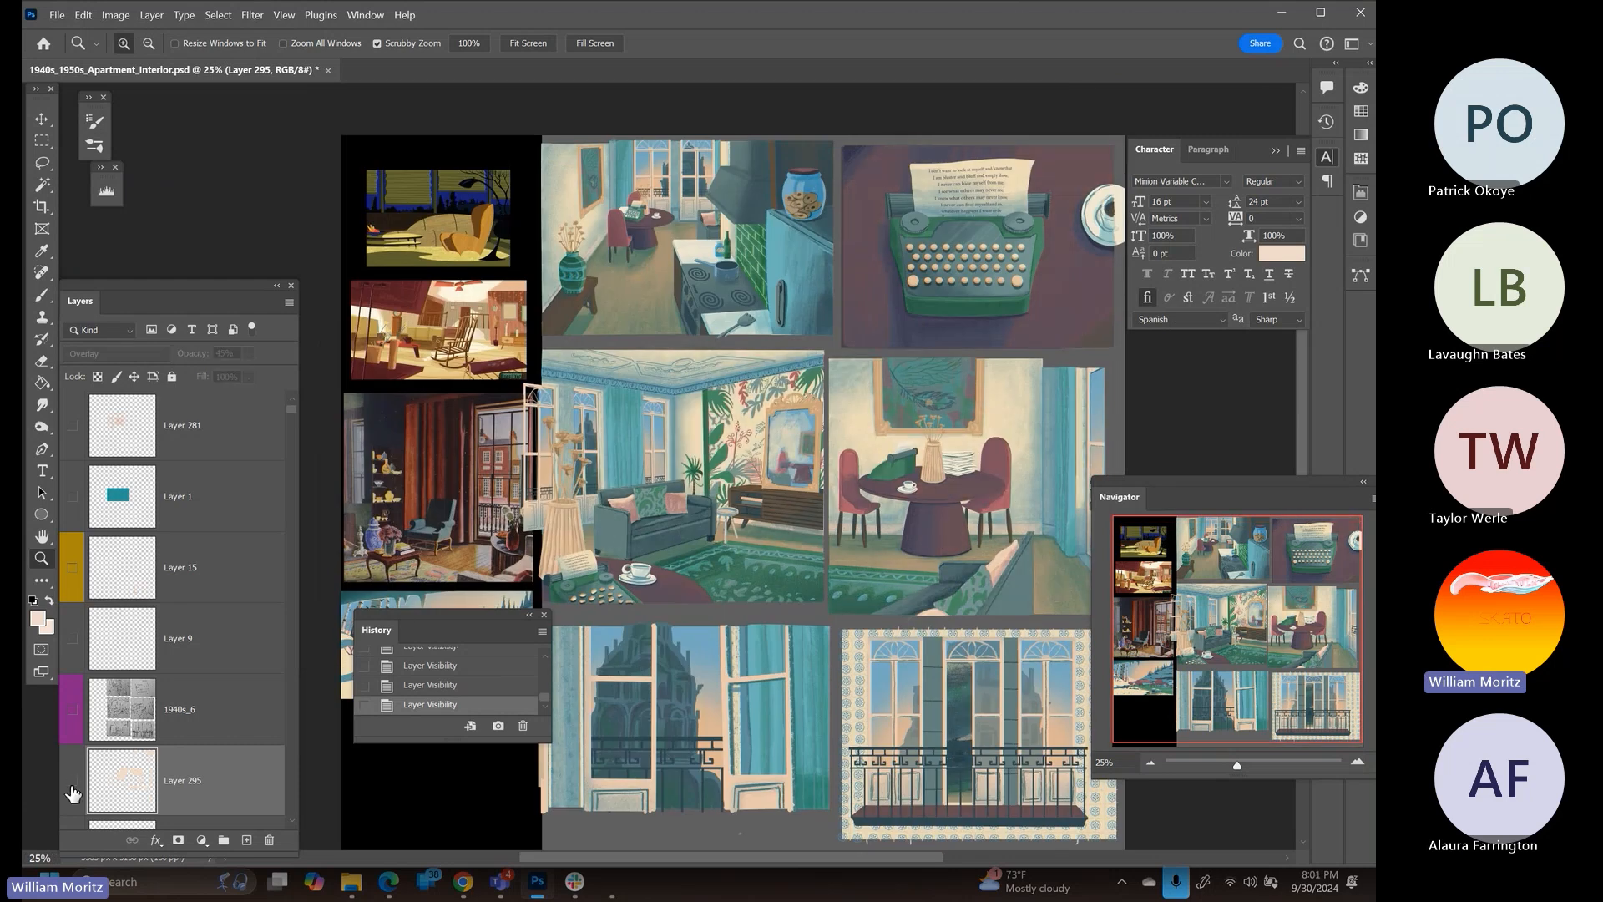
left_click(72, 787)
left_click(859, 405, "alt")
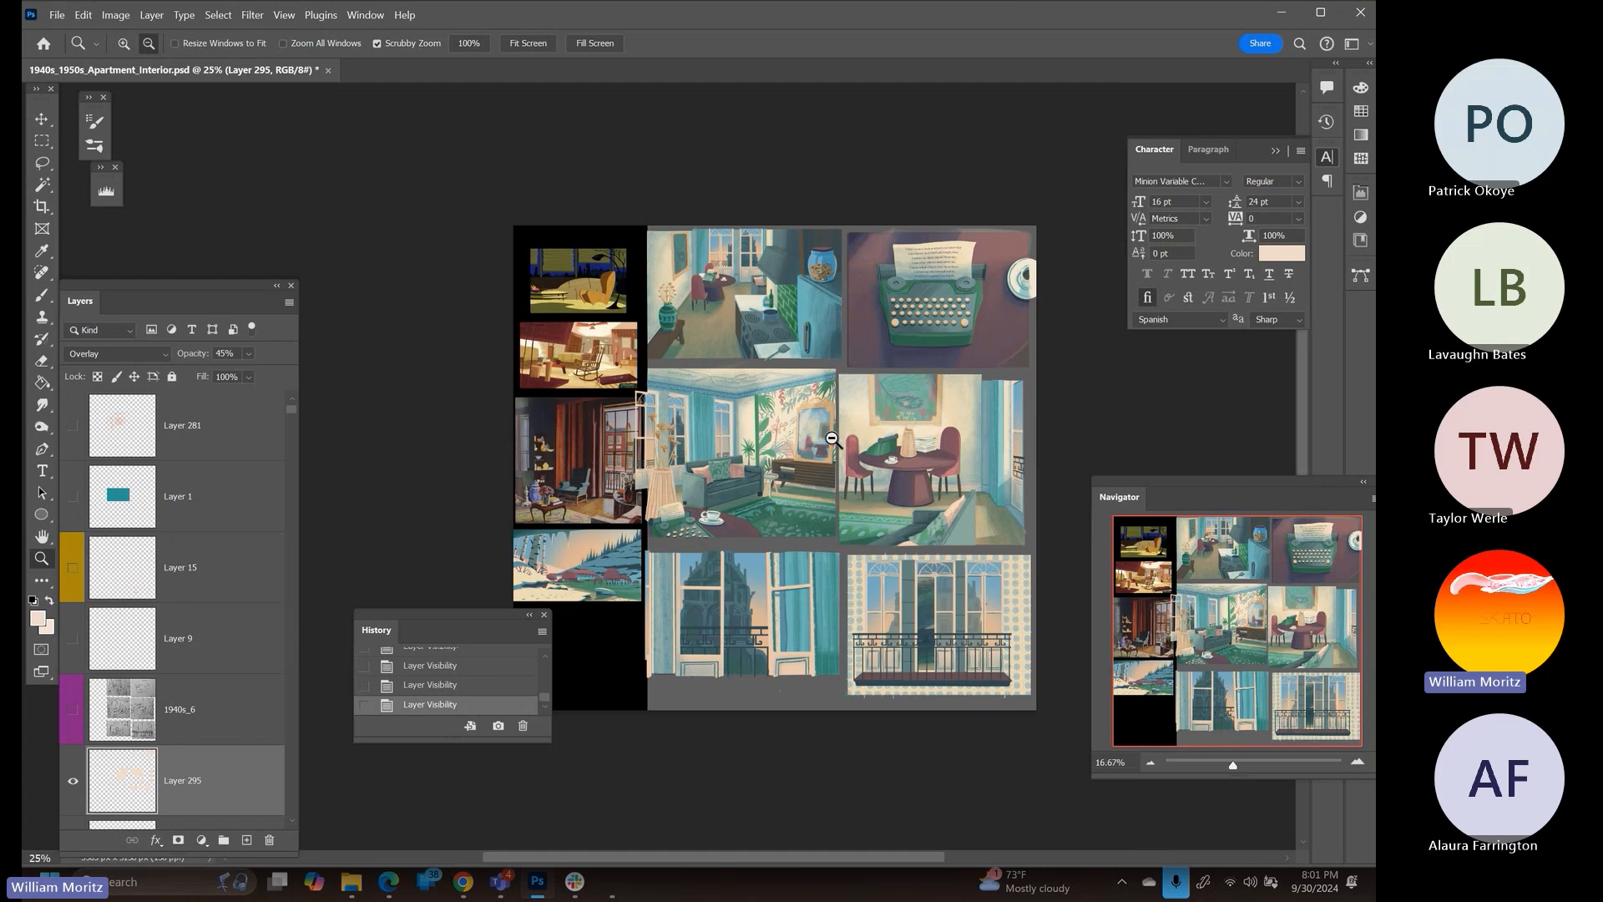
left_click(862, 443)
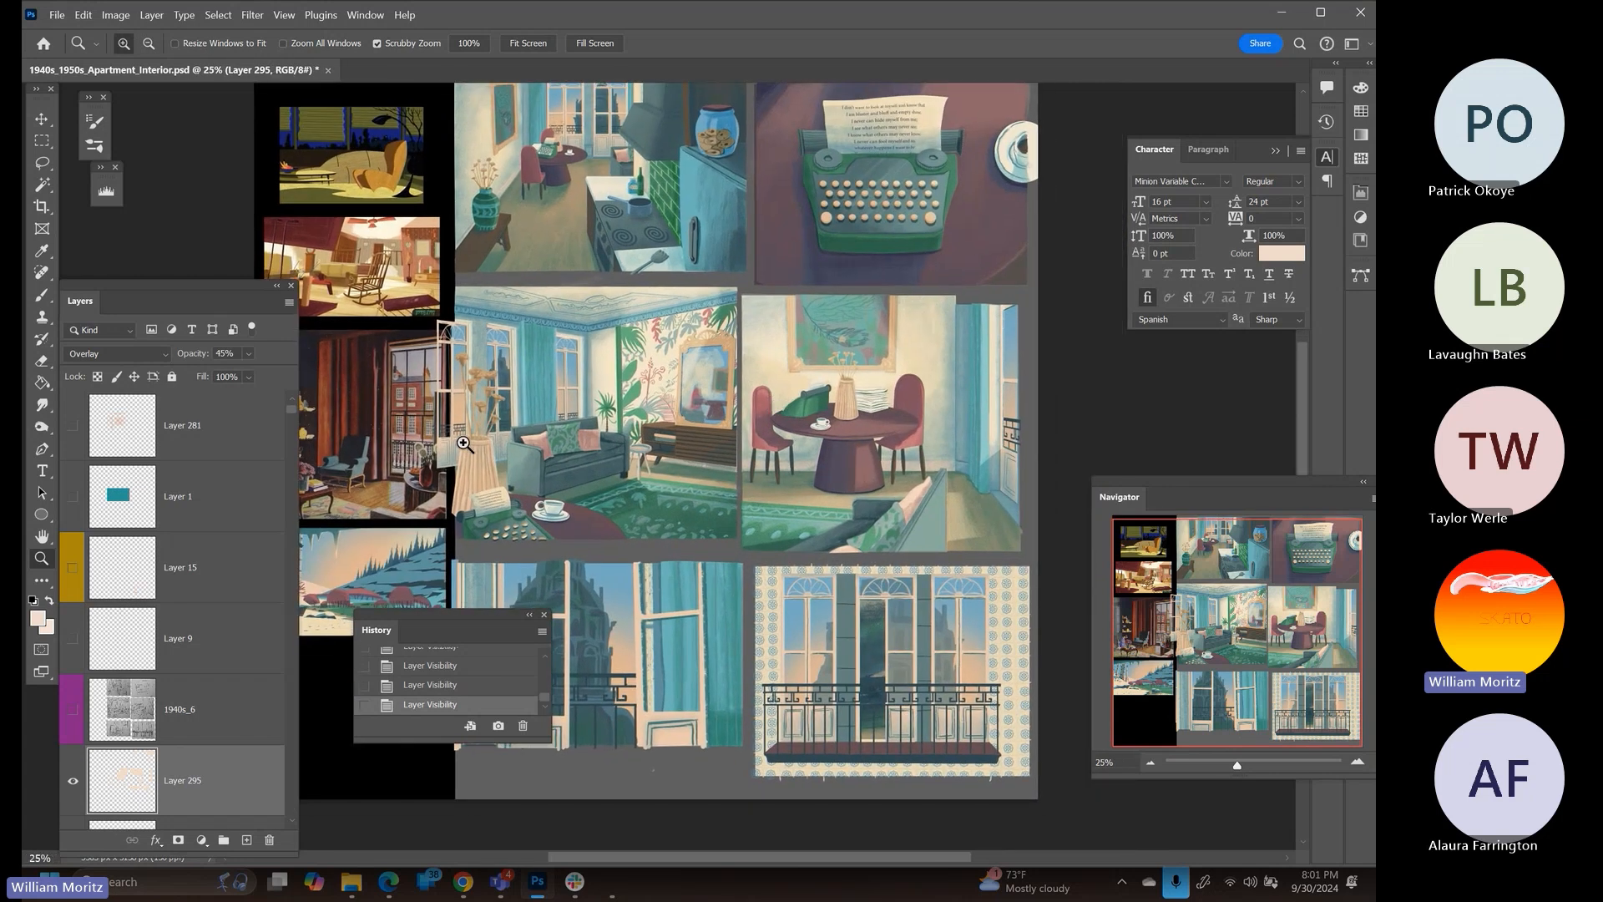
left_click(72, 781)
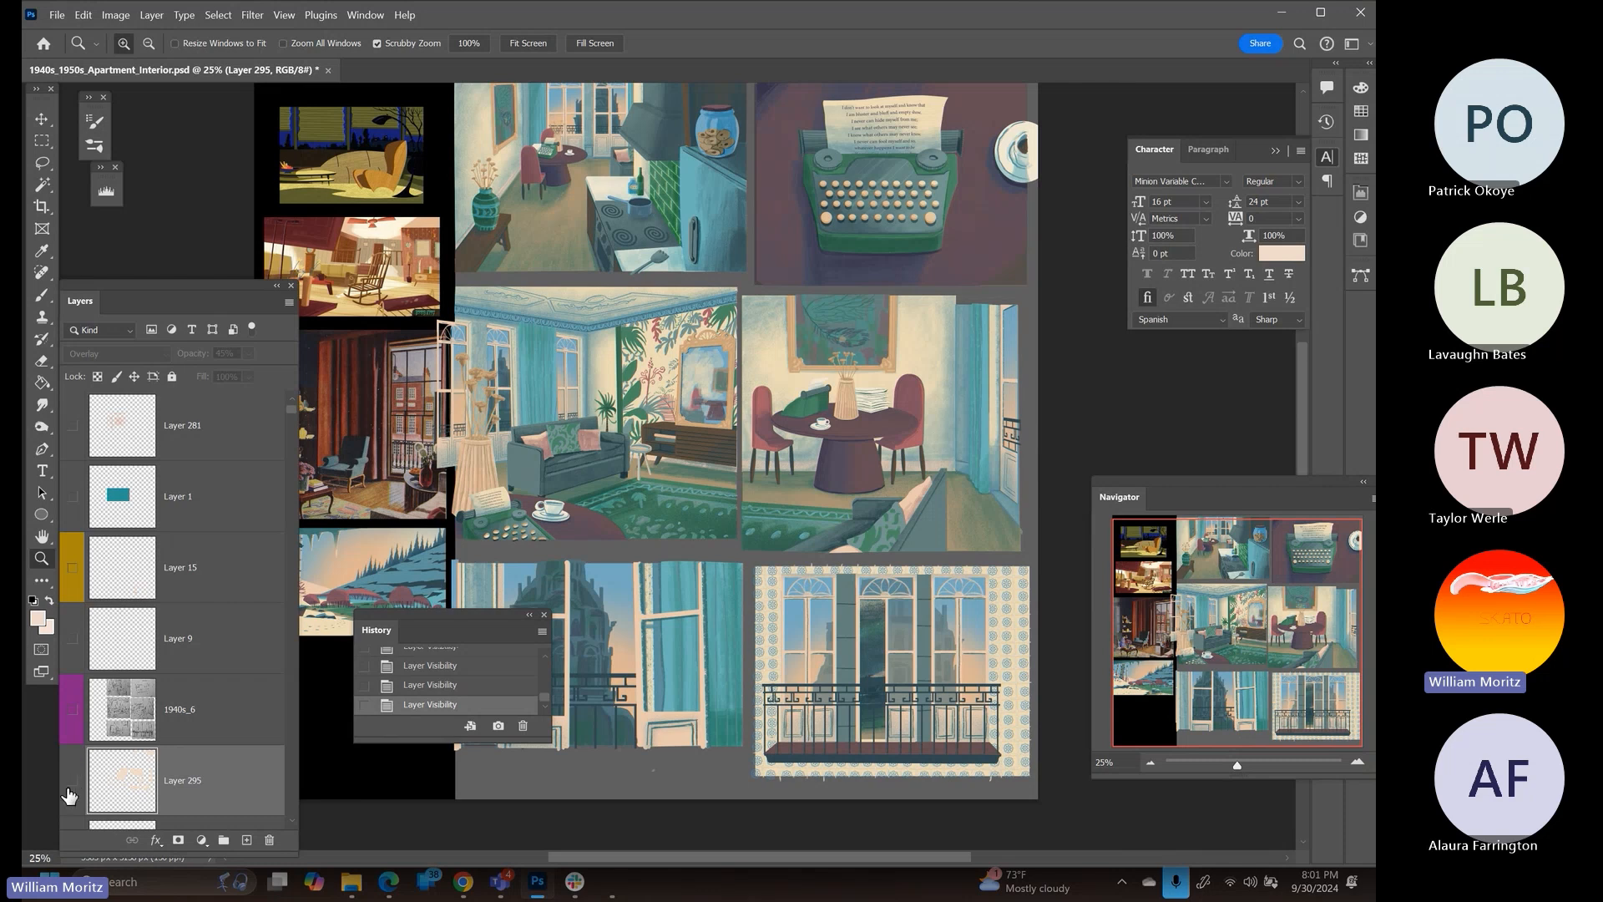
left_click(74, 783)
left_click(75, 790)
left_click(73, 785)
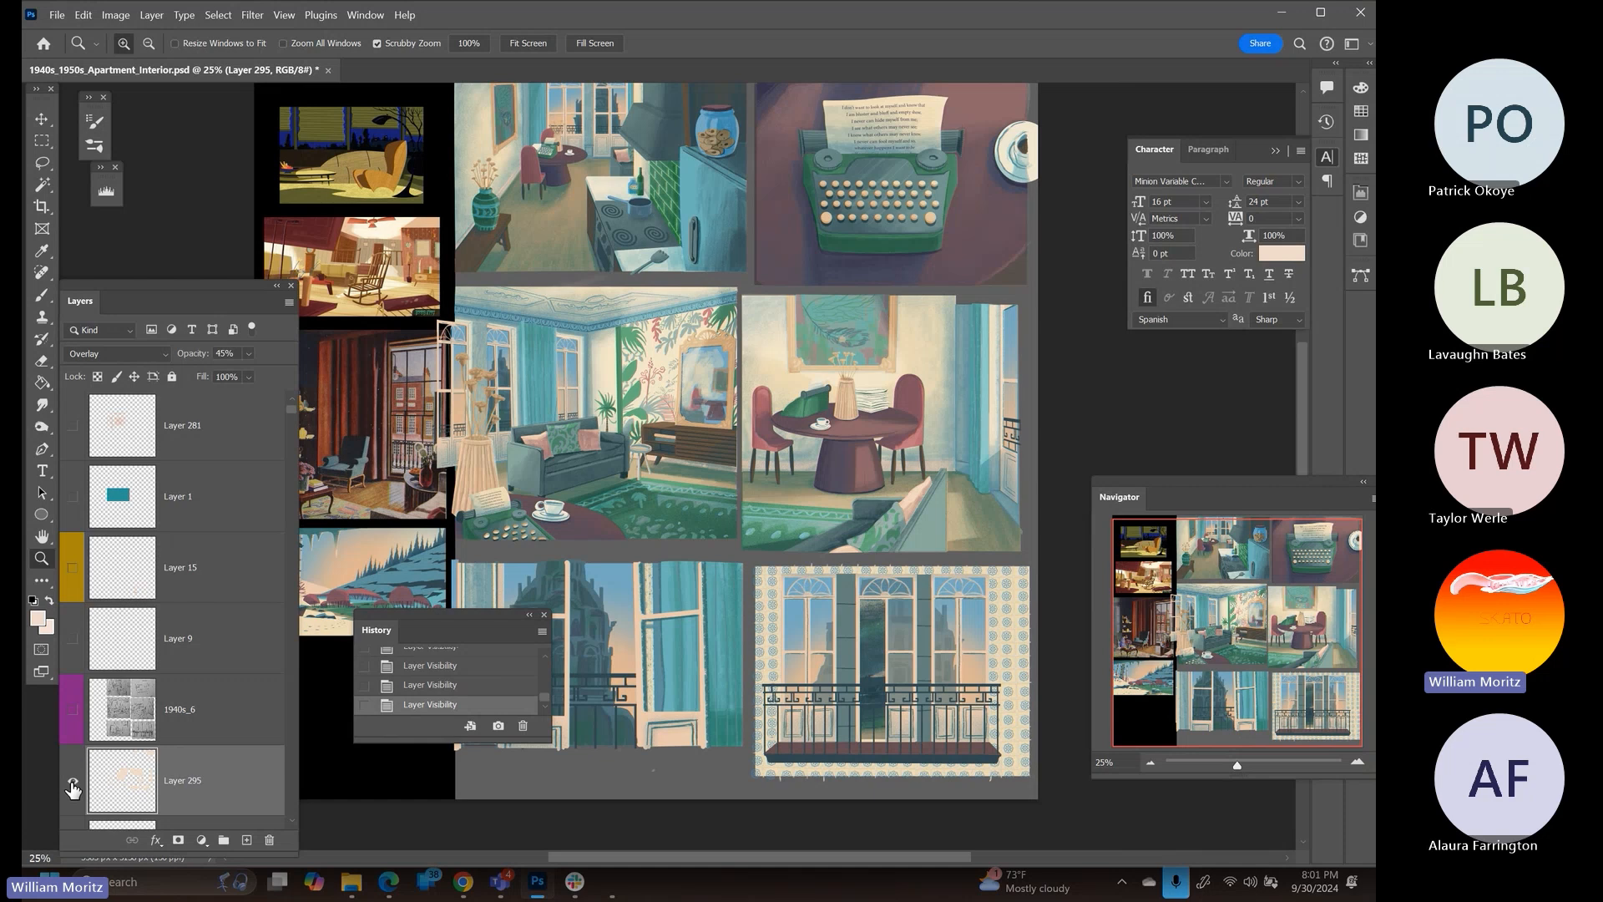